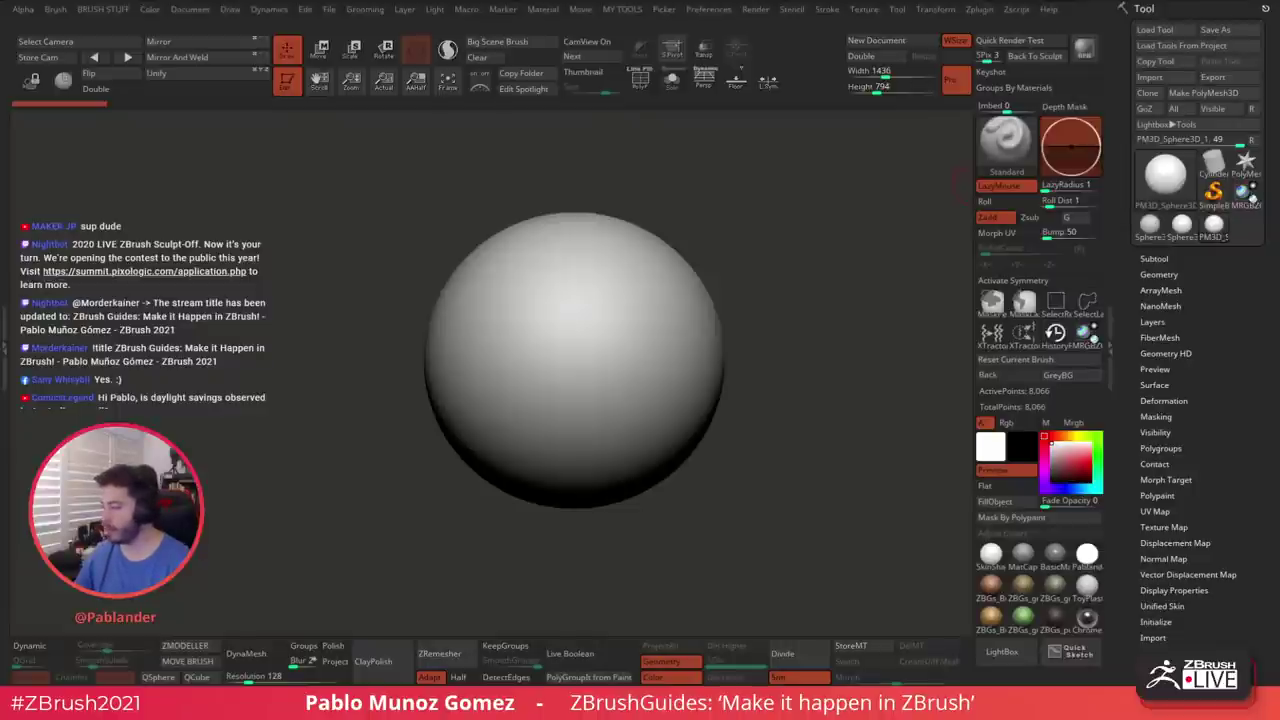
Switch to the web browser and review the Live ZBrush Sculpt-Off page's Steampunk theme and reference boards
{"action": "key", "text": "alt+Tab"}
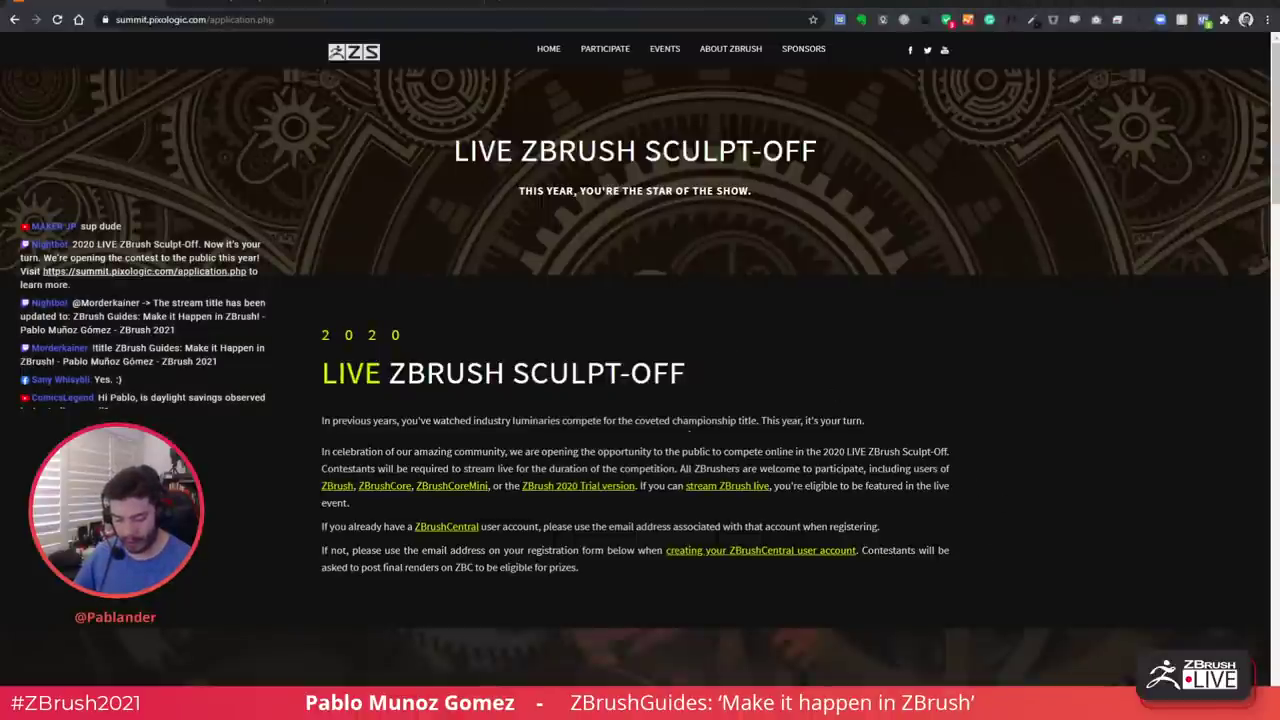
{"action": "scroll", "coordinate": [541, 201], "scroll_direction": "down", "scroll_amount": 2}
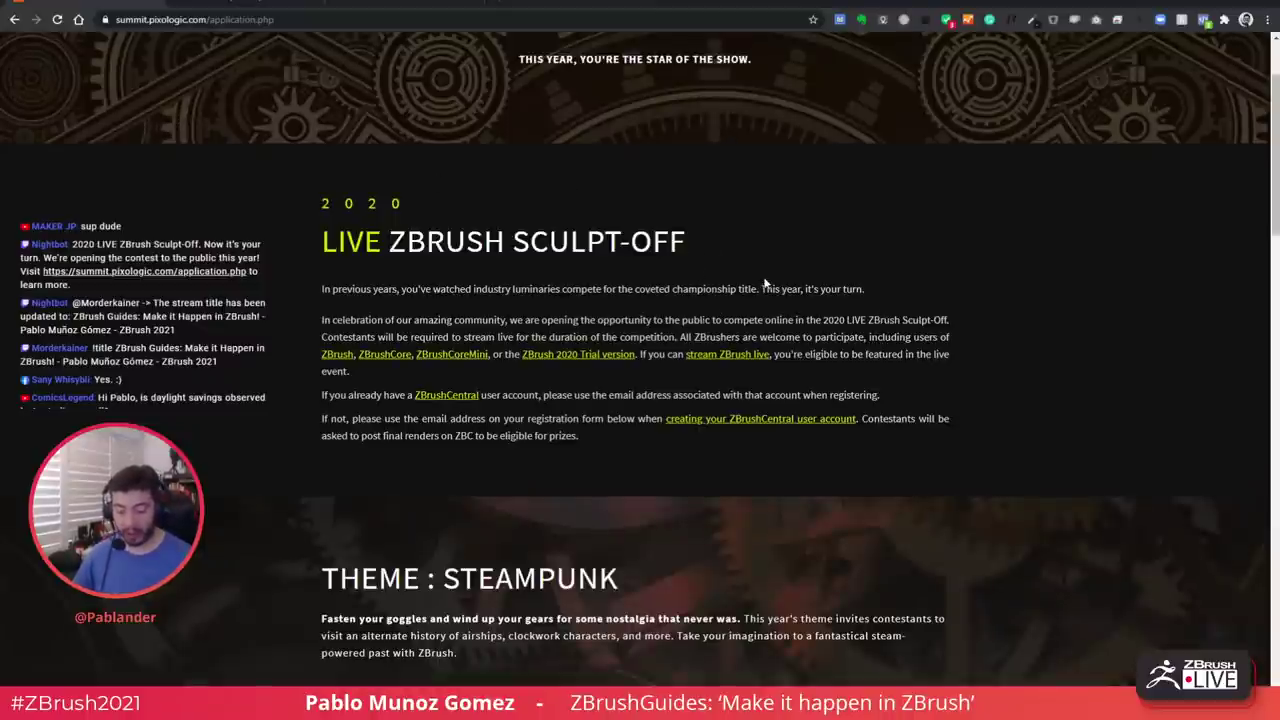
{"action": "scroll", "coordinate": [845, 370], "scroll_direction": "down", "scroll_amount": 12}
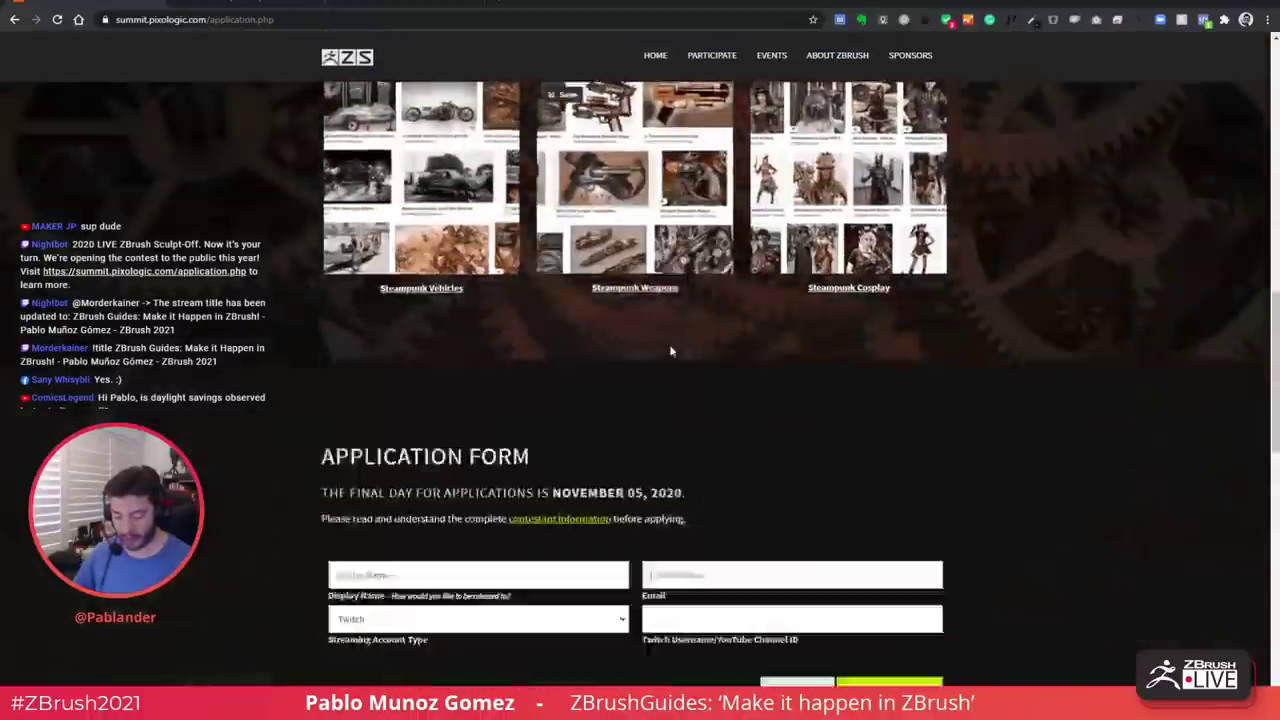
{"action": "scroll", "coordinate": [559, 343], "scroll_direction": "up", "scroll_amount": 4}
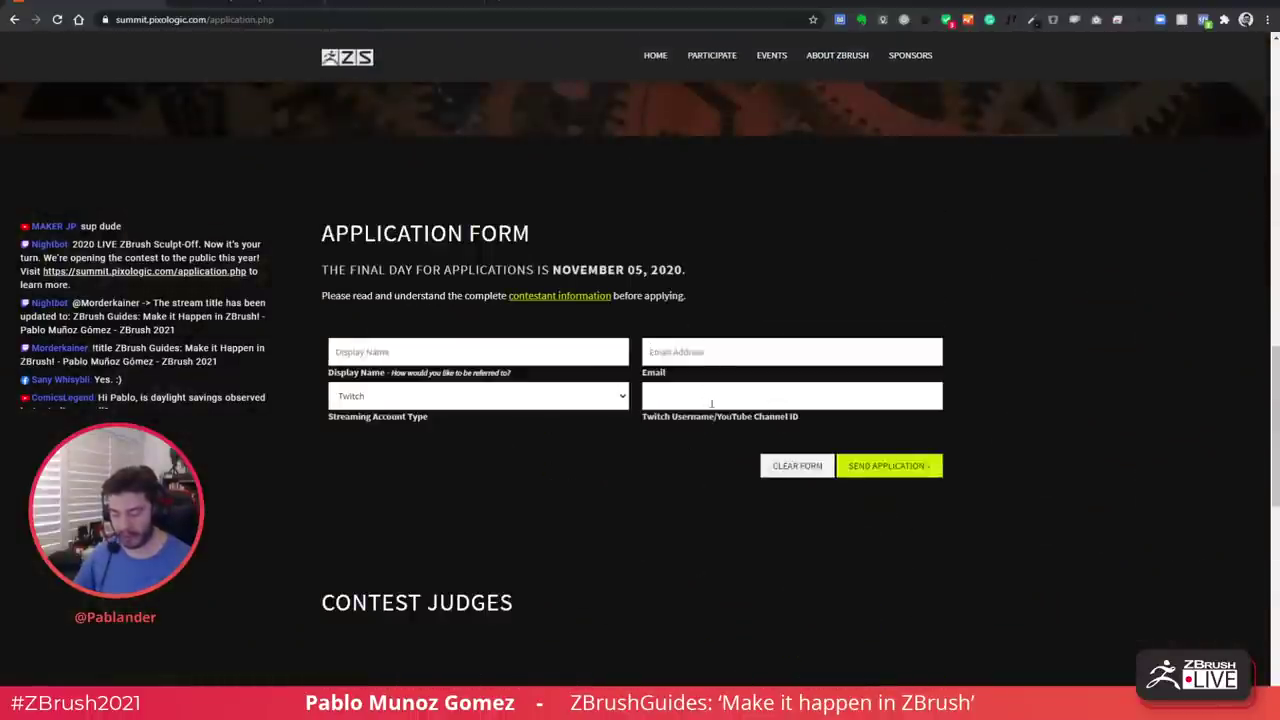
{"action": "scroll", "coordinate": [901, 363], "scroll_direction": "up", "scroll_amount": 4}
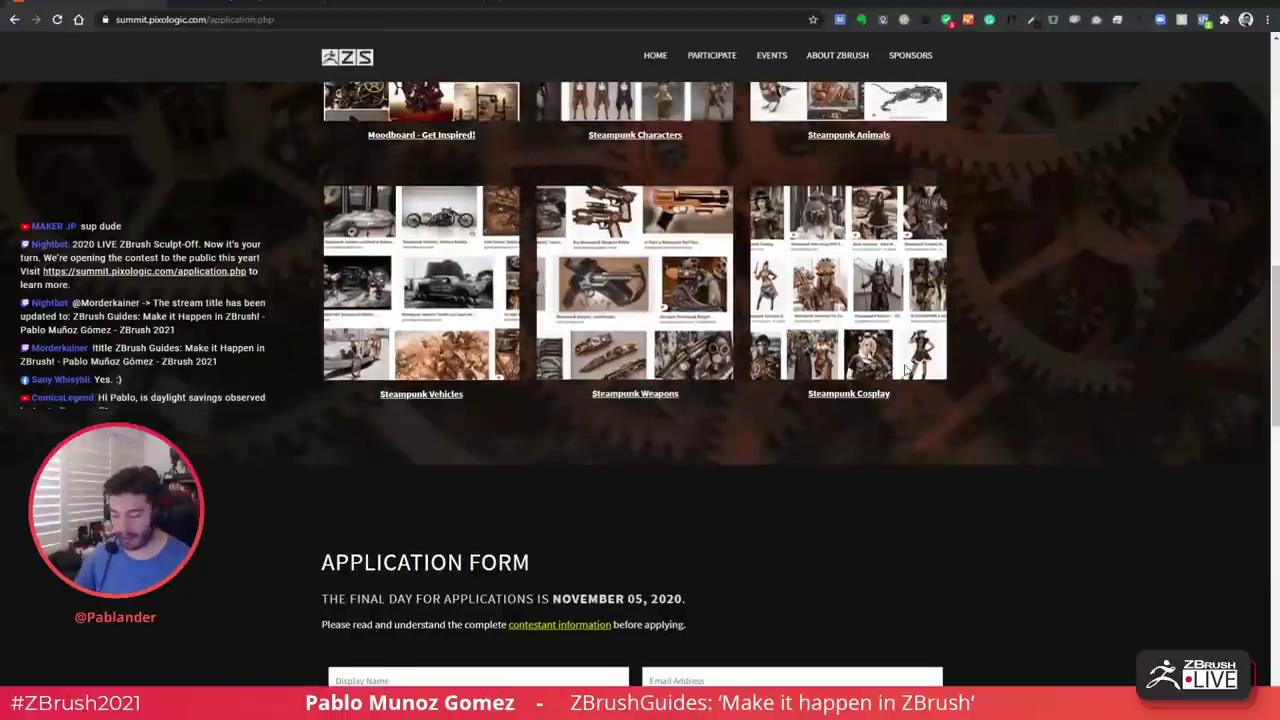
{"action": "scroll", "coordinate": [980, 410], "scroll_direction": "up", "scroll_amount": 1}
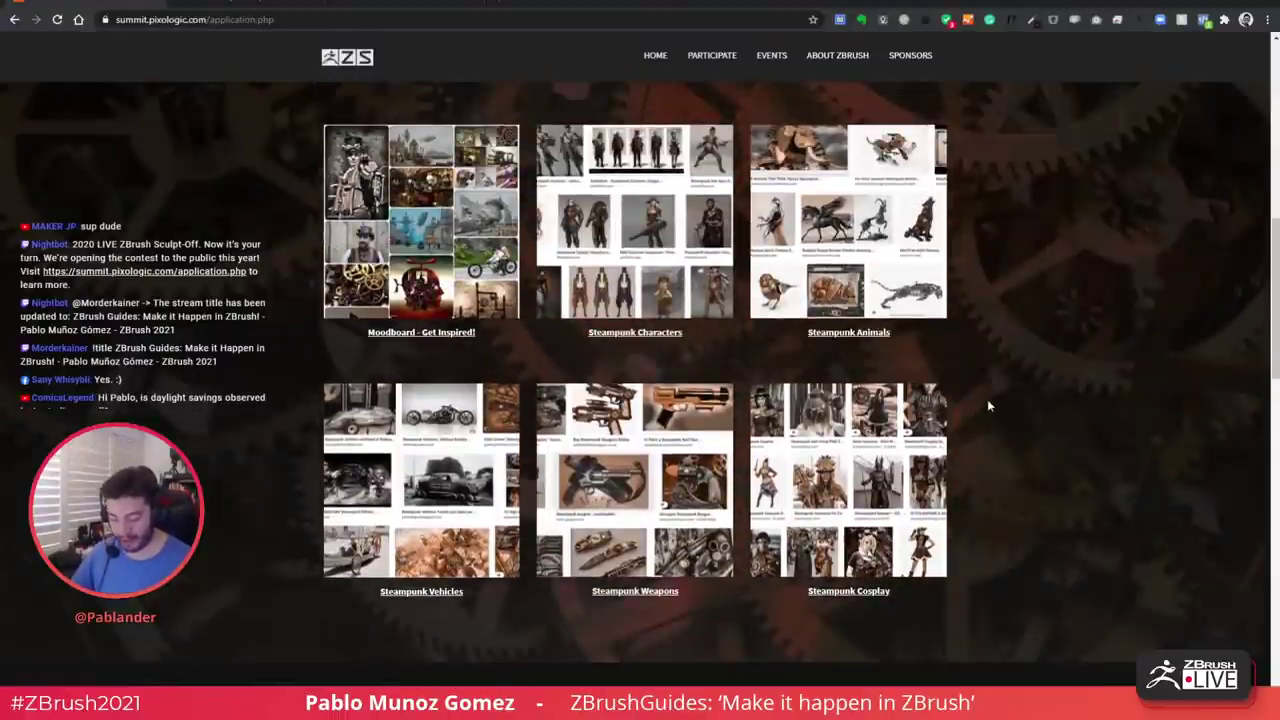
{"action": "scroll", "coordinate": [840, 340], "scroll_direction": "up", "scroll_amount": 2}
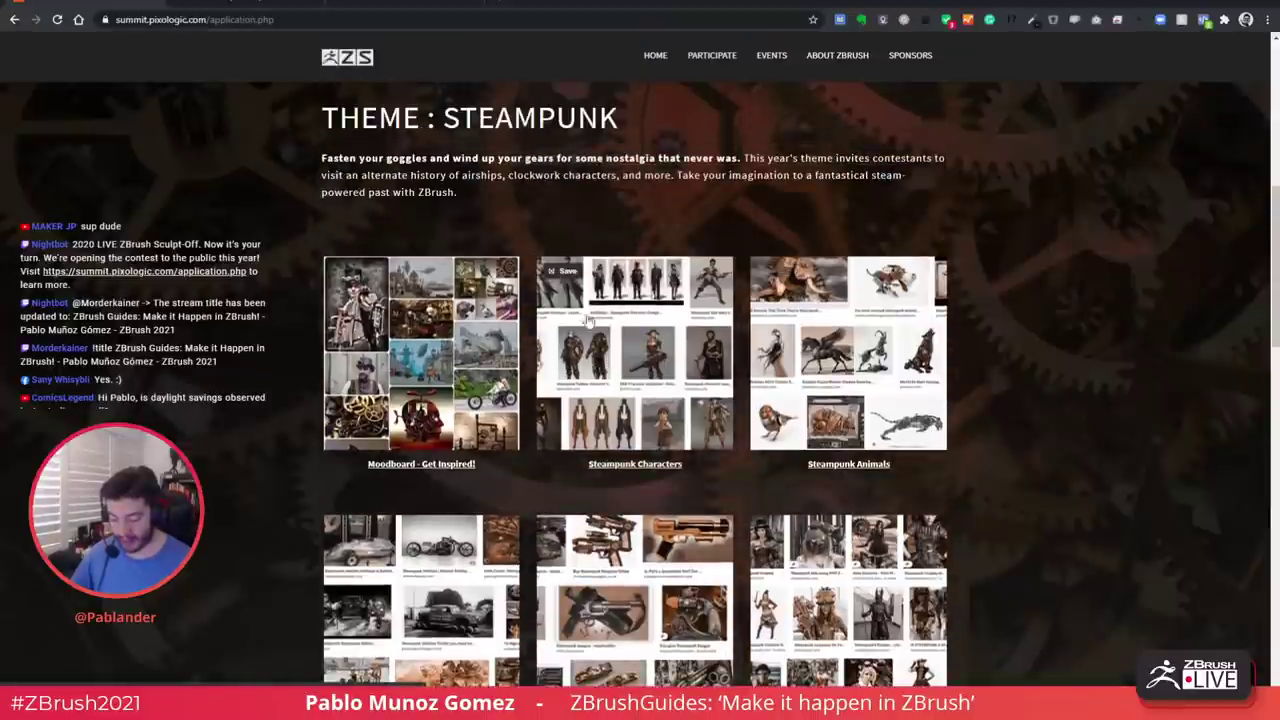
{"action": "scroll", "coordinate": [585, 320], "scroll_direction": "down", "scroll_amount": 1}
{"action": "scroll", "coordinate": [565, 282], "scroll_direction": "up", "scroll_amount": 2}
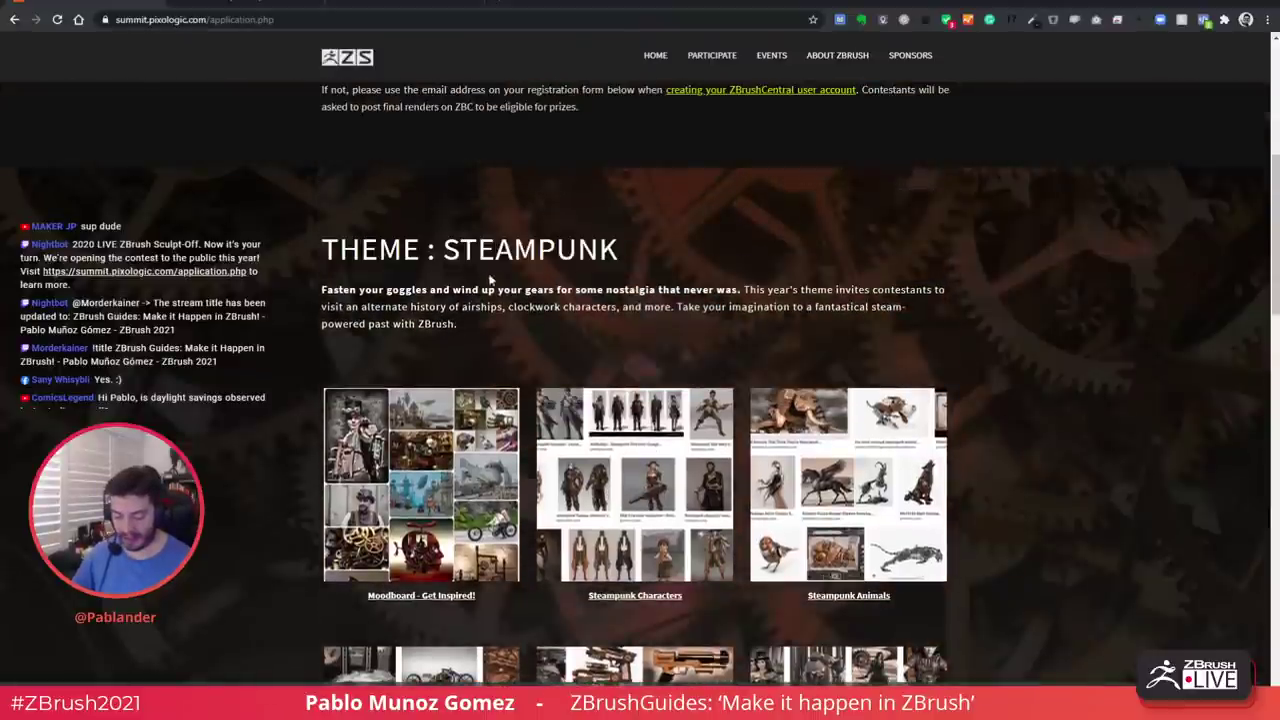
{"action": "double_click", "coordinate": [600, 250]}
{"action": "scroll", "coordinate": [638, 251], "scroll_direction": "down", "scroll_amount": 1}
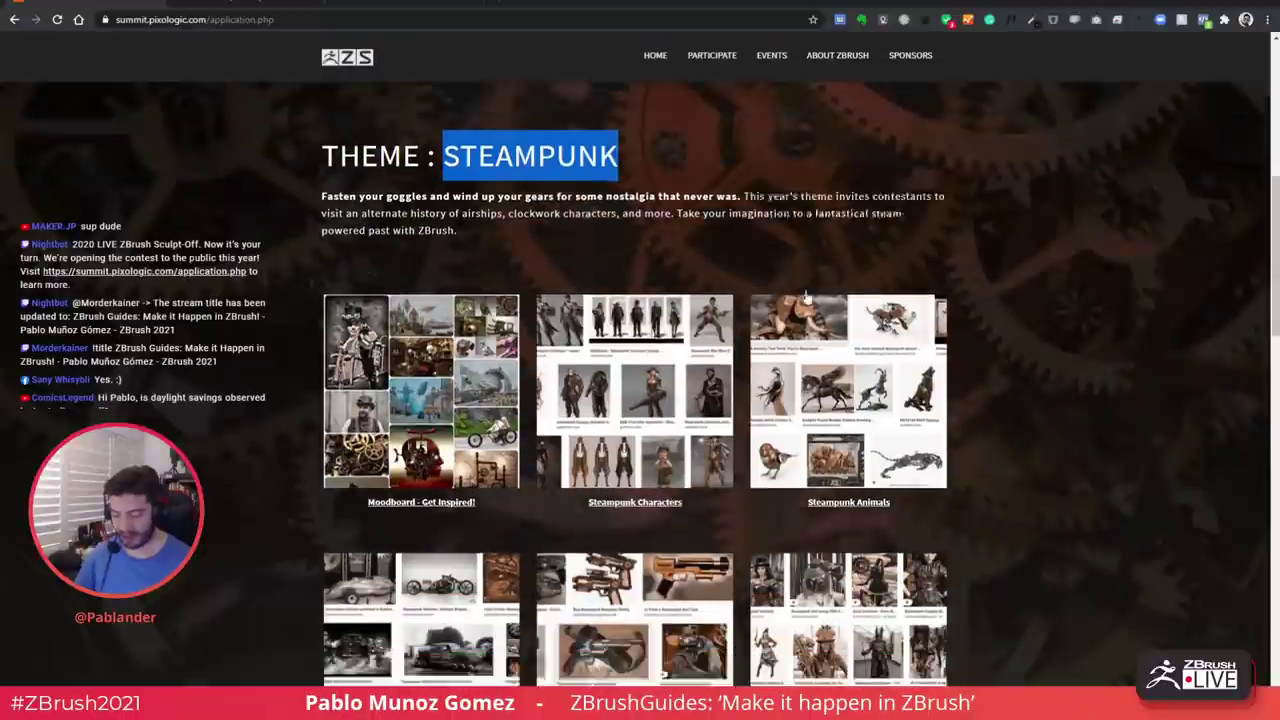
{"action": "left_click", "coordinate": [955, 311]}
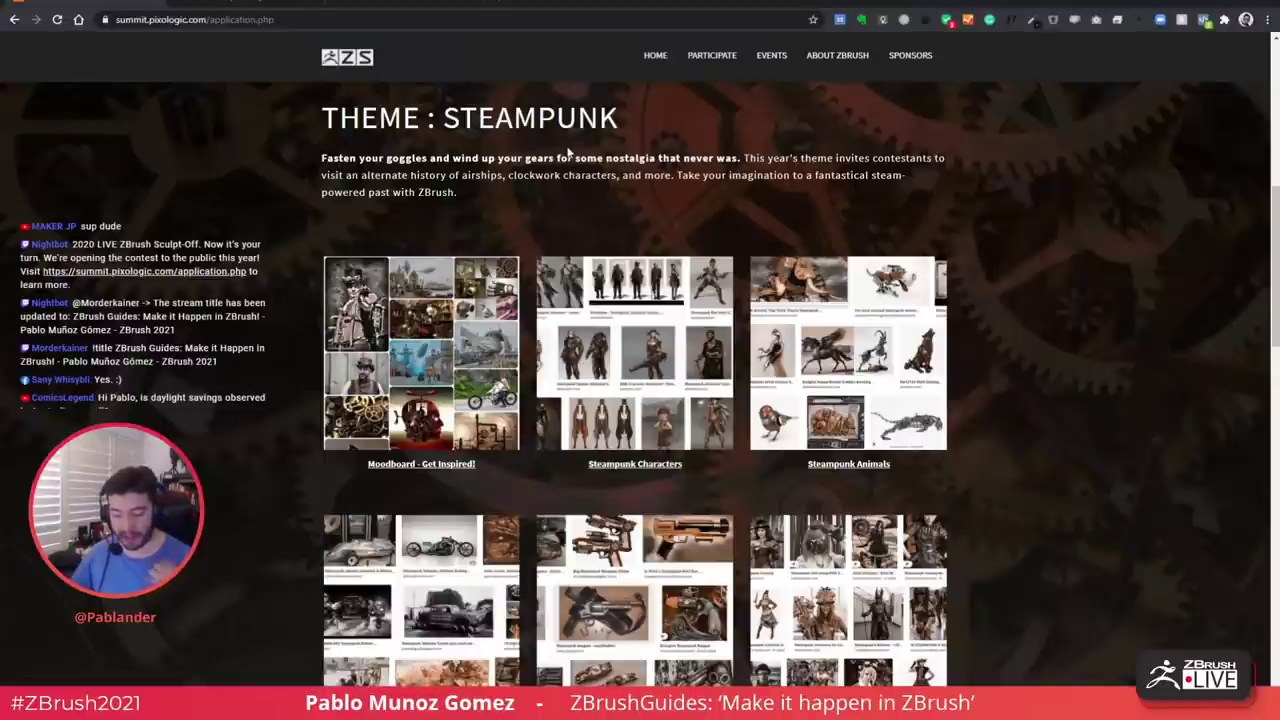
Examine the Sculpt-Off page's application form, contest judges section and Steampunk reference galleries
{"action": "scroll", "coordinate": [703, 211], "scroll_direction": "down", "scroll_amount": 15}
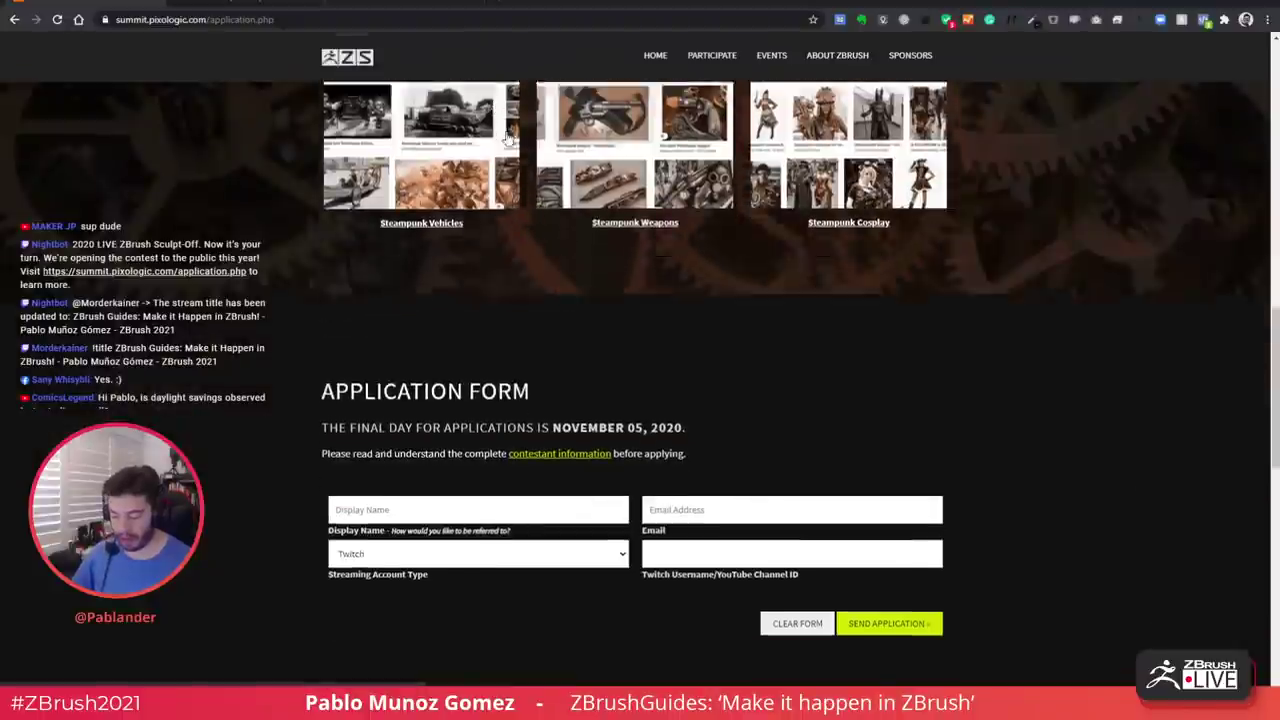
{"action": "scroll", "coordinate": [703, 211], "scroll_direction": "down", "scroll_amount": 2}
{"action": "scroll", "coordinate": [897, 289], "scroll_direction": "up", "scroll_amount": 3}
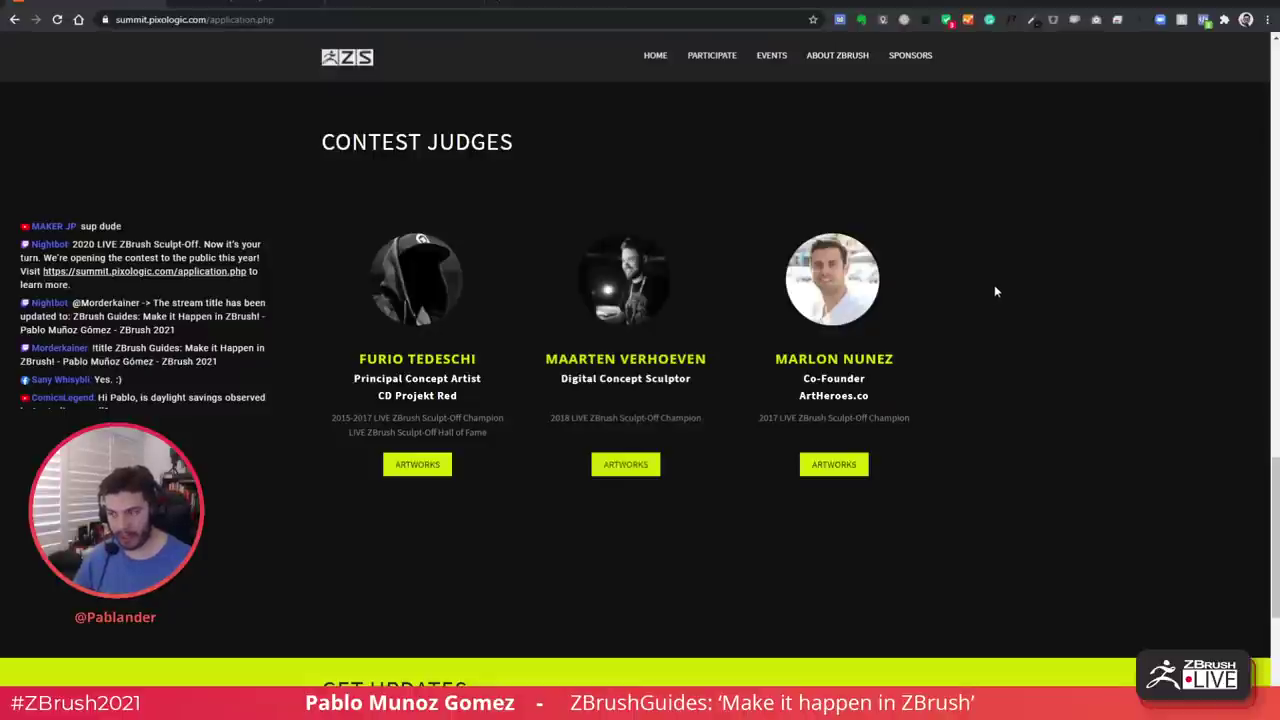
{"action": "scroll", "coordinate": [995, 291], "scroll_direction": "up", "scroll_amount": 2}
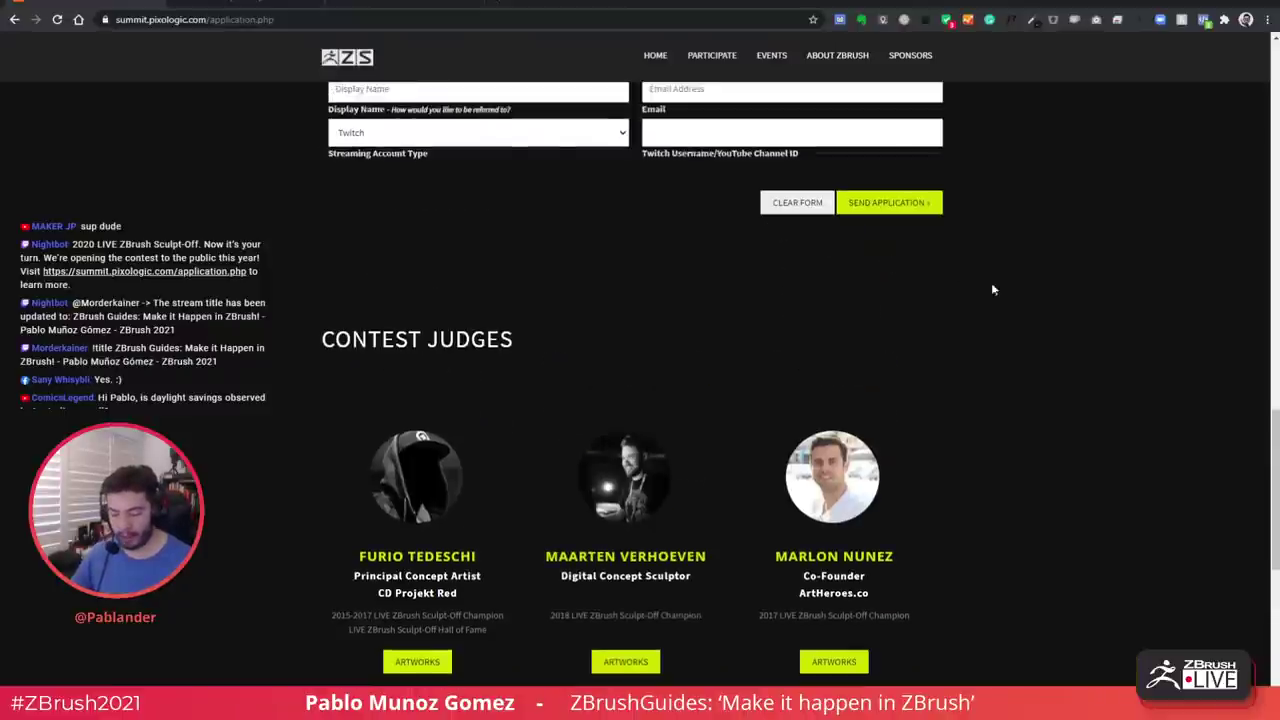
{"action": "scroll", "coordinate": [1024, 290], "scroll_direction": "up", "scroll_amount": 5}
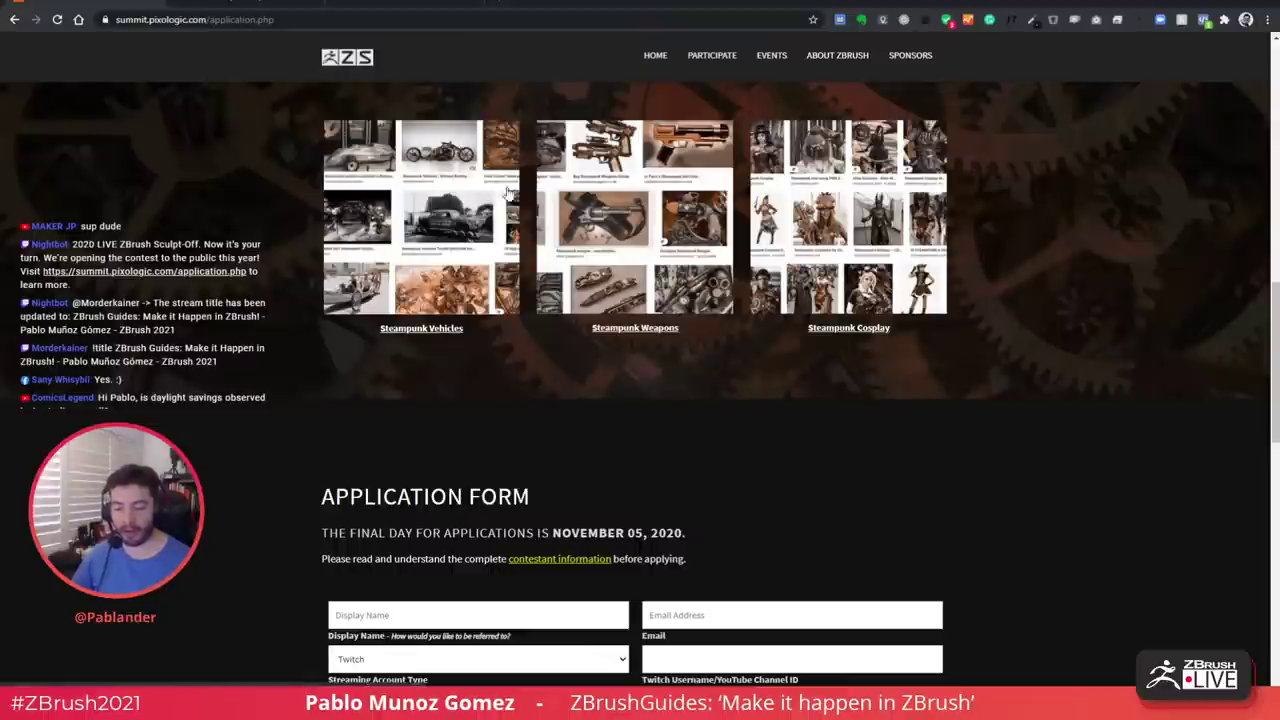
{"action": "scroll", "coordinate": [246, 189], "scroll_direction": "up", "scroll_amount": 1}
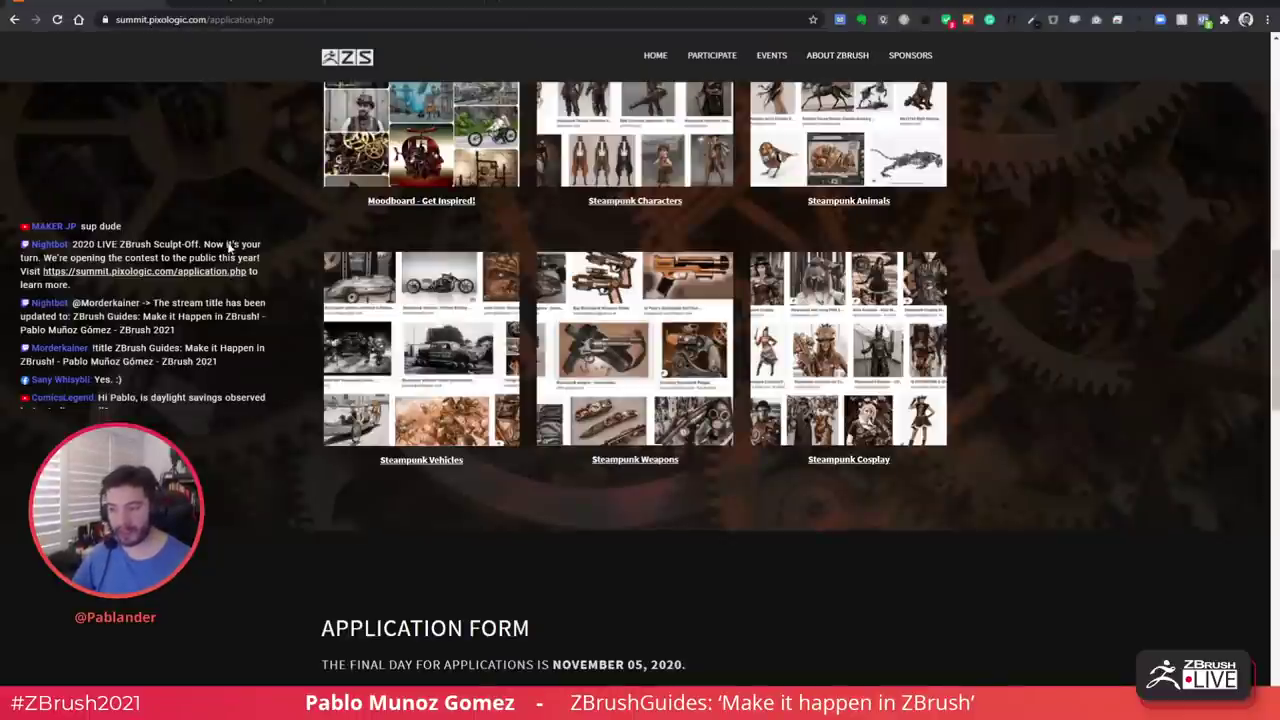
{"action": "scroll", "coordinate": [175, 192], "scroll_direction": "up", "scroll_amount": 2}
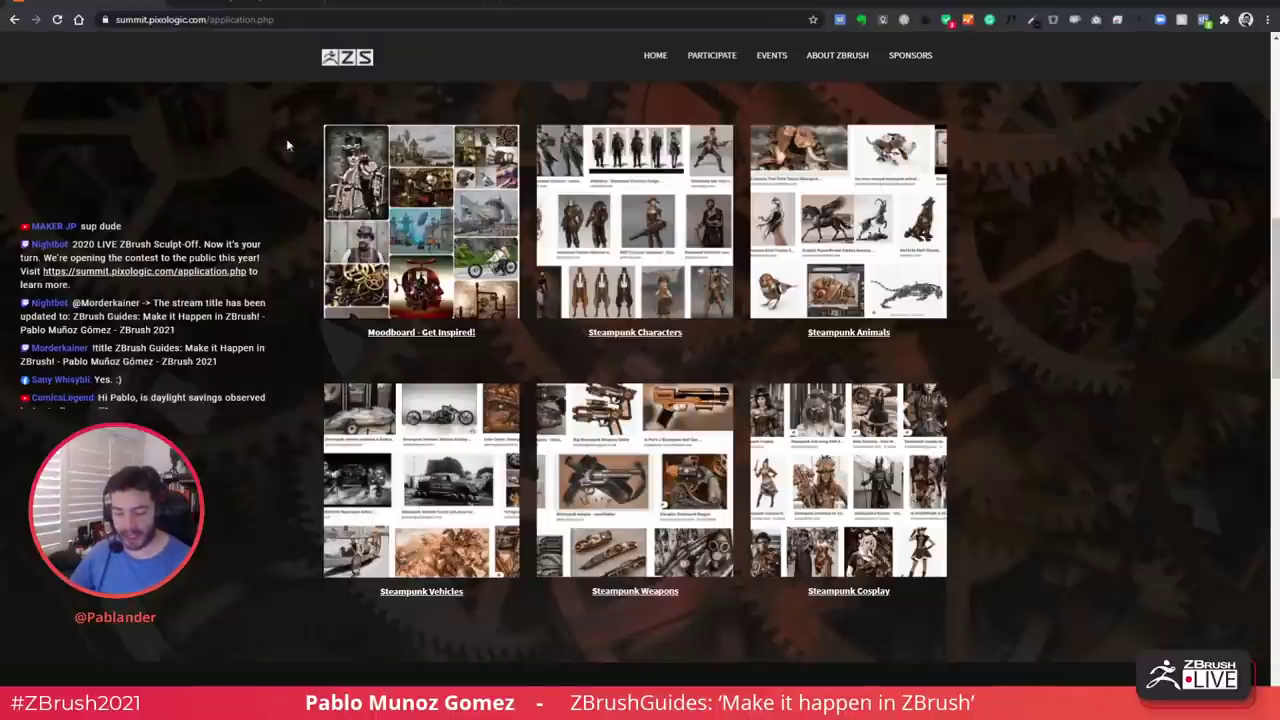
Select the 3dconceptartist.com home page address and switch to the stream chat to share it
{"action": "left_click", "coordinate": [392, 4]}
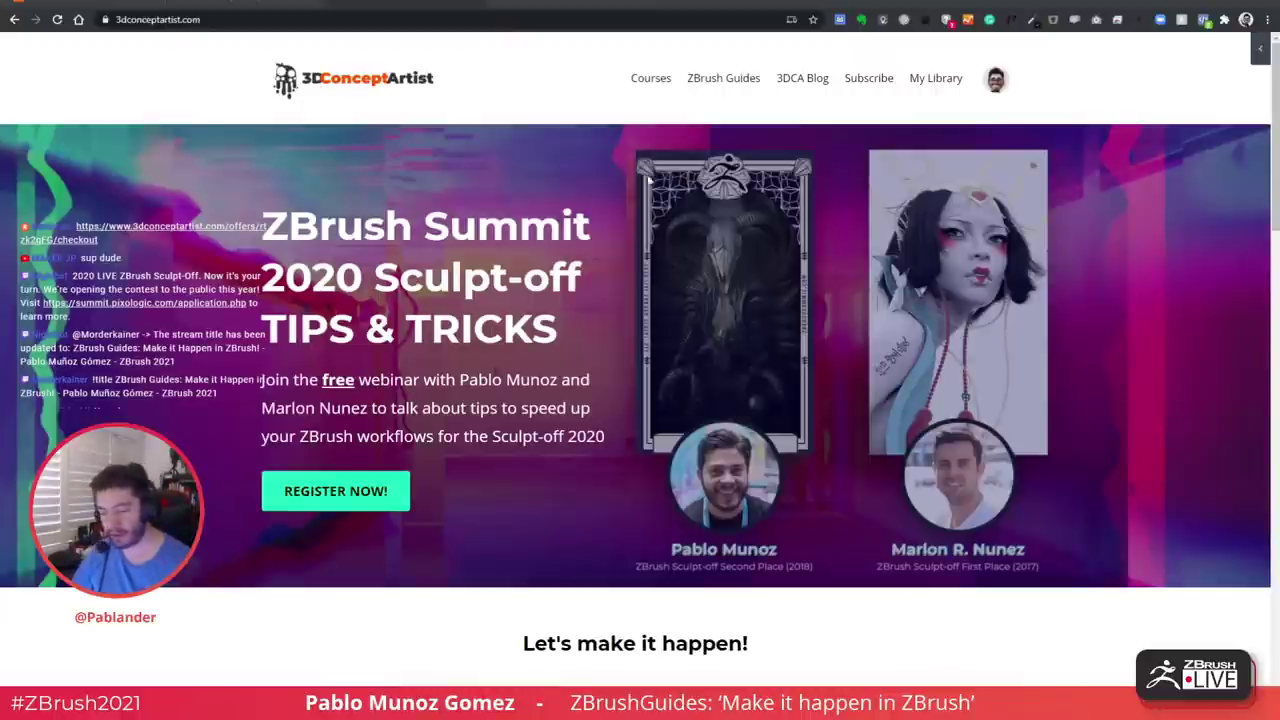
{"action": "left_click", "coordinate": [587, 19]}
{"action": "key", "text": "ctrl+a"}
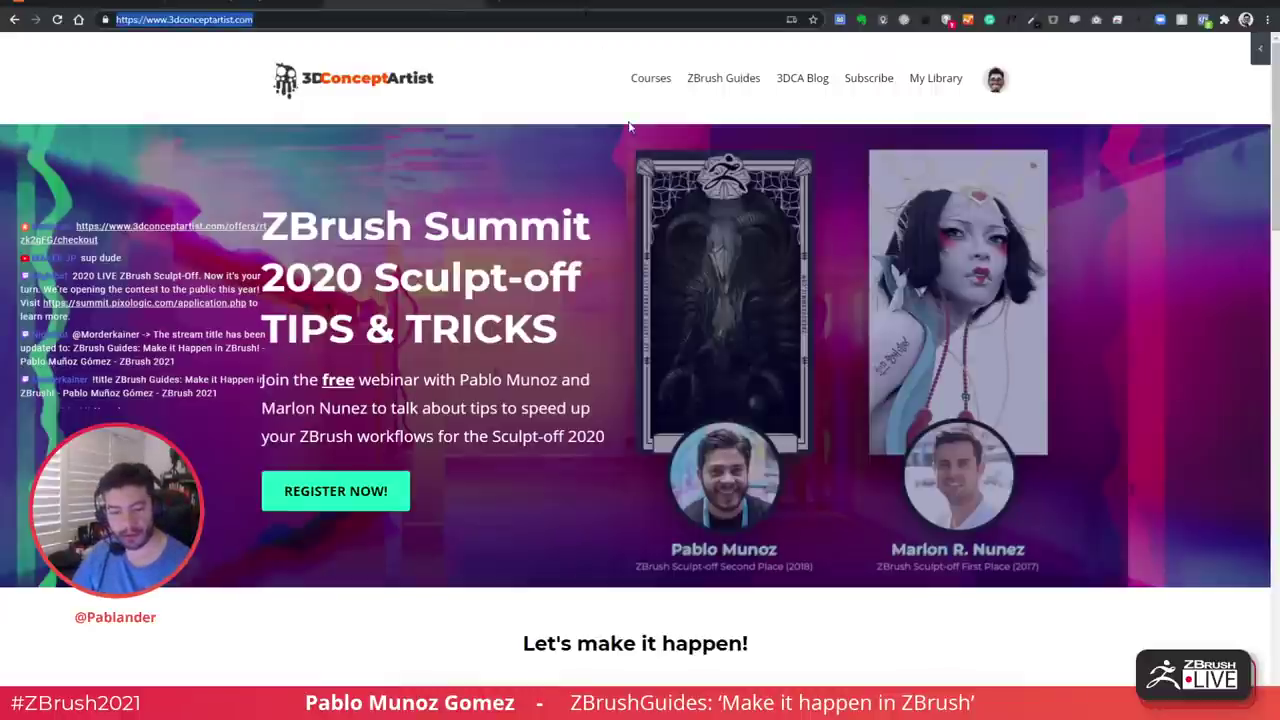
{"action": "key", "text": "alt+Tab"}
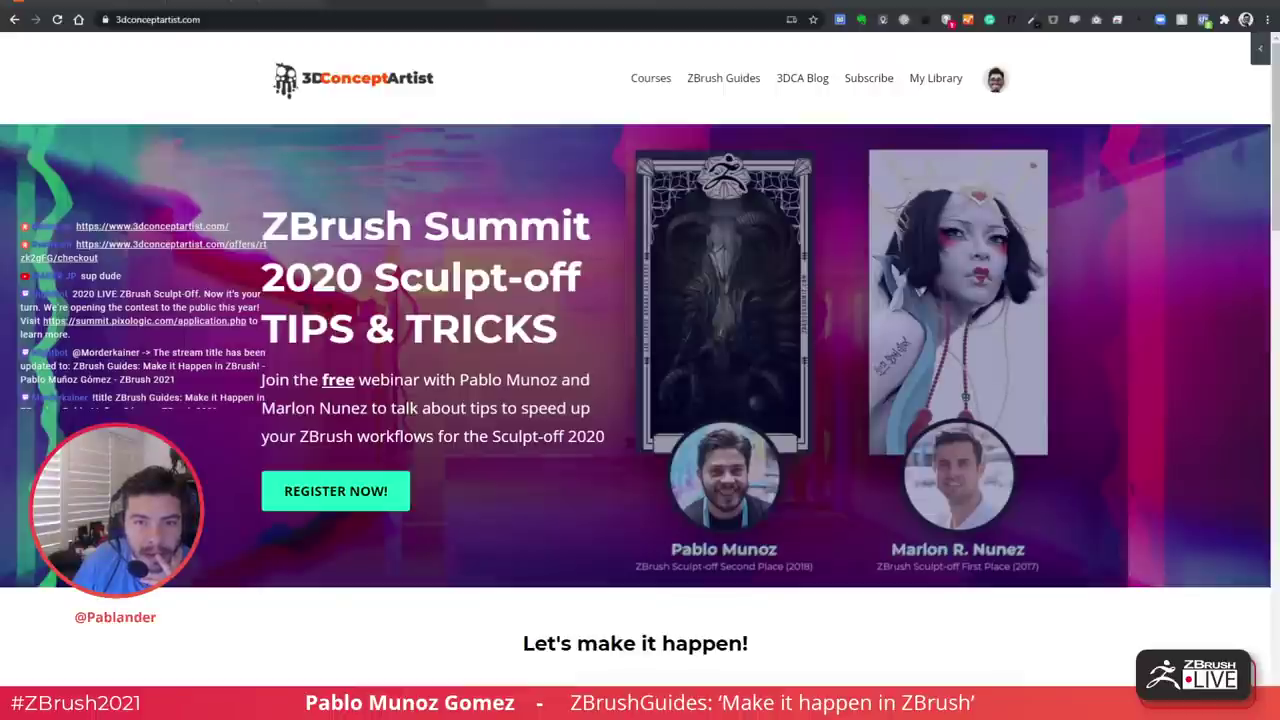
Open the free Sculpt-Off Tips & Tricks webinar registration page and move the Slack window off it
{"action": "left_click", "coordinate": [308, 480]}
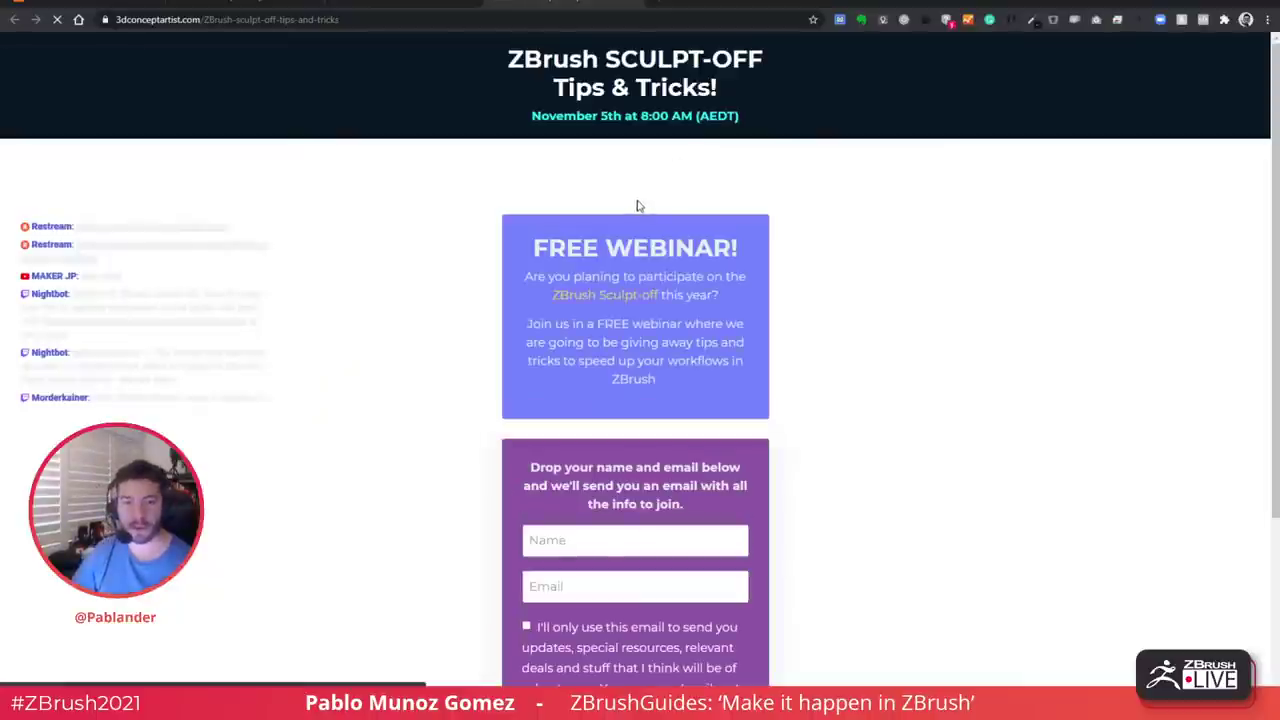
{"action": "scroll", "coordinate": [725, 233], "scroll_direction": "down", "scroll_amount": 3}
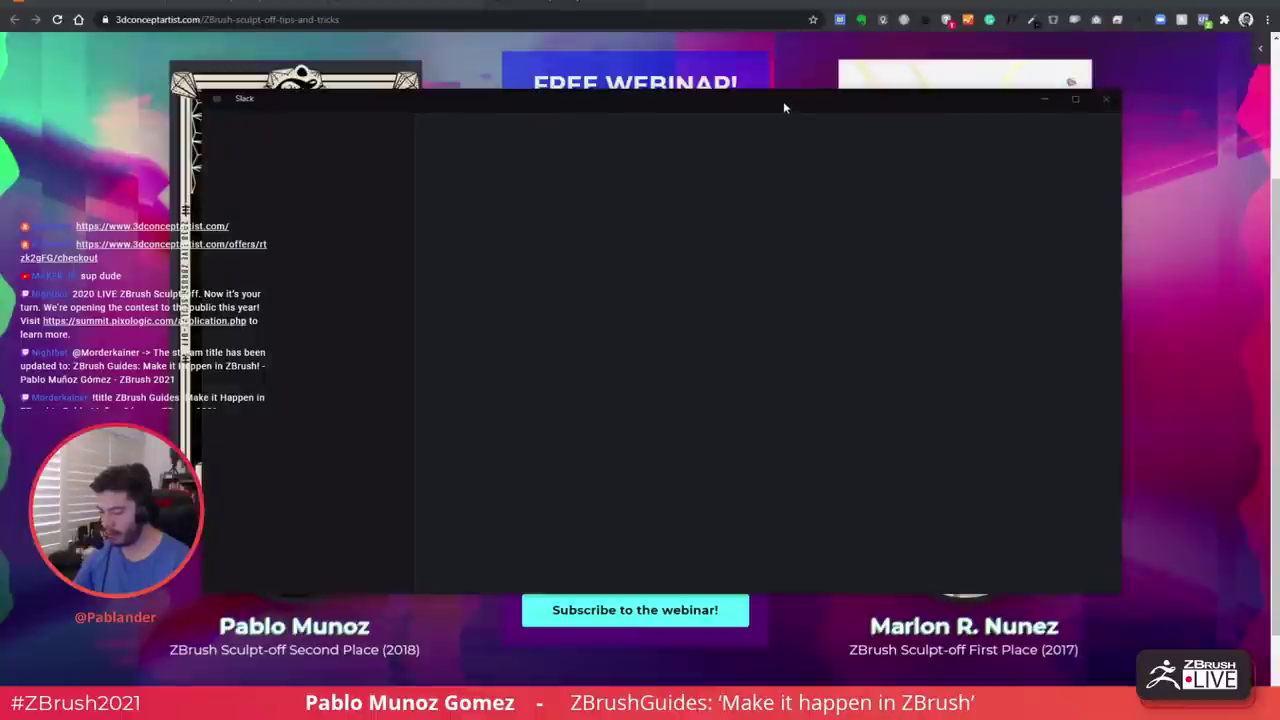
{"action": "left_click_drag", "start_coordinate": [784, 103], "coordinate": [1279, 90]}
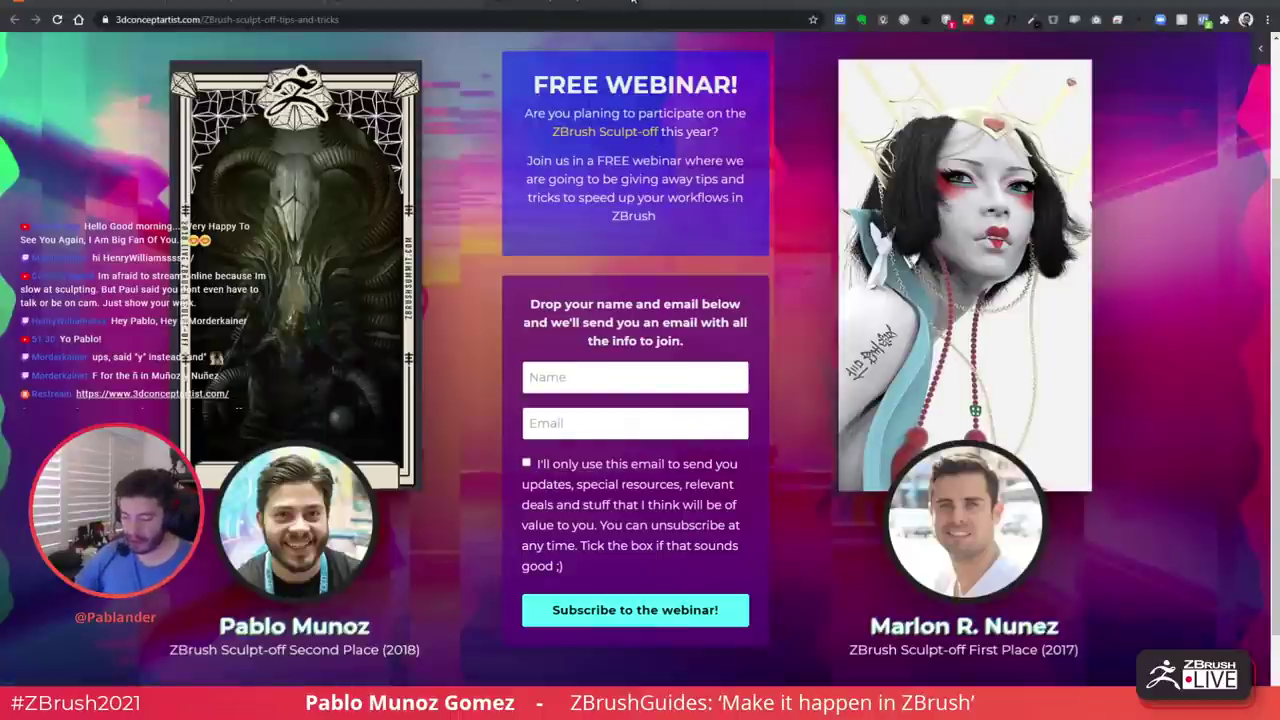
Look through the ZBrushCentral post announcing the ZBrush Sculpt-Off Tips & Tricks webinar
{"action": "left_click", "coordinate": [288, 3]}
{"action": "scroll", "coordinate": [812, 157], "scroll_direction": "up", "scroll_amount": 3}
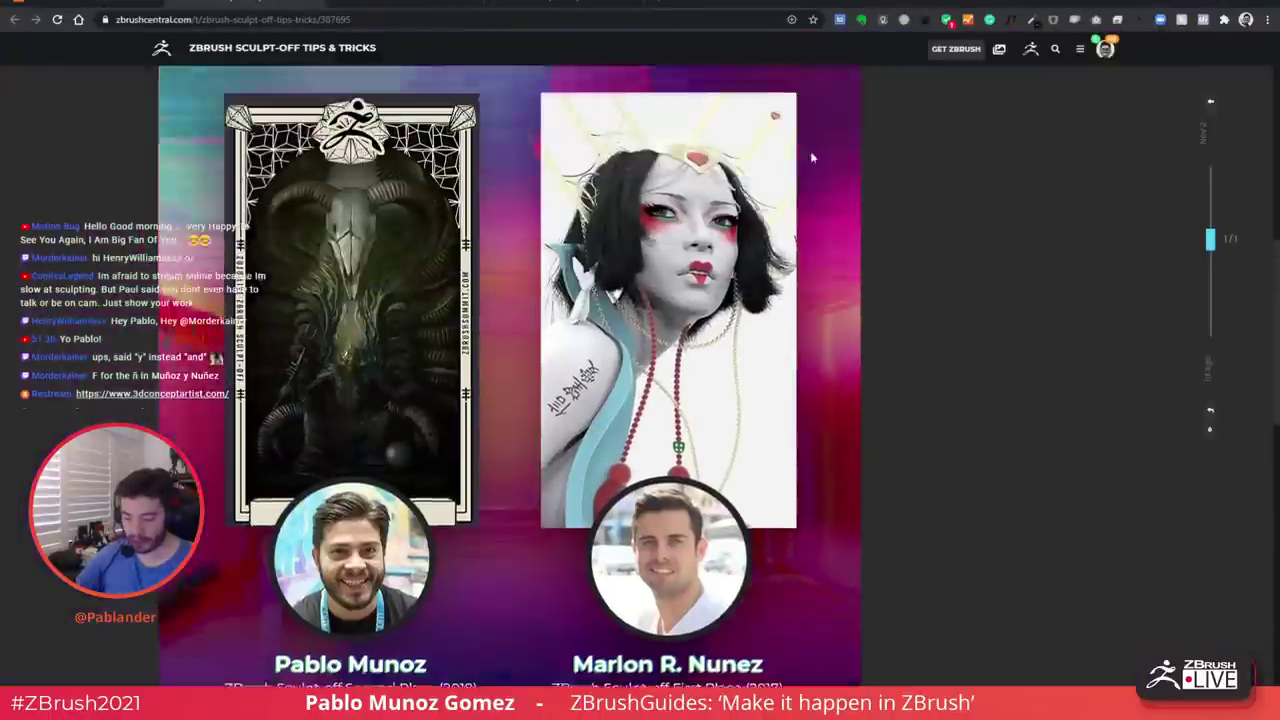
{"action": "scroll", "coordinate": [810, 155], "scroll_direction": "up", "scroll_amount": 4}
{"action": "scroll", "coordinate": [662, 193], "scroll_direction": "down", "scroll_amount": 6}
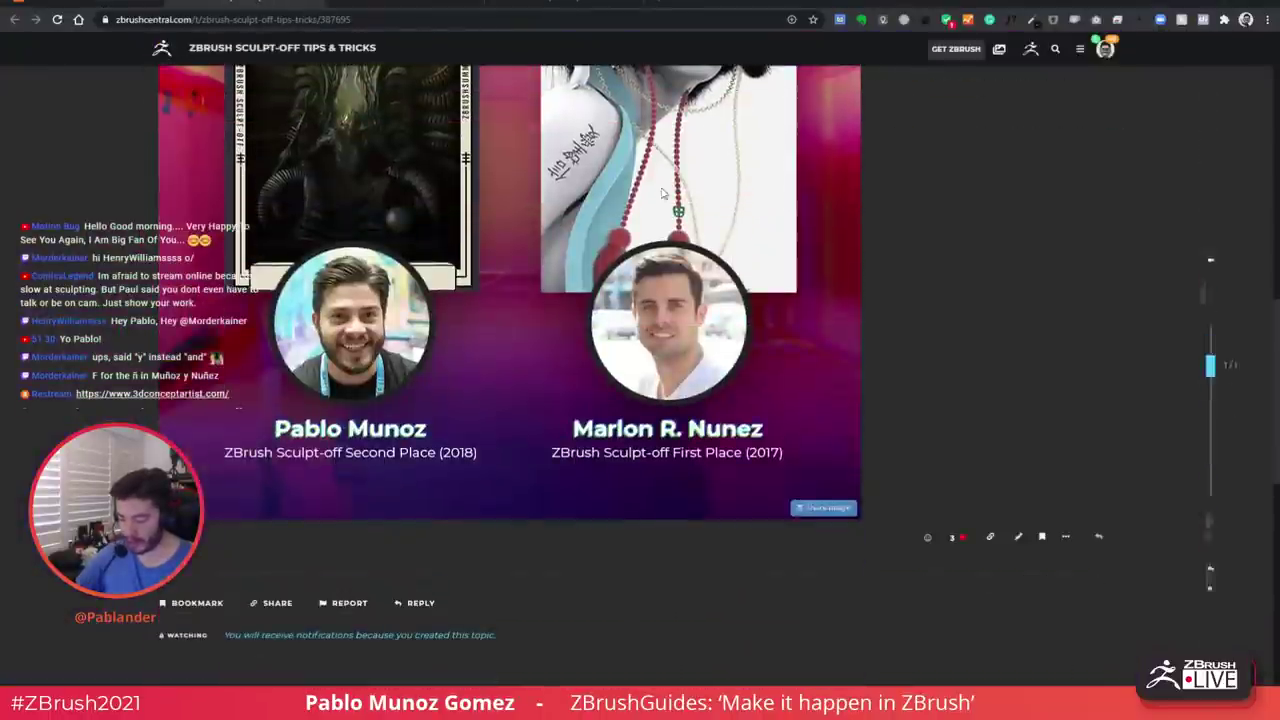
{"action": "scroll", "coordinate": [662, 193], "scroll_direction": "down", "scroll_amount": 1}
{"action": "scroll", "coordinate": [787, 178], "scroll_direction": "up", "scroll_amount": 3}
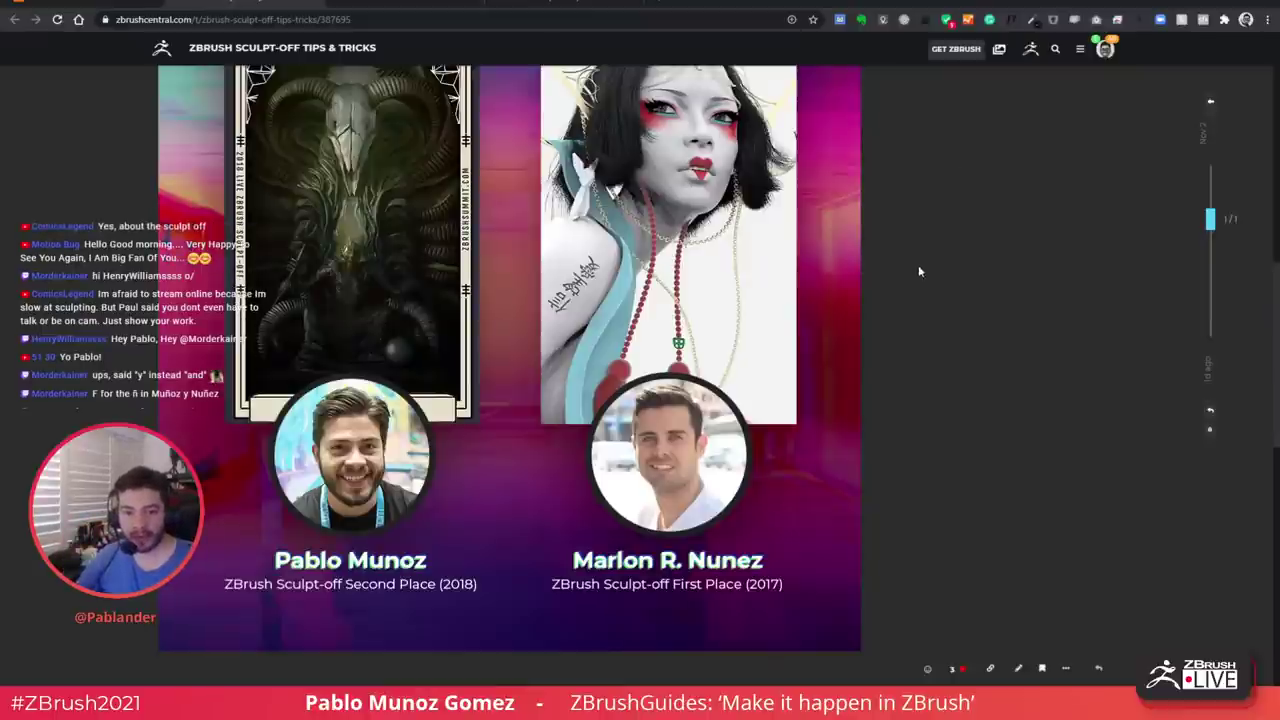
Share the Sculpt-Off application page's address in the stream chat and return to ZBrush
{"action": "left_click", "coordinate": [62, 5]}
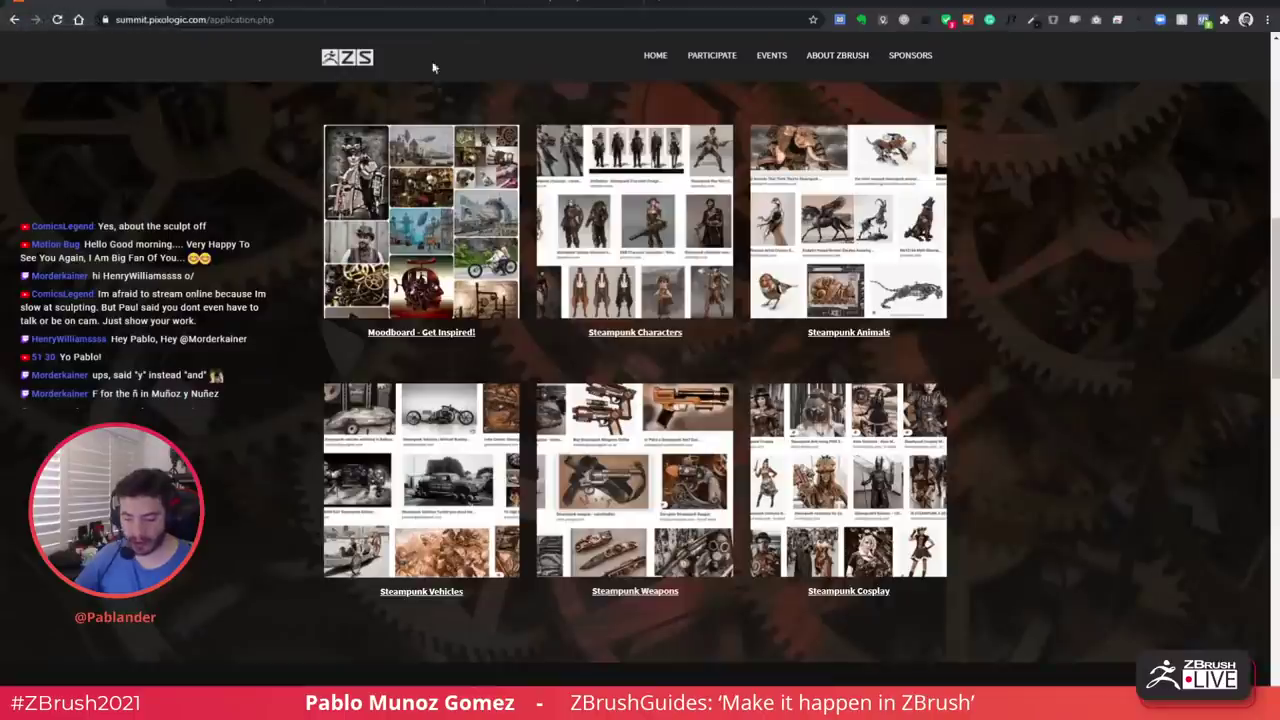
{"action": "left_click", "coordinate": [420, 19]}
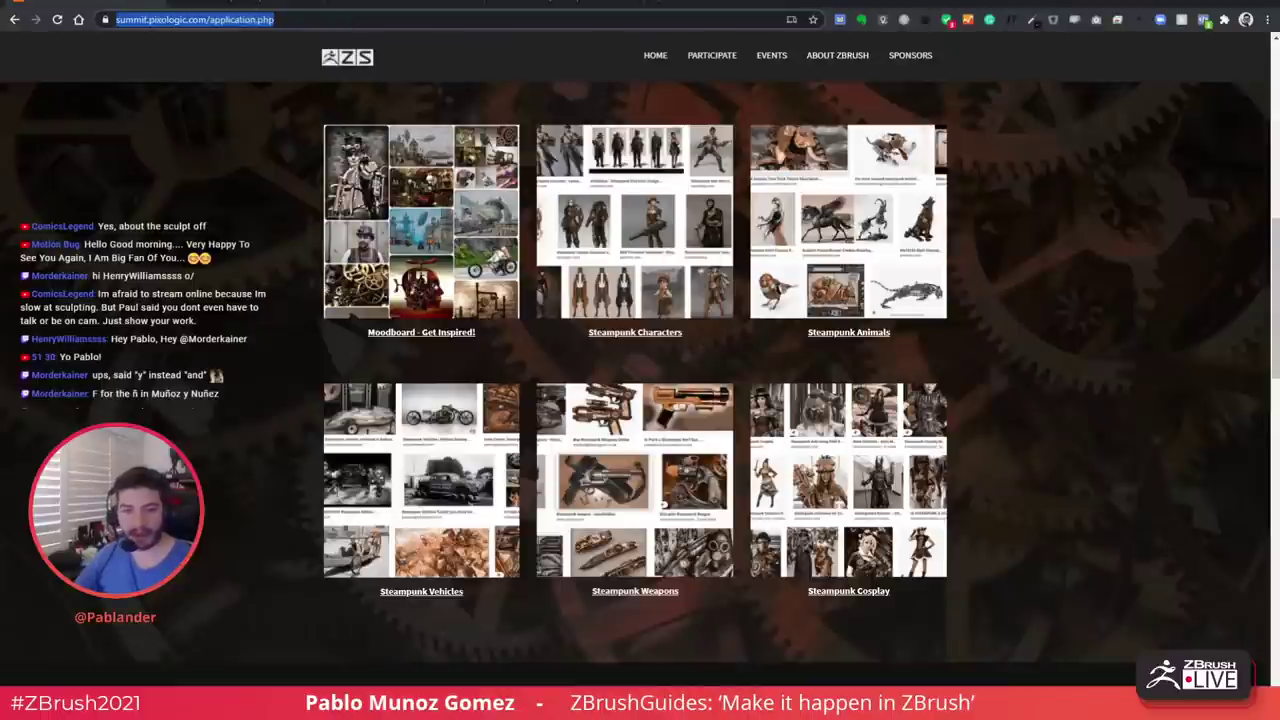
{"action": "key", "text": "alt+Tab"}
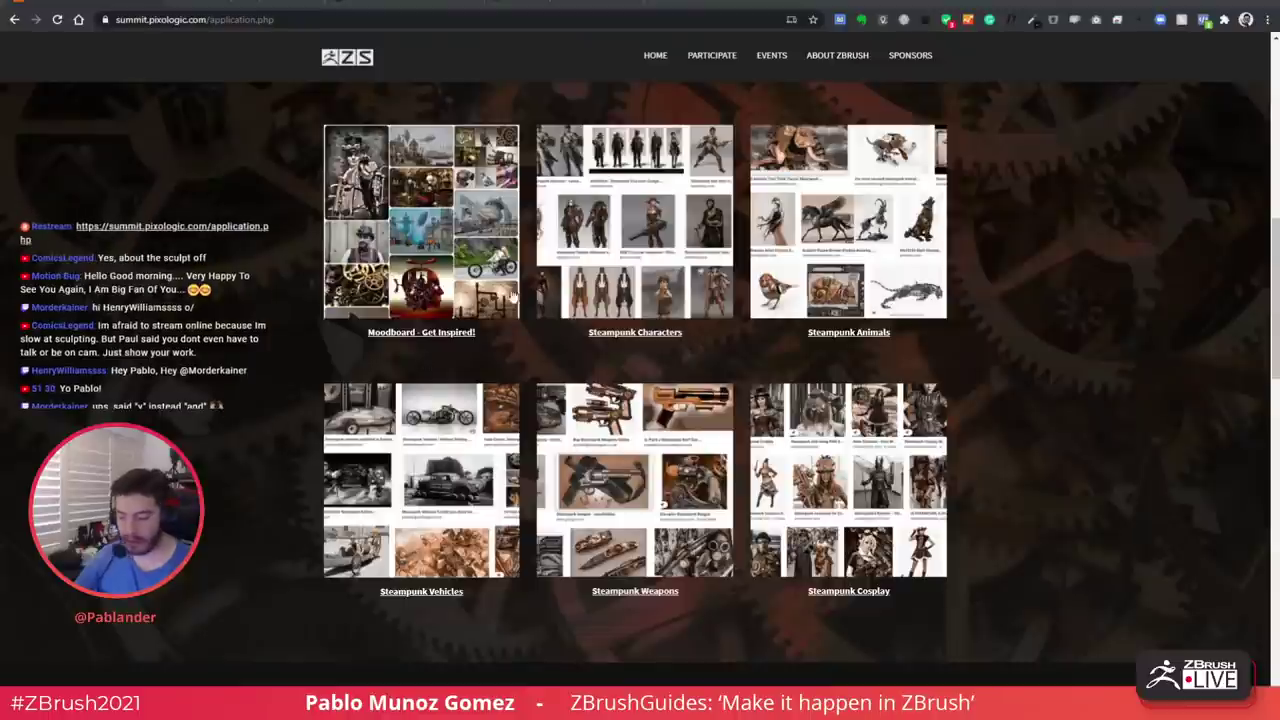
{"action": "left_click", "coordinate": [1212, 3]}
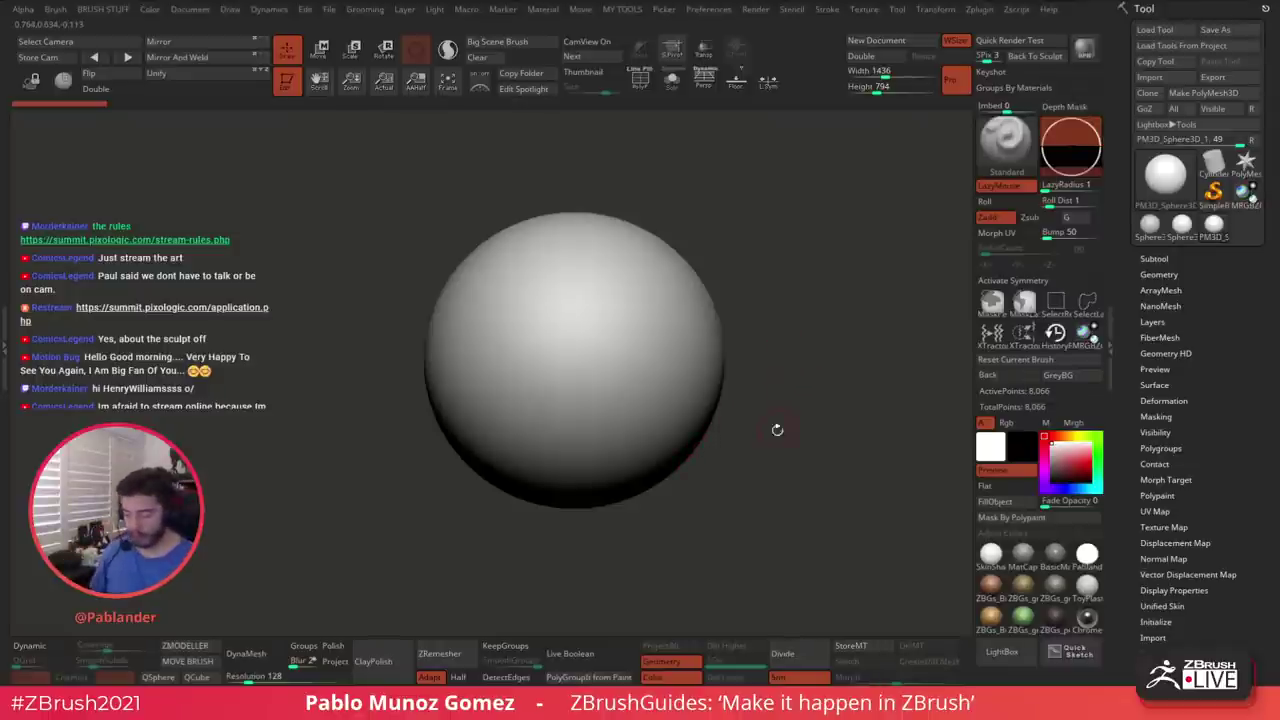
Choose the Move brush for sculpting the sphere
{"action": "left_click_drag", "start_coordinate": [785, 454], "coordinate": [750, 366]}
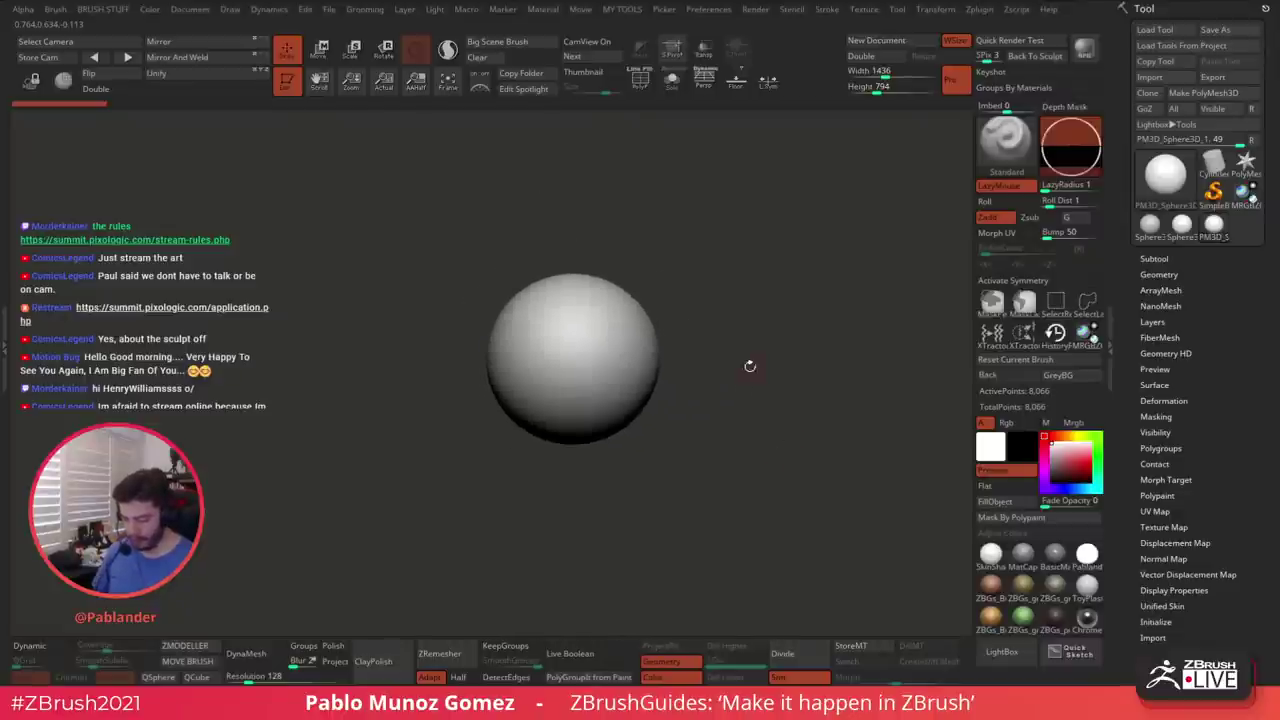
{"action": "mouse_move", "coordinate": [738, 409]}
{"action": "left_mouse_down", "text": "alt"}
{"action": "mouse_move", "coordinate": [769, 394]}
{"action": "mouse_move", "coordinate": [777, 437]}
{"action": "mouse_move", "coordinate": [802, 404]}
{"action": "mouse_move", "coordinate": [781, 429]}
{"action": "mouse_move", "coordinate": [801, 415]}
{"action": "left_mouse_up", "text": "alt"}
{"action": "key", "text": "space"}
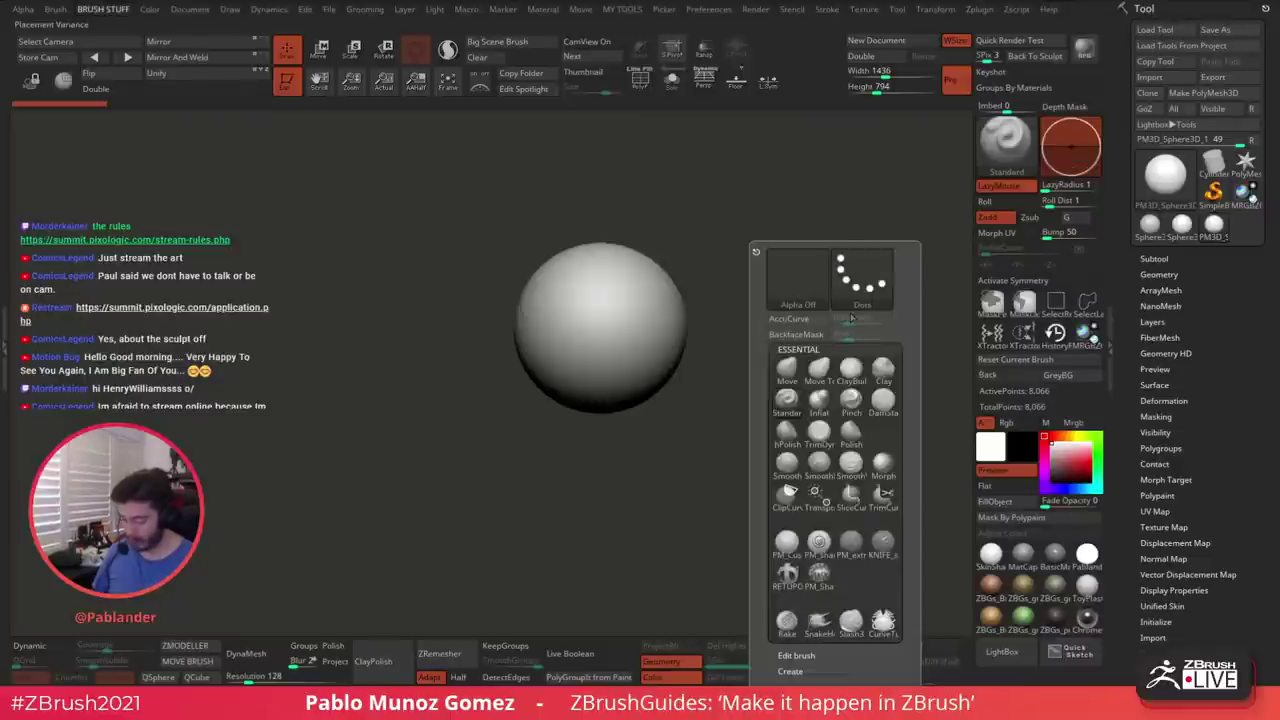
{"action": "key", "text": "b"}
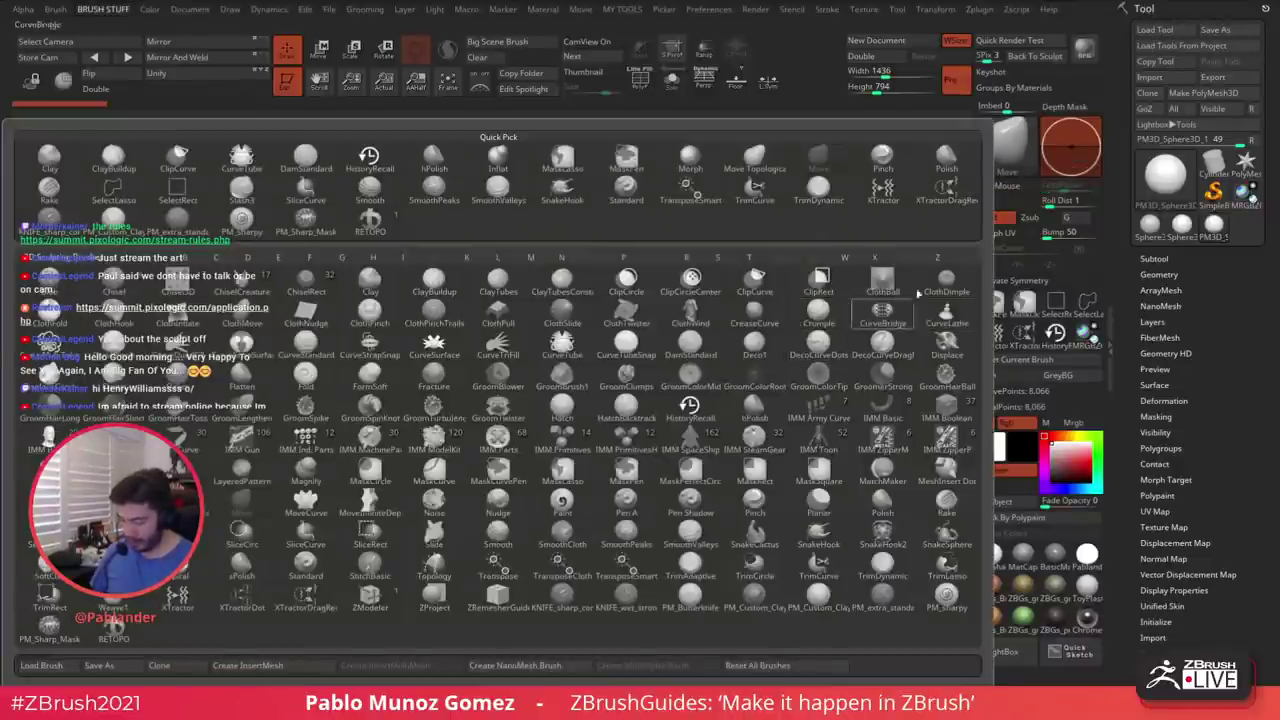
{"action": "left_click", "coordinate": [806, 325]}
{"action": "key", "text": "space"}
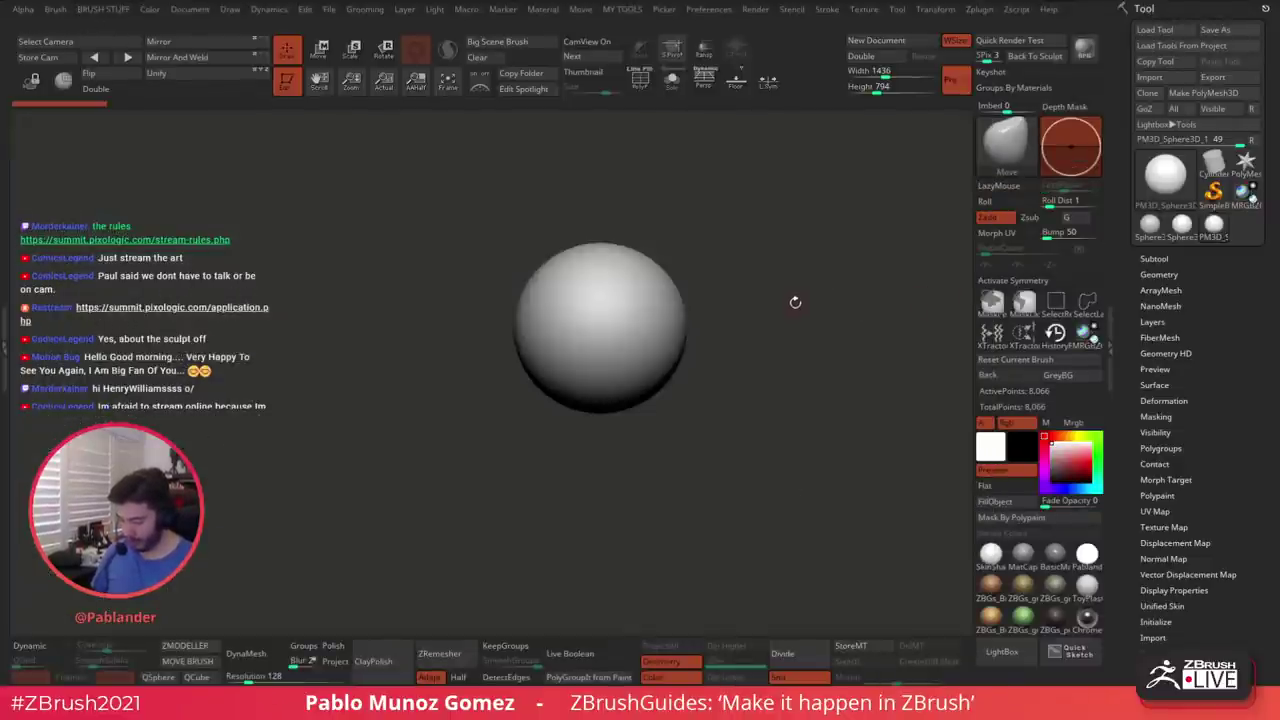
Enlarge the Move brush's draw size to cover most of the sphere and activate symmetry across X
{"action": "key", "text": "space"}
{"action": "key", "text": "space"}
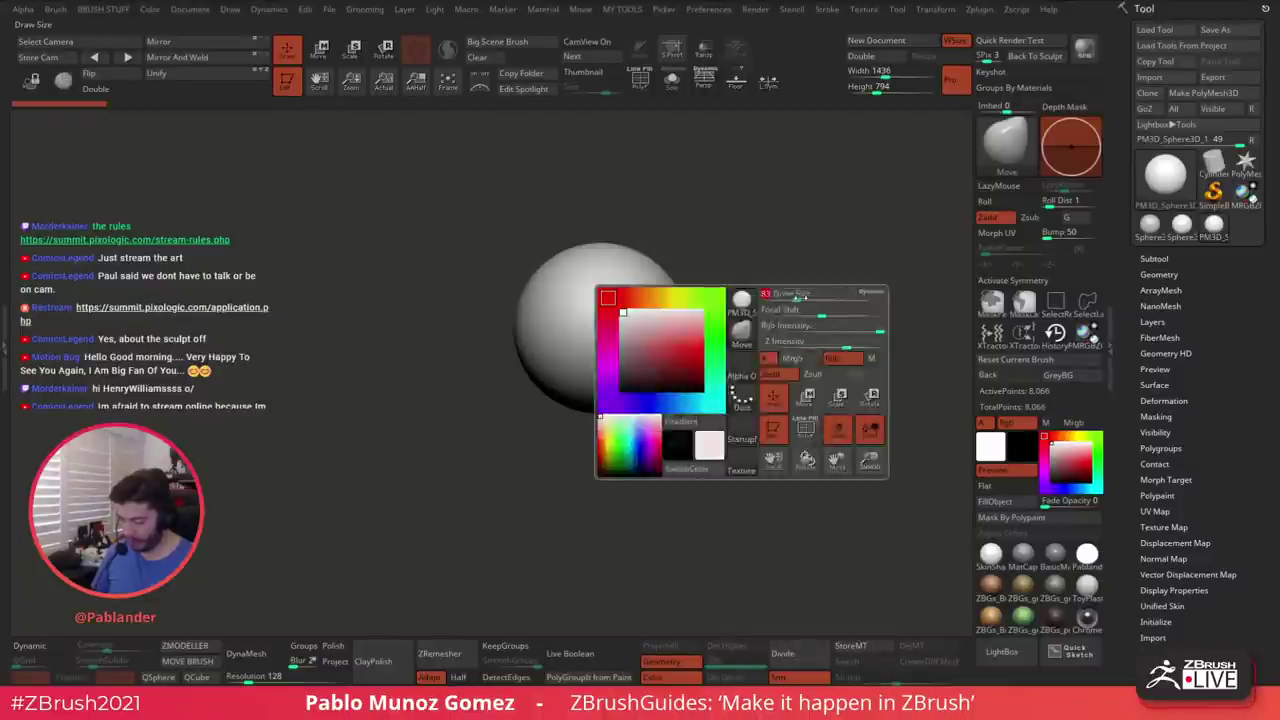
{"action": "key", "text": "space"}
{"action": "key", "text": "space"}
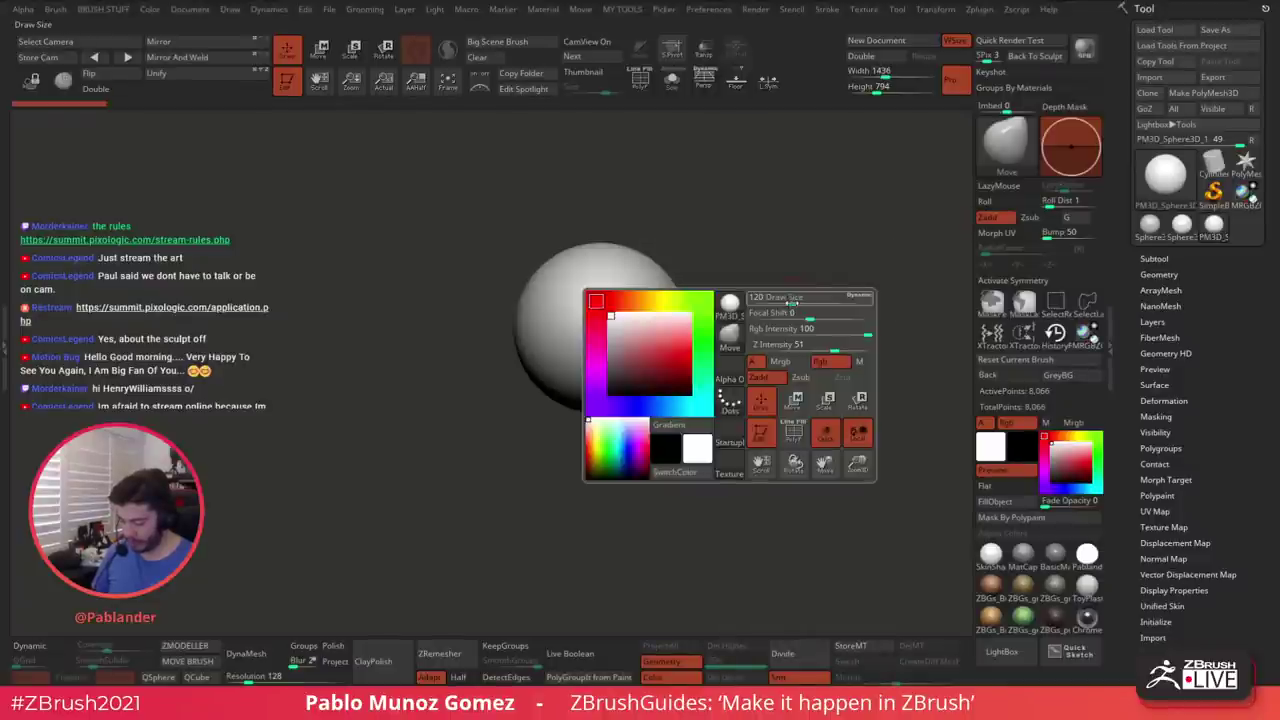
{"action": "key", "text": "space"}
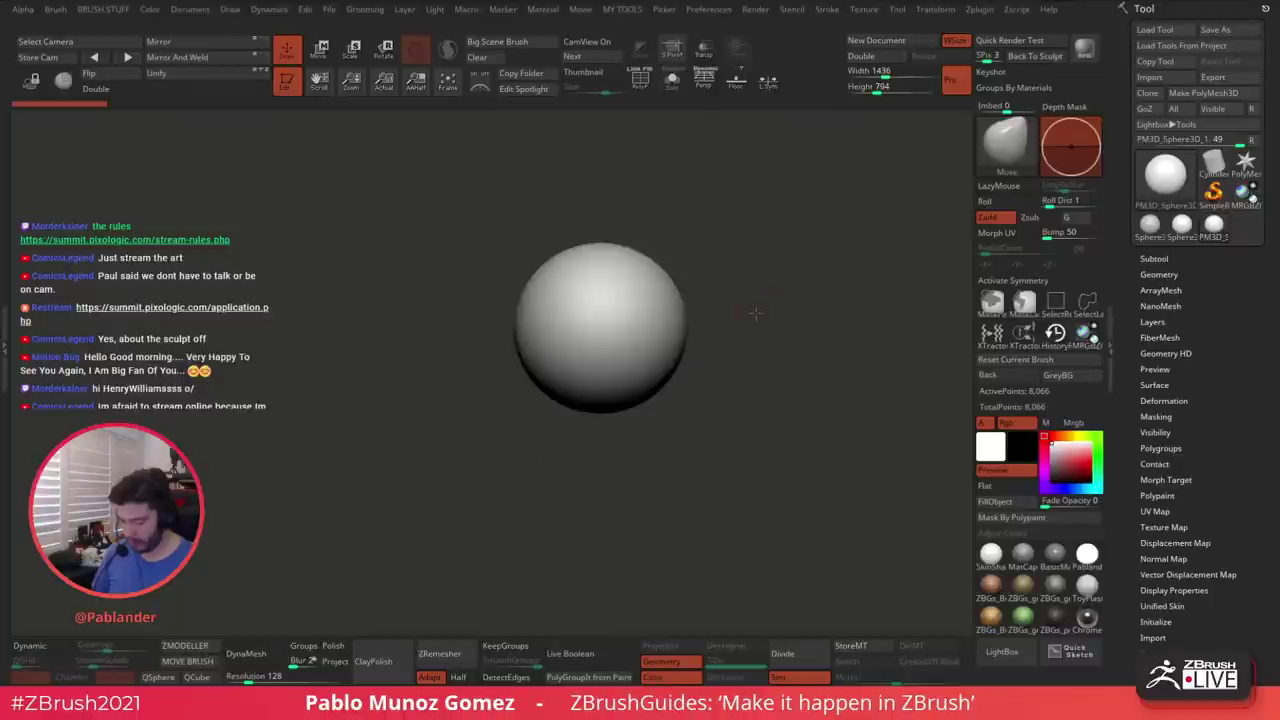
{"action": "key", "text": "space"}
{"action": "key", "text": "space"}
{"action": "key", "text": "space"}
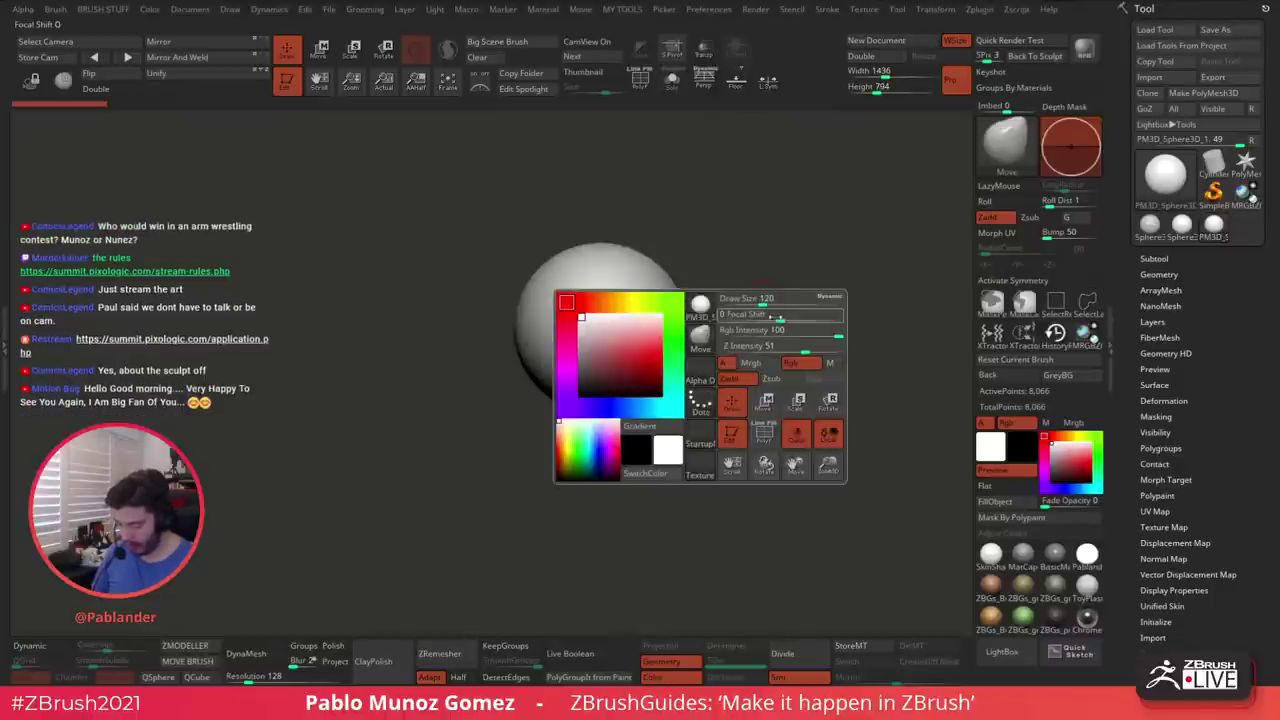
{"action": "key", "text": "space"}
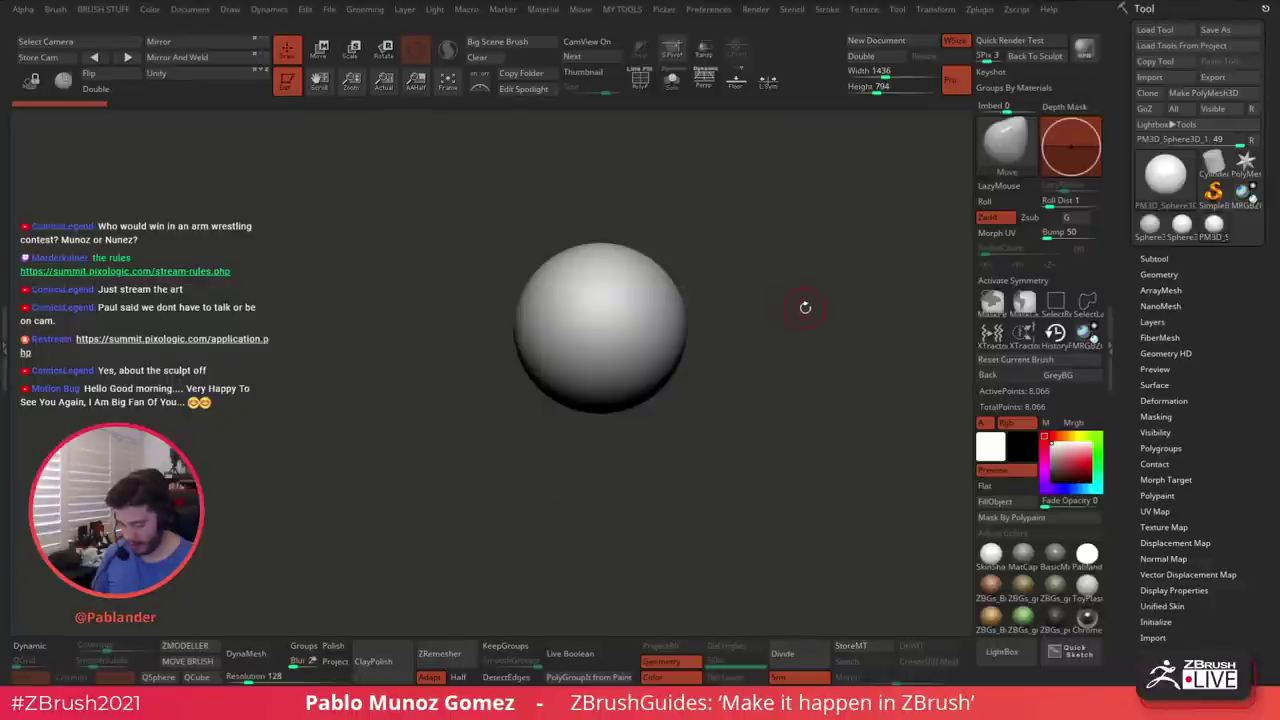
{"action": "key", "text": "space"}
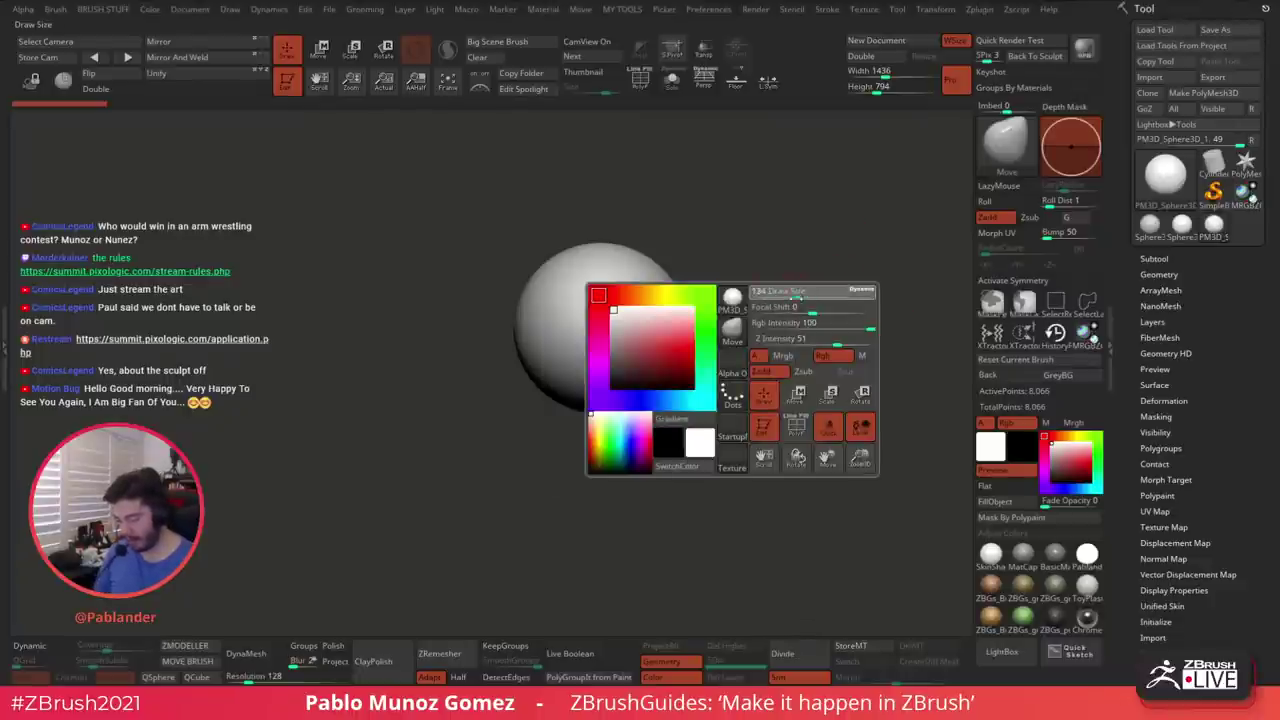
{"action": "left_click_drag", "start_coordinate": [797, 297], "coordinate": [834, 297]}
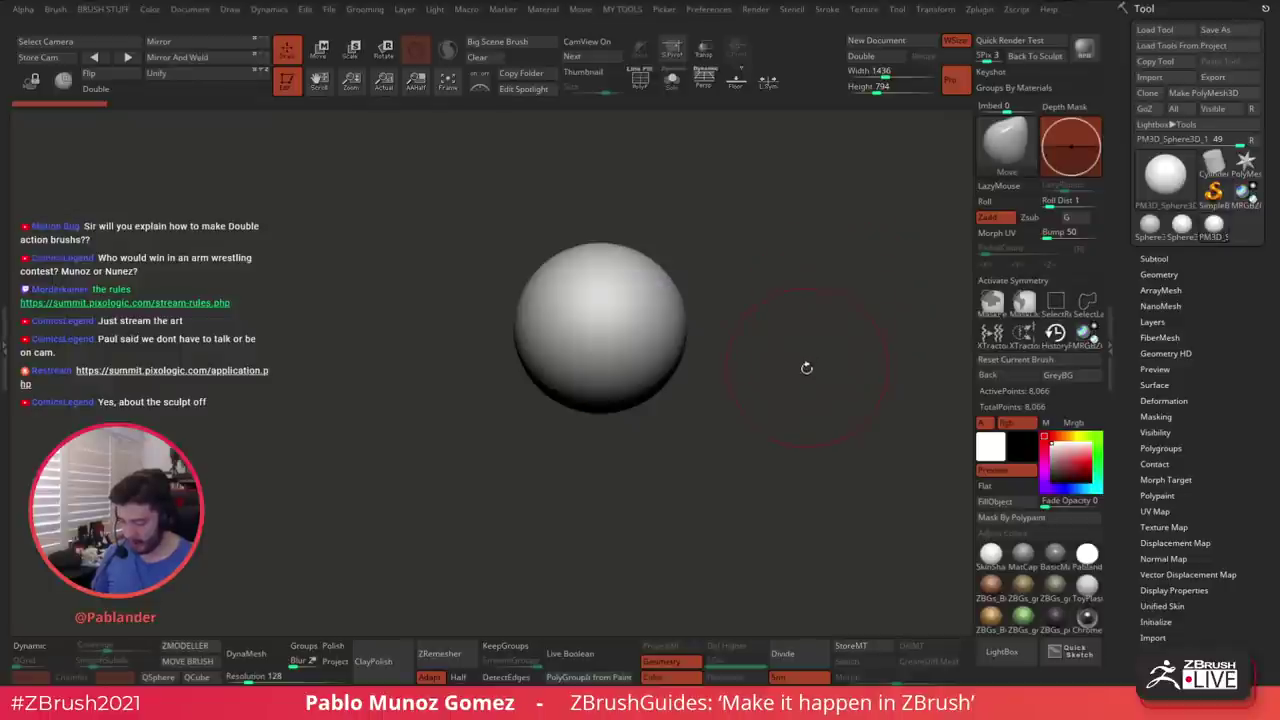
{"action": "left_click_drag", "start_coordinate": [807, 368], "coordinate": [799, 385], "text": "alt"}
{"action": "key", "text": "x"}
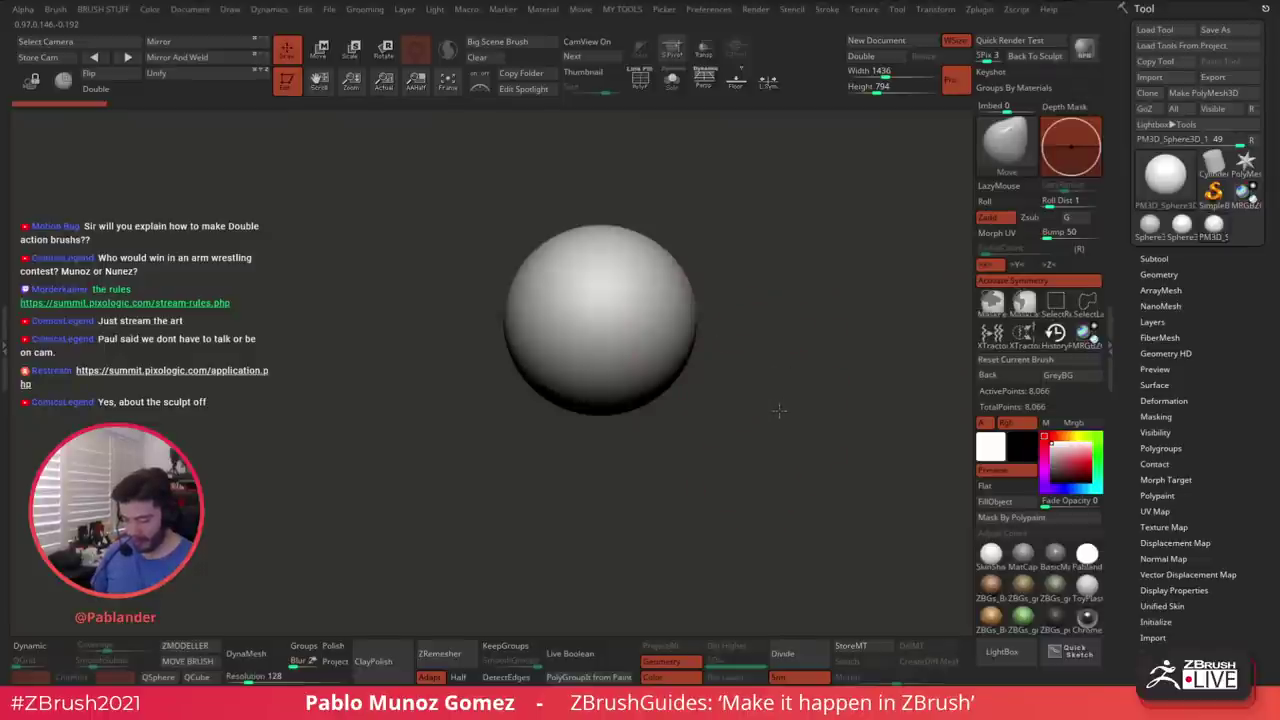
Mask roughly the upper two thirds of the sphere with a rectangular mask, leaving the lower cap free
{"action": "left_click_drag", "start_coordinate": [476, 183], "coordinate": [697, 347], "text": "ctrl"}
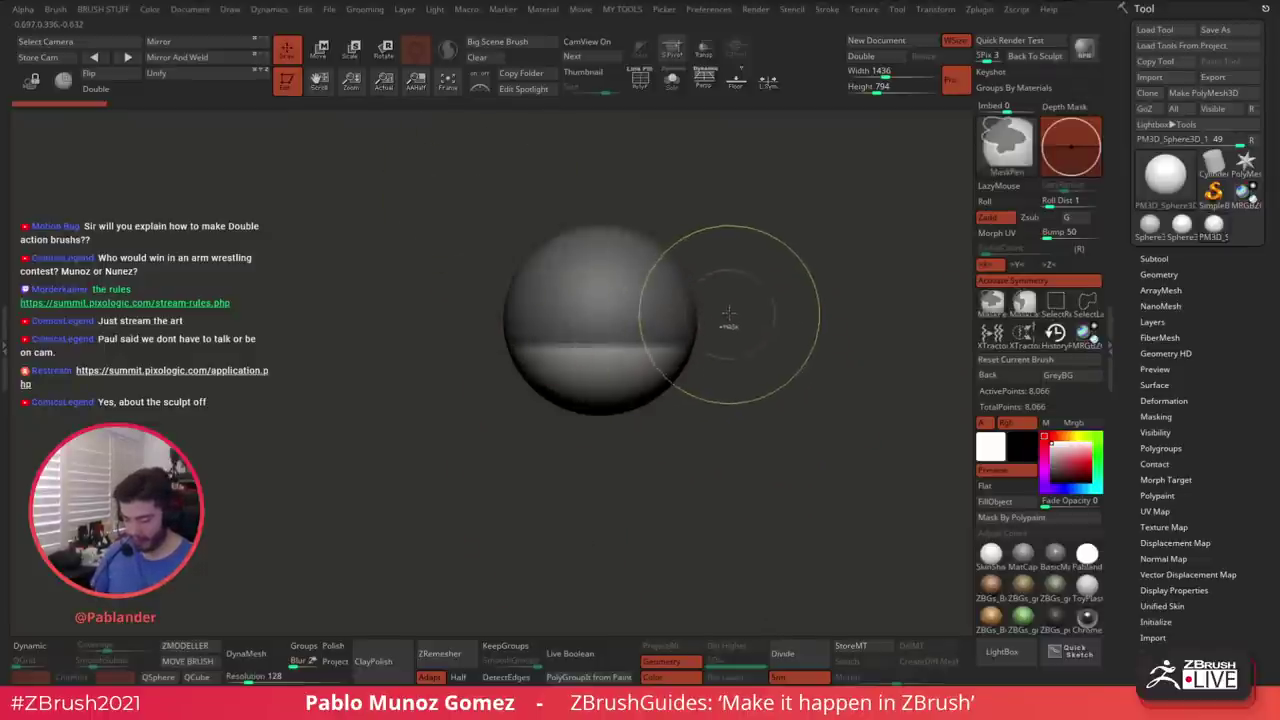
{"action": "left_click", "coordinate": [466, 191], "text": "ctrl"}
{"action": "left_click_drag", "start_coordinate": [455, 175], "coordinate": [745, 357], "text": "ctrl"}
Move the unmasked lower cap straight down to lengthen the sphere into a capsule, and clear the mask
{"action": "key", "text": "w"}
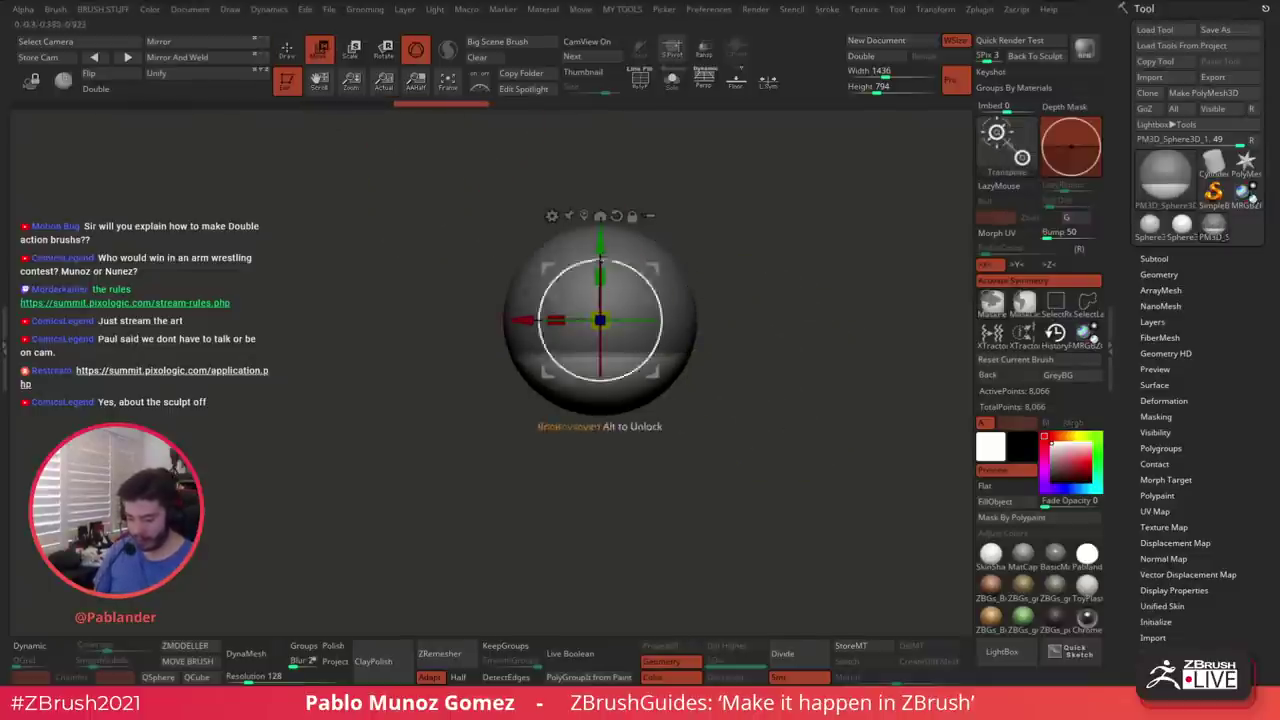
{"action": "left_click_drag", "start_coordinate": [600, 248], "coordinate": [601, 295]}
{"action": "left_click_drag", "start_coordinate": [826, 289], "coordinate": [787, 298]}
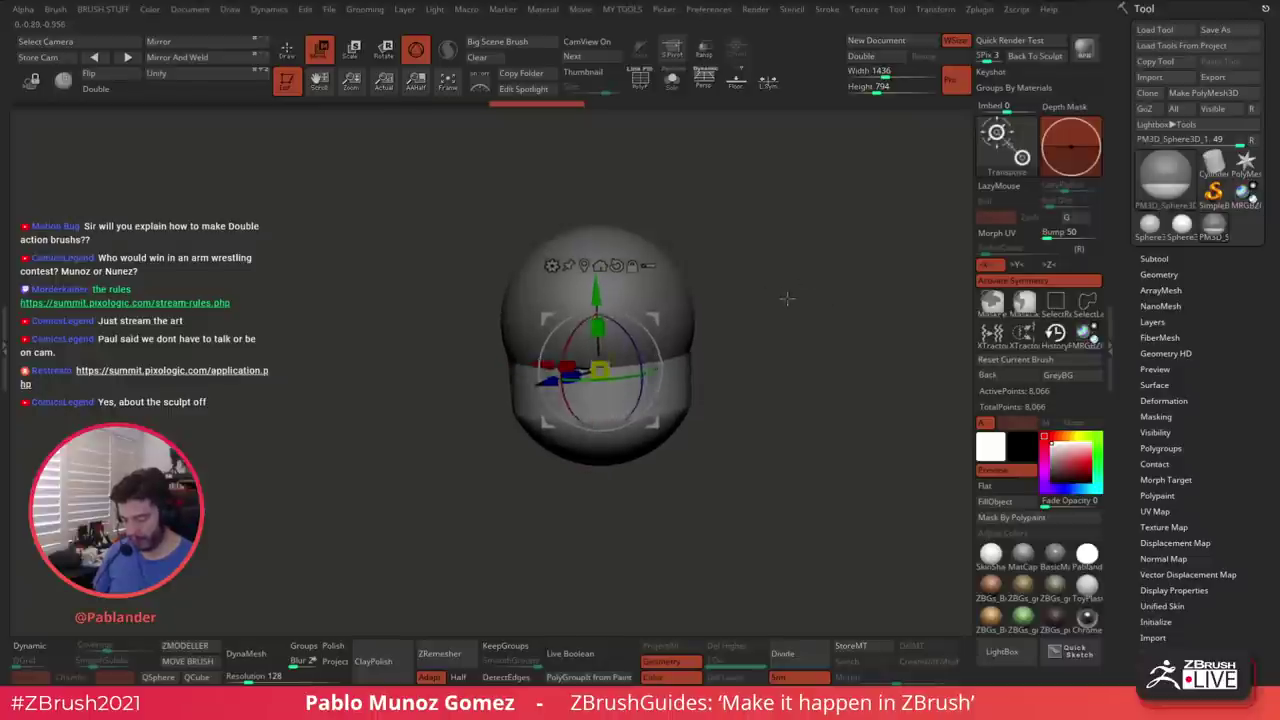
{"action": "left_click", "coordinate": [785, 296], "text": "ctrl"}
{"action": "key", "text": "q"}
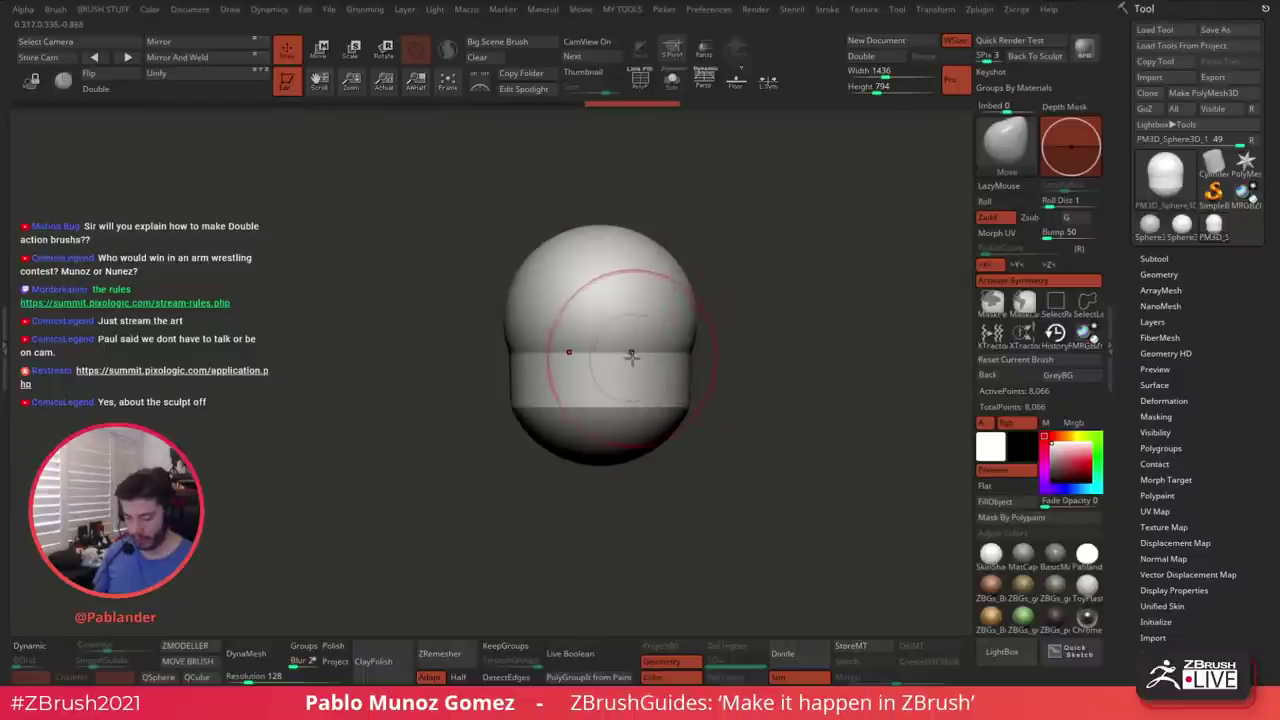
{"action": "key", "text": "shift"}
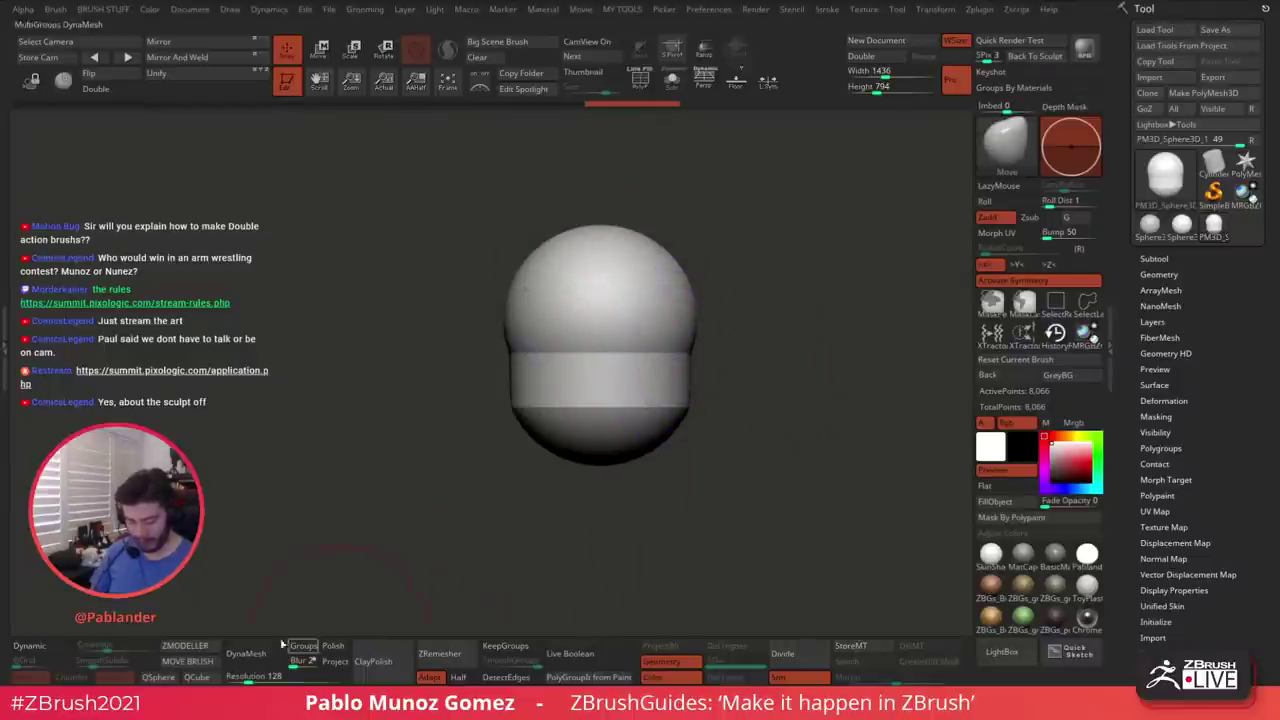
{"action": "left_click", "coordinate": [245, 653]}
{"action": "key", "text": "shift"}
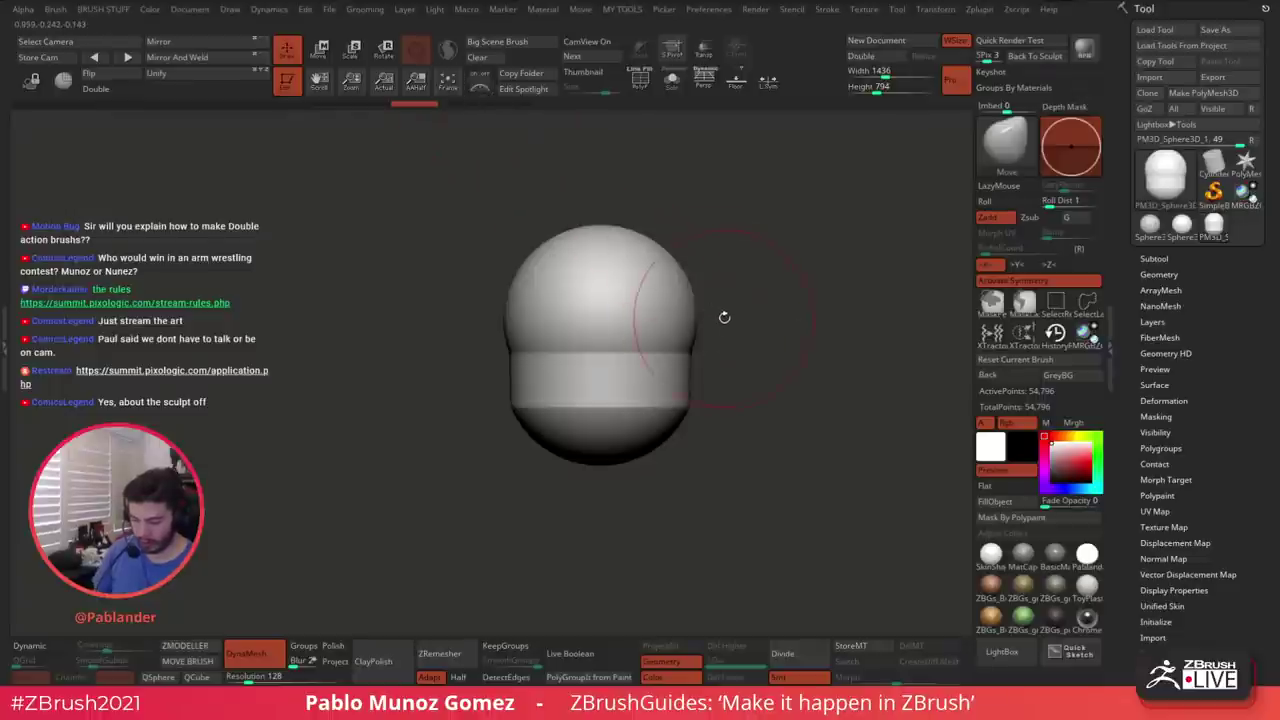
{"action": "key", "text": "ctrl+z"}
Turn on Sculptris Pro and smooth the capsule's hard seams into one rounded head form, checking the wireframe
{"action": "key", "text": "shift"}
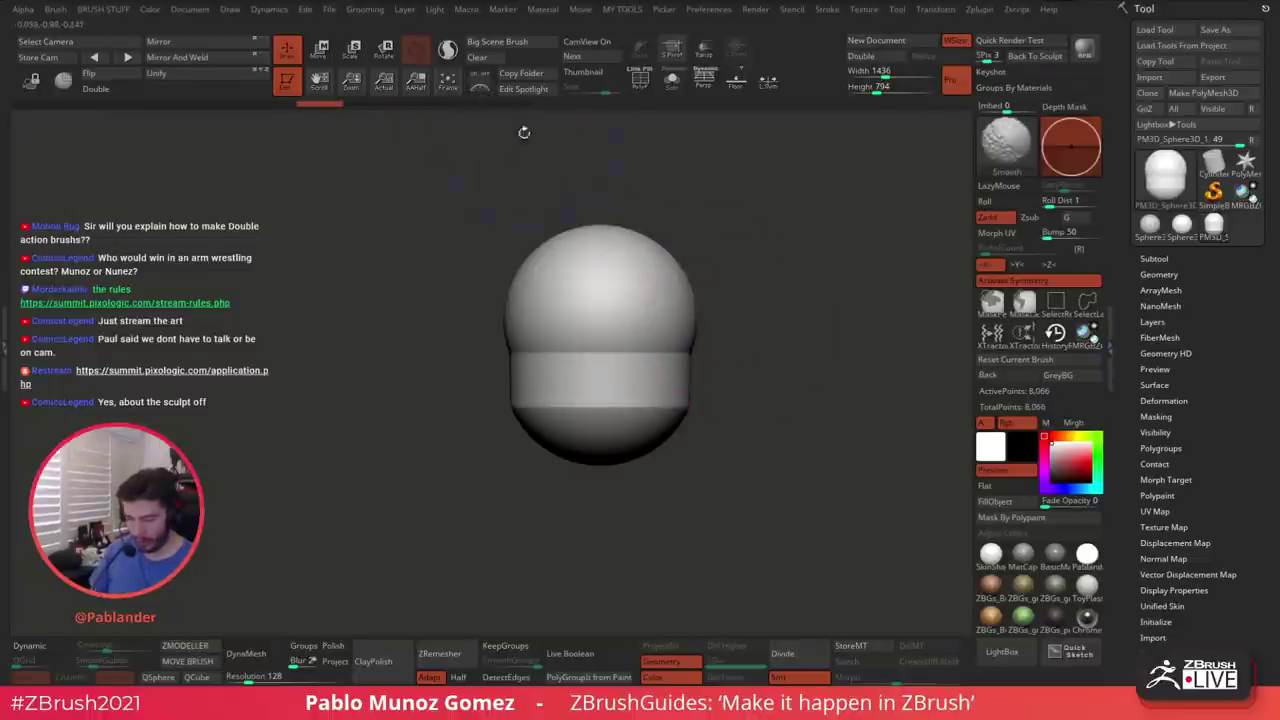
{"action": "left_click", "coordinate": [448, 48]}
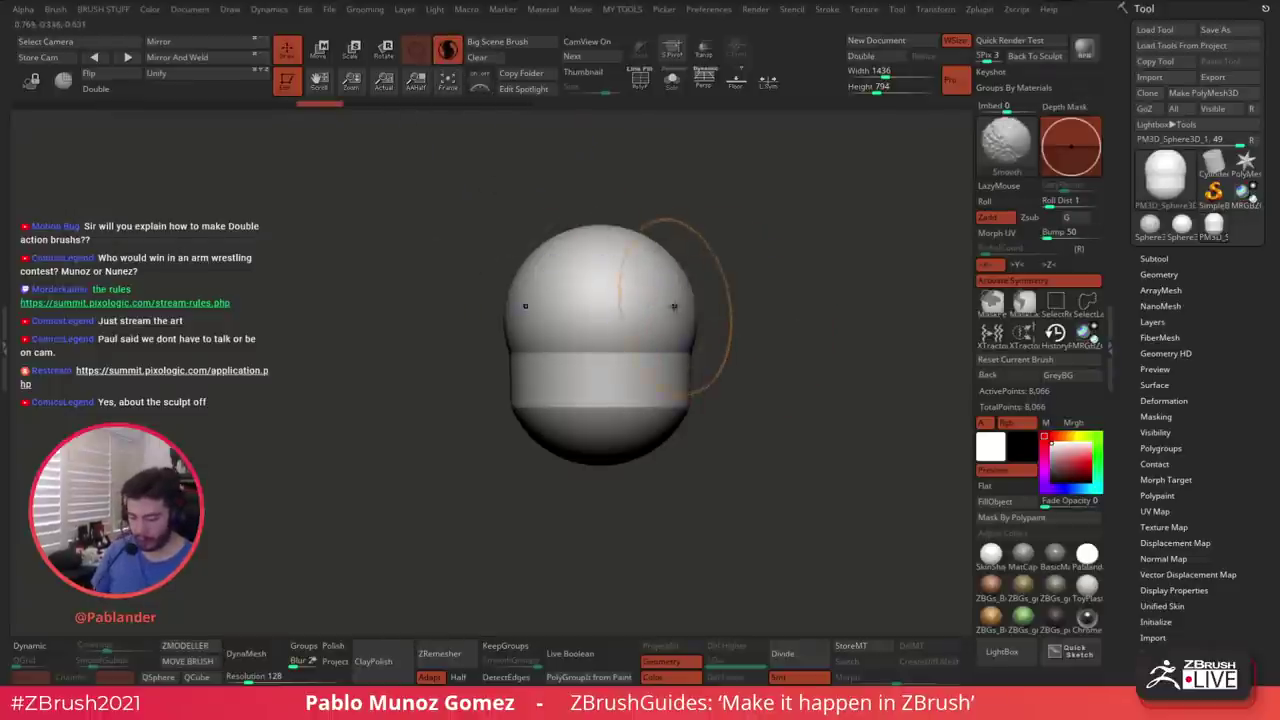
{"action": "left_click", "coordinate": [640, 80]}
{"action": "mouse_move", "coordinate": [748, 297]}
{"action": "left_mouse_down", "text": "alt"}
{"action": "mouse_move", "coordinate": [763, 328]}
{"action": "mouse_move", "coordinate": [606, 405]}
{"action": "mouse_move", "coordinate": [690, 432]}
{"action": "mouse_move", "coordinate": [706, 298]}
{"action": "mouse_move", "coordinate": [783, 306]}
{"action": "mouse_move", "coordinate": [762, 300]}
{"action": "mouse_move", "coordinate": [727, 321]}
{"action": "left_mouse_up", "text": "alt"}
{"action": "left_click", "coordinate": [641, 82]}
{"action": "right_click_drag", "start_coordinate": [617, 363], "coordinate": [764, 364], "text": "alt"}
{"action": "mouse_move", "coordinate": [811, 371]}
{"action": "left_mouse_down", "text": "shift"}
{"action": "mouse_move", "coordinate": [806, 425]}
{"action": "mouse_move", "coordinate": [799, 400]}
{"action": "left_mouse_up", "text": "shift"}
{"action": "mouse_move", "coordinate": [779, 450]}
{"action": "left_mouse_down", "text": "shift"}
{"action": "mouse_move", "coordinate": [788, 346]}
{"action": "mouse_move", "coordinate": [774, 256]}
{"action": "left_mouse_up", "text": "shift"}
{"action": "right_click_drag", "start_coordinate": [870, 350], "coordinate": [826, 323], "text": "alt"}
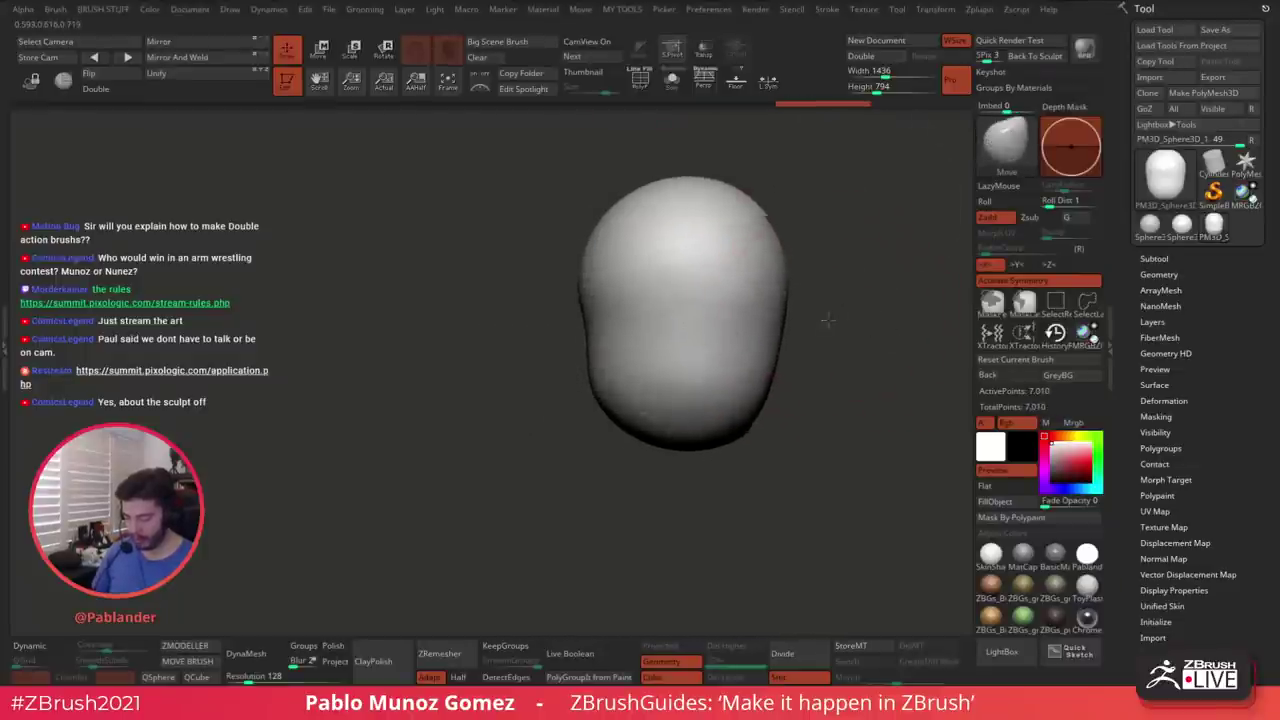
{"action": "left_click_drag", "start_coordinate": [826, 323], "coordinate": [855, 362], "text": "shift"}
Taper the lower part of the head with the Move brush, and refine the cranium's sides using a larger draw size
{"action": "left_click_drag", "start_coordinate": [725, 395], "coordinate": [697, 420]}
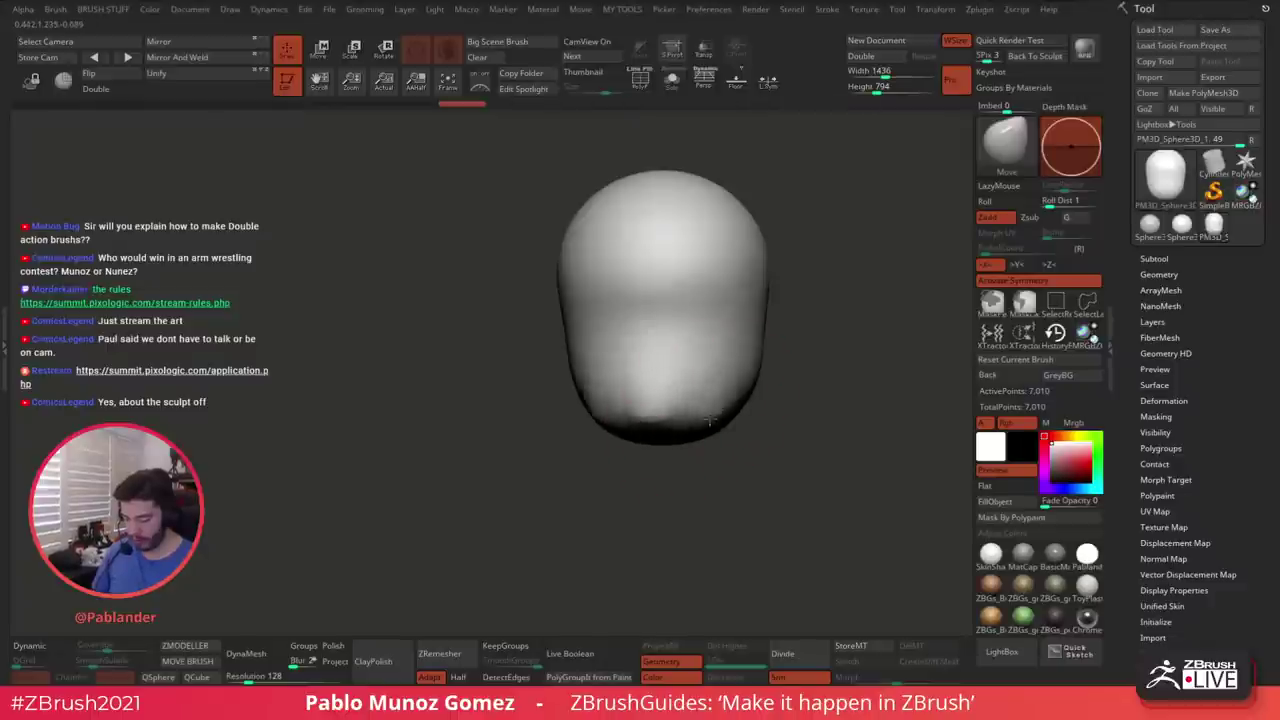
{"action": "right_click_drag", "start_coordinate": [718, 410], "coordinate": [703, 410], "text": "alt"}
{"action": "left_click_drag", "start_coordinate": [703, 420], "coordinate": [696, 406]}
{"action": "key", "text": "space"}
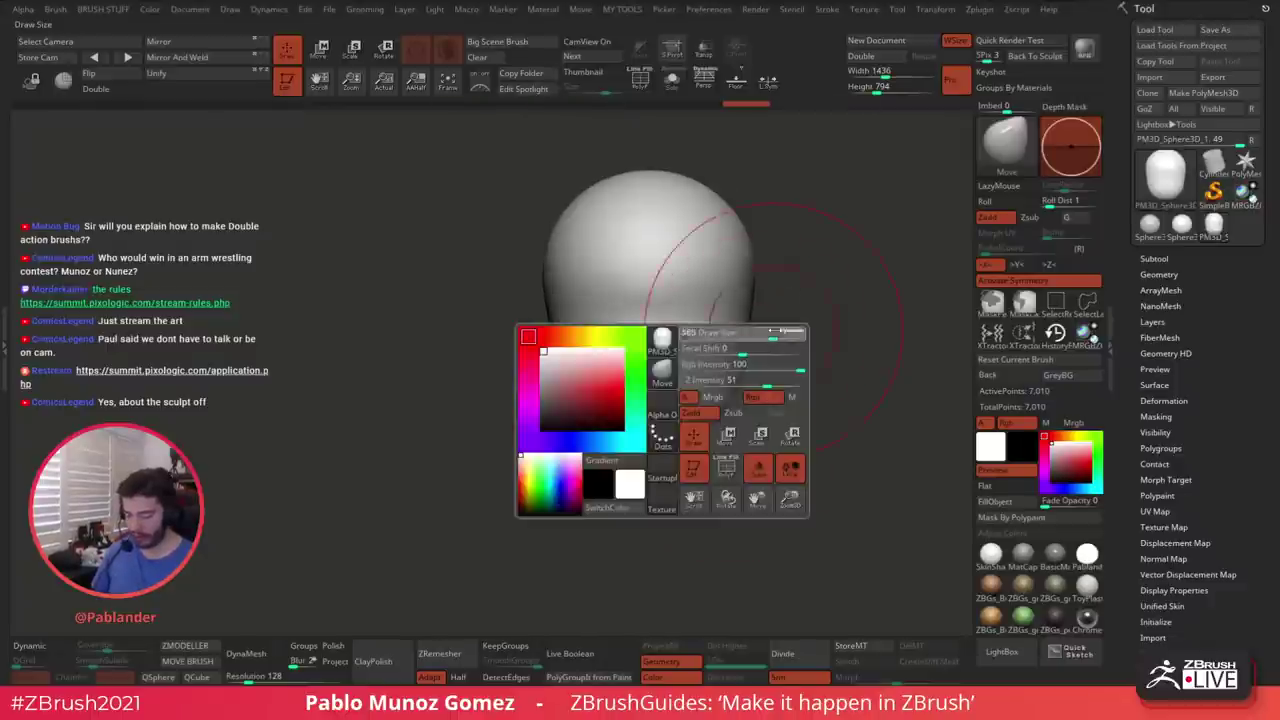
{"action": "left_click_drag", "start_coordinate": [746, 327], "coordinate": [771, 303]}
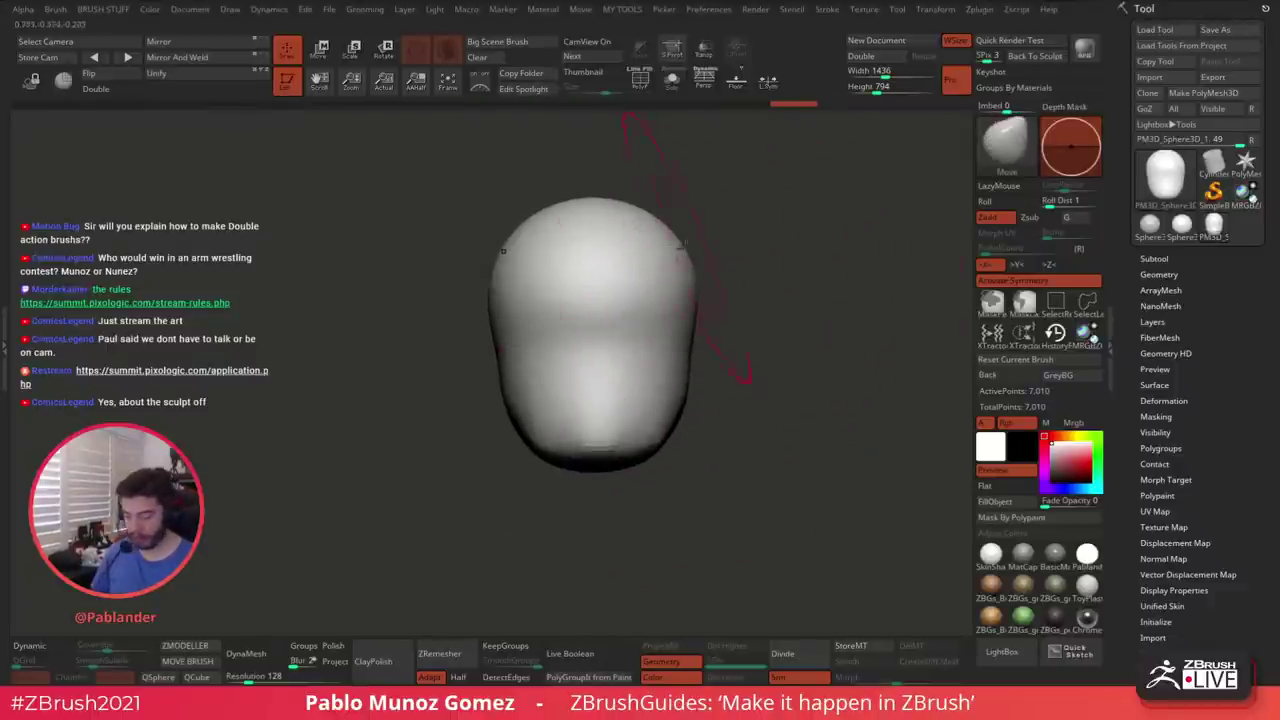
{"action": "mouse_move", "coordinate": [692, 260]}
{"action": "left_mouse_down"}
{"action": "mouse_move", "coordinate": [694, 289]}
{"action": "mouse_move", "coordinate": [668, 300]}
{"action": "mouse_move", "coordinate": [669, 248]}
{"action": "left_mouse_up"}
Push the cranium's outline and the back of the jaw into a basic skull profile with the Move brush
{"action": "left_click_drag", "start_coordinate": [804, 266], "coordinate": [766, 269]}
{"action": "left_click_drag", "start_coordinate": [845, 275], "coordinate": [812, 277], "text": "alt"}
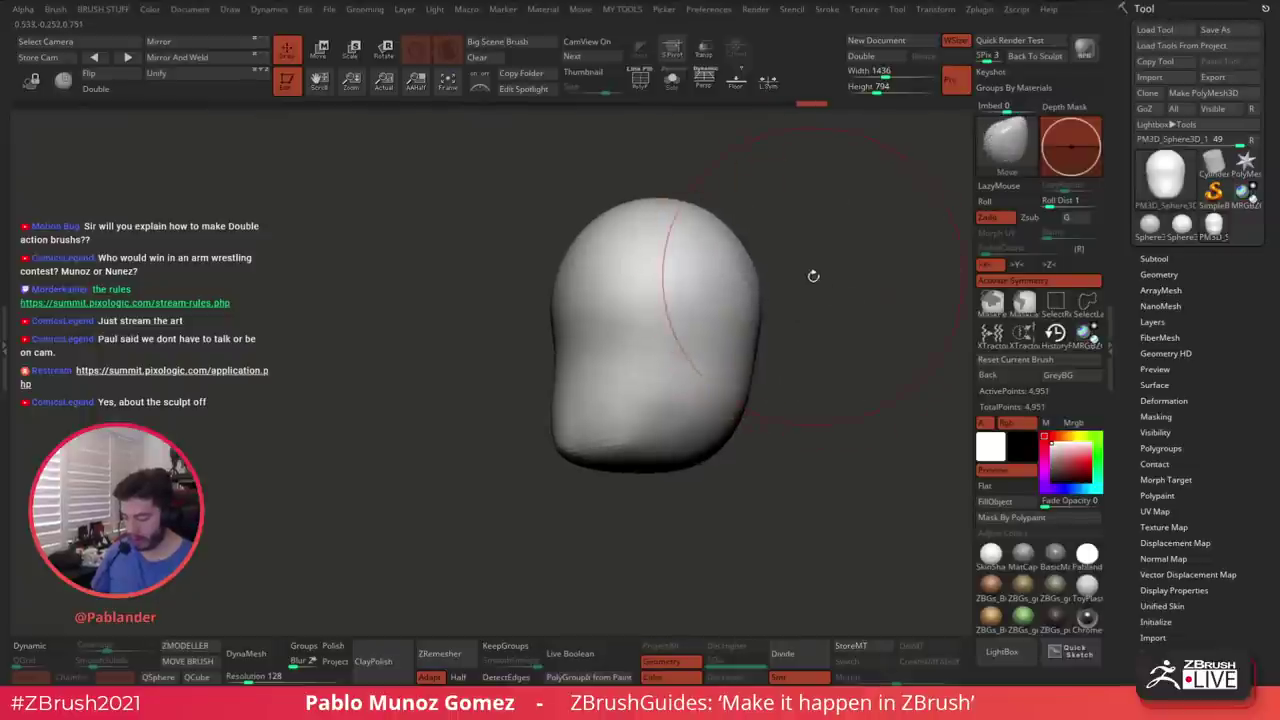
{"action": "left_click_drag", "start_coordinate": [749, 241], "coordinate": [771, 261]}
{"action": "left_click_drag", "start_coordinate": [814, 261], "coordinate": [760, 266]}
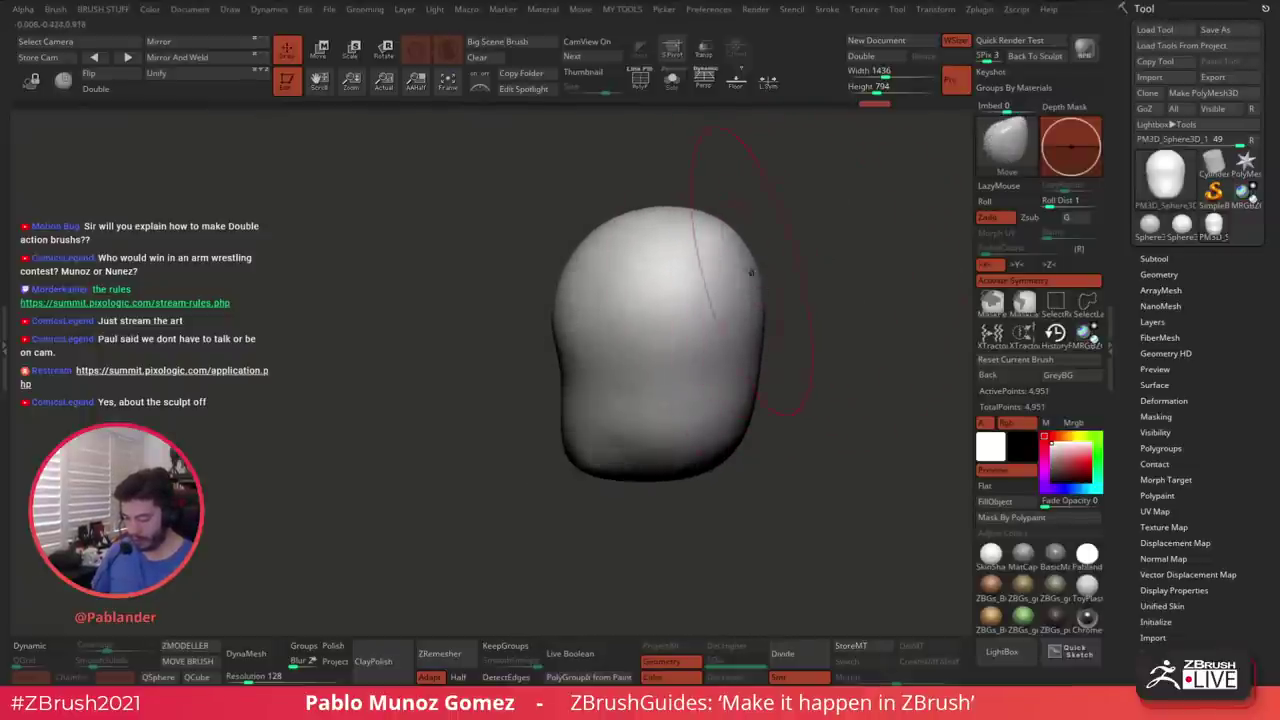
{"action": "mouse_move", "coordinate": [758, 338]}
{"action": "left_mouse_down"}
{"action": "mouse_move", "coordinate": [811, 327]}
{"action": "mouse_move", "coordinate": [820, 343]}
{"action": "mouse_move", "coordinate": [750, 329]}
{"action": "left_mouse_up"}
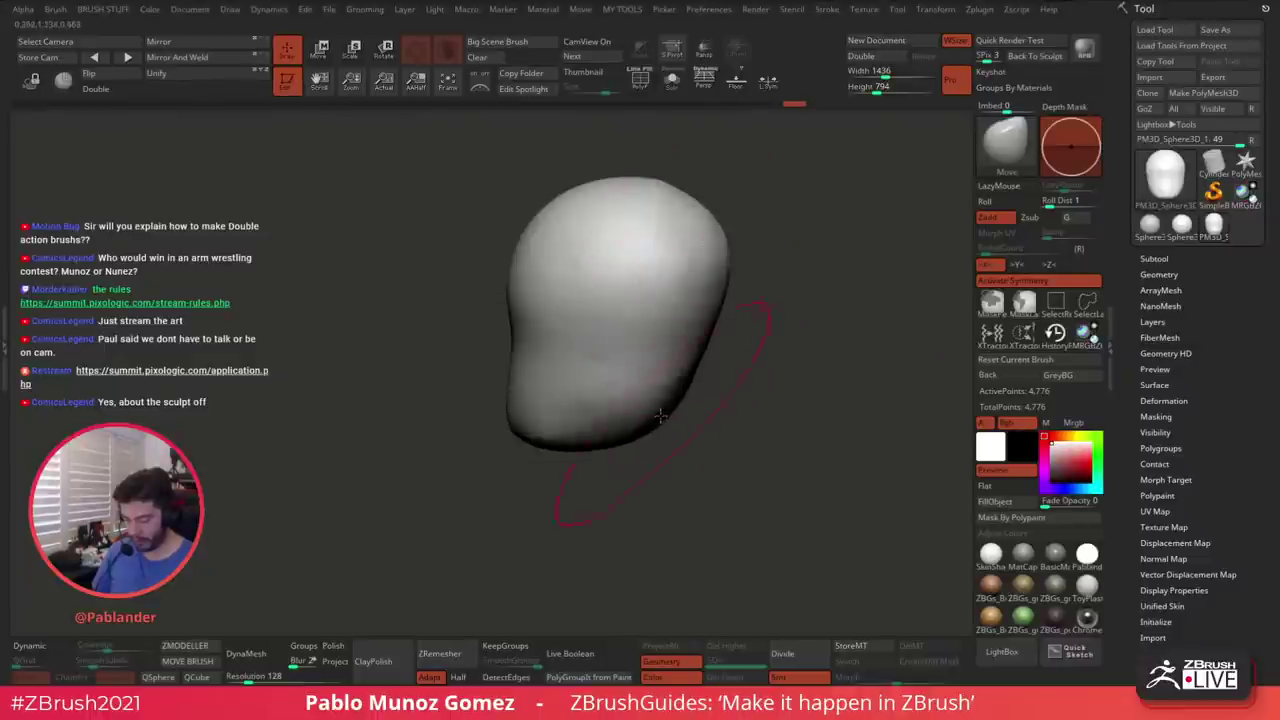
{"action": "mouse_move", "coordinate": [657, 500]}
{"action": "left_mouse_down"}
{"action": "mouse_move", "coordinate": [748, 434]}
{"action": "mouse_move", "coordinate": [703, 397]}
{"action": "left_mouse_up"}
{"action": "mouse_move", "coordinate": [738, 310]}
{"action": "left_mouse_down"}
{"action": "mouse_move", "coordinate": [703, 222]}
{"action": "mouse_move", "coordinate": [725, 231]}
{"action": "mouse_move", "coordinate": [746, 277]}
{"action": "mouse_move", "coordinate": [717, 257]}
{"action": "left_mouse_up"}
{"action": "left_click_drag", "start_coordinate": [626, 234], "coordinate": [652, 235]}
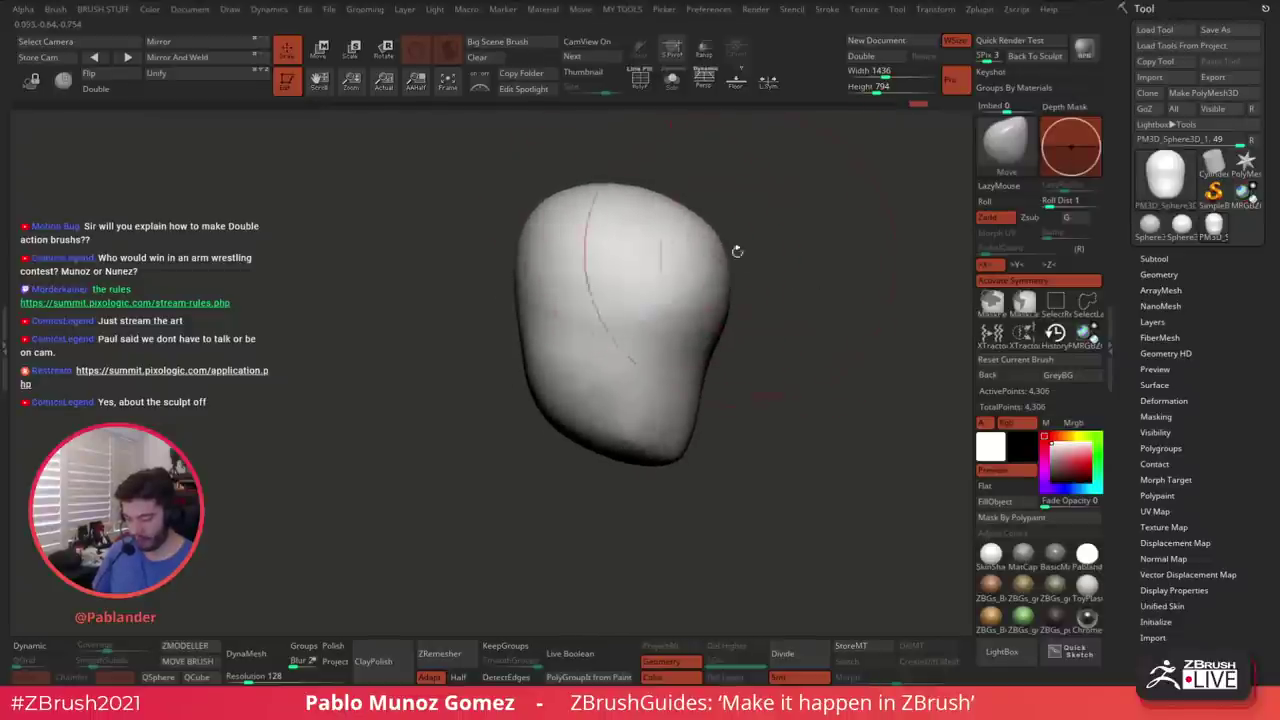
Pull the underside of the head up toward the back to angle the jaw and narrow the chin
{"action": "mouse_move", "coordinate": [737, 251]}
{"action": "left_mouse_down"}
{"action": "mouse_move", "coordinate": [565, 320]}
{"action": "mouse_move", "coordinate": [520, 410]}
{"action": "mouse_move", "coordinate": [780, 374]}
{"action": "mouse_move", "coordinate": [657, 405]}
{"action": "mouse_move", "coordinate": [664, 420]}
{"action": "mouse_move", "coordinate": [592, 443]}
{"action": "left_mouse_up"}
{"action": "left_click_drag", "start_coordinate": [740, 430], "coordinate": [645, 422]}
{"action": "left_click_drag", "start_coordinate": [822, 352], "coordinate": [772, 348]}
{"action": "left_click_drag", "start_coordinate": [704, 374], "coordinate": [680, 361]}
{"action": "mouse_move", "coordinate": [766, 423]}
{"action": "left_mouse_down"}
{"action": "mouse_move", "coordinate": [818, 368]}
{"action": "mouse_move", "coordinate": [780, 351]}
{"action": "mouse_move", "coordinate": [684, 366]}
{"action": "mouse_move", "coordinate": [752, 373]}
{"action": "mouse_move", "coordinate": [613, 350]}
{"action": "left_mouse_up"}
{"action": "mouse_move", "coordinate": [631, 429]}
{"action": "left_mouse_down", "text": "shift"}
{"action": "mouse_move", "coordinate": [613, 450]}
{"action": "mouse_move", "coordinate": [585, 445]}
{"action": "left_mouse_up", "text": "shift"}
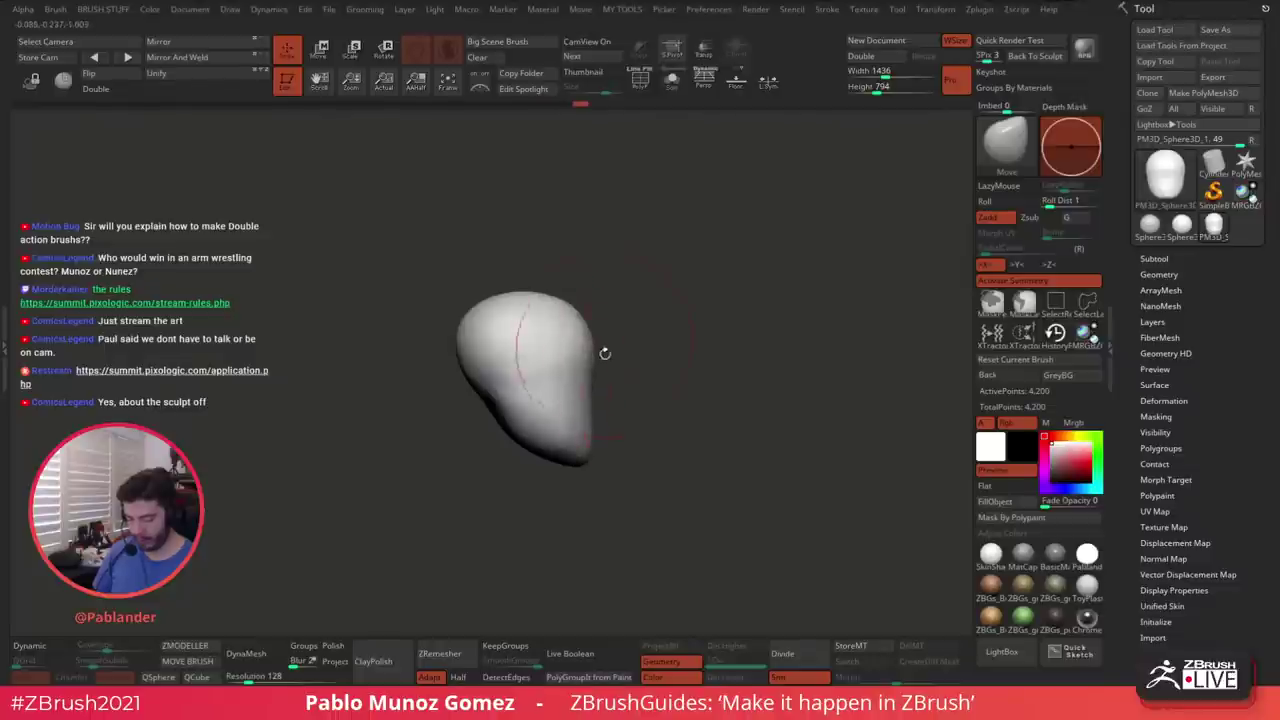
Push in the base of the skull and smooth the narrowed jaw with symmetric strokes
{"action": "left_click_drag", "start_coordinate": [482, 381], "coordinate": [471, 371]}
{"action": "mouse_move", "coordinate": [713, 294]}
{"action": "left_mouse_down"}
{"action": "mouse_move", "coordinate": [648, 335]}
{"action": "mouse_move", "coordinate": [723, 388]}
{"action": "left_mouse_up"}
{"action": "left_click_drag", "start_coordinate": [645, 345], "coordinate": [652, 400], "text": "shift"}
{"action": "left_click_drag", "start_coordinate": [628, 512], "coordinate": [664, 532]}
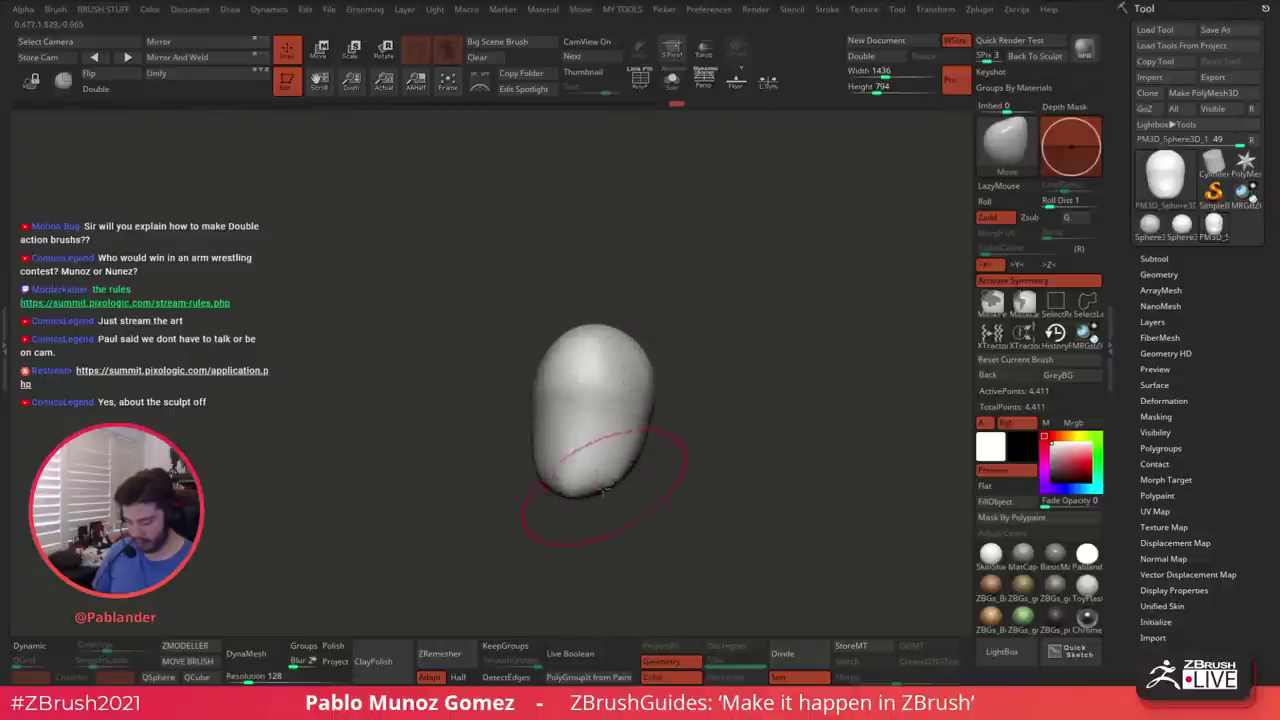
Refine the face front and draw the chin into a narrower, forward-pointing shape with the Move brush
{"action": "mouse_move", "coordinate": [698, 455]}
{"action": "left_mouse_down"}
{"action": "mouse_move", "coordinate": [650, 400]}
{"action": "mouse_move", "coordinate": [572, 464]}
{"action": "mouse_move", "coordinate": [563, 443]}
{"action": "mouse_move", "coordinate": [564, 462]}
{"action": "left_mouse_up"}
{"action": "left_click_drag", "start_coordinate": [572, 408], "coordinate": [582, 406]}
{"action": "mouse_move", "coordinate": [607, 468]}
{"action": "left_mouse_down"}
{"action": "mouse_move", "coordinate": [612, 479]}
{"action": "mouse_move", "coordinate": [614, 460]}
{"action": "mouse_move", "coordinate": [574, 460]}
{"action": "mouse_move", "coordinate": [655, 528]}
{"action": "left_mouse_up"}
{"action": "mouse_move", "coordinate": [640, 490]}
{"action": "left_mouse_down"}
{"action": "mouse_move", "coordinate": [777, 458]}
{"action": "mouse_move", "coordinate": [717, 477]}
{"action": "mouse_move", "coordinate": [736, 446]}
{"action": "left_mouse_up"}
{"action": "mouse_move", "coordinate": [759, 408]}
{"action": "left_mouse_down"}
{"action": "mouse_move", "coordinate": [697, 429]}
{"action": "mouse_move", "coordinate": [664, 384]}
{"action": "mouse_move", "coordinate": [694, 400]}
{"action": "mouse_move", "coordinate": [669, 394]}
{"action": "left_mouse_up"}
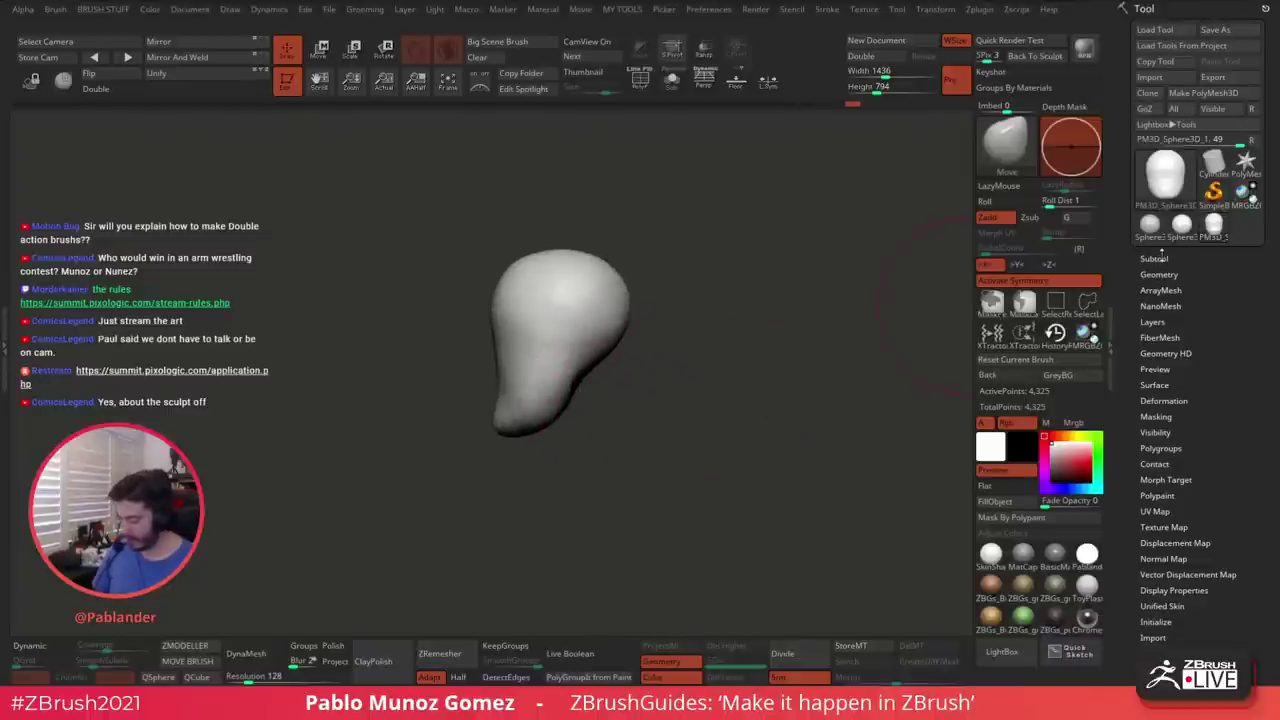
Append a Cylinder3D as a new subtool to serve as the neck
{"action": "left_click", "coordinate": [1154, 258]}
{"action": "scroll", "coordinate": [1200, 450], "scroll_direction": "down", "scroll_amount": 3}
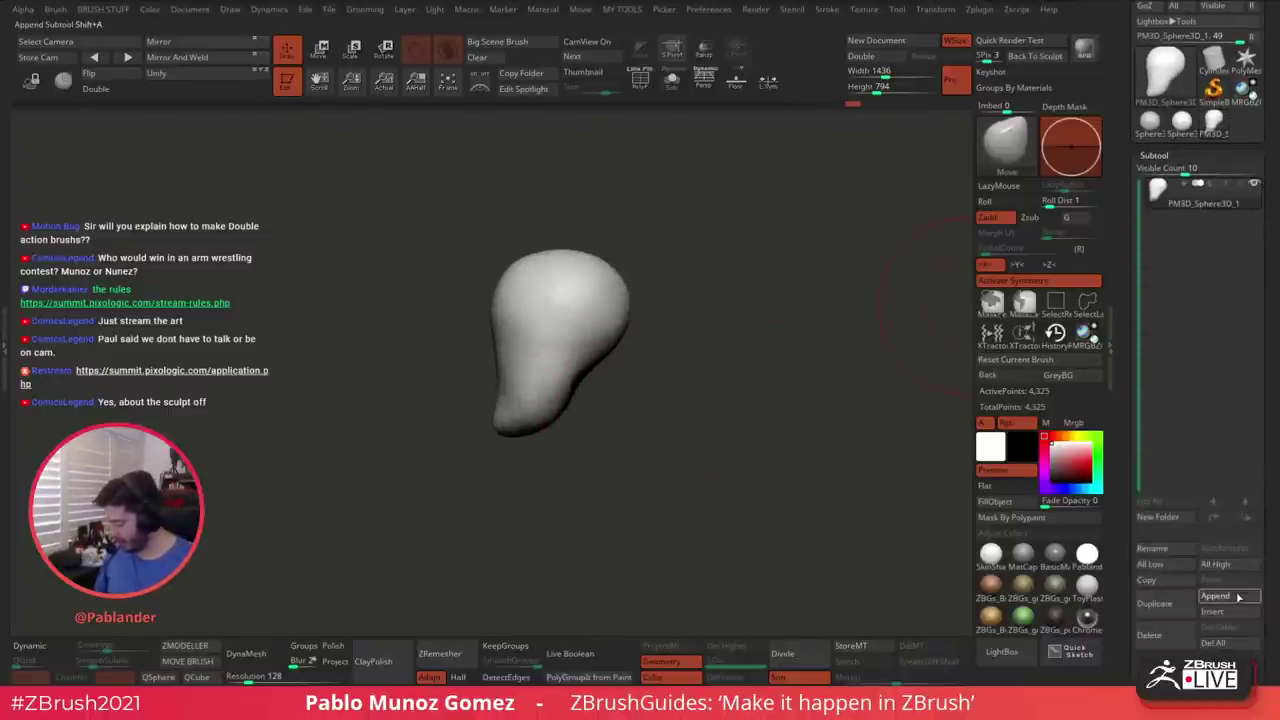
{"action": "left_click", "coordinate": [1216, 596]}
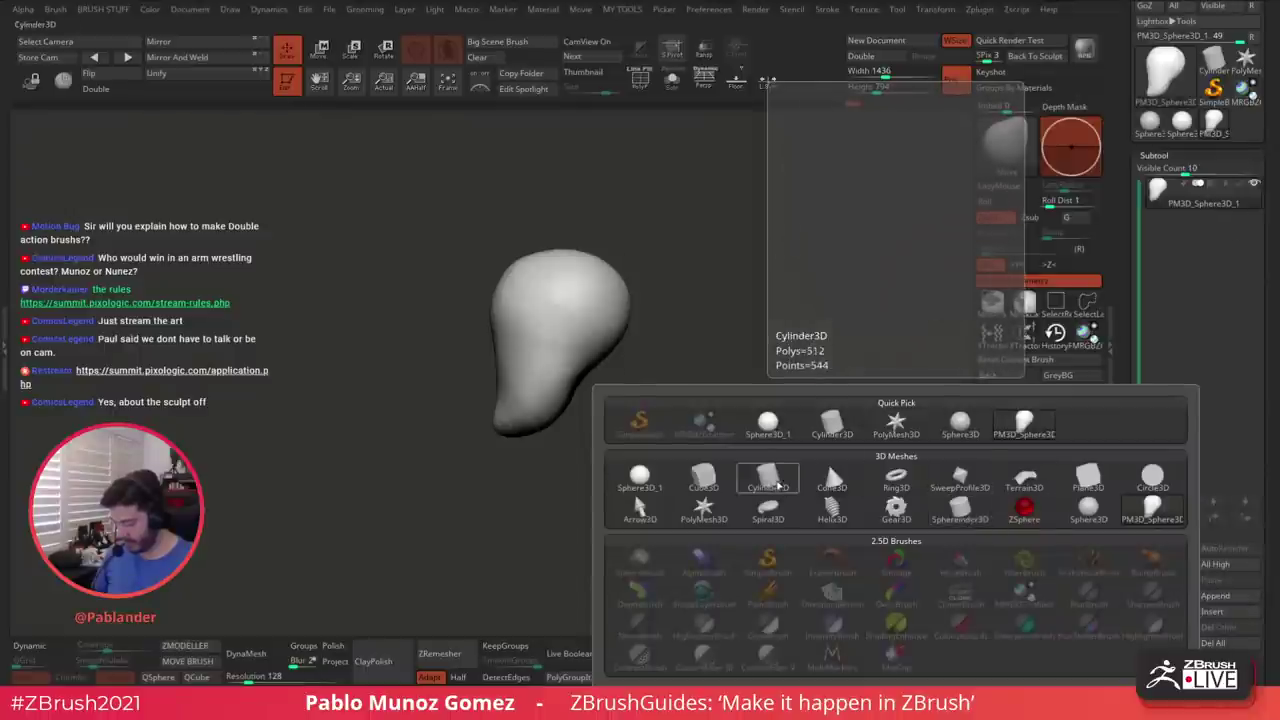
{"action": "left_click", "coordinate": [767, 476]}
Scale the cylinder down, tilt it, and move it beneath the back of the head
{"action": "key", "text": "w"}
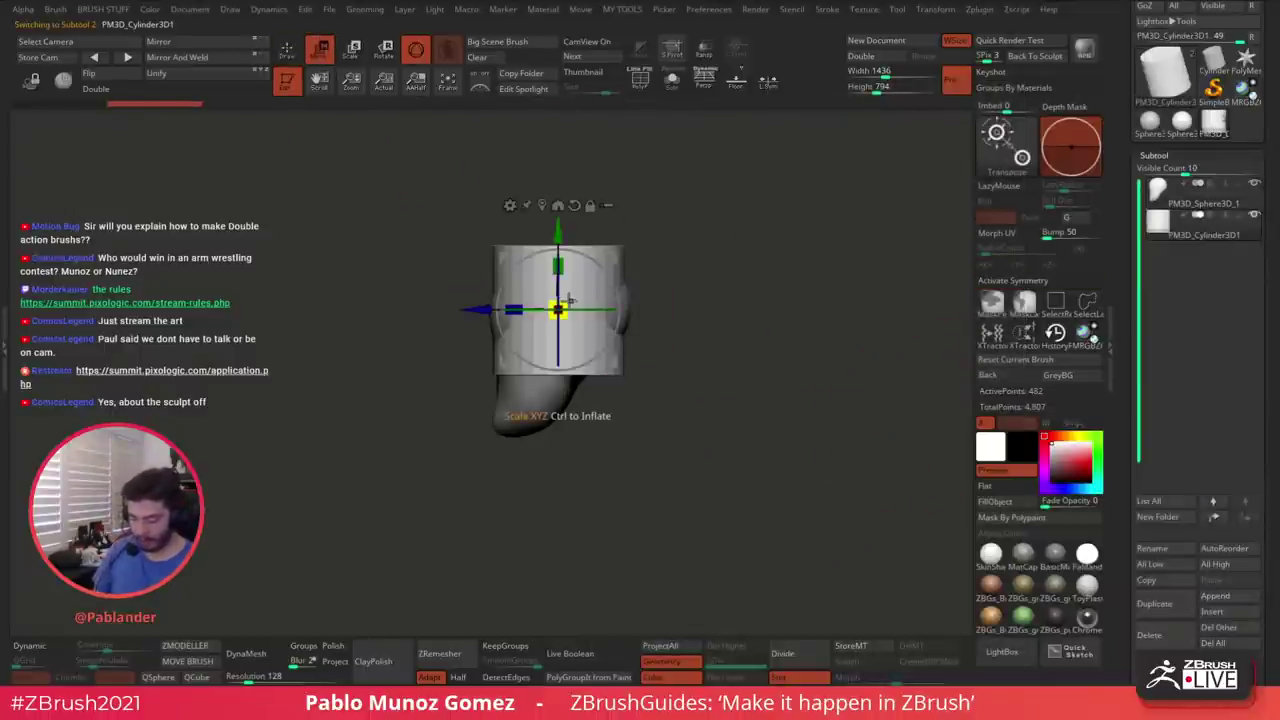
{"action": "left_click_drag", "start_coordinate": [561, 267], "coordinate": [561, 247]}
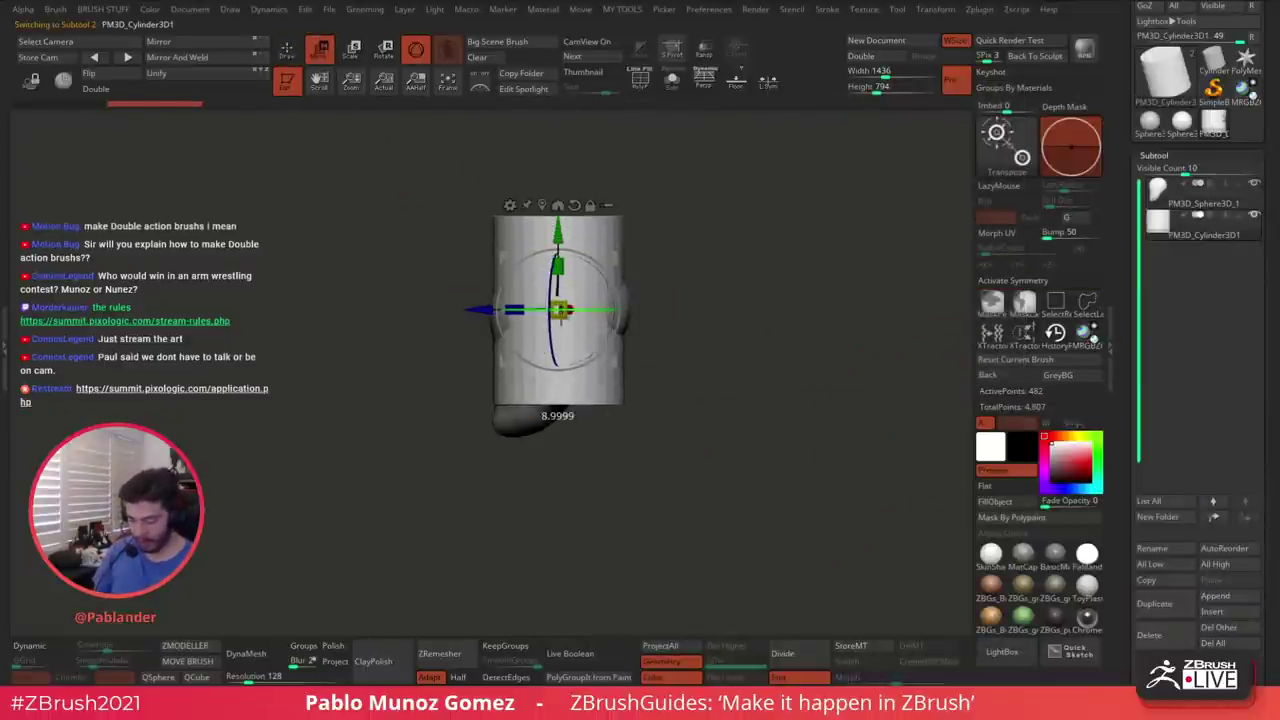
{"action": "left_click_drag", "start_coordinate": [560, 308], "coordinate": [545, 326]}
{"action": "left_click_drag", "start_coordinate": [613, 260], "coordinate": [628, 362]}
{"action": "left_click_drag", "start_coordinate": [631, 358], "coordinate": [631, 354]}
{"action": "left_click_drag", "start_coordinate": [637, 402], "coordinate": [639, 360]}
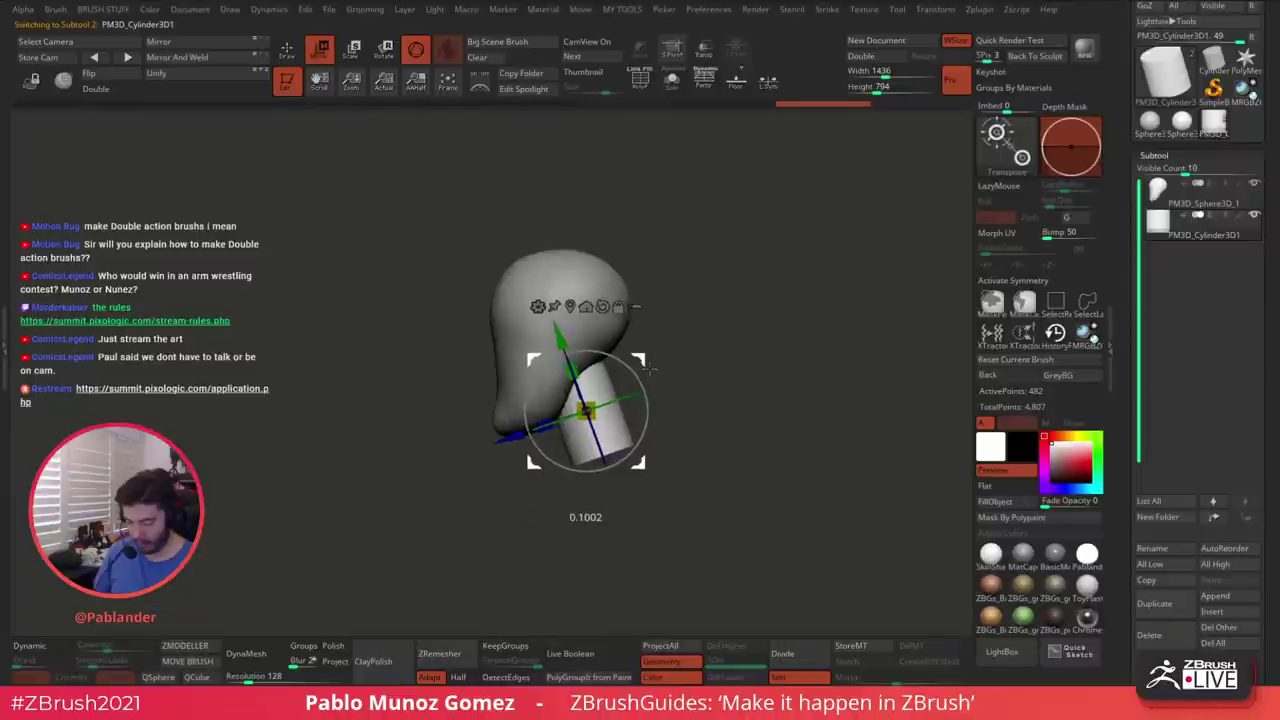
Thin and lengthen the cylinder into a neck and adjust its position under the skull
{"action": "left_click_drag", "start_coordinate": [587, 411], "coordinate": [580, 420]}
{"action": "left_click_drag", "start_coordinate": [571, 372], "coordinate": [566, 358]}
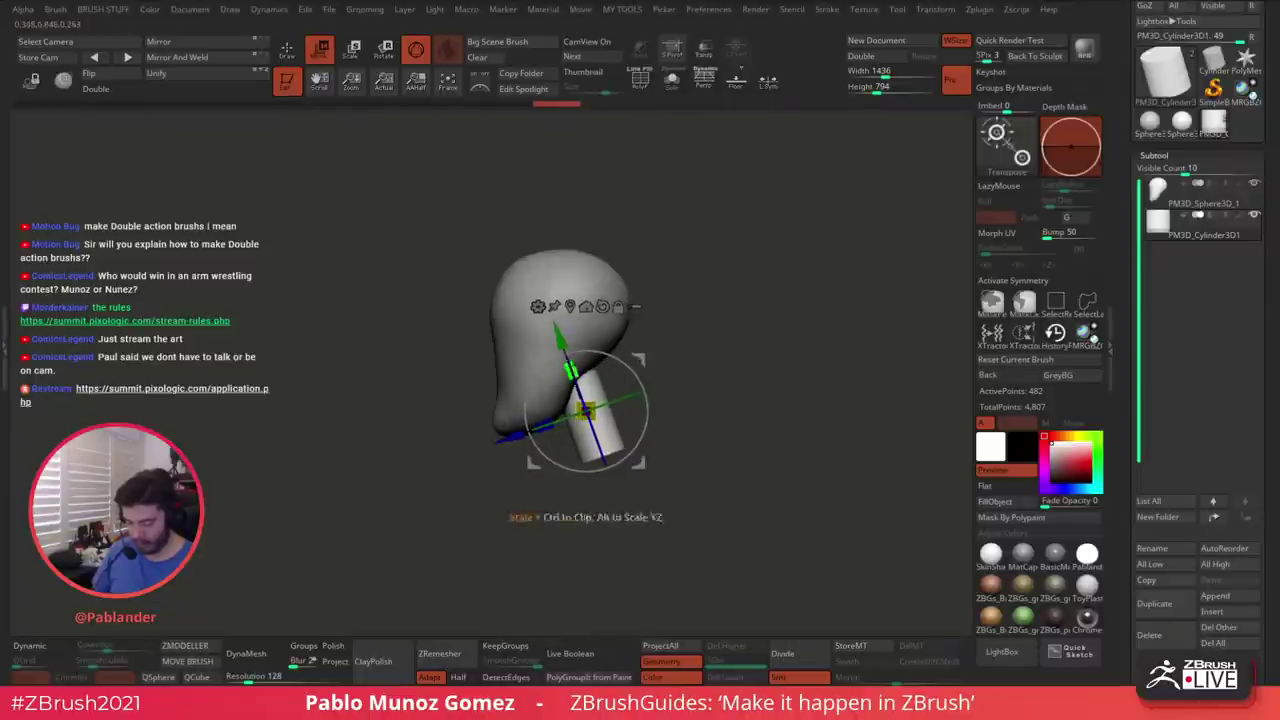
{"action": "left_click_drag", "start_coordinate": [642, 367], "coordinate": [755, 370]}
{"action": "left_click_drag", "start_coordinate": [589, 345], "coordinate": [589, 317]}
{"action": "left_click_drag", "start_coordinate": [745, 312], "coordinate": [684, 309], "text": "shift"}
{"action": "mouse_move", "coordinate": [629, 351]}
{"action": "left_mouse_down"}
{"action": "mouse_move", "coordinate": [628, 334]}
{"action": "mouse_move", "coordinate": [630, 350]}
{"action": "left_mouse_up"}
{"action": "key", "text": "q"}
Select the head subtool and merge the neck cylinder into it
{"action": "left_click_drag", "start_coordinate": [687, 318], "coordinate": [732, 390]}
{"action": "left_click", "coordinate": [570, 310], "text": "alt"}
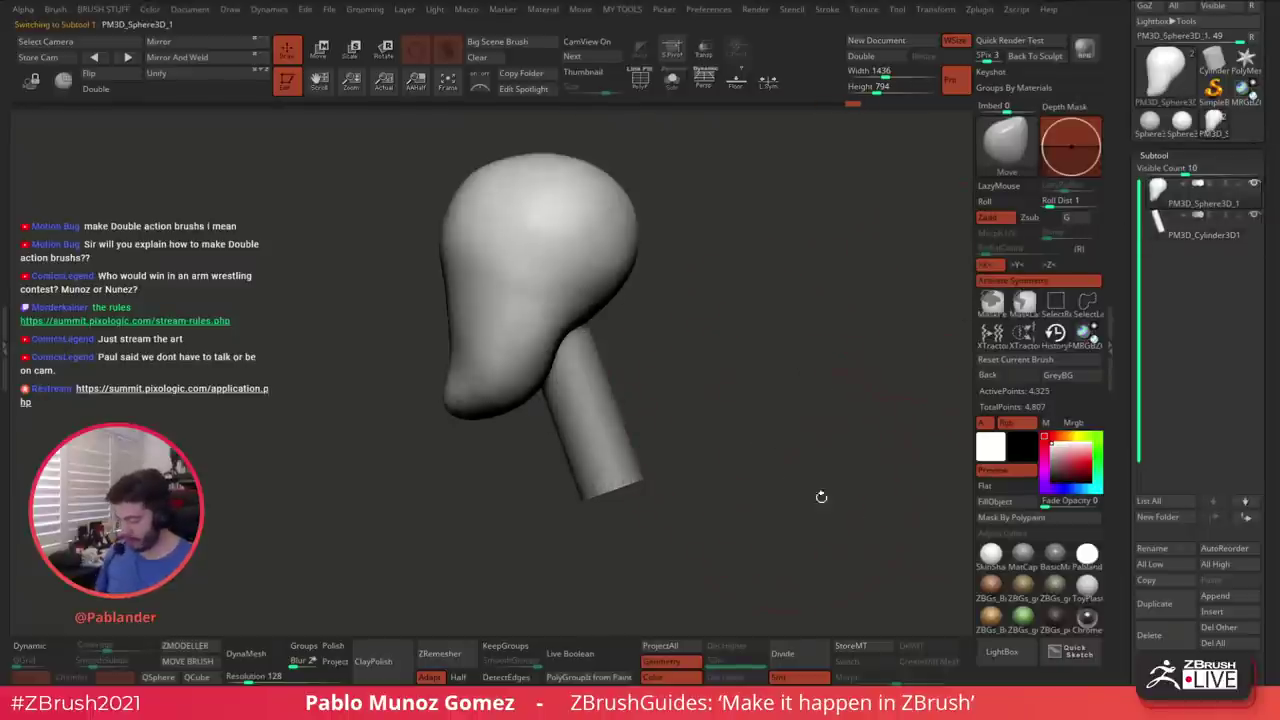
{"action": "key", "text": "ctrl+e"}
{"action": "left_click", "coordinate": [728, 482]}
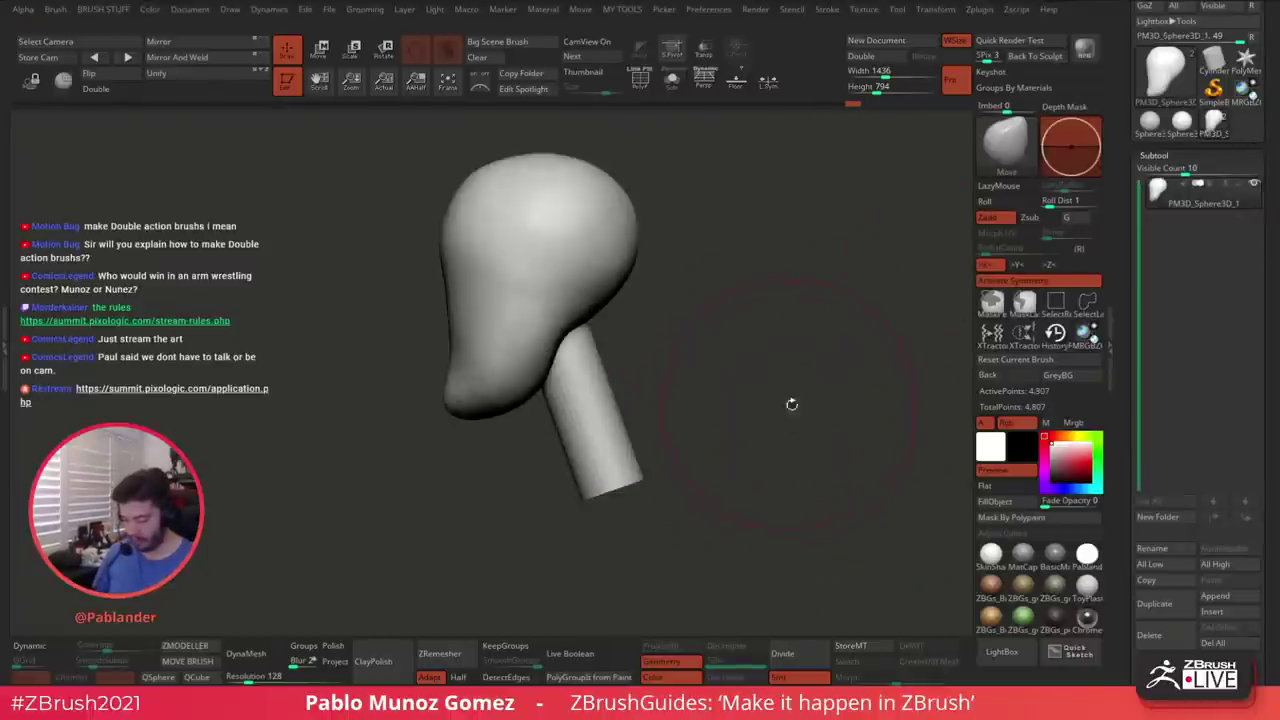
Display the polyframe wireframe and examine how the neck cylinder meets the underside of the head
{"action": "left_click_drag", "start_coordinate": [700, 346], "coordinate": [692, 345]}
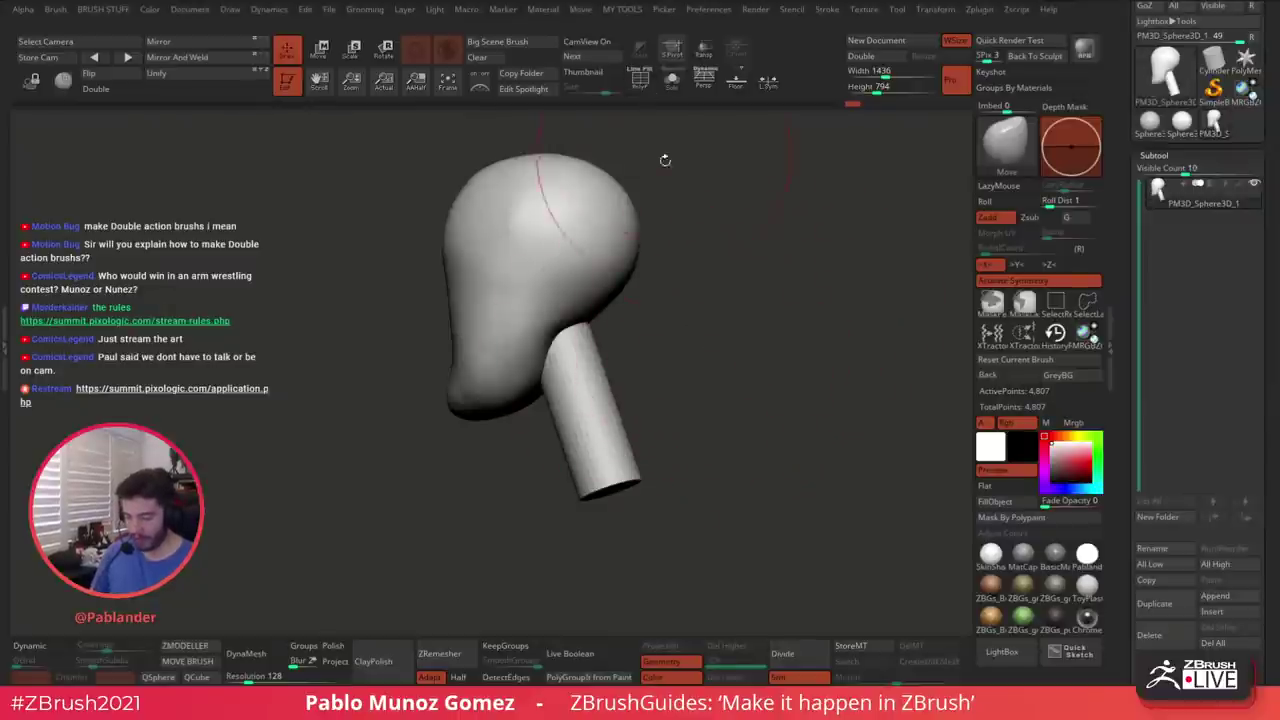
{"action": "key", "text": "shift+f"}
{"action": "mouse_move", "coordinate": [666, 276]}
{"action": "left_mouse_down"}
{"action": "mouse_move", "coordinate": [683, 317]}
{"action": "mouse_move", "coordinate": [656, 299]}
{"action": "mouse_move", "coordinate": [681, 313]}
{"action": "left_mouse_up"}
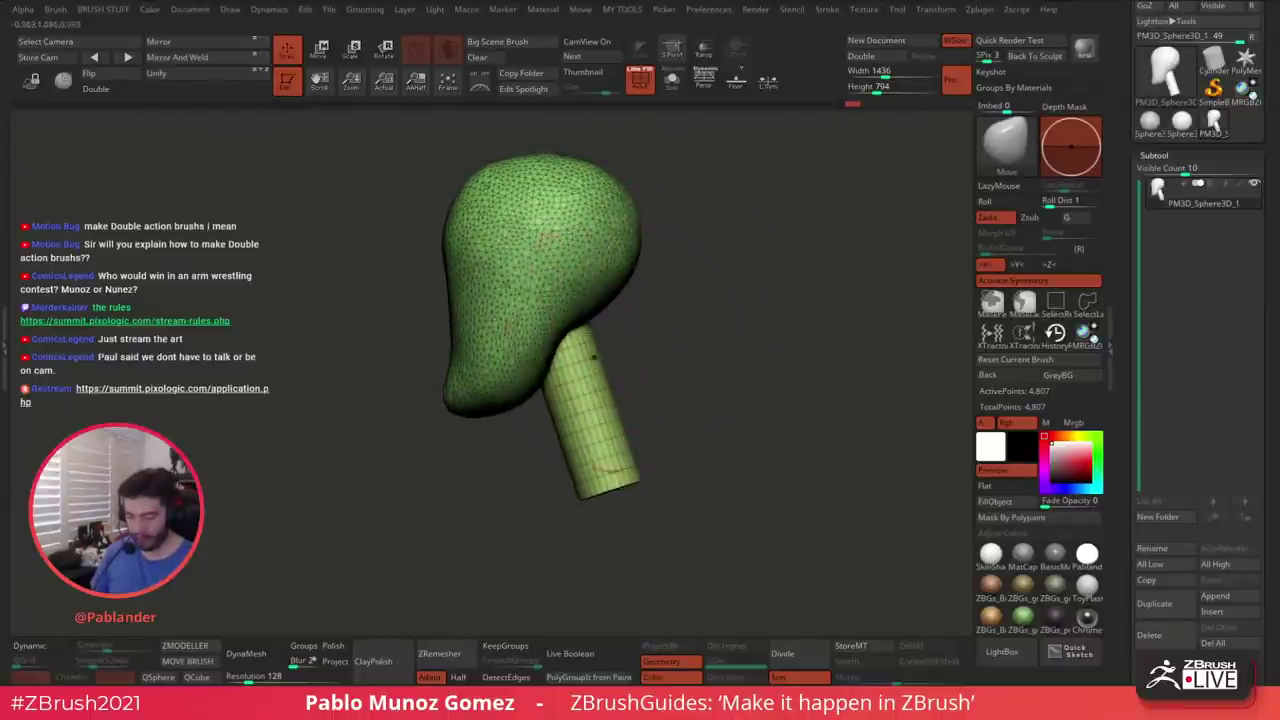
{"action": "left_click_drag", "start_coordinate": [751, 355], "coordinate": [726, 340]}
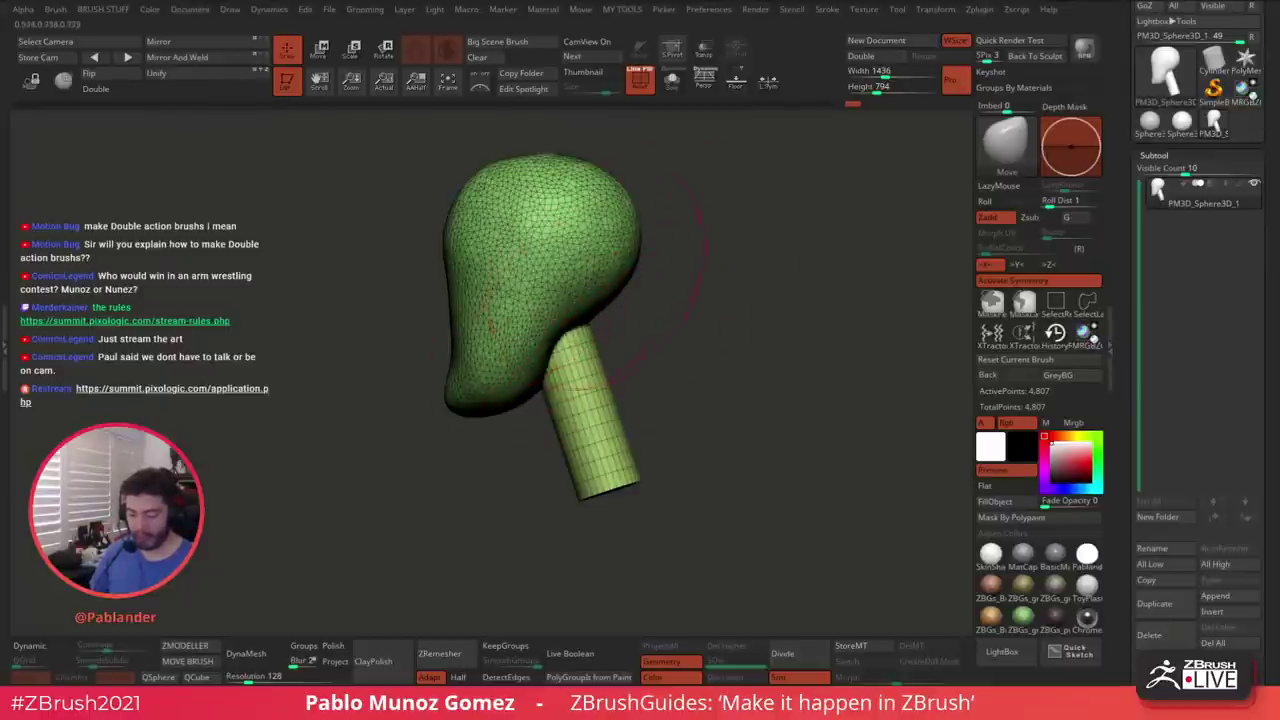
{"action": "left_click_drag", "start_coordinate": [714, 318], "coordinate": [699, 313]}
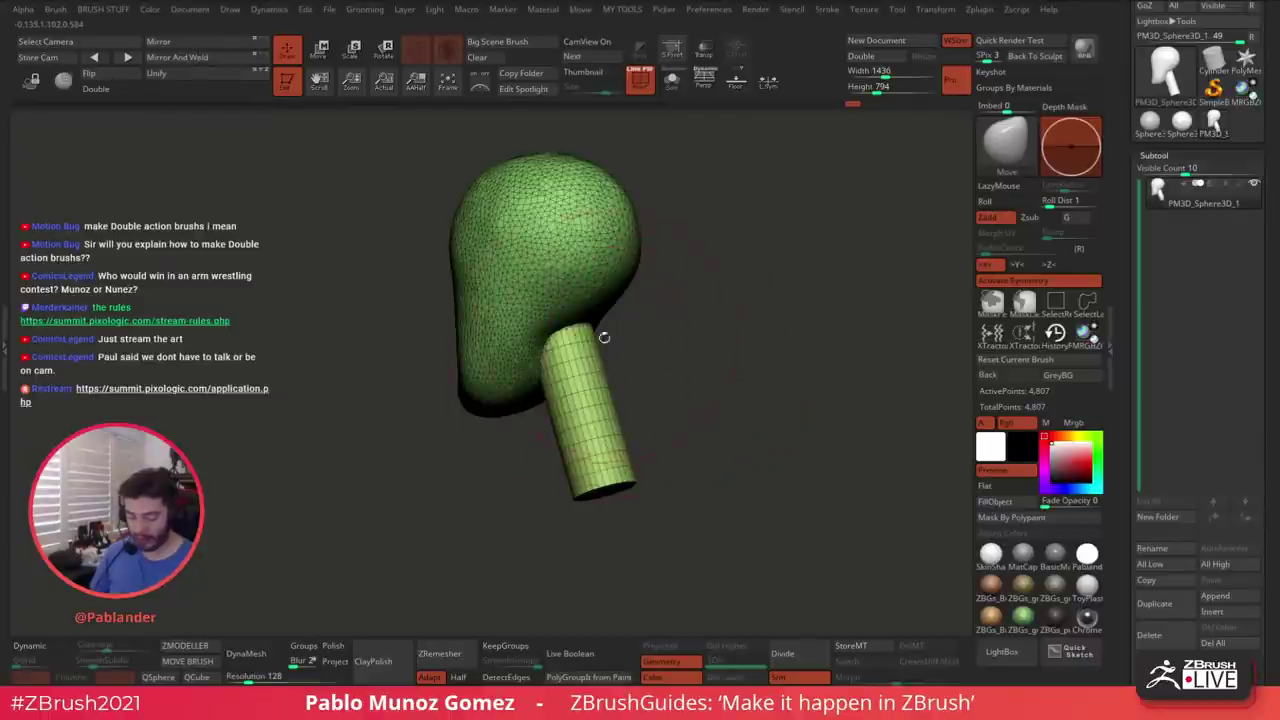
{"action": "left_click_drag", "start_coordinate": [682, 314], "coordinate": [686, 310]}
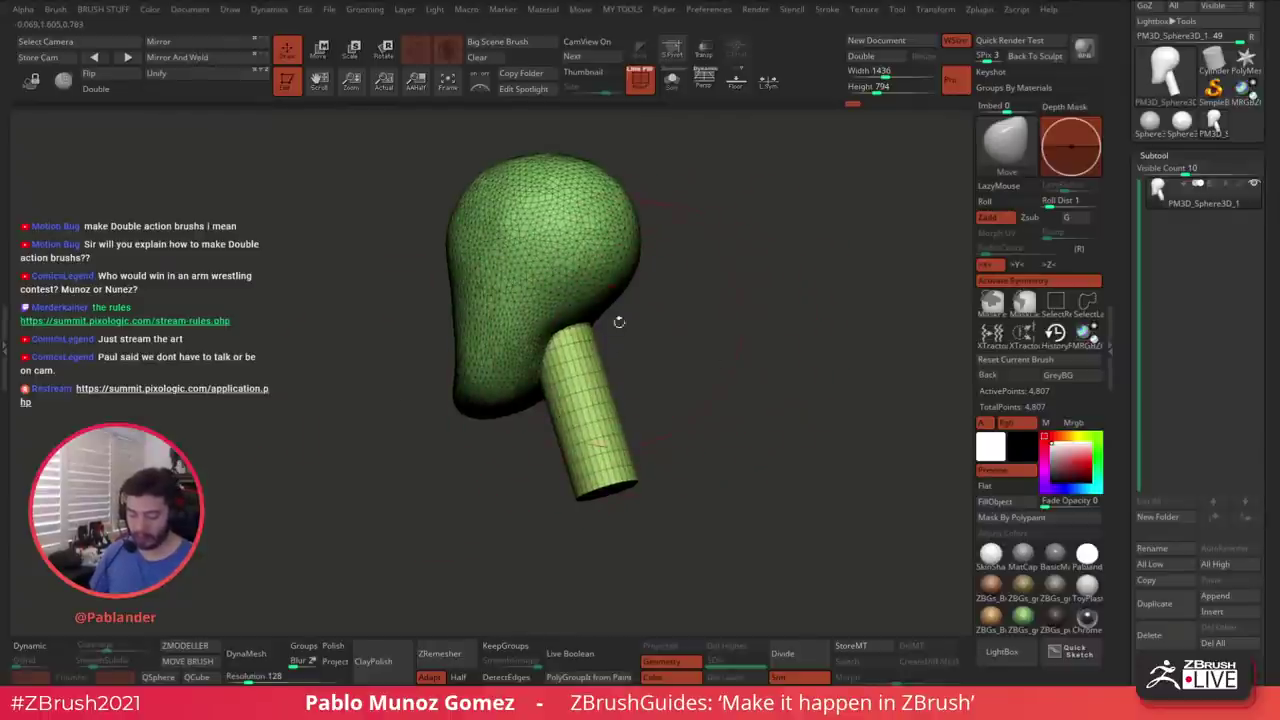
Try to smooth the junction between the head and the neck cylinder, and undo the attempt
{"action": "mouse_move", "coordinate": [586, 360]}
{"action": "left_mouse_down", "text": "shift"}
{"action": "mouse_move", "coordinate": [576, 350]}
{"action": "mouse_move", "coordinate": [597, 320]}
{"action": "left_mouse_up", "text": "shift"}
{"action": "left_click_drag", "start_coordinate": [690, 330], "coordinate": [453, 117]}
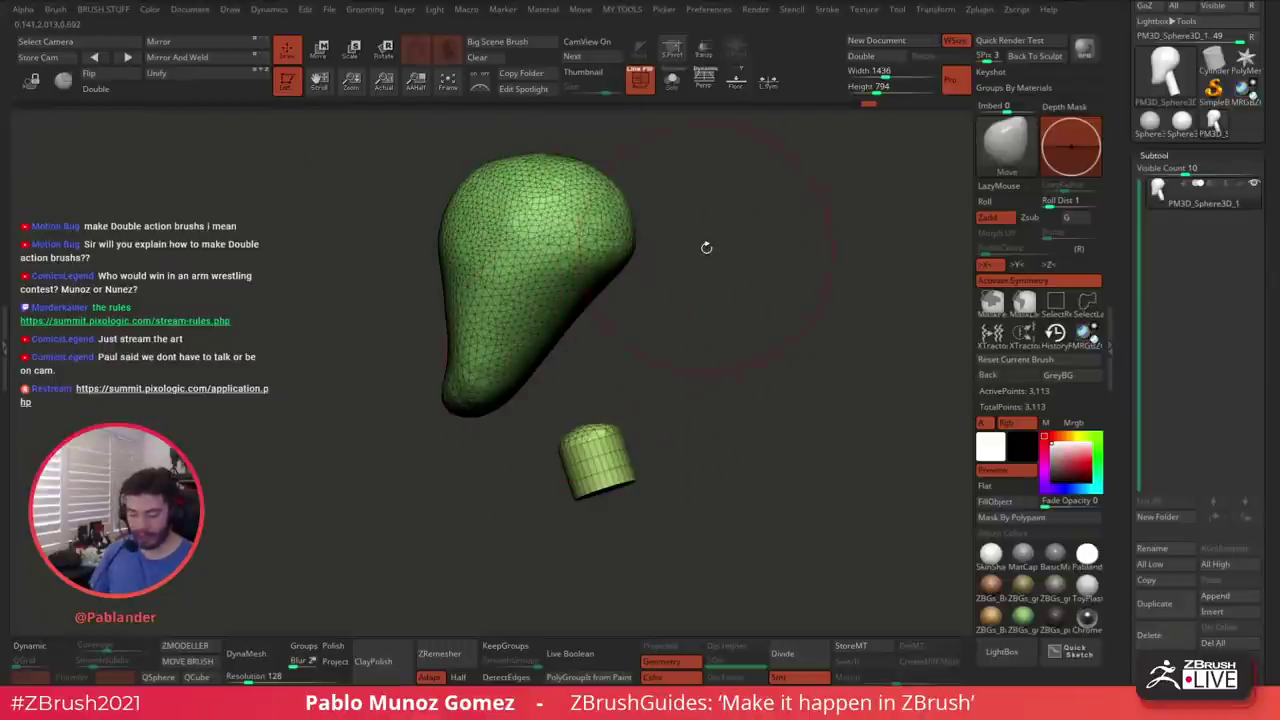
{"action": "key", "text": "ctrl+z"}
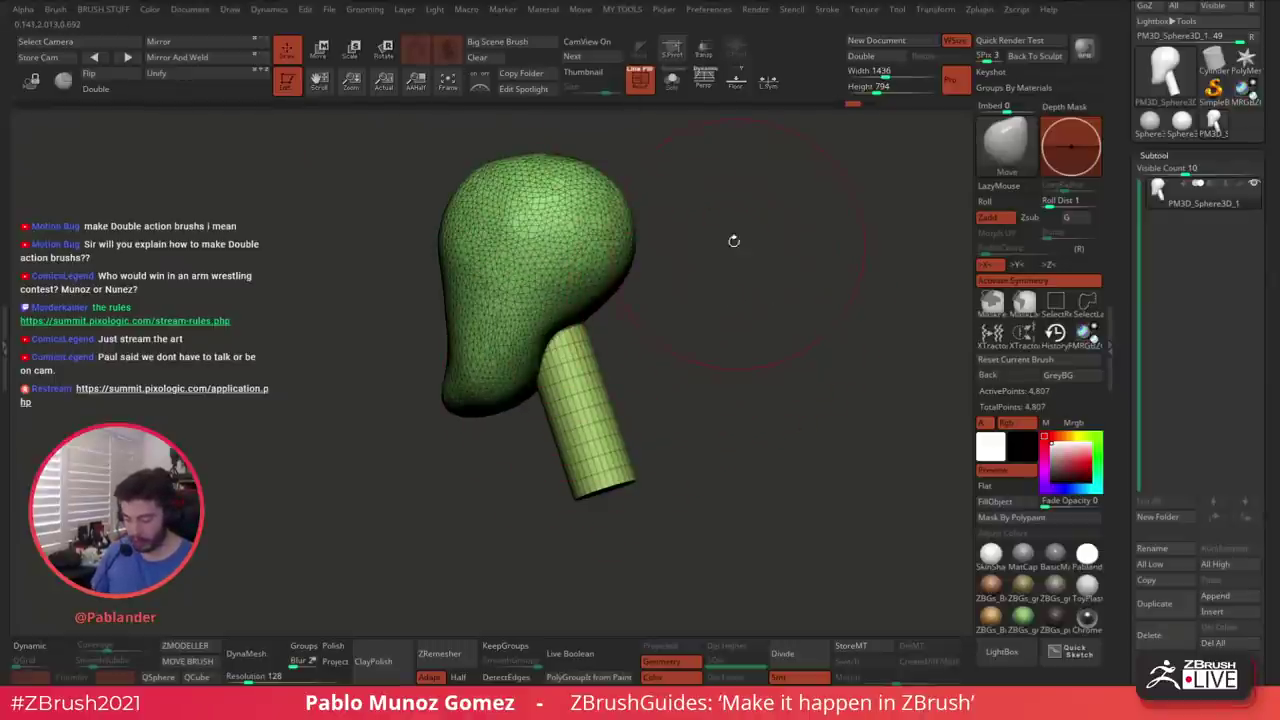
Fuse the head and neck cylinder into one mesh with the Remesh By Union deformer
{"action": "key", "text": "w"}
{"action": "left_click", "coordinate": [498, 198]}
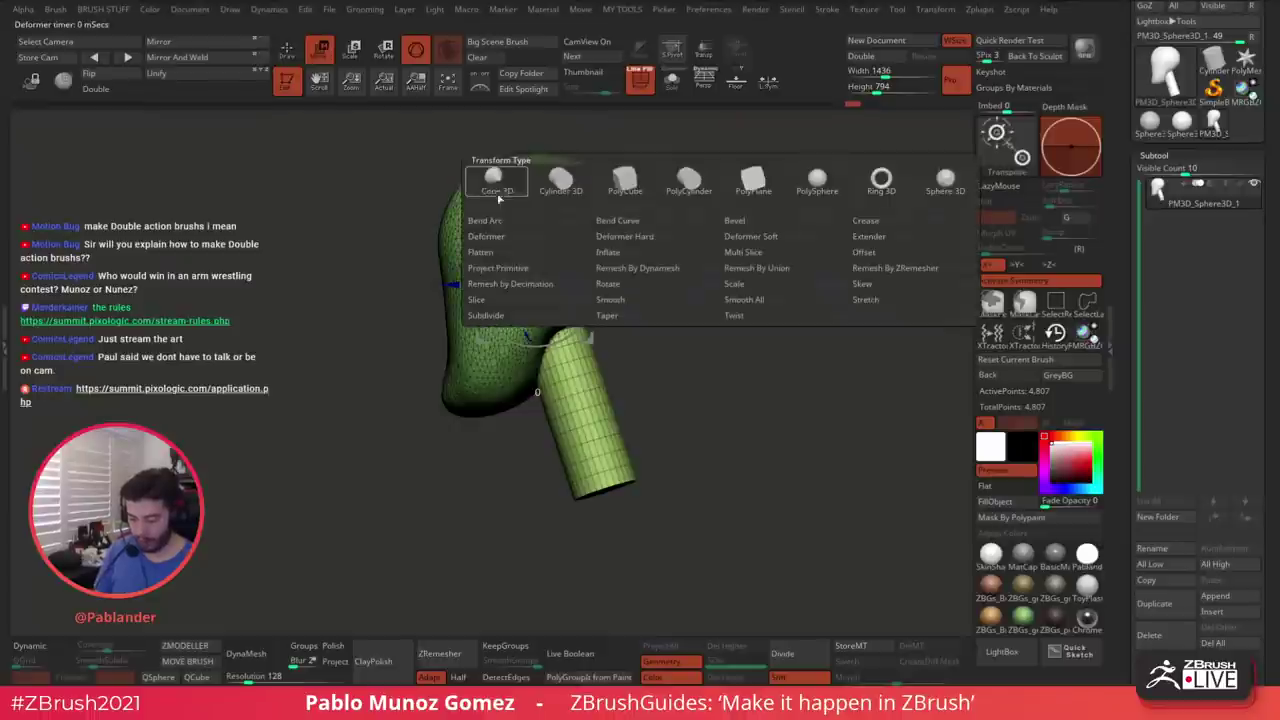
{"action": "left_click", "coordinate": [807, 270]}
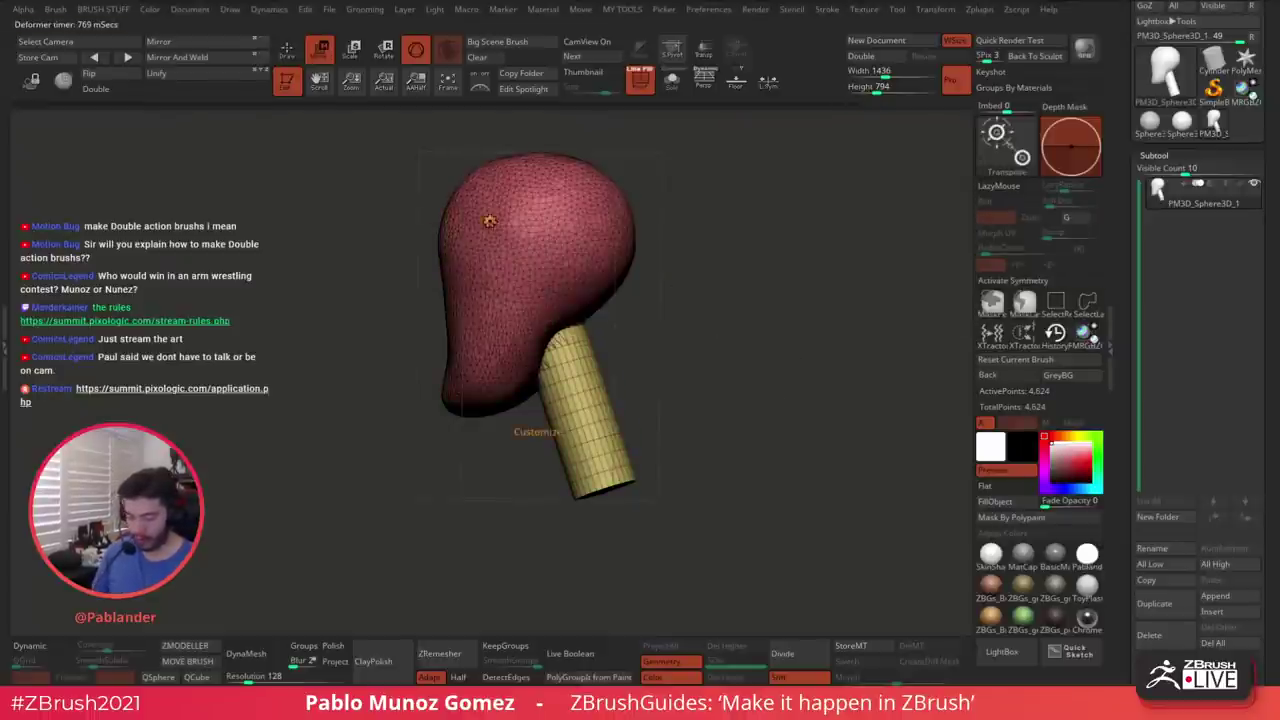
{"action": "left_click", "coordinate": [489, 221]}
{"action": "left_click", "coordinate": [712, 226]}
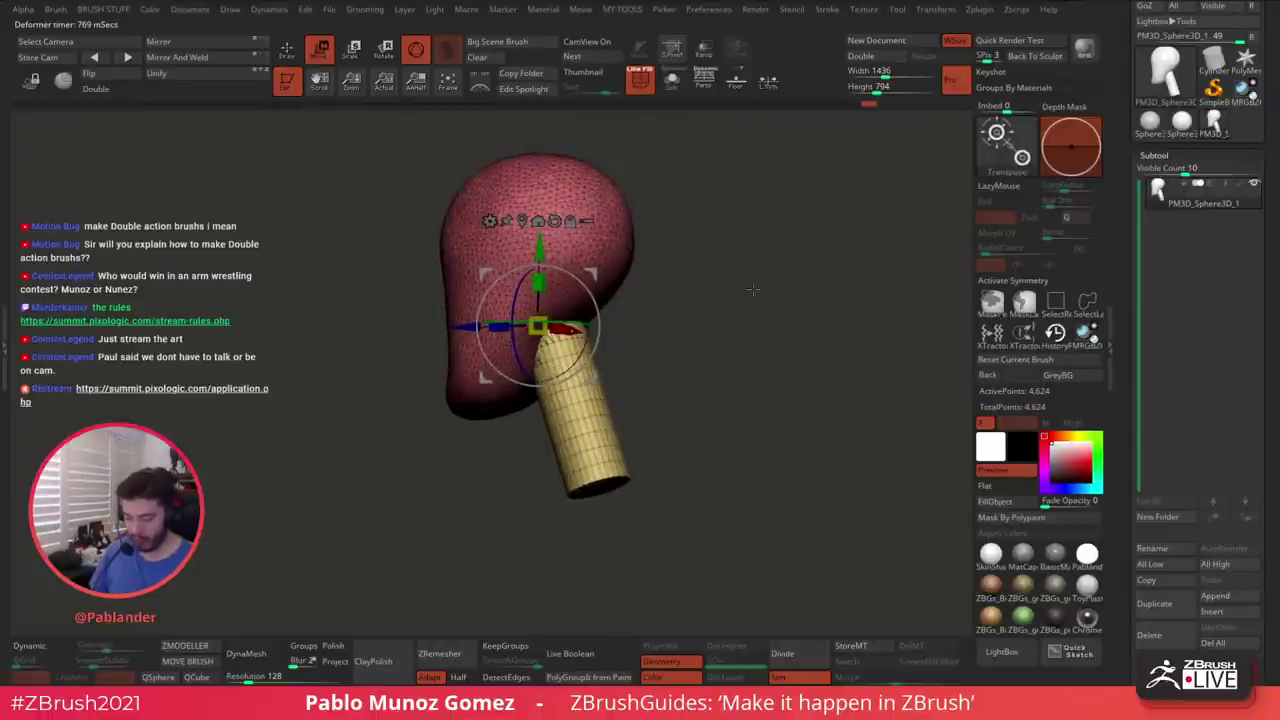
Try smoothing the fused neck where it joins the back of the skull, and undo the stroke
{"action": "key", "text": "q"}
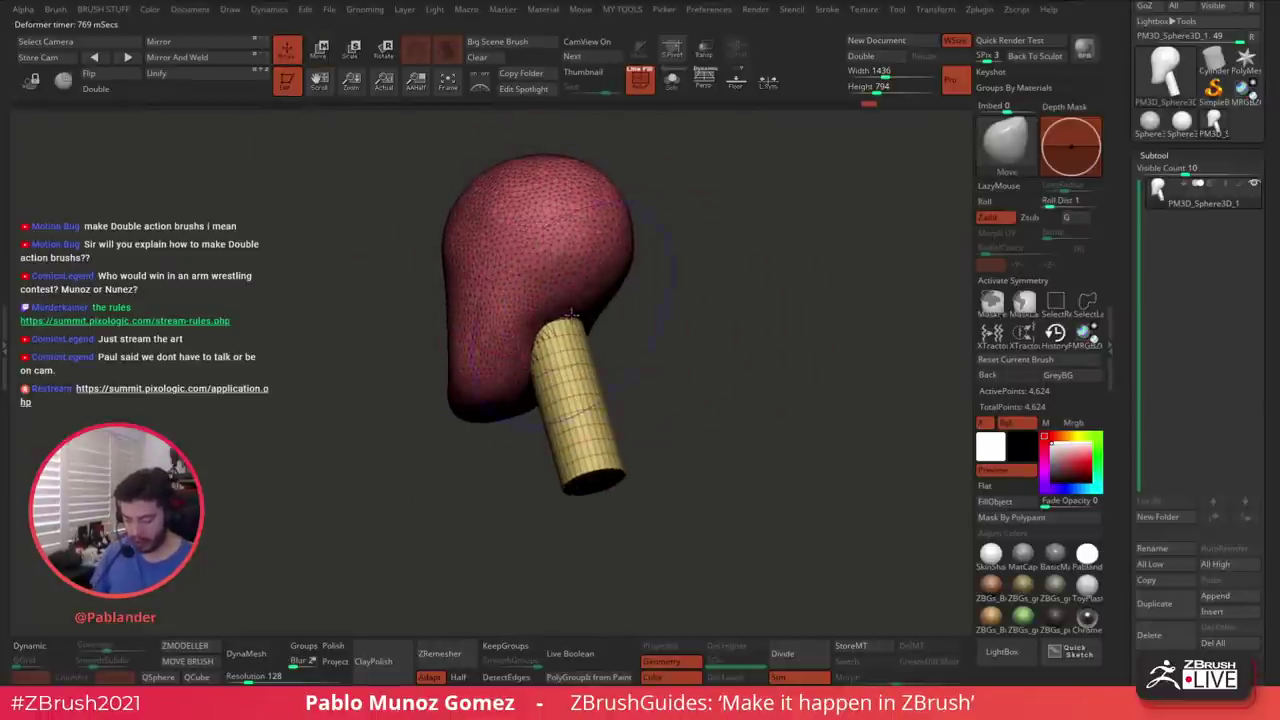
{"action": "mouse_move", "coordinate": [571, 314]}
{"action": "left_mouse_down", "text": "shift"}
{"action": "mouse_move", "coordinate": [556, 352]}
{"action": "mouse_move", "coordinate": [582, 405]}
{"action": "left_mouse_up", "text": "shift"}
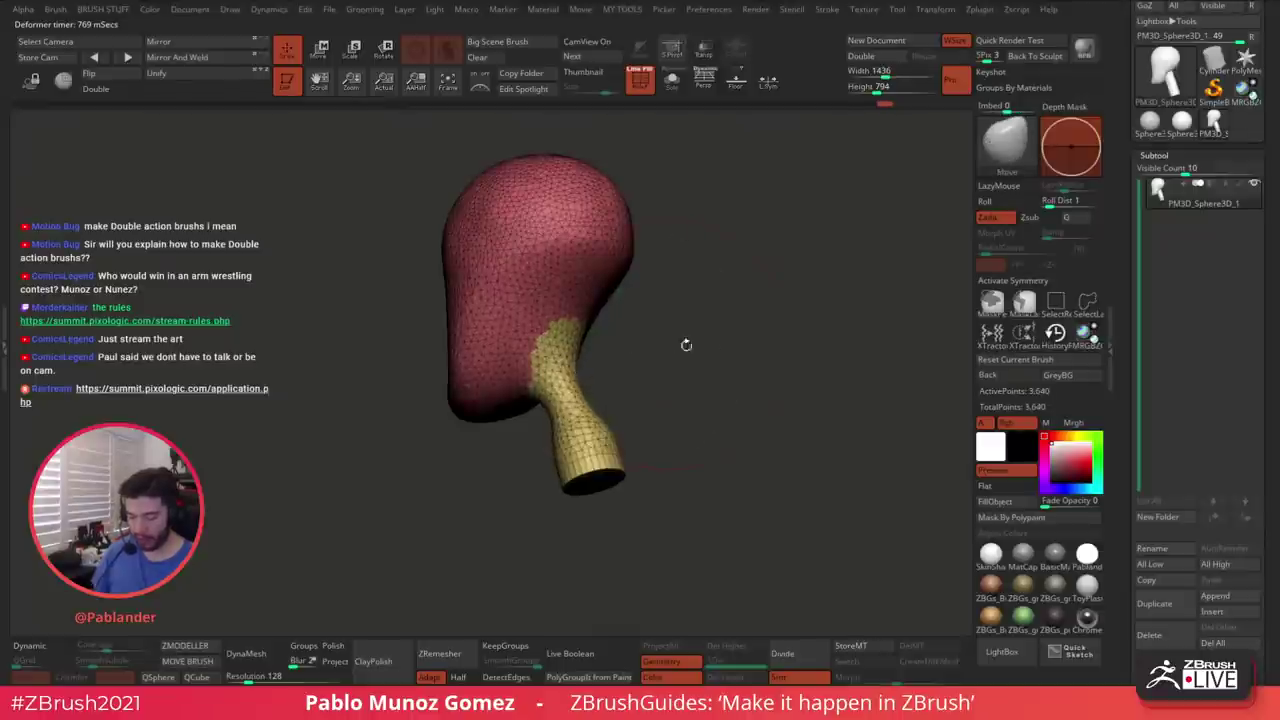
{"action": "left_click_drag", "start_coordinate": [686, 344], "coordinate": [729, 357]}
{"action": "key", "text": "ctrl+z"}
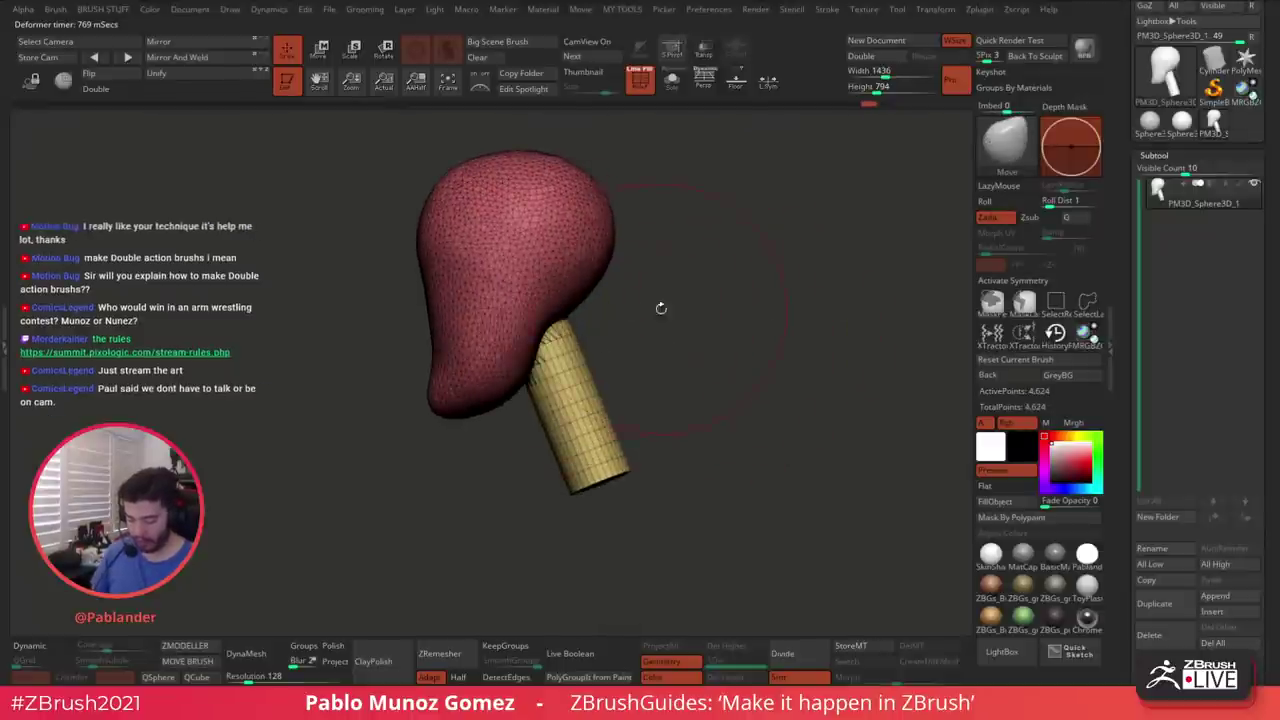
Activate X symmetry and apply Mirror And Weld to the fused head and neck
{"action": "left_click_drag", "start_coordinate": [658, 297], "coordinate": [629, 309]}
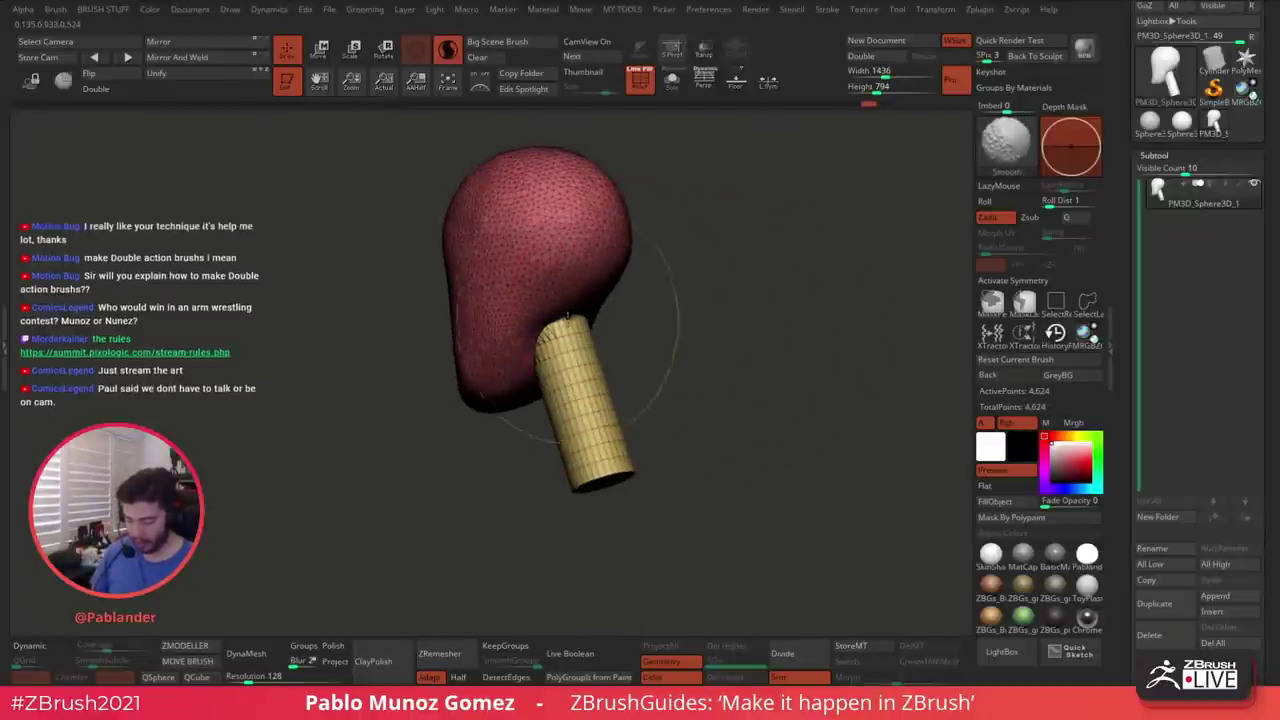
{"action": "key", "text": "x"}
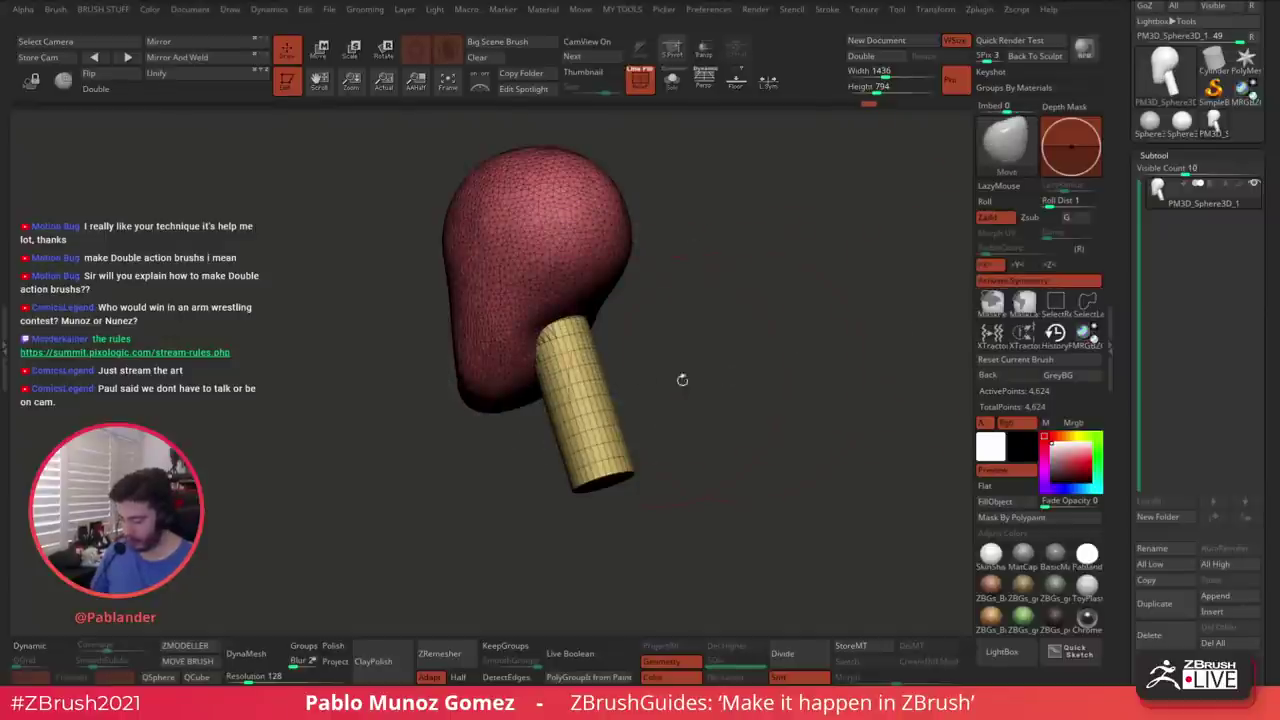
{"action": "left_click_drag", "start_coordinate": [737, 366], "coordinate": [691, 360]}
{"action": "key", "text": "ctrl+z"}
{"action": "key", "text": "ctrl+z"}
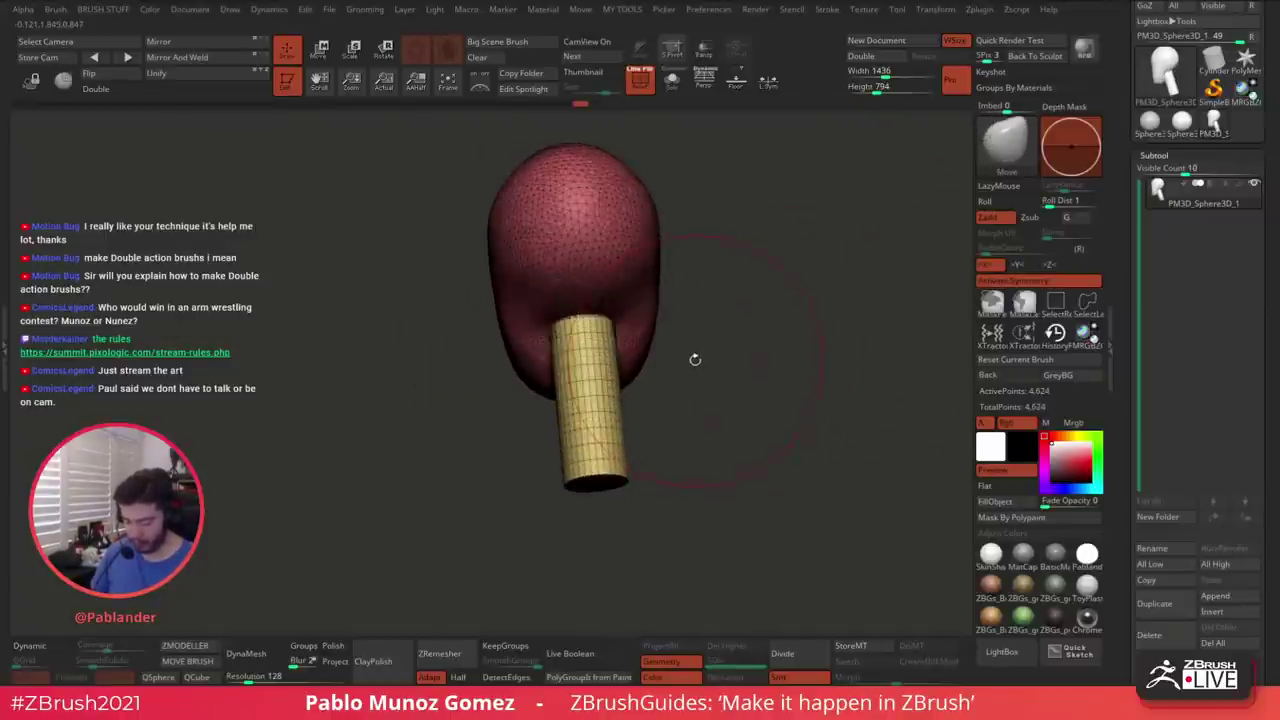
{"action": "left_click", "coordinate": [202, 59]}
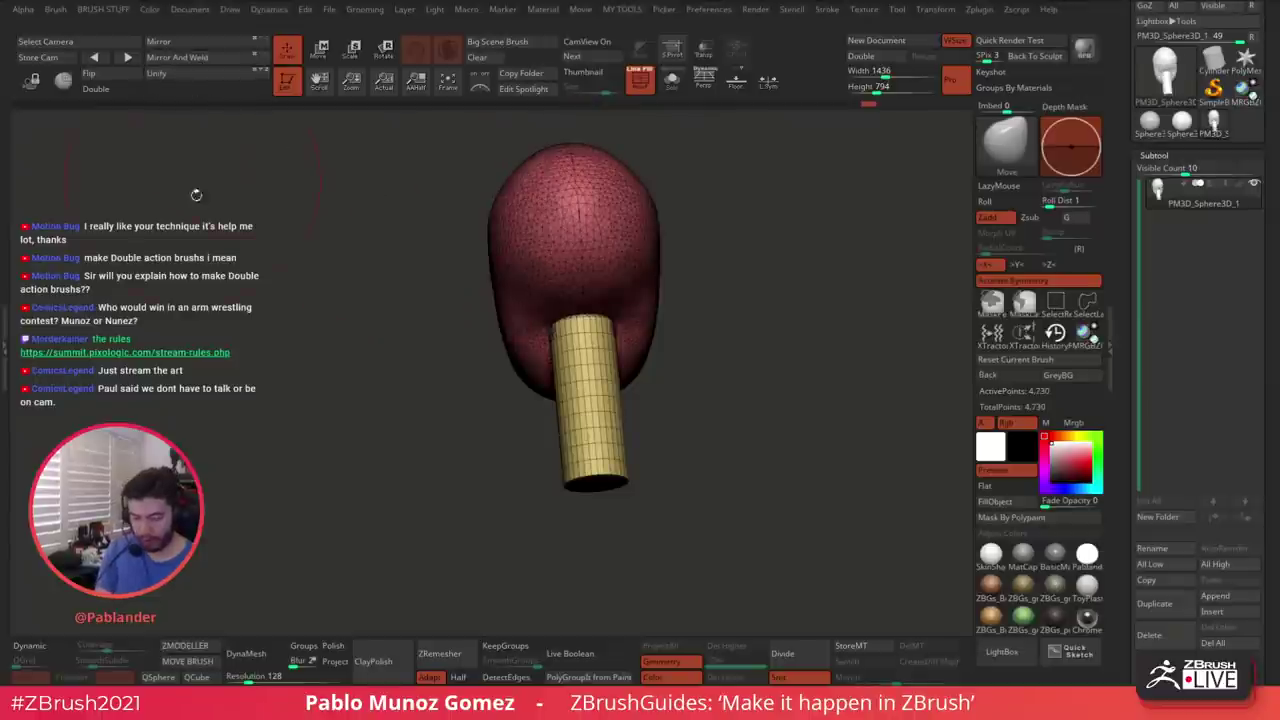
Smooth the transition between head and neck, and turn off the polyframe display
{"action": "left_click_drag", "start_coordinate": [618, 350], "coordinate": [606, 368], "text": "shift"}
{"action": "mouse_move", "coordinate": [712, 389]}
{"action": "left_mouse_down"}
{"action": "mouse_move", "coordinate": [657, 386]}
{"action": "mouse_move", "coordinate": [628, 465]}
{"action": "mouse_move", "coordinate": [638, 462]}
{"action": "left_mouse_up"}
{"action": "left_click_drag", "start_coordinate": [709, 414], "coordinate": [724, 404]}
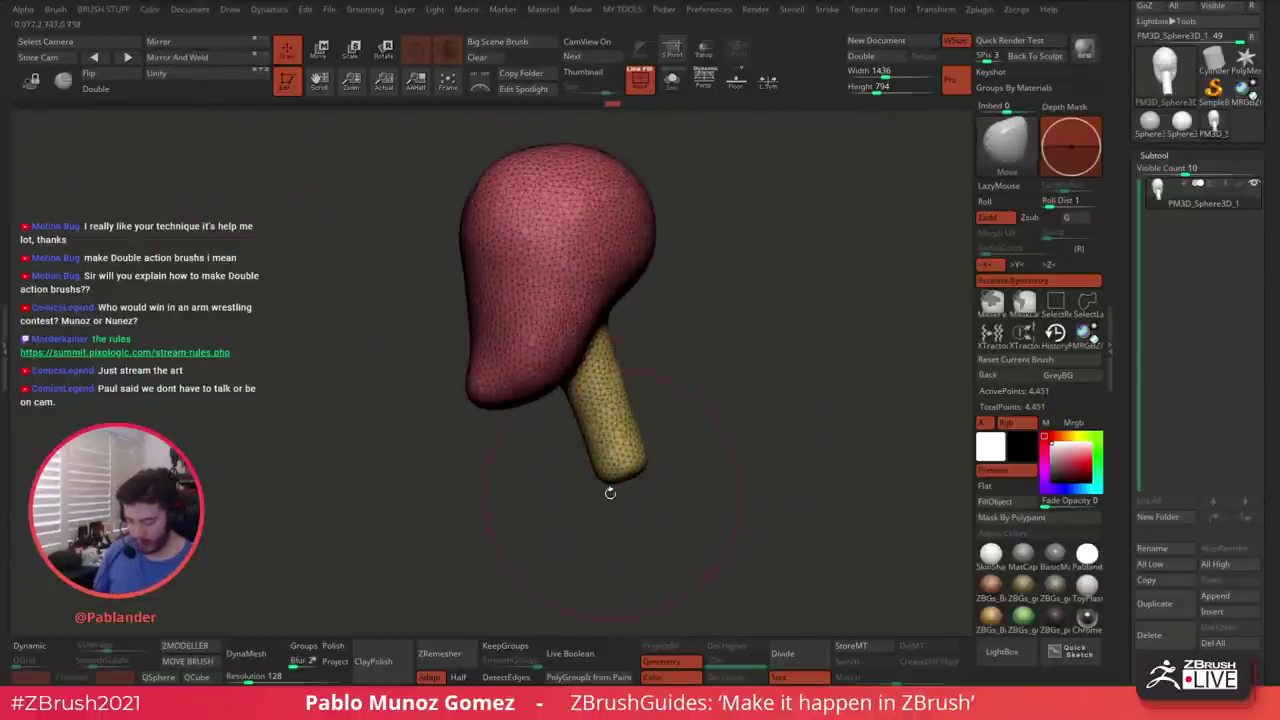
{"action": "mouse_move", "coordinate": [609, 490]}
{"action": "left_mouse_down"}
{"action": "mouse_move", "coordinate": [686, 408]}
{"action": "mouse_move", "coordinate": [717, 346]}
{"action": "mouse_move", "coordinate": [741, 337]}
{"action": "left_mouse_up"}
{"action": "left_click", "coordinate": [641, 83]}
{"action": "left_click_drag", "start_coordinate": [822, 445], "coordinate": [613, 303]}
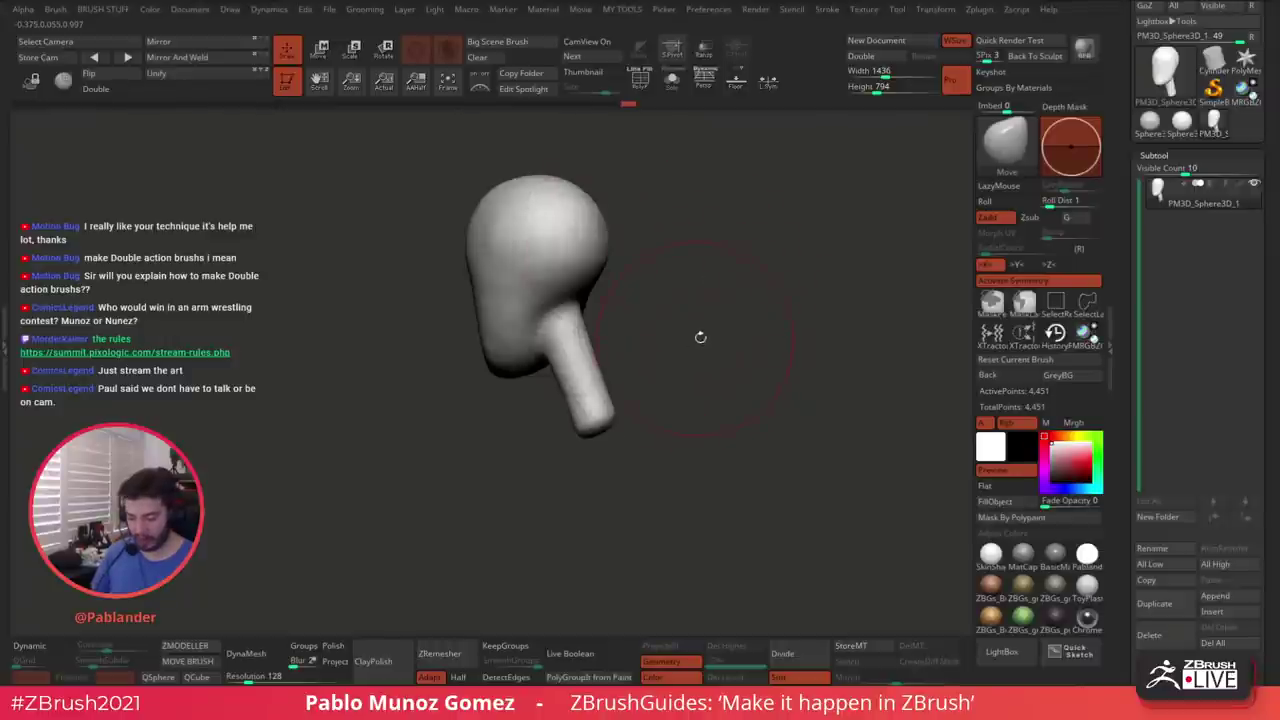
{"action": "mouse_move", "coordinate": [700, 337]}
{"action": "left_mouse_down"}
{"action": "mouse_move", "coordinate": [711, 323]}
{"action": "mouse_move", "coordinate": [725, 333]}
{"action": "left_mouse_up"}
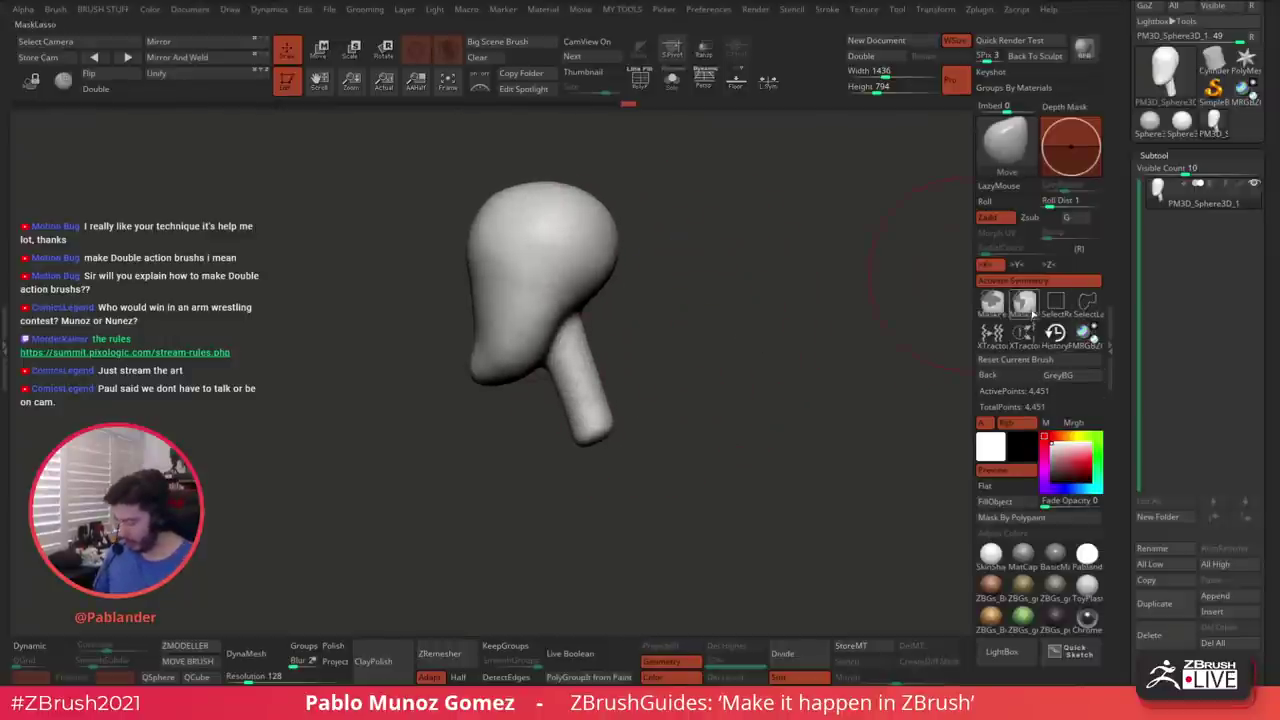
Isolate the lower end of the neck with an inverted MaskLasso mask and center the gizmo on the unmasked tip
{"action": "left_click", "coordinate": [992, 303]}
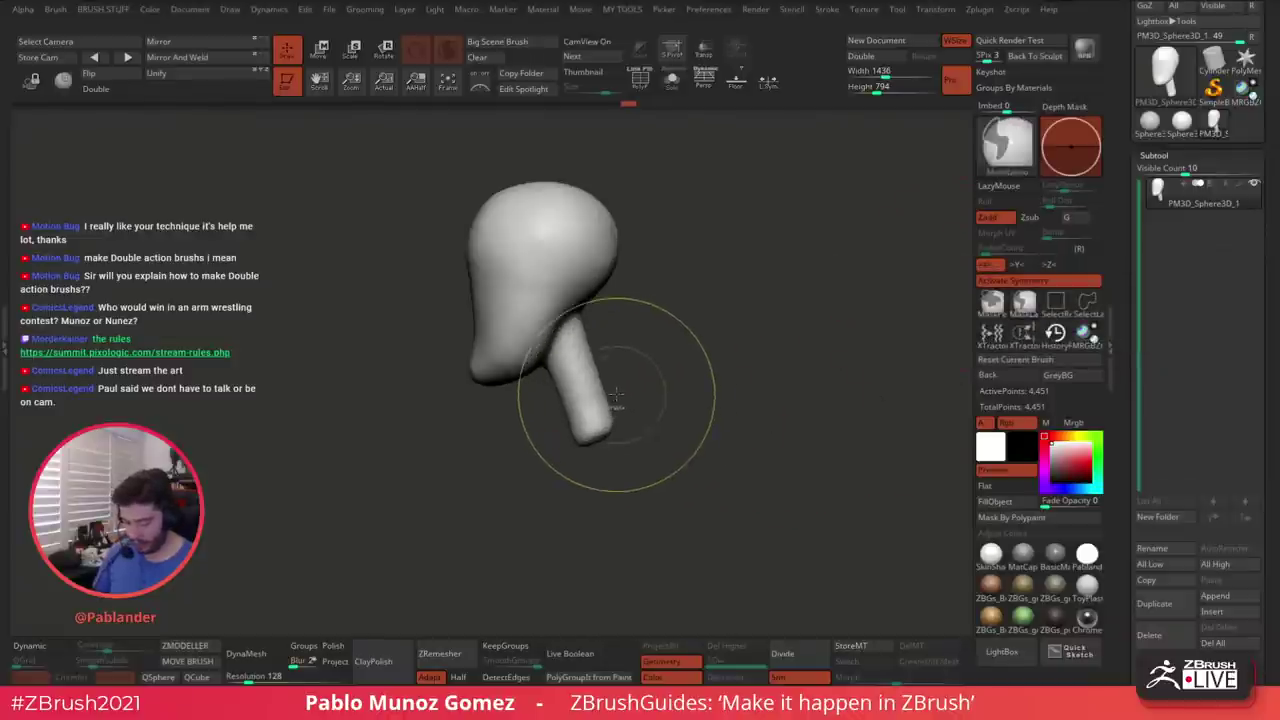
{"action": "mouse_move", "coordinate": [615, 397]}
{"action": "left_mouse_down", "text": "ctrl"}
{"action": "mouse_move", "coordinate": [545, 500]}
{"action": "mouse_move", "coordinate": [690, 412]}
{"action": "mouse_move", "coordinate": [760, 404]}
{"action": "left_mouse_up", "text": "ctrl"}
{"action": "left_click", "coordinate": [687, 293], "text": "ctrl"}
{"action": "key", "text": "w"}
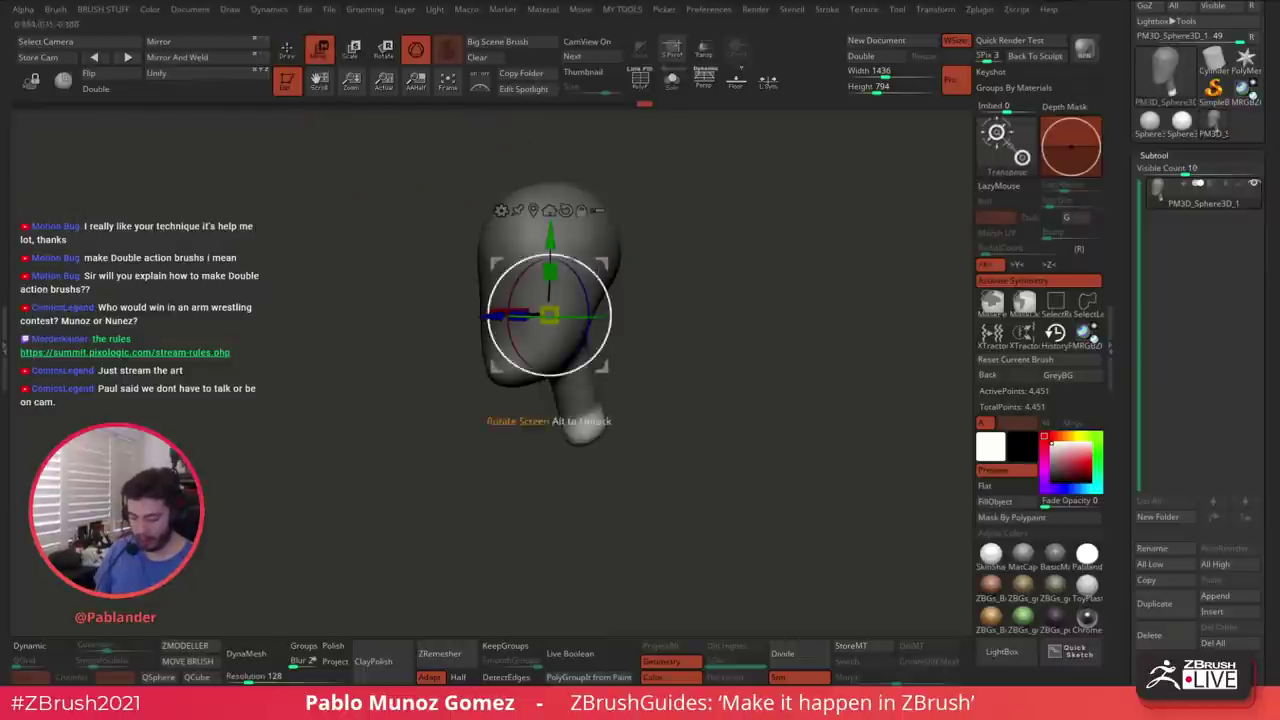
{"action": "left_click", "coordinate": [531, 208]}
{"action": "left_click_drag", "start_coordinate": [724, 356], "coordinate": [752, 371], "text": "alt"}
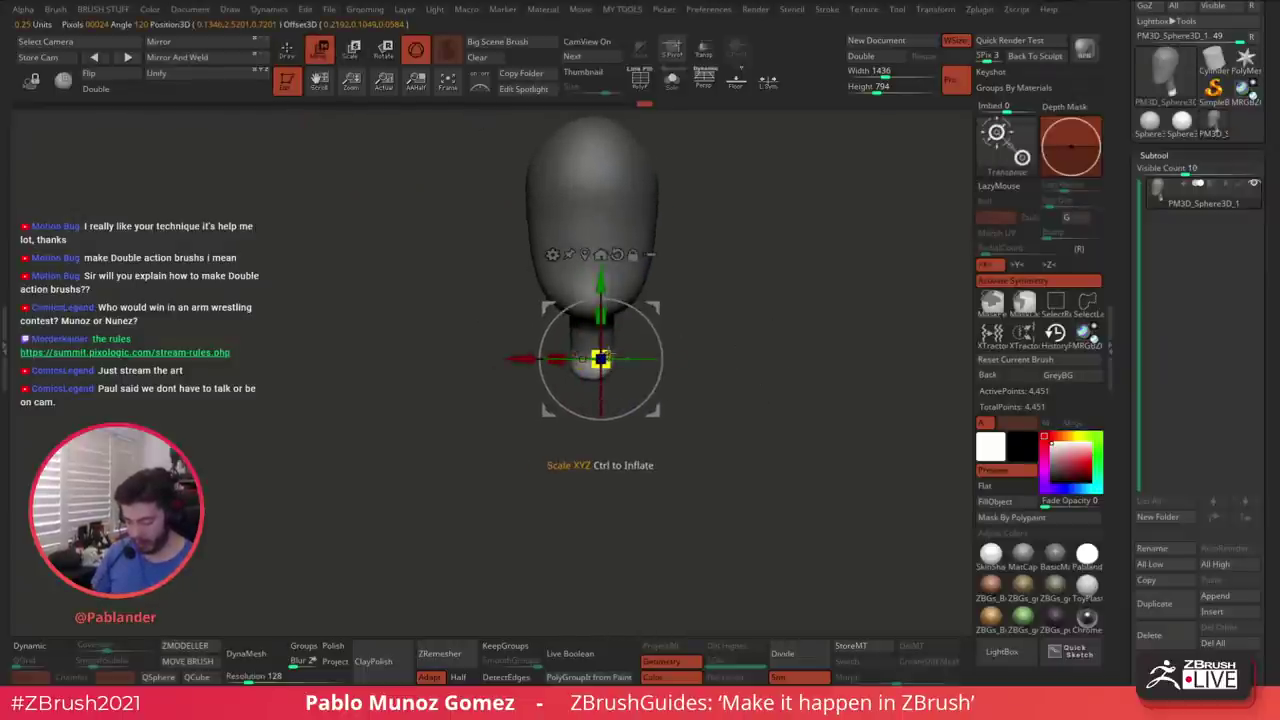
Try scaling up the unmasked neck tip with local symmetry enabled, and undo the result
{"action": "left_click_drag", "start_coordinate": [600, 360], "coordinate": [630, 357]}
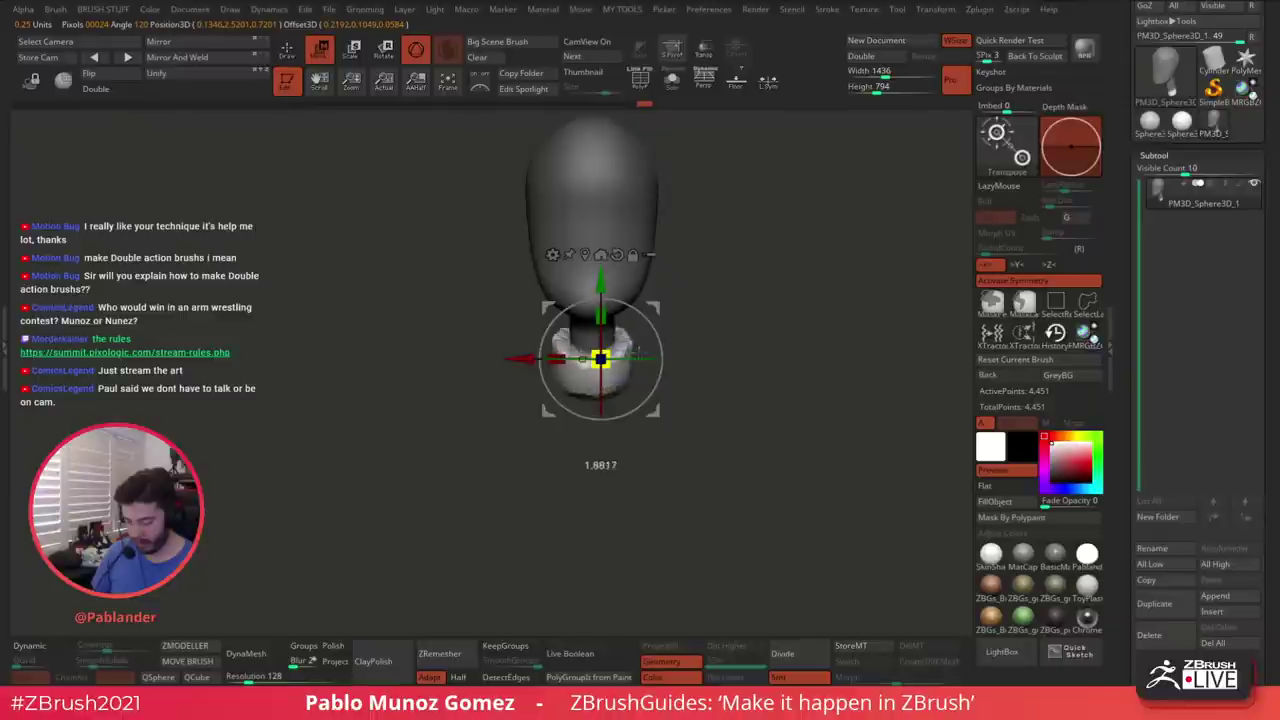
{"action": "left_click", "coordinate": [766, 84]}
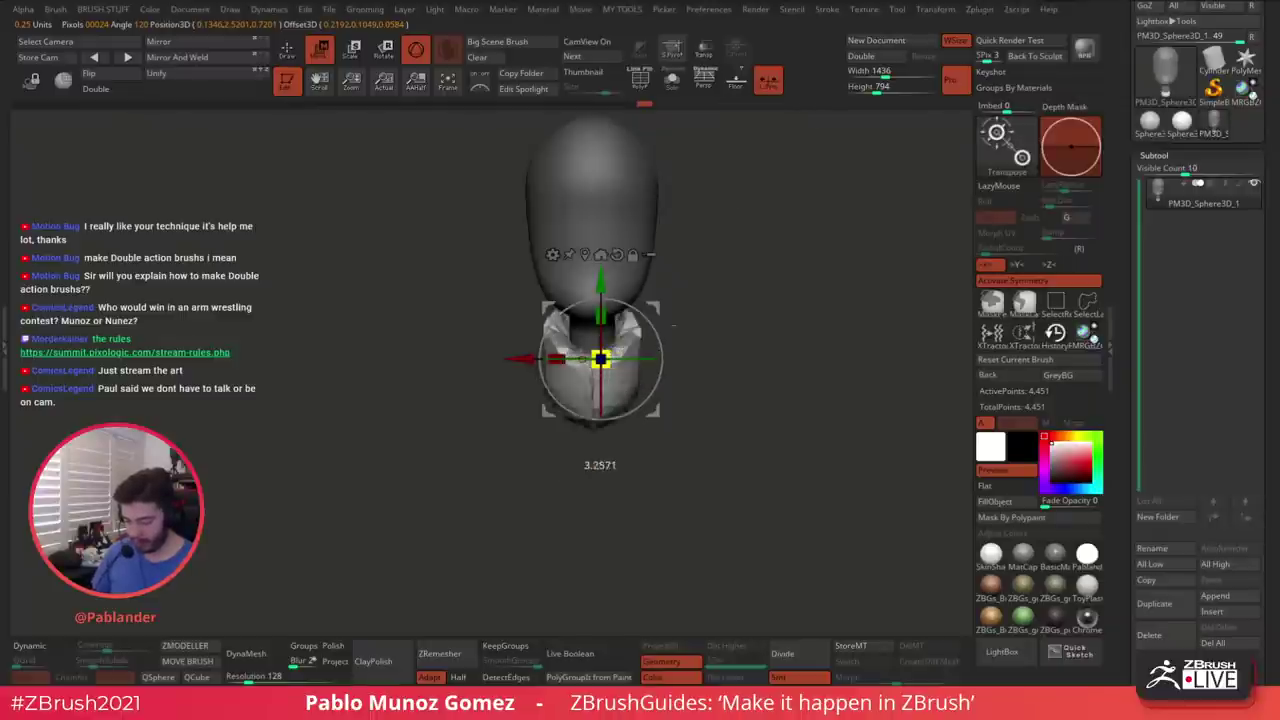
{"action": "left_click_drag", "start_coordinate": [673, 325], "coordinate": [720, 303]}
{"action": "key", "text": "ctrl+z"}
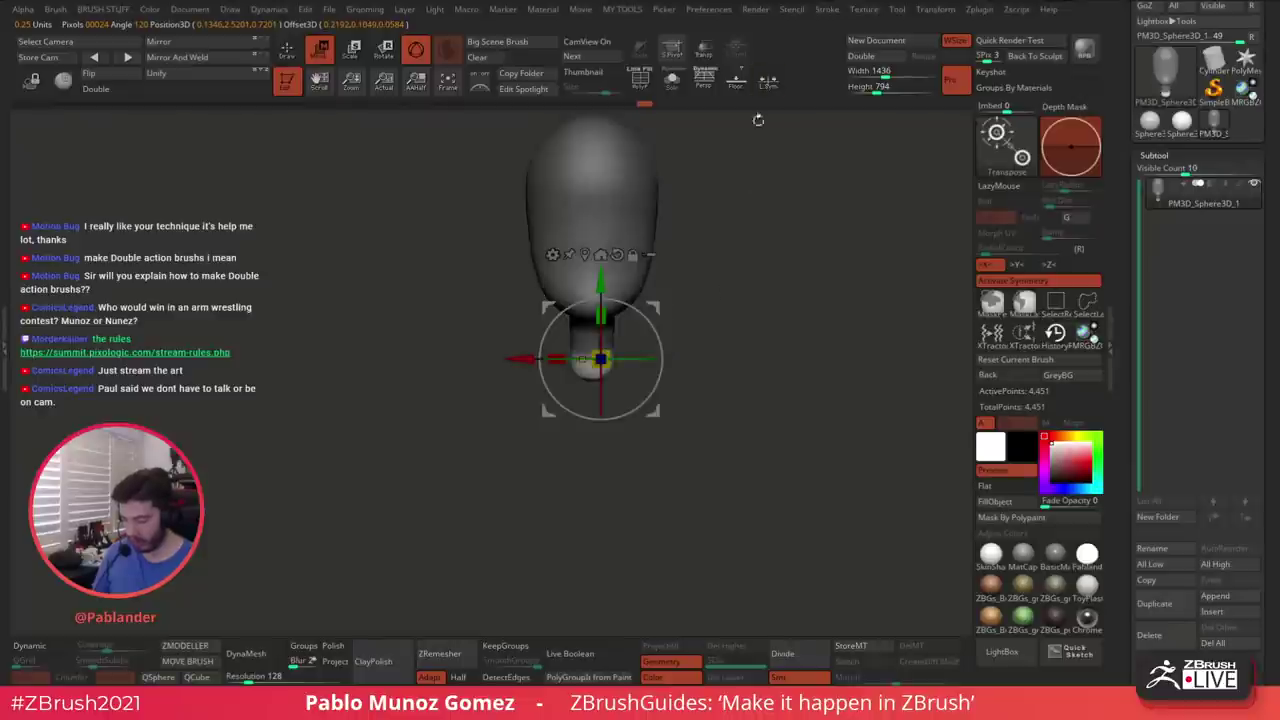
Scale the unmasked neck tip up uniformly into a large block for the chest and shoulders
{"action": "left_click_drag", "start_coordinate": [600, 358], "coordinate": [676, 291]}
{"action": "left_click_drag", "start_coordinate": [780, 348], "coordinate": [795, 298]}
{"action": "left_click_drag", "start_coordinate": [706, 278], "coordinate": [698, 280], "text": "shift"}
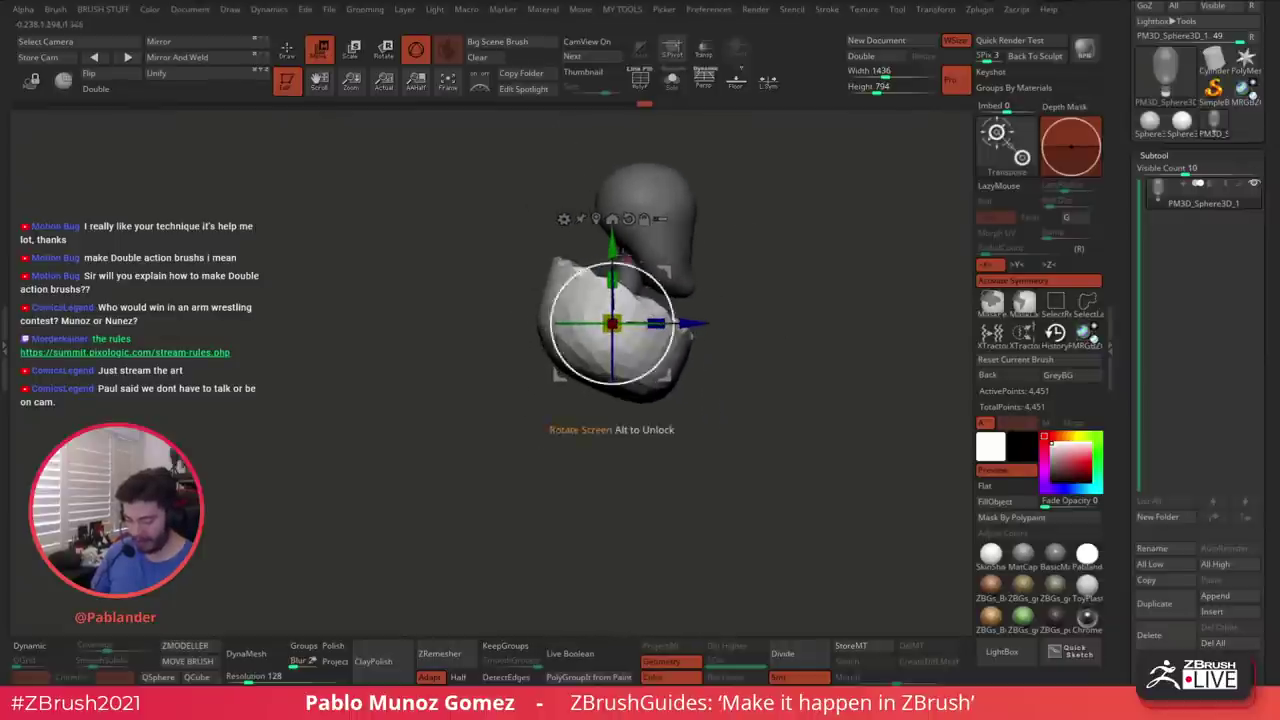
Lower the chest block beneath the neck, then flatten it front to back and tilt it in side view
{"action": "left_click_drag", "start_coordinate": [612, 245], "coordinate": [611, 292]}
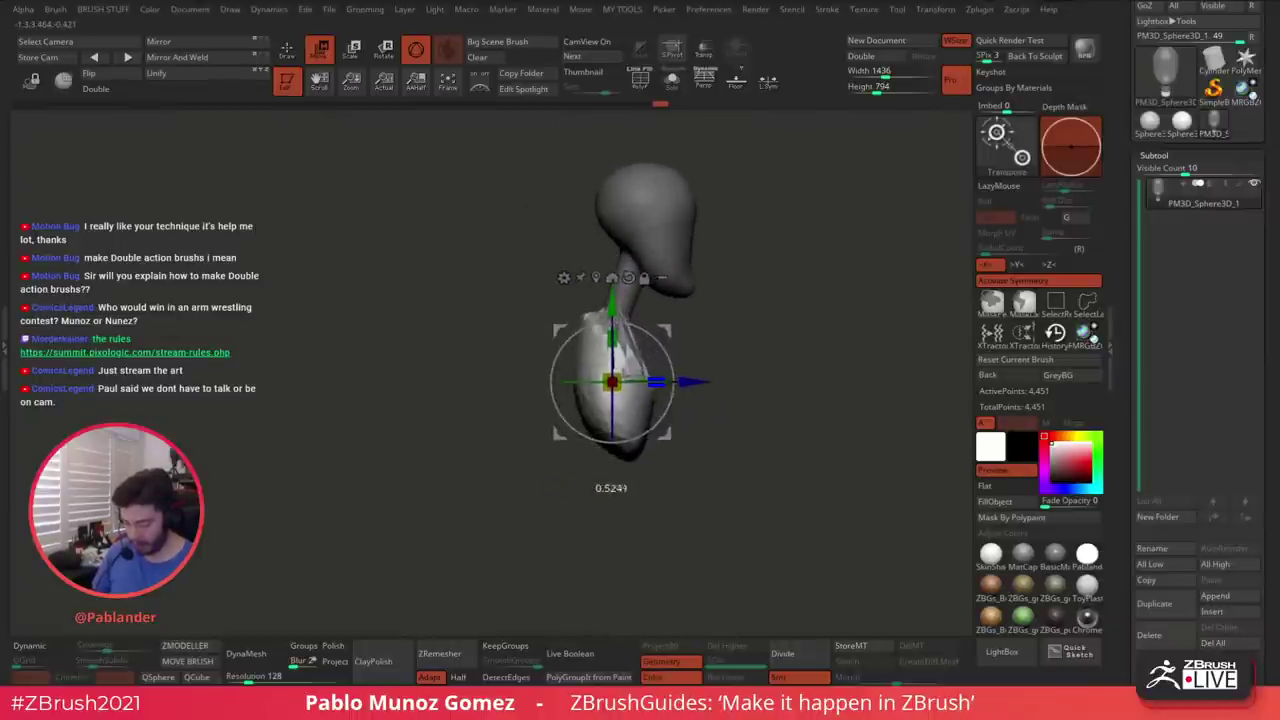
{"action": "left_click_drag", "start_coordinate": [672, 358], "coordinate": [678, 317]}
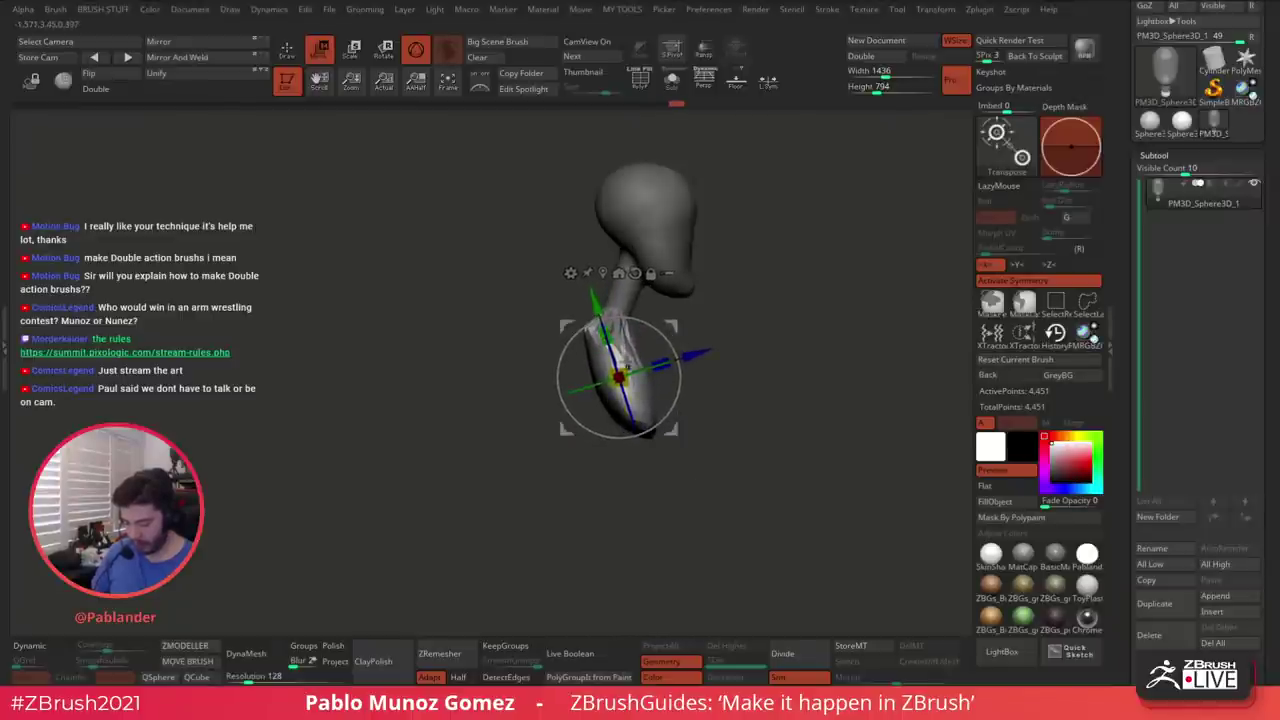
{"action": "left_click_drag", "start_coordinate": [788, 369], "coordinate": [703, 371], "text": "shift"}
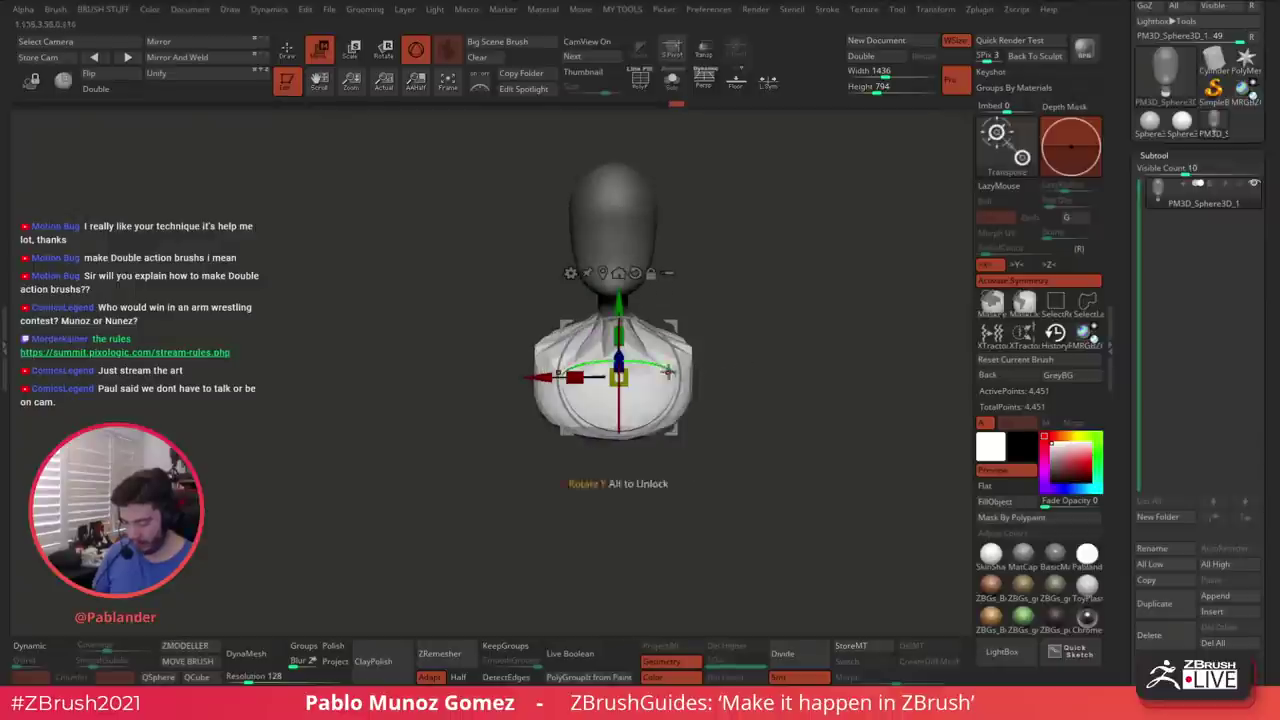
Recenter the gizmo on the unmasked chest with symmetry switched off, and reactivate X symmetry
{"action": "key", "text": "q"}
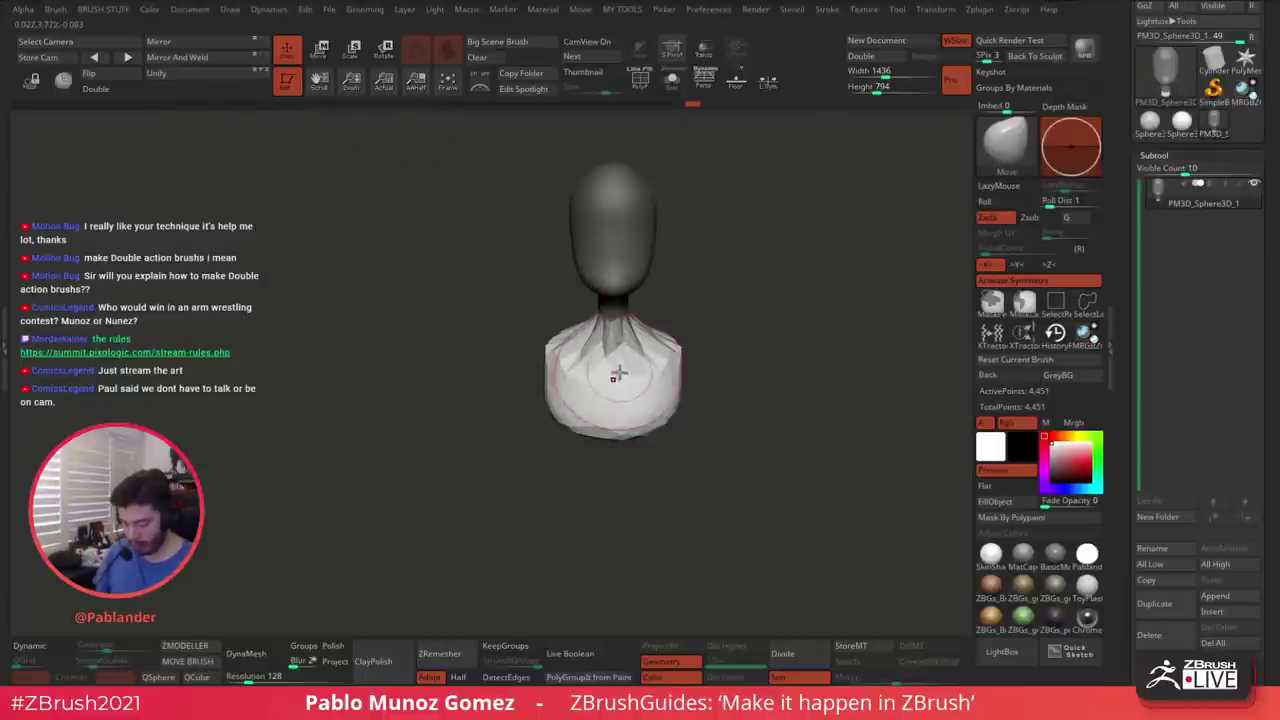
{"action": "key", "text": "w"}
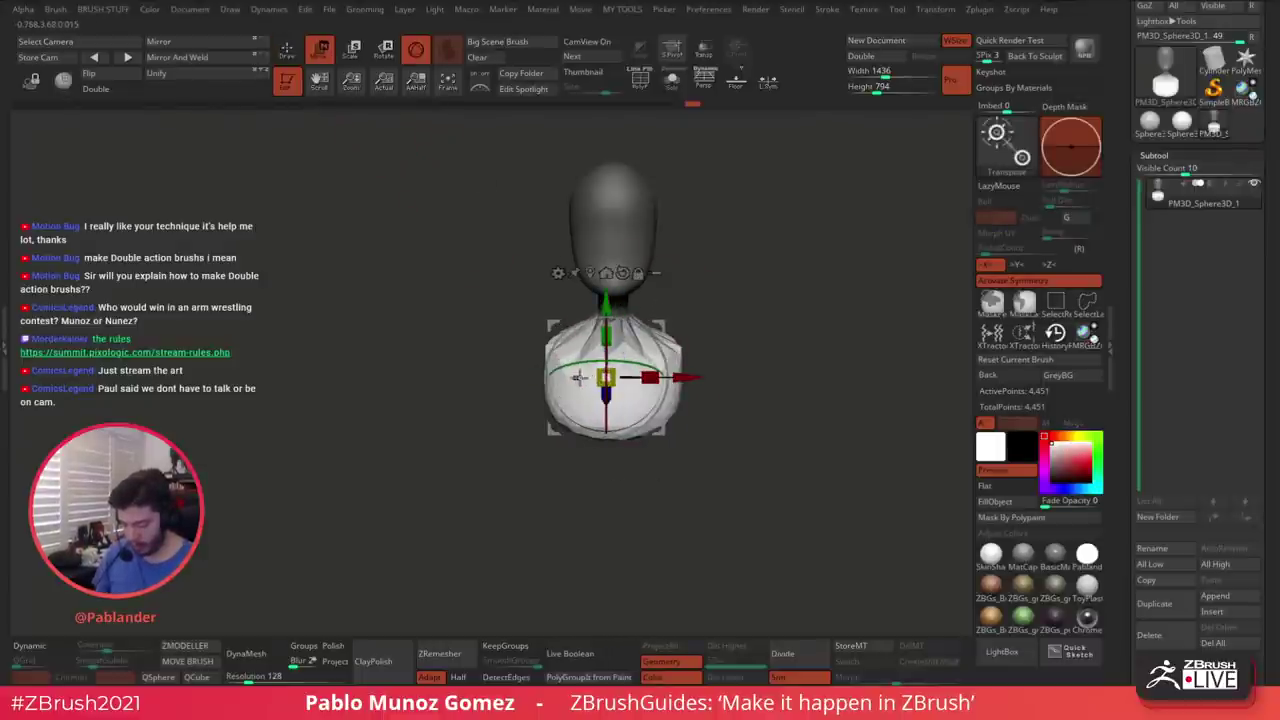
{"action": "key", "text": "x"}
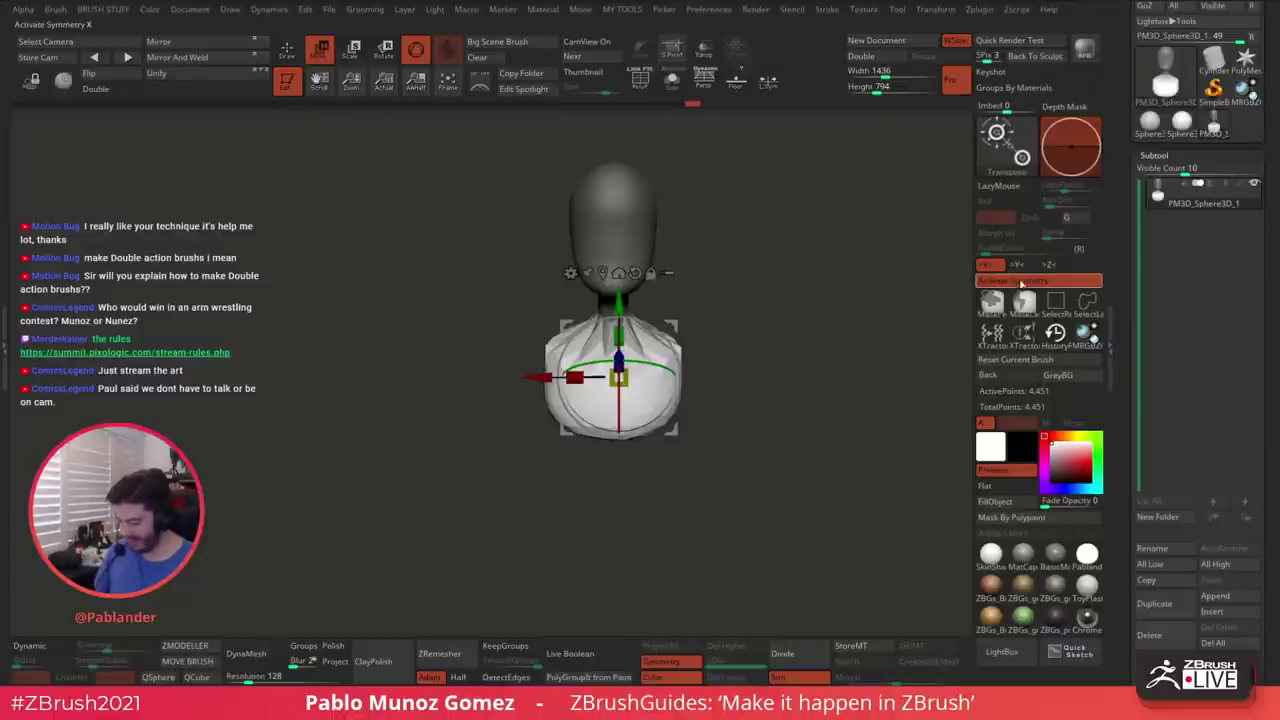
{"action": "left_click", "coordinate": [618, 272]}
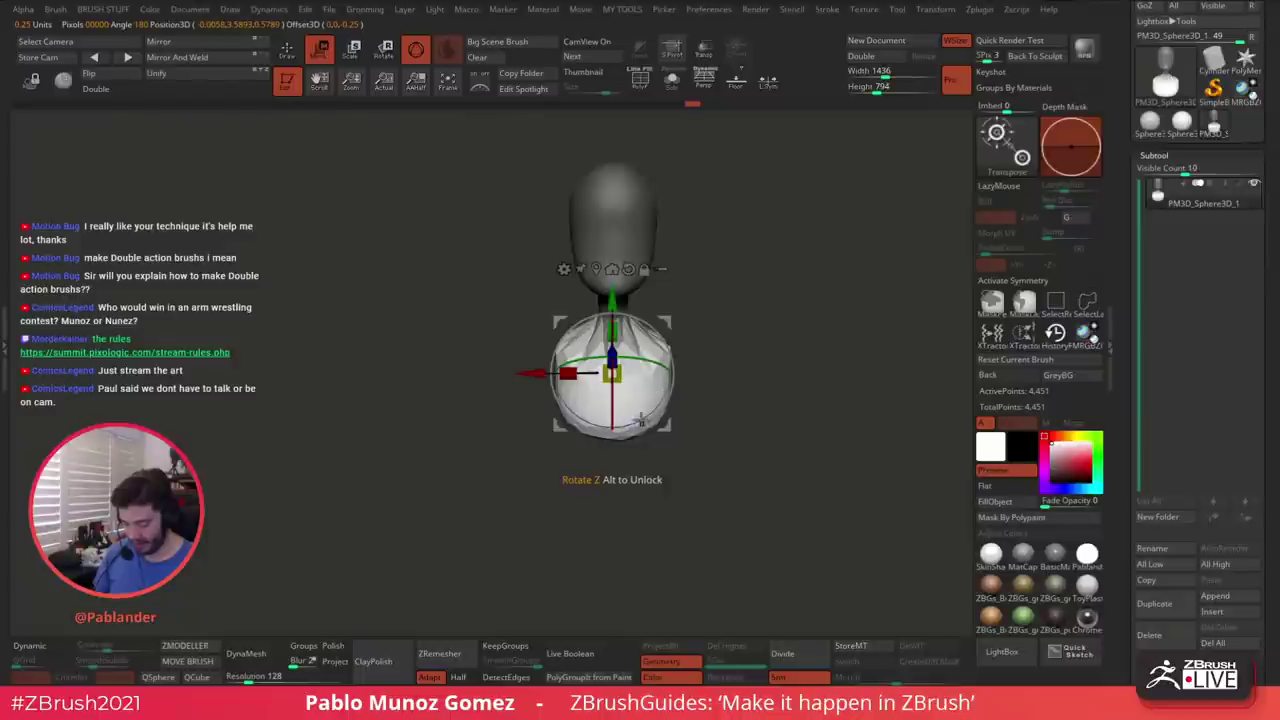
{"action": "key", "text": "x"}
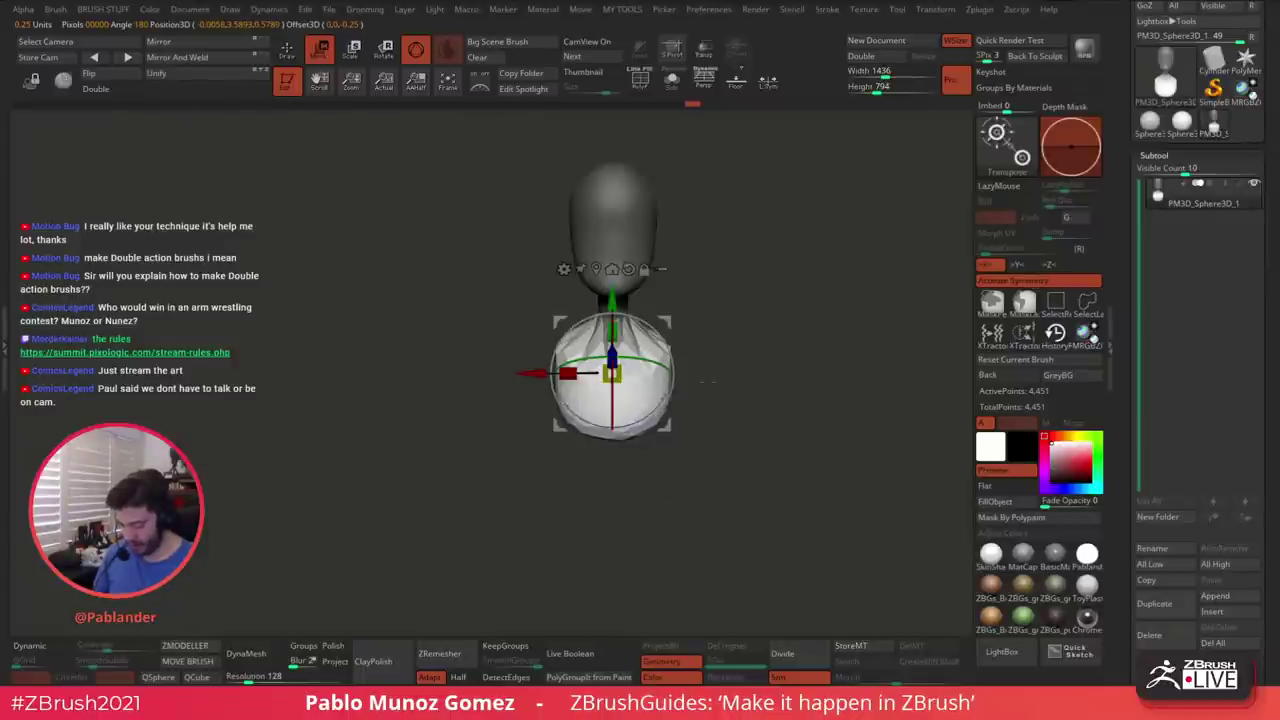
Return to sculpting mode and display the polyframe to check the stretched geometry of the chest
{"action": "right_click_drag", "start_coordinate": [690, 388], "coordinate": [670, 410], "text": "ctrl"}
{"action": "left_click_drag", "start_coordinate": [658, 405], "coordinate": [668, 395]}
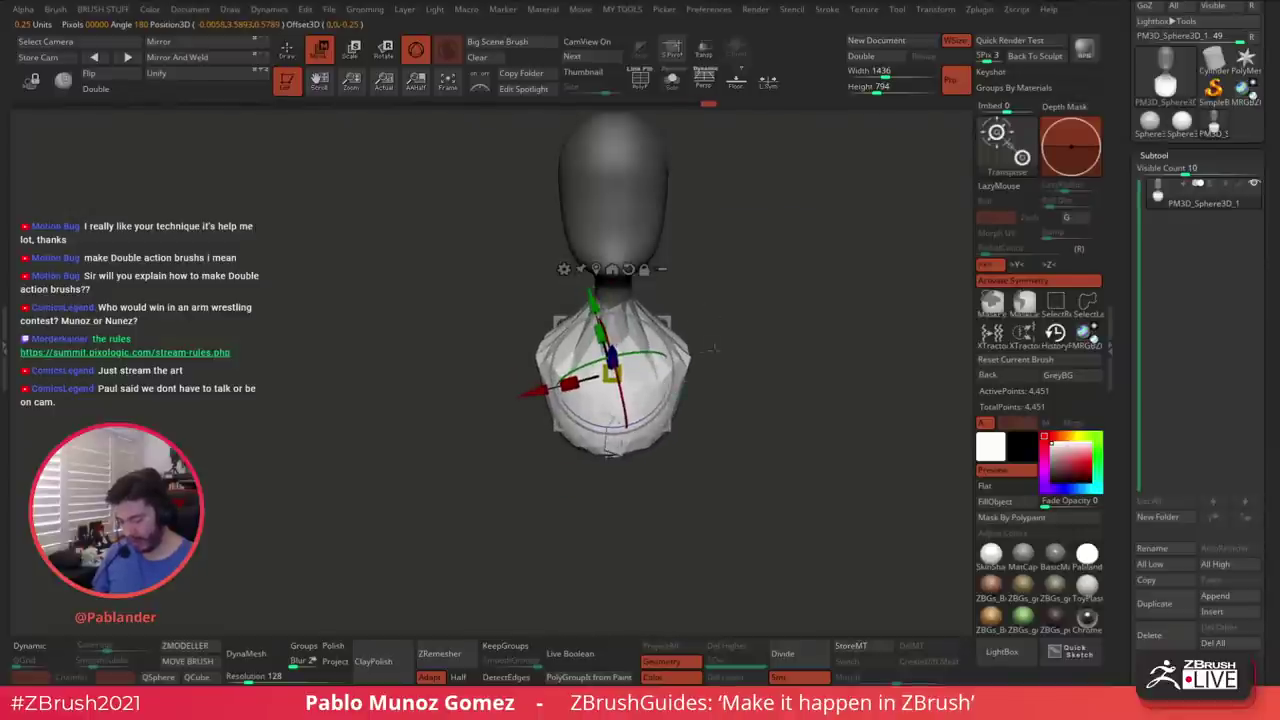
{"action": "mouse_move", "coordinate": [763, 331]}
{"action": "left_mouse_down", "text": "shift"}
{"action": "mouse_move", "coordinate": [717, 340]}
{"action": "mouse_move", "coordinate": [673, 322]}
{"action": "mouse_move", "coordinate": [788, 335]}
{"action": "left_mouse_up", "text": "shift"}
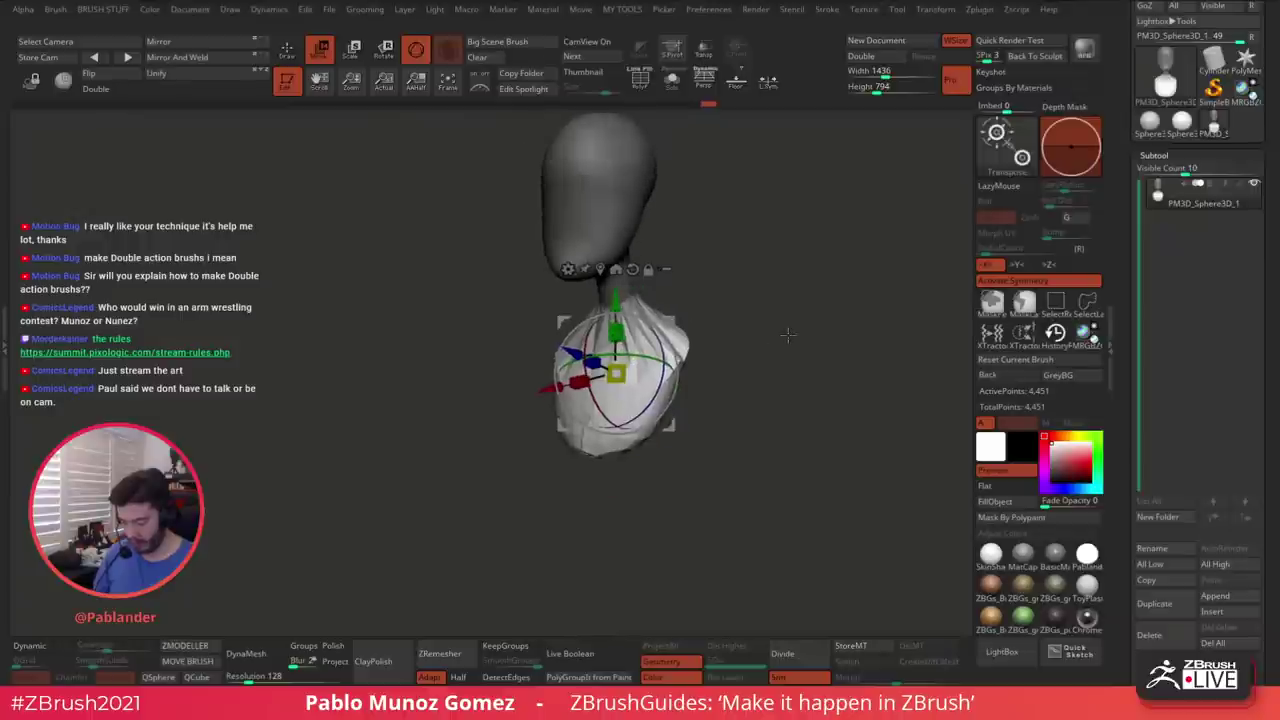
{"action": "left_click", "coordinate": [288, 50]}
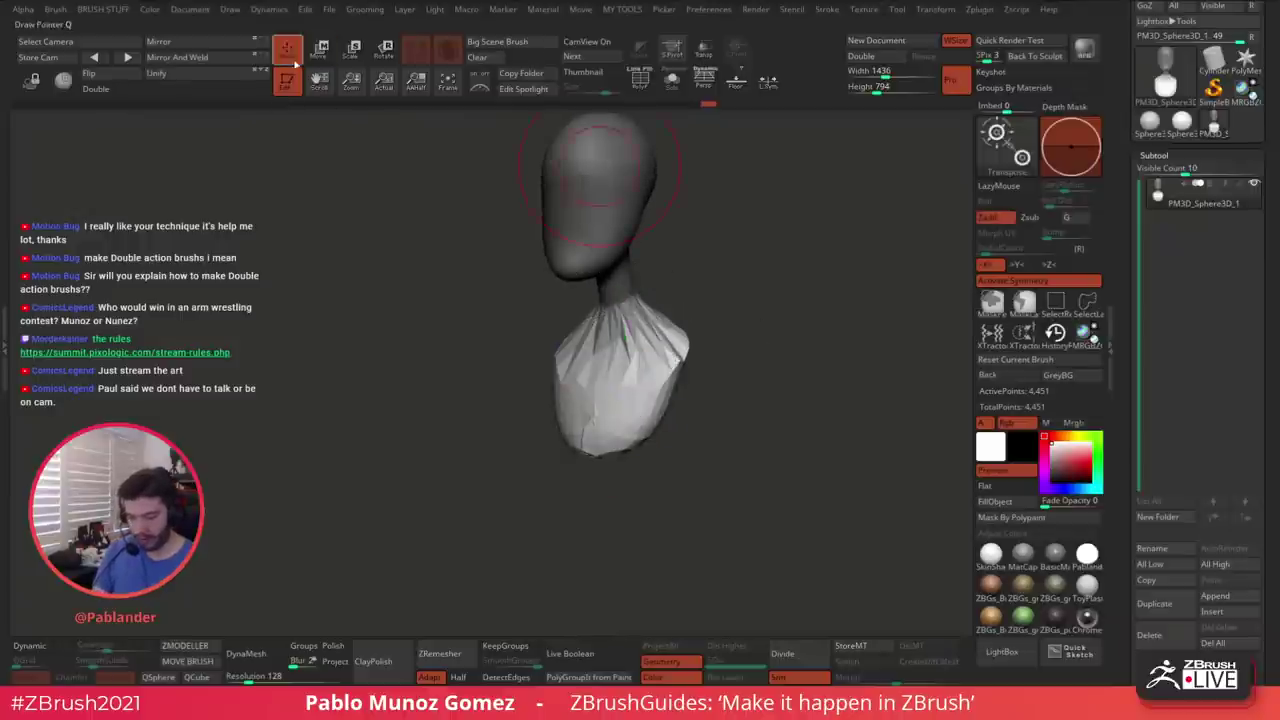
{"action": "left_click", "coordinate": [641, 81]}
{"action": "mouse_move", "coordinate": [731, 280]}
{"action": "left_mouse_down"}
{"action": "mouse_move", "coordinate": [834, 320]}
{"action": "mouse_move", "coordinate": [789, 315]}
{"action": "mouse_move", "coordinate": [737, 346]}
{"action": "left_mouse_up"}
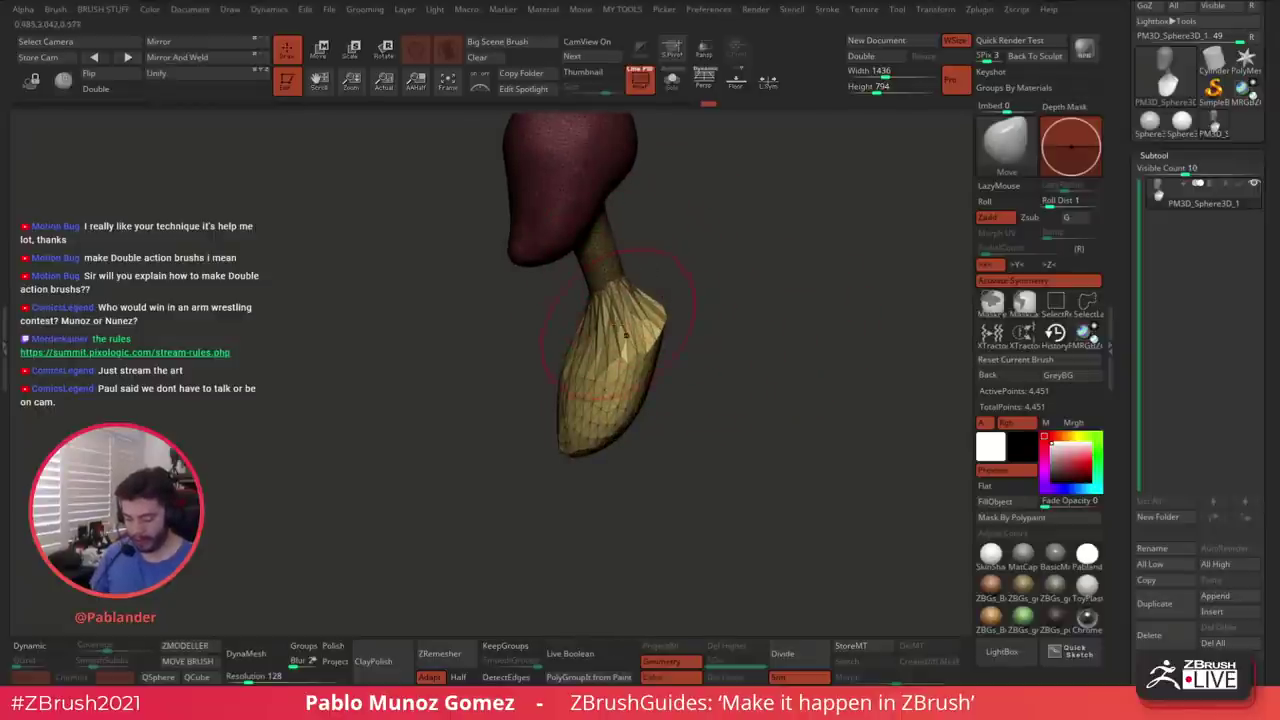
Smooth the stretched chest and shoulders with Sculptris Pro retessellating the surface, then hide the polyframe
{"action": "key", "text": "shift"}
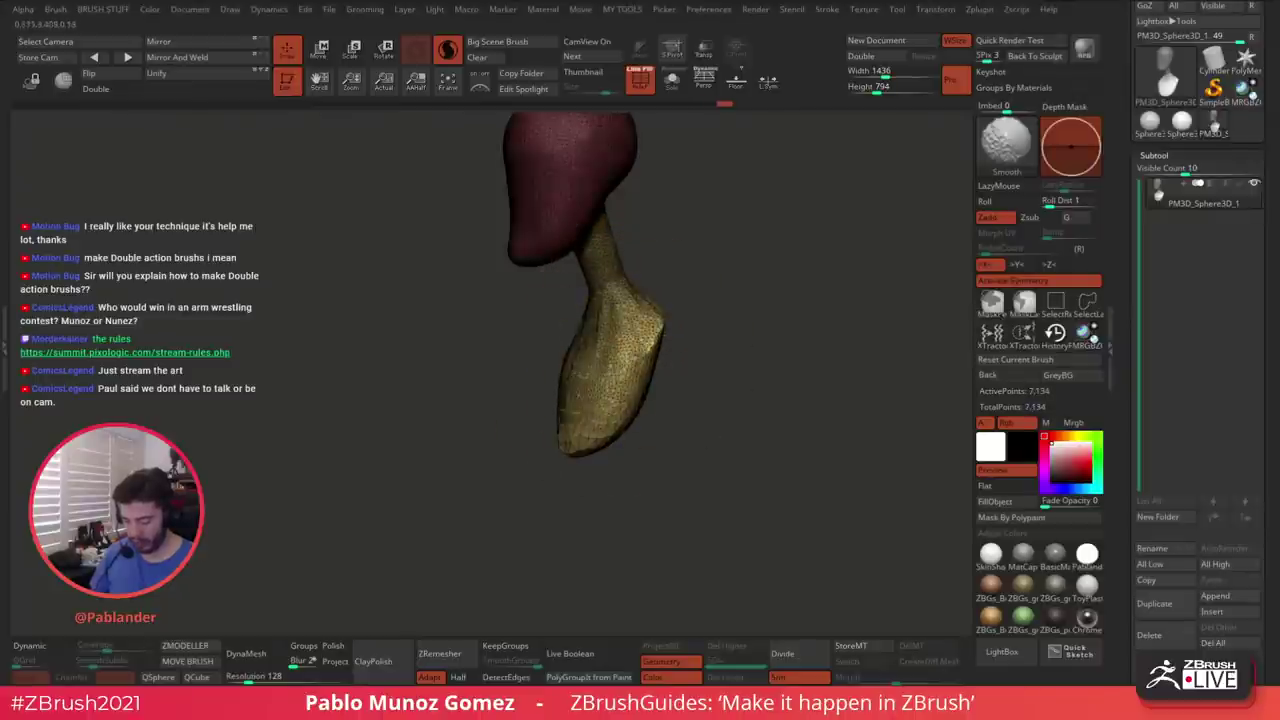
{"action": "mouse_move", "coordinate": [617, 380]}
{"action": "left_mouse_down", "text": "shift"}
{"action": "mouse_move", "coordinate": [654, 426]}
{"action": "mouse_move", "coordinate": [720, 347]}
{"action": "left_mouse_up", "text": "shift"}
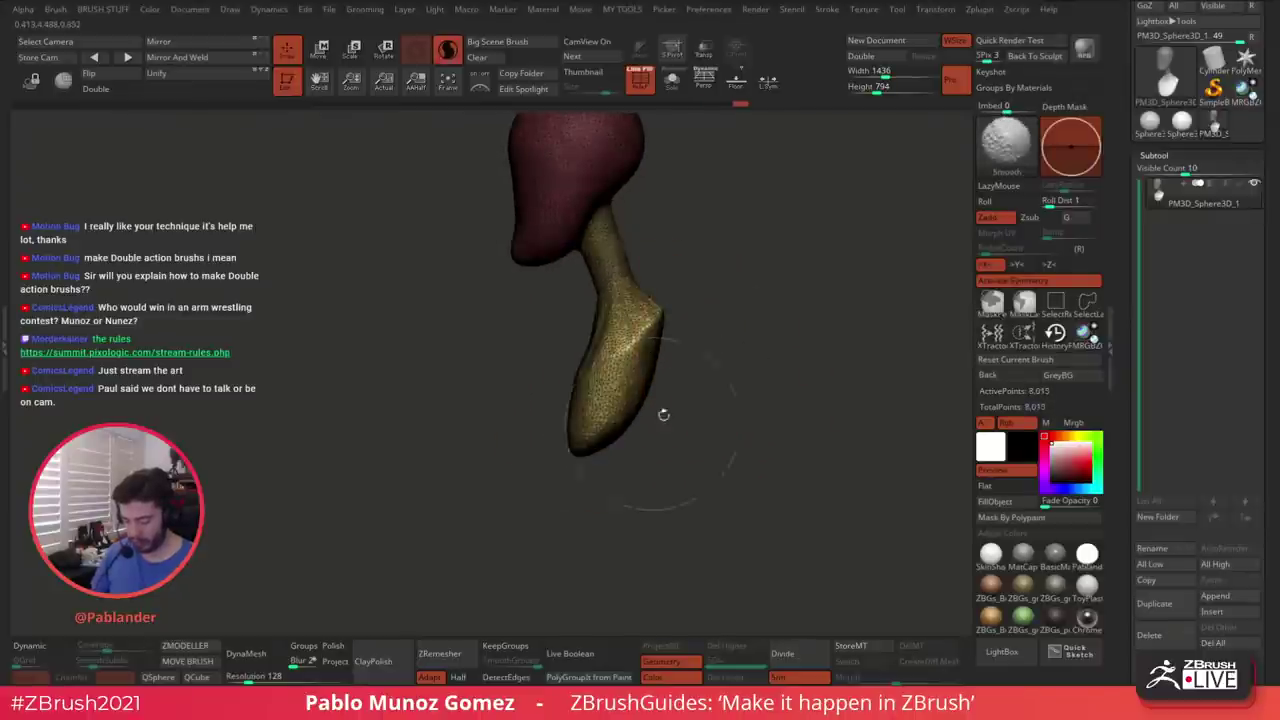
{"action": "left_click_drag", "start_coordinate": [668, 414], "coordinate": [745, 395]}
{"action": "left_click_drag", "start_coordinate": [693, 338], "coordinate": [700, 352], "text": "shift"}
{"action": "mouse_move", "coordinate": [858, 400]}
{"action": "left_mouse_down"}
{"action": "mouse_move", "coordinate": [808, 397]}
{"action": "mouse_move", "coordinate": [768, 361]}
{"action": "left_mouse_up"}
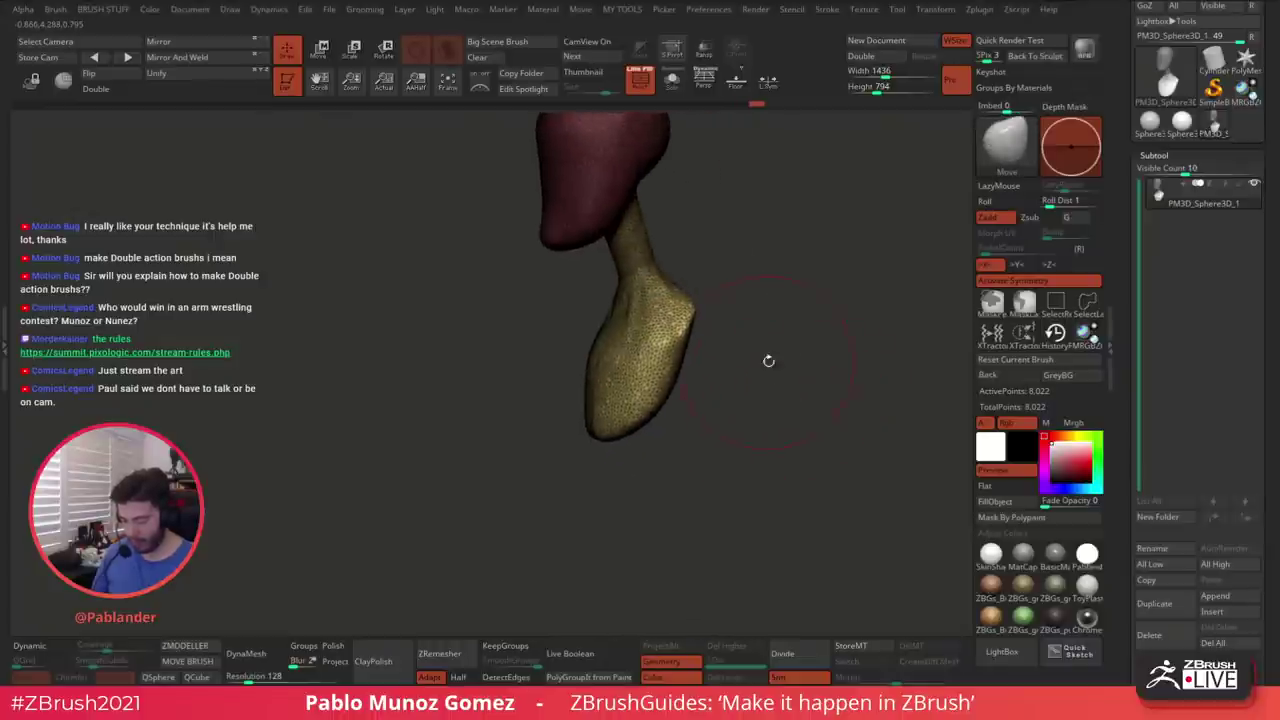
{"action": "left_click", "coordinate": [641, 80]}
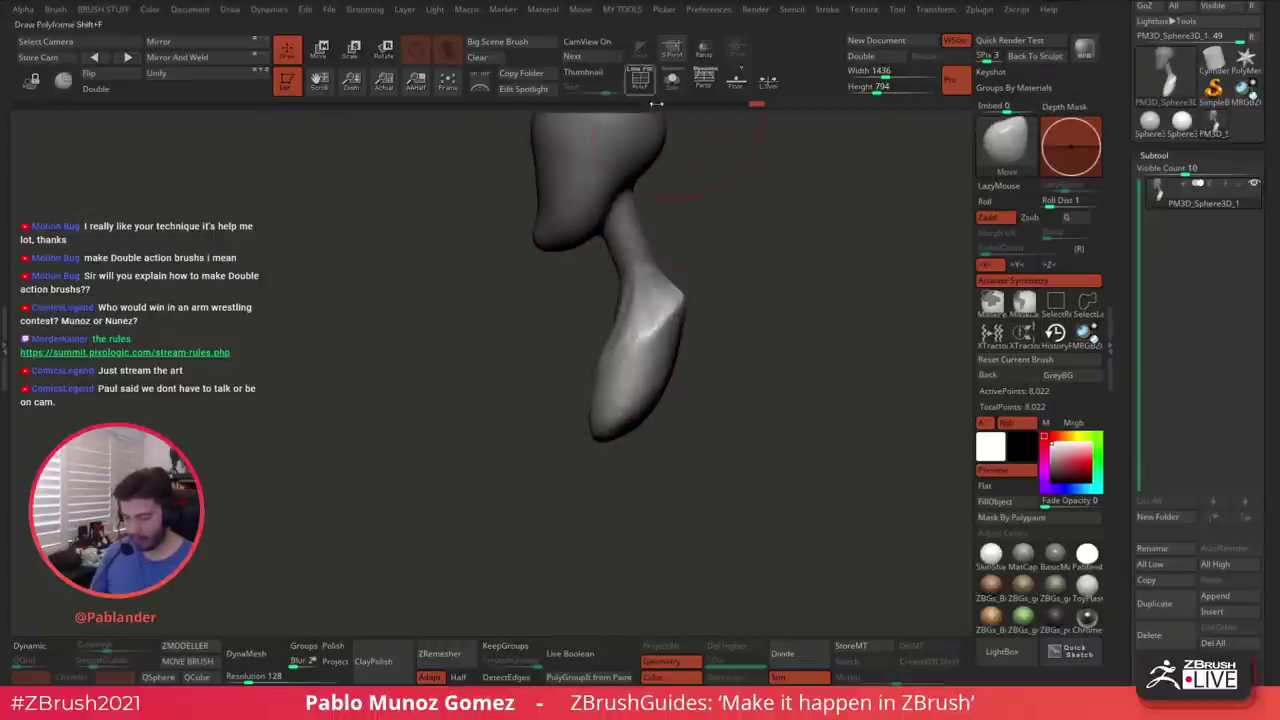
Lasso-mask the lower end of the chest and invert the mask so only that end stays editable
{"action": "left_click", "coordinate": [684, 397], "text": "ctrl"}
{"action": "mouse_move", "coordinate": [684, 400]}
{"action": "left_mouse_down", "text": "ctrl"}
{"action": "mouse_move", "coordinate": [556, 394]}
{"action": "mouse_move", "coordinate": [570, 400]}
{"action": "left_mouse_up", "text": "ctrl"}
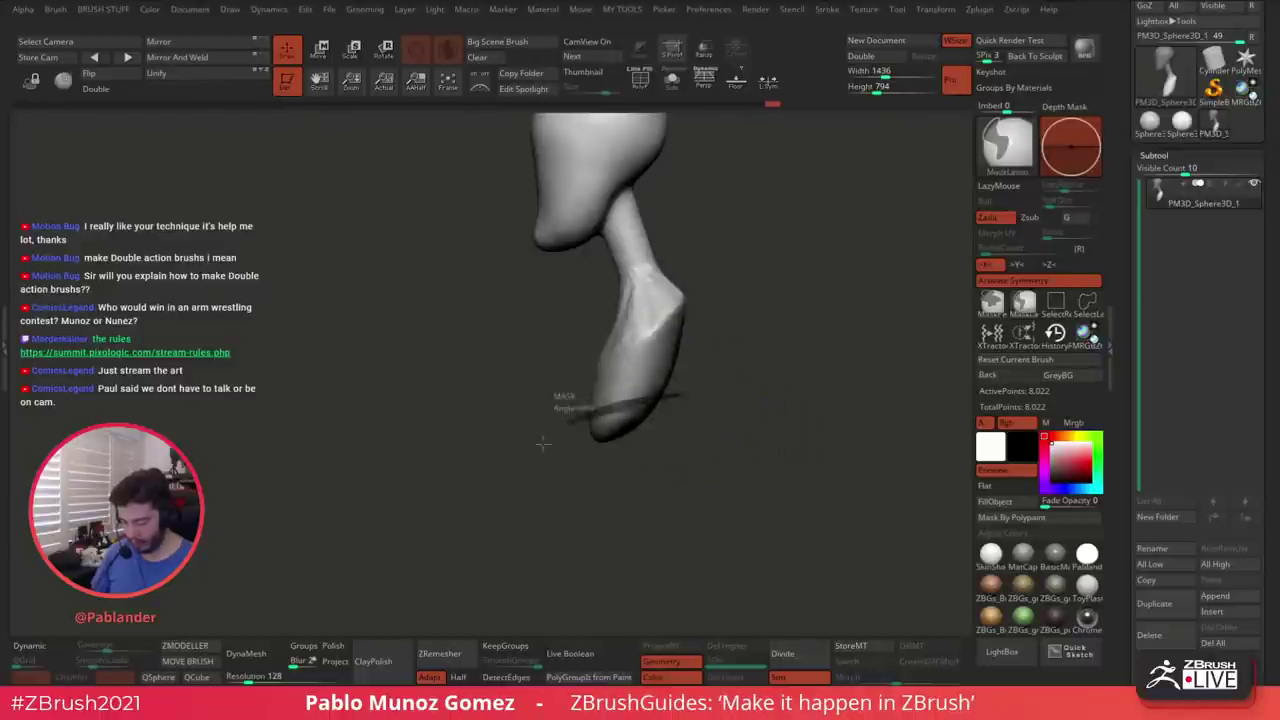
{"action": "left_click_drag", "start_coordinate": [543, 444], "coordinate": [690, 530], "text": "ctrl"}
{"action": "mouse_move", "coordinate": [706, 391]}
{"action": "left_mouse_down", "text": "ctrl"}
{"action": "mouse_move", "coordinate": [574, 482]}
{"action": "mouse_move", "coordinate": [710, 520]}
{"action": "left_mouse_up", "text": "ctrl"}
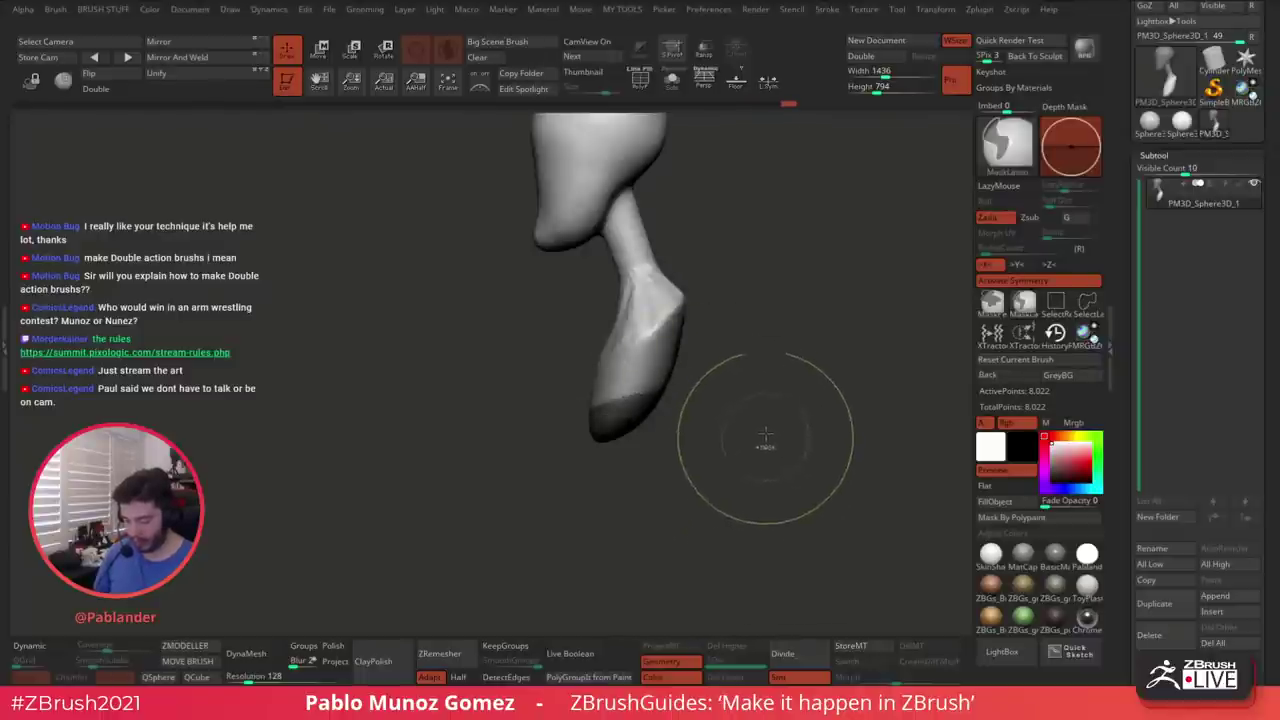
{"action": "left_click", "coordinate": [765, 435], "text": "ctrl"}
Extend the unmasked end downward into a long torso with the gizmo and narrow its lower edge
{"action": "key", "text": "w"}
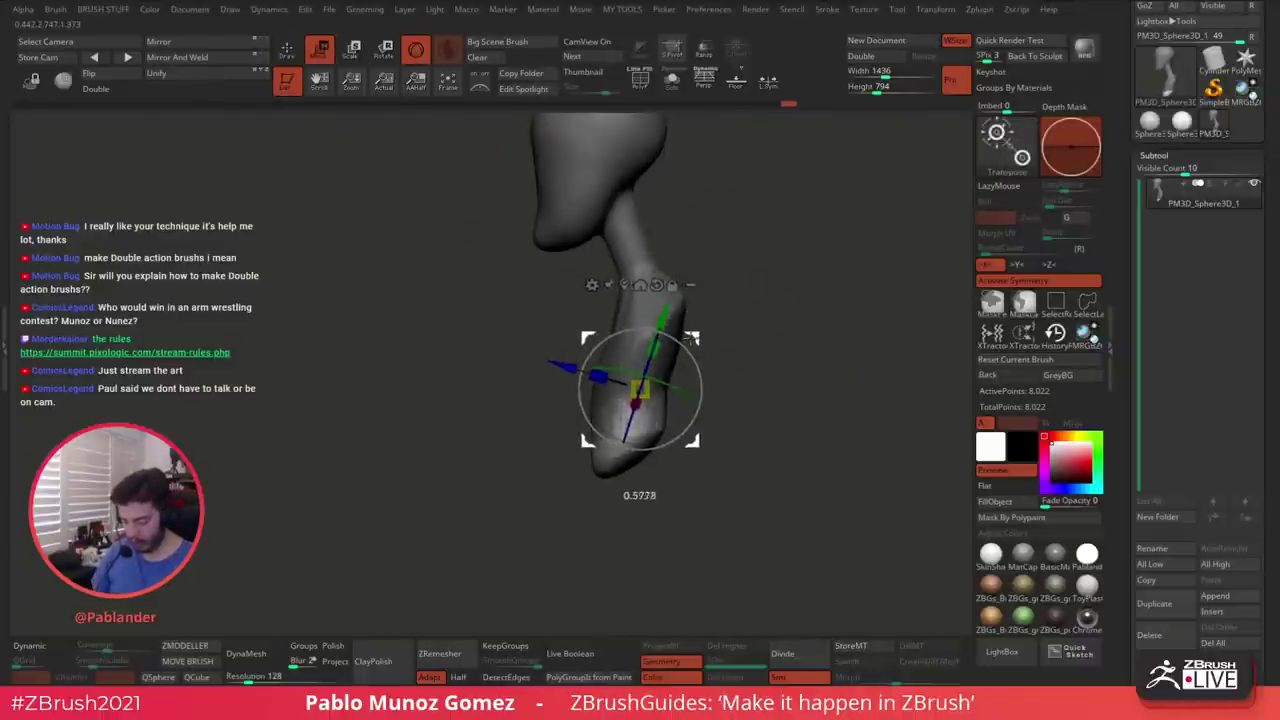
{"action": "left_click_drag", "start_coordinate": [691, 347], "coordinate": [625, 411]}
{"action": "left_click_drag", "start_coordinate": [725, 388], "coordinate": [777, 358], "text": "shift"}
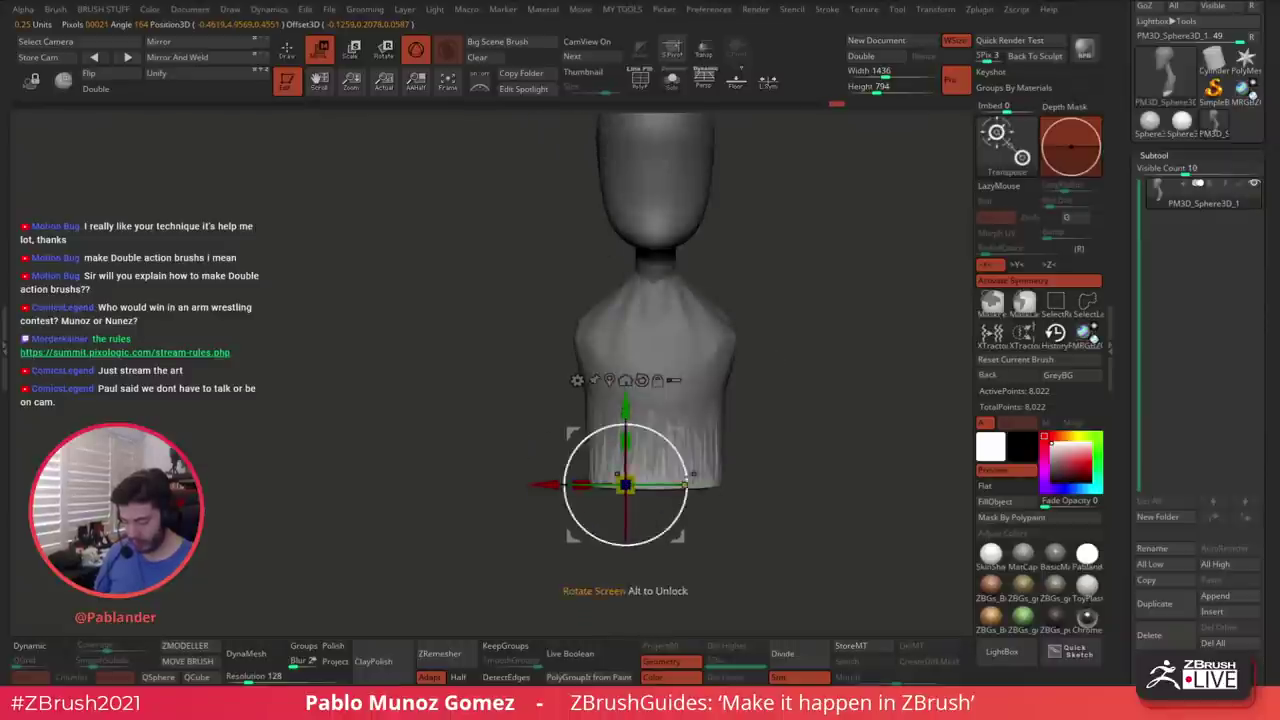
{"action": "left_click_drag", "start_coordinate": [625, 485], "coordinate": [593, 487]}
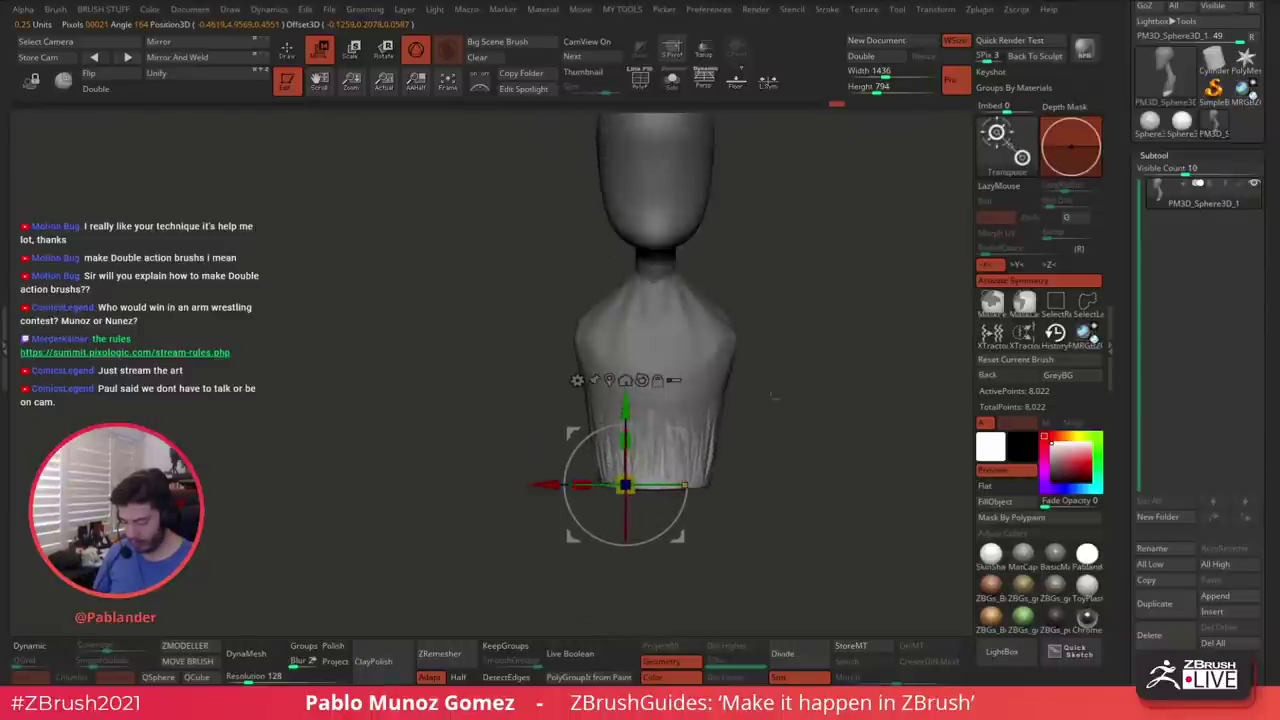
{"action": "left_click_drag", "start_coordinate": [775, 397], "coordinate": [770, 360], "text": "alt"}
{"action": "left_click_drag", "start_coordinate": [625, 408], "coordinate": [625, 460]}
{"action": "left_click_drag", "start_coordinate": [746, 406], "coordinate": [710, 360], "text": "alt"}
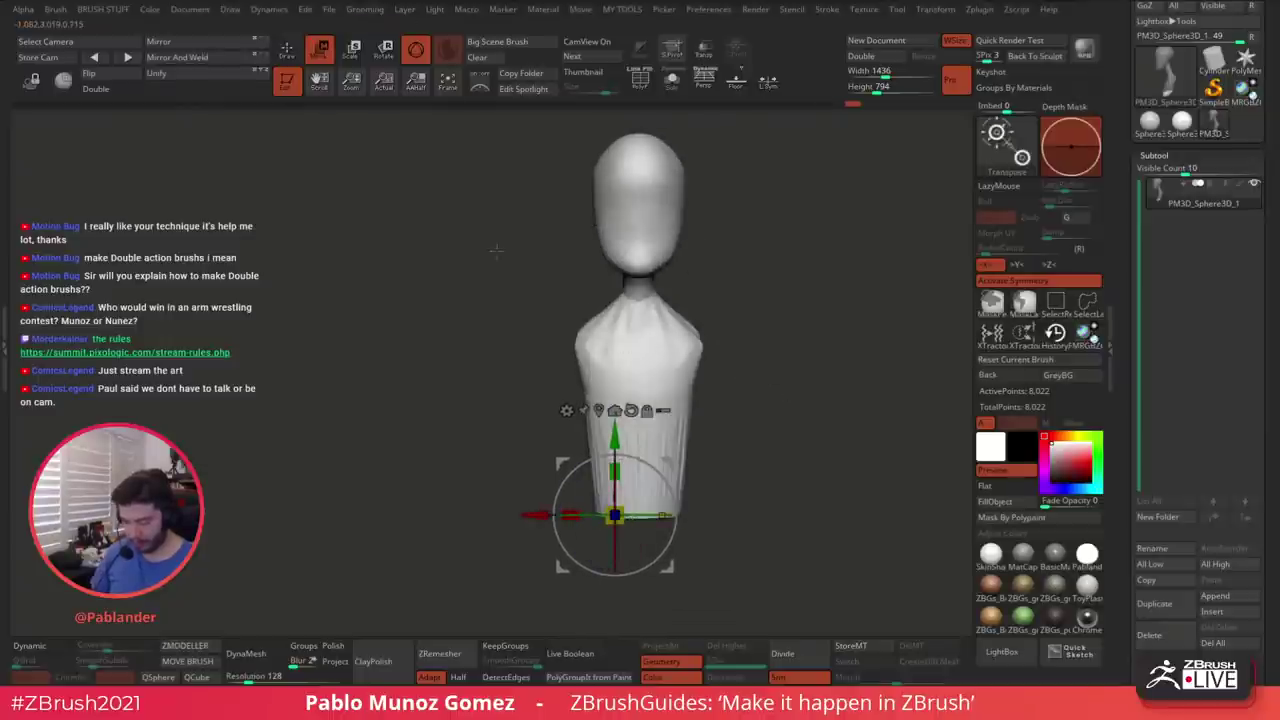
Return to sculpting mode, clear the mask and smooth the streaks along the lower torso
{"action": "left_click", "coordinate": [287, 49]}
{"action": "left_click_drag", "start_coordinate": [426, 140], "coordinate": [460, 185], "text": "ctrl"}
{"action": "mouse_move", "coordinate": [755, 345]}
{"action": "left_mouse_down", "text": "alt"}
{"action": "mouse_move", "coordinate": [760, 390]}
{"action": "mouse_move", "coordinate": [712, 390]}
{"action": "mouse_move", "coordinate": [700, 480]}
{"action": "left_mouse_up", "text": "alt"}
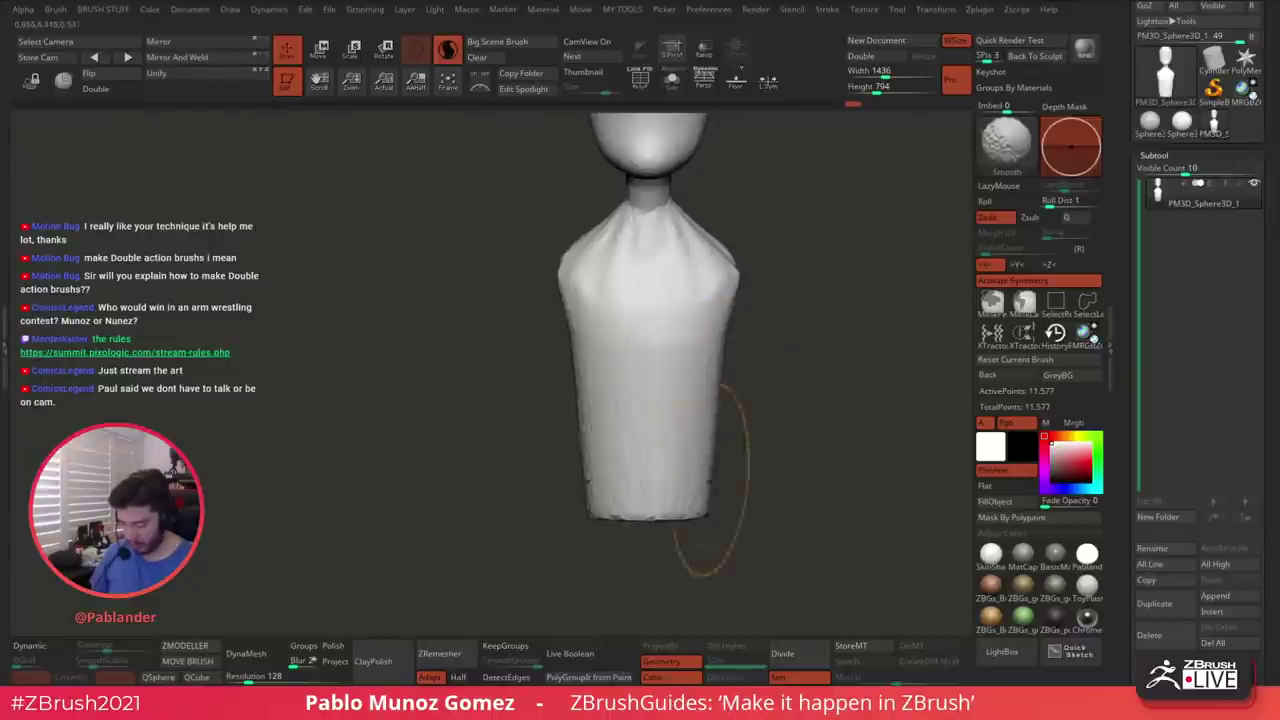
{"action": "left_click_drag", "start_coordinate": [782, 460], "coordinate": [712, 449]}
{"action": "left_click_drag", "start_coordinate": [800, 440], "coordinate": [835, 400], "text": "ctrl"}
{"action": "mouse_move", "coordinate": [826, 300]}
{"action": "left_mouse_down"}
{"action": "mouse_move", "coordinate": [772, 250]}
{"action": "mouse_move", "coordinate": [784, 335]}
{"action": "left_mouse_up"}
Smooth the shoulders, the base of the neck and the transition into the torso from several angles
{"action": "left_click_drag", "start_coordinate": [525, 207], "coordinate": [660, 436], "text": "ctrl"}
{"action": "left_click_drag", "start_coordinate": [723, 223], "coordinate": [737, 305], "text": "shift"}
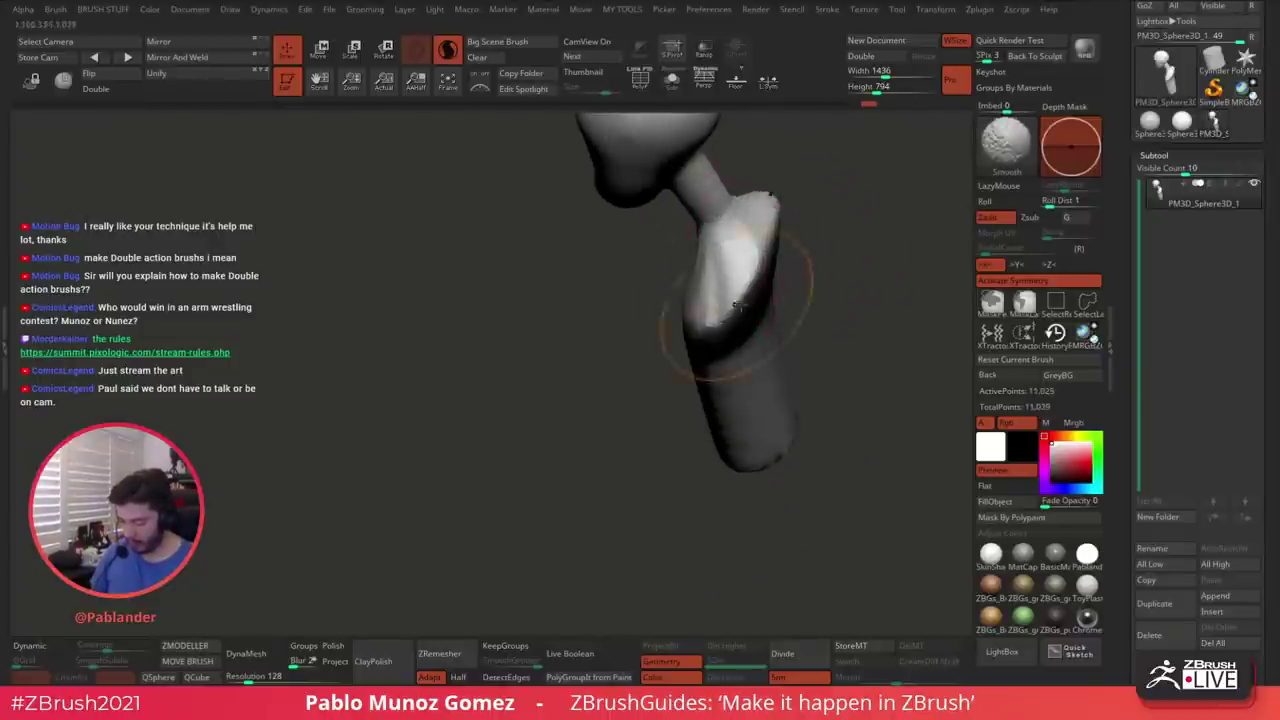
{"action": "left_click_drag", "start_coordinate": [830, 325], "coordinate": [782, 296]}
{"action": "left_click_drag", "start_coordinate": [720, 225], "coordinate": [734, 303], "text": "shift"}
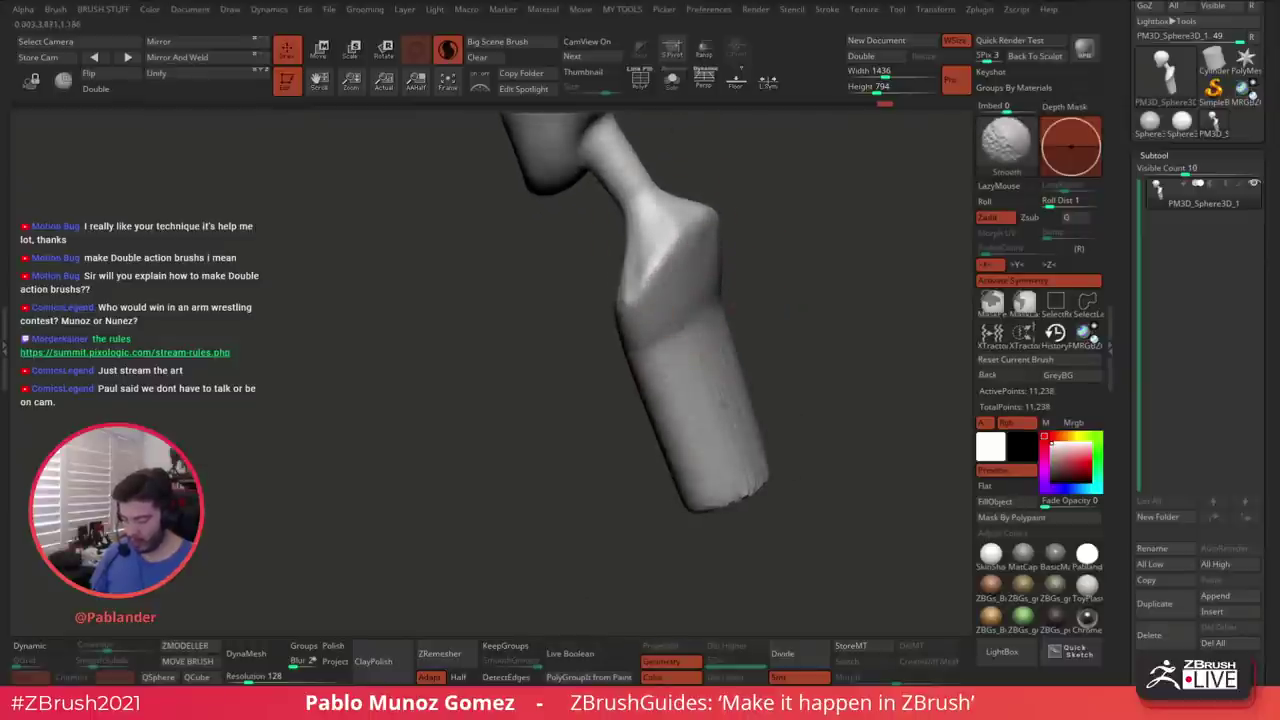
{"action": "mouse_move", "coordinate": [723, 404]}
{"action": "left_mouse_down", "text": "shift"}
{"action": "mouse_move", "coordinate": [738, 440]}
{"action": "mouse_move", "coordinate": [800, 410]}
{"action": "left_mouse_up", "text": "shift"}
{"action": "left_click_drag", "start_coordinate": [815, 350], "coordinate": [795, 321]}
{"action": "mouse_move", "coordinate": [676, 220]}
{"action": "left_mouse_down", "text": "shift"}
{"action": "mouse_move", "coordinate": [670, 250]}
{"action": "mouse_move", "coordinate": [688, 298]}
{"action": "left_mouse_up", "text": "shift"}
{"action": "mouse_move", "coordinate": [783, 272]}
{"action": "left_mouse_down"}
{"action": "mouse_move", "coordinate": [765, 298]}
{"action": "mouse_move", "coordinate": [630, 289]}
{"action": "left_mouse_up"}
{"action": "left_click_drag", "start_coordinate": [730, 305], "coordinate": [790, 297]}
{"action": "mouse_move", "coordinate": [674, 288]}
{"action": "left_mouse_down", "text": "shift"}
{"action": "mouse_move", "coordinate": [674, 330]}
{"action": "mouse_move", "coordinate": [653, 344]}
{"action": "mouse_move", "coordinate": [769, 320]}
{"action": "mouse_move", "coordinate": [733, 342]}
{"action": "mouse_move", "coordinate": [741, 357]}
{"action": "left_mouse_up", "text": "shift"}
{"action": "mouse_move", "coordinate": [704, 403]}
{"action": "left_mouse_down"}
{"action": "mouse_move", "coordinate": [671, 452]}
{"action": "mouse_move", "coordinate": [774, 293]}
{"action": "left_mouse_up"}
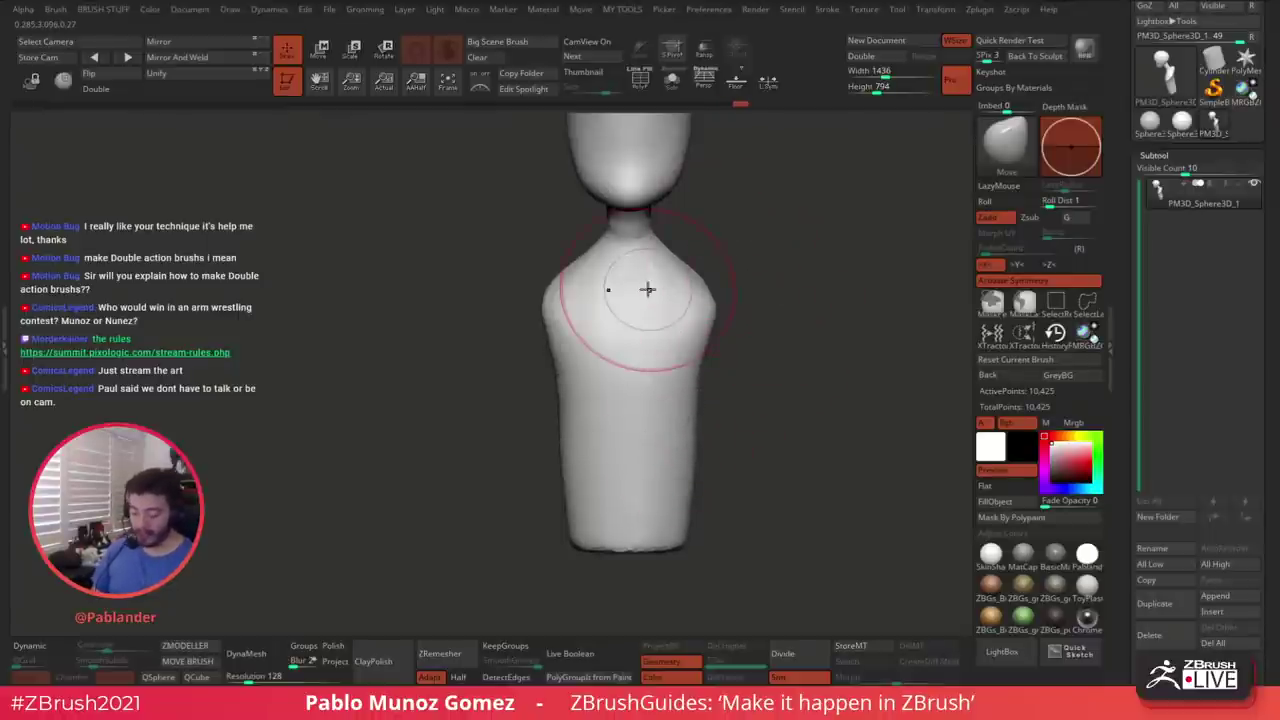
Push the upper back outward in side view with the Move brush and smooth the reshaped area
{"action": "left_click_drag", "start_coordinate": [734, 240], "coordinate": [671, 246]}
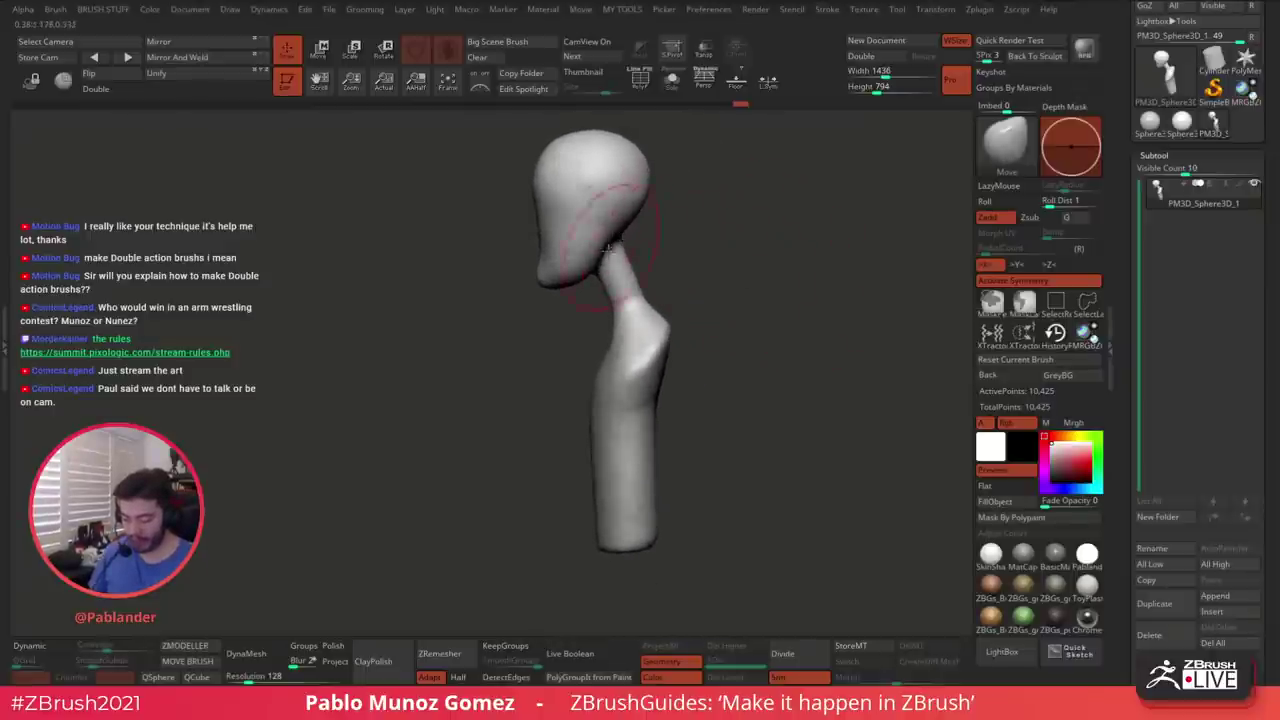
{"action": "right_click", "coordinate": [615, 250]}
{"action": "left_click_drag", "start_coordinate": [731, 257], "coordinate": [737, 357]}
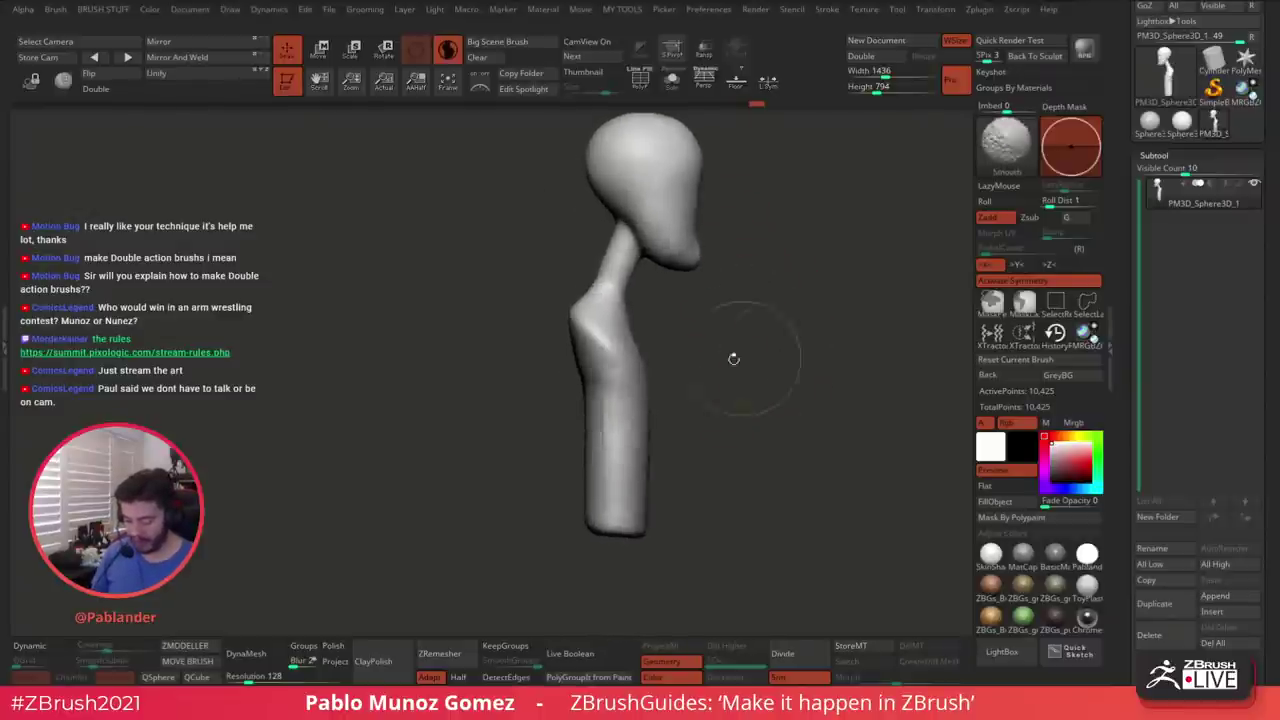
{"action": "left_click_drag", "start_coordinate": [568, 336], "coordinate": [555, 370]}
{"action": "left_click_drag", "start_coordinate": [554, 322], "coordinate": [565, 335], "text": "shift"}
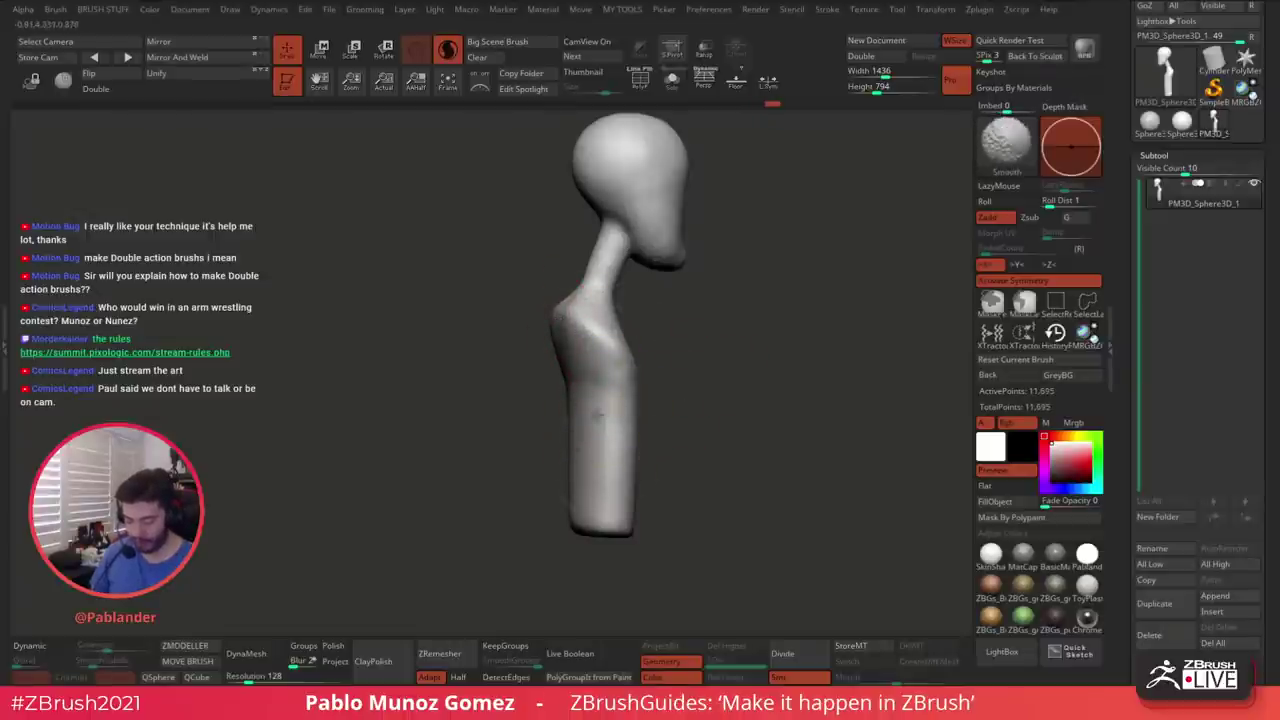
{"action": "right_click_drag", "start_coordinate": [599, 415], "coordinate": [697, 396]}
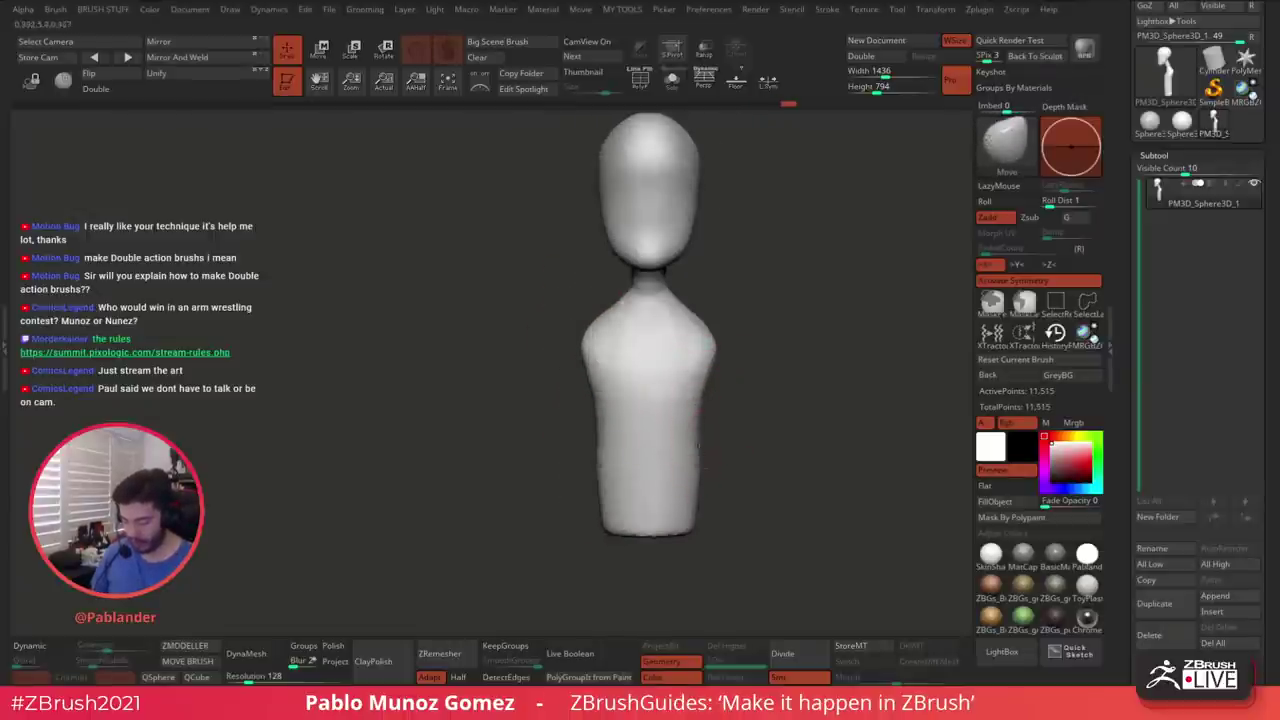
Refine the waist contour below the ribcage and smooth the lower torso
{"action": "left_click_drag", "start_coordinate": [698, 490], "coordinate": [698, 440], "text": "shift"}
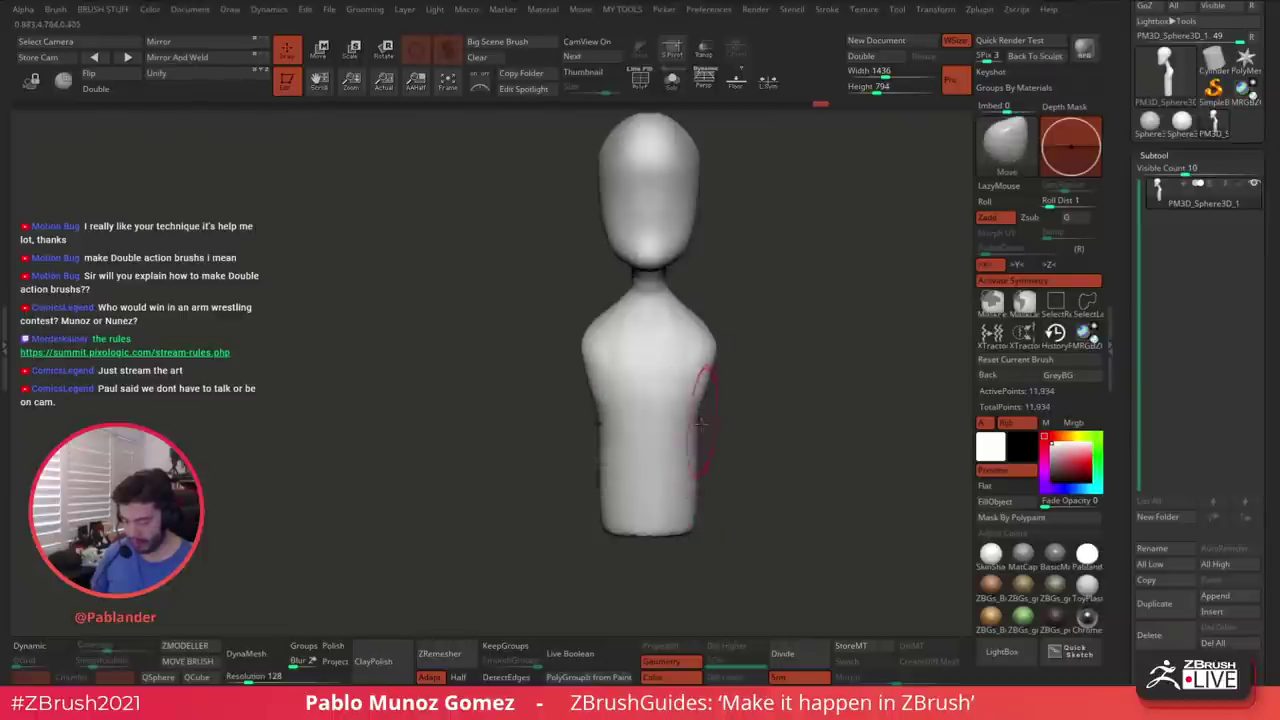
{"action": "mouse_move", "coordinate": [872, 402]}
{"action": "right_mouse_down"}
{"action": "mouse_move", "coordinate": [823, 411]}
{"action": "mouse_move", "coordinate": [766, 380]}
{"action": "right_mouse_up"}
{"action": "left_click_drag", "start_coordinate": [640, 486], "coordinate": [648, 460], "text": "shift"}
{"action": "right_click_drag", "start_coordinate": [749, 346], "coordinate": [712, 429], "text": "alt"}
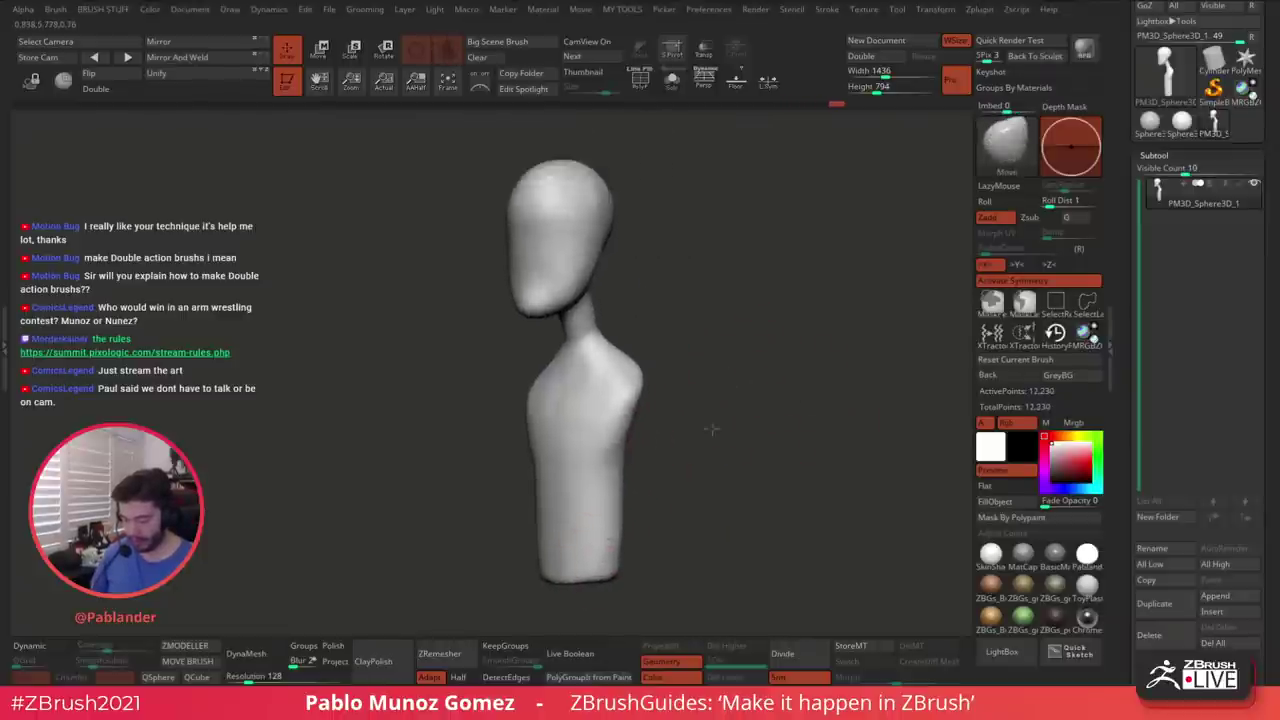
Pull the front of the chest slightly forward in side view with the Move brush and smooth it
{"action": "left_click_drag", "start_coordinate": [712, 428], "coordinate": [718, 457]}
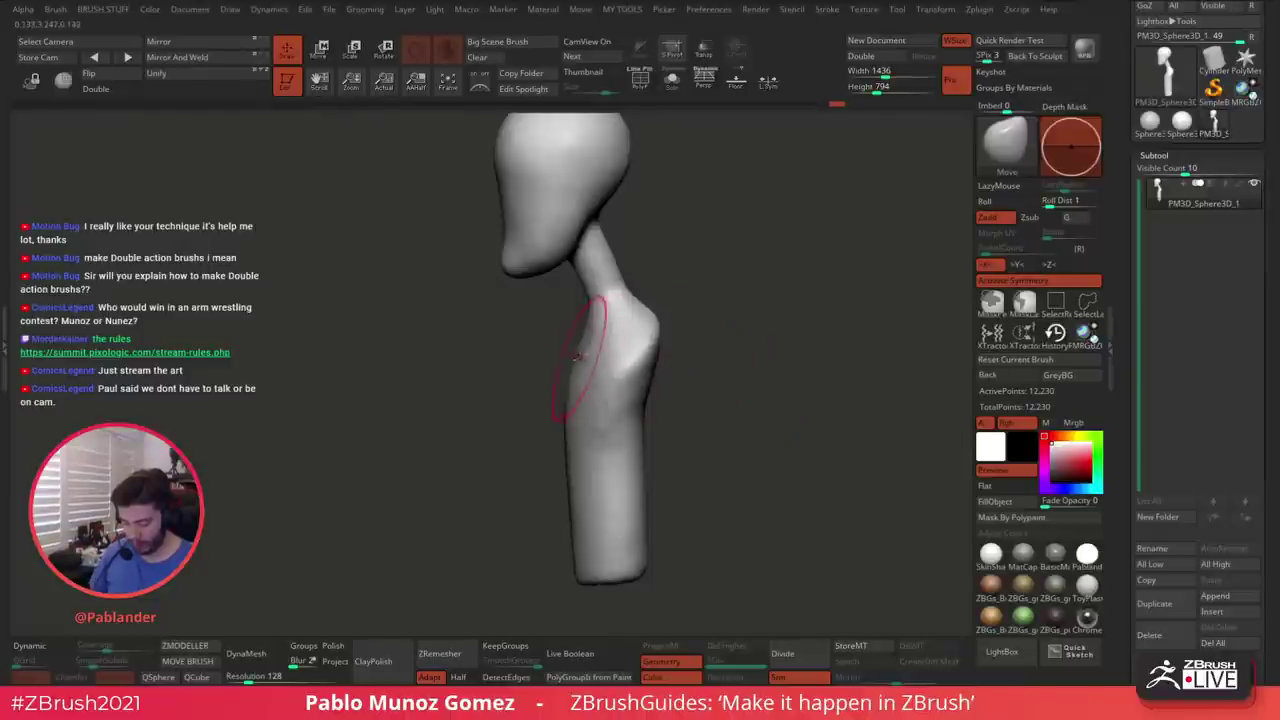
{"action": "left_click_drag", "start_coordinate": [577, 357], "coordinate": [572, 362]}
{"action": "left_click_drag", "start_coordinate": [568, 364], "coordinate": [564, 370], "text": "shift"}
{"action": "left_click_drag", "start_coordinate": [732, 374], "coordinate": [741, 318]}
{"action": "left_click_drag", "start_coordinate": [708, 236], "coordinate": [662, 221]}
{"action": "mouse_move", "coordinate": [650, 208]}
{"action": "left_mouse_down", "text": "shift"}
{"action": "mouse_move", "coordinate": [789, 352]}
{"action": "mouse_move", "coordinate": [780, 398]}
{"action": "mouse_move", "coordinate": [809, 393]}
{"action": "mouse_move", "coordinate": [762, 396]}
{"action": "mouse_move", "coordinate": [780, 366]}
{"action": "mouse_move", "coordinate": [745, 308]}
{"action": "mouse_move", "coordinate": [644, 308]}
{"action": "mouse_move", "coordinate": [698, 354]}
{"action": "mouse_move", "coordinate": [692, 326]}
{"action": "mouse_move", "coordinate": [723, 246]}
{"action": "left_mouse_up", "text": "shift"}
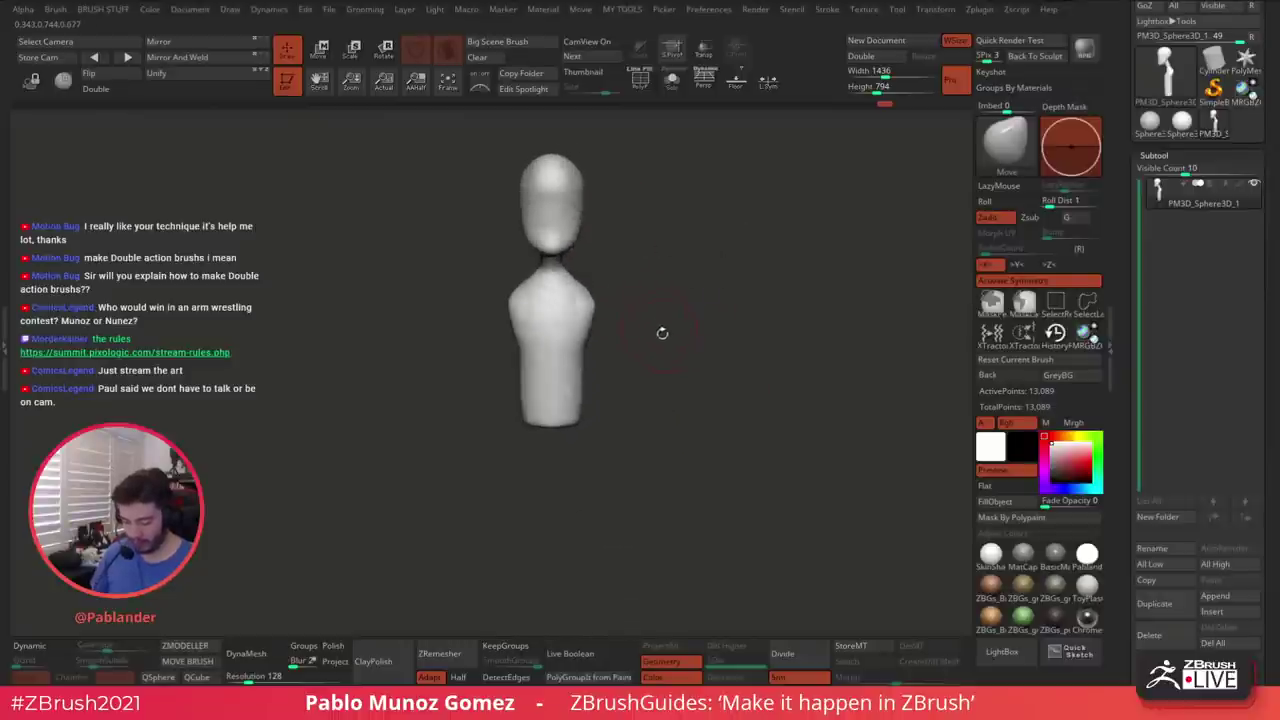
Smooth the flanks below the shoulders in front view to even out the torso silhouette
{"action": "left_click_drag", "start_coordinate": [662, 333], "coordinate": [629, 422]}
{"action": "key", "text": "shift"}
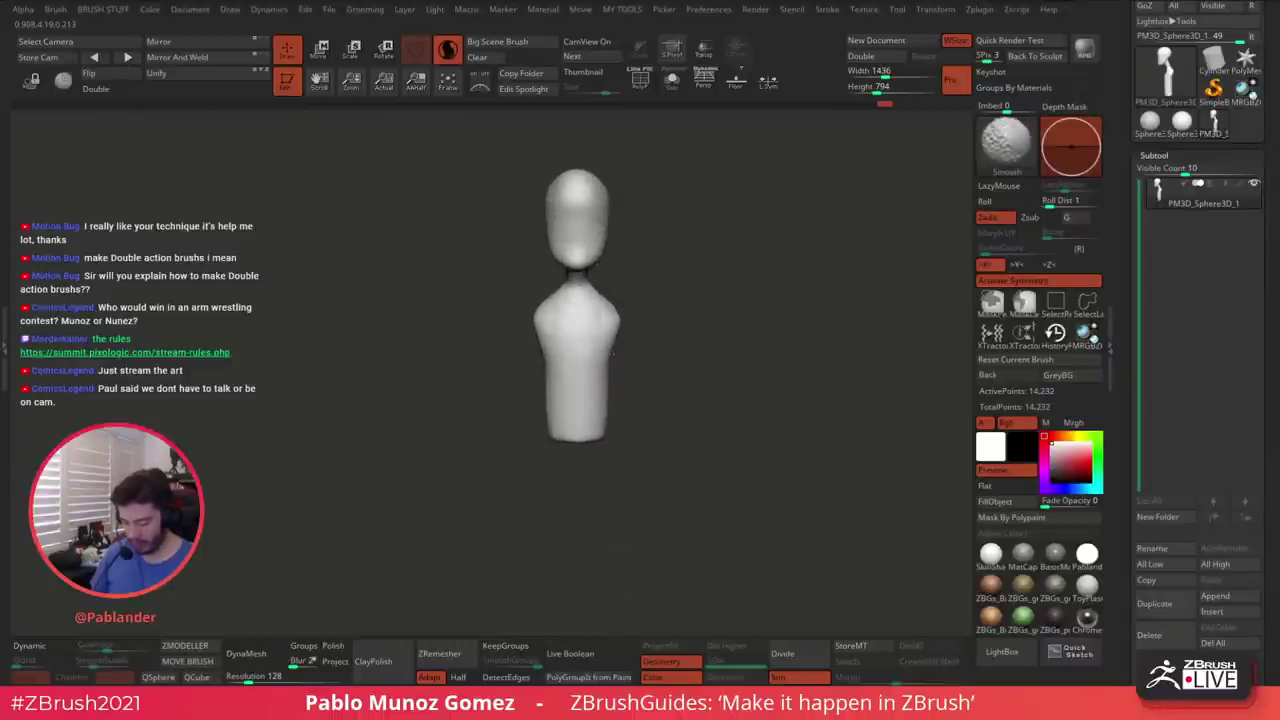
{"action": "left_click_drag", "start_coordinate": [613, 352], "coordinate": [629, 382], "text": "shift"}
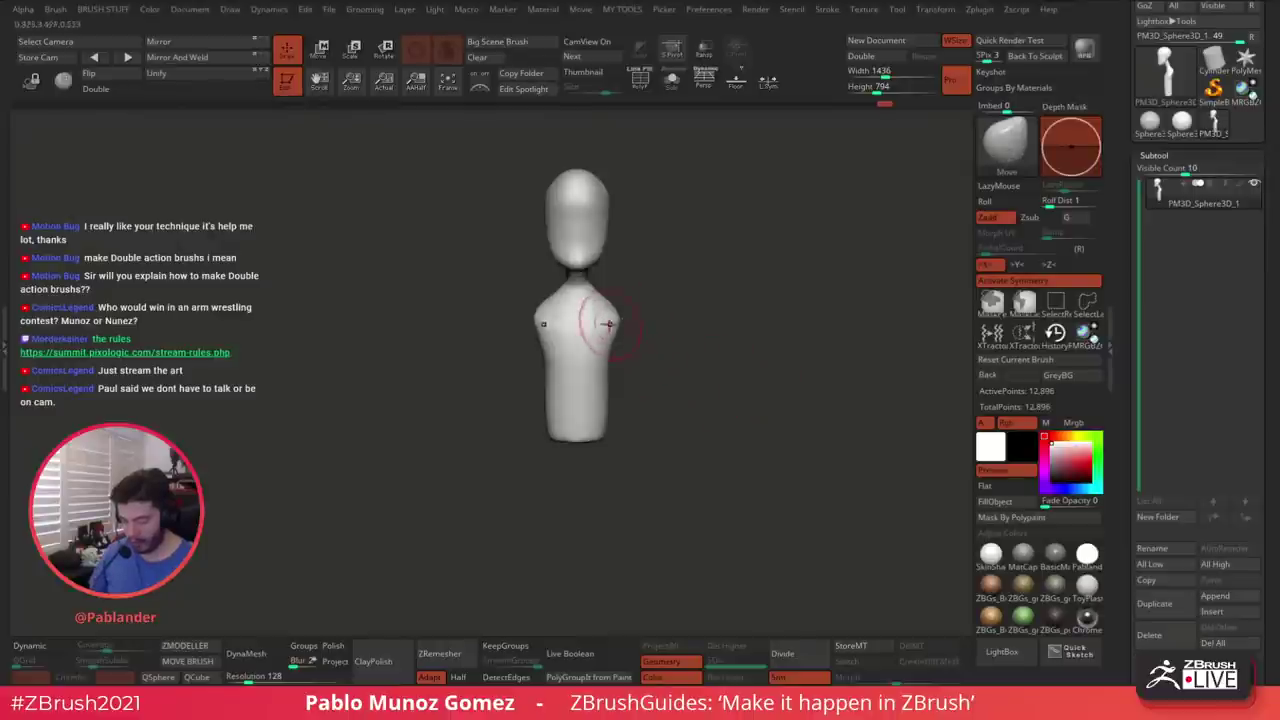
{"action": "right_click_drag", "start_coordinate": [597, 328], "coordinate": [674, 440], "text": "alt"}
{"action": "mouse_move", "coordinate": [674, 440]}
{"action": "right_mouse_down", "text": "alt"}
{"action": "mouse_move", "coordinate": [634, 324]}
{"action": "mouse_move", "coordinate": [671, 344]}
{"action": "right_mouse_up", "text": "alt"}
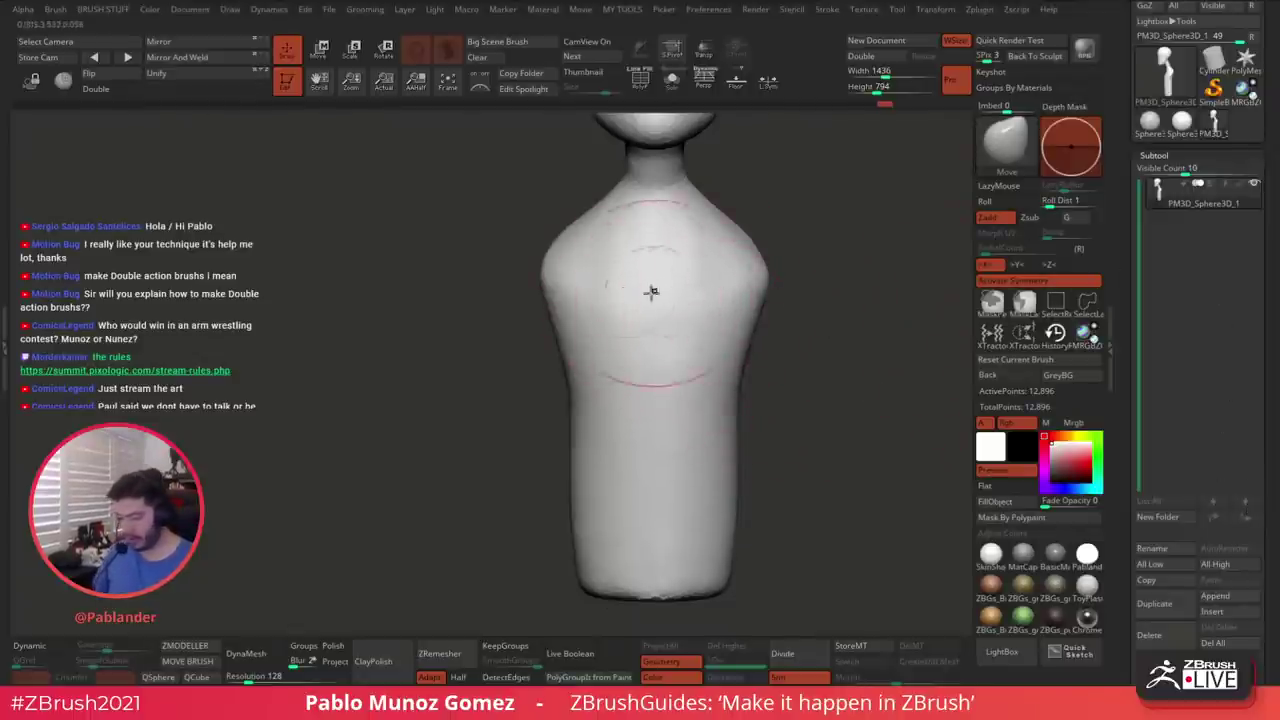
Append a Cylinder3D primitive as a new subtool
{"action": "left_click", "coordinate": [1237, 601]}
{"action": "left_click", "coordinate": [1065, 487]}
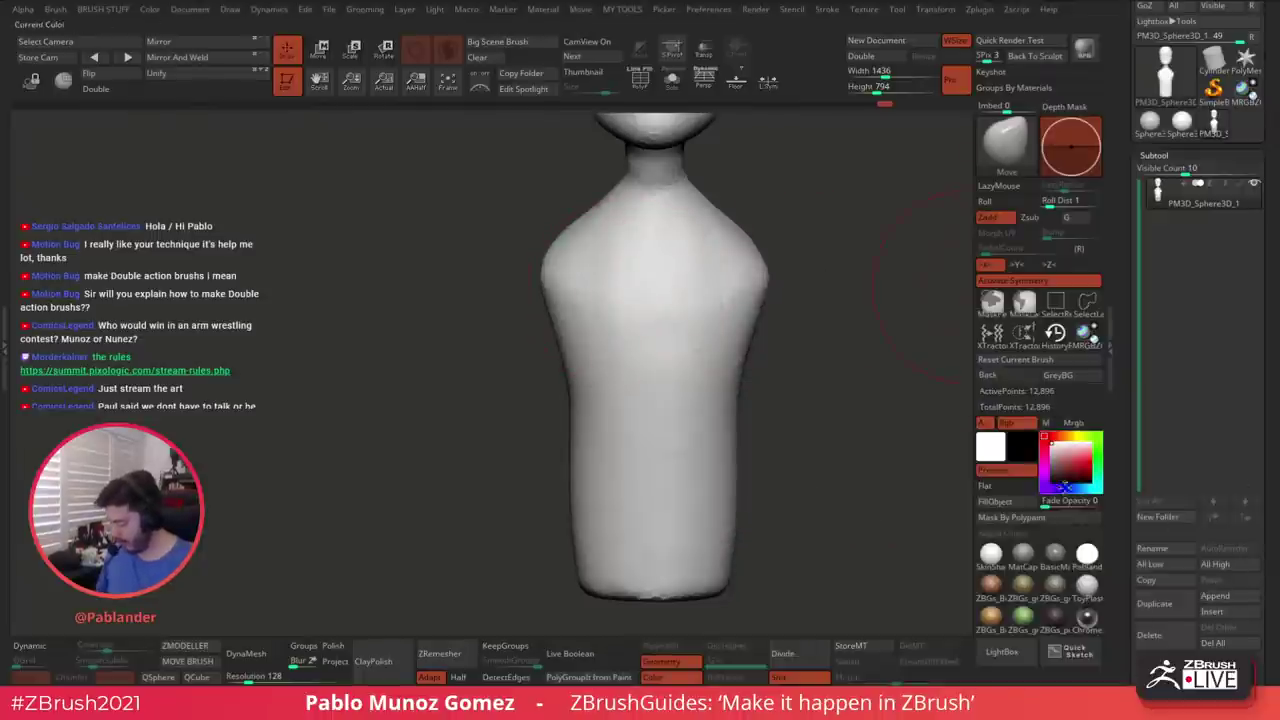
{"action": "left_click", "coordinate": [1236, 597]}
{"action": "left_click", "coordinate": [769, 480]}
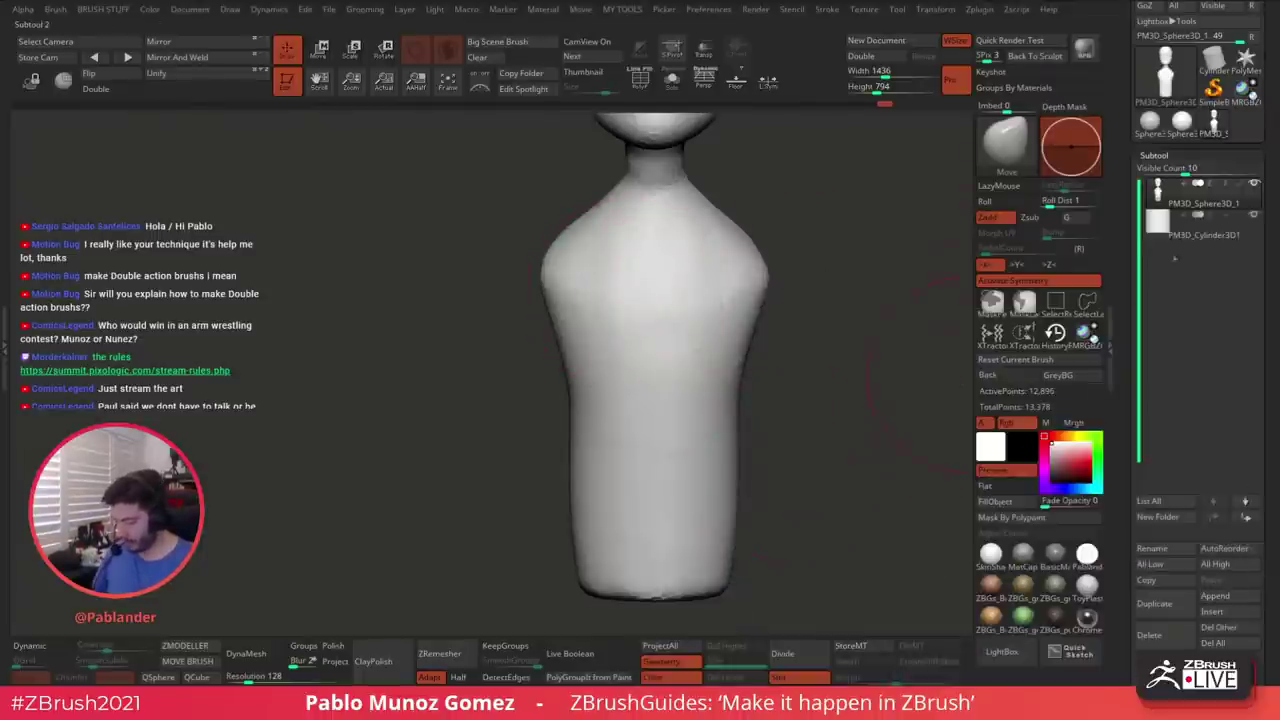
Select the cylinder subtool, move it beside the torso, stretch it vertically and shrink it into an upper-arm shape
{"action": "key", "text": "w"}
{"action": "left_click_drag", "start_coordinate": [825, 280], "coordinate": [800, 430], "text": "alt"}
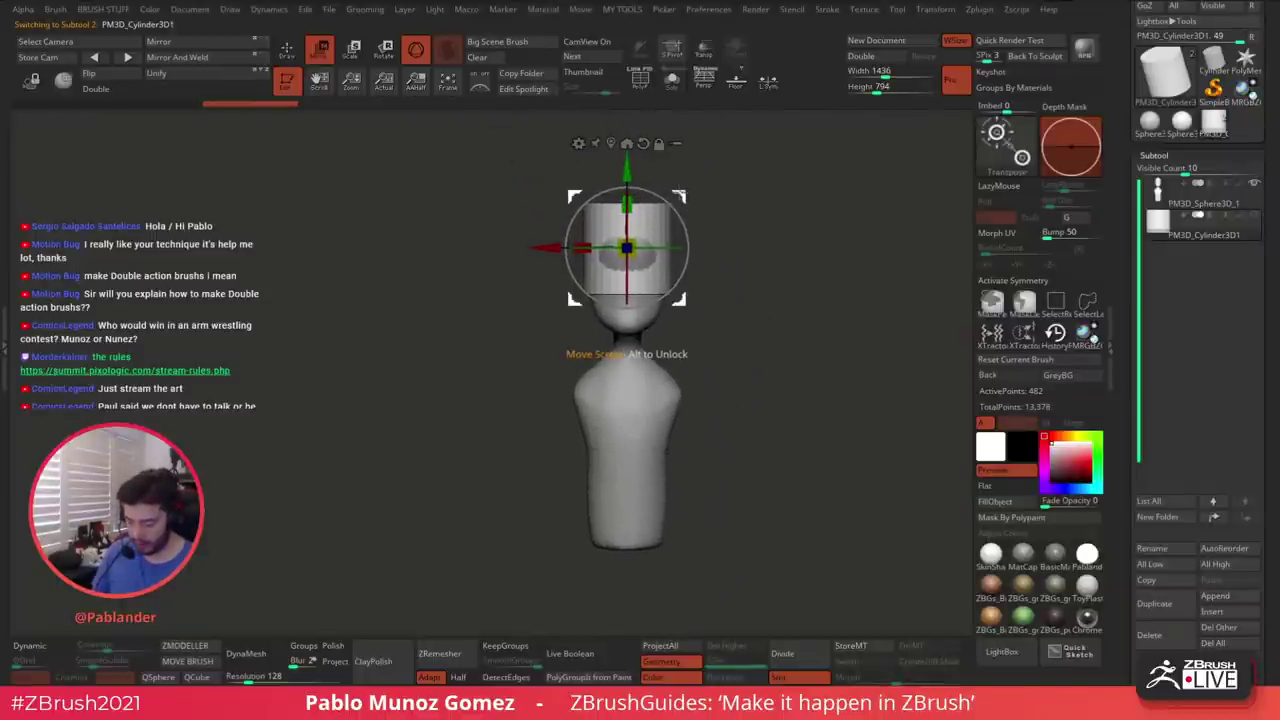
{"action": "left_click_drag", "start_coordinate": [617, 251], "coordinate": [604, 358]}
{"action": "left_click_drag", "start_coordinate": [544, 326], "coordinate": [544, 248]}
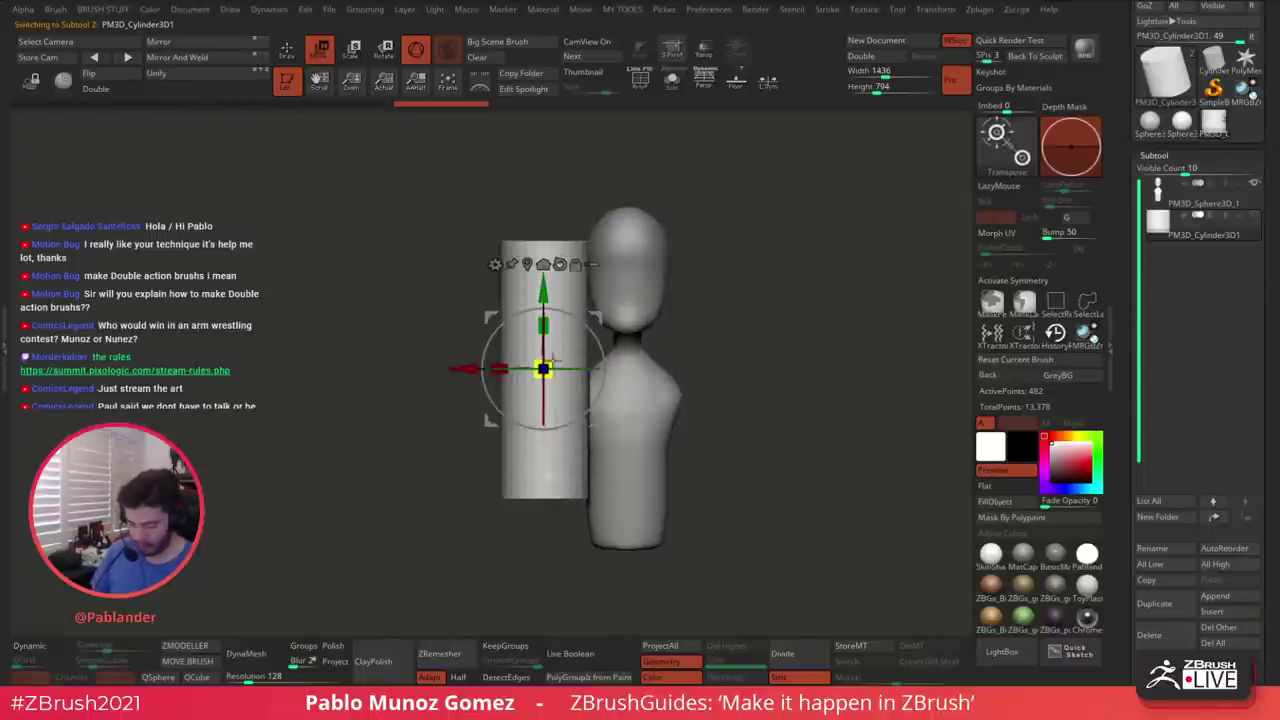
{"action": "left_click_drag", "start_coordinate": [543, 369], "coordinate": [604, 353]}
Tilt the arm cylinder in side view and position it against the side of the torso below the shoulder
{"action": "left_click_drag", "start_coordinate": [684, 325], "coordinate": [724, 335], "text": "shift"}
{"action": "left_click_drag", "start_coordinate": [602, 419], "coordinate": [598, 427]}
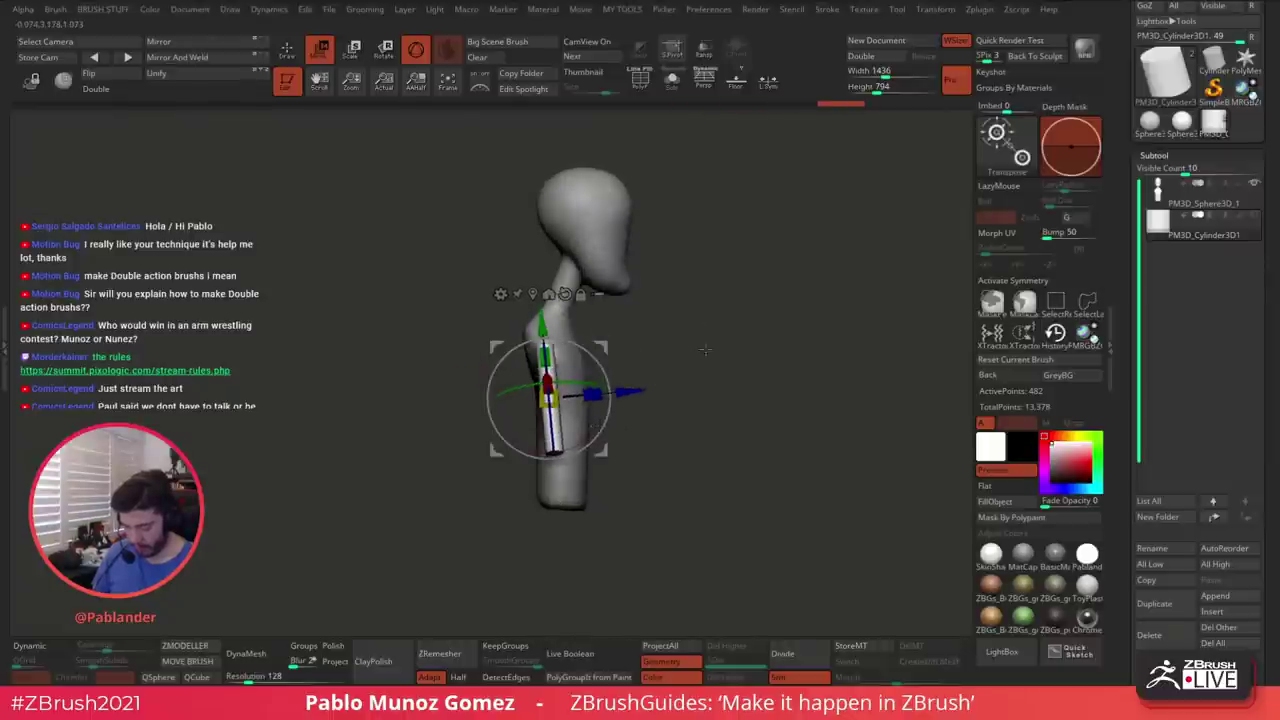
{"action": "left_click_drag", "start_coordinate": [705, 349], "coordinate": [768, 355], "text": "shift"}
{"action": "left_click_drag", "start_coordinate": [610, 357], "coordinate": [735, 310]}
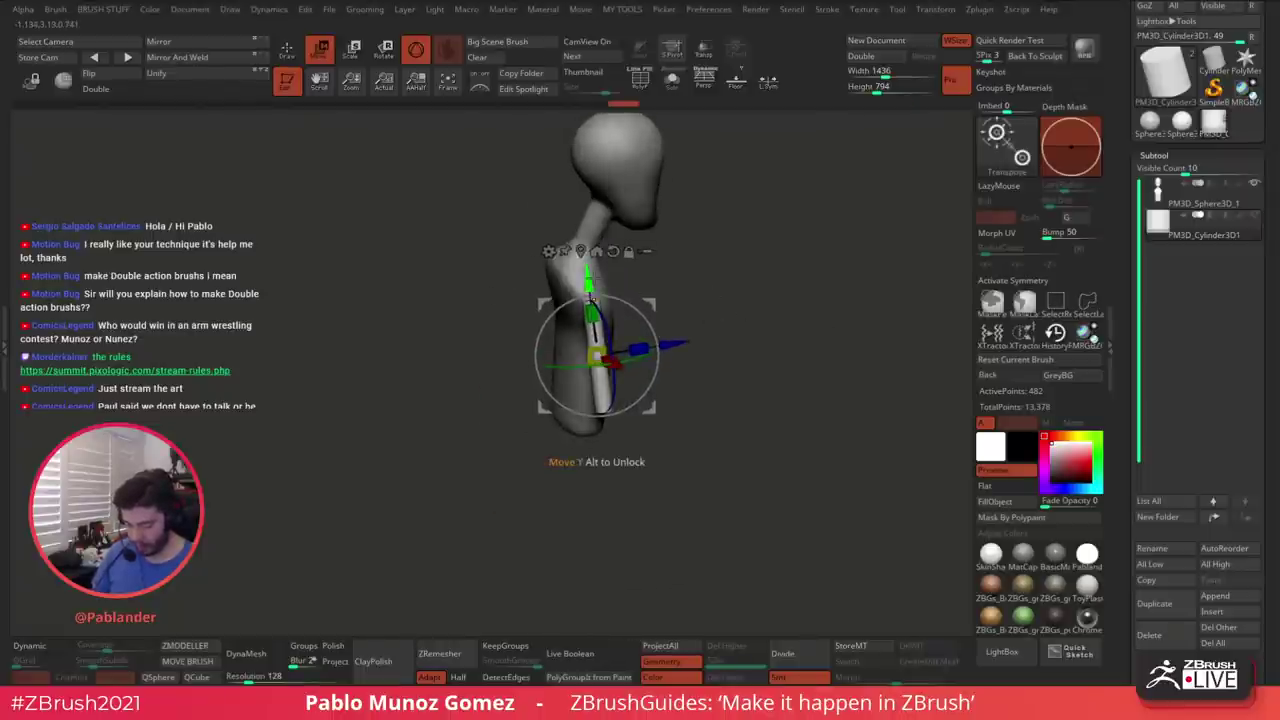
Duplicate the upper-arm cylinder as a forearm, rotate it forward in side view and join its top to the elbow
{"action": "left_click_drag", "start_coordinate": [588, 281], "coordinate": [601, 385], "text": "ctrl"}
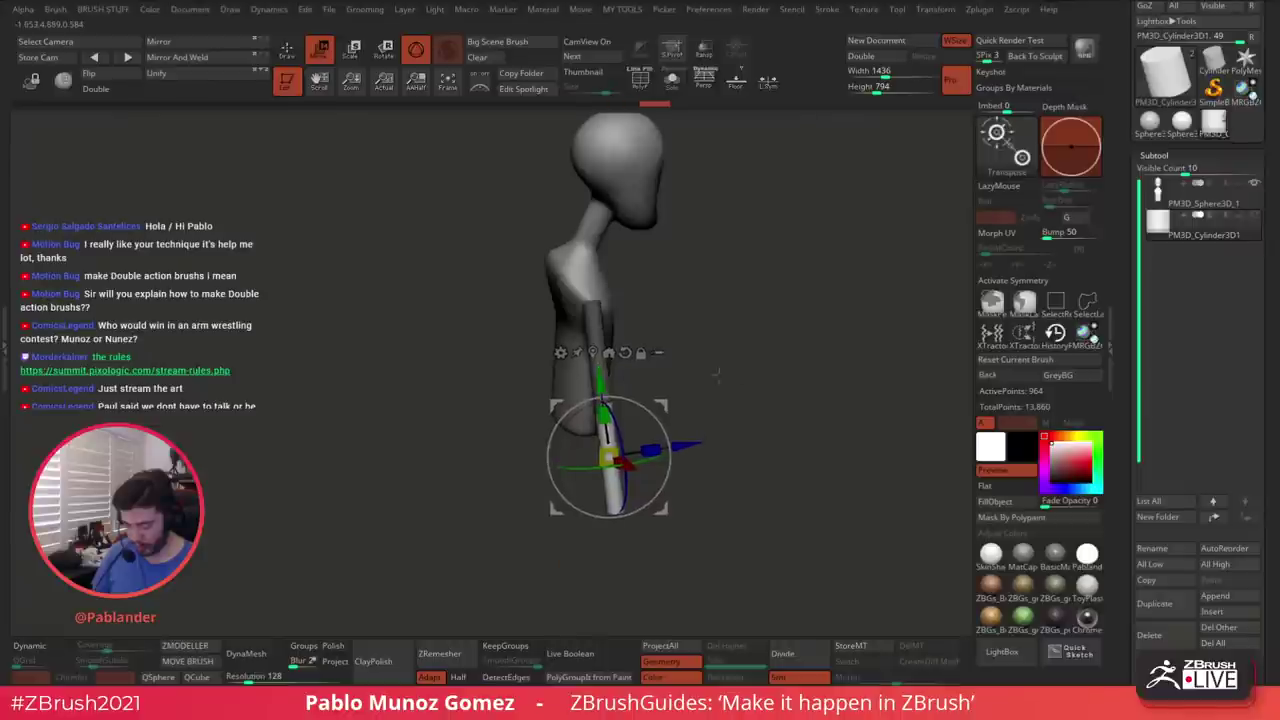
{"action": "left_click_drag", "start_coordinate": [716, 376], "coordinate": [692, 373], "text": "shift"}
{"action": "left_click_drag", "start_coordinate": [667, 476], "coordinate": [687, 433]}
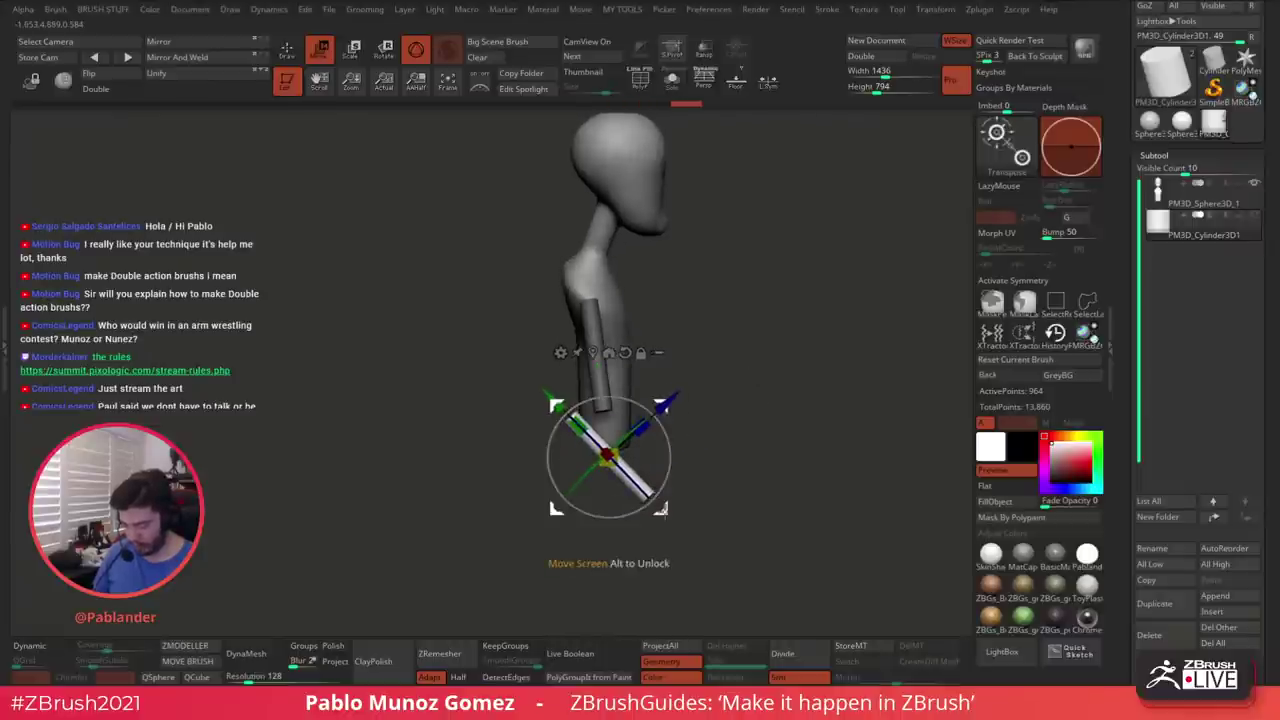
{"action": "left_click_drag", "start_coordinate": [666, 513], "coordinate": [699, 504]}
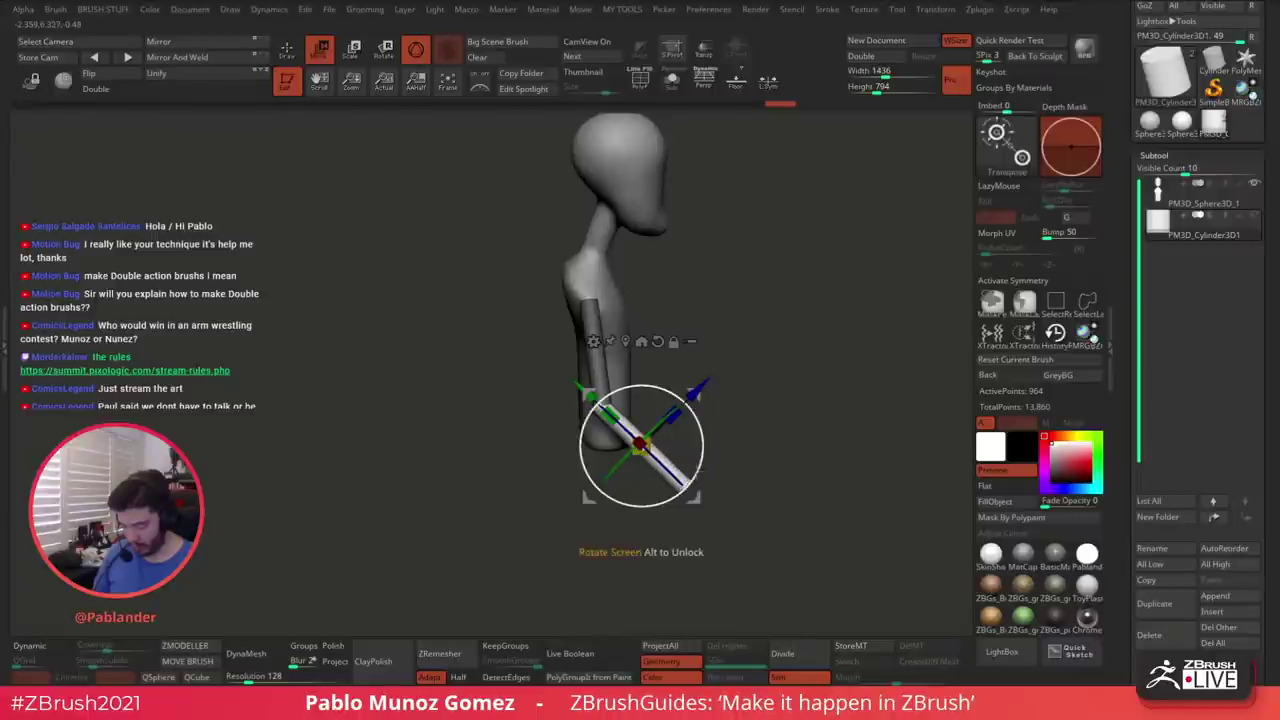
{"action": "mouse_move", "coordinate": [752, 438]}
{"action": "left_mouse_down"}
{"action": "mouse_move", "coordinate": [766, 434]}
{"action": "mouse_move", "coordinate": [773, 378]}
{"action": "mouse_move", "coordinate": [743, 432]}
{"action": "mouse_move", "coordinate": [820, 423]}
{"action": "mouse_move", "coordinate": [801, 423]}
{"action": "mouse_move", "coordinate": [727, 347]}
{"action": "mouse_move", "coordinate": [815, 370]}
{"action": "mouse_move", "coordinate": [793, 382]}
{"action": "mouse_move", "coordinate": [852, 388]}
{"action": "mouse_move", "coordinate": [830, 397]}
{"action": "mouse_move", "coordinate": [801, 374]}
{"action": "mouse_move", "coordinate": [823, 374]}
{"action": "mouse_move", "coordinate": [740, 384]}
{"action": "mouse_move", "coordinate": [723, 466]}
{"action": "mouse_move", "coordinate": [745, 412]}
{"action": "mouse_move", "coordinate": [748, 431]}
{"action": "mouse_move", "coordinate": [743, 349]}
{"action": "mouse_move", "coordinate": [769, 374]}
{"action": "mouse_move", "coordinate": [780, 289]}
{"action": "left_mouse_up"}
{"action": "left_click", "coordinate": [287, 48]}
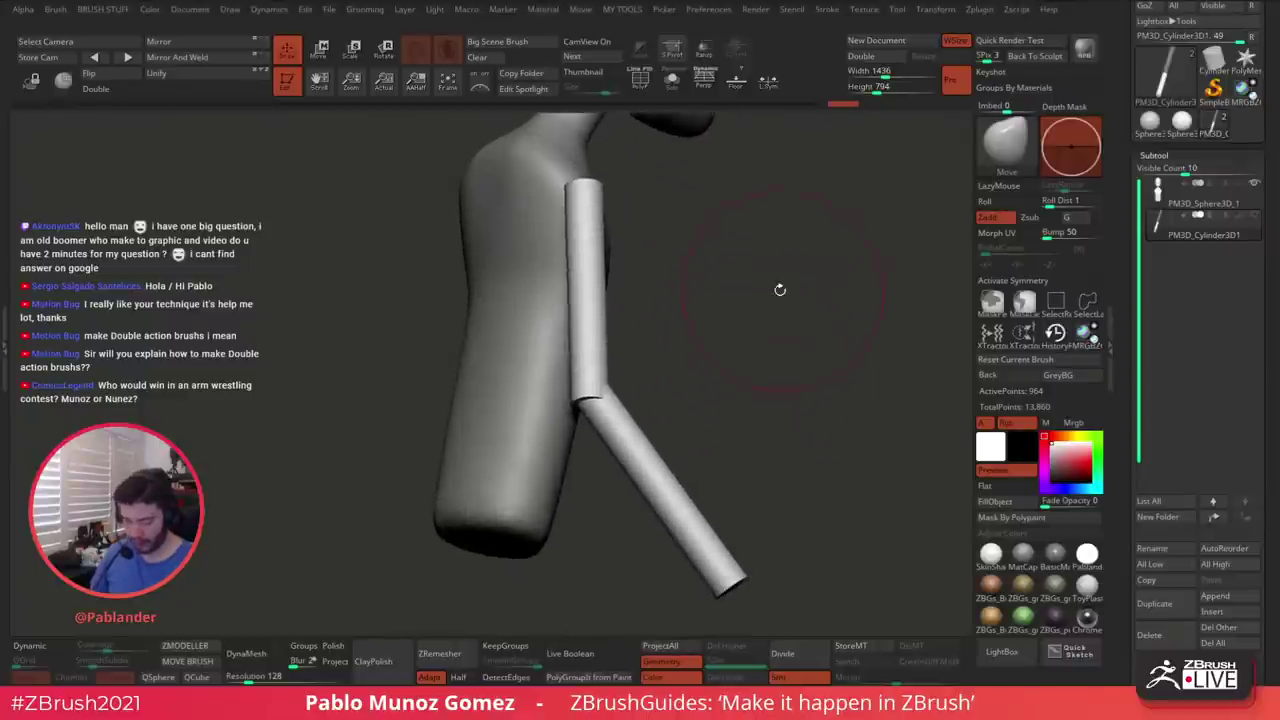
Fuse the upper-arm and forearm cylinders with Remesh By Union and accept the result
{"action": "key", "text": "w"}
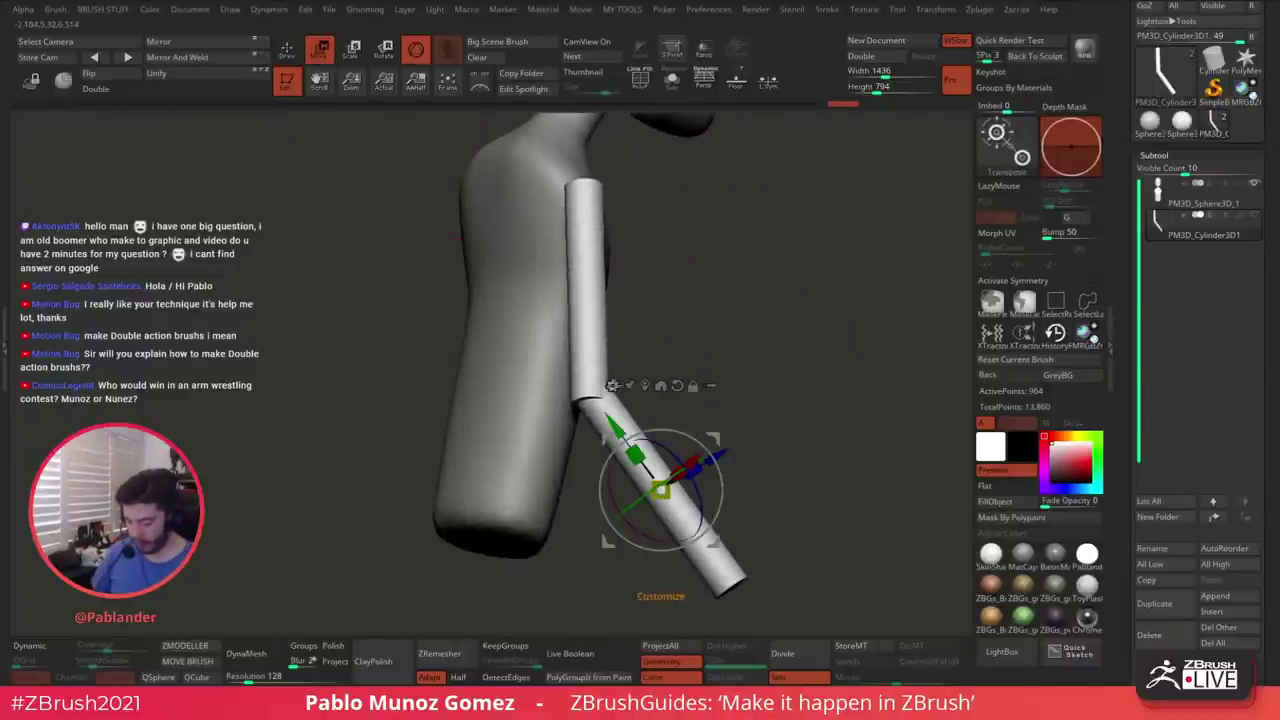
{"action": "left_click", "coordinate": [612, 386]}
{"action": "left_click", "coordinate": [908, 480]}
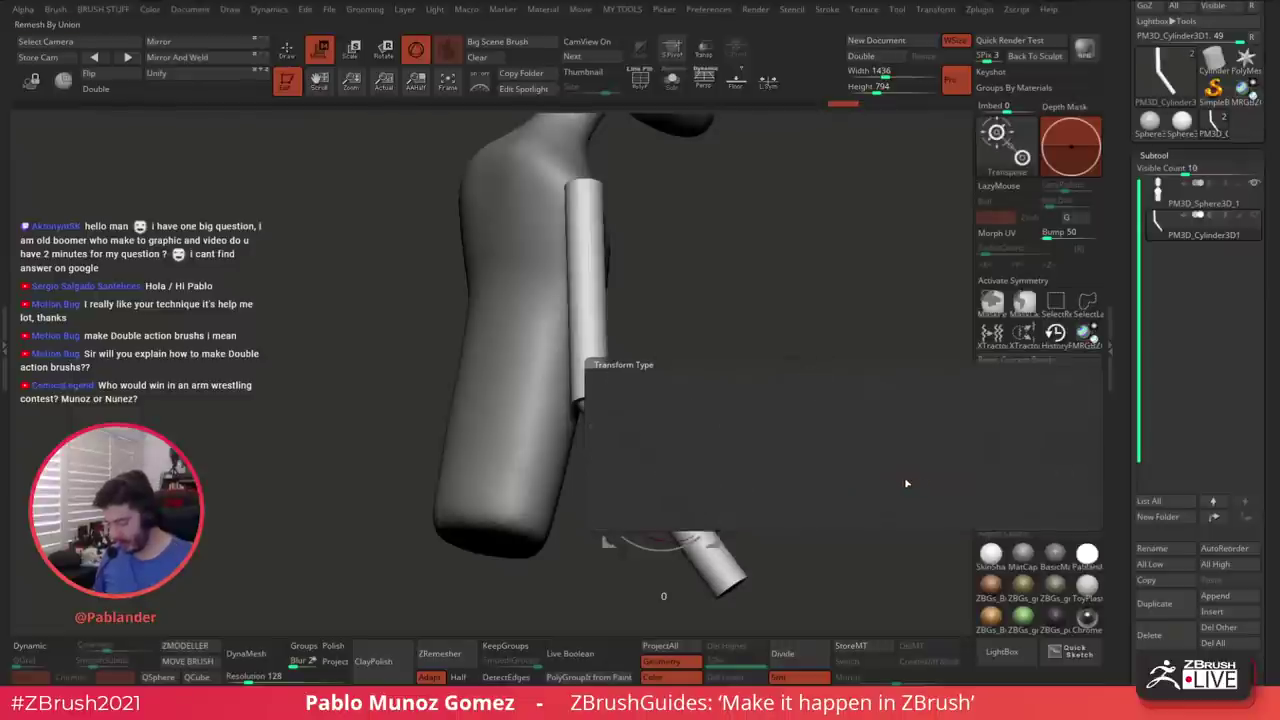
{"action": "left_click", "coordinate": [566, 289]}
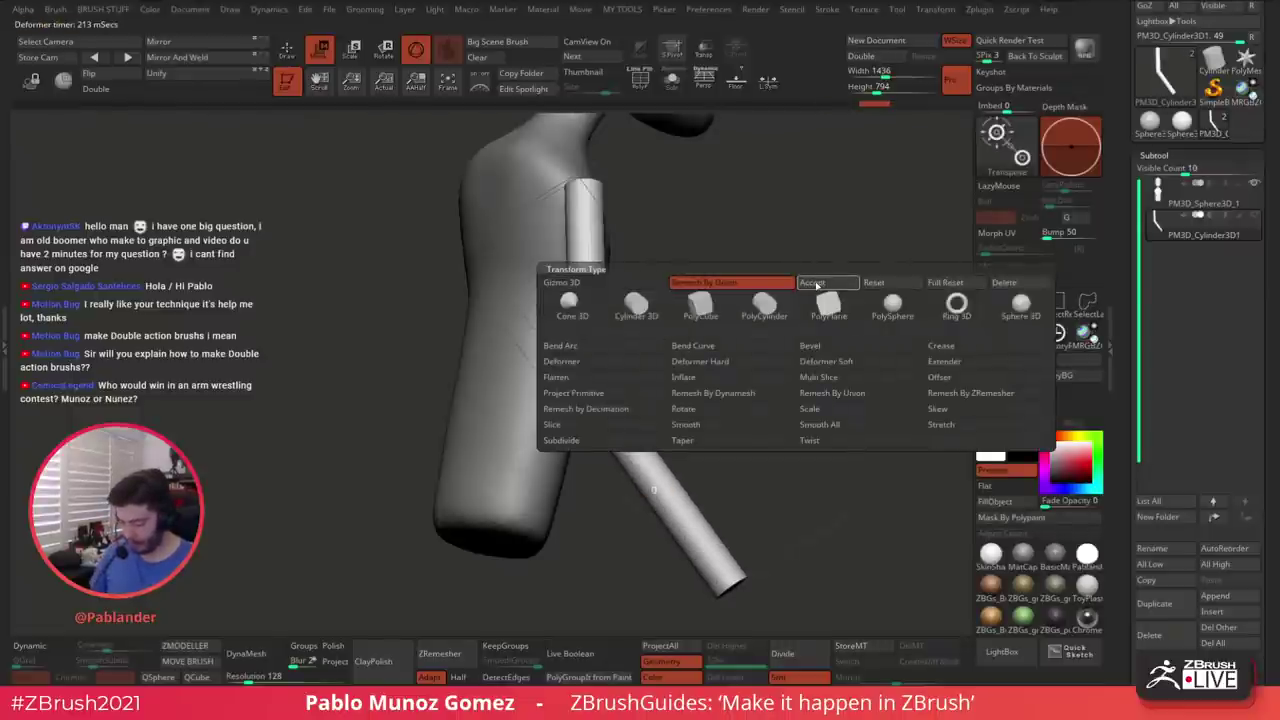
{"action": "left_click", "coordinate": [818, 284]}
{"action": "key", "text": "q"}
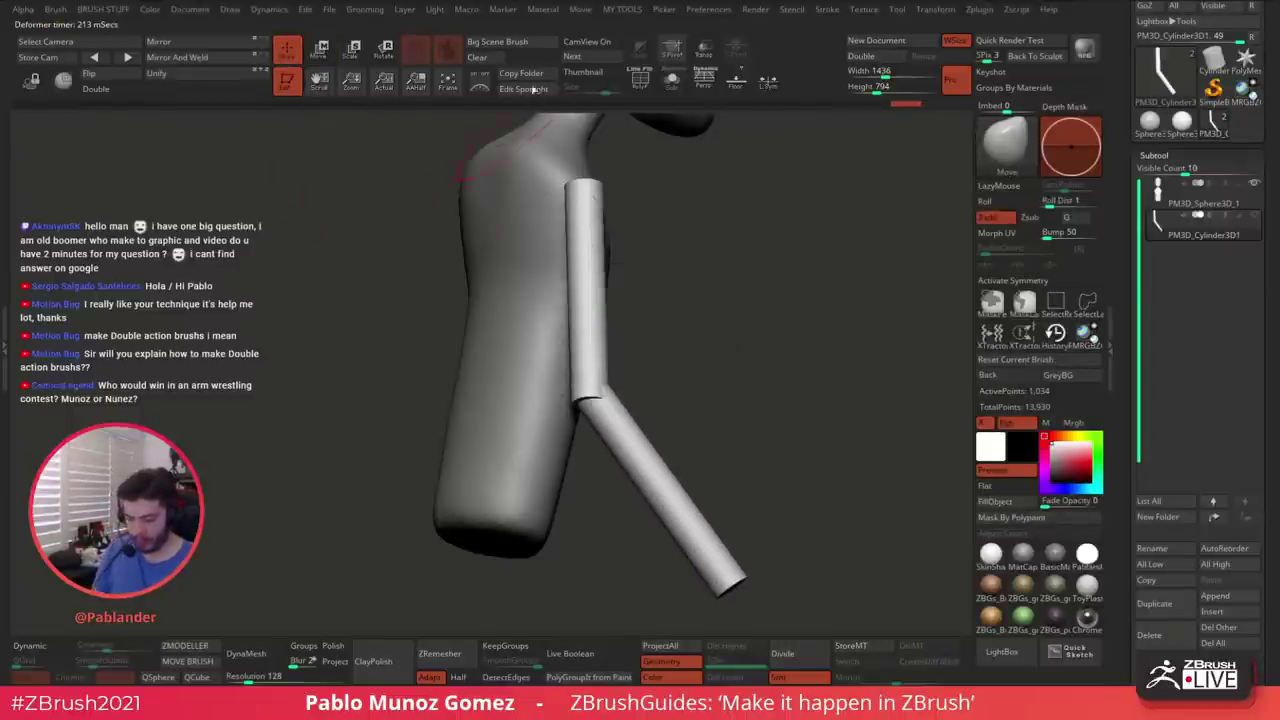
Smooth the upper arm and the elbow joint to soften the hard cylinder edges
{"action": "key", "text": "space"}
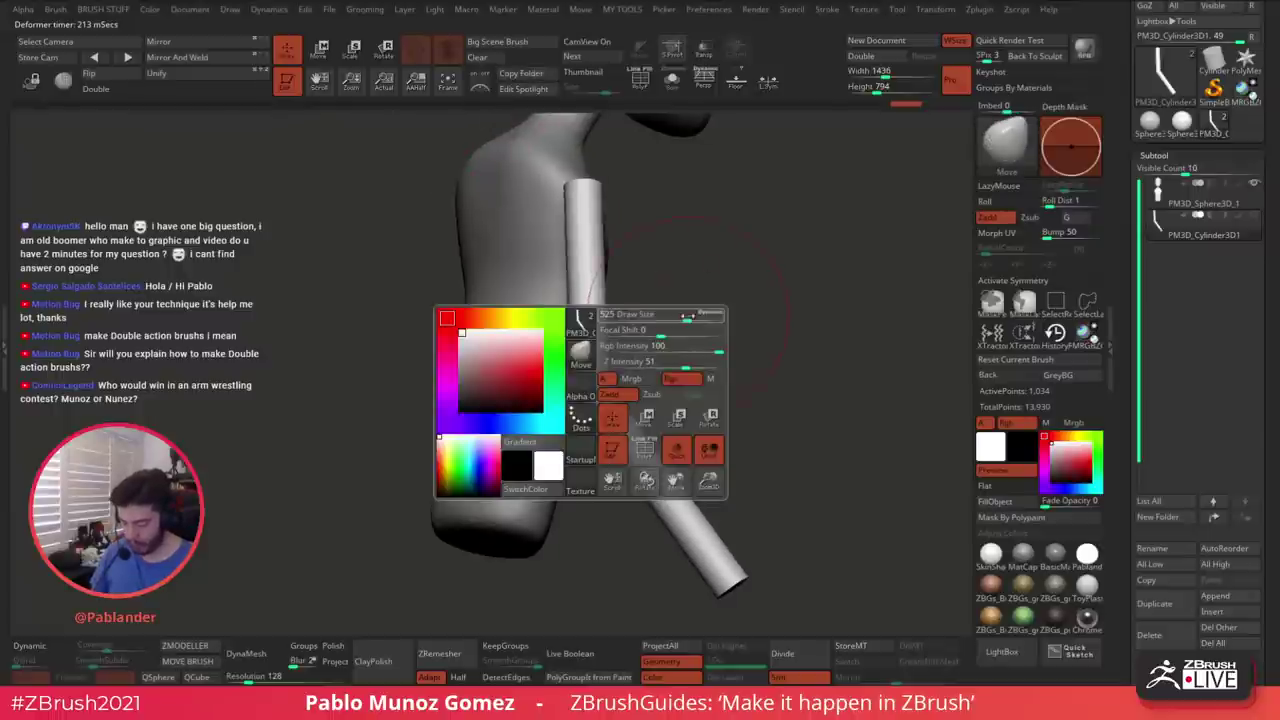
{"action": "key", "text": "shift"}
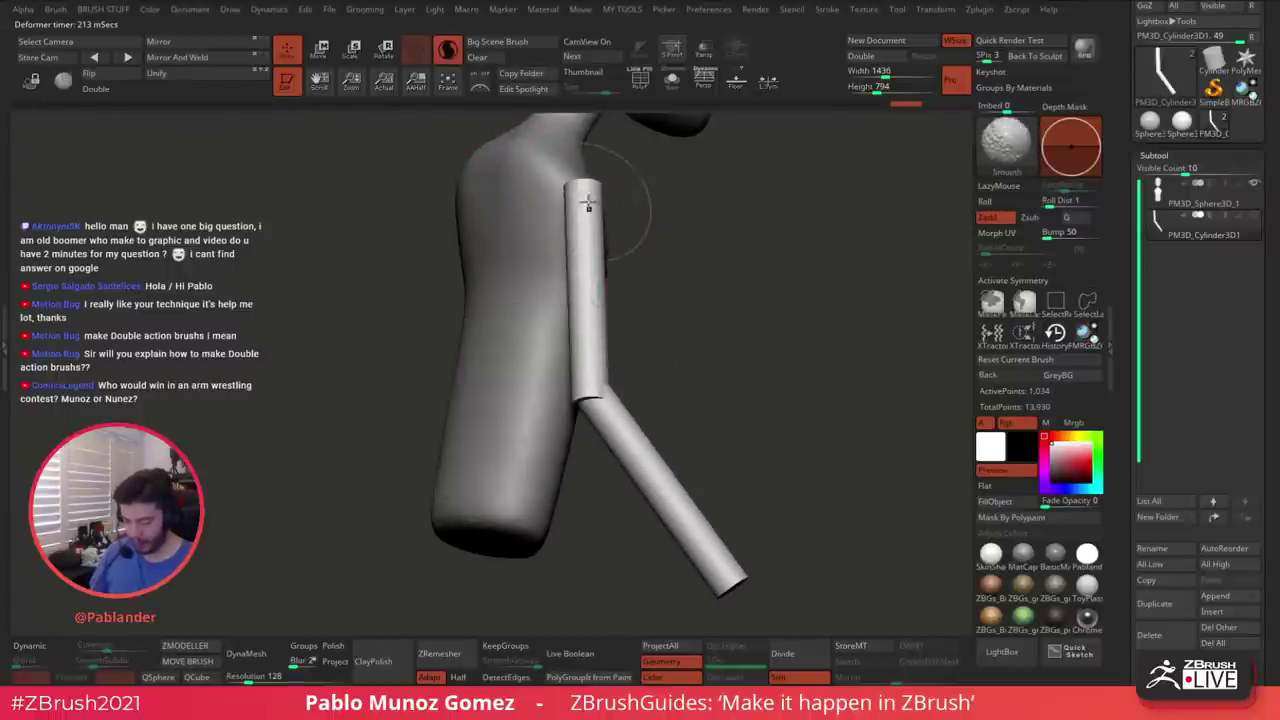
{"action": "left_click_drag", "start_coordinate": [592, 313], "coordinate": [586, 344], "text": "shift"}
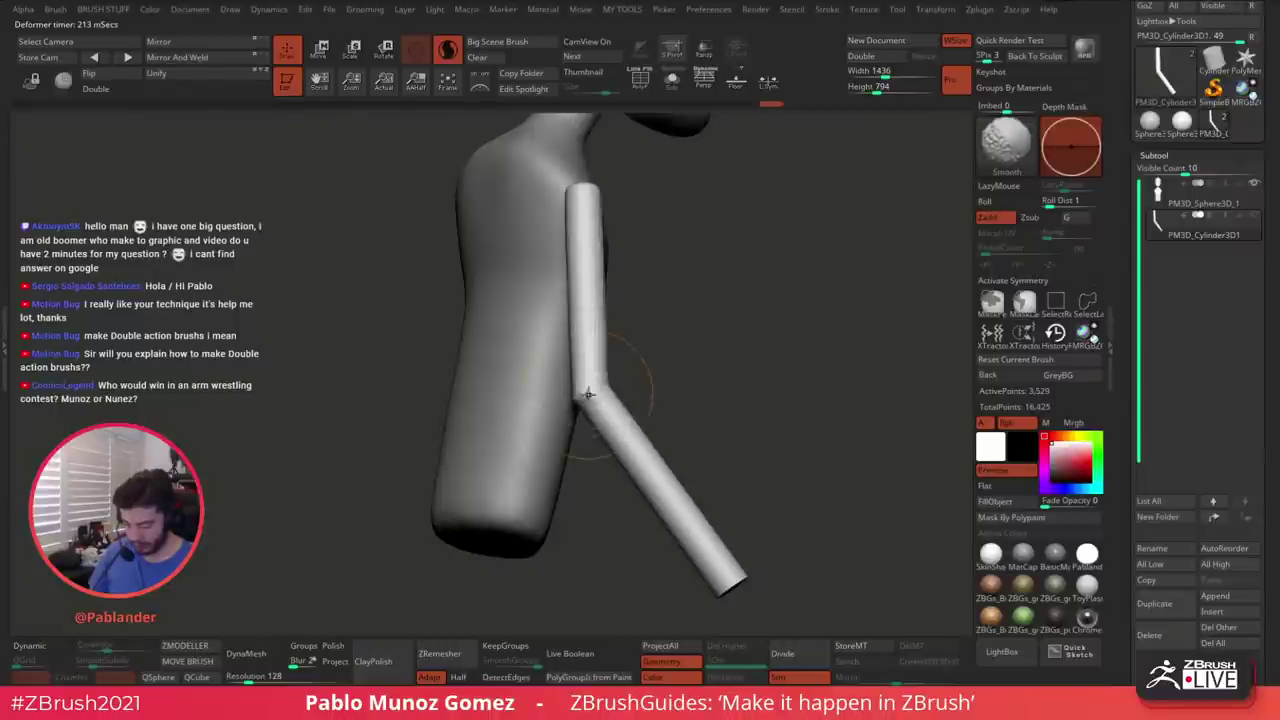
{"action": "left_click_drag", "start_coordinate": [741, 499], "coordinate": [644, 367]}
Smooth the forearm so it tapers to a thin, rounded wrist
{"action": "key", "text": "space"}
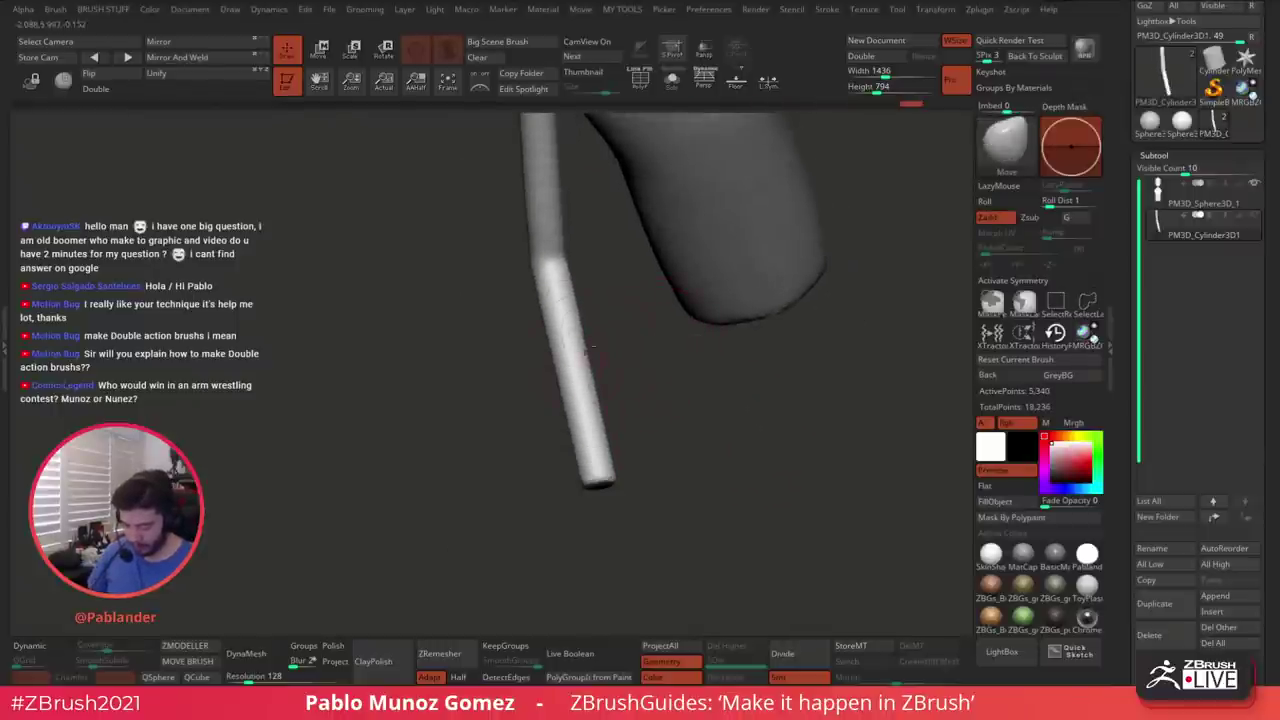
{"action": "left_click_drag", "start_coordinate": [563, 323], "coordinate": [593, 438], "text": "shift"}
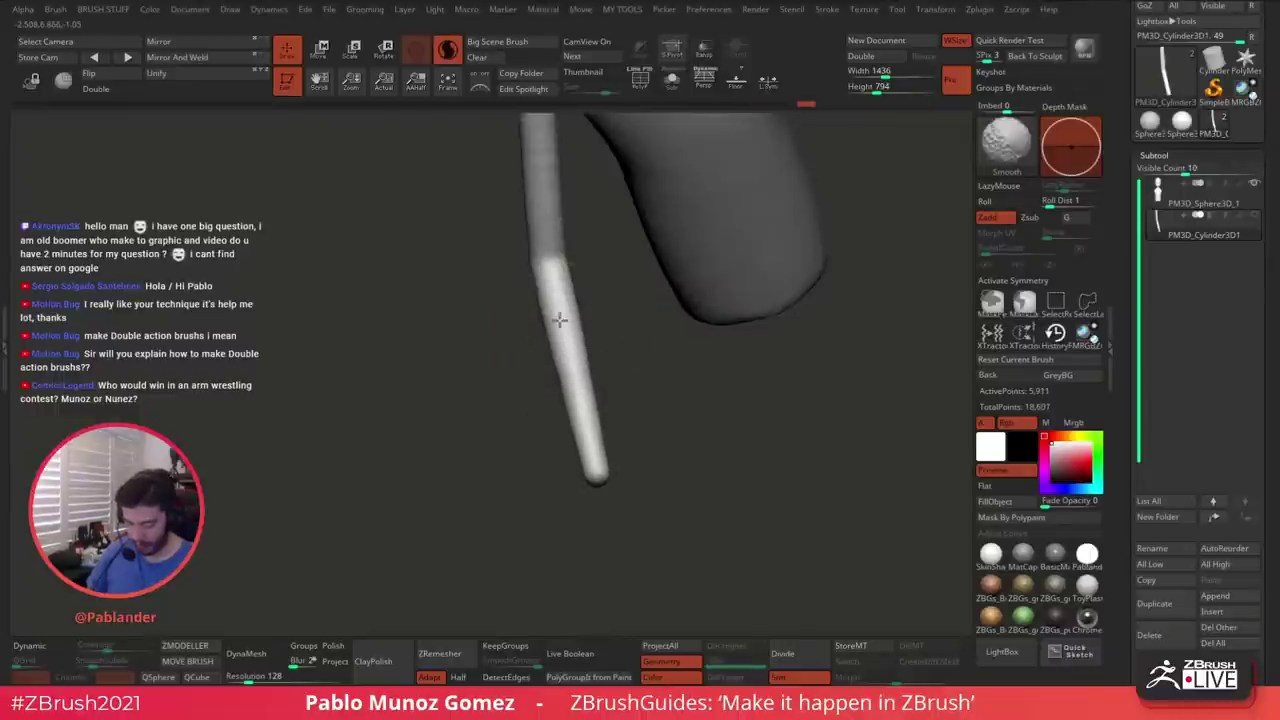
{"action": "mouse_move", "coordinate": [583, 338]}
{"action": "left_mouse_down"}
{"action": "mouse_move", "coordinate": [690, 342]}
{"action": "mouse_move", "coordinate": [553, 320]}
{"action": "left_mouse_up"}
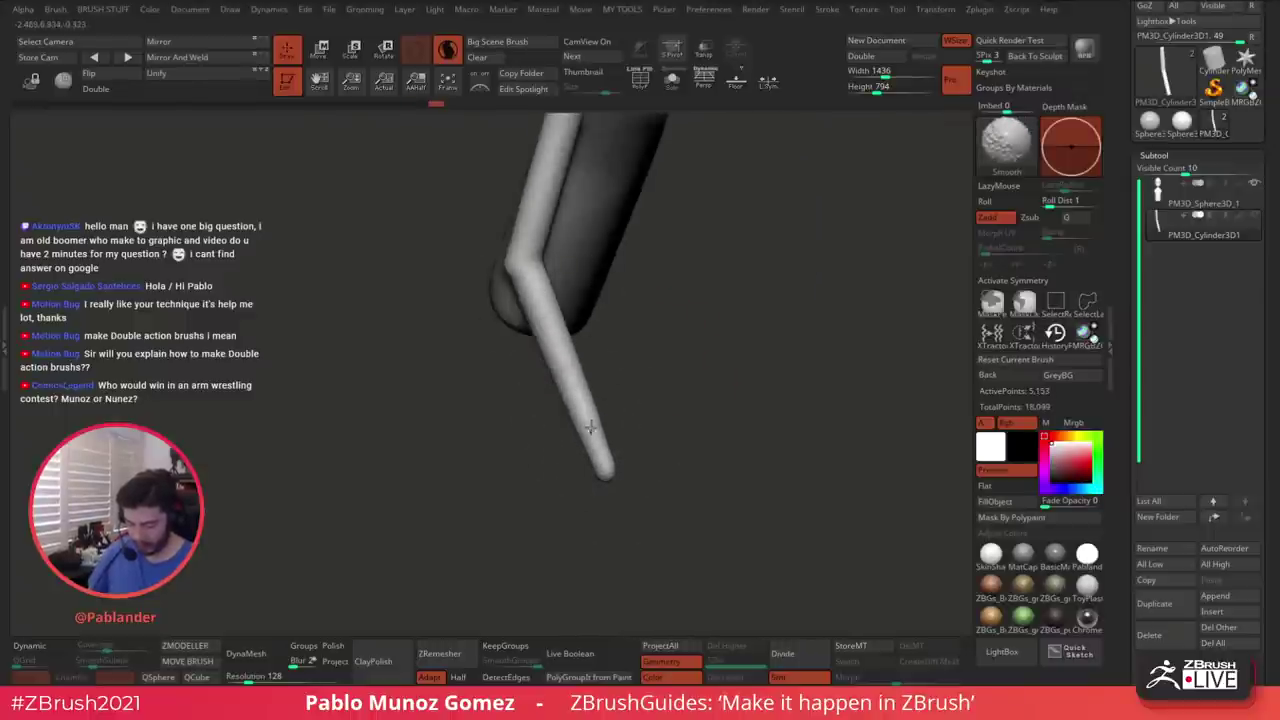
{"action": "mouse_move", "coordinate": [616, 420]}
{"action": "left_mouse_down"}
{"action": "mouse_move", "coordinate": [584, 421]}
{"action": "mouse_move", "coordinate": [603, 458]}
{"action": "left_mouse_up"}
{"action": "mouse_move", "coordinate": [656, 374]}
{"action": "left_mouse_down", "text": "alt"}
{"action": "mouse_move", "coordinate": [686, 439]}
{"action": "mouse_move", "coordinate": [676, 412]}
{"action": "mouse_move", "coordinate": [610, 418]}
{"action": "mouse_move", "coordinate": [584, 406]}
{"action": "mouse_move", "coordinate": [590, 490]}
{"action": "left_mouse_up", "text": "alt"}
{"action": "left_click_drag", "start_coordinate": [620, 520], "coordinate": [588, 536]}
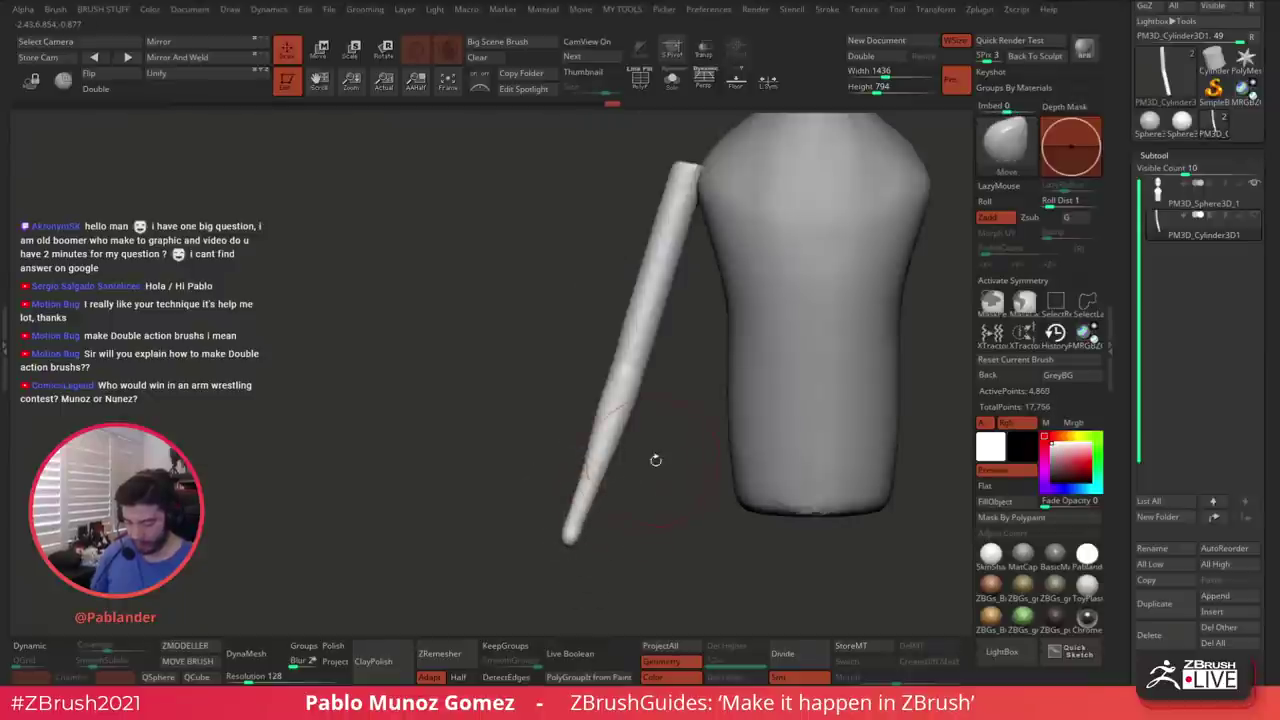
Adjust the upper arm with the Move brush and smooth its top end into a rounded shoulder tip
{"action": "left_click_drag", "start_coordinate": [654, 457], "coordinate": [626, 371]}
{"action": "mouse_move", "coordinate": [587, 368]}
{"action": "left_mouse_down", "text": "shift"}
{"action": "mouse_move", "coordinate": [598, 335]}
{"action": "mouse_move", "coordinate": [568, 365]}
{"action": "mouse_move", "coordinate": [588, 364]}
{"action": "left_mouse_up", "text": "shift"}
{"action": "mouse_move", "coordinate": [631, 299]}
{"action": "left_mouse_down"}
{"action": "mouse_move", "coordinate": [680, 205]}
{"action": "mouse_move", "coordinate": [684, 268]}
{"action": "mouse_move", "coordinate": [640, 246]}
{"action": "mouse_move", "coordinate": [684, 253]}
{"action": "left_mouse_up"}
{"action": "right_click_drag", "start_coordinate": [640, 229], "coordinate": [620, 256]}
{"action": "left_click_drag", "start_coordinate": [627, 218], "coordinate": [638, 212], "text": "shift"}
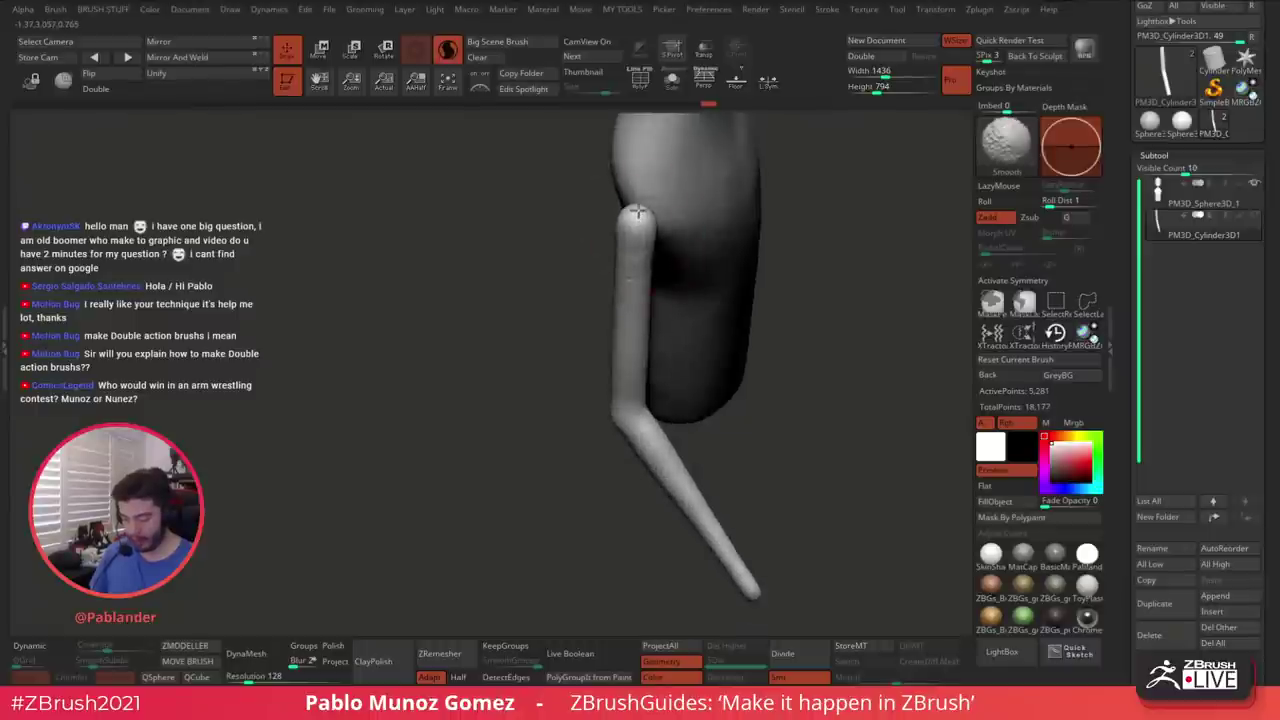
{"action": "left_click_drag", "start_coordinate": [632, 276], "coordinate": [625, 251], "text": "shift"}
{"action": "right_click_drag", "start_coordinate": [638, 254], "coordinate": [640, 223]}
{"action": "mouse_move", "coordinate": [638, 220]}
{"action": "left_mouse_down", "text": "shift"}
{"action": "mouse_move", "coordinate": [648, 232]}
{"action": "mouse_move", "coordinate": [660, 220]}
{"action": "mouse_move", "coordinate": [678, 246]}
{"action": "left_mouse_up", "text": "shift"}
Pull the top of the arm inward over the torso to form a rounded shoulder and smooth the transition
{"action": "left_click_drag", "start_coordinate": [764, 274], "coordinate": [688, 254]}
{"action": "mouse_move", "coordinate": [808, 240]}
{"action": "left_mouse_down"}
{"action": "mouse_move", "coordinate": [754, 236]}
{"action": "mouse_move", "coordinate": [686, 257]}
{"action": "mouse_move", "coordinate": [647, 257]}
{"action": "mouse_move", "coordinate": [636, 230]}
{"action": "mouse_move", "coordinate": [616, 242]}
{"action": "mouse_move", "coordinate": [634, 242]}
{"action": "left_mouse_up"}
{"action": "right_click_drag", "start_coordinate": [634, 242], "coordinate": [655, 252]}
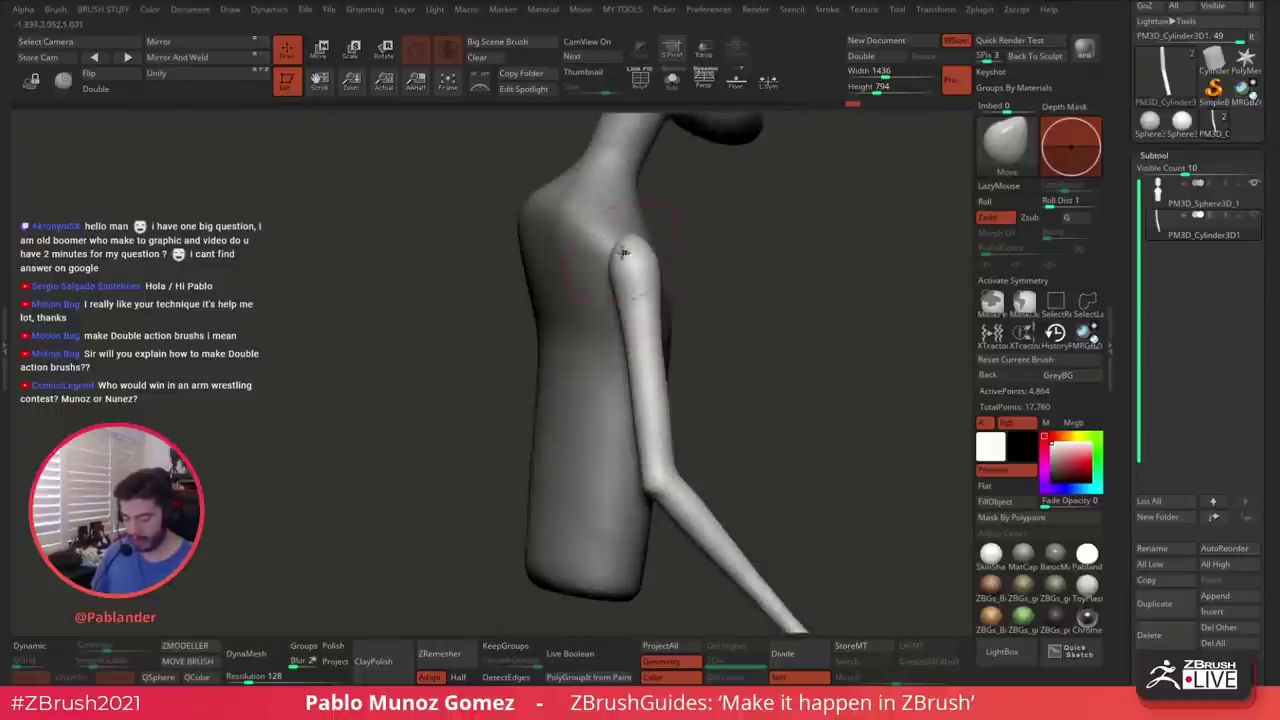
{"action": "left_click_drag", "start_coordinate": [626, 254], "coordinate": [620, 262]}
{"action": "right_click_drag", "start_coordinate": [620, 262], "coordinate": [632, 259]}
{"action": "left_click_drag", "start_coordinate": [594, 248], "coordinate": [632, 236]}
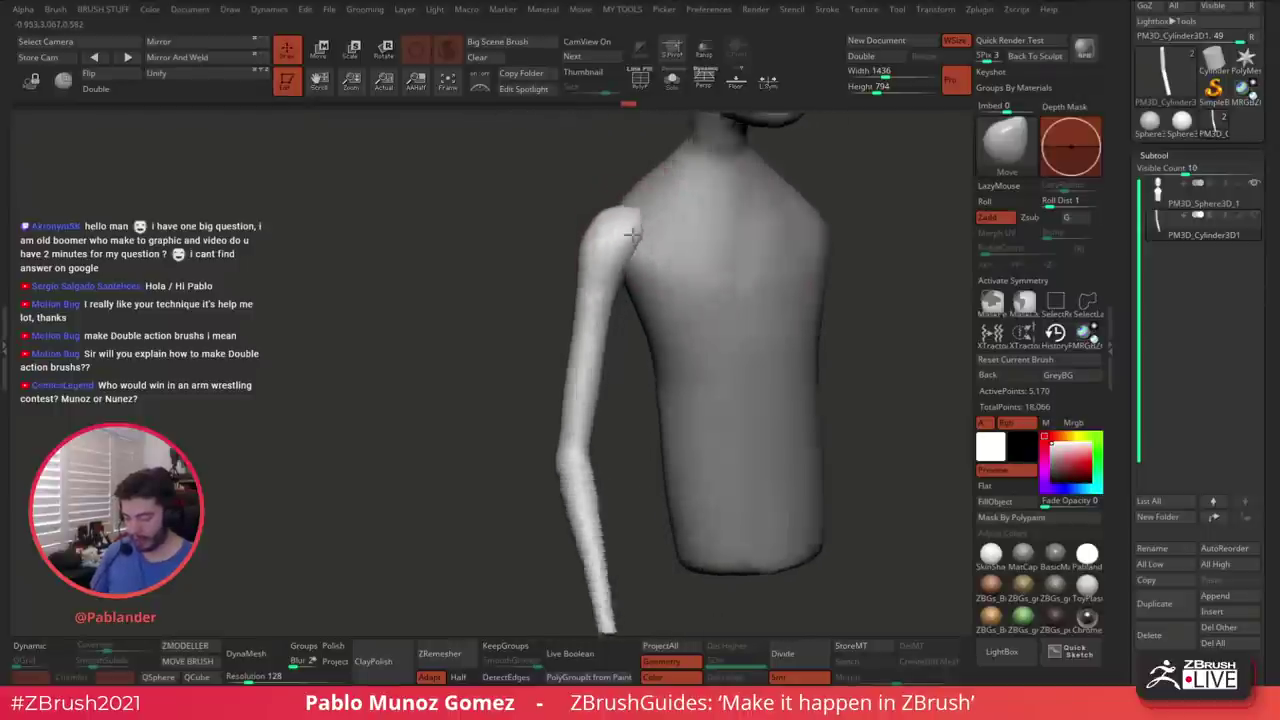
{"action": "right_click_drag", "start_coordinate": [632, 236], "coordinate": [640, 232]}
{"action": "left_click_drag", "start_coordinate": [622, 222], "coordinate": [630, 216], "text": "shift"}
{"action": "left_click_drag", "start_coordinate": [626, 220], "coordinate": [638, 212]}
Refine the elbow and forearm contours with the Move brush in side and front views
{"action": "right_click_drag", "start_coordinate": [678, 285], "coordinate": [648, 277]}
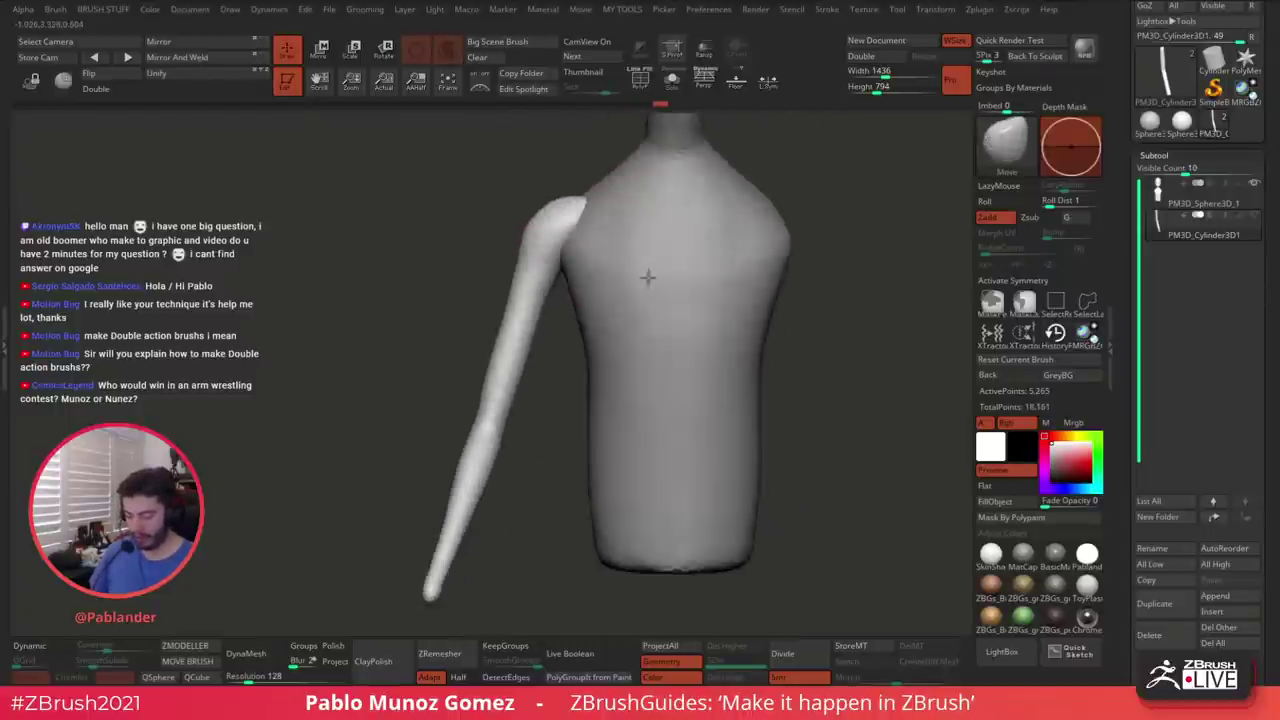
{"action": "left_click_drag", "start_coordinate": [647, 277], "coordinate": [794, 306]}
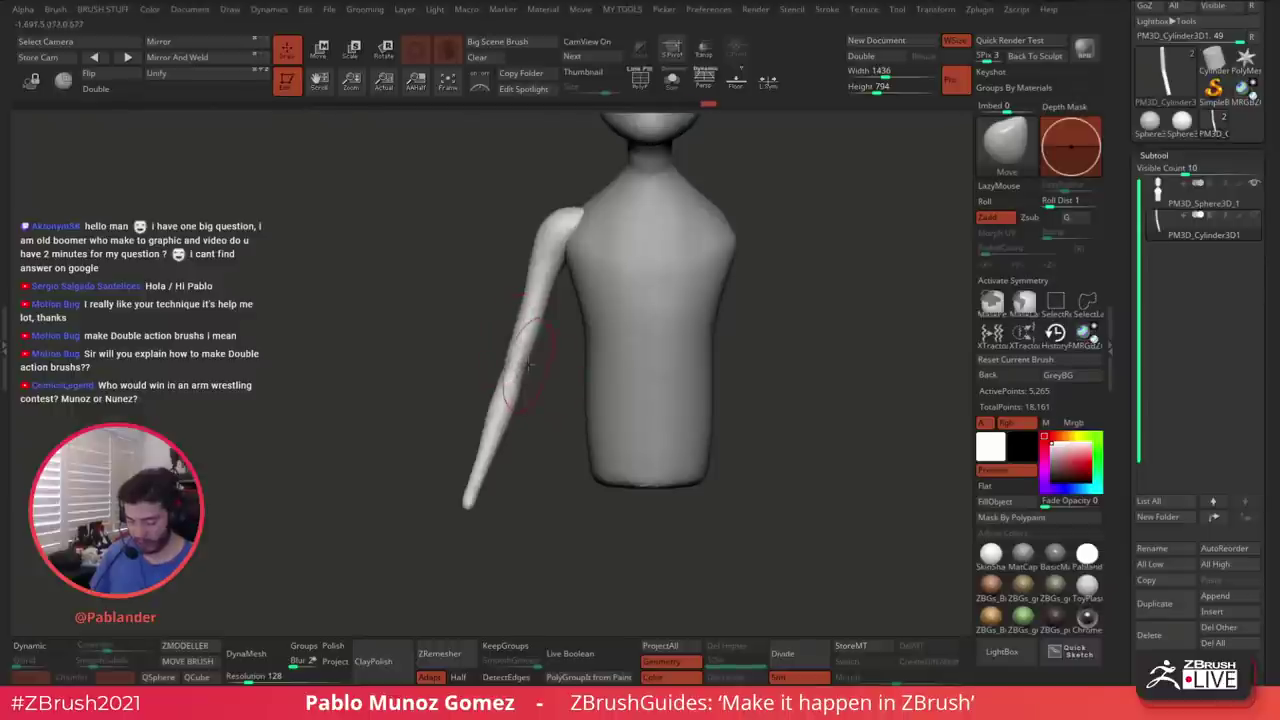
{"action": "mouse_move", "coordinate": [556, 392]}
{"action": "left_mouse_down"}
{"action": "mouse_move", "coordinate": [634, 443]}
{"action": "mouse_move", "coordinate": [709, 357]}
{"action": "mouse_move", "coordinate": [681, 306]}
{"action": "mouse_move", "coordinate": [712, 294]}
{"action": "mouse_move", "coordinate": [714, 322]}
{"action": "left_mouse_up"}
{"action": "key", "text": "space"}
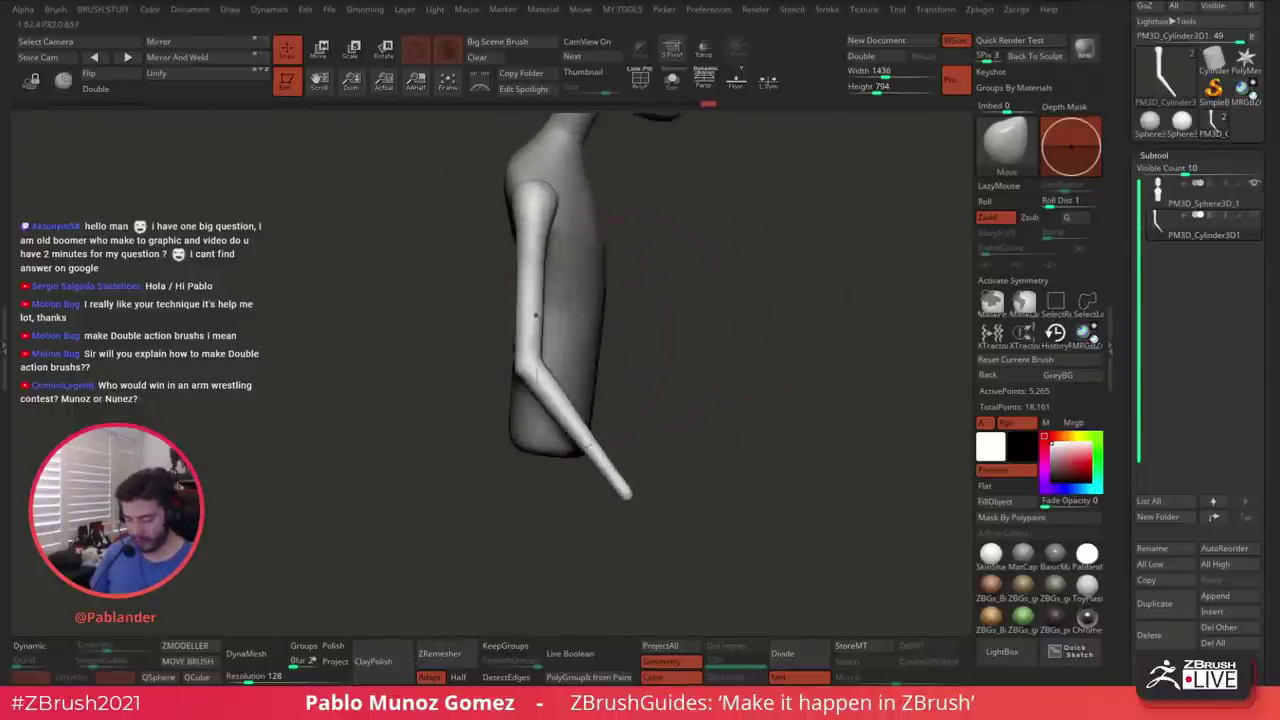
{"action": "left_click_drag", "start_coordinate": [528, 352], "coordinate": [525, 345]}
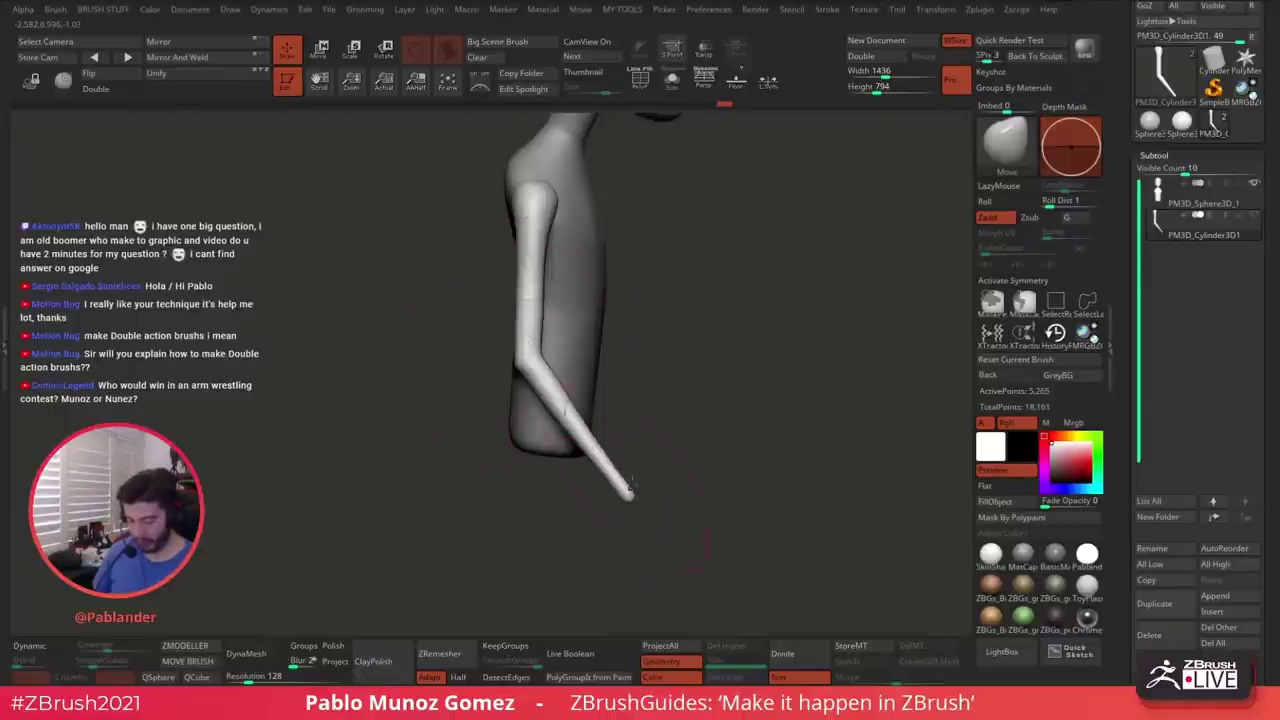
{"action": "left_click_drag", "start_coordinate": [701, 221], "coordinate": [604, 250], "text": "alt"}
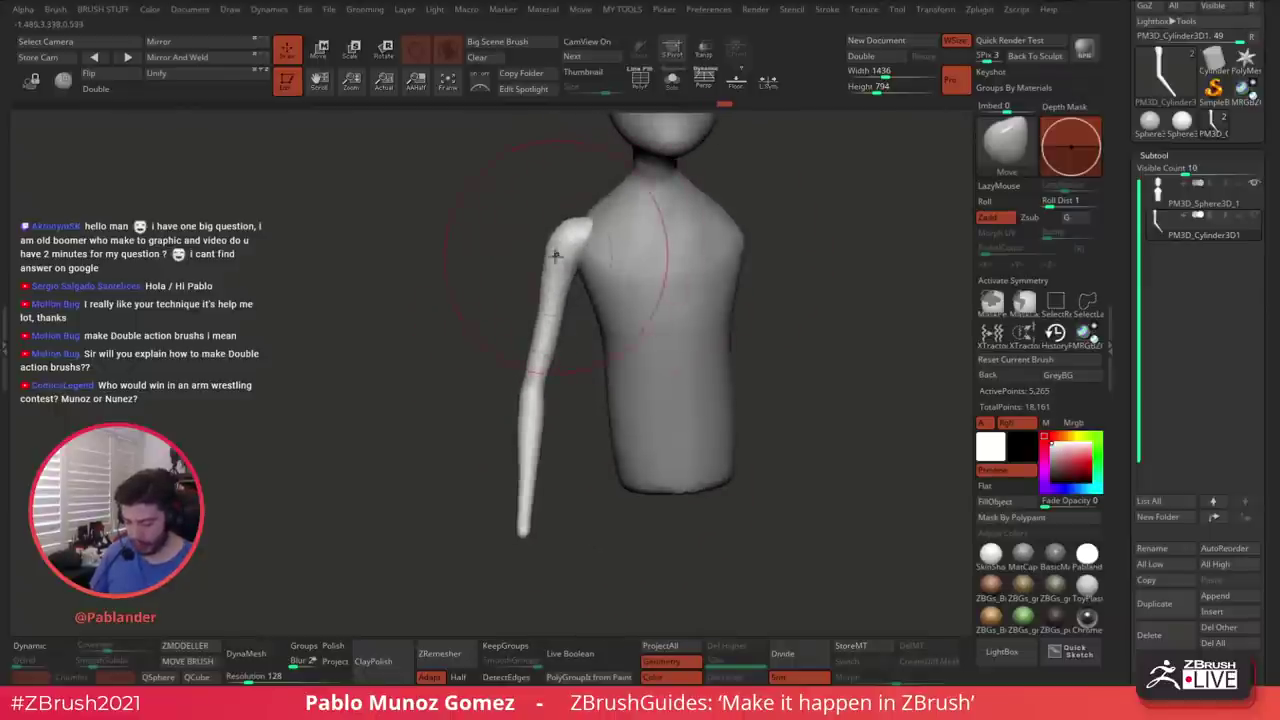
{"action": "left_click_drag", "start_coordinate": [509, 414], "coordinate": [528, 443]}
Place the transform gizmo at the shoulder and rotate the arm slightly away from the torso
{"action": "right_click_drag", "start_coordinate": [657, 259], "coordinate": [643, 283], "text": "alt"}
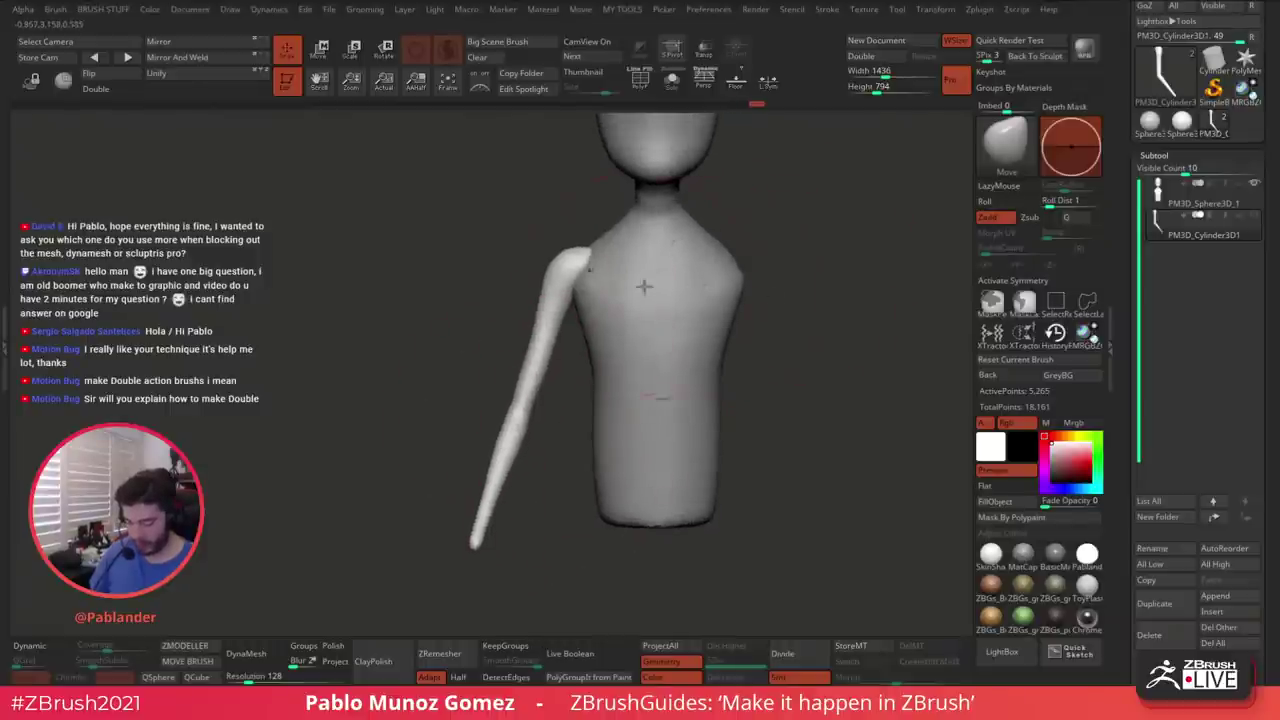
{"action": "key", "text": "space"}
{"action": "left_click_drag", "start_coordinate": [819, 263], "coordinate": [720, 262], "text": "alt"}
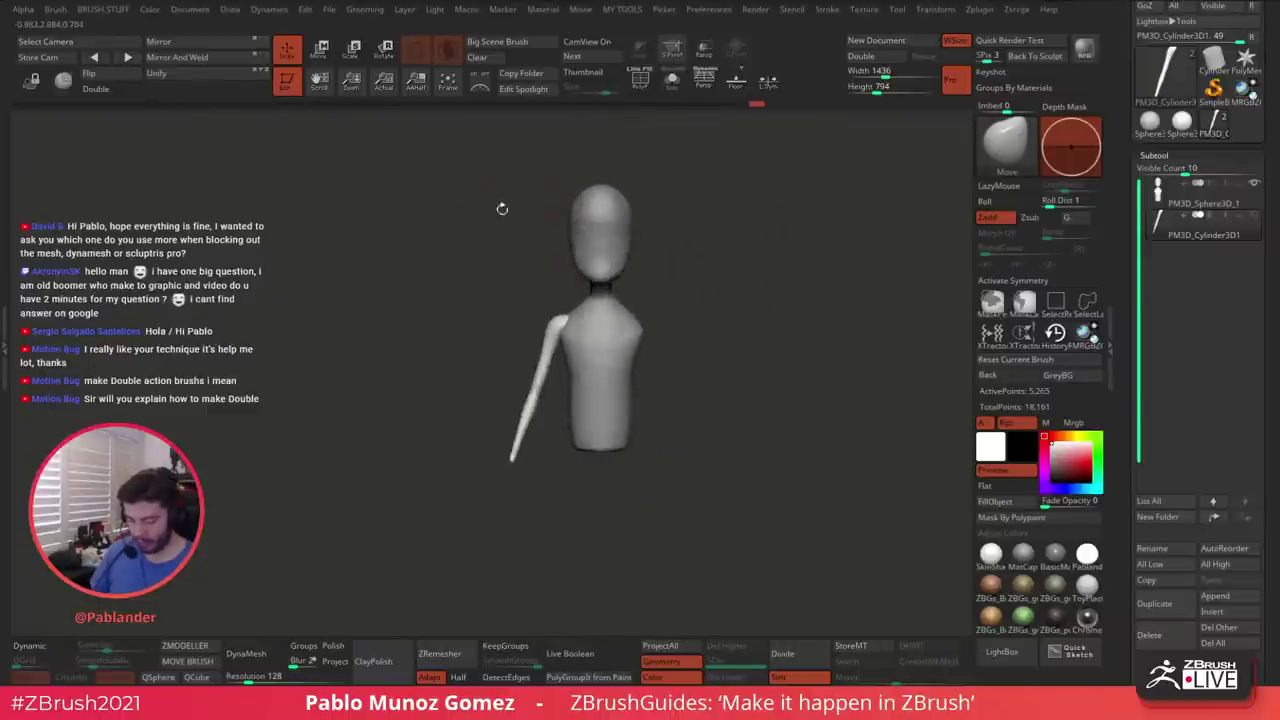
{"action": "key", "text": "w"}
{"action": "left_click_drag", "start_coordinate": [587, 340], "coordinate": [681, 338], "text": "alt"}
{"action": "left_click_drag", "start_coordinate": [528, 327], "coordinate": [740, 272]}
{"action": "key", "text": "q"}
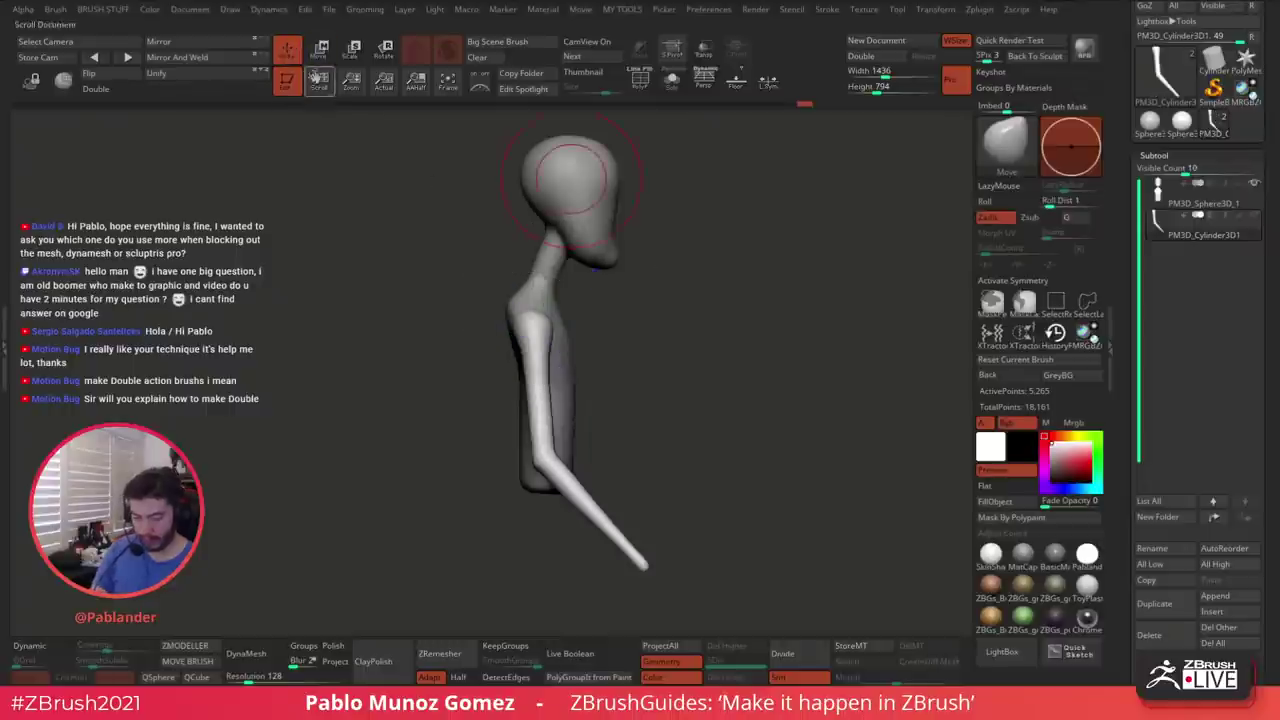
{"action": "mouse_move", "coordinate": [780, 320]}
{"action": "left_mouse_down"}
{"action": "mouse_move", "coordinate": [701, 345]}
{"action": "mouse_move", "coordinate": [800, 372]}
{"action": "mouse_move", "coordinate": [753, 381]}
{"action": "left_mouse_up"}
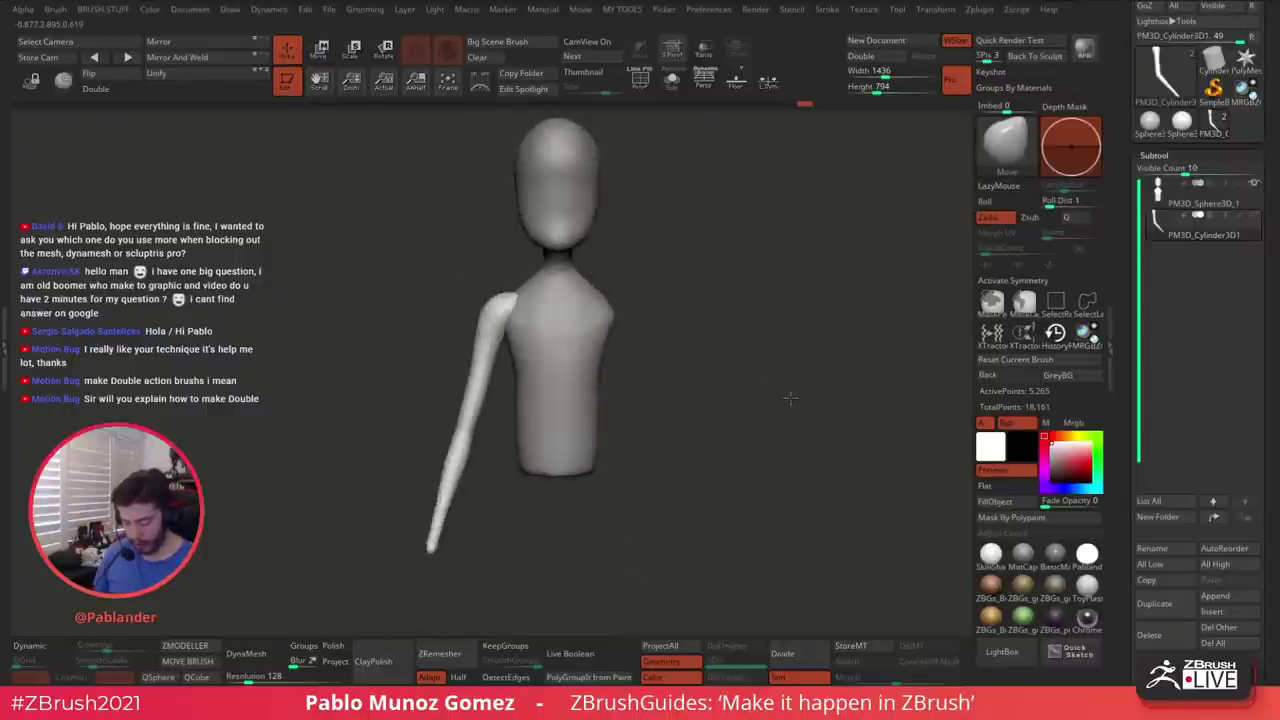
{"action": "left_click", "coordinate": [320, 50]}
{"action": "left_click_drag", "start_coordinate": [562, 263], "coordinate": [551, 263]}
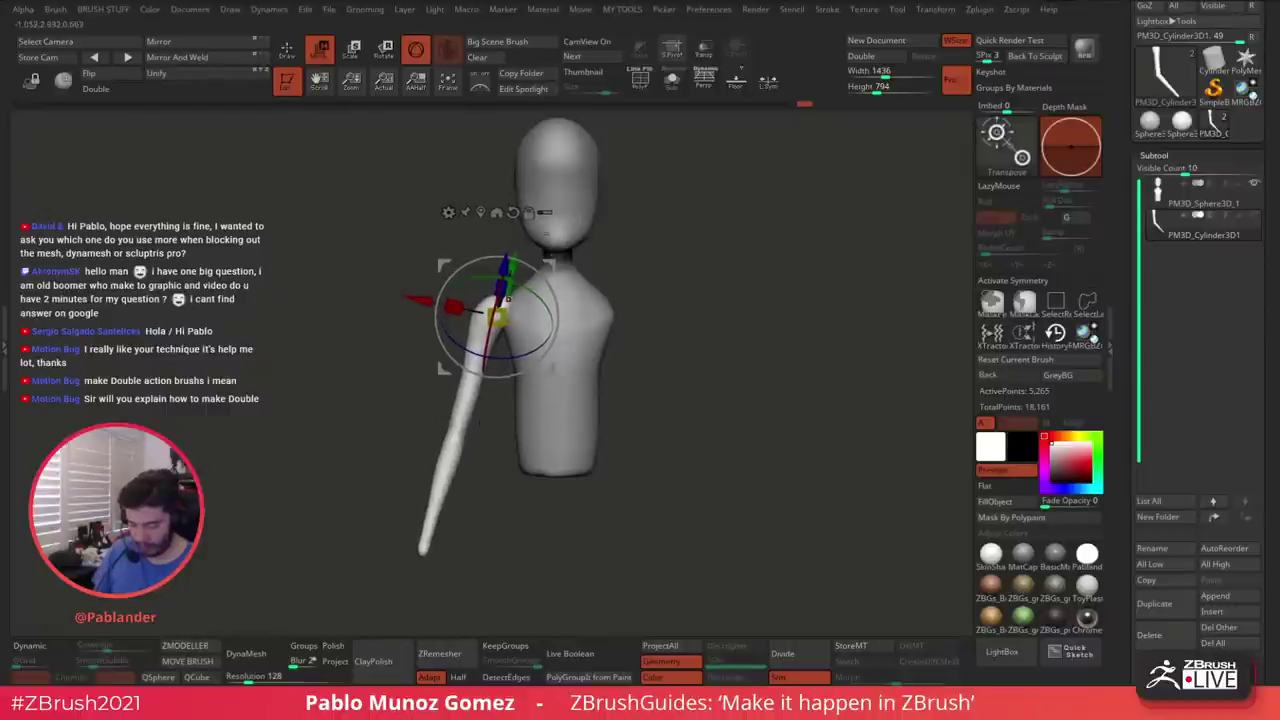
{"action": "key", "text": "q"}
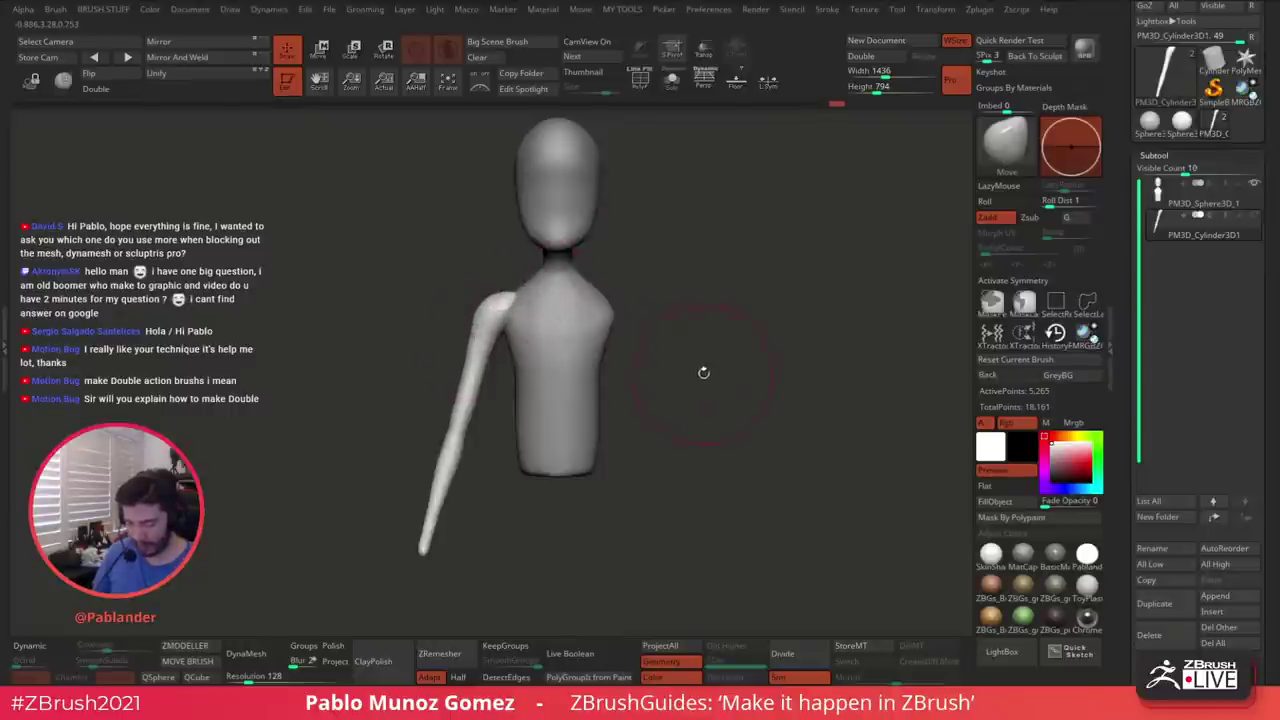
Reshape the shoulder end of the arm with the Move brush where it meets the torso
{"action": "mouse_move", "coordinate": [703, 372]}
{"action": "left_mouse_down"}
{"action": "mouse_move", "coordinate": [626, 438]}
{"action": "mouse_move", "coordinate": [640, 360]}
{"action": "mouse_move", "coordinate": [600, 312]}
{"action": "left_mouse_up"}
{"action": "key", "text": "space"}
{"action": "left_click_drag", "start_coordinate": [609, 255], "coordinate": [580, 300], "text": "alt"}
{"action": "left_click_drag", "start_coordinate": [733, 299], "coordinate": [737, 325]}
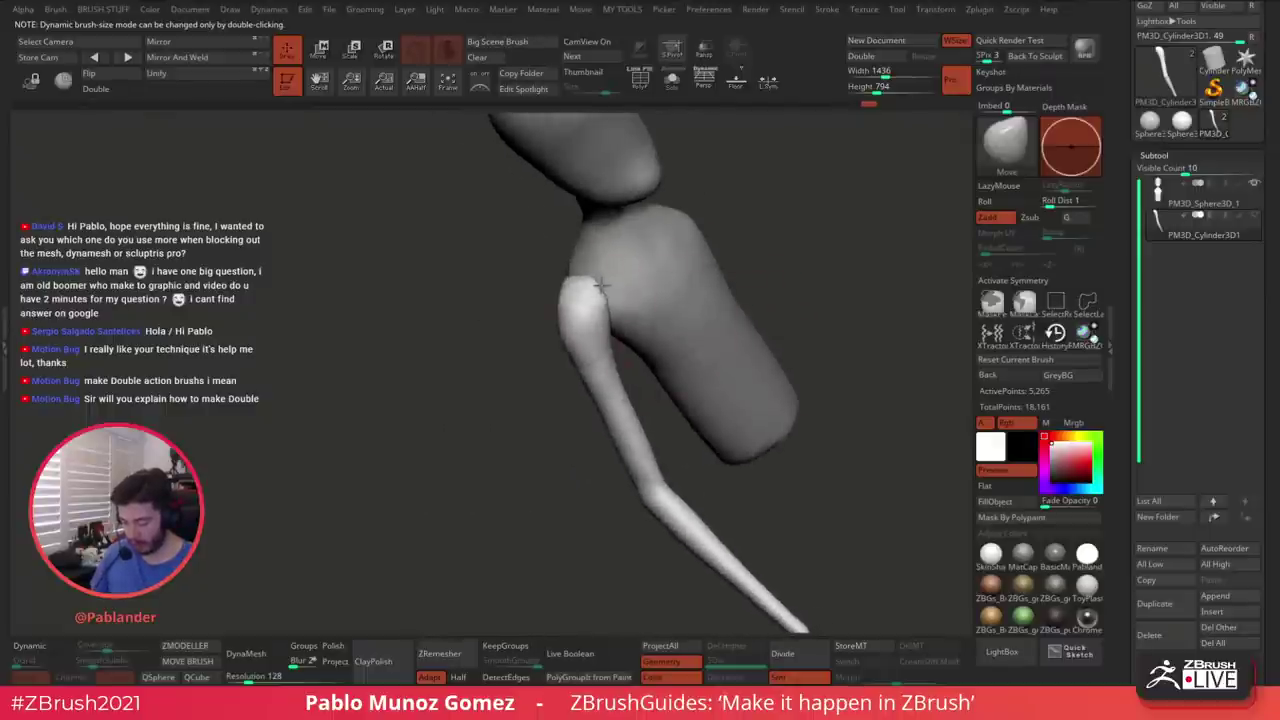
Mirror and weld the arm to create the matching arm on the opposite side of the torso
{"action": "left_click_drag", "start_coordinate": [573, 420], "coordinate": [704, 316]}
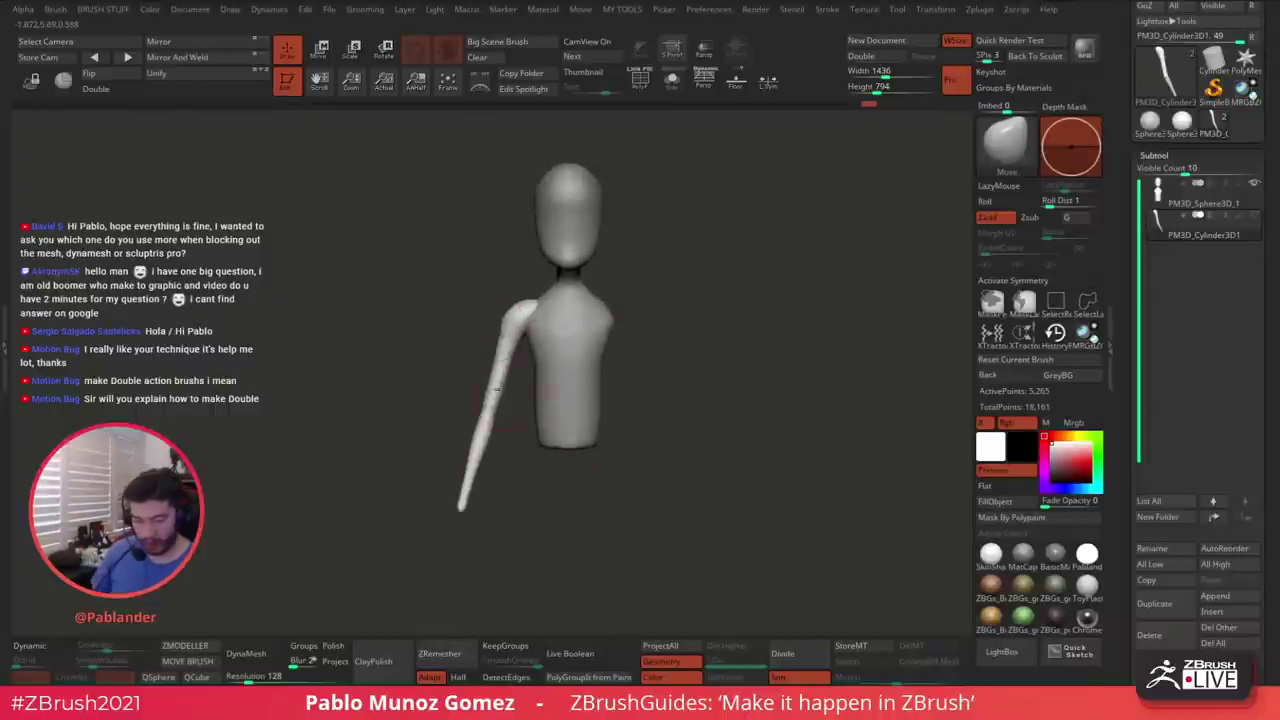
{"action": "left_click", "coordinate": [206, 60]}
{"action": "left_click_drag", "start_coordinate": [779, 375], "coordinate": [687, 311]}
Select the head and torso subtool and isolate it with Solo
{"action": "left_click", "coordinate": [578, 234], "text": "alt"}
{"action": "left_click_drag", "start_coordinate": [608, 220], "coordinate": [649, 206], "text": "alt"}
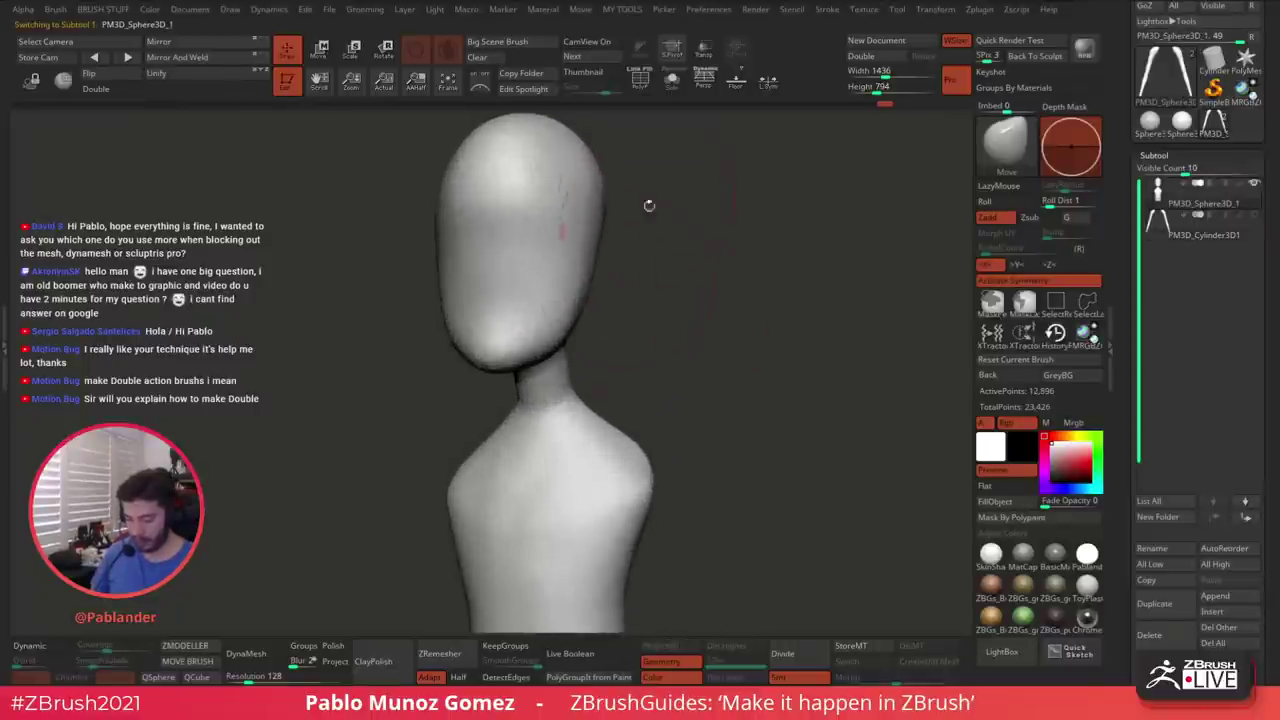
{"action": "left_click", "coordinate": [671, 81]}
{"action": "left_click_drag", "start_coordinate": [665, 125], "coordinate": [849, 223]}
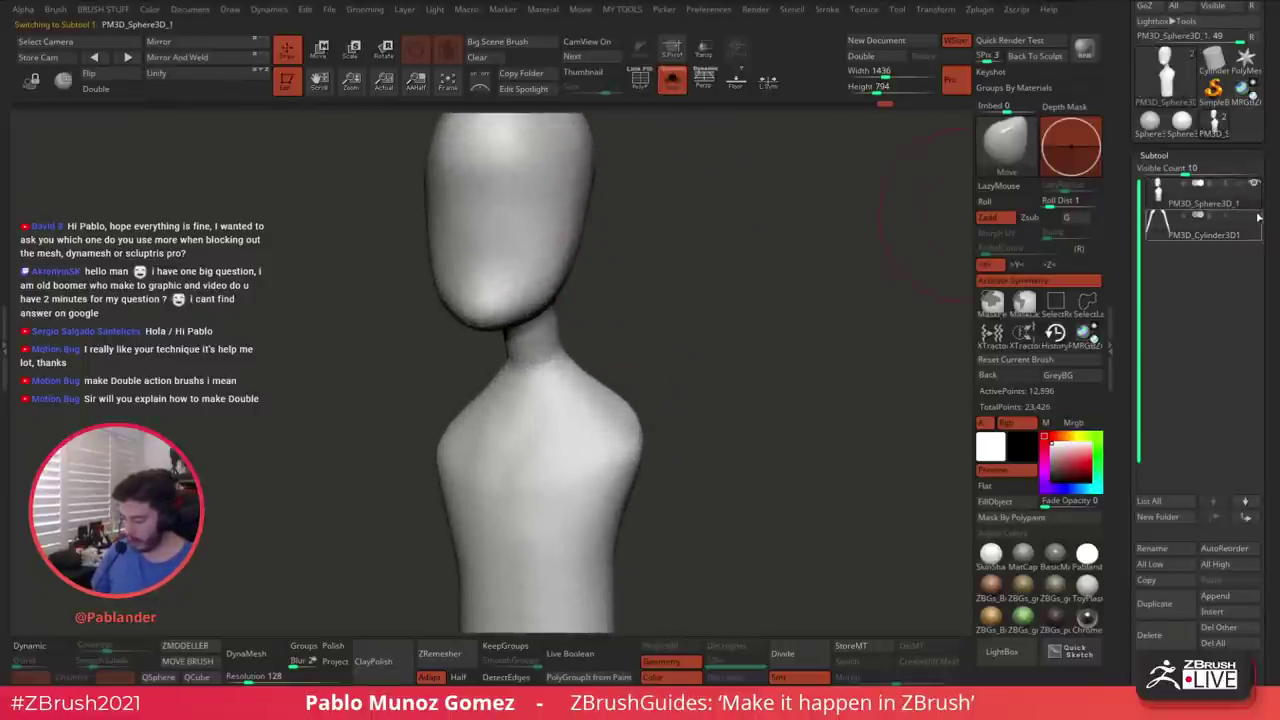
Mask a round ear-sized spot low on the side of the head, then soften and invert the mask
{"action": "left_click_drag", "start_coordinate": [679, 263], "coordinate": [662, 273]}
{"action": "key", "text": "space"}
{"action": "key", "text": "space"}
{"action": "left_click_drag", "start_coordinate": [726, 303], "coordinate": [638, 344]}
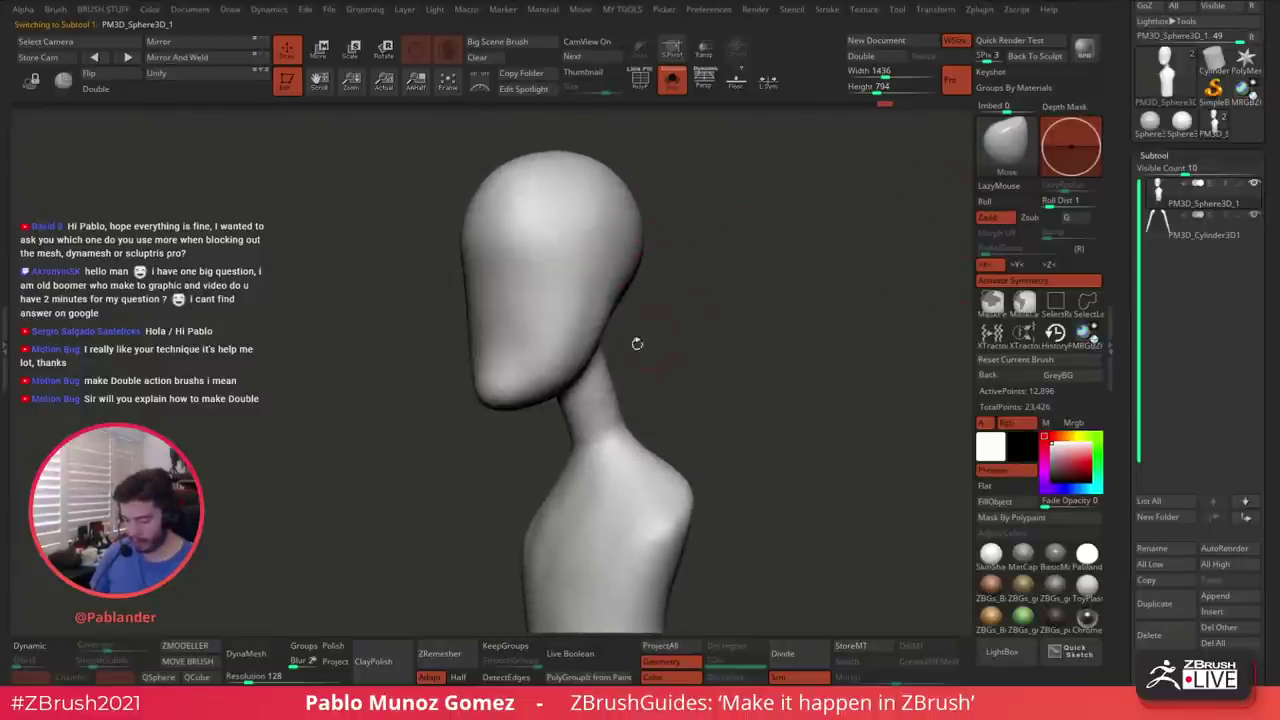
{"action": "left_click_drag", "start_coordinate": [716, 326], "coordinate": [684, 313]}
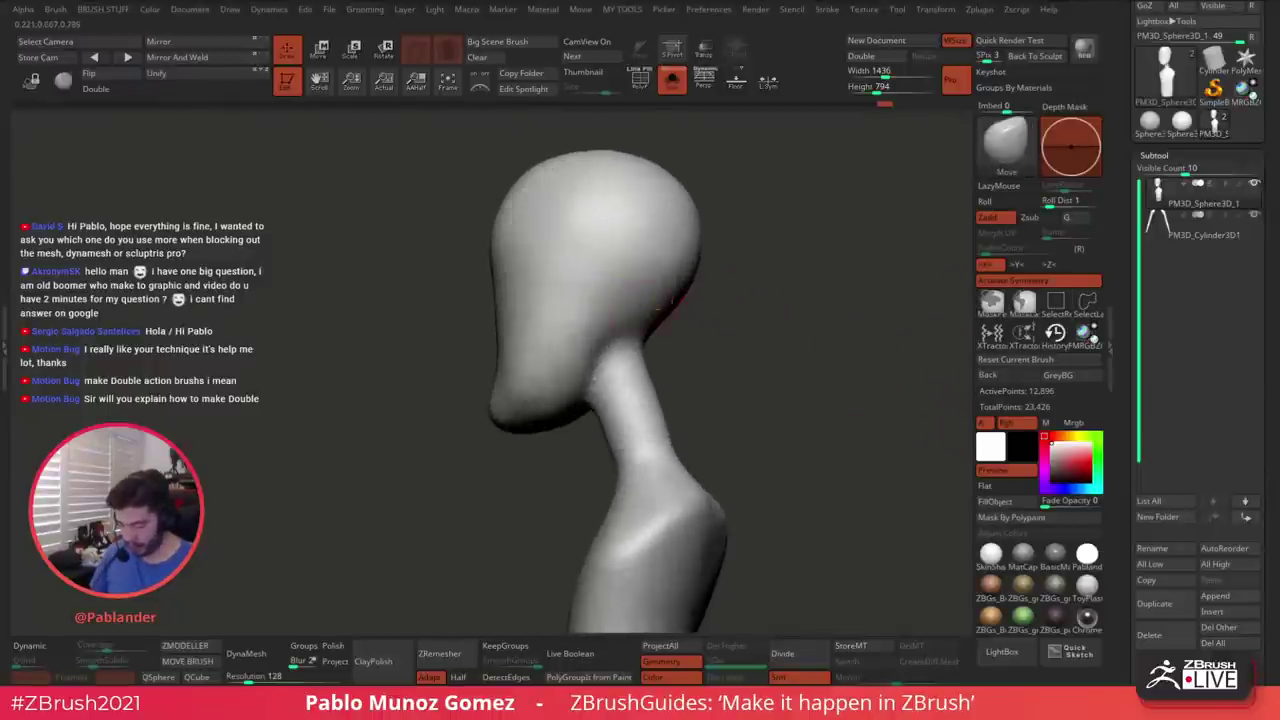
{"action": "right_click_drag", "start_coordinate": [604, 294], "coordinate": [602, 282]}
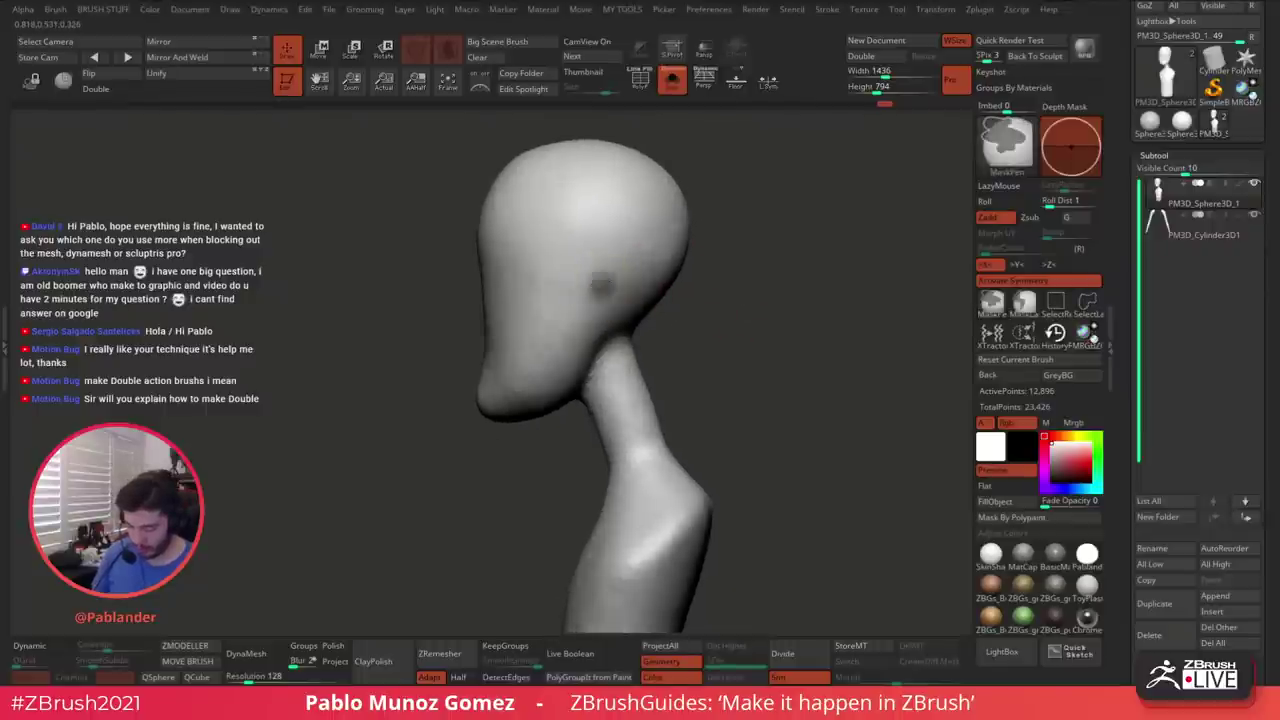
{"action": "left_click", "coordinate": [602, 284], "text": "ctrl"}
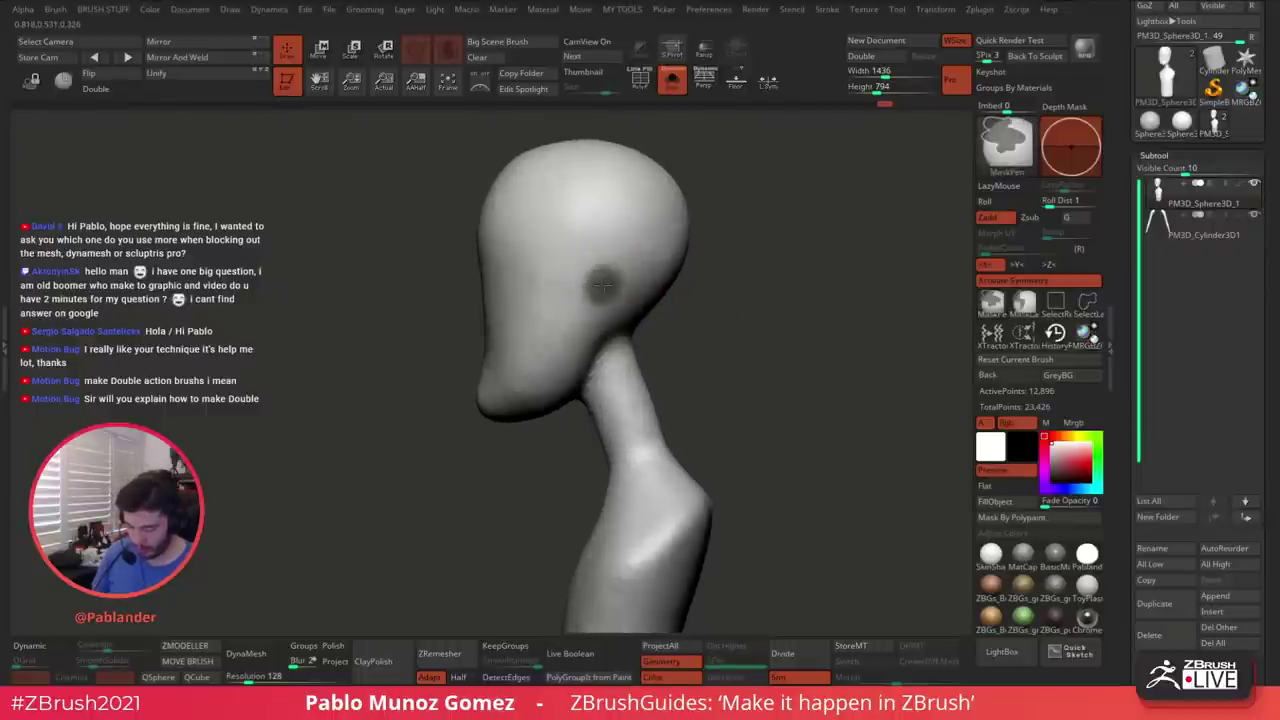
{"action": "left_click", "coordinate": [733, 295], "text": "ctrl"}
{"action": "mouse_move", "coordinate": [735, 298]}
{"action": "left_mouse_down"}
{"action": "mouse_move", "coordinate": [774, 325]}
{"action": "mouse_move", "coordinate": [749, 317]}
{"action": "mouse_move", "coordinate": [750, 330]}
{"action": "mouse_move", "coordinate": [777, 326]}
{"action": "mouse_move", "coordinate": [732, 330]}
{"action": "mouse_move", "coordinate": [745, 332]}
{"action": "left_mouse_up"}
{"action": "left_click", "coordinate": [750, 317], "text": "ctrl"}
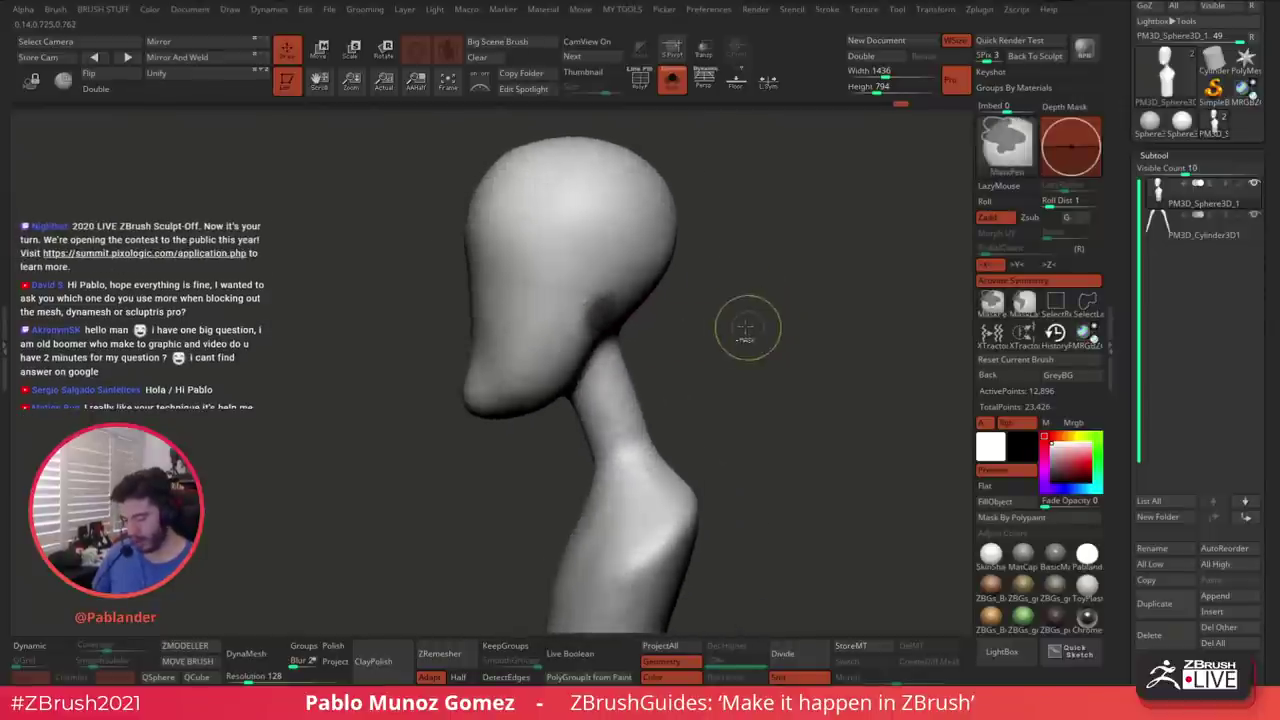
{"action": "left_click", "coordinate": [748, 330], "text": "ctrl"}
Turn on Local Symmetry and centre the transform gizmo on the unmasked ear area of the head
{"action": "key", "text": "w"}
{"action": "left_click_drag", "start_coordinate": [743, 270], "coordinate": [783, 198]}
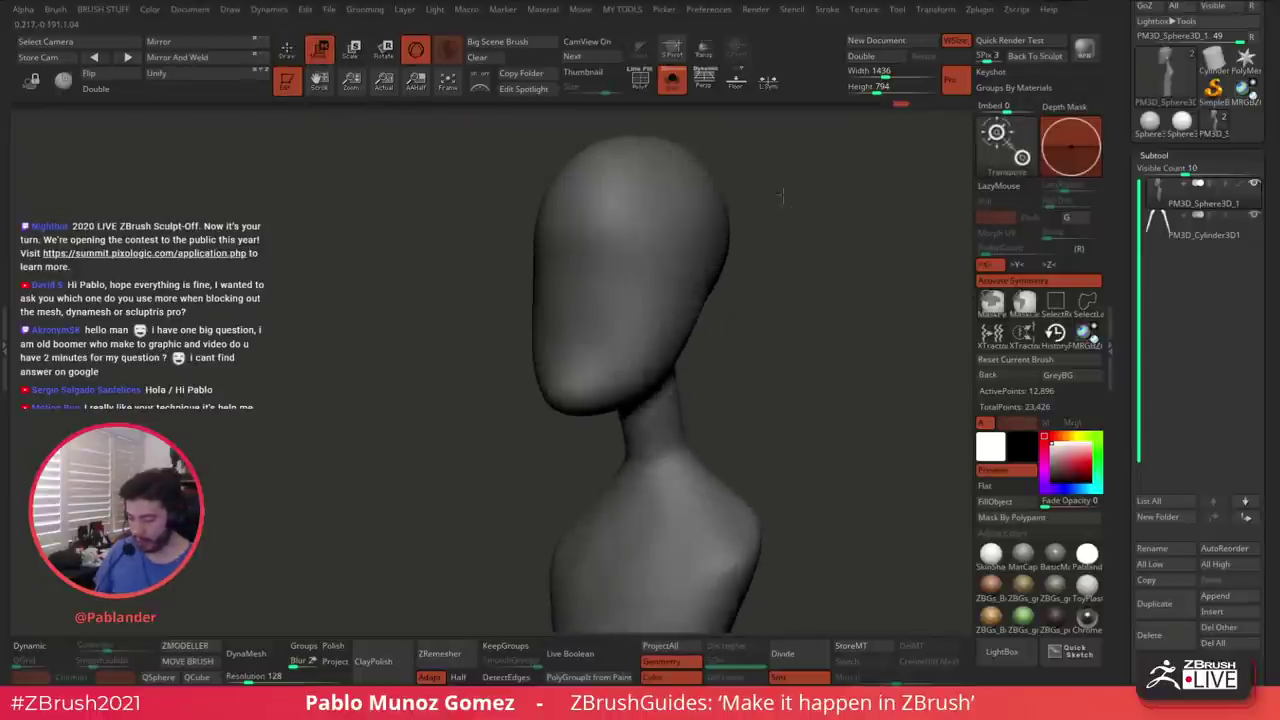
{"action": "left_click", "coordinate": [768, 82]}
{"action": "left_click_drag", "start_coordinate": [752, 325], "coordinate": [711, 252], "text": "alt"}
{"action": "key", "text": "f"}
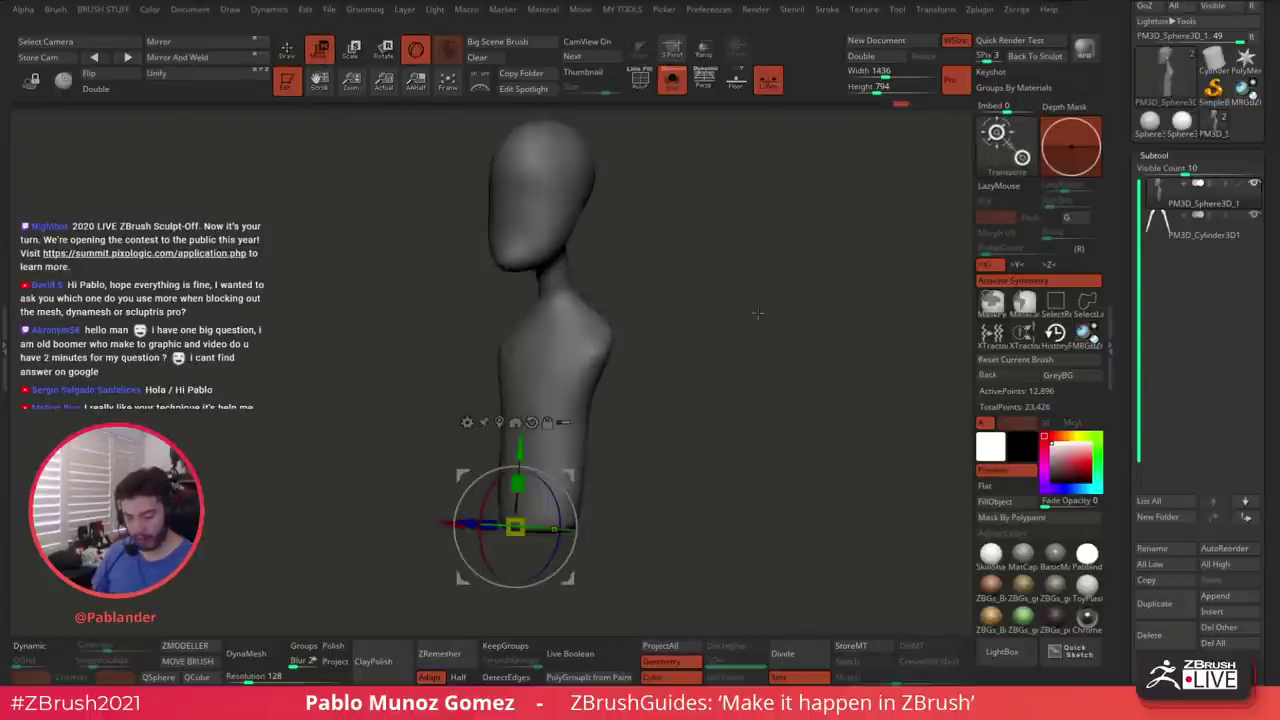
{"action": "left_click", "coordinate": [500, 422]}
{"action": "left_click_drag", "start_coordinate": [750, 180], "coordinate": [728, 271], "text": "alt"}
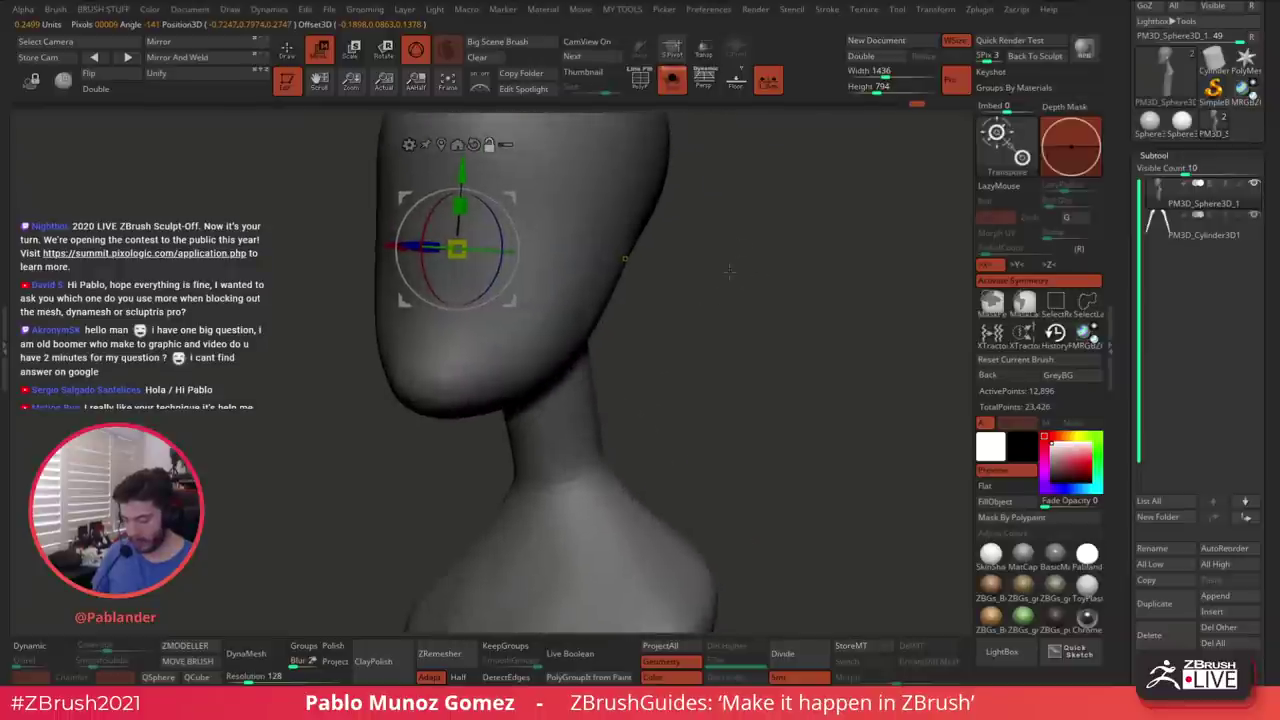
{"action": "mouse_move", "coordinate": [751, 161]}
{"action": "left_mouse_down"}
{"action": "mouse_move", "coordinate": [811, 224]}
{"action": "mouse_move", "coordinate": [911, 236]}
{"action": "left_mouse_up"}
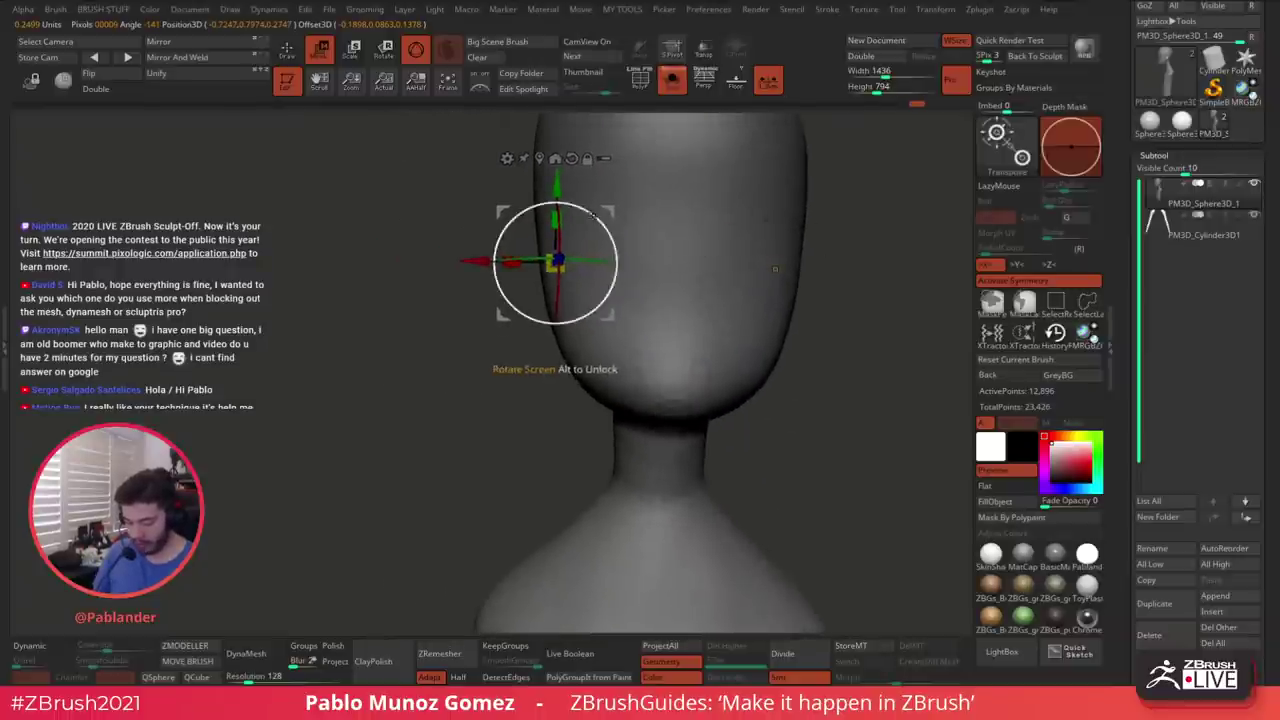
{"action": "key", "text": "q"}
{"action": "key", "text": "w"}
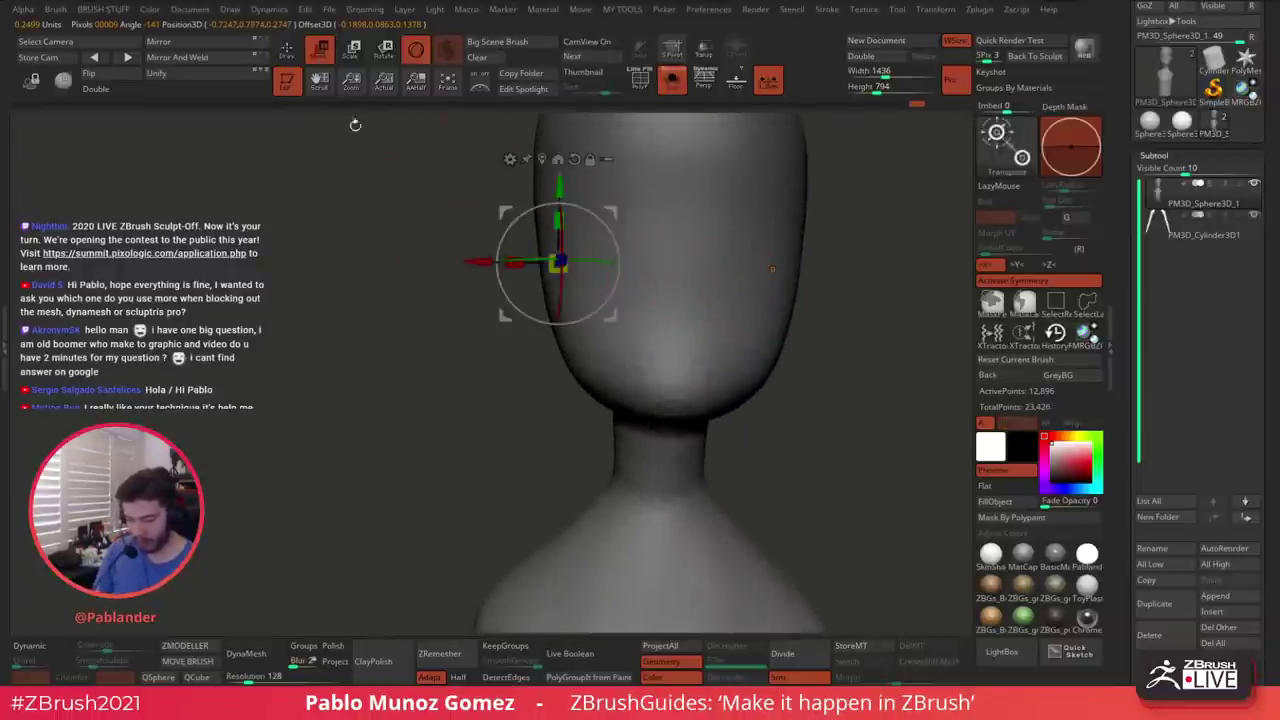
Pull the unmasked ear areas out from both sides of the head and adjust their position with the gizmo
{"action": "left_click_drag", "start_coordinate": [557, 263], "coordinate": [517, 265]}
{"action": "left_click_drag", "start_coordinate": [571, 214], "coordinate": [790, 230]}
{"action": "left_click_drag", "start_coordinate": [703, 273], "coordinate": [752, 207]}
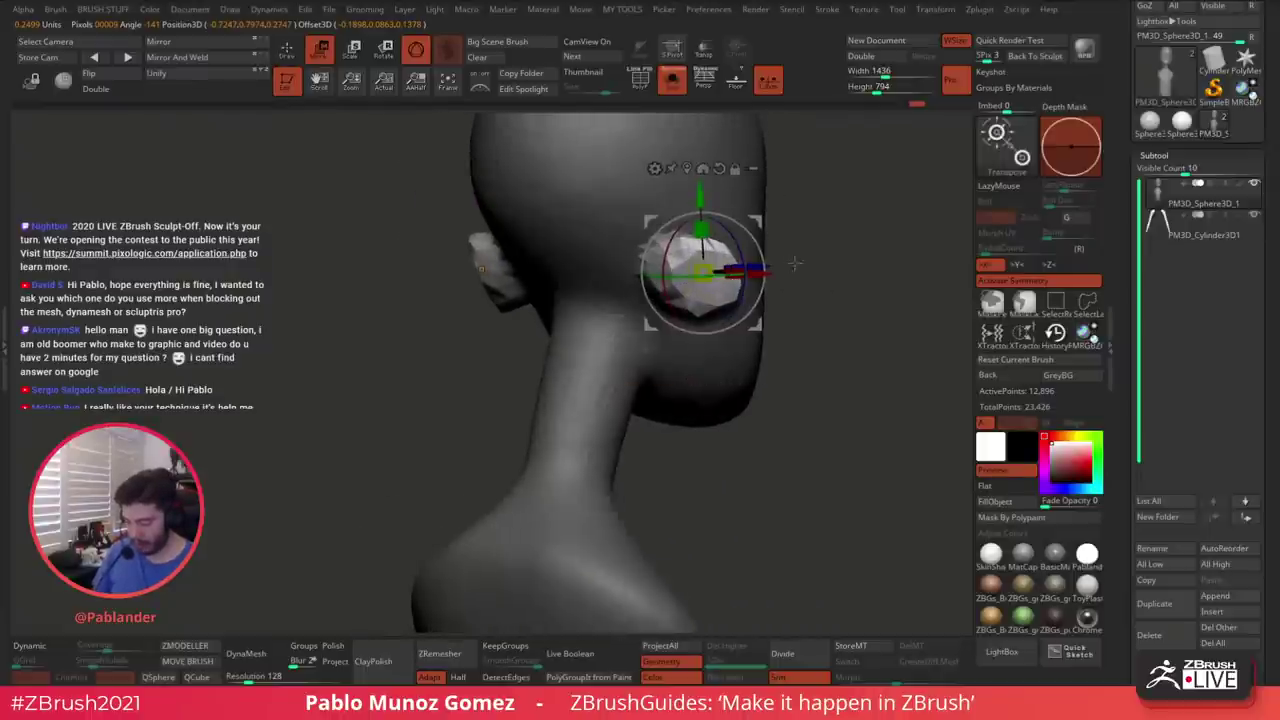
{"action": "left_click_drag", "start_coordinate": [796, 264], "coordinate": [705, 215]}
{"action": "left_click_drag", "start_coordinate": [652, 296], "coordinate": [750, 241]}
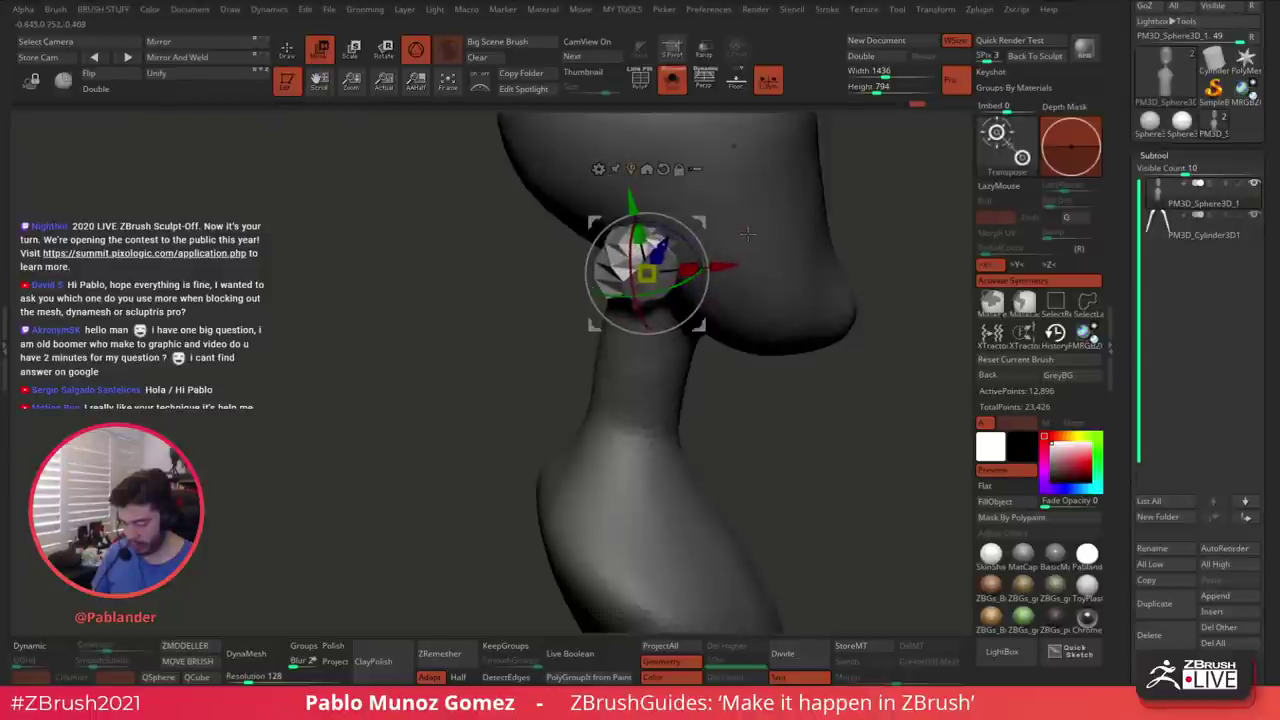
{"action": "right_click_drag", "start_coordinate": [747, 233], "coordinate": [682, 355]}
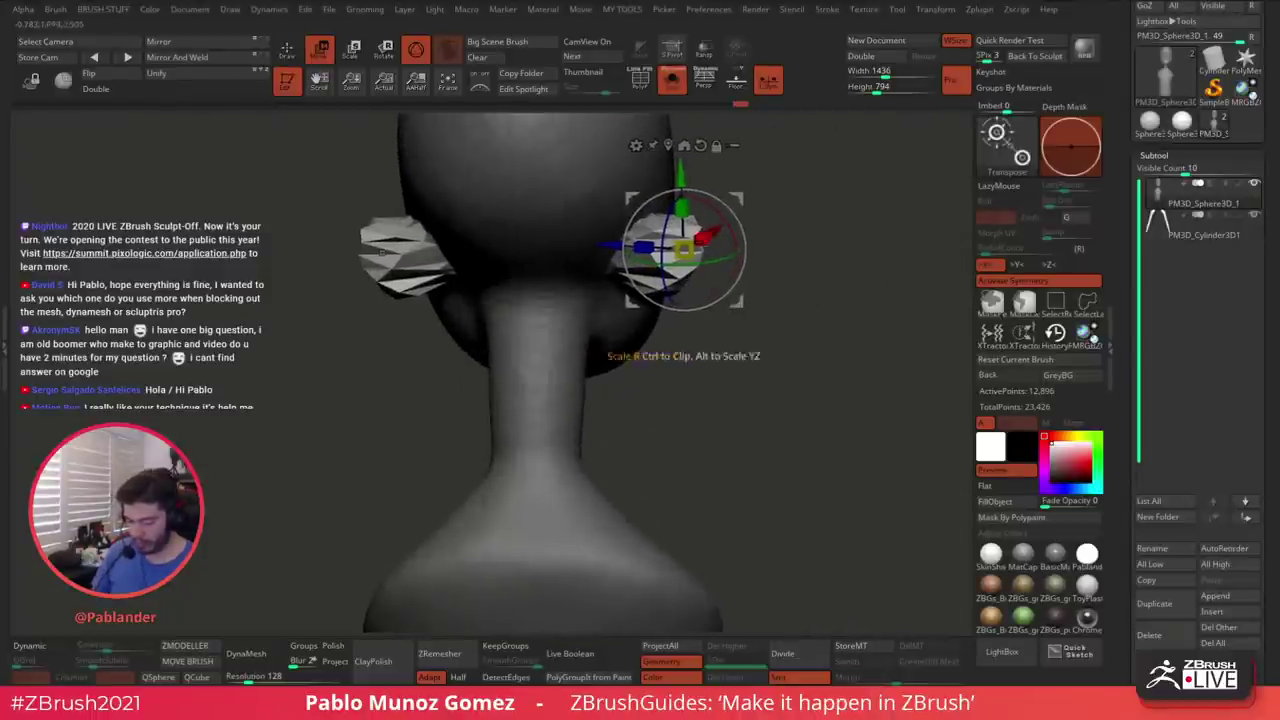
{"action": "left_click_drag", "start_coordinate": [684, 249], "coordinate": [700, 245]}
Smooth the faceted ear extrusions into rounded forms, including the front where they join the head
{"action": "key", "text": "q"}
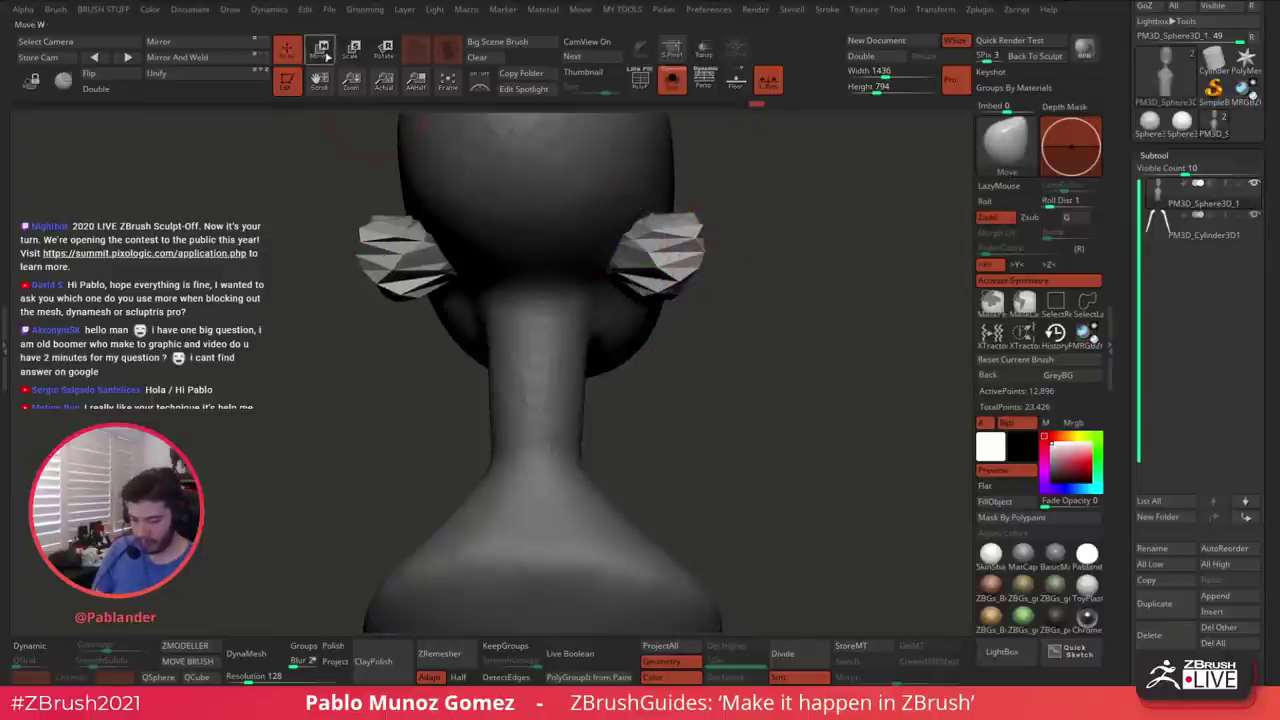
{"action": "key", "text": "w"}
{"action": "key", "text": "q"}
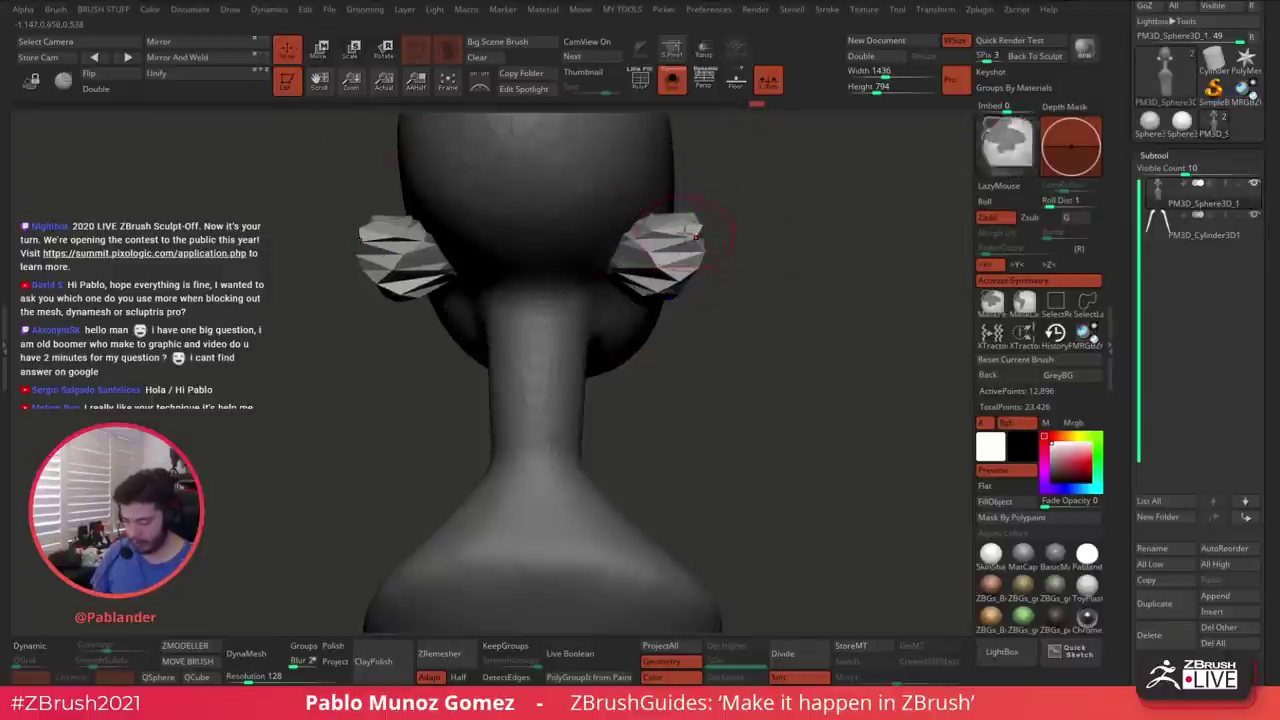
{"action": "left_click_drag", "start_coordinate": [690, 236], "coordinate": [652, 264], "text": "shift"}
{"action": "key", "text": "space"}
{"action": "mouse_move", "coordinate": [716, 225]}
{"action": "left_mouse_down", "text": "ctrl"}
{"action": "mouse_move", "coordinate": [740, 250]}
{"action": "mouse_move", "coordinate": [734, 262]}
{"action": "mouse_move", "coordinate": [660, 262]}
{"action": "left_mouse_up", "text": "ctrl"}
{"action": "left_click_drag", "start_coordinate": [798, 288], "coordinate": [712, 274]}
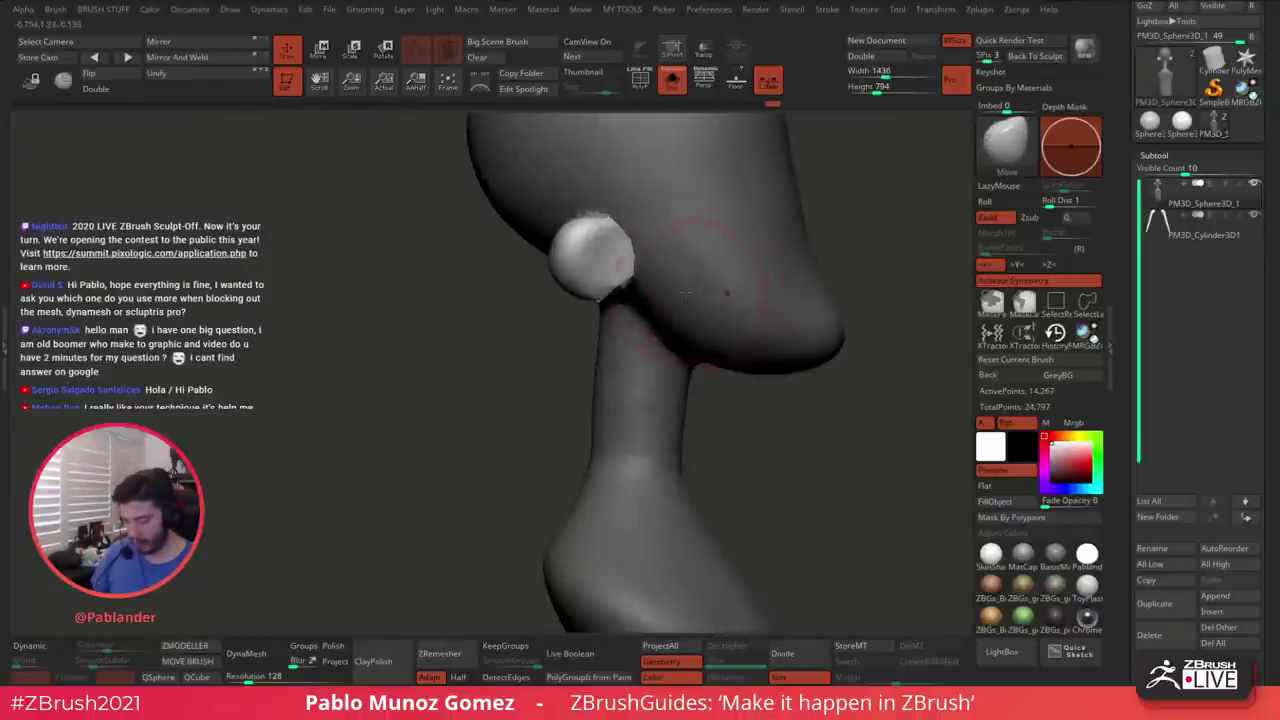
{"action": "left_click_drag", "start_coordinate": [612, 238], "coordinate": [606, 276], "text": "shift"}
{"action": "mouse_move", "coordinate": [830, 285]}
{"action": "left_mouse_down"}
{"action": "mouse_move", "coordinate": [712, 287]}
{"action": "mouse_move", "coordinate": [754, 243]}
{"action": "mouse_move", "coordinate": [735, 281]}
{"action": "mouse_move", "coordinate": [706, 267]}
{"action": "left_mouse_up"}
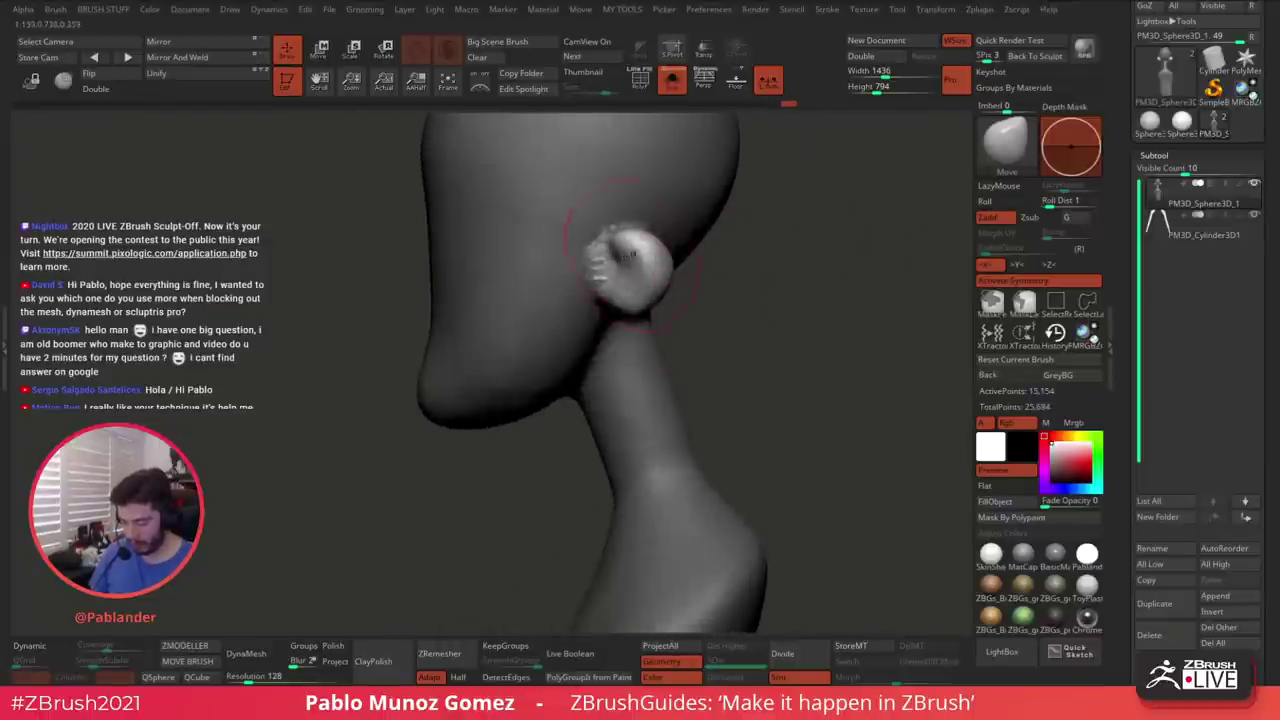
{"action": "left_click_drag", "start_coordinate": [618, 268], "coordinate": [604, 290], "text": "shift"}
{"action": "left_click_drag", "start_coordinate": [778, 286], "coordinate": [738, 274]}
Widen and flatten the ears with the Move brush, pulling their outer edges away from the head
{"action": "left_click_drag", "start_coordinate": [650, 252], "coordinate": [656, 238]}
{"action": "key", "text": "space"}
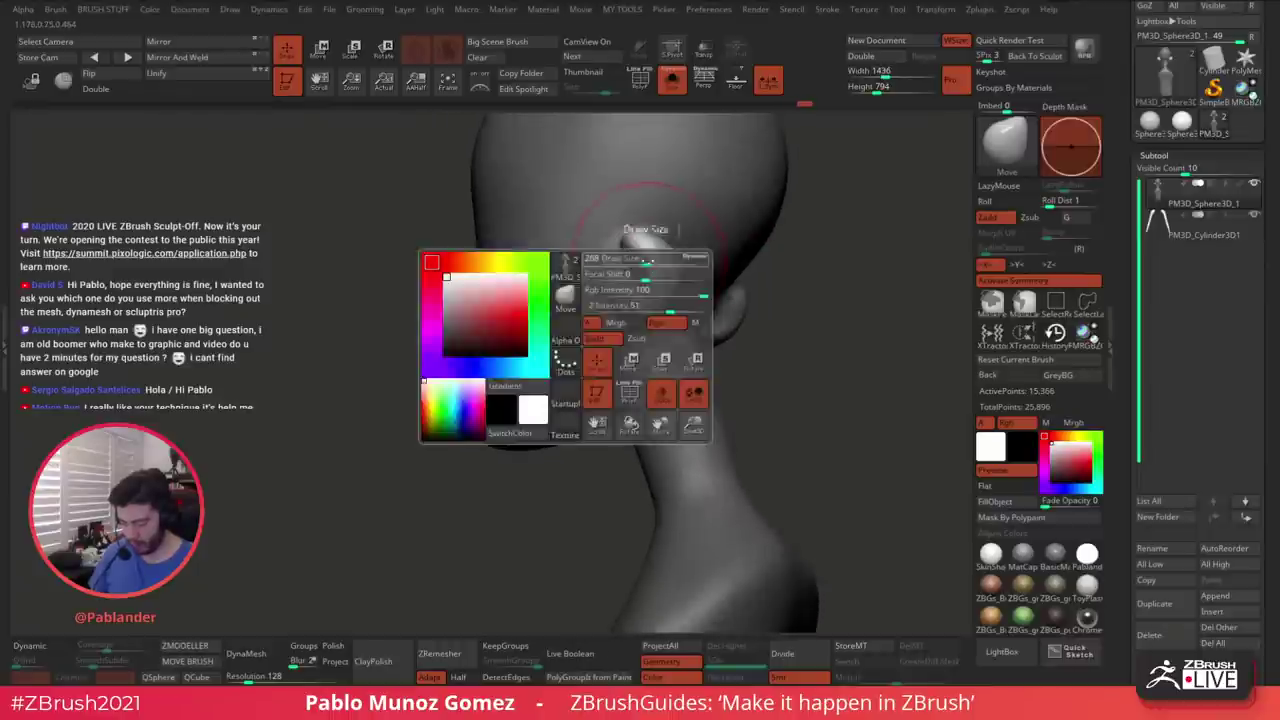
{"action": "mouse_move", "coordinate": [679, 292]}
{"action": "left_mouse_down"}
{"action": "mouse_move", "coordinate": [704, 268]}
{"action": "mouse_move", "coordinate": [670, 300]}
{"action": "left_mouse_up"}
{"action": "right_click_drag", "start_coordinate": [702, 268], "coordinate": [752, 264]}
{"action": "left_click_drag", "start_coordinate": [670, 232], "coordinate": [678, 240]}
{"action": "right_click_drag", "start_coordinate": [676, 258], "coordinate": [746, 277]}
{"action": "left_click_drag", "start_coordinate": [670, 276], "coordinate": [674, 286]}
{"action": "right_click_drag", "start_coordinate": [676, 286], "coordinate": [700, 284]}
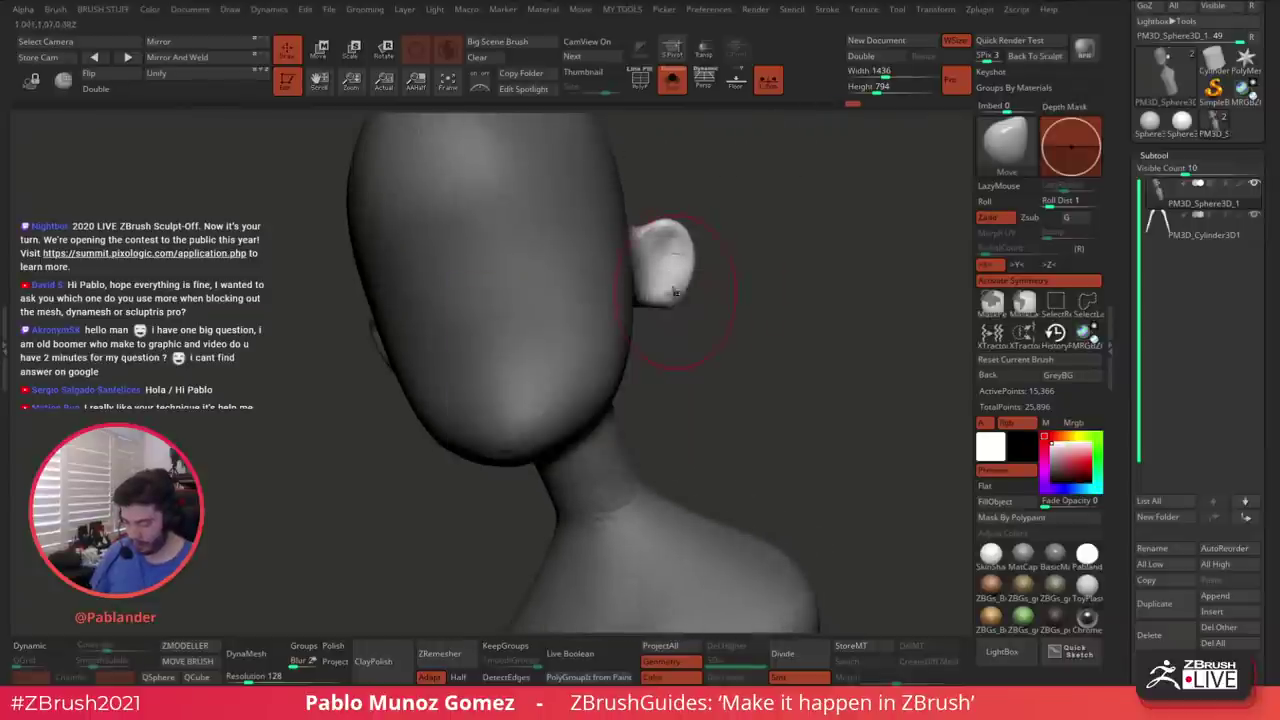
{"action": "left_click_drag", "start_coordinate": [674, 292], "coordinate": [700, 234]}
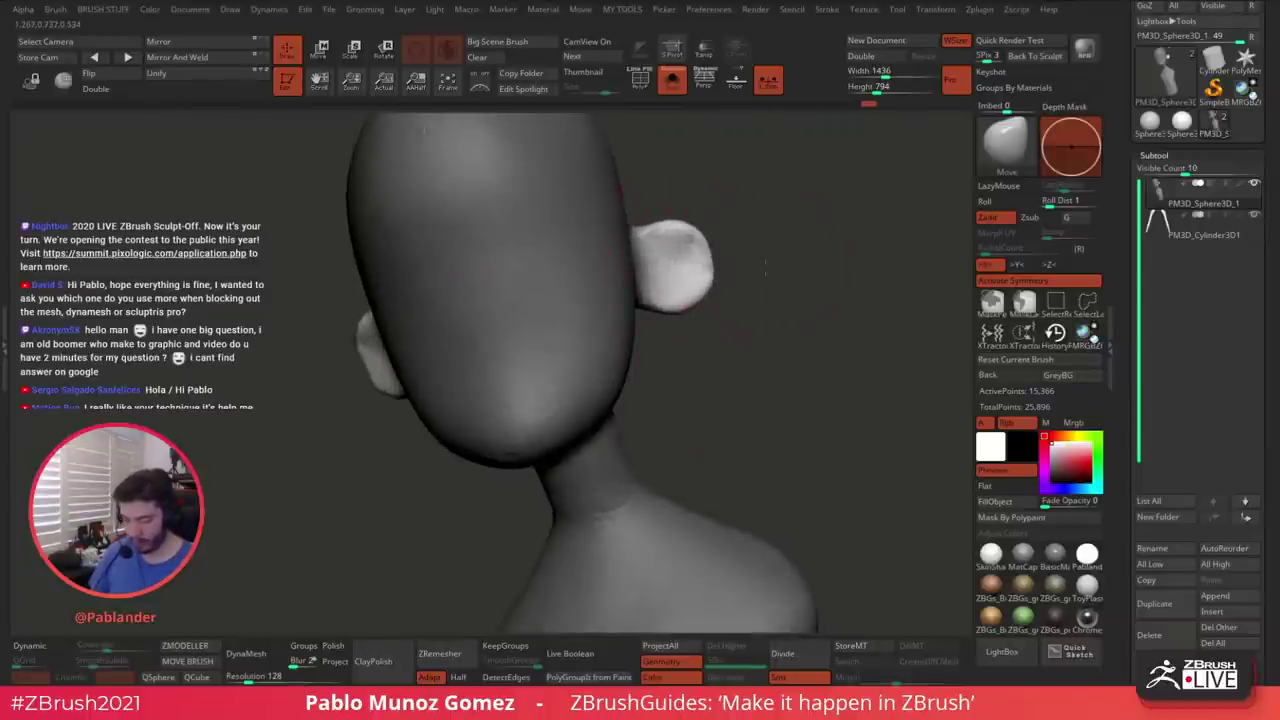
{"action": "right_click_drag", "start_coordinate": [726, 260], "coordinate": [767, 259], "text": "shift"}
{"action": "left_click_drag", "start_coordinate": [765, 309], "coordinate": [769, 328], "text": "alt"}
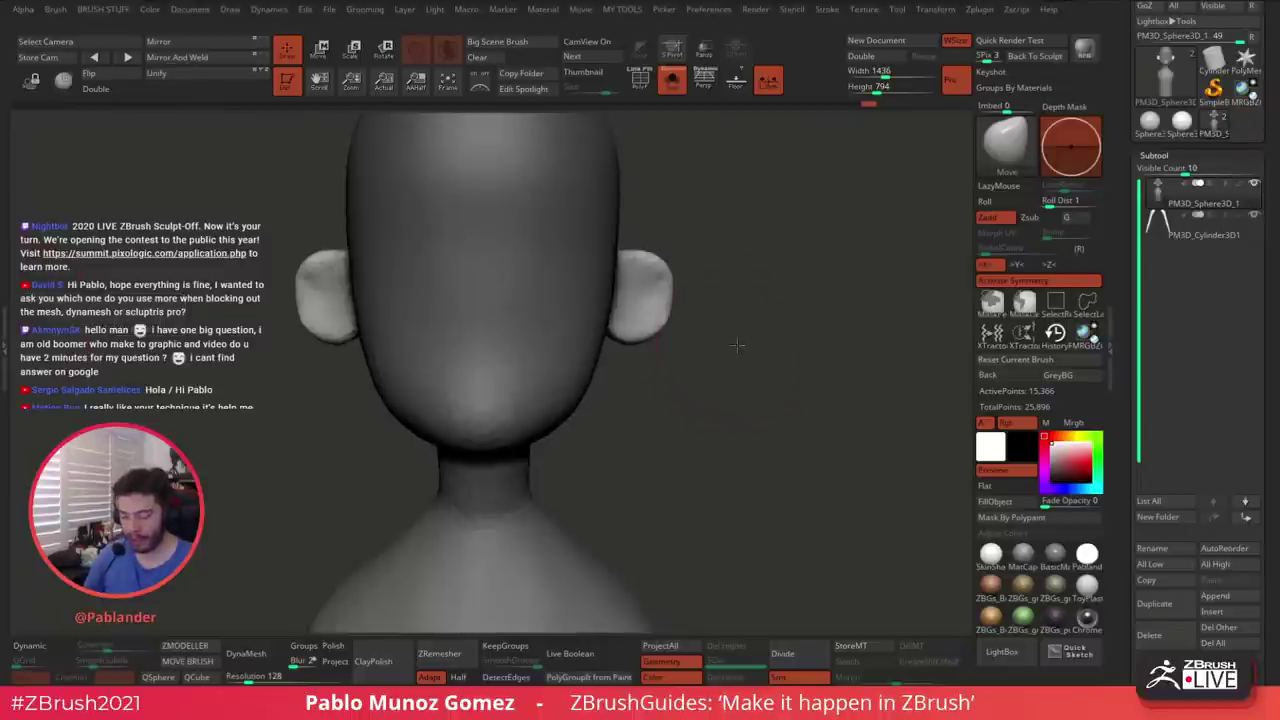
Taper the lower part of the ears towards the lobes with the Move brush and smooth the lobes
{"action": "left_click_drag", "start_coordinate": [747, 343], "coordinate": [723, 260]}
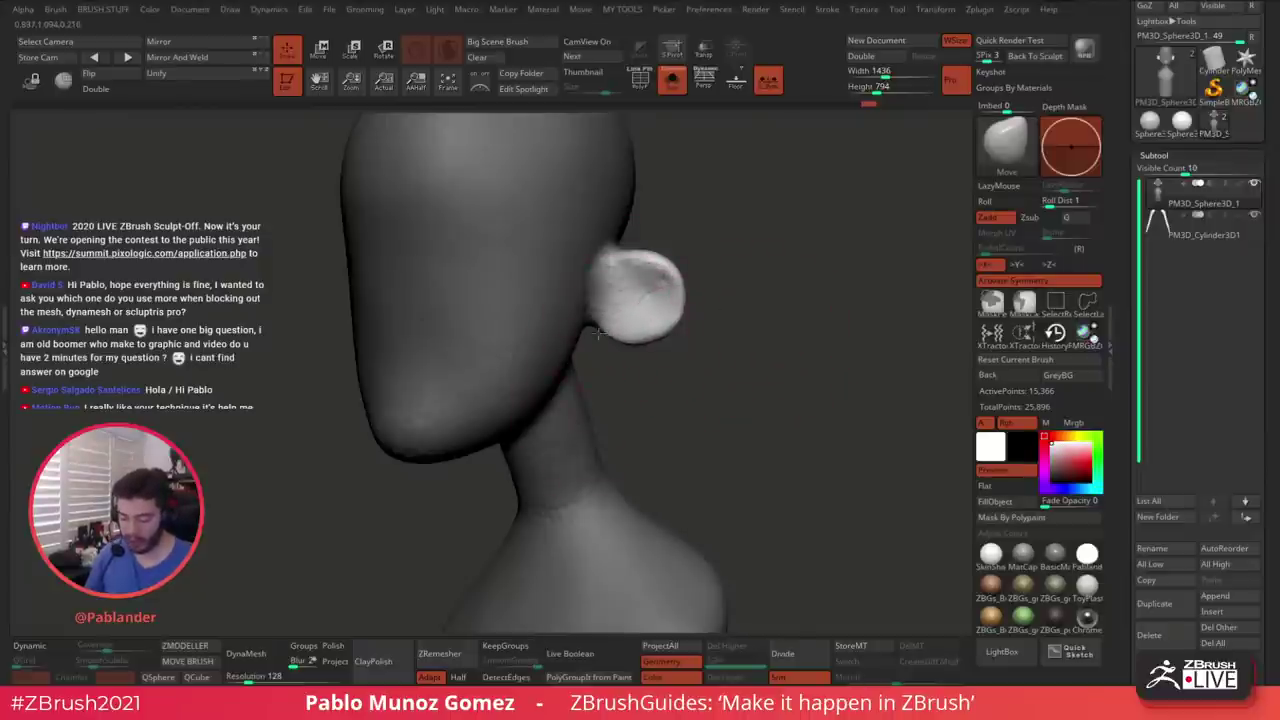
{"action": "mouse_move", "coordinate": [677, 337]}
{"action": "left_mouse_down"}
{"action": "mouse_move", "coordinate": [605, 346]}
{"action": "mouse_move", "coordinate": [660, 352]}
{"action": "left_mouse_up"}
{"action": "right_click_drag", "start_coordinate": [660, 352], "coordinate": [552, 296]}
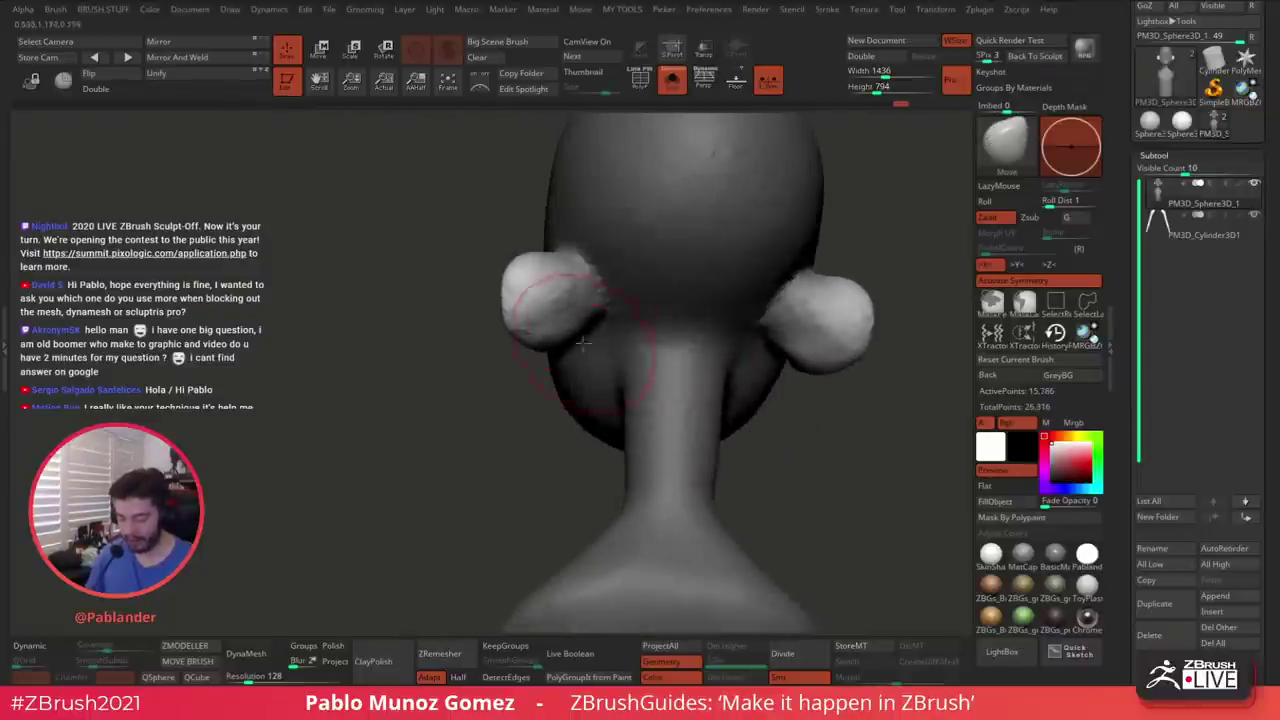
{"action": "mouse_move", "coordinate": [605, 328]}
{"action": "right_mouse_down"}
{"action": "mouse_move", "coordinate": [624, 337]}
{"action": "mouse_move", "coordinate": [582, 307]}
{"action": "right_mouse_up"}
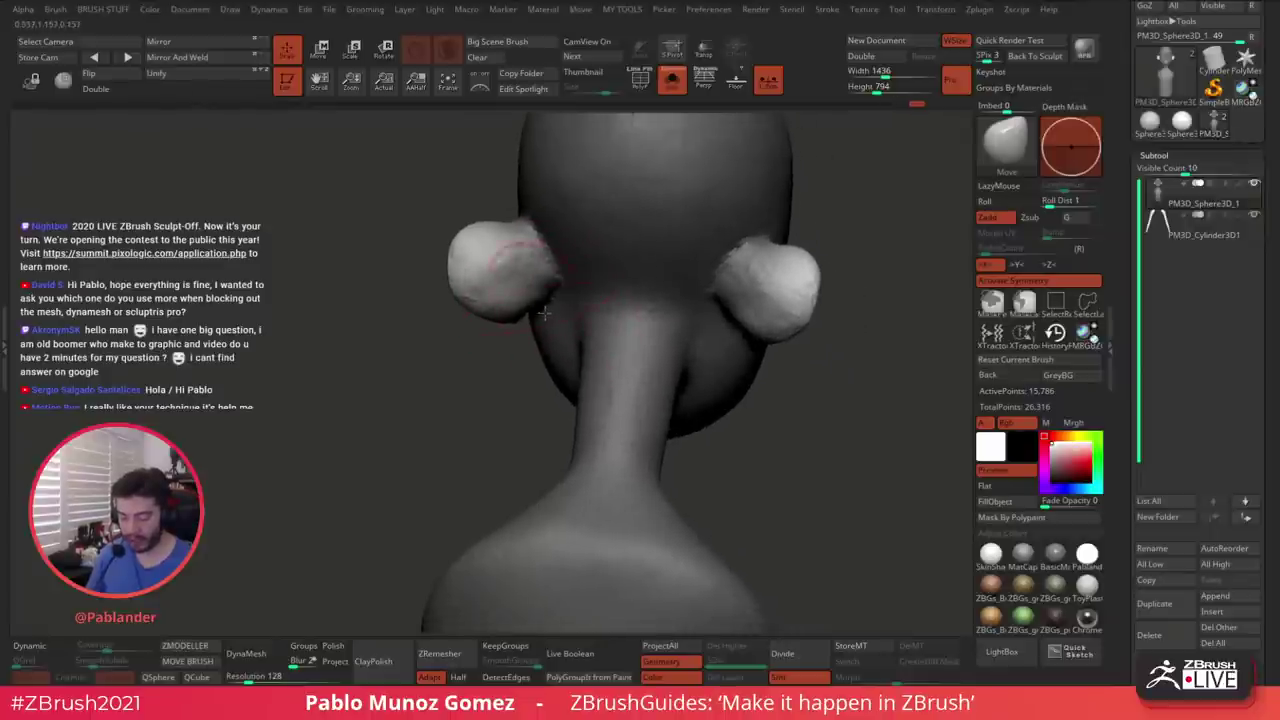
{"action": "left_click_drag", "start_coordinate": [543, 311], "coordinate": [530, 325]}
{"action": "mouse_move", "coordinate": [510, 337]}
{"action": "right_mouse_down"}
{"action": "mouse_move", "coordinate": [540, 380]}
{"action": "mouse_move", "coordinate": [625, 395]}
{"action": "right_mouse_up"}
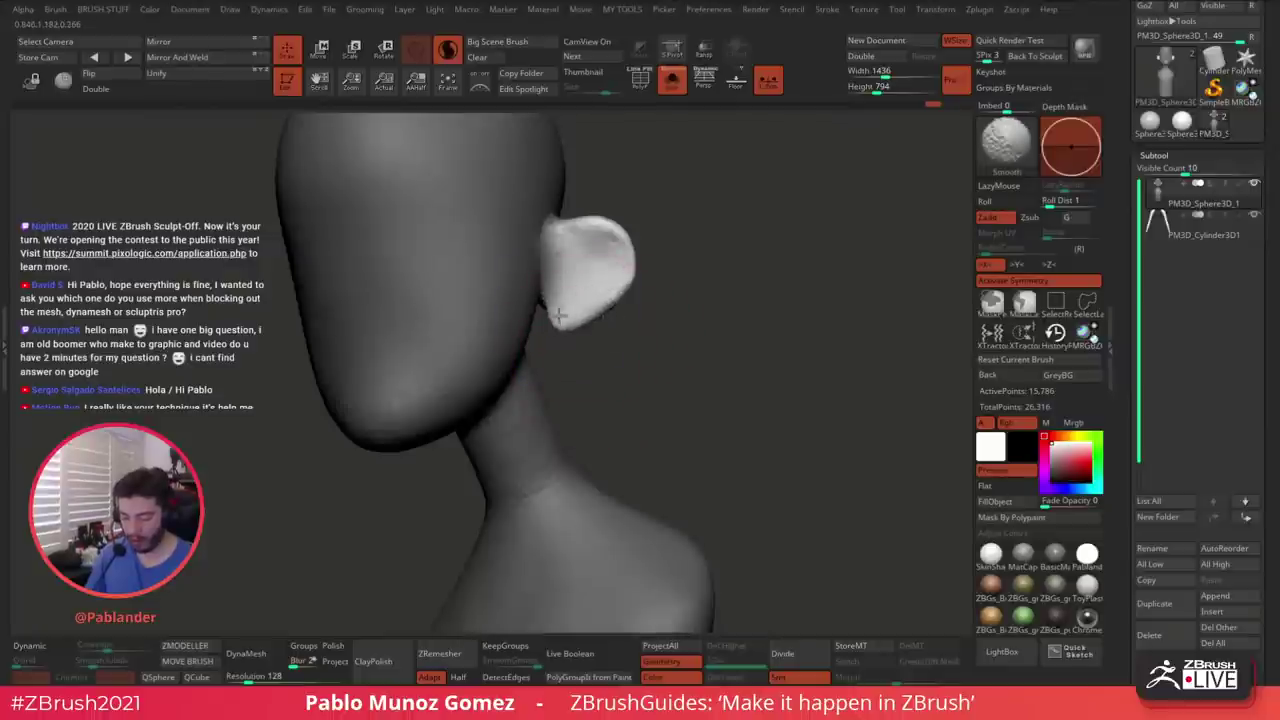
{"action": "left_click_drag", "start_coordinate": [560, 306], "coordinate": [566, 324], "text": "shift"}
{"action": "right_click_drag", "start_coordinate": [688, 318], "coordinate": [674, 308], "text": "ctrl"}
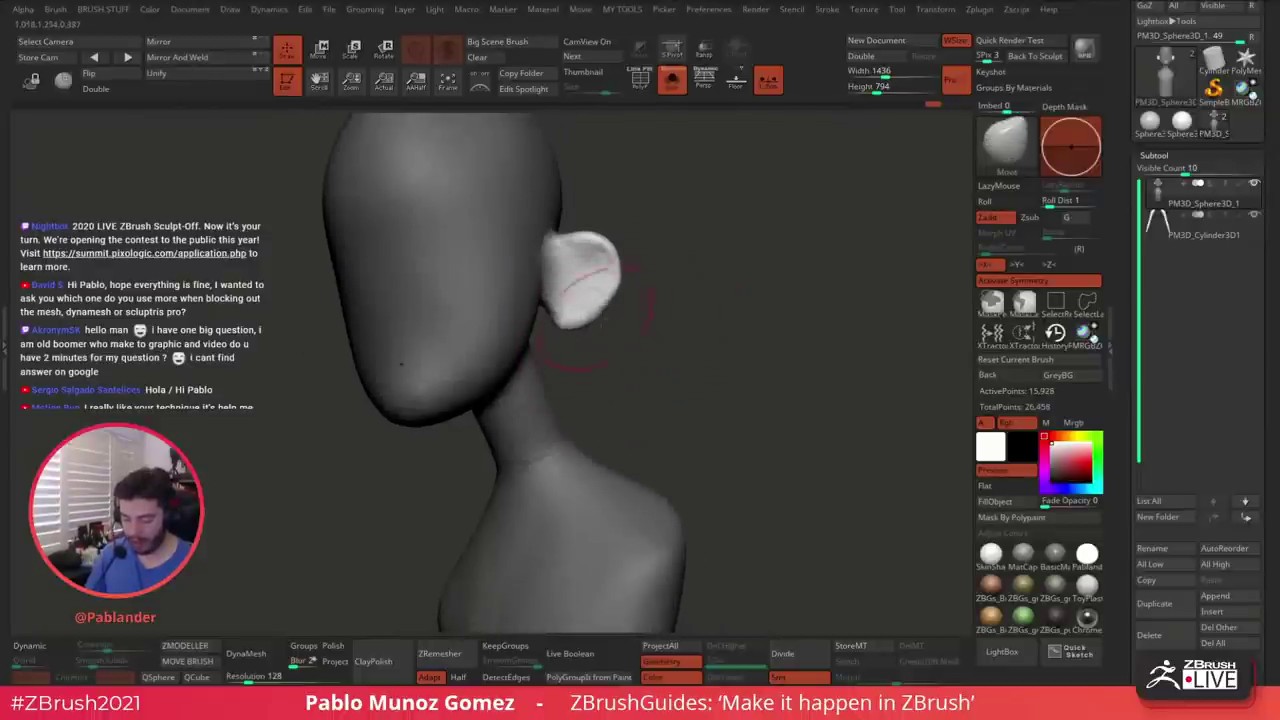
Refine the ear contour with the Move brush, smooth the back of the ears and clear the mask
{"action": "mouse_move", "coordinate": [586, 331]}
{"action": "left_mouse_down"}
{"action": "mouse_move", "coordinate": [630, 324]}
{"action": "mouse_move", "coordinate": [660, 263]}
{"action": "mouse_move", "coordinate": [580, 278]}
{"action": "left_mouse_up"}
{"action": "mouse_move", "coordinate": [656, 240]}
{"action": "right_mouse_down"}
{"action": "mouse_move", "coordinate": [634, 246]}
{"action": "mouse_move", "coordinate": [752, 246]}
{"action": "right_mouse_up"}
{"action": "right_click", "coordinate": [580, 255]}
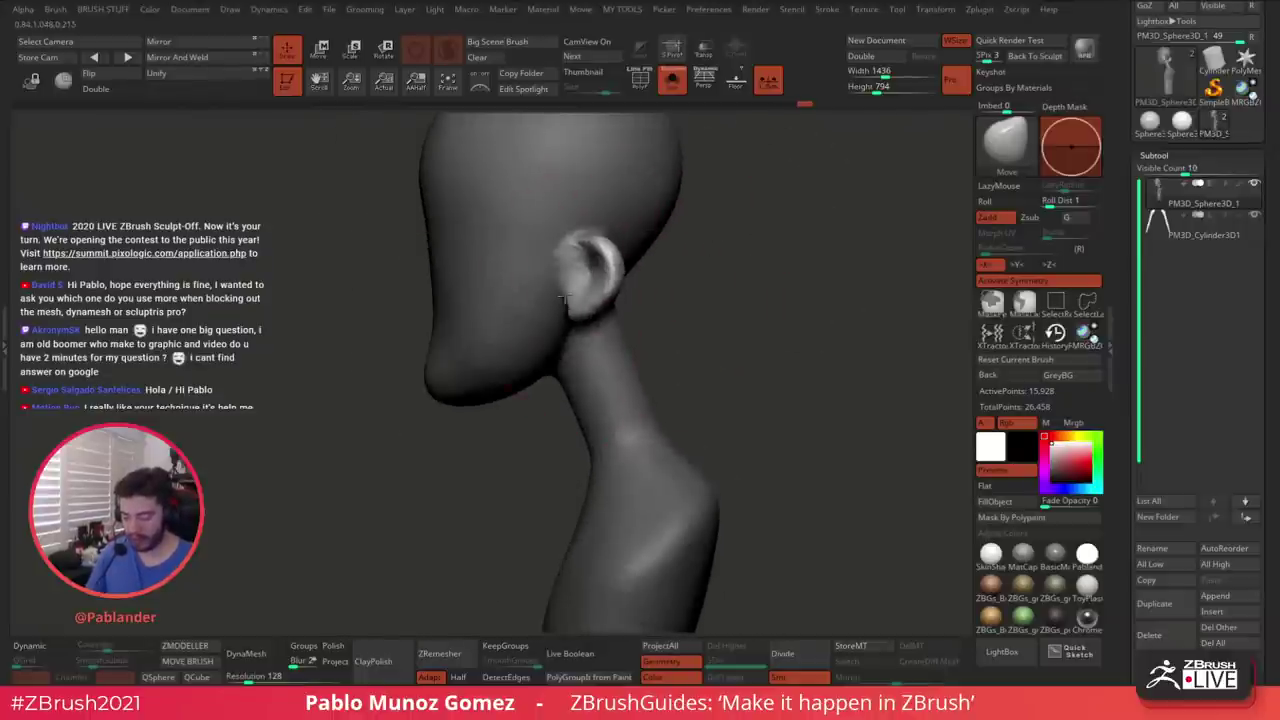
{"action": "left_click_drag", "start_coordinate": [636, 287], "coordinate": [543, 414]}
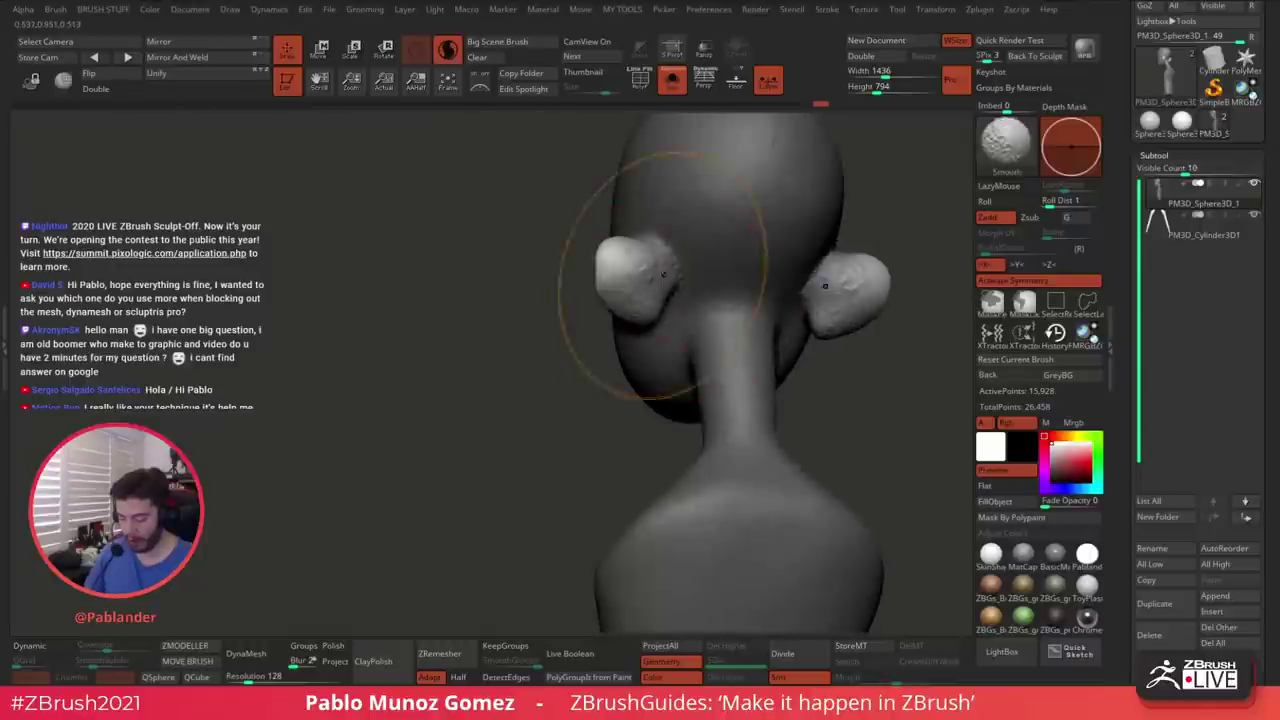
{"action": "key", "text": "space"}
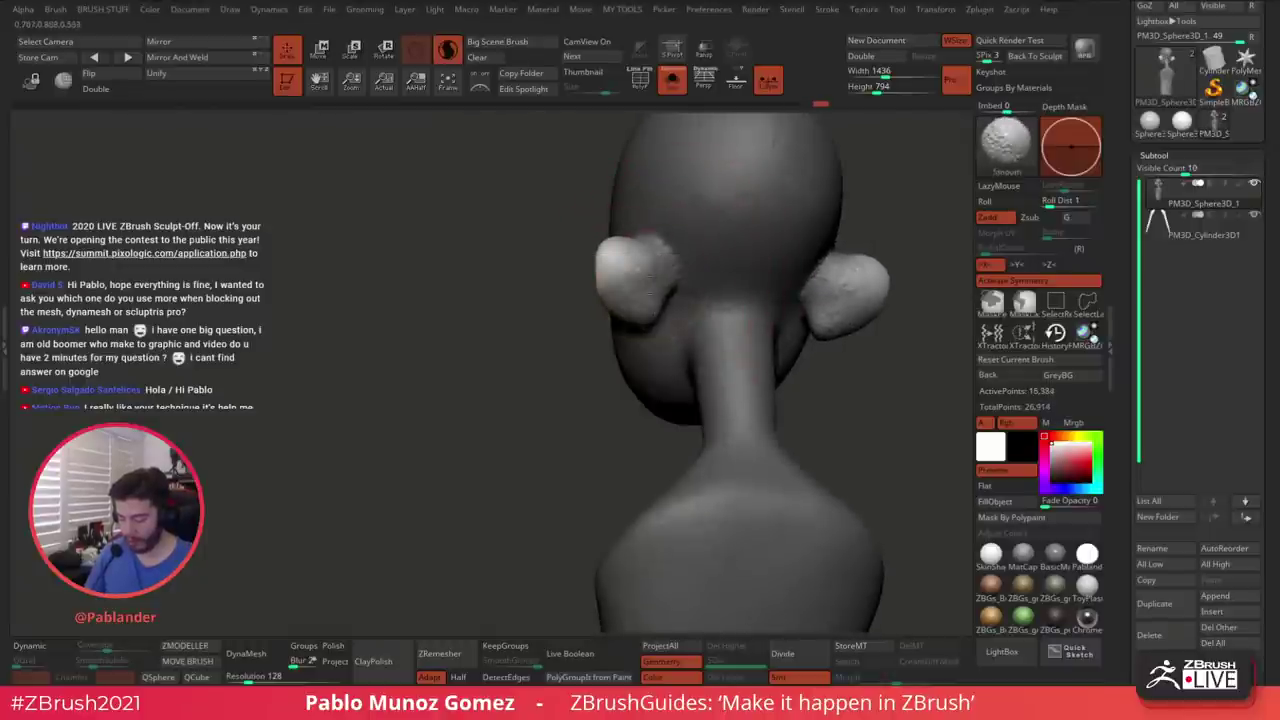
{"action": "mouse_move", "coordinate": [508, 272]}
{"action": "left_mouse_down"}
{"action": "mouse_move", "coordinate": [678, 290]}
{"action": "mouse_move", "coordinate": [550, 330]}
{"action": "mouse_move", "coordinate": [606, 289]}
{"action": "left_mouse_up"}
Adjust the front and lower edges of the ears where they meet the unmasked head
{"action": "left_click_drag", "start_coordinate": [674, 256], "coordinate": [619, 236]}
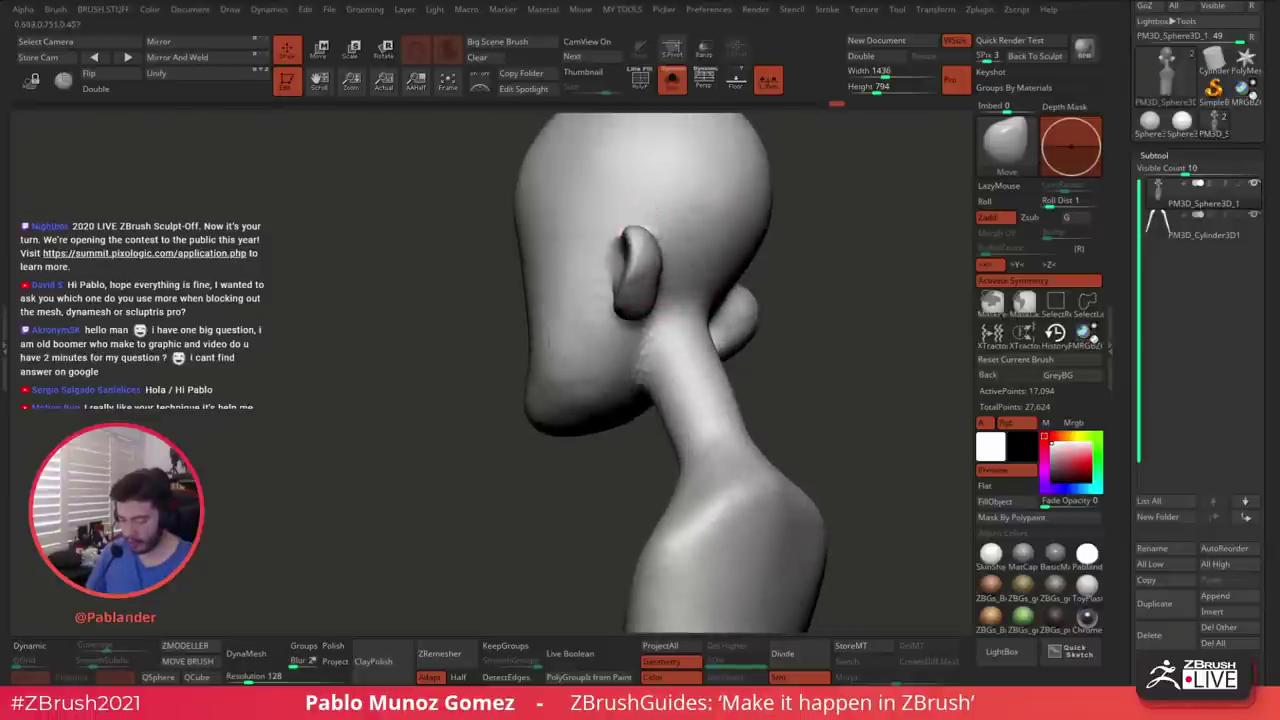
{"action": "left_click_drag", "start_coordinate": [651, 293], "coordinate": [641, 297]}
{"action": "right_click_drag", "start_coordinate": [618, 292], "coordinate": [702, 291]}
{"action": "right_click", "coordinate": [571, 372]}
{"action": "left_click_drag", "start_coordinate": [740, 300], "coordinate": [775, 335], "text": "ctrl"}
{"action": "right_click_drag", "start_coordinate": [718, 286], "coordinate": [697, 263]}
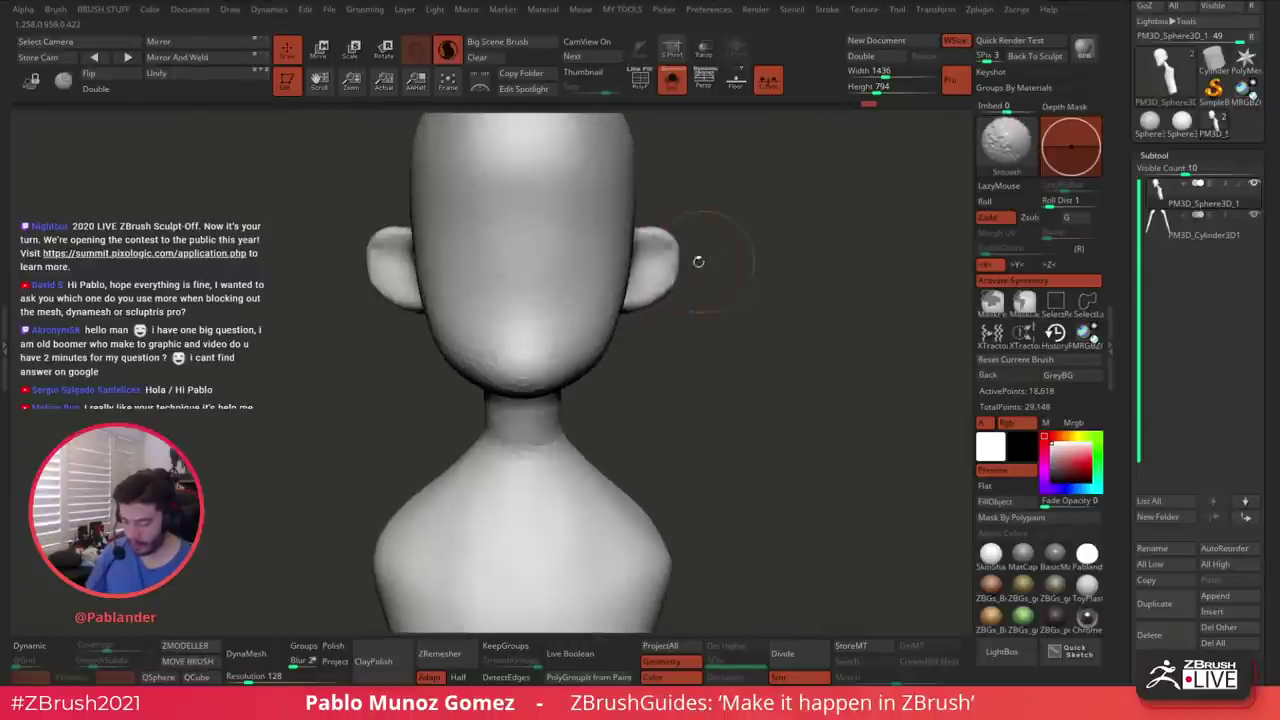
Fine-tune the ears' silhouette with small Move brush adjustments to the lobes, upper edges and outer rims
{"action": "left_click_drag", "start_coordinate": [648, 296], "coordinate": [650, 283]}
{"action": "right_click", "coordinate": [650, 284]}
{"action": "mouse_move", "coordinate": [752, 276]}
{"action": "right_mouse_down"}
{"action": "mouse_move", "coordinate": [721, 273]}
{"action": "mouse_move", "coordinate": [690, 237]}
{"action": "right_mouse_up"}
{"action": "mouse_move", "coordinate": [656, 222]}
{"action": "left_mouse_down"}
{"action": "mouse_move", "coordinate": [635, 287]}
{"action": "mouse_move", "coordinate": [661, 256]}
{"action": "mouse_move", "coordinate": [660, 214]}
{"action": "left_mouse_up"}
{"action": "mouse_move", "coordinate": [742, 252]}
{"action": "right_mouse_down"}
{"action": "mouse_move", "coordinate": [709, 239]}
{"action": "mouse_move", "coordinate": [731, 342]}
{"action": "mouse_move", "coordinate": [806, 357]}
{"action": "mouse_move", "coordinate": [725, 315]}
{"action": "right_mouse_up"}
{"action": "mouse_move", "coordinate": [677, 278]}
{"action": "left_mouse_down"}
{"action": "mouse_move", "coordinate": [657, 286]}
{"action": "mouse_move", "coordinate": [674, 264]}
{"action": "mouse_move", "coordinate": [665, 244]}
{"action": "mouse_move", "coordinate": [673, 283]}
{"action": "mouse_move", "coordinate": [660, 277]}
{"action": "left_mouse_up"}
{"action": "mouse_move", "coordinate": [728, 298]}
{"action": "left_mouse_down"}
{"action": "mouse_move", "coordinate": [662, 290]}
{"action": "mouse_move", "coordinate": [746, 286]}
{"action": "mouse_move", "coordinate": [662, 268]}
{"action": "left_mouse_up"}
{"action": "right_click", "coordinate": [648, 335]}
{"action": "mouse_move", "coordinate": [660, 266]}
{"action": "right_mouse_down"}
{"action": "mouse_move", "coordinate": [676, 286]}
{"action": "mouse_move", "coordinate": [644, 296]}
{"action": "right_mouse_up"}
{"action": "key", "text": "shift"}
{"action": "mouse_move", "coordinate": [712, 247]}
{"action": "right_mouse_down", "text": "shift"}
{"action": "mouse_move", "coordinate": [706, 280]}
{"action": "mouse_move", "coordinate": [702, 268]}
{"action": "right_mouse_up", "text": "shift"}
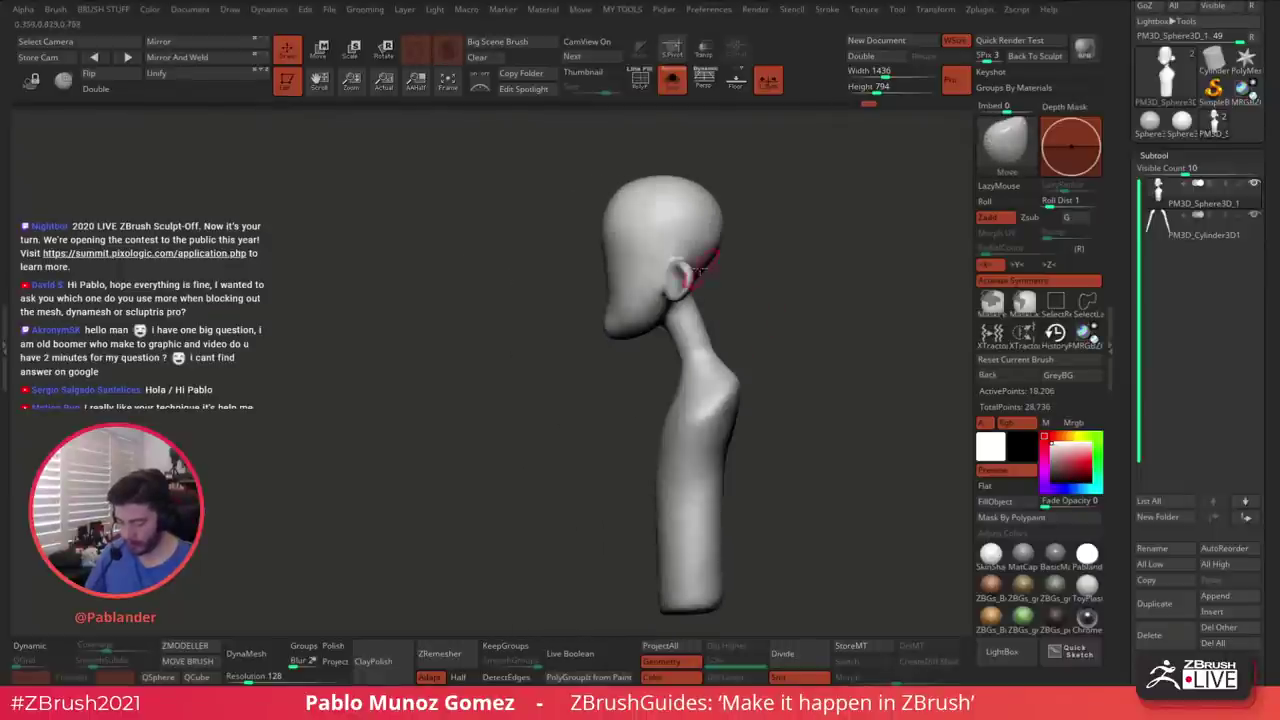
Push the underside of the jaw upward with the Move brush and smooth its transition into the neck
{"action": "key", "text": "space"}
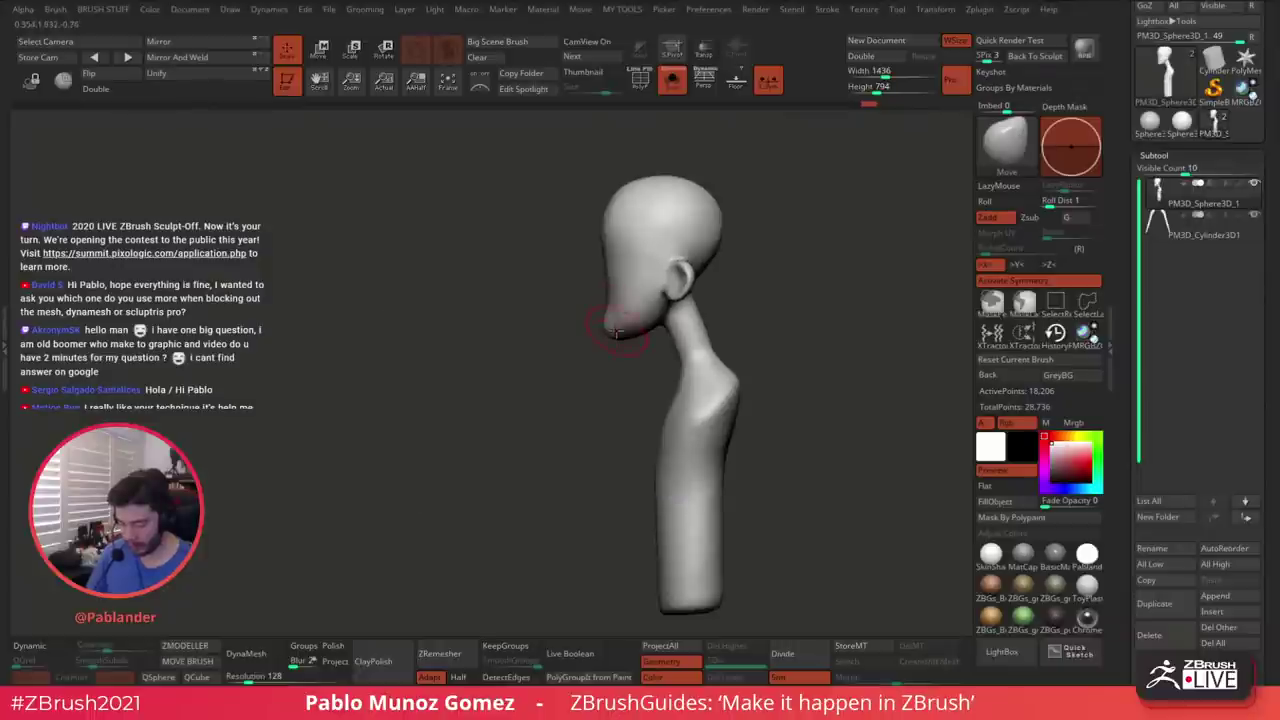
{"action": "mouse_move", "coordinate": [727, 301]}
{"action": "right_mouse_down"}
{"action": "mouse_move", "coordinate": [734, 289]}
{"action": "mouse_move", "coordinate": [676, 300]}
{"action": "mouse_move", "coordinate": [682, 311]}
{"action": "mouse_move", "coordinate": [763, 296]}
{"action": "mouse_move", "coordinate": [759, 312]}
{"action": "mouse_move", "coordinate": [682, 312]}
{"action": "right_mouse_up"}
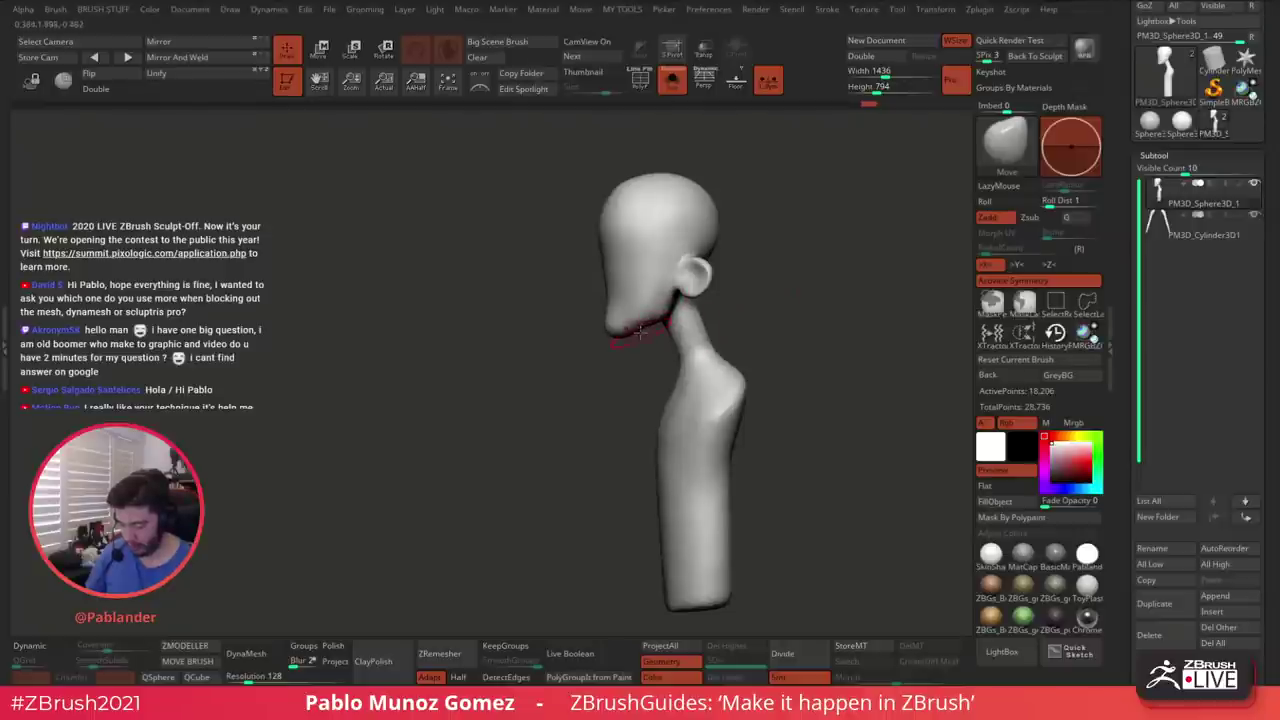
{"action": "left_click_drag", "start_coordinate": [646, 336], "coordinate": [648, 326]}
{"action": "right_click_drag", "start_coordinate": [654, 357], "coordinate": [659, 346]}
{"action": "left_click_drag", "start_coordinate": [646, 335], "coordinate": [669, 329], "text": "shift"}
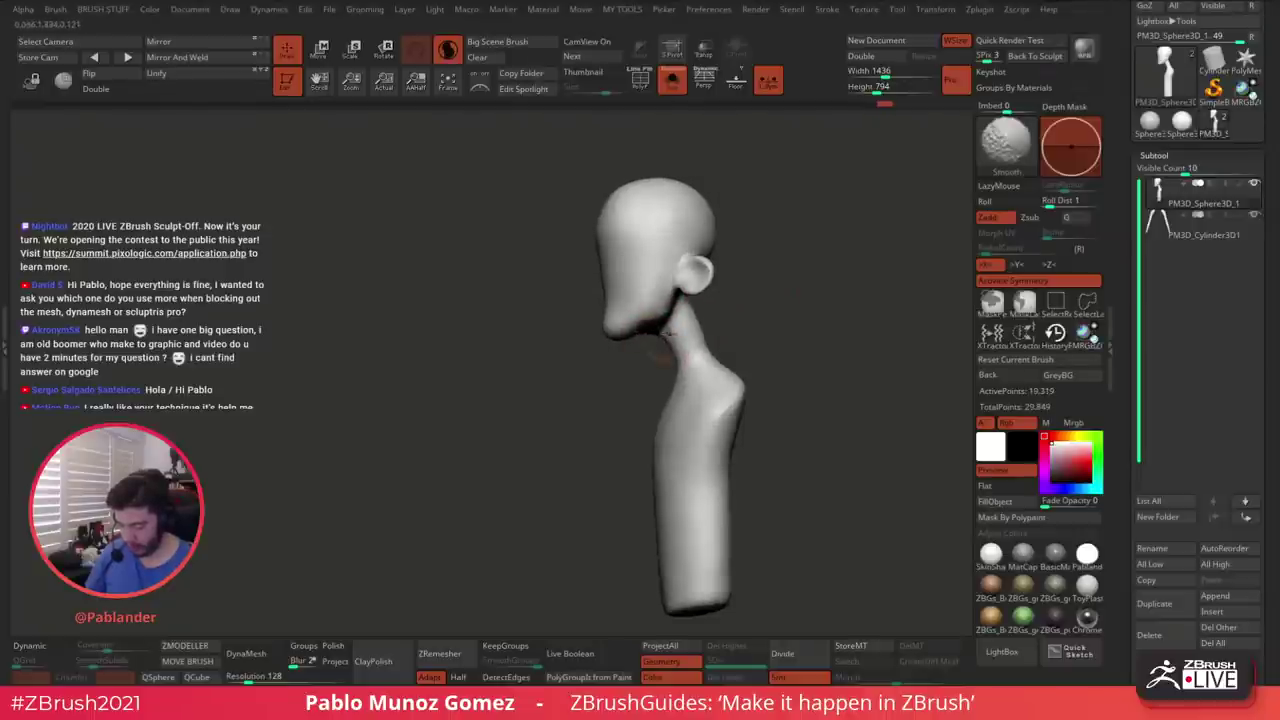
Turn off Solo to show the arms with the body from the front, and select the arms subtool for transforming
{"action": "mouse_move", "coordinate": [746, 320]}
{"action": "right_mouse_down"}
{"action": "mouse_move", "coordinate": [726, 321]}
{"action": "mouse_move", "coordinate": [736, 352]}
{"action": "mouse_move", "coordinate": [730, 312]}
{"action": "mouse_move", "coordinate": [849, 363]}
{"action": "mouse_move", "coordinate": [777, 366]}
{"action": "right_mouse_up"}
{"action": "left_click", "coordinate": [674, 82]}
{"action": "right_click_drag", "start_coordinate": [765, 314], "coordinate": [794, 327]}
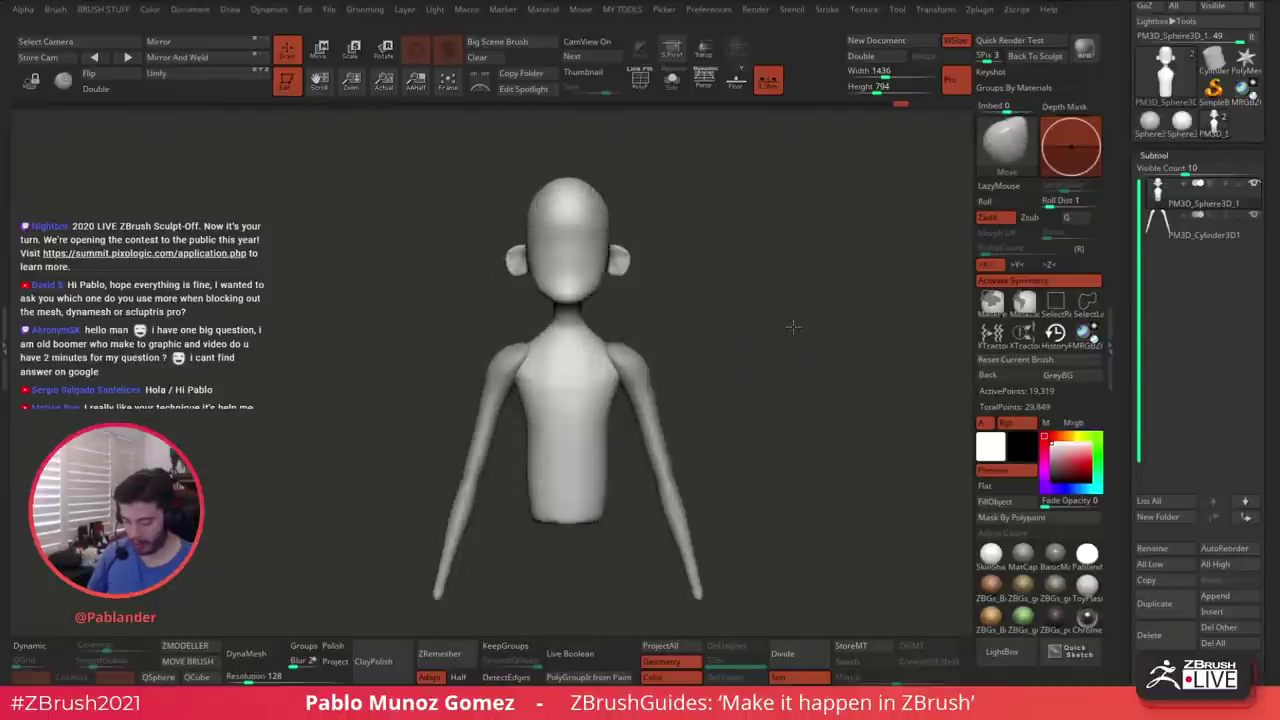
{"action": "right_click_drag", "start_coordinate": [794, 388], "coordinate": [785, 353], "text": "alt"}
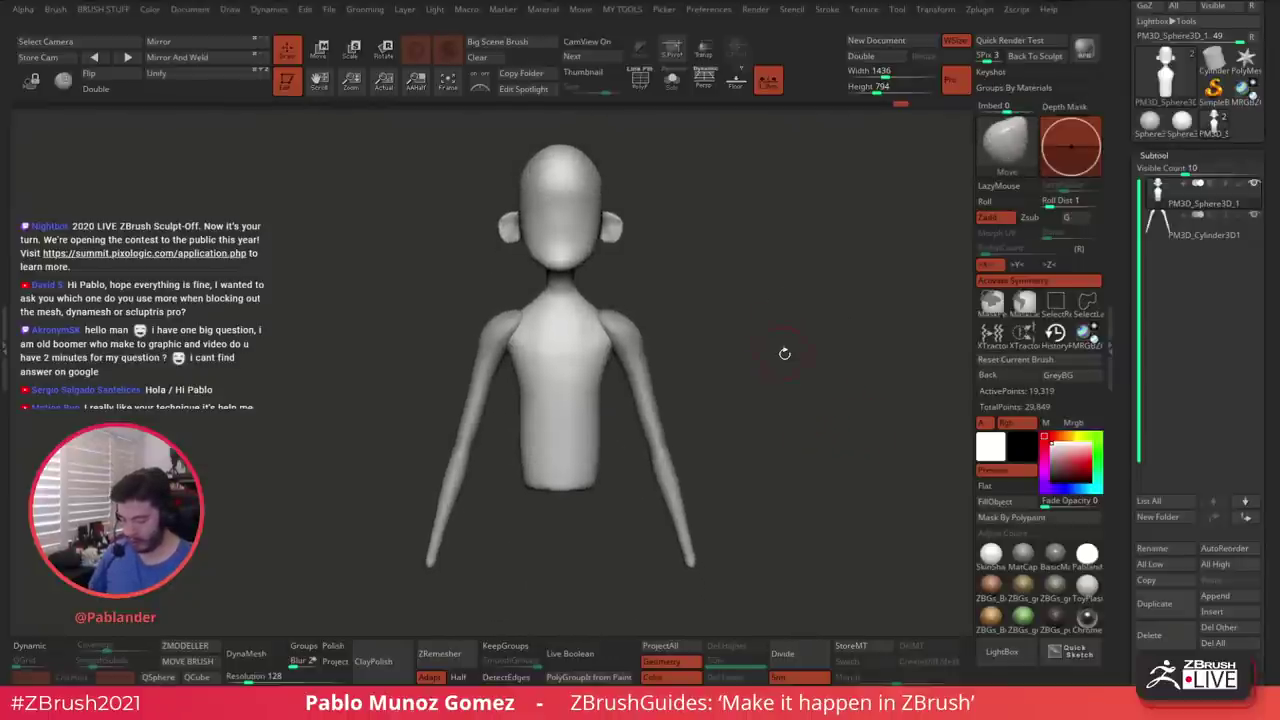
{"action": "left_click", "coordinate": [1217, 242]}
{"action": "left_click", "coordinate": [351, 50]}
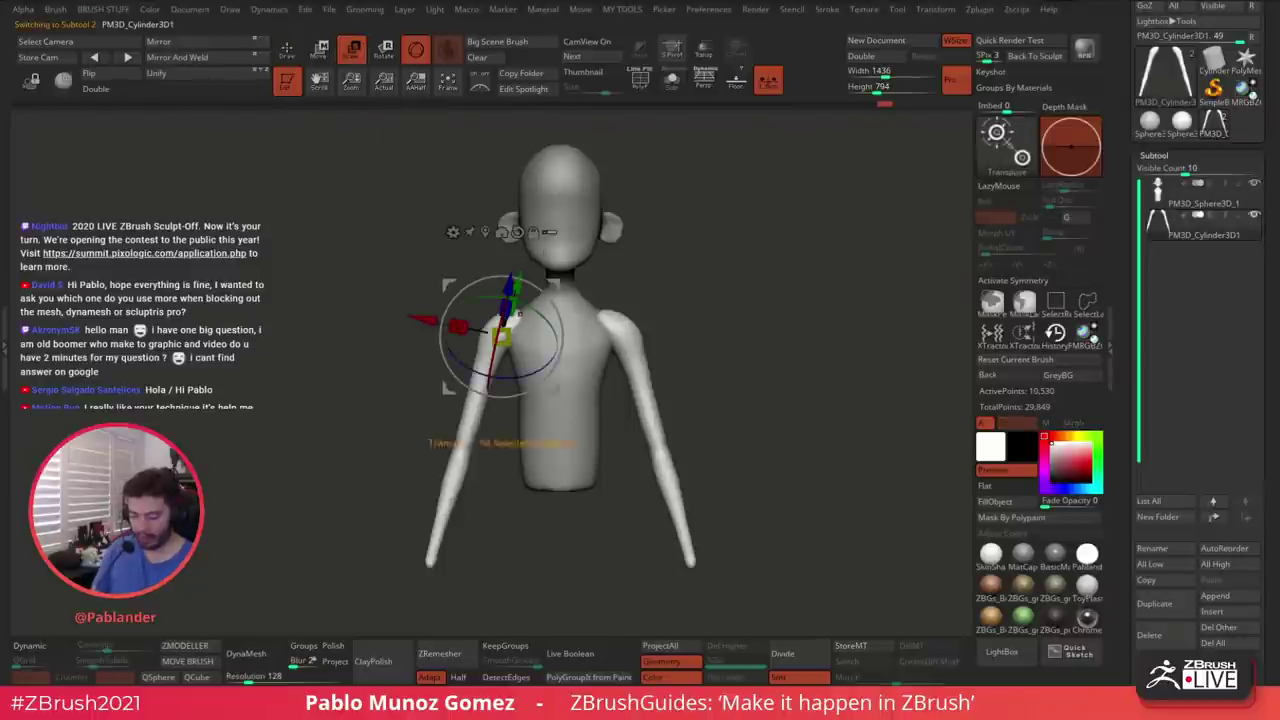
{"action": "left_click_drag", "start_coordinate": [555, 280], "coordinate": [552, 288]}
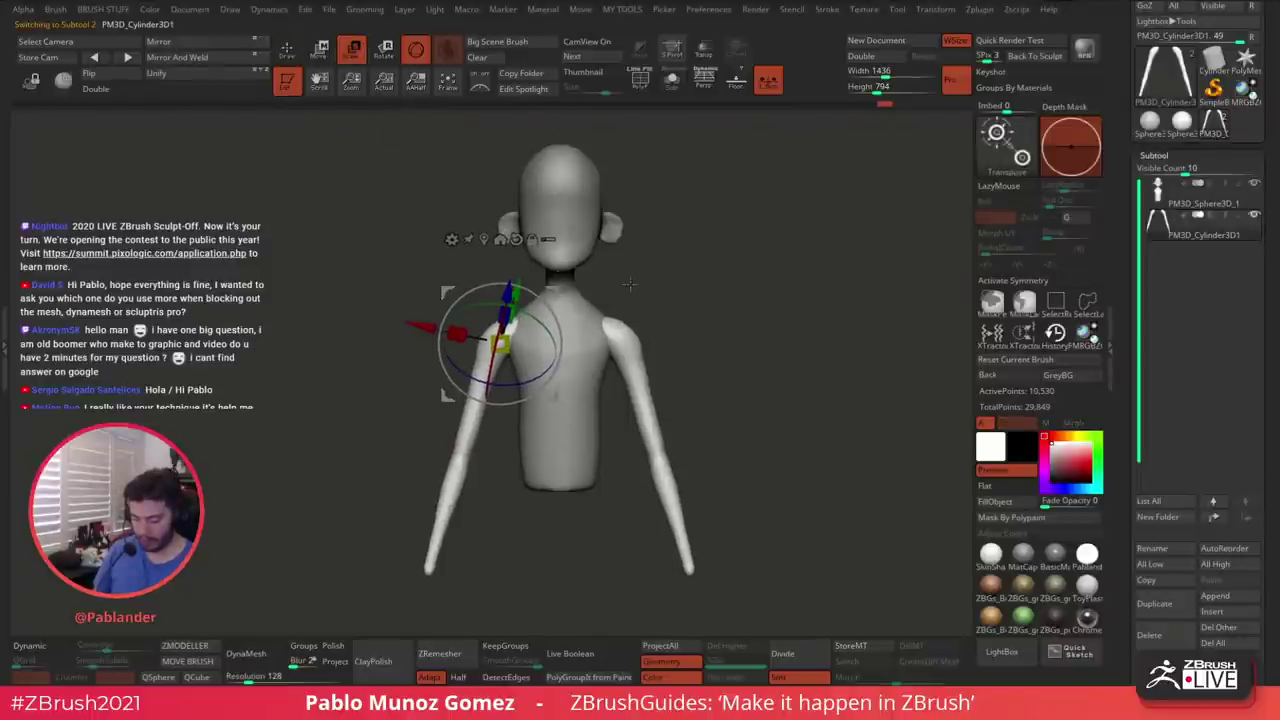
{"action": "key", "text": "ctrl+z"}
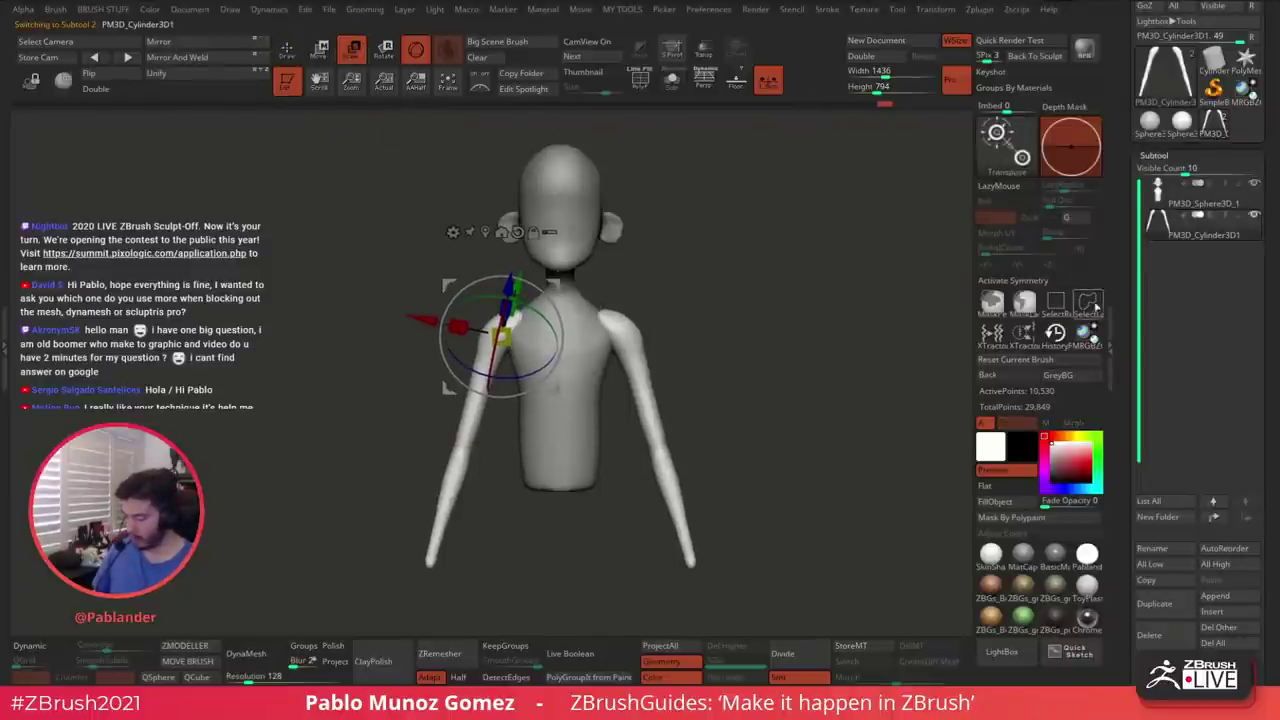
{"action": "left_click_drag", "start_coordinate": [556, 285], "coordinate": [555, 294]}
{"action": "key", "text": "ctrl+z"}
{"action": "key", "text": "ctrl+z"}
Turn on X symmetry and move both arms slightly inward and down at the shoulders
{"action": "key", "text": "x"}
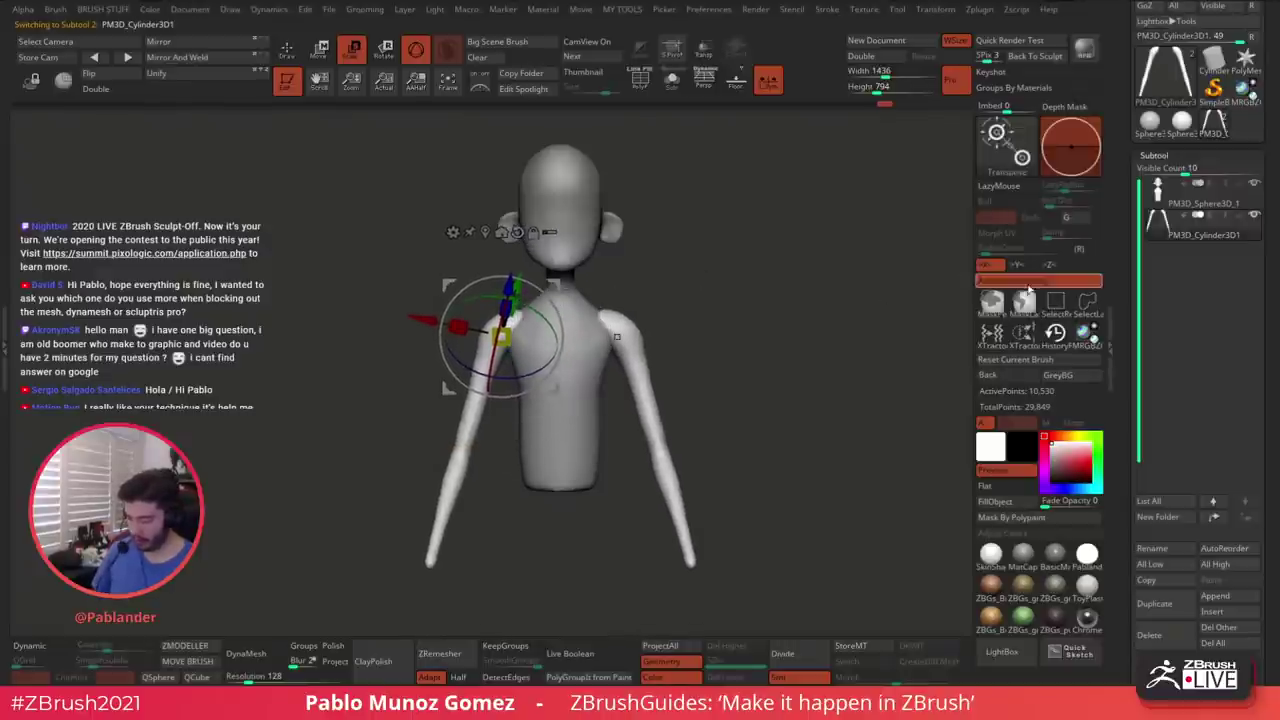
{"action": "left_click_drag", "start_coordinate": [677, 287], "coordinate": [669, 291]}
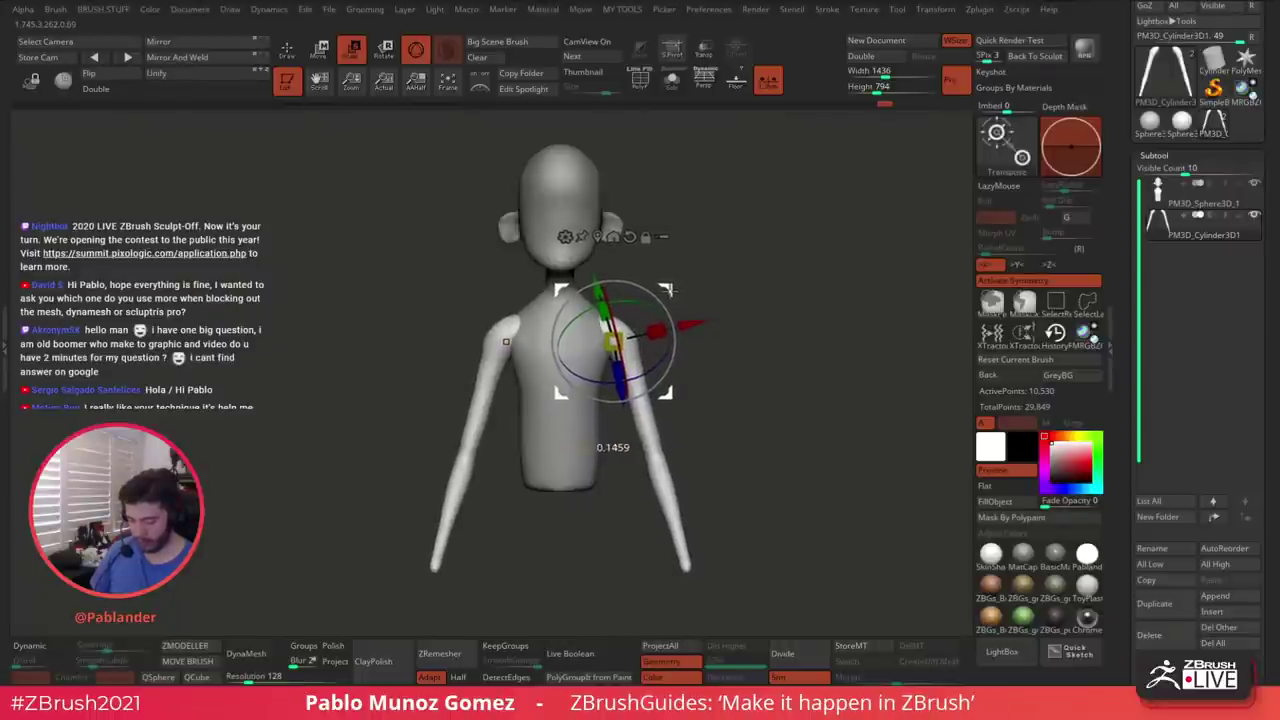
{"action": "left_click", "coordinate": [288, 50]}
{"action": "mouse_move", "coordinate": [805, 376]}
{"action": "left_mouse_down", "text": "alt"}
{"action": "mouse_move", "coordinate": [795, 362]}
{"action": "mouse_move", "coordinate": [831, 385]}
{"action": "left_mouse_up", "text": "alt"}
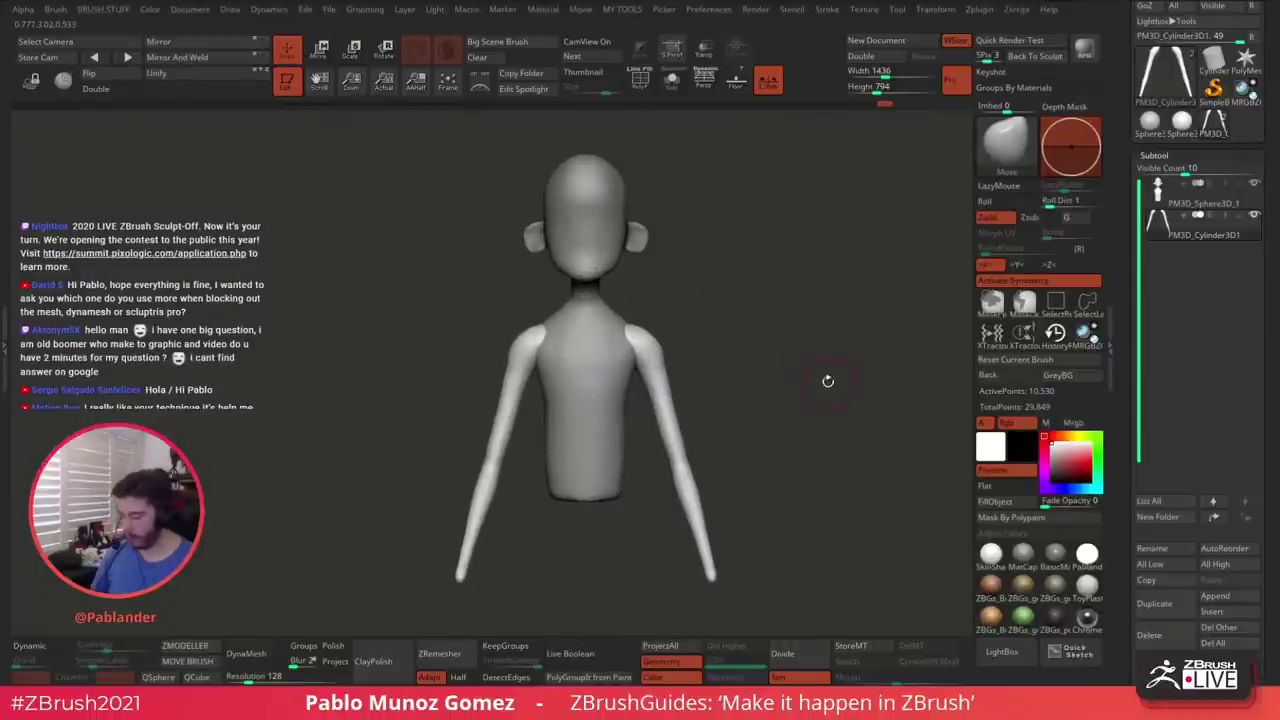
Select the head and torso subtool and load the clothing Spotlight set from Lightbox
{"action": "left_click", "coordinate": [1202, 196]}
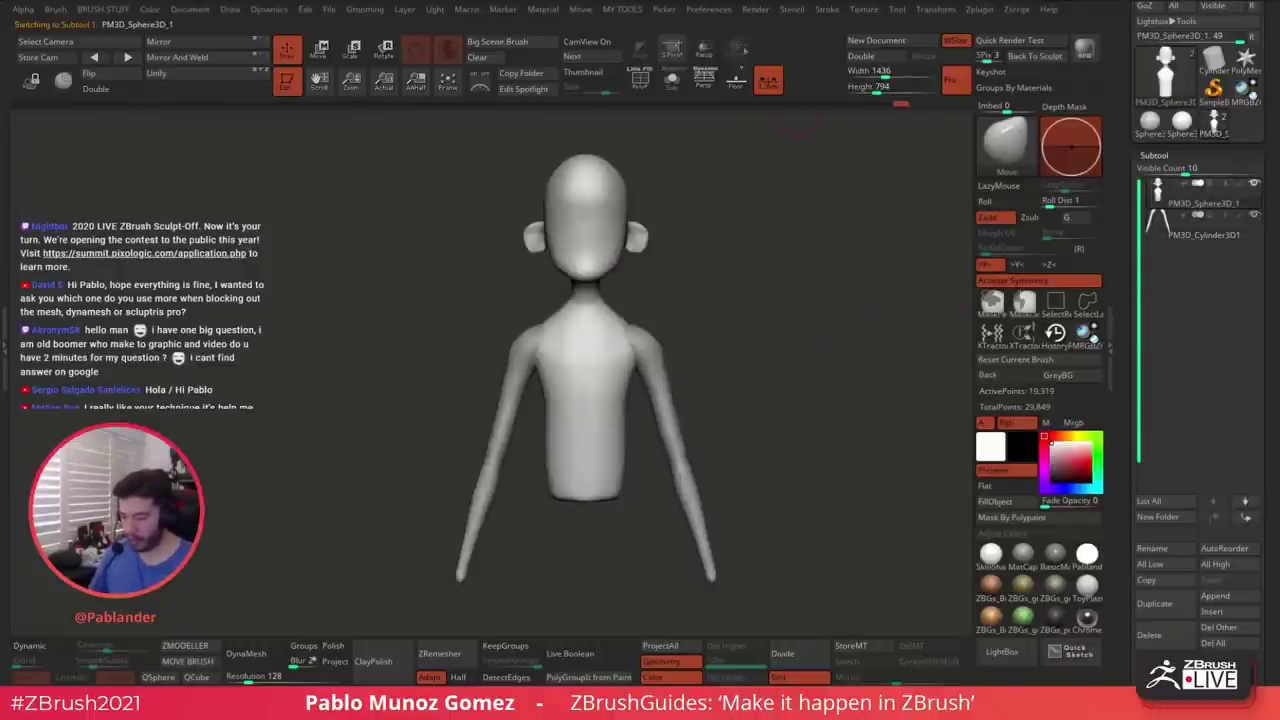
{"action": "left_click", "coordinate": [866, 10]}
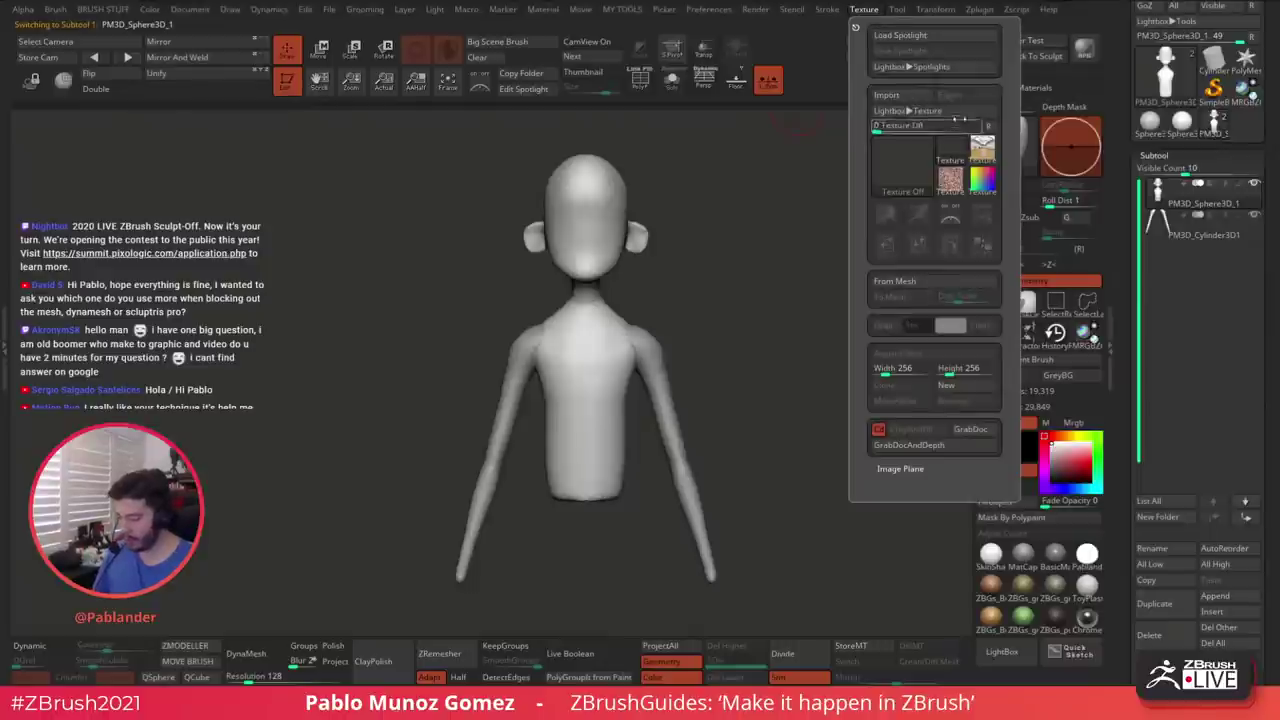
{"action": "left_click", "coordinate": [905, 111]}
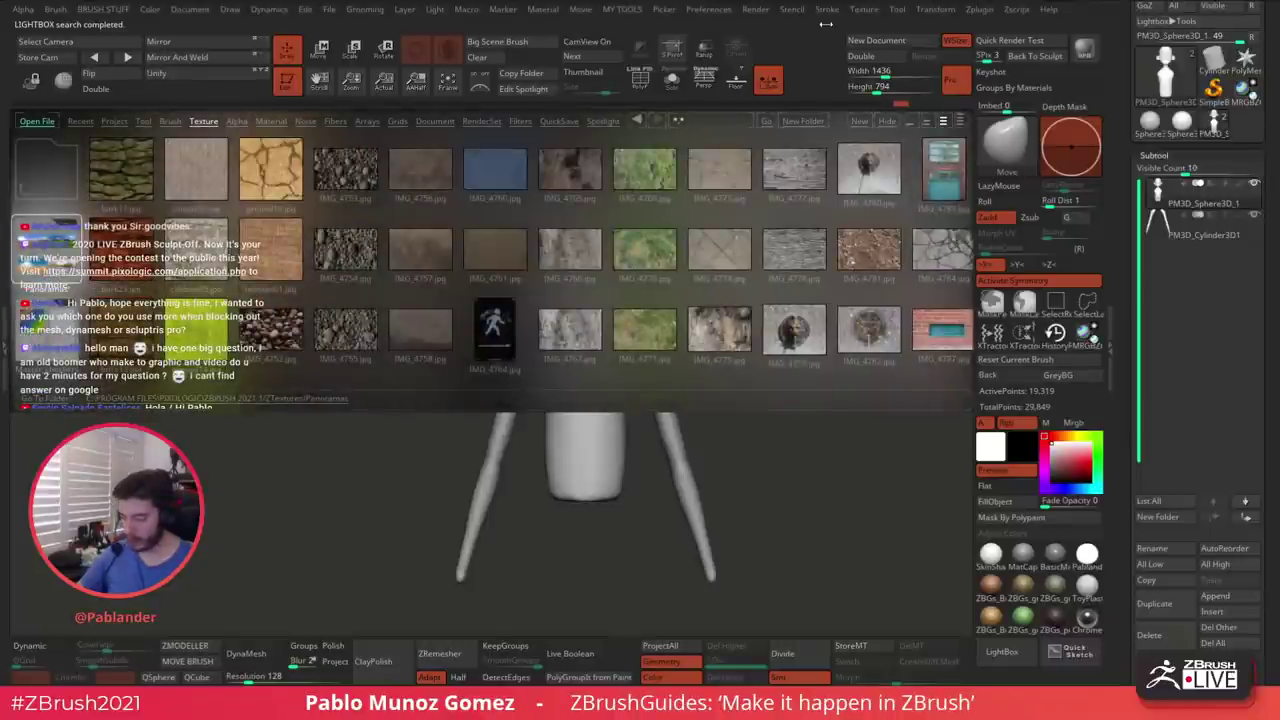
{"action": "left_click", "coordinate": [865, 10]}
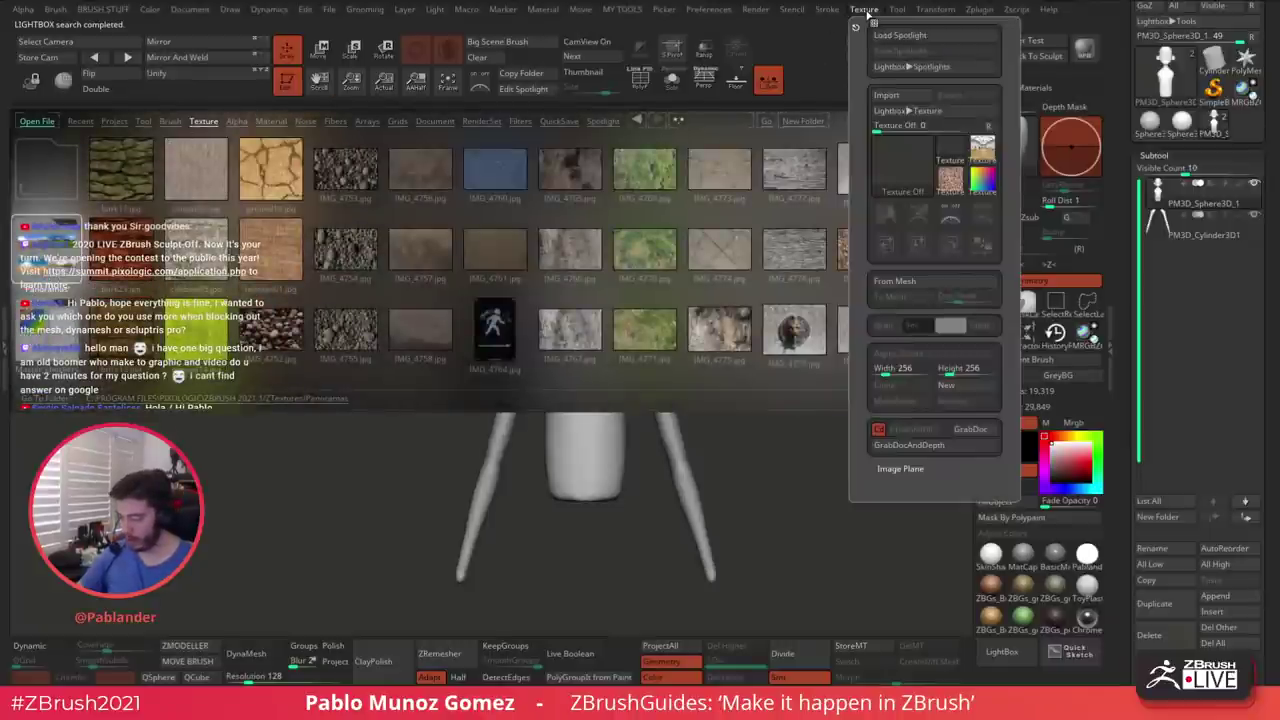
{"action": "left_click", "coordinate": [946, 70]}
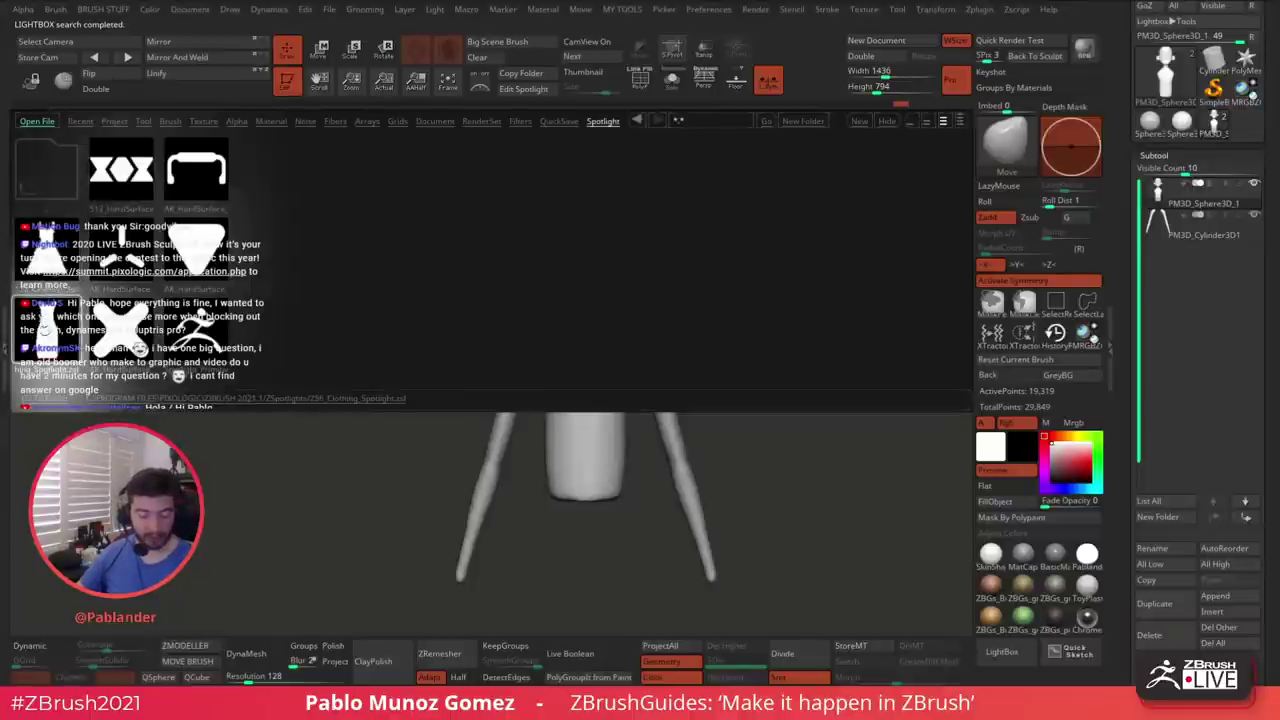
{"action": "double_click", "coordinate": [48, 326]}
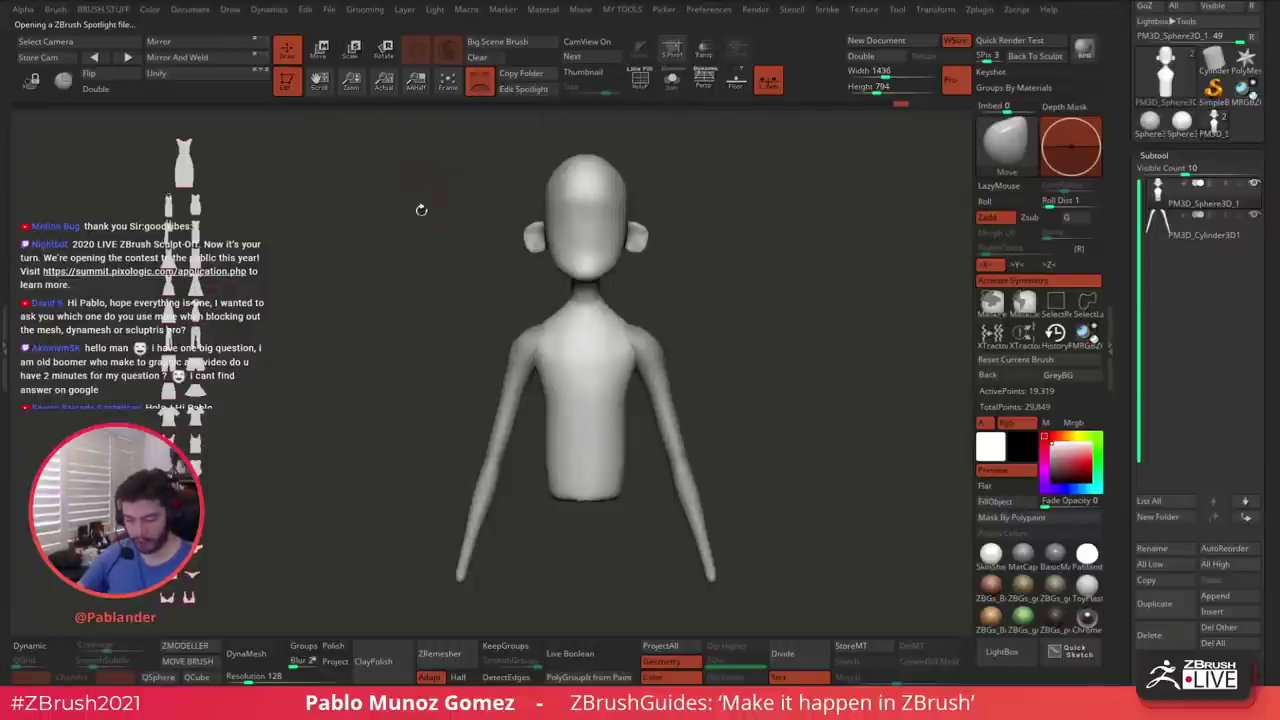
Make the Spotlight editable and move all clothing images to the empty area on the other side of the figure
{"action": "left_click", "coordinate": [525, 89]}
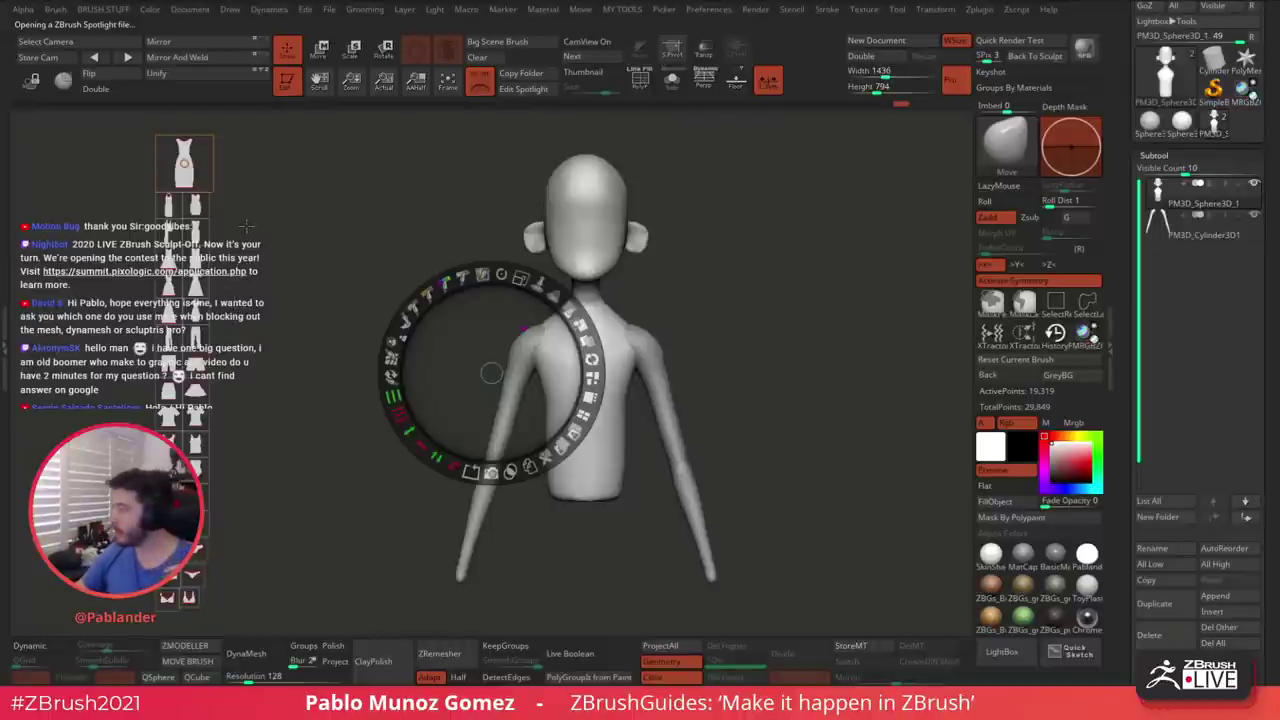
{"action": "left_click_drag", "start_coordinate": [246, 226], "coordinate": [860, 222]}
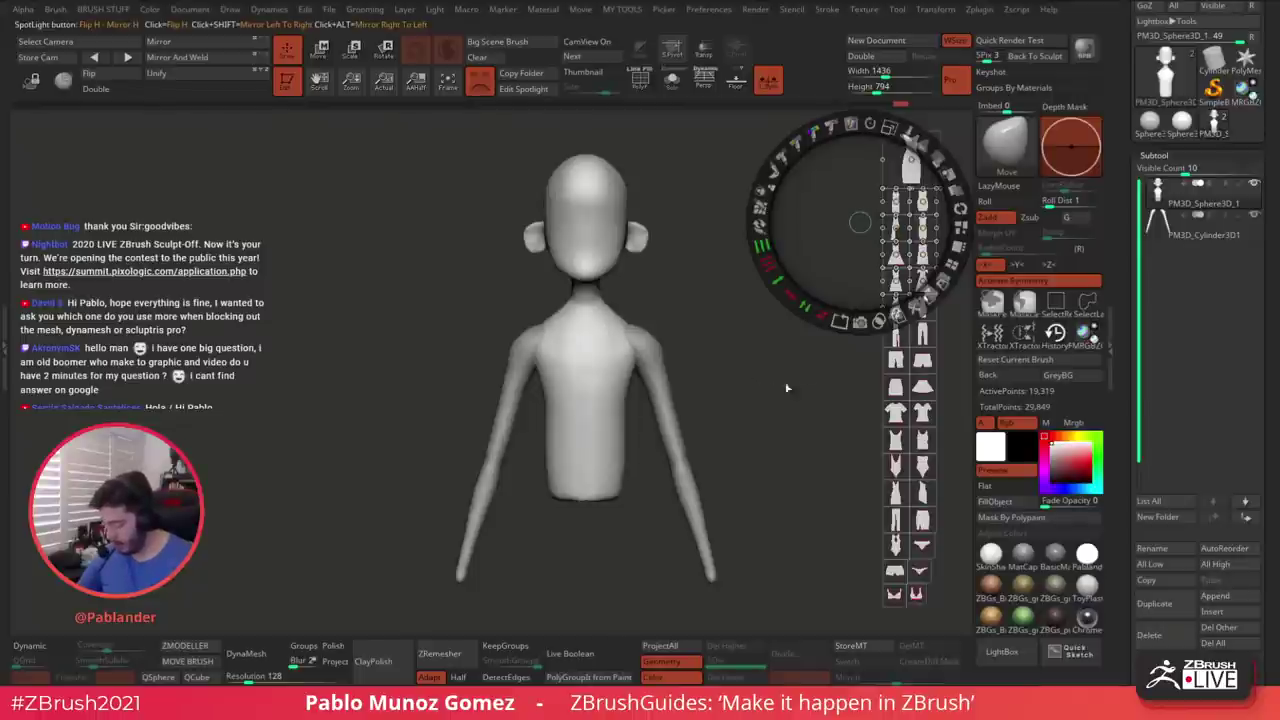
{"action": "left_click_drag", "start_coordinate": [852, 223], "coordinate": [720, 239]}
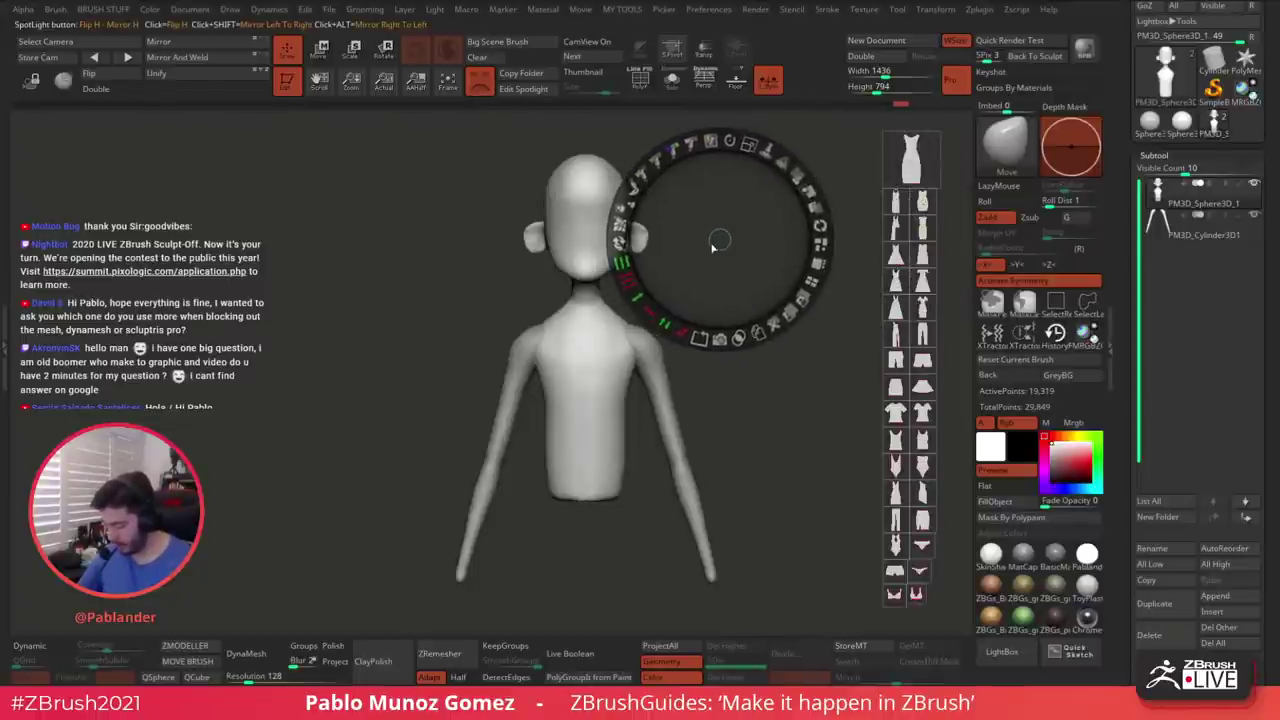
Take the T-shirt image out of the clothing set, enlarge it to the figure's size and place it over the torso
{"action": "left_click", "coordinate": [896, 413]}
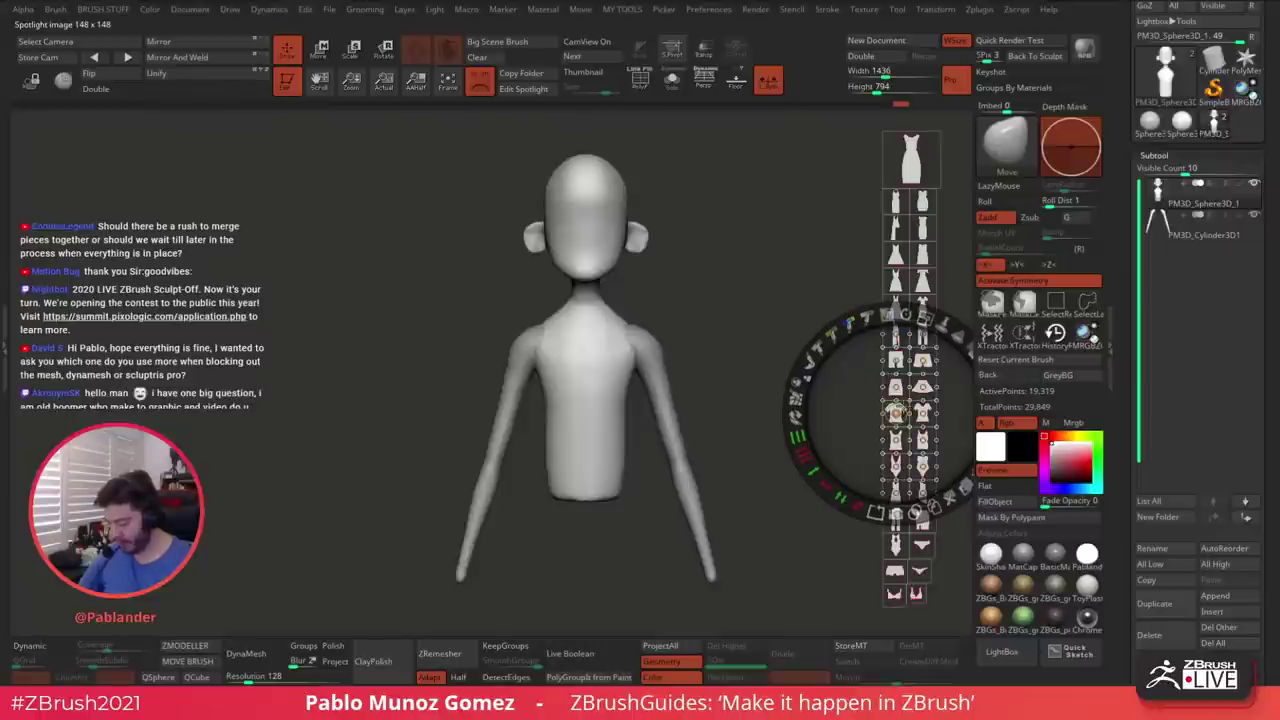
{"action": "left_click_drag", "start_coordinate": [896, 413], "coordinate": [707, 398]}
{"action": "left_click_drag", "start_coordinate": [734, 301], "coordinate": [739, 543]}
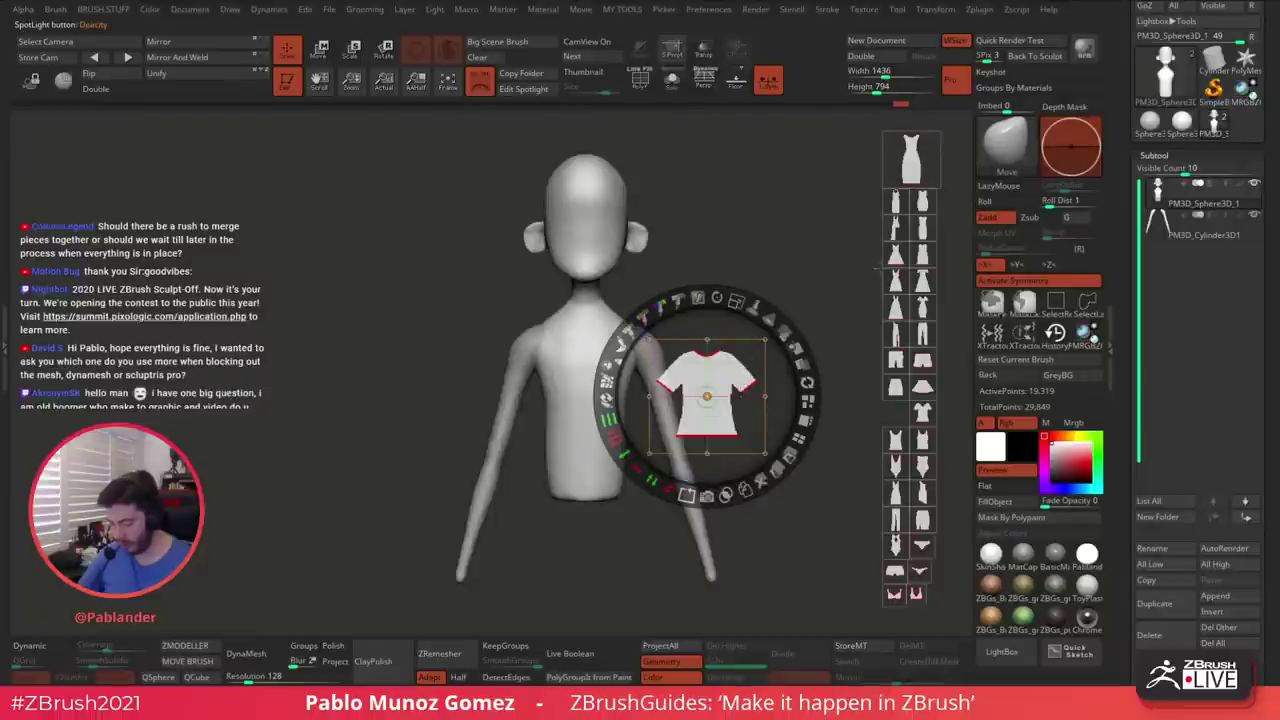
{"action": "left_click_drag", "start_coordinate": [736, 301], "coordinate": [809, 403]}
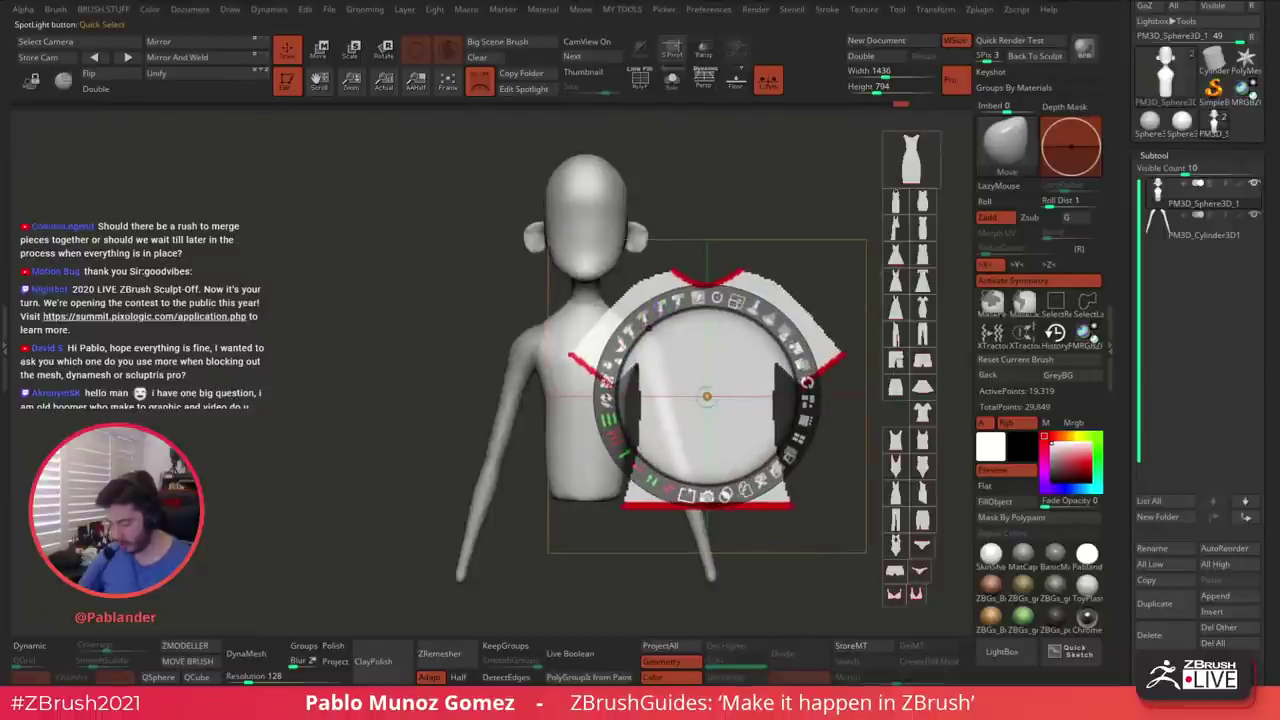
{"action": "left_click_drag", "start_coordinate": [707, 397], "coordinate": [866, 396]}
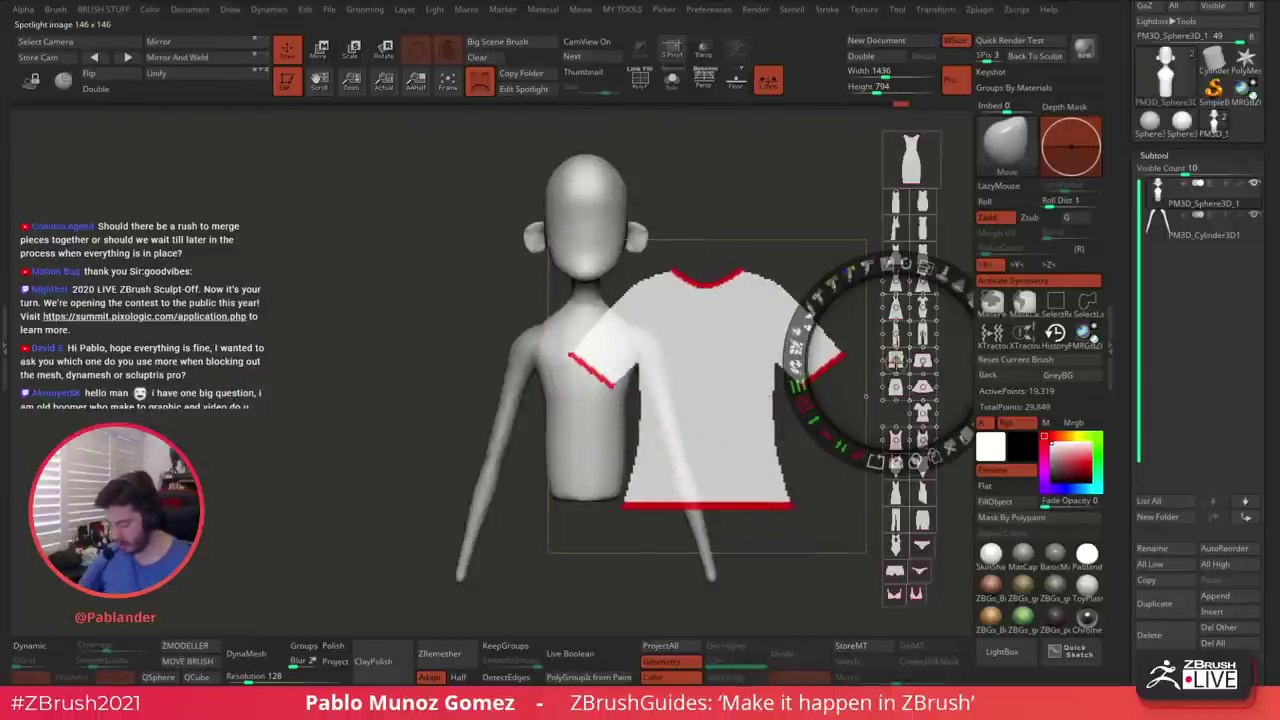
{"action": "left_click", "coordinate": [743, 299]}
{"action": "left_click_drag", "start_coordinate": [756, 333], "coordinate": [589, 400]}
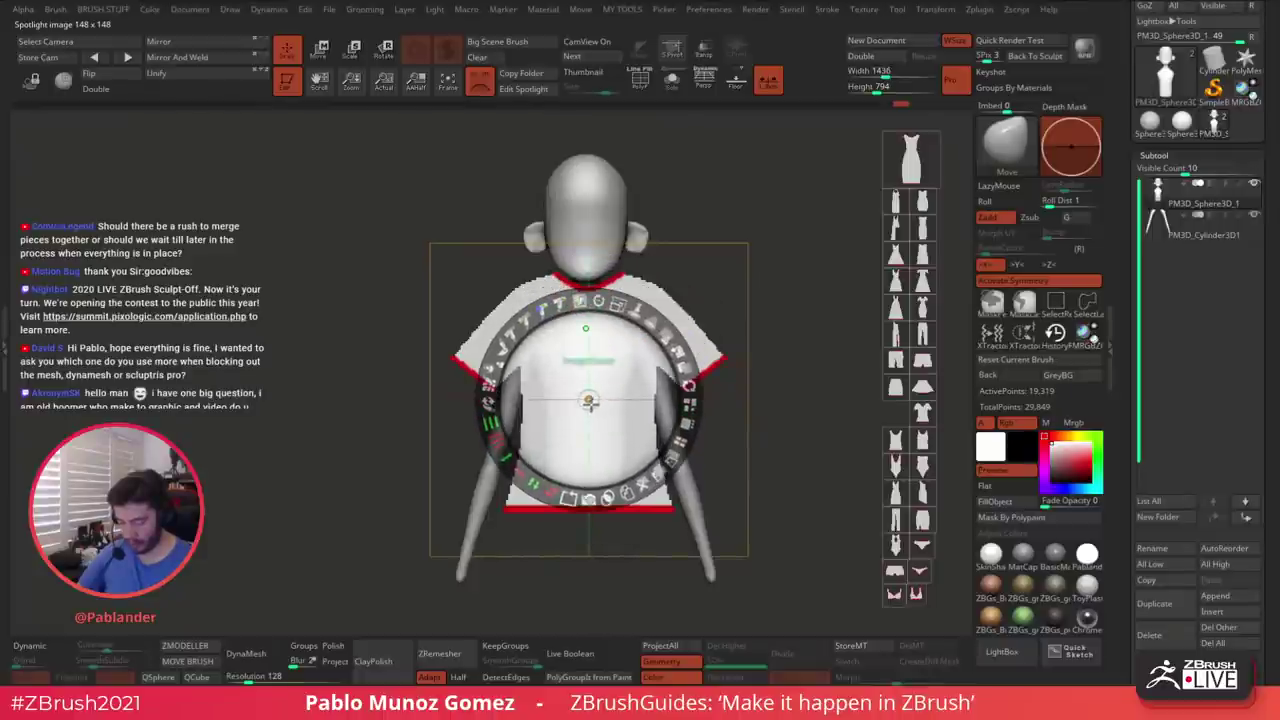
Move the T-shirt image off the torso to the empty area beside the figure
{"action": "left_click_drag", "start_coordinate": [625, 355], "coordinate": [763, 226]}
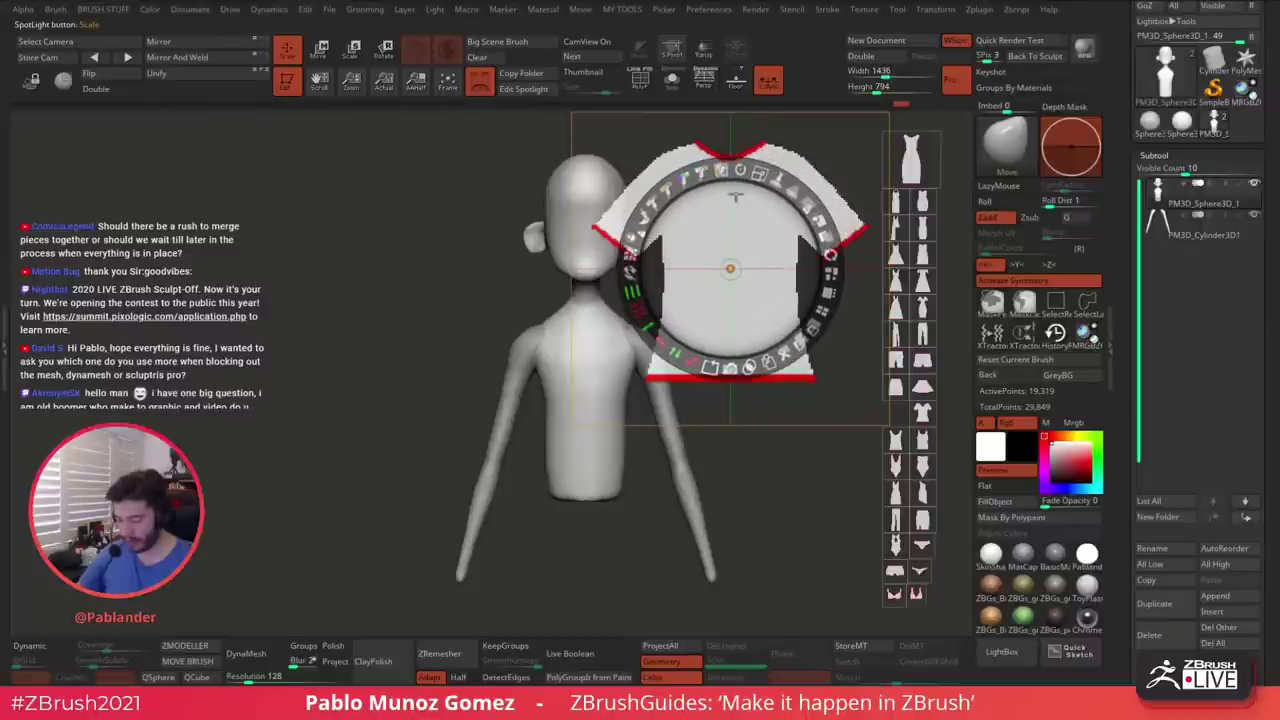
{"action": "left_click_drag", "start_coordinate": [735, 197], "coordinate": [388, 164]}
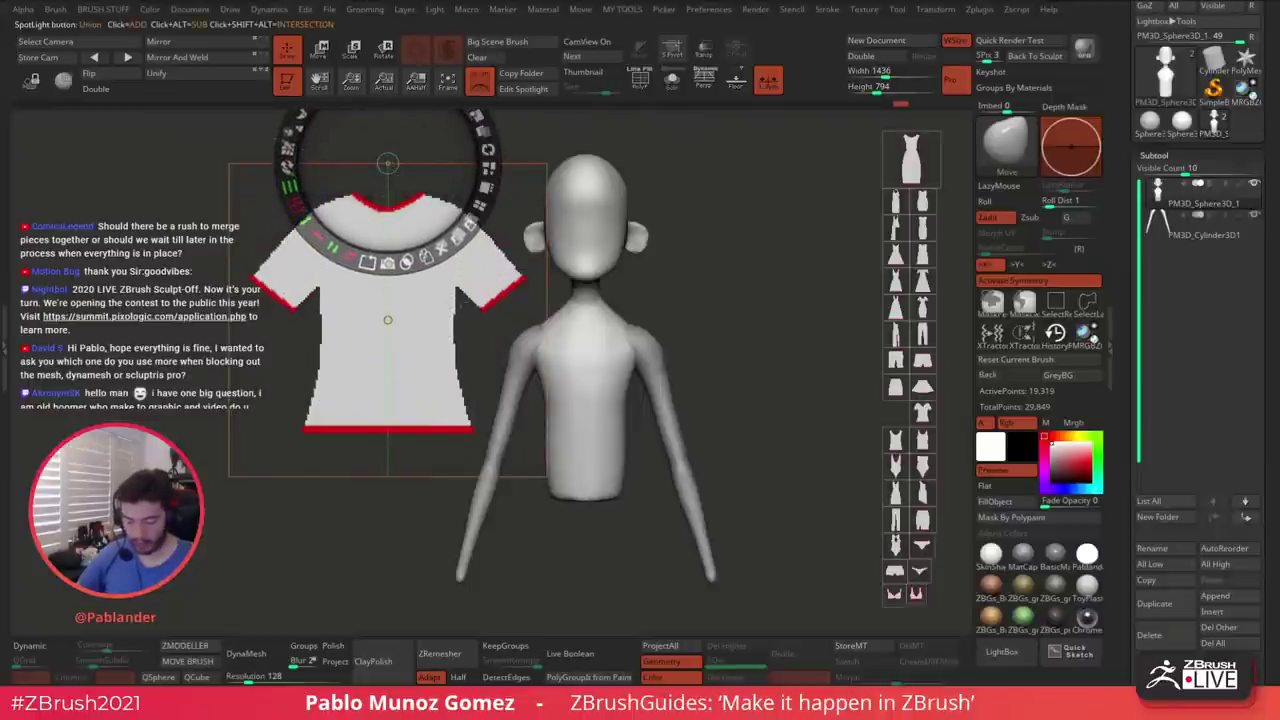
{"action": "left_click_drag", "start_coordinate": [423, 309], "coordinate": [387, 180]}
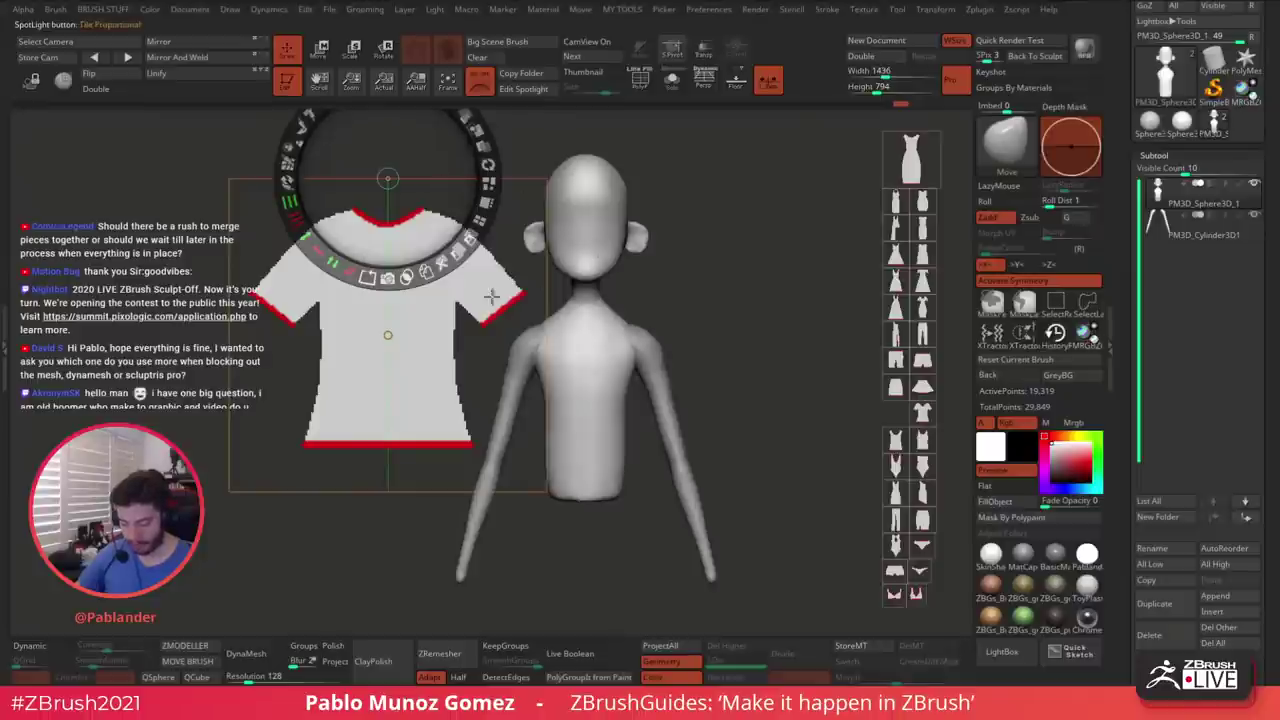
{"action": "left_click_drag", "start_coordinate": [491, 296], "coordinate": [376, 163]}
{"action": "left_click_drag", "start_coordinate": [420, 325], "coordinate": [405, 205]}
Bring the T-shirt image back over the torso, centred with its collar at the base of the neck
{"action": "left_click_drag", "start_coordinate": [534, 188], "coordinate": [564, 155]}
{"action": "left_click_drag", "start_coordinate": [511, 220], "coordinate": [600, 314]}
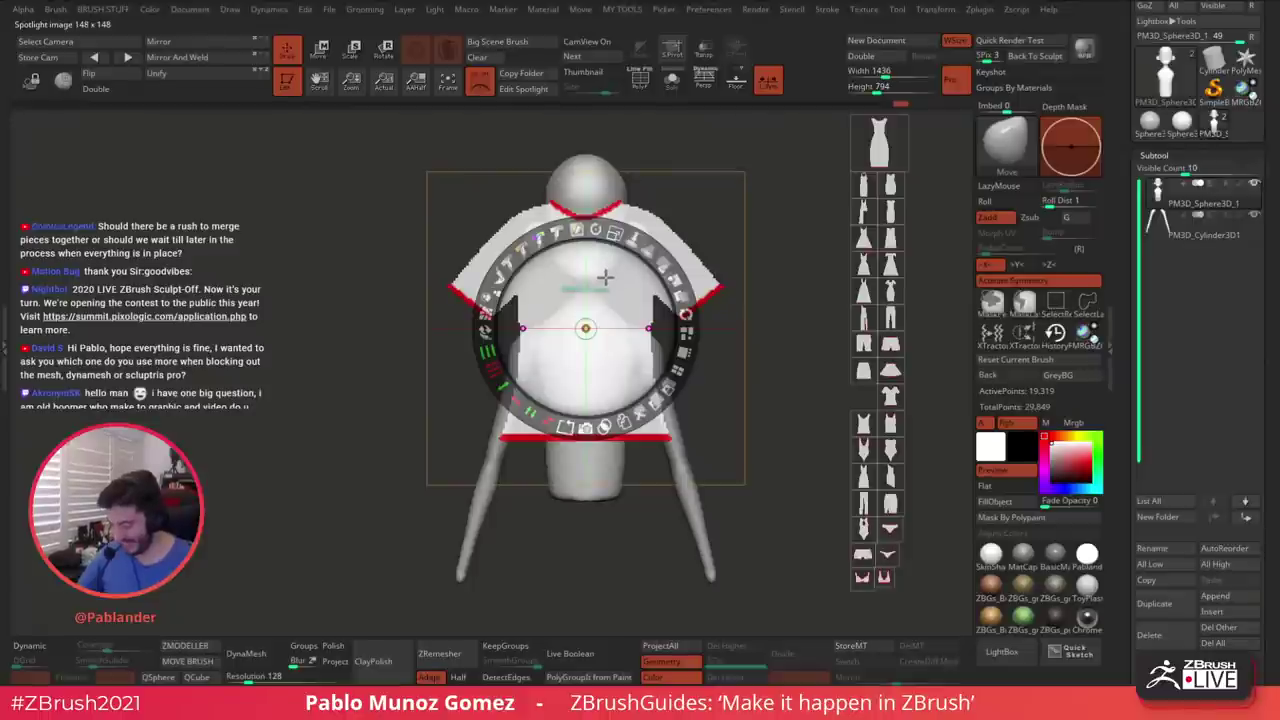
{"action": "left_click_drag", "start_coordinate": [614, 274], "coordinate": [616, 357]}
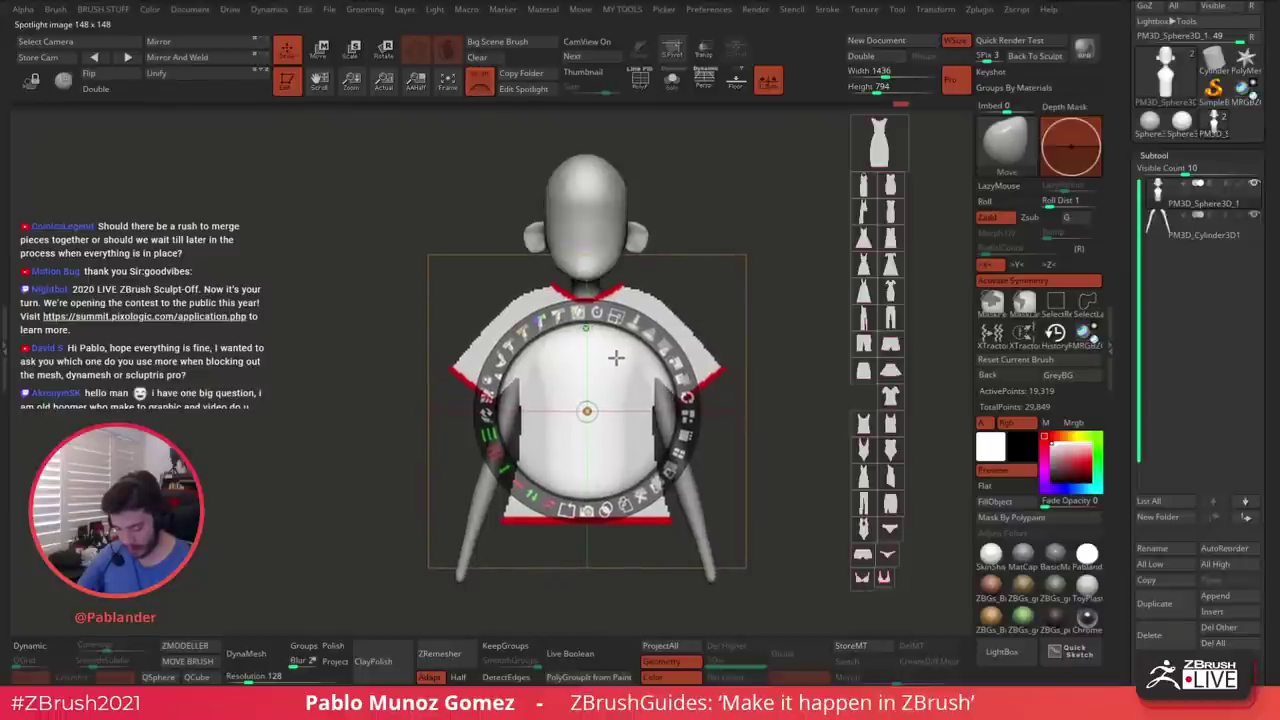
Nudge the T-shirt image slightly down to fit the neck base and leave the Spotlight displayed as a non-editable overlay
{"action": "left_click", "coordinate": [524, 90]}
{"action": "left_click", "coordinate": [479, 83]}
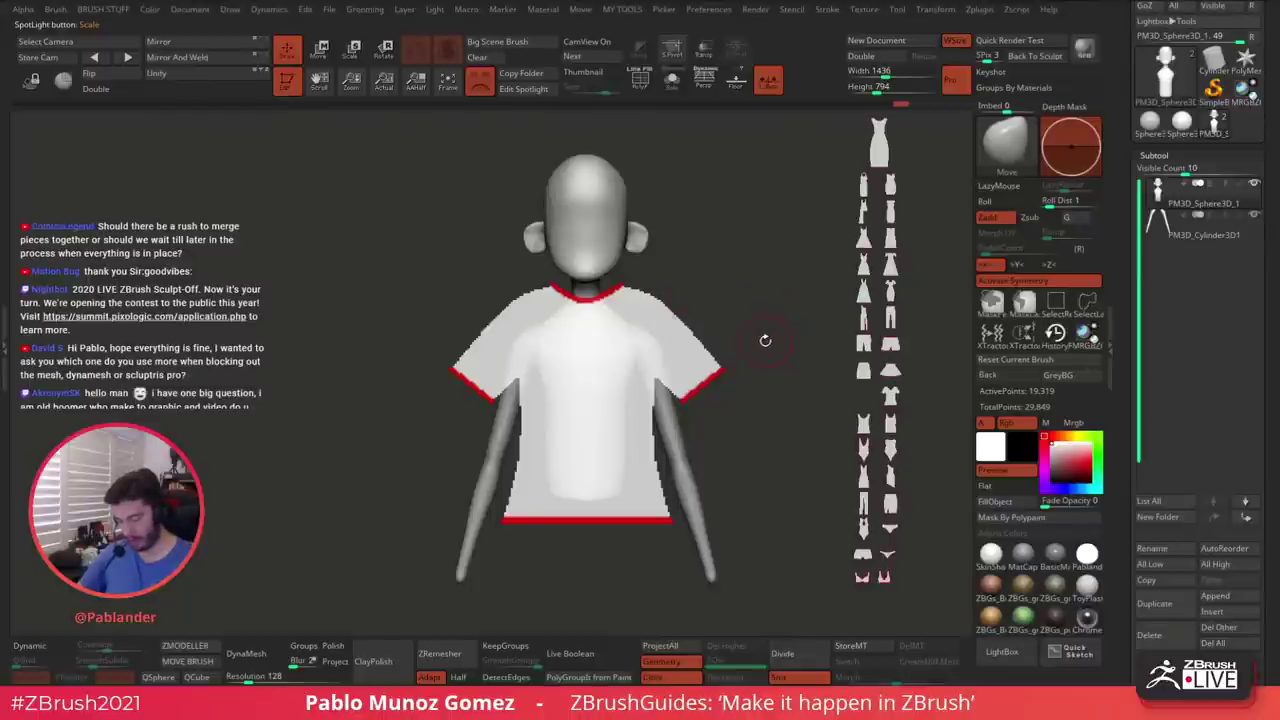
{"action": "left_click", "coordinate": [523, 88]}
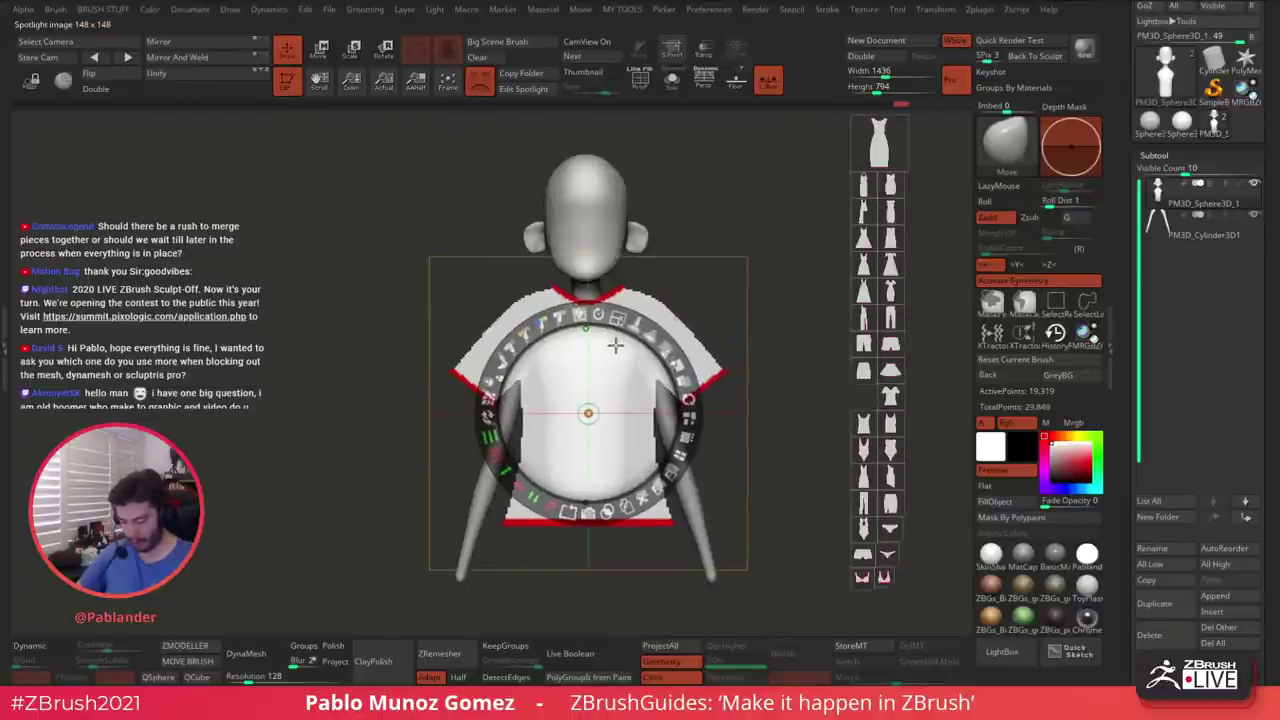
{"action": "left_click_drag", "start_coordinate": [615, 348], "coordinate": [614, 353]}
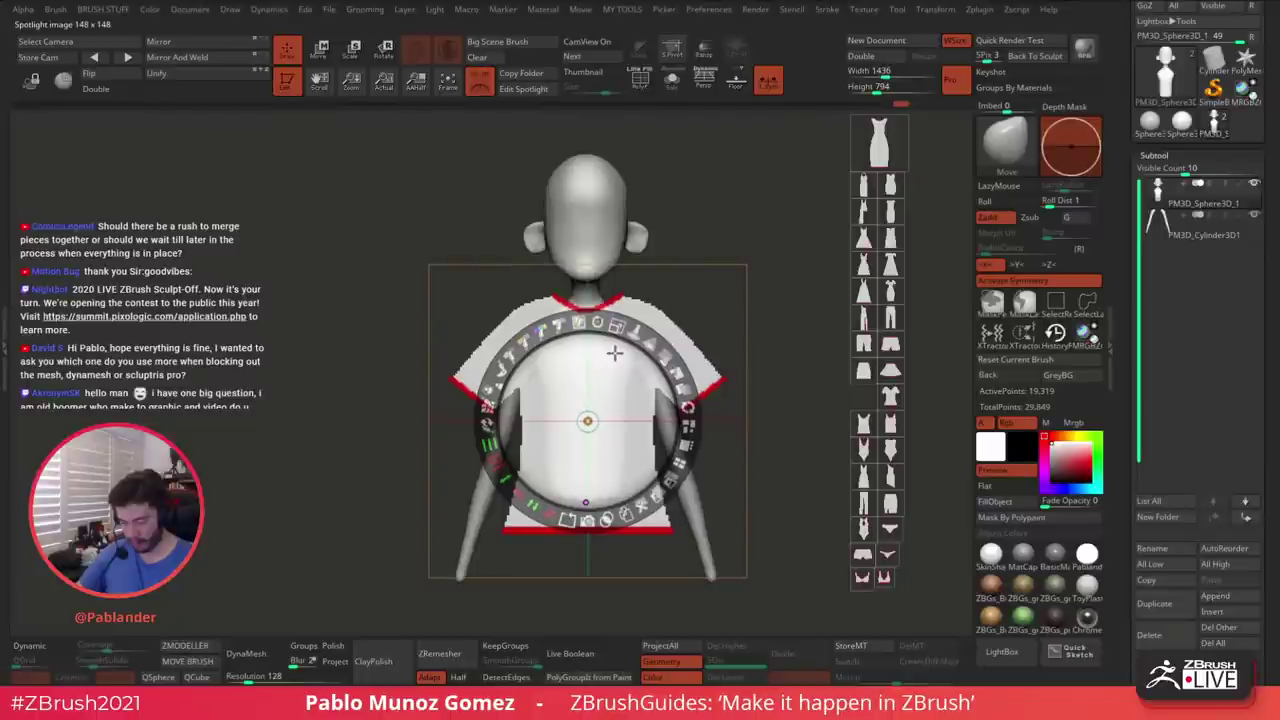
{"action": "left_click", "coordinate": [485, 88]}
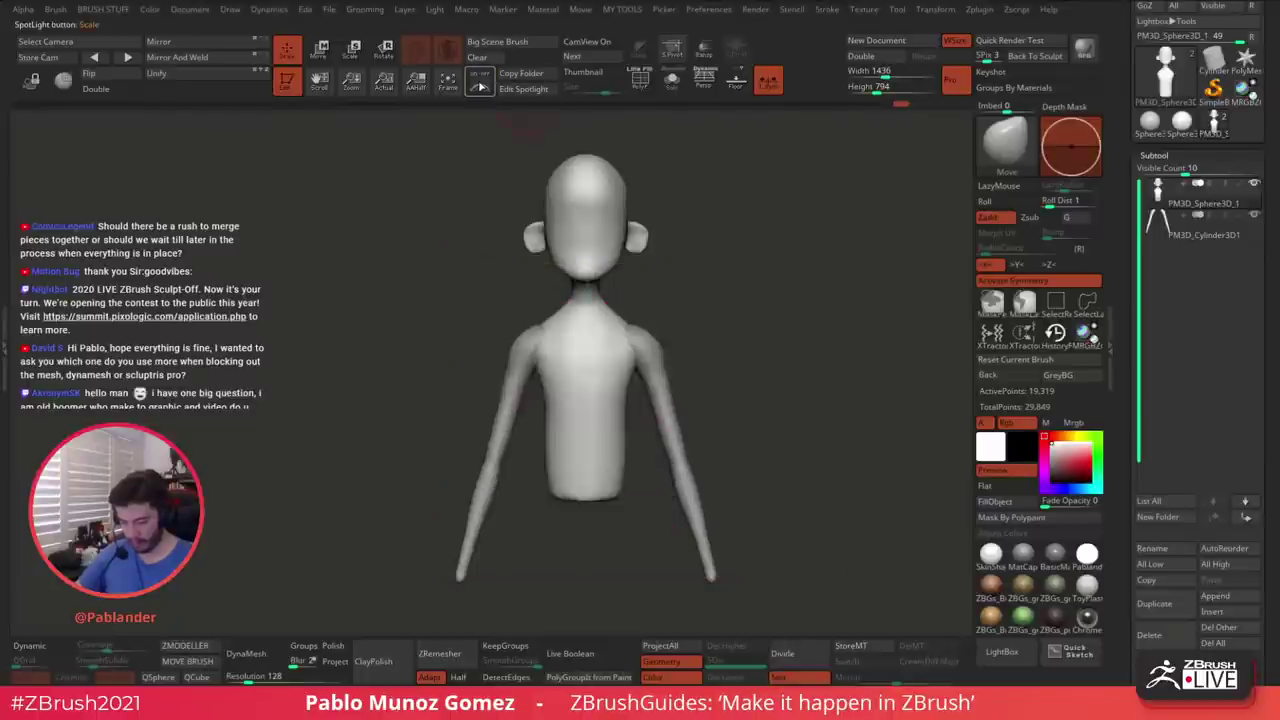
{"action": "left_click", "coordinate": [485, 88]}
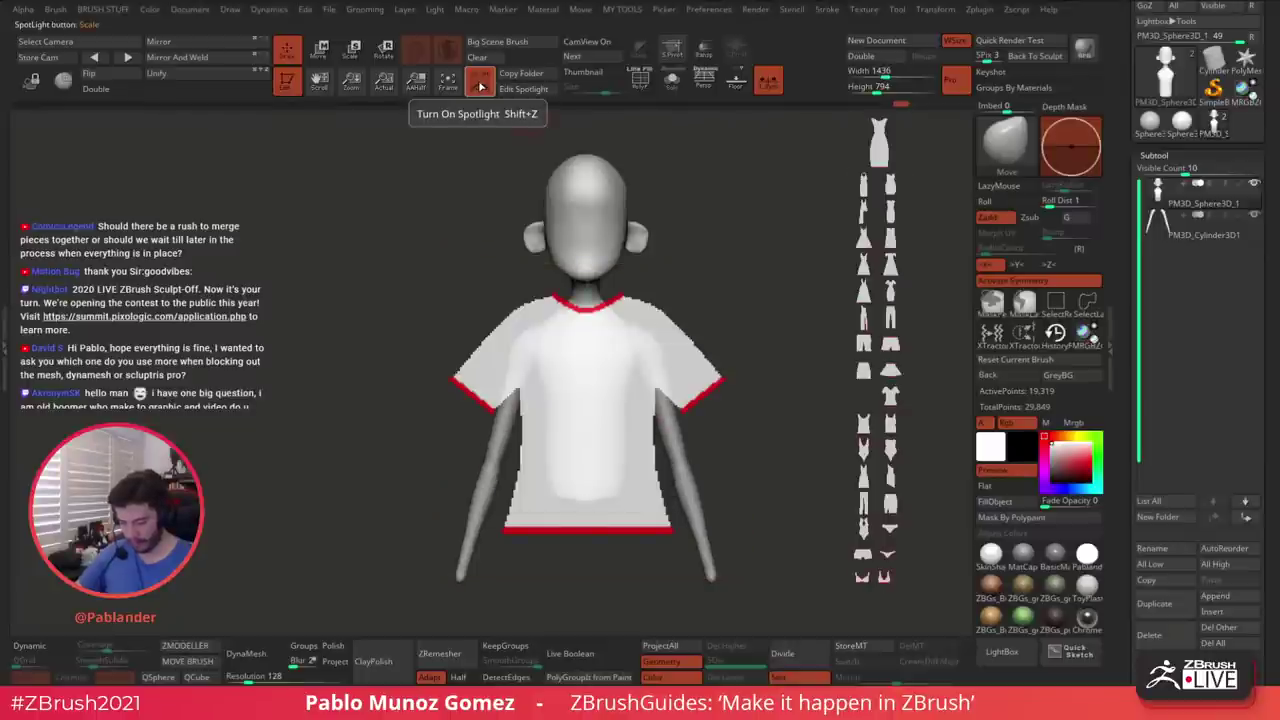
Rotate the mirrored arms outward from the shoulders so they follow the sleeves of the T-shirt image
{"action": "left_click", "coordinate": [1213, 236]}
{"action": "key", "text": "w"}
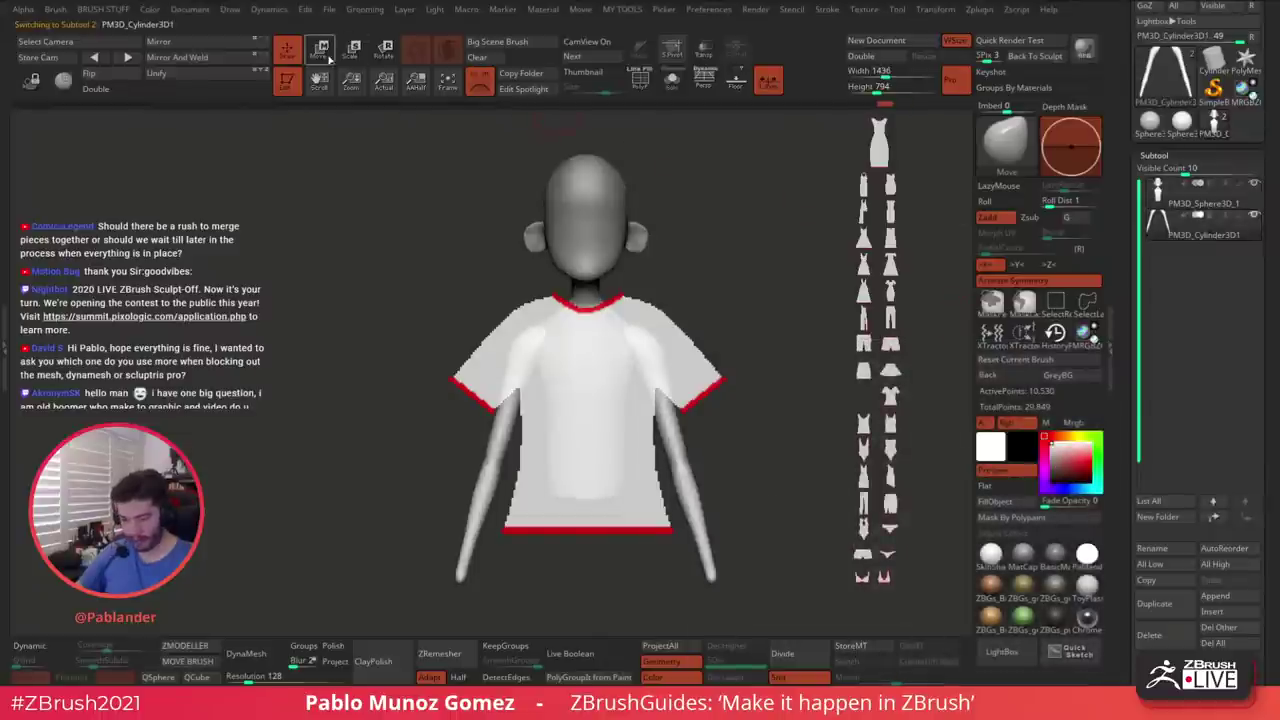
{"action": "left_click_drag", "start_coordinate": [692, 305], "coordinate": [704, 224]}
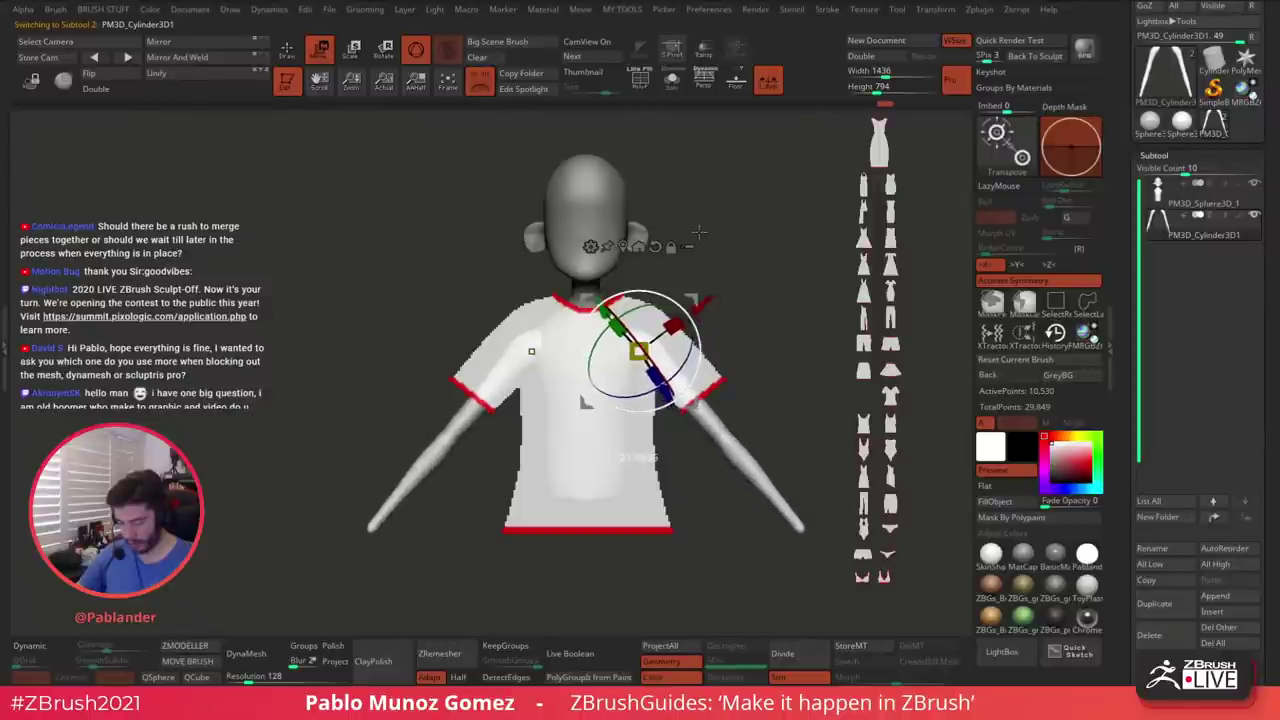
{"action": "left_click_drag", "start_coordinate": [692, 402], "coordinate": [693, 398]}
{"action": "key", "text": "q"}
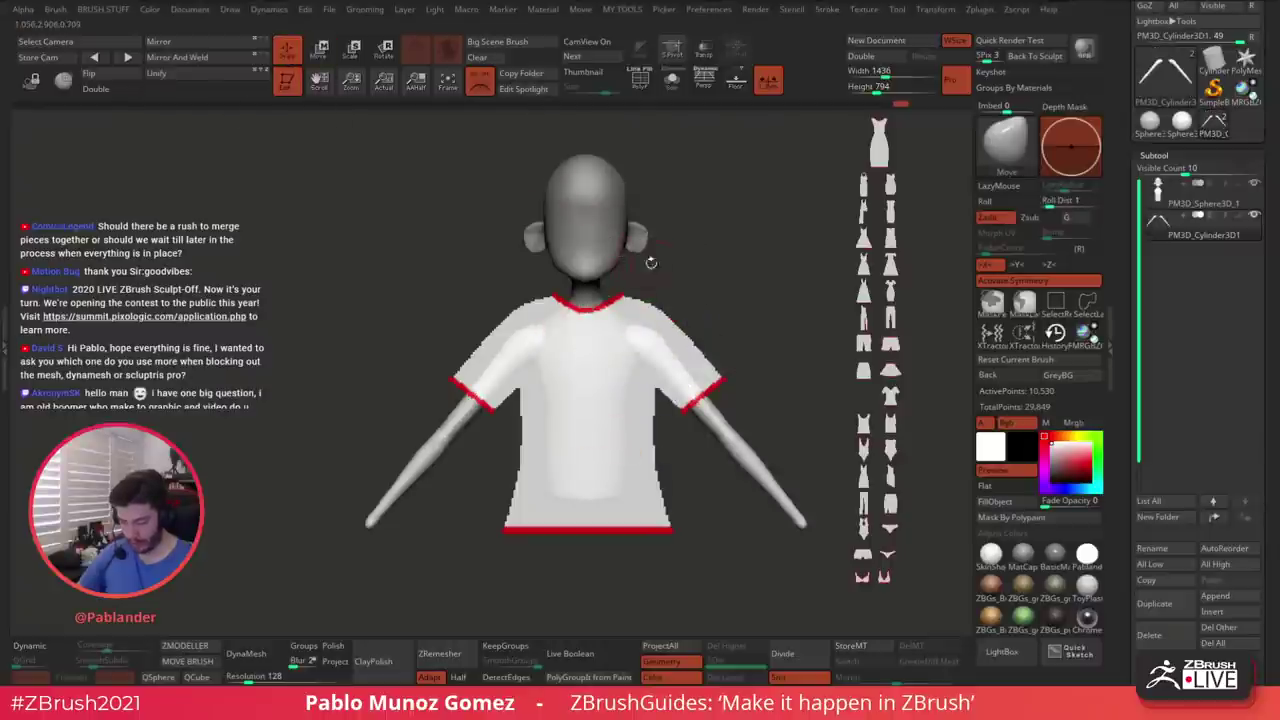
Convert the fitted T-shirt Spotlight image into a 3D mesh with Snapshot3D, appended as a new subtool to the head-and-torso model
{"action": "key", "text": "w"}
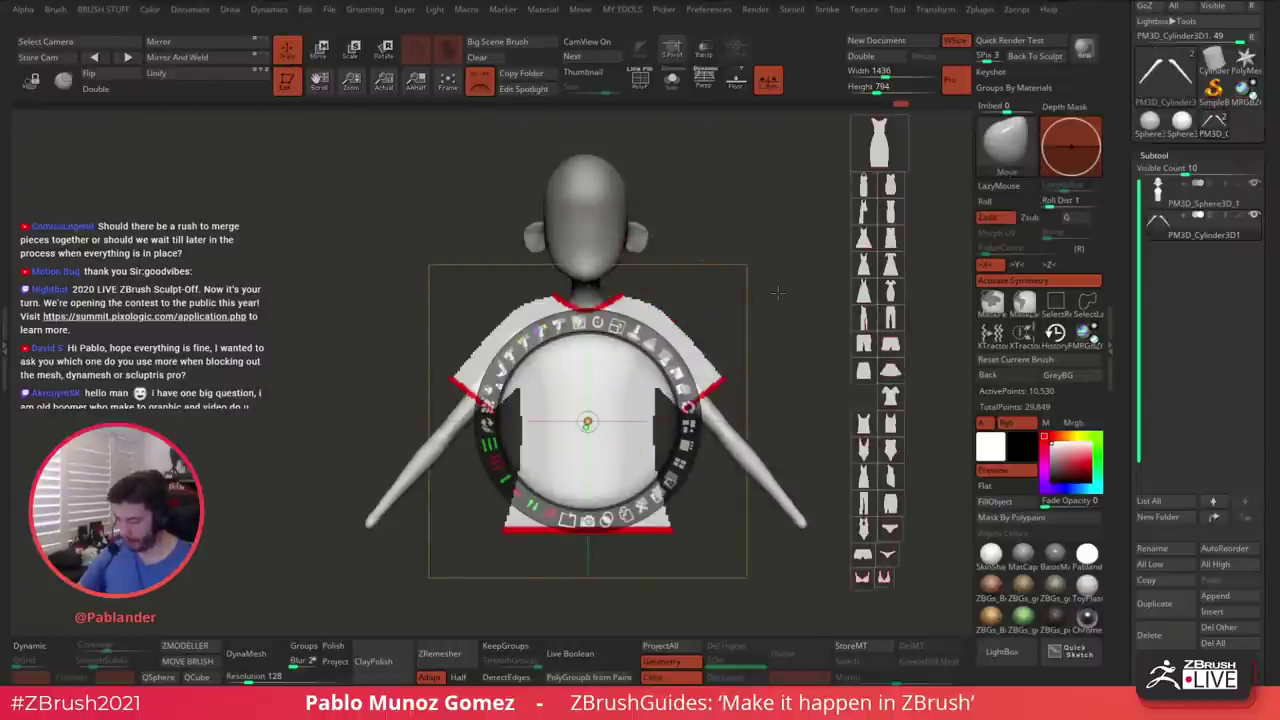
{"action": "left_click", "coordinate": [1175, 203]}
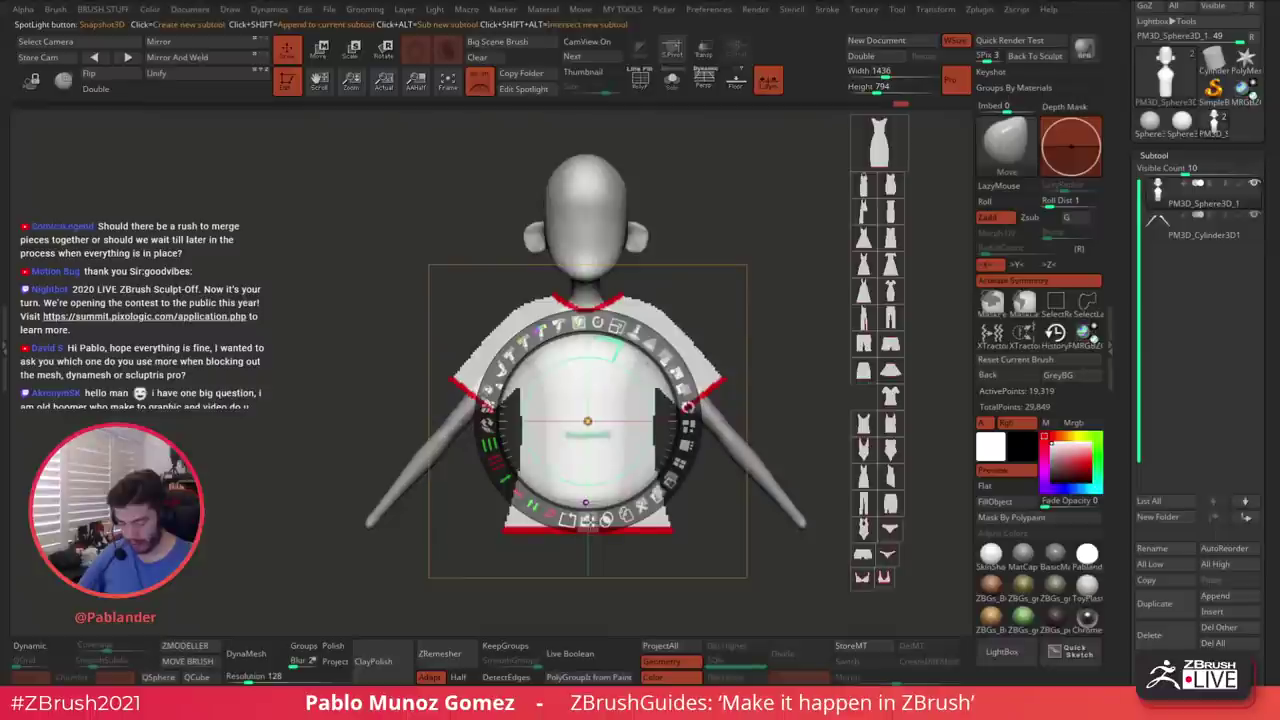
{"action": "left_click", "coordinate": [585, 502]}
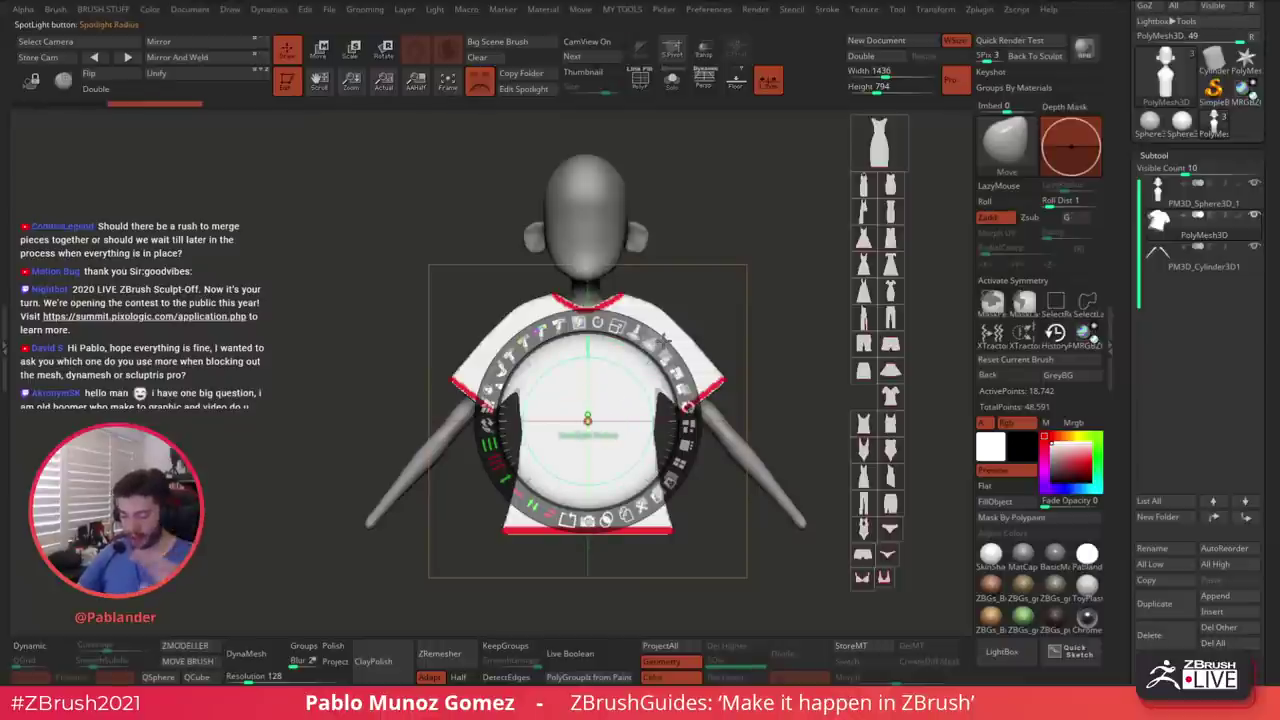
Hide the Spotlight images and show the new T-shirt mesh with its polyframe and polygroup colours
{"action": "left_click", "coordinate": [510, 74]}
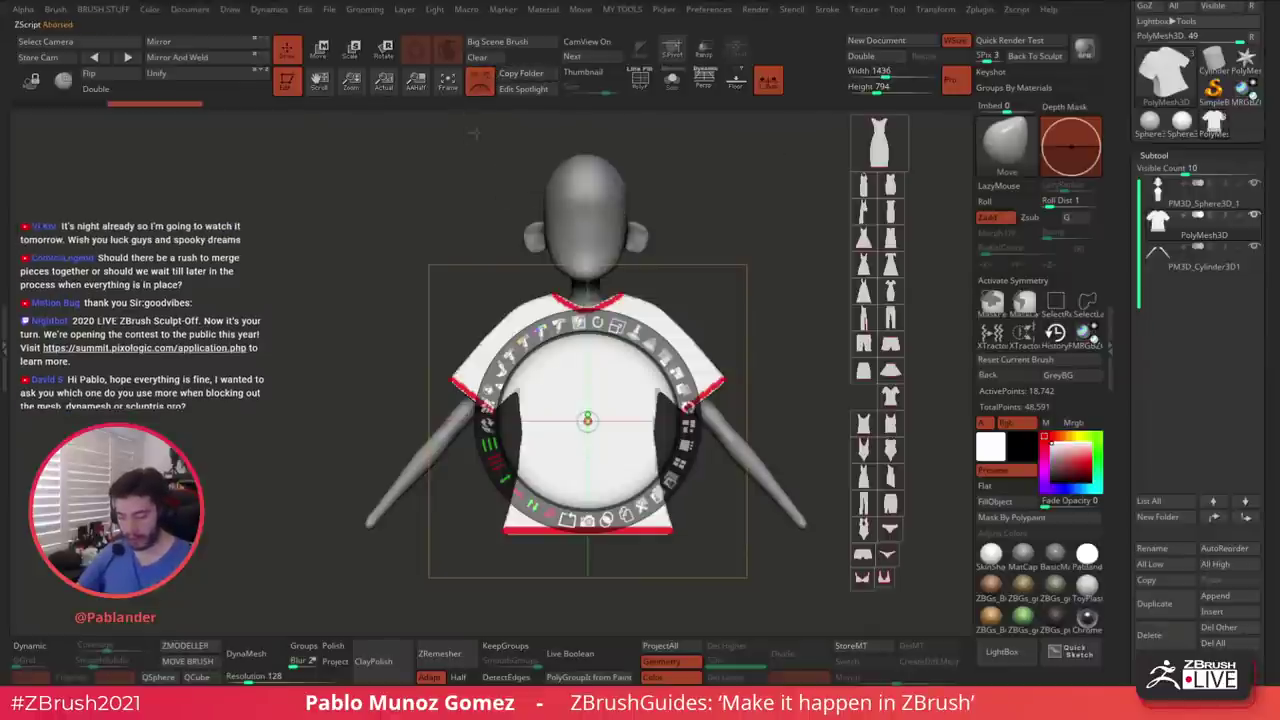
{"action": "key", "text": "shift+z"}
{"action": "left_click_drag", "start_coordinate": [704, 231], "coordinate": [717, 360]}
{"action": "left_click", "coordinate": [675, 87]}
{"action": "left_click", "coordinate": [676, 91]}
{"action": "left_click", "coordinate": [642, 86]}
{"action": "left_click", "coordinate": [502, 91]}
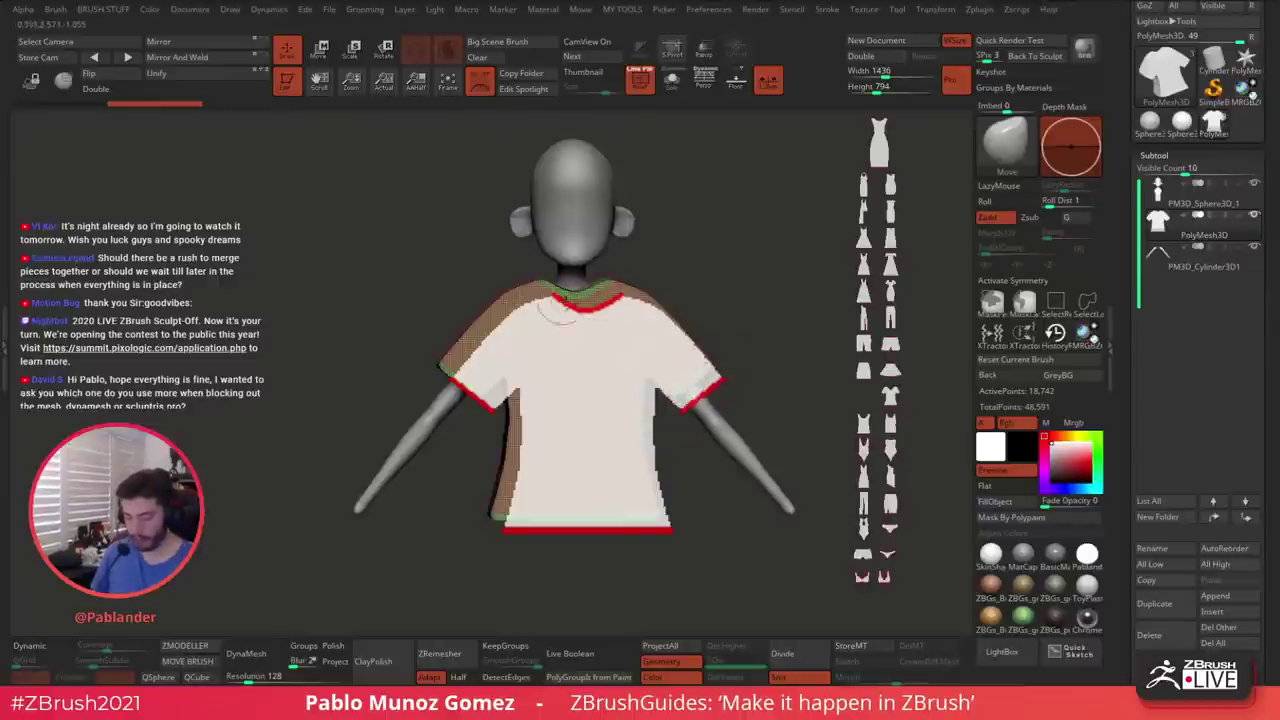
{"action": "left_click", "coordinate": [481, 90]}
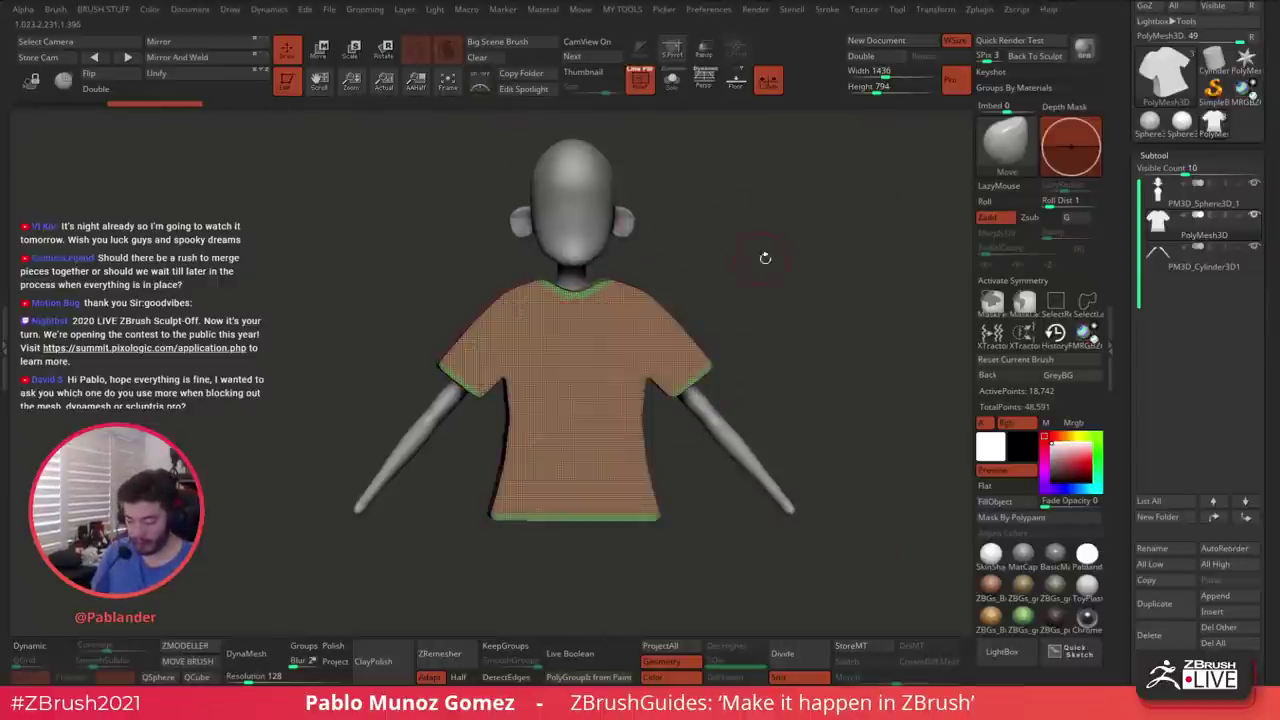
Move the T-shirt mesh slightly backward in side view so it sits around the torso
{"action": "left_click_drag", "start_coordinate": [766, 258], "coordinate": [728, 252]}
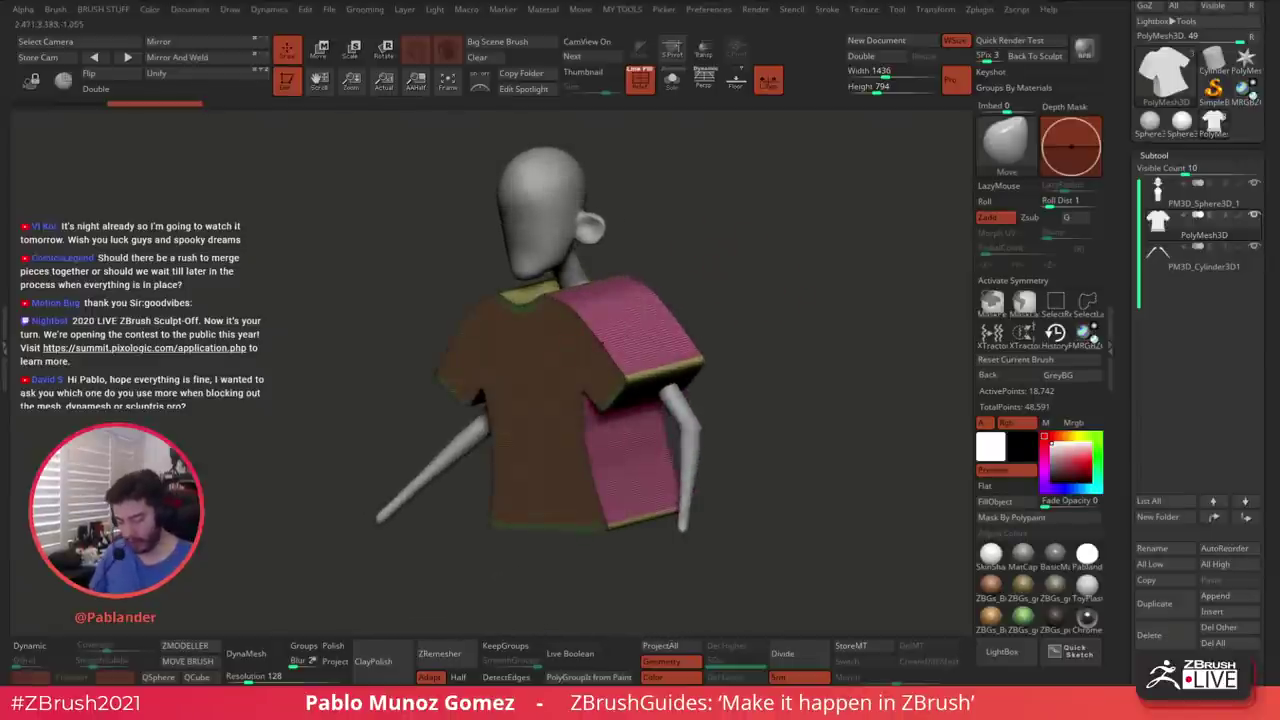
{"action": "left_click_drag", "start_coordinate": [687, 214], "coordinate": [814, 274]}
{"action": "left_click", "coordinate": [320, 50]}
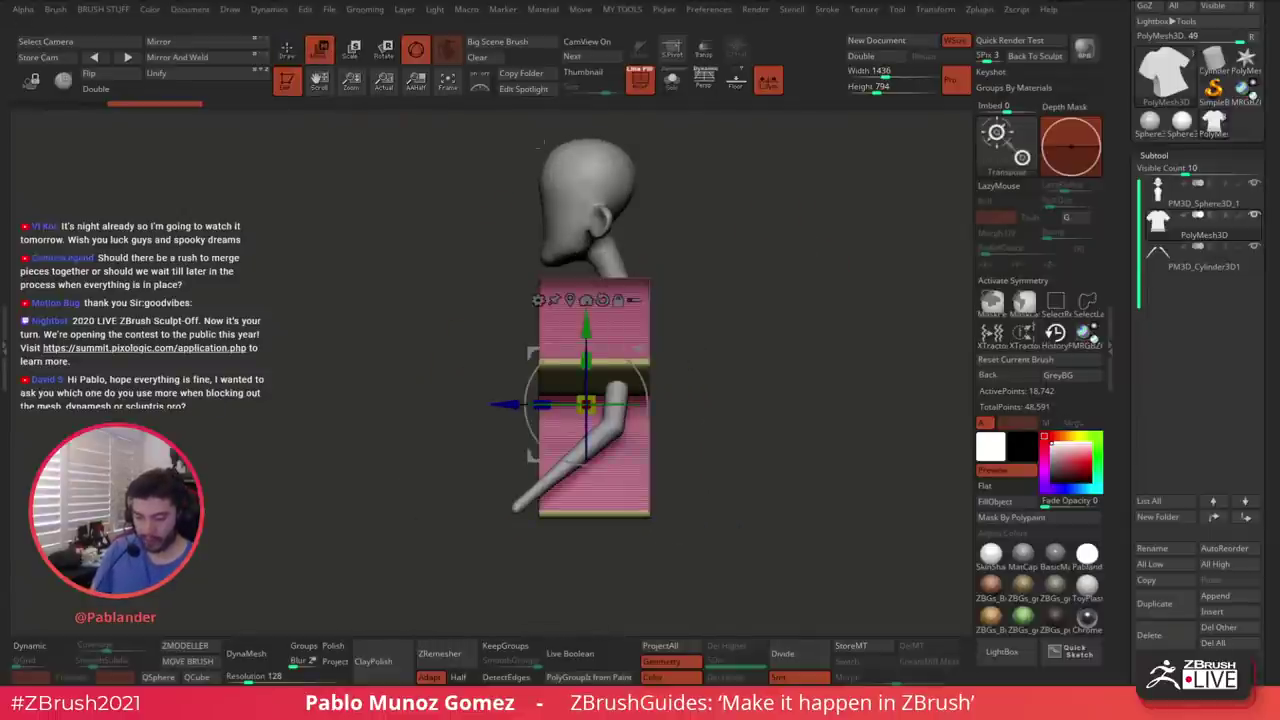
{"action": "left_click_drag", "start_coordinate": [507, 401], "coordinate": [528, 403]}
{"action": "left_click_drag", "start_coordinate": [772, 320], "coordinate": [827, 321]}
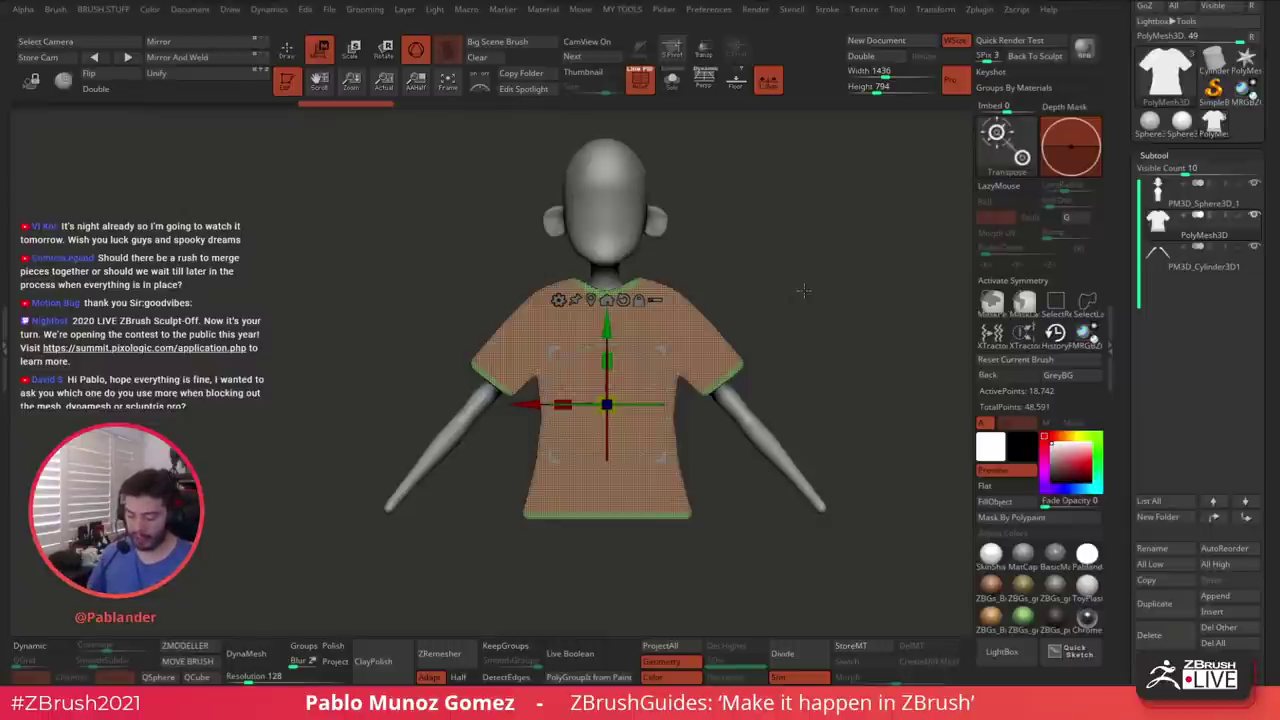
{"action": "left_click_drag", "start_coordinate": [803, 290], "coordinate": [776, 268]}
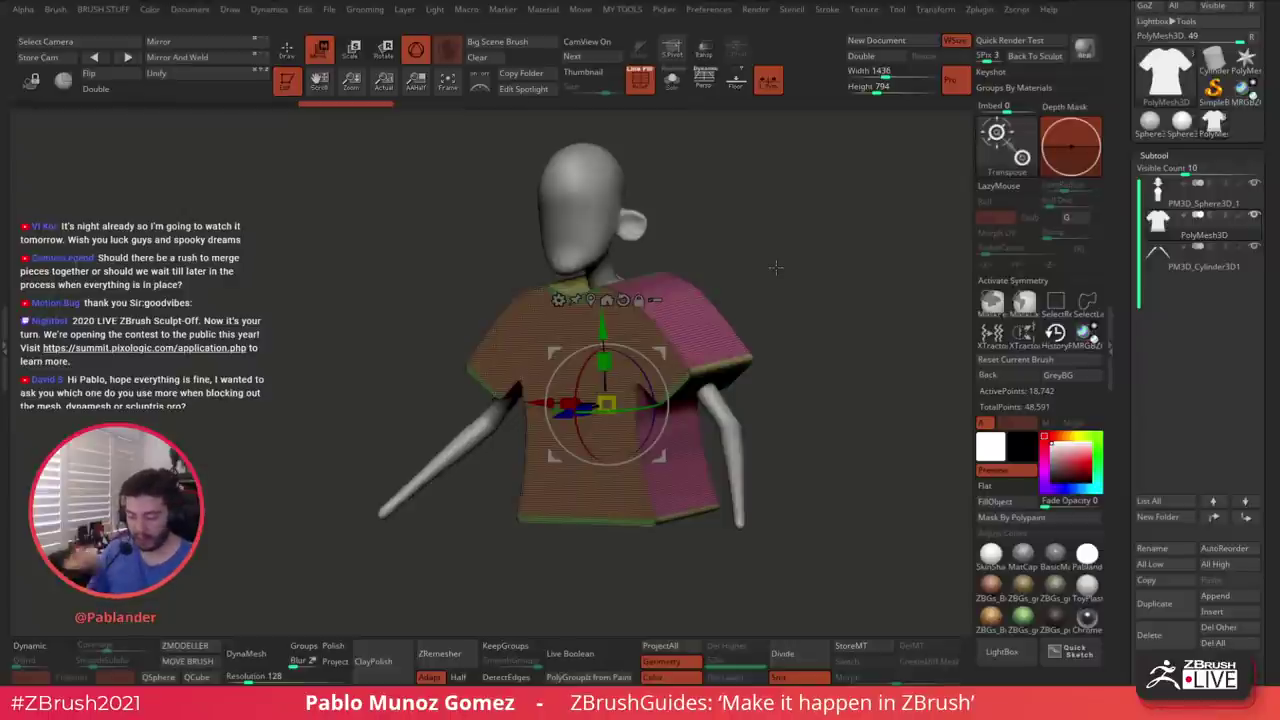
Narrow the T-shirt's depth and shift it to fit around the torso in side view, using temporary transparency
{"action": "left_click_drag", "start_coordinate": [797, 243], "coordinate": [806, 284]}
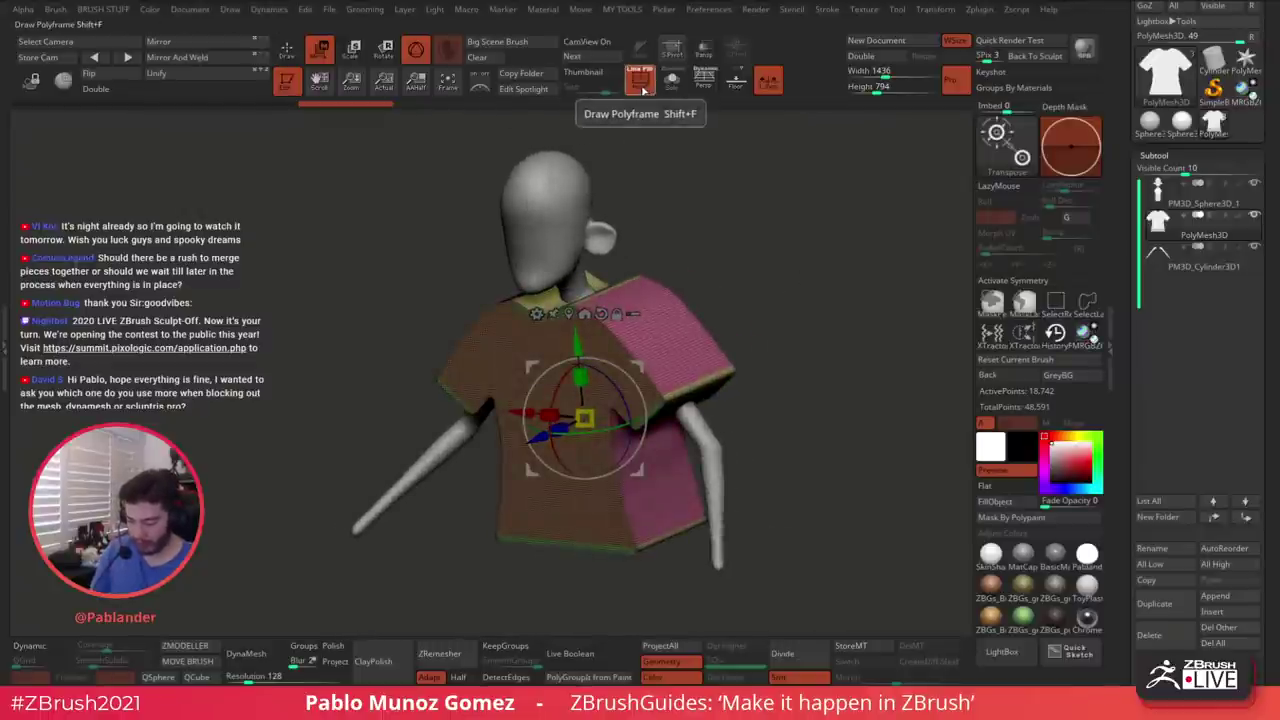
{"action": "left_click", "coordinate": [705, 50]}
{"action": "left_click_drag", "start_coordinate": [790, 223], "coordinate": [780, 212], "text": "shift"}
{"action": "left_click_drag", "start_coordinate": [542, 417], "coordinate": [569, 417]}
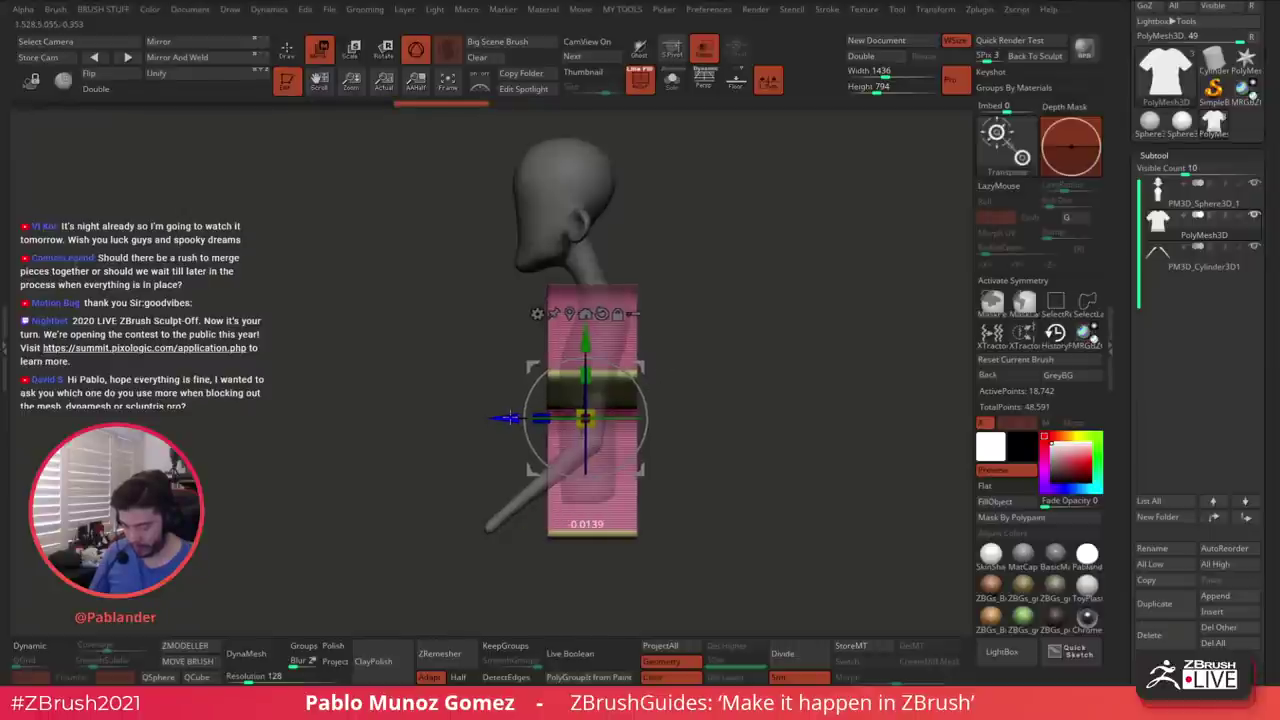
{"action": "key", "text": "q"}
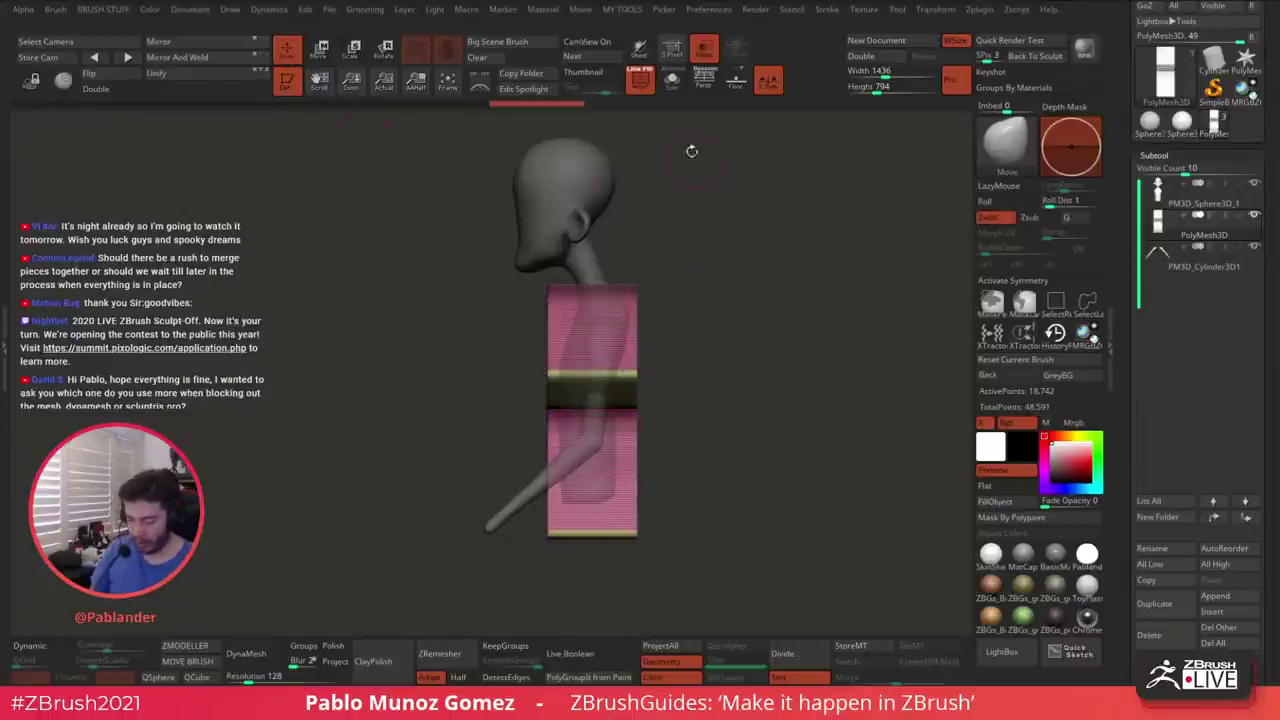
{"action": "left_click", "coordinate": [702, 50]}
{"action": "left_click", "coordinate": [640, 80]}
{"action": "left_click_drag", "start_coordinate": [651, 163], "coordinate": [755, 285]}
{"action": "key", "text": "shift+f"}
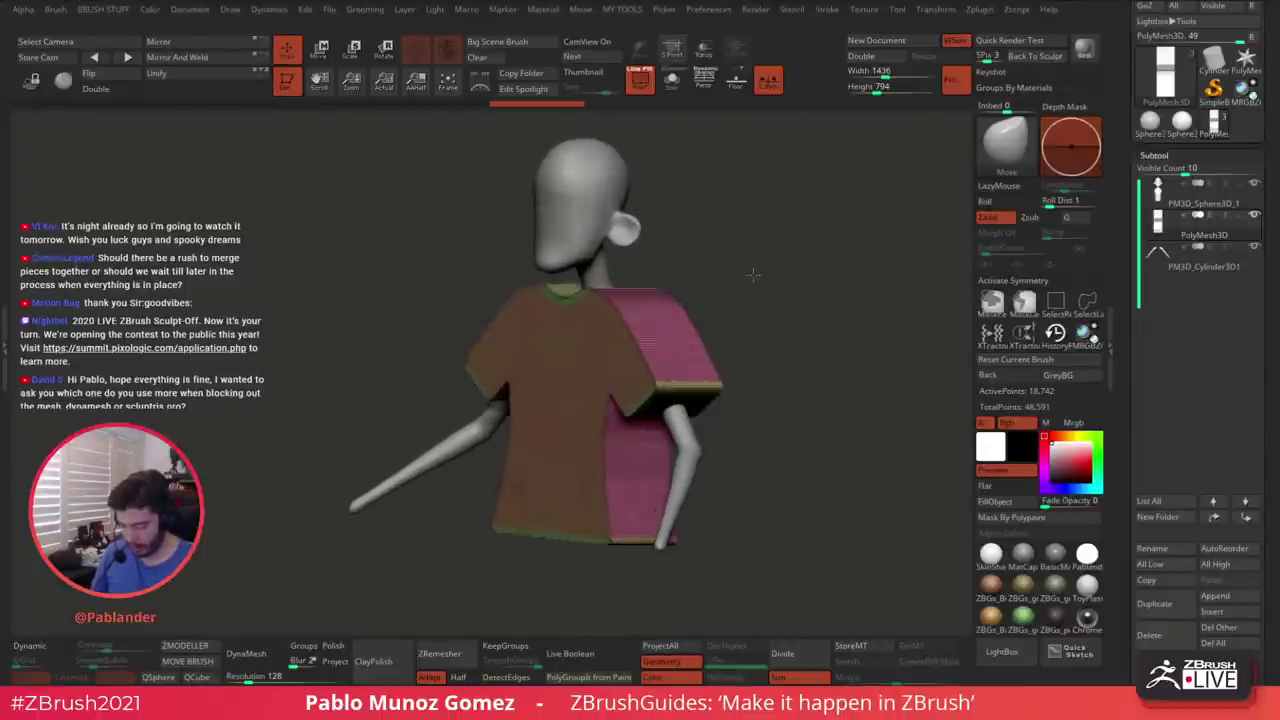
Hide the faces closing the T-shirt's collar, sleeve and hem openings, with X symmetry and double-sided display switched on
{"action": "mouse_move", "coordinate": [766, 346]}
{"action": "left_mouse_down"}
{"action": "mouse_move", "coordinate": [771, 331]}
{"action": "mouse_move", "coordinate": [770, 375]}
{"action": "mouse_move", "coordinate": [760, 343]}
{"action": "left_mouse_up"}
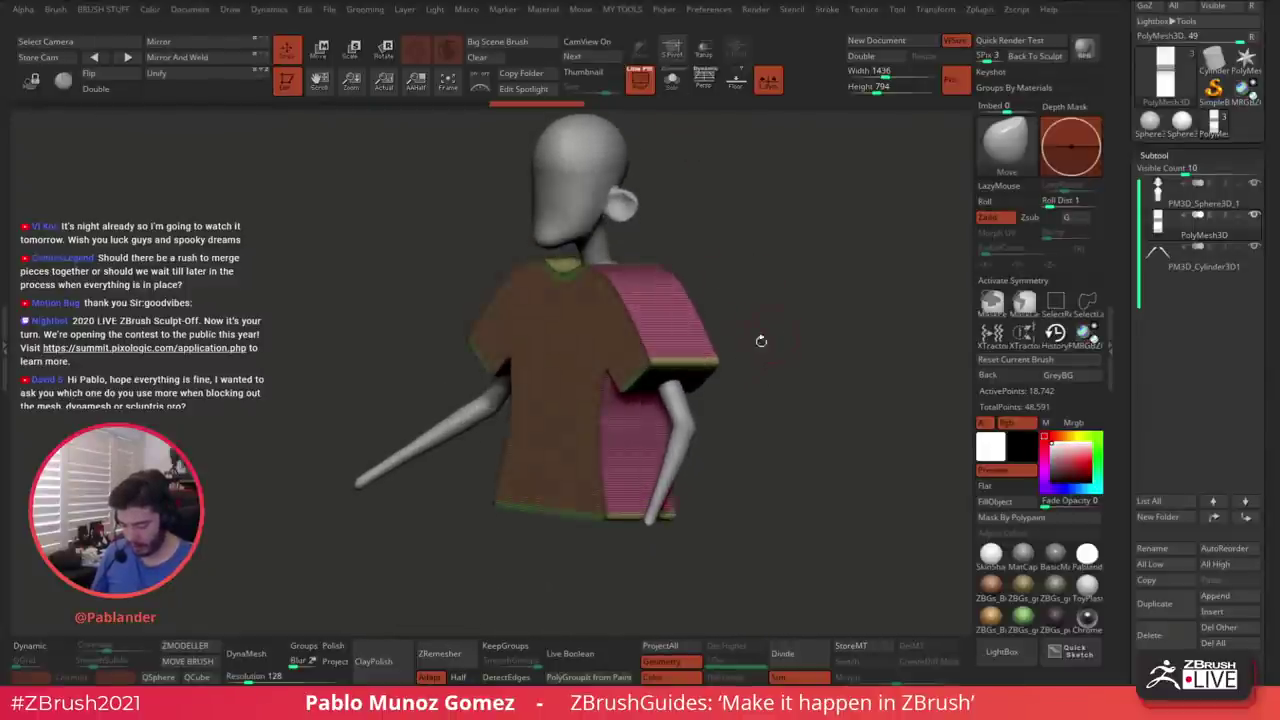
{"action": "left_click", "coordinate": [1034, 278]}
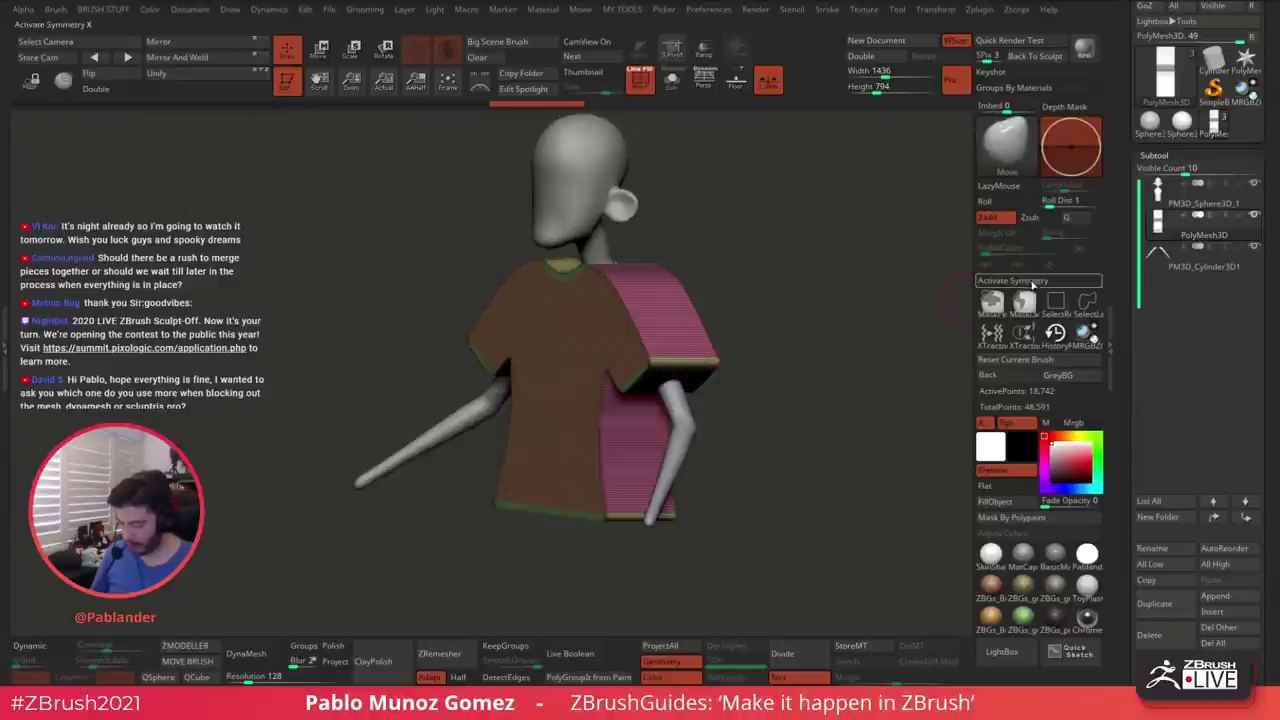
{"action": "left_click", "coordinate": [700, 368], "text": "ctrl+shift"}
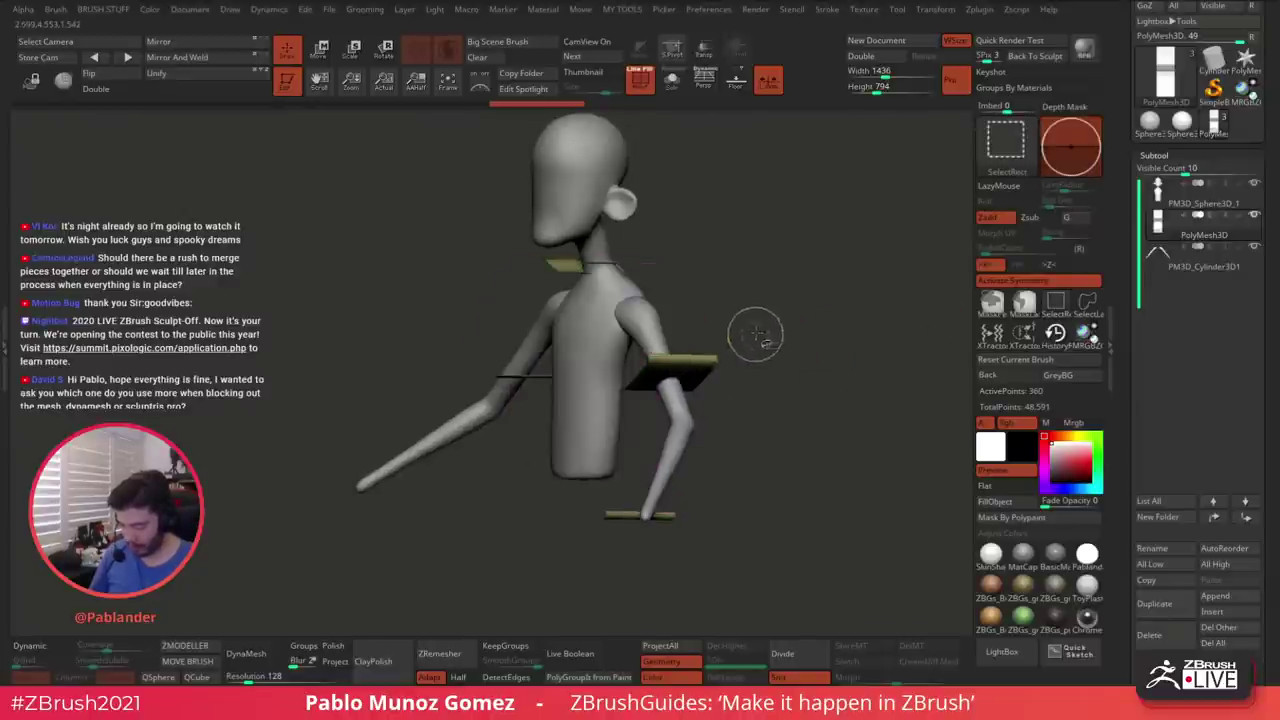
{"action": "left_click", "coordinate": [737, 337], "text": "ctrl+shift"}
{"action": "left_click", "coordinate": [110, 93]}
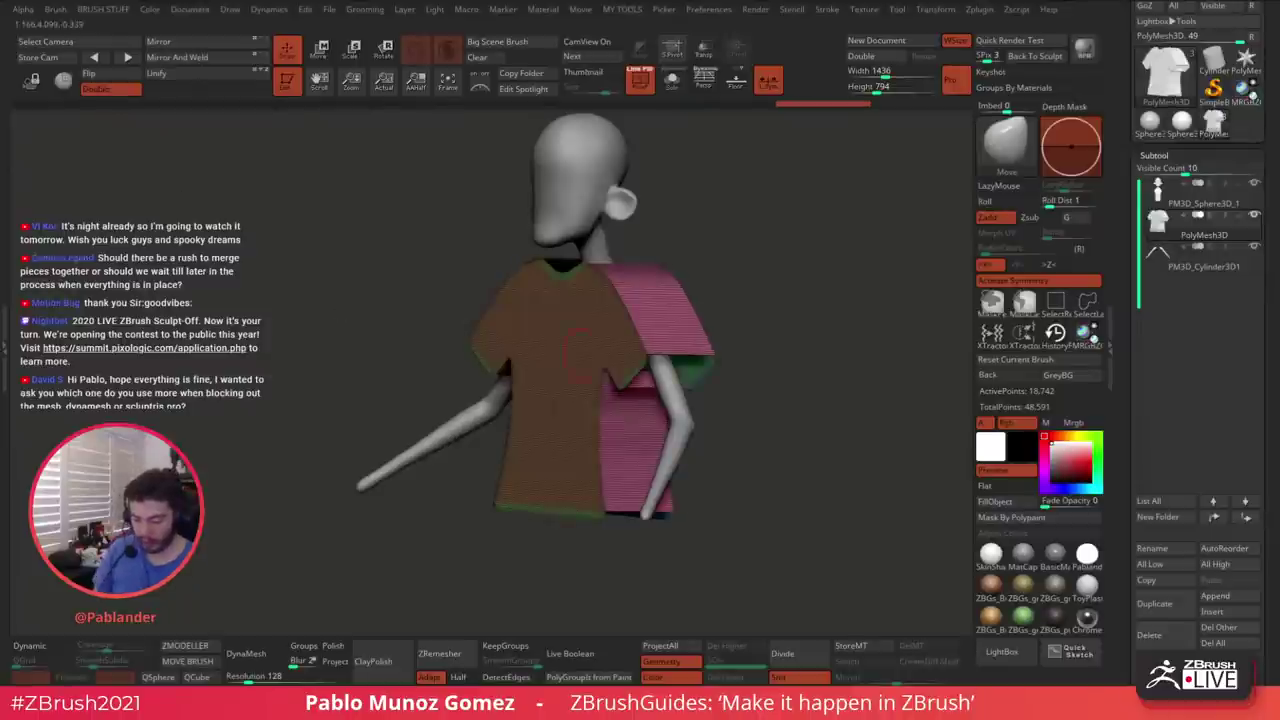
Hide the front and back trim polygroups along the T-shirt's collar, sleeves and hem, and delete all hidden geometry
{"action": "mouse_move", "coordinate": [778, 358]}
{"action": "left_mouse_down"}
{"action": "mouse_move", "coordinate": [795, 265]}
{"action": "mouse_move", "coordinate": [786, 348]}
{"action": "left_mouse_up"}
{"action": "left_click", "coordinate": [700, 378], "text": "ctrl+shift"}
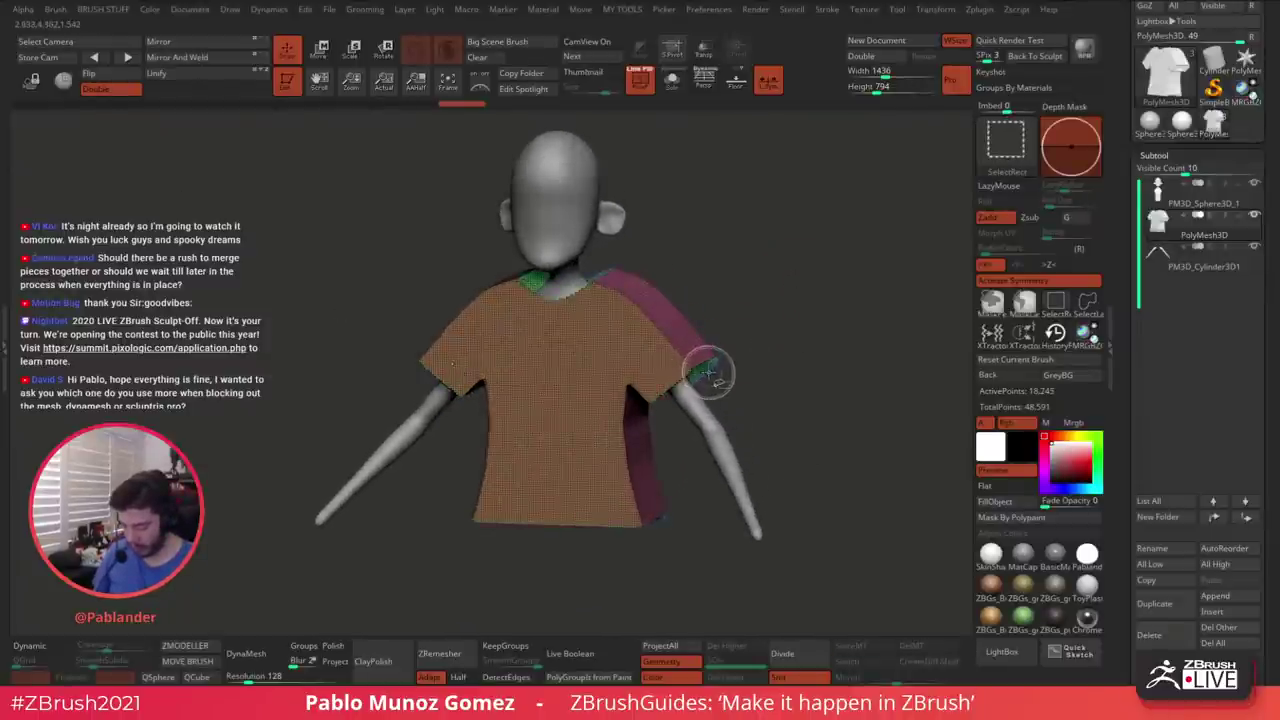
{"action": "mouse_move", "coordinate": [714, 371]}
{"action": "left_mouse_down"}
{"action": "mouse_move", "coordinate": [757, 385]}
{"action": "mouse_move", "coordinate": [790, 350]}
{"action": "mouse_move", "coordinate": [770, 320]}
{"action": "mouse_move", "coordinate": [806, 284]}
{"action": "left_mouse_up"}
{"action": "key", "text": "space"}
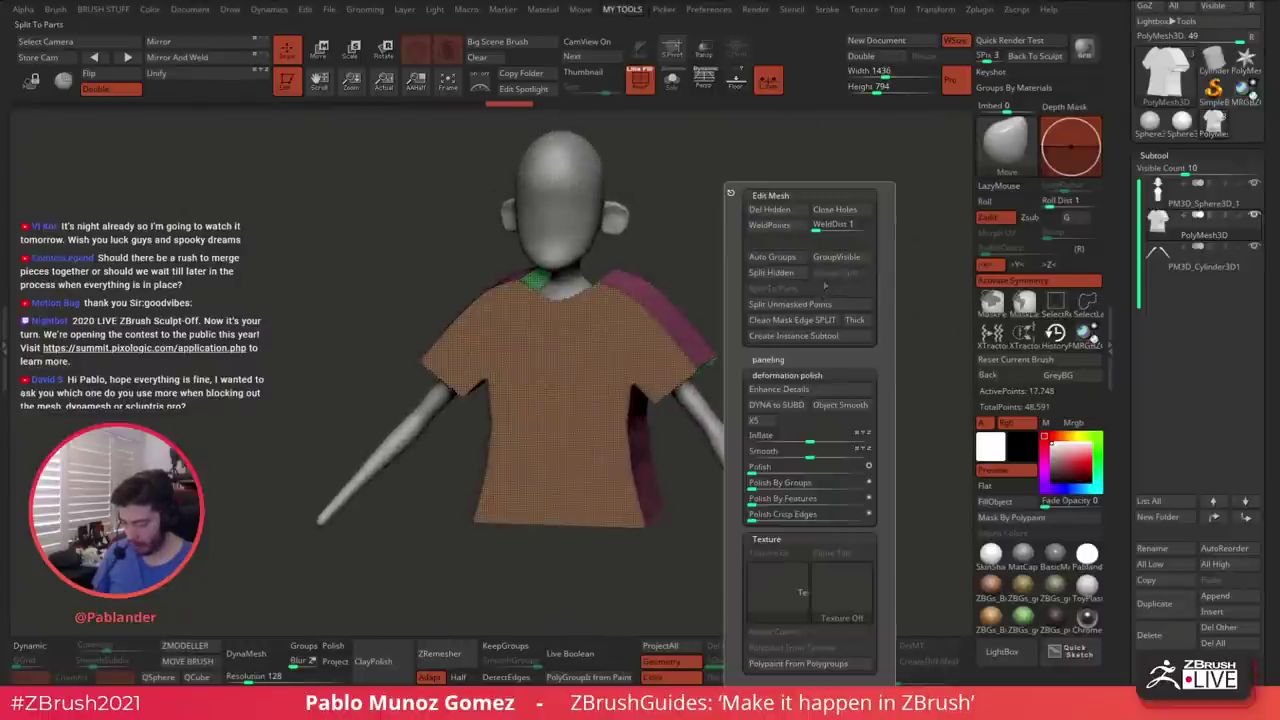
{"action": "left_click", "coordinate": [787, 213]}
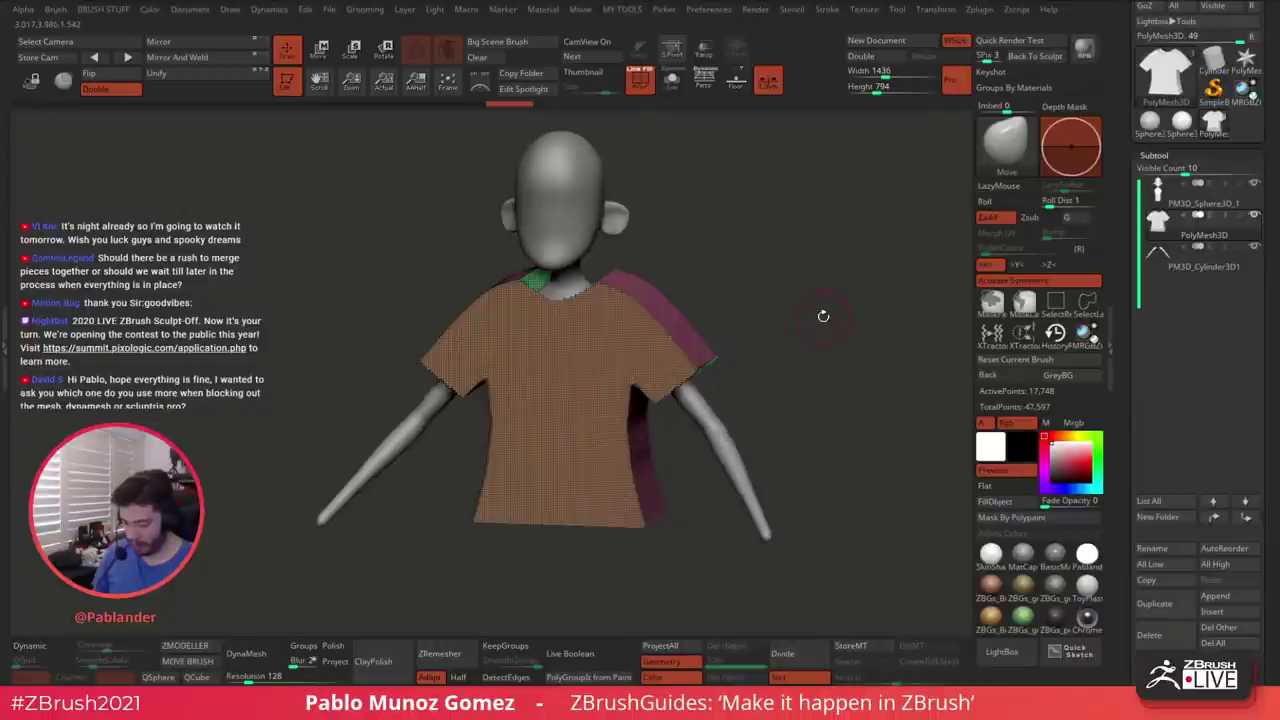
Smooth the jagged borders of the T-shirt mesh with Polish By Groups
{"action": "key", "text": "space"}
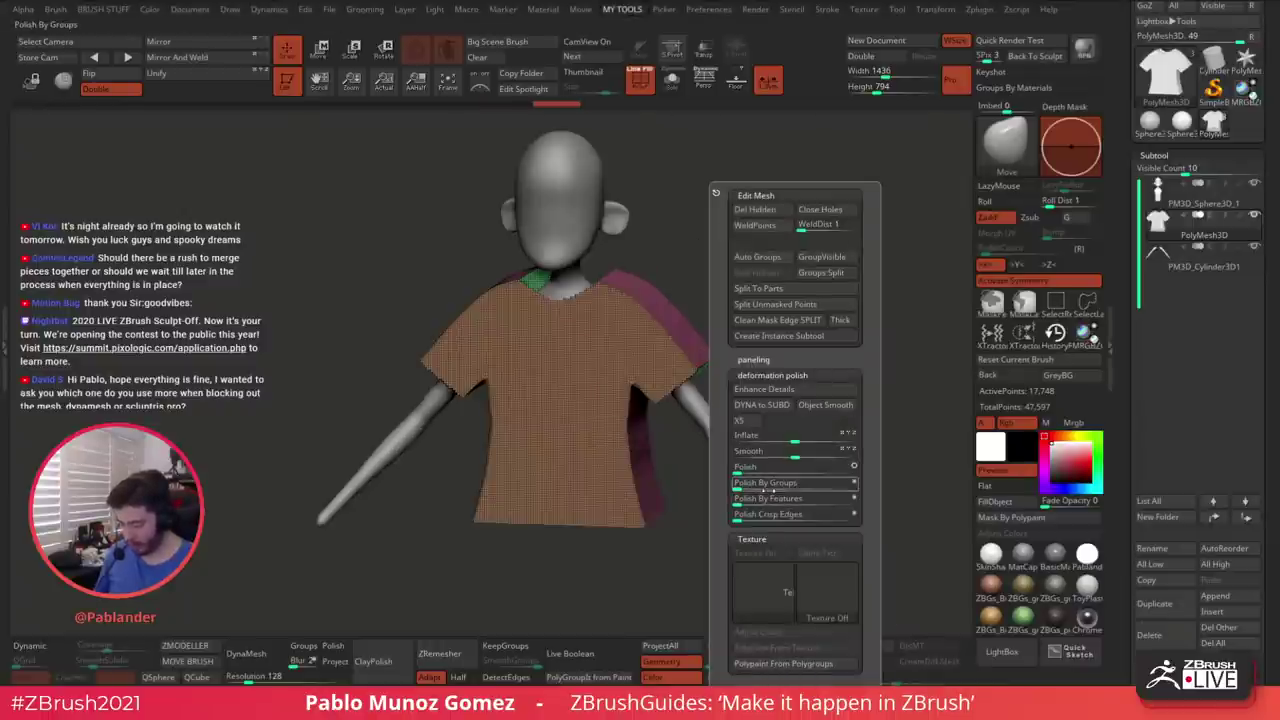
{"action": "left_click_drag", "start_coordinate": [743, 485], "coordinate": [855, 483]}
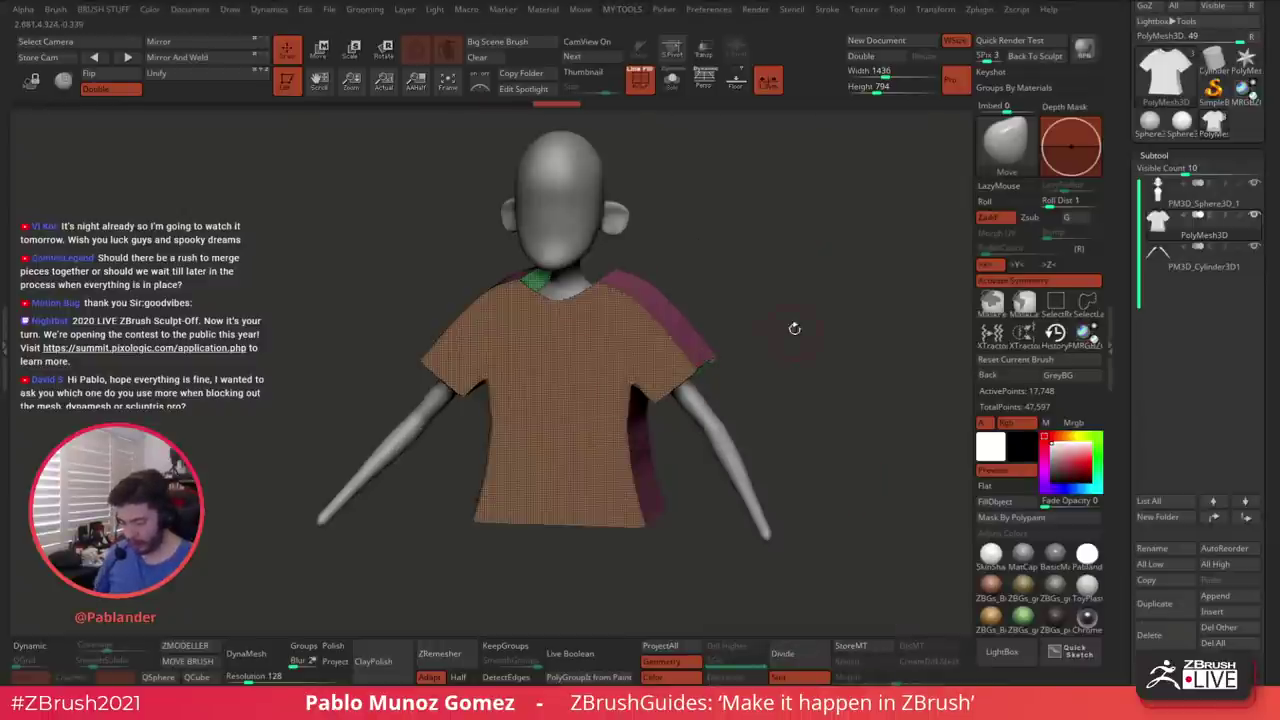
{"action": "left_click_drag", "start_coordinate": [795, 329], "coordinate": [802, 393]}
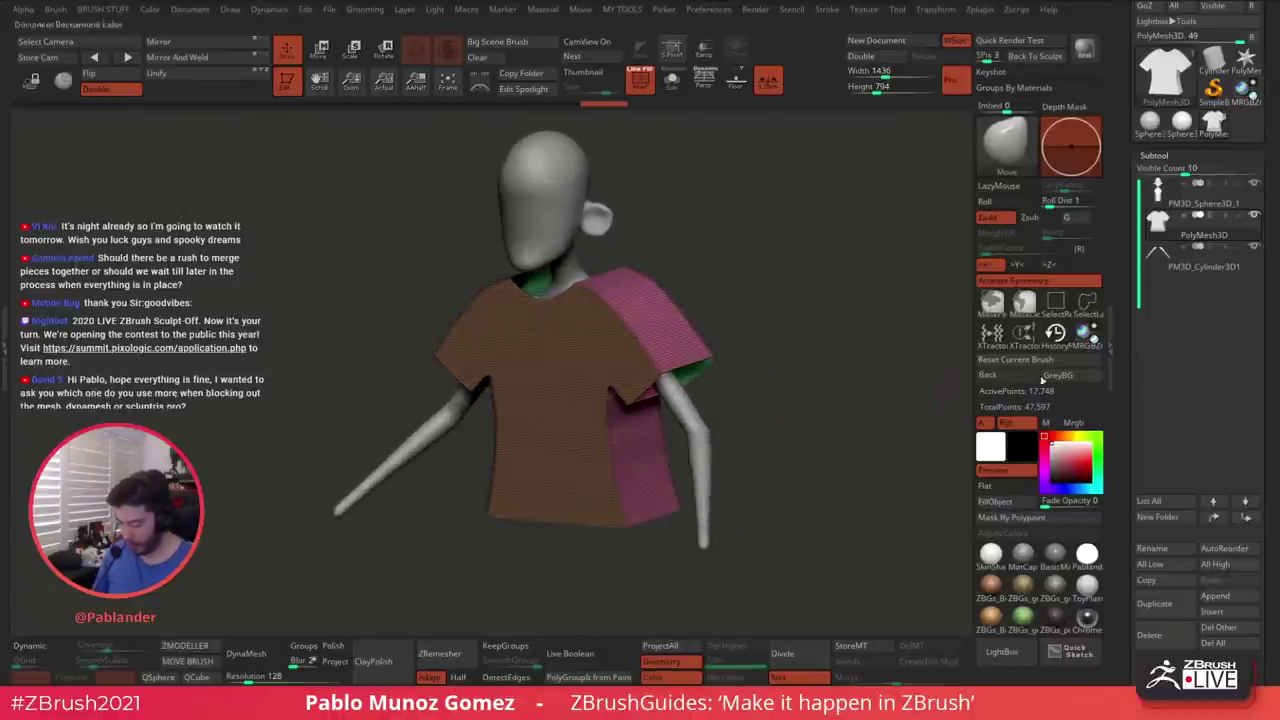
ZRemesh the T-shirt at half its polygon count with KeepGroups enabled and SmoothGroups at 0
{"action": "left_click_drag", "start_coordinate": [1123, 414], "coordinate": [1144, 266]}
{"action": "left_click", "coordinate": [1186, 188]}
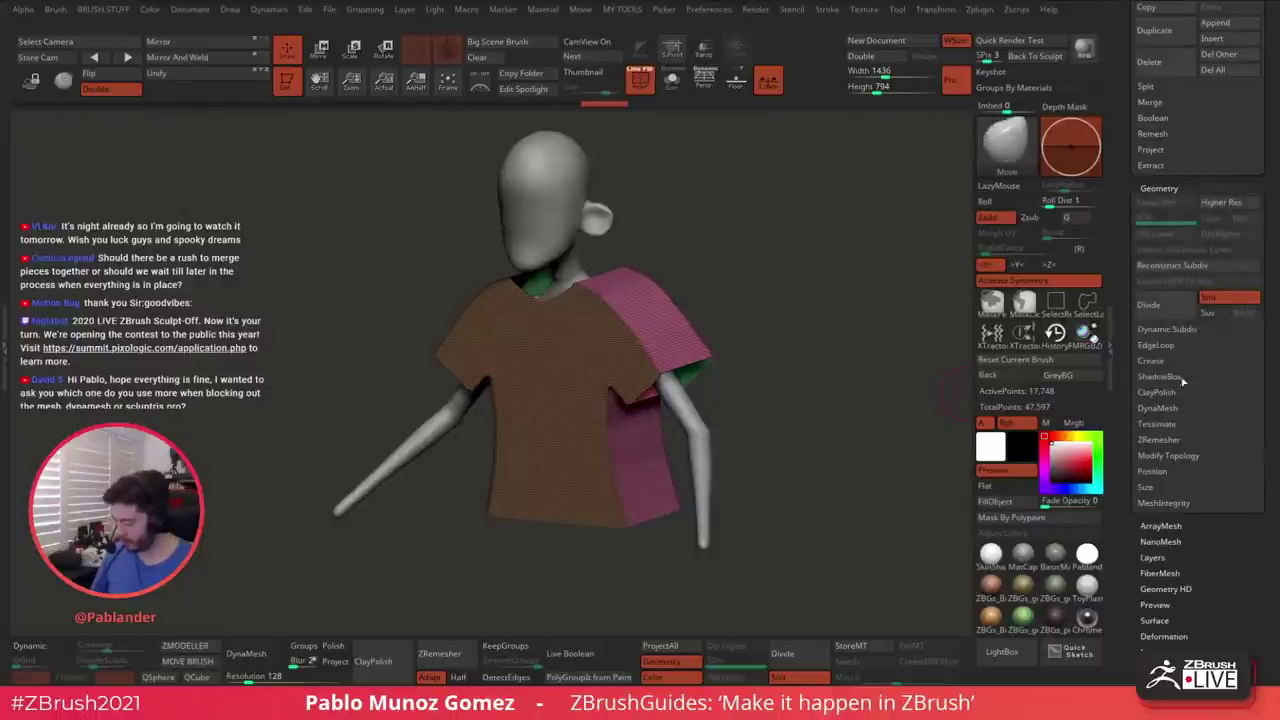
{"action": "left_click", "coordinate": [1160, 439]}
{"action": "scroll", "coordinate": [1175, 320], "scroll_direction": "down", "scroll_amount": 5}
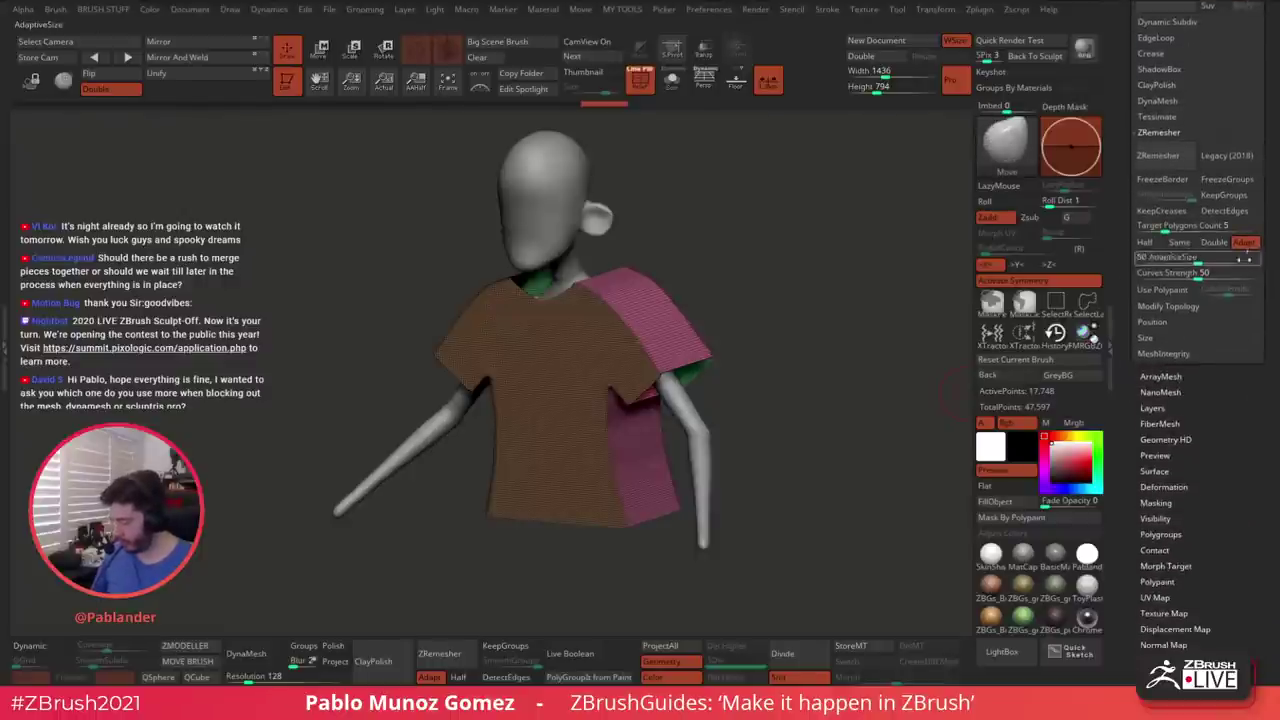
{"action": "left_click", "coordinate": [1158, 246]}
{"action": "scroll", "coordinate": [1165, 250], "scroll_direction": "up", "scroll_amount": 2}
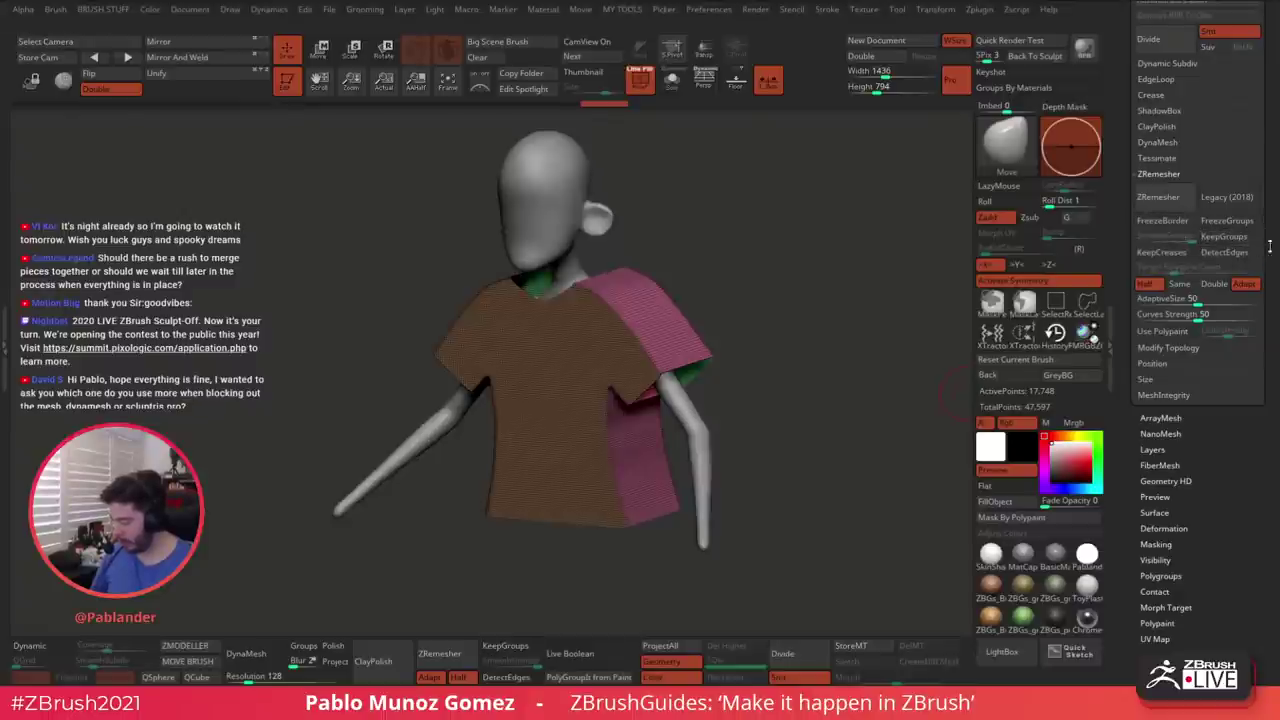
{"action": "scroll", "coordinate": [1267, 247], "scroll_direction": "up", "scroll_amount": 1}
{"action": "left_click_drag", "start_coordinate": [1267, 247], "coordinate": [1267, 265]}
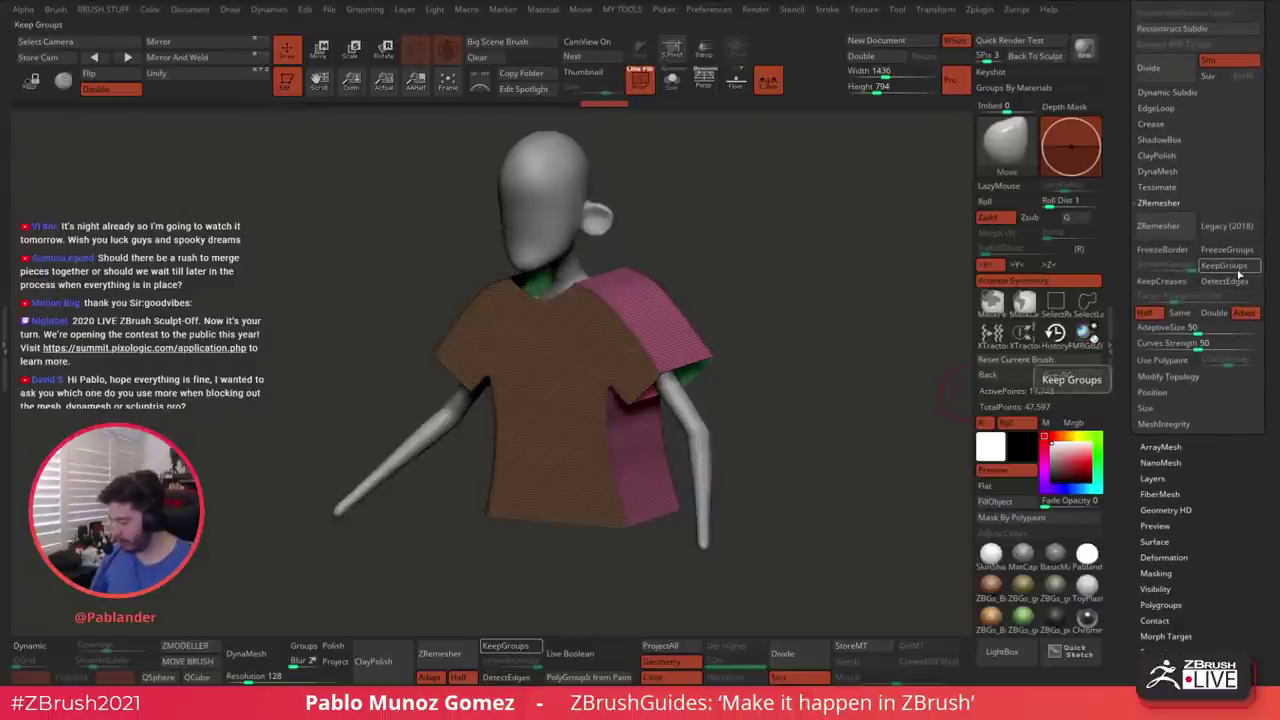
{"action": "left_click", "coordinate": [1240, 268]}
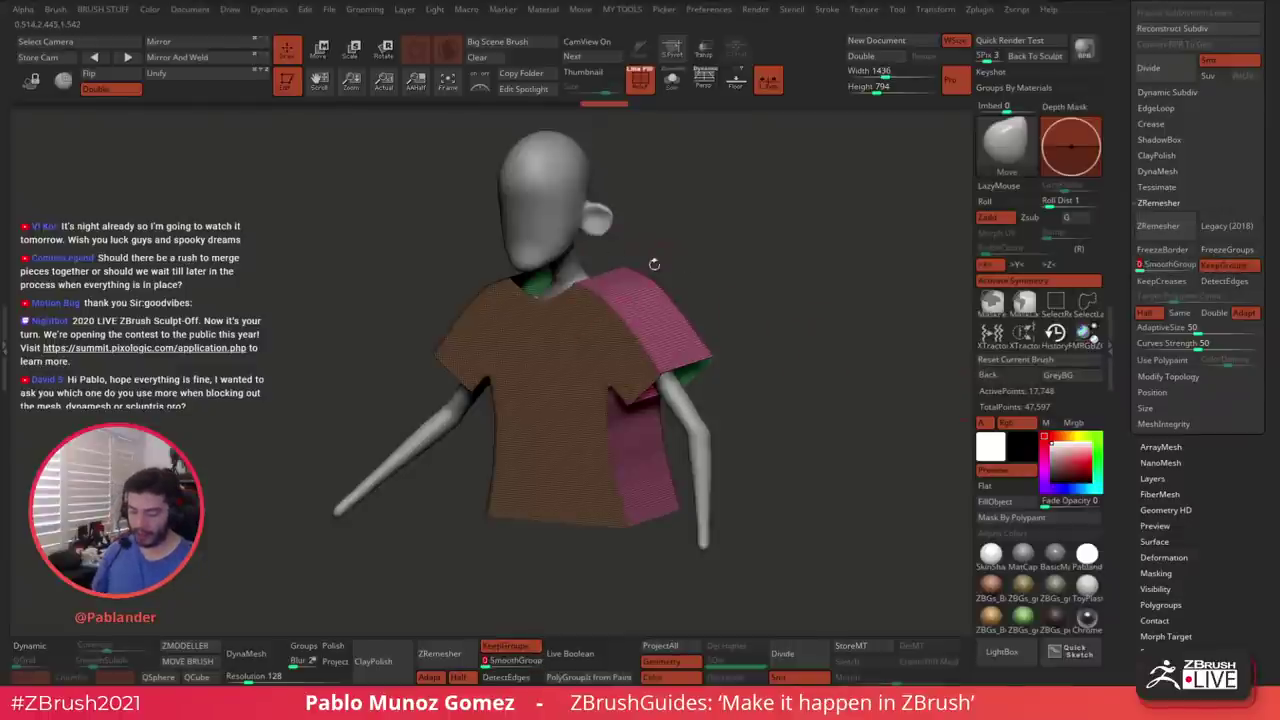
{"action": "left_click_drag", "start_coordinate": [801, 281], "coordinate": [800, 312]}
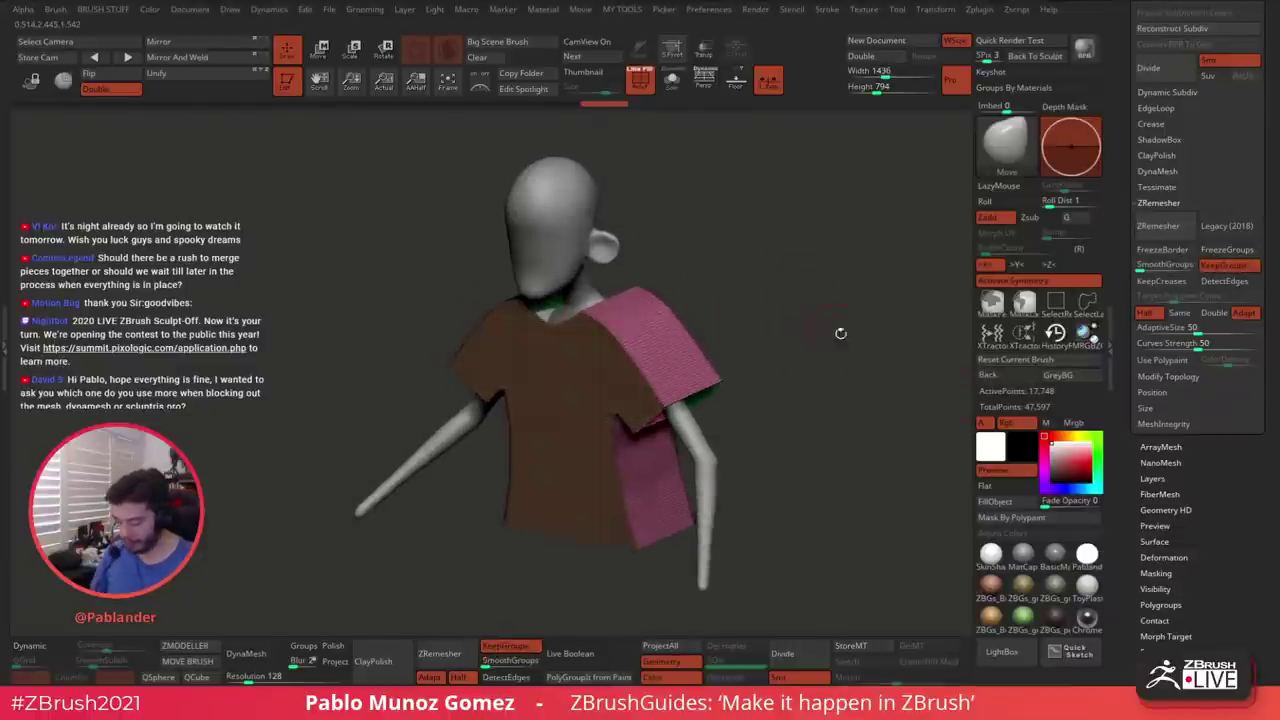
{"action": "left_click", "coordinate": [1182, 226]}
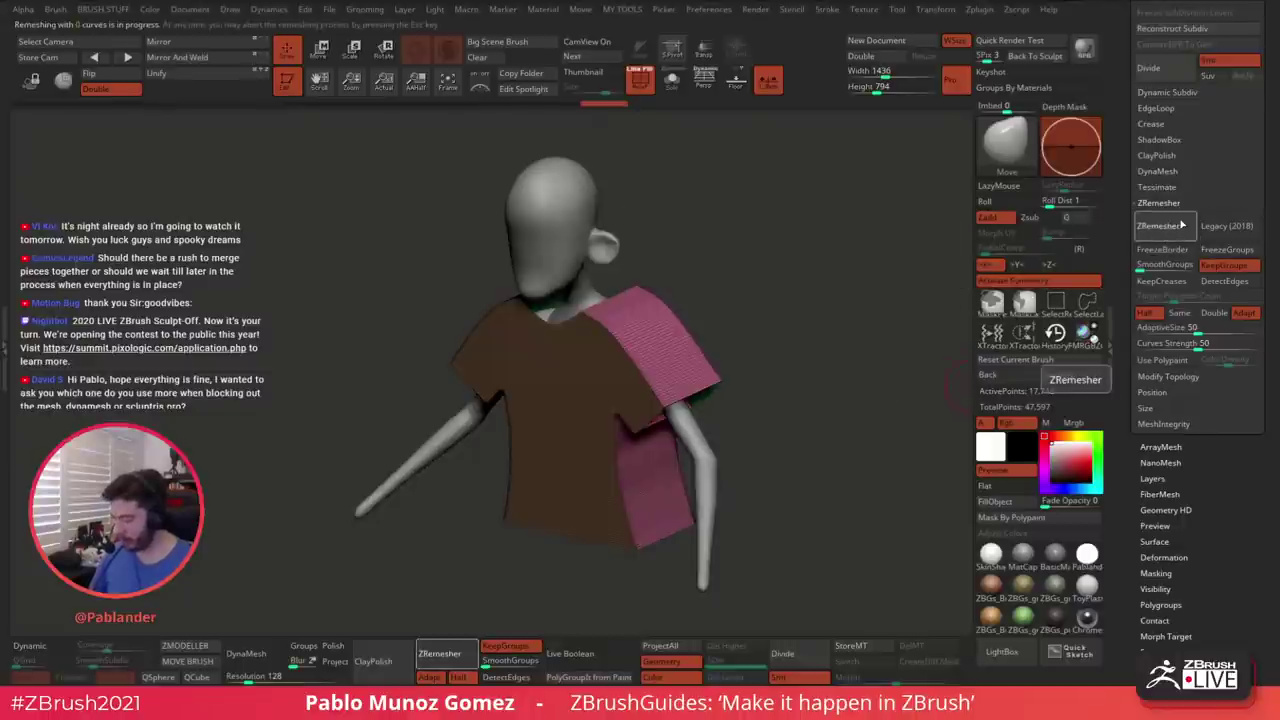
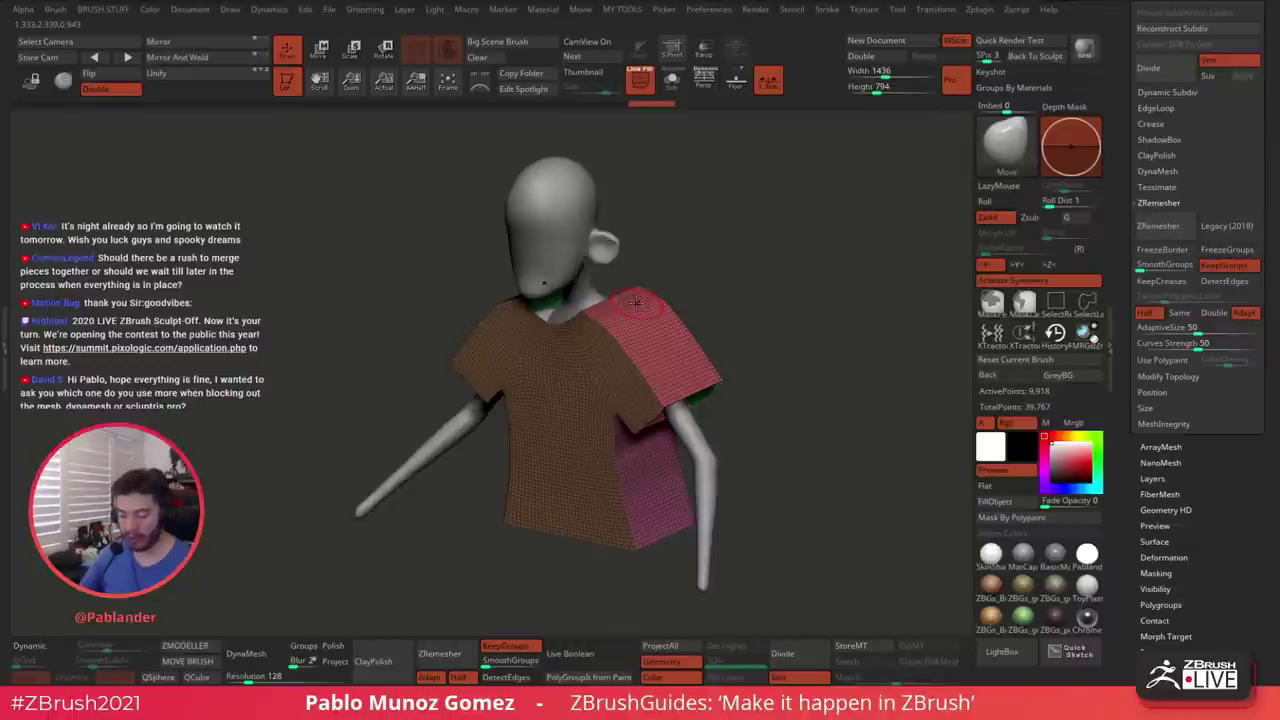
Examine how the remeshed T-shirt's front, back and side strips sit around the neck and arms
{"action": "left_click_drag", "start_coordinate": [760, 249], "coordinate": [600, 300]}
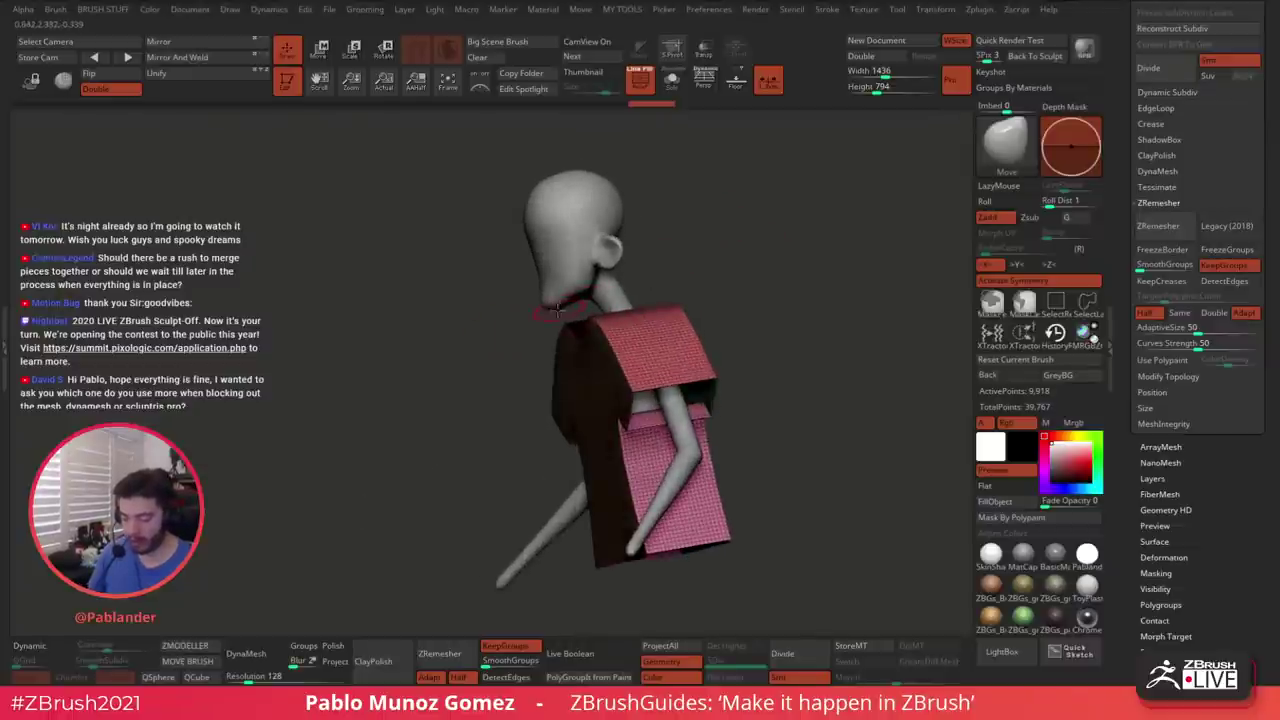
{"action": "left_click_drag", "start_coordinate": [657, 251], "coordinate": [769, 251]}
{"action": "right_click", "coordinate": [743, 239]}
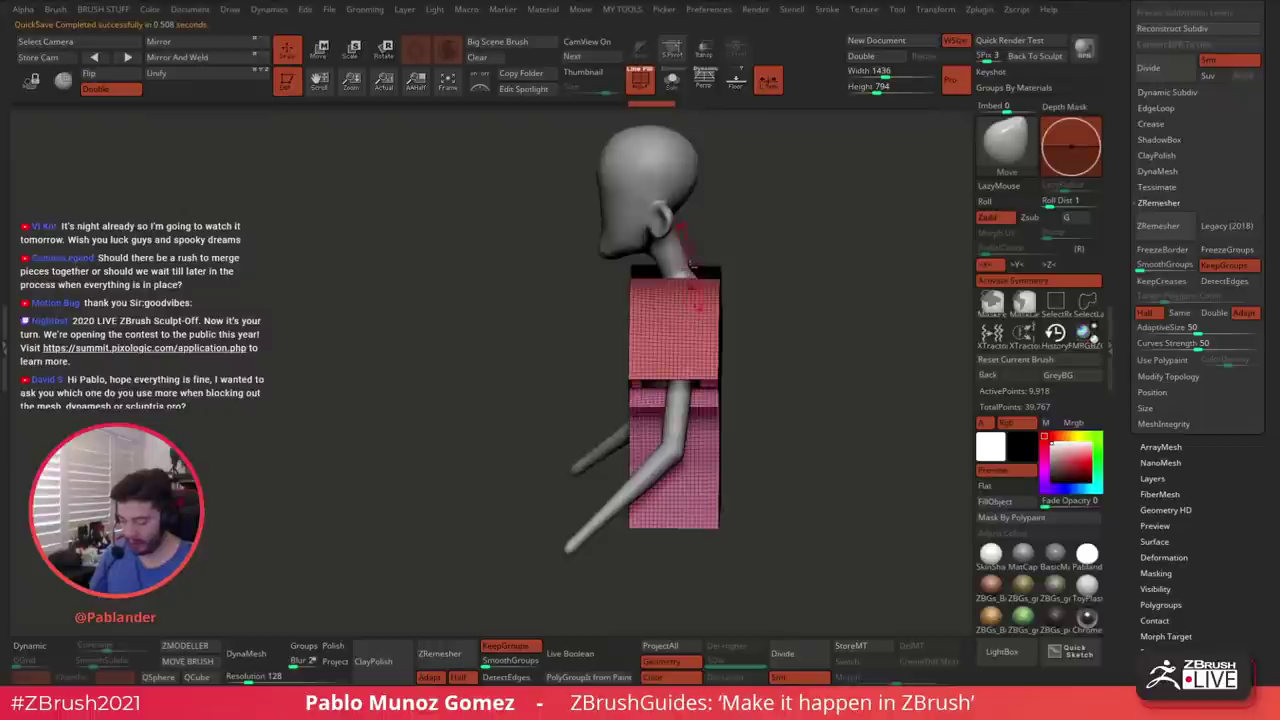
{"action": "left_click_drag", "start_coordinate": [762, 258], "coordinate": [698, 251]}
{"action": "left_click", "coordinate": [716, 266], "text": "alt"}
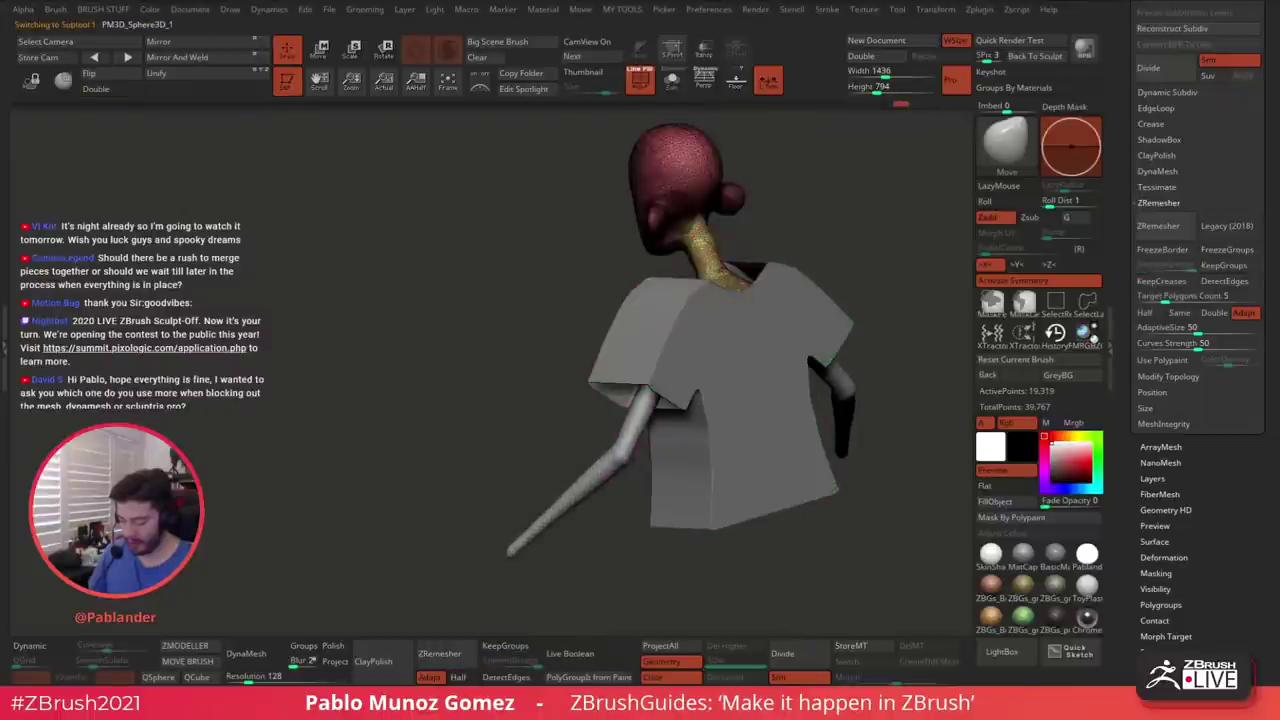
{"action": "left_click_drag", "start_coordinate": [785, 218], "coordinate": [751, 224]}
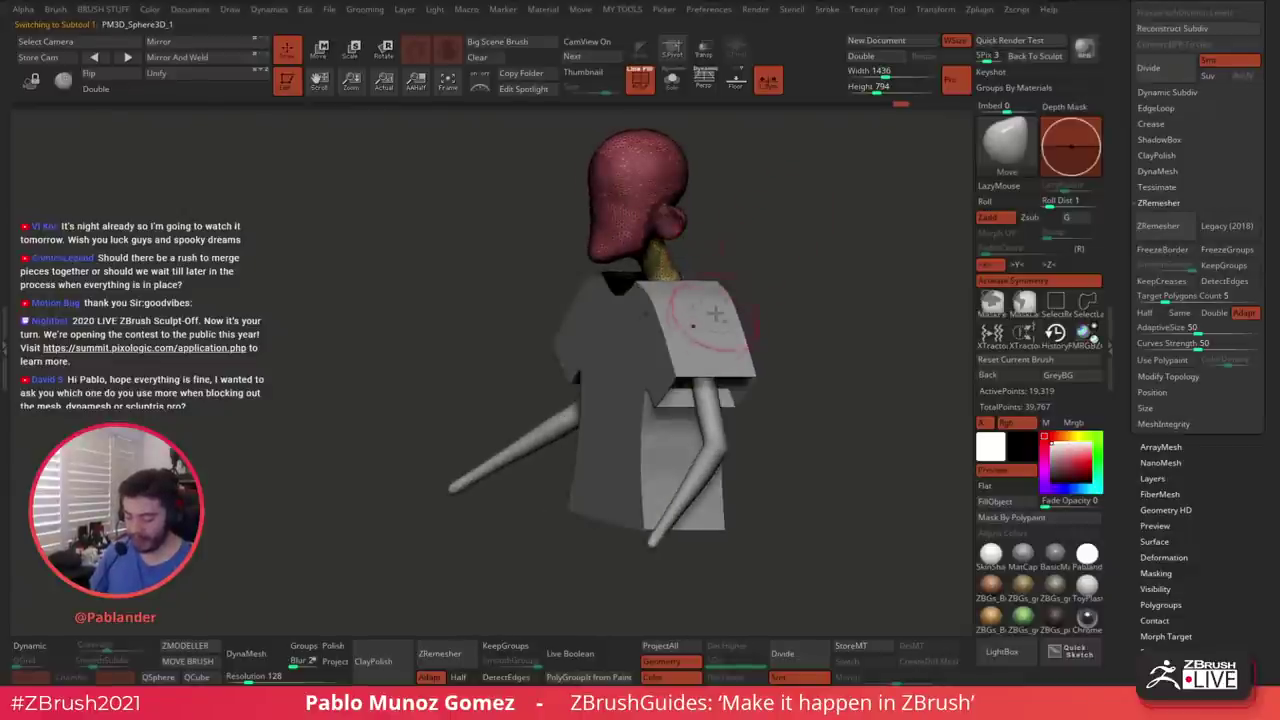
{"action": "left_click", "coordinate": [665, 349], "text": "alt"}
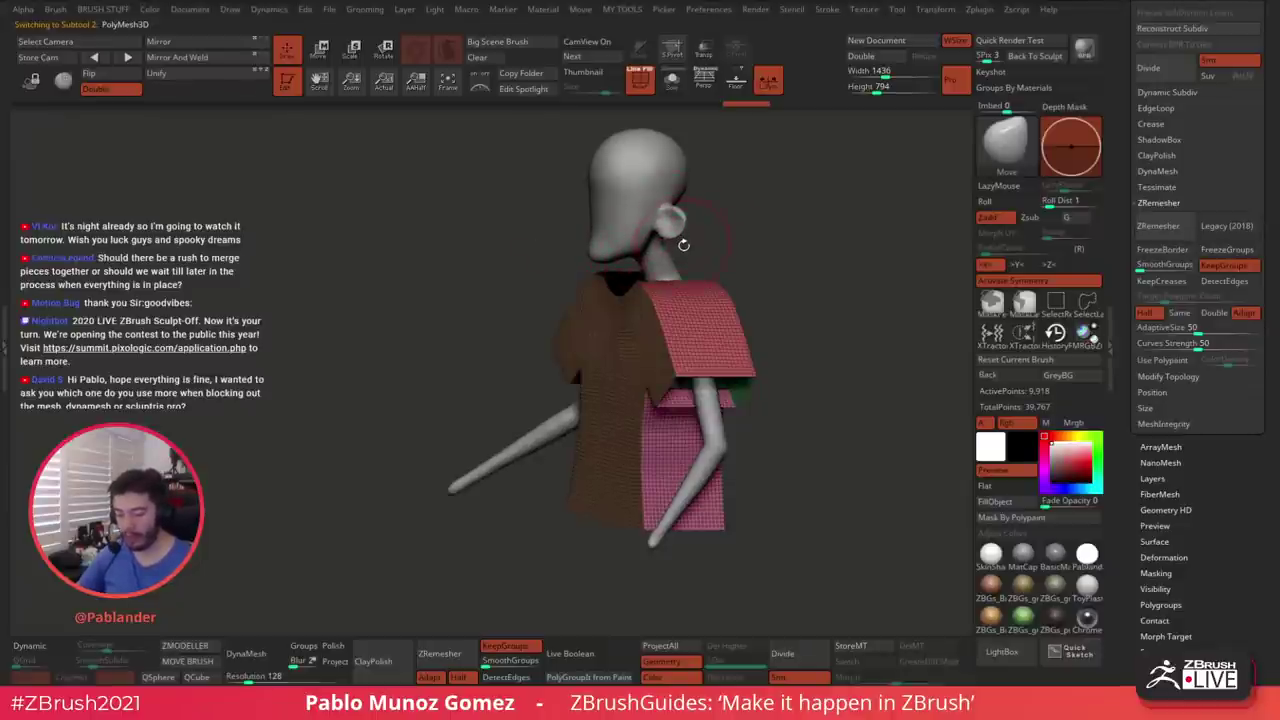
{"action": "left_click_drag", "start_coordinate": [767, 253], "coordinate": [757, 244]}
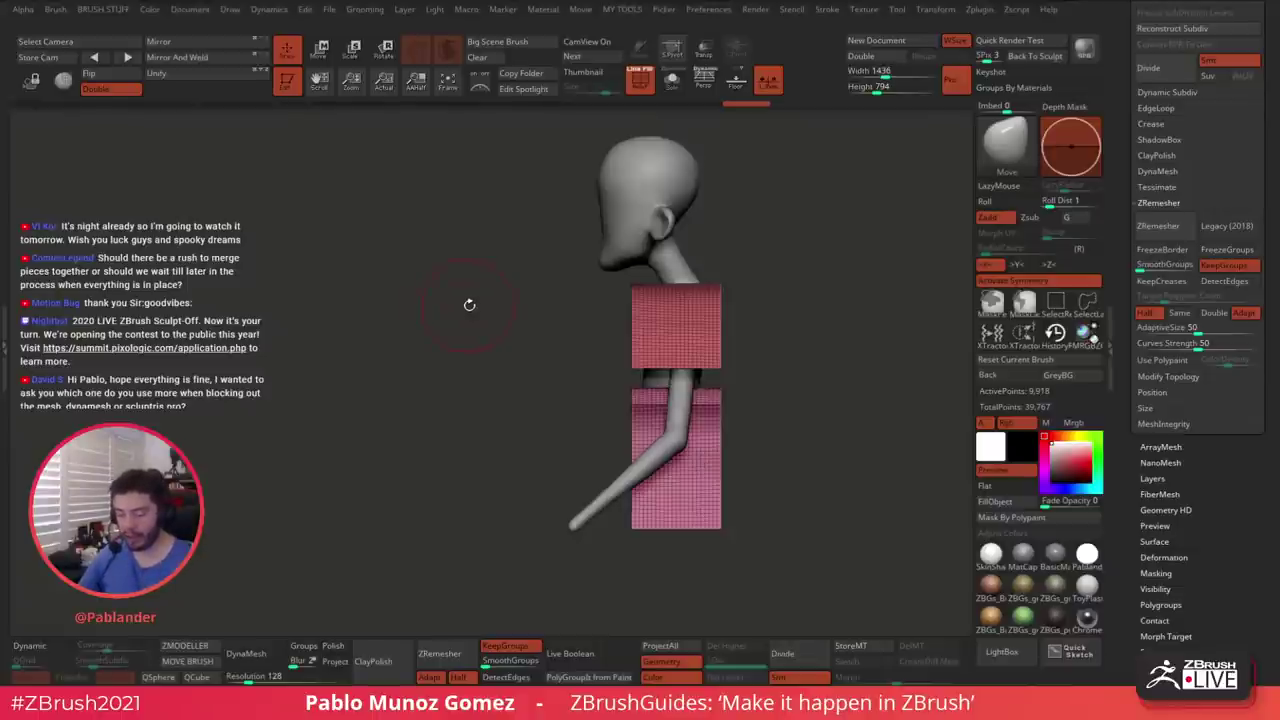
{"action": "left_click_drag", "start_coordinate": [520, 306], "coordinate": [482, 295]}
{"action": "left_click_drag", "start_coordinate": [745, 238], "coordinate": [718, 217]}
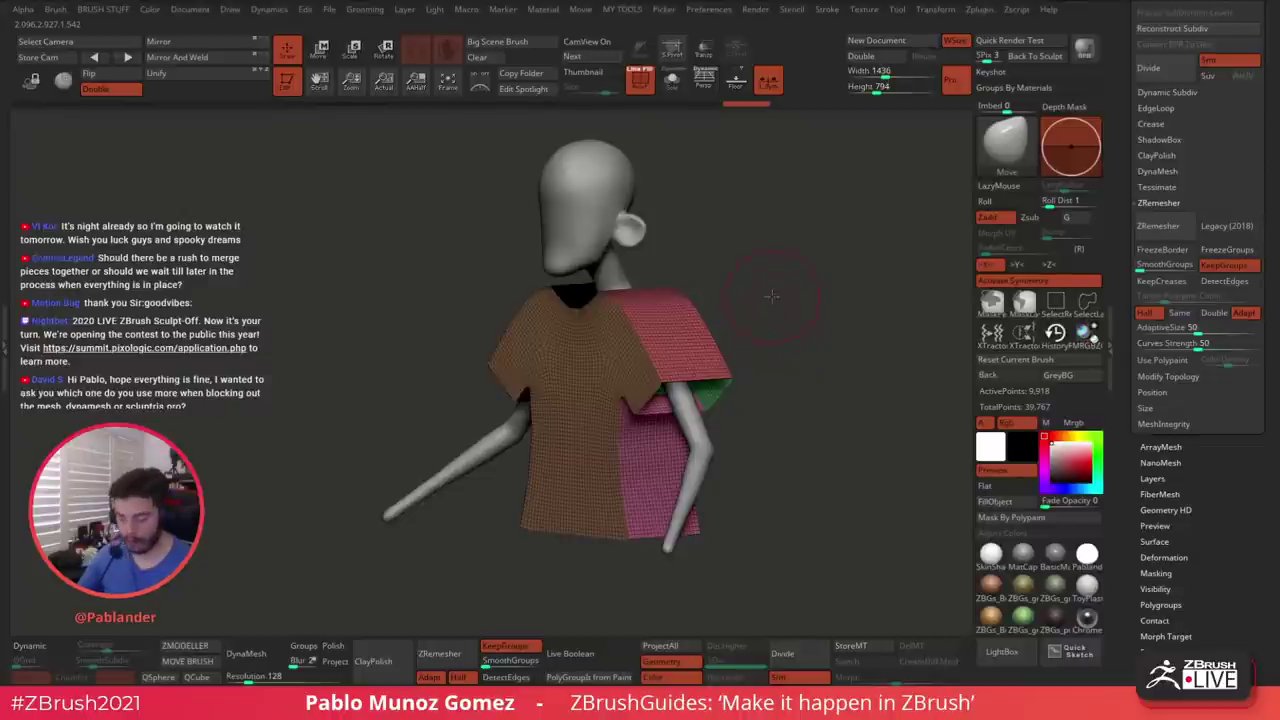
{"action": "left_click_drag", "start_coordinate": [777, 250], "coordinate": [788, 248]}
ZRemesh the T-shirt at half its polygon count once, and twice more with Legacy (2018) enabled
{"action": "left_click", "coordinate": [1152, 227]}
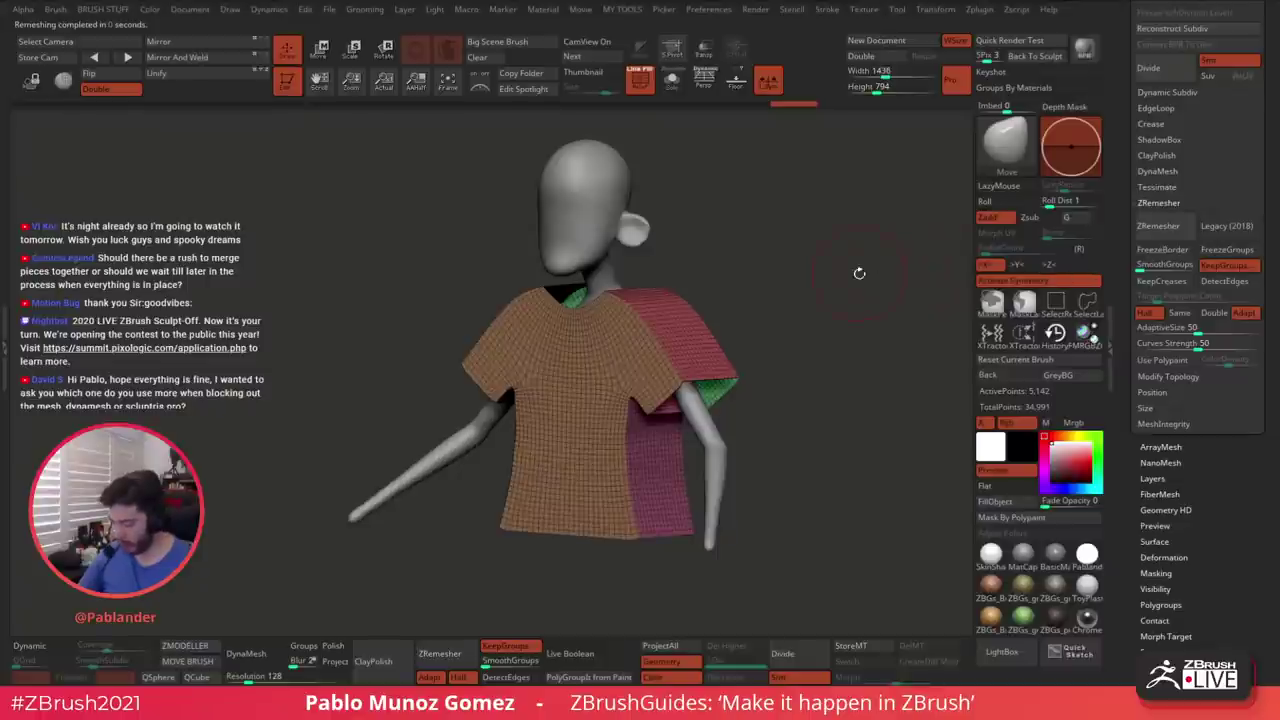
{"action": "left_click_drag", "start_coordinate": [859, 273], "coordinate": [870, 285]}
{"action": "left_click", "coordinate": [1219, 230]}
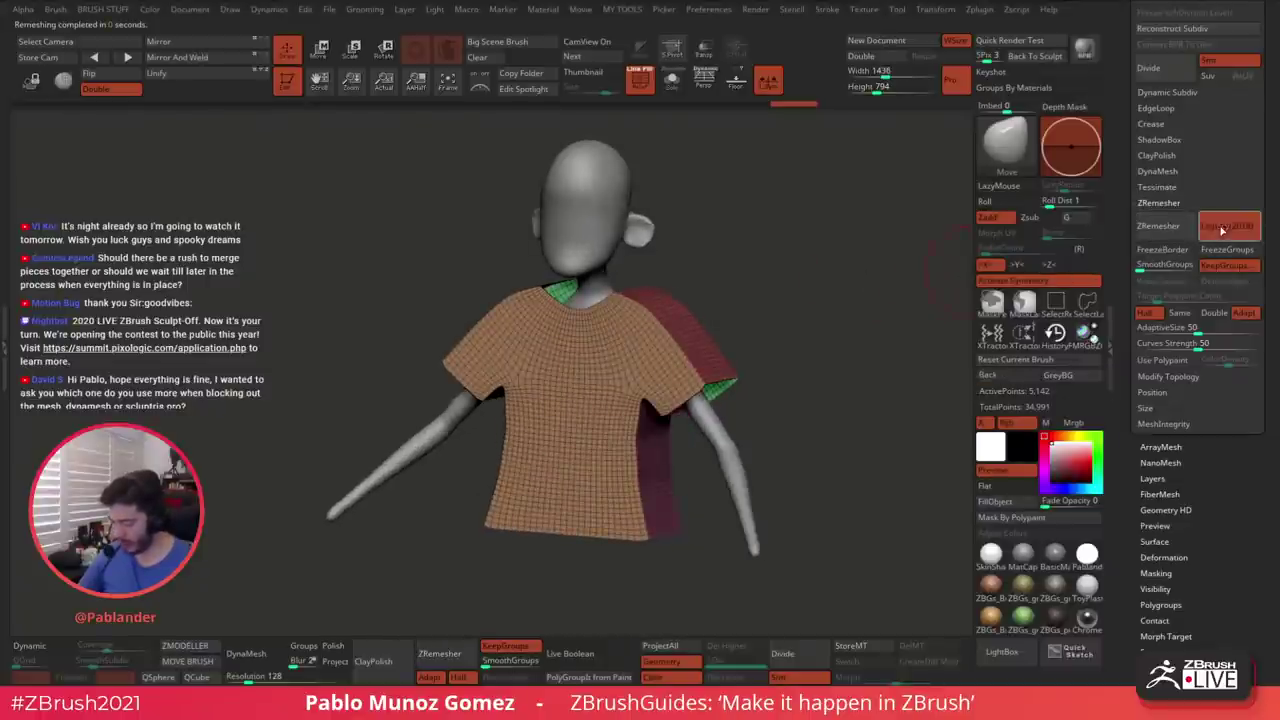
{"action": "left_click", "coordinate": [1173, 230]}
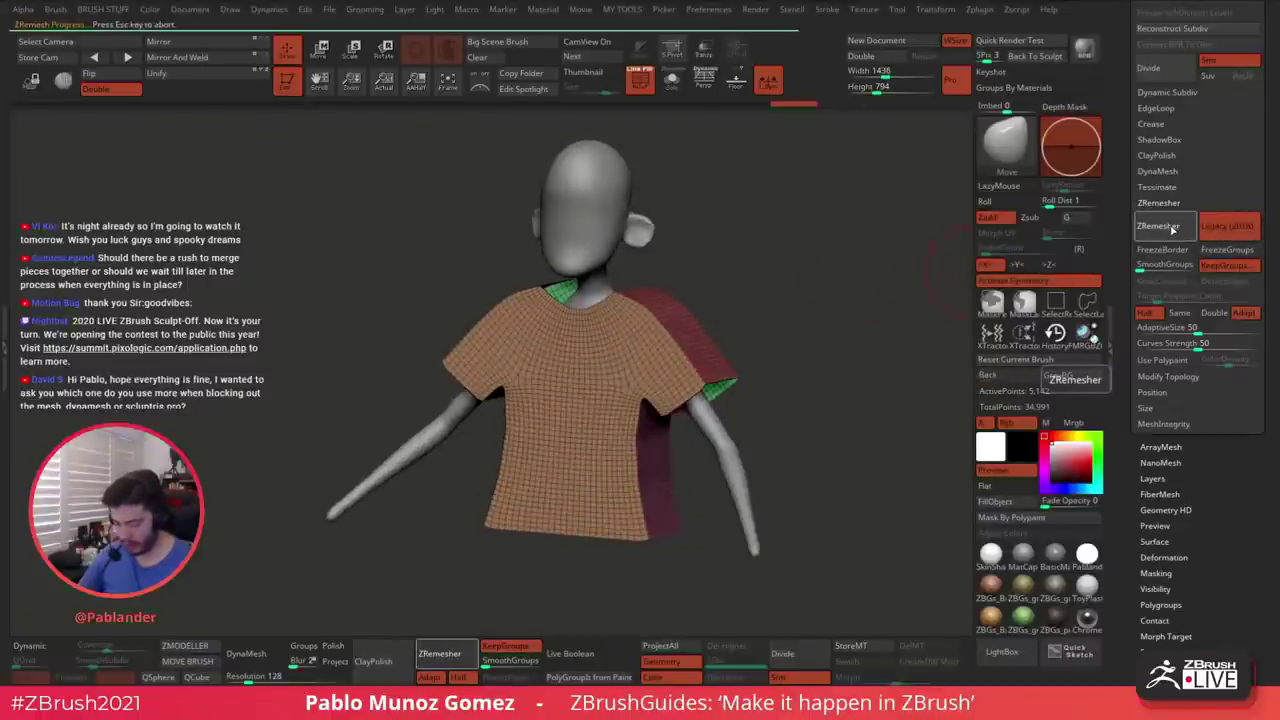
{"action": "left_click_drag", "start_coordinate": [876, 268], "coordinate": [833, 287]}
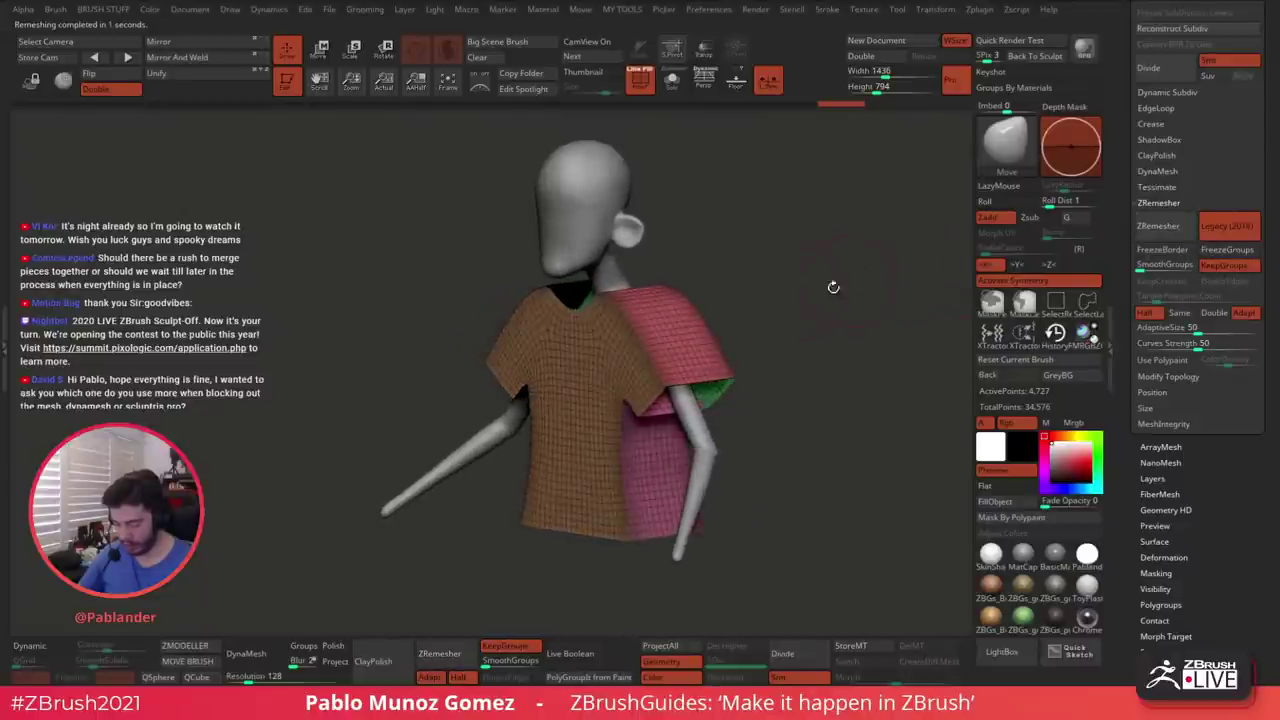
{"action": "left_click_drag", "start_coordinate": [722, 310], "coordinate": [737, 309], "text": "shift"}
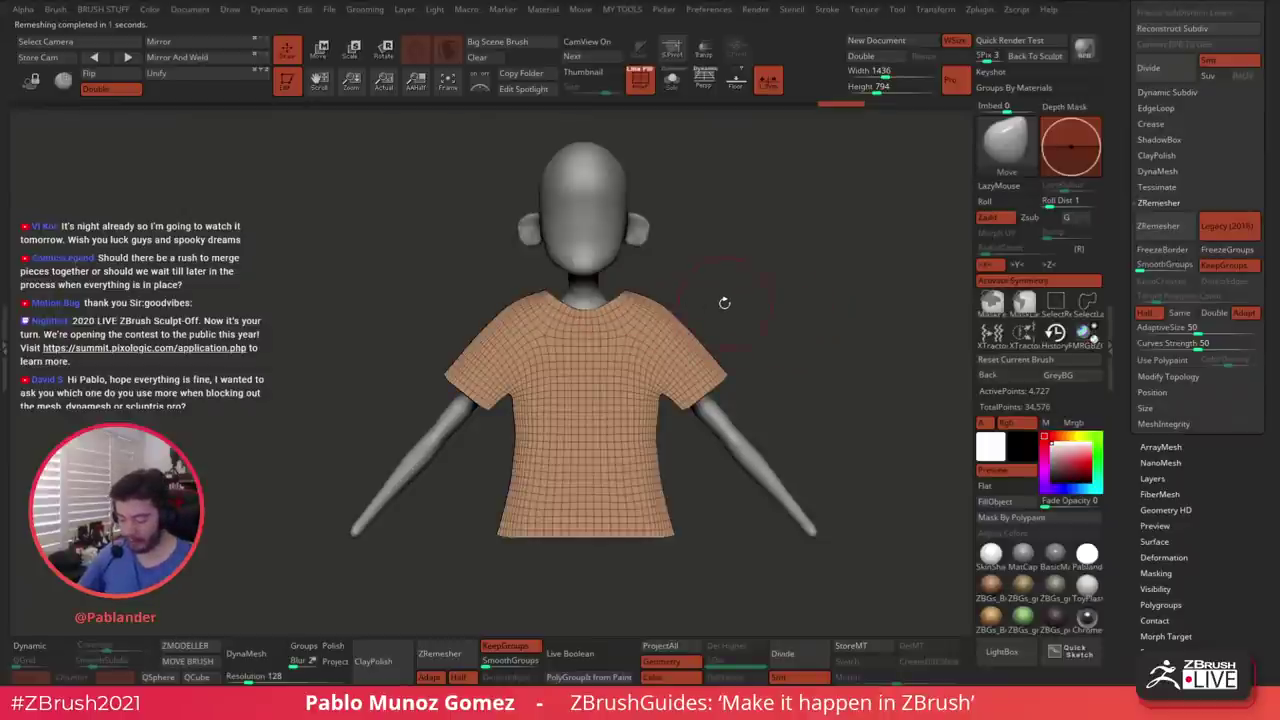
{"action": "left_click_drag", "start_coordinate": [762, 294], "coordinate": [692, 354]}
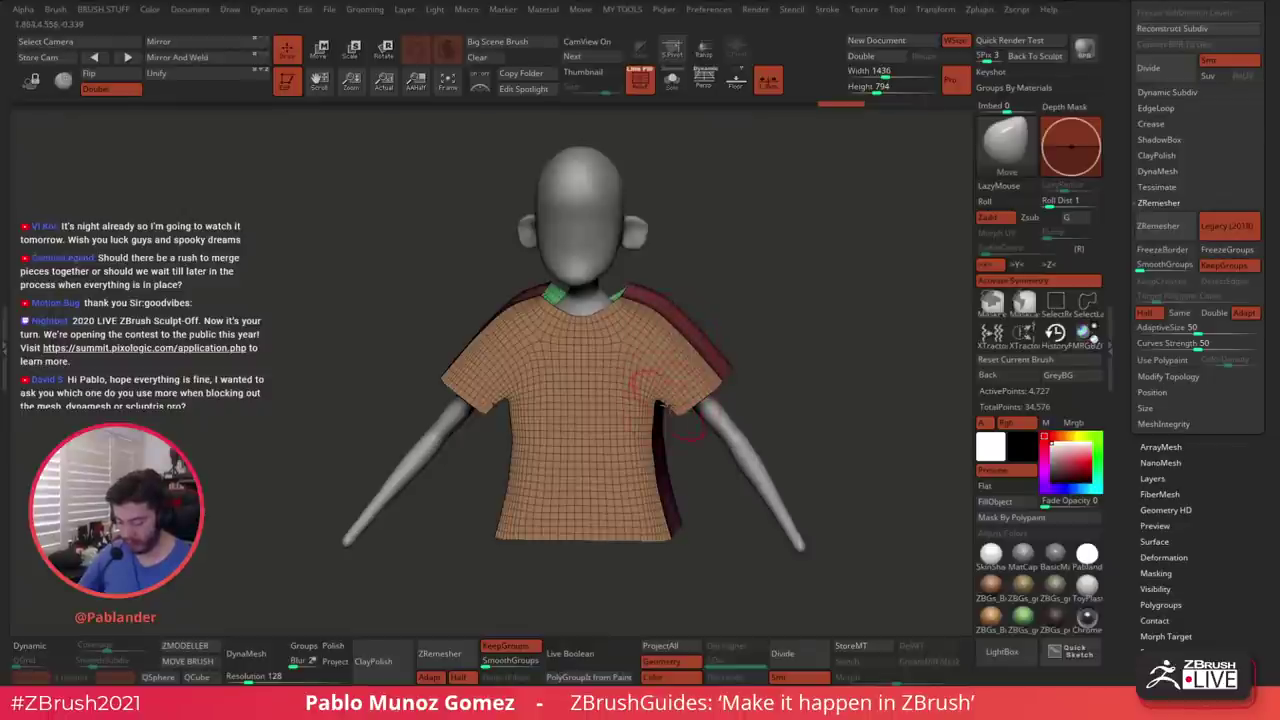
{"action": "left_click_drag", "start_coordinate": [737, 373], "coordinate": [759, 350]}
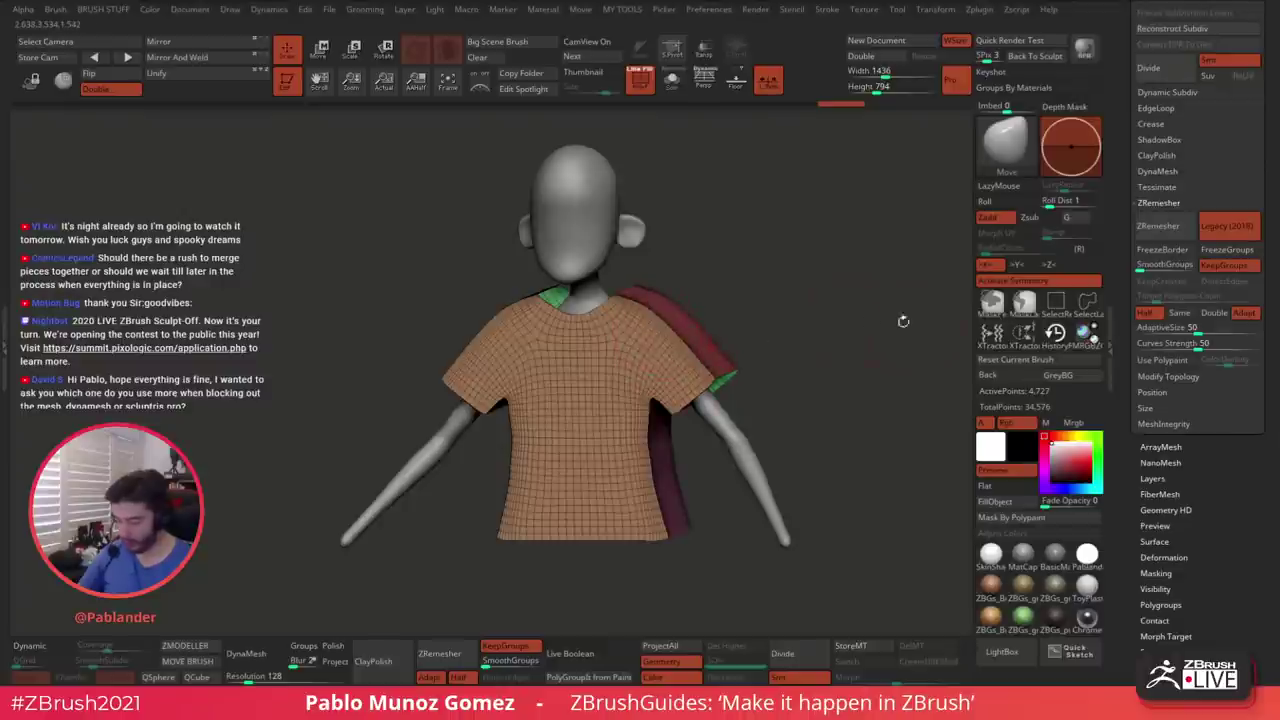
{"action": "left_click", "coordinate": [1158, 226]}
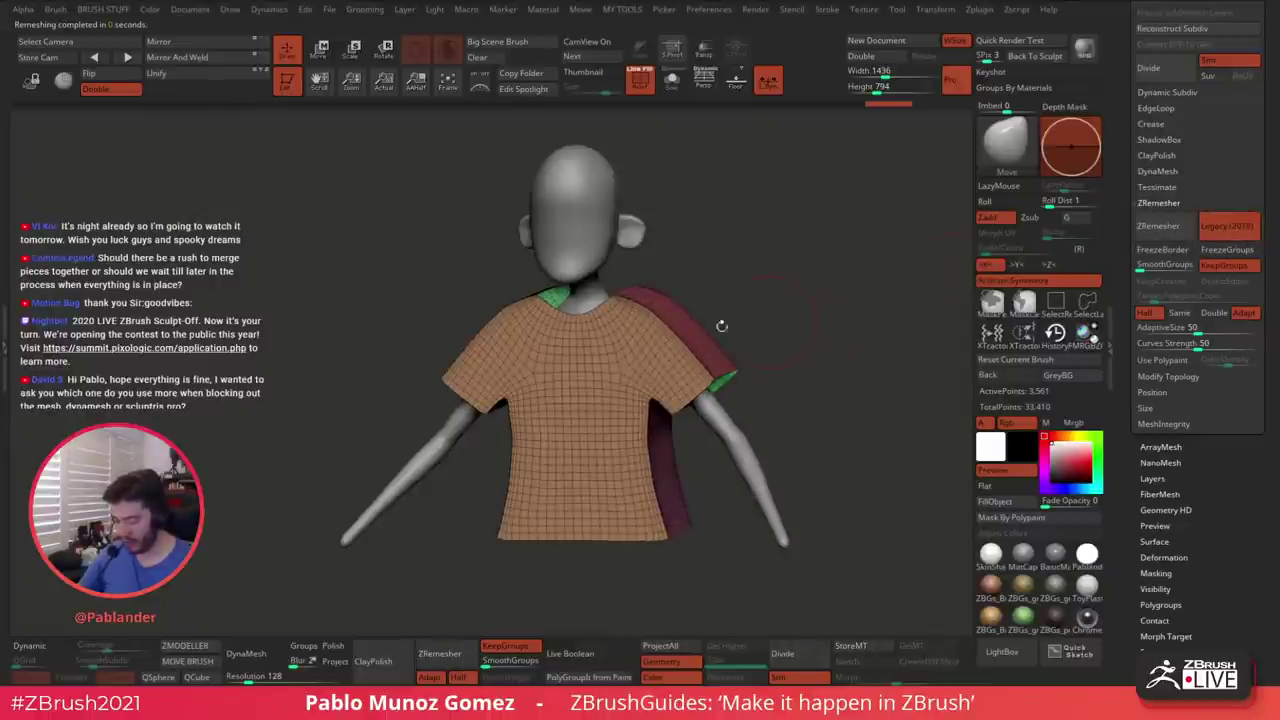
ZRemesh the T-shirt at half its polygon count with Legacy (2018) switched off
{"action": "left_click", "coordinate": [1227, 229]}
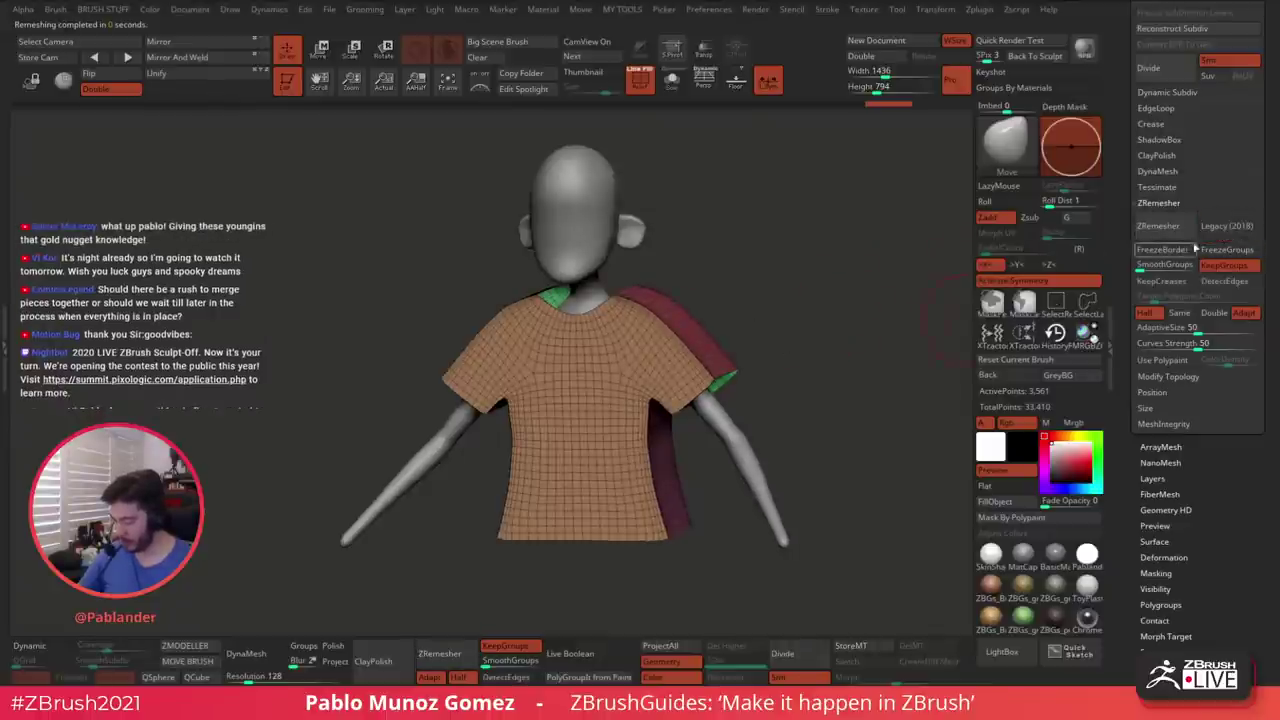
{"action": "left_click", "coordinate": [1160, 227]}
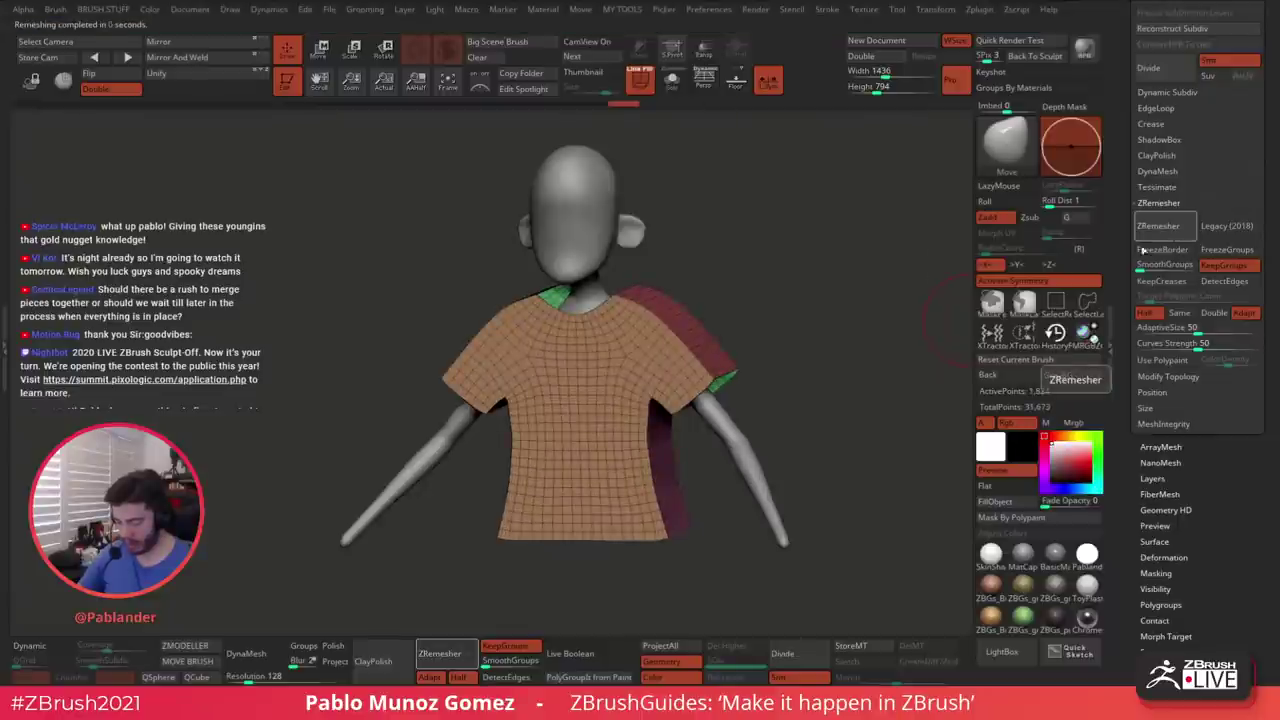
{"action": "left_click_drag", "start_coordinate": [870, 300], "coordinate": [820, 294]}
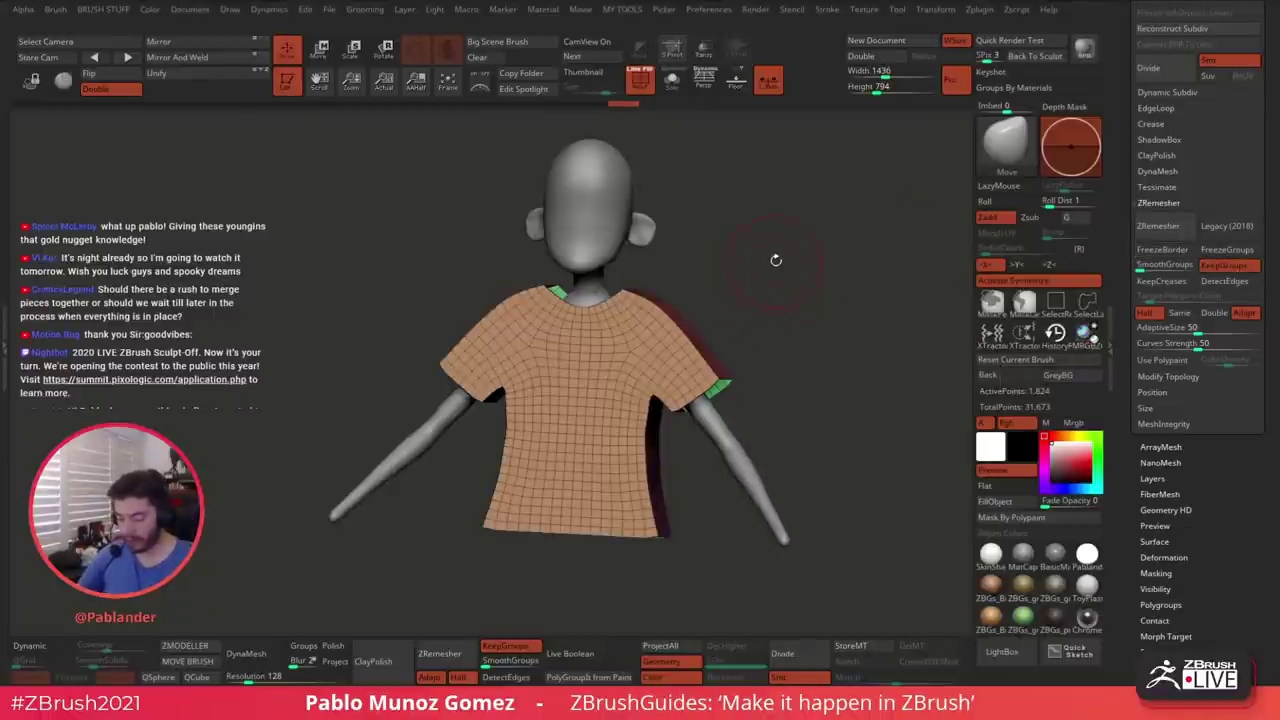
{"action": "left_click_drag", "start_coordinate": [713, 342], "coordinate": [770, 322]}
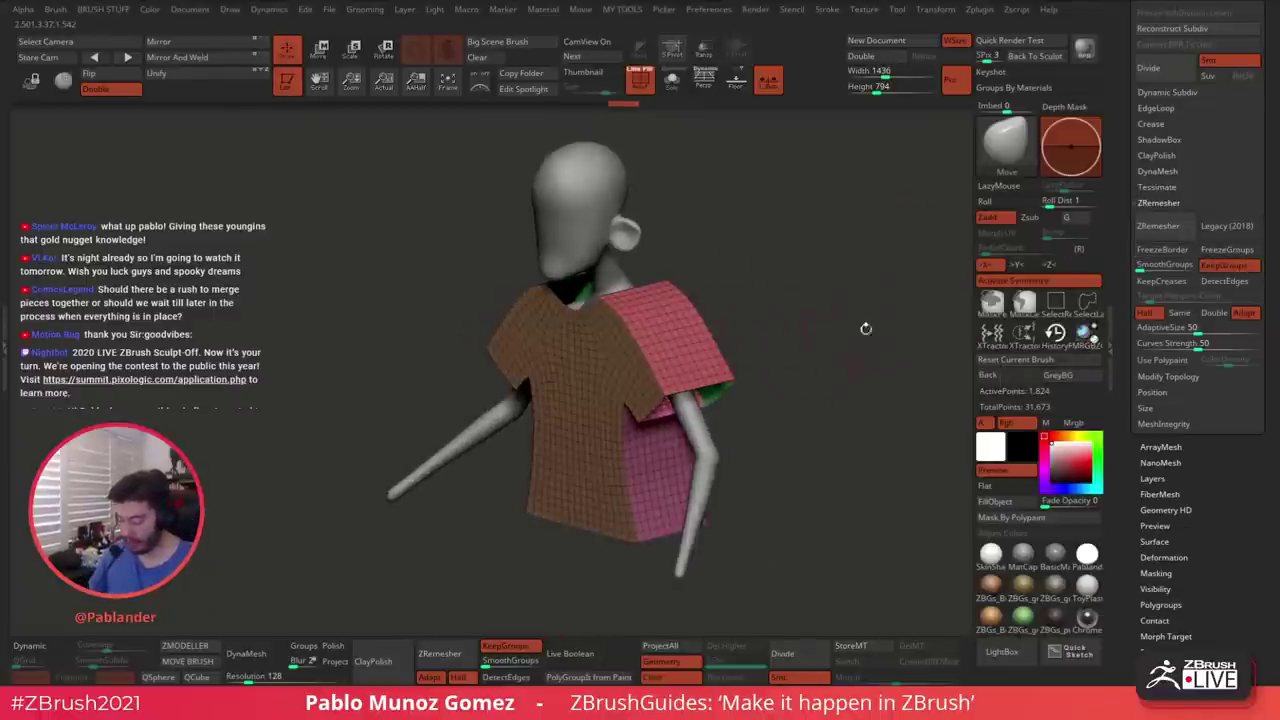
{"action": "left_click_drag", "start_coordinate": [847, 367], "coordinate": [763, 334]}
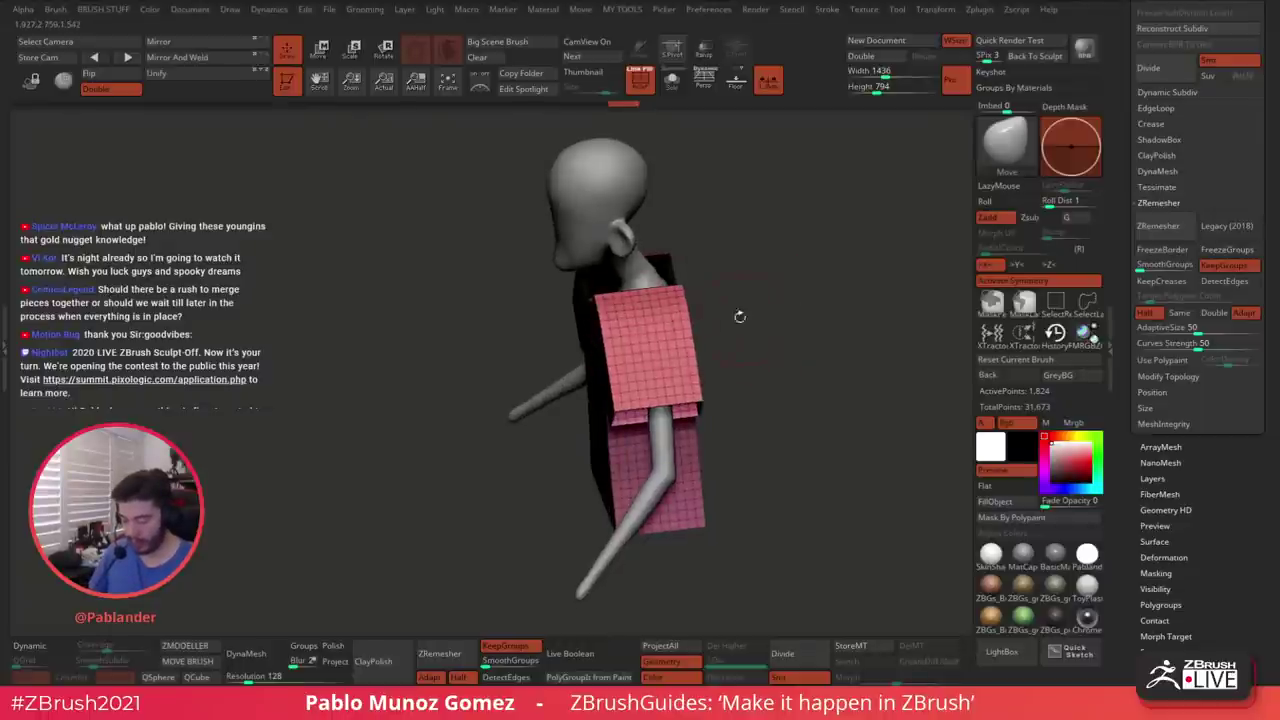
{"action": "mouse_move", "coordinate": [738, 316]}
{"action": "left_mouse_down"}
{"action": "mouse_move", "coordinate": [762, 324]}
{"action": "mouse_move", "coordinate": [726, 332]}
{"action": "left_mouse_up"}
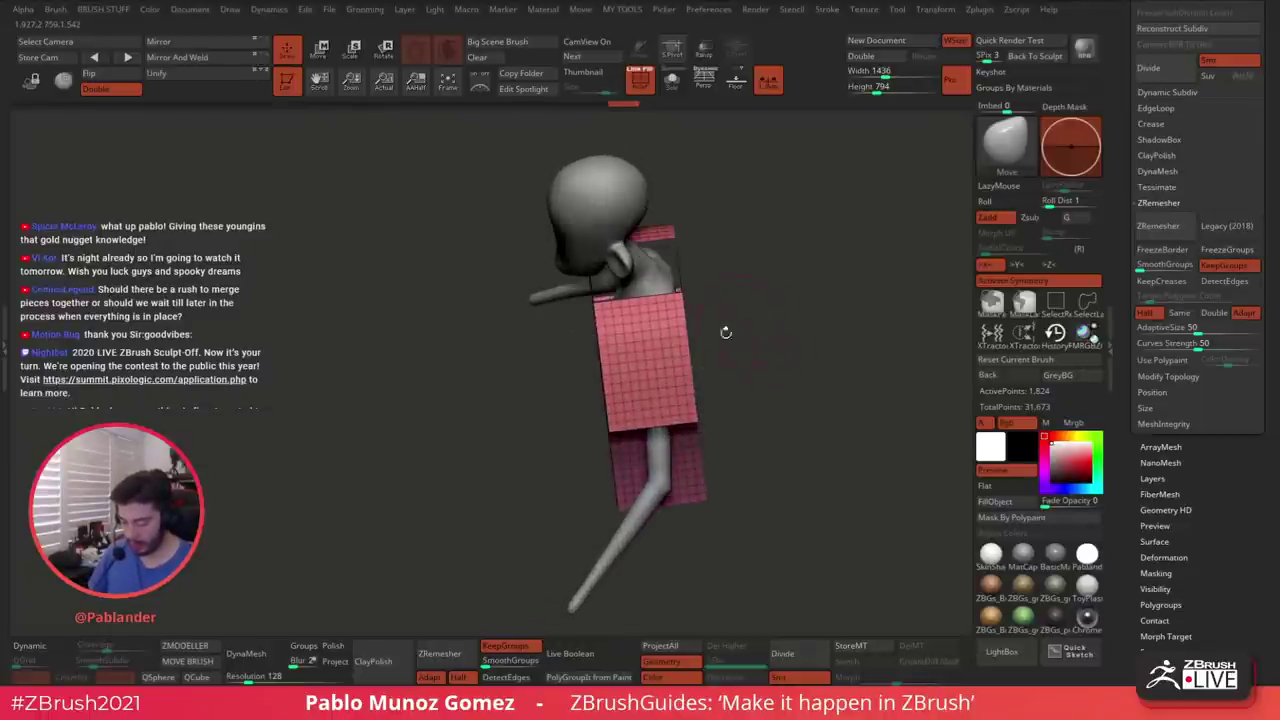
Delete the inner edge loops running lengthwise along the T-shirt's outer shoulder and sleeve strips with ZModeler's single-edge-loop Insert action
{"action": "left_click", "coordinate": [185, 645]}
{"action": "left_click_drag", "start_coordinate": [797, 329], "coordinate": [799, 412]}
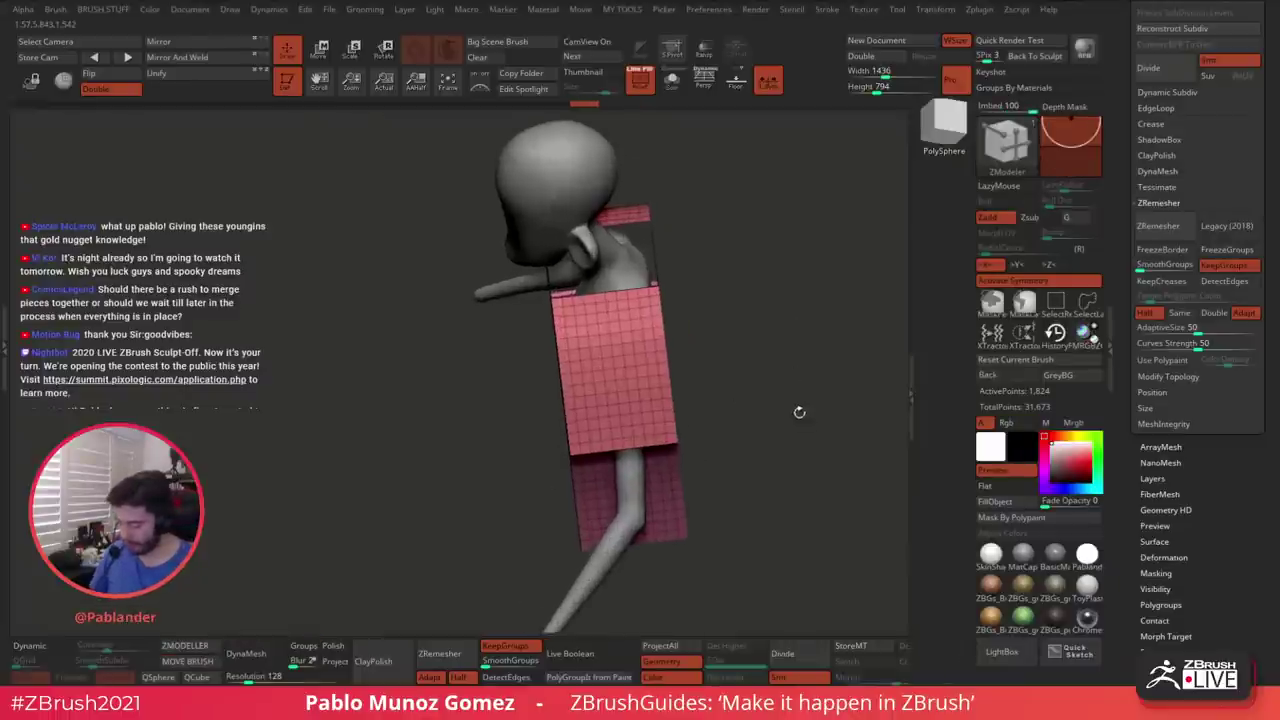
{"action": "left_click_drag", "start_coordinate": [793, 353], "coordinate": [740, 358]}
{"action": "key", "text": "space"}
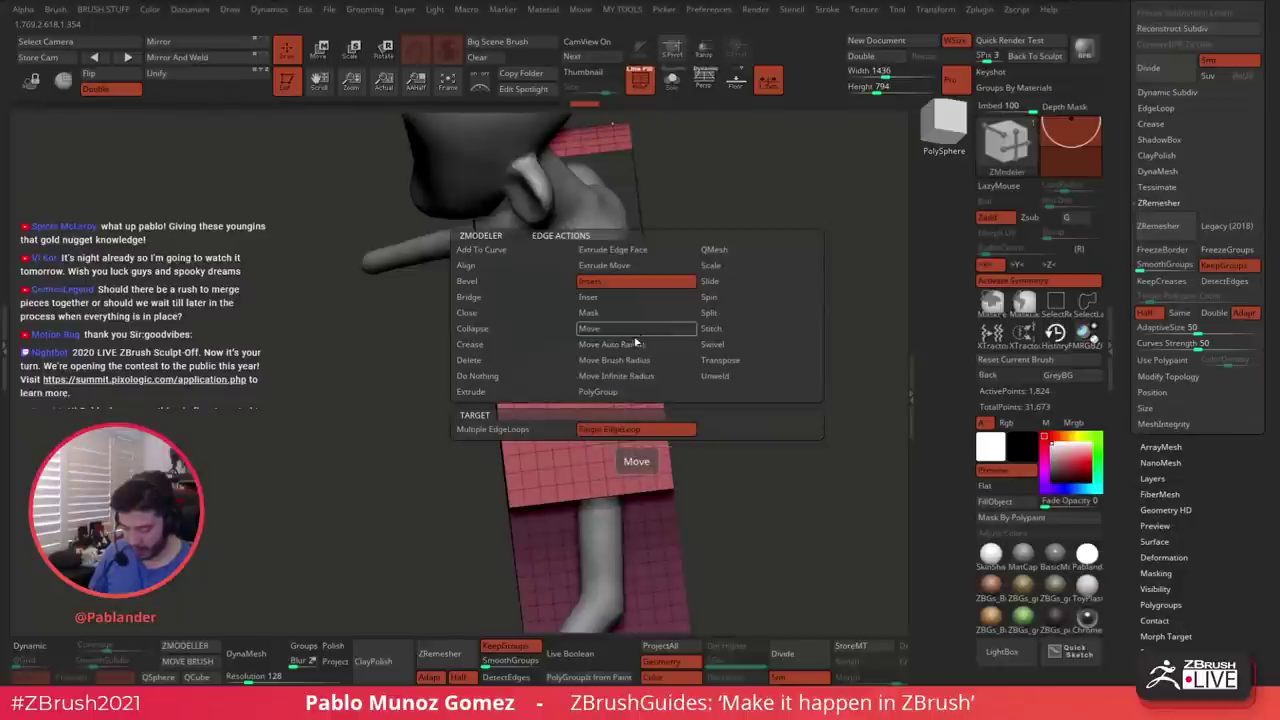
{"action": "left_click", "coordinate": [507, 365]}
{"action": "left_click", "coordinate": [657, 436]}
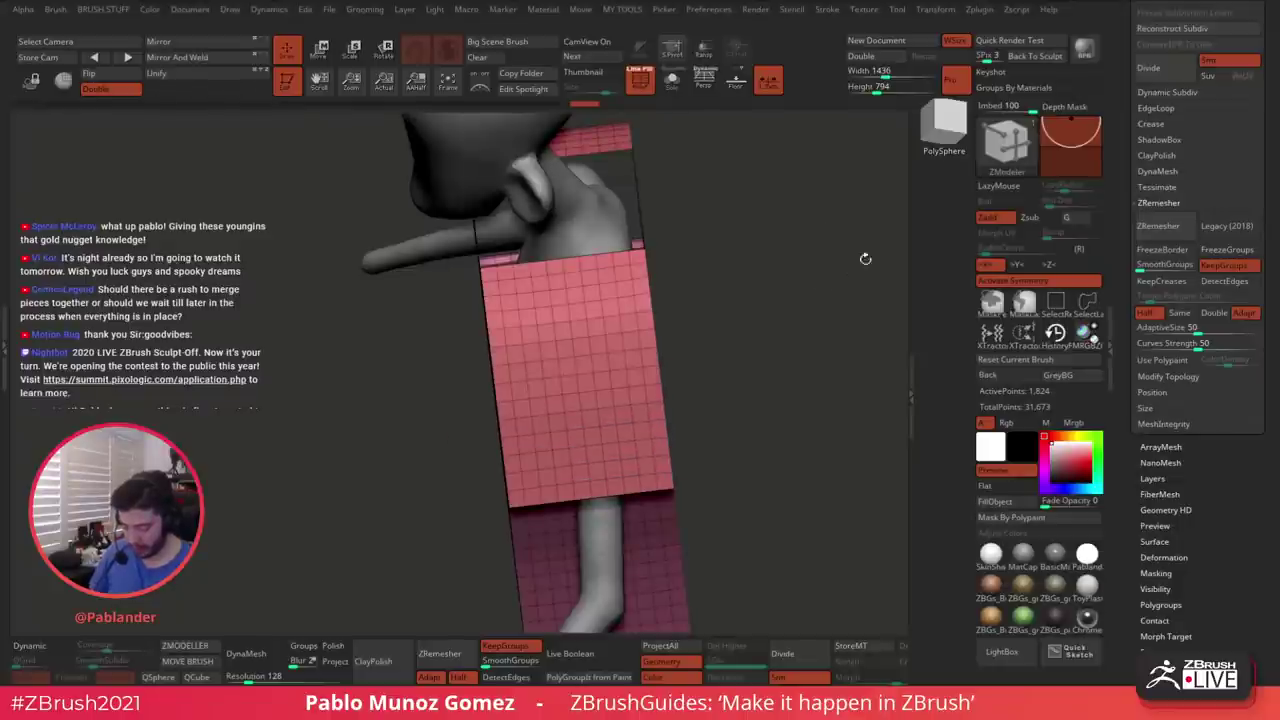
{"action": "left_click", "coordinate": [650, 433]}
{"action": "left_click", "coordinate": [634, 438]}
{"action": "left_click", "coordinate": [617, 436]}
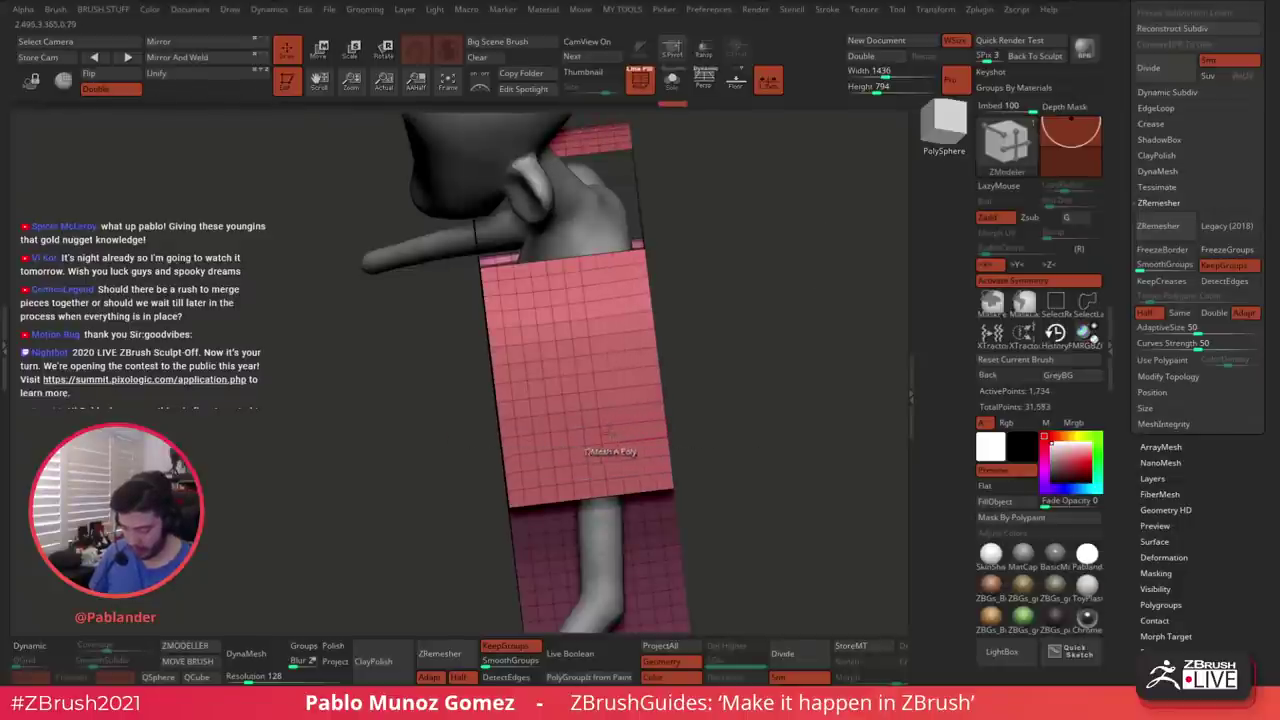
{"action": "left_click", "coordinate": [602, 437]}
{"action": "left_click", "coordinate": [584, 438]}
{"action": "left_click", "coordinate": [568, 437]}
{"action": "left_click", "coordinate": [551, 438]}
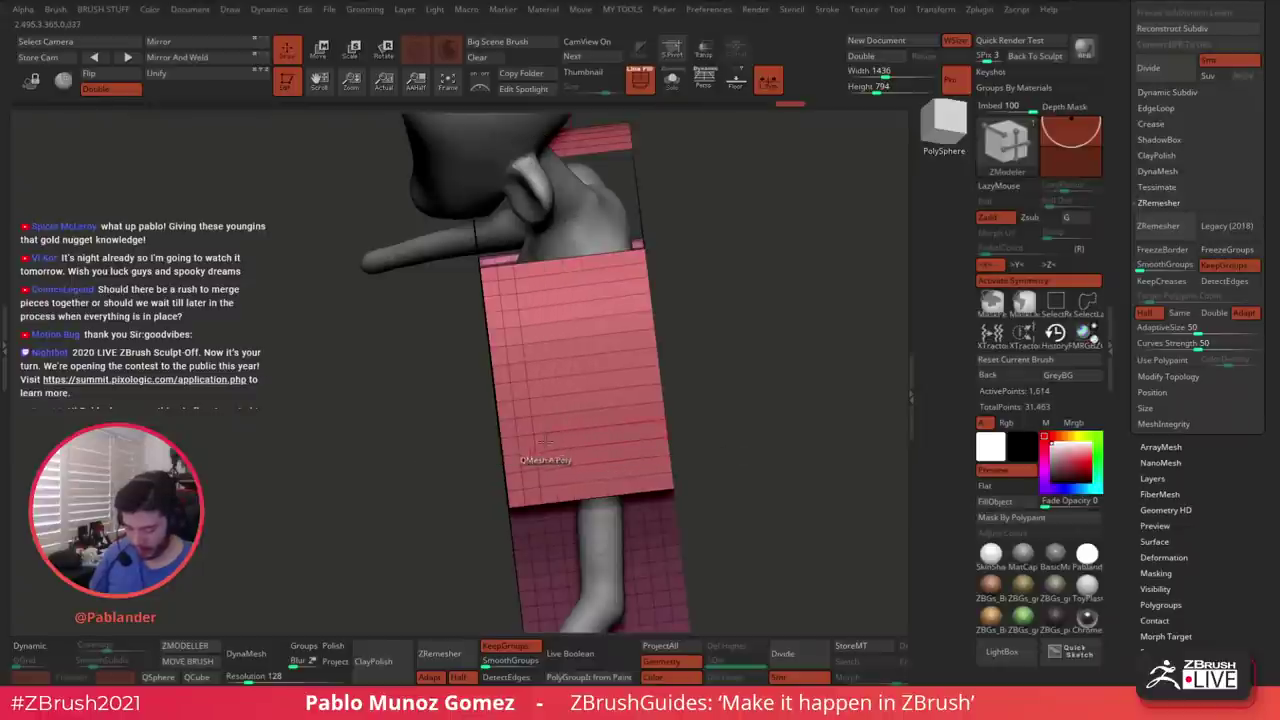
{"action": "left_click", "coordinate": [535, 442]}
{"action": "left_click", "coordinate": [519, 444]}
Delete the inner edge loops running lengthwise along the T-shirt's torso side and underarm strips
{"action": "right_click_drag", "start_coordinate": [648, 447], "coordinate": [634, 265], "text": "alt"}
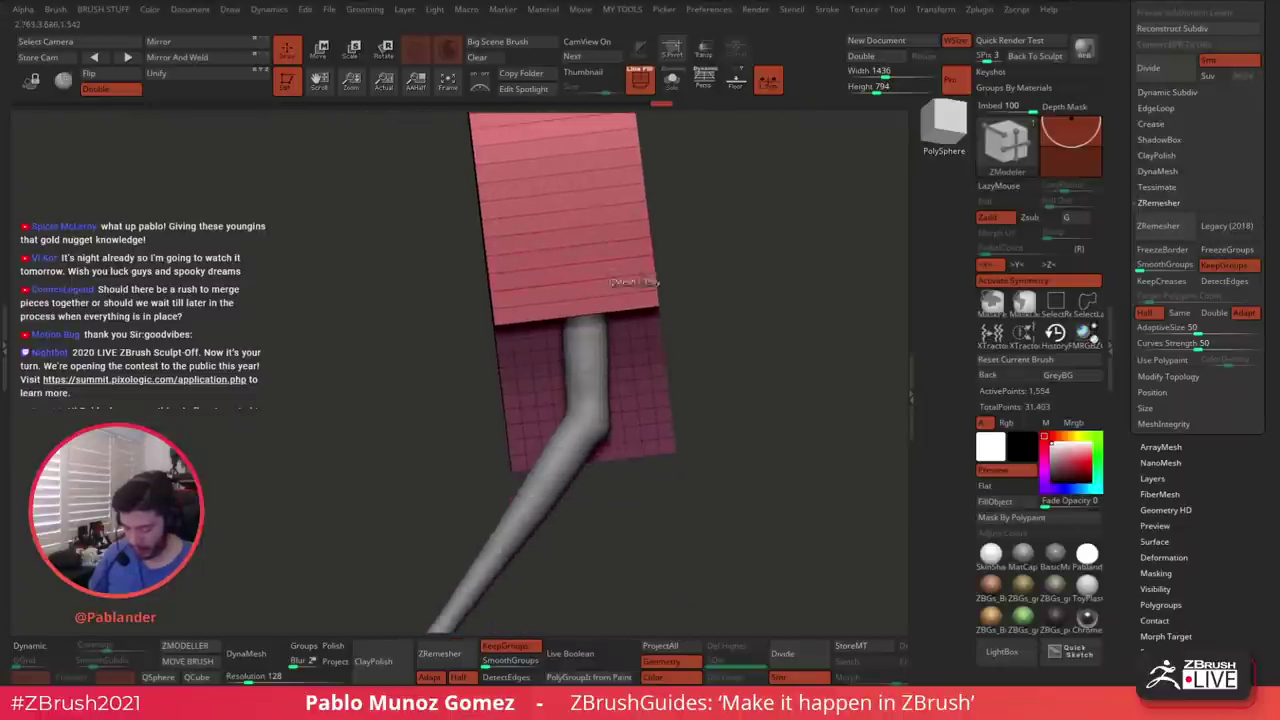
{"action": "left_click", "coordinate": [651, 402]}
{"action": "right_click_drag", "start_coordinate": [651, 402], "coordinate": [618, 366]}
{"action": "left_click", "coordinate": [640, 416]}
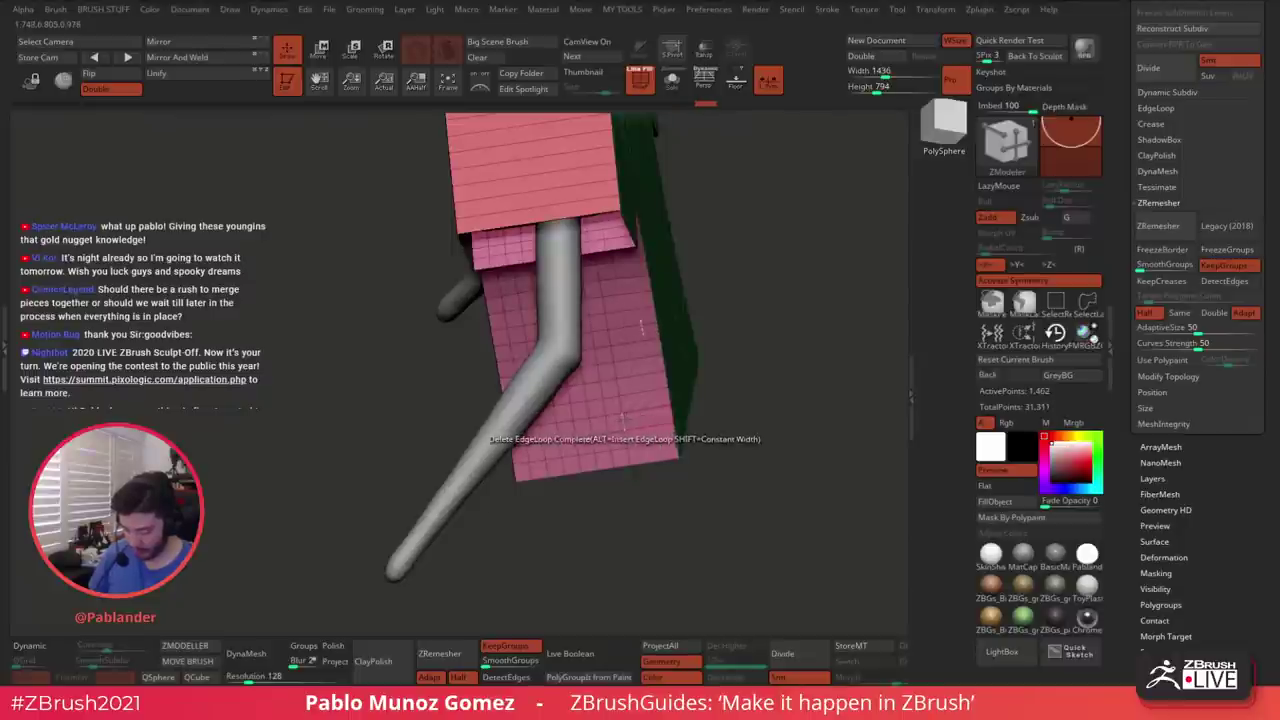
{"action": "left_click", "coordinate": [622, 420]}
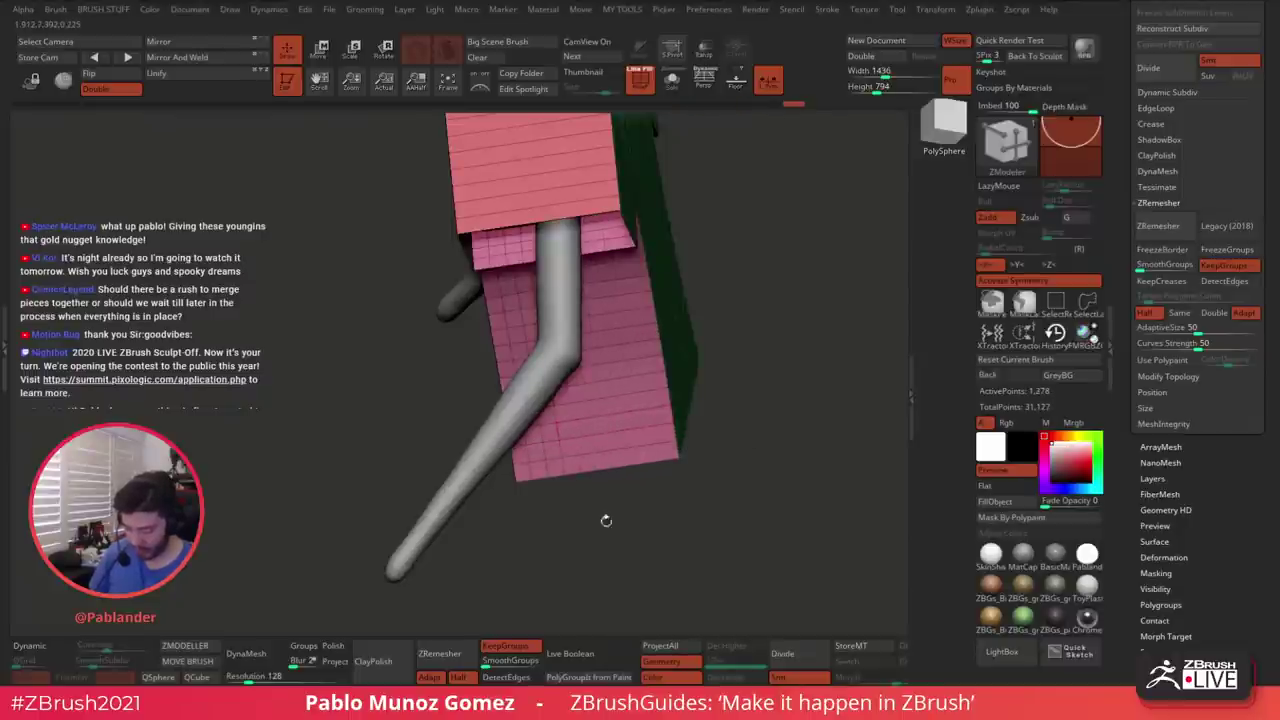
{"action": "left_click_drag", "start_coordinate": [606, 520], "coordinate": [686, 512]}
{"action": "left_click", "coordinate": [579, 442]}
{"action": "left_click", "coordinate": [560, 399]}
{"action": "left_click", "coordinate": [540, 399]}
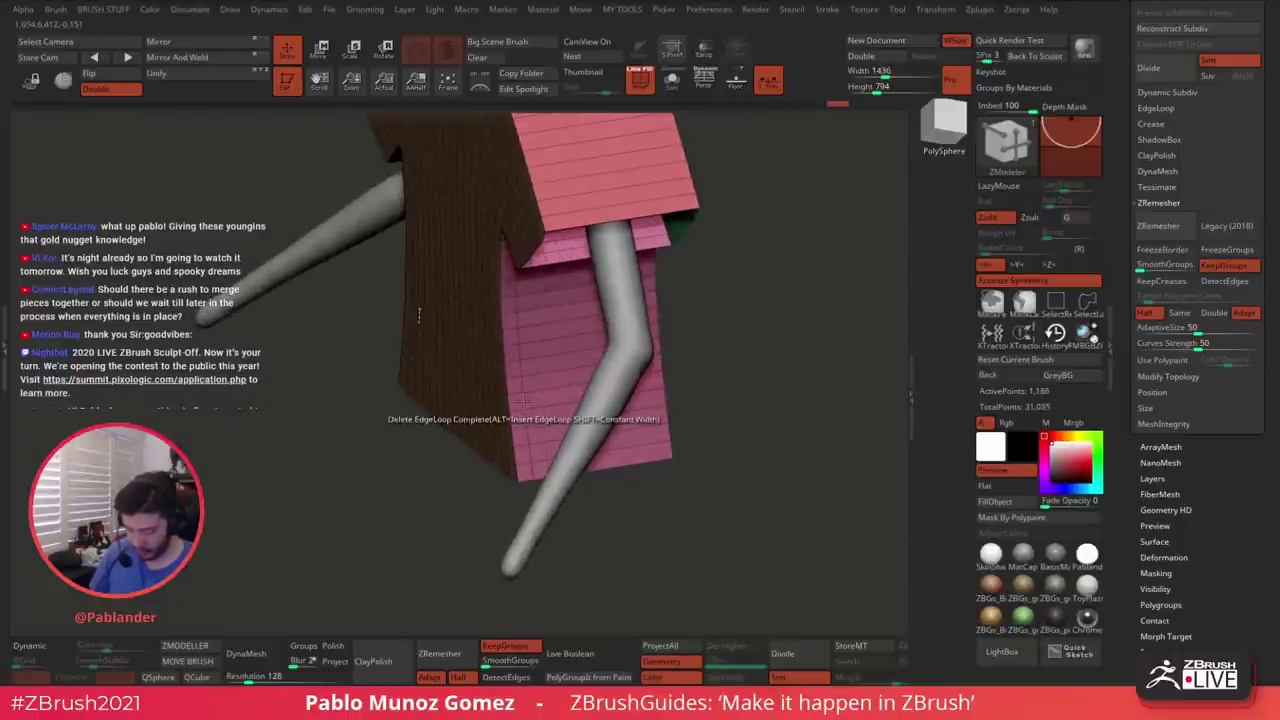
{"action": "left_click", "coordinate": [524, 402]}
Return to the Move brush and switch on transparency so the body can be seen through the T-shirt from the front
{"action": "left_click_drag", "start_coordinate": [754, 298], "coordinate": [754, 363], "text": "alt"}
{"action": "mouse_move", "coordinate": [771, 279]}
{"action": "left_mouse_down", "text": "alt"}
{"action": "mouse_move", "coordinate": [773, 361]}
{"action": "mouse_move", "coordinate": [791, 329]}
{"action": "mouse_move", "coordinate": [769, 300]}
{"action": "mouse_move", "coordinate": [805, 286]}
{"action": "left_mouse_up", "text": "alt"}
{"action": "key", "text": "b"}
{"action": "left_click", "coordinate": [780, 370]}
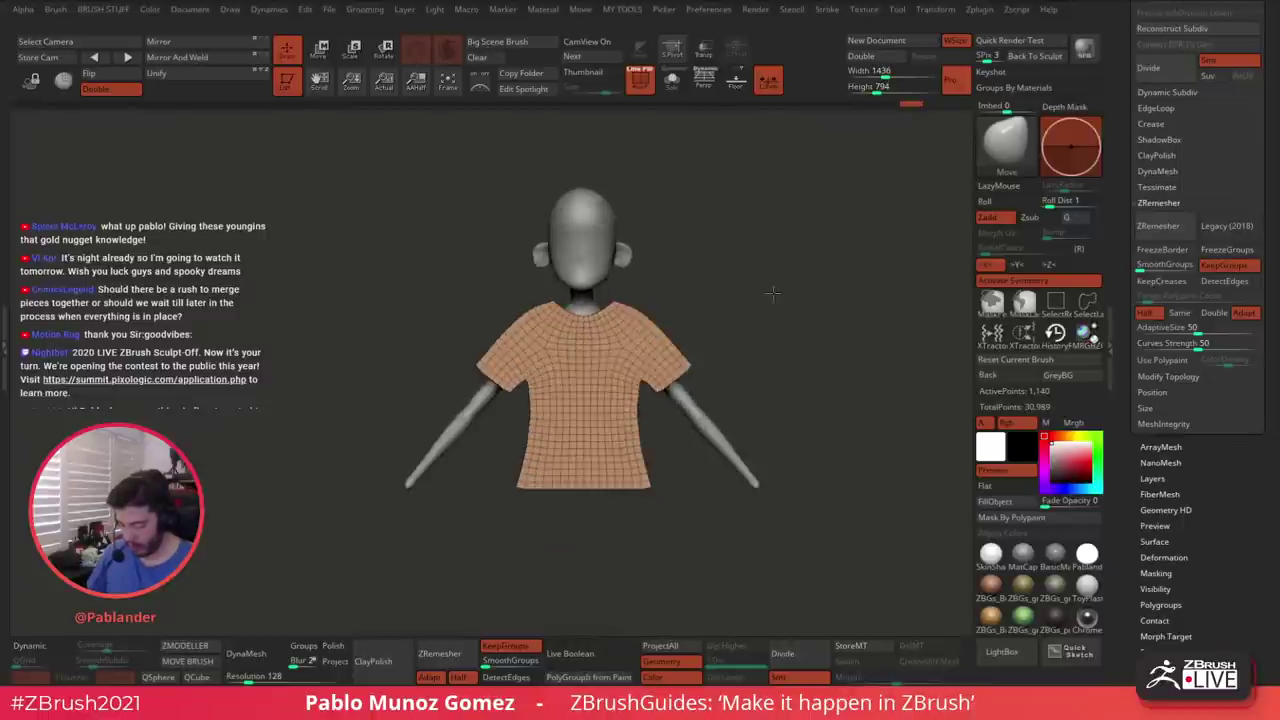
{"action": "key", "text": "space"}
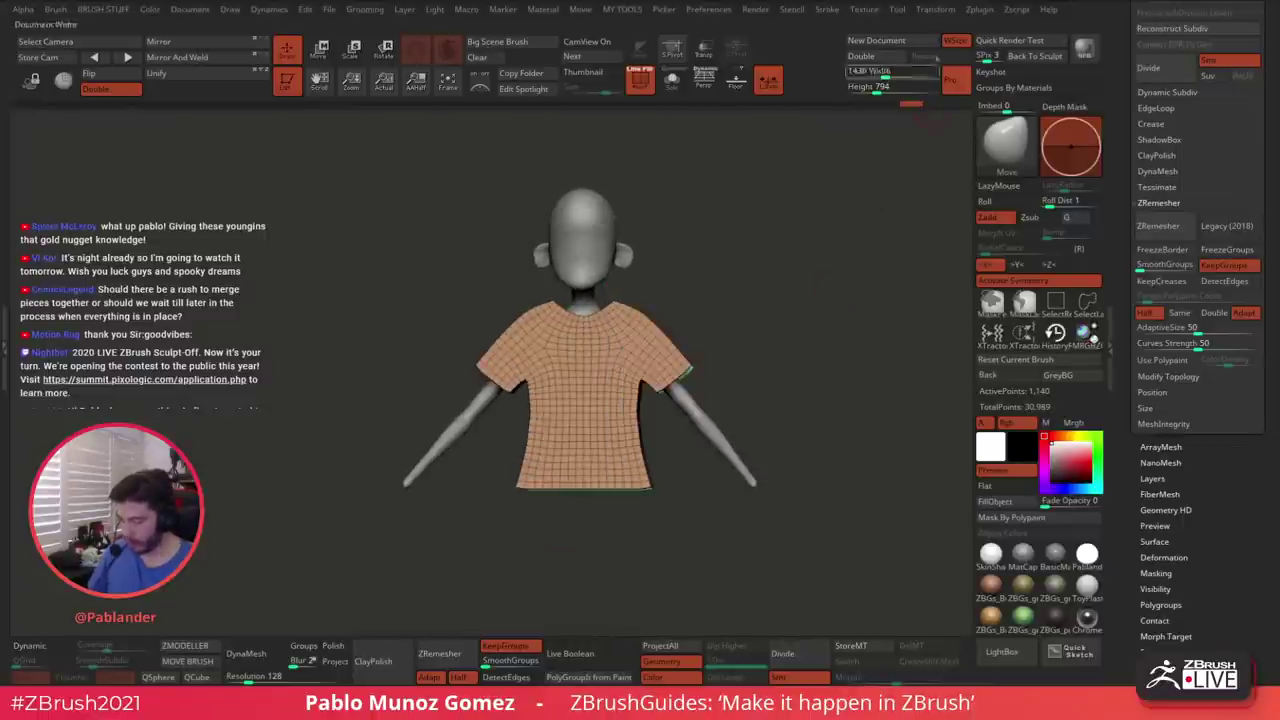
{"action": "left_click_drag", "start_coordinate": [830, 432], "coordinate": [827, 325], "text": "alt"}
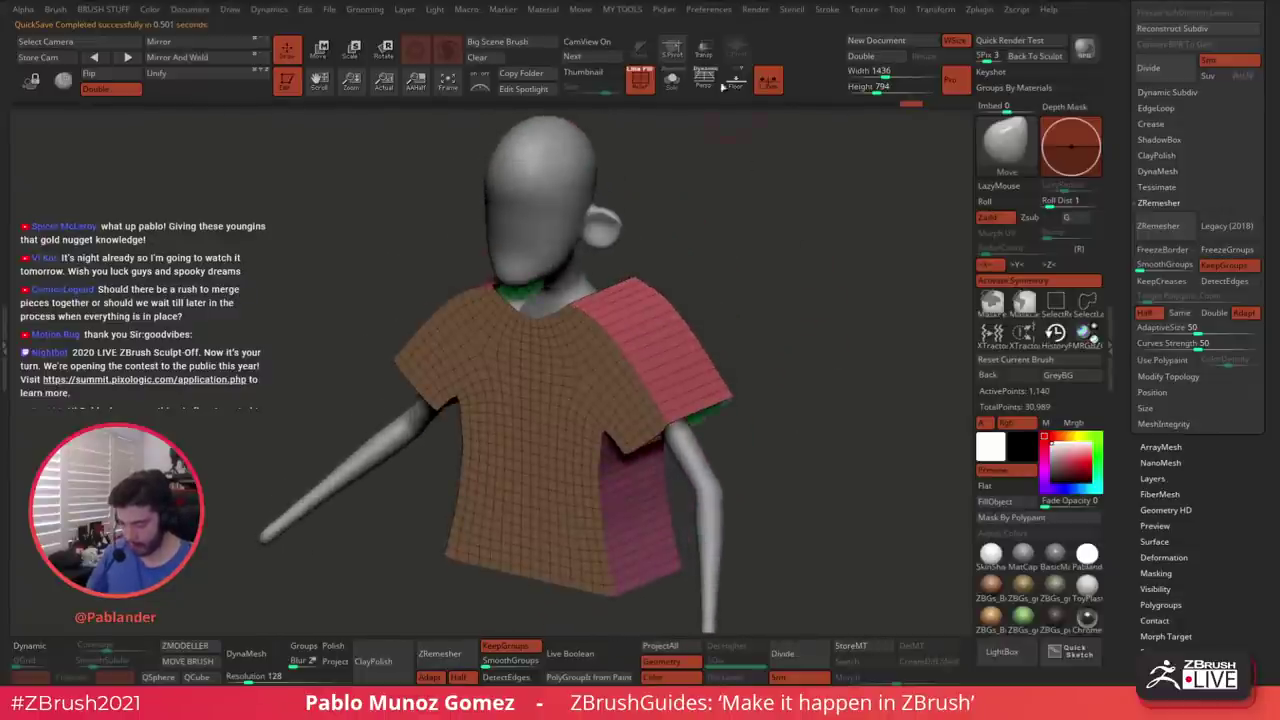
{"action": "left_click", "coordinate": [704, 48]}
{"action": "left_click_drag", "start_coordinate": [743, 231], "coordinate": [749, 268]}
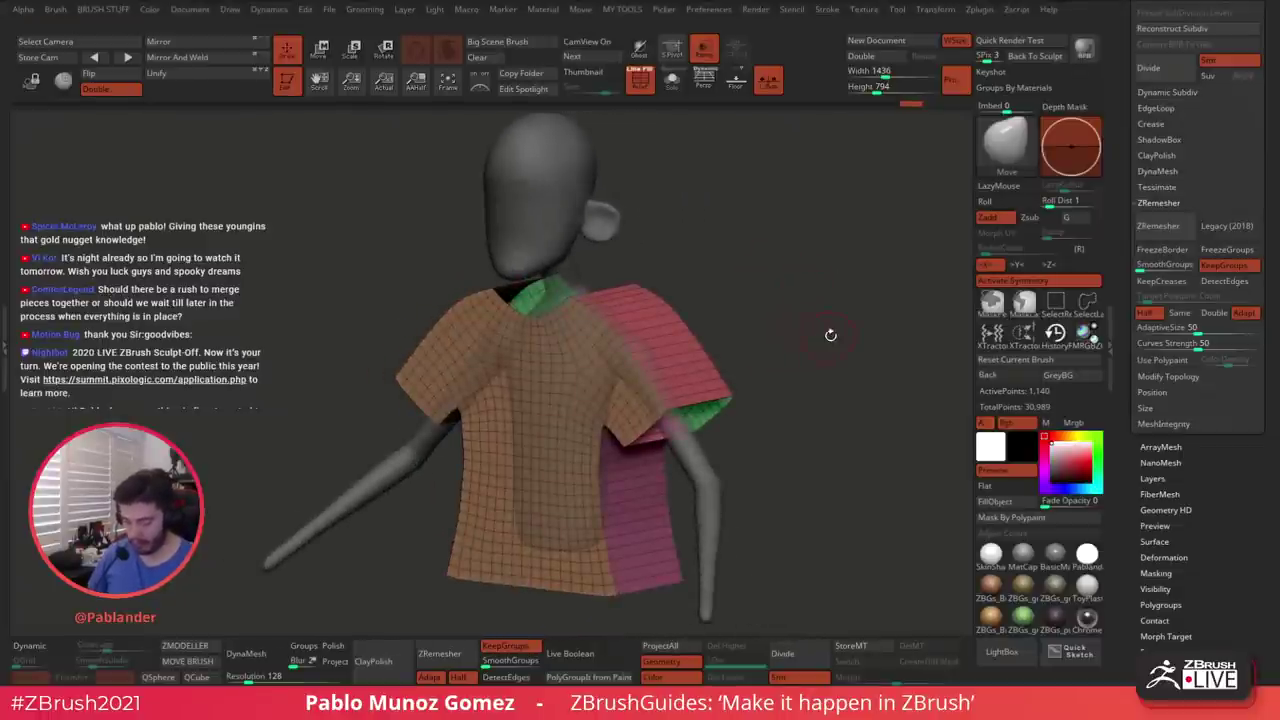
{"action": "left_click_drag", "start_coordinate": [812, 297], "coordinate": [835, 293], "text": "shift"}
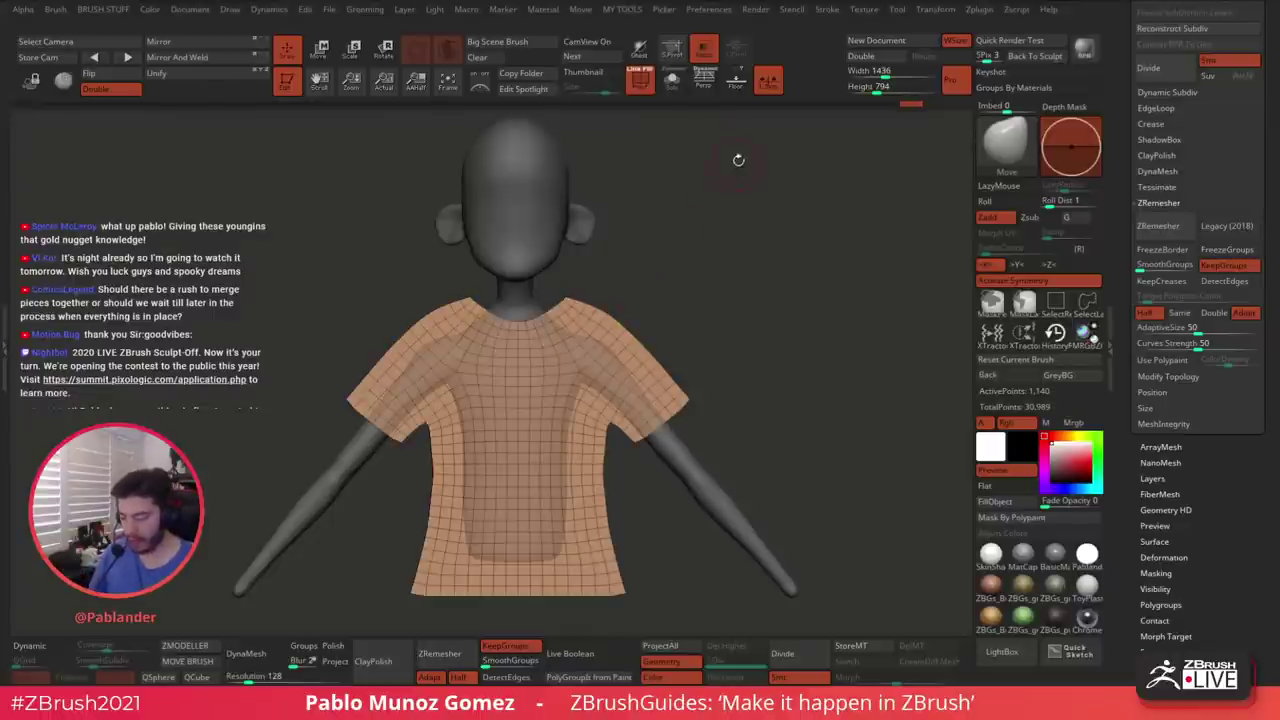
Dock the Brush palette beside the canvas and reach its settings sections
{"action": "left_click_drag", "start_coordinate": [676, 274], "coordinate": [720, 256], "text": "alt"}
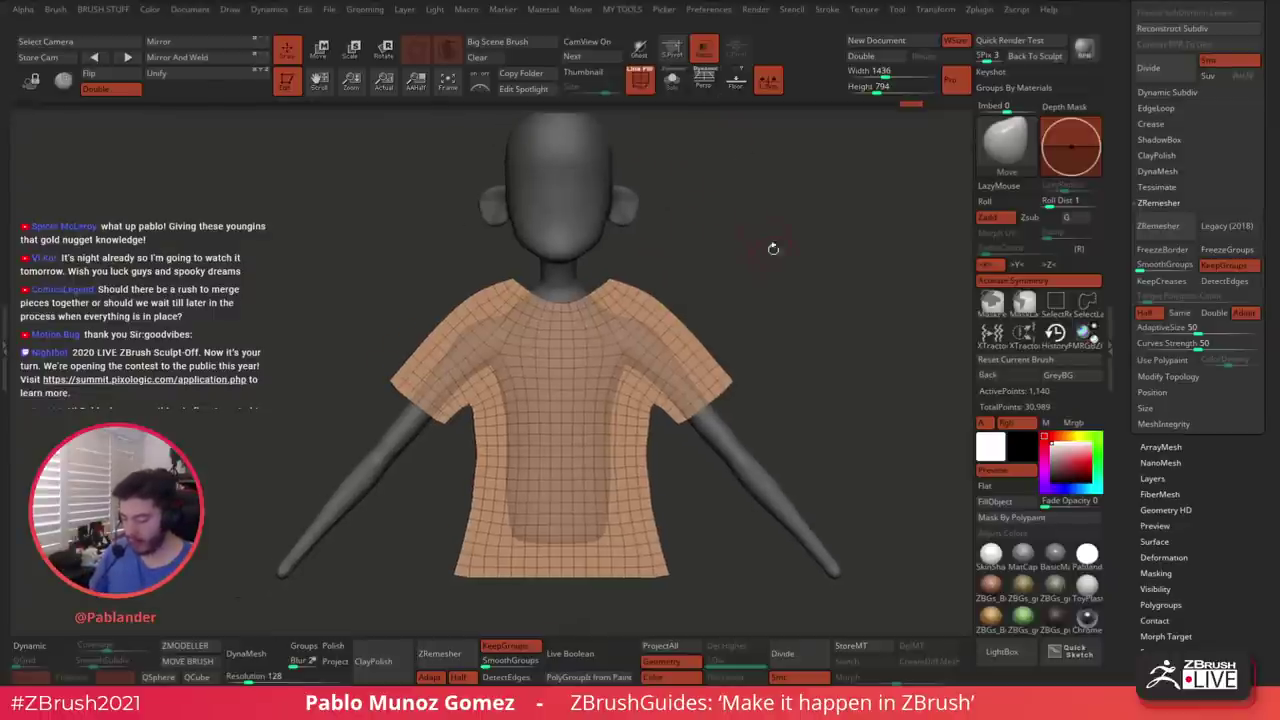
{"action": "left_click", "coordinate": [57, 11]}
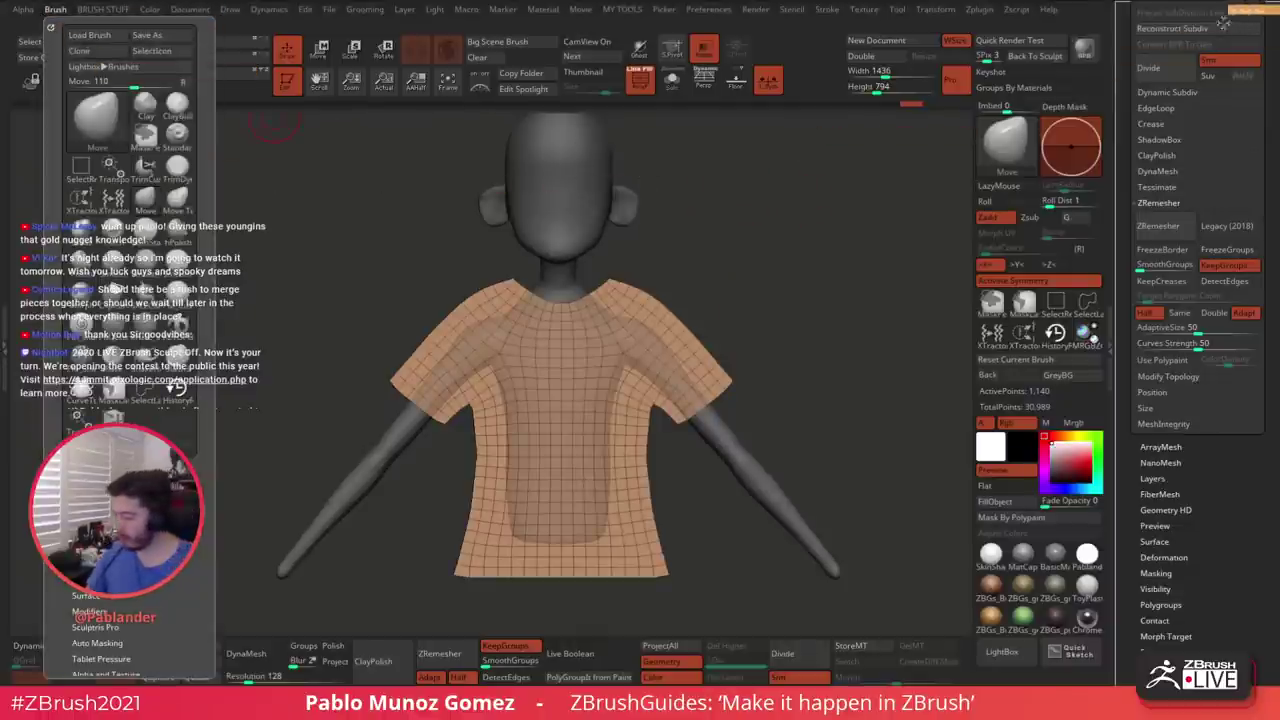
{"action": "left_click_drag", "start_coordinate": [1223, 22], "coordinate": [1218, 38]}
{"action": "left_click_drag", "start_coordinate": [1127, 170], "coordinate": [1127, 412]}
{"action": "left_click_drag", "start_coordinate": [1125, 456], "coordinate": [1143, 330]}
Enlarge the Move brush's draw size to cover a broad area of the T-shirt
{"action": "key", "text": "space"}
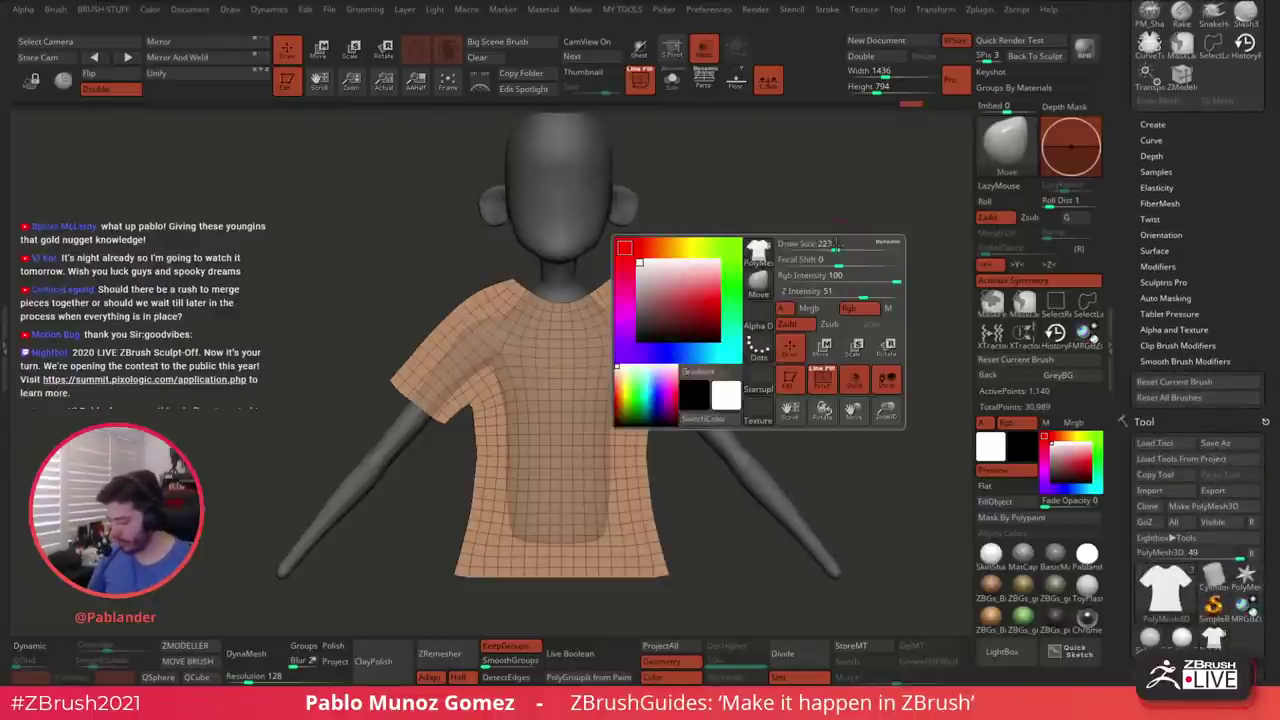
{"action": "left_click_drag", "start_coordinate": [836, 247], "coordinate": [842, 246]}
{"action": "key", "text": "space"}
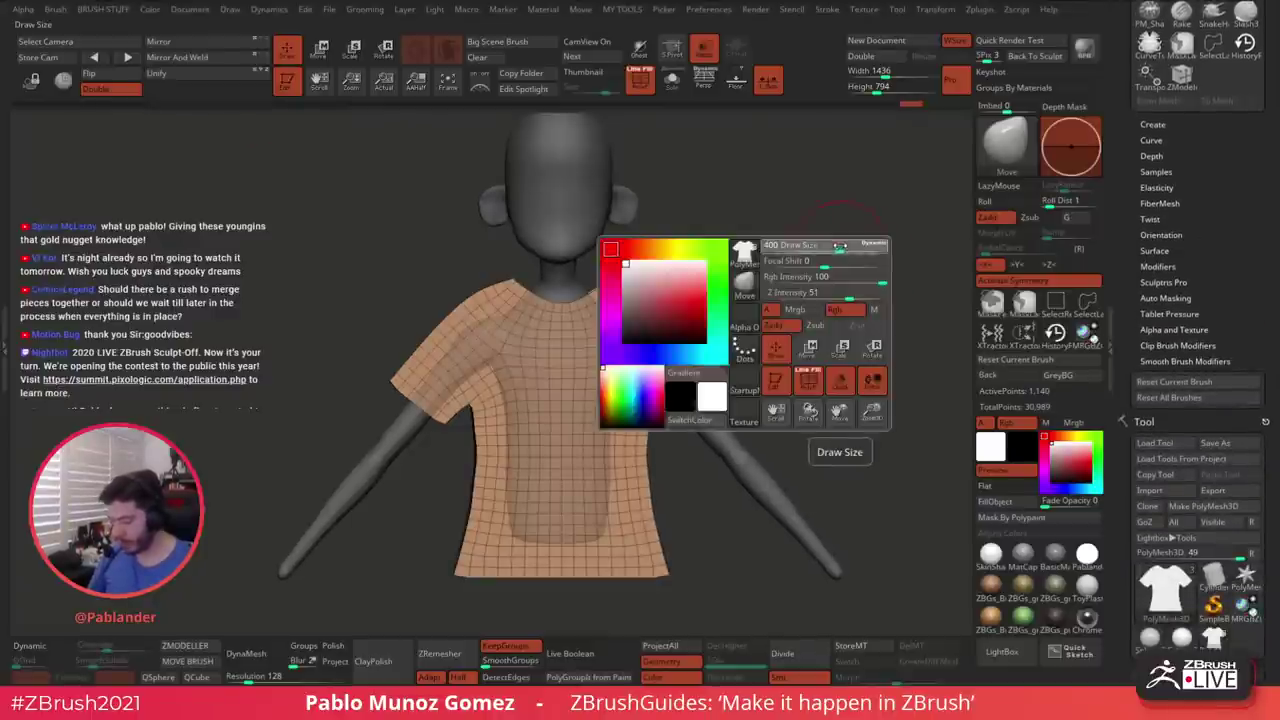
{"action": "key", "text": "space"}
{"action": "left_click_drag", "start_coordinate": [836, 234], "coordinate": [843, 234]}
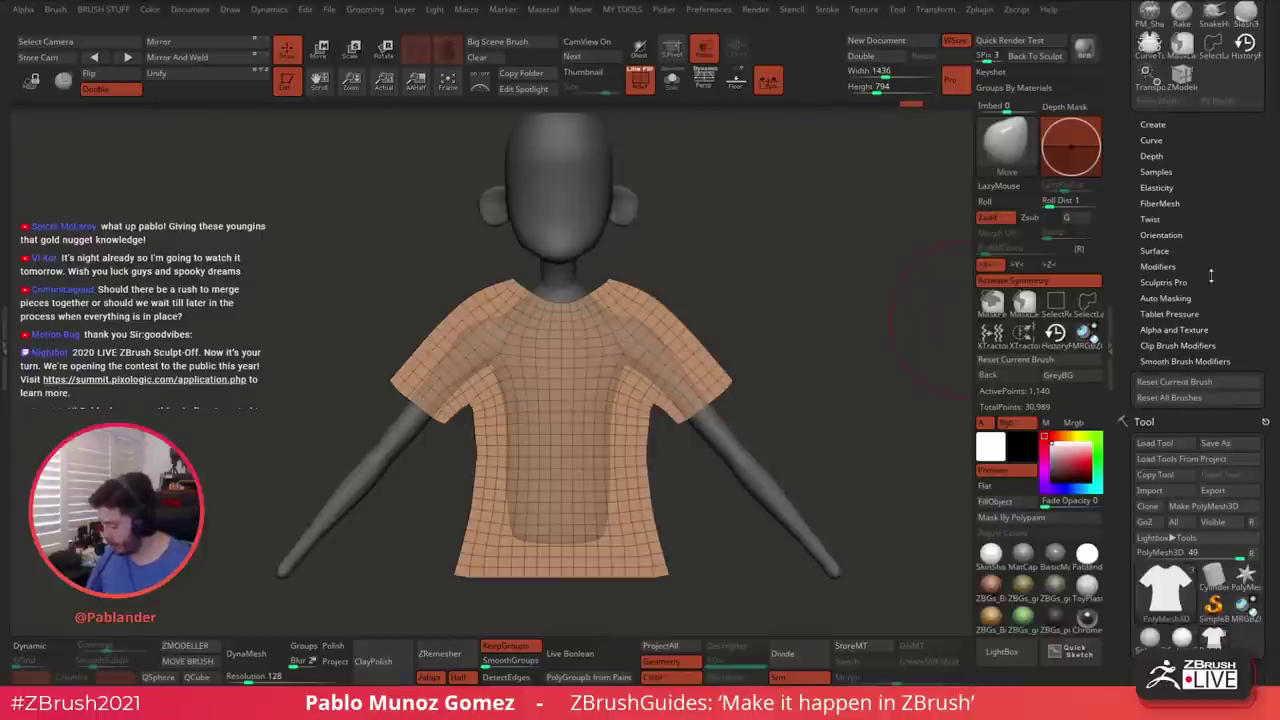
Turn on Infinite Depth in the Move brush's Depth settings
{"action": "left_click", "coordinate": [1165, 156]}
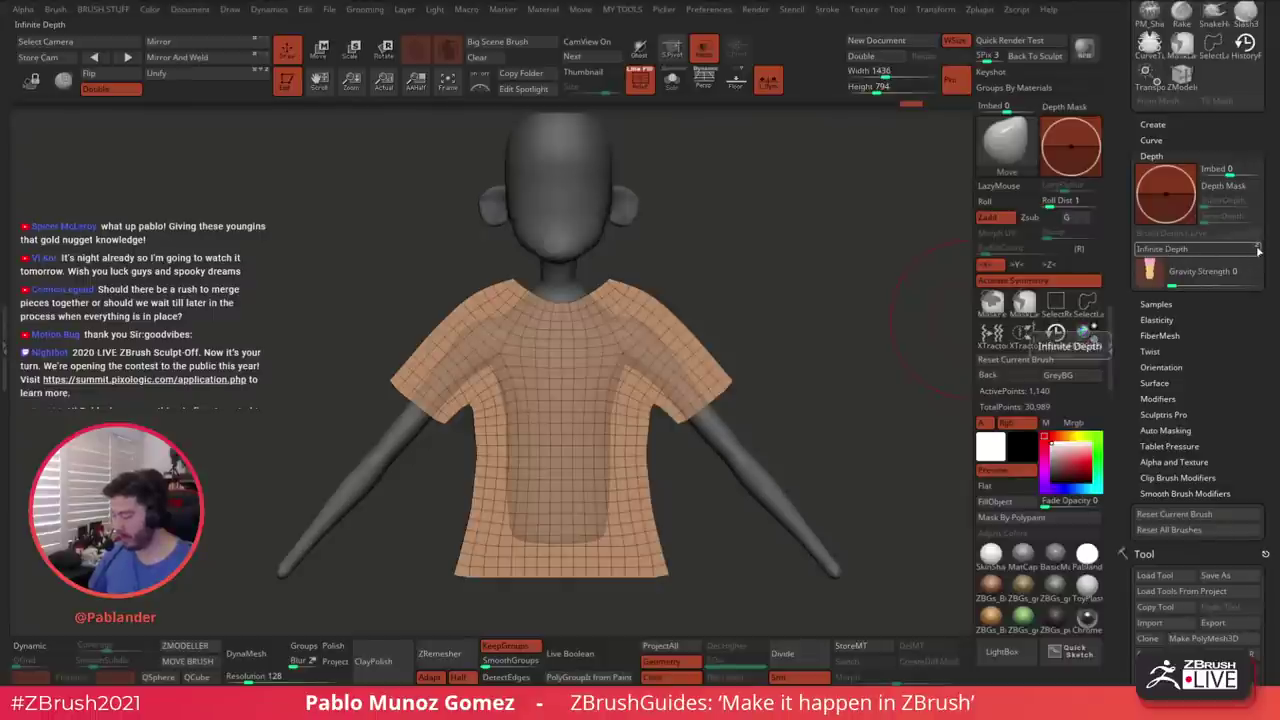
{"action": "left_click_drag", "start_coordinate": [851, 365], "coordinate": [768, 311], "text": "alt"}
{"action": "left_click", "coordinate": [736, 84]}
{"action": "left_click_drag", "start_coordinate": [718, 148], "coordinate": [722, 174], "text": "alt"}
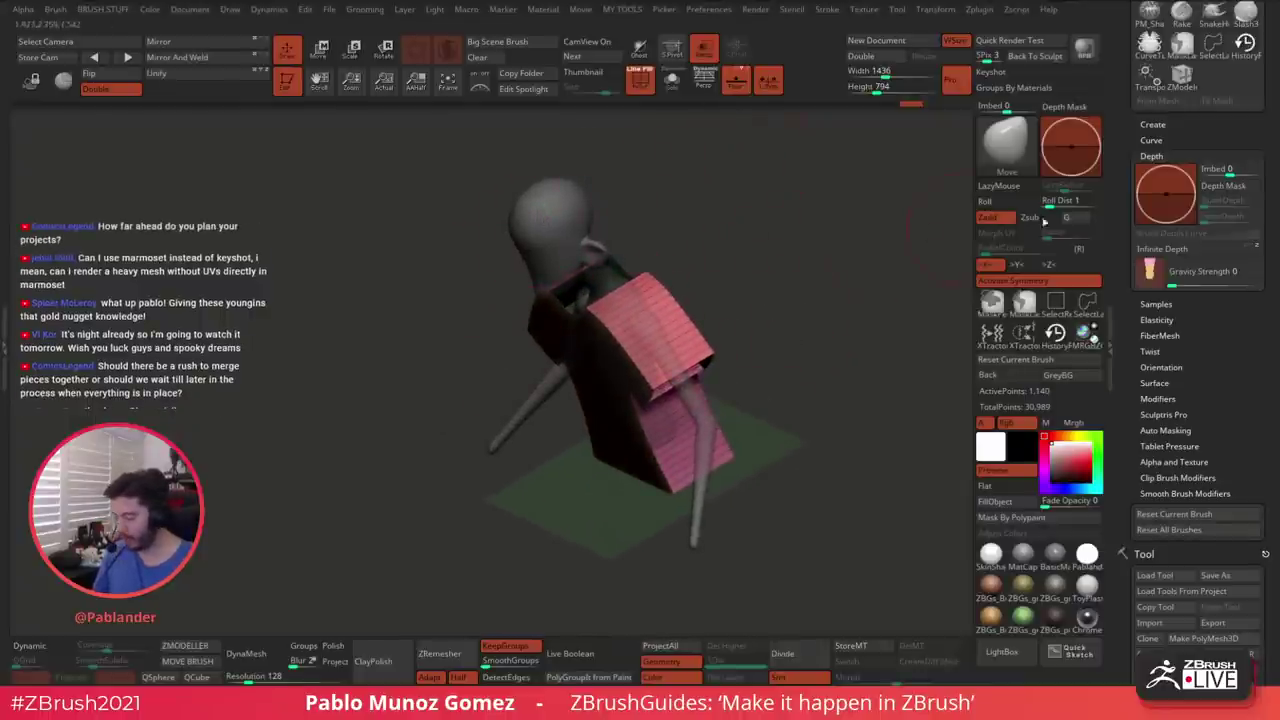
{"action": "left_click", "coordinate": [736, 80]}
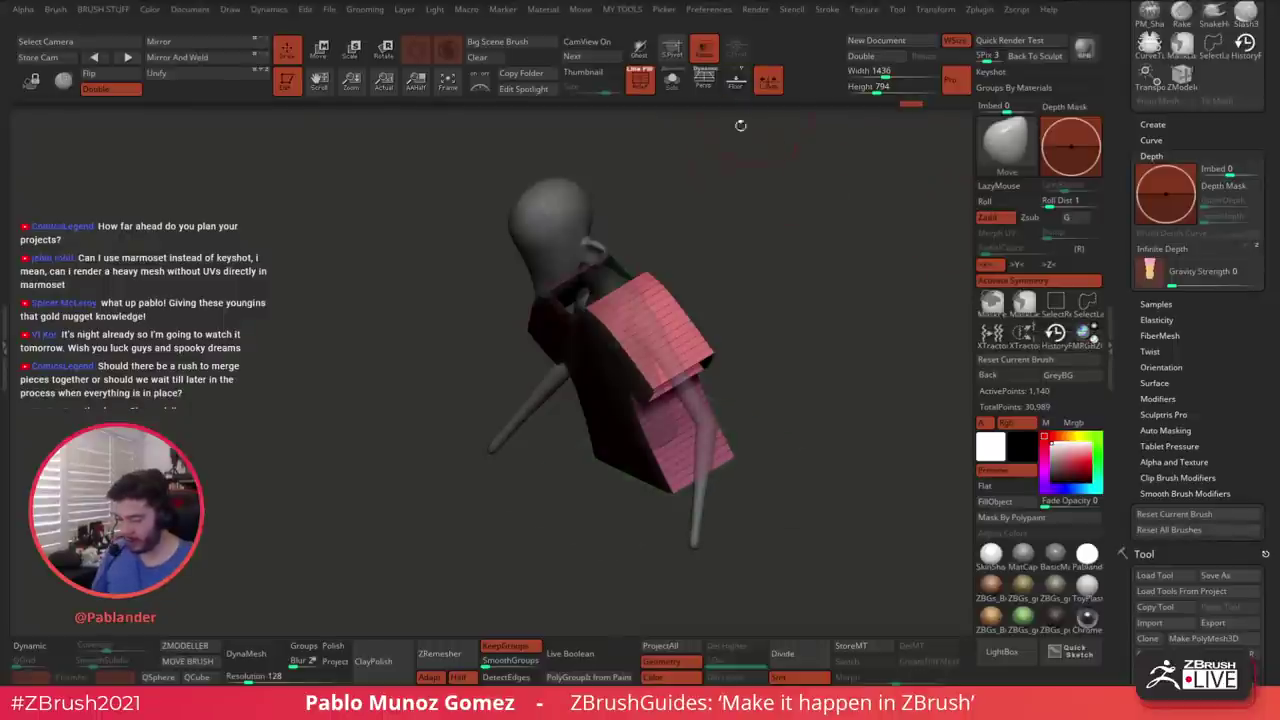
{"action": "left_click_drag", "start_coordinate": [740, 125], "coordinate": [1000, 235], "text": "shift"}
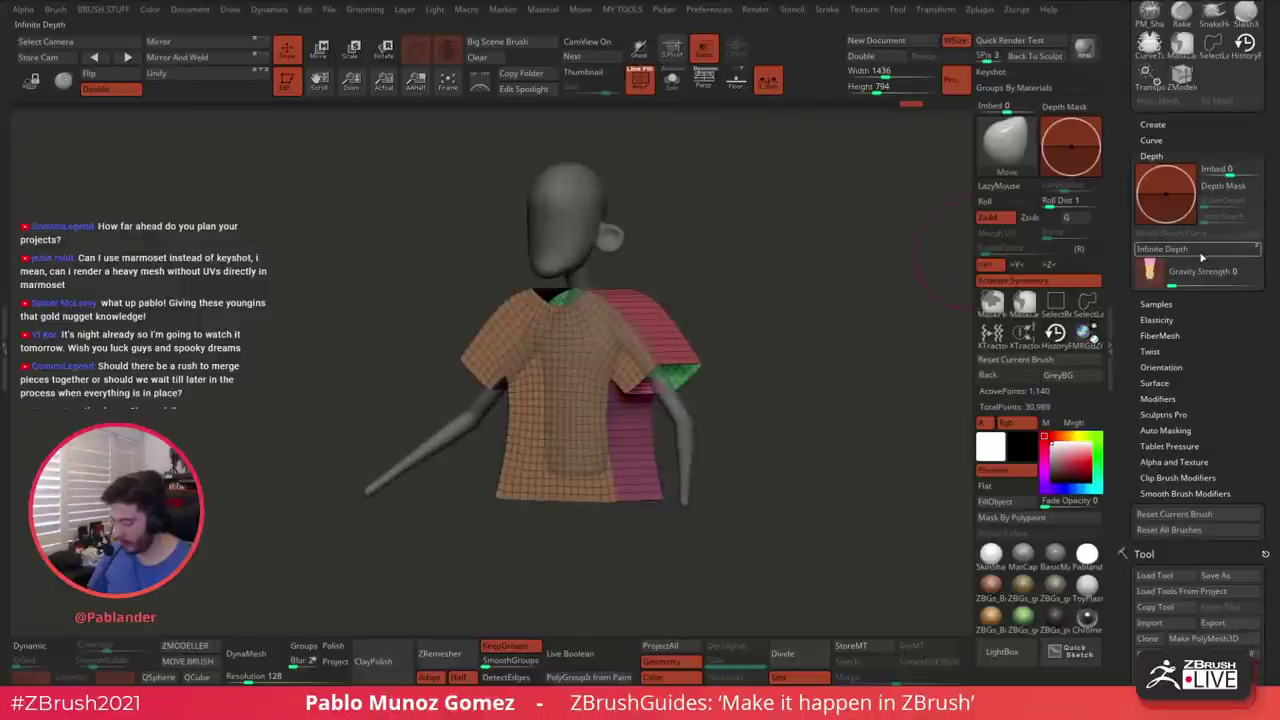
{"action": "left_click_drag", "start_coordinate": [860, 300], "coordinate": [837, 357]}
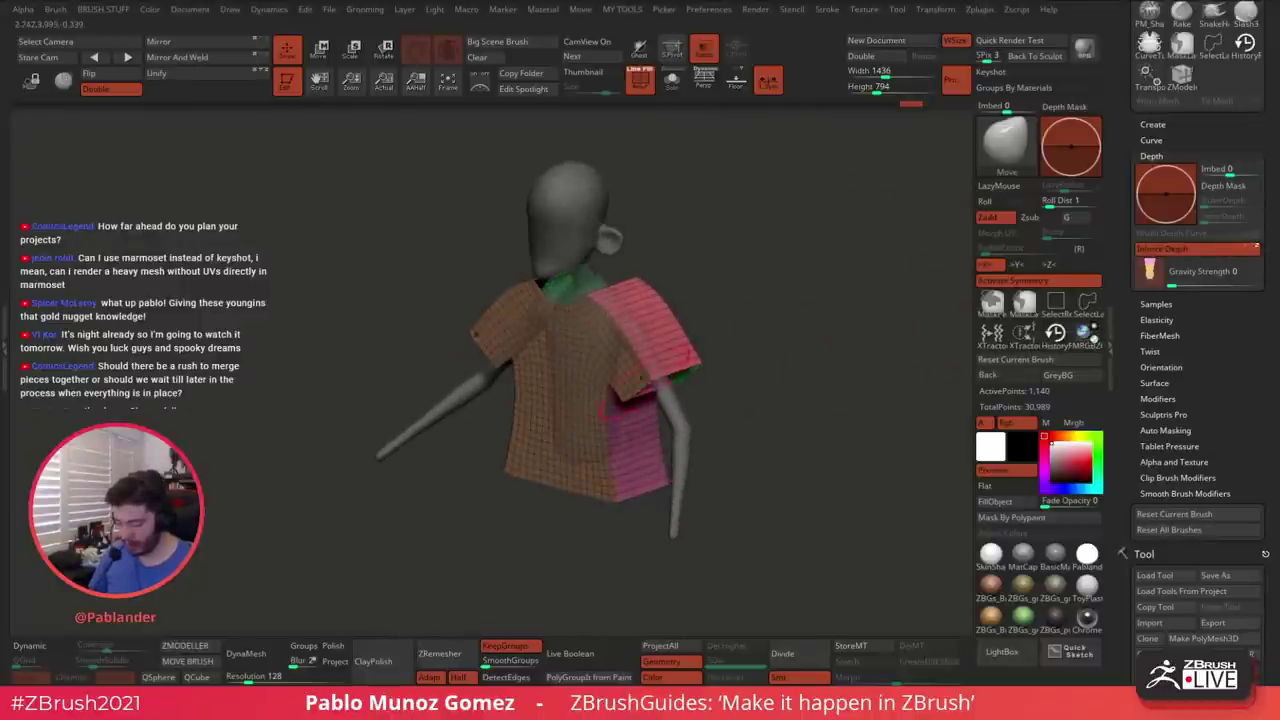
Try pulling the T-shirt's underarm area with the Infinite Depth Move brush
{"action": "left_click_drag", "start_coordinate": [722, 366], "coordinate": [779, 284]}
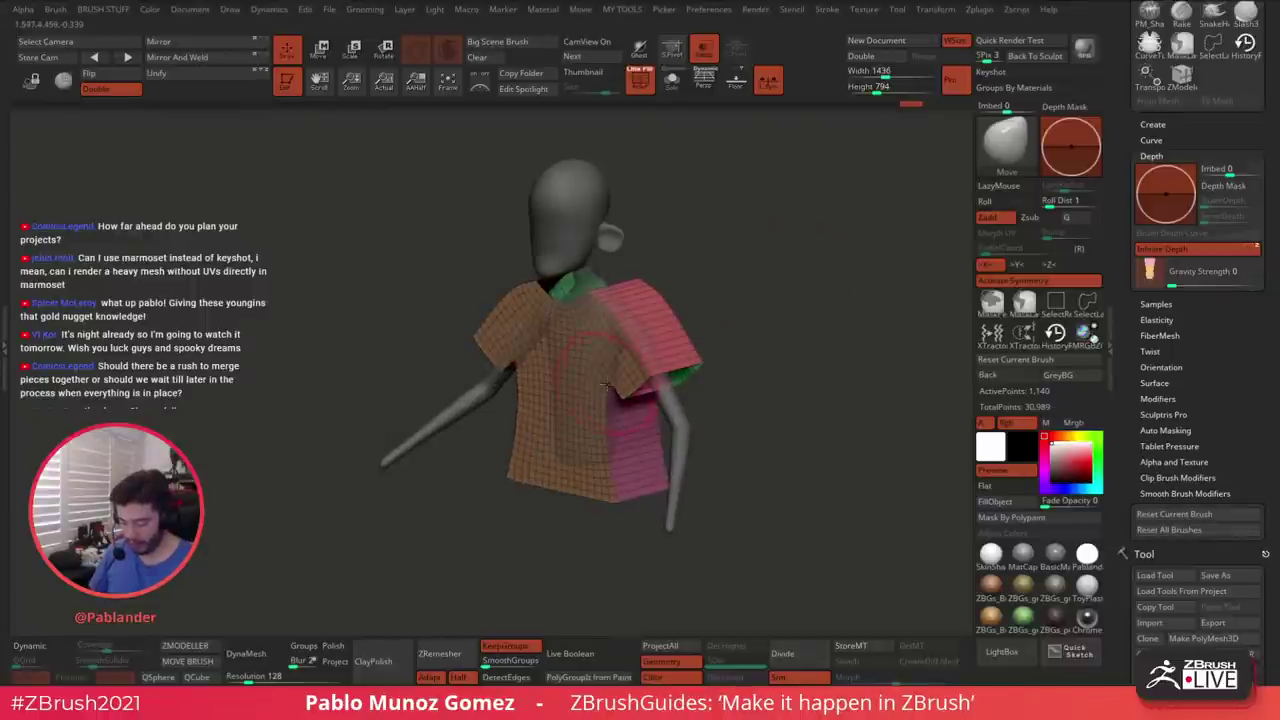
{"action": "left_click_drag", "start_coordinate": [606, 384], "coordinate": [624, 394]}
{"action": "mouse_move", "coordinate": [764, 332]}
{"action": "left_mouse_down", "text": "alt"}
{"action": "mouse_move", "coordinate": [768, 358]}
{"action": "mouse_move", "coordinate": [731, 366]}
{"action": "mouse_move", "coordinate": [779, 346]}
{"action": "mouse_move", "coordinate": [810, 368]}
{"action": "left_mouse_up", "text": "alt"}
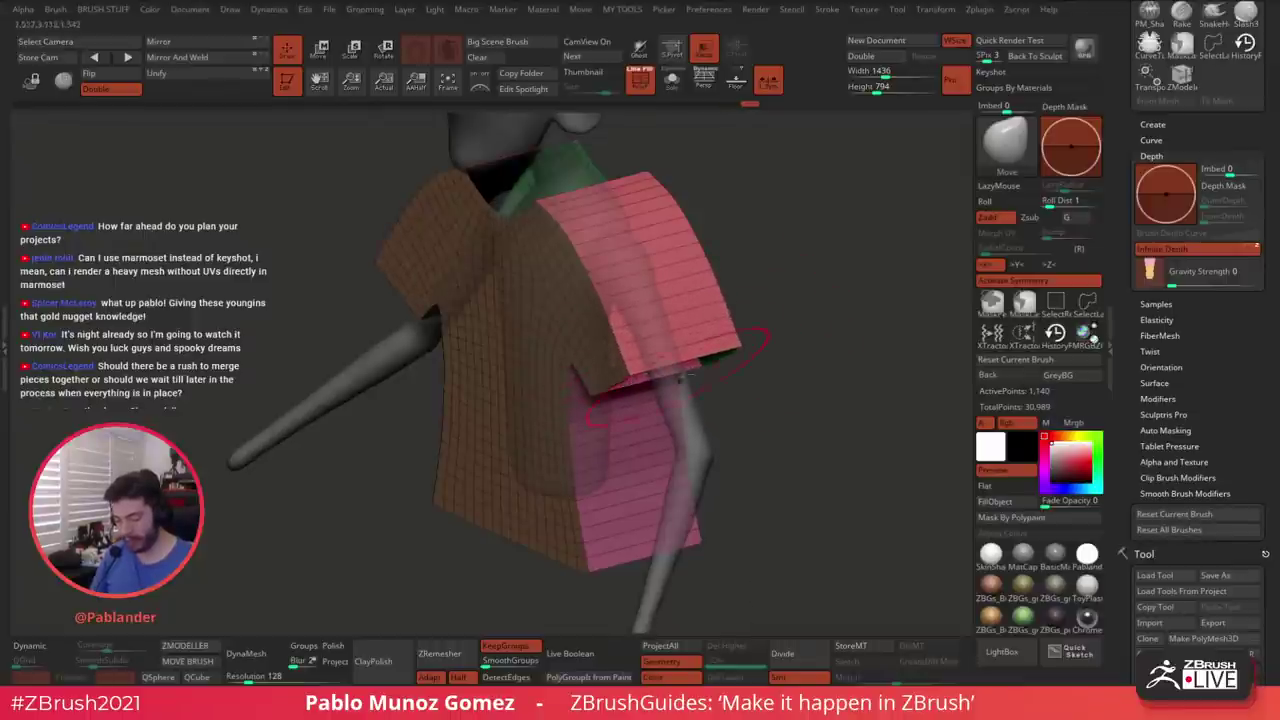
{"action": "left_click_drag", "start_coordinate": [797, 341], "coordinate": [826, 340]}
{"action": "left_click_drag", "start_coordinate": [674, 318], "coordinate": [792, 261], "text": "alt"}
Set up a front view of the T-shirt with polyframe on and perspective off, and lock the camera
{"action": "left_click", "coordinate": [640, 80]}
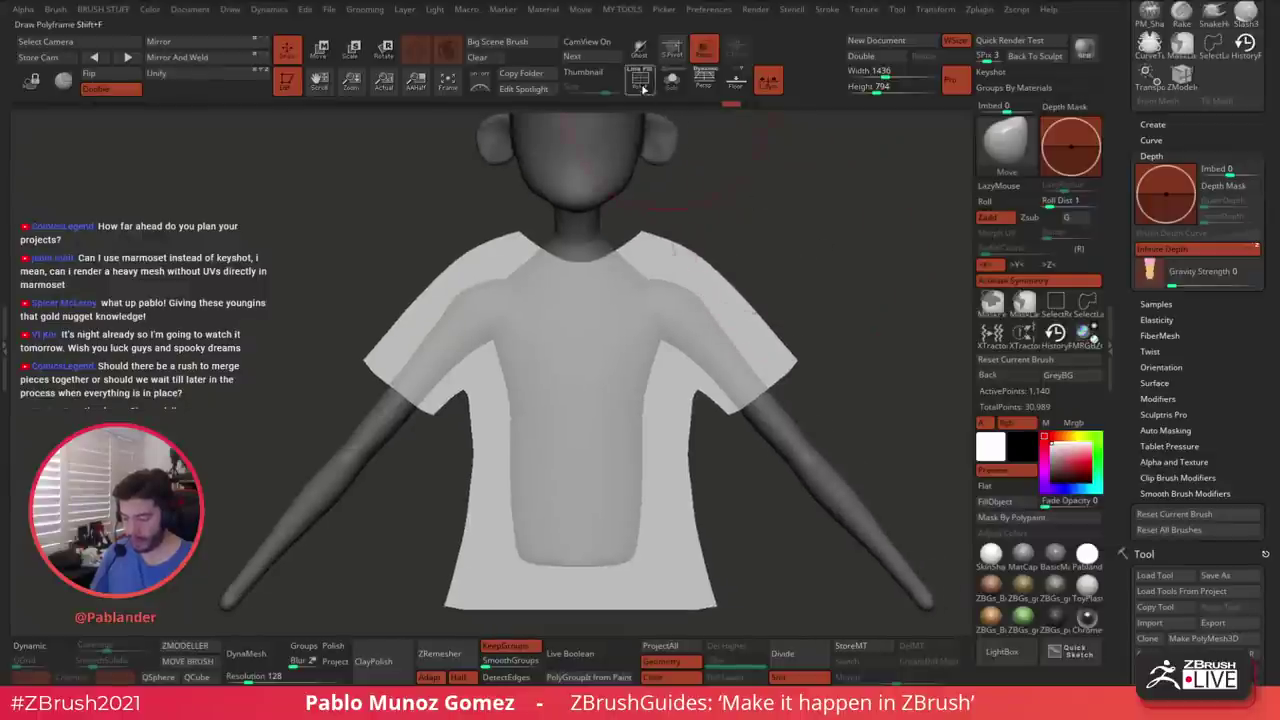
{"action": "left_click", "coordinate": [642, 82]}
{"action": "left_click", "coordinate": [706, 86]}
{"action": "left_click", "coordinate": [706, 86]}
{"action": "left_click", "coordinate": [706, 86]}
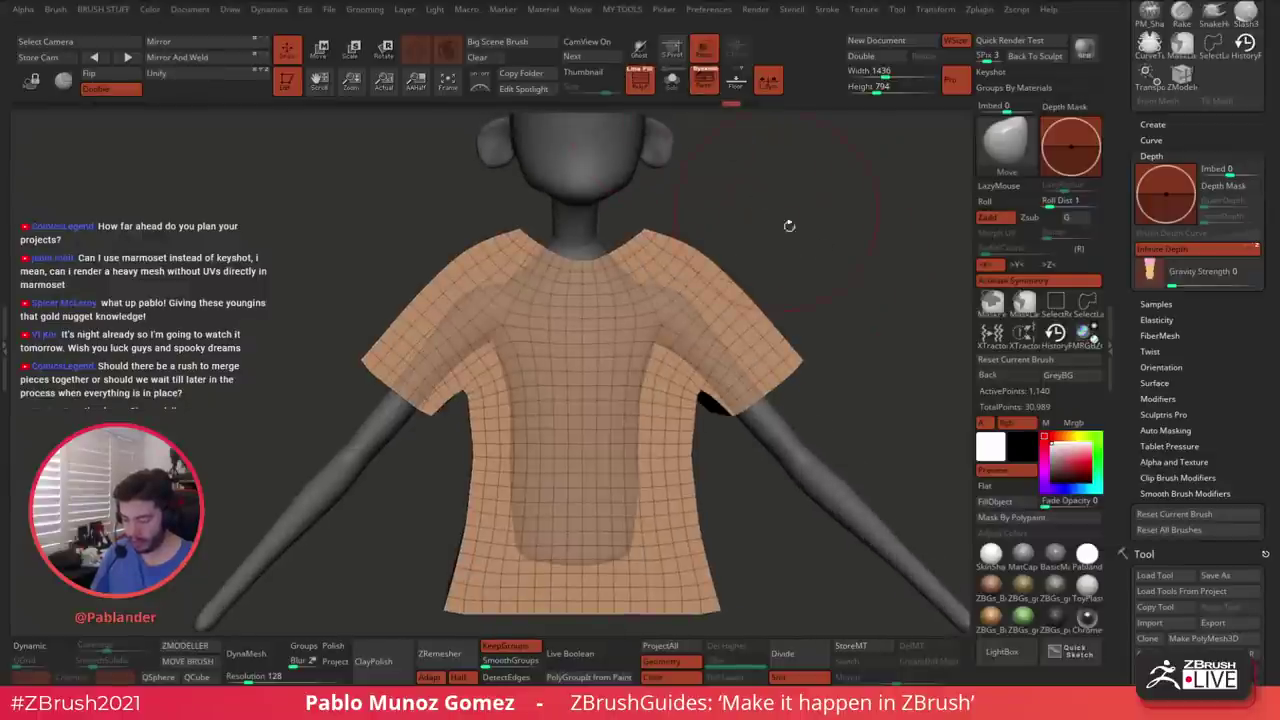
{"action": "left_click", "coordinate": [706, 86]}
{"action": "left_click_drag", "start_coordinate": [798, 260], "coordinate": [789, 249], "text": "alt"}
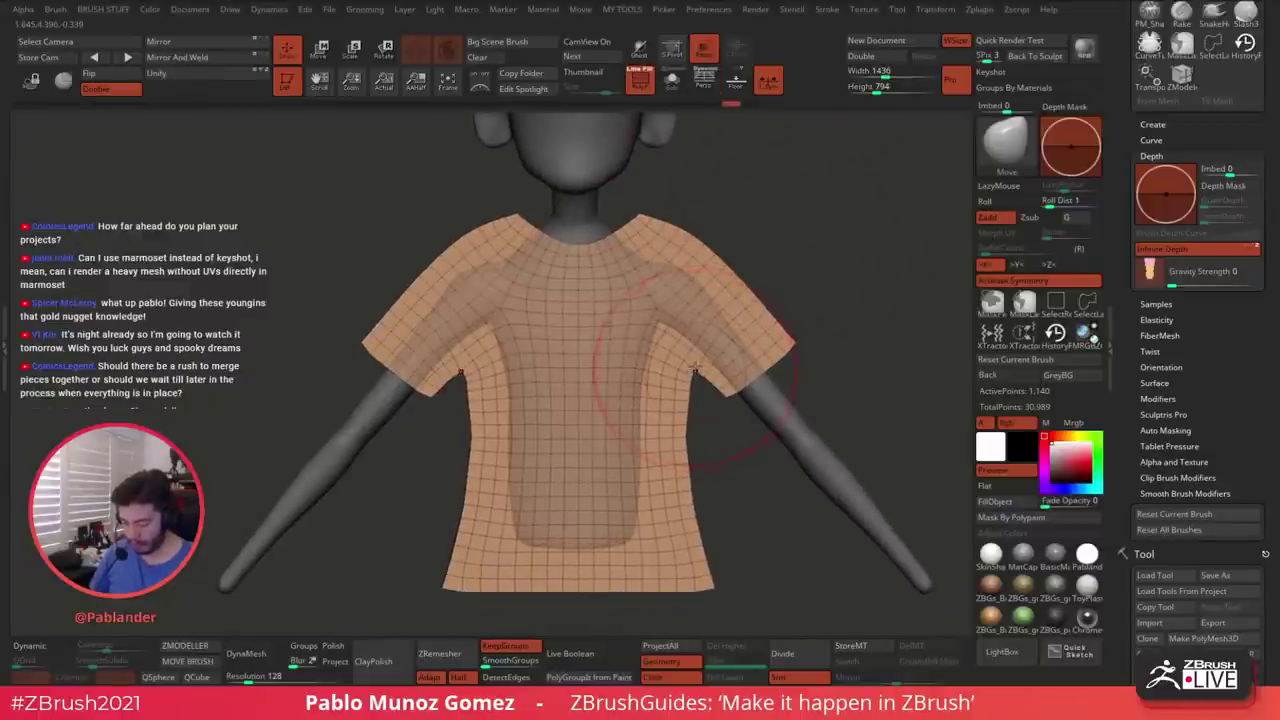
{"action": "left_click", "coordinate": [33, 84]}
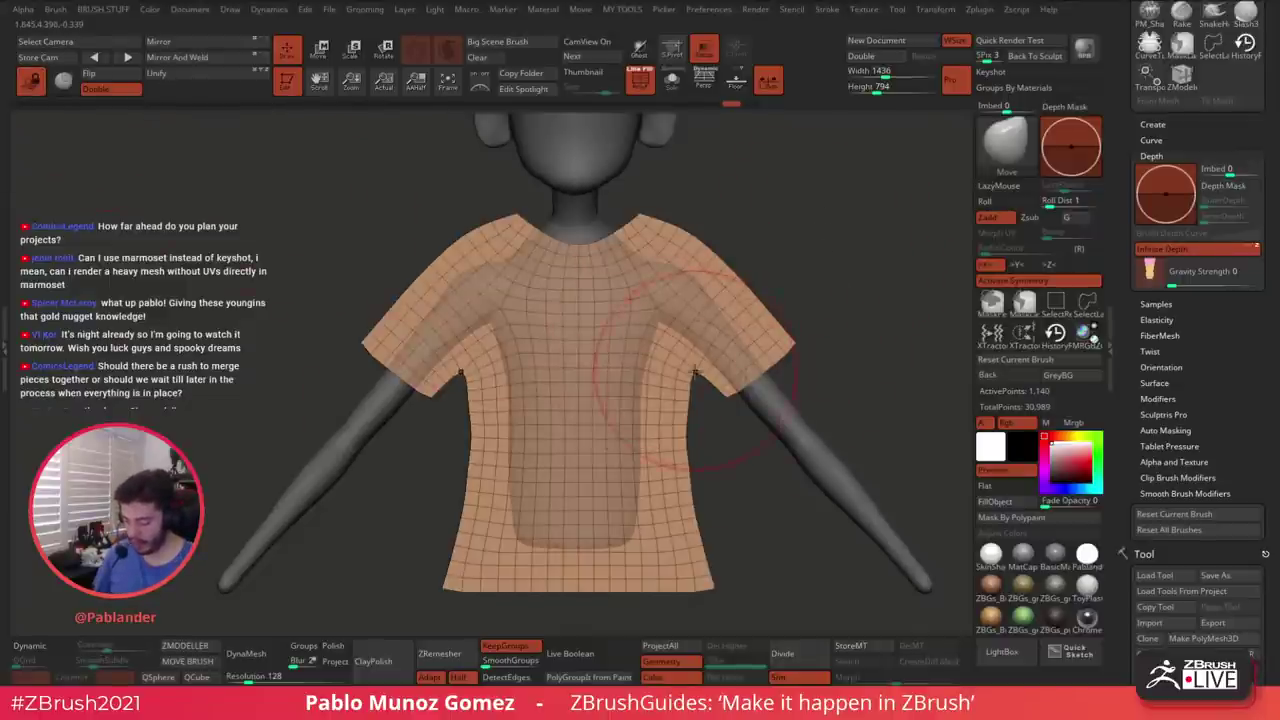
Pull the T-shirt's underarms and torso sides inward, and bring the hem corners in and down
{"action": "mouse_move", "coordinate": [698, 371]}
{"action": "left_mouse_down"}
{"action": "mouse_move", "coordinate": [682, 352]}
{"action": "mouse_move", "coordinate": [671, 382]}
{"action": "left_mouse_up"}
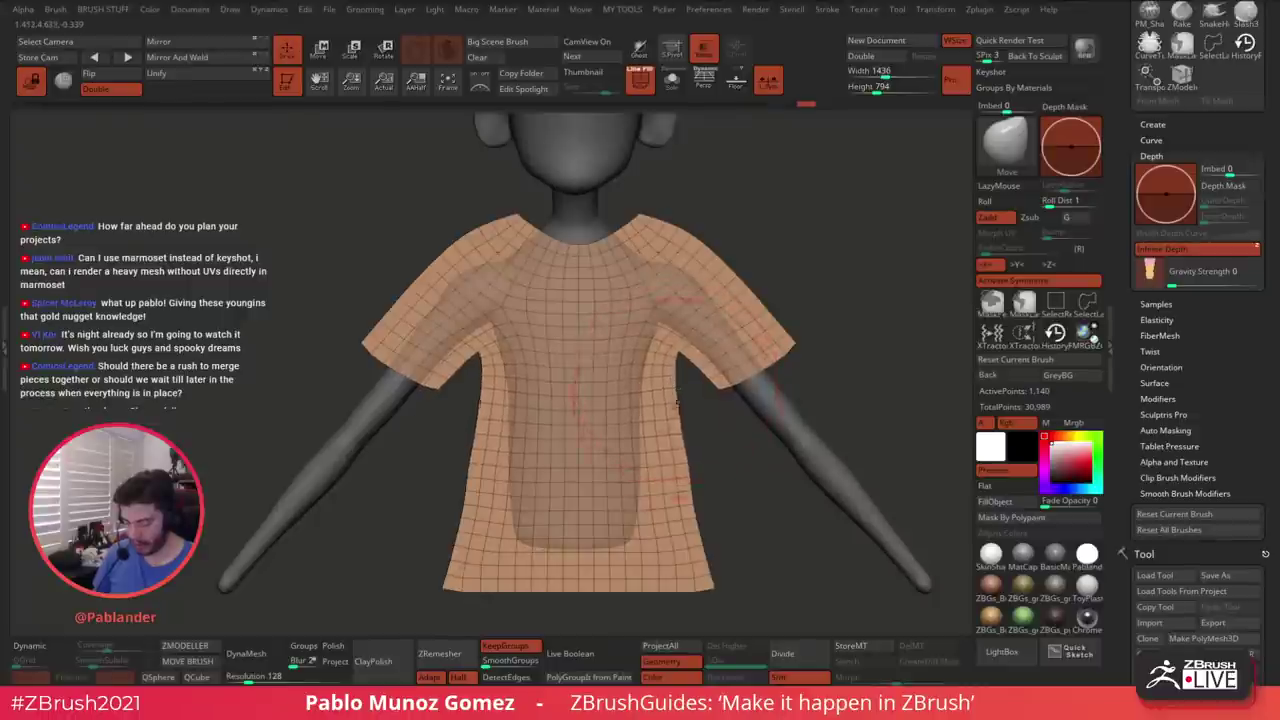
{"action": "left_click_drag", "start_coordinate": [685, 446], "coordinate": [679, 454]}
{"action": "left_click_drag", "start_coordinate": [711, 586], "coordinate": [704, 592]}
{"action": "left_click_drag", "start_coordinate": [676, 588], "coordinate": [595, 587]}
{"action": "left_click_drag", "start_coordinate": [702, 592], "coordinate": [700, 602]}
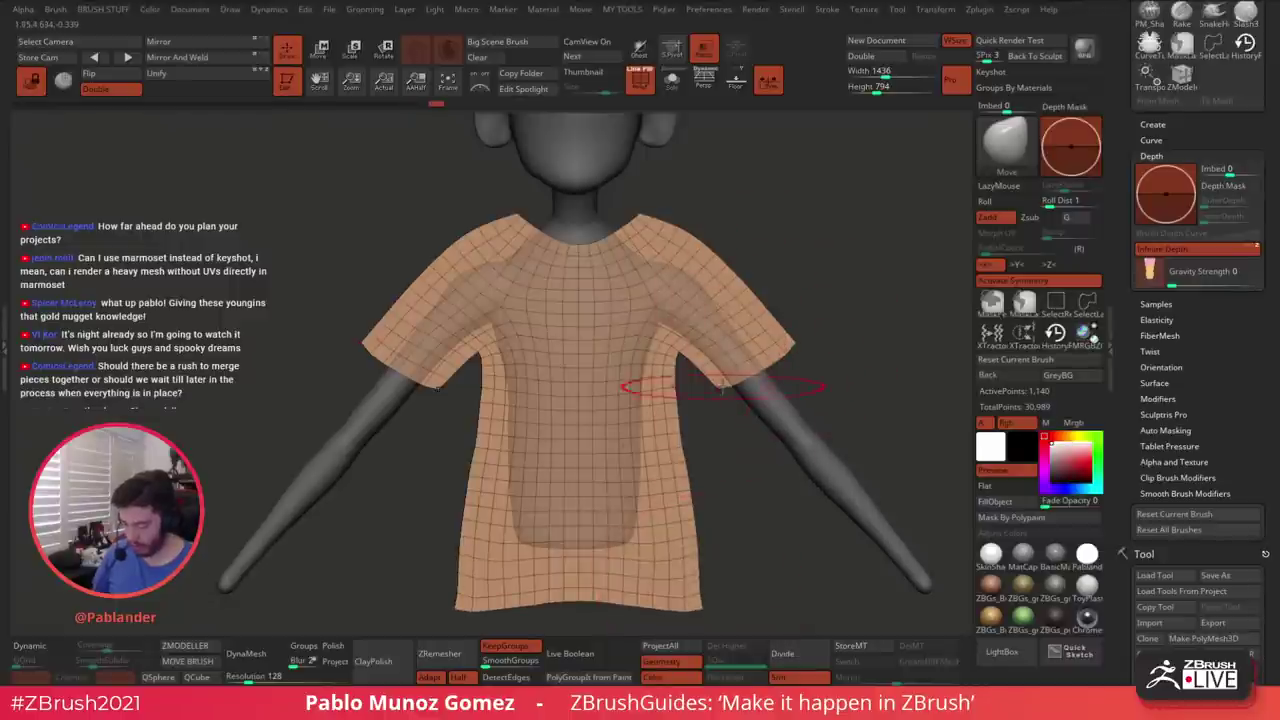
Extend the underside of the sleeve openings downward and bring the neckline corners closer to the neck
{"action": "mouse_move", "coordinate": [720, 387]}
{"action": "left_mouse_down"}
{"action": "mouse_move", "coordinate": [735, 401]}
{"action": "mouse_move", "coordinate": [798, 362]}
{"action": "left_mouse_up"}
{"action": "left_click_drag", "start_coordinate": [731, 404], "coordinate": [733, 407]}
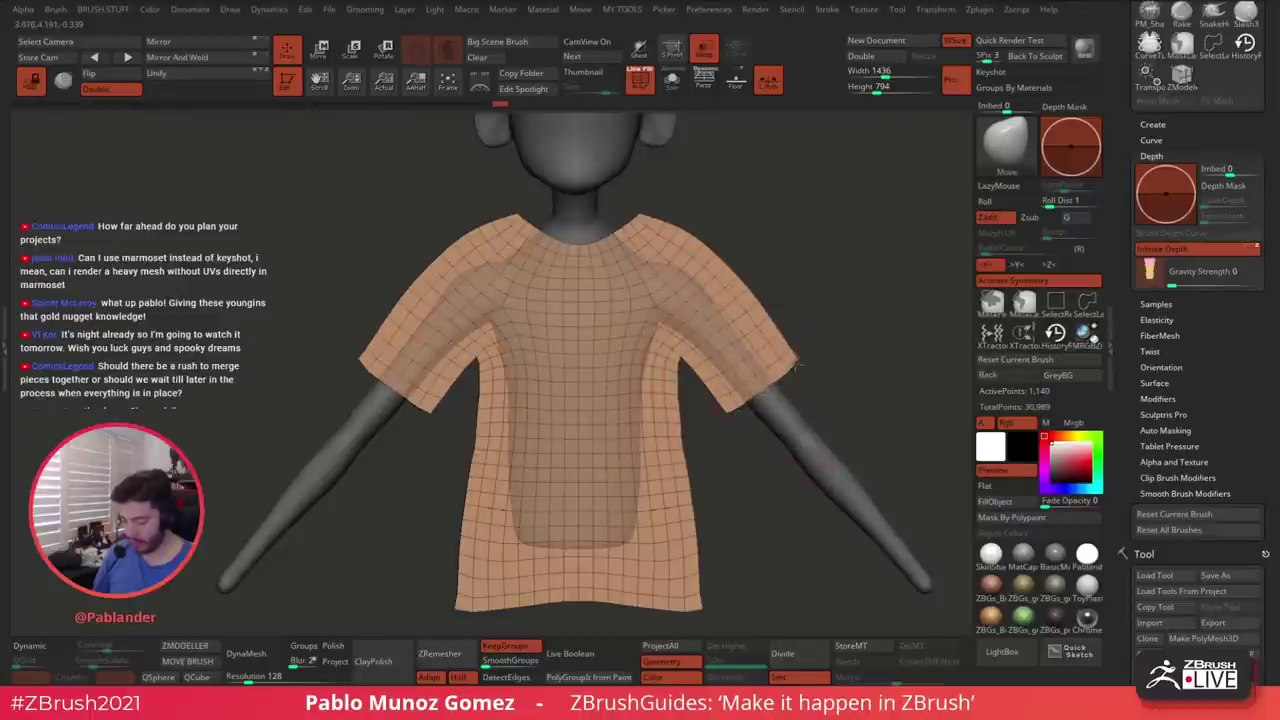
{"action": "left_click_drag", "start_coordinate": [797, 366], "coordinate": [765, 379]}
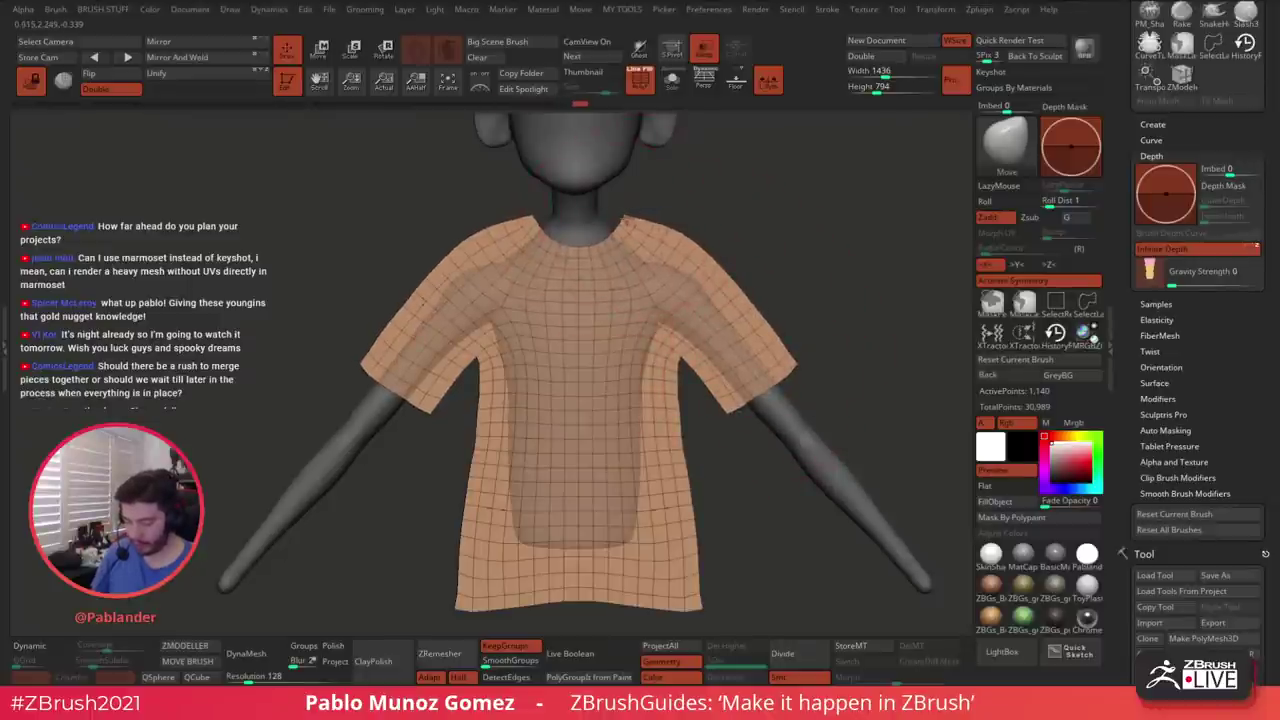
Refine the outline of the T-shirt's shoulders and outer sleeves, and adjust the sleeve opening corners
{"action": "left_click_drag", "start_coordinate": [683, 237], "coordinate": [717, 279]}
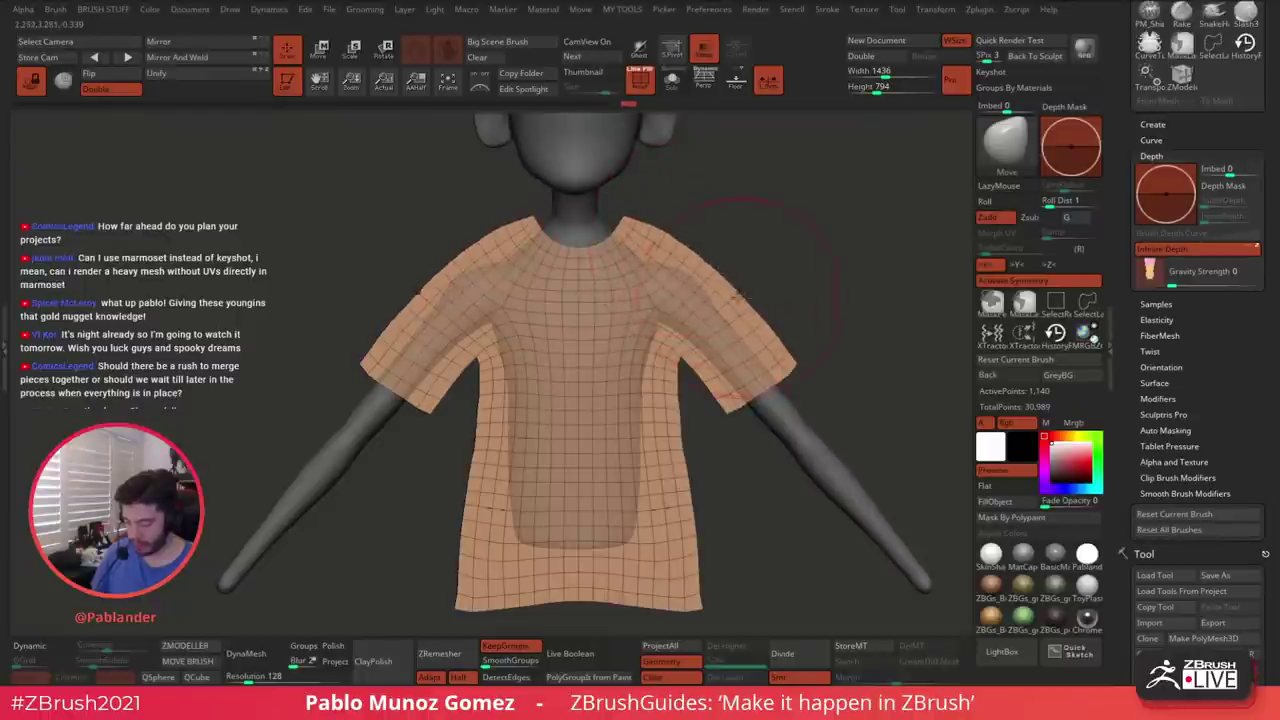
{"action": "left_click_drag", "start_coordinate": [764, 315], "coordinate": [762, 320]}
{"action": "left_click_drag", "start_coordinate": [721, 280], "coordinate": [752, 310]}
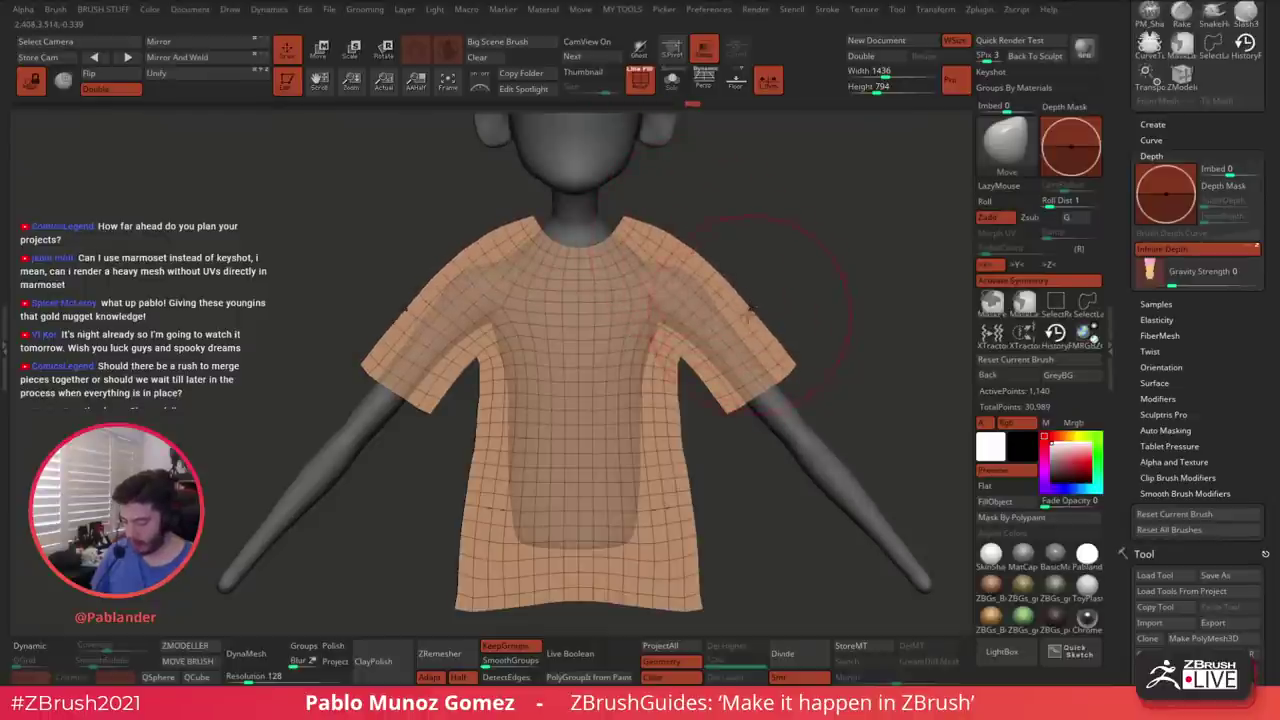
{"action": "mouse_move", "coordinate": [791, 376]}
{"action": "left_mouse_down", "text": "shift"}
{"action": "mouse_move", "coordinate": [801, 369]}
{"action": "mouse_move", "coordinate": [758, 366]}
{"action": "mouse_move", "coordinate": [795, 368]}
{"action": "left_mouse_up", "text": "shift"}
{"action": "left_click_drag", "start_coordinate": [727, 408], "coordinate": [733, 415]}
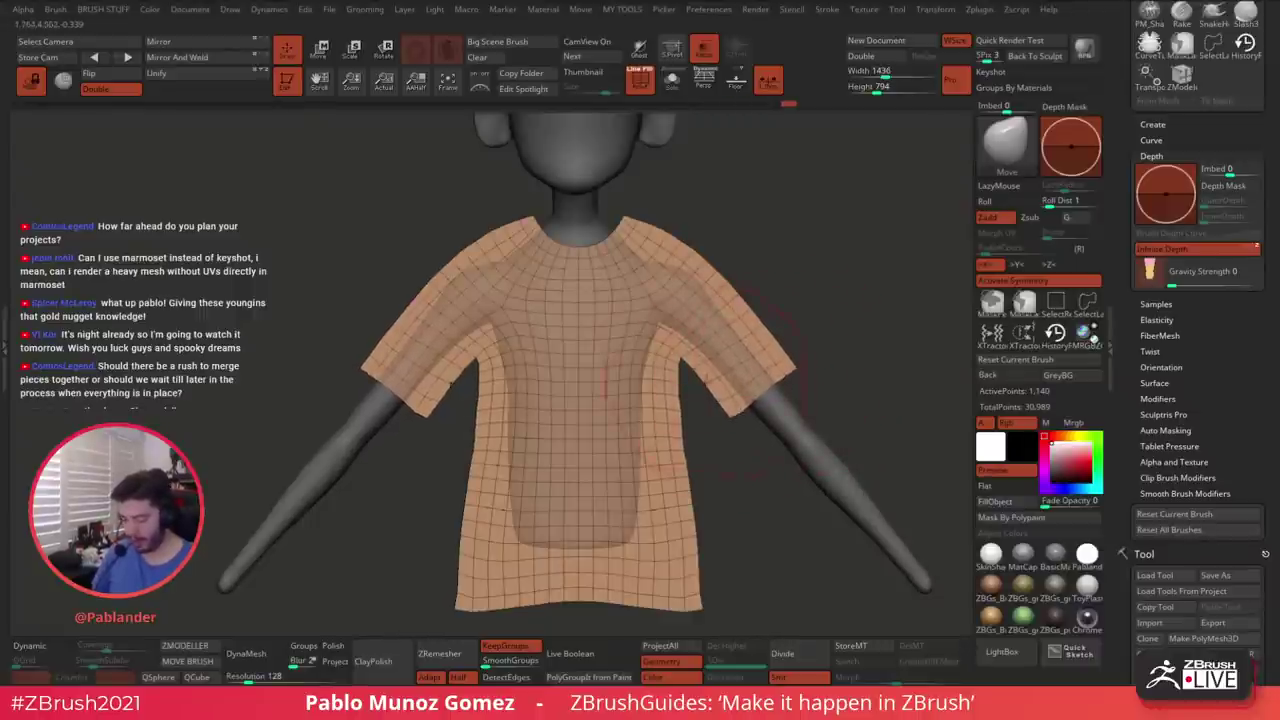
Narrow and smooth the T-shirt's torso sides down to the hem, and raise the armpits toward the body
{"action": "left_click_drag", "start_coordinate": [684, 362], "coordinate": [682, 358]}
{"action": "mouse_move", "coordinate": [686, 463]}
{"action": "left_mouse_down", "text": "shift"}
{"action": "mouse_move", "coordinate": [696, 606]}
{"action": "mouse_move", "coordinate": [616, 613]}
{"action": "left_mouse_up", "text": "shift"}
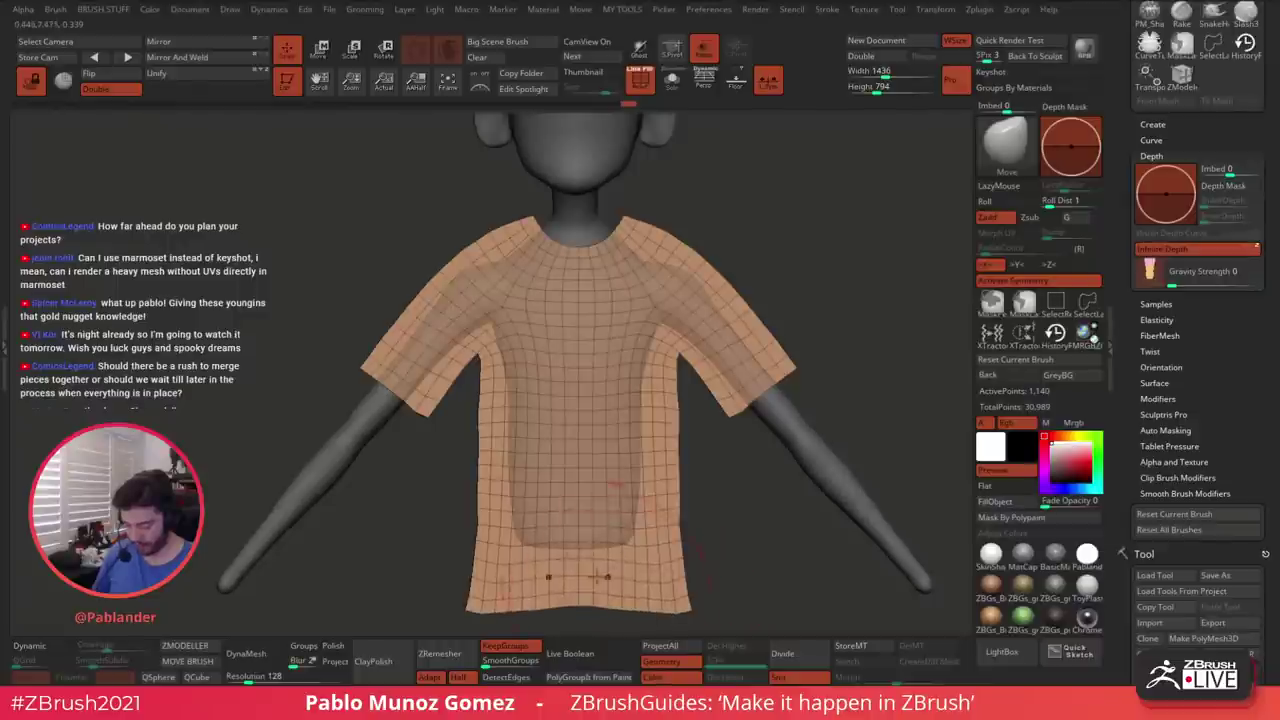
{"action": "left_click_drag", "start_coordinate": [464, 608], "coordinate": [481, 523], "text": "shift"}
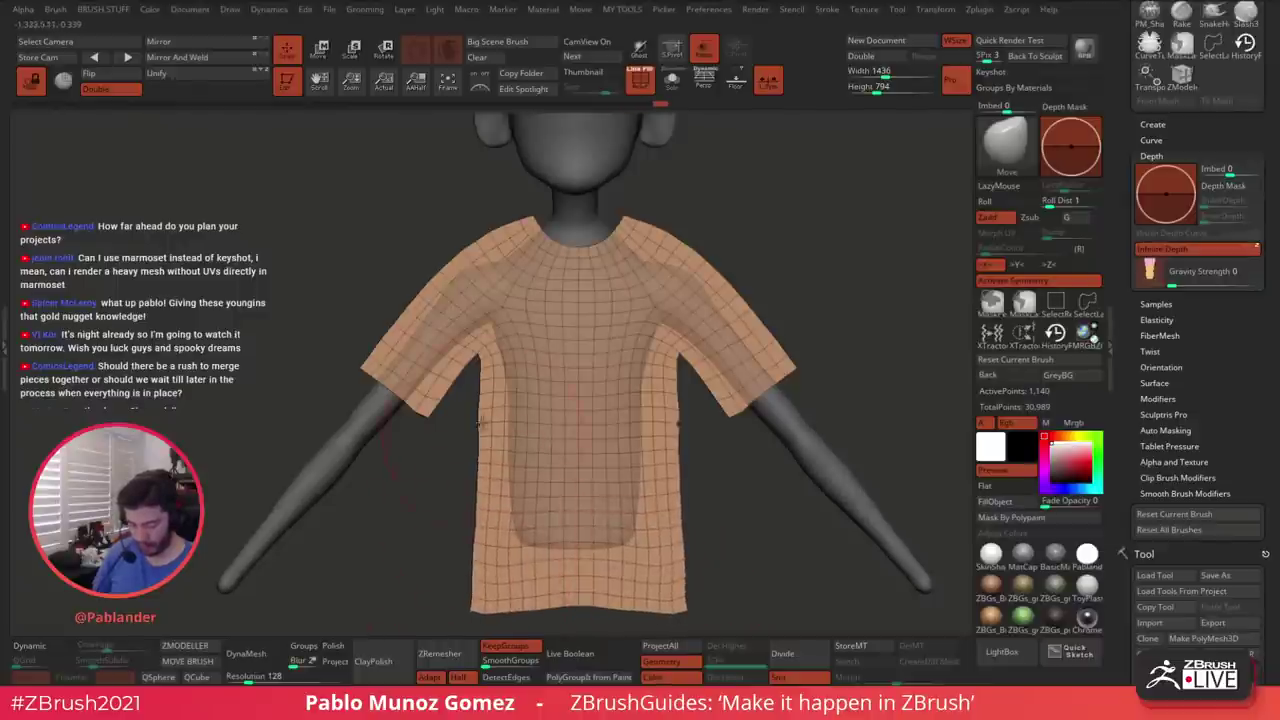
{"action": "mouse_move", "coordinate": [480, 422]}
{"action": "left_mouse_down", "text": "shift"}
{"action": "mouse_move", "coordinate": [468, 362]}
{"action": "mouse_move", "coordinate": [503, 308]}
{"action": "left_mouse_up", "text": "shift"}
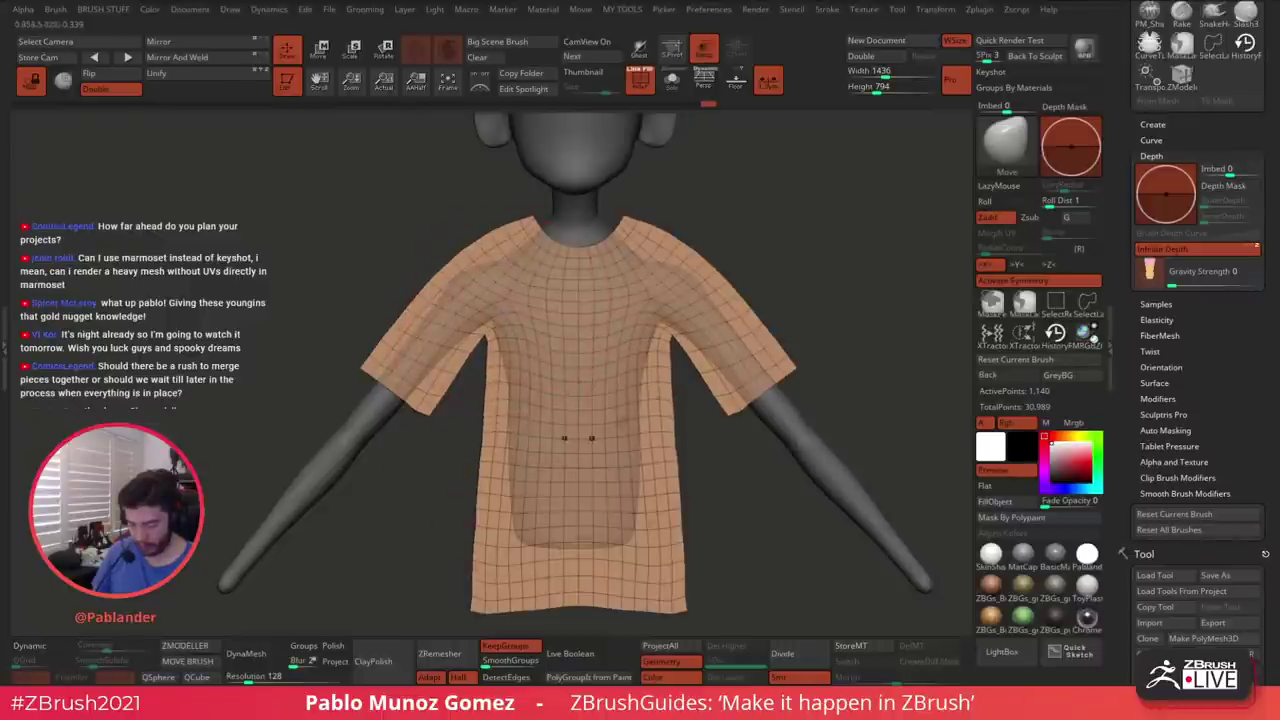
{"action": "left_click_drag", "start_coordinate": [670, 335], "coordinate": [658, 332], "text": "shift"}
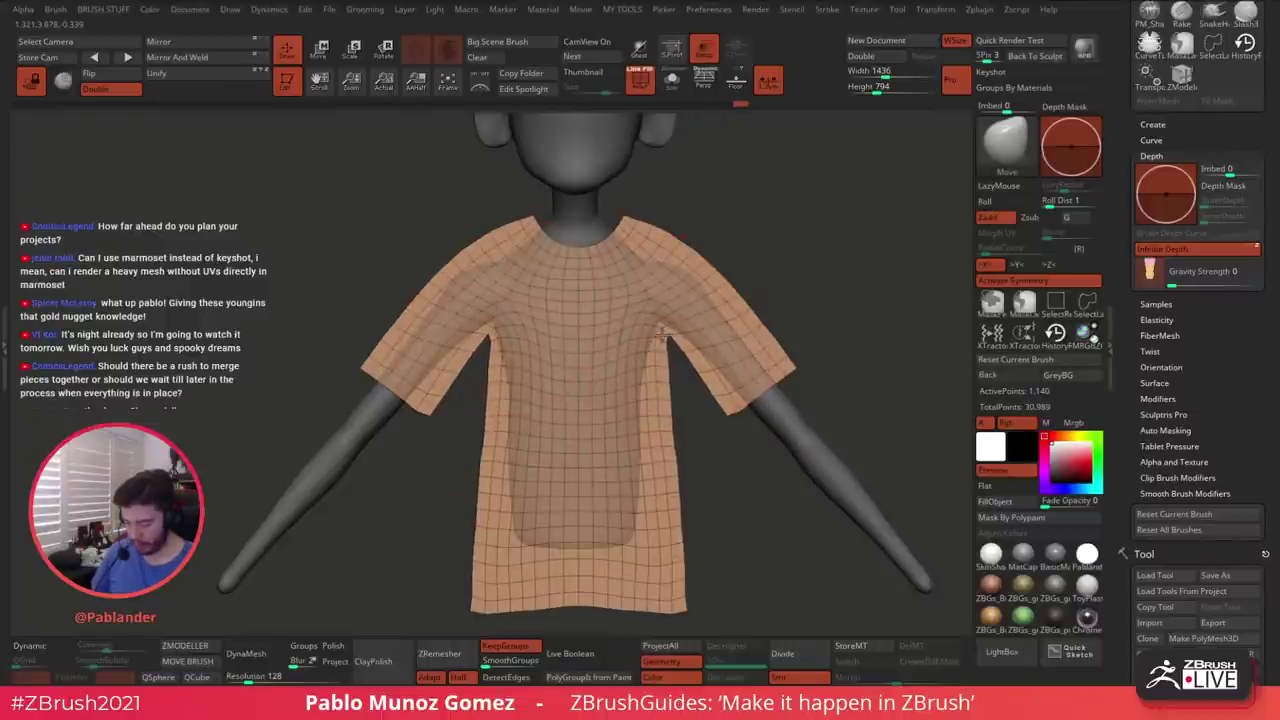
Lower the shoulder line beside the collar and lengthen the sleeve ends along the arms
{"action": "left_click_drag", "start_coordinate": [655, 231], "coordinate": [648, 232]}
{"action": "mouse_move", "coordinate": [430, 415]}
{"action": "left_mouse_down"}
{"action": "mouse_move", "coordinate": [395, 399]}
{"action": "mouse_move", "coordinate": [420, 419]}
{"action": "left_mouse_up"}
{"action": "left_click_drag", "start_coordinate": [757, 422], "coordinate": [748, 411]}
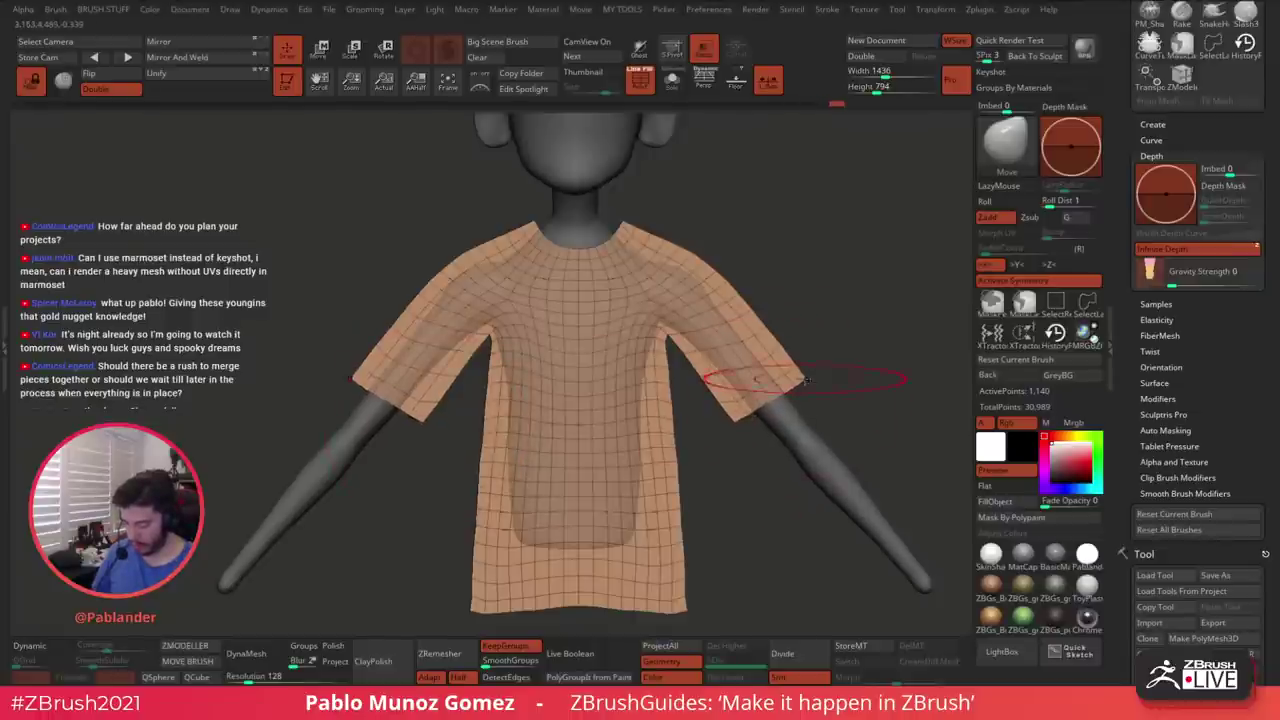
{"action": "left_click_drag", "start_coordinate": [806, 376], "coordinate": [811, 378]}
{"action": "left_click_drag", "start_coordinate": [738, 415], "coordinate": [733, 423]}
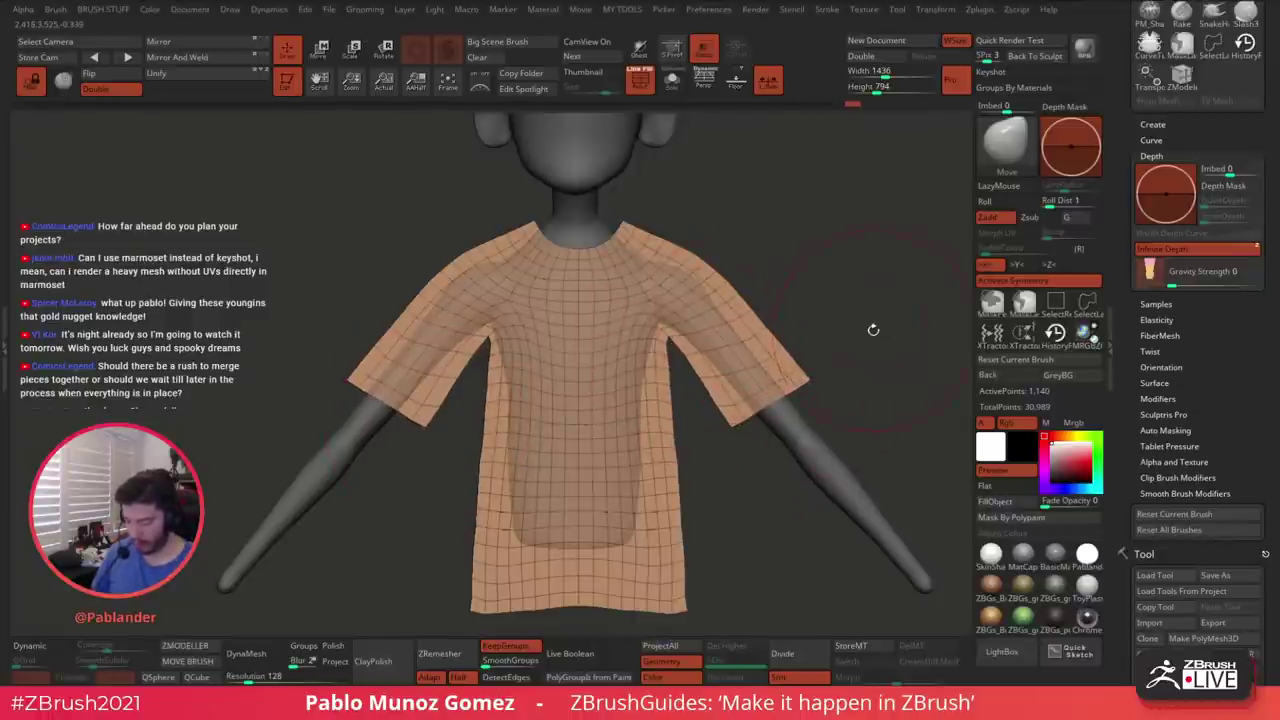
Unlock the camera and switch off transparency to see the T-shirt solid
{"action": "left_click", "coordinate": [34, 83]}
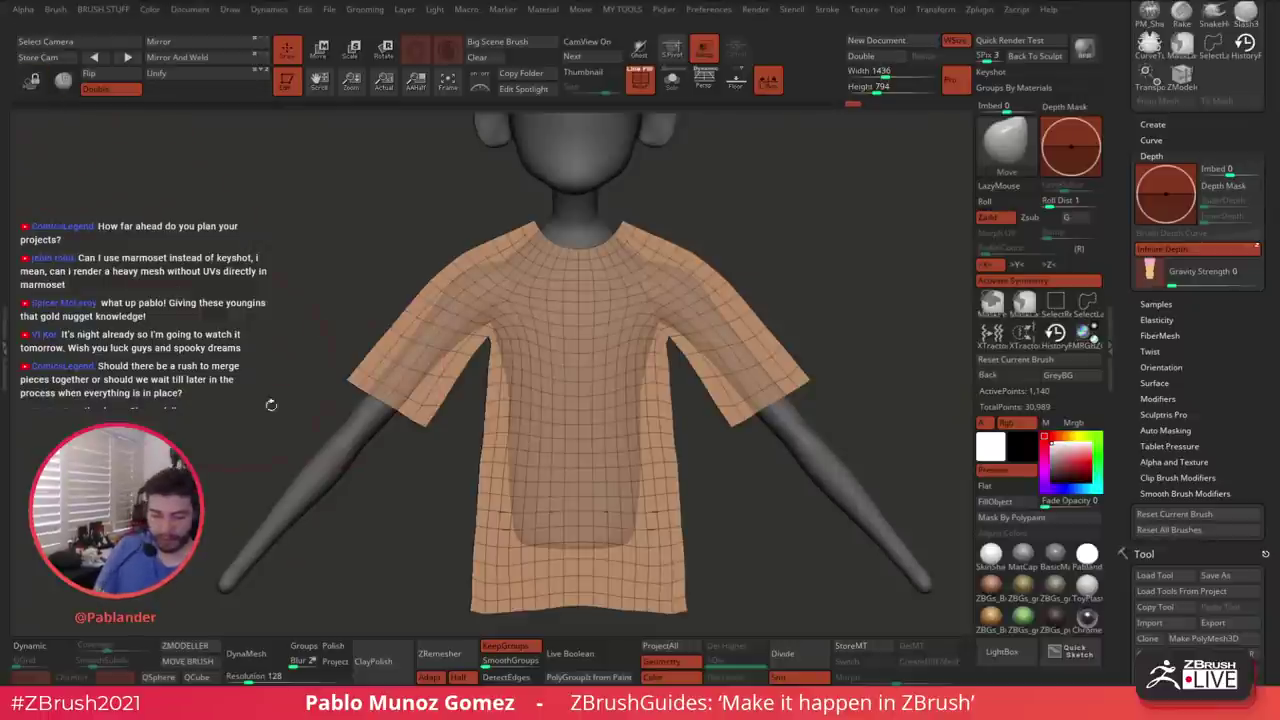
{"action": "left_click", "coordinate": [703, 60]}
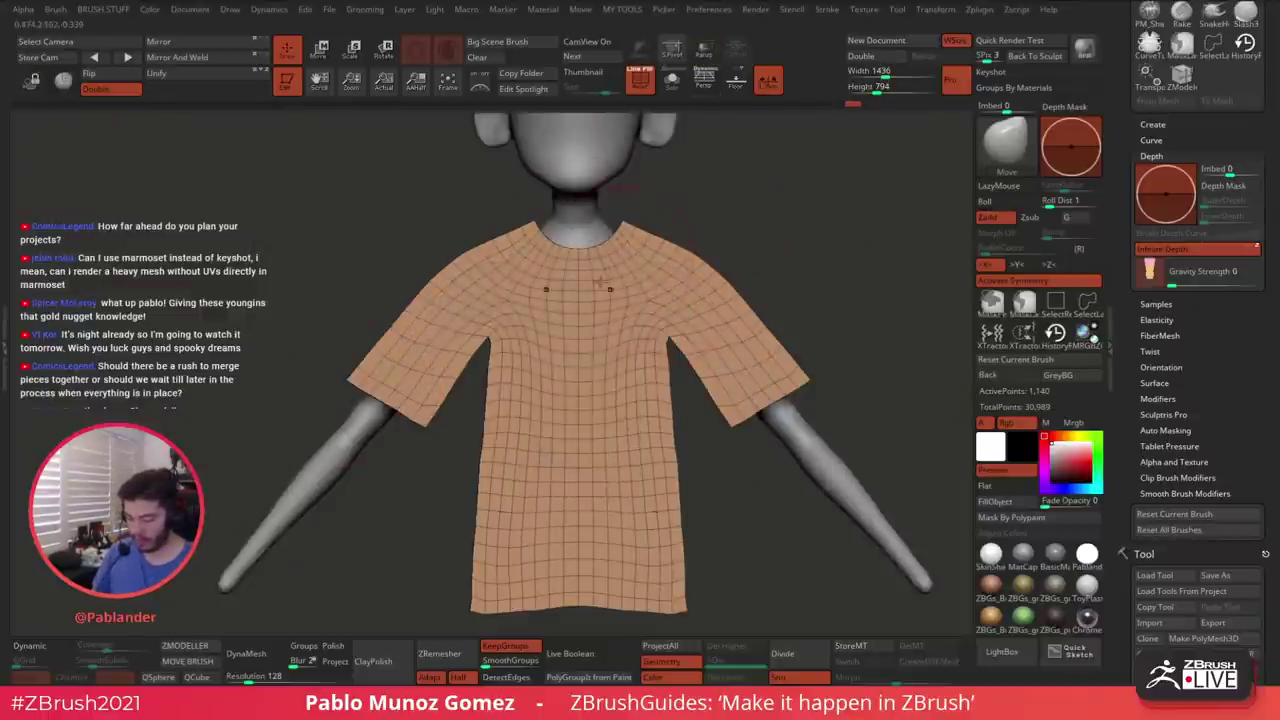
{"action": "left_click_drag", "start_coordinate": [805, 231], "coordinate": [797, 232]}
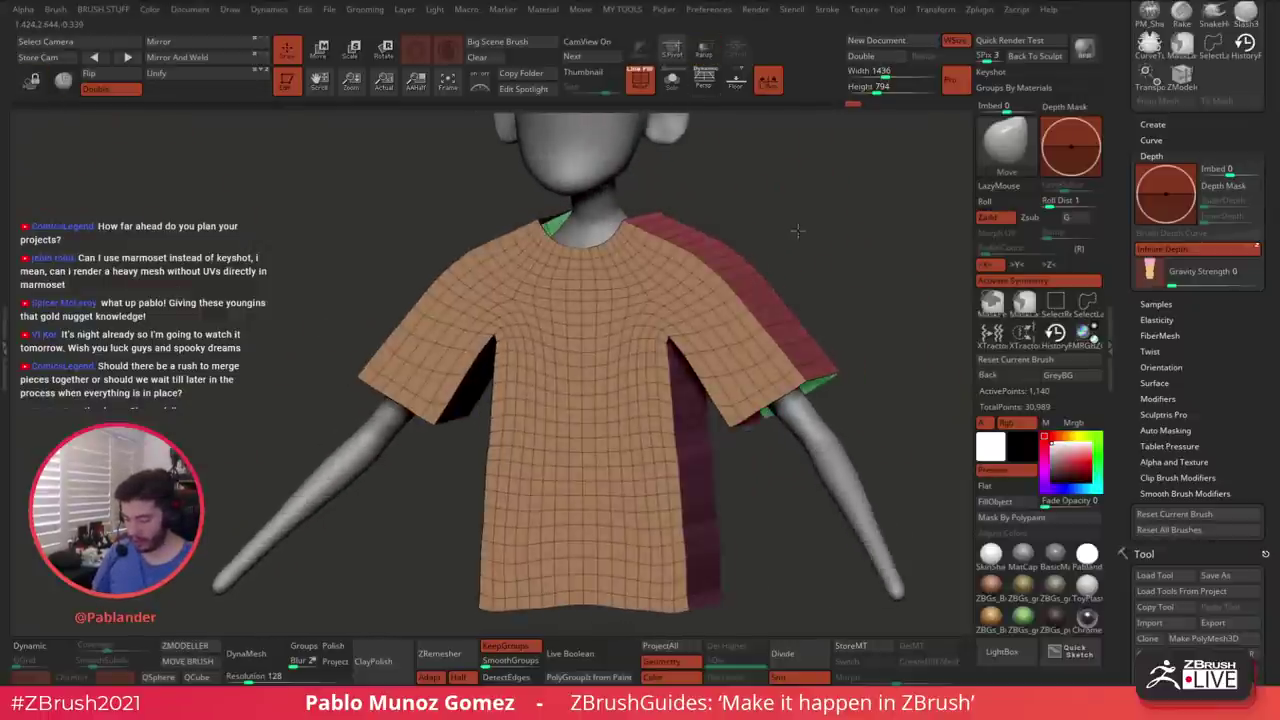
Turn off Infinite Depth for the Move brush and collapse its Depth settings
{"action": "left_click", "coordinate": [1204, 255]}
{"action": "left_click", "coordinate": [1170, 156]}
{"action": "right_click_drag", "start_coordinate": [845, 295], "coordinate": [839, 258], "text": "ctrl"}
{"action": "left_click_drag", "start_coordinate": [839, 258], "coordinate": [822, 305]}
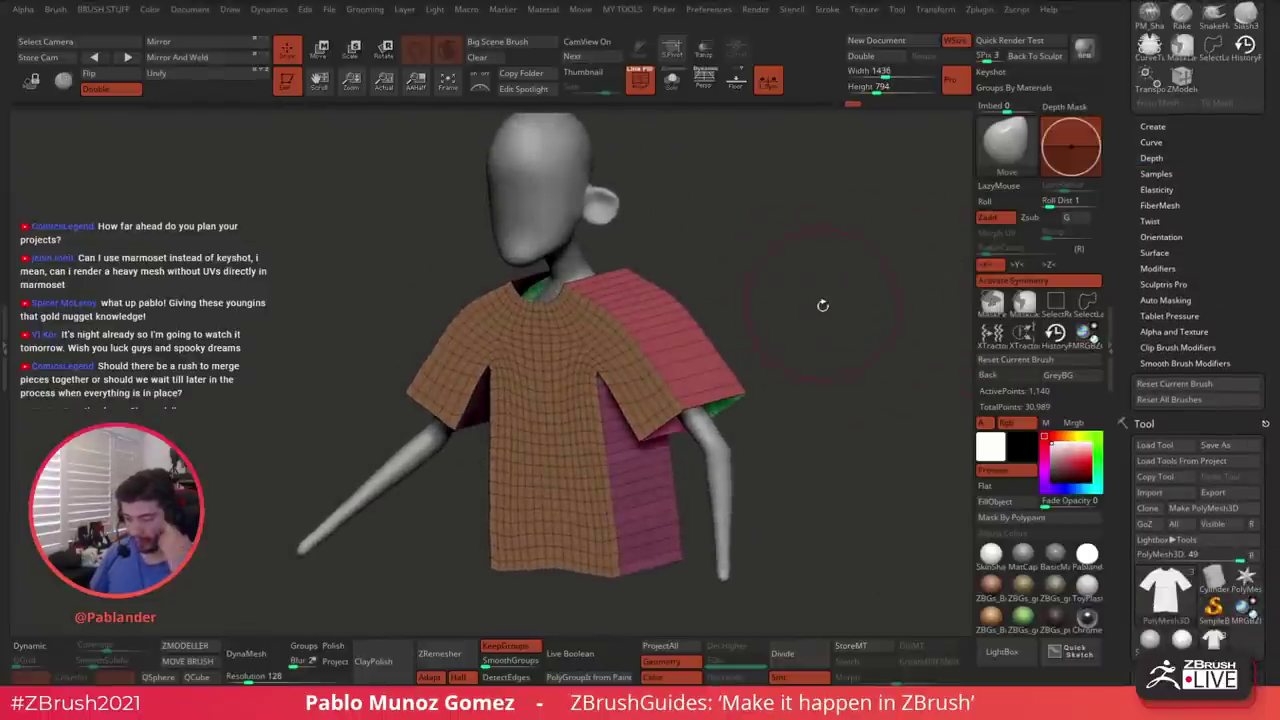
Dock the Dynamics palette beside the canvas to access the cloth simulation settings
{"action": "left_click", "coordinate": [269, 9]}
{"action": "left_click_drag", "start_coordinate": [254, 28], "coordinate": [1160, 130]}
{"action": "left_click_drag", "start_coordinate": [1123, 290], "coordinate": [1132, 422]}
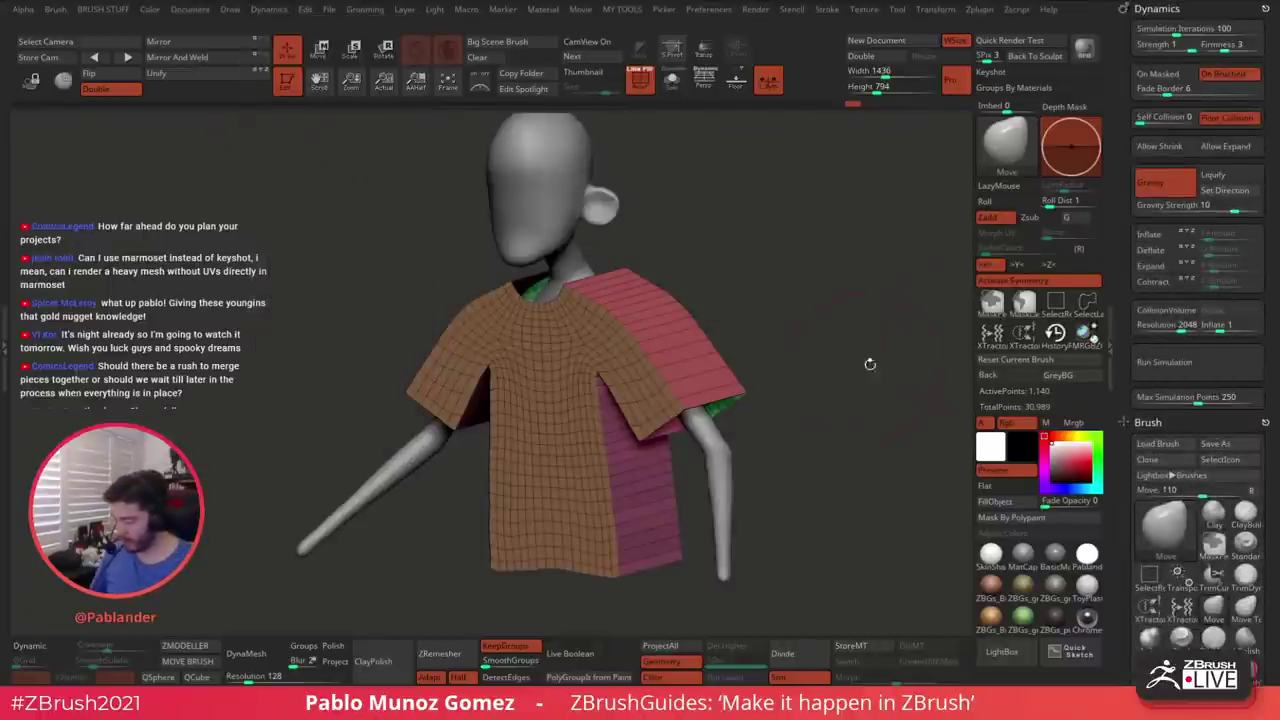
{"action": "left_click_drag", "start_coordinate": [871, 363], "coordinate": [830, 426]}
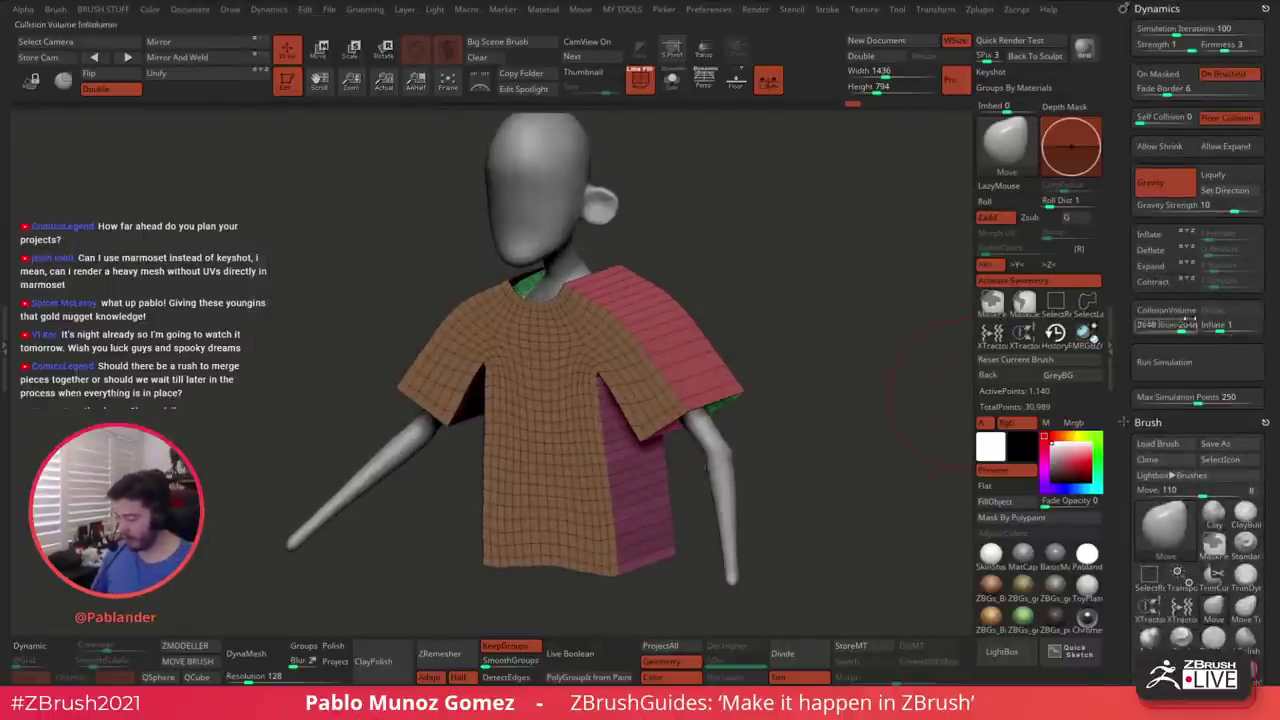
Turn on the collision volume for the T-shirt's cloth simulation
{"action": "left_click", "coordinate": [1190, 310]}
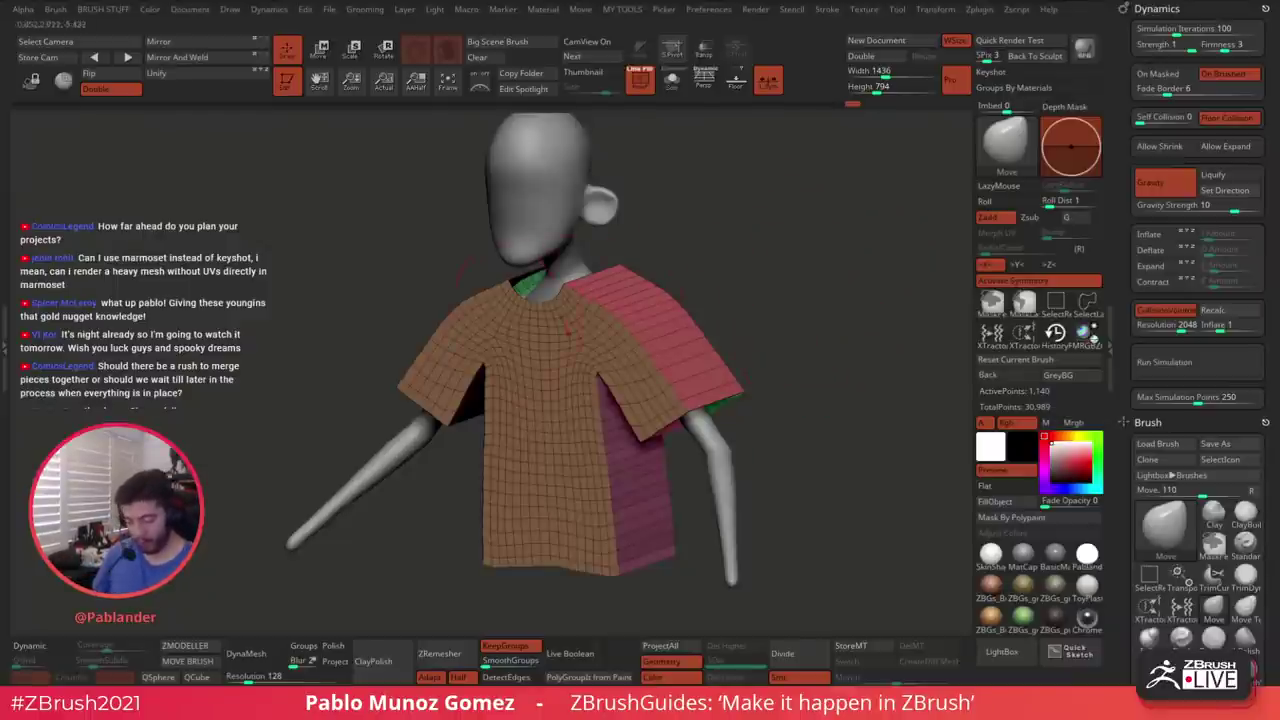
{"action": "mouse_move", "coordinate": [793, 319]}
{"action": "left_mouse_down"}
{"action": "mouse_move", "coordinate": [792, 346]}
{"action": "mouse_move", "coordinate": [807, 326]}
{"action": "mouse_move", "coordinate": [732, 356]}
{"action": "left_mouse_up"}
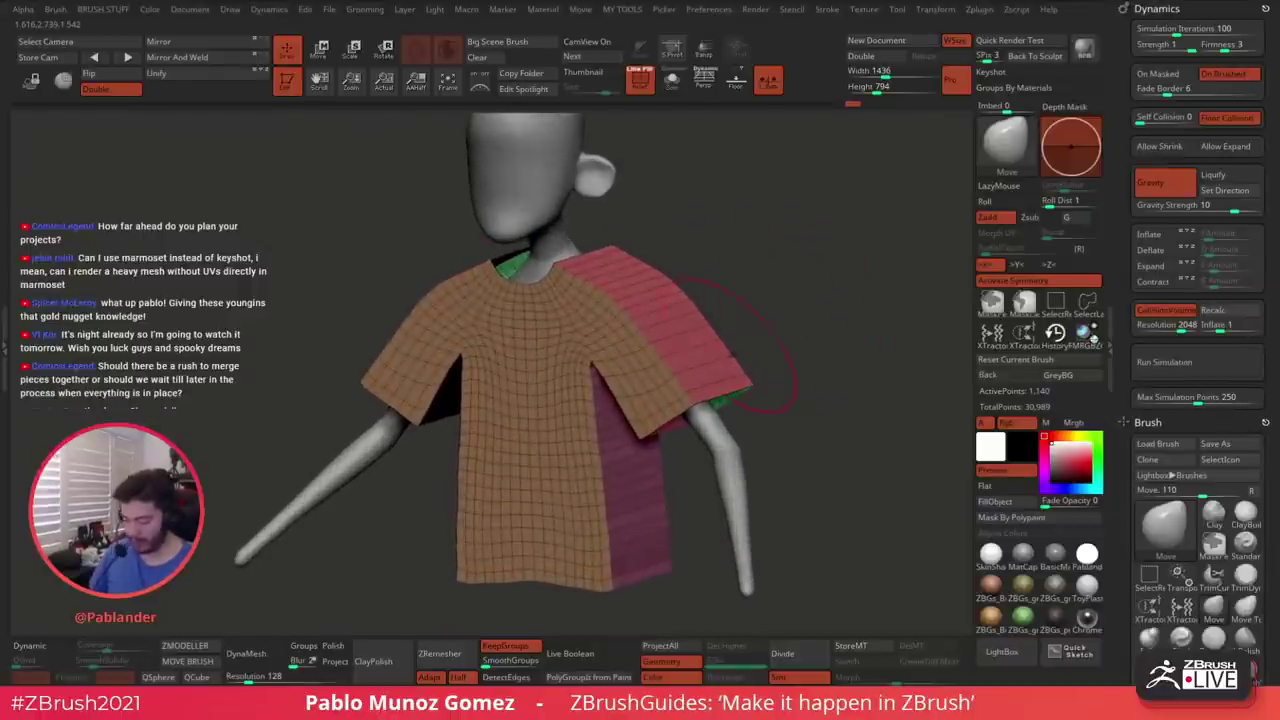
{"action": "left_click_drag", "start_coordinate": [768, 282], "coordinate": [752, 331]}
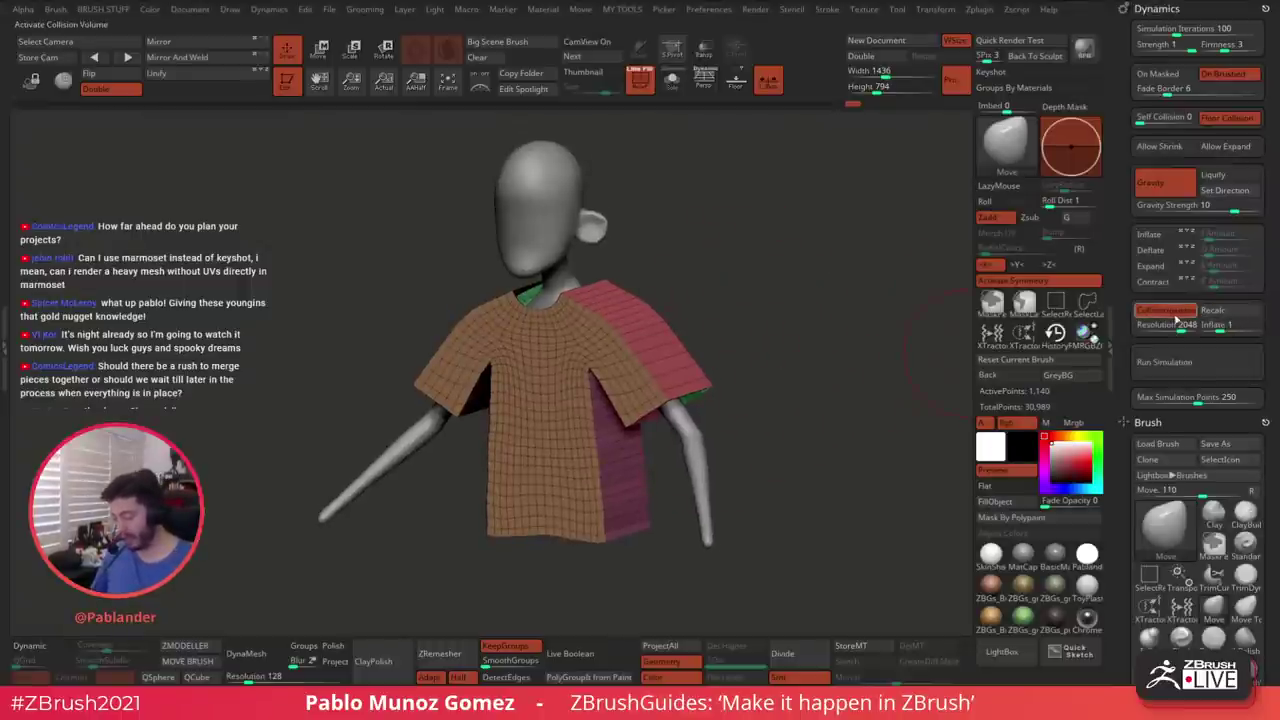
{"action": "left_click", "coordinate": [1168, 312]}
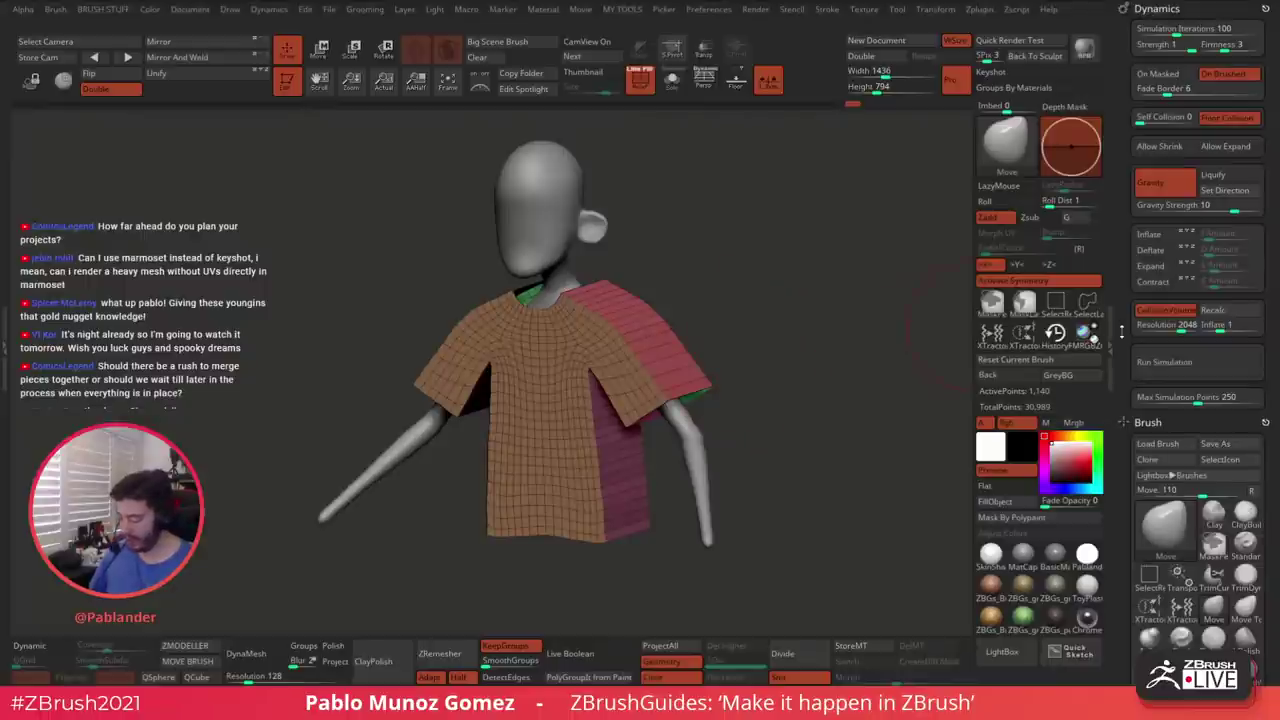
Hide the head-and-torso and arms subtools, leaving only the T-shirt displayed
{"action": "scroll", "coordinate": [1177, 398], "scroll_direction": "down", "scroll_amount": 5}
{"action": "left_click_drag", "start_coordinate": [1179, 422], "coordinate": [1180, 537]}
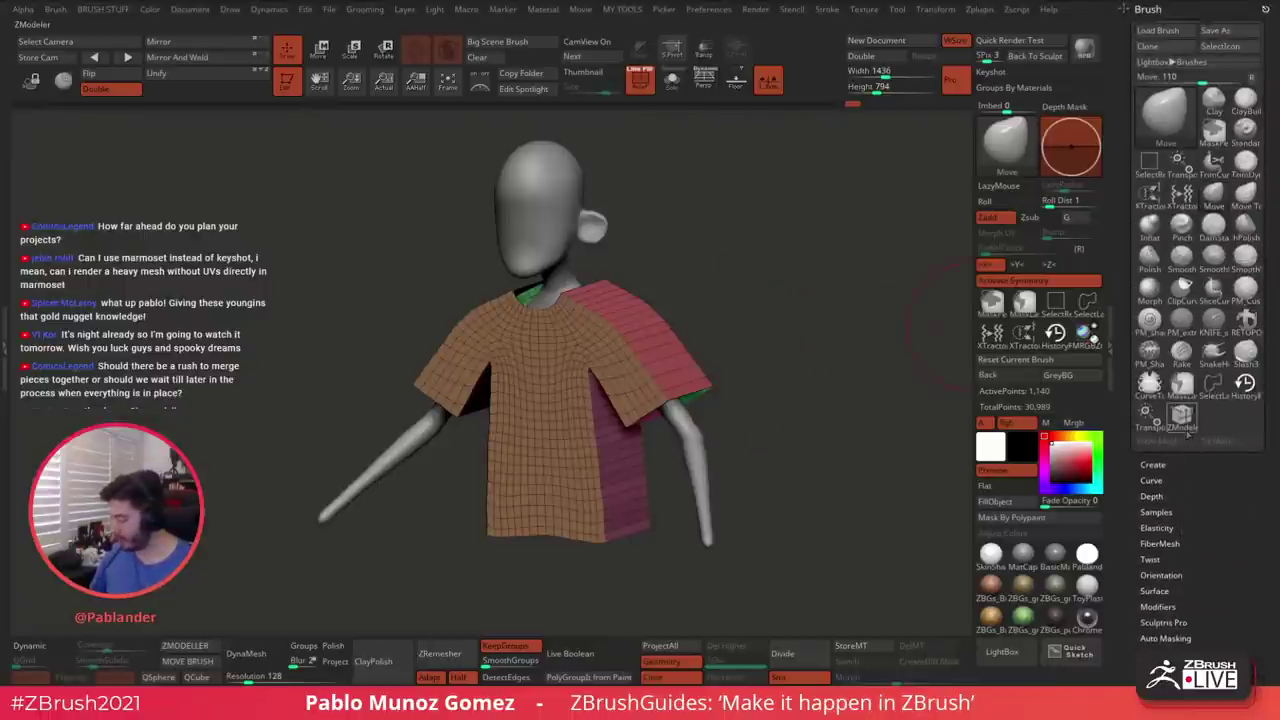
{"action": "left_click_drag", "start_coordinate": [1119, 104], "coordinate": [1119, 180]}
{"action": "left_click", "coordinate": [1148, 85]}
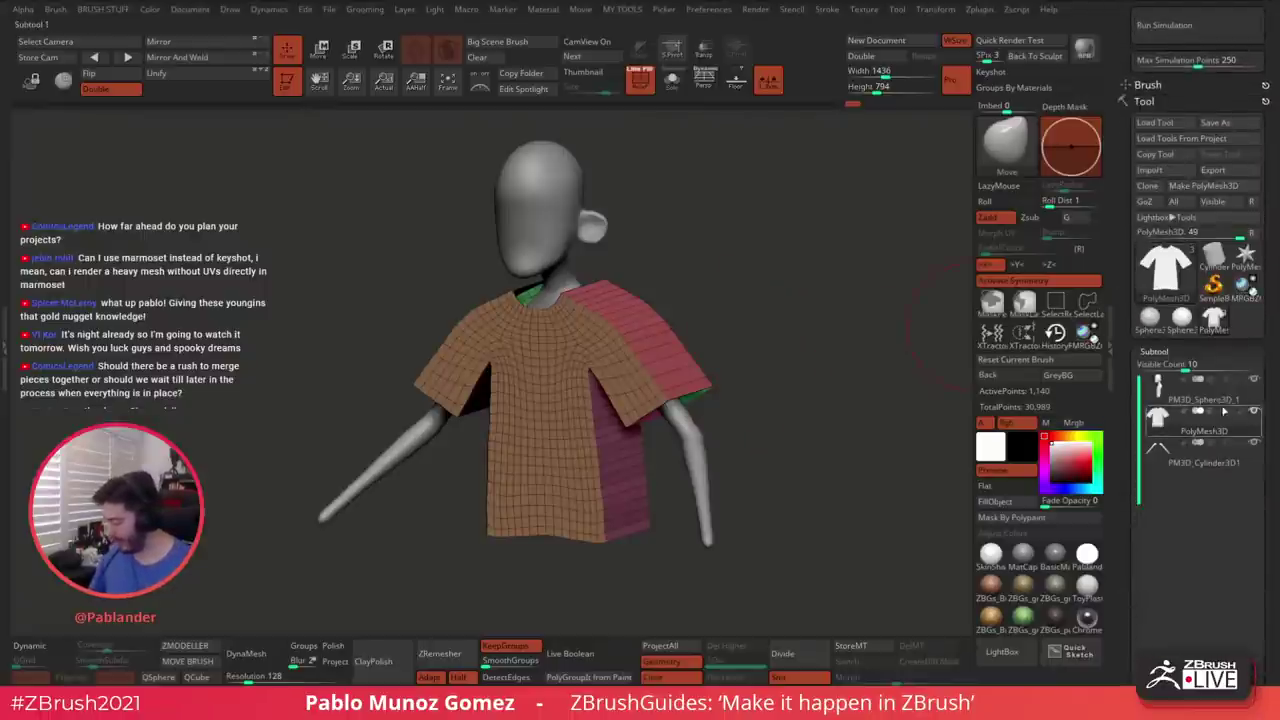
{"action": "left_click", "coordinate": [1254, 380]}
{"action": "left_click", "coordinate": [1254, 443]}
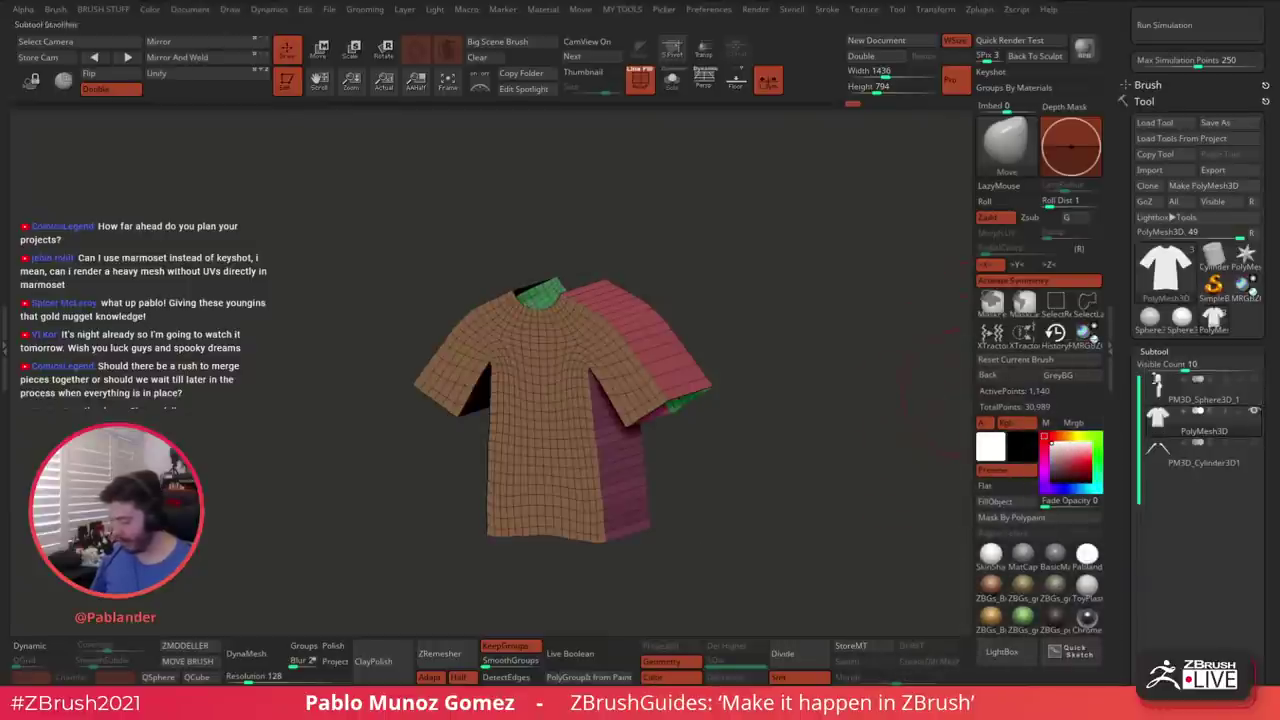
Try running the gravity cloth simulation on the isolated T-shirt and undo it
{"action": "left_click_drag", "start_coordinate": [846, 411], "coordinate": [790, 378]}
{"action": "left_click_drag", "start_coordinate": [1118, 193], "coordinate": [1124, 306]}
{"action": "scroll", "coordinate": [1123, 306], "scroll_direction": "up", "scroll_amount": 2}
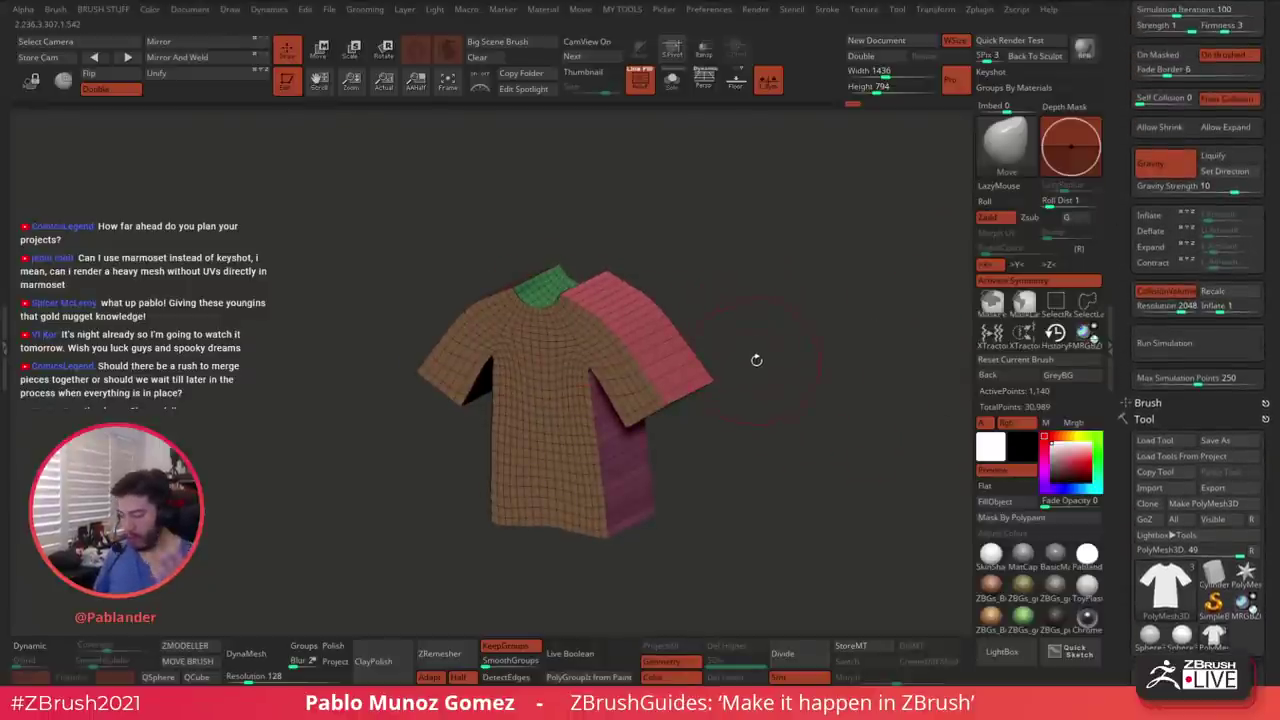
{"action": "scroll", "coordinate": [1121, 265], "scroll_direction": "up", "scroll_amount": 1}
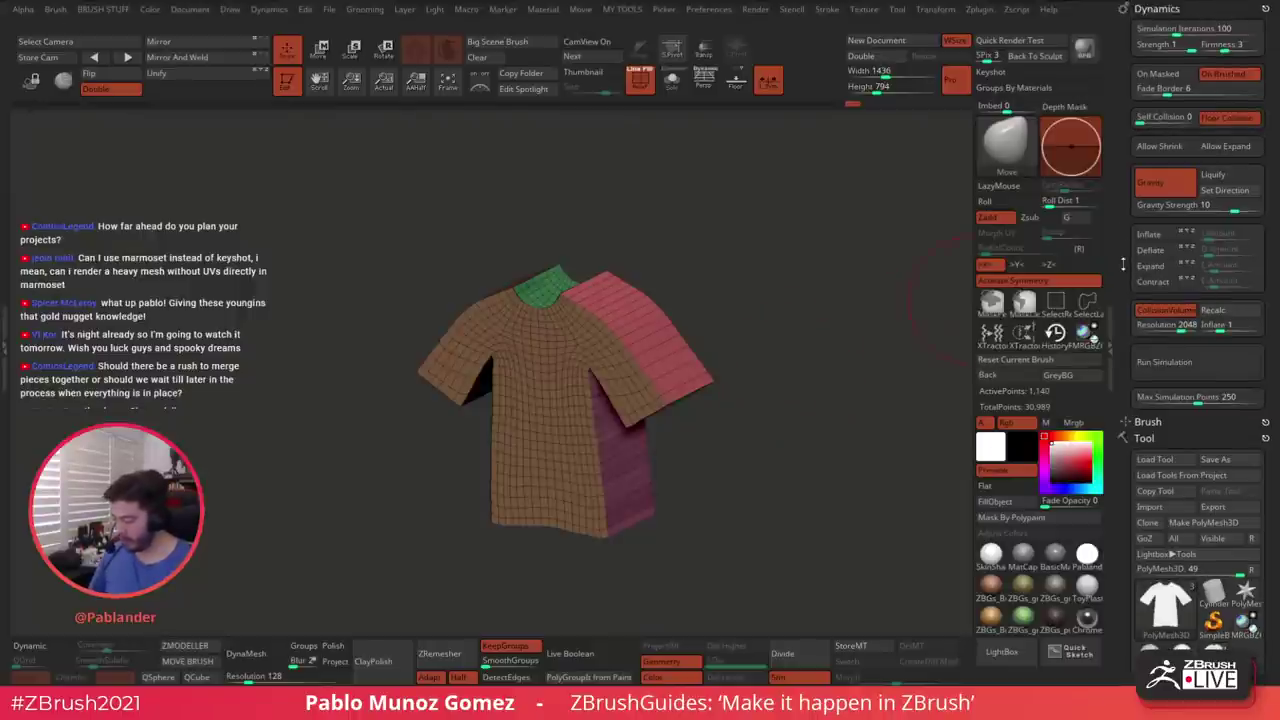
{"action": "left_click", "coordinate": [1193, 361]}
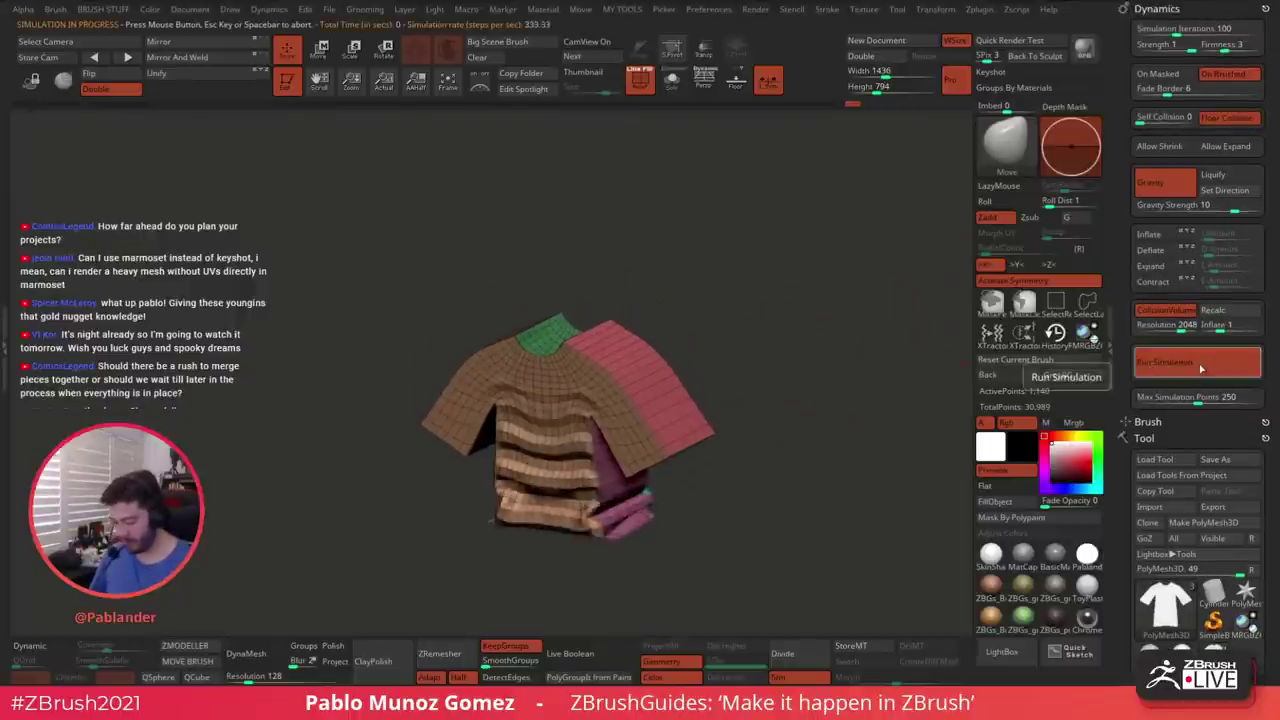
{"action": "key", "text": "ctrl+z"}
Show the head-and-torso and arms subtools around the T-shirt again
{"action": "left_click_drag", "start_coordinate": [1204, 412], "coordinate": [1204, 69]}
{"action": "left_click", "coordinate": [1254, 373]}
{"action": "left_click", "coordinate": [1258, 442]}
Try simulating the T-shirt falling over the displayed body and arms, undoing each run
{"action": "scroll", "coordinate": [1133, 439], "scroll_direction": "up", "scroll_amount": 5}
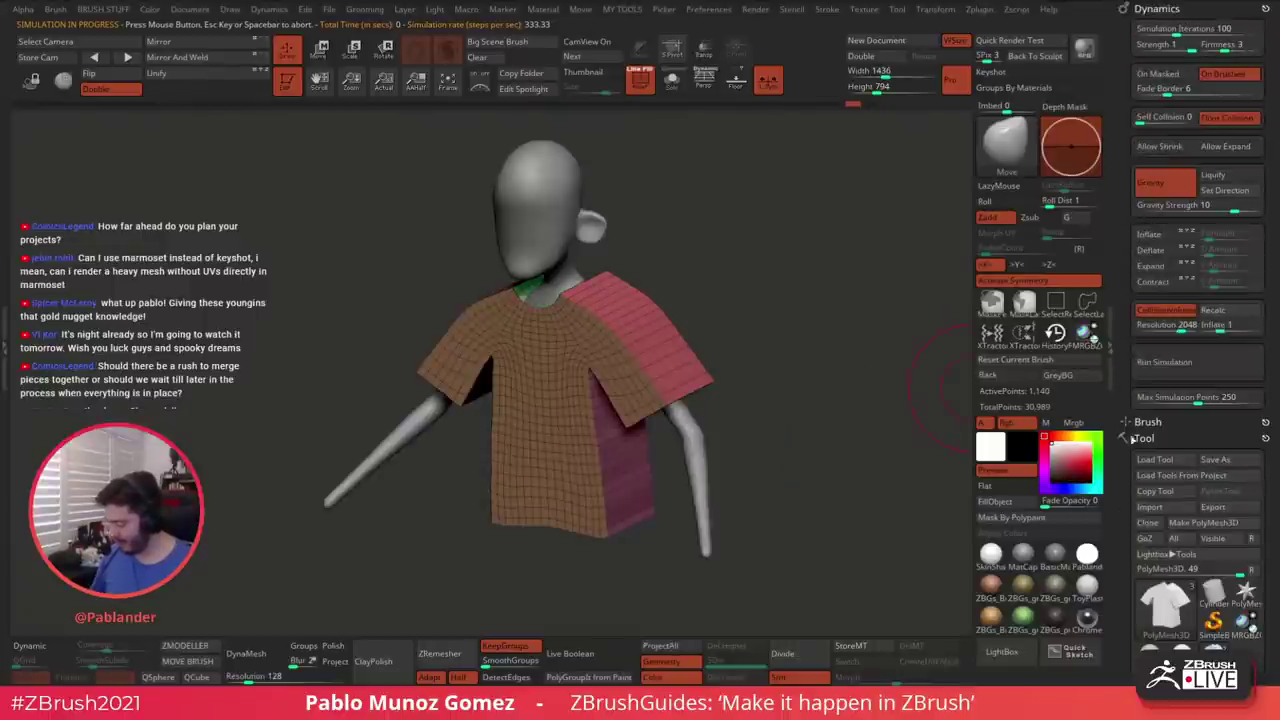
{"action": "left_click", "coordinate": [1196, 366]}
{"action": "left_click", "coordinate": [1196, 369]}
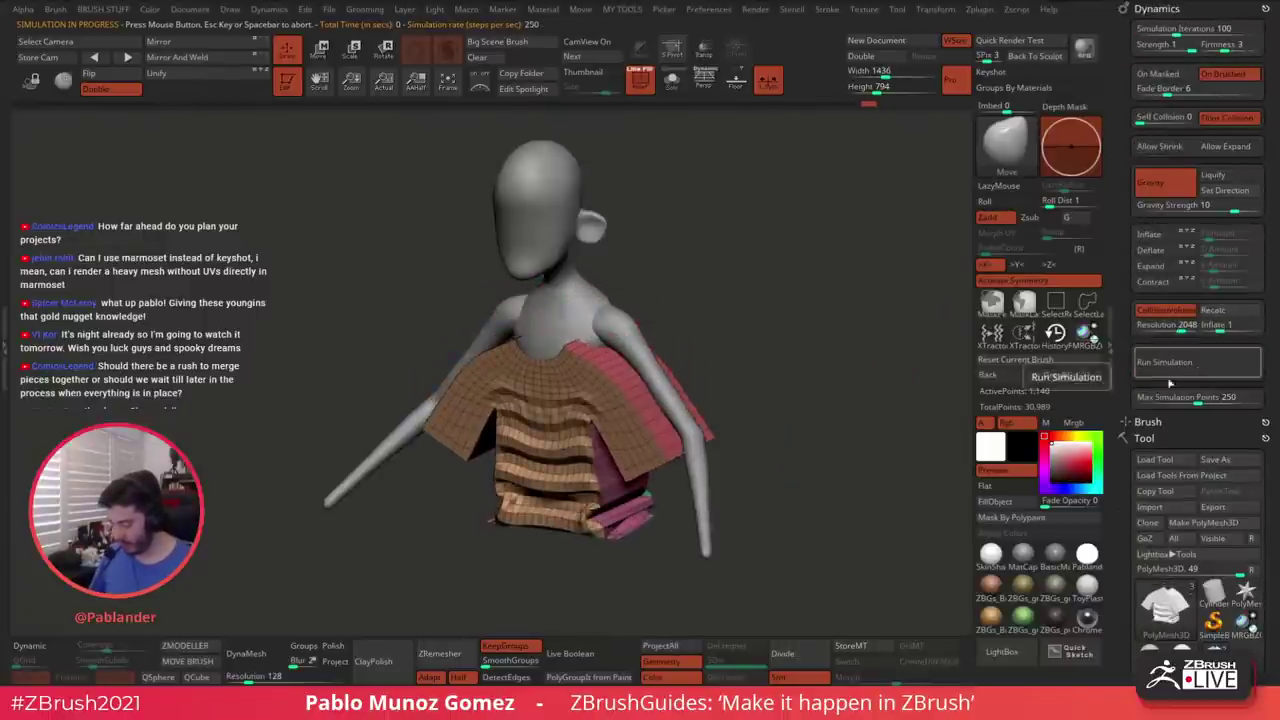
{"action": "key", "text": "ctrl+z"}
{"action": "left_click_drag", "start_coordinate": [1125, 488], "coordinate": [1125, 479]}
{"action": "scroll", "coordinate": [1124, 480], "scroll_direction": "down", "scroll_amount": 3}
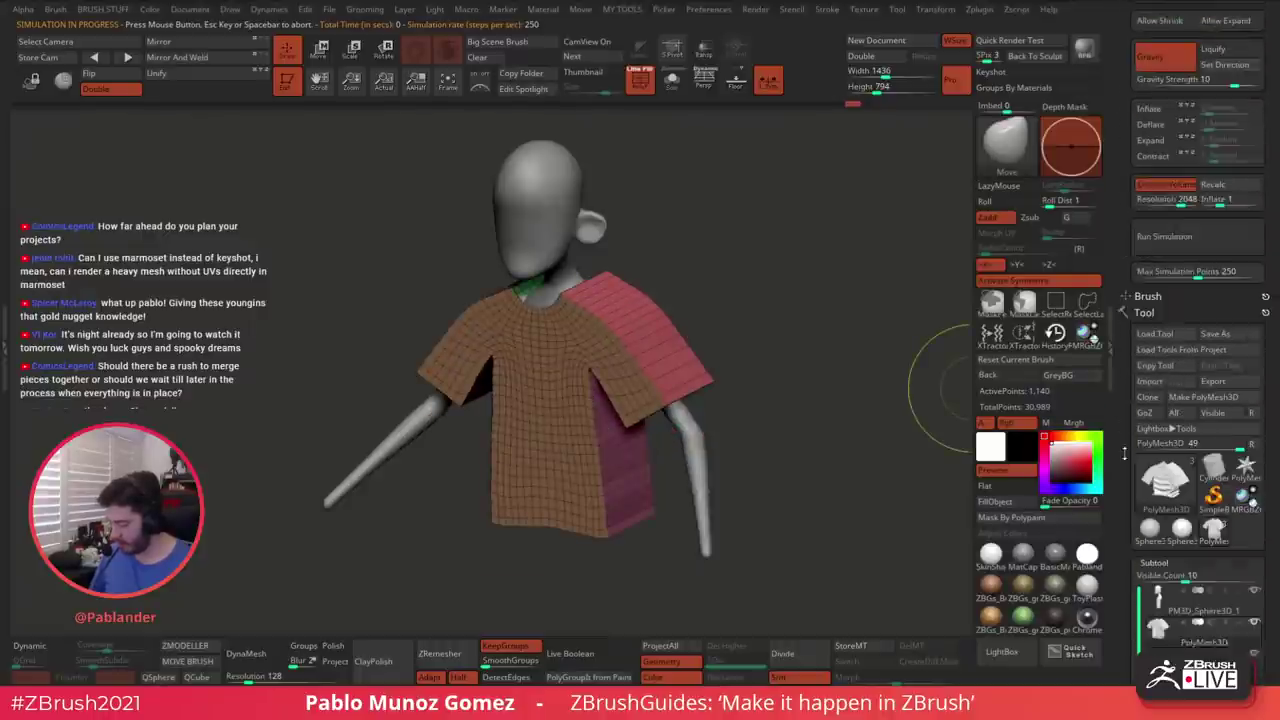
{"action": "left_click", "coordinate": [1204, 246]}
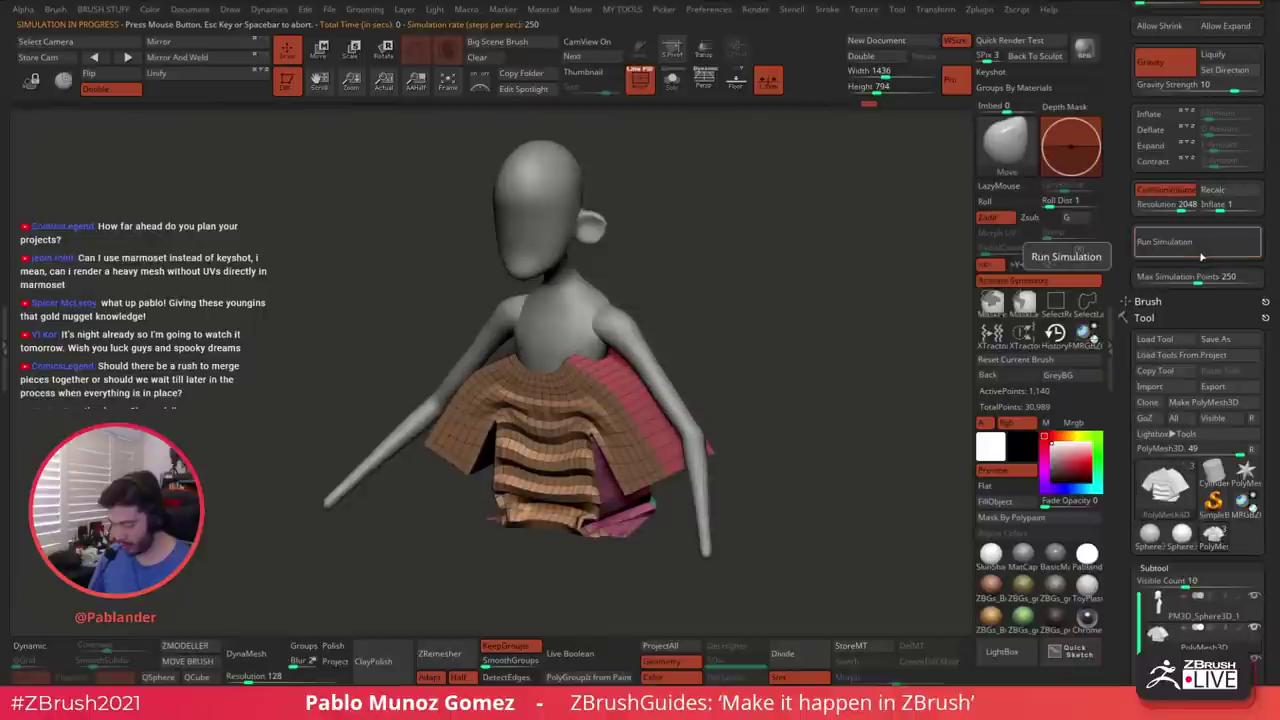
{"action": "key", "text": "ctrl+z"}
Move the T-shirt to the top of the subtool list and rerun its cloth simulation
{"action": "left_click_drag", "start_coordinate": [1122, 188], "coordinate": [1122, 308]}
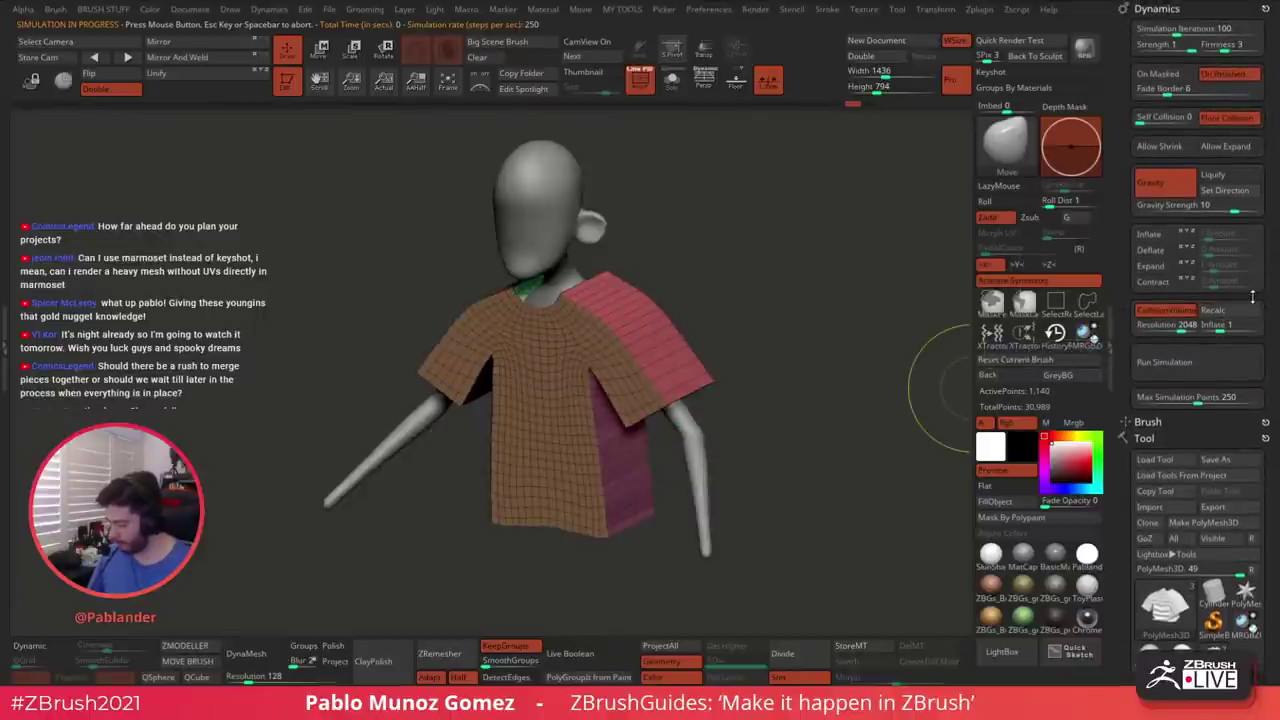
{"action": "left_click_drag", "start_coordinate": [1266, 308], "coordinate": [1269, 298]}
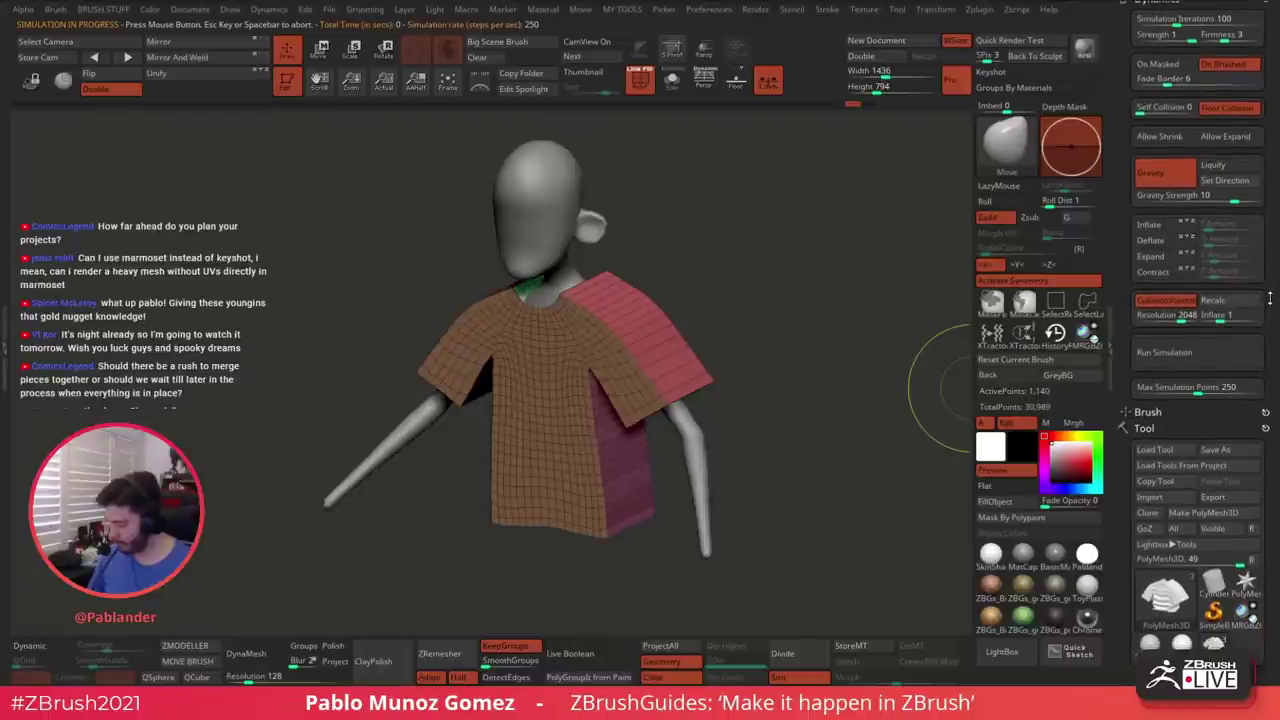
{"action": "key", "text": "Escape"}
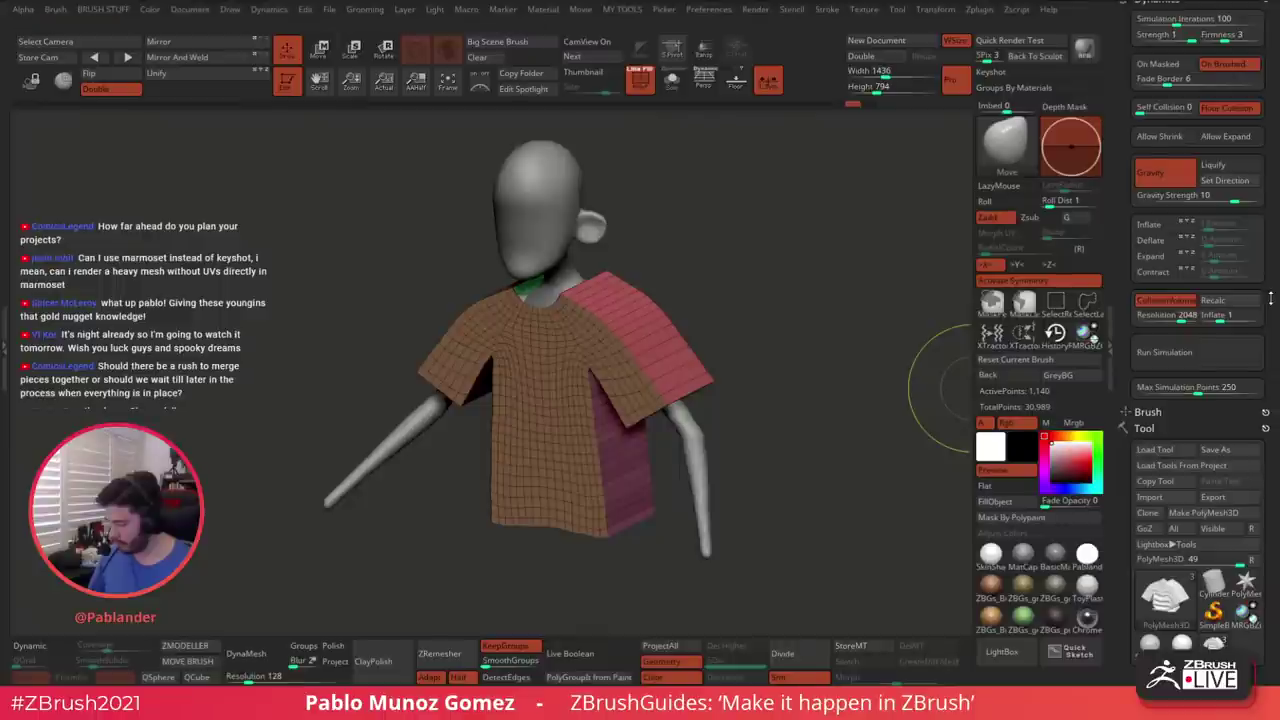
{"action": "left_click_drag", "start_coordinate": [1271, 298], "coordinate": [1268, 60]}
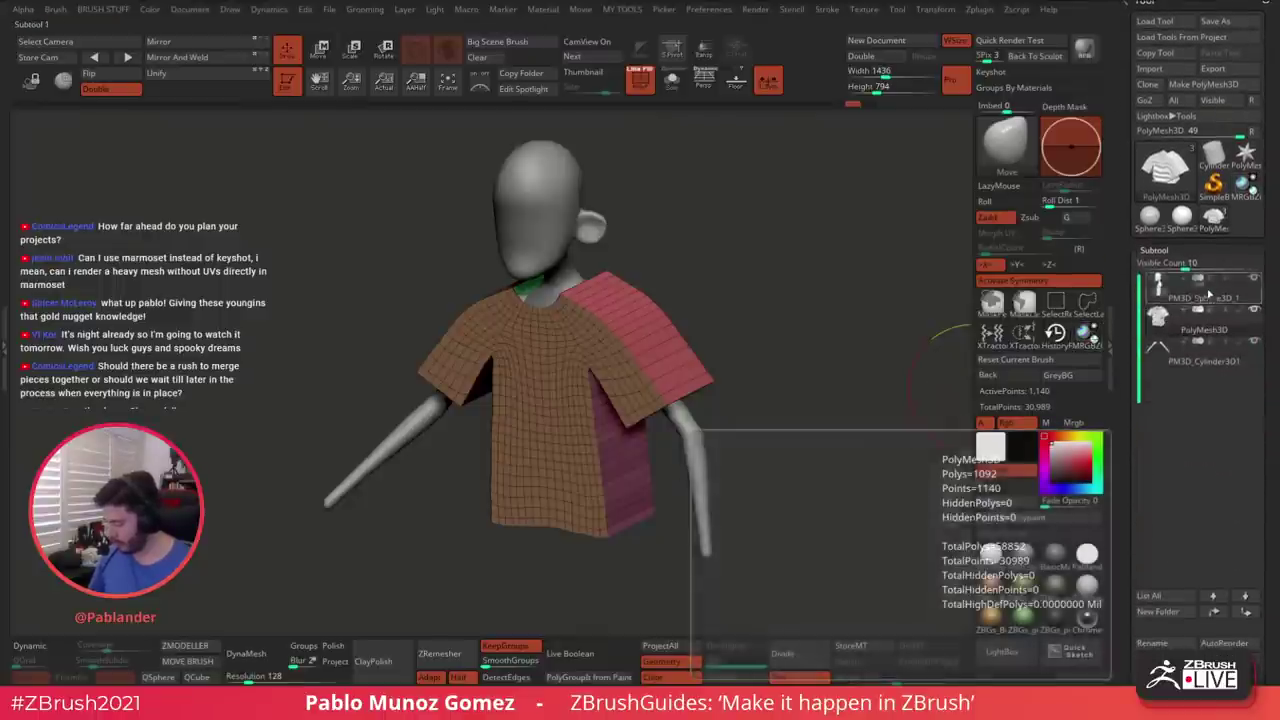
{"action": "scroll", "coordinate": [1220, 265], "scroll_direction": "up", "scroll_amount": 8}
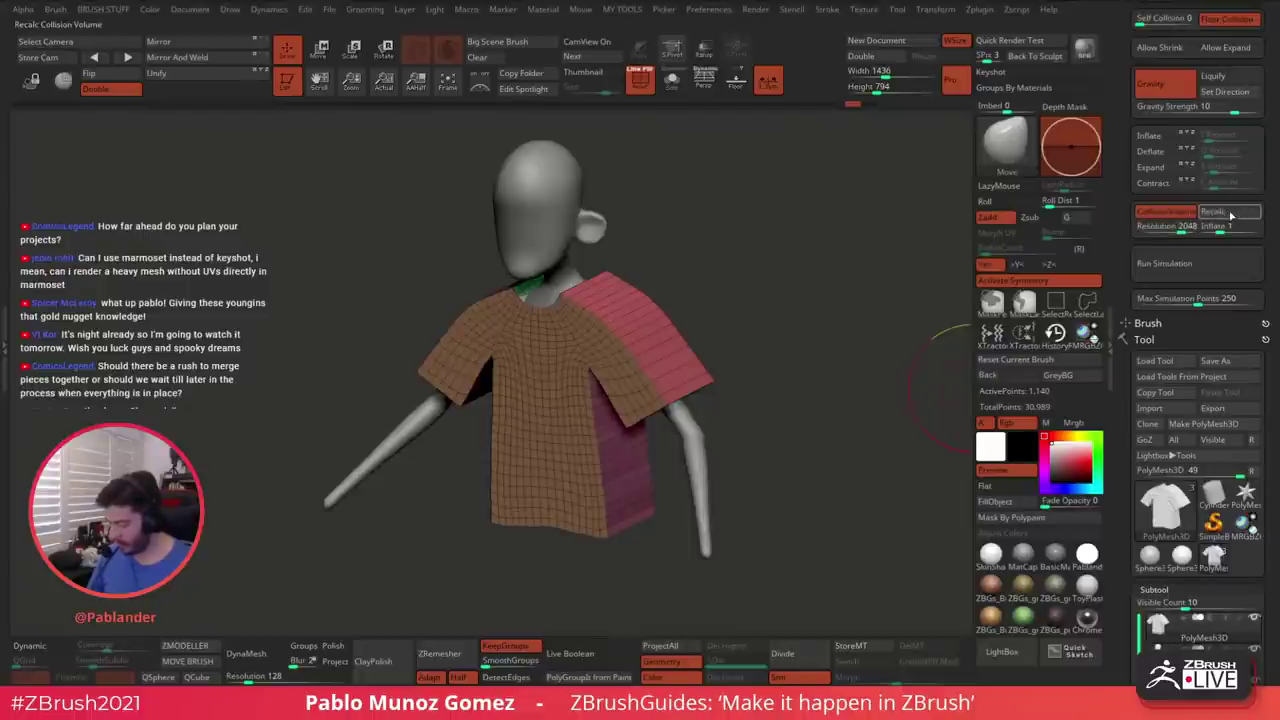
{"action": "left_click", "coordinate": [1208, 268]}
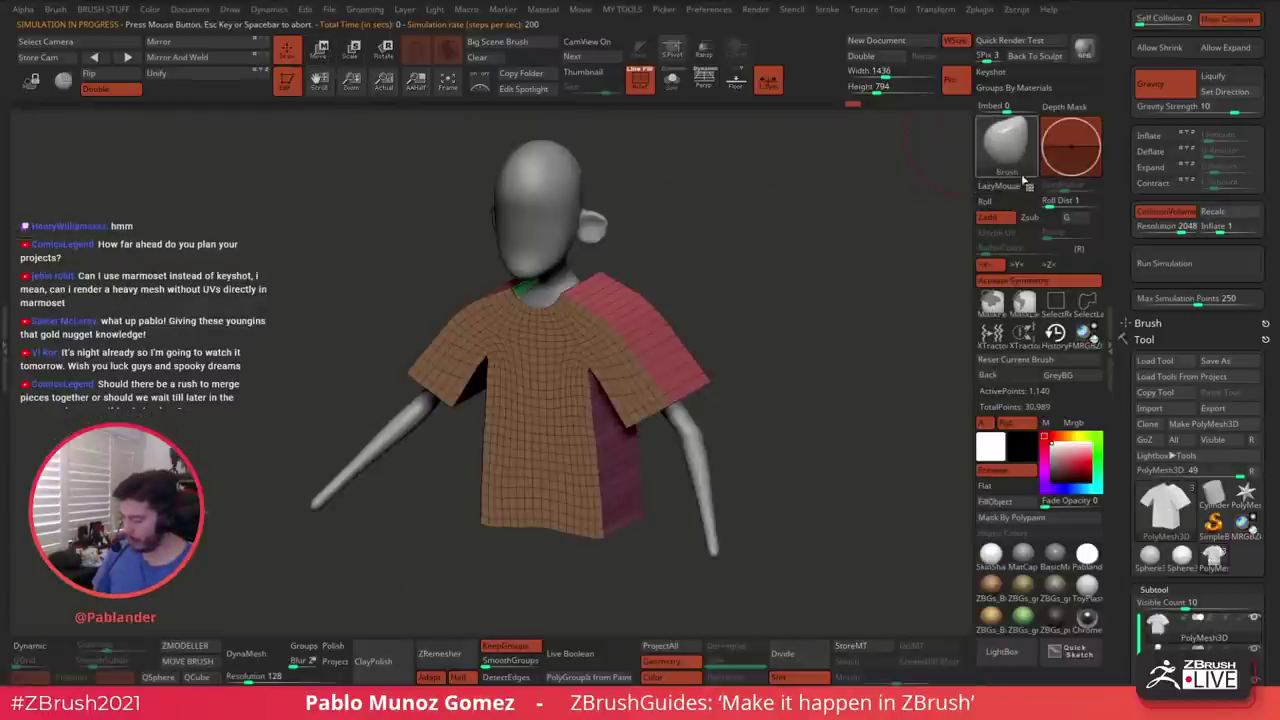
Try moving the T-shirt against the body with the TransposeCloth brush, undo each attempt and return to Draw mode
{"action": "left_click", "coordinate": [1005, 145]}
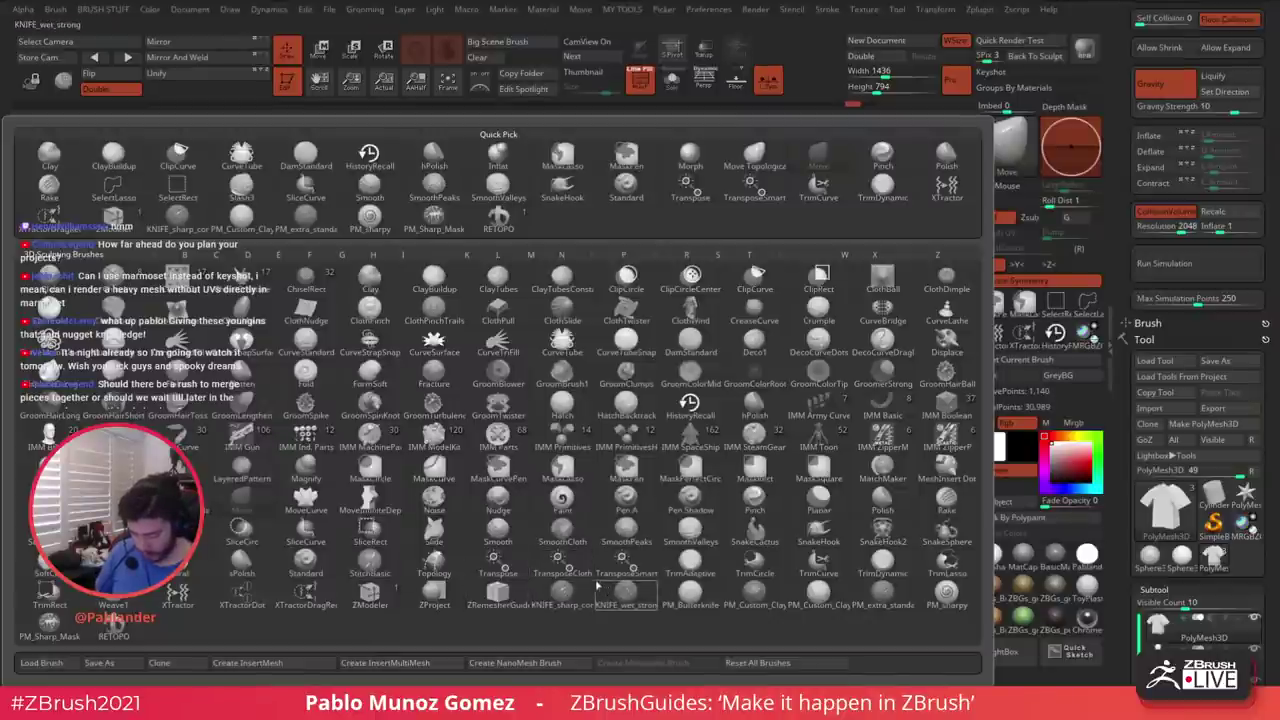
{"action": "left_click", "coordinate": [597, 588]}
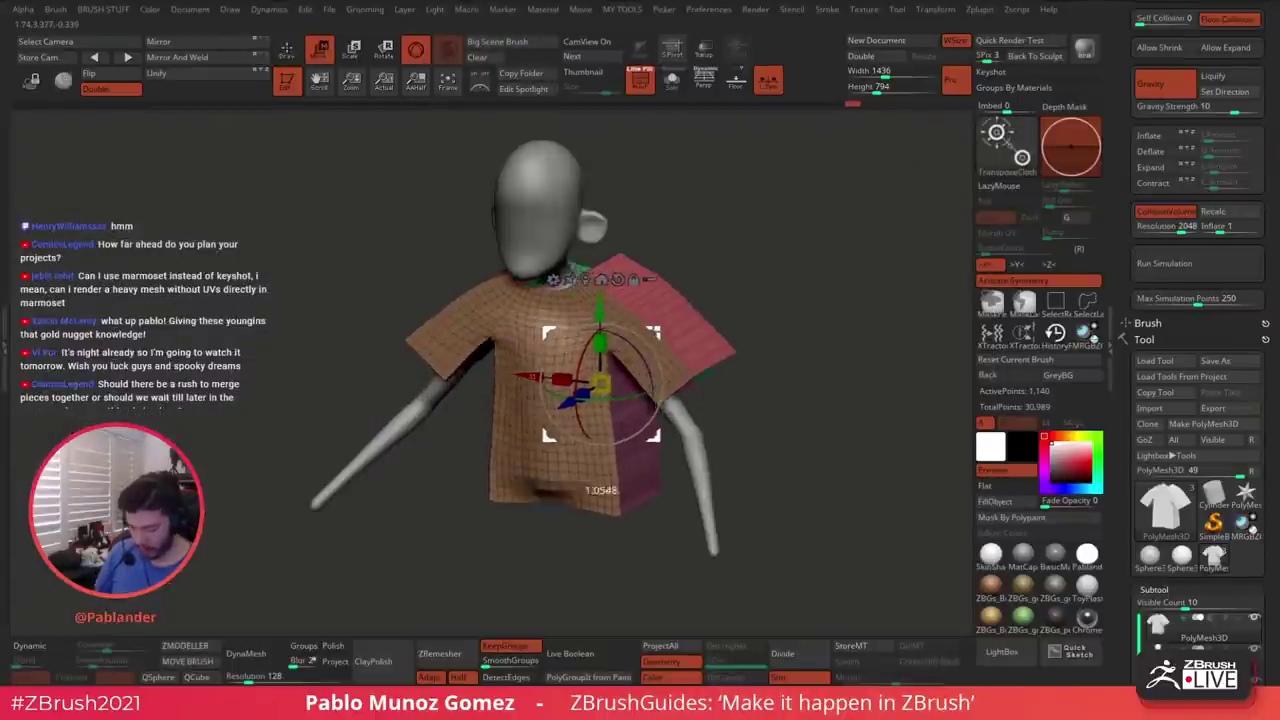
{"action": "mouse_move", "coordinate": [654, 332]}
{"action": "left_mouse_down"}
{"action": "mouse_move", "coordinate": [706, 331]}
{"action": "mouse_move", "coordinate": [642, 355]}
{"action": "mouse_move", "coordinate": [667, 353]}
{"action": "left_mouse_up"}
{"action": "key", "text": "ctrl+z"}
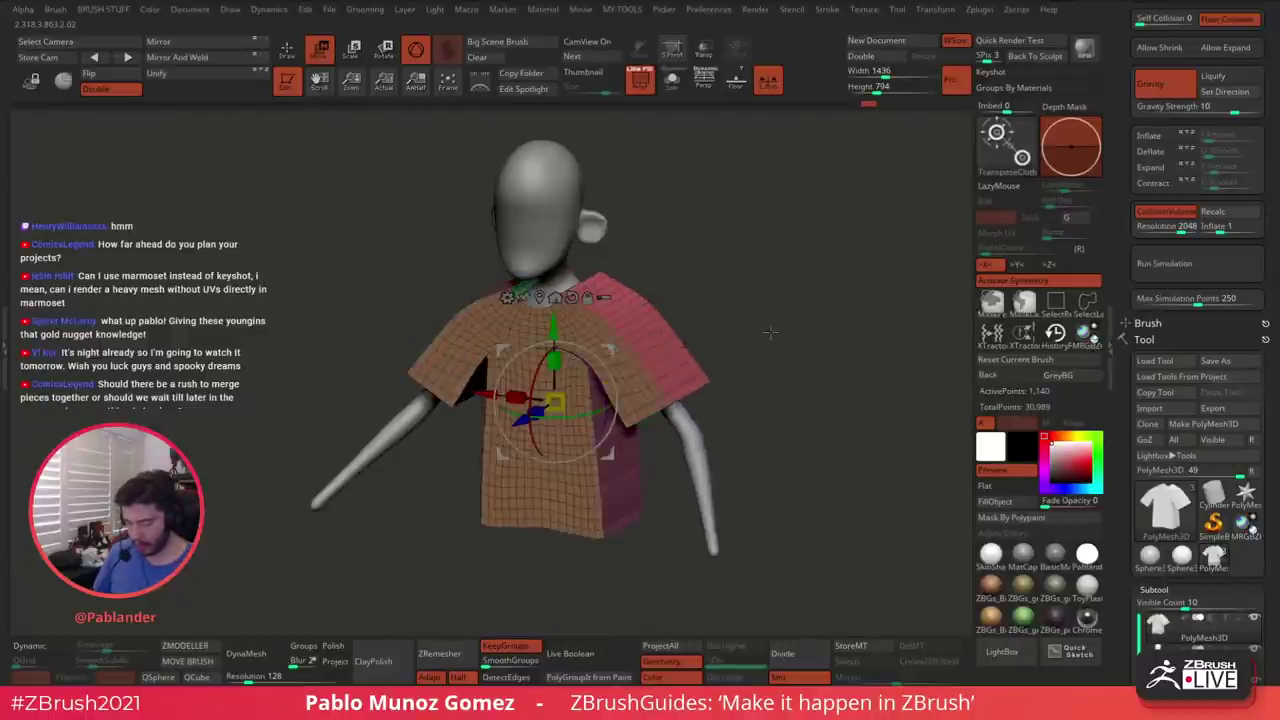
{"action": "left_click_drag", "start_coordinate": [770, 332], "coordinate": [680, 334]}
{"action": "mouse_move", "coordinate": [545, 313]}
{"action": "left_mouse_down"}
{"action": "mouse_move", "coordinate": [551, 347]}
{"action": "mouse_move", "coordinate": [549, 323]}
{"action": "left_mouse_up"}
{"action": "key", "text": "ctrl+z"}
{"action": "left_click_drag", "start_coordinate": [620, 347], "coordinate": [577, 367]}
{"action": "key", "text": "ctrl+z"}
{"action": "left_click_drag", "start_coordinate": [720, 328], "coordinate": [726, 328]}
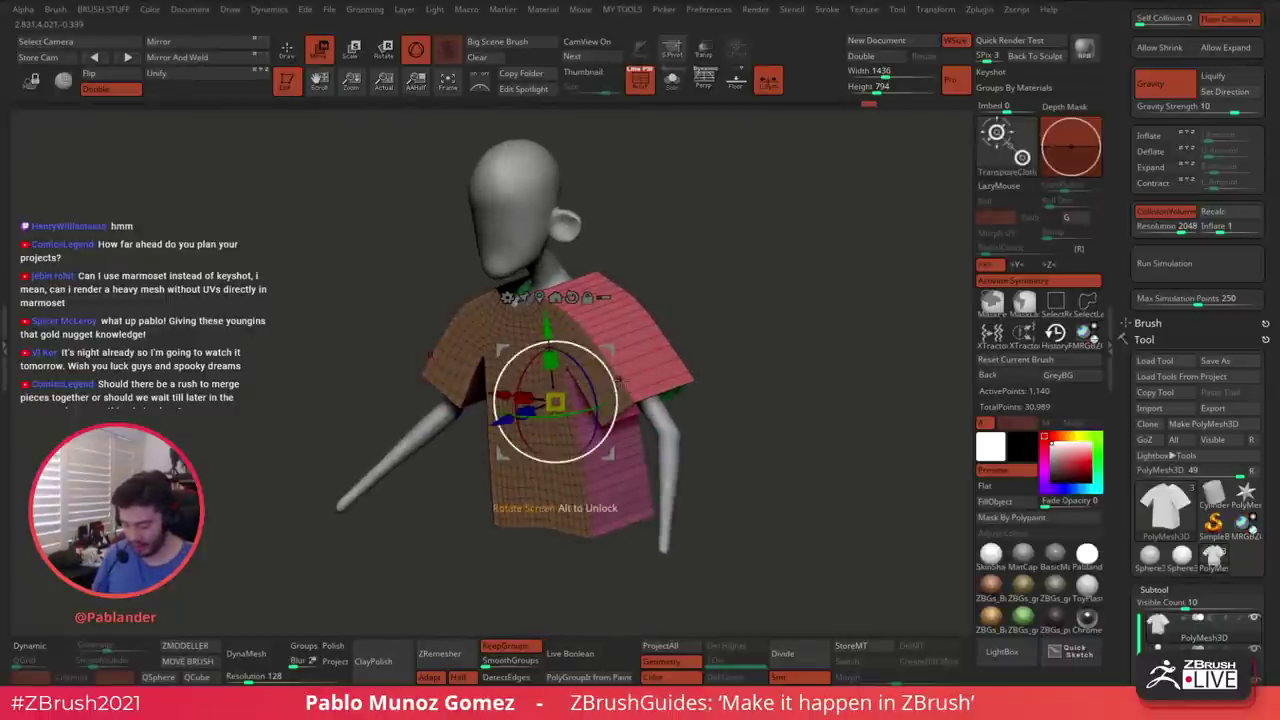
{"action": "key", "text": "q"}
Try the gravity simulation once more from a side view of the sleeve and undo it
{"action": "mouse_move", "coordinate": [718, 322]}
{"action": "left_mouse_down"}
{"action": "mouse_move", "coordinate": [727, 303]}
{"action": "mouse_move", "coordinate": [743, 322]}
{"action": "left_mouse_up"}
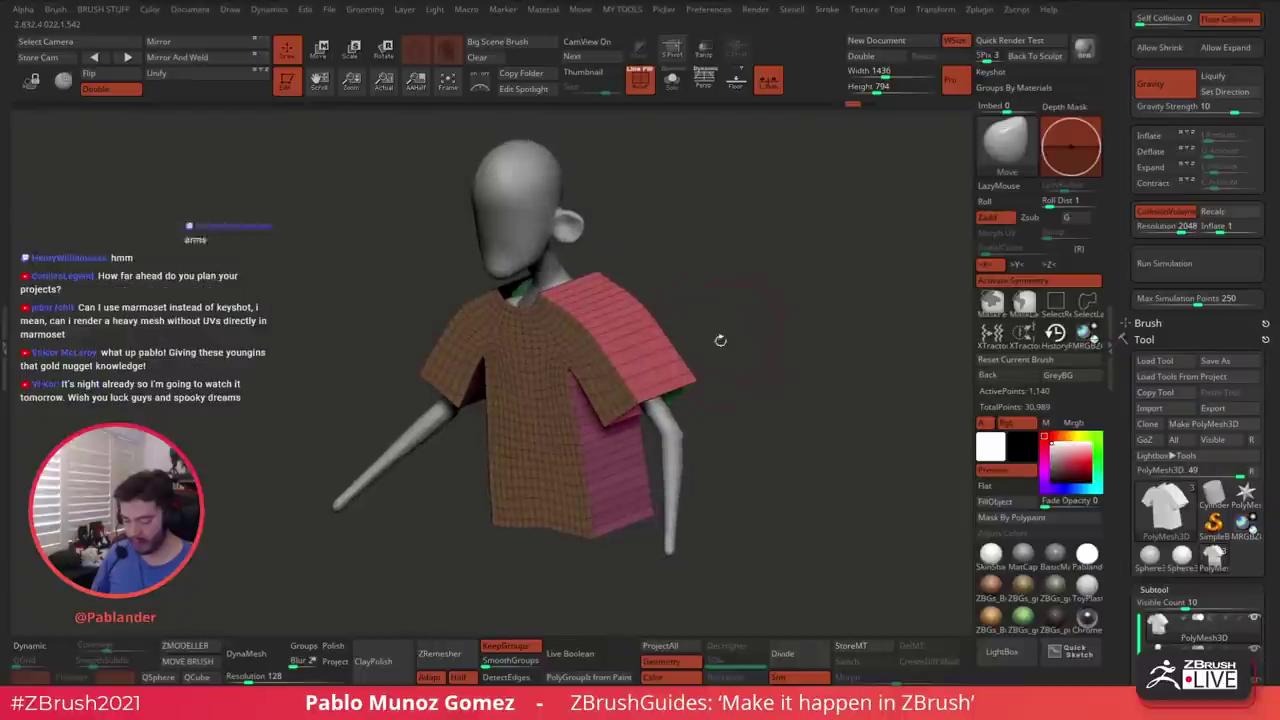
{"action": "left_click_drag", "start_coordinate": [720, 340], "coordinate": [770, 361]}
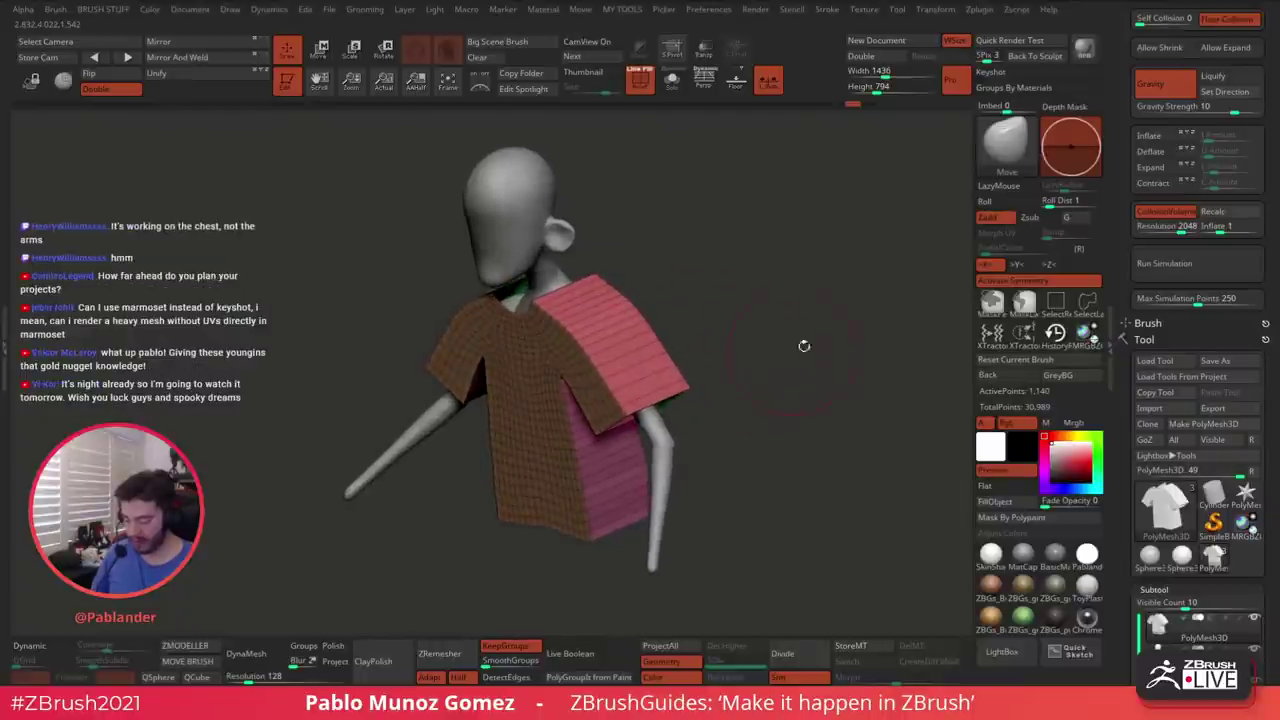
{"action": "left_click", "coordinate": [1200, 265]}
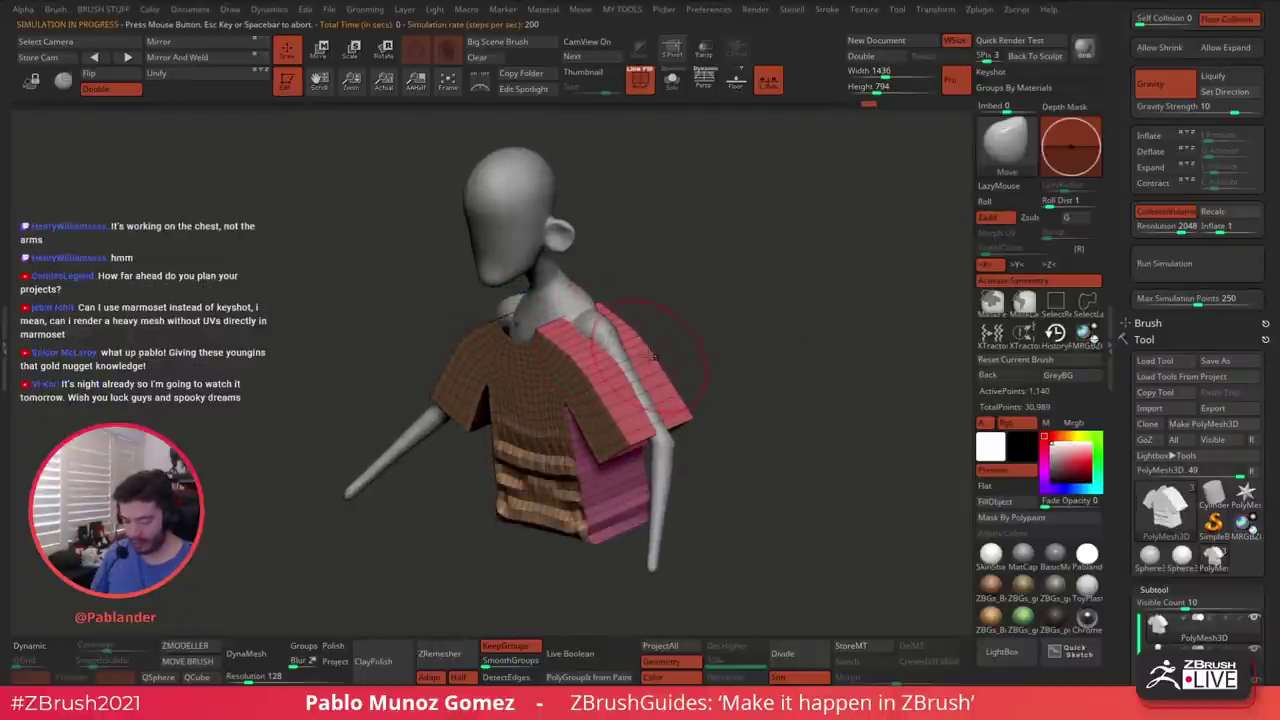
{"action": "key", "text": "ctrl+z"}
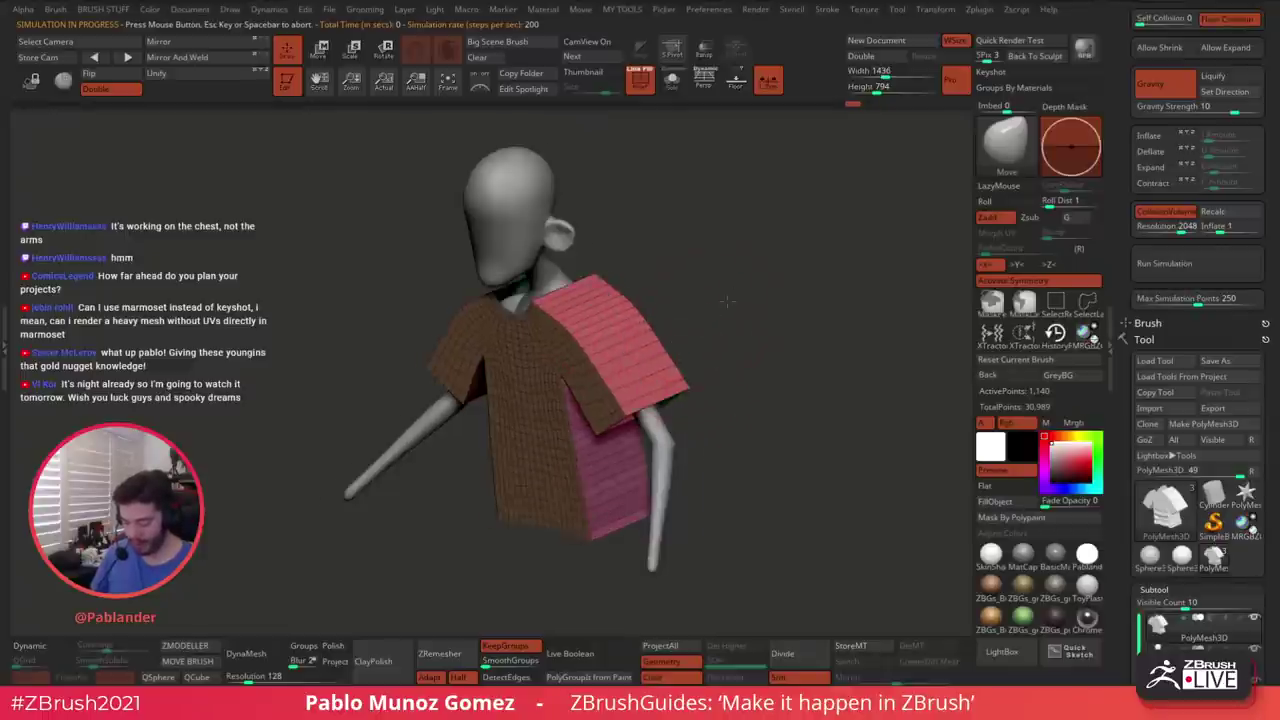
Switch the simulation from Gravity to Contract and run it to shrink the T-shirt around the body
{"action": "left_click_drag", "start_coordinate": [690, 352], "coordinate": [750, 287], "text": "shift"}
{"action": "left_click_drag", "start_coordinate": [1124, 262], "coordinate": [1121, 337]}
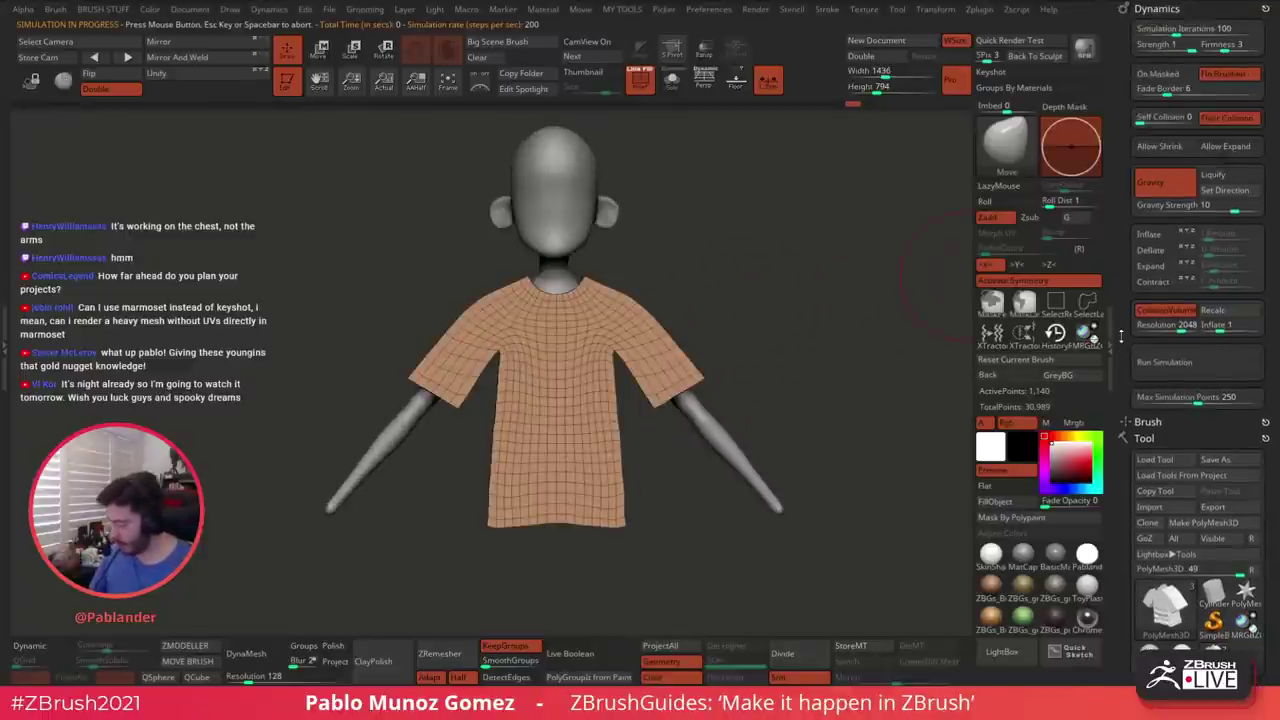
{"action": "left_click_drag", "start_coordinate": [797, 340], "coordinate": [829, 349]}
{"action": "left_click", "coordinate": [1185, 190]}
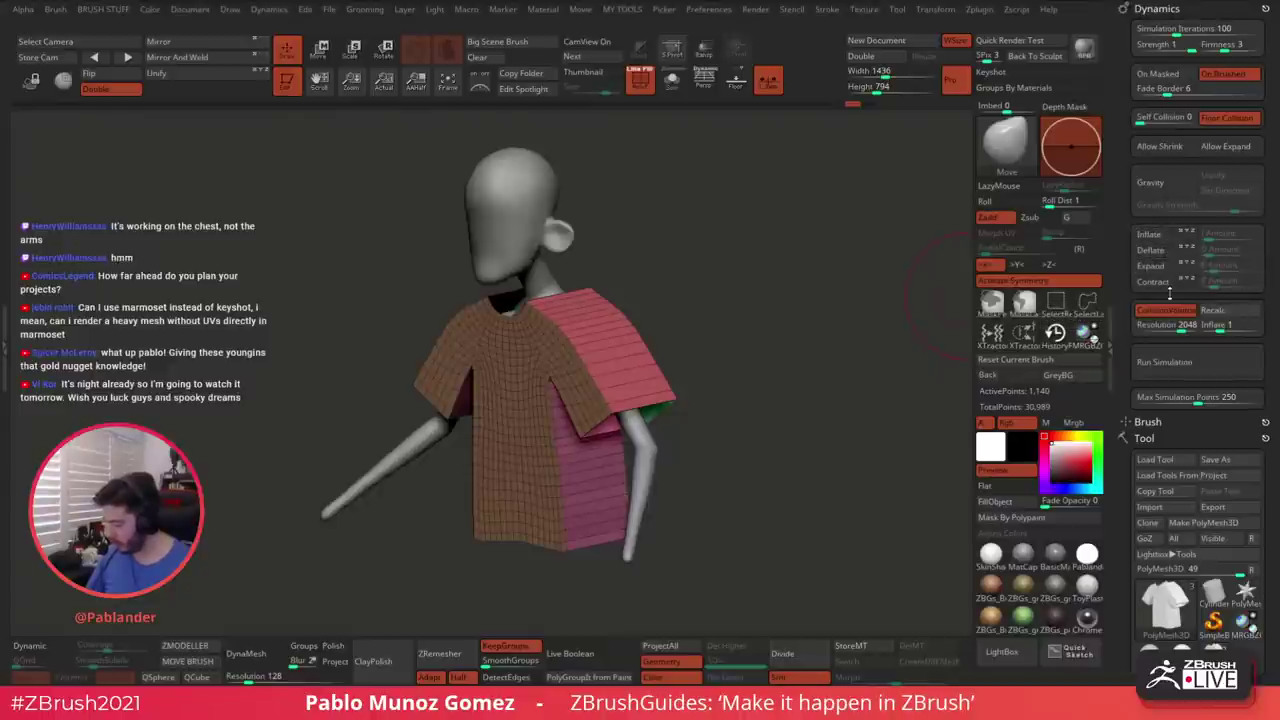
{"action": "left_click", "coordinate": [1160, 281]}
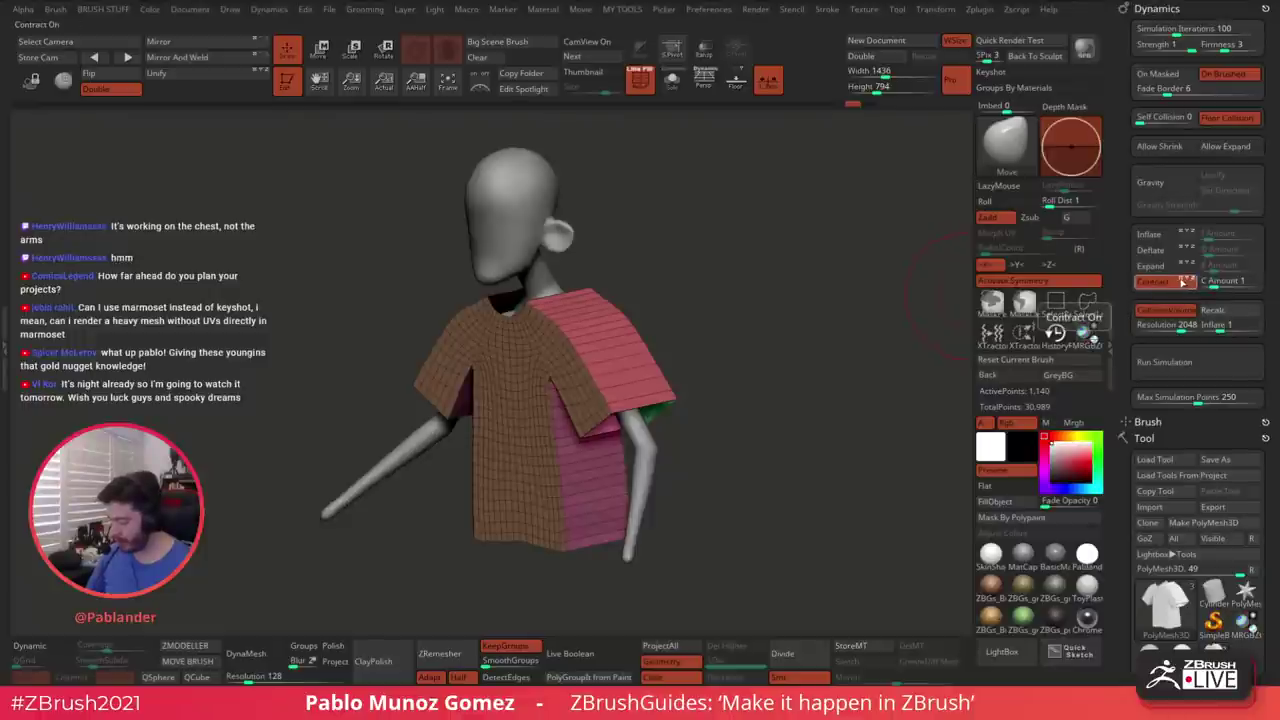
{"action": "left_click", "coordinate": [1179, 367]}
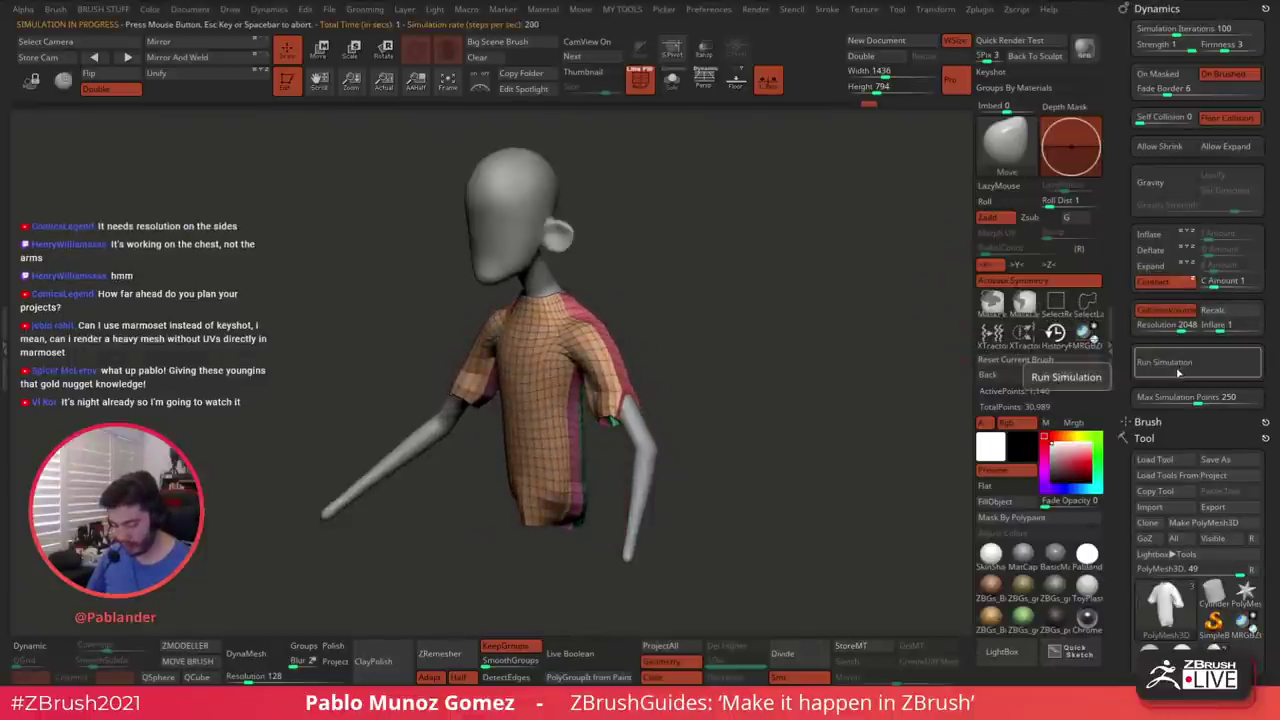
Select the head-and-torso subtool, turn on transparency and isolate it with Solo
{"action": "left_click_drag", "start_coordinate": [774, 422], "coordinate": [816, 302]}
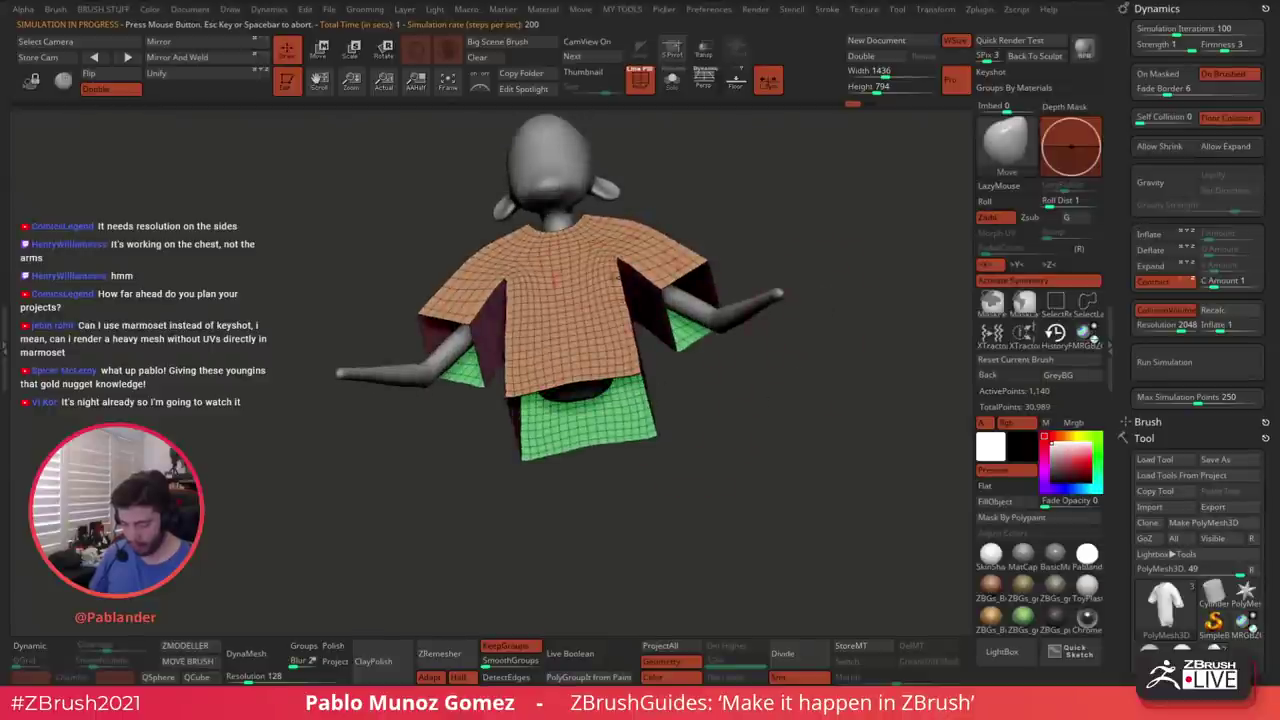
{"action": "left_click", "coordinate": [554, 156], "text": "alt"}
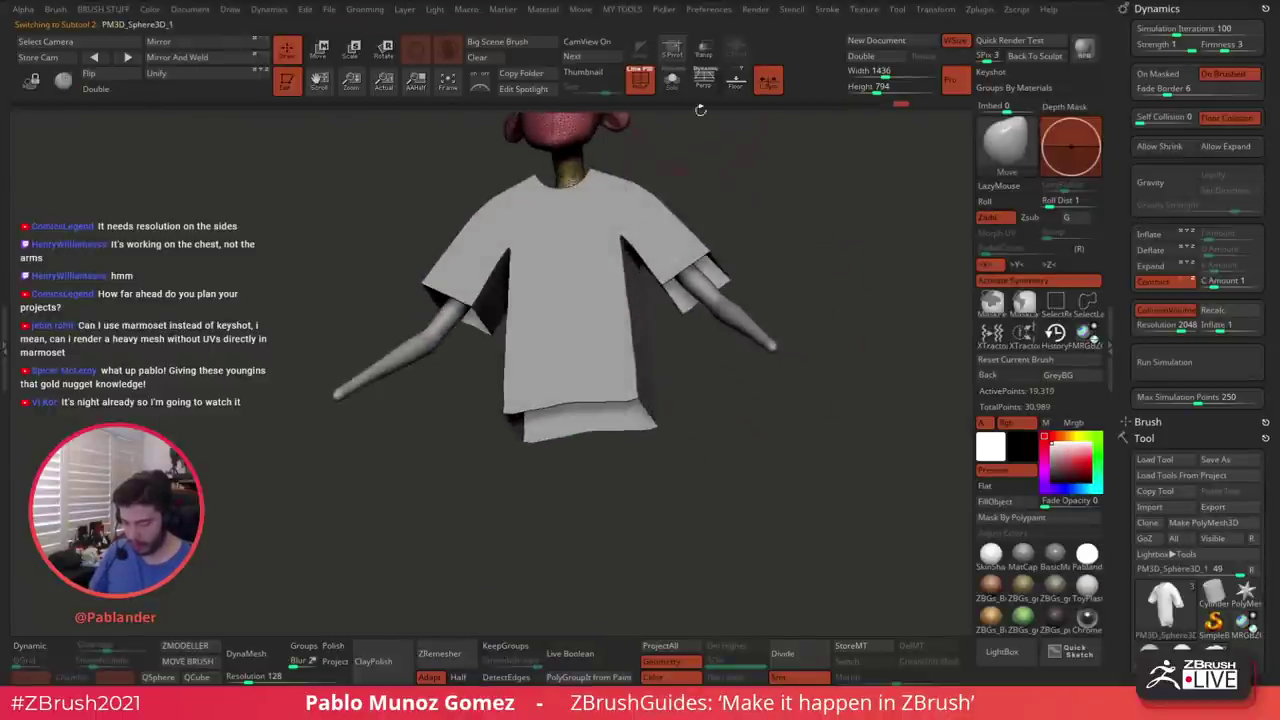
{"action": "left_click", "coordinate": [704, 48]}
{"action": "left_click", "coordinate": [672, 80]}
{"action": "key", "text": "space"}
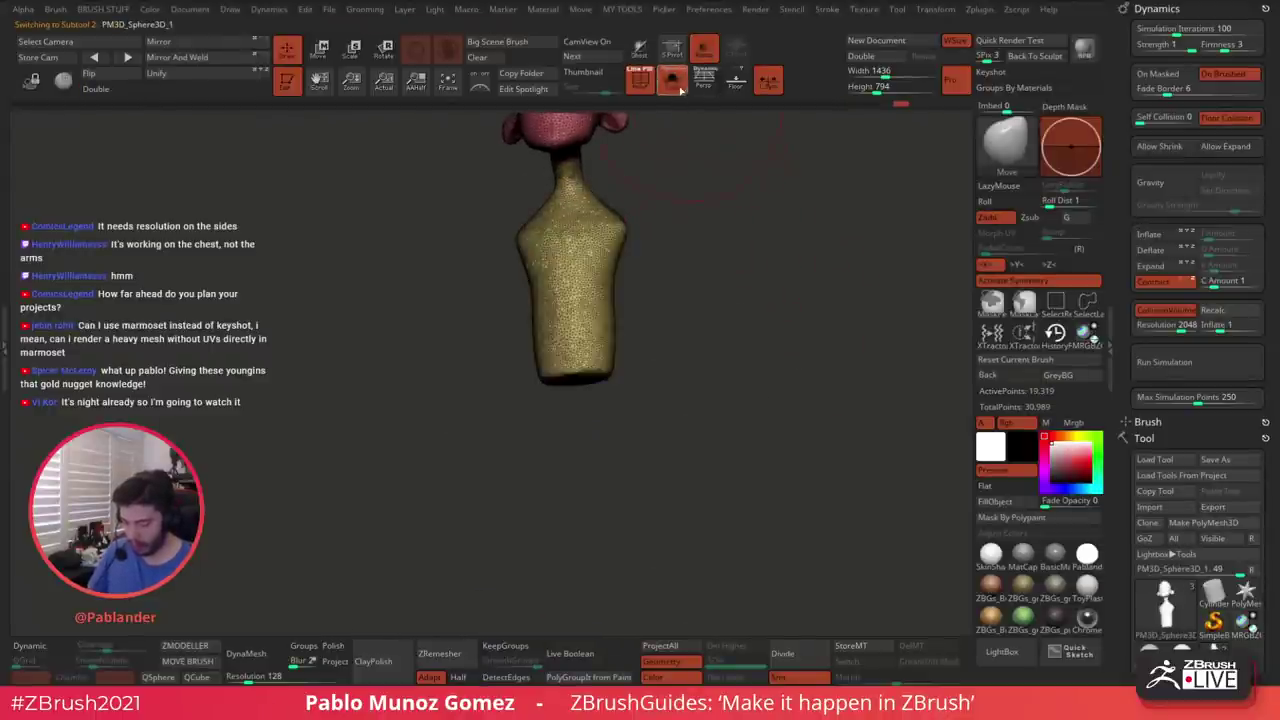
Turn off Solo and mask the head-and-torso subtool, leaving only the lower part of the torso unmasked
{"action": "left_click", "coordinate": [672, 80]}
{"action": "key", "text": "space"}
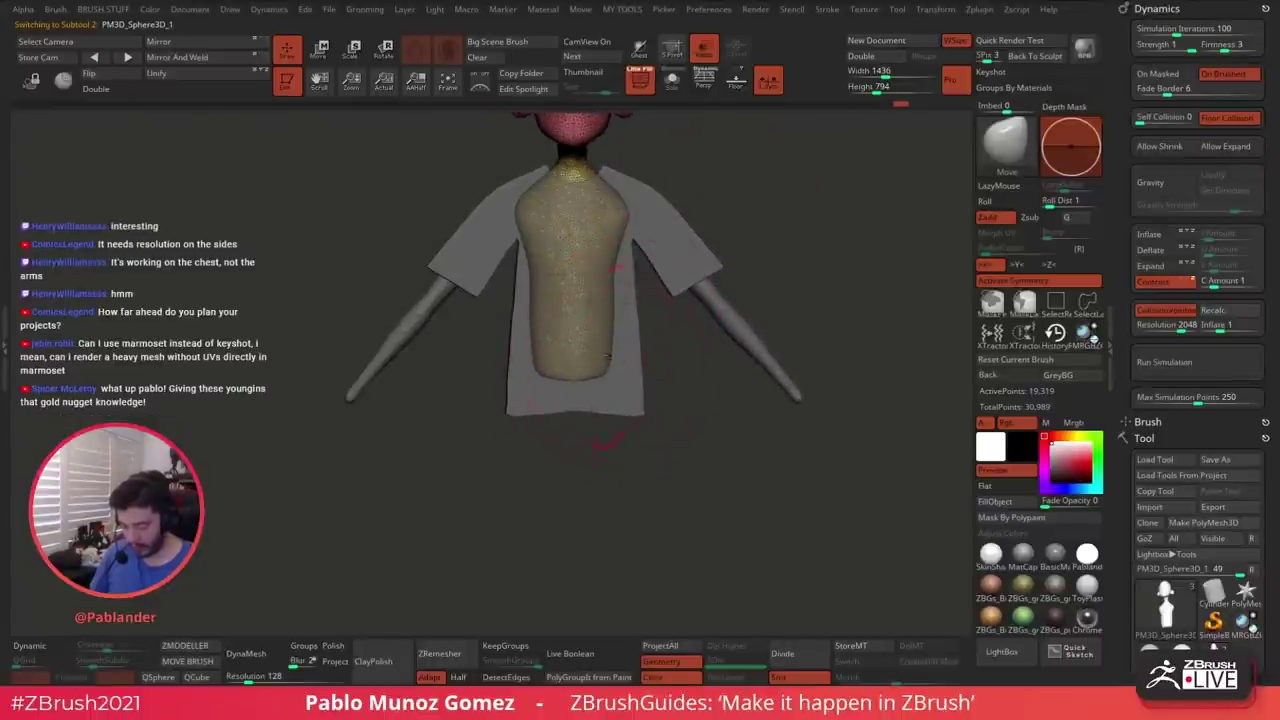
{"action": "key", "text": "ctrl+a"}
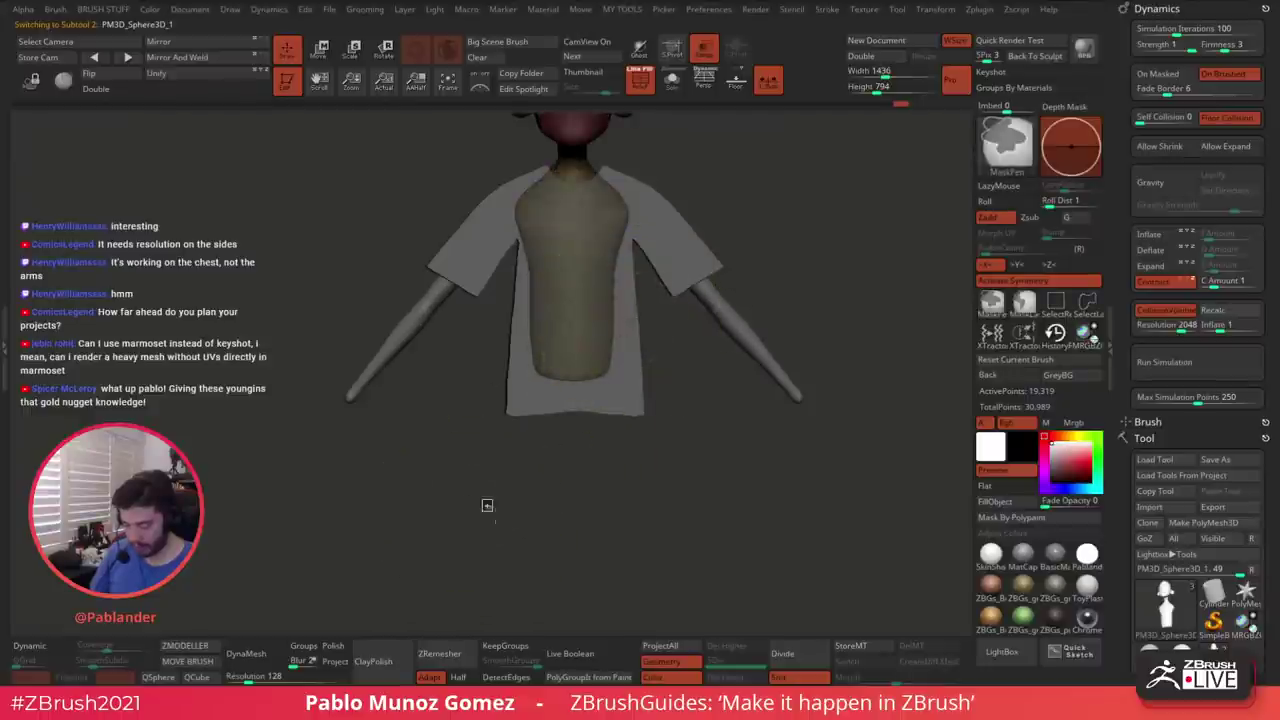
{"action": "left_click", "coordinate": [463, 529], "text": "ctrl"}
{"action": "mouse_move", "coordinate": [478, 536]}
{"action": "left_mouse_down", "text": "ctrl"}
{"action": "mouse_move", "coordinate": [523, 457]}
{"action": "mouse_move", "coordinate": [662, 300]}
{"action": "left_mouse_up", "text": "ctrl"}
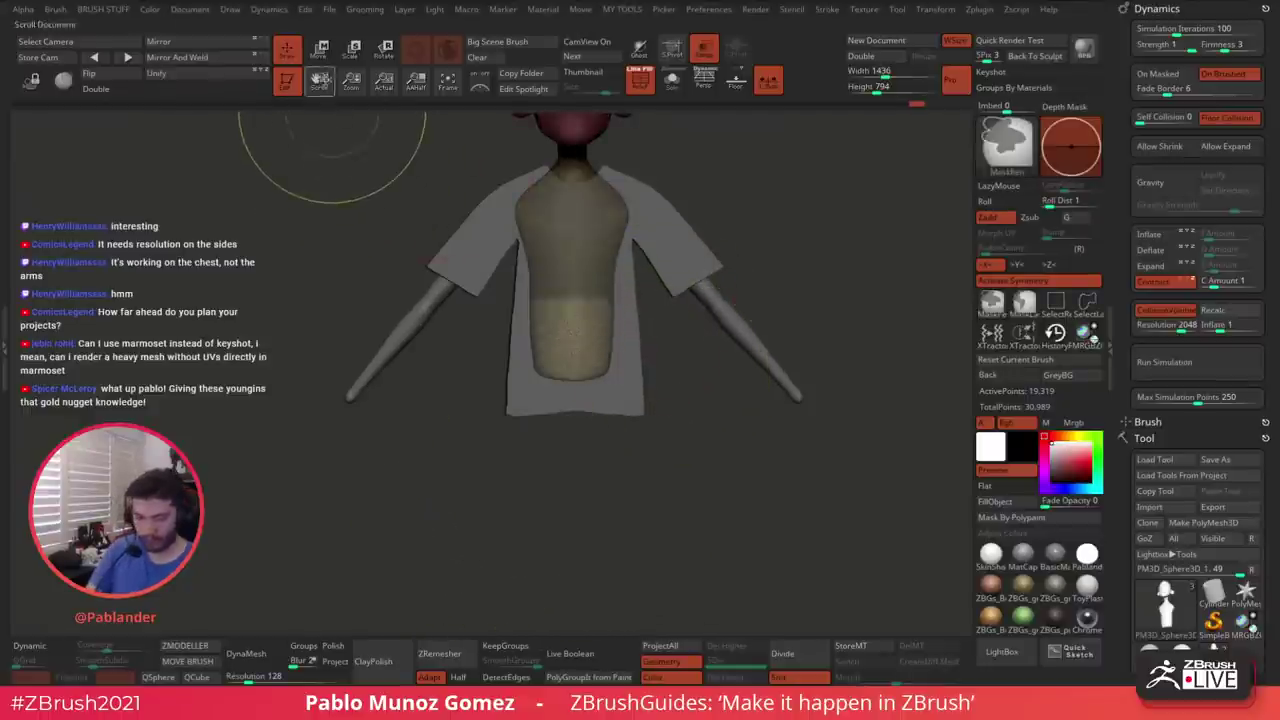
Try to move the unmasked lower torso with the TransposeCloth gizmo and undo the attempt
{"action": "key", "text": "w"}
{"action": "left_click_drag", "start_coordinate": [764, 180], "coordinate": [732, 271], "text": "shift"}
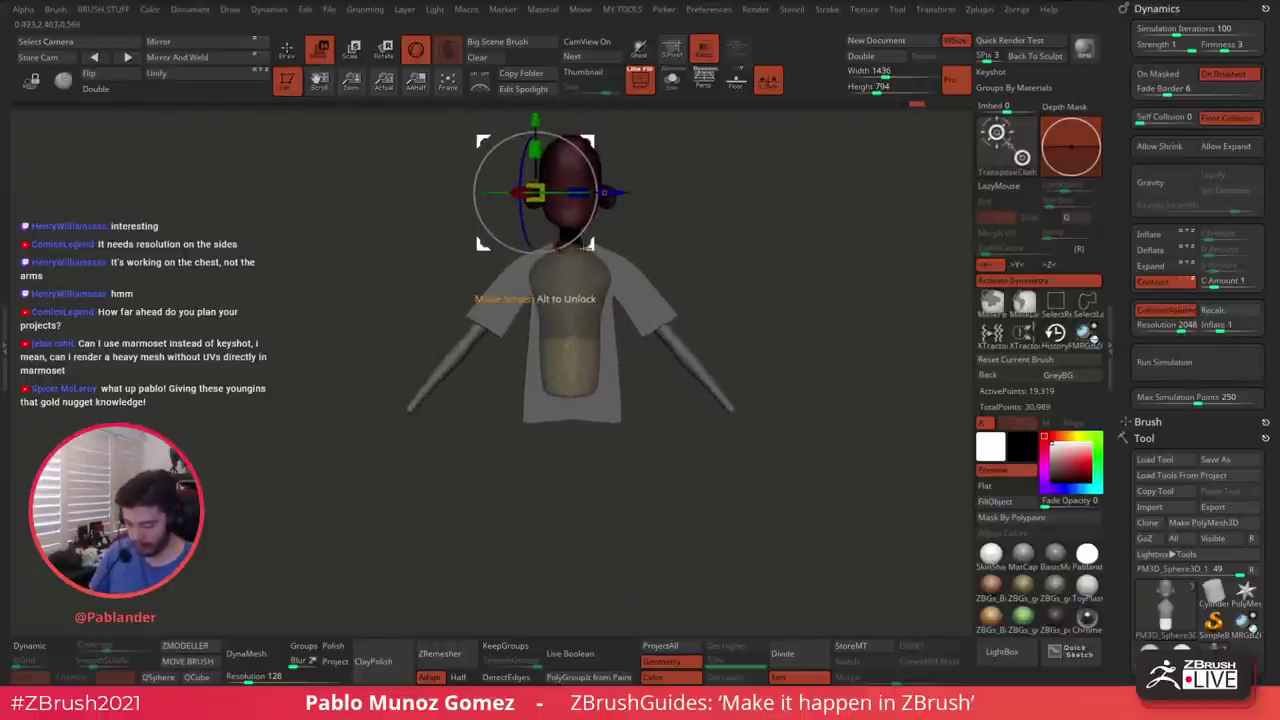
{"action": "left_click_drag", "start_coordinate": [586, 247], "coordinate": [588, 272]}
{"action": "key", "text": "ctrl+z"}
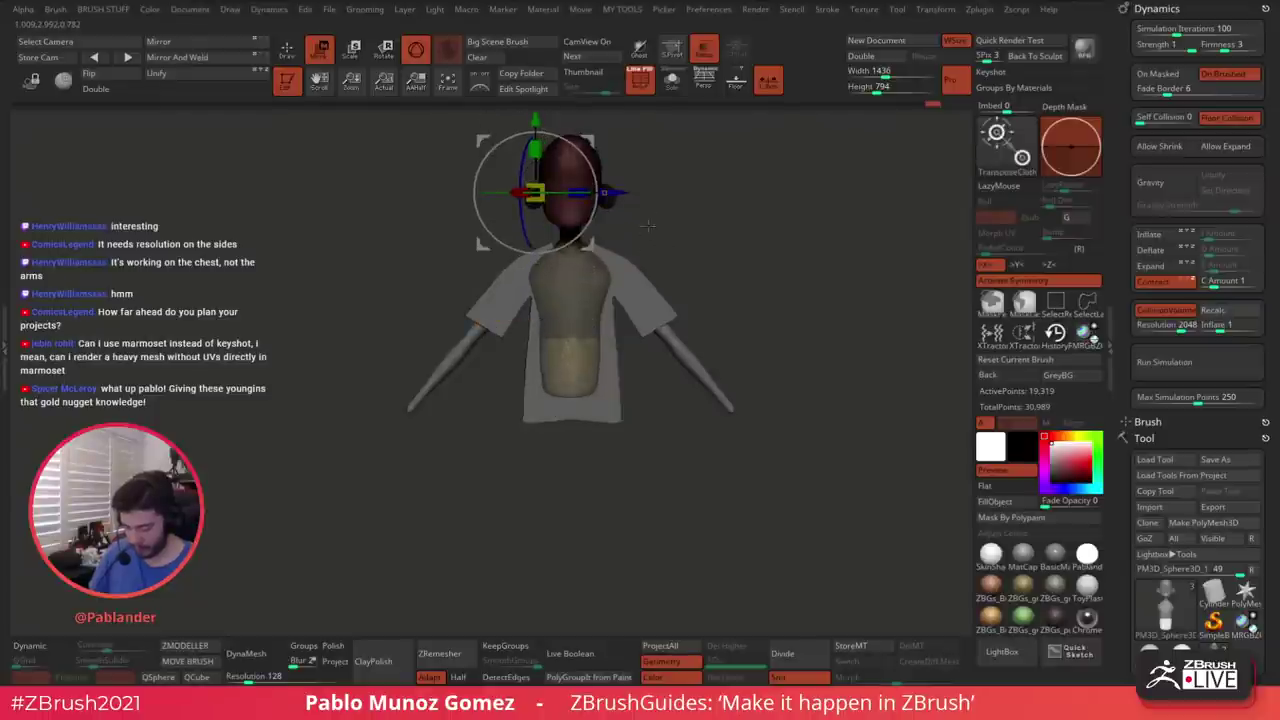
{"action": "key", "text": "ctrl+z"}
Turn off symmetry and centre the move gizmo on the unmasked lower torso, aligned to the vertical axis
{"action": "left_click_drag", "start_coordinate": [669, 193], "coordinate": [671, 248], "text": "alt"}
{"action": "left_click", "coordinate": [1035, 280]}
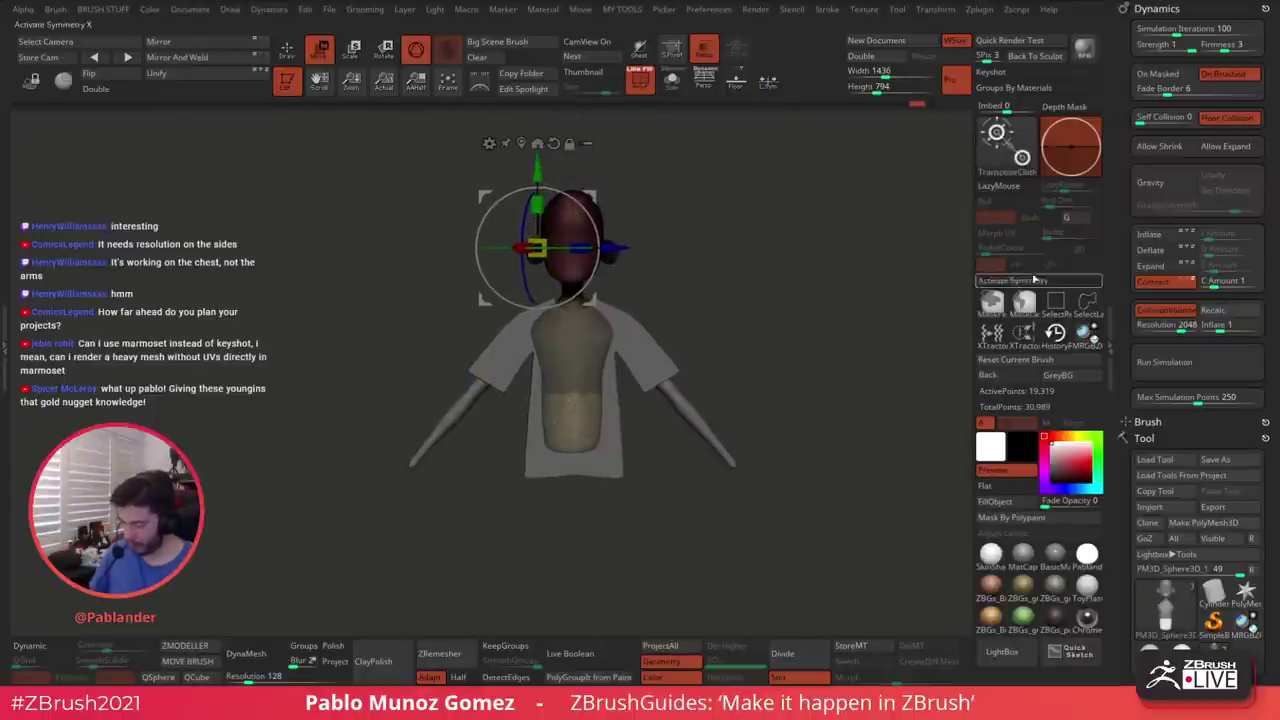
{"action": "left_click", "coordinate": [537, 143]}
{"action": "left_click", "coordinate": [588, 319], "text": "alt"}
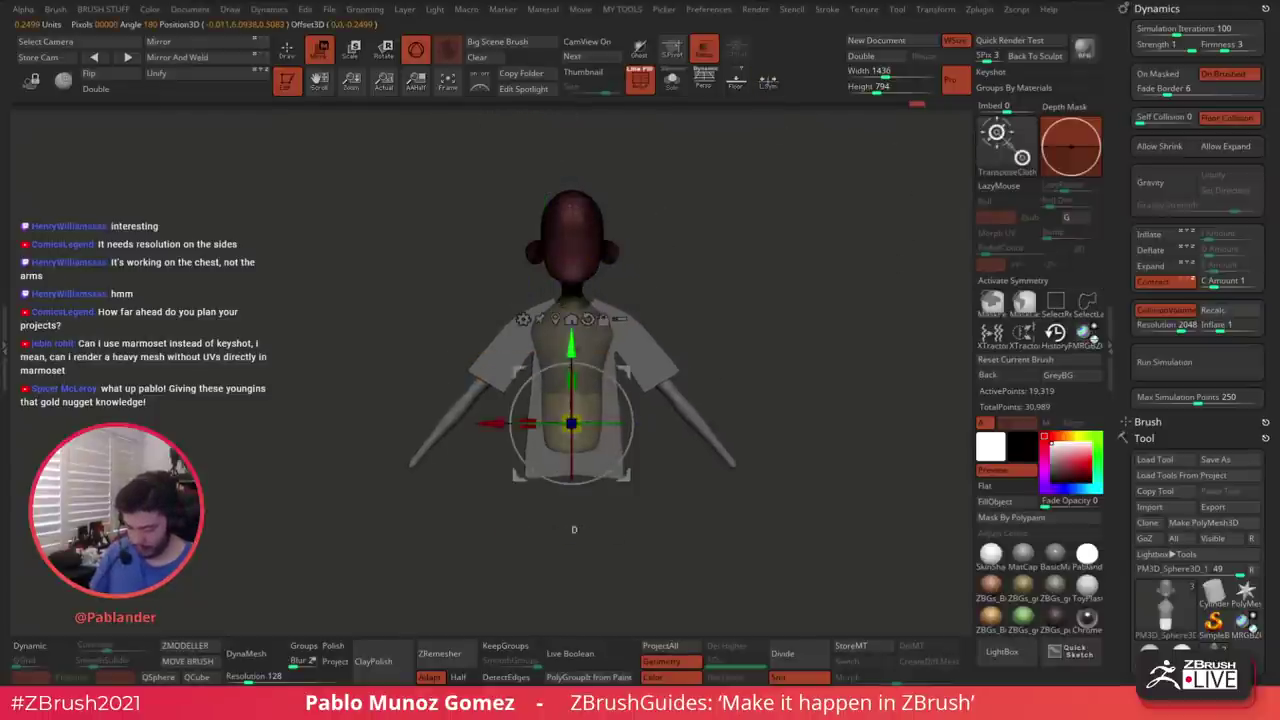
Replace the TransposeCloth brush with Transpose, move the lower torso down past the T-shirt's hem and return to Draw mode
{"action": "left_click_drag", "start_coordinate": [571, 345], "coordinate": [571, 379]}
{"action": "key", "text": "ctrl+z"}
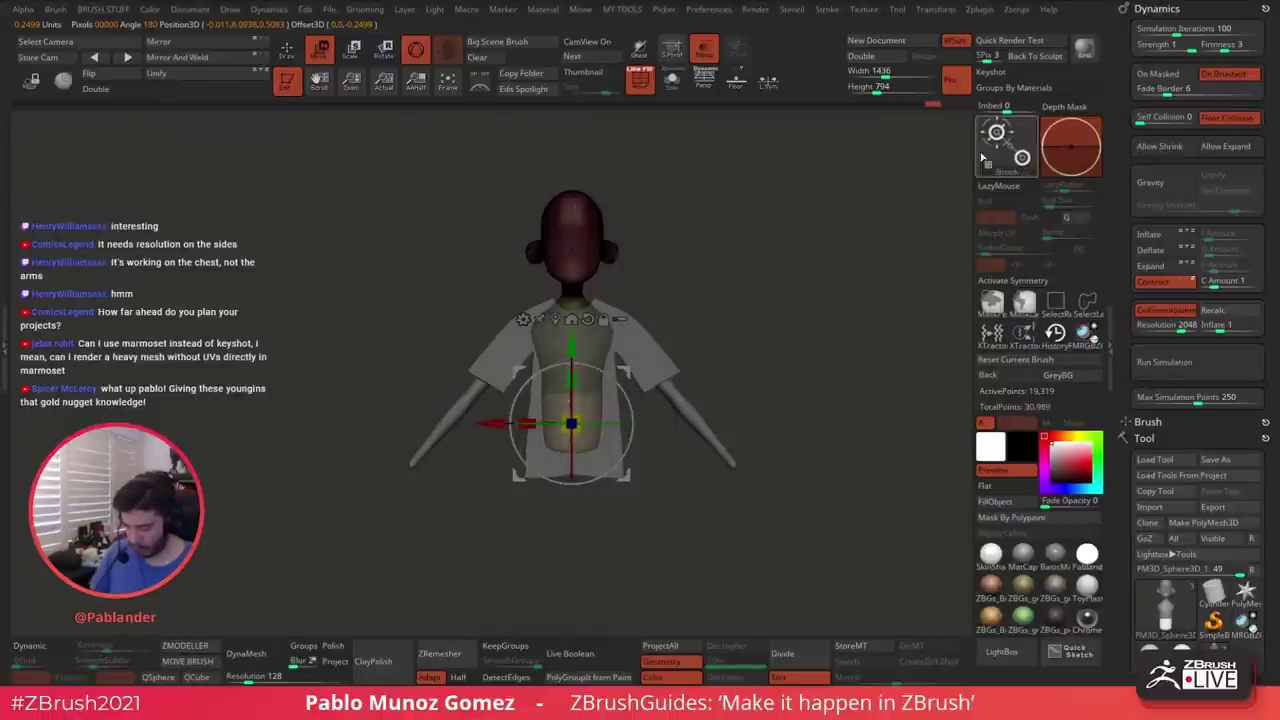
{"action": "left_click", "coordinate": [988, 159]}
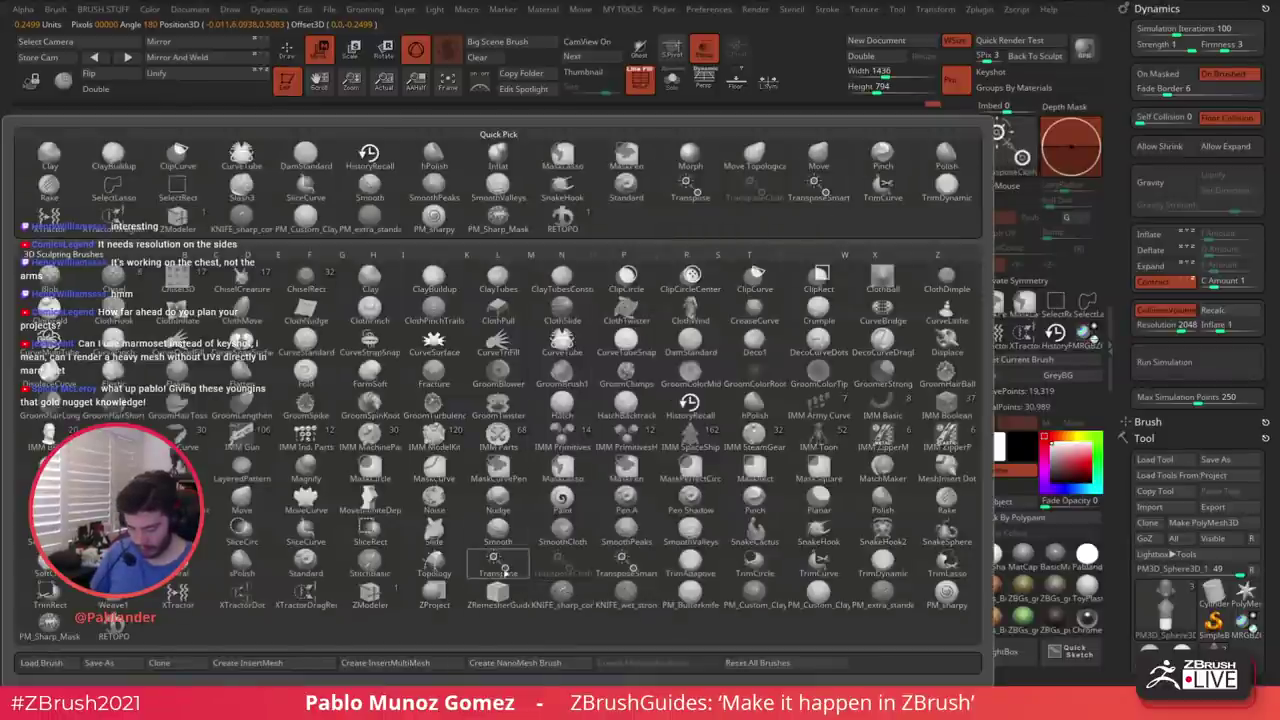
{"action": "left_click", "coordinate": [505, 572]}
{"action": "left_click_drag", "start_coordinate": [572, 345], "coordinate": [572, 393]}
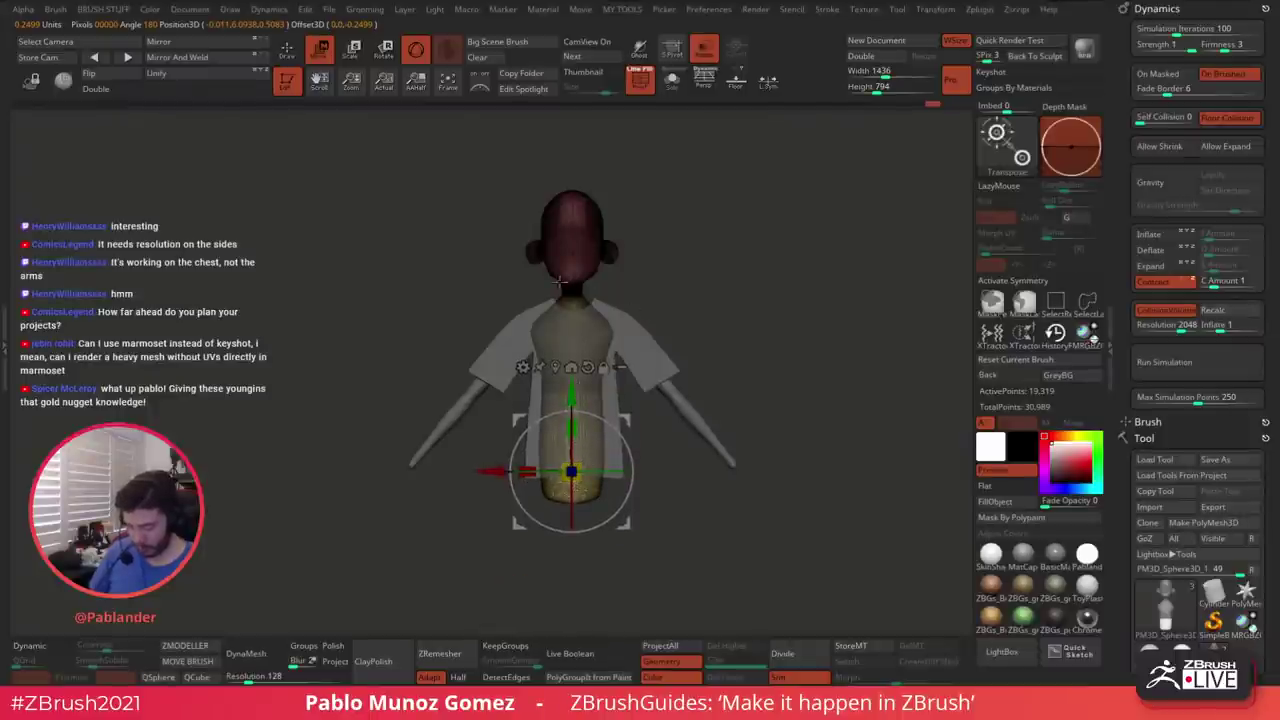
{"action": "key", "text": "q"}
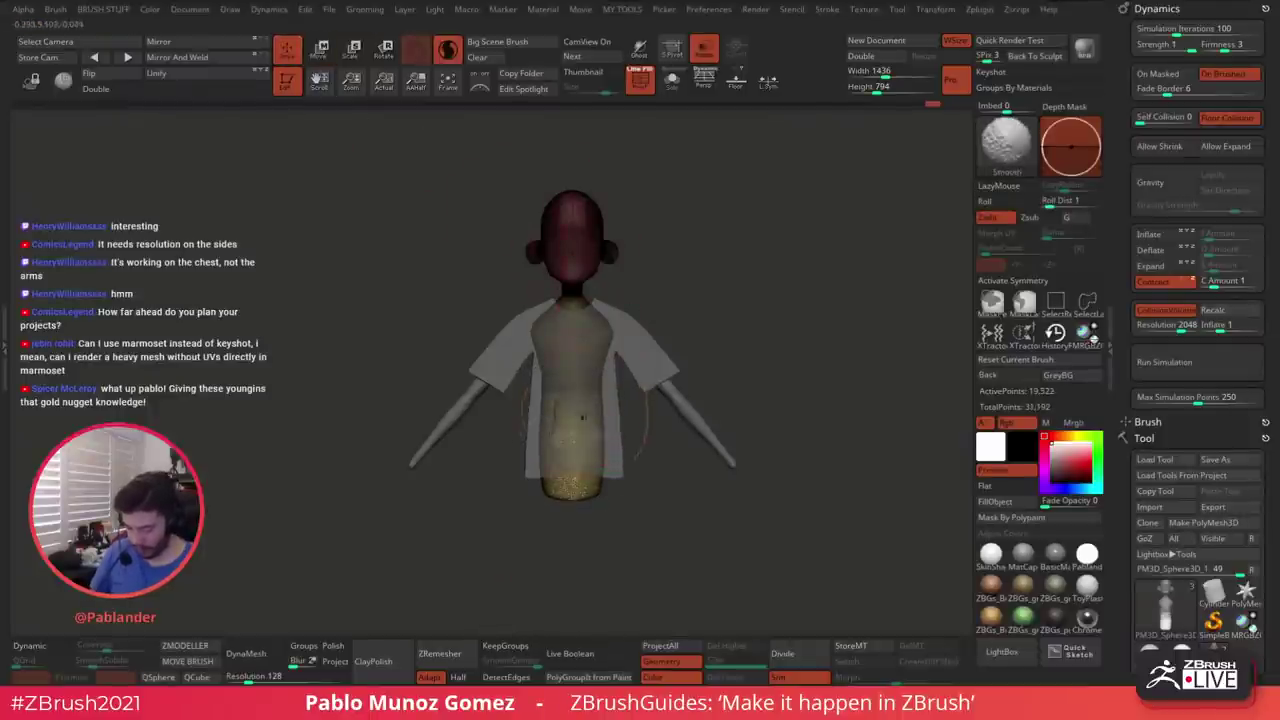
Activate symmetry and smooth the character's torso from the front and back to even out its surface
{"action": "left_click_drag", "start_coordinate": [583, 417], "coordinate": [592, 421], "text": "shift"}
{"action": "left_click", "coordinate": [1005, 282]}
{"action": "left_click_drag", "start_coordinate": [750, 362], "coordinate": [706, 399], "text": "ctrl"}
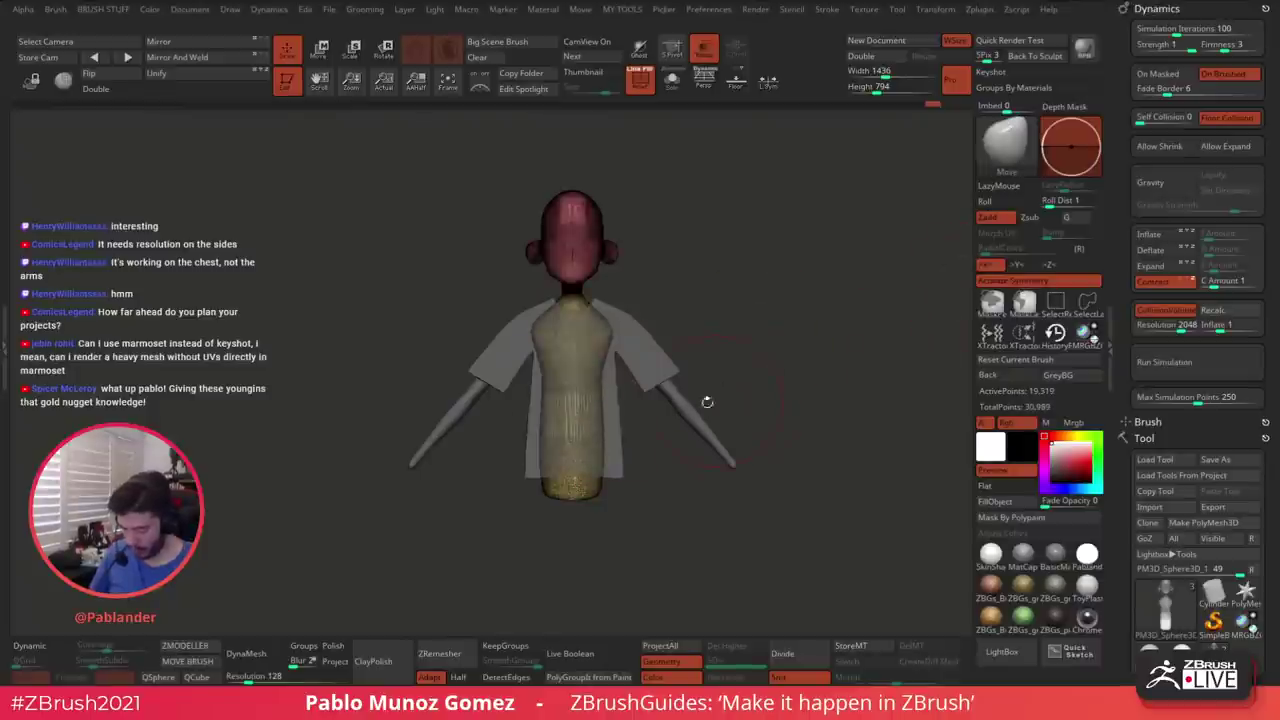
{"action": "left_click_drag", "start_coordinate": [590, 380], "coordinate": [572, 460], "text": "shift"}
{"action": "left_click_drag", "start_coordinate": [765, 306], "coordinate": [672, 340]}
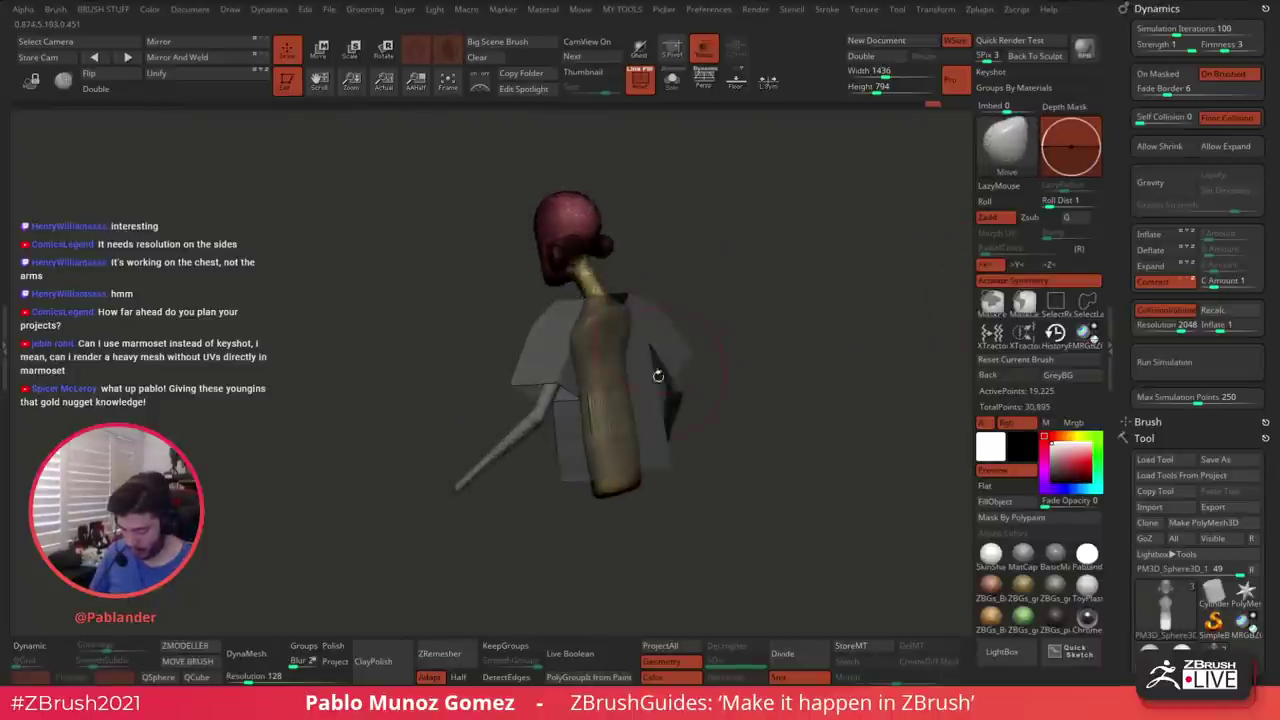
{"action": "mouse_move", "coordinate": [612, 385]}
{"action": "left_mouse_down", "text": "shift"}
{"action": "mouse_move", "coordinate": [606, 405]}
{"action": "mouse_move", "coordinate": [615, 345]}
{"action": "left_mouse_up", "text": "shift"}
{"action": "left_click_drag", "start_coordinate": [735, 330], "coordinate": [780, 307]}
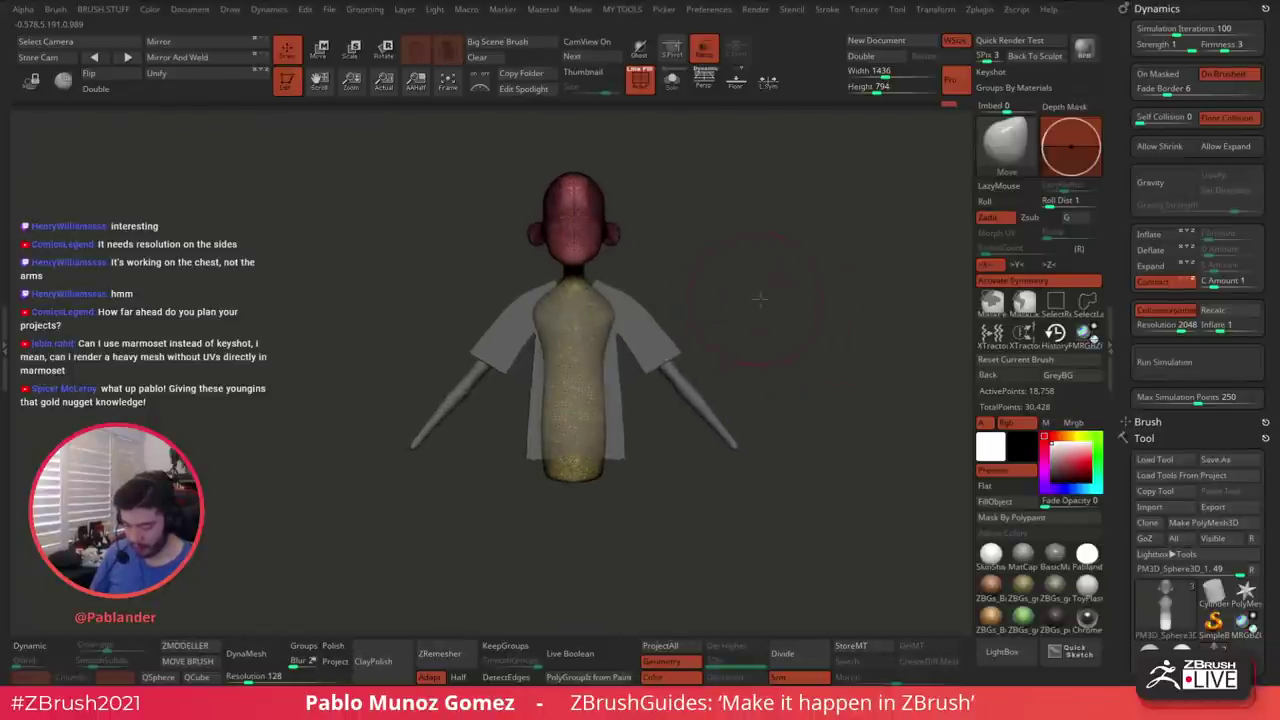
{"action": "right_click_drag", "start_coordinate": [779, 280], "coordinate": [780, 293], "text": "alt"}
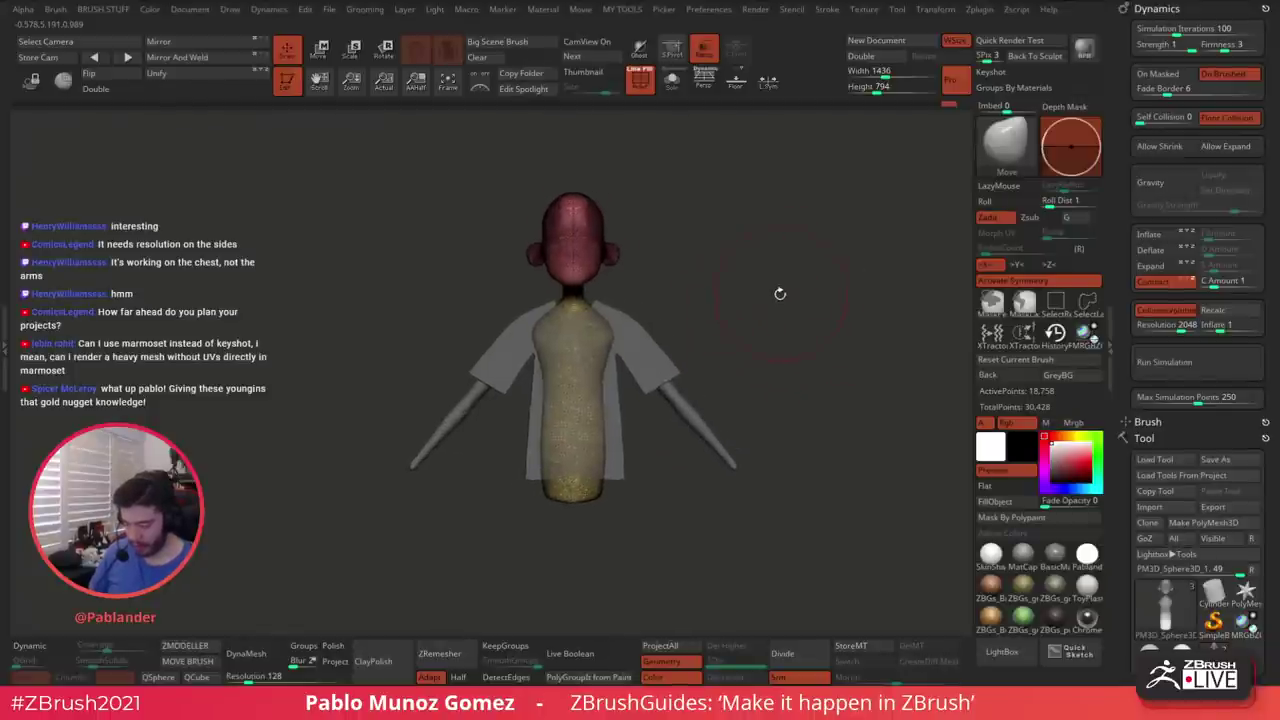
Make the T-shirt mesh the active subtool in place of the body
{"action": "left_click", "coordinate": [645, 93]}
{"action": "left_click", "coordinate": [650, 92]}
{"action": "left_click_drag", "start_coordinate": [730, 218], "coordinate": [672, 268]}
{"action": "left_click", "coordinate": [642, 342], "text": "alt"}
{"action": "left_click_drag", "start_coordinate": [700, 328], "coordinate": [734, 286]}
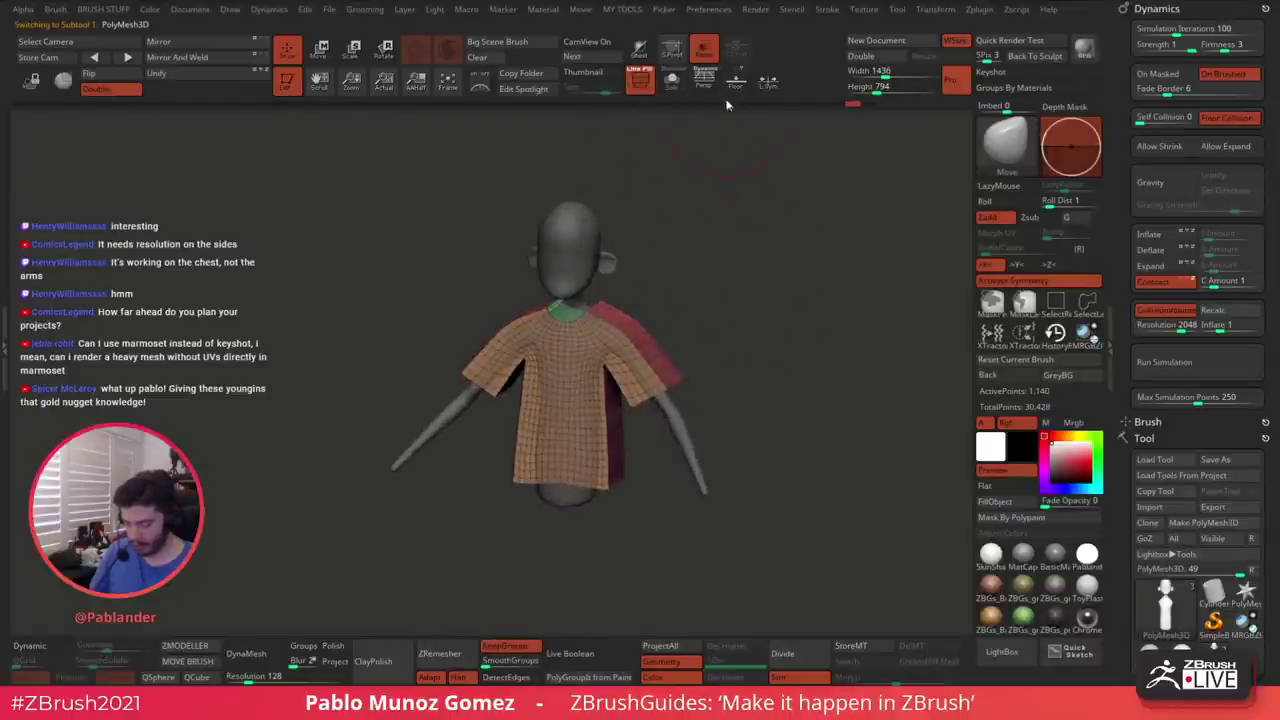
Try the Contract cloth simulation on the T-shirt against the character's body
{"action": "right_click", "coordinate": [794, 273]}
{"action": "right_click_drag", "start_coordinate": [790, 270], "coordinate": [768, 312], "text": "ctrl"}
{"action": "left_click_drag", "start_coordinate": [767, 312], "coordinate": [832, 324]}
{"action": "left_click_drag", "start_coordinate": [1125, 363], "coordinate": [1124, 355]}
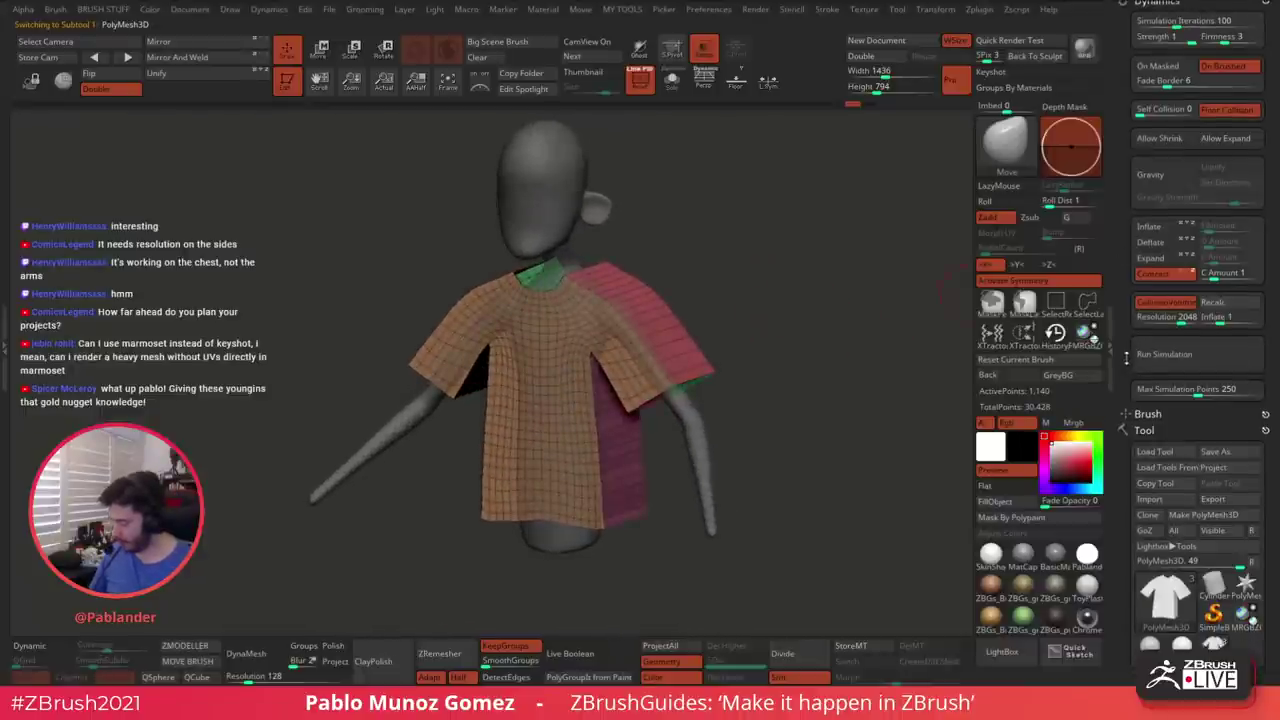
{"action": "left_click_drag", "start_coordinate": [910, 408], "coordinate": [862, 396]}
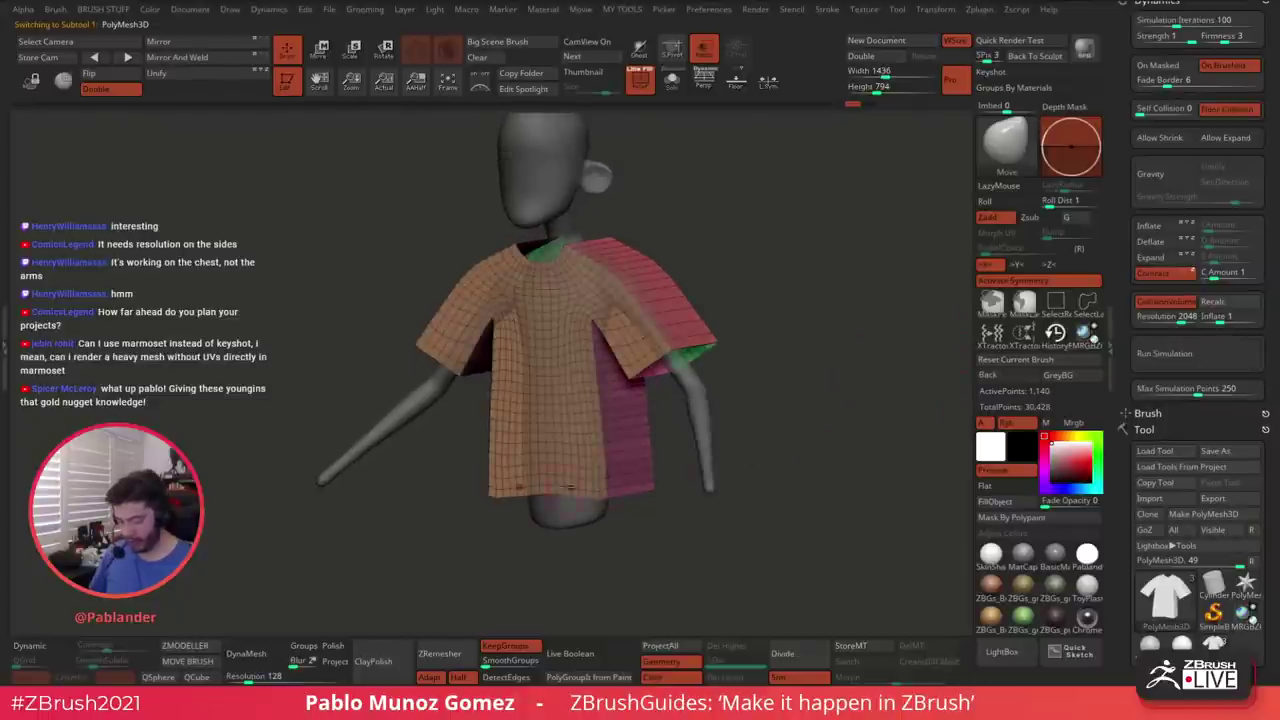
{"action": "left_click", "coordinate": [1197, 356]}
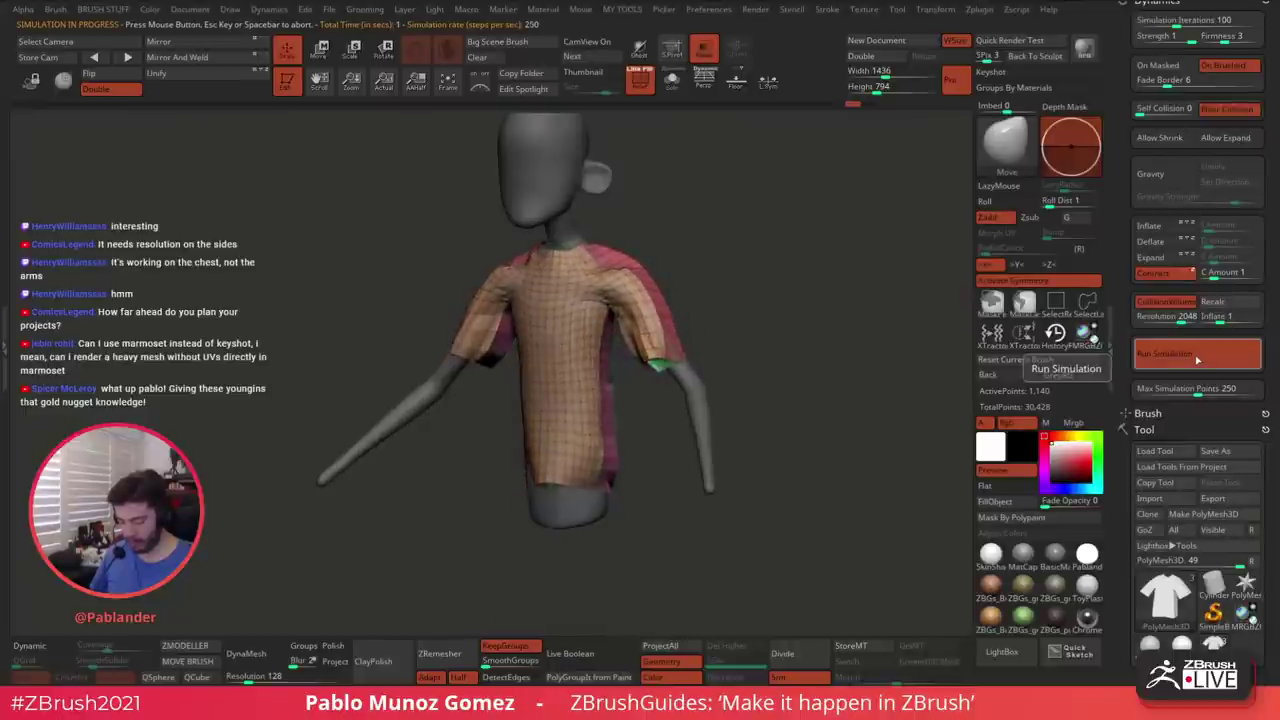
{"action": "left_click_drag", "start_coordinate": [950, 418], "coordinate": [757, 472]}
{"action": "left_click_drag", "start_coordinate": [705, 430], "coordinate": [826, 396]}
Recalculate the collision volume and run the Contract simulation again so the T-shirt tightens around the body
{"action": "left_click", "coordinate": [1211, 302]}
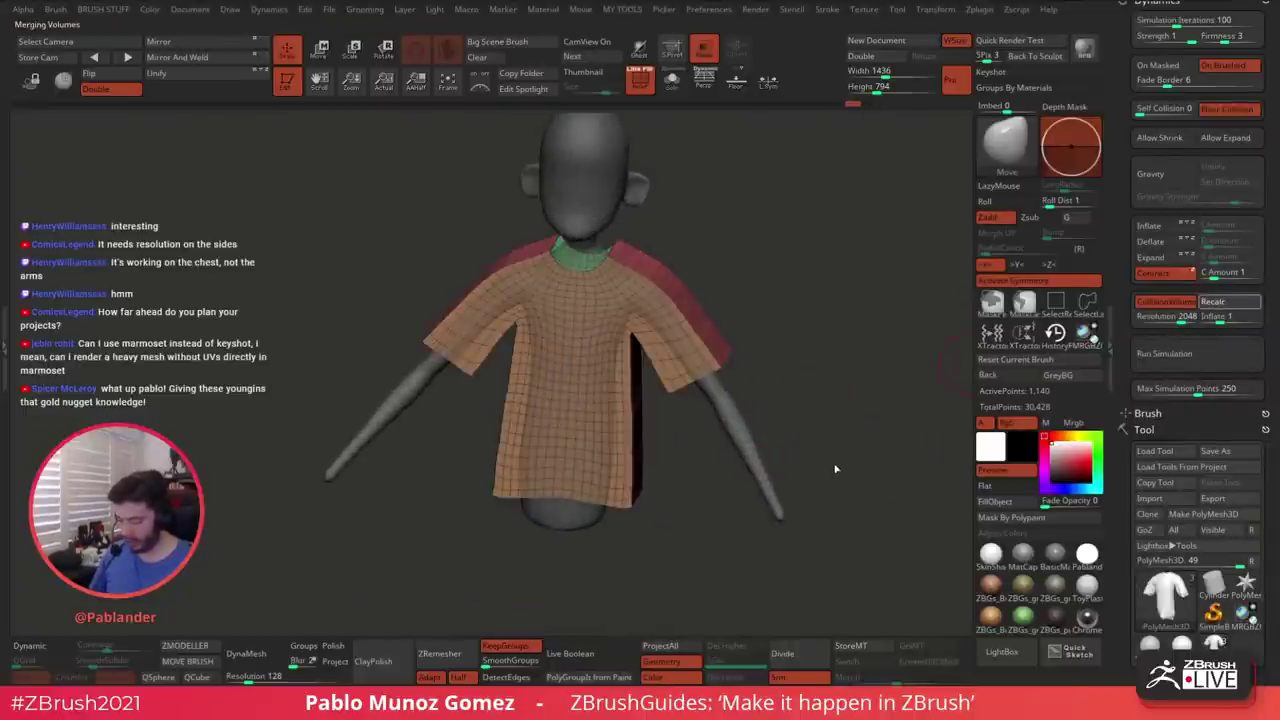
{"action": "left_click_drag", "start_coordinate": [836, 469], "coordinate": [840, 437]}
{"action": "left_click", "coordinate": [1180, 355]}
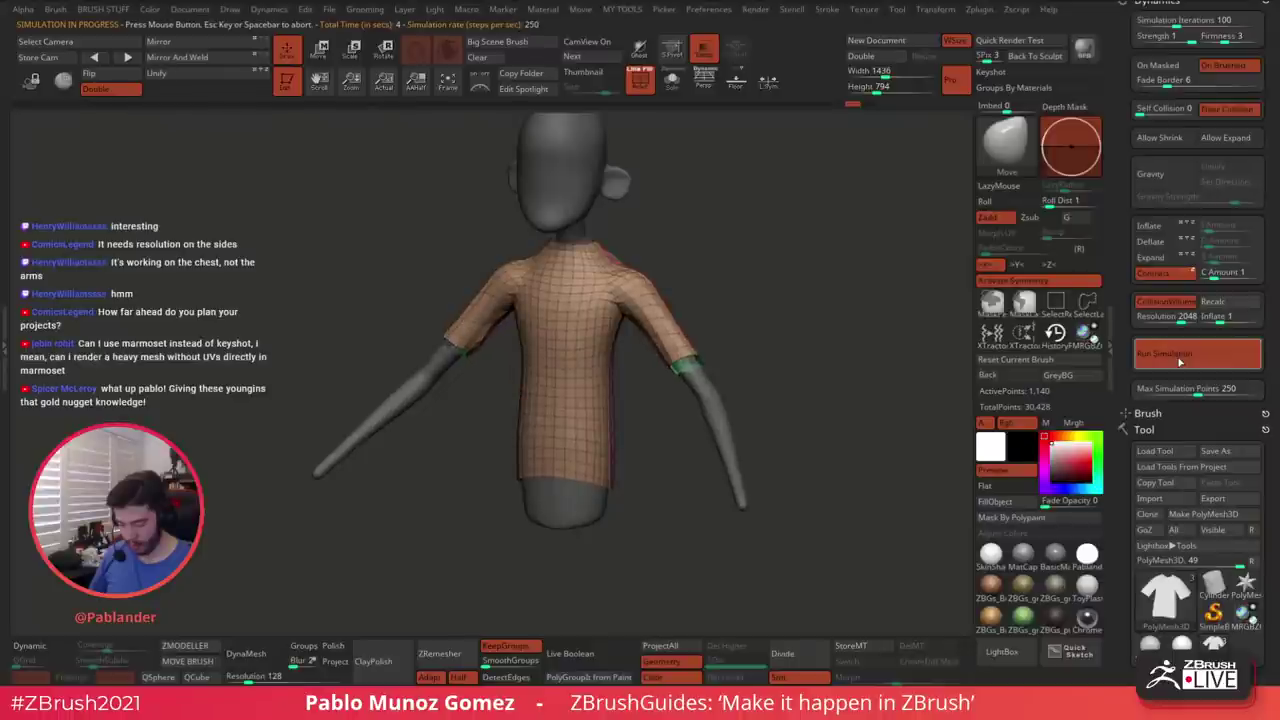
{"action": "left_click_drag", "start_coordinate": [822, 390], "coordinate": [795, 323]}
{"action": "left_click_drag", "start_coordinate": [665, 280], "coordinate": [773, 251]}
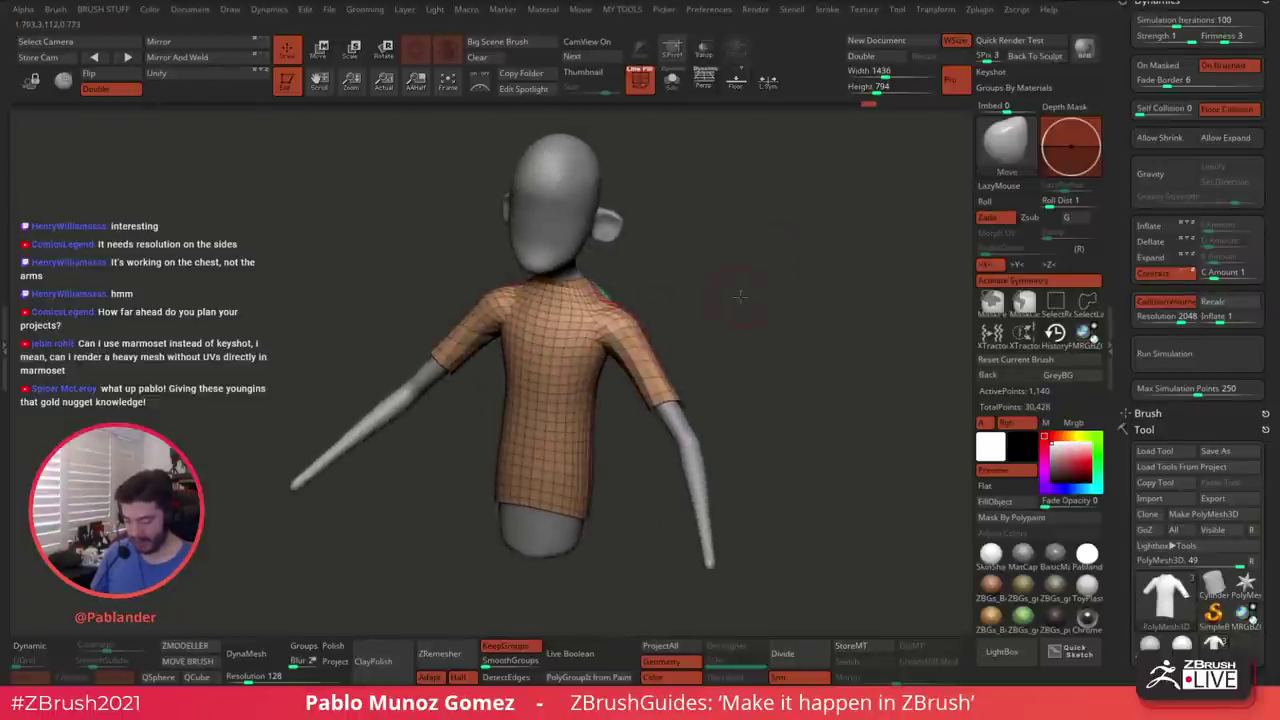
{"action": "left_click_drag", "start_coordinate": [740, 296], "coordinate": [833, 362]}
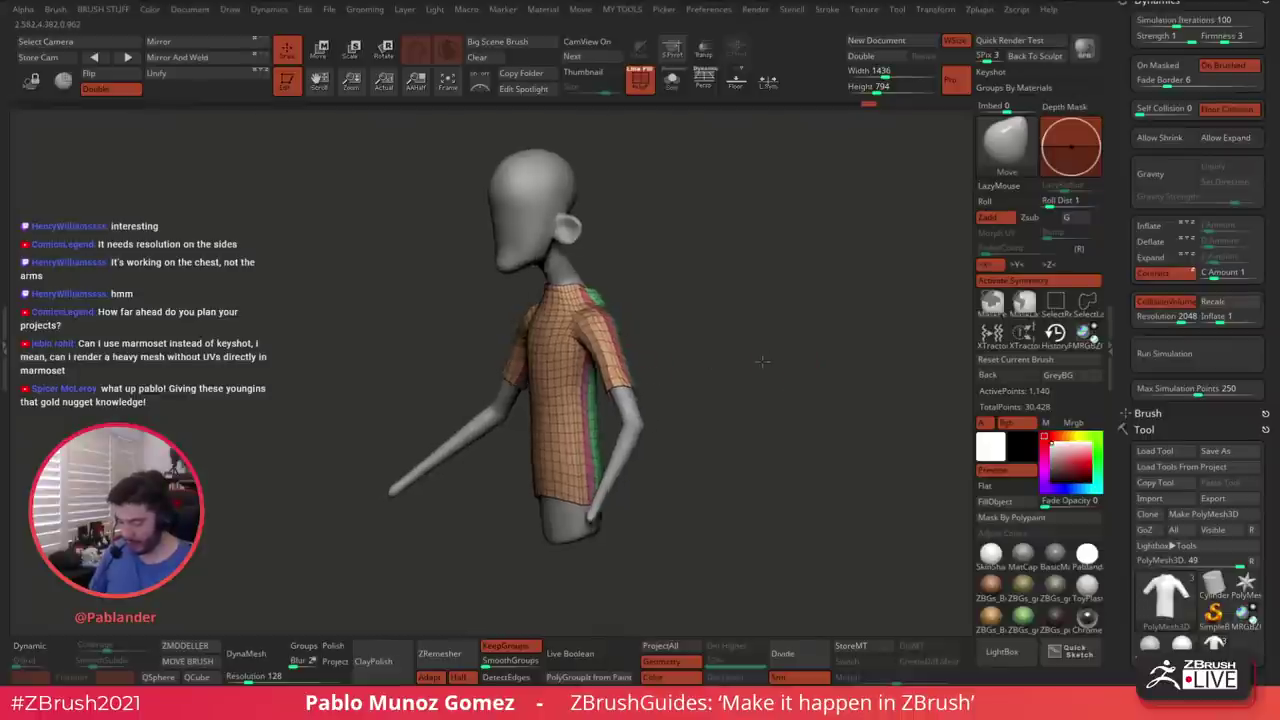
Switch the dynamics from Contract to Gravity and run the simulation to let the T-shirt drape over the body
{"action": "scroll", "coordinate": [1200, 292], "scroll_direction": "down", "scroll_amount": 1}
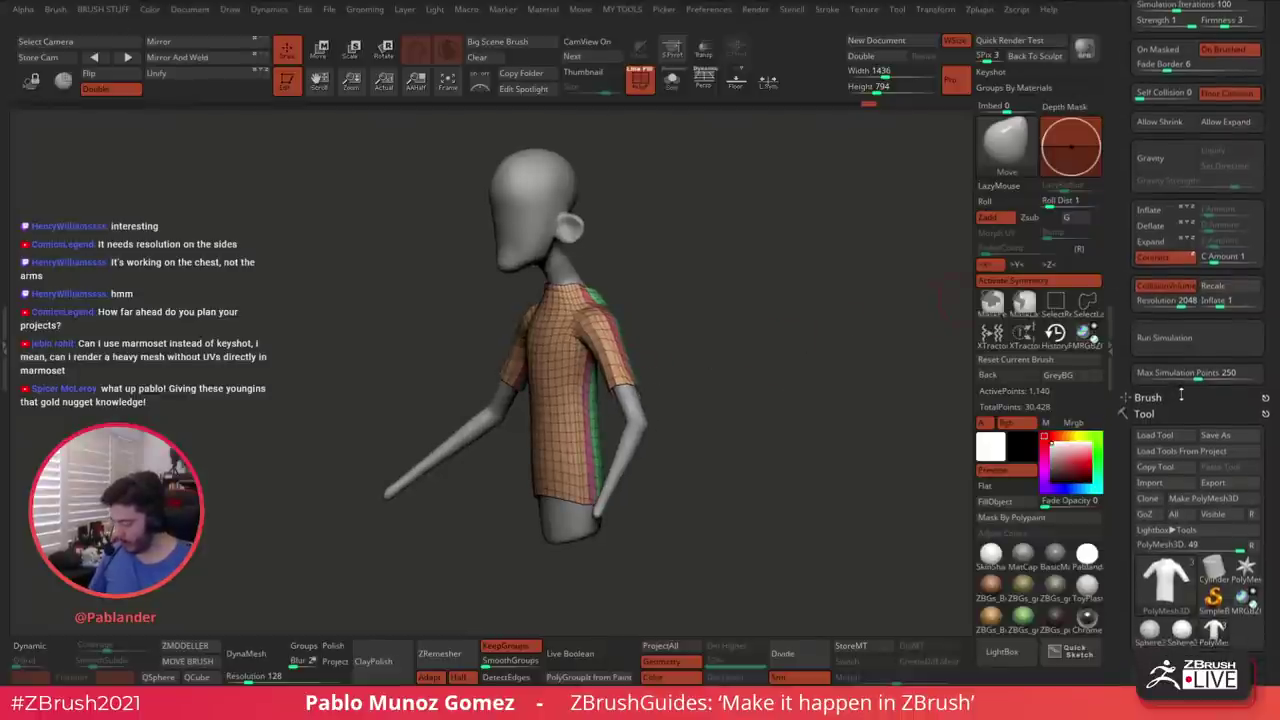
{"action": "scroll", "coordinate": [1200, 250], "scroll_direction": "up", "scroll_amount": 2}
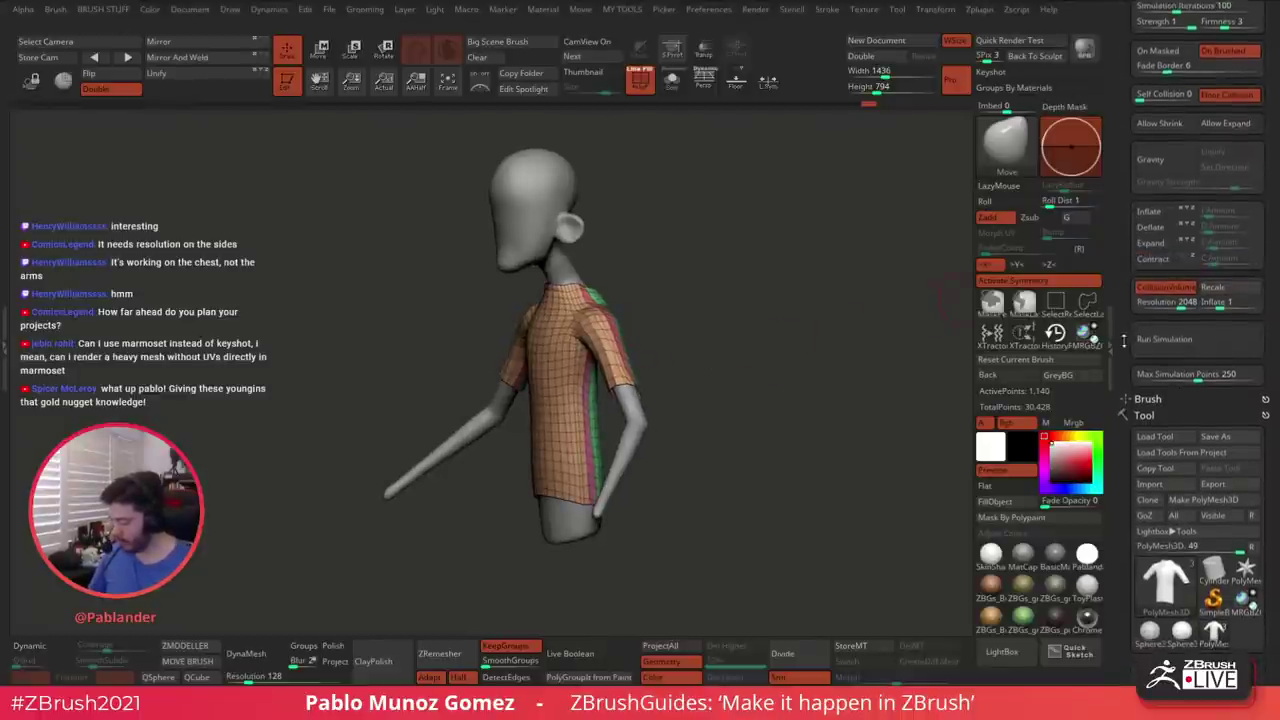
{"action": "left_click", "coordinate": [1176, 185]}
{"action": "left_click", "coordinate": [1188, 370]}
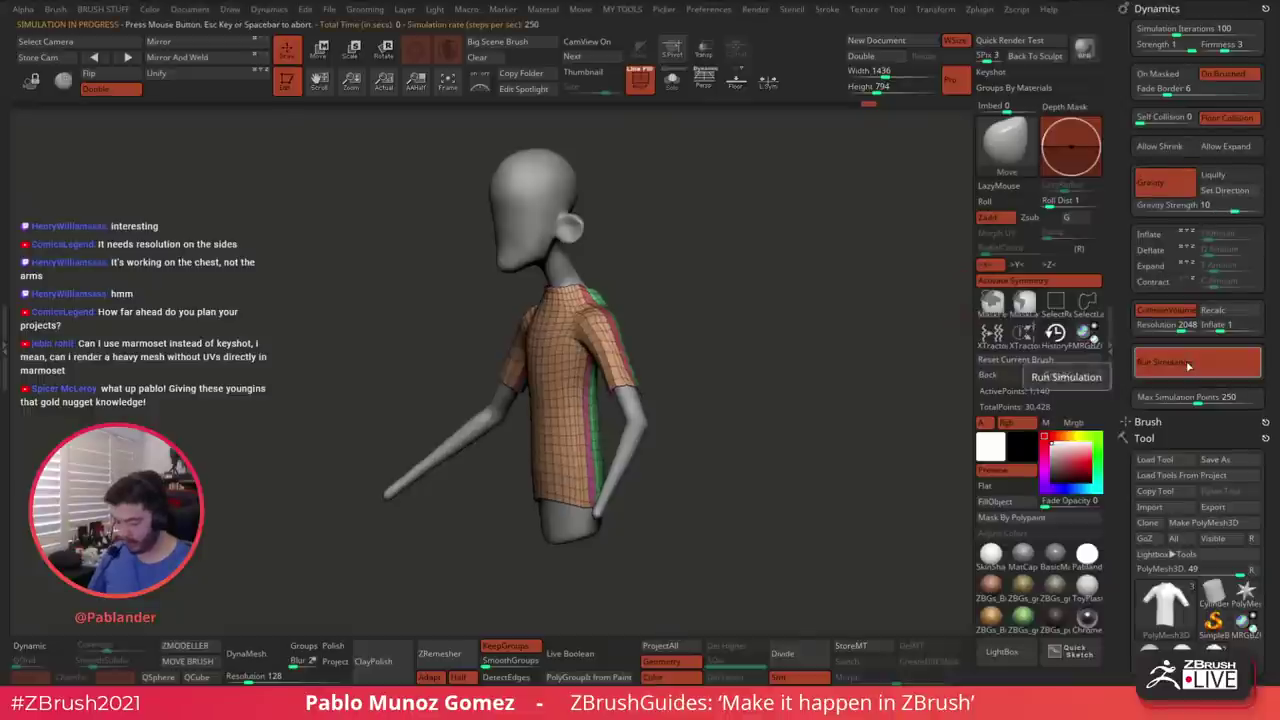
{"action": "left_click_drag", "start_coordinate": [826, 423], "coordinate": [776, 428]}
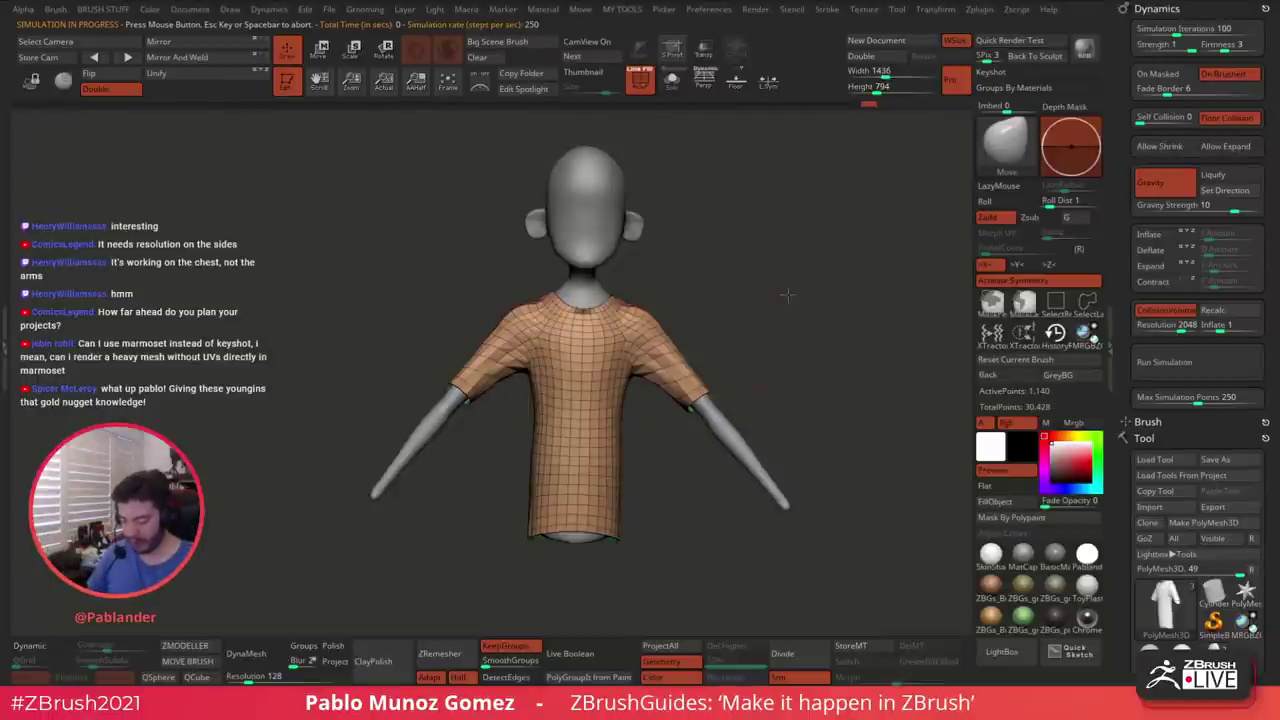
{"action": "left_click_drag", "start_coordinate": [787, 294], "coordinate": [823, 300]}
{"action": "key", "text": "Escape"}
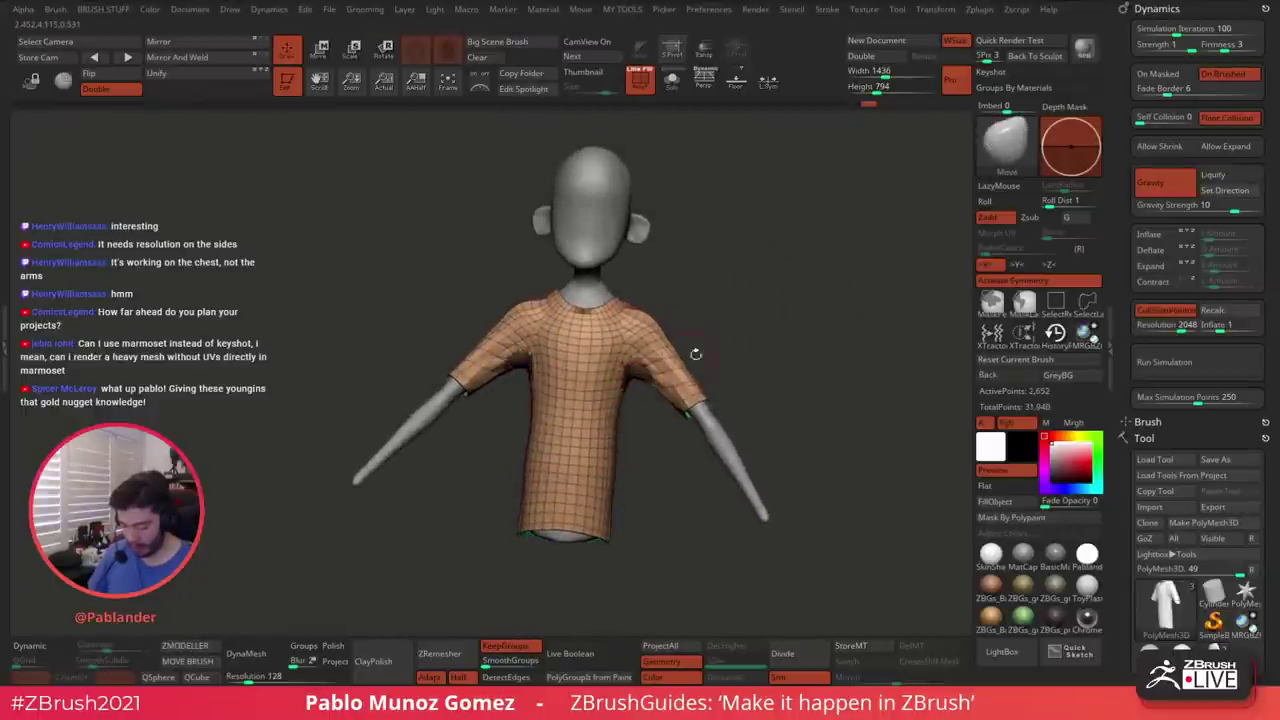
Try smoothing the T-shirt's chest, shoulders and underarm areas
{"action": "left_click_drag", "start_coordinate": [786, 299], "coordinate": [803, 311], "text": "alt"}
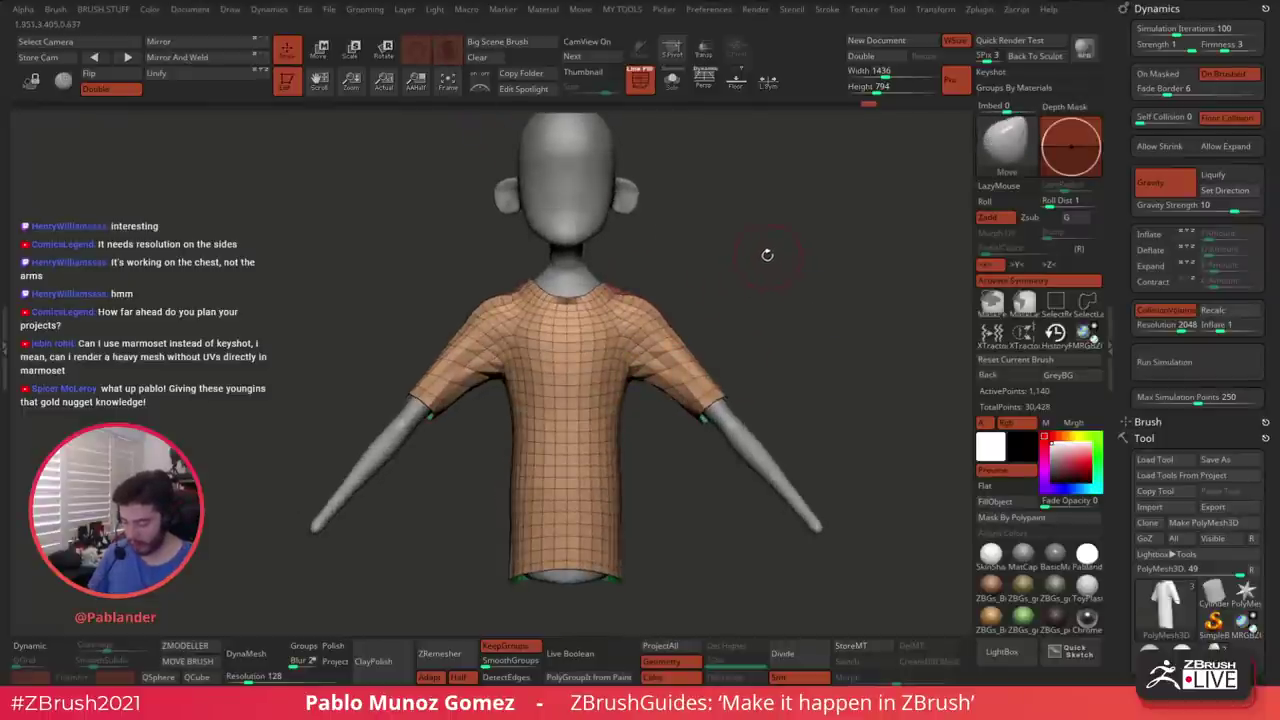
{"action": "key", "text": "space"}
{"action": "left_click_drag", "start_coordinate": [767, 255], "coordinate": [804, 256]}
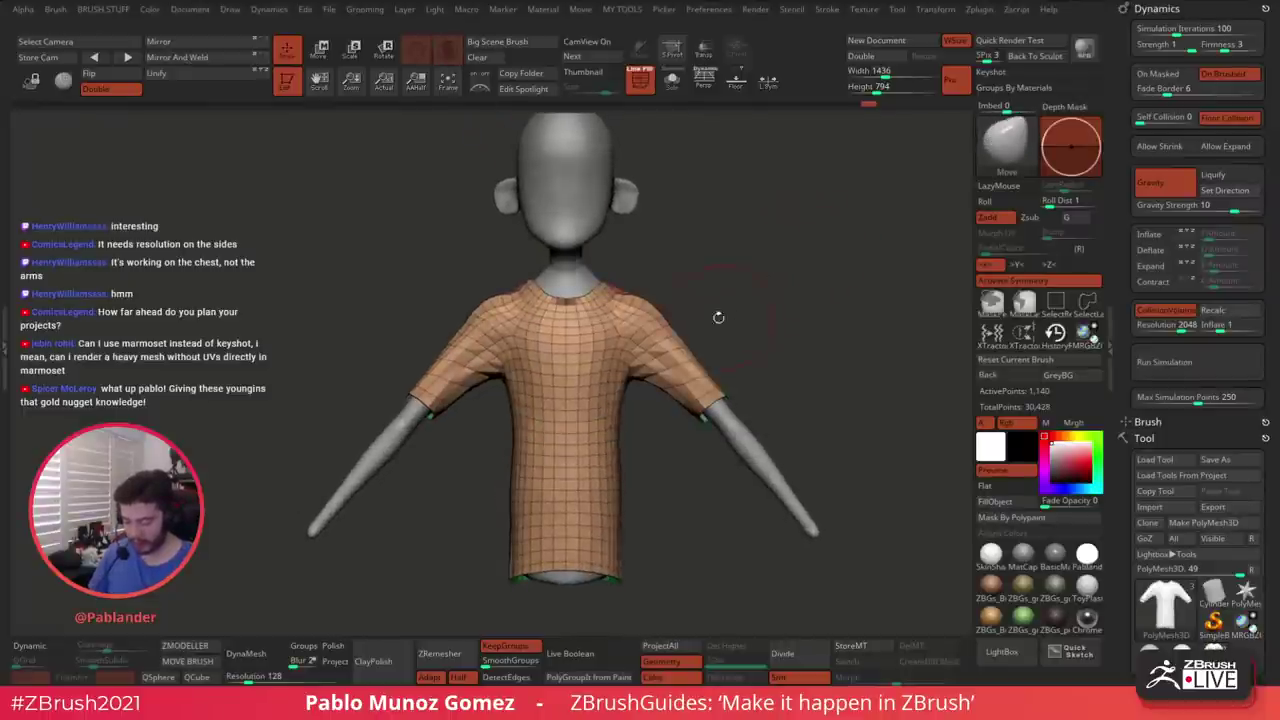
{"action": "mouse_move", "coordinate": [650, 335]}
{"action": "left_mouse_down", "text": "shift"}
{"action": "mouse_move", "coordinate": [629, 342]}
{"action": "mouse_move", "coordinate": [635, 360]}
{"action": "mouse_move", "coordinate": [638, 336]}
{"action": "mouse_move", "coordinate": [700, 378]}
{"action": "left_mouse_up", "text": "shift"}
{"action": "left_click_drag", "start_coordinate": [780, 300], "coordinate": [737, 306]}
{"action": "key", "text": "ctrl+z"}
{"action": "left_click_drag", "start_coordinate": [612, 400], "coordinate": [645, 345], "text": "shift"}
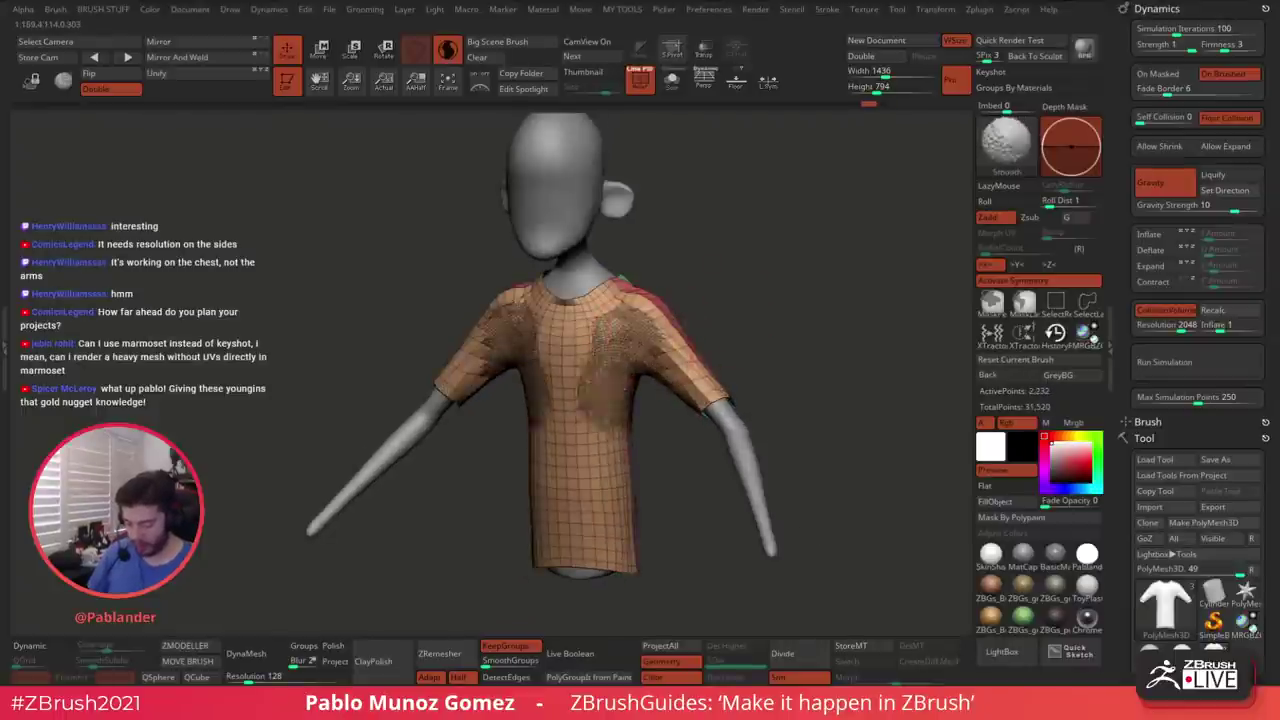
Run the Gravity simulation on the smoothed T-shirt, and undo both the simulation and the smoothing
{"action": "left_click", "coordinate": [1188, 367]}
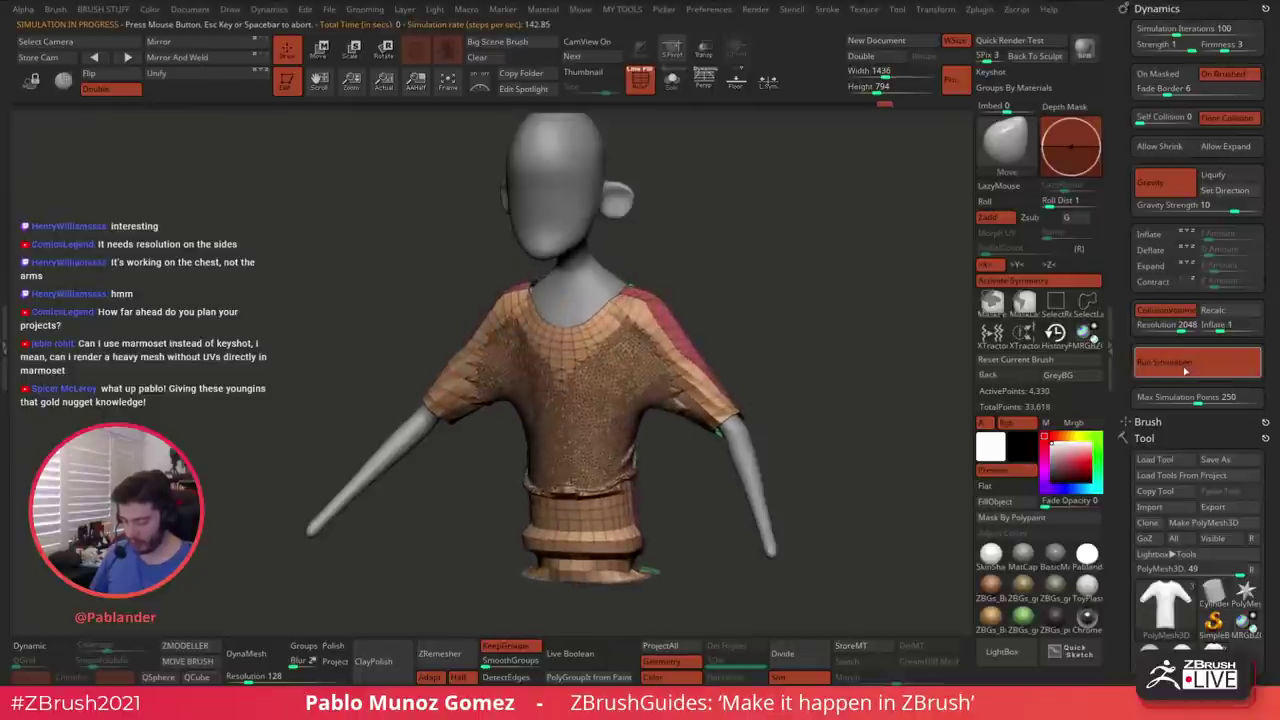
{"action": "key", "text": "ctrl+z"}
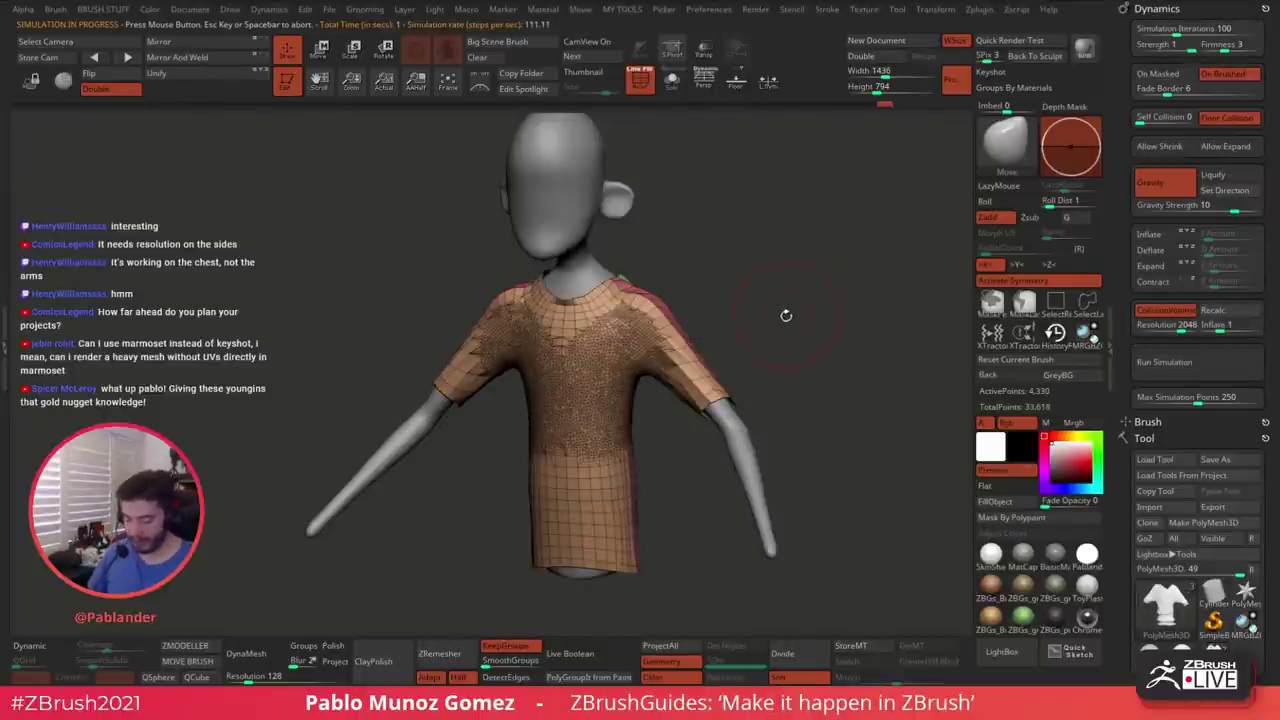
{"action": "key", "text": "ctrl+z"}
{"action": "mouse_move", "coordinate": [794, 218]}
{"action": "left_mouse_down", "text": "shift"}
{"action": "mouse_move", "coordinate": [786, 280]}
{"action": "mouse_move", "coordinate": [723, 343]}
{"action": "left_mouse_up", "text": "shift"}
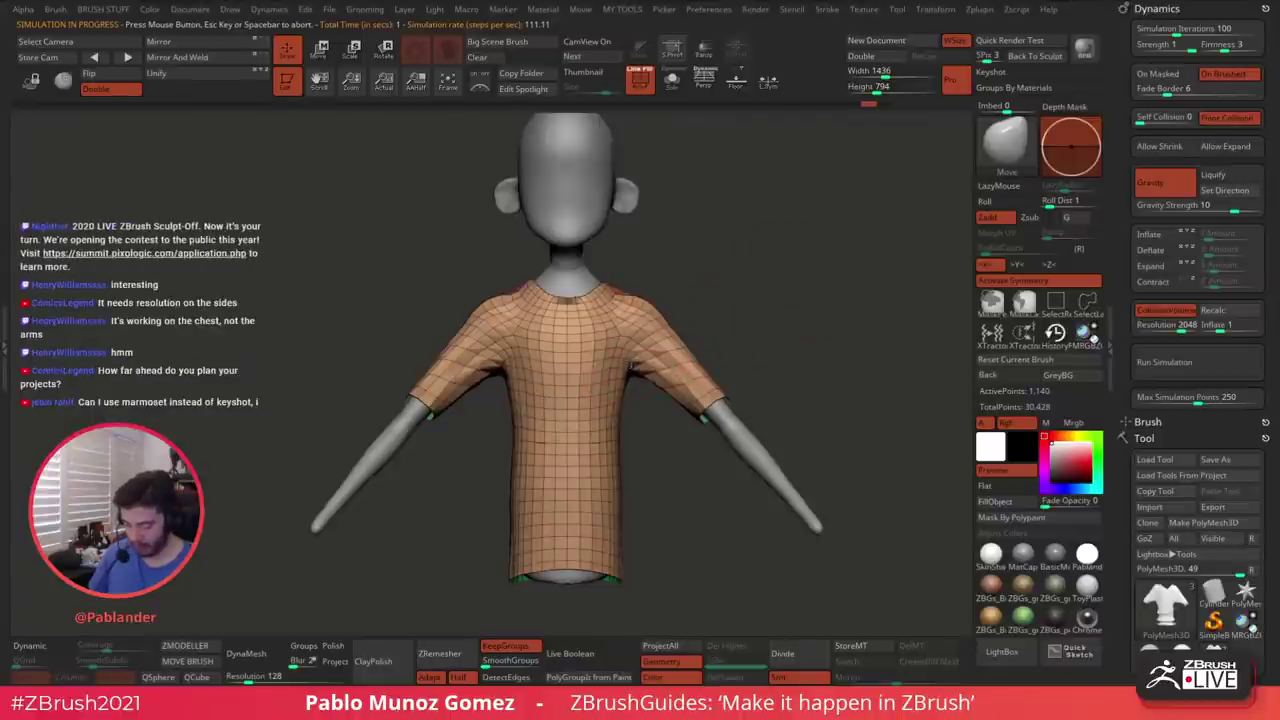
Reshape the T-shirt's back neckline and pull the underside of the sleeve hems outward with the Move brush
{"action": "left_click_drag", "start_coordinate": [826, 317], "coordinate": [700, 292]}
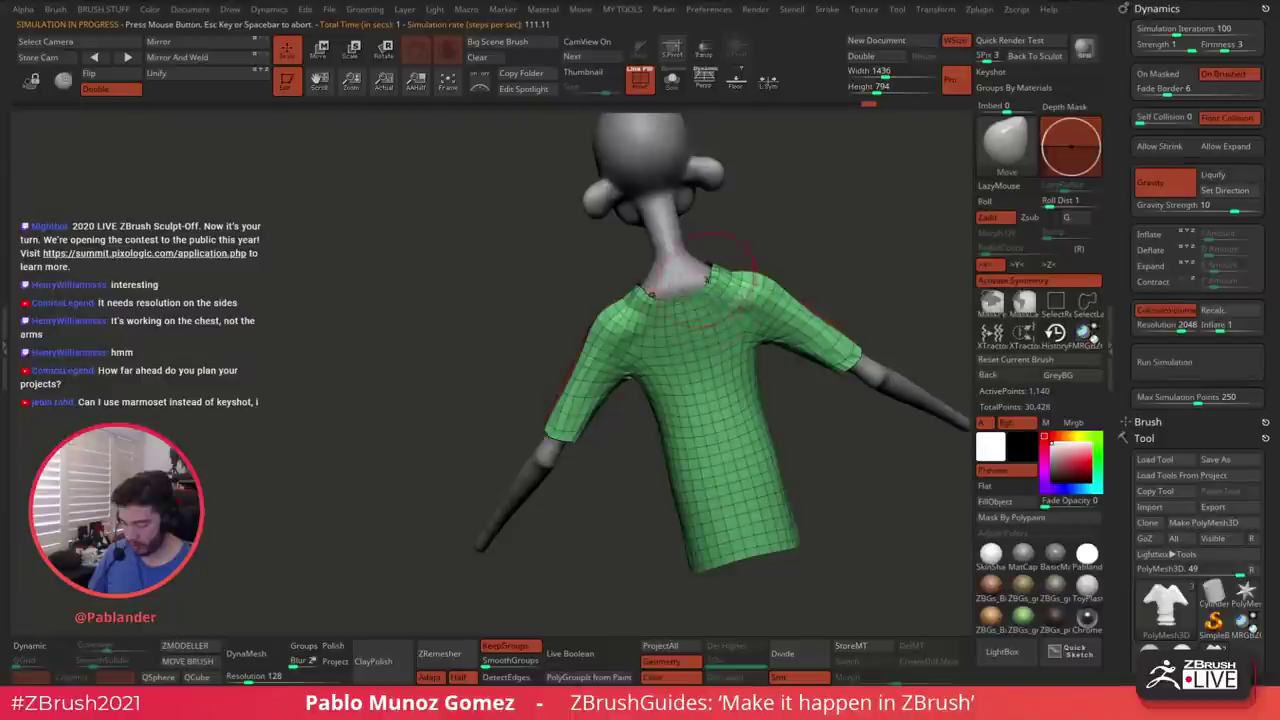
{"action": "right_click_drag", "start_coordinate": [707, 281], "coordinate": [706, 293]}
{"action": "left_click_drag", "start_coordinate": [697, 285], "coordinate": [673, 300]}
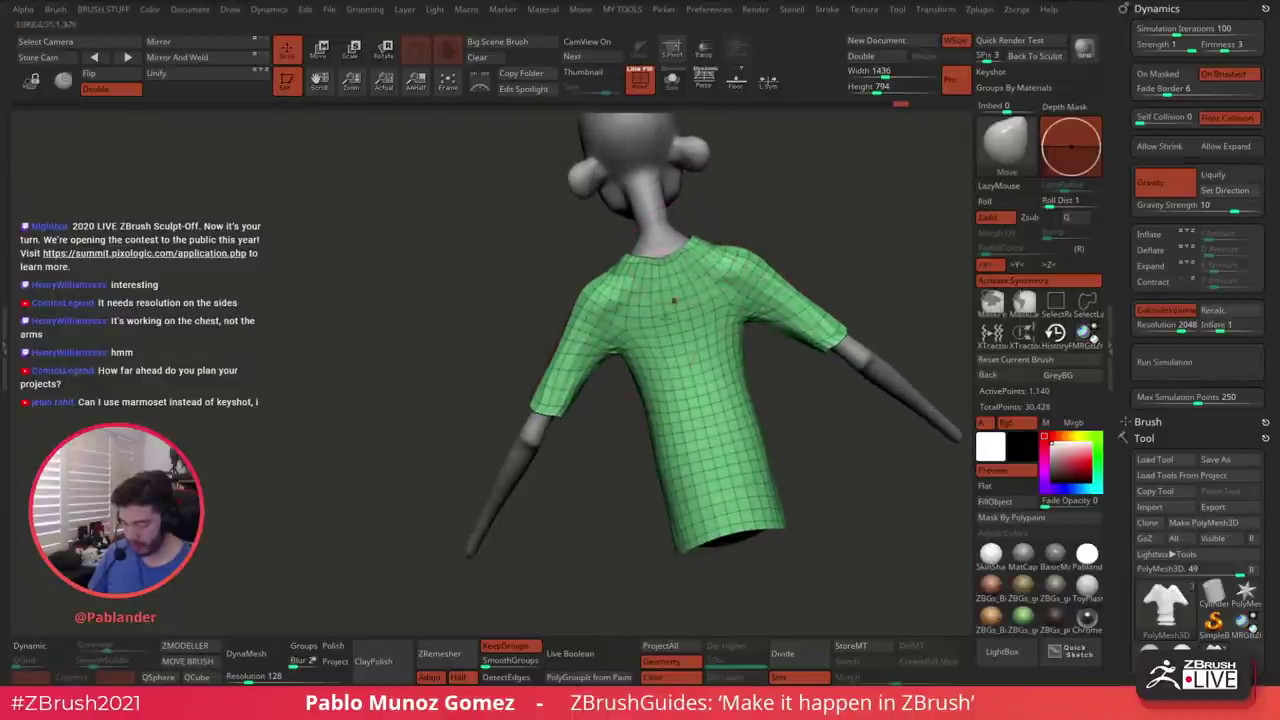
{"action": "mouse_move", "coordinate": [571, 457]}
{"action": "left_mouse_down"}
{"action": "mouse_move", "coordinate": [706, 403]}
{"action": "mouse_move", "coordinate": [740, 404]}
{"action": "left_mouse_up"}
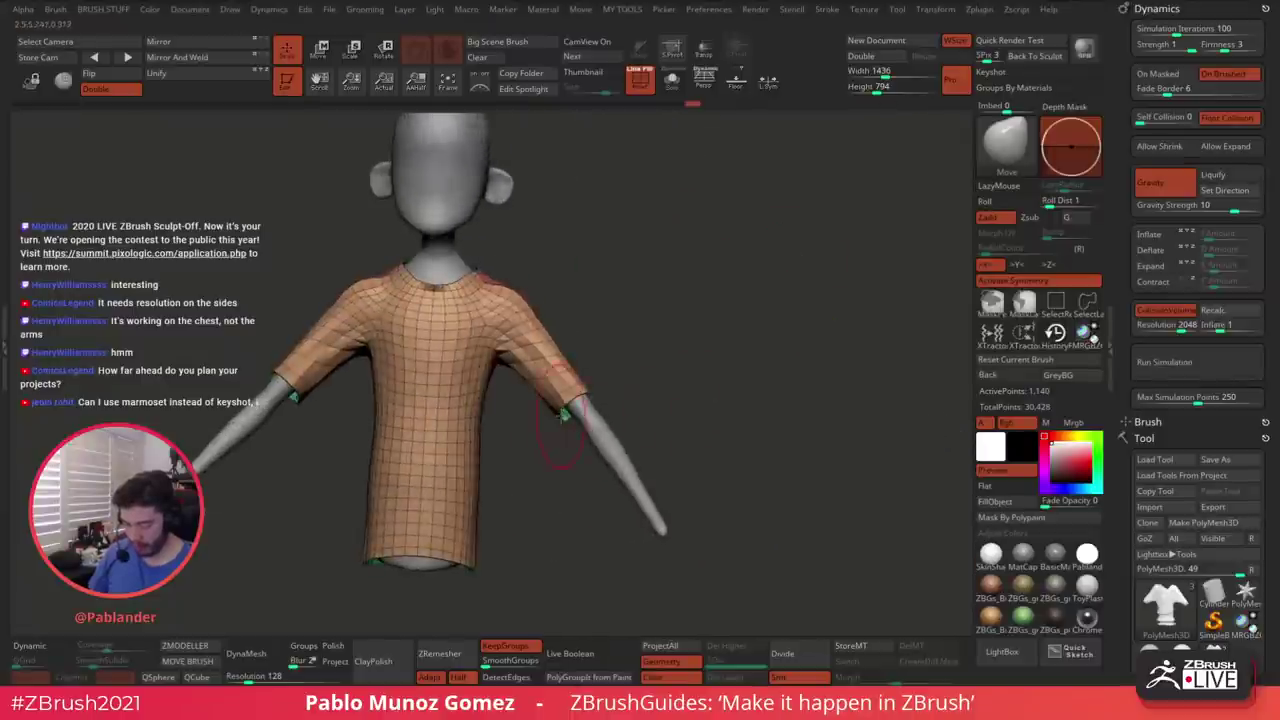
{"action": "left_click_drag", "start_coordinate": [565, 408], "coordinate": [554, 421]}
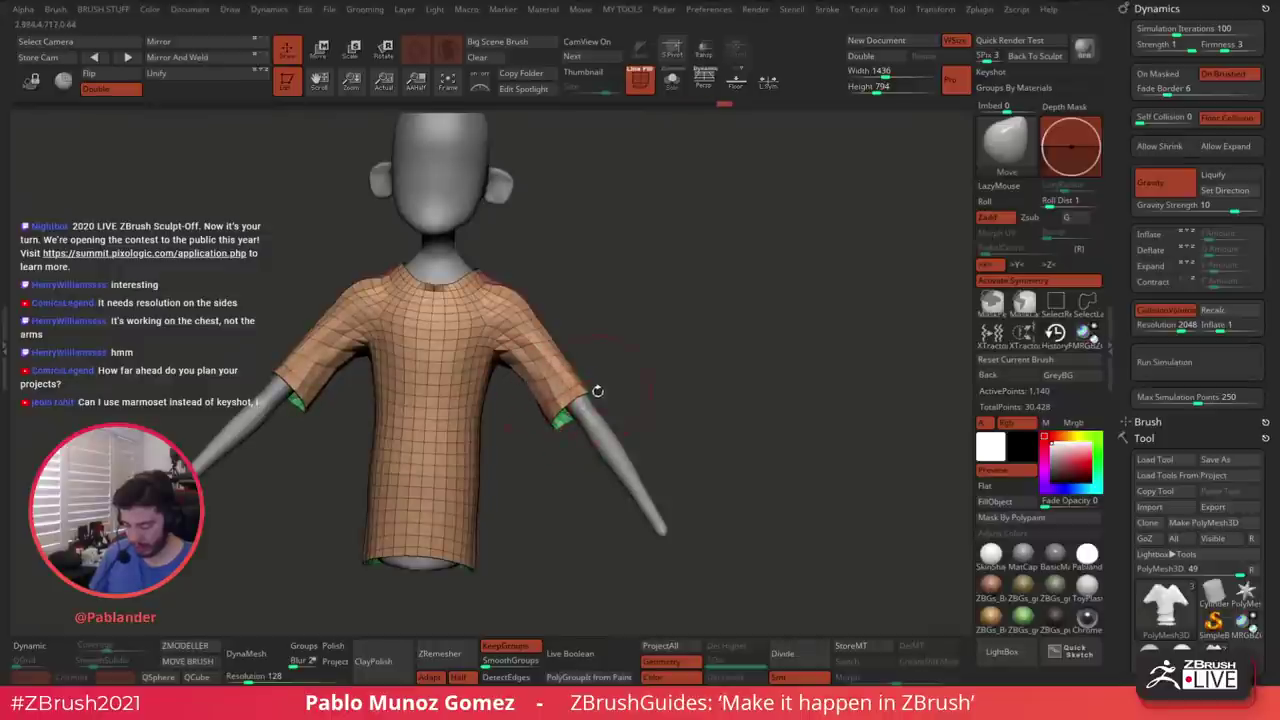
{"action": "left_click_drag", "start_coordinate": [630, 336], "coordinate": [725, 299]}
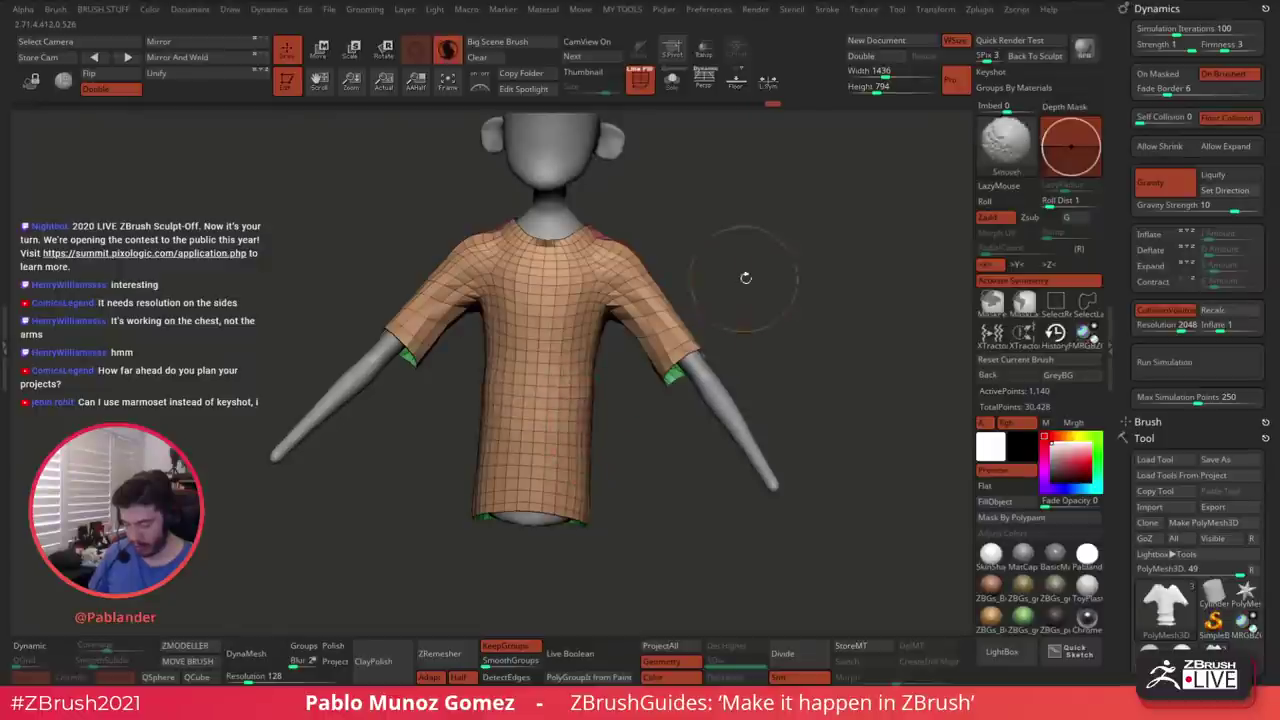
Turn off KeepGroups and enable Legacy (2018) for ZRemesher, try remeshing the T-shirt, and undo the remesh
{"action": "left_click_drag", "start_coordinate": [663, 246], "coordinate": [912, 326]}
{"action": "scroll", "coordinate": [1118, 333], "scroll_direction": "down", "scroll_amount": 1}
{"action": "left_click_drag", "start_coordinate": [1118, 333], "coordinate": [1118, 264]}
{"action": "left_click_drag", "start_coordinate": [886, 350], "coordinate": [843, 348]}
{"action": "left_click_drag", "start_coordinate": [1135, 455], "coordinate": [1138, 311]}
{"action": "scroll", "coordinate": [1196, 336], "scroll_direction": "down", "scroll_amount": 8}
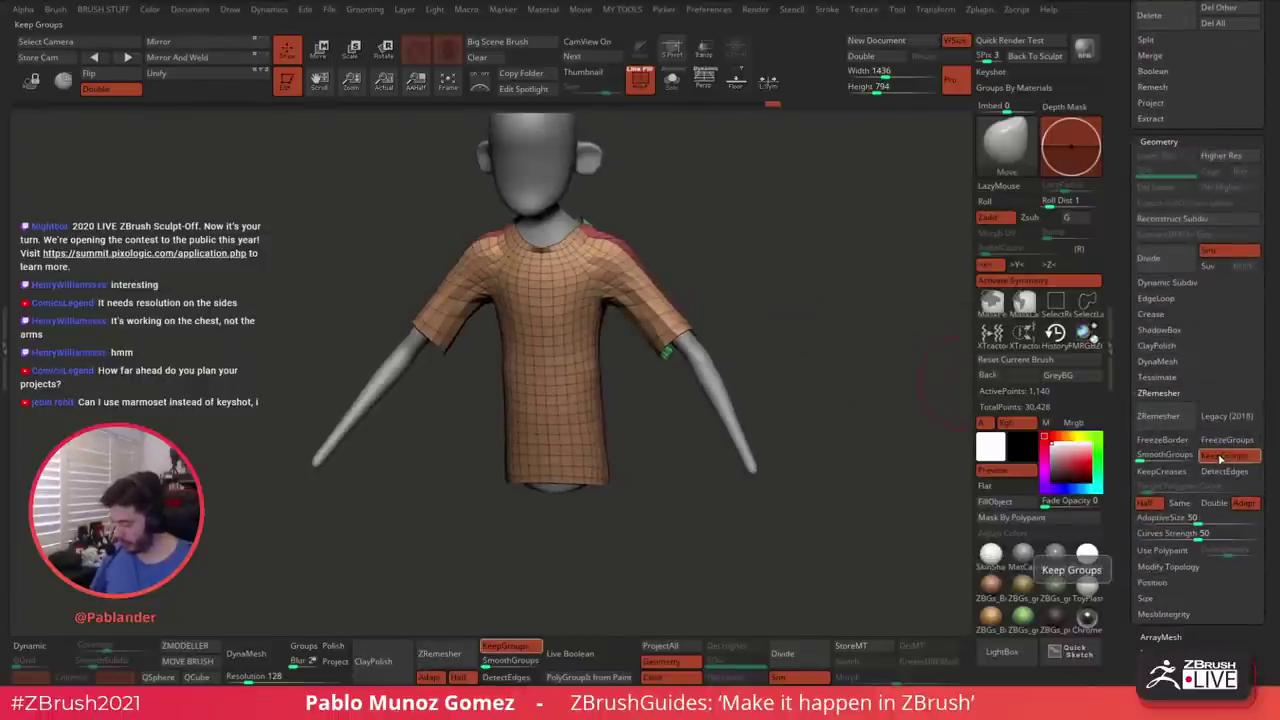
{"action": "left_click", "coordinate": [1224, 461]}
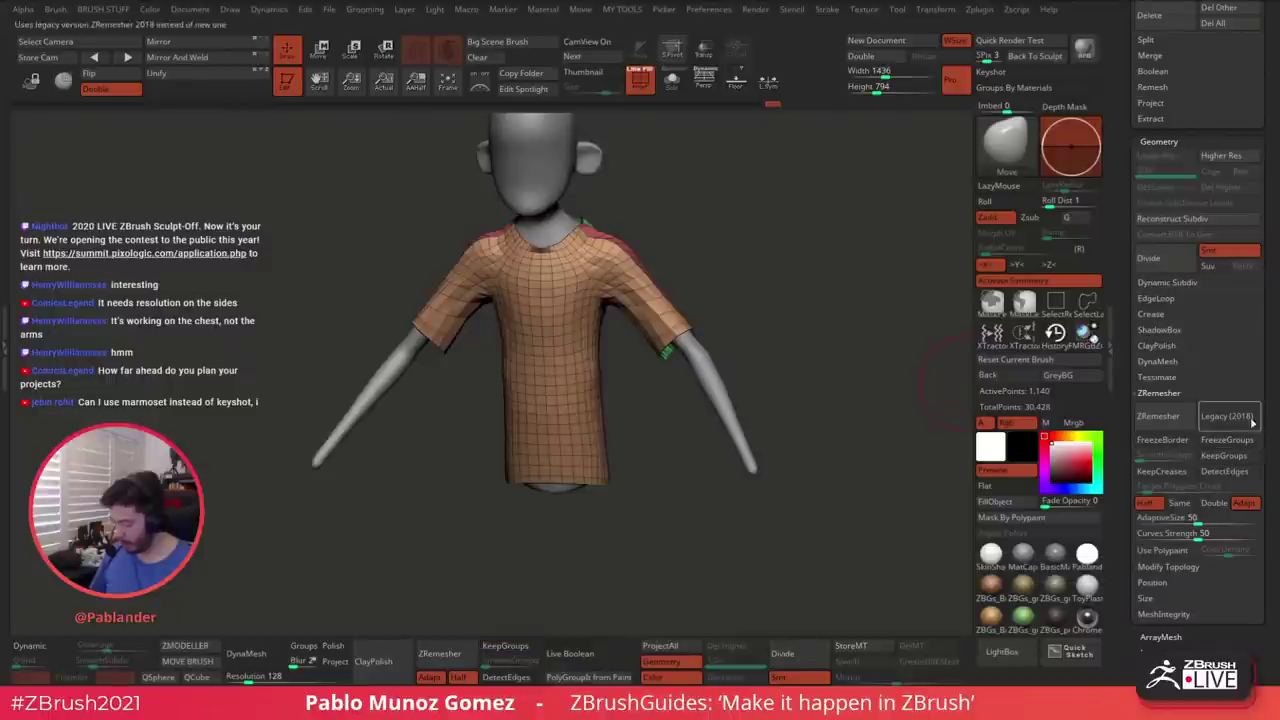
{"action": "left_click", "coordinate": [1240, 420]}
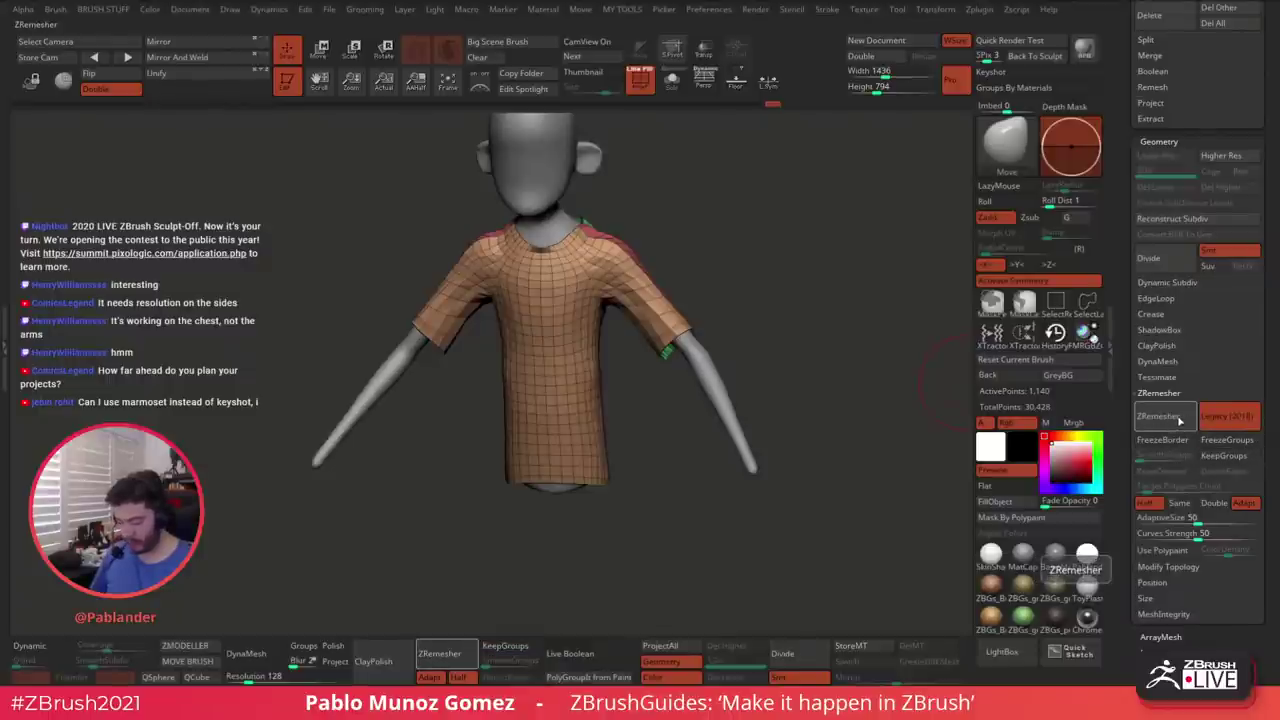
{"action": "left_click", "coordinate": [1184, 420]}
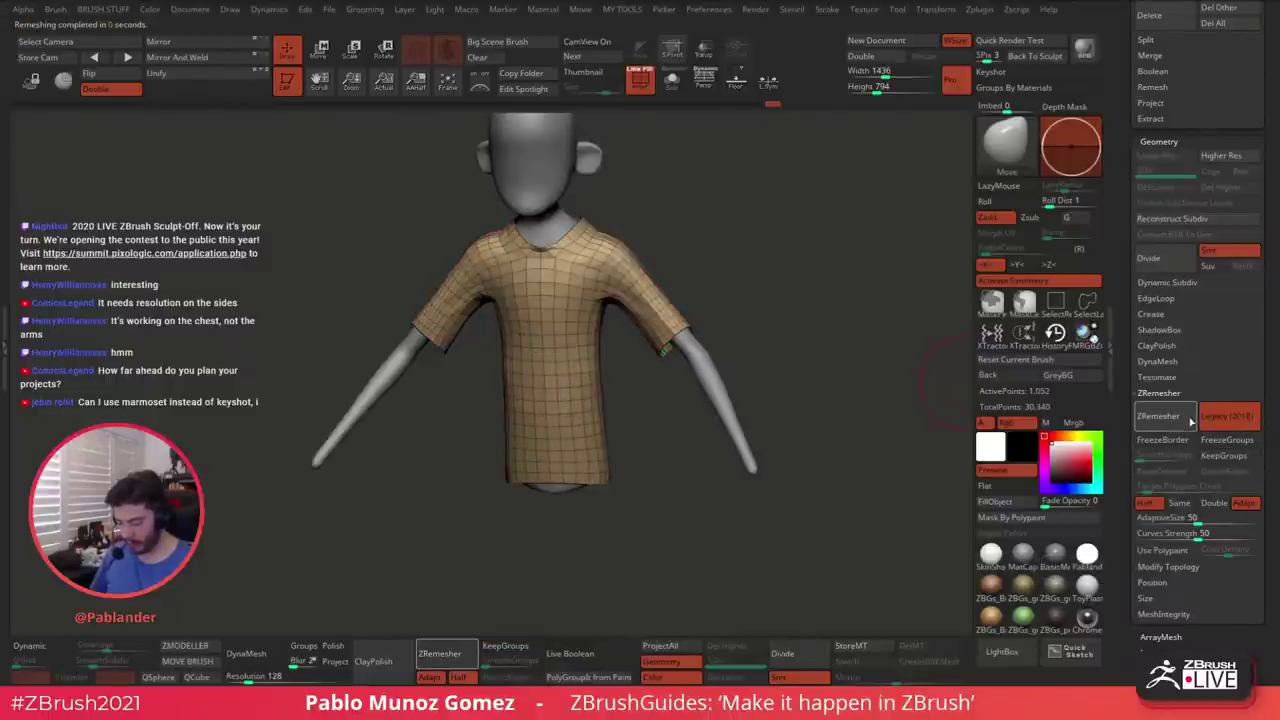
{"action": "key", "text": "ctrl+z"}
Adjust the T-shirt's front neckline with the Move brush to tidy the collar edge
{"action": "mouse_move", "coordinate": [697, 235]}
{"action": "left_mouse_down"}
{"action": "mouse_move", "coordinate": [708, 283]}
{"action": "mouse_move", "coordinate": [815, 240]}
{"action": "mouse_move", "coordinate": [686, 188]}
{"action": "left_mouse_up"}
{"action": "key", "text": "space"}
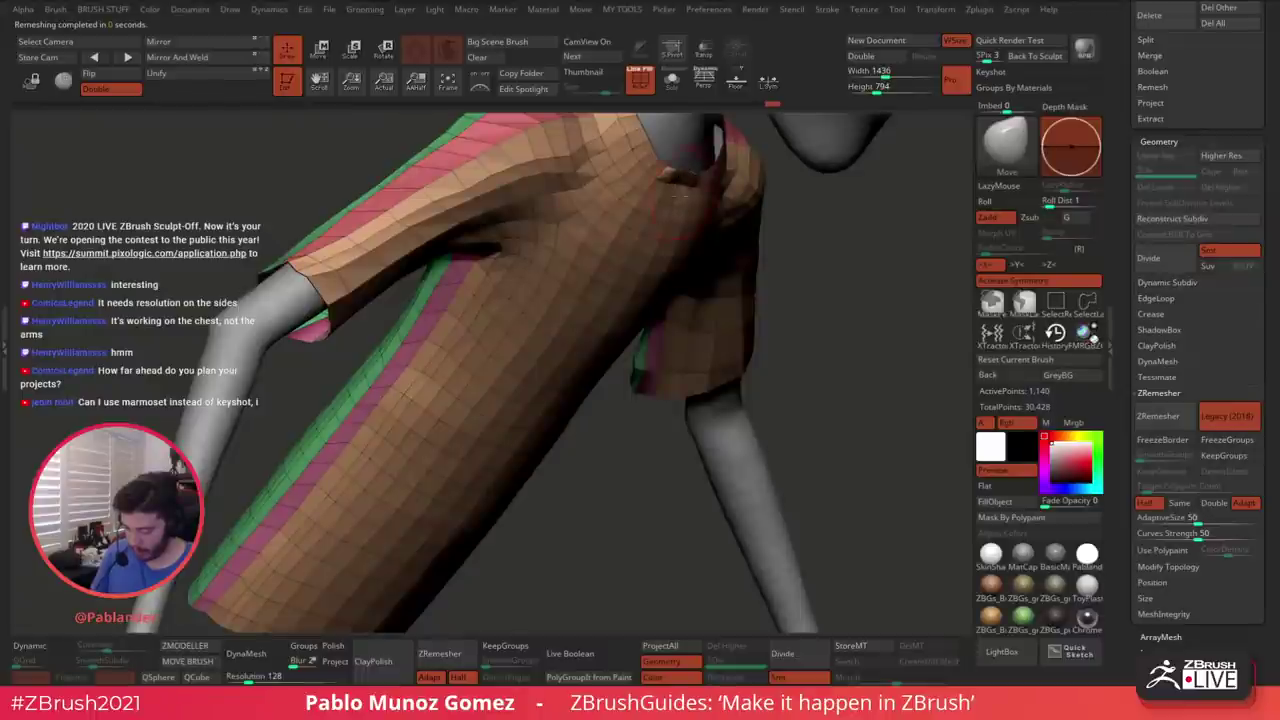
{"action": "left_click_drag", "start_coordinate": [691, 181], "coordinate": [638, 216]}
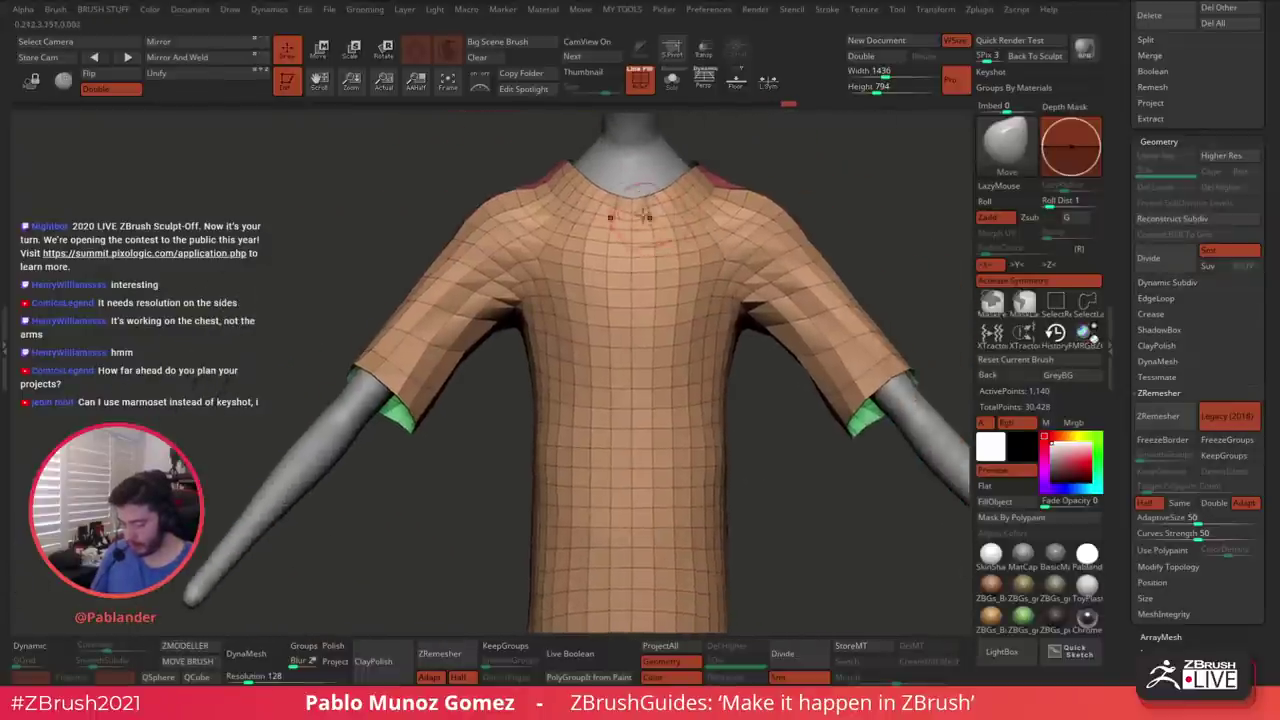
{"action": "left_click_drag", "start_coordinate": [848, 218], "coordinate": [826, 243]}
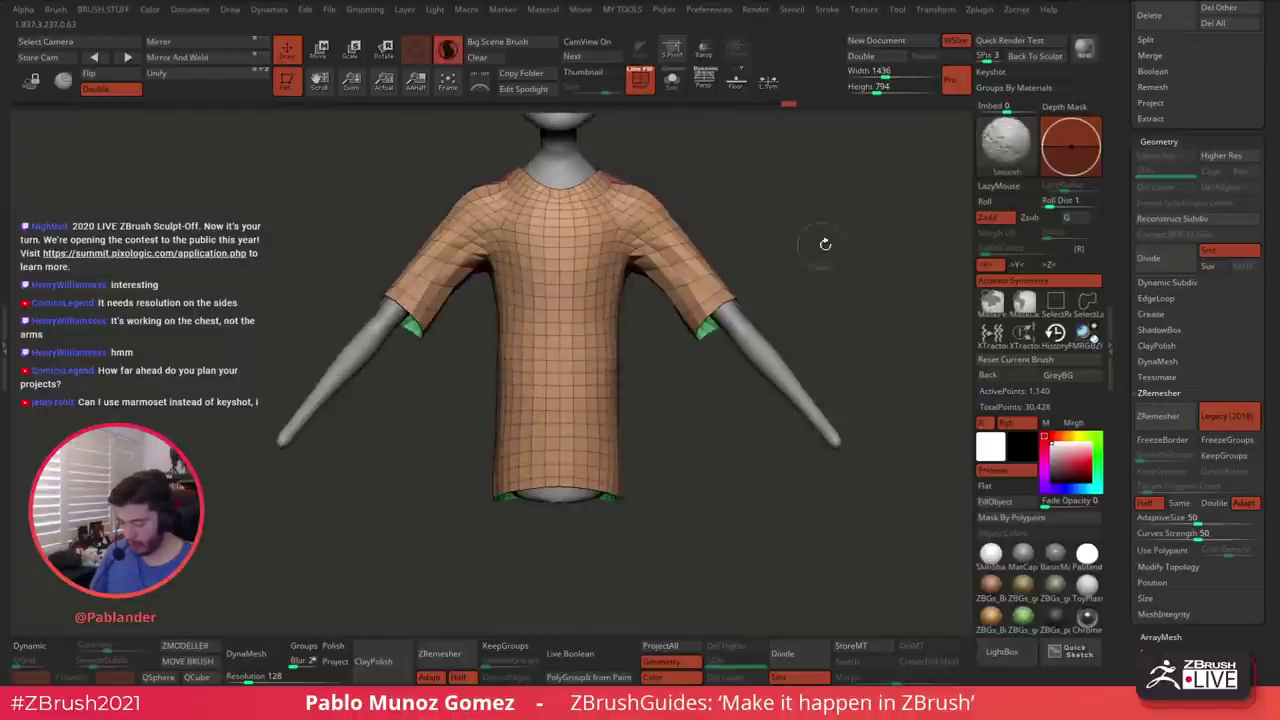
Remesh the T-shirt with ZRemesher using the Legacy (2018) and Half options, and check the new topology from front and back
{"action": "left_click", "coordinate": [1176, 427]}
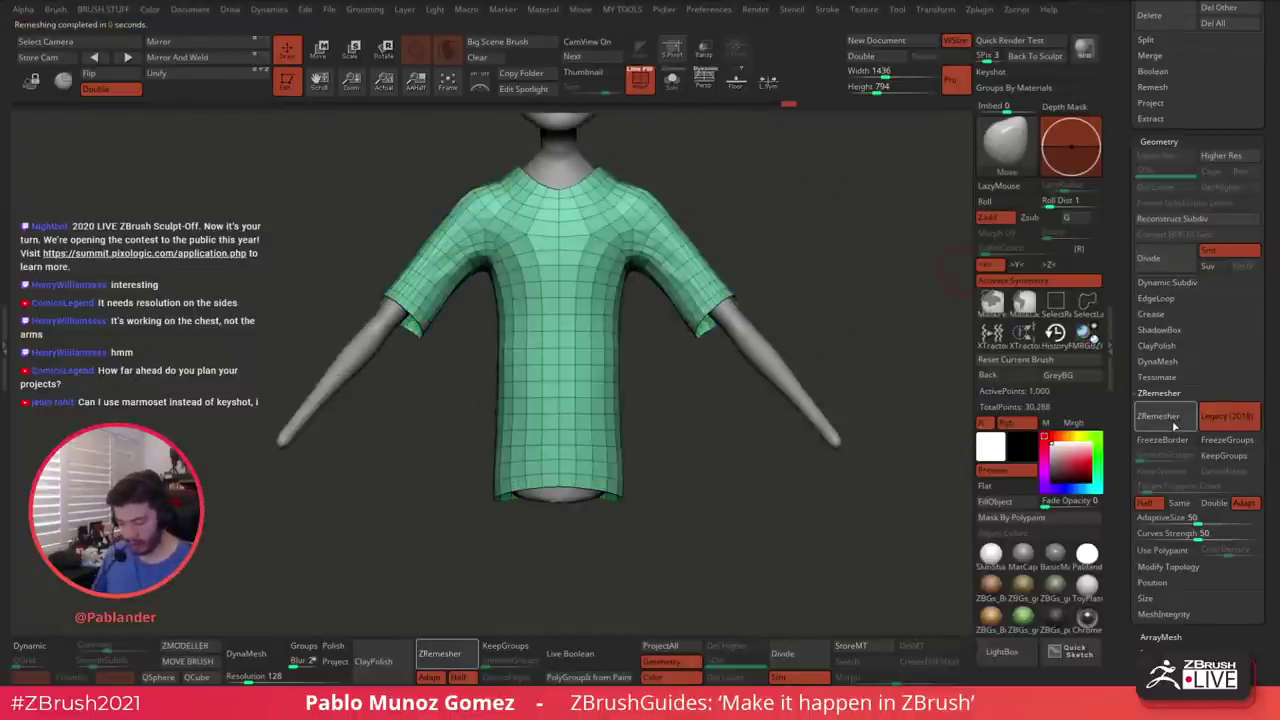
{"action": "key", "text": "space"}
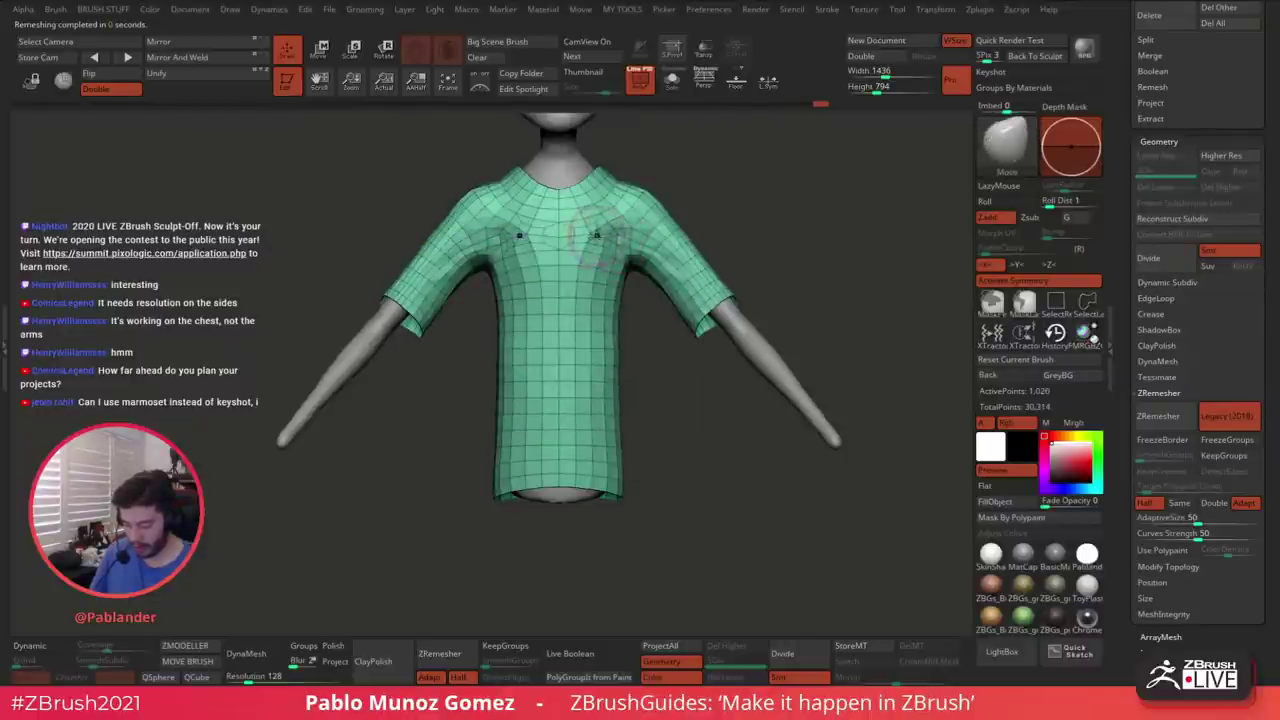
{"action": "left_click", "coordinate": [449, 54], "text": "shift"}
{"action": "mouse_move", "coordinate": [606, 222]}
{"action": "left_mouse_down", "text": "shift"}
{"action": "mouse_move", "coordinate": [594, 245]}
{"action": "mouse_move", "coordinate": [625, 222]}
{"action": "left_mouse_up", "text": "shift"}
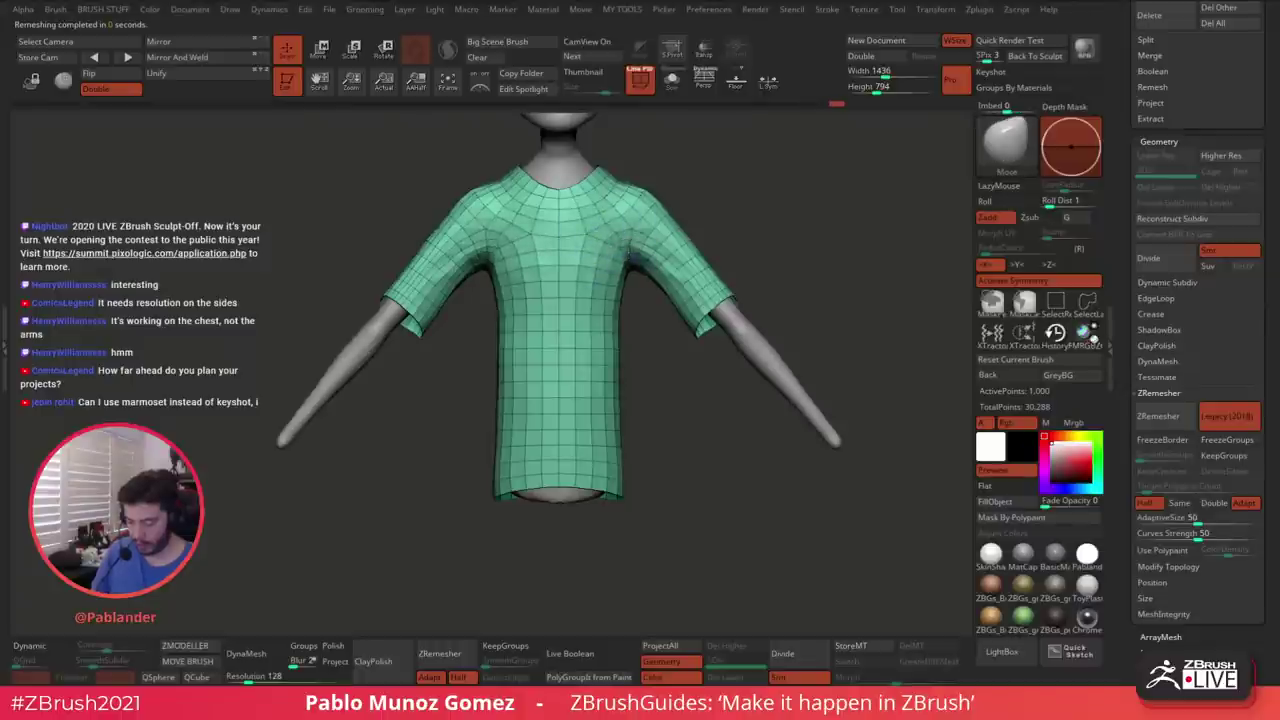
{"action": "mouse_move", "coordinate": [754, 225]}
{"action": "left_mouse_down"}
{"action": "mouse_move", "coordinate": [790, 232]}
{"action": "mouse_move", "coordinate": [719, 252]}
{"action": "mouse_move", "coordinate": [729, 230]}
{"action": "mouse_move", "coordinate": [657, 281]}
{"action": "left_mouse_up"}
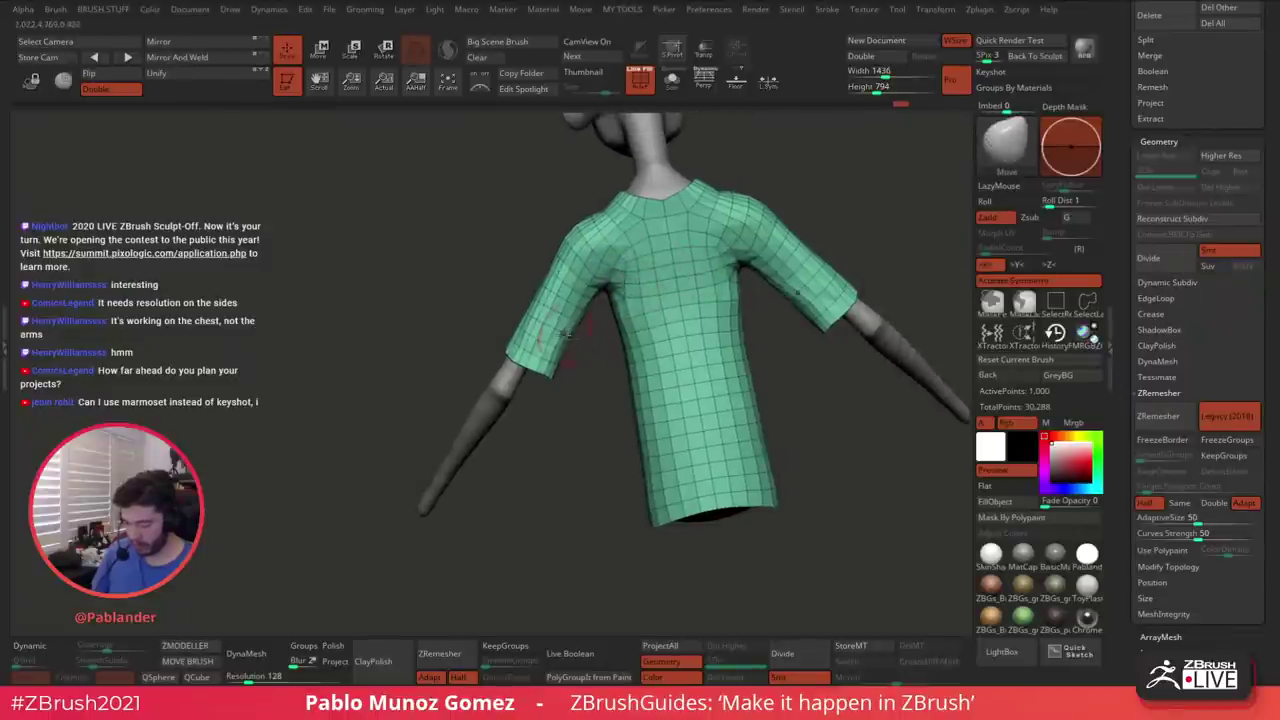
{"action": "left_click_drag", "start_coordinate": [558, 359], "coordinate": [596, 374]}
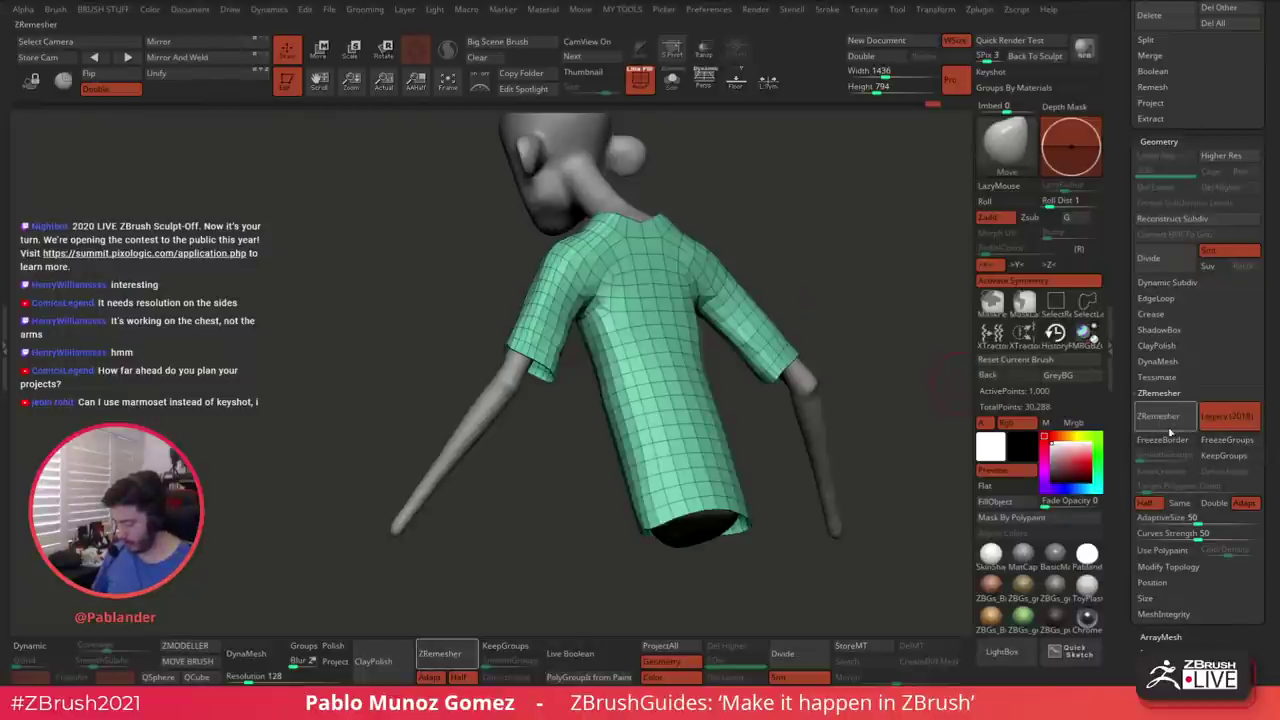
Turn off ZRemesher's Half option and remesh the T-shirt at a Target Polygons Count of 0.475
{"action": "left_click", "coordinate": [1147, 502]}
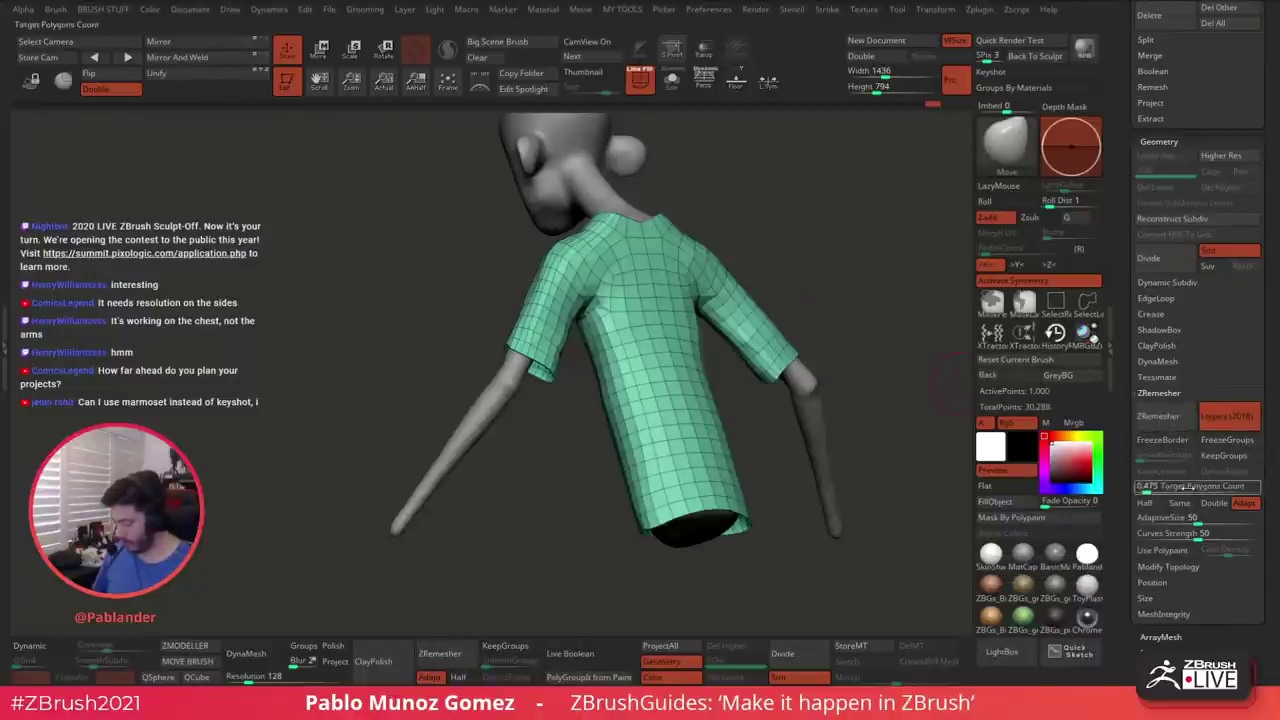
{"action": "left_click", "coordinate": [1160, 416]}
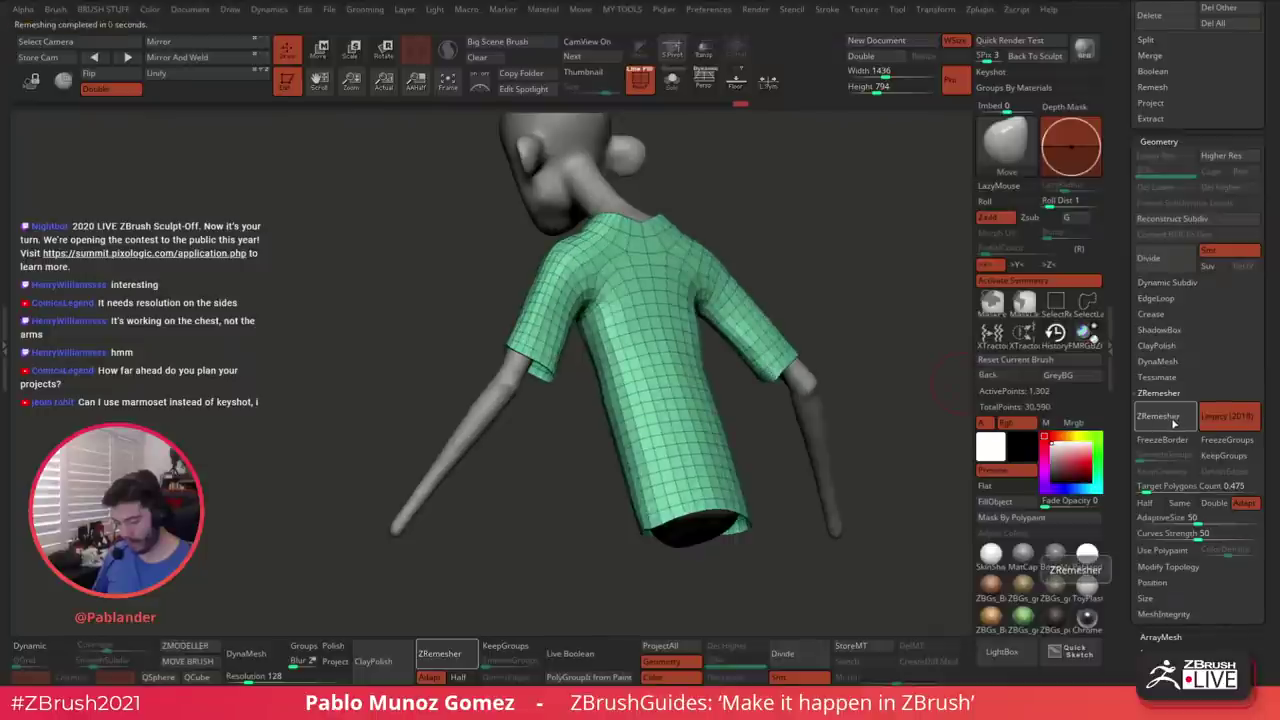
{"action": "left_click_drag", "start_coordinate": [715, 170], "coordinate": [761, 209]}
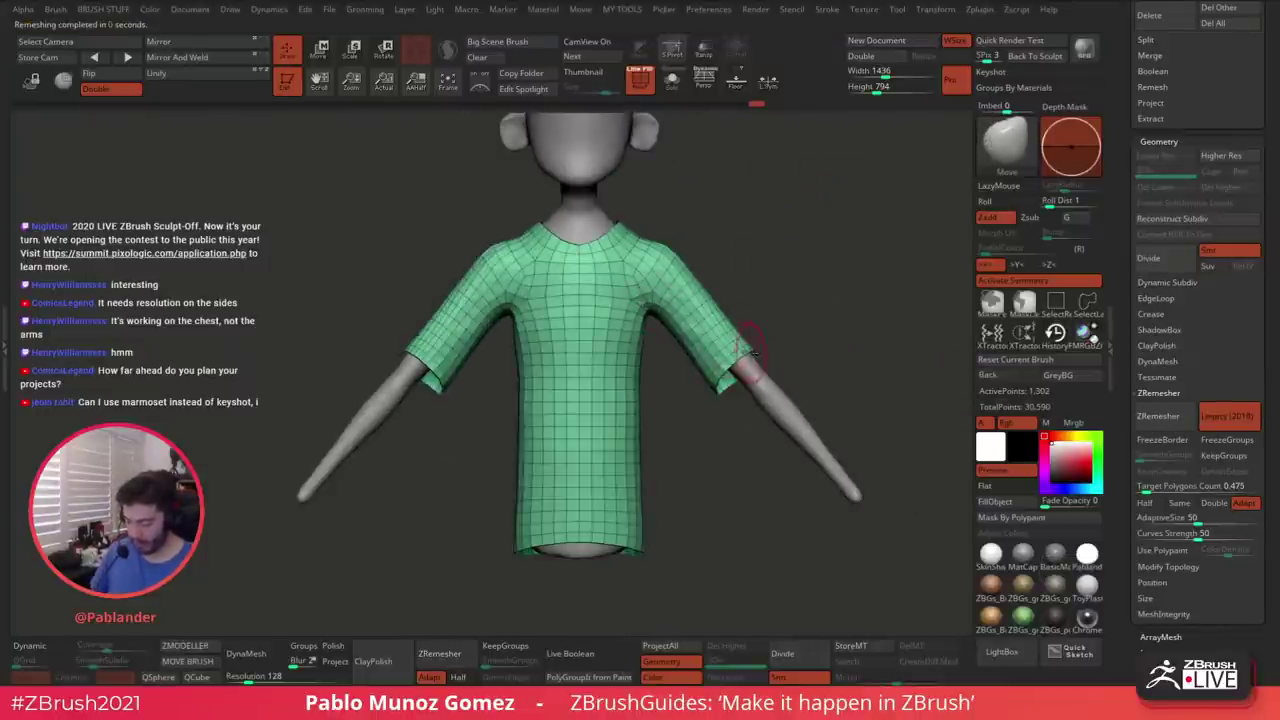
{"action": "mouse_move", "coordinate": [699, 496]}
{"action": "left_mouse_down"}
{"action": "mouse_move", "coordinate": [740, 465]}
{"action": "mouse_move", "coordinate": [772, 400]}
{"action": "mouse_move", "coordinate": [710, 312]}
{"action": "mouse_move", "coordinate": [653, 306]}
{"action": "mouse_move", "coordinate": [685, 286]}
{"action": "left_mouse_up"}
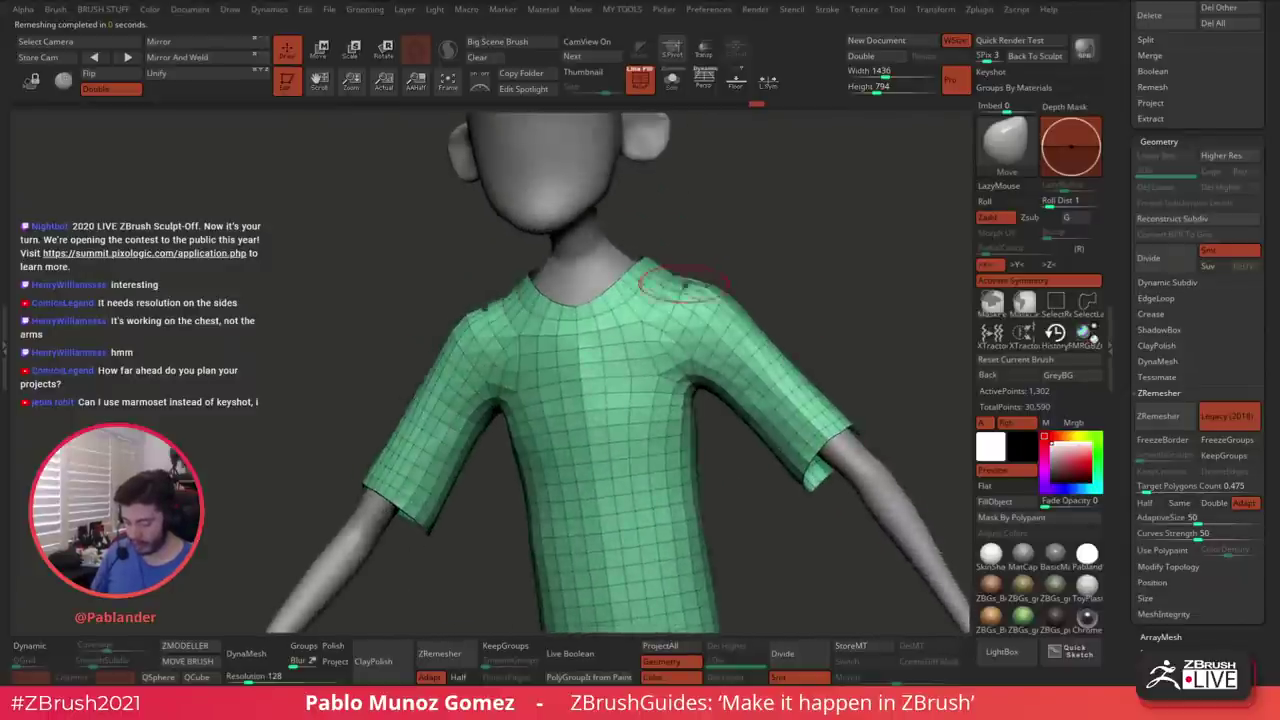
{"action": "left_click_drag", "start_coordinate": [718, 245], "coordinate": [718, 278]}
{"action": "right_click_drag", "start_coordinate": [785, 290], "coordinate": [725, 328], "text": "alt"}
{"action": "right_click", "coordinate": [706, 318]}
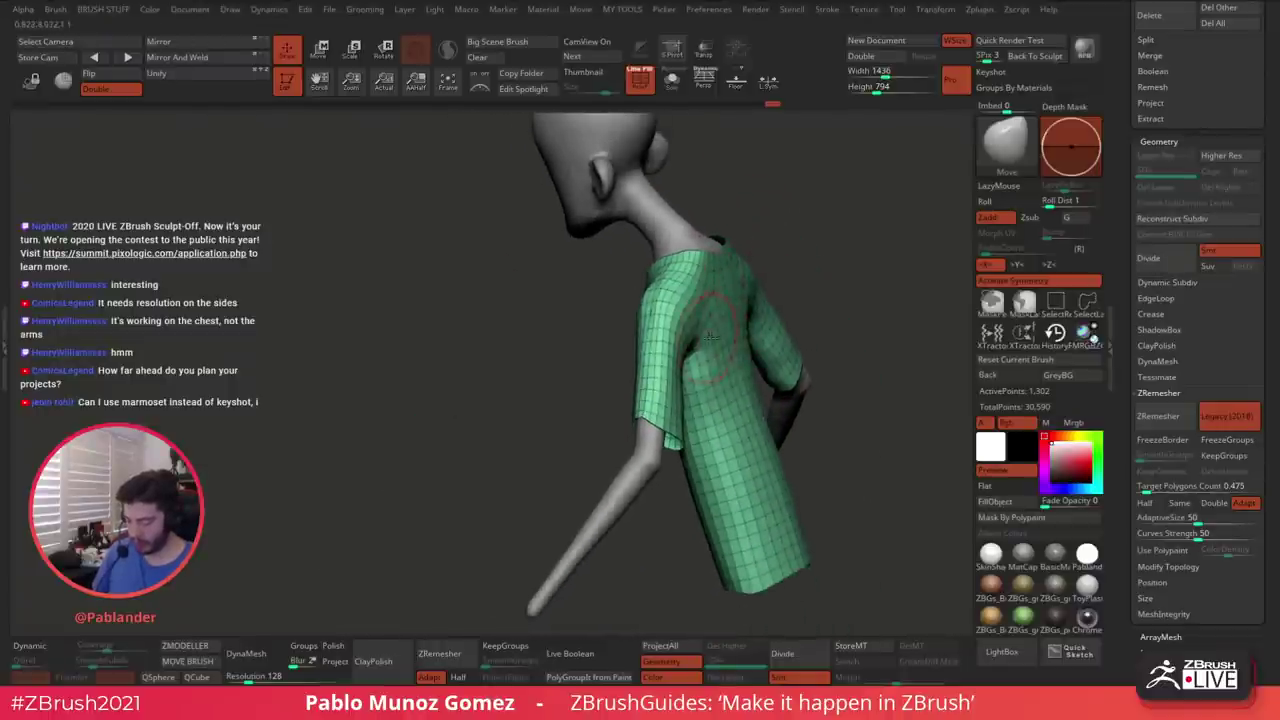
{"action": "mouse_move", "coordinate": [680, 380]}
{"action": "right_mouse_down"}
{"action": "mouse_move", "coordinate": [680, 307]}
{"action": "mouse_move", "coordinate": [640, 305]}
{"action": "right_mouse_up"}
{"action": "key", "text": "shift"}
Adjust the Move brush size, reshape the T-shirt's armpits and sides from behind, and pull down the sleeve hems' undersides
{"action": "key", "text": "space"}
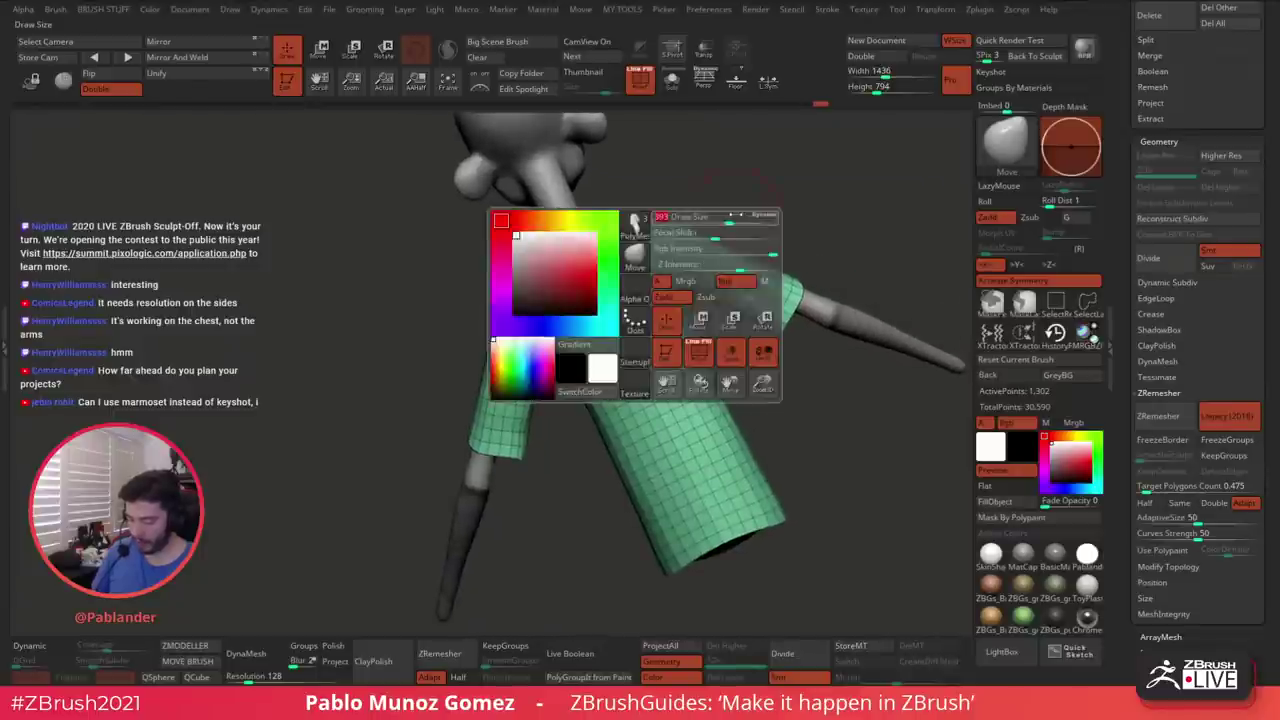
{"action": "left_click_drag", "start_coordinate": [774, 200], "coordinate": [746, 228], "text": "shift"}
{"action": "key", "text": "space"}
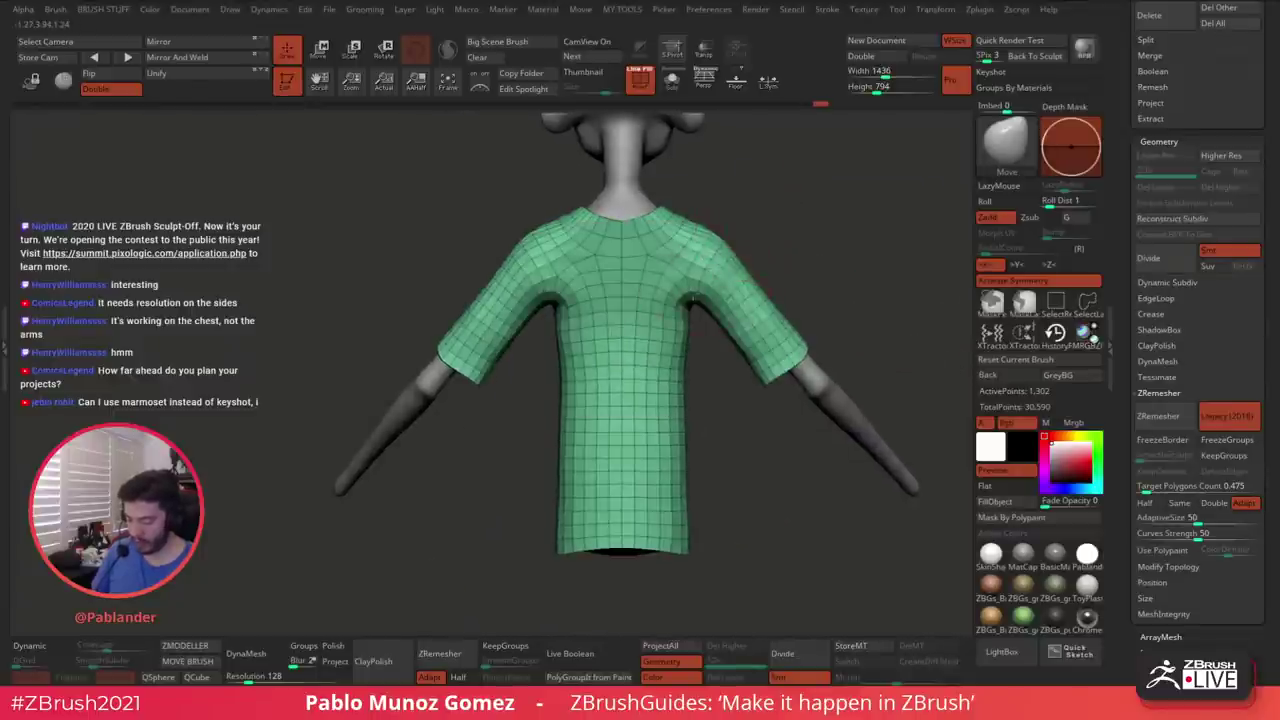
{"action": "key", "text": "space"}
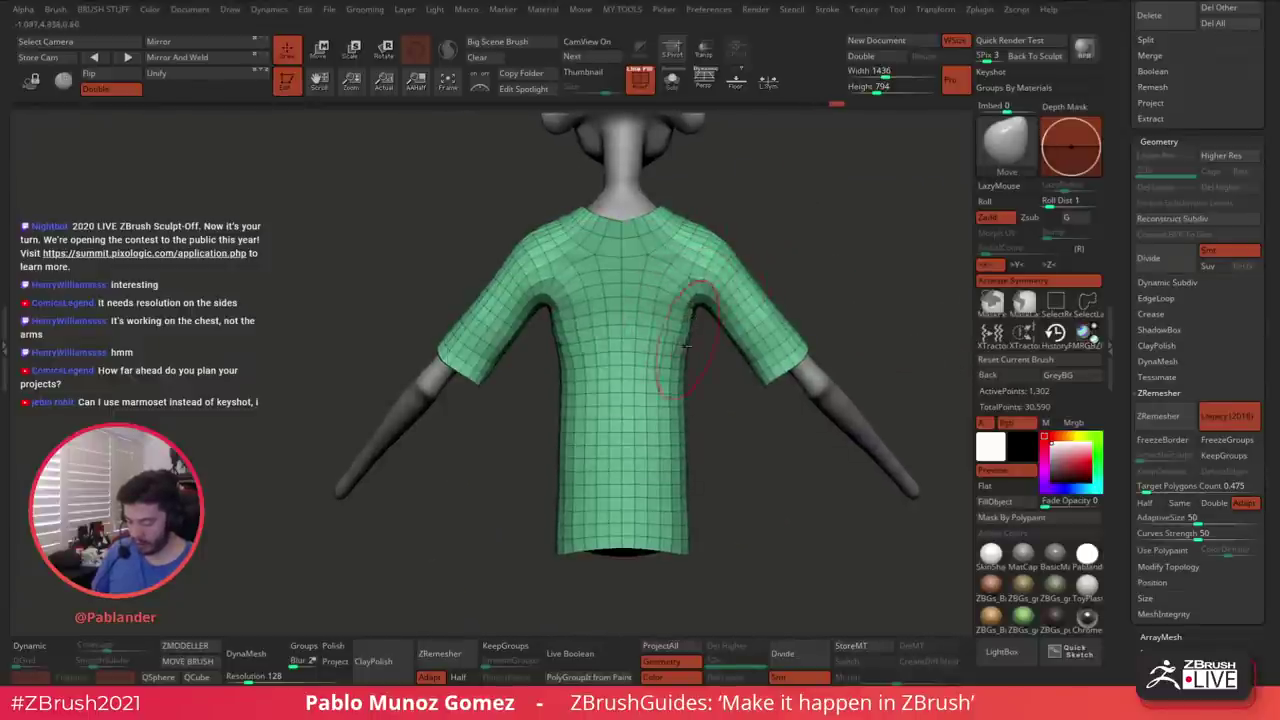
{"action": "left_click_drag", "start_coordinate": [686, 345], "coordinate": [690, 432]}
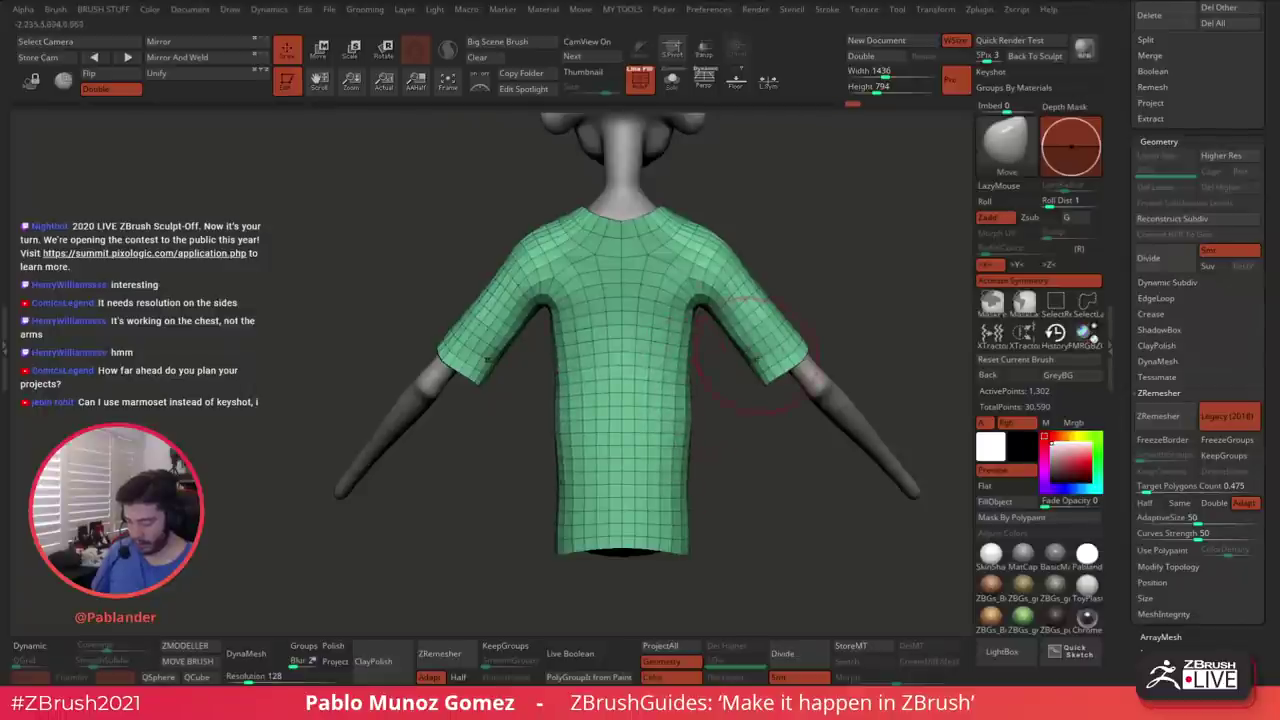
{"action": "left_click_drag", "start_coordinate": [758, 378], "coordinate": [766, 377]}
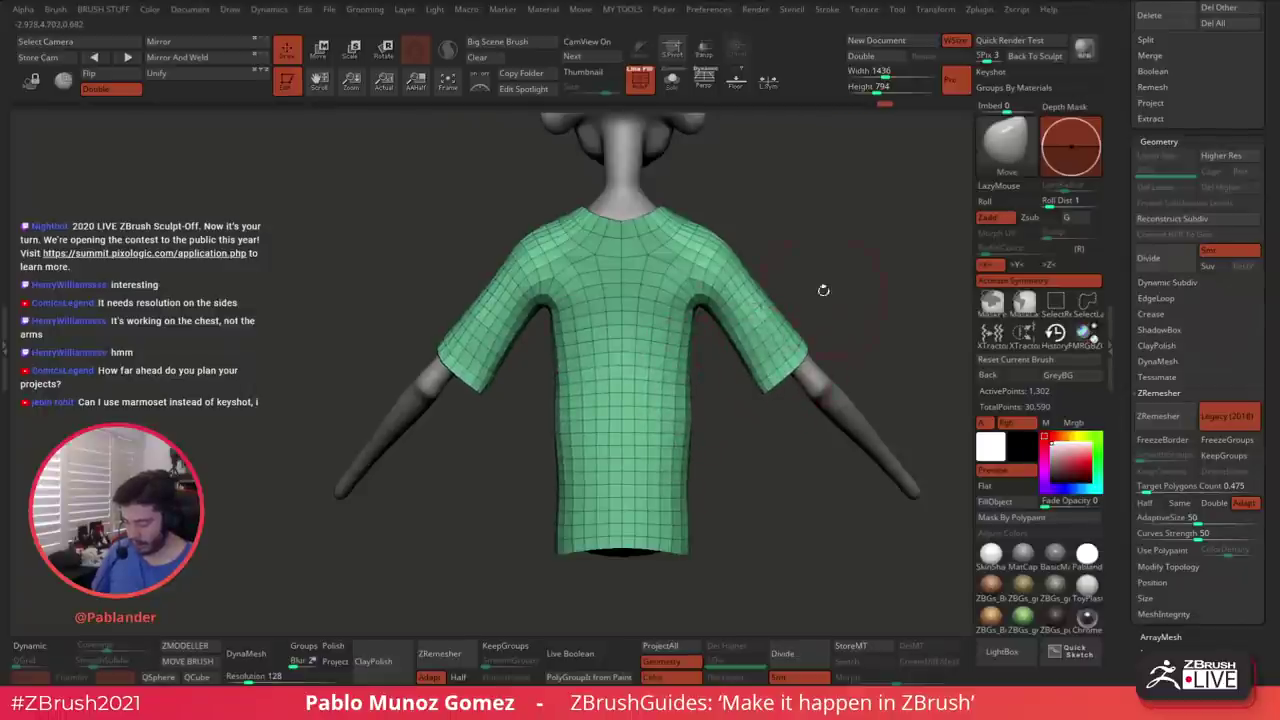
Select the body and push its upper back inward with the Move brush where it pokes through the T-shirt
{"action": "left_click_drag", "start_coordinate": [823, 290], "coordinate": [688, 305]}
{"action": "left_click_drag", "start_coordinate": [757, 262], "coordinate": [714, 227]}
{"action": "left_click", "coordinate": [666, 309], "text": "alt"}
{"action": "left_click", "coordinate": [676, 320], "text": "alt"}
{"action": "left_click", "coordinate": [668, 305], "text": "alt"}
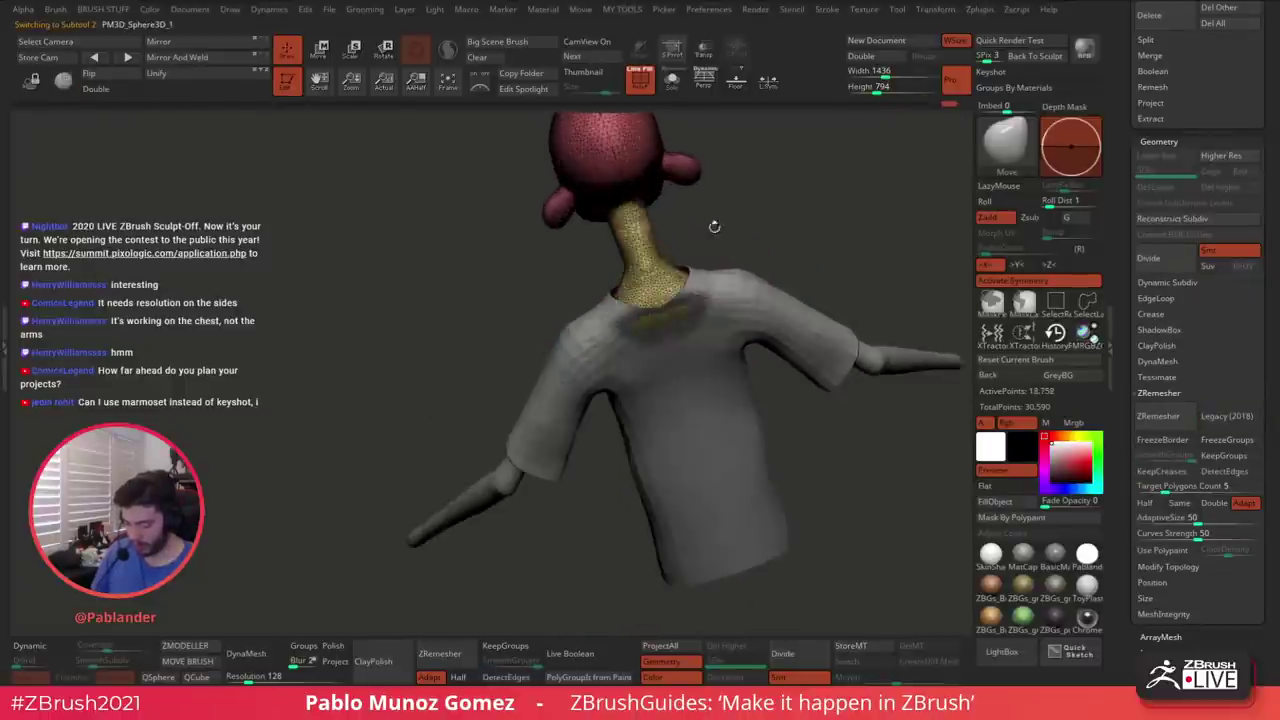
{"action": "right_click_drag", "start_coordinate": [682, 290], "coordinate": [690, 295]}
Reselect the T-shirt and adjust its back collar and shoulder edge around the neck with the Move brush
{"action": "left_click", "coordinate": [684, 289], "text": "alt"}
{"action": "left_click_drag", "start_coordinate": [684, 289], "coordinate": [675, 276]}
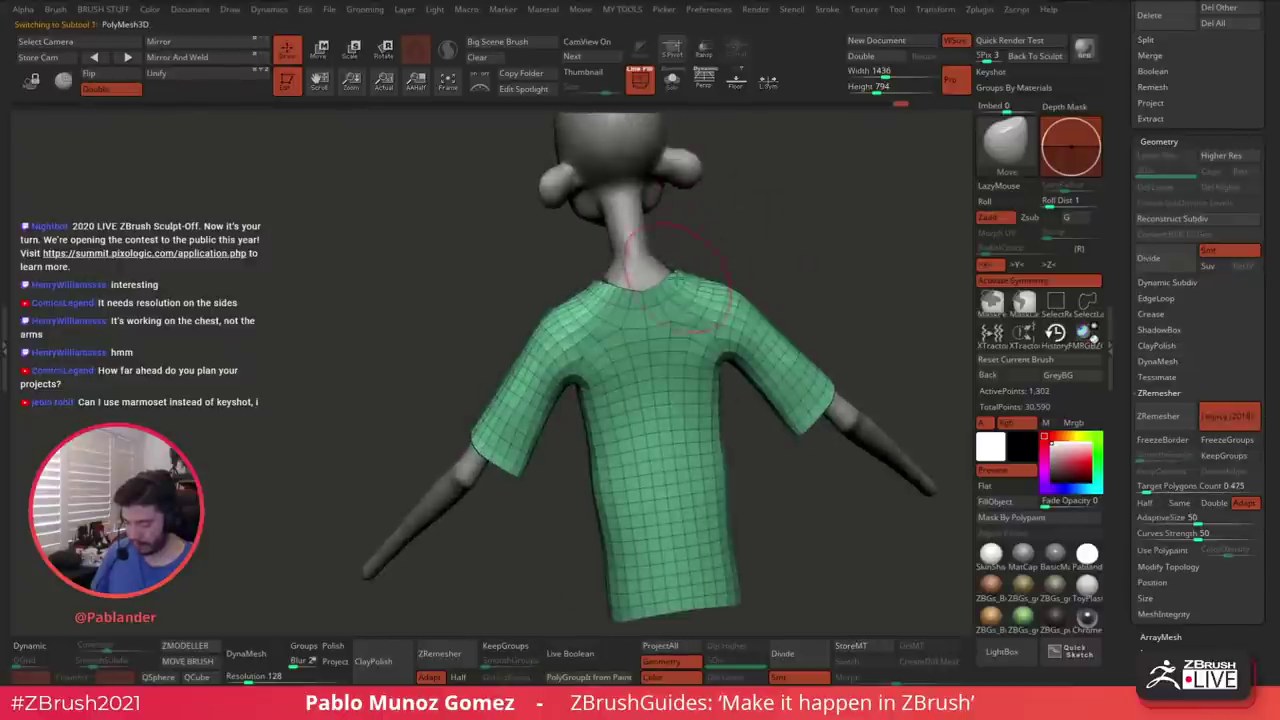
{"action": "left_click_drag", "start_coordinate": [715, 235], "coordinate": [748, 268]}
{"action": "right_click_drag", "start_coordinate": [667, 297], "coordinate": [643, 278]}
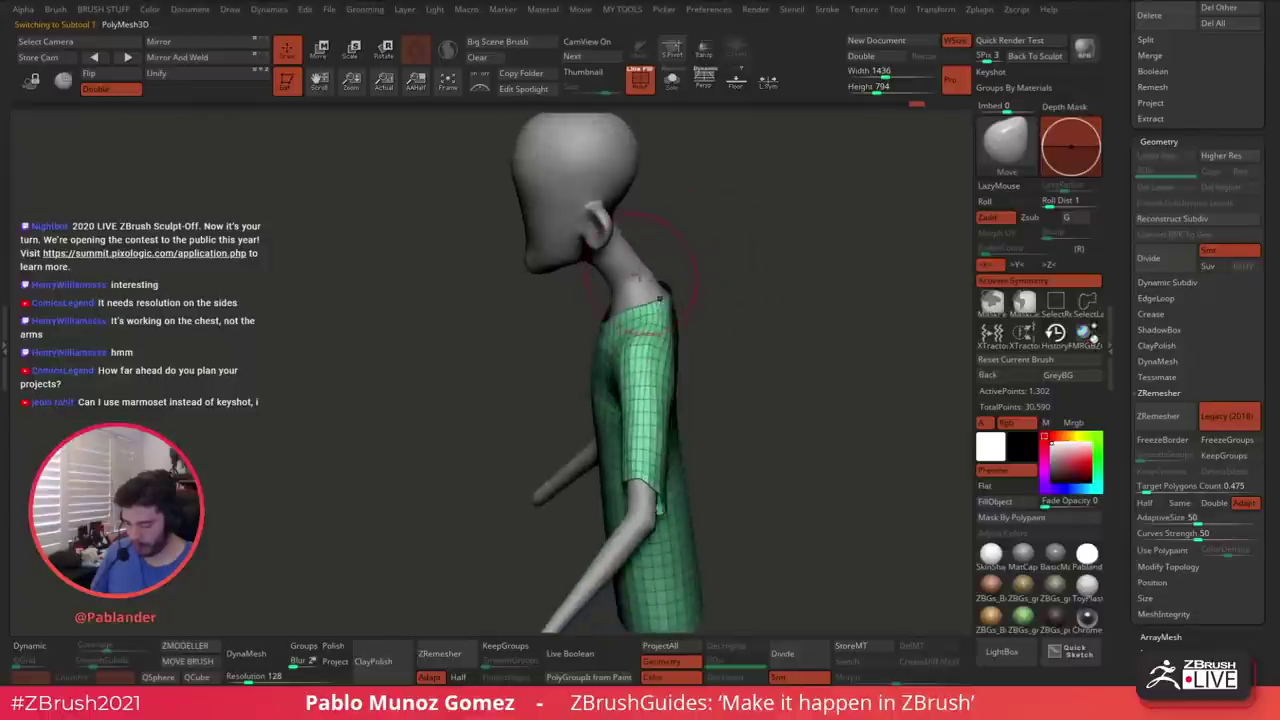
{"action": "left_click", "coordinate": [651, 275], "text": "alt"}
{"action": "mouse_move", "coordinate": [657, 267]}
{"action": "left_mouse_down"}
{"action": "mouse_move", "coordinate": [640, 240]}
{"action": "mouse_move", "coordinate": [730, 250]}
{"action": "left_mouse_up"}
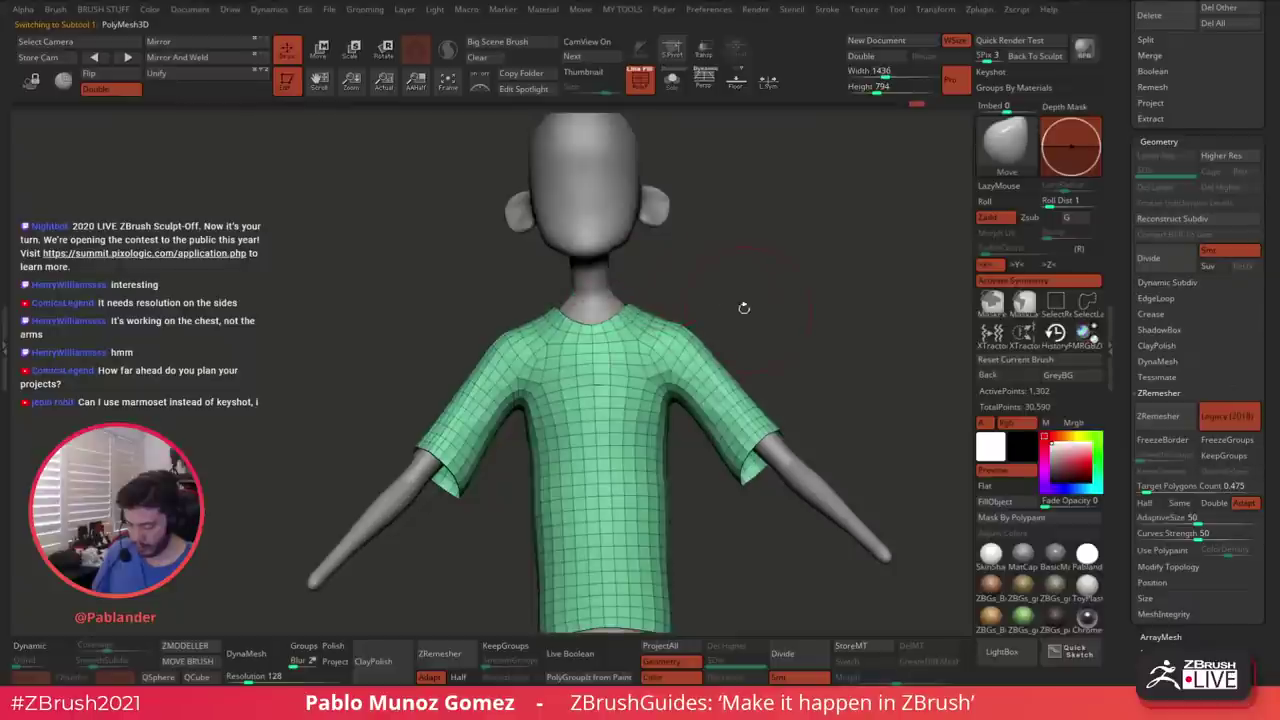
Hide the polyframe and examine the T-shirt's fit over the body from the front, side and back
{"action": "left_click_drag", "start_coordinate": [743, 308], "coordinate": [671, 263]}
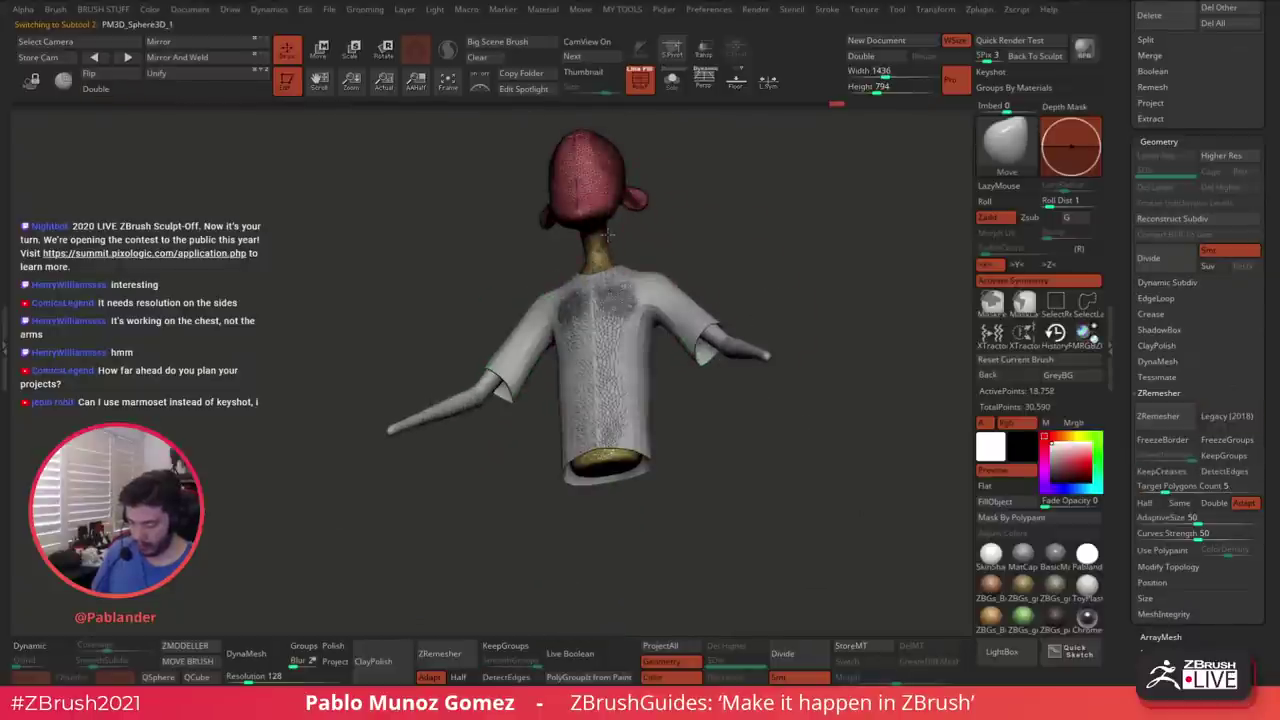
{"action": "left_click_drag", "start_coordinate": [607, 233], "coordinate": [778, 298]}
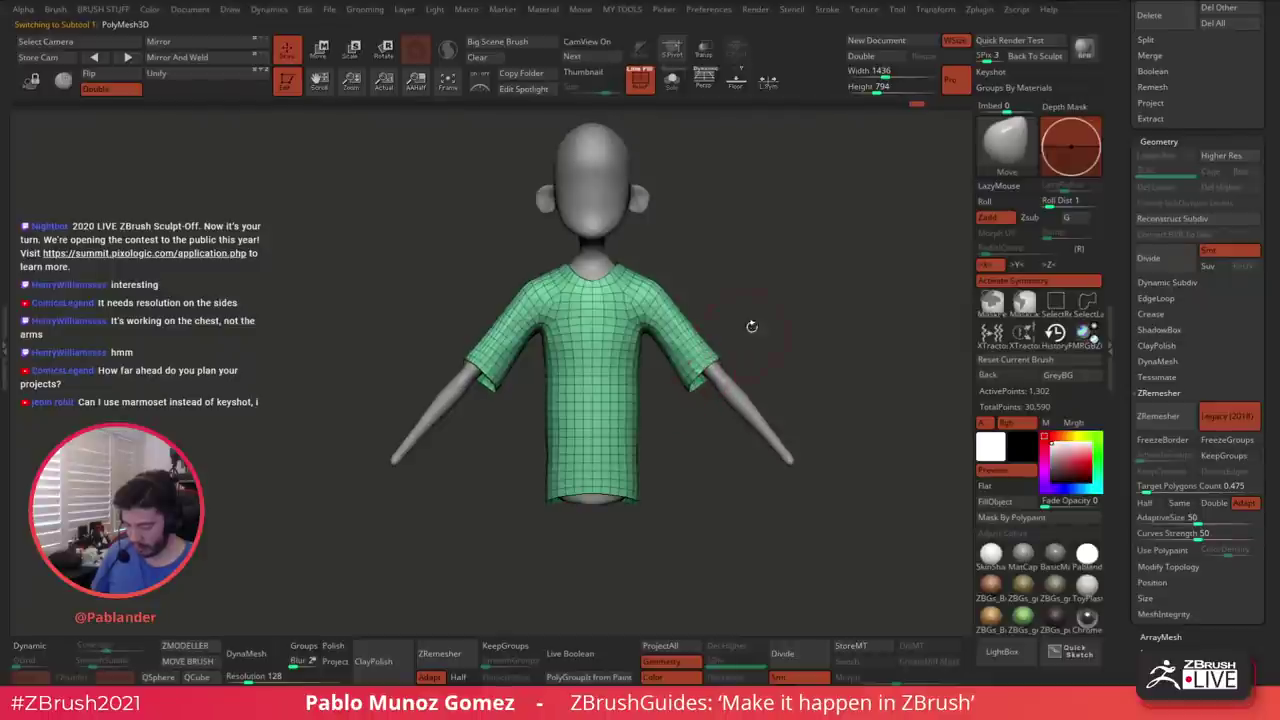
{"action": "left_click_drag", "start_coordinate": [752, 326], "coordinate": [781, 302]}
{"action": "key", "text": "shift+f"}
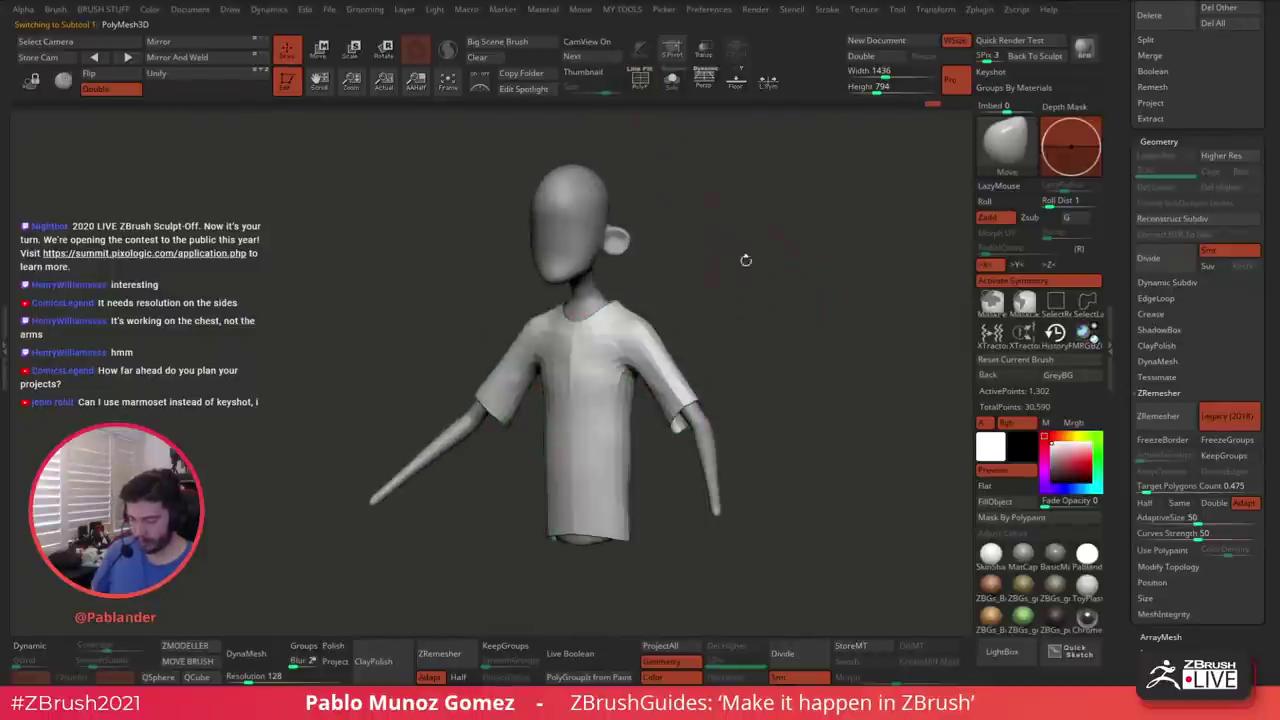
{"action": "left_click_drag", "start_coordinate": [746, 260], "coordinate": [717, 350], "text": "shift"}
{"action": "right_click_drag", "start_coordinate": [588, 376], "coordinate": [804, 328]}
{"action": "mouse_move", "coordinate": [803, 327]}
{"action": "left_mouse_down"}
{"action": "mouse_move", "coordinate": [766, 323]}
{"action": "mouse_move", "coordinate": [783, 349]}
{"action": "mouse_move", "coordinate": [675, 480]}
{"action": "mouse_move", "coordinate": [655, 428]}
{"action": "mouse_move", "coordinate": [634, 509]}
{"action": "mouse_move", "coordinate": [803, 334]}
{"action": "left_mouse_up"}
{"action": "key", "text": "space"}
{"action": "key", "text": "space"}
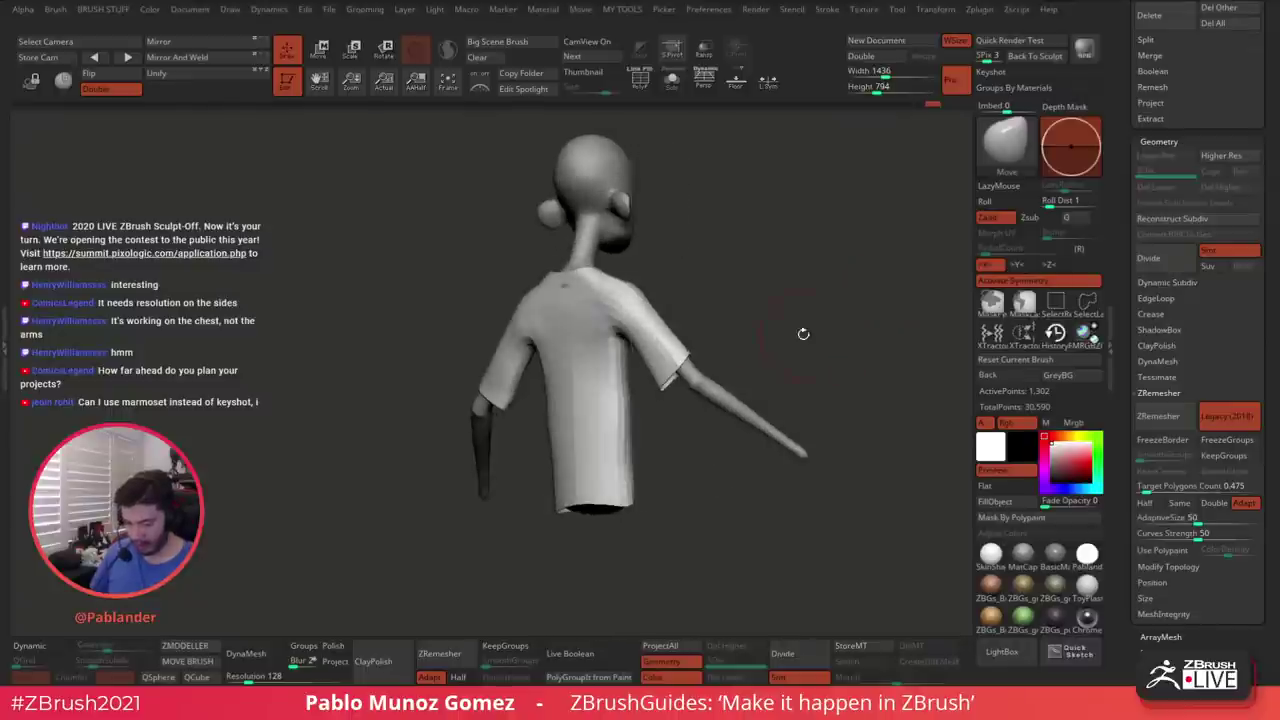
Select the body, combine all subtools into a Transpose Master TPoseMesh, unify its size, and transfer the result back to the subtools
{"action": "left_click", "coordinate": [565, 285], "text": "alt"}
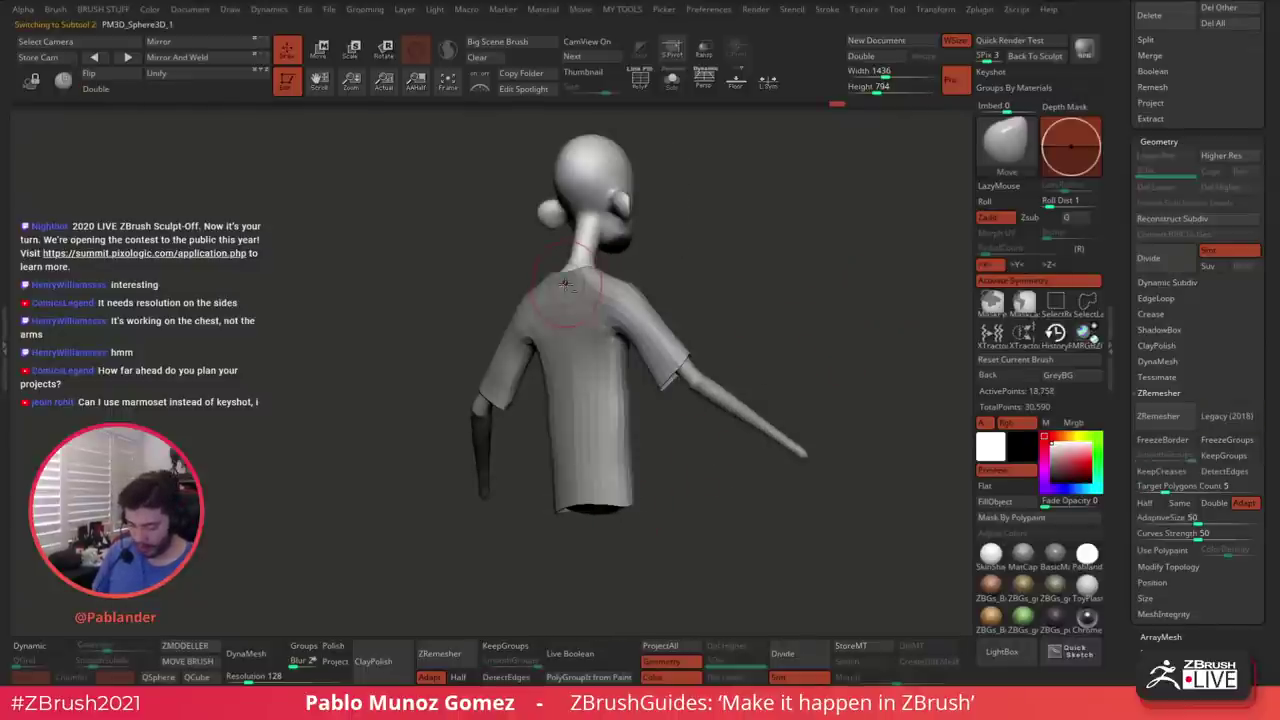
{"action": "left_click_drag", "start_coordinate": [649, 252], "coordinate": [820, 374]}
{"action": "scroll", "coordinate": [1119, 238], "scroll_direction": "up", "scroll_amount": 10}
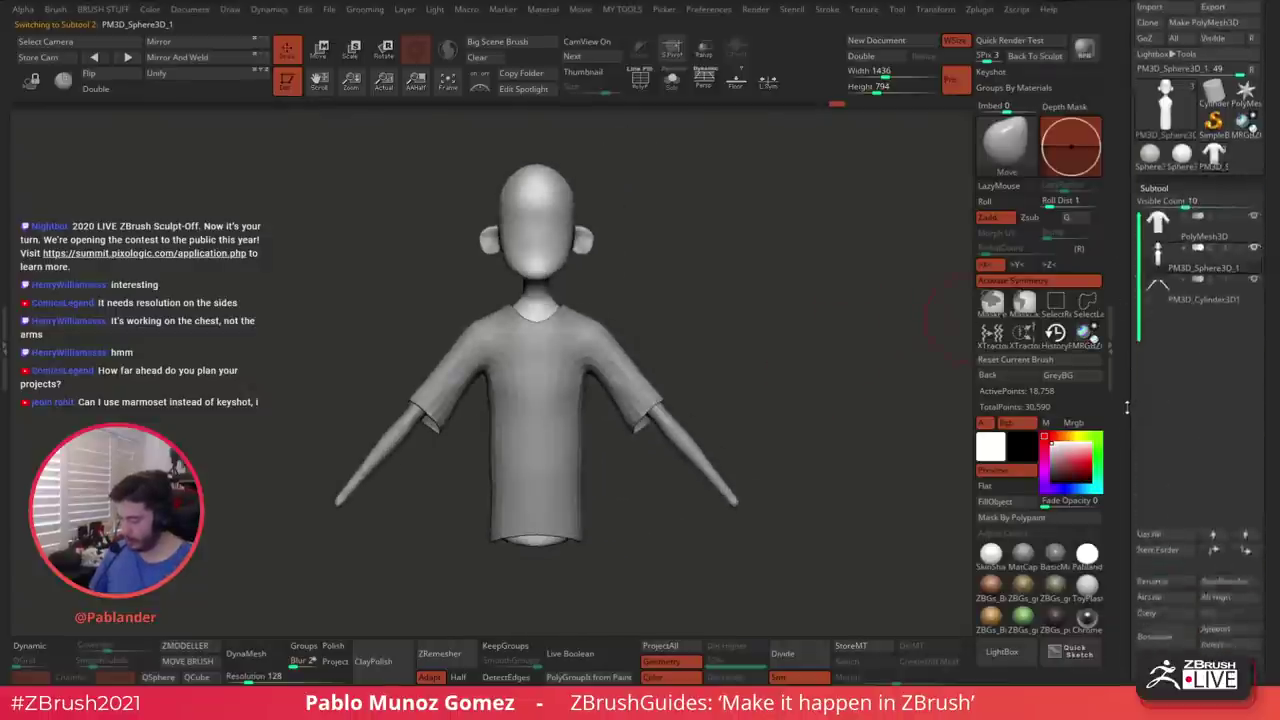
{"action": "left_click", "coordinate": [980, 9]}
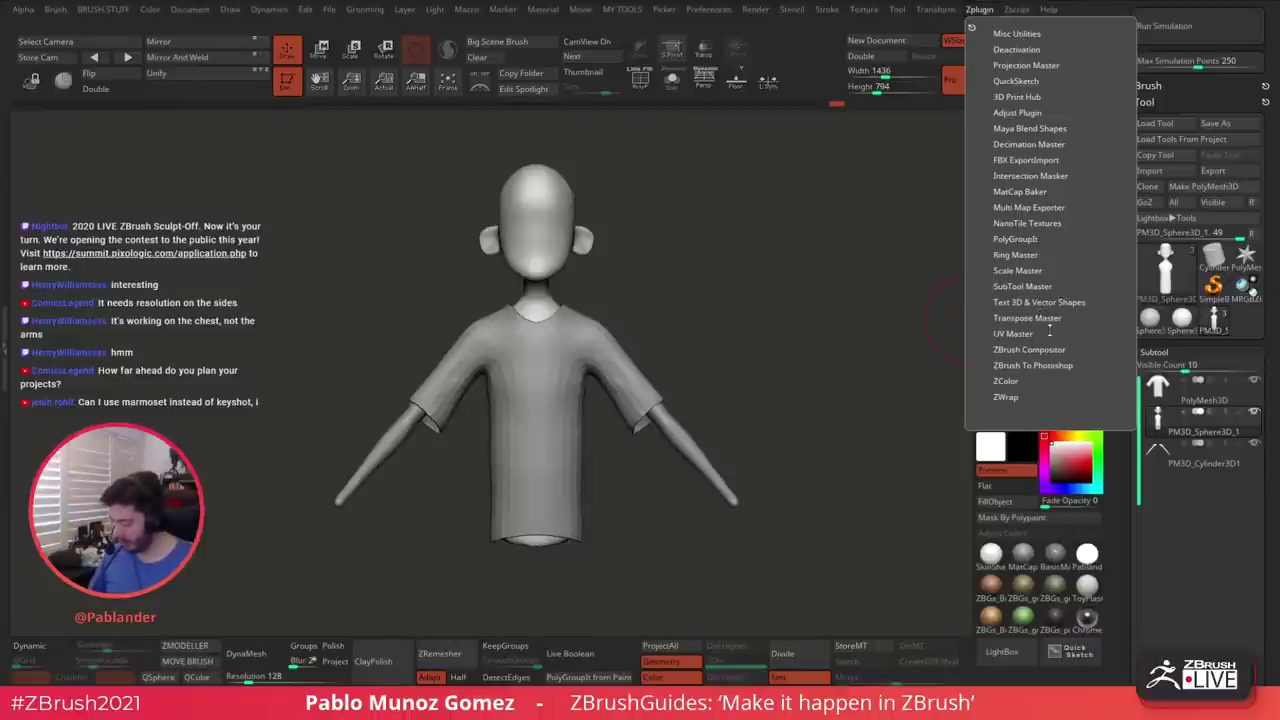
{"action": "left_click", "coordinate": [1054, 318]}
{"action": "left_click", "coordinate": [1024, 347]}
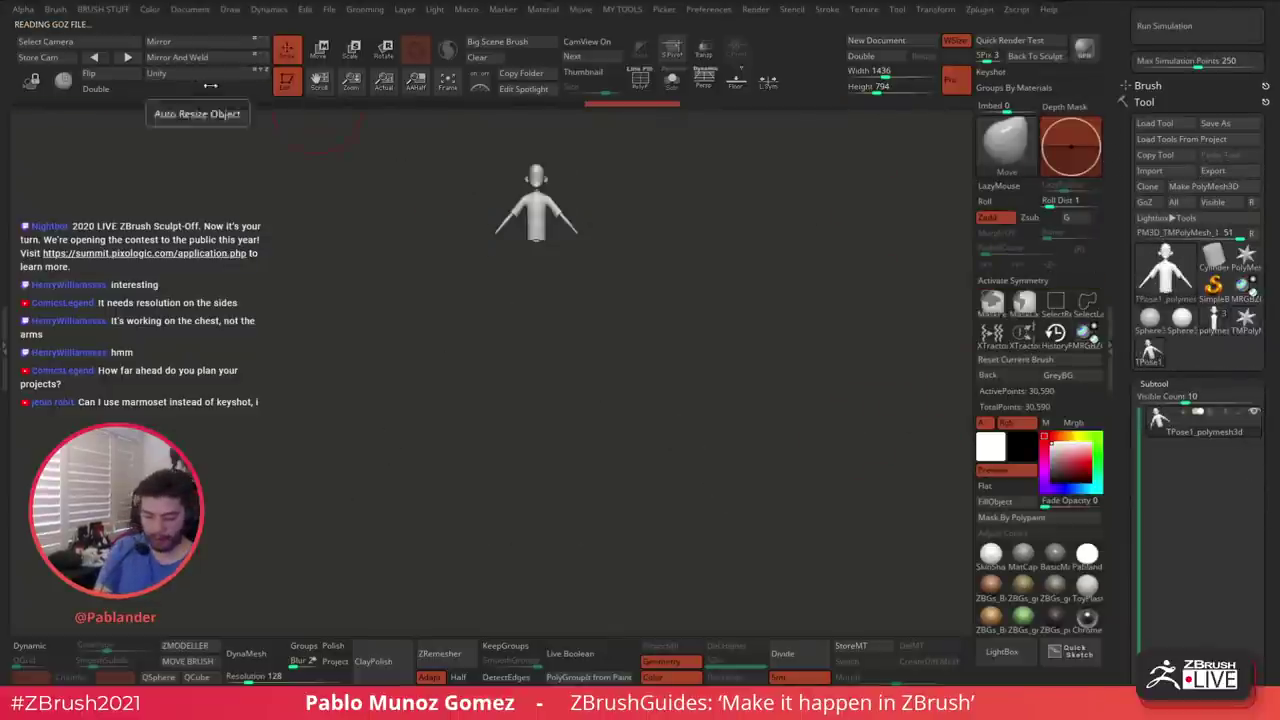
{"action": "left_click", "coordinate": [980, 10]}
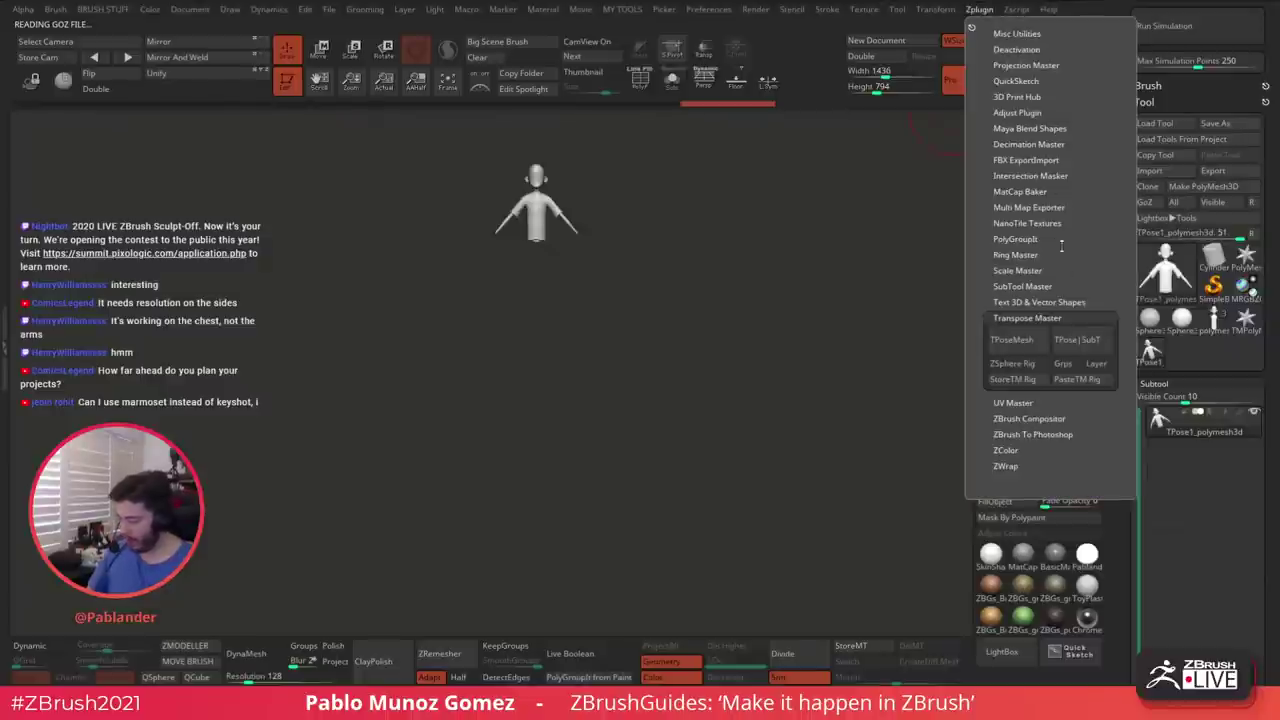
{"action": "left_click", "coordinate": [1076, 339]}
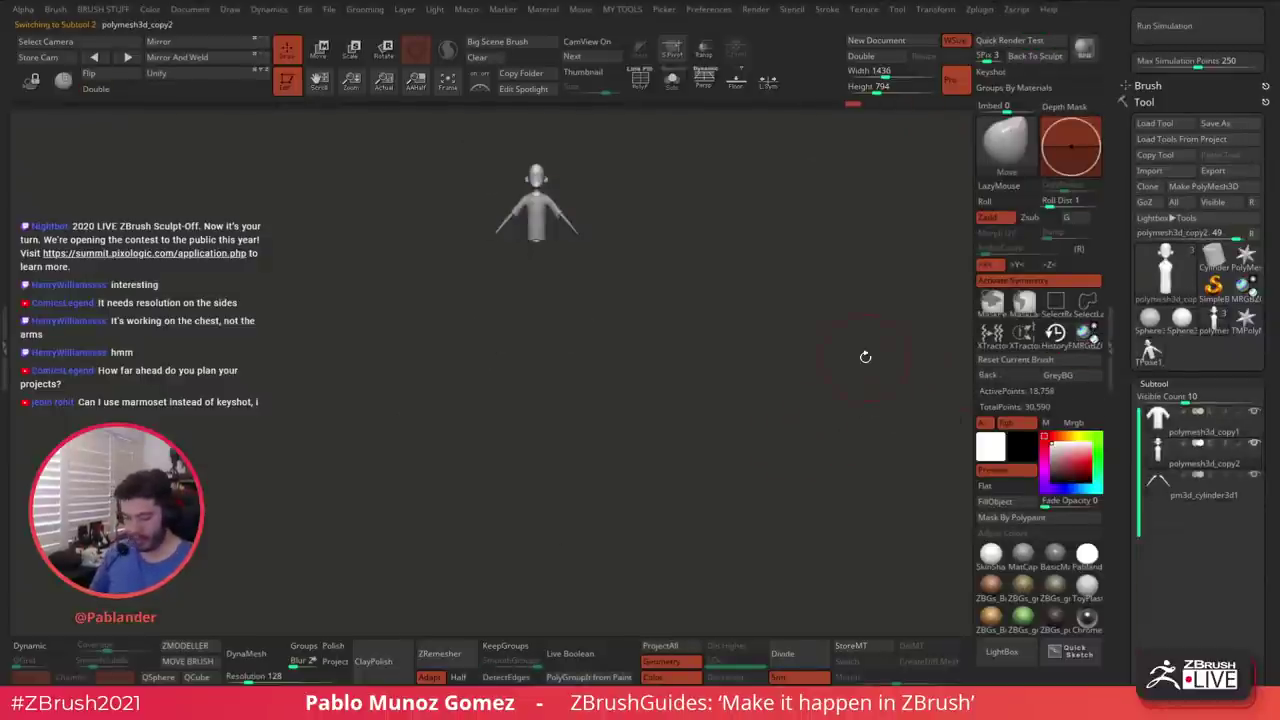
Frame the resized character, select the T-shirt, and open its Dynamic Subdiv settings
{"action": "left_click_drag", "start_coordinate": [571, 196], "coordinate": [623, 367], "text": "alt"}
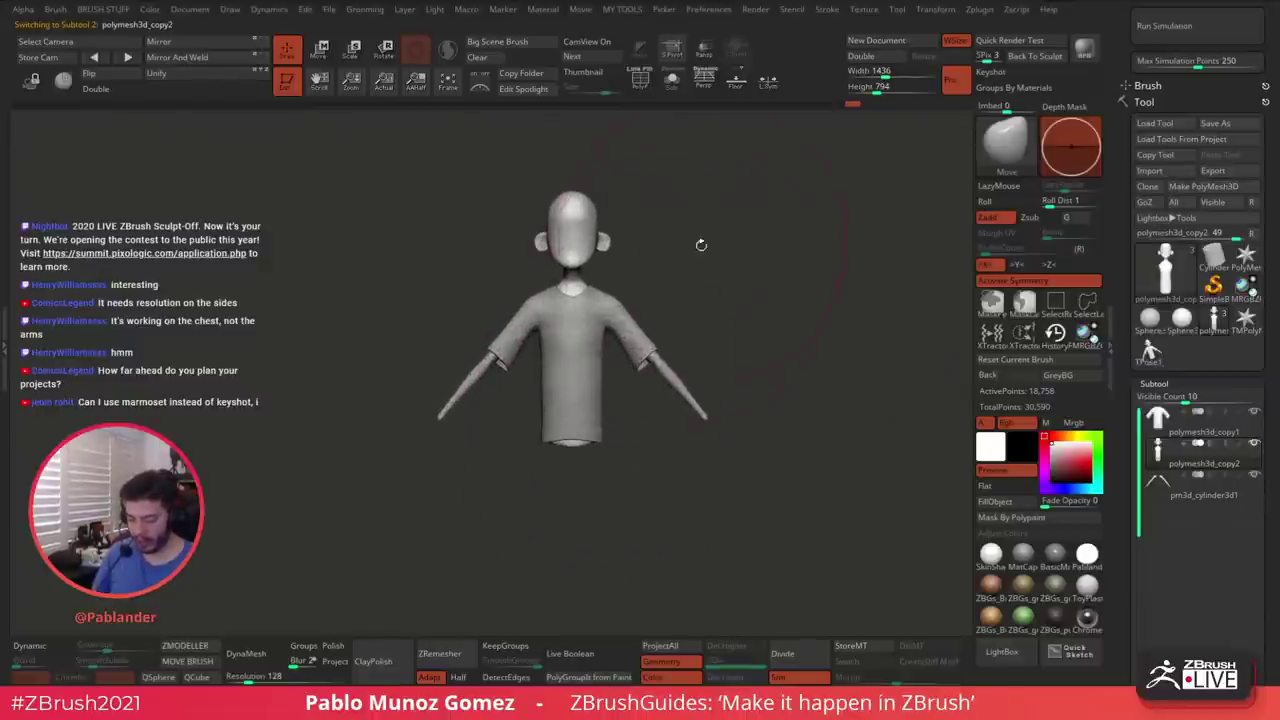
{"action": "key", "text": "space"}
{"action": "mouse_move", "coordinate": [686, 236]}
{"action": "left_mouse_down"}
{"action": "mouse_move", "coordinate": [720, 246]}
{"action": "mouse_move", "coordinate": [723, 271]}
{"action": "mouse_move", "coordinate": [762, 280]}
{"action": "mouse_move", "coordinate": [736, 308]}
{"action": "mouse_move", "coordinate": [761, 382]}
{"action": "left_mouse_up"}
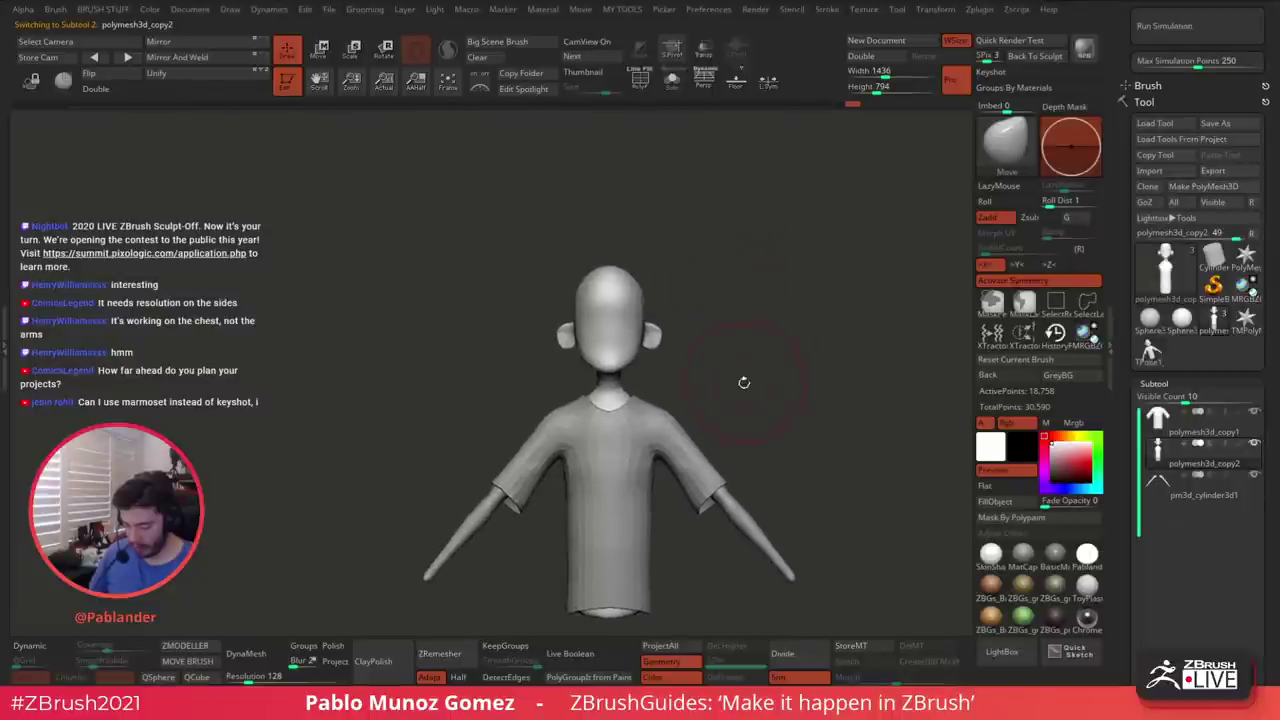
{"action": "left_click", "coordinate": [676, 442], "text": "alt"}
{"action": "left_click_drag", "start_coordinate": [1132, 428], "coordinate": [1134, 341]}
{"action": "scroll", "coordinate": [1132, 370], "scroll_direction": "down", "scroll_amount": 4}
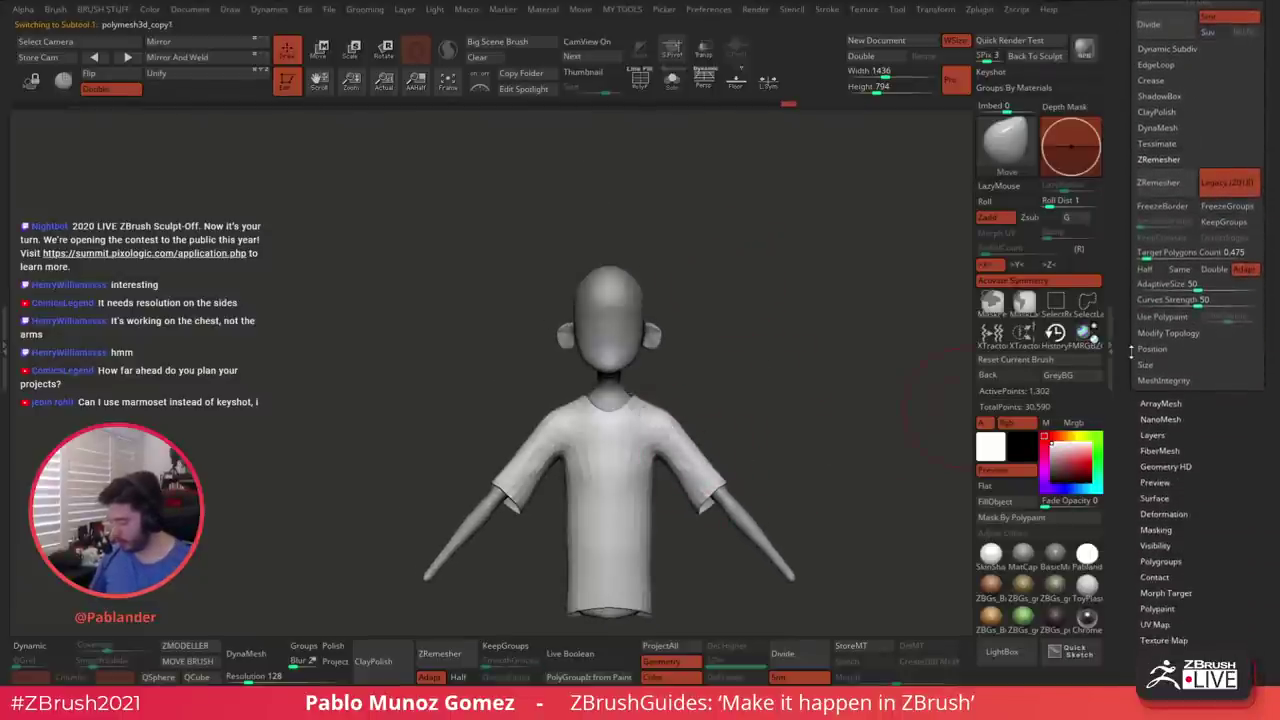
{"action": "left_click", "coordinate": [1220, 204]}
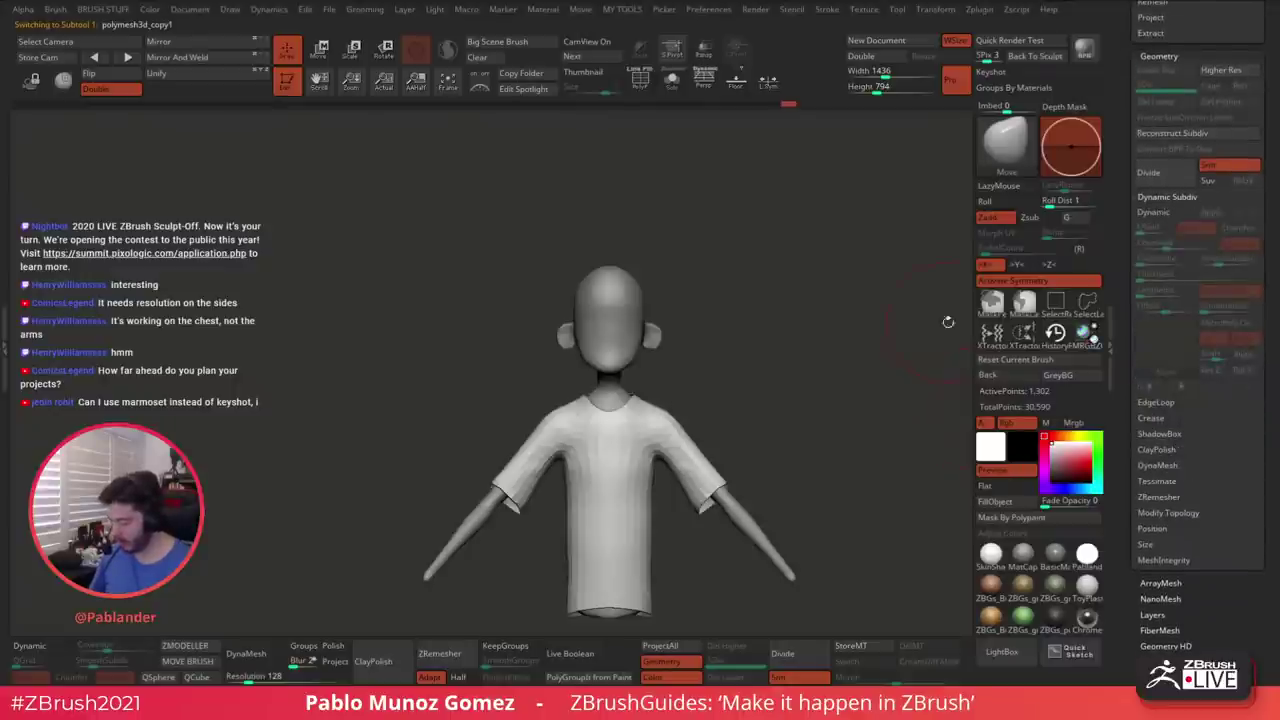
Preview the T-shirt with Dynamic Subdiv enabled, turn it off again, and show the polyframe
{"action": "left_click_drag", "start_coordinate": [948, 322], "coordinate": [834, 294], "text": "alt"}
{"action": "left_click", "coordinate": [1173, 214]}
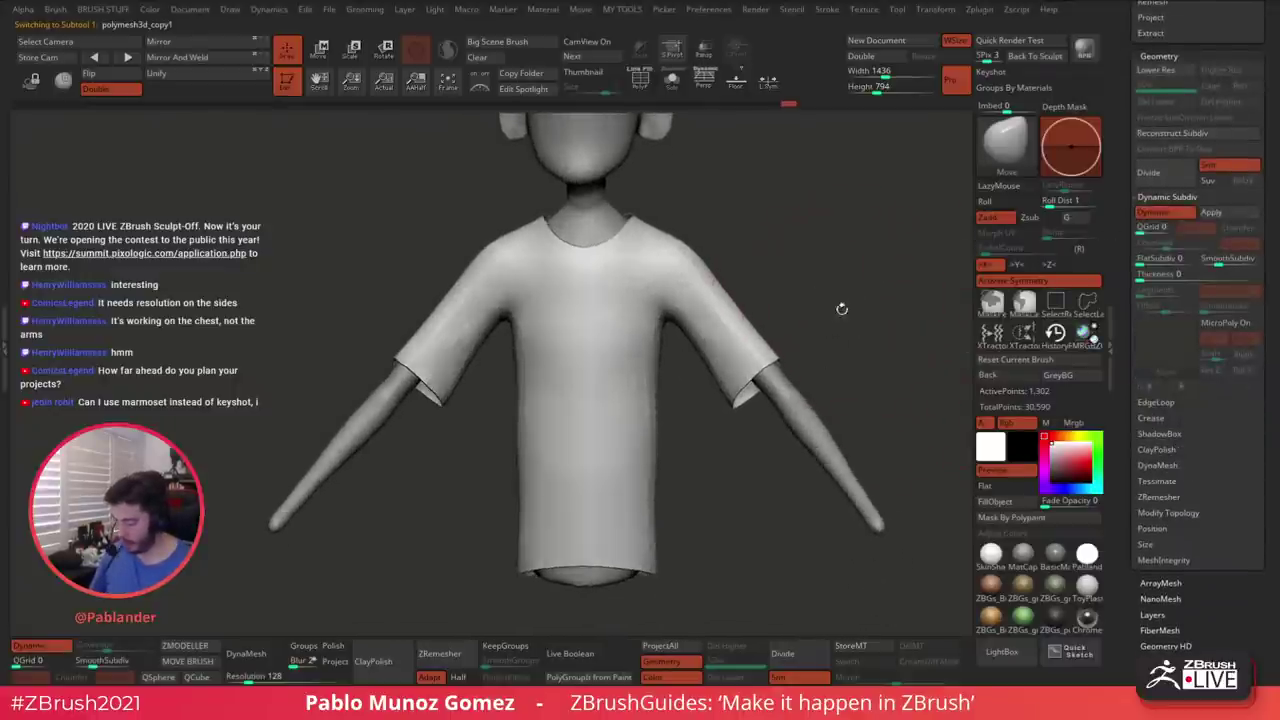
{"action": "left_click", "coordinate": [1152, 214]}
{"action": "key", "text": "shift+f"}
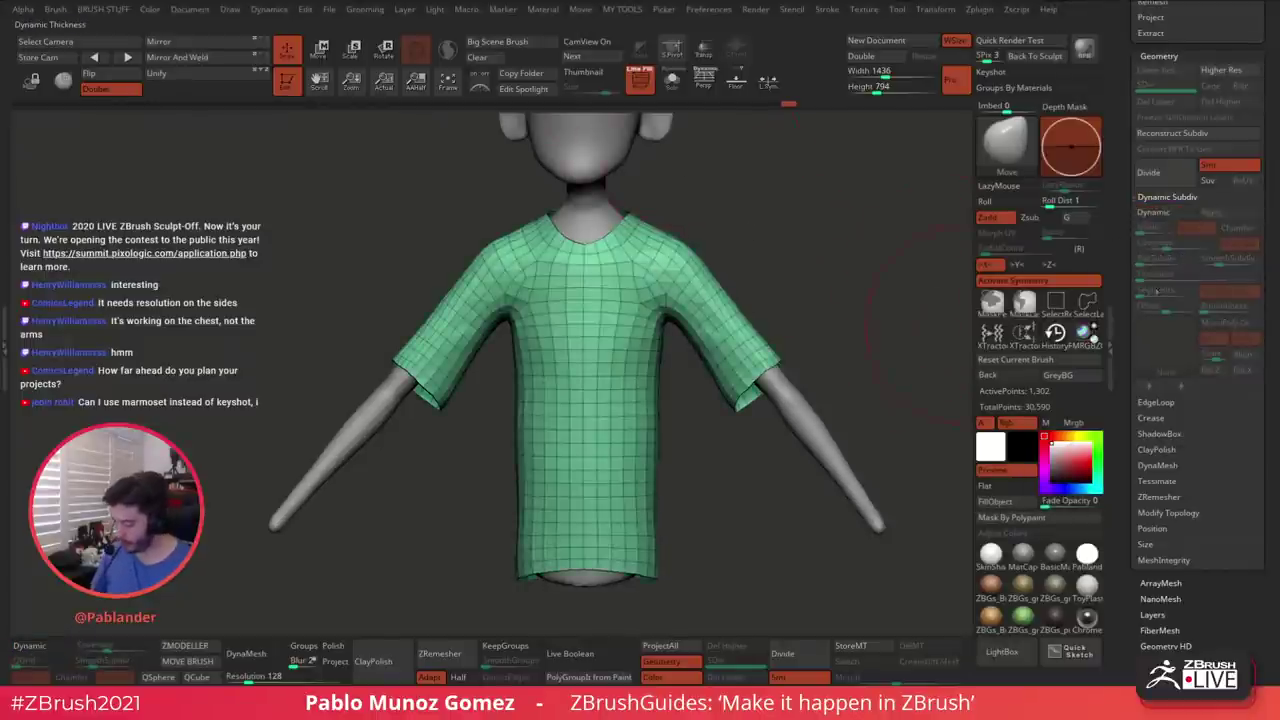
Enable Dynamic Subdiv on the T-shirt, hide its polyframe, and set the thickness to 0.00339 with an offset of -100
{"action": "key", "text": "shift"}
{"action": "left_click", "coordinate": [1165, 419]}
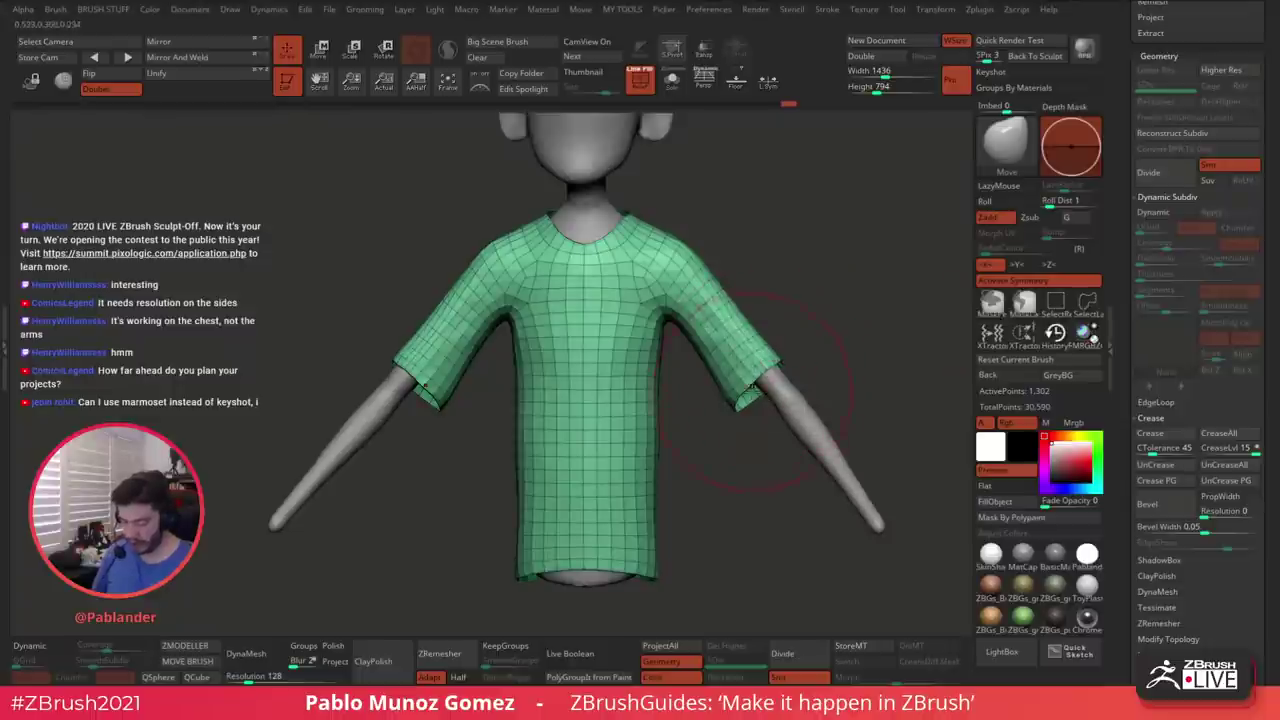
{"action": "left_click", "coordinate": [1168, 213]}
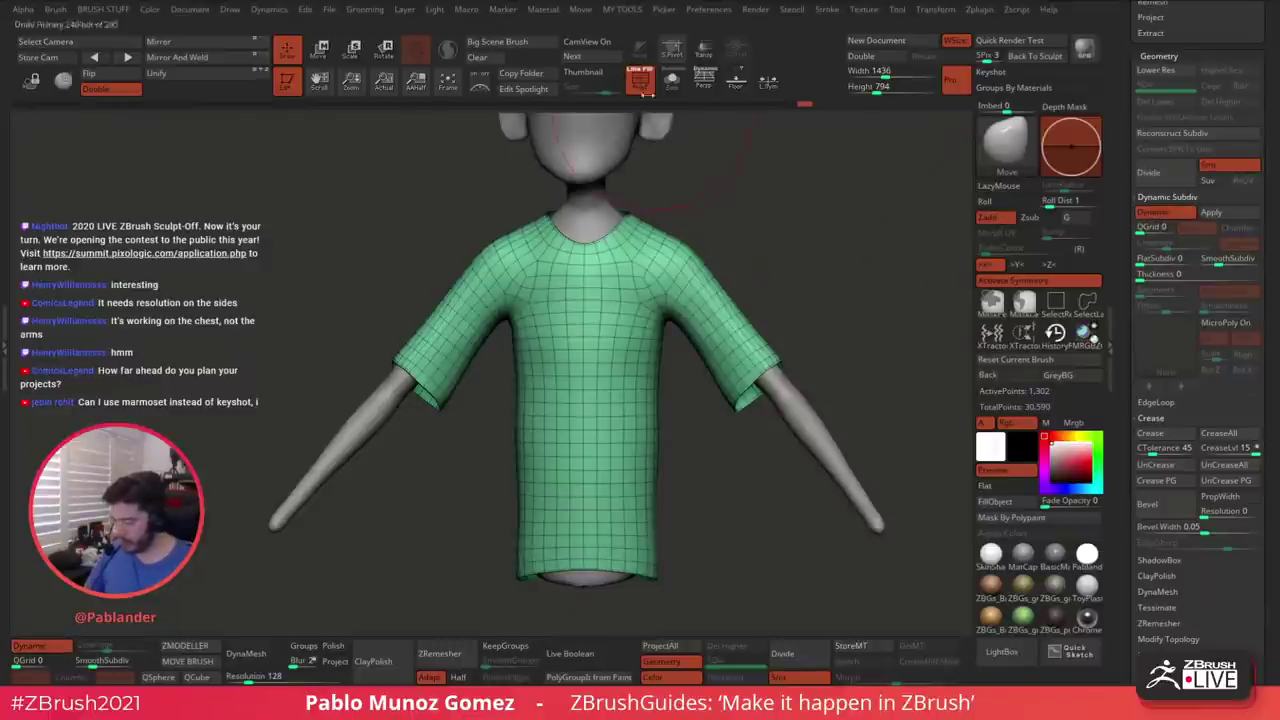
{"action": "left_click", "coordinate": [640, 82]}
{"action": "left_click", "coordinate": [1150, 273]}
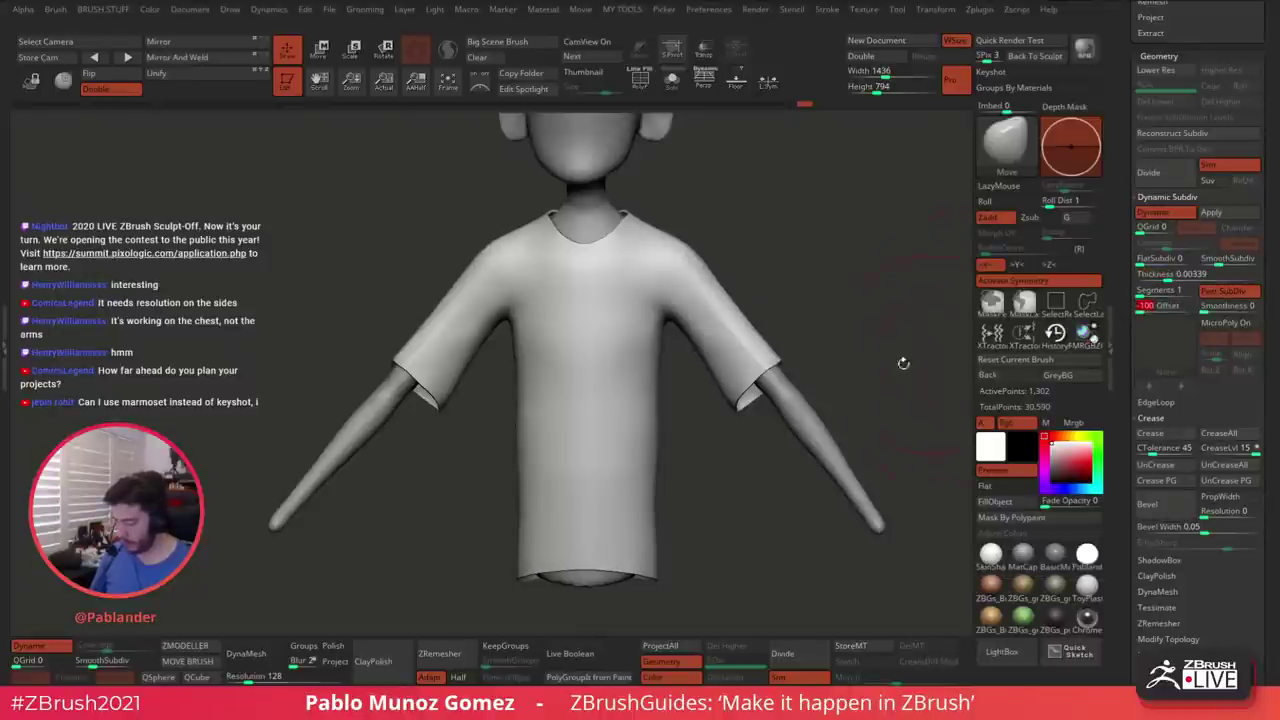
Smooth the T-shirt along its lower side and check the thickened cloth from the side and front
{"action": "mouse_move", "coordinate": [903, 363]}
{"action": "left_mouse_down"}
{"action": "mouse_move", "coordinate": [826, 297]}
{"action": "mouse_move", "coordinate": [840, 350]}
{"action": "mouse_move", "coordinate": [820, 410]}
{"action": "mouse_move", "coordinate": [760, 470]}
{"action": "mouse_move", "coordinate": [794, 309]}
{"action": "mouse_move", "coordinate": [763, 360]}
{"action": "mouse_move", "coordinate": [684, 312]}
{"action": "mouse_move", "coordinate": [694, 335]}
{"action": "mouse_move", "coordinate": [754, 326]}
{"action": "mouse_move", "coordinate": [735, 320]}
{"action": "left_mouse_up"}
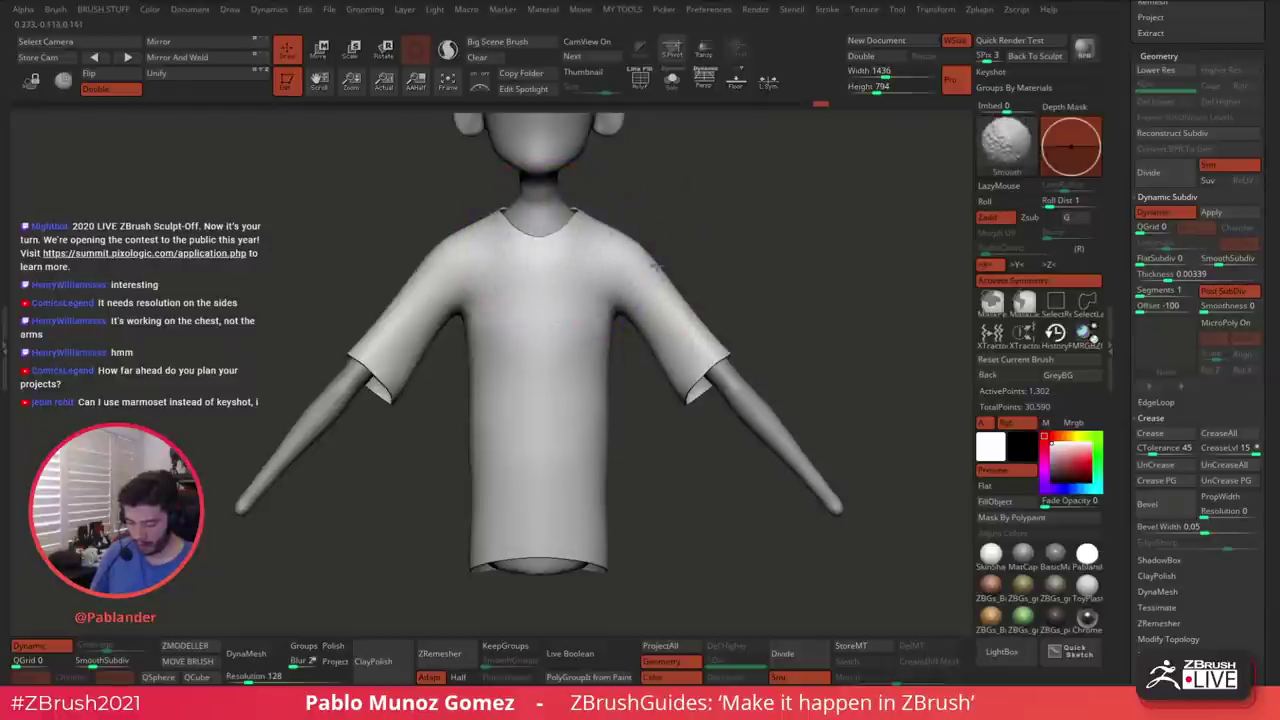
{"action": "mouse_move", "coordinate": [617, 438]}
{"action": "left_mouse_down", "text": "shift"}
{"action": "mouse_move", "coordinate": [614, 540]}
{"action": "mouse_move", "coordinate": [612, 483]}
{"action": "left_mouse_up", "text": "shift"}
{"action": "mouse_move", "coordinate": [630, 550]}
{"action": "left_mouse_down"}
{"action": "mouse_move", "coordinate": [613, 566]}
{"action": "mouse_move", "coordinate": [631, 554]}
{"action": "mouse_move", "coordinate": [495, 560]}
{"action": "left_mouse_up"}
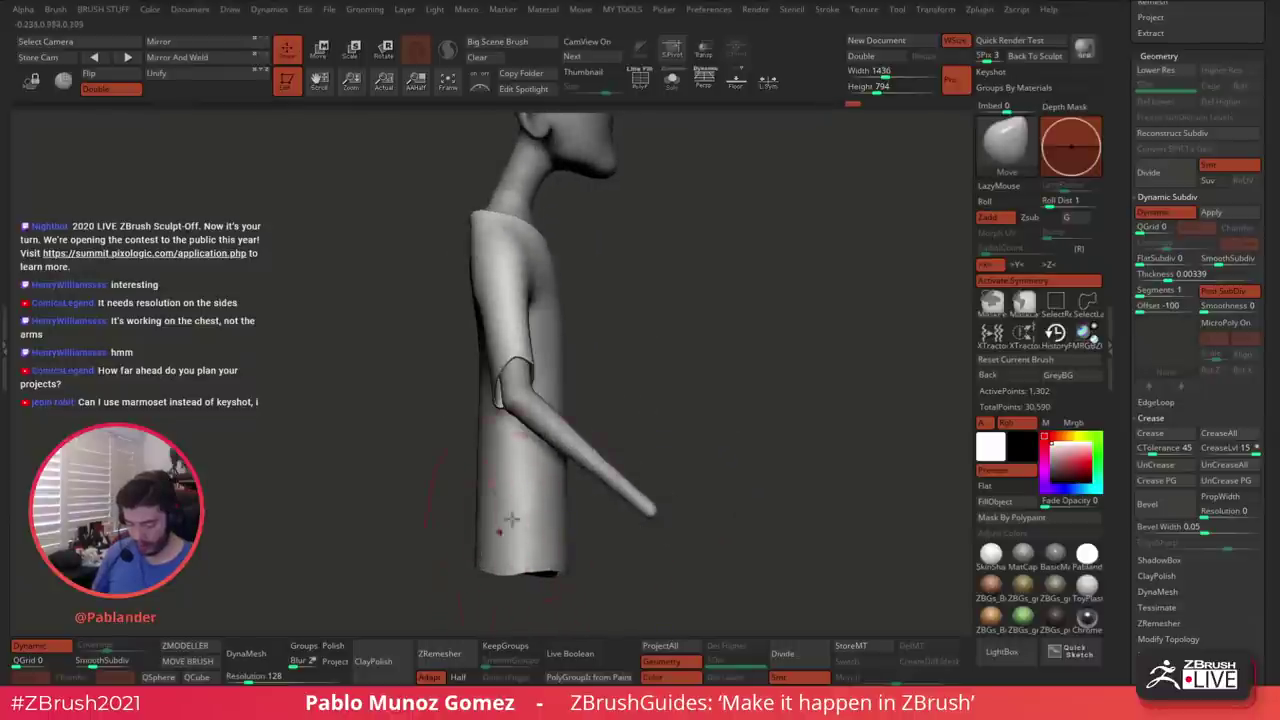
{"action": "left_click_drag", "start_coordinate": [645, 388], "coordinate": [775, 356]}
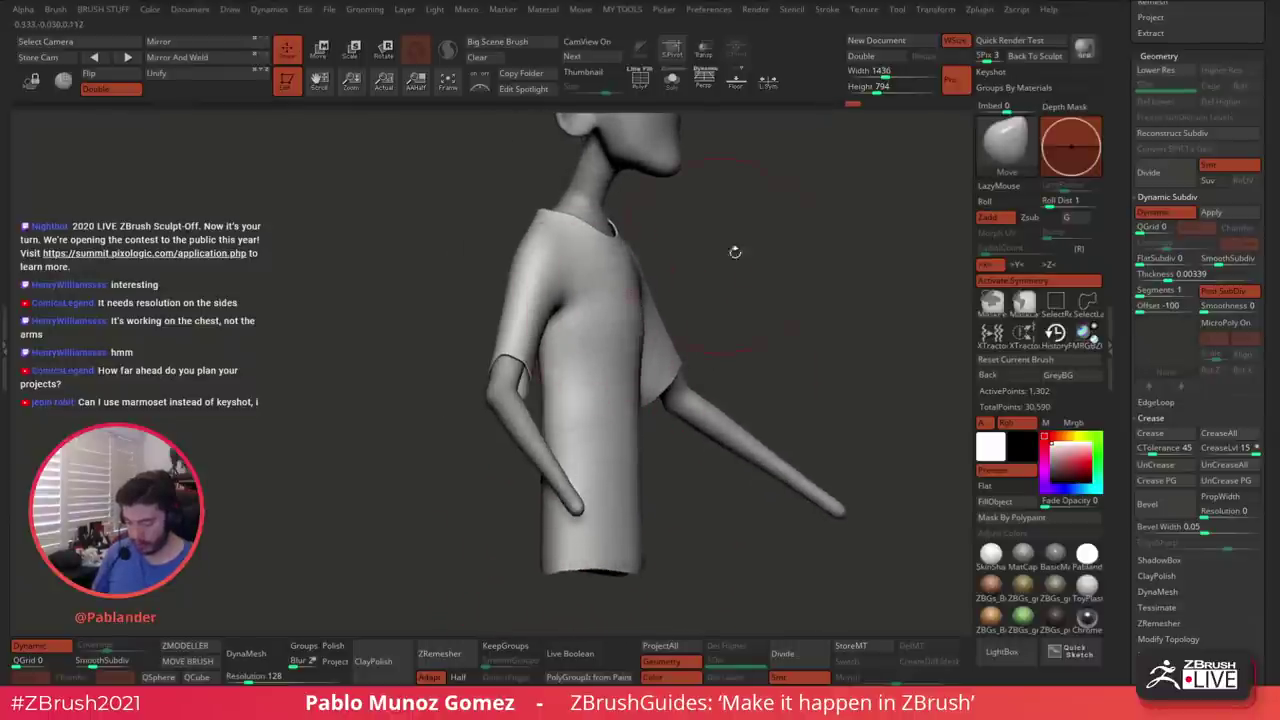
{"action": "left_click_drag", "start_coordinate": [735, 252], "coordinate": [690, 298], "text": "shift"}
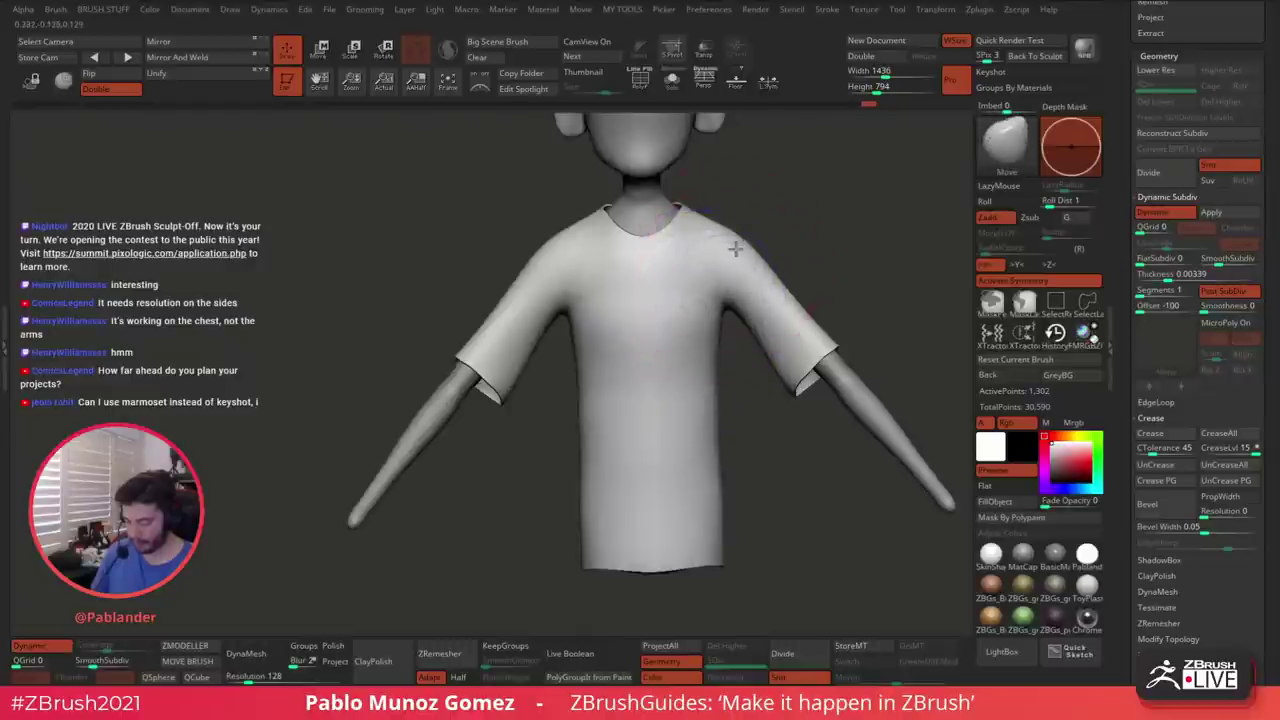
Reshape the T-shirt's round collar into a V-neck with the Move brush and adjust the draw size
{"action": "key", "text": "space"}
{"action": "left_click_drag", "start_coordinate": [697, 213], "coordinate": [690, 205]}
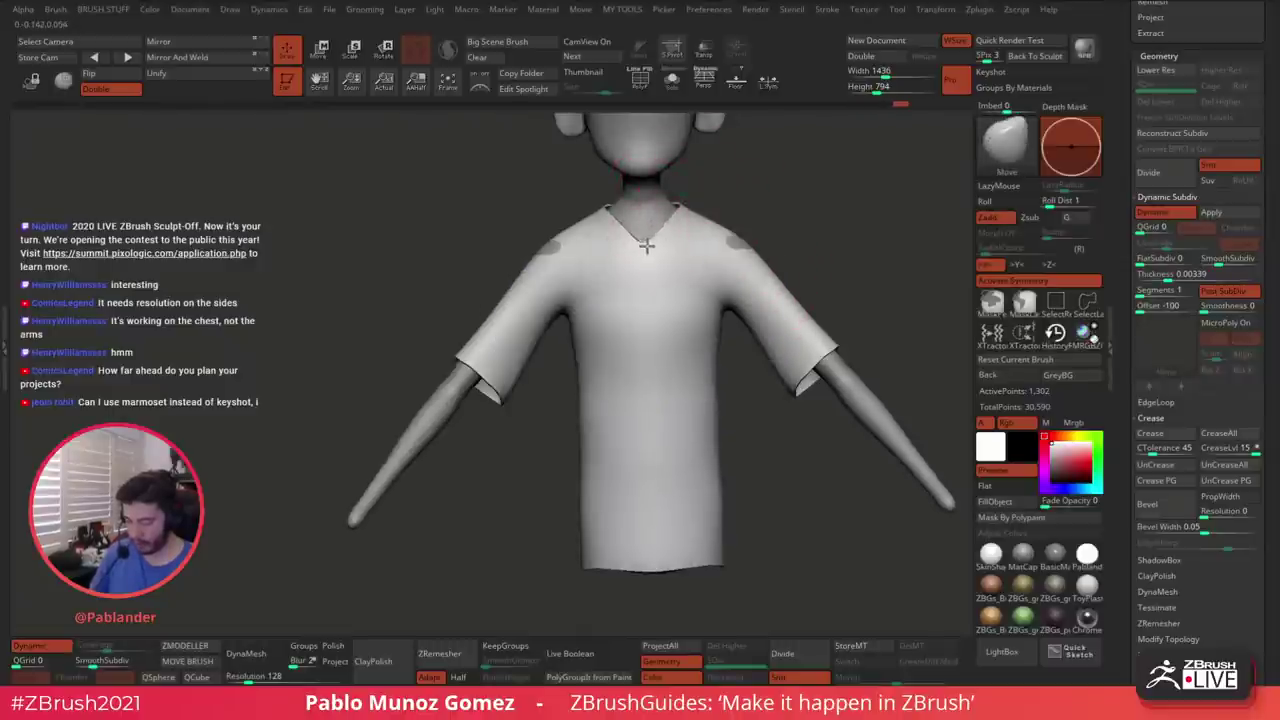
{"action": "key", "text": "space"}
{"action": "mouse_move", "coordinate": [724, 236]}
{"action": "left_mouse_down"}
{"action": "mouse_move", "coordinate": [760, 203]}
{"action": "mouse_move", "coordinate": [786, 223]}
{"action": "mouse_move", "coordinate": [722, 262]}
{"action": "mouse_move", "coordinate": [744, 287]}
{"action": "mouse_move", "coordinate": [744, 270]}
{"action": "mouse_move", "coordinate": [797, 224]}
{"action": "mouse_move", "coordinate": [825, 302]}
{"action": "mouse_move", "coordinate": [818, 327]}
{"action": "left_mouse_up"}
{"action": "key", "text": "space"}
{"action": "key", "text": "b"}
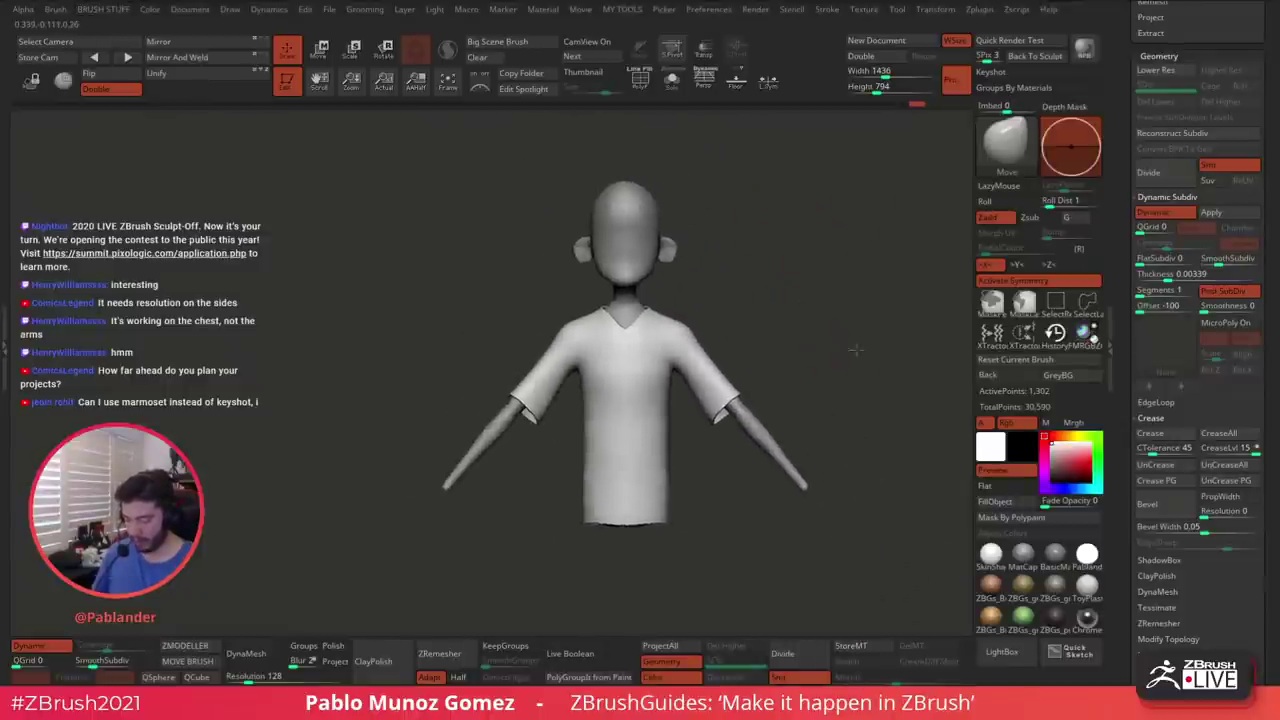
Select the character's body subtool and inspect its head and ears from several angles
{"action": "right_click_drag", "start_coordinate": [680, 337], "coordinate": [686, 337], "text": "ctrl"}
{"action": "right_click_drag", "start_coordinate": [714, 238], "coordinate": [732, 294], "text": "alt"}
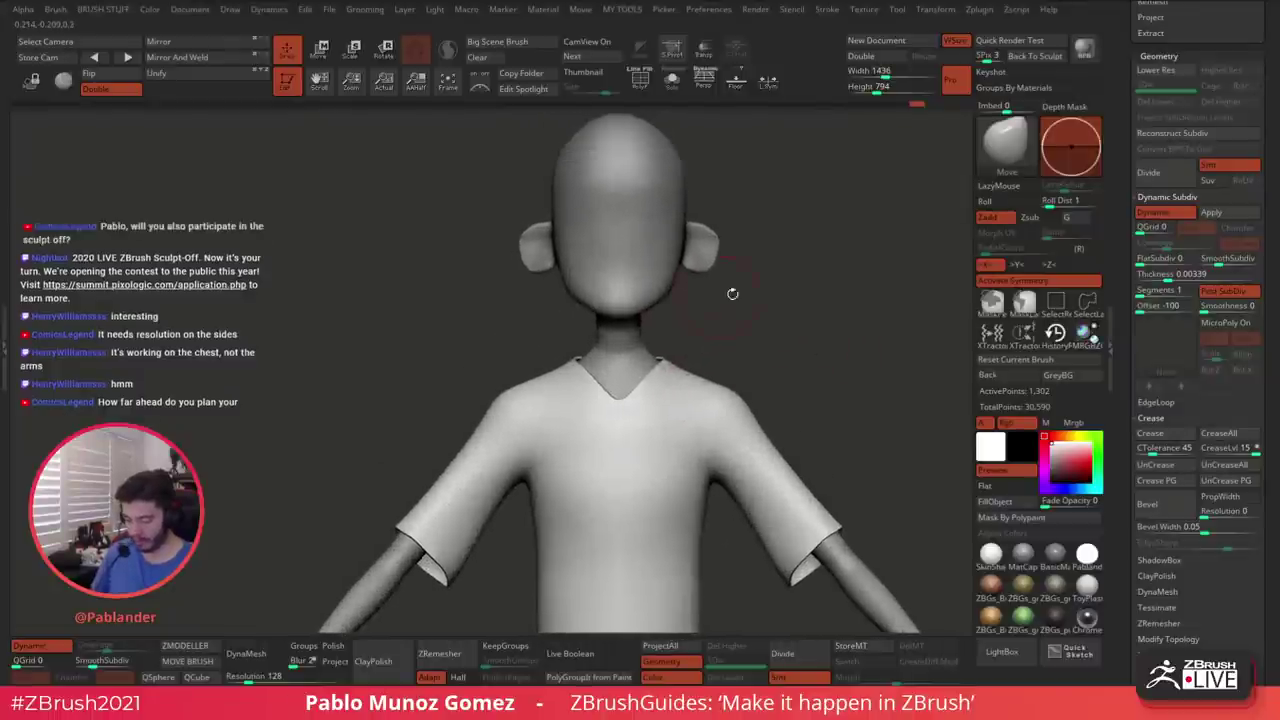
{"action": "left_click_drag", "start_coordinate": [732, 294], "coordinate": [758, 329]}
{"action": "left_click", "coordinate": [692, 268], "text": "alt"}
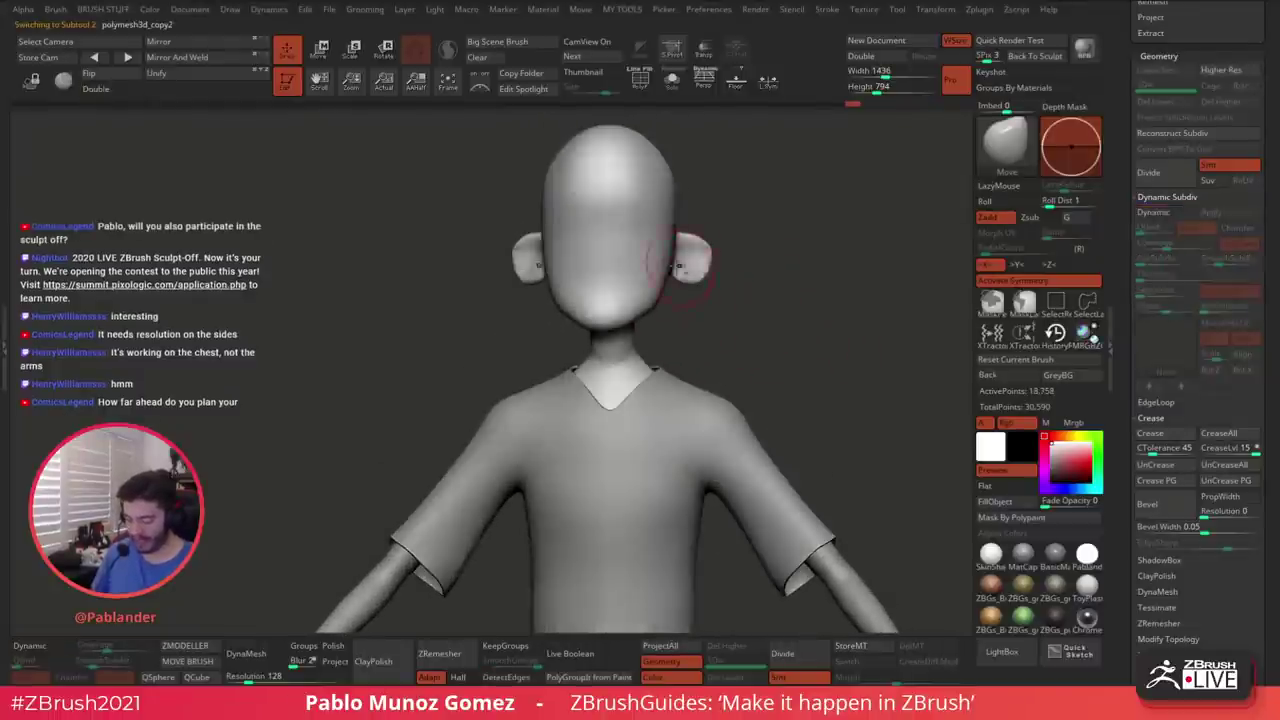
{"action": "right_click_drag", "start_coordinate": [695, 272], "coordinate": [690, 341], "text": "alt"}
{"action": "left_click_drag", "start_coordinate": [768, 330], "coordinate": [597, 292]}
{"action": "key", "text": "space"}
{"action": "mouse_move", "coordinate": [712, 332]}
{"action": "left_mouse_down"}
{"action": "mouse_move", "coordinate": [834, 274]}
{"action": "mouse_move", "coordinate": [777, 320]}
{"action": "mouse_move", "coordinate": [803, 323]}
{"action": "mouse_move", "coordinate": [799, 392]}
{"action": "mouse_move", "coordinate": [840, 380]}
{"action": "mouse_move", "coordinate": [828, 372]}
{"action": "left_mouse_up"}
{"action": "mouse_move", "coordinate": [780, 274]}
{"action": "left_mouse_down"}
{"action": "mouse_move", "coordinate": [834, 314]}
{"action": "mouse_move", "coordinate": [798, 275]}
{"action": "mouse_move", "coordinate": [868, 360]}
{"action": "left_mouse_up"}
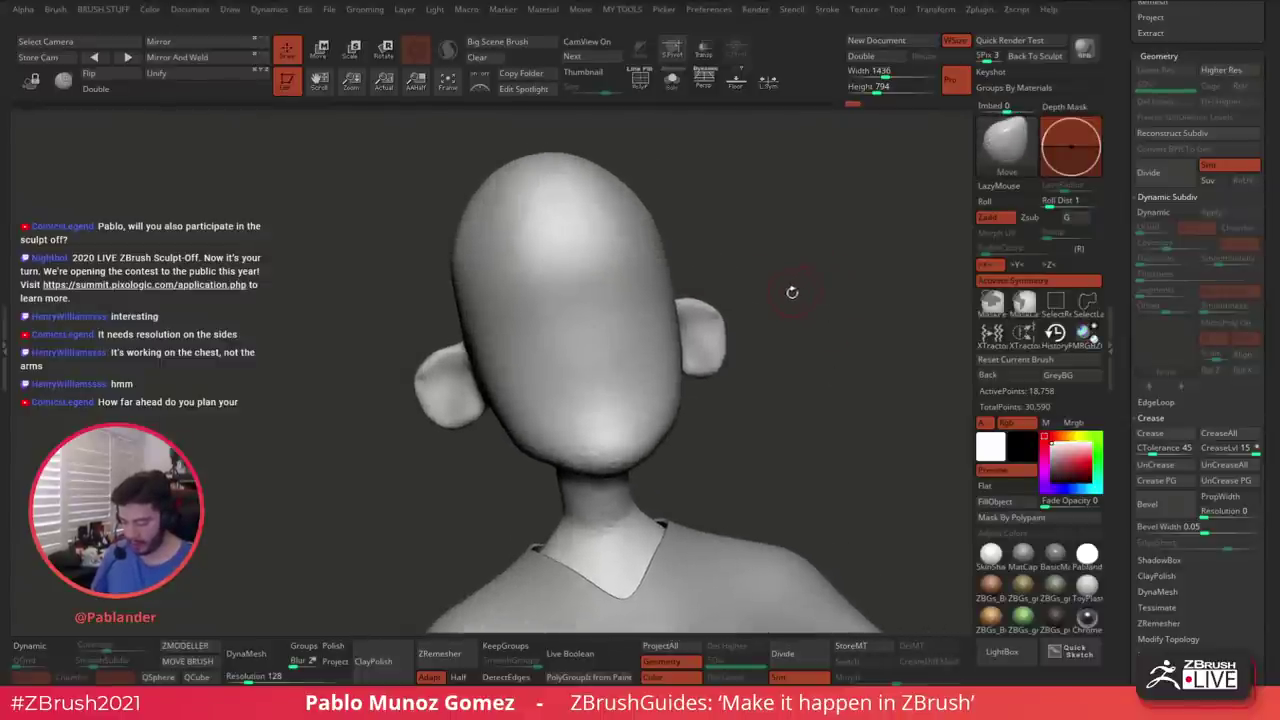
Switch to the Clay brush, adjust its draw size, and DynaMesh the body at resolution 376
{"action": "key", "text": "b"}
{"action": "left_click", "coordinate": [863, 381]}
{"action": "key", "text": "space"}
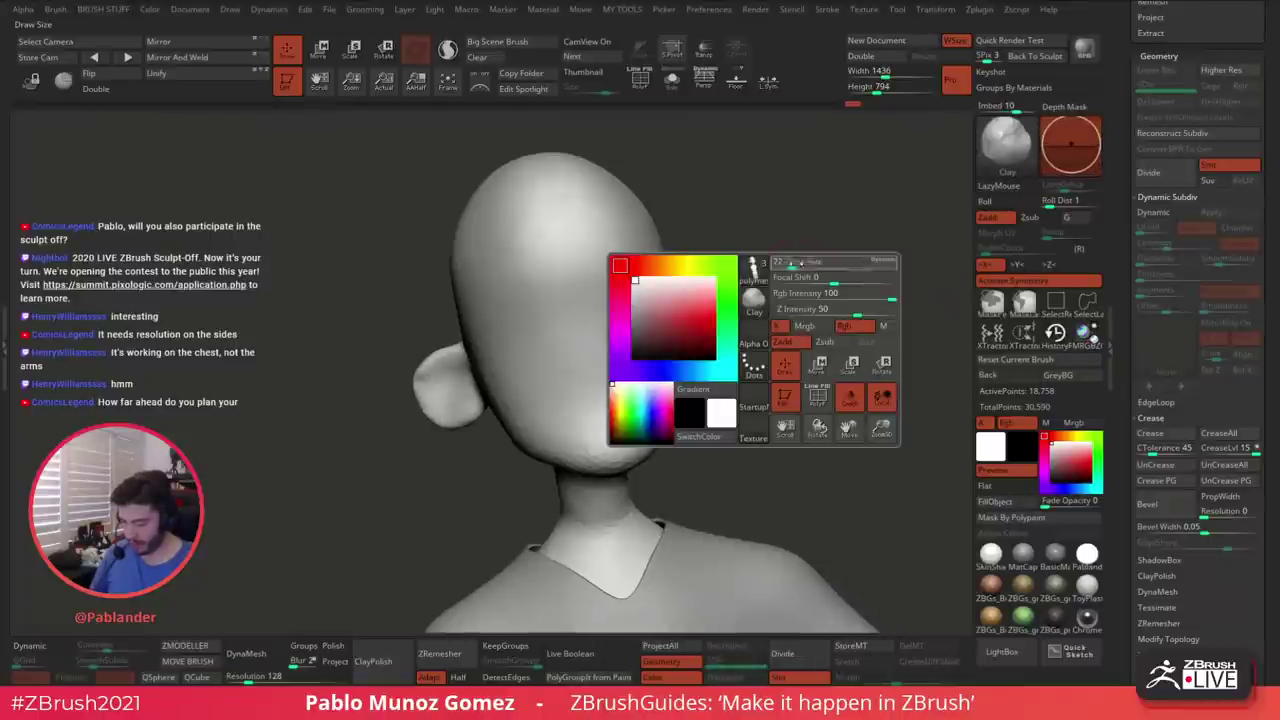
{"action": "left_click_drag", "start_coordinate": [806, 267], "coordinate": [818, 268]}
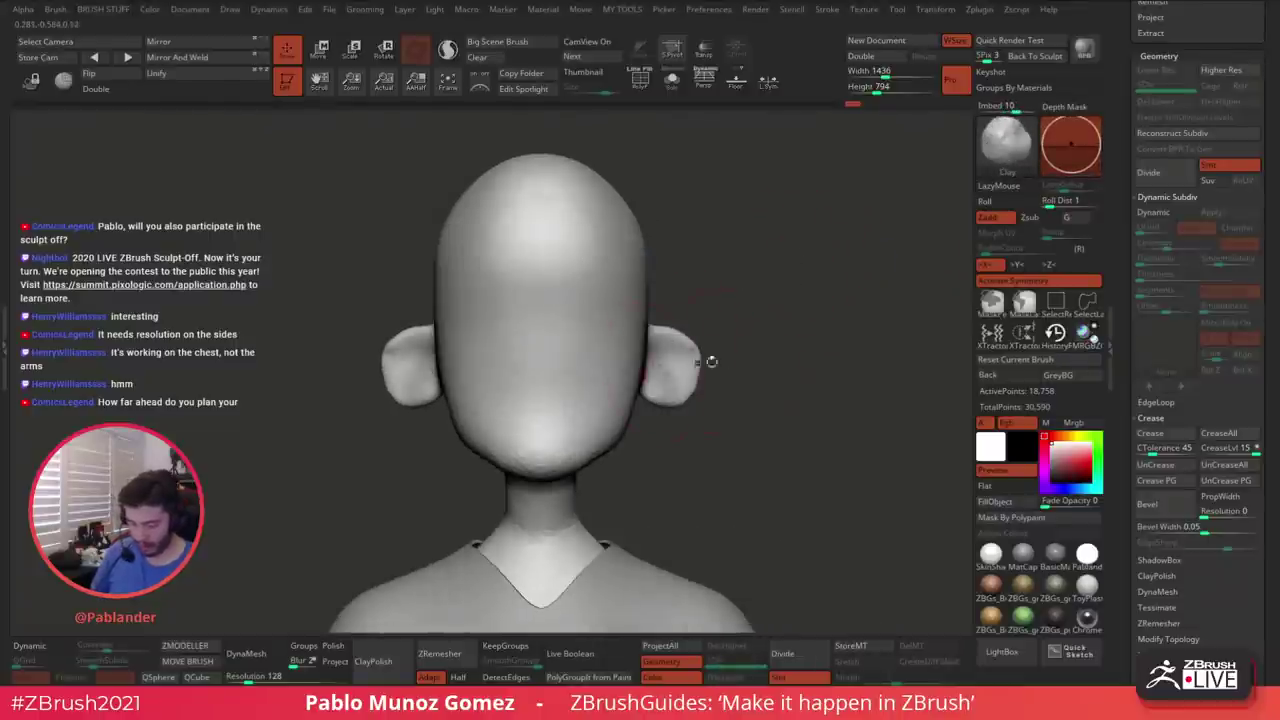
{"action": "left_click_drag", "start_coordinate": [770, 367], "coordinate": [796, 319], "text": "alt"}
{"action": "left_click", "coordinate": [262, 654]}
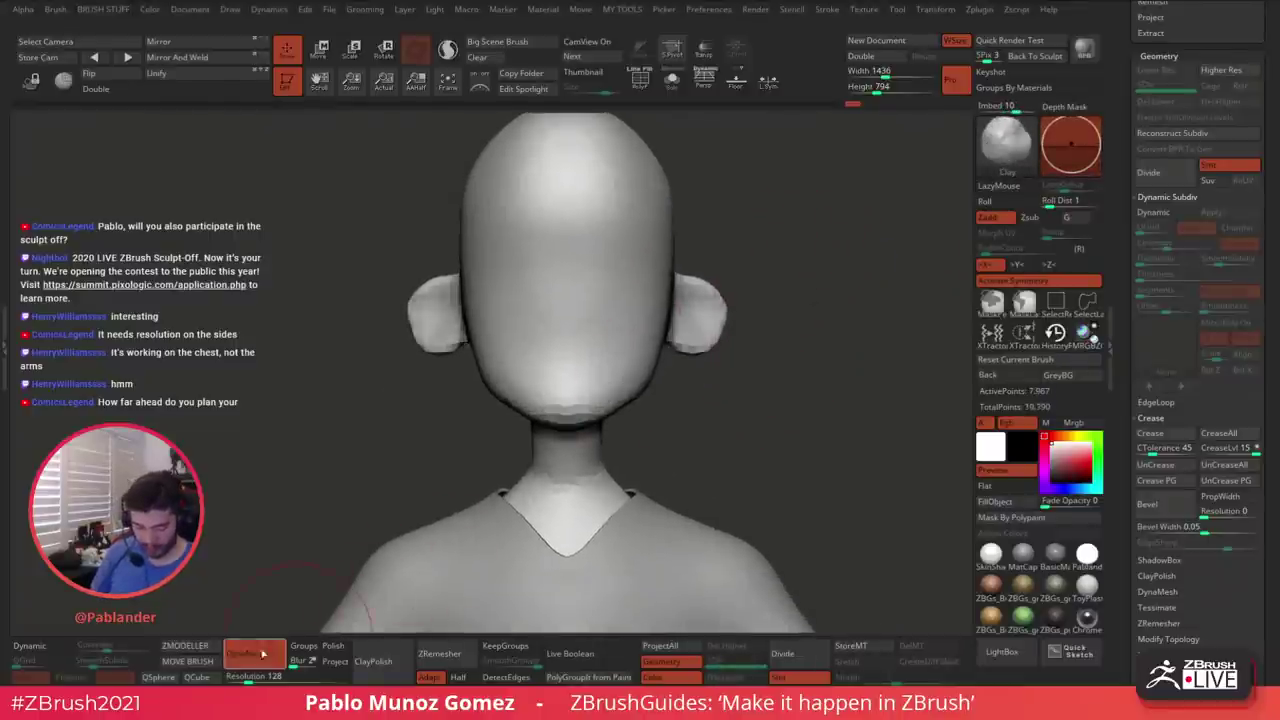
{"action": "left_click", "coordinate": [247, 653]}
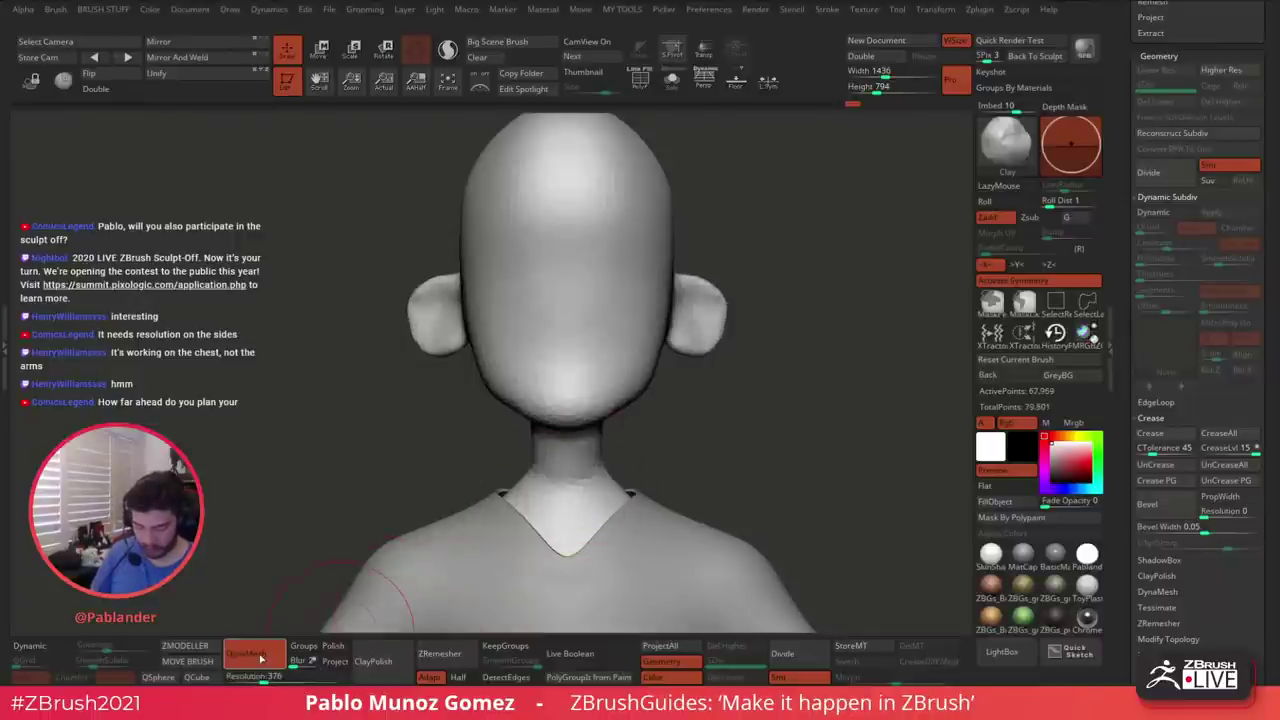
Smooth the remeshed head around the jaw and ears, and soften the neck down to the collar
{"action": "mouse_move", "coordinate": [600, 385]}
{"action": "left_mouse_down", "text": "shift"}
{"action": "mouse_move", "coordinate": [580, 429]}
{"action": "mouse_move", "coordinate": [603, 366]}
{"action": "left_mouse_up", "text": "shift"}
{"action": "left_click_drag", "start_coordinate": [676, 152], "coordinate": [679, 214], "text": "alt"}
{"action": "mouse_move", "coordinate": [658, 278]}
{"action": "left_mouse_down", "text": "shift"}
{"action": "mouse_move", "coordinate": [546, 209]}
{"action": "mouse_move", "coordinate": [524, 308]}
{"action": "left_mouse_up", "text": "shift"}
{"action": "left_click_drag", "start_coordinate": [682, 210], "coordinate": [768, 236]}
{"action": "left_click_drag", "start_coordinate": [506, 378], "coordinate": [500, 392], "text": "shift"}
{"action": "right_click_drag", "start_coordinate": [689, 295], "coordinate": [429, 300]}
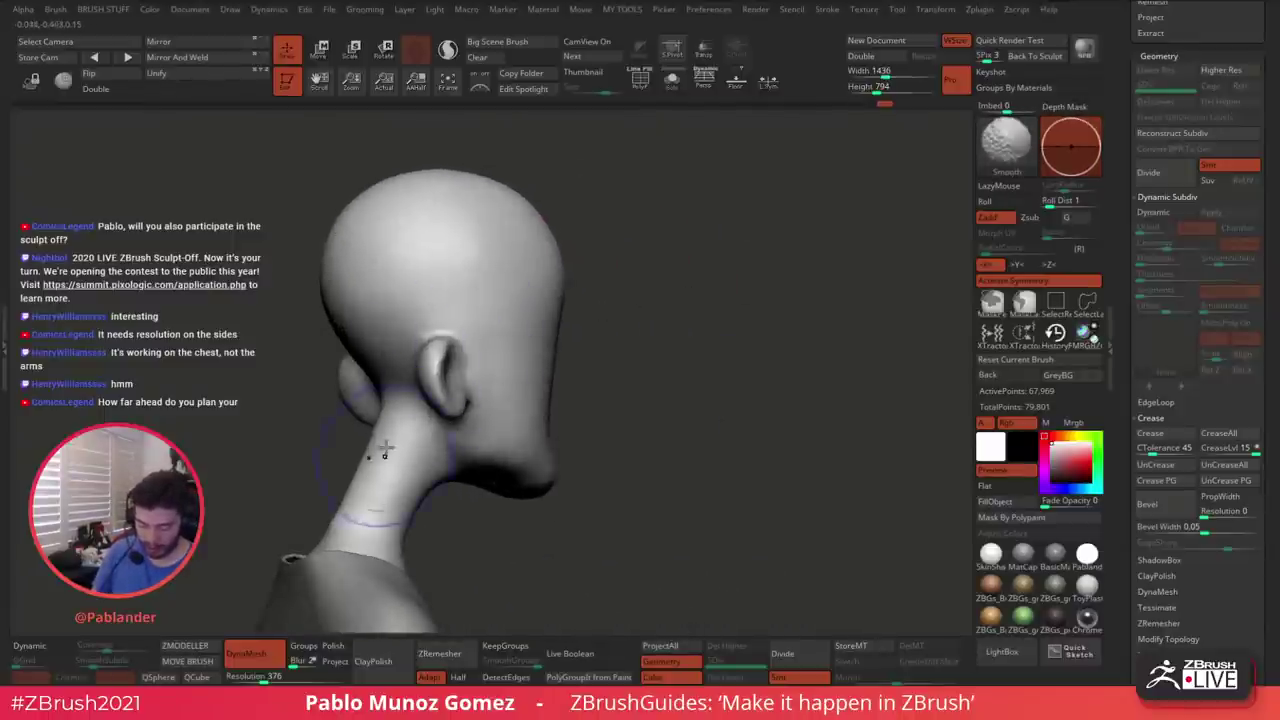
{"action": "left_click_drag", "start_coordinate": [386, 449], "coordinate": [351, 508], "text": "shift"}
{"action": "left_click_drag", "start_coordinate": [672, 388], "coordinate": [603, 389]}
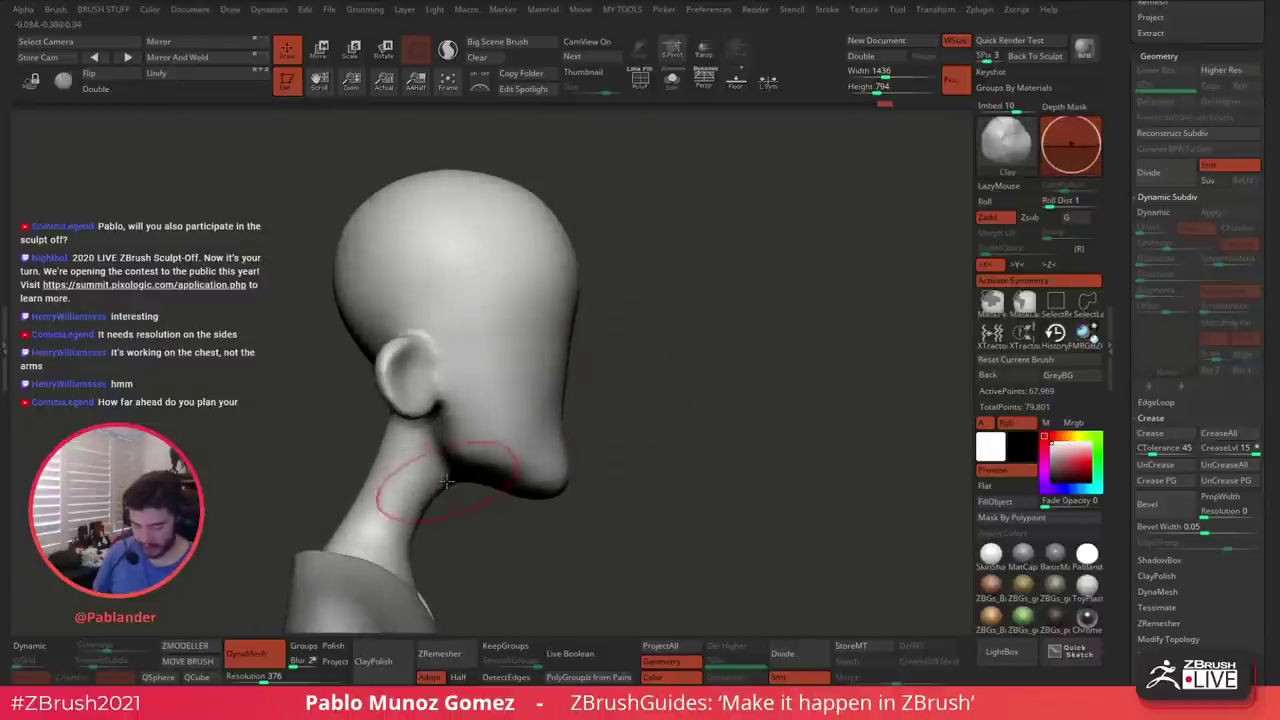
{"action": "left_click_drag", "start_coordinate": [392, 468], "coordinate": [397, 438], "text": "shift"}
Carve a deeper cavity into both ears with the Clay brush and smooth their inner surfaces
{"action": "mouse_move", "coordinate": [397, 438]}
{"action": "right_mouse_down"}
{"action": "mouse_move", "coordinate": [654, 391]}
{"action": "mouse_move", "coordinate": [737, 349]}
{"action": "mouse_move", "coordinate": [694, 325]}
{"action": "mouse_move", "coordinate": [757, 257]}
{"action": "mouse_move", "coordinate": [729, 289]}
{"action": "right_mouse_up"}
{"action": "right_click", "coordinate": [678, 308]}
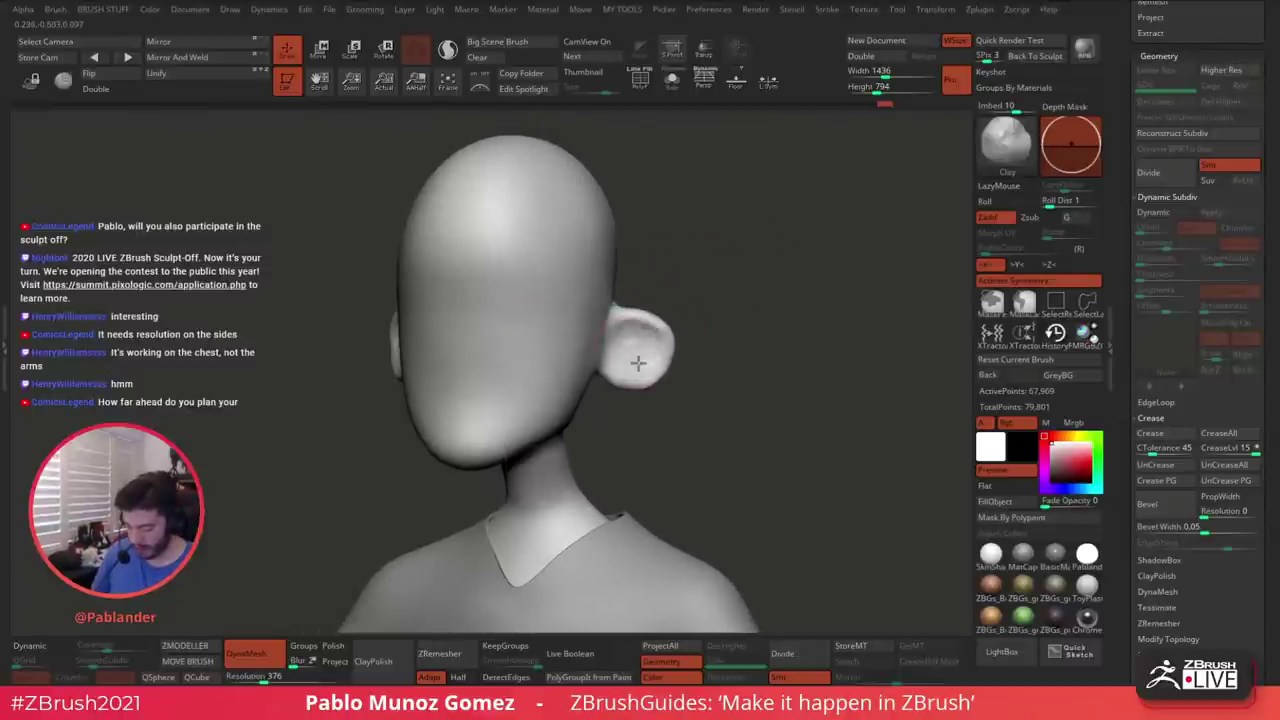
{"action": "right_click_drag", "start_coordinate": [660, 349], "coordinate": [719, 354], "text": "ctrl"}
{"action": "right_click_drag", "start_coordinate": [719, 354], "coordinate": [751, 346], "text": "alt"}
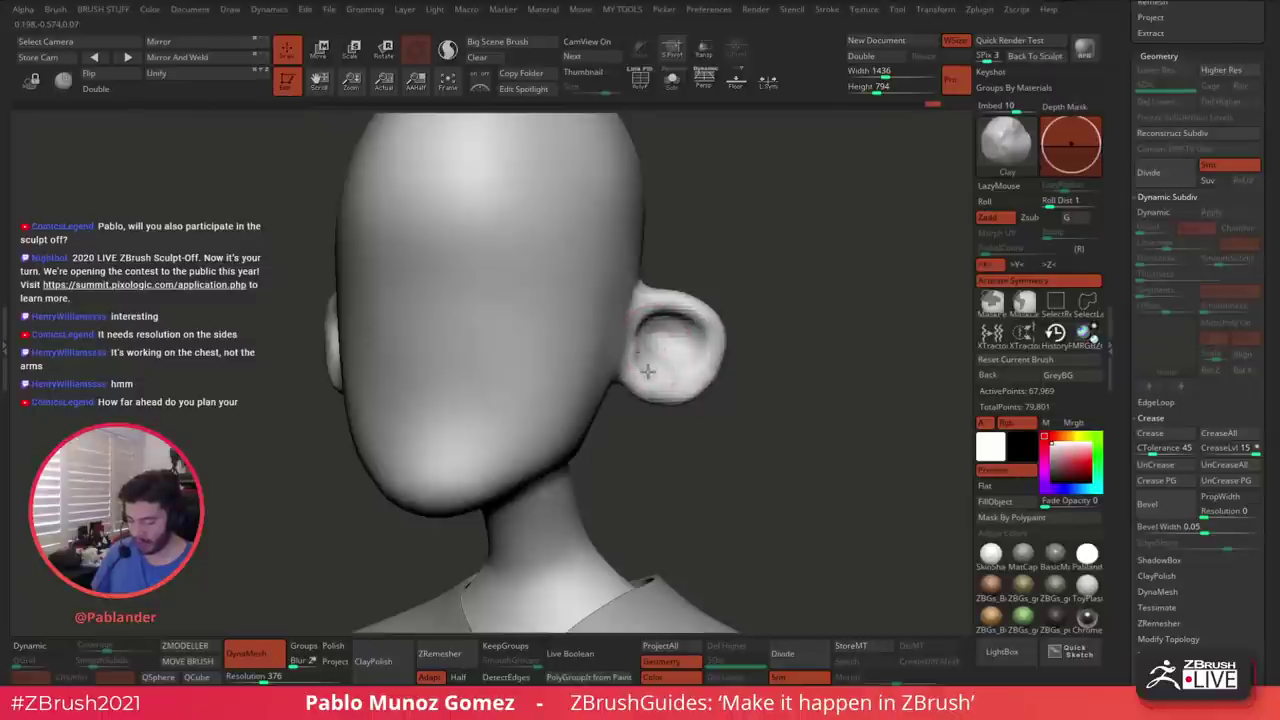
{"action": "right_click_drag", "start_coordinate": [685, 357], "coordinate": [692, 338]}
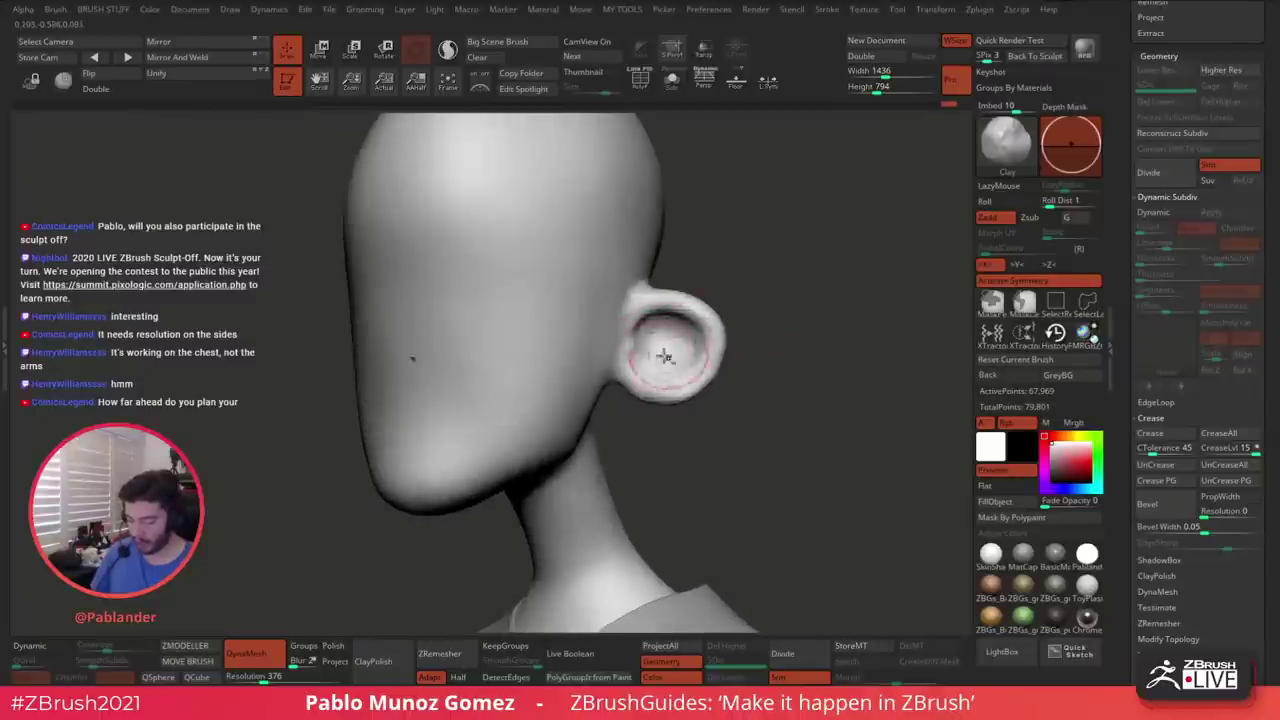
{"action": "left_click_drag", "start_coordinate": [647, 335], "coordinate": [666, 341], "text": "shift"}
{"action": "mouse_move", "coordinate": [673, 338]}
{"action": "right_mouse_down"}
{"action": "mouse_move", "coordinate": [701, 357]}
{"action": "mouse_move", "coordinate": [669, 344]}
{"action": "right_mouse_up"}
{"action": "mouse_move", "coordinate": [758, 357]}
{"action": "right_mouse_down"}
{"action": "mouse_move", "coordinate": [754, 309]}
{"action": "mouse_move", "coordinate": [673, 385]}
{"action": "right_mouse_up"}
{"action": "left_click_drag", "start_coordinate": [756, 327], "coordinate": [719, 304]}
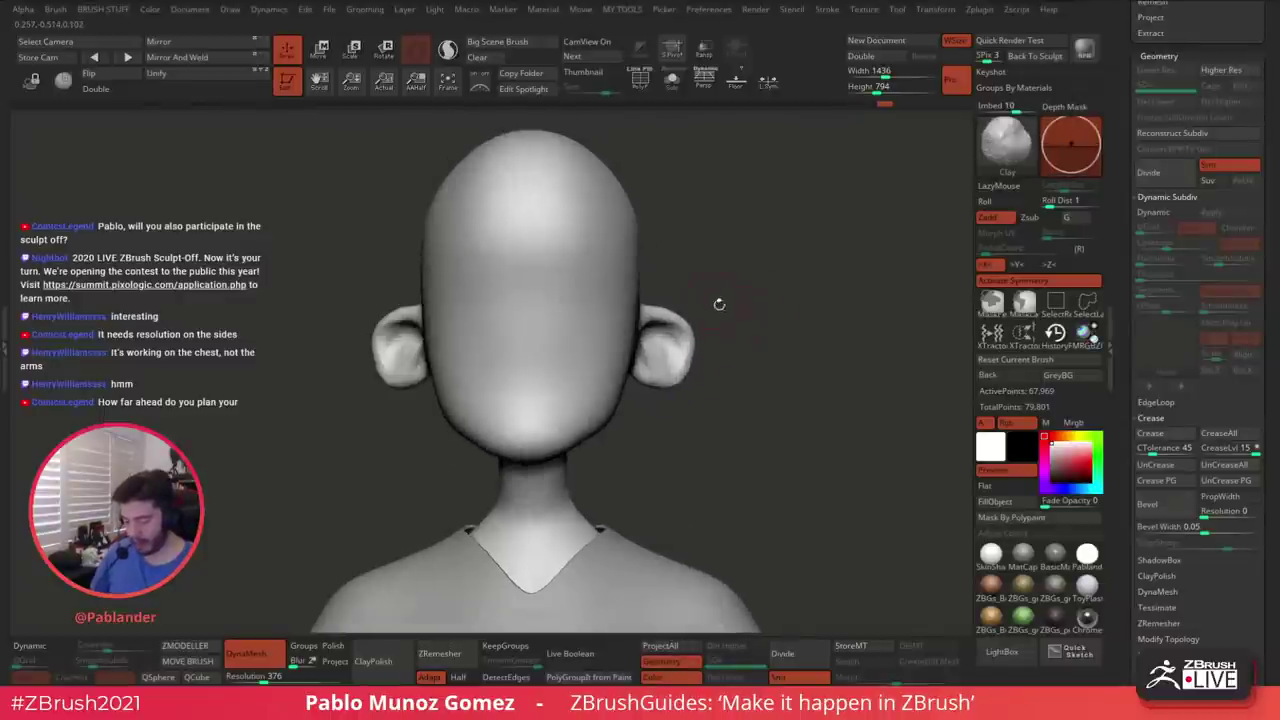
Set the Clay draw size to 74, carve both eye sockets, and smooth the transition around the nose bridge
{"action": "right_click", "coordinate": [698, 275]}
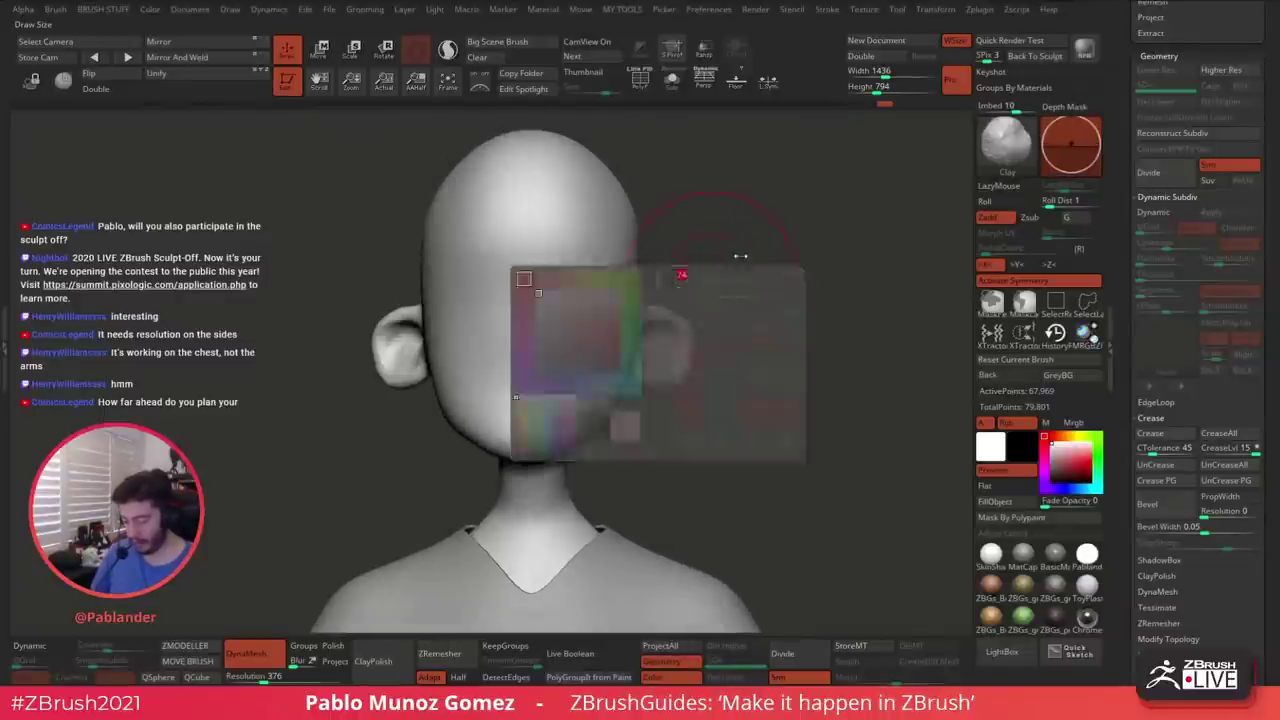
{"action": "left_click_drag", "start_coordinate": [740, 256], "coordinate": [760, 263], "text": "alt"}
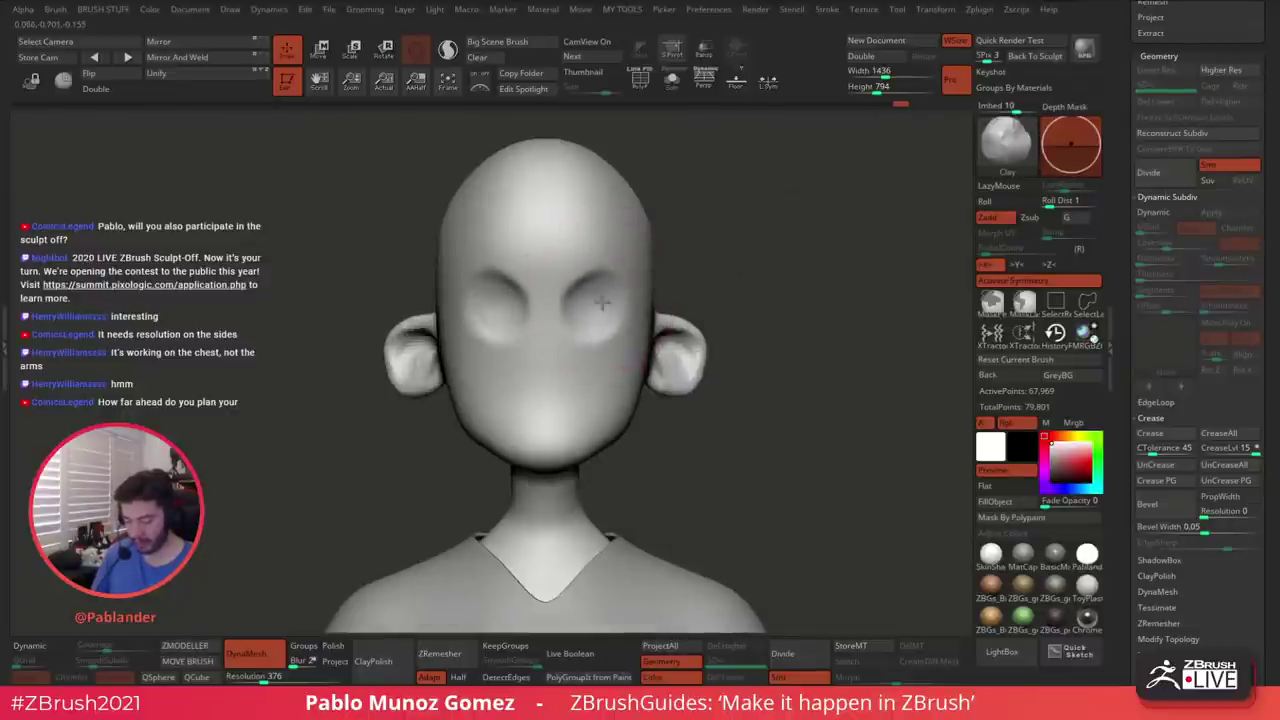
{"action": "mouse_move", "coordinate": [622, 298]}
{"action": "left_mouse_down"}
{"action": "mouse_move", "coordinate": [583, 323]}
{"action": "mouse_move", "coordinate": [571, 298]}
{"action": "mouse_move", "coordinate": [589, 276]}
{"action": "left_mouse_up"}
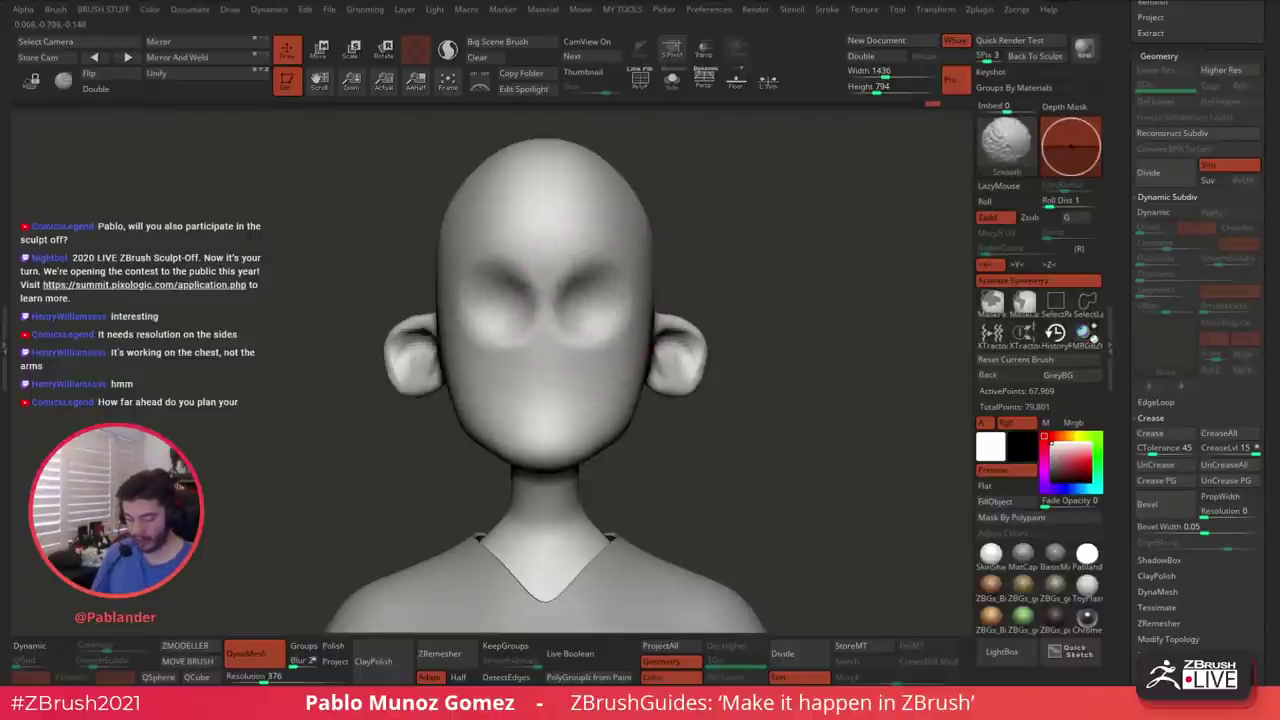
{"action": "mouse_move", "coordinate": [565, 320]}
{"action": "left_mouse_down"}
{"action": "mouse_move", "coordinate": [545, 287]}
{"action": "mouse_move", "coordinate": [573, 335]}
{"action": "left_mouse_up"}
{"action": "left_click_drag", "start_coordinate": [673, 260], "coordinate": [612, 254]}
{"action": "left_click_drag", "start_coordinate": [743, 243], "coordinate": [672, 245]}
{"action": "left_click_drag", "start_coordinate": [800, 238], "coordinate": [872, 256]}
{"action": "left_click_drag", "start_coordinate": [835, 303], "coordinate": [817, 264], "text": "alt"}
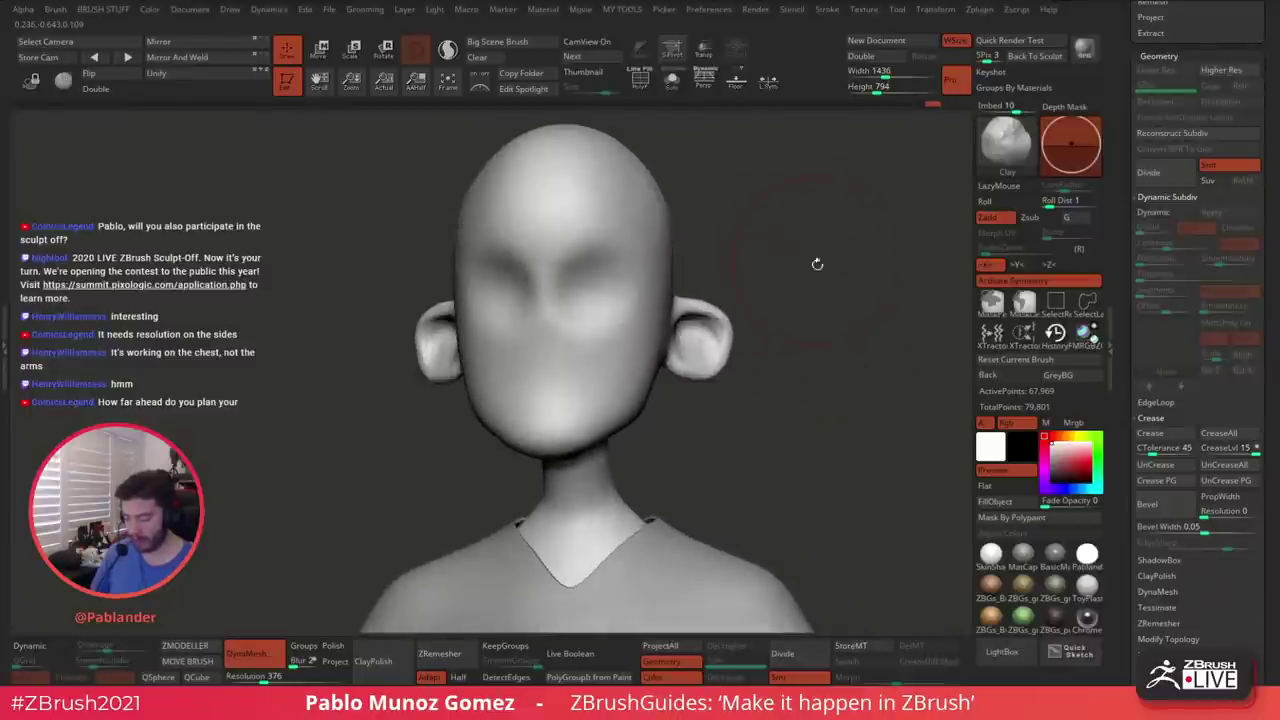
Adjust the draw size, deepen the eye sockets, and smooth the cheeks and lower face
{"action": "mouse_move", "coordinate": [697, 300]}
{"action": "left_mouse_down"}
{"action": "mouse_move", "coordinate": [684, 328]}
{"action": "mouse_move", "coordinate": [700, 364]}
{"action": "left_mouse_up"}
{"action": "right_click", "coordinate": [692, 367]}
{"action": "key", "text": "space"}
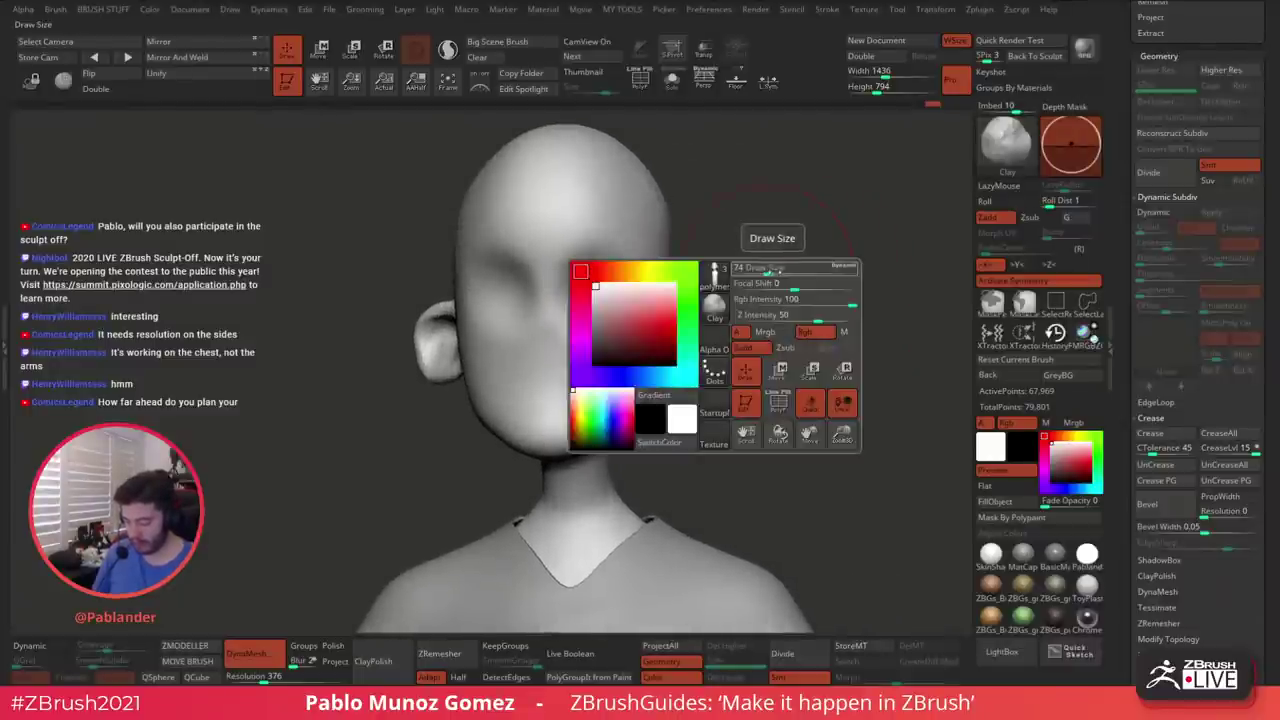
{"action": "left_click_drag", "start_coordinate": [785, 257], "coordinate": [660, 295]}
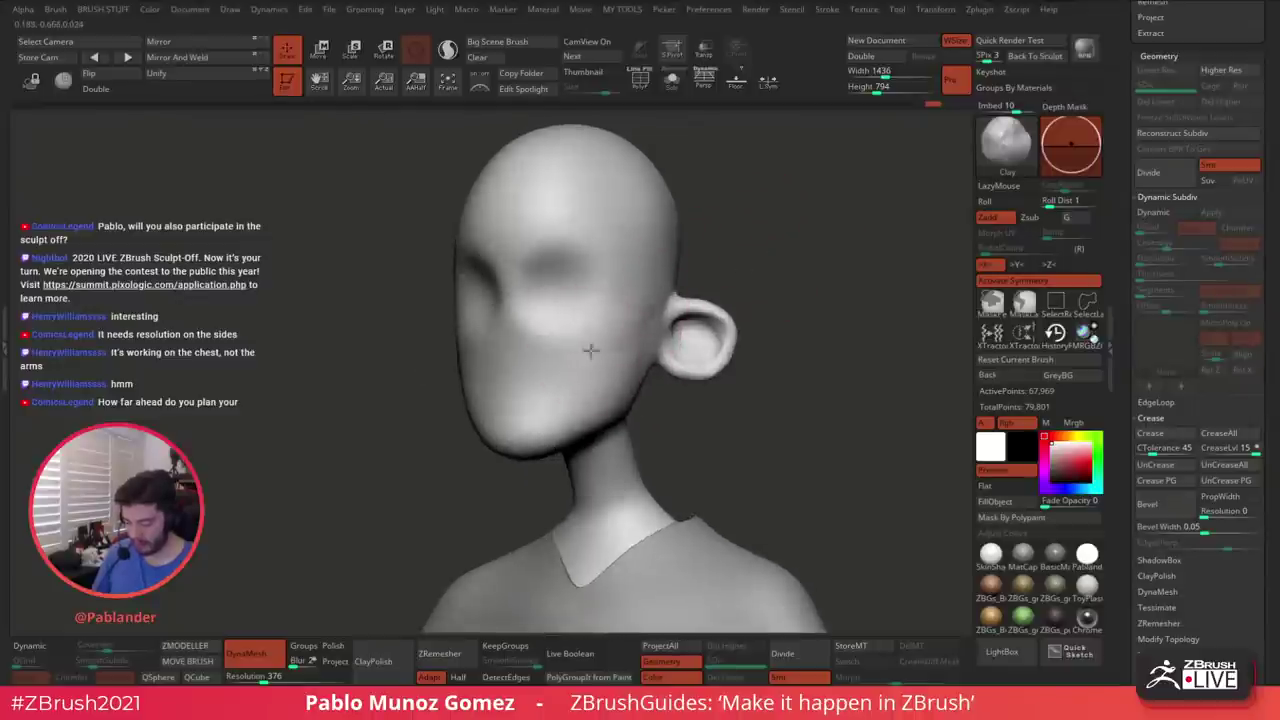
{"action": "key", "text": "shift"}
{"action": "left_click_drag", "start_coordinate": [749, 262], "coordinate": [835, 262]}
{"action": "mouse_move", "coordinate": [540, 408]}
{"action": "left_mouse_down", "text": "shift"}
{"action": "mouse_move", "coordinate": [557, 429]}
{"action": "mouse_move", "coordinate": [548, 408]}
{"action": "left_mouse_up", "text": "shift"}
{"action": "left_click_drag", "start_coordinate": [775, 265], "coordinate": [670, 300]}
{"action": "mouse_move", "coordinate": [808, 266]}
{"action": "left_mouse_down"}
{"action": "mouse_move", "coordinate": [700, 300]}
{"action": "mouse_move", "coordinate": [608, 305]}
{"action": "mouse_move", "coordinate": [596, 286]}
{"action": "mouse_move", "coordinate": [612, 285]}
{"action": "left_mouse_up"}
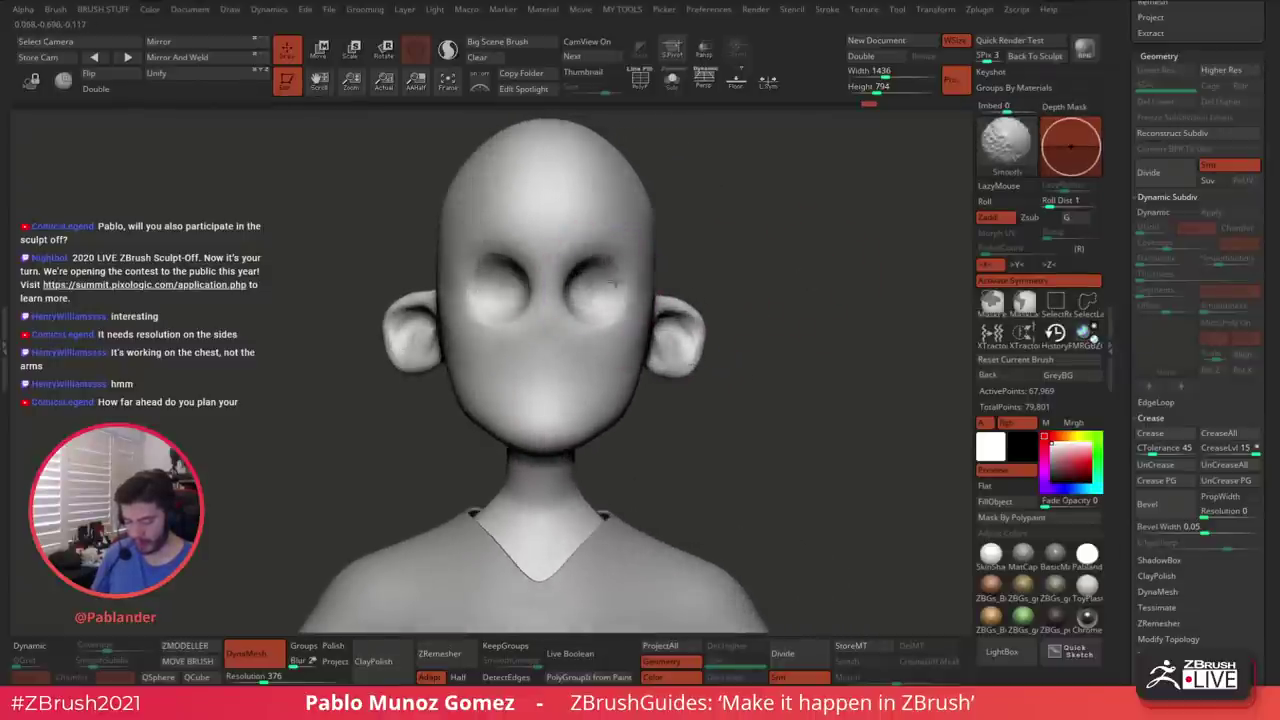
Adjust the draw size, mask a nose-shaped strip down the middle of the face, and invert the mask
{"action": "mouse_move", "coordinate": [776, 247]}
{"action": "left_mouse_down"}
{"action": "mouse_move", "coordinate": [834, 300]}
{"action": "mouse_move", "coordinate": [760, 360]}
{"action": "mouse_move", "coordinate": [740, 340]}
{"action": "mouse_move", "coordinate": [823, 268]}
{"action": "mouse_move", "coordinate": [784, 300]}
{"action": "mouse_move", "coordinate": [798, 354]}
{"action": "mouse_move", "coordinate": [823, 291]}
{"action": "mouse_move", "coordinate": [818, 250]}
{"action": "left_mouse_up"}
{"action": "key", "text": "space"}
{"action": "key", "text": "space"}
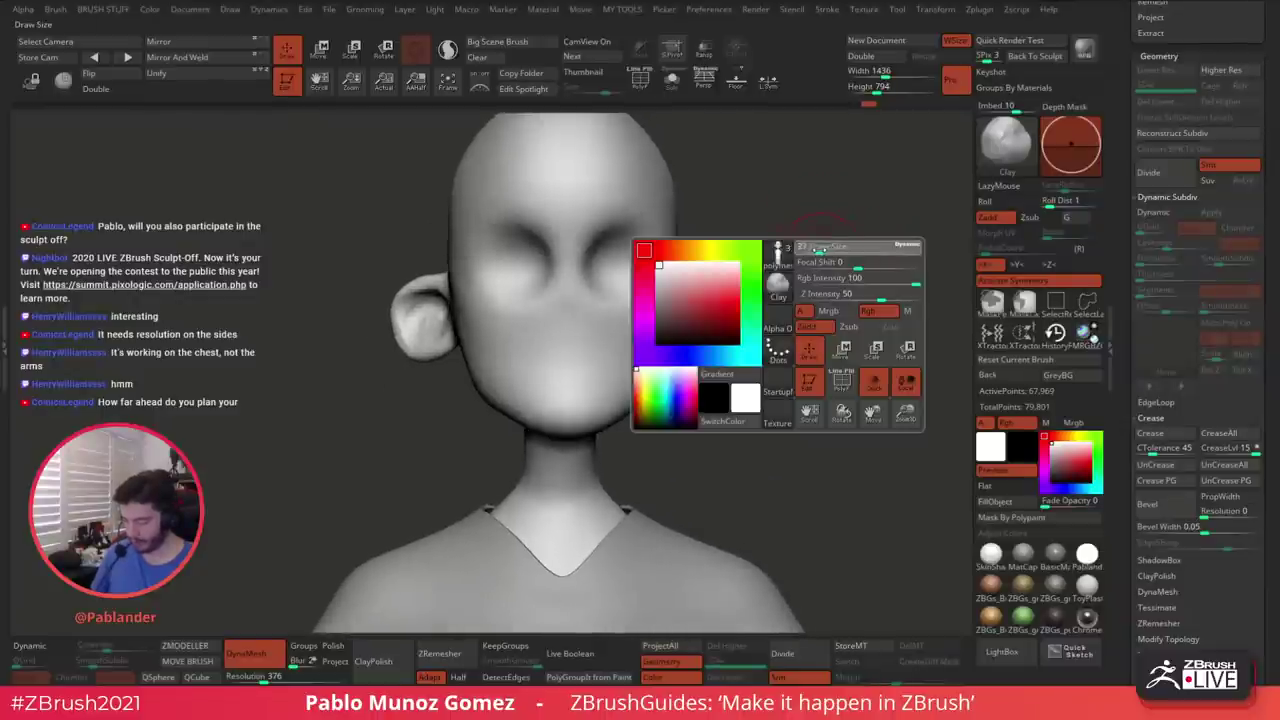
{"action": "left_click_drag", "start_coordinate": [733, 220], "coordinate": [739, 218]}
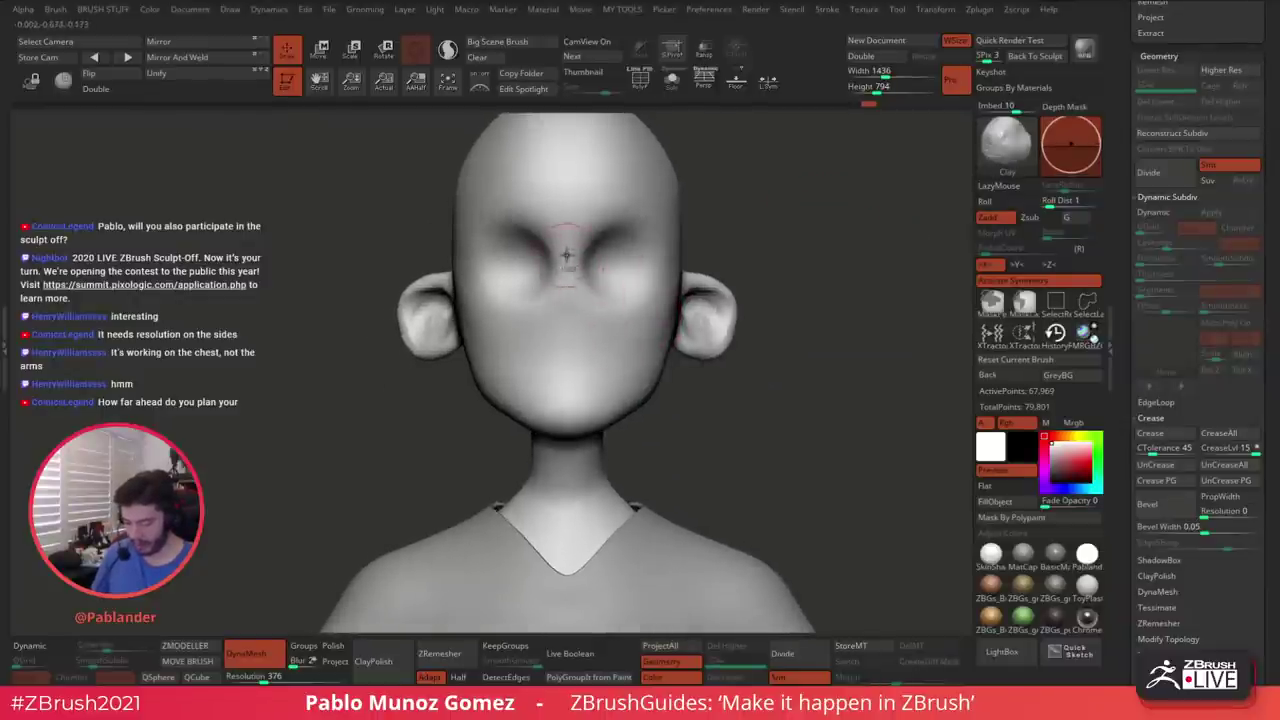
{"action": "left_click_drag", "start_coordinate": [567, 255], "coordinate": [568, 291], "text": "ctrl"}
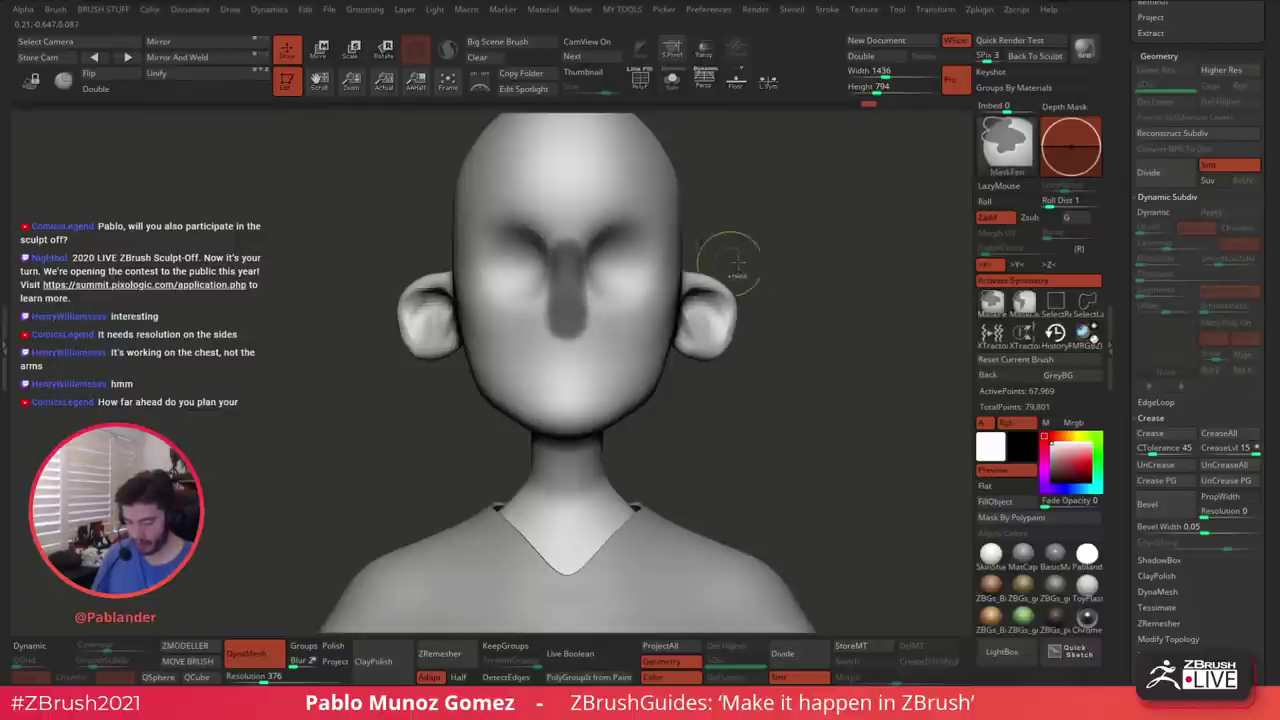
{"action": "mouse_move", "coordinate": [737, 262]}
{"action": "left_mouse_down"}
{"action": "mouse_move", "coordinate": [771, 251]}
{"action": "mouse_move", "coordinate": [826, 269]}
{"action": "mouse_move", "coordinate": [767, 286]}
{"action": "mouse_move", "coordinate": [786, 280]}
{"action": "left_mouse_up"}
{"action": "left_click_drag", "start_coordinate": [715, 263], "coordinate": [600, 271]}
{"action": "key", "text": "ctrl"}
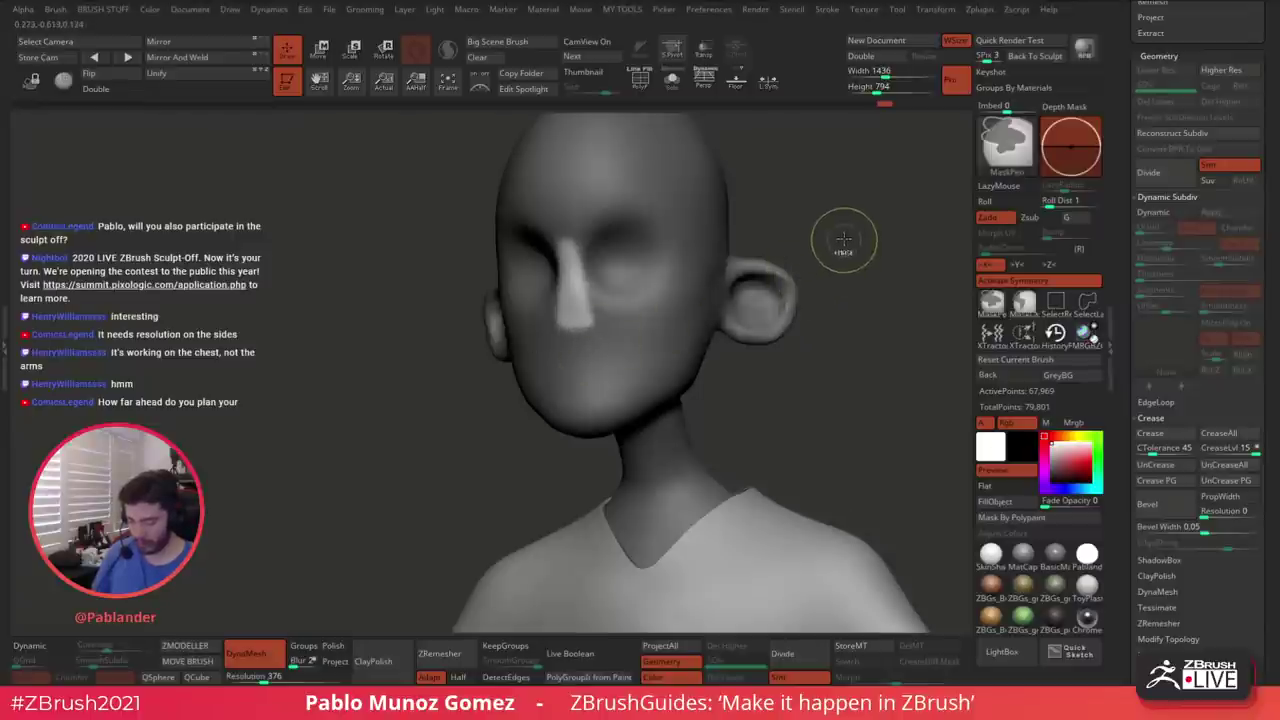
{"action": "left_click_drag", "start_coordinate": [846, 275], "coordinate": [636, 310]}
Switch to the Move gizmo, turn off symmetry, and center the gizmo on the unmasked nose area
{"action": "key", "text": "w"}
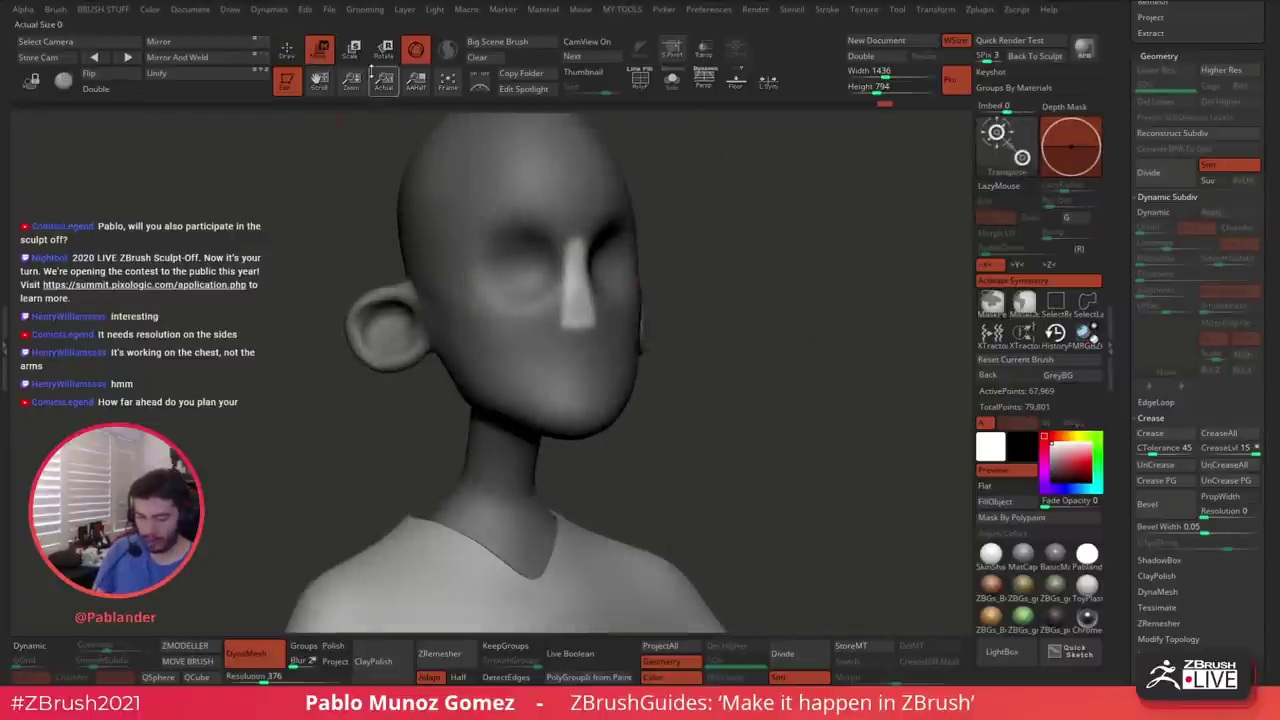
{"action": "left_click_drag", "start_coordinate": [650, 205], "coordinate": [677, 293], "text": "alt"}
{"action": "key", "text": "f"}
{"action": "key", "text": "f"}
{"action": "left_click", "coordinate": [652, 416]}
{"action": "key", "text": "f"}
{"action": "left_click", "coordinate": [1039, 283]}
{"action": "right_click_drag", "start_coordinate": [490, 153], "coordinate": [525, 205], "text": "alt"}
{"action": "left_click", "coordinate": [478, 205]}
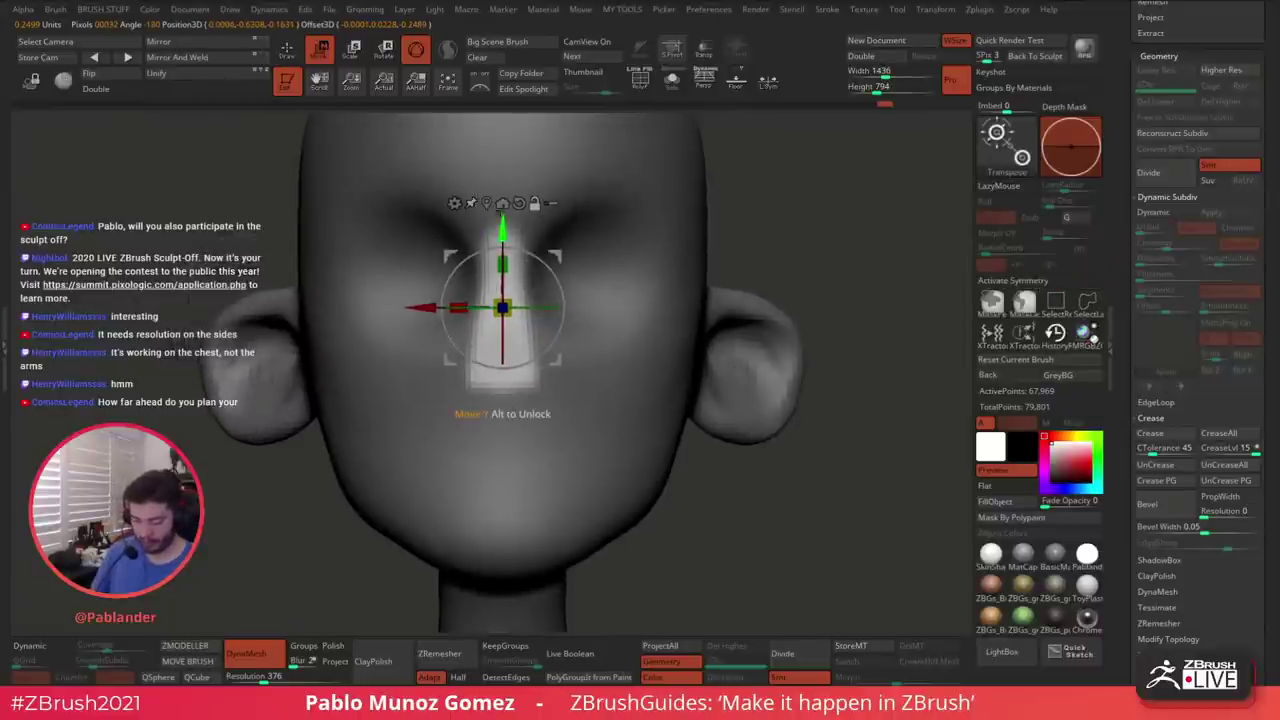
Move the gizmo pivot up to the nose bridge and rotate the unmasked nose area outward from the face
{"action": "left_click", "coordinate": [500, 192], "text": "alt"}
{"action": "right_click_drag", "start_coordinate": [483, 217], "coordinate": [493, 307], "text": "alt"}
{"action": "left_click", "coordinate": [493, 178]}
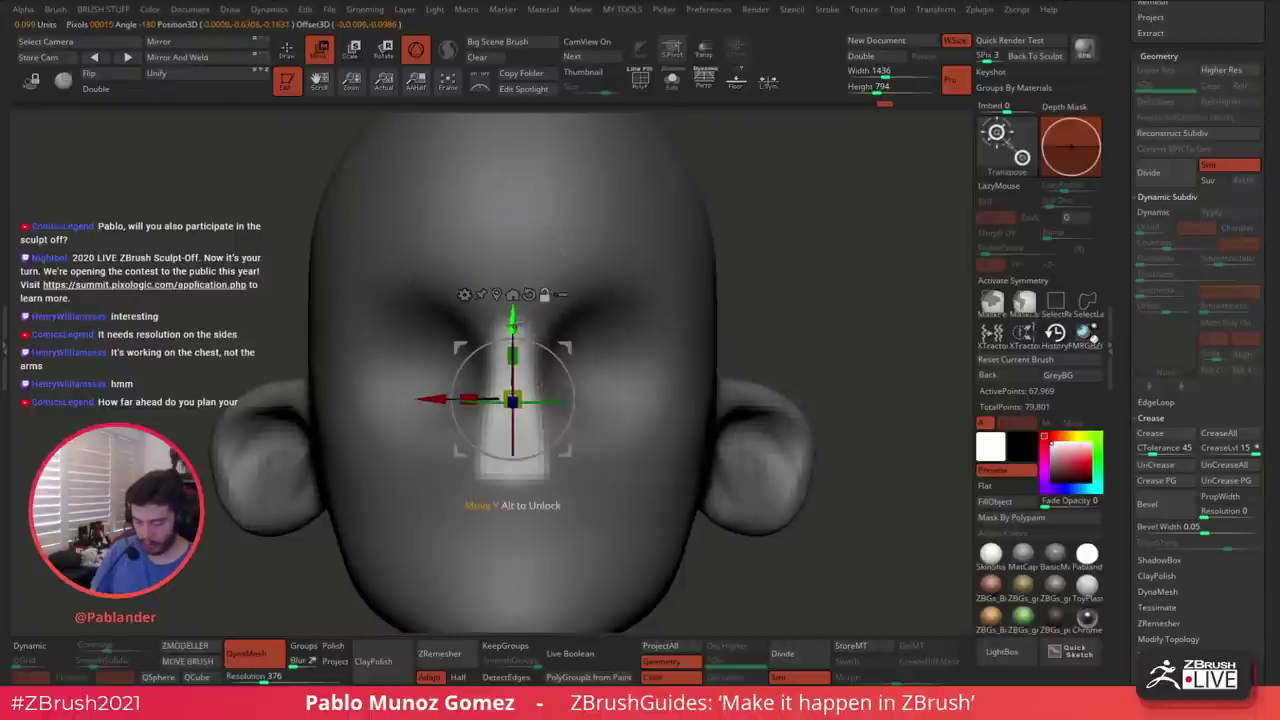
{"action": "left_click_drag", "start_coordinate": [514, 325], "coordinate": [514, 246], "text": "alt"}
{"action": "right_click_drag", "start_coordinate": [522, 252], "coordinate": [746, 232]}
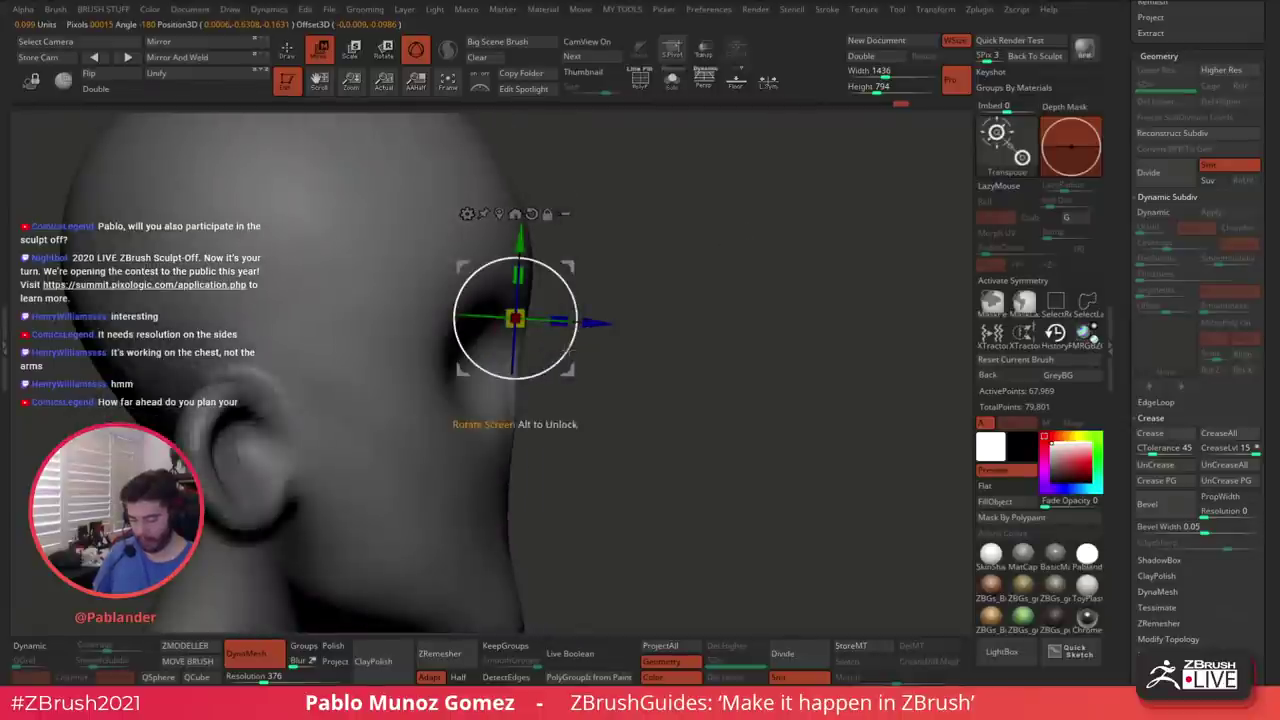
{"action": "left_click_drag", "start_coordinate": [567, 348], "coordinate": [649, 326]}
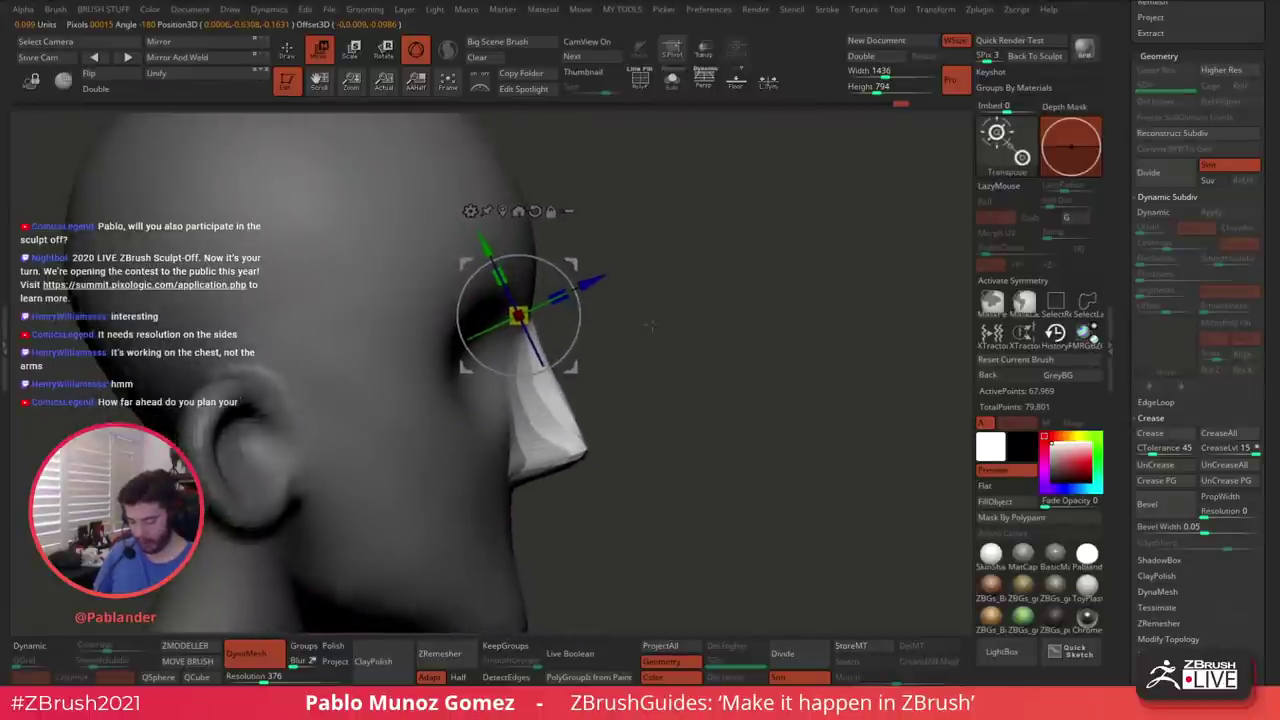
{"action": "right_click_drag", "start_coordinate": [649, 325], "coordinate": [672, 288], "text": "alt"}
{"action": "left_click_drag", "start_coordinate": [593, 312], "coordinate": [600, 307]}
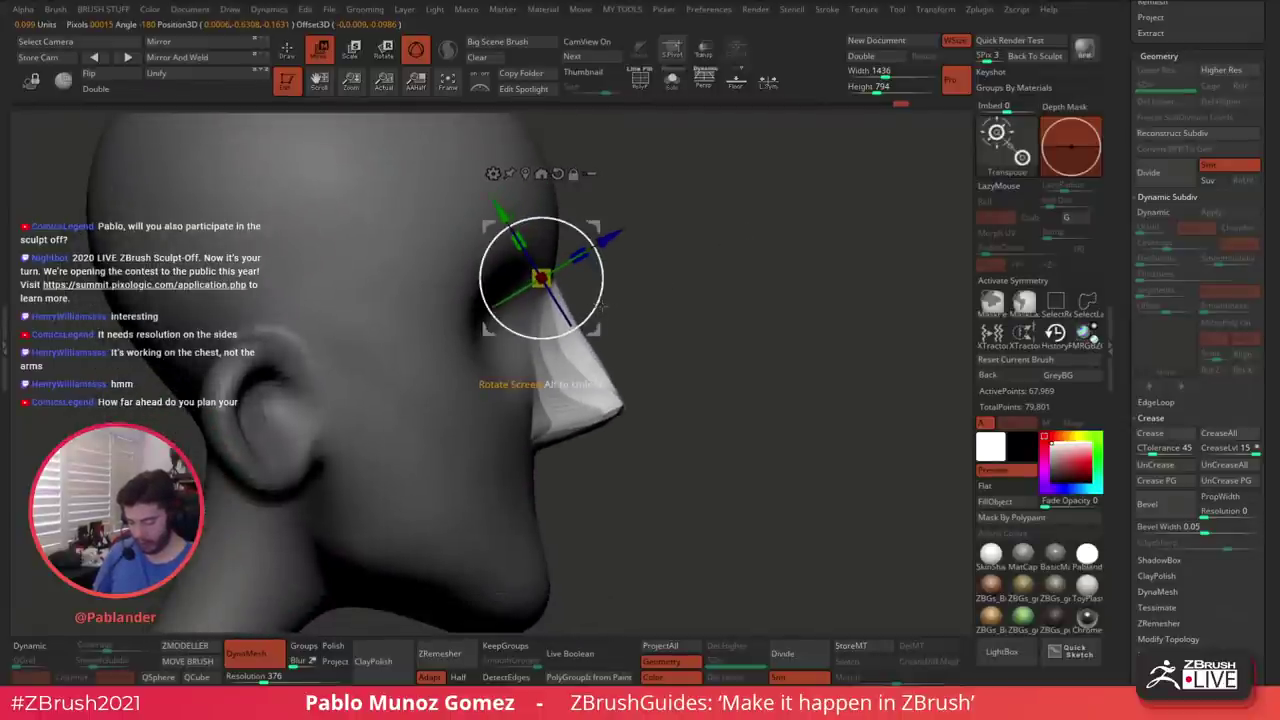
Return to Draw mode, choose the Move brush, adjust its draw size, and refine the nose profile
{"action": "key", "text": "q"}
{"action": "left_click_drag", "start_coordinate": [600, 243], "coordinate": [741, 291]}
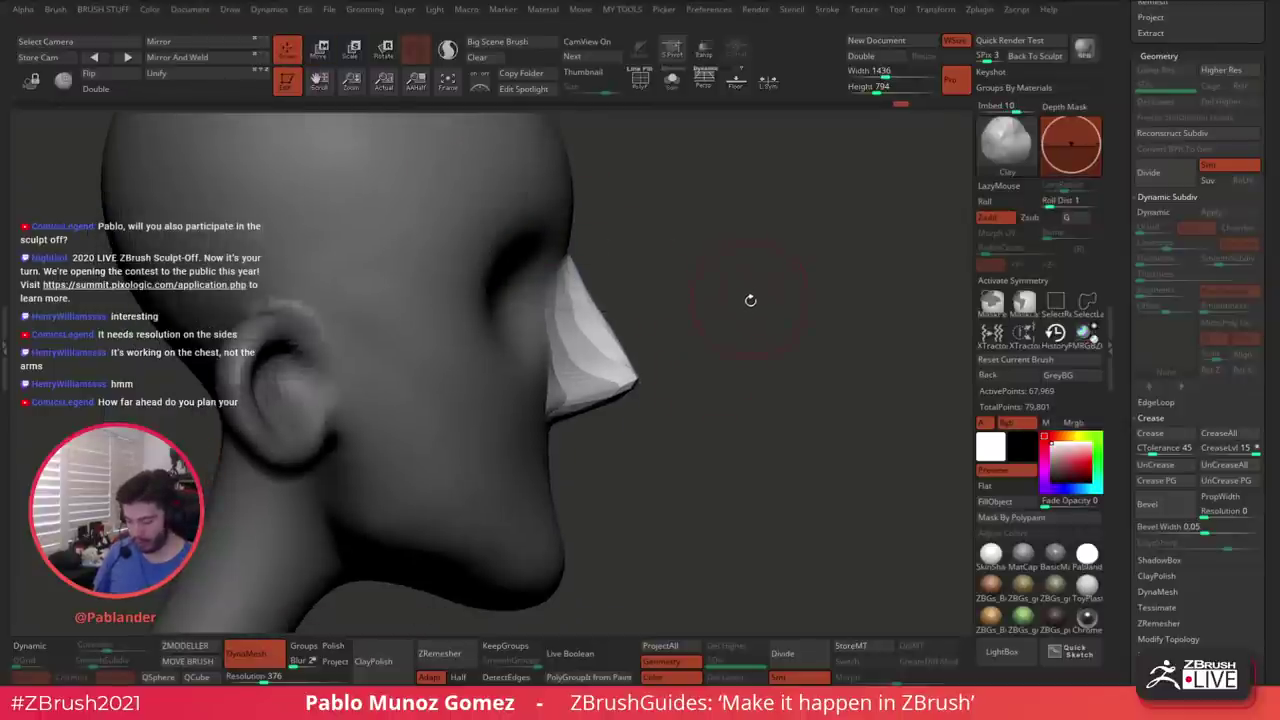
{"action": "key", "text": "b"}
{"action": "key", "text": "m"}
{"action": "key", "text": "v"}
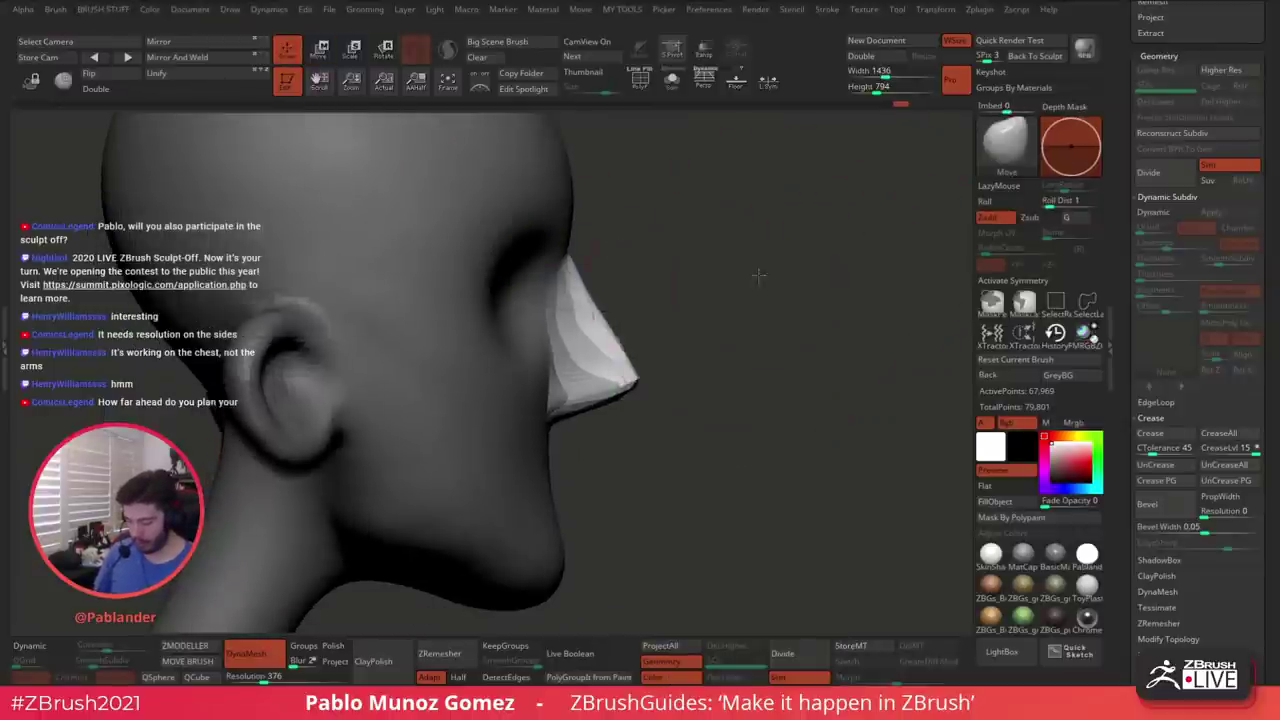
{"action": "key", "text": "space"}
{"action": "key", "text": "space"}
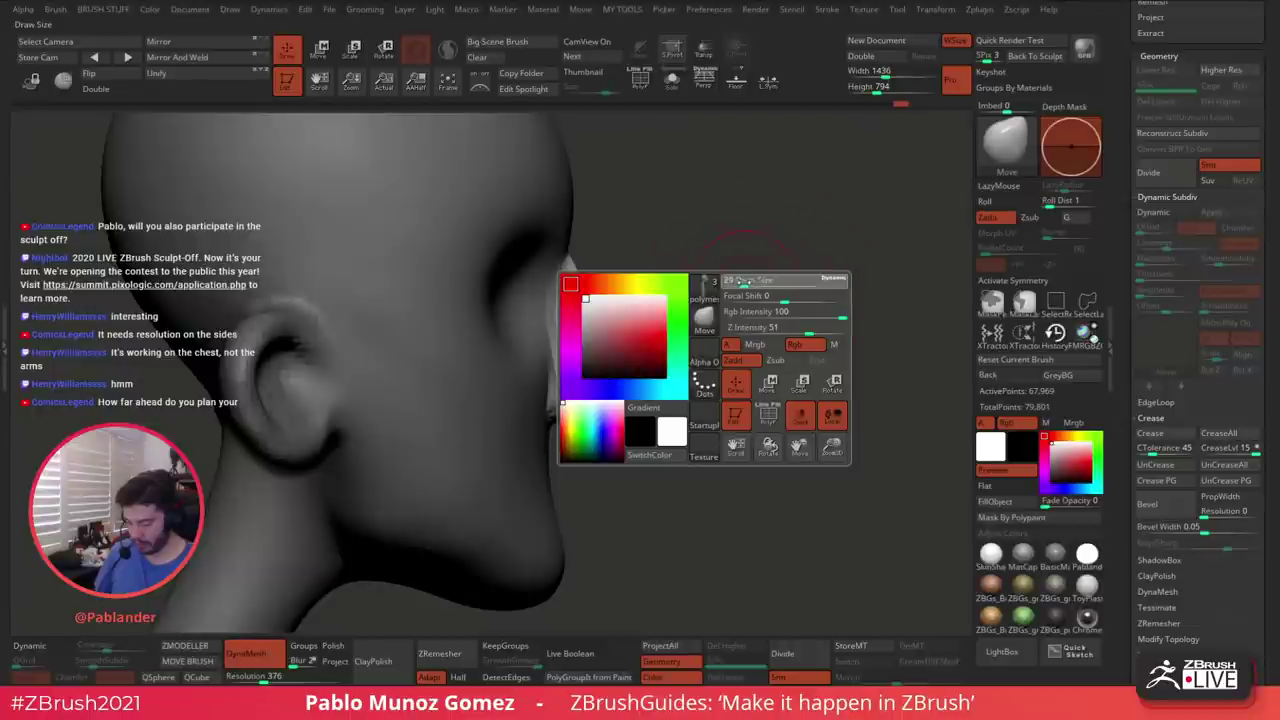
{"action": "mouse_move", "coordinate": [581, 283]}
{"action": "left_mouse_down"}
{"action": "mouse_move", "coordinate": [630, 289]}
{"action": "mouse_move", "coordinate": [600, 328]}
{"action": "mouse_move", "coordinate": [612, 348]}
{"action": "left_mouse_up"}
{"action": "key", "text": "space"}
{"action": "mouse_move", "coordinate": [628, 385]}
{"action": "right_mouse_down"}
{"action": "mouse_move", "coordinate": [661, 378]}
{"action": "mouse_move", "coordinate": [637, 392]}
{"action": "right_mouse_up"}
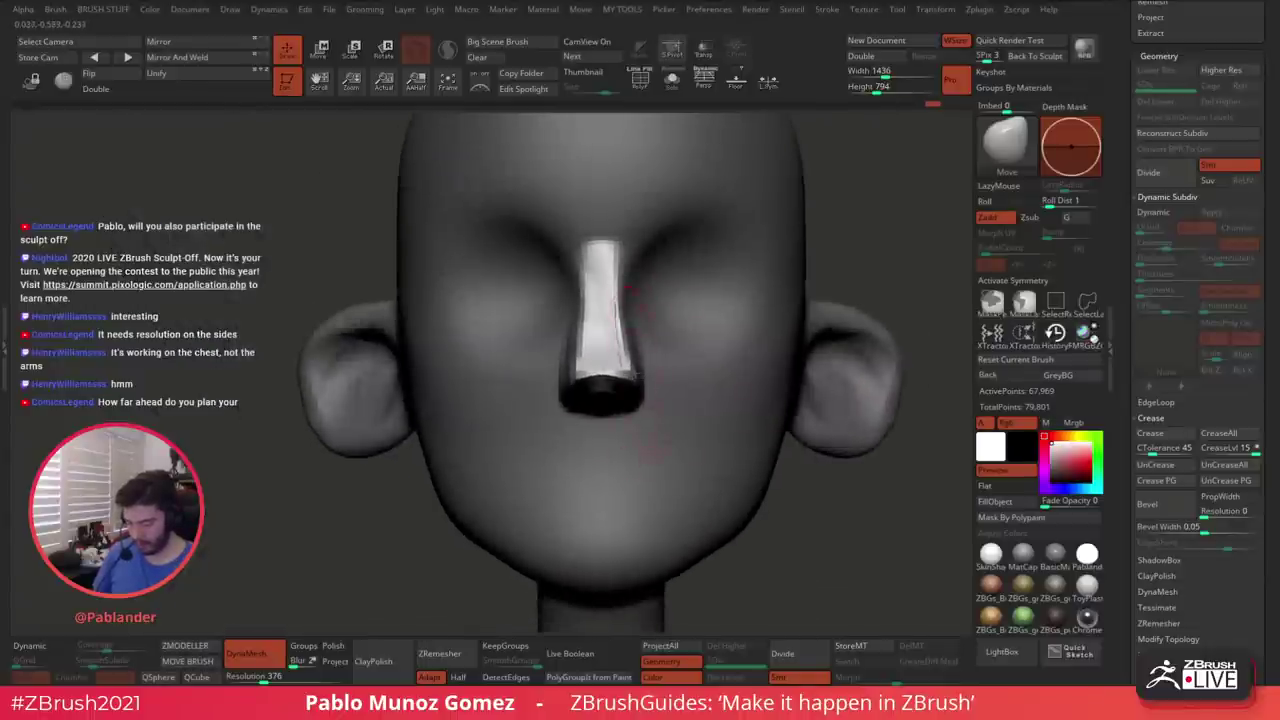
Turn on X symmetry, clear the mask, remesh the head at DynaMesh resolution 480, and apply Mirror And Weld
{"action": "key", "text": "x"}
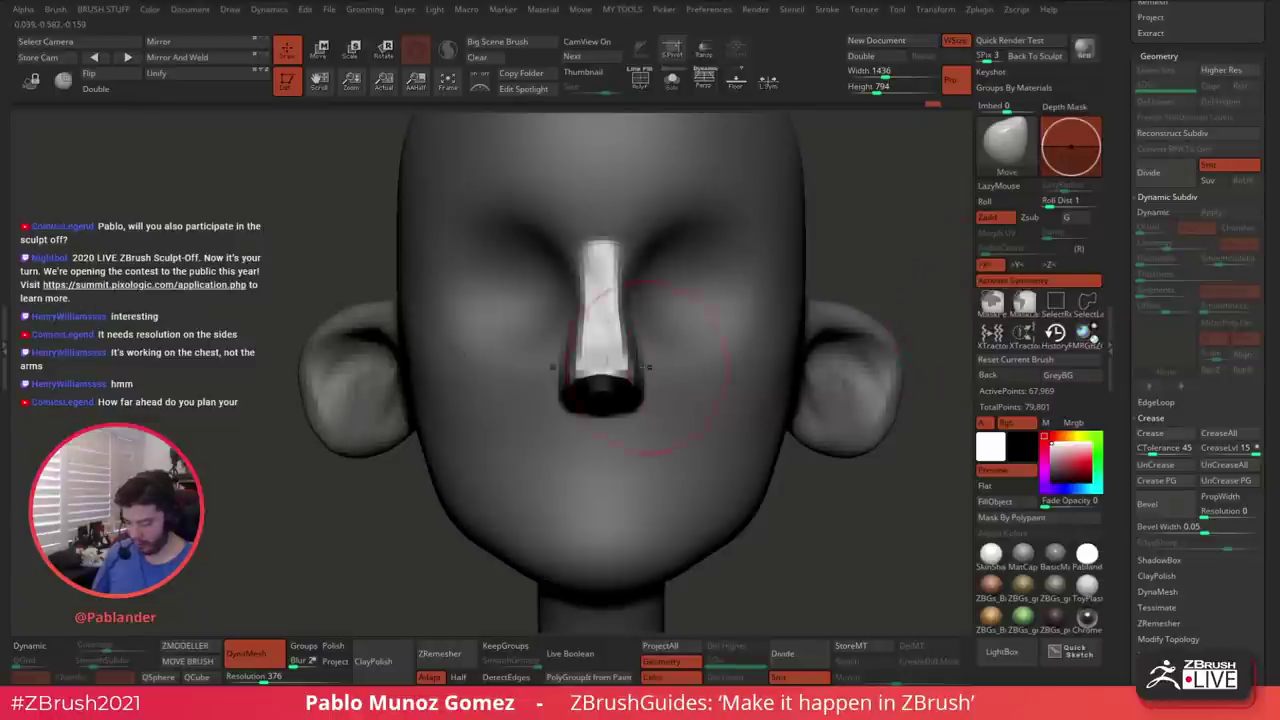
{"action": "left_click_drag", "start_coordinate": [200, 348], "coordinate": [212, 408], "text": "ctrl"}
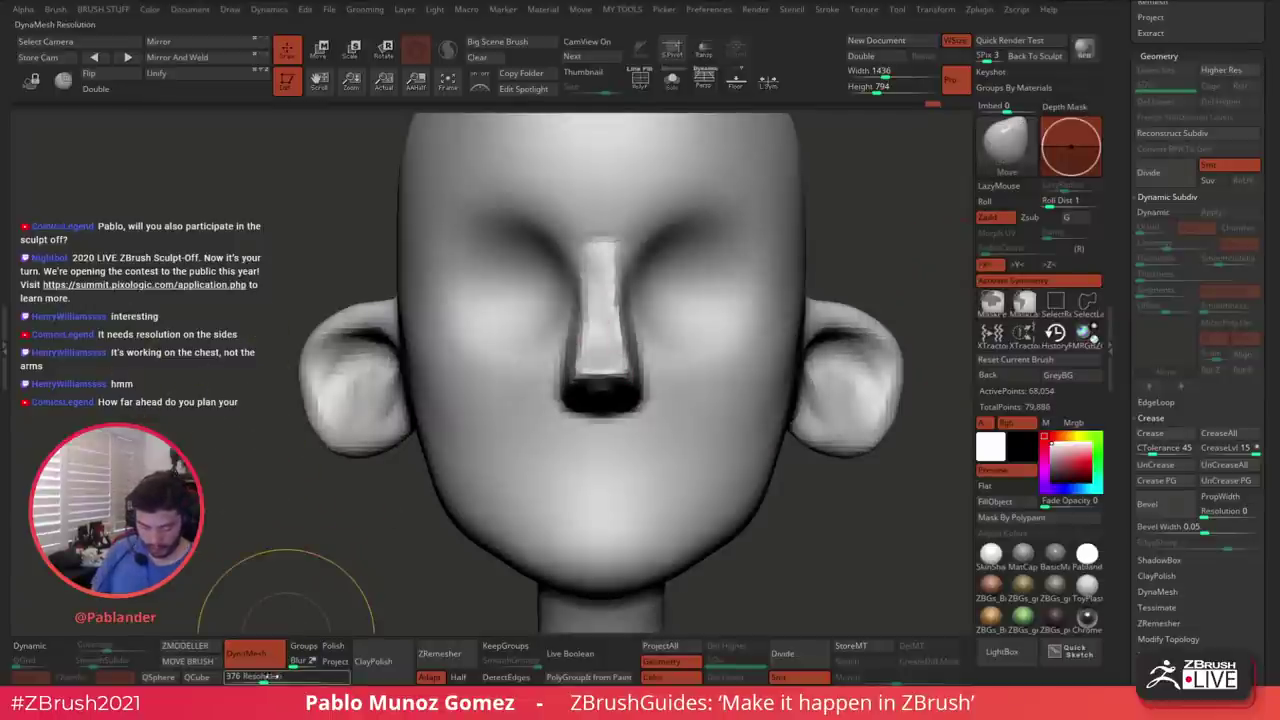
{"action": "left_click_drag", "start_coordinate": [272, 677], "coordinate": [276, 677]}
{"action": "left_click_drag", "start_coordinate": [226, 494], "coordinate": [264, 548], "text": "ctrl"}
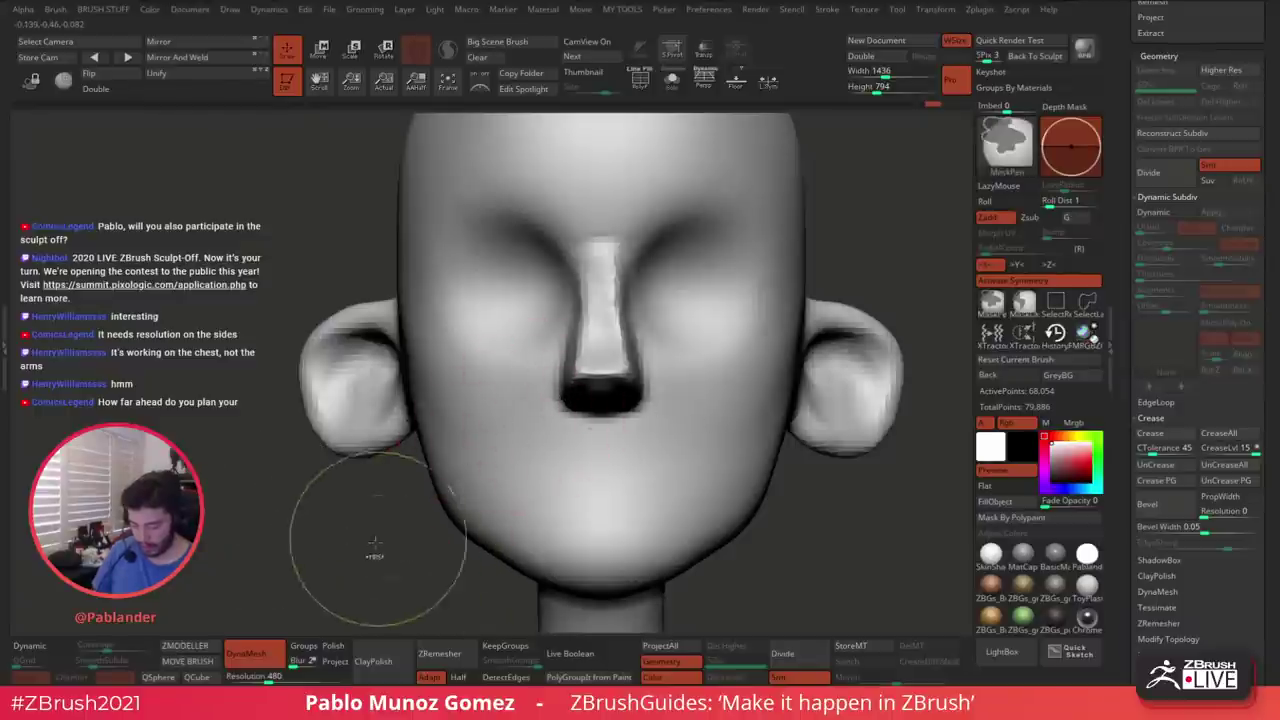
{"action": "left_click_drag", "start_coordinate": [375, 543], "coordinate": [412, 581], "text": "ctrl"}
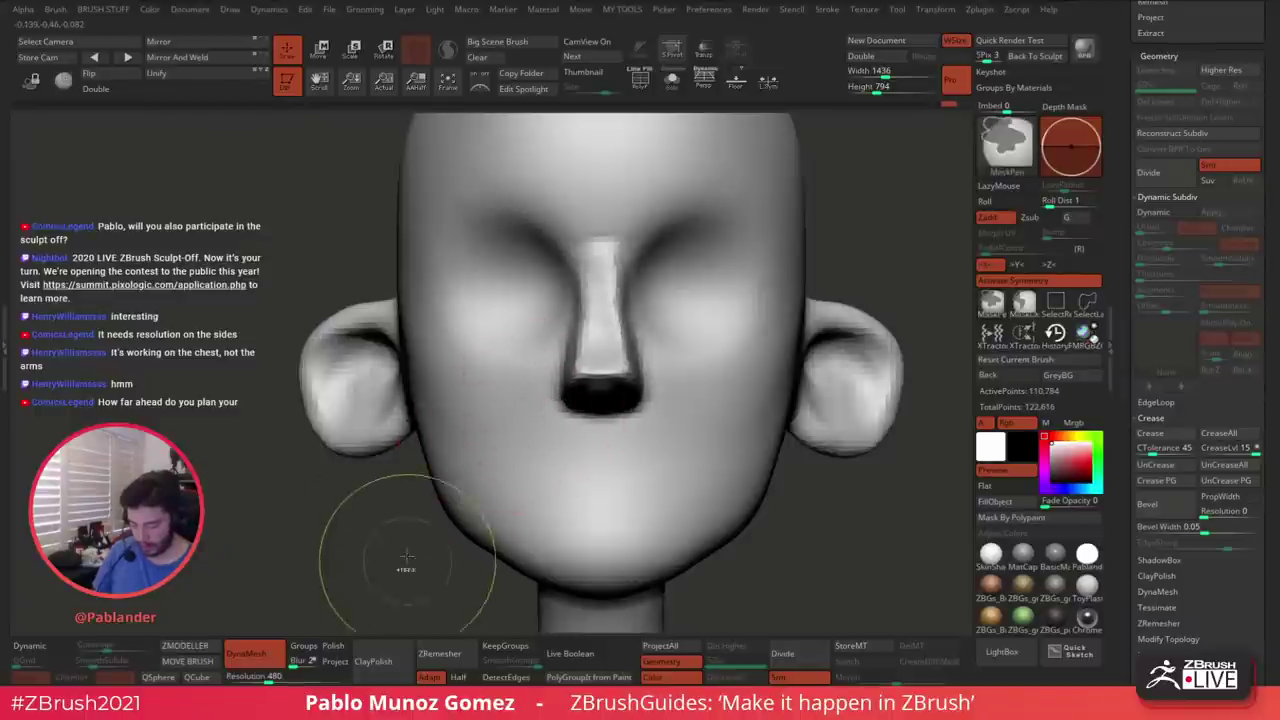
{"action": "left_click", "coordinate": [200, 58]}
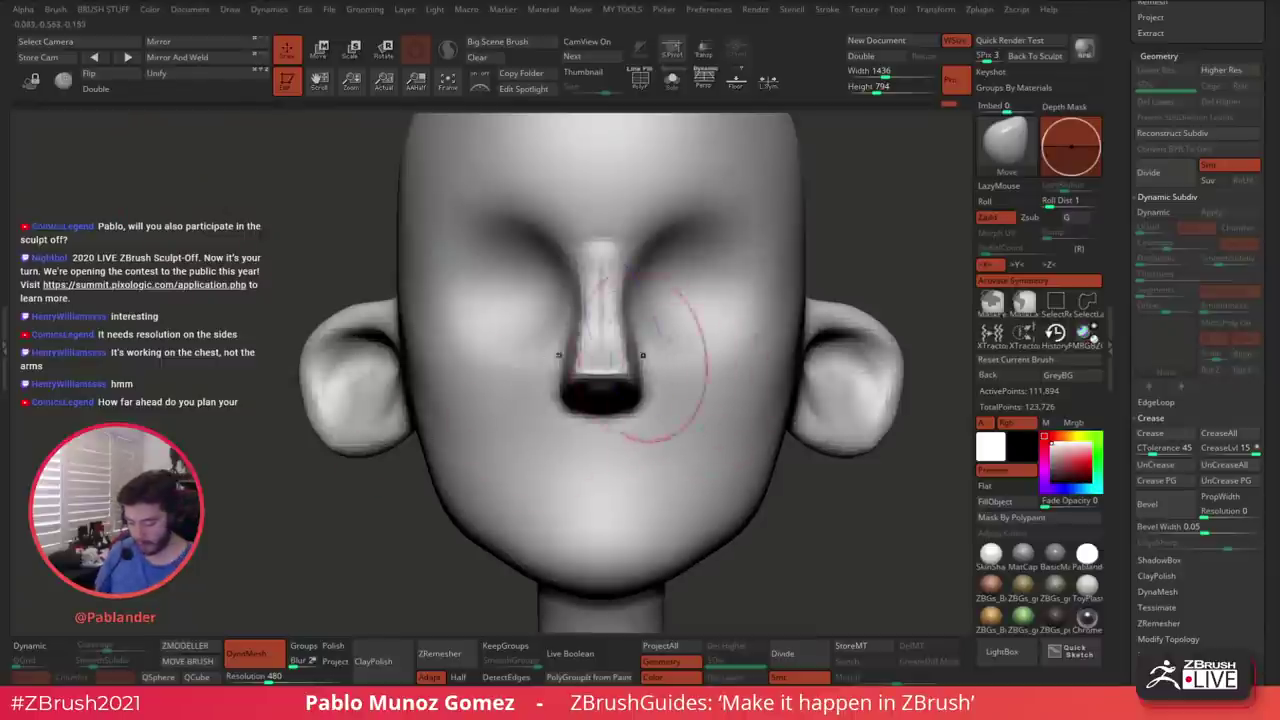
Smooth the nose surface and shape the tip and sides of the nose with the Move brush
{"action": "left_click_drag", "start_coordinate": [612, 330], "coordinate": [603, 266], "text": "shift"}
{"action": "right_click_drag", "start_coordinate": [652, 394], "coordinate": [688, 384]}
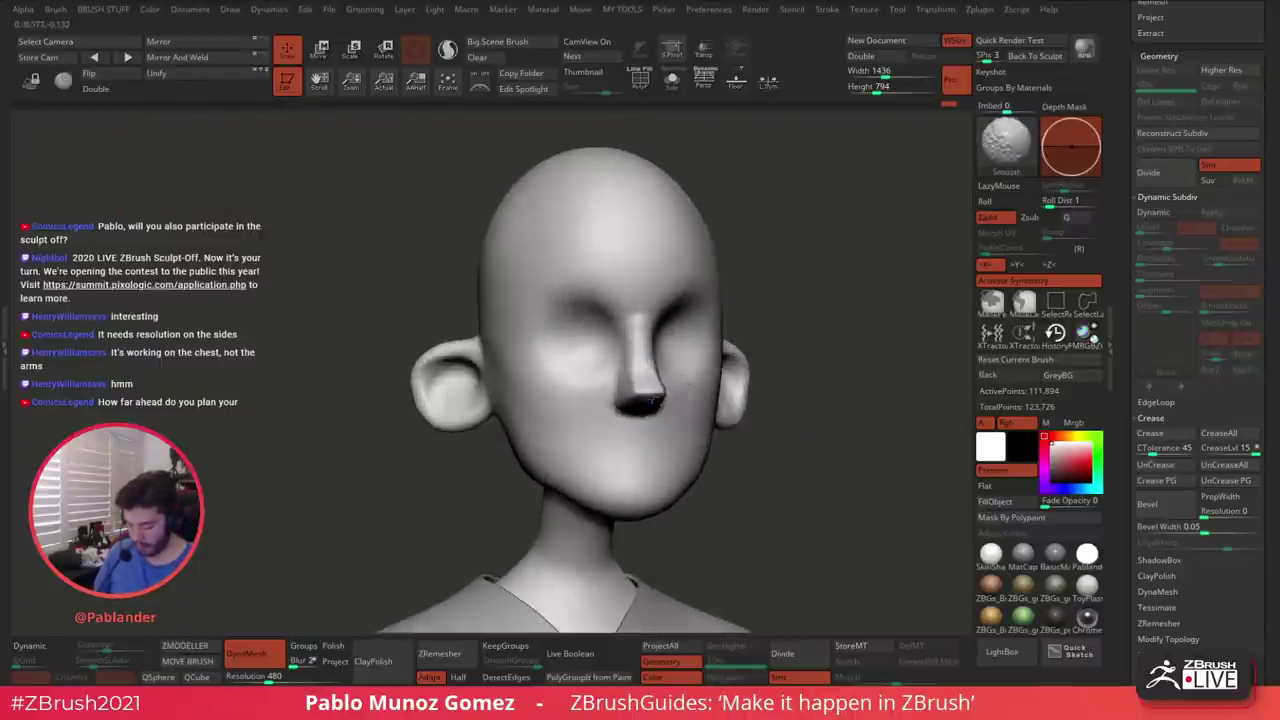
{"action": "mouse_move", "coordinate": [650, 395]}
{"action": "left_mouse_down"}
{"action": "mouse_move", "coordinate": [690, 380]}
{"action": "mouse_move", "coordinate": [677, 391]}
{"action": "left_mouse_up"}
{"action": "right_click_drag", "start_coordinate": [715, 410], "coordinate": [677, 450]}
{"action": "key", "text": "space"}
{"action": "left_click_drag", "start_coordinate": [720, 368], "coordinate": [735, 366]}
{"action": "mouse_move", "coordinate": [737, 357]}
{"action": "right_mouse_down", "text": "alt"}
{"action": "mouse_move", "coordinate": [661, 323]}
{"action": "mouse_move", "coordinate": [560, 360]}
{"action": "mouse_move", "coordinate": [604, 361]}
{"action": "right_mouse_up", "text": "alt"}
{"action": "left_click_drag", "start_coordinate": [567, 390], "coordinate": [561, 386]}
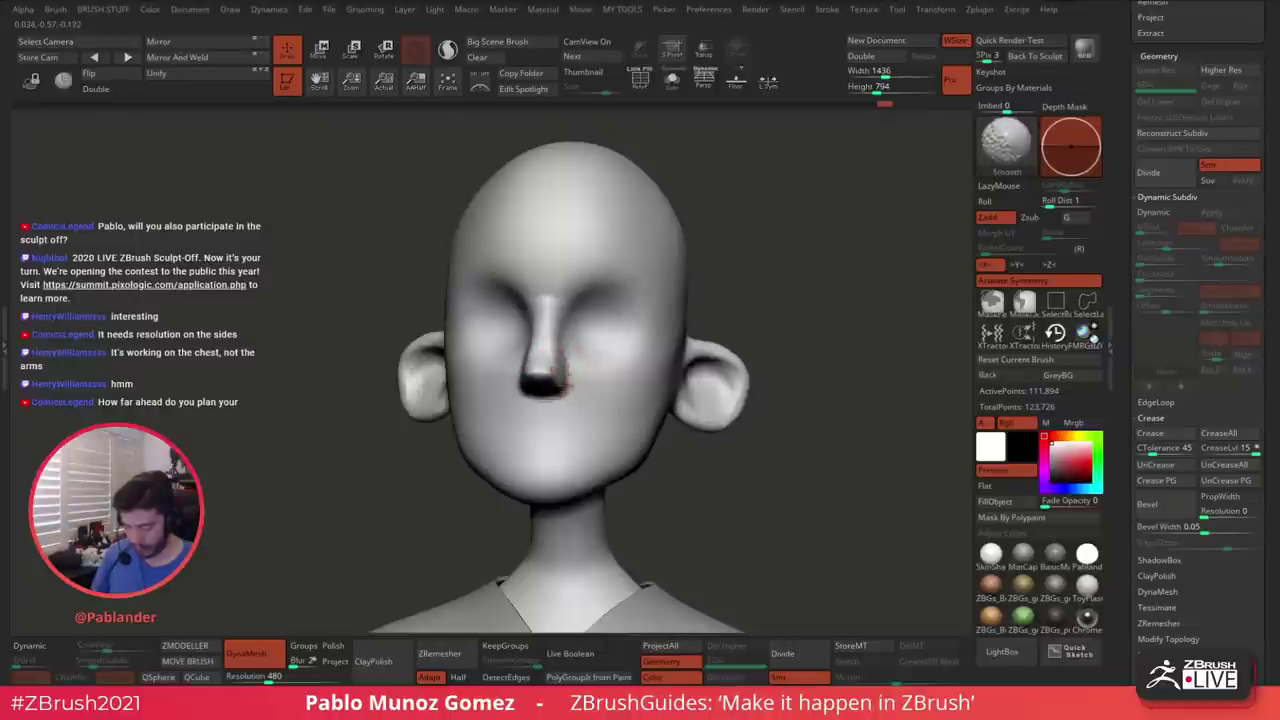
{"action": "left_click_drag", "start_coordinate": [577, 334], "coordinate": [589, 325], "text": "shift"}
{"action": "right_click_drag", "start_coordinate": [598, 272], "coordinate": [616, 296], "text": "alt"}
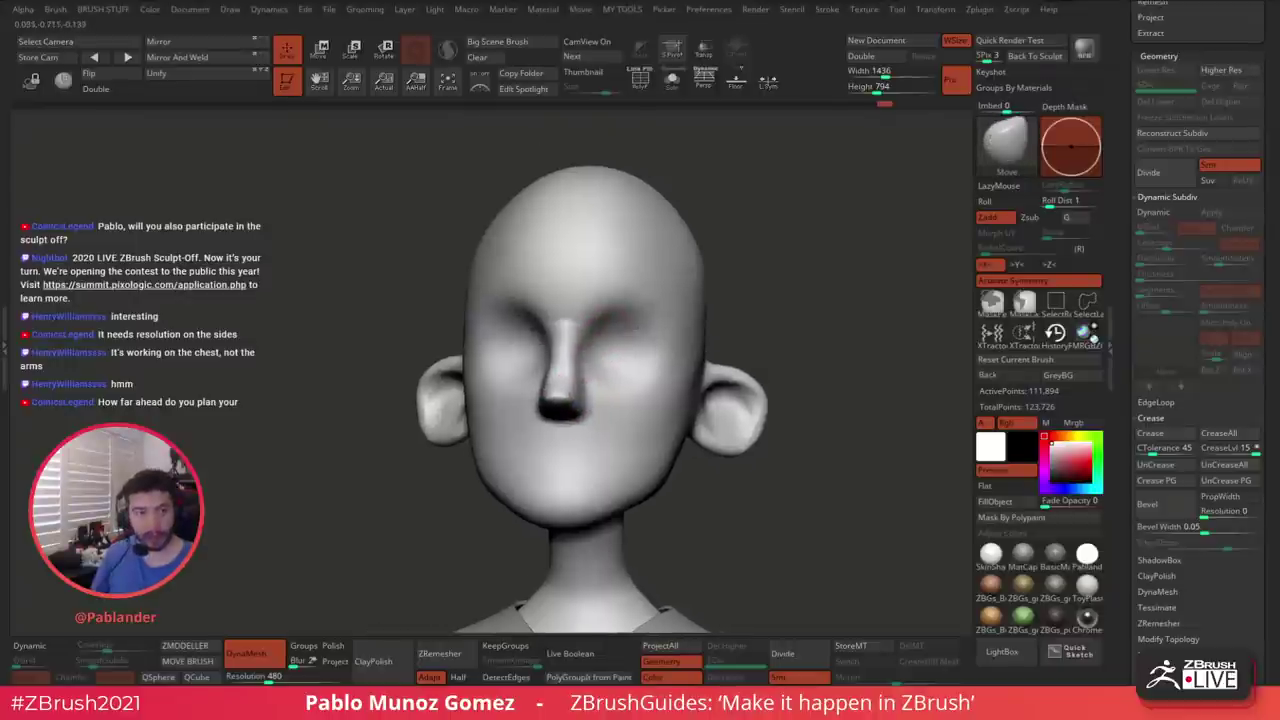
Adjust the Move brush's draw size and reshape the nose bridge and the area around the eye sockets
{"action": "key", "text": "space"}
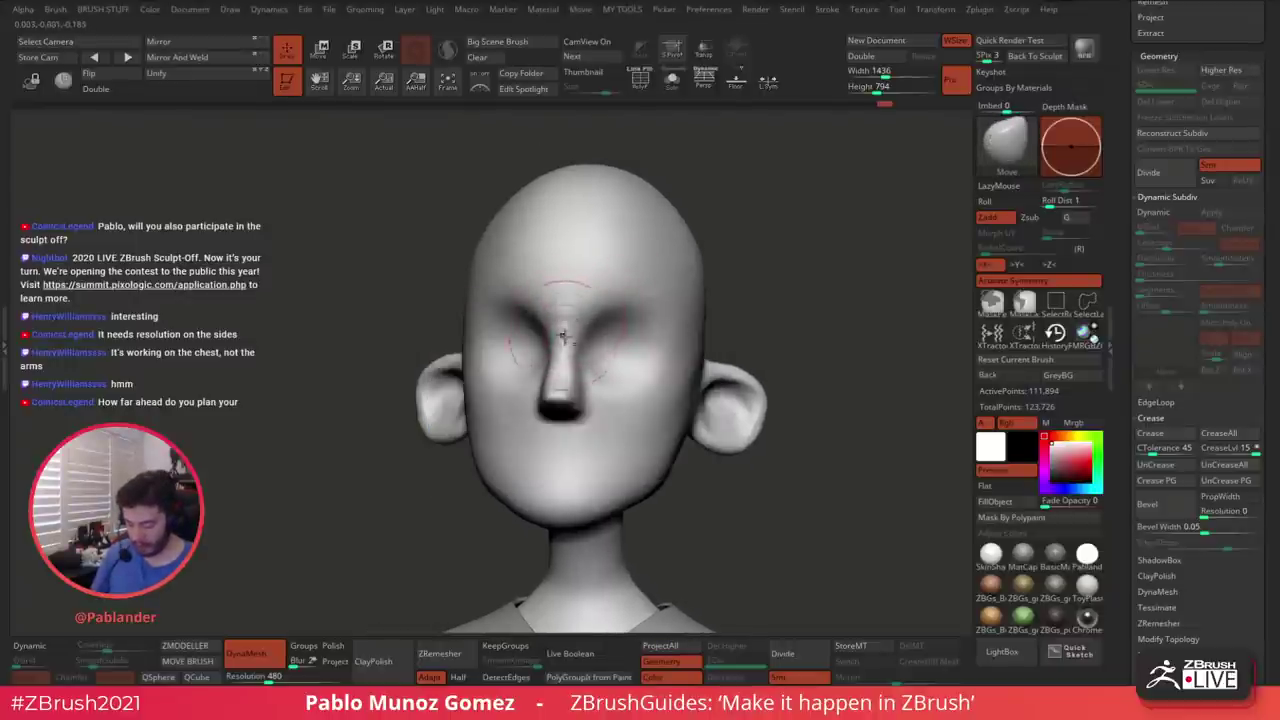
{"action": "mouse_move", "coordinate": [578, 290]}
{"action": "right_mouse_down"}
{"action": "mouse_move", "coordinate": [631, 334]}
{"action": "mouse_move", "coordinate": [697, 354]}
{"action": "mouse_move", "coordinate": [675, 368]}
{"action": "mouse_move", "coordinate": [652, 431]}
{"action": "mouse_move", "coordinate": [699, 367]}
{"action": "right_mouse_up"}
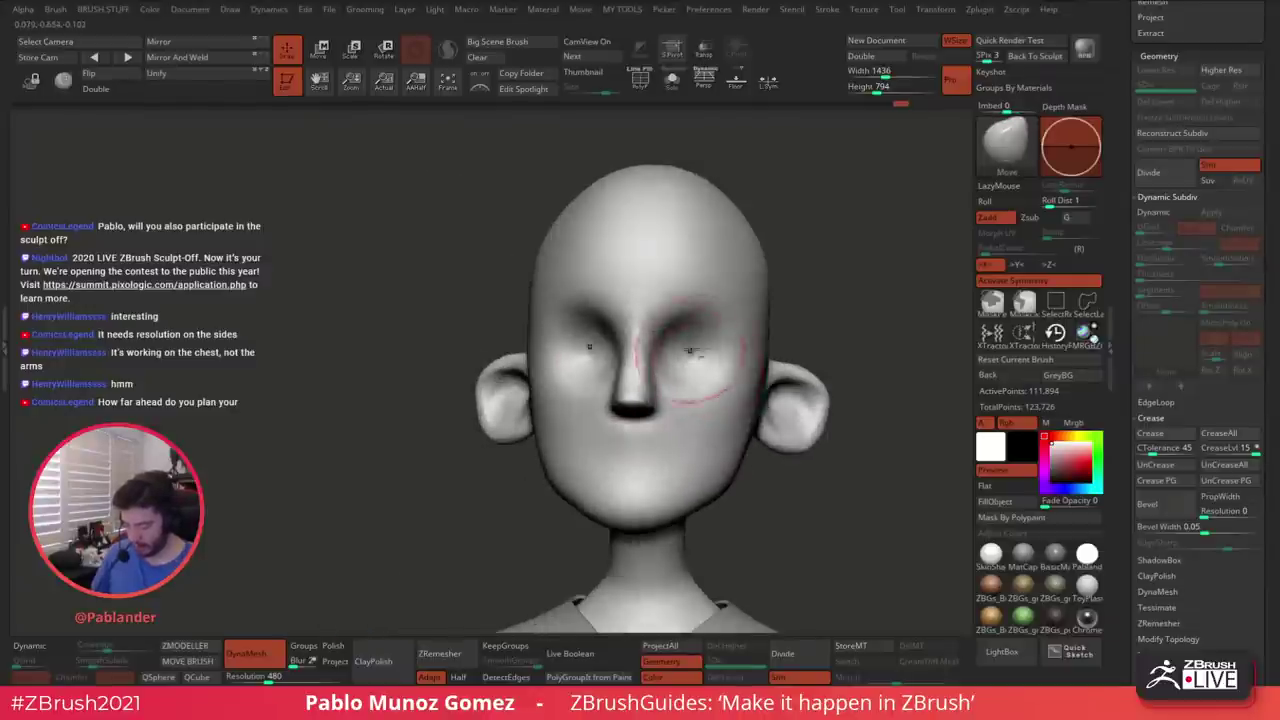
{"action": "right_click_drag", "start_coordinate": [825, 242], "coordinate": [752, 320]}
{"action": "key", "text": "space"}
{"action": "right_click", "coordinate": [606, 336]}
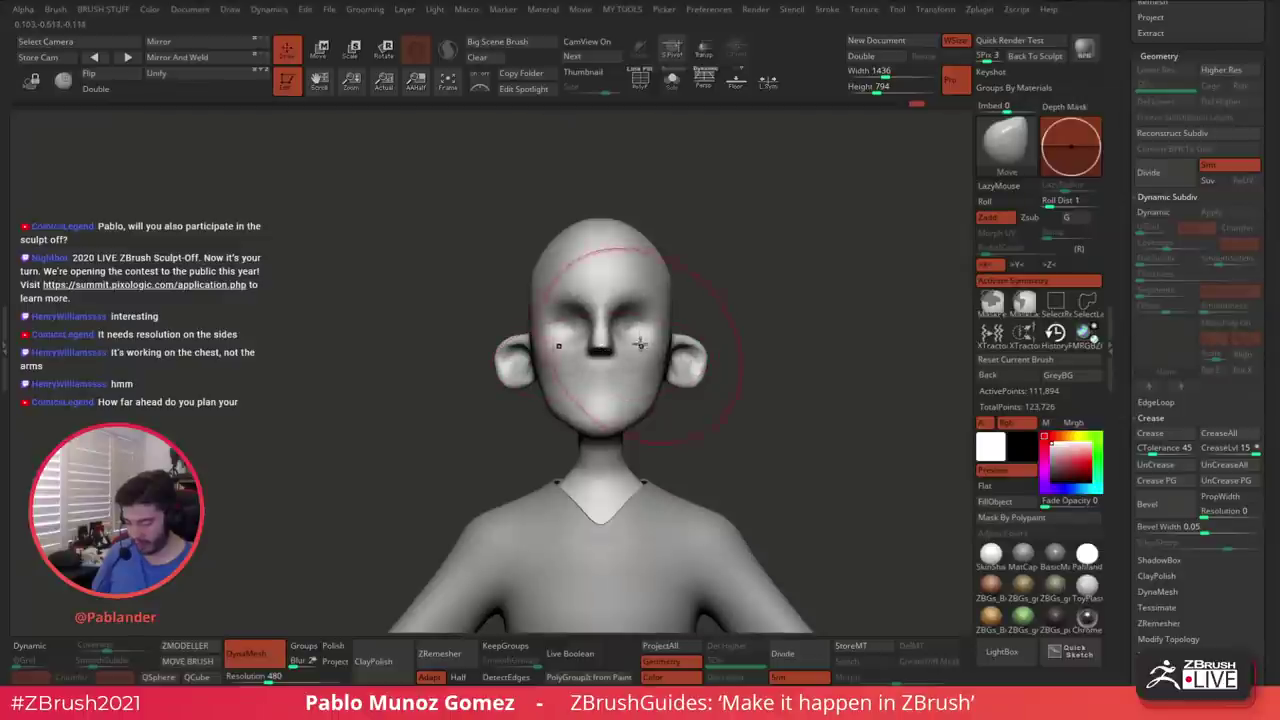
Refine the cheeks, jaw, and head silhouette with a large Move brush from front and side views
{"action": "right_click_drag", "start_coordinate": [733, 291], "coordinate": [632, 302]}
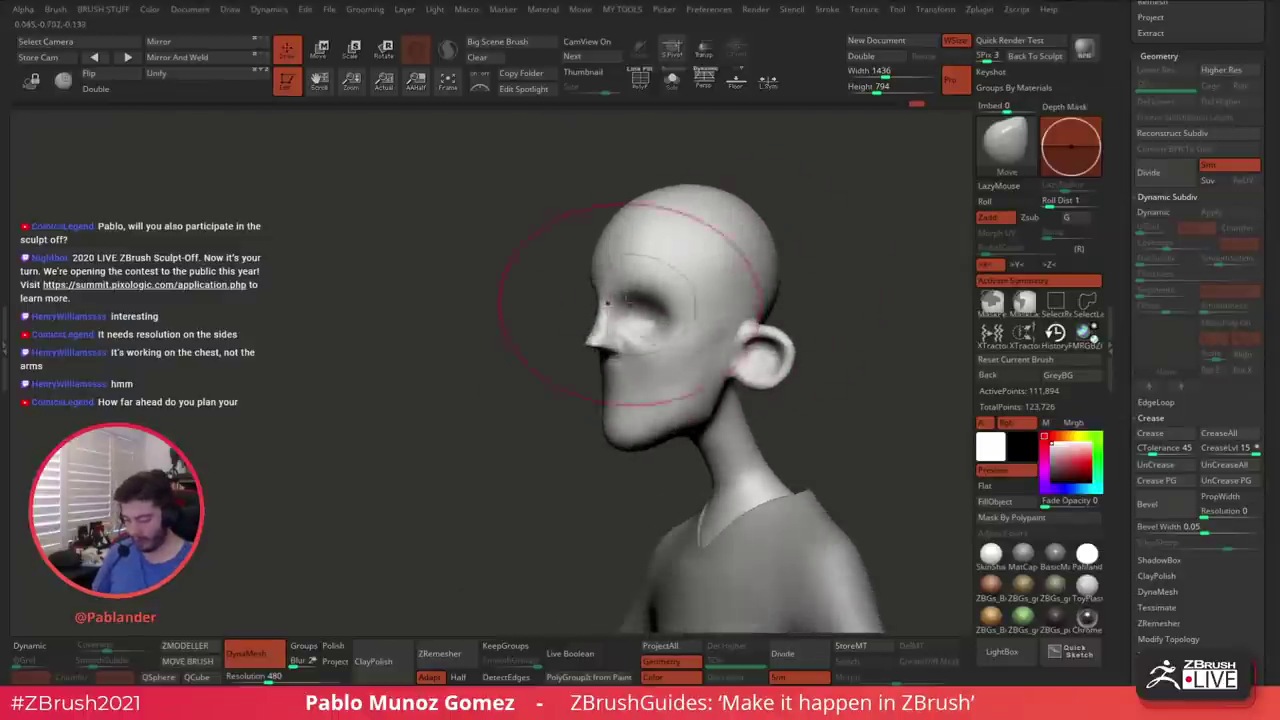
{"action": "mouse_move", "coordinate": [714, 286]}
{"action": "right_mouse_down"}
{"action": "mouse_move", "coordinate": [660, 282]}
{"action": "mouse_move", "coordinate": [684, 327]}
{"action": "right_mouse_up"}
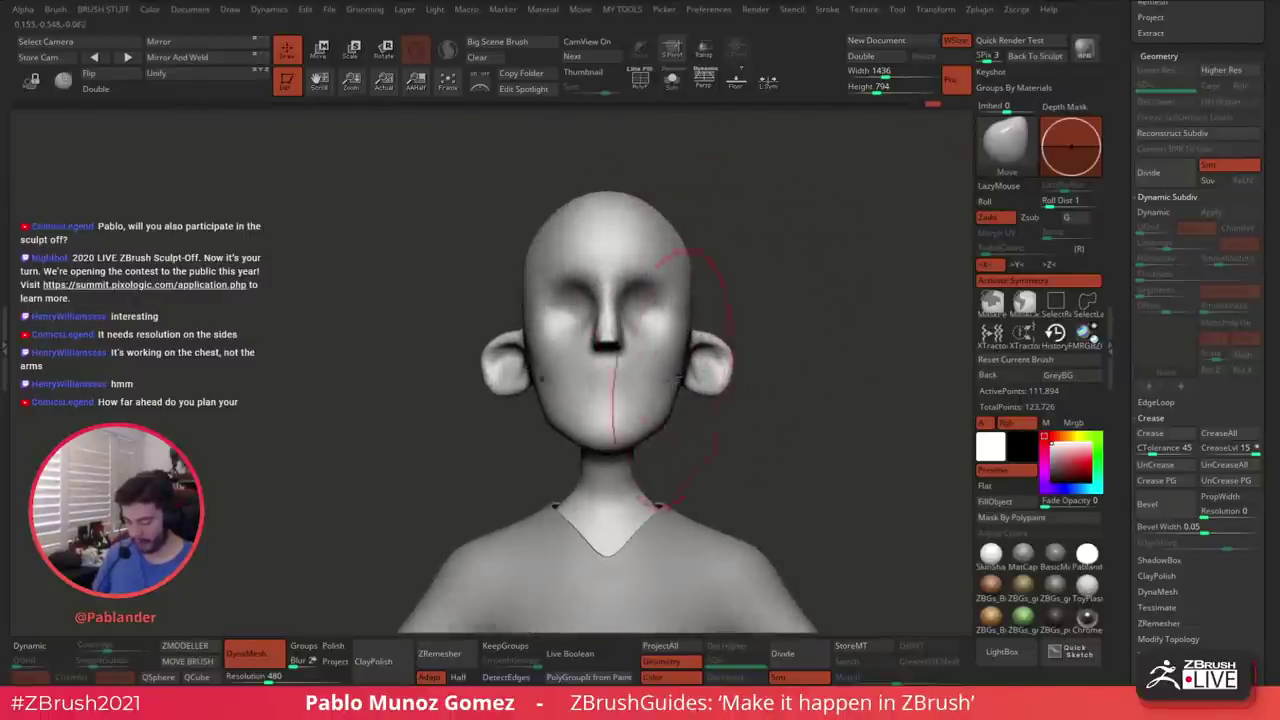
{"action": "right_click_drag", "start_coordinate": [665, 375], "coordinate": [717, 402]}
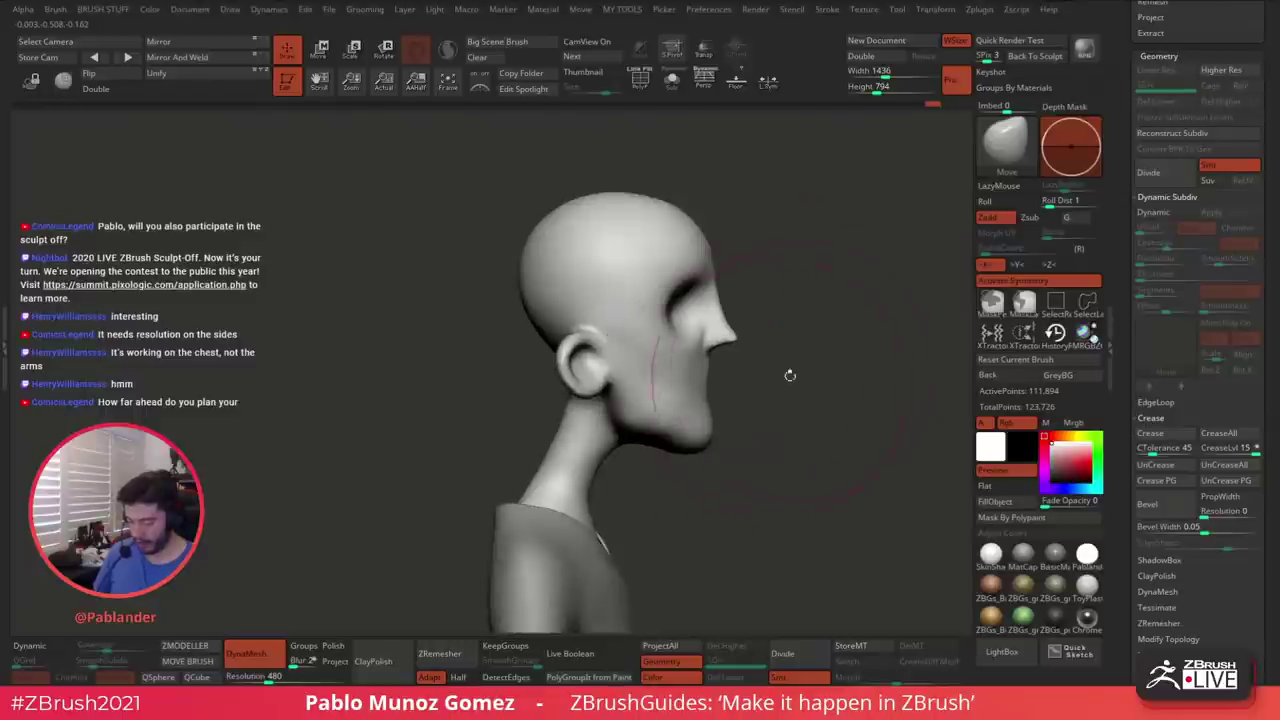
{"action": "left_click_drag", "start_coordinate": [790, 376], "coordinate": [725, 360]}
{"action": "left_click_drag", "start_coordinate": [494, 332], "coordinate": [508, 329]}
{"action": "mouse_move", "coordinate": [725, 350]}
{"action": "left_mouse_down"}
{"action": "mouse_move", "coordinate": [792, 343]}
{"action": "mouse_move", "coordinate": [749, 357]}
{"action": "mouse_move", "coordinate": [683, 331]}
{"action": "mouse_move", "coordinate": [671, 351]}
{"action": "mouse_move", "coordinate": [743, 351]}
{"action": "left_mouse_up"}
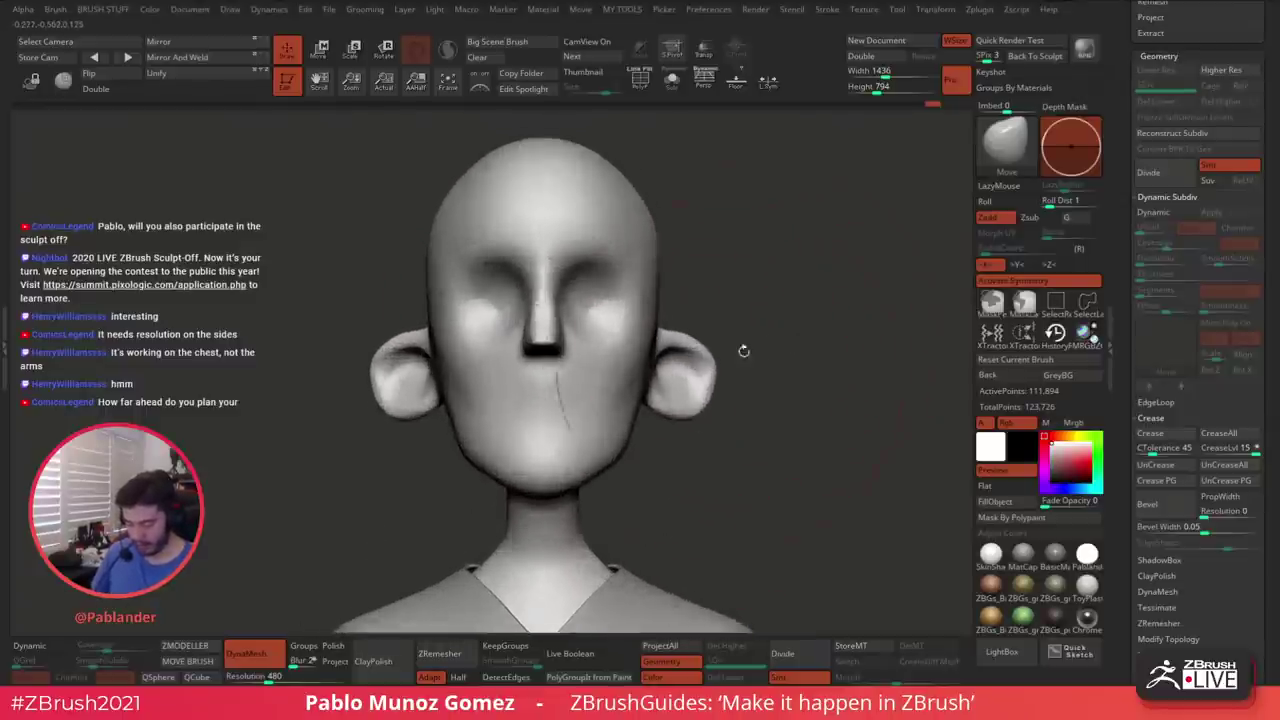
{"action": "mouse_move", "coordinate": [717, 289]}
{"action": "right_mouse_down"}
{"action": "mouse_move", "coordinate": [793, 285]}
{"action": "mouse_move", "coordinate": [622, 302]}
{"action": "right_mouse_up"}
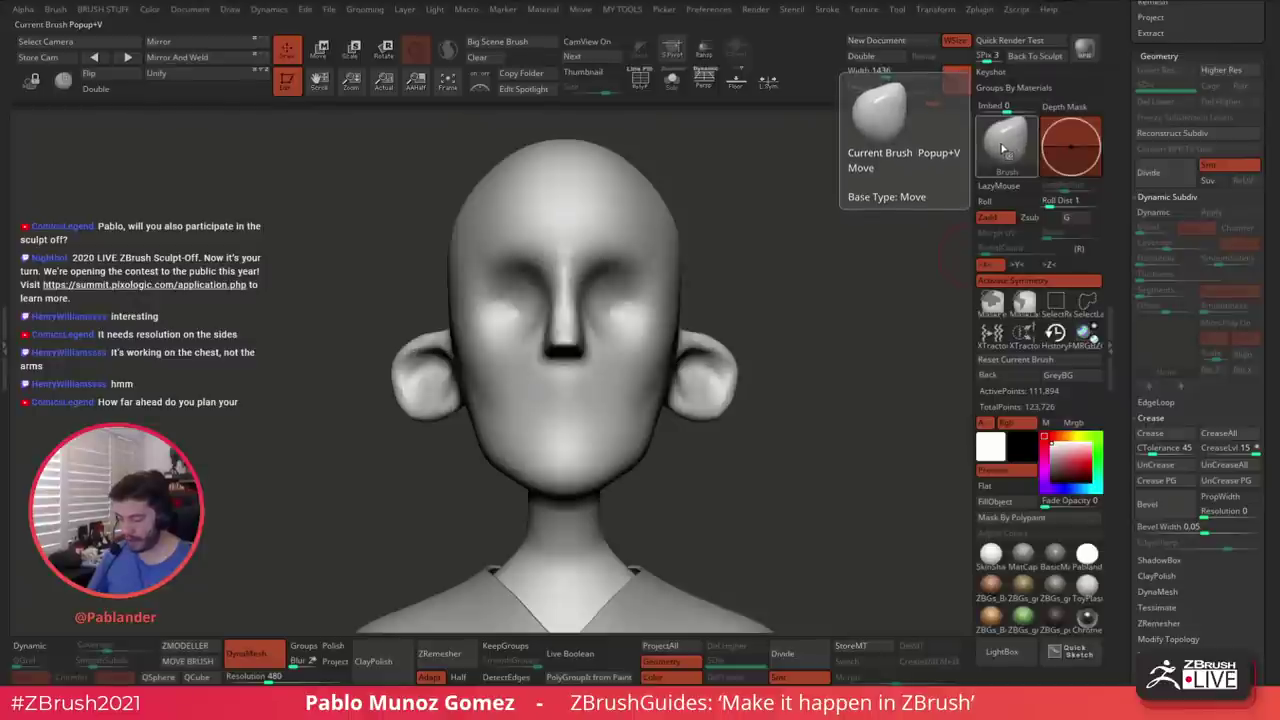
Insert symmetrical eyeballs into the eye sockets using the Sphere 32 mesh of the IMM Primitives brush with Imbed 2
{"action": "left_click", "coordinate": [1006, 148]}
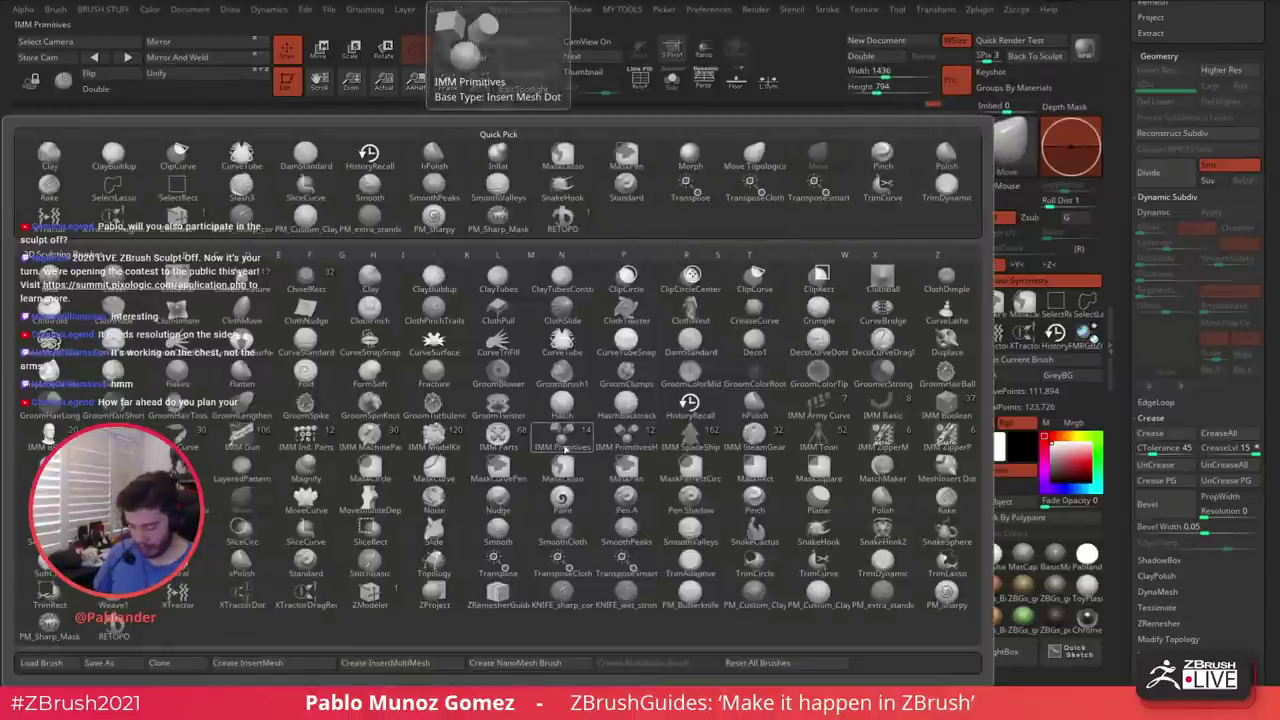
{"action": "left_click", "coordinate": [583, 447]}
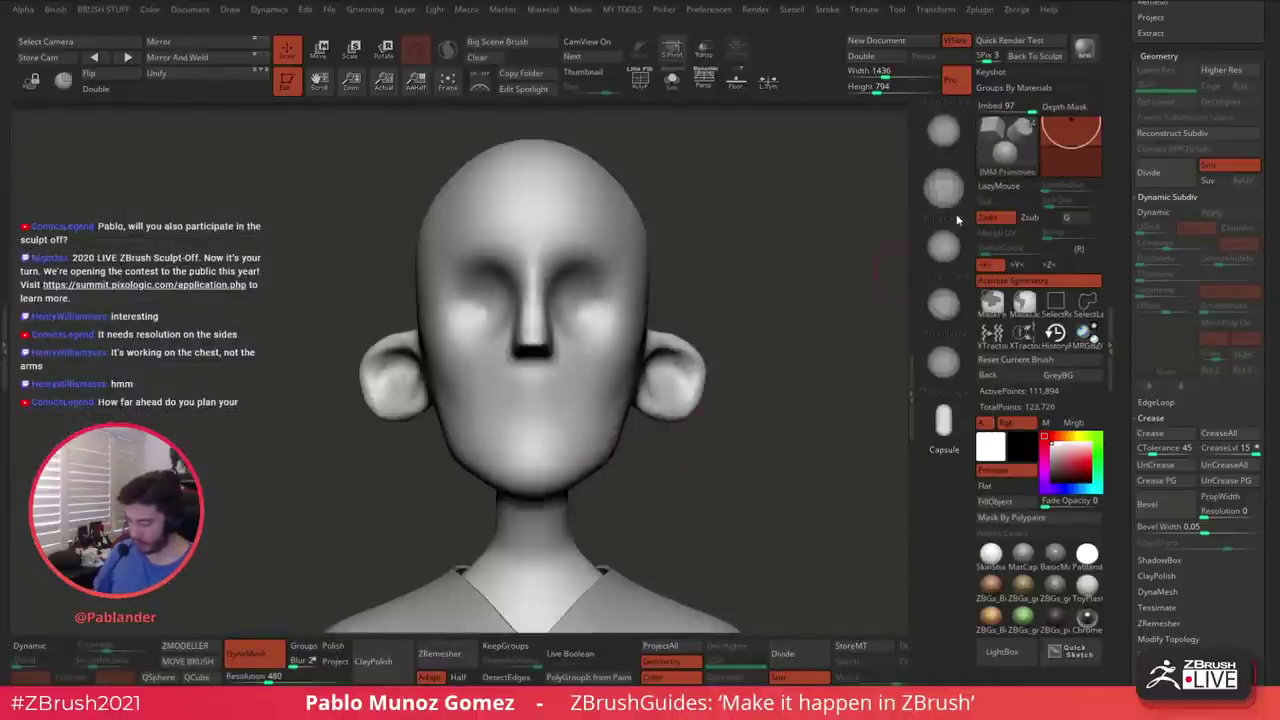
{"action": "left_click", "coordinate": [943, 131]}
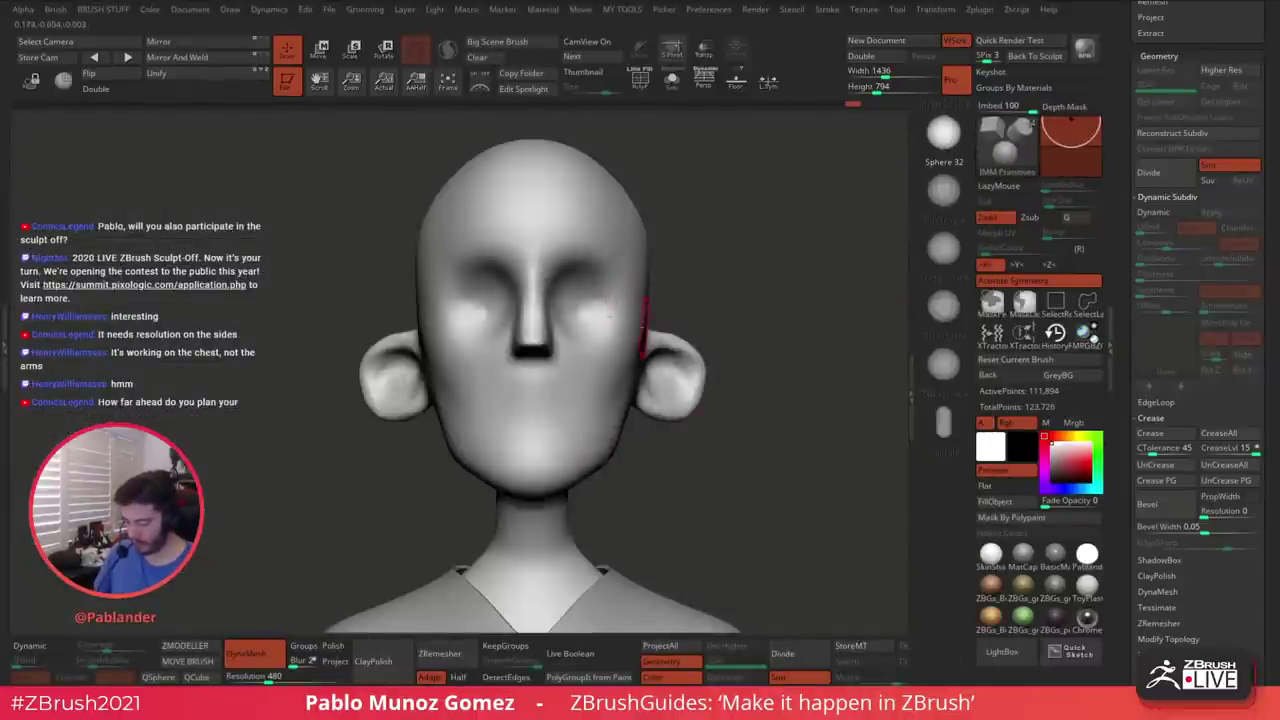
{"action": "left_click", "coordinate": [1068, 156]}
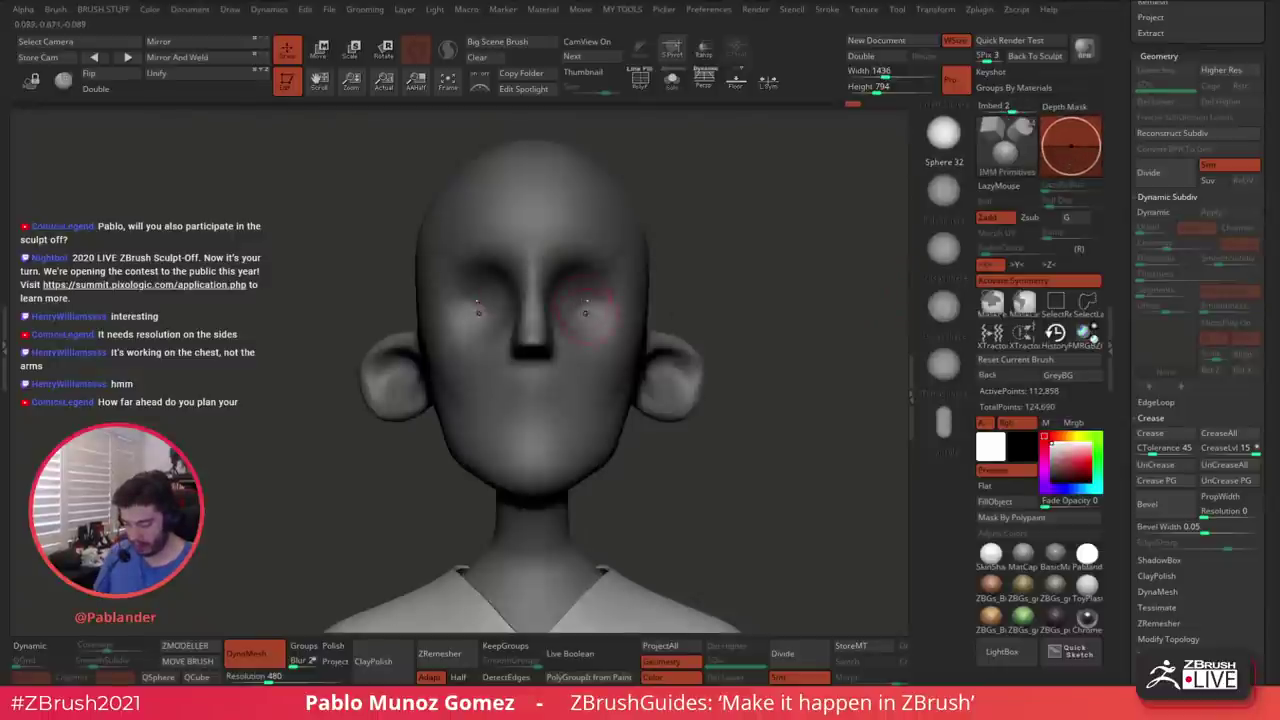
{"action": "mouse_move", "coordinate": [578, 309]}
{"action": "left_mouse_down"}
{"action": "mouse_move", "coordinate": [589, 340]}
{"action": "mouse_move", "coordinate": [588, 328]}
{"action": "left_mouse_up"}
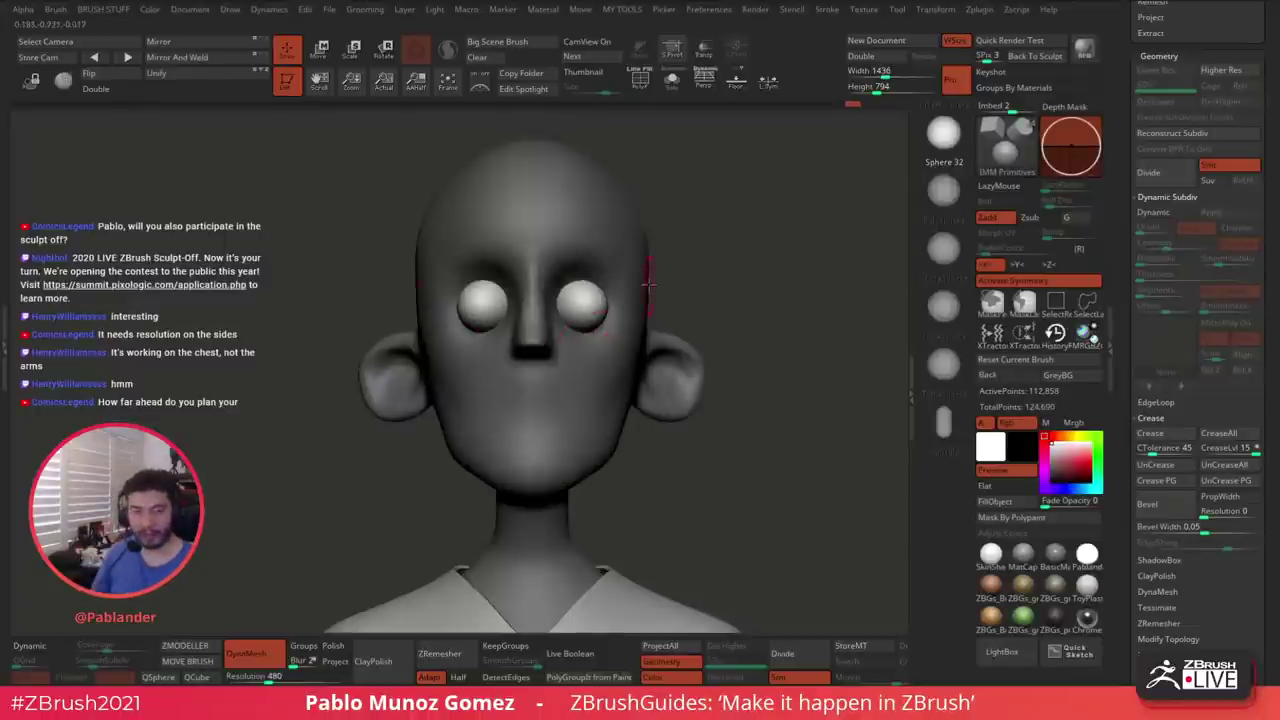
{"action": "key", "text": "ctrl+z"}
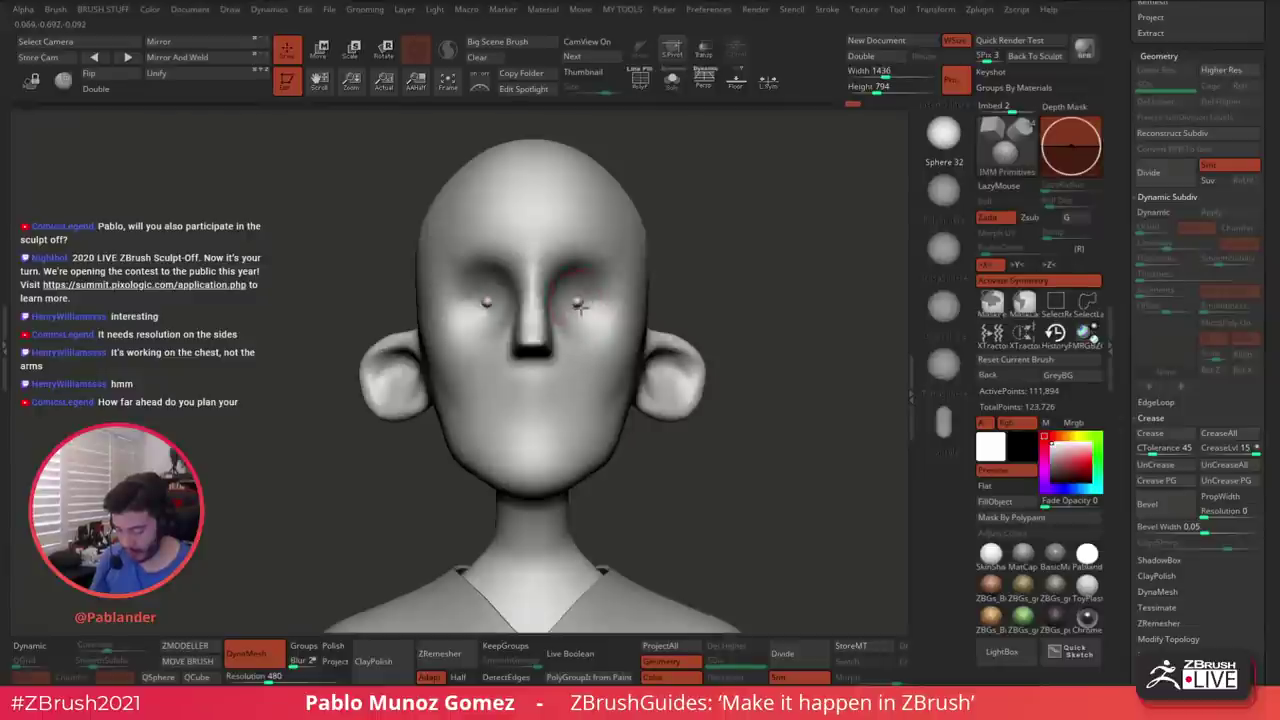
{"action": "left_click_drag", "start_coordinate": [580, 308], "coordinate": [590, 333]}
Turn on local symmetry, reposition both eyeballs in their sockets with the Move gizmo, and return to Draw mode
{"action": "left_click", "coordinate": [319, 50]}
{"action": "left_click_drag", "start_coordinate": [826, 246], "coordinate": [635, 281]}
{"action": "left_click", "coordinate": [768, 82]}
{"action": "right_click_drag", "start_coordinate": [594, 253], "coordinate": [685, 256]}
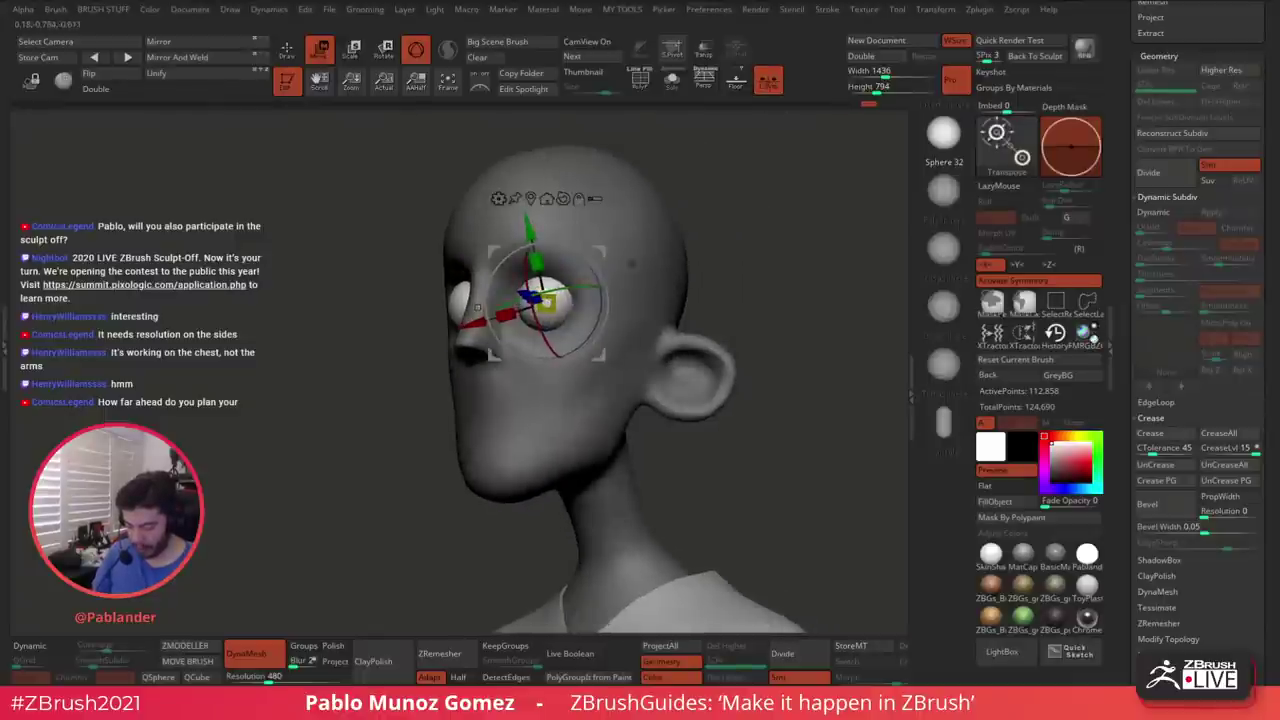
{"action": "left_click_drag", "start_coordinate": [556, 302], "coordinate": [545, 306]}
{"action": "right_click_drag", "start_coordinate": [536, 409], "coordinate": [612, 408]}
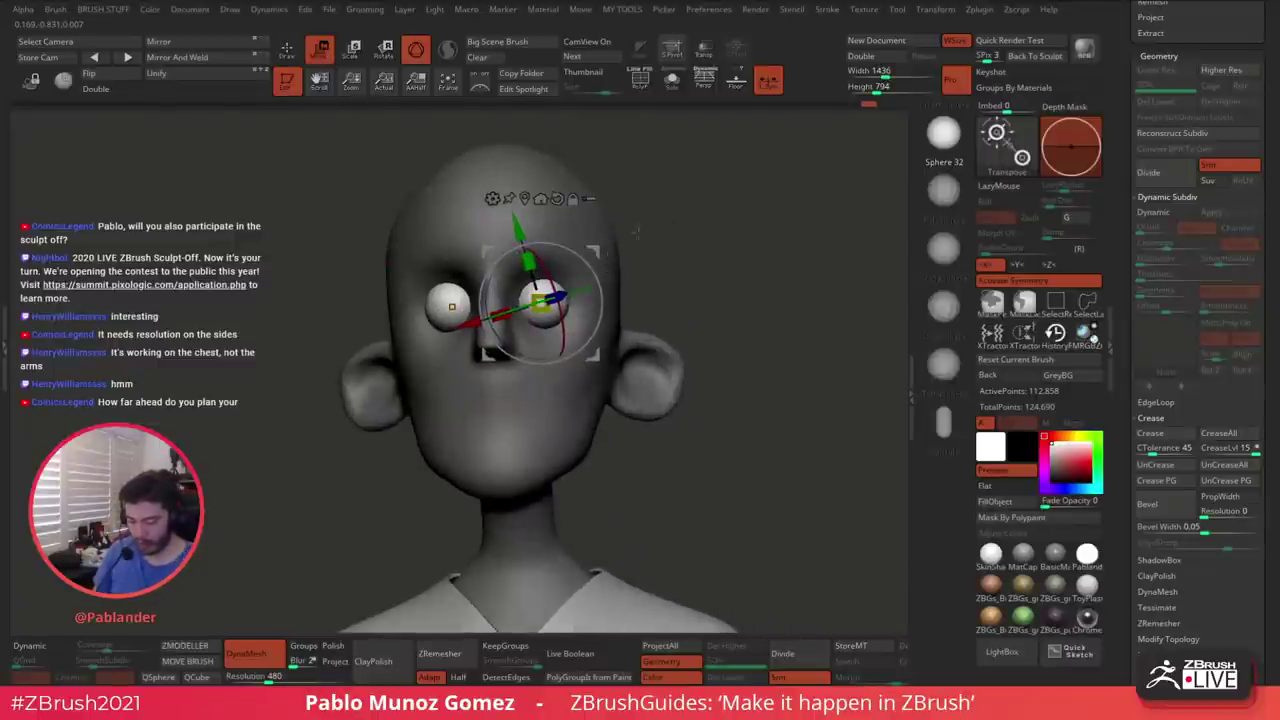
{"action": "key", "text": "q"}
{"action": "mouse_move", "coordinate": [640, 226]}
{"action": "right_mouse_down"}
{"action": "mouse_move", "coordinate": [746, 243]}
{"action": "mouse_move", "coordinate": [655, 224]}
{"action": "right_mouse_up"}
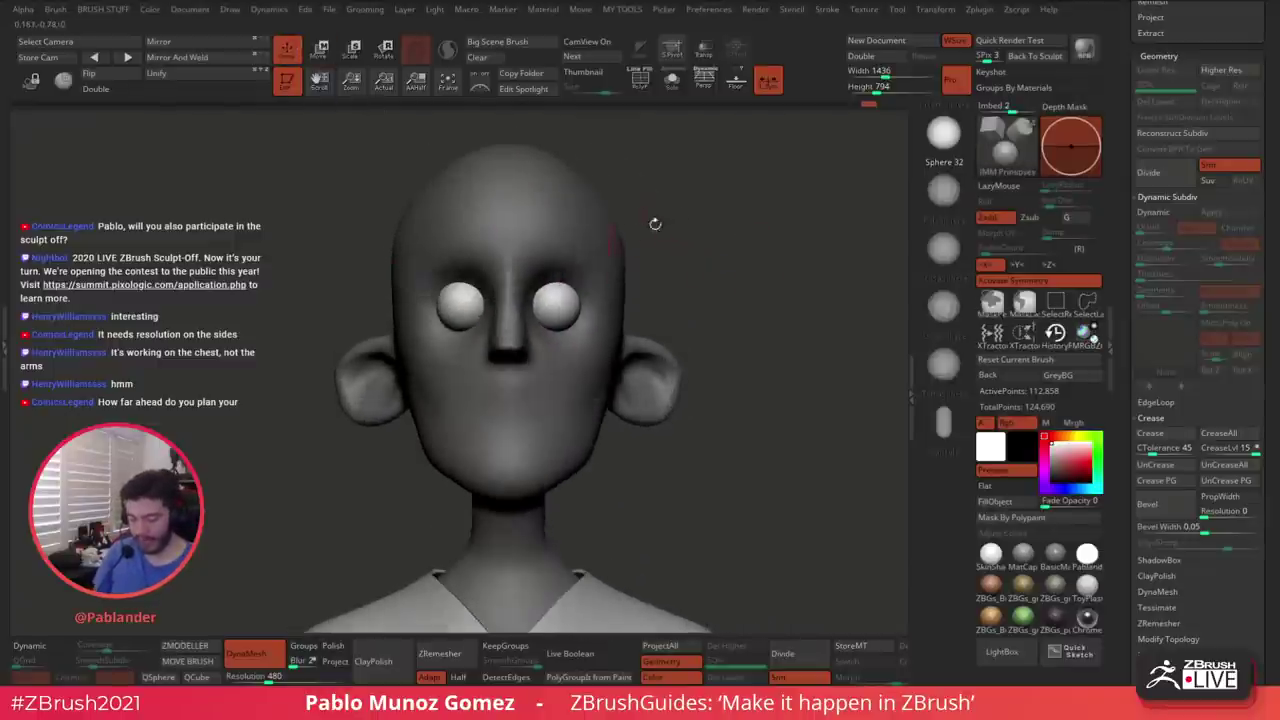
Draw symmetrical curved tubes beneath both eyeballs with the CurveTube brush, redrawing and adjusting the curve to follow the lower sockets
{"action": "left_click_drag", "start_coordinate": [728, 272], "coordinate": [710, 367]}
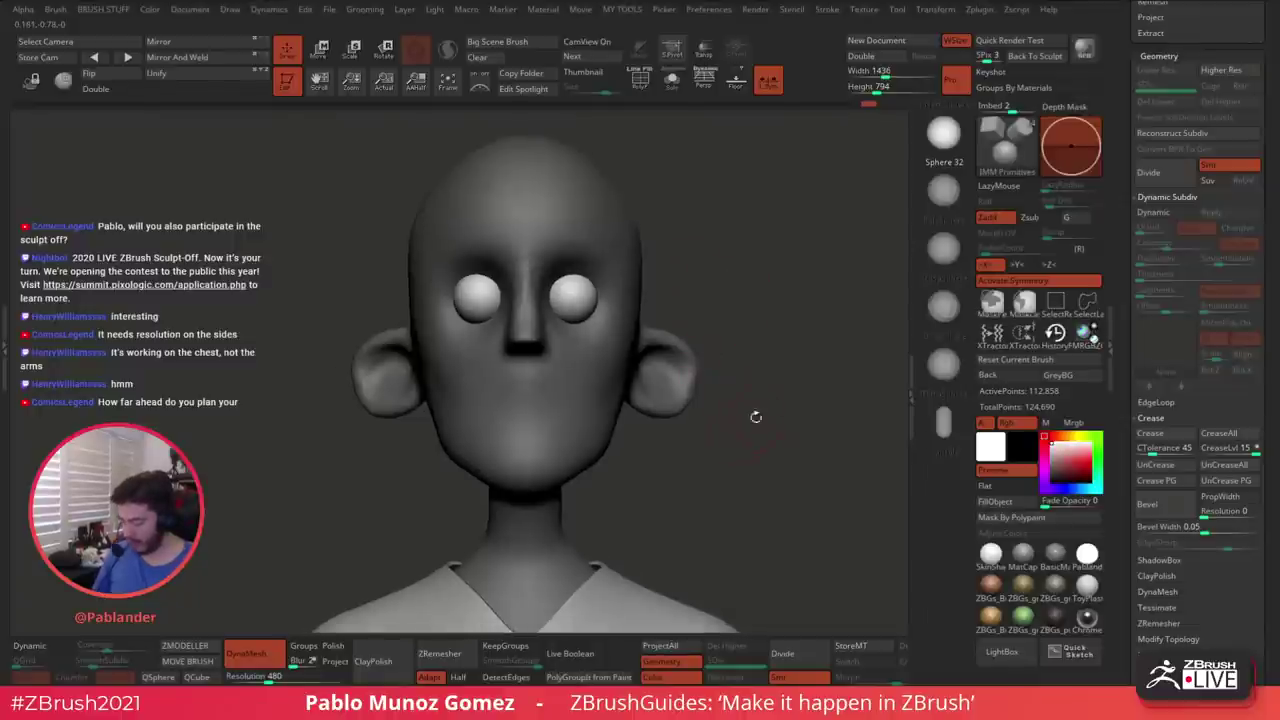
{"action": "left_click", "coordinate": [1003, 158]}
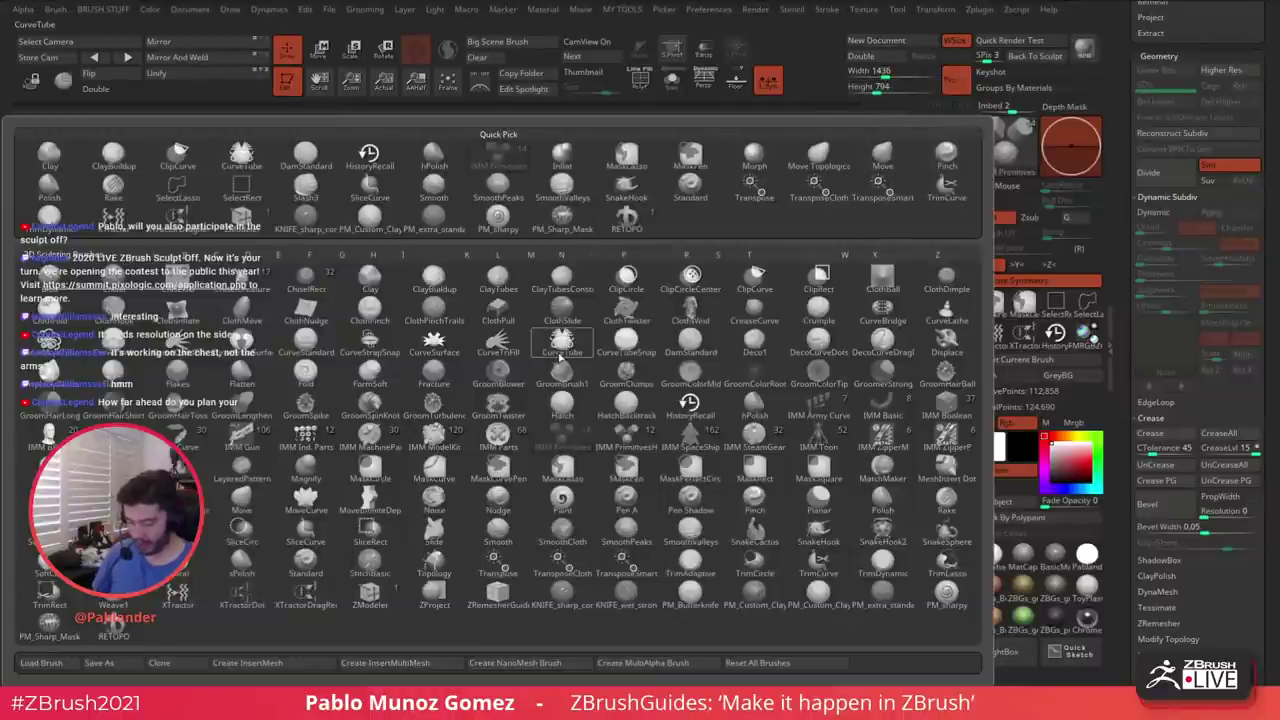
{"action": "right_click", "coordinate": [755, 256]}
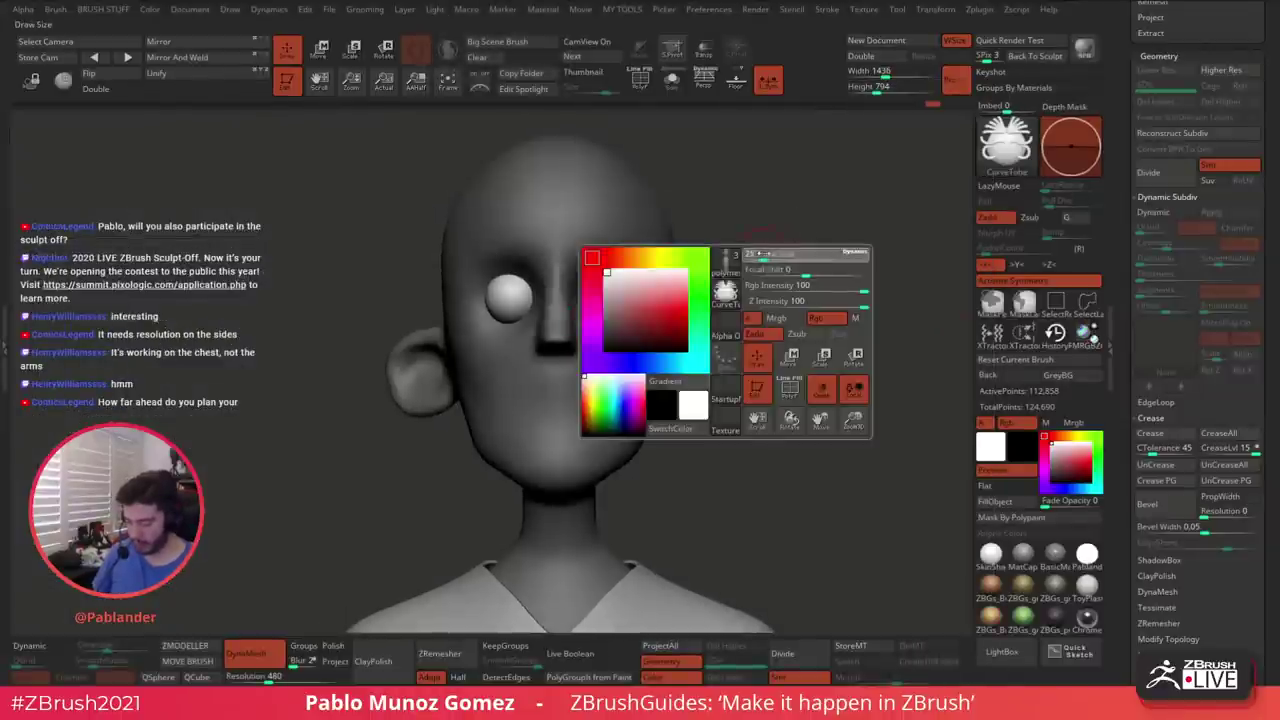
{"action": "right_click_drag", "start_coordinate": [743, 269], "coordinate": [743, 370], "text": "ctrl"}
{"action": "right_click_drag", "start_coordinate": [583, 318], "coordinate": [573, 317]}
{"action": "left_click_drag", "start_coordinate": [572, 316], "coordinate": [592, 333]}
{"action": "mouse_move", "coordinate": [591, 334]}
{"action": "left_mouse_down"}
{"action": "mouse_move", "coordinate": [609, 346]}
{"action": "mouse_move", "coordinate": [671, 318]}
{"action": "left_mouse_up"}
{"action": "key", "text": "ctrl+z"}
{"action": "key", "text": "ctrl+z"}
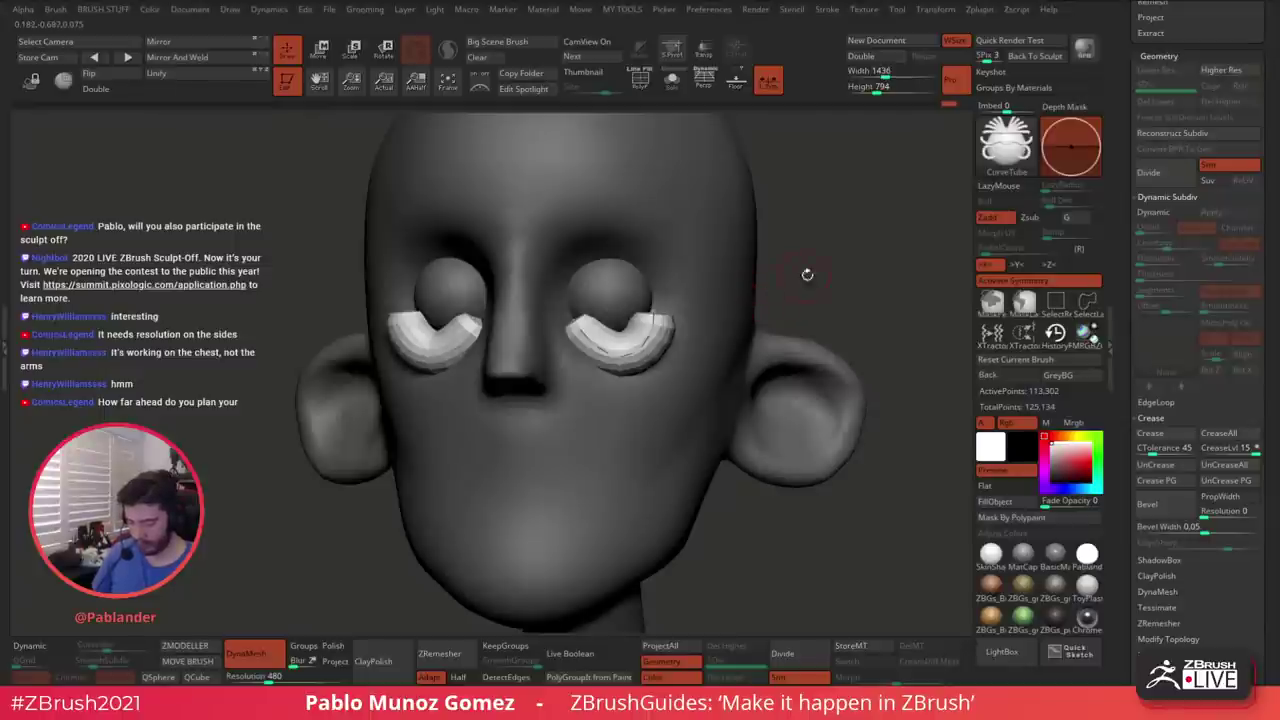
{"action": "mouse_move", "coordinate": [807, 274]}
{"action": "left_mouse_down"}
{"action": "mouse_move", "coordinate": [615, 320]}
{"action": "mouse_move", "coordinate": [701, 290]}
{"action": "left_mouse_up"}
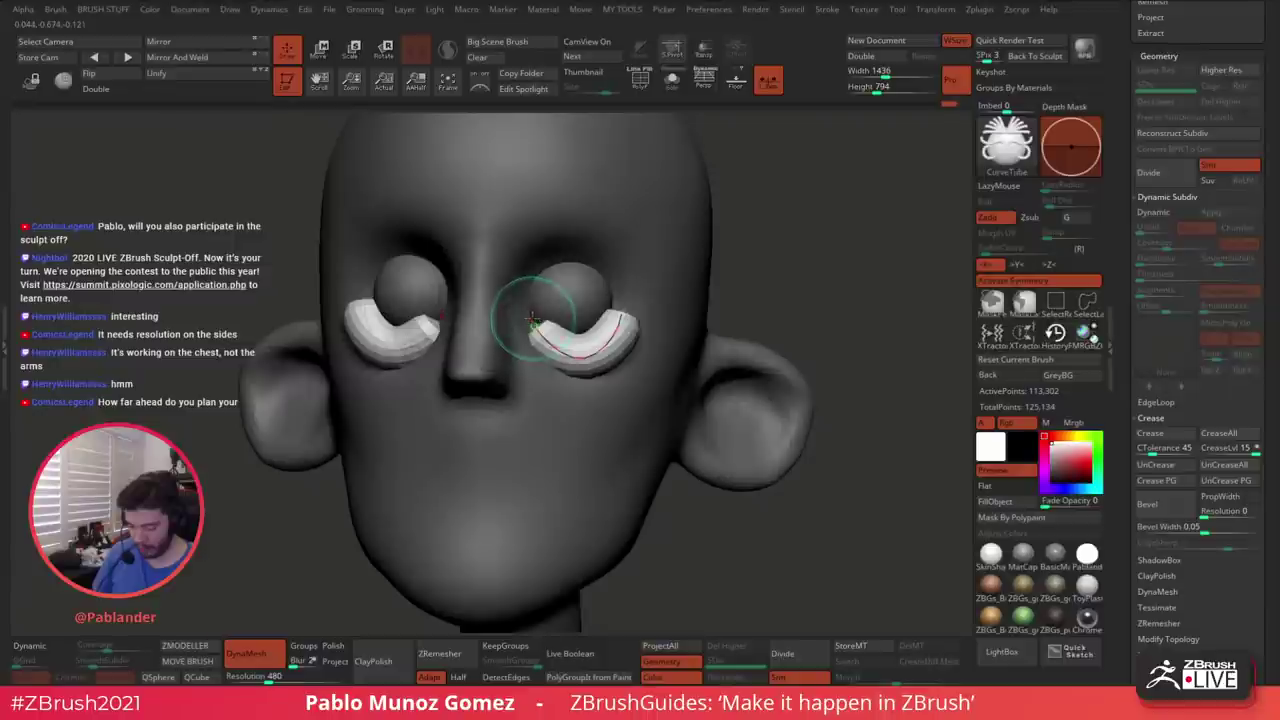
{"action": "left_click_drag", "start_coordinate": [534, 328], "coordinate": [524, 311]}
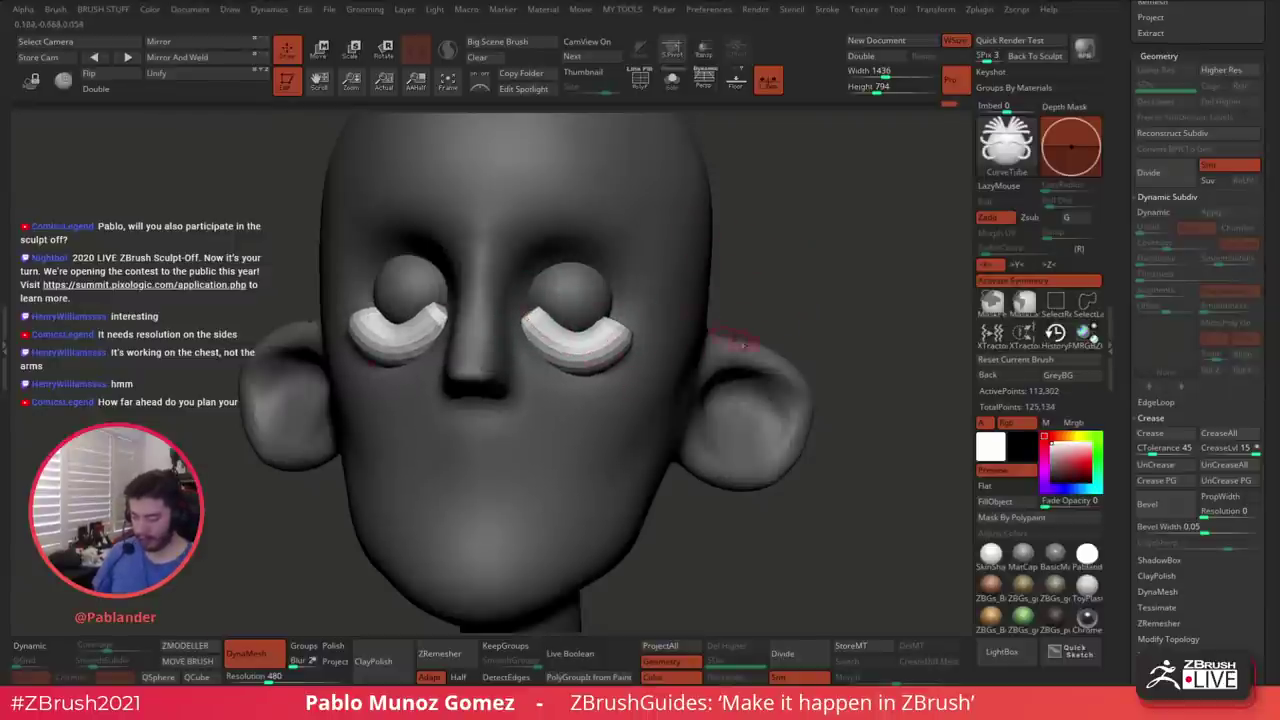
Switch to the Move brush, adjust its draw size, and smooth the inner and outer ends of the tubes under the eyes
{"action": "key", "text": "b"}
{"action": "left_click", "coordinate": [690, 371]}
{"action": "mouse_move", "coordinate": [806, 262]}
{"action": "left_mouse_down"}
{"action": "mouse_move", "coordinate": [838, 260]}
{"action": "mouse_move", "coordinate": [820, 261]}
{"action": "left_mouse_up"}
{"action": "key", "text": "space"}
{"action": "key", "text": "space"}
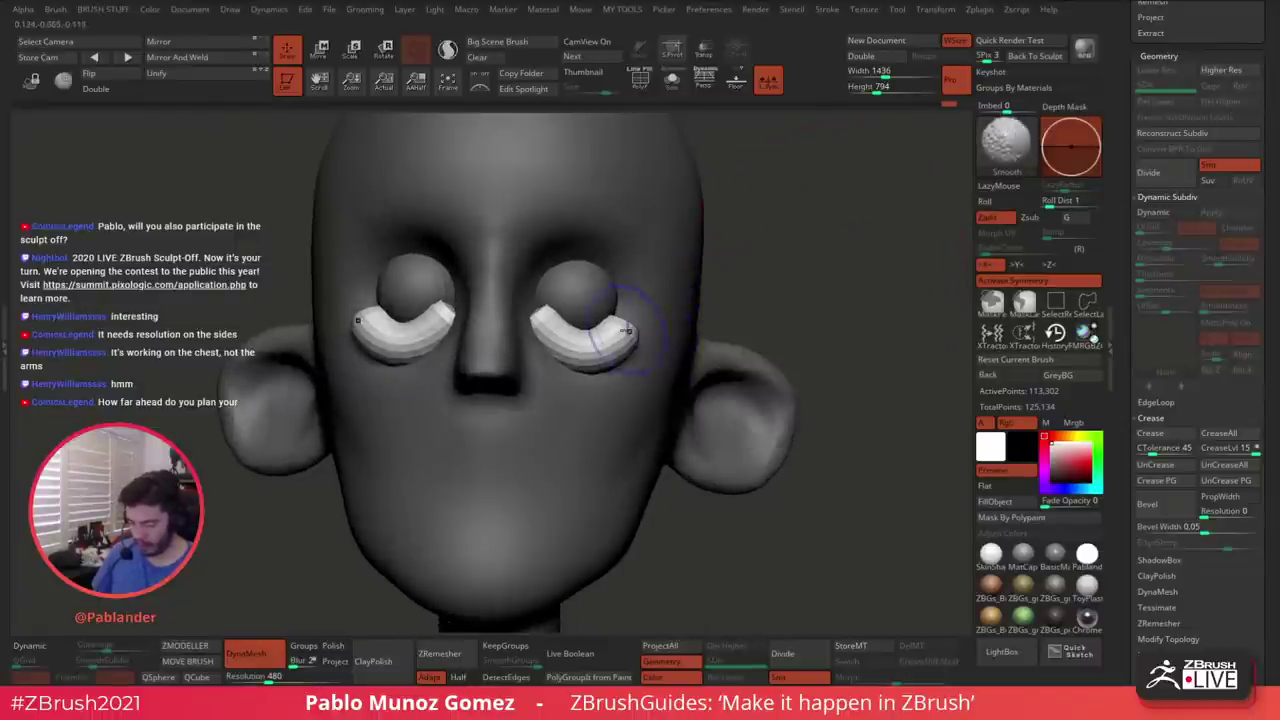
{"action": "left_click_drag", "start_coordinate": [628, 330], "coordinate": [606, 332], "text": "shift"}
{"action": "left_click_drag", "start_coordinate": [750, 296], "coordinate": [648, 306]}
{"action": "left_click_drag", "start_coordinate": [538, 322], "coordinate": [524, 328], "text": "shift"}
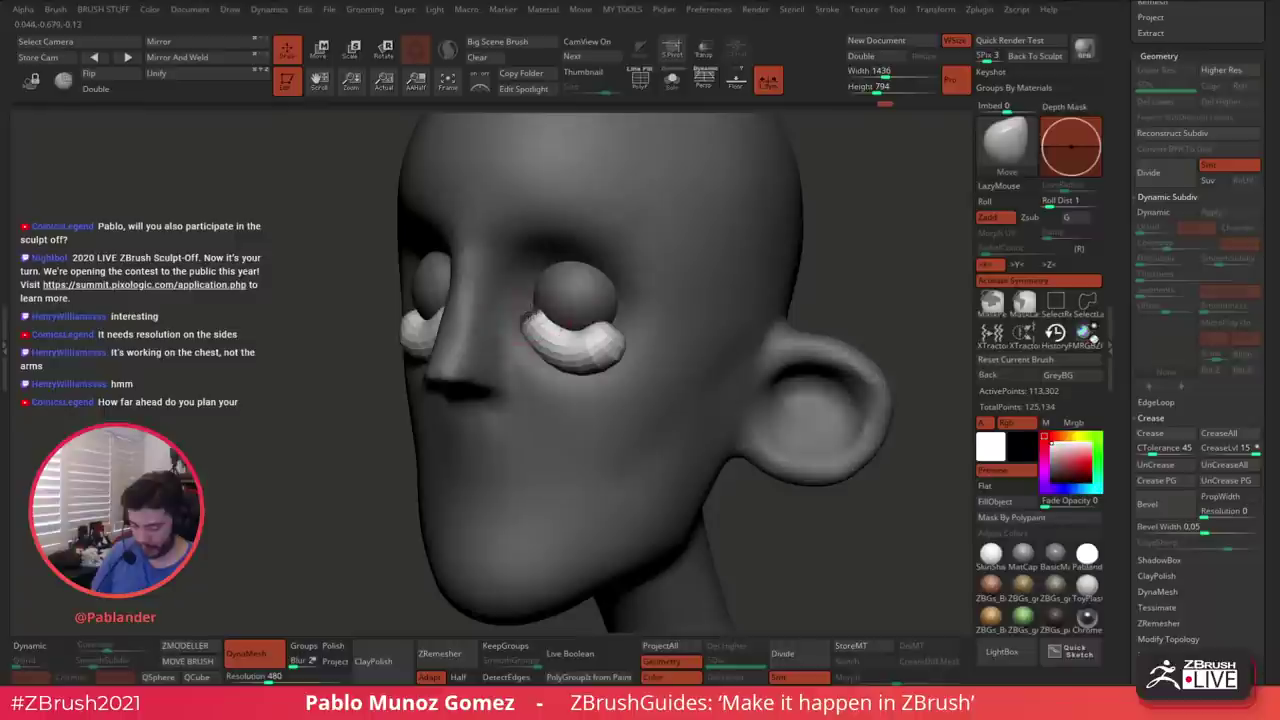
Reshape the tubes with the Move brush from front and side views into tapered eye bags that wrap around the eyeballs
{"action": "right_click_drag", "start_coordinate": [610, 297], "coordinate": [580, 299]}
{"action": "key", "text": "space"}
{"action": "left_click_drag", "start_coordinate": [580, 299], "coordinate": [602, 299]}
{"action": "right_click_drag", "start_coordinate": [602, 299], "coordinate": [531, 299]}
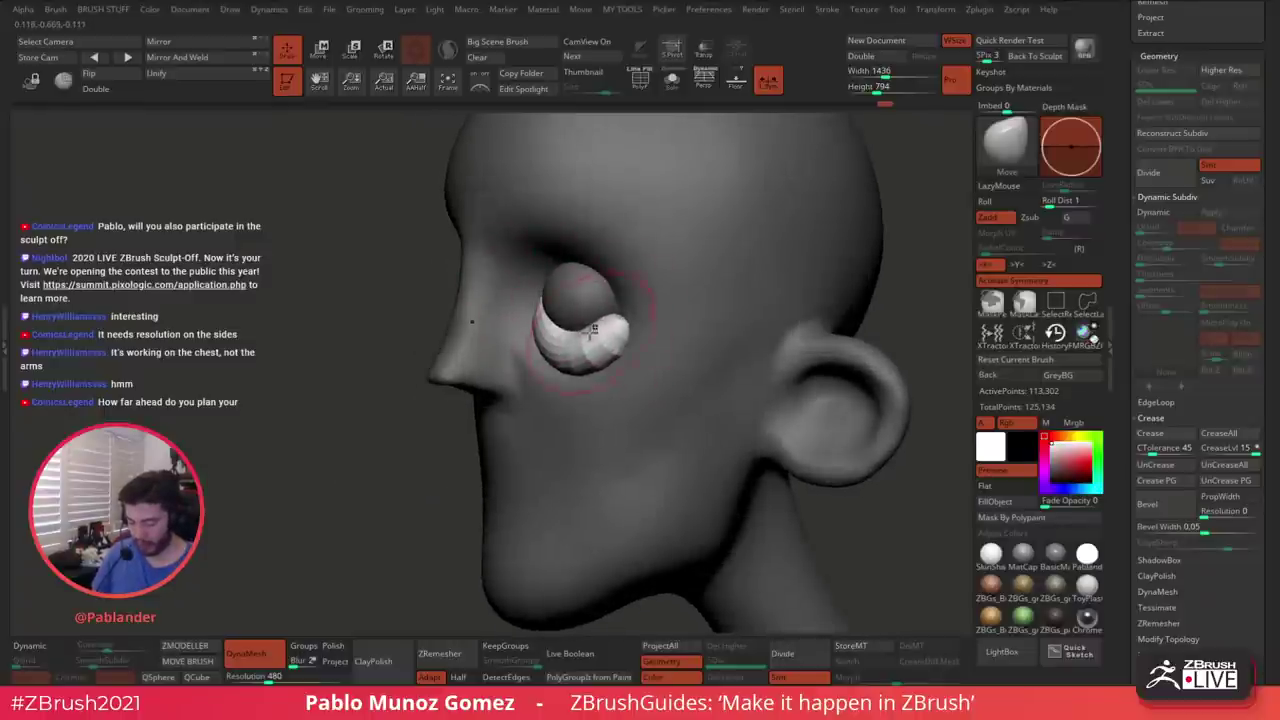
{"action": "right_click_drag", "start_coordinate": [575, 372], "coordinate": [583, 347]}
{"action": "left_click_drag", "start_coordinate": [551, 321], "coordinate": [535, 304]}
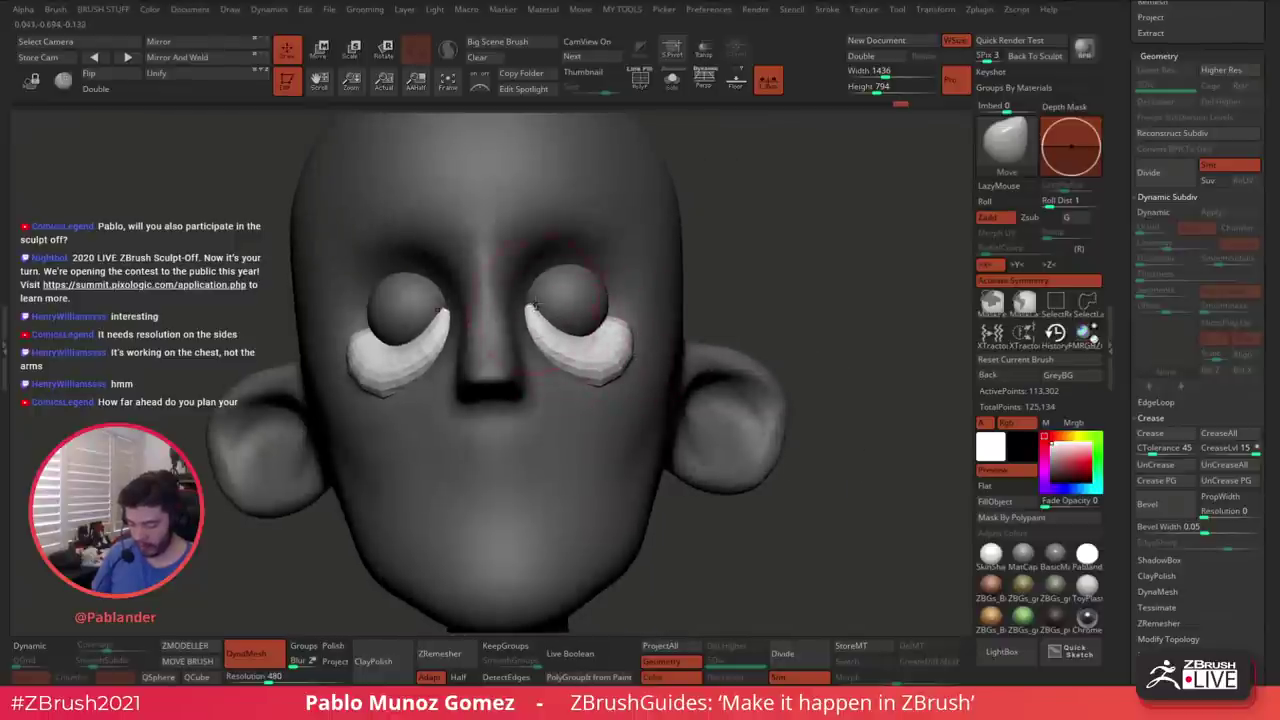
{"action": "left_click_drag", "start_coordinate": [572, 359], "coordinate": [573, 368]}
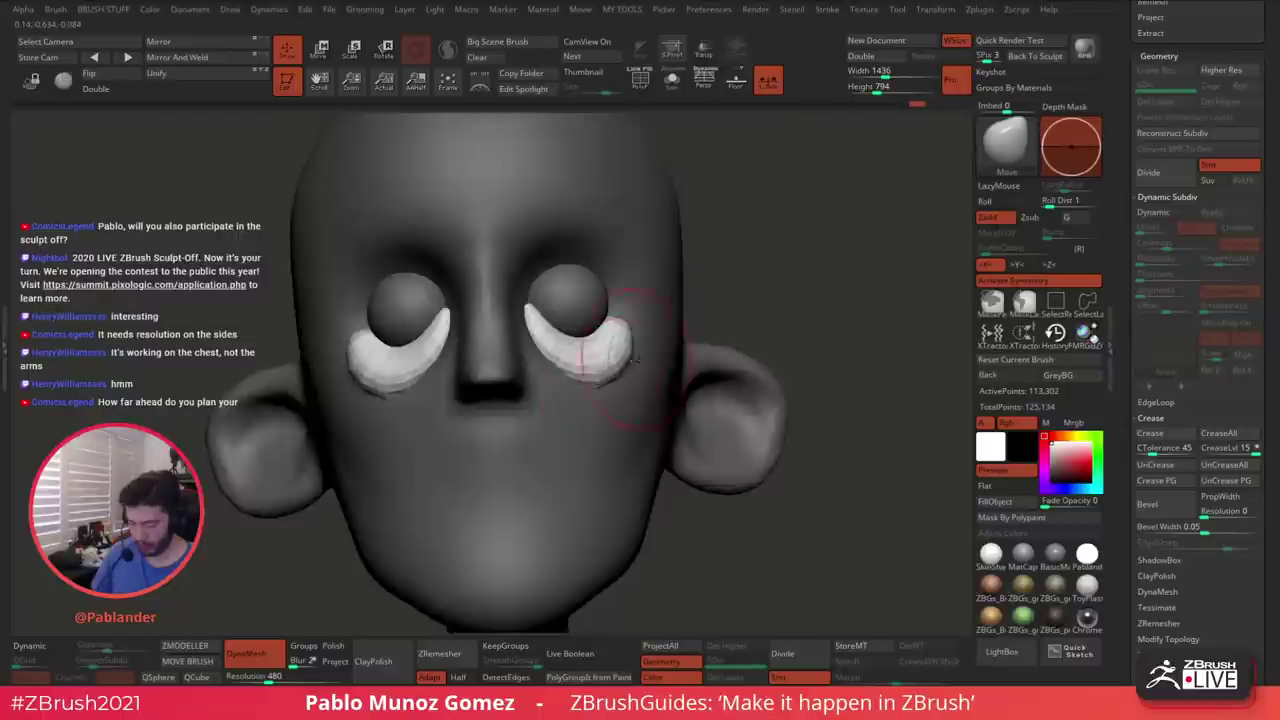
{"action": "right_click_drag", "start_coordinate": [633, 358], "coordinate": [625, 373]}
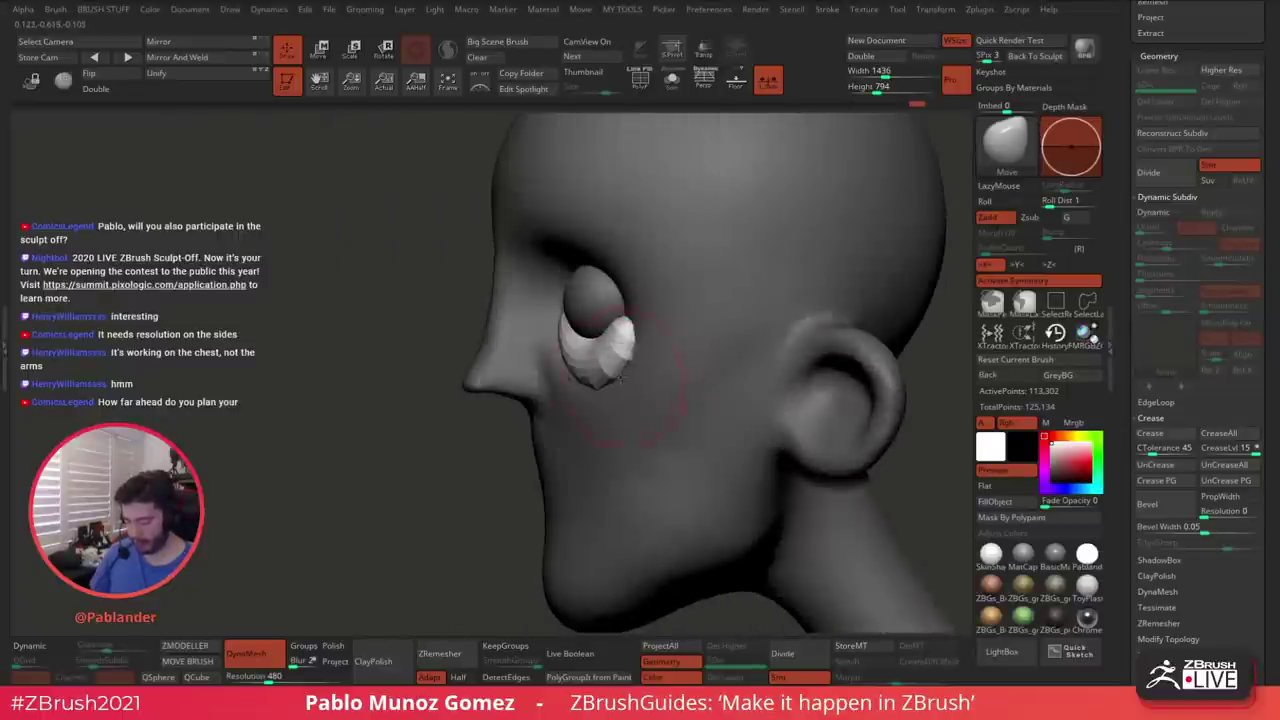
{"action": "right_click_drag", "start_coordinate": [621, 328], "coordinate": [608, 322]}
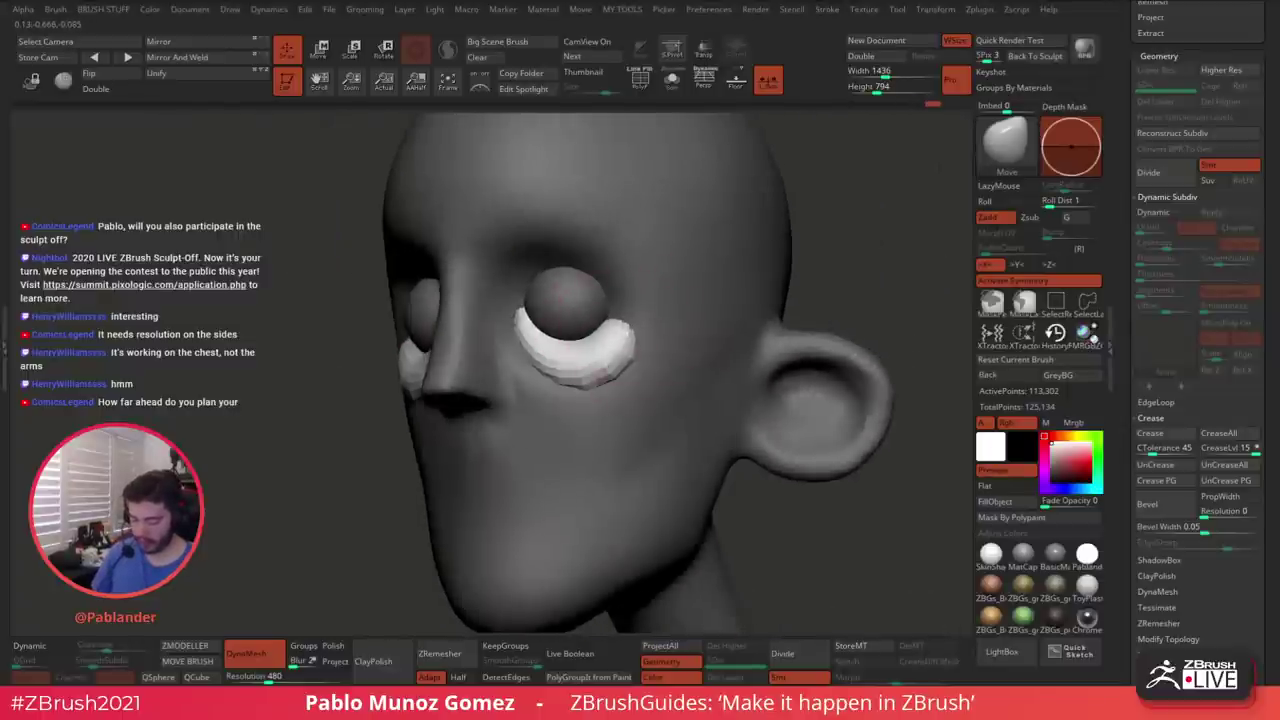
{"action": "right_click_drag", "start_coordinate": [585, 383], "coordinate": [575, 386]}
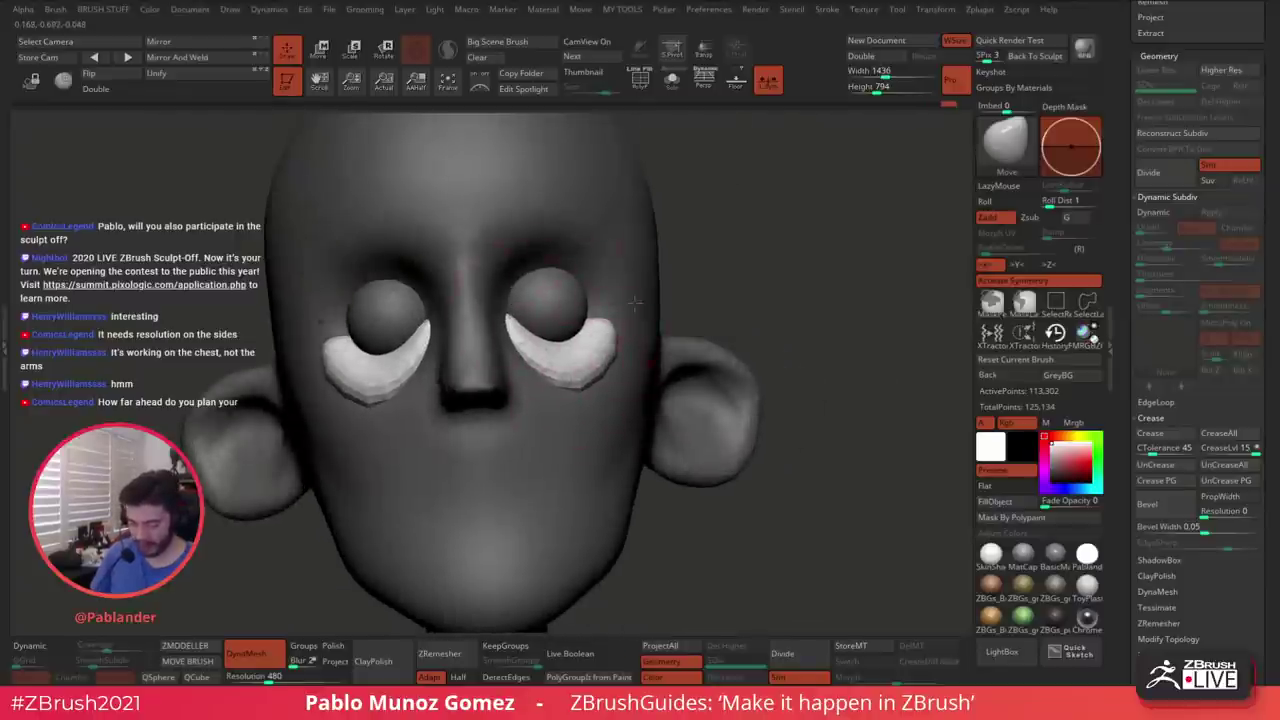
{"action": "right_click_drag", "start_coordinate": [510, 310], "coordinate": [585, 323]}
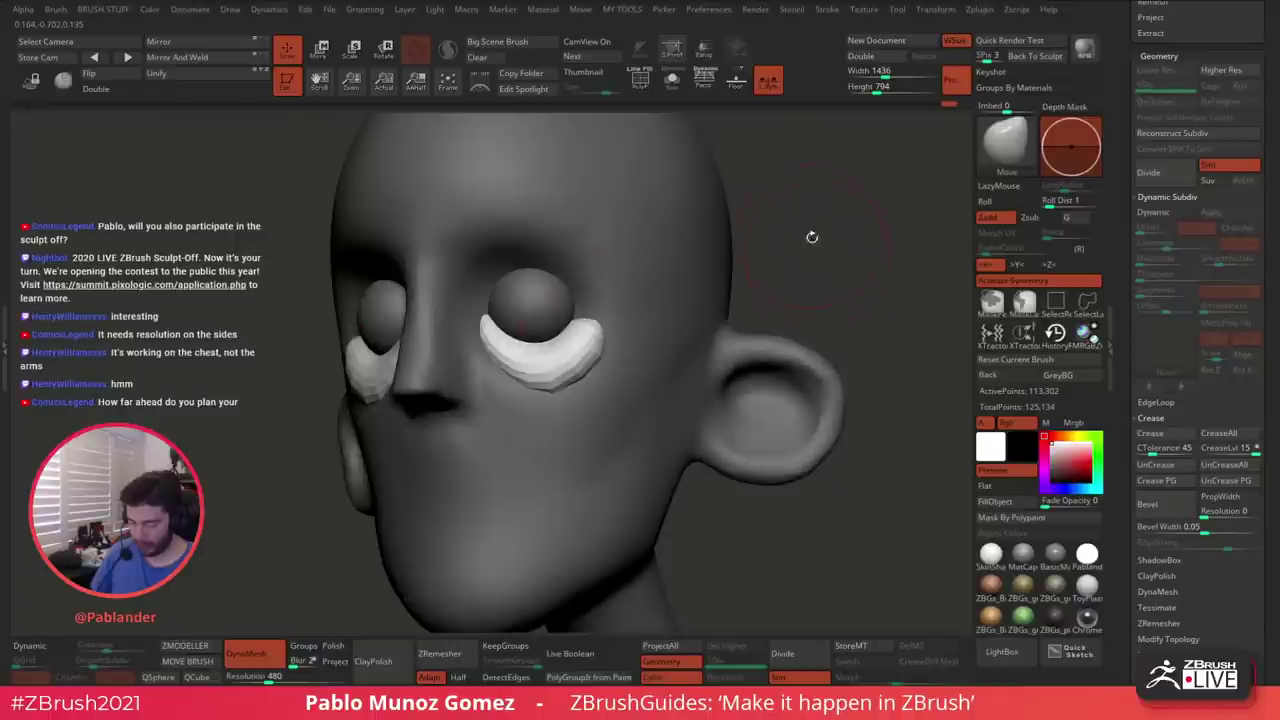
Mask everything except the eyeballs by isolating them, and slightly widen the eyeballs with the Move brush
{"action": "left_click_drag", "start_coordinate": [783, 204], "coordinate": [818, 242], "text": "ctrl"}
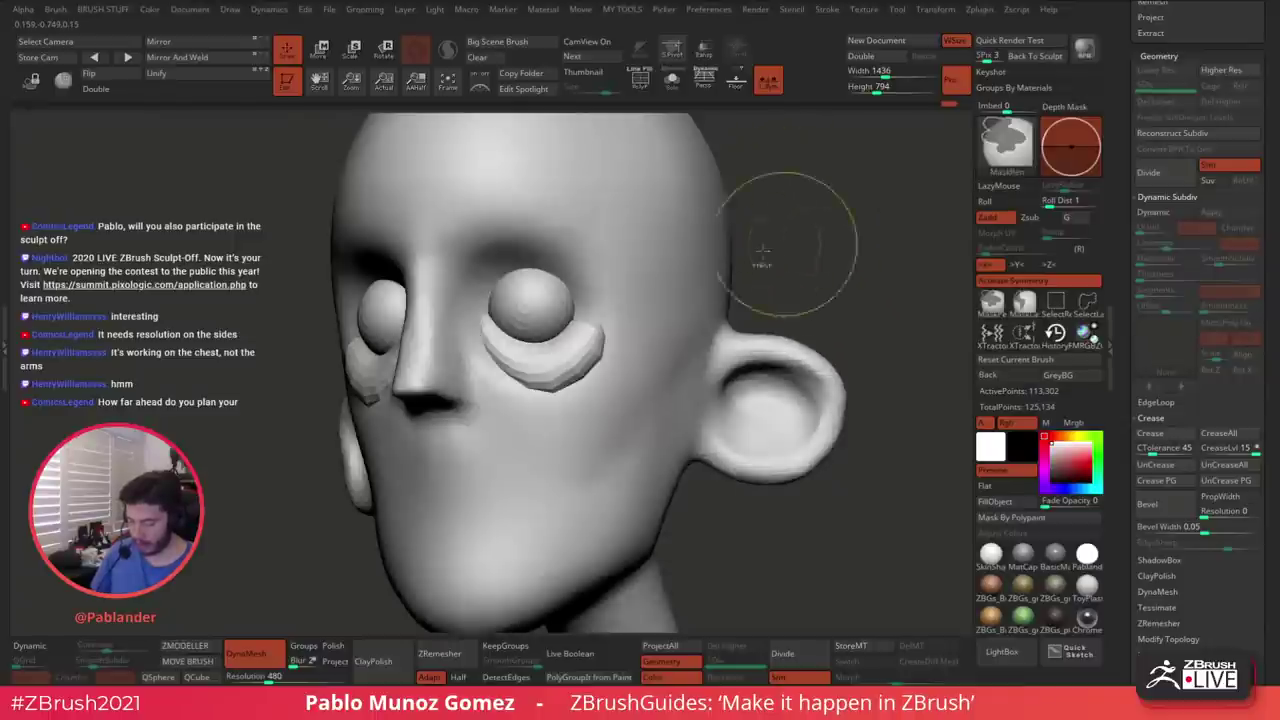
{"action": "left_click", "coordinate": [541, 307], "text": "ctrl+shift"}
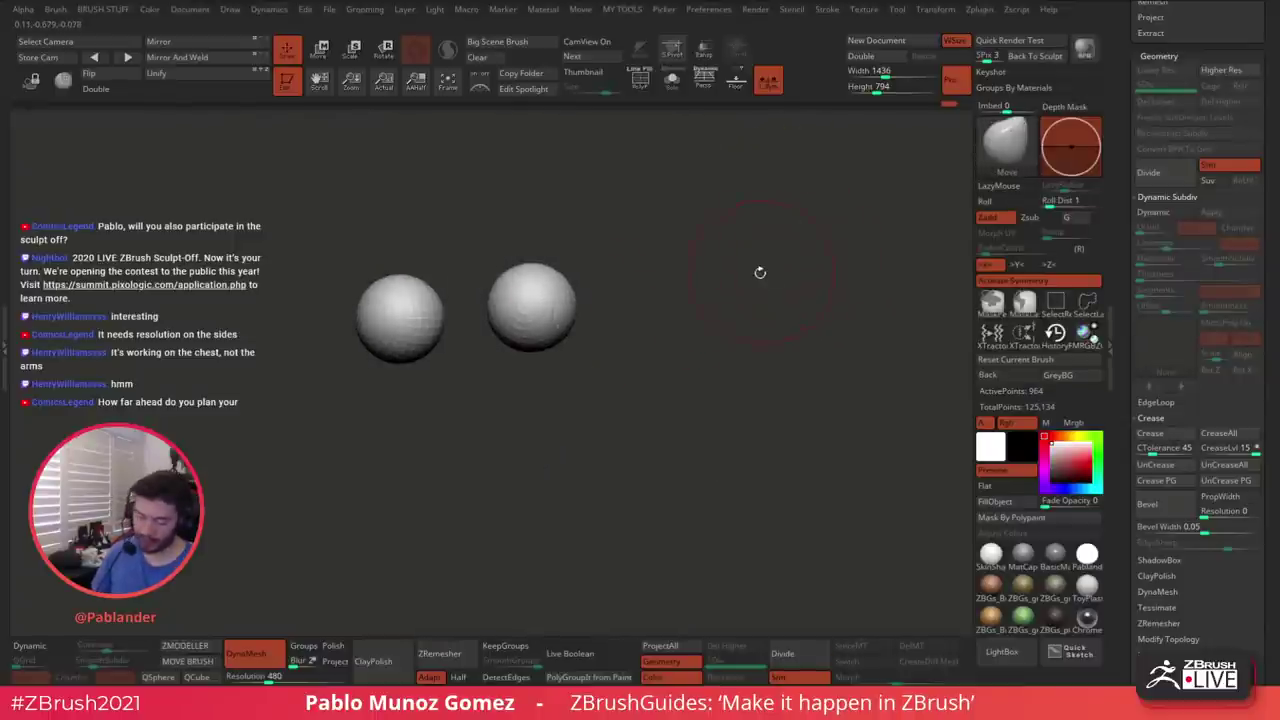
{"action": "left_click", "coordinate": [760, 272], "text": "ctrl+shift"}
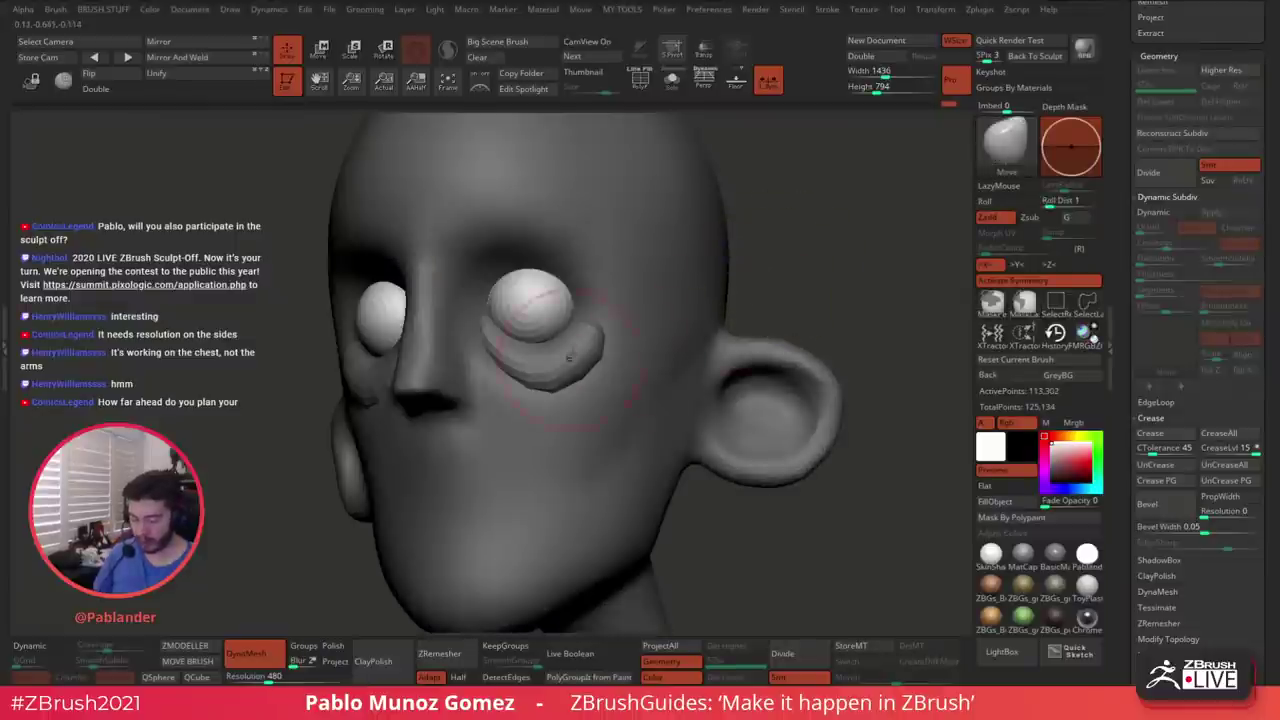
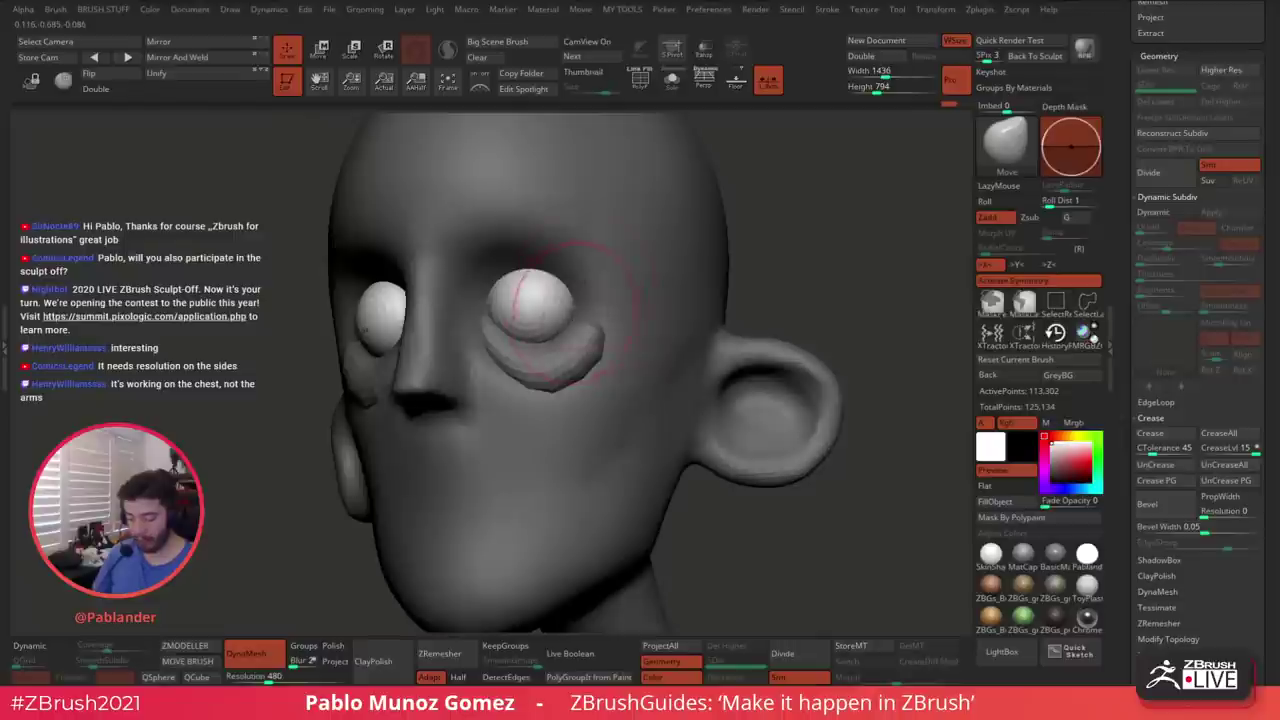
{"action": "left_click", "coordinate": [640, 80]}
{"action": "left_click", "coordinate": [641, 82]}
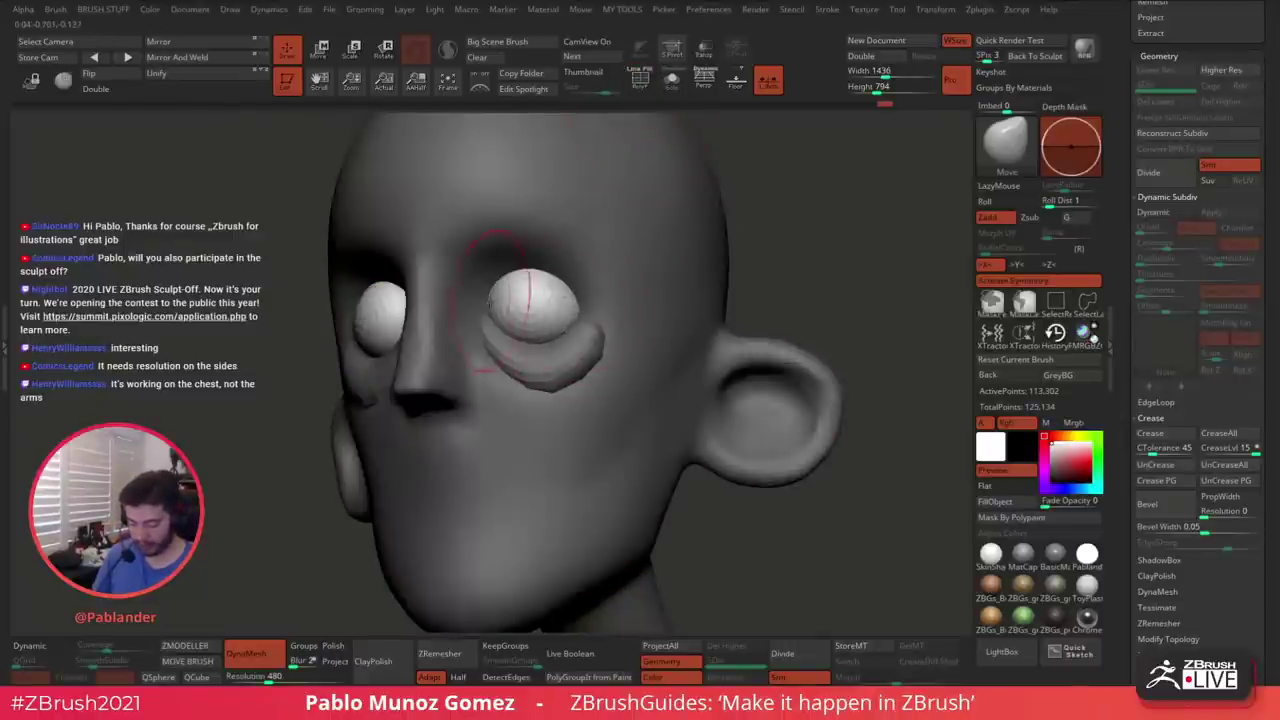
{"action": "mouse_move", "coordinate": [730, 250]}
{"action": "left_mouse_down"}
{"action": "mouse_move", "coordinate": [702, 244]}
{"action": "mouse_move", "coordinate": [794, 282]}
{"action": "mouse_move", "coordinate": [777, 251]}
{"action": "mouse_move", "coordinate": [755, 246]}
{"action": "left_mouse_up"}
Clear the mask and fuse the eyeballs and eye bags into the head using DynaMesh at resolution 848 with Polish on
{"action": "left_click_drag", "start_coordinate": [700, 202], "coordinate": [797, 376], "text": "ctrl"}
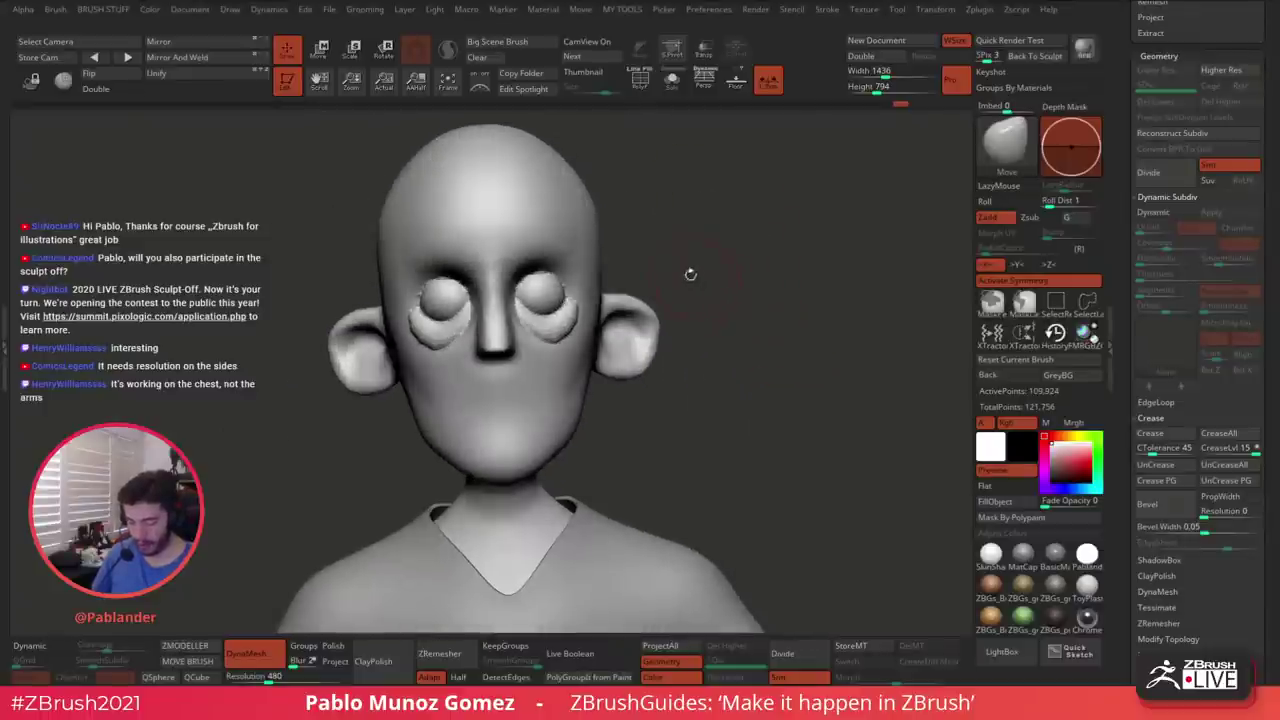
{"action": "left_click_drag", "start_coordinate": [690, 274], "coordinate": [793, 272], "text": "alt"}
{"action": "right_click", "coordinate": [721, 257]}
{"action": "left_click_drag", "start_coordinate": [270, 680], "coordinate": [282, 680]}
{"action": "left_click_drag", "start_coordinate": [774, 206], "coordinate": [790, 254], "text": "ctrl"}
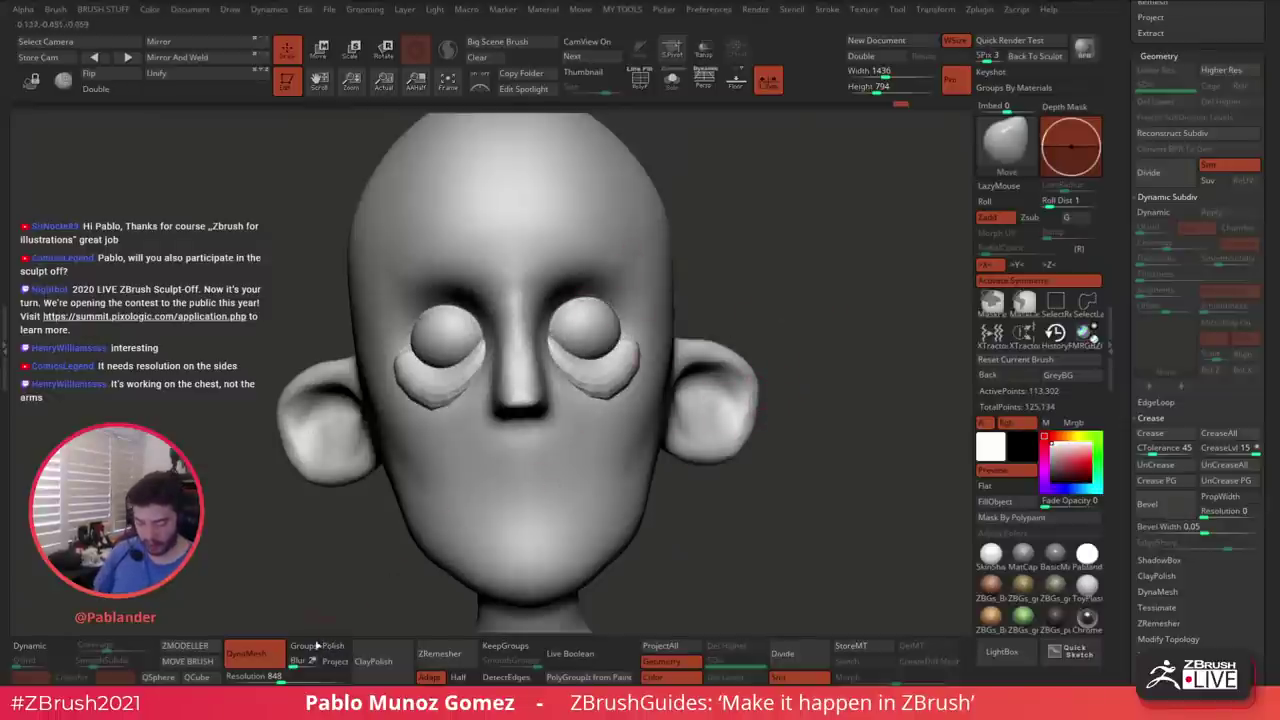
{"action": "left_click_drag", "start_coordinate": [773, 196], "coordinate": [857, 314], "text": "ctrl"}
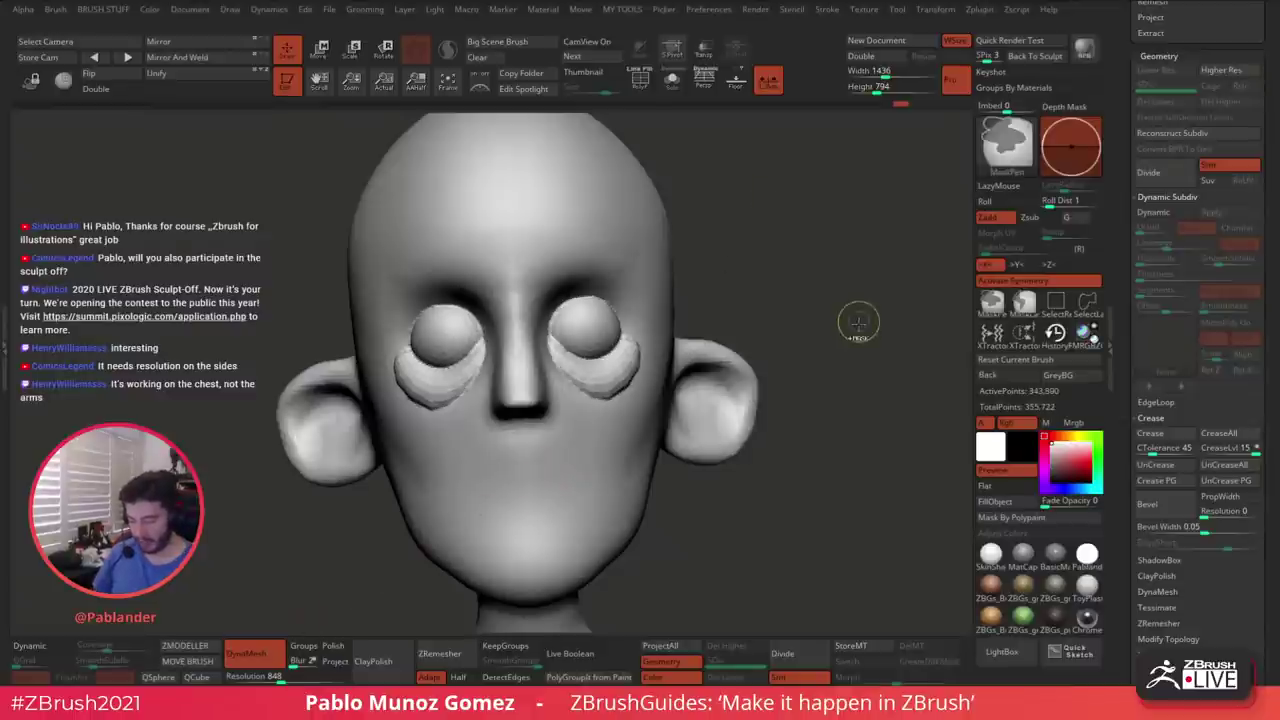
{"action": "left_click", "coordinate": [338, 648]}
{"action": "left_click_drag", "start_coordinate": [791, 228], "coordinate": [821, 306], "text": "ctrl"}
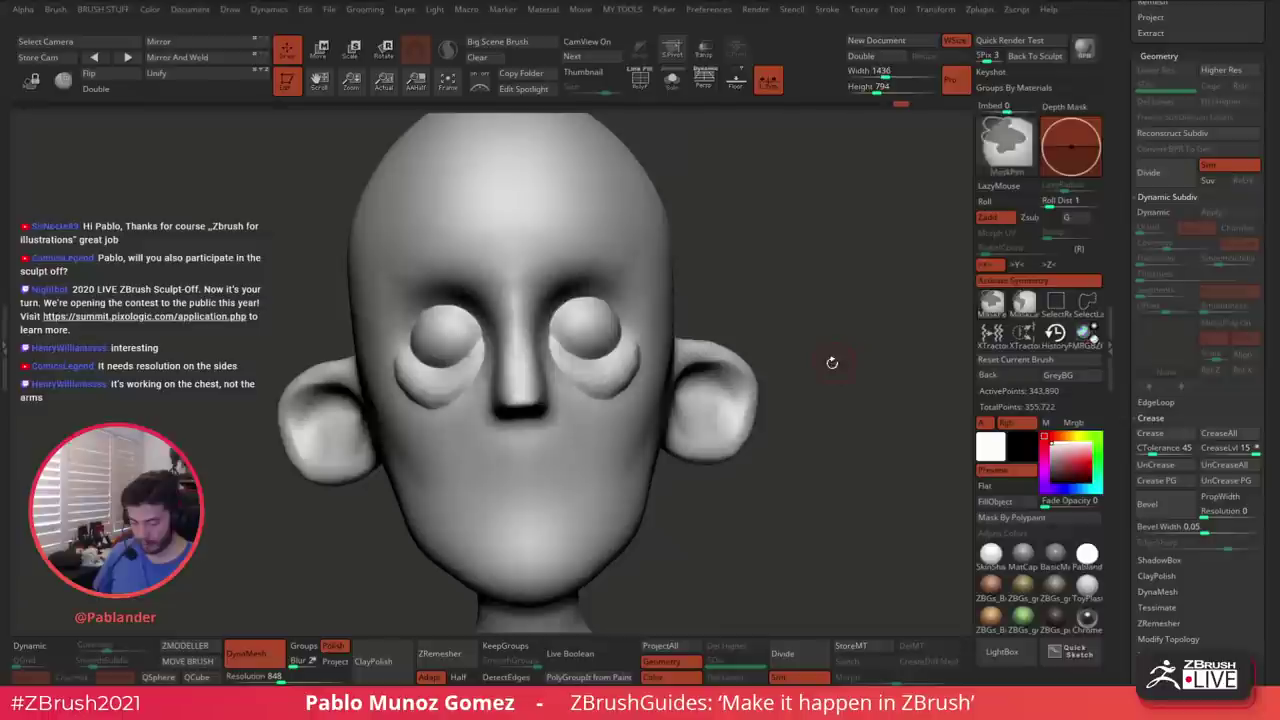
Smooth the outer edges of the eye bags and blend the tops of the eyeballs into the upper sockets
{"action": "mouse_move", "coordinate": [769, 373]}
{"action": "left_mouse_down"}
{"action": "mouse_move", "coordinate": [687, 397]}
{"action": "mouse_move", "coordinate": [735, 375]}
{"action": "mouse_move", "coordinate": [662, 331]}
{"action": "left_mouse_up"}
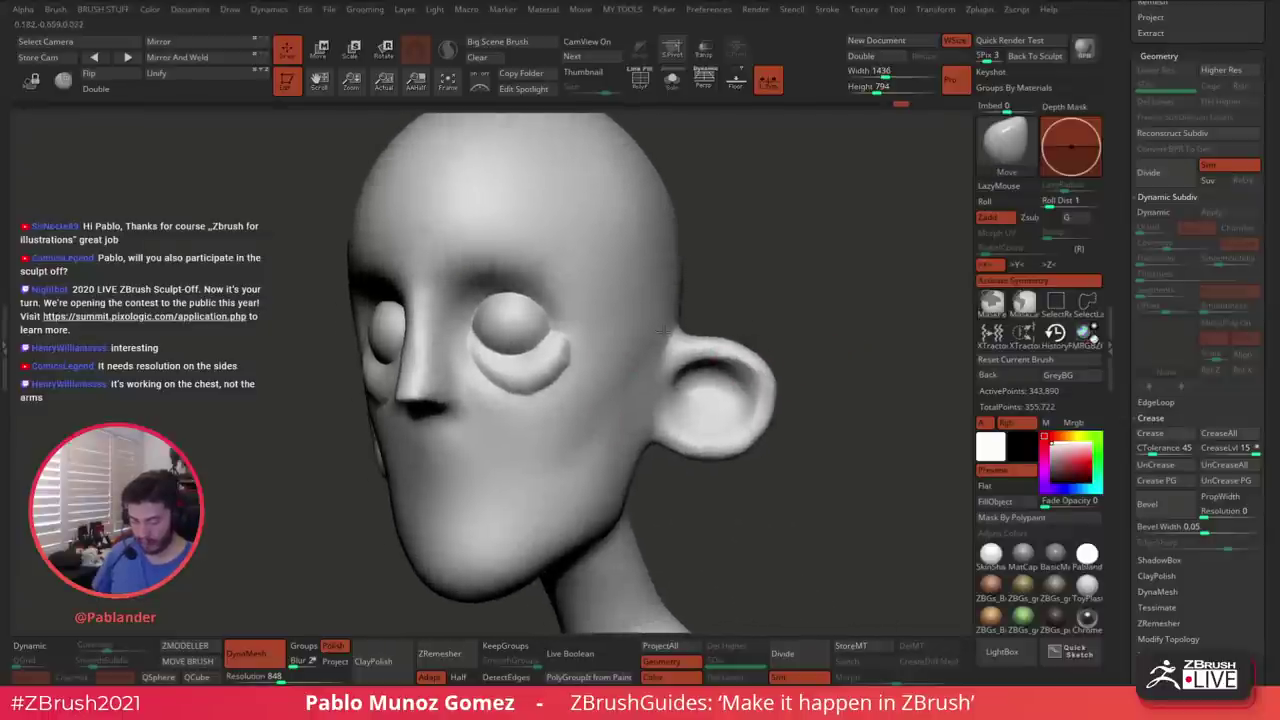
{"action": "right_click_drag", "start_coordinate": [662, 331], "coordinate": [698, 337], "text": "alt"}
{"action": "right_click_drag", "start_coordinate": [592, 290], "coordinate": [650, 345]}
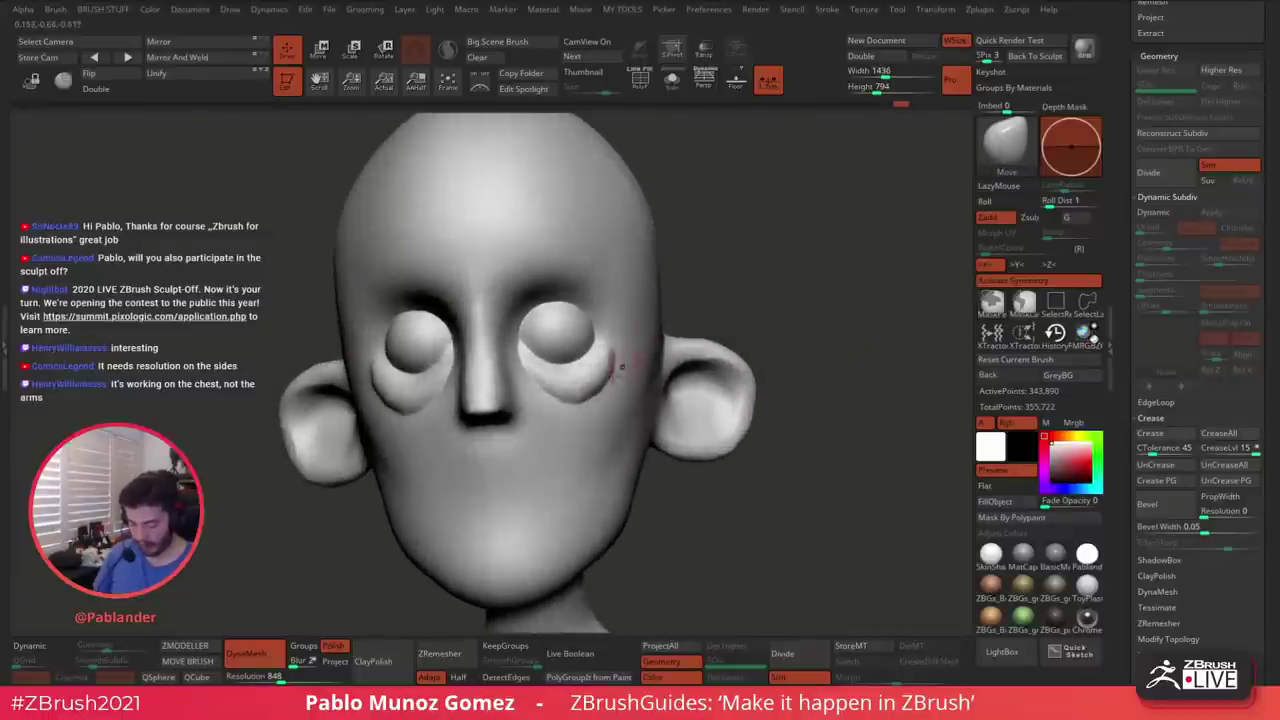
{"action": "mouse_move", "coordinate": [621, 367]}
{"action": "left_mouse_down", "text": "shift"}
{"action": "mouse_move", "coordinate": [531, 351]}
{"action": "mouse_move", "coordinate": [550, 398]}
{"action": "mouse_move", "coordinate": [603, 366]}
{"action": "mouse_move", "coordinate": [590, 374]}
{"action": "left_mouse_up", "text": "shift"}
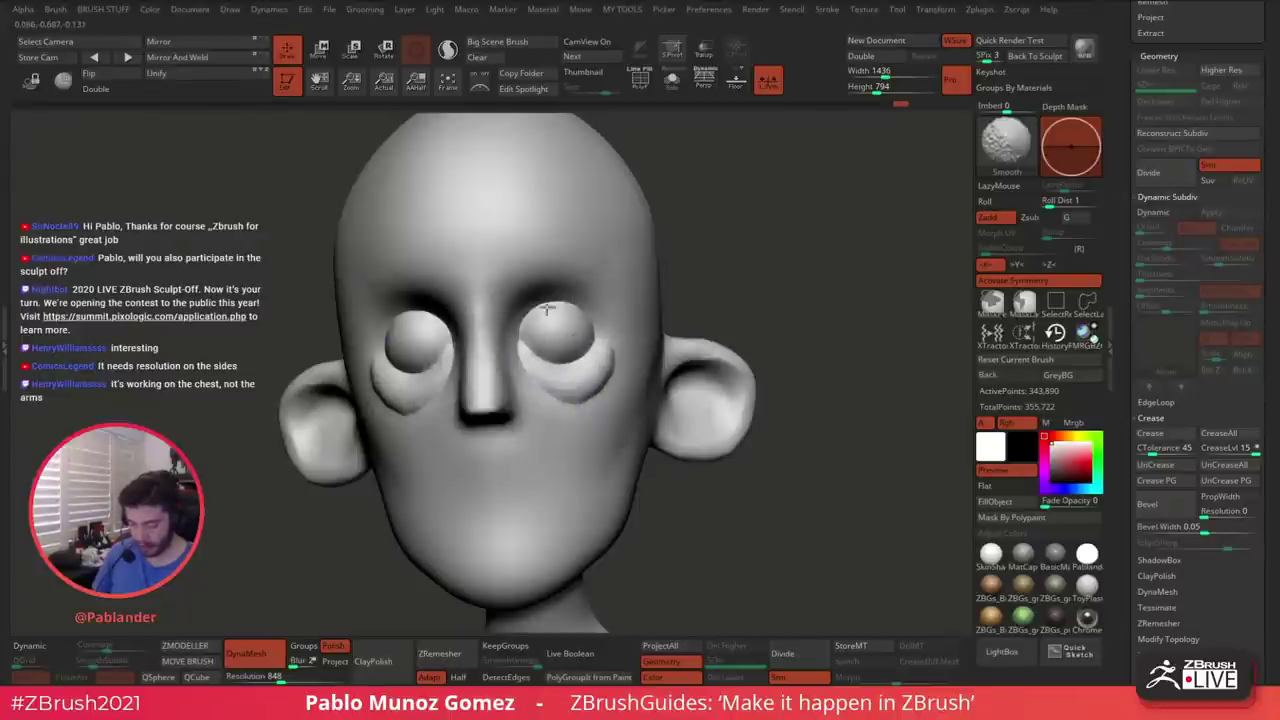
{"action": "right_click_drag", "start_coordinate": [617, 322], "coordinate": [597, 312]}
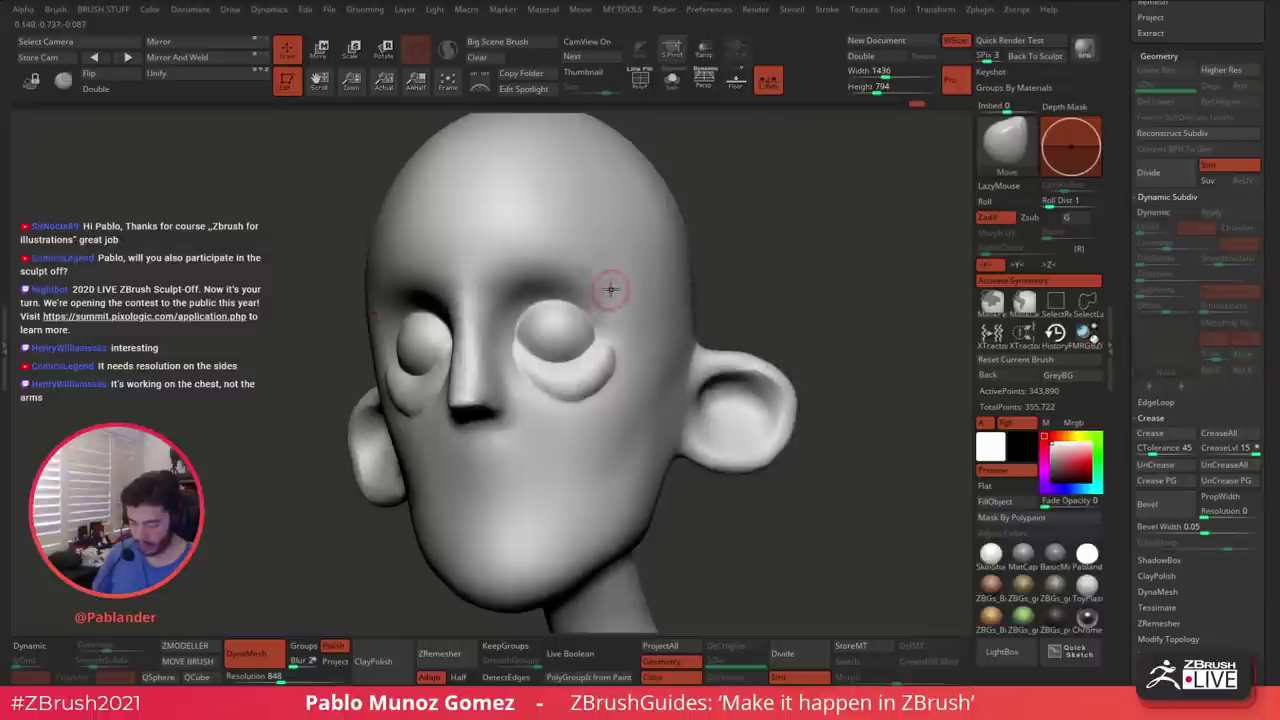
{"action": "key", "text": "space"}
{"action": "left_click_drag", "start_coordinate": [626, 290], "coordinate": [631, 290]}
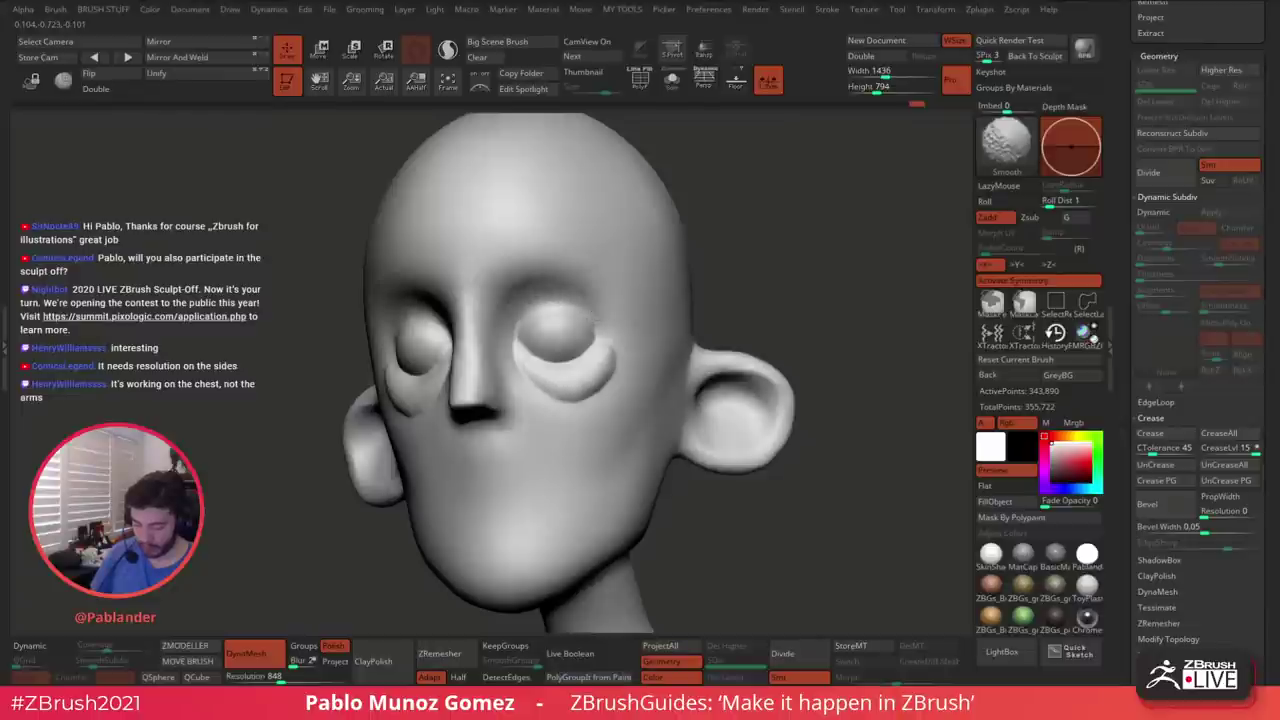
{"action": "right_click_drag", "start_coordinate": [621, 325], "coordinate": [608, 343]}
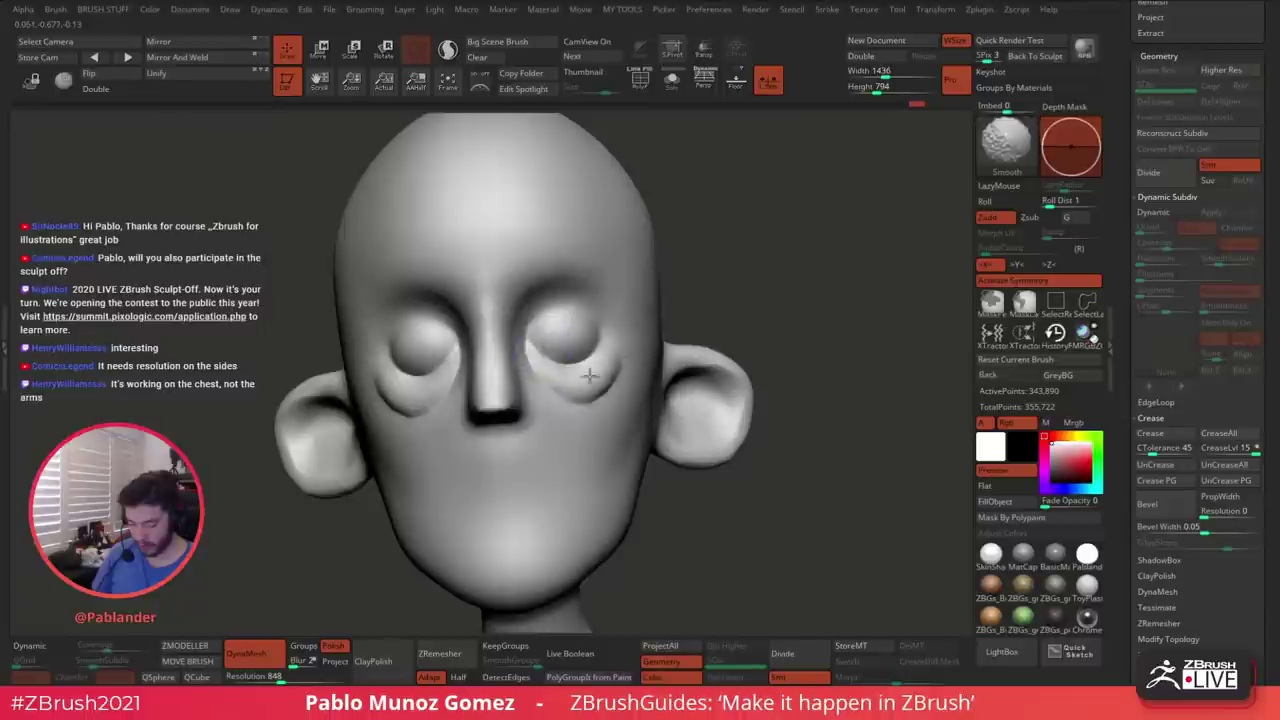
Fill and soften the transition from the eye bags to the cheeks with the Clay brush
{"action": "key", "text": "space"}
{"action": "left_click", "coordinate": [806, 370]}
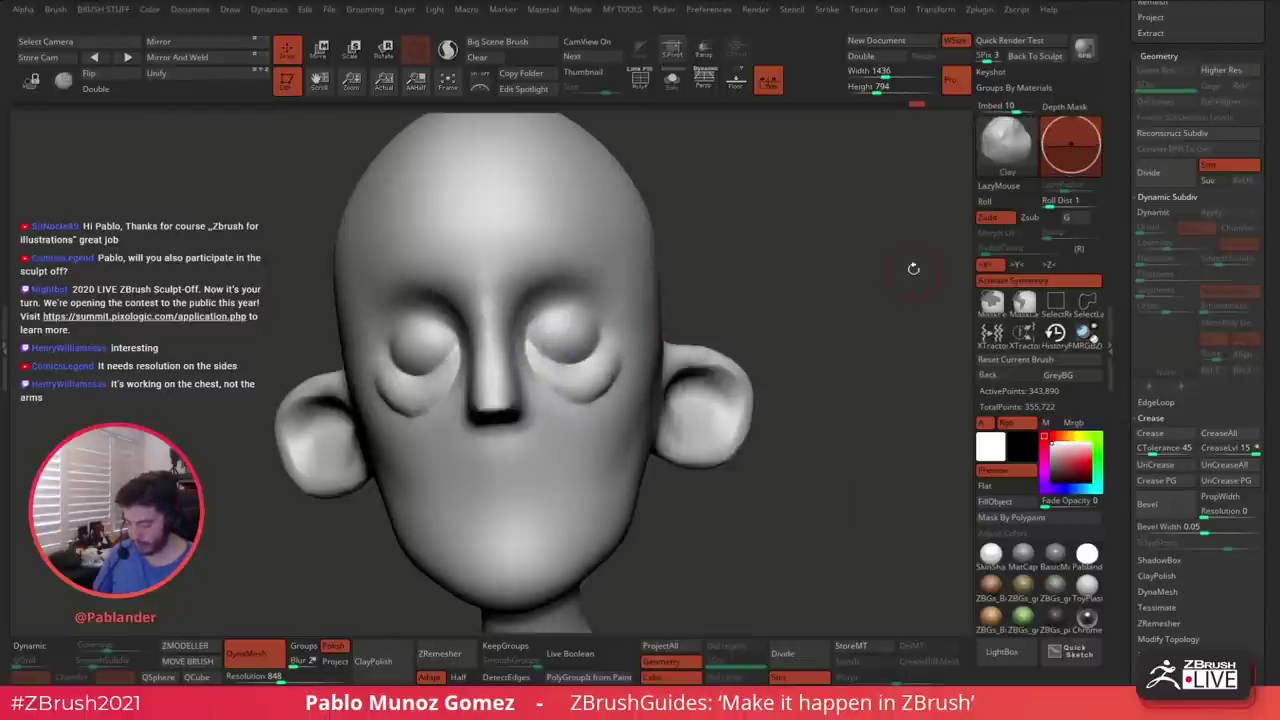
{"action": "right_click_drag", "start_coordinate": [858, 291], "coordinate": [814, 300]}
{"action": "mouse_move", "coordinate": [542, 362]}
{"action": "left_mouse_down"}
{"action": "mouse_move", "coordinate": [618, 357]}
{"action": "mouse_move", "coordinate": [598, 374]}
{"action": "mouse_move", "coordinate": [572, 372]}
{"action": "mouse_move", "coordinate": [612, 364]}
{"action": "mouse_move", "coordinate": [571, 376]}
{"action": "mouse_move", "coordinate": [618, 345]}
{"action": "left_mouse_up"}
{"action": "key", "text": "shift"}
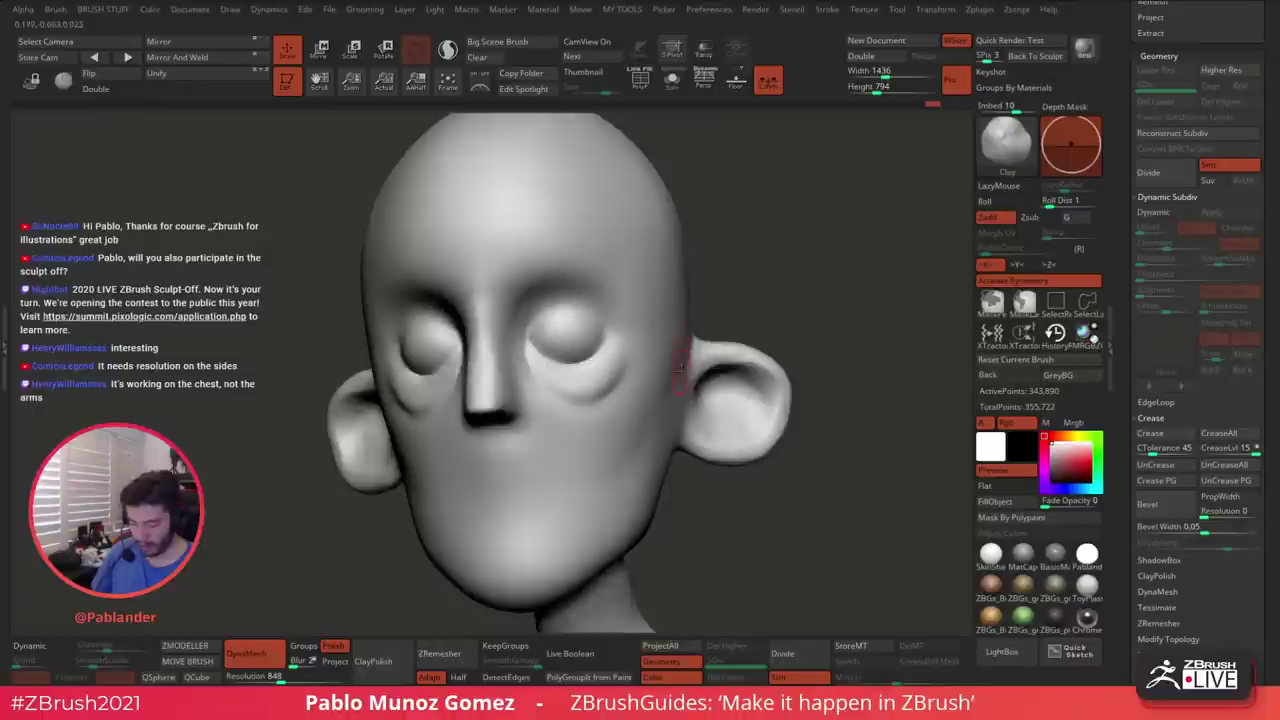
{"action": "mouse_move", "coordinate": [686, 366]}
{"action": "right_mouse_down"}
{"action": "mouse_move", "coordinate": [723, 349]}
{"action": "mouse_move", "coordinate": [672, 377]}
{"action": "right_mouse_up"}
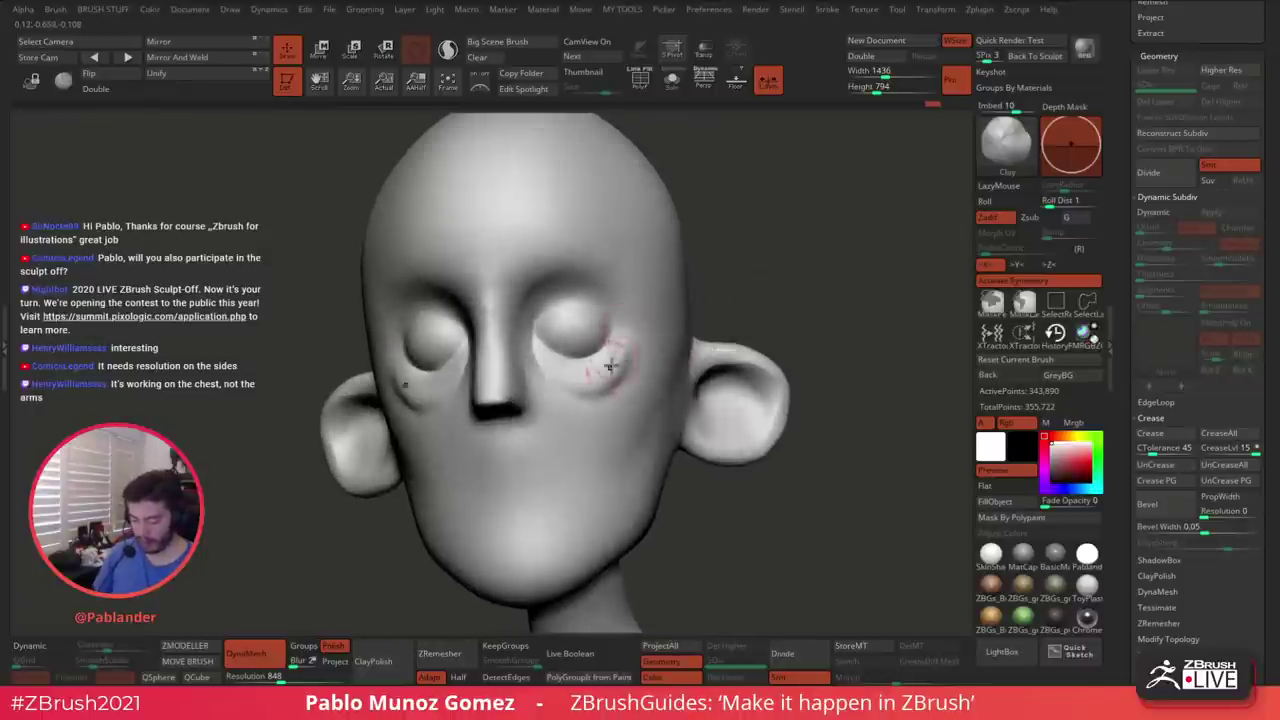
{"action": "key", "text": "shift"}
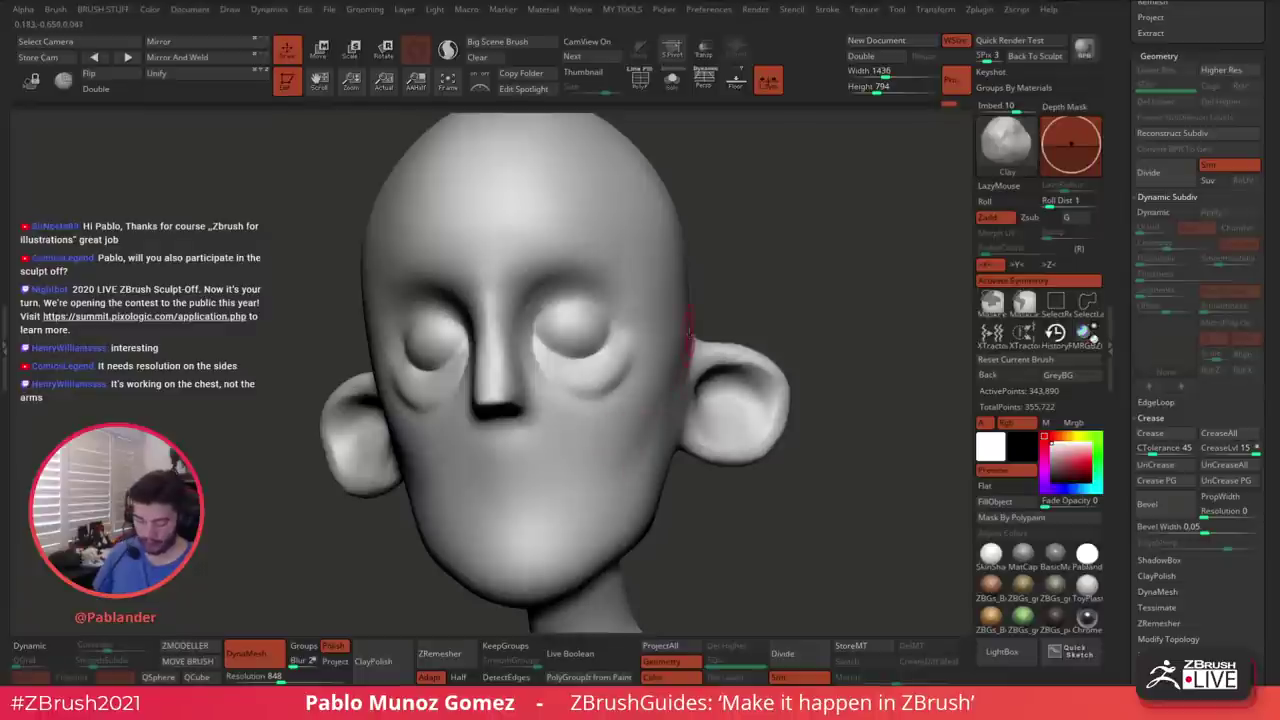
{"action": "left_click_drag", "start_coordinate": [715, 324], "coordinate": [669, 377]}
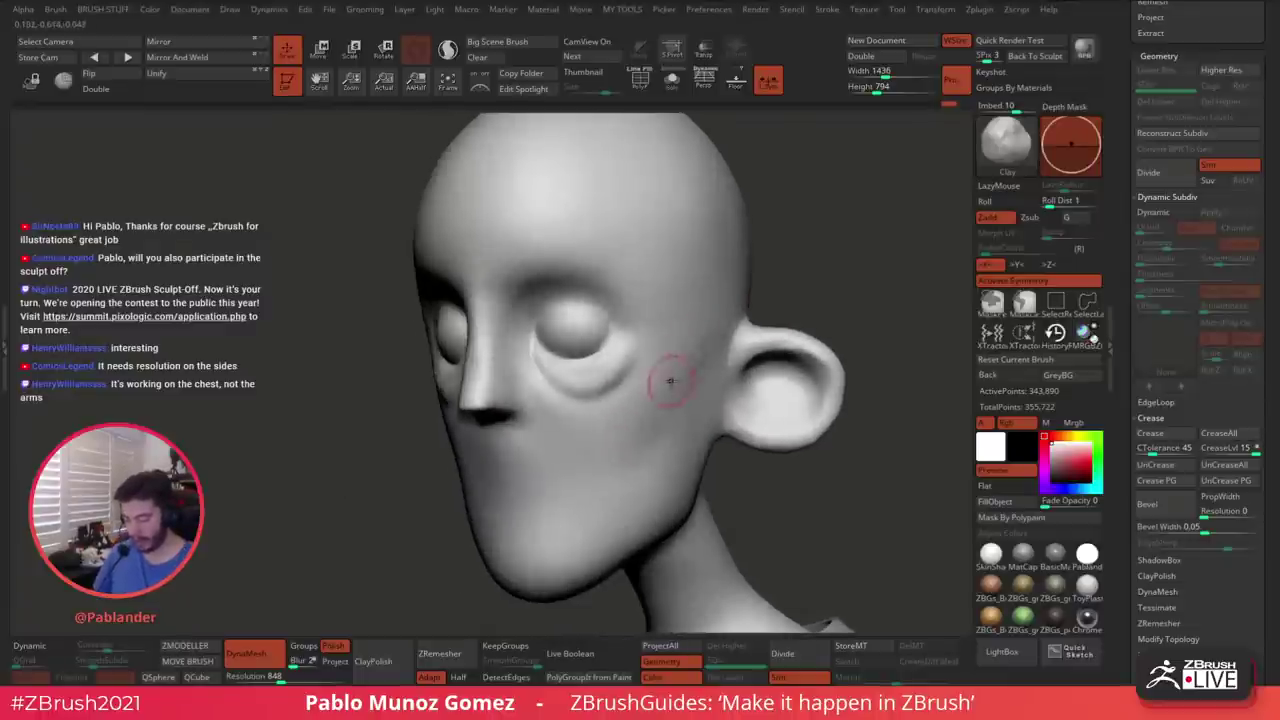
{"action": "mouse_move", "coordinate": [575, 386]}
{"action": "right_mouse_down"}
{"action": "mouse_move", "coordinate": [672, 384]}
{"action": "mouse_move", "coordinate": [572, 382]}
{"action": "right_mouse_up"}
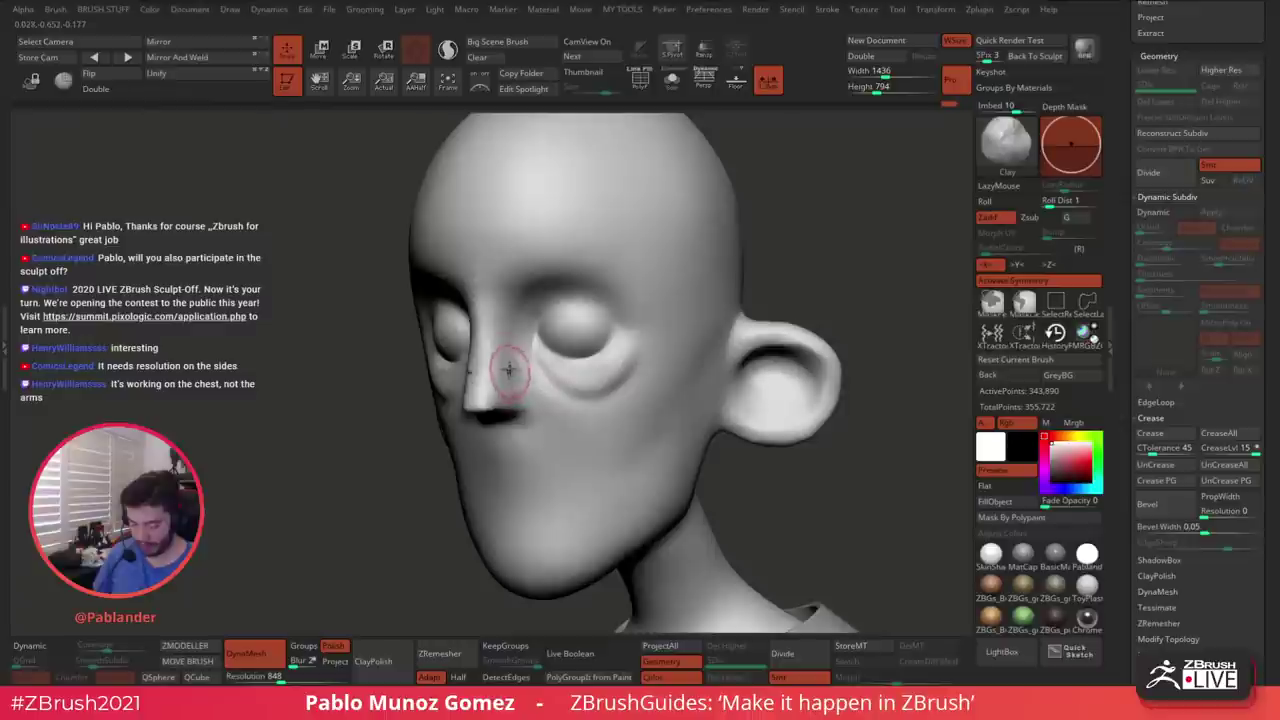
Smooth the edges of the eyeballs into the surrounding sockets and eye bags
{"action": "right_click_drag", "start_coordinate": [590, 325], "coordinate": [664, 330]}
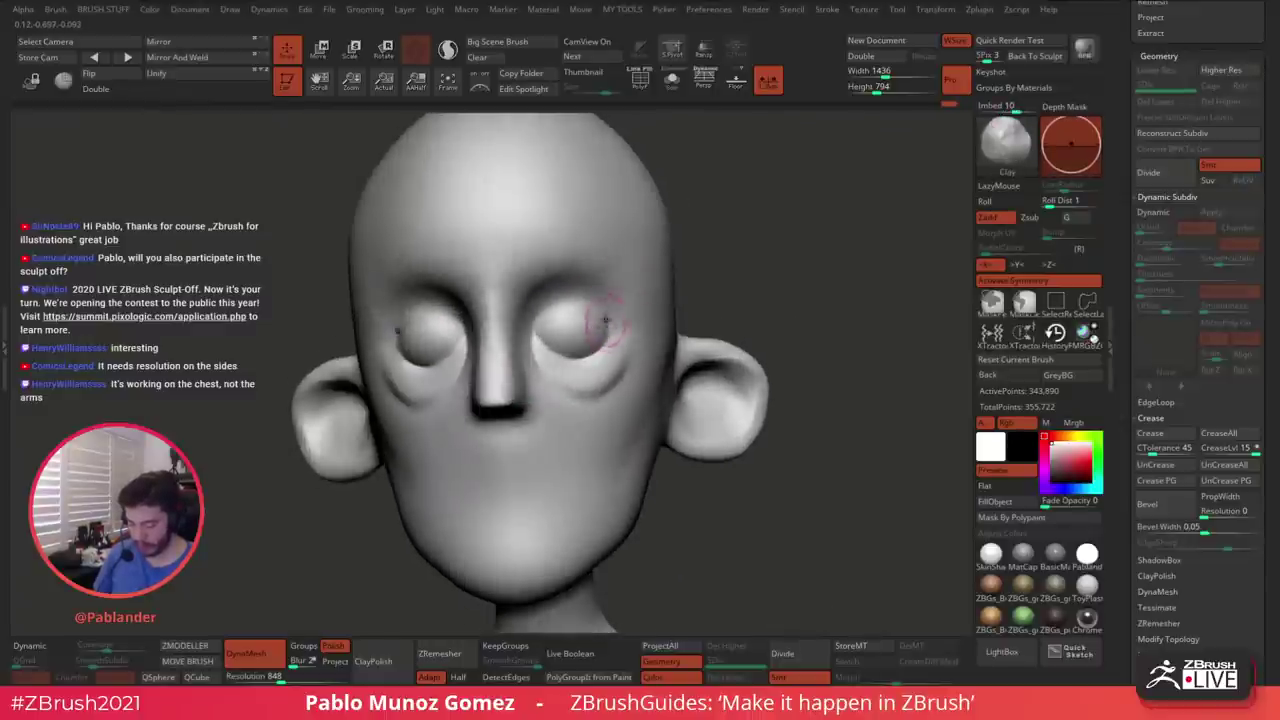
{"action": "mouse_move", "coordinate": [601, 323]}
{"action": "left_mouse_down", "text": "shift"}
{"action": "mouse_move", "coordinate": [608, 335]}
{"action": "mouse_move", "coordinate": [552, 353]}
{"action": "left_mouse_up", "text": "shift"}
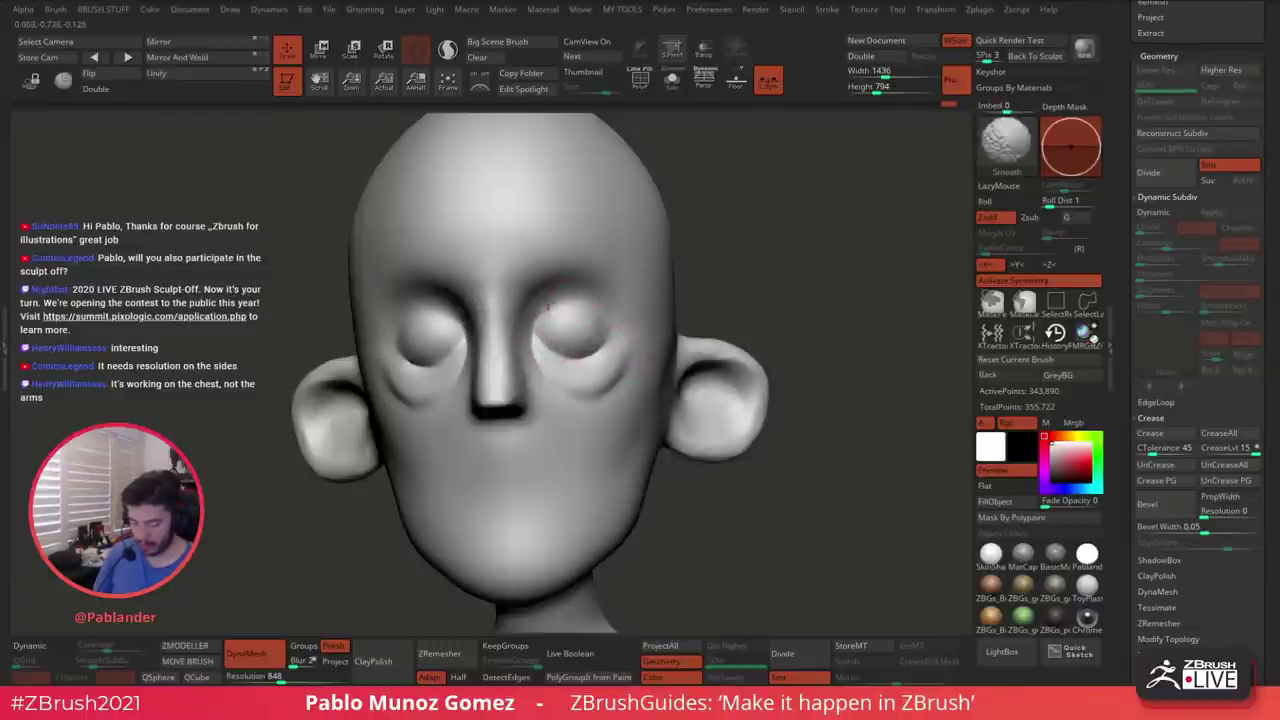
{"action": "mouse_move", "coordinate": [780, 292]}
{"action": "left_mouse_down", "text": "alt"}
{"action": "mouse_move", "coordinate": [791, 249]}
{"action": "mouse_move", "coordinate": [756, 333]}
{"action": "mouse_move", "coordinate": [702, 284]}
{"action": "left_mouse_up", "text": "alt"}
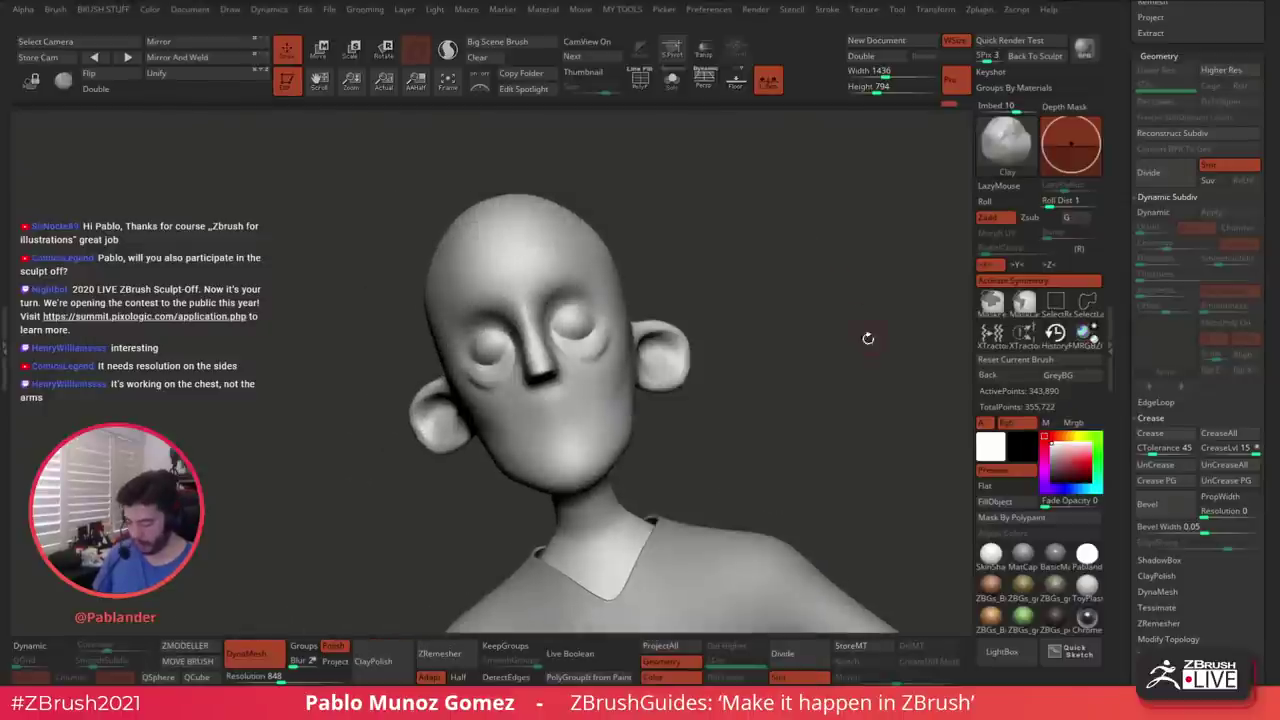
{"action": "key", "text": "b"}
{"action": "left_click", "coordinate": [859, 403]}
{"action": "left_click", "coordinate": [626, 346]}
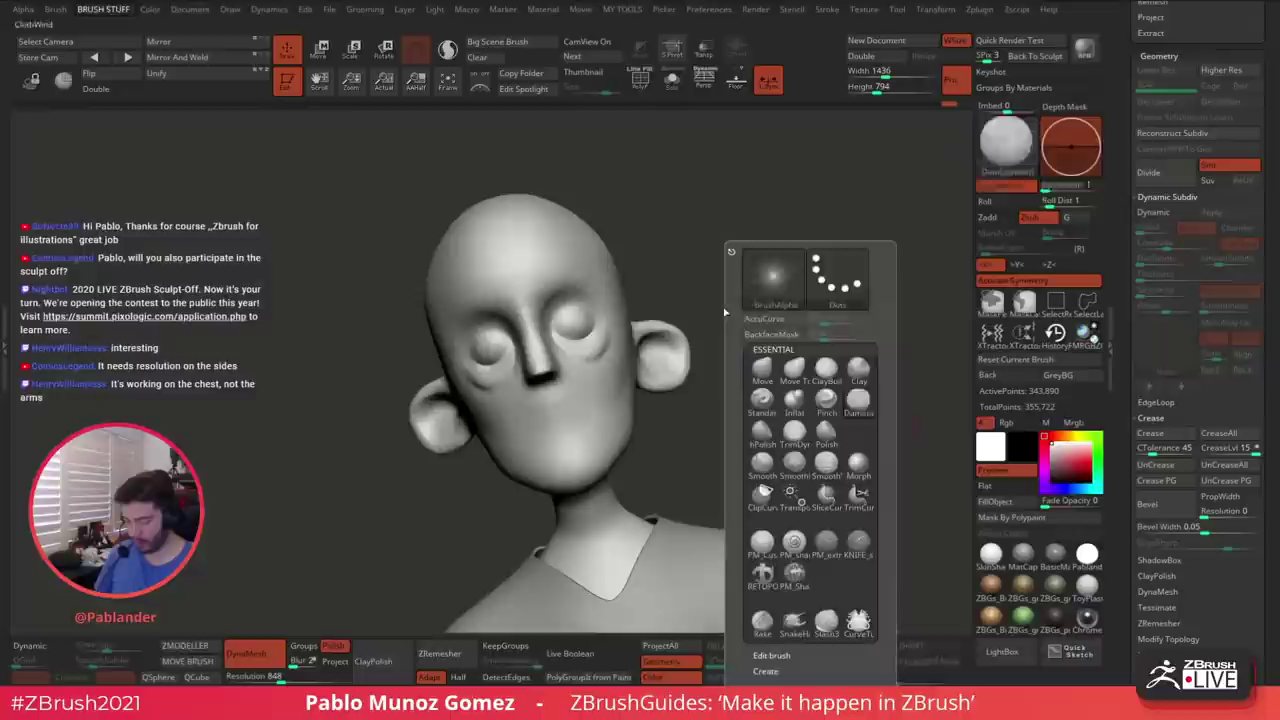
{"action": "key", "text": "b"}
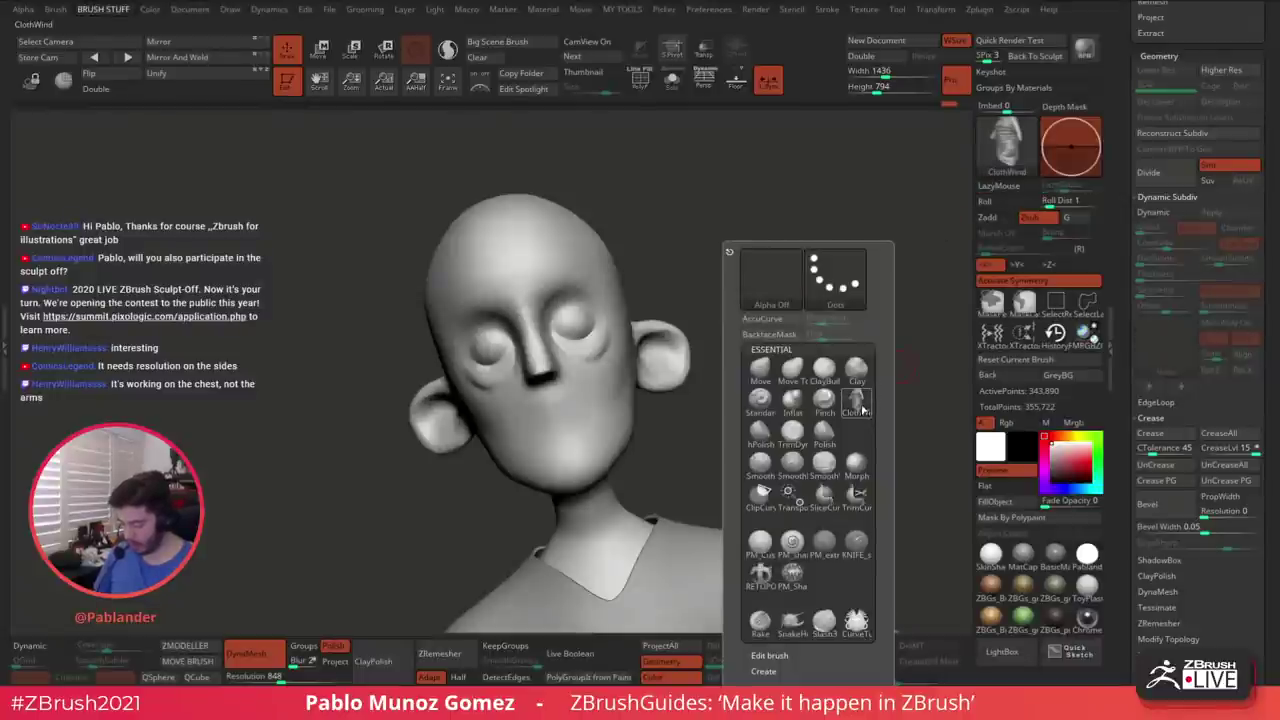
Choose the DamStandard brush and reduce its draw size for fine work on the eyes
{"action": "key", "text": "b"}
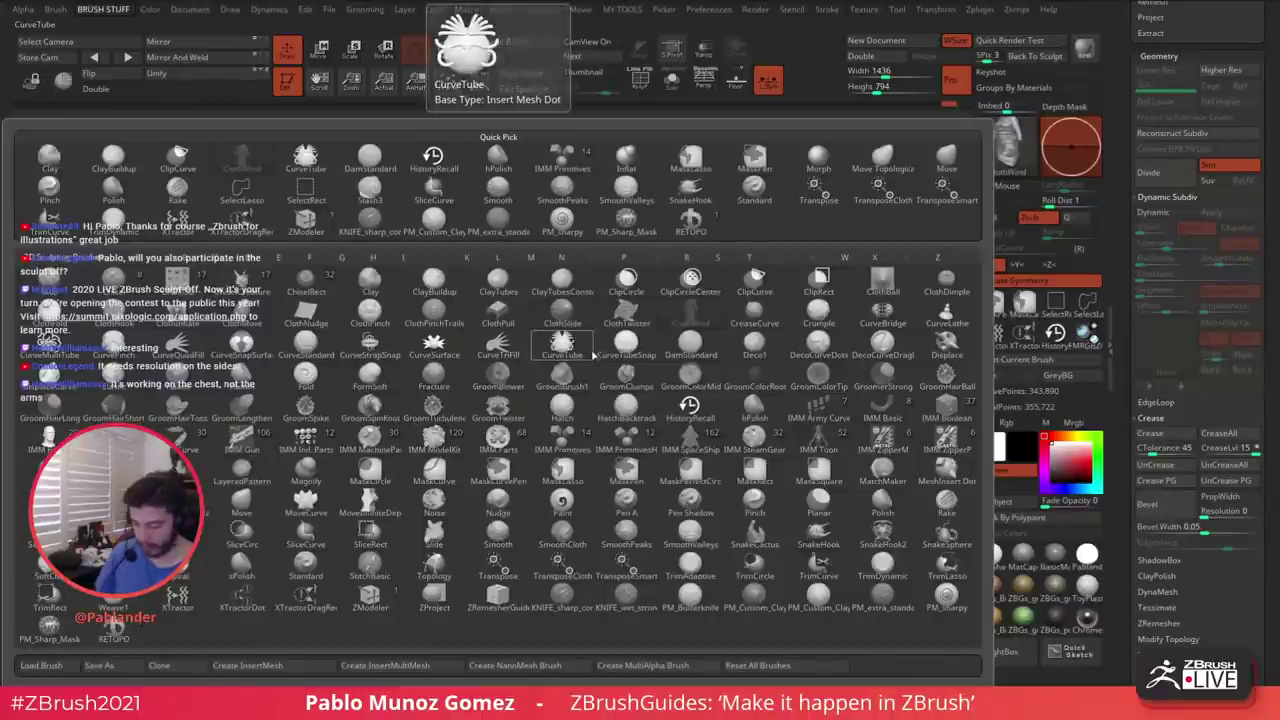
{"action": "key", "text": "d"}
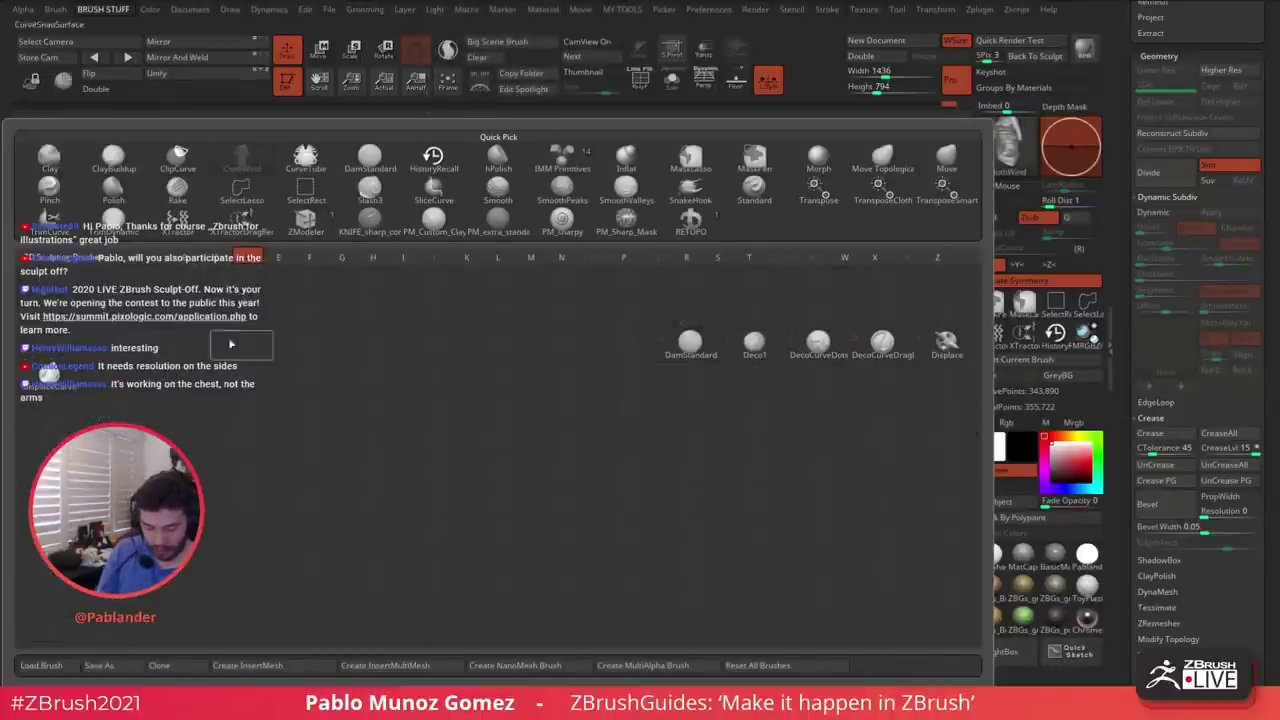
{"action": "left_click", "coordinate": [694, 341]}
{"action": "left_click_drag", "start_coordinate": [709, 354], "coordinate": [671, 290]}
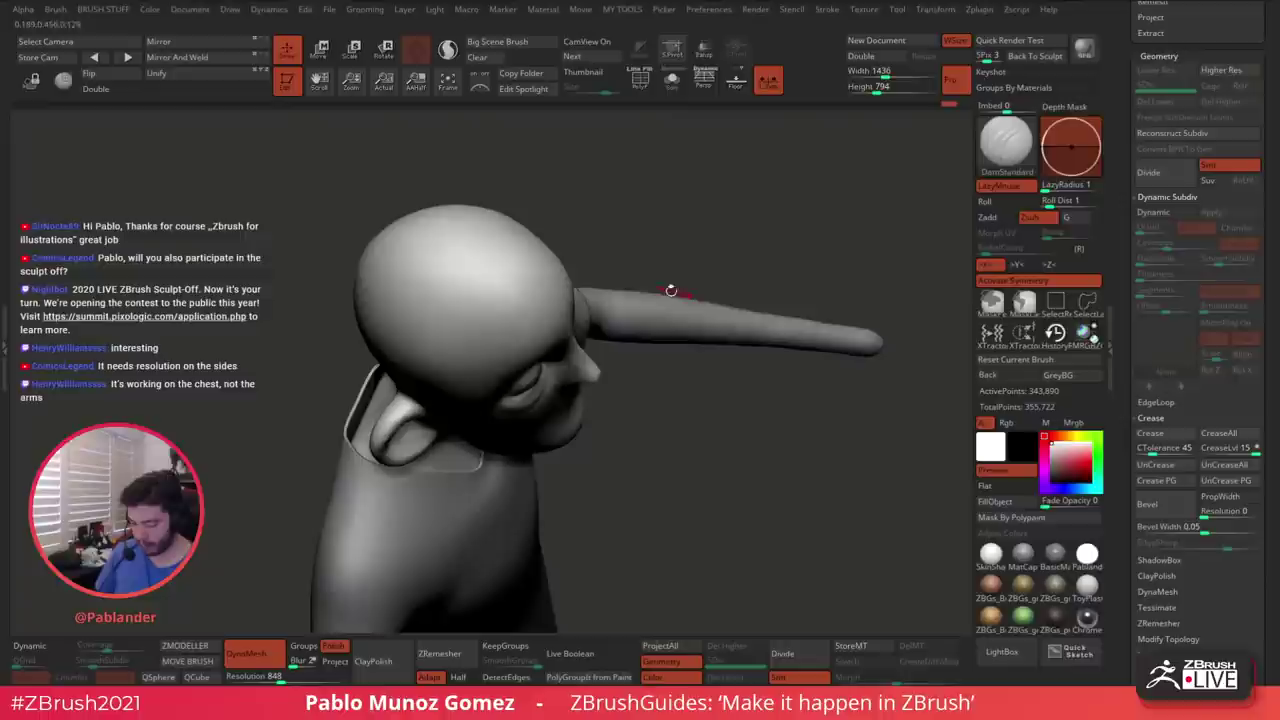
{"action": "right_click_drag", "start_coordinate": [739, 223], "coordinate": [857, 314]}
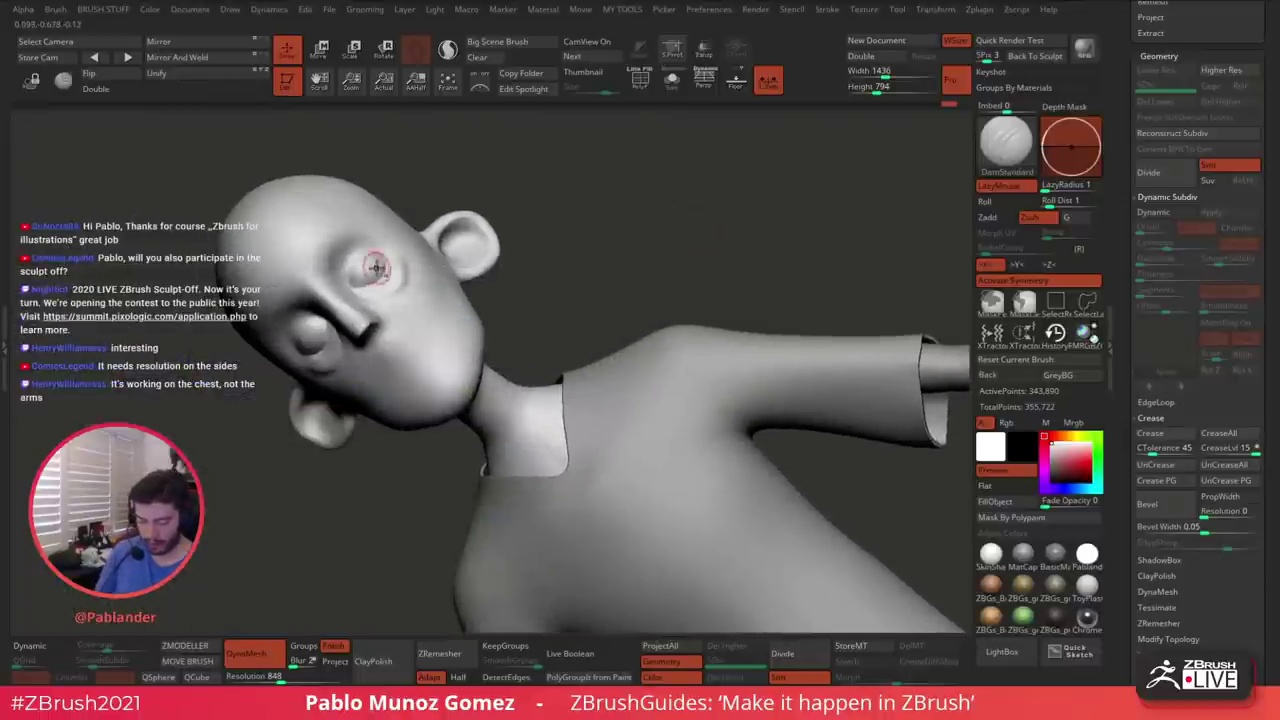
{"action": "right_click_drag", "start_coordinate": [374, 266], "coordinate": [442, 430], "text": "ctrl"}
{"action": "right_click_drag", "start_coordinate": [500, 314], "coordinate": [668, 308], "text": "alt"}
{"action": "key", "text": "space"}
{"action": "left_click_drag", "start_coordinate": [631, 259], "coordinate": [622, 261]}
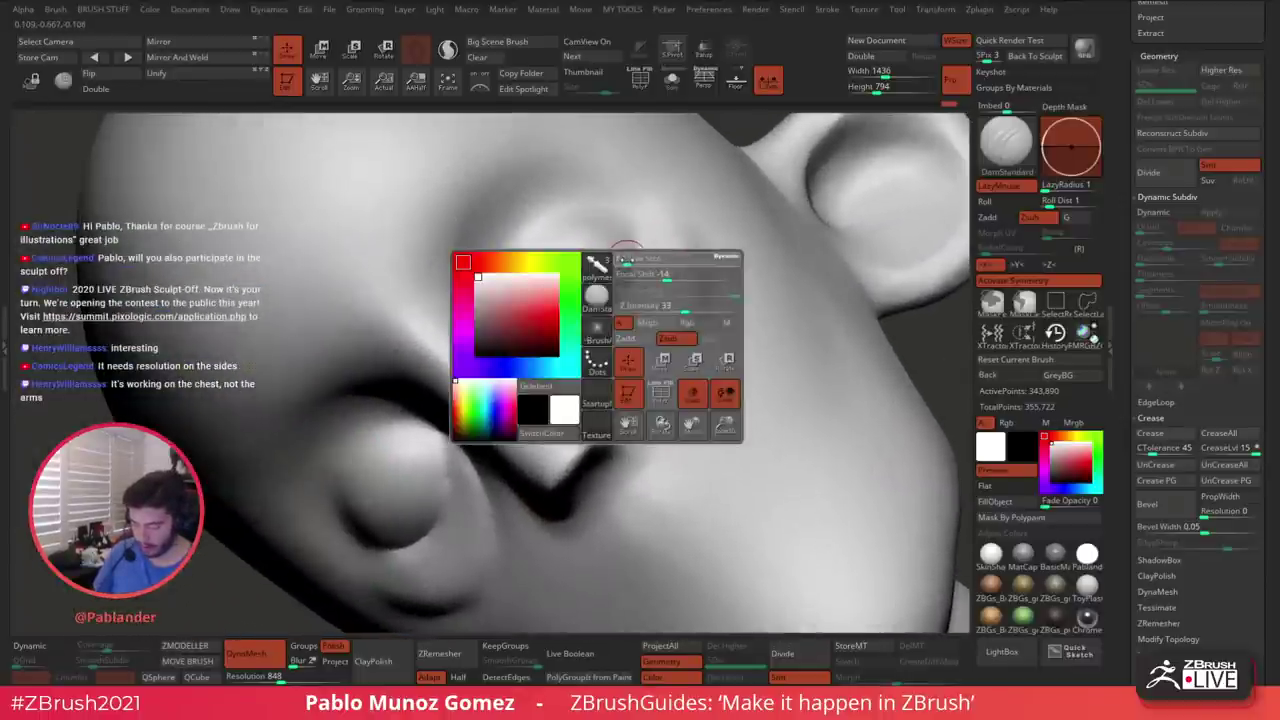
{"action": "right_click_drag", "start_coordinate": [652, 291], "coordinate": [652, 277]}
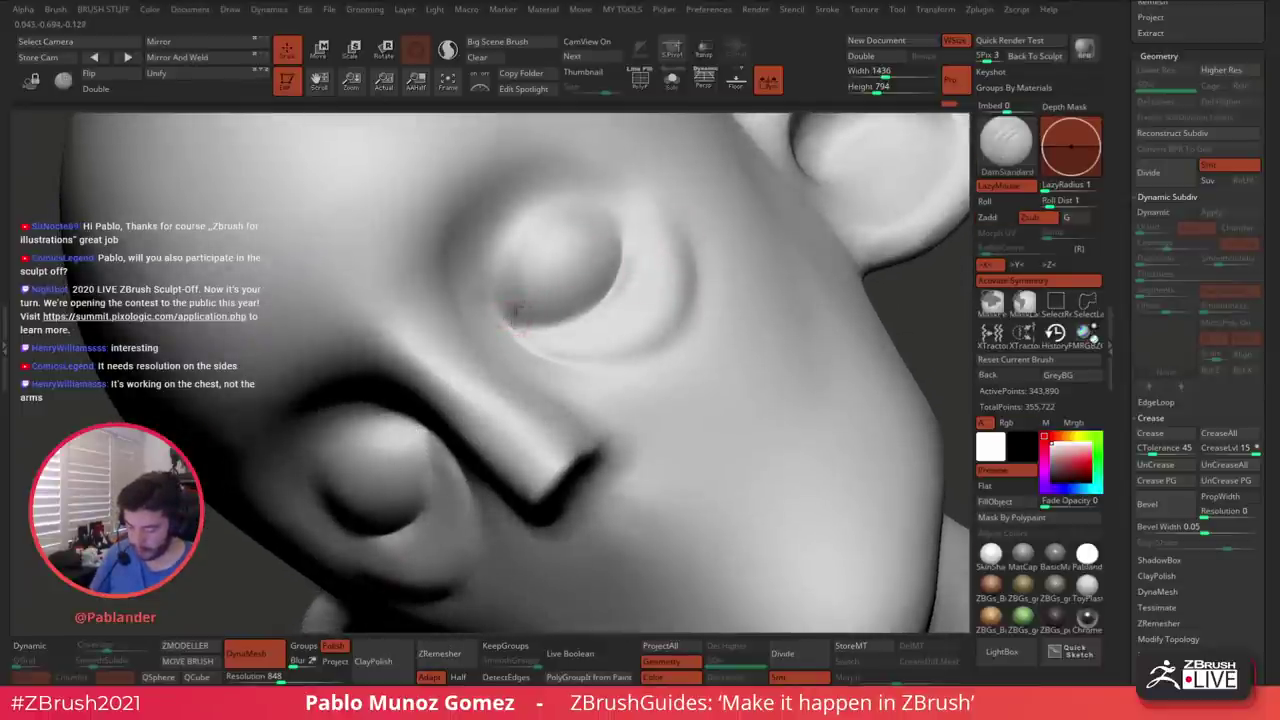
Carve a closed-eyelid line across each eyeball from the inner to the outer corner
{"action": "left_click_drag", "start_coordinate": [515, 315], "coordinate": [611, 206]}
{"action": "key", "text": "ctrl+z"}
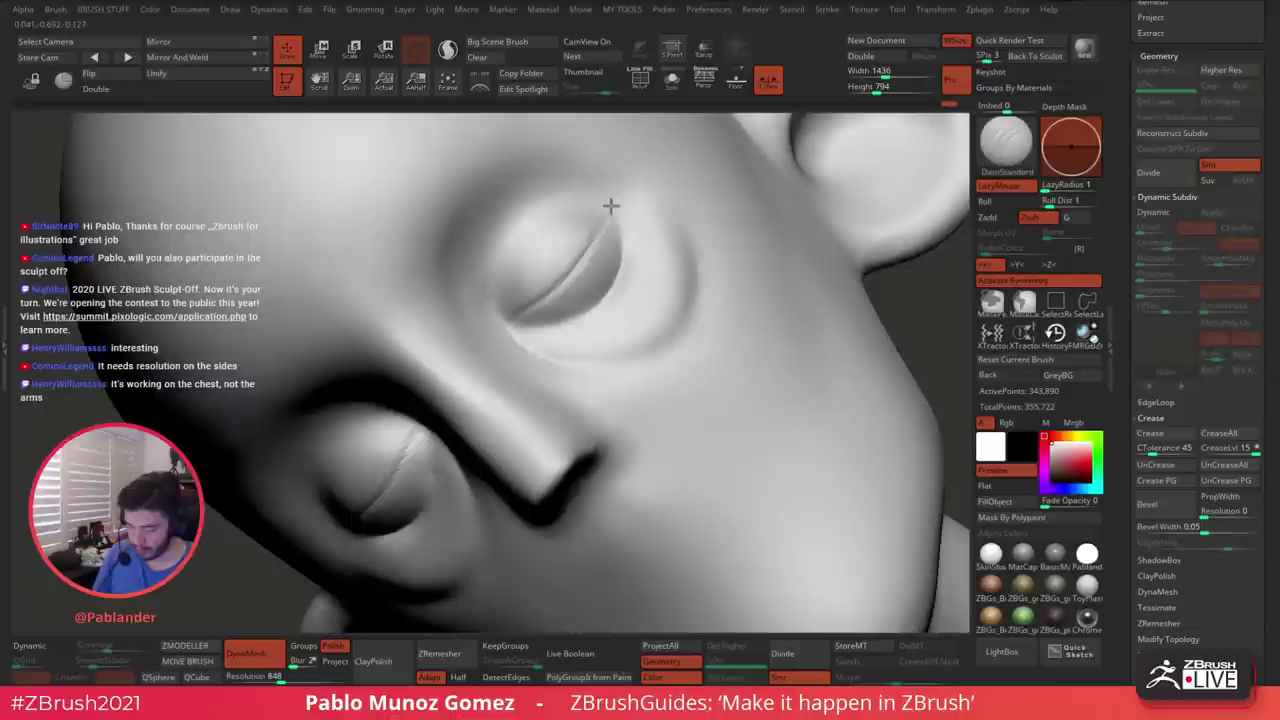
{"action": "left_click_drag", "start_coordinate": [553, 290], "coordinate": [519, 313]}
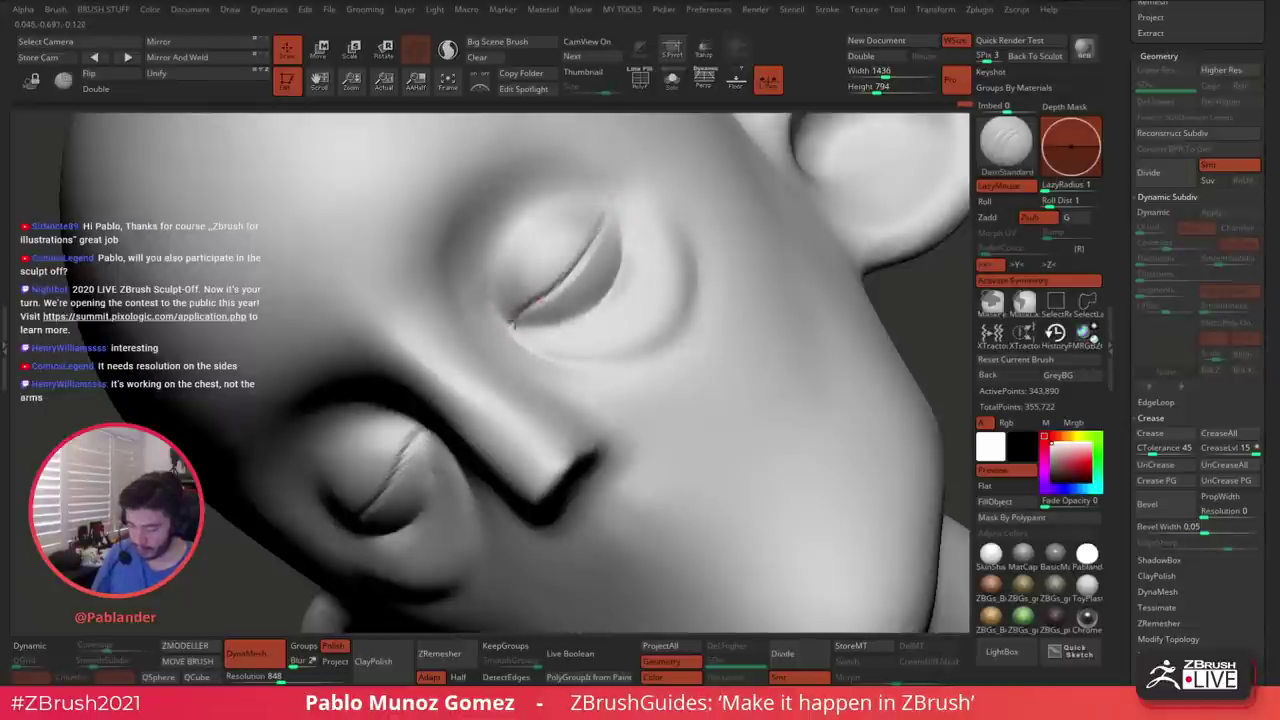
{"action": "mouse_move", "coordinate": [612, 268]}
{"action": "right_mouse_down", "text": "ctrl"}
{"action": "mouse_move", "coordinate": [563, 271]}
{"action": "mouse_move", "coordinate": [691, 274]}
{"action": "right_mouse_up", "text": "ctrl"}
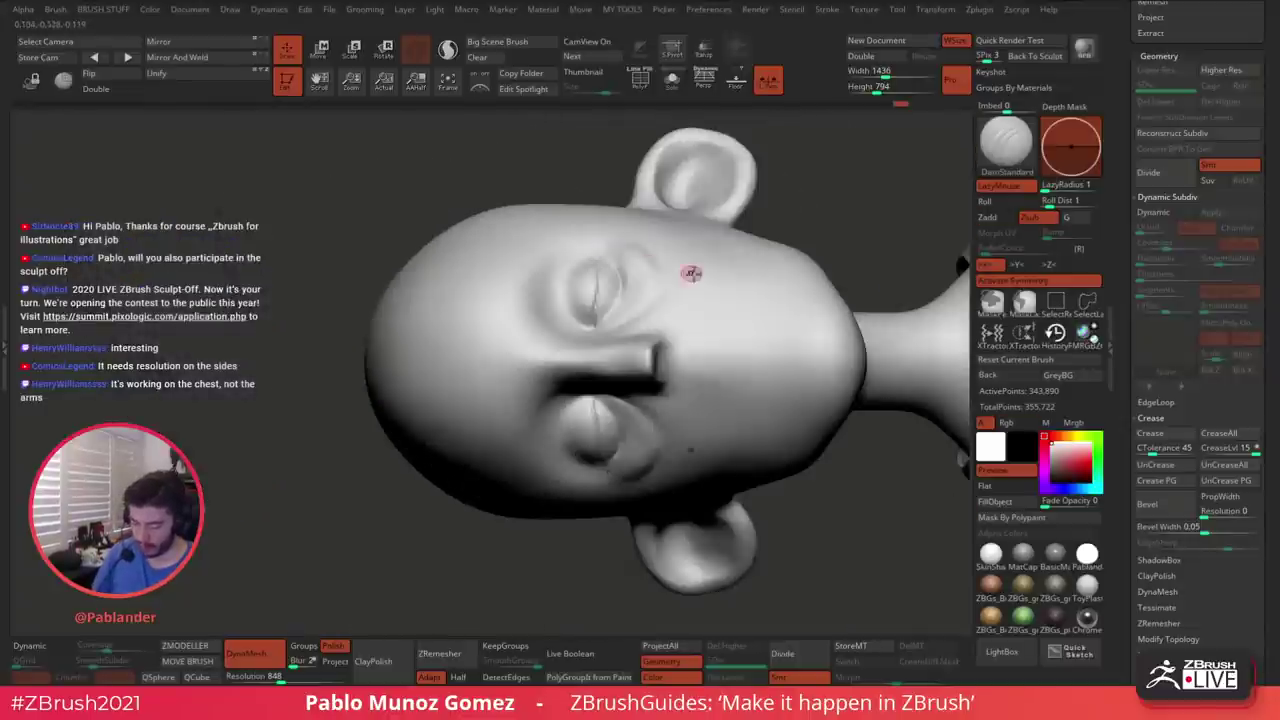
Carve folds from the inner eye corners down along the eye bags and smooth them into the skin
{"action": "mouse_move", "coordinate": [716, 335]}
{"action": "right_mouse_down"}
{"action": "mouse_move", "coordinate": [626, 471]}
{"action": "mouse_move", "coordinate": [651, 320]}
{"action": "mouse_move", "coordinate": [737, 334]}
{"action": "mouse_move", "coordinate": [670, 320]}
{"action": "right_mouse_up"}
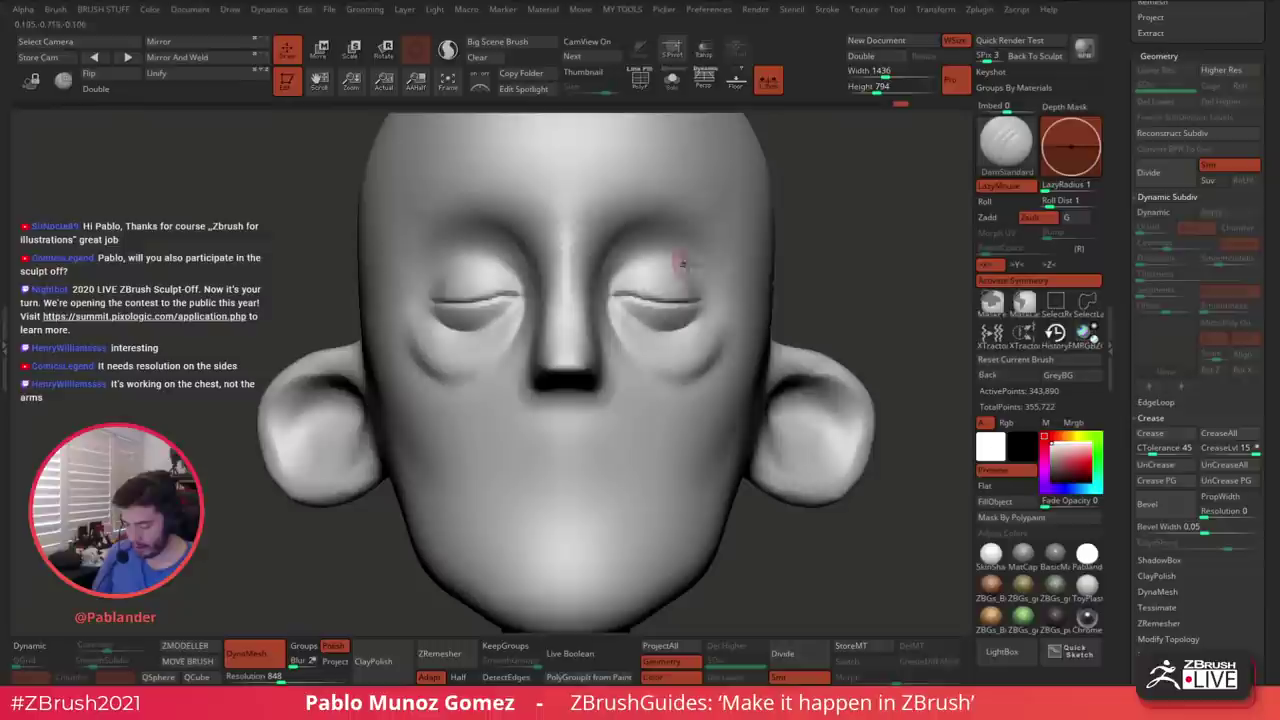
{"action": "mouse_move", "coordinate": [755, 350]}
{"action": "right_mouse_down"}
{"action": "mouse_move", "coordinate": [663, 354]}
{"action": "mouse_move", "coordinate": [680, 358]}
{"action": "mouse_move", "coordinate": [591, 329]}
{"action": "mouse_move", "coordinate": [560, 300]}
{"action": "mouse_move", "coordinate": [575, 315]}
{"action": "right_mouse_up"}
{"action": "key", "text": "space"}
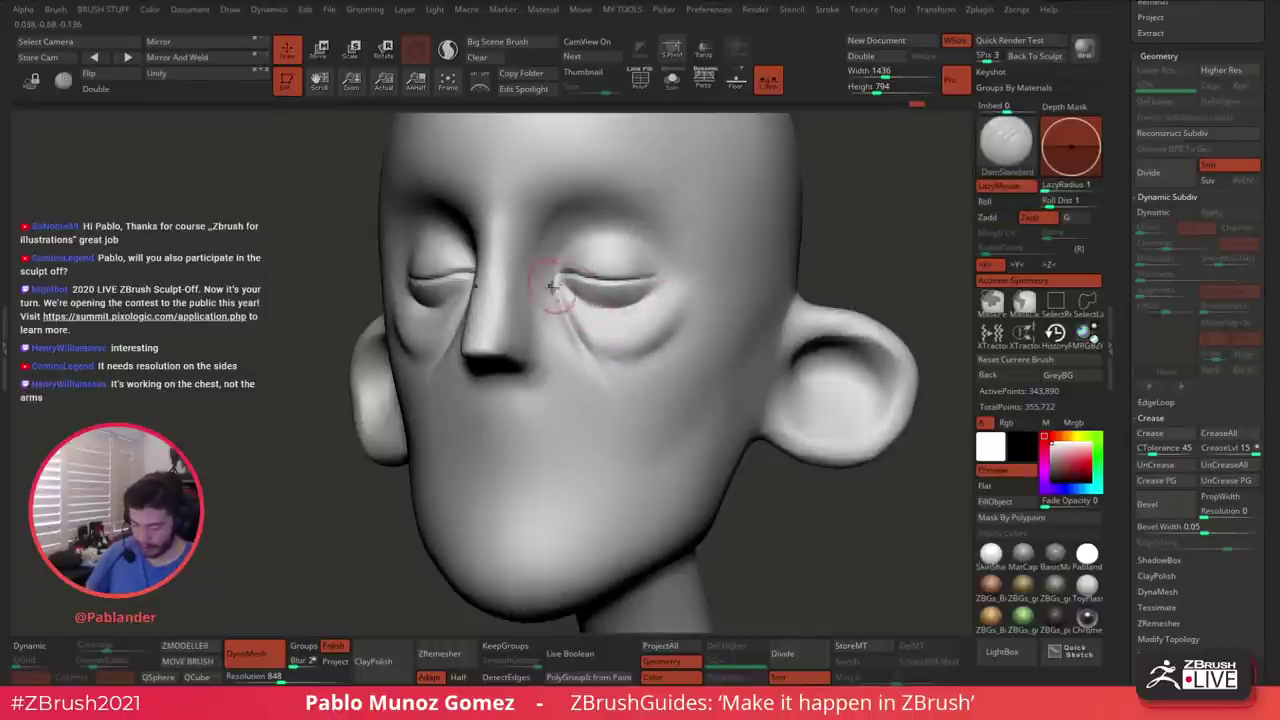
{"action": "mouse_move", "coordinate": [612, 388]}
{"action": "left_mouse_down", "text": "shift"}
{"action": "mouse_move", "coordinate": [580, 342]}
{"action": "mouse_move", "coordinate": [594, 331]}
{"action": "left_mouse_up", "text": "shift"}
{"action": "right_click_drag", "start_coordinate": [546, 378], "coordinate": [553, 379]}
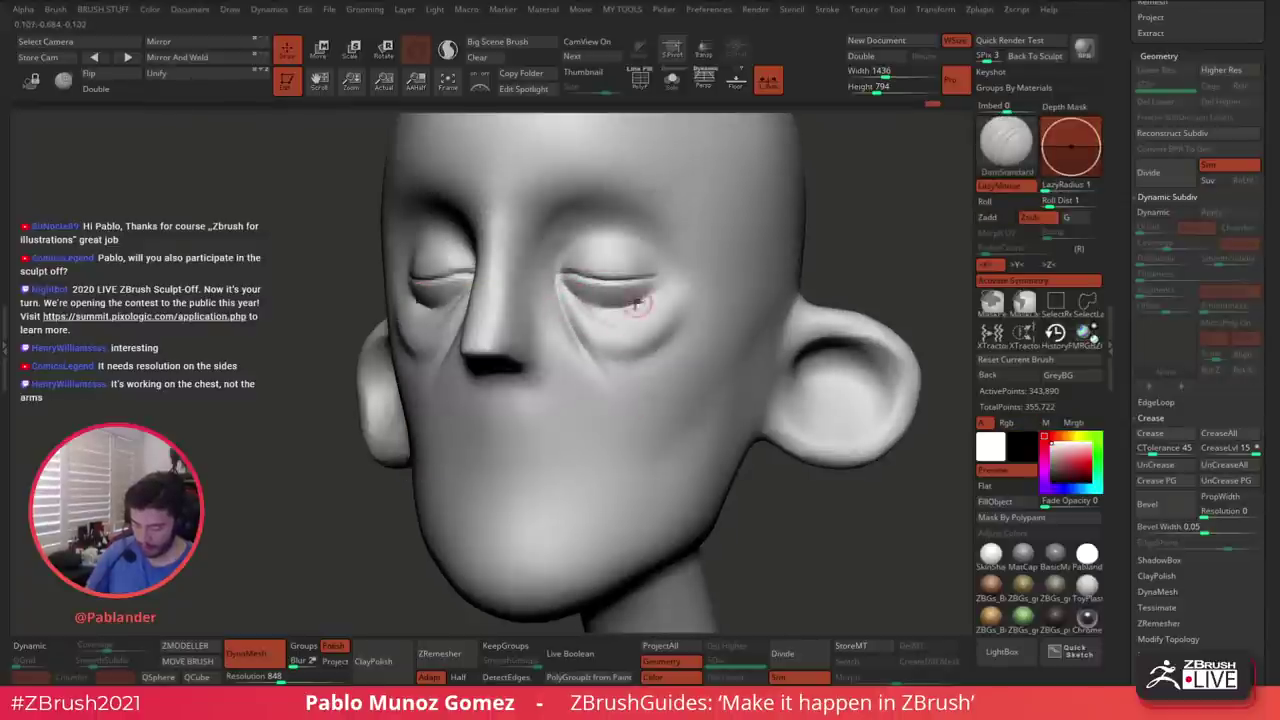
{"action": "left_click_drag", "start_coordinate": [630, 312], "coordinate": [609, 323], "text": "shift"}
{"action": "right_click_drag", "start_coordinate": [660, 330], "coordinate": [712, 318]}
{"action": "left_click_drag", "start_coordinate": [580, 345], "coordinate": [601, 328], "text": "shift"}
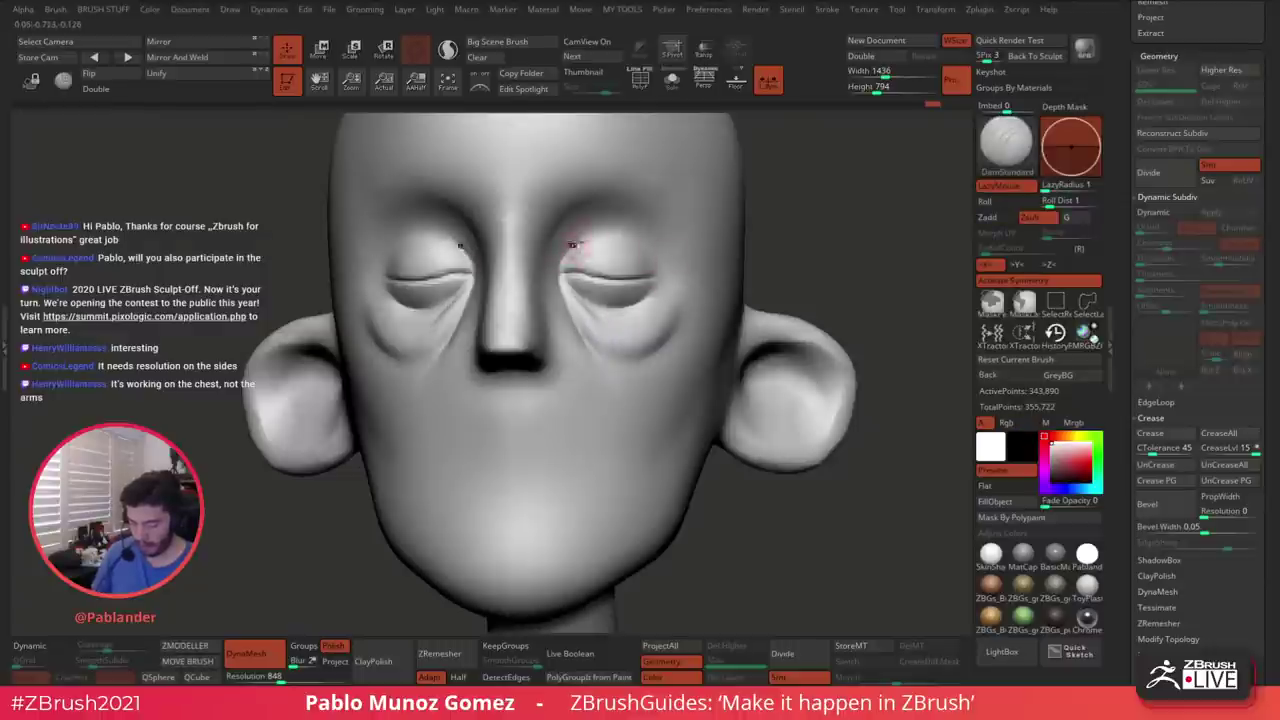
Deepen the crease running from the inner eye corner along the lower edge of the eye bag
{"action": "right_click_drag", "start_coordinate": [654, 174], "coordinate": [712, 270]}
{"action": "mouse_move", "coordinate": [712, 270]}
{"action": "right_mouse_down"}
{"action": "mouse_move", "coordinate": [729, 294]}
{"action": "mouse_move", "coordinate": [641, 303]}
{"action": "mouse_move", "coordinate": [686, 357]}
{"action": "right_mouse_up"}
{"action": "right_click_drag", "start_coordinate": [612, 343], "coordinate": [594, 268], "text": "alt"}
{"action": "left_click_drag", "start_coordinate": [543, 301], "coordinate": [630, 362]}
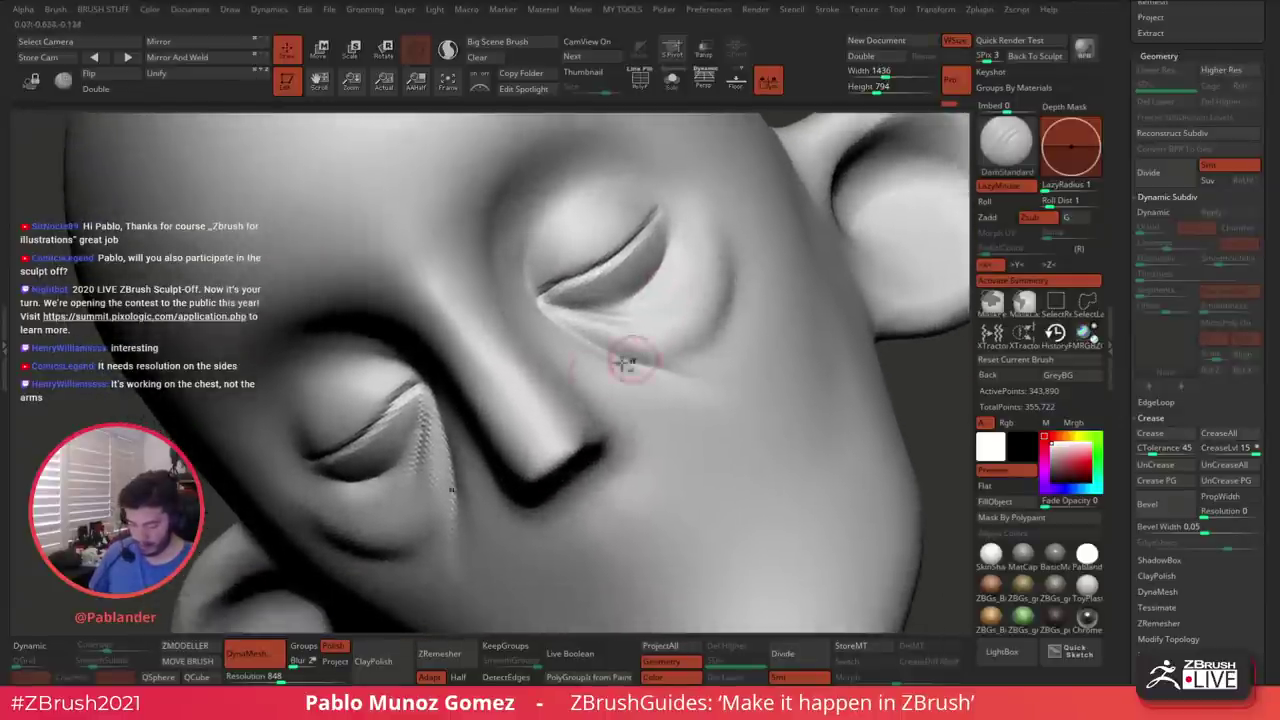
Remesh the head with DynaMesh at resolution 1200 and recut the closed-eyelid line more sharply from corner to corner
{"action": "left_click", "coordinate": [287, 677]}
{"action": "type", "text": "1200"}
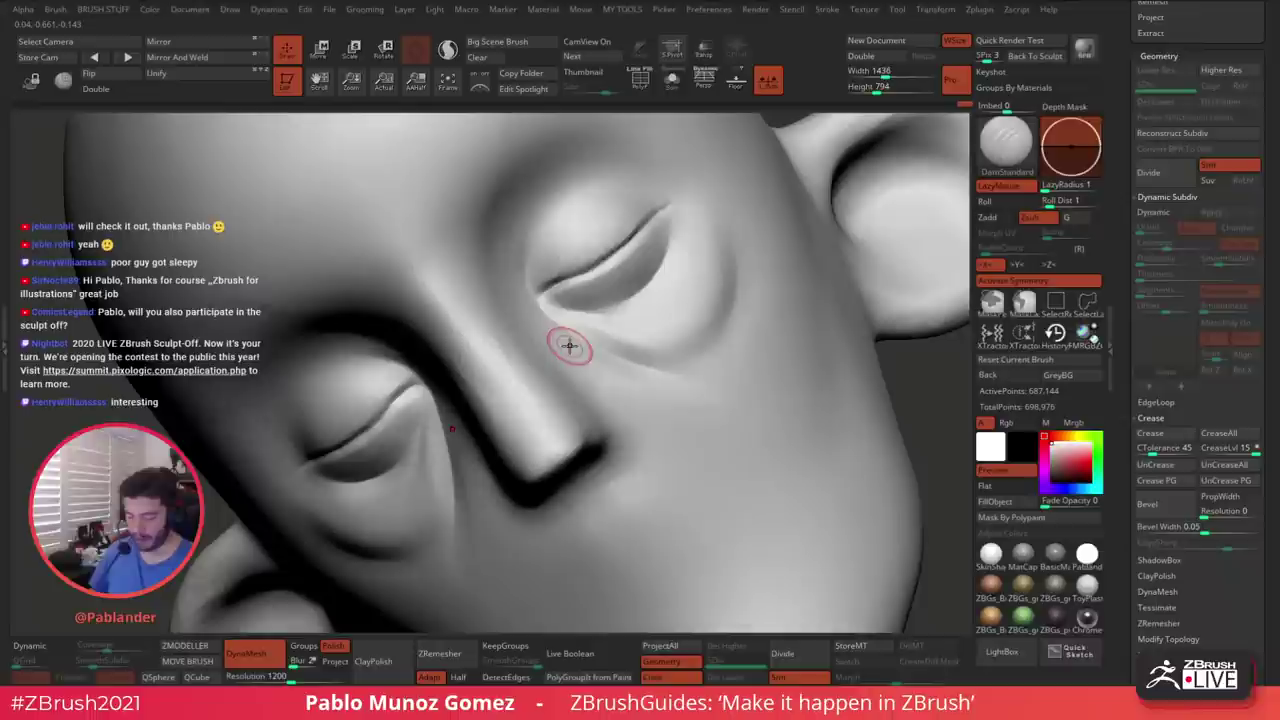
{"action": "left_click_drag", "start_coordinate": [636, 228], "coordinate": [540, 294]}
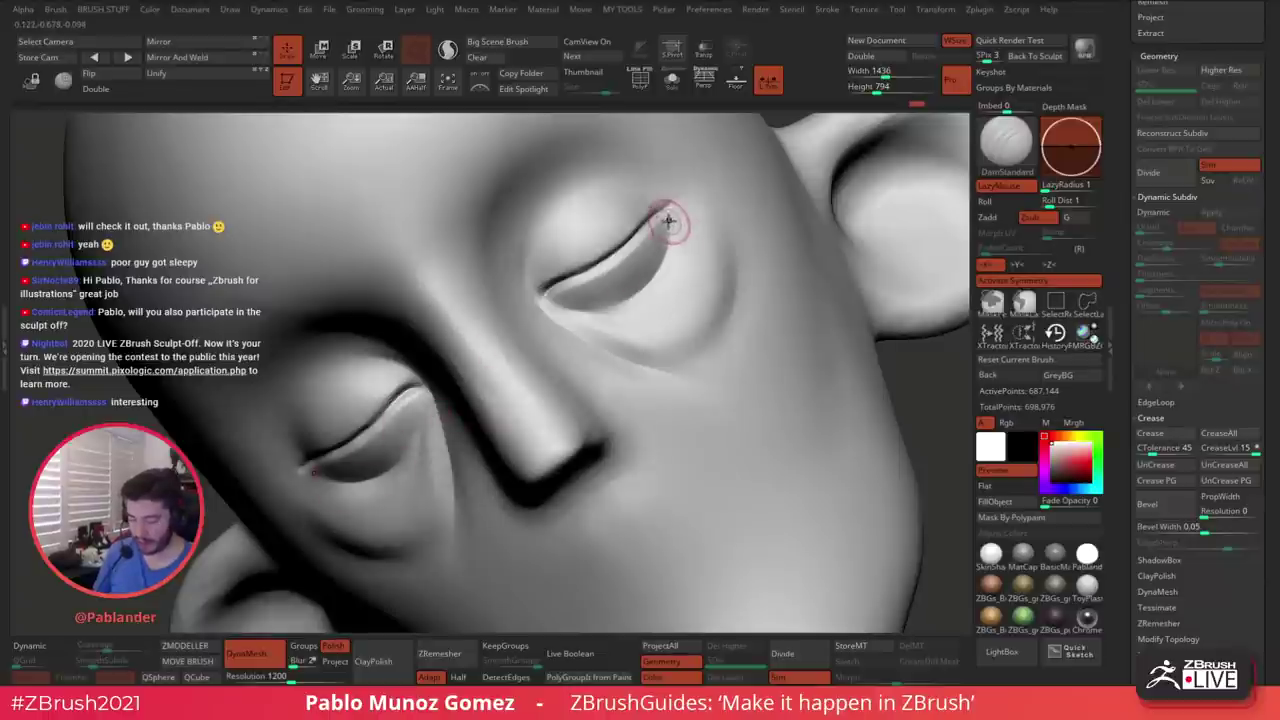
{"action": "left_click_drag", "start_coordinate": [654, 217], "coordinate": [600, 263]}
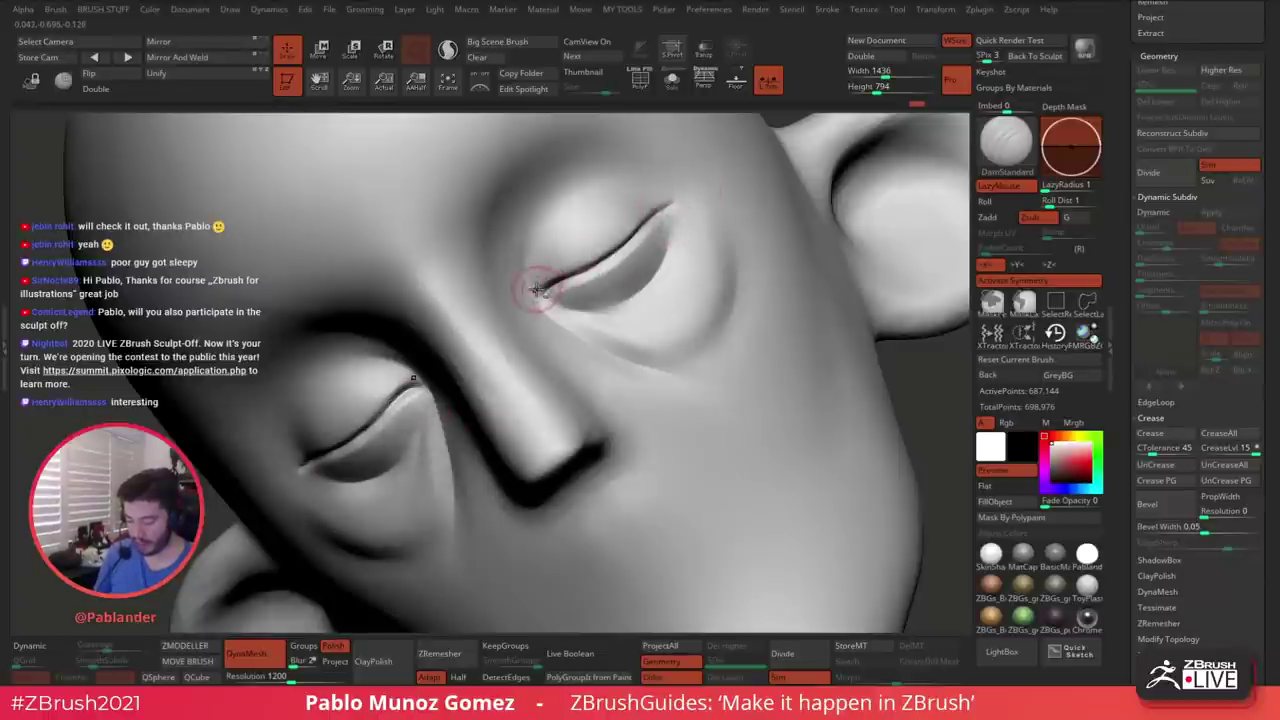
{"action": "mouse_move", "coordinate": [538, 289]}
{"action": "left_mouse_down"}
{"action": "mouse_move", "coordinate": [674, 203]}
{"action": "mouse_move", "coordinate": [589, 274]}
{"action": "mouse_move", "coordinate": [671, 206]}
{"action": "left_mouse_up"}
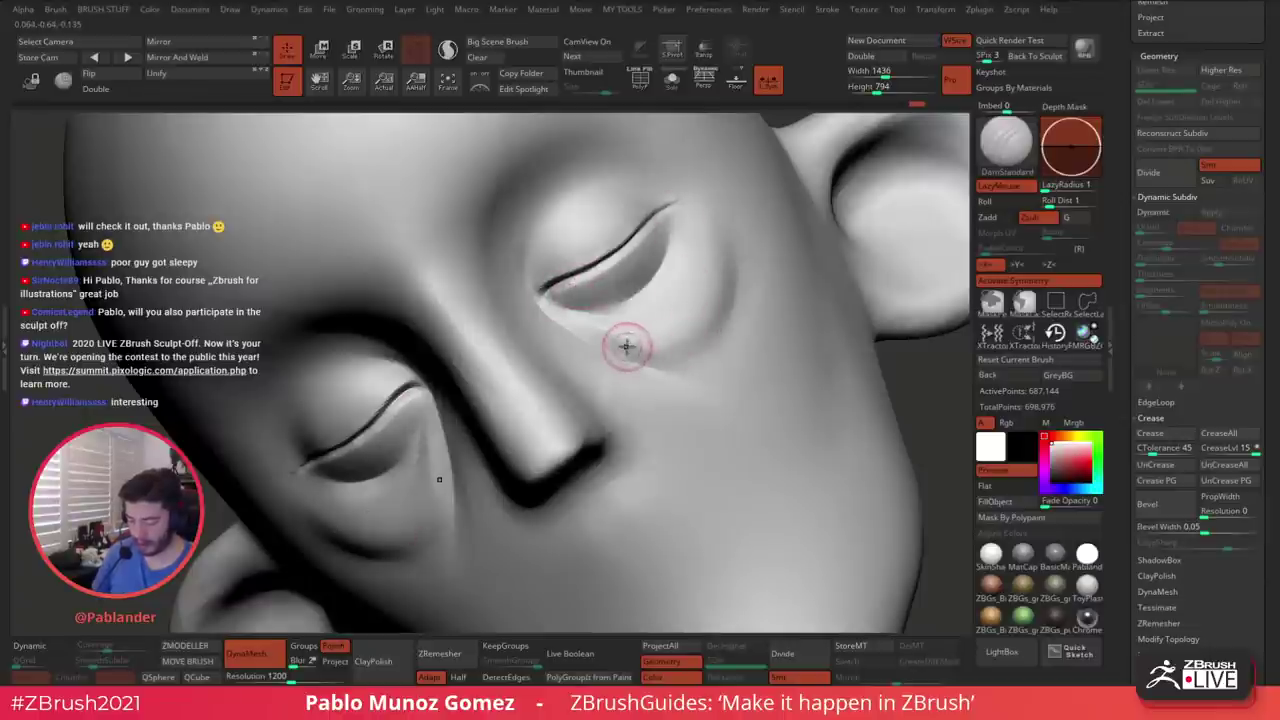
Redefine the fold beside the nose on the inner side of the eye bag and smooth the lower eyelid
{"action": "mouse_move", "coordinate": [564, 384]}
{"action": "right_mouse_down", "text": "alt"}
{"action": "mouse_move", "coordinate": [651, 281]}
{"action": "mouse_move", "coordinate": [597, 315]}
{"action": "right_mouse_up", "text": "alt"}
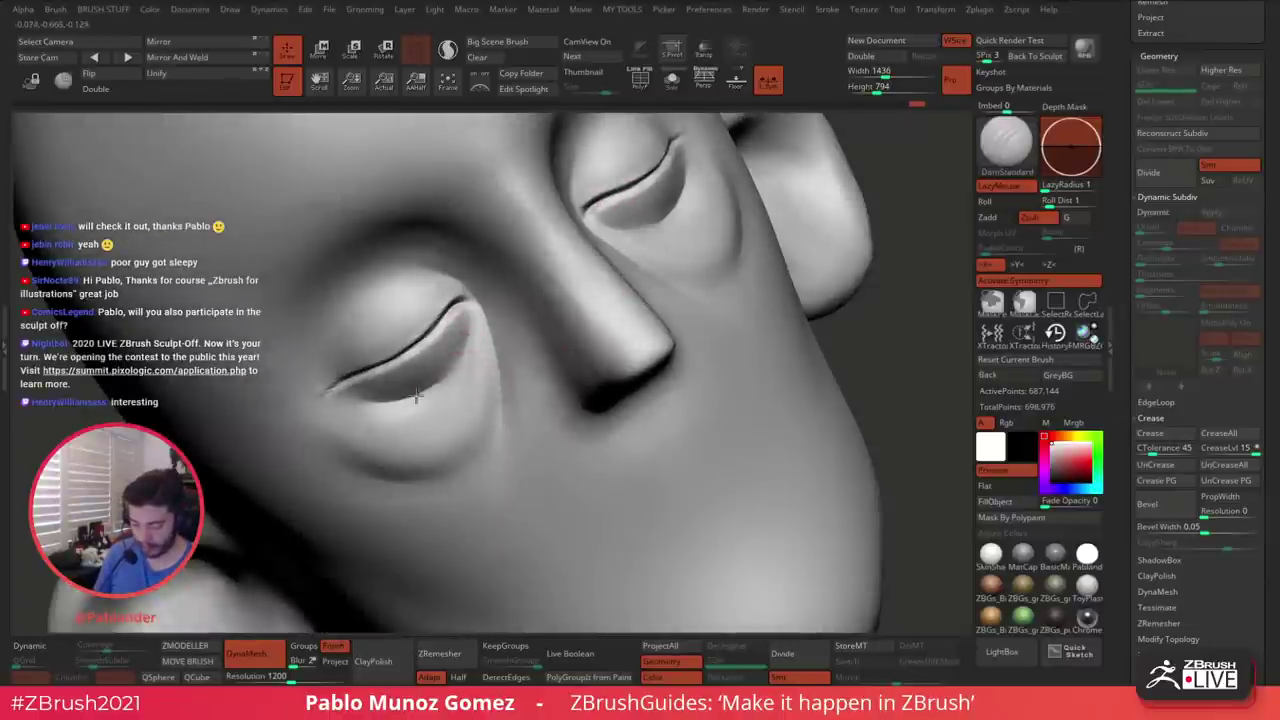
{"action": "left_click_drag", "start_coordinate": [484, 318], "coordinate": [493, 457]}
{"action": "right_click_drag", "start_coordinate": [494, 457], "coordinate": [490, 360], "text": "ctrl"}
{"action": "mouse_move", "coordinate": [640, 270]}
{"action": "right_mouse_down"}
{"action": "mouse_move", "coordinate": [600, 250]}
{"action": "mouse_move", "coordinate": [645, 283]}
{"action": "right_mouse_up"}
{"action": "mouse_move", "coordinate": [609, 322]}
{"action": "left_mouse_down", "text": "shift"}
{"action": "mouse_move", "coordinate": [596, 322]}
{"action": "mouse_move", "coordinate": [641, 297]}
{"action": "left_mouse_up", "text": "shift"}
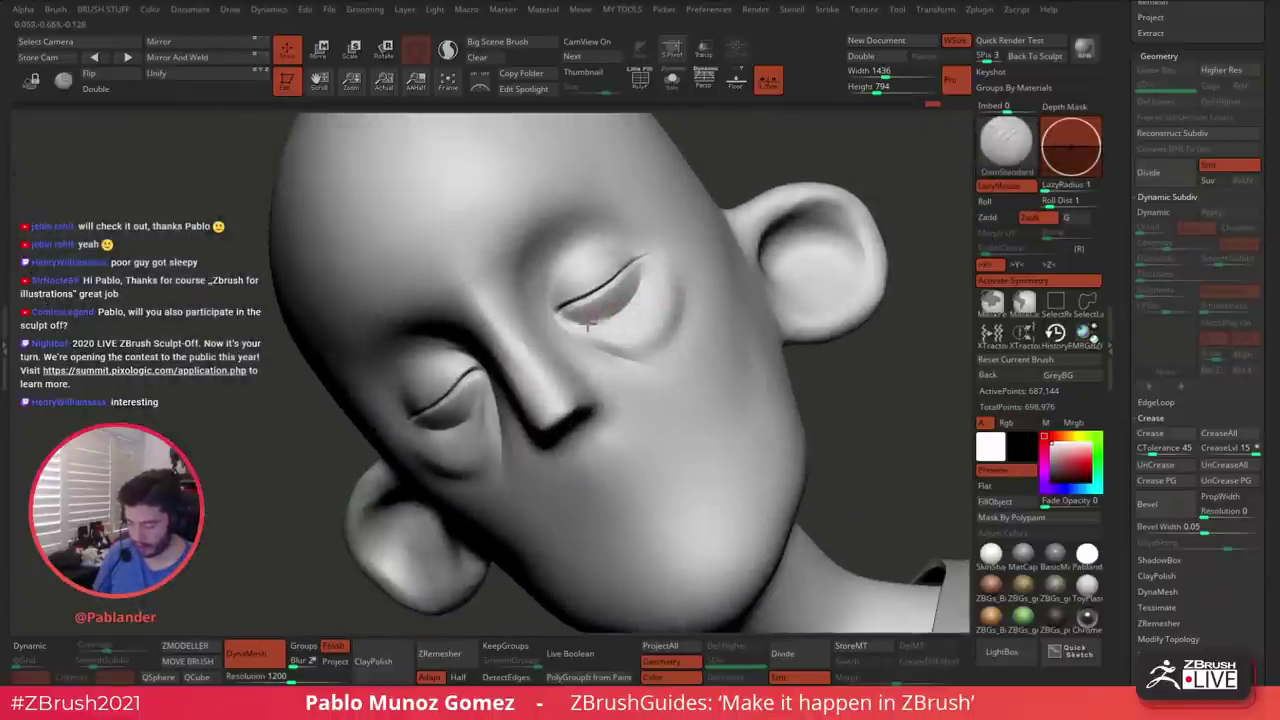
Tighten the closed-eyelid line with the Pinch brush from the outer to the inner corner
{"action": "right_click_drag", "start_coordinate": [629, 278], "coordinate": [645, 295], "text": "ctrl"}
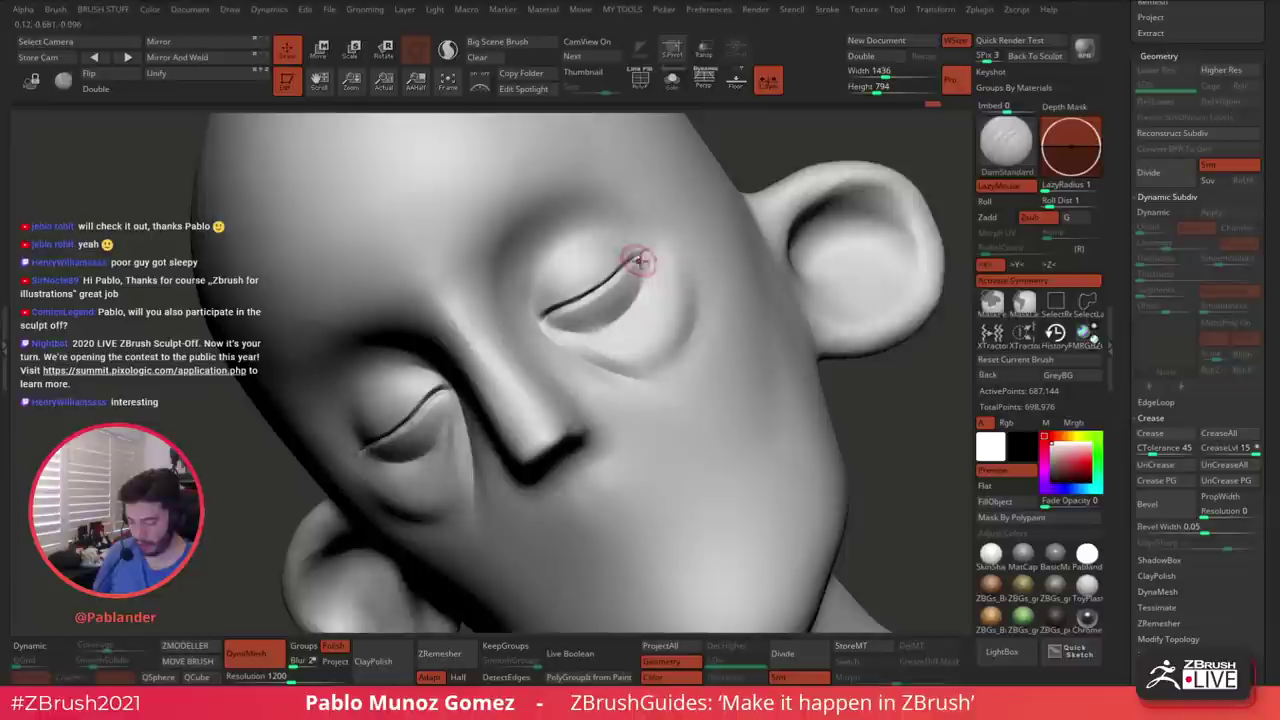
{"action": "key", "text": "b"}
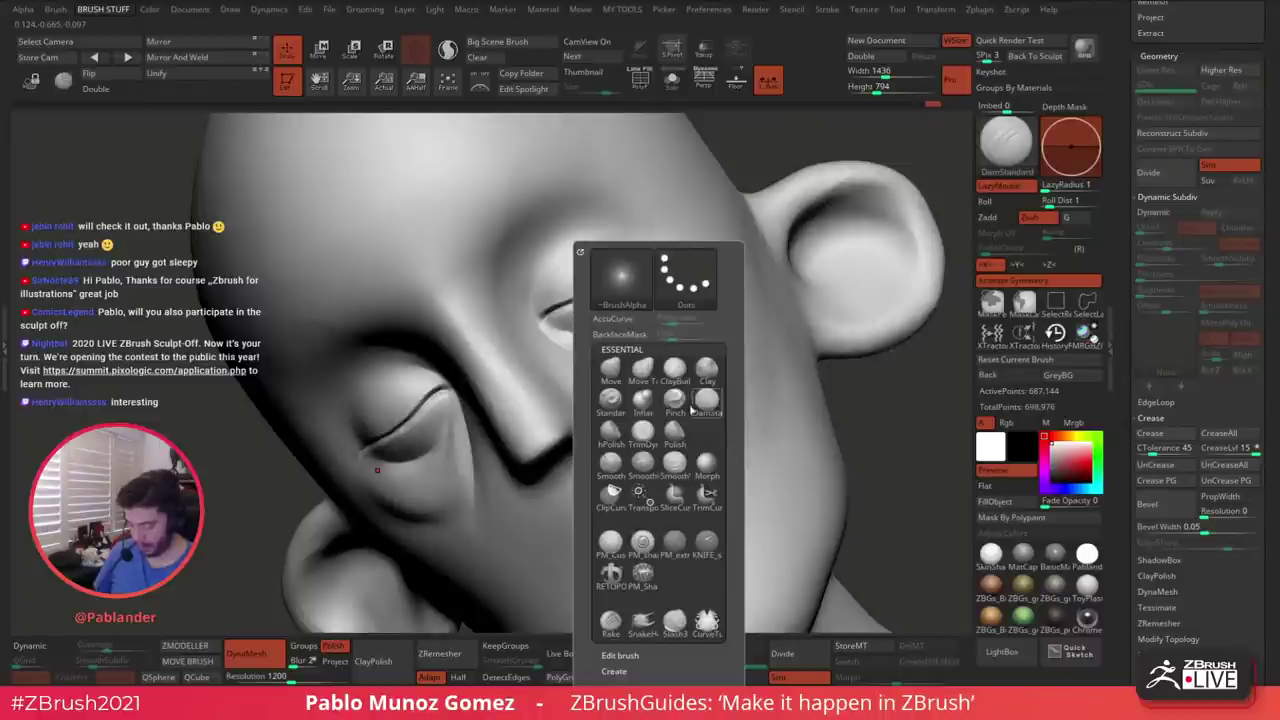
{"action": "left_click", "coordinate": [675, 400]}
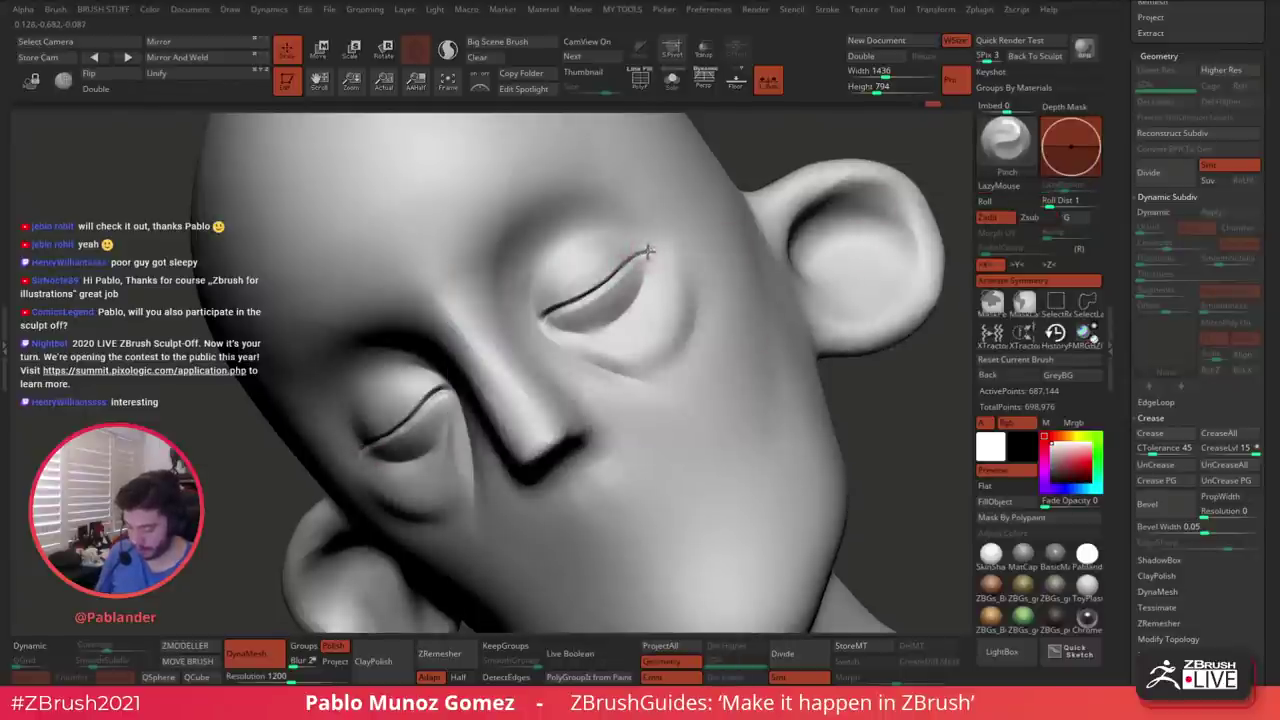
{"action": "left_click_drag", "start_coordinate": [614, 272], "coordinate": [540, 320]}
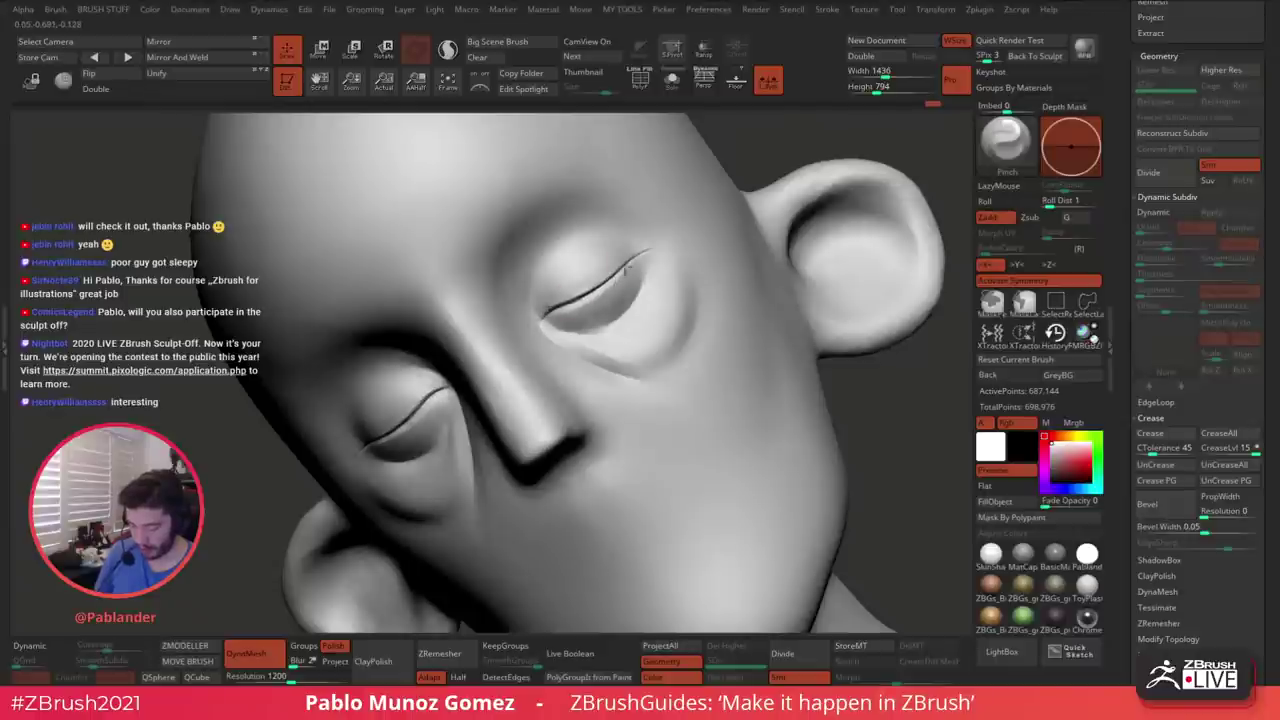
Tighten the inner half of the closed-eyelid line with the Pinch brush, ending at the inner eye corner
{"action": "left_click_drag", "start_coordinate": [600, 287], "coordinate": [542, 319]}
{"action": "right_click_drag", "start_coordinate": [613, 333], "coordinate": [610, 304]}
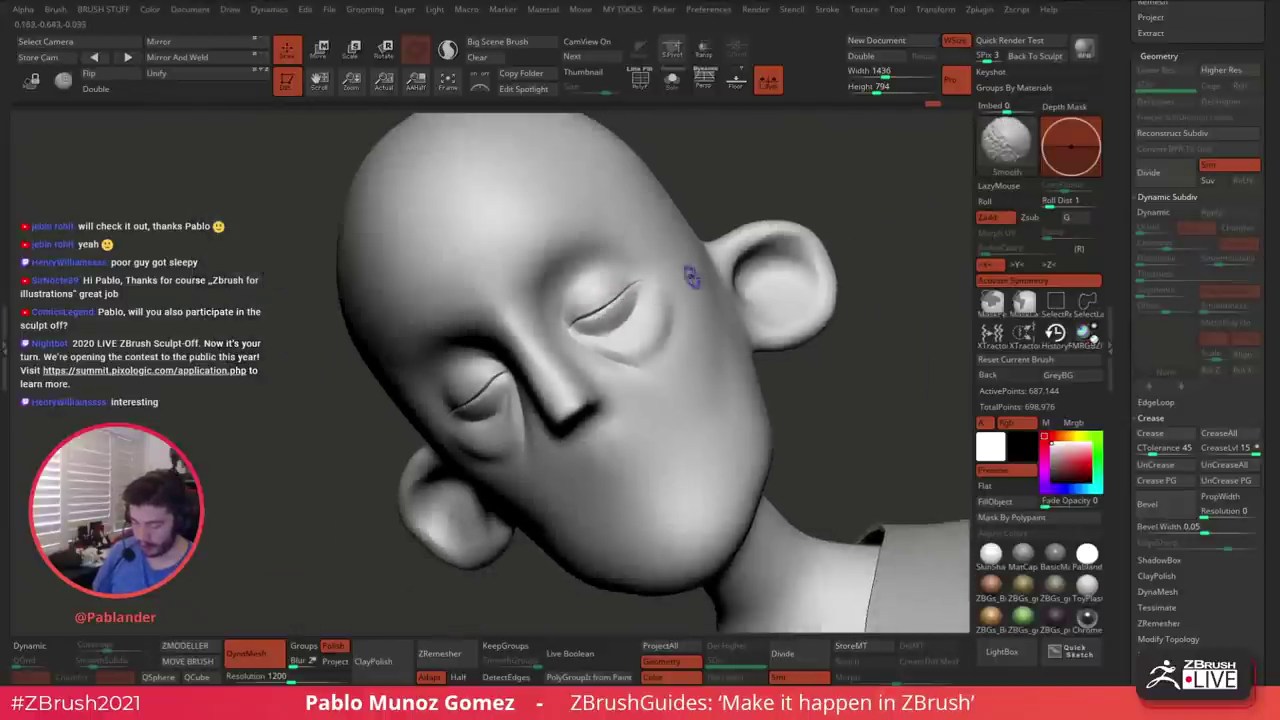
{"action": "mouse_move", "coordinate": [691, 277]}
{"action": "right_mouse_down", "text": "shift"}
{"action": "mouse_move", "coordinate": [722, 281]}
{"action": "mouse_move", "coordinate": [660, 314]}
{"action": "right_mouse_up", "text": "shift"}
{"action": "key", "text": "shift"}
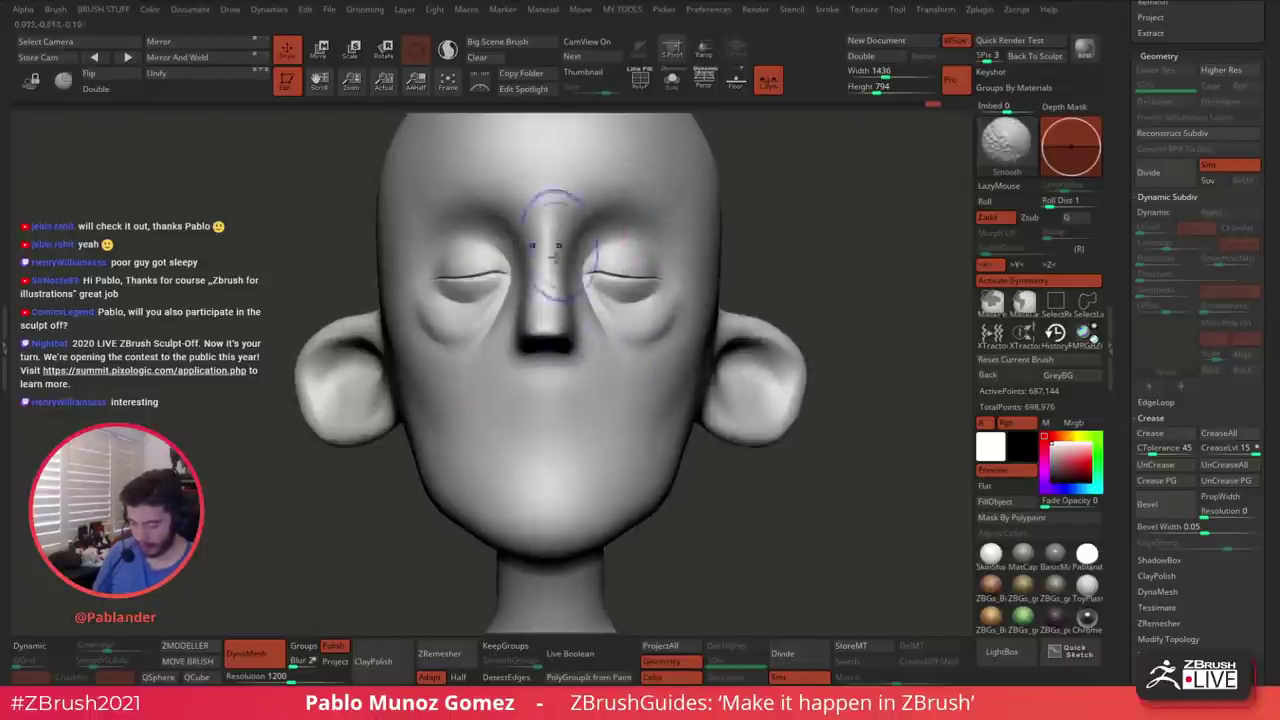
{"action": "mouse_move", "coordinate": [588, 342]}
{"action": "right_mouse_down"}
{"action": "mouse_move", "coordinate": [632, 334]}
{"action": "mouse_move", "coordinate": [640, 354]}
{"action": "right_mouse_up"}
Try to carve a nostril-wing crease up the side of the nose with the DamStandard brush and smooth it
{"action": "key", "text": "b"}
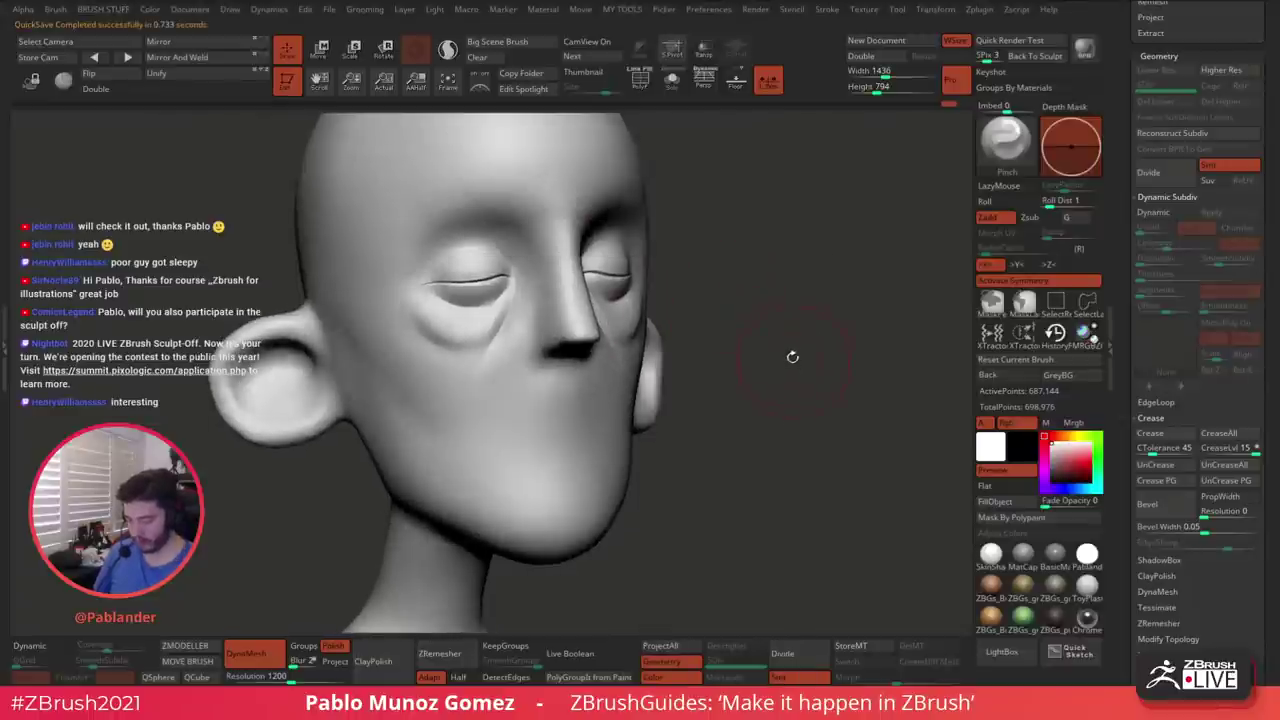
{"action": "key", "text": "b"}
{"action": "left_click", "coordinate": [842, 402]}
{"action": "left_click_drag", "start_coordinate": [909, 338], "coordinate": [820, 292]}
{"action": "right_click", "coordinate": [820, 292]}
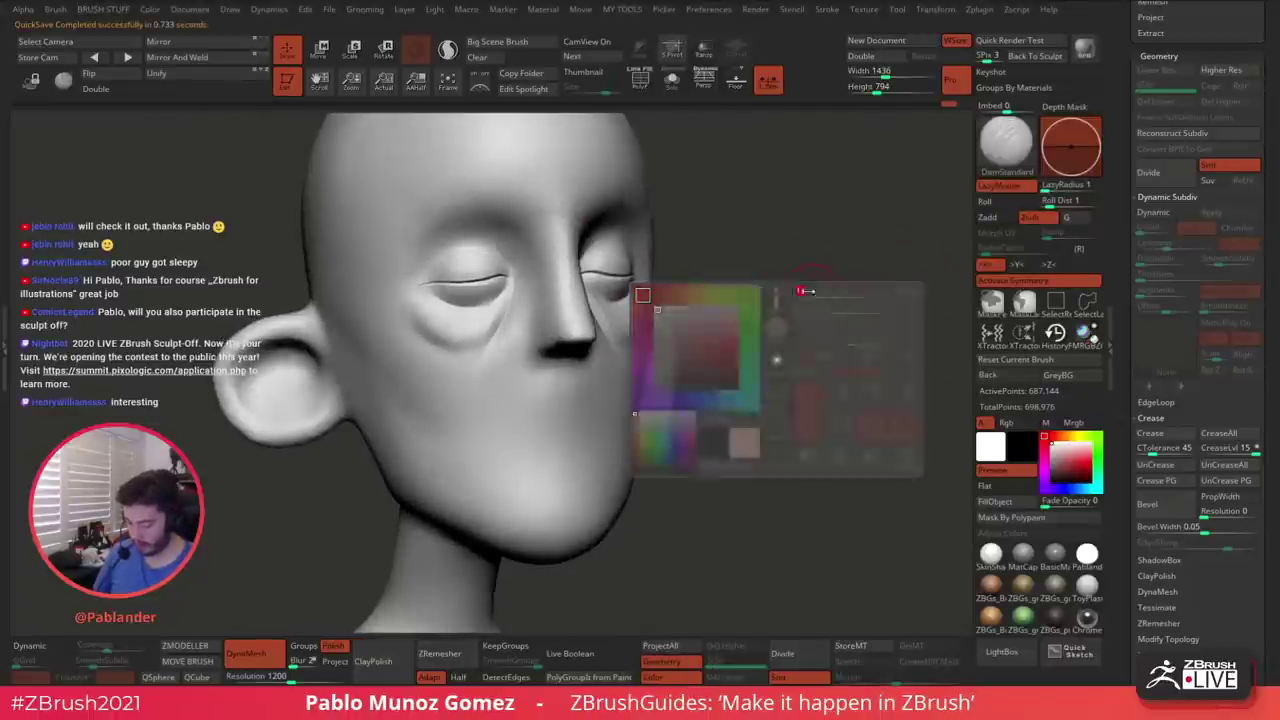
{"action": "right_click_drag", "start_coordinate": [812, 290], "coordinate": [868, 292], "text": "ctrl"}
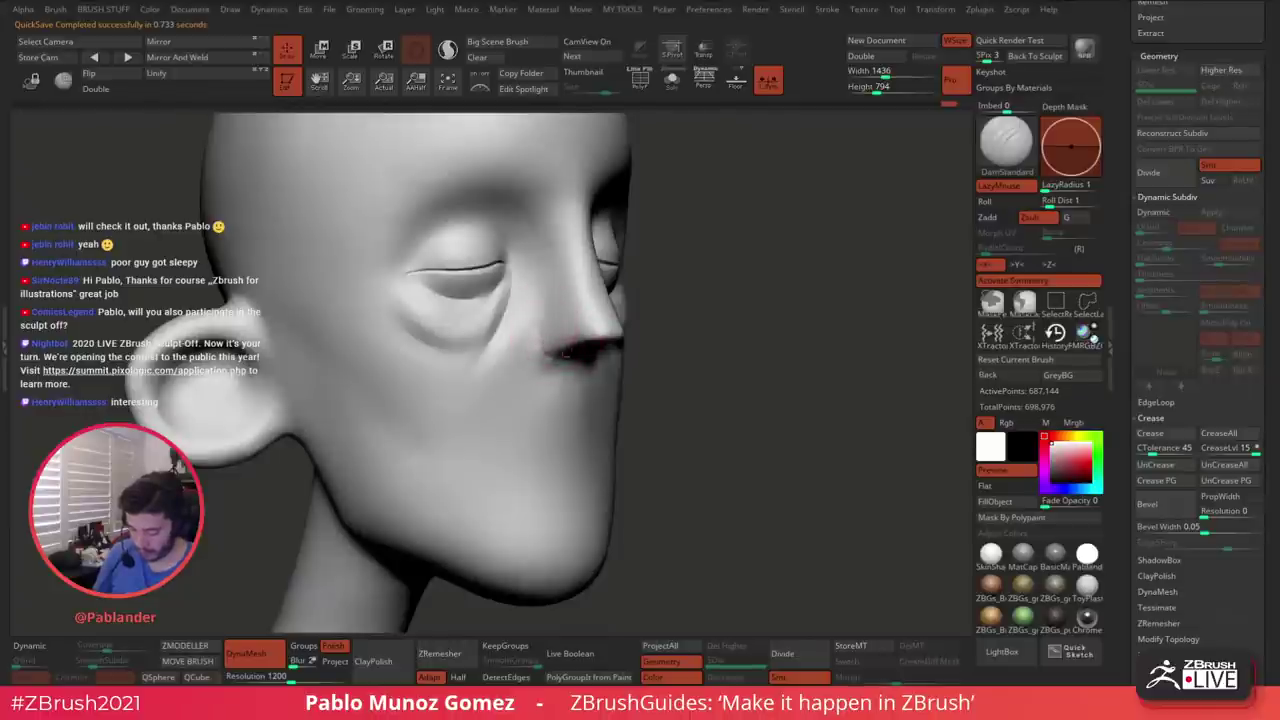
{"action": "mouse_move", "coordinate": [565, 352]}
{"action": "left_mouse_down"}
{"action": "mouse_move", "coordinate": [540, 356]}
{"action": "mouse_move", "coordinate": [546, 366]}
{"action": "mouse_move", "coordinate": [548, 320]}
{"action": "left_mouse_up"}
{"action": "mouse_move", "coordinate": [810, 308]}
{"action": "left_mouse_down"}
{"action": "mouse_move", "coordinate": [716, 287]}
{"action": "mouse_move", "coordinate": [646, 298]}
{"action": "left_mouse_up"}
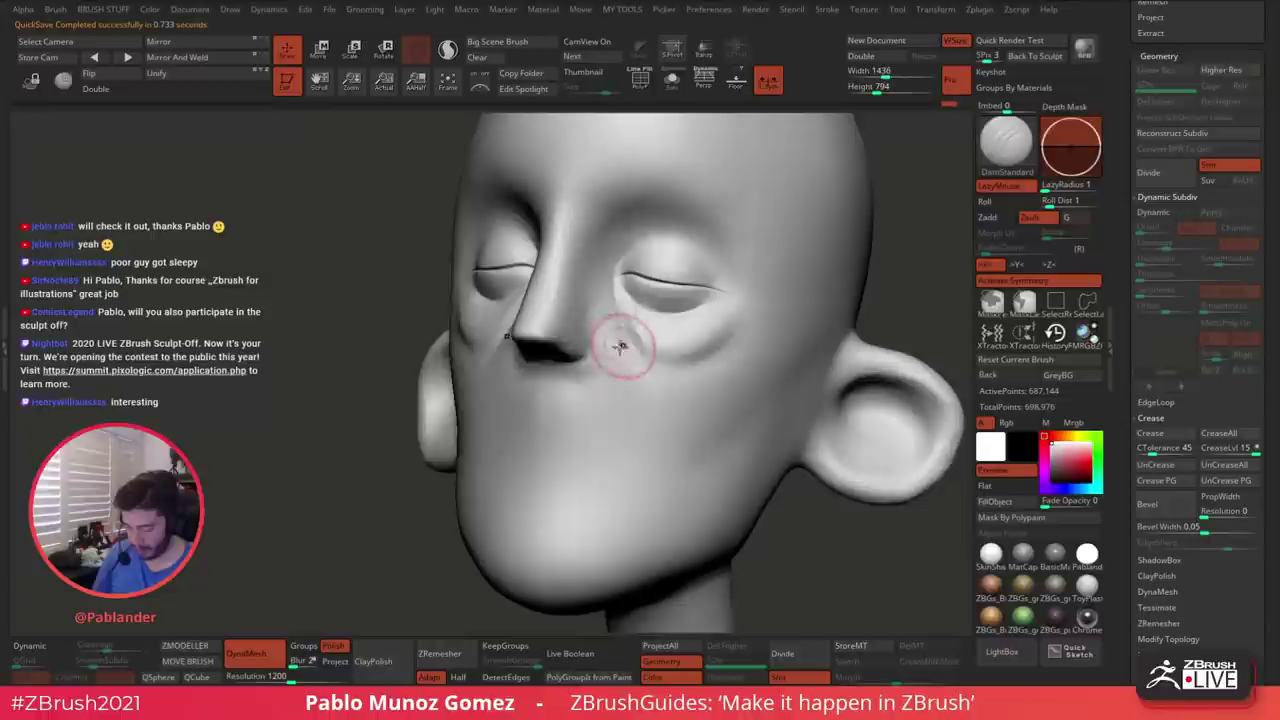
{"action": "left_click_drag", "start_coordinate": [586, 352], "coordinate": [583, 341], "text": "shift"}
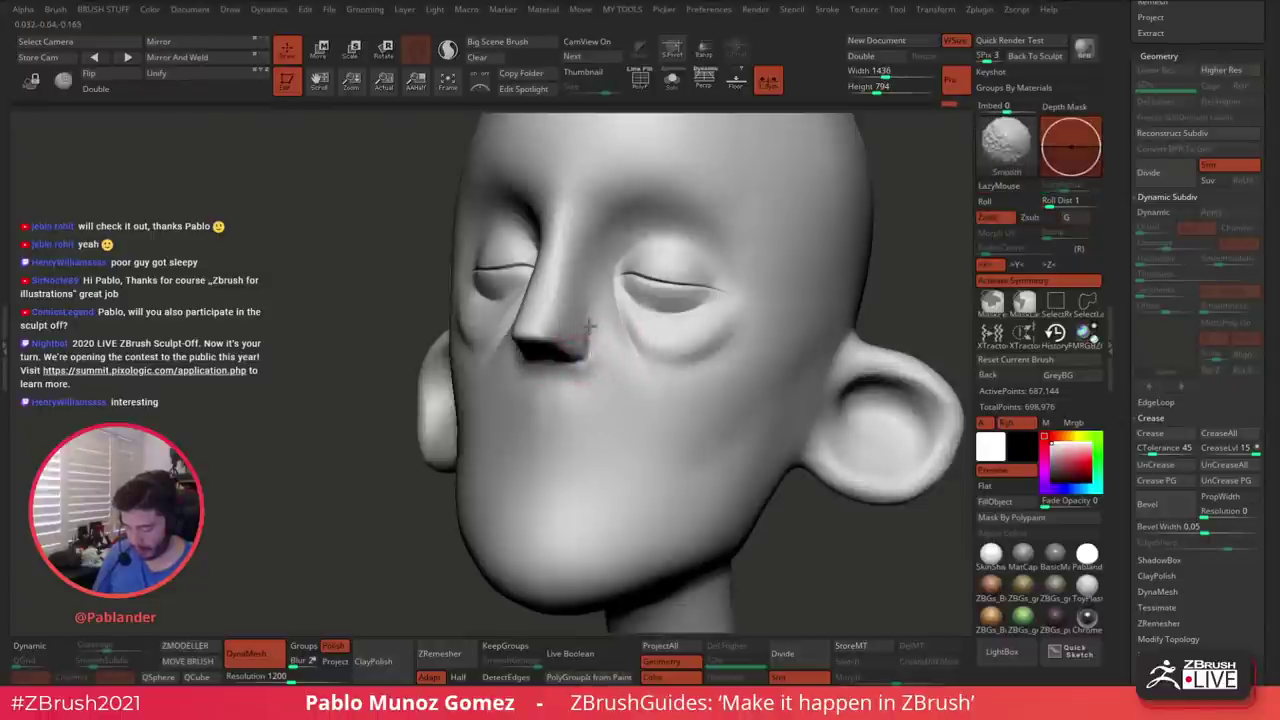
{"action": "mouse_move", "coordinate": [613, 355]}
{"action": "right_mouse_down"}
{"action": "mouse_move", "coordinate": [611, 331]}
{"action": "mouse_move", "coordinate": [662, 306]}
{"action": "right_mouse_up"}
{"action": "mouse_move", "coordinate": [585, 322]}
{"action": "right_mouse_down"}
{"action": "mouse_move", "coordinate": [747, 247]}
{"action": "mouse_move", "coordinate": [779, 278]}
{"action": "mouse_move", "coordinate": [810, 255]}
{"action": "mouse_move", "coordinate": [778, 244]}
{"action": "mouse_move", "coordinate": [779, 268]}
{"action": "right_mouse_up"}
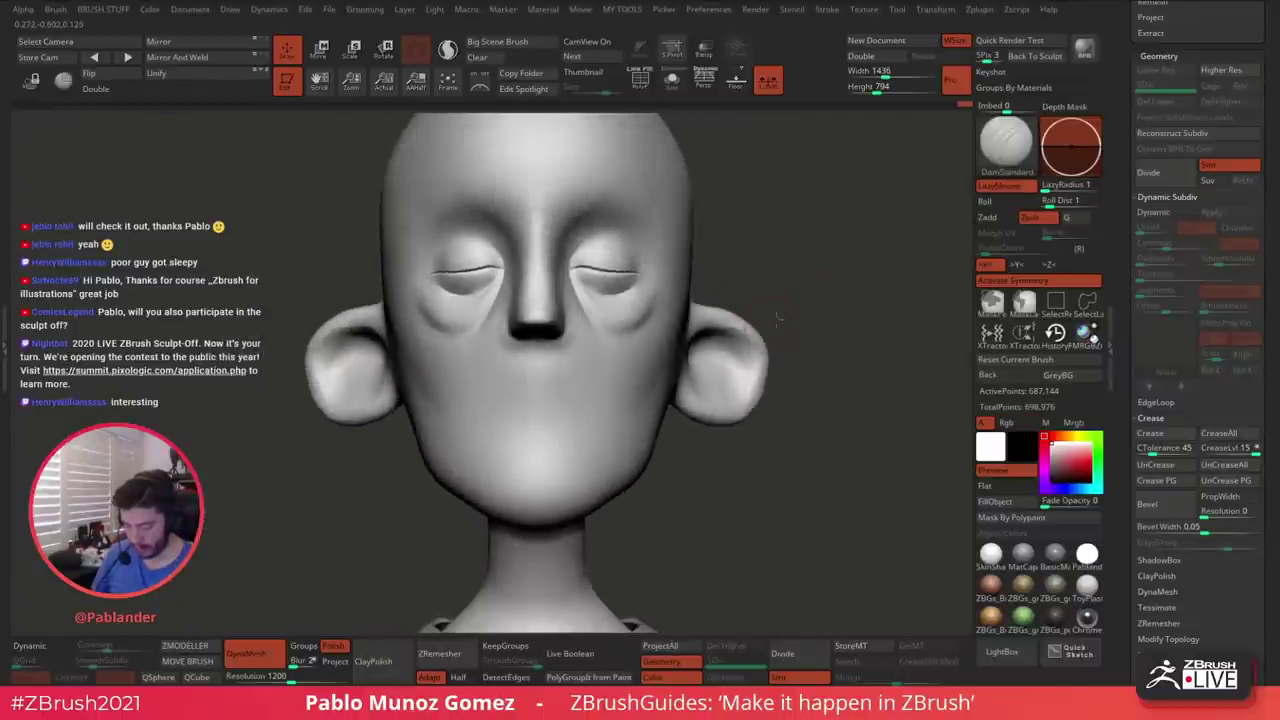
{"action": "mouse_move", "coordinate": [771, 335]}
{"action": "right_mouse_down"}
{"action": "mouse_move", "coordinate": [794, 357]}
{"action": "mouse_move", "coordinate": [777, 335]}
{"action": "right_mouse_up"}
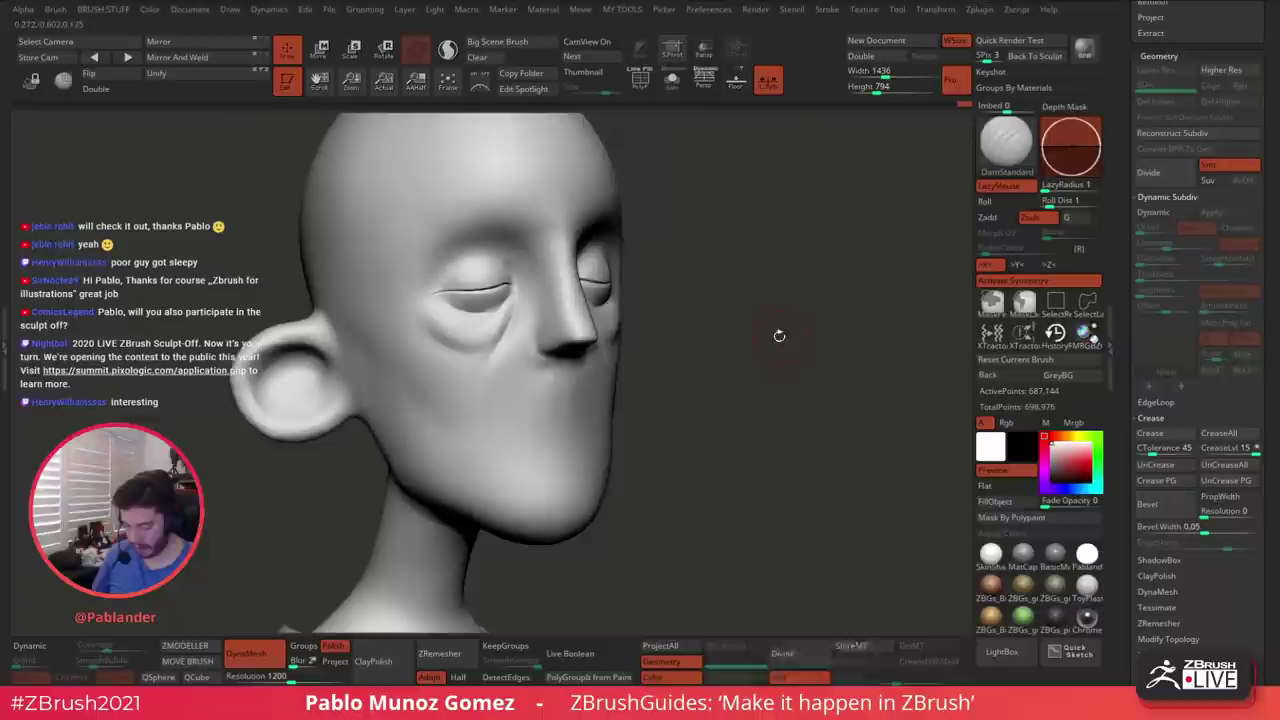
Try to swell the nose tip and nostrils into a bulbous shape with the Inflat brush
{"action": "key", "text": "b"}
{"action": "left_click", "coordinate": [767, 402]}
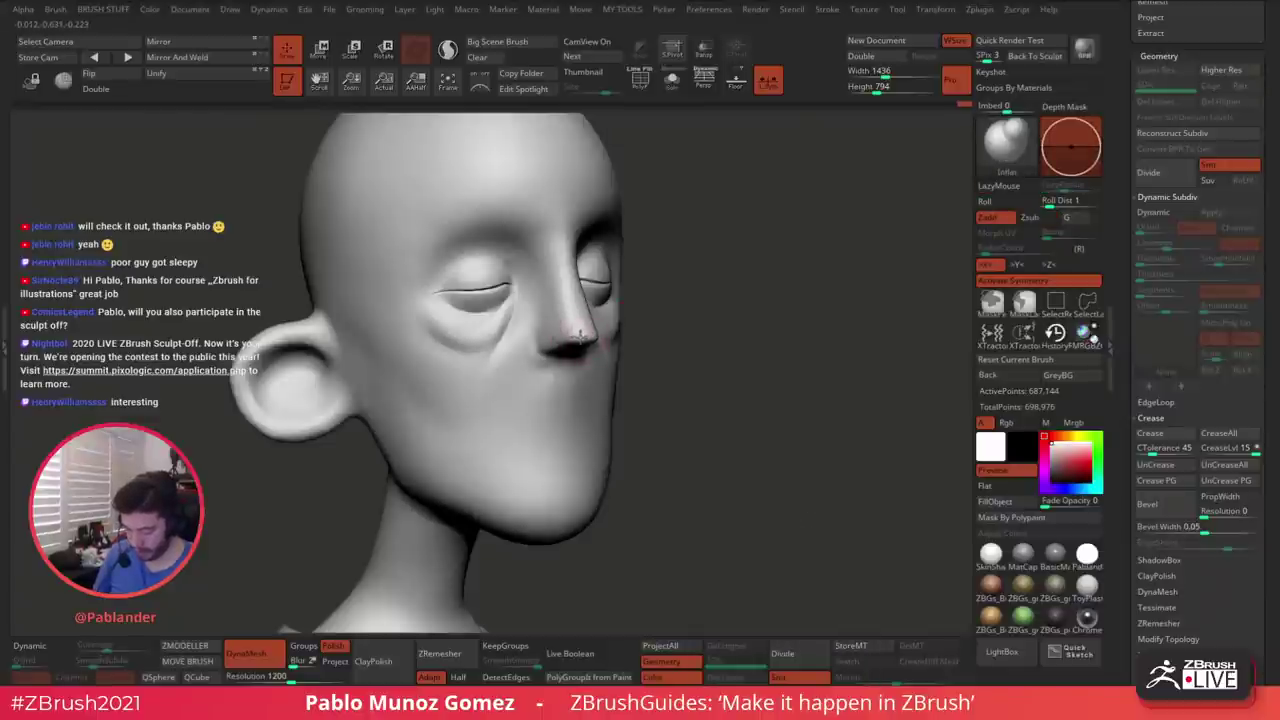
{"action": "left_click_drag", "start_coordinate": [582, 332], "coordinate": [580, 320]}
{"action": "right_click", "coordinate": [580, 318]}
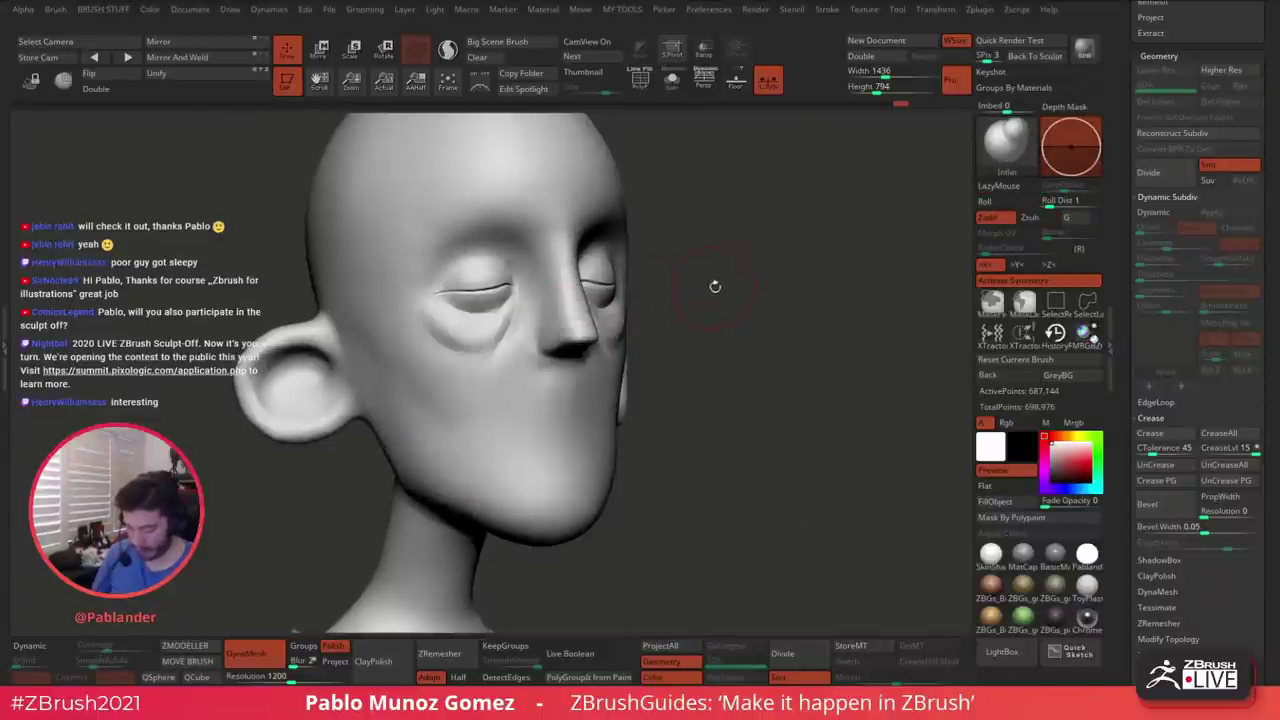
{"action": "mouse_move", "coordinate": [714, 286]}
{"action": "right_mouse_down"}
{"action": "mouse_move", "coordinate": [736, 265]}
{"action": "mouse_move", "coordinate": [683, 279]}
{"action": "right_mouse_up"}
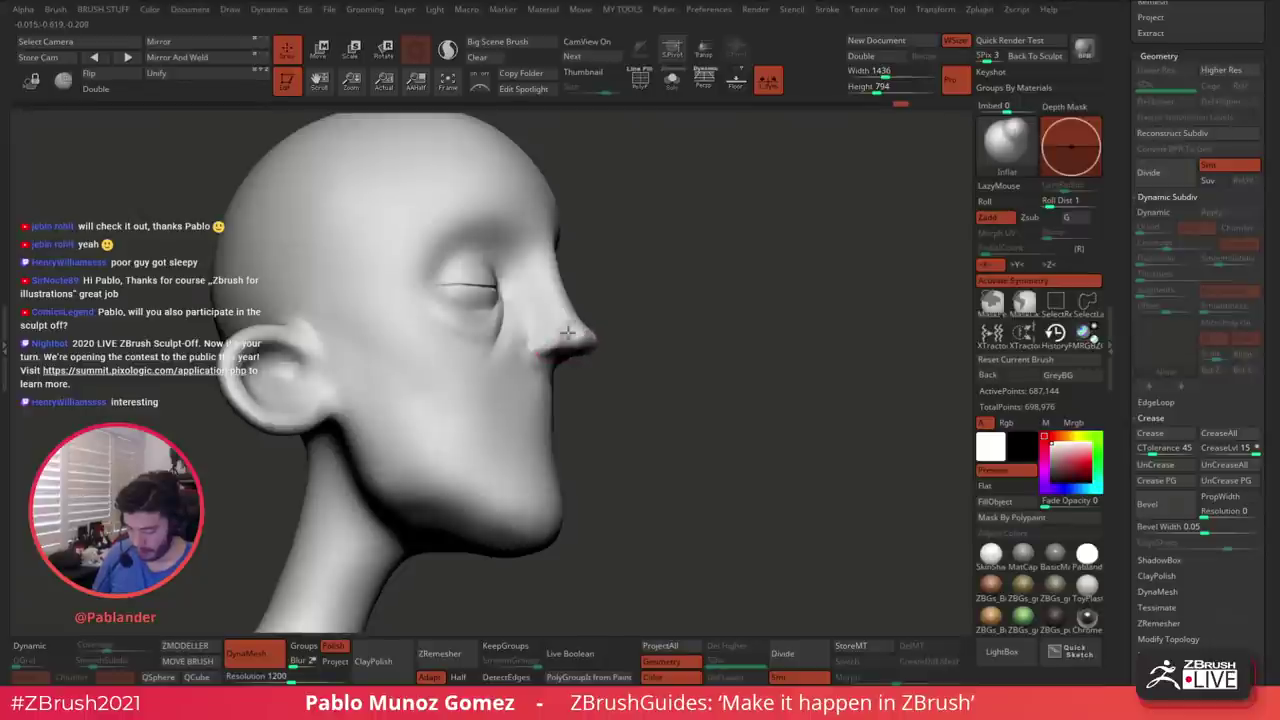
{"action": "mouse_move", "coordinate": [588, 341]}
{"action": "left_mouse_down"}
{"action": "mouse_move", "coordinate": [562, 342]}
{"action": "mouse_move", "coordinate": [582, 340]}
{"action": "mouse_move", "coordinate": [568, 324]}
{"action": "left_mouse_up"}
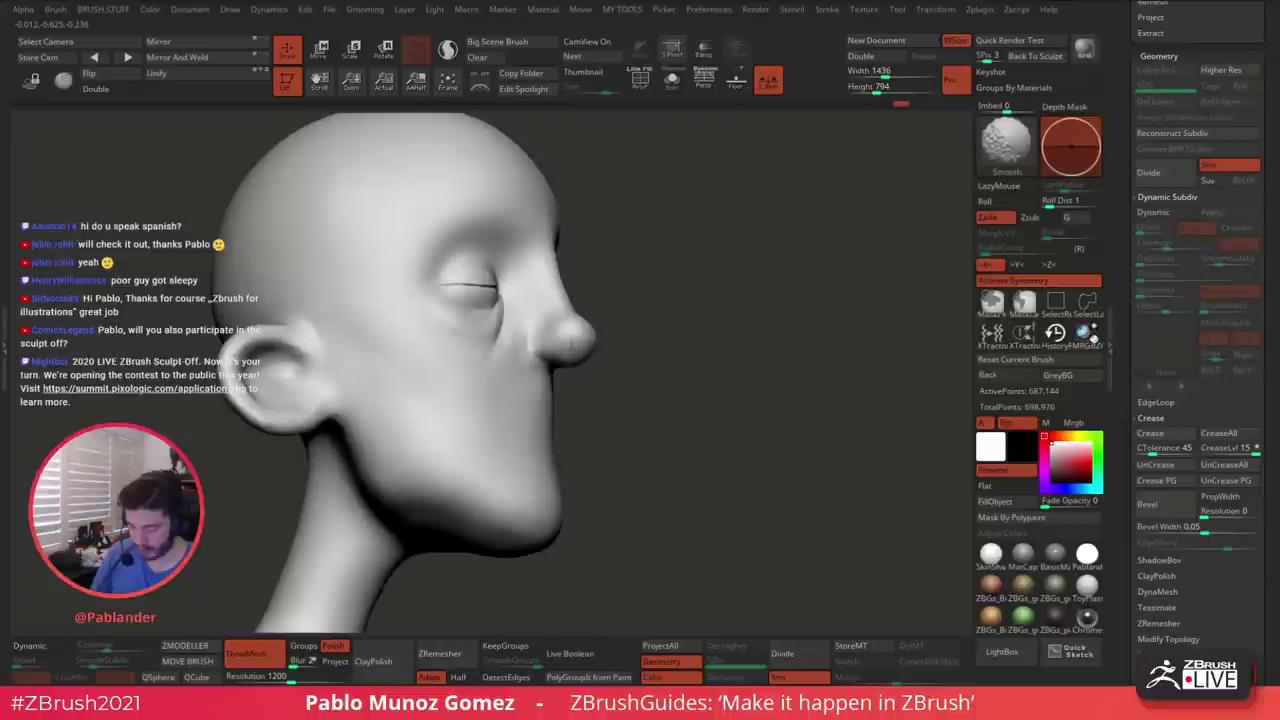
{"action": "right_click_drag", "start_coordinate": [791, 323], "coordinate": [700, 335], "text": "shift"}
{"action": "right_click_drag", "start_coordinate": [787, 500], "coordinate": [695, 487]}
{"action": "right_click_drag", "start_coordinate": [752, 436], "coordinate": [632, 364], "text": "alt"}
{"action": "right_click_drag", "start_coordinate": [764, 226], "coordinate": [773, 275]}
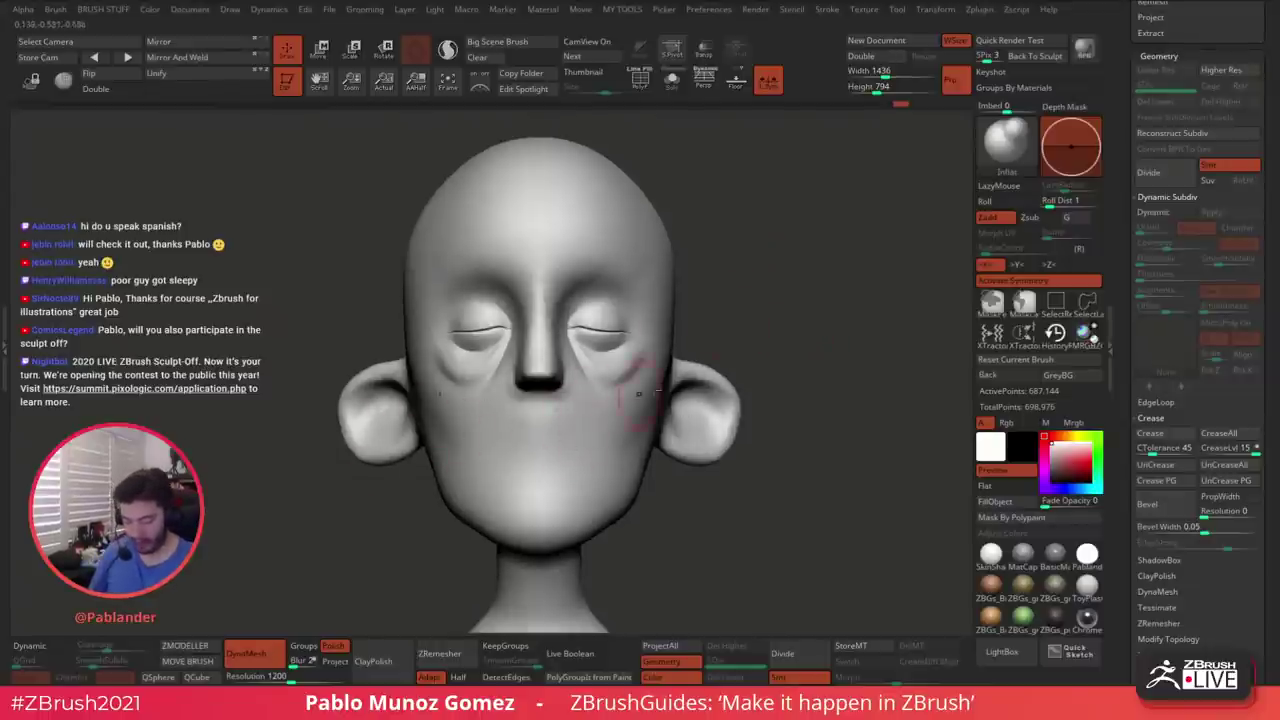
Smooth the back of the ears and the area where they join the head
{"action": "key", "text": "shift"}
{"action": "left_click_drag", "start_coordinate": [814, 346], "coordinate": [698, 342]}
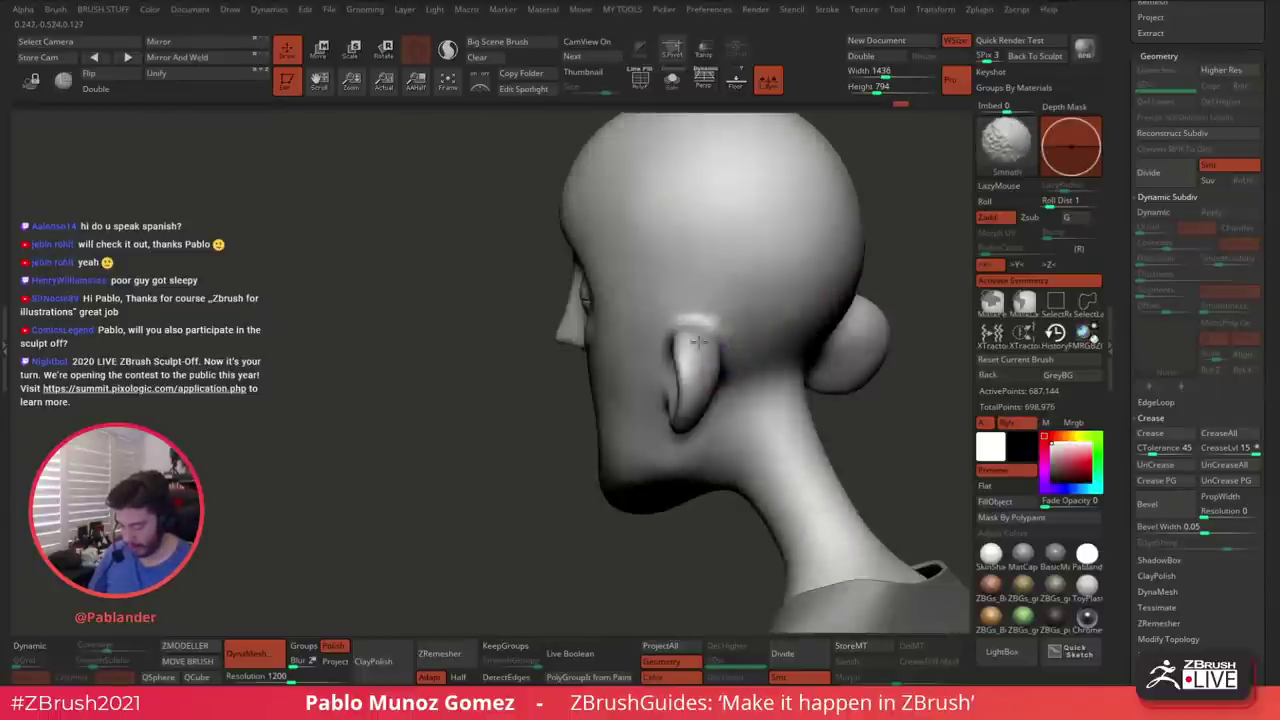
{"action": "mouse_move", "coordinate": [815, 400]}
{"action": "left_mouse_down"}
{"action": "mouse_move", "coordinate": [700, 394]}
{"action": "mouse_move", "coordinate": [698, 365]}
{"action": "left_mouse_up"}
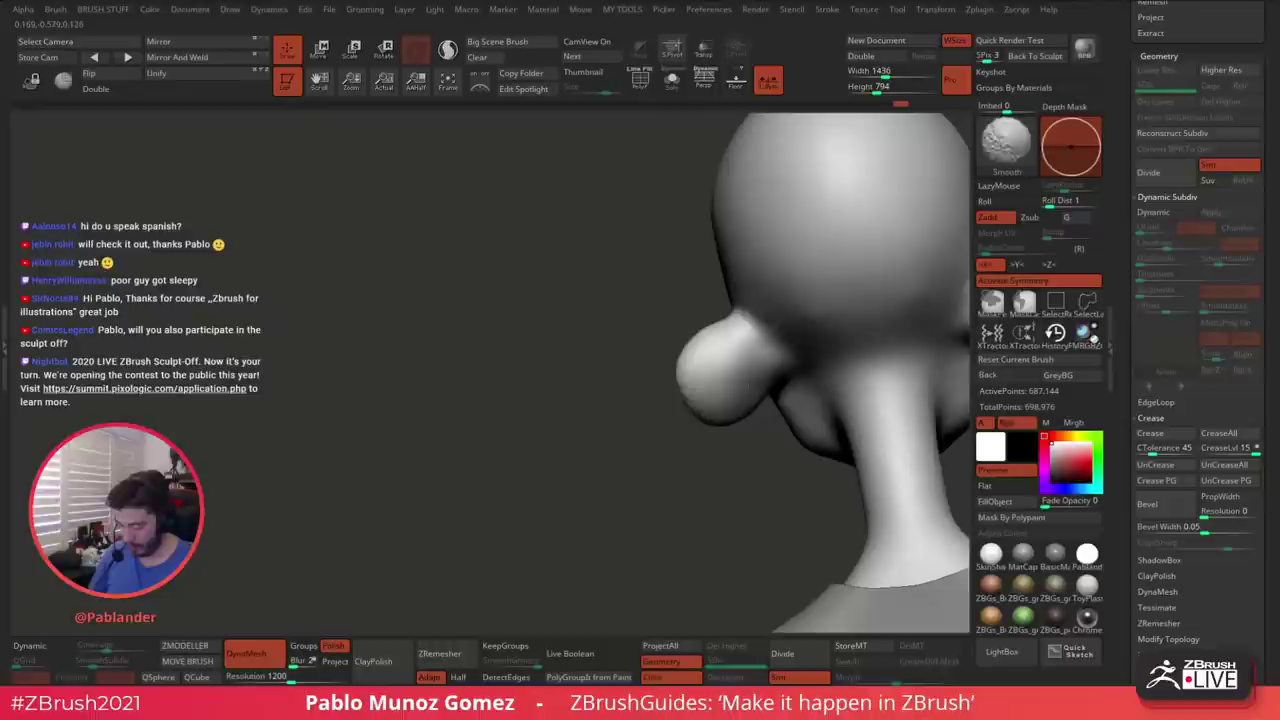
{"action": "mouse_move", "coordinate": [620, 390]}
{"action": "left_mouse_down"}
{"action": "mouse_move", "coordinate": [728, 398]}
{"action": "mouse_move", "coordinate": [667, 387]}
{"action": "left_mouse_up"}
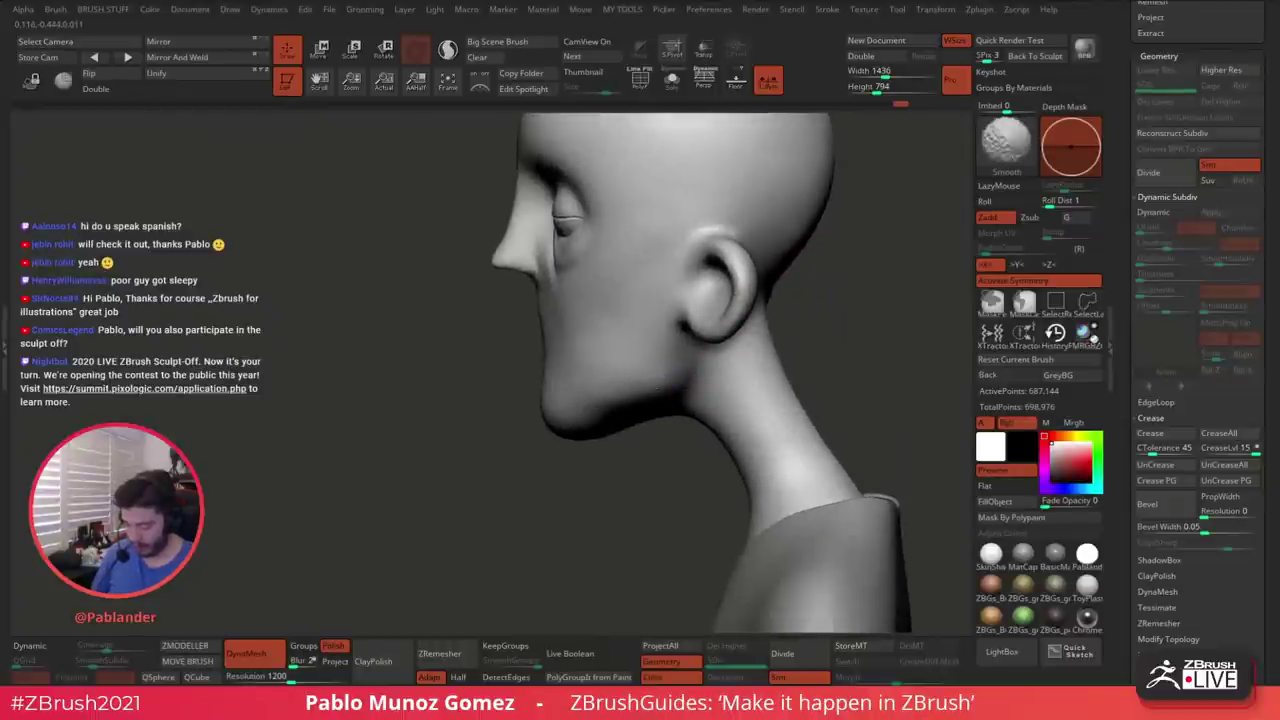
Adjust the contour of the cheeks and jaw below the ears with the Move brush
{"action": "key", "text": "b"}
{"action": "key", "text": "m"}
{"action": "key", "text": "v"}
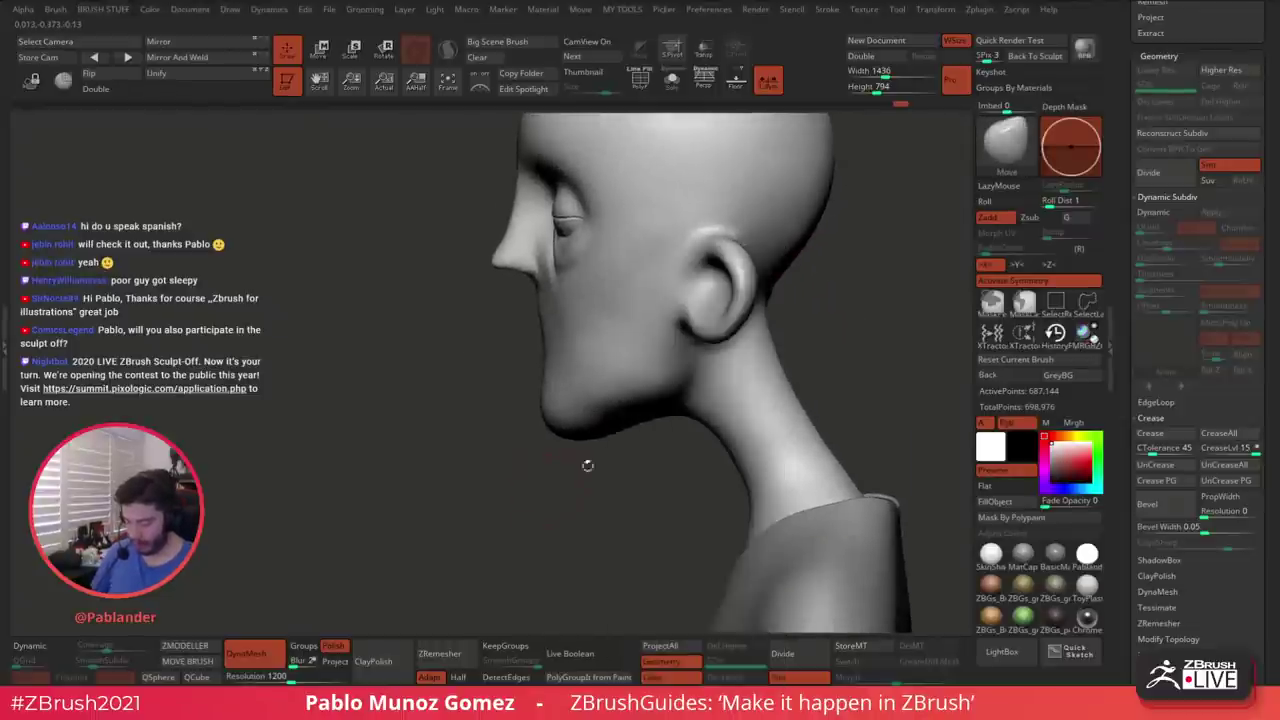
{"action": "mouse_move", "coordinate": [586, 463]}
{"action": "left_mouse_down"}
{"action": "mouse_move", "coordinate": [686, 377]}
{"action": "mouse_move", "coordinate": [672, 386]}
{"action": "left_mouse_up"}
{"action": "key", "text": "space"}
{"action": "mouse_move", "coordinate": [625, 388]}
{"action": "right_mouse_down"}
{"action": "mouse_move", "coordinate": [672, 381]}
{"action": "mouse_move", "coordinate": [710, 350]}
{"action": "right_mouse_up"}
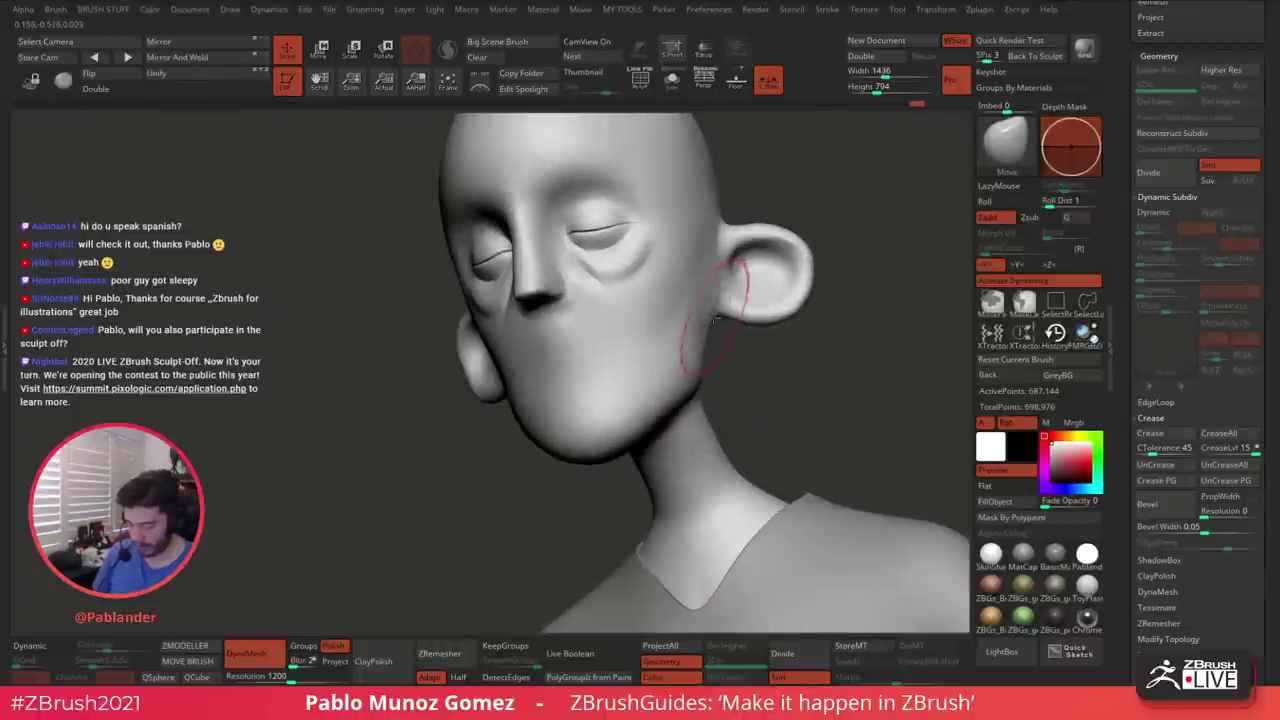
{"action": "mouse_move", "coordinate": [716, 318]}
{"action": "left_mouse_down", "text": "shift"}
{"action": "mouse_move", "coordinate": [746, 340]}
{"action": "mouse_move", "coordinate": [703, 320]}
{"action": "left_mouse_up", "text": "shift"}
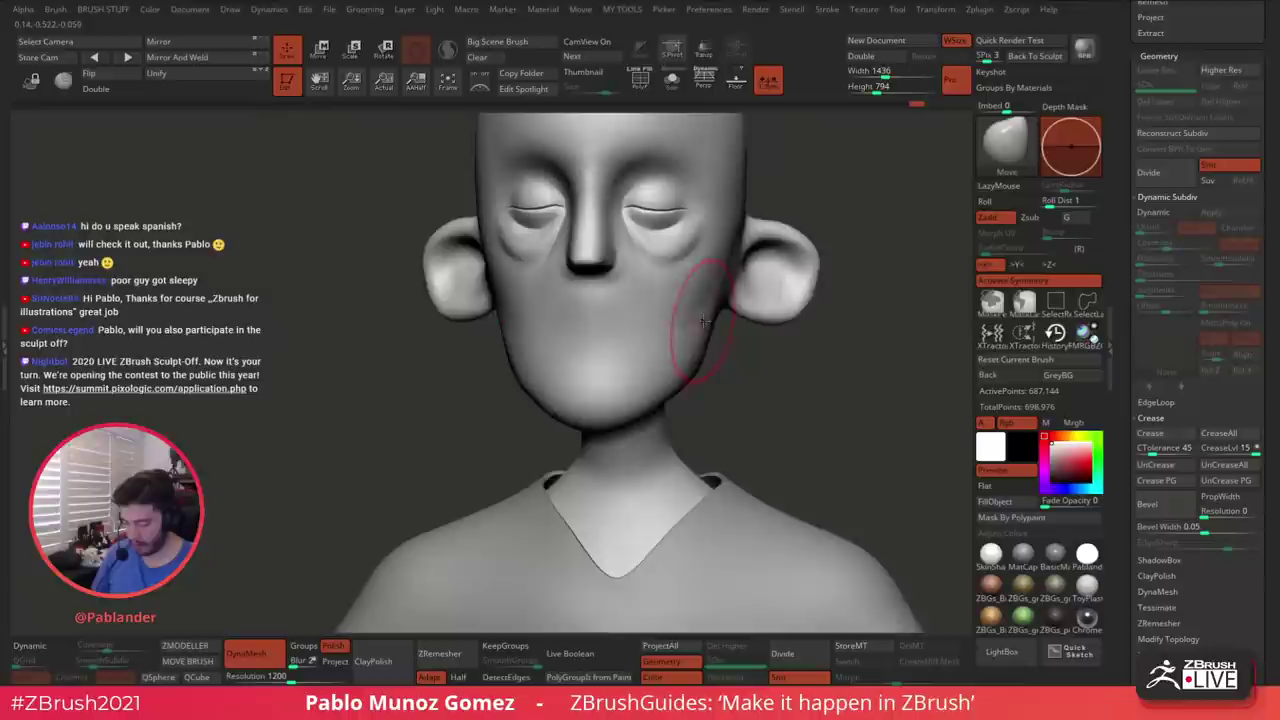
{"action": "right_click", "coordinate": [703, 312]}
Turn on perspective view and refine the jawline beneath the ears, smoothing the sides of the face
{"action": "left_click", "coordinate": [705, 83]}
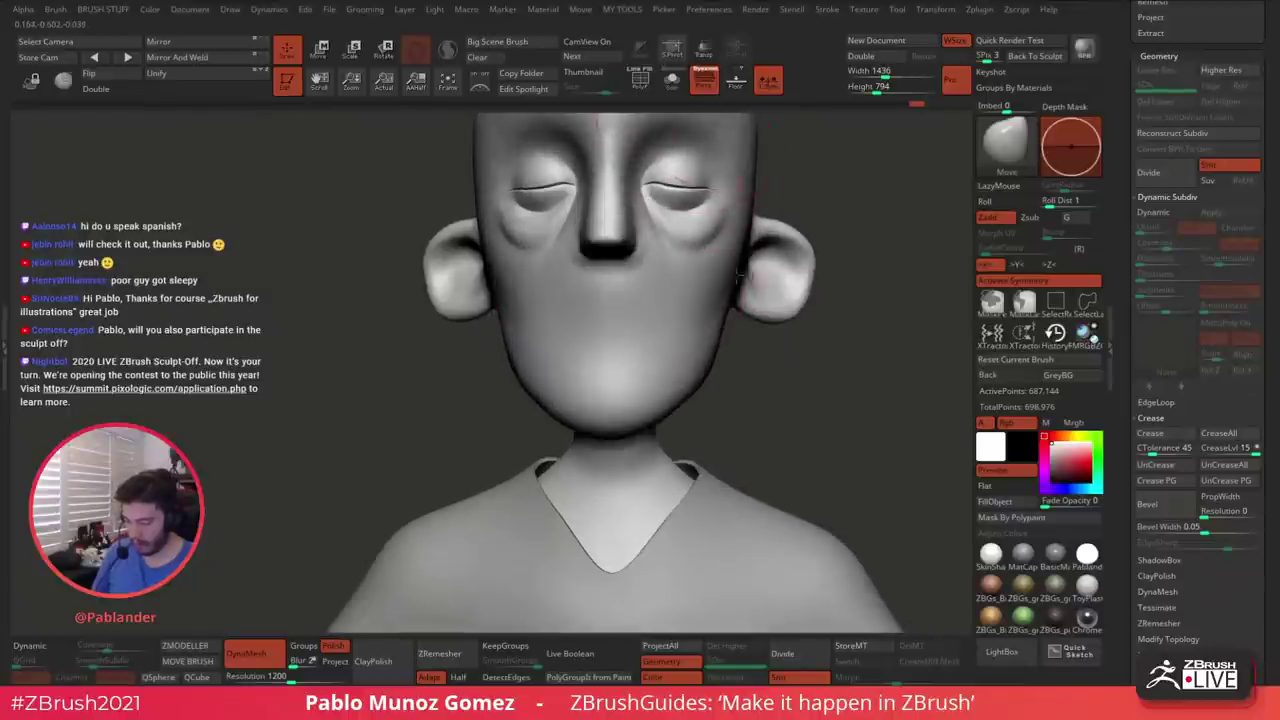
{"action": "right_click_drag", "start_coordinate": [722, 318], "coordinate": [704, 375], "text": "alt"}
{"action": "left_click_drag", "start_coordinate": [705, 375], "coordinate": [695, 388]}
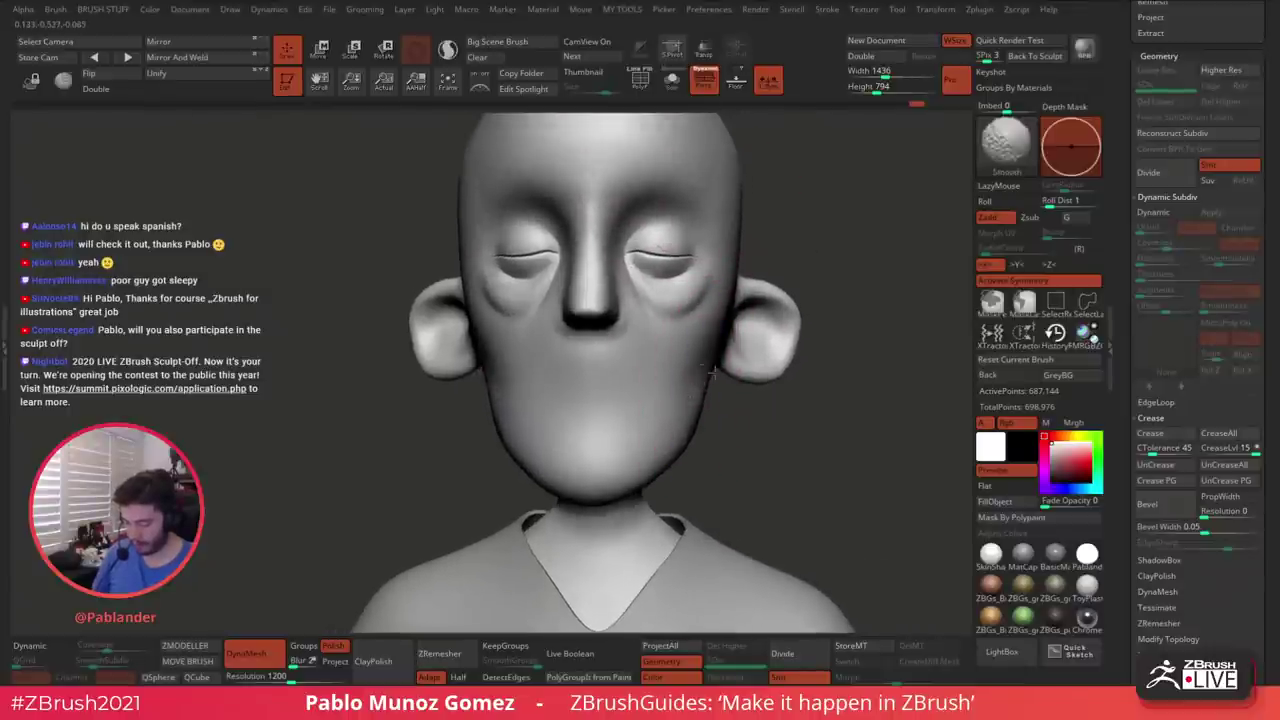
{"action": "right_click_drag", "start_coordinate": [706, 371], "coordinate": [696, 322], "text": "ctrl"}
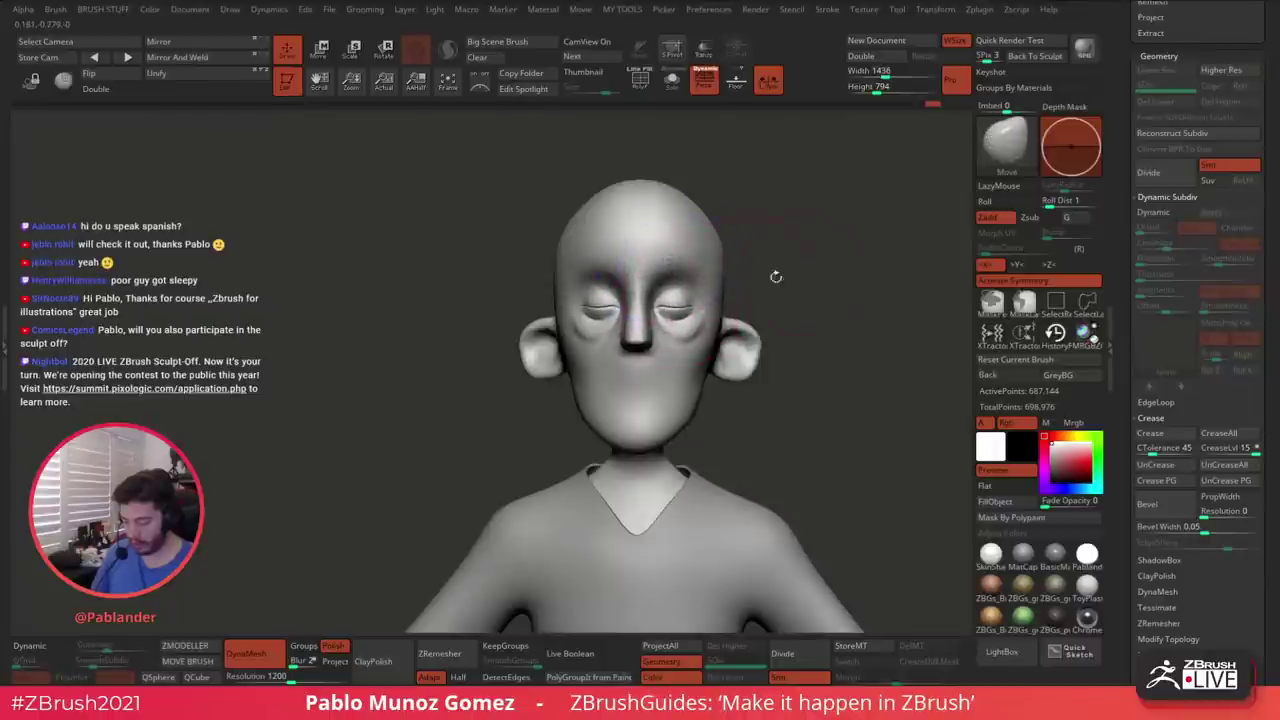
Pull out a small tragus at the front edge of the ear opening with a smaller Move brush
{"action": "right_click_drag", "start_coordinate": [774, 277], "coordinate": [825, 263]}
{"action": "key", "text": "space"}
{"action": "left_click_drag", "start_coordinate": [823, 264], "coordinate": [816, 265]}
{"action": "right_click_drag", "start_coordinate": [786, 280], "coordinate": [780, 295]}
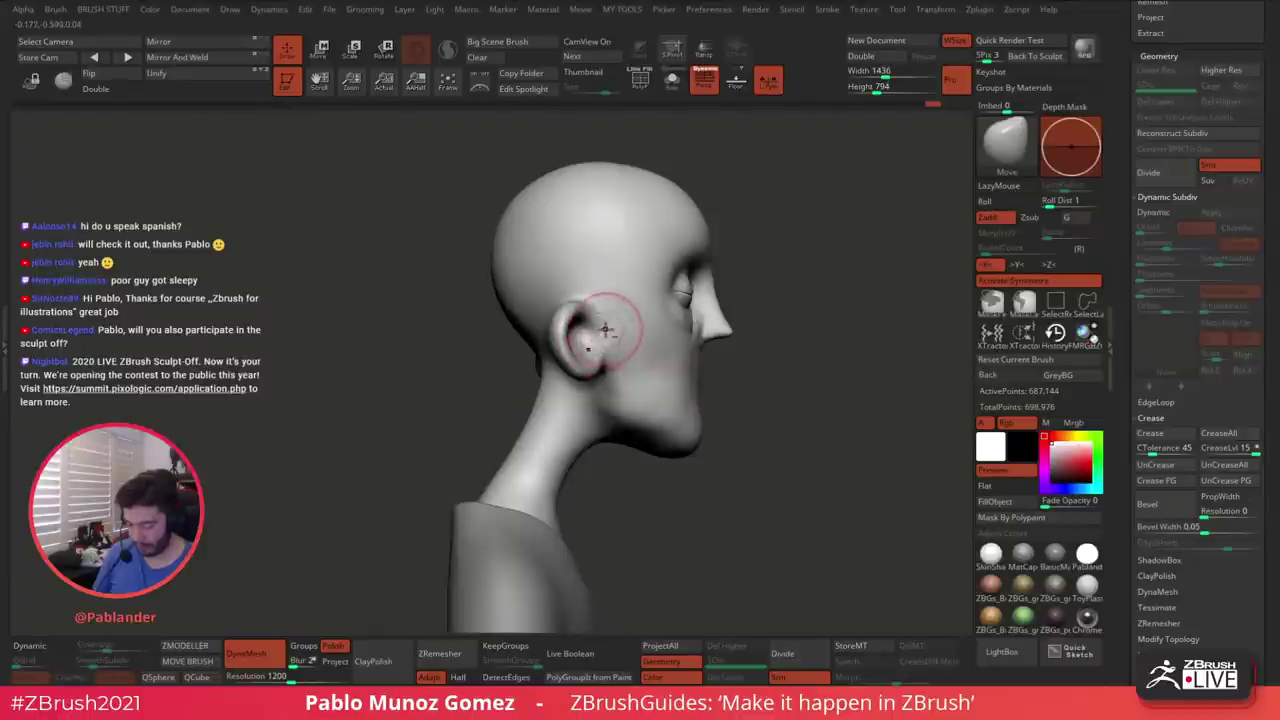
{"action": "right_click_drag", "start_coordinate": [605, 330], "coordinate": [629, 346], "text": "ctrl"}
{"action": "key", "text": "space"}
{"action": "left_click_drag", "start_coordinate": [629, 347], "coordinate": [617, 347]}
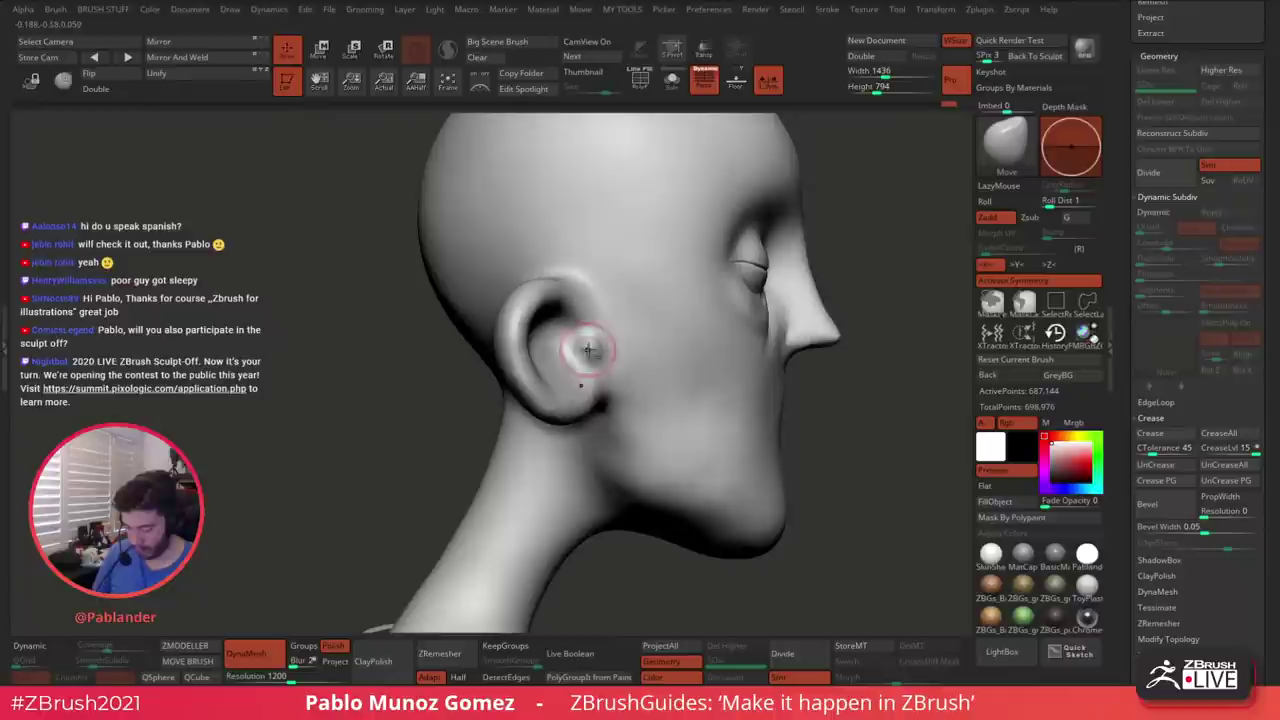
{"action": "mouse_move", "coordinate": [566, 349]}
{"action": "right_mouse_down"}
{"action": "mouse_move", "coordinate": [529, 357]}
{"action": "mouse_move", "coordinate": [574, 350]}
{"action": "mouse_move", "coordinate": [623, 309]}
{"action": "mouse_move", "coordinate": [572, 352]}
{"action": "right_mouse_up"}
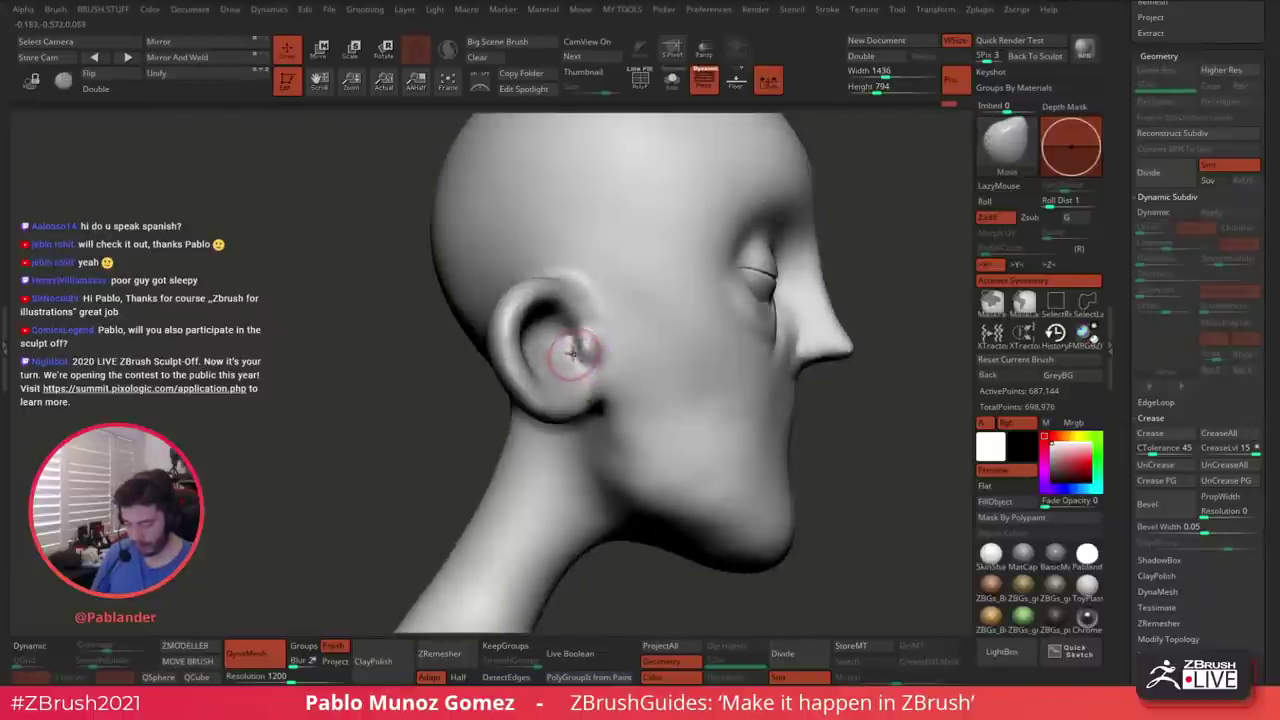
{"action": "left_click_drag", "start_coordinate": [568, 339], "coordinate": [570, 341]}
{"action": "mouse_move", "coordinate": [560, 330]}
{"action": "right_mouse_down"}
{"action": "mouse_move", "coordinate": [570, 365]}
{"action": "mouse_move", "coordinate": [593, 375]}
{"action": "right_mouse_up"}
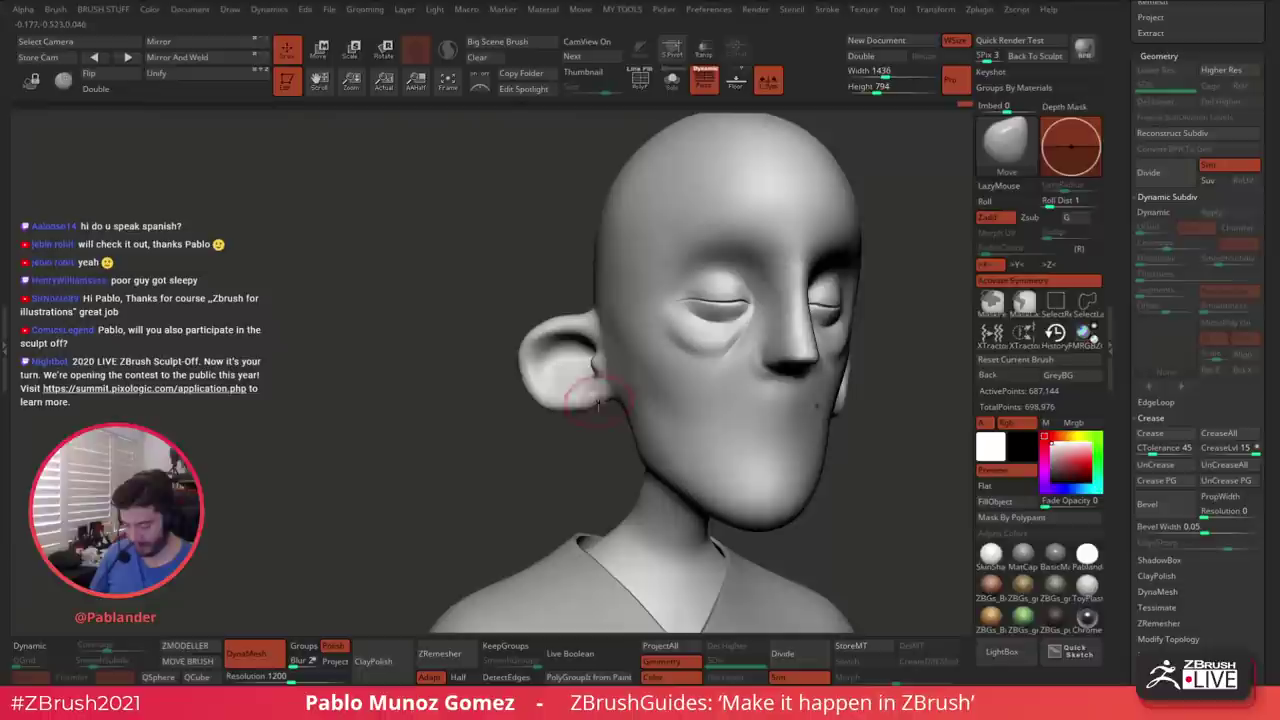
{"action": "right_click", "coordinate": [600, 384]}
{"action": "mouse_move", "coordinate": [880, 372]}
{"action": "right_mouse_down"}
{"action": "mouse_move", "coordinate": [759, 350]}
{"action": "mouse_move", "coordinate": [767, 364]}
{"action": "right_mouse_up"}
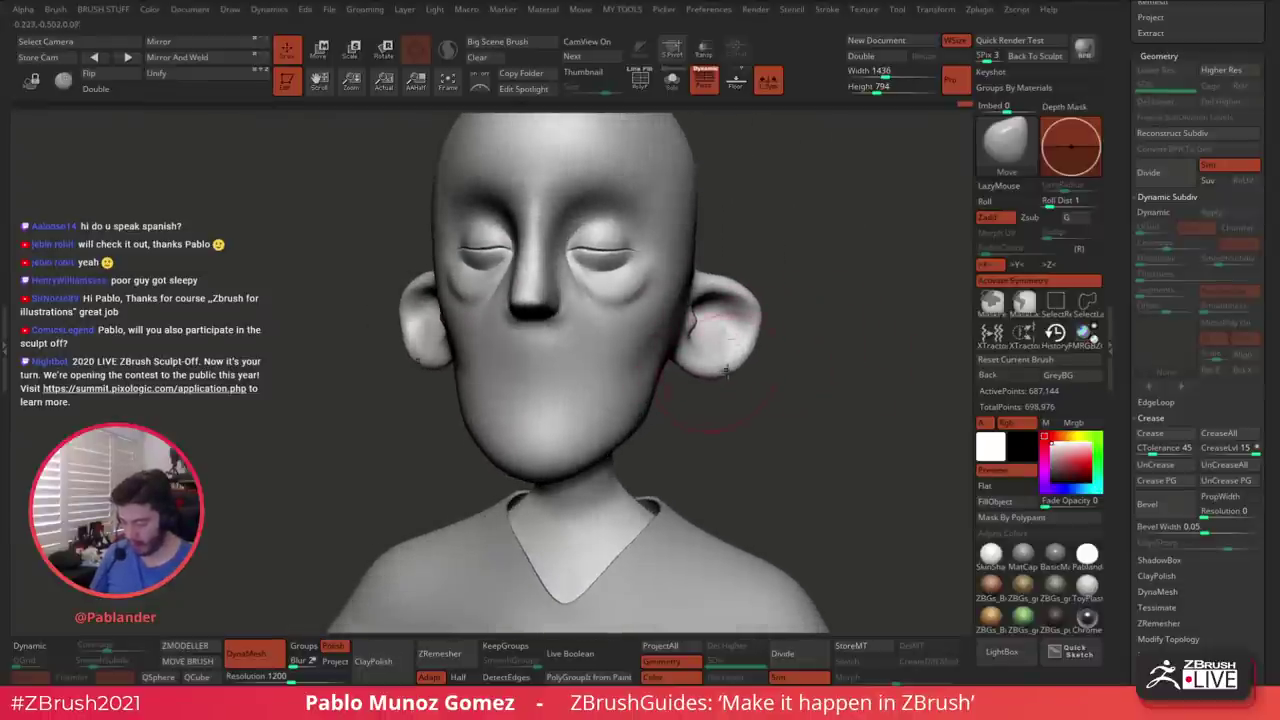
Refine the ear's upper rim and tragus with the Move brush and smooth the lower part of the ear
{"action": "left_click_drag", "start_coordinate": [747, 321], "coordinate": [725, 362], "text": "shift"}
{"action": "left_click_drag", "start_coordinate": [724, 305], "coordinate": [714, 294]}
{"action": "right_click", "coordinate": [710, 310]}
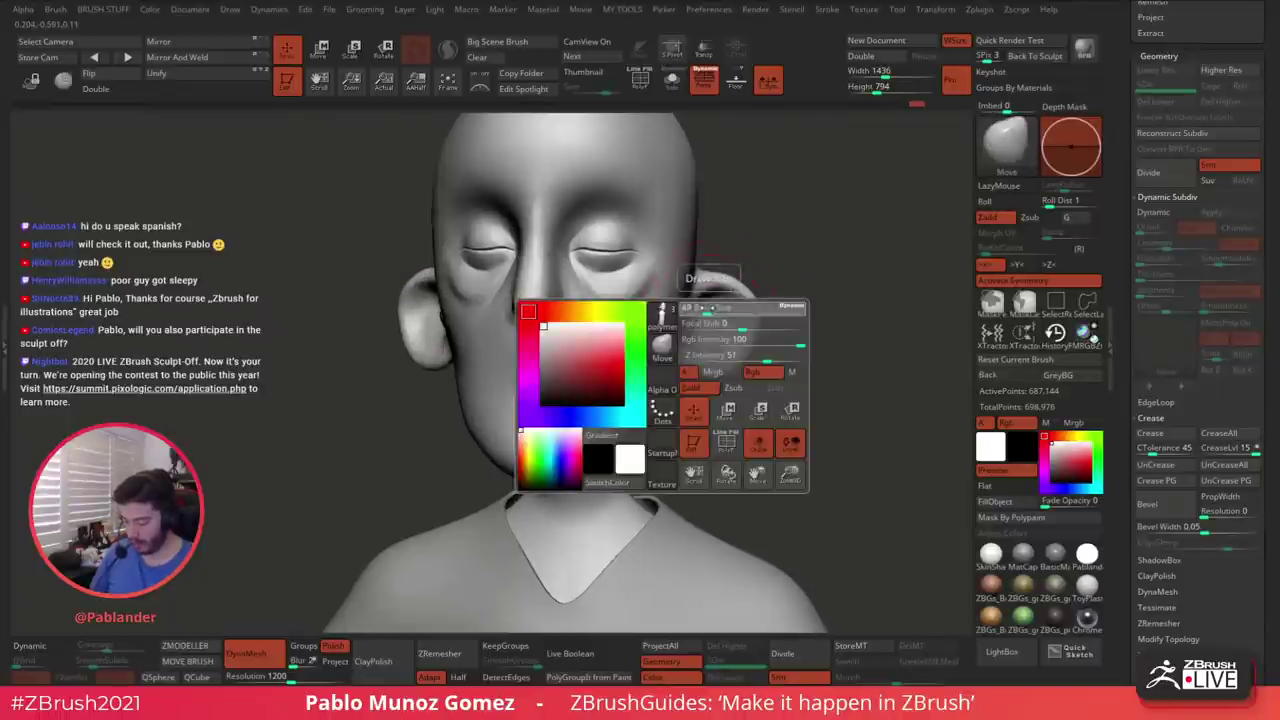
{"action": "right_click_drag", "start_coordinate": [755, 325], "coordinate": [660, 310]}
{"action": "key", "text": "space"}
{"action": "key", "text": "space"}
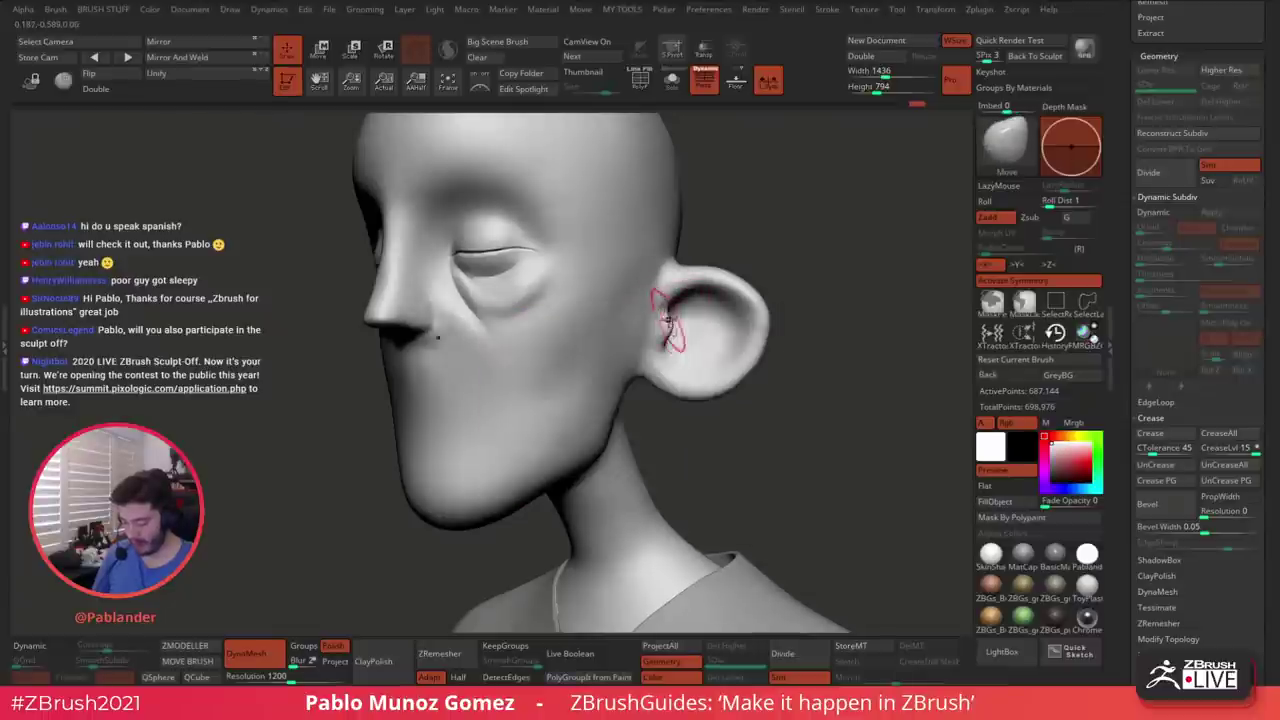
{"action": "right_click_drag", "start_coordinate": [830, 275], "coordinate": [757, 346], "text": "shift"}
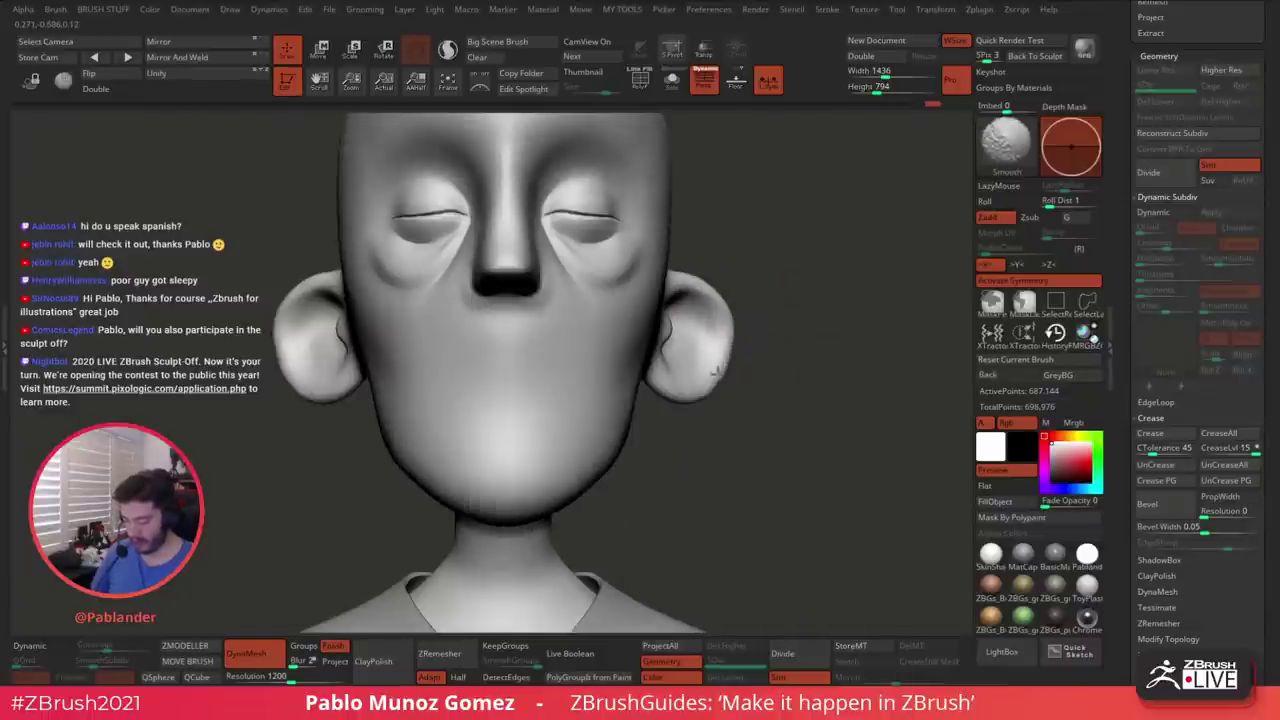
Deepen the groove inside the ear's outer rim with the DamStandard brush and smooth the inner surface of the ear
{"action": "left_click_drag", "start_coordinate": [800, 294], "coordinate": [791, 311]}
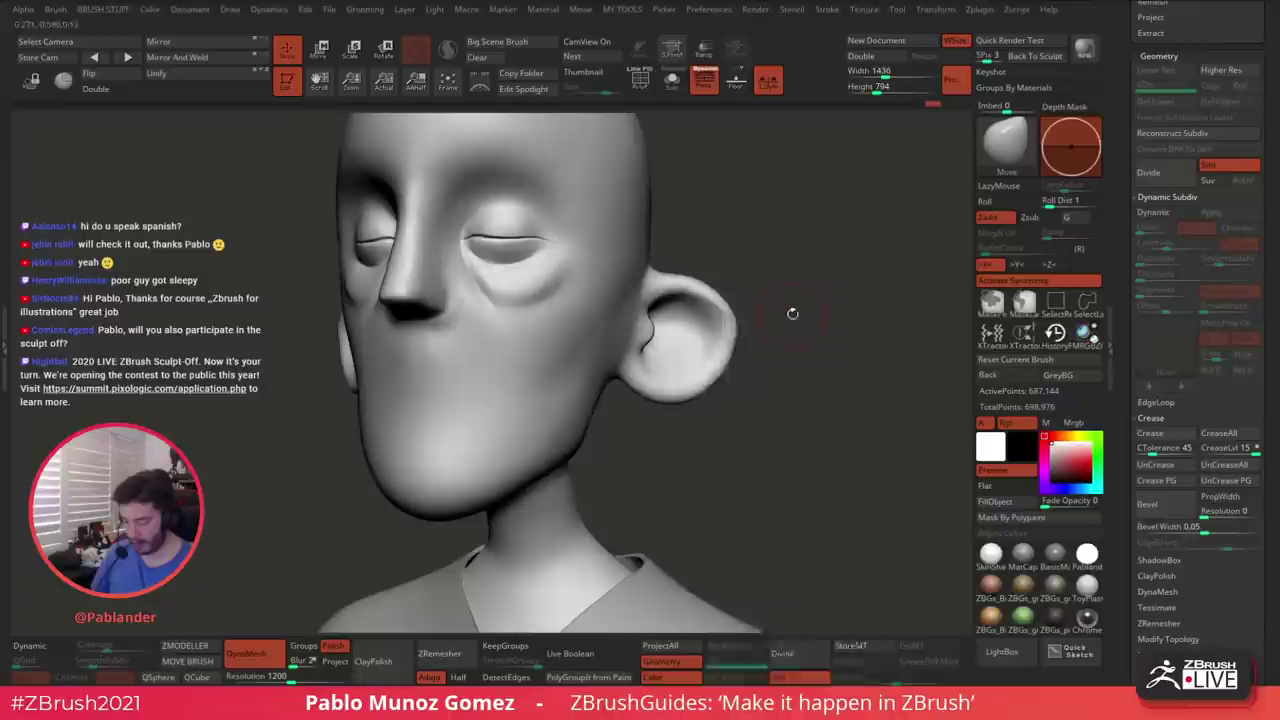
{"action": "key", "text": "space"}
{"action": "left_click", "coordinate": [846, 402]}
{"action": "right_click_drag", "start_coordinate": [876, 314], "coordinate": [689, 327]}
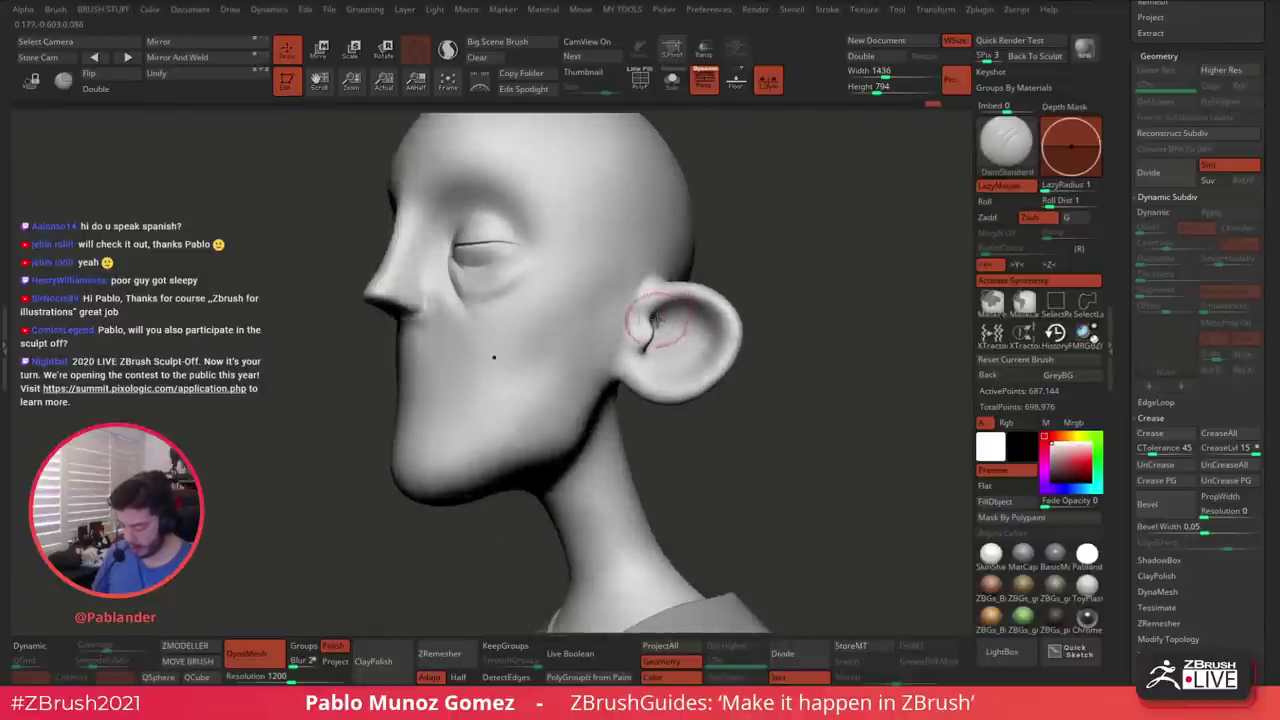
{"action": "left_click_drag", "start_coordinate": [690, 313], "coordinate": [703, 353]}
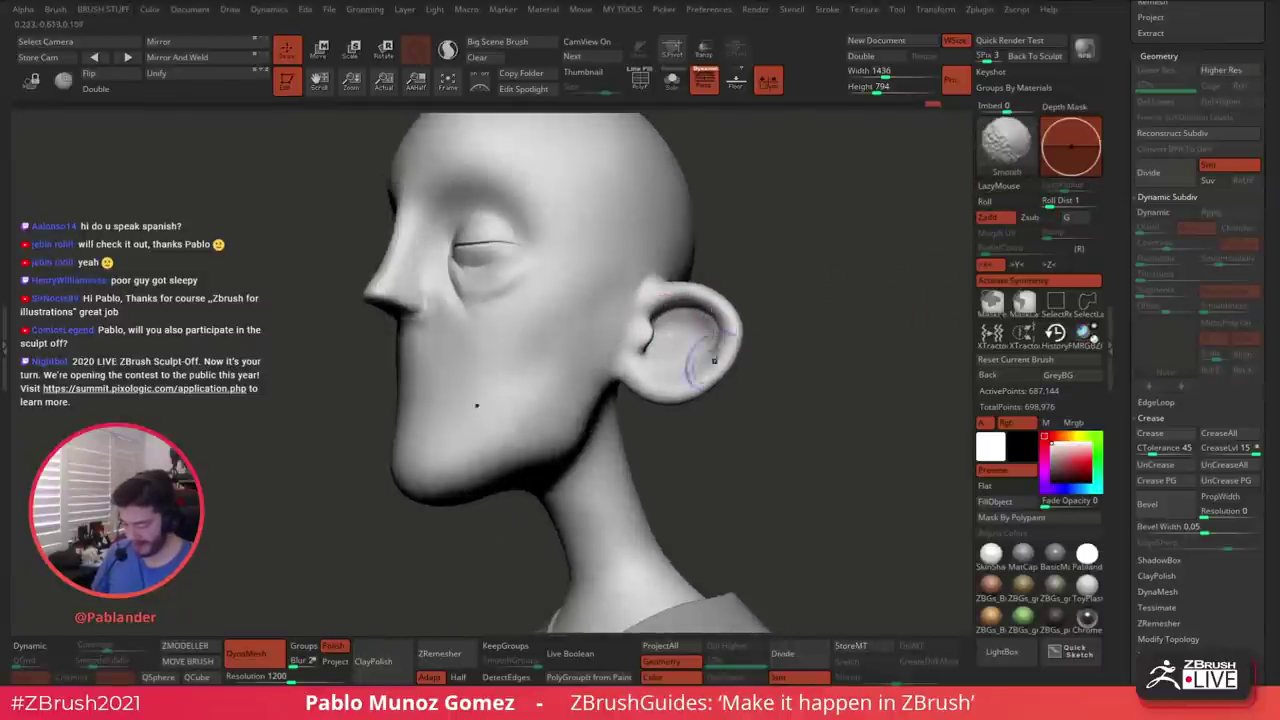
{"action": "mouse_move", "coordinate": [714, 361]}
{"action": "right_mouse_down"}
{"action": "mouse_move", "coordinate": [694, 326]}
{"action": "mouse_move", "coordinate": [714, 423]}
{"action": "mouse_move", "coordinate": [517, 348]}
{"action": "mouse_move", "coordinate": [630, 318]}
{"action": "right_mouse_up"}
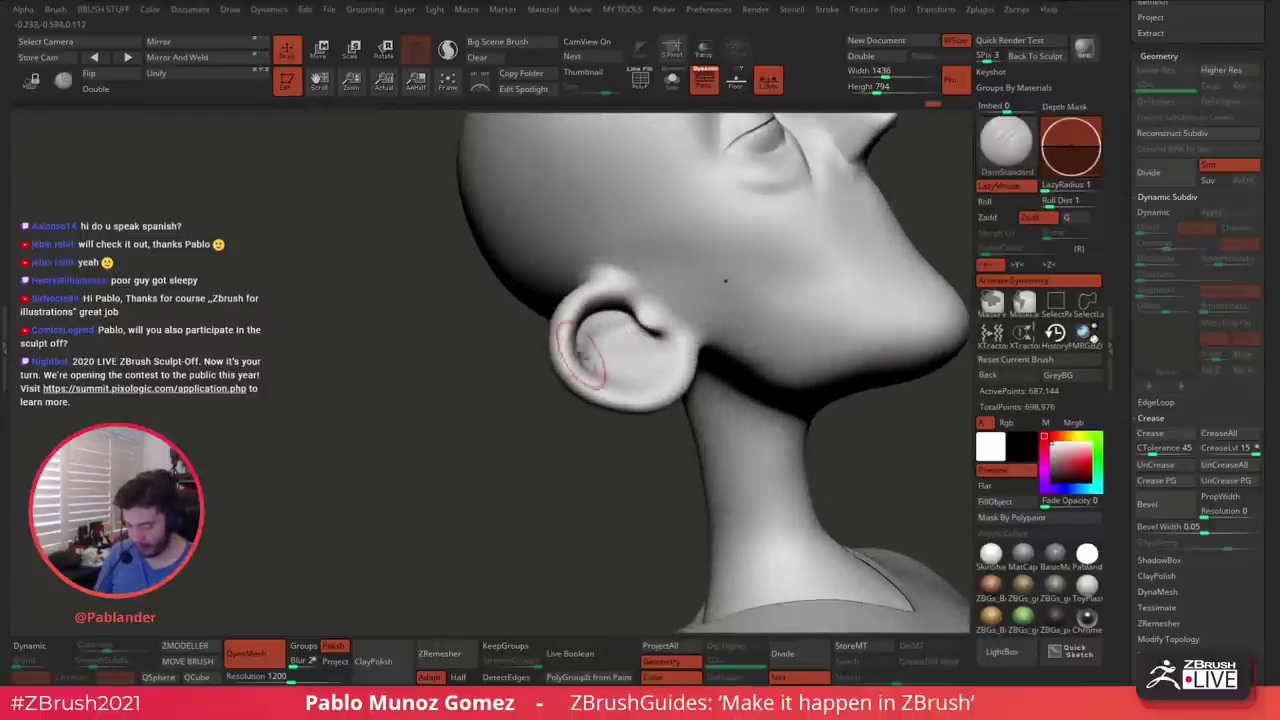
Refine the hollow beneath the other ear's rim with DamStandard strokes and smooth the inner bowl of the ear
{"action": "right_click_drag", "start_coordinate": [578, 355], "coordinate": [598, 348]}
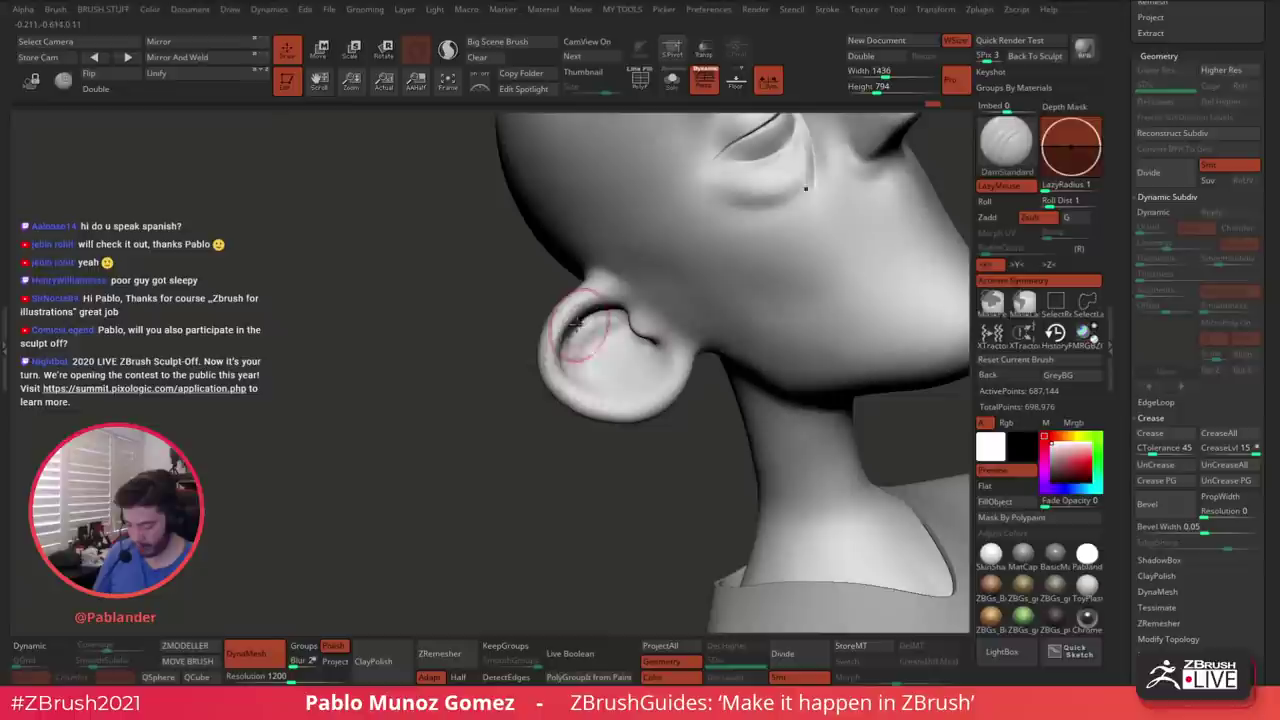
{"action": "left_click_drag", "start_coordinate": [580, 324], "coordinate": [587, 318], "text": "shift"}
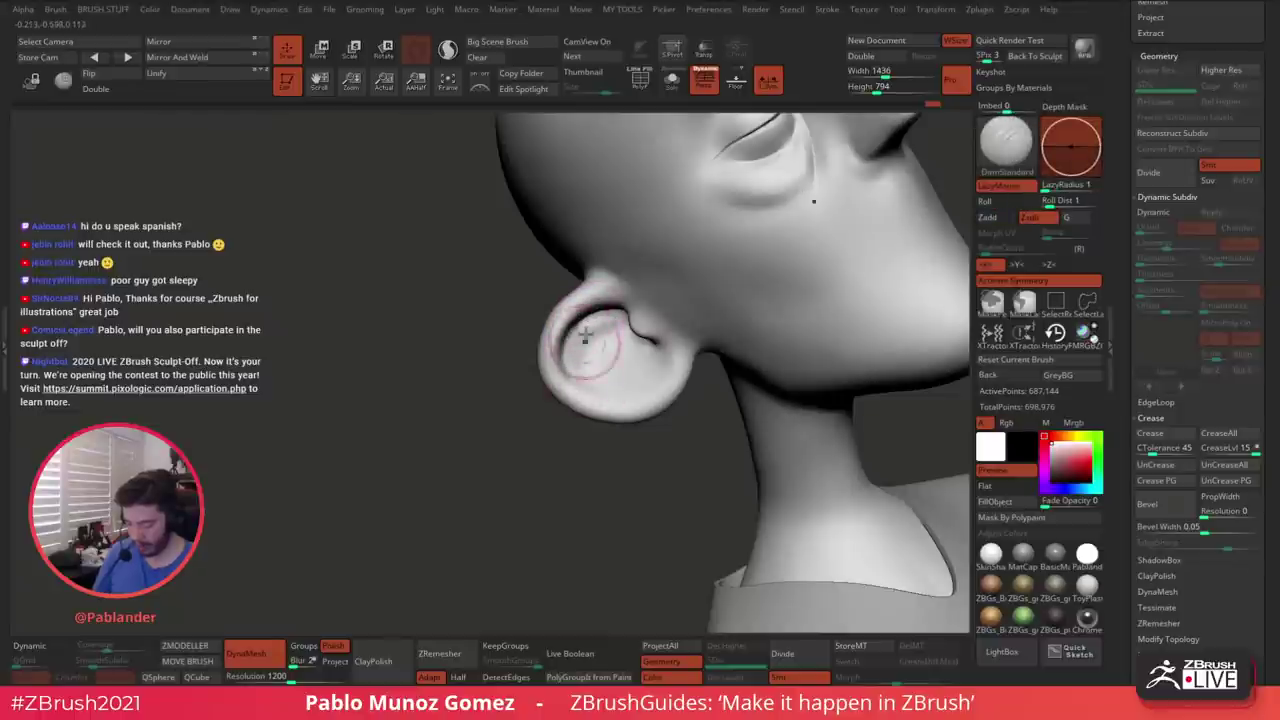
{"action": "right_click_drag", "start_coordinate": [592, 312], "coordinate": [602, 295]}
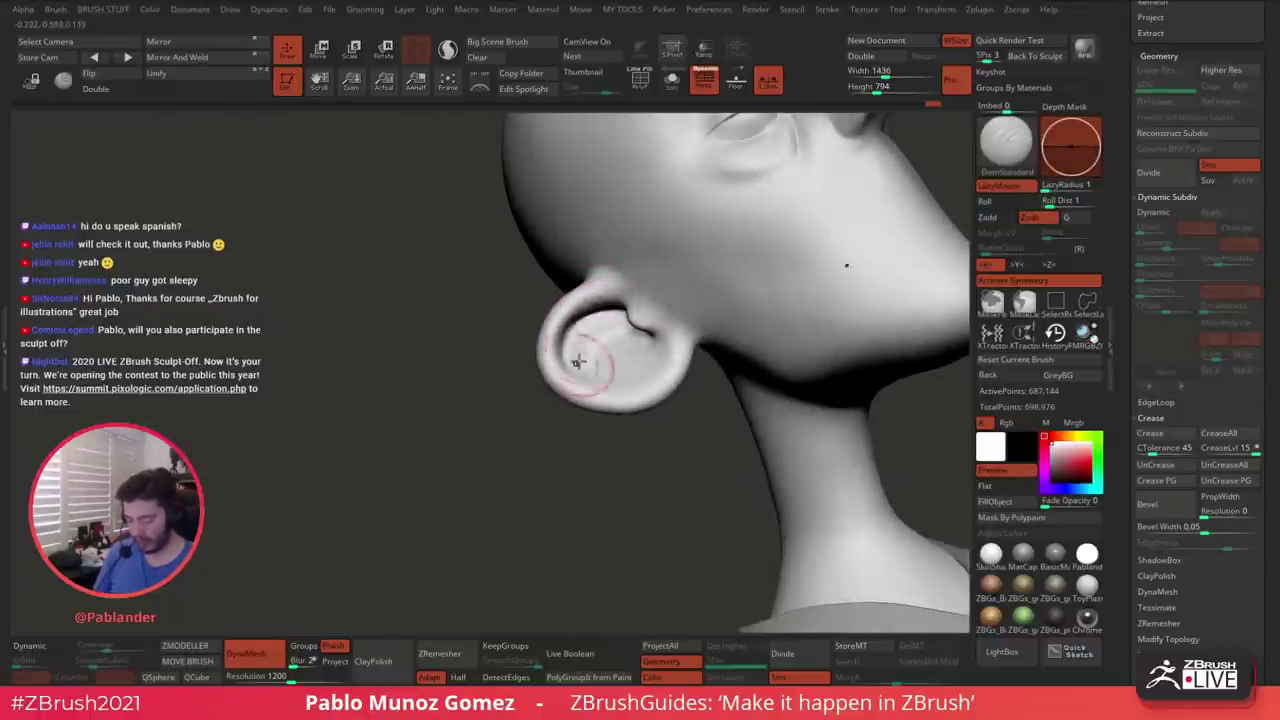
{"action": "left_click_drag", "start_coordinate": [585, 350], "coordinate": [625, 368], "text": "shift"}
{"action": "mouse_move", "coordinate": [640, 371]}
{"action": "right_mouse_down"}
{"action": "mouse_move", "coordinate": [623, 412]}
{"action": "mouse_move", "coordinate": [565, 420]}
{"action": "right_mouse_up"}
Carve a diagonal crease under the cheekbone, from the cheek up to the ear, with a larger DamStandard brush
{"action": "mouse_move", "coordinate": [851, 329]}
{"action": "right_mouse_down", "text": "ctrl"}
{"action": "mouse_move", "coordinate": [794, 331]}
{"action": "mouse_move", "coordinate": [794, 377]}
{"action": "mouse_move", "coordinate": [739, 431]}
{"action": "right_mouse_up", "text": "ctrl"}
{"action": "key", "text": "space"}
{"action": "left_click", "coordinate": [777, 345]}
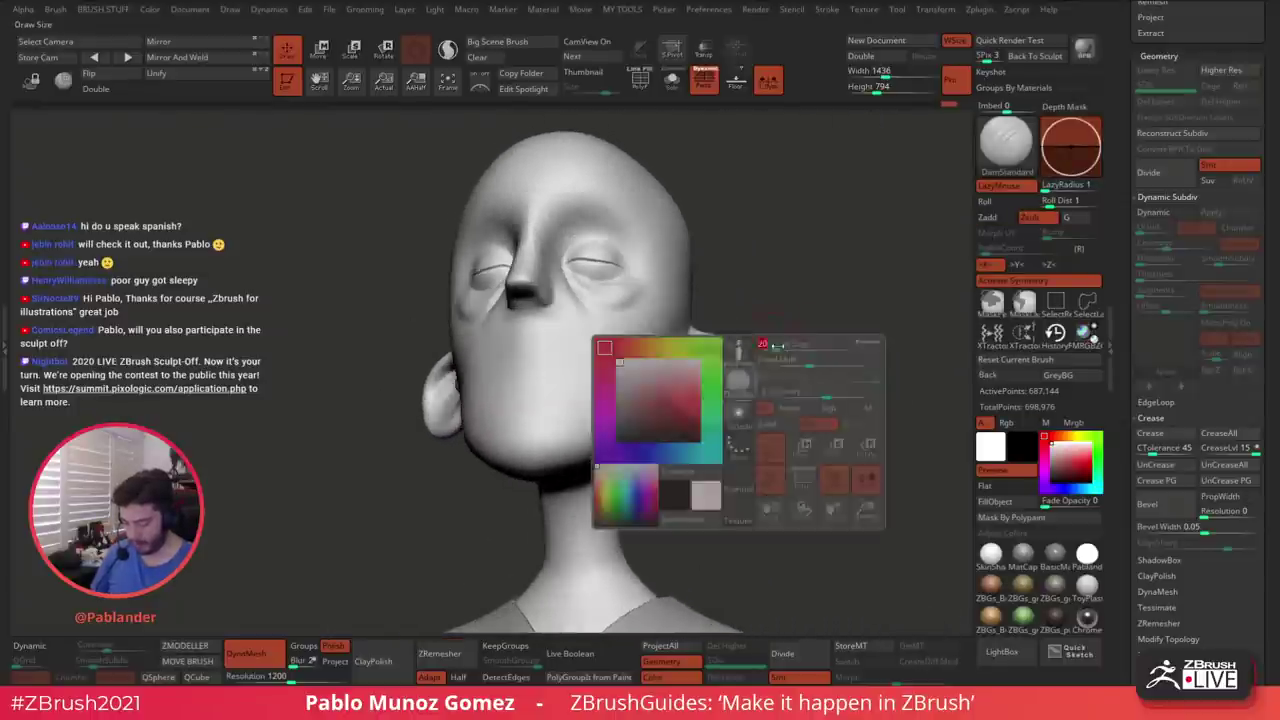
{"action": "mouse_move", "coordinate": [843, 361]}
{"action": "right_mouse_down", "text": "ctrl"}
{"action": "mouse_move", "coordinate": [748, 306]}
{"action": "mouse_move", "coordinate": [800, 294]}
{"action": "mouse_move", "coordinate": [663, 391]}
{"action": "right_mouse_up", "text": "ctrl"}
{"action": "mouse_move", "coordinate": [742, 385]}
{"action": "right_mouse_down"}
{"action": "mouse_move", "coordinate": [654, 320]}
{"action": "mouse_move", "coordinate": [695, 317]}
{"action": "right_mouse_up"}
{"action": "key", "text": "space"}
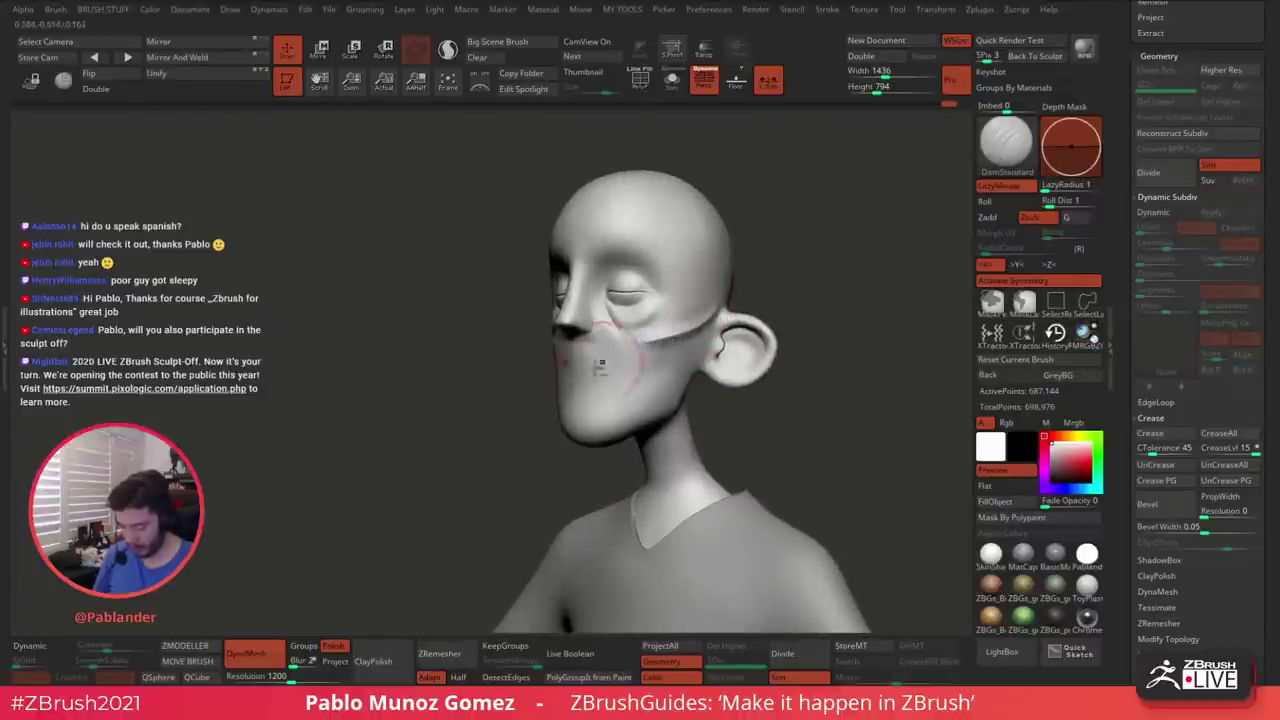
Deepen the cheekbone crease toward the ear and smooth its transition into the lower cheek
{"action": "key", "text": "shift"}
{"action": "mouse_move", "coordinate": [640, 350]}
{"action": "right_mouse_down"}
{"action": "mouse_move", "coordinate": [732, 342]}
{"action": "mouse_move", "coordinate": [735, 385]}
{"action": "mouse_move", "coordinate": [690, 321]}
{"action": "right_mouse_up"}
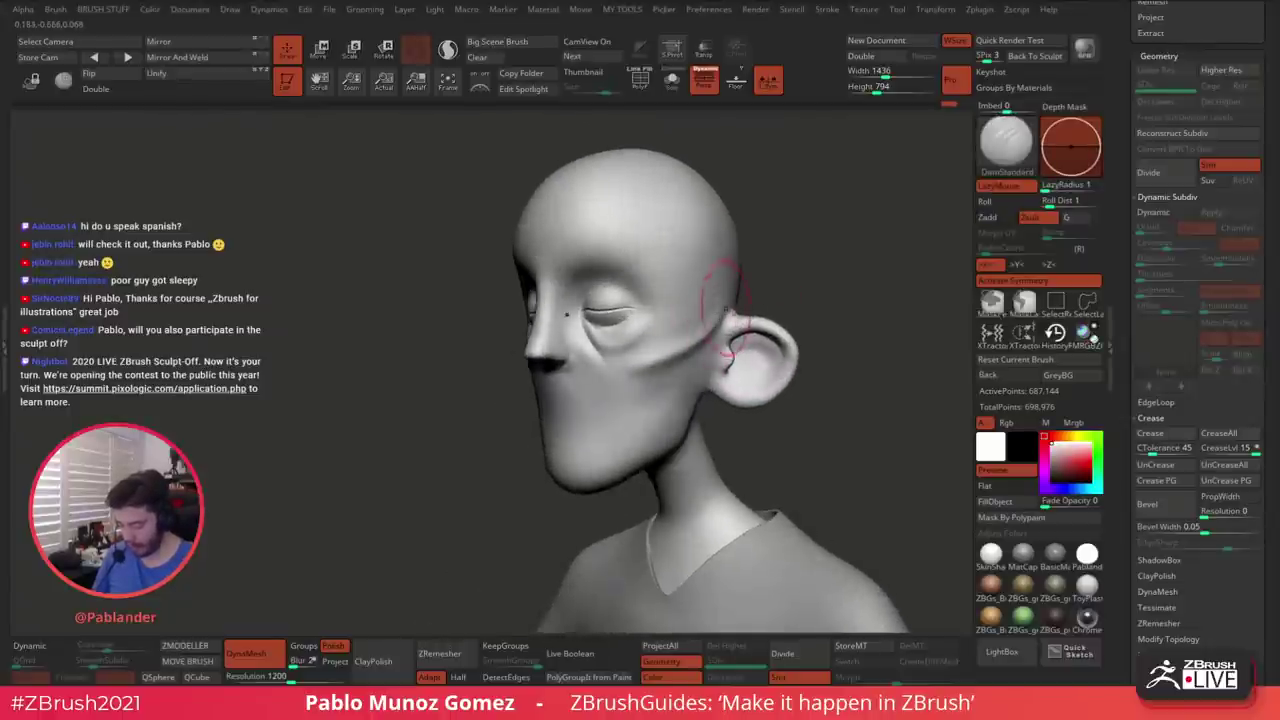
{"action": "left_click_drag", "start_coordinate": [672, 345], "coordinate": [718, 322], "text": "shift"}
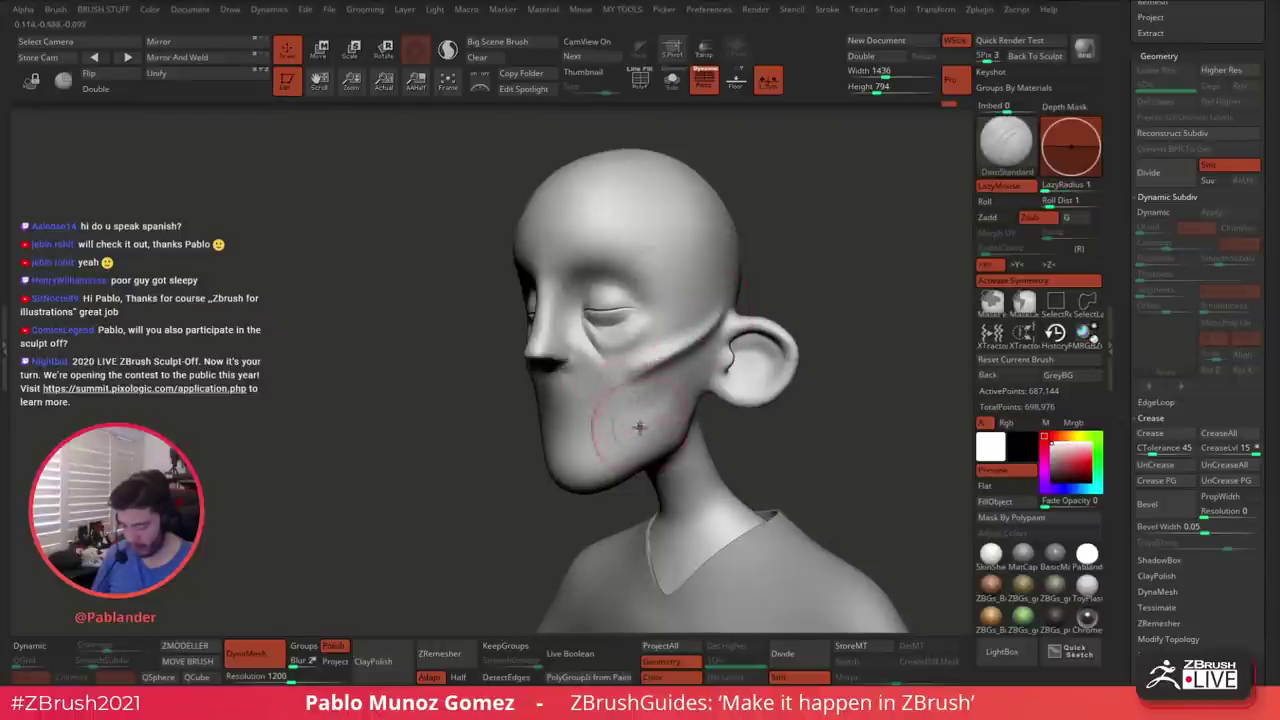
{"action": "key", "text": "shift"}
{"action": "mouse_move", "coordinate": [778, 275]}
{"action": "left_mouse_down"}
{"action": "mouse_move", "coordinate": [811, 266]}
{"action": "mouse_move", "coordinate": [772, 278]}
{"action": "left_mouse_up"}
Flatten the cheekbone and the cheek plane below it with the hPolish brush, softening the carved crease up to the ear
{"action": "key", "text": "space"}
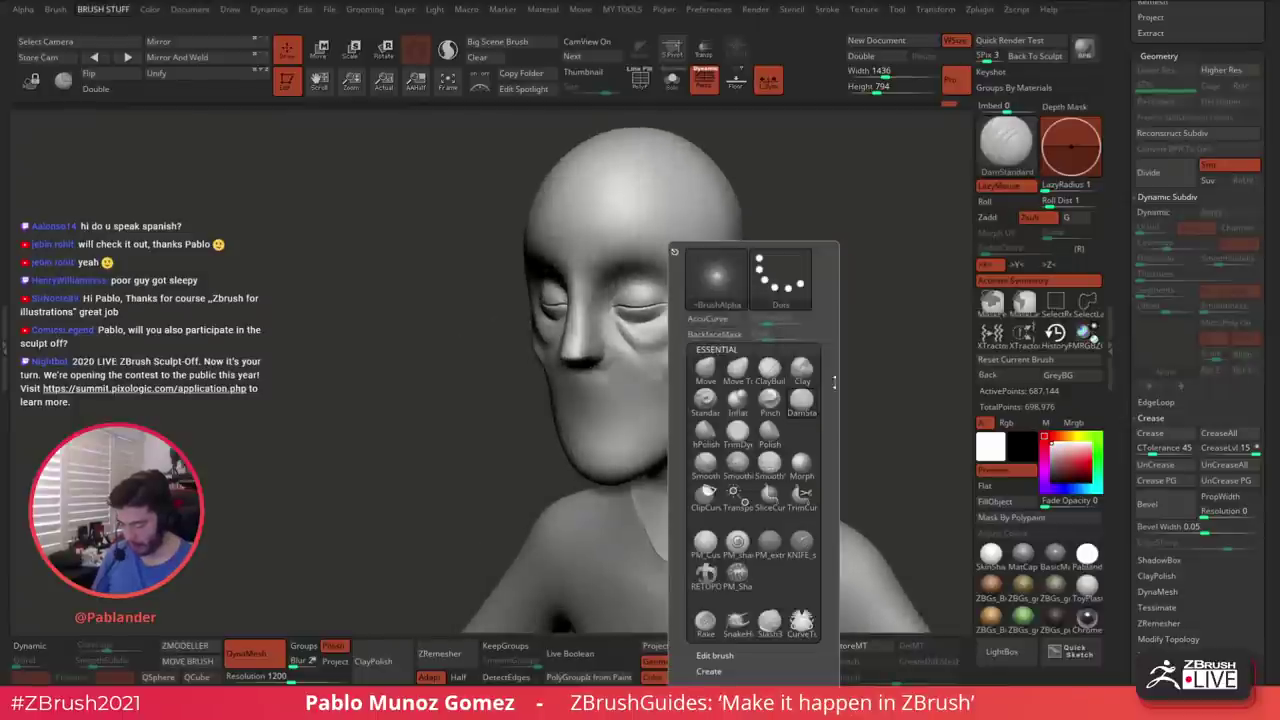
{"action": "left_click", "coordinate": [708, 437]}
{"action": "mouse_move", "coordinate": [570, 486]}
{"action": "left_mouse_down"}
{"action": "mouse_move", "coordinate": [524, 474]}
{"action": "mouse_move", "coordinate": [538, 470]}
{"action": "left_mouse_up"}
{"action": "key", "text": "space"}
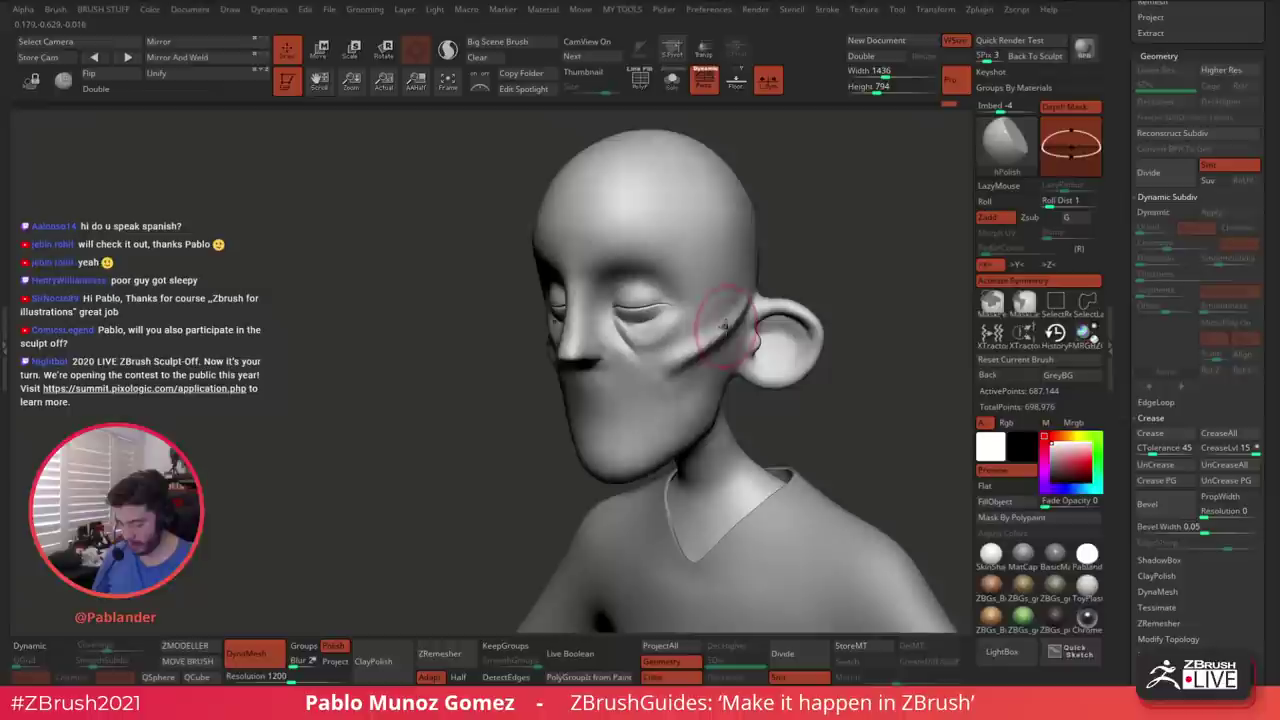
{"action": "mouse_move", "coordinate": [738, 332]}
{"action": "right_mouse_down"}
{"action": "mouse_move", "coordinate": [700, 334]}
{"action": "mouse_move", "coordinate": [672, 346]}
{"action": "mouse_move", "coordinate": [680, 355]}
{"action": "right_mouse_up"}
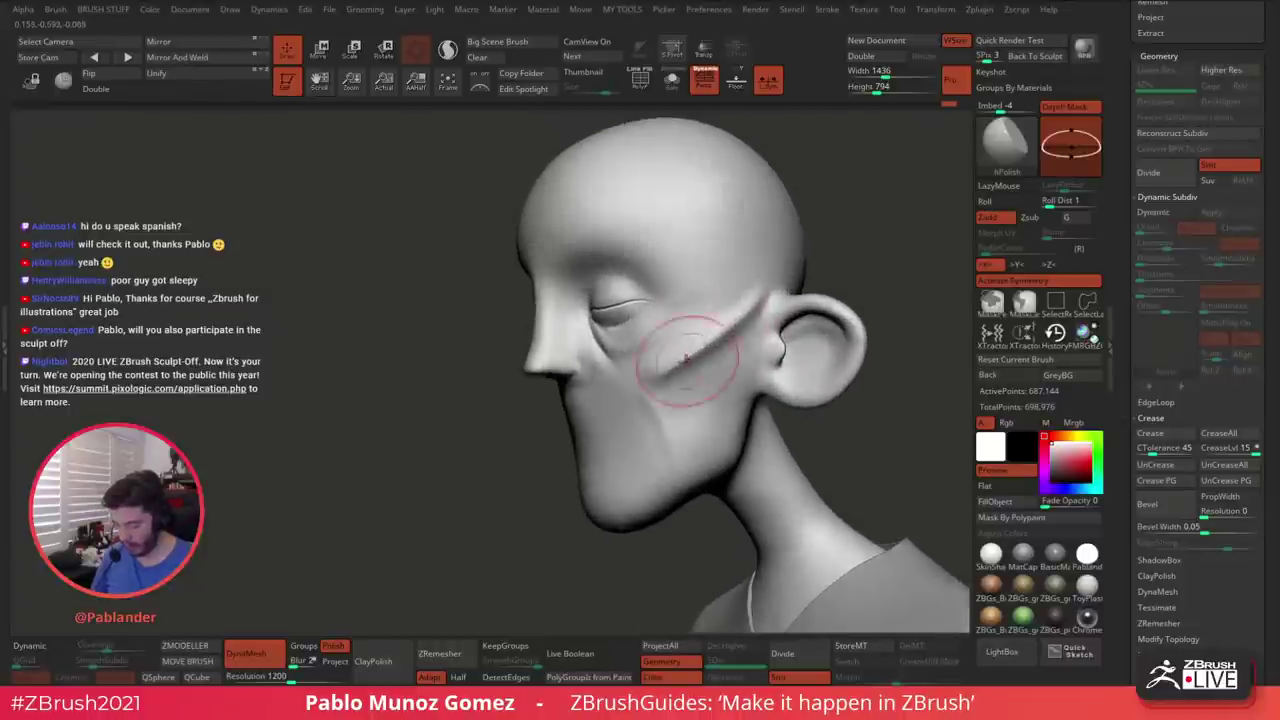
{"action": "left_click_drag", "start_coordinate": [689, 357], "coordinate": [733, 317]}
{"action": "mouse_move", "coordinate": [767, 278]}
{"action": "left_mouse_down"}
{"action": "mouse_move", "coordinate": [709, 337]}
{"action": "mouse_move", "coordinate": [700, 371]}
{"action": "mouse_move", "coordinate": [709, 337]}
{"action": "mouse_move", "coordinate": [745, 320]}
{"action": "left_mouse_up"}
{"action": "left_click_drag", "start_coordinate": [664, 424], "coordinate": [689, 406]}
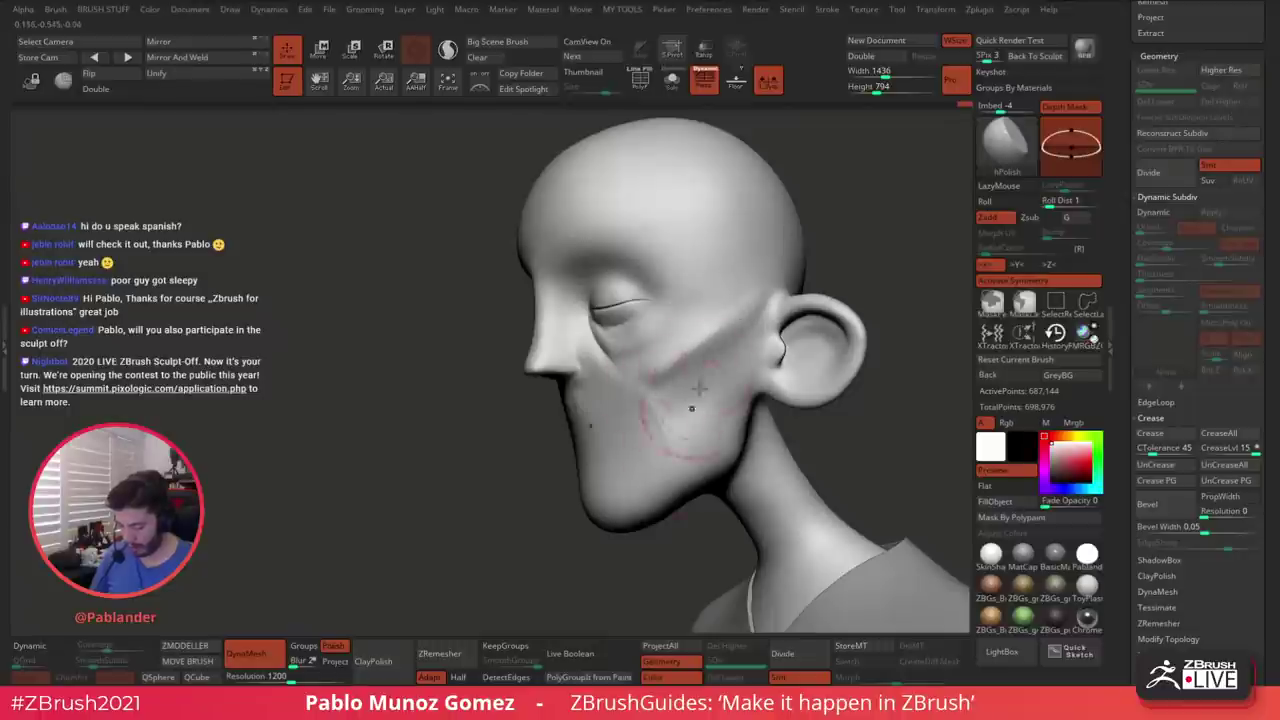
{"action": "right_click_drag", "start_coordinate": [762, 277], "coordinate": [752, 318]}
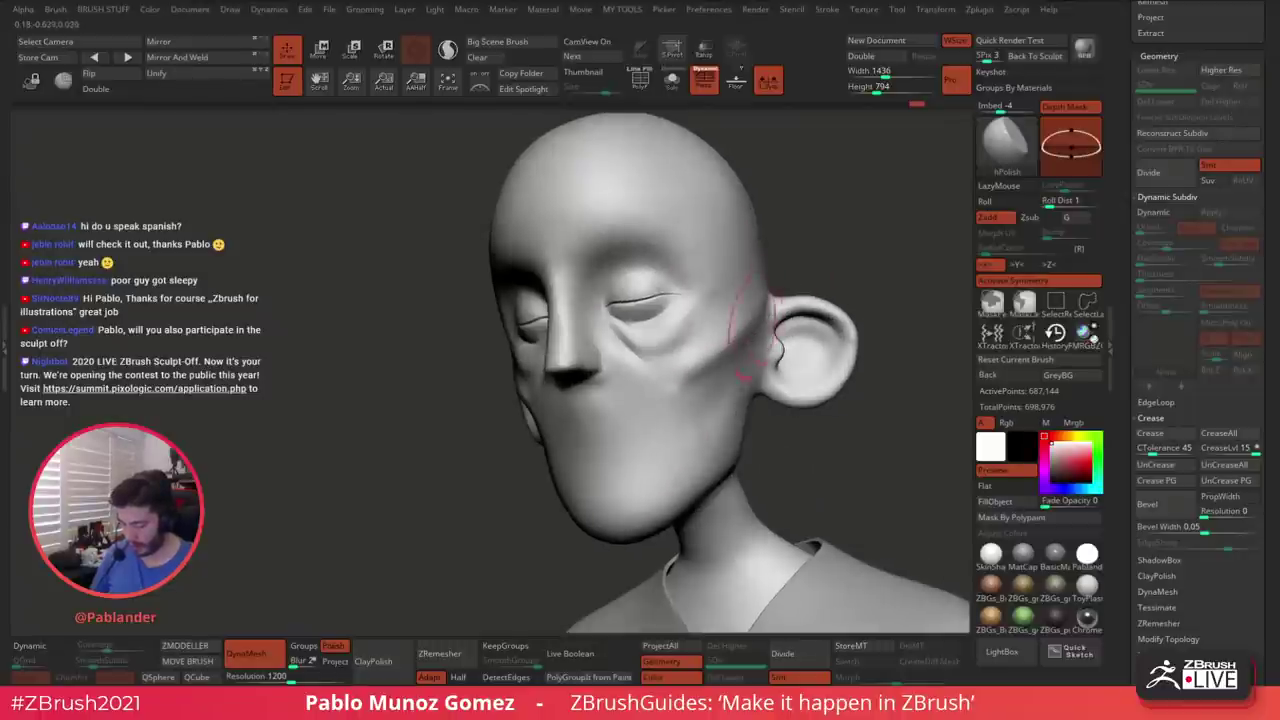
Polish the bridge and front of the nose into flatter planes with the hPolish brush
{"action": "right_click_drag", "start_coordinate": [762, 258], "coordinate": [806, 262]}
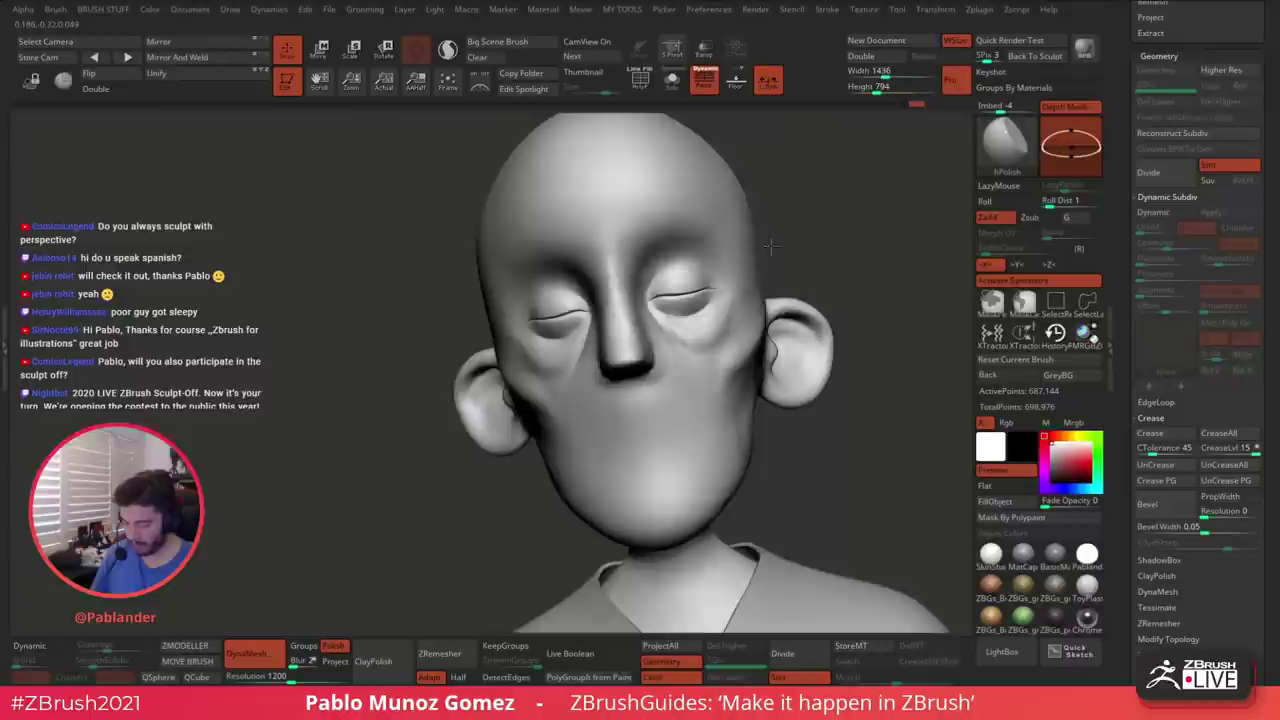
{"action": "left_click_drag", "start_coordinate": [601, 222], "coordinate": [599, 240]}
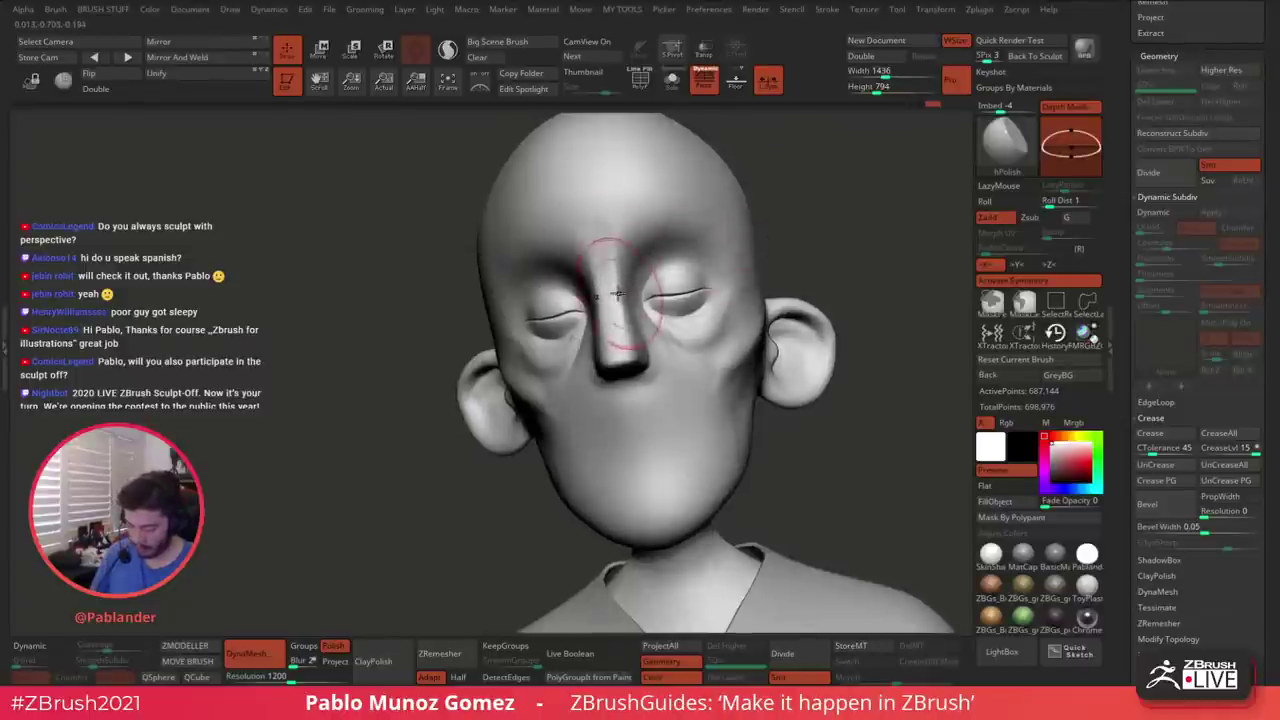
{"action": "key", "text": "space"}
{"action": "right_click_drag", "start_coordinate": [712, 370], "coordinate": [773, 348]}
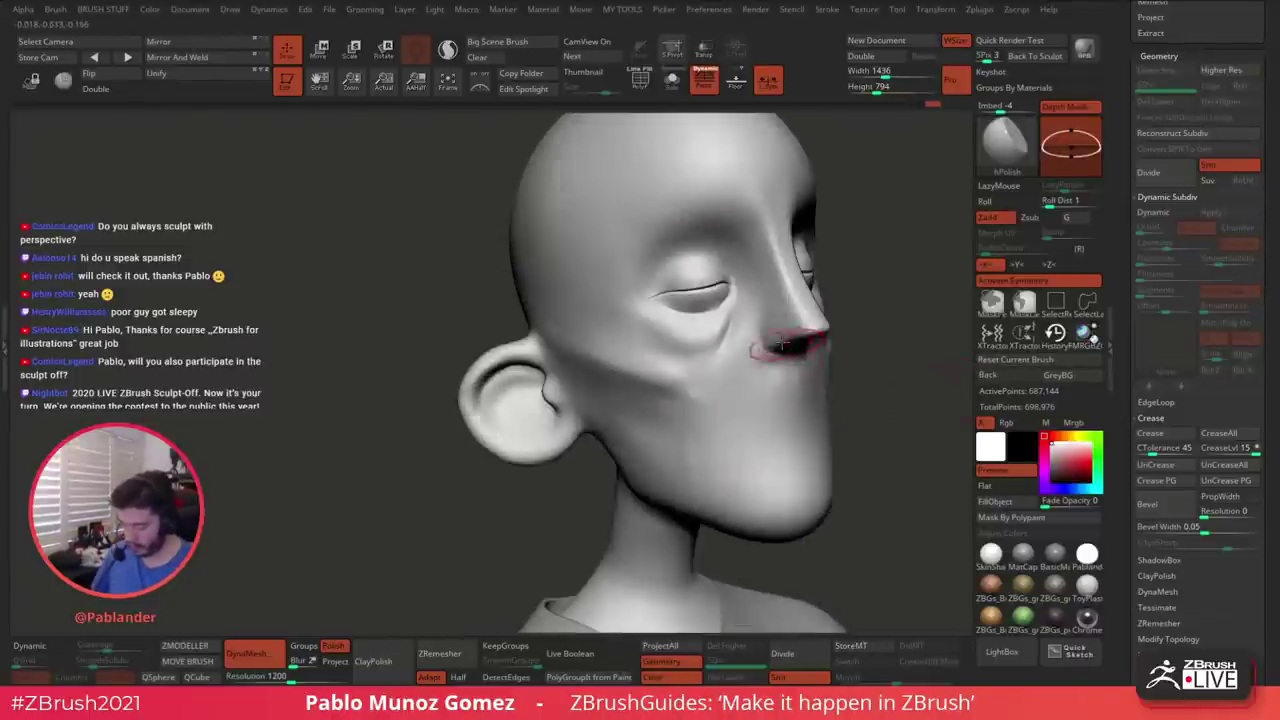
{"action": "right_click_drag", "start_coordinate": [760, 250], "coordinate": [680, 244]}
{"action": "left_click_drag", "start_coordinate": [610, 303], "coordinate": [600, 347]}
{"action": "left_click_drag", "start_coordinate": [606, 300], "coordinate": [602, 352]}
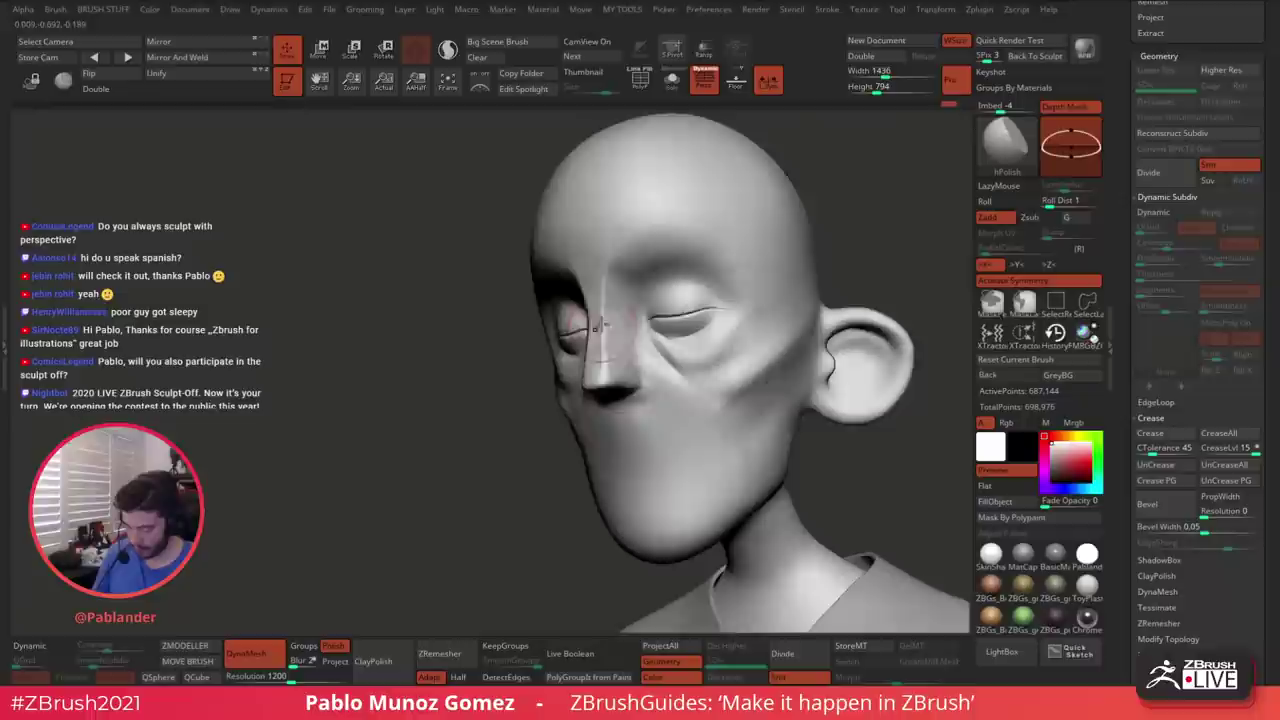
Polish the side of the jaw and smooth the surface around the chin
{"action": "right_click_drag", "start_coordinate": [570, 325], "coordinate": [680, 263]}
{"action": "mouse_move", "coordinate": [627, 383]}
{"action": "right_mouse_down"}
{"action": "mouse_move", "coordinate": [620, 340]}
{"action": "mouse_move", "coordinate": [596, 385]}
{"action": "mouse_move", "coordinate": [809, 269]}
{"action": "mouse_move", "coordinate": [716, 367]}
{"action": "mouse_move", "coordinate": [692, 346]}
{"action": "mouse_move", "coordinate": [800, 340]}
{"action": "mouse_move", "coordinate": [674, 369]}
{"action": "right_mouse_up"}
{"action": "right_click", "coordinate": [686, 354]}
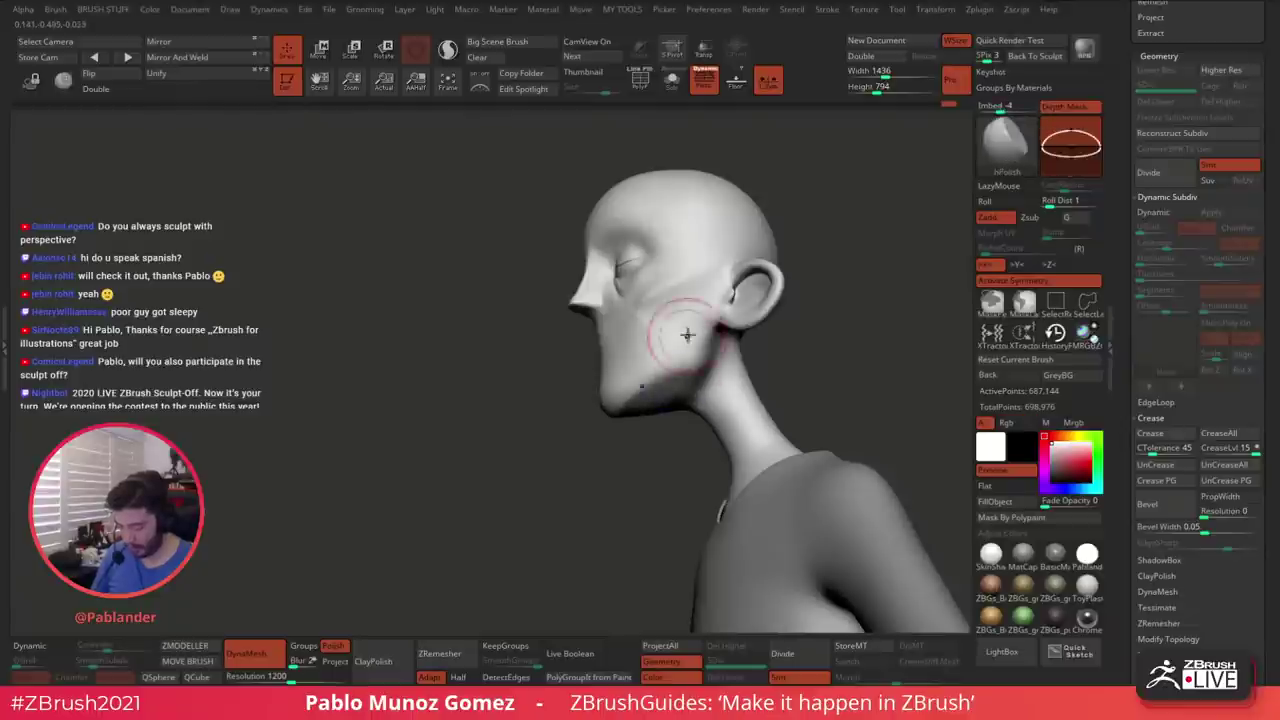
{"action": "mouse_move", "coordinate": [687, 349]}
{"action": "right_mouse_down", "text": "alt"}
{"action": "mouse_move", "coordinate": [665, 357]}
{"action": "mouse_move", "coordinate": [649, 391]}
{"action": "right_mouse_up", "text": "alt"}
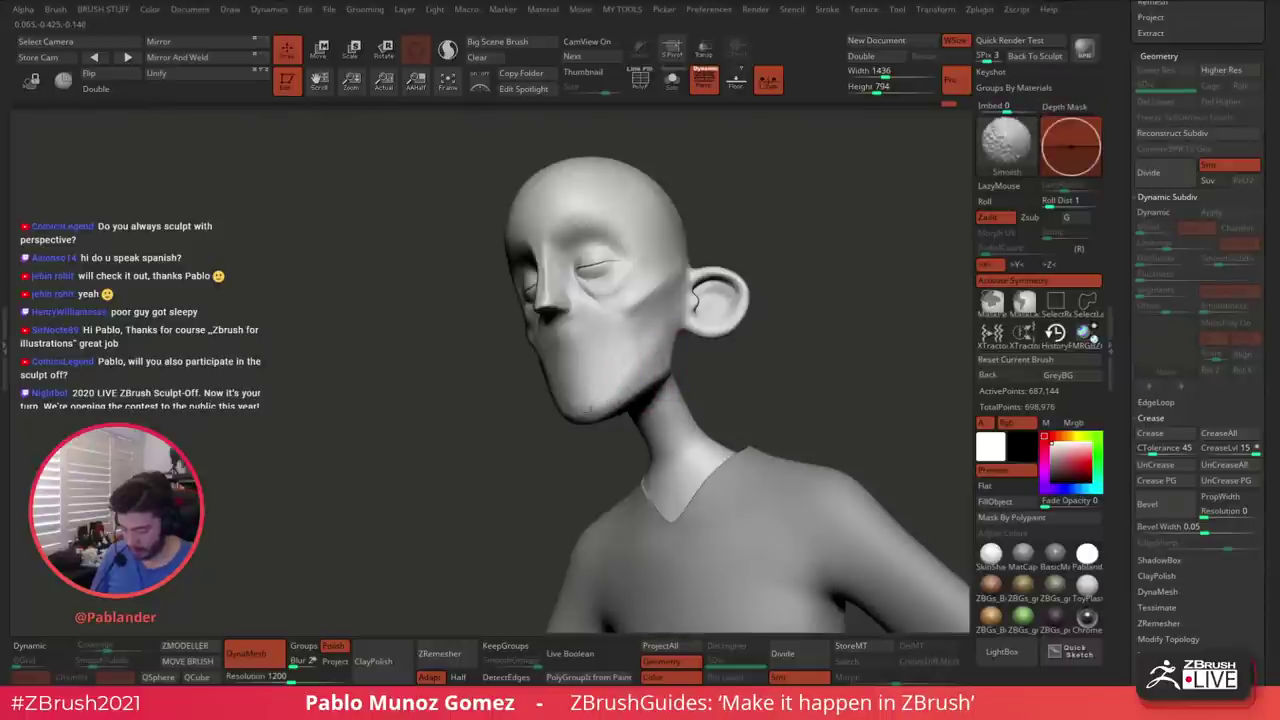
{"action": "right_click_drag", "start_coordinate": [758, 299], "coordinate": [627, 346]}
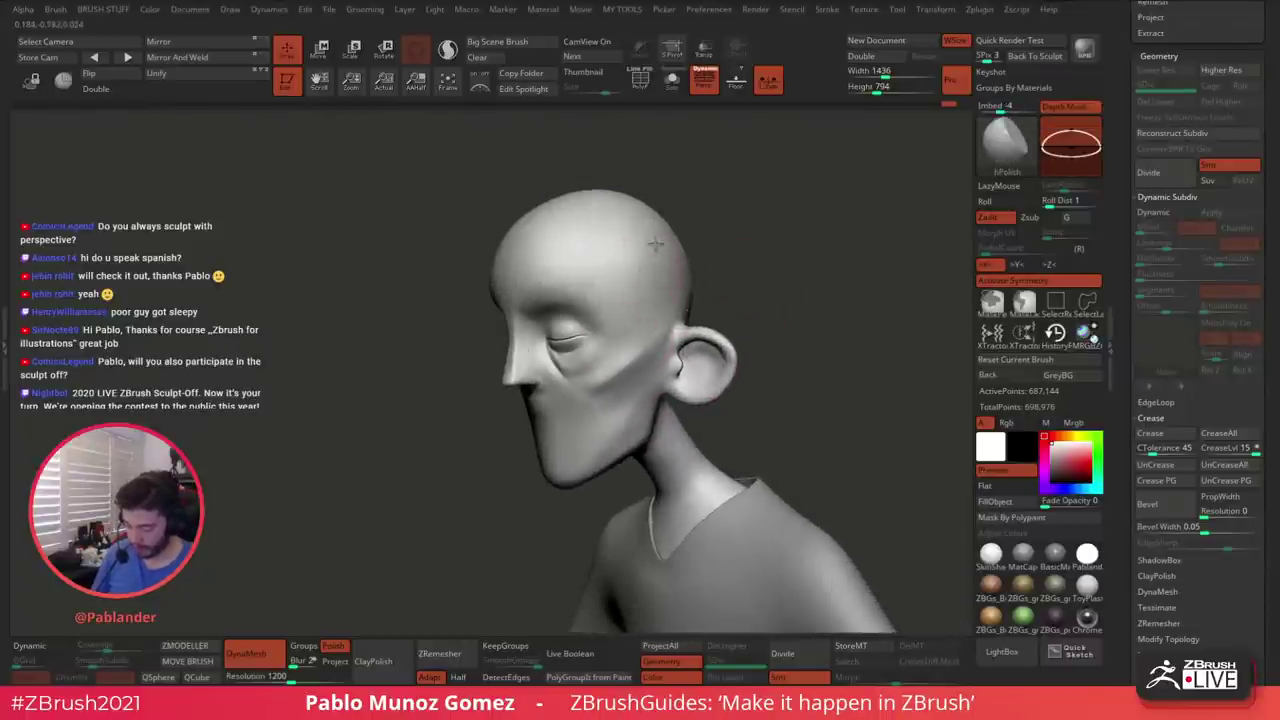
Flatten the forehead and temples with the hPolish brush and smooth the edges of the polished planes
{"action": "right_click_drag", "start_coordinate": [548, 245], "coordinate": [713, 248]}
{"action": "right_click", "coordinate": [531, 341]}
{"action": "mouse_move", "coordinate": [530, 288]}
{"action": "left_mouse_down"}
{"action": "mouse_move", "coordinate": [560, 274]}
{"action": "mouse_move", "coordinate": [542, 291]}
{"action": "left_mouse_up"}
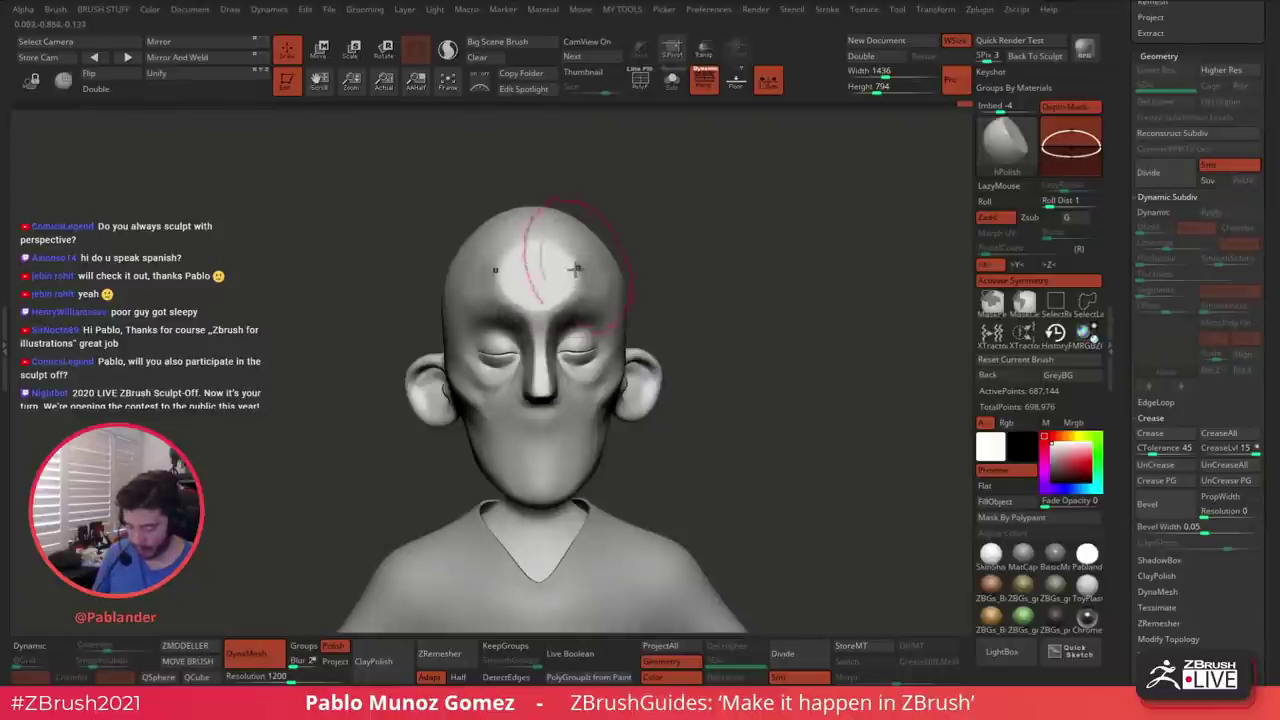
{"action": "key", "text": "shift"}
{"action": "left_click_drag", "start_coordinate": [640, 258], "coordinate": [722, 242]}
{"action": "left_click_drag", "start_coordinate": [531, 277], "coordinate": [540, 243]}
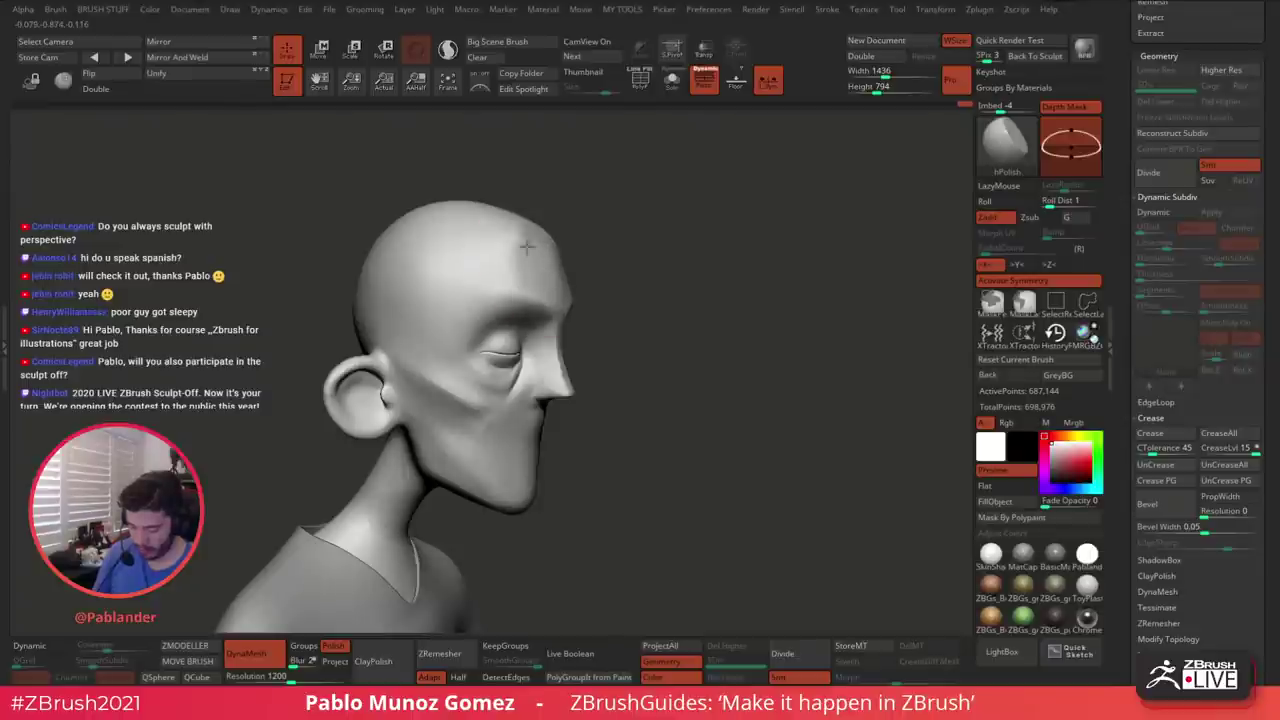
{"action": "key", "text": "shift"}
{"action": "mouse_move", "coordinate": [520, 245]}
{"action": "right_mouse_down"}
{"action": "mouse_move", "coordinate": [577, 235]}
{"action": "mouse_move", "coordinate": [585, 262]}
{"action": "mouse_move", "coordinate": [566, 277]}
{"action": "mouse_move", "coordinate": [660, 262]}
{"action": "mouse_move", "coordinate": [571, 251]}
{"action": "right_mouse_up"}
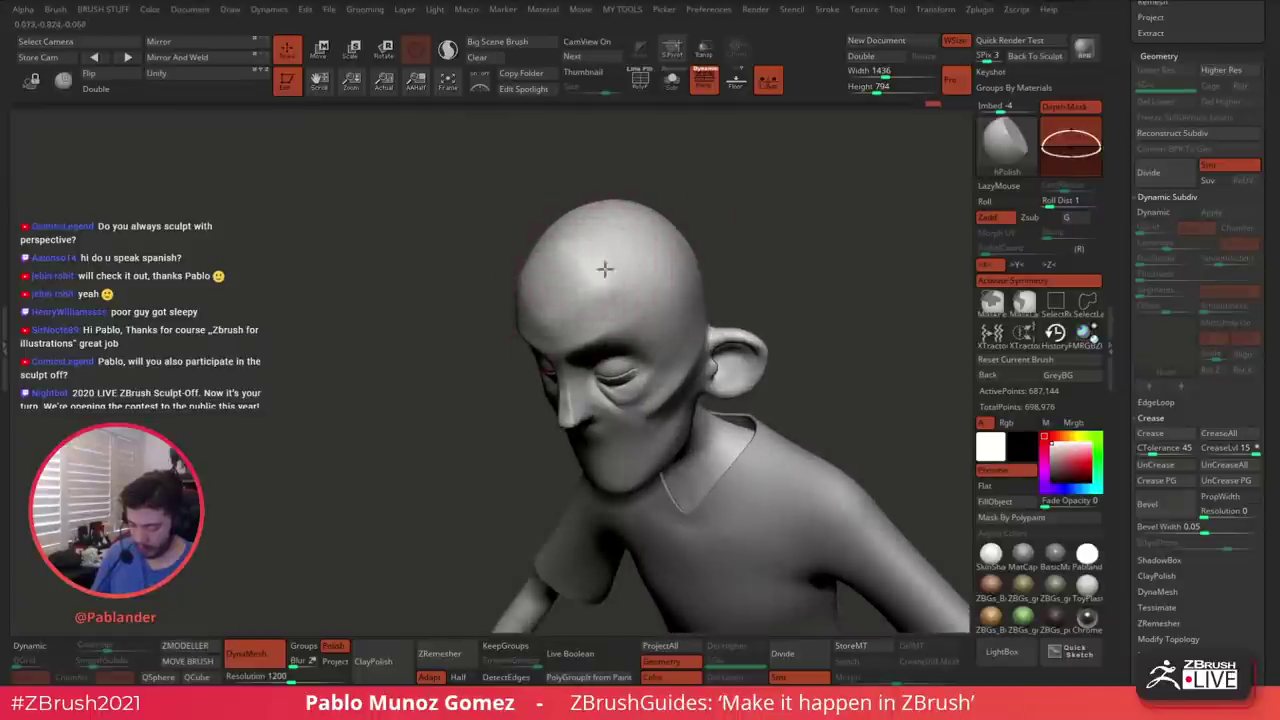
Refine the planes of the forehead and upper skull above the brows with a resized hPolish brush
{"action": "right_click_drag", "start_coordinate": [603, 260], "coordinate": [636, 270]}
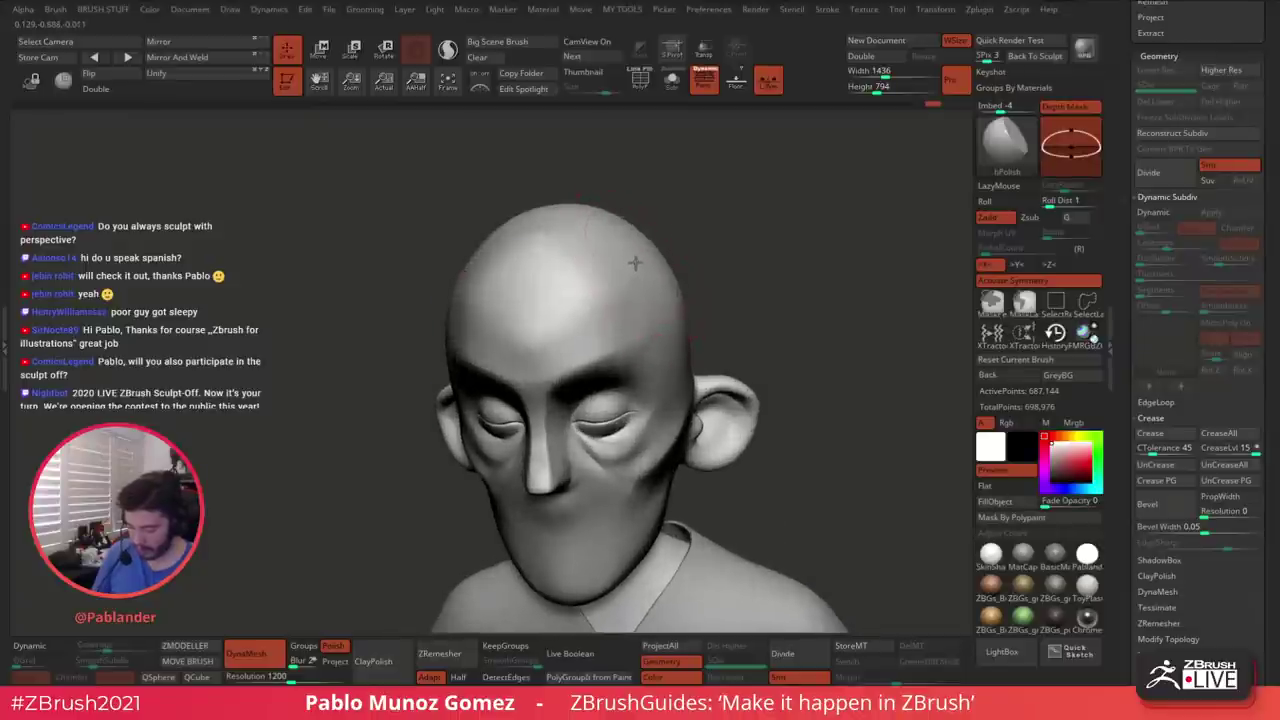
{"action": "key", "text": "space"}
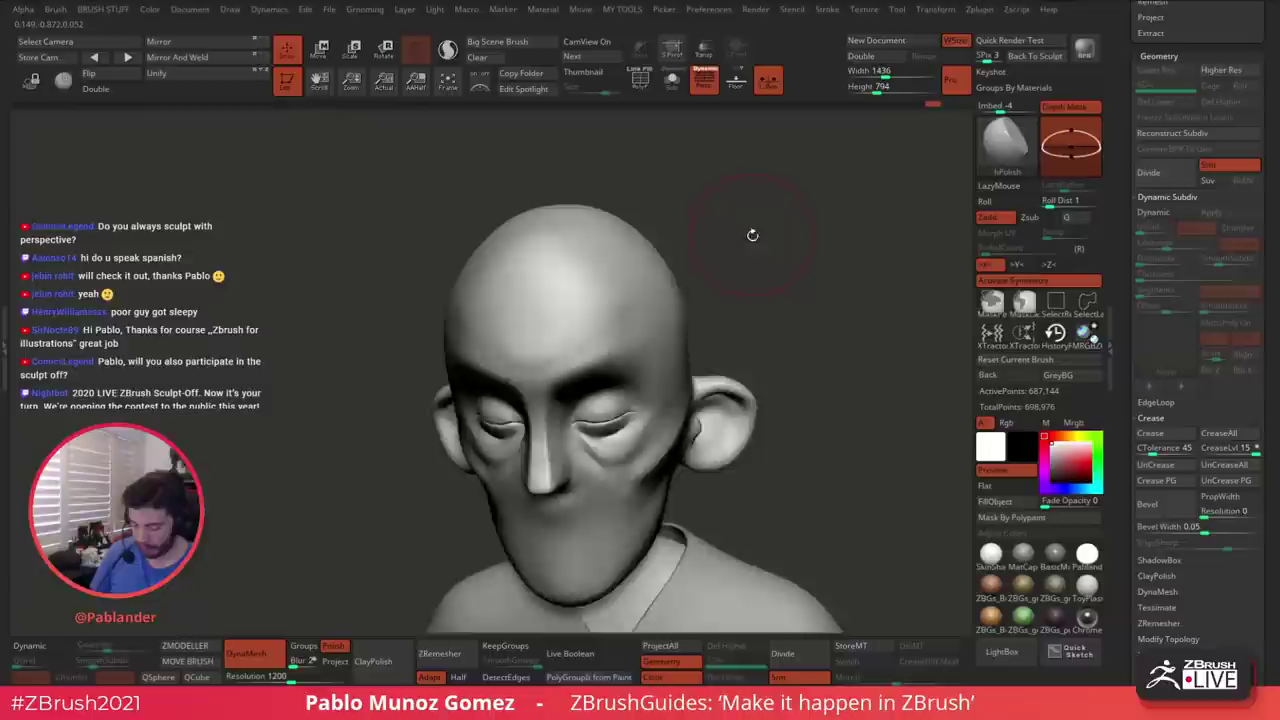
{"action": "right_click_drag", "start_coordinate": [749, 237], "coordinate": [591, 344]}
{"action": "right_click_drag", "start_coordinate": [722, 315], "coordinate": [671, 186]}
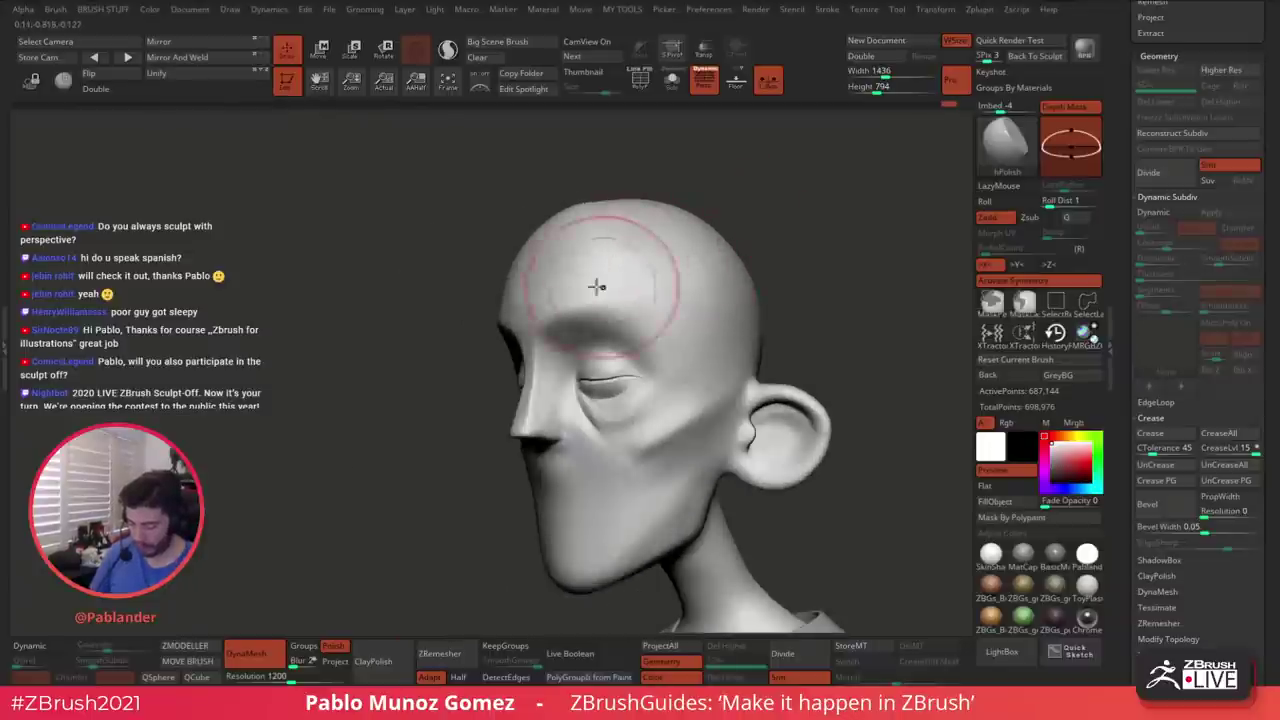
{"action": "right_click_drag", "start_coordinate": [666, 297], "coordinate": [620, 229]}
{"action": "right_click_drag", "start_coordinate": [683, 257], "coordinate": [688, 330]}
{"action": "right_click", "coordinate": [688, 317]}
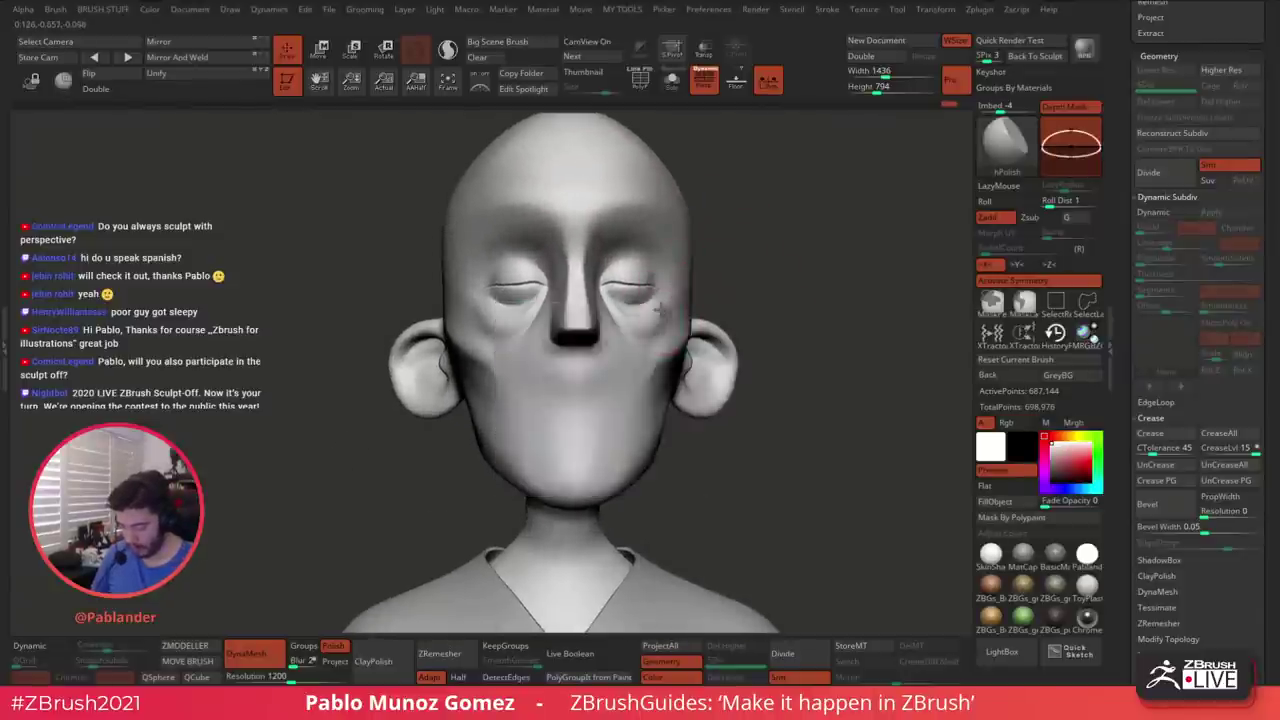
Sharpen the crease along the lower edge of the eye bags with a smaller DamStandard brush
{"action": "right_click_drag", "start_coordinate": [668, 284], "coordinate": [640, 300]}
{"action": "right_click_drag", "start_coordinate": [640, 300], "coordinate": [654, 354], "text": "ctrl"}
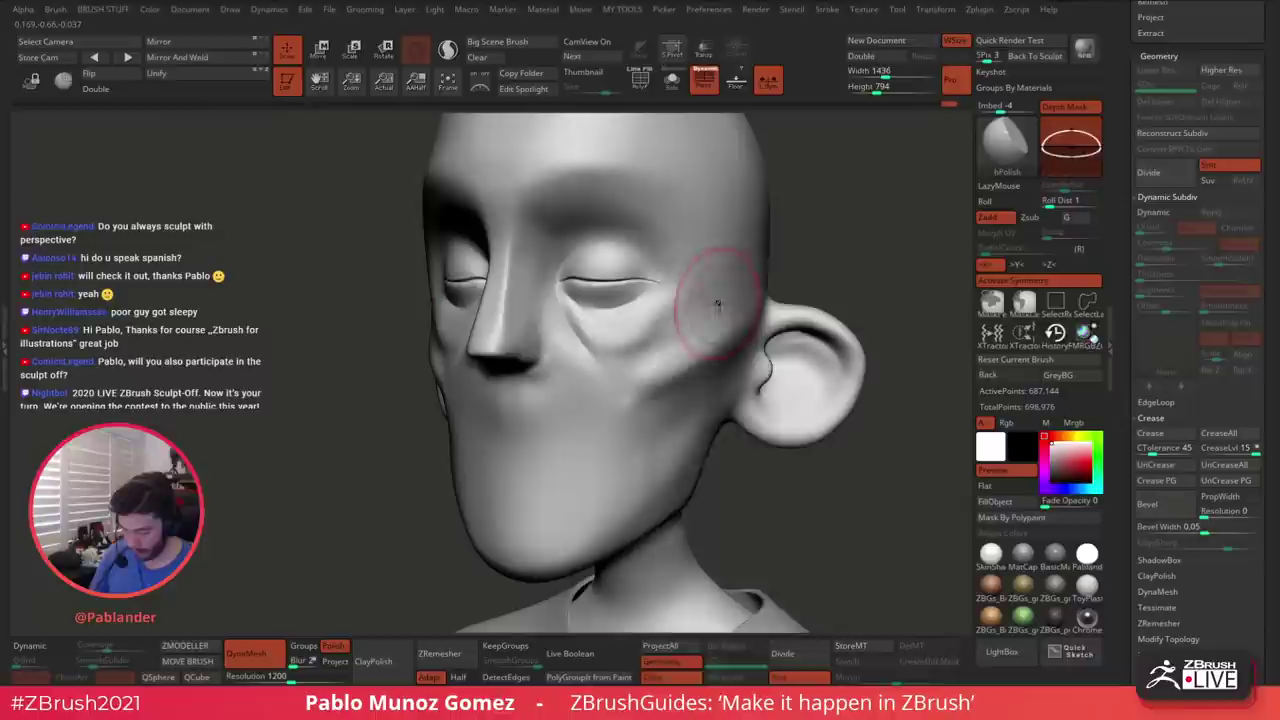
{"action": "key", "text": "b"}
{"action": "key", "text": "d"}
{"action": "key", "text": "s"}
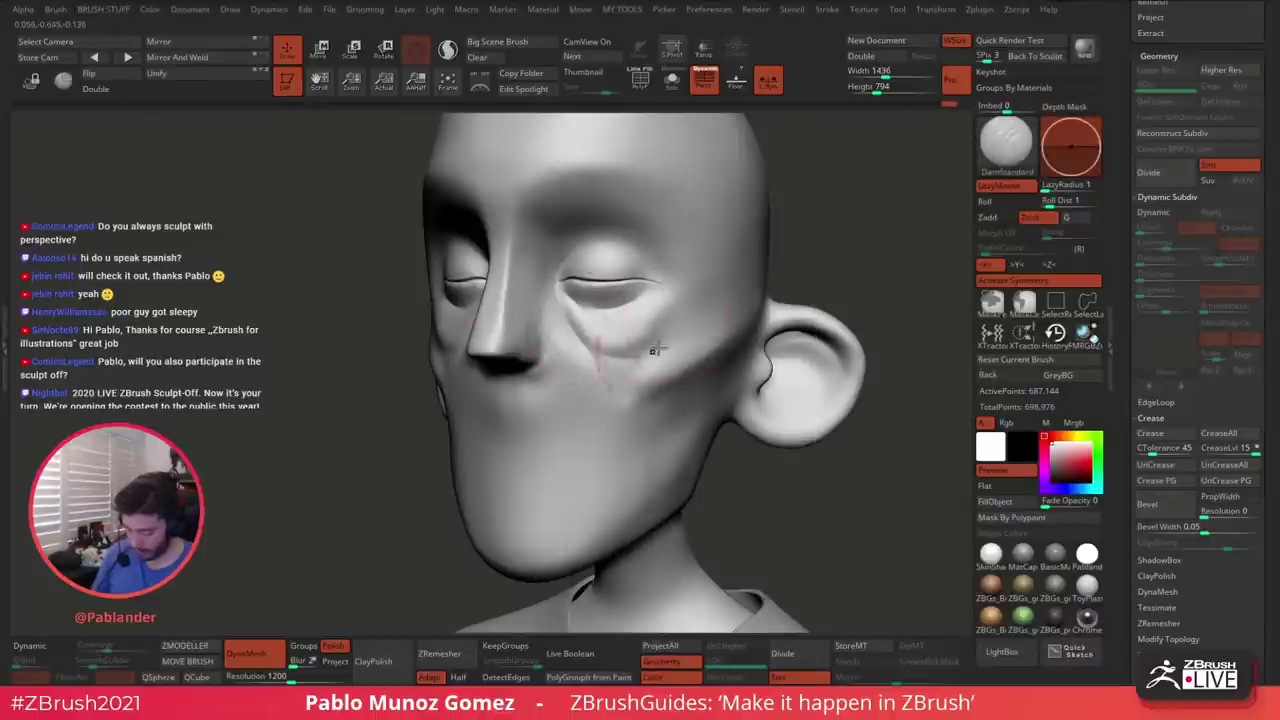
{"action": "key", "text": "space"}
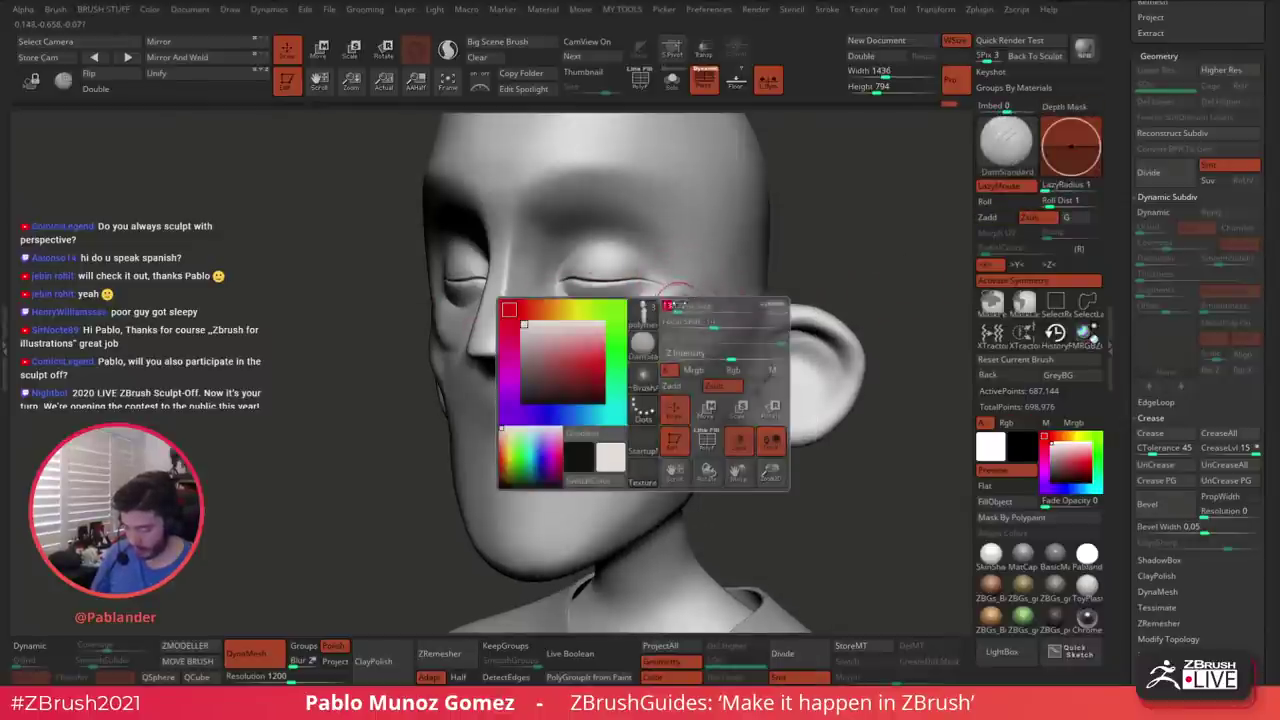
{"action": "left_click_drag", "start_coordinate": [645, 357], "coordinate": [590, 348]}
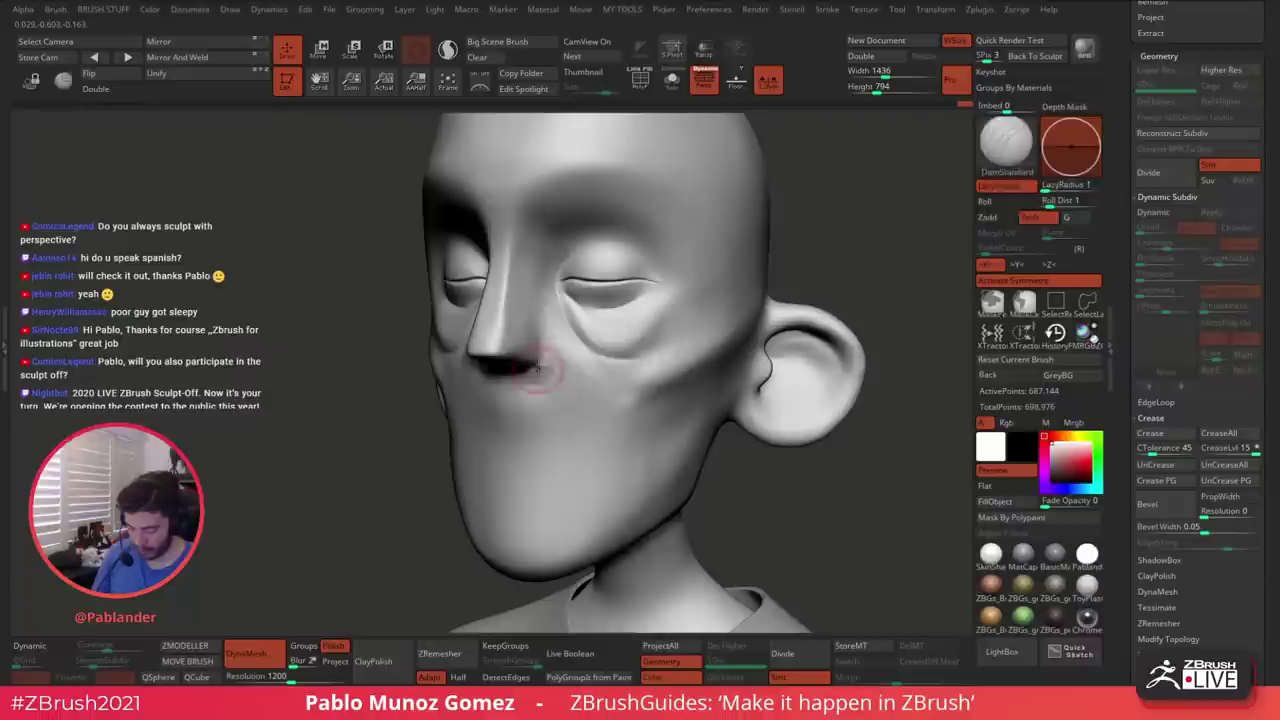
Flatten the tip and sides of the nose with the hPolish brush and smooth its underside
{"action": "key", "text": "b"}
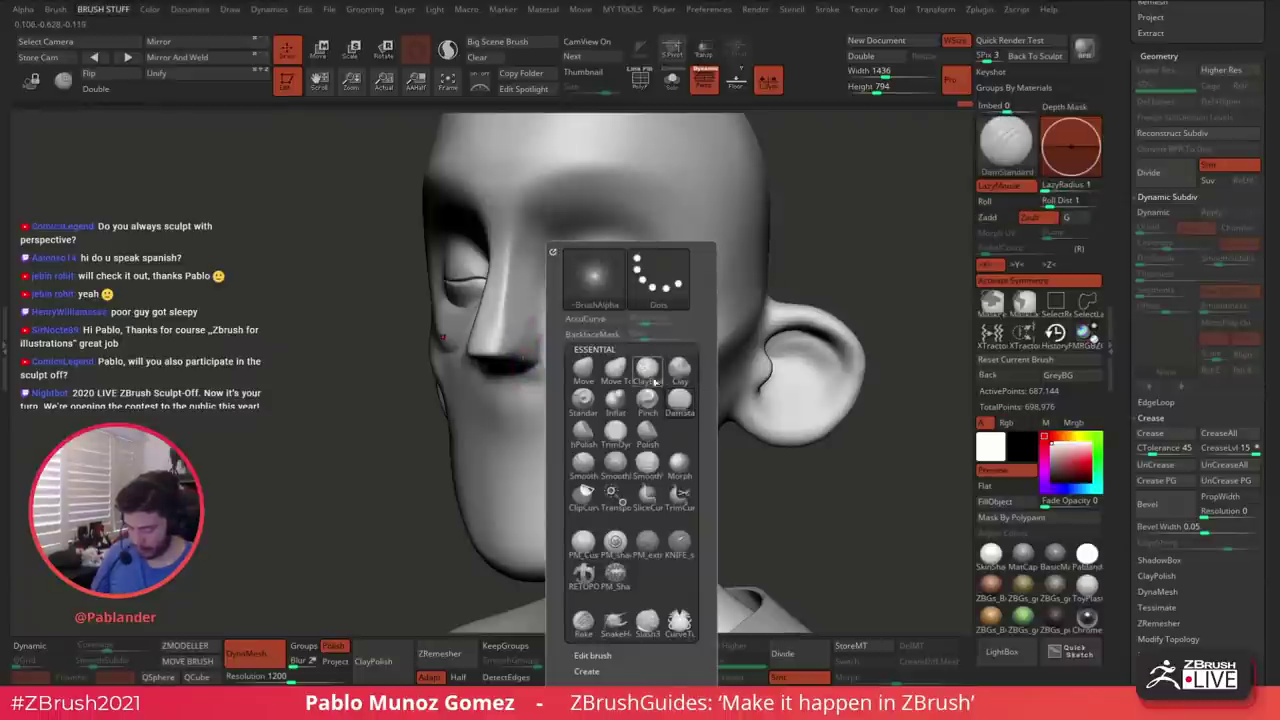
{"action": "left_click", "coordinate": [584, 434]}
{"action": "left_click_drag", "start_coordinate": [815, 210], "coordinate": [705, 225]}
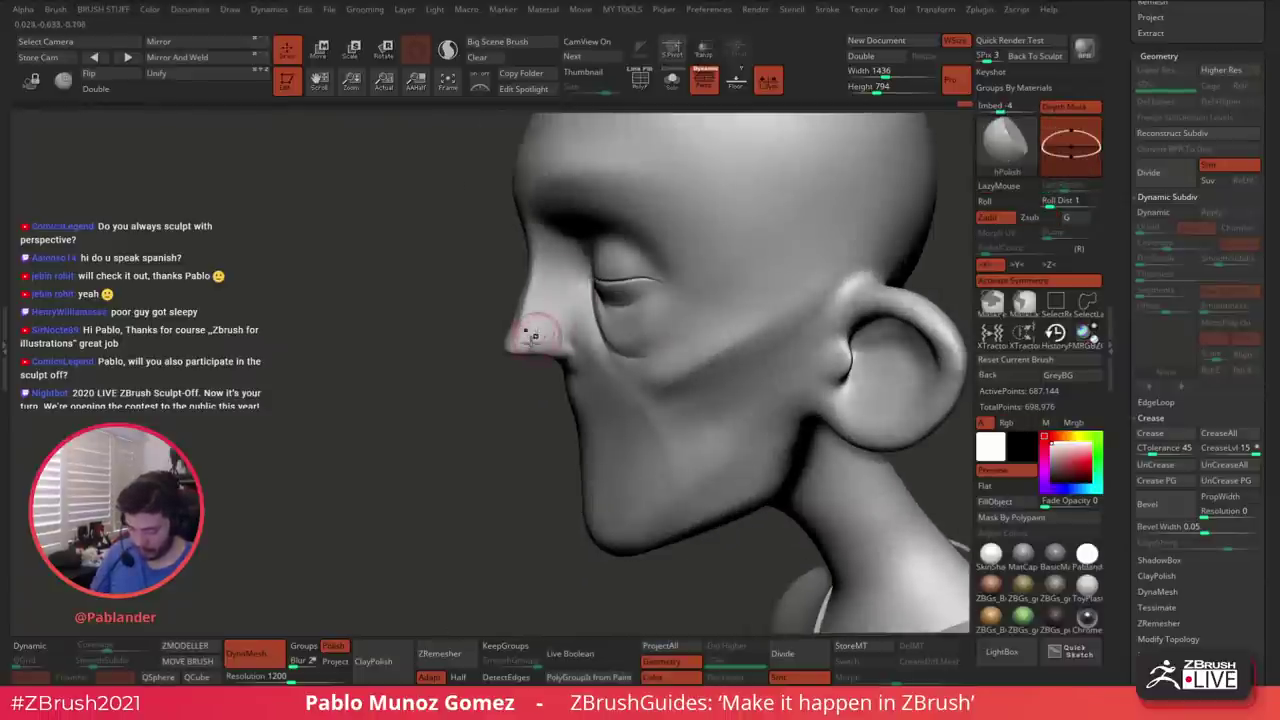
{"action": "right_click_drag", "start_coordinate": [529, 323], "coordinate": [534, 337]}
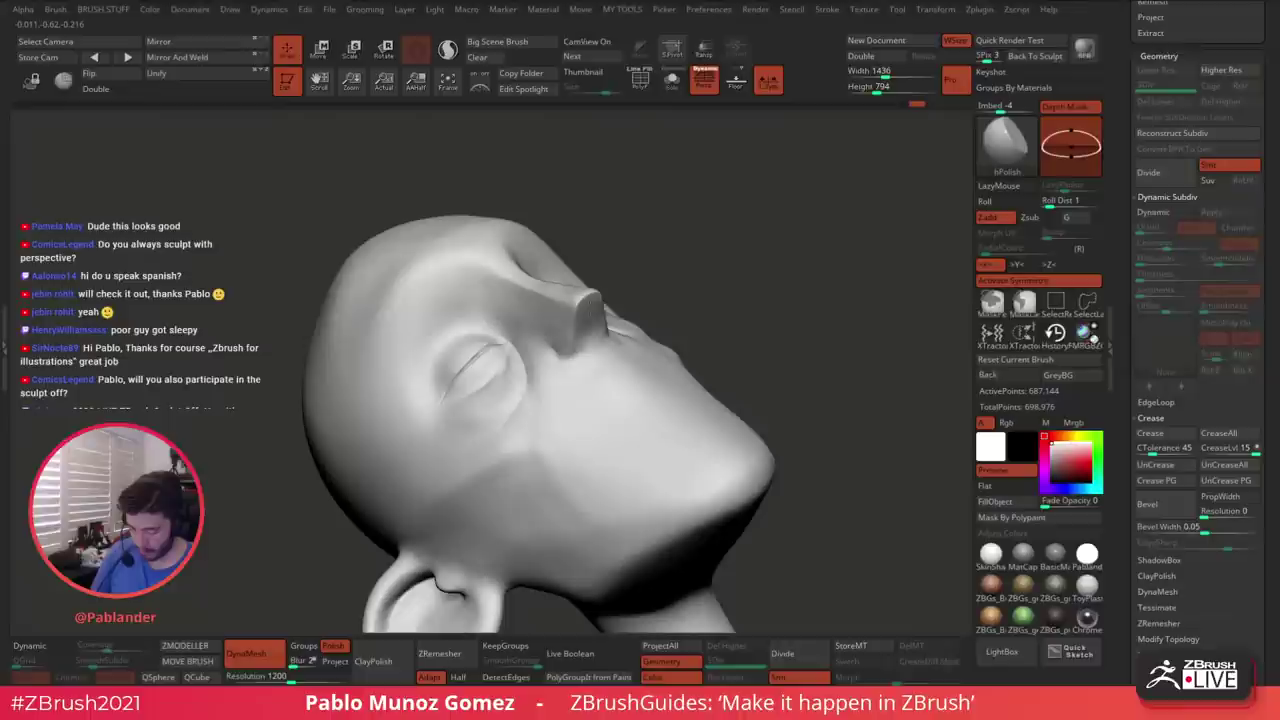
{"action": "right_click_drag", "start_coordinate": [589, 331], "coordinate": [713, 254], "text": "shift"}
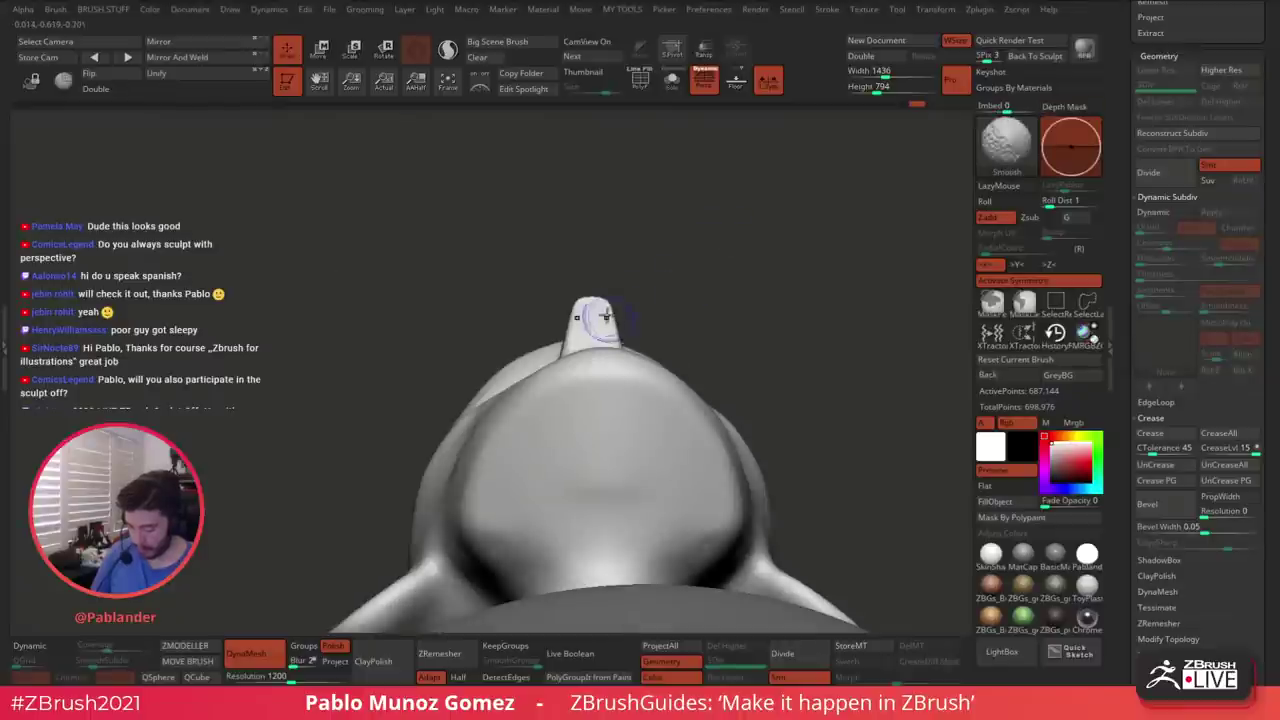
{"action": "right_click_drag", "start_coordinate": [726, 324], "coordinate": [734, 425]}
Refine the shape of the nose and the area beside it with a resized Move brush
{"action": "right_click_drag", "start_coordinate": [654, 266], "coordinate": [632, 364], "text": "alt"}
{"action": "key", "text": "space"}
{"action": "left_click", "coordinate": [563, 370]}
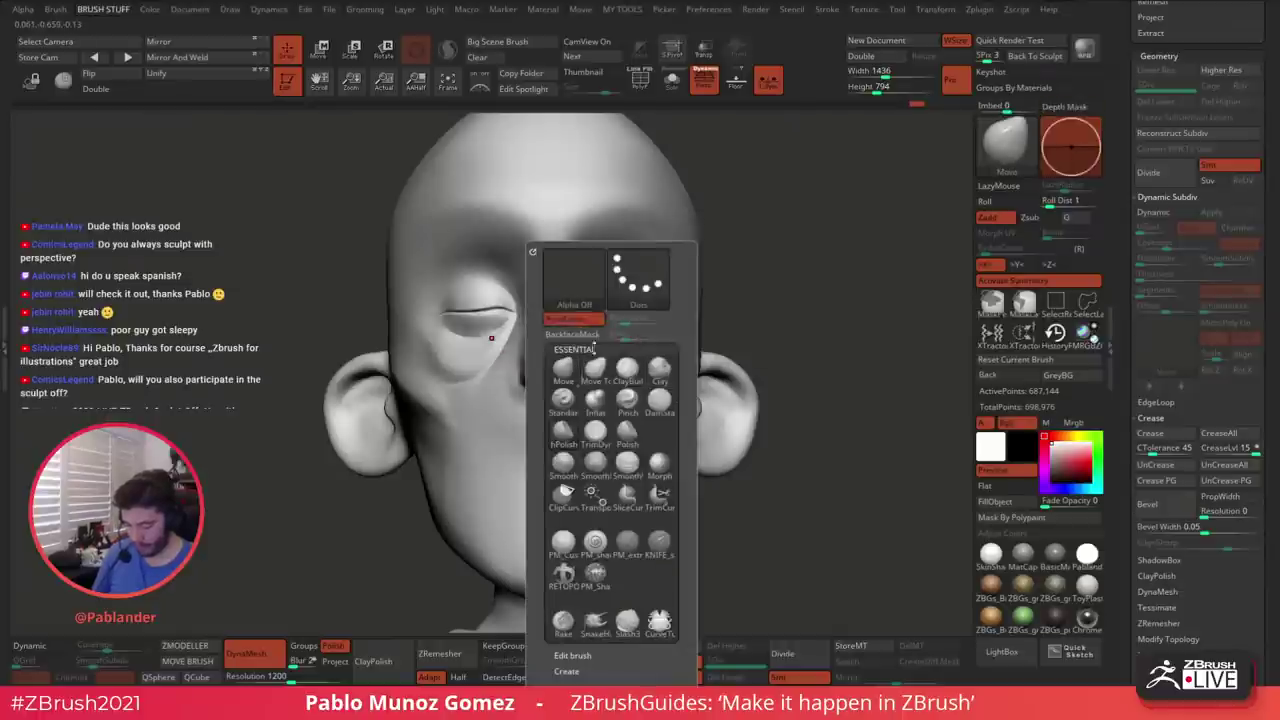
{"action": "key", "text": "space"}
{"action": "left_click_drag", "start_coordinate": [762, 257], "coordinate": [790, 257]}
{"action": "right_click_drag", "start_coordinate": [800, 240], "coordinate": [785, 267], "text": "ctrl"}
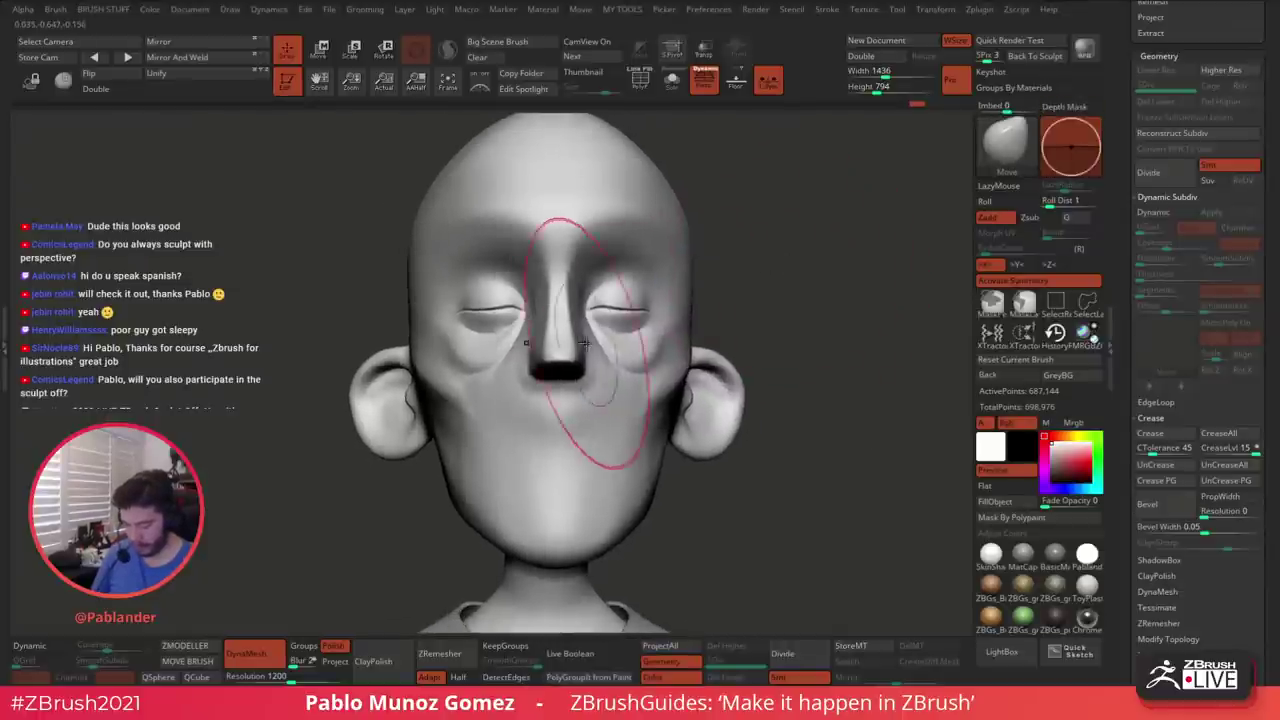
{"action": "key", "text": "space"}
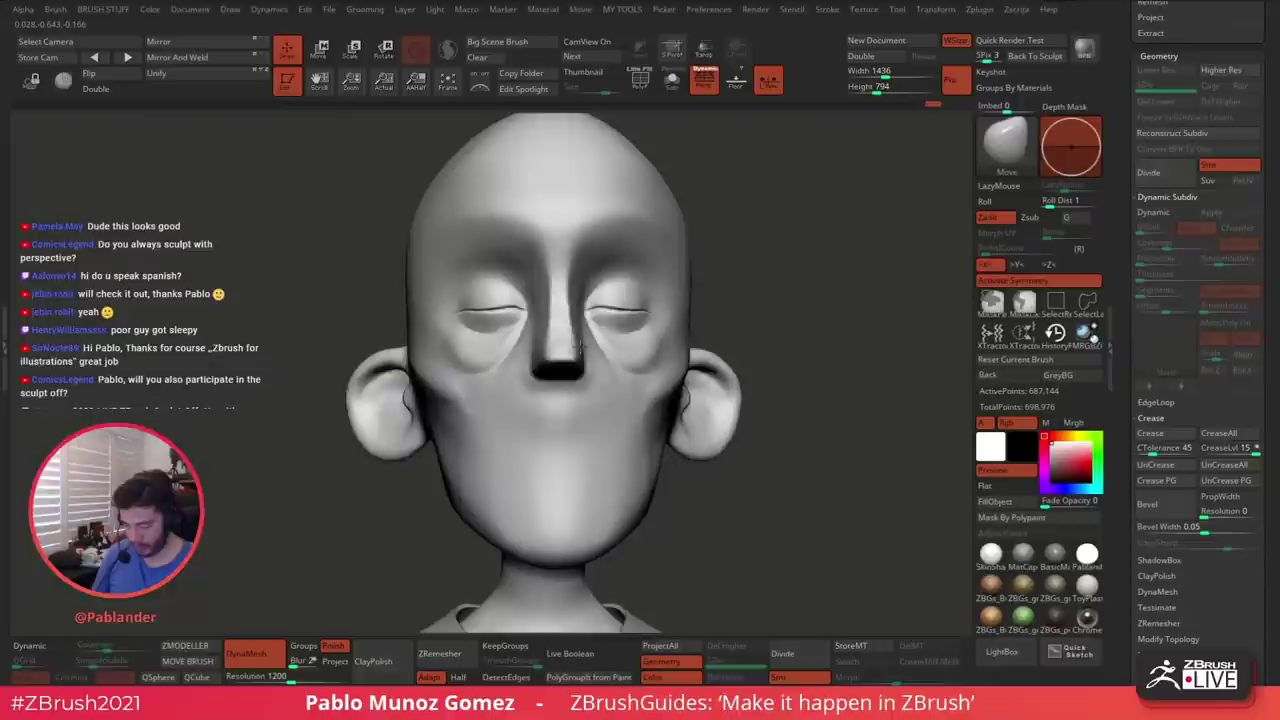
{"action": "mouse_move", "coordinate": [591, 327]}
{"action": "right_mouse_down"}
{"action": "mouse_move", "coordinate": [570, 340]}
{"action": "mouse_move", "coordinate": [583, 339]}
{"action": "right_mouse_up"}
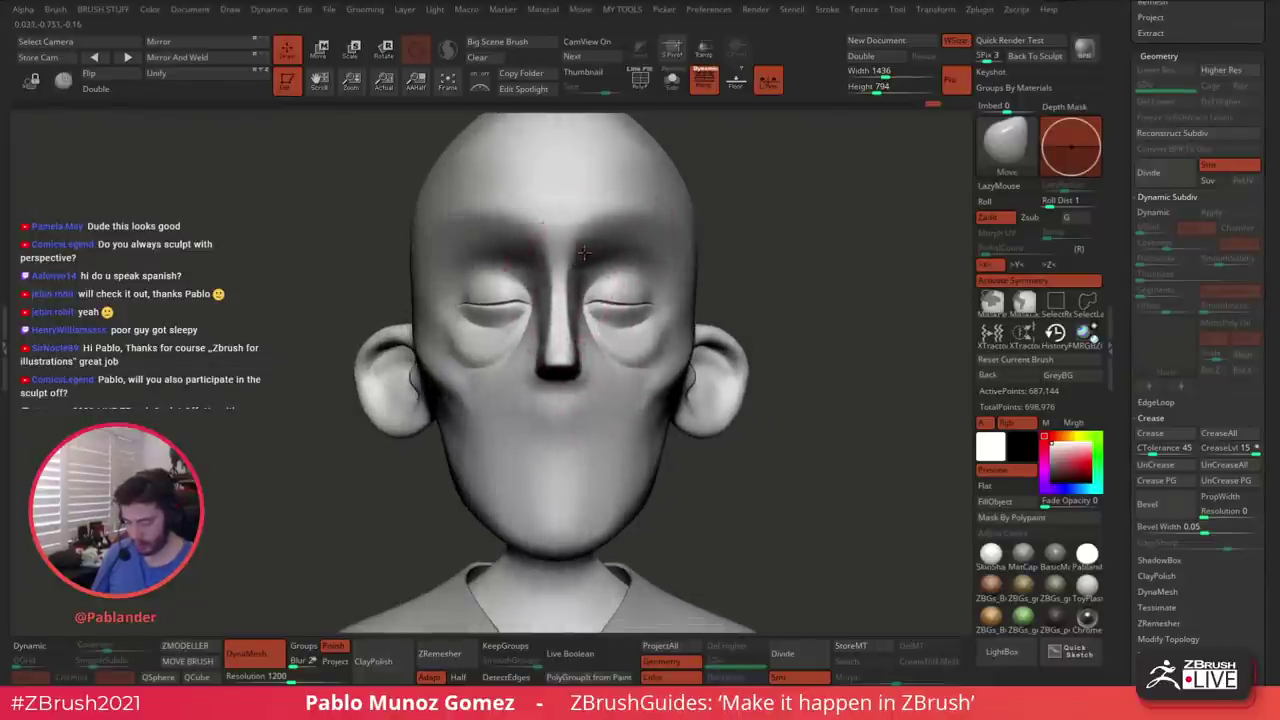
Adjust the face's profile and the ear in side view with the Move brush
{"action": "right_click_drag", "start_coordinate": [778, 248], "coordinate": [775, 222], "text": "ctrl"}
{"action": "right_click", "coordinate": [690, 316]}
{"action": "right_click_drag", "start_coordinate": [666, 215], "coordinate": [728, 283], "text": "alt"}
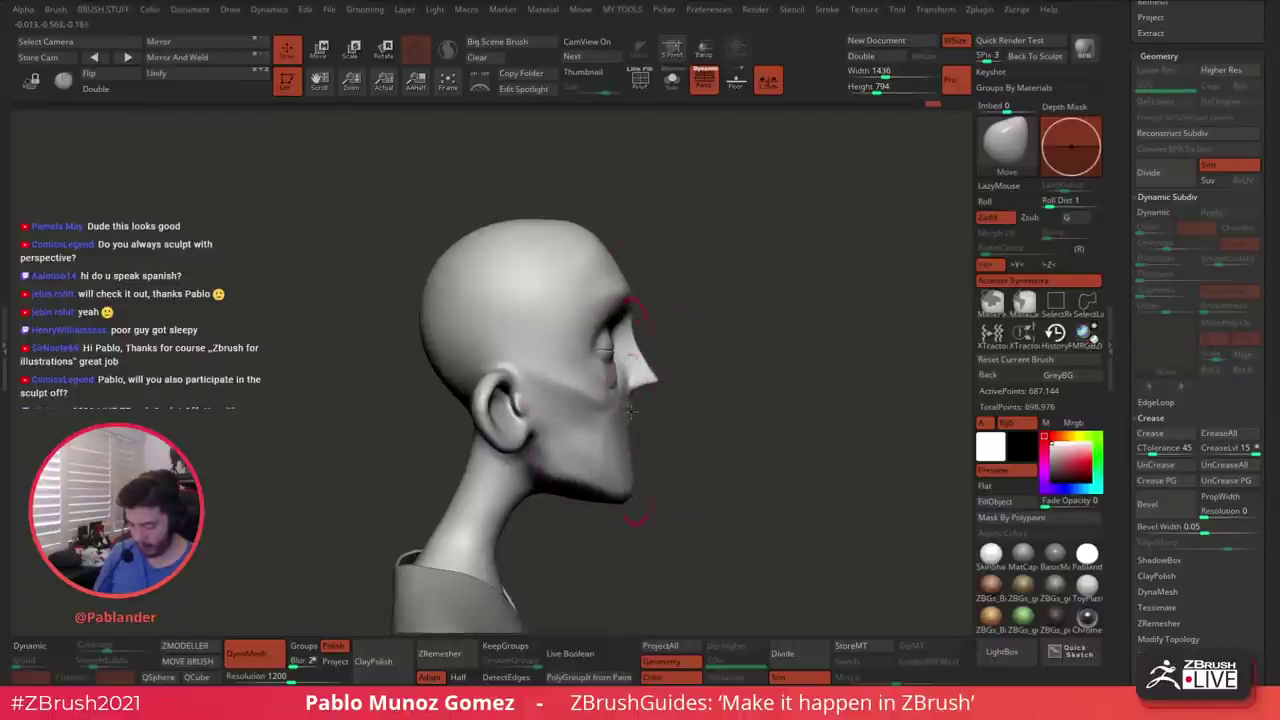
{"action": "right_click_drag", "start_coordinate": [648, 355], "coordinate": [720, 290]}
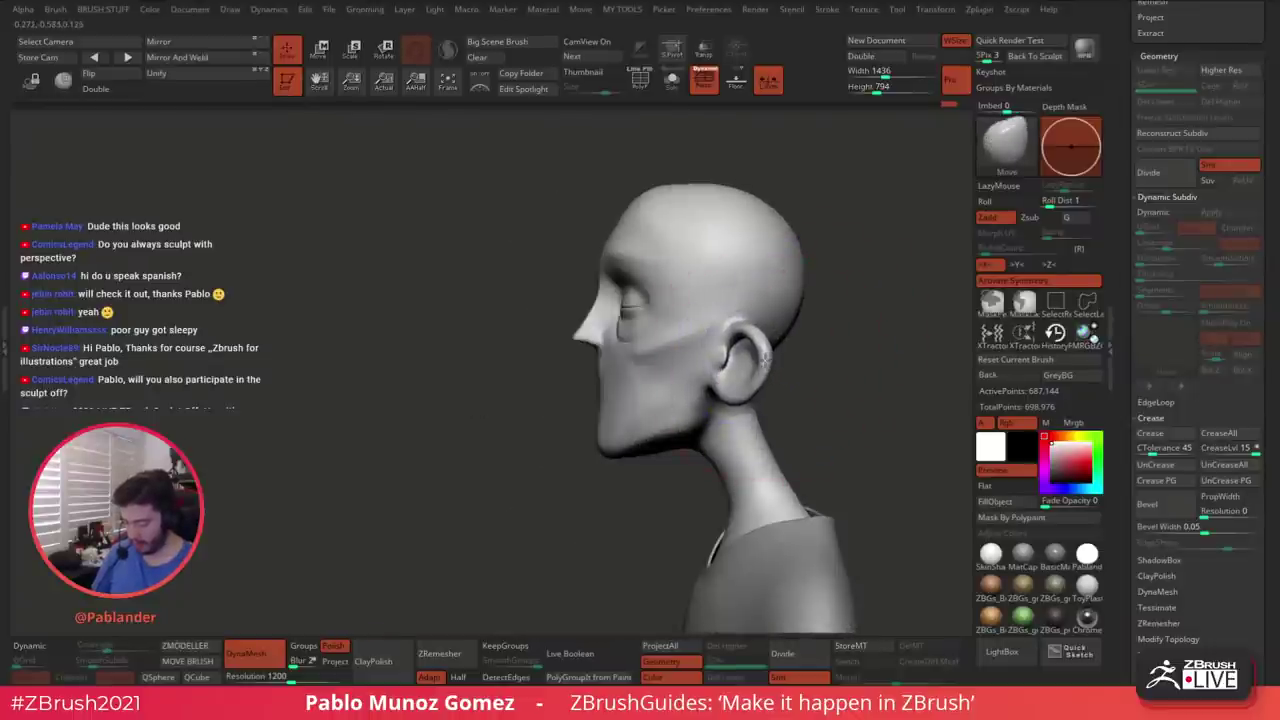
{"action": "mouse_move", "coordinate": [767, 365]}
{"action": "right_mouse_down"}
{"action": "mouse_move", "coordinate": [803, 328]}
{"action": "mouse_move", "coordinate": [754, 286]}
{"action": "mouse_move", "coordinate": [762, 345]}
{"action": "right_mouse_up"}
Reshape the temples and outer eye areas with the Move brush from the front and the side
{"action": "right_click", "coordinate": [750, 288]}
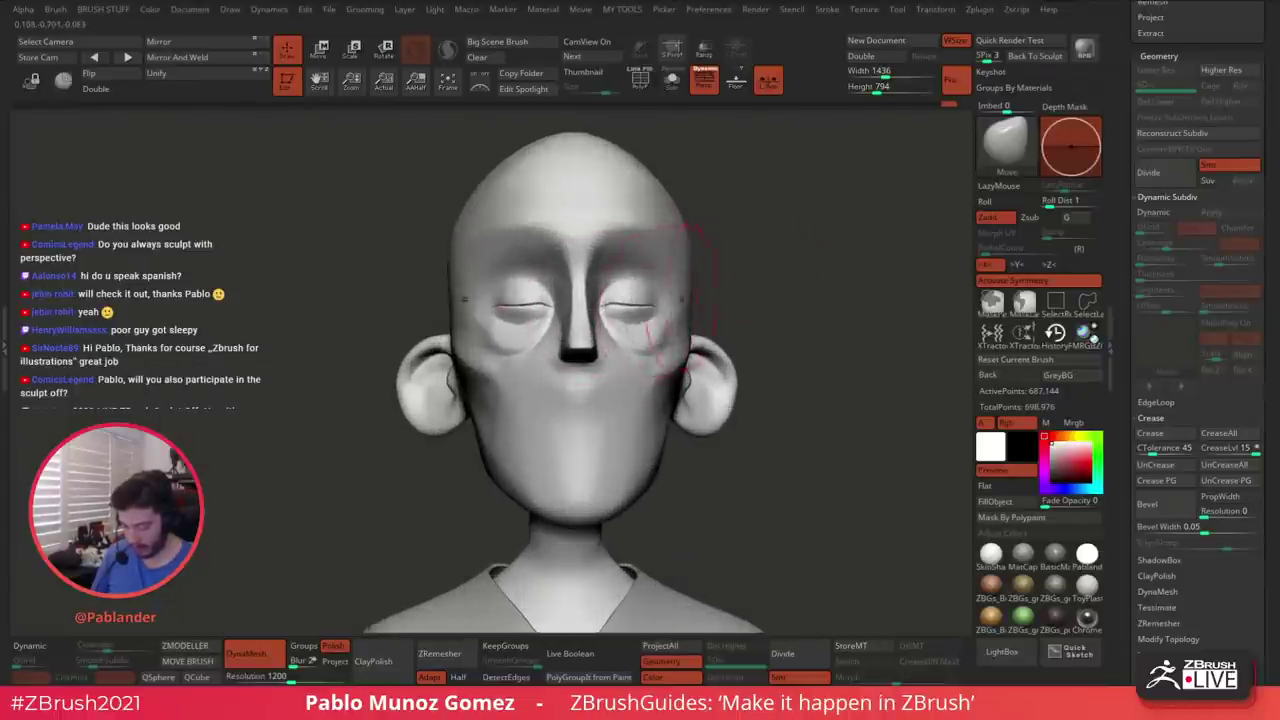
{"action": "right_click_drag", "start_coordinate": [660, 293], "coordinate": [728, 294]}
{"action": "right_click_drag", "start_coordinate": [633, 297], "coordinate": [606, 307]}
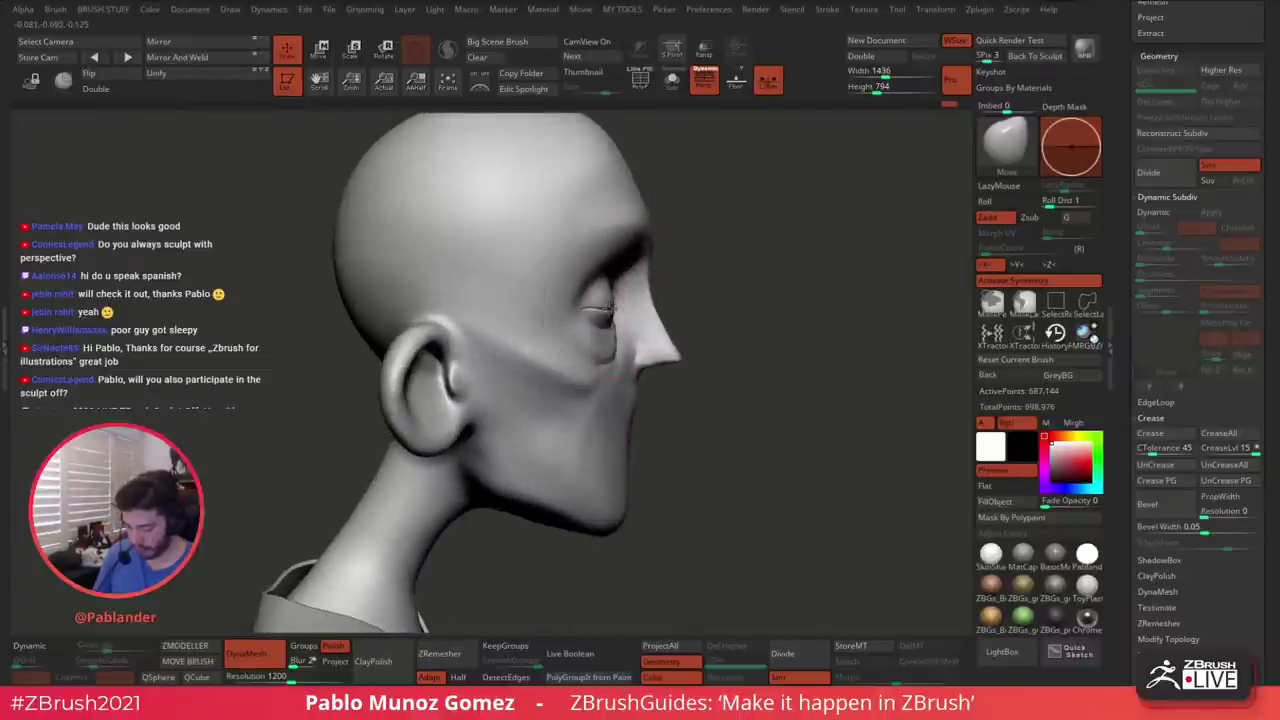
{"action": "left_click_drag", "start_coordinate": [602, 295], "coordinate": [610, 284]}
{"action": "mouse_move", "coordinate": [772, 266]}
{"action": "right_mouse_down"}
{"action": "mouse_move", "coordinate": [737, 303]}
{"action": "mouse_move", "coordinate": [713, 307]}
{"action": "mouse_move", "coordinate": [771, 294]}
{"action": "mouse_move", "coordinate": [715, 311]}
{"action": "right_mouse_up"}
{"action": "key", "text": "b"}
{"action": "key", "text": "space"}
{"action": "right_click_drag", "start_coordinate": [818, 291], "coordinate": [808, 283]}
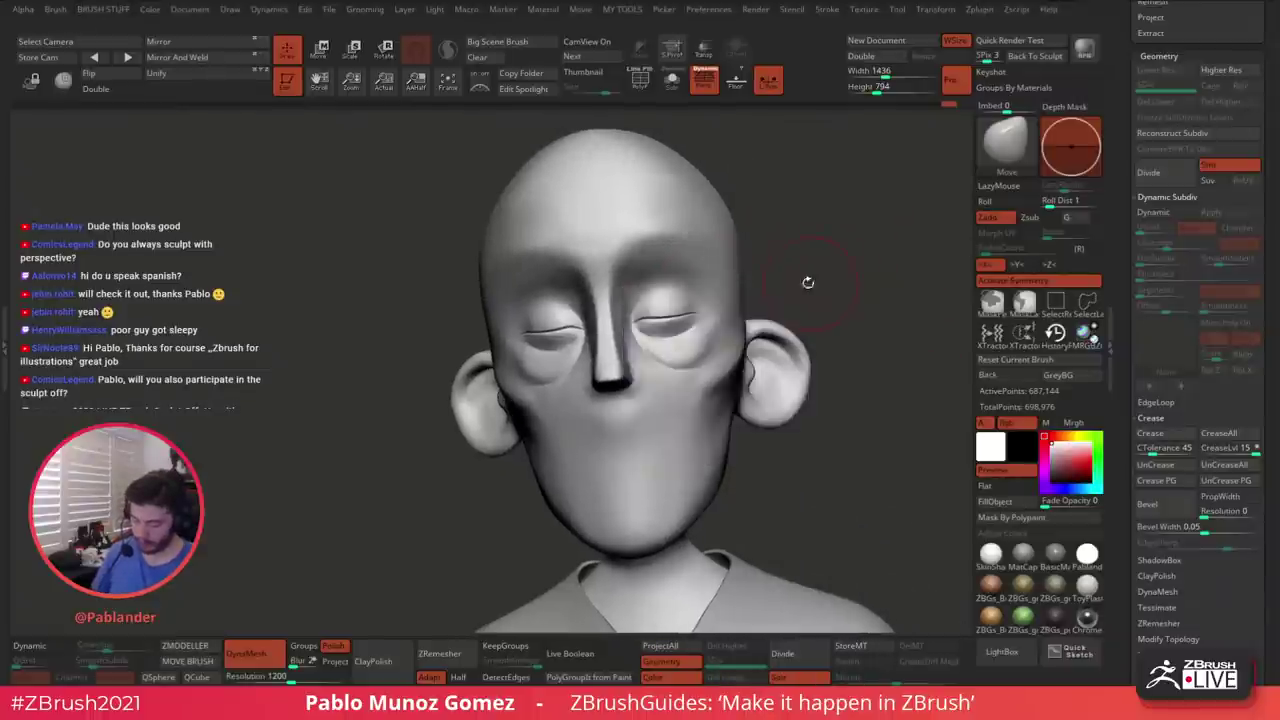
{"action": "right_click_drag", "start_coordinate": [704, 317], "coordinate": [803, 251]}
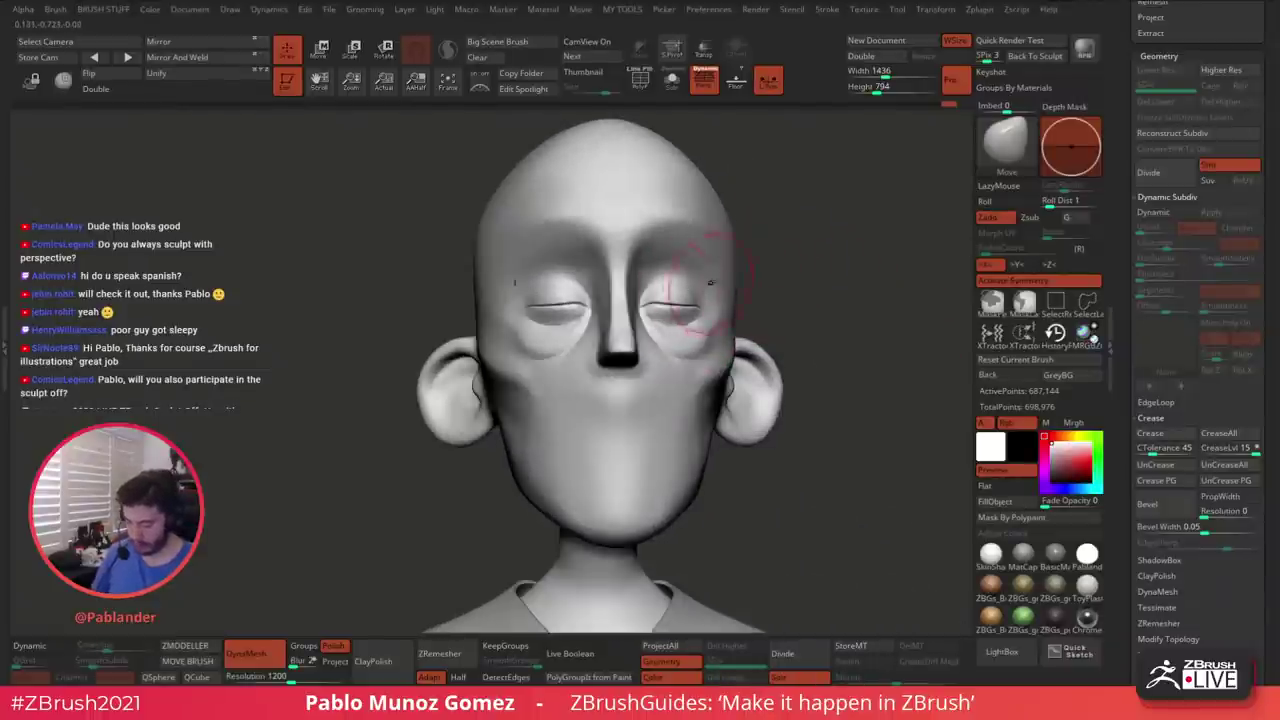
{"action": "left_click_drag", "start_coordinate": [846, 293], "coordinate": [815, 404], "text": "alt"}
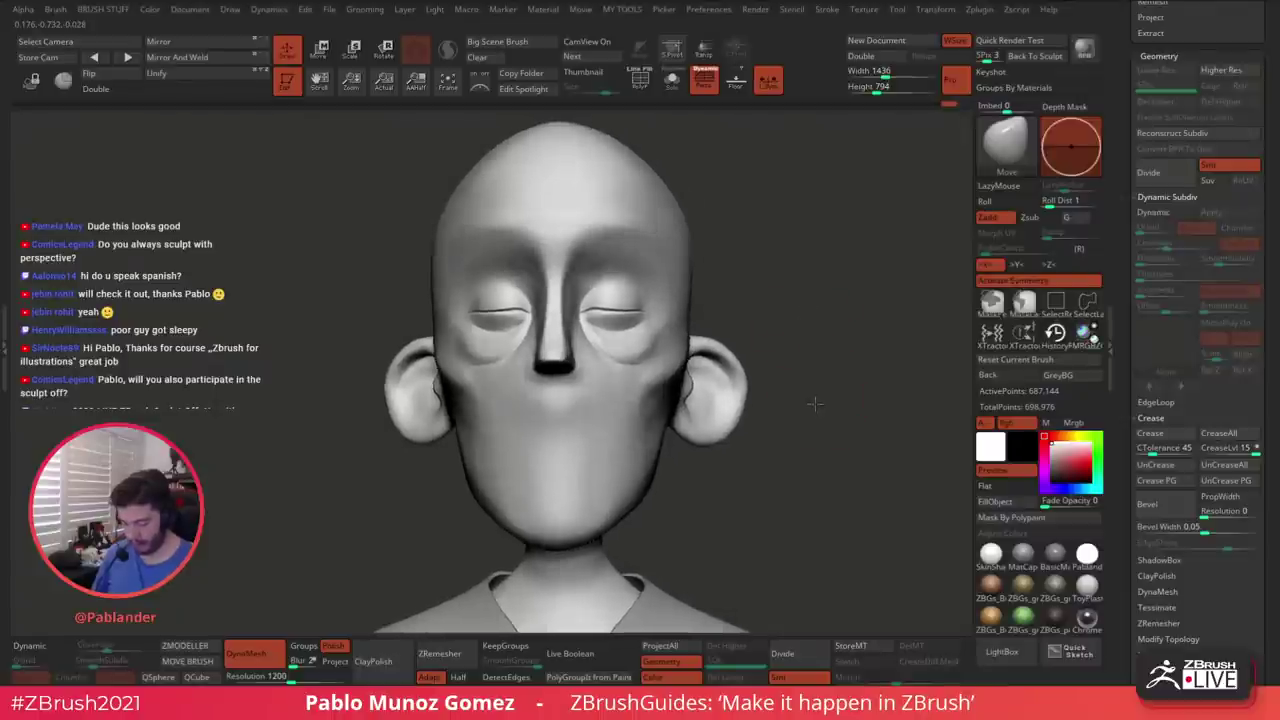
Mask both eyes including their lids and eye bags, then soften and invert the mask
{"action": "right_click", "coordinate": [615, 384]}
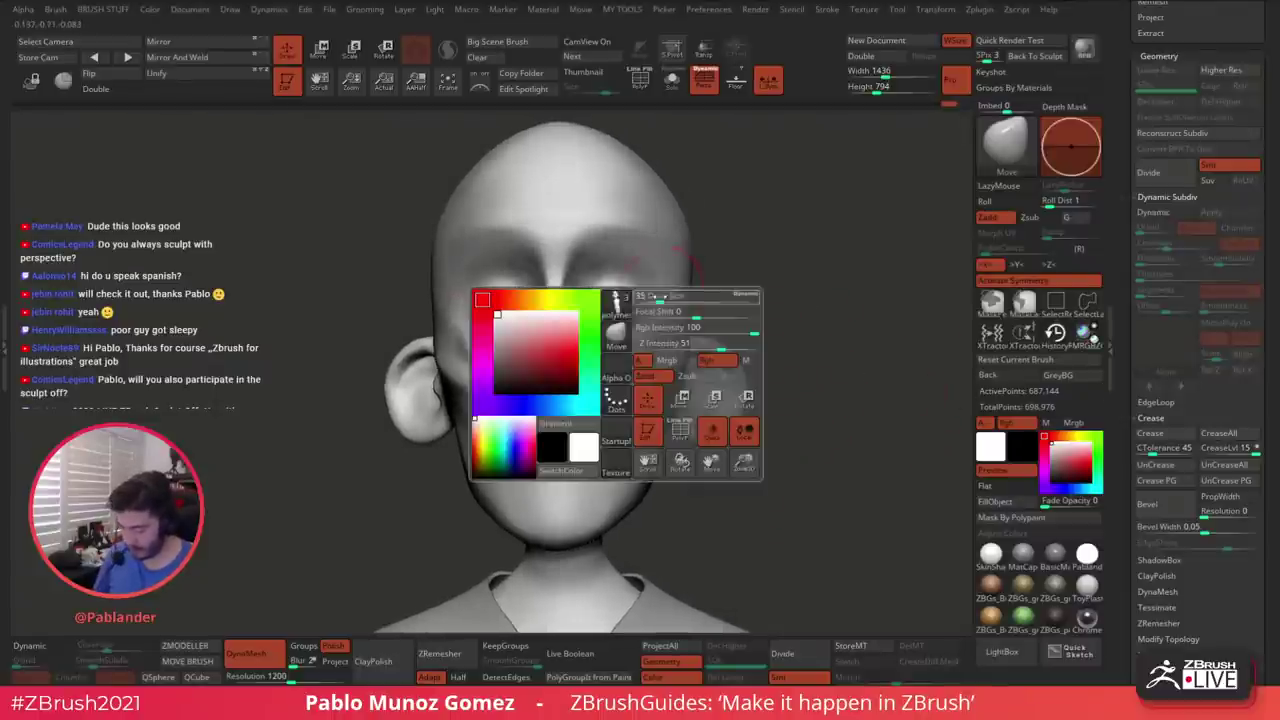
{"action": "left_click", "coordinate": [652, 297]}
{"action": "mouse_move", "coordinate": [638, 287]}
{"action": "left_mouse_down", "text": "ctrl"}
{"action": "mouse_move", "coordinate": [602, 290]}
{"action": "mouse_move", "coordinate": [628, 308]}
{"action": "mouse_move", "coordinate": [598, 304]}
{"action": "left_mouse_up", "text": "ctrl"}
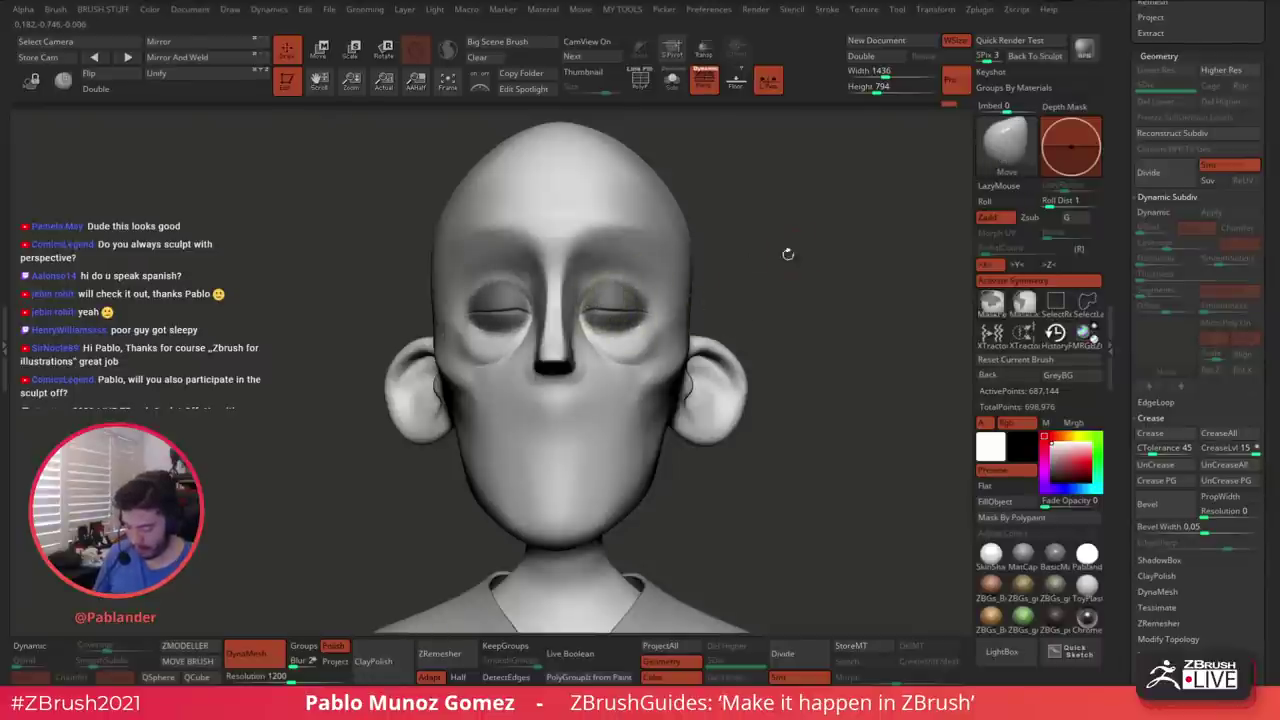
{"action": "left_click_drag", "start_coordinate": [788, 252], "coordinate": [720, 254]}
{"action": "mouse_move", "coordinate": [600, 309]}
{"action": "left_mouse_down", "text": "ctrl"}
{"action": "mouse_move", "coordinate": [626, 352]}
{"action": "mouse_move", "coordinate": [655, 326]}
{"action": "mouse_move", "coordinate": [600, 305]}
{"action": "left_mouse_up", "text": "ctrl"}
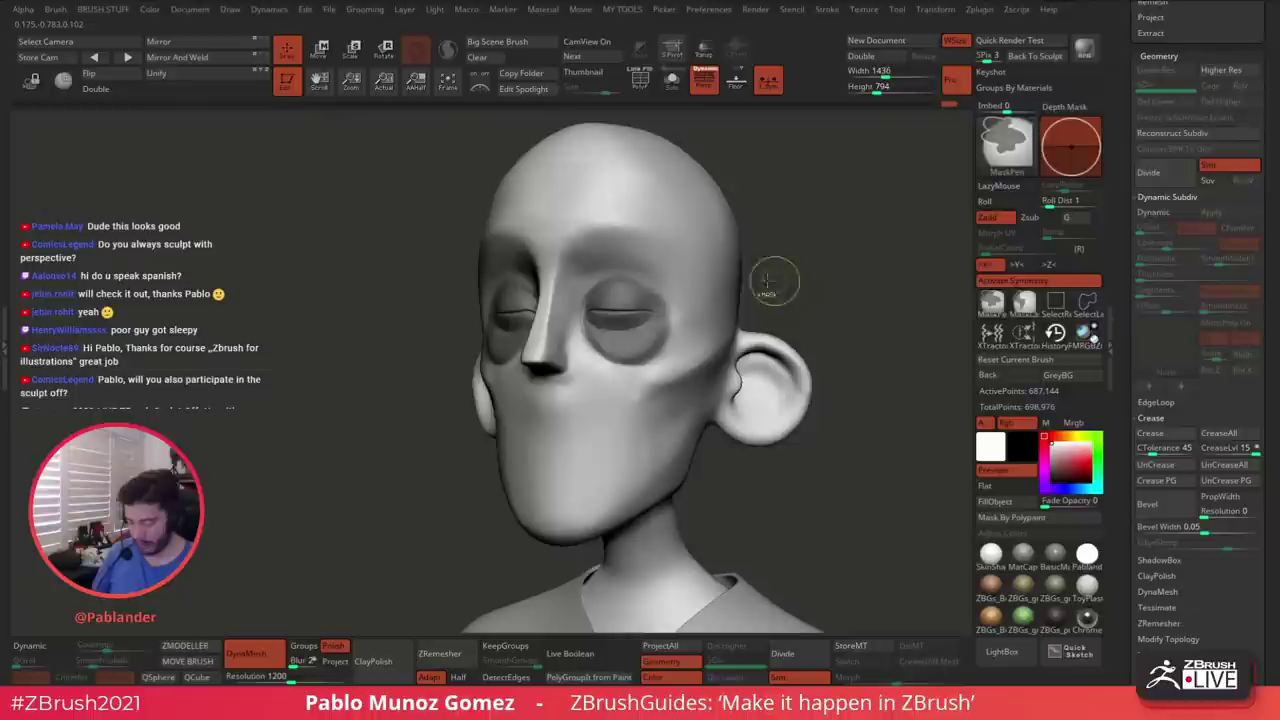
{"action": "left_click", "coordinate": [804, 244], "text": "ctrl"}
{"action": "left_click", "coordinate": [708, 298], "text": "ctrl"}
{"action": "left_click", "coordinate": [706, 300], "text": "ctrl"}
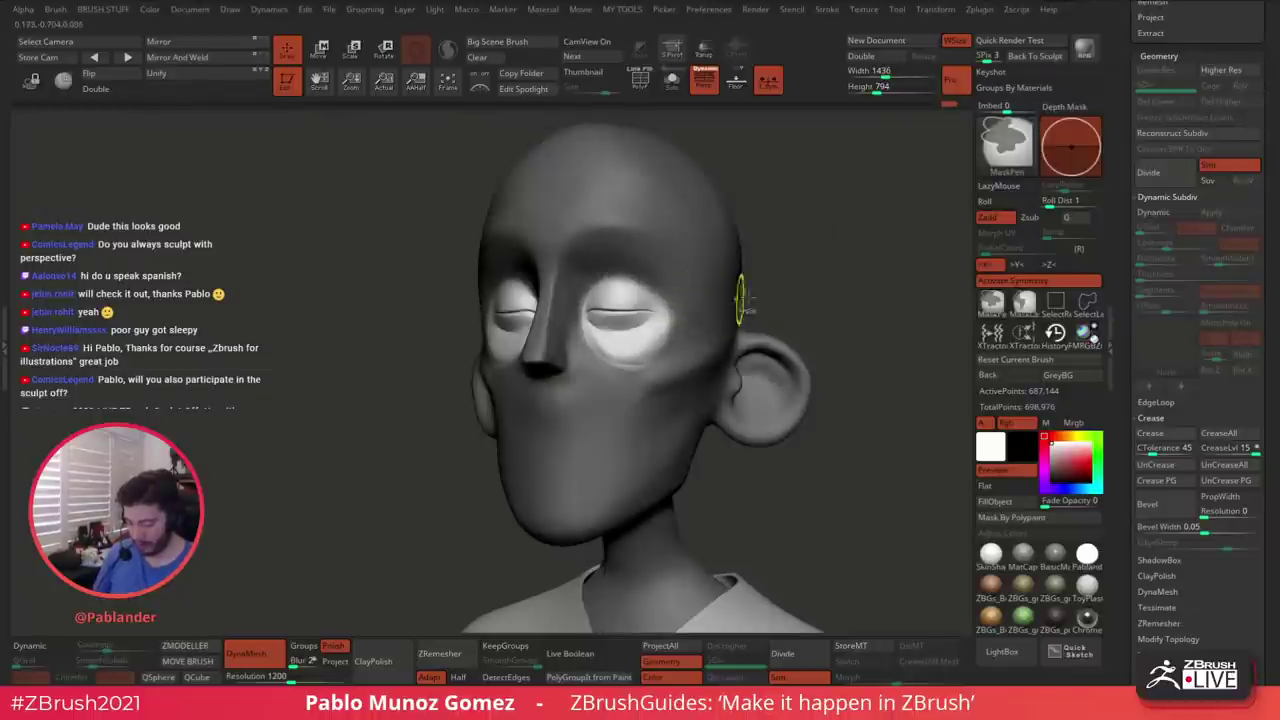
Place the transform gizmo on the unmasked eye and try to adjust the eyes' position and size
{"action": "left_click_drag", "start_coordinate": [792, 285], "coordinate": [760, 268], "text": "shift"}
{"action": "key", "text": "w"}
{"action": "left_click_drag", "start_coordinate": [613, 325], "coordinate": [641, 318], "text": "alt"}
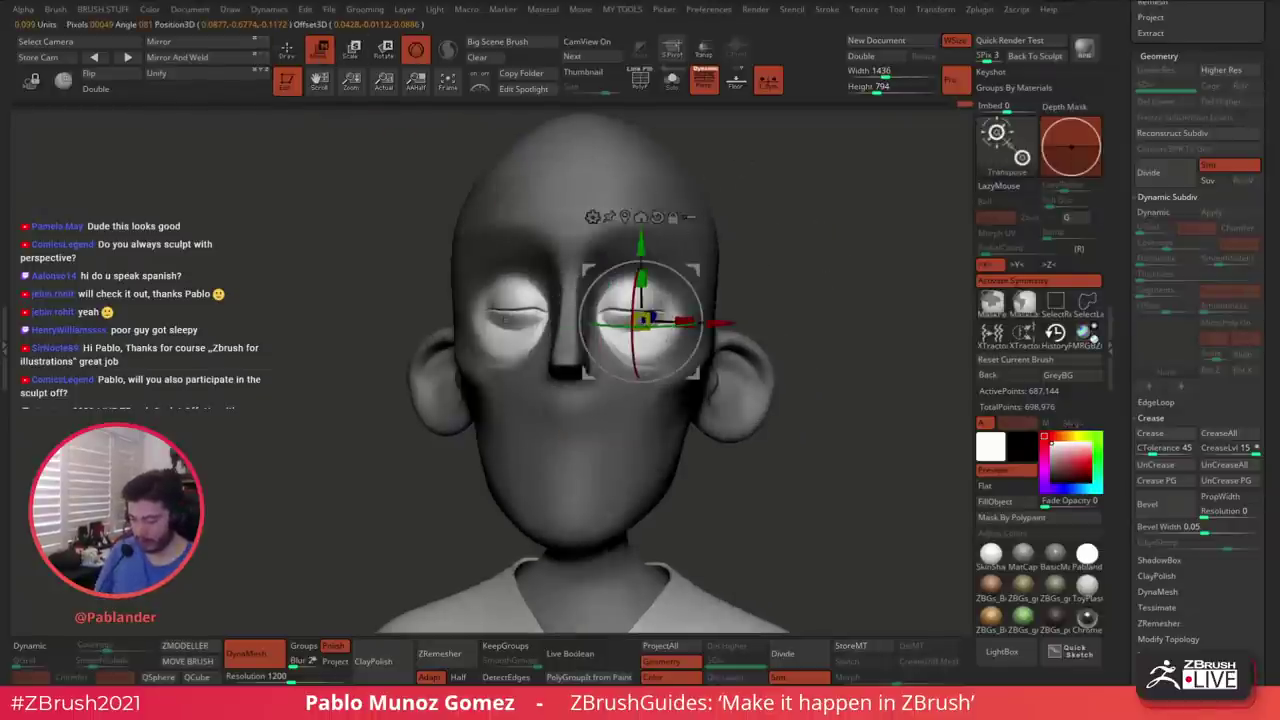
{"action": "right_click_drag", "start_coordinate": [645, 318], "coordinate": [652, 320], "text": "shift"}
{"action": "left_click_drag", "start_coordinate": [641, 319], "coordinate": [651, 310]}
{"action": "key", "text": "q"}
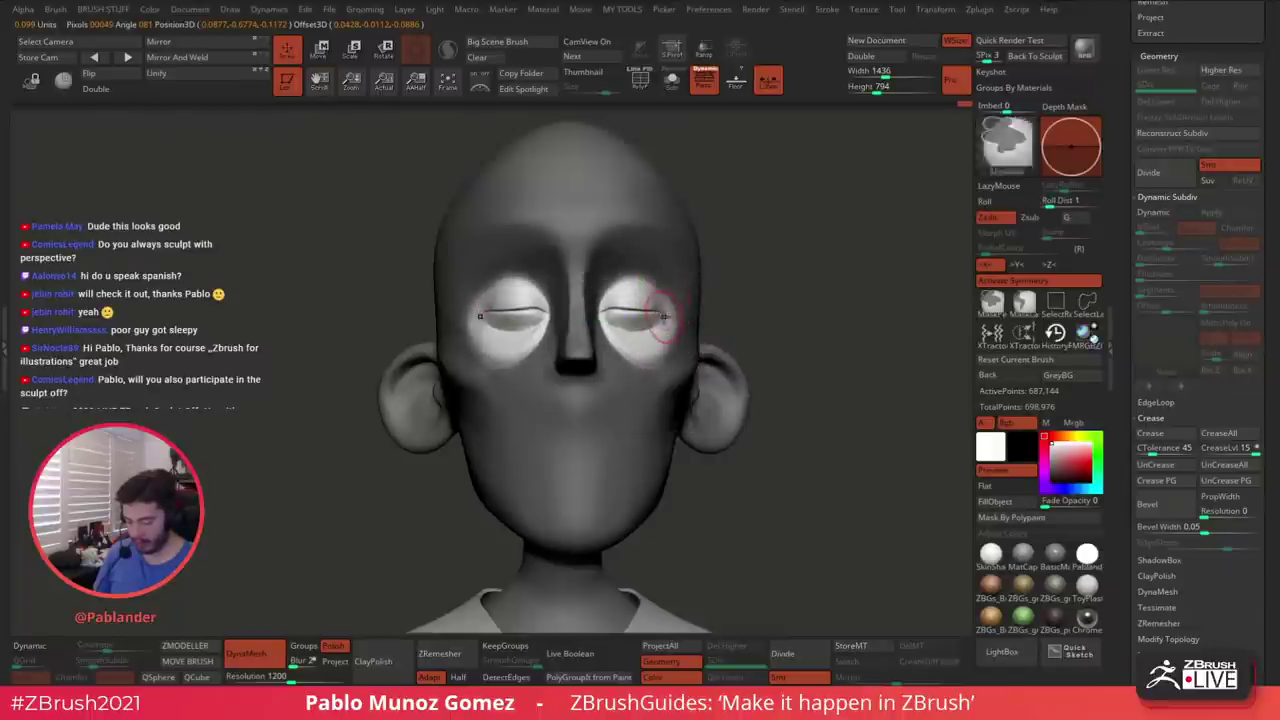
Recentre the gizmo on the eye and try to enlarge and reposition both unmasked eyes
{"action": "key", "text": "w"}
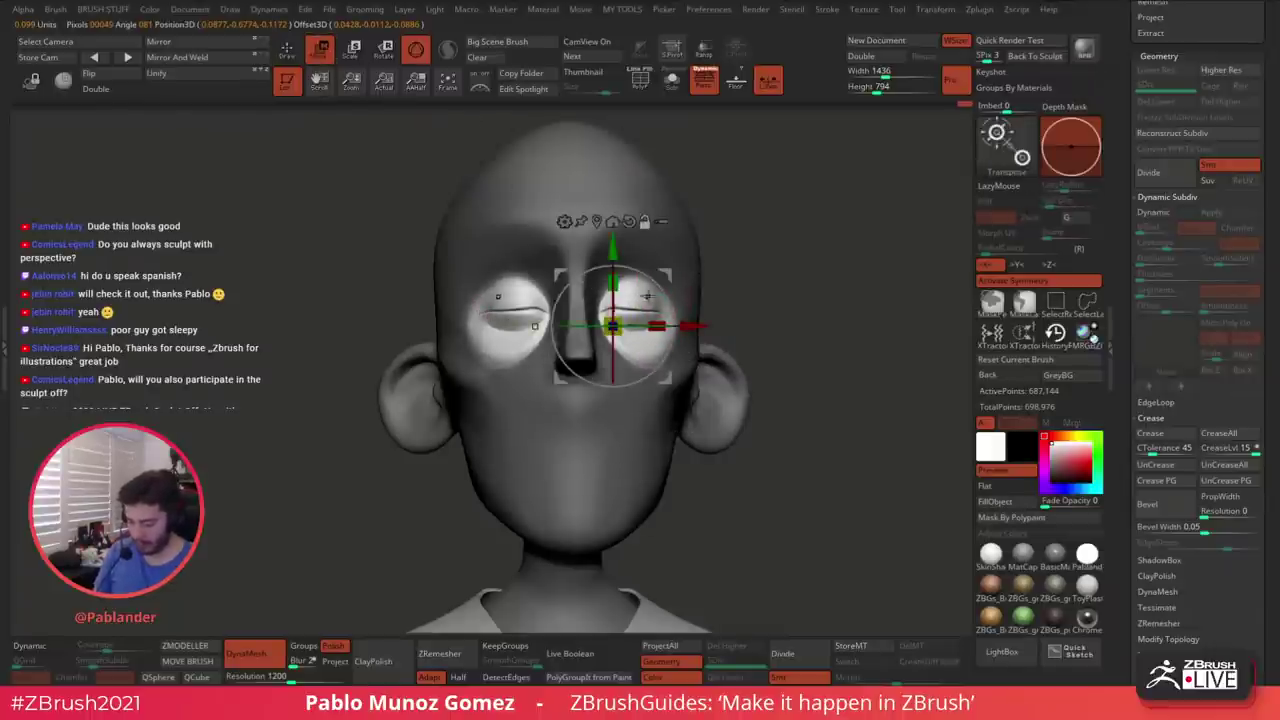
{"action": "left_click_drag", "start_coordinate": [666, 276], "coordinate": [685, 258], "text": "alt"}
{"action": "left_click_drag", "start_coordinate": [641, 301], "coordinate": [651, 292]}
{"action": "right_click_drag", "start_coordinate": [662, 281], "coordinate": [830, 250]}
{"action": "left_click_drag", "start_coordinate": [632, 308], "coordinate": [639, 303]}
{"action": "right_click_drag", "start_coordinate": [745, 240], "coordinate": [754, 323]}
{"action": "left_click_drag", "start_coordinate": [563, 291], "coordinate": [567, 292]}
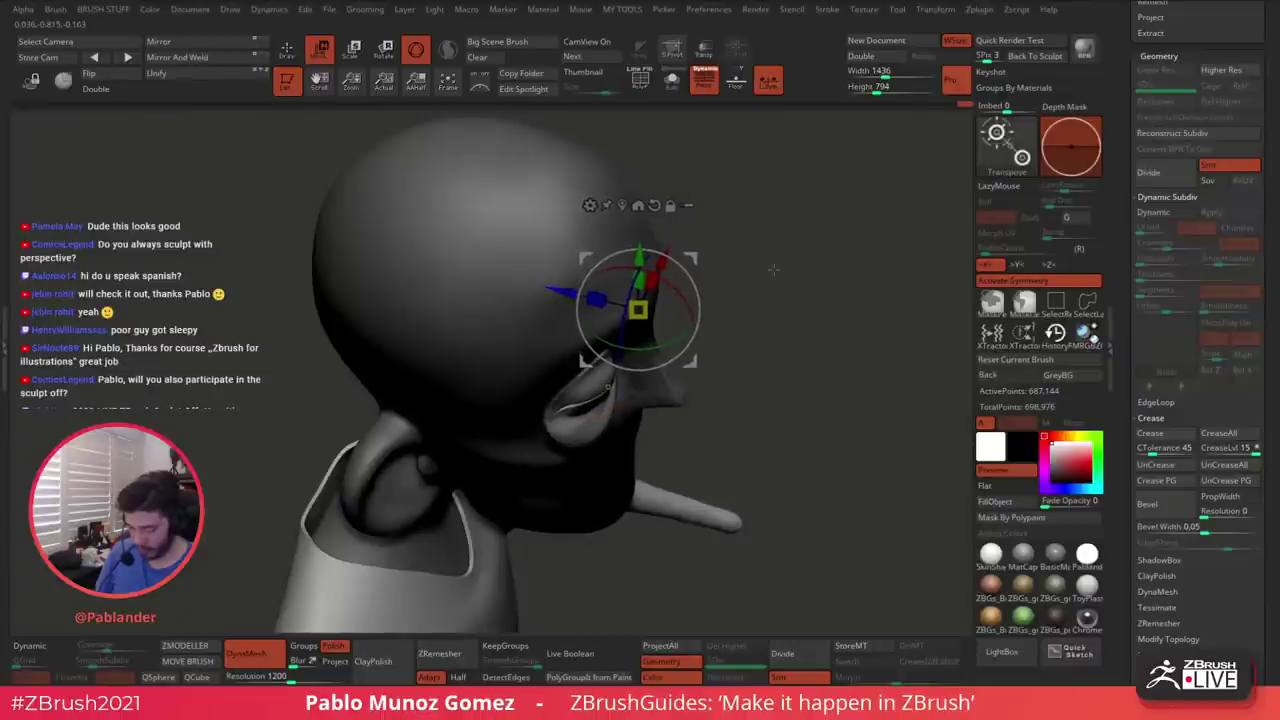
{"action": "right_click_drag", "start_coordinate": [773, 269], "coordinate": [805, 253]}
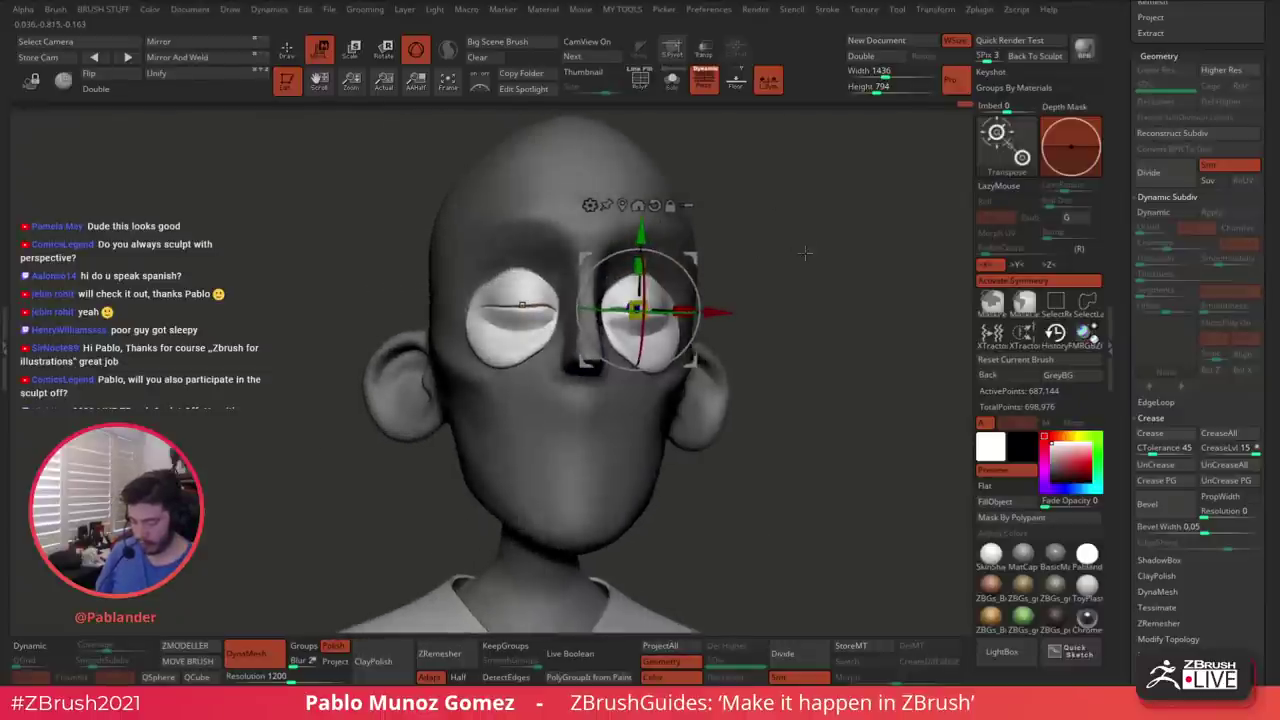
{"action": "left_click_drag", "start_coordinate": [805, 253], "coordinate": [808, 253]}
{"action": "left_click_drag", "start_coordinate": [641, 238], "coordinate": [646, 233]}
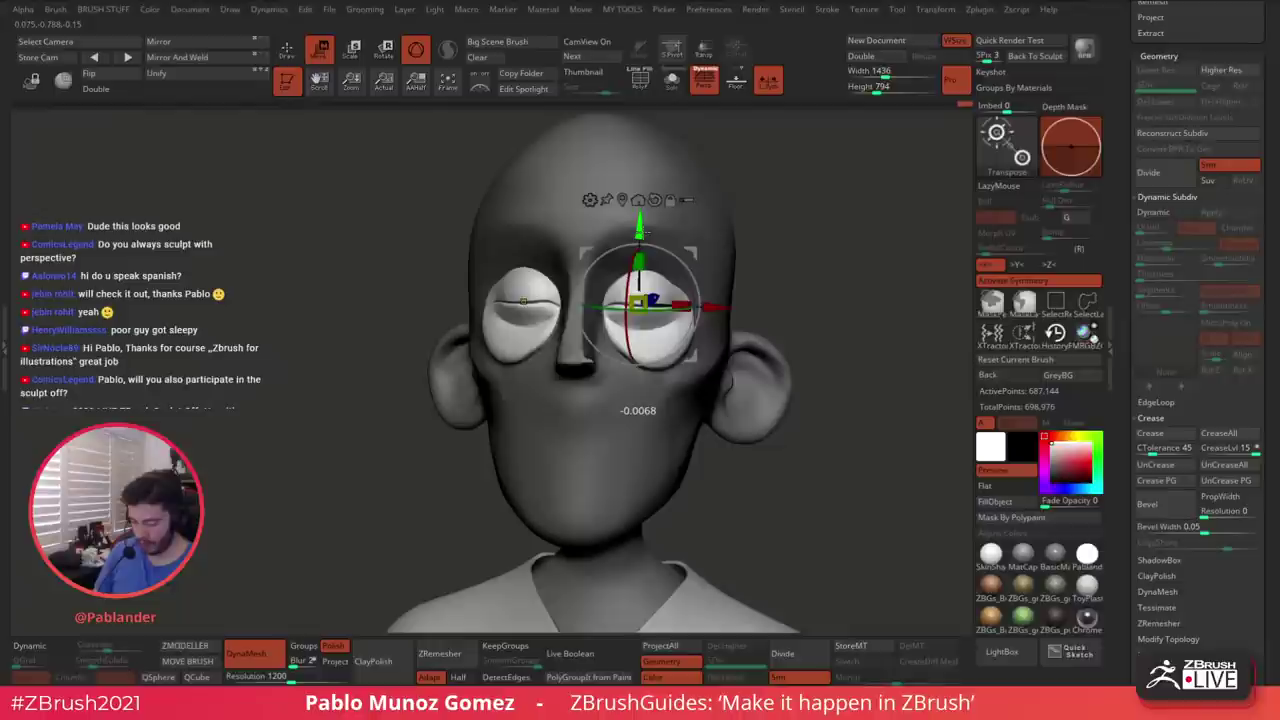
Clear the mask and leave a canvas snapshot of the enlarged eyes beside the live model for comparison
{"action": "left_click", "coordinate": [288, 50]}
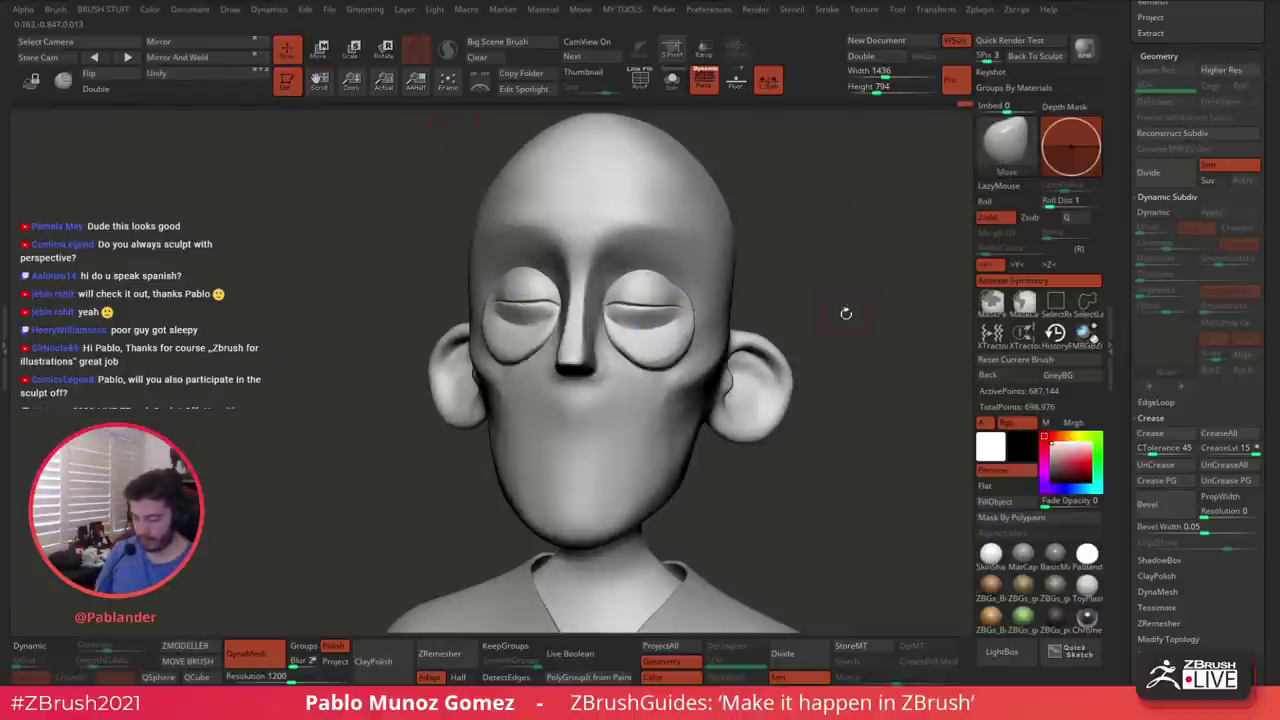
{"action": "right_click_drag", "start_coordinate": [857, 350], "coordinate": [832, 287], "text": "ctrl"}
{"action": "left_click_drag", "start_coordinate": [832, 287], "coordinate": [734, 253]}
{"action": "scroll", "coordinate": [750, 278], "scroll_direction": "up", "scroll_amount": 3}
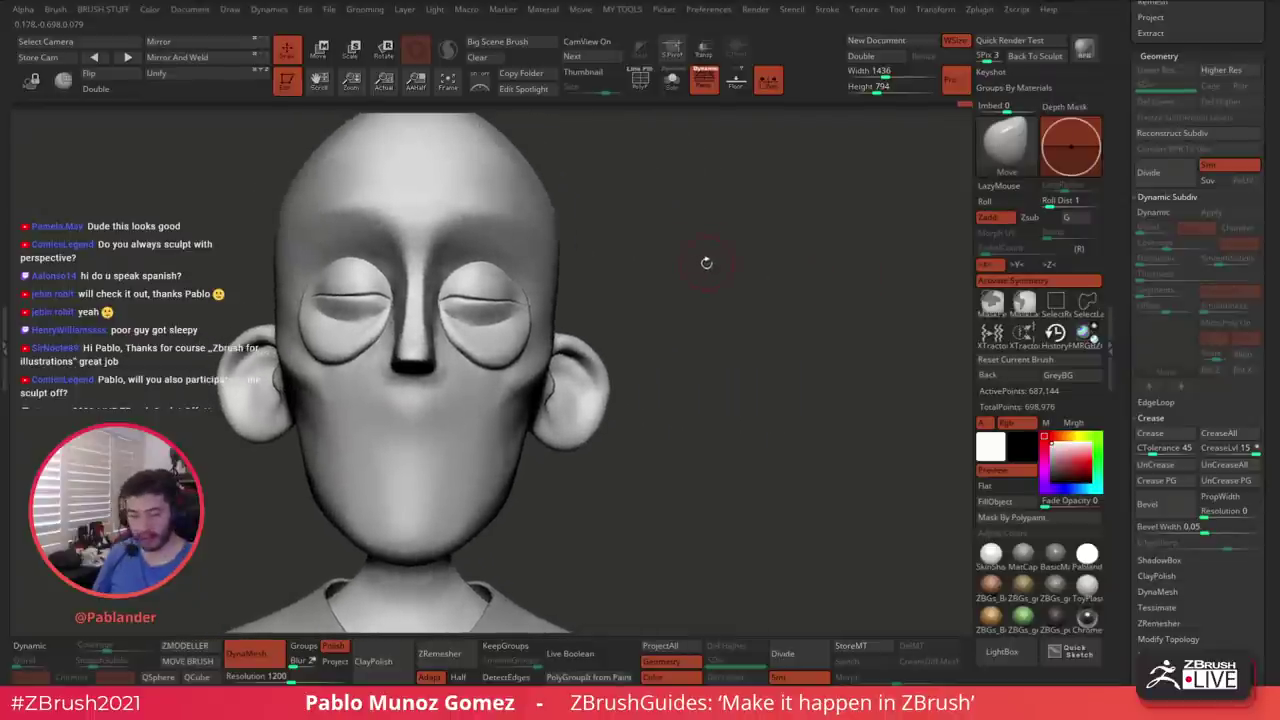
{"action": "key", "text": "shift+s"}
{"action": "left_click_drag", "start_coordinate": [592, 240], "coordinate": [888, 250], "text": "alt"}
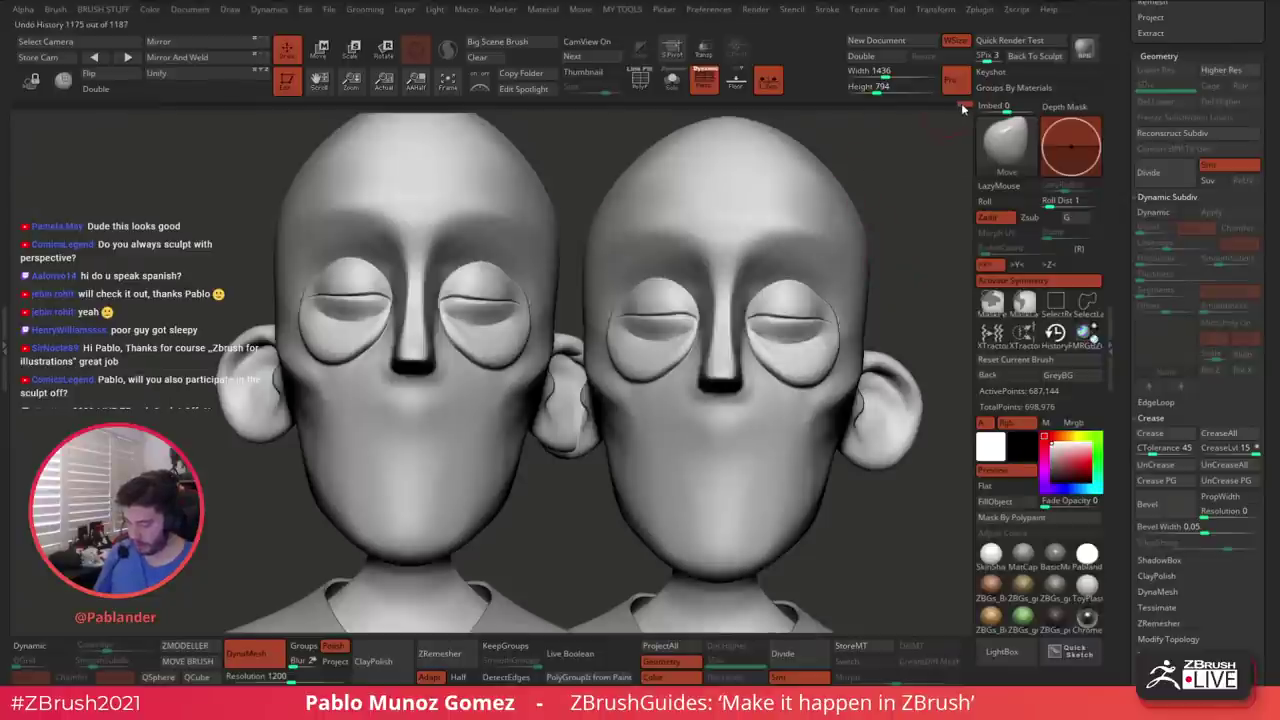
Step back through the undo history to before the eyes were enlarged and clear the restored mask
{"action": "left_click", "coordinate": [951, 106], "text": "ctrl+alt+shift"}
{"action": "left_click", "coordinate": [918, 284], "text": "ctrl"}
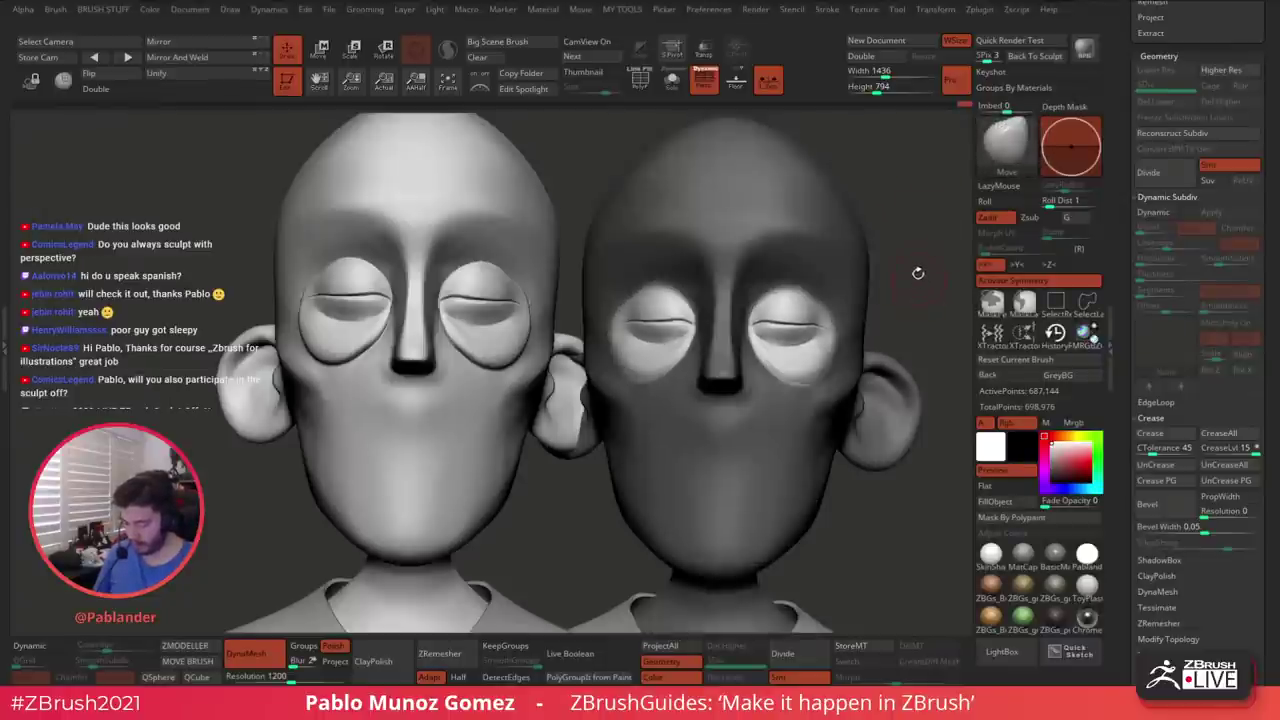
{"action": "left_click", "coordinate": [922, 283], "text": "ctrl"}
{"action": "left_click_drag", "start_coordinate": [911, 277], "coordinate": [924, 295], "text": "ctrl"}
Compare the restored head with the snapshot and clear the snapshot from the canvas
{"action": "mouse_move", "coordinate": [924, 295]}
{"action": "left_mouse_down", "text": "alt"}
{"action": "mouse_move", "coordinate": [881, 286]}
{"action": "mouse_move", "coordinate": [873, 334]}
{"action": "mouse_move", "coordinate": [863, 296]}
{"action": "left_mouse_up", "text": "alt"}
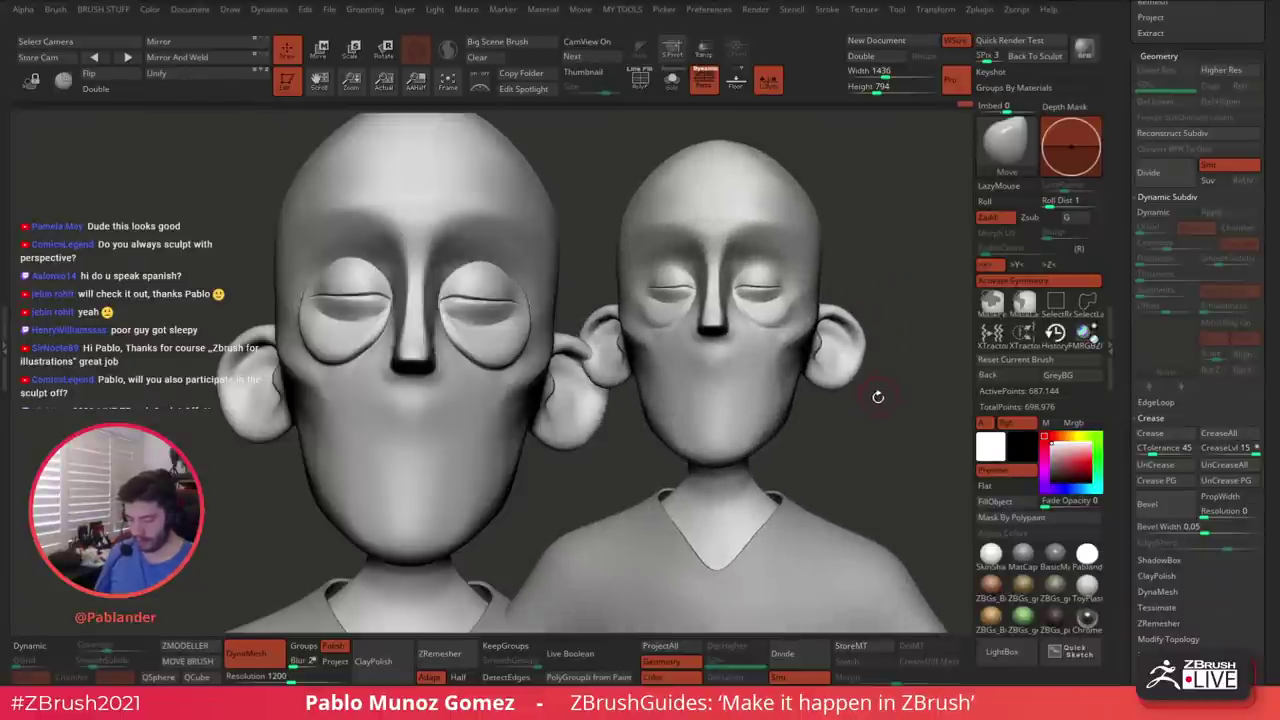
{"action": "left_click_drag", "start_coordinate": [857, 419], "coordinate": [859, 418], "text": "shift"}
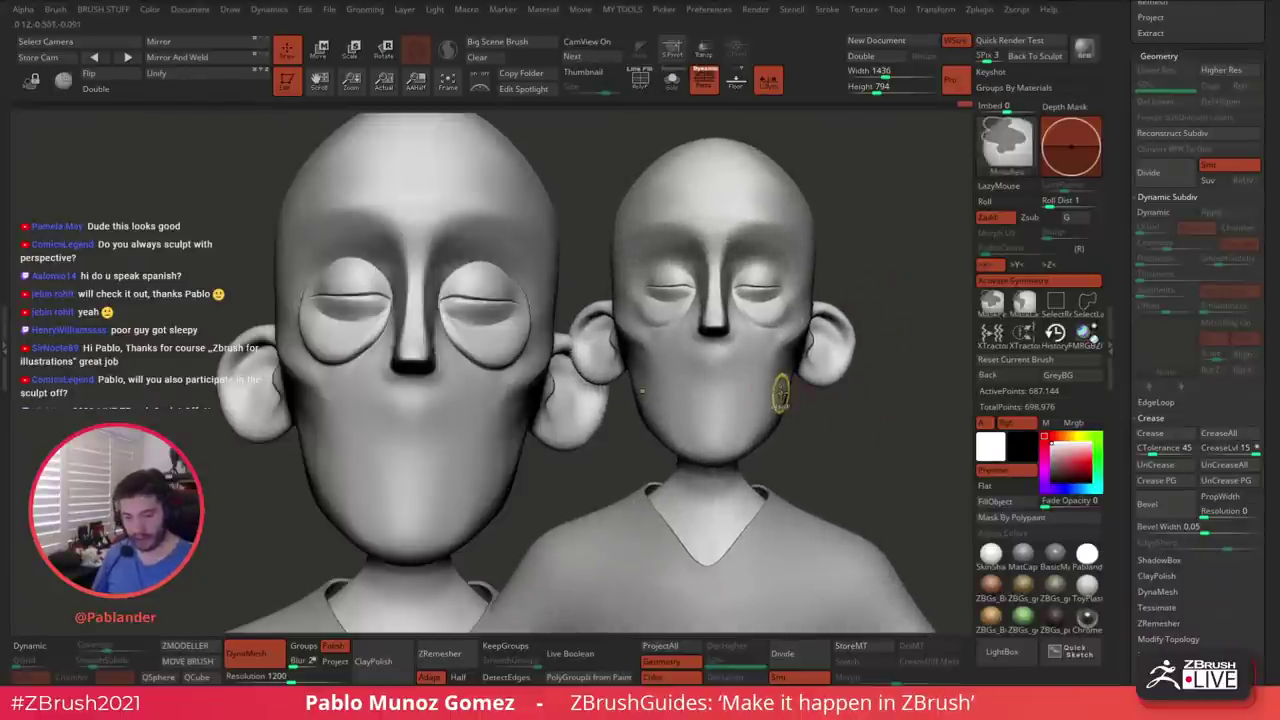
{"action": "key", "text": "ctrl+n"}
Paint a symmetrical mask in the shape of thick eyebrows above both eyes
{"action": "mouse_move", "coordinate": [895, 248]}
{"action": "left_mouse_down"}
{"action": "mouse_move", "coordinate": [811, 260]}
{"action": "mouse_move", "coordinate": [798, 307]}
{"action": "left_mouse_up"}
{"action": "mouse_move", "coordinate": [639, 238]}
{"action": "right_mouse_down", "text": "alt"}
{"action": "mouse_move", "coordinate": [646, 283]}
{"action": "mouse_move", "coordinate": [665, 300]}
{"action": "mouse_move", "coordinate": [672, 282]}
{"action": "mouse_move", "coordinate": [654, 330]}
{"action": "right_mouse_up", "text": "alt"}
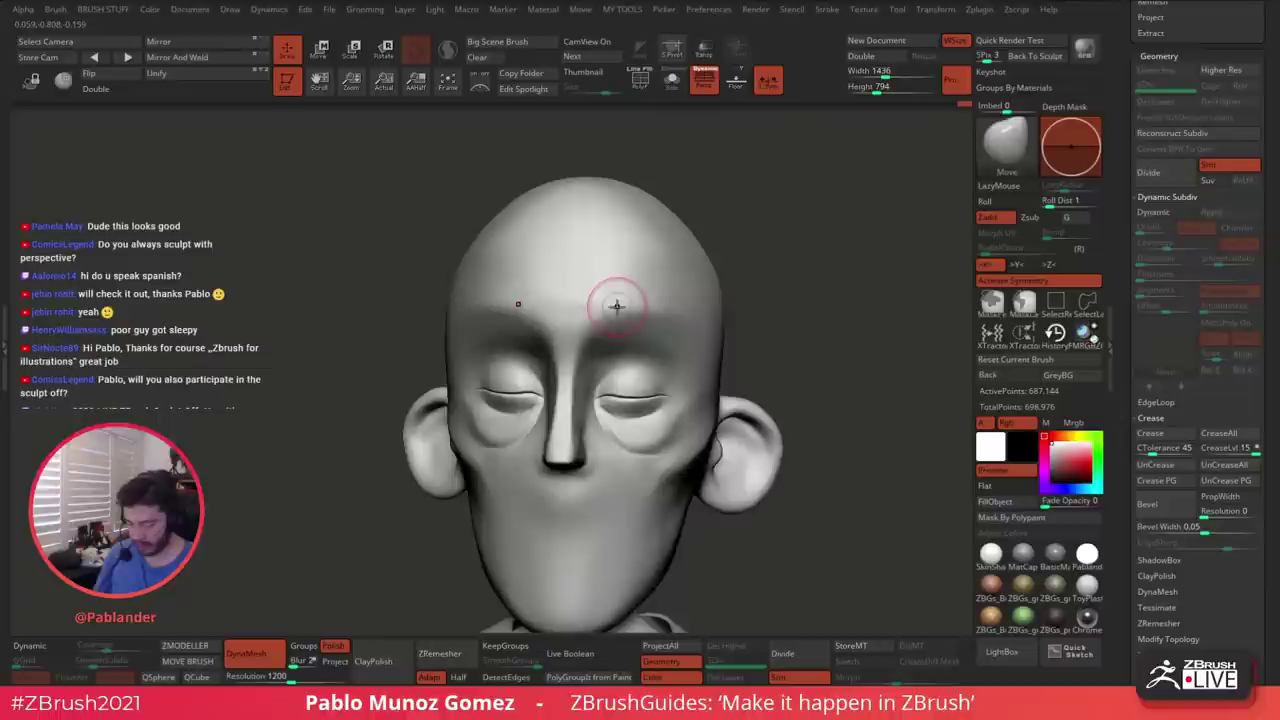
{"action": "key", "text": "ctrl"}
{"action": "left_click_drag", "start_coordinate": [611, 301], "coordinate": [641, 303], "text": "ctrl"}
{"action": "left_click_drag", "start_coordinate": [767, 297], "coordinate": [784, 263], "text": "ctrl"}
{"action": "left_click_drag", "start_coordinate": [604, 303], "coordinate": [617, 298], "text": "ctrl"}
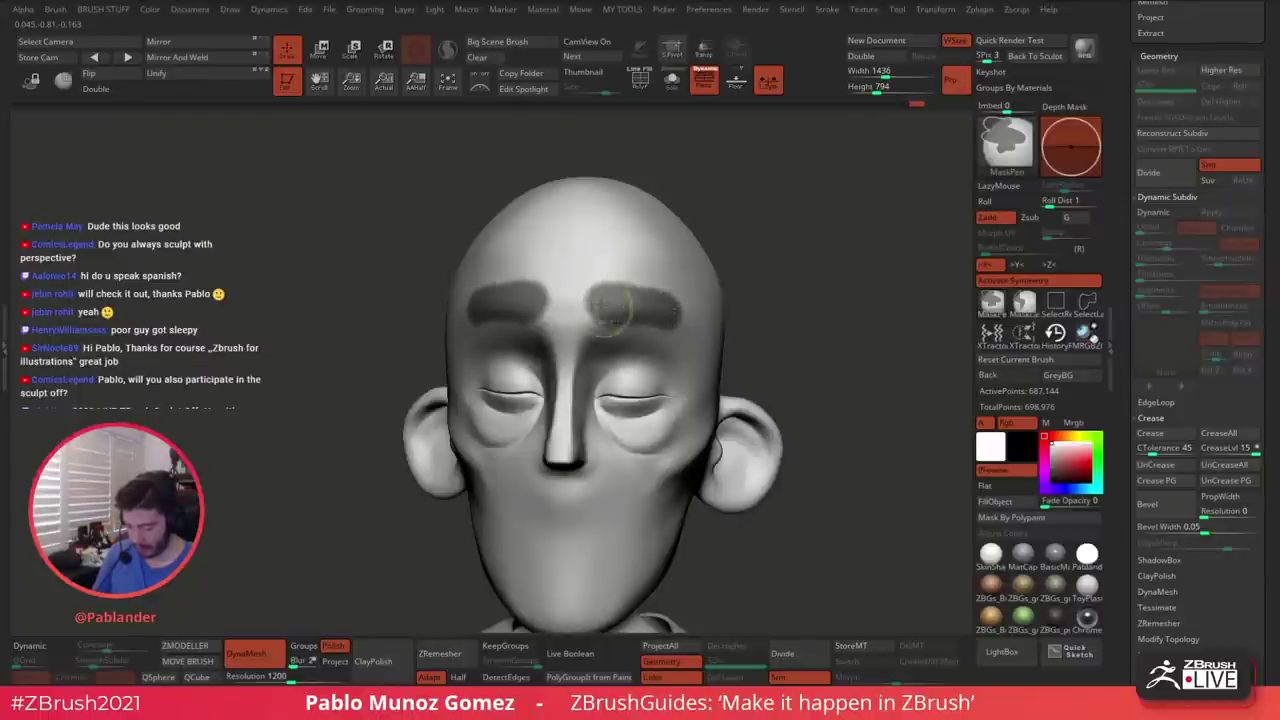
Turn off symmetry, clear the eyebrow mask and mask a single arched eyebrow above the character's right eye
{"action": "left_click", "coordinate": [1012, 281]}
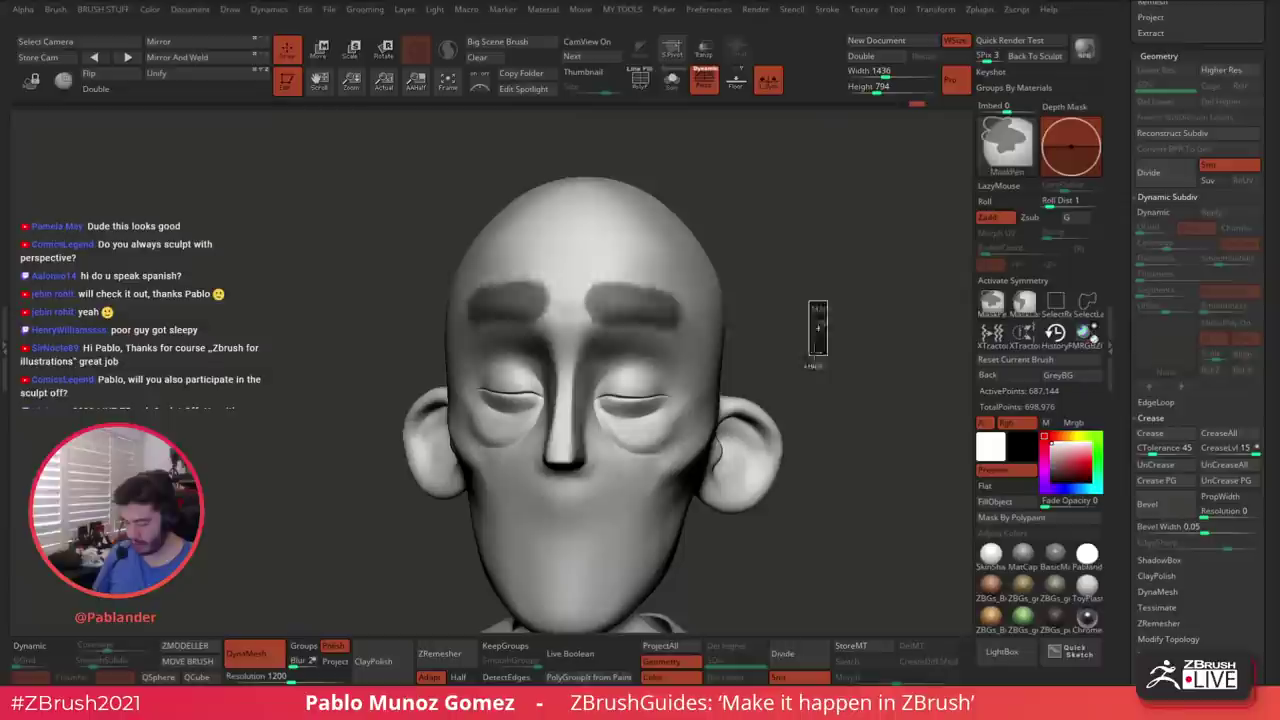
{"action": "left_click_drag", "start_coordinate": [812, 355], "coordinate": [808, 360], "text": "ctrl"}
{"action": "mouse_move", "coordinate": [700, 240]}
{"action": "left_mouse_down"}
{"action": "mouse_move", "coordinate": [763, 257]}
{"action": "mouse_move", "coordinate": [756, 272]}
{"action": "mouse_move", "coordinate": [749, 215]}
{"action": "left_mouse_up"}
{"action": "left_click_drag", "start_coordinate": [638, 326], "coordinate": [573, 354], "text": "ctrl"}
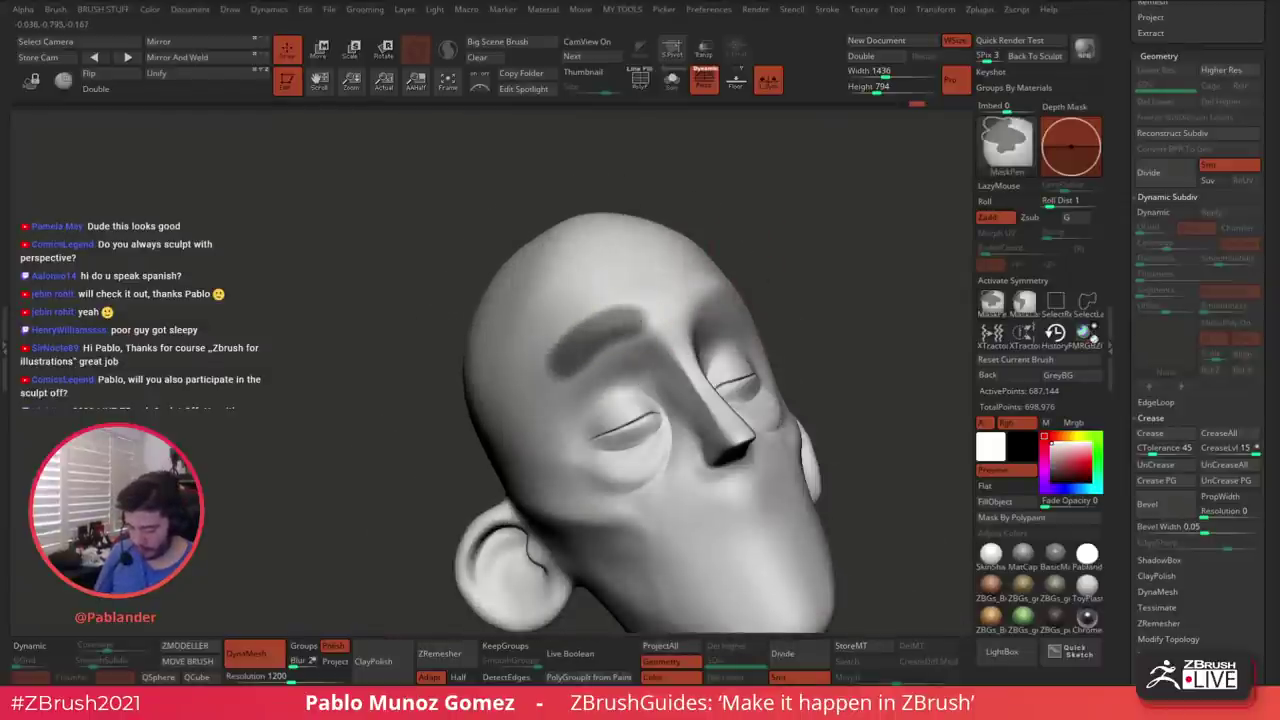
Extend the mask at the arched eyebrow's outer end, invert it to check its shape, and invert it back
{"action": "left_click_drag", "start_coordinate": [628, 319], "coordinate": [549, 376], "text": "ctrl"}
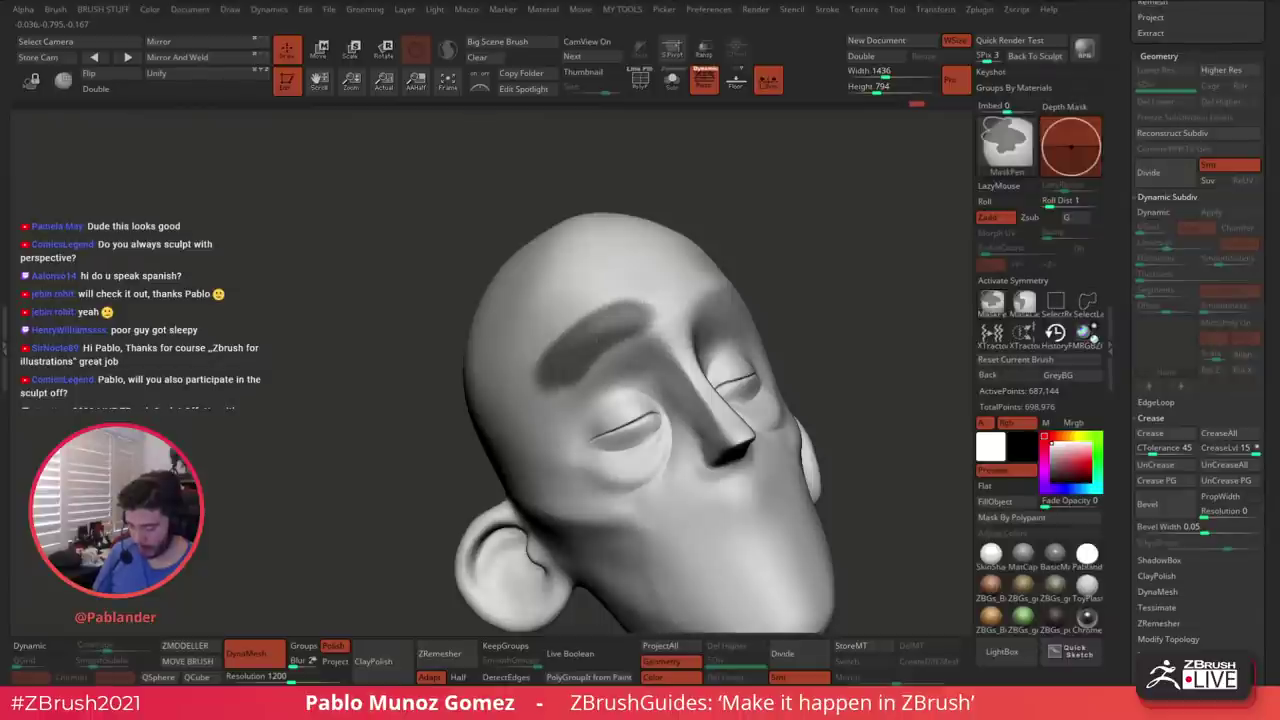
{"action": "mouse_move", "coordinate": [785, 290]}
{"action": "left_mouse_down"}
{"action": "mouse_move", "coordinate": [814, 271]}
{"action": "mouse_move", "coordinate": [783, 270]}
{"action": "left_mouse_up"}
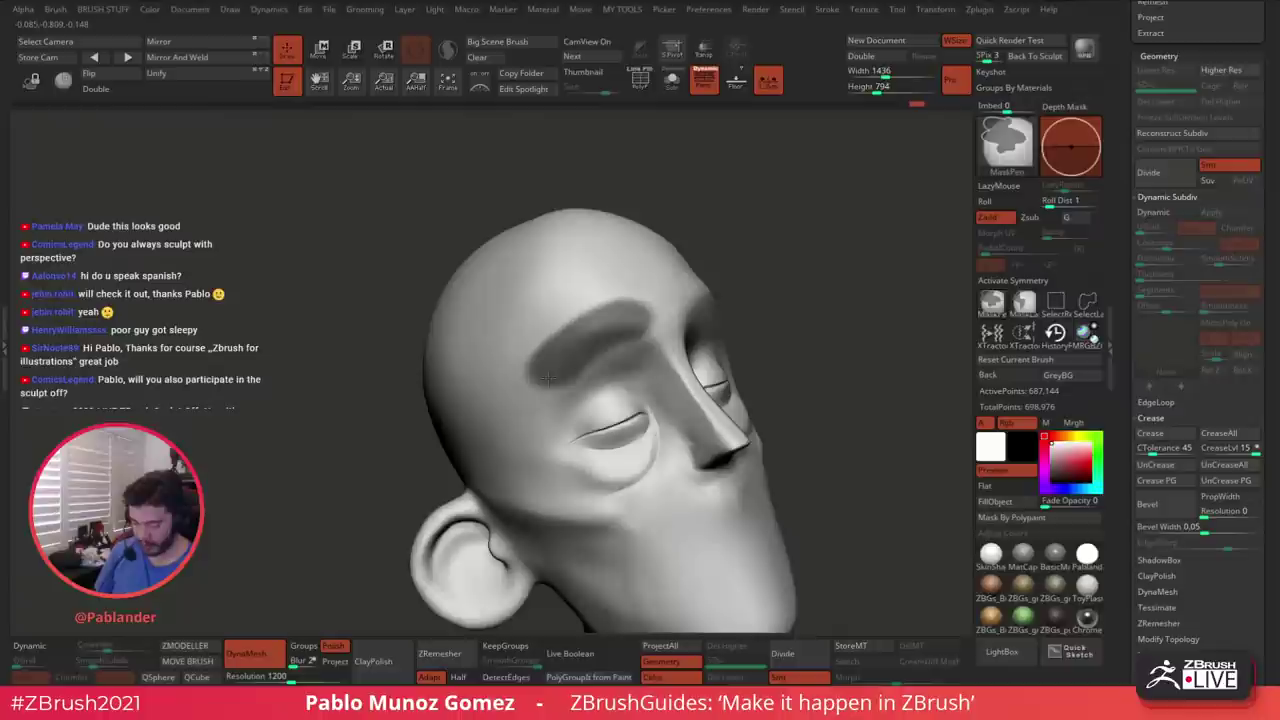
{"action": "key", "text": "ctrl+i"}
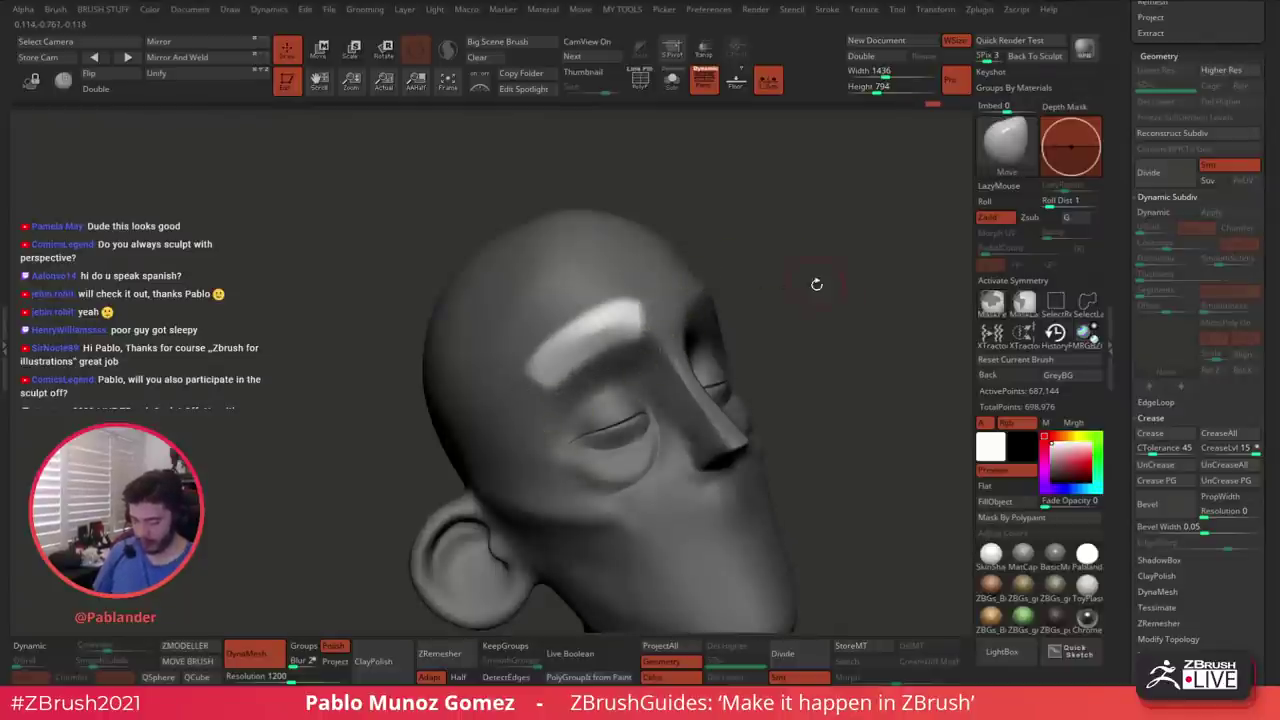
{"action": "left_click_drag", "start_coordinate": [817, 286], "coordinate": [700, 300]}
{"action": "left_click_drag", "start_coordinate": [878, 314], "coordinate": [786, 251], "text": "alt"}
{"action": "left_click", "coordinate": [813, 348], "text": "ctrl"}
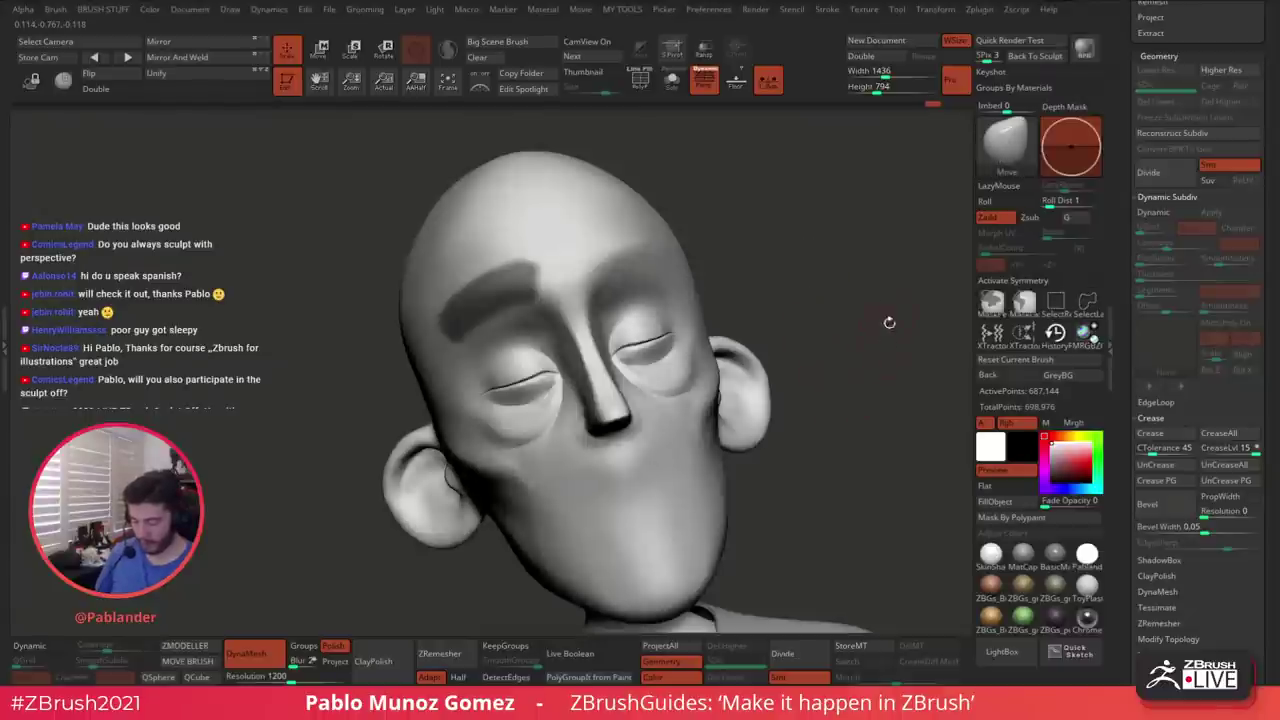
Extract the masked eyebrow as a separate mesh with a thickness of 0.01375
{"action": "scroll", "coordinate": [1128, 254], "scroll_direction": "up", "scroll_amount": 5}
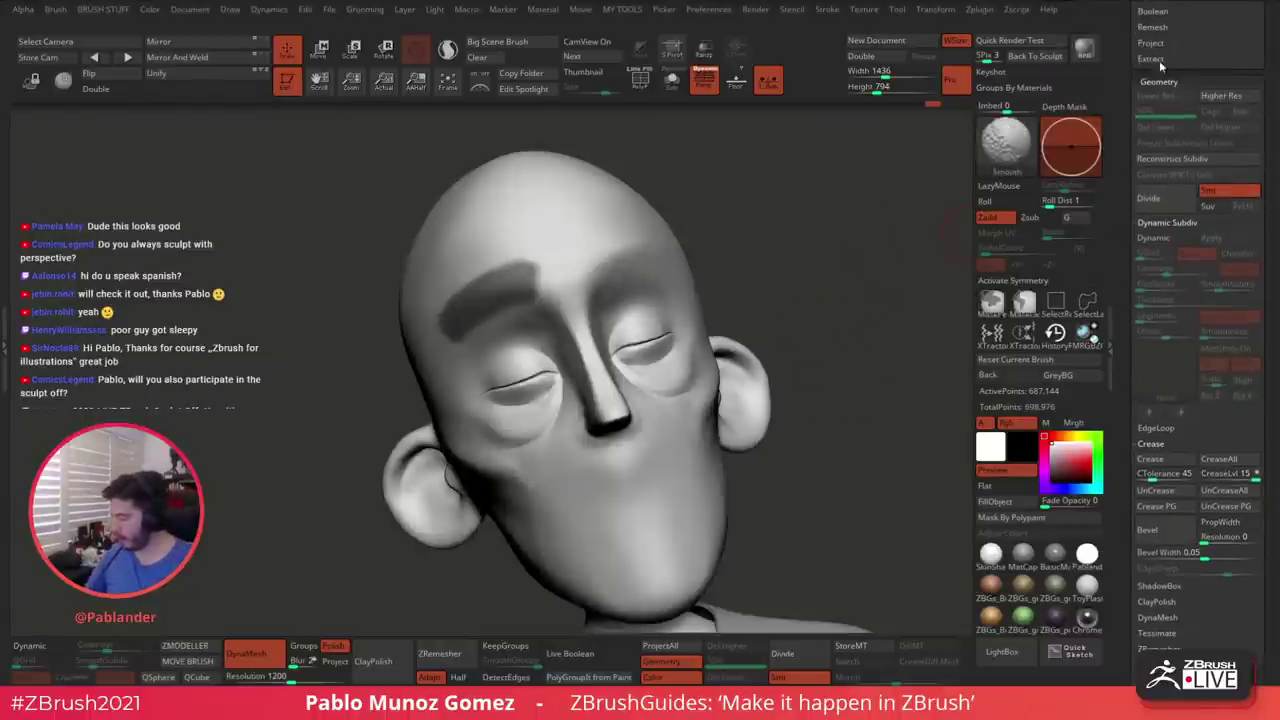
{"action": "scroll", "coordinate": [1180, 300], "scroll_direction": "up", "scroll_amount": 4}
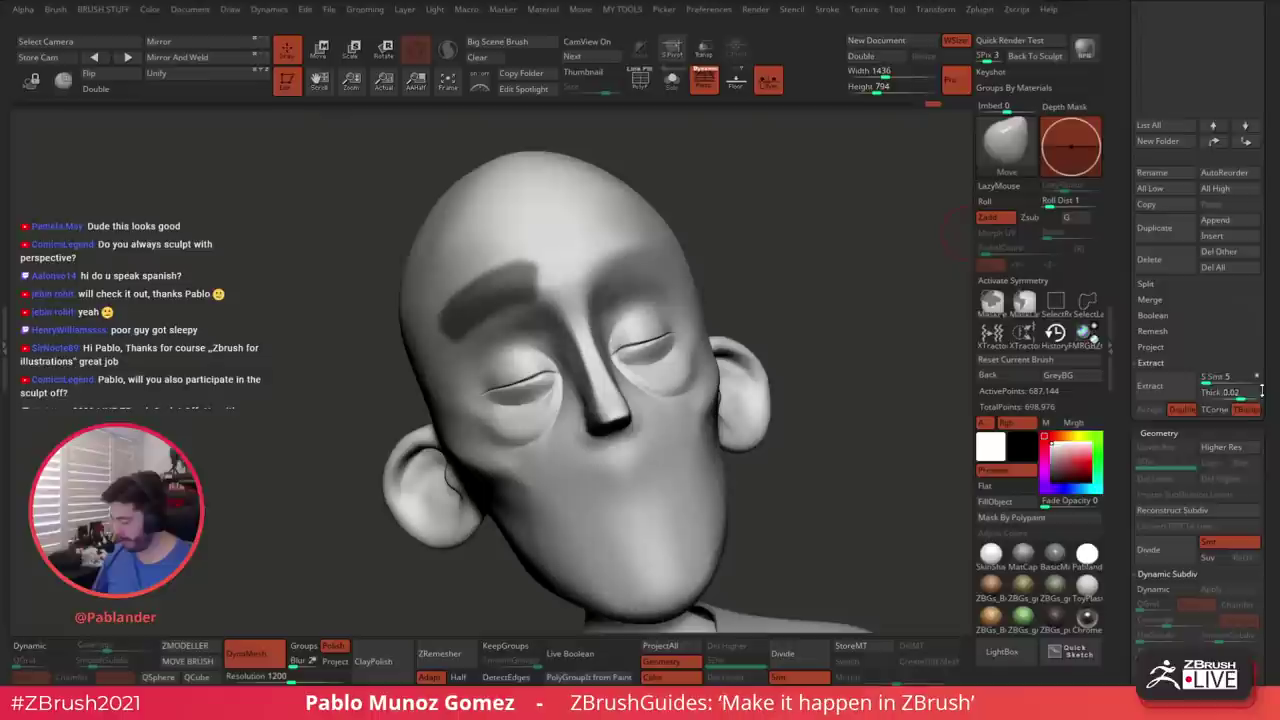
{"action": "left_click", "coordinate": [1180, 395]}
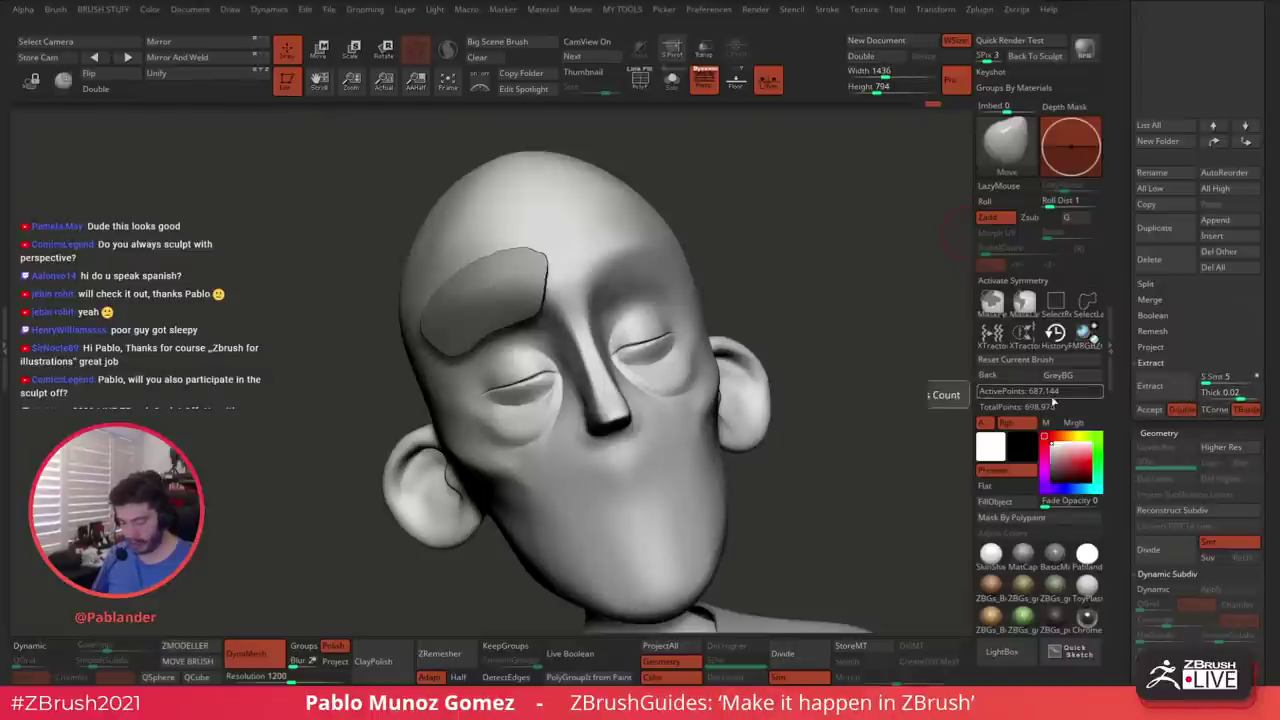
{"action": "mouse_move", "coordinate": [822, 318]}
{"action": "left_mouse_down"}
{"action": "mouse_move", "coordinate": [850, 314]}
{"action": "mouse_move", "coordinate": [768, 317]}
{"action": "mouse_move", "coordinate": [811, 339]}
{"action": "left_mouse_up"}
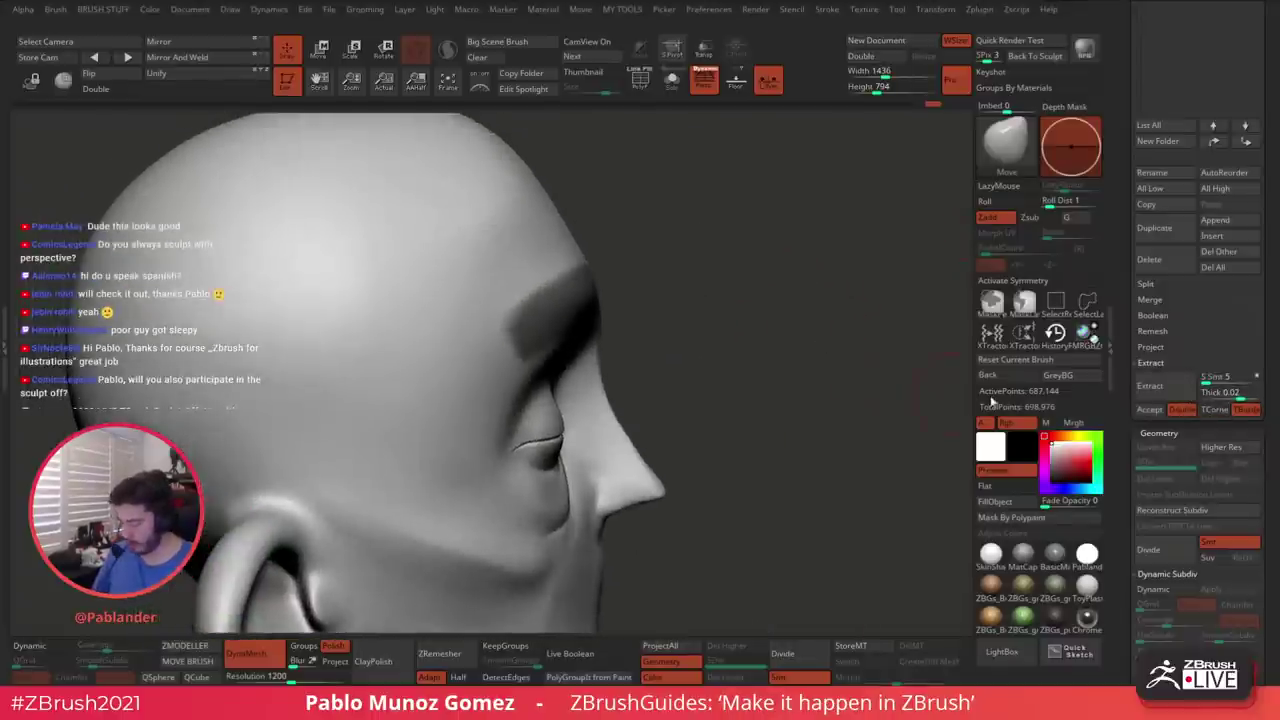
{"action": "left_click", "coordinate": [1160, 392]}
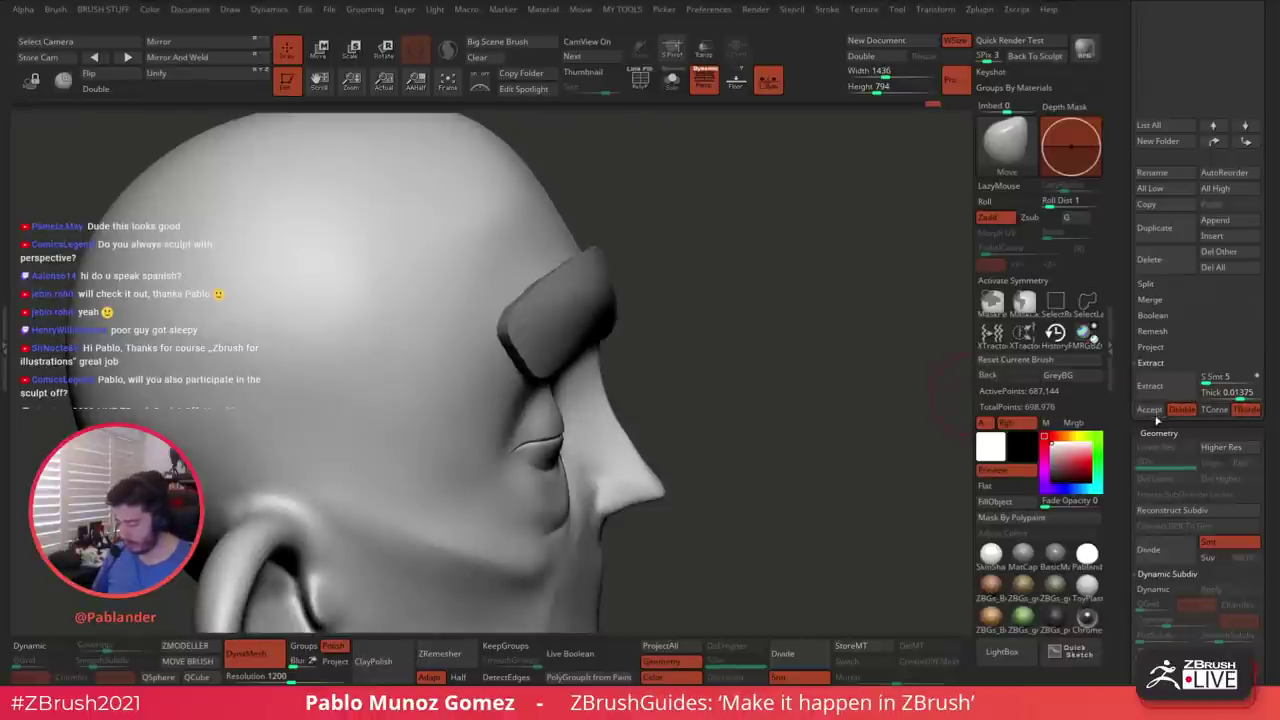
{"action": "left_click", "coordinate": [1150, 410]}
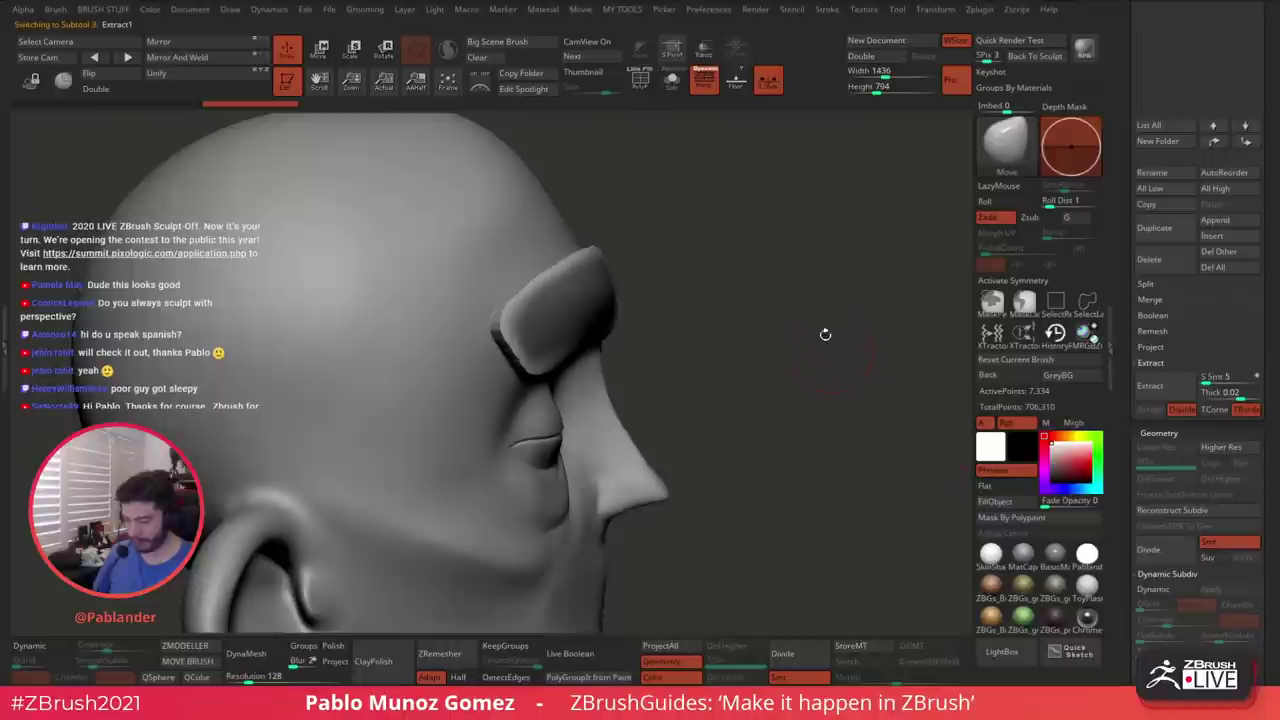
Clear the masks left on the extracted eyebrow and on the head
{"action": "left_click_drag", "start_coordinate": [695, 216], "coordinate": [727, 284], "text": "ctrl"}
{"action": "left_click", "coordinate": [463, 360], "text": "alt"}
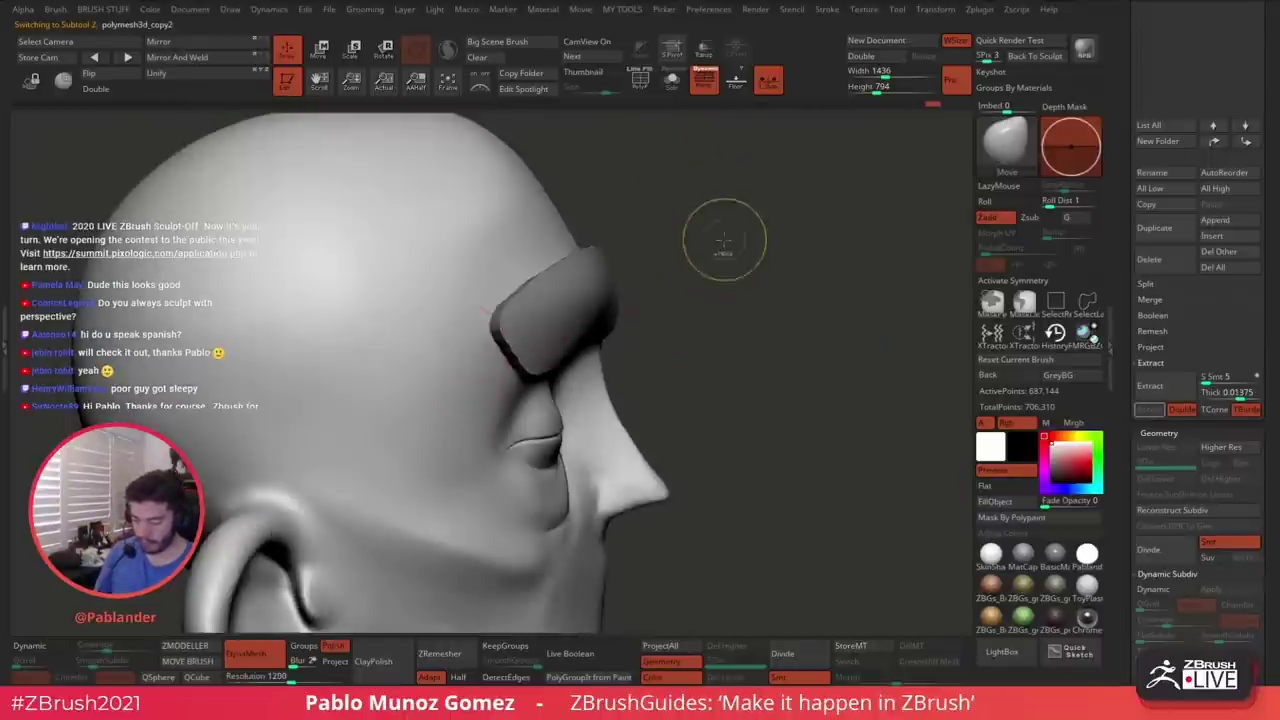
{"action": "mouse_move", "coordinate": [725, 240]}
{"action": "left_mouse_down", "text": "ctrl"}
{"action": "mouse_move", "coordinate": [727, 283]}
{"action": "mouse_move", "coordinate": [588, 268]}
{"action": "left_mouse_up", "text": "ctrl"}
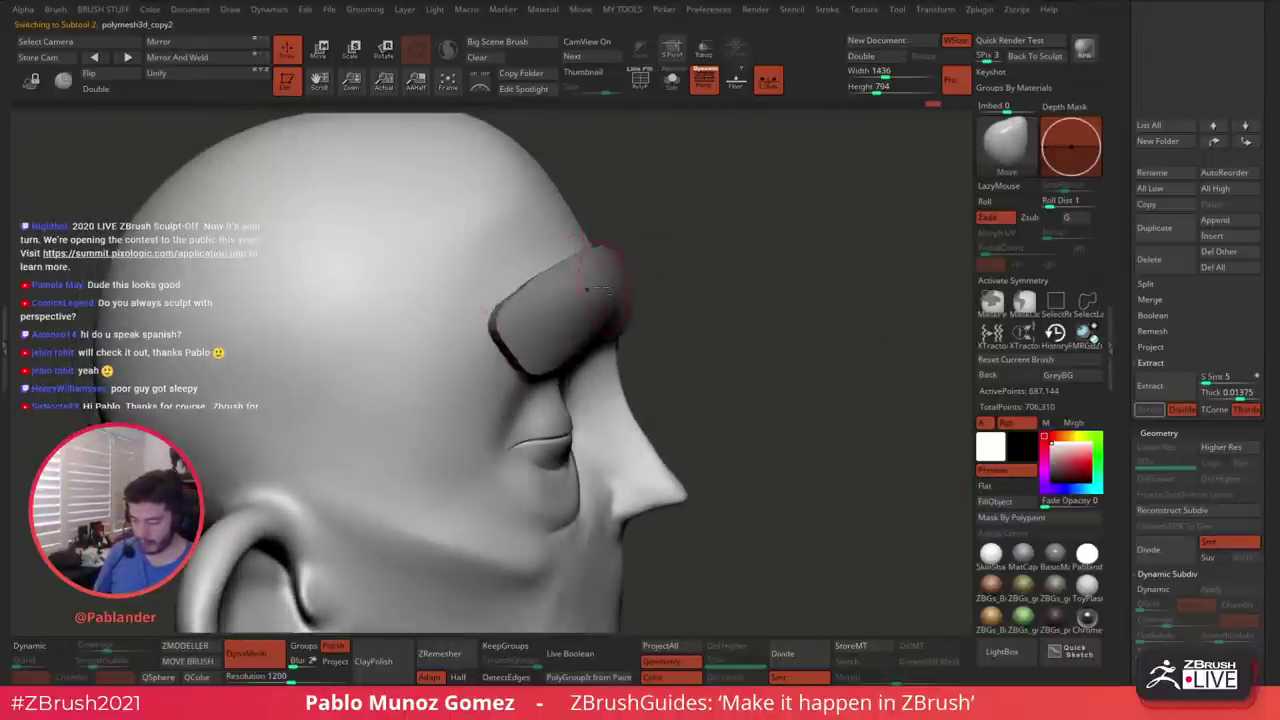
Isolate the extracted eyebrow mesh and display its wireframe
{"action": "left_click", "coordinate": [598, 289], "text": "alt"}
{"action": "left_click", "coordinate": [672, 80]}
{"action": "left_click_drag", "start_coordinate": [711, 160], "coordinate": [733, 300]}
{"action": "left_click", "coordinate": [640, 80]}
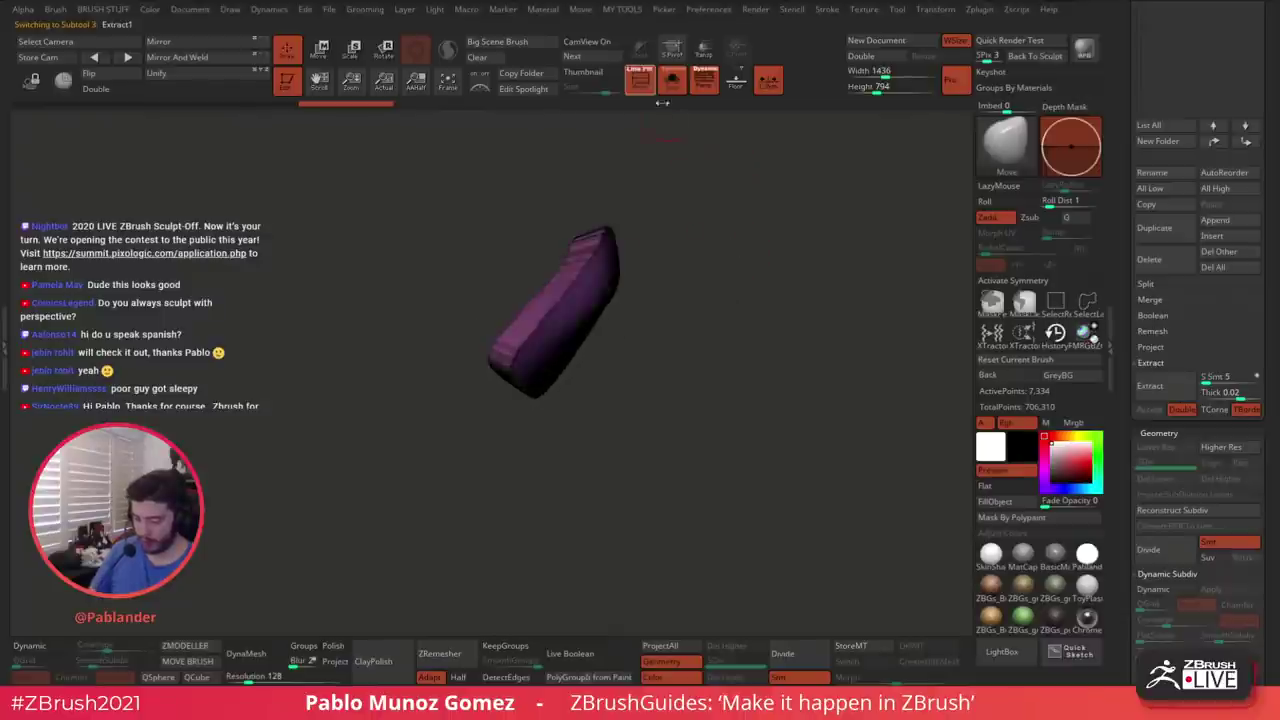
{"action": "left_click_drag", "start_coordinate": [662, 112], "coordinate": [807, 321]}
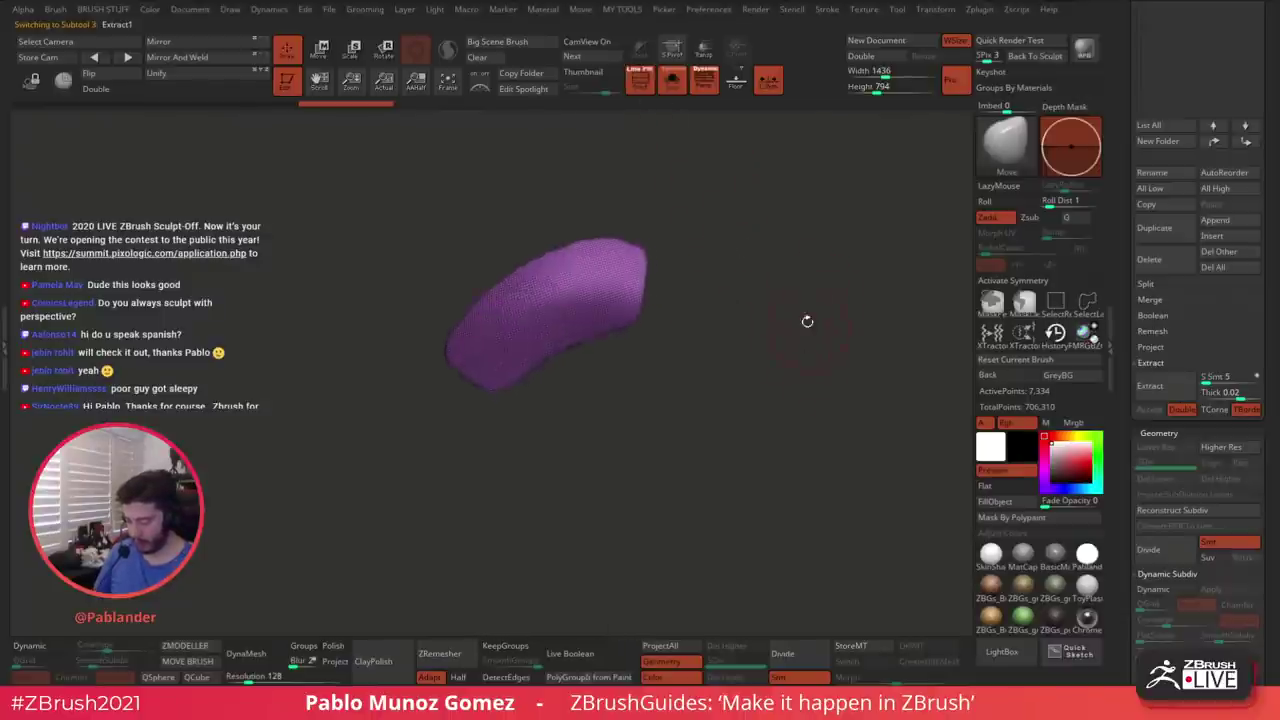
Polish the eyebrow mesh to soften its edges and merge it into a single polygroup
{"action": "key", "text": "1"}
{"action": "left_click_drag", "start_coordinate": [783, 488], "coordinate": [852, 490]}
{"action": "key", "text": "1"}
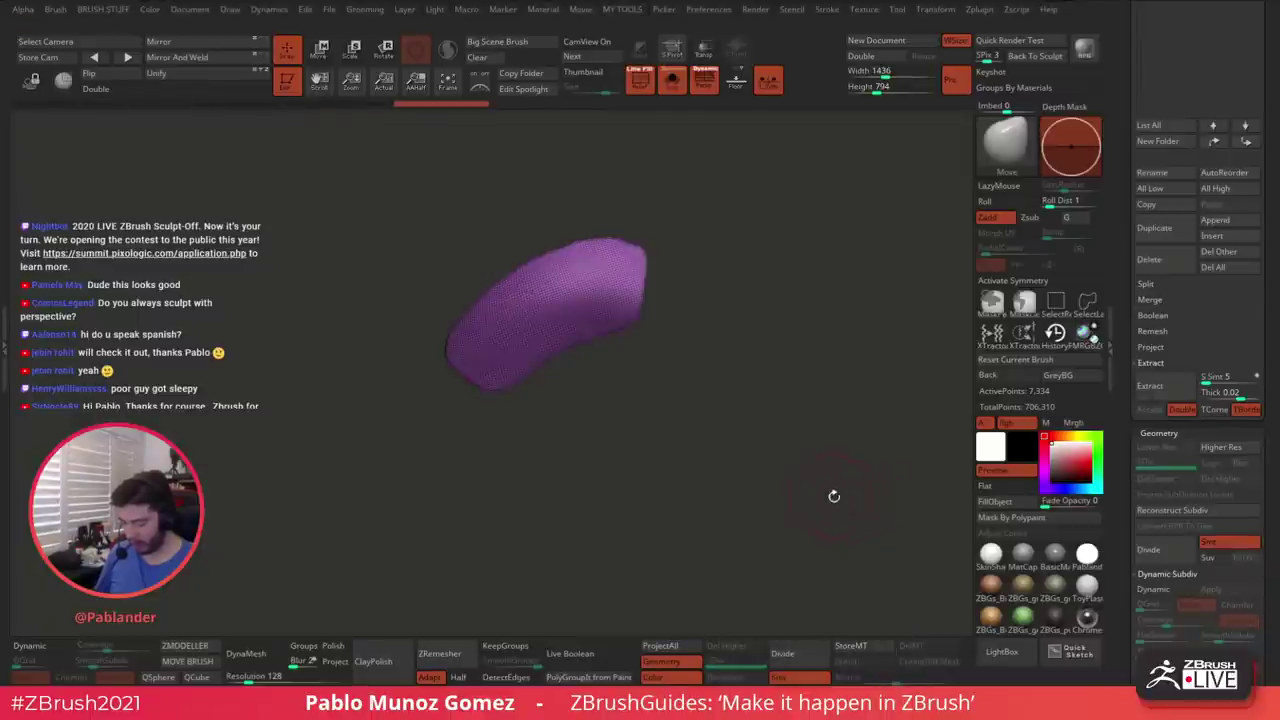
{"action": "key", "text": "space"}
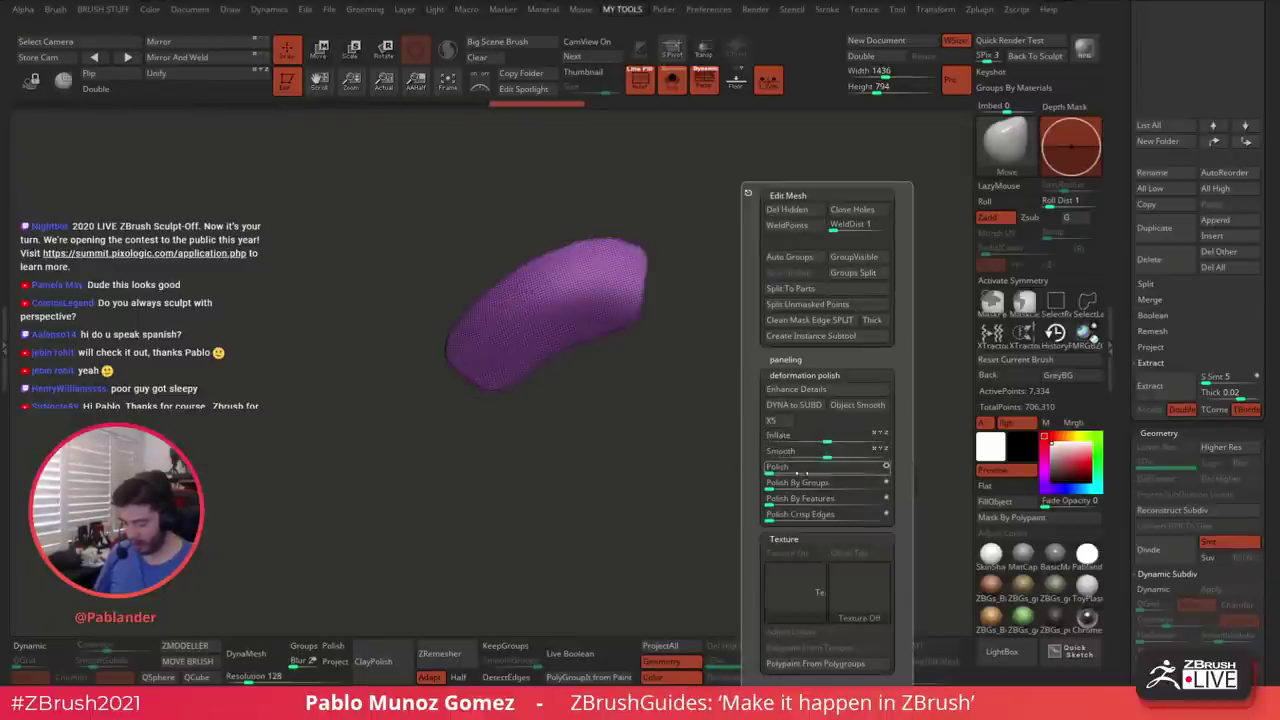
{"action": "mouse_move", "coordinate": [785, 471]}
{"action": "left_mouse_down"}
{"action": "mouse_move", "coordinate": [729, 467]}
{"action": "mouse_move", "coordinate": [771, 386]}
{"action": "mouse_move", "coordinate": [757, 410]}
{"action": "mouse_move", "coordinate": [762, 394]}
{"action": "mouse_move", "coordinate": [770, 420]}
{"action": "mouse_move", "coordinate": [738, 395]}
{"action": "mouse_move", "coordinate": [754, 391]}
{"action": "mouse_move", "coordinate": [763, 340]}
{"action": "left_mouse_up"}
{"action": "key", "text": "space"}
{"action": "key", "text": "w"}
{"action": "key", "text": "ctrl+w"}
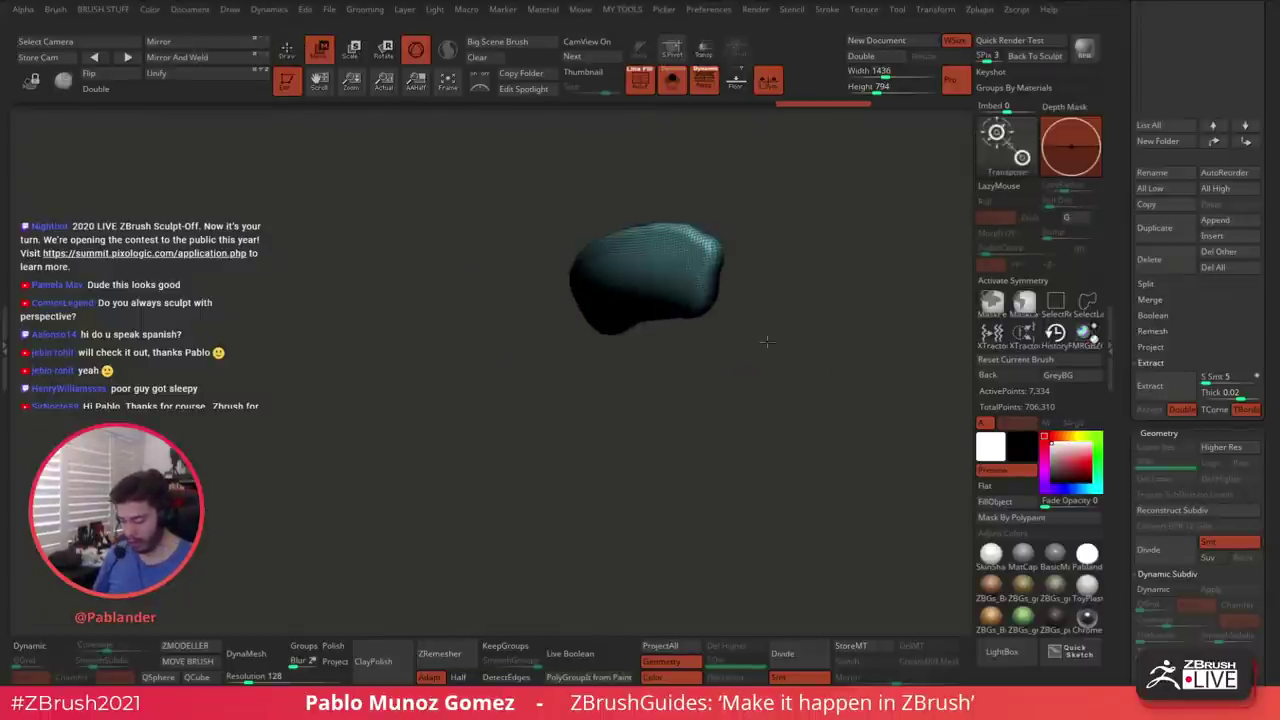
{"action": "mouse_move", "coordinate": [737, 275]}
{"action": "left_mouse_down", "text": "alt"}
{"action": "mouse_move", "coordinate": [677, 323]}
{"action": "mouse_move", "coordinate": [840, 343]}
{"action": "mouse_move", "coordinate": [780, 284]}
{"action": "mouse_move", "coordinate": [743, 309]}
{"action": "left_mouse_up", "text": "alt"}
{"action": "key", "text": "q"}
Reduce the eyebrow to a low-density mesh by running ZRemesher repeatedly with the Half option
{"action": "scroll", "coordinate": [1146, 347], "scroll_direction": "down", "scroll_amount": 8}
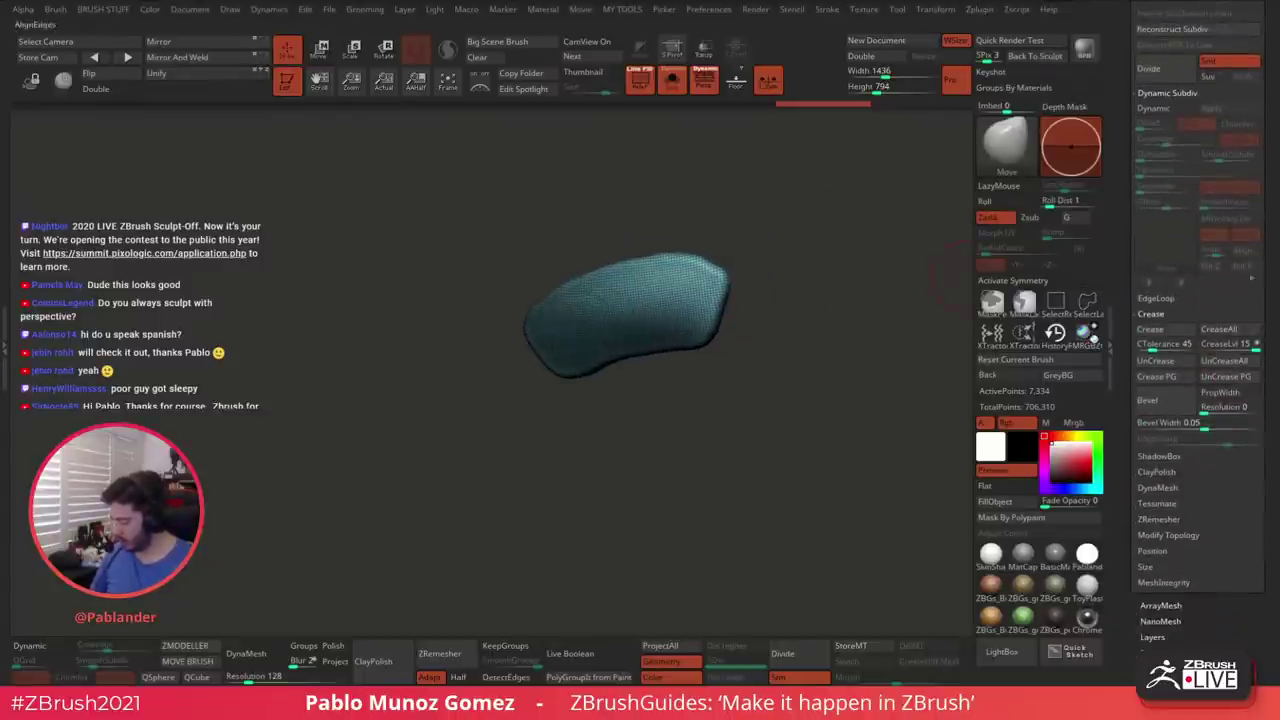
{"action": "left_click_drag", "start_coordinate": [1124, 522], "coordinate": [1124, 420]}
{"action": "left_click", "coordinate": [1174, 420]}
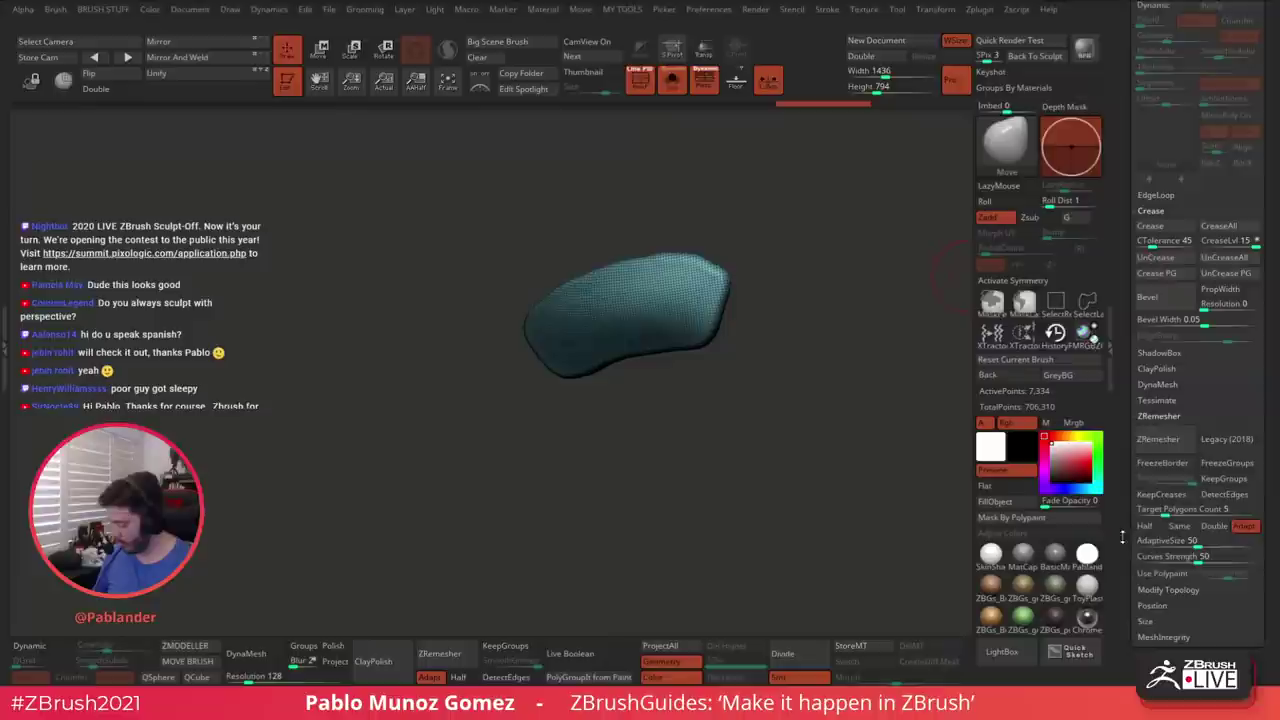
{"action": "left_click_drag", "start_coordinate": [1123, 590], "coordinate": [1123, 478]}
{"action": "left_click", "coordinate": [1145, 414]}
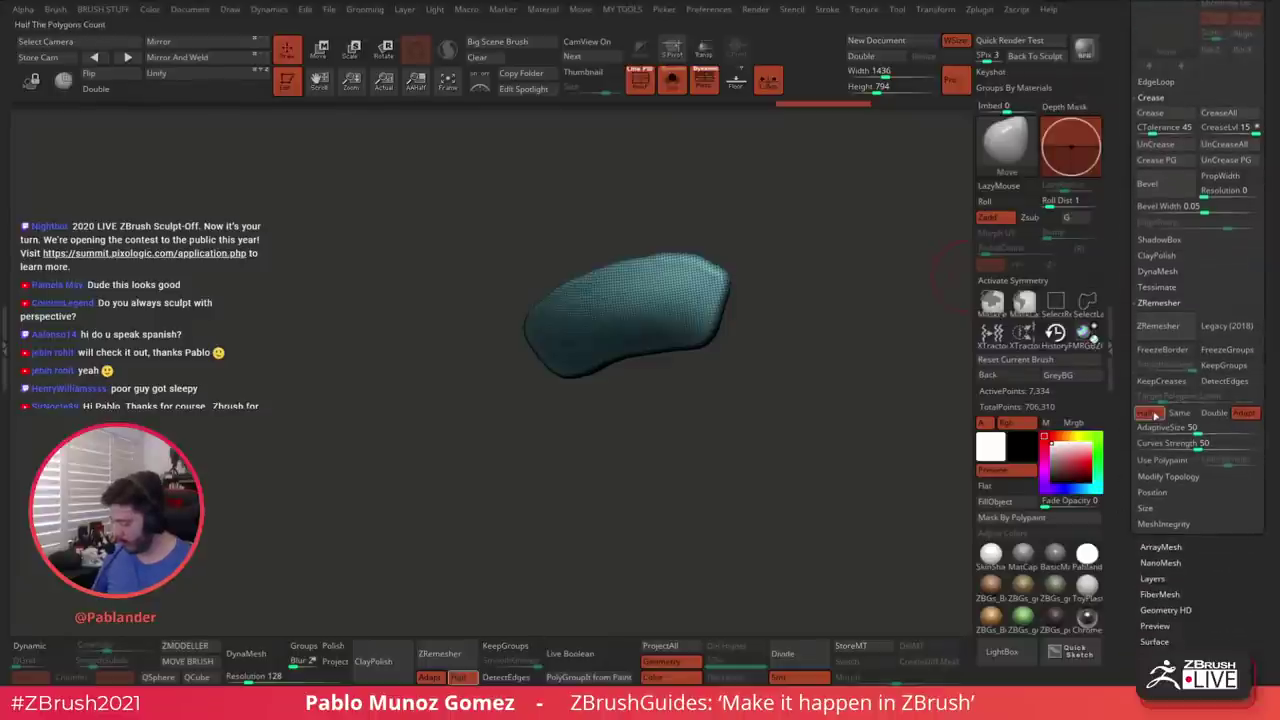
{"action": "left_click", "coordinate": [1176, 328]}
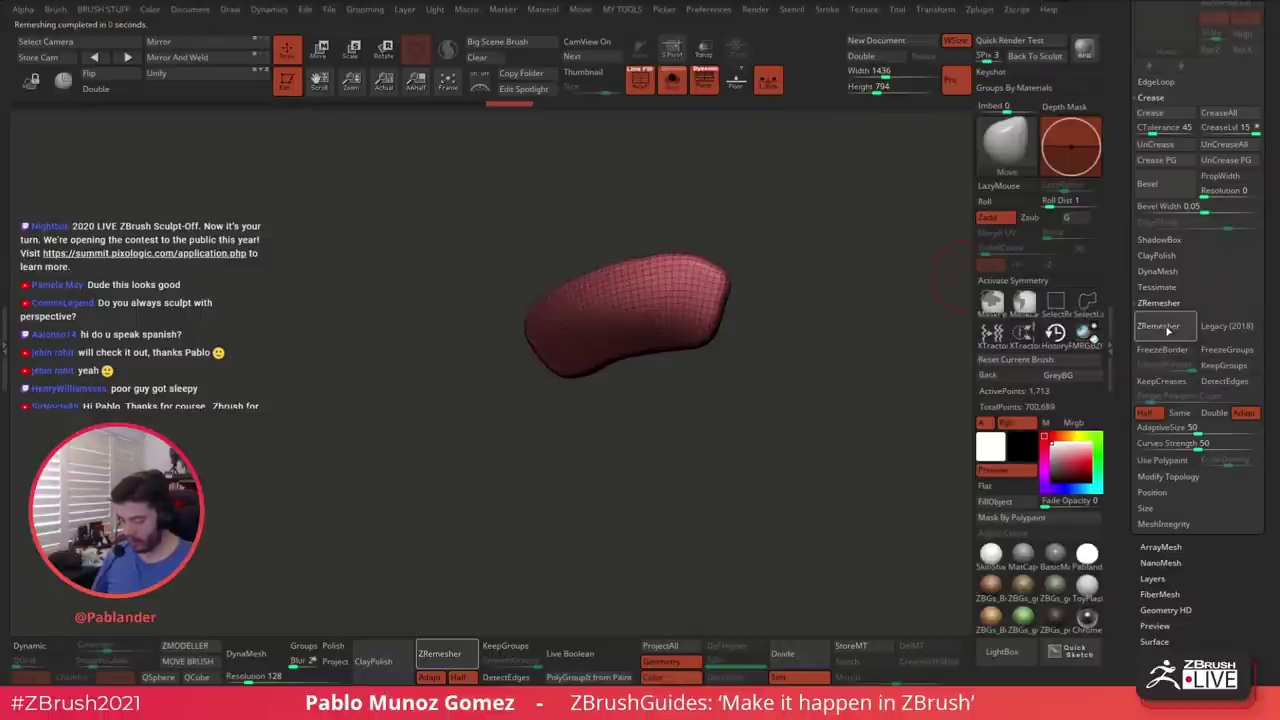
{"action": "left_click", "coordinate": [1166, 328]}
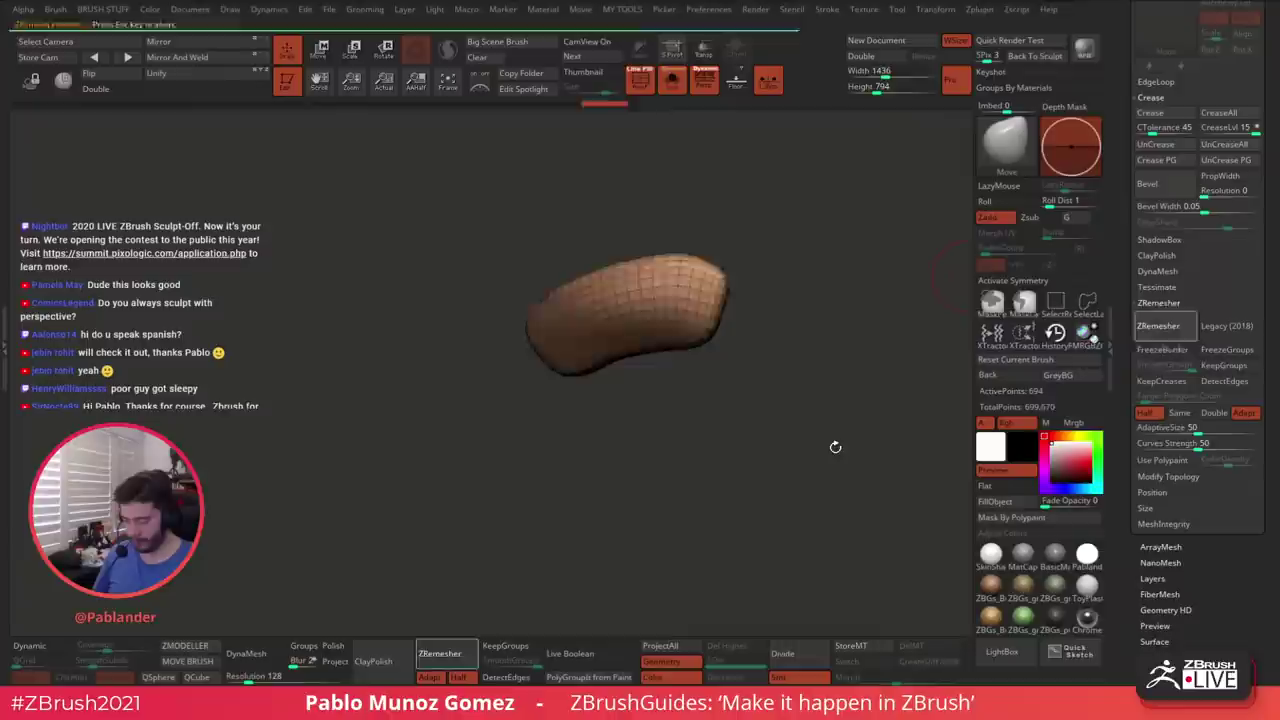
{"action": "left_click_drag", "start_coordinate": [840, 409], "coordinate": [706, 385]}
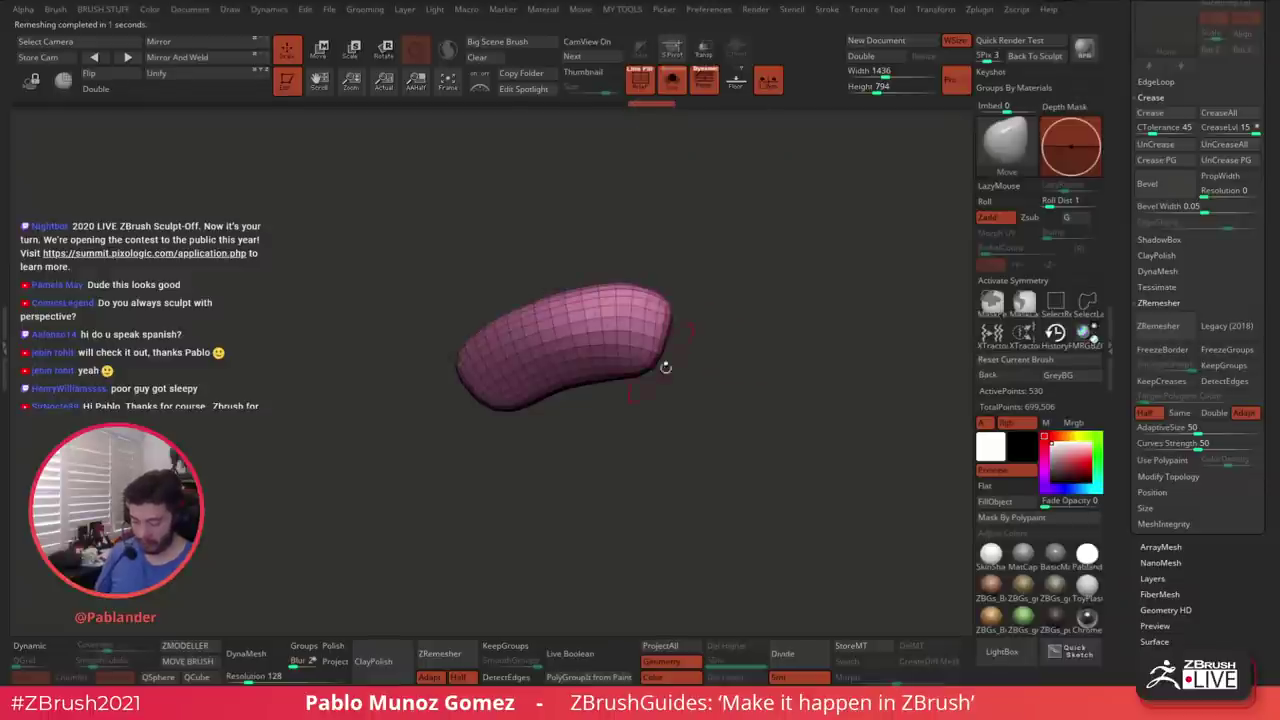
Show the head again and adjust the eyebrow's shape and inner end with the Move brush to fit the brow
{"action": "left_click", "coordinate": [673, 83]}
{"action": "mouse_move", "coordinate": [716, 407]}
{"action": "right_mouse_down", "text": "ctrl"}
{"action": "mouse_move", "coordinate": [716, 335]}
{"action": "mouse_move", "coordinate": [697, 311]}
{"action": "mouse_move", "coordinate": [660, 325]}
{"action": "mouse_move", "coordinate": [710, 347]}
{"action": "right_mouse_up", "text": "ctrl"}
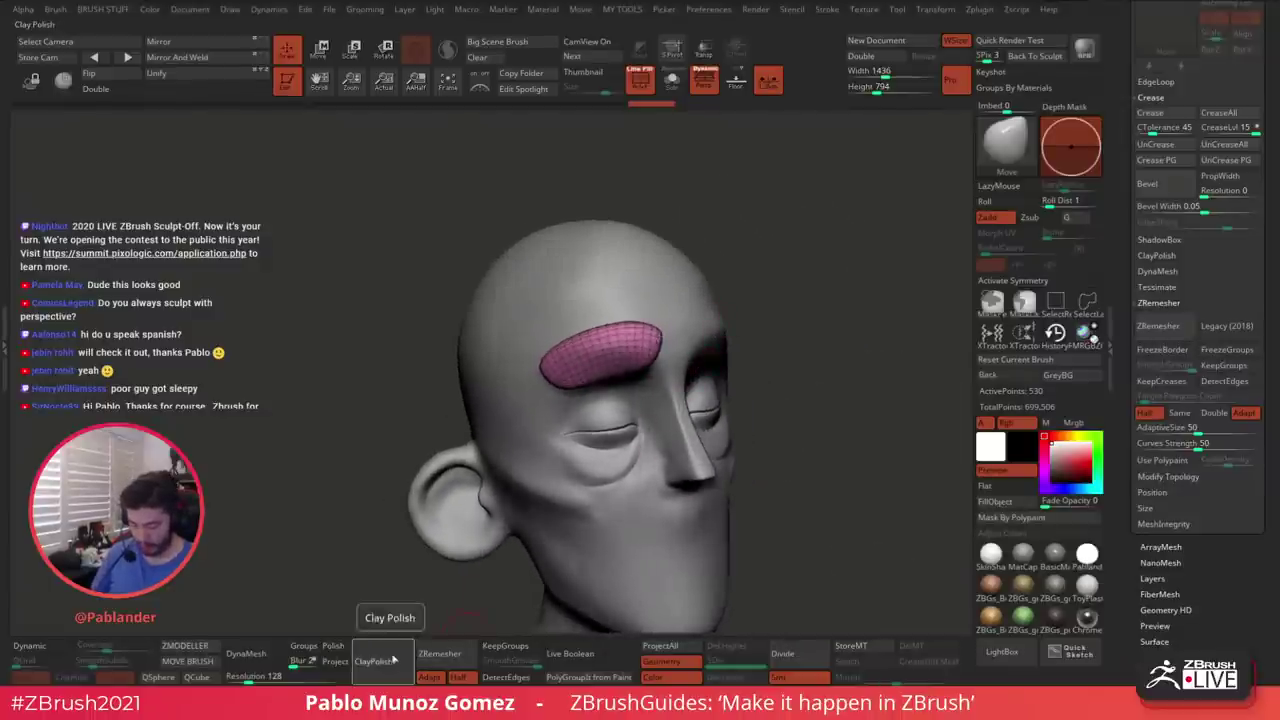
{"action": "left_click_drag", "start_coordinate": [430, 600], "coordinate": [715, 329]}
{"action": "key", "text": "space"}
{"action": "left_click_drag", "start_coordinate": [757, 272], "coordinate": [793, 269]}
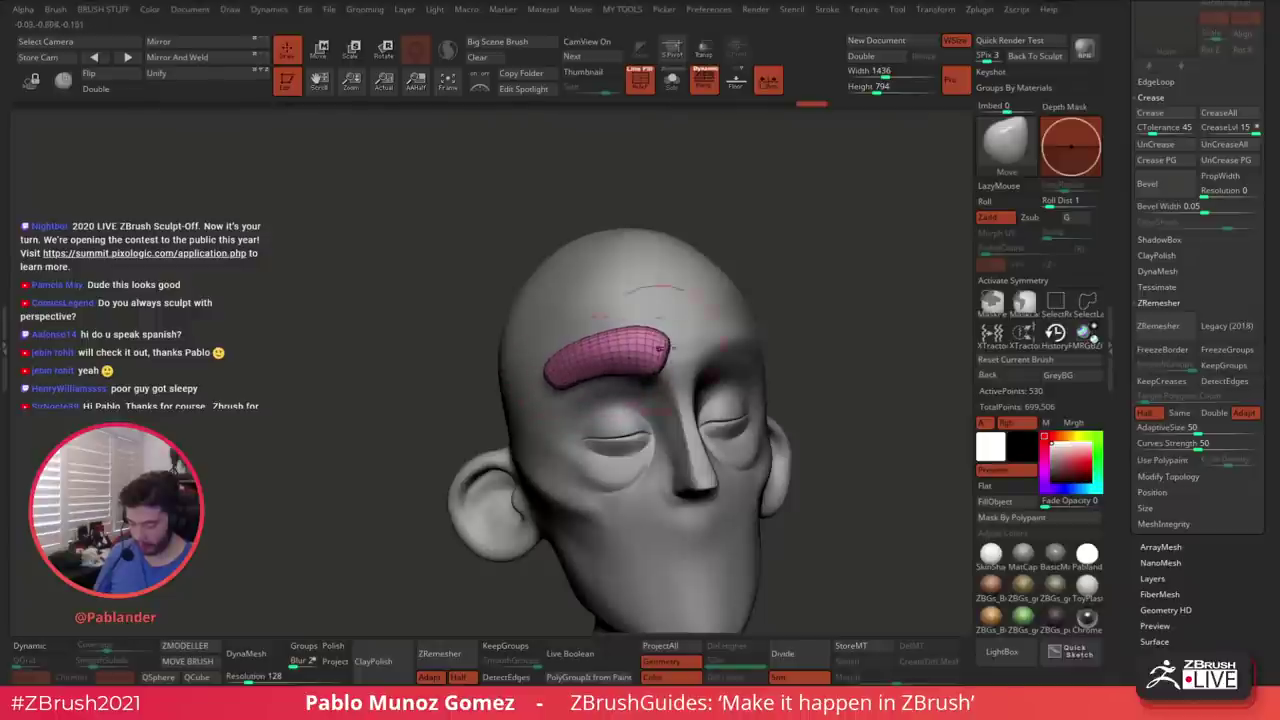
{"action": "right_click_drag", "start_coordinate": [662, 342], "coordinate": [606, 338]}
{"action": "right_click", "coordinate": [686, 322]}
{"action": "right_click_drag", "start_coordinate": [686, 318], "coordinate": [685, 328], "text": "ctrl"}
Isolate the eyebrow and reshape its outer end with the Move brush
{"action": "left_click", "coordinate": [669, 89]}
{"action": "mouse_move", "coordinate": [684, 330]}
{"action": "left_mouse_down"}
{"action": "mouse_move", "coordinate": [683, 308]}
{"action": "mouse_move", "coordinate": [676, 400]}
{"action": "mouse_move", "coordinate": [666, 324]}
{"action": "left_mouse_up"}
{"action": "key", "text": "space"}
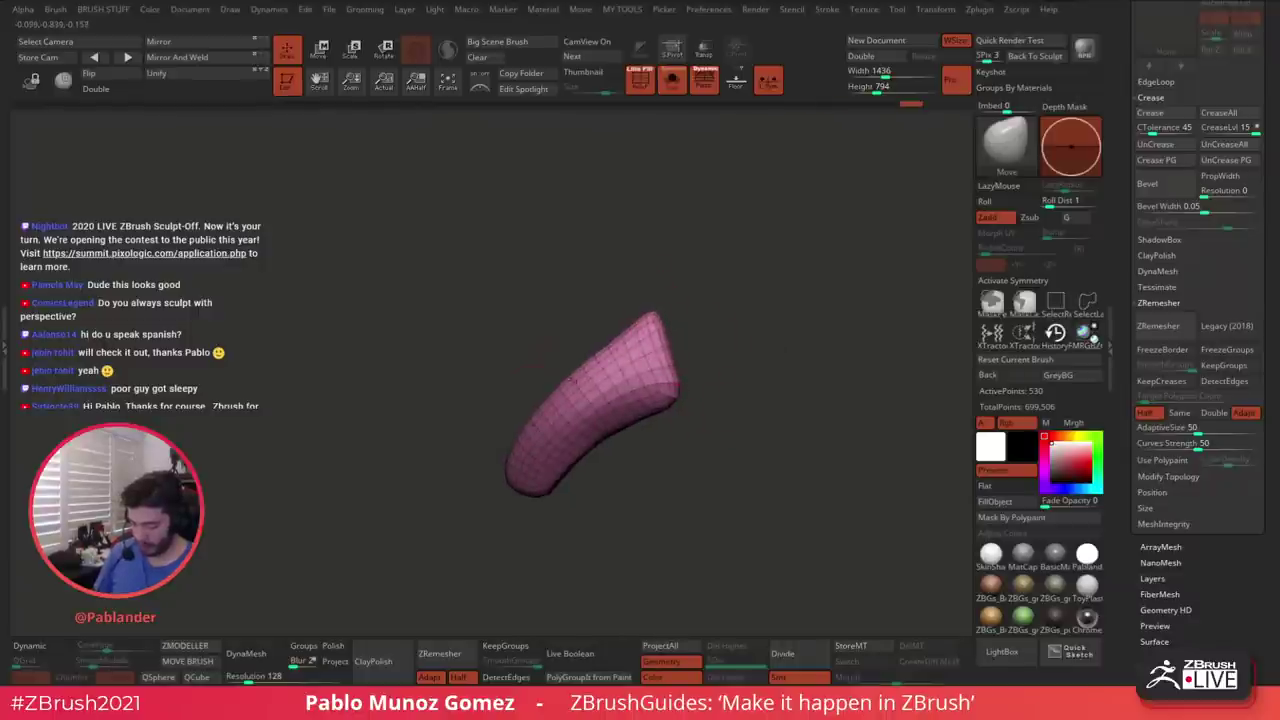
{"action": "left_click_drag", "start_coordinate": [504, 512], "coordinate": [498, 481]}
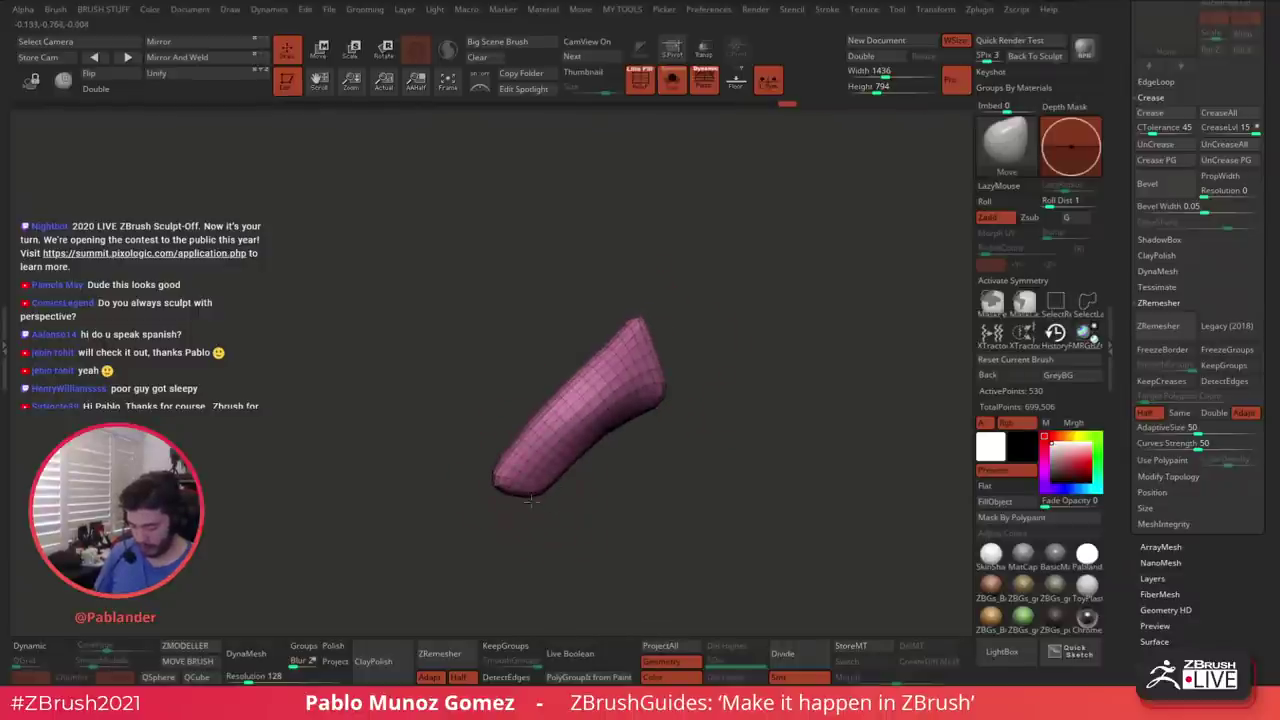
{"action": "mouse_move", "coordinate": [560, 514]}
{"action": "left_mouse_down"}
{"action": "mouse_move", "coordinate": [532, 502]}
{"action": "mouse_move", "coordinate": [540, 490]}
{"action": "mouse_move", "coordinate": [639, 473]}
{"action": "mouse_move", "coordinate": [562, 395]}
{"action": "left_mouse_up"}
Apply ClayPolish to the eyebrow and smooth its outer end
{"action": "left_click", "coordinate": [398, 650]}
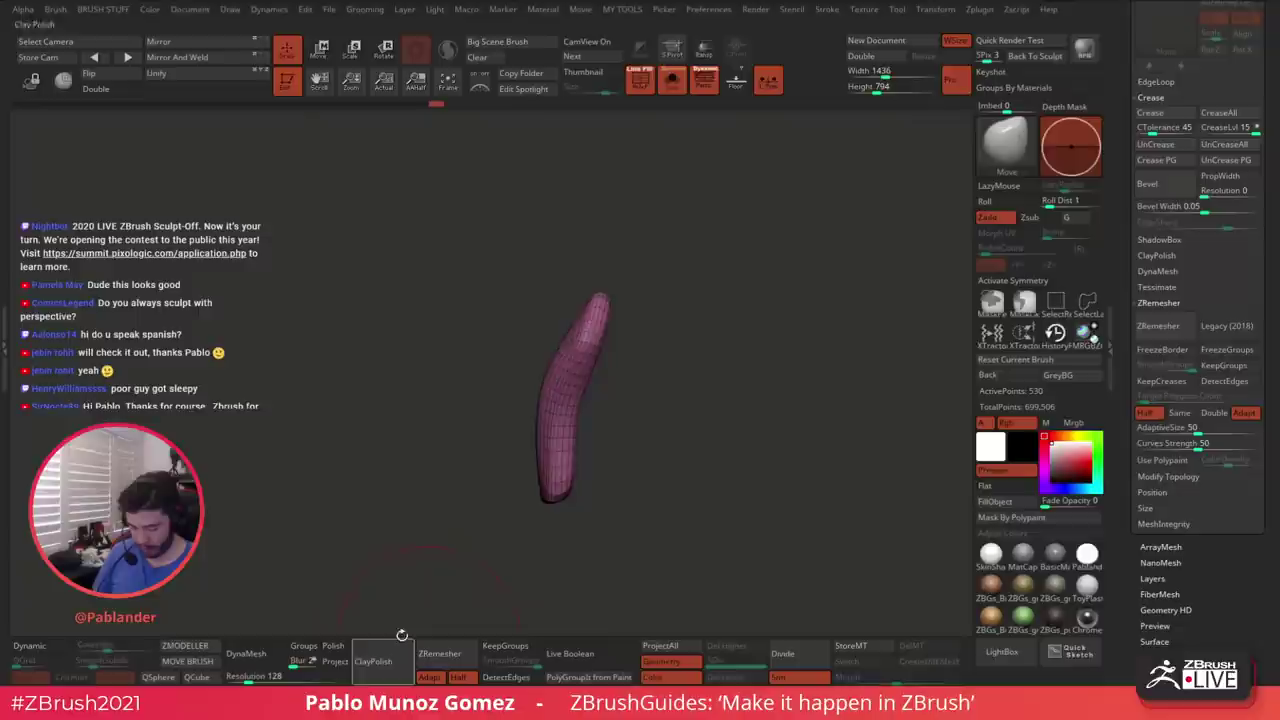
{"action": "left_click_drag", "start_coordinate": [594, 483], "coordinate": [723, 371]}
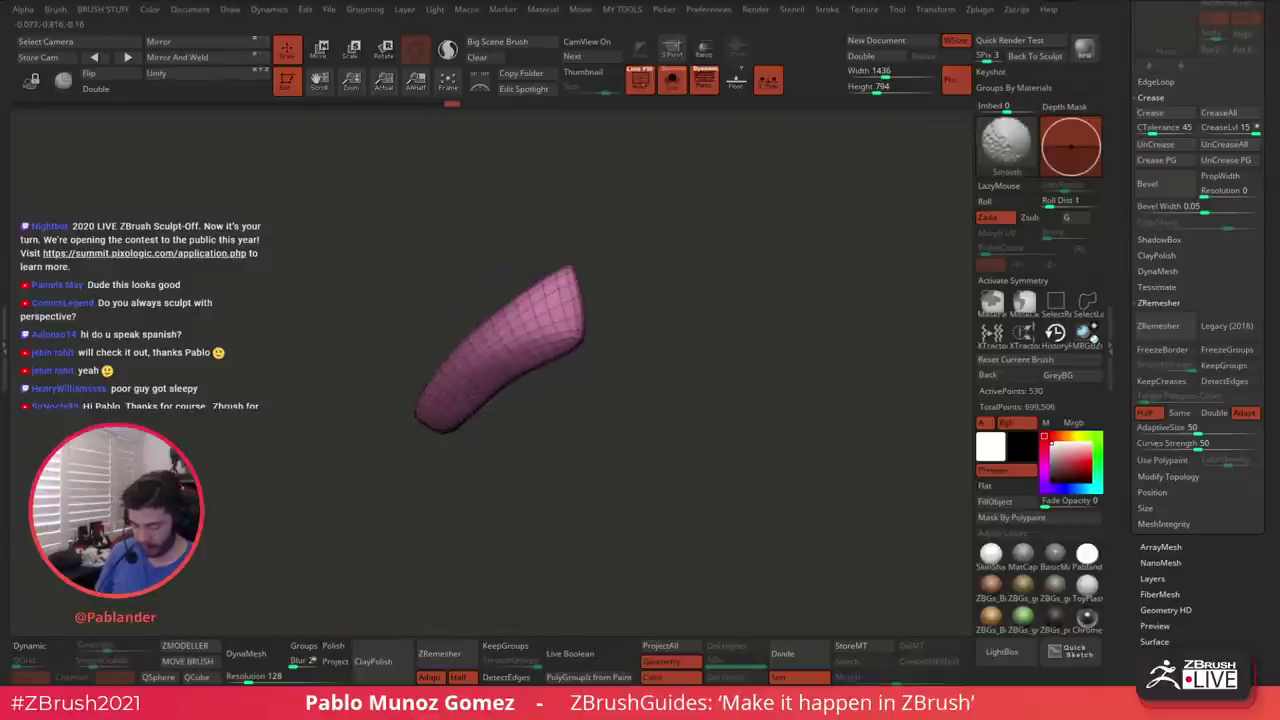
{"action": "left_click_drag", "start_coordinate": [451, 380], "coordinate": [434, 398], "text": "shift"}
Bring the head back into view and turn off the wireframe and perspective
{"action": "left_click", "coordinate": [672, 81]}
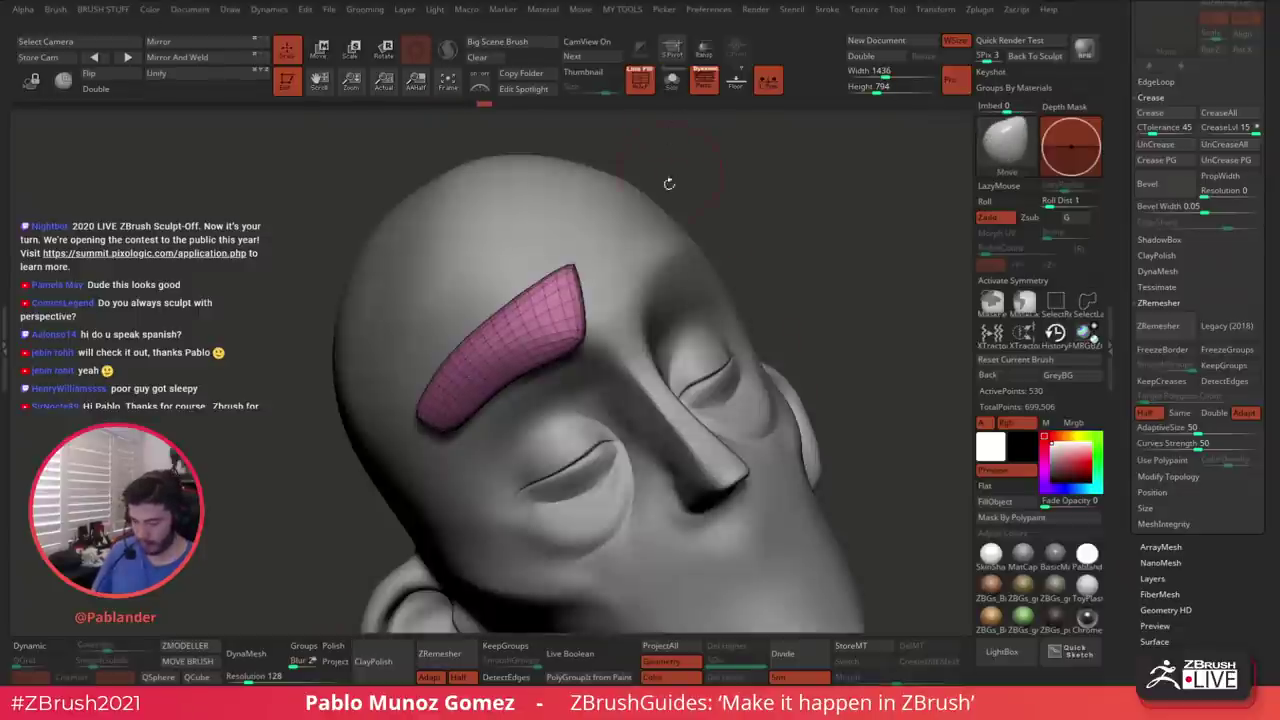
{"action": "left_click", "coordinate": [642, 97]}
{"action": "mouse_move", "coordinate": [650, 270]}
{"action": "right_mouse_down"}
{"action": "mouse_move", "coordinate": [680, 360]}
{"action": "mouse_move", "coordinate": [713, 295]}
{"action": "right_mouse_up"}
{"action": "key", "text": "s"}
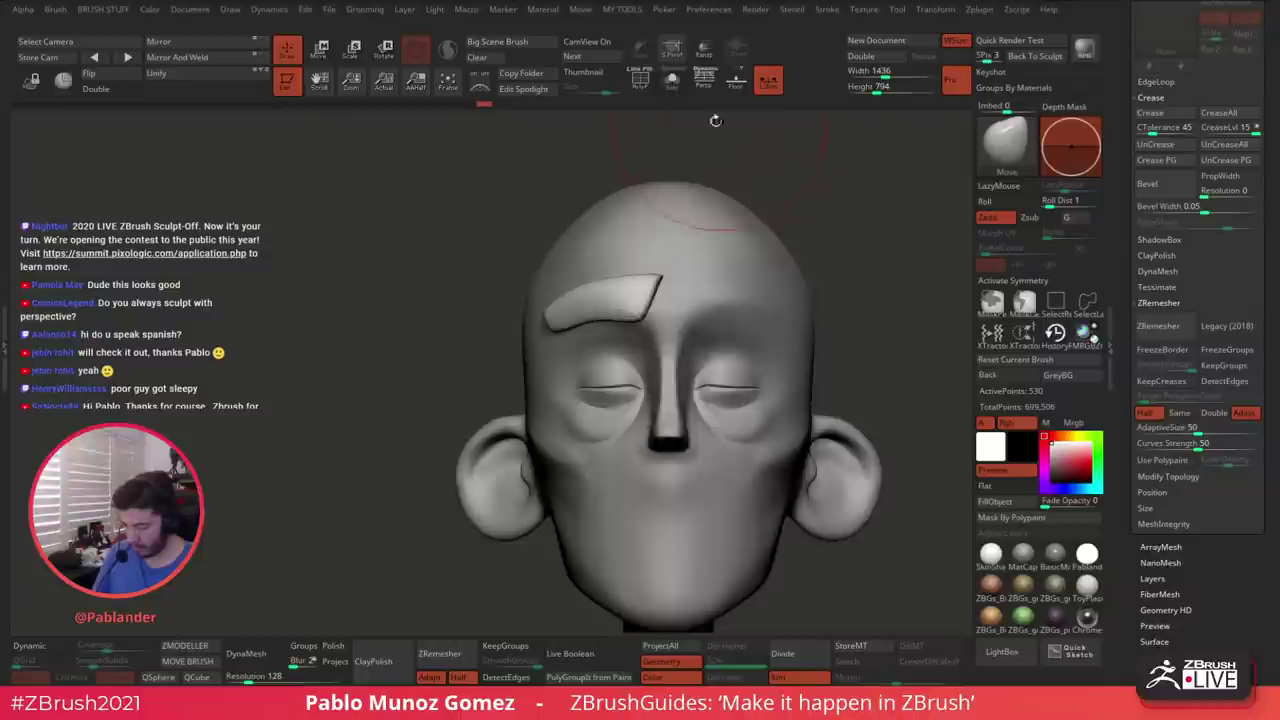
Isolate the eyebrow and adjust the corner of its inner end with the Move brush
{"action": "left_click", "coordinate": [672, 80]}
{"action": "right_click_drag", "start_coordinate": [643, 282], "coordinate": [712, 228]}
{"action": "right_click_drag", "start_coordinate": [710, 228], "coordinate": [742, 274], "text": "ctrl"}
{"action": "key", "text": "space"}
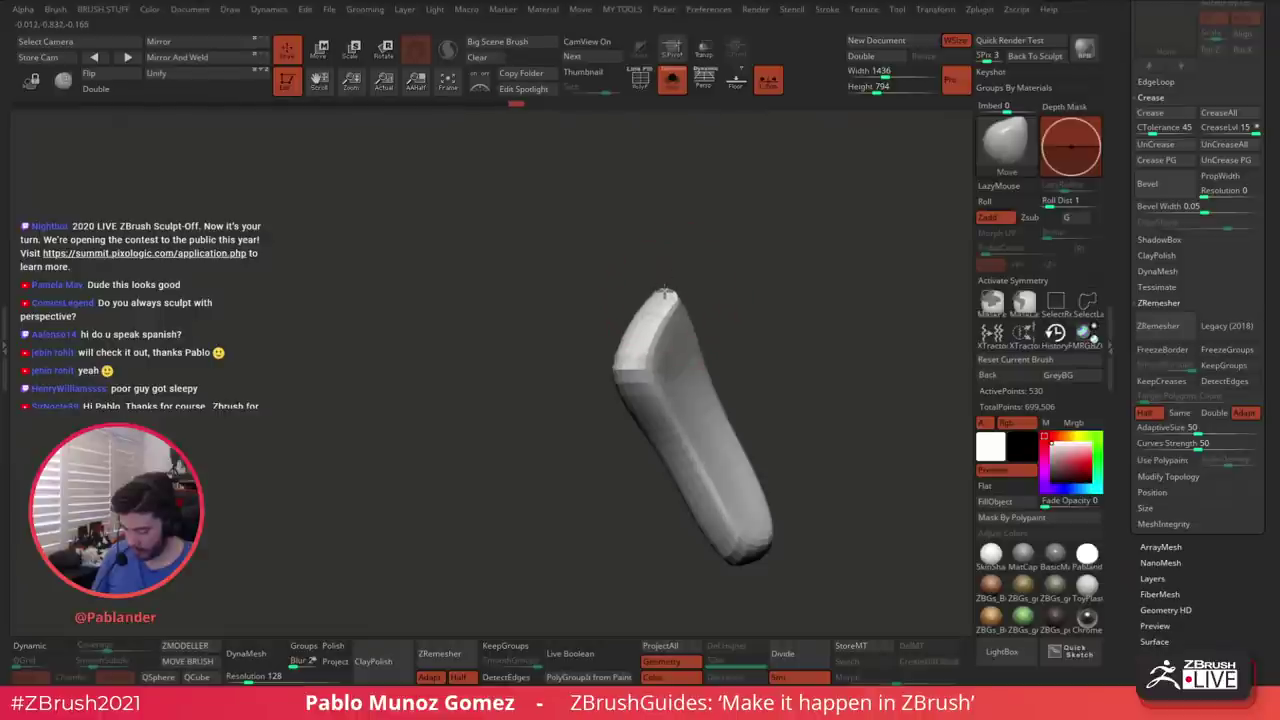
Show the whole head again and refine the eyebrow's inner end with the Move brush
{"action": "left_click", "coordinate": [672, 84]}
{"action": "mouse_move", "coordinate": [566, 372]}
{"action": "right_mouse_down"}
{"action": "mouse_move", "coordinate": [644, 446]}
{"action": "mouse_move", "coordinate": [658, 345]}
{"action": "mouse_move", "coordinate": [742, 380]}
{"action": "mouse_move", "coordinate": [677, 357]}
{"action": "mouse_move", "coordinate": [766, 363]}
{"action": "right_mouse_up"}
{"action": "right_click_drag", "start_coordinate": [820, 280], "coordinate": [723, 232], "text": "alt"}
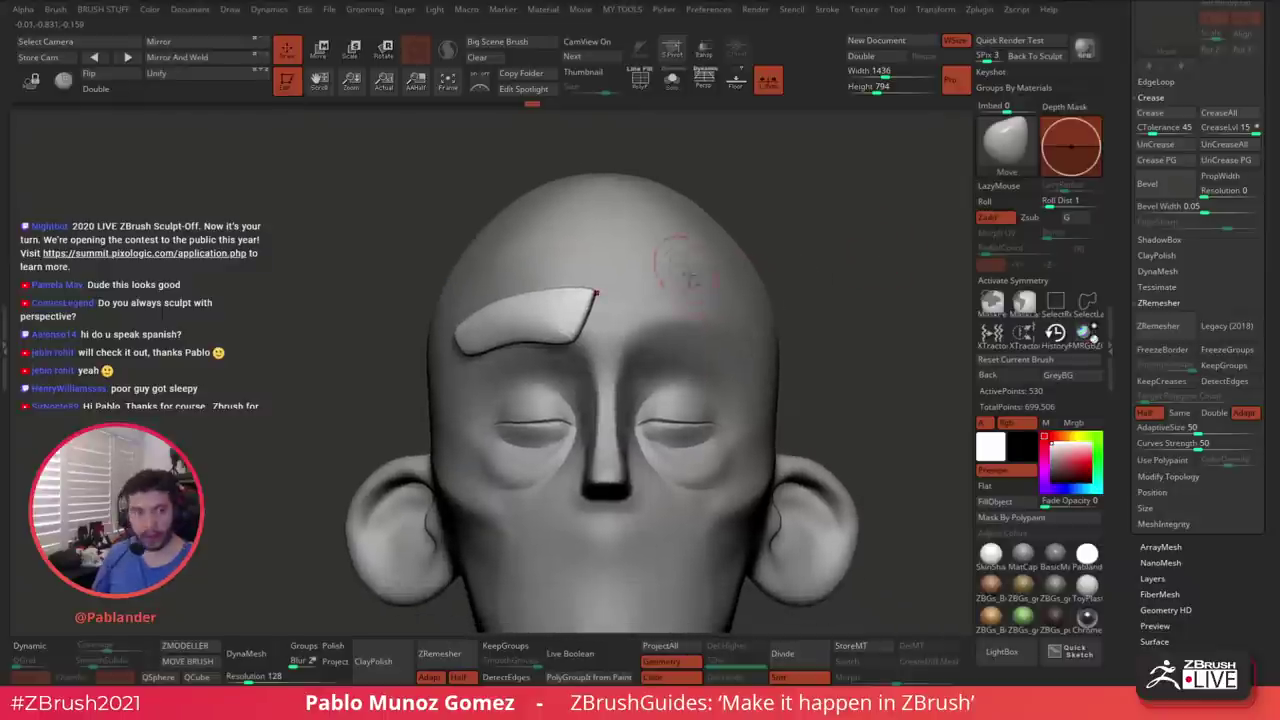
{"action": "right_click_drag", "start_coordinate": [690, 335], "coordinate": [672, 274], "text": "ctrl"}
{"action": "right_click", "coordinate": [597, 291]}
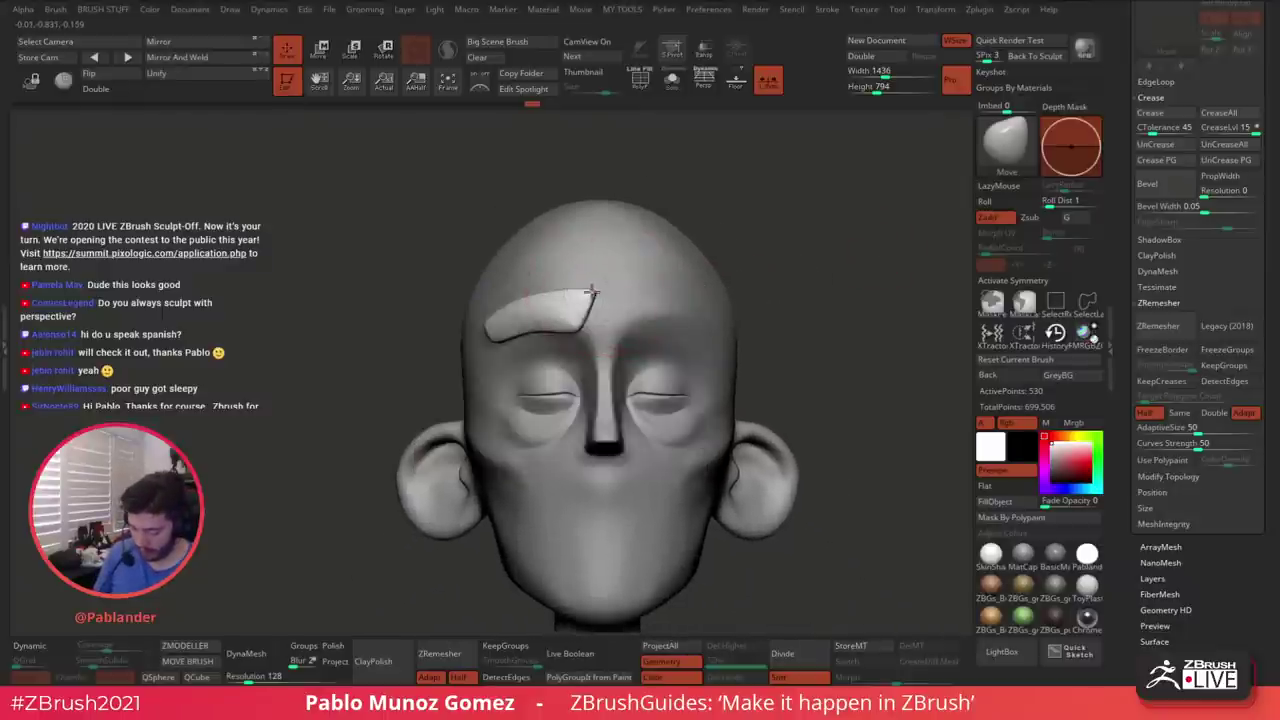
{"action": "mouse_move", "coordinate": [578, 293]}
{"action": "left_mouse_down"}
{"action": "mouse_move", "coordinate": [570, 323]}
{"action": "mouse_move", "coordinate": [580, 302]}
{"action": "left_mouse_up"}
{"action": "right_click_drag", "start_coordinate": [556, 297], "coordinate": [597, 301]}
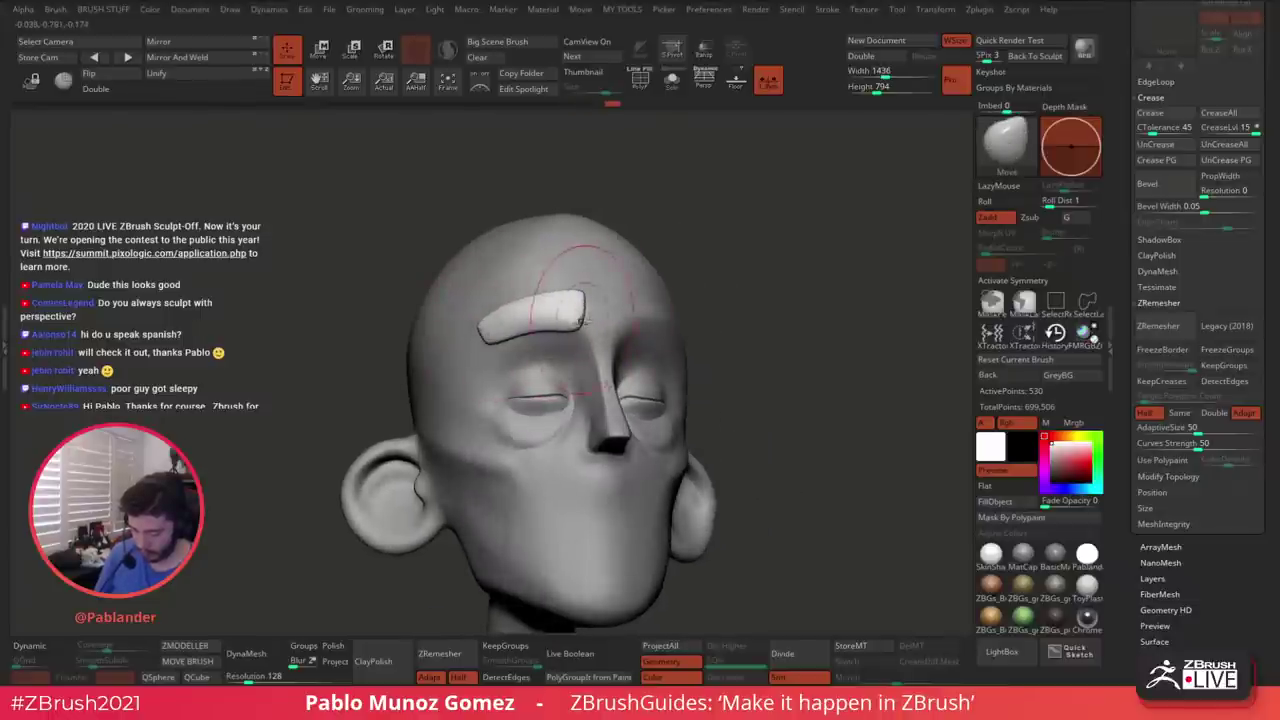
{"action": "left_click_drag", "start_coordinate": [747, 257], "coordinate": [704, 255]}
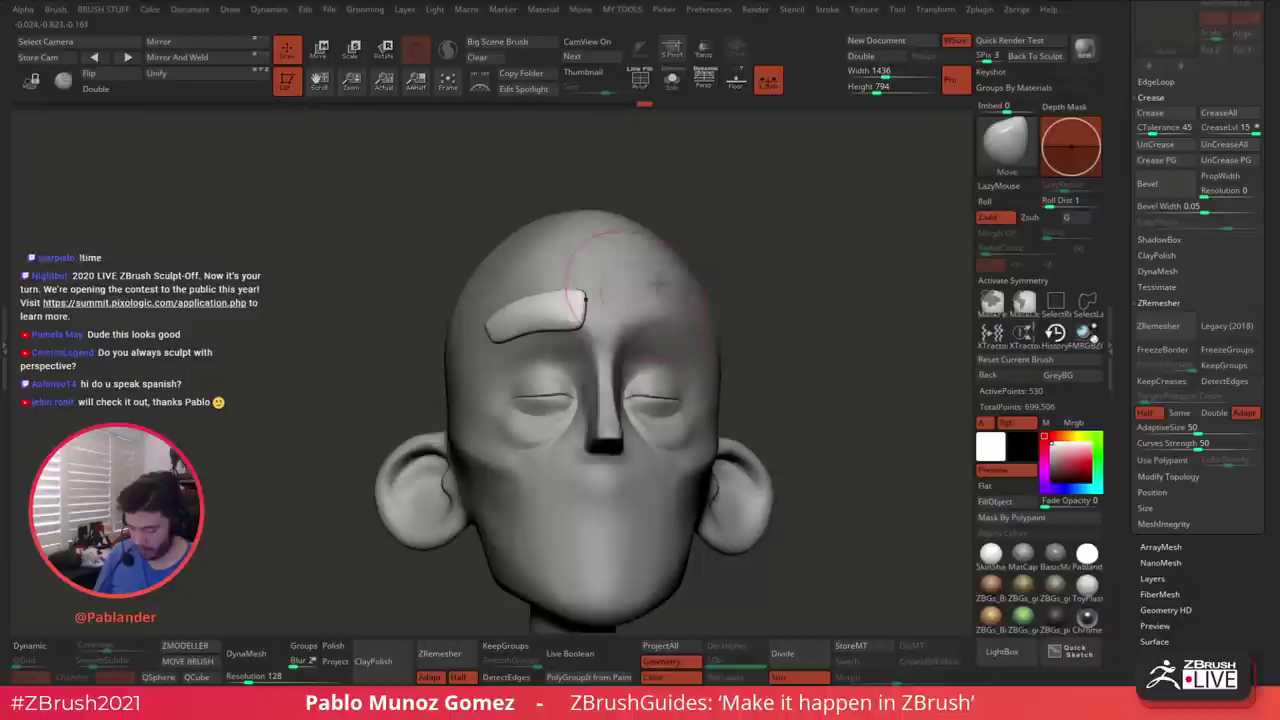
{"action": "right_click_drag", "start_coordinate": [644, 263], "coordinate": [605, 267]}
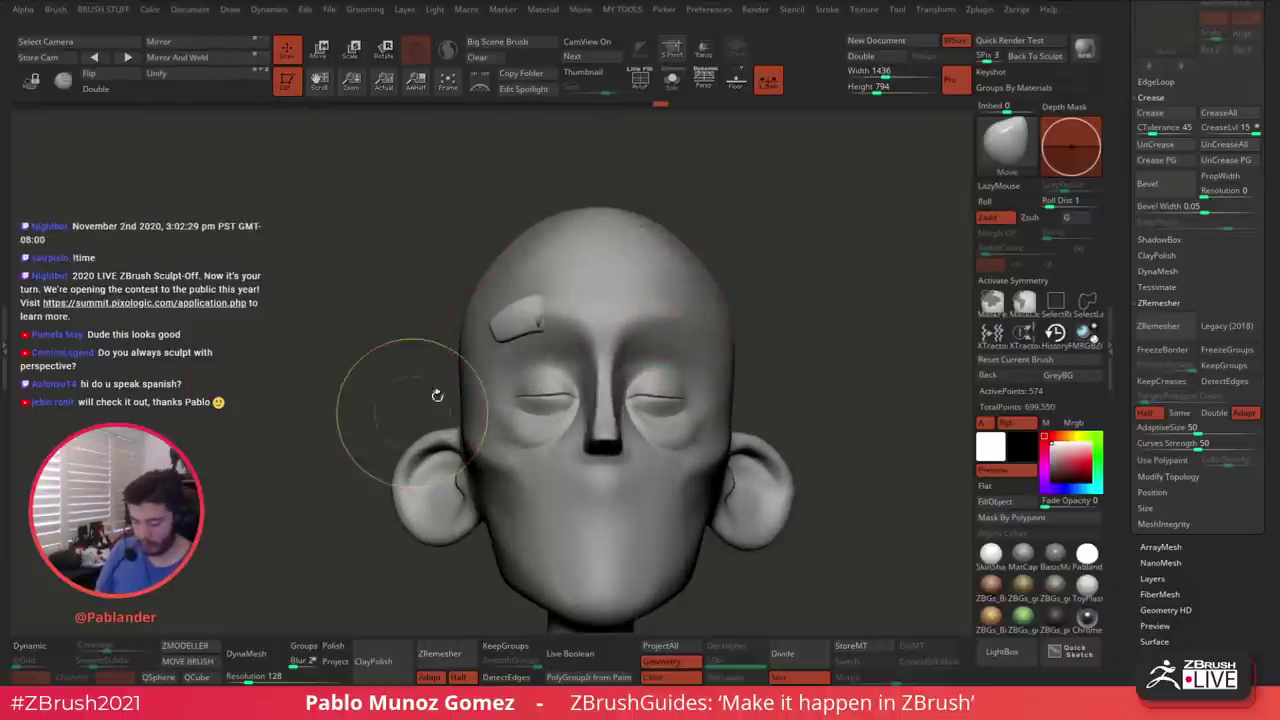
Turn off Local Symmetry and apply Mirror And Weld to copy the eyebrow onto the other side of the face
{"action": "left_click", "coordinate": [768, 84]}
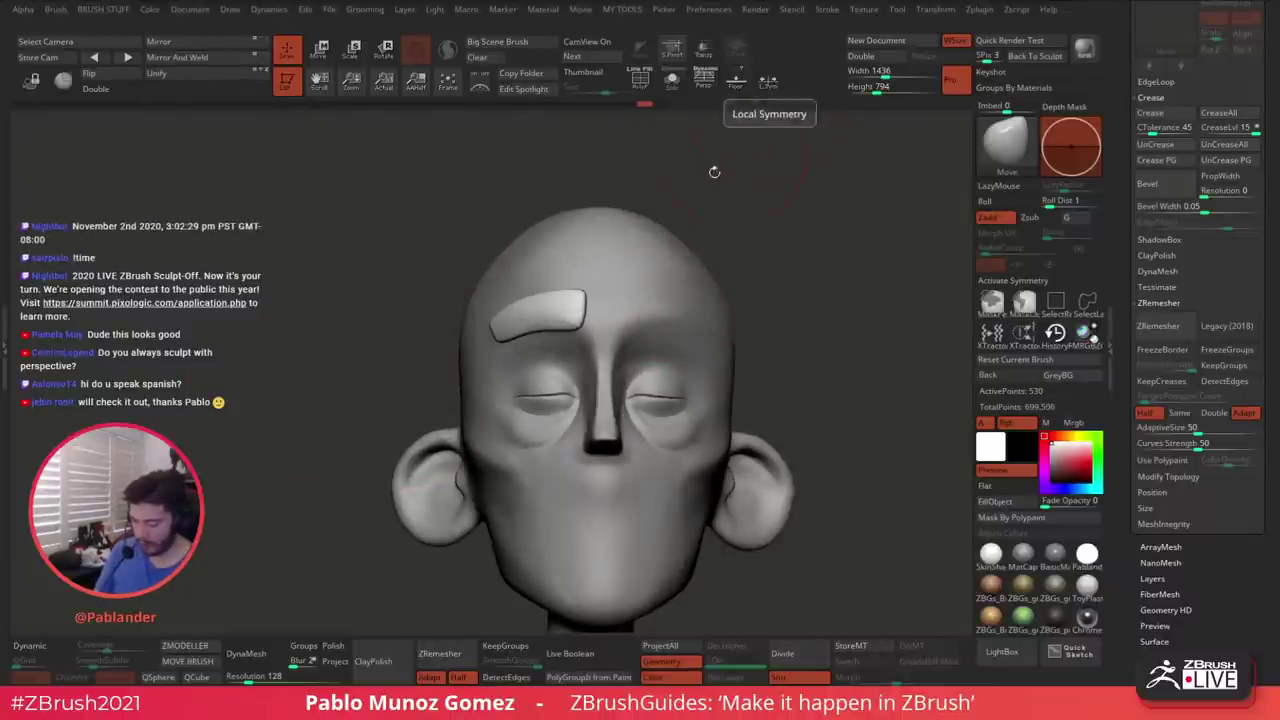
{"action": "left_click", "coordinate": [192, 58]}
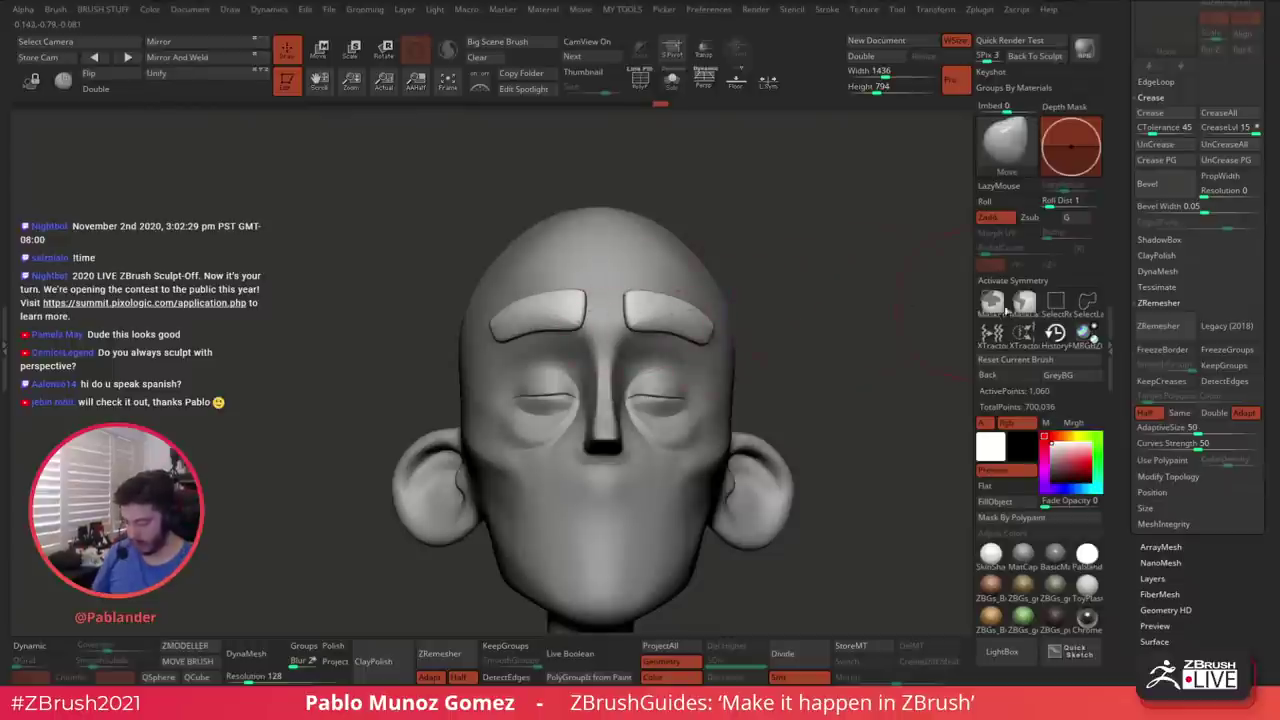
Activate symmetry and adjust the shape of both eyebrows with the Move brush
{"action": "left_click", "coordinate": [1007, 281]}
{"action": "left_click_drag", "start_coordinate": [816, 315], "coordinate": [811, 326], "text": "shift"}
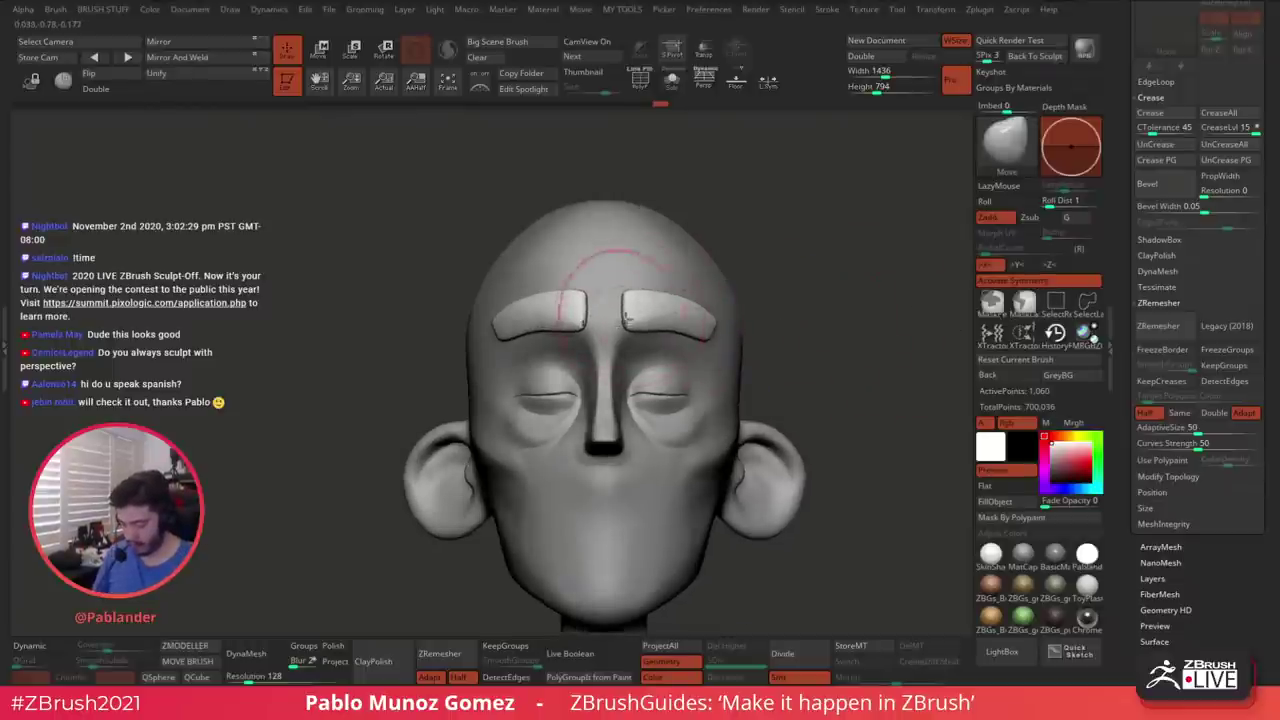
{"action": "mouse_move", "coordinate": [627, 319]}
{"action": "left_mouse_down"}
{"action": "mouse_move", "coordinate": [629, 296]}
{"action": "mouse_move", "coordinate": [627, 312]}
{"action": "left_mouse_up"}
{"action": "left_click_drag", "start_coordinate": [814, 345], "coordinate": [814, 316], "text": "alt"}
{"action": "left_click_drag", "start_coordinate": [704, 303], "coordinate": [658, 283]}
{"action": "mouse_move", "coordinate": [808, 335]}
{"action": "left_mouse_down", "text": "alt"}
{"action": "mouse_move", "coordinate": [791, 286]}
{"action": "mouse_move", "coordinate": [730, 292]}
{"action": "left_mouse_up", "text": "alt"}
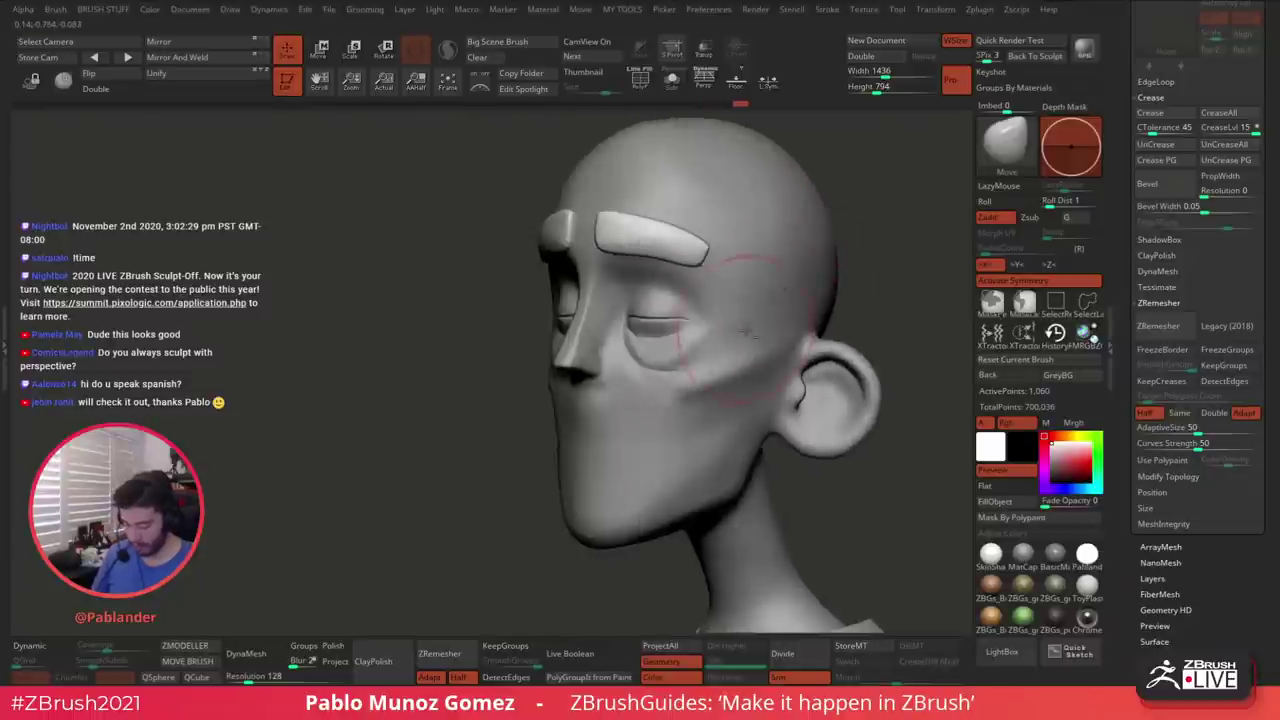
Select the head subtool, activate its symmetry and apply Mirror And Weld to it
{"action": "left_click", "coordinate": [744, 332], "text": "alt"}
{"action": "mouse_move", "coordinate": [652, 345]}
{"action": "right_mouse_down", "text": "ctrl"}
{"action": "mouse_move", "coordinate": [652, 405]}
{"action": "mouse_move", "coordinate": [640, 414]}
{"action": "right_mouse_up", "text": "ctrl"}
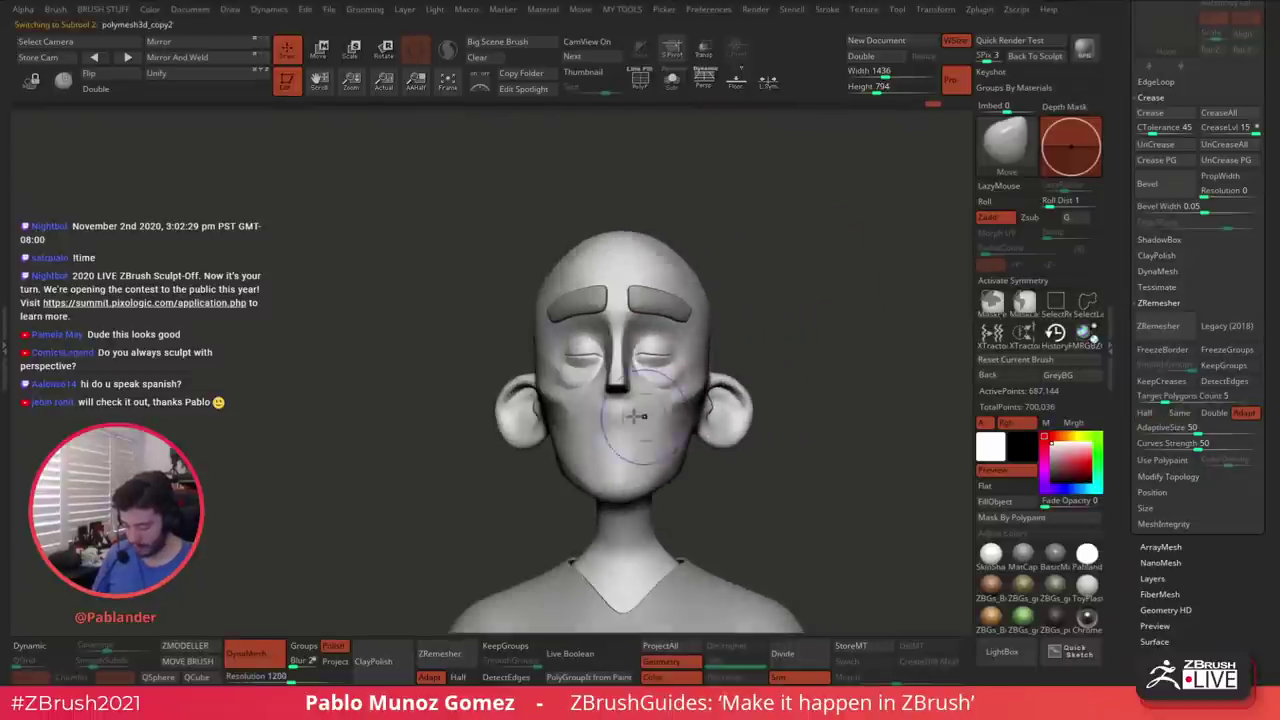
{"action": "mouse_move", "coordinate": [640, 416]}
{"action": "left_mouse_down", "text": "shift"}
{"action": "mouse_move", "coordinate": [626, 434]}
{"action": "mouse_move", "coordinate": [642, 436]}
{"action": "left_mouse_up", "text": "shift"}
{"action": "right_click_drag", "start_coordinate": [642, 432], "coordinate": [622, 398], "text": "alt"}
{"action": "mouse_move", "coordinate": [622, 398]}
{"action": "right_mouse_down"}
{"action": "mouse_move", "coordinate": [580, 390]}
{"action": "mouse_move", "coordinate": [594, 380]}
{"action": "right_mouse_up"}
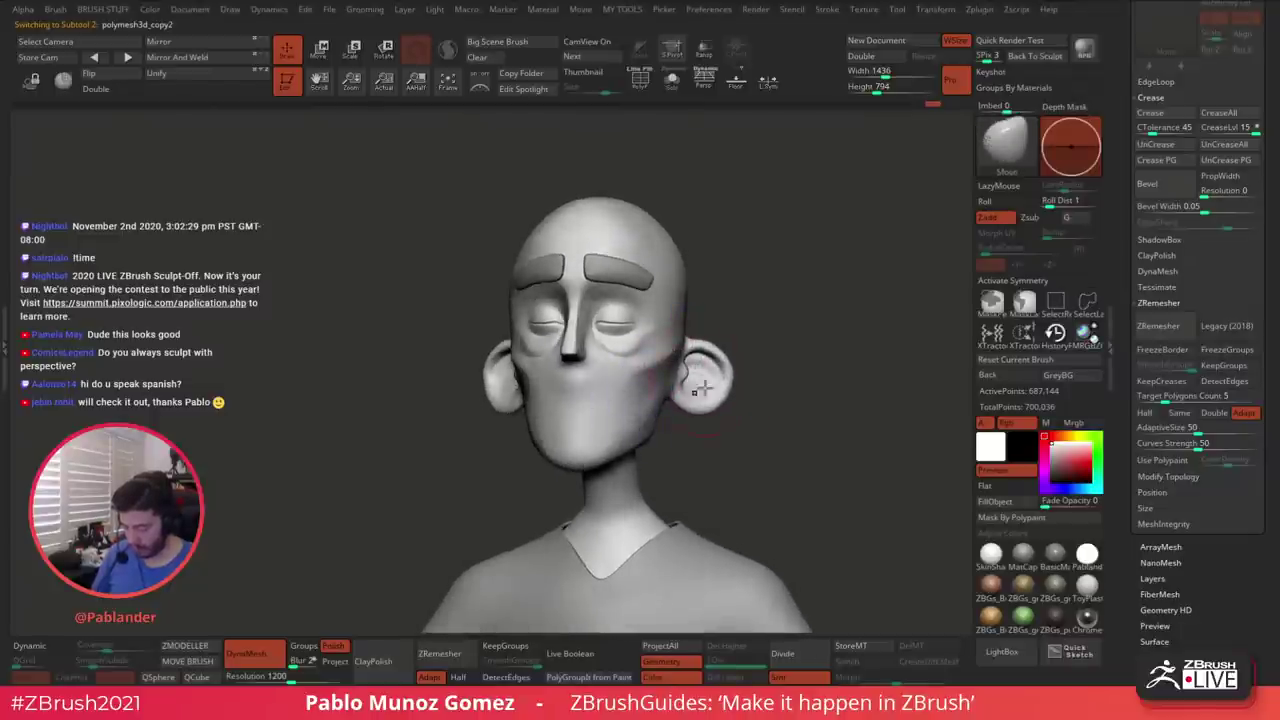
{"action": "left_click", "coordinate": [1022, 281]}
{"action": "left_click", "coordinate": [206, 59]}
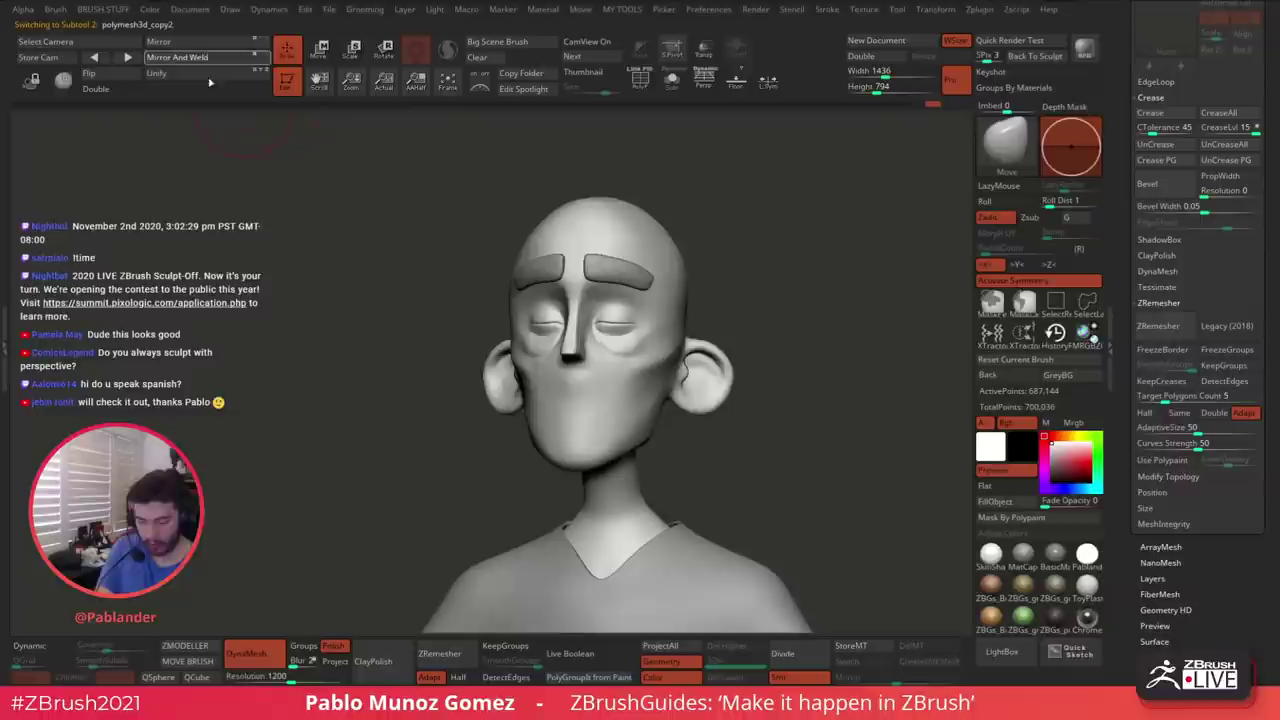
Load the Smooth Stronger brush from the smoothing brushes in LightBox
{"action": "key", "text": "b"}
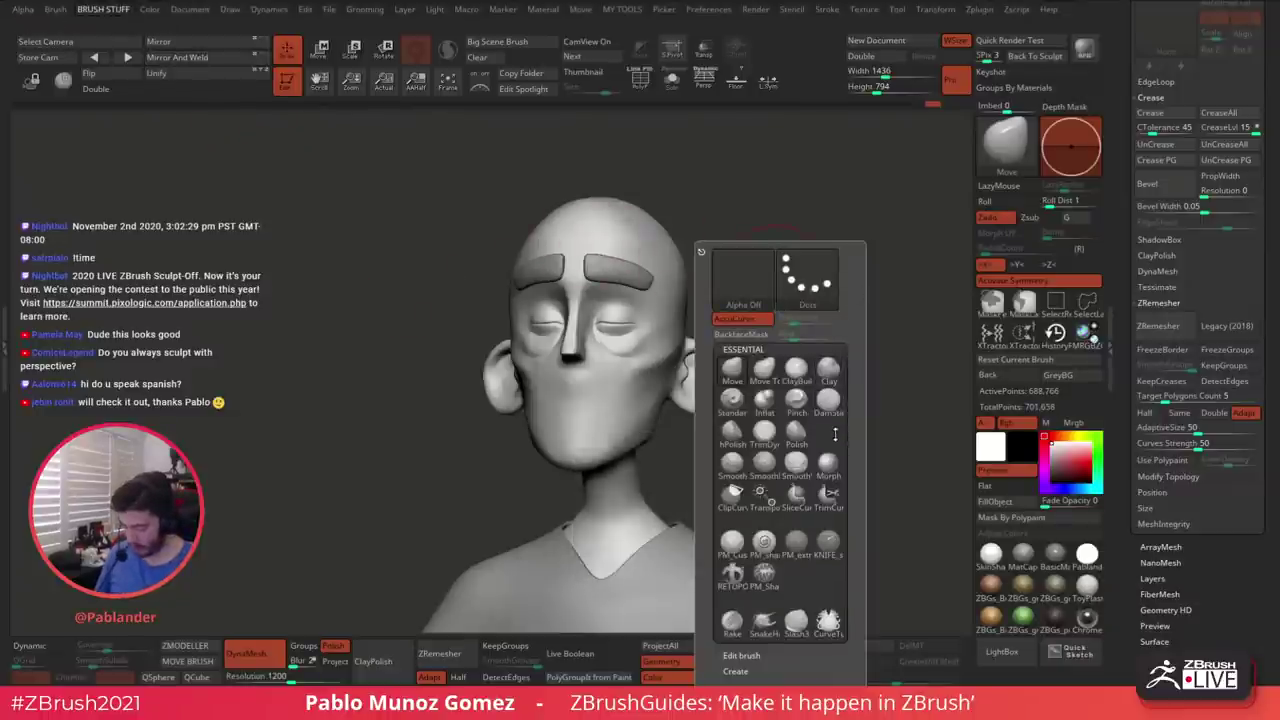
{"action": "key", "text": "comma"}
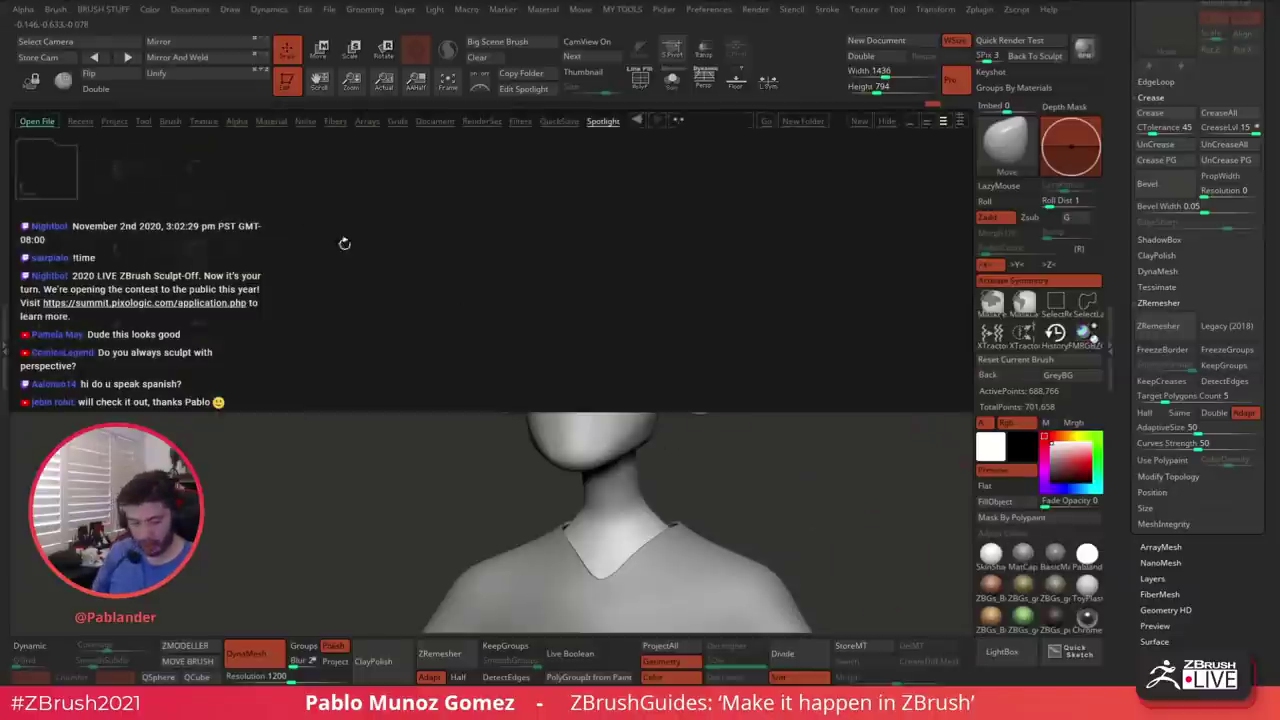
{"action": "left_click", "coordinate": [170, 121]}
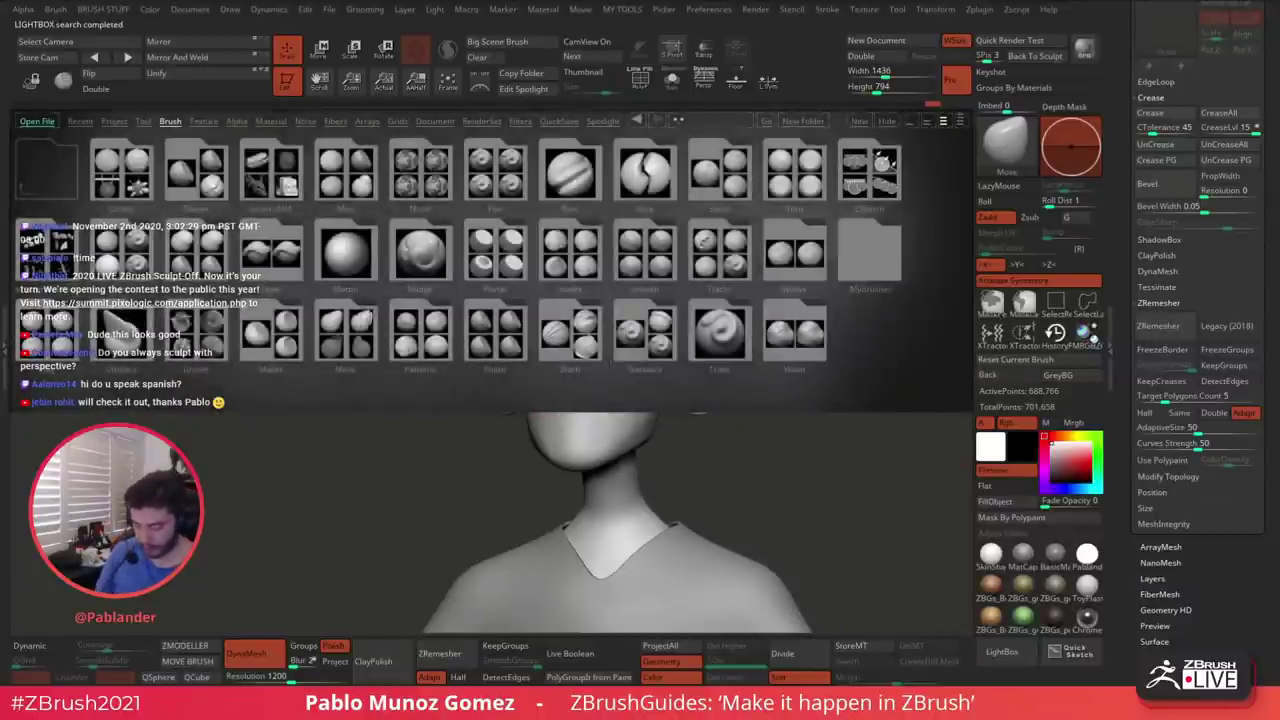
{"action": "double_click", "coordinate": [631, 278]}
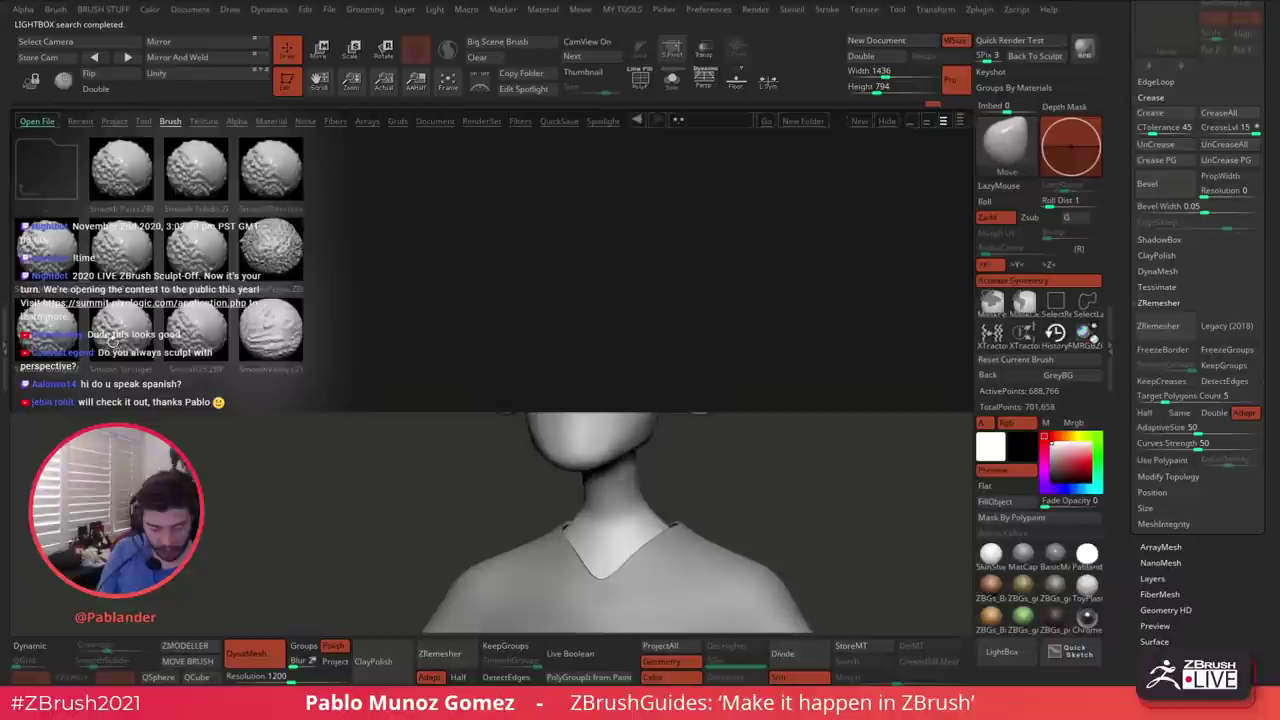
{"action": "double_click", "coordinate": [134, 337]}
{"action": "left_click", "coordinate": [253, 367]}
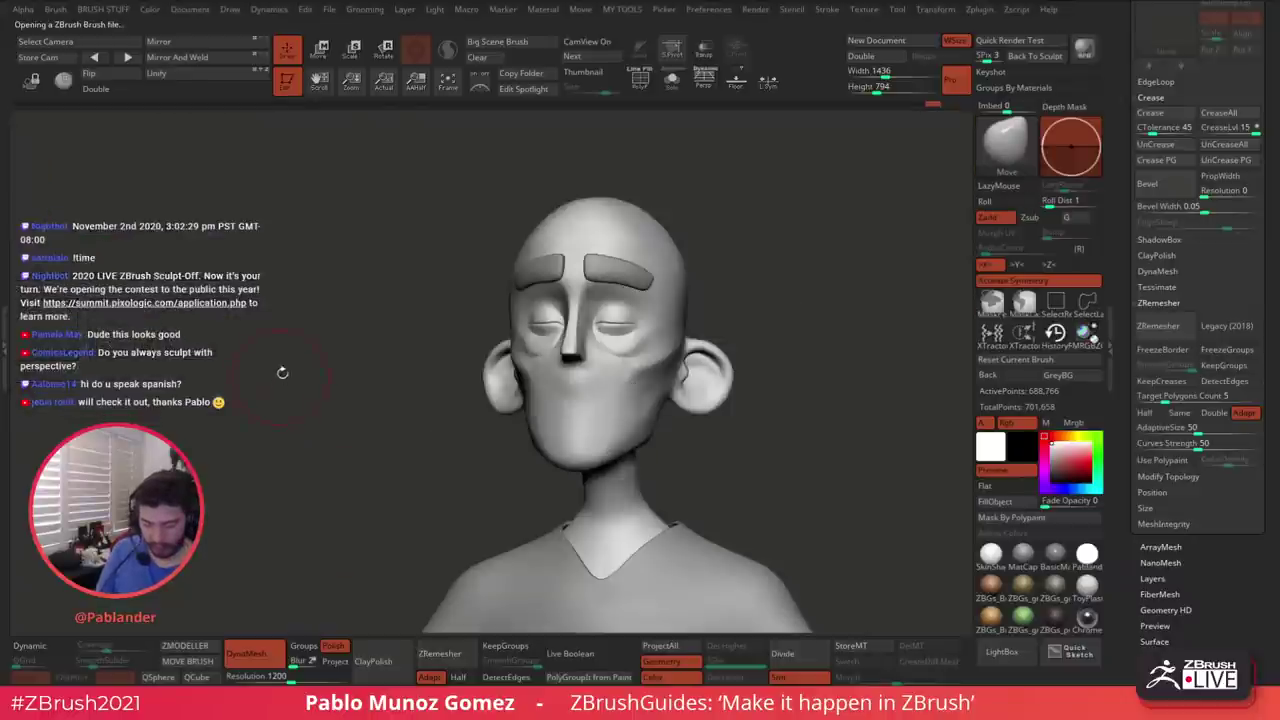
Adjust the smoothing intensity and smooth the cheeks and jaw with the Smooth Stronger brush at draw size 33
{"action": "right_click_drag", "start_coordinate": [694, 370], "coordinate": [686, 392], "text": "ctrl"}
{"action": "key", "text": "space"}
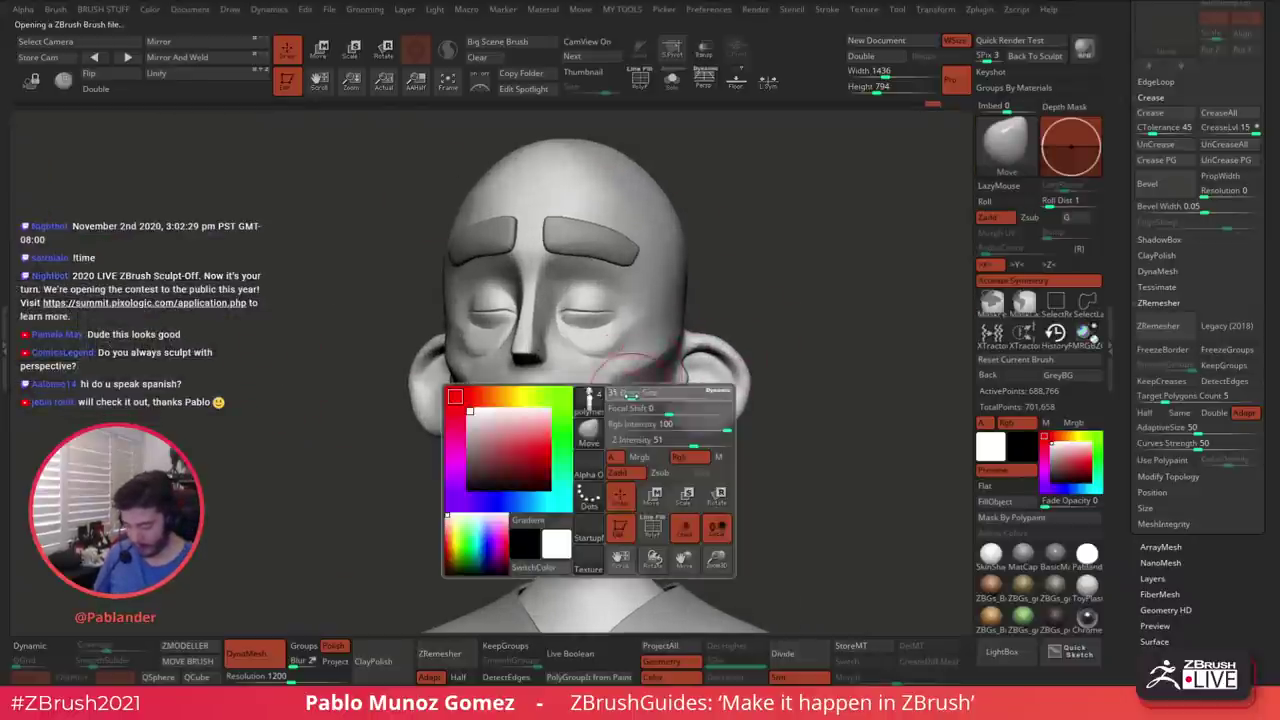
{"action": "left_click_drag", "start_coordinate": [642, 378], "coordinate": [608, 401], "text": "shift"}
{"action": "right_click_drag", "start_coordinate": [699, 376], "coordinate": [753, 384], "text": "shift"}
{"action": "key", "text": "space"}
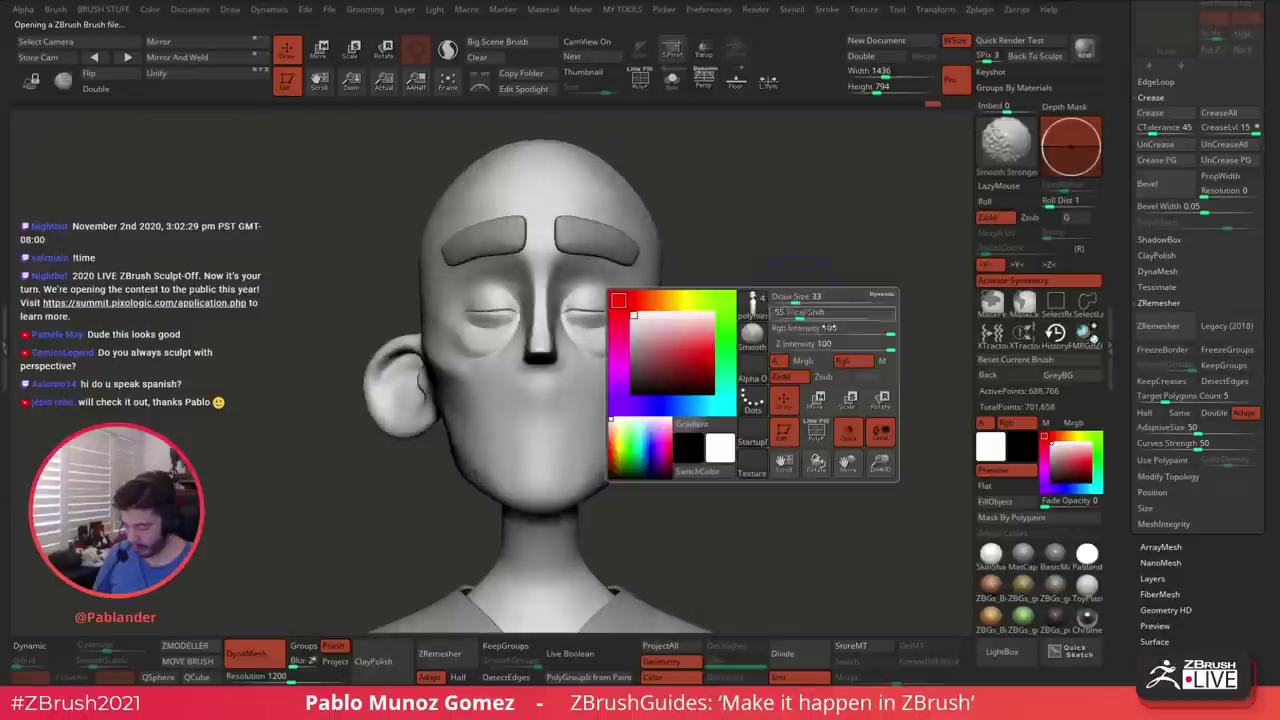
{"action": "left_click", "coordinate": [866, 346], "text": "shift"}
{"action": "right_click_drag", "start_coordinate": [858, 345], "coordinate": [745, 325]}
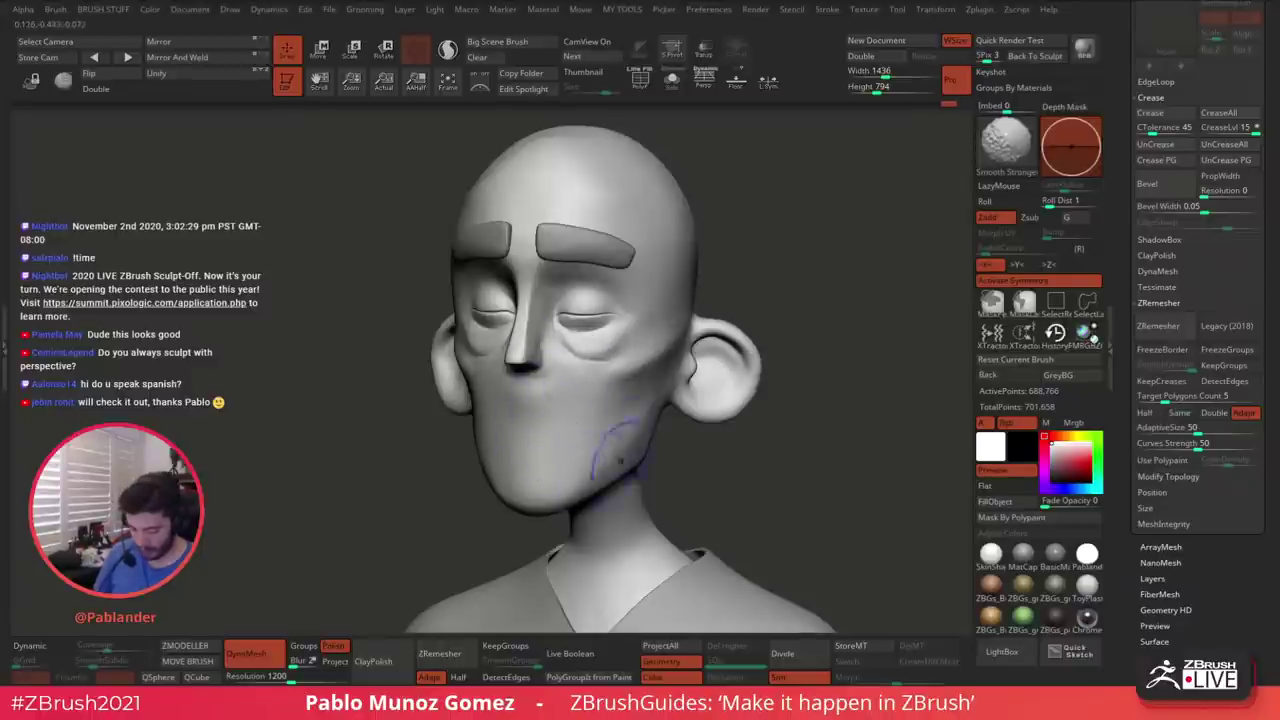
{"action": "mouse_move", "coordinate": [650, 465]}
{"action": "right_mouse_down", "text": "shift"}
{"action": "mouse_move", "coordinate": [791, 406]}
{"action": "mouse_move", "coordinate": [757, 374]}
{"action": "right_mouse_up", "text": "shift"}
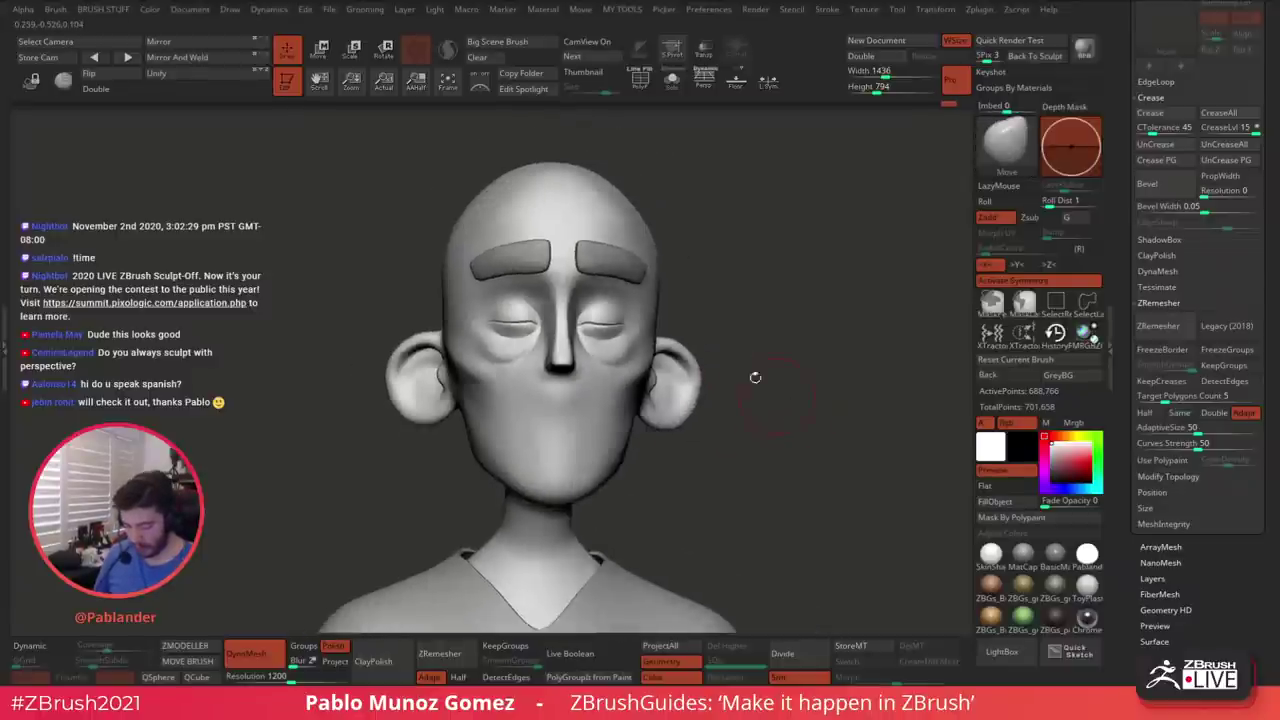
{"action": "right_click_drag", "start_coordinate": [741, 288], "coordinate": [551, 300]}
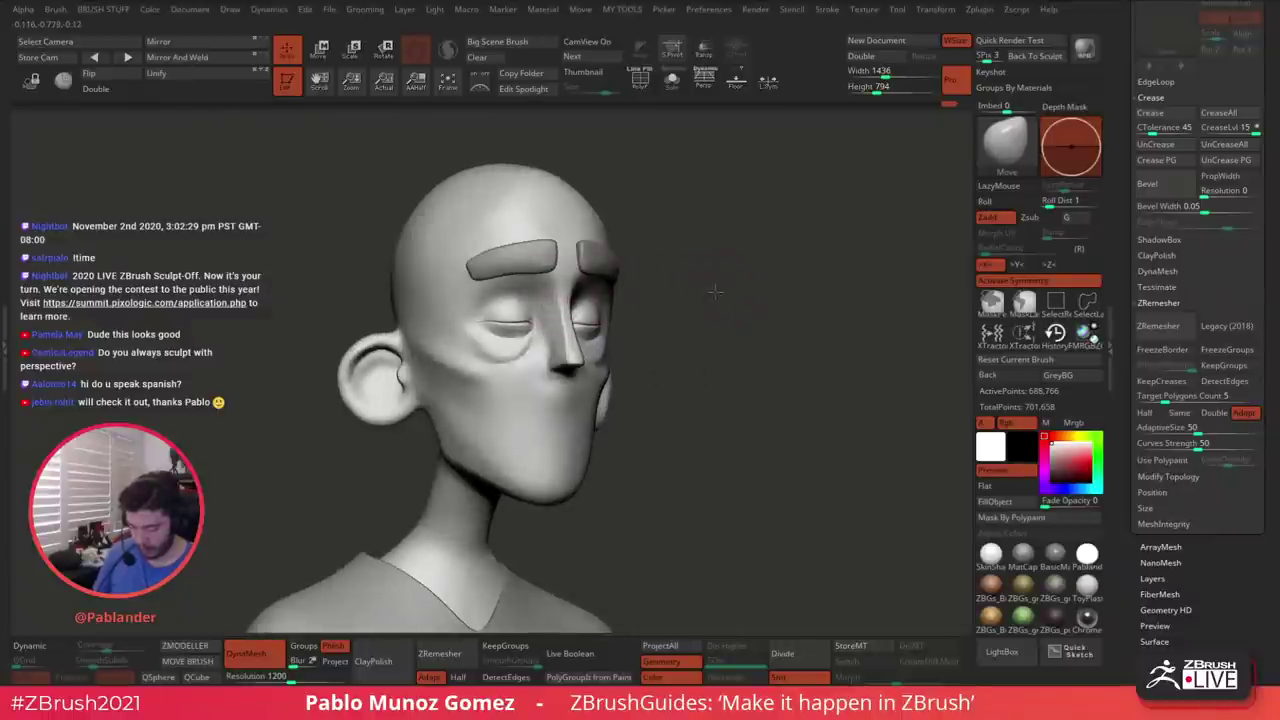
{"action": "right_click_drag", "start_coordinate": [714, 291], "coordinate": [729, 306]}
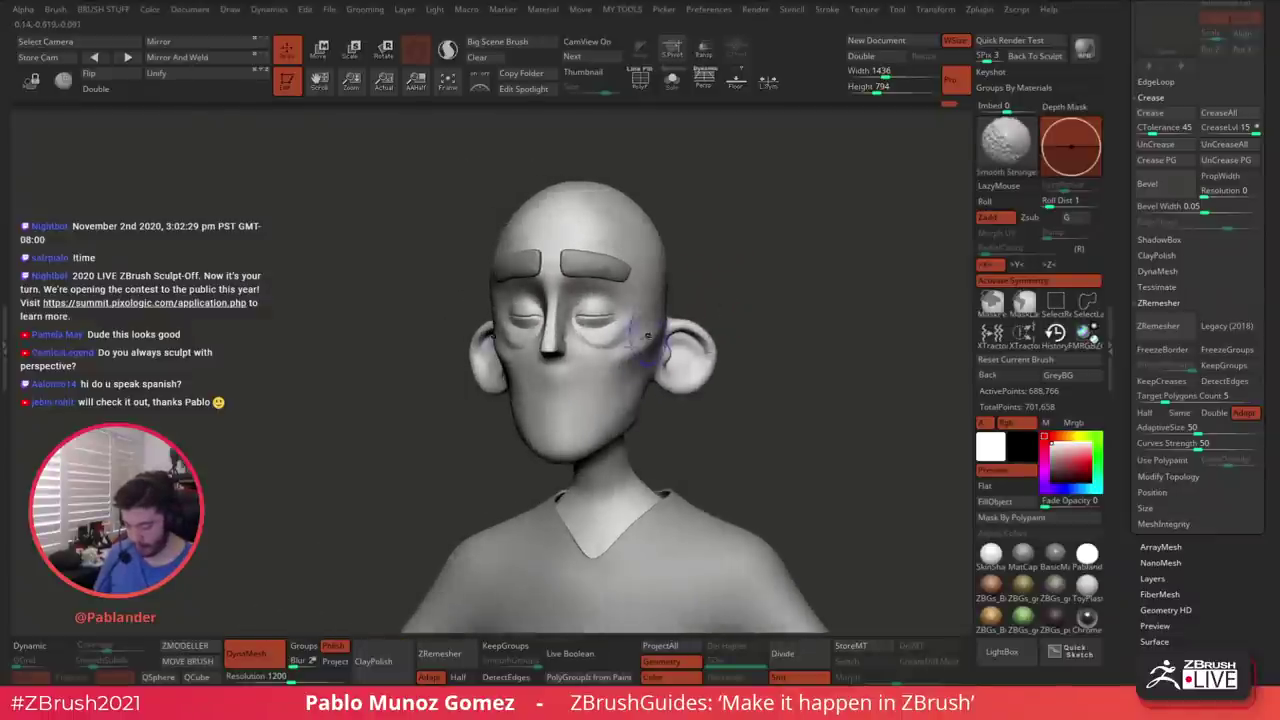
{"action": "mouse_move", "coordinate": [749, 349]}
{"action": "right_mouse_down"}
{"action": "mouse_move", "coordinate": [806, 354]}
{"action": "mouse_move", "coordinate": [831, 397]}
{"action": "mouse_move", "coordinate": [791, 363]}
{"action": "mouse_move", "coordinate": [797, 339]}
{"action": "right_mouse_up"}
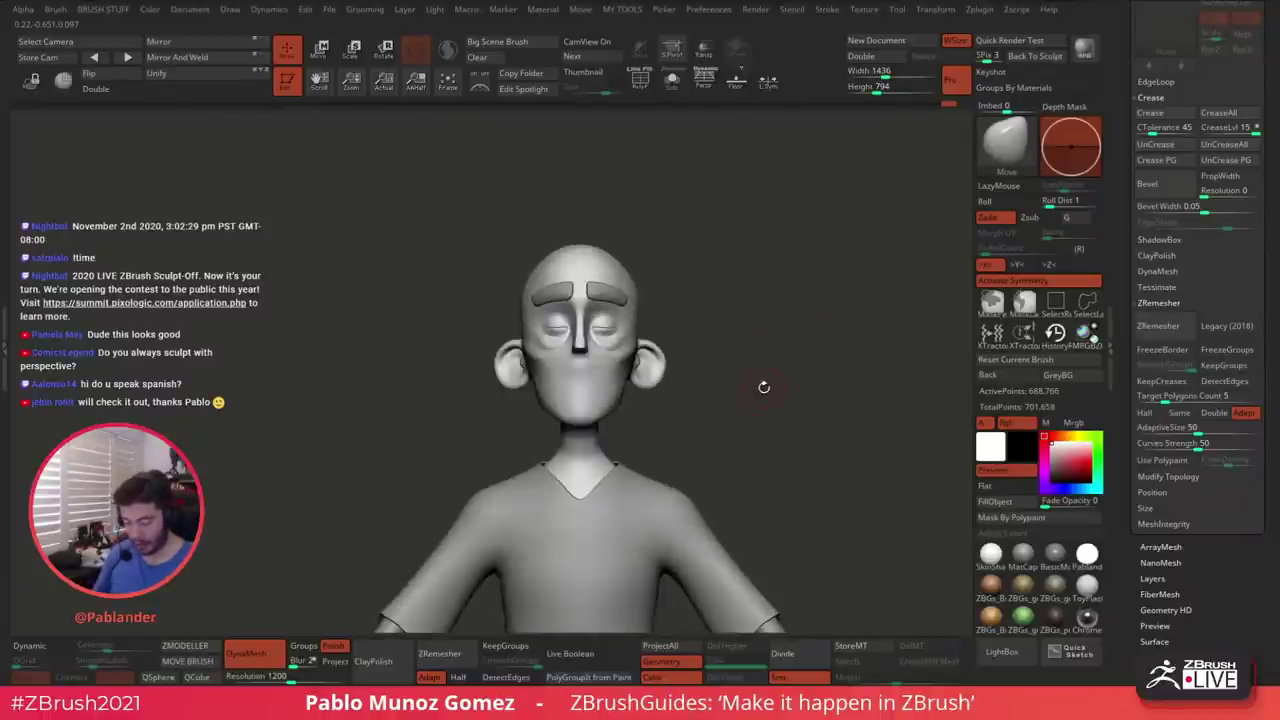
Append a Sphere3D as a new subtool, make it the active subtool and frame it
{"action": "mouse_move", "coordinate": [764, 387]}
{"action": "right_mouse_down", "text": "ctrl"}
{"action": "mouse_move", "coordinate": [767, 425]}
{"action": "mouse_move", "coordinate": [769, 356]}
{"action": "right_mouse_up", "text": "ctrl"}
{"action": "left_click_drag", "start_coordinate": [1126, 229], "coordinate": [1126, 454]}
{"action": "right_click_drag", "start_coordinate": [845, 378], "coordinate": [779, 384]}
{"action": "scroll", "coordinate": [1128, 290], "scroll_direction": "up", "scroll_amount": 5}
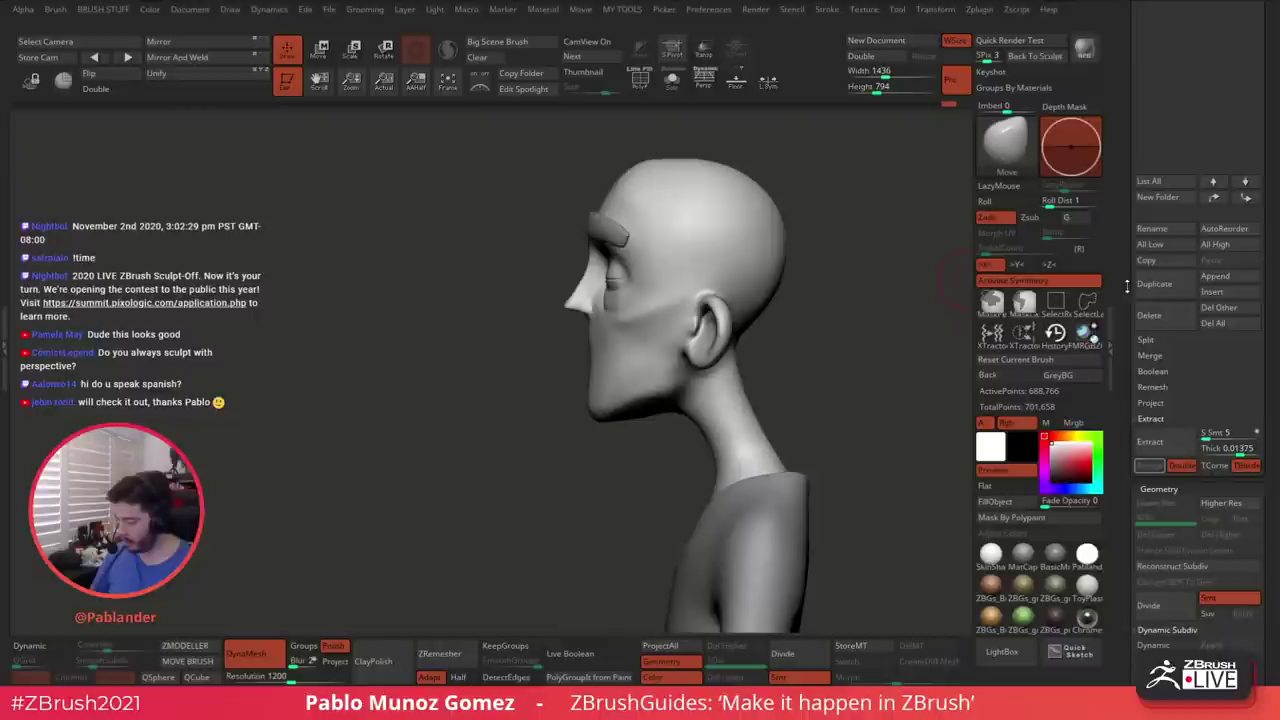
{"action": "left_click", "coordinate": [1245, 277]}
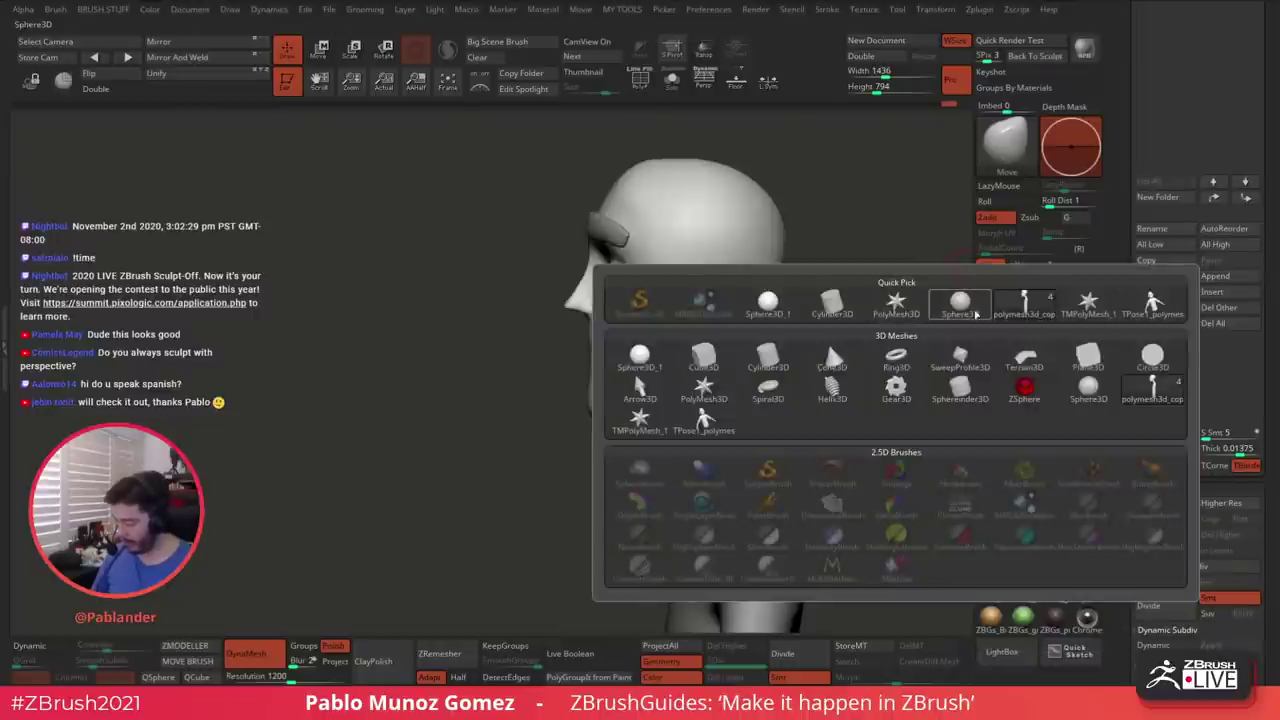
{"action": "left_click", "coordinate": [826, 341]}
{"action": "scroll", "coordinate": [1126, 267], "scroll_direction": "up", "scroll_amount": 2}
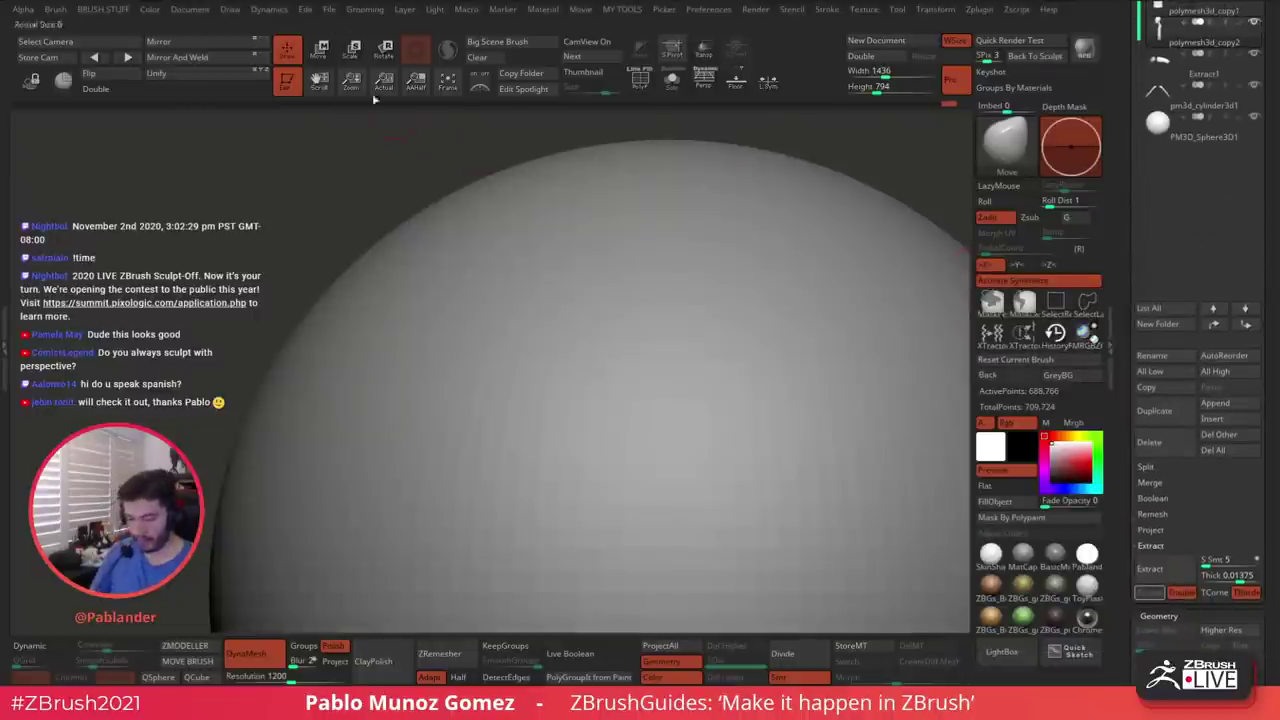
{"action": "key", "text": "w"}
{"action": "key", "text": "q"}
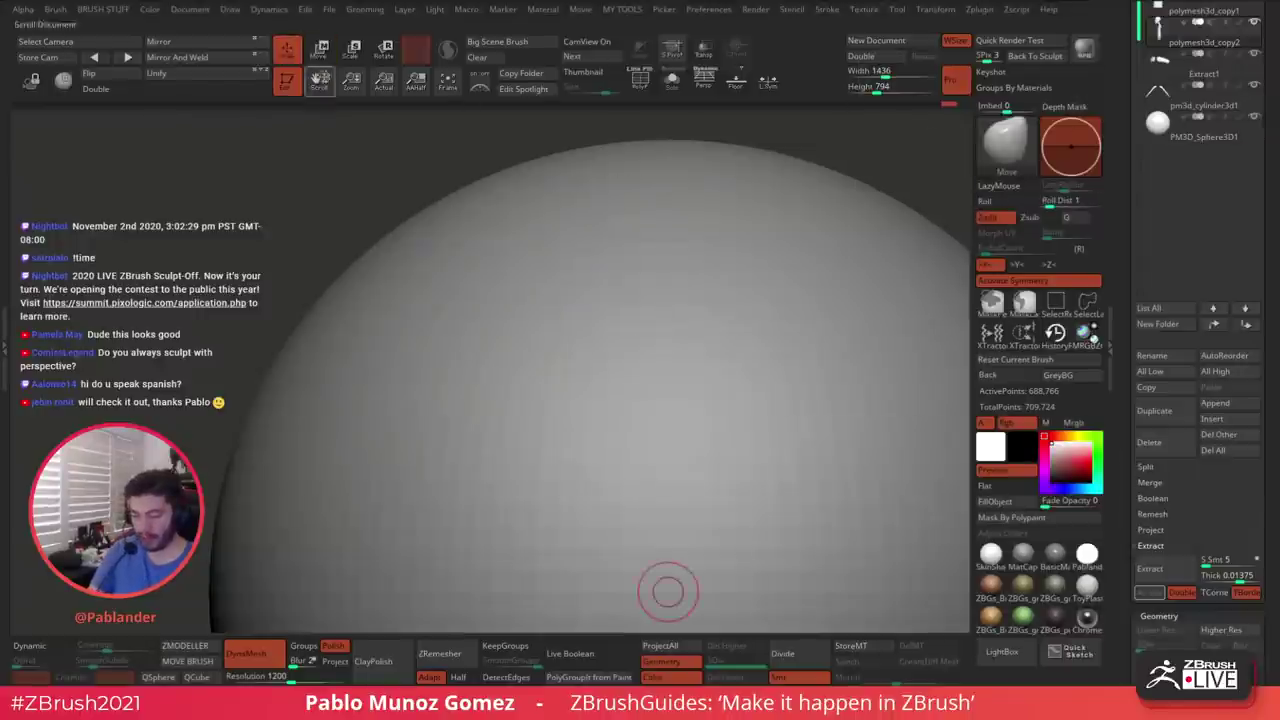
{"action": "left_click", "coordinate": [1205, 137]}
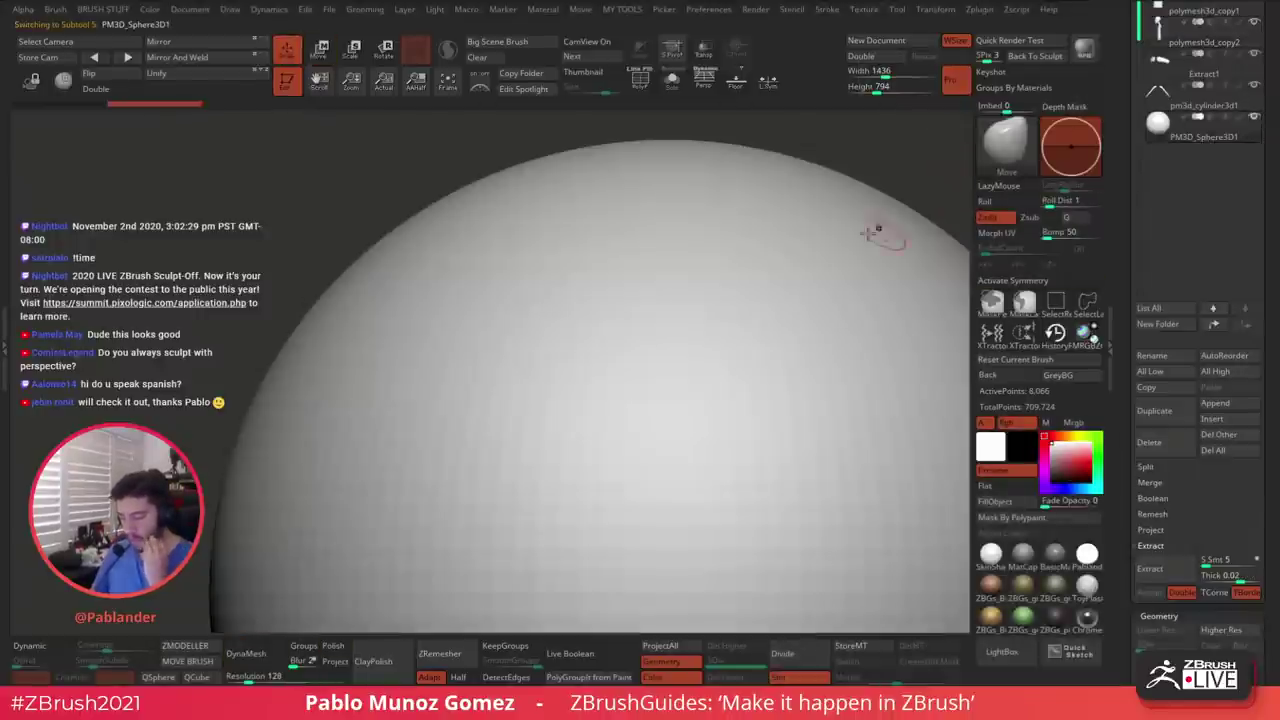
{"action": "key", "text": "f"}
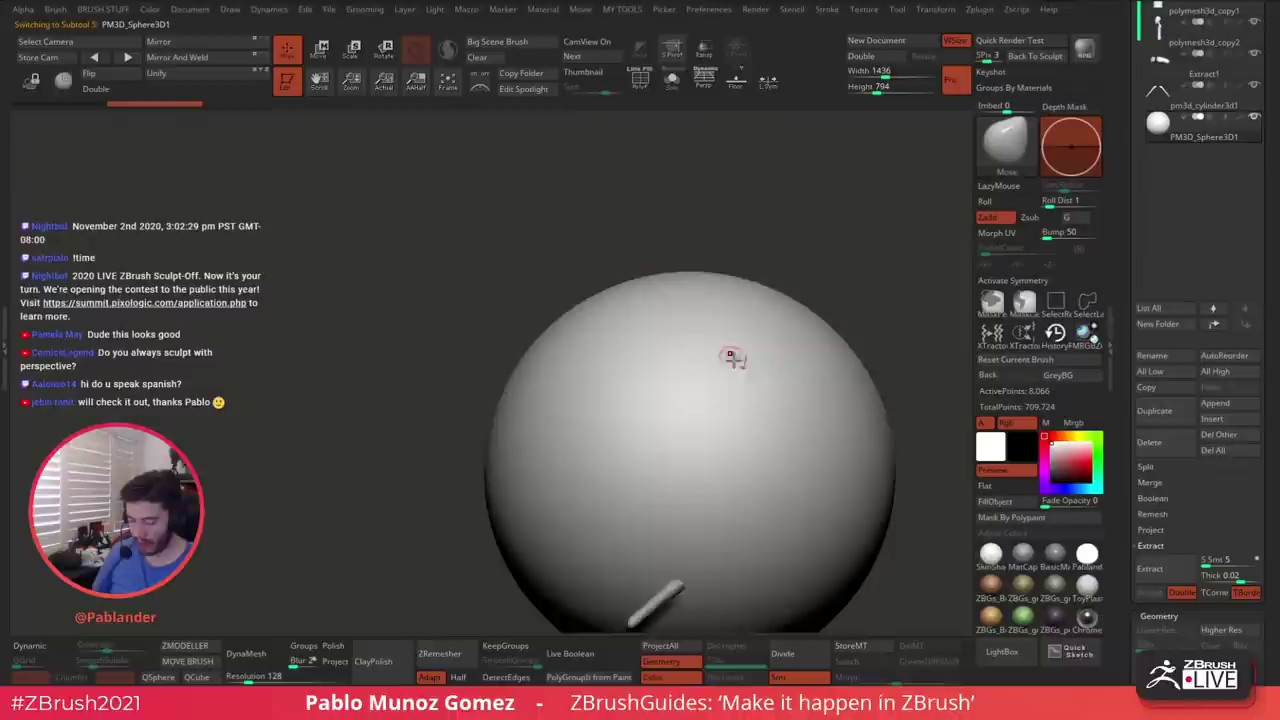
Scale the sphere down with the gizmo and move it up near the character's chin
{"action": "left_click", "coordinate": [319, 52]}
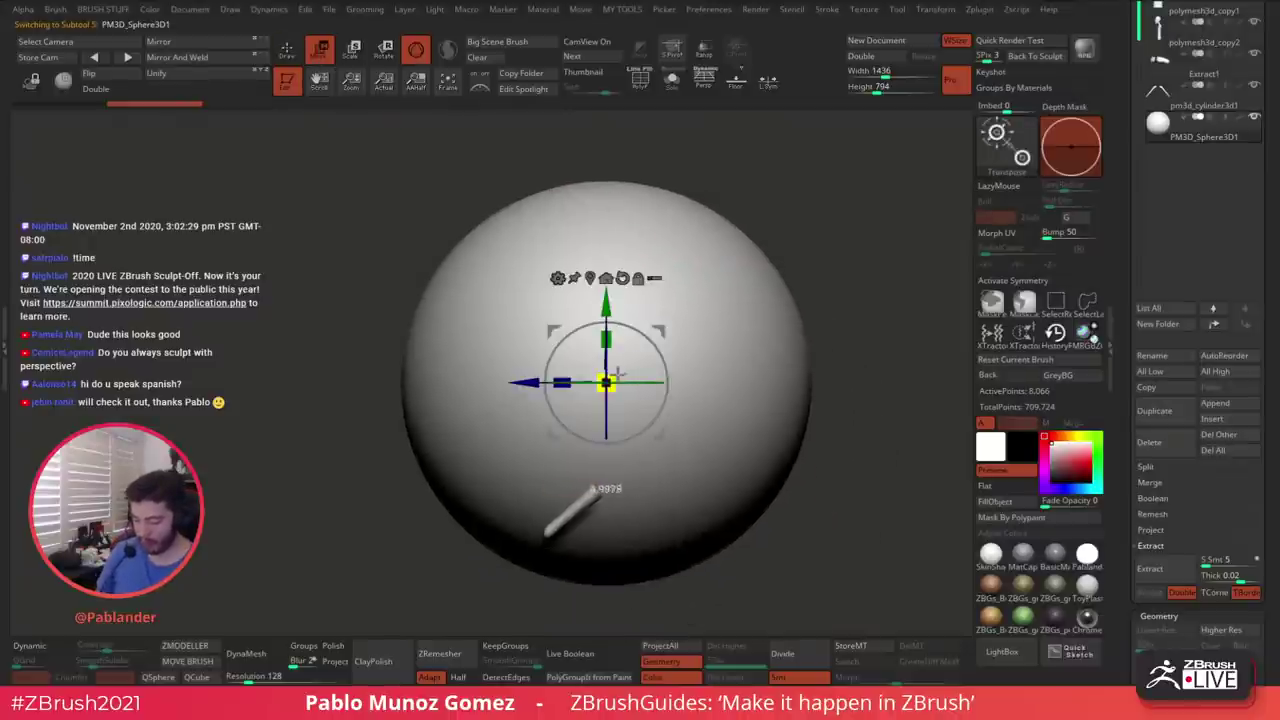
{"action": "left_click_drag", "start_coordinate": [608, 383], "coordinate": [540, 500]}
{"action": "left_click_drag", "start_coordinate": [659, 330], "coordinate": [642, 276]}
{"action": "left_click_drag", "start_coordinate": [589, 328], "coordinate": [558, 385]}
{"action": "left_click_drag", "start_coordinate": [642, 276], "coordinate": [642, 256]}
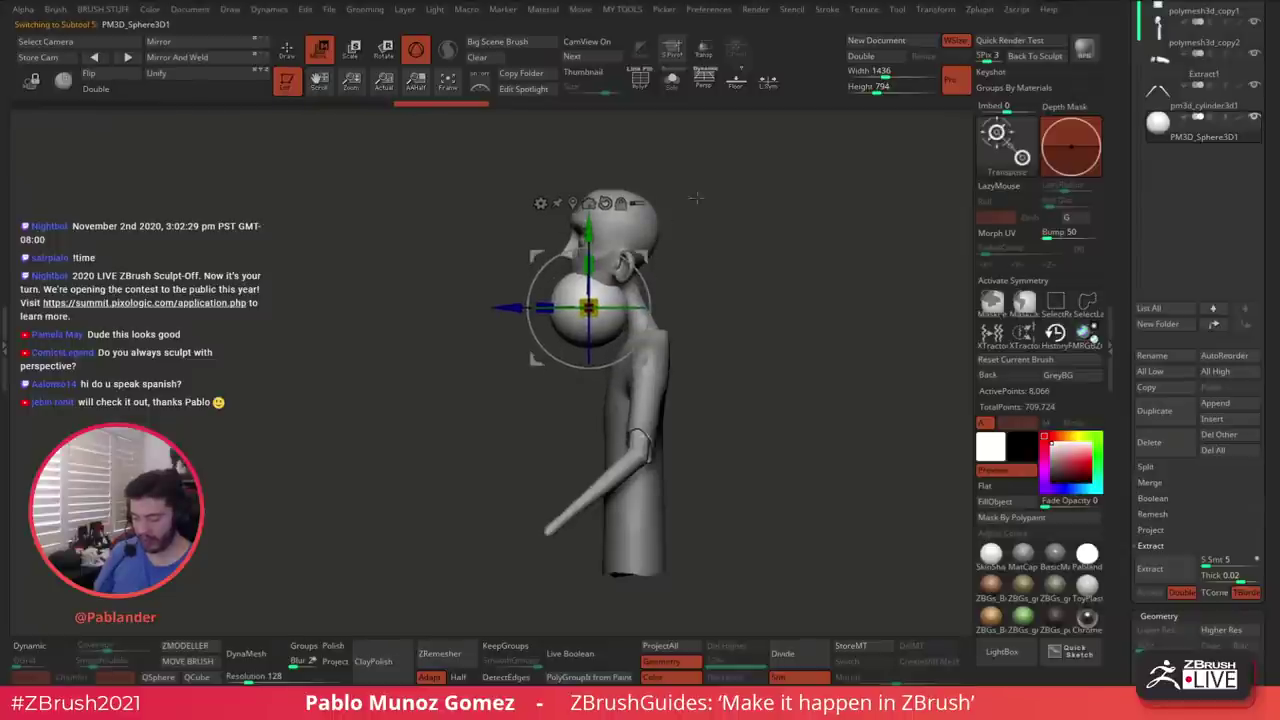
Fine-tune the sphere's scale and position so it overlaps the chin and lower jaw in side view
{"action": "right_click_drag", "start_coordinate": [694, 197], "coordinate": [705, 351], "text": "ctrl"}
{"action": "left_click_drag", "start_coordinate": [648, 325], "coordinate": [642, 330]}
{"action": "left_click_drag", "start_coordinate": [602, 371], "coordinate": [595, 381]}
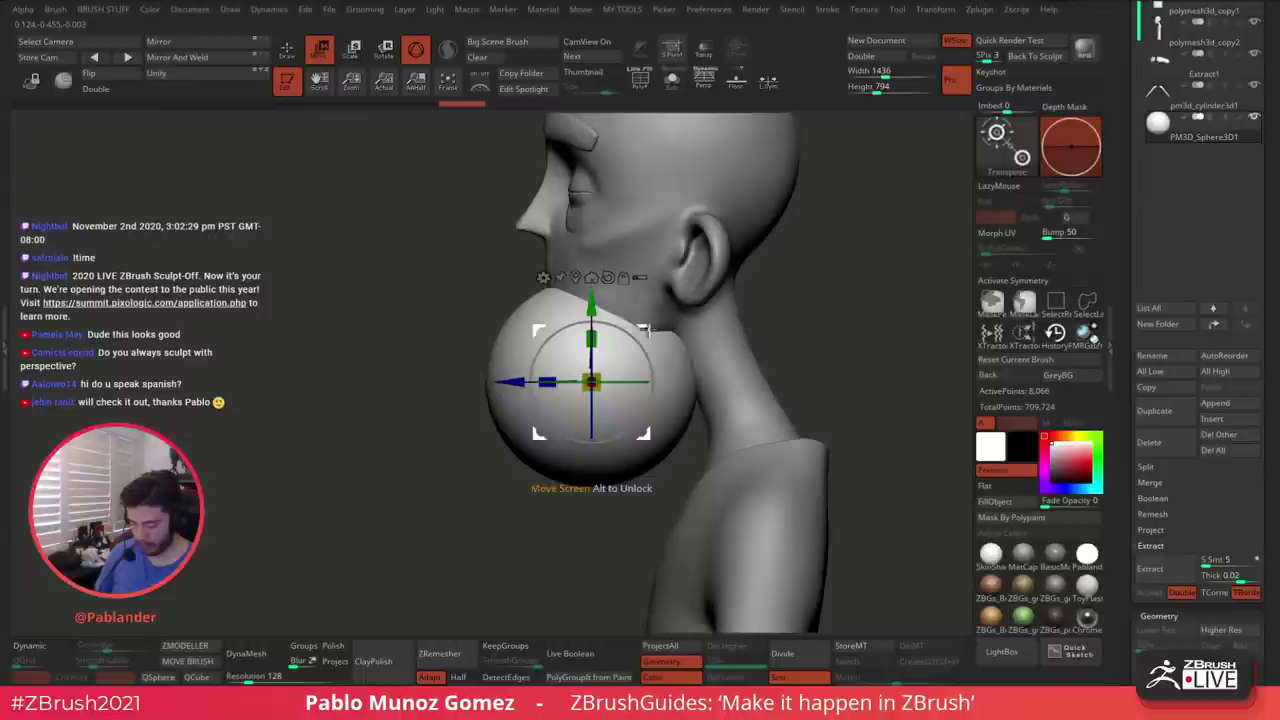
{"action": "left_click_drag", "start_coordinate": [643, 331], "coordinate": [642, 308]}
{"action": "left_click_drag", "start_coordinate": [600, 349], "coordinate": [602, 347]}
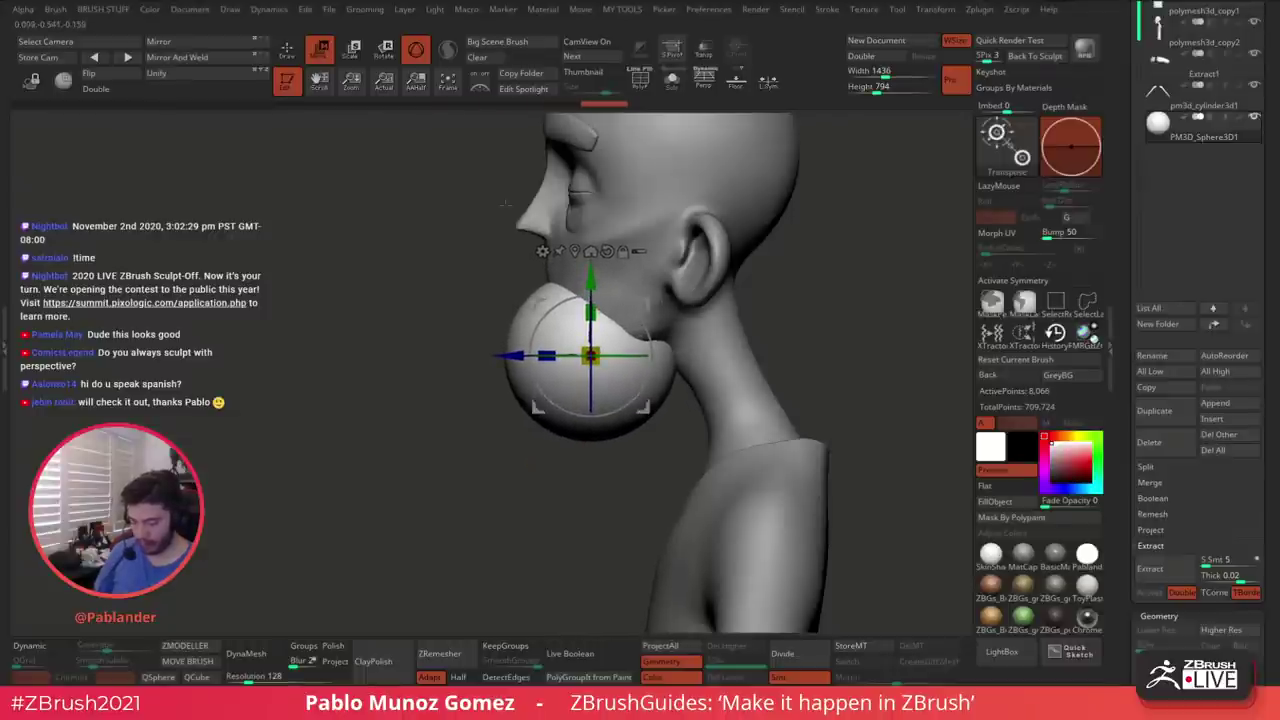
Turn on X symmetry and use the Move brush to pull the sphere's back and underside in along the jaw
{"action": "key", "text": "q"}
{"action": "key", "text": "b"}
{"action": "key", "text": "space"}
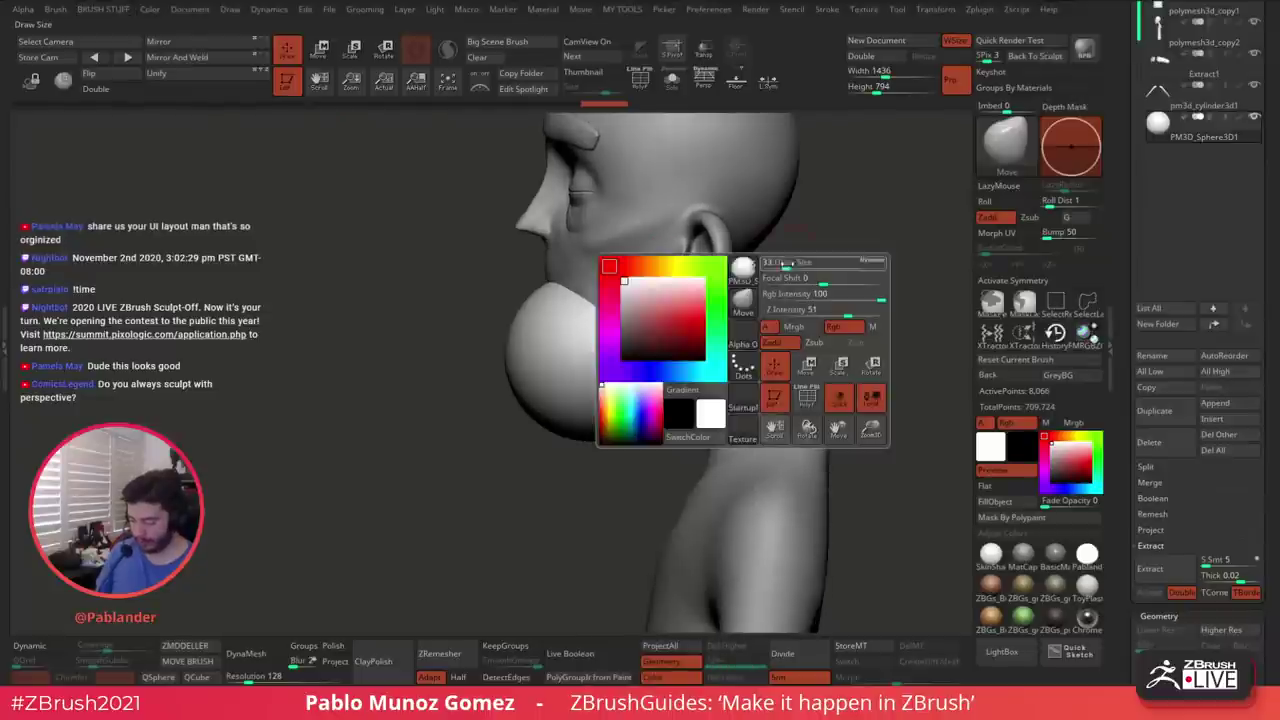
{"action": "key", "text": "x"}
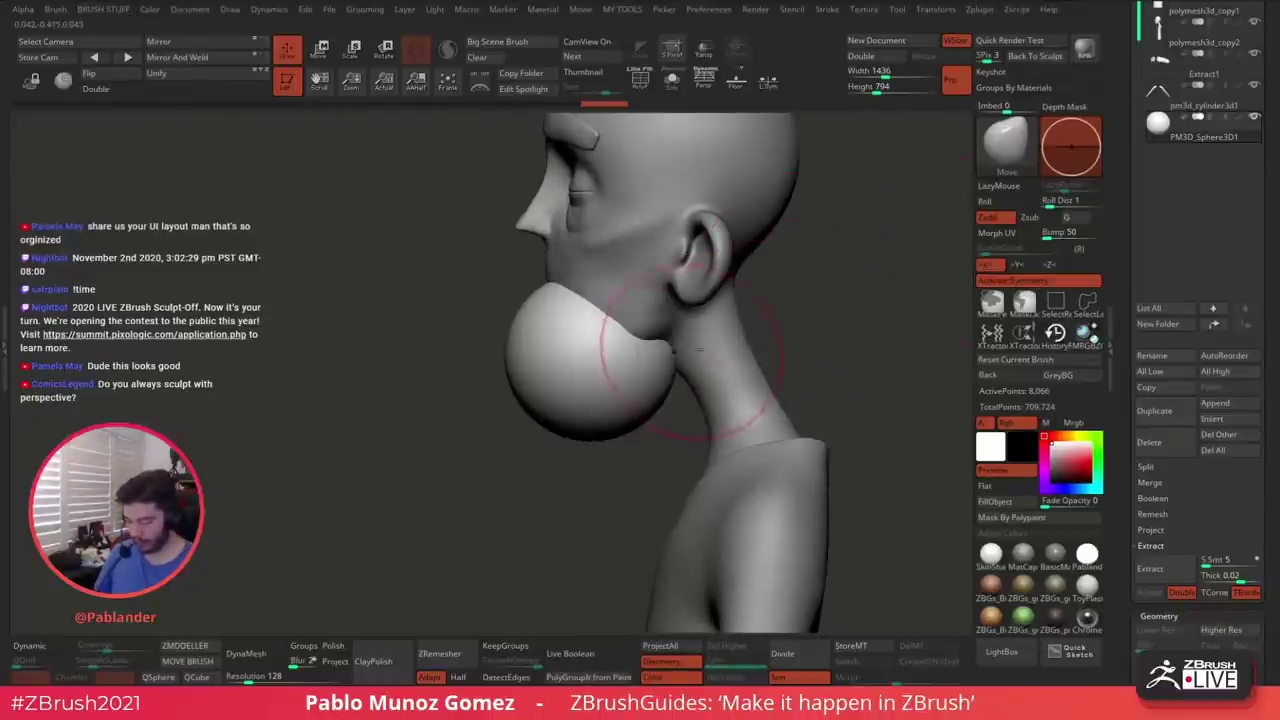
{"action": "left_click_drag", "start_coordinate": [808, 334], "coordinate": [800, 336]}
{"action": "mouse_move", "coordinate": [678, 400]}
{"action": "left_mouse_down"}
{"action": "mouse_move", "coordinate": [653, 407]}
{"action": "mouse_move", "coordinate": [649, 394]}
{"action": "left_mouse_up"}
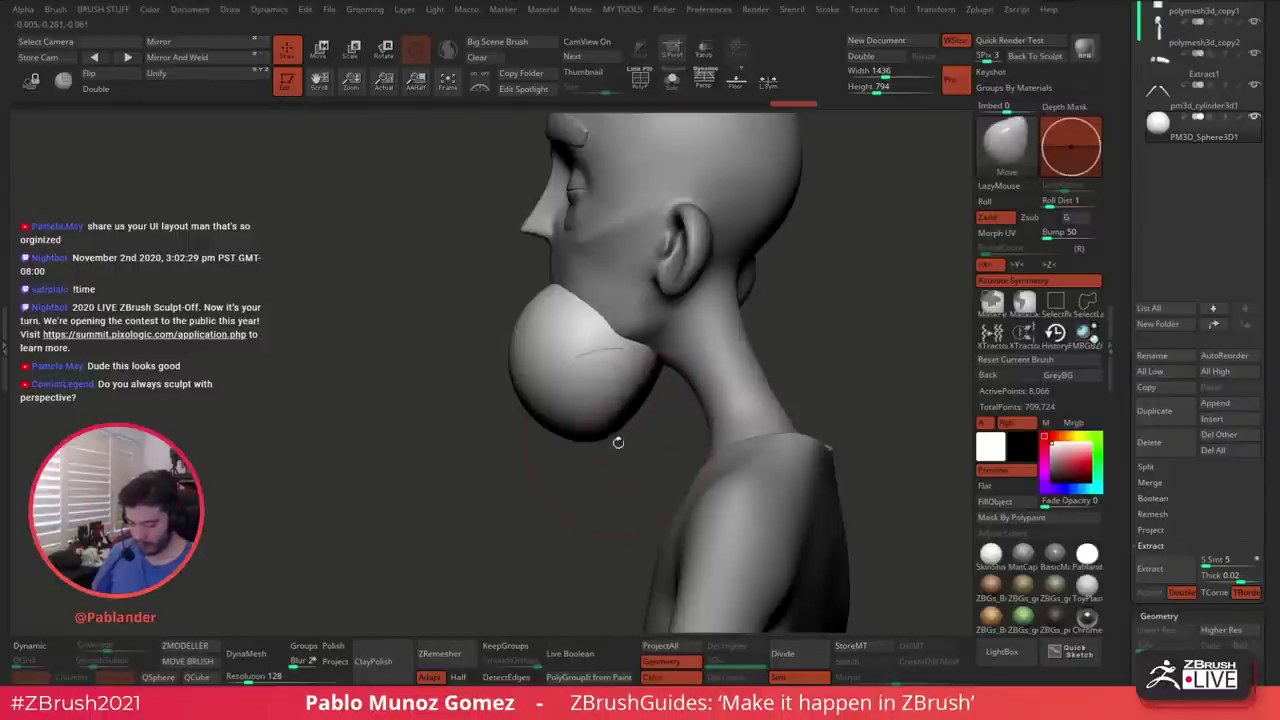
{"action": "left_click_drag", "start_coordinate": [617, 440], "coordinate": [651, 380]}
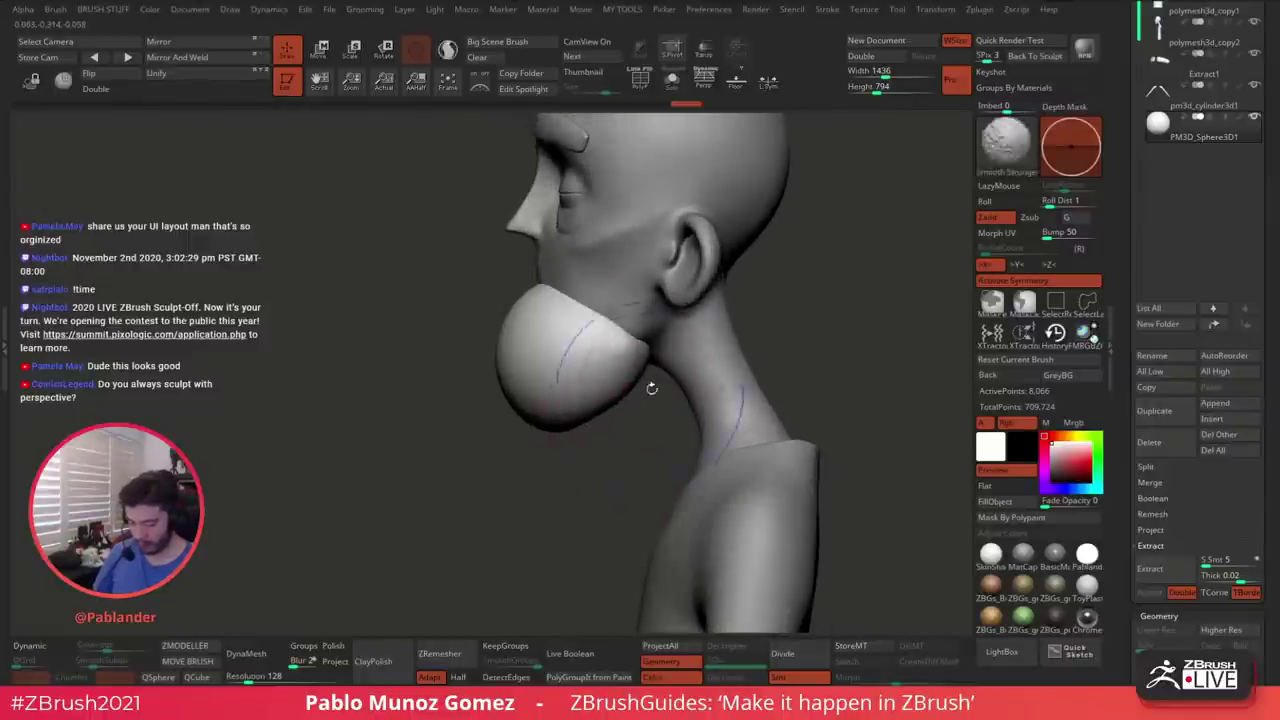
Pull the volume's upper back corners up into pointed sideburns in front of the ears with the Move brush
{"action": "mouse_move", "coordinate": [736, 392]}
{"action": "left_mouse_down"}
{"action": "mouse_move", "coordinate": [789, 367]}
{"action": "mouse_move", "coordinate": [686, 320]}
{"action": "mouse_move", "coordinate": [657, 348]}
{"action": "mouse_move", "coordinate": [617, 309]}
{"action": "mouse_move", "coordinate": [642, 242]}
{"action": "left_mouse_up"}
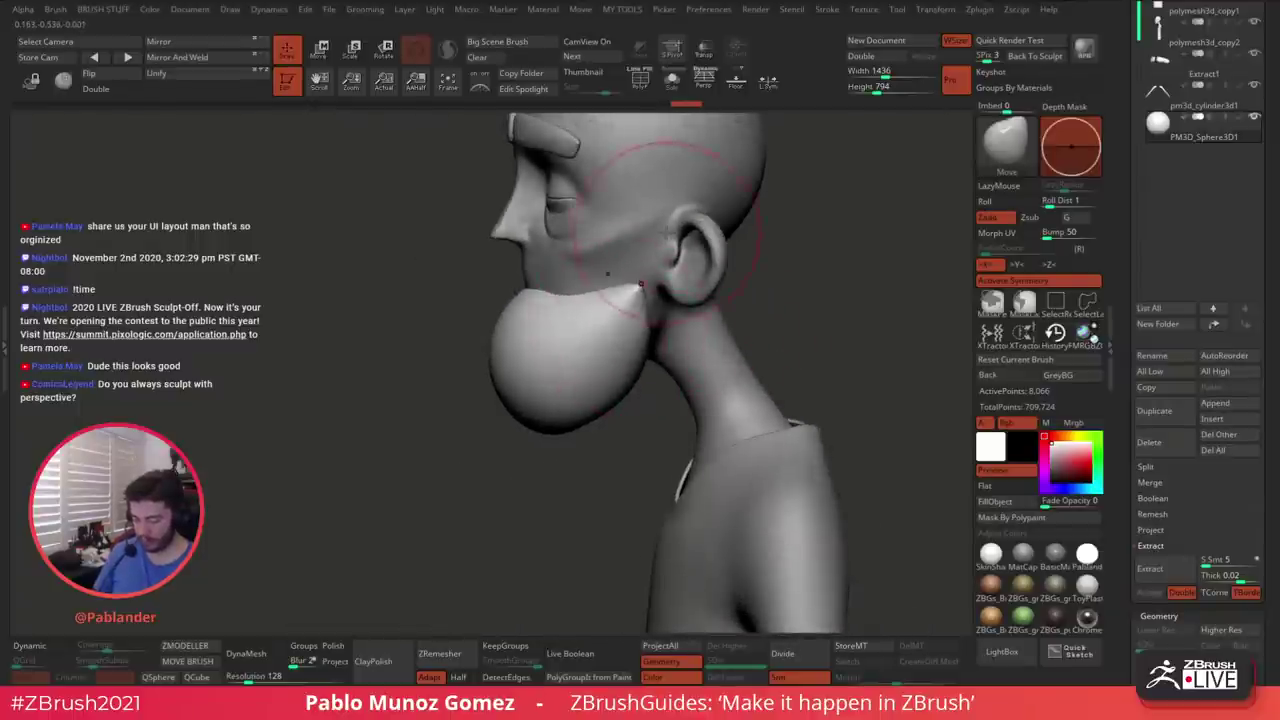
{"action": "mouse_move", "coordinate": [632, 308]}
{"action": "left_mouse_down"}
{"action": "mouse_move", "coordinate": [664, 229]}
{"action": "mouse_move", "coordinate": [650, 246]}
{"action": "mouse_move", "coordinate": [660, 243]}
{"action": "left_mouse_up"}
{"action": "left_click_drag", "start_coordinate": [785, 335], "coordinate": [890, 335]}
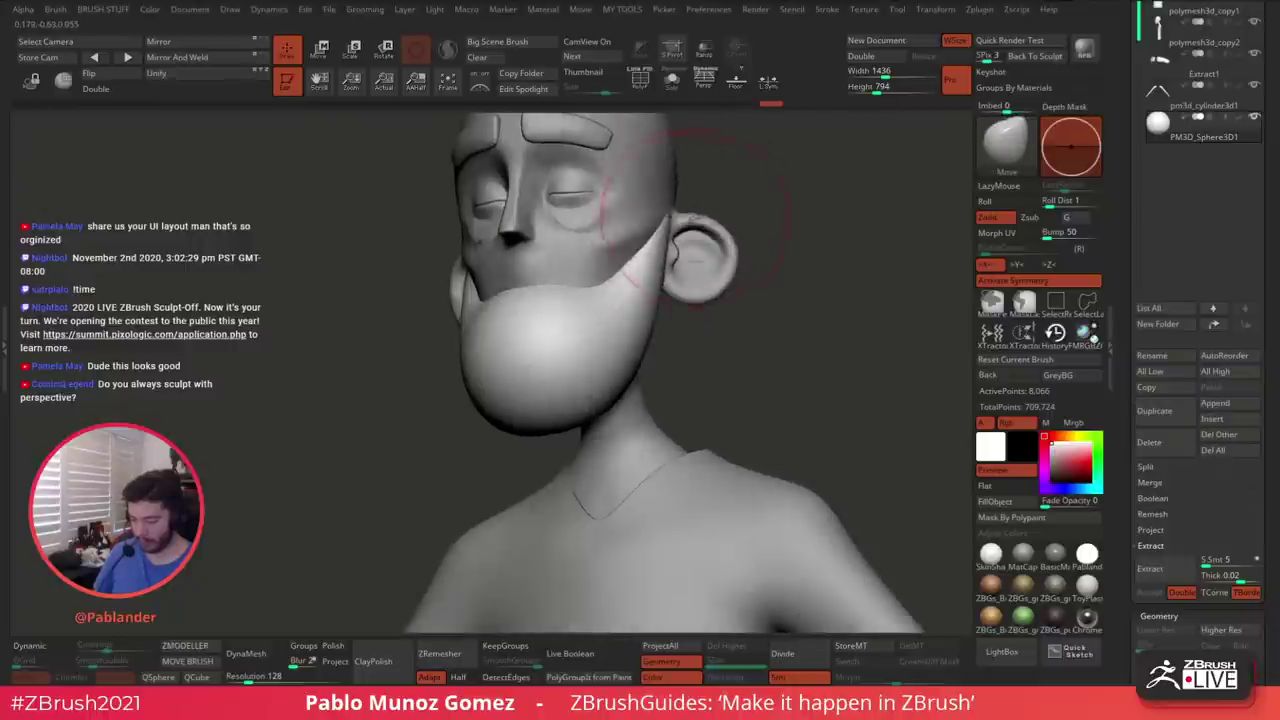
{"action": "left_click_drag", "start_coordinate": [657, 246], "coordinate": [673, 220]}
{"action": "right_click_drag", "start_coordinate": [665, 210], "coordinate": [660, 225]}
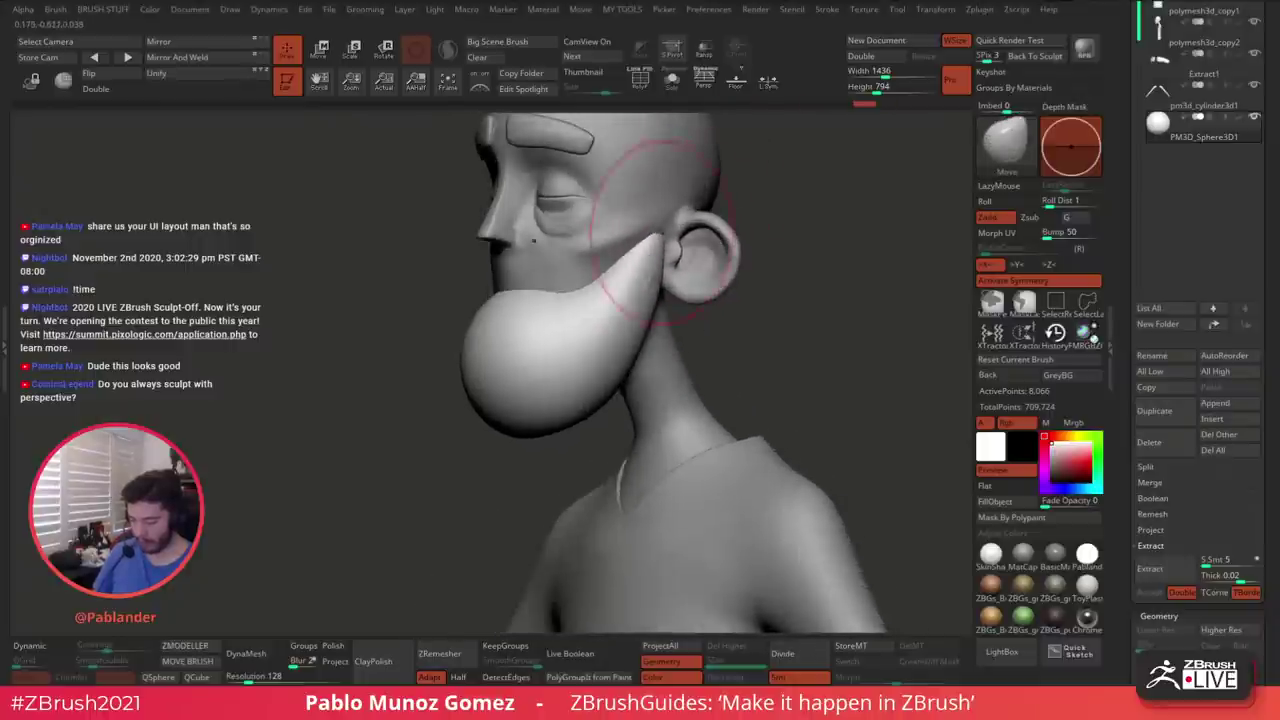
{"action": "key", "text": "shift"}
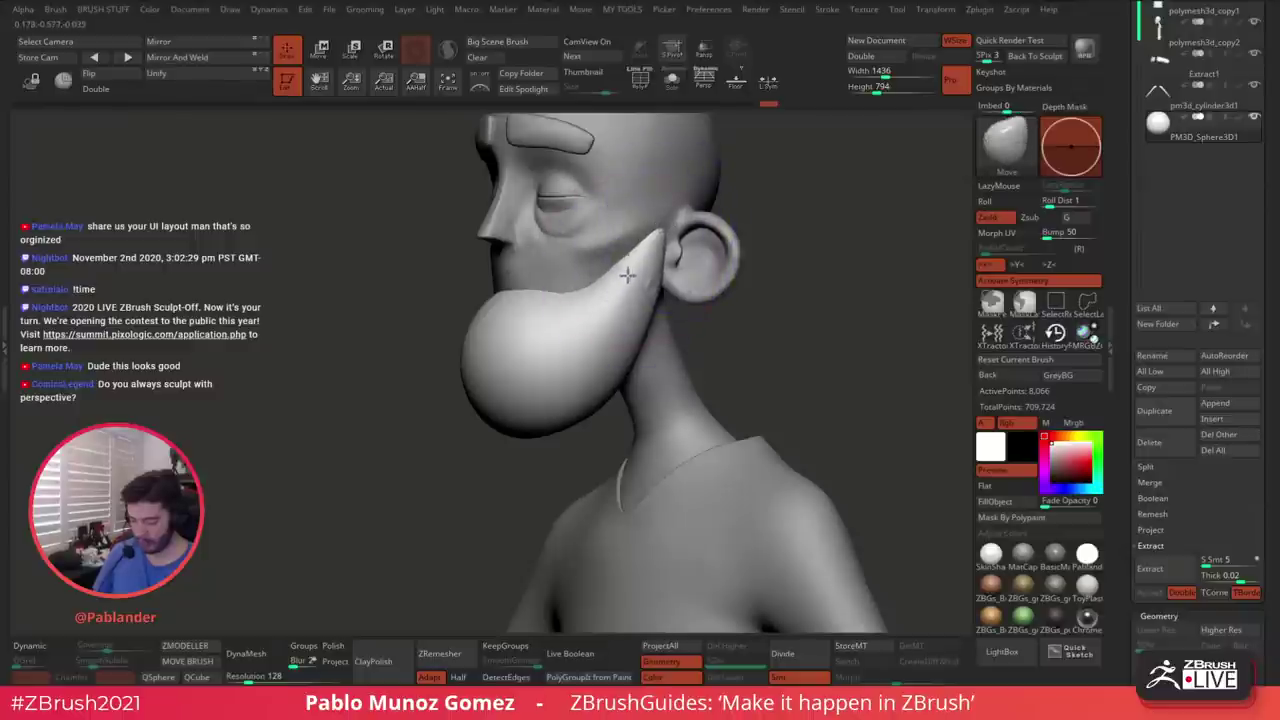
Refine the beard volume's sides and upper edge with the Move brush so it follows the cheeks and jaw
{"action": "mouse_move", "coordinate": [623, 276]}
{"action": "right_mouse_down"}
{"action": "mouse_move", "coordinate": [555, 297]}
{"action": "mouse_move", "coordinate": [664, 306]}
{"action": "mouse_move", "coordinate": [750, 335]}
{"action": "mouse_move", "coordinate": [767, 326]}
{"action": "right_mouse_up"}
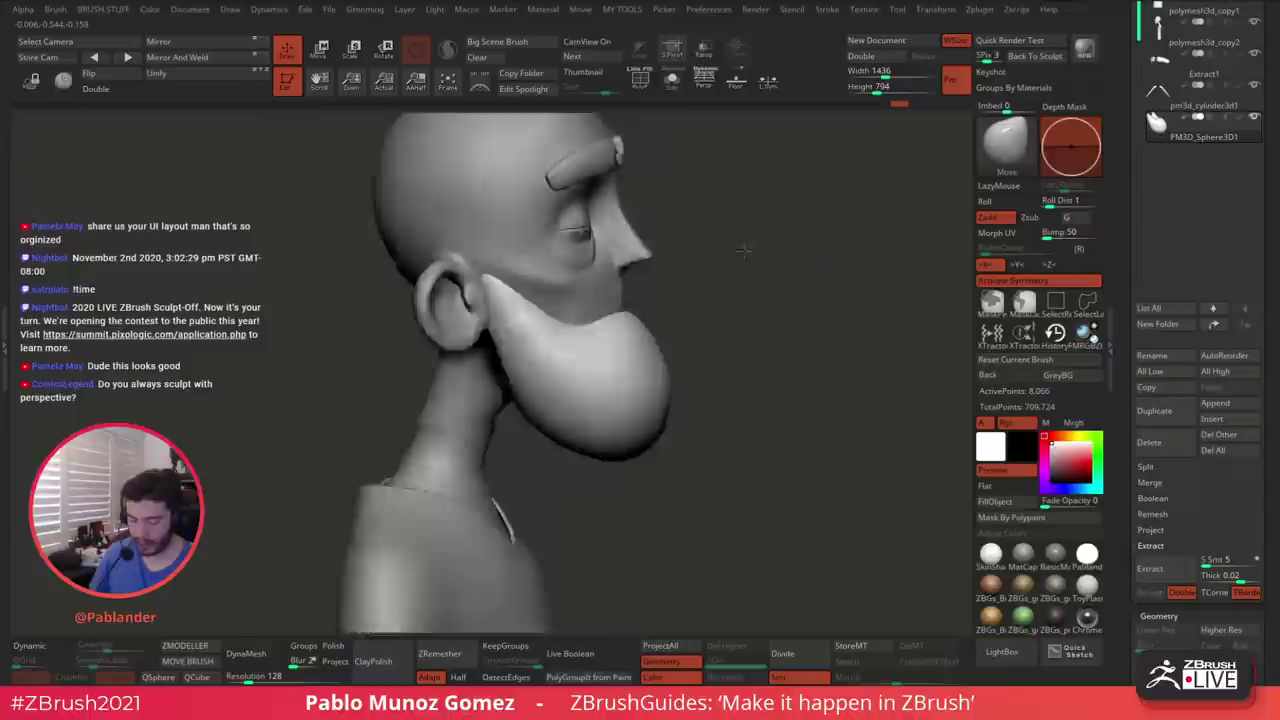
{"action": "left_click_drag", "start_coordinate": [700, 310], "coordinate": [629, 303]}
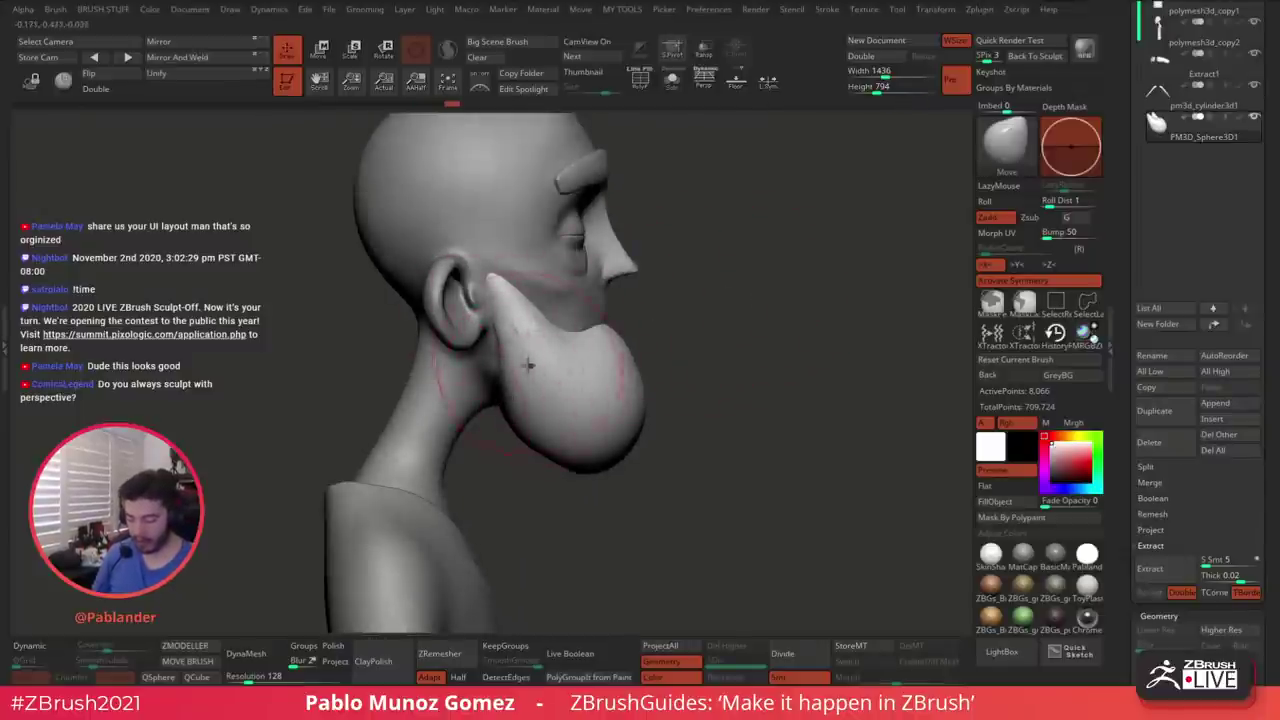
{"action": "key", "text": "shift"}
{"action": "left_click_drag", "start_coordinate": [662, 297], "coordinate": [520, 318]}
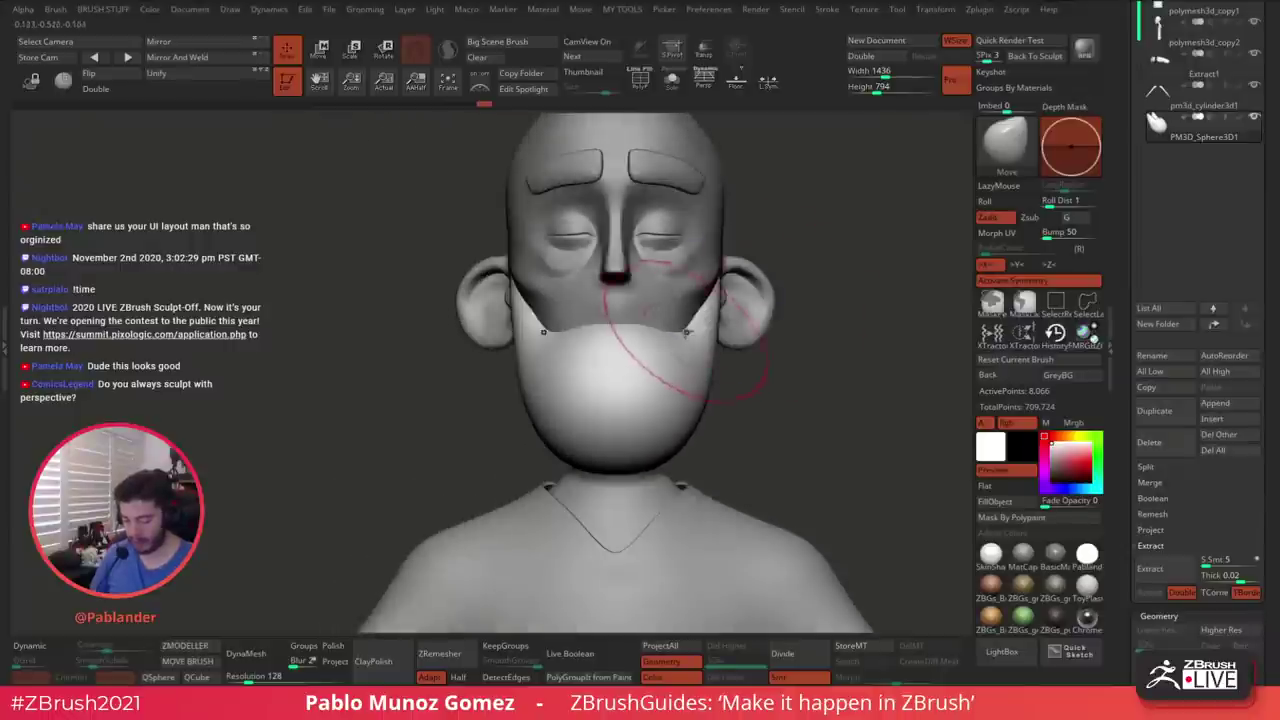
{"action": "left_click_drag", "start_coordinate": [722, 369], "coordinate": [730, 342], "text": "alt"}
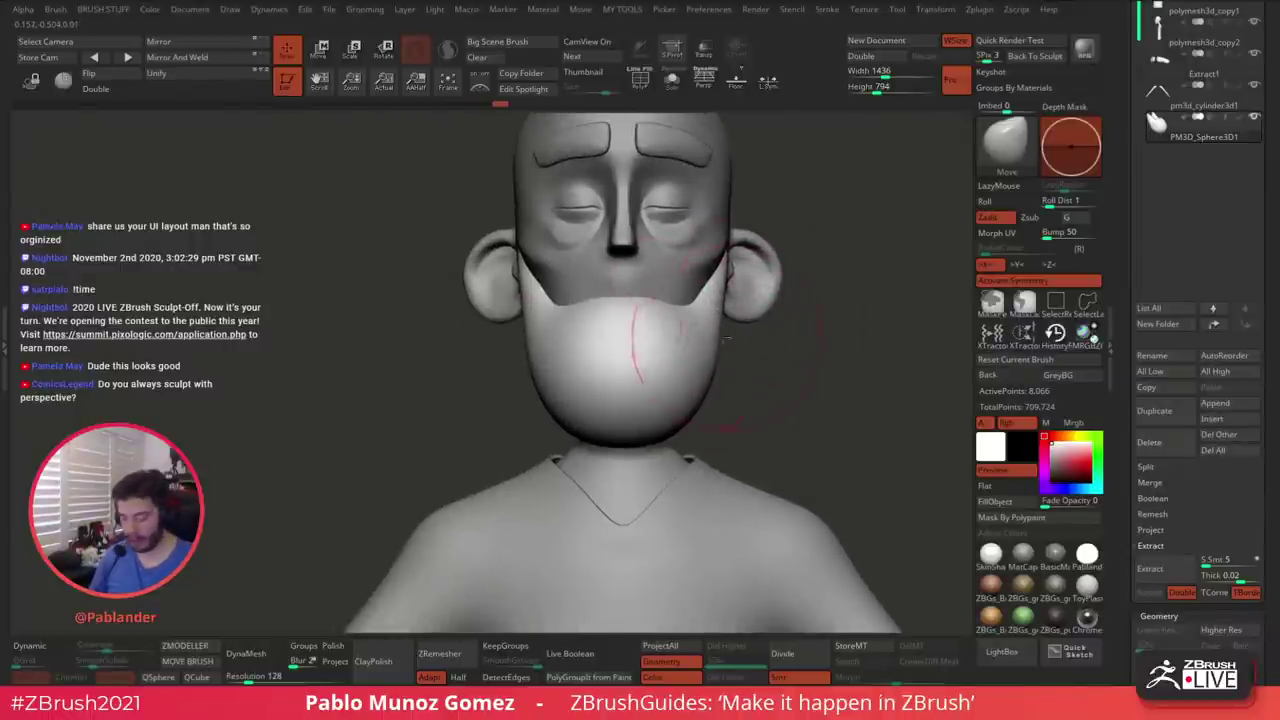
{"action": "left_click_drag", "start_coordinate": [656, 297], "coordinate": [656, 318]}
{"action": "left_click_drag", "start_coordinate": [795, 335], "coordinate": [715, 337]}
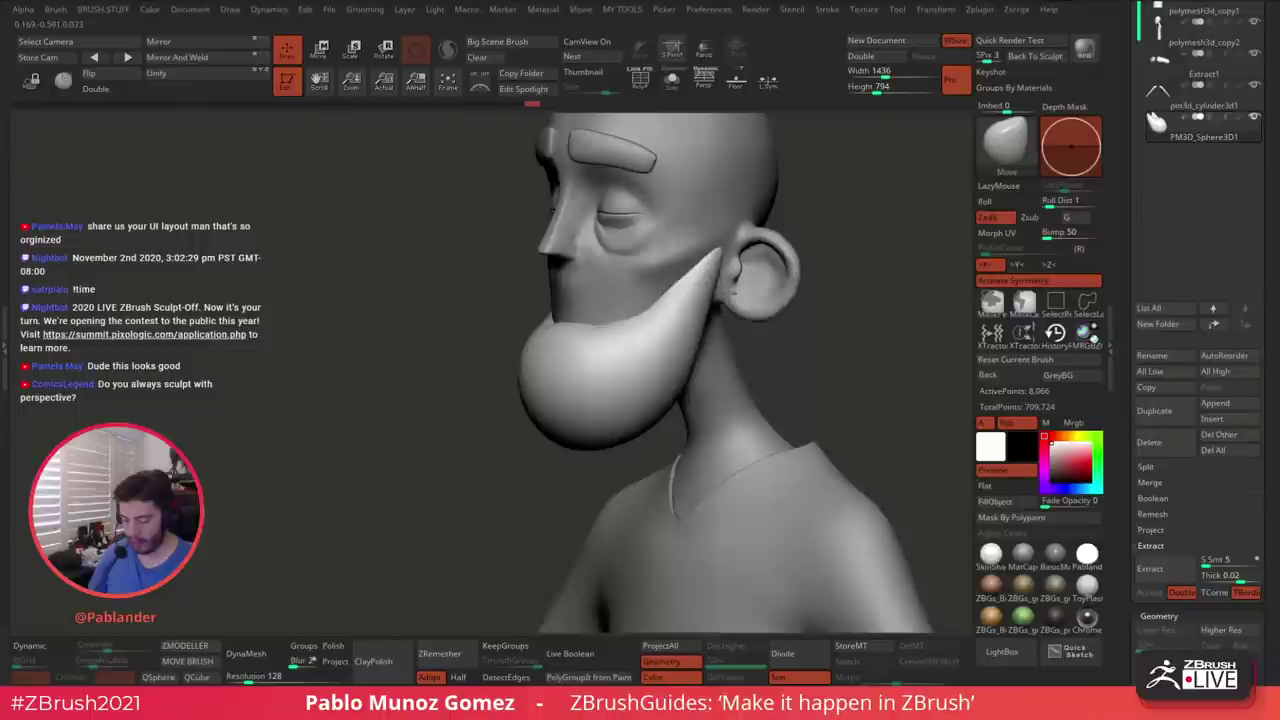
Push the beard's bulging front back toward the chin and flatten its upper edge below the nose
{"action": "mouse_move", "coordinate": [606, 335]}
{"action": "left_mouse_down"}
{"action": "mouse_move", "coordinate": [574, 382]}
{"action": "mouse_move", "coordinate": [596, 376]}
{"action": "mouse_move", "coordinate": [594, 388]}
{"action": "left_mouse_up"}
{"action": "left_click_drag", "start_coordinate": [637, 351], "coordinate": [649, 343]}
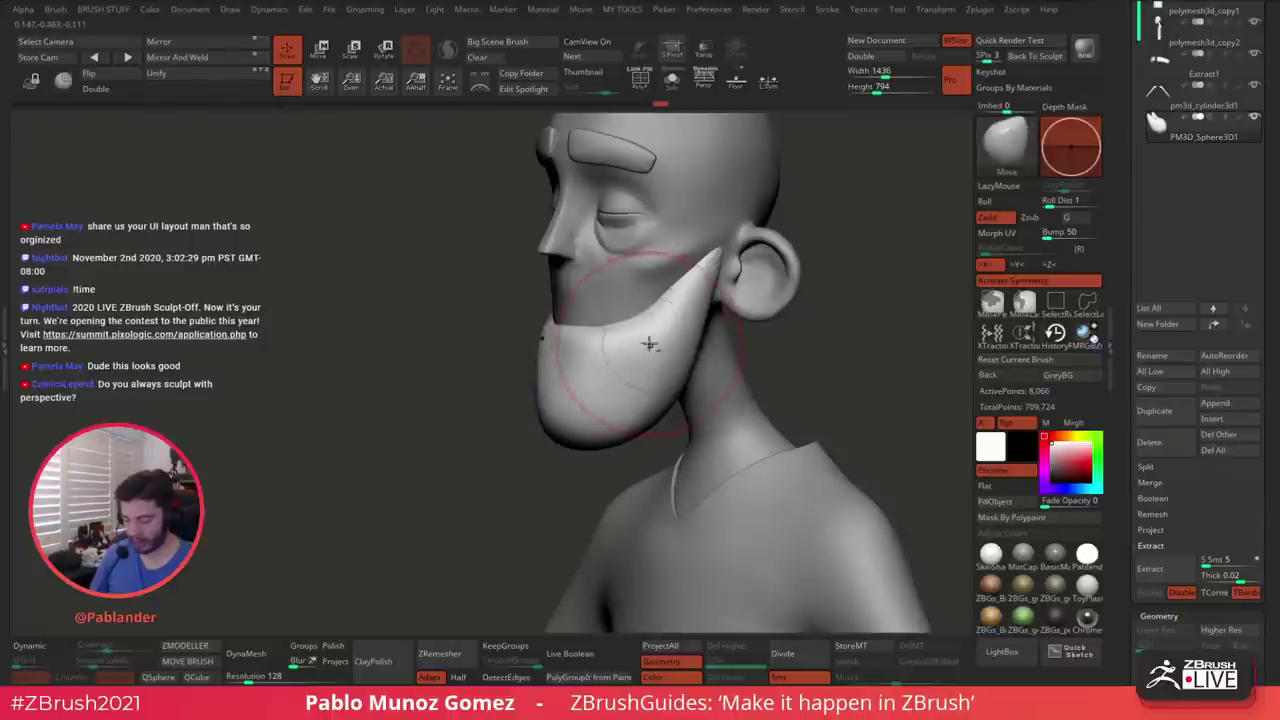
{"action": "mouse_move", "coordinate": [652, 341]}
{"action": "right_mouse_down"}
{"action": "mouse_move", "coordinate": [681, 324]}
{"action": "mouse_move", "coordinate": [688, 333]}
{"action": "right_mouse_up"}
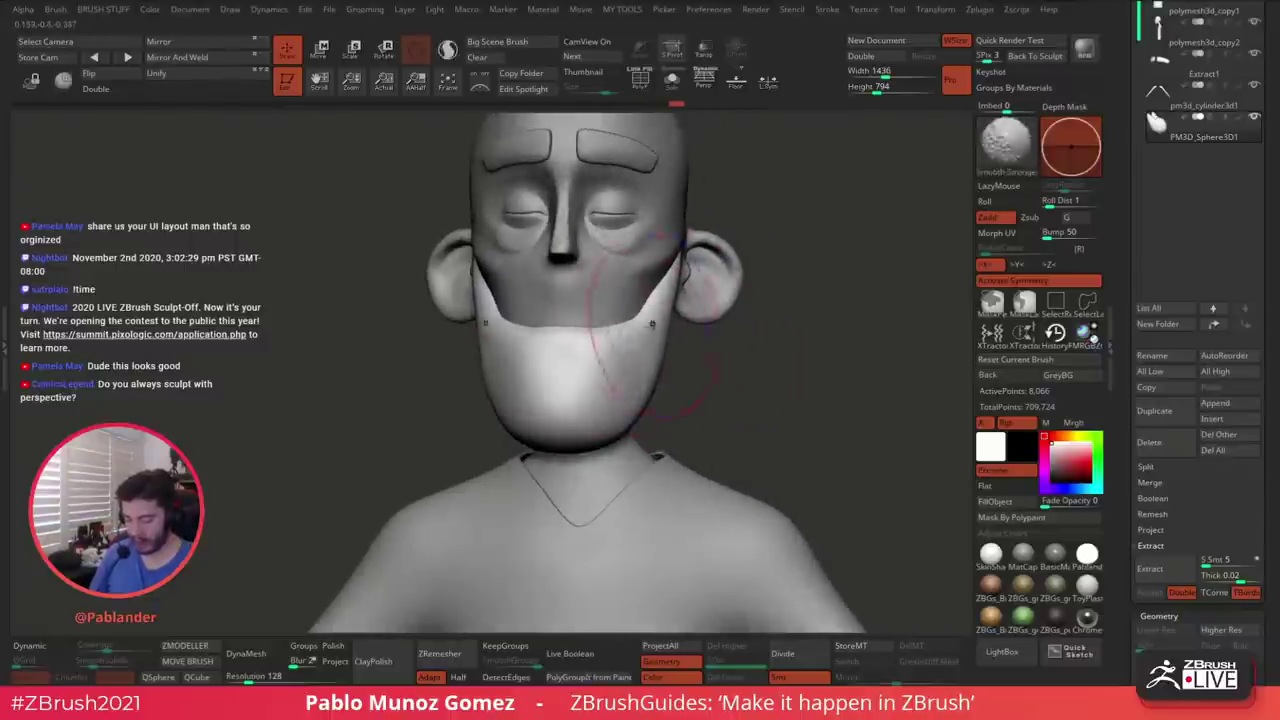
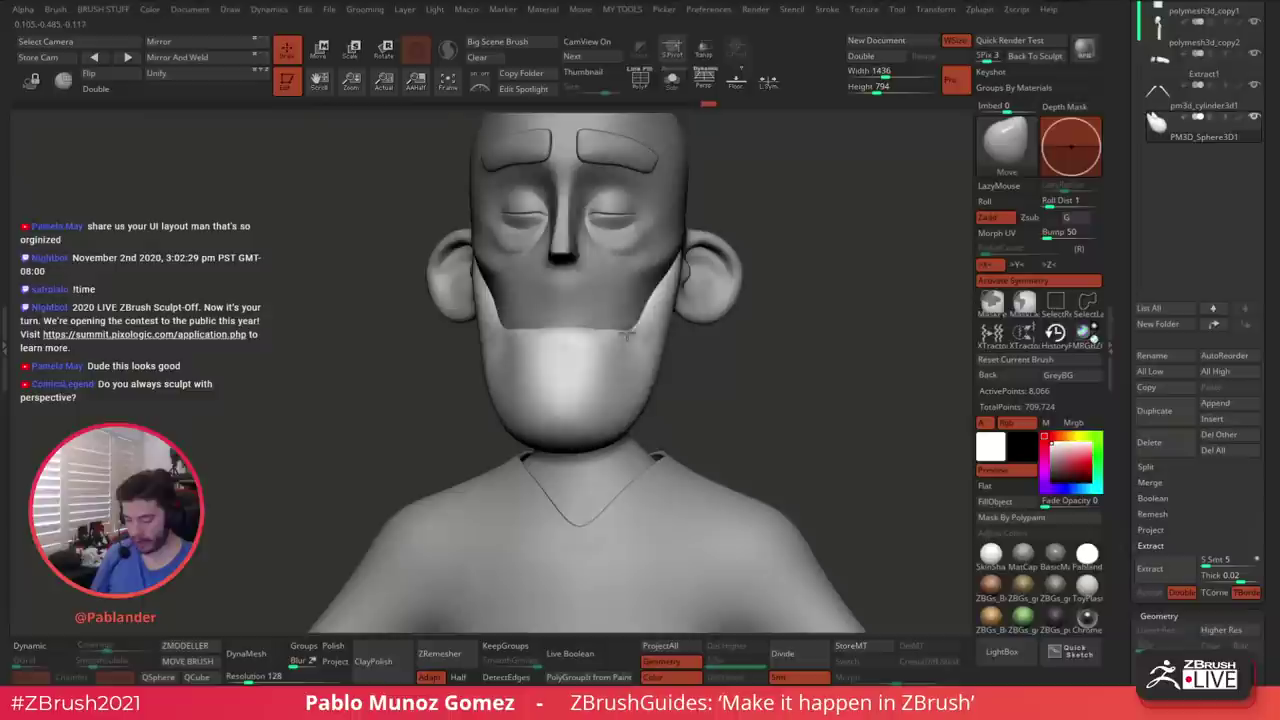
{"action": "right_click_drag", "start_coordinate": [719, 367], "coordinate": [716, 354]}
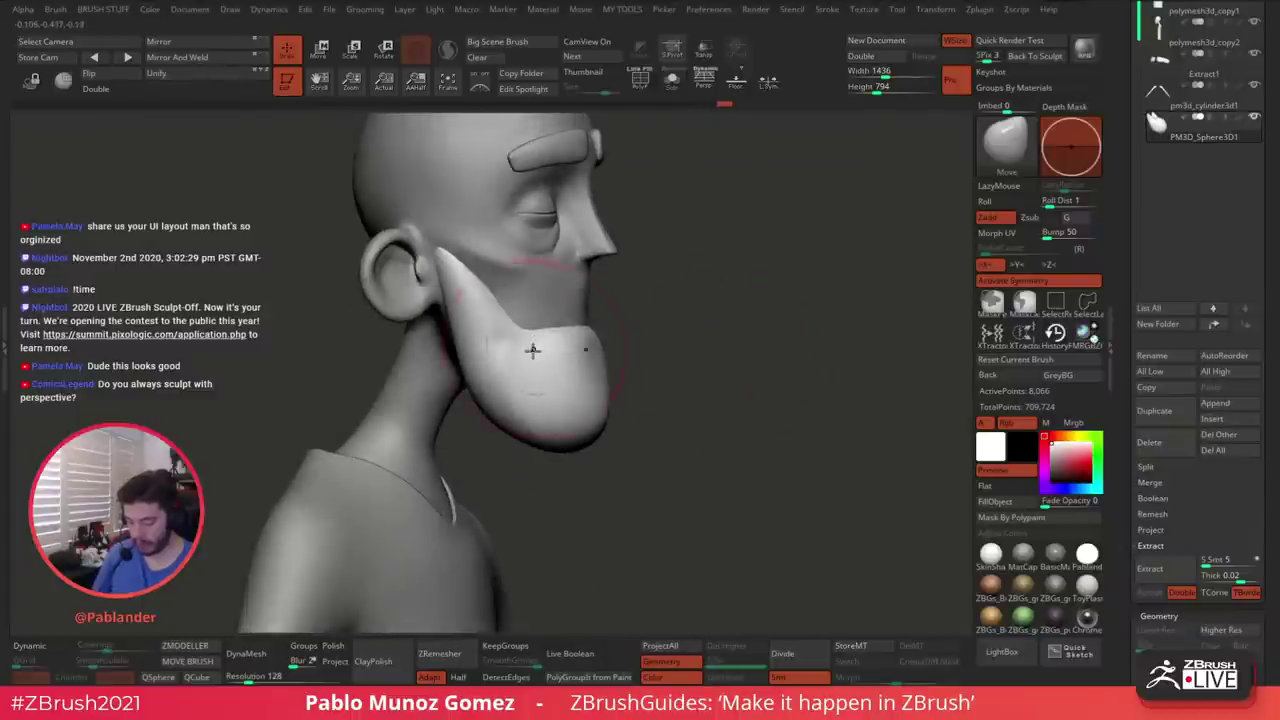
Lower the beard's upper edge along the cheeks and shorten the sideburn tips beside the ears
{"action": "left_click_drag", "start_coordinate": [527, 346], "coordinate": [526, 354]}
{"action": "right_click_drag", "start_coordinate": [655, 303], "coordinate": [692, 303]}
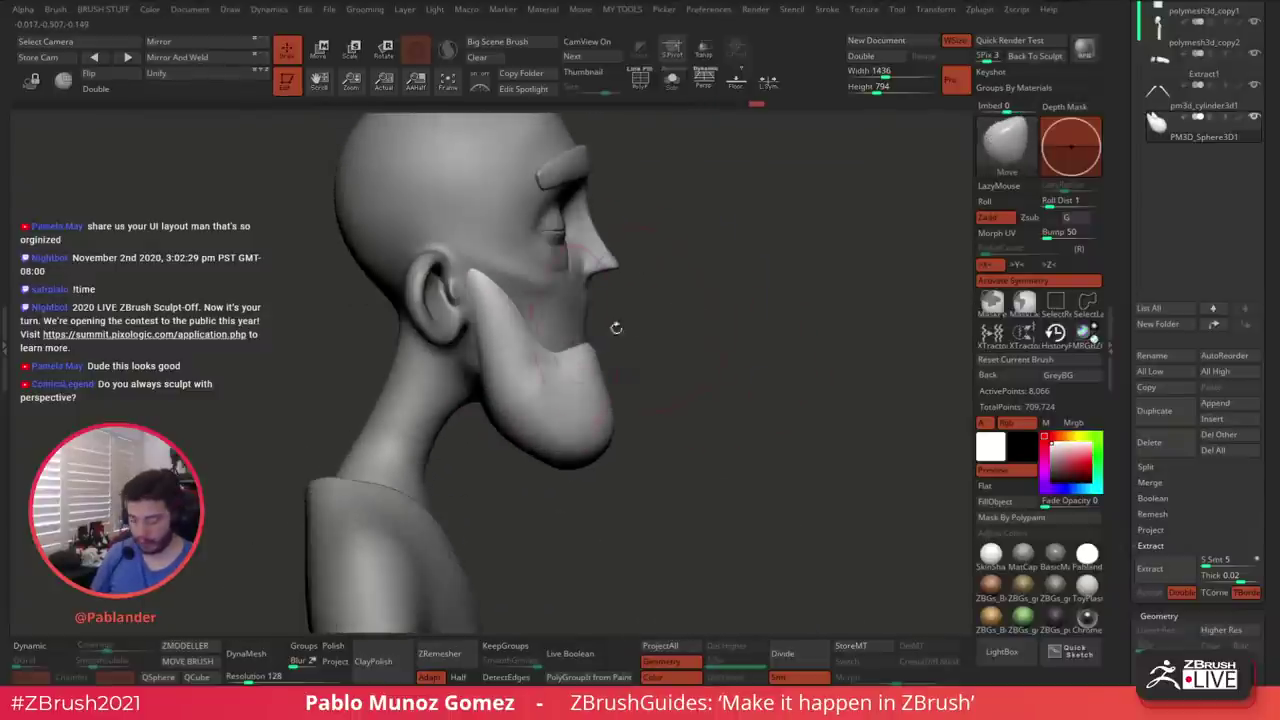
{"action": "mouse_move", "coordinate": [490, 302]}
{"action": "left_mouse_down", "text": "shift"}
{"action": "mouse_move", "coordinate": [480, 290]}
{"action": "mouse_move", "coordinate": [486, 300]}
{"action": "left_mouse_up", "text": "shift"}
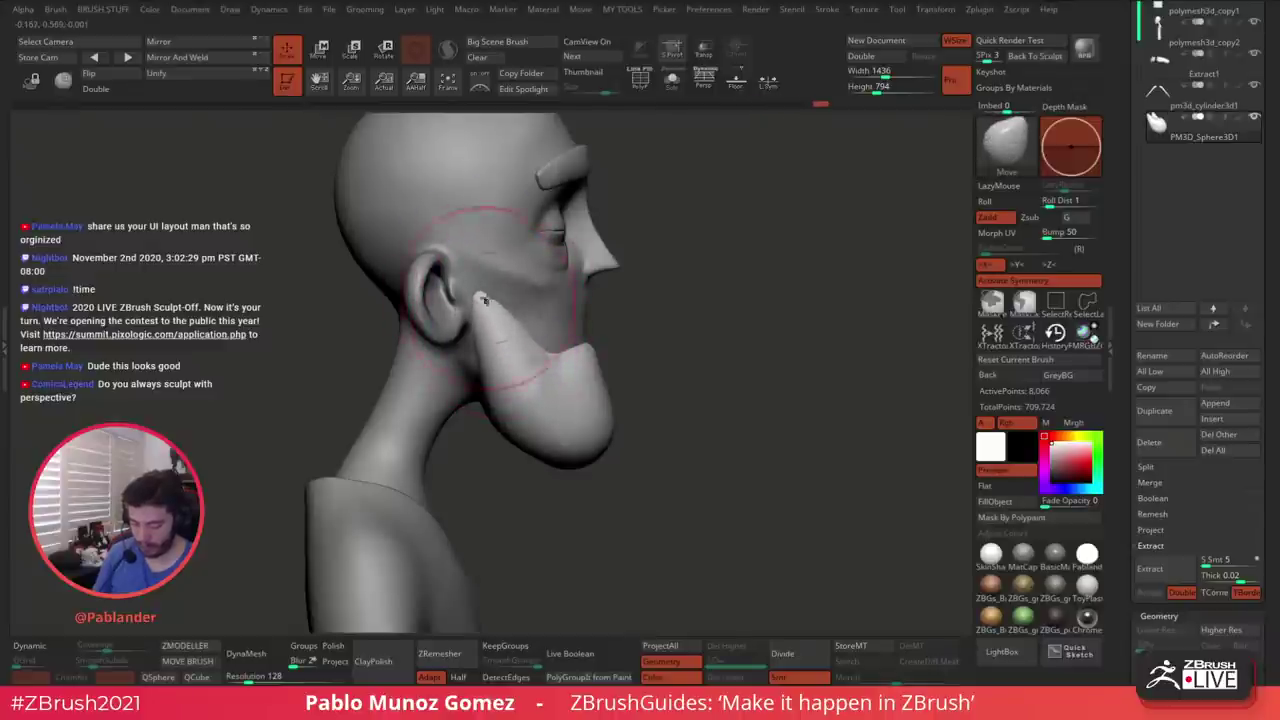
{"action": "mouse_move", "coordinate": [738, 342]}
{"action": "left_mouse_down"}
{"action": "mouse_move", "coordinate": [649, 335]}
{"action": "mouse_move", "coordinate": [737, 380]}
{"action": "mouse_move", "coordinate": [729, 328]}
{"action": "left_mouse_up"}
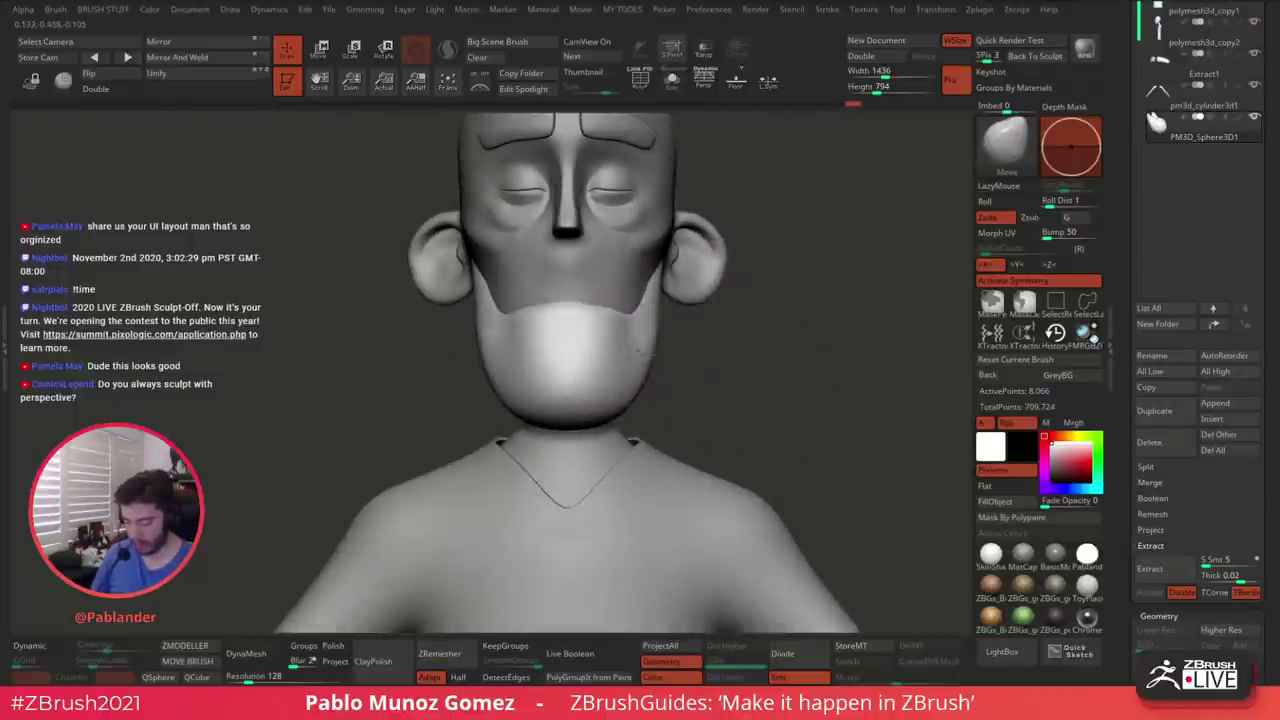
Reshape the beard with the Move brush, fitting it to the jaw and stretching its narrow side points up toward the ears
{"action": "mouse_move", "coordinate": [645, 352]}
{"action": "left_mouse_down"}
{"action": "mouse_move", "coordinate": [612, 393]}
{"action": "mouse_move", "coordinate": [648, 354]}
{"action": "left_mouse_up"}
{"action": "mouse_move", "coordinate": [770, 385]}
{"action": "left_mouse_down"}
{"action": "mouse_move", "coordinate": [674, 355]}
{"action": "mouse_move", "coordinate": [676, 386]}
{"action": "mouse_move", "coordinate": [640, 380]}
{"action": "left_mouse_up"}
{"action": "key", "text": "space"}
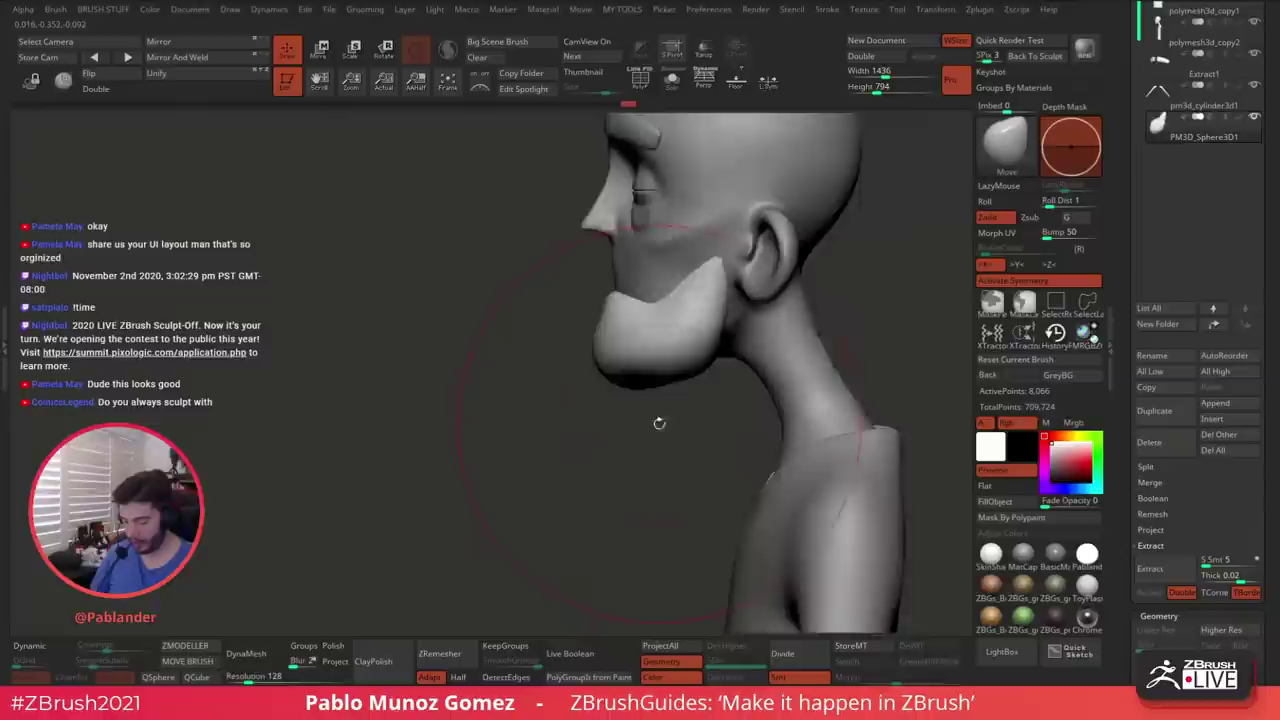
{"action": "left_click_drag", "start_coordinate": [659, 423], "coordinate": [636, 404]}
{"action": "key", "text": "space"}
{"action": "mouse_move", "coordinate": [718, 377]}
{"action": "left_mouse_down"}
{"action": "mouse_move", "coordinate": [706, 378]}
{"action": "mouse_move", "coordinate": [721, 350]}
{"action": "mouse_move", "coordinate": [712, 366]}
{"action": "left_mouse_up"}
{"action": "left_click_drag", "start_coordinate": [760, 420], "coordinate": [705, 375]}
{"action": "left_click_drag", "start_coordinate": [705, 275], "coordinate": [710, 262]}
{"action": "left_click_drag", "start_coordinate": [640, 425], "coordinate": [669, 402]}
{"action": "key", "text": "space"}
{"action": "left_click_drag", "start_coordinate": [729, 314], "coordinate": [714, 299]}
{"action": "left_click_drag", "start_coordinate": [660, 425], "coordinate": [690, 400]}
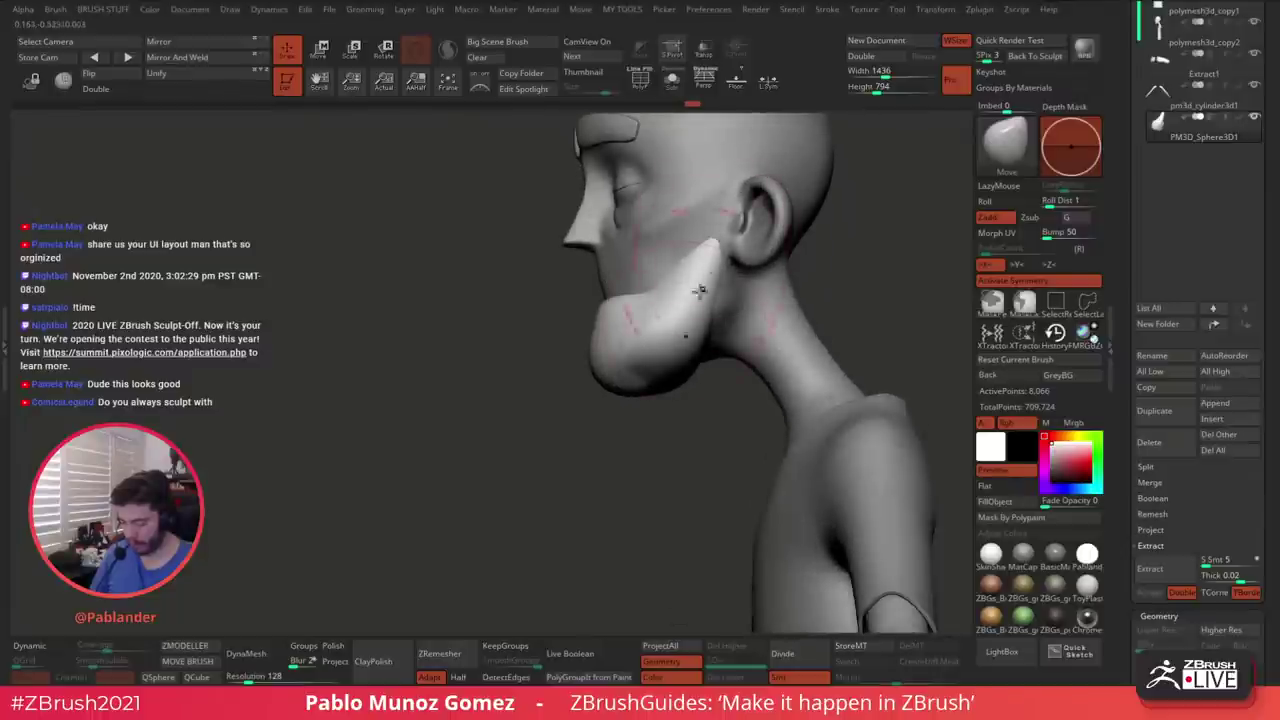
{"action": "left_click_drag", "start_coordinate": [700, 290], "coordinate": [777, 337]}
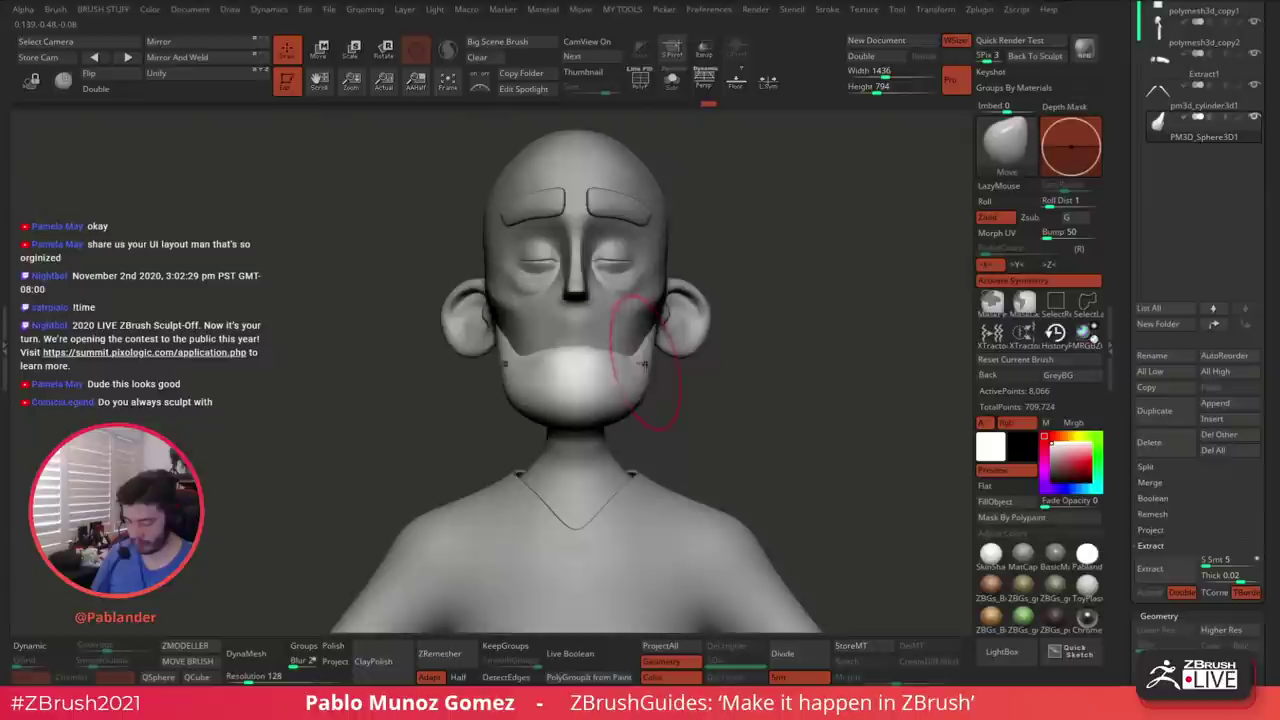
Smooth the beard's chin and front surface to even out its form around the jaw
{"action": "left_click_drag", "start_coordinate": [695, 384], "coordinate": [740, 378]}
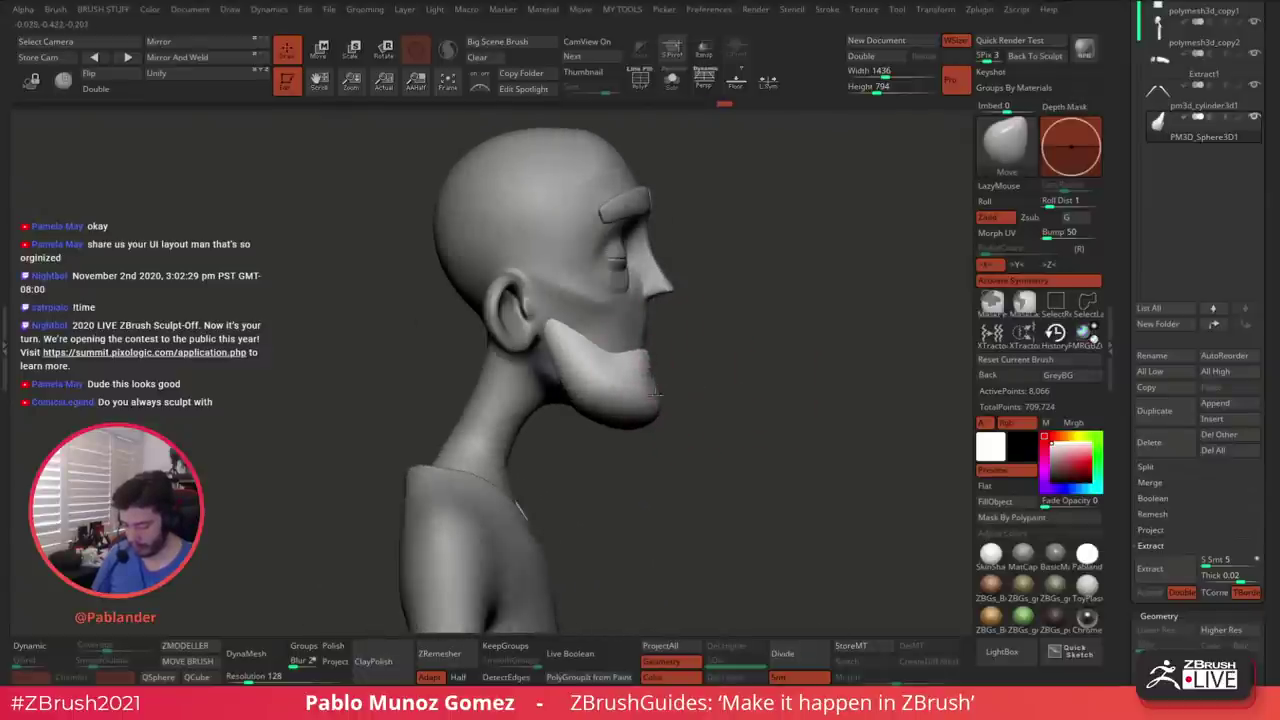
{"action": "mouse_move", "coordinate": [655, 393]}
{"action": "left_mouse_down", "text": "shift"}
{"action": "mouse_move", "coordinate": [648, 357]}
{"action": "mouse_move", "coordinate": [665, 358]}
{"action": "left_mouse_up", "text": "shift"}
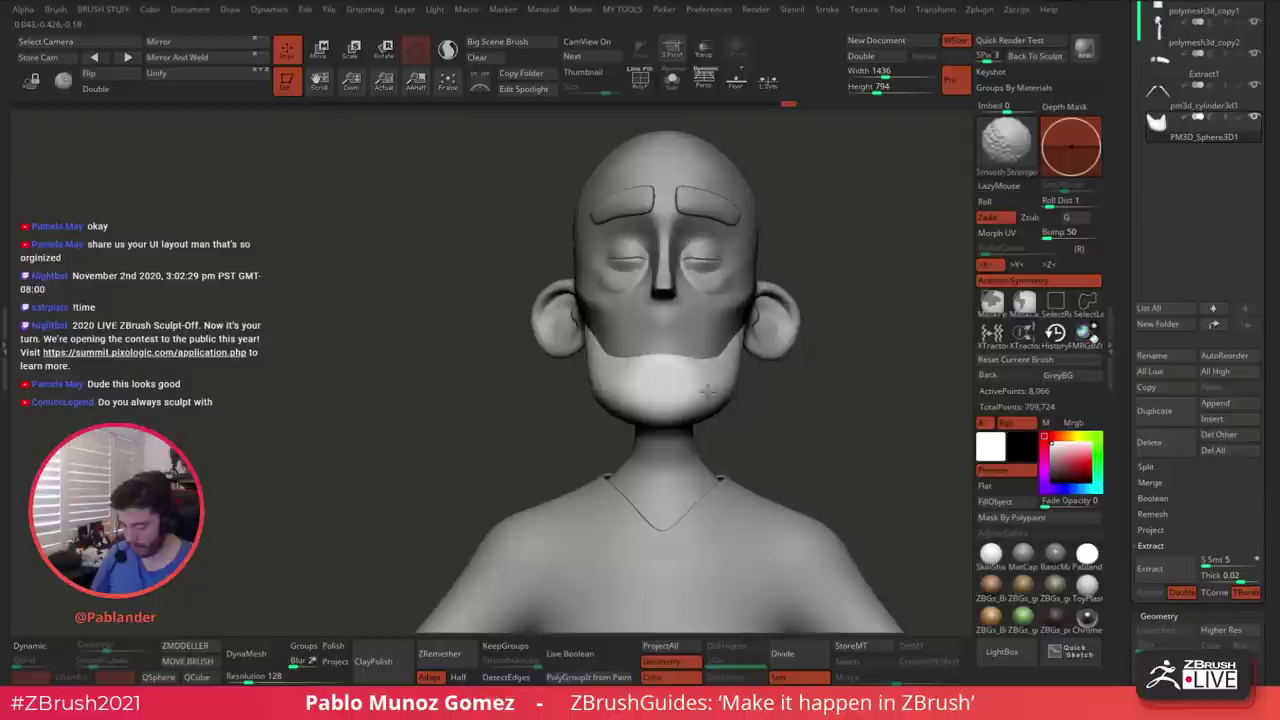
{"action": "left_click_drag", "start_coordinate": [740, 398], "coordinate": [825, 394], "text": "shift"}
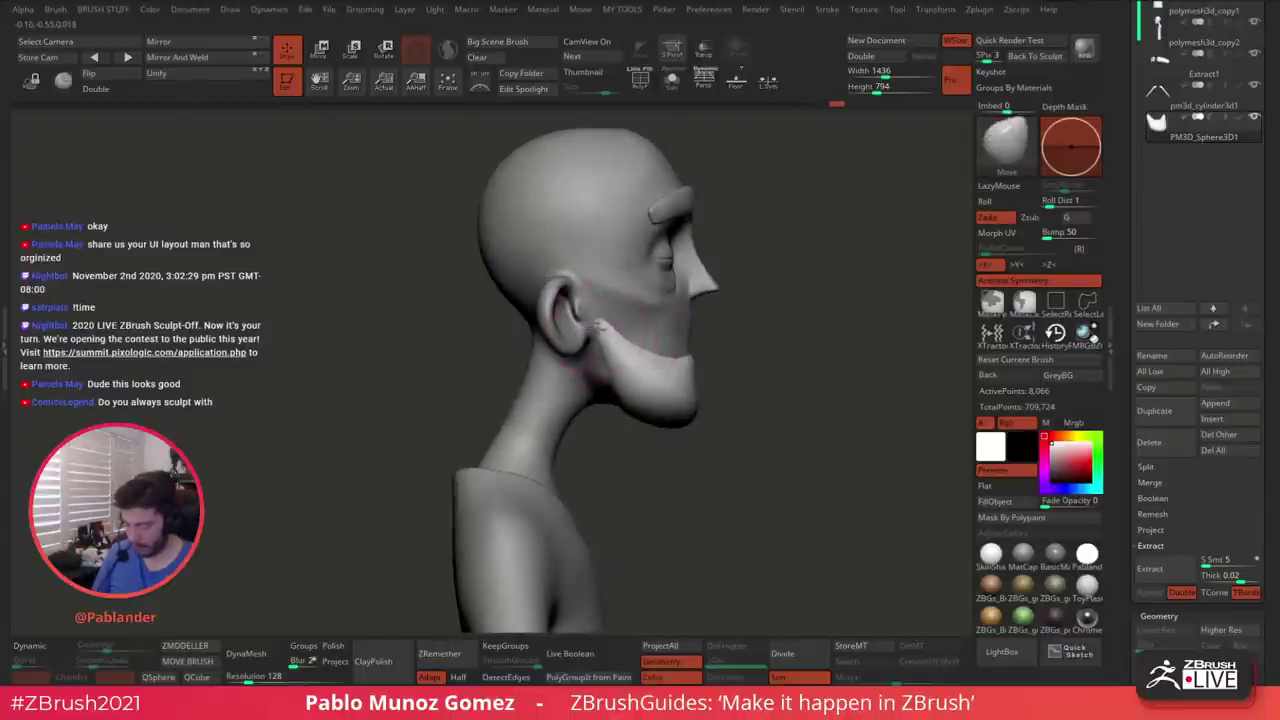
{"action": "mouse_move", "coordinate": [804, 385]}
{"action": "left_mouse_down"}
{"action": "mouse_move", "coordinate": [777, 386]}
{"action": "mouse_move", "coordinate": [803, 357]}
{"action": "mouse_move", "coordinate": [846, 357]}
{"action": "mouse_move", "coordinate": [782, 398]}
{"action": "mouse_move", "coordinate": [786, 354]}
{"action": "mouse_move", "coordinate": [686, 400]}
{"action": "left_mouse_up"}
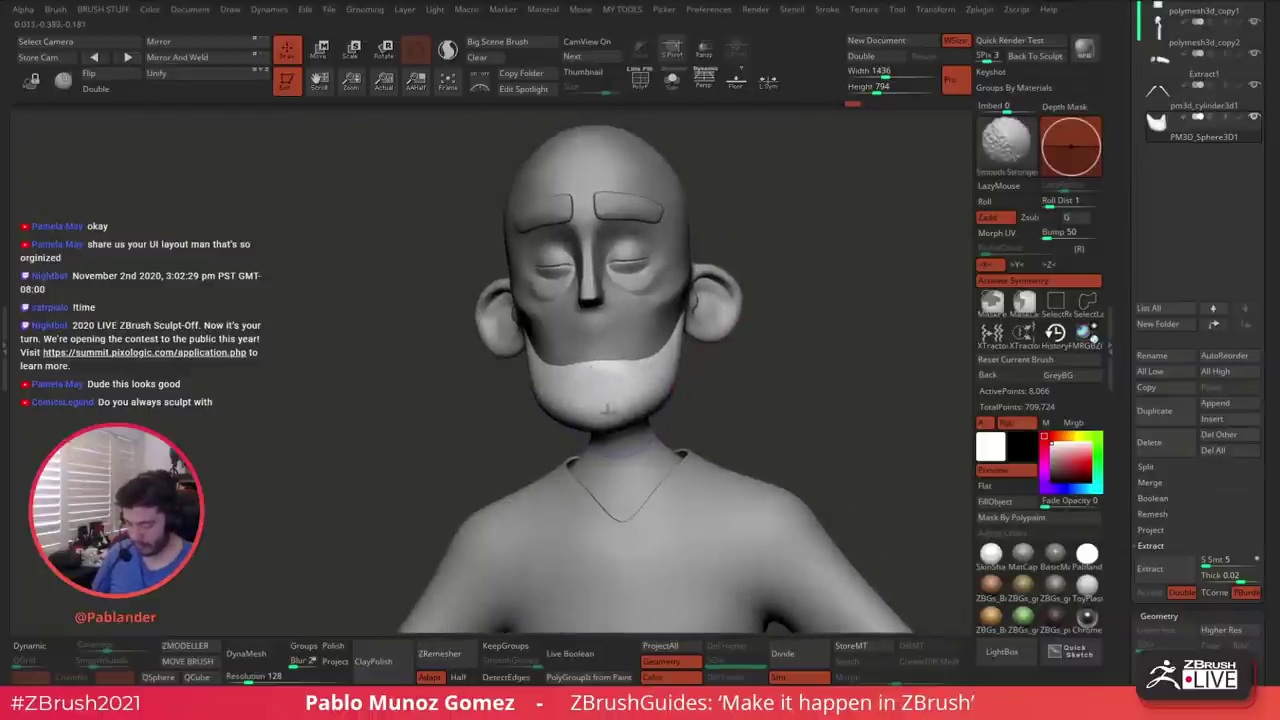
{"action": "mouse_move", "coordinate": [776, 364]}
{"action": "left_mouse_down", "text": "shift"}
{"action": "mouse_move", "coordinate": [743, 386]}
{"action": "mouse_move", "coordinate": [752, 371]}
{"action": "mouse_move", "coordinate": [813, 382]}
{"action": "mouse_move", "coordinate": [769, 409]}
{"action": "mouse_move", "coordinate": [742, 390]}
{"action": "mouse_move", "coordinate": [746, 366]}
{"action": "mouse_move", "coordinate": [806, 346]}
{"action": "mouse_move", "coordinate": [803, 380]}
{"action": "left_mouse_up", "text": "shift"}
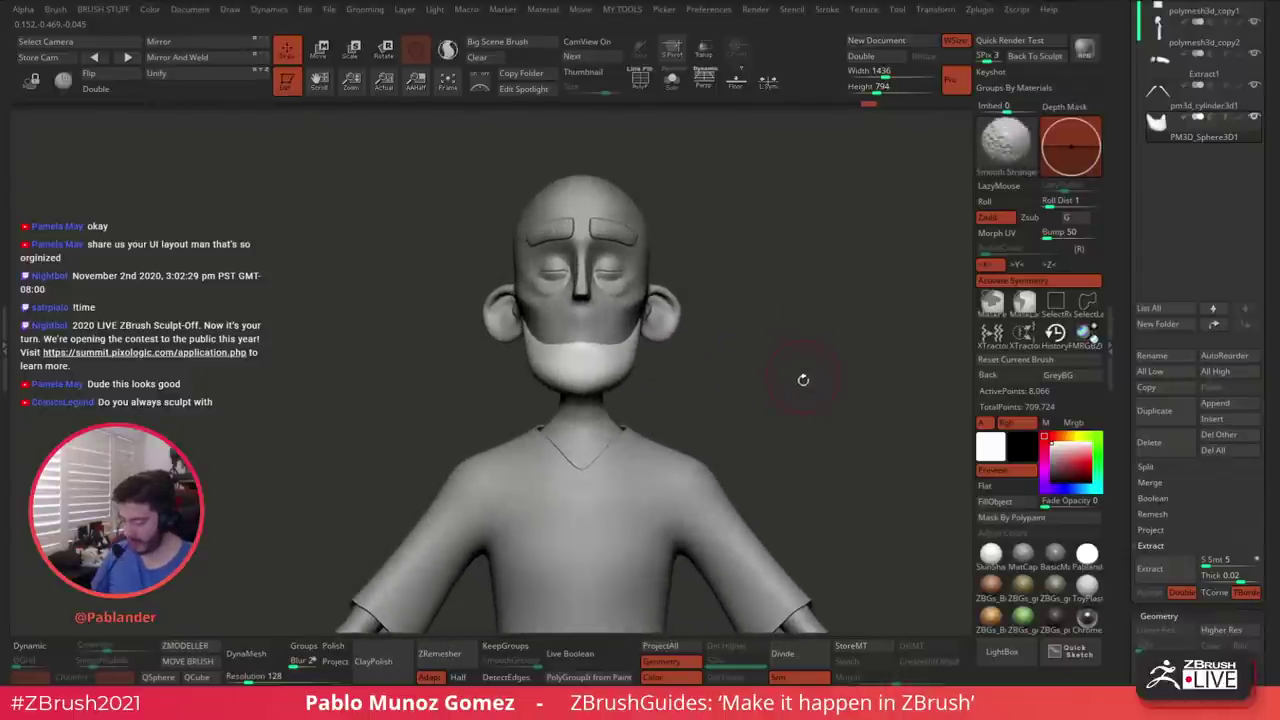
Duplicate the beard subtool, replace the copy with a low-poly QSphere, and centre the gizmo on it with symmetry off
{"action": "left_click", "coordinate": [1179, 414]}
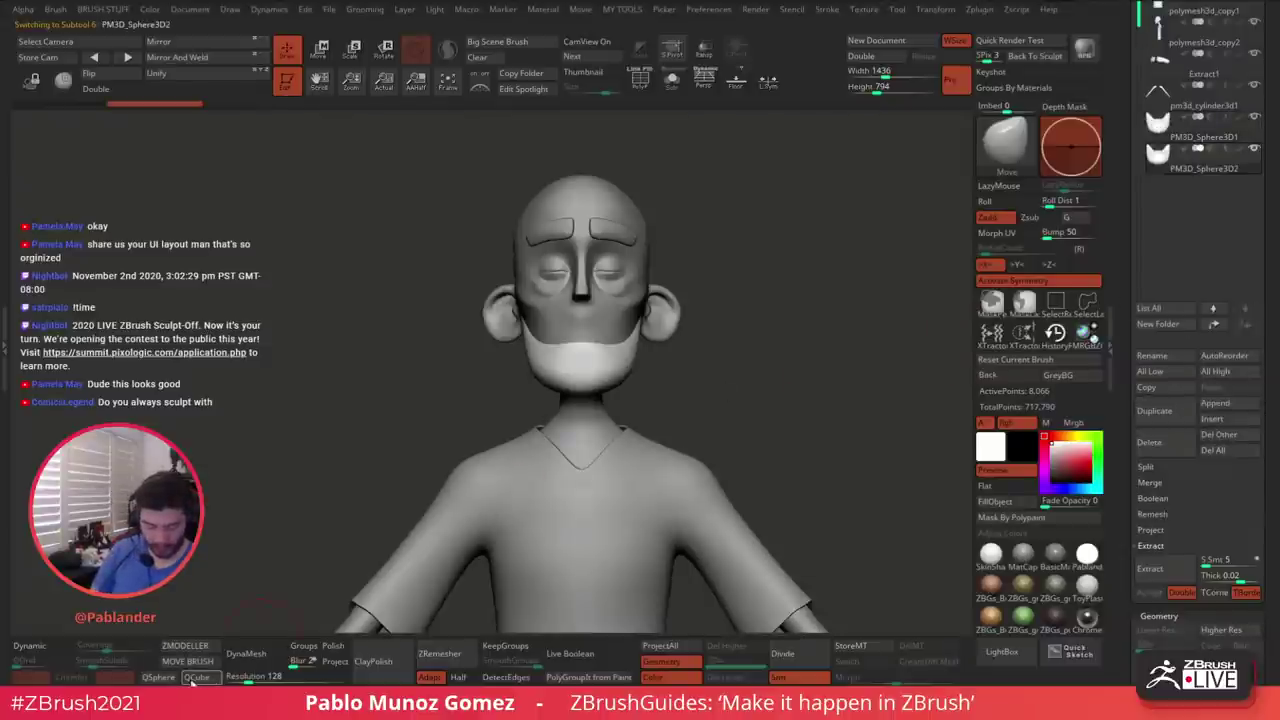
{"action": "left_click", "coordinate": [158, 677]}
{"action": "key", "text": "w"}
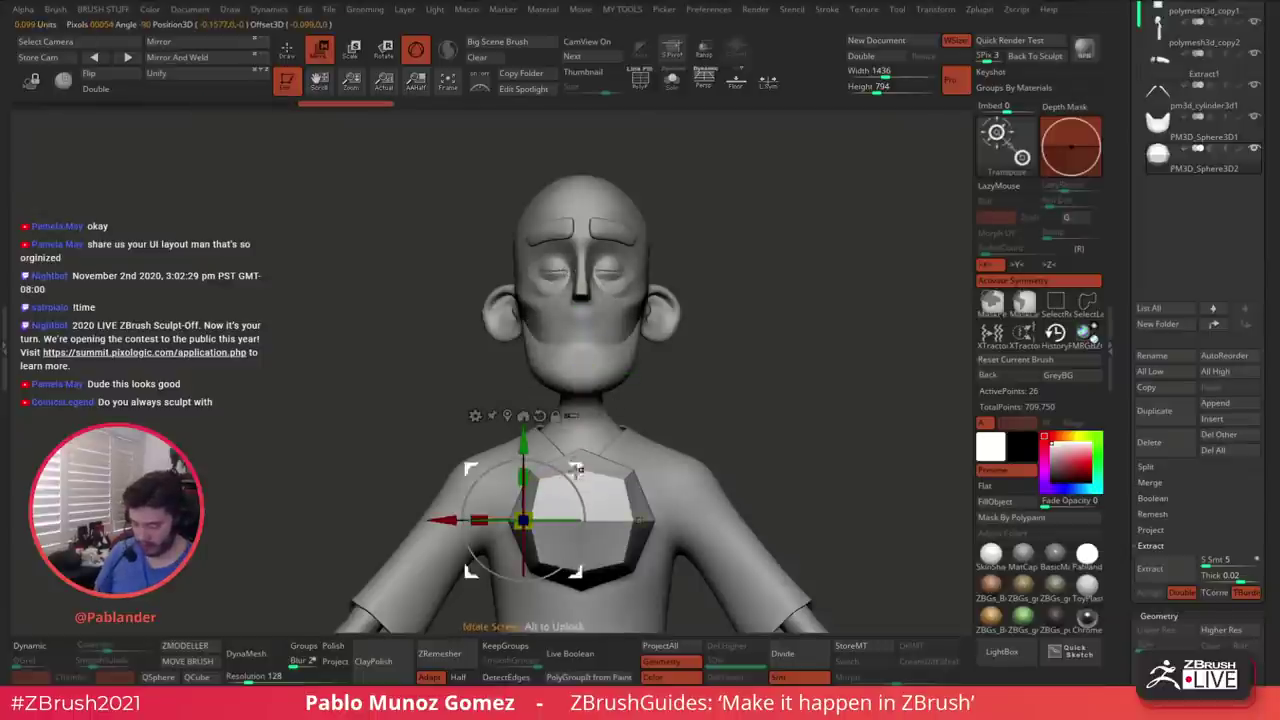
{"action": "left_click", "coordinate": [1040, 280]}
{"action": "left_click", "coordinate": [507, 416]}
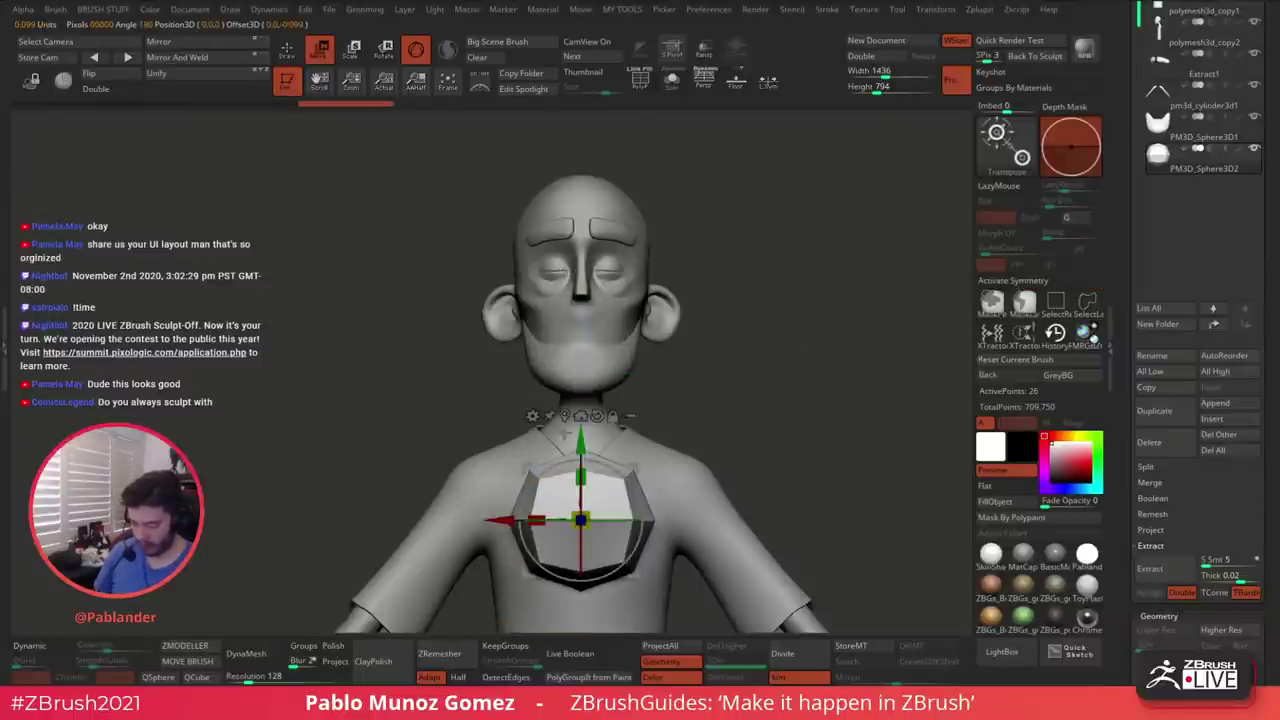
Scale the sphere down, position it in front of the mouth below the nose, and turn it into a DynaMesh at resolution 128
{"action": "left_click_drag", "start_coordinate": [583, 434], "coordinate": [804, 264]}
{"action": "left_click_drag", "start_coordinate": [672, 284], "coordinate": [722, 292]}
{"action": "left_click_drag", "start_coordinate": [634, 295], "coordinate": [699, 280]}
{"action": "left_click_drag", "start_coordinate": [647, 331], "coordinate": [642, 345]}
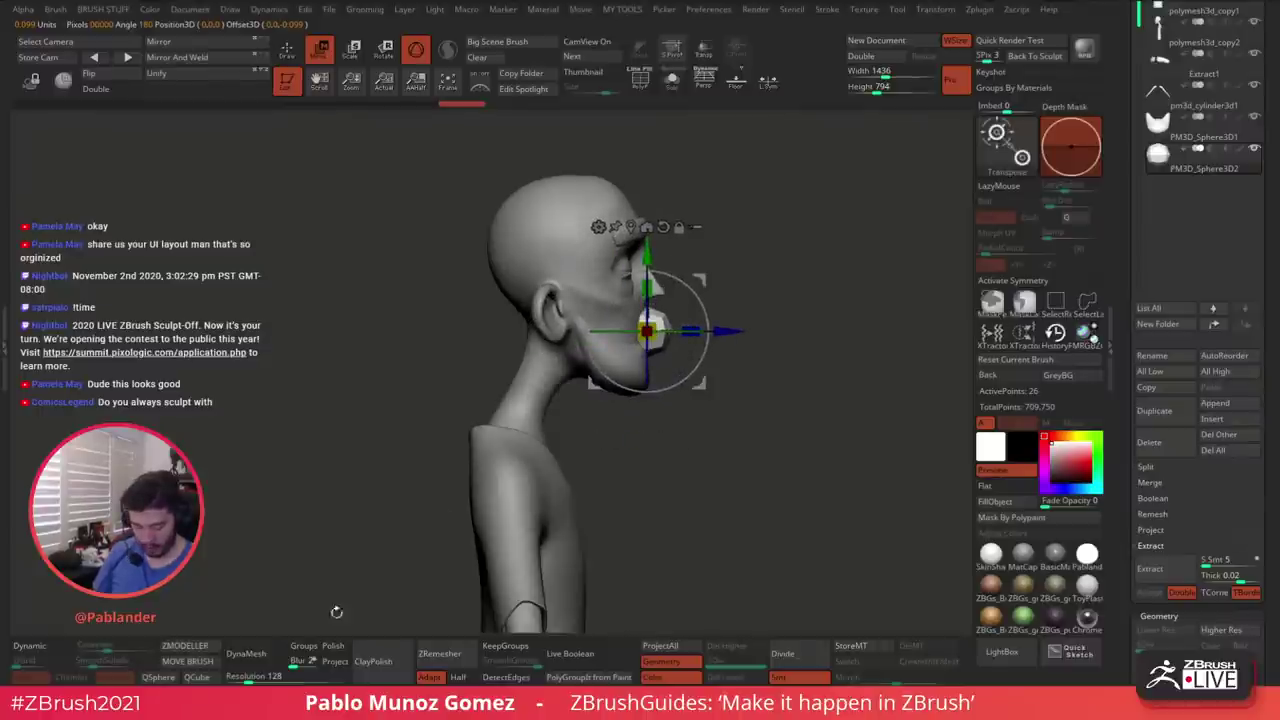
{"action": "left_click", "coordinate": [254, 653]}
Stretch the sphere horizontally by about 2.94 to form a wide mustache shape
{"action": "left_click_drag", "start_coordinate": [830, 436], "coordinate": [665, 434]}
{"action": "left_click_drag", "start_coordinate": [816, 348], "coordinate": [816, 385], "text": "alt"}
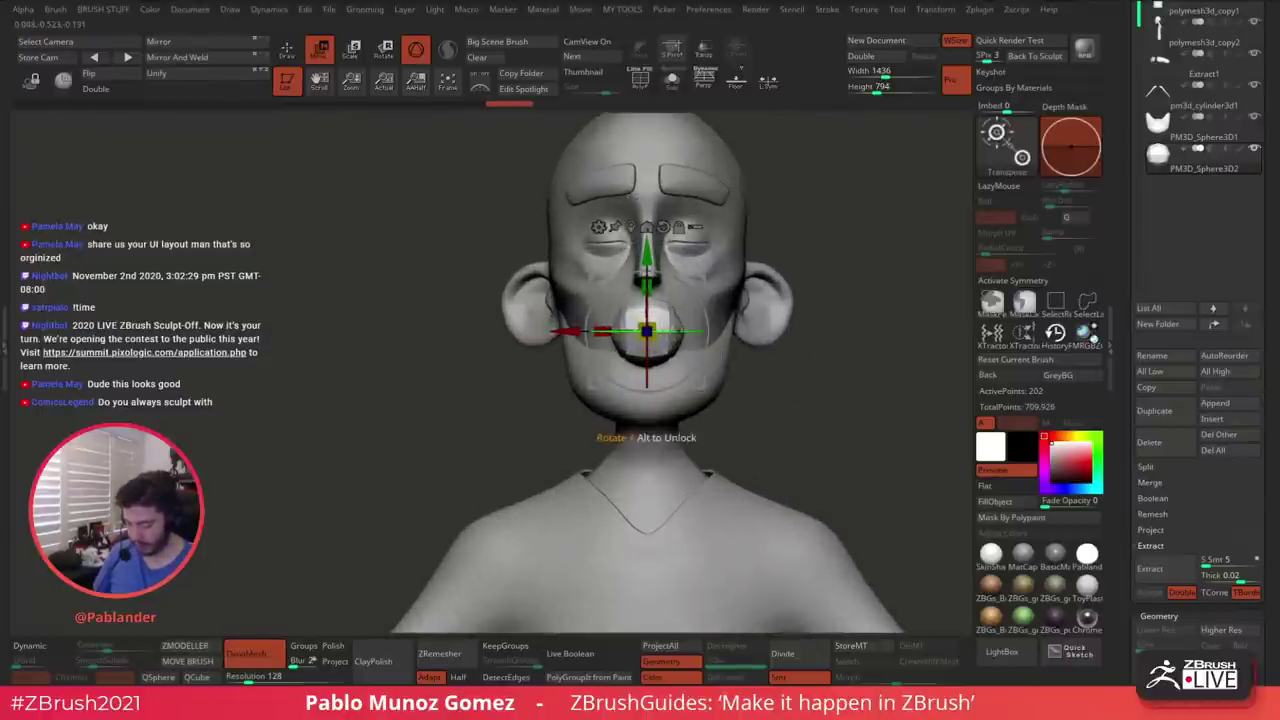
{"action": "left_click_drag", "start_coordinate": [647, 331], "coordinate": [634, 327]}
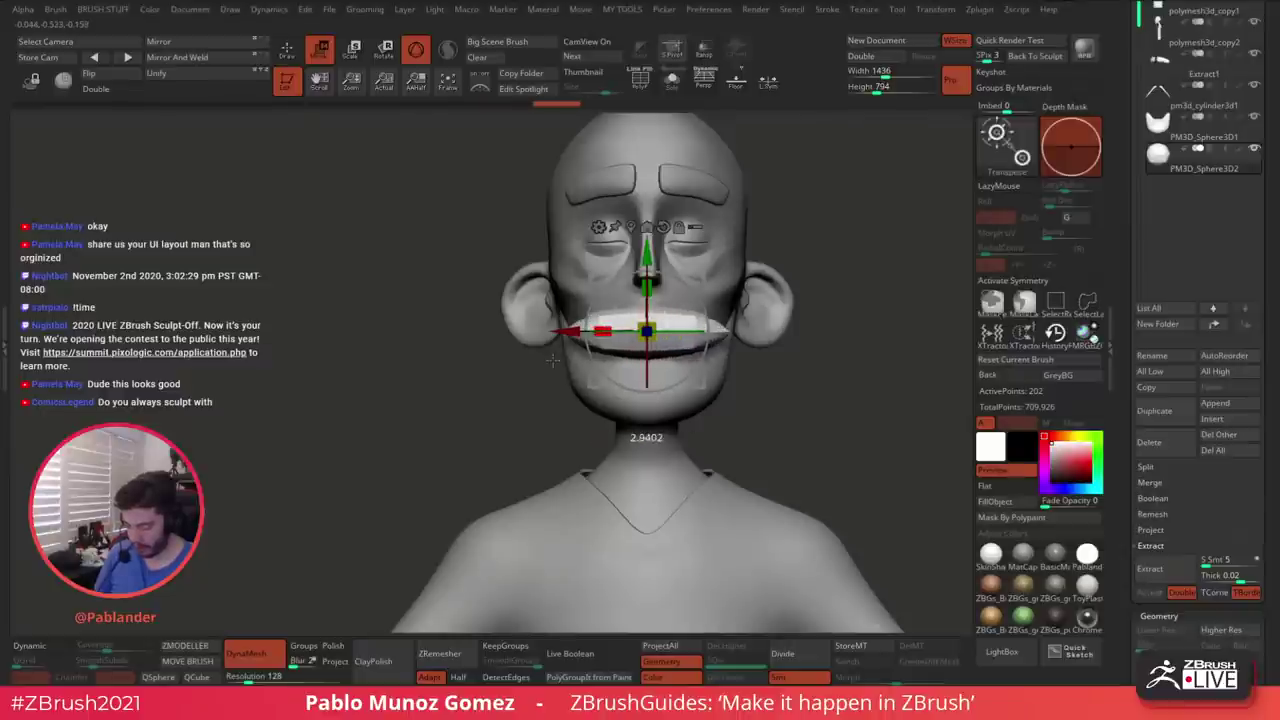
Turn on X symmetry and bend the mustache's ends down and back around the face with the Move brush
{"action": "key", "text": "q"}
{"action": "right_click", "coordinate": [646, 420]}
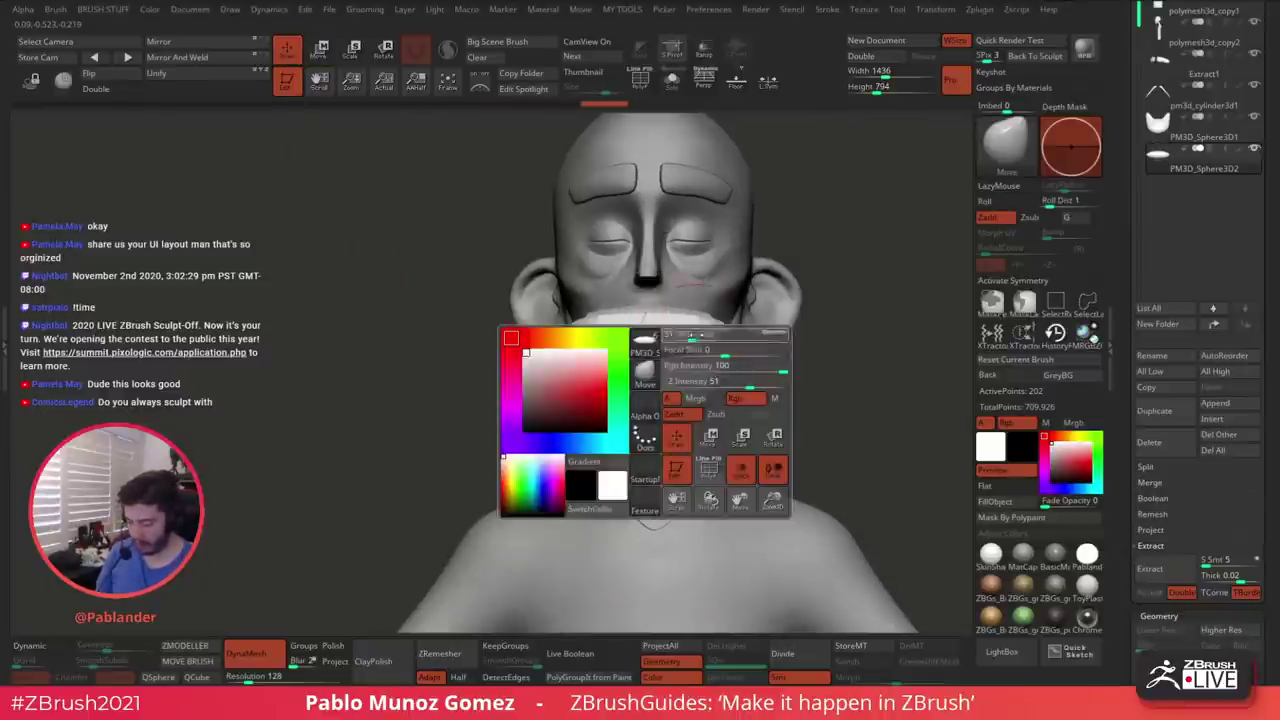
{"action": "left_click_drag", "start_coordinate": [840, 345], "coordinate": [704, 340]}
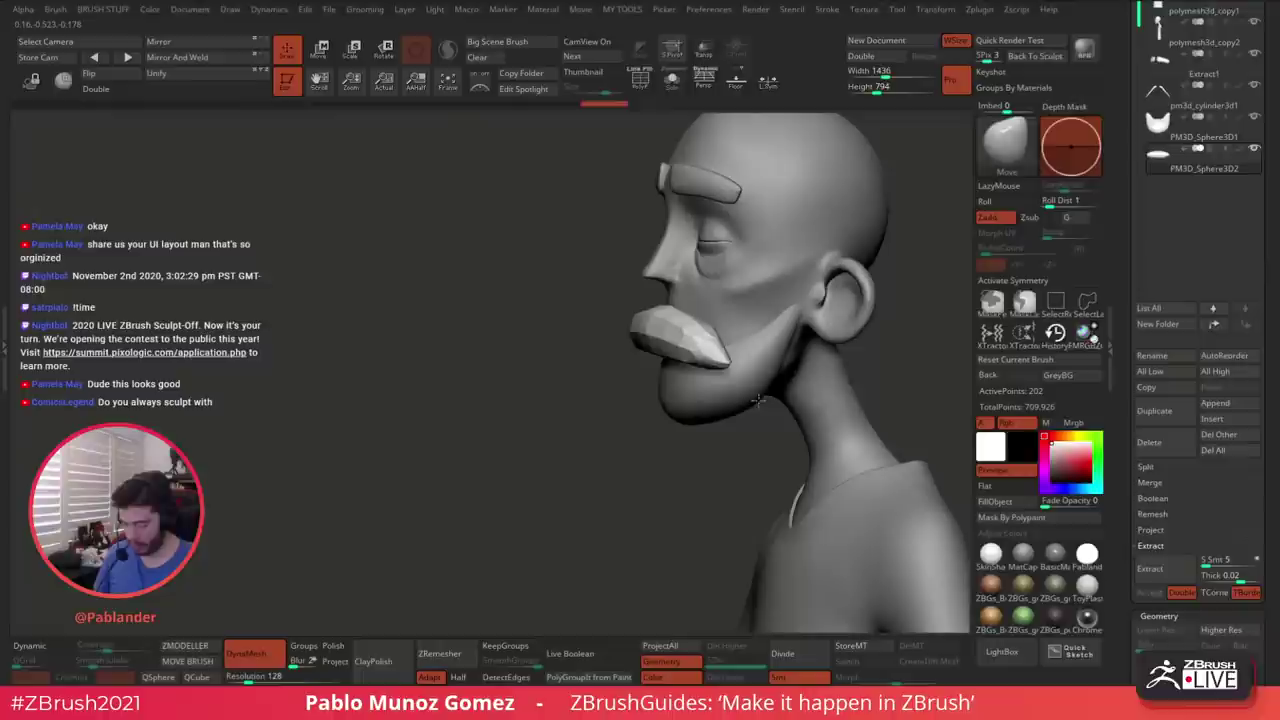
{"action": "key", "text": "ctrl+z"}
{"action": "key", "text": "x"}
{"action": "left_click_drag", "start_coordinate": [758, 401], "coordinate": [691, 331]}
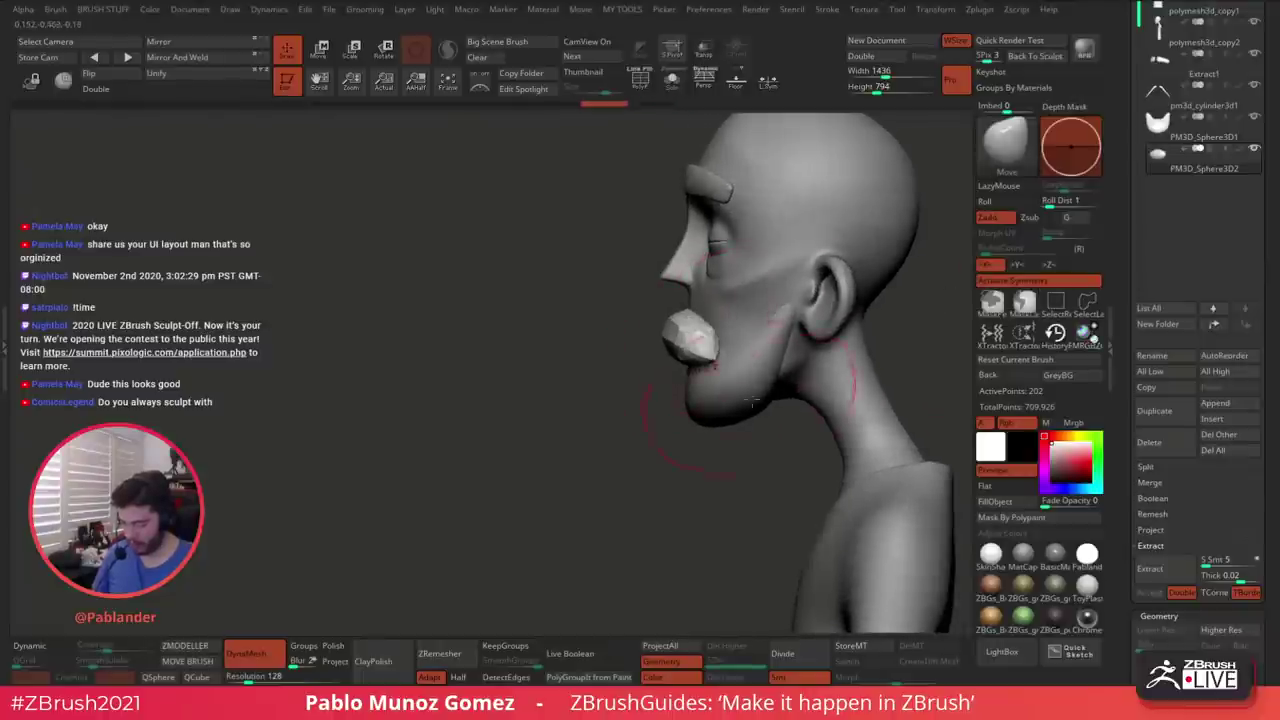
{"action": "left_click_drag", "start_coordinate": [585, 332], "coordinate": [706, 325]}
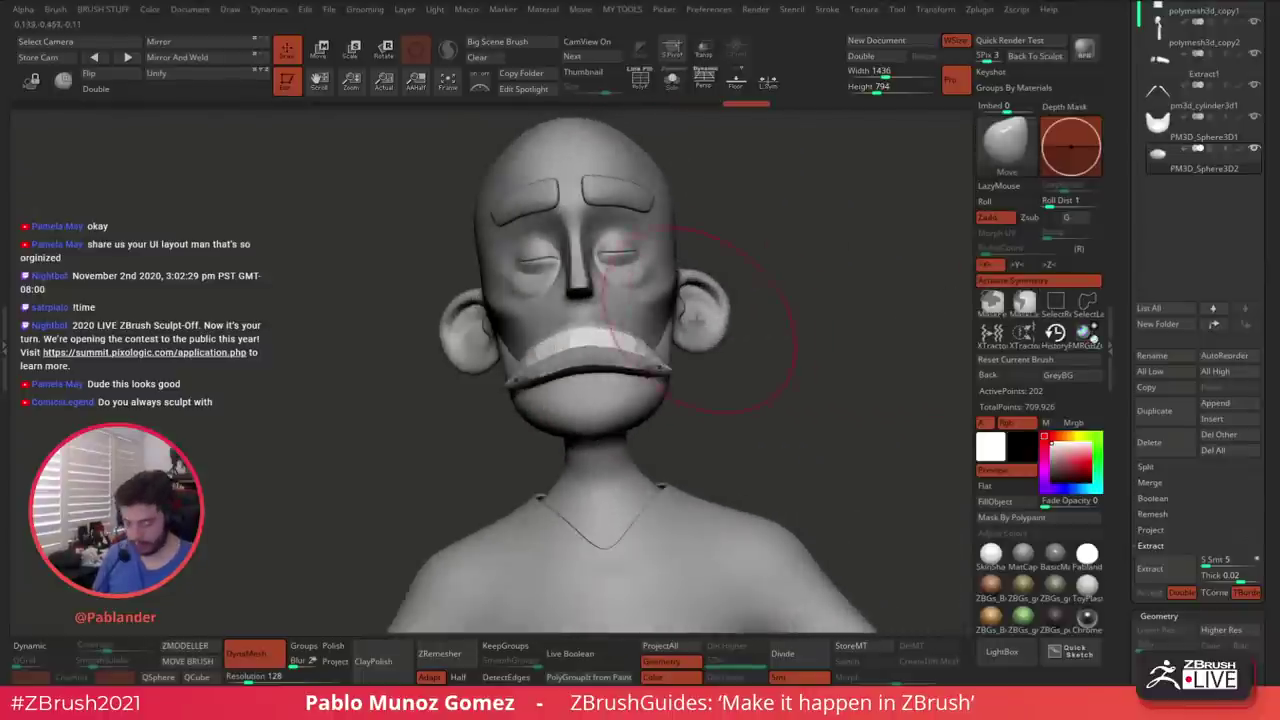
Slim and shorten the mustache with the Move brush, fitting it closely against the face above the chin
{"action": "left_click_drag", "start_coordinate": [664, 362], "coordinate": [620, 360]}
{"action": "right_click_drag", "start_coordinate": [606, 348], "coordinate": [695, 339]}
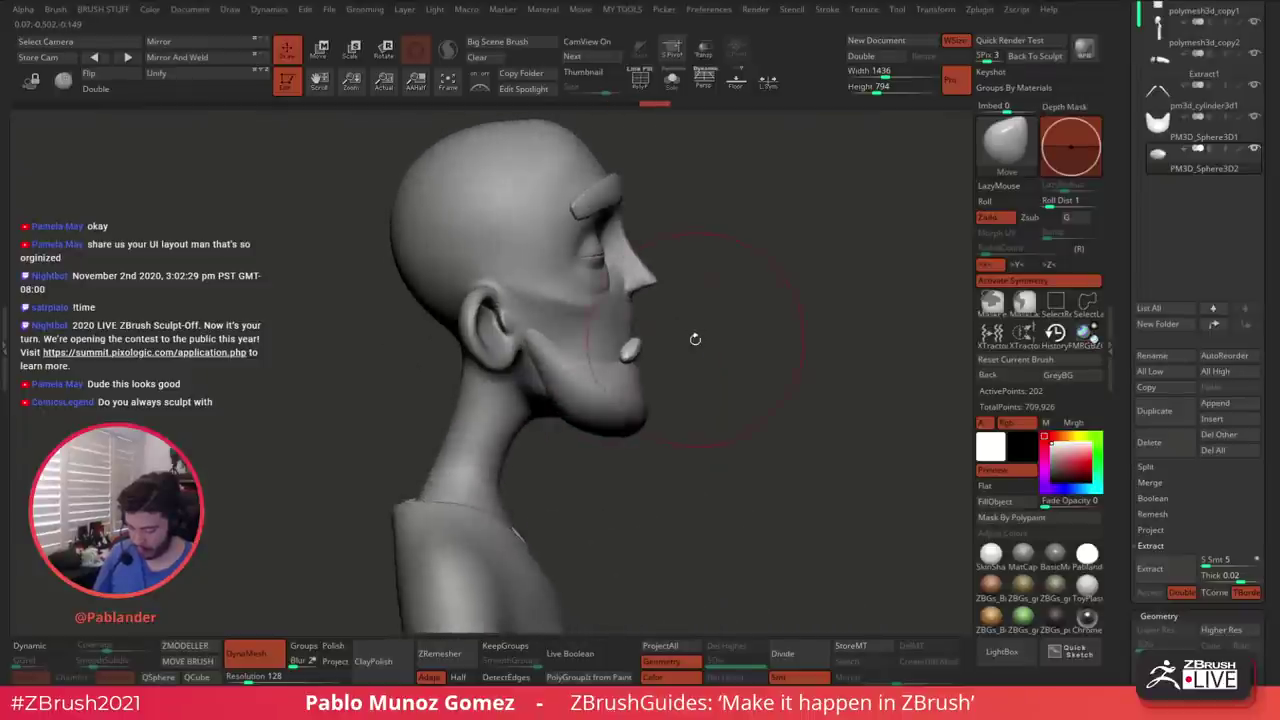
{"action": "left_click_drag", "start_coordinate": [649, 342], "coordinate": [682, 355]}
{"action": "right_click_drag", "start_coordinate": [780, 395], "coordinate": [620, 385]}
{"action": "right_click", "coordinate": [653, 424]}
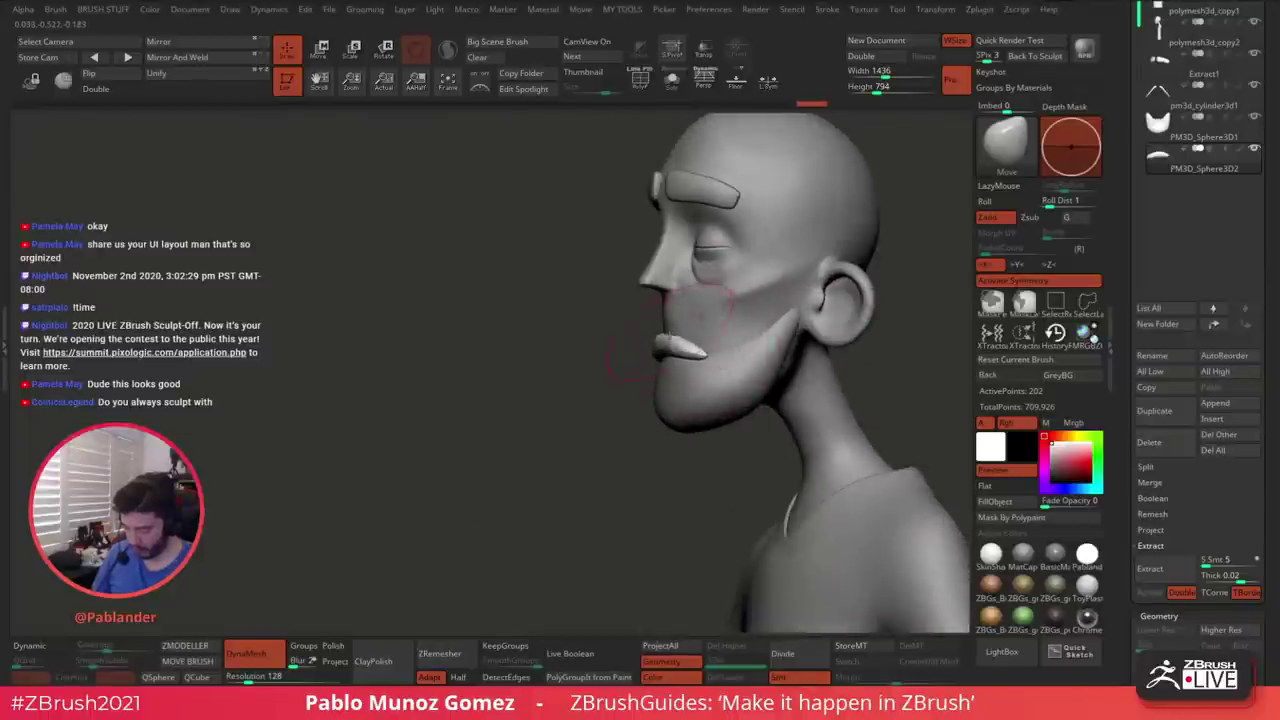
{"action": "left_click_drag", "start_coordinate": [630, 354], "coordinate": [638, 357]}
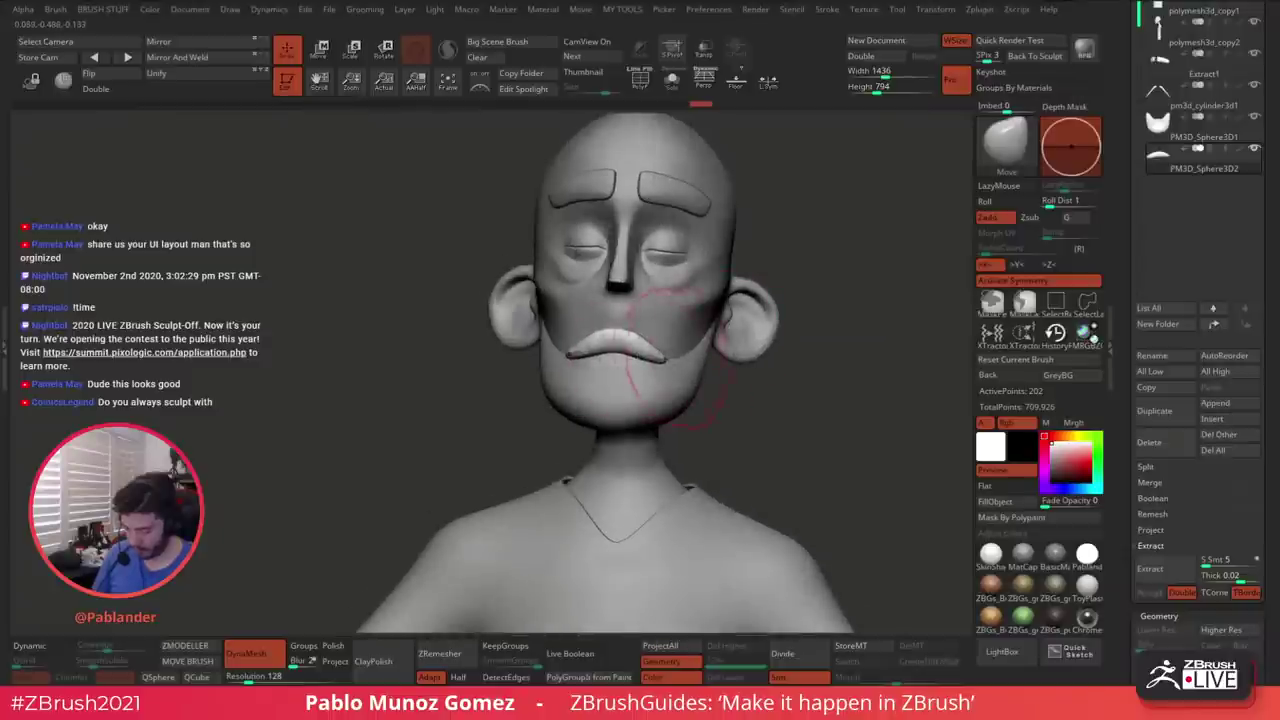
{"action": "right_click", "coordinate": [627, 436]}
Remesh the mustache with DynaMesh at resolution 344 and smooth its surface
{"action": "left_click", "coordinate": [268, 678]}
{"action": "left_click_drag", "start_coordinate": [343, 514], "coordinate": [356, 498], "text": "ctrl"}
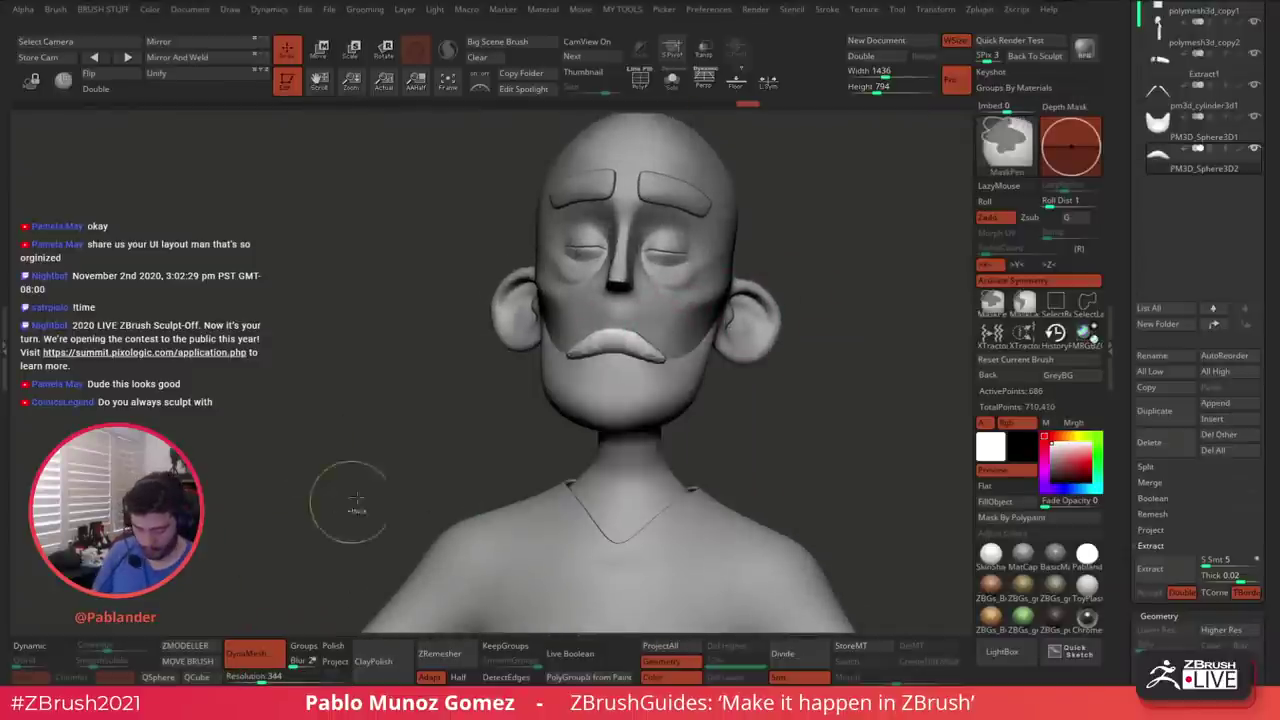
{"action": "mouse_move", "coordinate": [574, 354]}
{"action": "left_mouse_down", "text": "shift"}
{"action": "mouse_move", "coordinate": [592, 346]}
{"action": "mouse_move", "coordinate": [600, 365]}
{"action": "left_mouse_up", "text": "shift"}
Refine the mustache's curve and pointed ends with the Move brush from the front and side
{"action": "right_click_drag", "start_coordinate": [655, 360], "coordinate": [676, 358]}
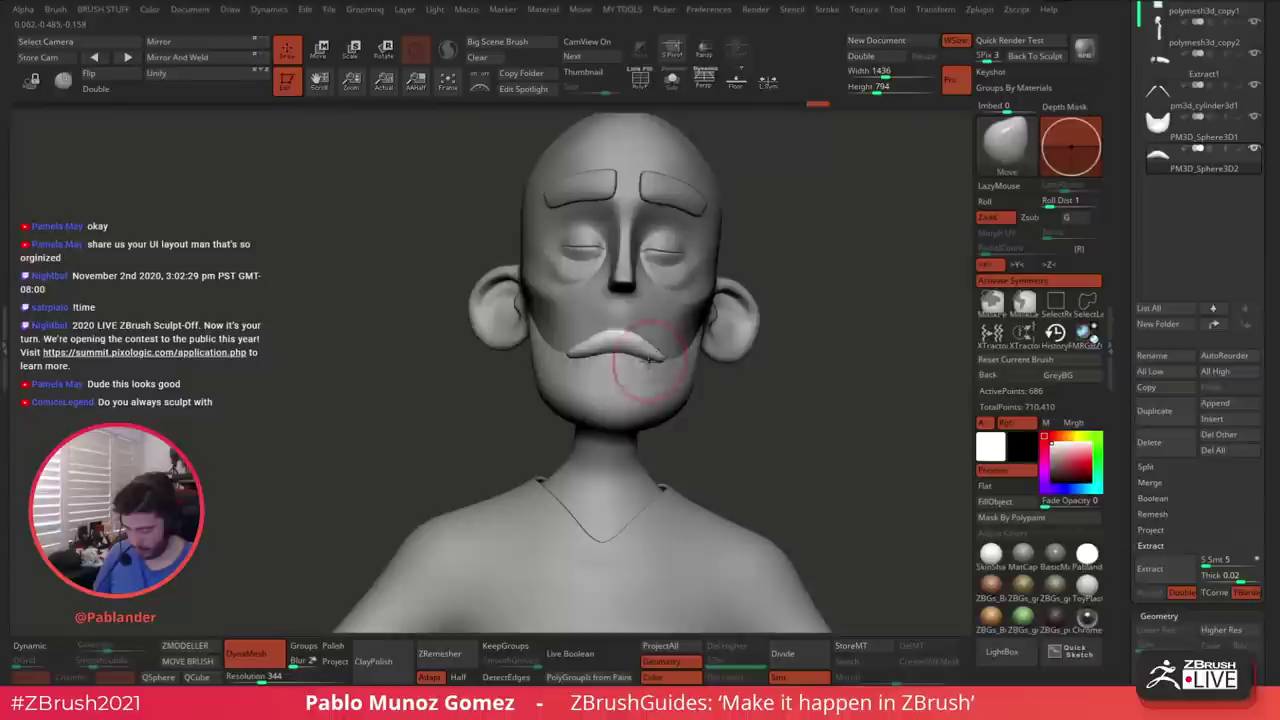
{"action": "left_click_drag", "start_coordinate": [652, 333], "coordinate": [722, 352]}
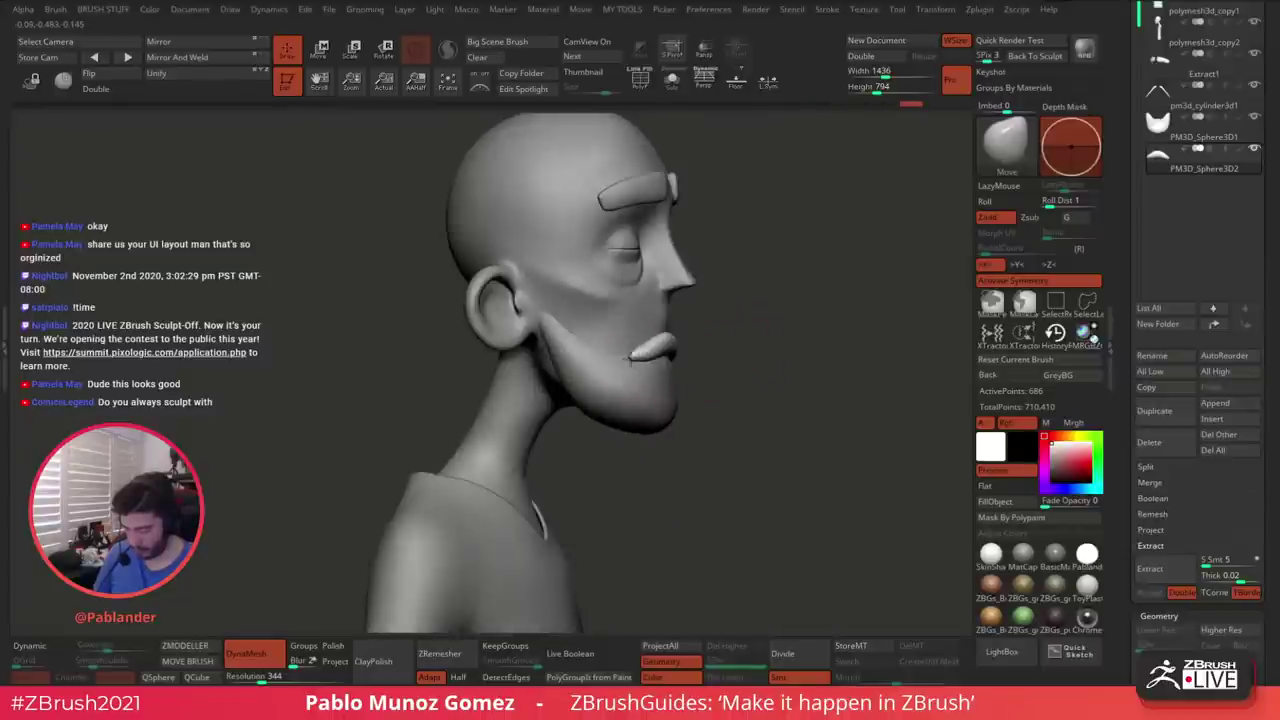
{"action": "left_click_drag", "start_coordinate": [630, 358], "coordinate": [631, 363]}
{"action": "mouse_move", "coordinate": [780, 350]}
{"action": "left_mouse_down"}
{"action": "mouse_move", "coordinate": [738, 346]}
{"action": "mouse_move", "coordinate": [746, 321]}
{"action": "mouse_move", "coordinate": [766, 344]}
{"action": "mouse_move", "coordinate": [718, 367]}
{"action": "left_mouse_up"}
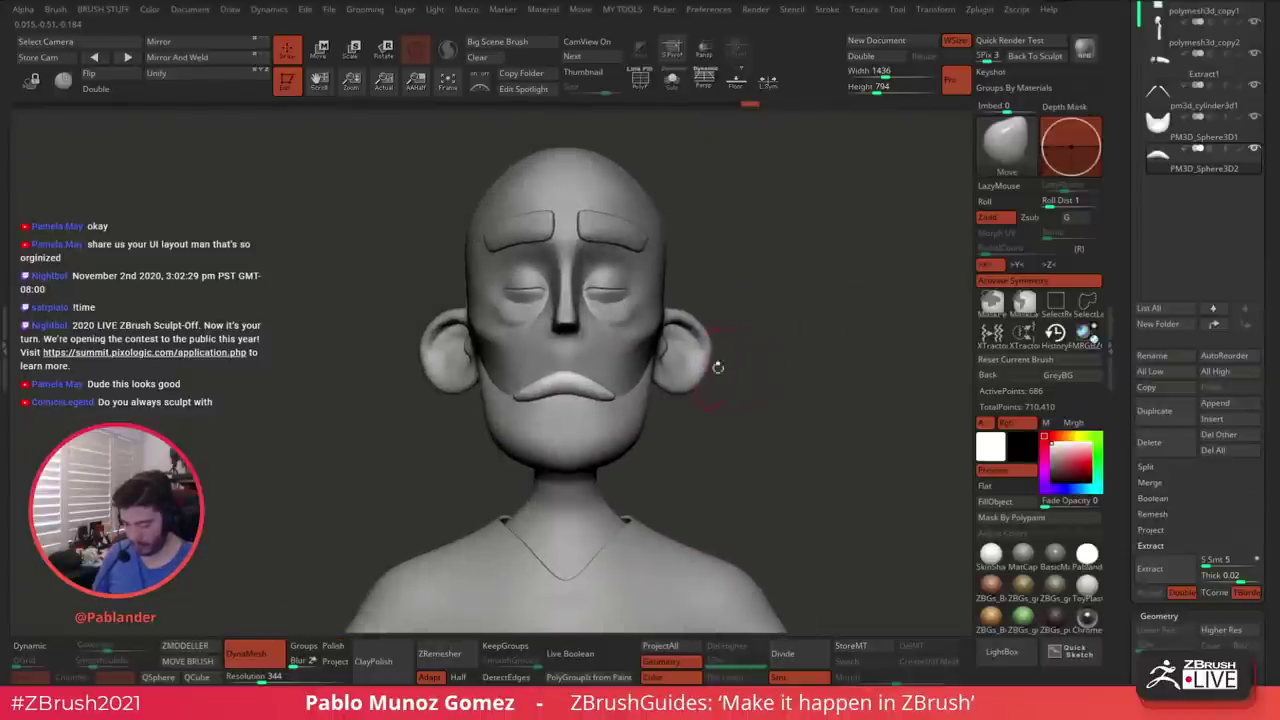
Select the head mesh and sculpt the cheekbone between the eye and ear with the Clay brush
{"action": "mouse_move", "coordinate": [797, 310]}
{"action": "left_mouse_down"}
{"action": "mouse_move", "coordinate": [746, 314]}
{"action": "mouse_move", "coordinate": [711, 289]}
{"action": "left_mouse_up"}
{"action": "left_click", "coordinate": [708, 318], "text": "alt"}
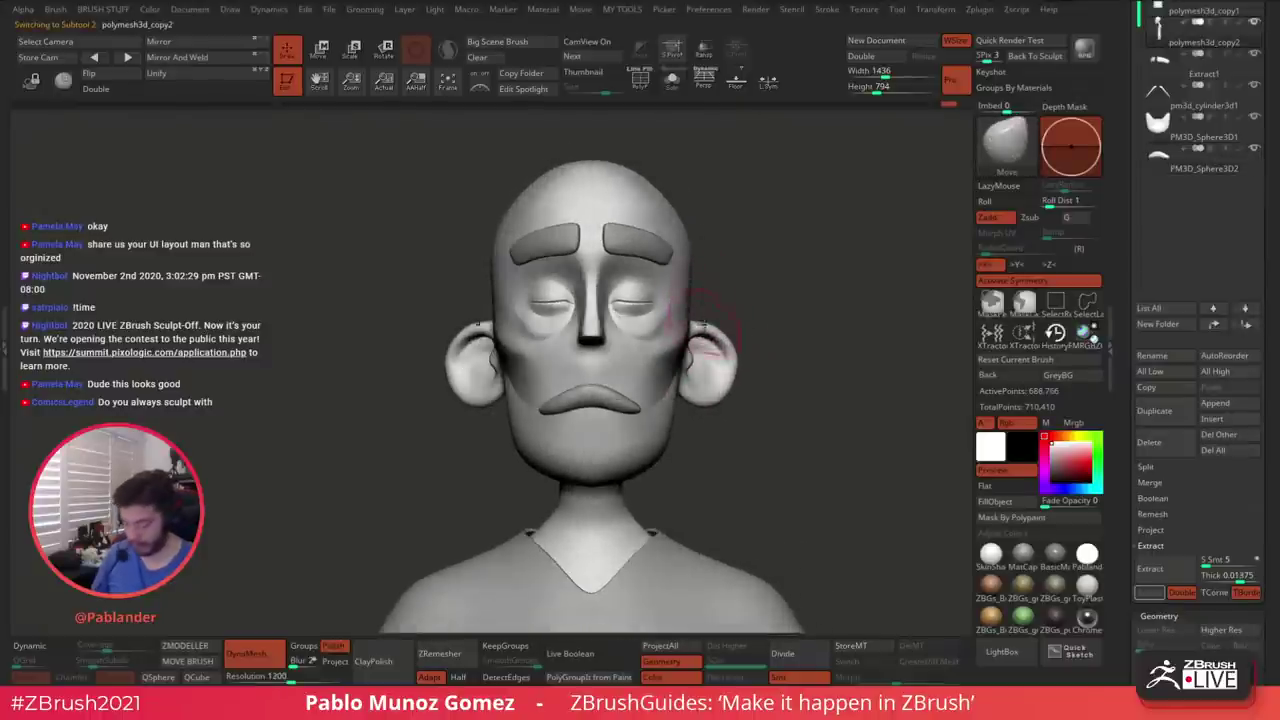
{"action": "key", "text": "b"}
{"action": "left_click", "coordinate": [766, 381]}
{"action": "left_click_drag", "start_coordinate": [794, 286], "coordinate": [771, 326]}
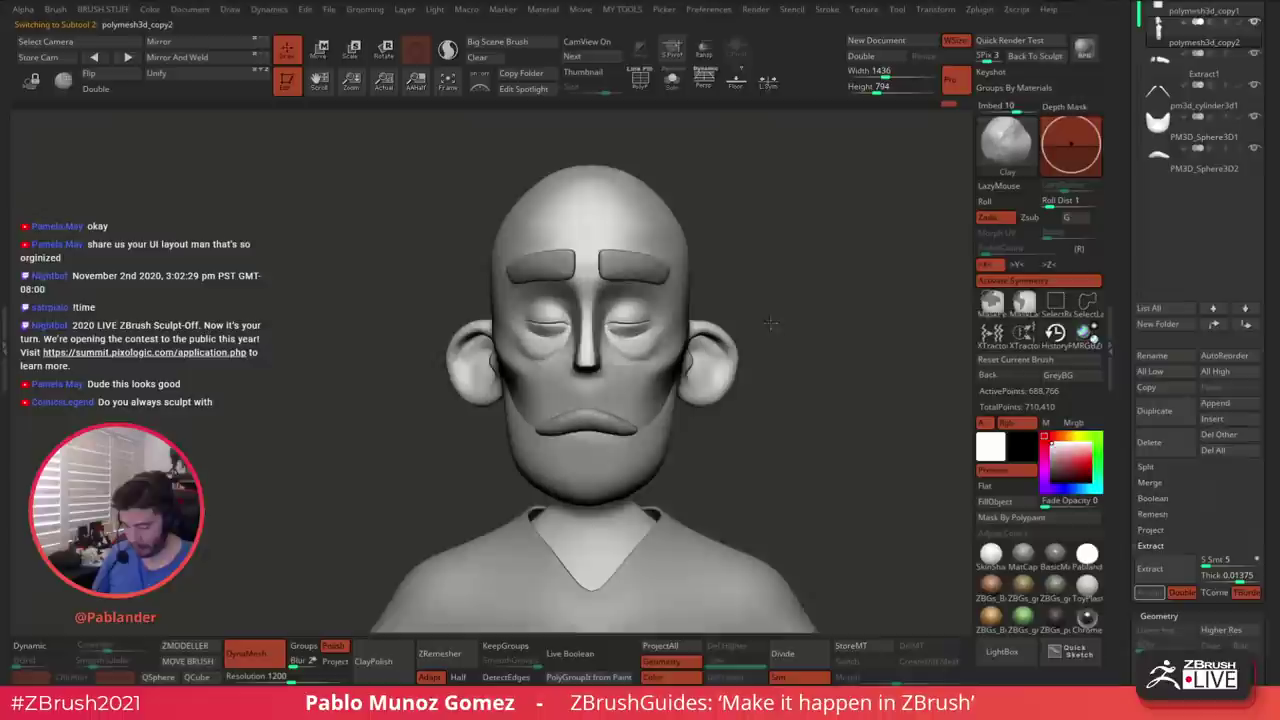
{"action": "mouse_move", "coordinate": [768, 396]}
{"action": "left_mouse_down", "text": "alt"}
{"action": "mouse_move", "coordinate": [764, 310]}
{"action": "mouse_move", "coordinate": [734, 241]}
{"action": "left_mouse_up", "text": "alt"}
{"action": "mouse_move", "coordinate": [760, 364]}
{"action": "left_mouse_down"}
{"action": "mouse_move", "coordinate": [828, 349]}
{"action": "mouse_move", "coordinate": [765, 354]}
{"action": "left_mouse_up"}
{"action": "mouse_move", "coordinate": [700, 262]}
{"action": "left_mouse_down", "text": "alt"}
{"action": "mouse_move", "coordinate": [684, 328]}
{"action": "mouse_move", "coordinate": [694, 360]}
{"action": "mouse_move", "coordinate": [686, 337]}
{"action": "mouse_move", "coordinate": [718, 312]}
{"action": "mouse_move", "coordinate": [685, 297]}
{"action": "left_mouse_up", "text": "alt"}
{"action": "key", "text": "space"}
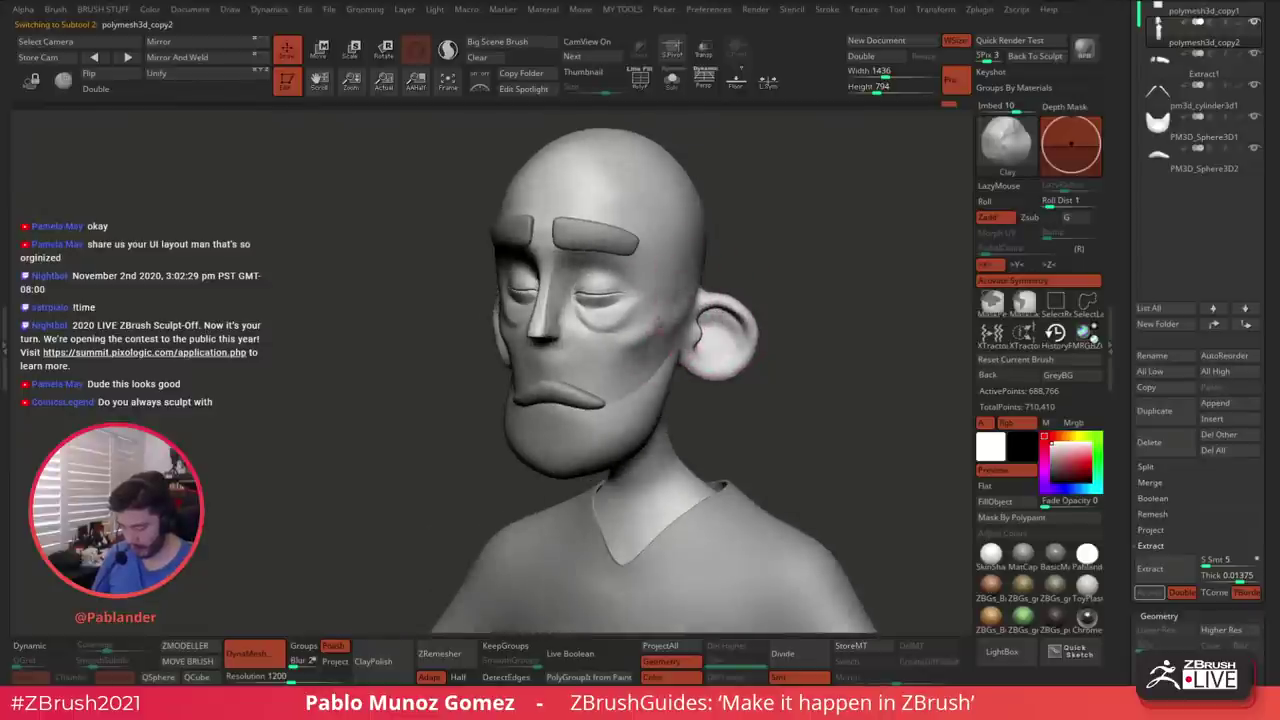
Deepen the cheek hollow below the cheekbone with the Clay brush and smooth its transition into the beard
{"action": "key", "text": "shift"}
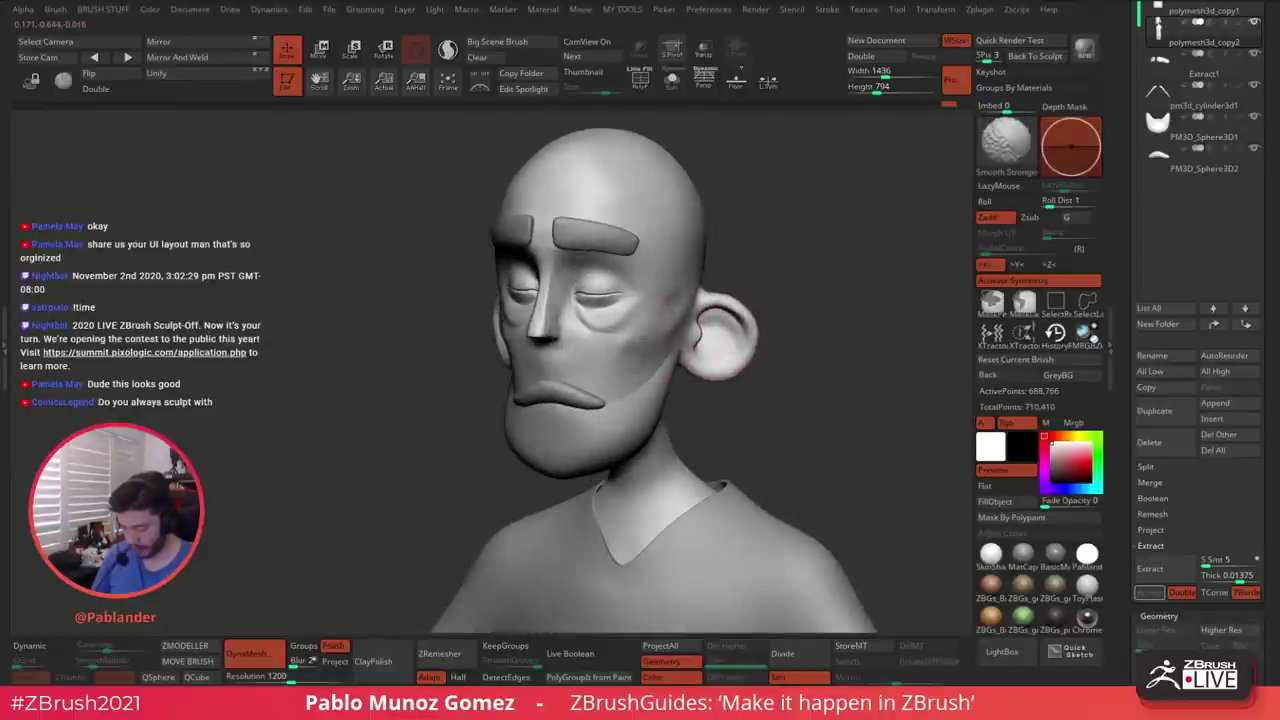
{"action": "mouse_move", "coordinate": [625, 337]}
{"action": "right_mouse_down"}
{"action": "mouse_move", "coordinate": [678, 327]}
{"action": "mouse_move", "coordinate": [645, 335]}
{"action": "right_mouse_up"}
{"action": "key", "text": "shift"}
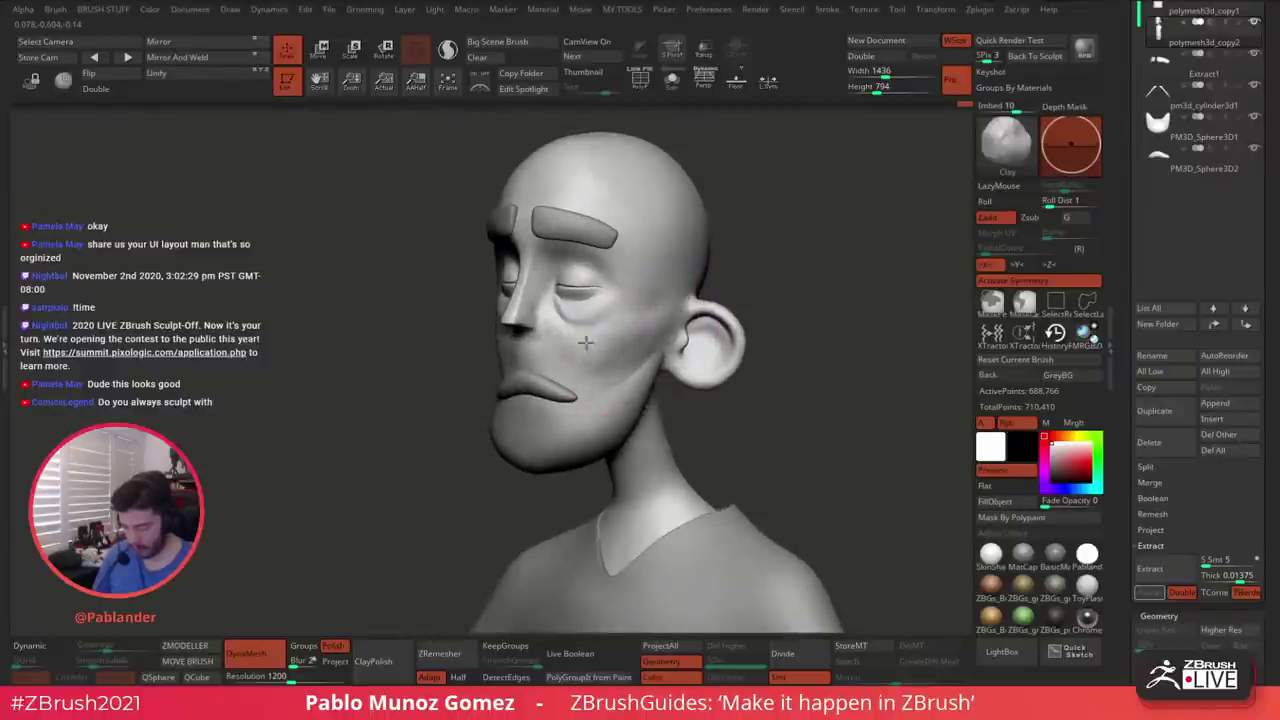
{"action": "key", "text": "shift"}
{"action": "left_click_drag", "start_coordinate": [633, 339], "coordinate": [627, 356], "text": "shift"}
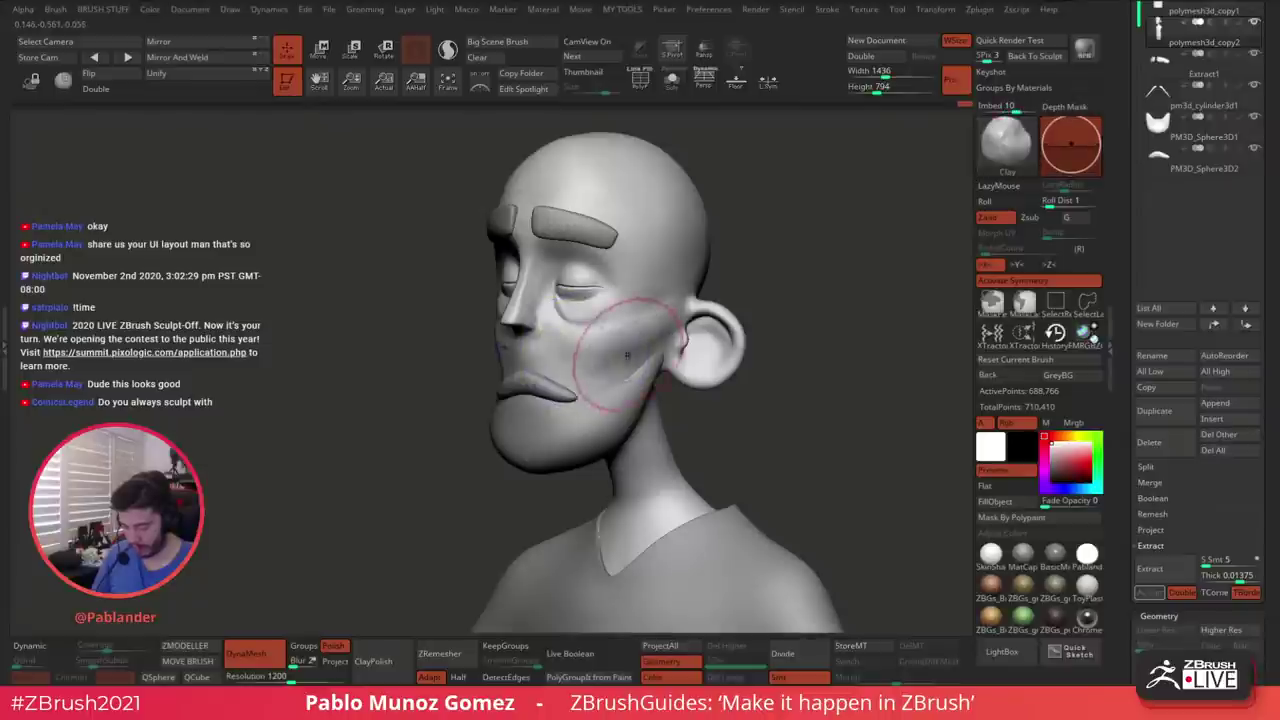
{"action": "left_click_drag", "start_coordinate": [690, 410], "coordinate": [790, 392]}
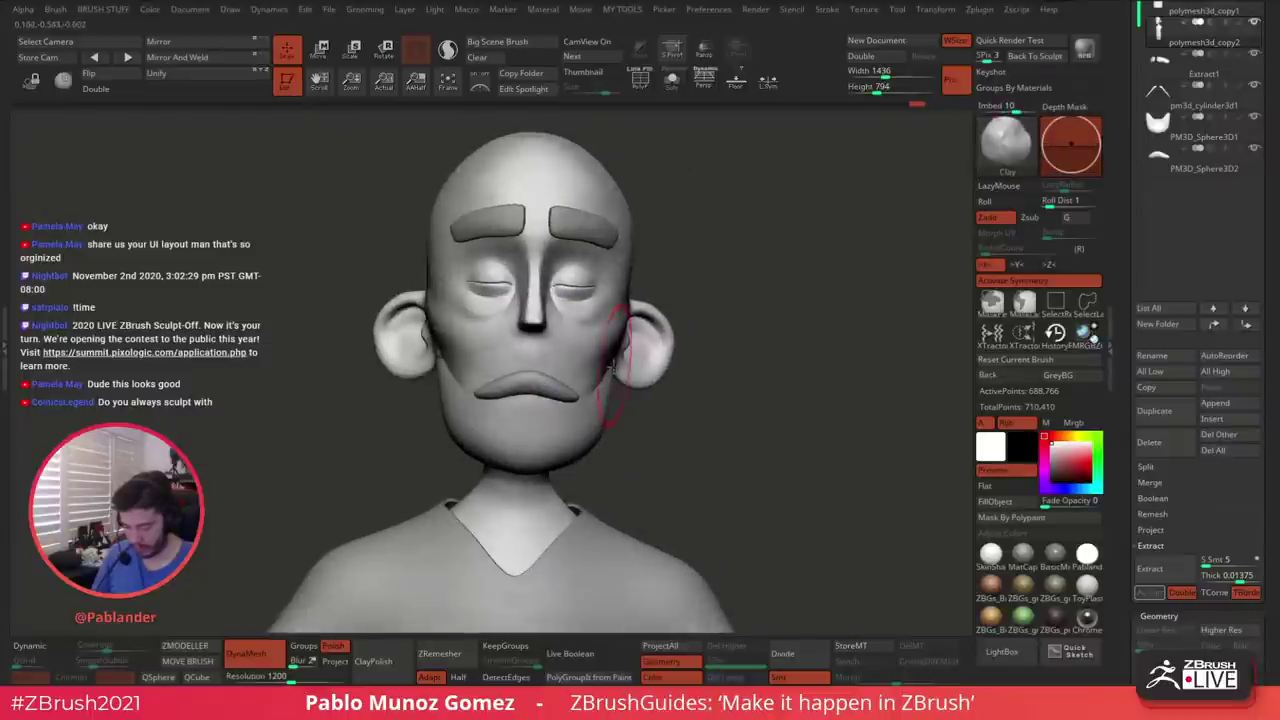
Select the head mesh and adjust the tip of the nose with the Move brush from the front
{"action": "left_click", "coordinate": [553, 392], "text": "alt"}
{"action": "left_click_drag", "start_coordinate": [705, 284], "coordinate": [733, 272]}
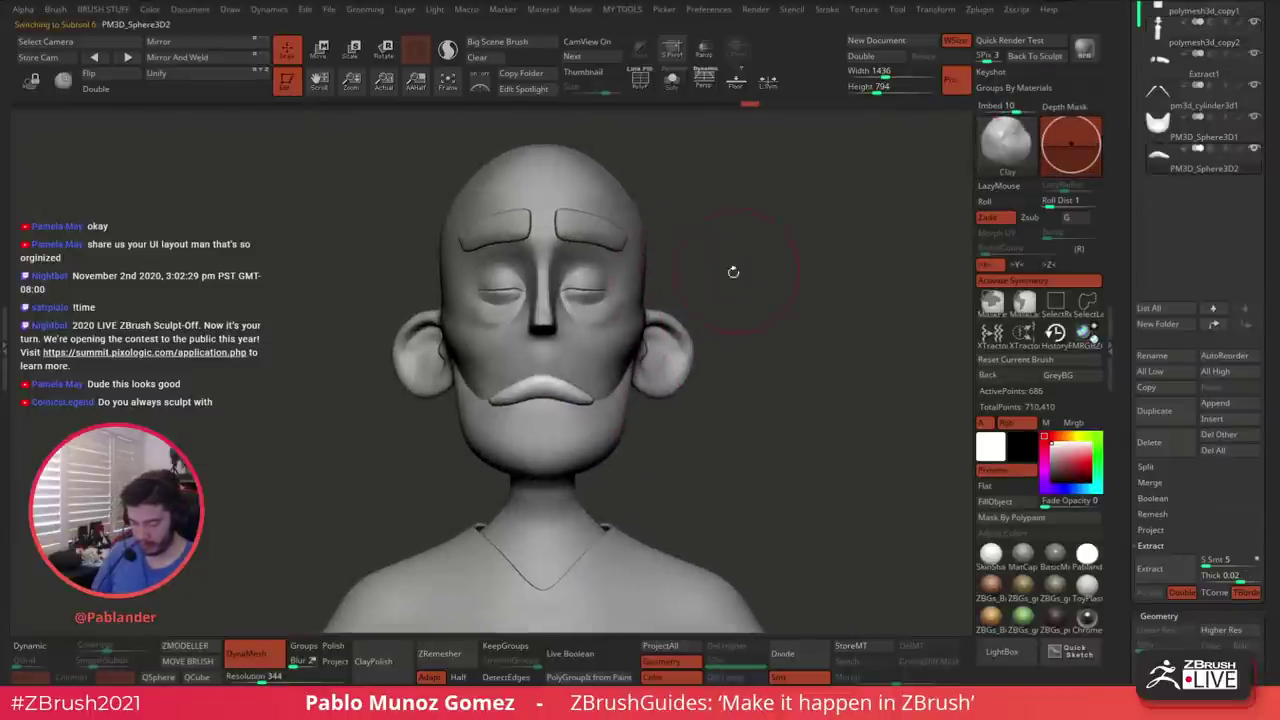
{"action": "left_click", "coordinate": [592, 314], "text": "alt"}
{"action": "key", "text": "space"}
{"action": "left_click", "coordinate": [681, 370]}
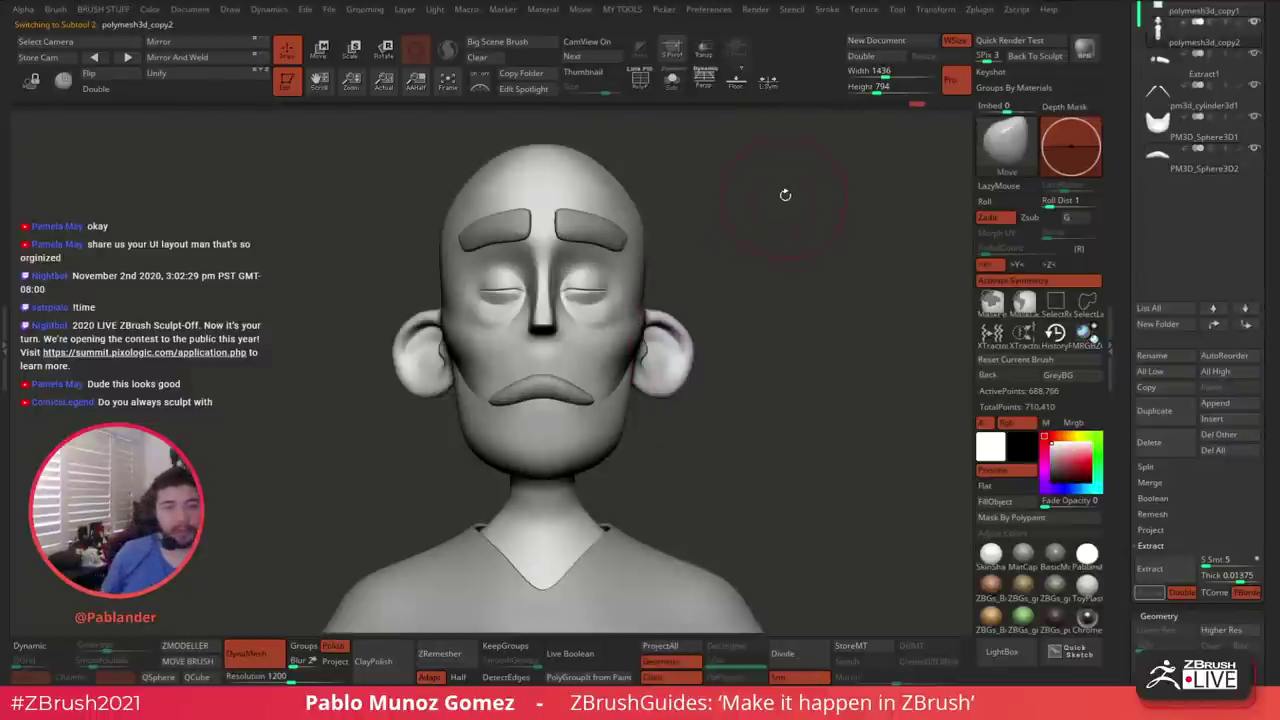
{"action": "right_click", "coordinate": [717, 348]}
{"action": "mouse_move", "coordinate": [734, 256]}
{"action": "left_mouse_down"}
{"action": "mouse_move", "coordinate": [716, 345]}
{"action": "mouse_move", "coordinate": [731, 294]}
{"action": "left_mouse_up"}
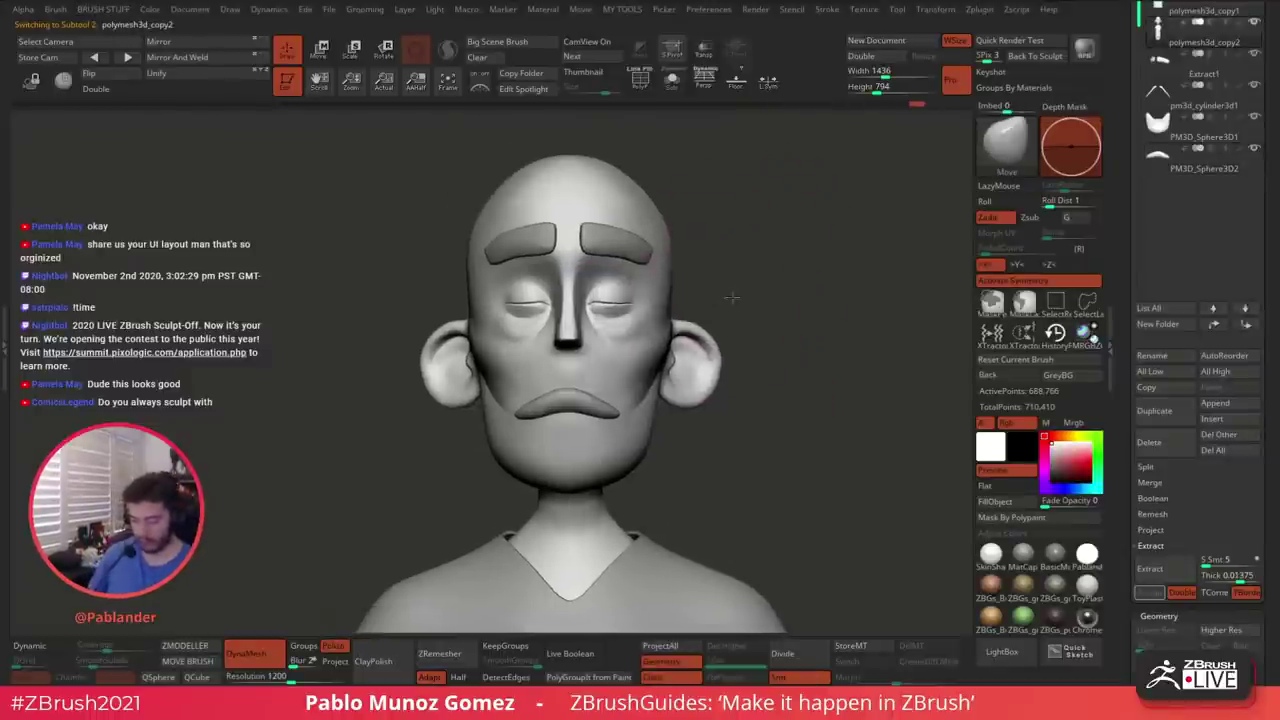
{"action": "left_click_drag", "start_coordinate": [578, 345], "coordinate": [585, 342]}
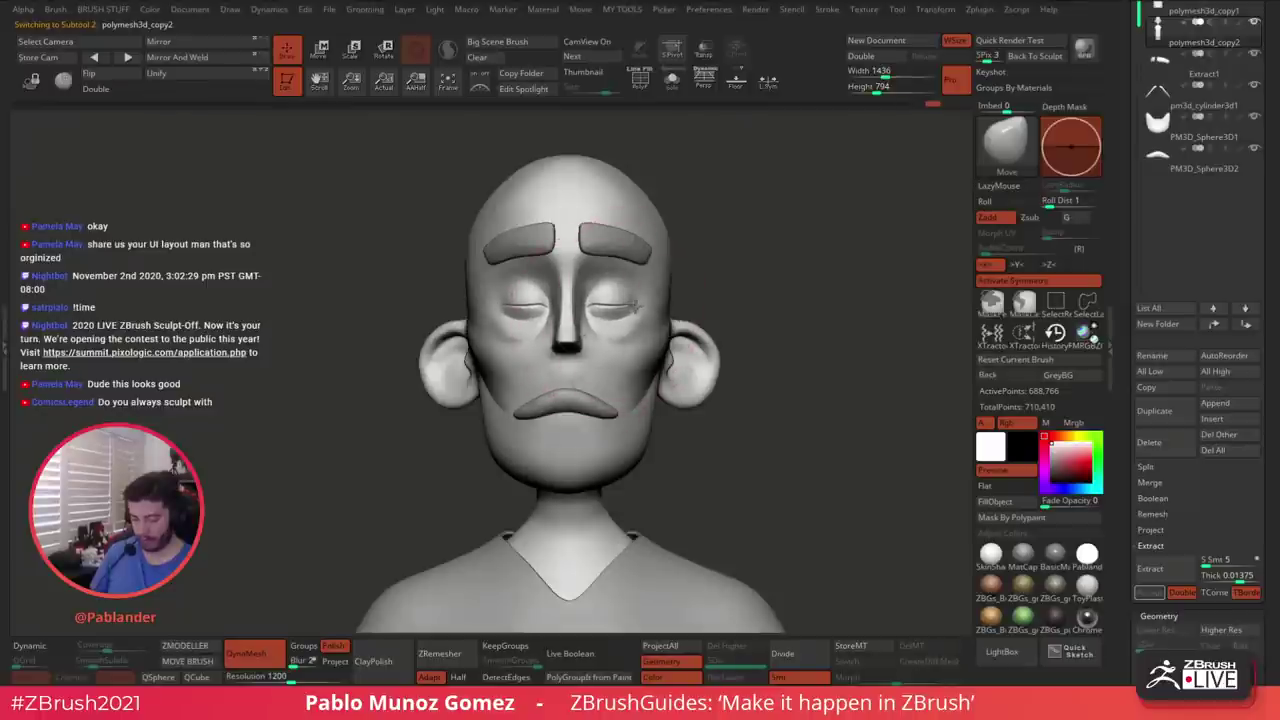
Smooth the crown of the head and reshape the back of the skull with the Move brush from the side
{"action": "mouse_move", "coordinate": [721, 263]}
{"action": "left_mouse_down"}
{"action": "mouse_move", "coordinate": [743, 266]}
{"action": "mouse_move", "coordinate": [839, 358]}
{"action": "mouse_move", "coordinate": [824, 356]}
{"action": "left_mouse_up"}
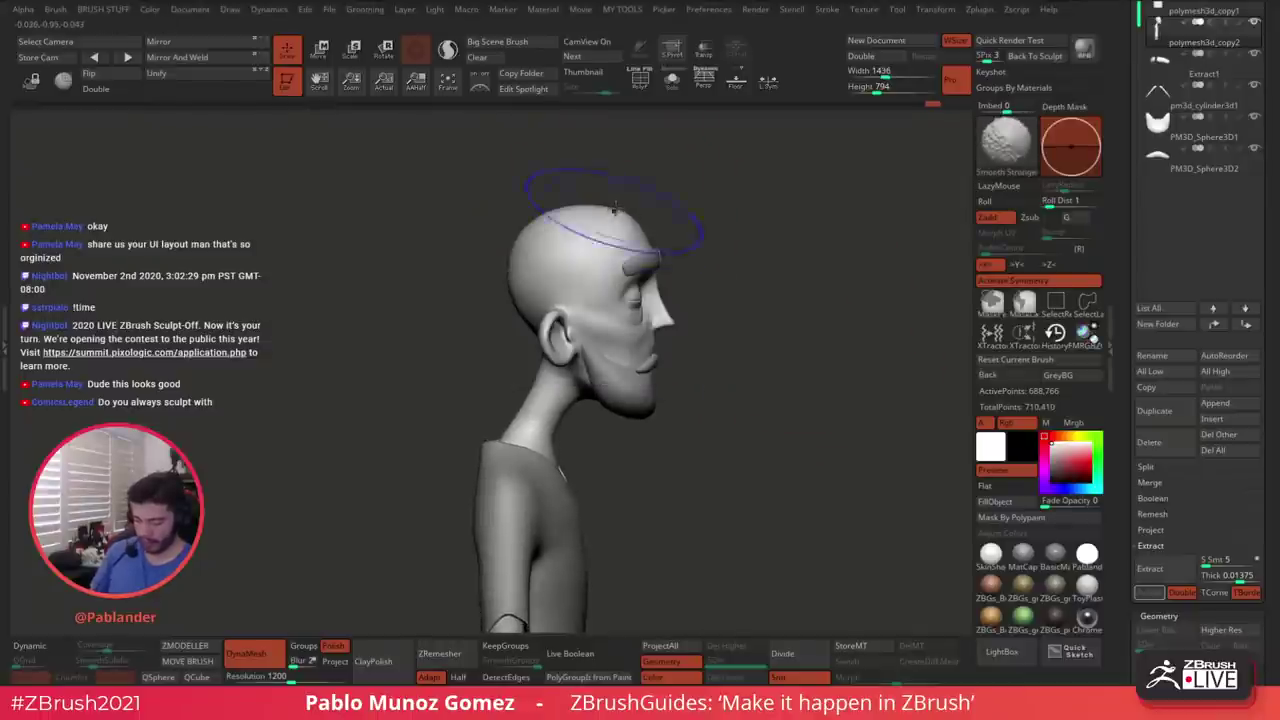
{"action": "left_click_drag", "start_coordinate": [683, 203], "coordinate": [740, 226]}
{"action": "left_click_drag", "start_coordinate": [741, 238], "coordinate": [687, 330]}
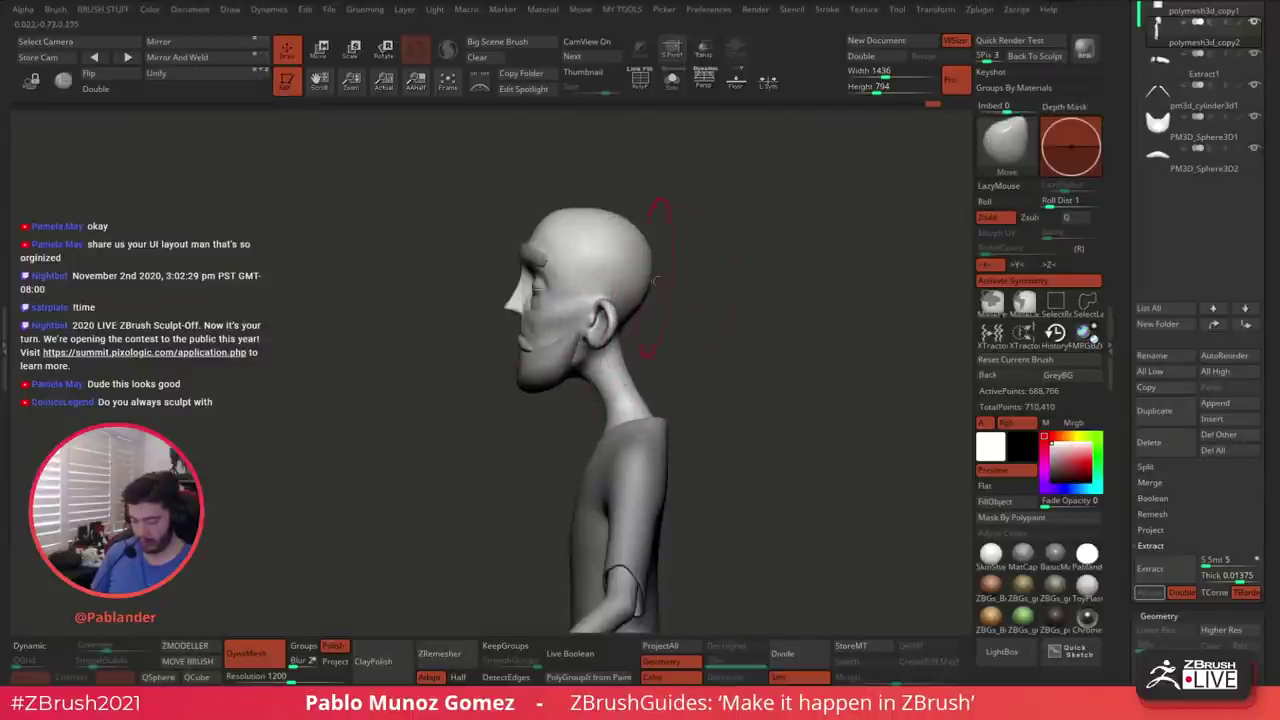
Select the beard mesh and reshape its chin with the Move brush in profile
{"action": "left_click", "coordinate": [525, 389], "text": "alt"}
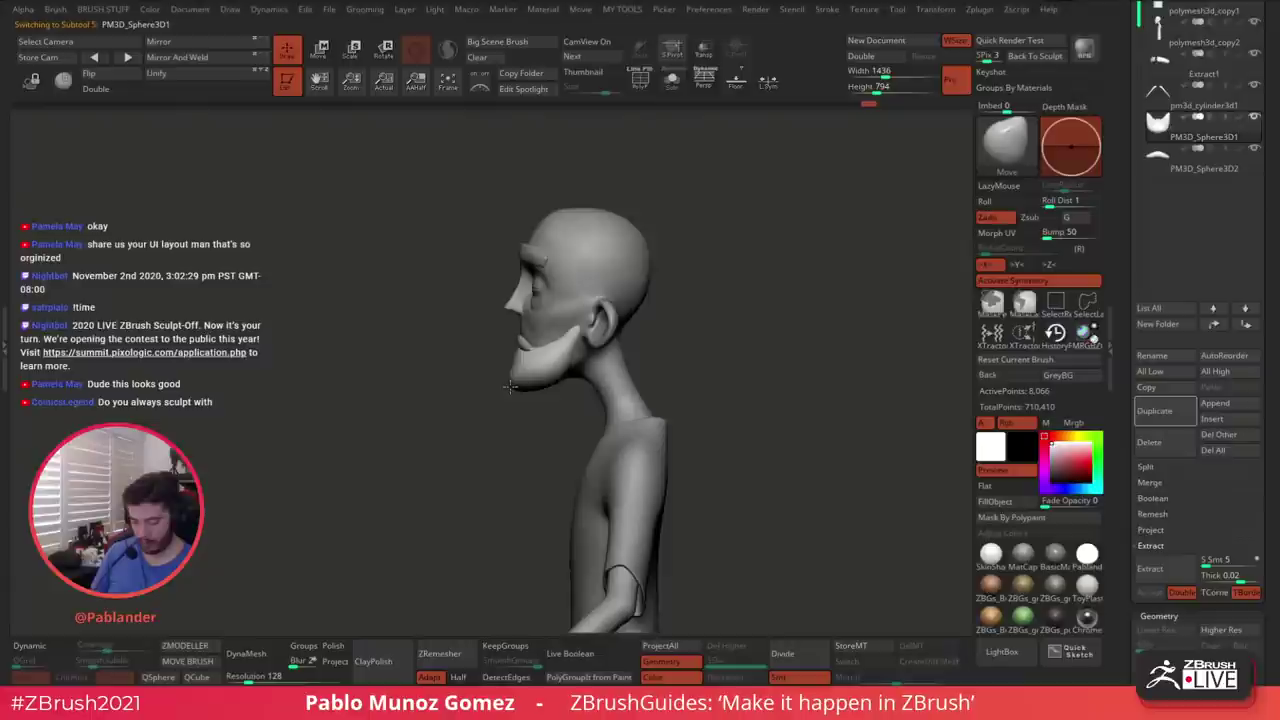
{"action": "left_click_drag", "start_coordinate": [501, 397], "coordinate": [544, 412]}
{"action": "mouse_move", "coordinate": [596, 378]}
{"action": "left_mouse_down"}
{"action": "mouse_move", "coordinate": [614, 380]}
{"action": "mouse_move", "coordinate": [627, 325]}
{"action": "left_mouse_up"}
Select the head mesh and mask the areas around both eyes with the MaskPen brush
{"action": "left_click", "coordinate": [568, 331], "text": "alt"}
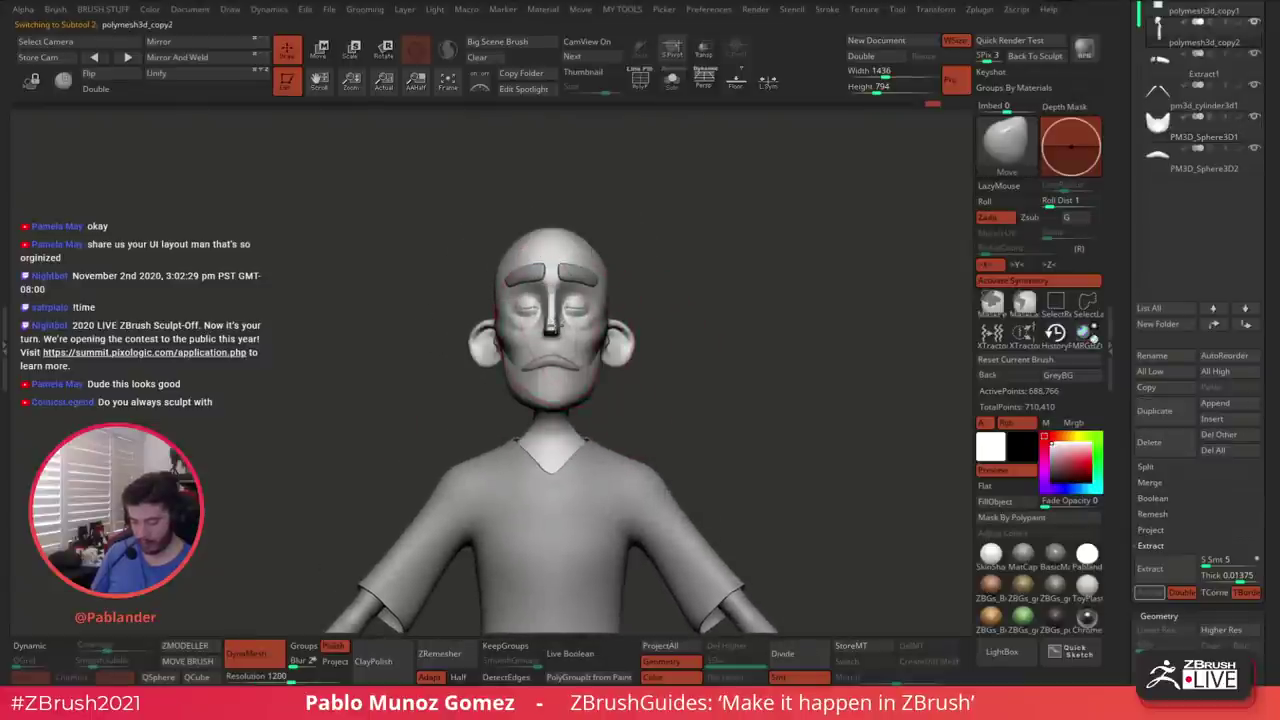
{"action": "key", "text": "space"}
{"action": "left_click_drag", "start_coordinate": [608, 246], "coordinate": [700, 281], "text": "alt"}
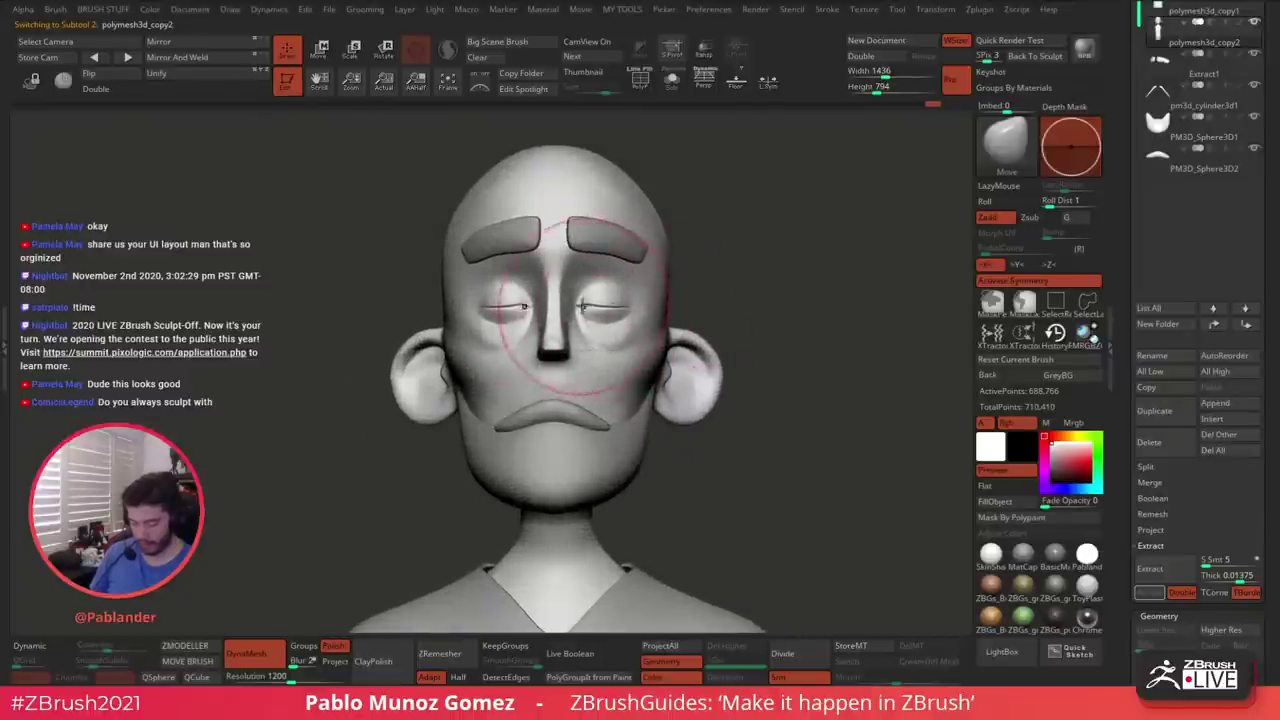
{"action": "mouse_move", "coordinate": [583, 307]}
{"action": "right_mouse_down"}
{"action": "mouse_move", "coordinate": [624, 308]}
{"action": "mouse_move", "coordinate": [580, 302]}
{"action": "right_mouse_up"}
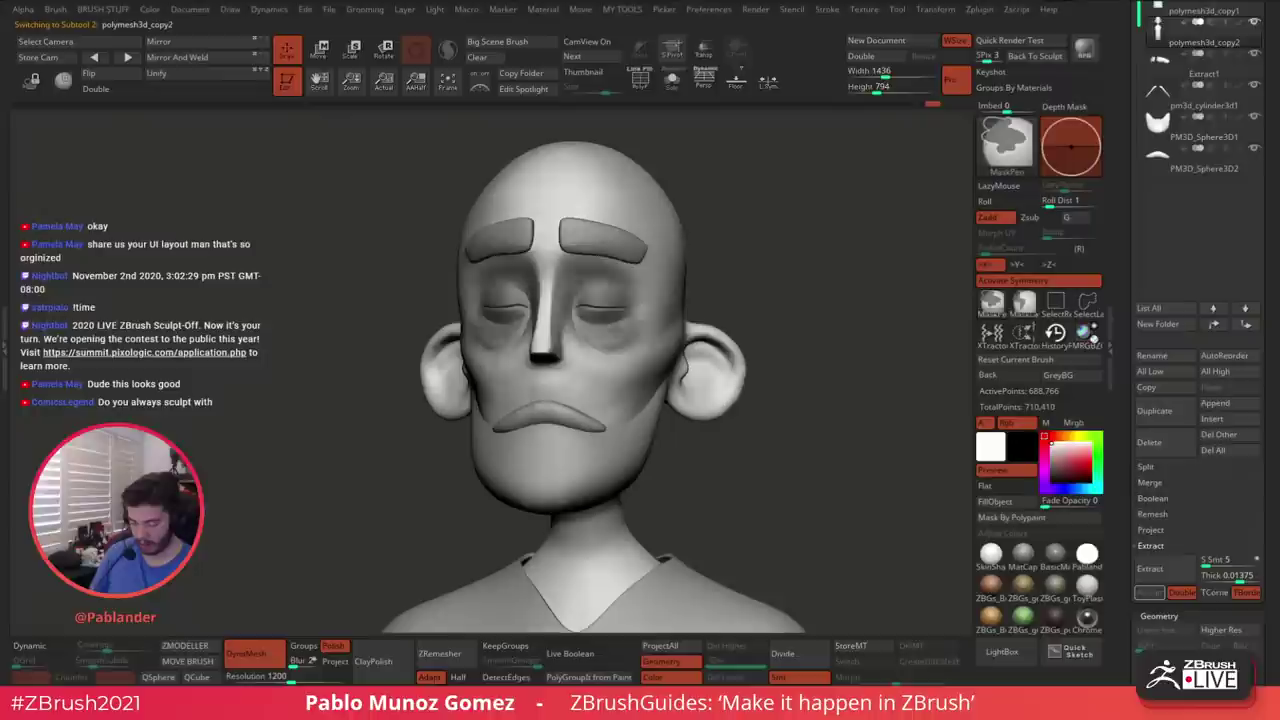
Shorten the nose and refine its profile with the Move brush from the front and side, keeping the eyes masked
{"action": "mouse_move", "coordinate": [673, 305]}
{"action": "right_mouse_down"}
{"action": "mouse_move", "coordinate": [820, 266]}
{"action": "mouse_move", "coordinate": [740, 283]}
{"action": "mouse_move", "coordinate": [757, 266]}
{"action": "mouse_move", "coordinate": [750, 275]}
{"action": "right_mouse_up"}
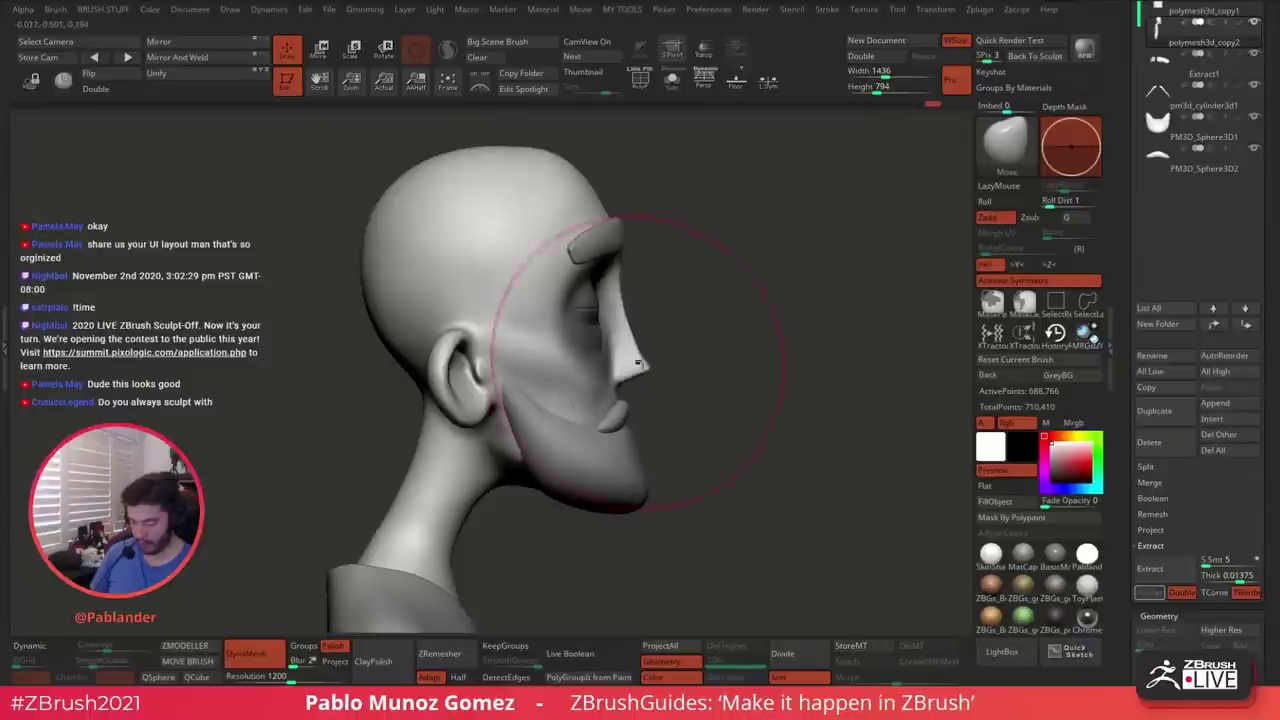
{"action": "mouse_move", "coordinate": [638, 365]}
{"action": "right_mouse_down"}
{"action": "mouse_move", "coordinate": [709, 331]}
{"action": "mouse_move", "coordinate": [740, 370]}
{"action": "mouse_move", "coordinate": [722, 366]}
{"action": "right_mouse_up"}
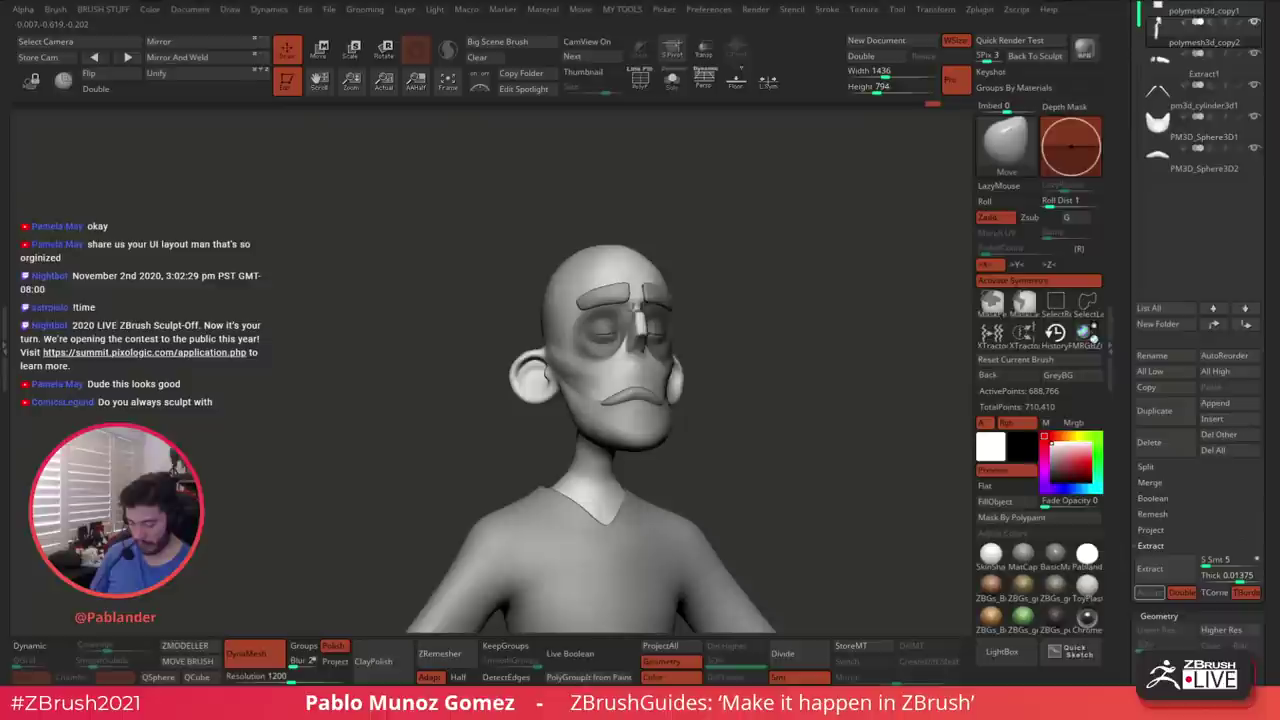
{"action": "mouse_move", "coordinate": [715, 310]}
{"action": "right_mouse_down"}
{"action": "mouse_move", "coordinate": [800, 287]}
{"action": "mouse_move", "coordinate": [757, 294]}
{"action": "mouse_move", "coordinate": [735, 325]}
{"action": "right_mouse_up"}
{"action": "mouse_move", "coordinate": [735, 325]}
{"action": "right_mouse_down"}
{"action": "mouse_move", "coordinate": [796, 316]}
{"action": "mouse_move", "coordinate": [734, 306]}
{"action": "right_mouse_up"}
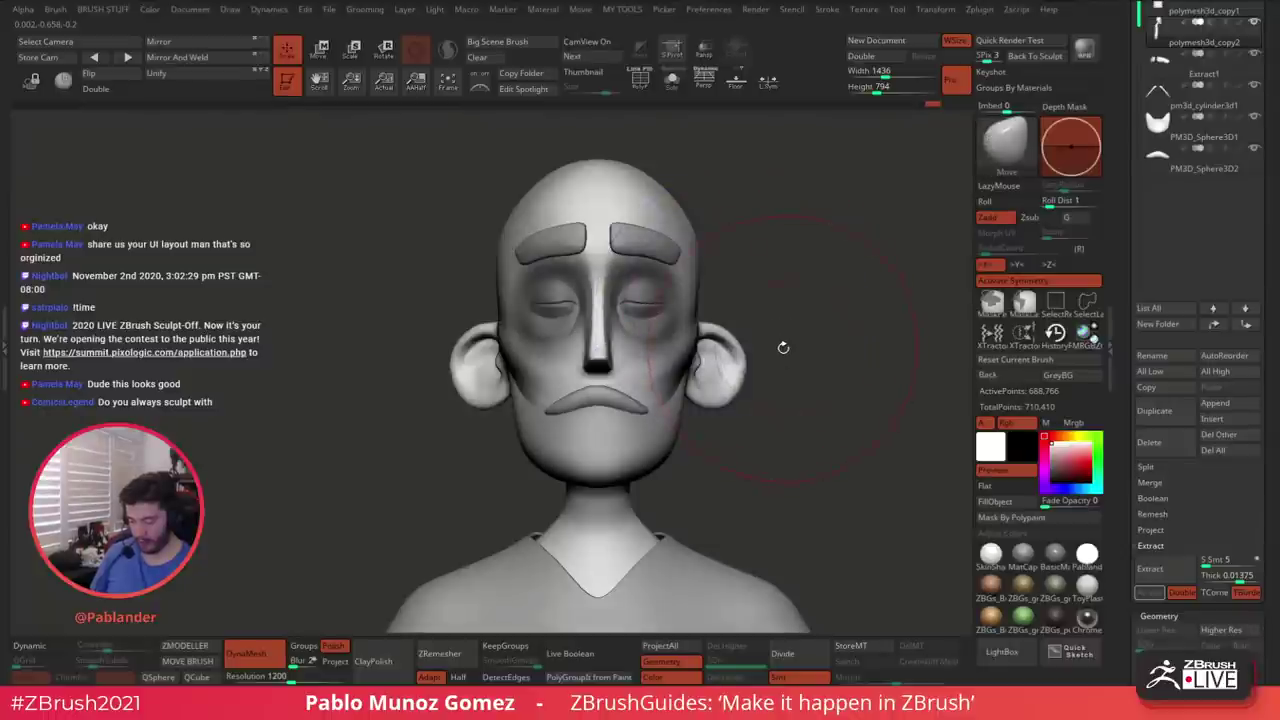
{"action": "mouse_move", "coordinate": [783, 347]}
{"action": "right_mouse_down"}
{"action": "mouse_move", "coordinate": [757, 310]}
{"action": "mouse_move", "coordinate": [685, 345]}
{"action": "right_mouse_up"}
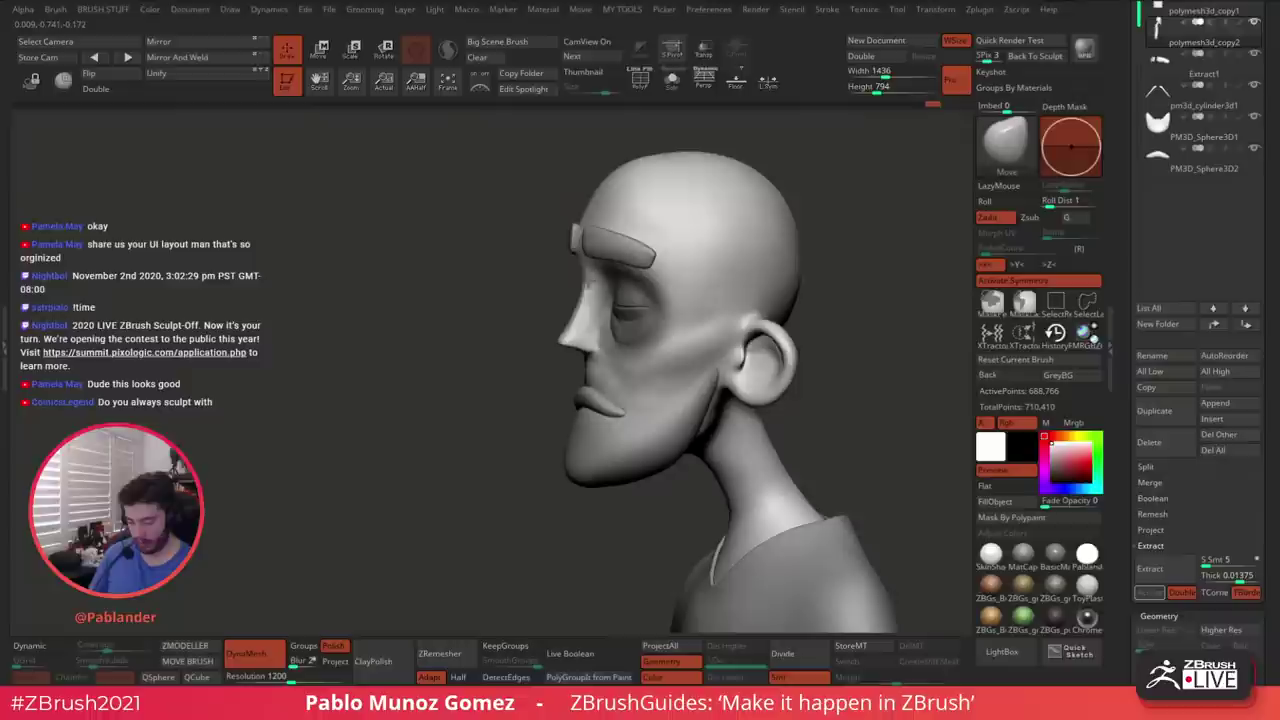
{"action": "mouse_move", "coordinate": [645, 255]}
{"action": "right_mouse_down"}
{"action": "mouse_move", "coordinate": [623, 288]}
{"action": "mouse_move", "coordinate": [780, 308]}
{"action": "mouse_move", "coordinate": [738, 298]}
{"action": "mouse_move", "coordinate": [795, 285]}
{"action": "right_mouse_up"}
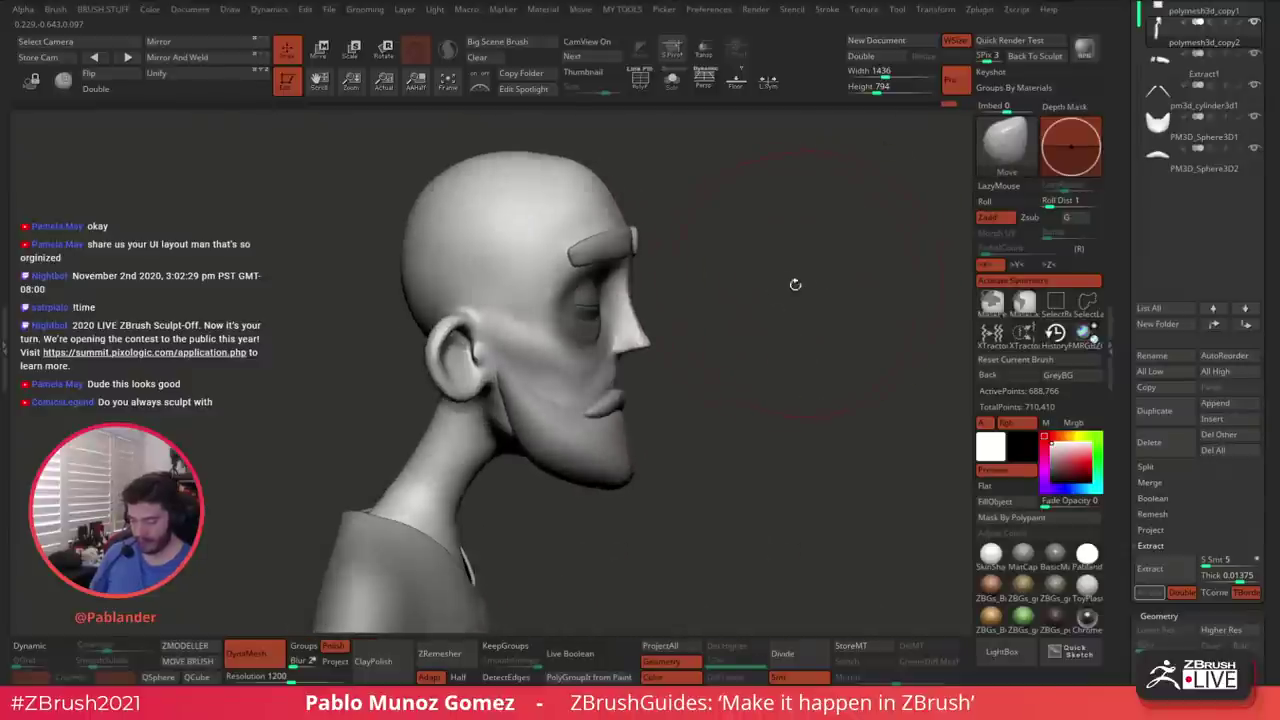
{"action": "key", "text": "space"}
{"action": "left_click_drag", "start_coordinate": [660, 335], "coordinate": [648, 338]}
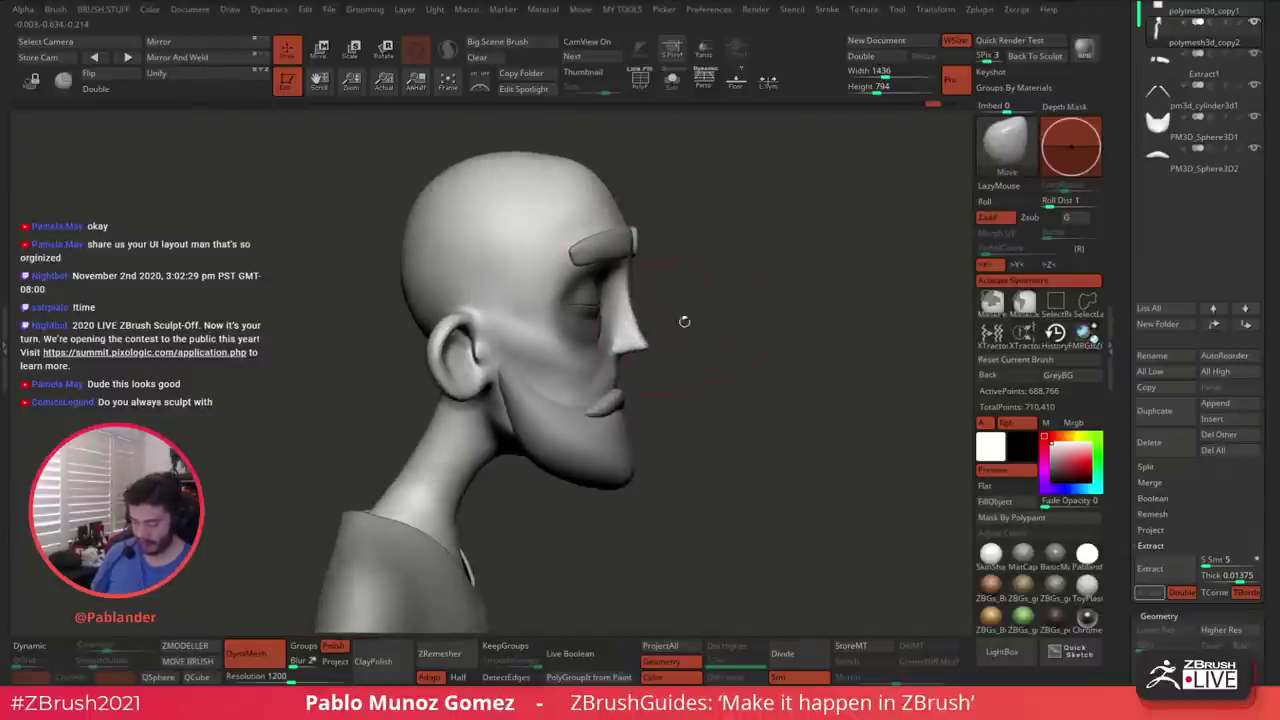
Select the mustache mesh and move it slightly up toward the nose with the transform gizmo
{"action": "right_click_drag", "start_coordinate": [684, 321], "coordinate": [752, 305]}
{"action": "right_click_drag", "start_coordinate": [655, 352], "coordinate": [621, 338], "text": "alt"}
{"action": "left_click", "coordinate": [660, 397], "text": "alt"}
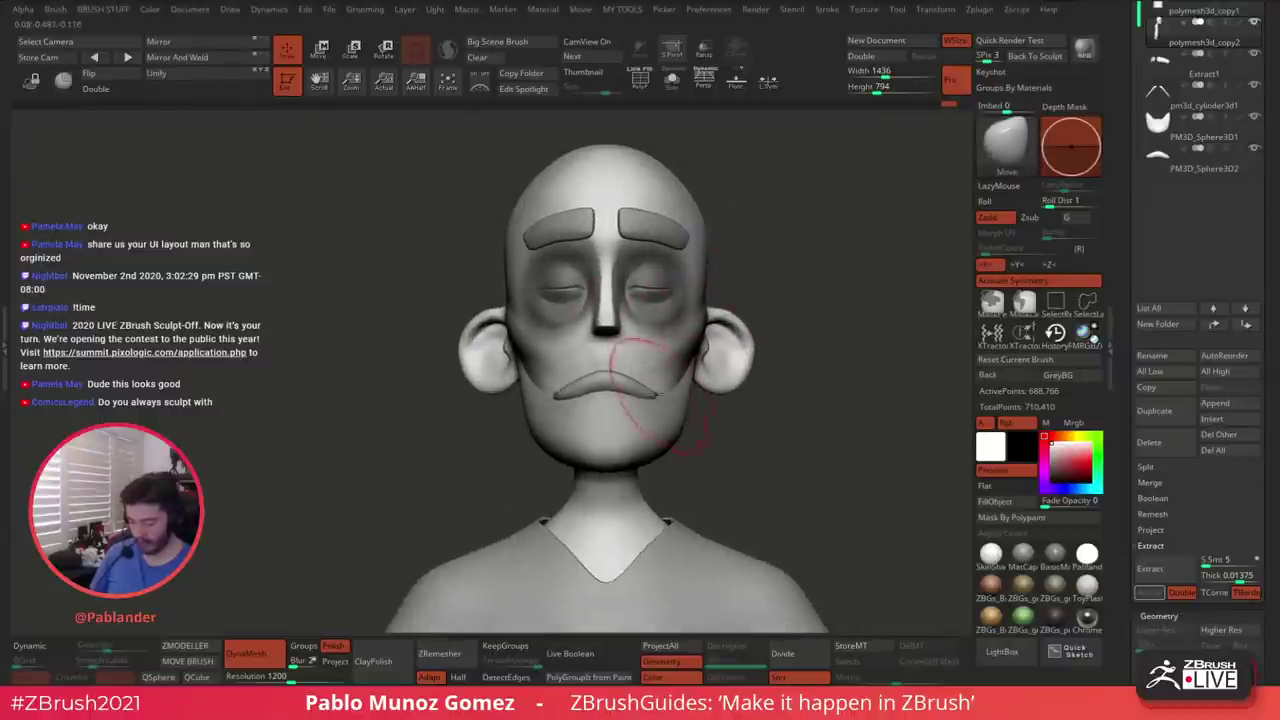
{"action": "key", "text": "w"}
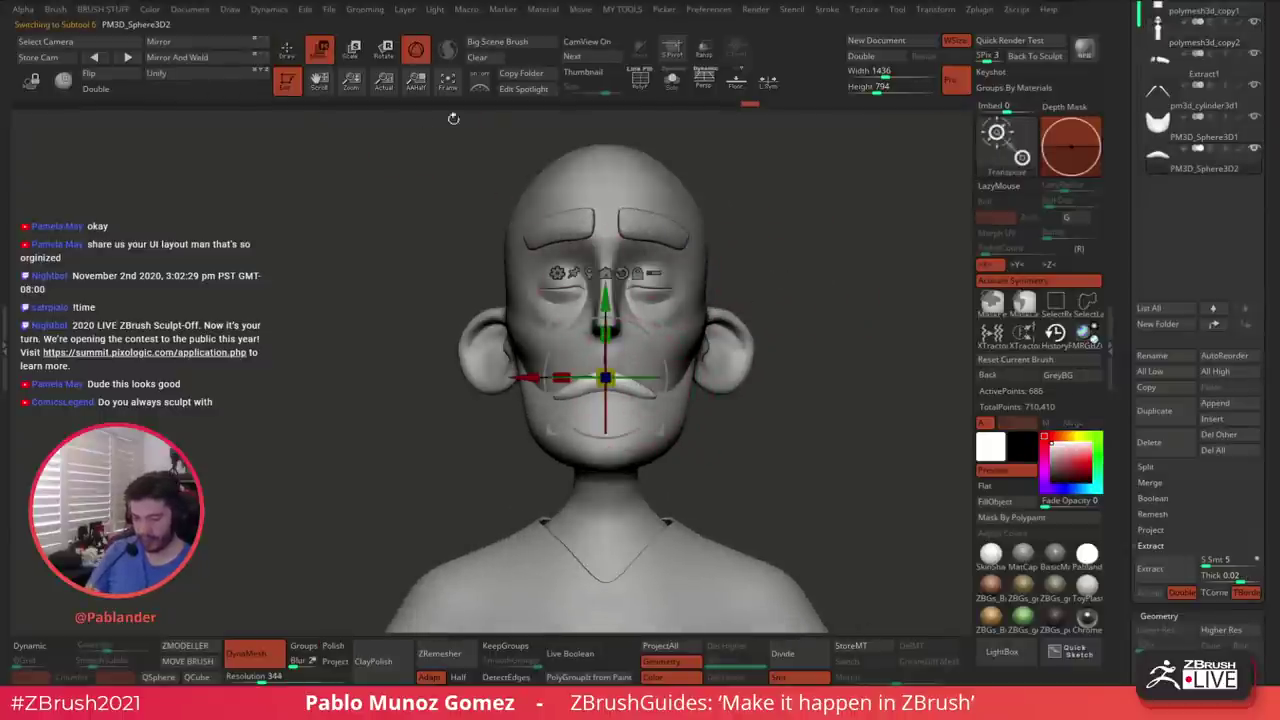
{"action": "left_click_drag", "start_coordinate": [610, 302], "coordinate": [612, 290]}
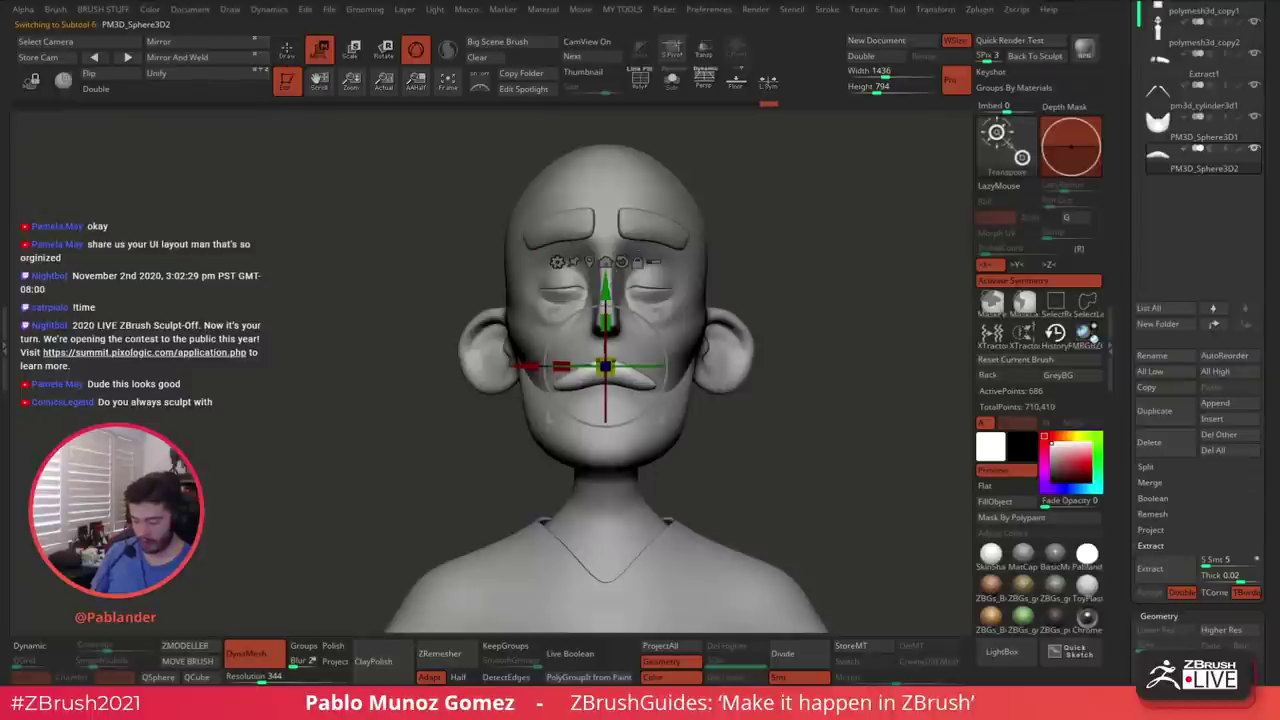
Thicken the mustache slightly with the Inflate deformation
{"action": "right_click_drag", "start_coordinate": [612, 290], "coordinate": [743, 263]}
{"action": "key", "text": "b"}
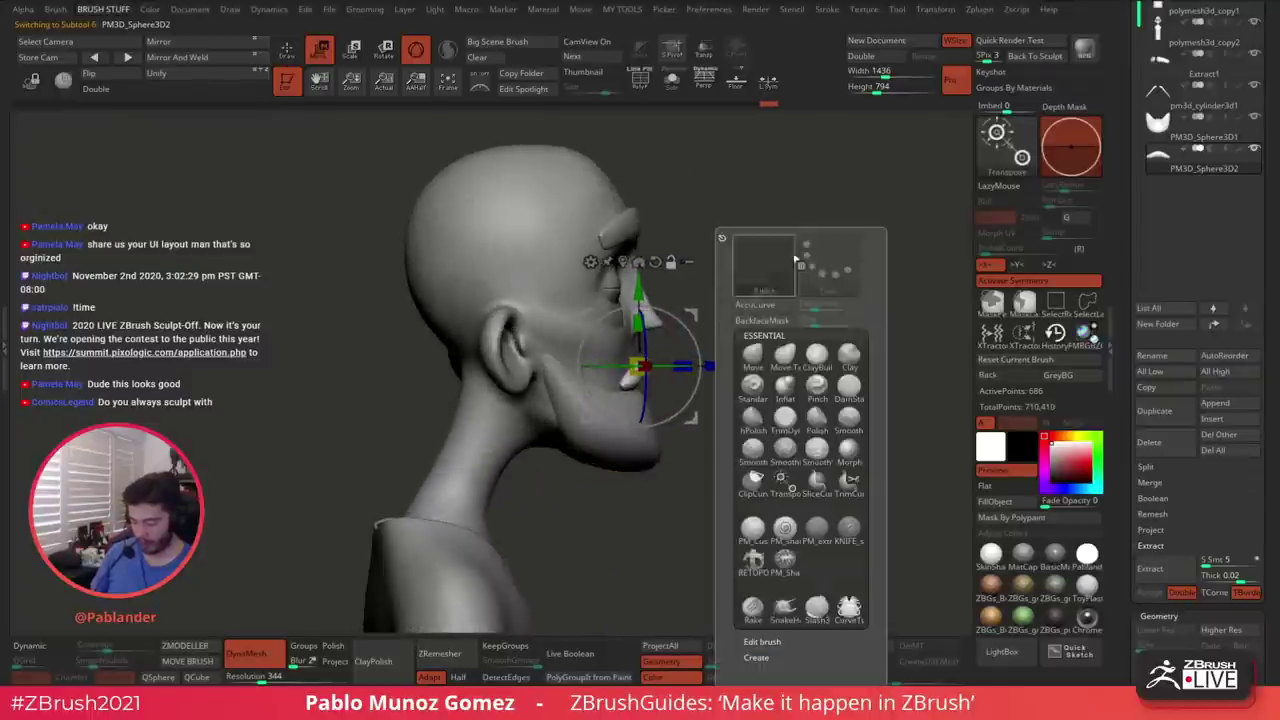
{"action": "key", "text": "2"}
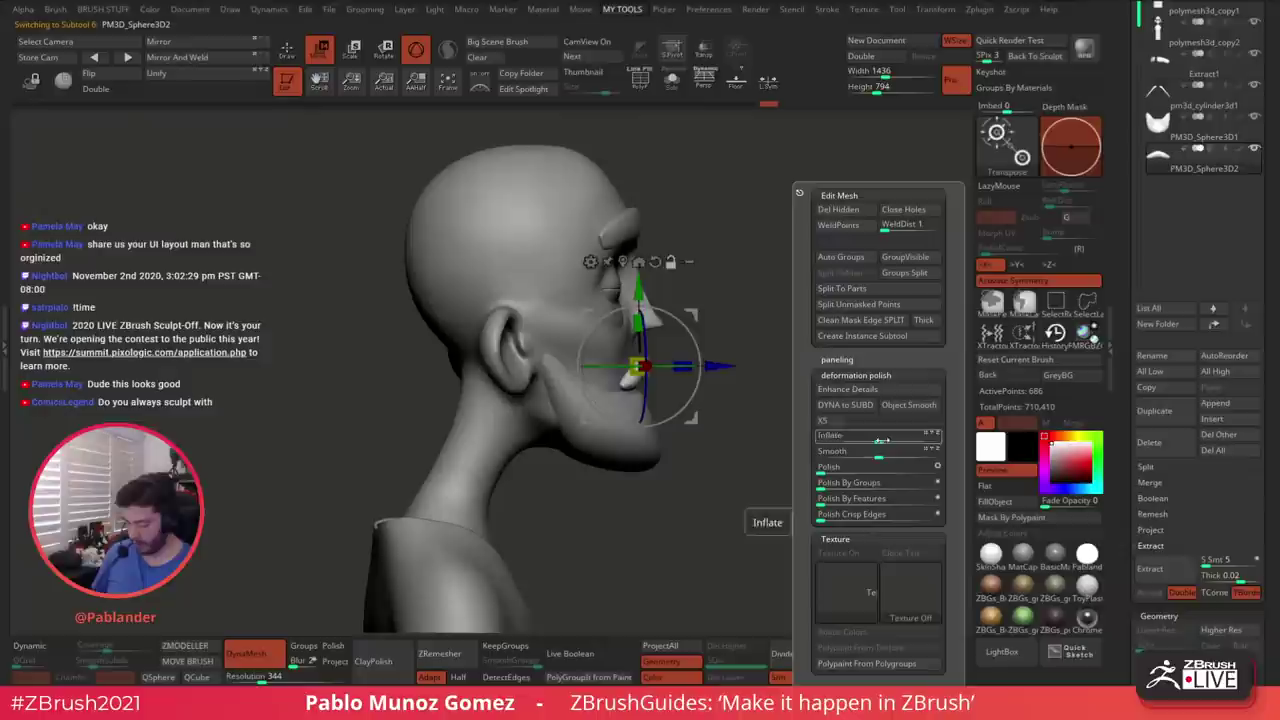
{"action": "left_click_drag", "start_coordinate": [878, 440], "coordinate": [884, 440]}
{"action": "right_click_drag", "start_coordinate": [798, 446], "coordinate": [714, 380]}
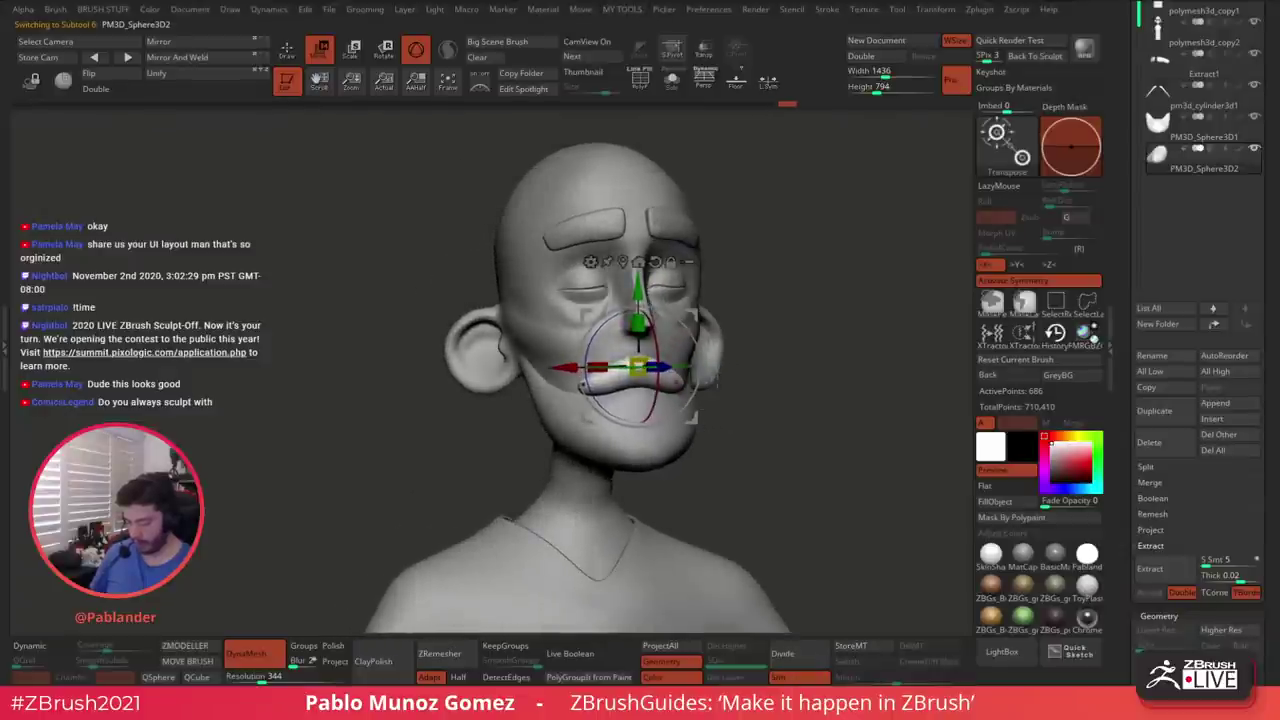
Smooth the inflated mustache and refine its shape with the Move brush
{"action": "left_click", "coordinate": [288, 50]}
{"action": "mouse_move", "coordinate": [606, 372]}
{"action": "left_mouse_down", "text": "shift"}
{"action": "mouse_move", "coordinate": [622, 370]}
{"action": "mouse_move", "coordinate": [612, 378]}
{"action": "left_mouse_up", "text": "shift"}
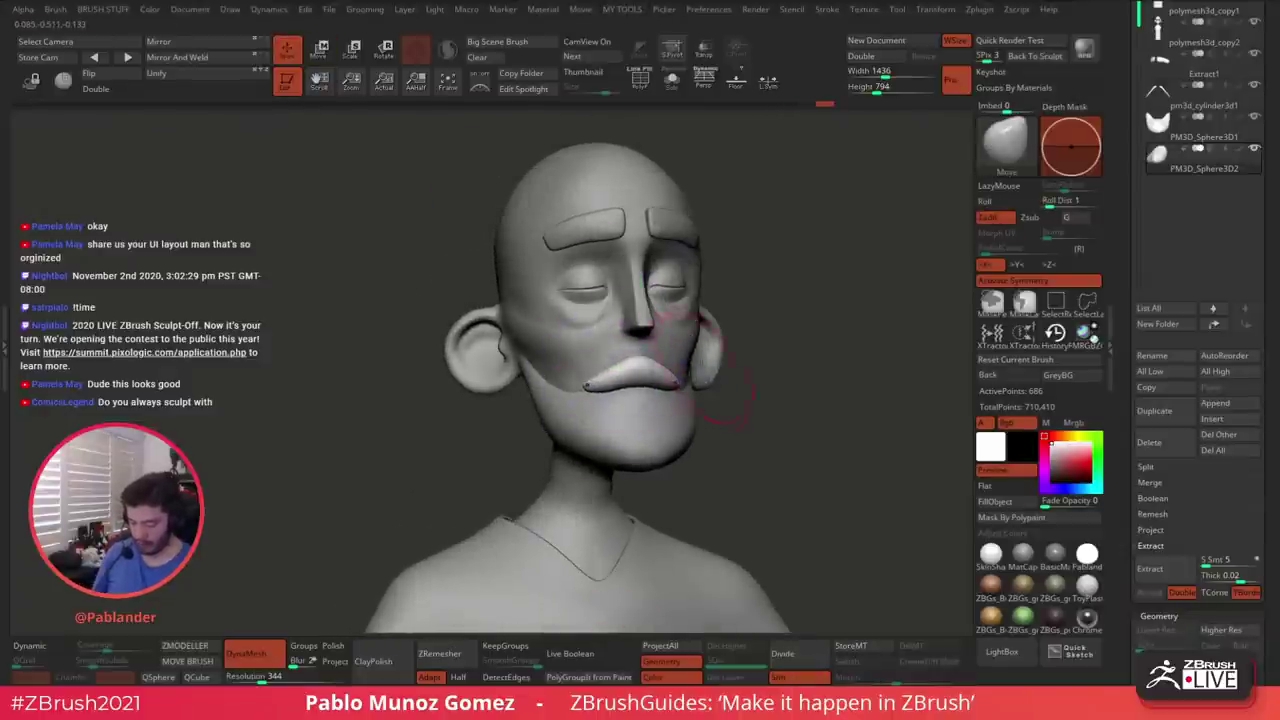
{"action": "right_click_drag", "start_coordinate": [690, 372], "coordinate": [637, 368]}
{"action": "left_click_drag", "start_coordinate": [634, 368], "coordinate": [648, 358]}
{"action": "right_click_drag", "start_coordinate": [682, 384], "coordinate": [737, 388]}
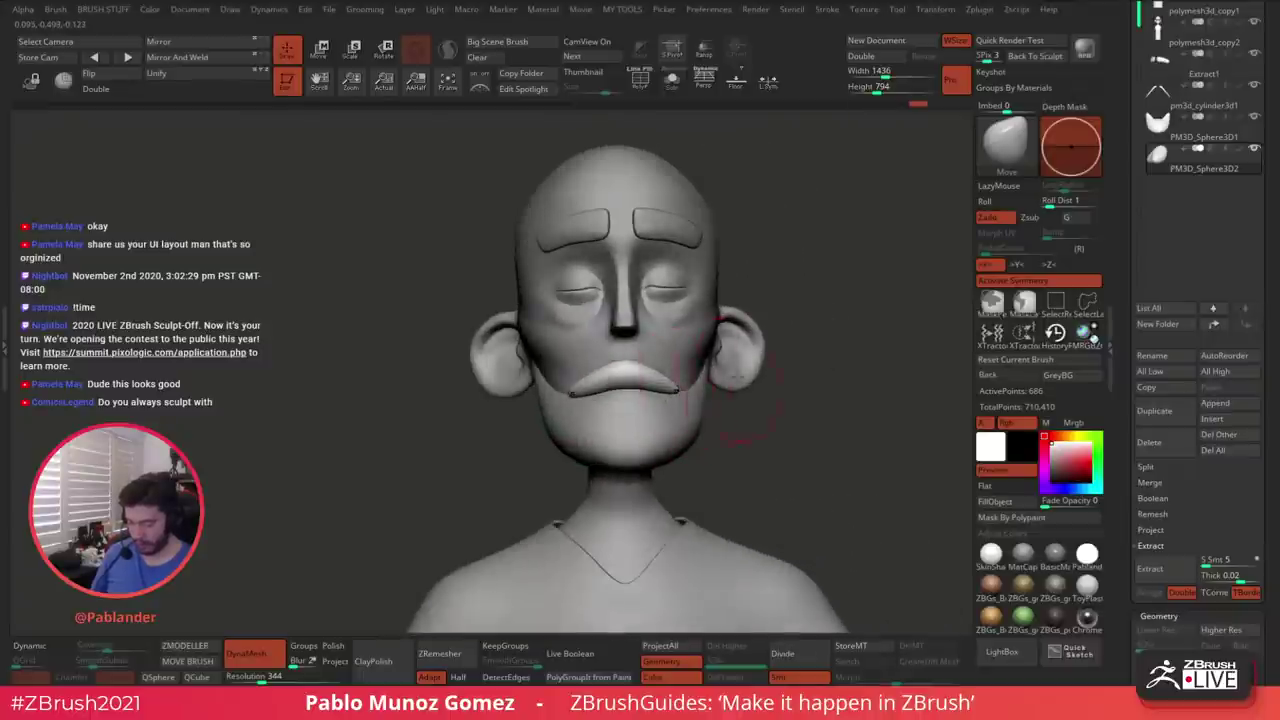
Remesh the mustache with DynaMesh, raising the resolution first to 704 and finally to 936, and smooth its surface
{"action": "right_click_drag", "start_coordinate": [825, 282], "coordinate": [829, 283]}
{"action": "left_click_drag", "start_coordinate": [829, 283], "coordinate": [836, 292], "text": "ctrl"}
{"action": "right_click_drag", "start_coordinate": [832, 276], "coordinate": [777, 286], "text": "alt"}
{"action": "left_click_drag", "start_coordinate": [264, 676], "coordinate": [277, 677]}
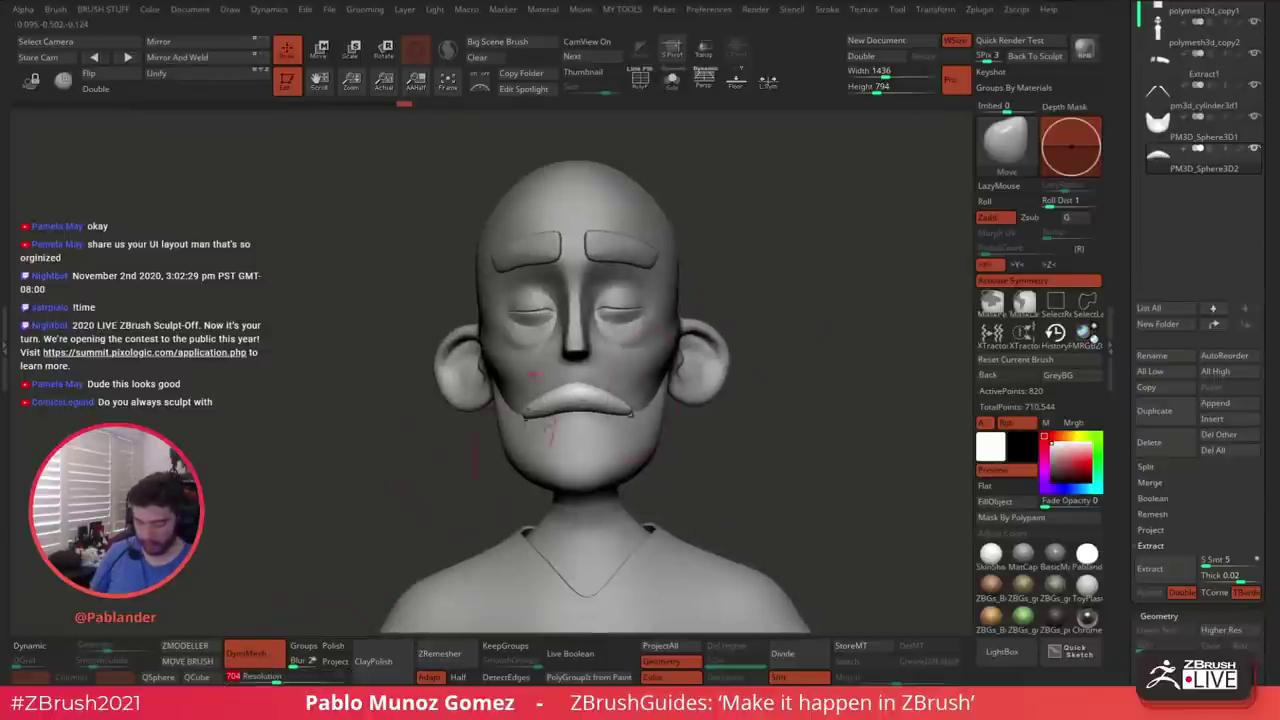
{"action": "left_click_drag", "start_coordinate": [1127, 505], "coordinate": [1126, 402]}
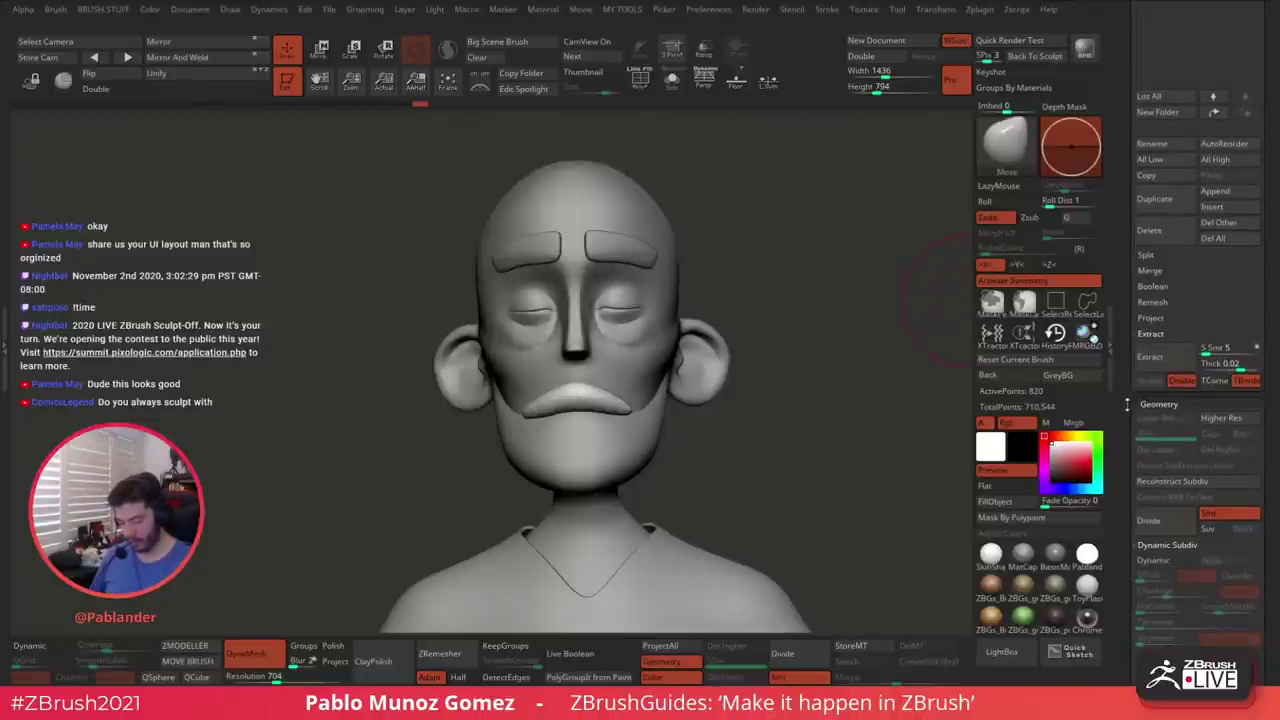
{"action": "mouse_move", "coordinate": [860, 443]}
{"action": "left_mouse_down"}
{"action": "mouse_move", "coordinate": [830, 437]}
{"action": "mouse_move", "coordinate": [848, 423]}
{"action": "left_mouse_up"}
{"action": "left_click", "coordinate": [280, 679]}
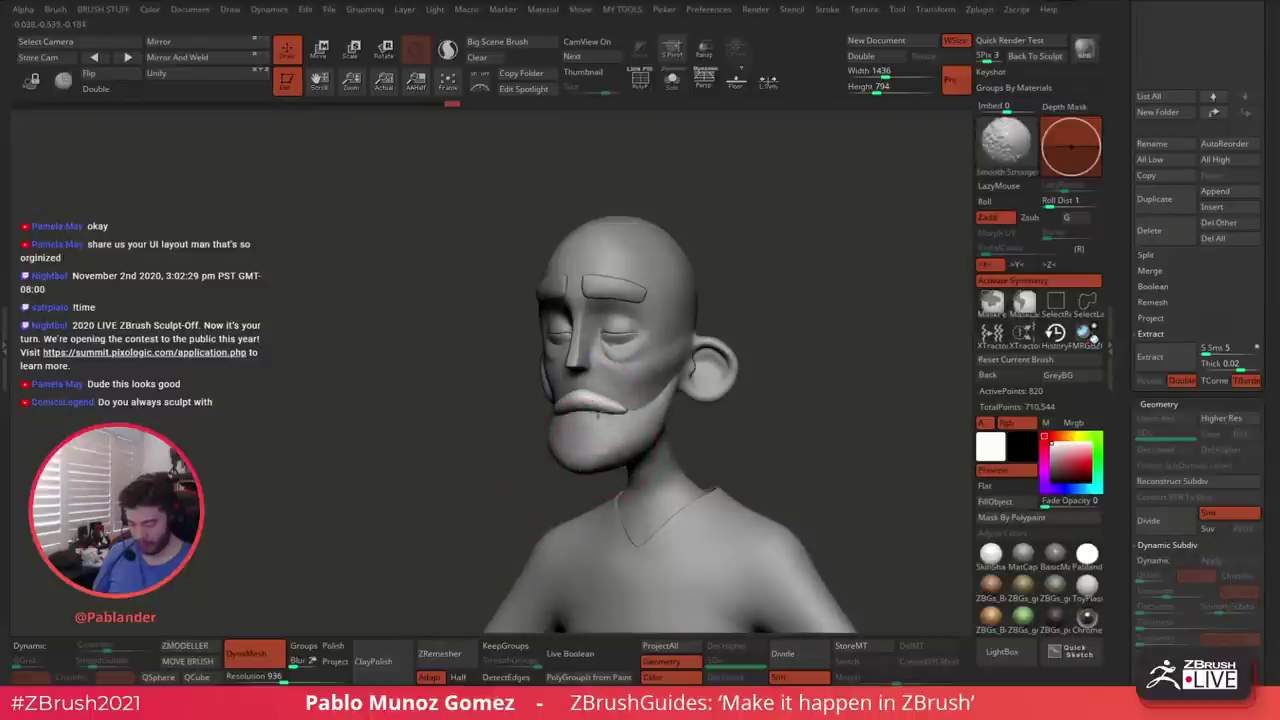
{"action": "left_click_drag", "start_coordinate": [514, 514], "coordinate": [770, 418], "text": "shift"}
Switch the active tool to the Cylinder3D primitive and convert it to a PolyMesh3D
{"action": "left_click_drag", "start_coordinate": [1124, 187], "coordinate": [1124, 352]}
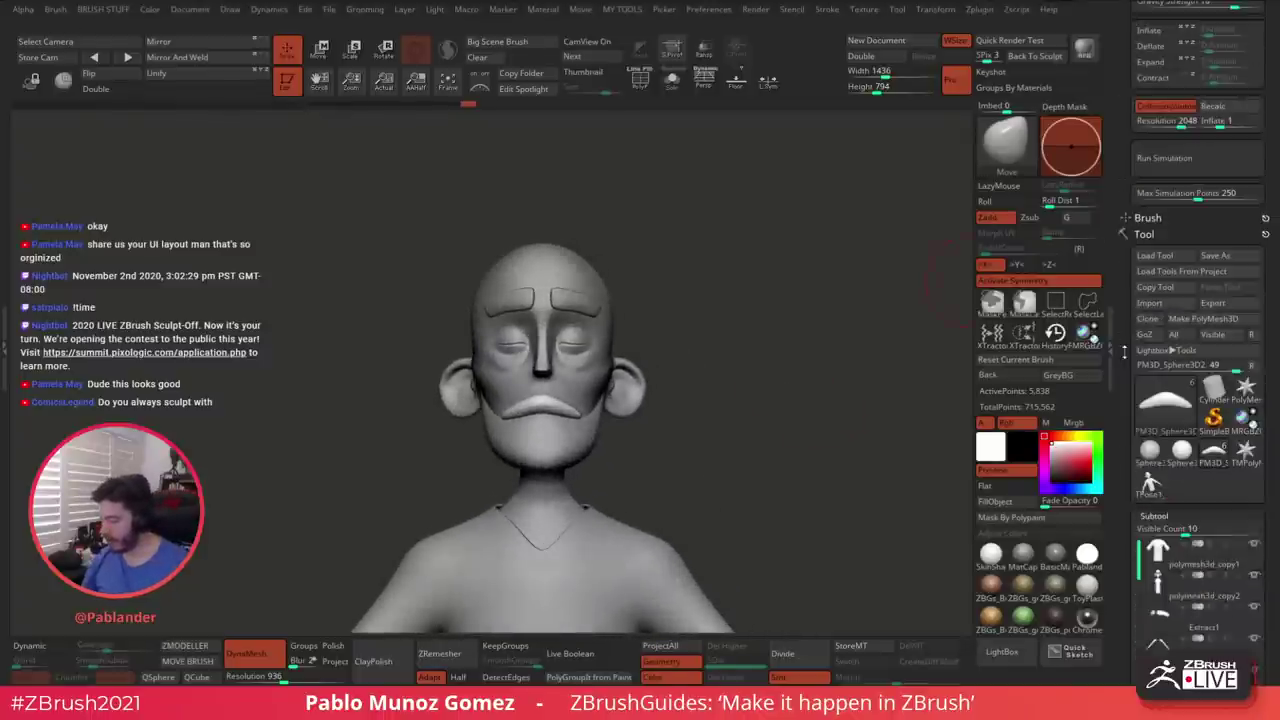
{"action": "scroll", "coordinate": [1126, 305], "scroll_direction": "down", "scroll_amount": 5}
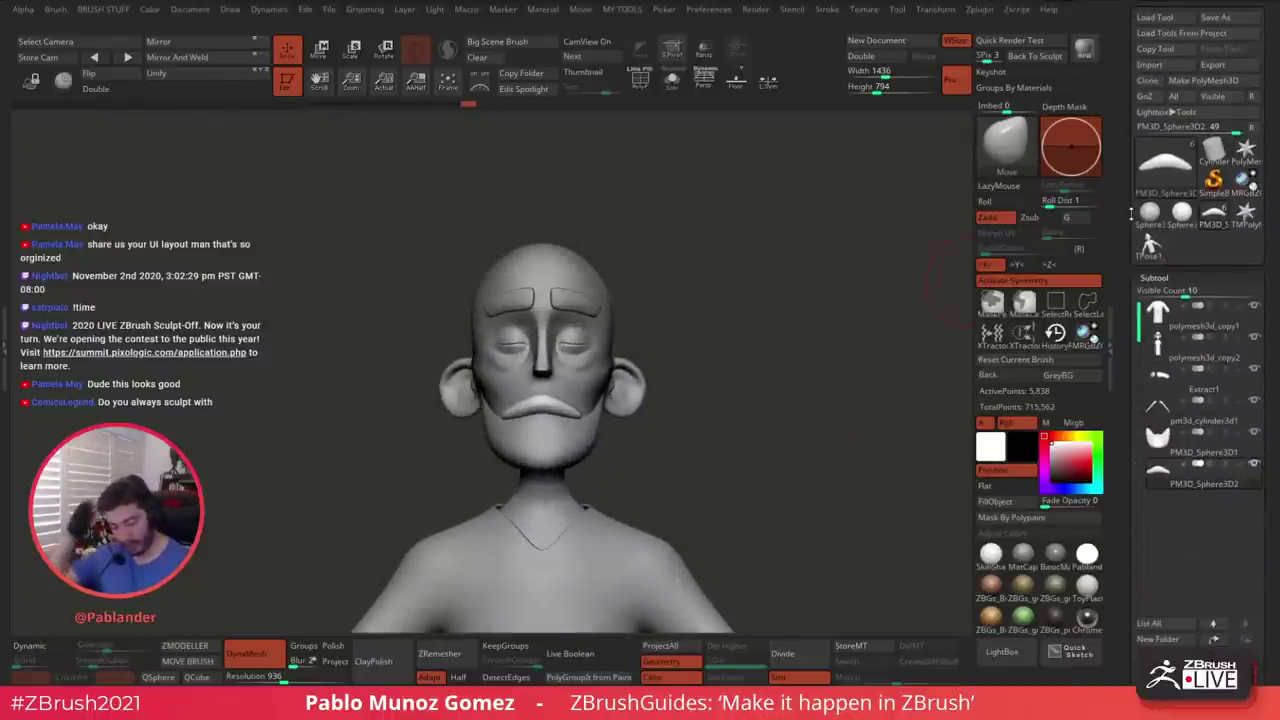
{"action": "scroll", "coordinate": [1131, 213], "scroll_direction": "down", "scroll_amount": 6}
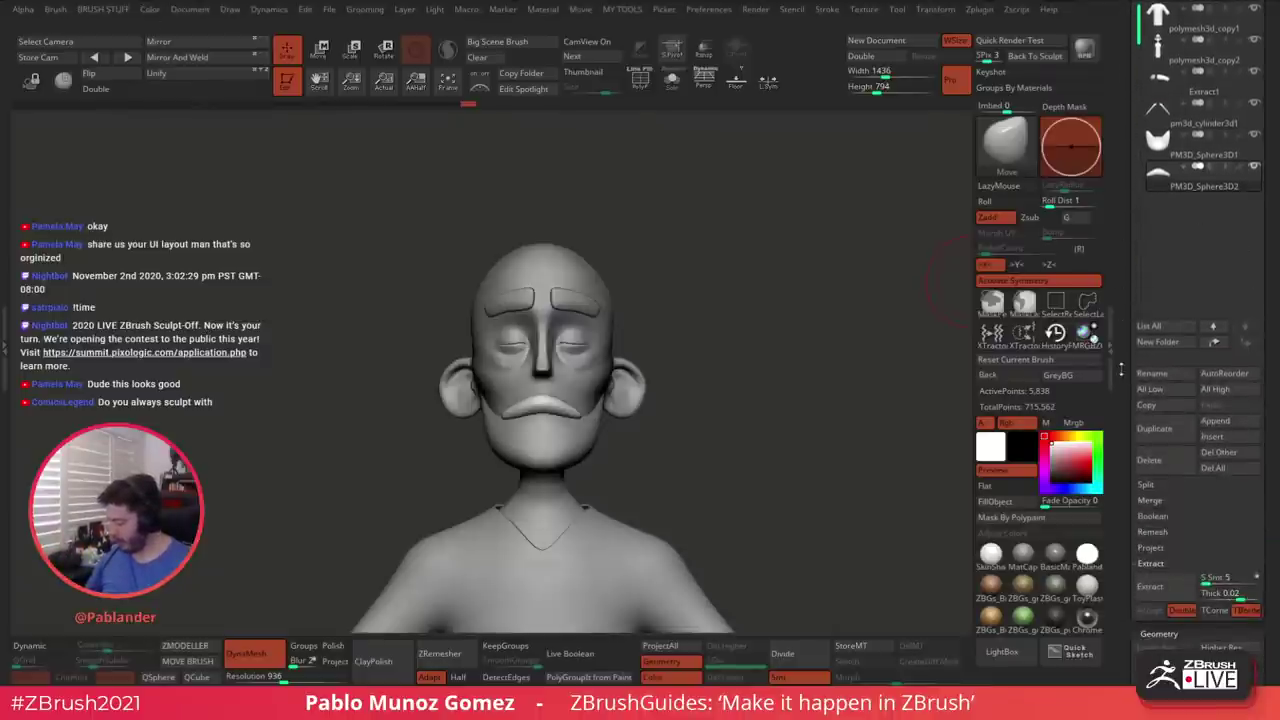
{"action": "scroll", "coordinate": [1127, 364], "scroll_direction": "up", "scroll_amount": 5}
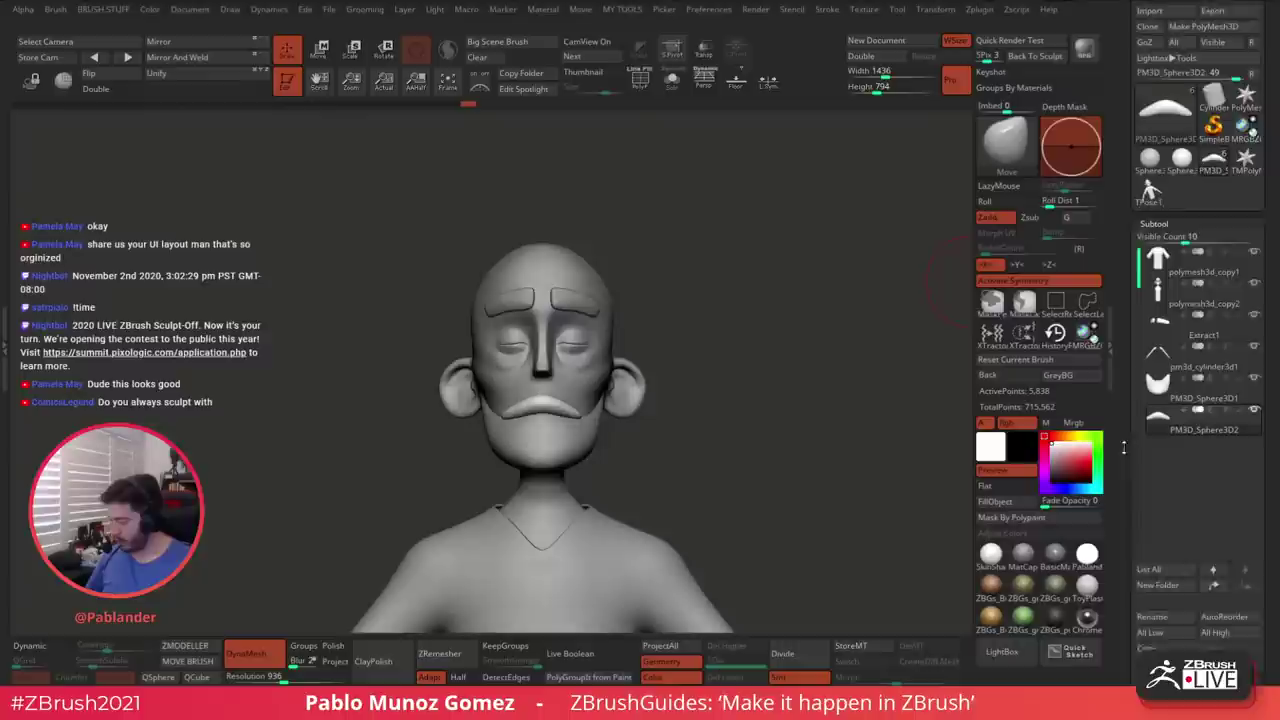
{"action": "left_click", "coordinate": [1168, 124]}
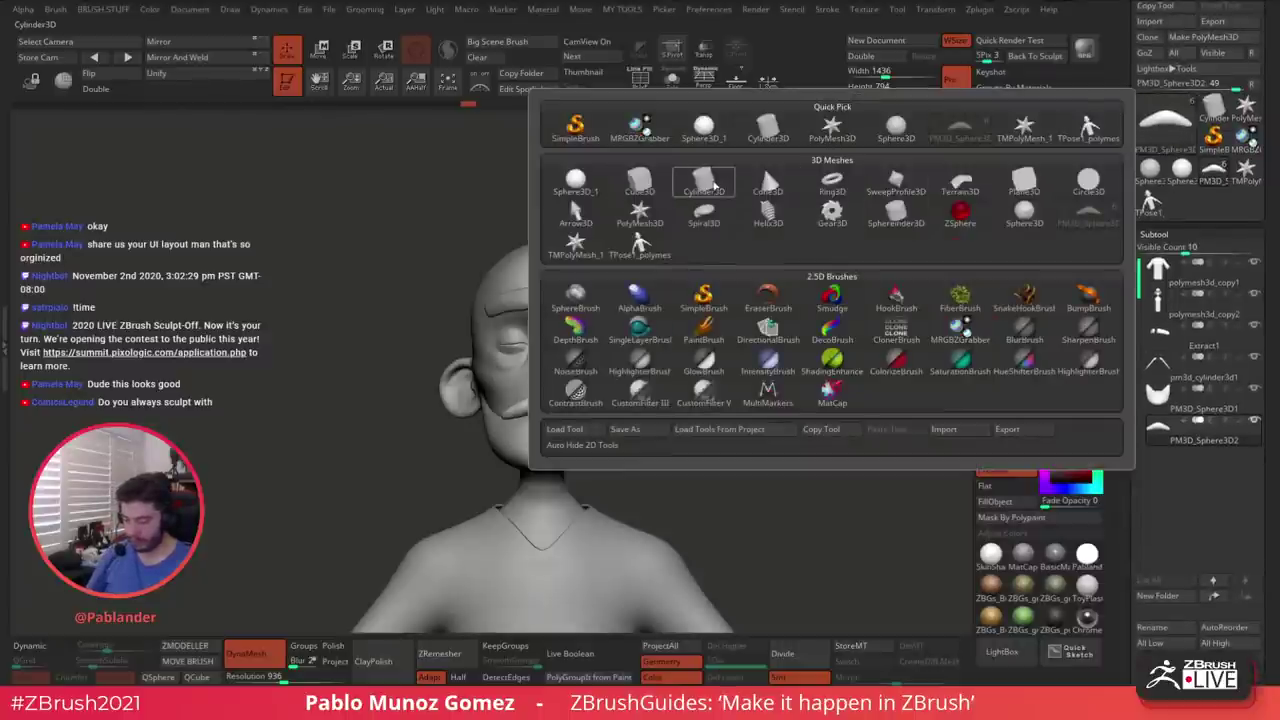
{"action": "left_click", "coordinate": [706, 184]}
{"action": "right_click_drag", "start_coordinate": [751, 314], "coordinate": [756, 250], "text": "ctrl"}
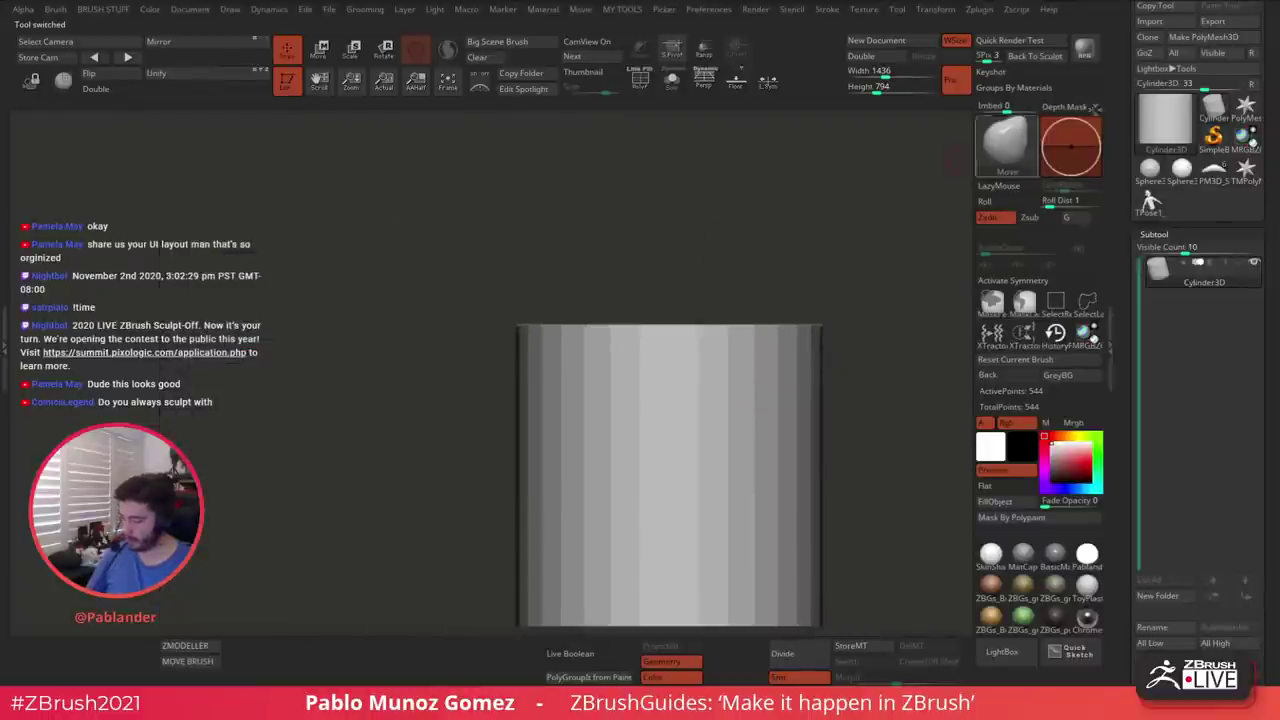
{"action": "left_click", "coordinate": [1203, 37]}
Scale down the cylinder mesh and stretch it vertically into a narrower, taller proportion
{"action": "right_click_drag", "start_coordinate": [766, 370], "coordinate": [708, 274], "text": "alt"}
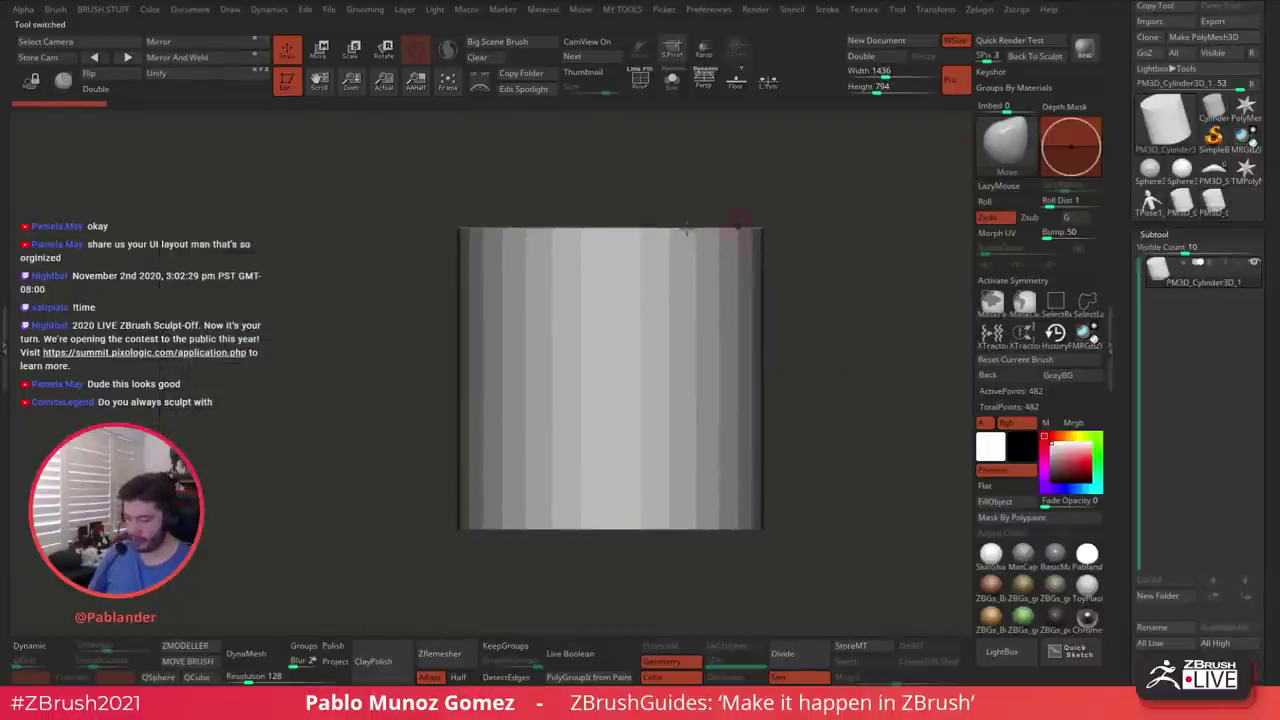
{"action": "left_click", "coordinate": [319, 52]}
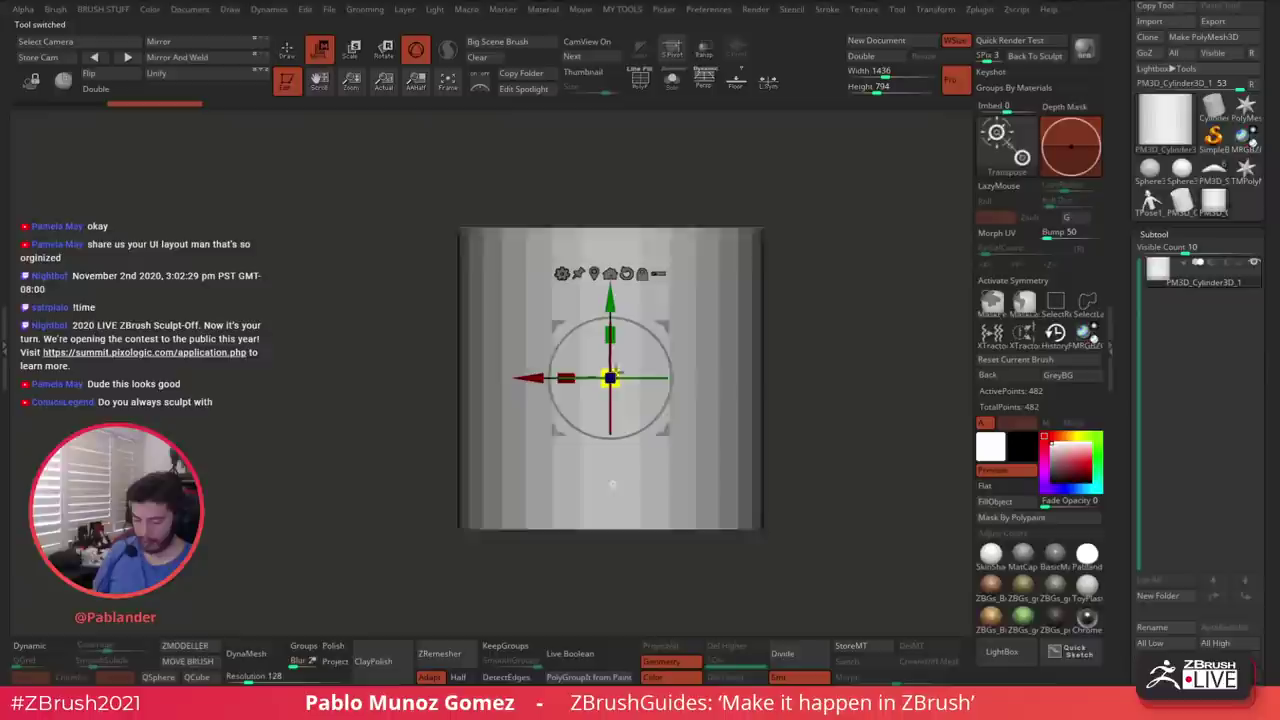
{"action": "left_click_drag", "start_coordinate": [616, 372], "coordinate": [590, 404]}
{"action": "left_click_drag", "start_coordinate": [611, 335], "coordinate": [611, 284]}
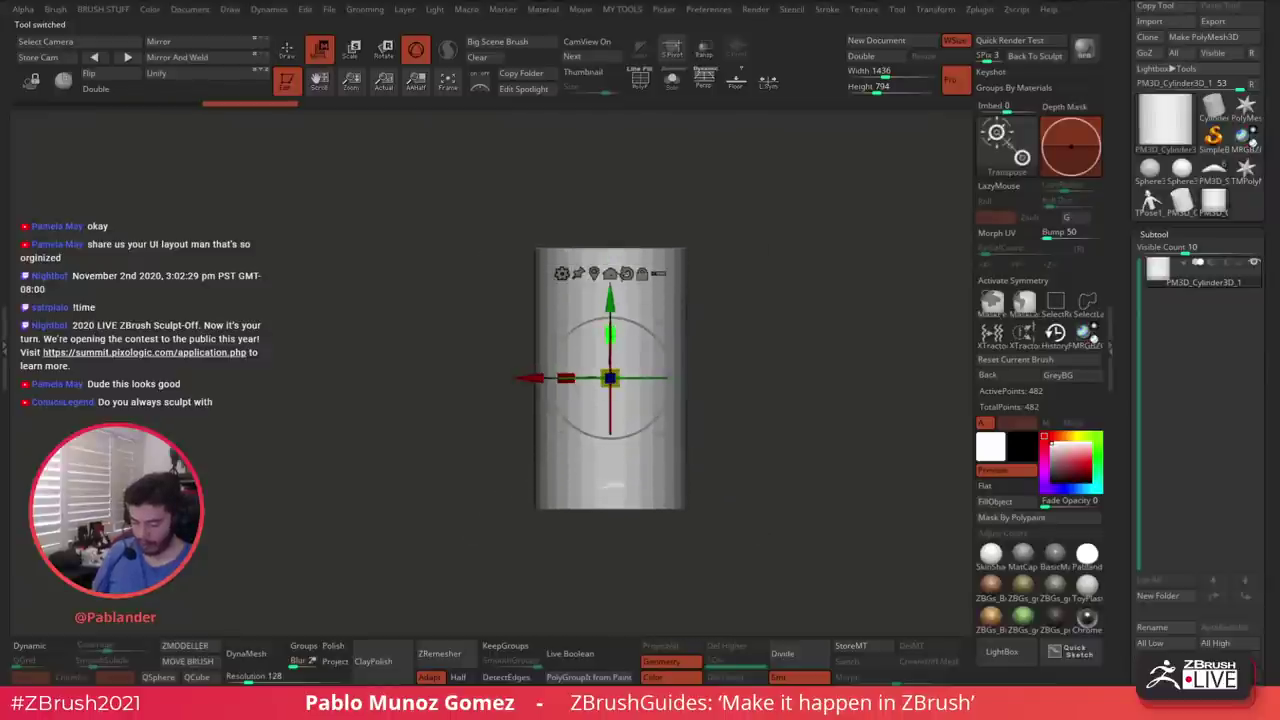
Remesh the cylinder with DynaMesh at resolution 128 and frame it
{"action": "left_click", "coordinate": [288, 52]}
{"action": "left_click", "coordinate": [255, 654]}
{"action": "key", "text": "space"}
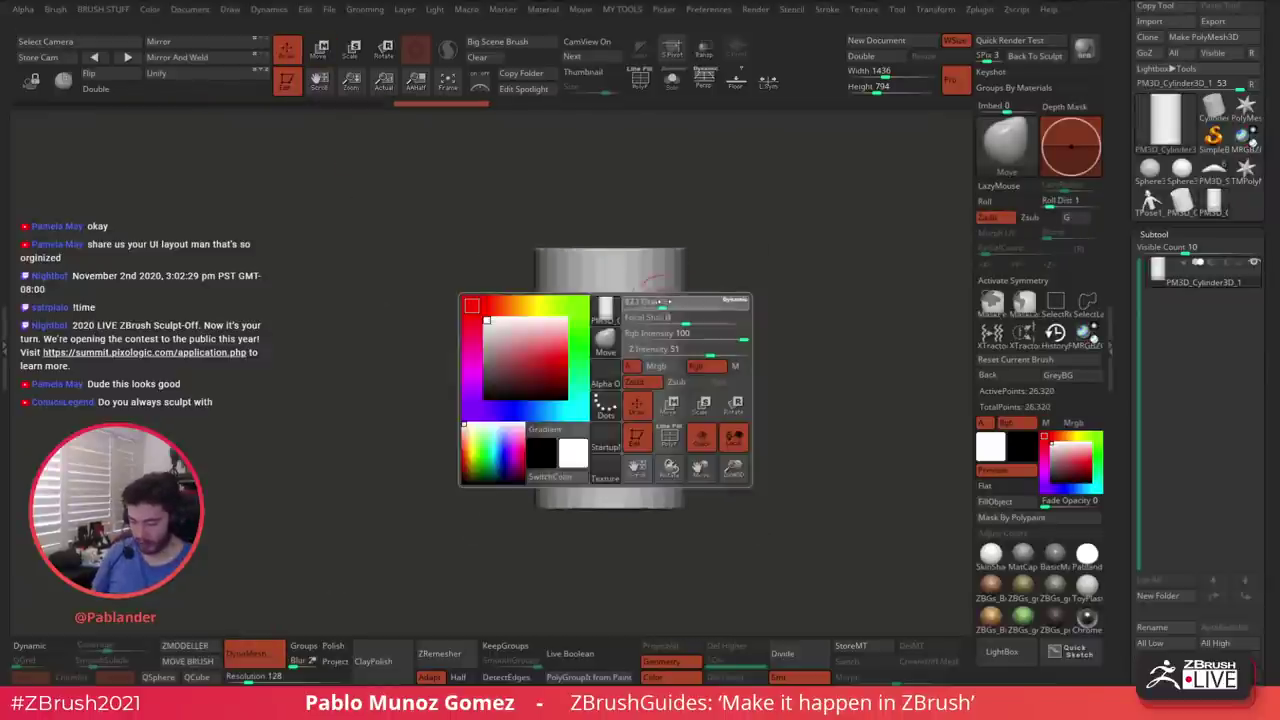
{"action": "key", "text": "f"}
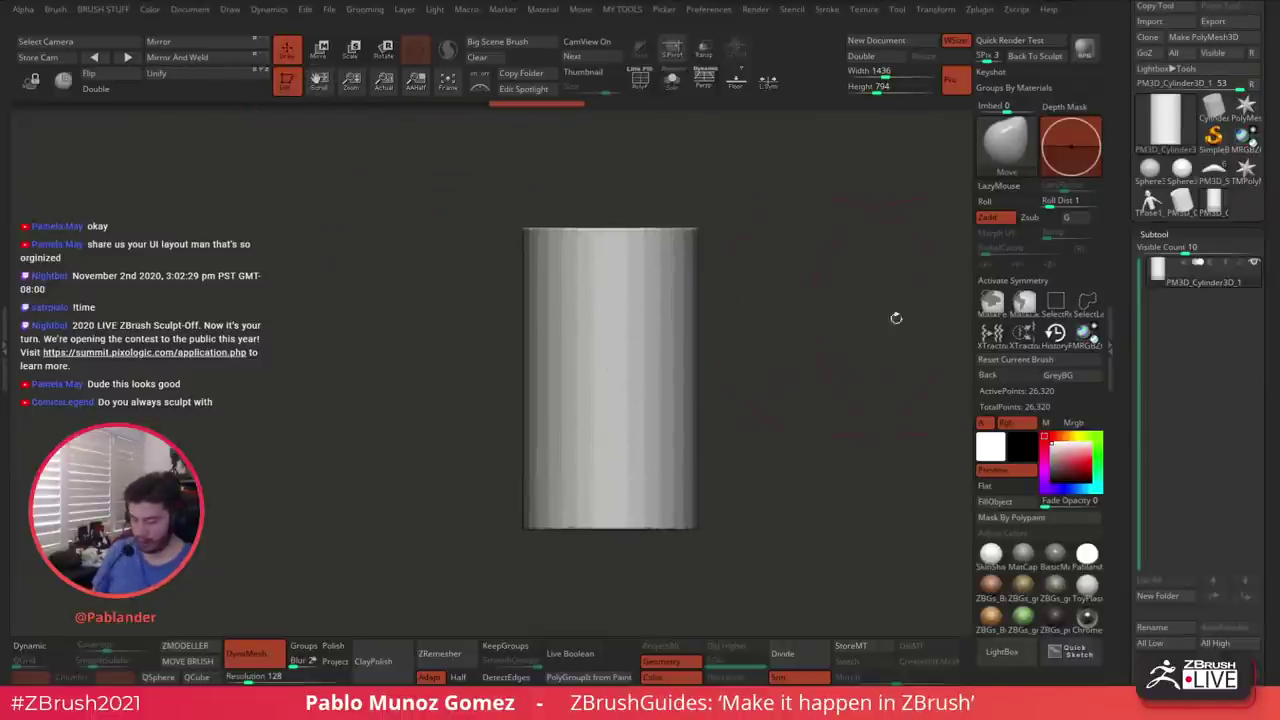
{"action": "left_click_drag", "start_coordinate": [720, 241], "coordinate": [733, 292]}
{"action": "mouse_move", "coordinate": [668, 266]}
{"action": "left_mouse_down"}
{"action": "mouse_move", "coordinate": [676, 228]}
{"action": "mouse_move", "coordinate": [686, 232]}
{"action": "mouse_move", "coordinate": [677, 214]}
{"action": "mouse_move", "coordinate": [606, 200]}
{"action": "mouse_move", "coordinate": [661, 246]}
{"action": "mouse_move", "coordinate": [650, 498]}
{"action": "mouse_move", "coordinate": [652, 314]}
{"action": "mouse_move", "coordinate": [601, 203]}
{"action": "mouse_move", "coordinate": [660, 215]}
{"action": "mouse_move", "coordinate": [571, 471]}
{"action": "left_mouse_up"}
{"action": "key", "text": "ctrl+z"}
{"action": "key", "text": "ctrl+z"}
Smooth the upper and lower rims of the cylinder until both ends are rounded
{"action": "left_click_drag", "start_coordinate": [580, 535], "coordinate": [440, 515], "text": "shift"}
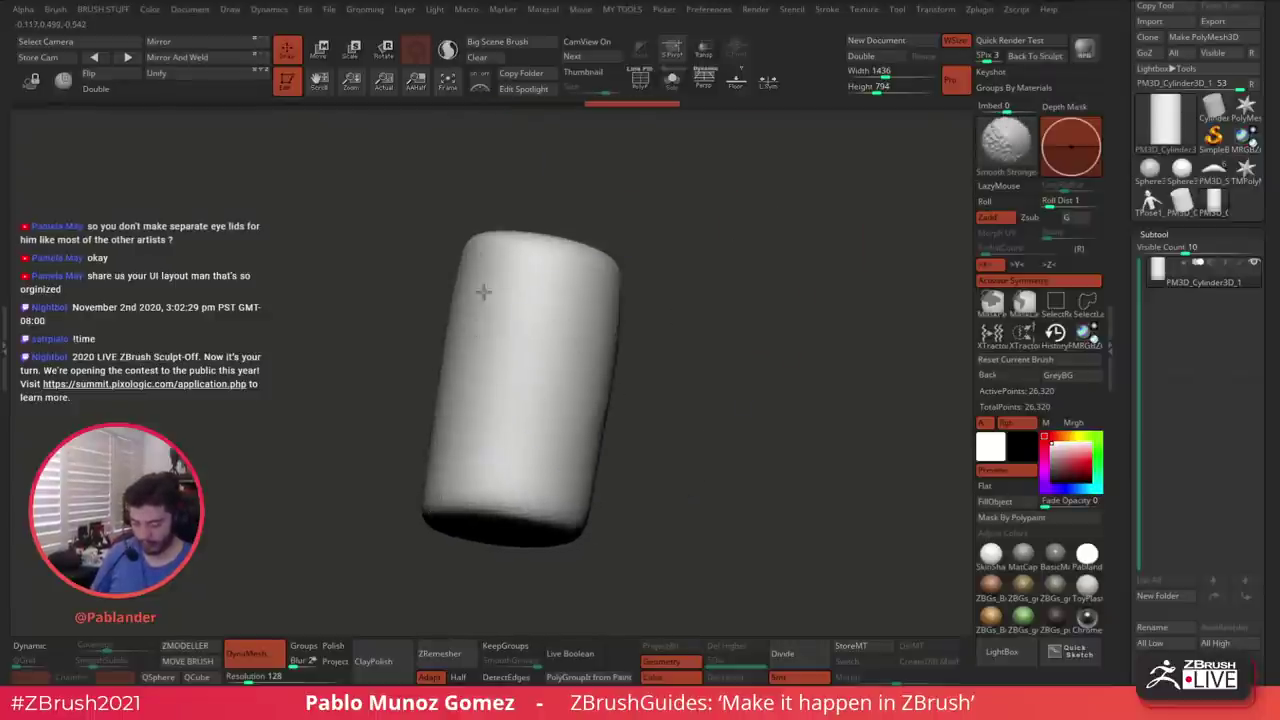
{"action": "mouse_move", "coordinate": [704, 255]}
{"action": "left_mouse_down"}
{"action": "mouse_move", "coordinate": [708, 338]}
{"action": "mouse_move", "coordinate": [757, 317]}
{"action": "left_mouse_up"}
{"action": "mouse_move", "coordinate": [680, 290]}
{"action": "left_mouse_down", "text": "shift"}
{"action": "mouse_move", "coordinate": [604, 292]}
{"action": "mouse_move", "coordinate": [612, 276]}
{"action": "left_mouse_up", "text": "shift"}
{"action": "left_click_drag", "start_coordinate": [745, 360], "coordinate": [754, 271]}
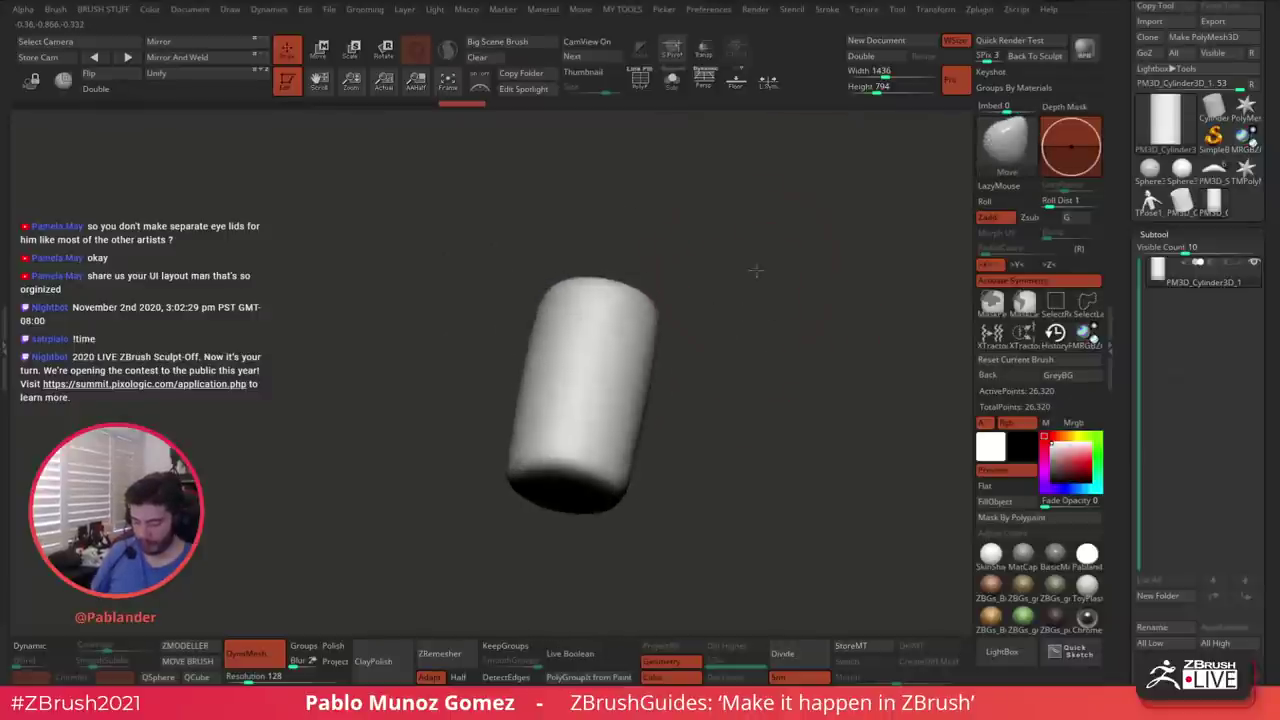
{"action": "left_click_drag", "start_coordinate": [625, 462], "coordinate": [595, 467], "text": "shift"}
{"action": "left_click_drag", "start_coordinate": [590, 284], "coordinate": [694, 289]}
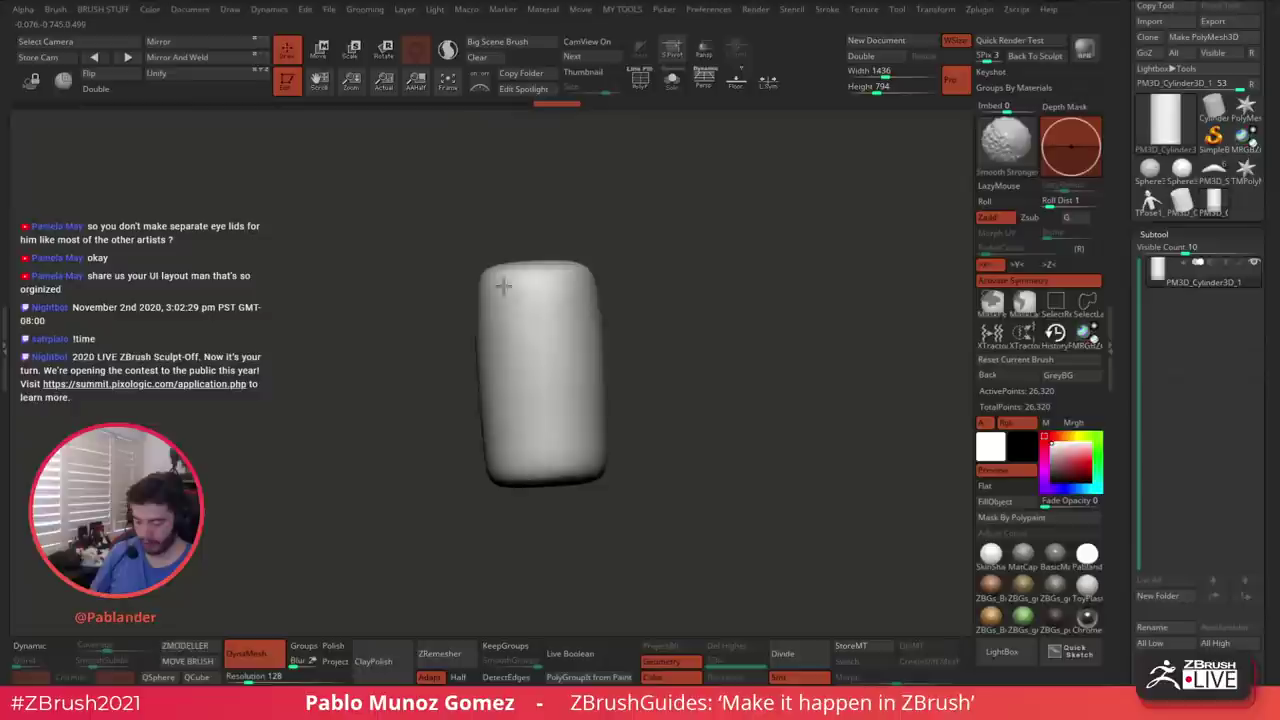
{"action": "left_click_drag", "start_coordinate": [572, 462], "coordinate": [590, 368]}
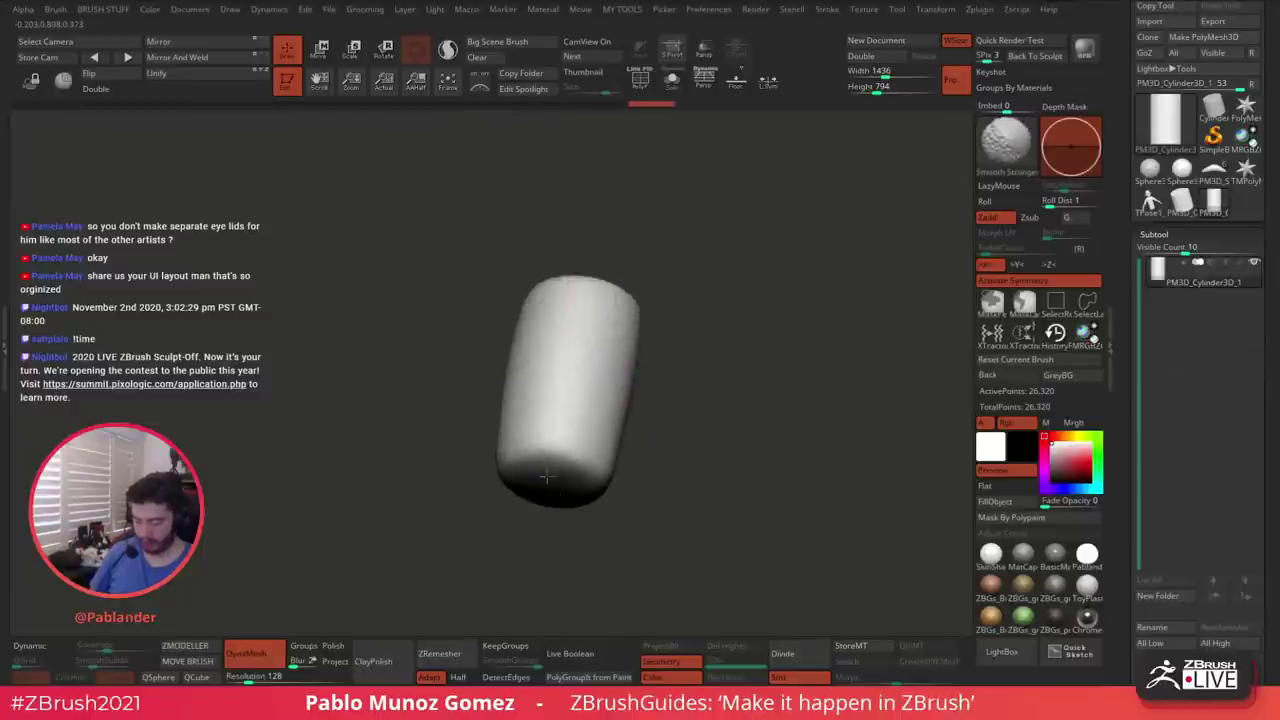
{"action": "left_click_drag", "start_coordinate": [728, 400], "coordinate": [671, 352]}
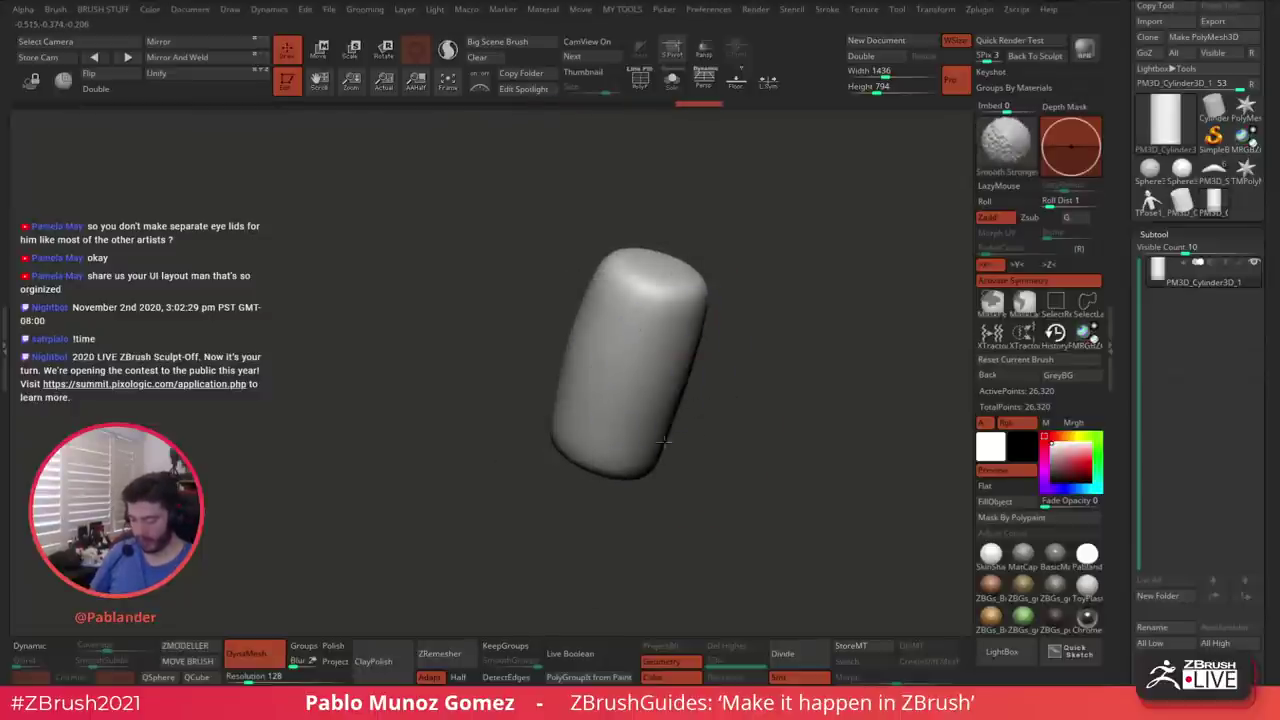
{"action": "left_click_drag", "start_coordinate": [663, 440], "coordinate": [657, 281]}
Apply a Taper deformer that narrows the cylinder's upper end to a point, and accept the result
{"action": "left_click", "coordinate": [324, 56]}
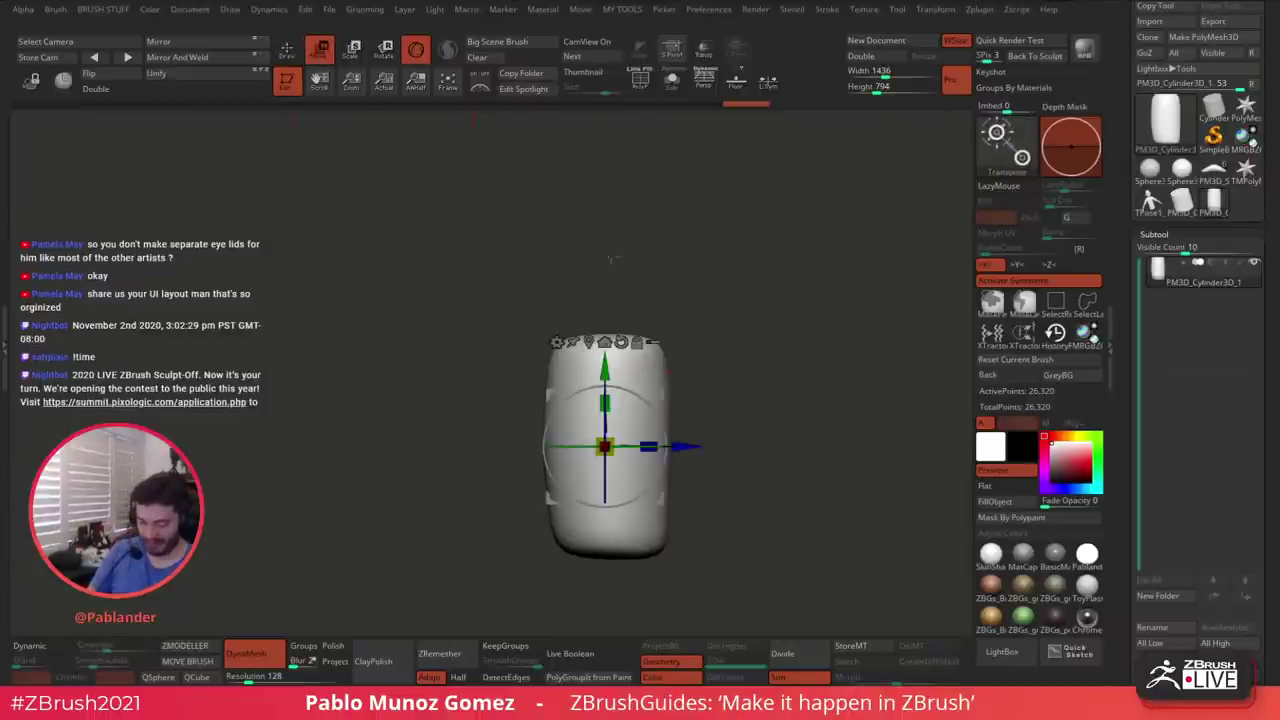
{"action": "left_click", "coordinate": [562, 340]}
{"action": "left_click", "coordinate": [733, 473]}
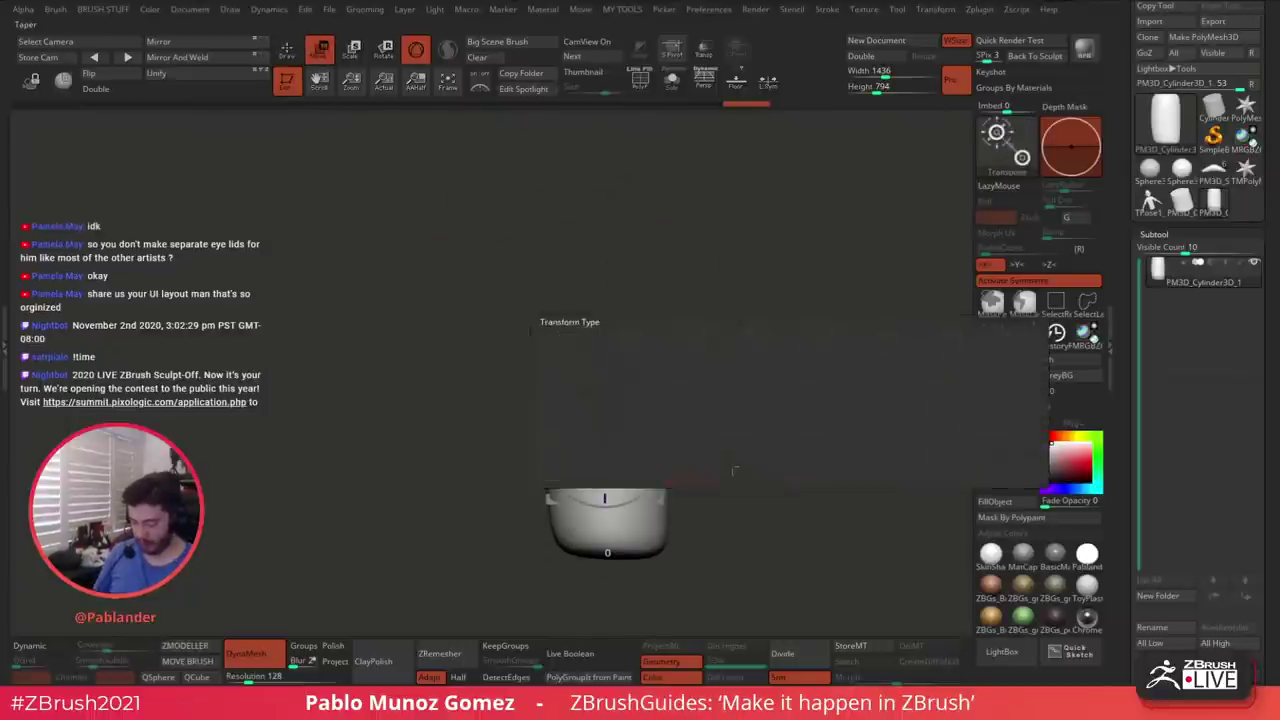
{"action": "mouse_move", "coordinate": [608, 568]}
{"action": "left_mouse_down"}
{"action": "mouse_move", "coordinate": [608, 591]}
{"action": "mouse_move", "coordinate": [613, 527]}
{"action": "mouse_move", "coordinate": [608, 549]}
{"action": "left_mouse_up"}
{"action": "left_click_drag", "start_coordinate": [607, 325], "coordinate": [616, 381]}
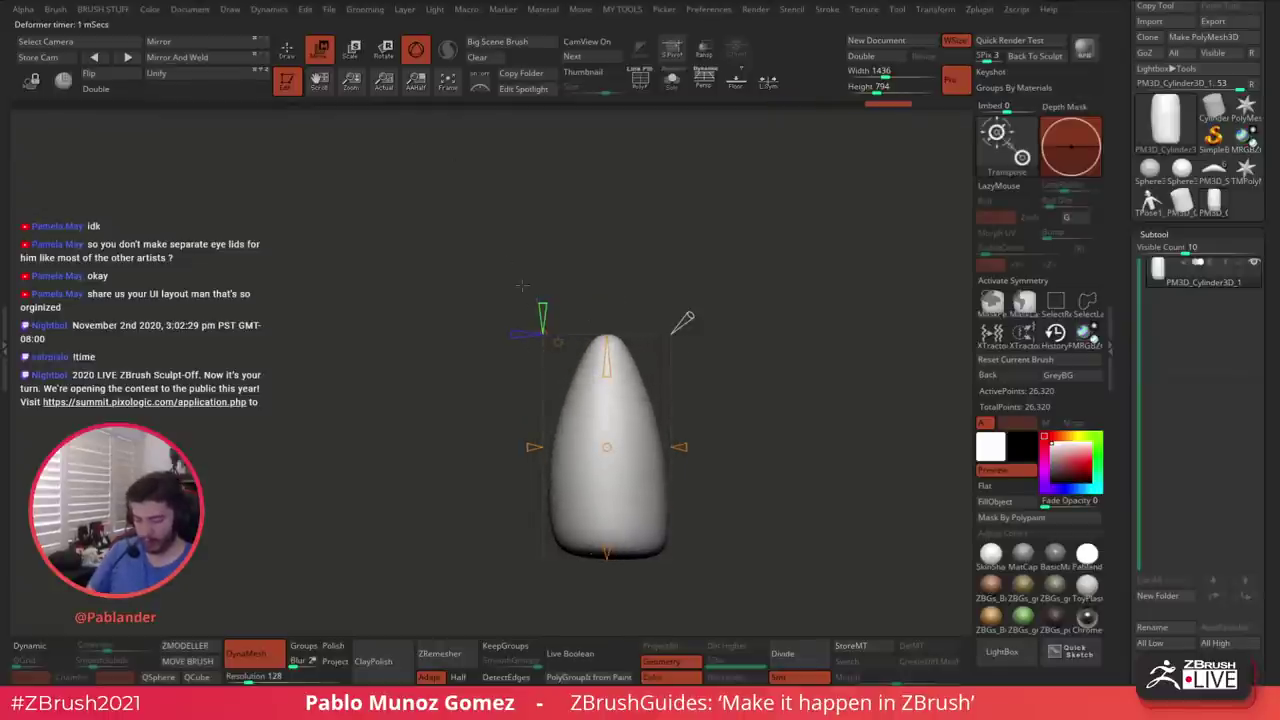
{"action": "left_click", "coordinate": [558, 342]}
{"action": "left_click", "coordinate": [777, 347]}
{"action": "left_click_drag", "start_coordinate": [770, 420], "coordinate": [775, 372], "text": "alt"}
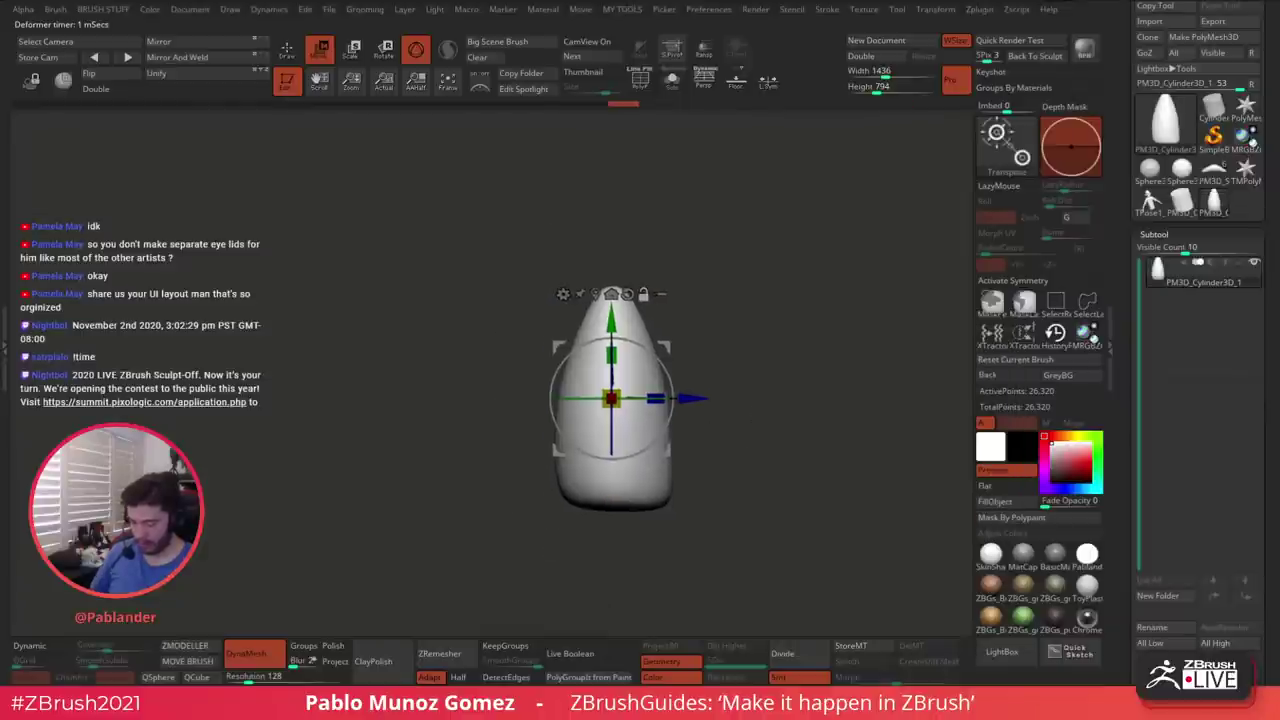
Round out the base of the tapered mesh with the Inflate brush and smooth its base and tip
{"action": "key", "text": "q"}
{"action": "key", "text": "b"}
{"action": "left_click", "coordinate": [692, 384]}
{"action": "left_click_drag", "start_coordinate": [718, 492], "coordinate": [680, 425]}
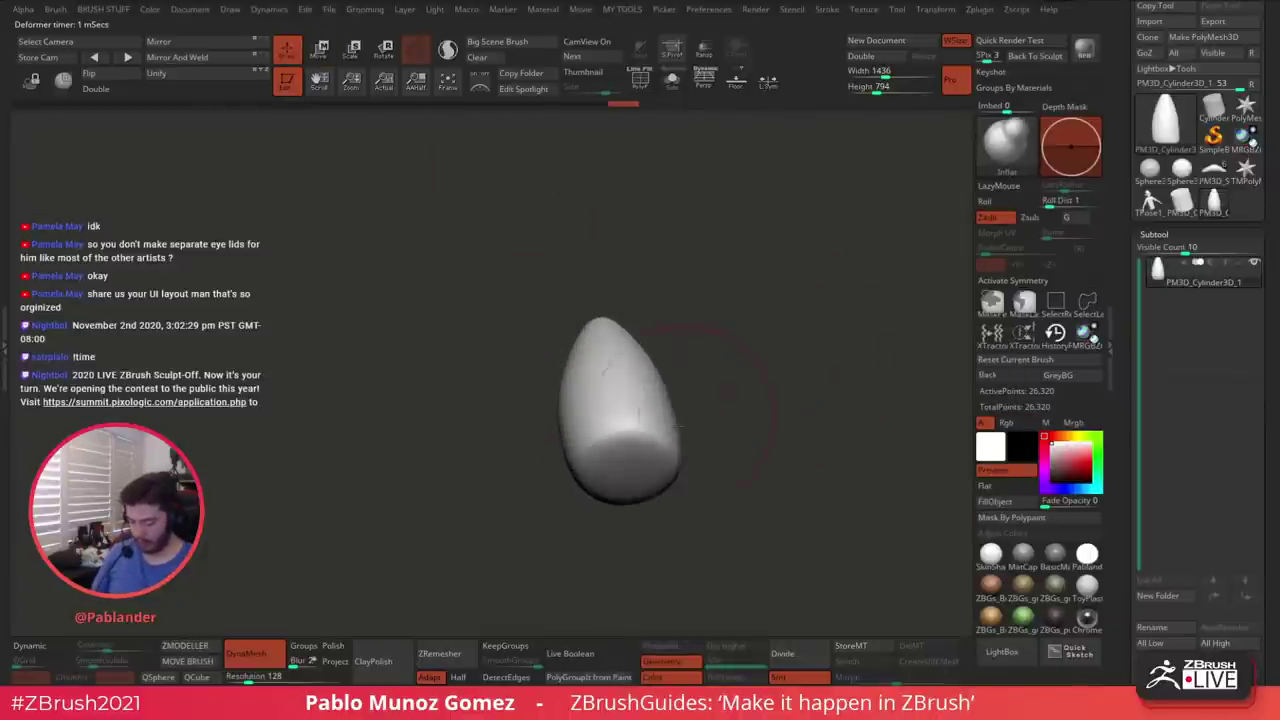
{"action": "mouse_move", "coordinate": [630, 468]}
{"action": "left_mouse_down"}
{"action": "mouse_move", "coordinate": [634, 482]}
{"action": "mouse_move", "coordinate": [616, 493]}
{"action": "left_mouse_up"}
{"action": "left_click_drag", "start_coordinate": [612, 446], "coordinate": [635, 464], "text": "shift"}
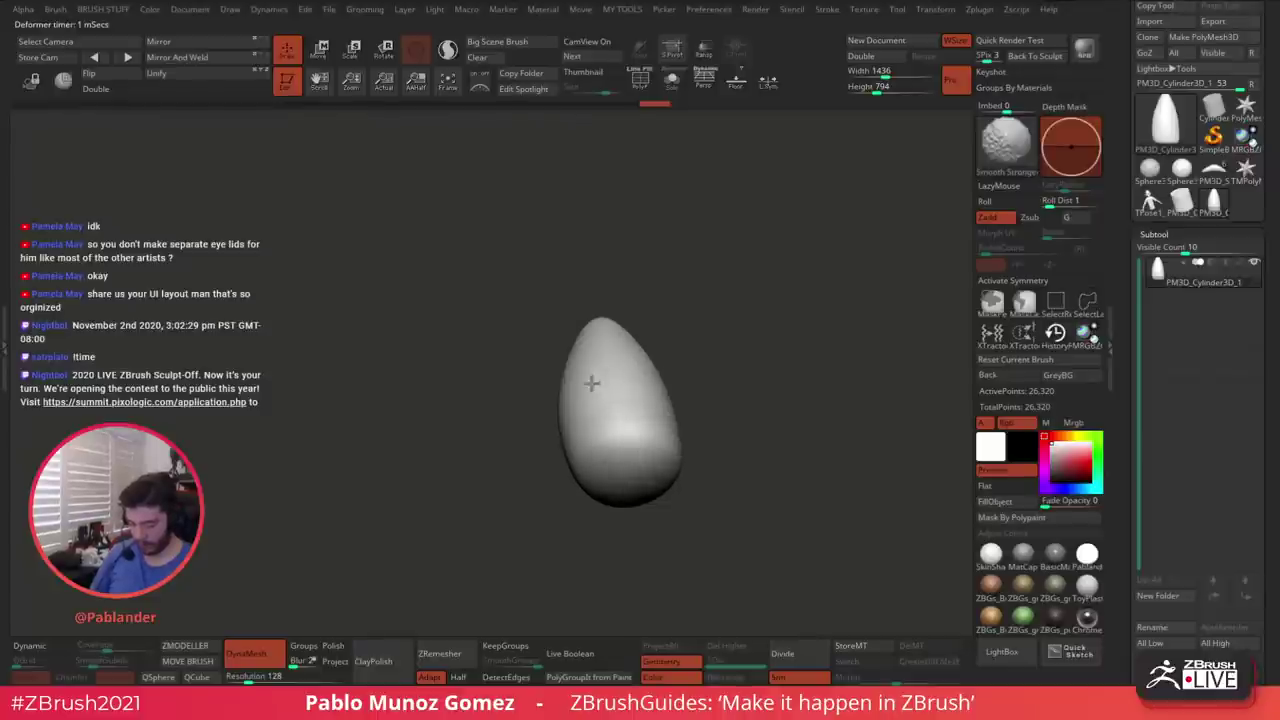
{"action": "left_click_drag", "start_coordinate": [610, 330], "coordinate": [615, 374], "text": "shift"}
Remesh the tapered shape with DynaMesh at resolution 32, checking the wireframe, and smooth its surface
{"action": "left_click", "coordinate": [641, 80]}
{"action": "left_click_drag", "start_coordinate": [714, 266], "coordinate": [706, 330]}
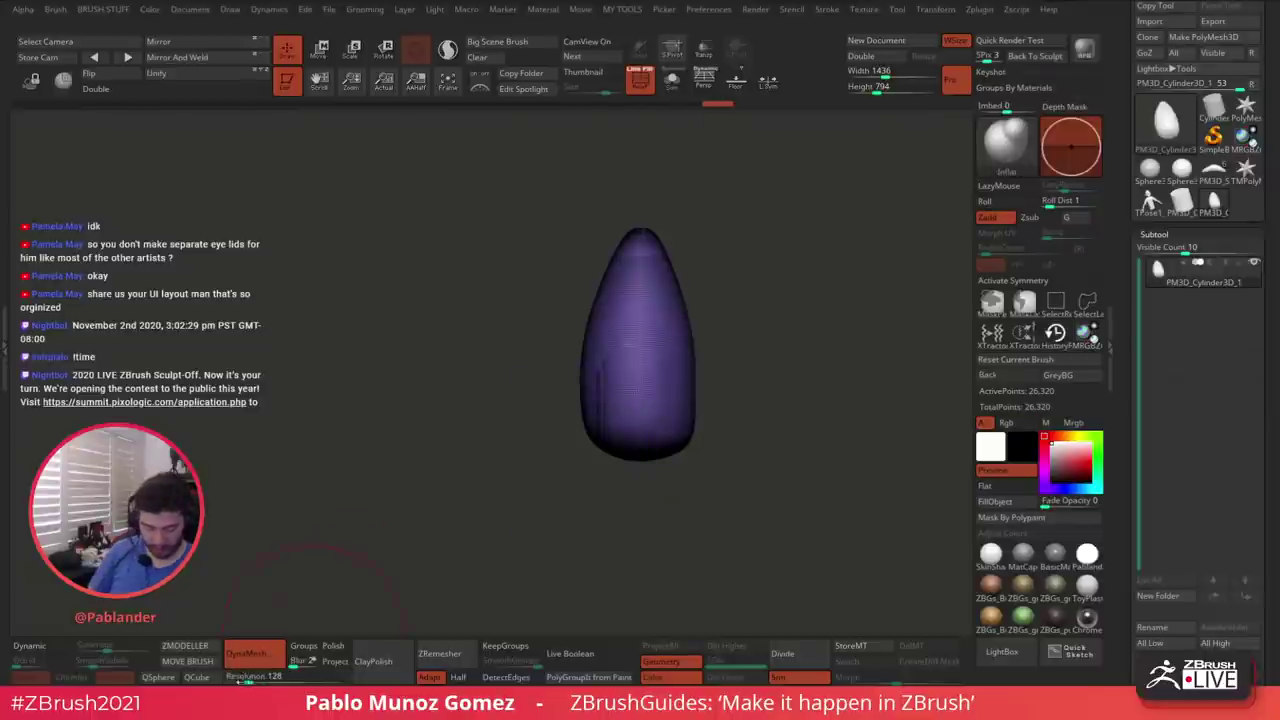
{"action": "type", "text": "32"}
{"action": "key", "text": "Return"}
{"action": "left_click_drag", "start_coordinate": [337, 525], "coordinate": [374, 483], "text": "ctrl"}
{"action": "mouse_move", "coordinate": [686, 446]}
{"action": "left_mouse_down", "text": "shift"}
{"action": "mouse_move", "coordinate": [714, 383]}
{"action": "mouse_move", "coordinate": [690, 440]}
{"action": "mouse_move", "coordinate": [641, 414]}
{"action": "left_mouse_up", "text": "shift"}
{"action": "left_click_drag", "start_coordinate": [708, 371], "coordinate": [652, 432]}
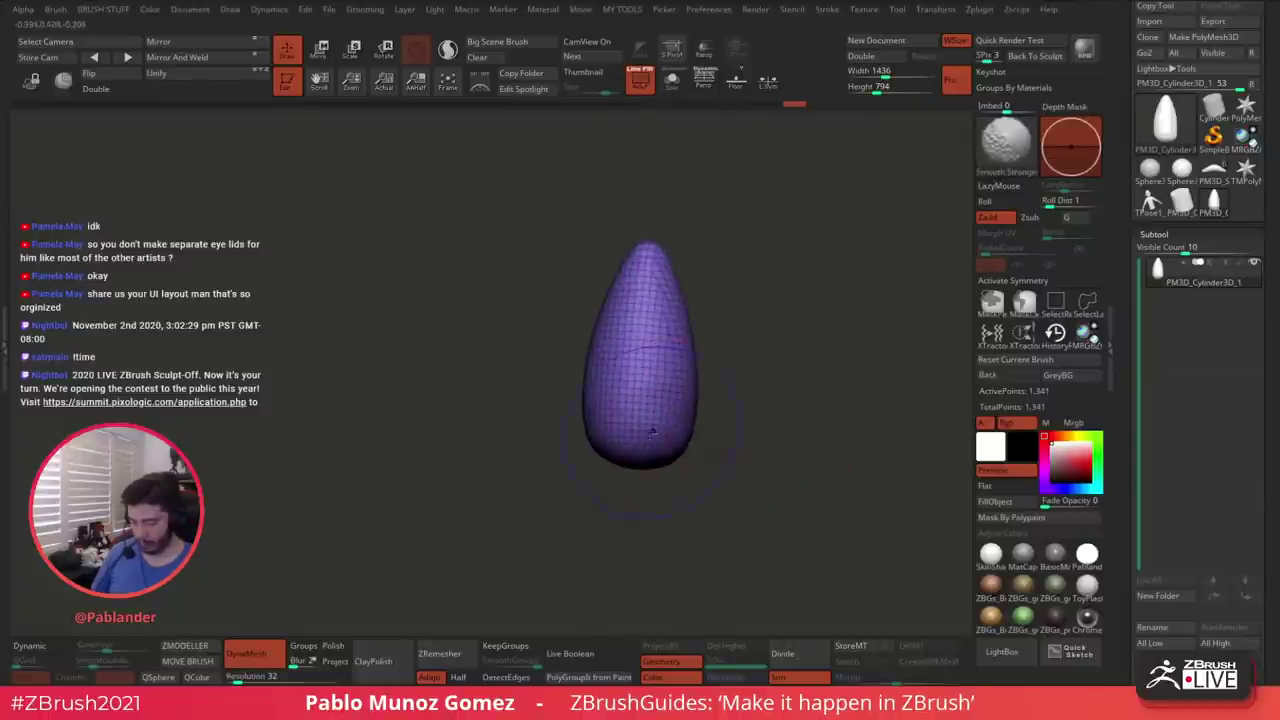
{"action": "key", "text": "shift+f"}
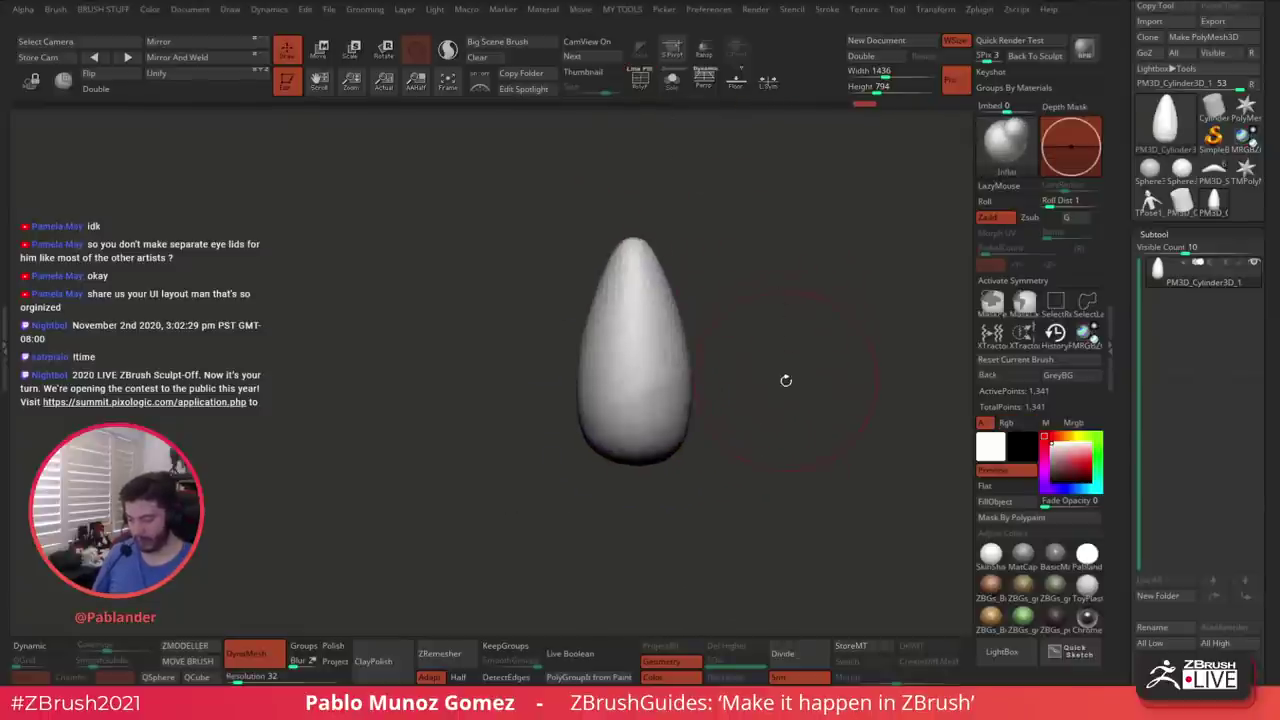
Orient the tapered mesh with its base facing the view and create a new InsertMesh brush from it
{"action": "mouse_move", "coordinate": [786, 377]}
{"action": "left_mouse_down", "text": "alt"}
{"action": "mouse_move", "coordinate": [751, 413]}
{"action": "mouse_move", "coordinate": [751, 477]}
{"action": "mouse_move", "coordinate": [751, 367]}
{"action": "mouse_move", "coordinate": [760, 429]}
{"action": "mouse_move", "coordinate": [943, 197]}
{"action": "left_mouse_up", "text": "alt"}
{"action": "key", "text": "b"}
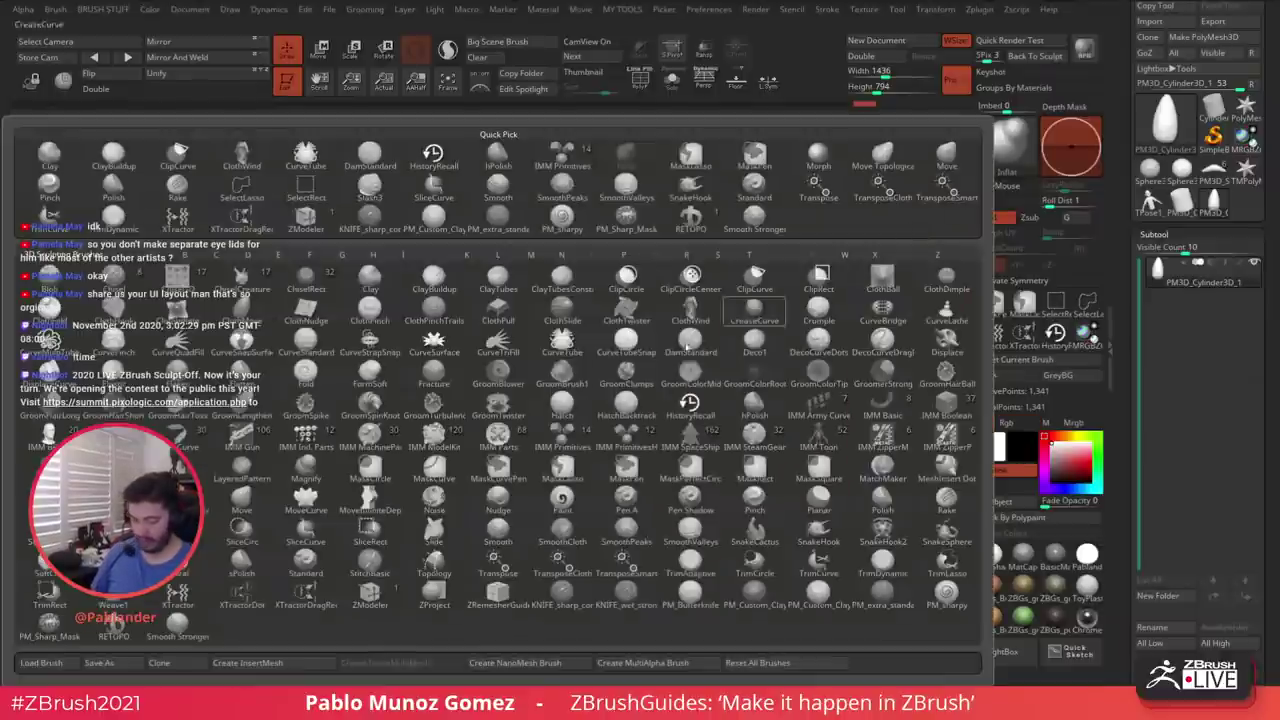
{"action": "left_click", "coordinate": [276, 663]}
{"action": "left_click", "coordinate": [568, 227]}
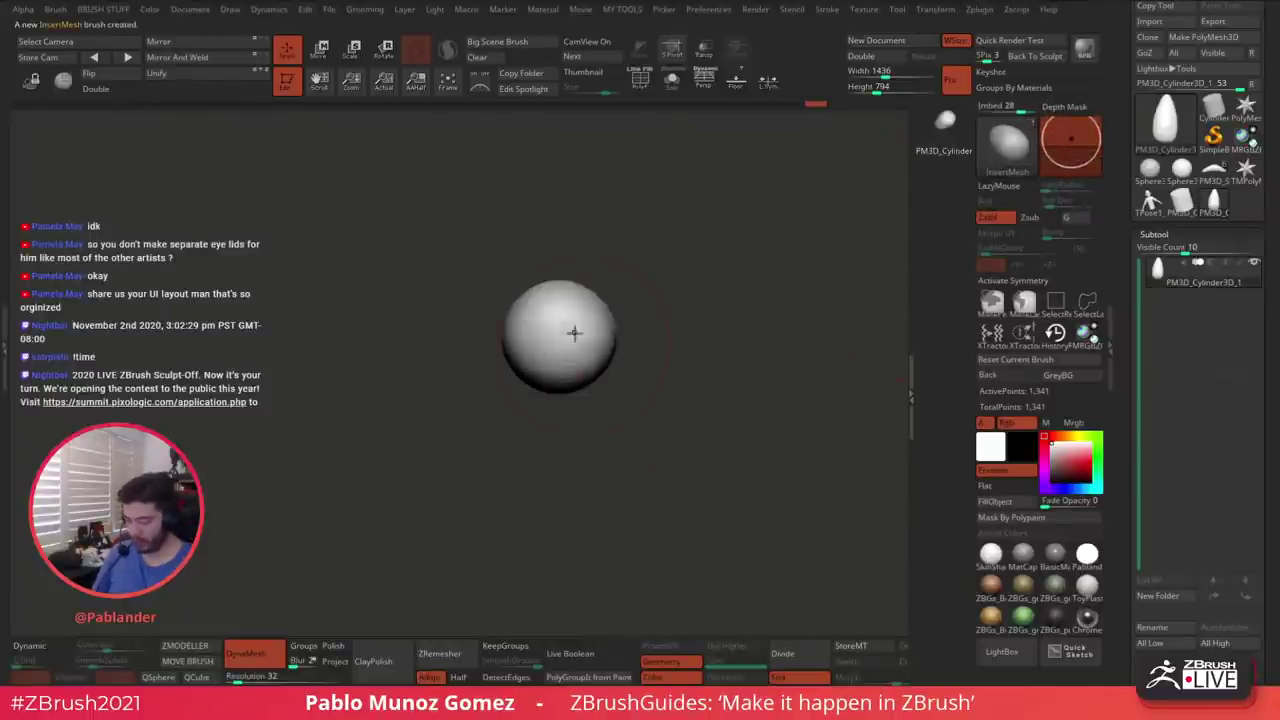
Test the new InsertMesh brush by placing three copies around the base of the tapered mesh
{"action": "left_click_drag", "start_coordinate": [581, 334], "coordinate": [614, 326]}
{"action": "left_click_drag", "start_coordinate": [720, 274], "coordinate": [716, 388]}
{"action": "left_click_drag", "start_coordinate": [604, 309], "coordinate": [650, 338]}
{"action": "left_click_drag", "start_coordinate": [564, 312], "coordinate": [592, 342]}
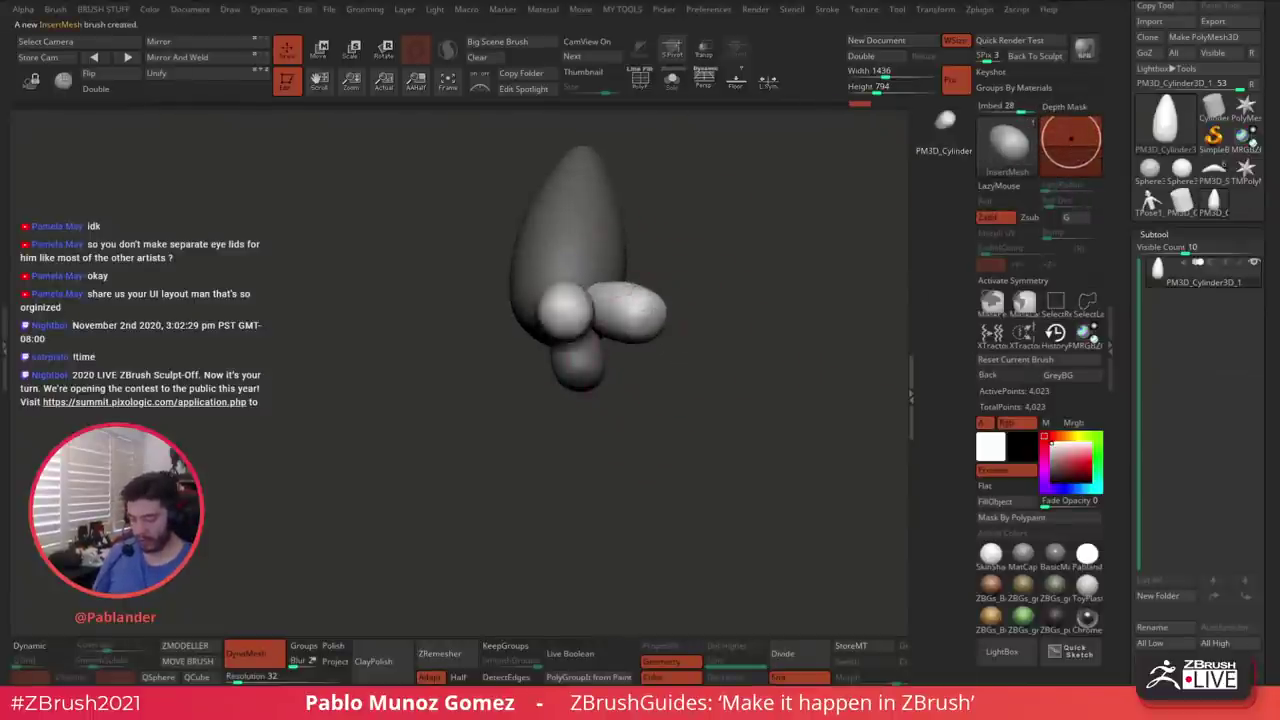
{"action": "left_click_drag", "start_coordinate": [752, 392], "coordinate": [656, 412]}
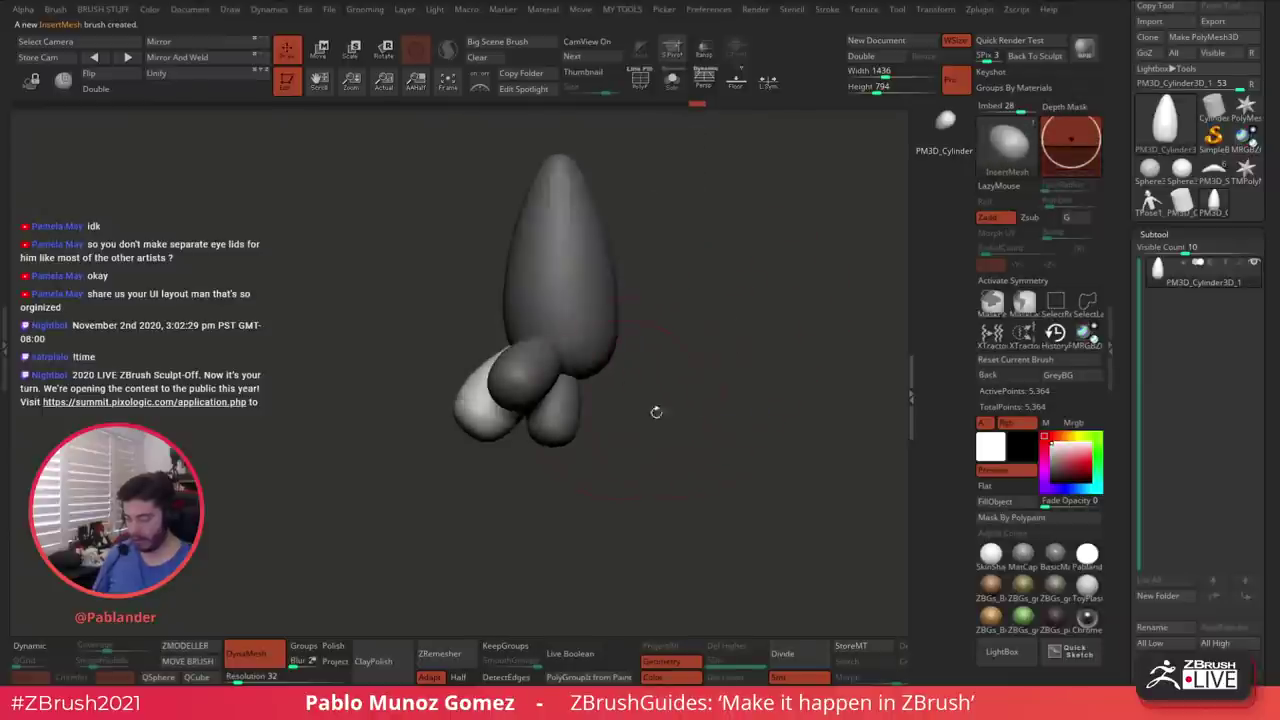
Switch back to the full character tool and select the beard subtool PM3D_Sphere3D1
{"action": "left_click", "coordinate": [1152, 202]}
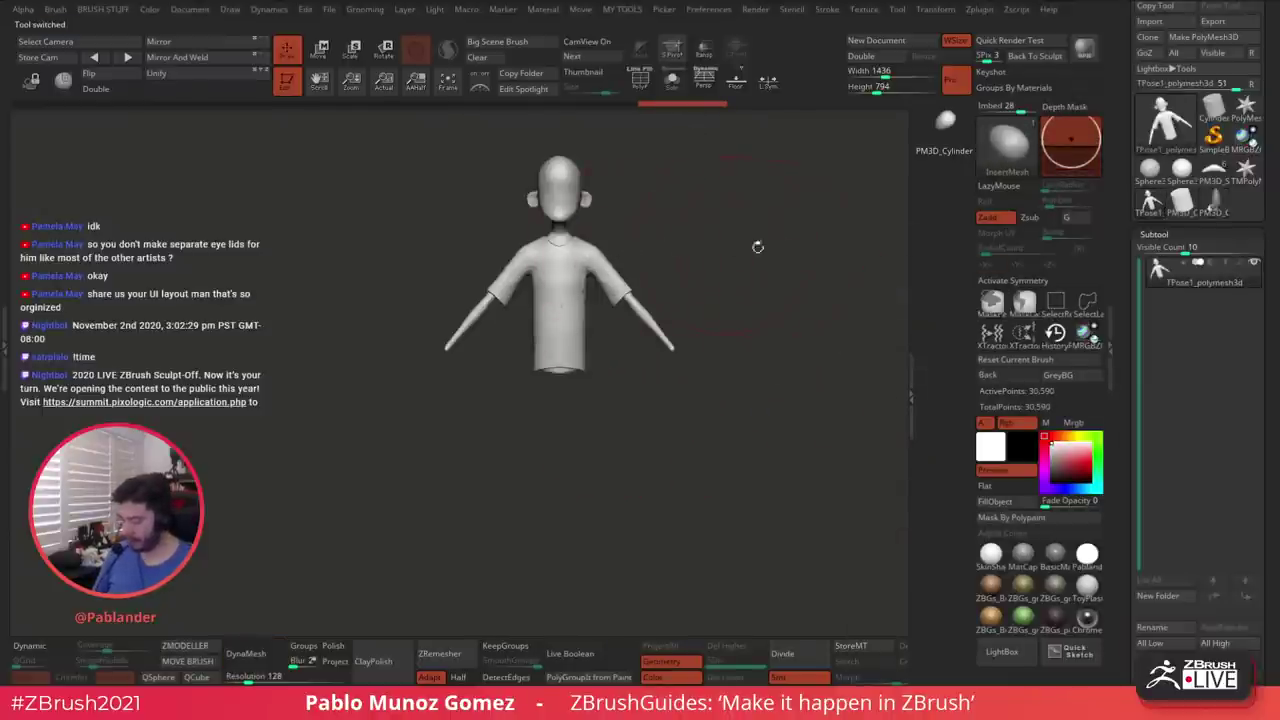
{"action": "left_click", "coordinate": [1215, 197]}
{"action": "left_click", "coordinate": [1213, 171]}
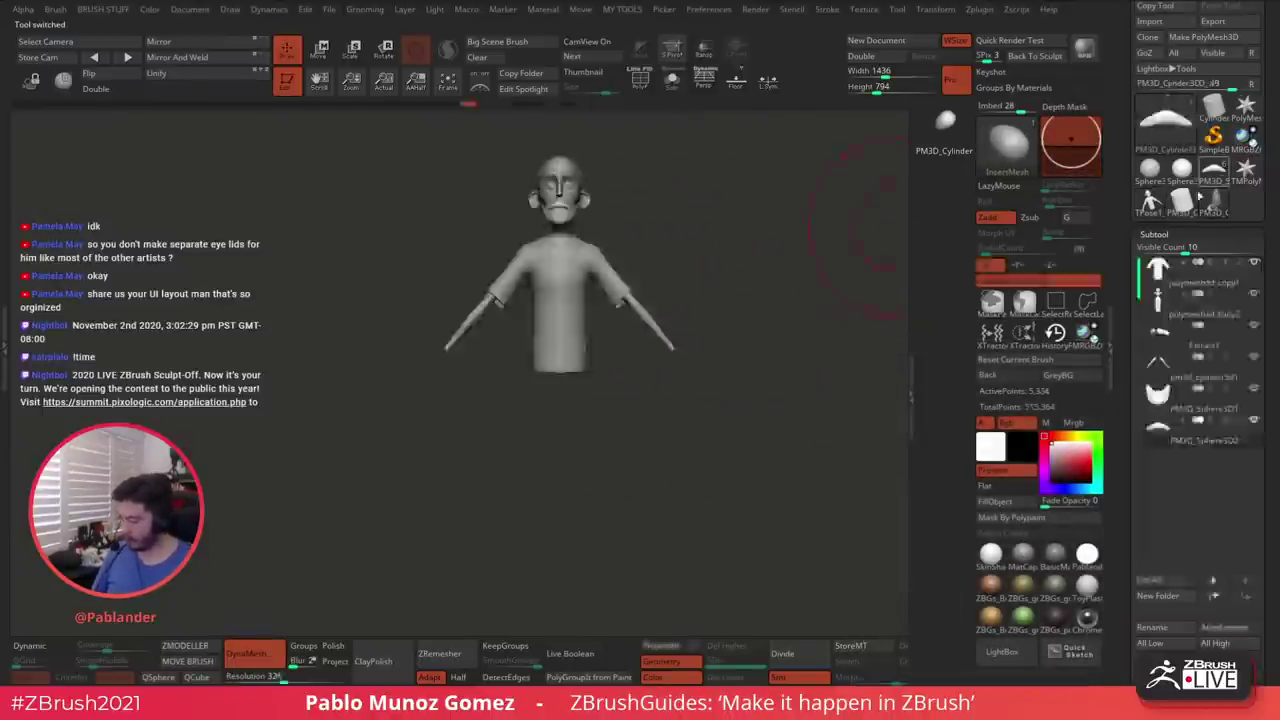
{"action": "left_click_drag", "start_coordinate": [601, 252], "coordinate": [651, 423], "text": "alt"}
{"action": "right_click", "coordinate": [703, 291]}
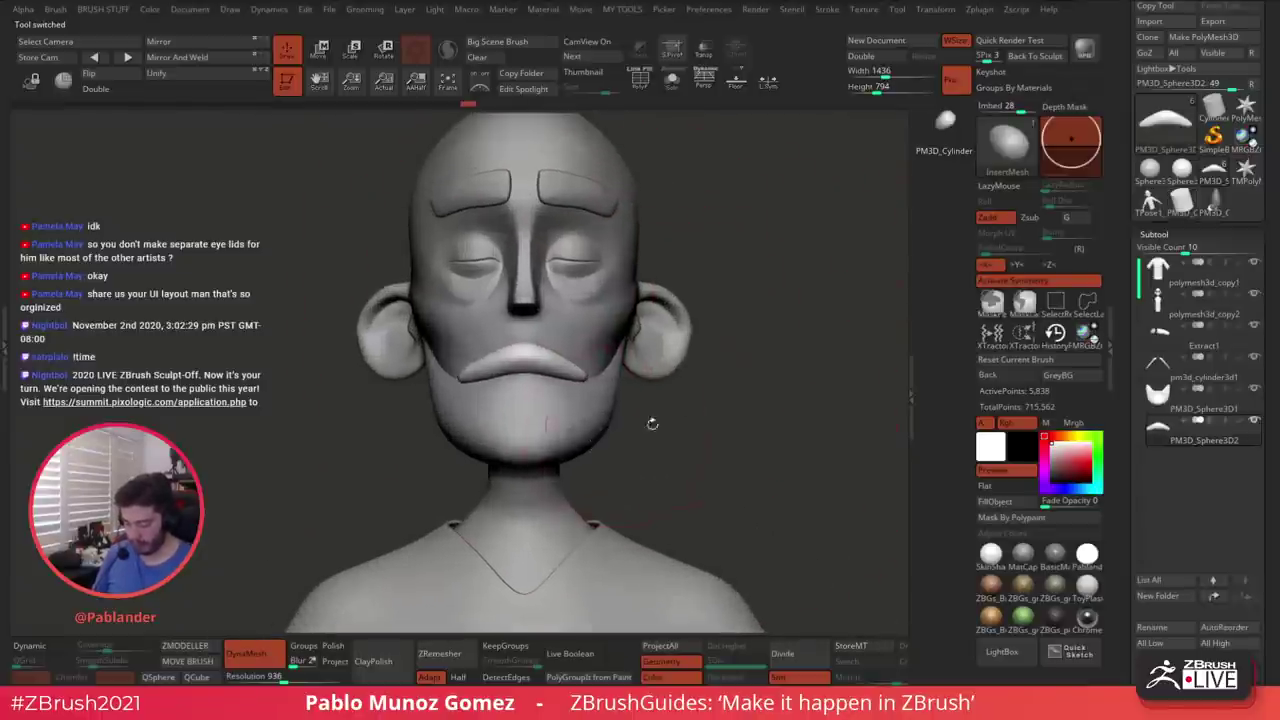
{"action": "left_click", "coordinate": [1224, 410]}
Insert a mirrored pair of tapered pieces at the rear jaw edges of the beard and rotate them using local symmetry
{"action": "mouse_move", "coordinate": [695, 358]}
{"action": "left_mouse_down", "text": "alt"}
{"action": "mouse_move", "coordinate": [714, 400]}
{"action": "mouse_move", "coordinate": [680, 364]}
{"action": "left_mouse_up", "text": "alt"}
{"action": "left_click", "coordinate": [695, 368], "text": "alt"}
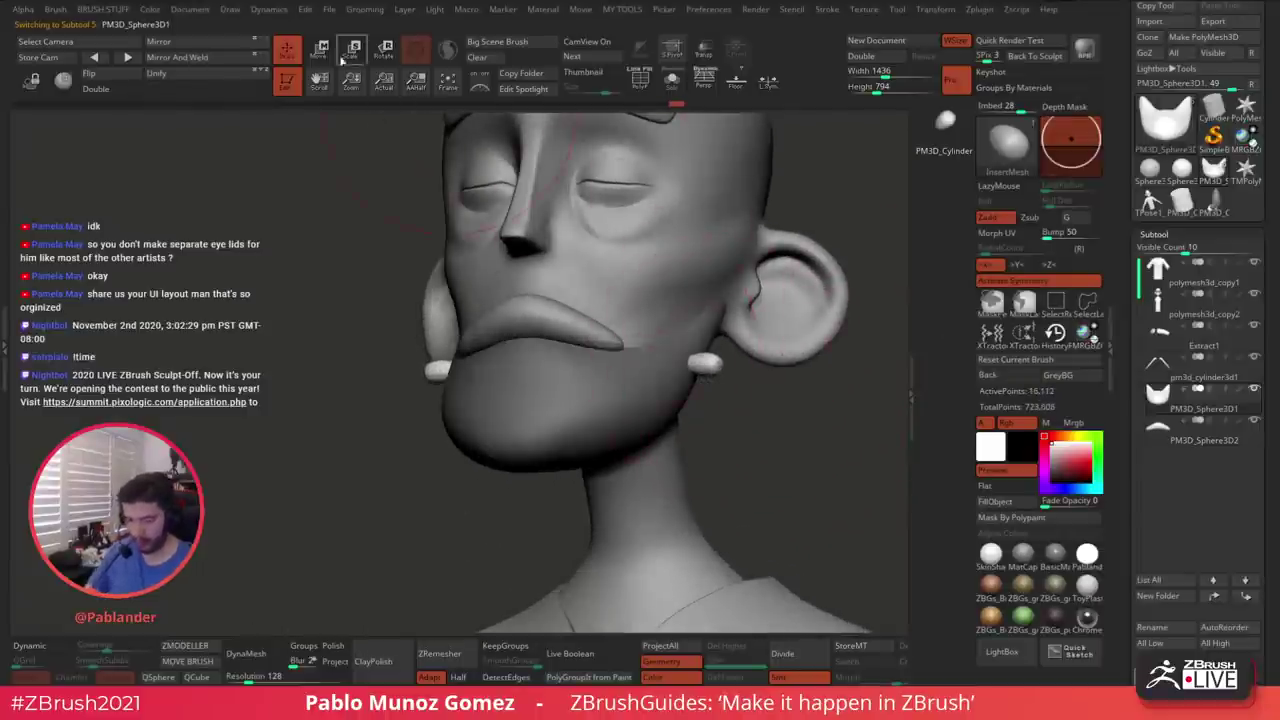
{"action": "key", "text": "w"}
{"action": "left_click_drag", "start_coordinate": [743, 380], "coordinate": [739, 402]}
{"action": "left_click_drag", "start_coordinate": [748, 416], "coordinate": [746, 438]}
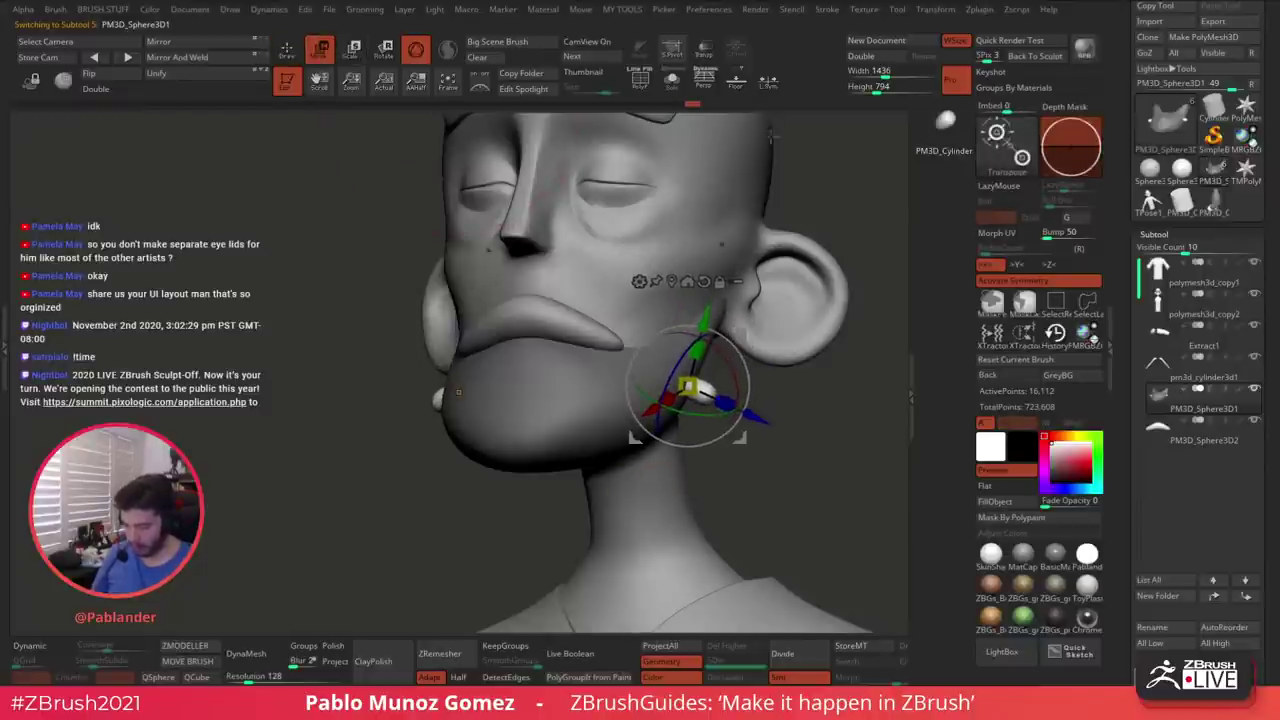
{"action": "key", "text": "ctrl+z"}
{"action": "left_click", "coordinate": [769, 81]}
{"action": "left_click_drag", "start_coordinate": [745, 377], "coordinate": [738, 381]}
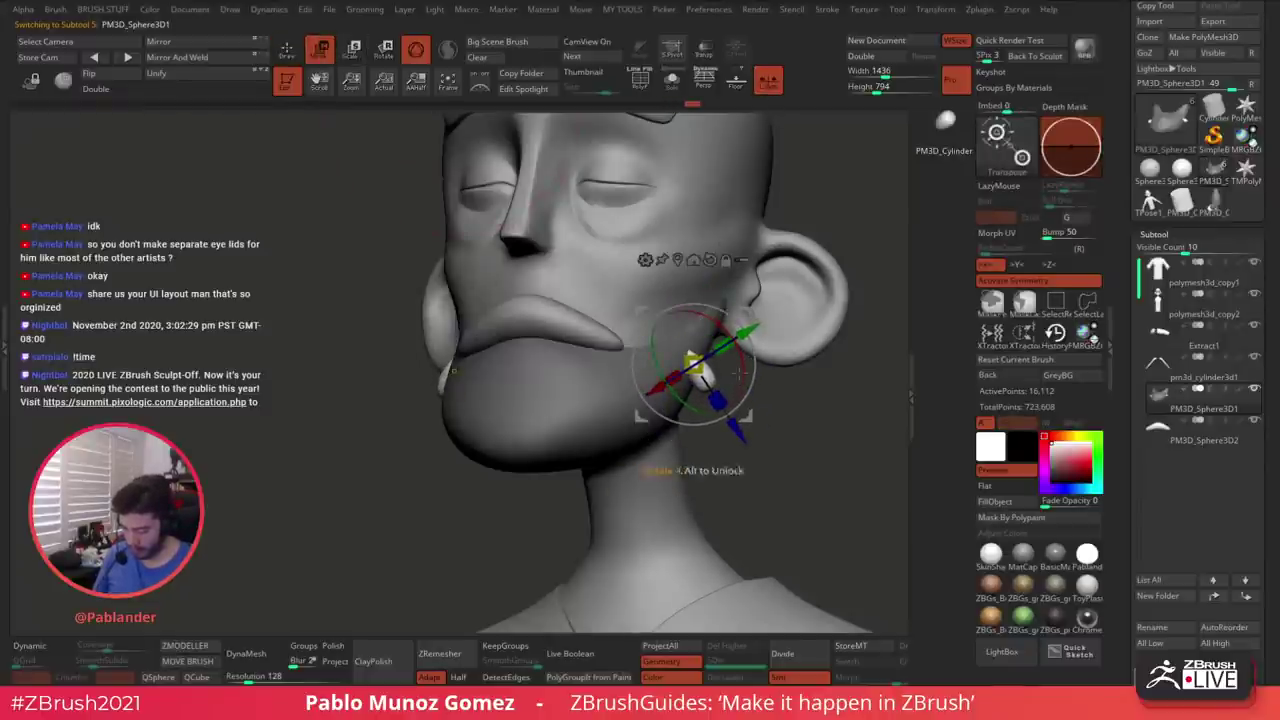
Reposition the mirrored tapered pieces against the jaw in side view and return to Draw mode
{"action": "left_click_drag", "start_coordinate": [836, 416], "coordinate": [738, 398]}
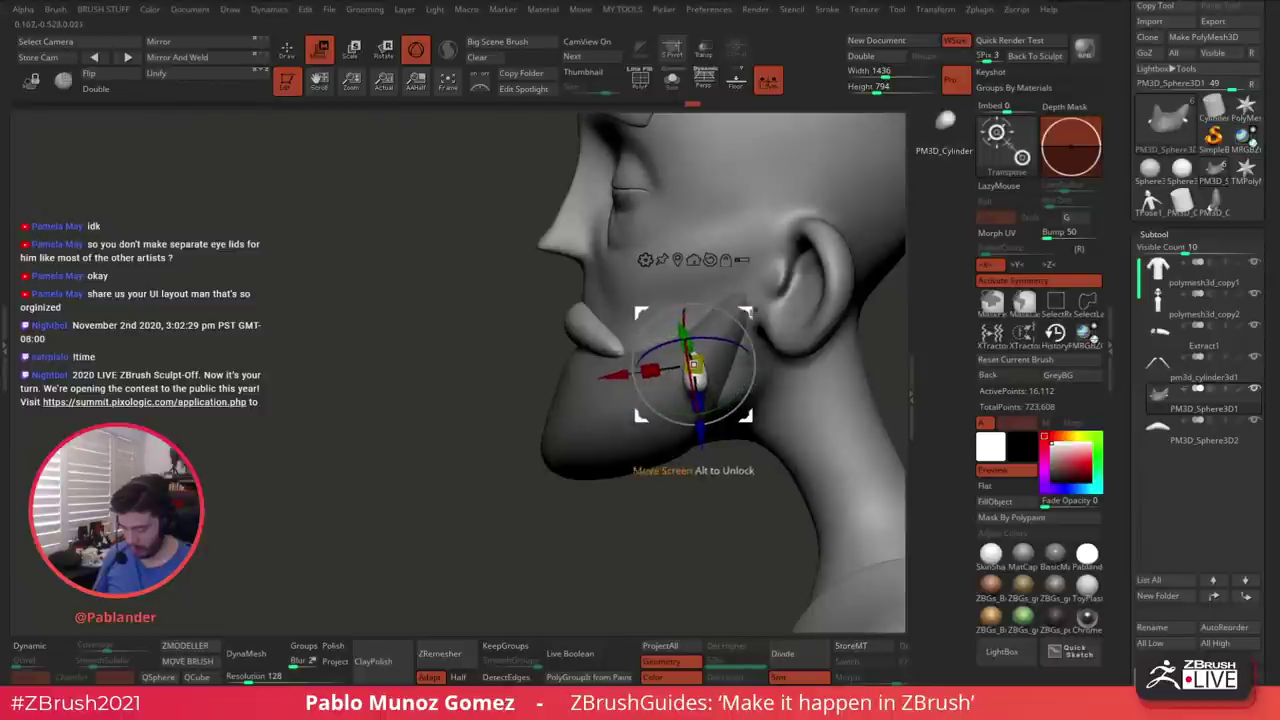
{"action": "left_click_drag", "start_coordinate": [756, 311], "coordinate": [776, 301]}
{"action": "mouse_move", "coordinate": [774, 362]}
{"action": "right_mouse_down"}
{"action": "mouse_move", "coordinate": [797, 358]}
{"action": "mouse_move", "coordinate": [758, 354]}
{"action": "right_mouse_up"}
{"action": "left_click_drag", "start_coordinate": [773, 304], "coordinate": [752, 313]}
{"action": "right_click_drag", "start_coordinate": [757, 357], "coordinate": [795, 359]}
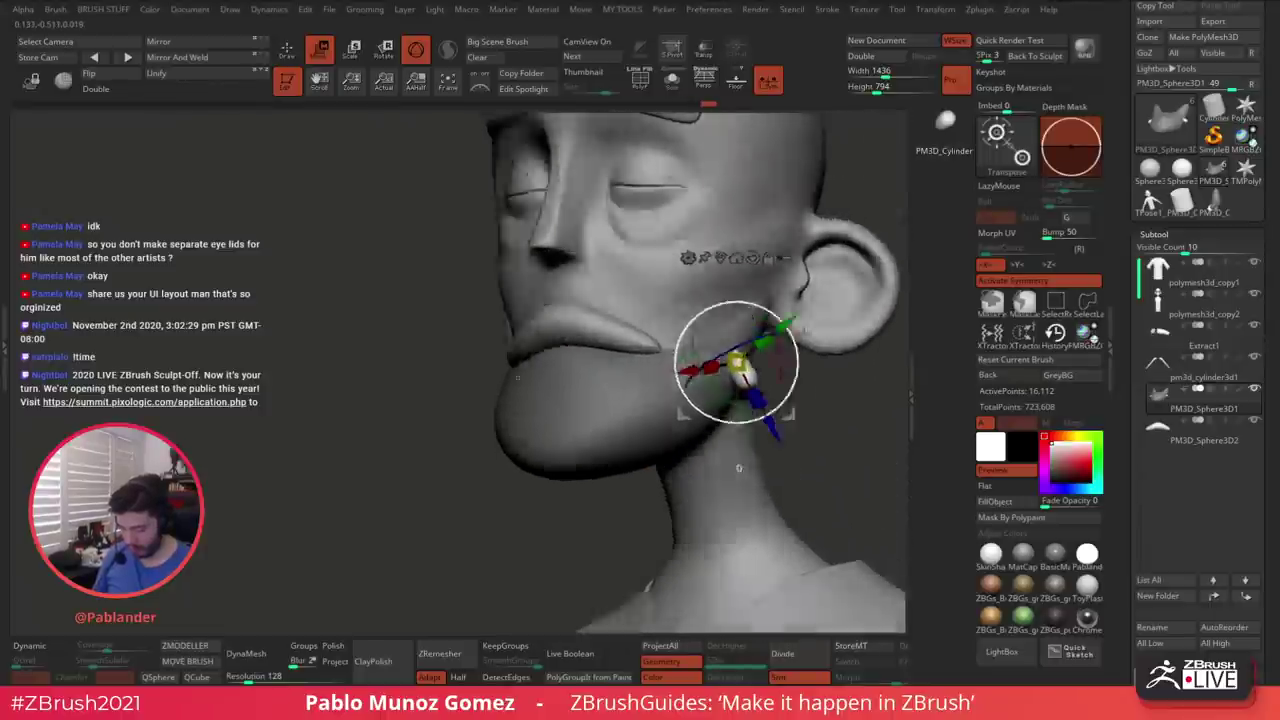
{"action": "right_click_drag", "start_coordinate": [739, 468], "coordinate": [800, 467]}
{"action": "left_click", "coordinate": [294, 60]}
Turn off symmetry and insert a single tapered piece under the centre of the chin
{"action": "right_click_drag", "start_coordinate": [757, 357], "coordinate": [672, 370]}
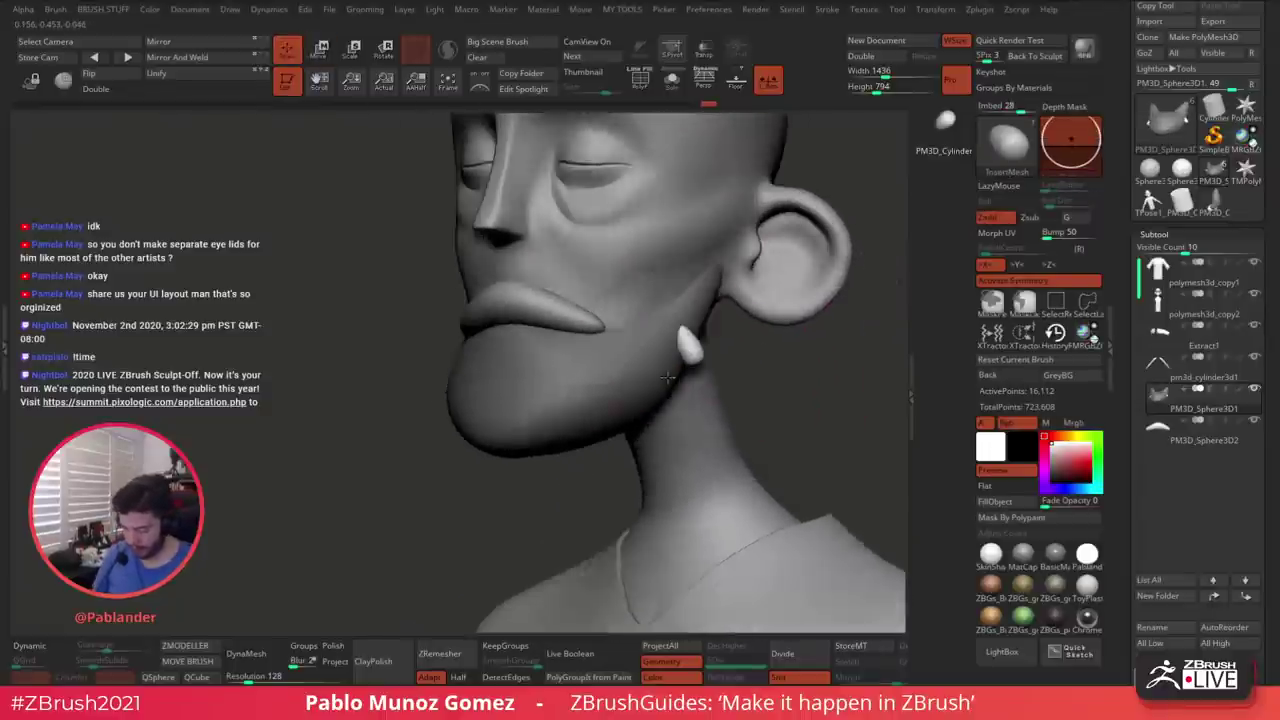
{"action": "right_click_drag", "start_coordinate": [511, 448], "coordinate": [577, 420], "text": "alt"}
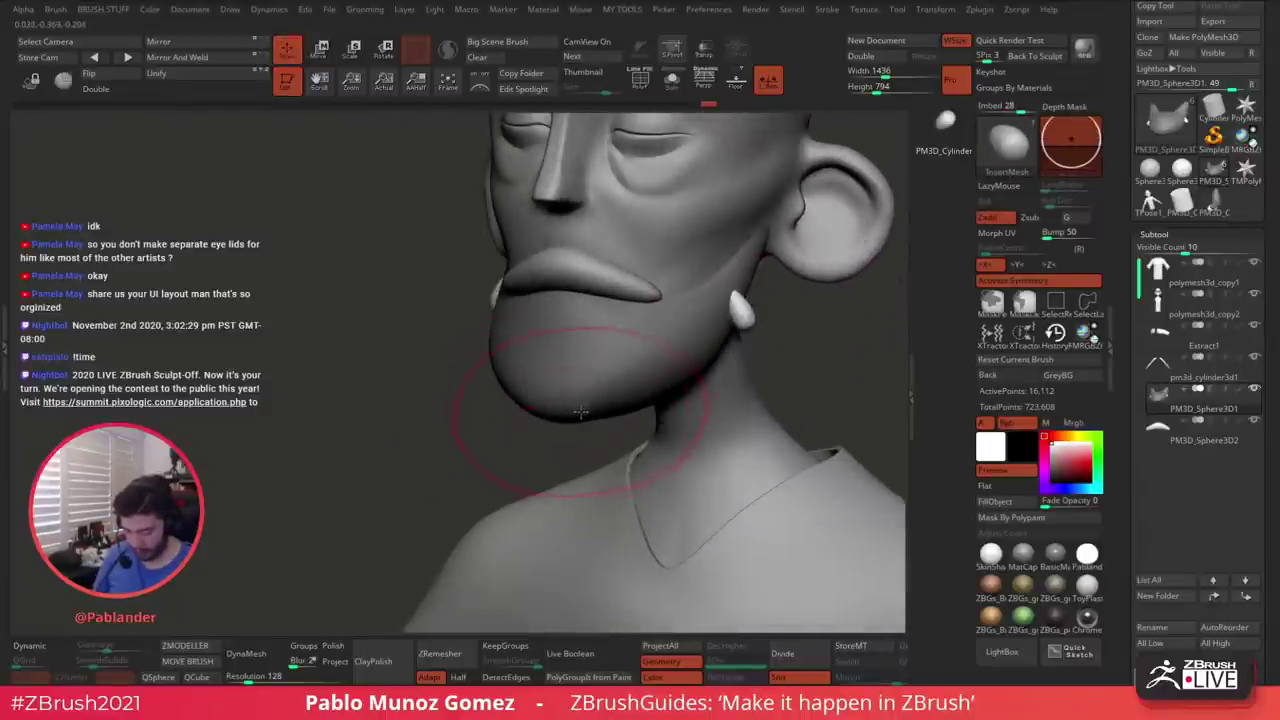
{"action": "right_click_drag", "start_coordinate": [592, 396], "coordinate": [745, 385]}
{"action": "left_click", "coordinate": [1010, 281]}
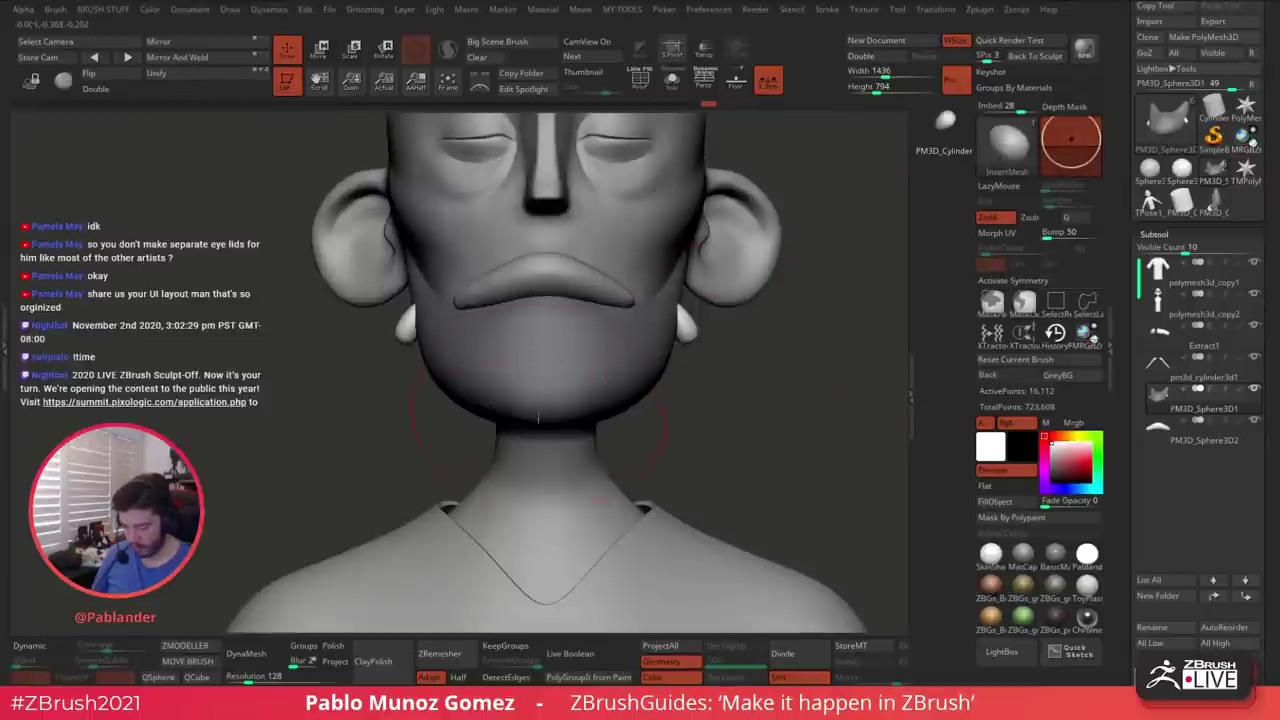
{"action": "left_click_drag", "start_coordinate": [547, 427], "coordinate": [548, 450]}
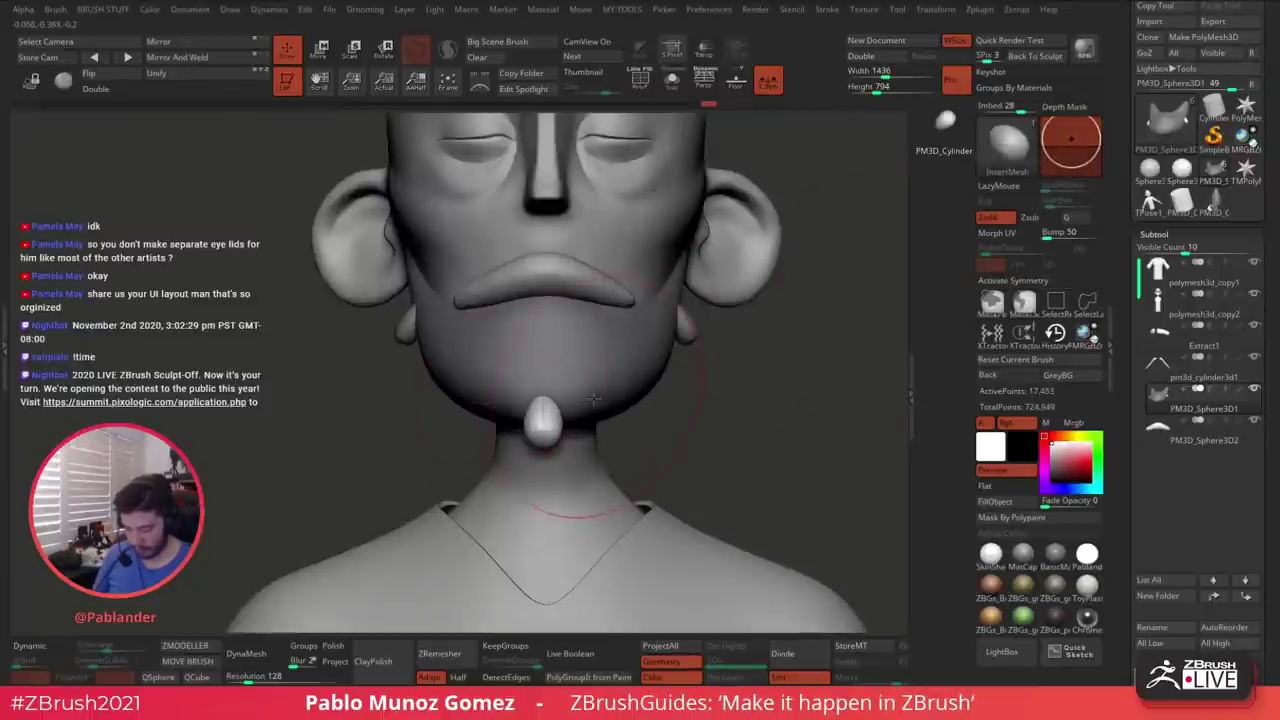
Reposition the tapered piece under the centre of the chin with the transform gizmo and return to Draw mode
{"action": "left_click_drag", "start_coordinate": [578, 400], "coordinate": [591, 431]}
{"action": "key", "text": "ctrl+z"}
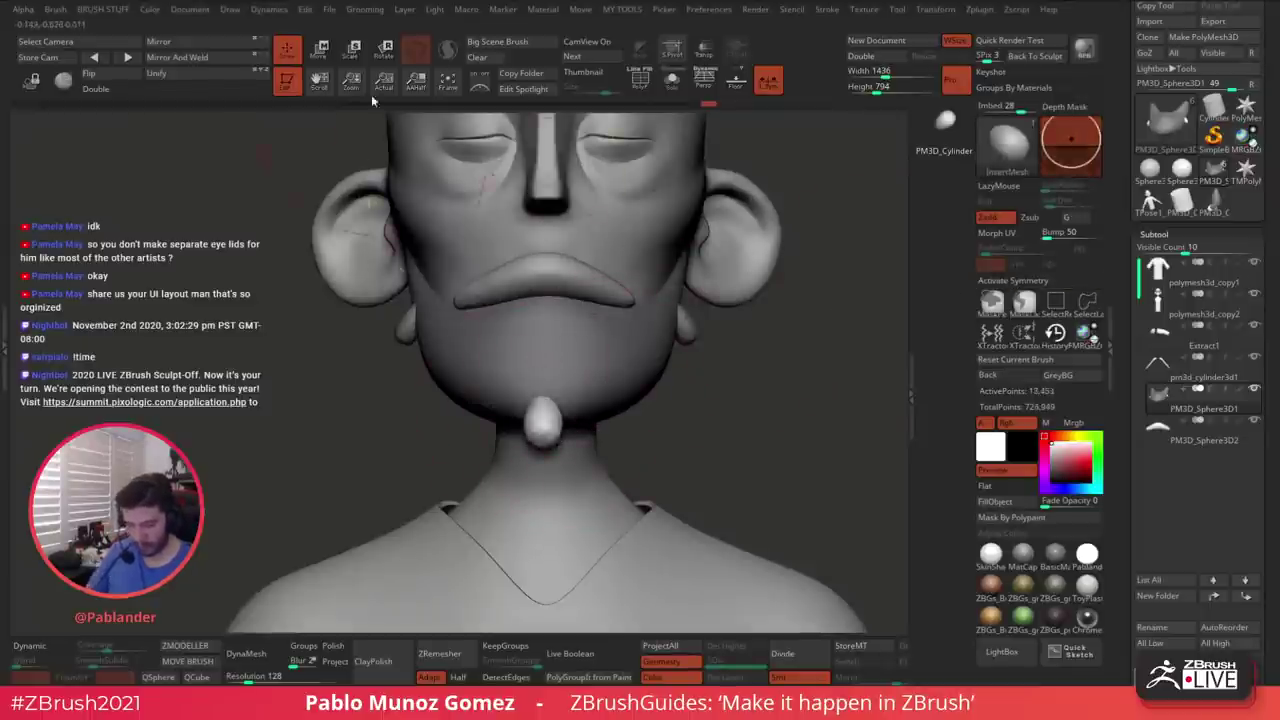
{"action": "left_click", "coordinate": [321, 50]}
{"action": "left_click_drag", "start_coordinate": [534, 393], "coordinate": [540, 428]}
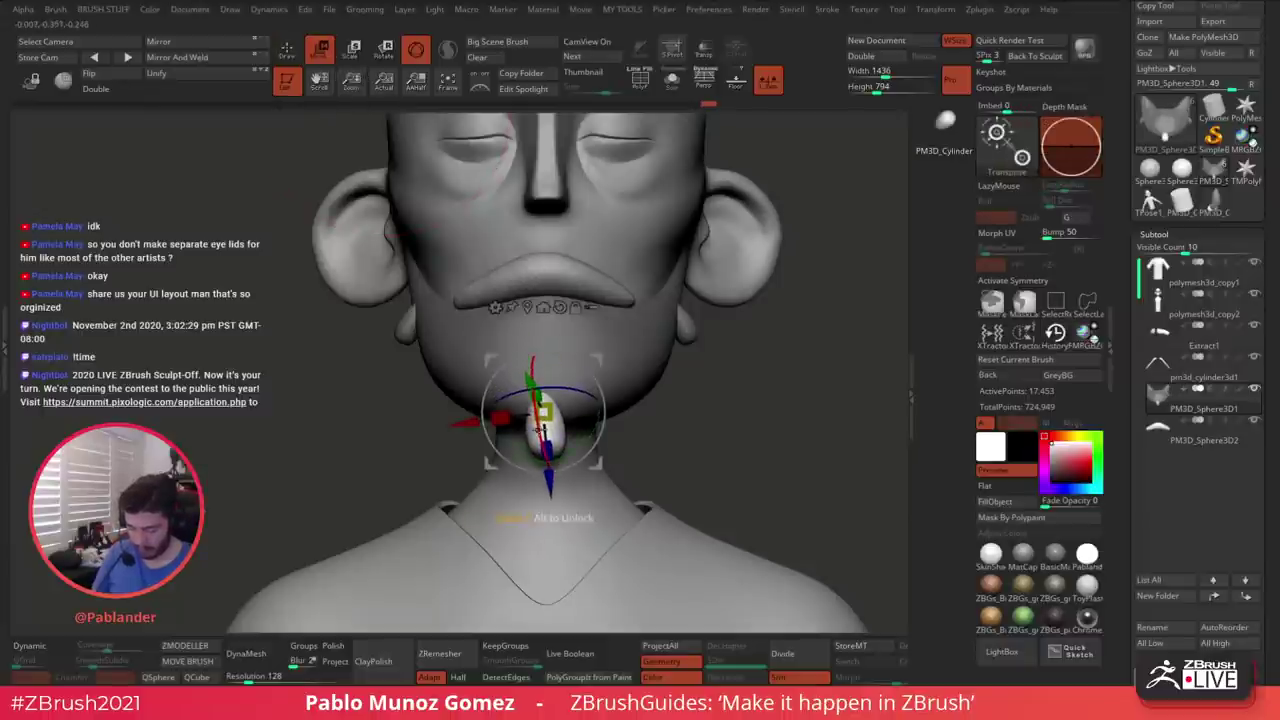
{"action": "left_click_drag", "start_coordinate": [604, 400], "coordinate": [604, 408]}
{"action": "key", "text": "q"}
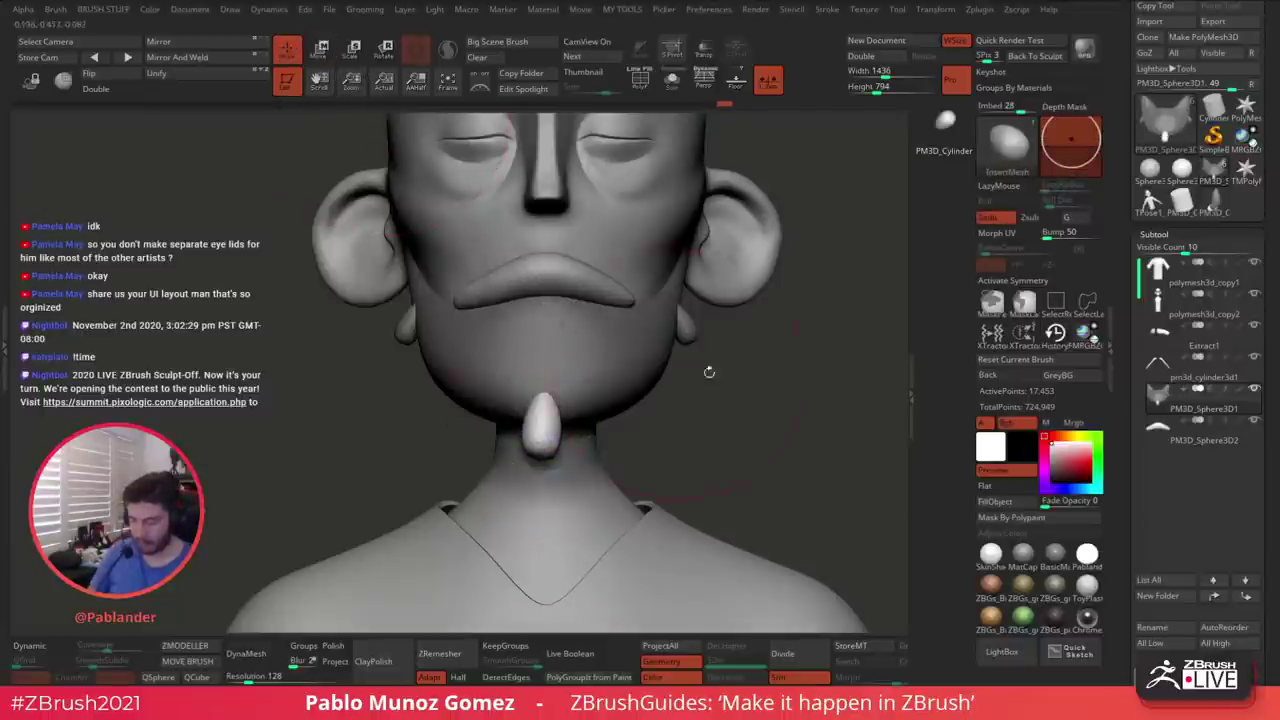
Switch to the PM3D_Cylinder3D_1 tool, tilt its view and append the mesh to the current InsertMesh brush
{"action": "left_click", "coordinate": [1220, 198]}
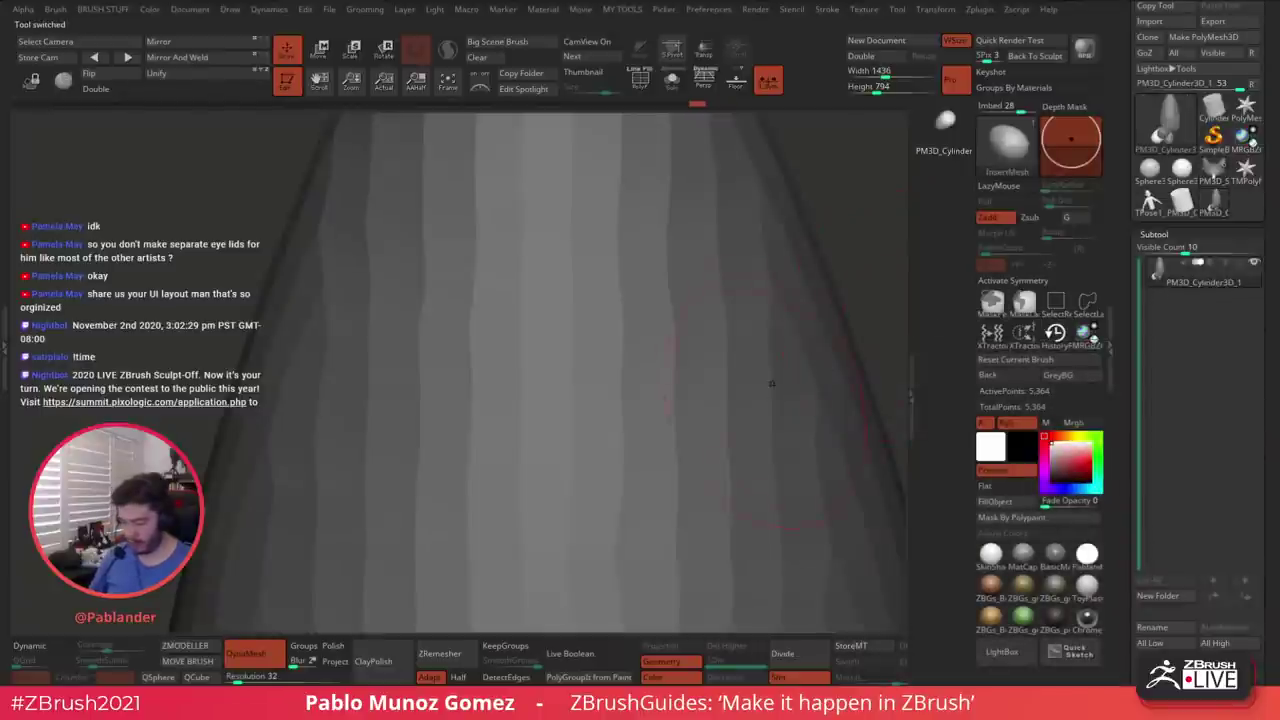
{"action": "right_click_drag", "start_coordinate": [772, 383], "coordinate": [662, 211], "text": "ctrl"}
{"action": "left_click_drag", "start_coordinate": [780, 382], "coordinate": [717, 350]}
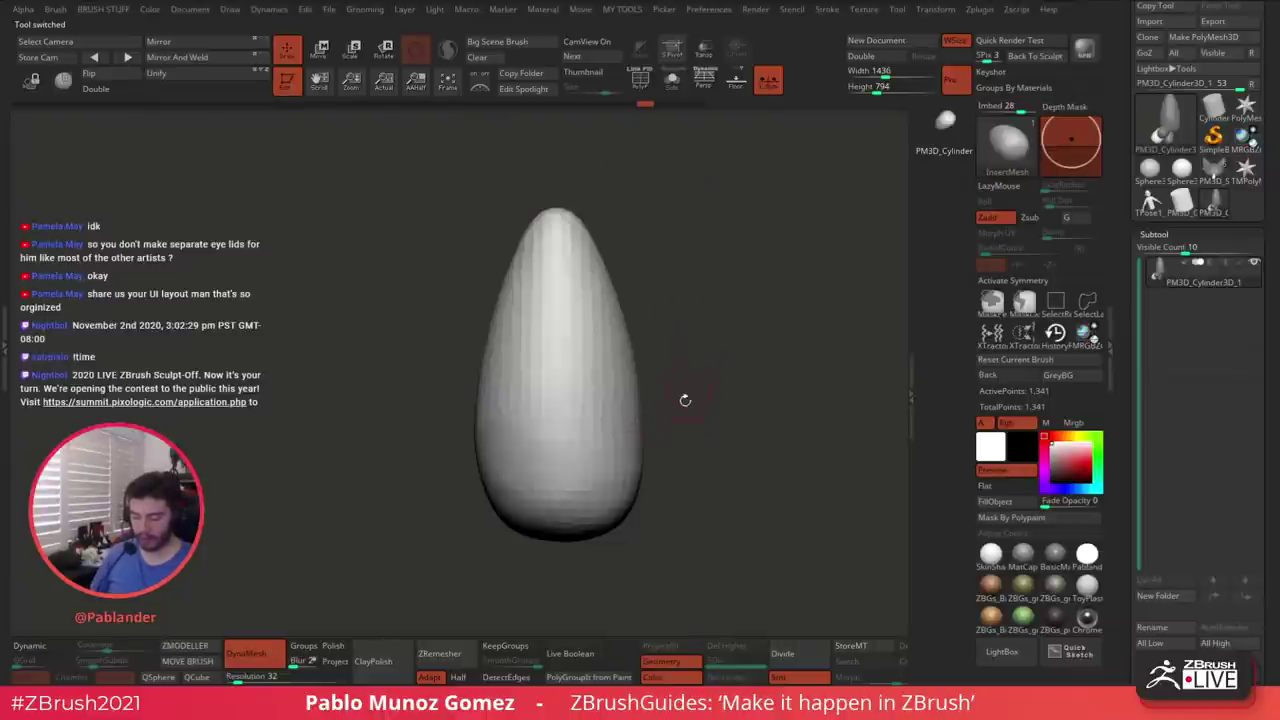
{"action": "left_click_drag", "start_coordinate": [685, 400], "coordinate": [694, 368]}
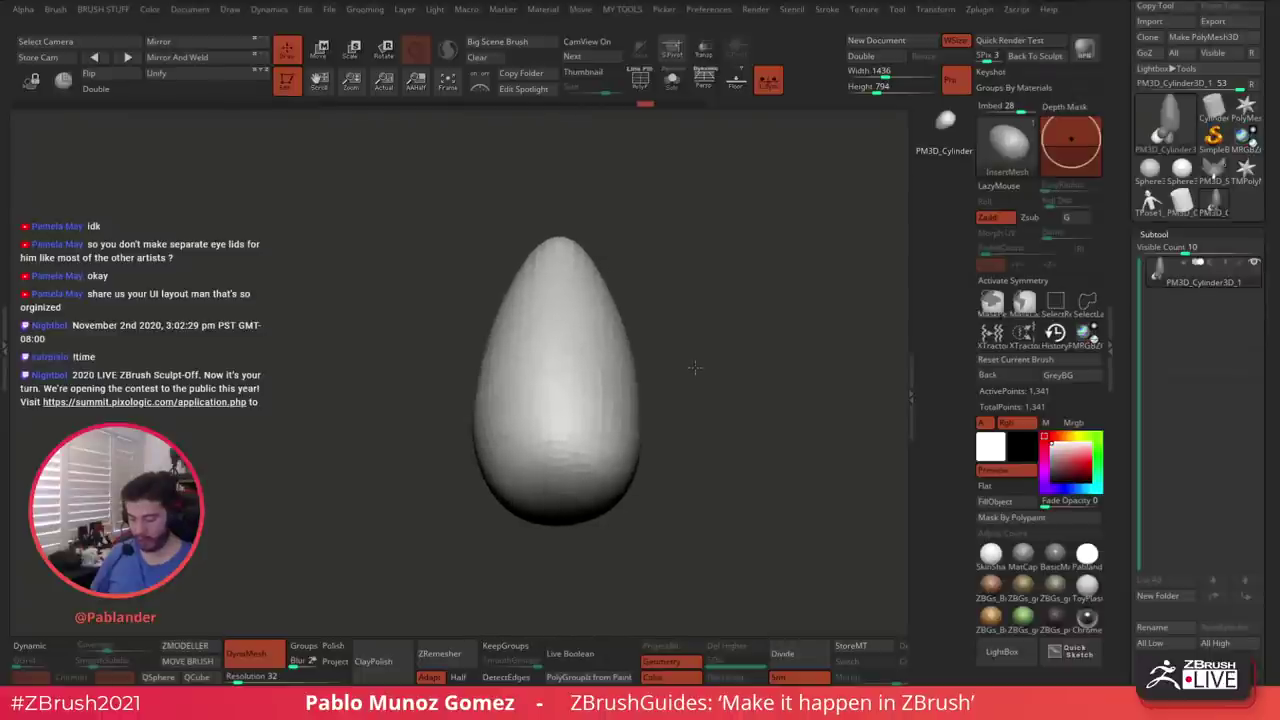
{"action": "key", "text": "b"}
{"action": "left_click", "coordinate": [306, 660]}
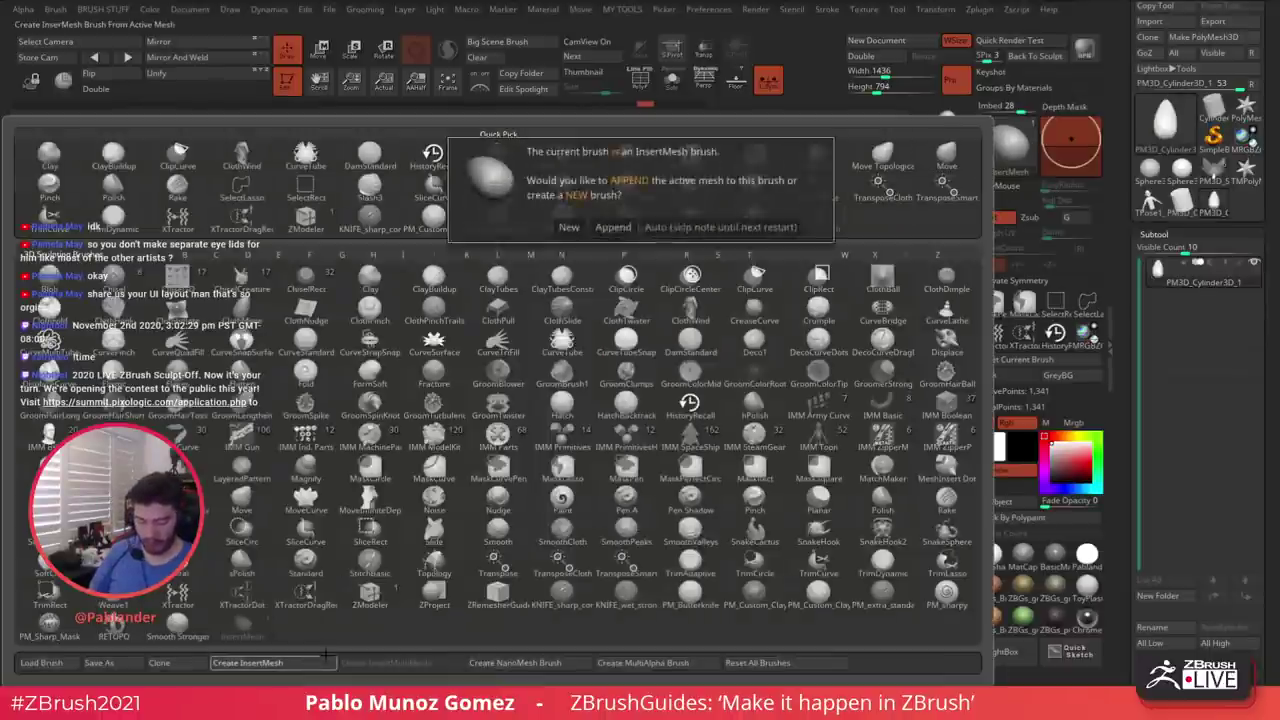
{"action": "left_click", "coordinate": [614, 226]}
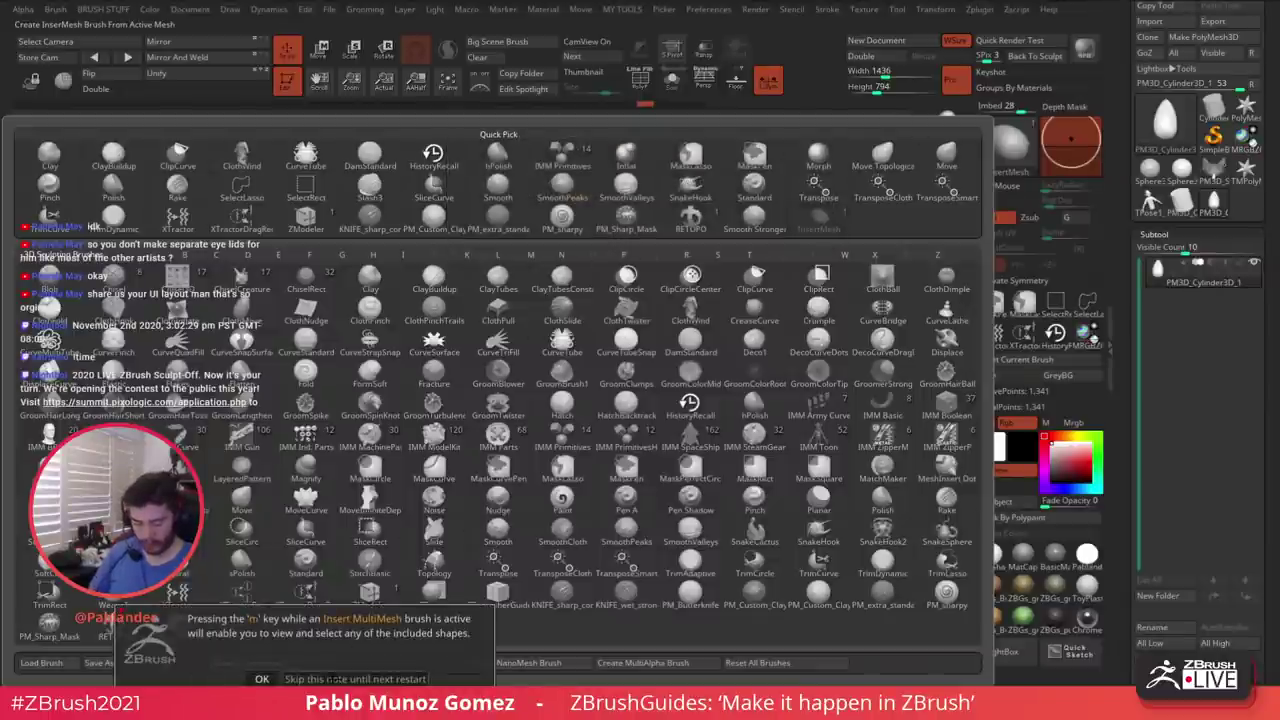
{"action": "left_click", "coordinate": [357, 679]}
{"action": "left_click_drag", "start_coordinate": [603, 349], "coordinate": [612, 378]}
{"action": "right_click_drag", "start_coordinate": [612, 378], "coordinate": [651, 381]}
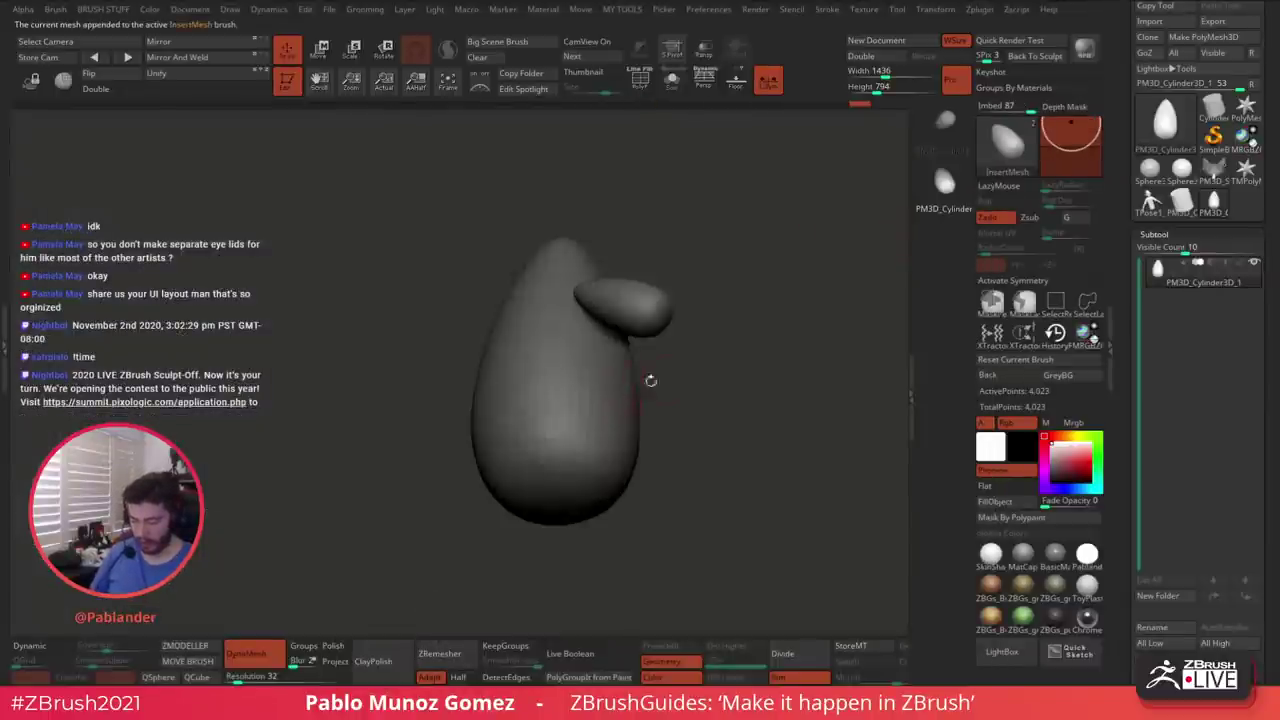
{"action": "key", "text": "ctrl+z"}
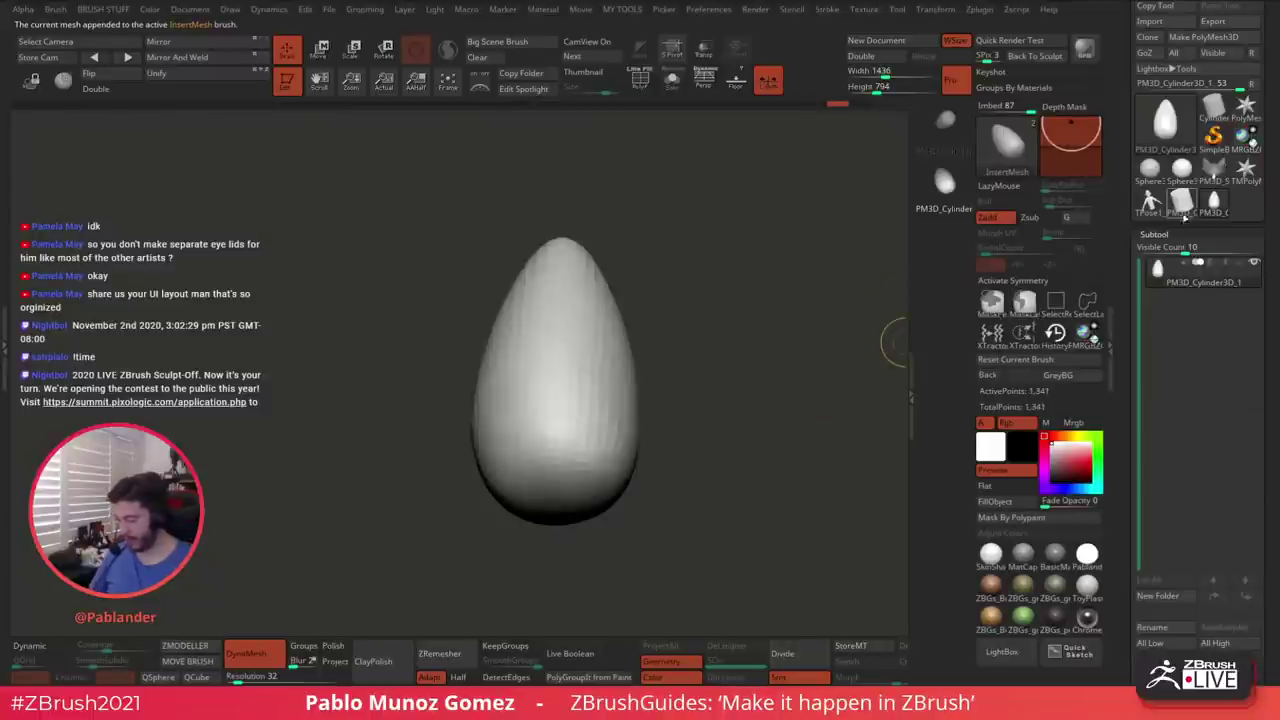
Switch back to the character tool and insert a tapered piece beside the central chin piece, on the character's left
{"action": "left_click", "coordinate": [1217, 180]}
{"action": "right_click_drag", "start_coordinate": [664, 375], "coordinate": [590, 420], "text": "ctrl"}
{"action": "left_click_drag", "start_coordinate": [491, 325], "coordinate": [494, 360]}
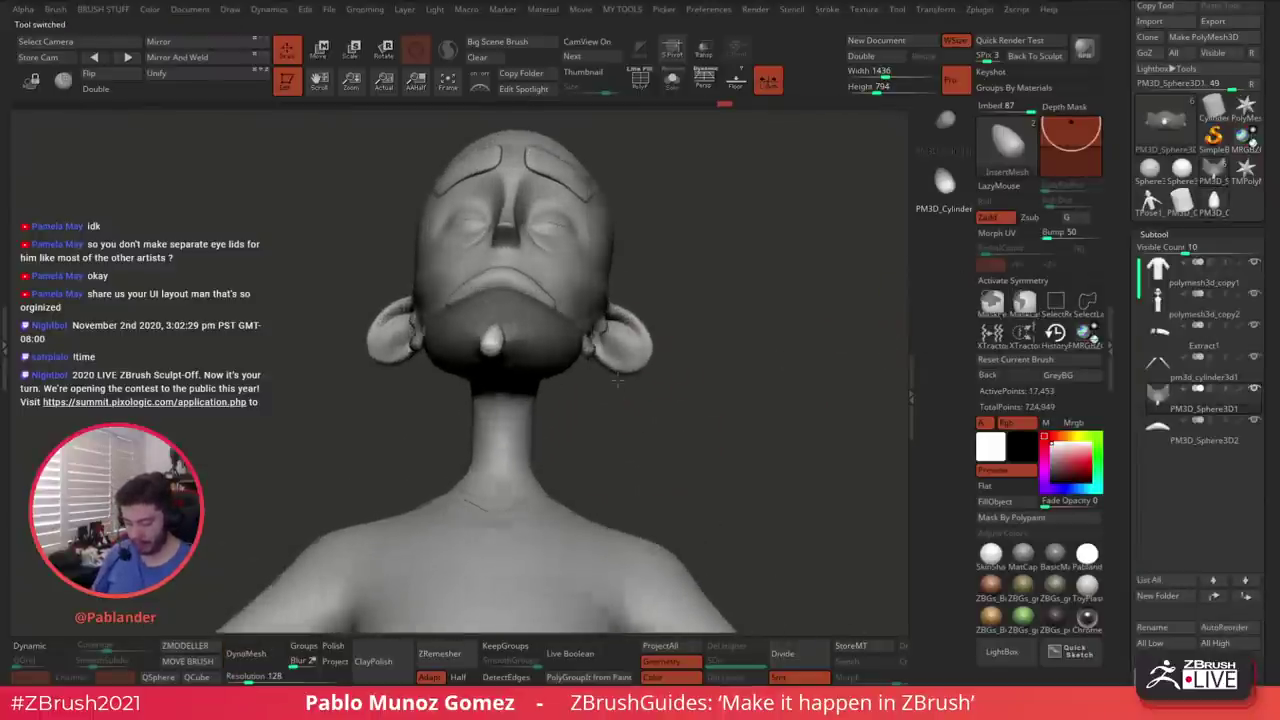
{"action": "right_click_drag", "start_coordinate": [588, 350], "coordinate": [590, 403]}
{"action": "left_click_drag", "start_coordinate": [536, 424], "coordinate": [540, 429]}
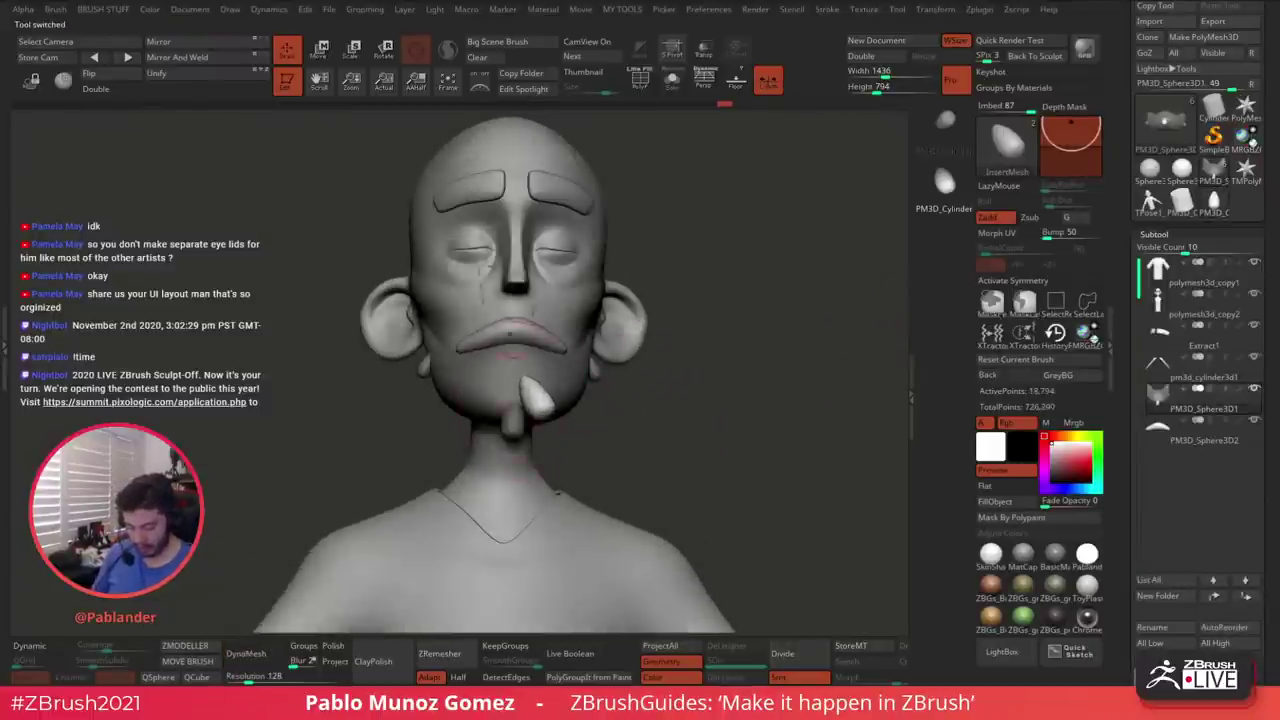
Move the new side piece into place against the underside of the chin and return to Draw mode
{"action": "left_click", "coordinate": [319, 50]}
{"action": "right_click_drag", "start_coordinate": [560, 310], "coordinate": [680, 325]}
{"action": "left_click_drag", "start_coordinate": [607, 390], "coordinate": [641, 350]}
{"action": "mouse_move", "coordinate": [641, 352]}
{"action": "right_mouse_down"}
{"action": "mouse_move", "coordinate": [662, 340]}
{"action": "mouse_move", "coordinate": [600, 343]}
{"action": "right_mouse_up"}
{"action": "key", "text": "q"}
Set the InsertMesh brush's Embed to 15 and insert a tapered piece on the character's right of the central chin piece
{"action": "left_click_drag", "start_coordinate": [491, 423], "coordinate": [487, 428]}
{"action": "key", "text": "ctrl+z"}
{"action": "key", "text": "w"}
{"action": "key", "text": "ctrl+z"}
{"action": "left_click_drag", "start_coordinate": [1071, 150], "coordinate": [1072, 153]}
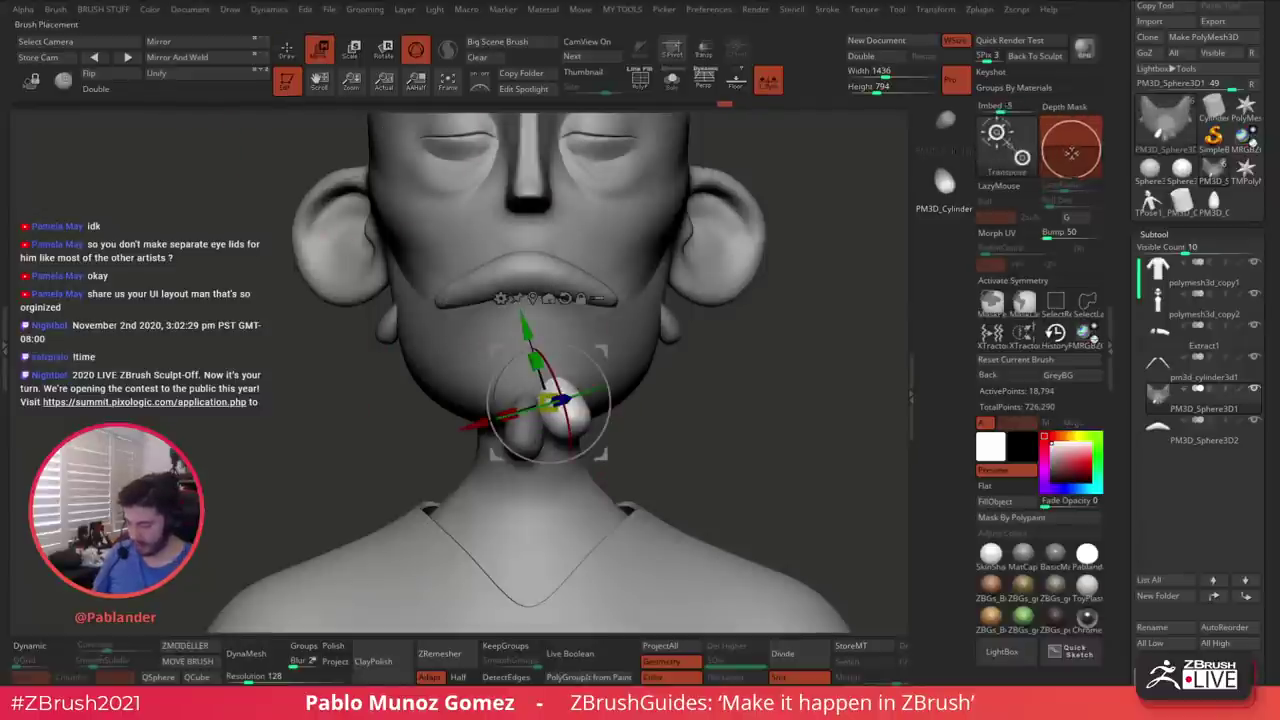
{"action": "key", "text": "q"}
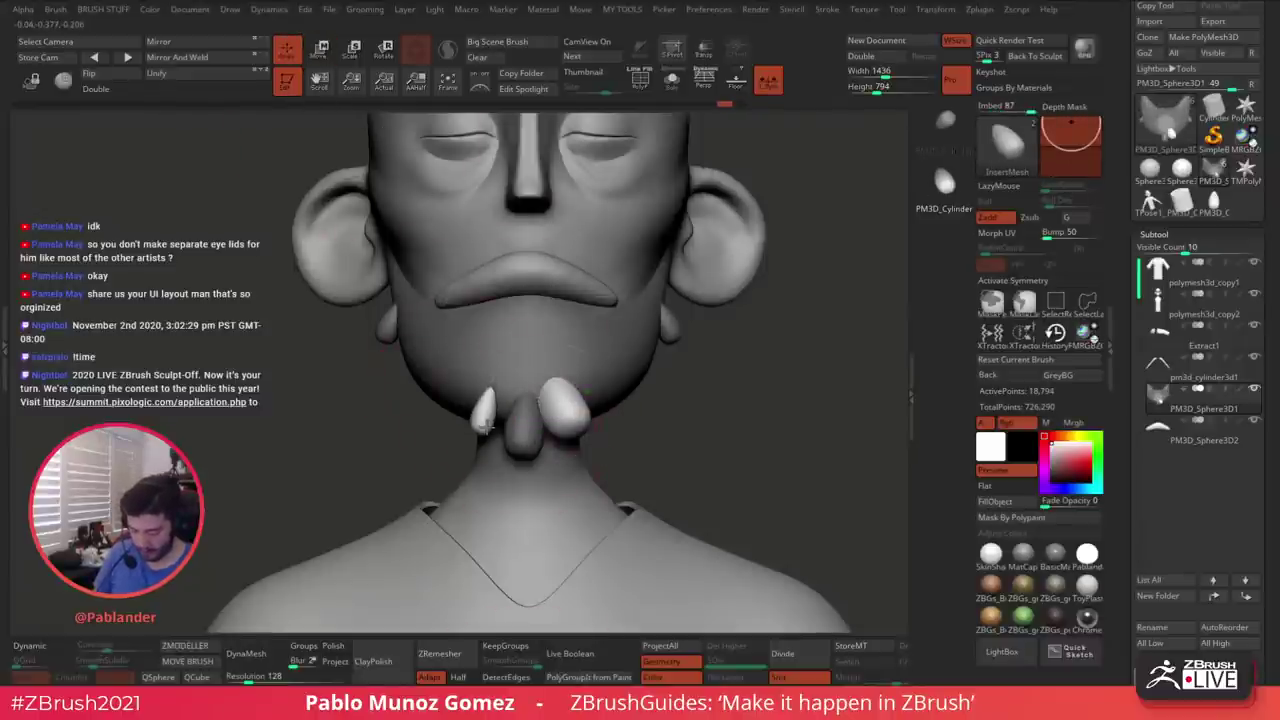
{"action": "left_click", "coordinate": [943, 185]}
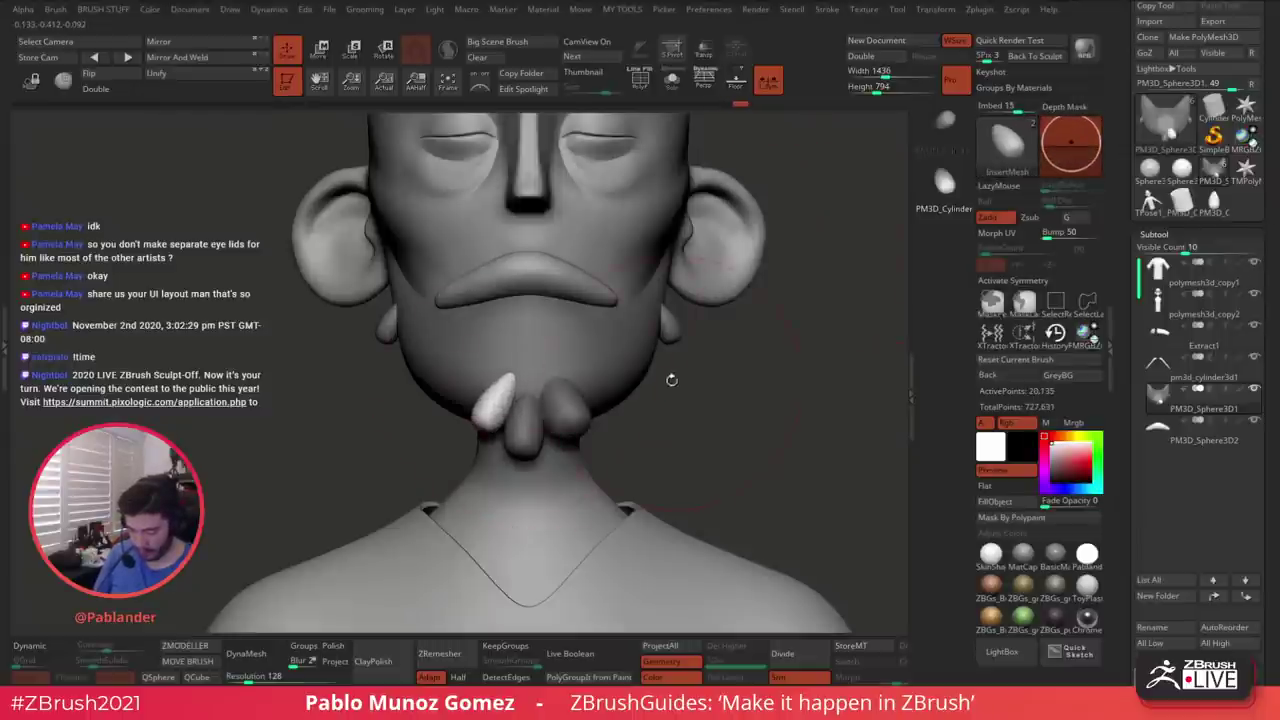
Insert tapered pieces of varied size outward from the chin along the lower jaw edge on both sides
{"action": "mouse_move", "coordinate": [671, 374]}
{"action": "left_mouse_down"}
{"action": "mouse_move", "coordinate": [641, 420]}
{"action": "mouse_move", "coordinate": [606, 437]}
{"action": "left_mouse_up"}
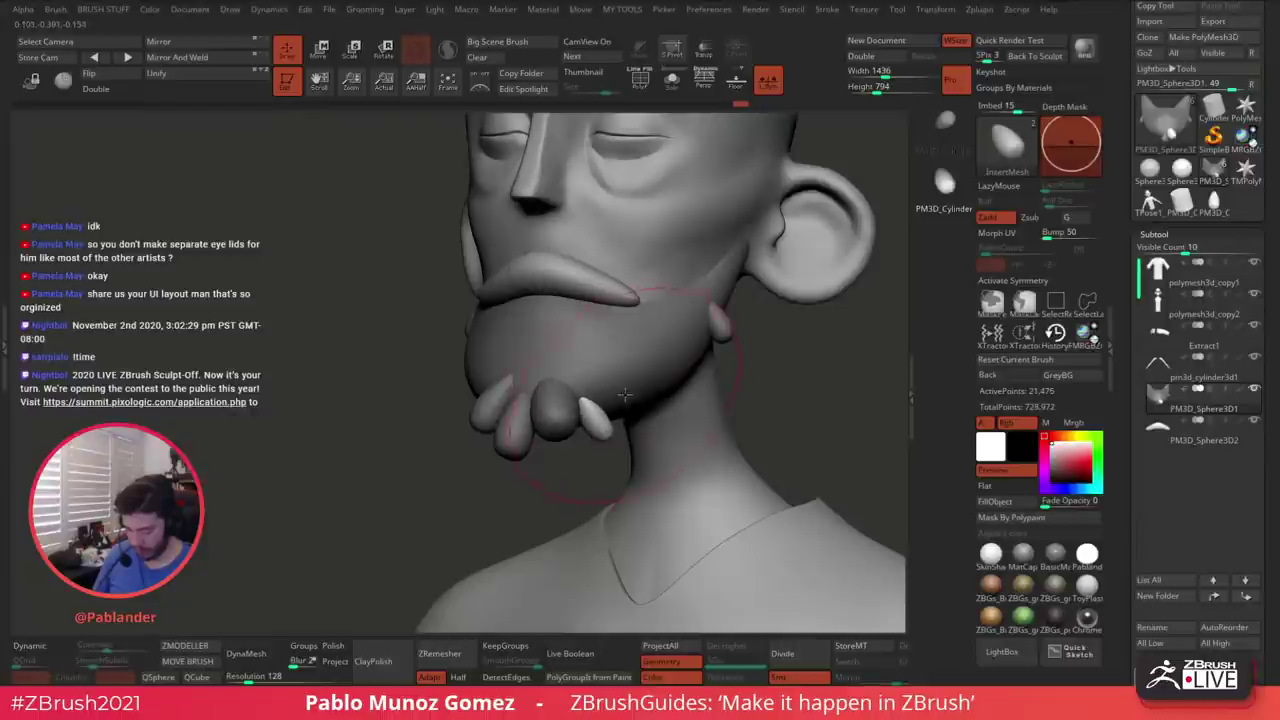
{"action": "left_click_drag", "start_coordinate": [624, 395], "coordinate": [488, 426]}
{"action": "right_click_drag", "start_coordinate": [470, 397], "coordinate": [545, 396]}
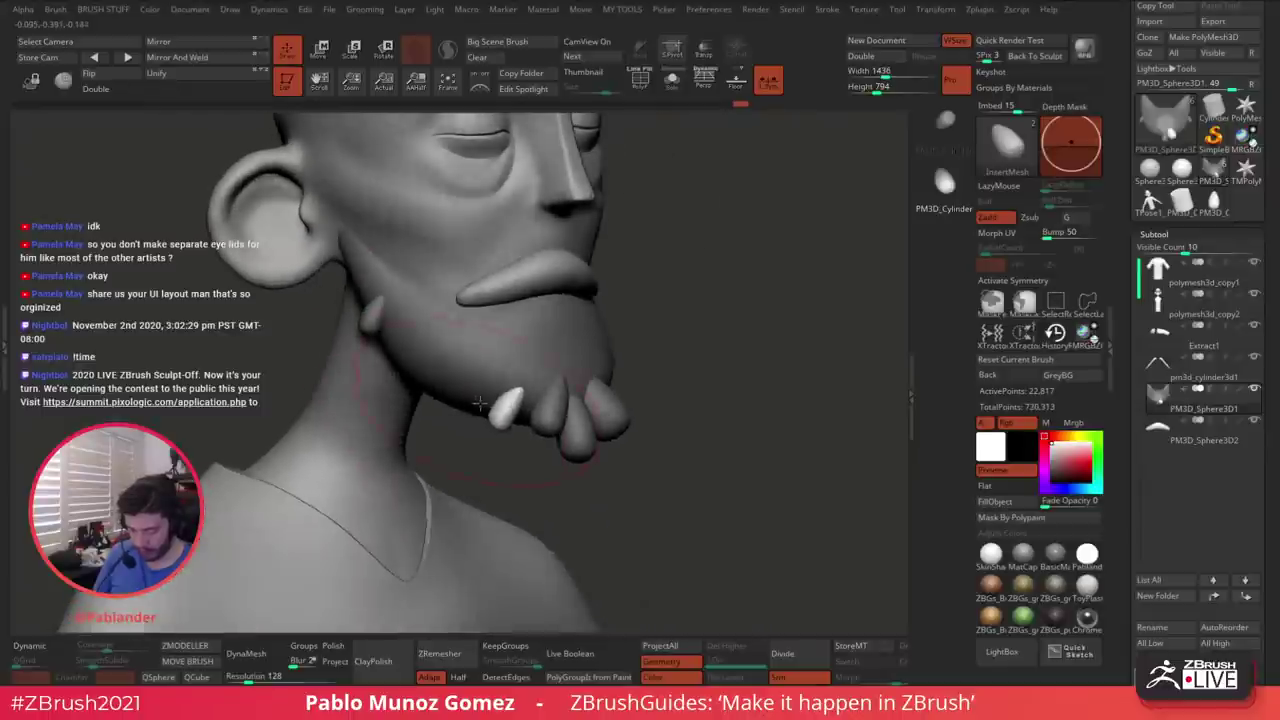
{"action": "left_click_drag", "start_coordinate": [474, 398], "coordinate": [484, 412]}
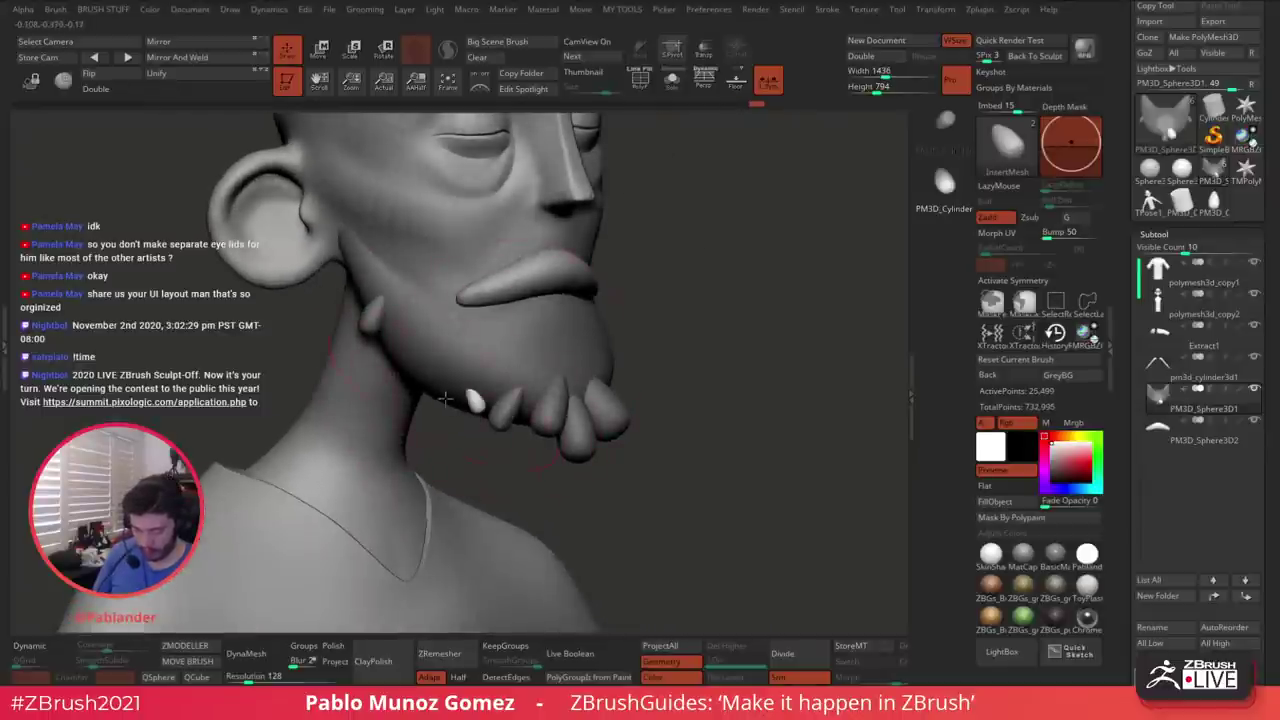
{"action": "left_click_drag", "start_coordinate": [438, 415], "coordinate": [440, 419]}
Insert tapered pieces farther back along both jaw edges and start overlapping a second row above them
{"action": "left_click_drag", "start_coordinate": [745, 352], "coordinate": [600, 410]}
{"action": "right_click_drag", "start_coordinate": [612, 366], "coordinate": [770, 348]}
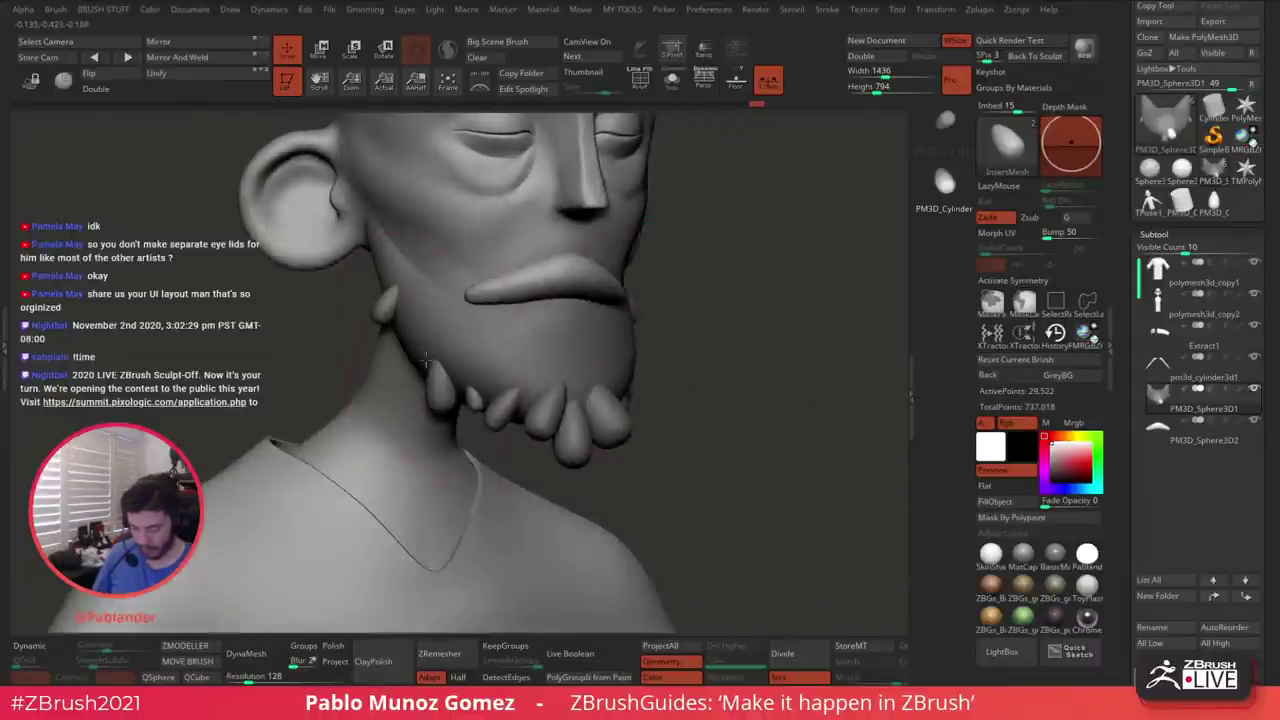
{"action": "left_click_drag", "start_coordinate": [425, 361], "coordinate": [457, 398]}
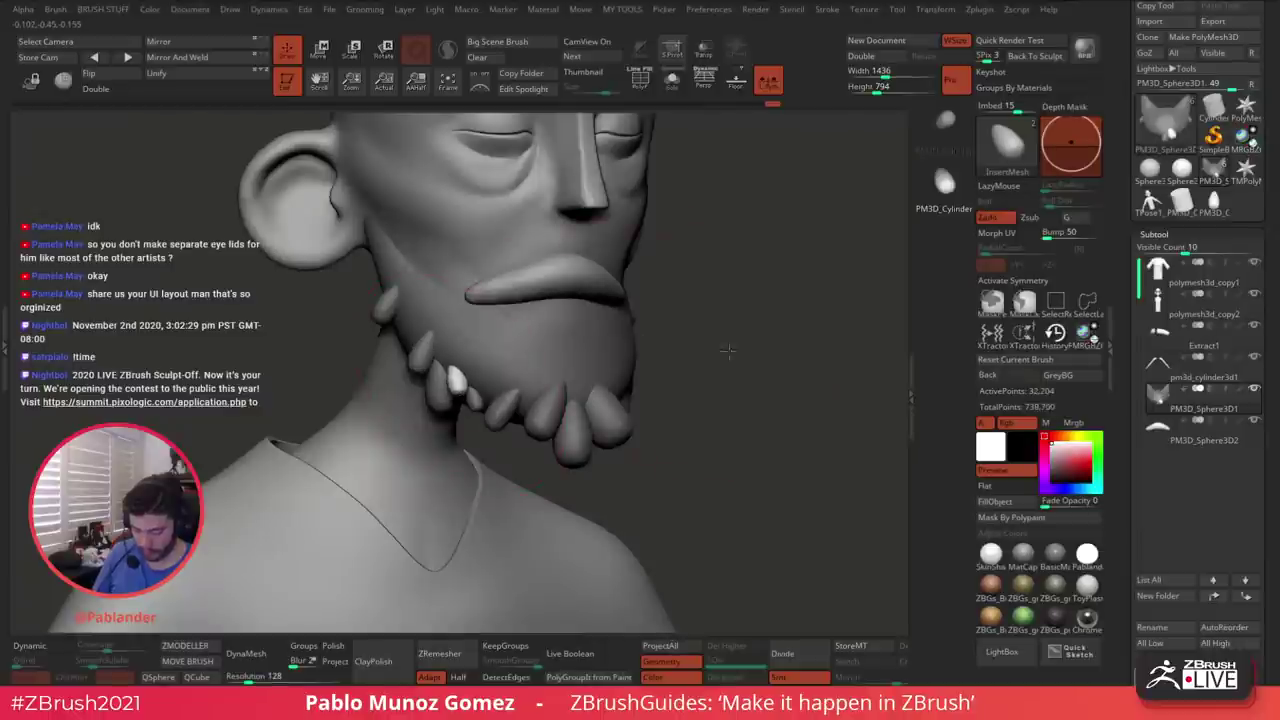
{"action": "left_click_drag", "start_coordinate": [729, 349], "coordinate": [596, 421]}
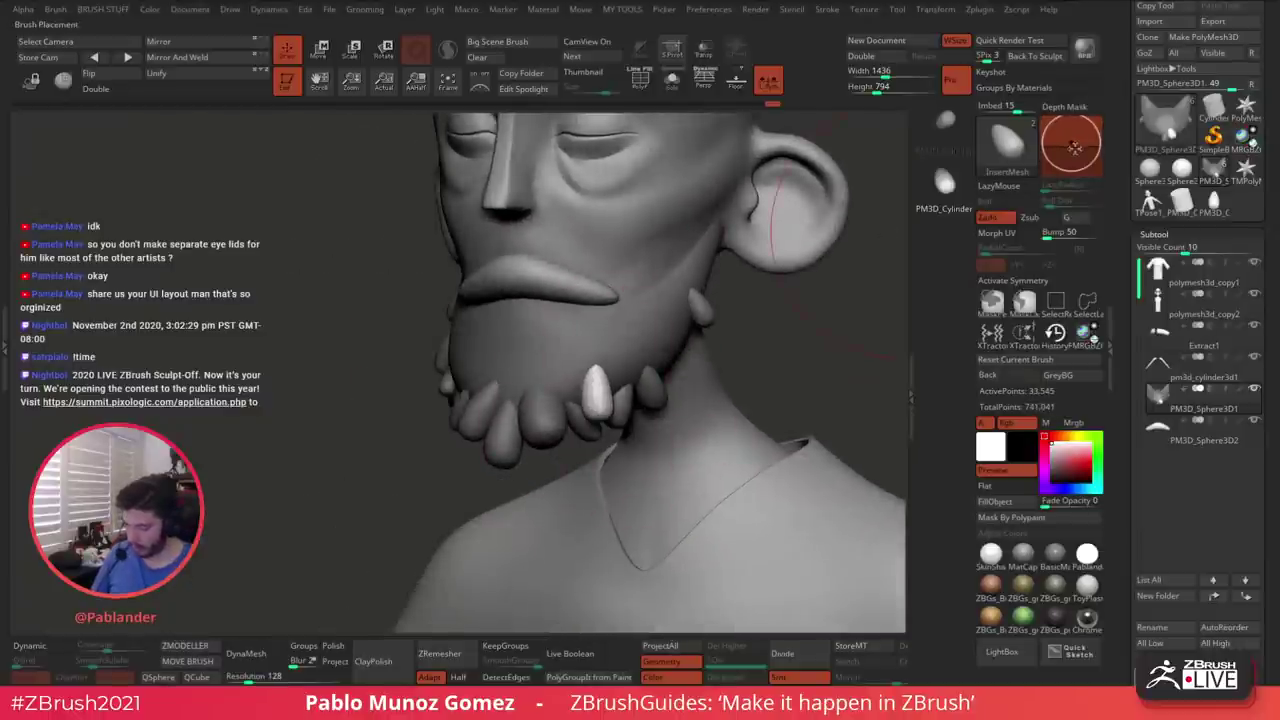
Set the brush's Embed to 1 and insert overlapping tapered pieces up the left jaw toward the ear
{"action": "left_click_drag", "start_coordinate": [1071, 142], "coordinate": [1071, 146]}
{"action": "left_click_drag", "start_coordinate": [635, 376], "coordinate": [640, 398]}
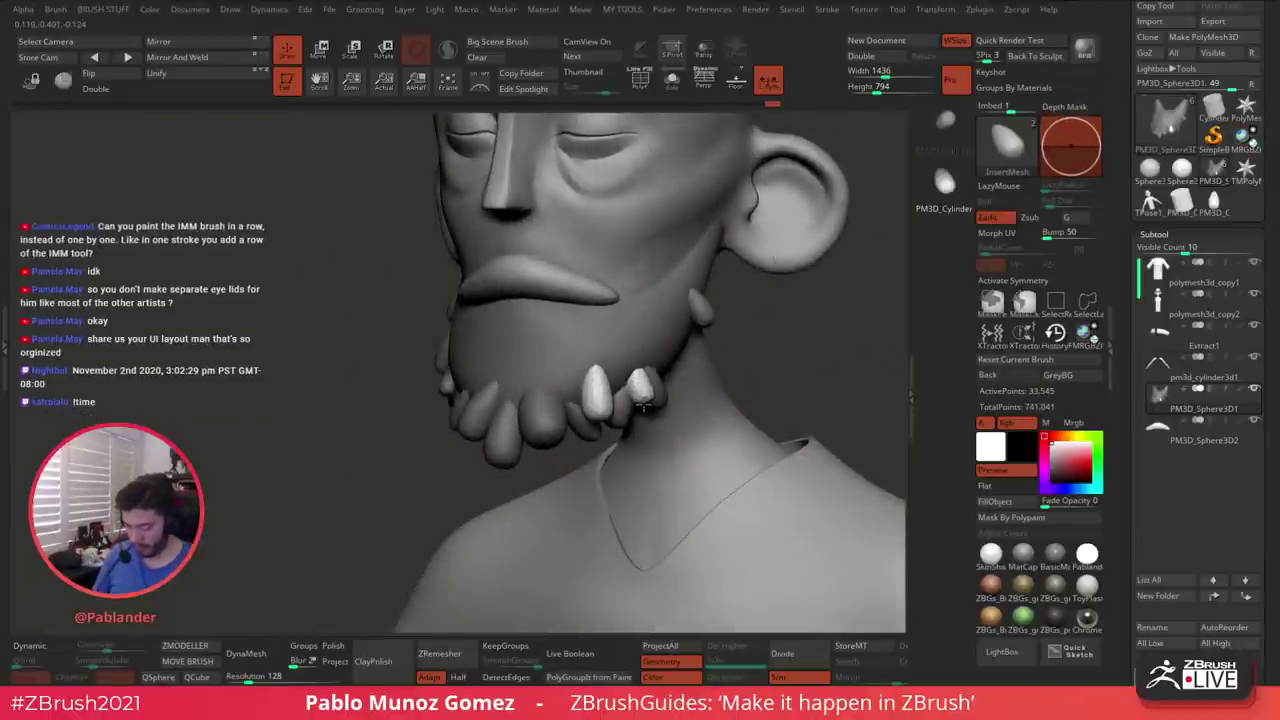
{"action": "left_click_drag", "start_coordinate": [673, 357], "coordinate": [688, 367]}
{"action": "key", "text": "ctrl+z"}
{"action": "right_click_drag", "start_coordinate": [700, 420], "coordinate": [625, 418]}
{"action": "key", "text": "ctrl+z"}
{"action": "left_click_drag", "start_coordinate": [629, 367], "coordinate": [639, 390]}
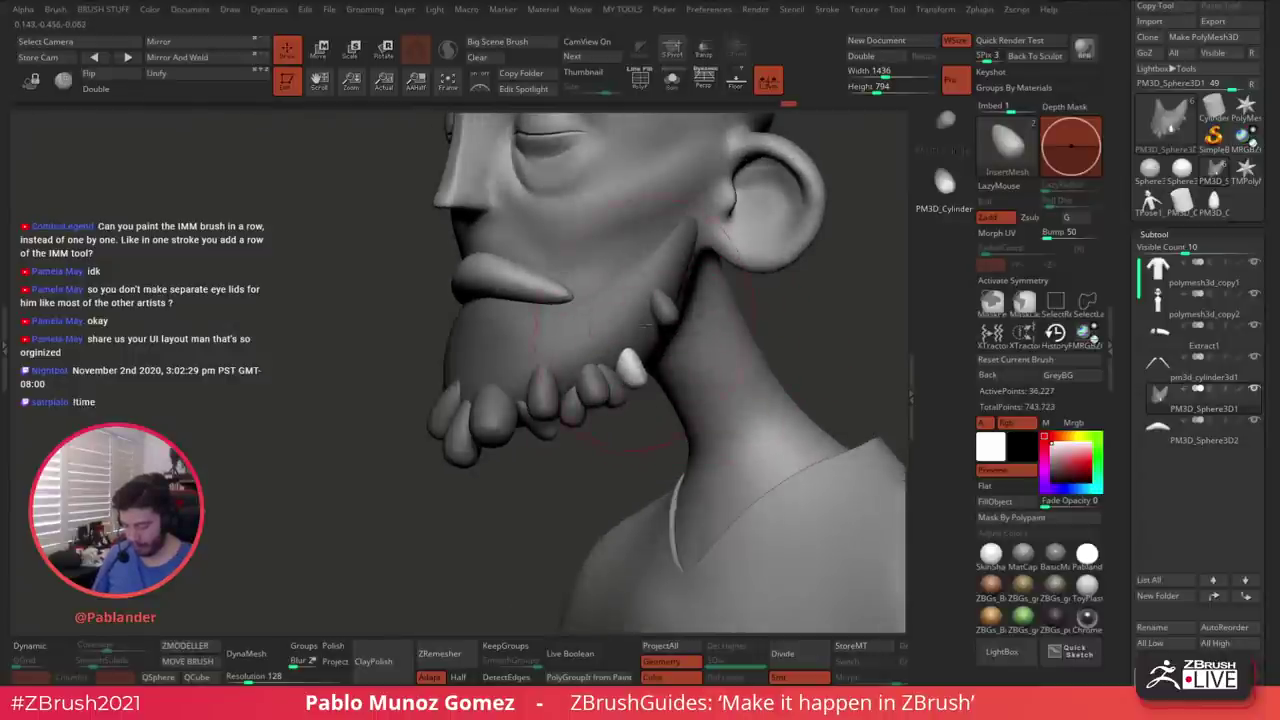
{"action": "left_click_drag", "start_coordinate": [640, 341], "coordinate": [624, 382]}
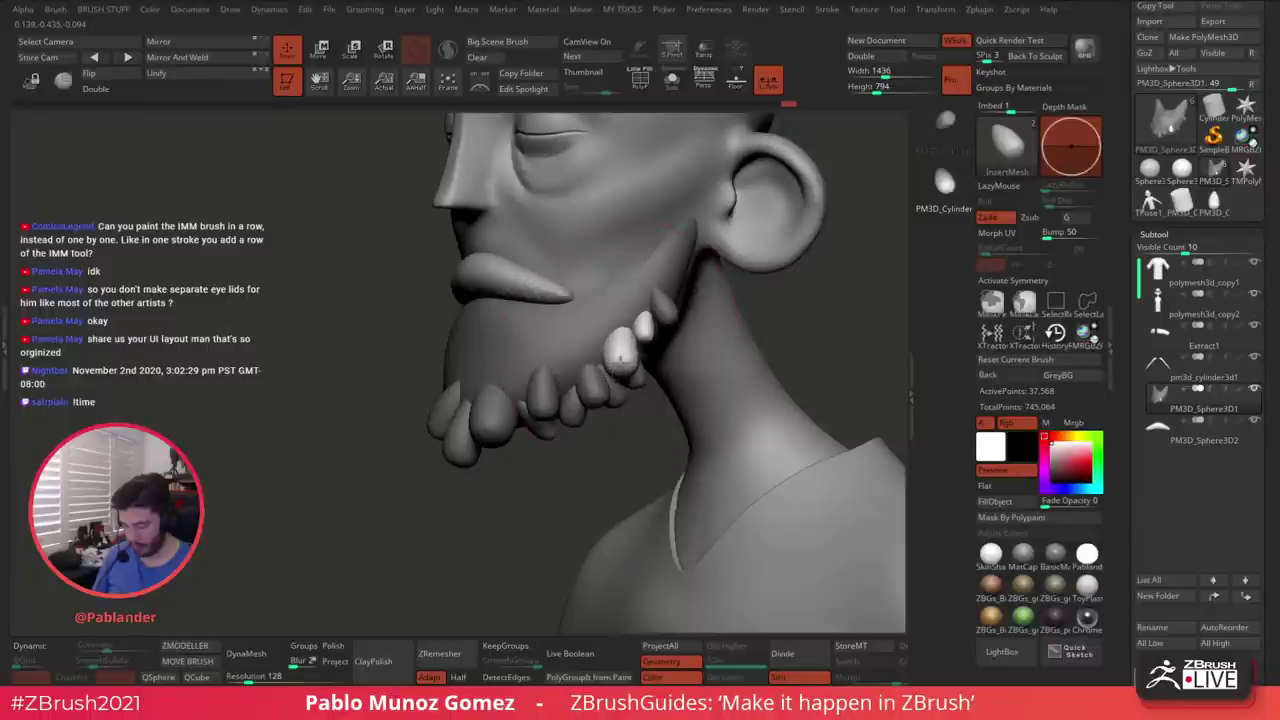
Insert small overlapping tapered pieces along the character's right jaw, from near the chin up toward the ear
{"action": "right_click_drag", "start_coordinate": [640, 312], "coordinate": [702, 308]}
{"action": "left_click_drag", "start_coordinate": [702, 307], "coordinate": [700, 309]}
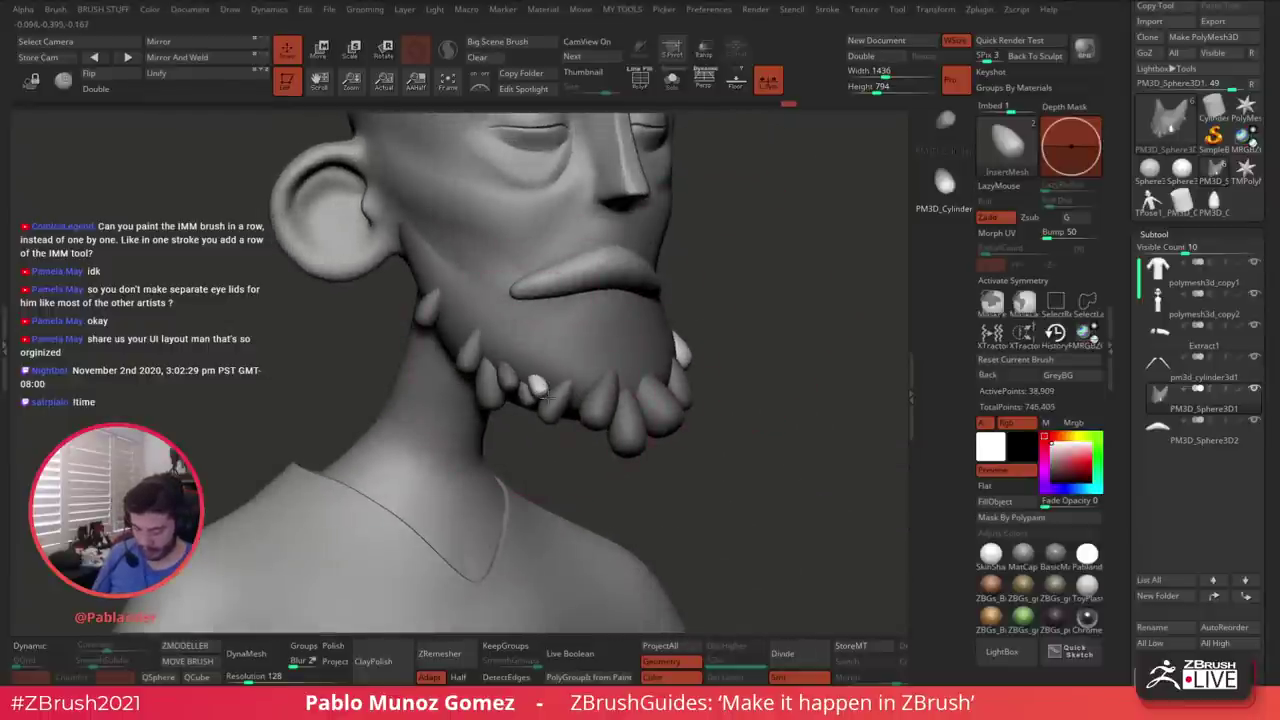
{"action": "left_click_drag", "start_coordinate": [548, 396], "coordinate": [556, 398]}
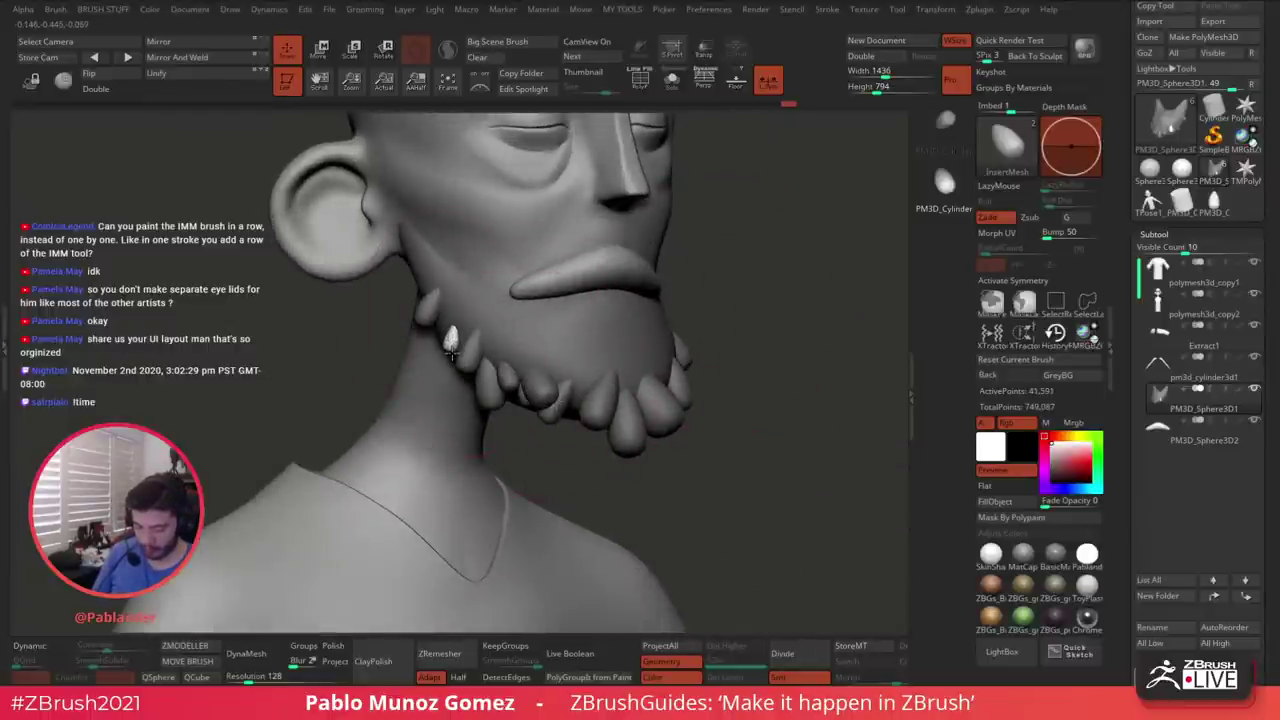
{"action": "left_click_drag", "start_coordinate": [452, 352], "coordinate": [440, 298]}
{"action": "key", "text": "ctrl+z"}
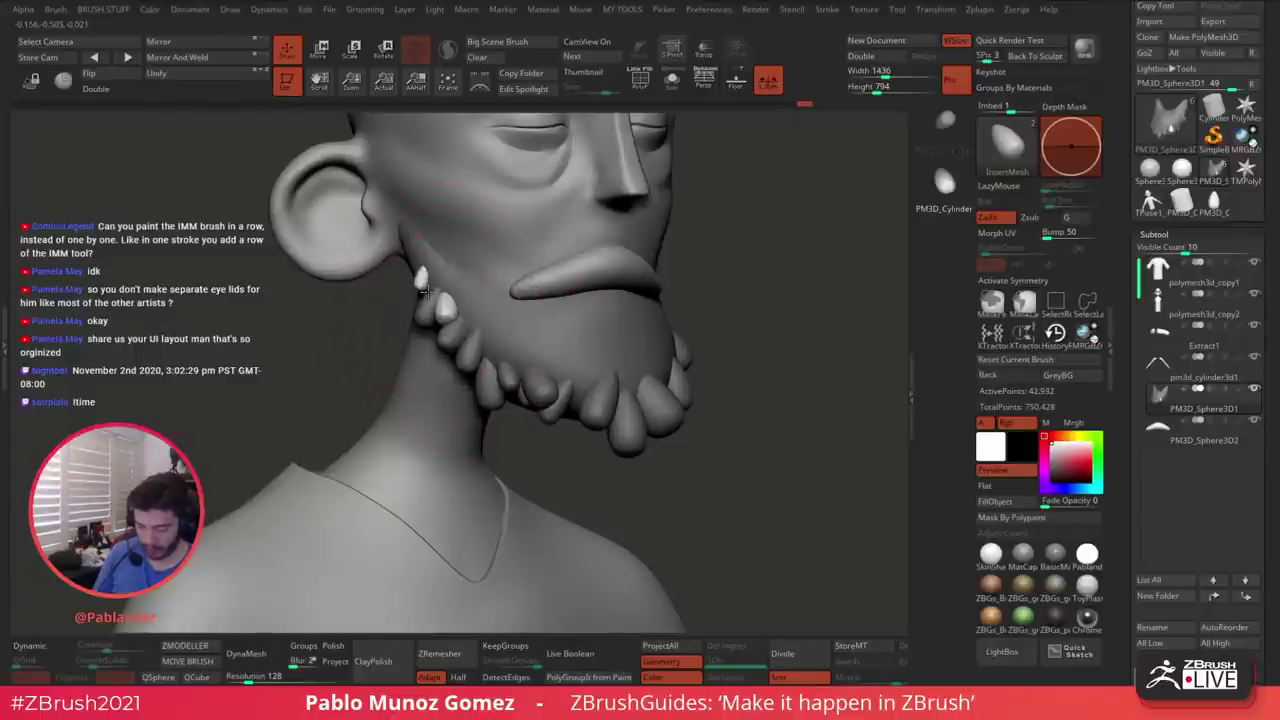
Set the brush's Embed to -20 and insert an upper row of tapered pieces around the jaw and across the chin front
{"action": "left_click_drag", "start_coordinate": [1071, 146], "coordinate": [1071, 152]}
{"action": "left_click_drag", "start_coordinate": [815, 342], "coordinate": [615, 340]}
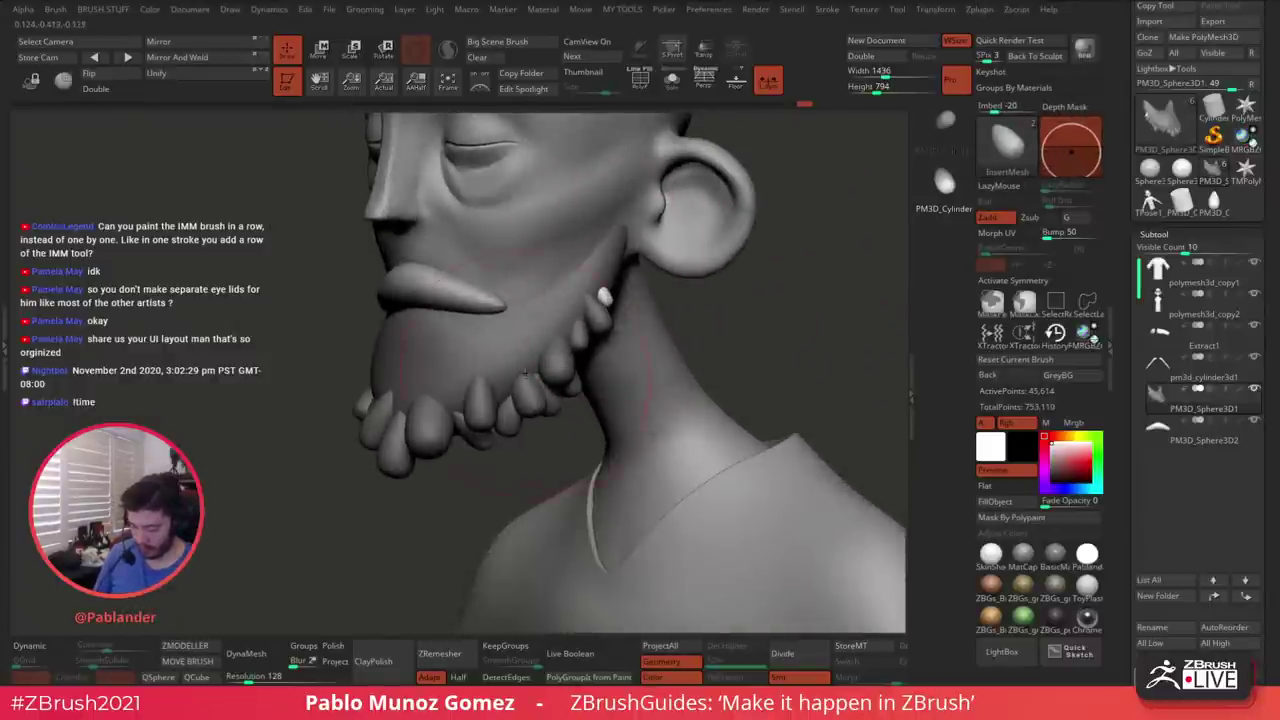
{"action": "left_click_drag", "start_coordinate": [505, 393], "coordinate": [508, 406]}
{"action": "left_click_drag", "start_coordinate": [668, 420], "coordinate": [765, 420], "text": "shift"}
{"action": "left_click_drag", "start_coordinate": [468, 384], "coordinate": [326, 396]}
{"action": "left_click_drag", "start_coordinate": [215, 405], "coordinate": [365, 450], "text": "alt"}
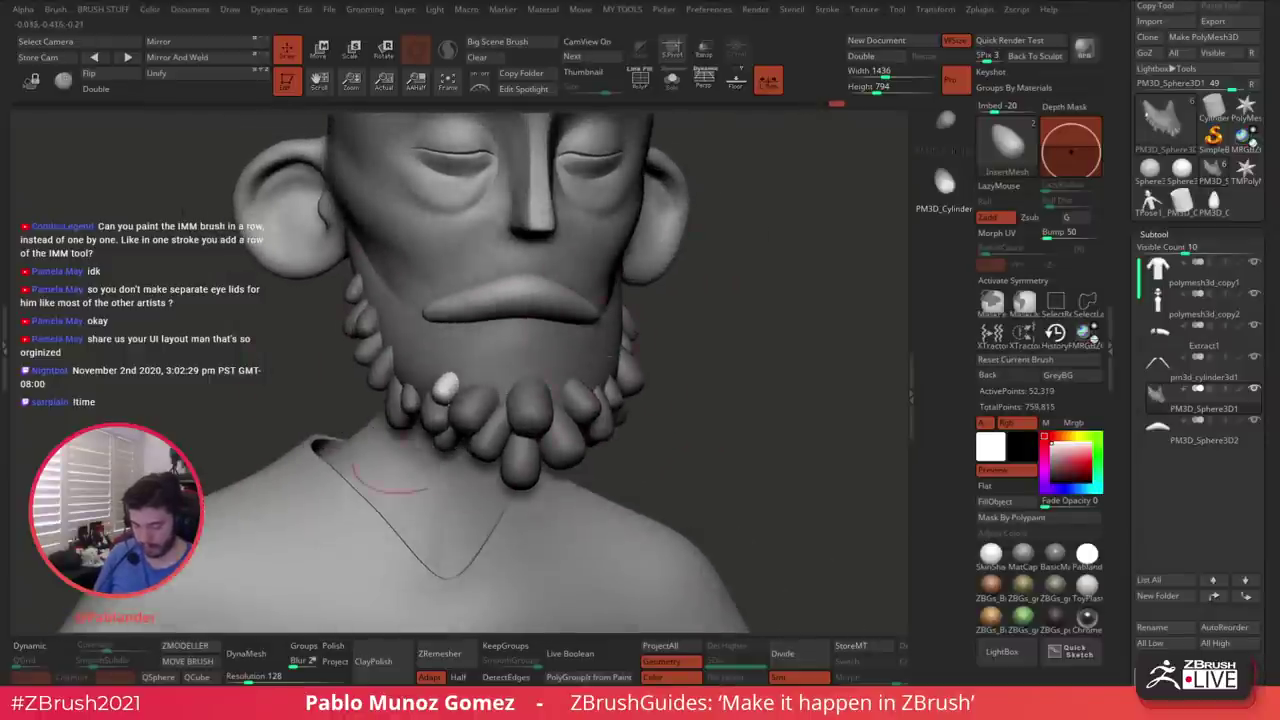
{"action": "mouse_move", "coordinate": [411, 380]}
{"action": "left_mouse_down"}
{"action": "mouse_move", "coordinate": [432, 392]}
{"action": "mouse_move", "coordinate": [404, 370]}
{"action": "mouse_move", "coordinate": [408, 380]}
{"action": "left_mouse_up"}
Use the InsertMesh brush's first mesh with Embed 7 to insert pieces under the right side of the jaw
{"action": "left_click_drag", "start_coordinate": [733, 372], "coordinate": [696, 288], "text": "shift"}
{"action": "left_click_drag", "start_coordinate": [518, 354], "coordinate": [522, 374]}
{"action": "key", "text": "ctrl+z"}
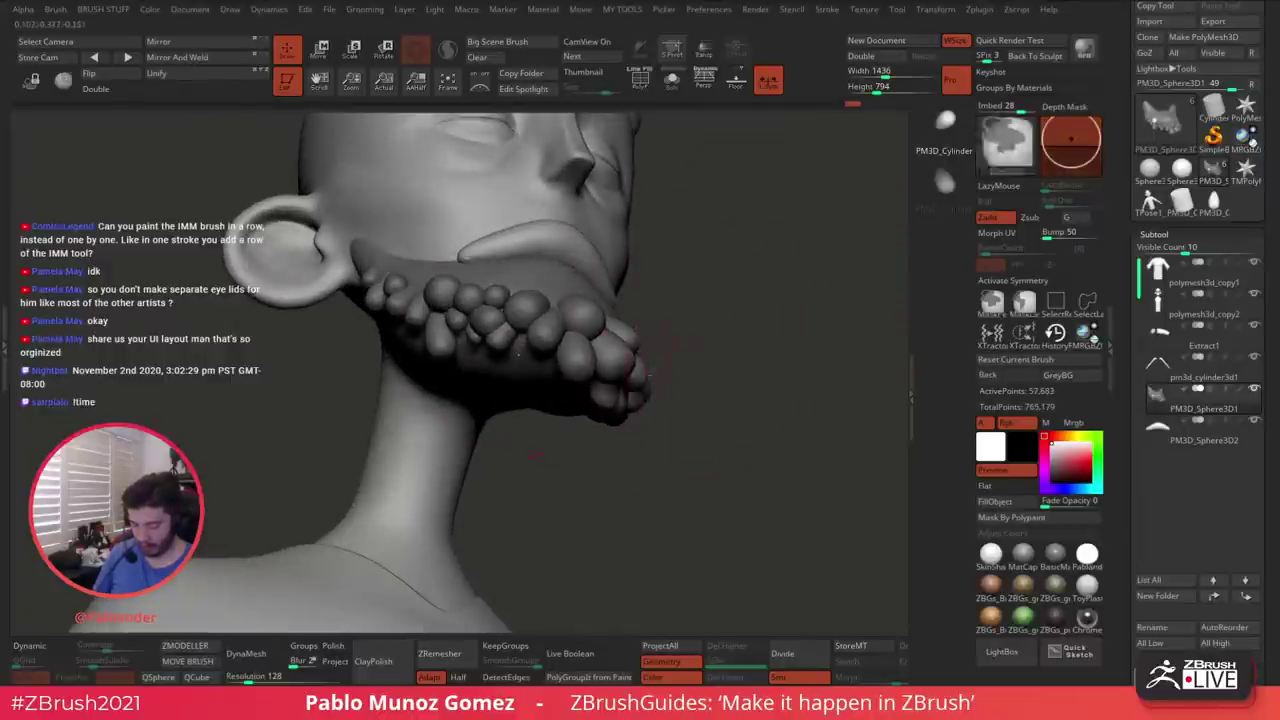
{"action": "key", "text": "ctrl+z"}
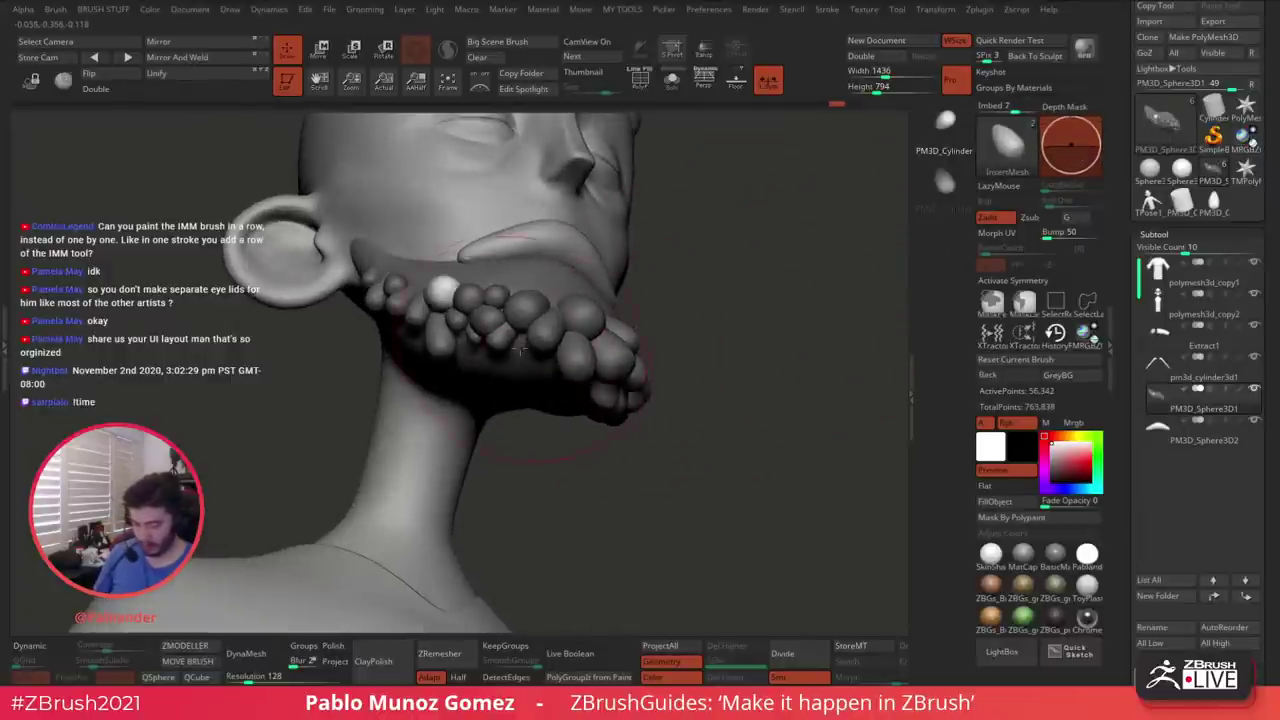
{"action": "left_click_drag", "start_coordinate": [532, 368], "coordinate": [540, 372]}
{"action": "left_click_drag", "start_coordinate": [541, 369], "coordinate": [568, 382]}
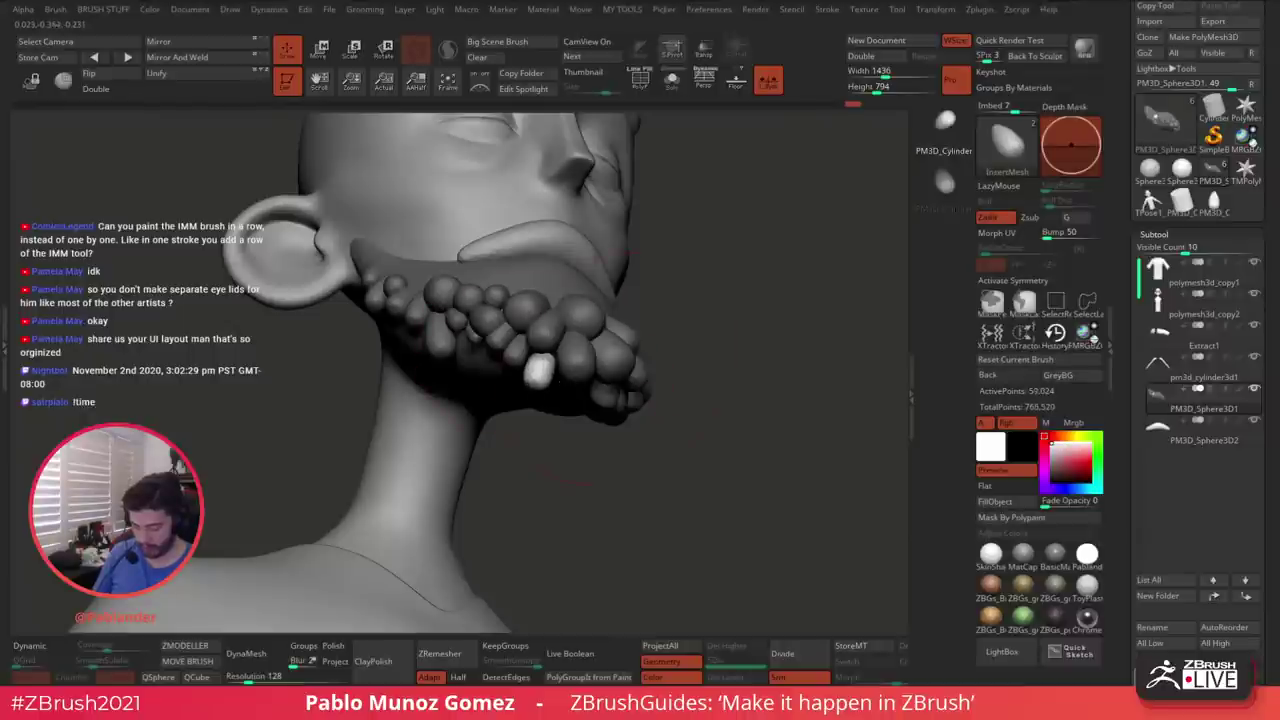
Insert more tapered pieces beneath the chin behind the existing front row
{"action": "left_click_drag", "start_coordinate": [700, 400], "coordinate": [718, 295]}
{"action": "left_click_drag", "start_coordinate": [590, 404], "coordinate": [596, 449]}
{"action": "left_click_drag", "start_coordinate": [757, 350], "coordinate": [760, 362]}
{"action": "right_click_drag", "start_coordinate": [760, 362], "coordinate": [691, 395]}
{"action": "mouse_move", "coordinate": [589, 406]}
{"action": "left_mouse_down"}
{"action": "mouse_move", "coordinate": [594, 391]}
{"action": "mouse_move", "coordinate": [604, 398]}
{"action": "left_mouse_up"}
Fill the gaps on the beard's underside with small pieces, viewed from below, and switch the brush back to its second mesh
{"action": "left_click_drag", "start_coordinate": [756, 408], "coordinate": [686, 360]}
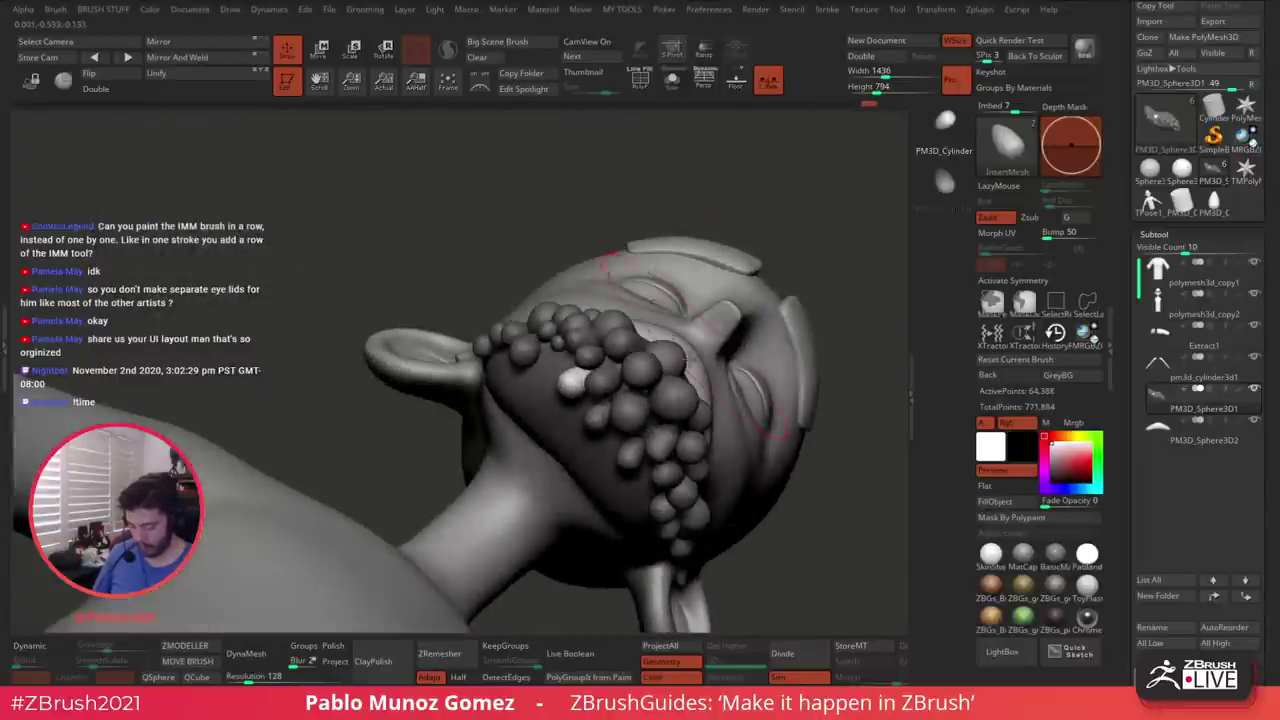
{"action": "left_click", "coordinate": [617, 438]}
{"action": "left_click_drag", "start_coordinate": [668, 447], "coordinate": [669, 449]}
{"action": "left_click_drag", "start_coordinate": [643, 477], "coordinate": [653, 494]}
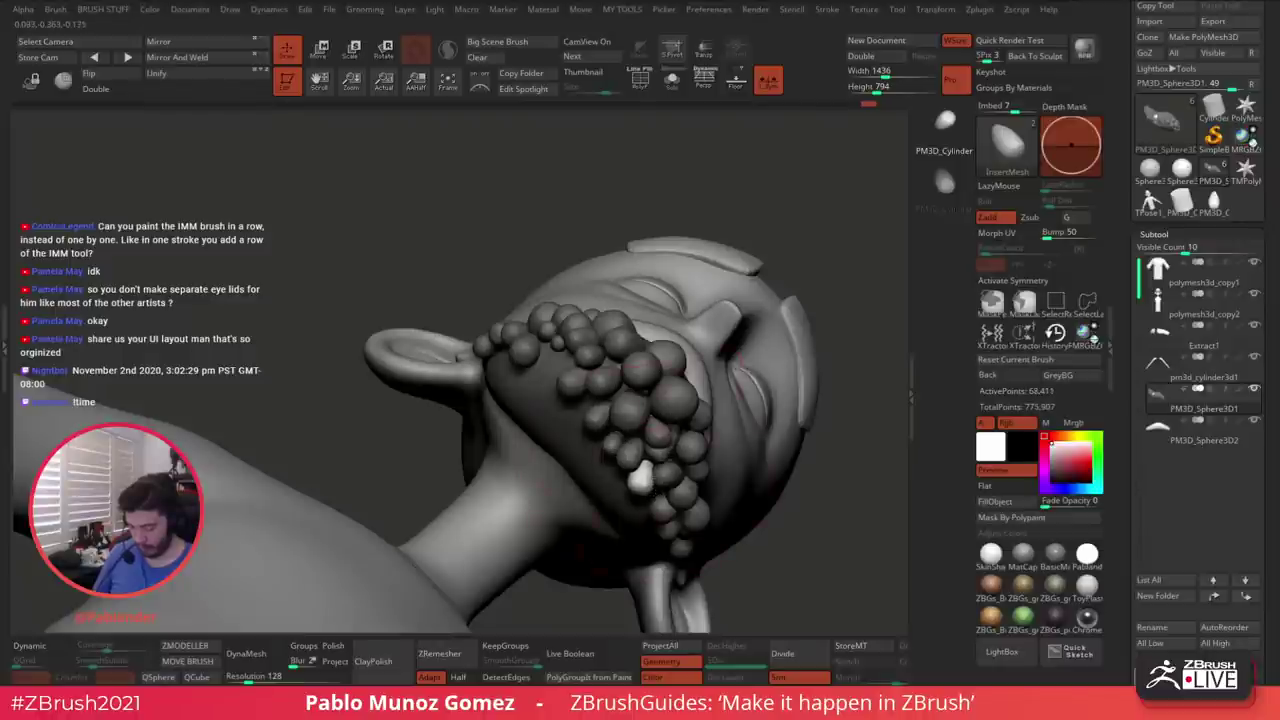
{"action": "right_click_drag", "start_coordinate": [650, 490], "coordinate": [718, 402]}
{"action": "left_click", "coordinate": [628, 440]}
{"action": "left_click", "coordinate": [945, 183]}
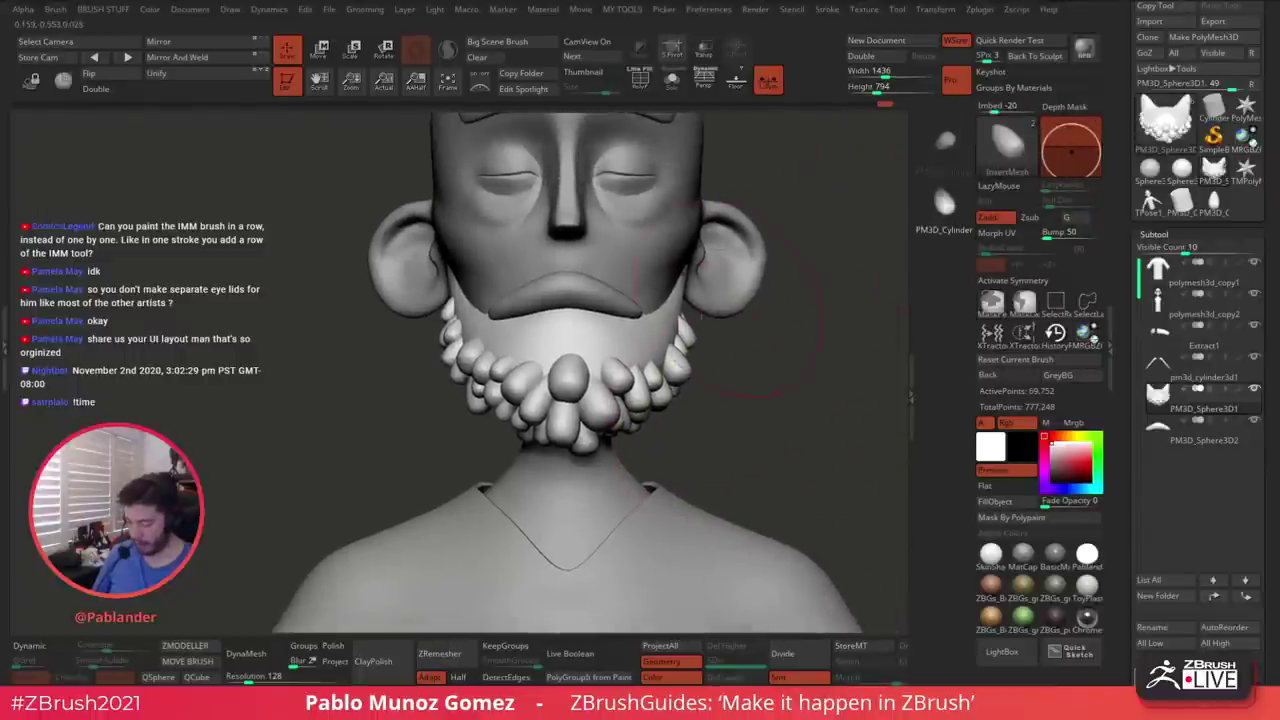
Select the moustache subtool, insert a row of small tapered pieces along its lower edge, and turn off X symmetry
{"action": "right_click_drag", "start_coordinate": [850, 290], "coordinate": [873, 350], "text": "ctrl"}
{"action": "left_click", "coordinate": [1195, 438]}
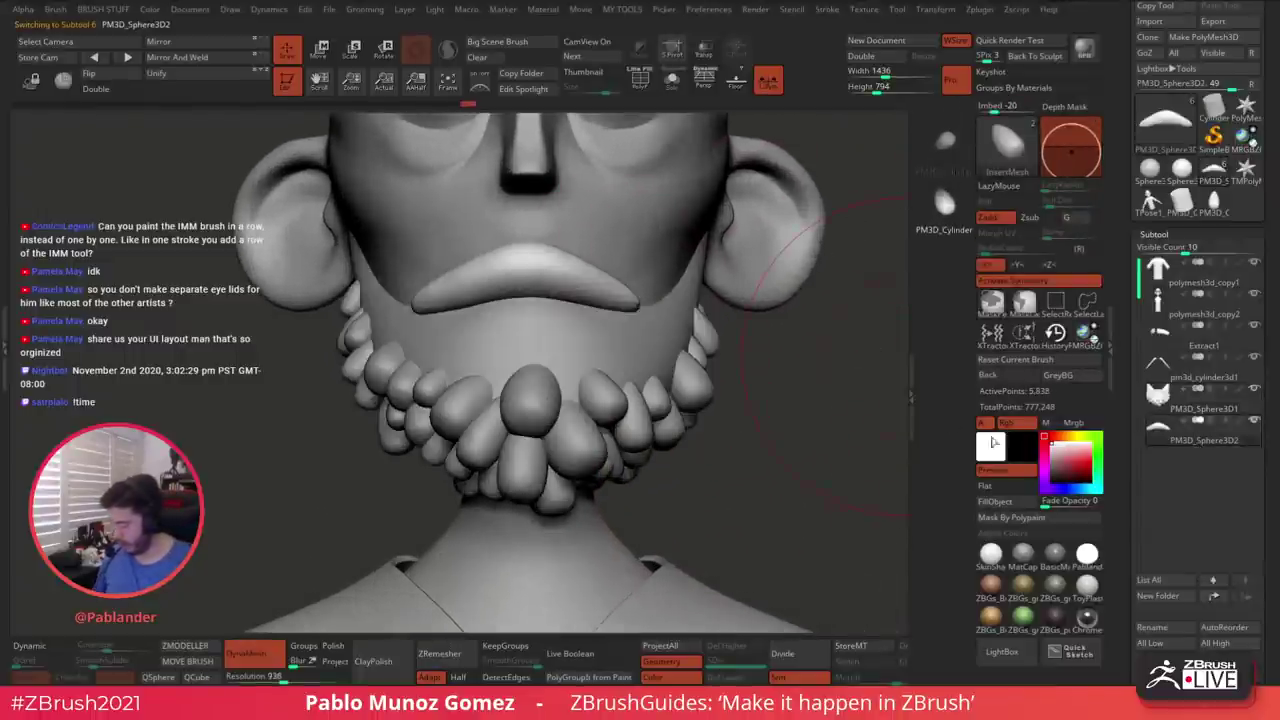
{"action": "right_click_drag", "start_coordinate": [625, 307], "coordinate": [637, 328], "text": "alt"}
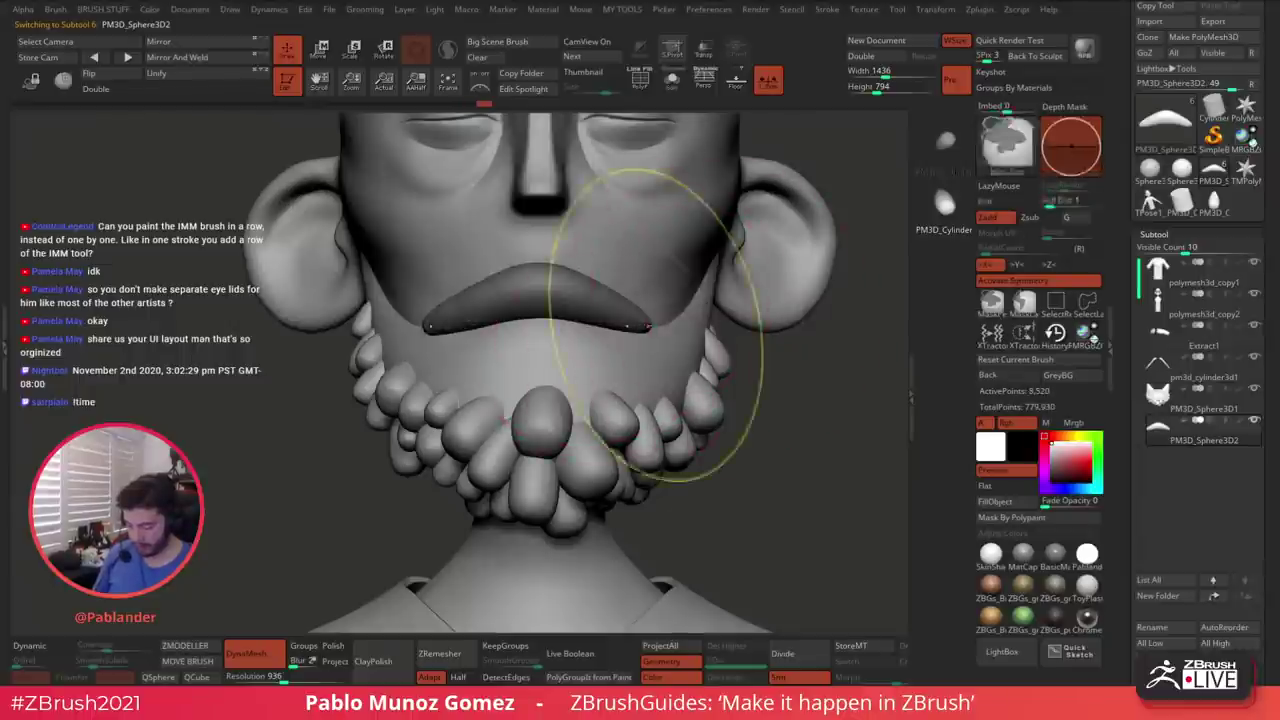
{"action": "mouse_move", "coordinate": [440, 331]}
{"action": "left_mouse_down"}
{"action": "mouse_move", "coordinate": [650, 331]}
{"action": "mouse_move", "coordinate": [592, 325]}
{"action": "left_mouse_up"}
{"action": "key", "text": "x"}
Insert a second, overlapping row of small pieces above the first on the moustache, undoing badly placed ones
{"action": "mouse_move", "coordinate": [506, 300]}
{"action": "left_mouse_down"}
{"action": "mouse_move", "coordinate": [493, 318]}
{"action": "mouse_move", "coordinate": [570, 317]}
{"action": "mouse_move", "coordinate": [573, 328]}
{"action": "mouse_move", "coordinate": [521, 319]}
{"action": "left_mouse_up"}
{"action": "left_click", "coordinate": [572, 312]}
{"action": "key", "text": "ctrl+z"}
{"action": "key", "text": "ctrl+z"}
{"action": "key", "text": "ctrl+z"}
{"action": "left_click_drag", "start_coordinate": [521, 319], "coordinate": [522, 314]}
{"action": "key", "text": "ctrl+z"}
{"action": "key", "text": "ctrl+shift+z"}
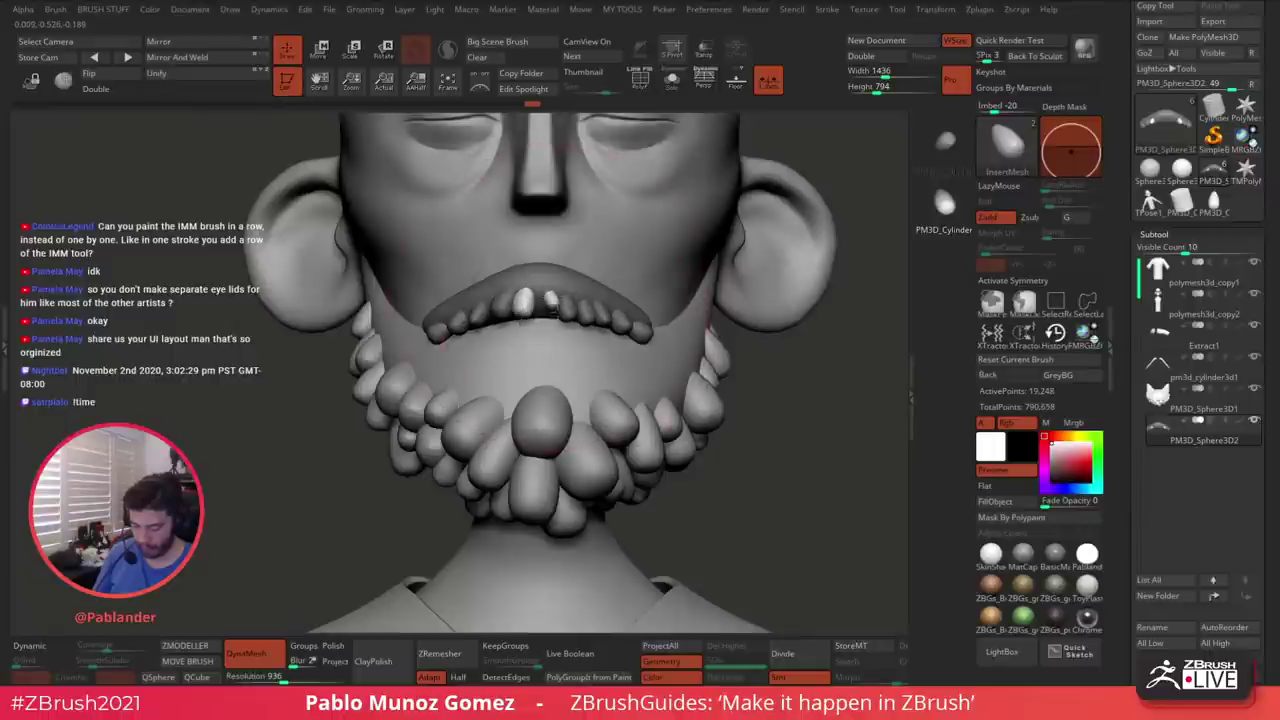
{"action": "left_click_drag", "start_coordinate": [591, 311], "coordinate": [650, 320]}
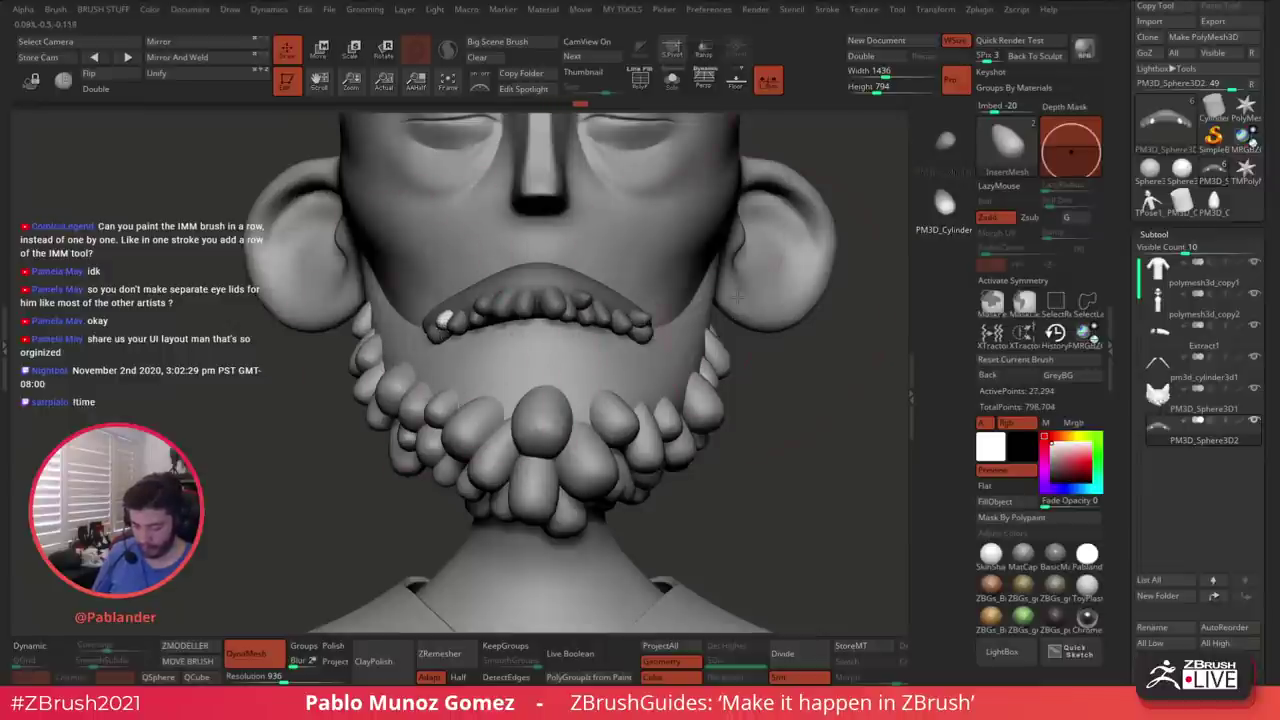
Add small pieces at both outer corners of the moustache, undoing and redoing the one on the character's left corner
{"action": "right_click_drag", "start_coordinate": [500, 345], "coordinate": [600, 345]}
{"action": "left_click_drag", "start_coordinate": [405, 322], "coordinate": [397, 328]}
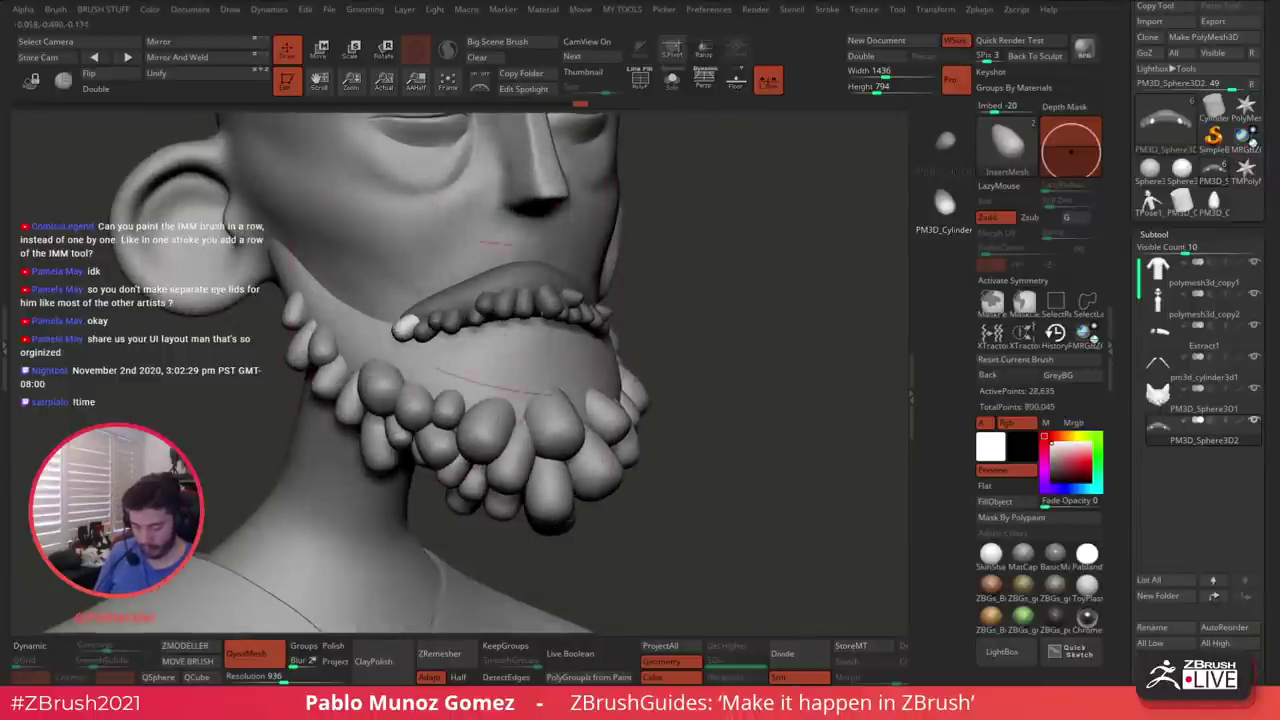
{"action": "right_click_drag", "start_coordinate": [775, 330], "coordinate": [680, 328], "text": "shift"}
{"action": "left_click", "coordinate": [636, 318]}
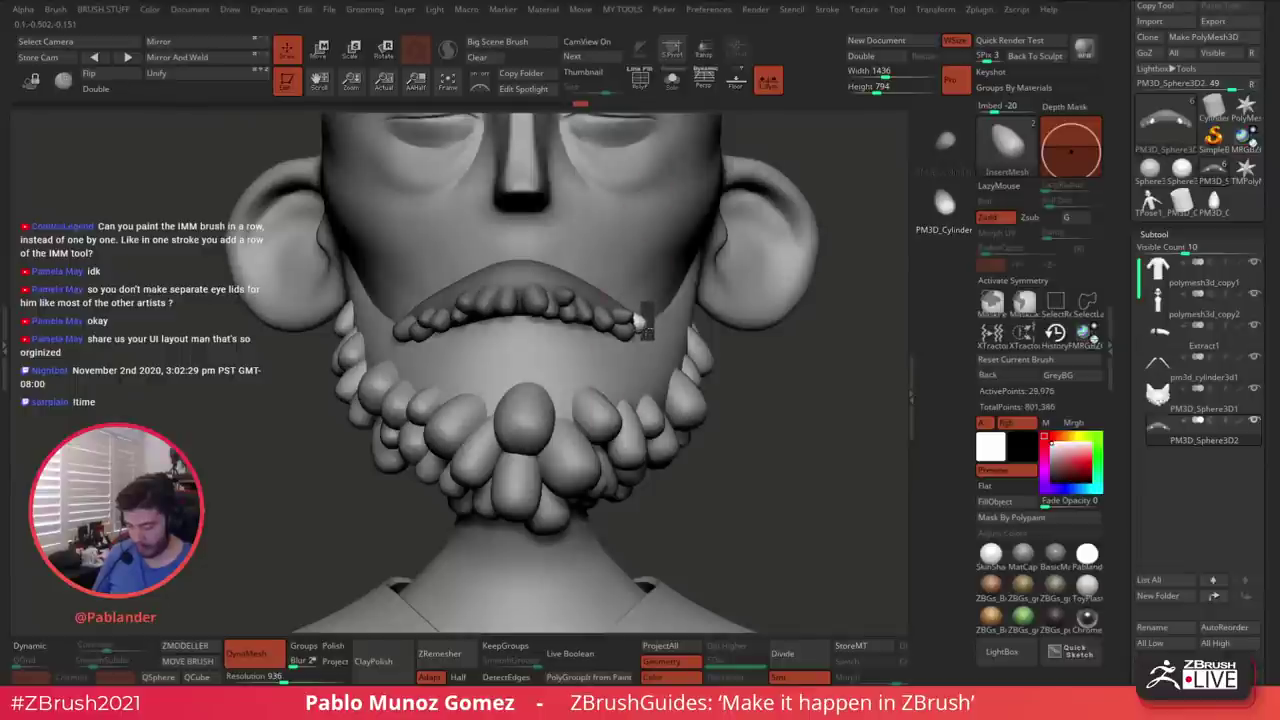
{"action": "mouse_move", "coordinate": [790, 364]}
{"action": "right_mouse_down"}
{"action": "mouse_move", "coordinate": [794, 391]}
{"action": "mouse_move", "coordinate": [735, 385]}
{"action": "right_mouse_up"}
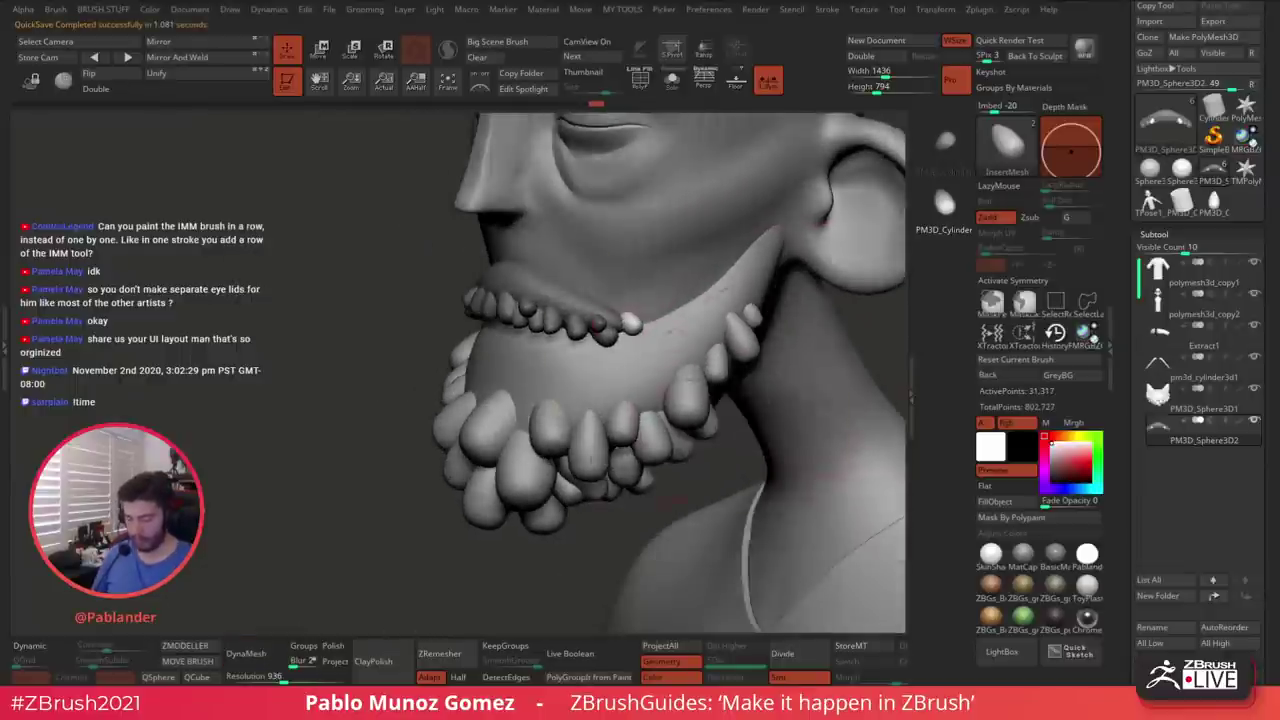
{"action": "key", "text": "ctrl+z"}
{"action": "key", "text": "ctrl+z"}
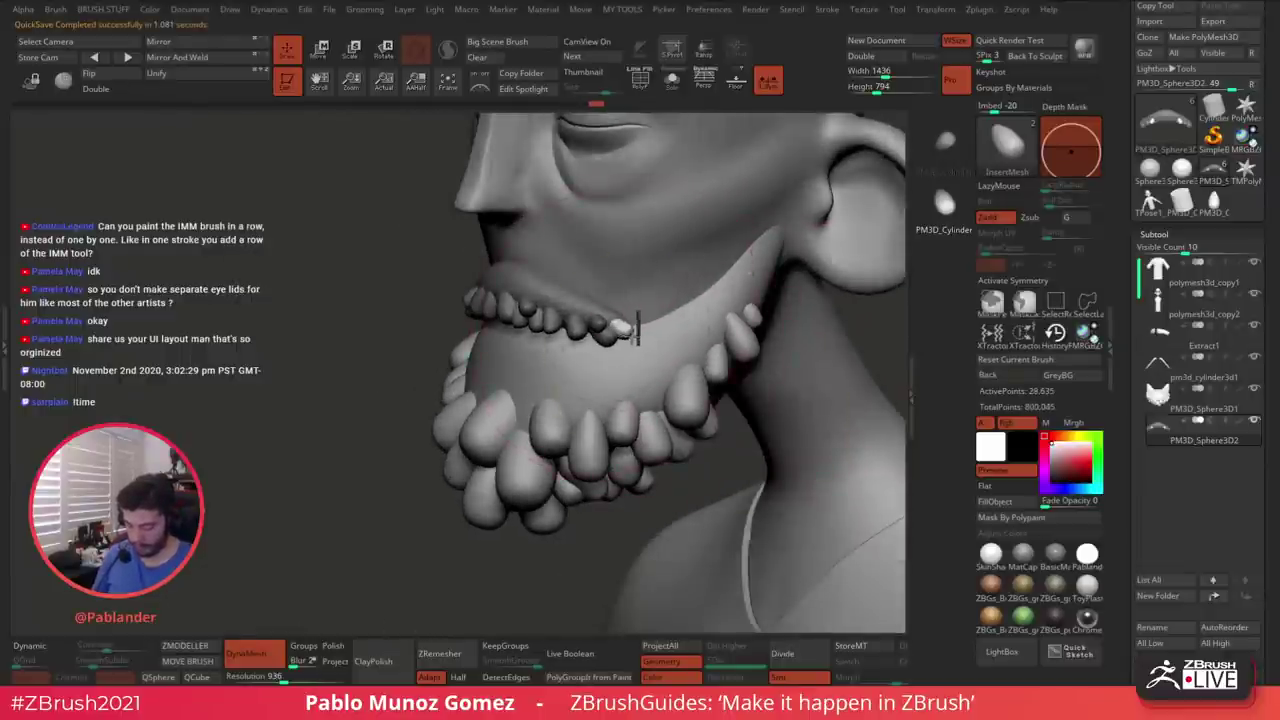
{"action": "left_click", "coordinate": [632, 335]}
{"action": "mouse_move", "coordinate": [409, 466]}
{"action": "right_mouse_down"}
{"action": "mouse_move", "coordinate": [755, 353]}
{"action": "mouse_move", "coordinate": [771, 369]}
{"action": "mouse_move", "coordinate": [767, 390]}
{"action": "right_mouse_up"}
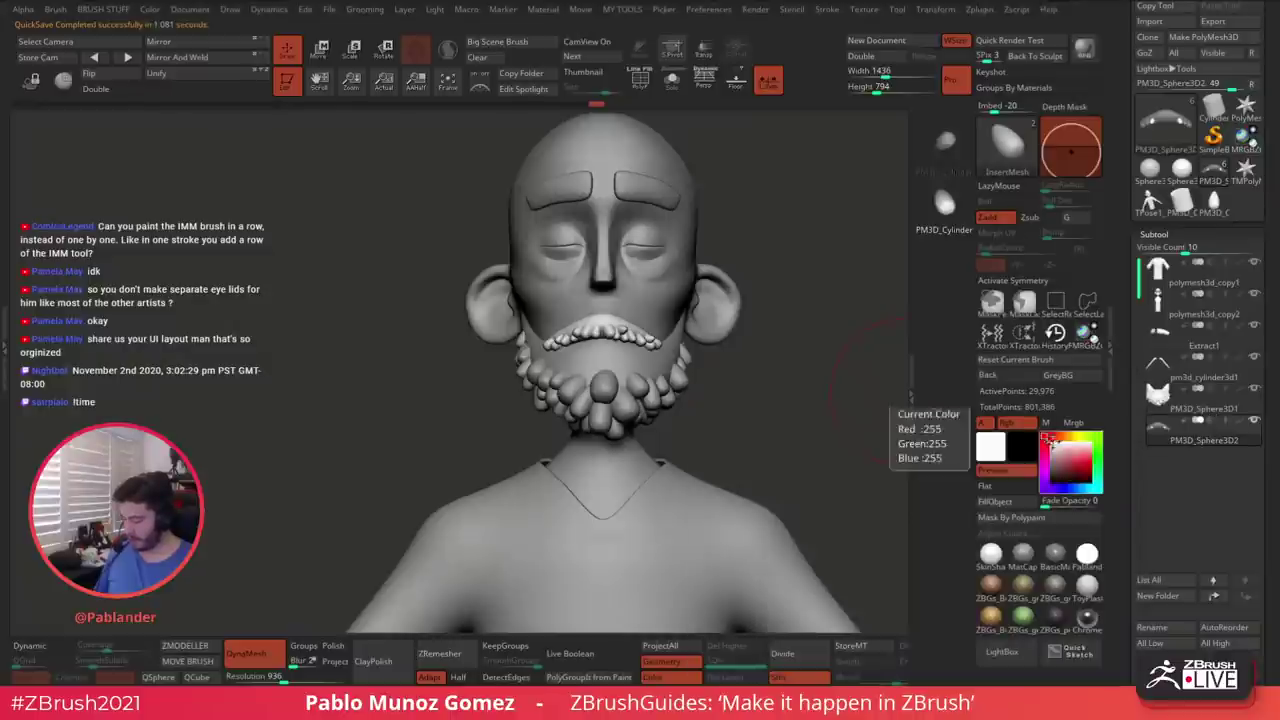
Display the polyframe to check the polygroups and switch to the beard subtool
{"action": "right_click_drag", "start_coordinate": [781, 412], "coordinate": [712, 422], "text": "alt"}
{"action": "left_click", "coordinate": [640, 81]}
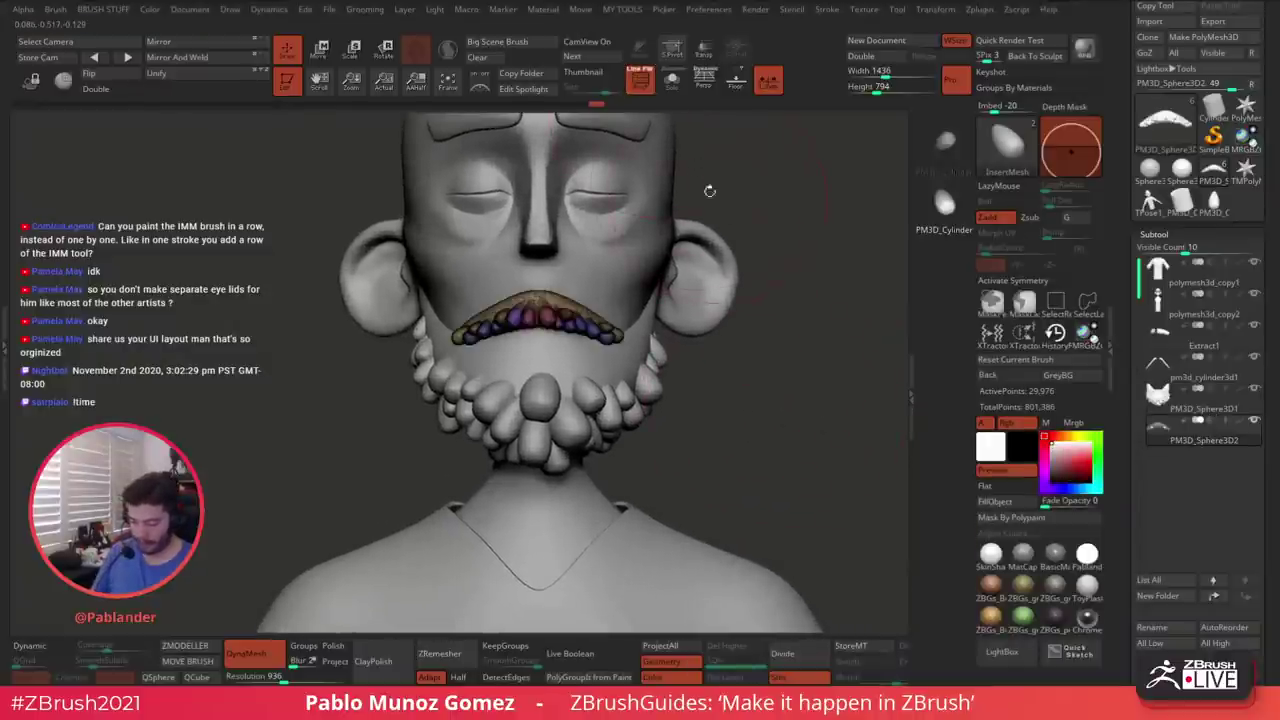
{"action": "left_click", "coordinate": [1178, 398]}
{"action": "right_click_drag", "start_coordinate": [723, 377], "coordinate": [751, 354], "text": "alt"}
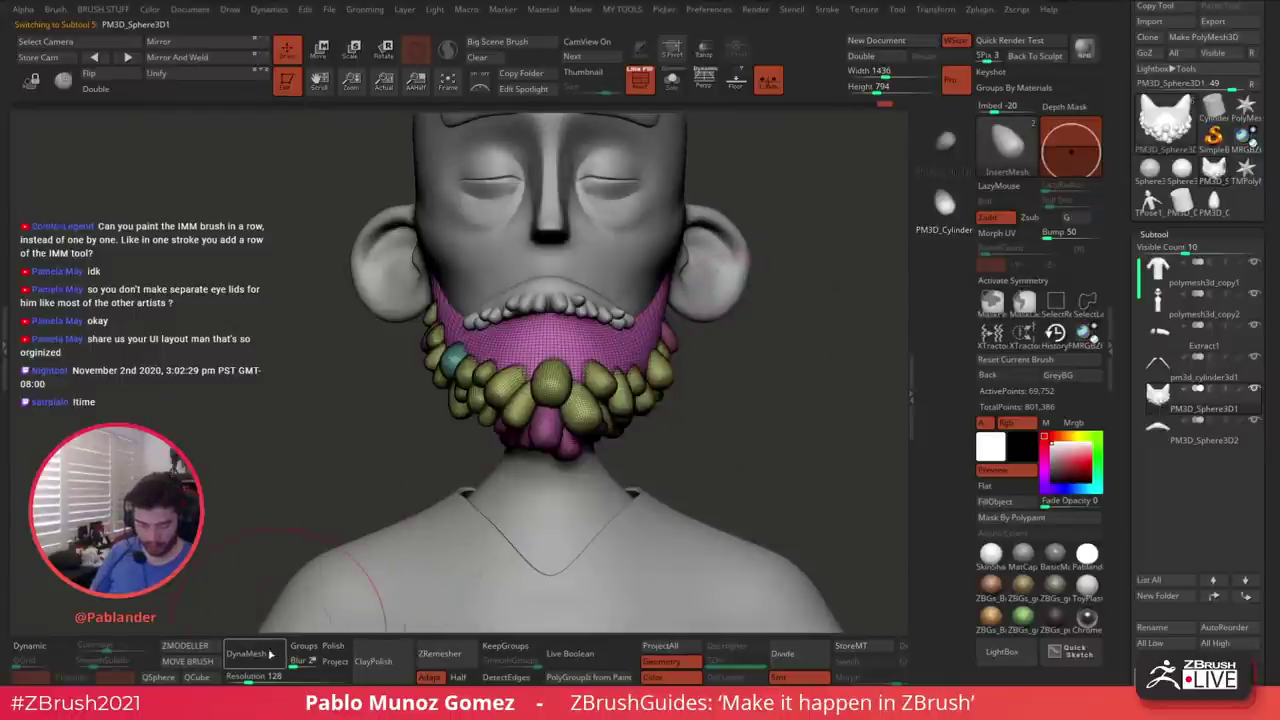
Try to DynaMesh the beard at resolution 432 with Polish on
{"action": "left_click", "coordinate": [335, 648]}
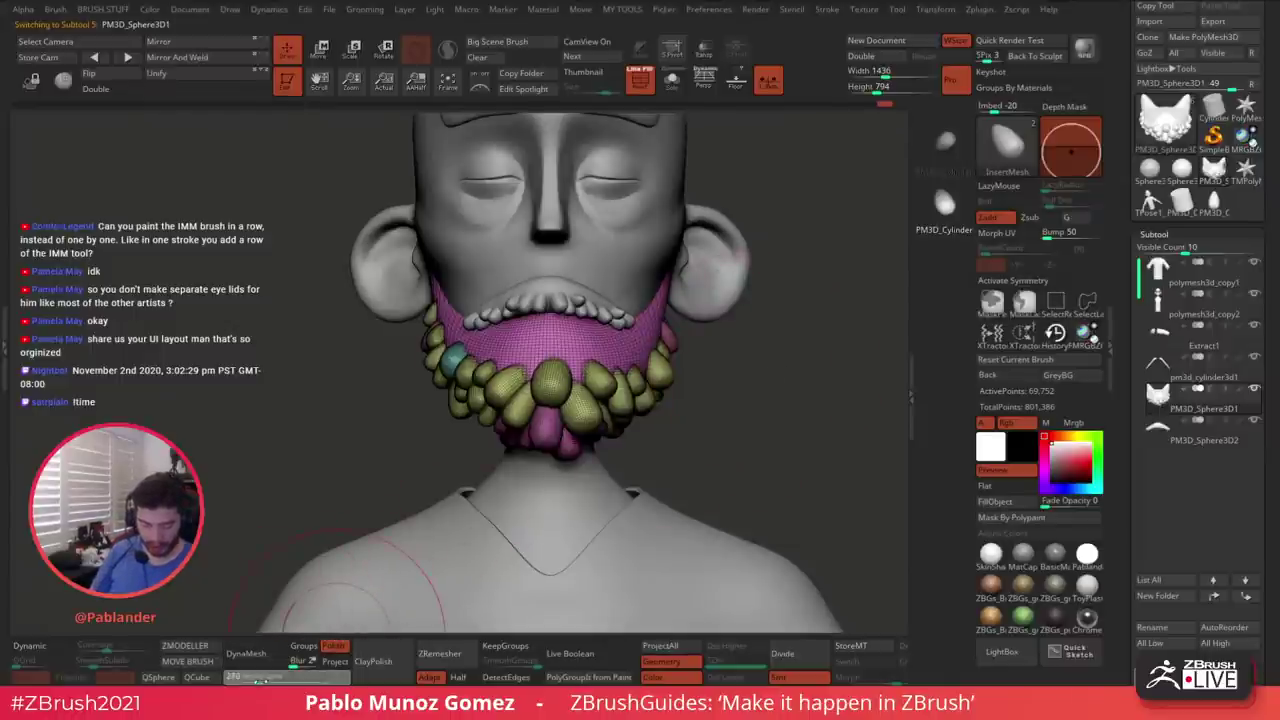
{"action": "left_click", "coordinate": [248, 655]}
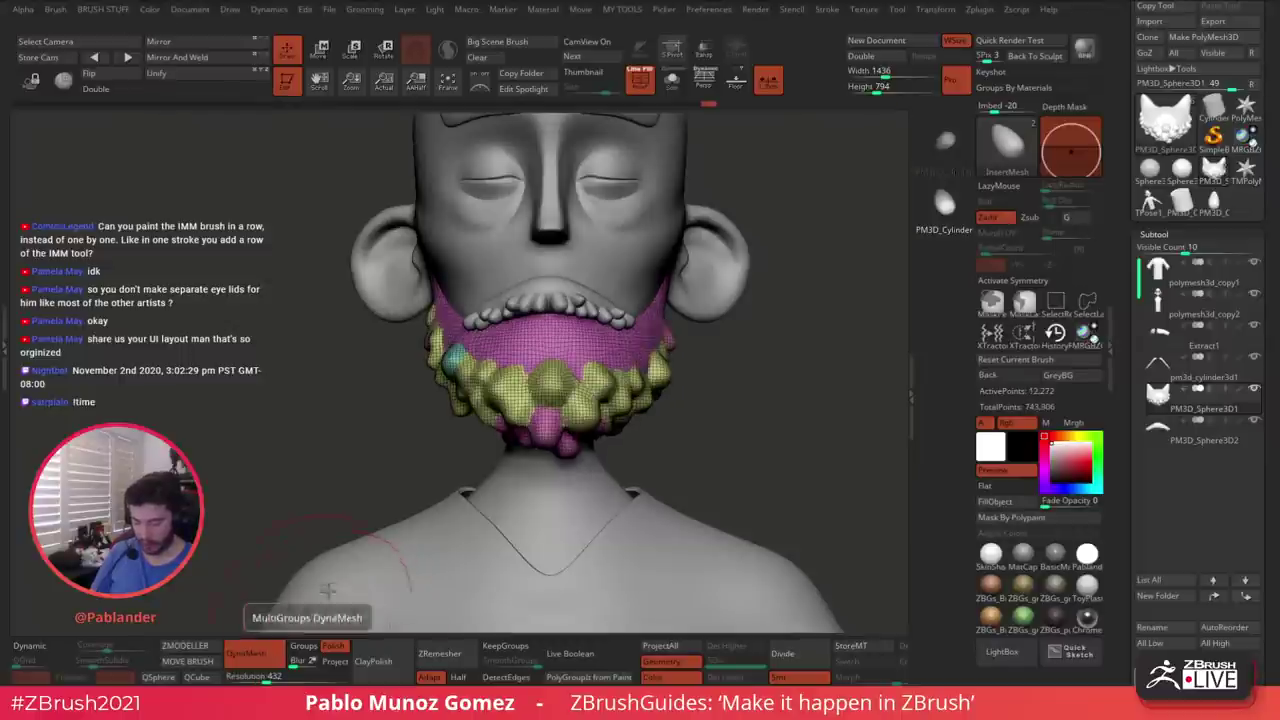
{"action": "key", "text": "ctrl+z"}
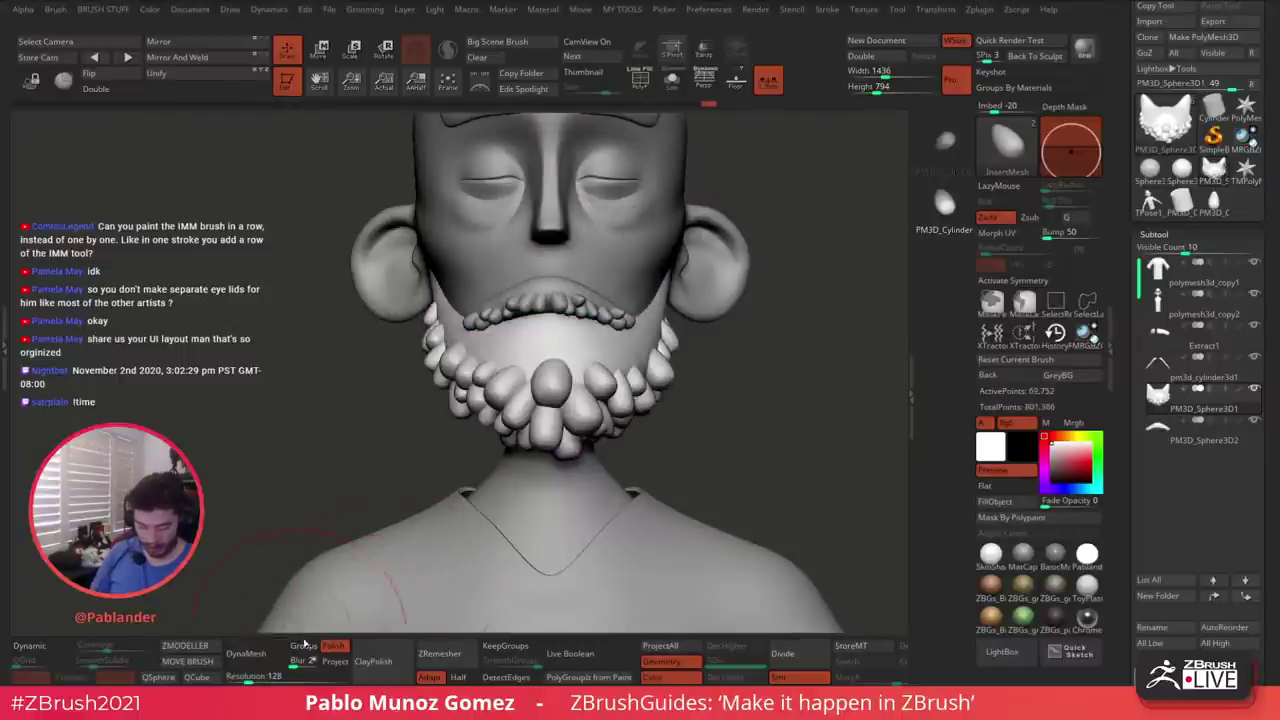
Try to DynaMesh the beard at resolution 512 with Polish off
{"action": "left_click", "coordinate": [336, 650]}
{"action": "left_click", "coordinate": [269, 679]}
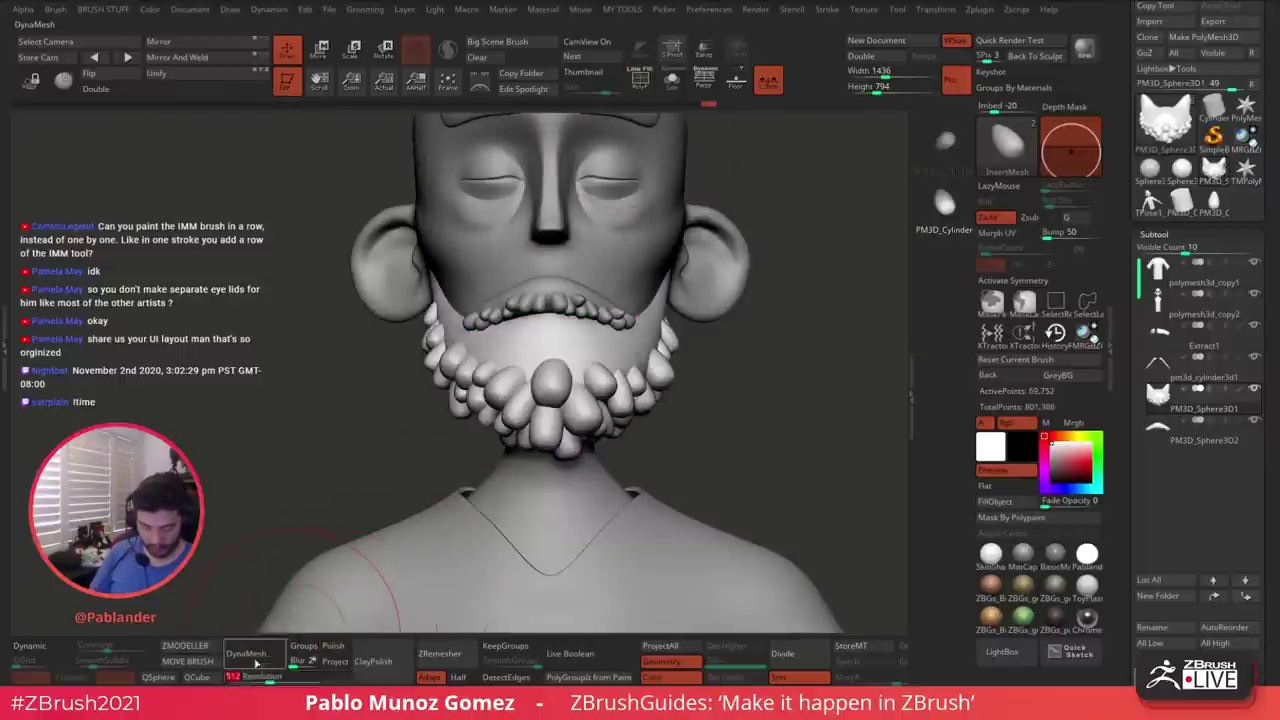
{"action": "left_click", "coordinate": [252, 656]}
{"action": "left_click", "coordinate": [257, 656]}
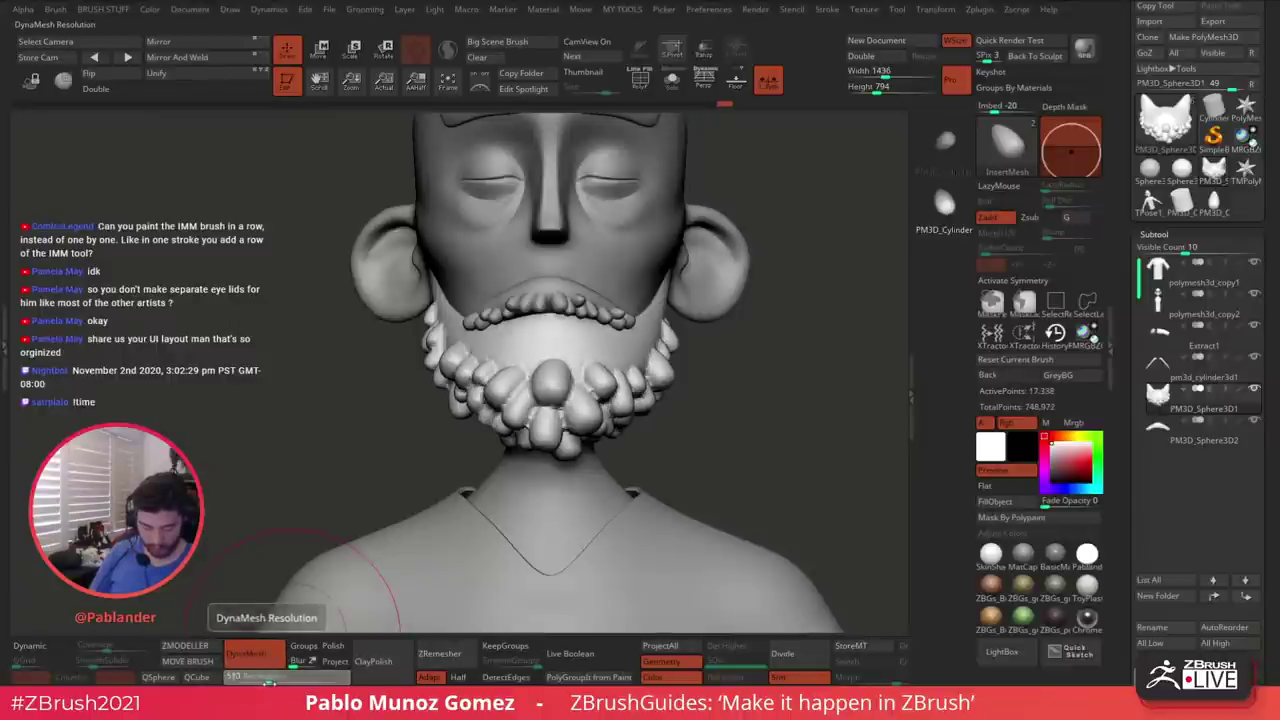
{"action": "key", "text": "ctrl+z"}
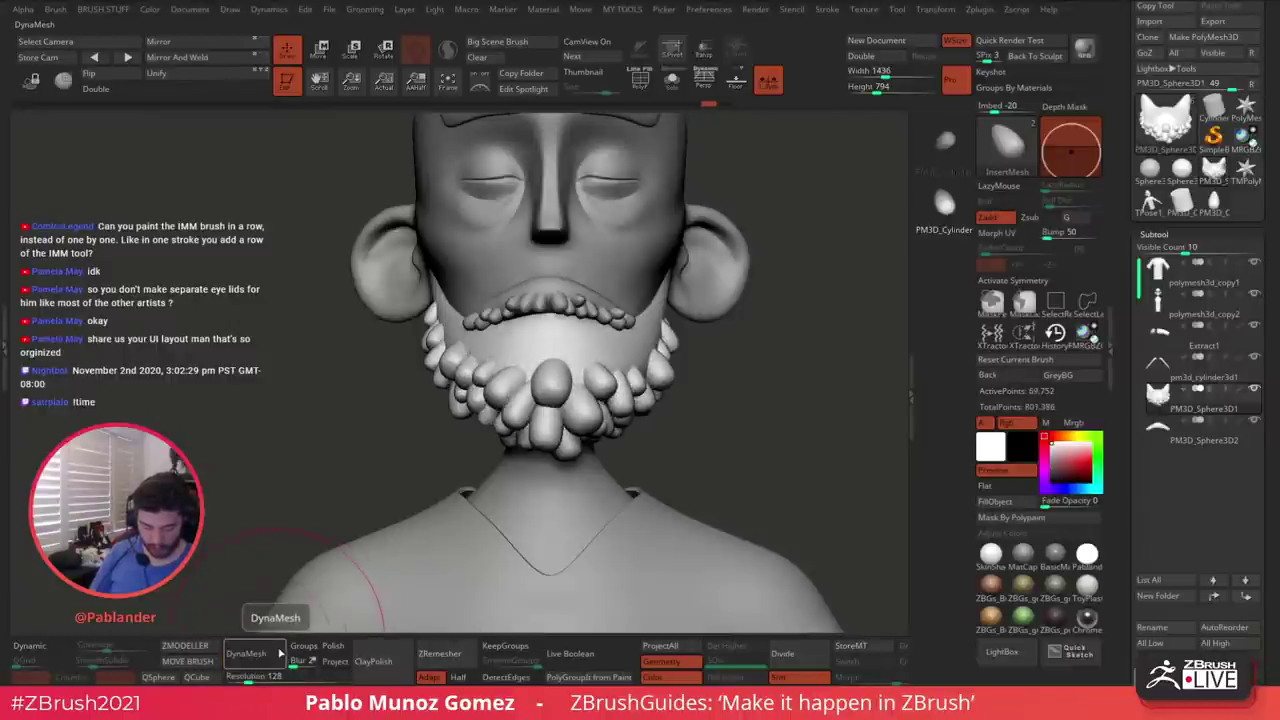
DynaMesh the beard at resolution 1528 with Polish off to fuse the inserted clumps with the base
{"action": "left_click_drag", "start_coordinate": [272, 680], "coordinate": [306, 679]}
{"action": "left_click", "coordinate": [259, 657]}
{"action": "key", "text": "ctrl+z"}
{"action": "left_click", "coordinate": [265, 654]}
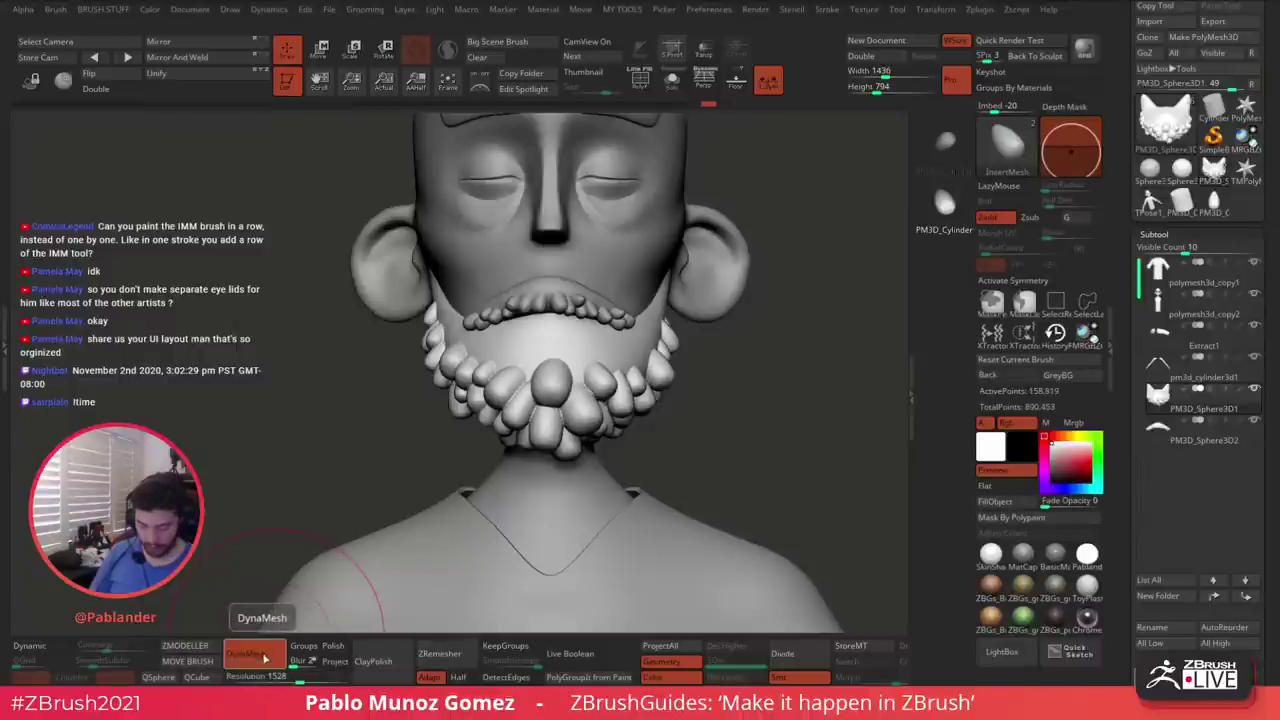
Reduce the brush's draw size and start smoothing the clumps' upper ends into the beard base at the front
{"action": "mouse_move", "coordinate": [700, 391]}
{"action": "right_mouse_down", "text": "ctrl"}
{"action": "mouse_move", "coordinate": [788, 403]}
{"action": "mouse_move", "coordinate": [788, 366]}
{"action": "right_mouse_up", "text": "ctrl"}
{"action": "key", "text": "space"}
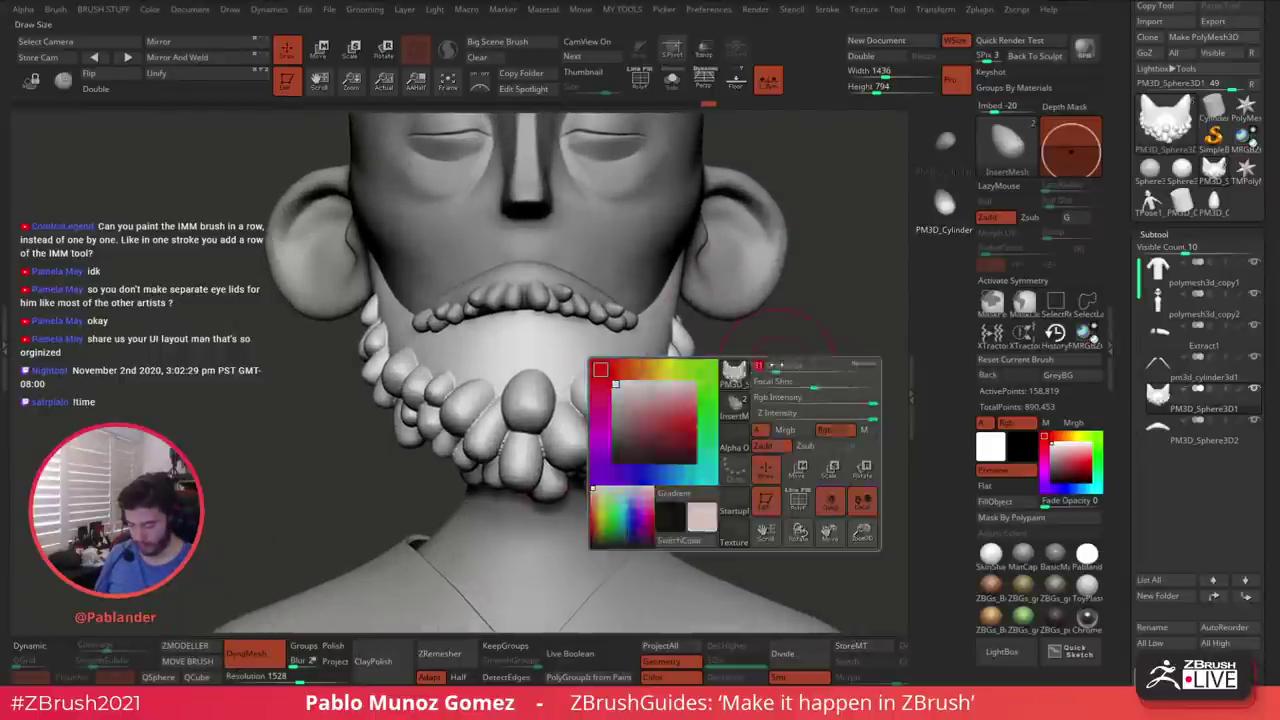
{"action": "left_click_drag", "start_coordinate": [780, 338], "coordinate": [775, 381]}
{"action": "right_click_drag", "start_coordinate": [779, 388], "coordinate": [762, 380]}
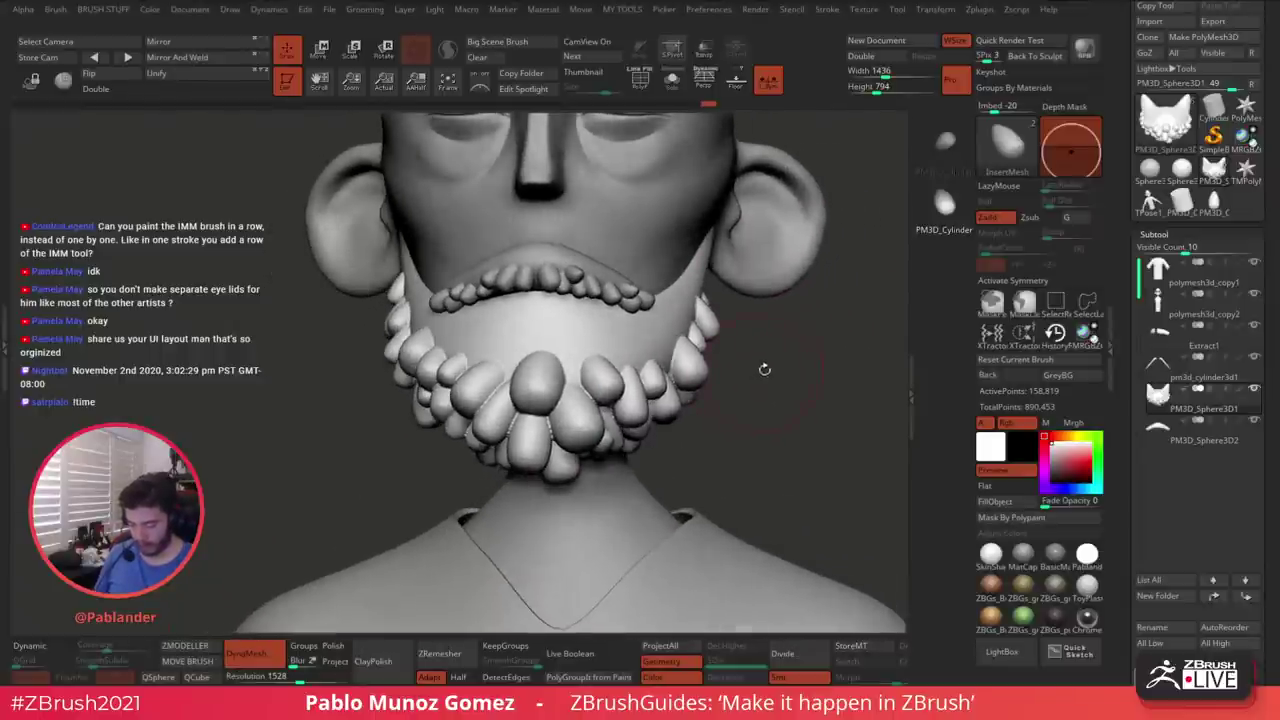
{"action": "right_click", "coordinate": [725, 453]}
{"action": "right_click_drag", "start_coordinate": [630, 377], "coordinate": [643, 378]}
{"action": "left_click_drag", "start_coordinate": [643, 377], "coordinate": [979, 285]}
{"action": "key", "text": "shift"}
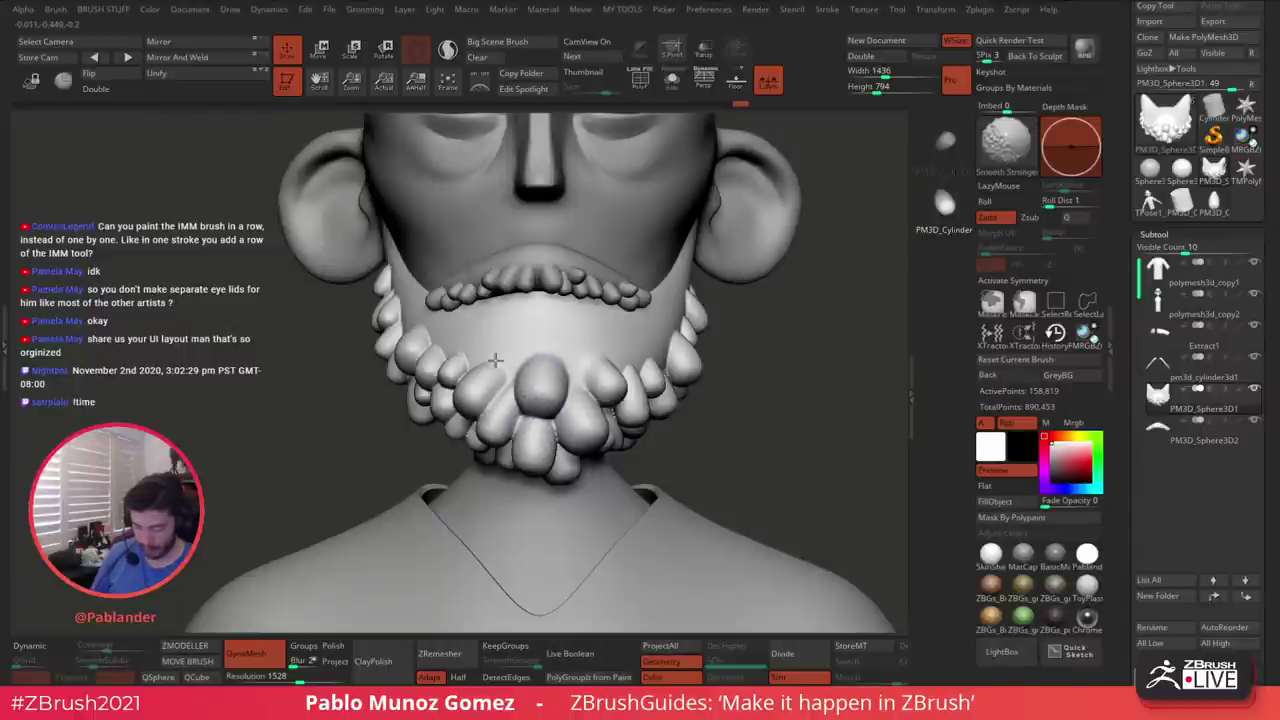
Smooth the clump roots along the jaw and sideburn on the character's right side
{"action": "right_click_drag", "start_coordinate": [497, 347], "coordinate": [620, 352]}
{"action": "key", "text": "shift"}
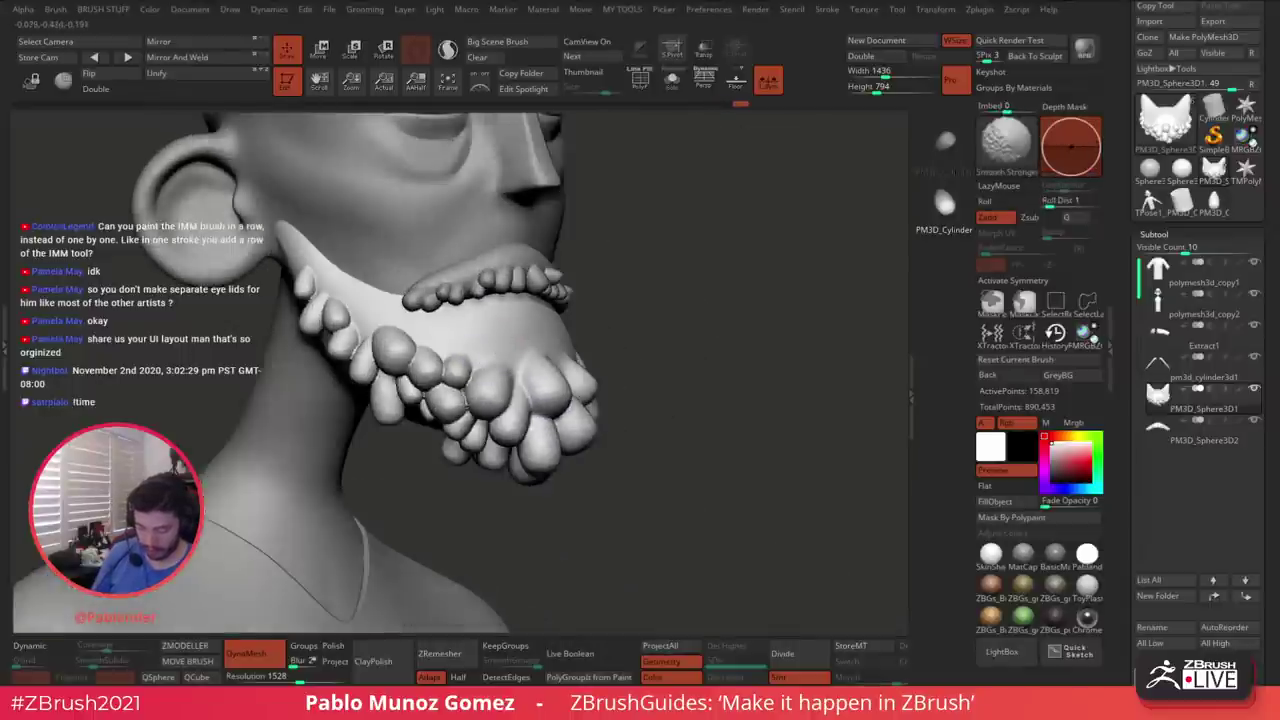
{"action": "left_click_drag", "start_coordinate": [385, 390], "coordinate": [390, 401]}
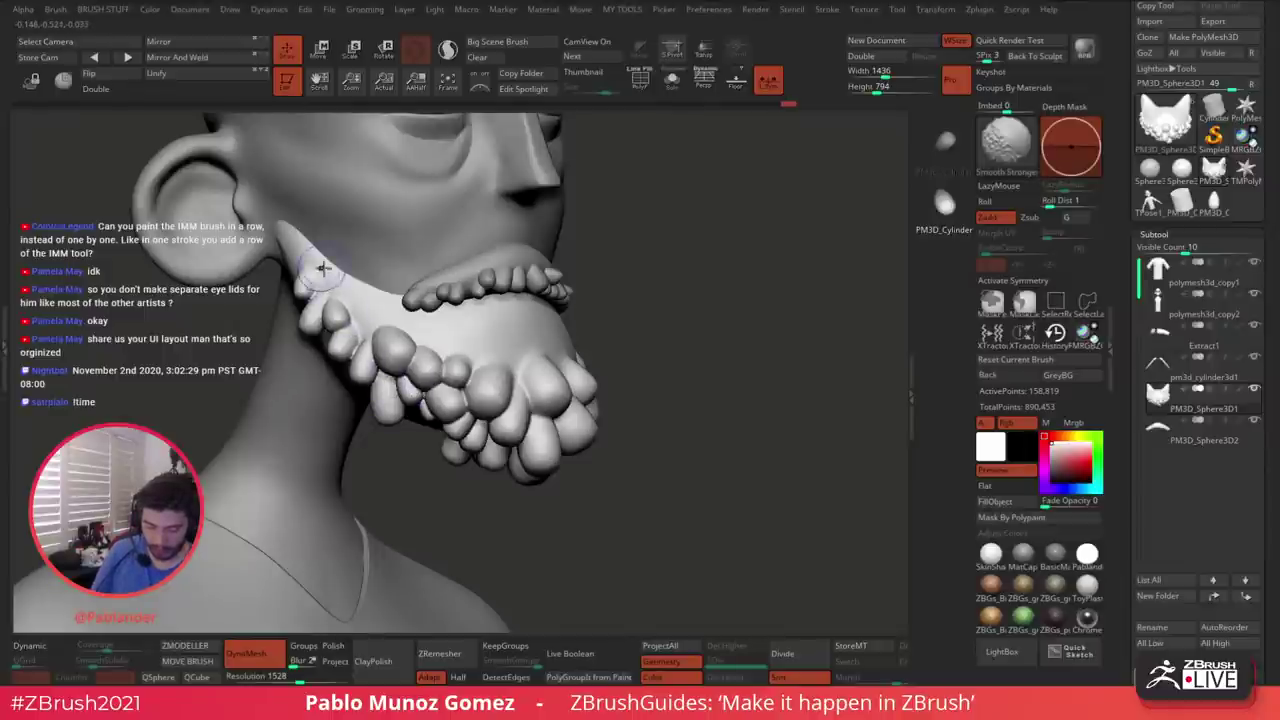
{"action": "right_click_drag", "start_coordinate": [329, 280], "coordinate": [316, 264], "text": "shift"}
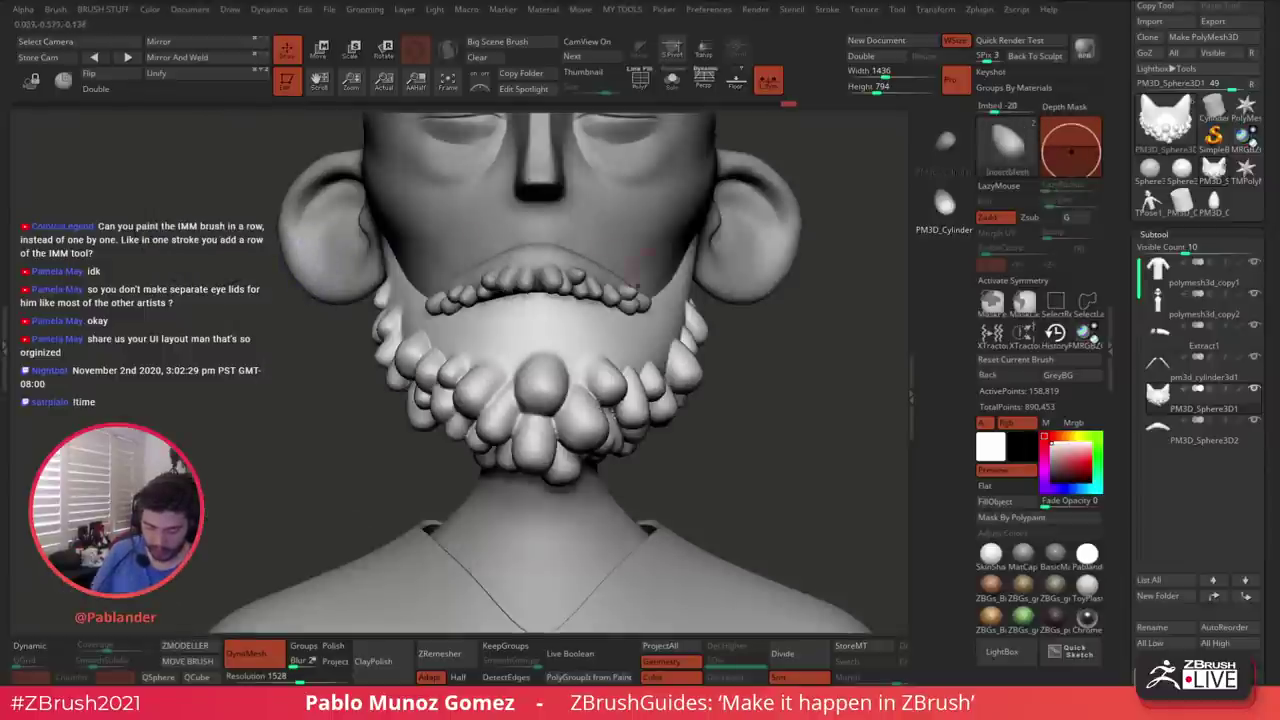
Smooth the clump roots into the beard base along the character's left cheek and jaw
{"action": "right_click_drag", "start_coordinate": [765, 280], "coordinate": [660, 298]}
{"action": "key", "text": "shift"}
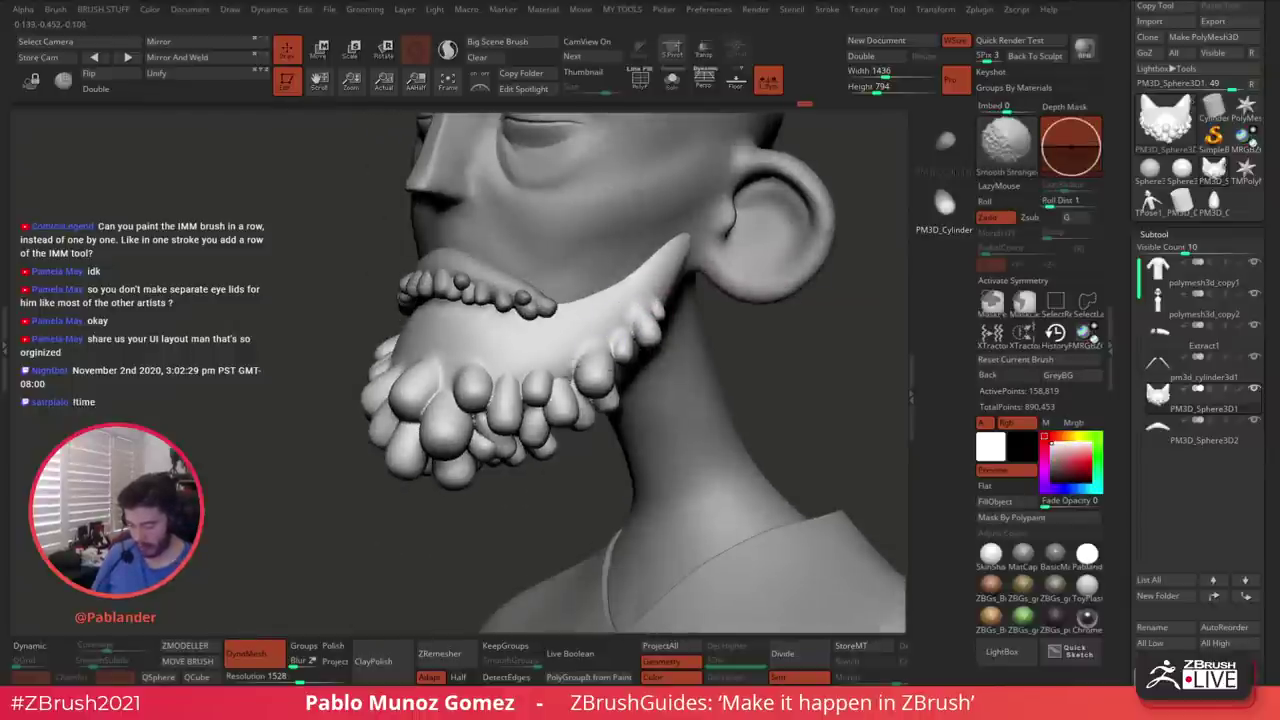
{"action": "left_click_drag", "start_coordinate": [539, 363], "coordinate": [511, 370], "text": "shift"}
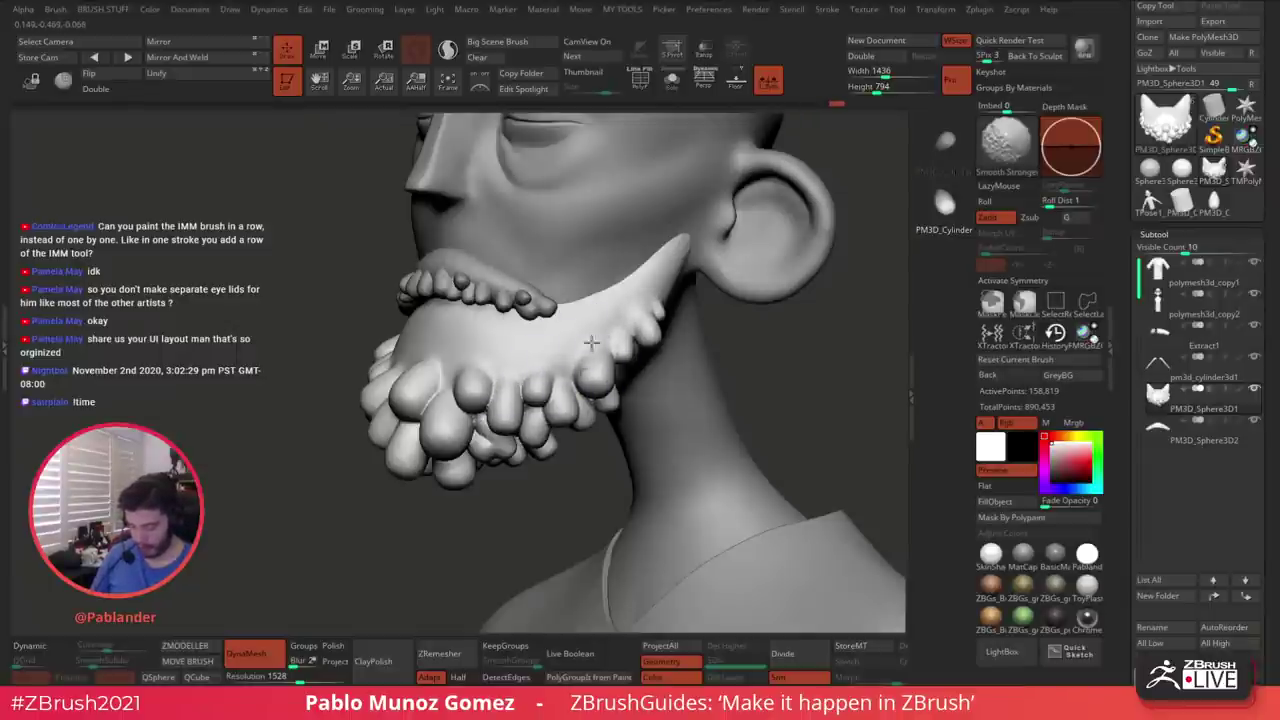
{"action": "right_click_drag", "start_coordinate": [450, 390], "coordinate": [547, 373]}
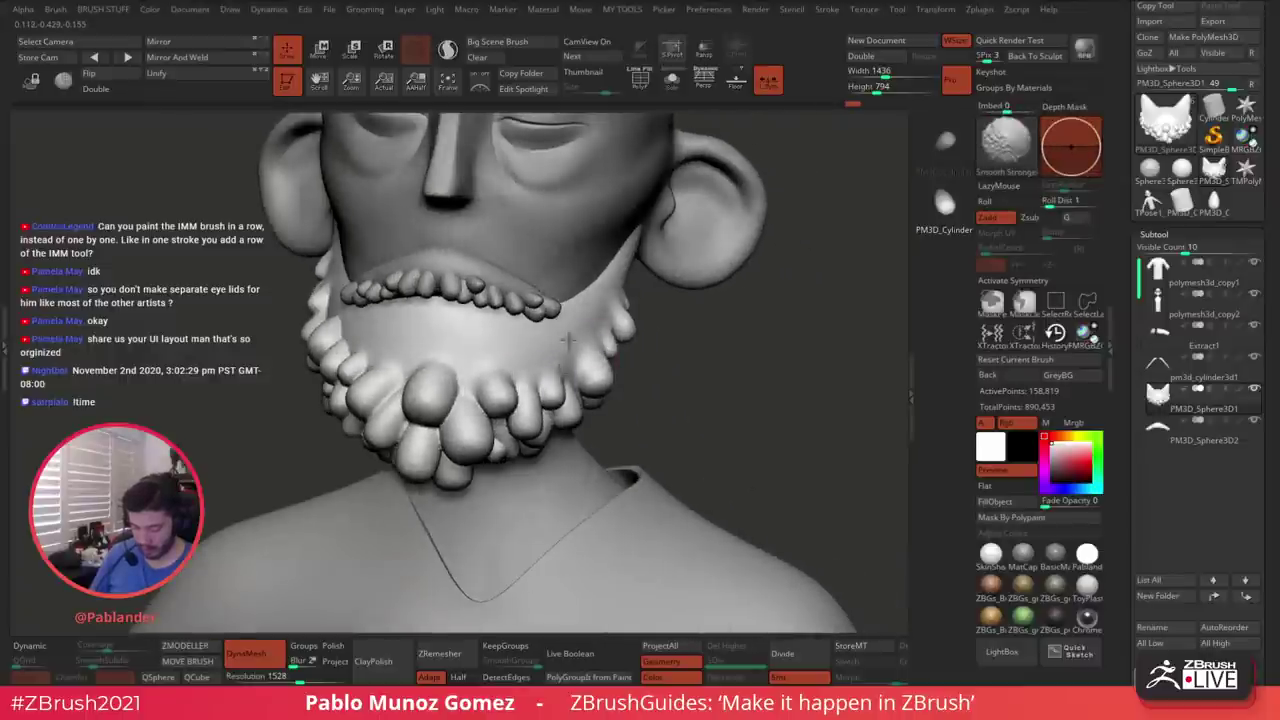
Smooth the top of the central chin clump and its neighbours into the beard surface
{"action": "right_click_drag", "start_coordinate": [467, 350], "coordinate": [571, 358], "text": "alt"}
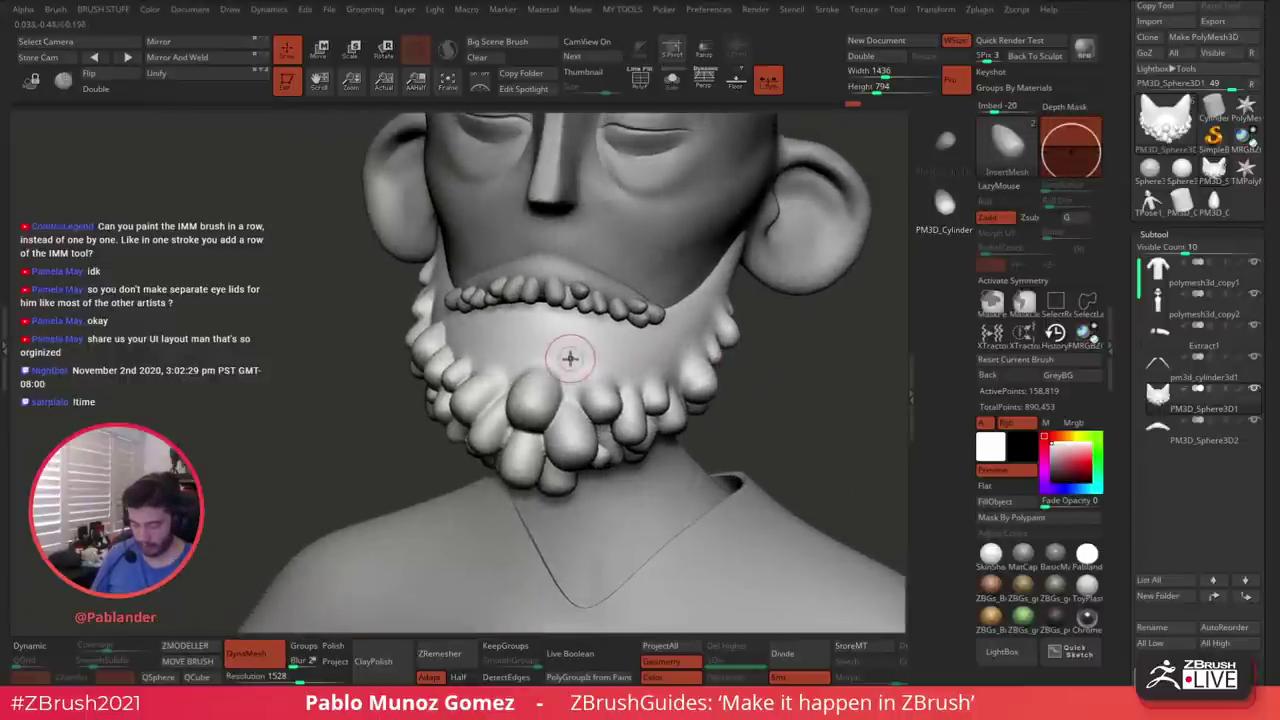
{"action": "key", "text": "space"}
{"action": "mouse_move", "coordinate": [543, 368]}
{"action": "left_mouse_down", "text": "shift"}
{"action": "mouse_move", "coordinate": [583, 343]}
{"action": "mouse_move", "coordinate": [545, 391]}
{"action": "left_mouse_up", "text": "shift"}
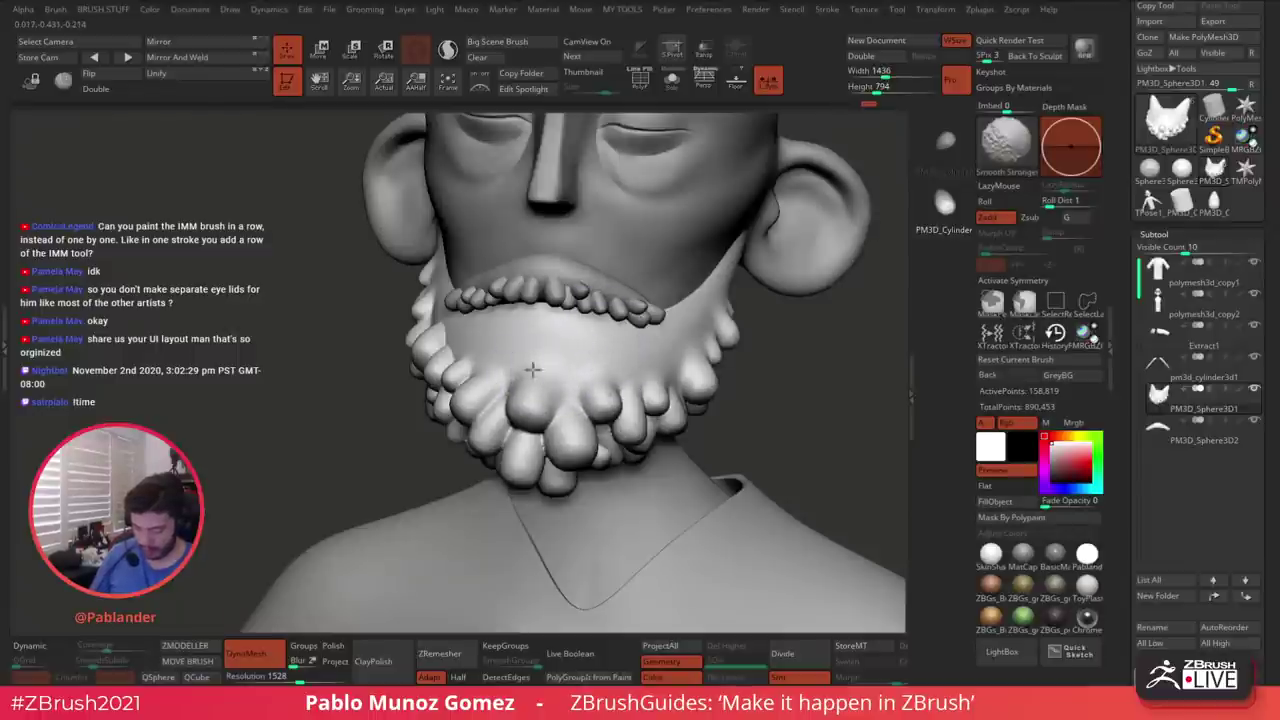
{"action": "right_click_drag", "start_coordinate": [481, 343], "coordinate": [557, 340]}
{"action": "left_click_drag", "start_coordinate": [488, 350], "coordinate": [460, 345], "text": "shift"}
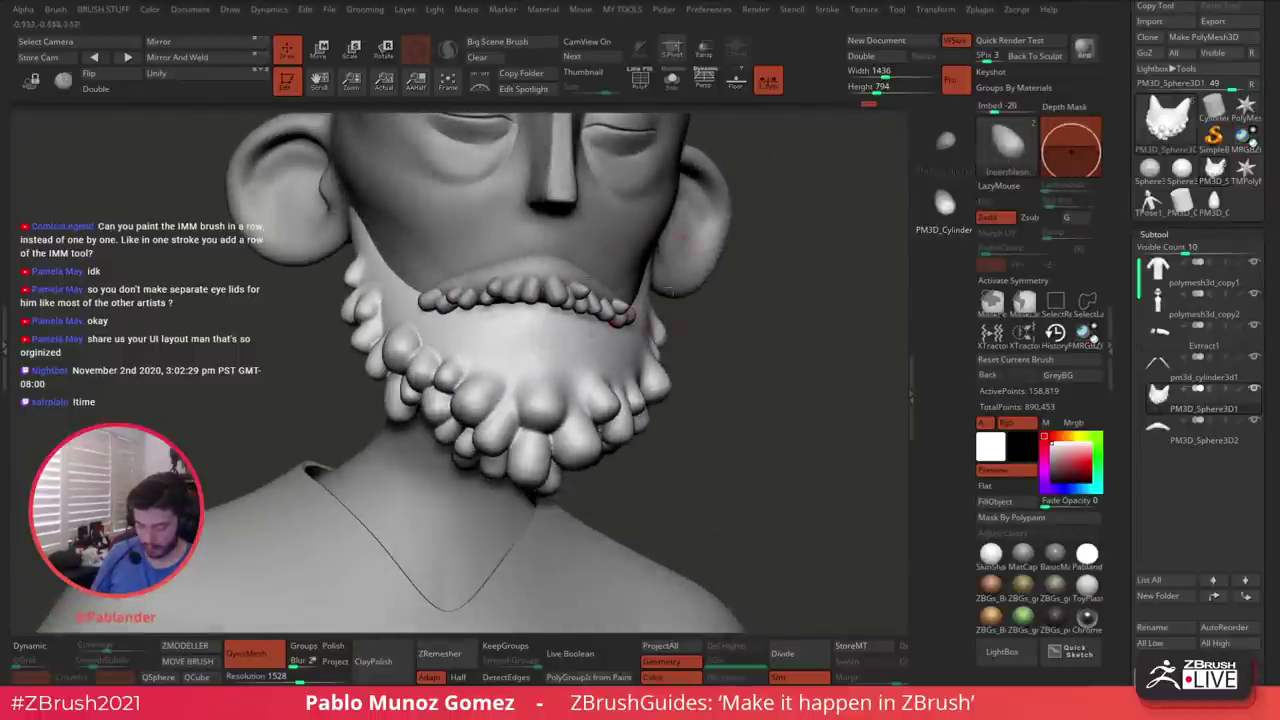
Soften the remaining hard joints of the clumps on the character's right jaw with the Smooth brush
{"action": "mouse_move", "coordinate": [718, 340]}
{"action": "right_mouse_down"}
{"action": "mouse_move", "coordinate": [580, 370]}
{"action": "mouse_move", "coordinate": [550, 390]}
{"action": "right_mouse_up"}
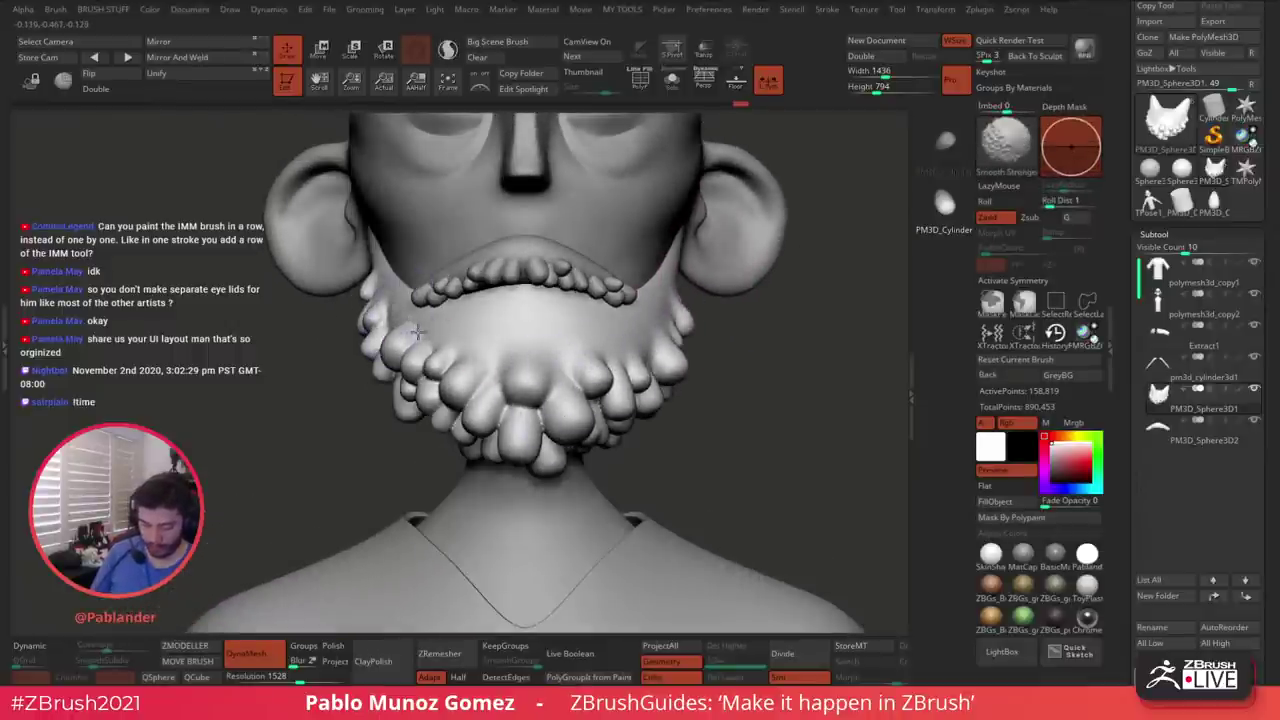
{"action": "right_click_drag", "start_coordinate": [418, 333], "coordinate": [423, 326]}
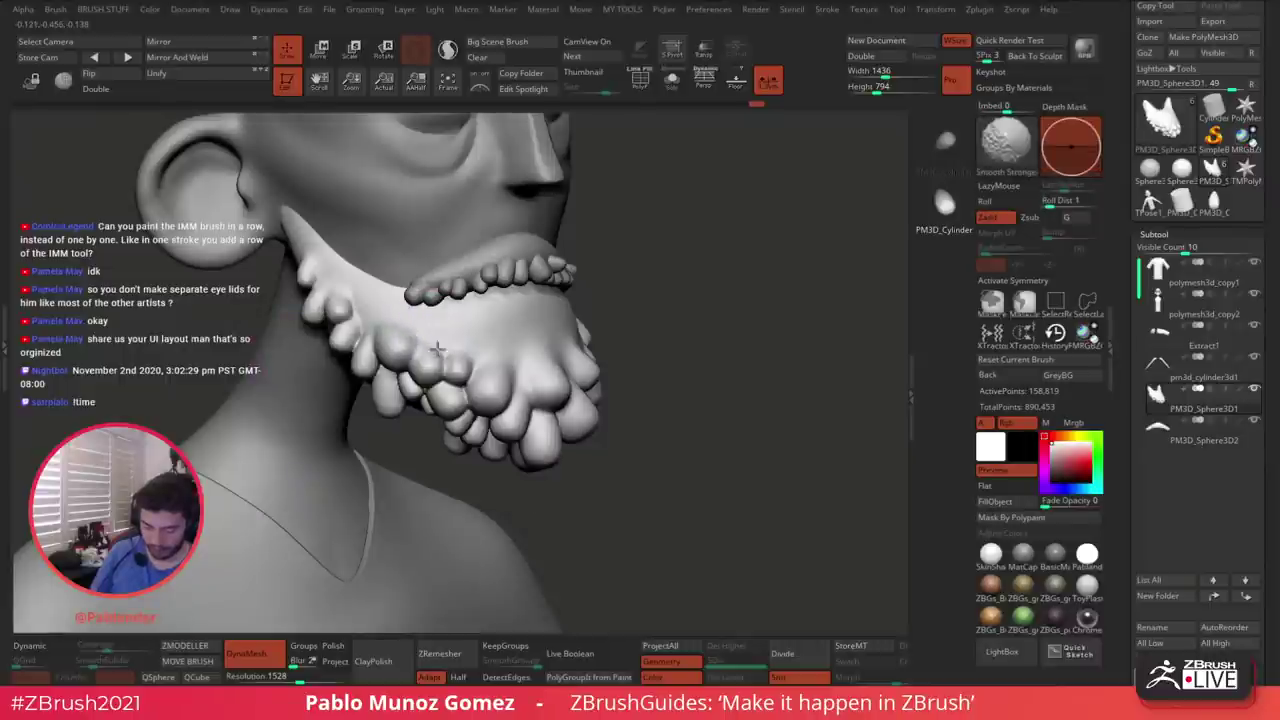
{"action": "mouse_move", "coordinate": [700, 280]}
{"action": "left_mouse_down"}
{"action": "mouse_move", "coordinate": [763, 290]}
{"action": "mouse_move", "coordinate": [753, 267]}
{"action": "mouse_move", "coordinate": [505, 357]}
{"action": "mouse_move", "coordinate": [569, 296]}
{"action": "mouse_move", "coordinate": [606, 282]}
{"action": "mouse_move", "coordinate": [692, 287]}
{"action": "left_mouse_up"}
Isolate the beard subtool and smooth its neck-facing surface and the pointed sideburn end
{"action": "left_click", "coordinate": [672, 82]}
{"action": "right_click_drag", "start_coordinate": [692, 287], "coordinate": [580, 312]}
{"action": "key", "text": "shift"}
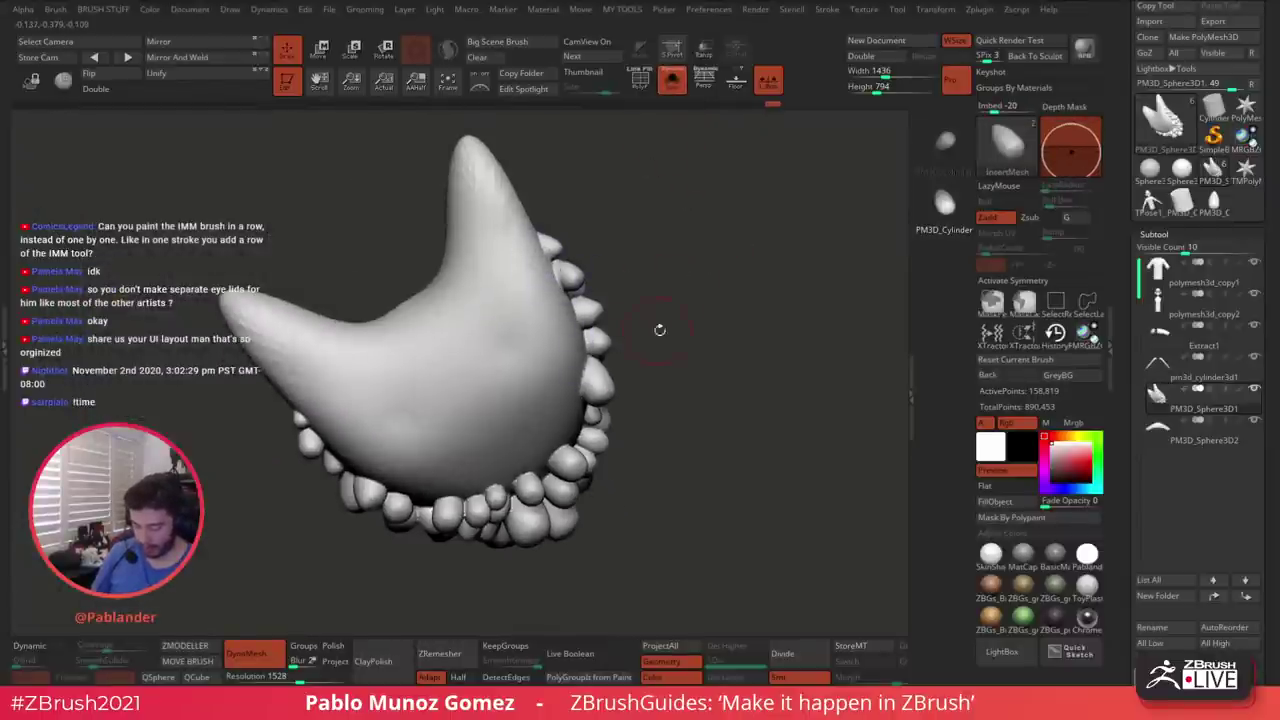
{"action": "right_click_drag", "start_coordinate": [660, 329], "coordinate": [705, 362]}
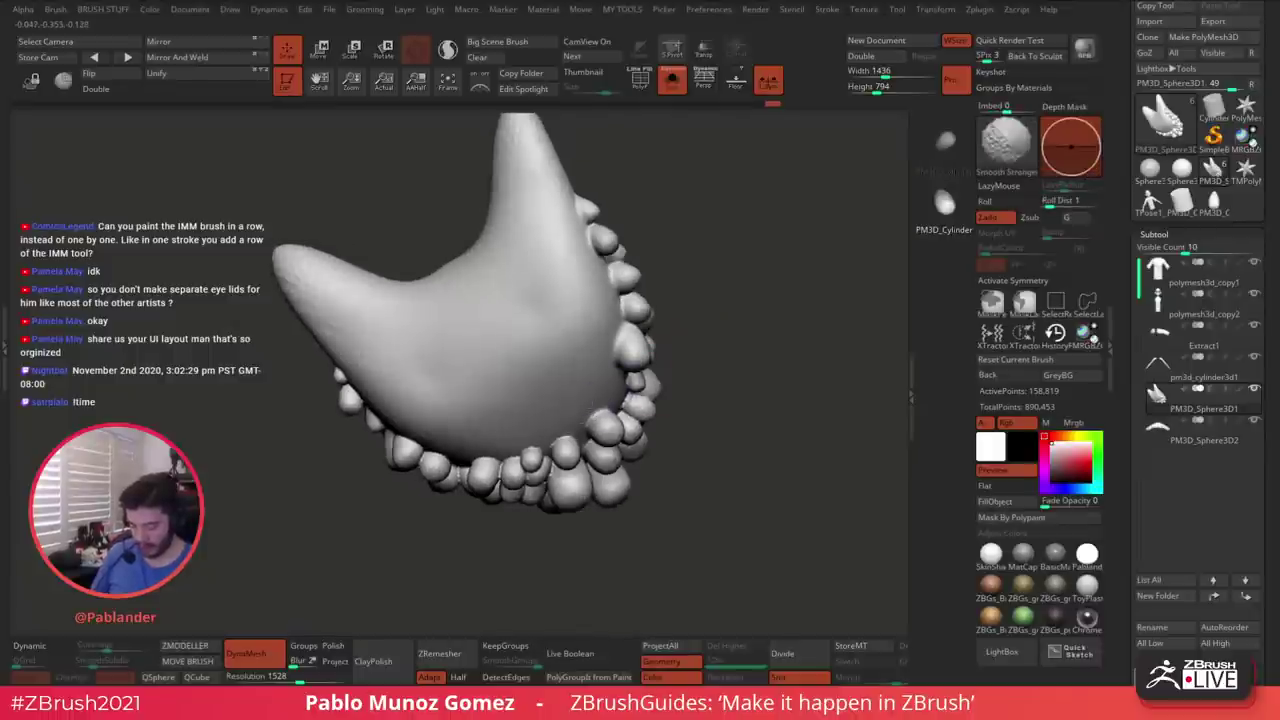
{"action": "right_click_drag", "start_coordinate": [514, 371], "coordinate": [472, 432]}
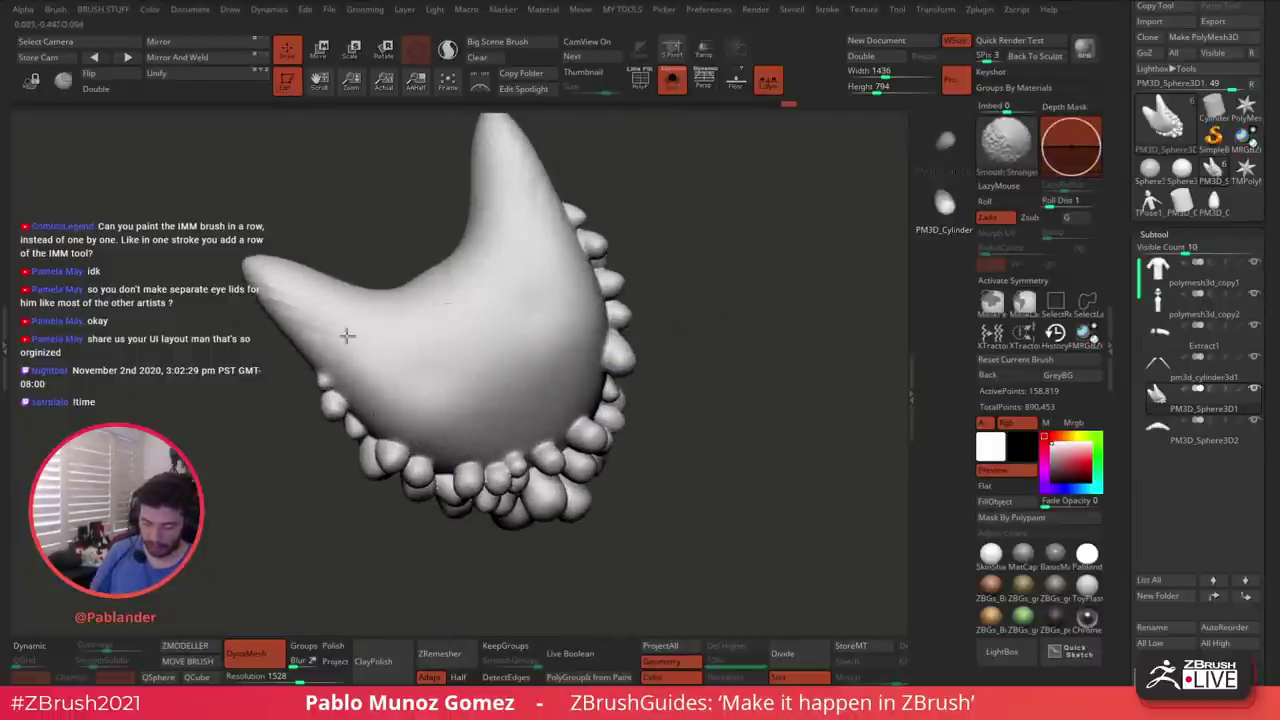
{"action": "right_click", "coordinate": [541, 267]}
{"action": "right_click_drag", "start_coordinate": [642, 193], "coordinate": [651, 211], "text": "alt"}
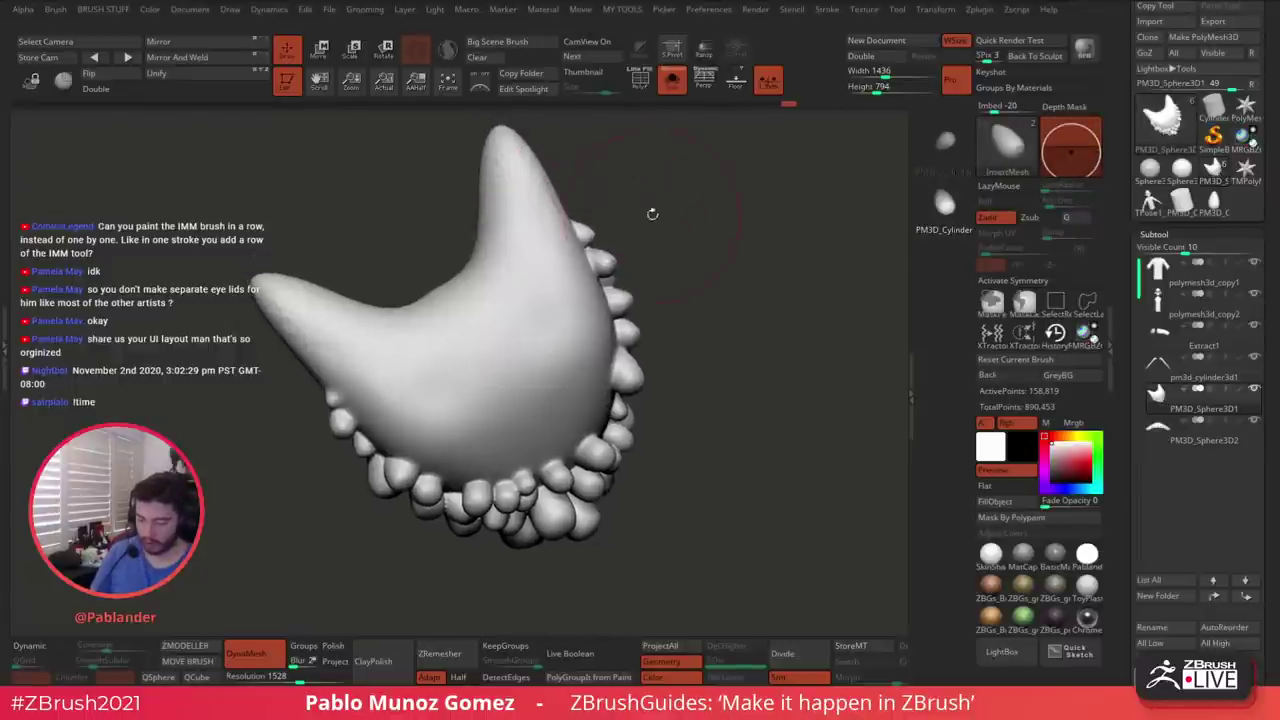
{"action": "left_click_drag", "start_coordinate": [514, 166], "coordinate": [516, 236], "text": "shift"}
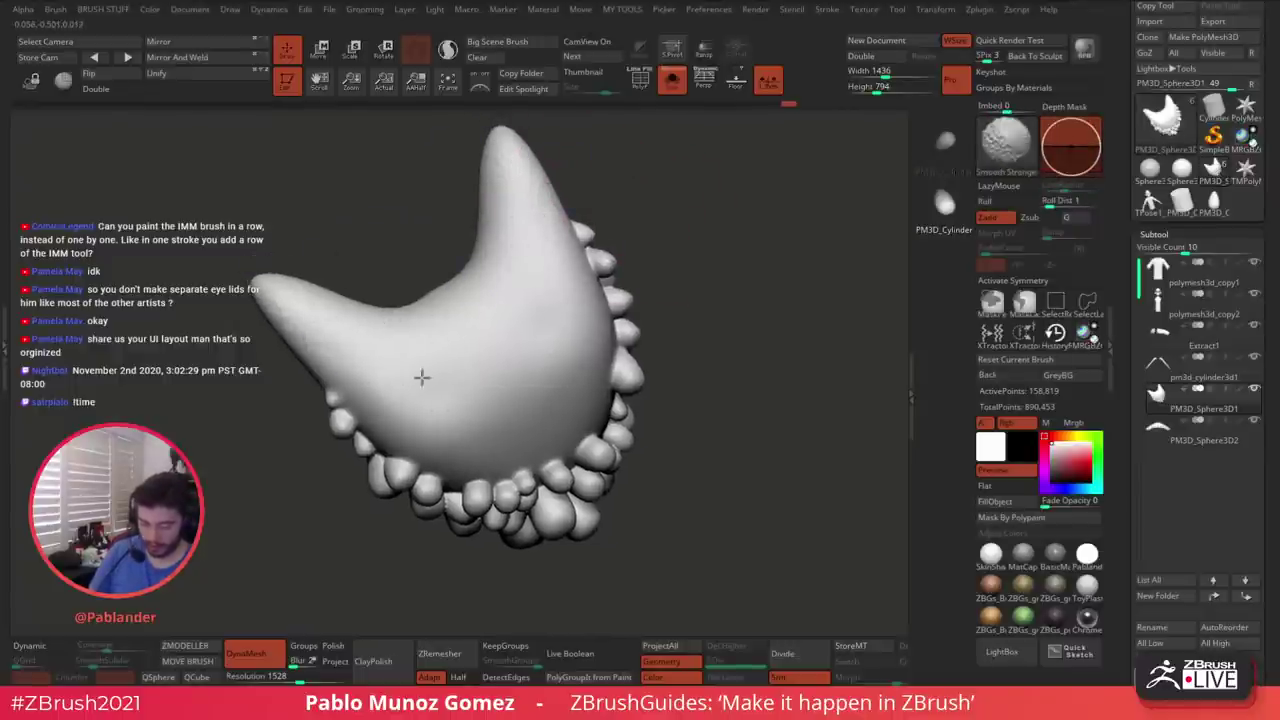
Smooth the roots of the clumps along one jaw edge on the beard's neck-facing side
{"action": "right_click_drag", "start_coordinate": [543, 371], "coordinate": [621, 334]}
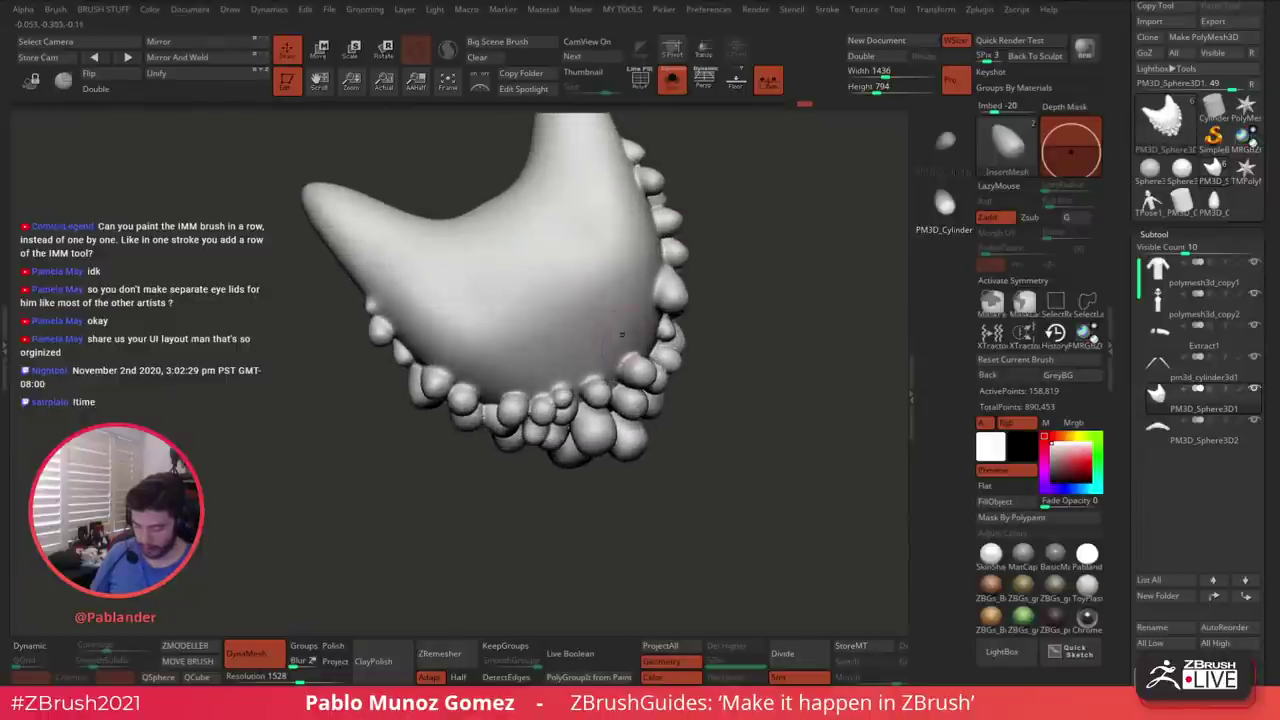
{"action": "left_click_drag", "start_coordinate": [618, 366], "coordinate": [630, 378], "text": "shift"}
{"action": "right_click_drag", "start_coordinate": [680, 368], "coordinate": [650, 362]}
{"action": "left_click_drag", "start_coordinate": [646, 364], "coordinate": [655, 350], "text": "shift"}
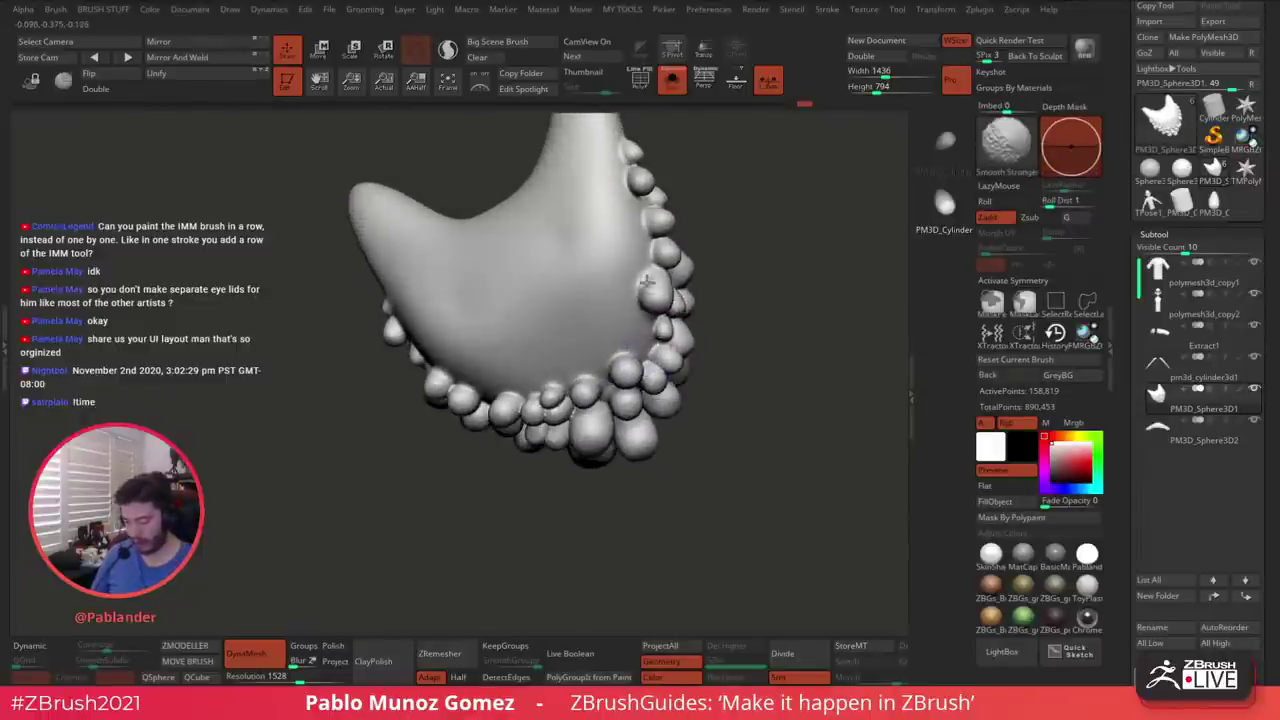
{"action": "left_click_drag", "start_coordinate": [647, 283], "coordinate": [640, 240], "text": "shift"}
Smooth the clump roots under the chin into the beard's neck-facing surface
{"action": "right_click_drag", "start_coordinate": [588, 321], "coordinate": [500, 375]}
{"action": "mouse_move", "coordinate": [512, 385]}
{"action": "left_mouse_down", "text": "shift"}
{"action": "mouse_move", "coordinate": [486, 421]}
{"action": "mouse_move", "coordinate": [512, 400]}
{"action": "left_mouse_up", "text": "shift"}
{"action": "mouse_move", "coordinate": [500, 385]}
{"action": "right_mouse_down"}
{"action": "mouse_move", "coordinate": [555, 350]}
{"action": "mouse_move", "coordinate": [590, 360]}
{"action": "mouse_move", "coordinate": [625, 416]}
{"action": "mouse_move", "coordinate": [590, 440]}
{"action": "mouse_move", "coordinate": [586, 428]}
{"action": "right_mouse_up"}
{"action": "left_click_drag", "start_coordinate": [575, 432], "coordinate": [562, 436], "text": "shift"}
{"action": "mouse_move", "coordinate": [565, 432]}
{"action": "right_mouse_down"}
{"action": "mouse_move", "coordinate": [605, 423]}
{"action": "mouse_move", "coordinate": [622, 398]}
{"action": "right_mouse_up"}
Inflate the small clumps beneath the chin with the Inflat brush
{"action": "key", "text": "space"}
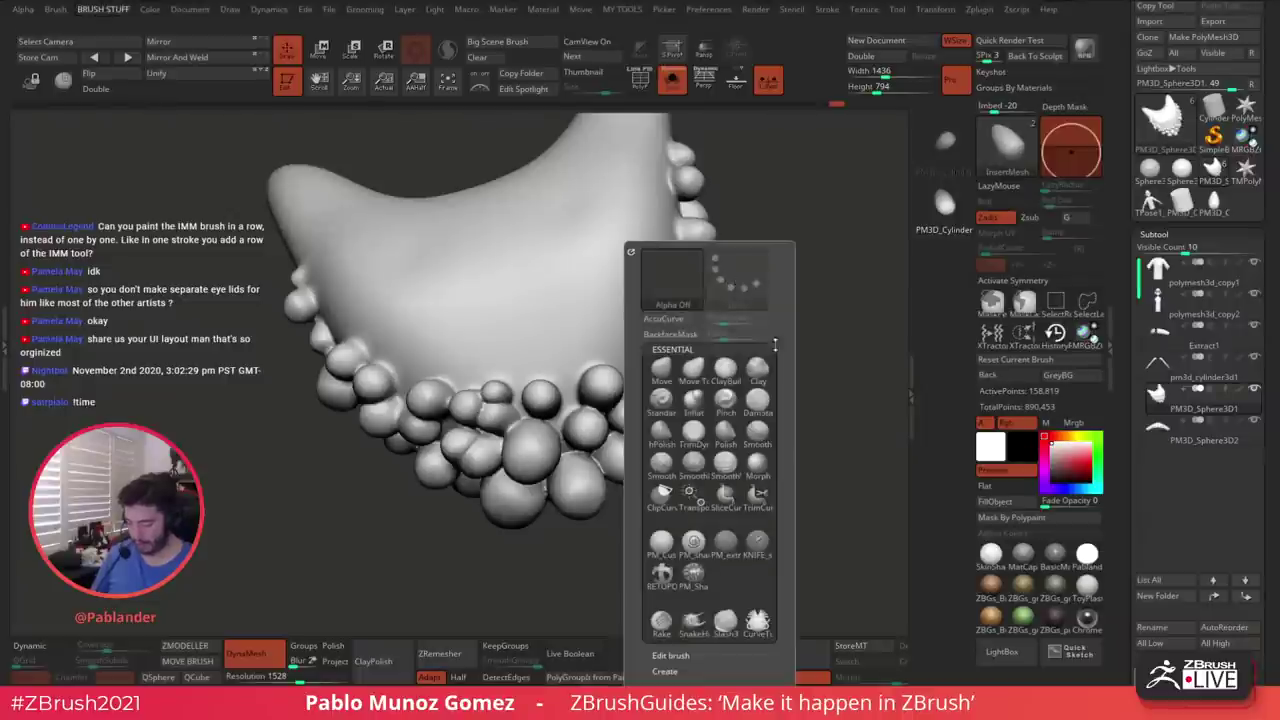
{"action": "left_click", "coordinate": [694, 402]}
{"action": "right_click", "coordinate": [790, 268]}
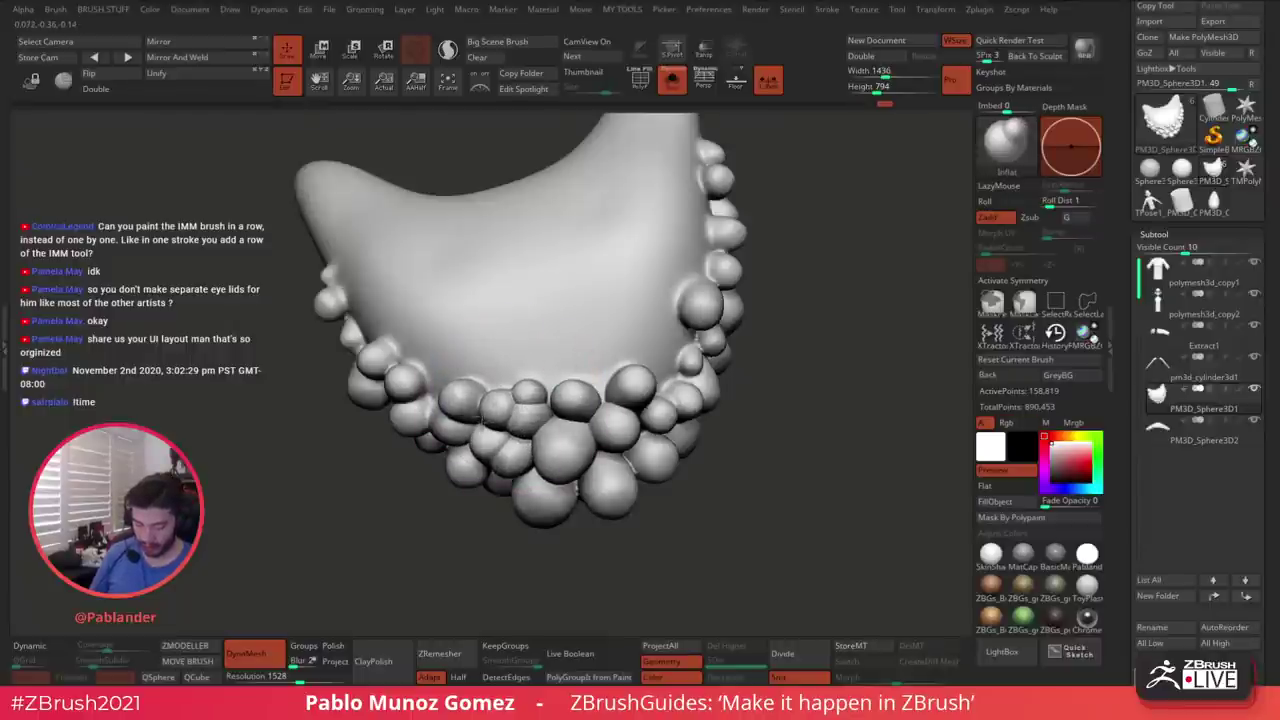
{"action": "left_click_drag", "start_coordinate": [668, 374], "coordinate": [684, 362]}
{"action": "right_click_drag", "start_coordinate": [668, 352], "coordinate": [682, 332]}
{"action": "mouse_move", "coordinate": [588, 440]}
{"action": "right_mouse_down"}
{"action": "mouse_move", "coordinate": [563, 458]}
{"action": "mouse_move", "coordinate": [580, 385]}
{"action": "mouse_move", "coordinate": [645, 335]}
{"action": "mouse_move", "coordinate": [630, 405]}
{"action": "right_mouse_up"}
Adjust the brush size and smooth the joints of the clumps along the side of the jaw
{"action": "right_click", "coordinate": [628, 420]}
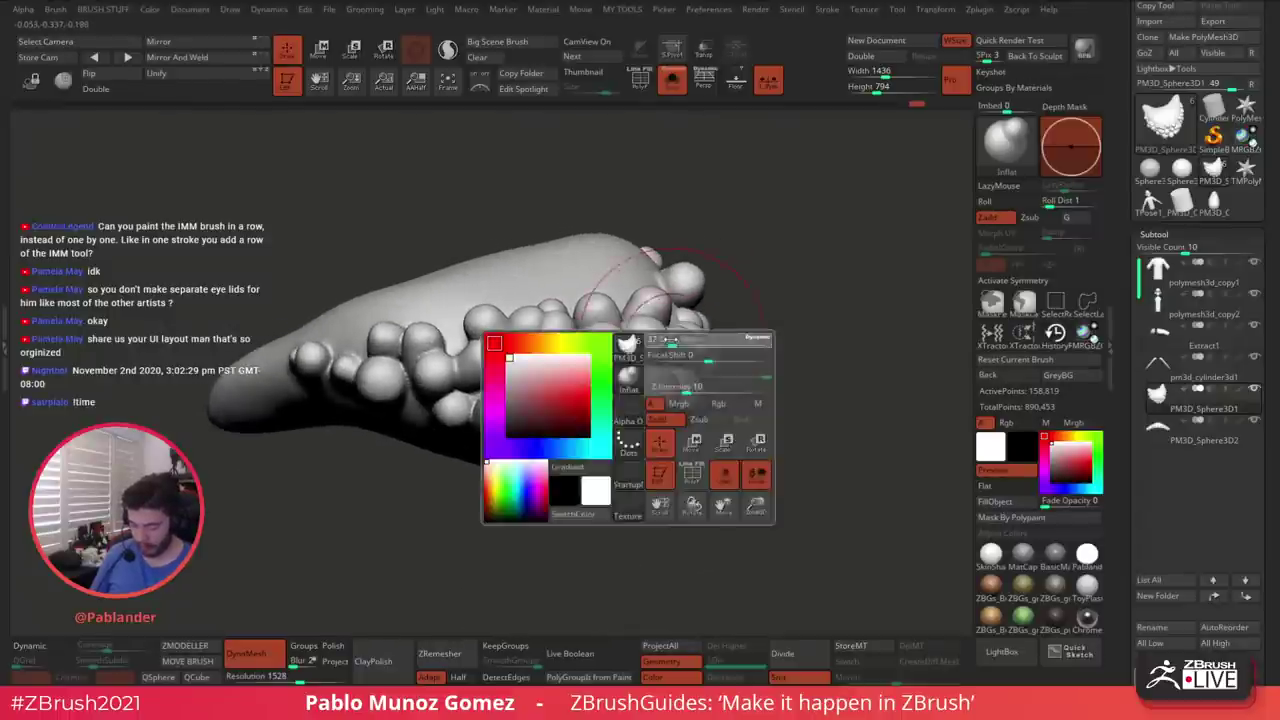
{"action": "left_click_drag", "start_coordinate": [530, 425], "coordinate": [526, 412], "text": "shift"}
{"action": "right_click_drag", "start_coordinate": [526, 412], "coordinate": [490, 357]}
{"action": "mouse_move", "coordinate": [450, 318]}
{"action": "right_mouse_down"}
{"action": "mouse_move", "coordinate": [470, 345]}
{"action": "mouse_move", "coordinate": [405, 360]}
{"action": "mouse_move", "coordinate": [486, 249]}
{"action": "mouse_move", "coordinate": [477, 363]}
{"action": "right_mouse_up"}
{"action": "left_click_drag", "start_coordinate": [477, 363], "coordinate": [480, 403], "text": "shift"}
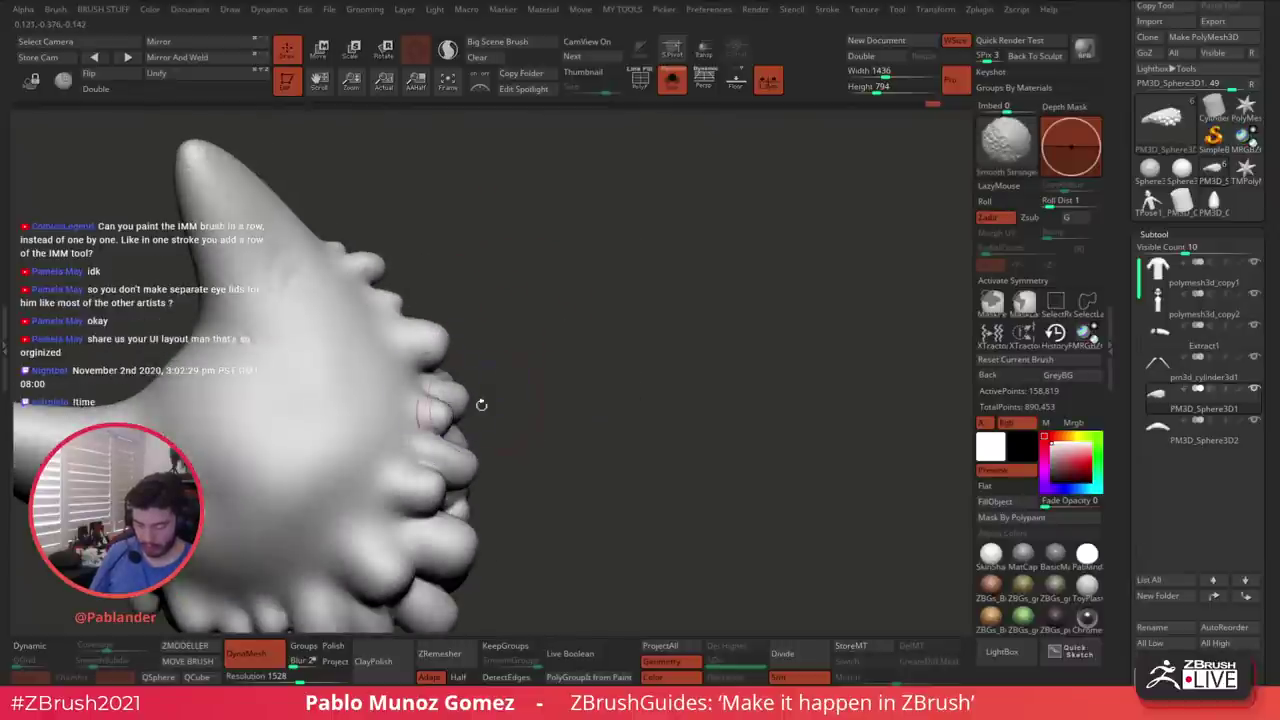
{"action": "mouse_move", "coordinate": [540, 400]}
{"action": "right_mouse_down"}
{"action": "mouse_move", "coordinate": [671, 303]}
{"action": "mouse_move", "coordinate": [640, 380]}
{"action": "mouse_move", "coordinate": [640, 355]}
{"action": "mouse_move", "coordinate": [680, 340]}
{"action": "mouse_move", "coordinate": [711, 394]}
{"action": "mouse_move", "coordinate": [492, 393]}
{"action": "mouse_move", "coordinate": [405, 345]}
{"action": "right_mouse_up"}
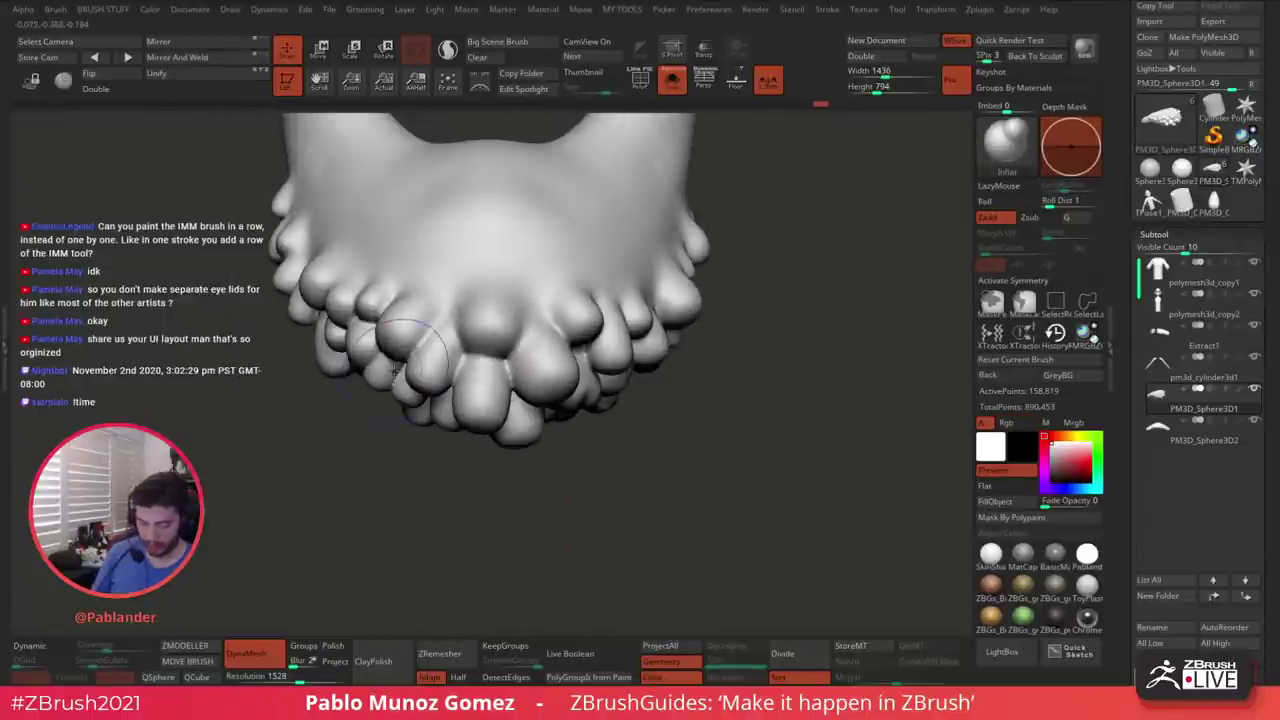
Smooth the remaining clump joints on the character's right side of the beard and show the full character again
{"action": "mouse_move", "coordinate": [662, 404]}
{"action": "right_mouse_down"}
{"action": "mouse_move", "coordinate": [677, 409]}
{"action": "mouse_move", "coordinate": [614, 380]}
{"action": "right_mouse_up"}
{"action": "right_click_drag", "start_coordinate": [626, 277], "coordinate": [352, 378]}
{"action": "left_click_drag", "start_coordinate": [318, 357], "coordinate": [308, 340], "text": "shift"}
{"action": "mouse_move", "coordinate": [731, 314]}
{"action": "right_mouse_down", "text": "shift"}
{"action": "mouse_move", "coordinate": [709, 306]}
{"action": "mouse_move", "coordinate": [706, 340]}
{"action": "mouse_move", "coordinate": [686, 250]}
{"action": "right_mouse_up", "text": "shift"}
{"action": "left_click", "coordinate": [675, 81]}
{"action": "right_click_drag", "start_coordinate": [695, 344], "coordinate": [689, 425]}
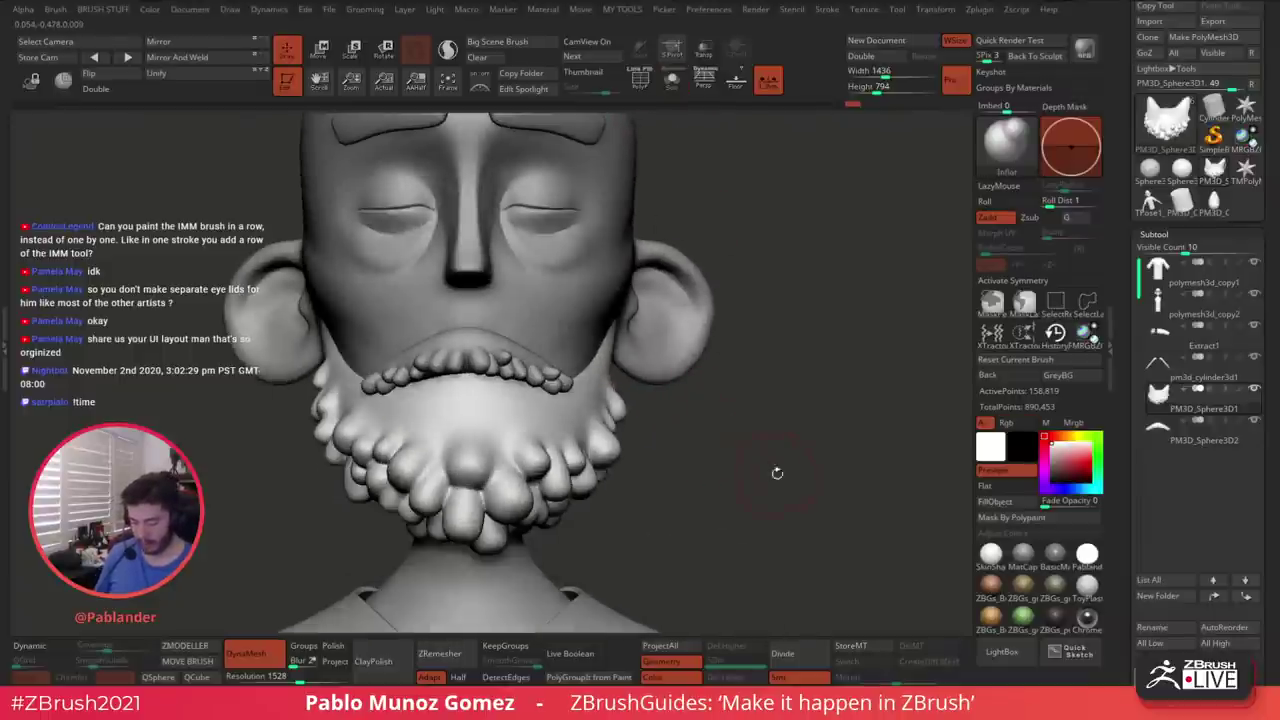
Select the moustache subtool and remesh it with DynaMesh at a resolution of 1888
{"action": "right_click_drag", "start_coordinate": [774, 474], "coordinate": [766, 246], "text": "ctrl"}
{"action": "right_click_drag", "start_coordinate": [766, 346], "coordinate": [726, 316], "text": "ctrl"}
{"action": "right_click_drag", "start_coordinate": [605, 271], "coordinate": [706, 292], "text": "ctrl"}
{"action": "mouse_move", "coordinate": [706, 292]}
{"action": "right_mouse_down", "text": "alt"}
{"action": "mouse_move", "coordinate": [720, 368]}
{"action": "mouse_move", "coordinate": [632, 392]}
{"action": "mouse_move", "coordinate": [632, 440]}
{"action": "right_mouse_up", "text": "alt"}
{"action": "left_click", "coordinate": [1208, 432]}
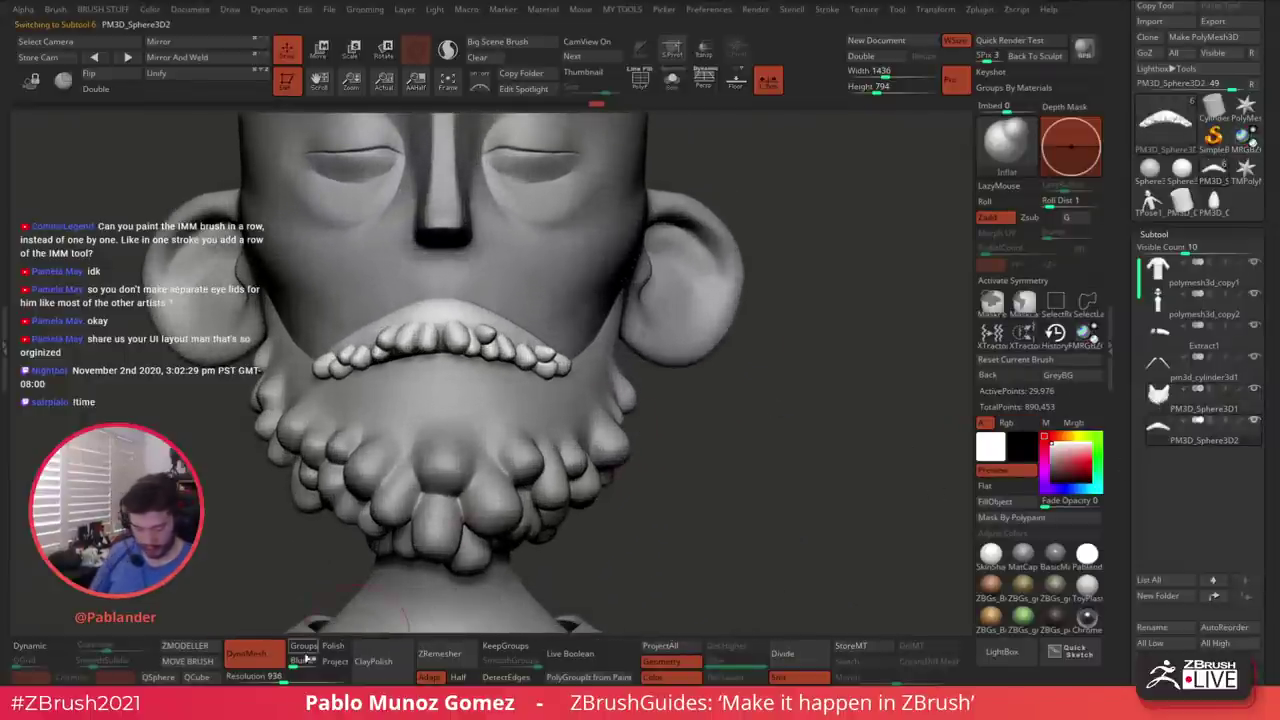
{"action": "left_click_drag", "start_coordinate": [288, 679], "coordinate": [307, 679]}
{"action": "left_click_drag", "start_coordinate": [222, 548], "coordinate": [231, 575], "text": "ctrl"}
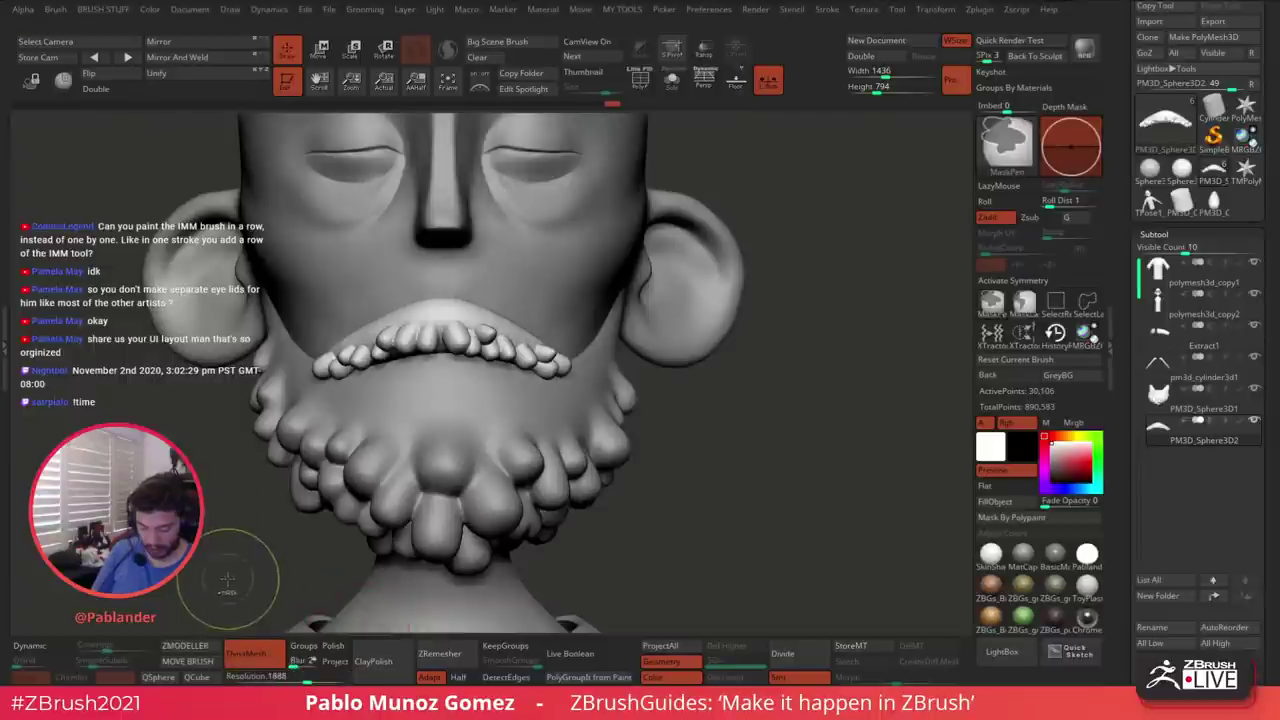
Adjust the brush size and smooth the clump roots on the moustache's centre and the character's right half
{"action": "right_click_drag", "start_coordinate": [523, 356], "coordinate": [613, 370], "text": "alt"}
{"action": "right_click_drag", "start_coordinate": [613, 370], "coordinate": [604, 353], "text": "ctrl"}
{"action": "key", "text": "space"}
{"action": "left_click_drag", "start_coordinate": [604, 353], "coordinate": [587, 346]}
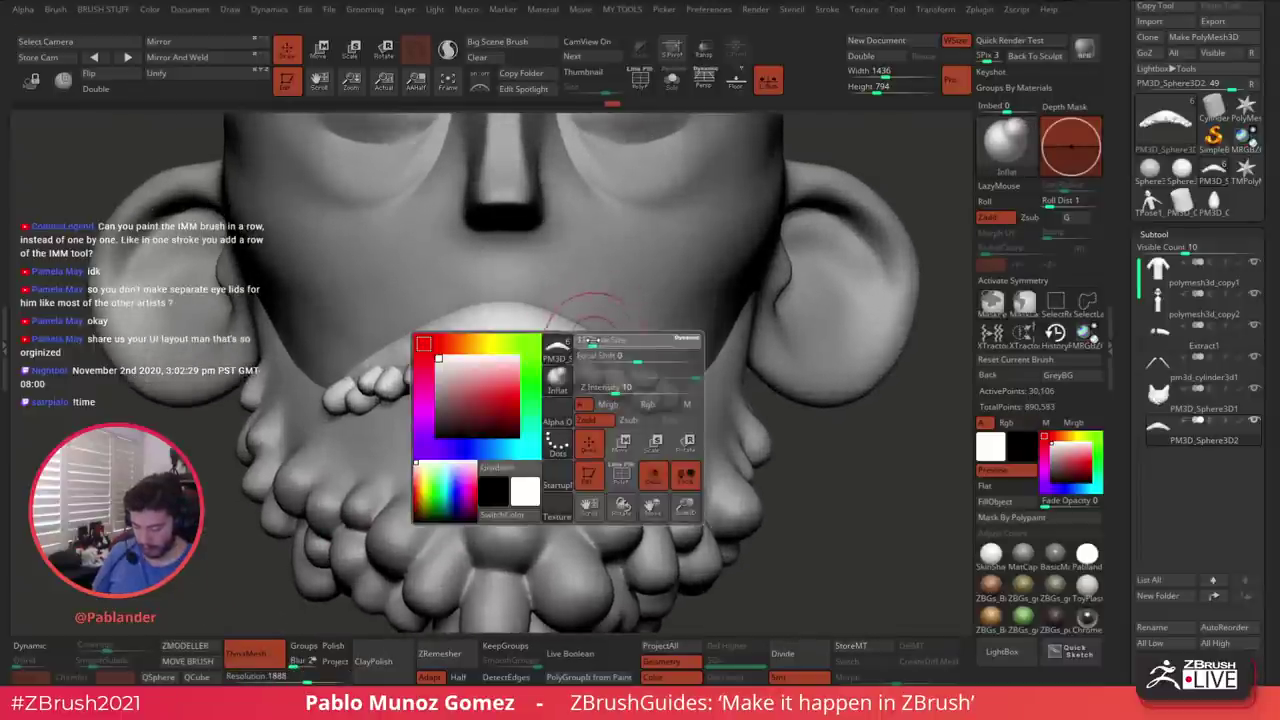
{"action": "mouse_move", "coordinate": [578, 330]}
{"action": "right_mouse_down"}
{"action": "mouse_move", "coordinate": [631, 314]}
{"action": "mouse_move", "coordinate": [571, 334]}
{"action": "right_mouse_up"}
{"action": "key", "text": "shift"}
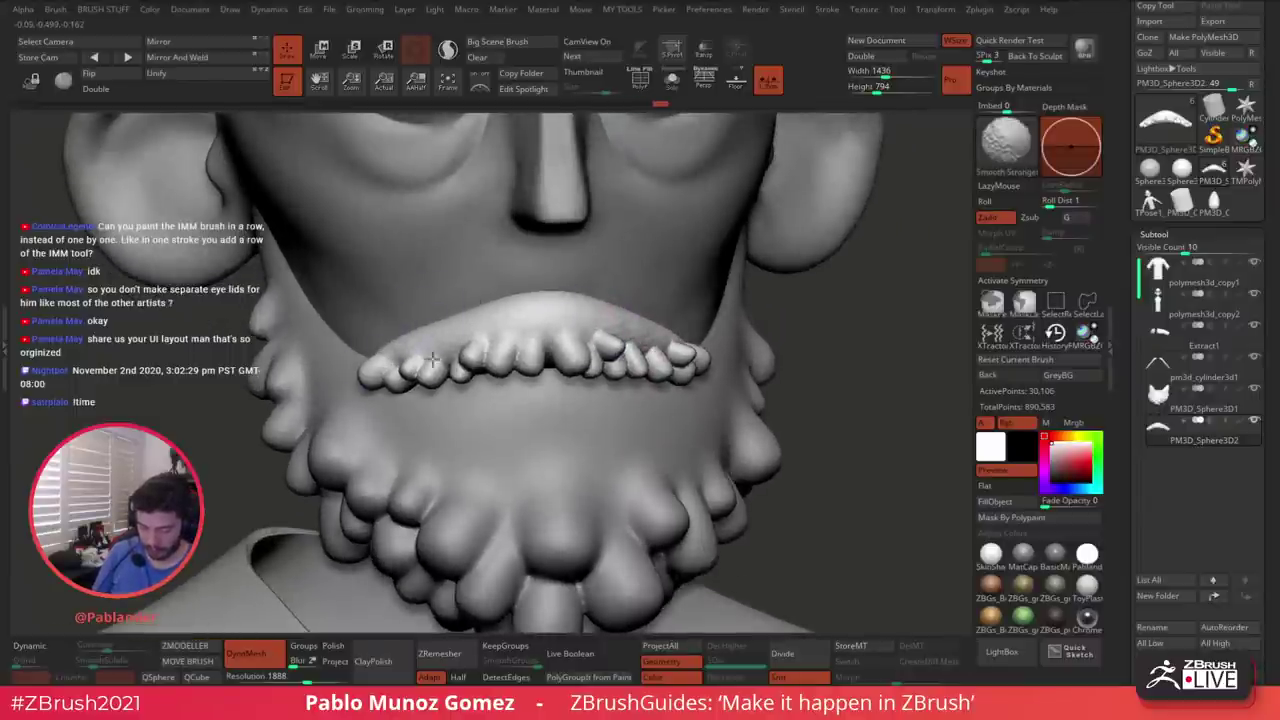
{"action": "mouse_move", "coordinate": [432, 359]}
{"action": "left_mouse_down", "text": "shift"}
{"action": "mouse_move", "coordinate": [537, 300]}
{"action": "mouse_move", "coordinate": [625, 322]}
{"action": "left_mouse_up", "text": "shift"}
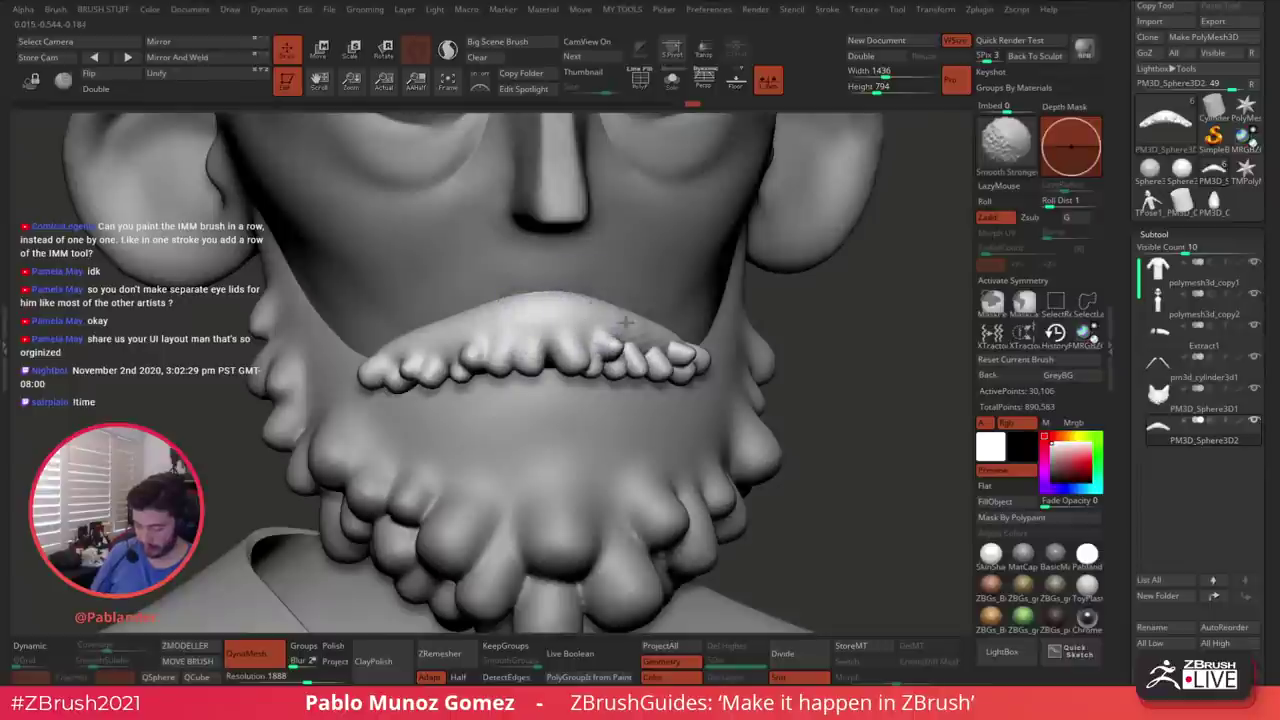
Smooth the clump roots along the character's left half of the moustache out to its tip
{"action": "right_click_drag", "start_coordinate": [626, 322], "coordinate": [602, 323]}
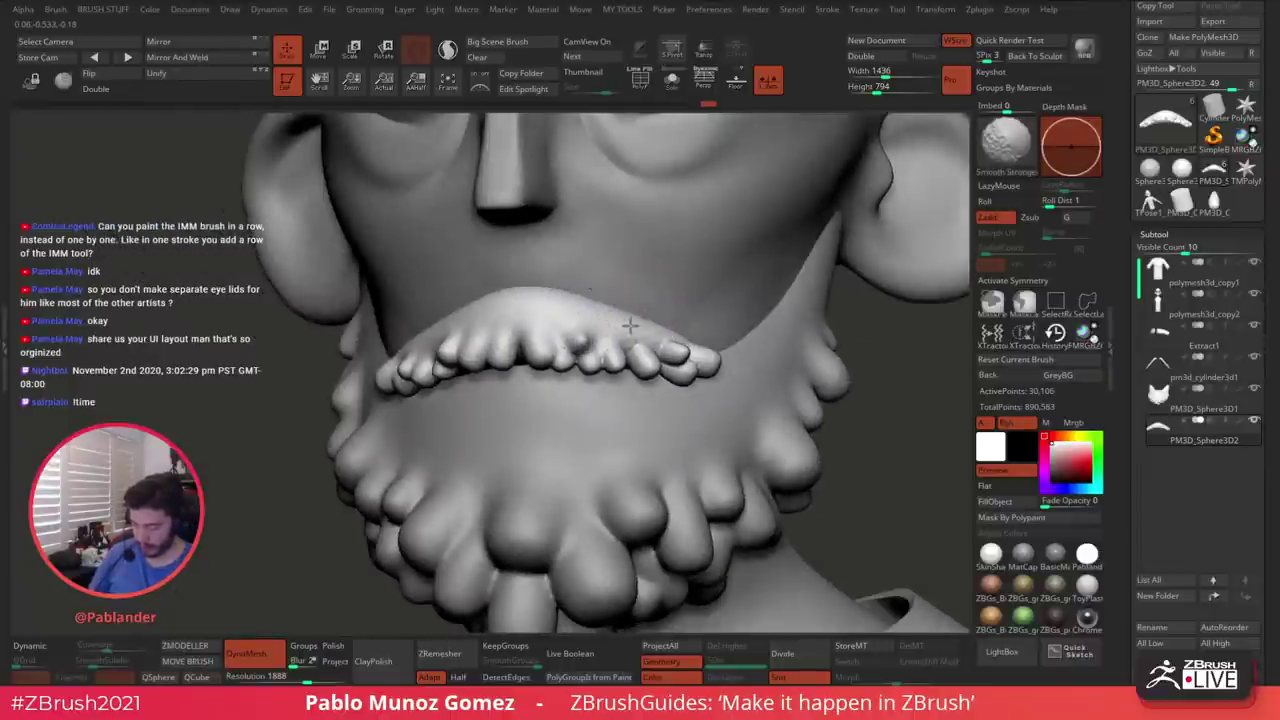
{"action": "left_click_drag", "start_coordinate": [584, 346], "coordinate": [528, 330], "text": "shift"}
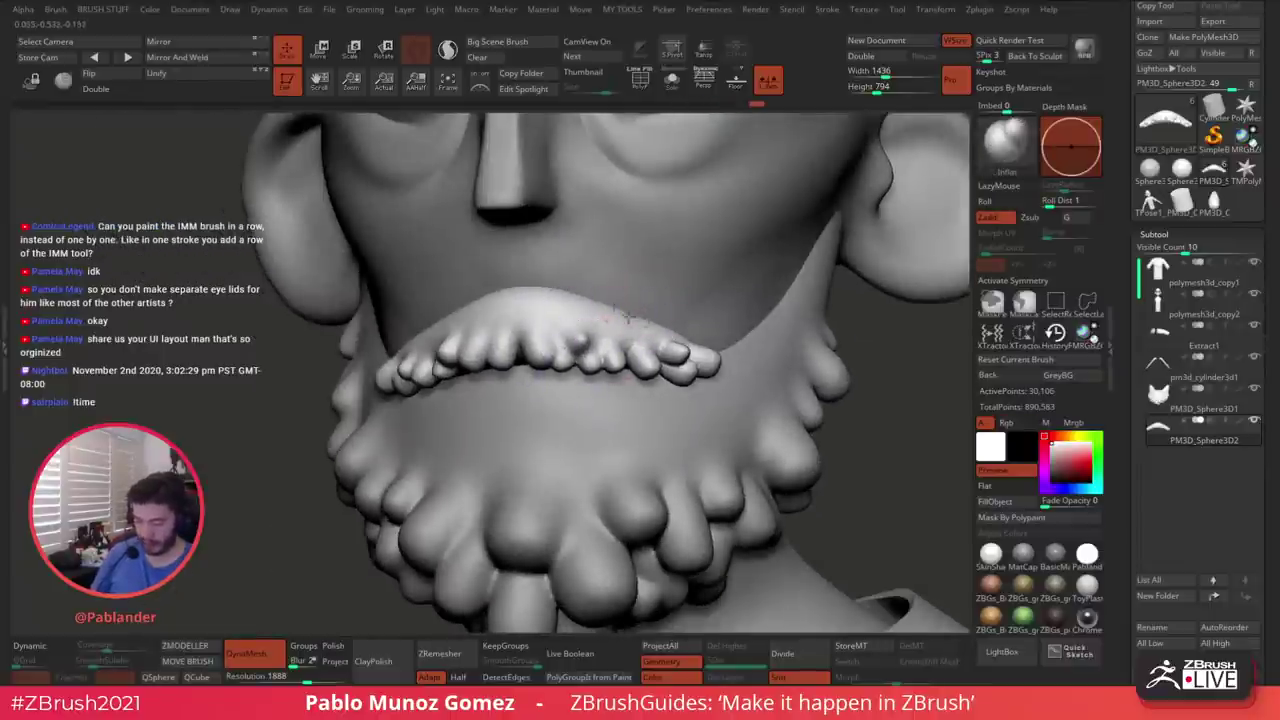
{"action": "right_click_drag", "start_coordinate": [650, 322], "coordinate": [603, 319]}
{"action": "left_click_drag", "start_coordinate": [637, 329], "coordinate": [688, 345], "text": "shift"}
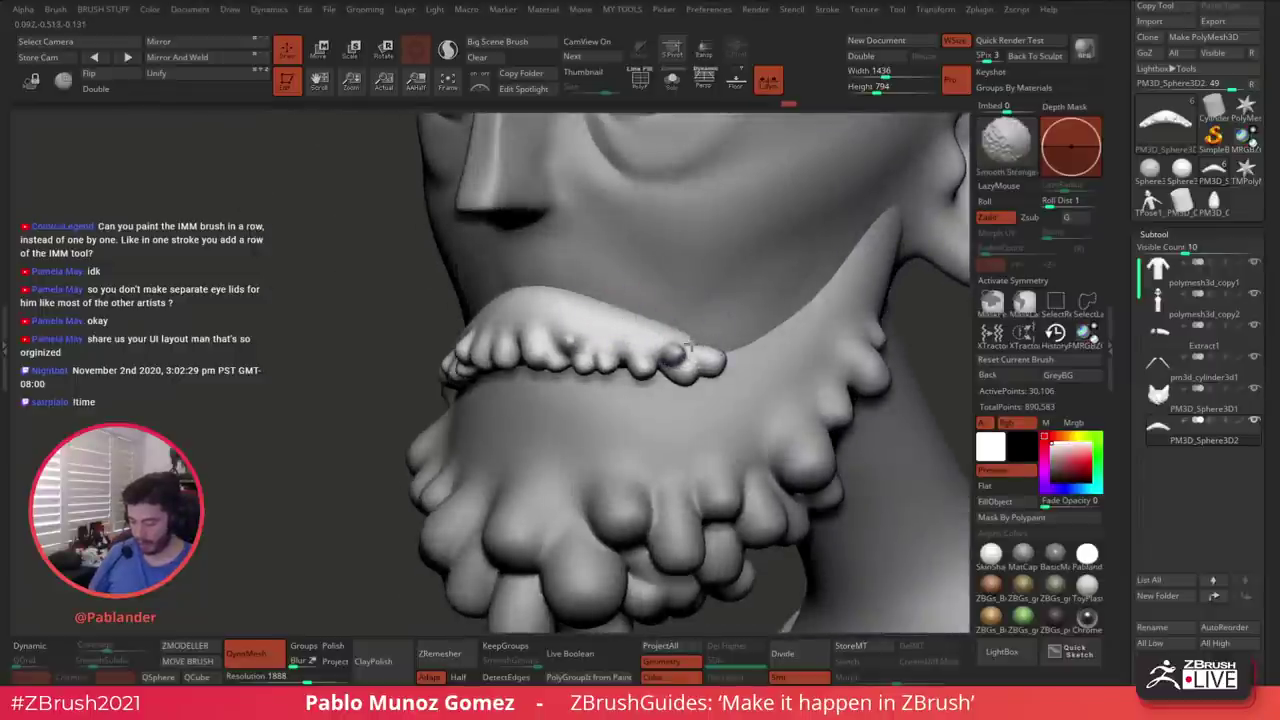
Smooth the moustache clumps at the character's right tip and inflate the small clumps just left of centre
{"action": "mouse_move", "coordinate": [678, 345]}
{"action": "right_mouse_down"}
{"action": "mouse_move", "coordinate": [646, 357]}
{"action": "mouse_move", "coordinate": [529, 329]}
{"action": "mouse_move", "coordinate": [534, 306]}
{"action": "mouse_move", "coordinate": [494, 334]}
{"action": "right_mouse_up"}
{"action": "left_click_drag", "start_coordinate": [443, 351], "coordinate": [445, 345], "text": "shift"}
{"action": "mouse_move", "coordinate": [445, 338]}
{"action": "left_mouse_down", "text": "shift"}
{"action": "mouse_move", "coordinate": [371, 381]}
{"action": "mouse_move", "coordinate": [381, 353]}
{"action": "left_mouse_up", "text": "shift"}
{"action": "left_click_drag", "start_coordinate": [711, 264], "coordinate": [656, 275]}
{"action": "right_click_drag", "start_coordinate": [598, 326], "coordinate": [557, 321]}
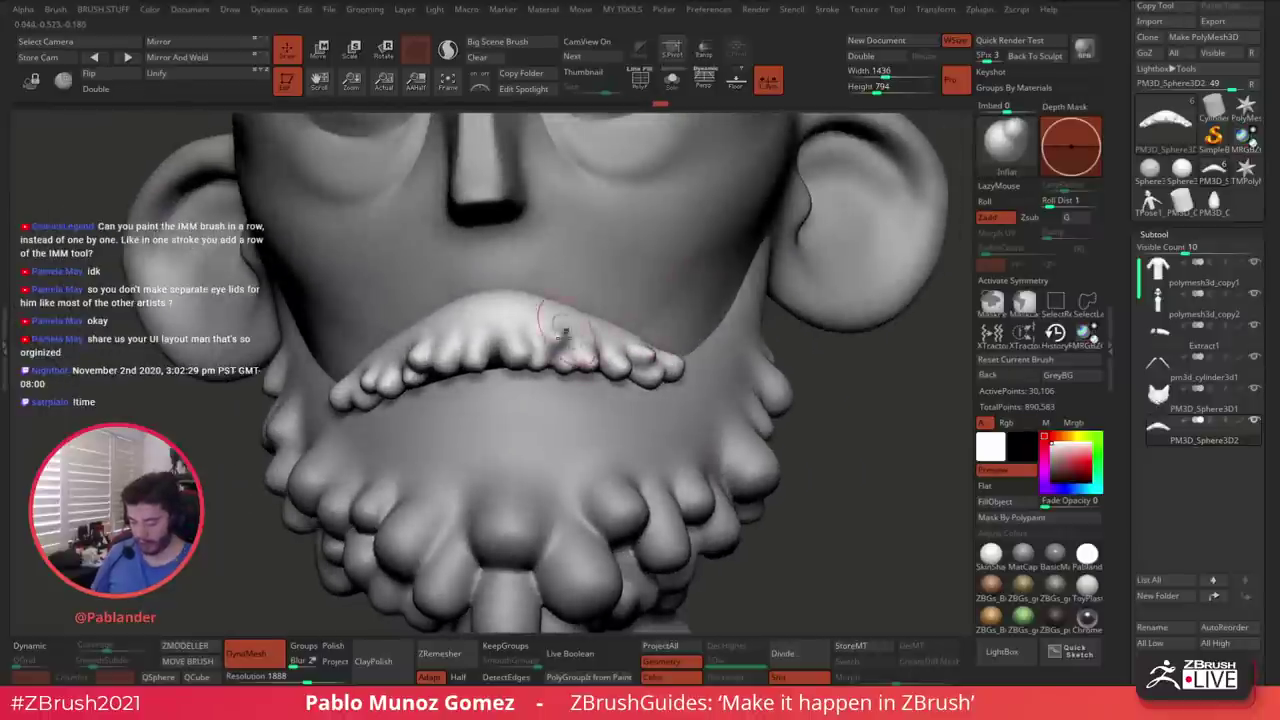
{"action": "left_click_drag", "start_coordinate": [556, 321], "coordinate": [558, 334]}
{"action": "right_click_drag", "start_coordinate": [619, 341], "coordinate": [771, 388]}
Try to flatten the moustache clumps on the character's left side with the hPolish brush
{"action": "key", "text": "b"}
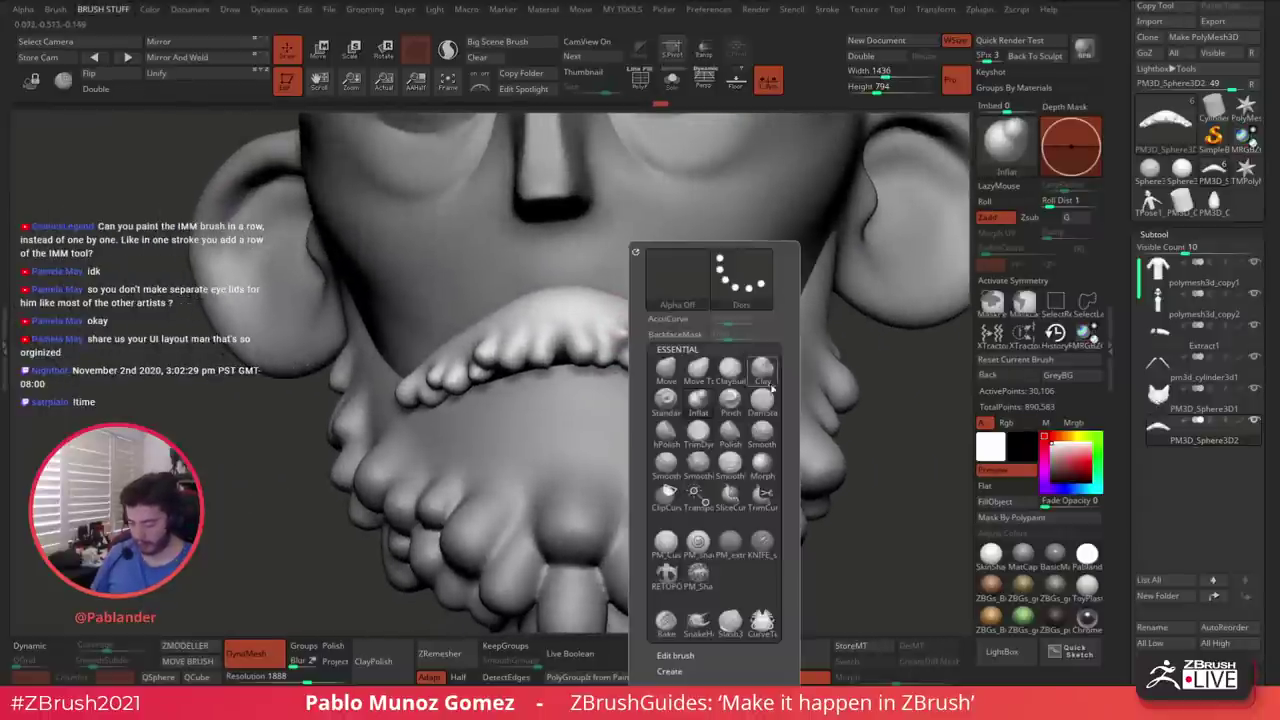
{"action": "left_click", "coordinate": [666, 430]}
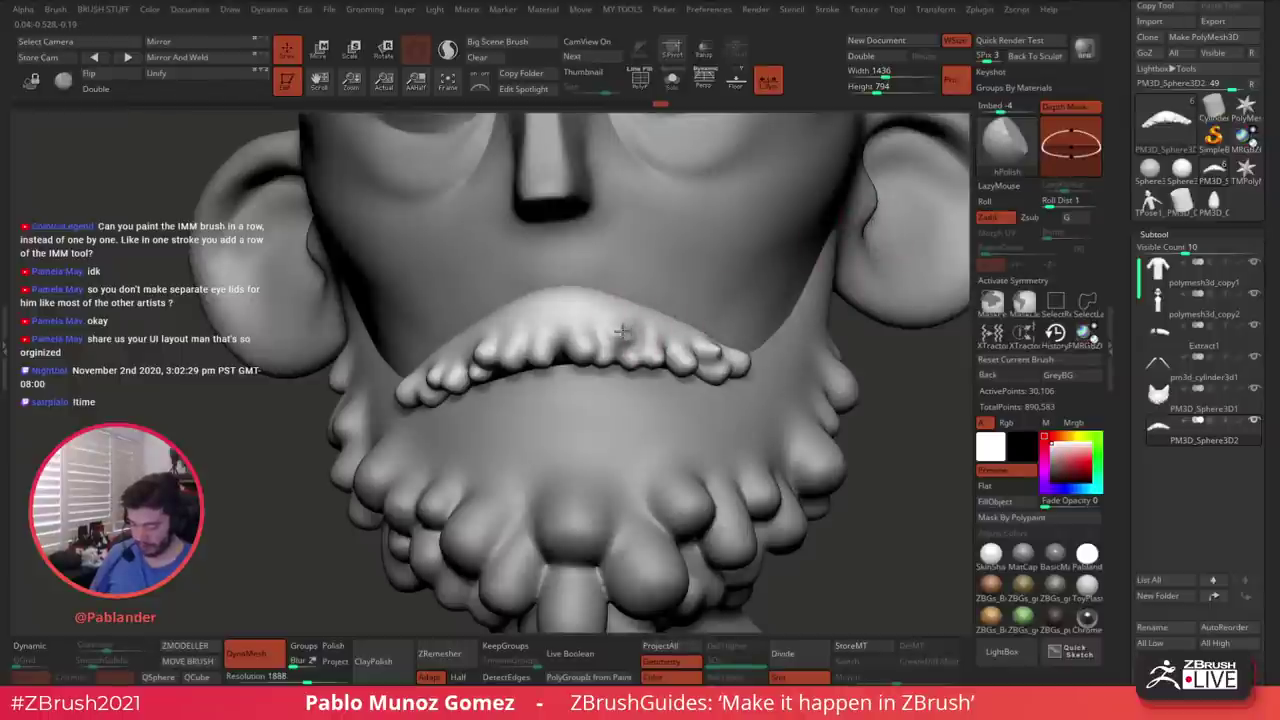
{"action": "left_click_drag", "start_coordinate": [624, 337], "coordinate": [618, 328]}
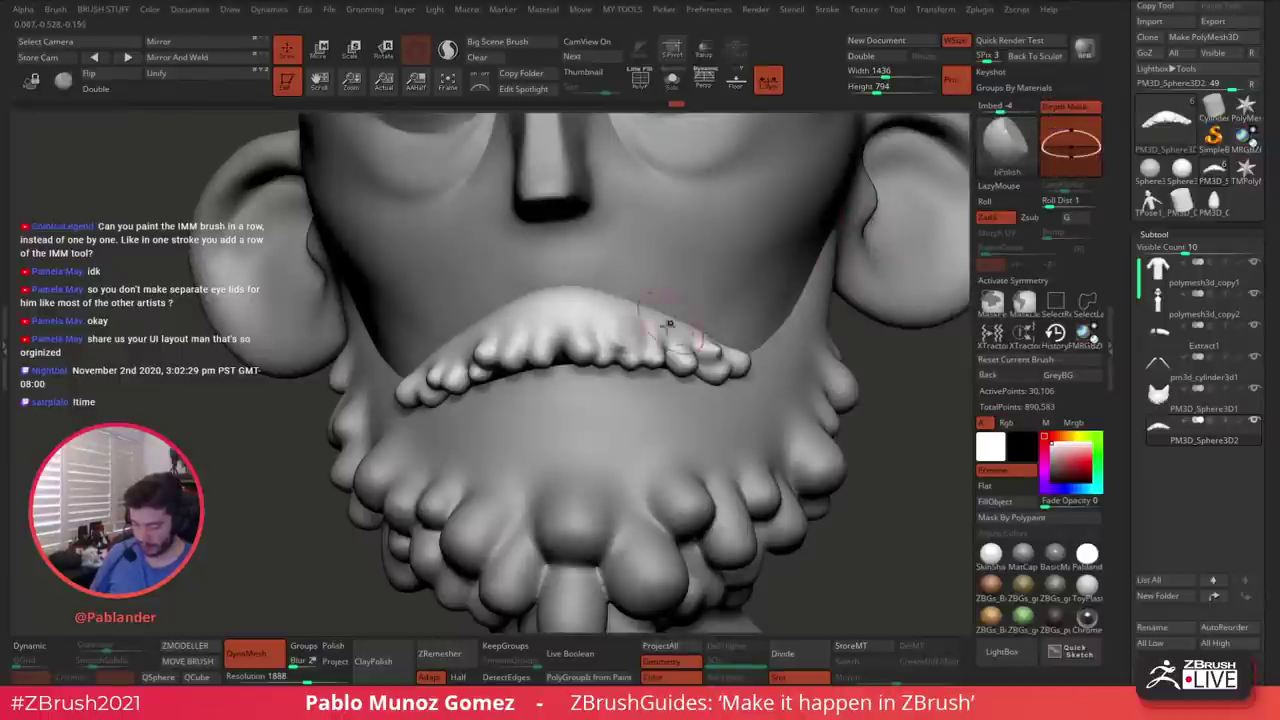
{"action": "mouse_move", "coordinate": [666, 324]}
{"action": "right_mouse_down"}
{"action": "mouse_move", "coordinate": [660, 352]}
{"action": "mouse_move", "coordinate": [696, 355]}
{"action": "right_mouse_up"}
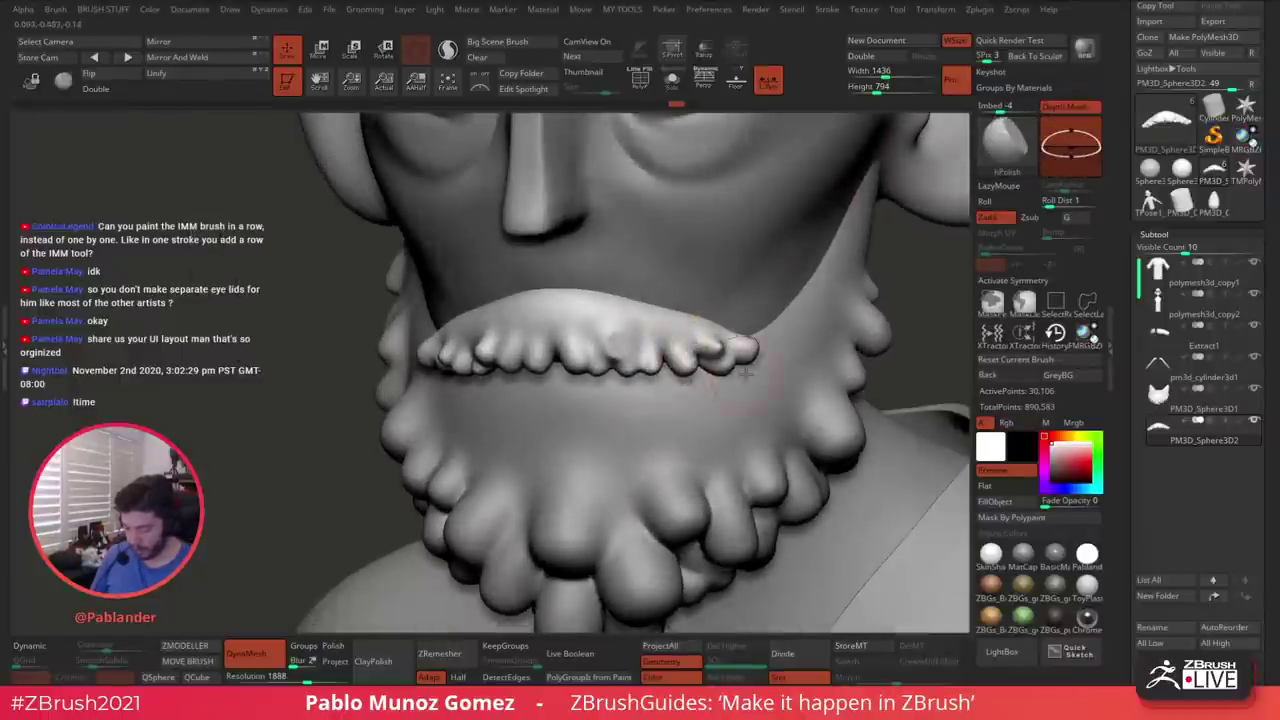
{"action": "key", "text": "ctrl+z"}
Choose the TrimDynamic brush and smooth the moustache clumps on the character's left side and tip
{"action": "key", "text": "b"}
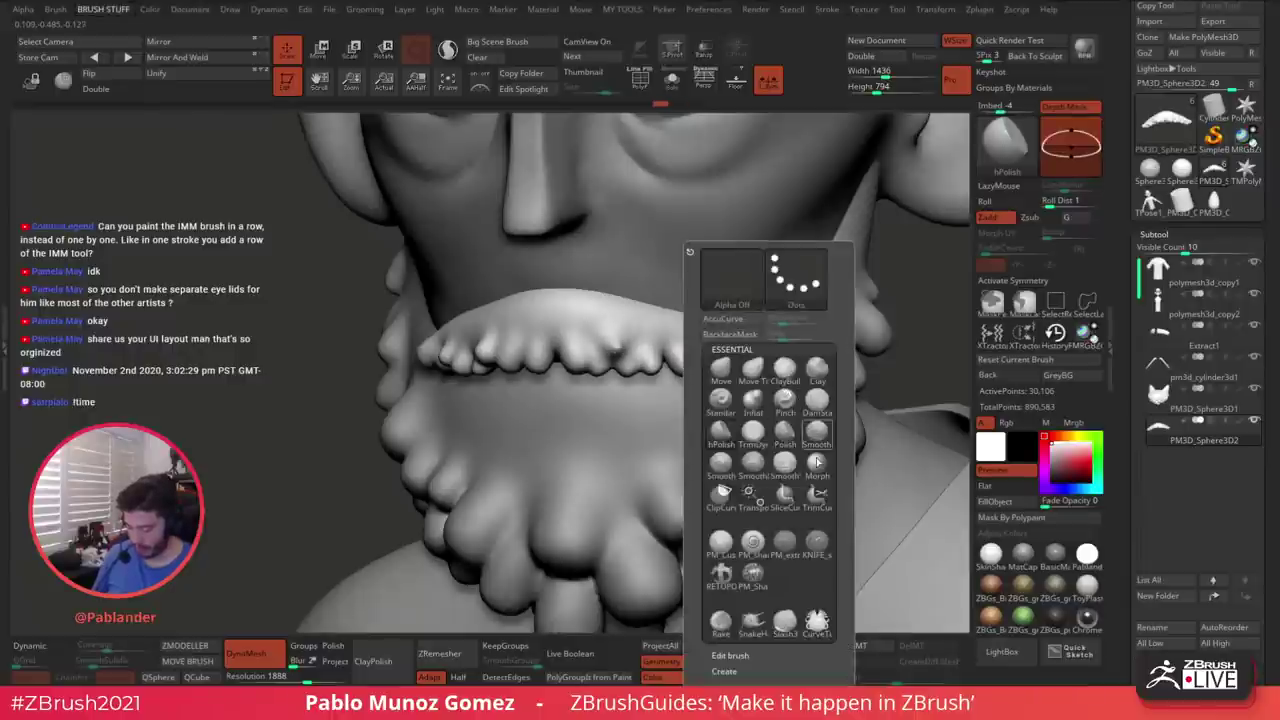
{"action": "left_click", "coordinate": [755, 444]}
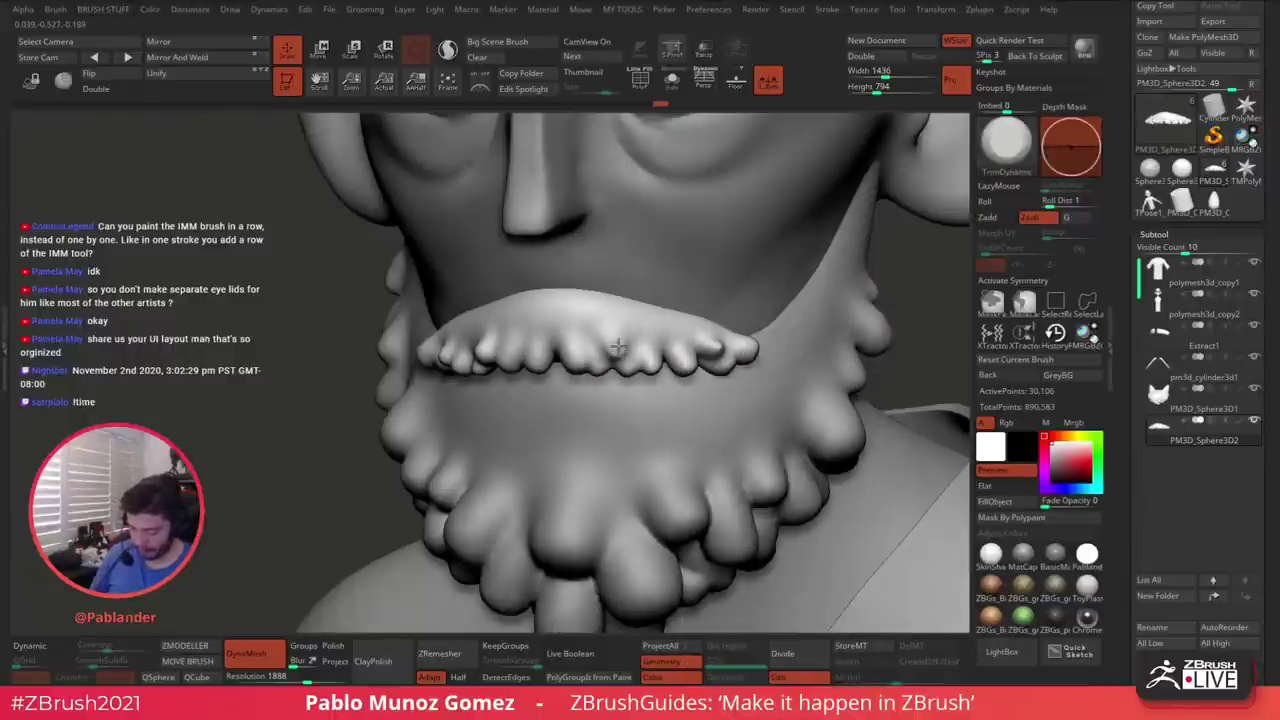
{"action": "key", "text": "shift"}
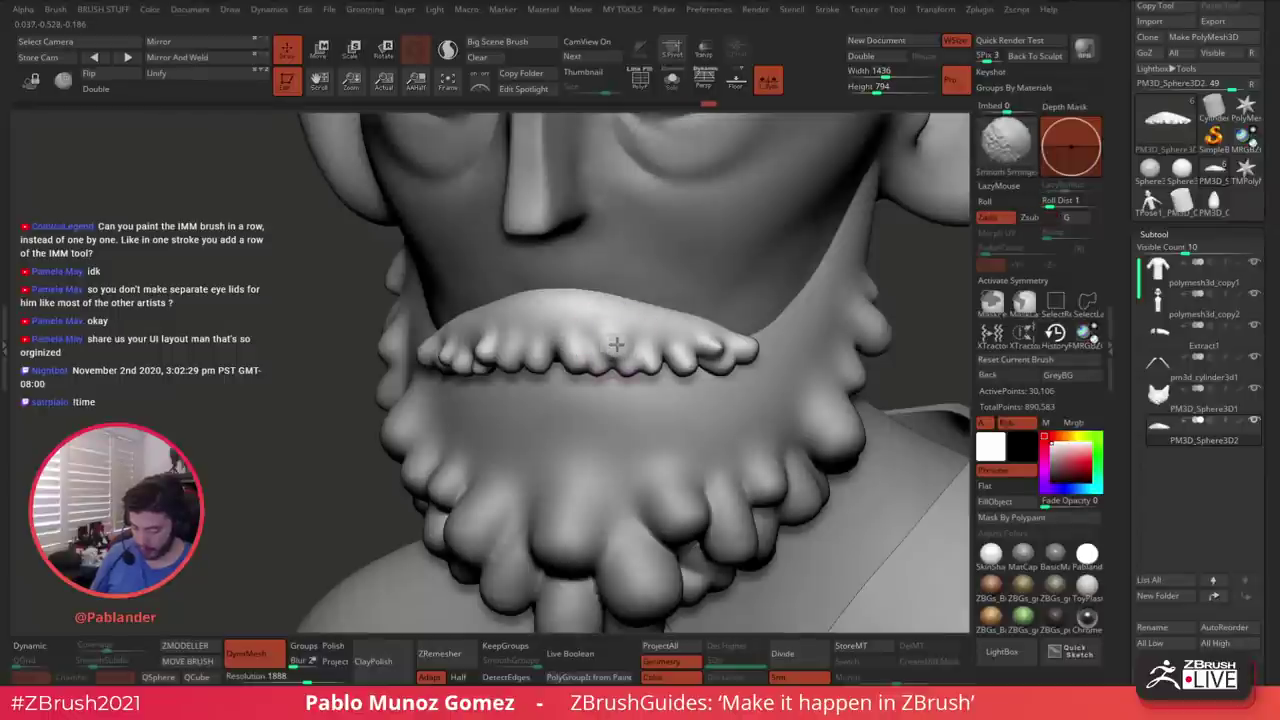
{"action": "mouse_move", "coordinate": [784, 362]}
{"action": "right_mouse_down", "text": "ctrl"}
{"action": "mouse_move", "coordinate": [737, 323]}
{"action": "mouse_move", "coordinate": [750, 364]}
{"action": "mouse_move", "coordinate": [730, 356]}
{"action": "right_mouse_up", "text": "ctrl"}
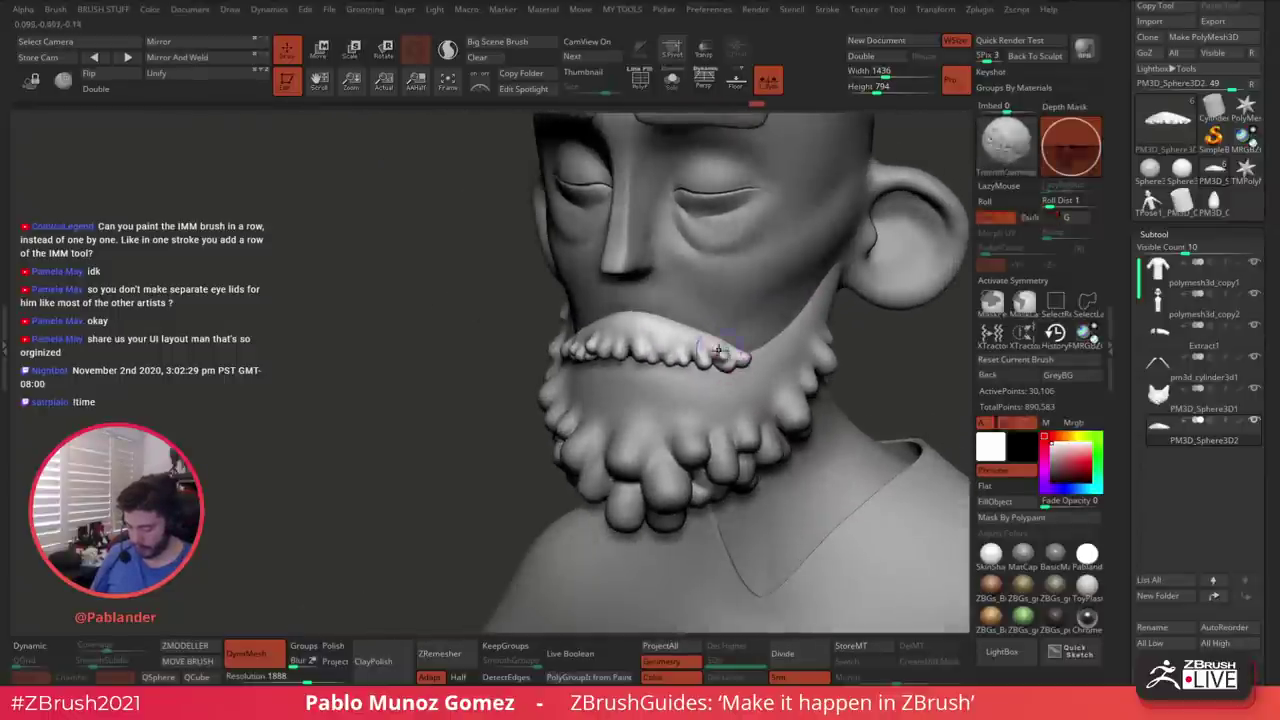
{"action": "left_click_drag", "start_coordinate": [733, 357], "coordinate": [771, 348], "text": "shift"}
{"action": "mouse_move", "coordinate": [851, 383]}
{"action": "right_mouse_down", "text": "alt"}
{"action": "mouse_move", "coordinate": [778, 394]}
{"action": "mouse_move", "coordinate": [797, 414]}
{"action": "mouse_move", "coordinate": [785, 374]}
{"action": "right_mouse_up", "text": "alt"}
{"action": "mouse_move", "coordinate": [785, 374]}
{"action": "right_mouse_down"}
{"action": "mouse_move", "coordinate": [811, 374]}
{"action": "mouse_move", "coordinate": [760, 386]}
{"action": "right_mouse_up"}
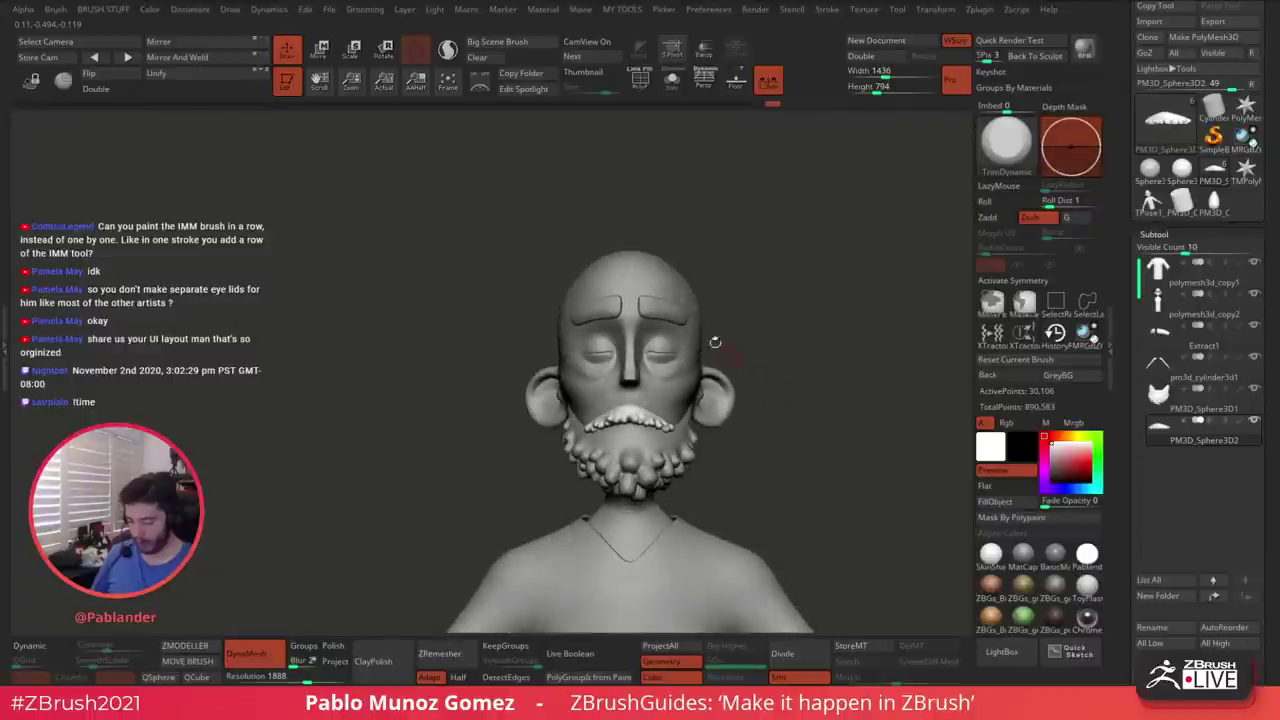
Select the eyebrows subtool and turn on Dynamic Subdivision for it
{"action": "right_click_drag", "start_coordinate": [714, 340], "coordinate": [695, 338], "text": "ctrl"}
{"action": "left_click", "coordinate": [688, 240], "text": "alt"}
{"action": "right_click_drag", "start_coordinate": [831, 304], "coordinate": [797, 297], "text": "alt"}
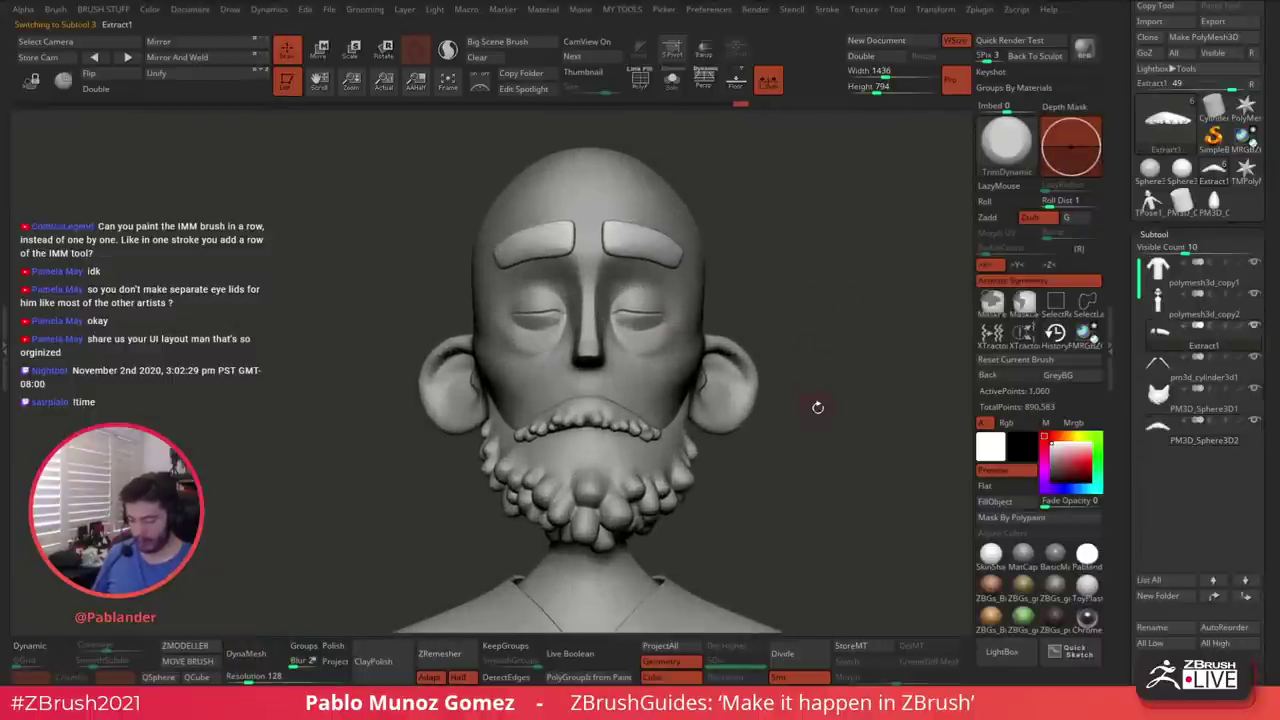
{"action": "right_click_drag", "start_coordinate": [819, 419], "coordinate": [812, 410], "text": "alt"}
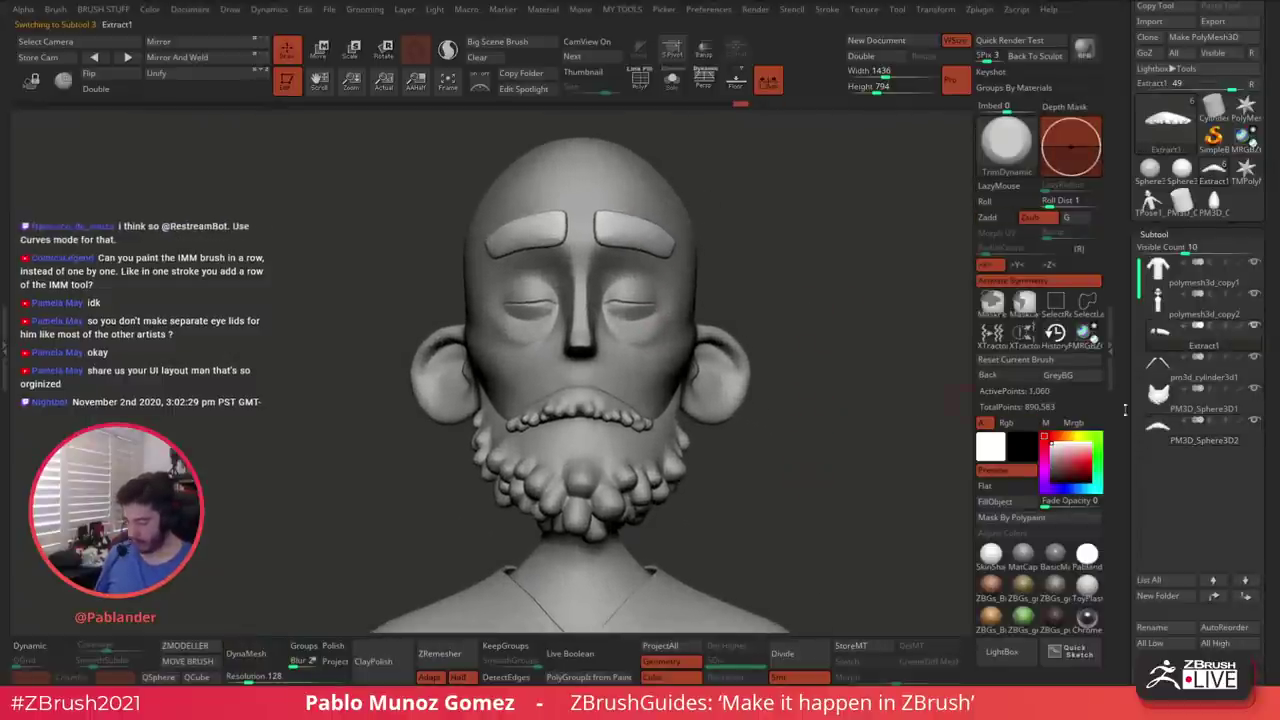
{"action": "scroll", "coordinate": [1150, 260], "scroll_direction": "down", "scroll_amount": 5}
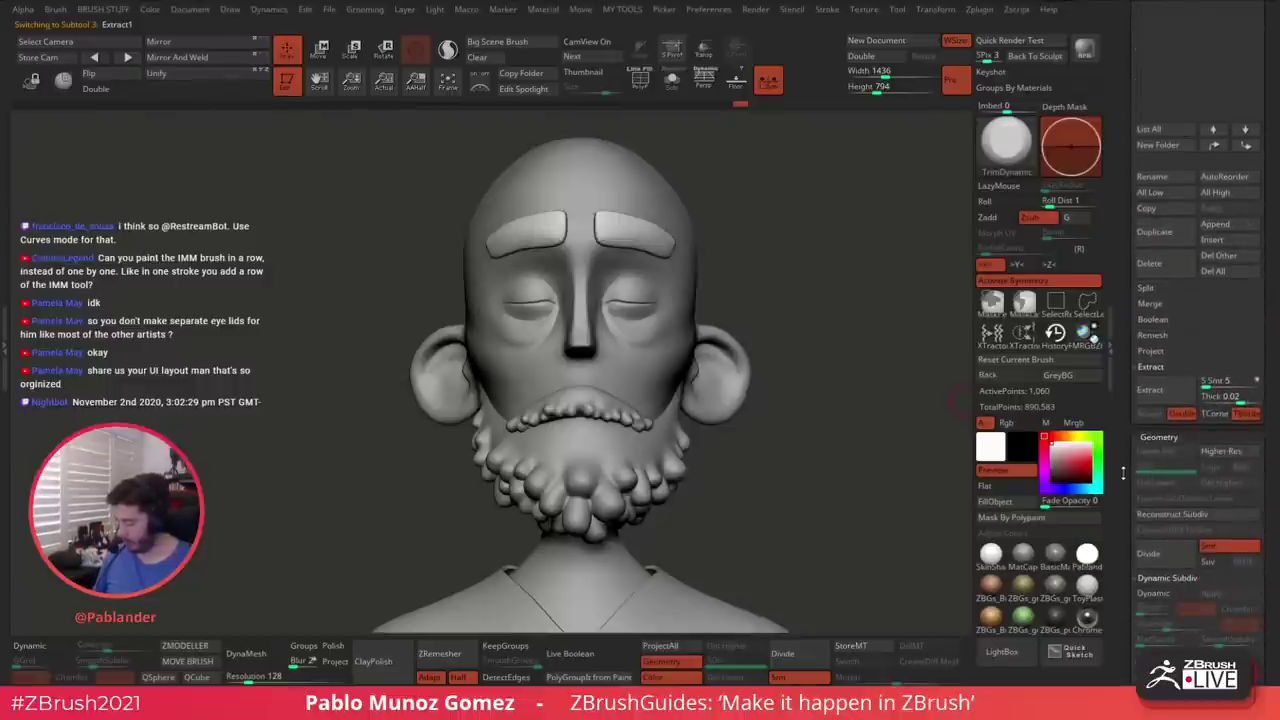
{"action": "scroll", "coordinate": [1123, 474], "scroll_direction": "down", "scroll_amount": 3}
{"action": "left_click", "coordinate": [1178, 428]}
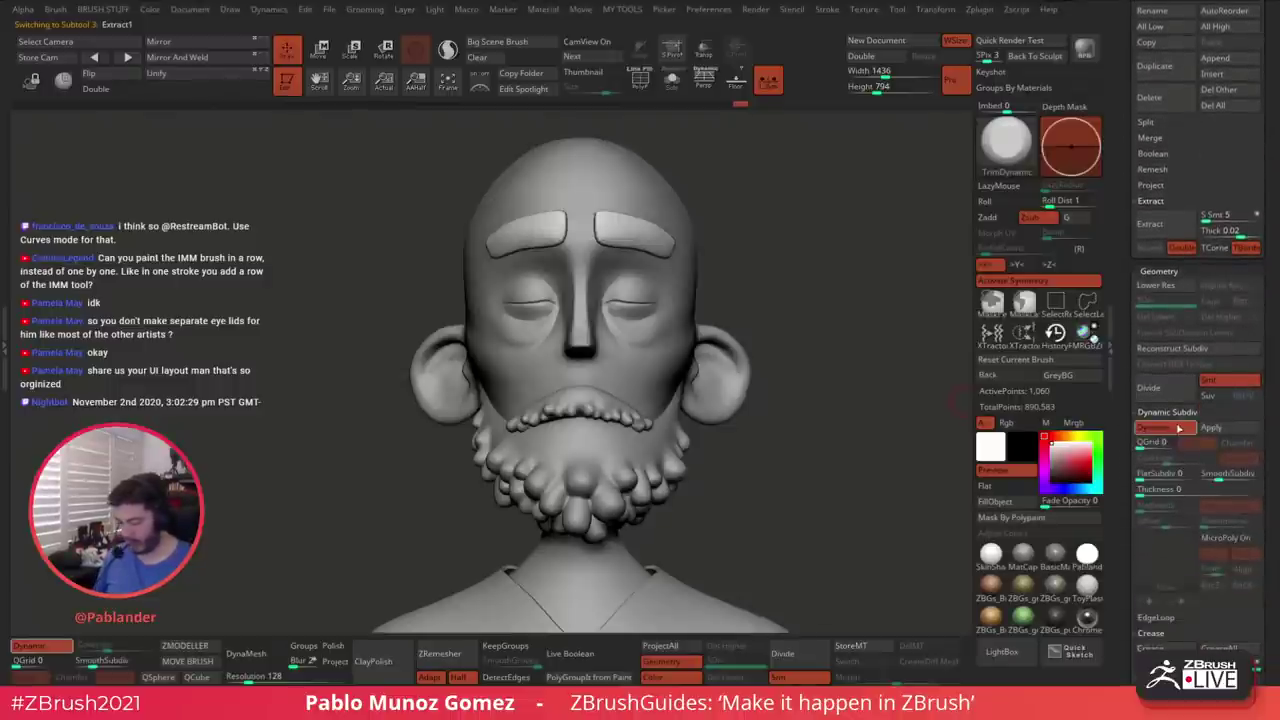
Inflate the eyebrows slightly with a deformation slider to make them thicker and rounder
{"action": "left_click_drag", "start_coordinate": [800, 346], "coordinate": [773, 277], "text": "alt"}
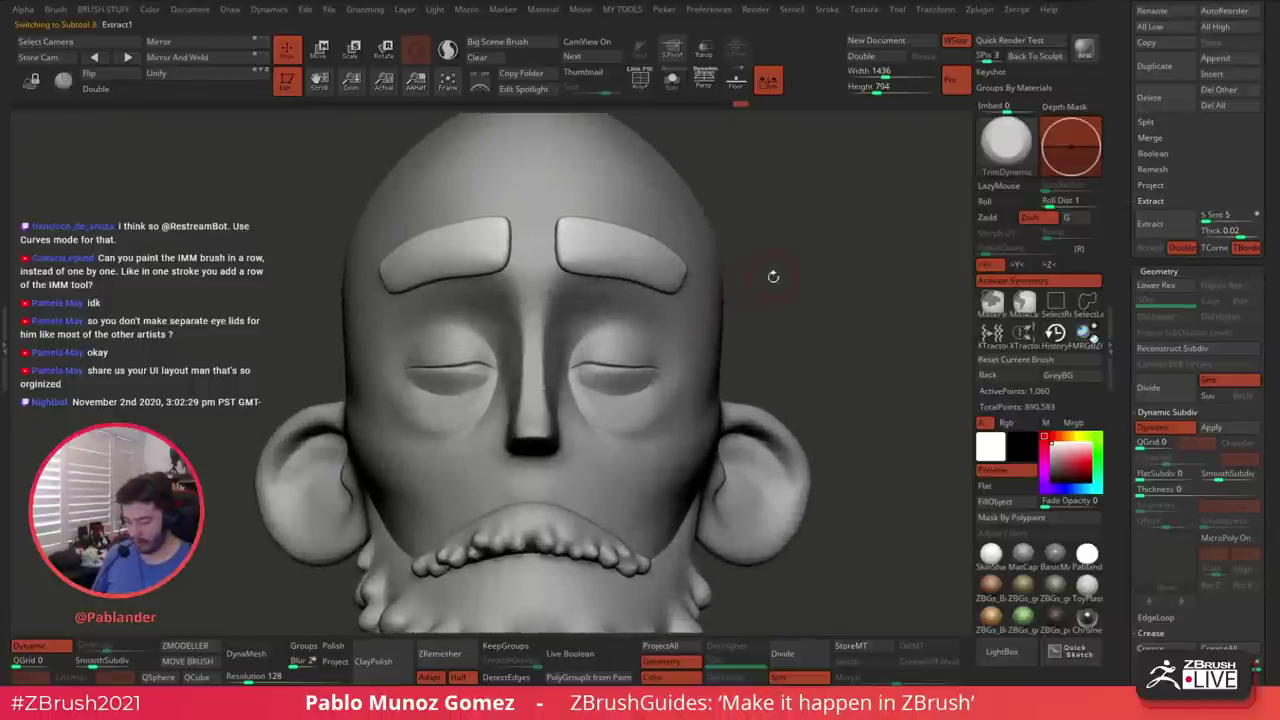
{"action": "key", "text": "space"}
{"action": "left_click_drag", "start_coordinate": [817, 430], "coordinate": [808, 441]}
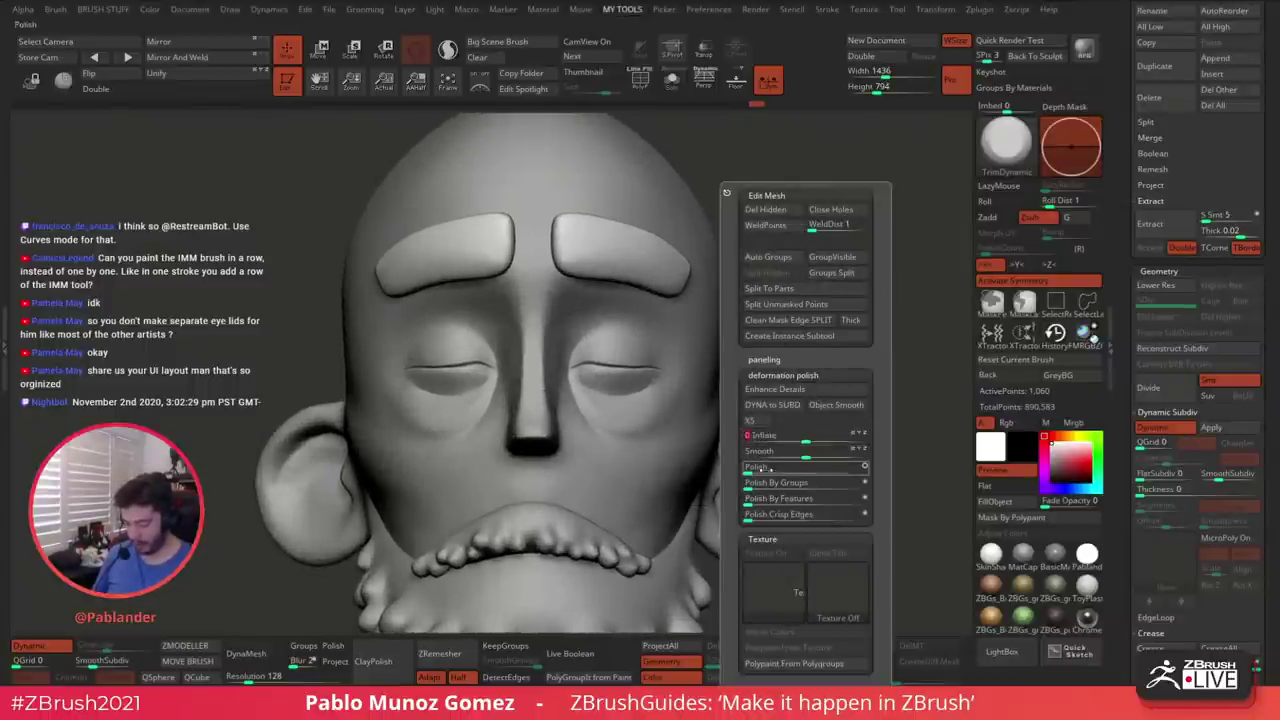
{"action": "left_click_drag", "start_coordinate": [822, 366], "coordinate": [804, 312], "text": "alt"}
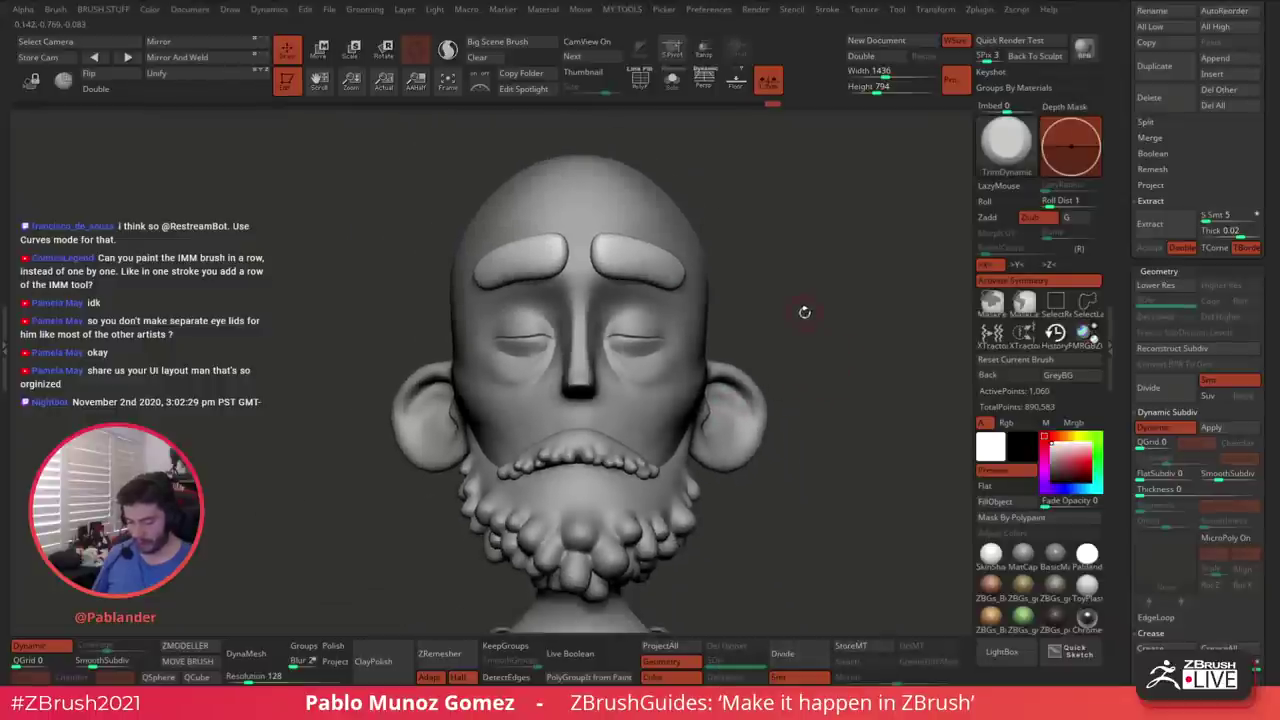
{"action": "mouse_move", "coordinate": [766, 359]}
{"action": "left_mouse_down", "text": "alt"}
{"action": "mouse_move", "coordinate": [771, 334]}
{"action": "mouse_move", "coordinate": [829, 337]}
{"action": "mouse_move", "coordinate": [835, 317]}
{"action": "mouse_move", "coordinate": [792, 337]}
{"action": "left_mouse_up", "text": "alt"}
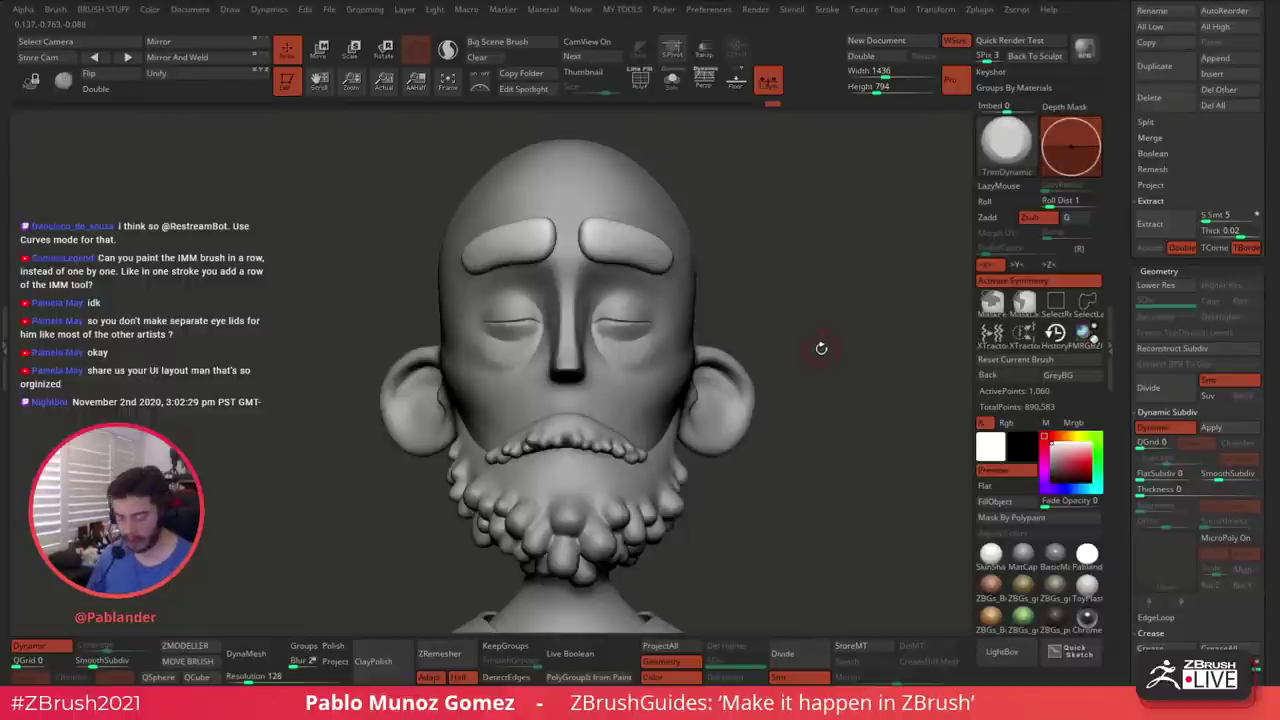
{"action": "mouse_move", "coordinate": [661, 345]}
{"action": "right_mouse_down", "text": "ctrl"}
{"action": "mouse_move", "coordinate": [618, 302]}
{"action": "mouse_move", "coordinate": [638, 314]}
{"action": "right_mouse_up", "text": "ctrl"}
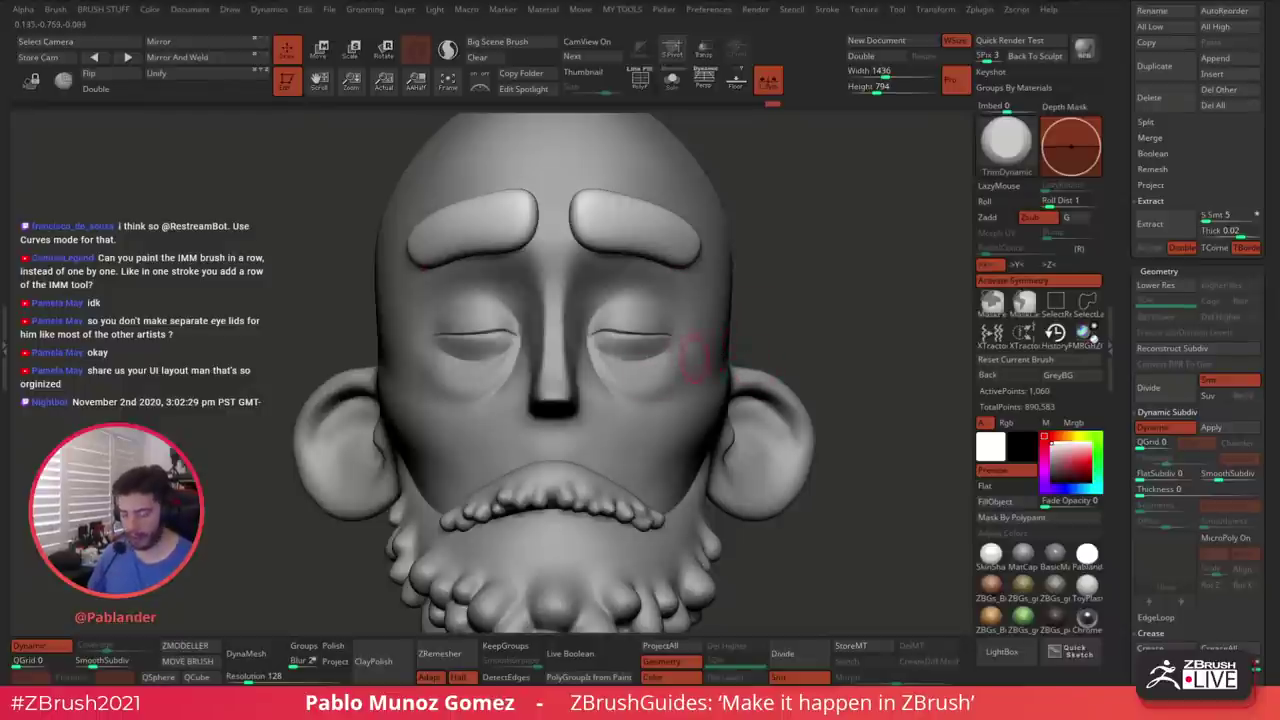
Select the head subtool and smooth away the closed-eyelid creases in both eye sockets
{"action": "mouse_move", "coordinate": [696, 355]}
{"action": "right_mouse_down"}
{"action": "mouse_move", "coordinate": [718, 357]}
{"action": "mouse_move", "coordinate": [690, 320]}
{"action": "mouse_move", "coordinate": [712, 334]}
{"action": "mouse_move", "coordinate": [651, 546]}
{"action": "mouse_move", "coordinate": [711, 341]}
{"action": "mouse_move", "coordinate": [655, 338]}
{"action": "right_mouse_up"}
{"action": "left_click", "coordinate": [655, 338], "text": "alt"}
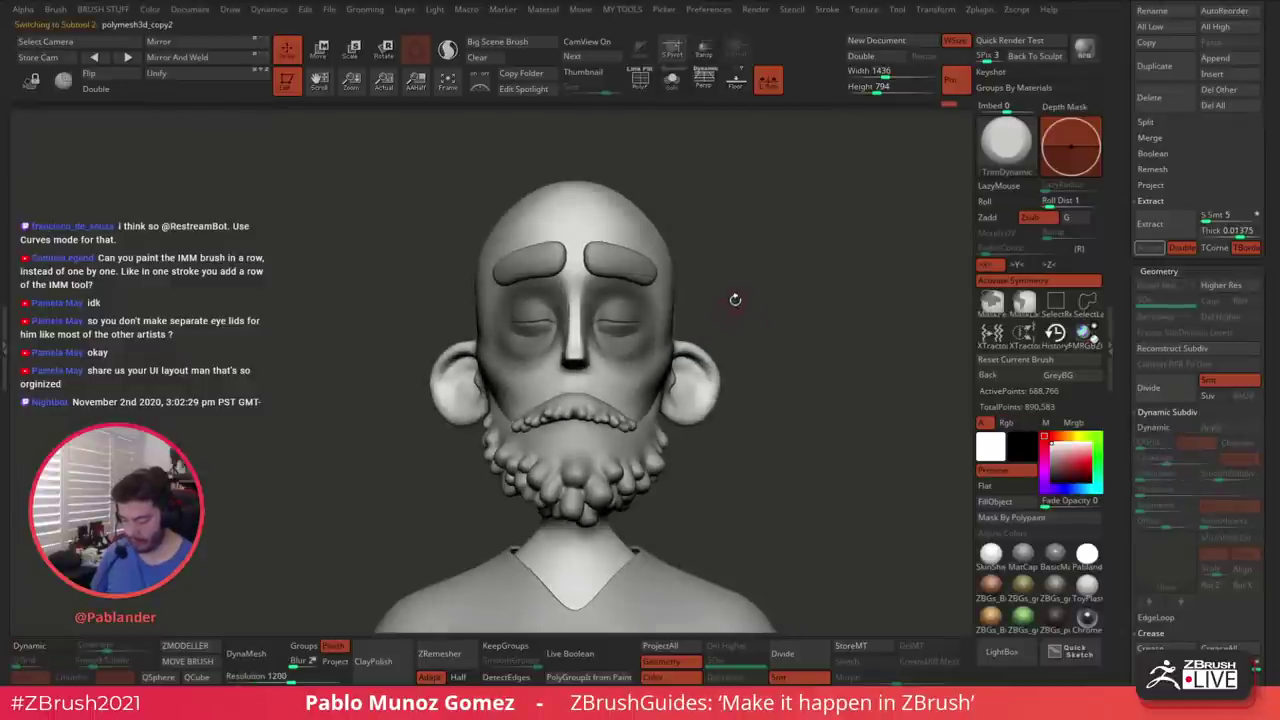
{"action": "key", "text": "space"}
{"action": "mouse_move", "coordinate": [634, 543]}
{"action": "right_mouse_down", "text": "ctrl"}
{"action": "mouse_move", "coordinate": [774, 286]}
{"action": "mouse_move", "coordinate": [747, 300]}
{"action": "right_mouse_up", "text": "ctrl"}
{"action": "key", "text": "space"}
{"action": "left_click_drag", "start_coordinate": [625, 345], "coordinate": [607, 342], "text": "shift"}
{"action": "right_click_drag", "start_coordinate": [607, 320], "coordinate": [702, 350]}
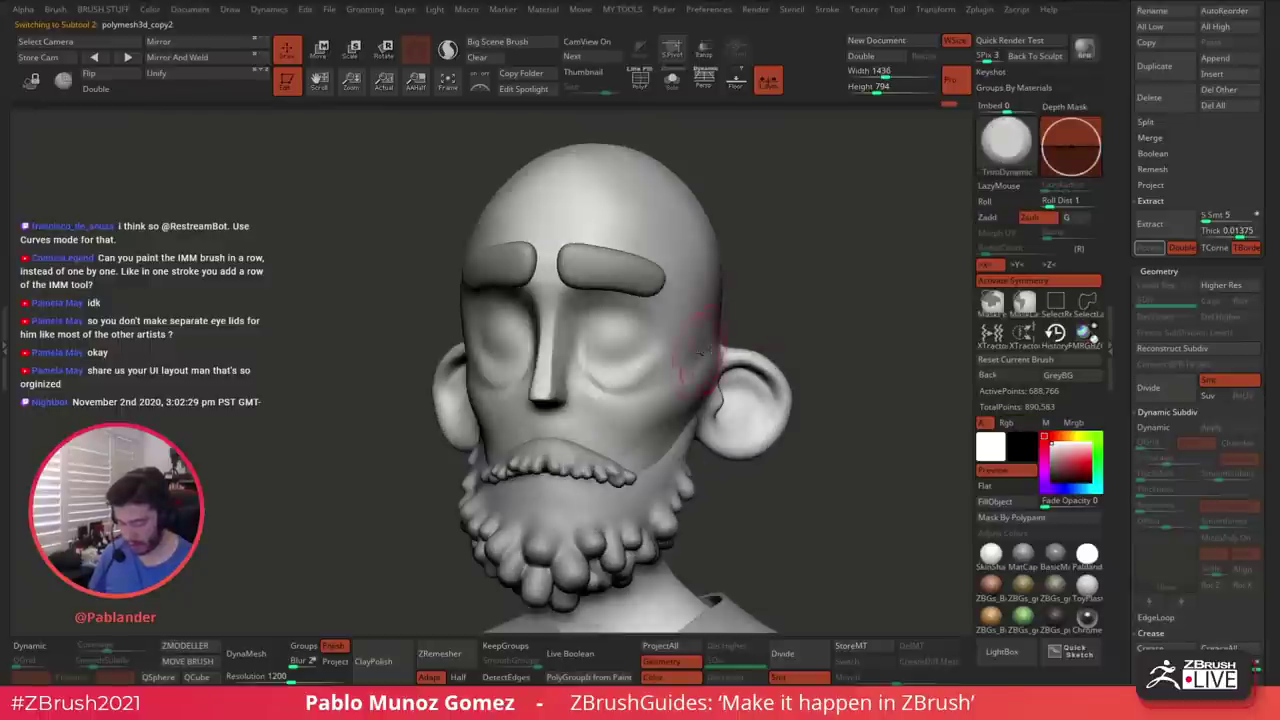
{"action": "key", "text": "shift"}
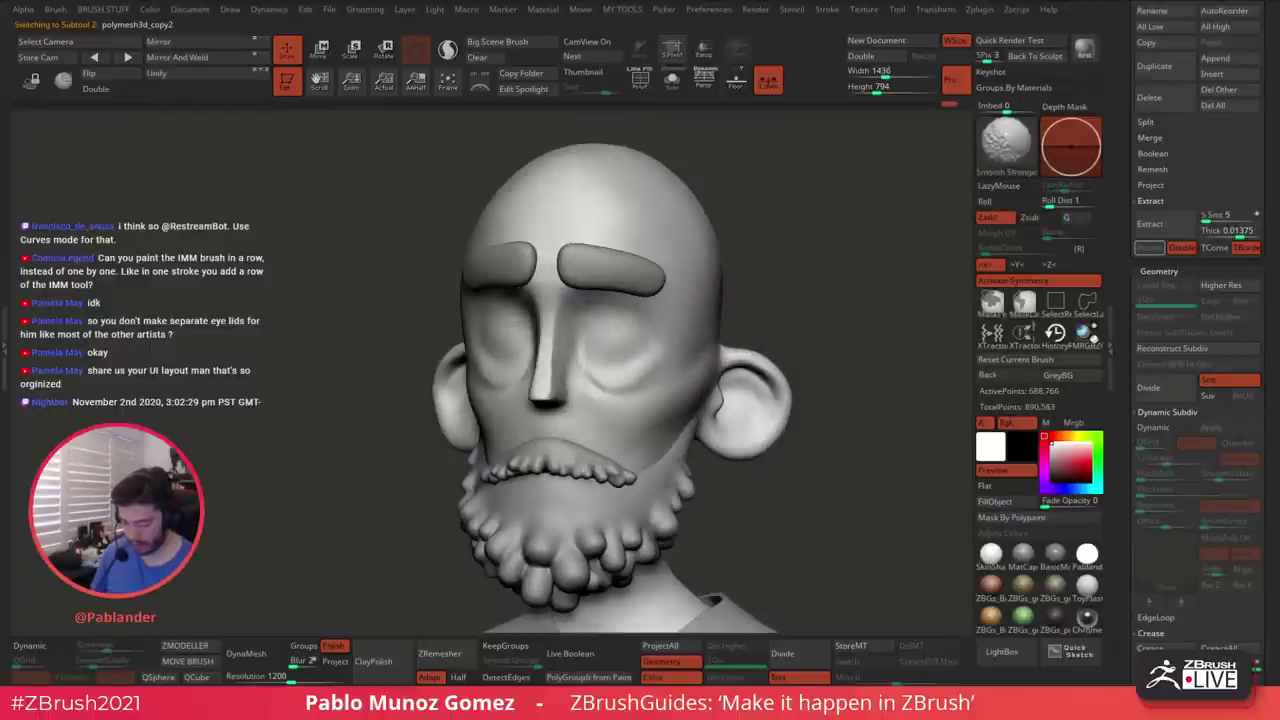
{"action": "mouse_move", "coordinate": [745, 350]}
{"action": "right_mouse_down"}
{"action": "mouse_move", "coordinate": [837, 289]}
{"action": "mouse_move", "coordinate": [840, 309]}
{"action": "mouse_move", "coordinate": [818, 318]}
{"action": "right_mouse_up"}
Append a sphere as a new subtool and scale it down to about chest width
{"action": "left_click_drag", "start_coordinate": [1127, 107], "coordinate": [1127, 395]}
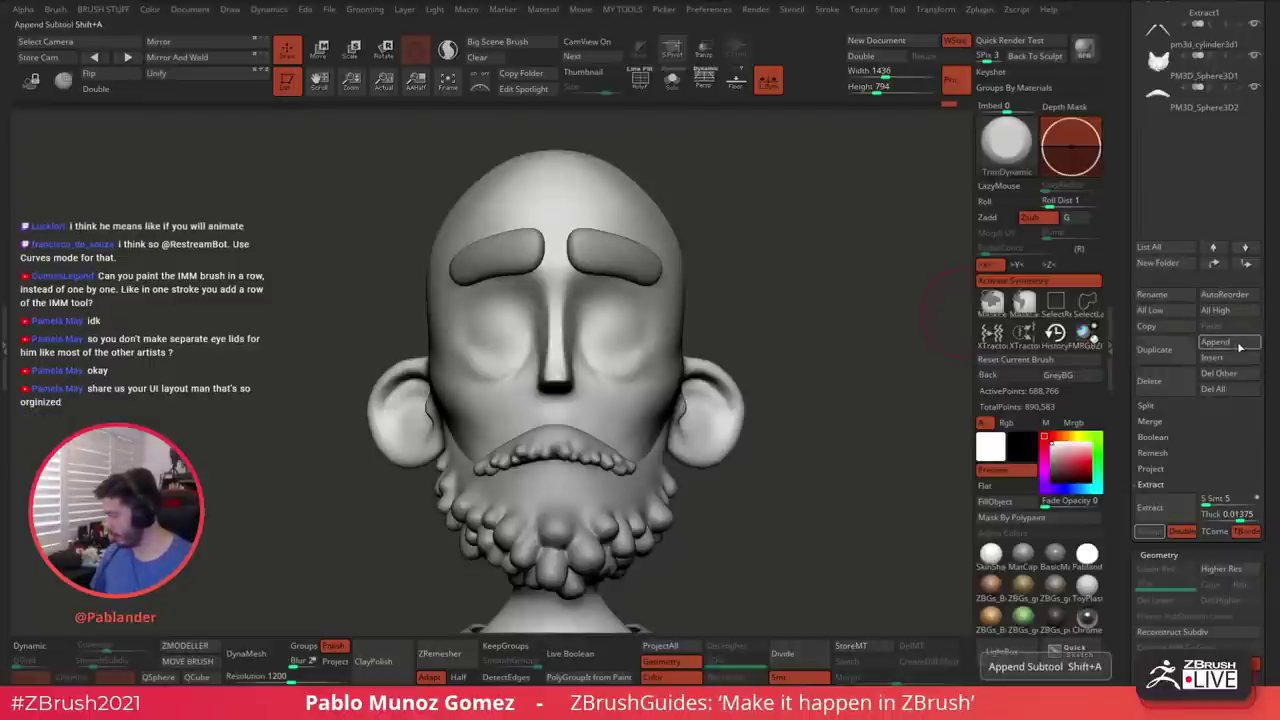
{"action": "left_click", "coordinate": [1240, 345]}
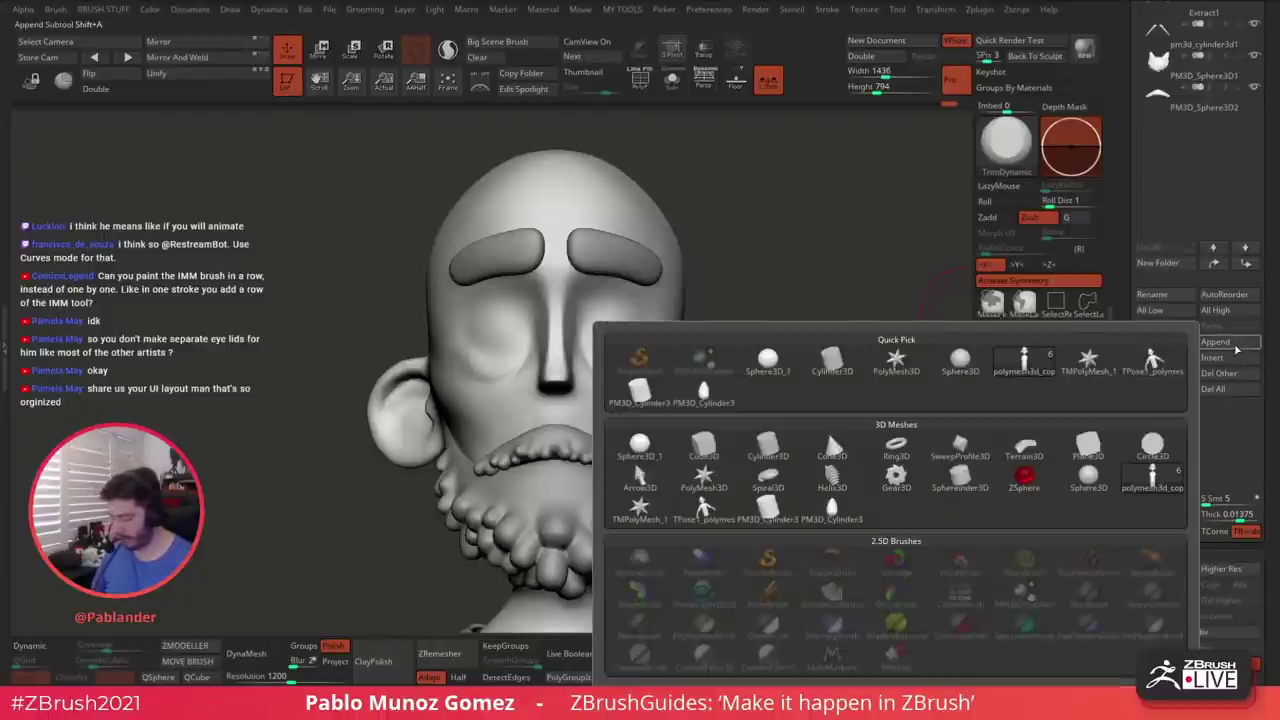
{"action": "left_click", "coordinate": [826, 429]}
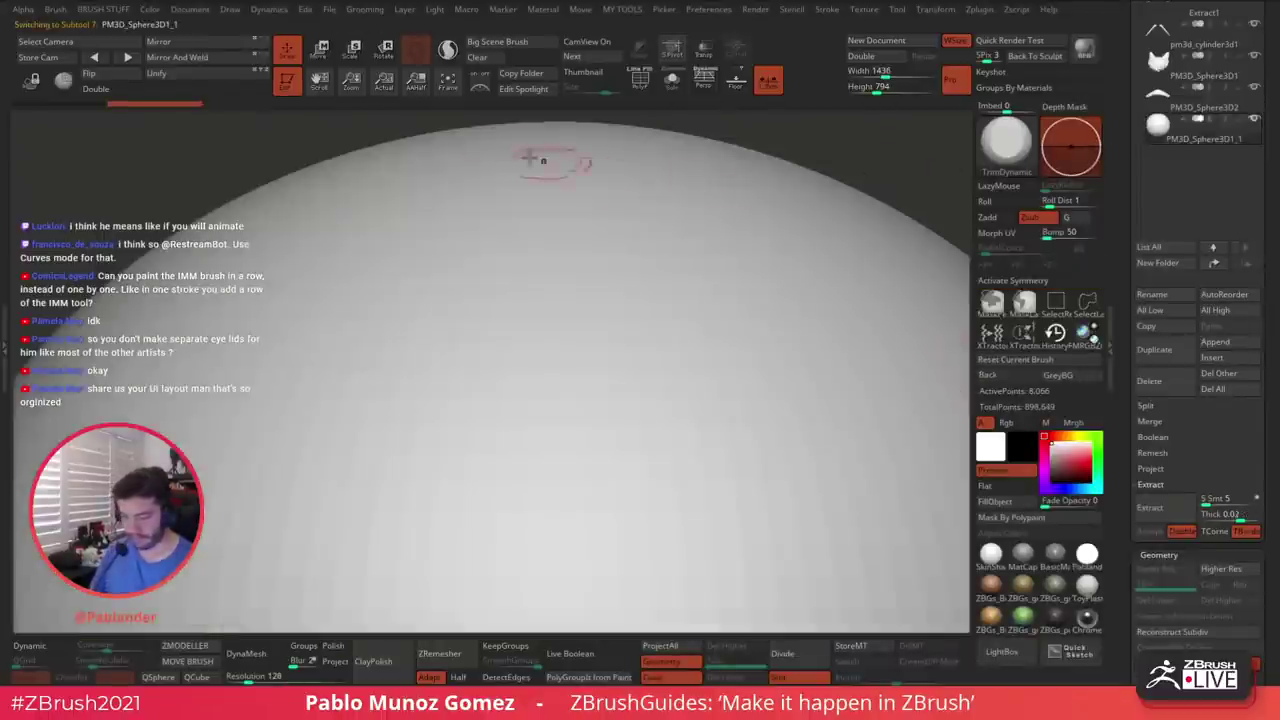
{"action": "key", "text": "w"}
{"action": "right_click_drag", "start_coordinate": [666, 429], "coordinate": [597, 246], "text": "ctrl"}
{"action": "right_click_drag", "start_coordinate": [639, 406], "coordinate": [631, 283], "text": "alt"}
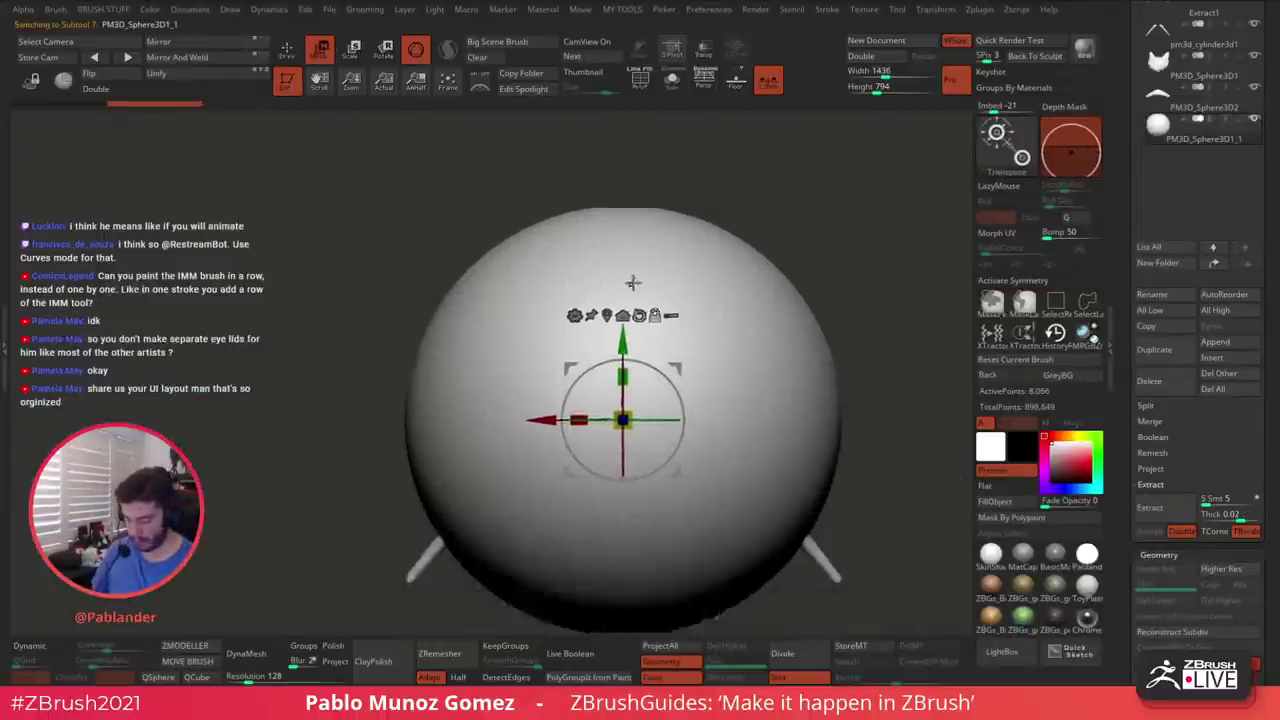
{"action": "left_click_drag", "start_coordinate": [630, 414], "coordinate": [528, 538]}
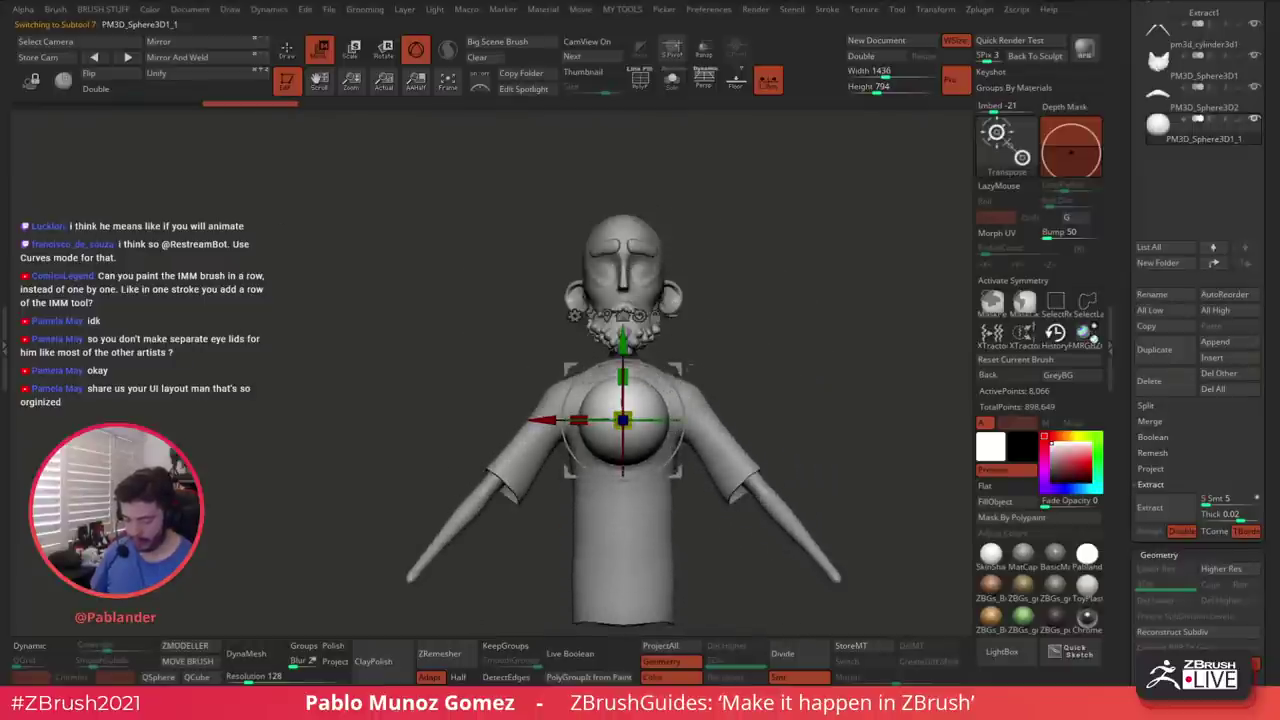
Move the sphere up to eye level at the front of the head and reduce its size
{"action": "left_click_drag", "start_coordinate": [569, 474], "coordinate": [553, 341]}
{"action": "right_click_drag", "start_coordinate": [600, 325], "coordinate": [653, 405], "text": "ctrl"}
{"action": "left_click_drag", "start_coordinate": [607, 288], "coordinate": [562, 328]}
{"action": "right_click_drag", "start_coordinate": [590, 300], "coordinate": [870, 215]}
{"action": "left_click_drag", "start_coordinate": [657, 240], "coordinate": [707, 209]}
{"action": "right_click_drag", "start_coordinate": [708, 218], "coordinate": [712, 306], "text": "ctrl"}
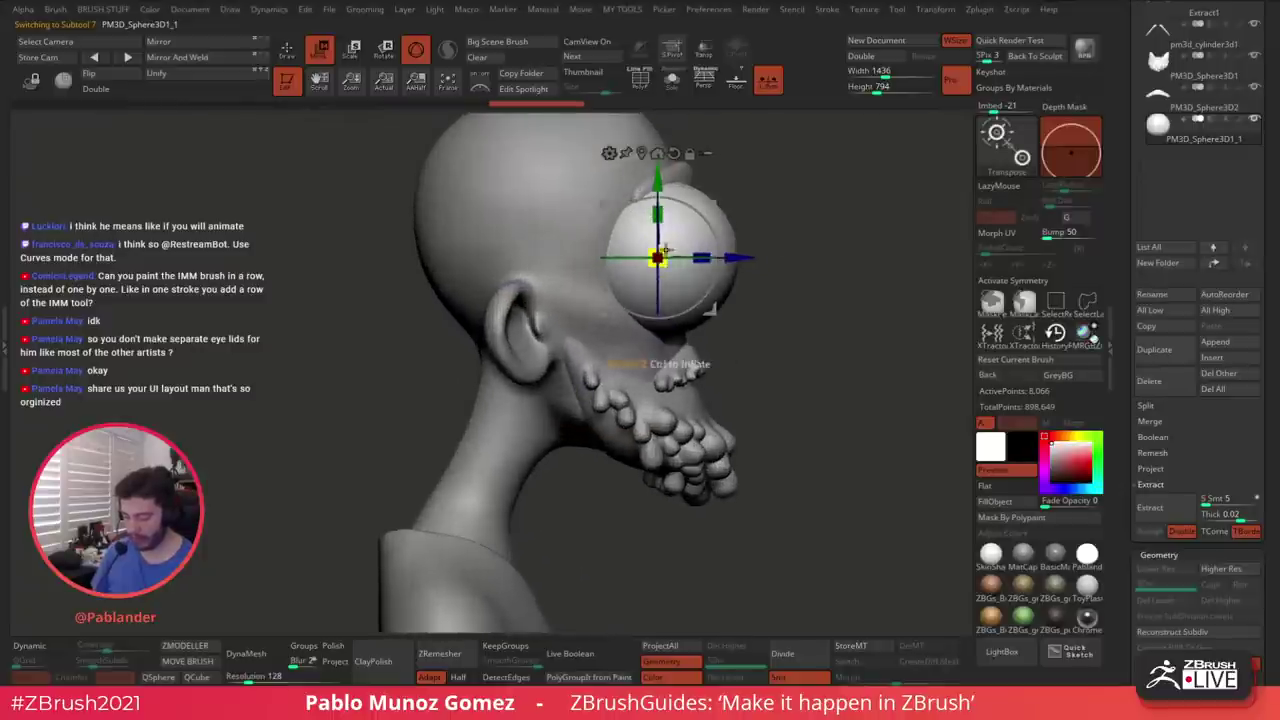
Shrink the sphere to eyeball size and place it in the character's right eye socket
{"action": "left_click_drag", "start_coordinate": [657, 258], "coordinate": [616, 300]}
{"action": "right_click_drag", "start_coordinate": [827, 210], "coordinate": [700, 220], "text": "shift"}
{"action": "left_click_drag", "start_coordinate": [657, 258], "coordinate": [616, 300]}
{"action": "right_click_drag", "start_coordinate": [640, 300], "coordinate": [658, 385], "text": "ctrl"}
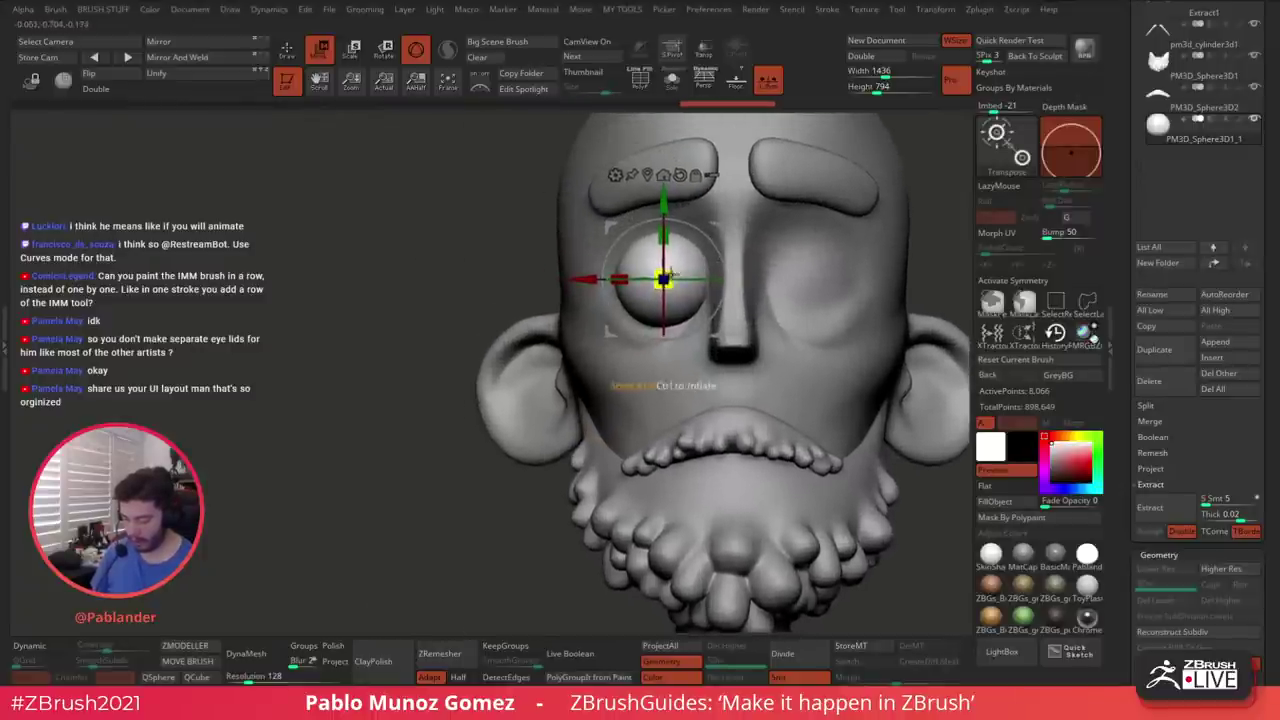
{"action": "left_click_drag", "start_coordinate": [664, 278], "coordinate": [654, 289]}
{"action": "right_click_drag", "start_coordinate": [654, 290], "coordinate": [800, 280]}
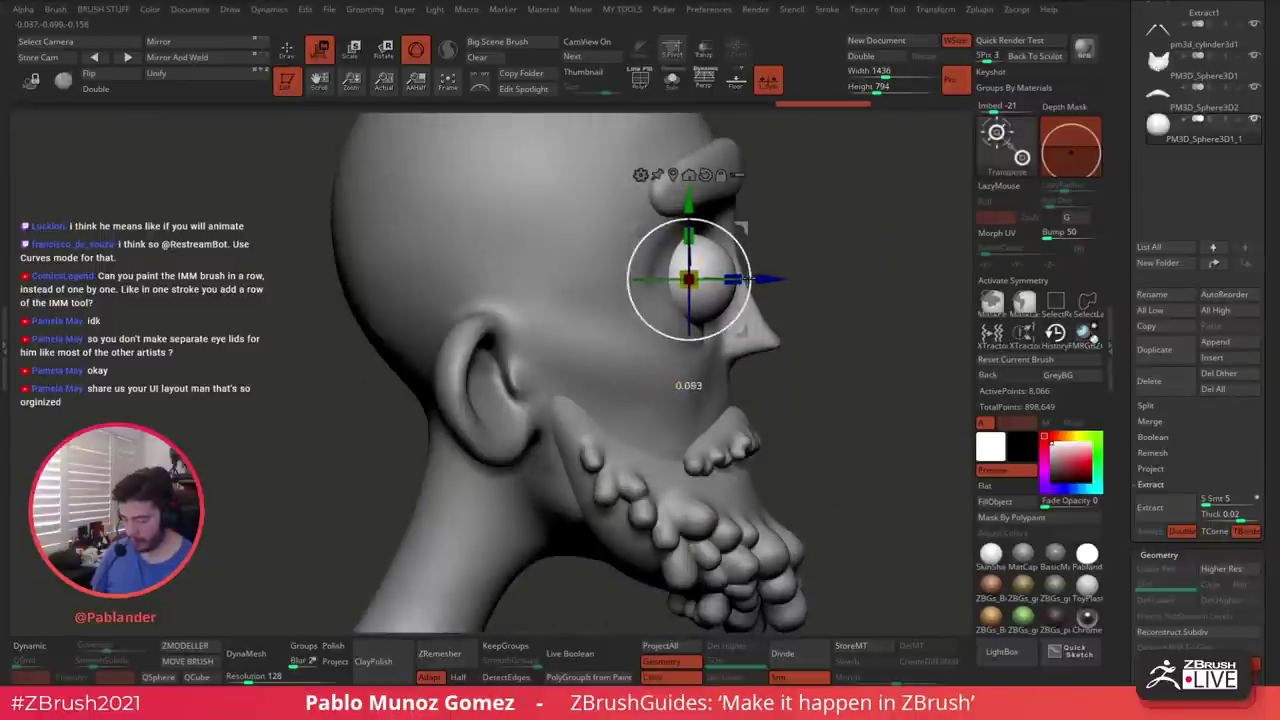
{"action": "left_click_drag", "start_coordinate": [697, 274], "coordinate": [688, 283]}
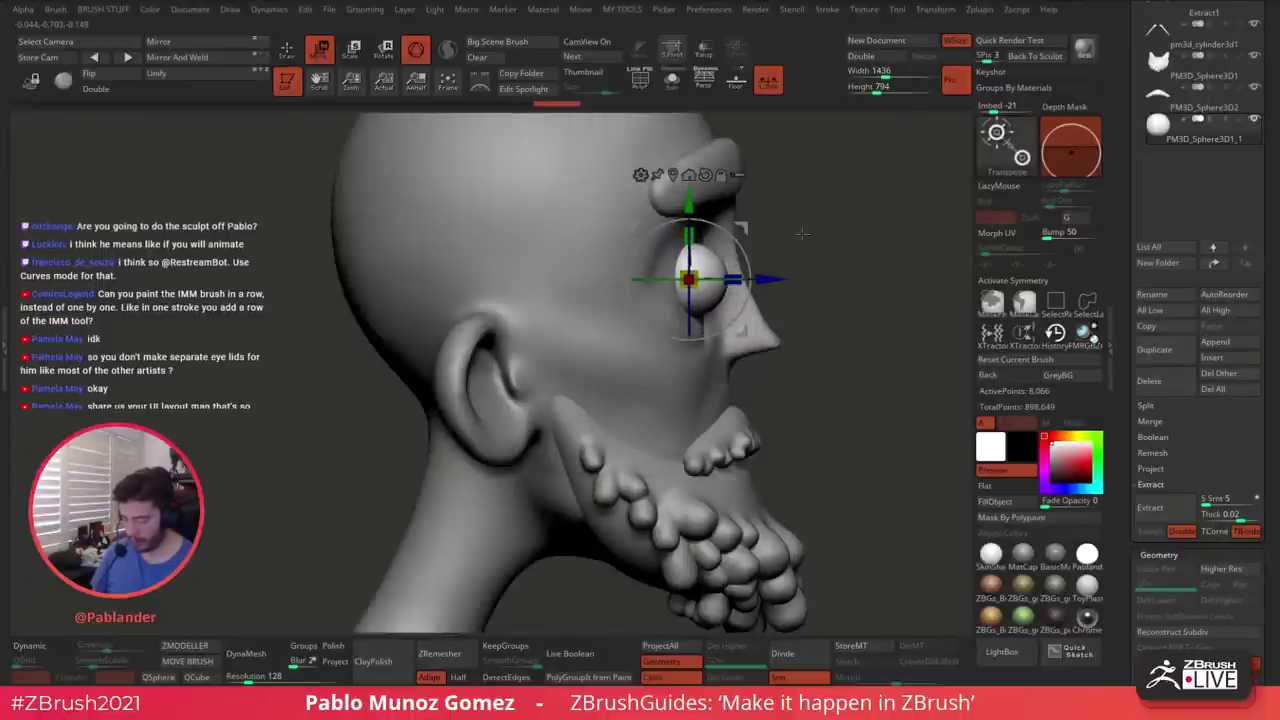
Scale the eyeball down a little more and fine-tune its depth and position inside the socket
{"action": "right_click_drag", "start_coordinate": [800, 234], "coordinate": [690, 236]}
{"action": "left_click_drag", "start_coordinate": [699, 270], "coordinate": [693, 276]}
{"action": "left_click_drag", "start_coordinate": [635, 230], "coordinate": [615, 230]}
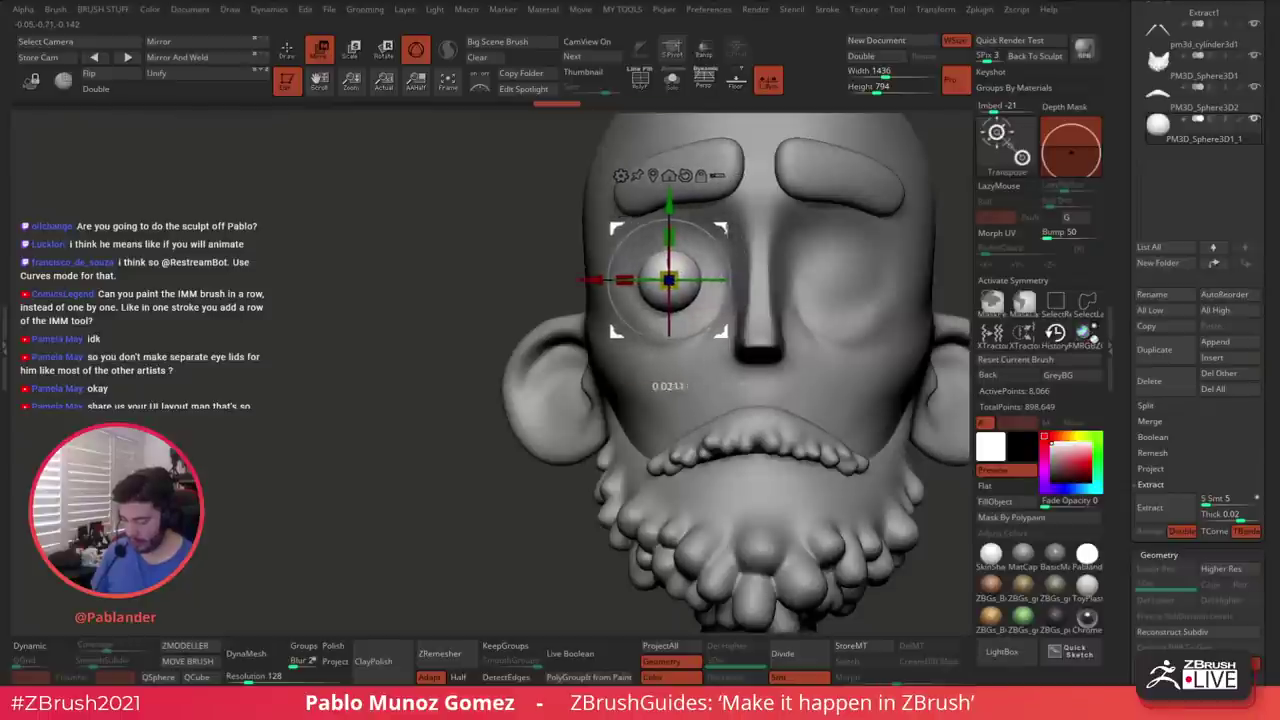
{"action": "right_click_drag", "start_coordinate": [838, 253], "coordinate": [894, 260]}
{"action": "left_click_drag", "start_coordinate": [753, 226], "coordinate": [746, 223]}
{"action": "right_click_drag", "start_coordinate": [842, 270], "coordinate": [745, 234], "text": "ctrl"}
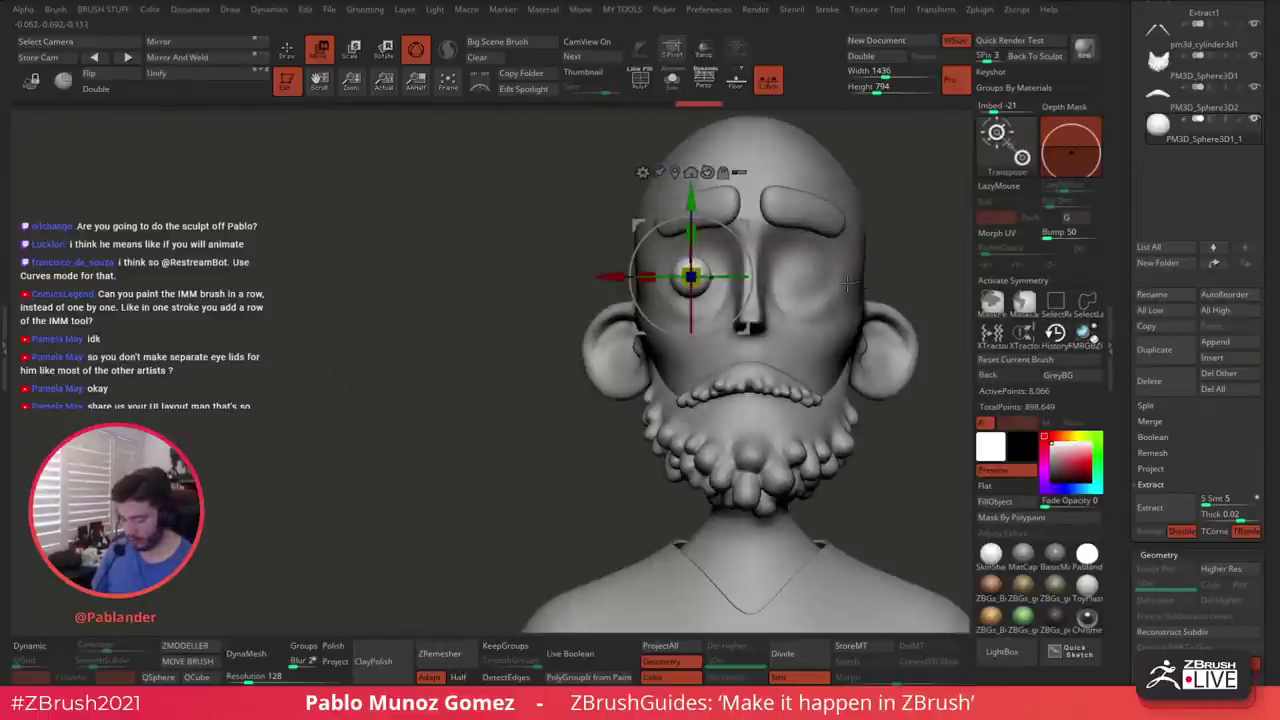
{"action": "right_click_drag", "start_coordinate": [848, 284], "coordinate": [918, 282]}
{"action": "left_click_drag", "start_coordinate": [777, 276], "coordinate": [765, 276]}
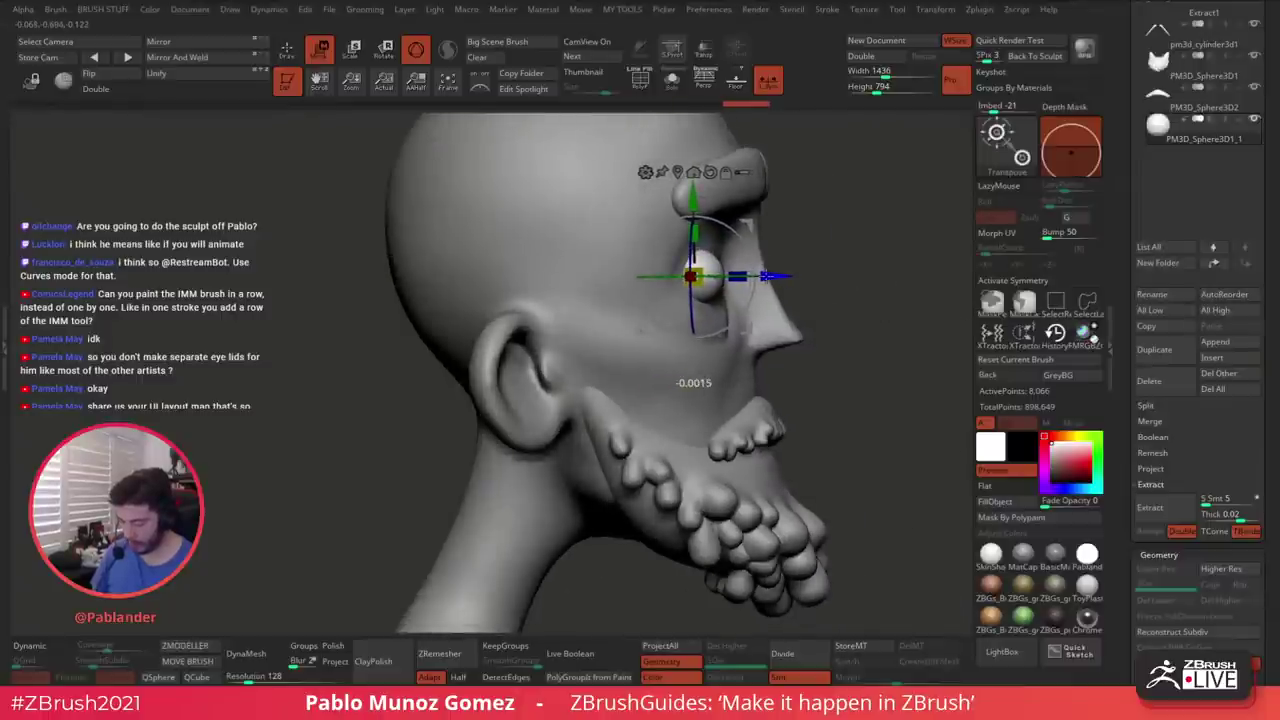
{"action": "right_click_drag", "start_coordinate": [876, 272], "coordinate": [780, 287]}
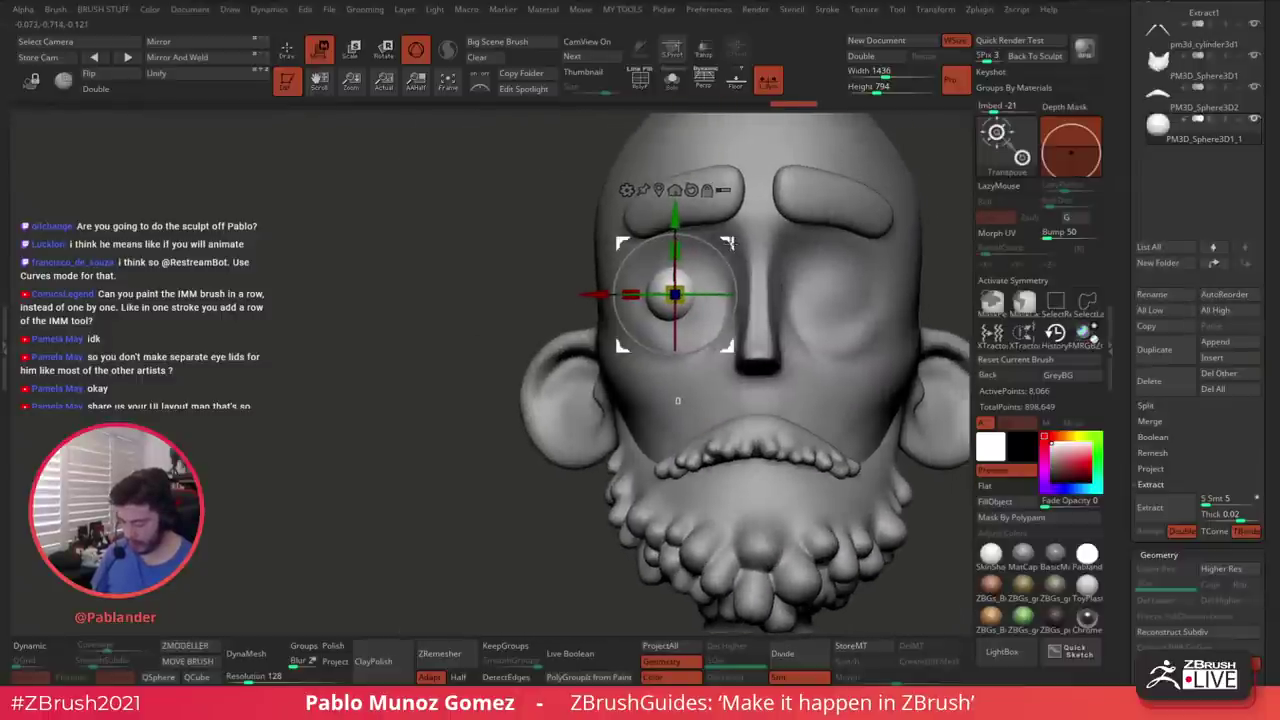
Choose the Move brush, select the head and lightly adjust and smooth the eye sockets around the eyeball
{"action": "key", "text": "q"}
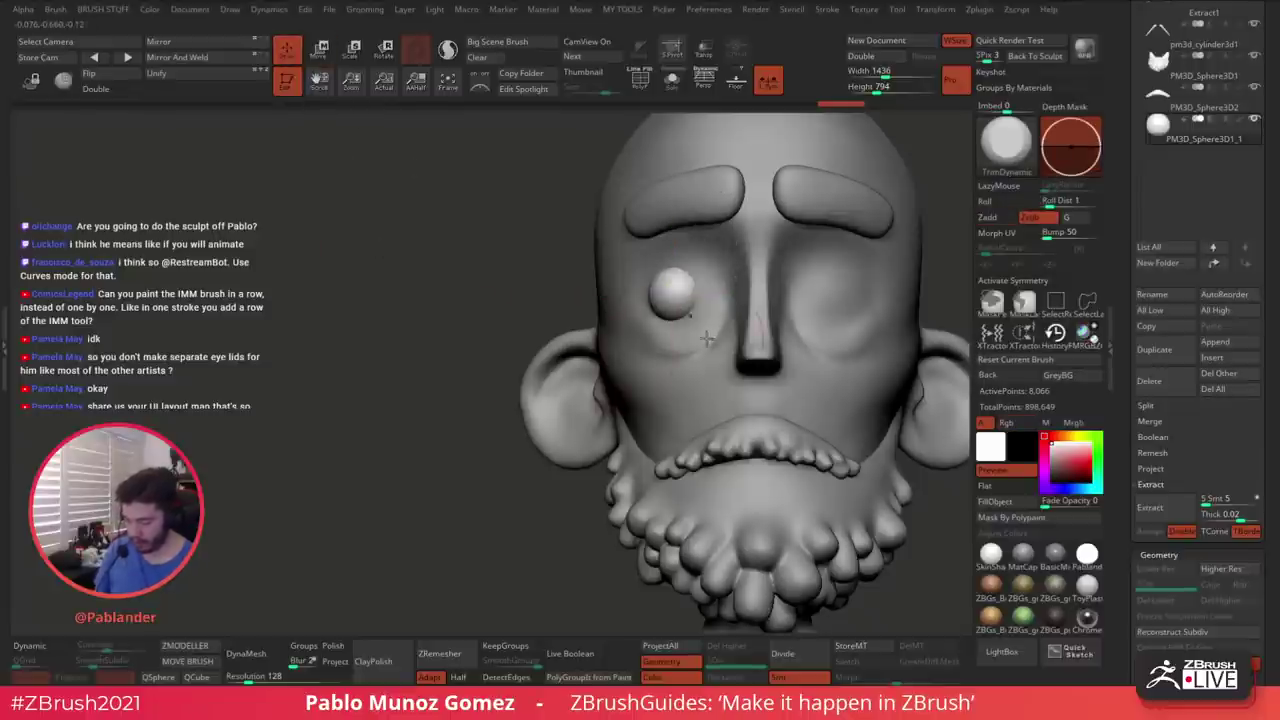
{"action": "right_click_drag", "start_coordinate": [707, 339], "coordinate": [748, 314]}
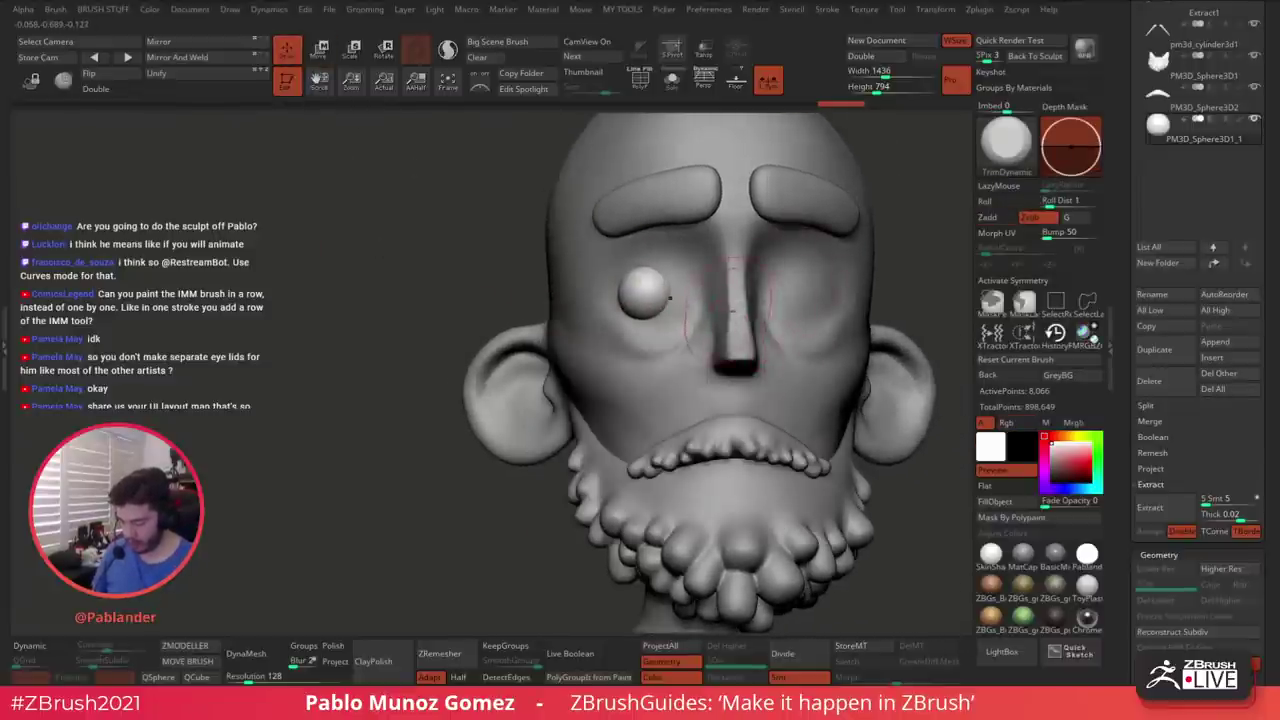
{"action": "key", "text": "b"}
{"action": "left_click", "coordinate": [698, 374]}
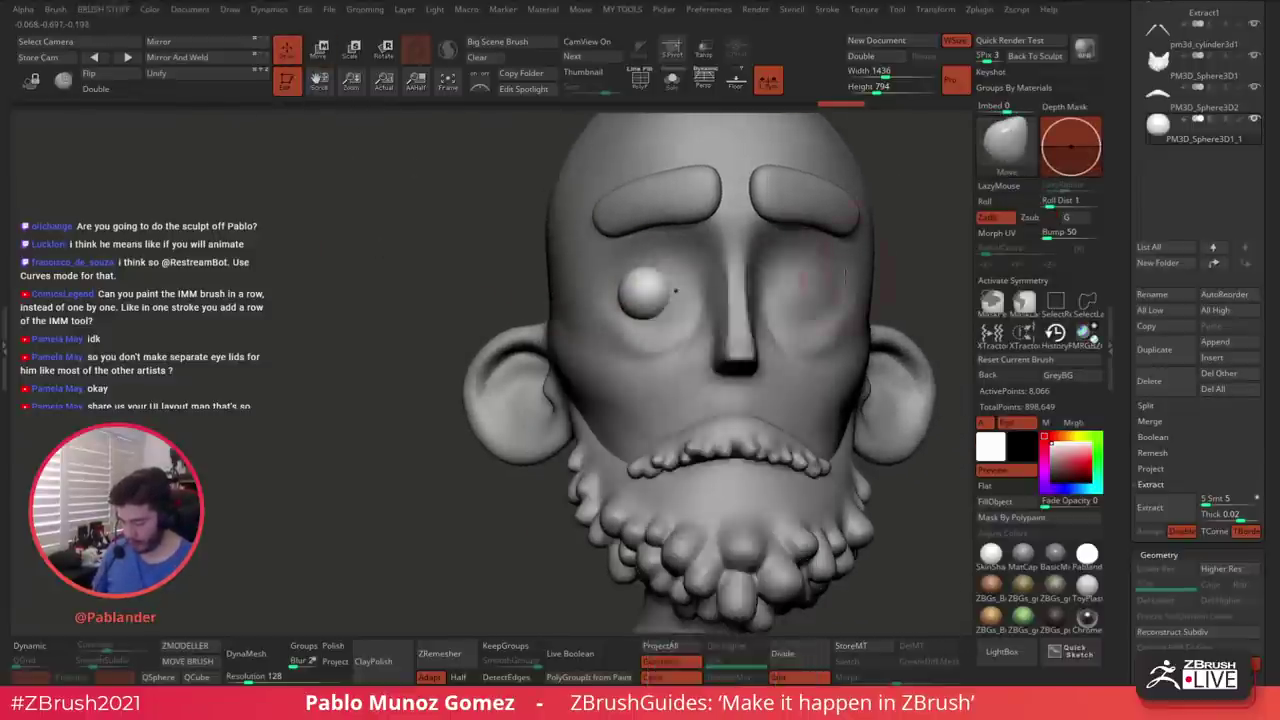
{"action": "left_click", "coordinate": [677, 295], "text": "alt"}
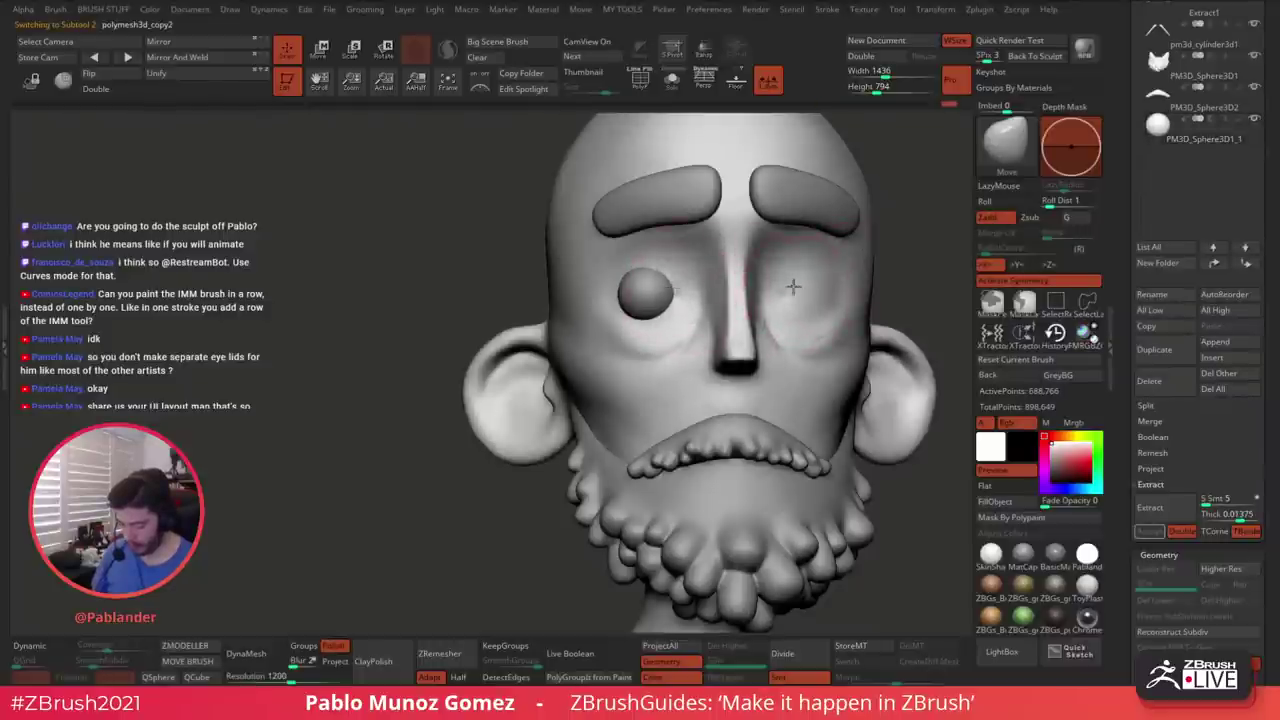
{"action": "right_click_drag", "start_coordinate": [797, 286], "coordinate": [789, 297]}
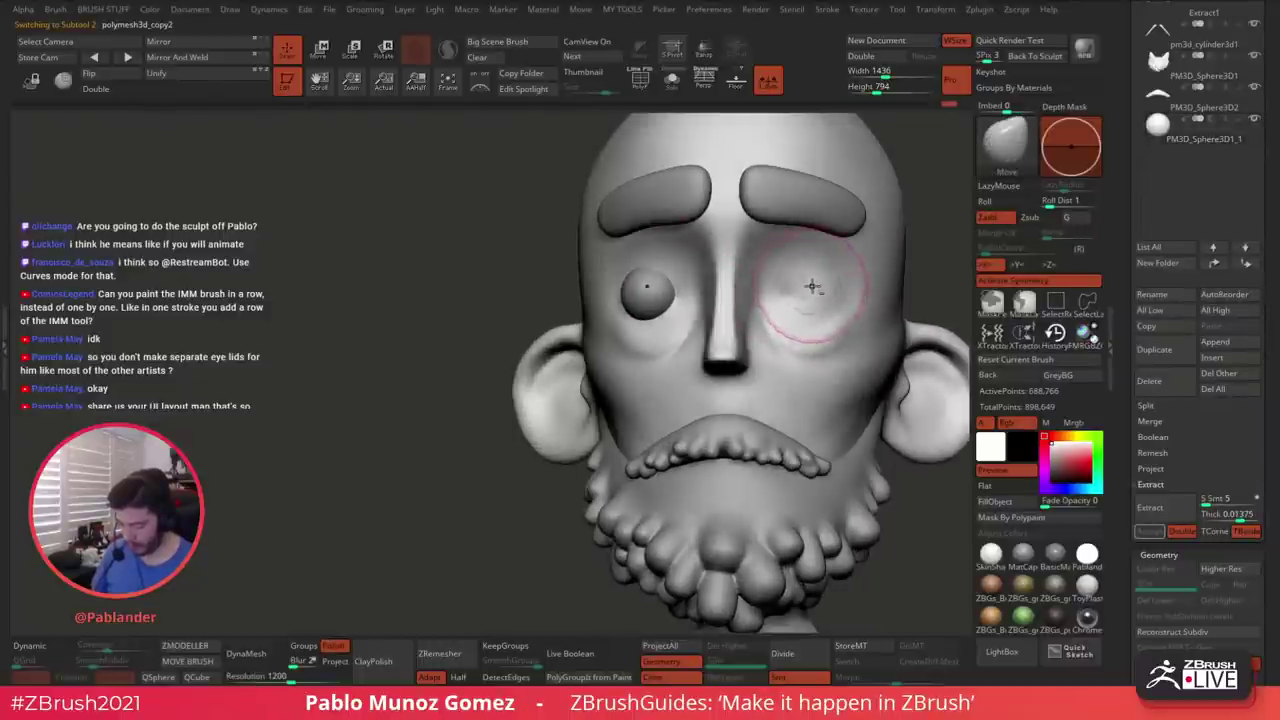
{"action": "left_click_drag", "start_coordinate": [803, 289], "coordinate": [803, 286], "text": "shift"}
{"action": "right_click_drag", "start_coordinate": [803, 286], "coordinate": [769, 339]}
{"action": "right_click", "coordinate": [769, 335]}
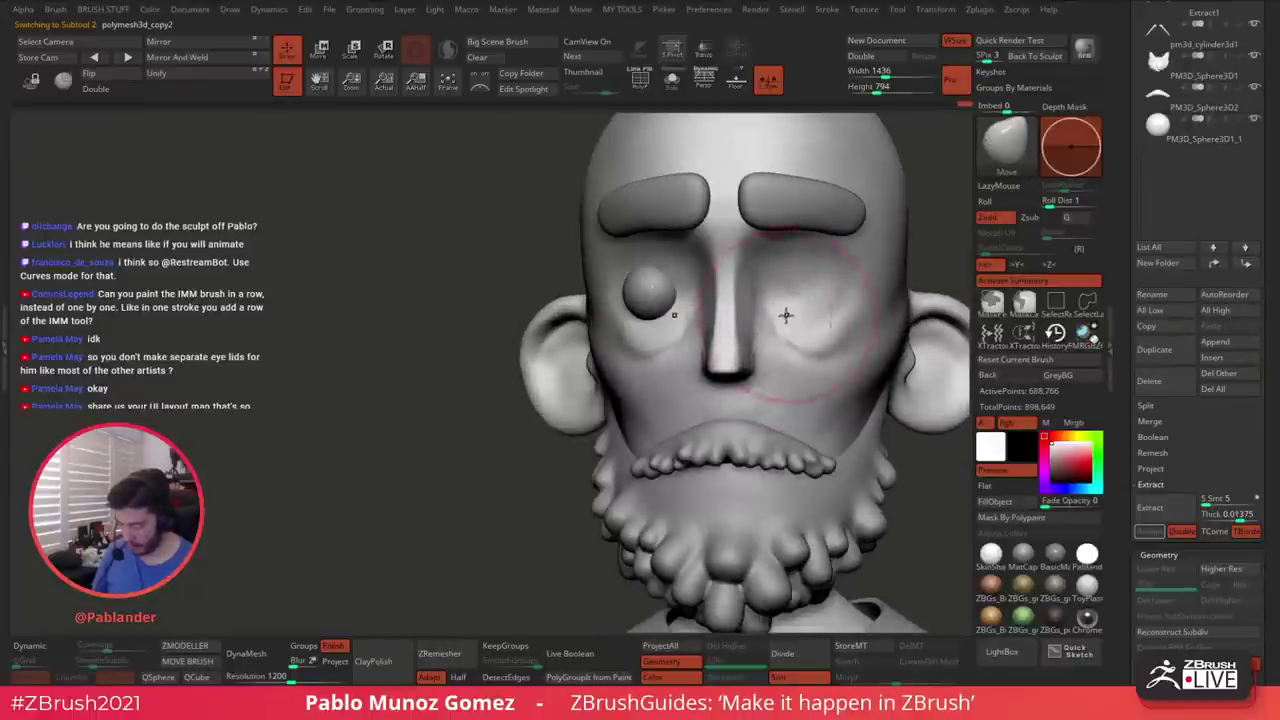
Carve the crease of the bag under the character's right eye with the DamStandard brush
{"action": "right_click_drag", "start_coordinate": [785, 315], "coordinate": [876, 302]}
{"action": "key", "text": "b"}
{"action": "key", "text": "d"}
{"action": "key", "text": "s"}
{"action": "key", "text": "space"}
{"action": "left_click_drag", "start_coordinate": [737, 349], "coordinate": [668, 352]}
{"action": "mouse_move", "coordinate": [668, 354]}
{"action": "right_mouse_down", "text": "alt"}
{"action": "mouse_move", "coordinate": [746, 354]}
{"action": "mouse_move", "coordinate": [793, 321]}
{"action": "right_mouse_up", "text": "alt"}
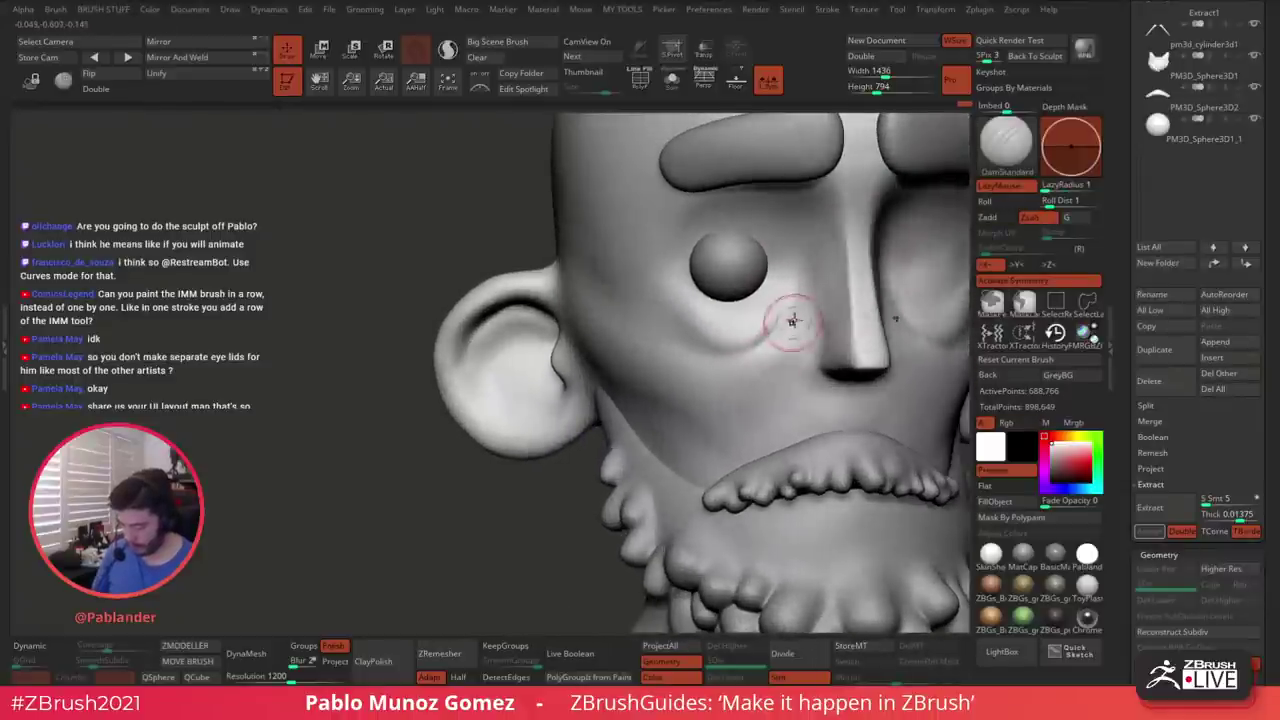
{"action": "left_click_drag", "start_coordinate": [755, 353], "coordinate": [735, 362]}
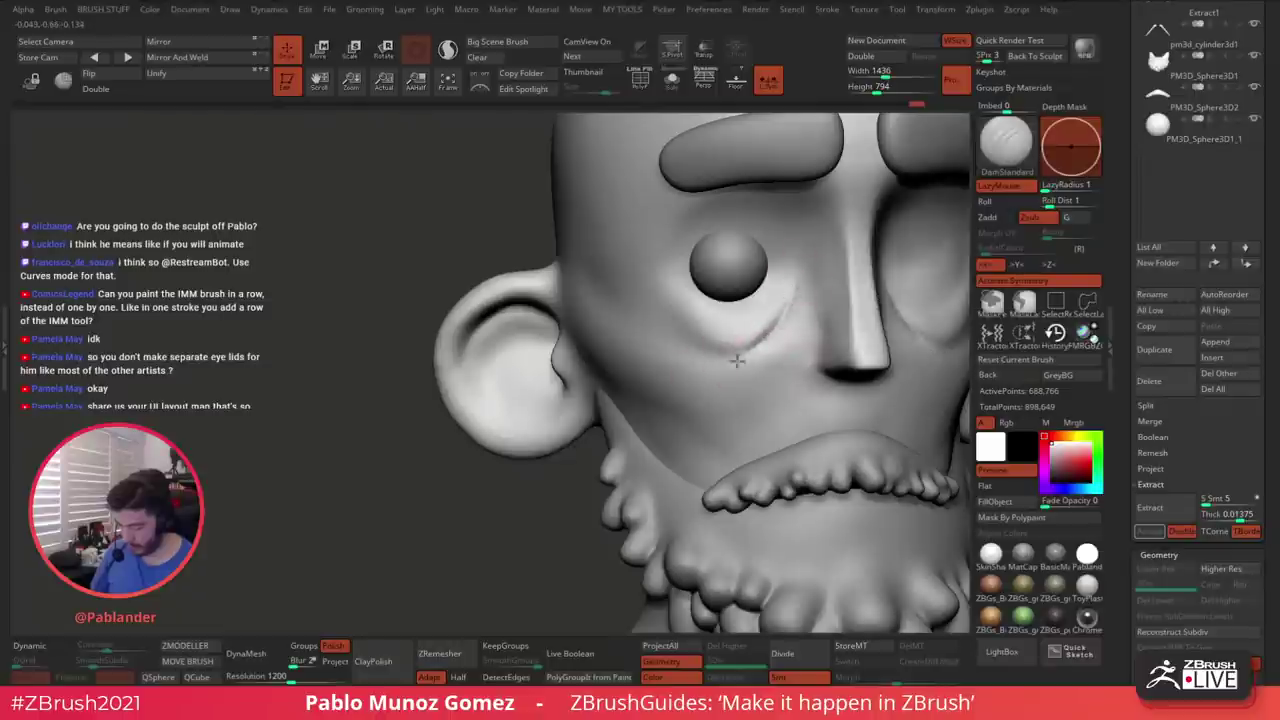
Choose the KNIFE_sharp brush, define the fold running from beside the nose to the cheek, and soften the surrounding area
{"action": "key", "text": "b"}
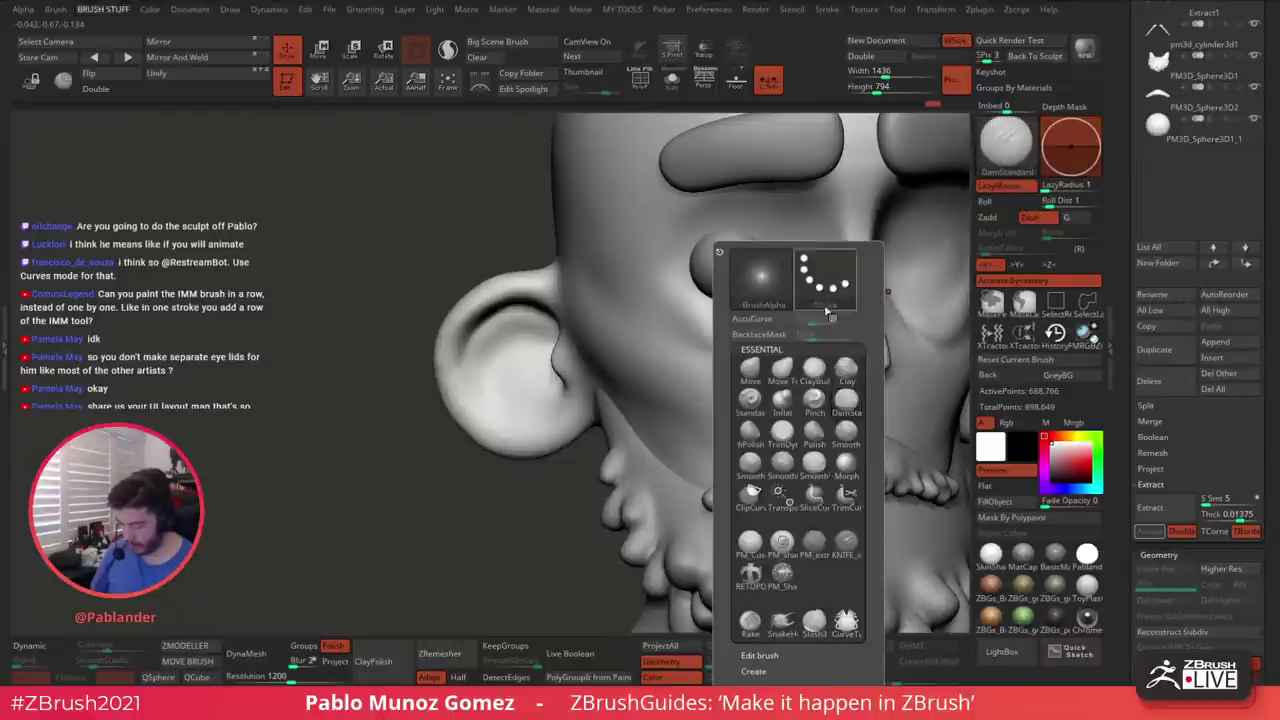
{"action": "left_click", "coordinate": [846, 541]}
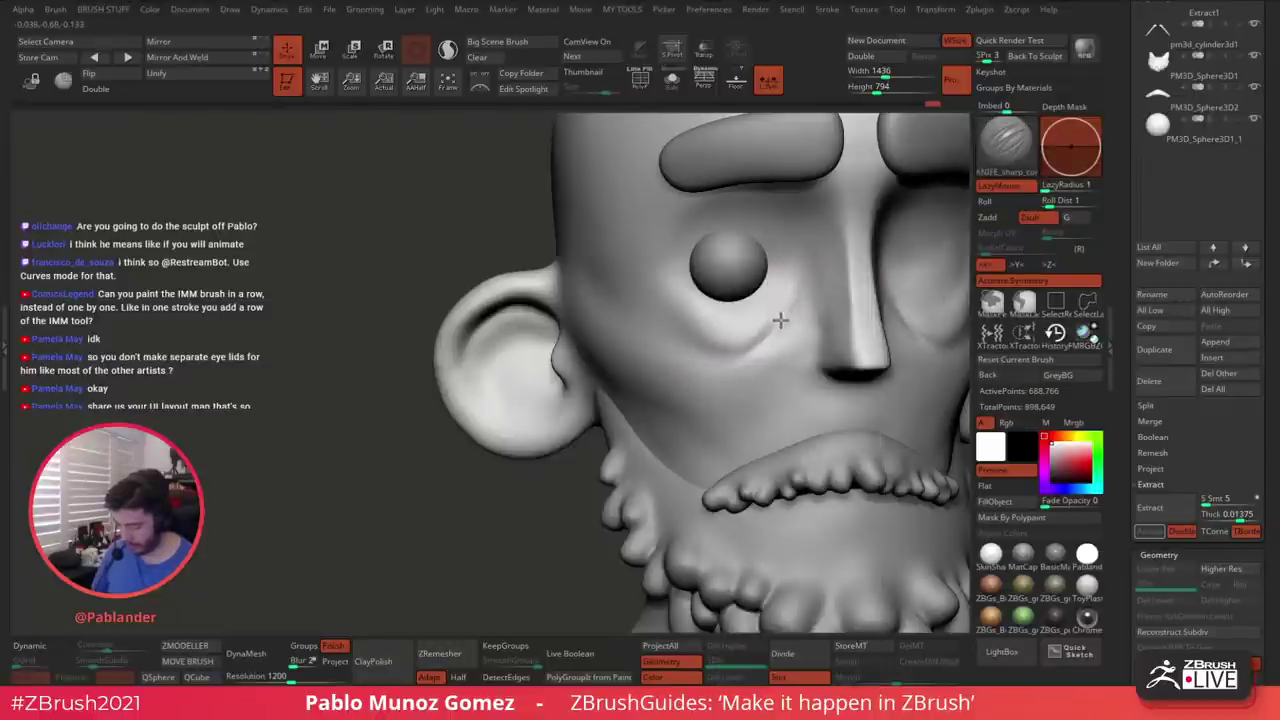
{"action": "left_click_drag", "start_coordinate": [704, 373], "coordinate": [677, 368], "text": "shift"}
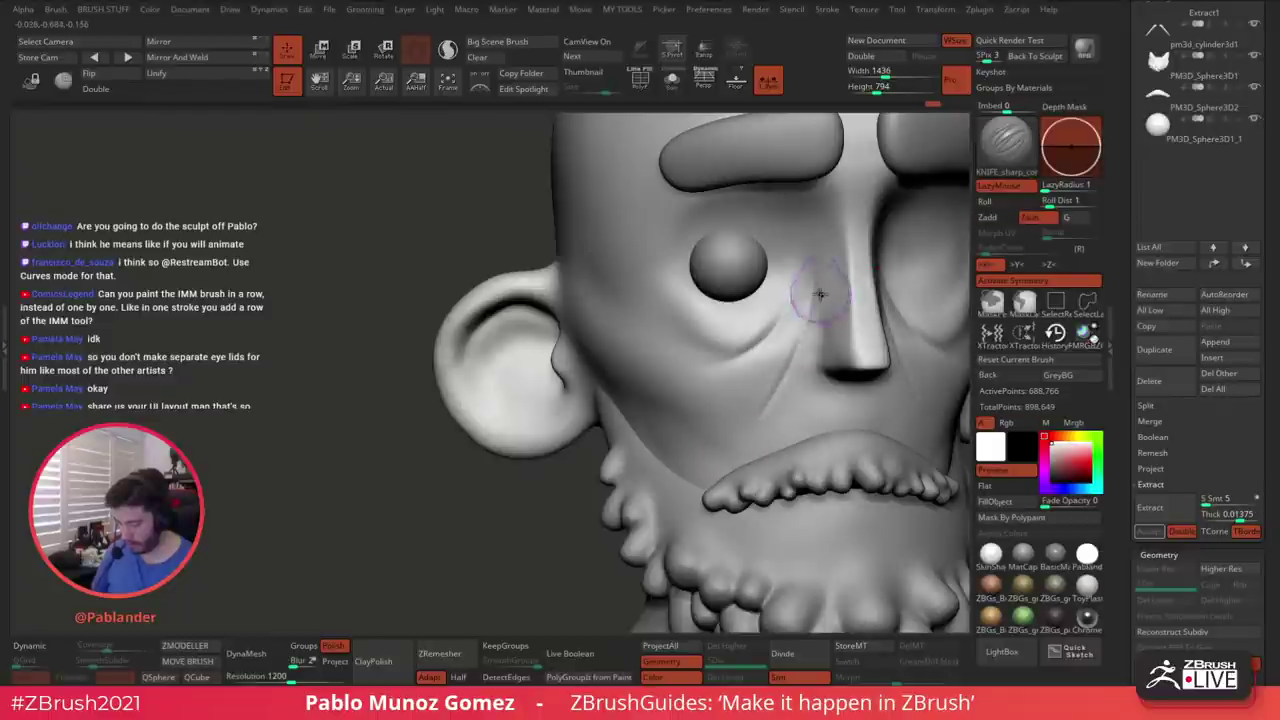
{"action": "mouse_move", "coordinate": [810, 318]}
{"action": "left_mouse_down", "text": "shift"}
{"action": "mouse_move", "coordinate": [772, 408]}
{"action": "mouse_move", "coordinate": [786, 358]}
{"action": "left_mouse_up", "text": "shift"}
Sharpen the eye-bag crease from the inner corner to below the eyeball and smooth its outer end
{"action": "left_click_drag", "start_coordinate": [803, 280], "coordinate": [782, 318]}
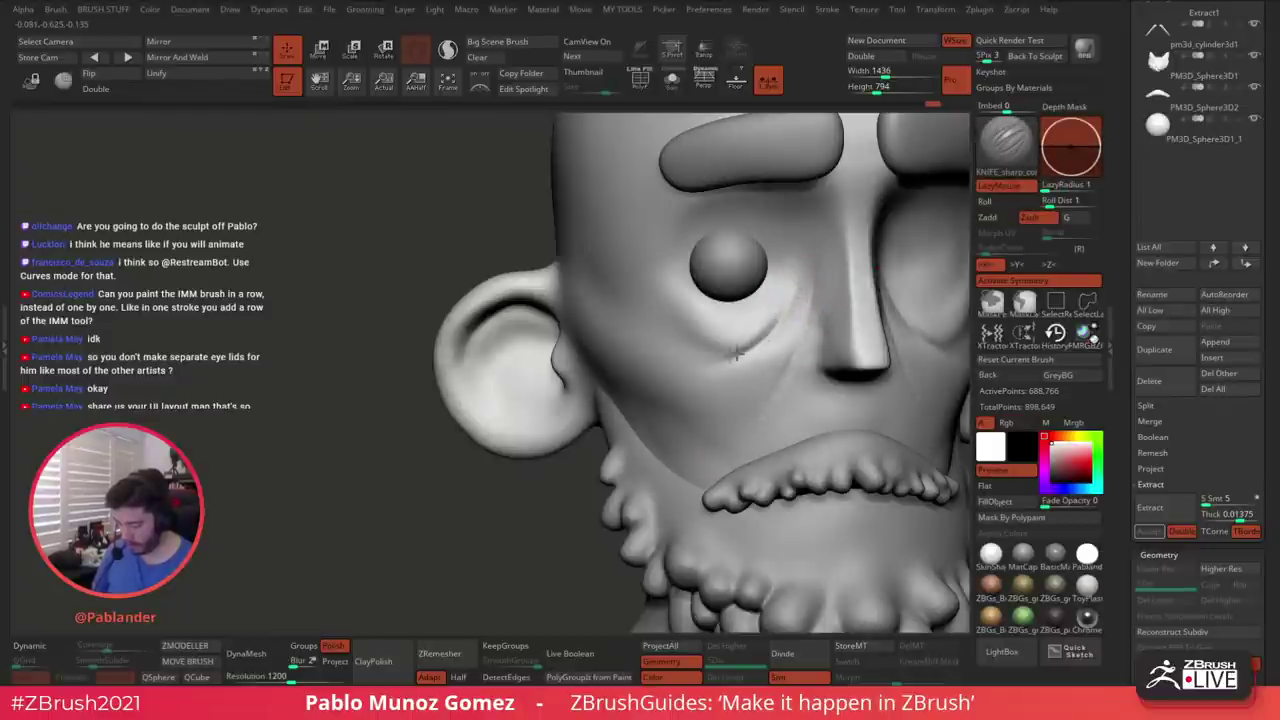
{"action": "mouse_move", "coordinate": [736, 353]}
{"action": "left_mouse_down"}
{"action": "mouse_move", "coordinate": [688, 338]}
{"action": "mouse_move", "coordinate": [714, 357]}
{"action": "left_mouse_up"}
{"action": "left_click_drag", "start_coordinate": [795, 296], "coordinate": [803, 280]}
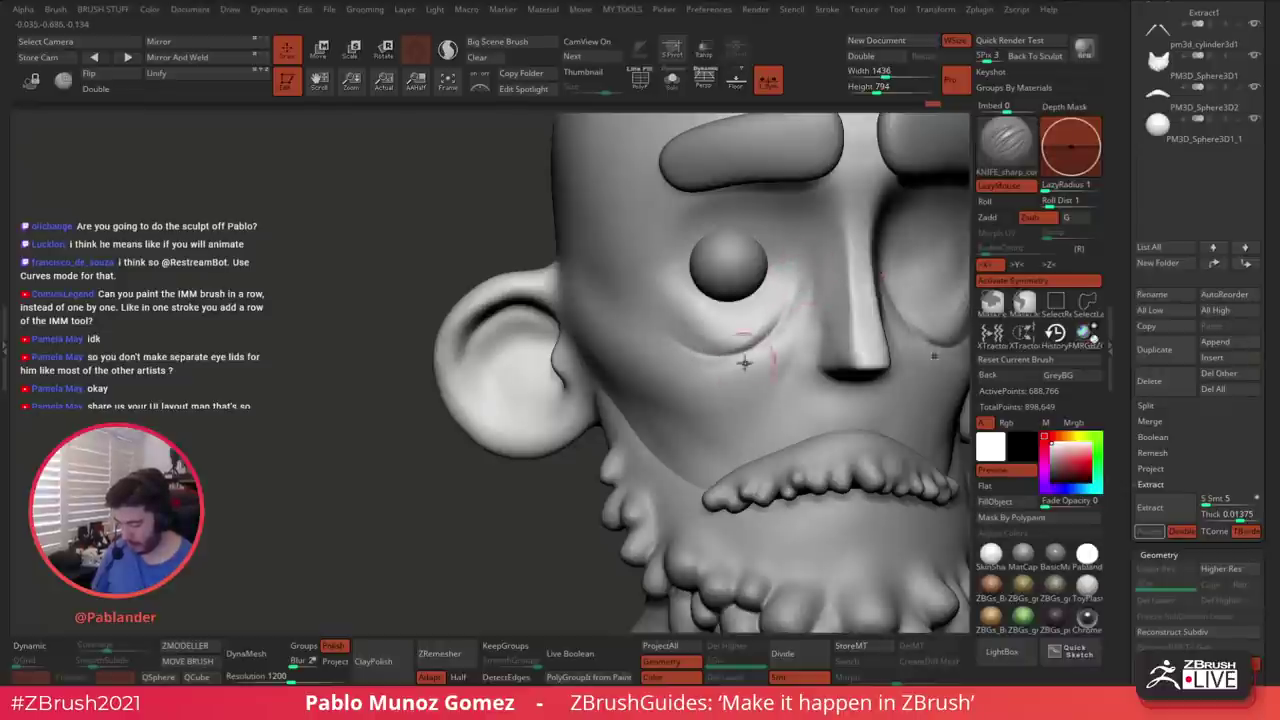
{"action": "left_click_drag", "start_coordinate": [706, 377], "coordinate": [690, 351], "text": "shift"}
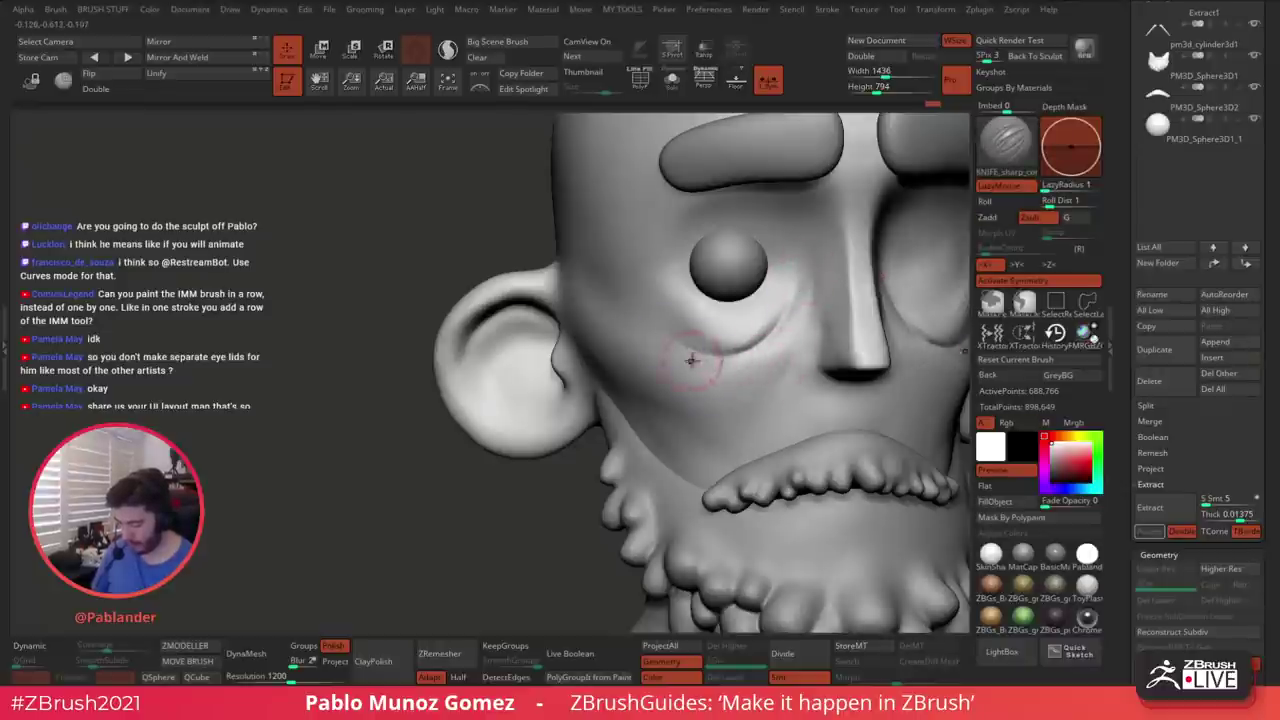
Build up the bag under the eye with the Standard brush and smooth its surface and outer crease
{"action": "key", "text": "b"}
{"action": "left_click", "coordinate": [740, 400]}
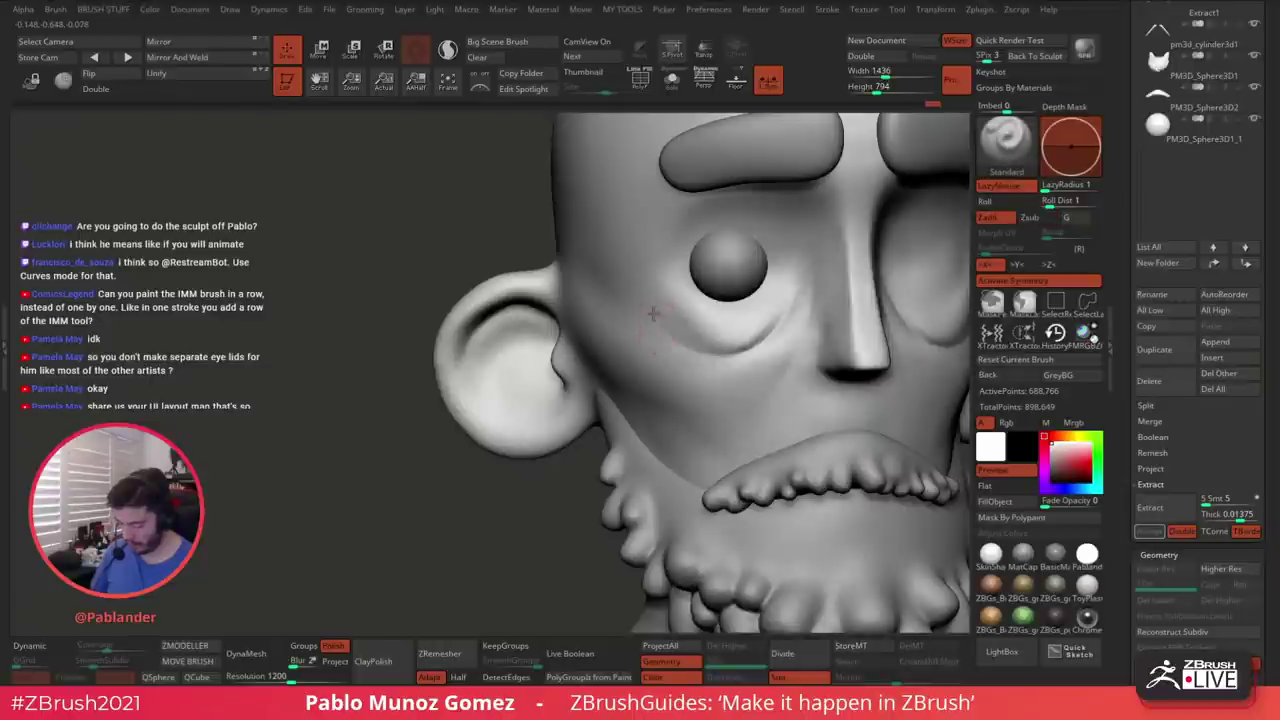
{"action": "left_click_drag", "start_coordinate": [719, 329], "coordinate": [668, 314]}
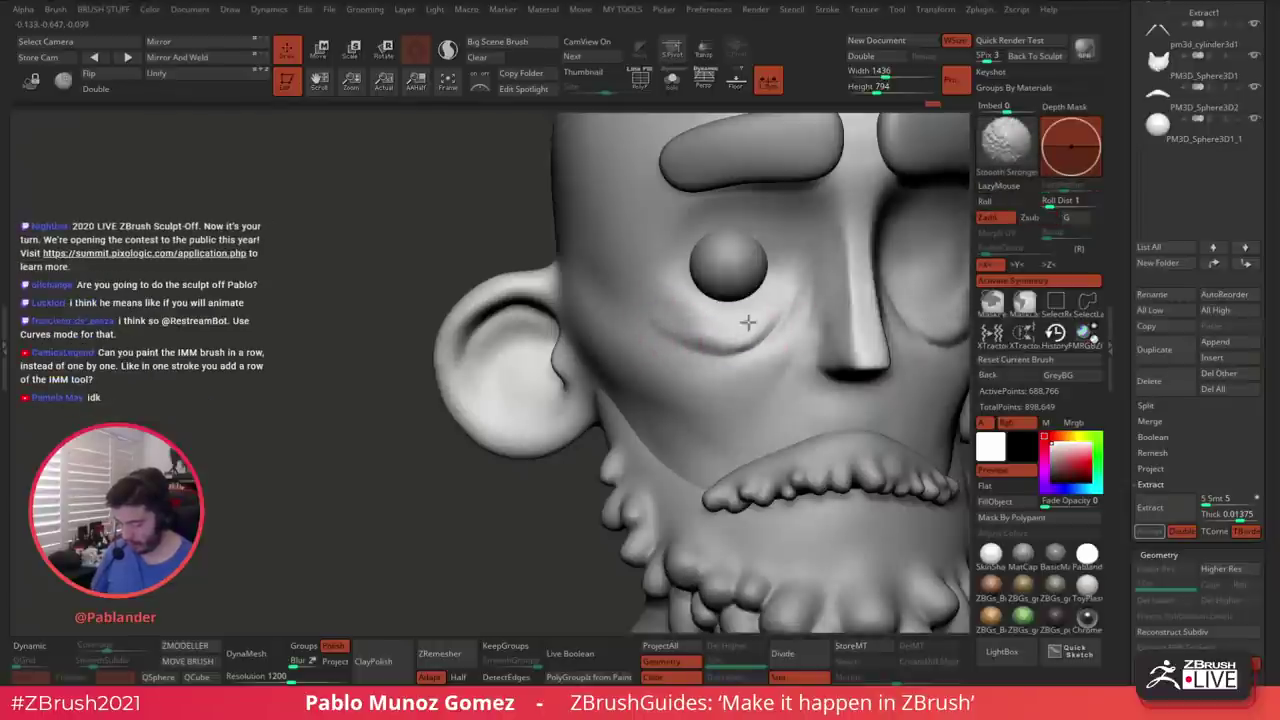
{"action": "left_click_drag", "start_coordinate": [748, 322], "coordinate": [703, 337], "text": "shift"}
{"action": "right_click_drag", "start_coordinate": [900, 351], "coordinate": [768, 334], "text": "alt"}
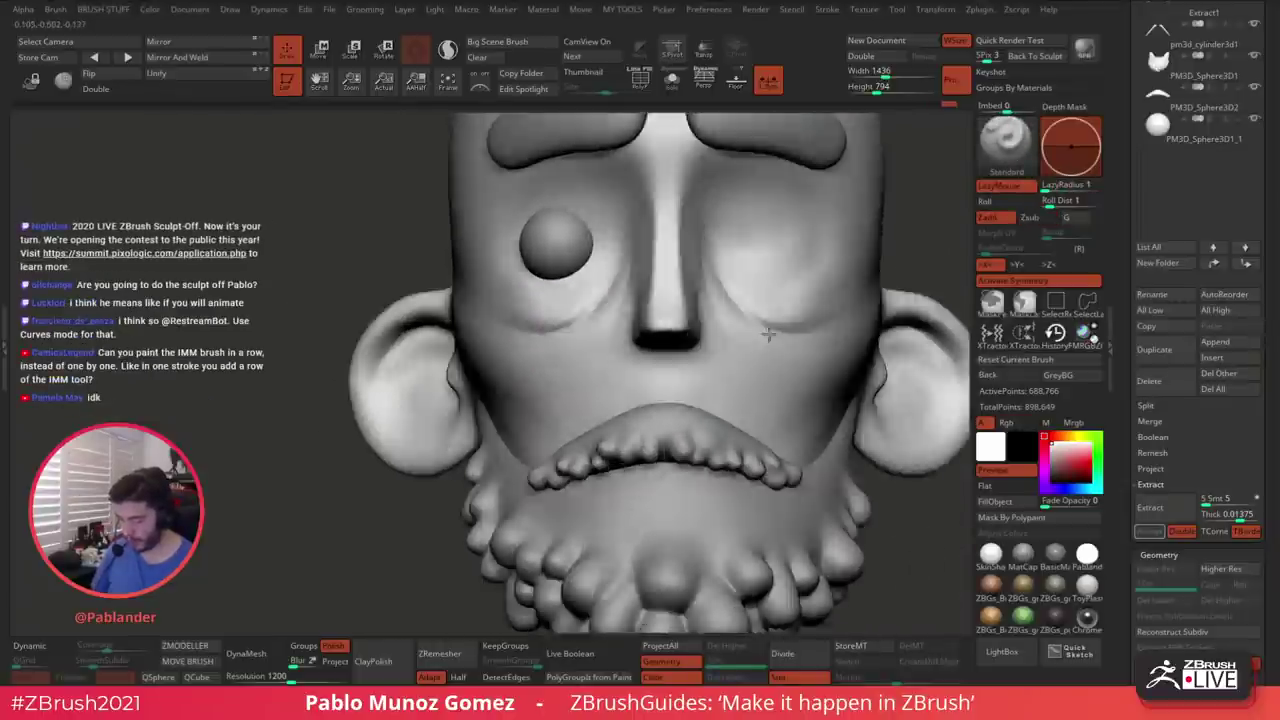
{"action": "left_click_drag", "start_coordinate": [714, 318], "coordinate": [729, 342], "text": "shift"}
{"action": "right_click_drag", "start_coordinate": [746, 380], "coordinate": [739, 351], "text": "ctrl"}
{"action": "mouse_move", "coordinate": [739, 351]}
{"action": "right_mouse_down", "text": "alt"}
{"action": "mouse_move", "coordinate": [751, 371]}
{"action": "mouse_move", "coordinate": [789, 371]}
{"action": "right_mouse_up", "text": "alt"}
{"action": "right_click_drag", "start_coordinate": [737, 317], "coordinate": [790, 328]}
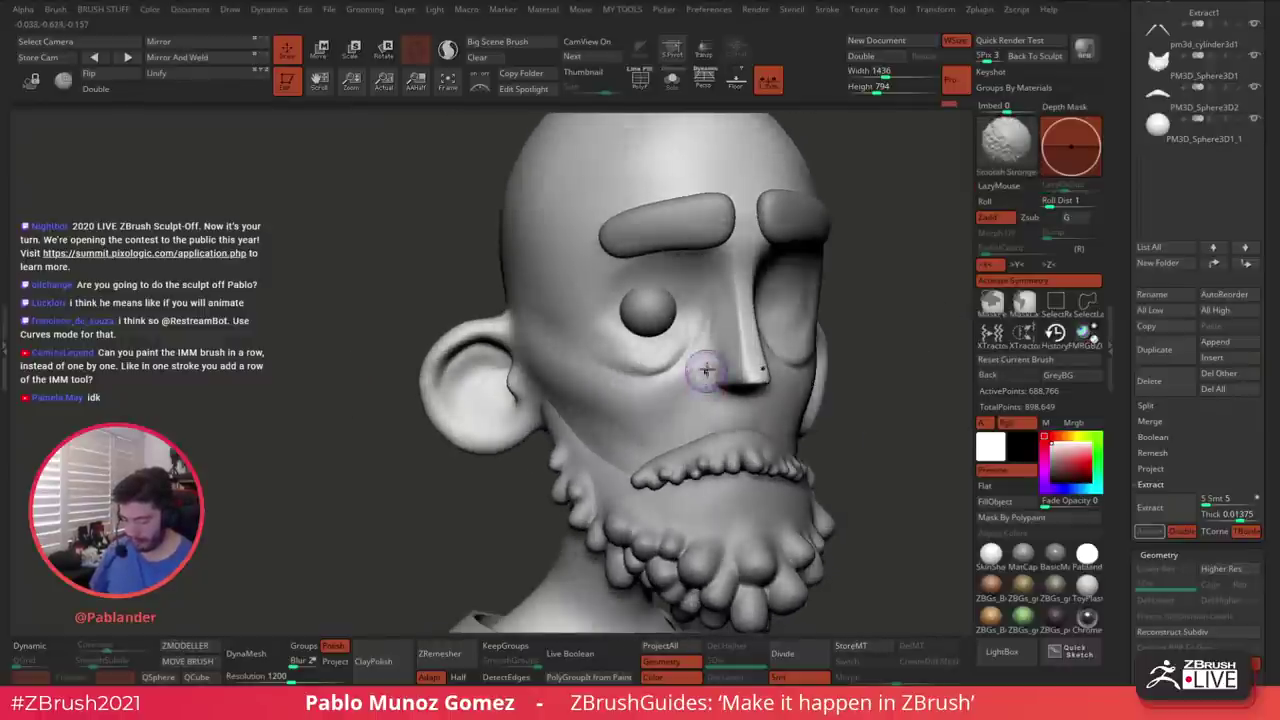
{"action": "mouse_move", "coordinate": [812, 390]}
{"action": "right_mouse_down"}
{"action": "mouse_move", "coordinate": [748, 380]}
{"action": "mouse_move", "coordinate": [806, 374]}
{"action": "right_mouse_up"}
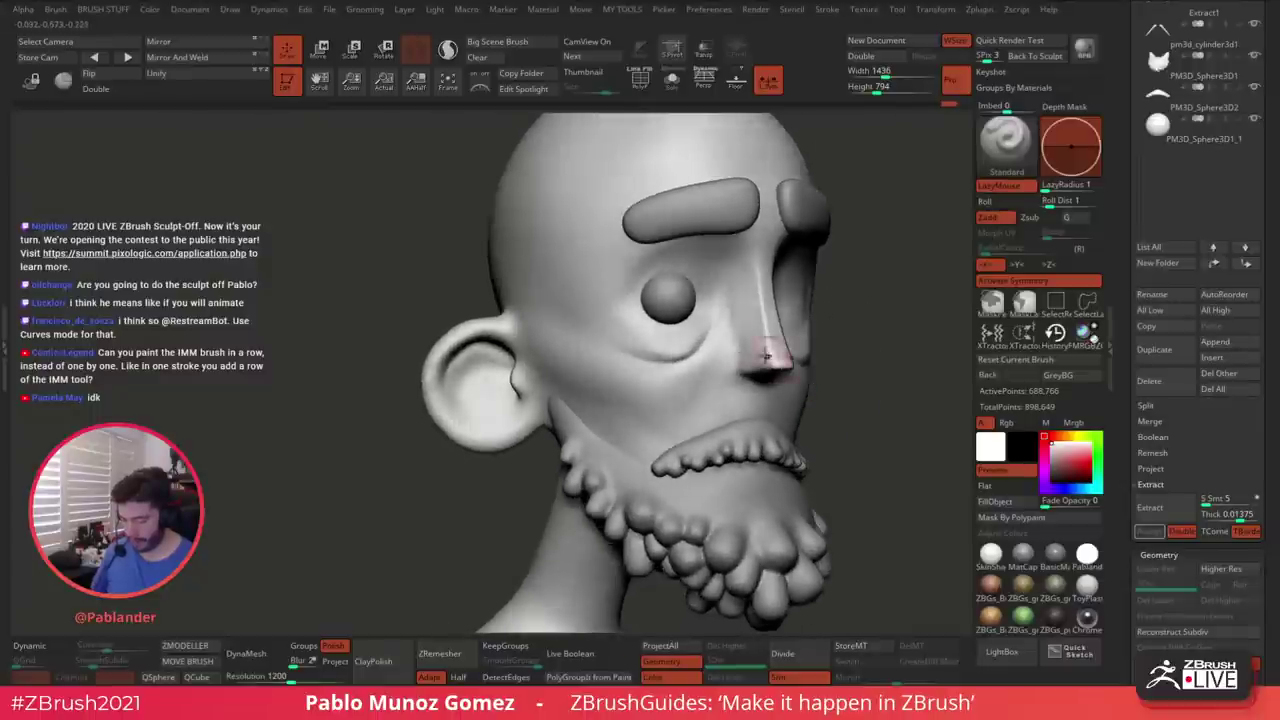
Duplicate the eyeball sphere and put the original in a new subtool folder named "eye"
{"action": "left_click", "coordinate": [685, 311], "text": "alt"}
{"action": "mouse_move", "coordinate": [729, 313]}
{"action": "right_mouse_down"}
{"action": "mouse_move", "coordinate": [789, 284]}
{"action": "mouse_move", "coordinate": [743, 304]}
{"action": "right_mouse_up"}
{"action": "right_click_drag", "start_coordinate": [743, 304], "coordinate": [721, 335], "text": "alt"}
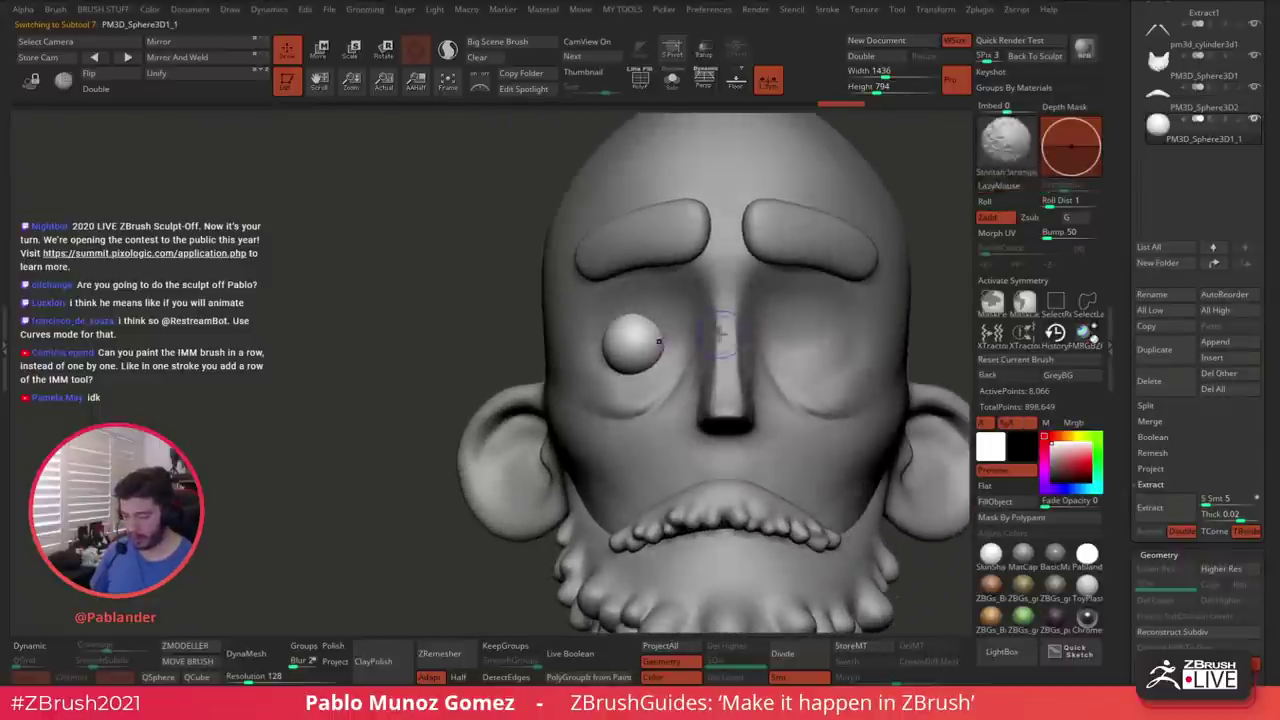
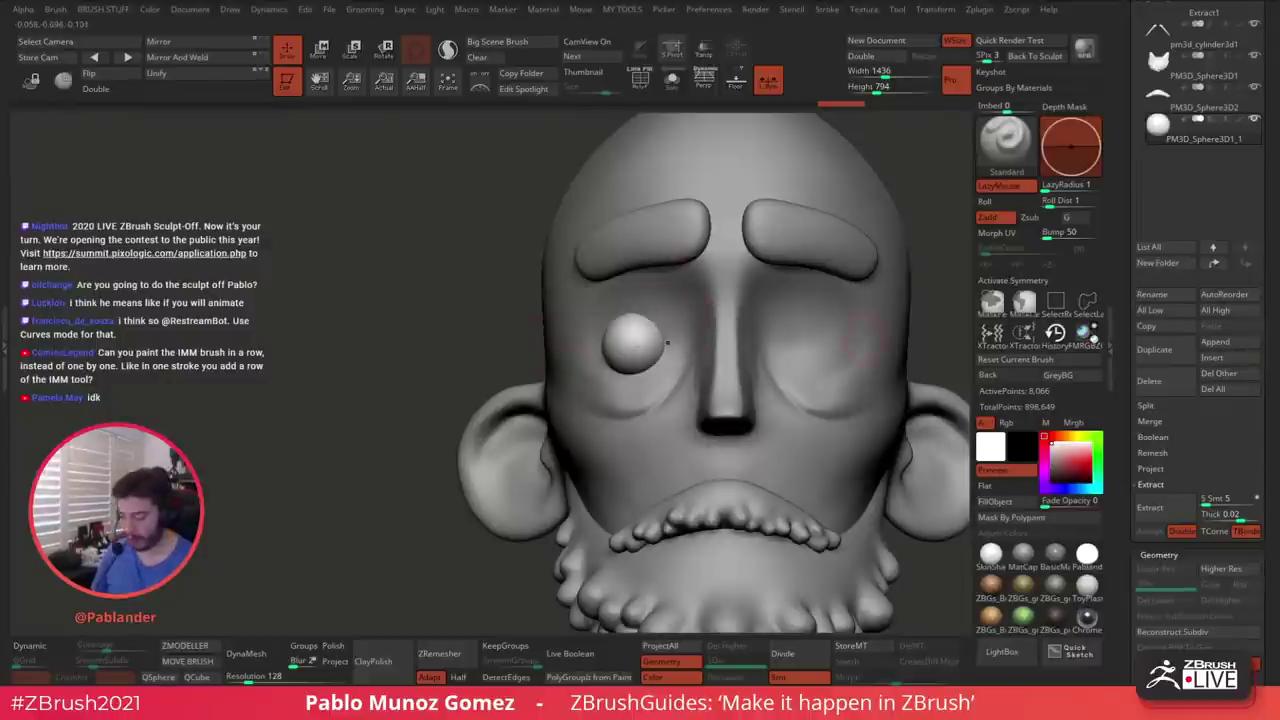
{"action": "right_click_drag", "start_coordinate": [668, 343], "coordinate": [628, 325], "text": "alt"}
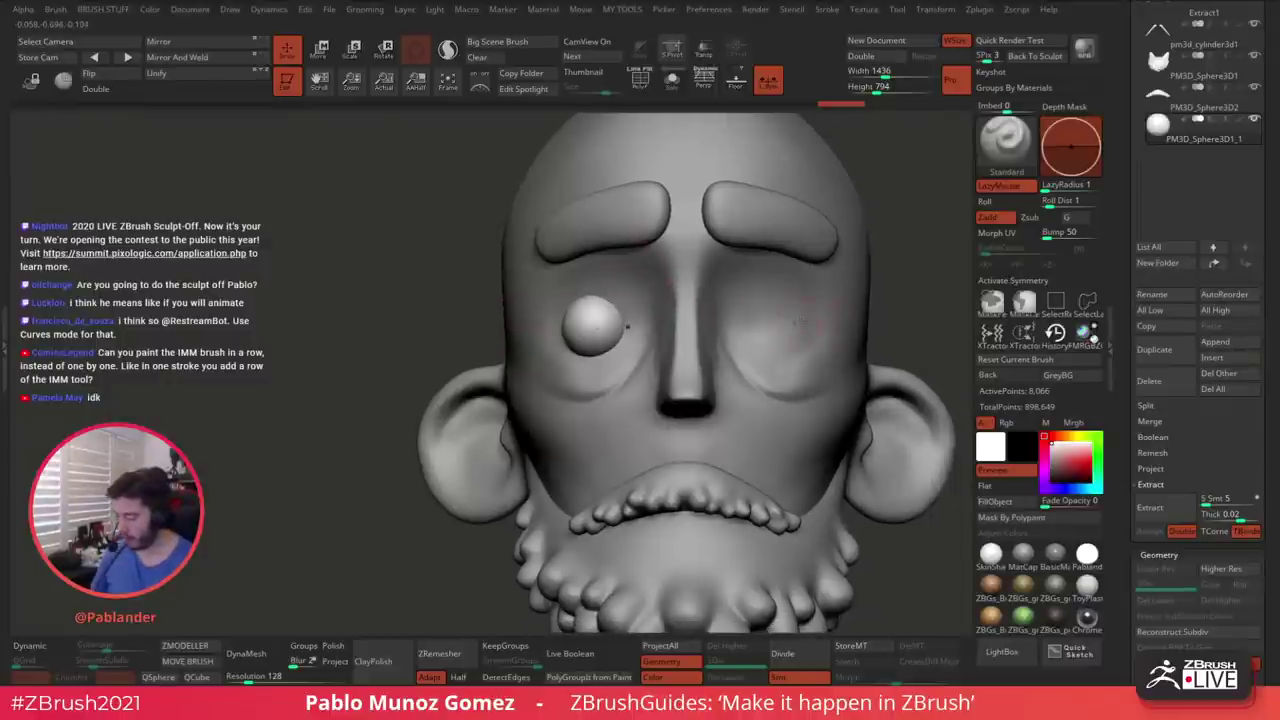
{"action": "left_click", "coordinate": [1174, 352]}
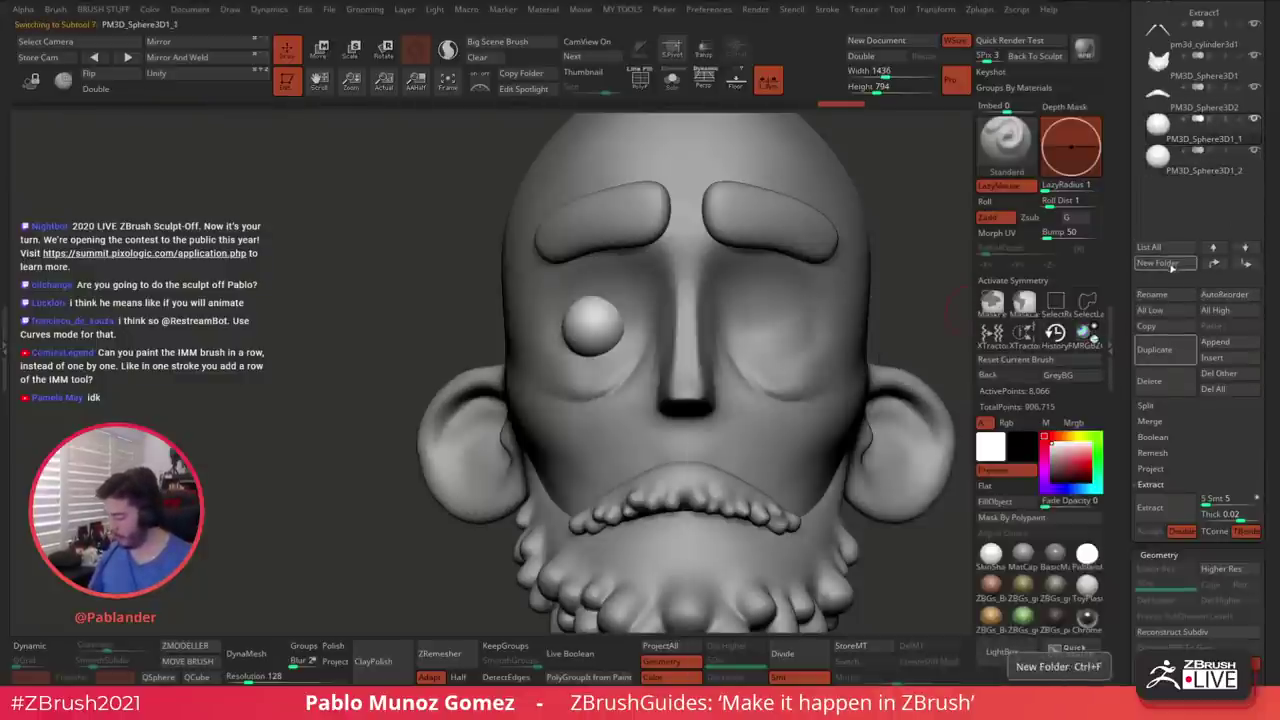
{"action": "left_click", "coordinate": [1170, 264]}
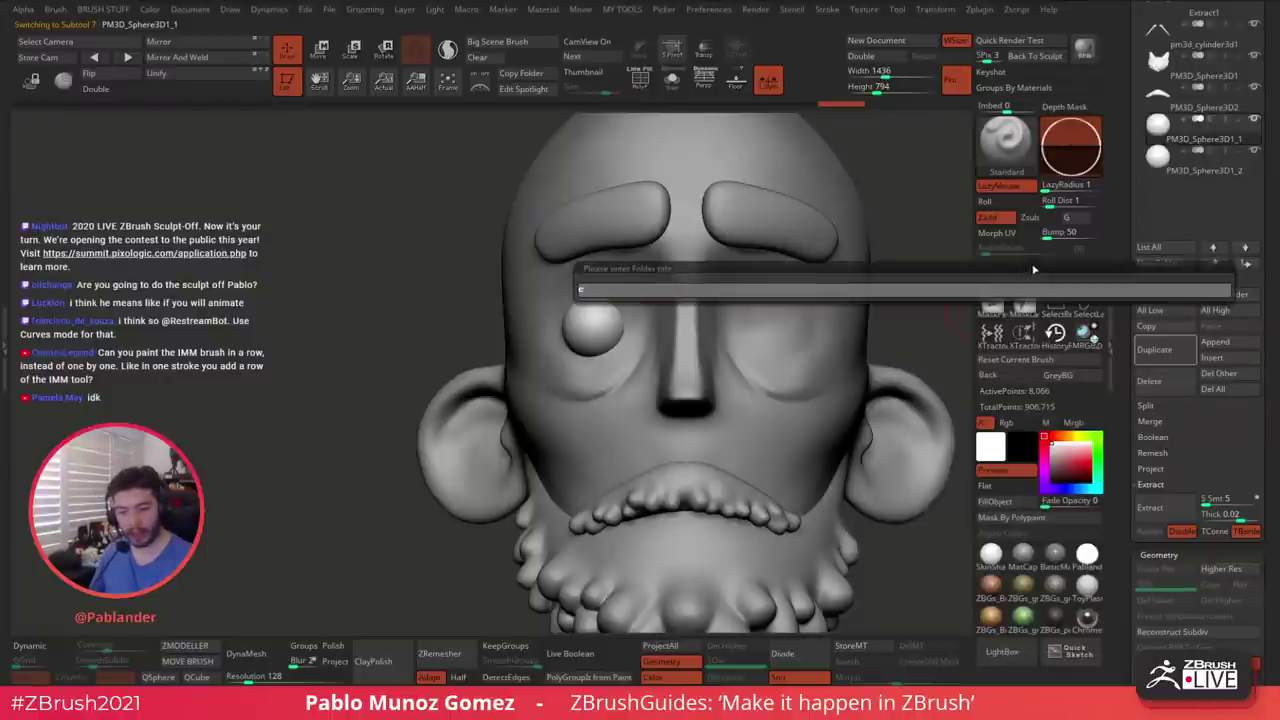
{"action": "key", "text": "Return"}
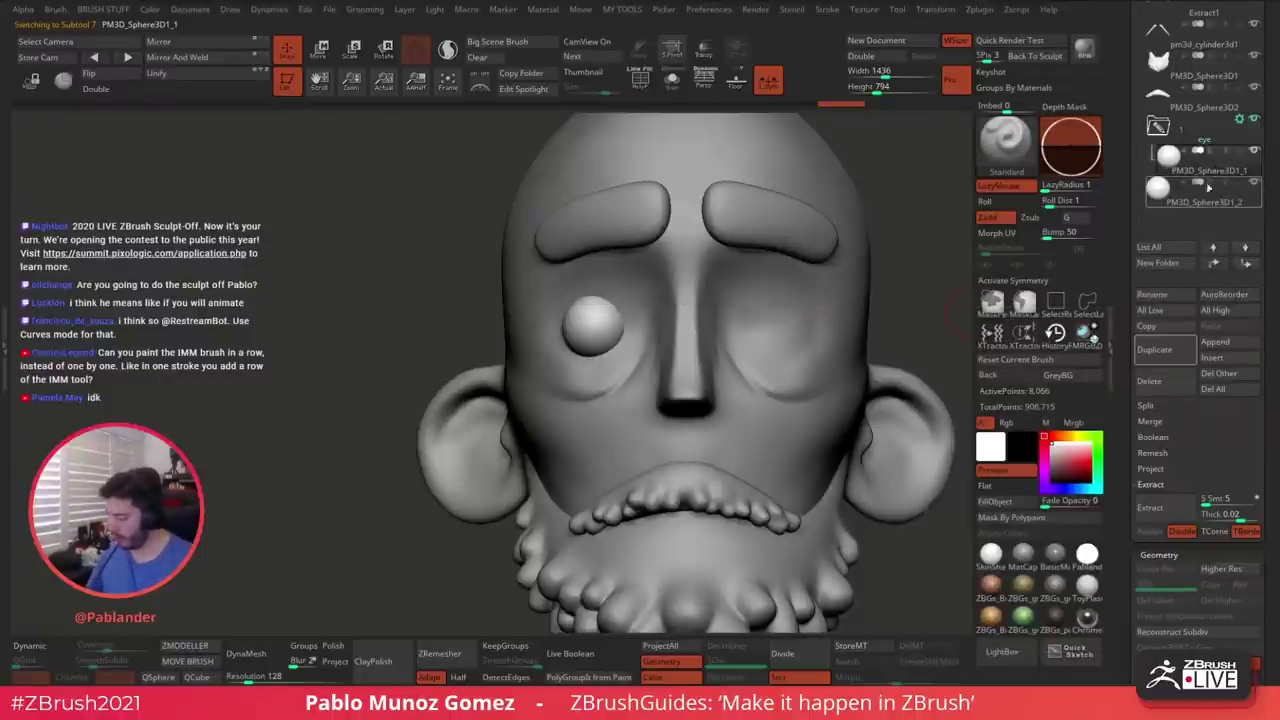
Put the duplicate sphere in the same folder, then name the original "eye" and the duplicate "eyelid"
{"action": "left_click", "coordinate": [1178, 296]}
{"action": "type", "text": "eye"}
{"action": "key", "text": "Return"}
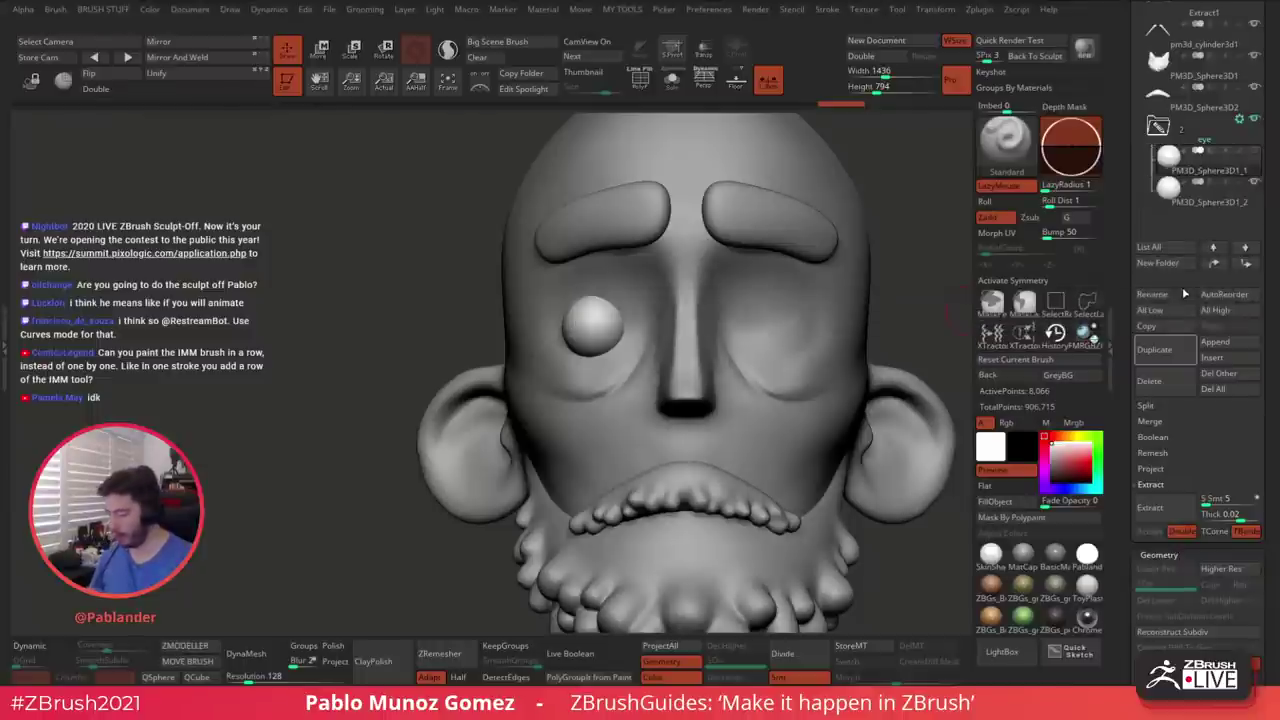
{"action": "left_click", "coordinate": [1179, 295]}
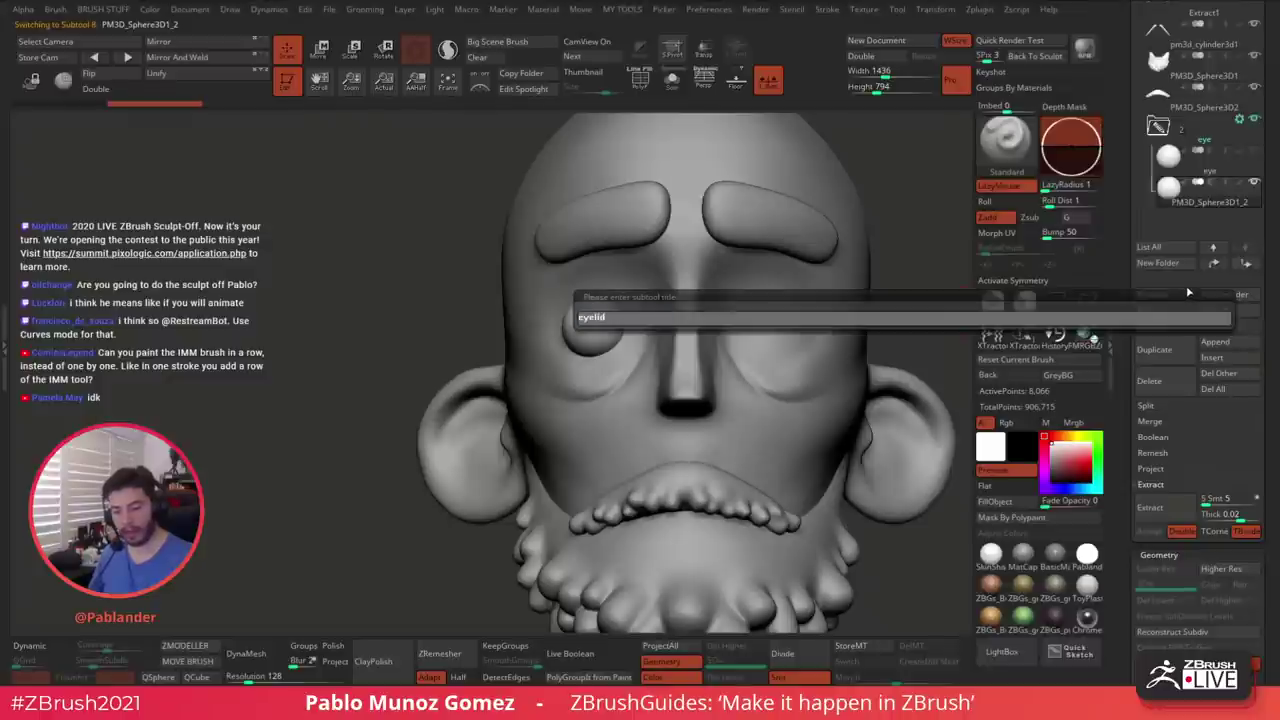
{"action": "type", "text": "eyelid"}
{"action": "key", "text": "Return"}
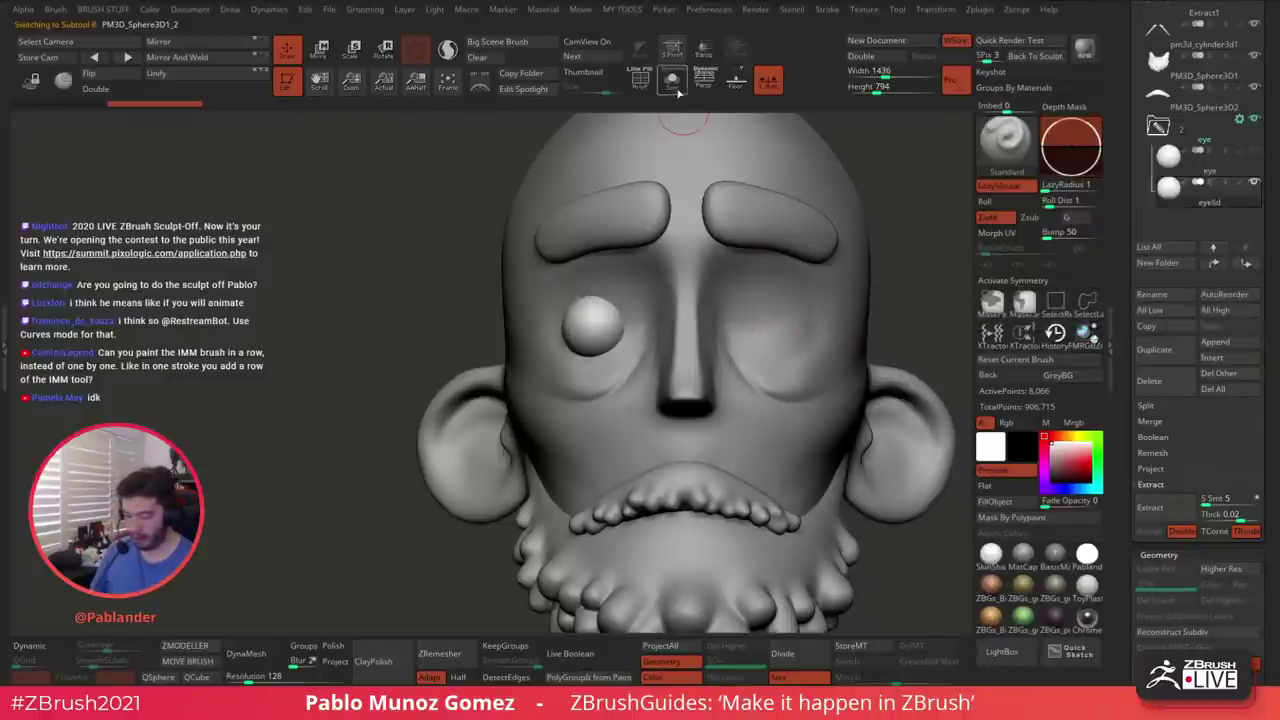
Isolate the eyelid sphere and cut away its lower half horizontally with the TrimCurve brush, then show all subtools again
{"action": "left_click", "coordinate": [672, 80]}
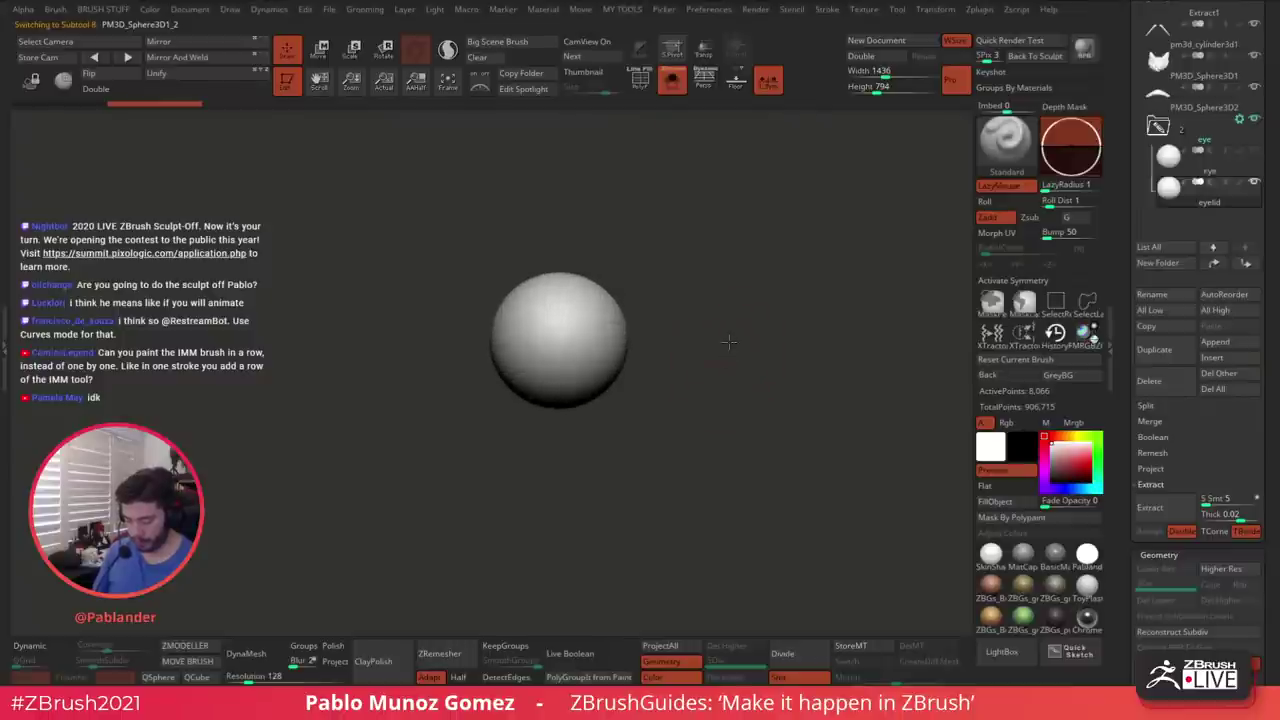
{"action": "key", "text": "ctrl+shift"}
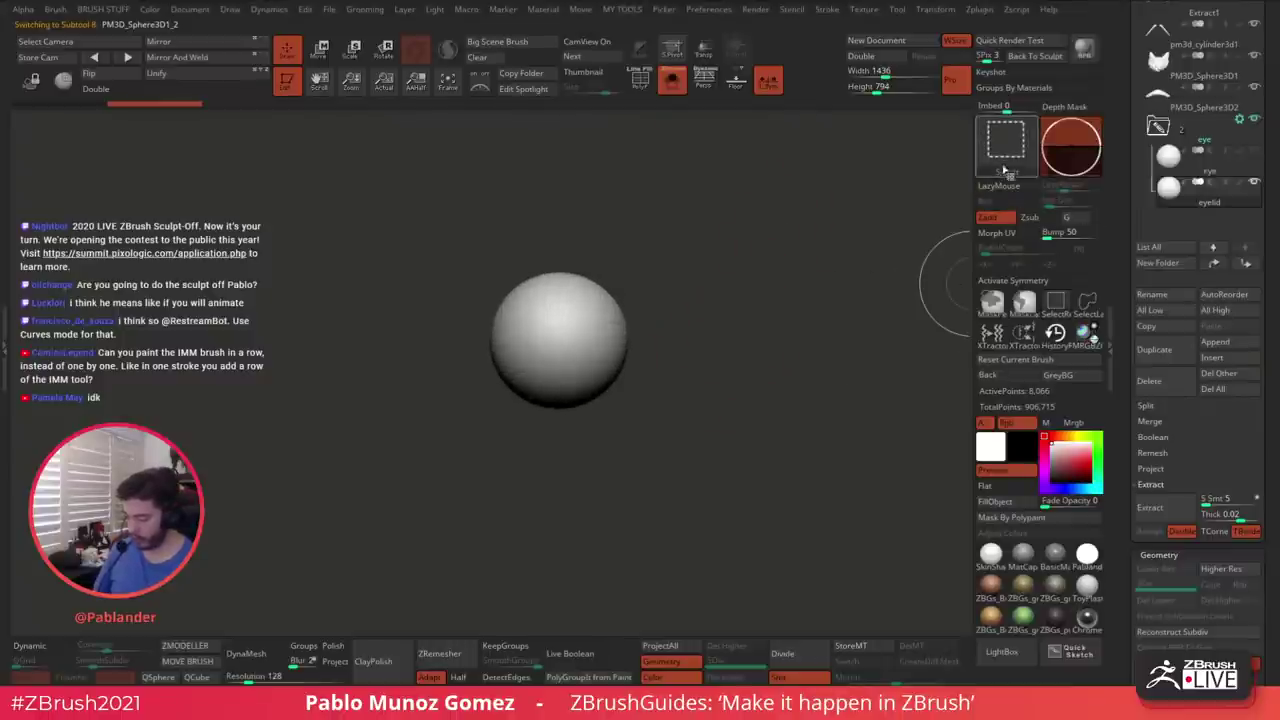
{"action": "key", "text": "ctrl+shift"}
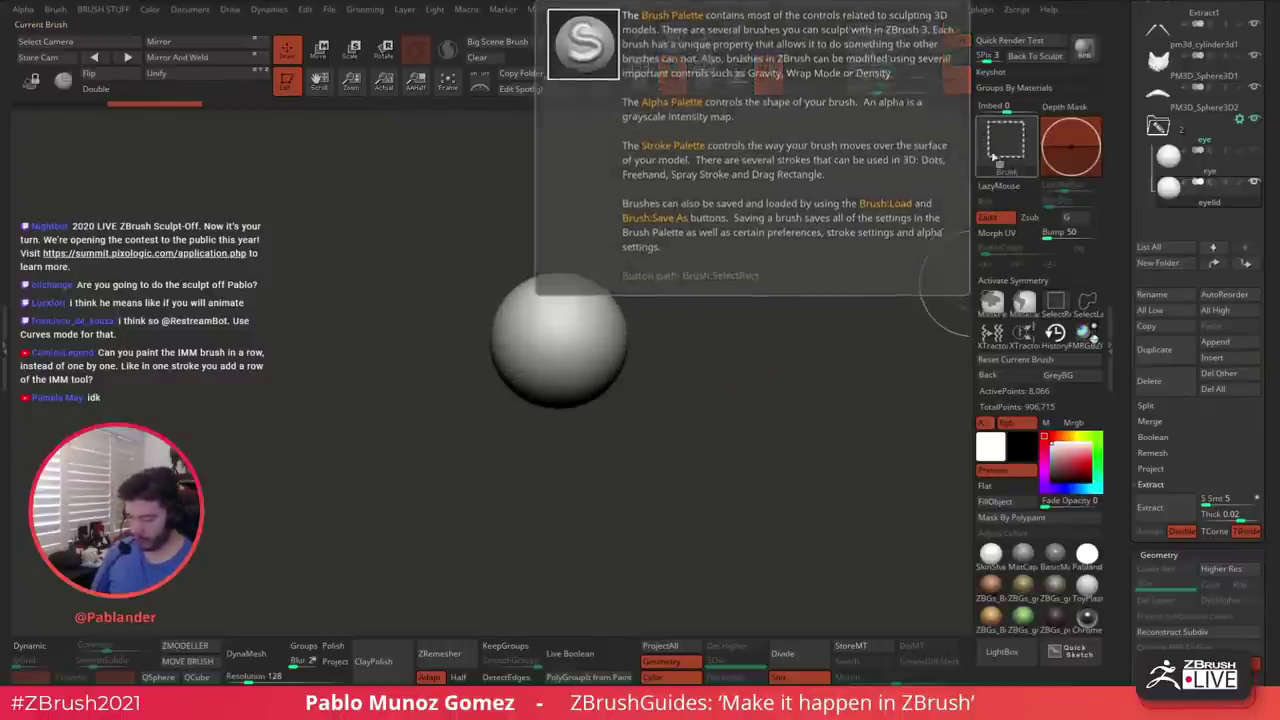
{"action": "left_click", "coordinate": [1008, 162]}
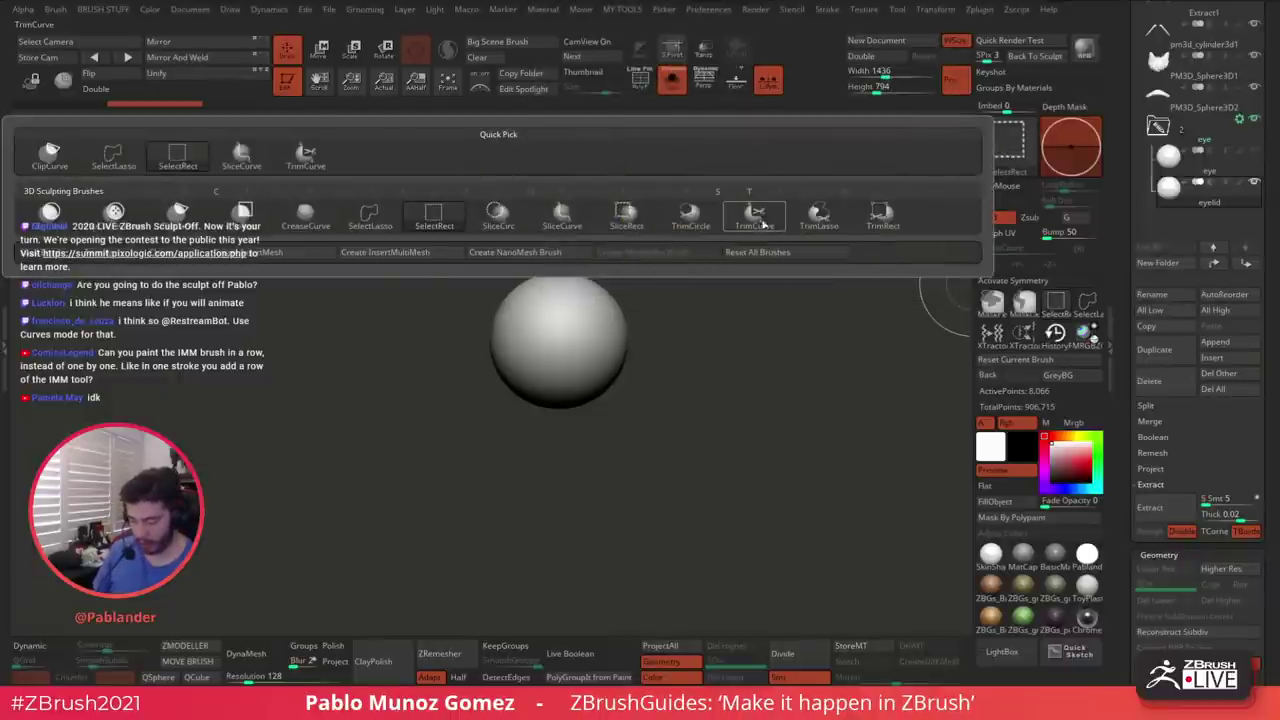
{"action": "left_click", "coordinate": [762, 224]}
{"action": "left_click_drag", "start_coordinate": [695, 351], "coordinate": [339, 361], "text": "ctrl+shift"}
{"action": "left_click_drag", "start_coordinate": [686, 351], "coordinate": [401, 353], "text": "ctrl+shift"}
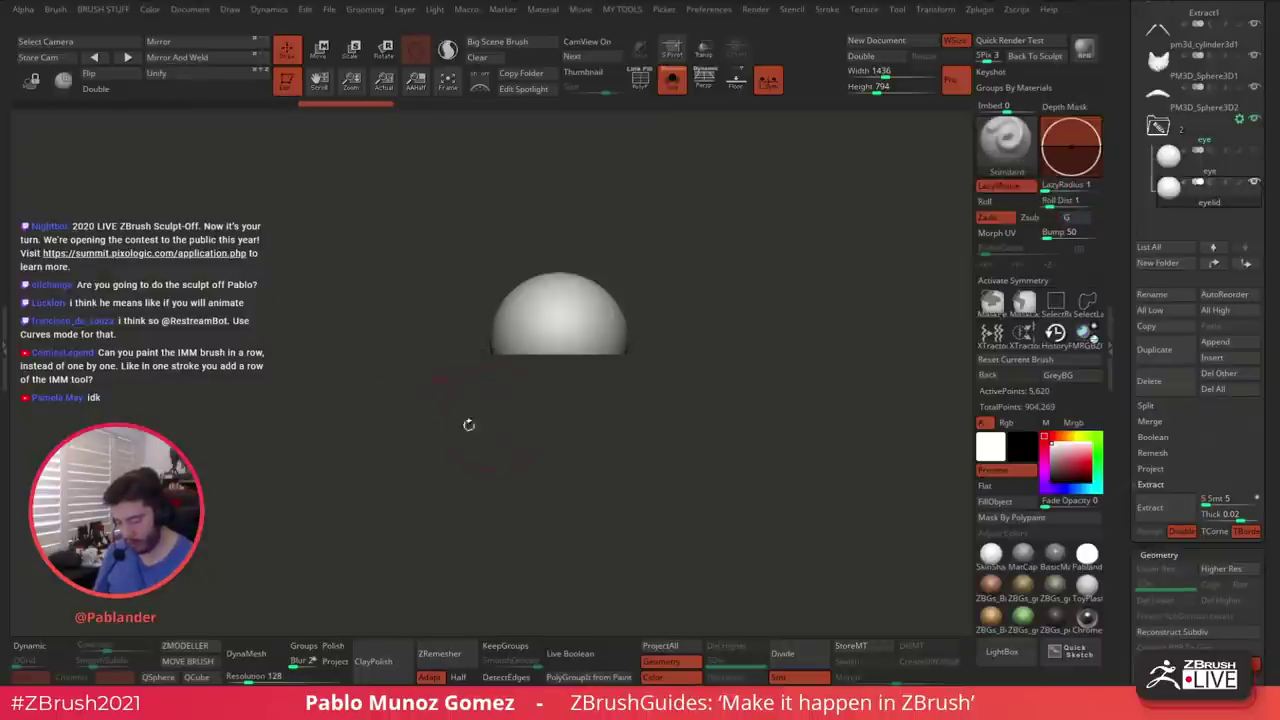
{"action": "mouse_move", "coordinate": [469, 423]}
{"action": "left_mouse_down"}
{"action": "mouse_move", "coordinate": [709, 320]}
{"action": "mouse_move", "coordinate": [706, 383]}
{"action": "mouse_move", "coordinate": [398, 350]}
{"action": "left_mouse_up"}
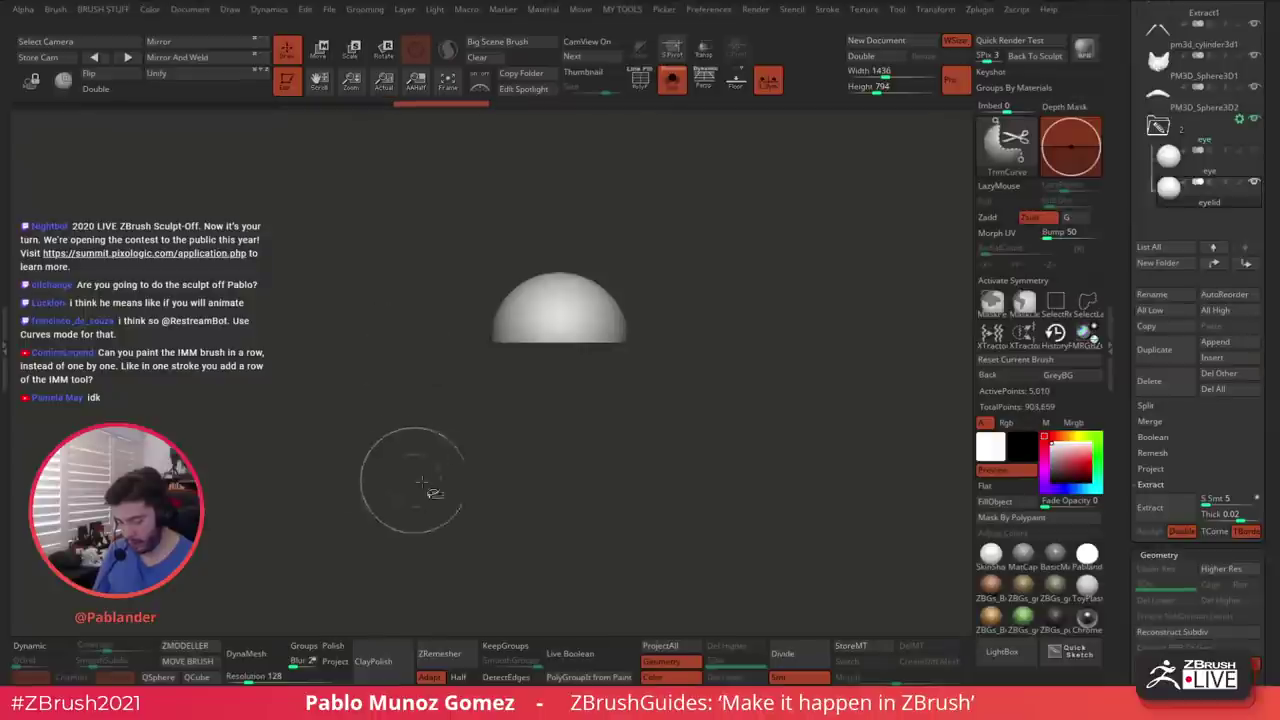
{"action": "left_click", "coordinate": [673, 81]}
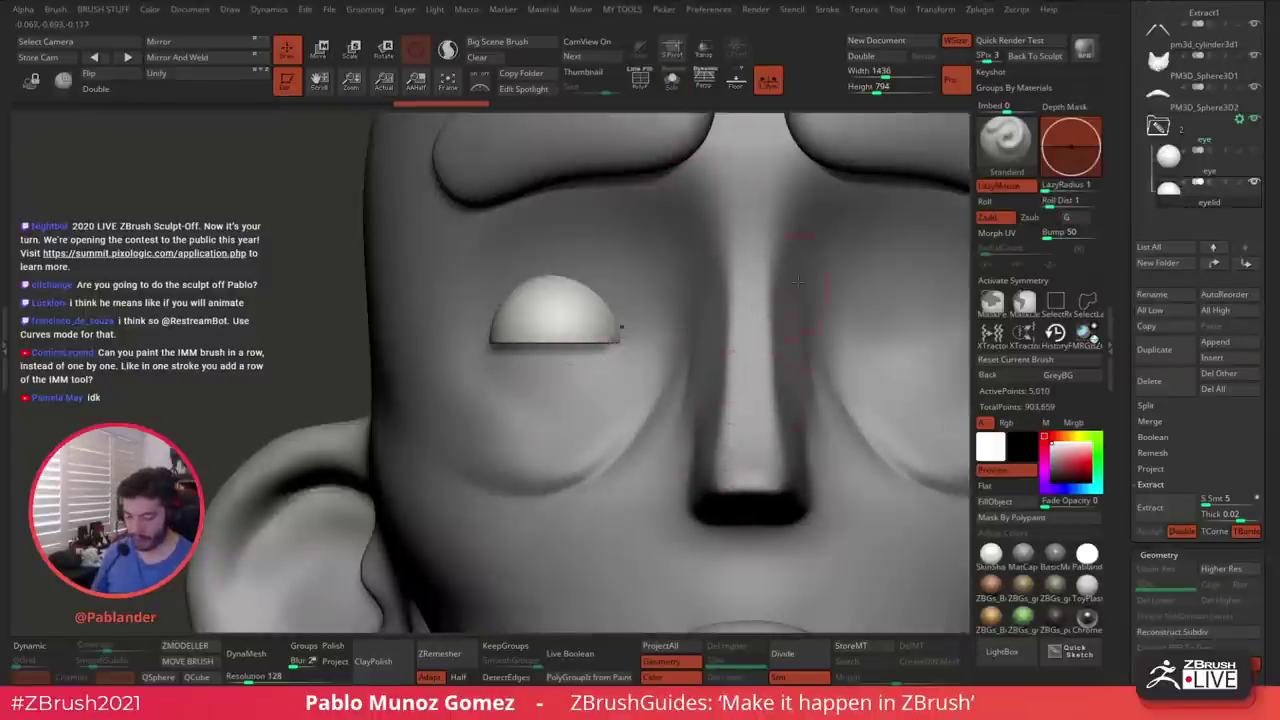
Duplicate the half-sphere eyelid and rotate the copy upside down to form the lower eyelid
{"action": "left_click", "coordinate": [1156, 349]}
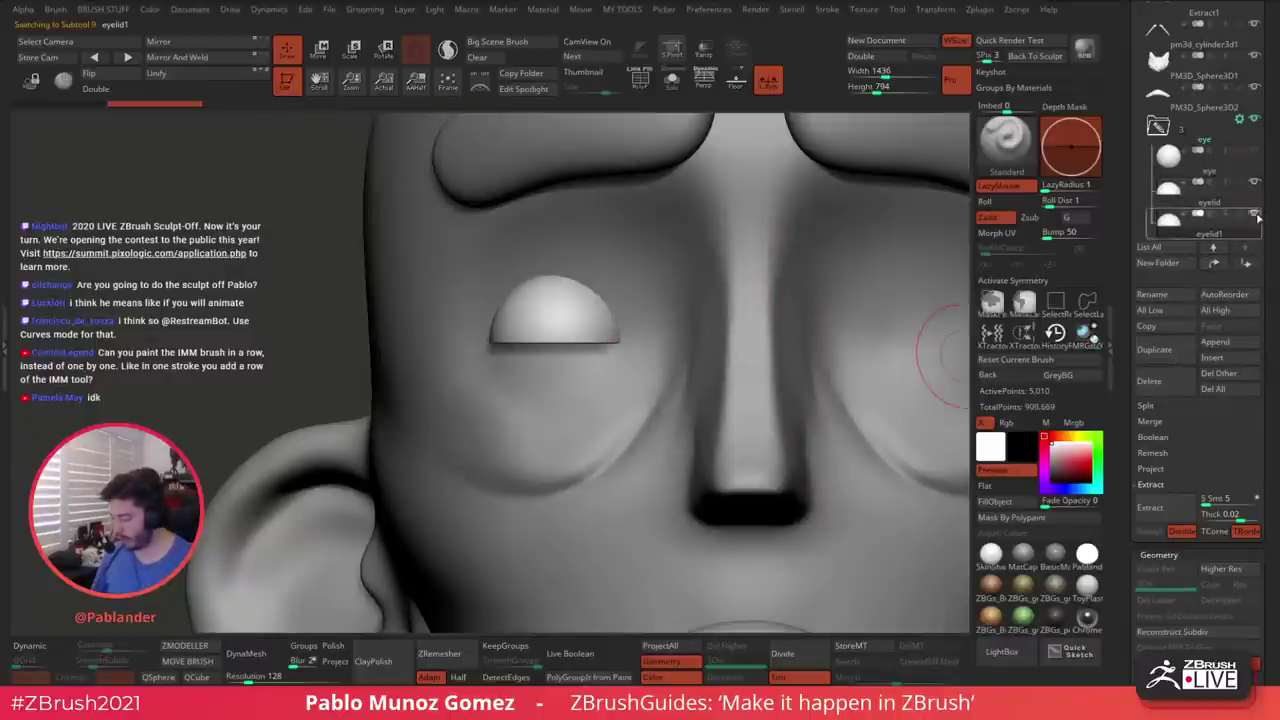
{"action": "left_click", "coordinate": [322, 51]}
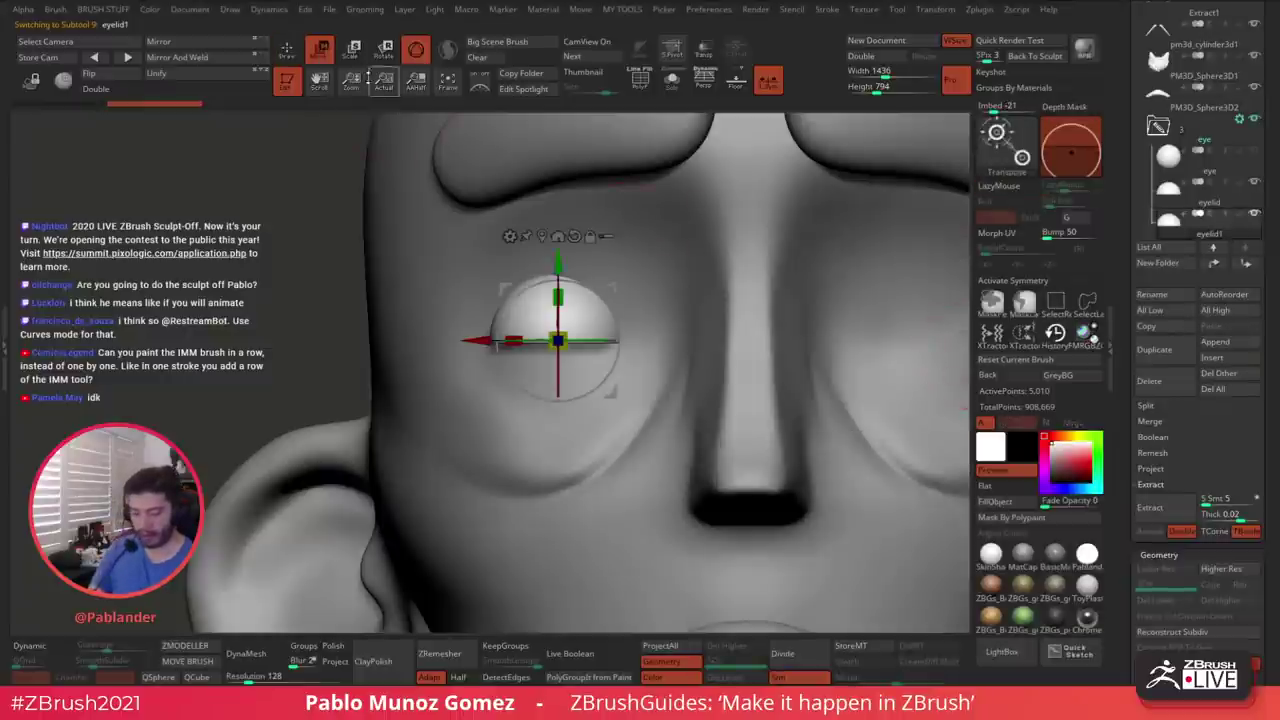
{"action": "left_click_drag", "start_coordinate": [595, 288], "coordinate": [524, 430]}
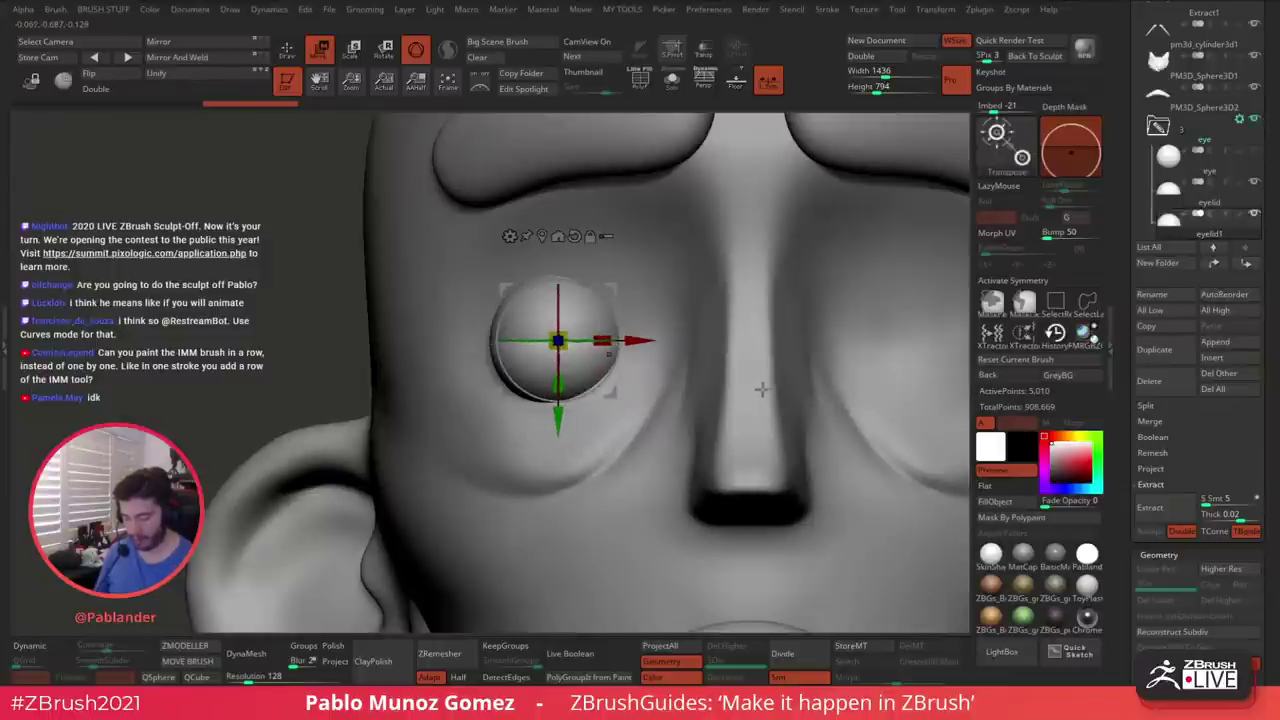
{"action": "left_click", "coordinate": [287, 50]}
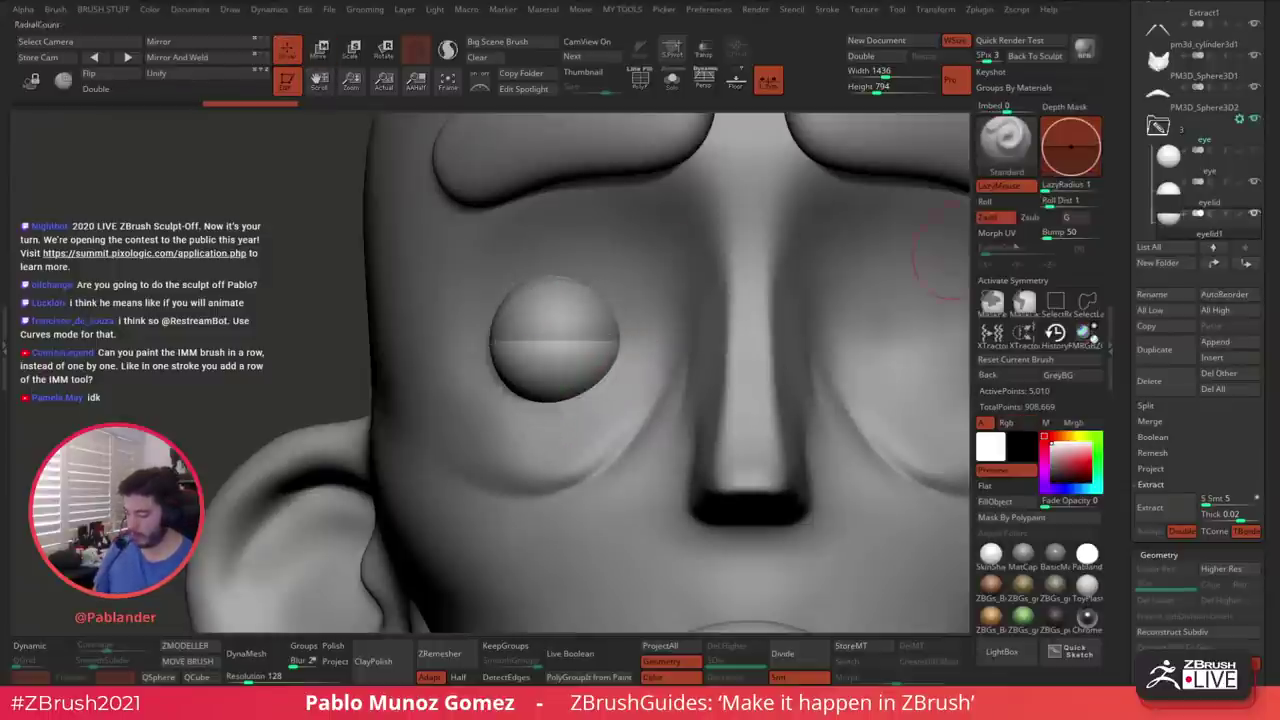
Select the eyeball and shrink it slightly with the Inflate deformation so it sits inside the eyelid shells
{"action": "left_click", "coordinate": [1254, 156]}
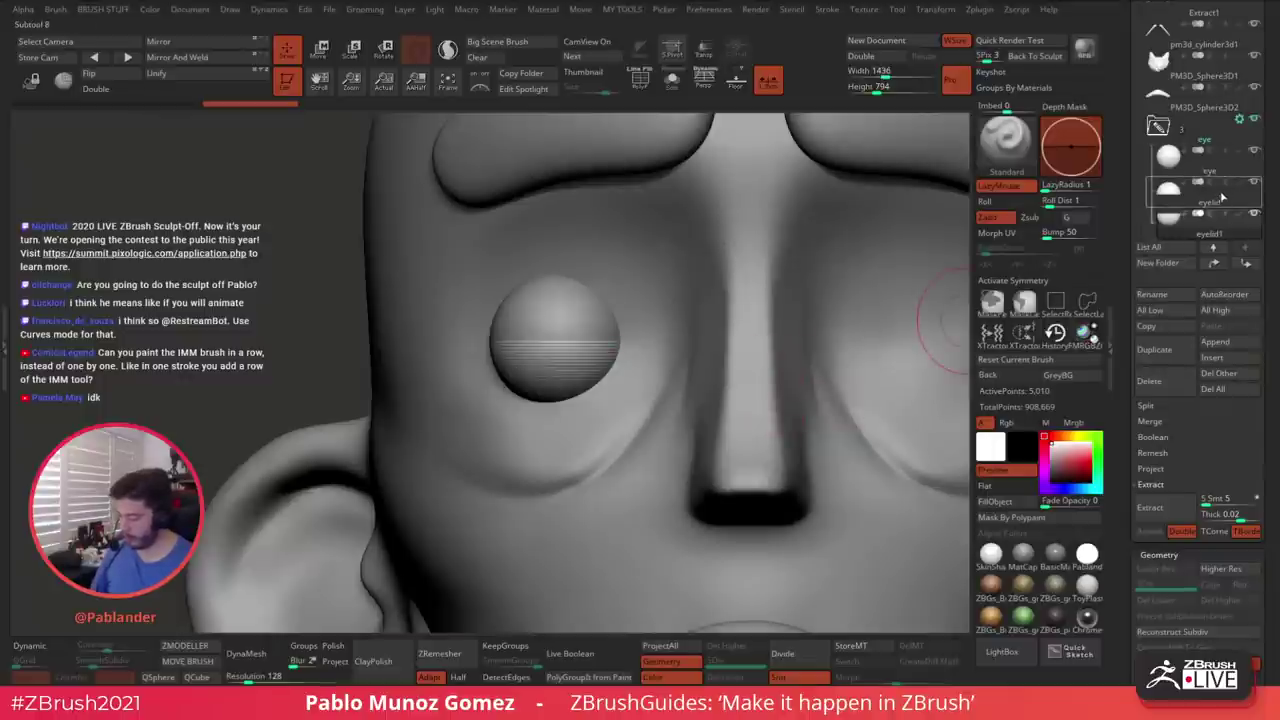
{"action": "left_click", "coordinate": [1200, 164]}
{"action": "key", "text": "space"}
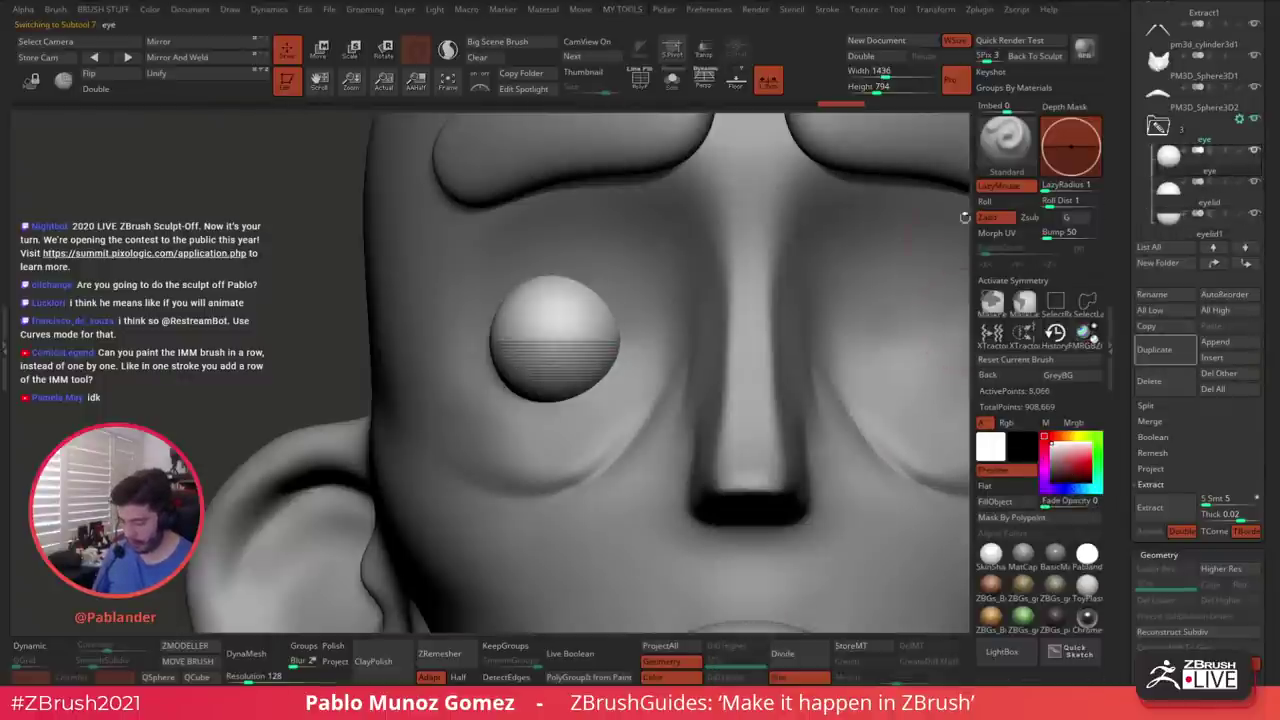
{"action": "key", "text": "space"}
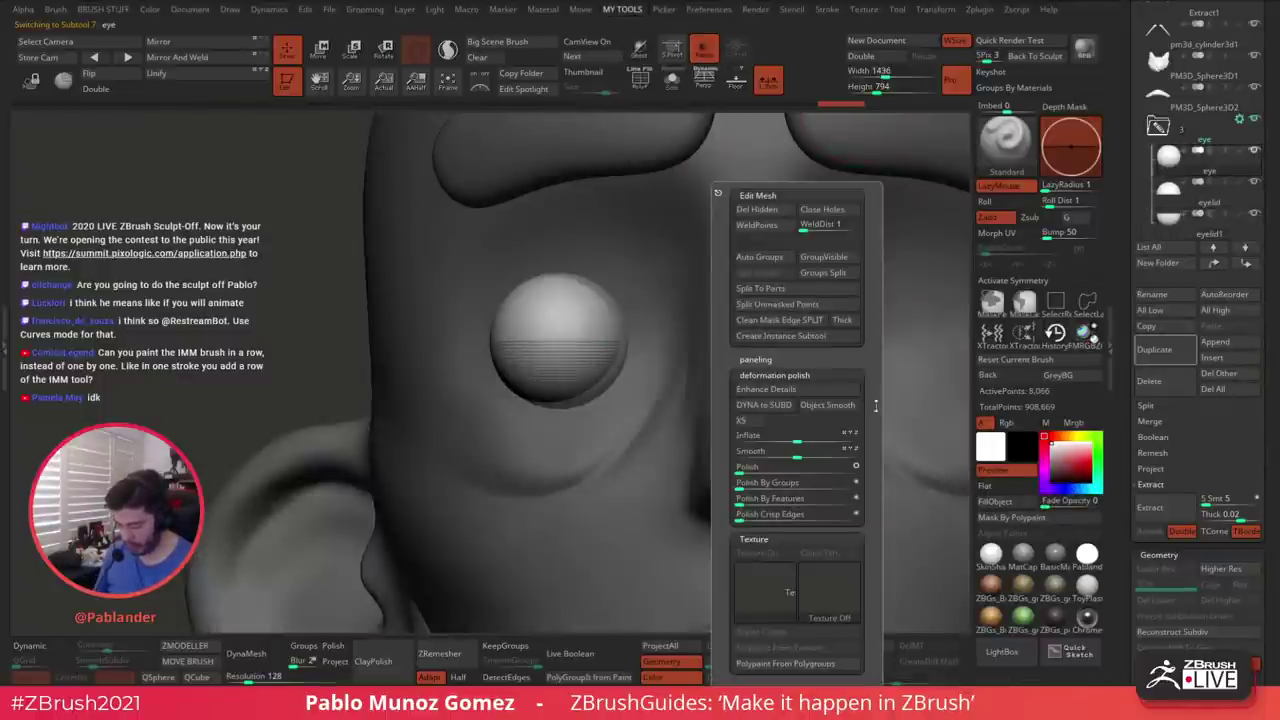
{"action": "key", "text": "space"}
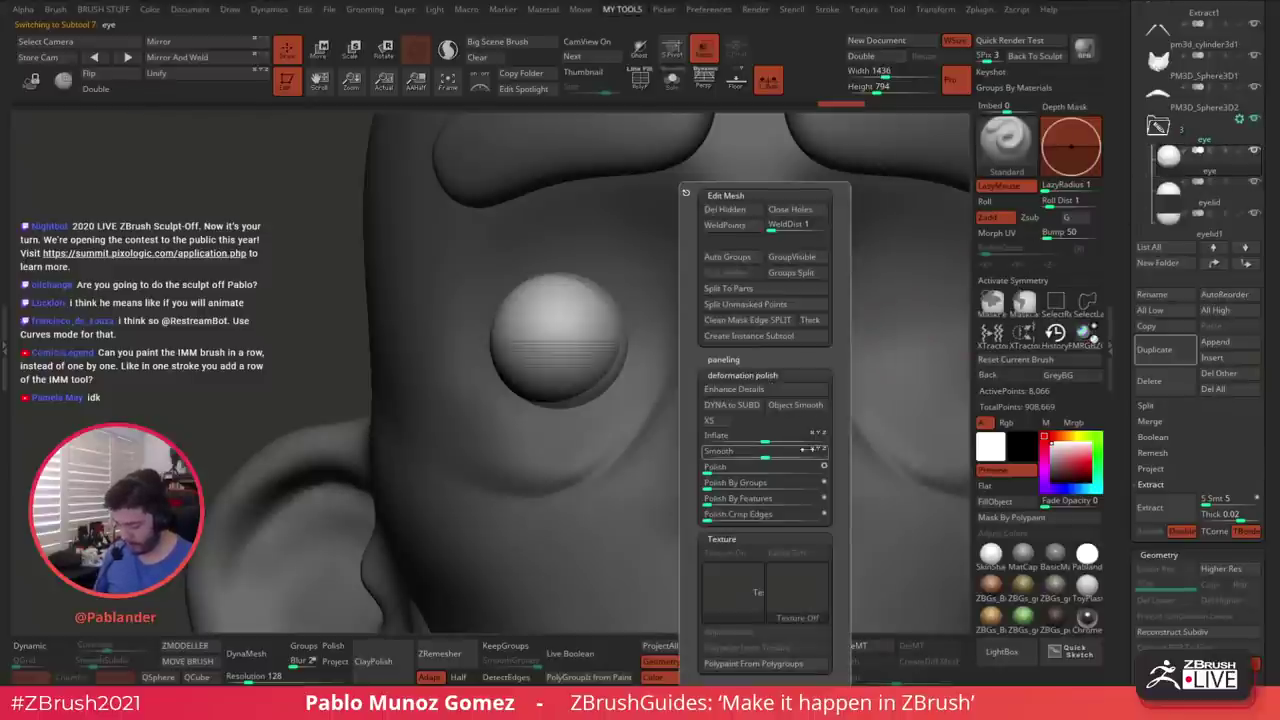
{"action": "left_click_drag", "start_coordinate": [762, 438], "coordinate": [762, 441]}
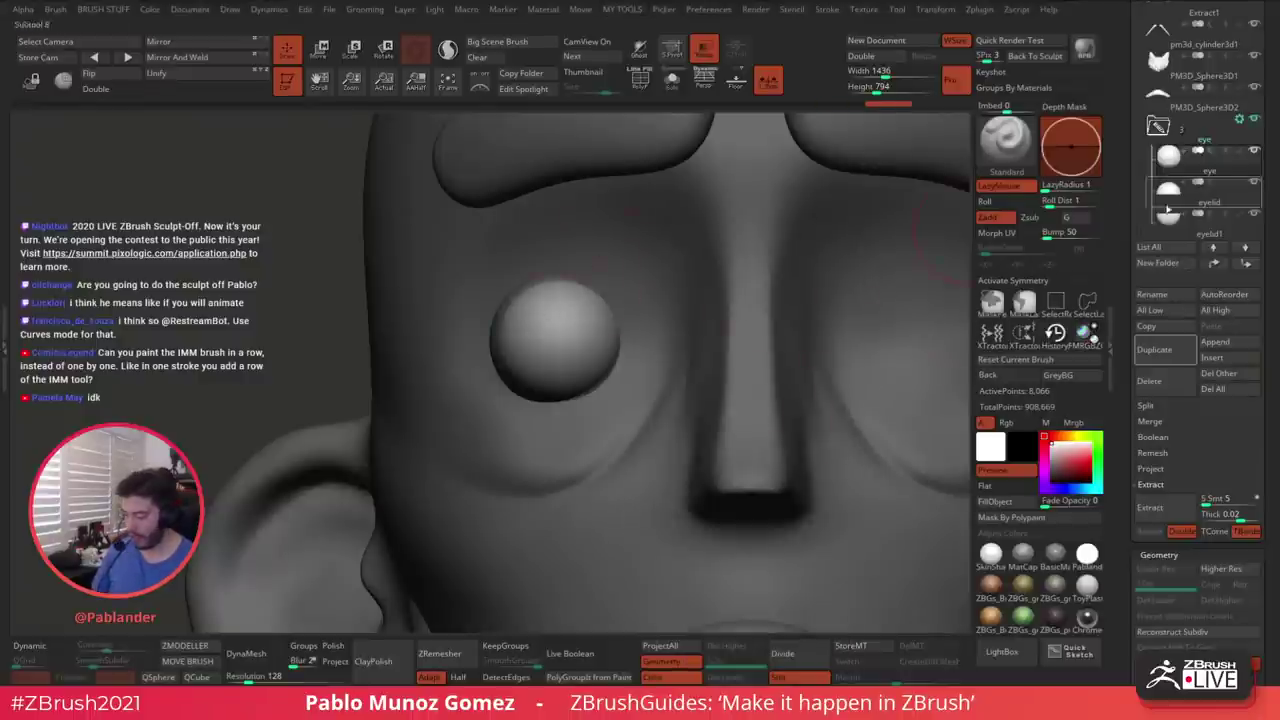
{"action": "left_click", "coordinate": [708, 55]}
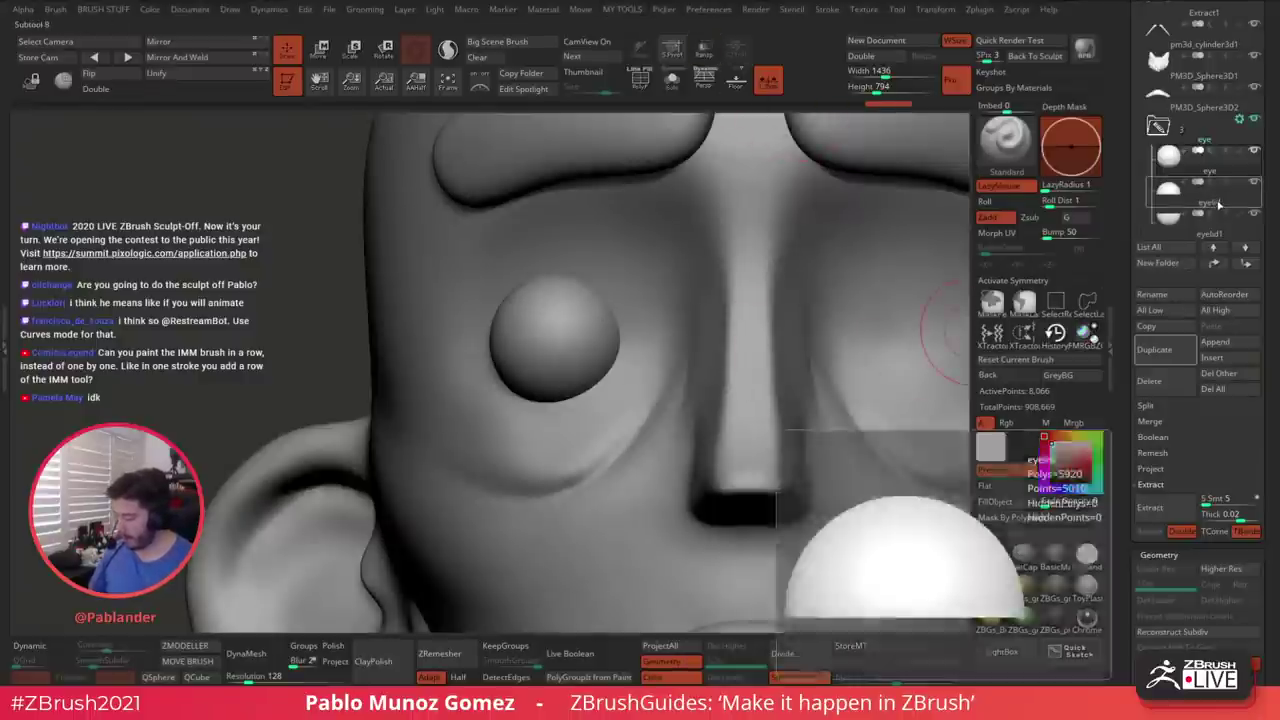
Rotate the lower eyelid half-sphere downward to open the eye, then tilt it slightly sideways
{"action": "left_click", "coordinate": [1213, 233]}
{"action": "key", "text": "f"}
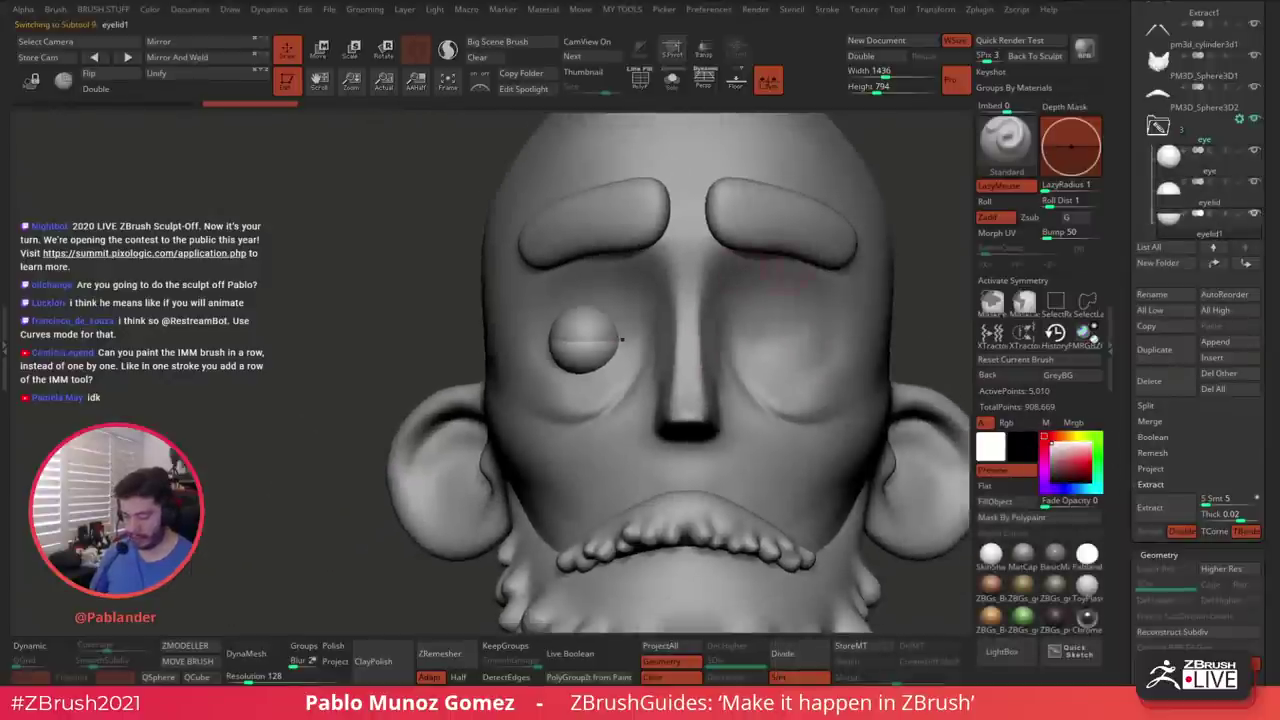
{"action": "left_click", "coordinate": [320, 51]}
{"action": "left_click_drag", "start_coordinate": [360, 200], "coordinate": [495, 210]}
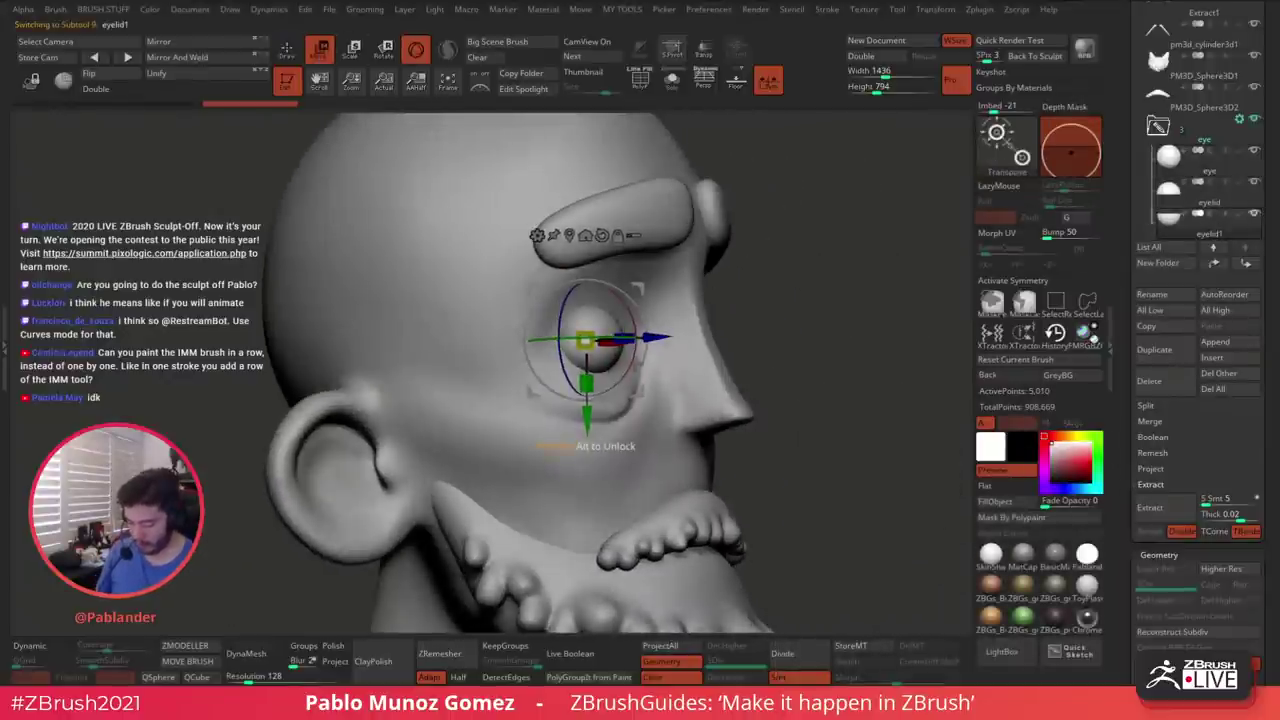
{"action": "left_click_drag", "start_coordinate": [637, 361], "coordinate": [620, 390]}
{"action": "key", "text": "ctrl+z"}
{"action": "left_click_drag", "start_coordinate": [828, 290], "coordinate": [729, 428]}
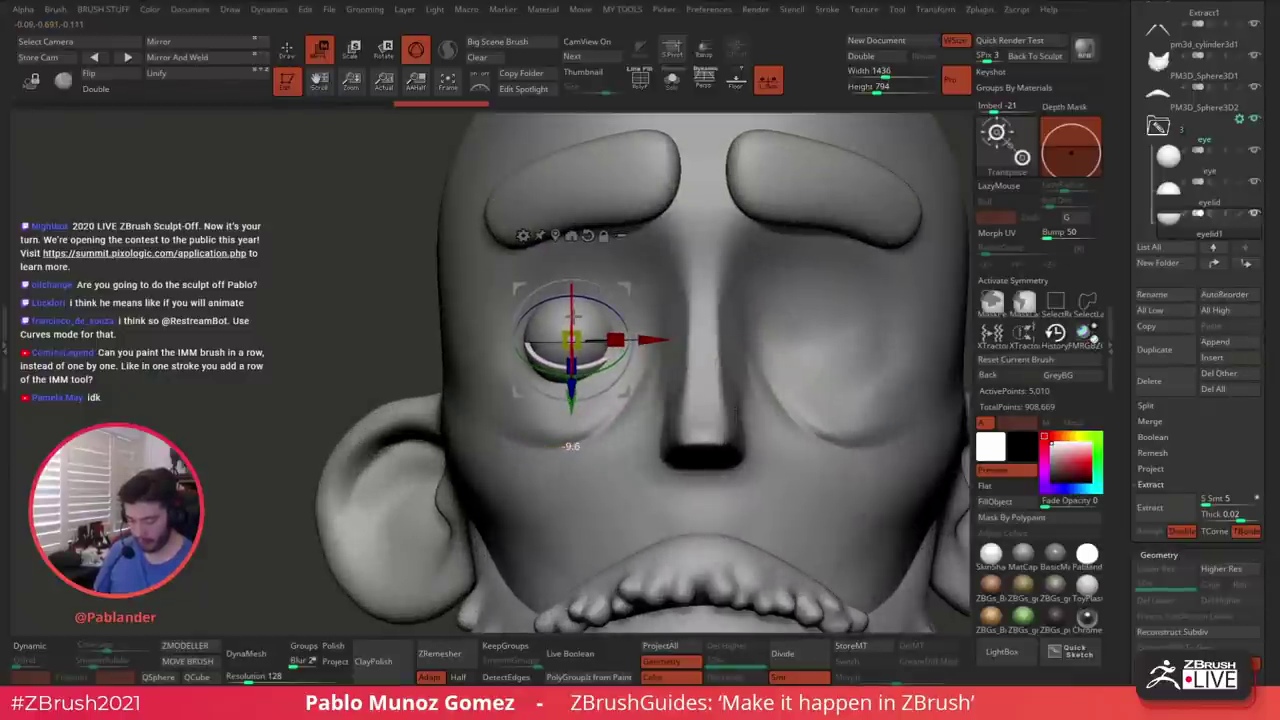
{"action": "left_click_drag", "start_coordinate": [573, 316], "coordinate": [574, 317]}
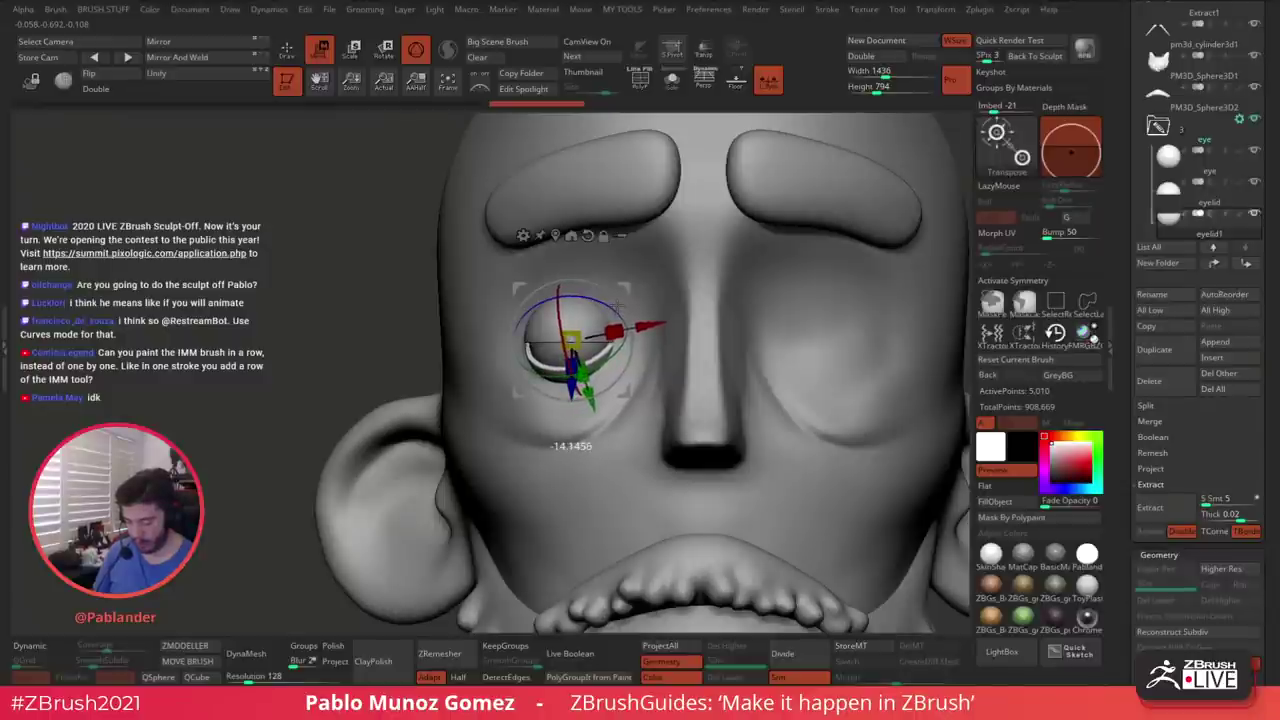
{"action": "left_click_drag", "start_coordinate": [619, 307], "coordinate": [619, 308]}
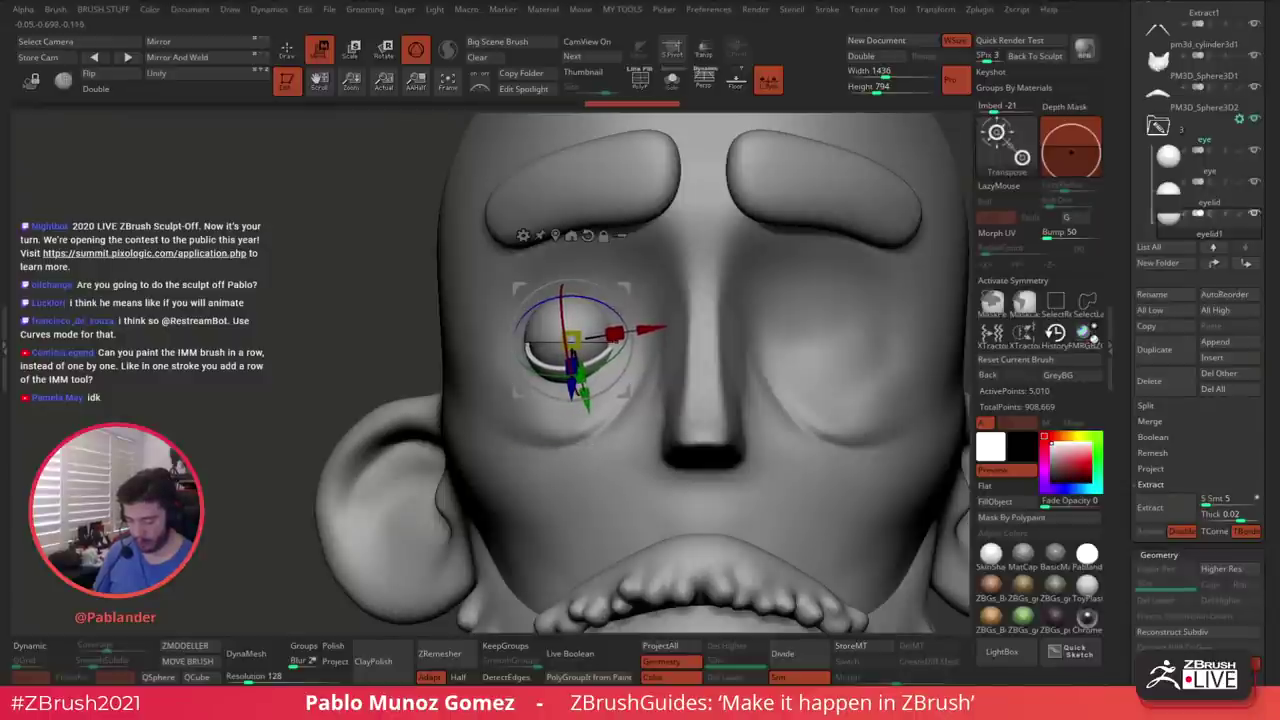
Select the upper eyelid half-sphere, rotate it back to expose more of the eyeball, and adjust its tilt
{"action": "left_click", "coordinate": [1216, 196]}
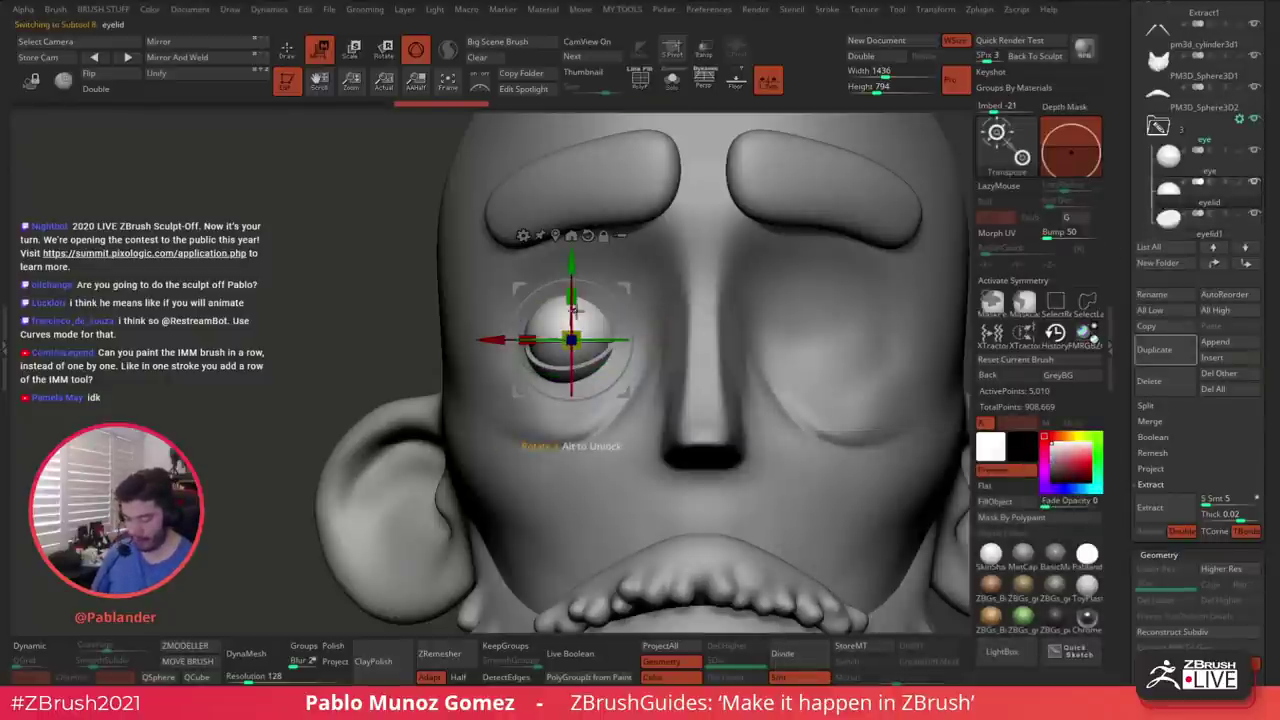
{"action": "left_click_drag", "start_coordinate": [410, 308], "coordinate": [635, 320]}
{"action": "left_click_drag", "start_coordinate": [772, 260], "coordinate": [792, 258]}
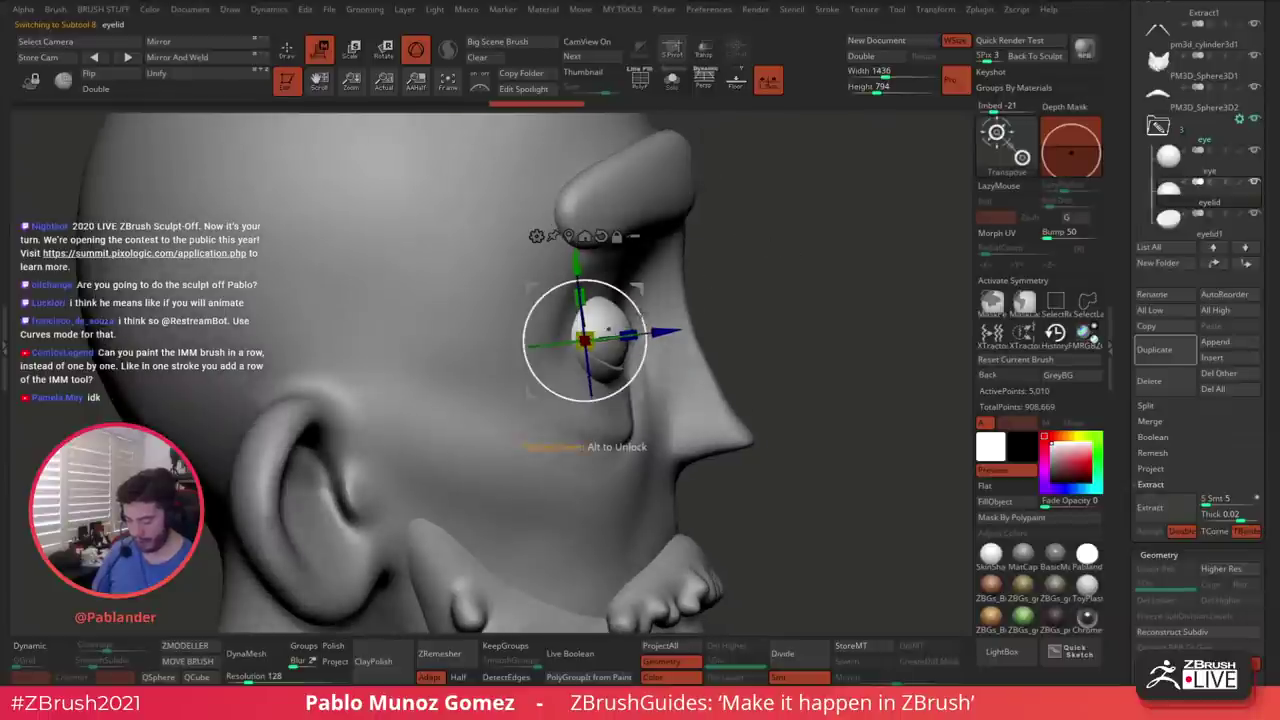
{"action": "left_click_drag", "start_coordinate": [641, 312], "coordinate": [640, 307]}
{"action": "left_click_drag", "start_coordinate": [832, 331], "coordinate": [808, 400], "text": "alt"}
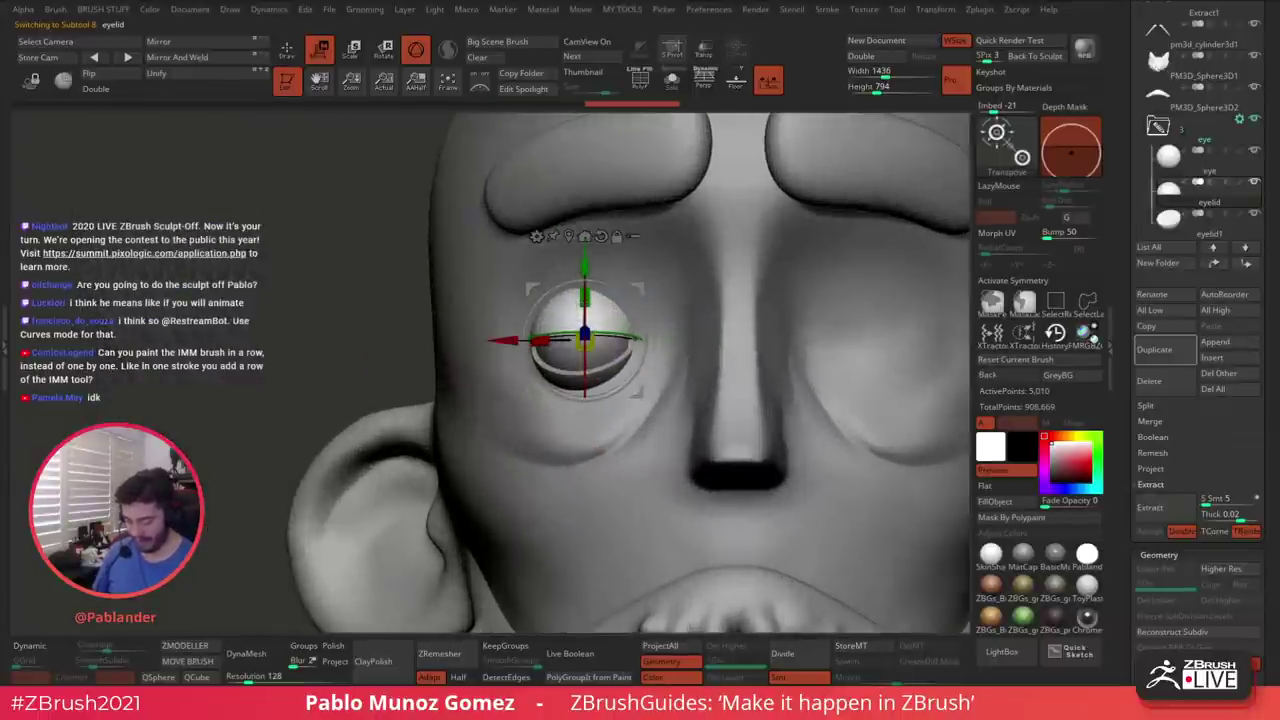
{"action": "left_click", "coordinate": [290, 55]}
{"action": "mouse_move", "coordinate": [751, 452]}
{"action": "left_mouse_down", "text": "alt"}
{"action": "mouse_move", "coordinate": [720, 331]}
{"action": "mouse_move", "coordinate": [731, 420]}
{"action": "mouse_move", "coordinate": [745, 414]}
{"action": "mouse_move", "coordinate": [770, 455]}
{"action": "left_mouse_up", "text": "alt"}
{"action": "left_click", "coordinate": [356, 54]}
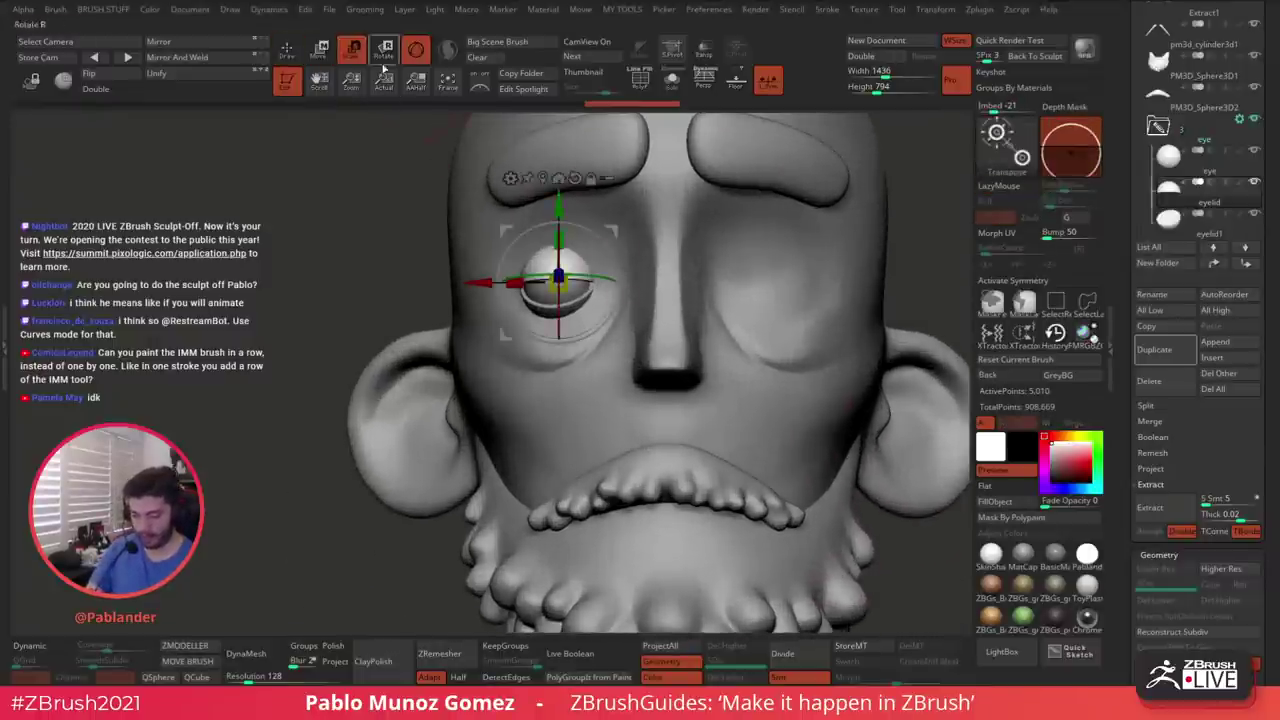
{"action": "mouse_move", "coordinate": [618, 272]}
{"action": "left_mouse_down"}
{"action": "mouse_move", "coordinate": [619, 258]}
{"action": "mouse_move", "coordinate": [618, 270]}
{"action": "mouse_move", "coordinate": [560, 258]}
{"action": "left_mouse_up"}
{"action": "key", "text": "q"}
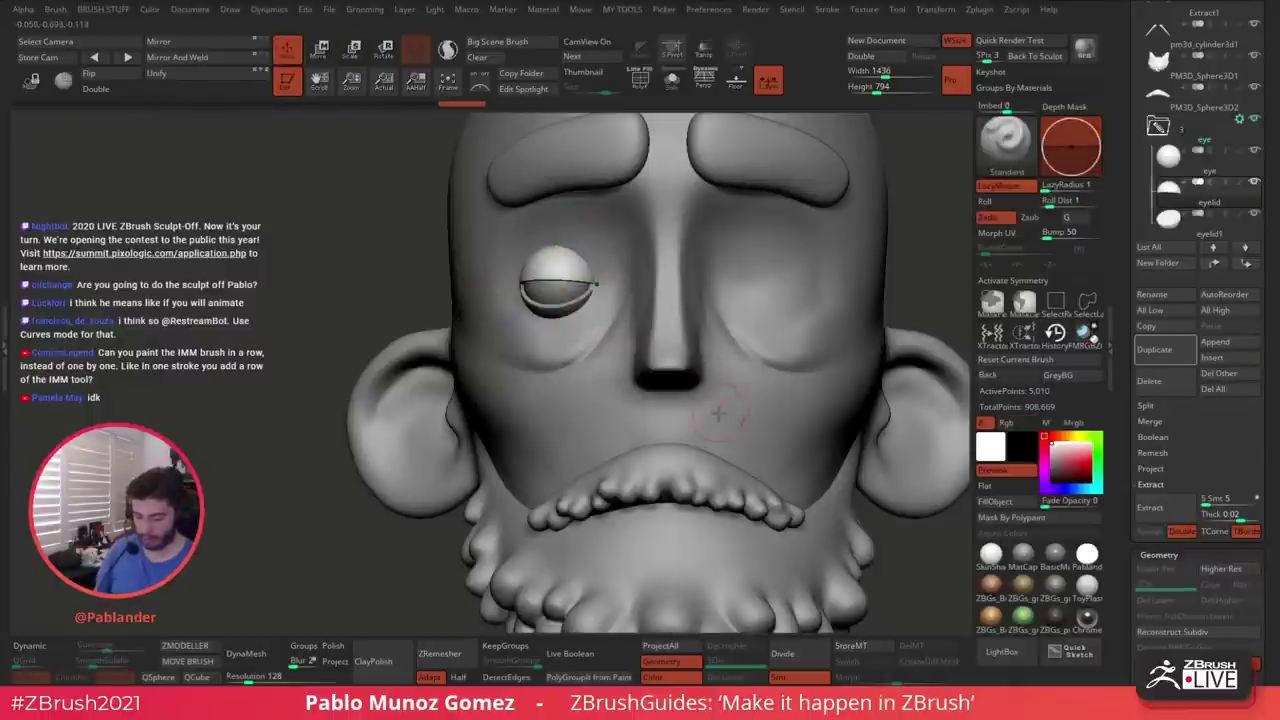
Apply Transpose Set to the eye folder, then scale down and rotate the eyeball and both lids together within the socket
{"action": "mouse_move", "coordinate": [718, 413]}
{"action": "right_mouse_down", "text": "ctrl"}
{"action": "mouse_move", "coordinate": [640, 362]}
{"action": "mouse_move", "coordinate": [703, 367]}
{"action": "right_mouse_up", "text": "ctrl"}
{"action": "left_click_drag", "start_coordinate": [705, 368], "coordinate": [845, 327]}
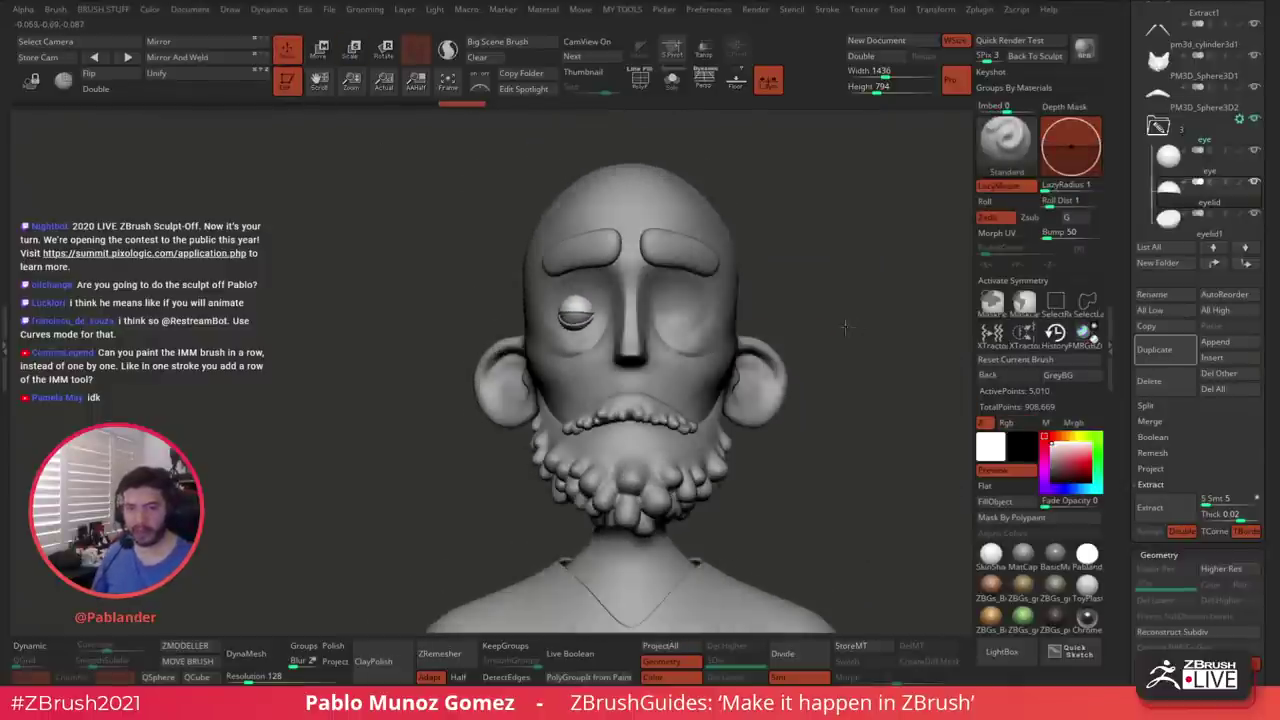
{"action": "right_click_drag", "start_coordinate": [818, 397], "coordinate": [774, 344], "text": "ctrl"}
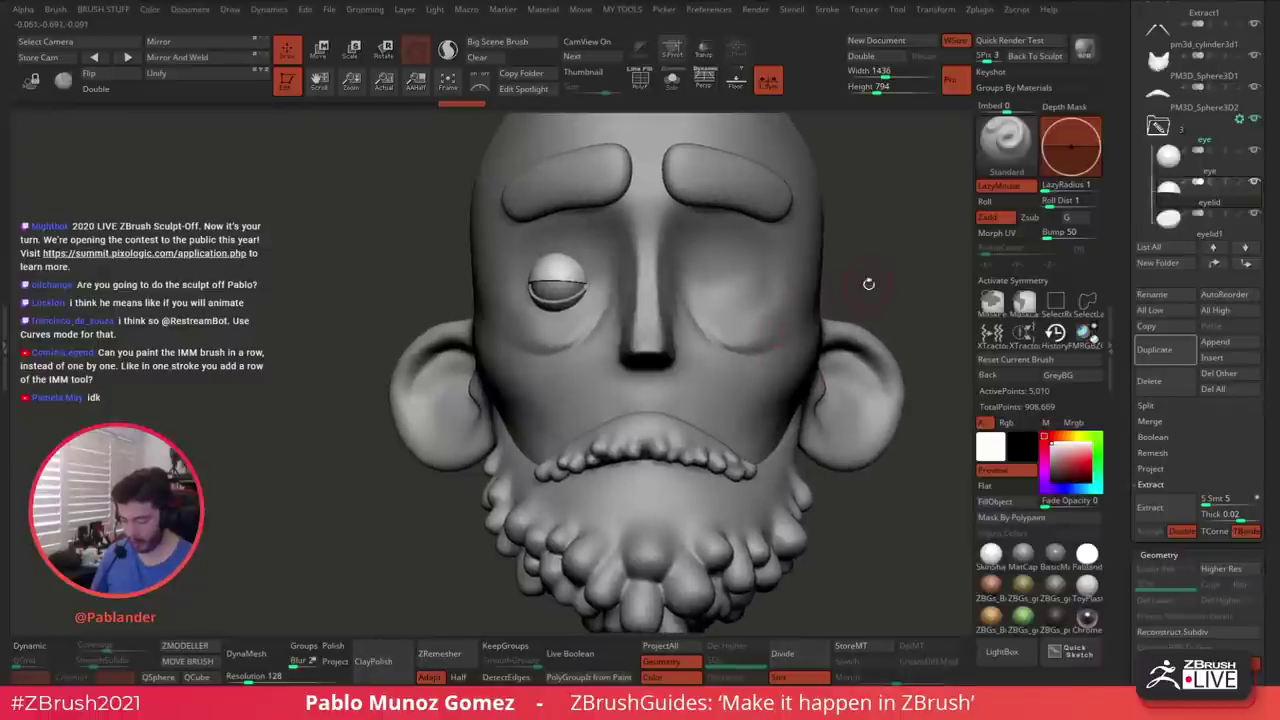
{"action": "left_click_drag", "start_coordinate": [869, 284], "coordinate": [841, 278], "text": "alt"}
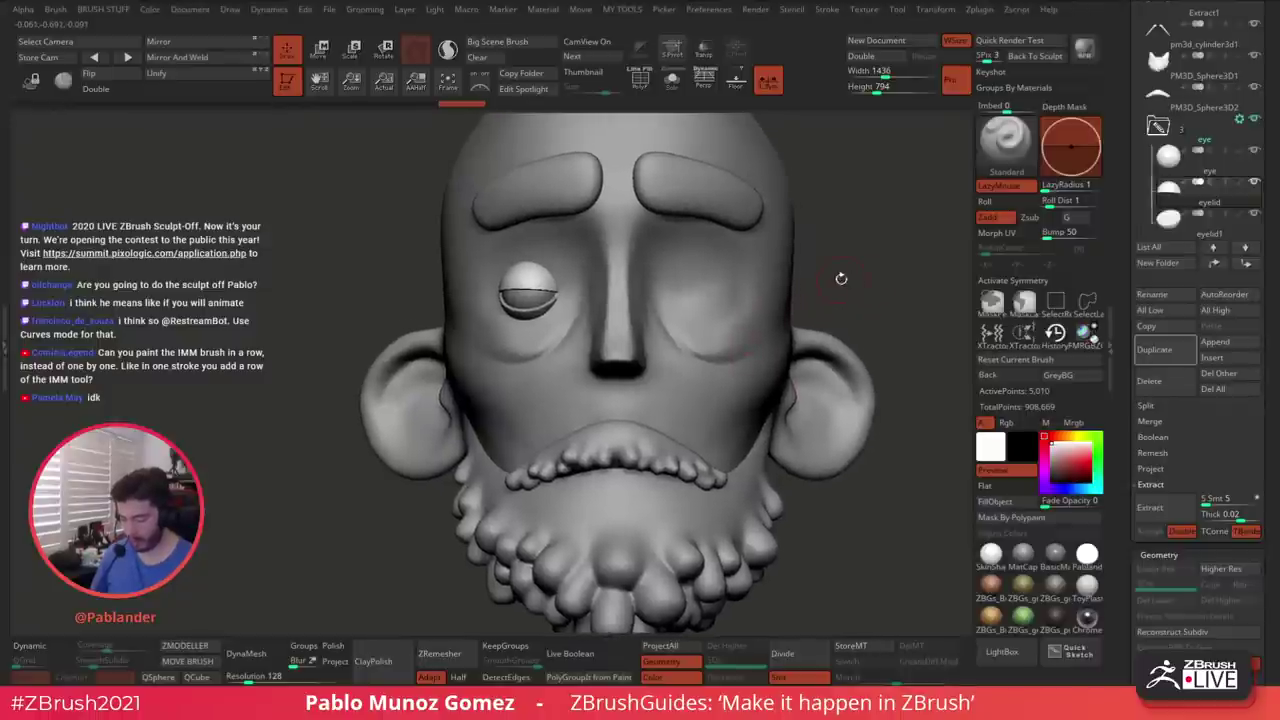
{"action": "left_click", "coordinate": [1241, 120]}
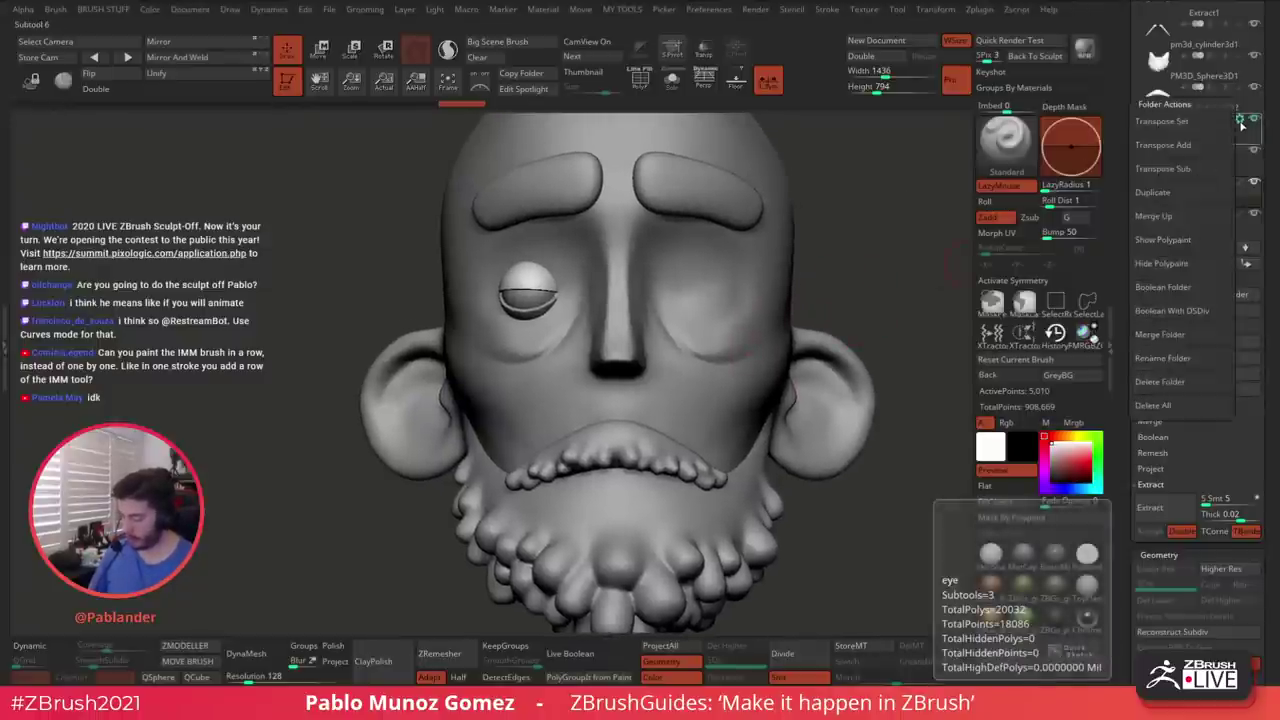
{"action": "left_click", "coordinate": [1191, 123]}
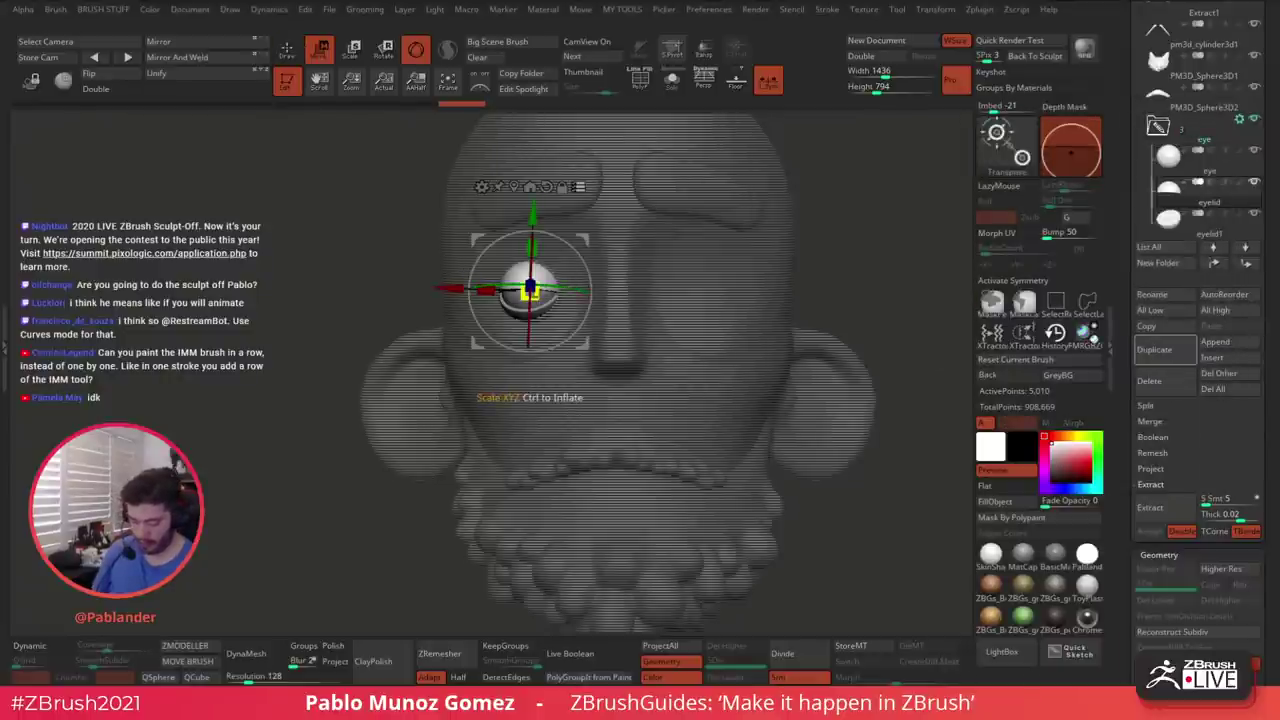
{"action": "left_click_drag", "start_coordinate": [530, 293], "coordinate": [518, 295]}
{"action": "left_click_drag", "start_coordinate": [591, 275], "coordinate": [577, 284]}
{"action": "left_click_drag", "start_coordinate": [812, 232], "coordinate": [830, 203]}
{"action": "left_click_drag", "start_coordinate": [531, 293], "coordinate": [518, 290]}
{"action": "left_click_drag", "start_coordinate": [640, 243], "coordinate": [745, 236]}
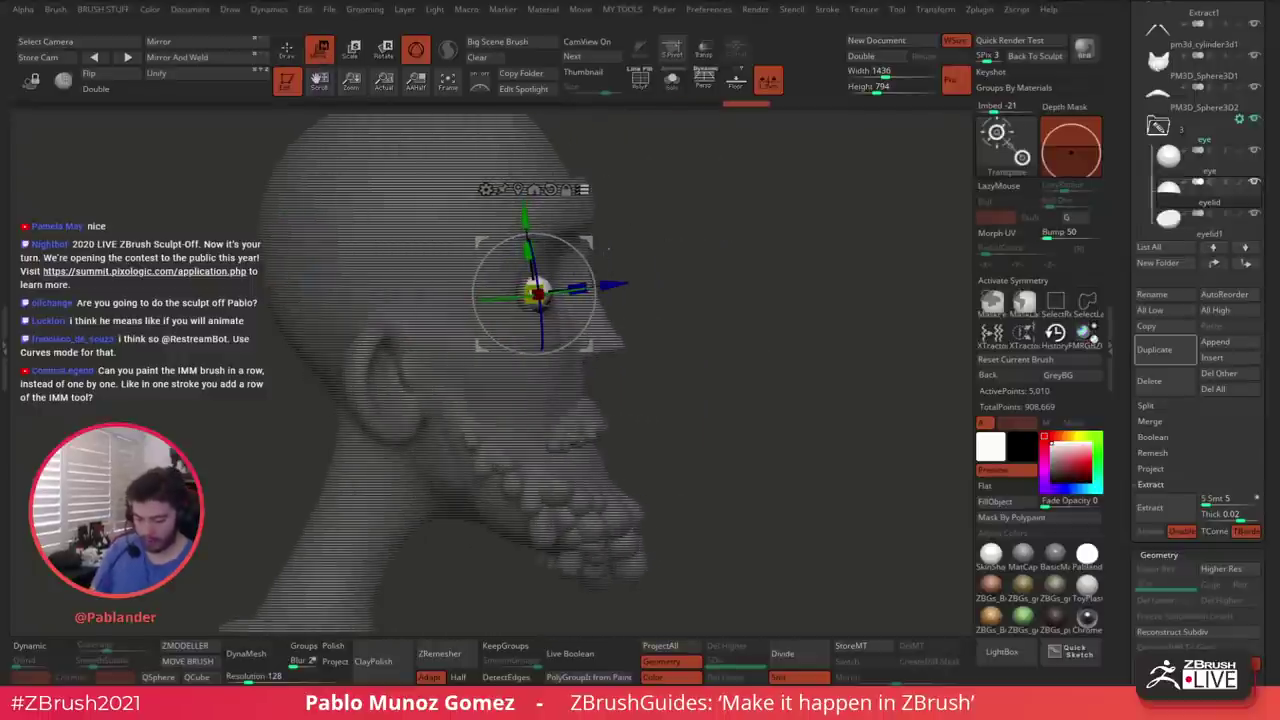
{"action": "left_click_drag", "start_coordinate": [596, 247], "coordinate": [594, 245]}
{"action": "key", "text": "q"}
{"action": "mouse_move", "coordinate": [737, 283]}
{"action": "left_mouse_down"}
{"action": "mouse_move", "coordinate": [741, 322]}
{"action": "mouse_move", "coordinate": [820, 332]}
{"action": "left_mouse_up"}
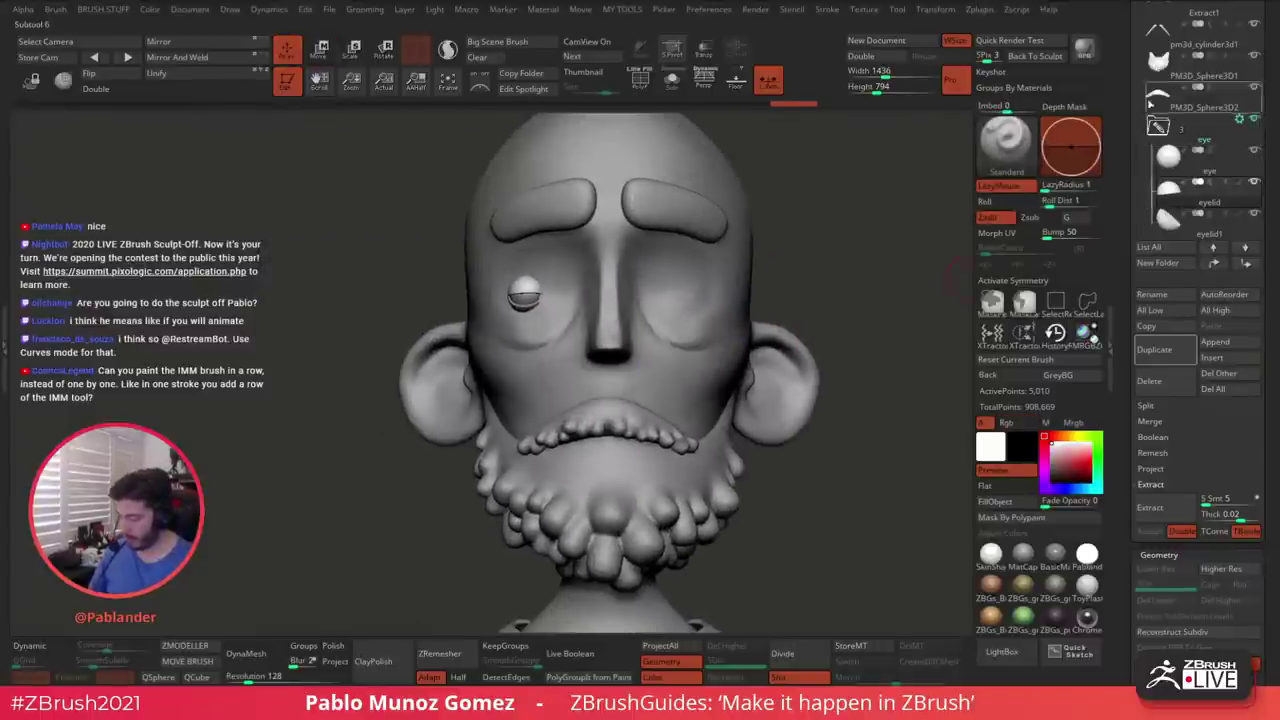
Select the head mesh and push the skin at the inner corner of the eye against the eyeball with the Move brush
{"action": "left_click", "coordinate": [697, 293], "text": "alt"}
{"action": "right_click_drag", "start_coordinate": [607, 307], "coordinate": [634, 366], "text": "alt"}
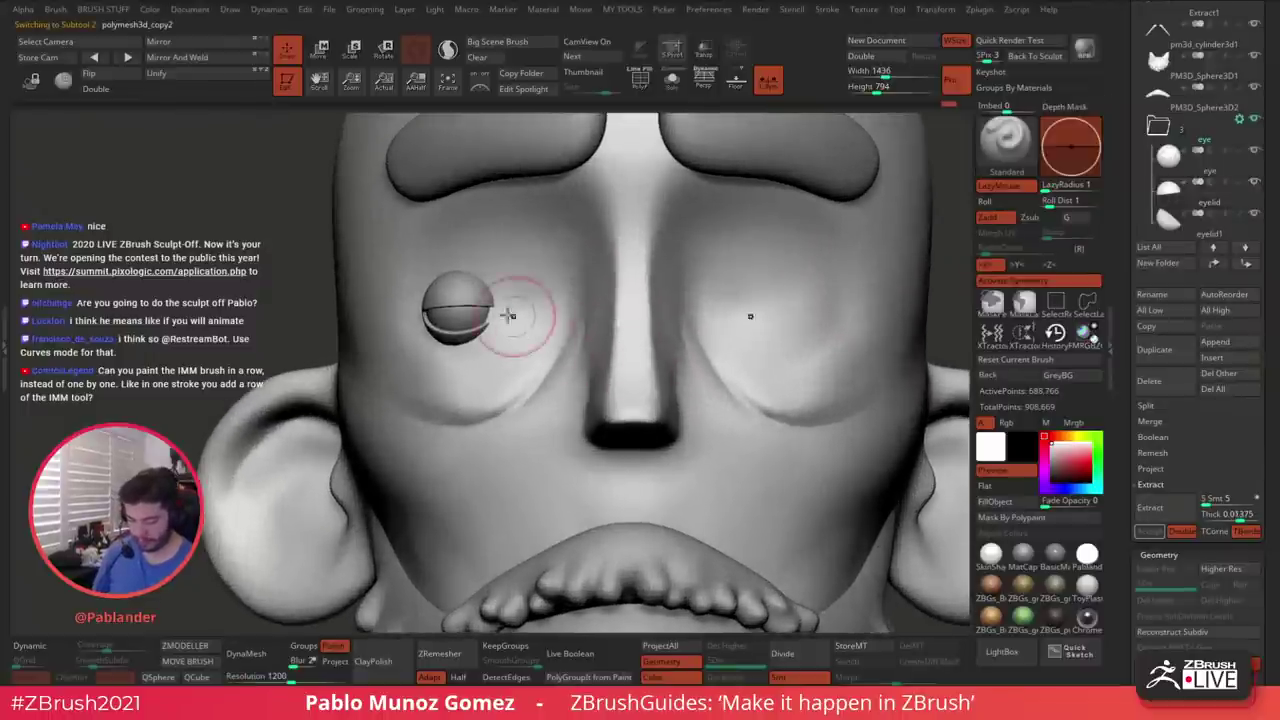
{"action": "key", "text": "b"}
{"action": "key", "text": "m"}
{"action": "key", "text": "v"}
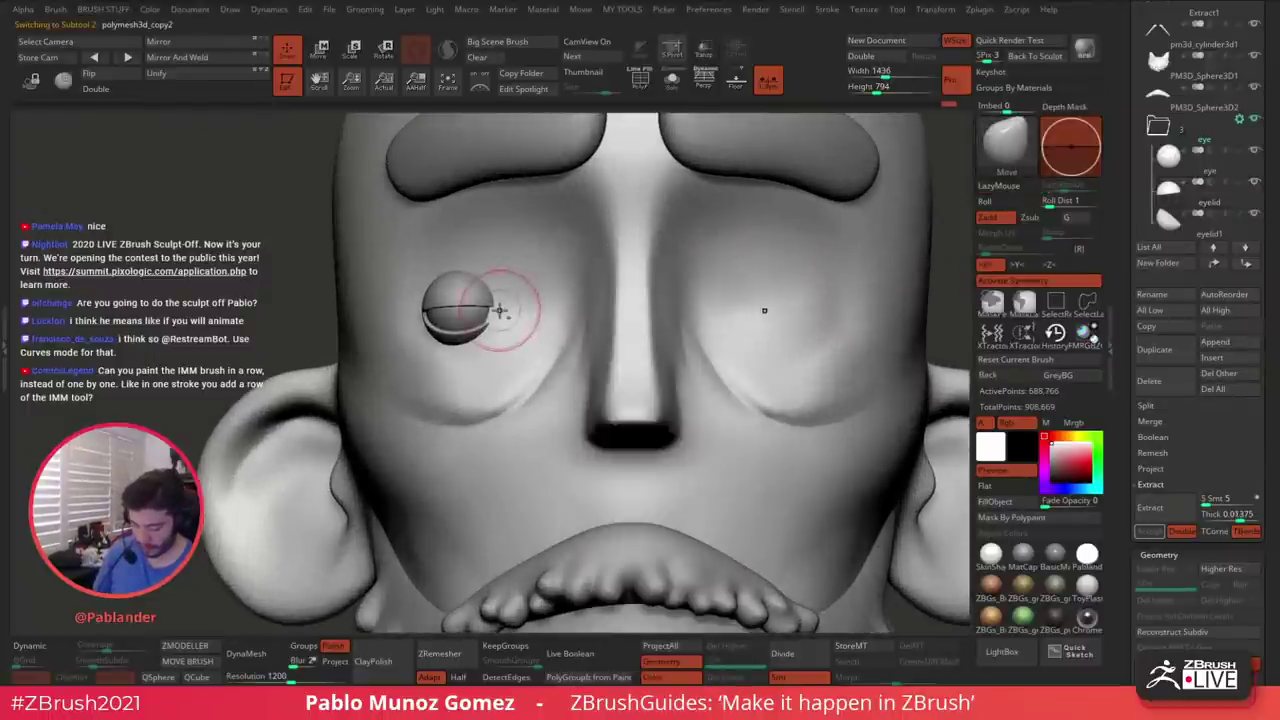
{"action": "left_click_drag", "start_coordinate": [494, 314], "coordinate": [502, 312]}
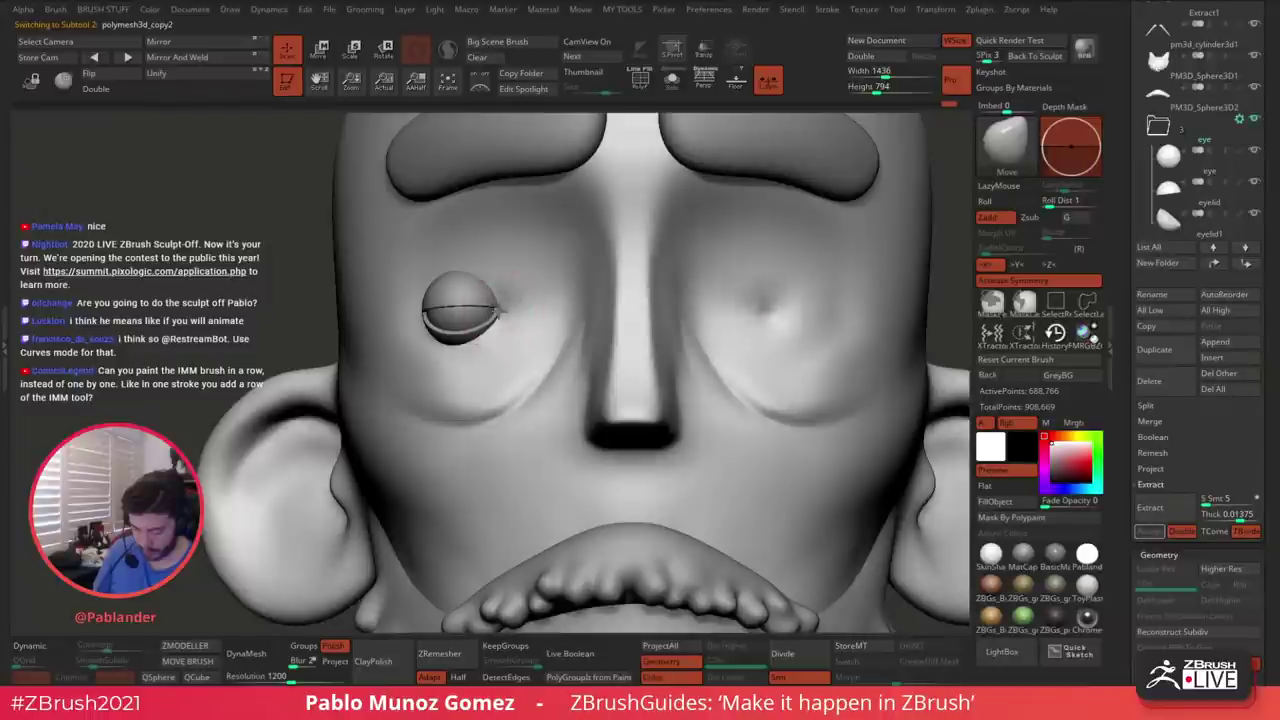
{"action": "key", "text": "shift"}
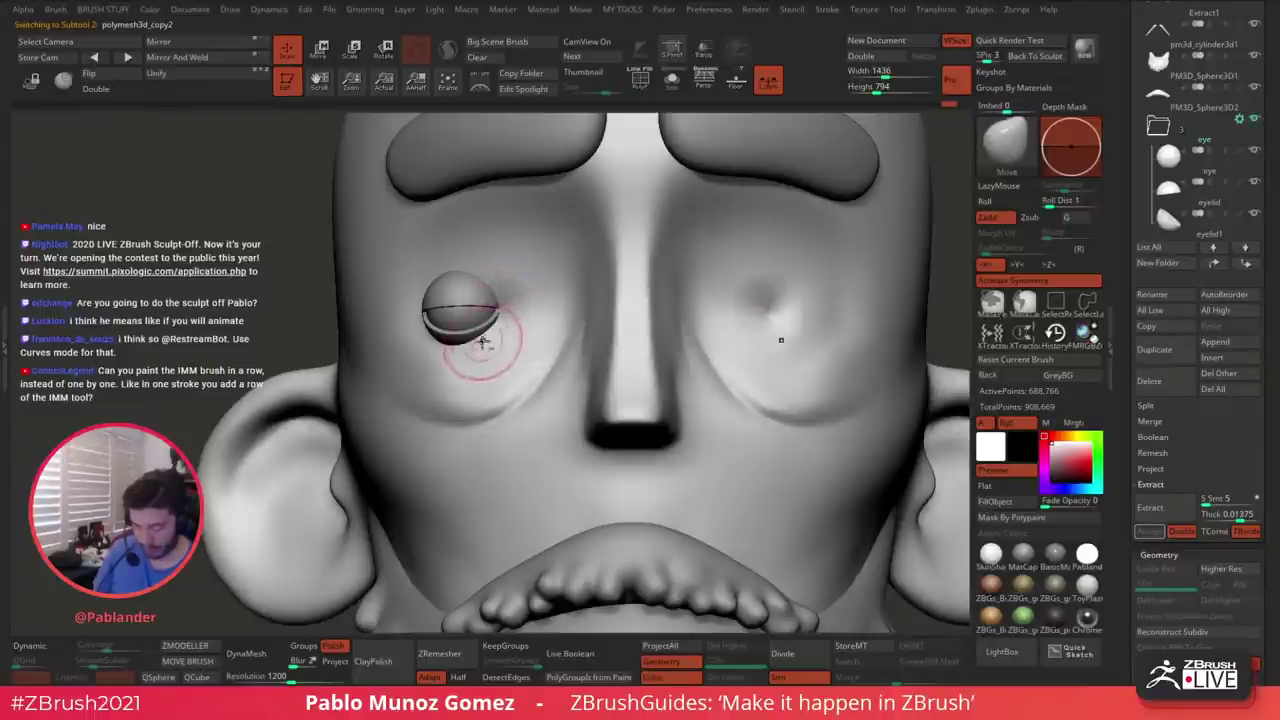
Shape the skin around the outer side of the eyeball and the eye socket with a resized Move brush from several angles
{"action": "mouse_move", "coordinate": [479, 360]}
{"action": "right_mouse_down"}
{"action": "mouse_move", "coordinate": [500, 360]}
{"action": "mouse_move", "coordinate": [471, 343]}
{"action": "right_mouse_up"}
{"action": "key", "text": "space"}
{"action": "mouse_move", "coordinate": [434, 320]}
{"action": "left_mouse_down"}
{"action": "mouse_move", "coordinate": [447, 320]}
{"action": "mouse_move", "coordinate": [424, 322]}
{"action": "left_mouse_up"}
{"action": "key", "text": "shift"}
{"action": "key", "text": "space"}
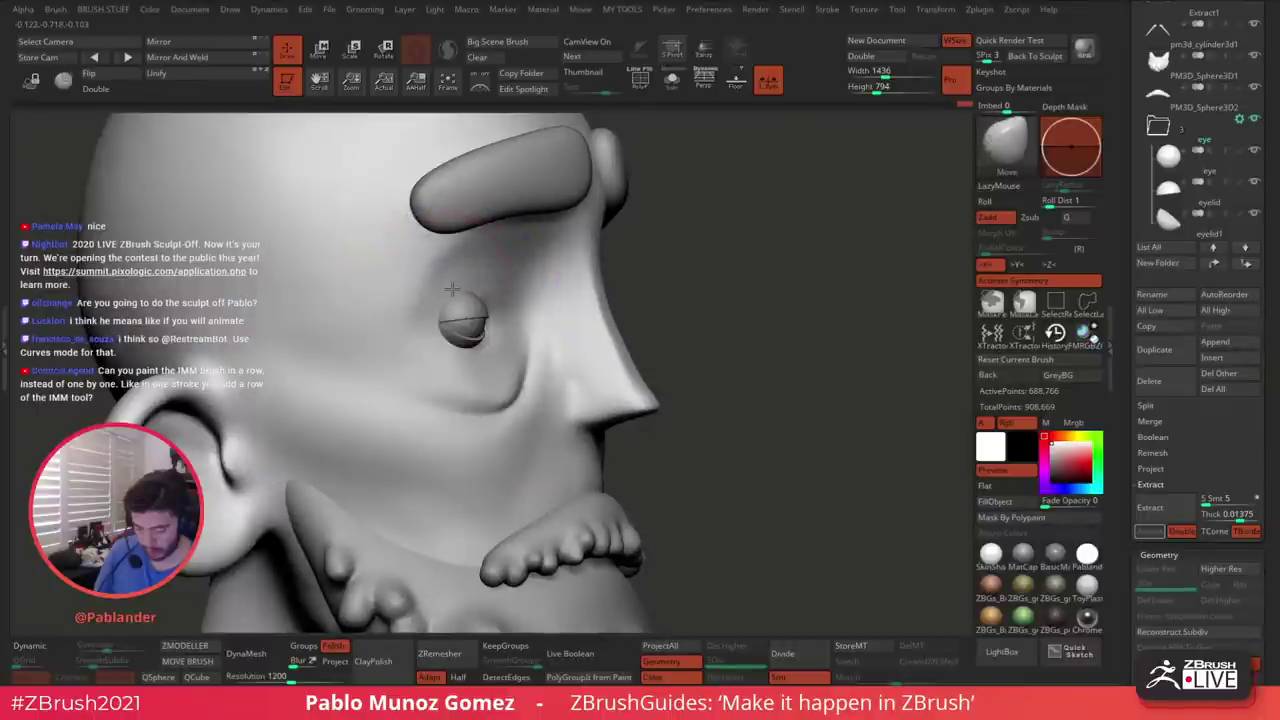
{"action": "mouse_move", "coordinate": [470, 281]}
{"action": "right_mouse_down"}
{"action": "mouse_move", "coordinate": [438, 273]}
{"action": "mouse_move", "coordinate": [472, 272]}
{"action": "mouse_move", "coordinate": [497, 291]}
{"action": "mouse_move", "coordinate": [528, 283]}
{"action": "right_mouse_up"}
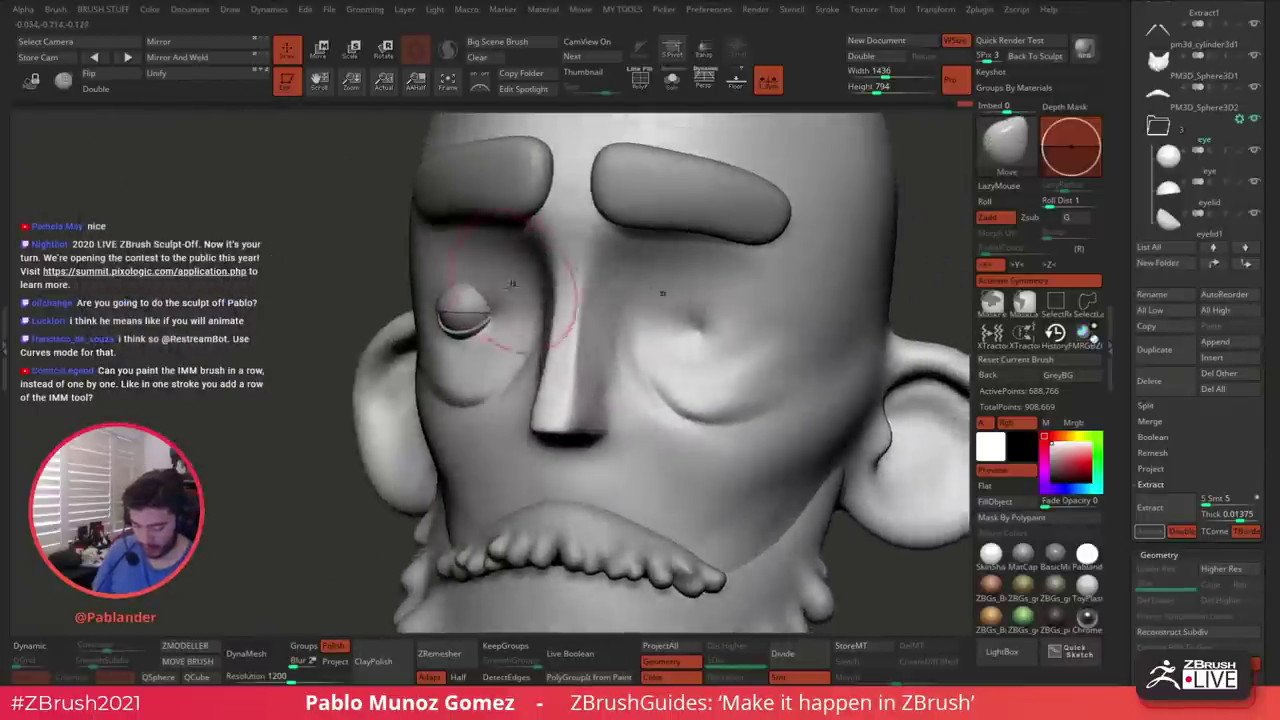
{"action": "key", "text": "shift"}
{"action": "mouse_move", "coordinate": [736, 336]}
{"action": "right_mouse_down"}
{"action": "mouse_move", "coordinate": [749, 343]}
{"action": "mouse_move", "coordinate": [725, 356]}
{"action": "mouse_move", "coordinate": [717, 346]}
{"action": "mouse_move", "coordinate": [757, 346]}
{"action": "mouse_move", "coordinate": [751, 362]}
{"action": "mouse_move", "coordinate": [740, 332]}
{"action": "right_mouse_up"}
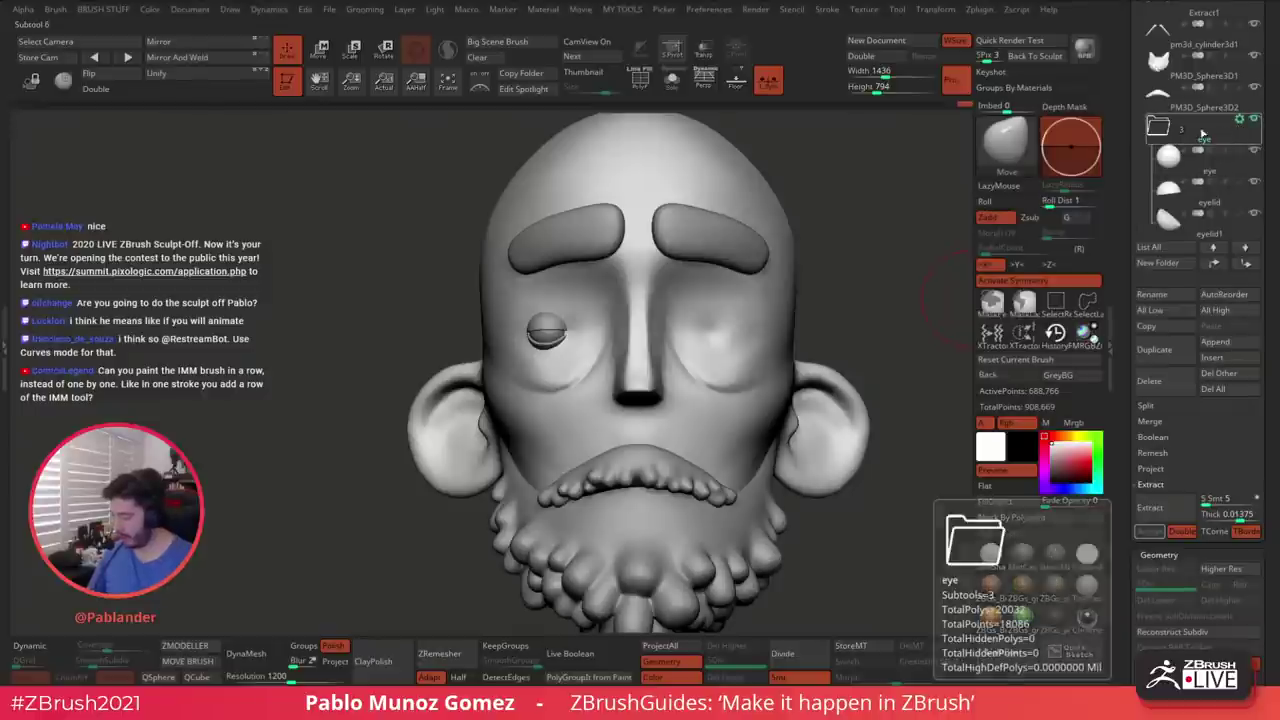
Collapse the eye folder and duplicate it together with all its subtools
{"action": "left_click", "coordinate": [1238, 139]}
{"action": "right_click_drag", "start_coordinate": [891, 230], "coordinate": [853, 230], "text": "alt"}
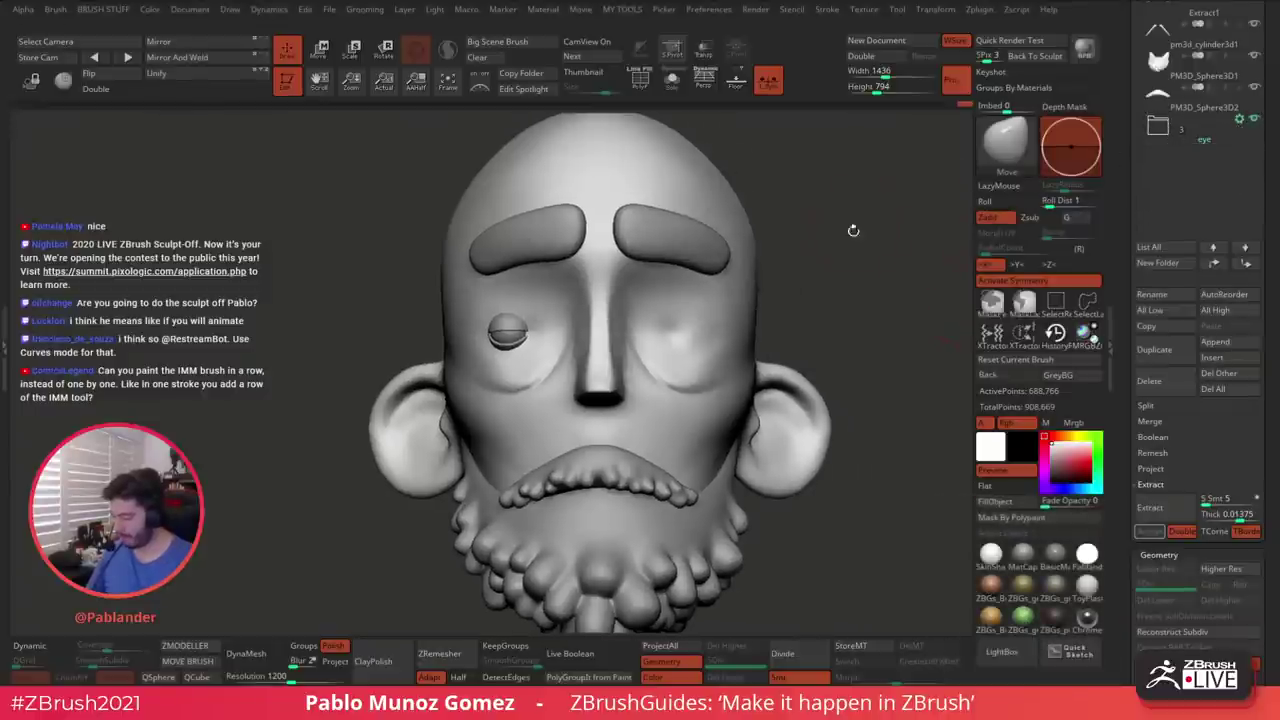
{"action": "left_click", "coordinate": [1239, 120]}
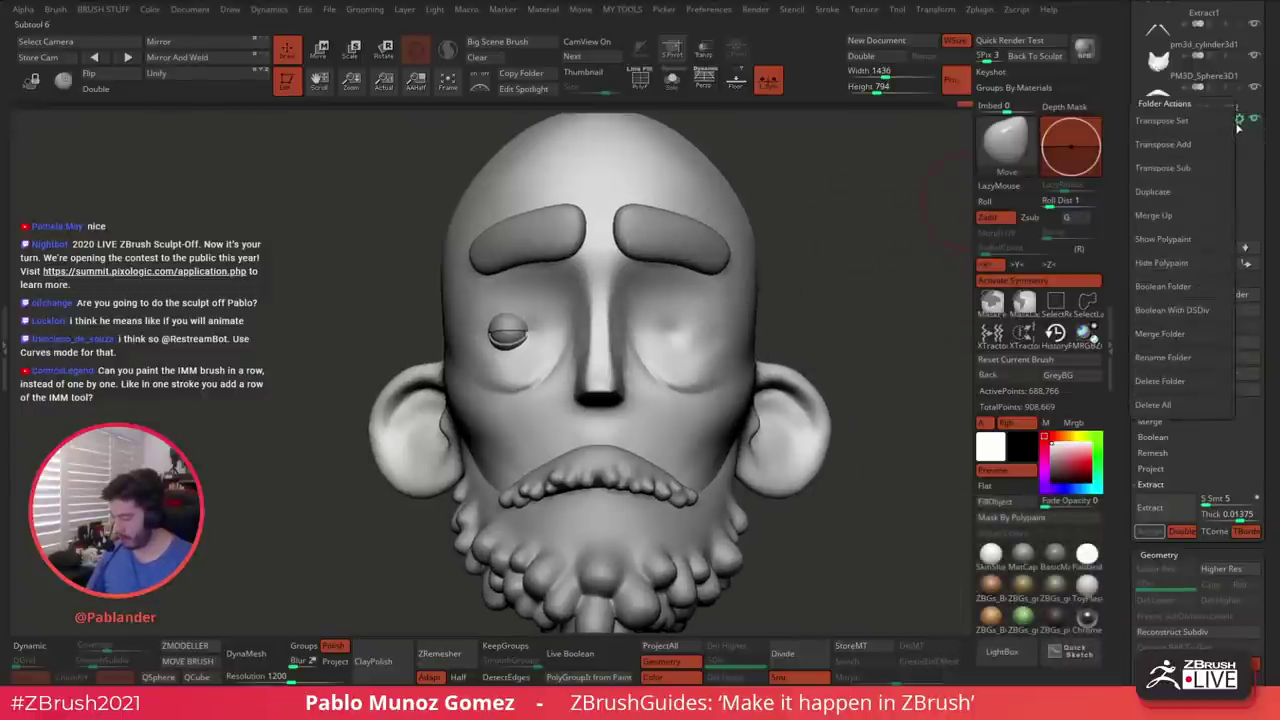
{"action": "left_click", "coordinate": [1191, 197]}
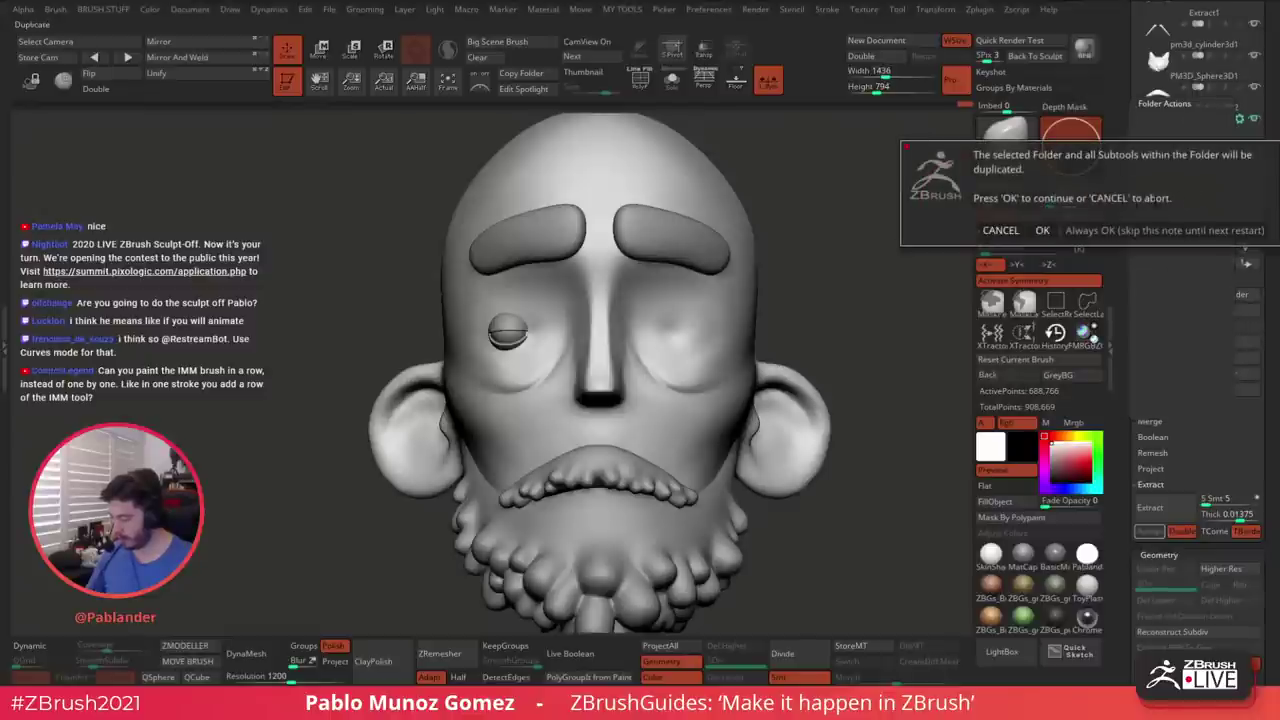
{"action": "left_click", "coordinate": [1042, 230]}
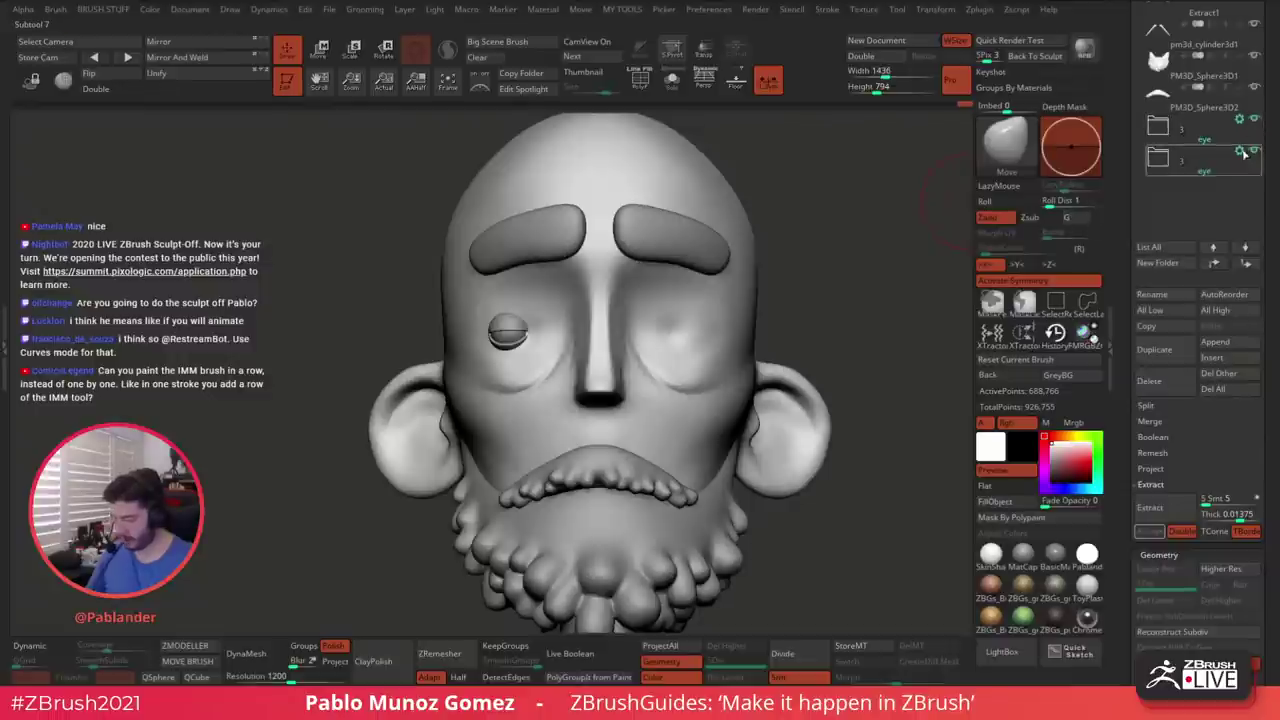
With local symmetry off, mirror the duplicated folder's eyeball and both eyelids to the other side of the face, then collapse the folder
{"action": "left_click", "coordinate": [1164, 163]}
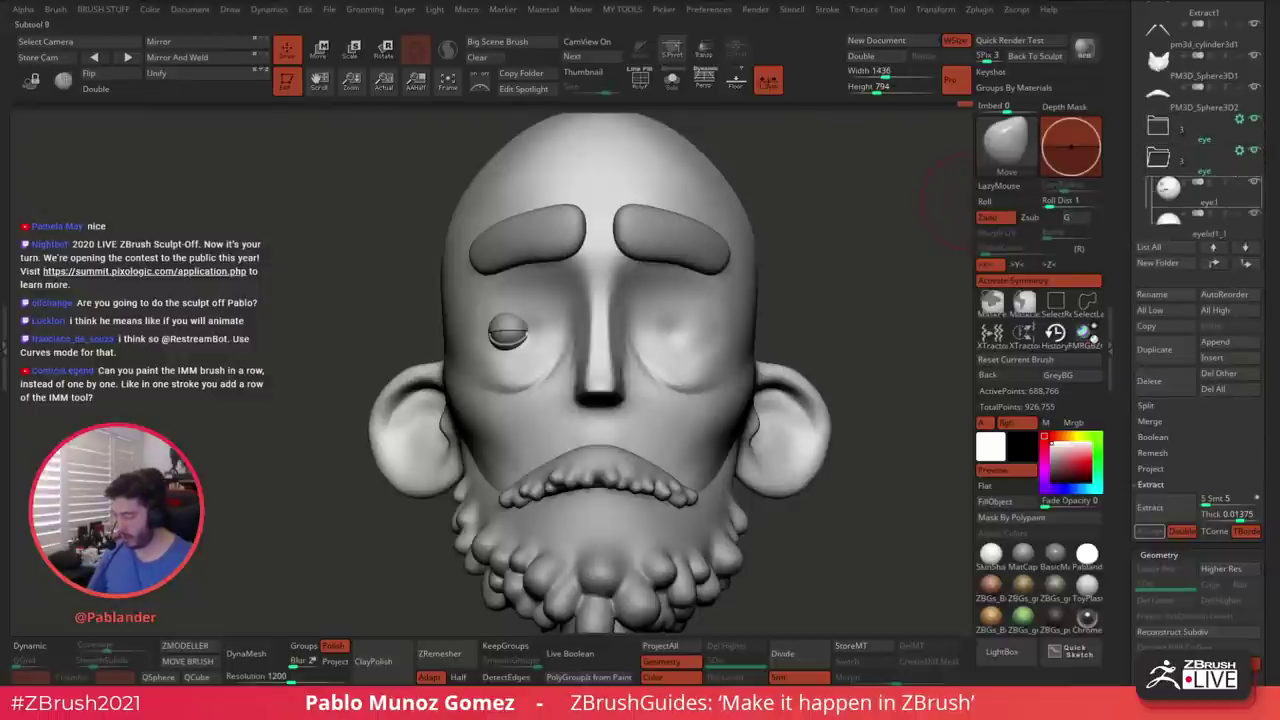
{"action": "left_click_drag", "start_coordinate": [1131, 111], "coordinate": [1131, 250]}
{"action": "left_click_drag", "start_coordinate": [1138, 80], "coordinate": [1138, 134]}
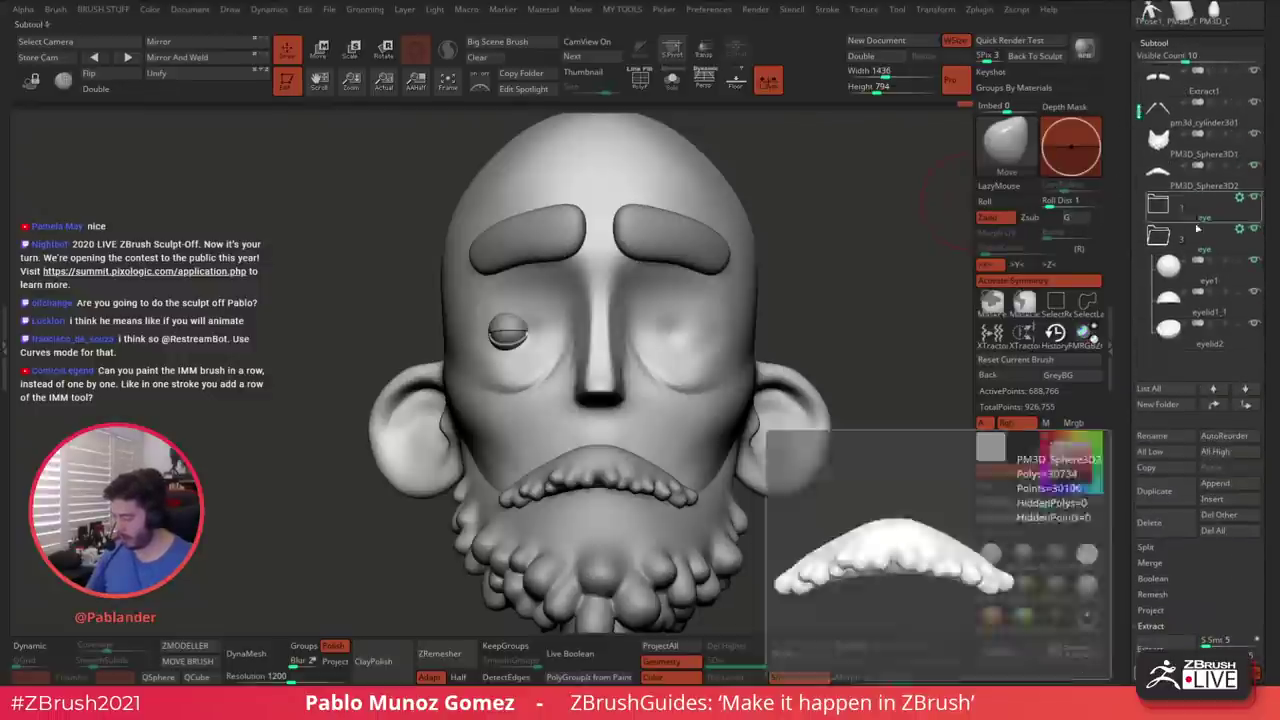
{"action": "left_click", "coordinate": [1181, 275]}
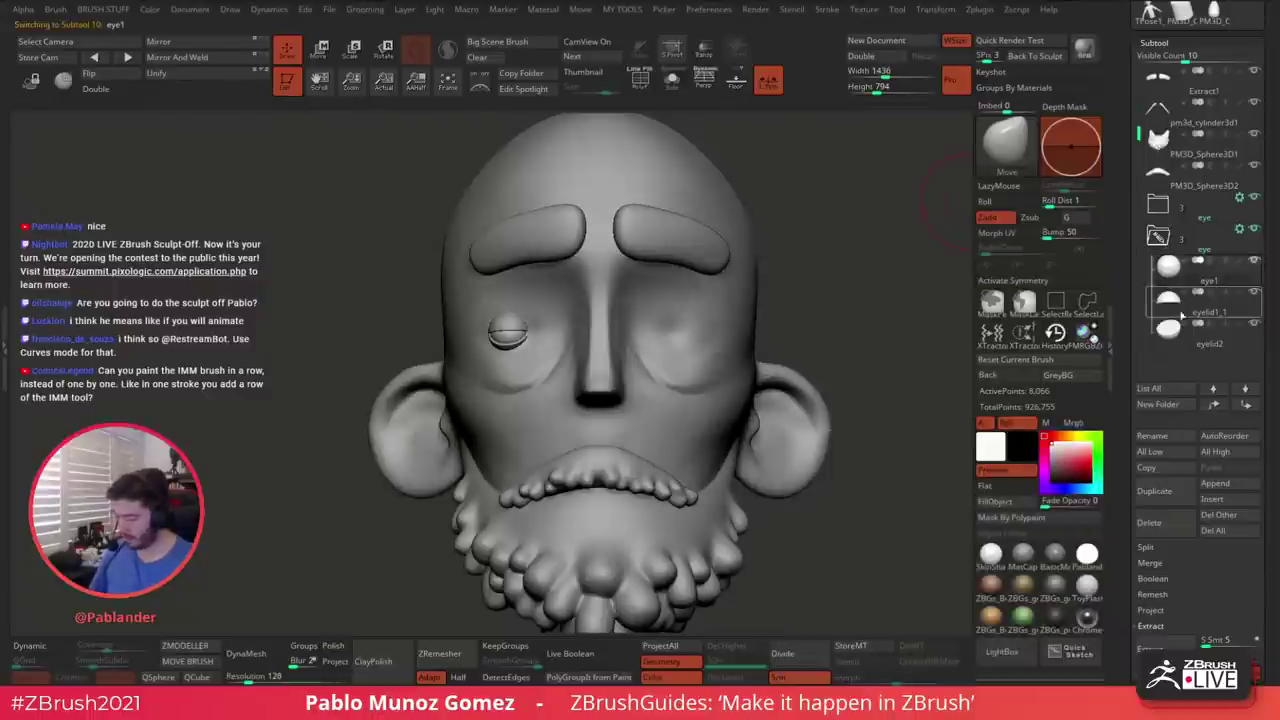
{"action": "left_click", "coordinate": [185, 57]}
{"action": "left_click", "coordinate": [1192, 314]}
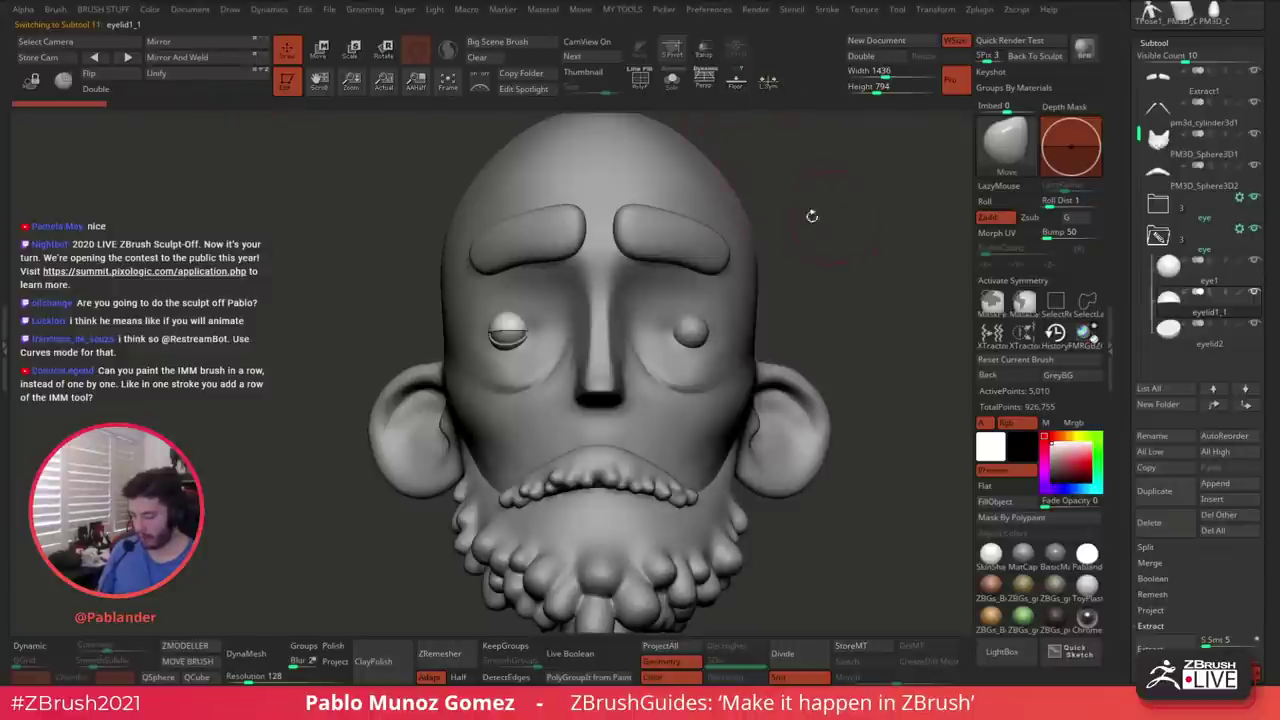
{"action": "left_click", "coordinate": [232, 62]}
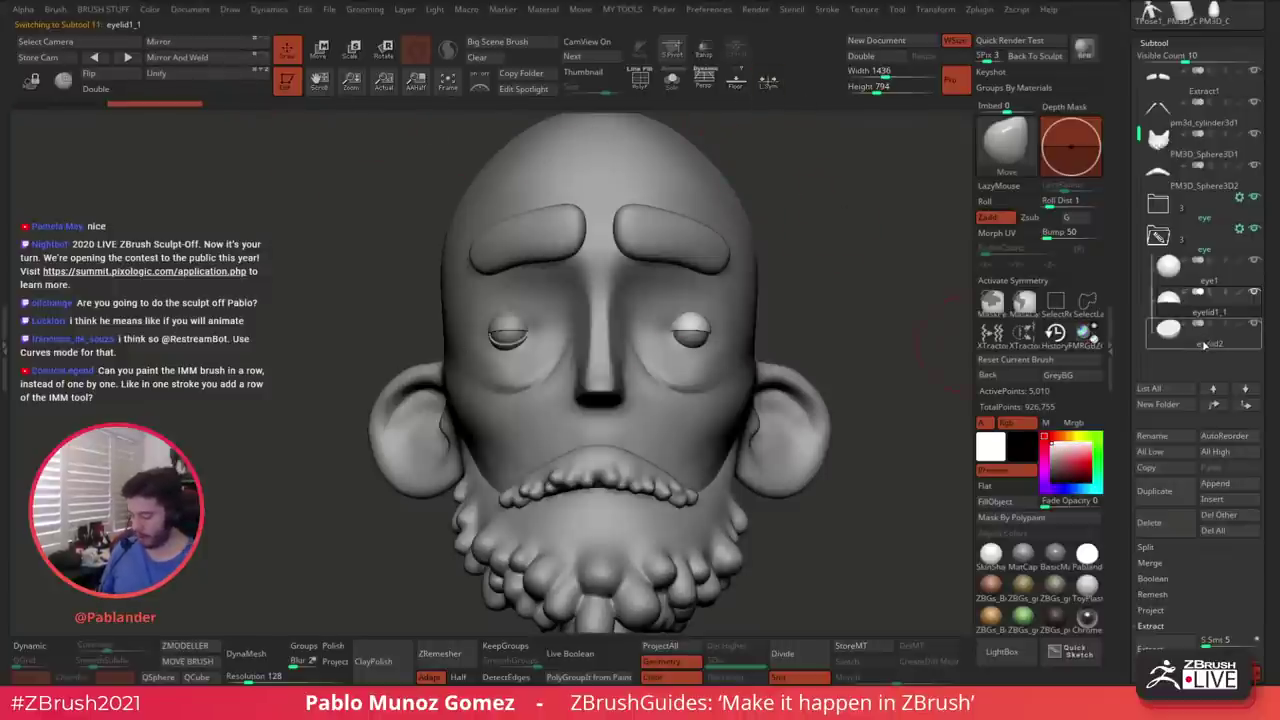
{"action": "left_click", "coordinate": [1205, 344]}
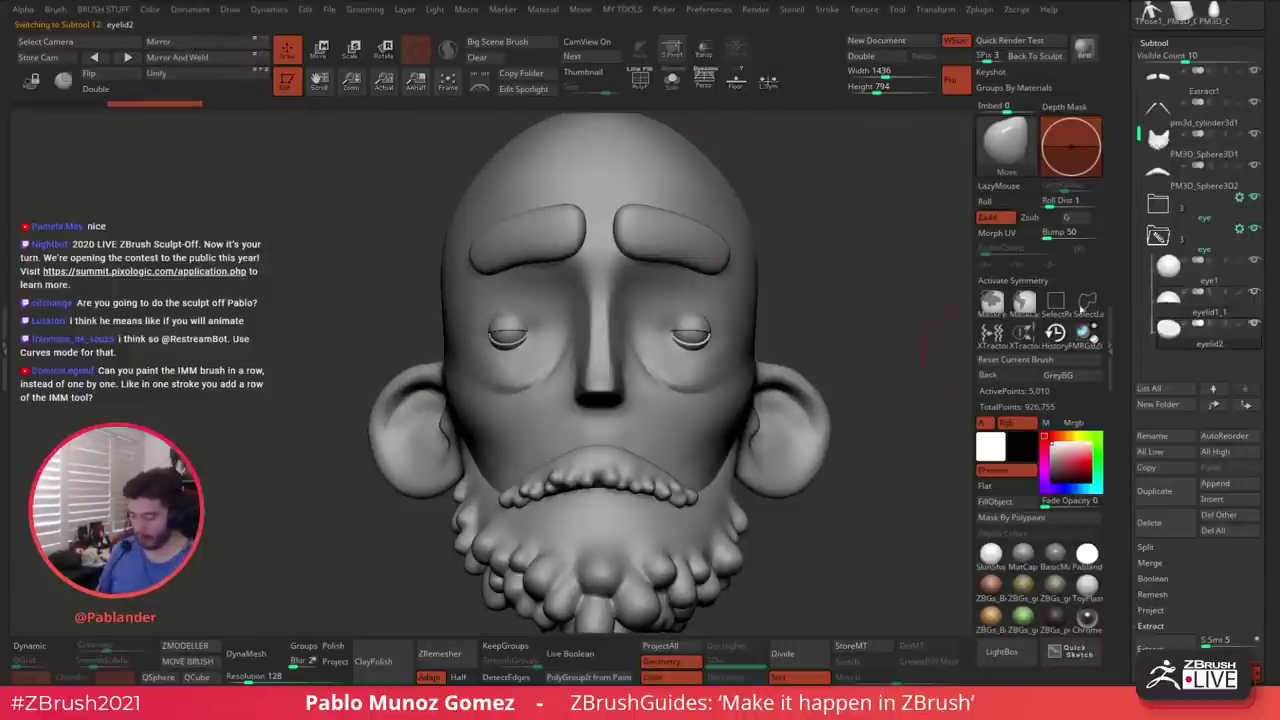
{"action": "left_click", "coordinate": [1182, 245]}
{"action": "mouse_move", "coordinate": [967, 323]}
{"action": "left_mouse_down"}
{"action": "mouse_move", "coordinate": [929, 284]}
{"action": "mouse_move", "coordinate": [815, 282]}
{"action": "mouse_move", "coordinate": [848, 300]}
{"action": "mouse_move", "coordinate": [801, 283]}
{"action": "mouse_move", "coordinate": [827, 398]}
{"action": "mouse_move", "coordinate": [860, 438]}
{"action": "mouse_move", "coordinate": [880, 440]}
{"action": "mouse_move", "coordinate": [814, 443]}
{"action": "mouse_move", "coordinate": [824, 455]}
{"action": "mouse_move", "coordinate": [831, 417]}
{"action": "mouse_move", "coordinate": [827, 400]}
{"action": "mouse_move", "coordinate": [829, 431]}
{"action": "mouse_move", "coordinate": [812, 382]}
{"action": "mouse_move", "coordinate": [834, 288]}
{"action": "left_mouse_up"}
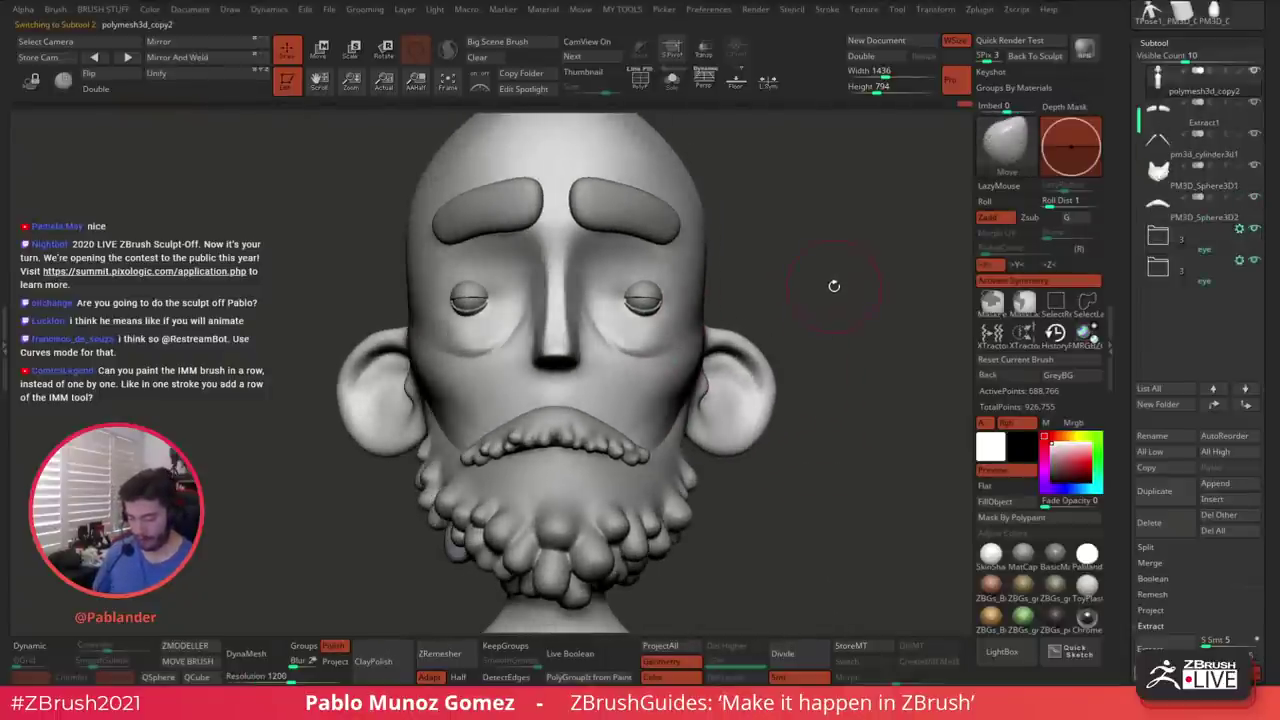
Hide the second eye folder and make the visible eye folder's subtools the Transpose Set
{"action": "left_click", "coordinate": [1254, 260]}
{"action": "left_click", "coordinate": [1240, 231]}
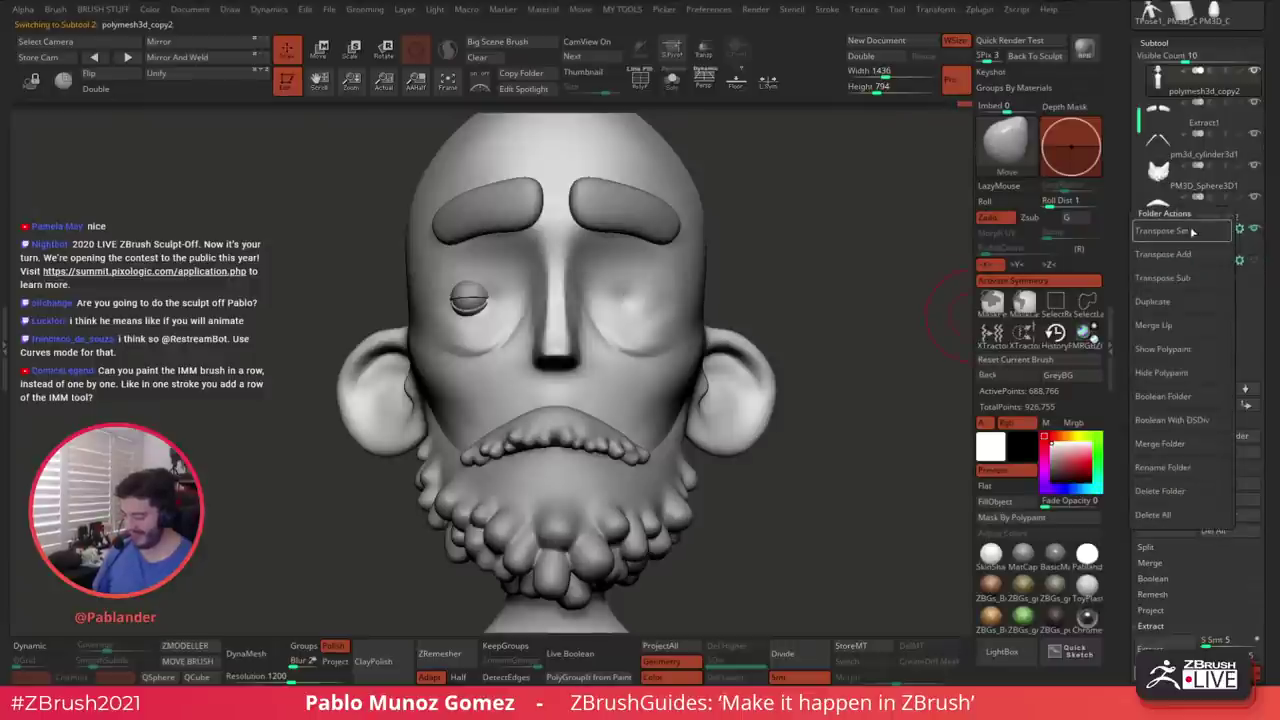
{"action": "left_click", "coordinate": [1190, 232]}
{"action": "left_click", "coordinate": [580, 211]}
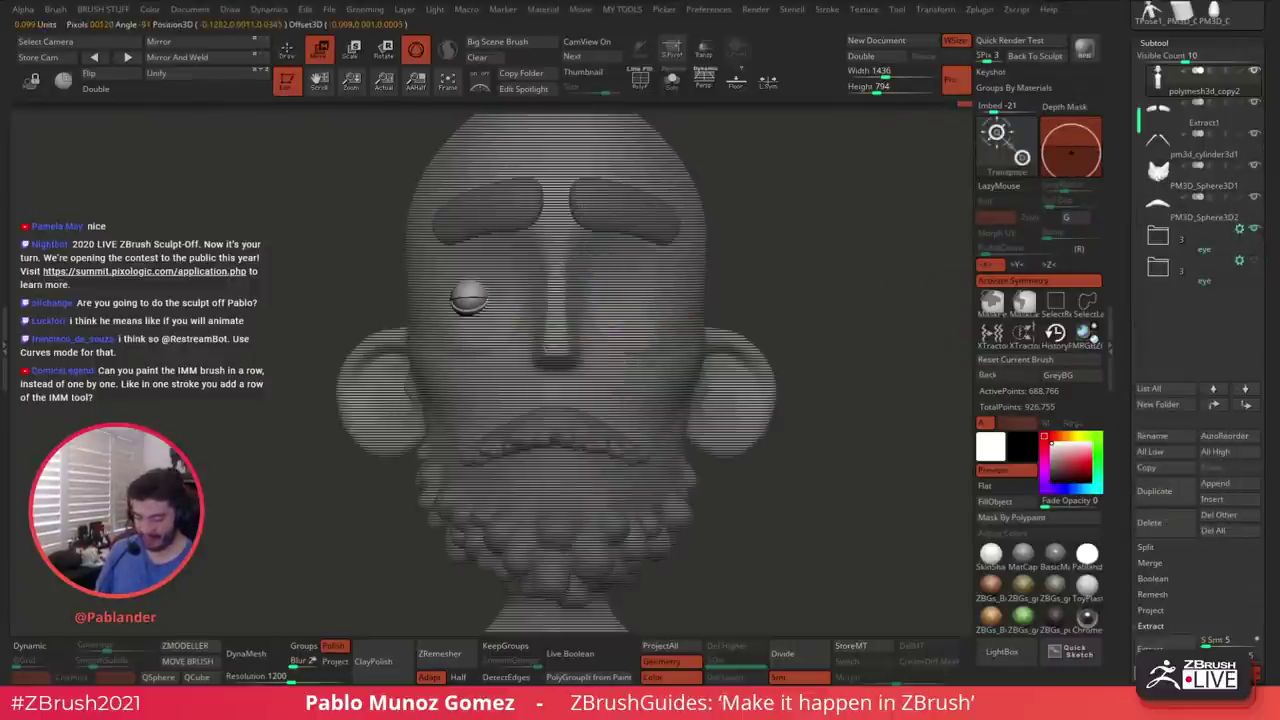
{"action": "key", "text": "f"}
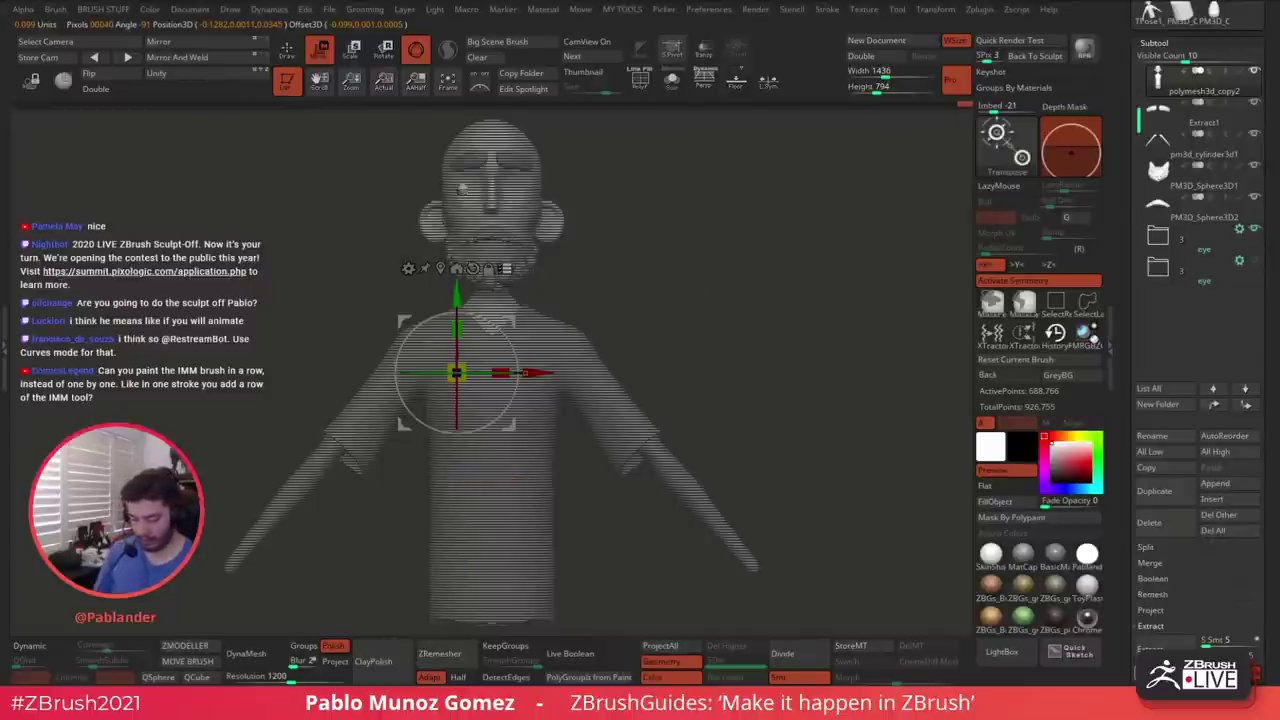
{"action": "left_click_drag", "start_coordinate": [580, 250], "coordinate": [553, 283]}
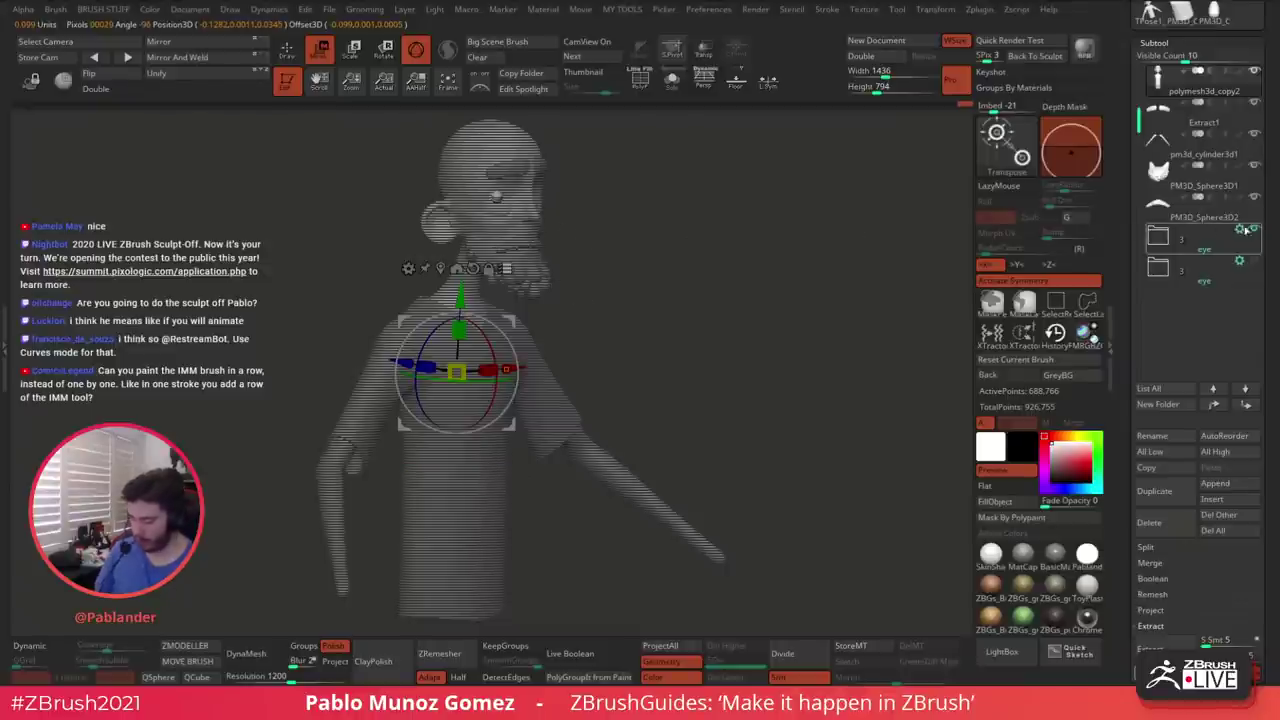
Centre the gizmo on the visible folder's eyeball, then enlarge and reposition the eyeball with its eyelids, checking front and side views
{"action": "left_click", "coordinate": [1158, 236]}
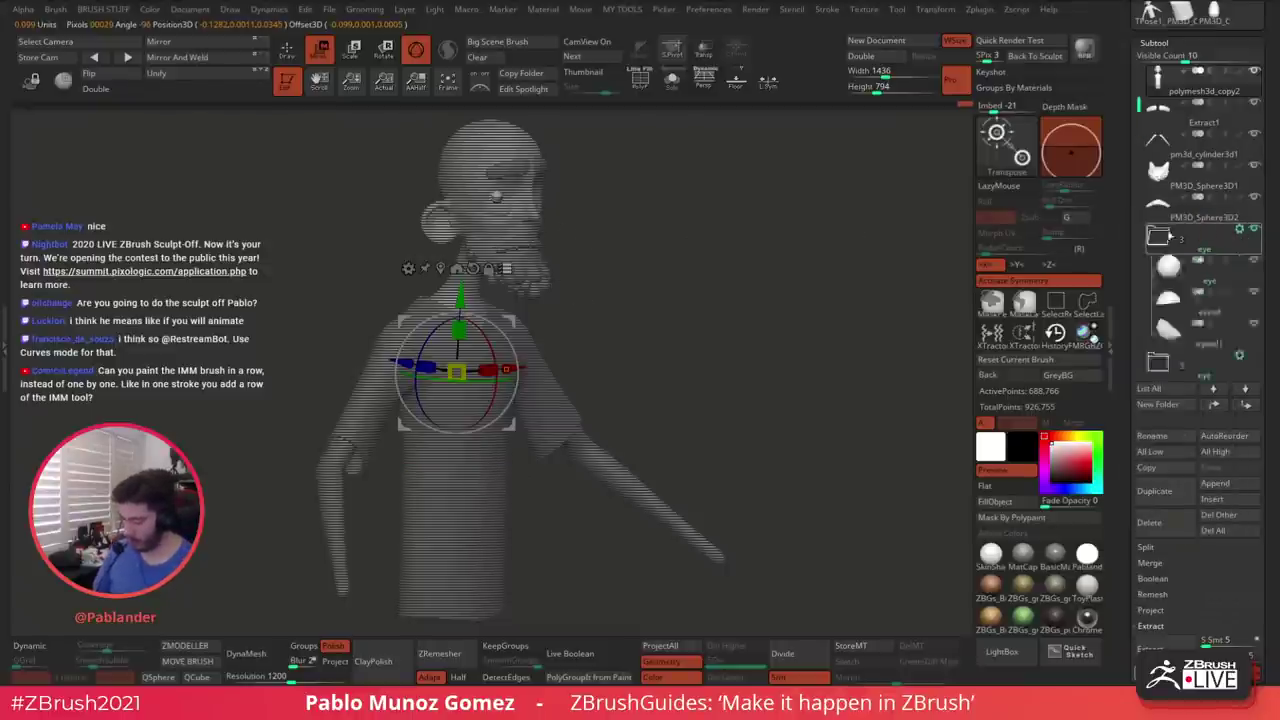
{"action": "left_click", "coordinate": [1168, 265]}
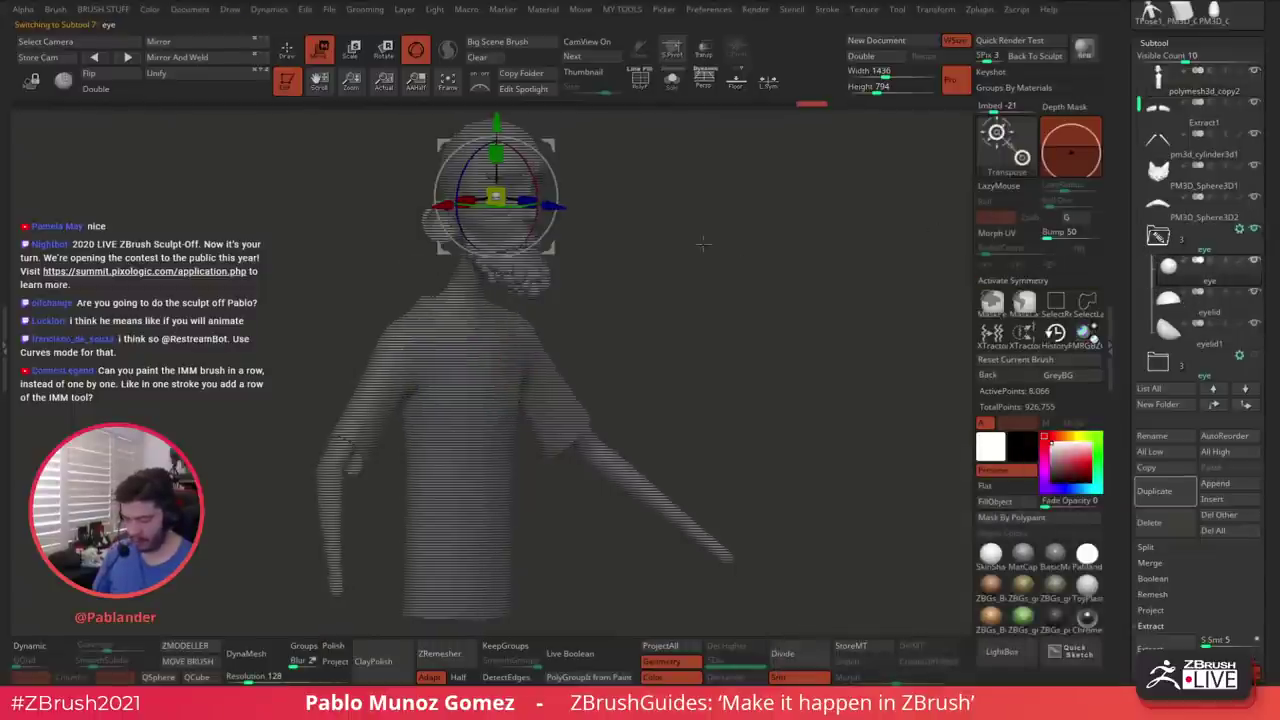
{"action": "left_click_drag", "start_coordinate": [703, 244], "coordinate": [626, 470], "text": "shift"}
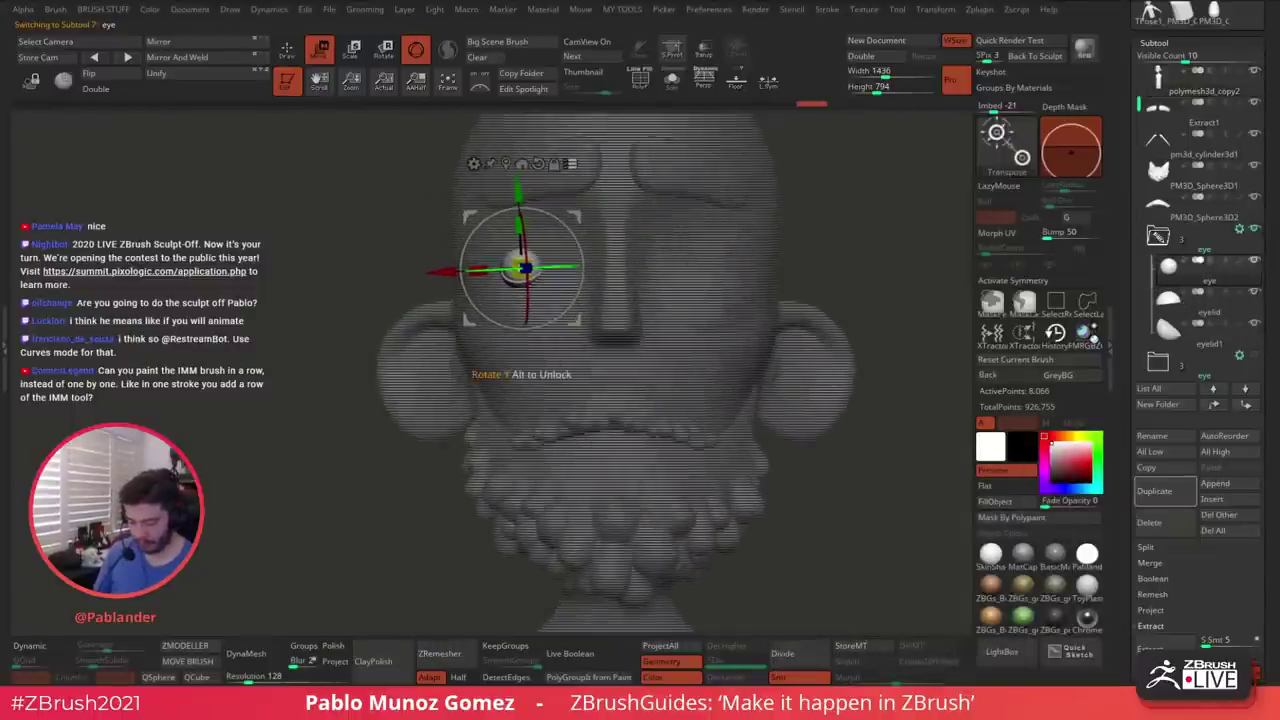
{"action": "mouse_move", "coordinate": [519, 267]}
{"action": "left_mouse_down"}
{"action": "mouse_move", "coordinate": [544, 244]}
{"action": "mouse_move", "coordinate": [525, 268]}
{"action": "left_mouse_up"}
{"action": "right_click_drag", "start_coordinate": [495, 375], "coordinate": [690, 440], "text": "shift"}
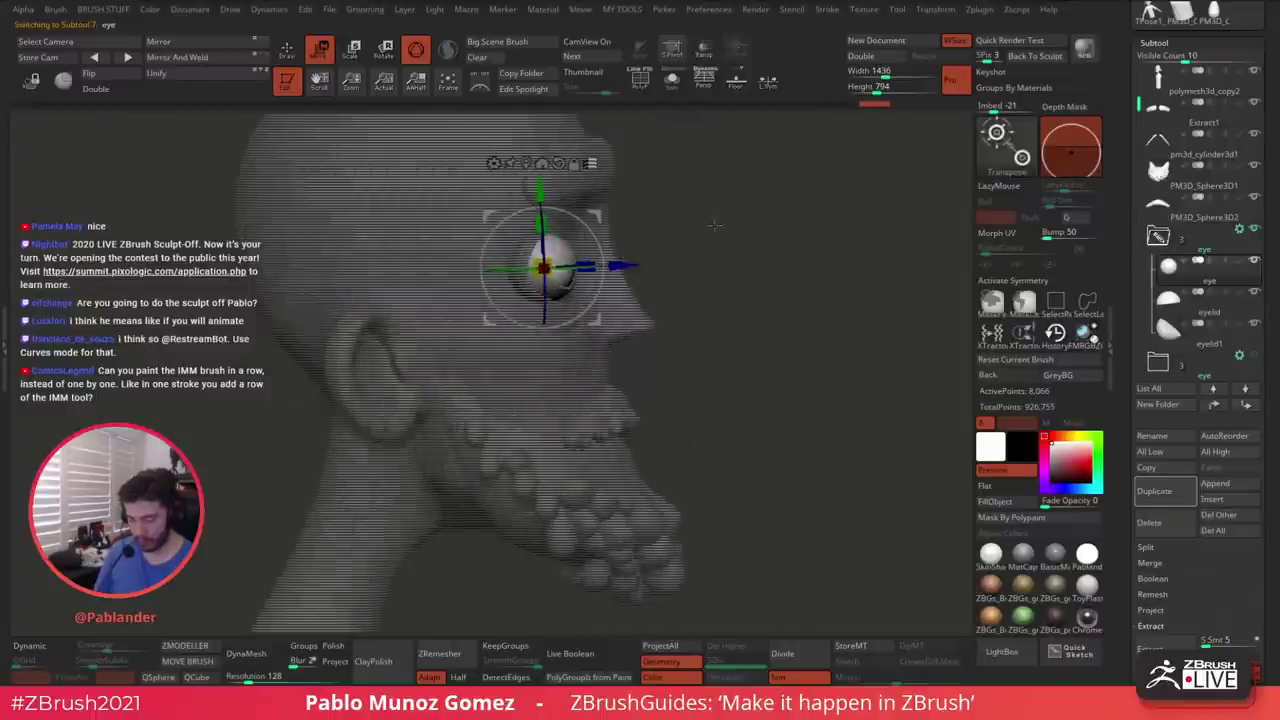
{"action": "left_click_drag", "start_coordinate": [543, 268], "coordinate": [540, 271]}
{"action": "left_click_drag", "start_coordinate": [599, 216], "coordinate": [602, 218]}
{"action": "right_click_drag", "start_coordinate": [690, 240], "coordinate": [560, 245], "text": "shift"}
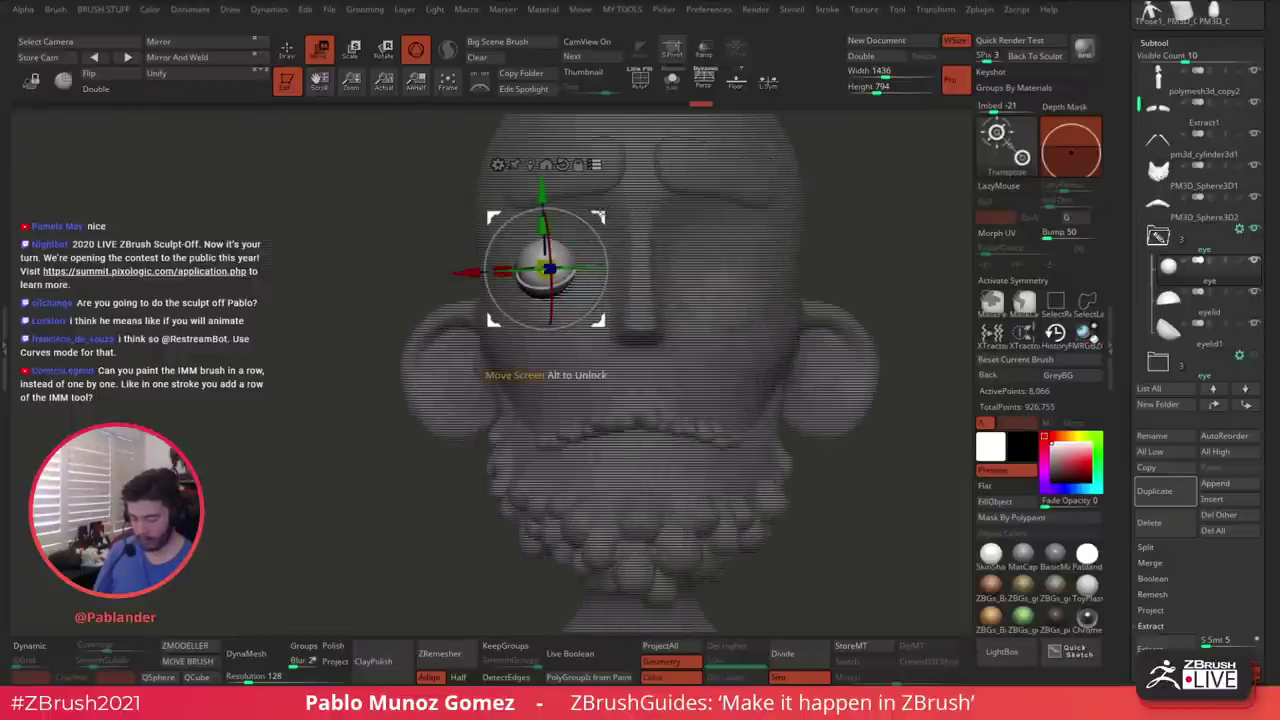
{"action": "left_click_drag", "start_coordinate": [600, 216], "coordinate": [598, 219]}
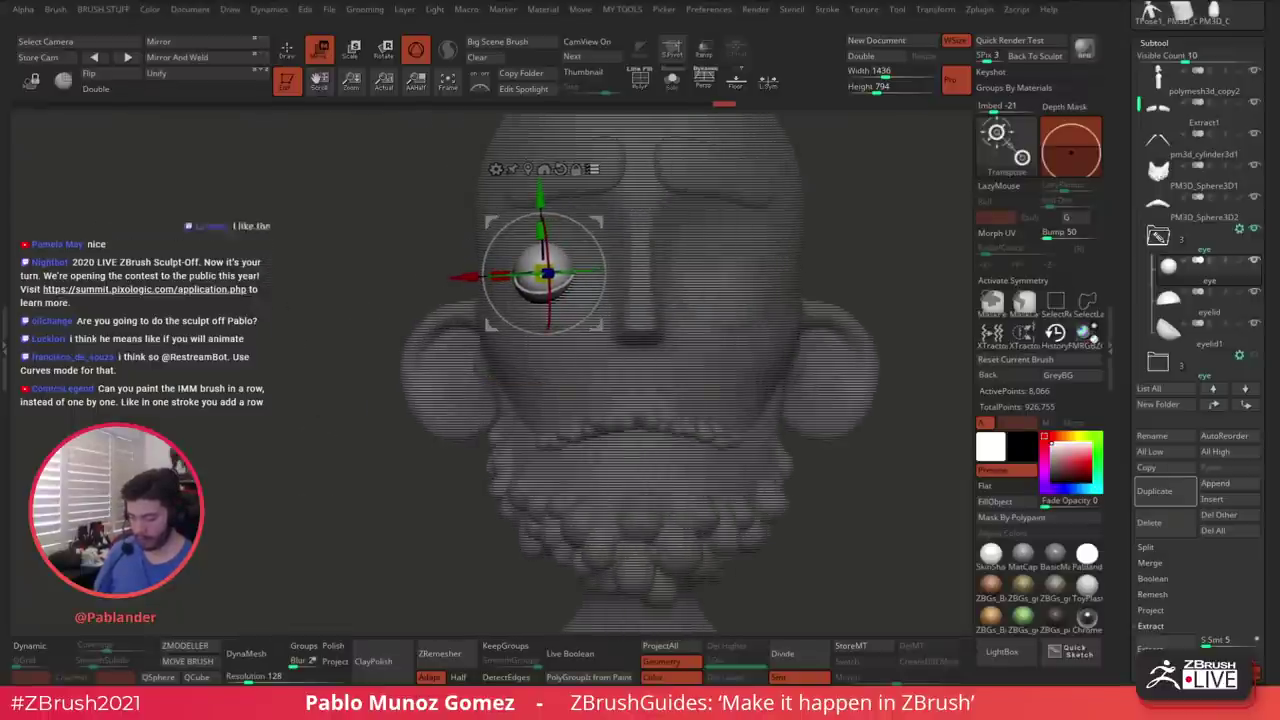
{"action": "key", "text": "q"}
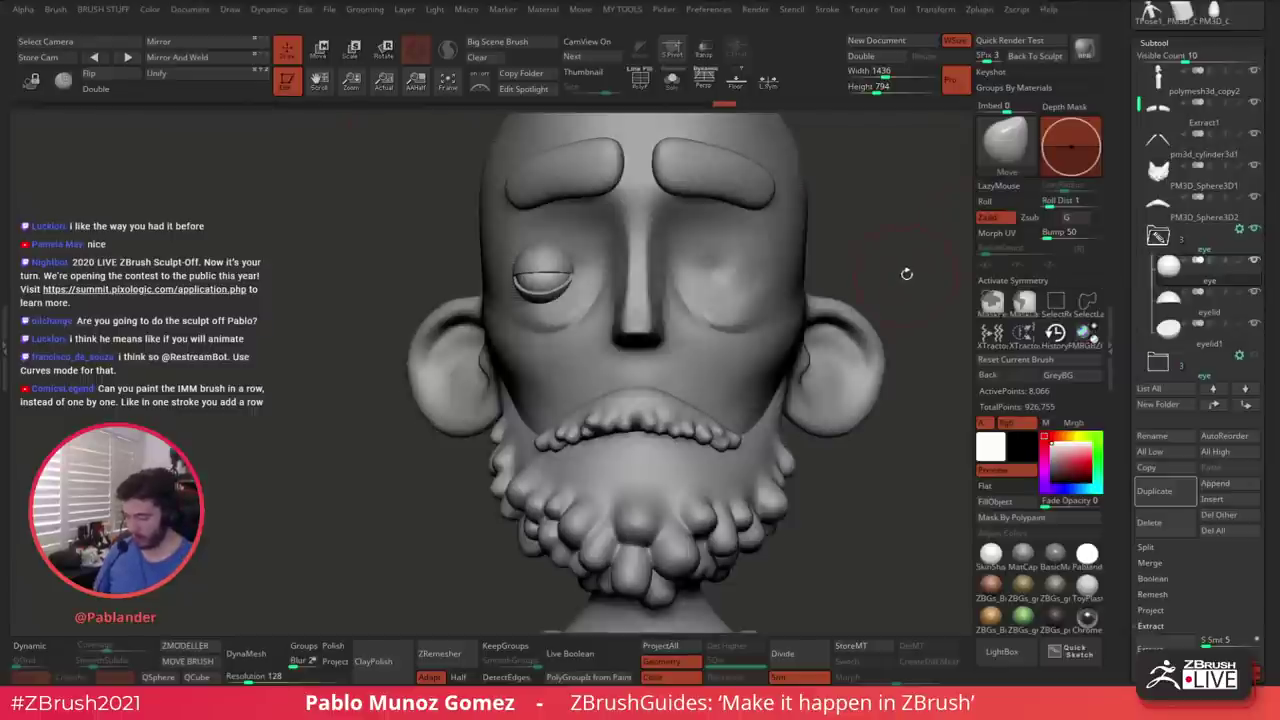
Apply Transpose Set to the visible eye folder again and nudge its eyeball and eyelids slightly within the socket
{"action": "left_click_drag", "start_coordinate": [906, 264], "coordinate": [802, 232], "text": "alt"}
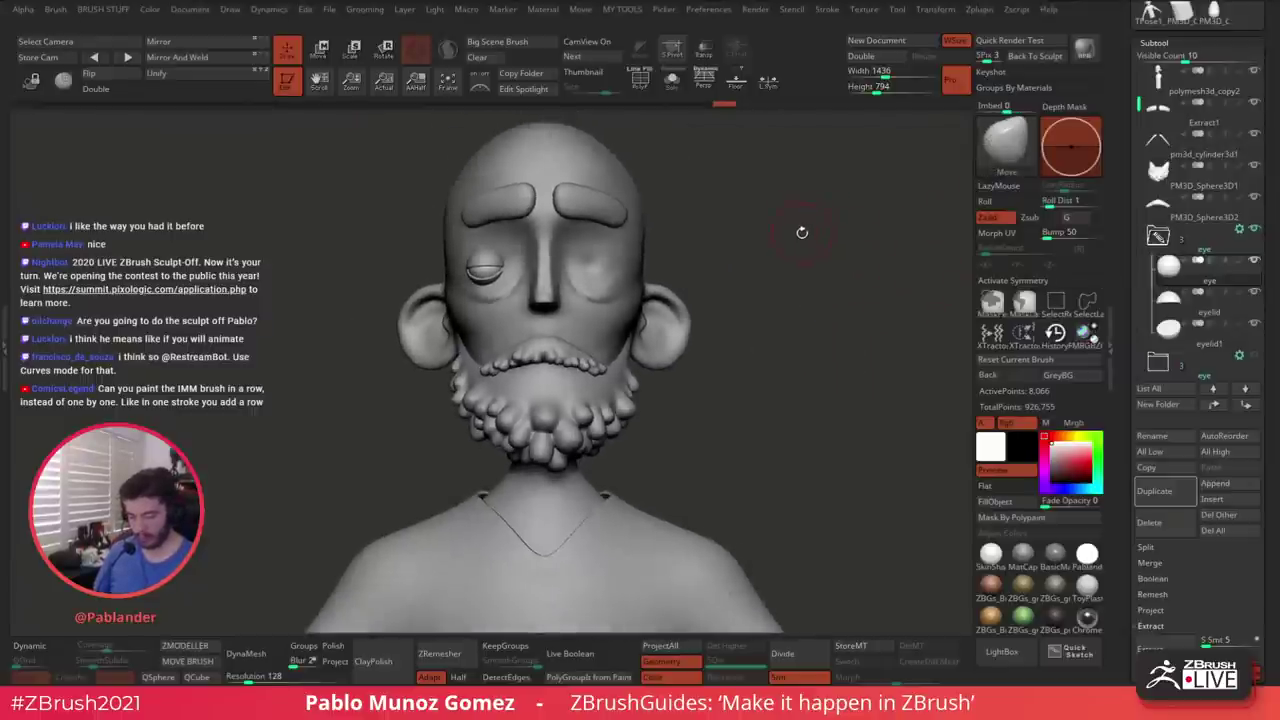
{"action": "key", "text": "w"}
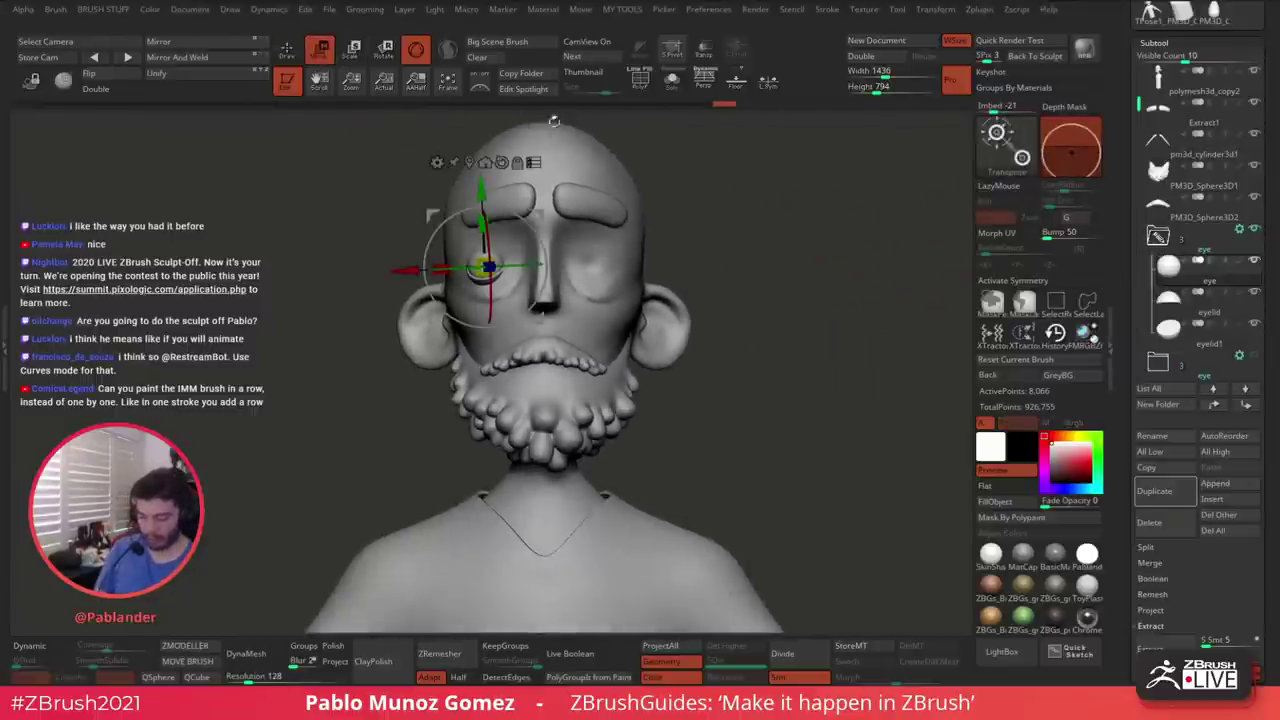
{"action": "left_click", "coordinate": [294, 57]}
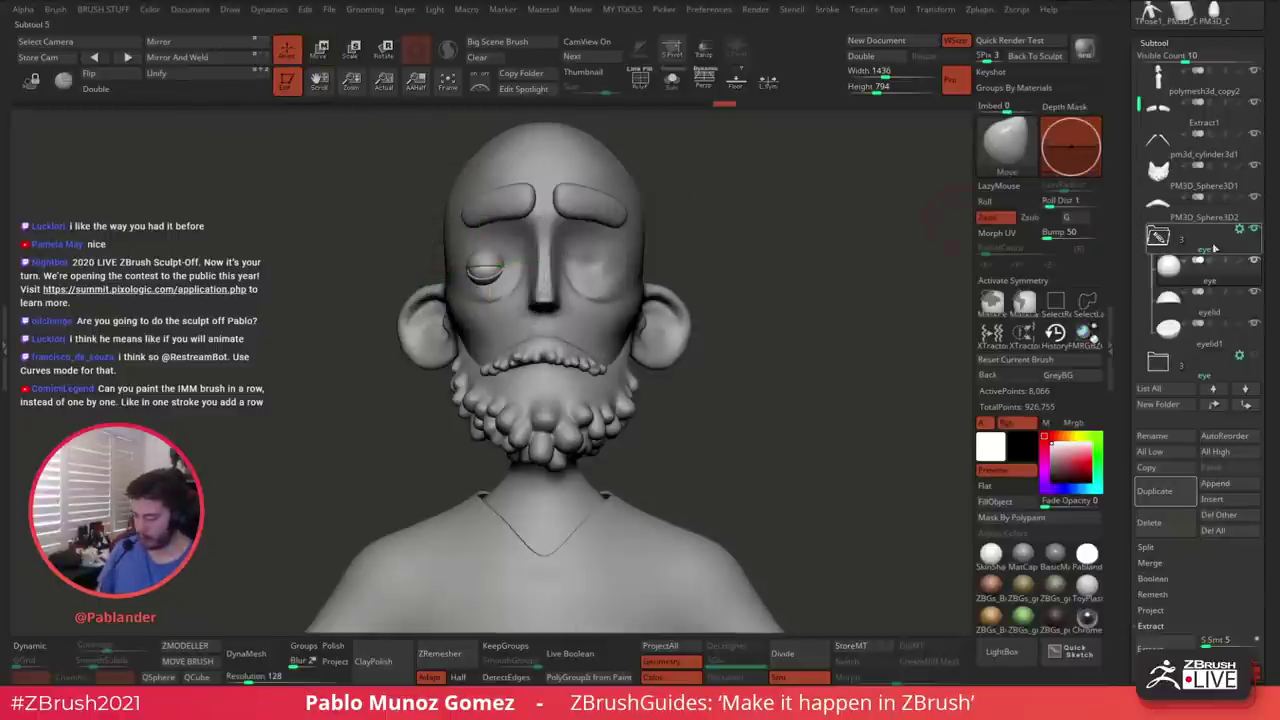
{"action": "left_click", "coordinate": [1240, 231]}
{"action": "left_click", "coordinate": [1179, 236]}
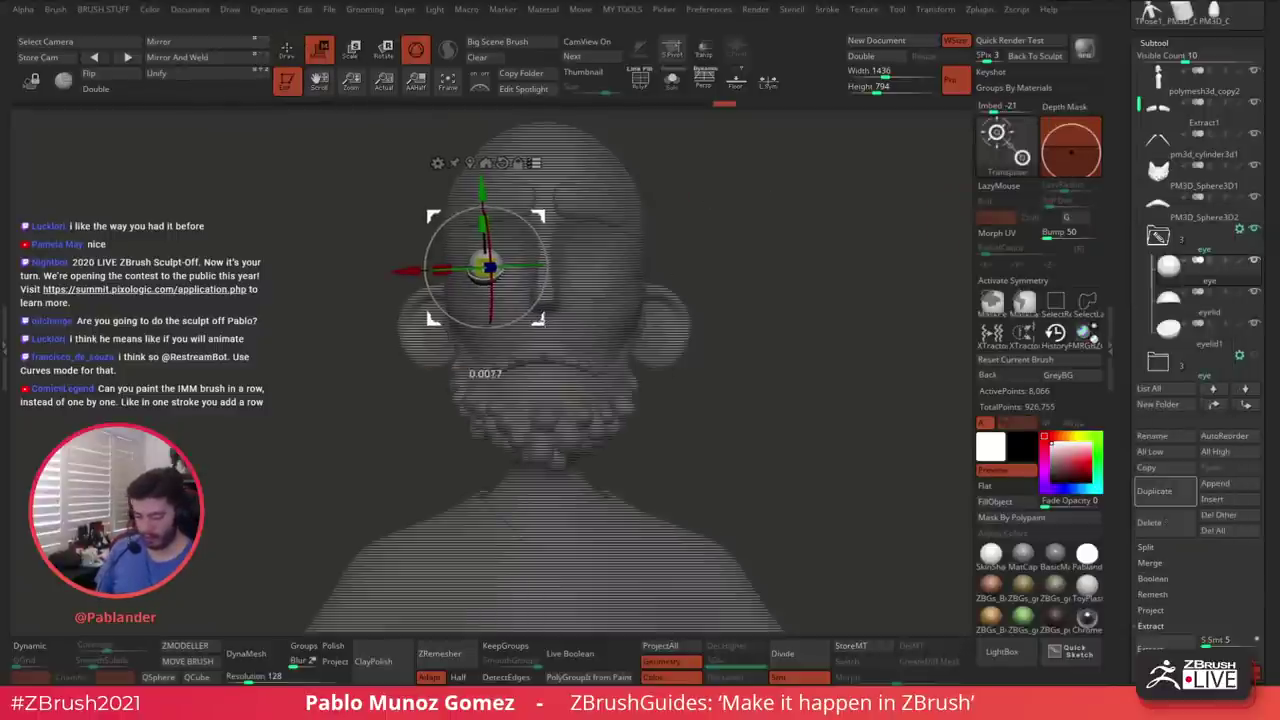
{"action": "key", "text": "q"}
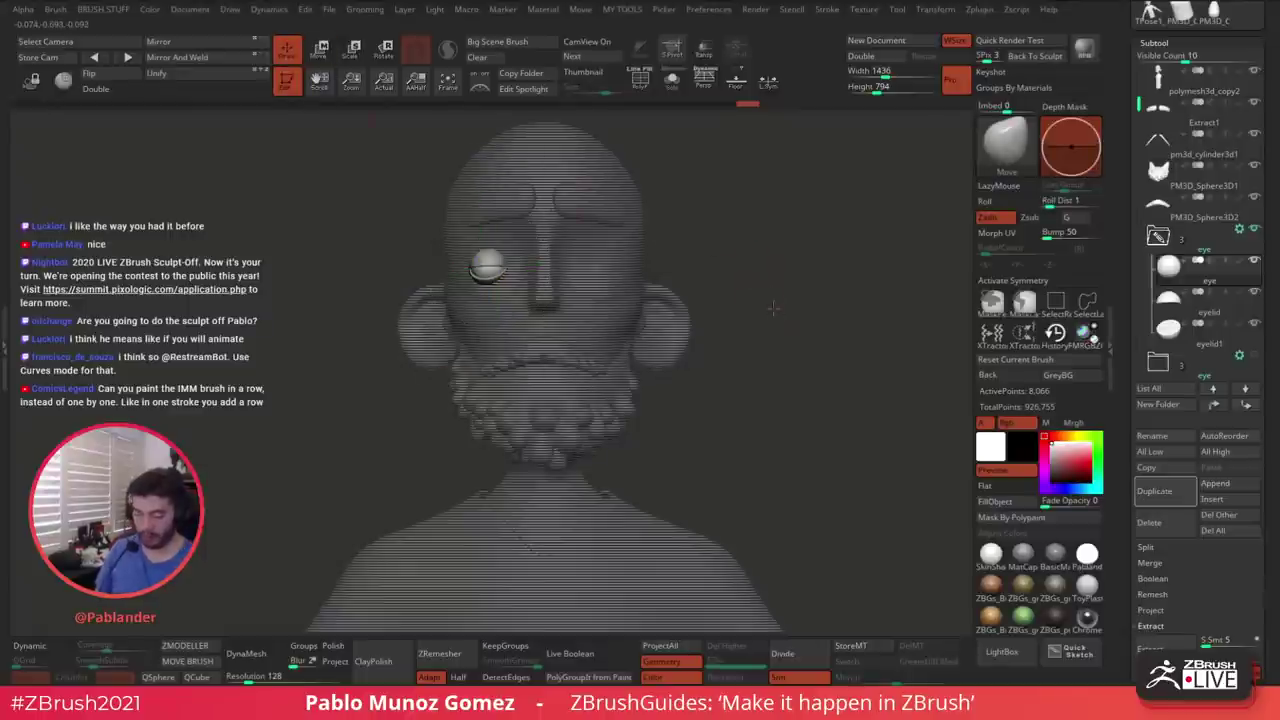
{"action": "left_click_drag", "start_coordinate": [773, 308], "coordinate": [812, 410], "text": "alt"}
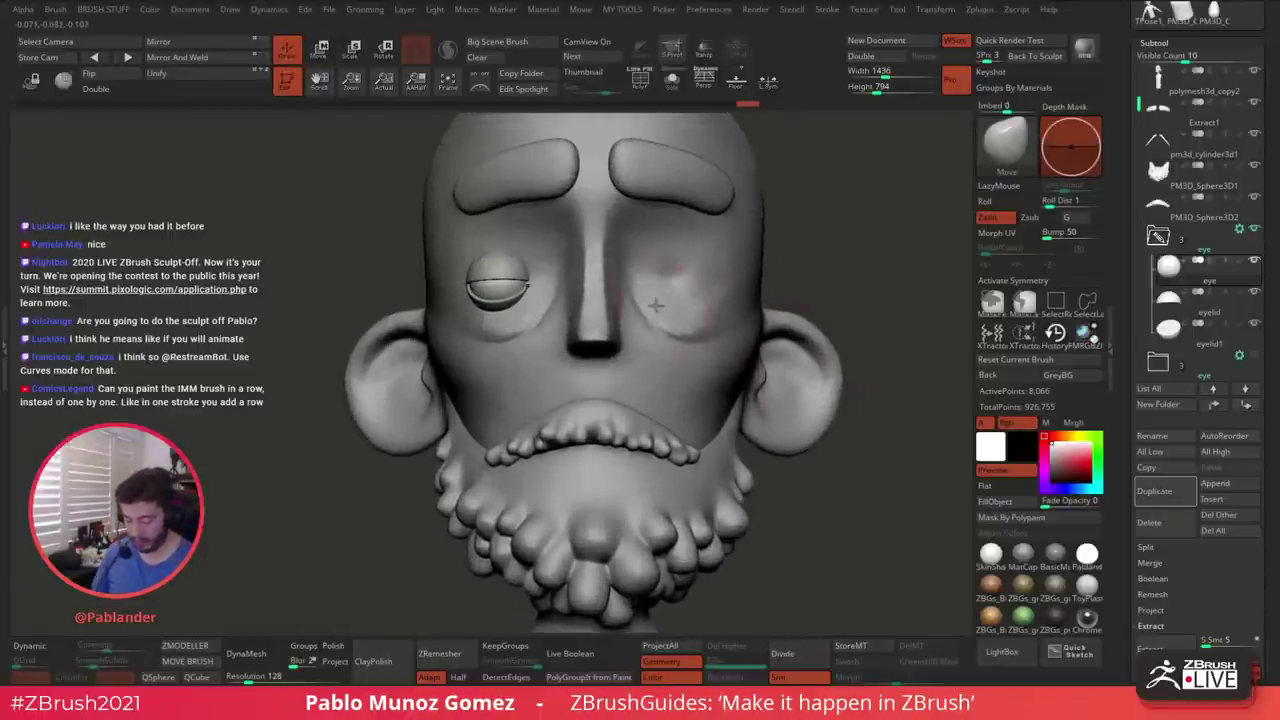
Collapse the visible eye folder and move the hidden eye folder to the start of the subtool order
{"action": "left_click", "coordinate": [533, 282], "text": "alt"}
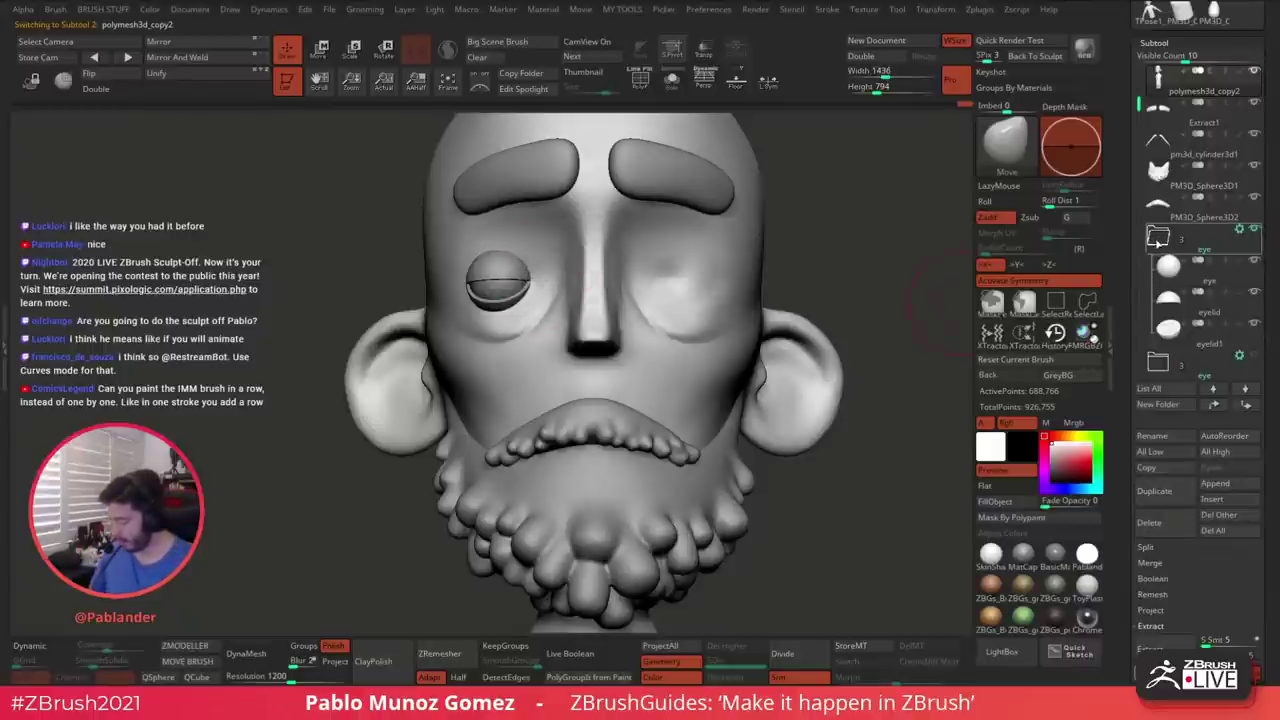
{"action": "left_click", "coordinate": [1157, 236]}
{"action": "left_click", "coordinate": [1206, 279]}
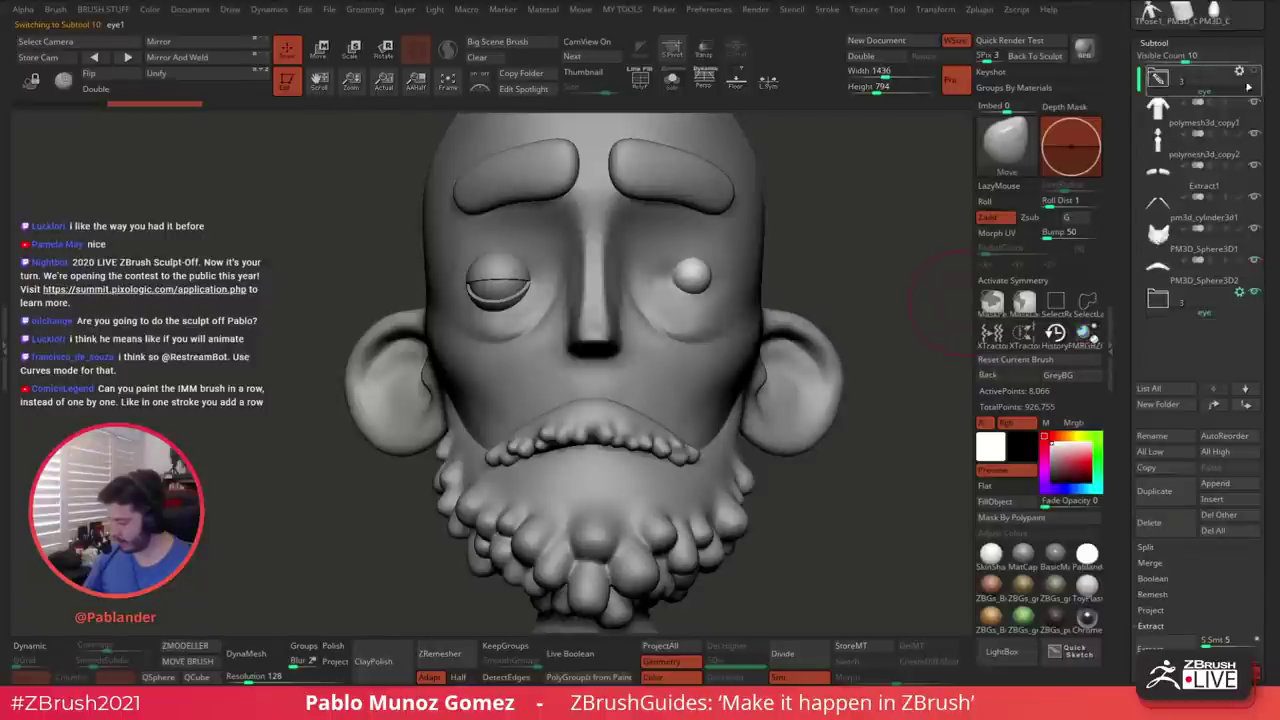
{"action": "left_click", "coordinate": [1182, 311]}
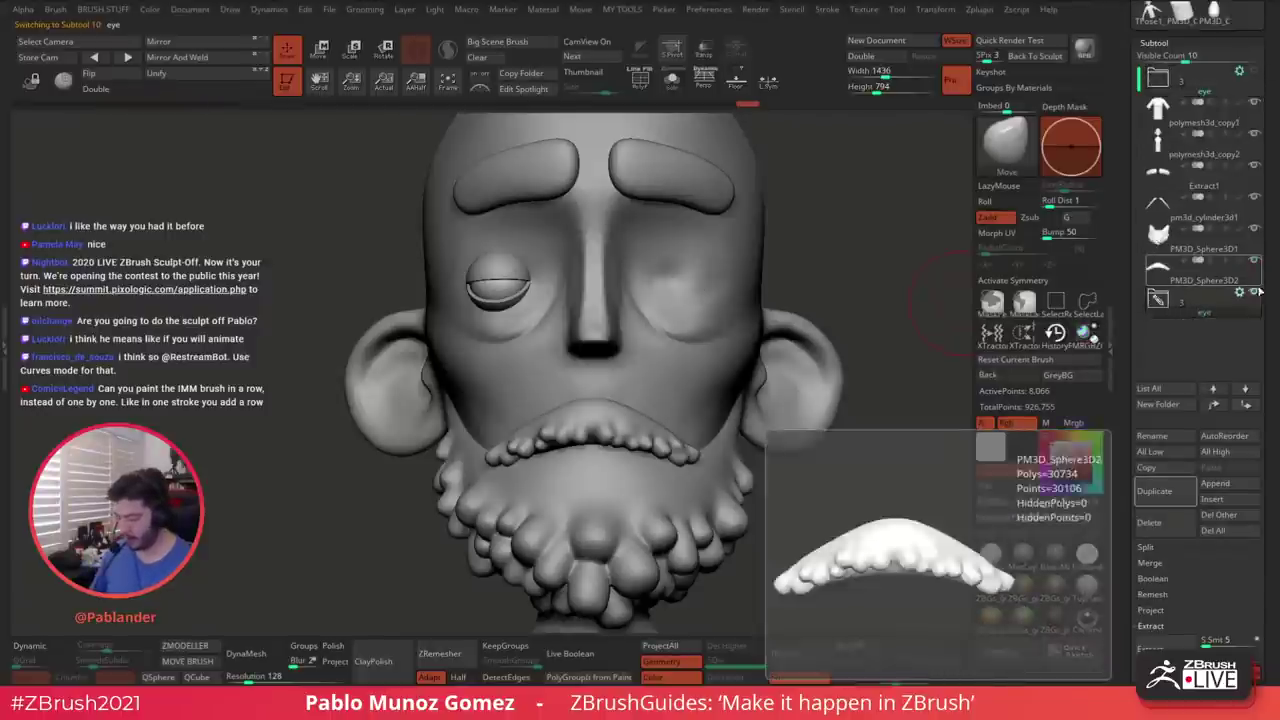
Run Boolean Folder on the remaining eye folder, move that folder up below the other eye folder, and select the resulting mesh
{"action": "left_click", "coordinate": [1240, 291]}
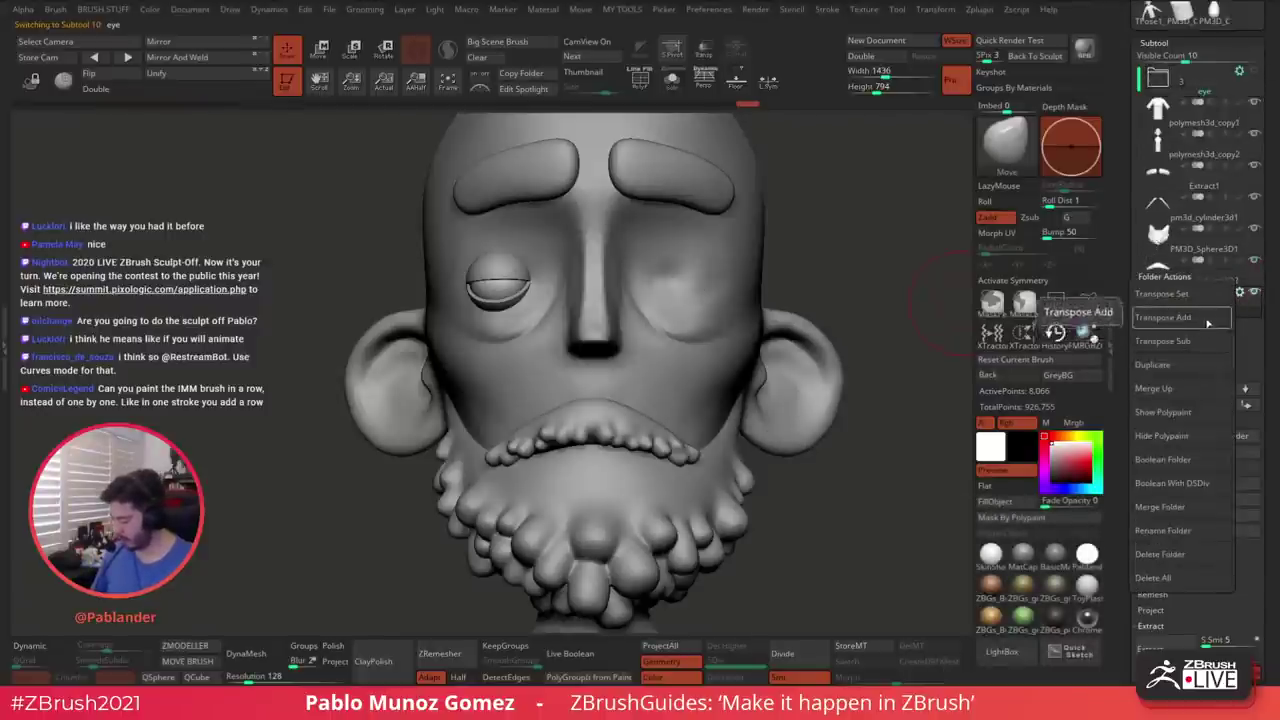
{"action": "left_click", "coordinate": [1175, 459]}
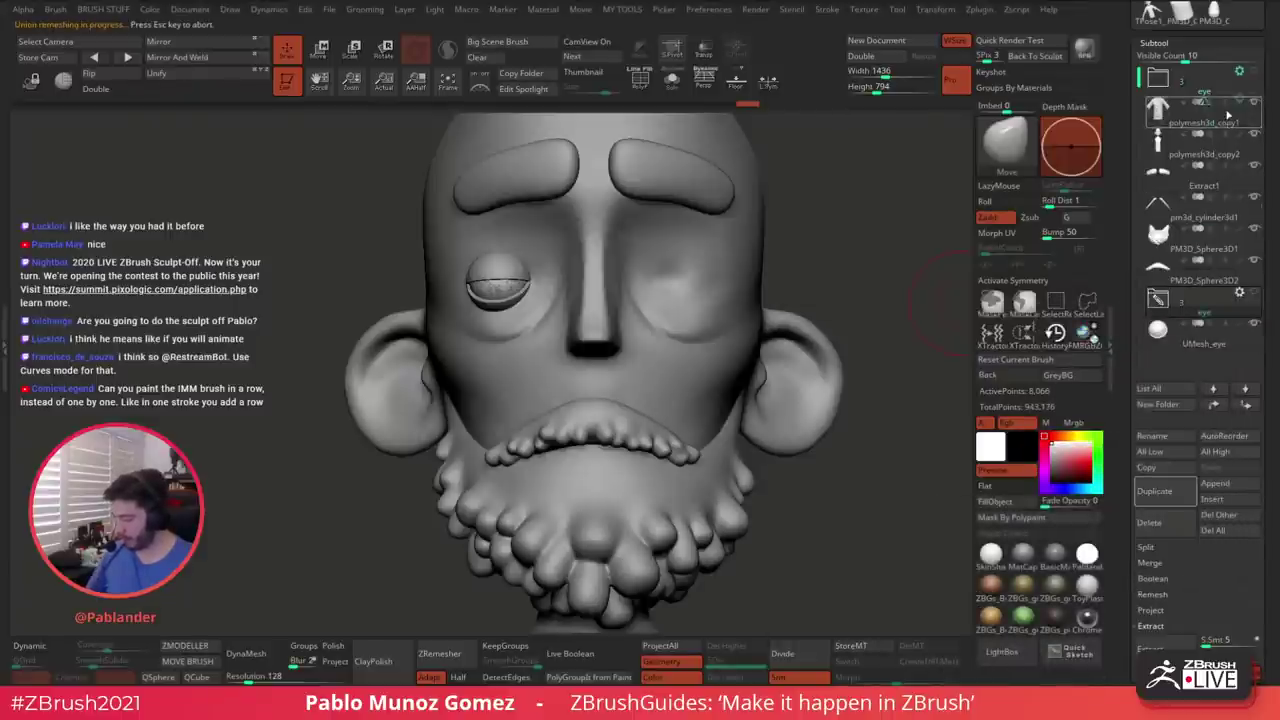
{"action": "left_click_drag", "start_coordinate": [1228, 115], "coordinate": [1227, 108]}
{"action": "left_click", "coordinate": [1200, 331]}
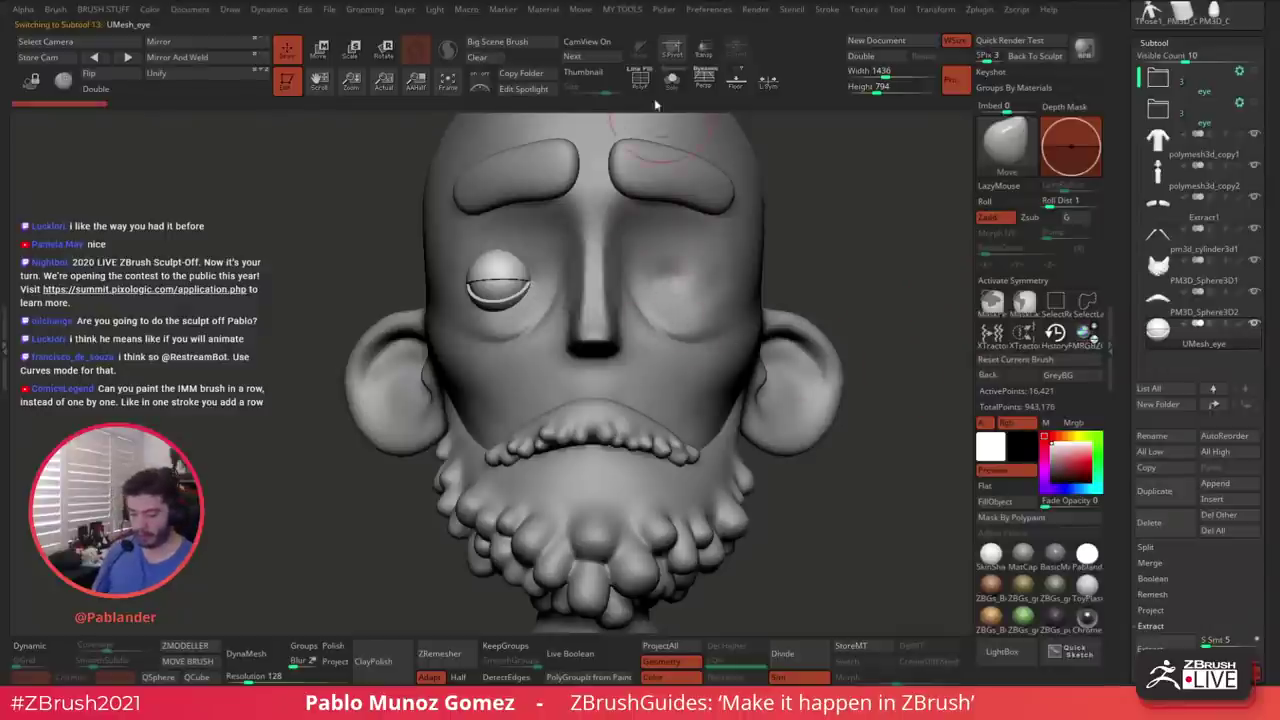
Examine the wireframe of the boolean eye mesh up close from several angles
{"action": "right_click_drag", "start_coordinate": [514, 286], "coordinate": [544, 372], "text": "ctrl"}
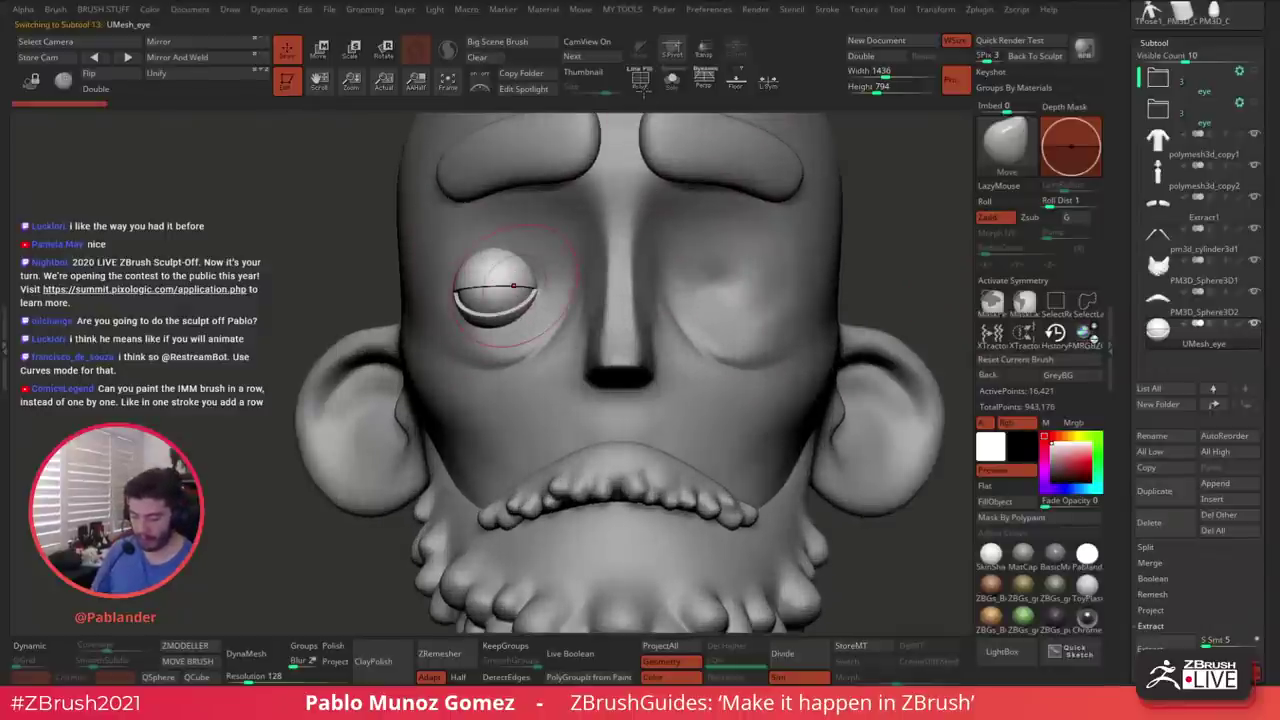
{"action": "left_click", "coordinate": [643, 87]}
{"action": "right_click_drag", "start_coordinate": [568, 284], "coordinate": [695, 278]}
{"action": "right_click_drag", "start_coordinate": [615, 247], "coordinate": [525, 280]}
{"action": "left_click", "coordinate": [641, 84]}
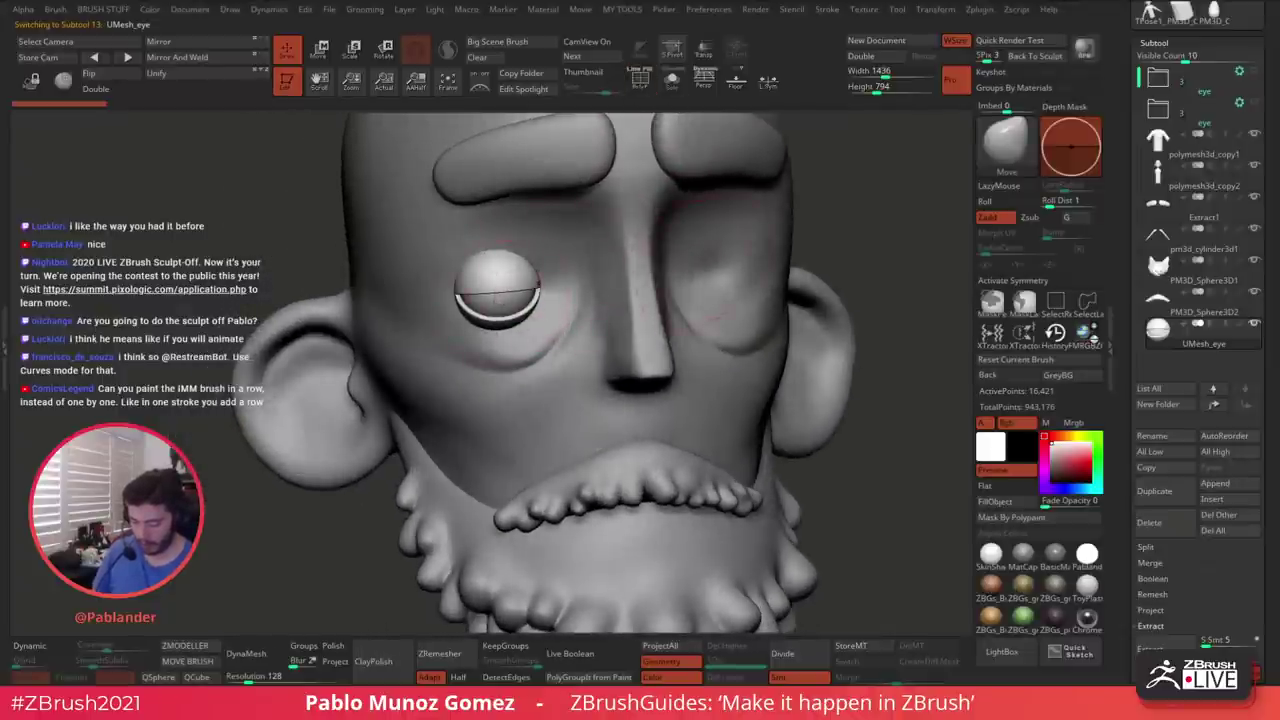
Try a slight Polish deformation on the boolean eye mesh and undo it
{"action": "key", "text": "2"}
{"action": "left_click_drag", "start_coordinate": [664, 470], "coordinate": [667, 470]}
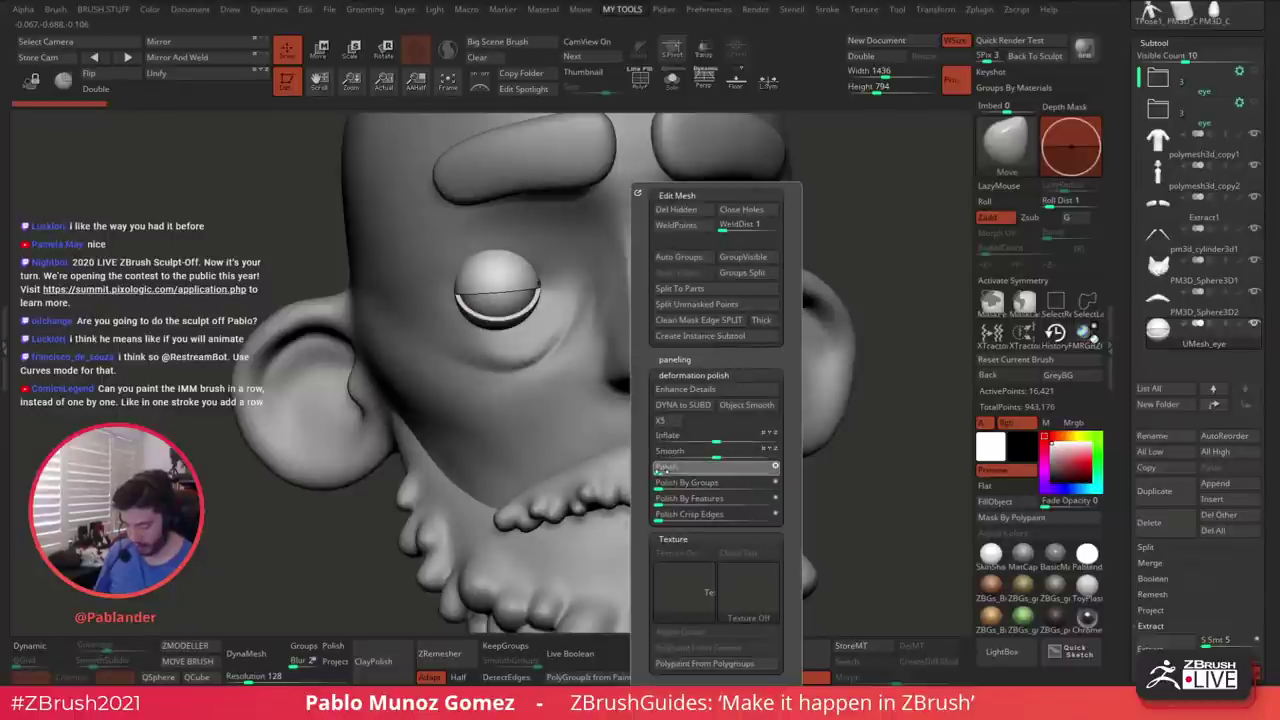
{"action": "key", "text": "ctrl+z"}
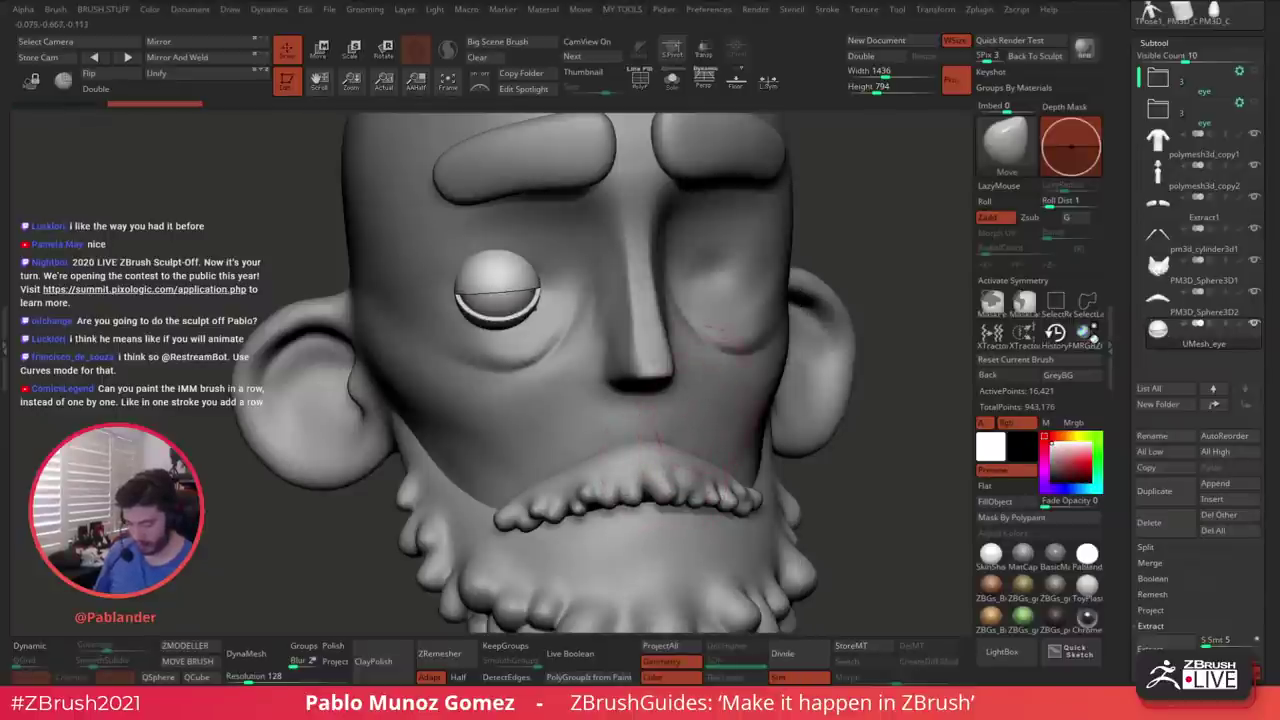
Solo the boolean eye mesh and inspect its wireframe and polygroups, isolating the exposed eyeball part before showing everything again
{"action": "right_click_drag", "start_coordinate": [690, 430], "coordinate": [770, 445]}
{"action": "left_click", "coordinate": [672, 82]}
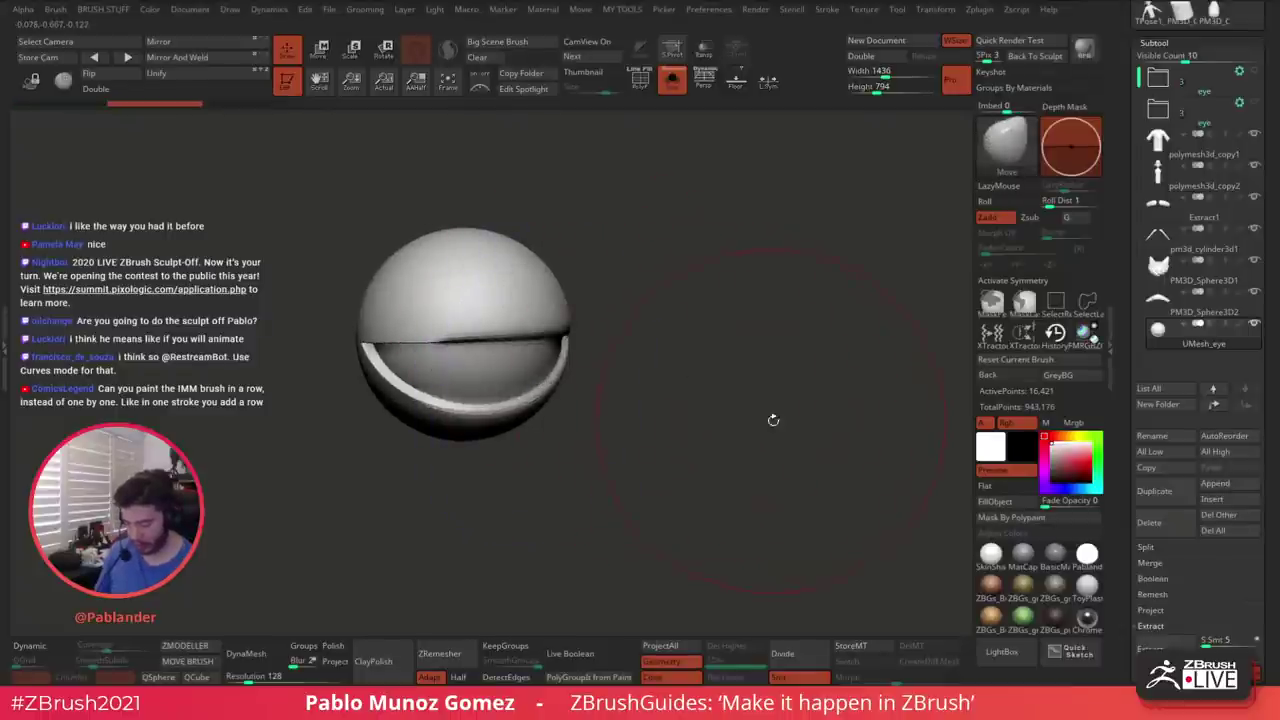
{"action": "left_click_drag", "start_coordinate": [794, 350], "coordinate": [758, 330]}
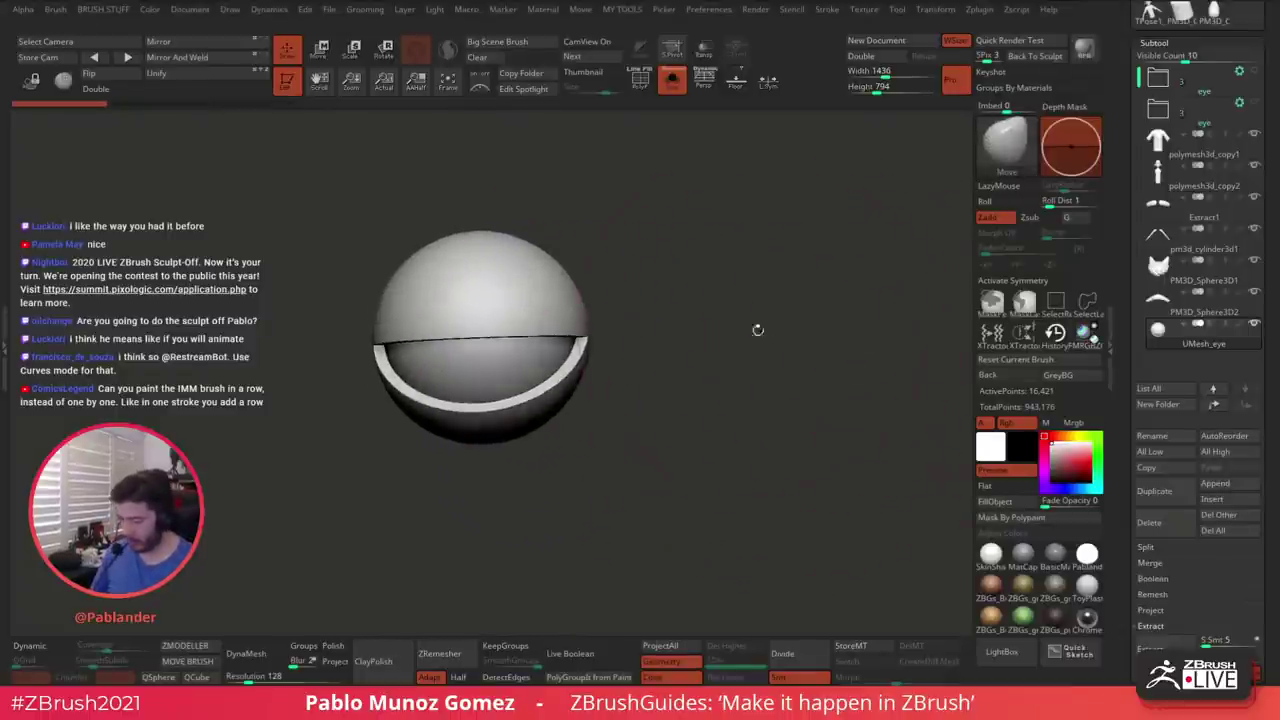
{"action": "left_click", "coordinate": [640, 80]}
{"action": "left_click", "coordinate": [537, 356], "text": "ctrl+shift"}
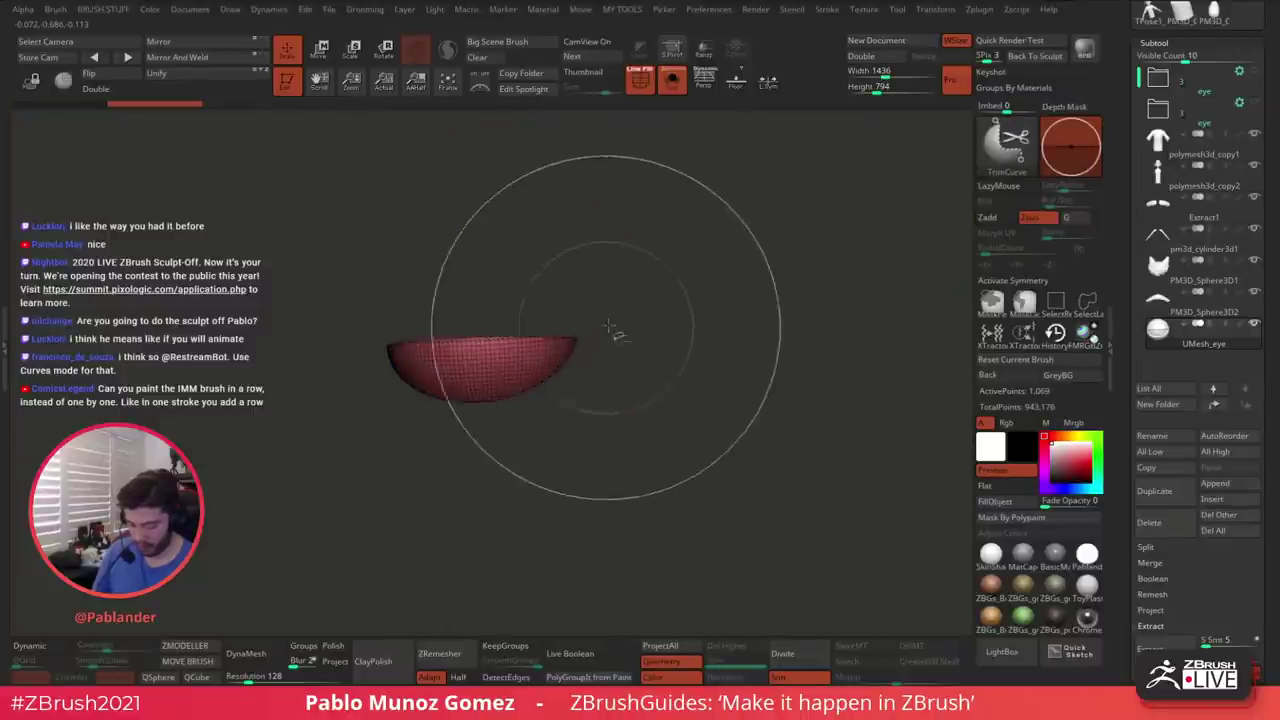
{"action": "left_click", "coordinate": [723, 360], "text": "ctrl+shift"}
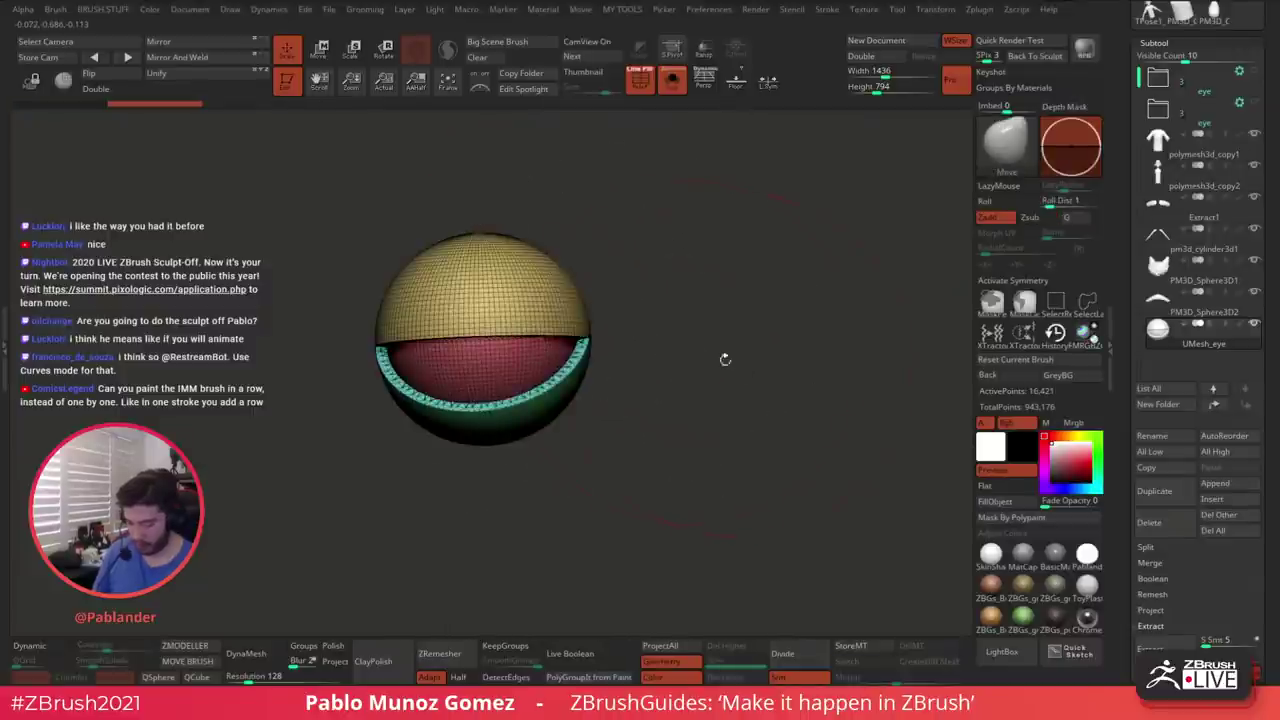
Merge a copy of the second listed eye folder with Merge Folder and place the merged mesh directly above the boolean eye mesh
{"action": "left_click", "coordinate": [1241, 107]}
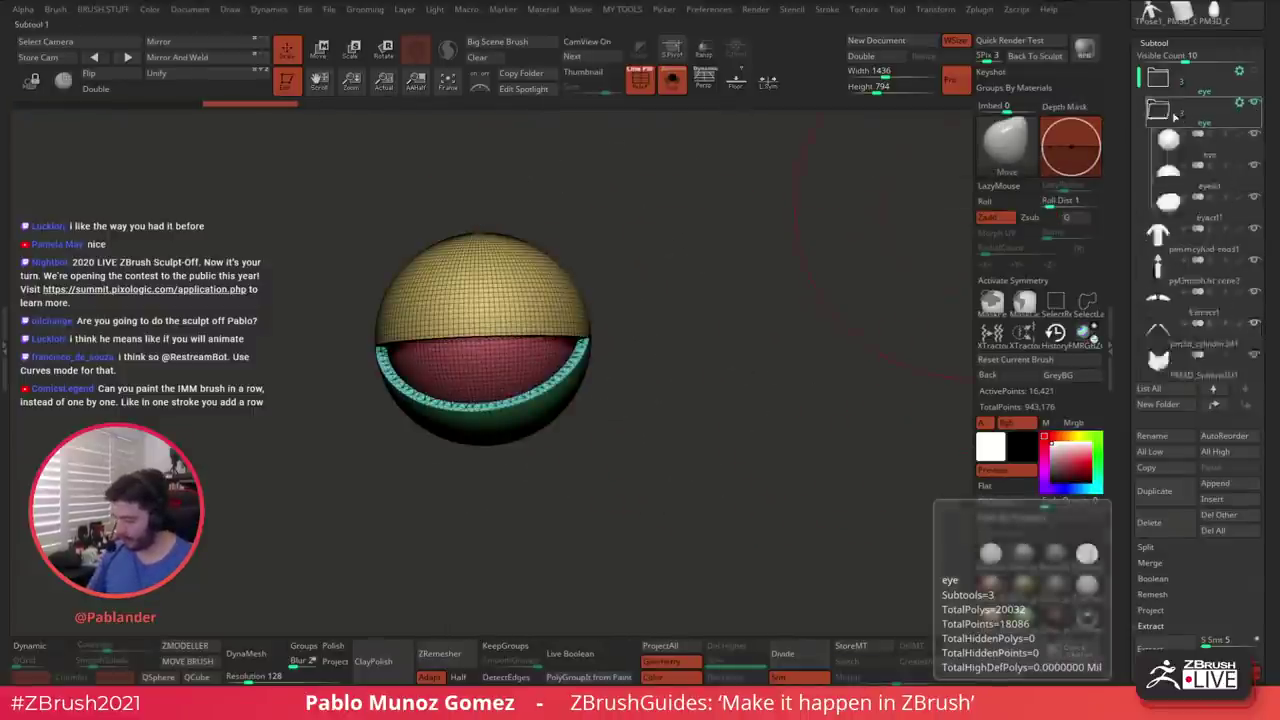
{"action": "left_click", "coordinate": [1240, 105]}
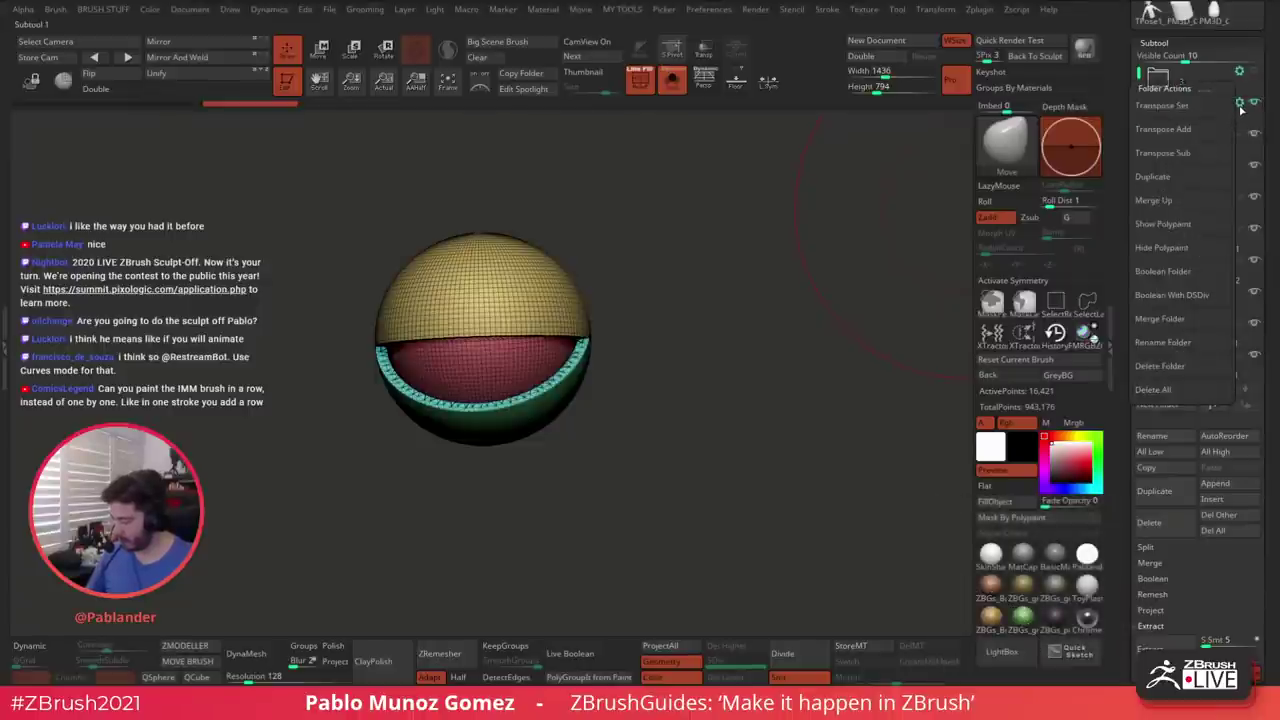
{"action": "left_click", "coordinate": [1175, 318]}
{"action": "left_click", "coordinate": [1161, 112]}
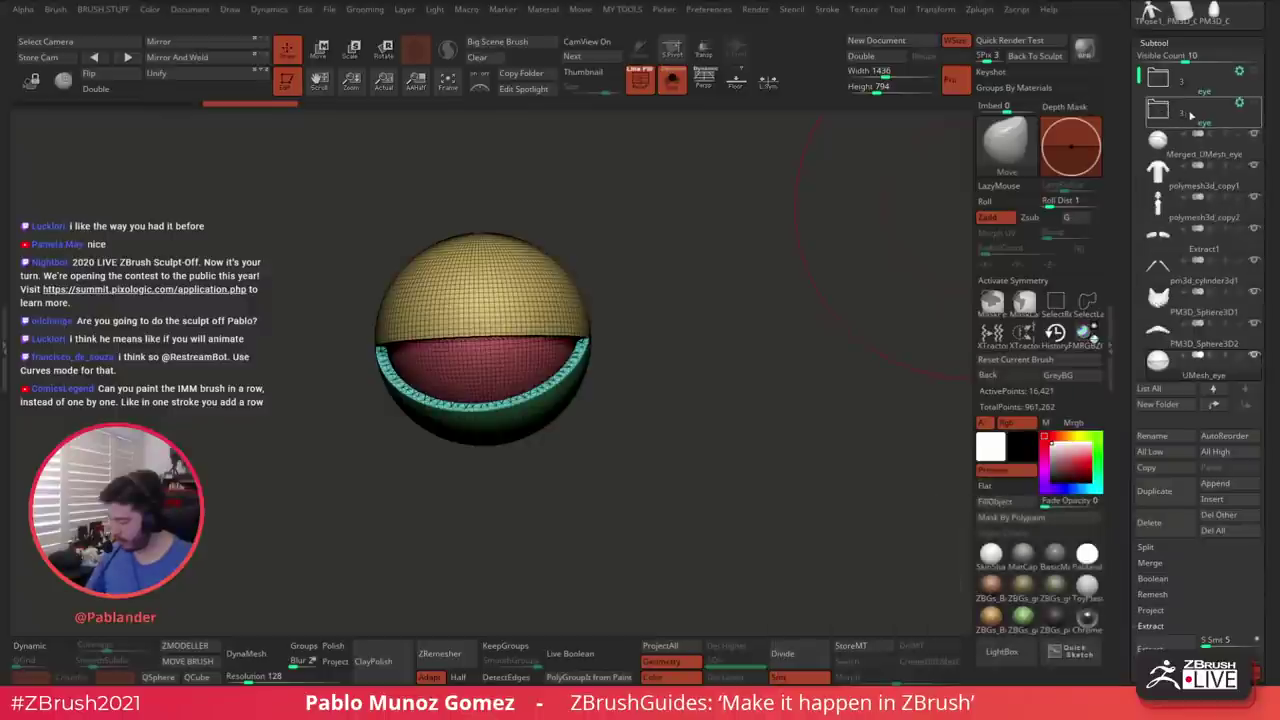
{"action": "left_click_drag", "start_coordinate": [1215, 176], "coordinate": [1227, 375]}
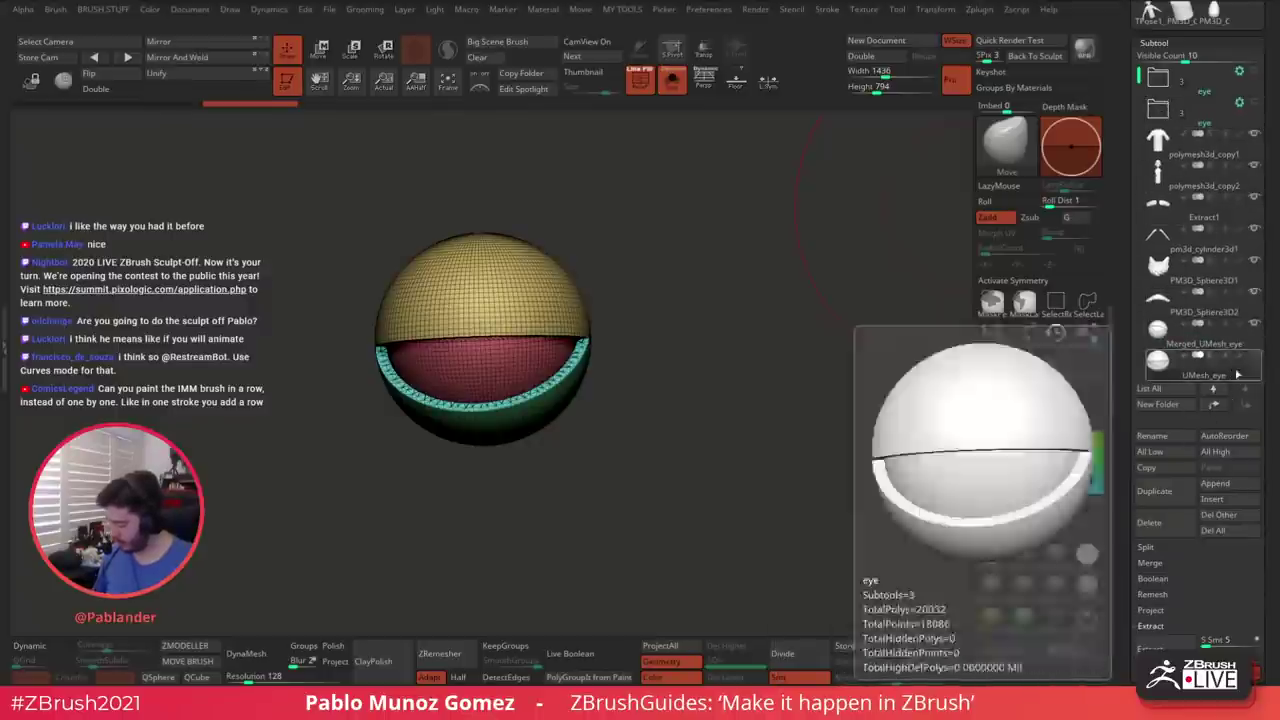
Delete the boolean eye subtool UMesh_eye, keeping the merged eye mesh
{"action": "left_click", "coordinate": [1149, 522]}
{"action": "left_click", "coordinate": [1041, 553]}
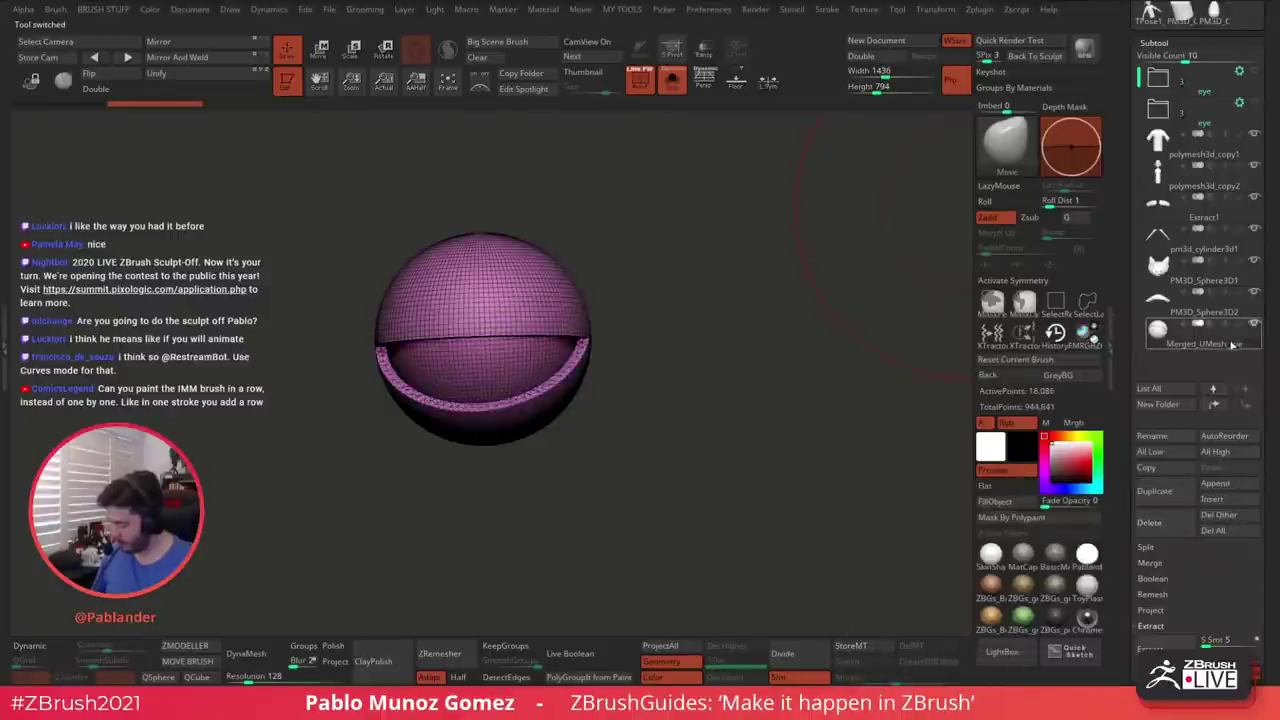
{"action": "left_click_drag", "start_coordinate": [690, 202], "coordinate": [680, 207]}
{"action": "left_click_drag", "start_coordinate": [557, 368], "coordinate": [548, 336]}
{"action": "key", "text": "ctrl+z"}
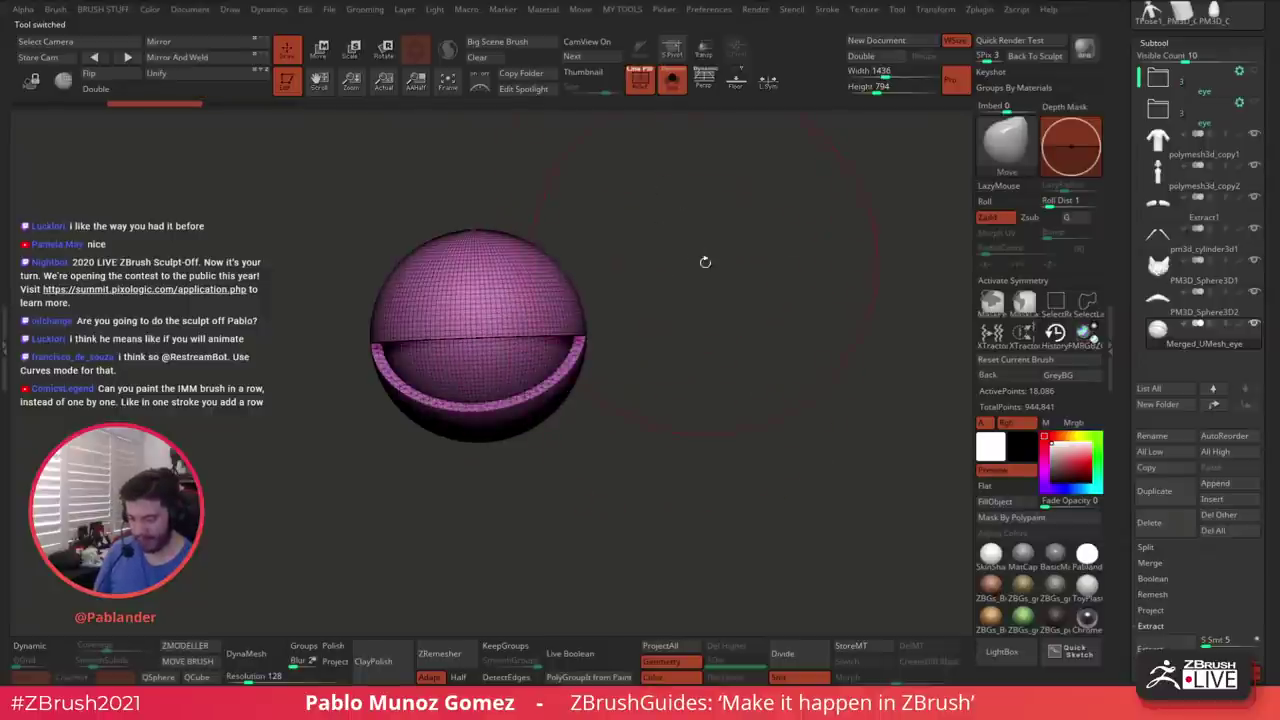
Auto-group the merged eye mesh into separate polygroups, show the whole character again and turn the wireframe off
{"action": "key", "text": "g"}
{"action": "left_click", "coordinate": [690, 265]}
{"action": "left_click", "coordinate": [673, 84]}
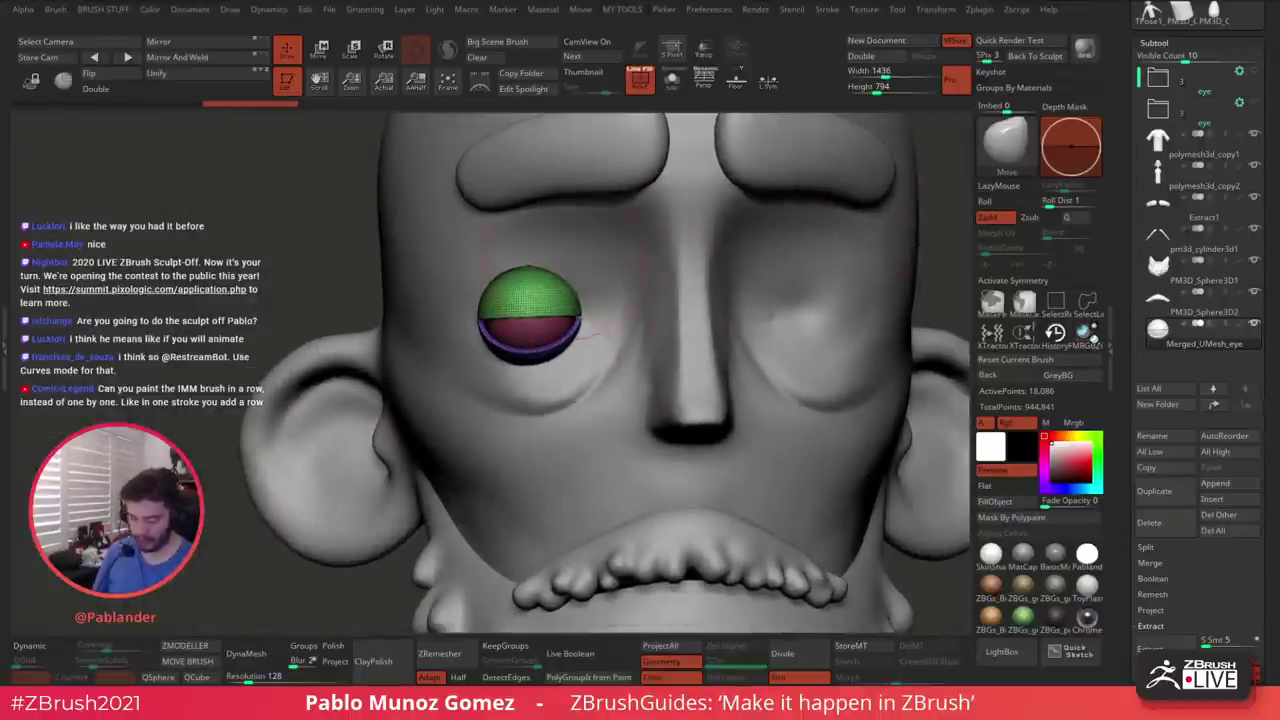
{"action": "right_click_drag", "start_coordinate": [545, 322], "coordinate": [520, 335]}
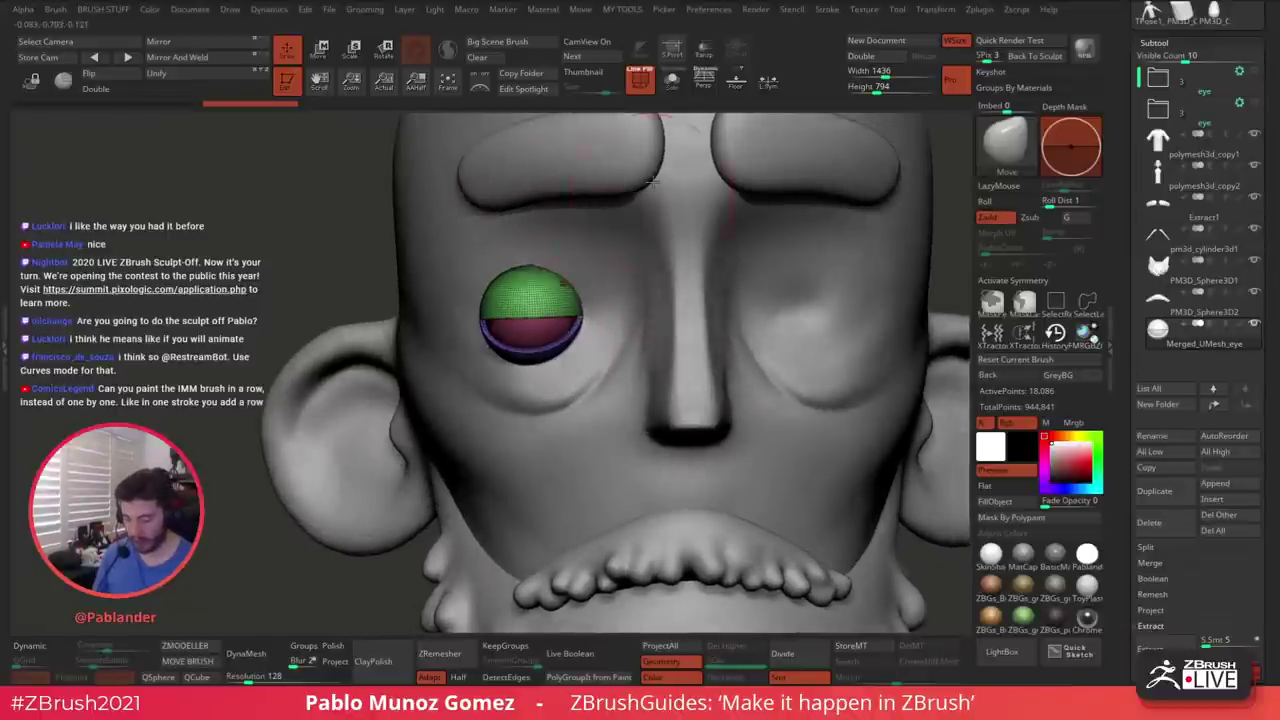
{"action": "key", "text": "shift+f"}
Apply a slight Polish deformation to the merged eye mesh and enable Dynamic Subdiv on it
{"action": "key", "text": "m"}
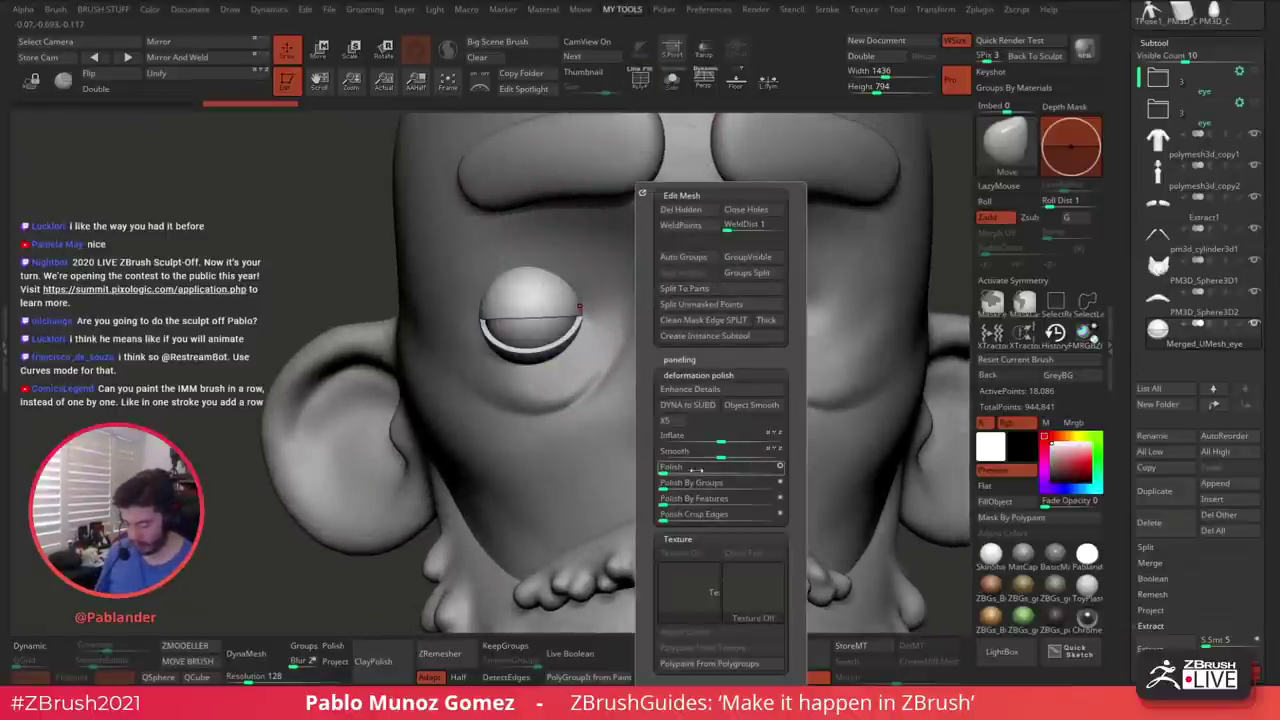
{"action": "left_click", "coordinate": [668, 467]}
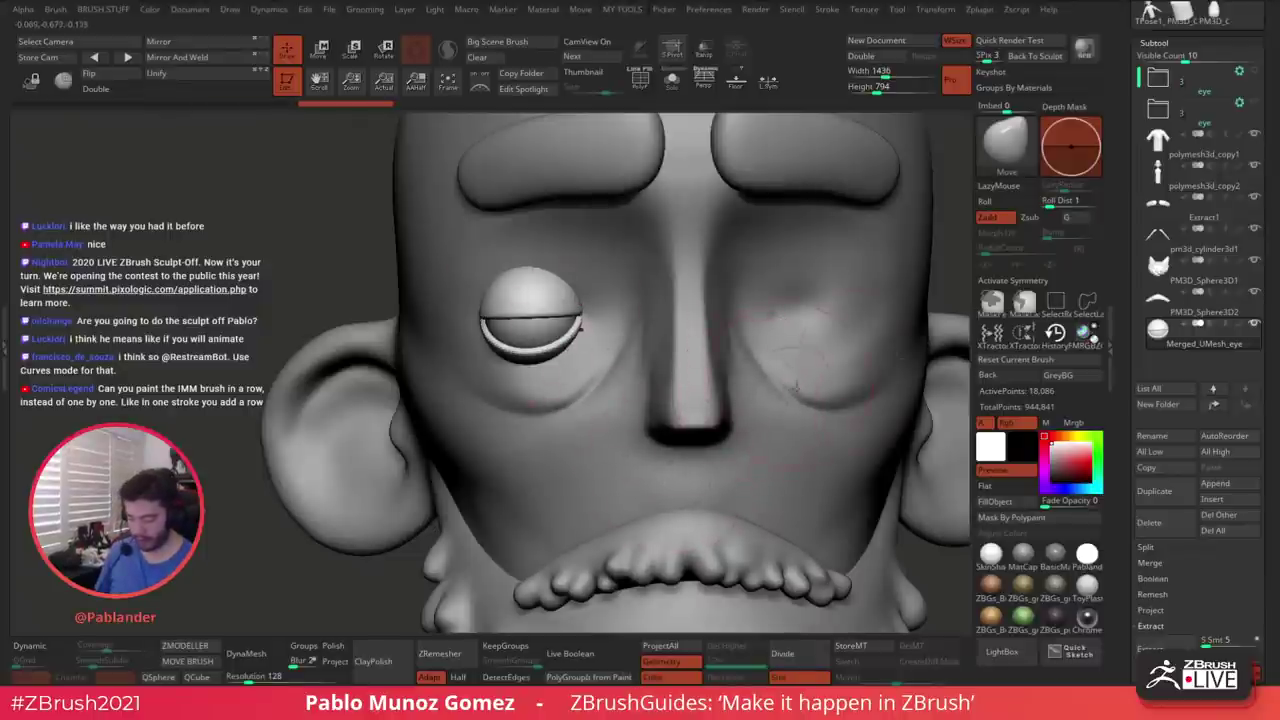
{"action": "left_click_drag", "start_coordinate": [1119, 388], "coordinate": [1125, 178]}
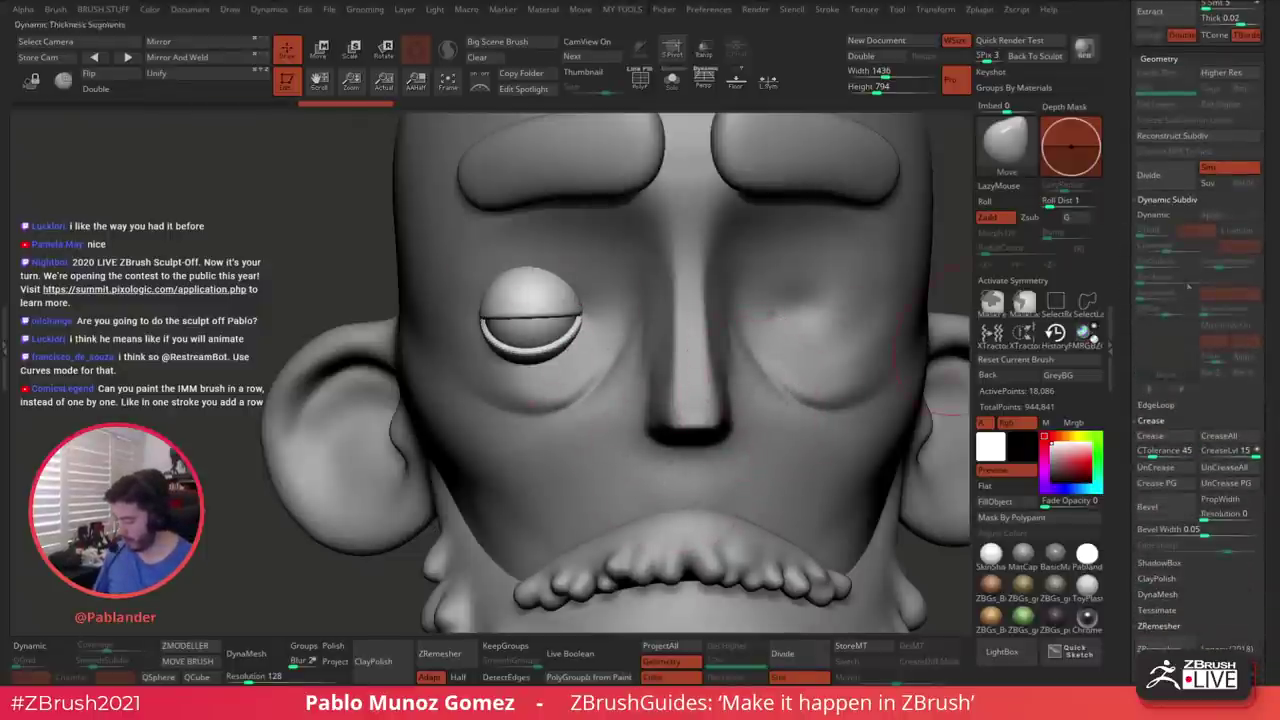
{"action": "left_click", "coordinate": [1174, 218]}
{"action": "right_click_drag", "start_coordinate": [838, 367], "coordinate": [705, 366], "text": "ctrl"}
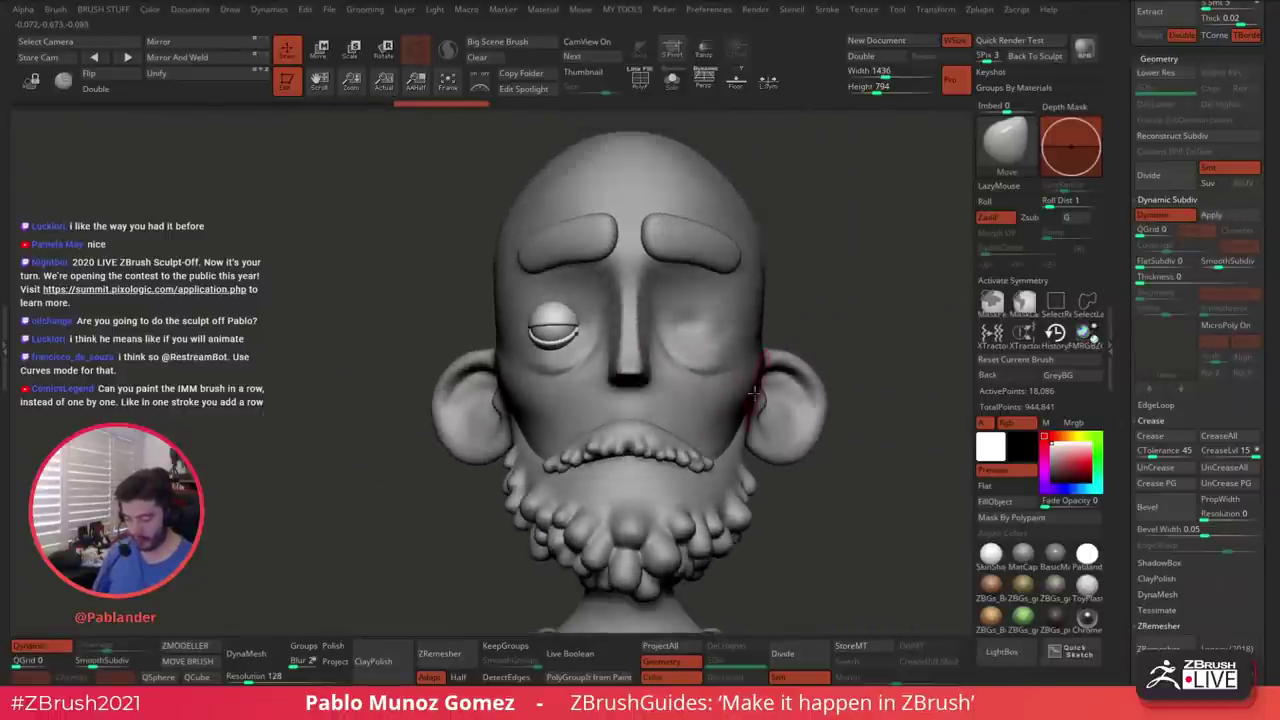
{"action": "mouse_move", "coordinate": [745, 370]}
{"action": "left_mouse_down"}
{"action": "mouse_move", "coordinate": [777, 357]}
{"action": "mouse_move", "coordinate": [752, 368]}
{"action": "left_mouse_up"}
Mirror and weld the eye mesh to the other side of the face and check both eyes from the front
{"action": "left_click", "coordinate": [210, 58]}
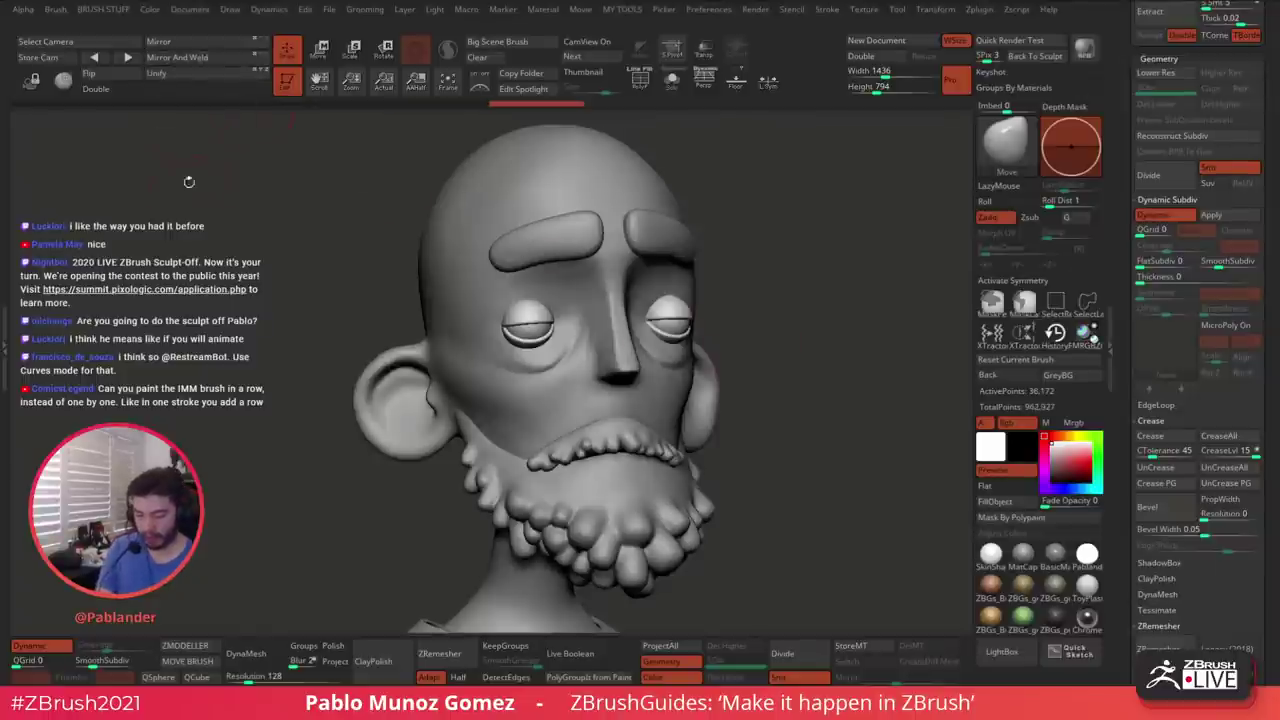
{"action": "left_click_drag", "start_coordinate": [812, 340], "coordinate": [648, 337], "text": "shift"}
{"action": "mouse_move", "coordinate": [746, 376]}
{"action": "right_mouse_down", "text": "ctrl"}
{"action": "mouse_move", "coordinate": [731, 363]}
{"action": "mouse_move", "coordinate": [760, 388]}
{"action": "right_mouse_up", "text": "ctrl"}
{"action": "left_click", "coordinate": [671, 397], "text": "alt"}
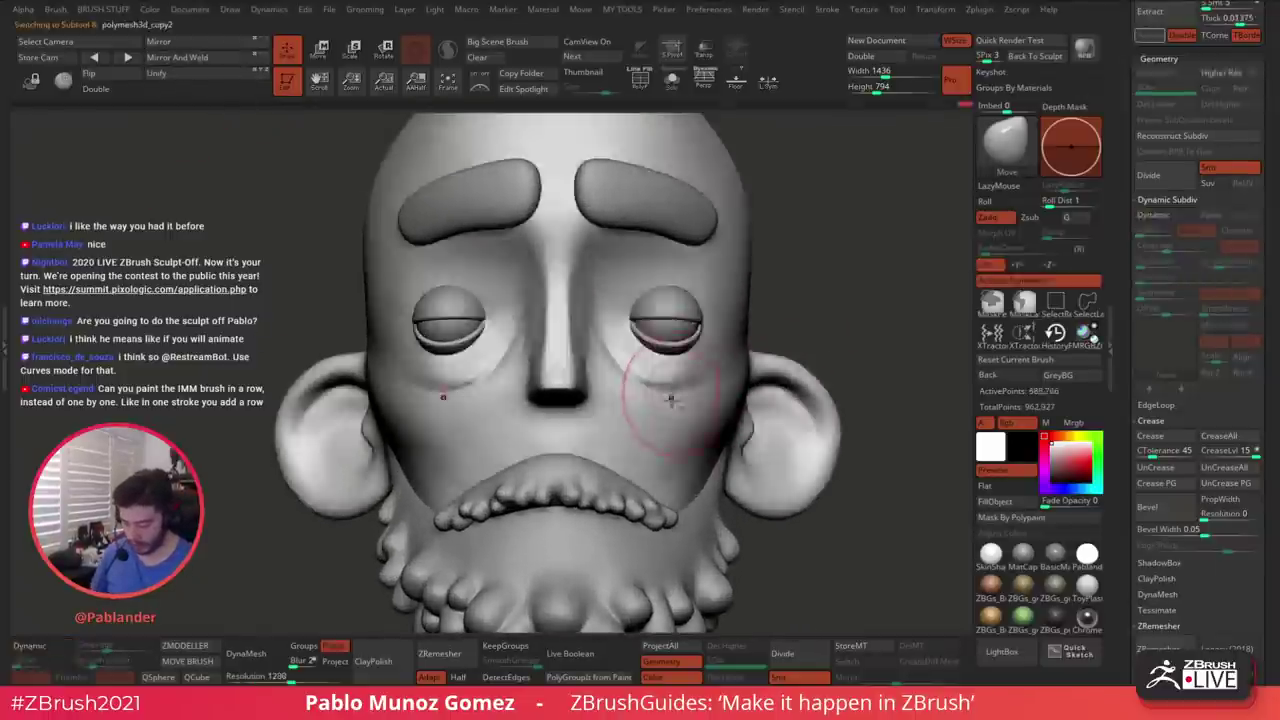
{"action": "right_click_drag", "start_coordinate": [671, 397], "coordinate": [771, 309]}
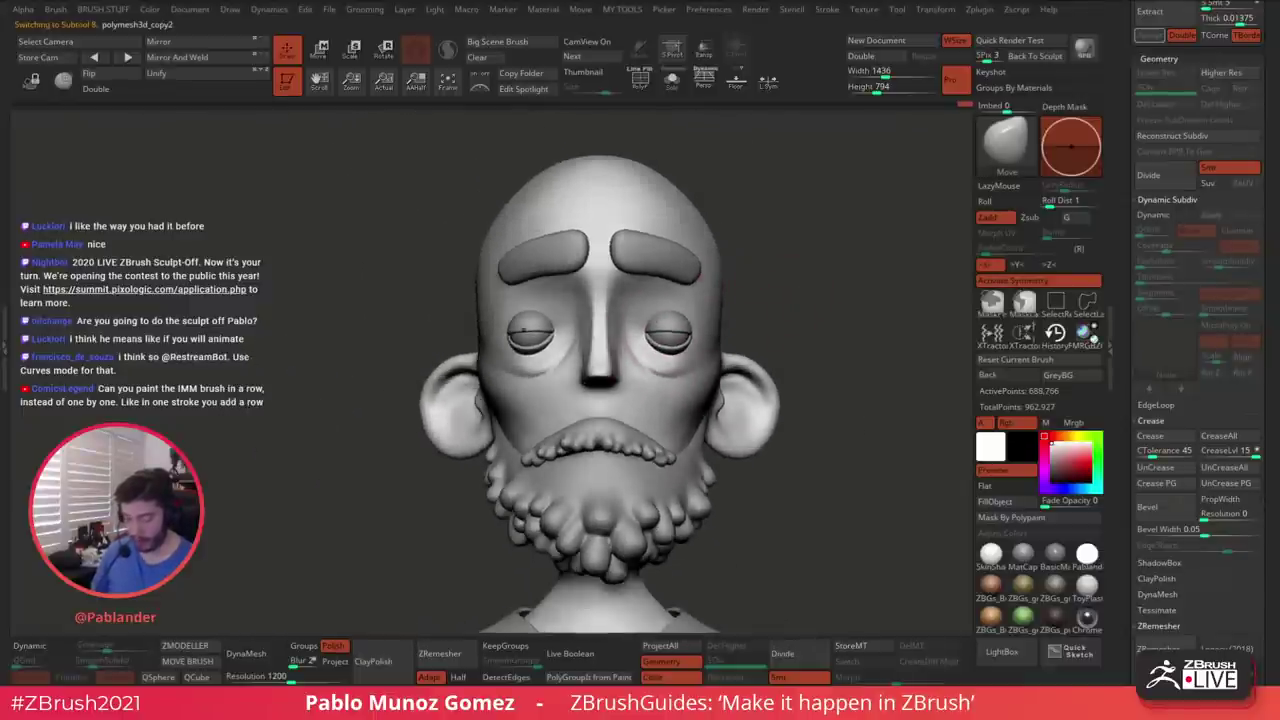
Centre the transform gizmo on the individual eyes of the merged mesh, with X symmetry and local symmetry enabled
{"action": "left_click", "coordinate": [538, 338], "text": "alt"}
{"action": "key", "text": "w"}
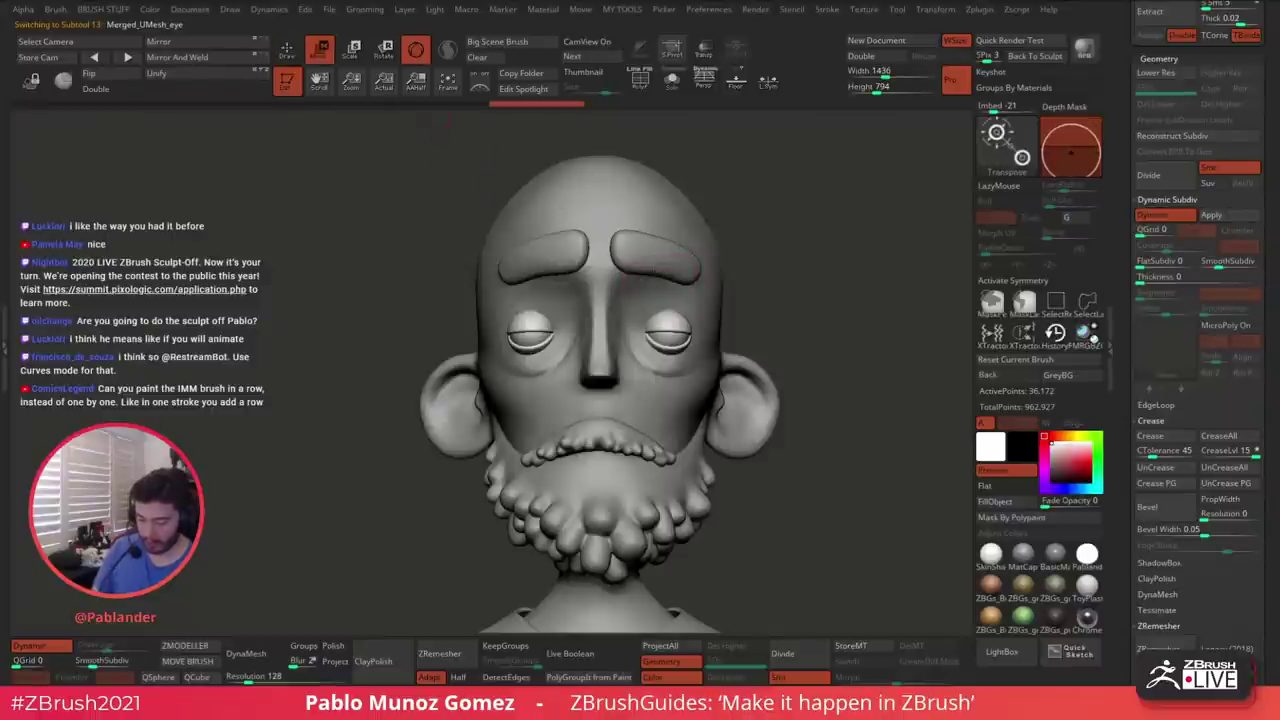
{"action": "right_click_drag", "start_coordinate": [683, 241], "coordinate": [717, 310], "text": "ctrl"}
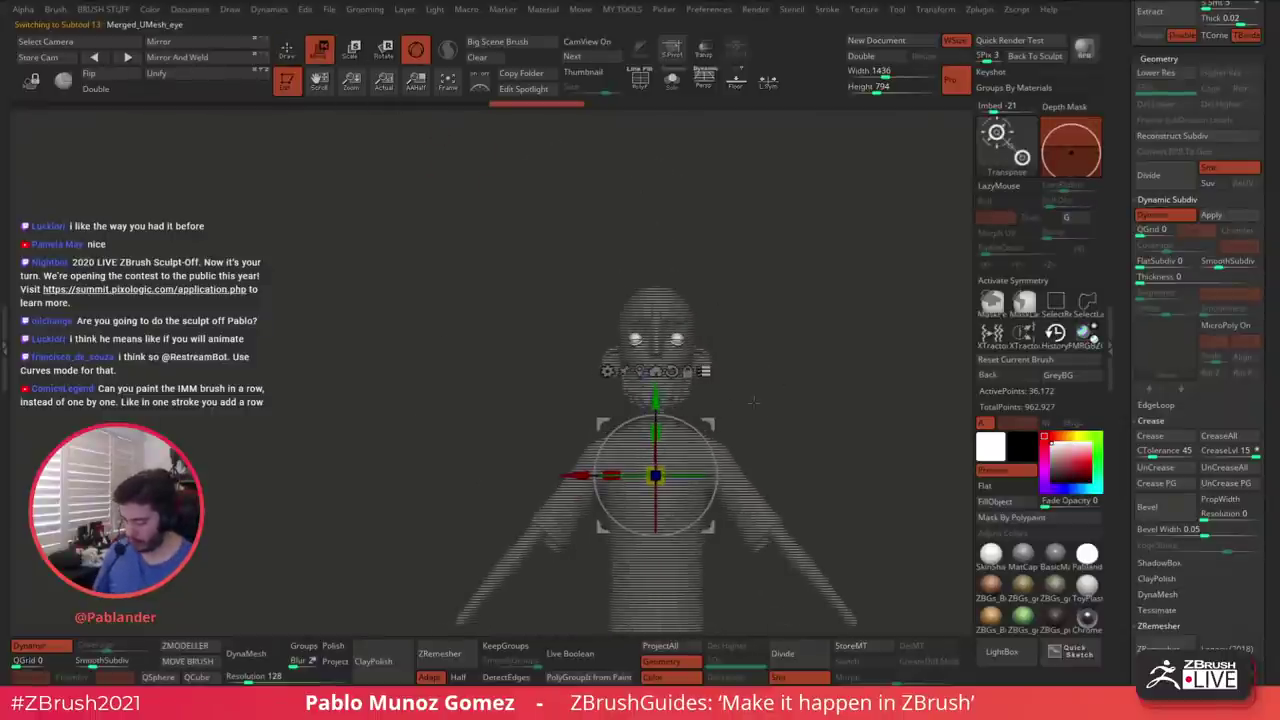
{"action": "left_click", "coordinate": [704, 371]}
{"action": "left_click", "coordinate": [640, 371]}
{"action": "right_click_drag", "start_coordinate": [689, 236], "coordinate": [884, 155], "text": "ctrl"}
{"action": "key", "text": "x"}
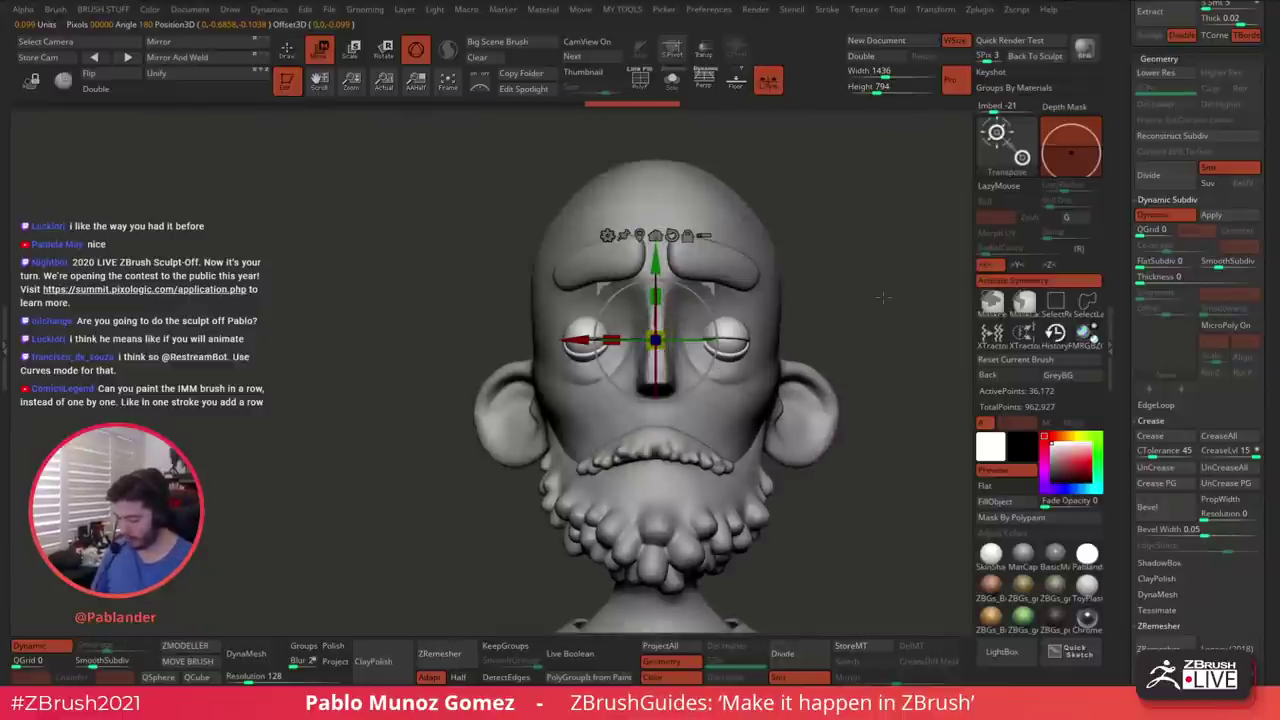
{"action": "left_click", "coordinate": [640, 236]}
Try enlarging both eyes symmetrically and judge their size from several angles
{"action": "right_click_drag", "start_coordinate": [848, 315], "coordinate": [818, 316], "text": "alt"}
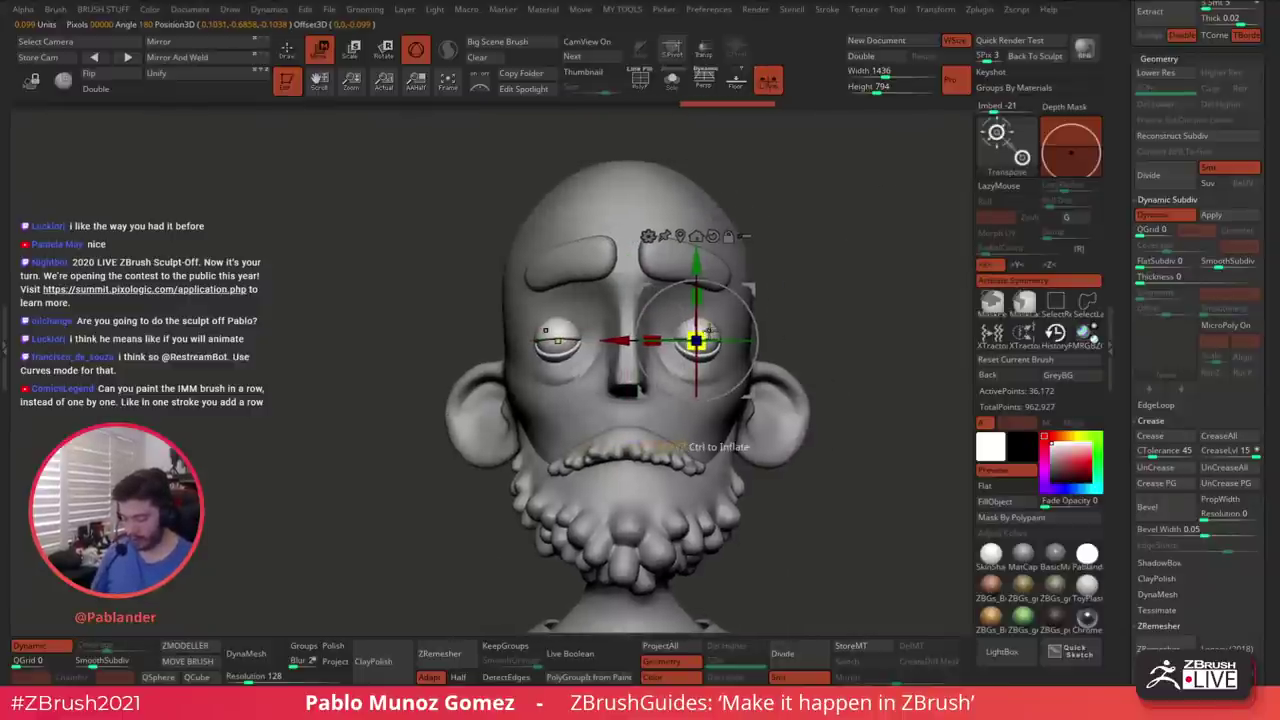
{"action": "left_click_drag", "start_coordinate": [730, 316], "coordinate": [748, 314]}
{"action": "mouse_move", "coordinate": [858, 321]}
{"action": "left_mouse_down"}
{"action": "mouse_move", "coordinate": [775, 324]}
{"action": "mouse_move", "coordinate": [838, 327]}
{"action": "left_mouse_up"}
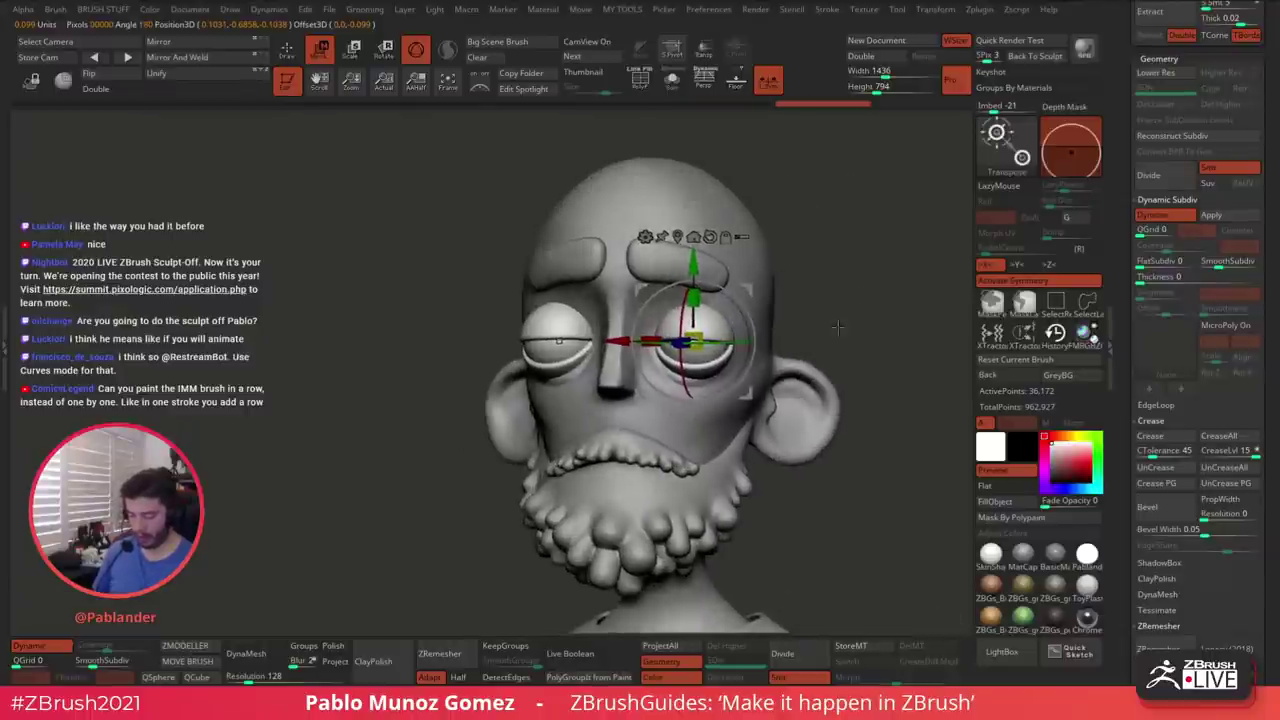
{"action": "right_click_drag", "start_coordinate": [838, 327], "coordinate": [822, 261], "text": "ctrl"}
{"action": "right_click_drag", "start_coordinate": [820, 333], "coordinate": [824, 392], "text": "ctrl"}
{"action": "left_click_drag", "start_coordinate": [824, 392], "coordinate": [822, 322]}
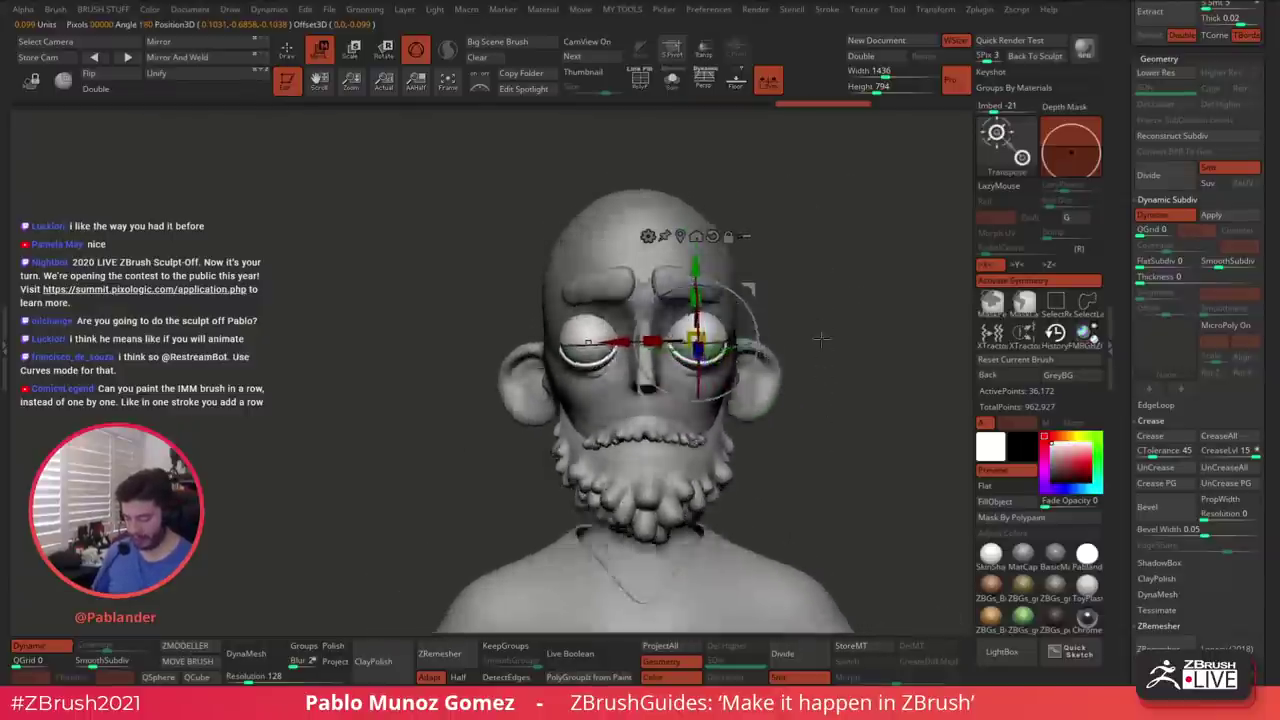
{"action": "right_click_drag", "start_coordinate": [824, 335], "coordinate": [819, 359], "text": "ctrl"}
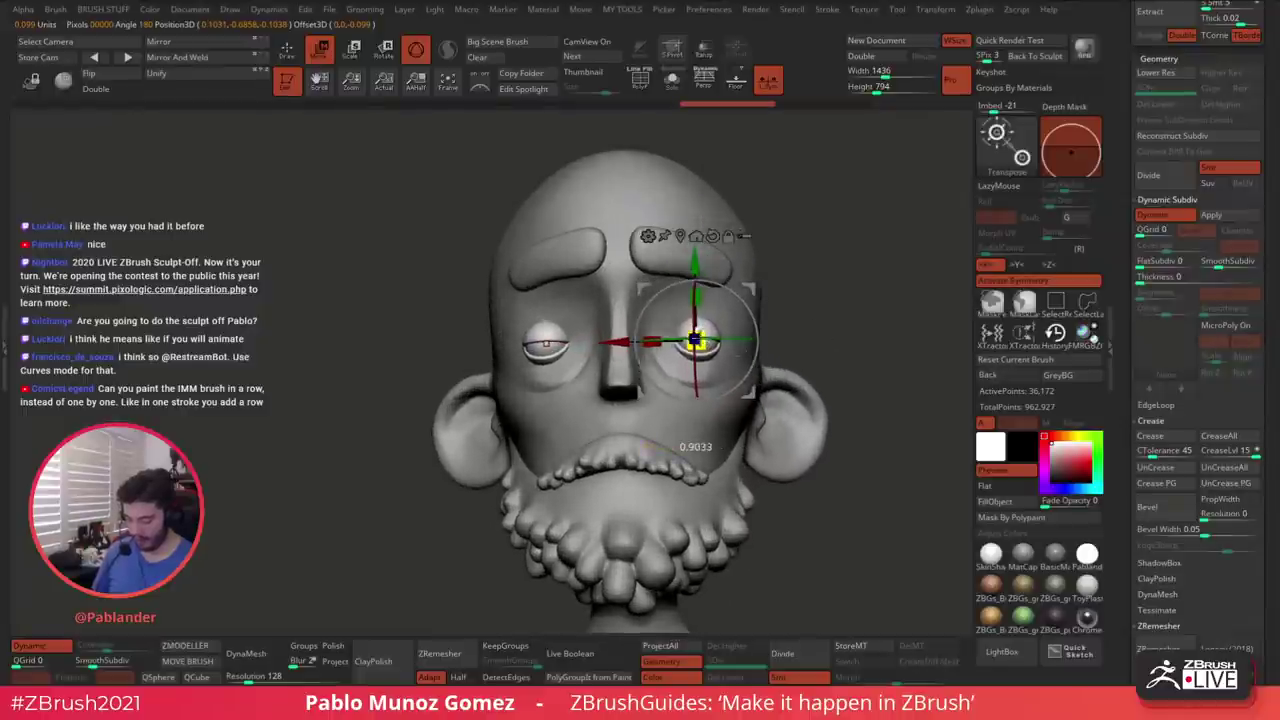
Enlarge both eyes symmetrically with the gizmo and rotate them slightly so their outer corners tilt downward
{"action": "left_click_drag", "start_coordinate": [651, 446], "coordinate": [649, 450]}
{"action": "mouse_move", "coordinate": [843, 363]}
{"action": "right_mouse_down", "text": "ctrl"}
{"action": "mouse_move", "coordinate": [808, 269]}
{"action": "mouse_move", "coordinate": [835, 377]}
{"action": "right_mouse_up", "text": "ctrl"}
{"action": "left_click_drag", "start_coordinate": [835, 376], "coordinate": [817, 358], "text": "alt"}
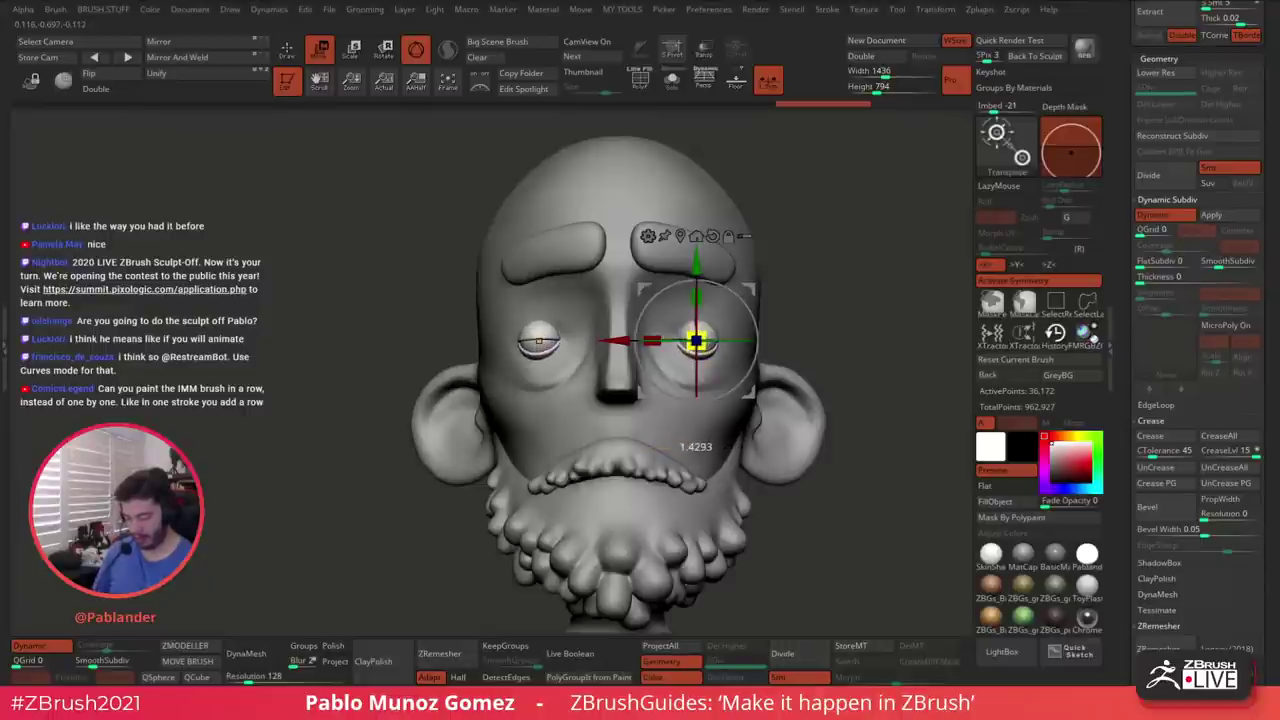
{"action": "left_click_drag", "start_coordinate": [762, 287], "coordinate": [778, 277]}
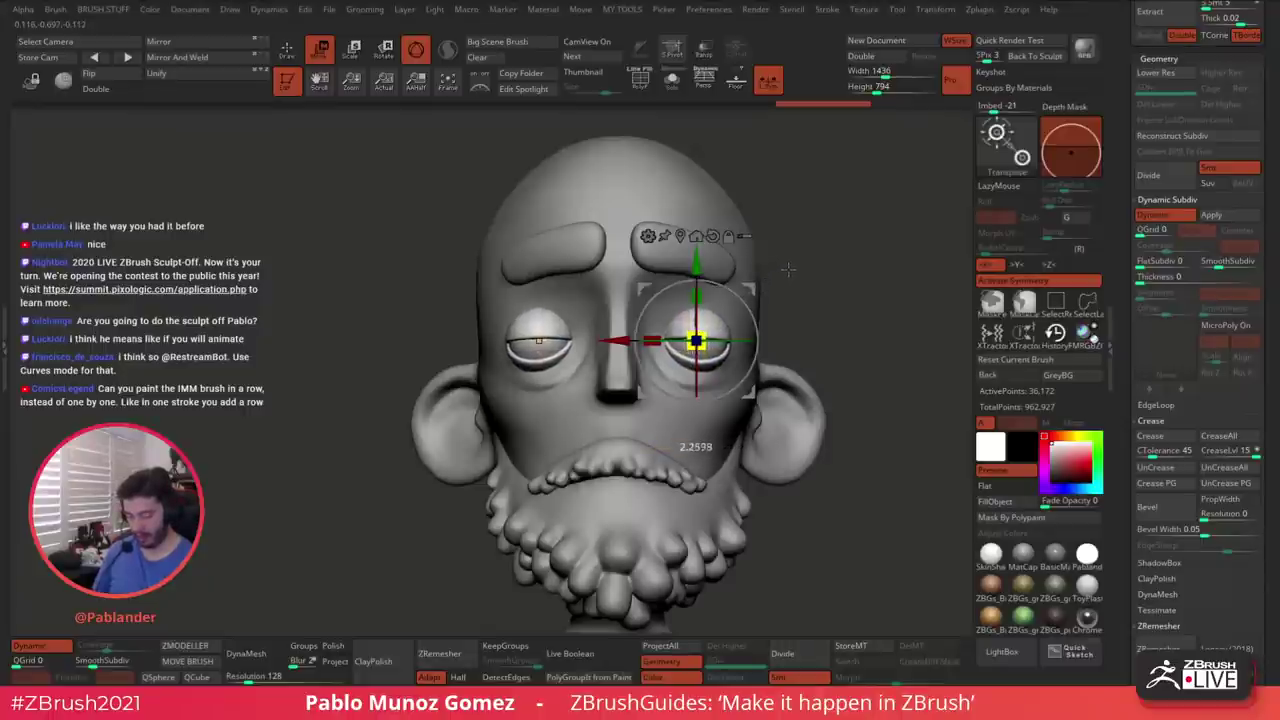
{"action": "right_click_drag", "start_coordinate": [839, 311], "coordinate": [800, 258], "text": "ctrl"}
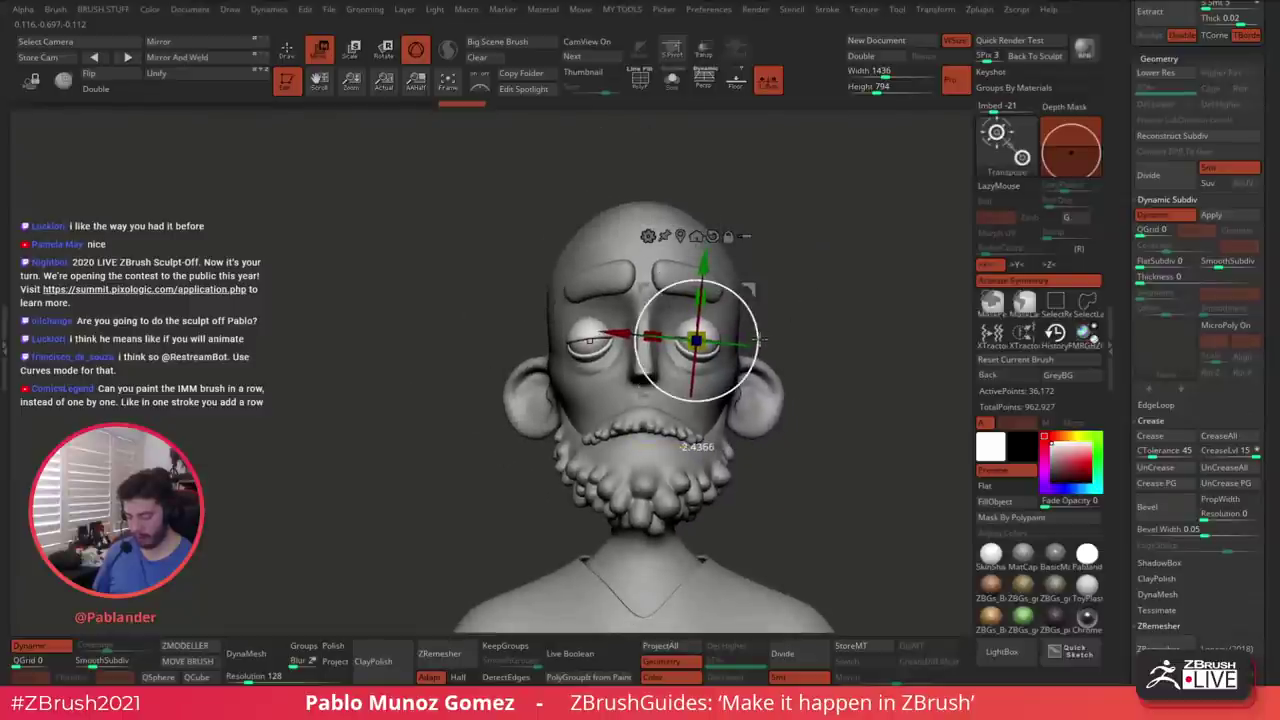
{"action": "key", "text": "q"}
{"action": "mouse_move", "coordinate": [837, 303]}
{"action": "left_mouse_down"}
{"action": "mouse_move", "coordinate": [789, 289]}
{"action": "mouse_move", "coordinate": [788, 312]}
{"action": "left_mouse_up"}
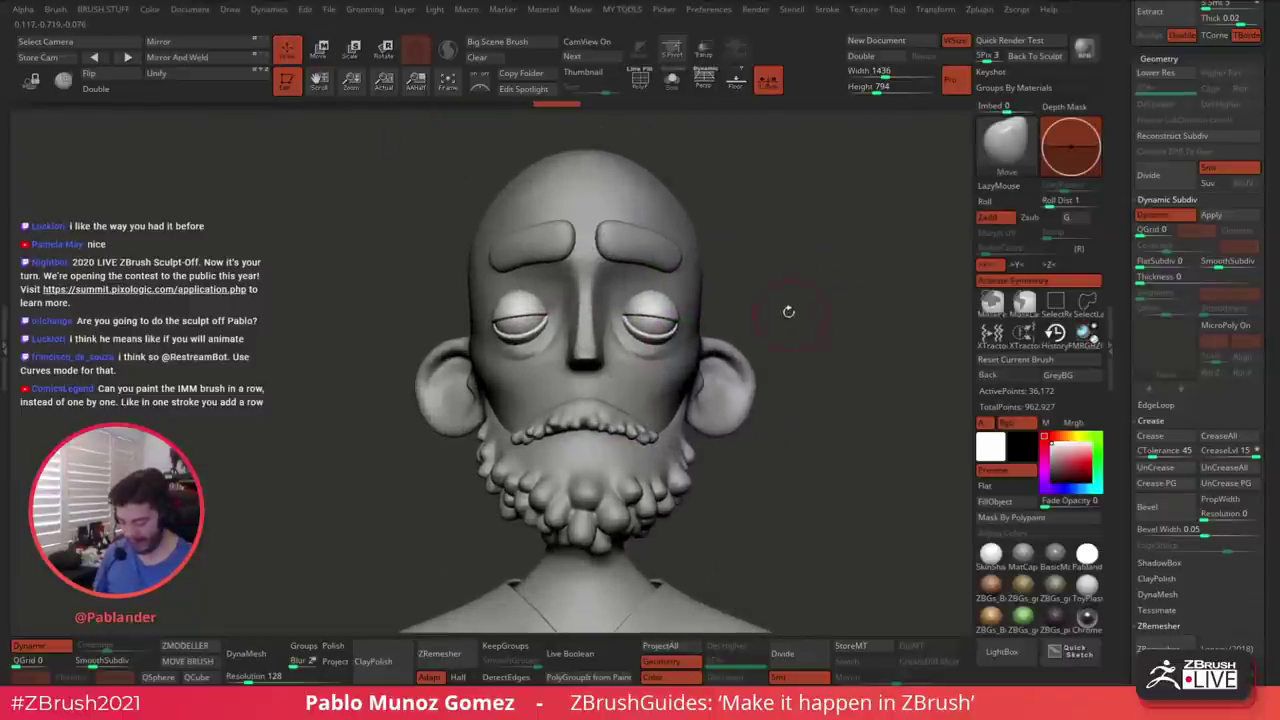
Fine-tune the size and placement of both eyes in their sockets, then return to sculpting mode
{"action": "key", "text": "w"}
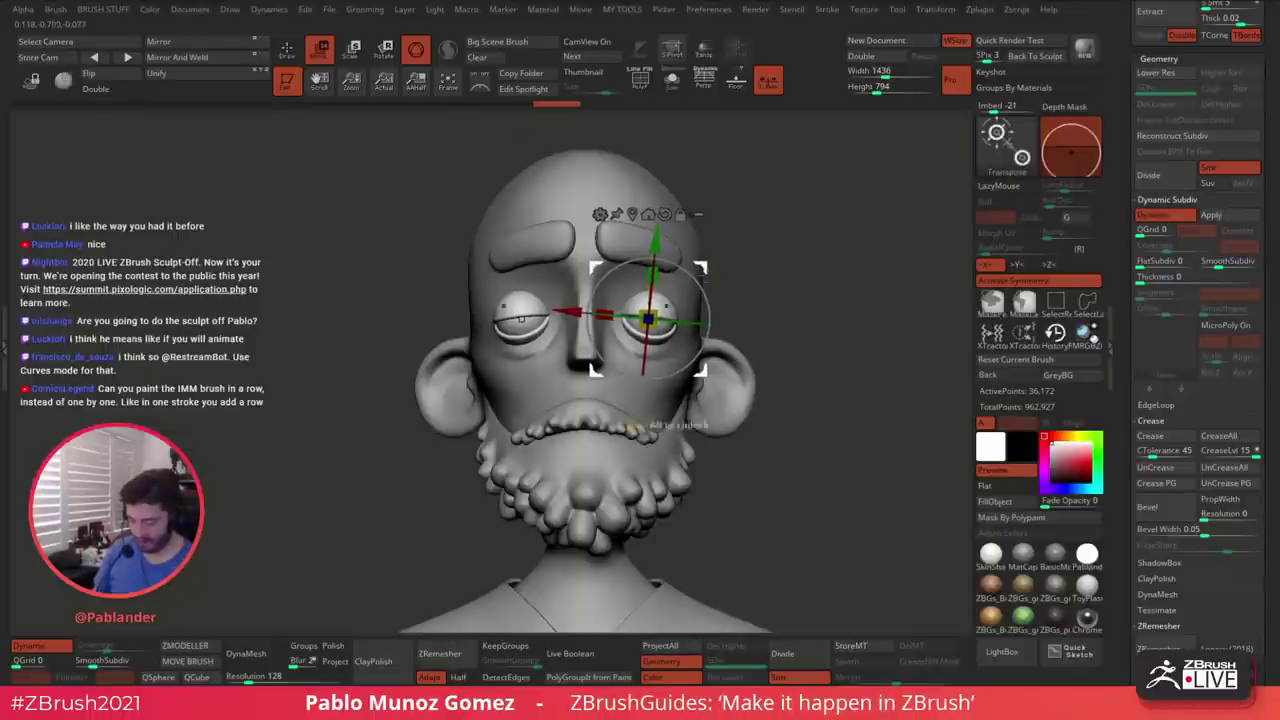
{"action": "left_click_drag", "start_coordinate": [662, 305], "coordinate": [704, 271]}
{"action": "left_click_drag", "start_coordinate": [650, 310], "coordinate": [659, 302]}
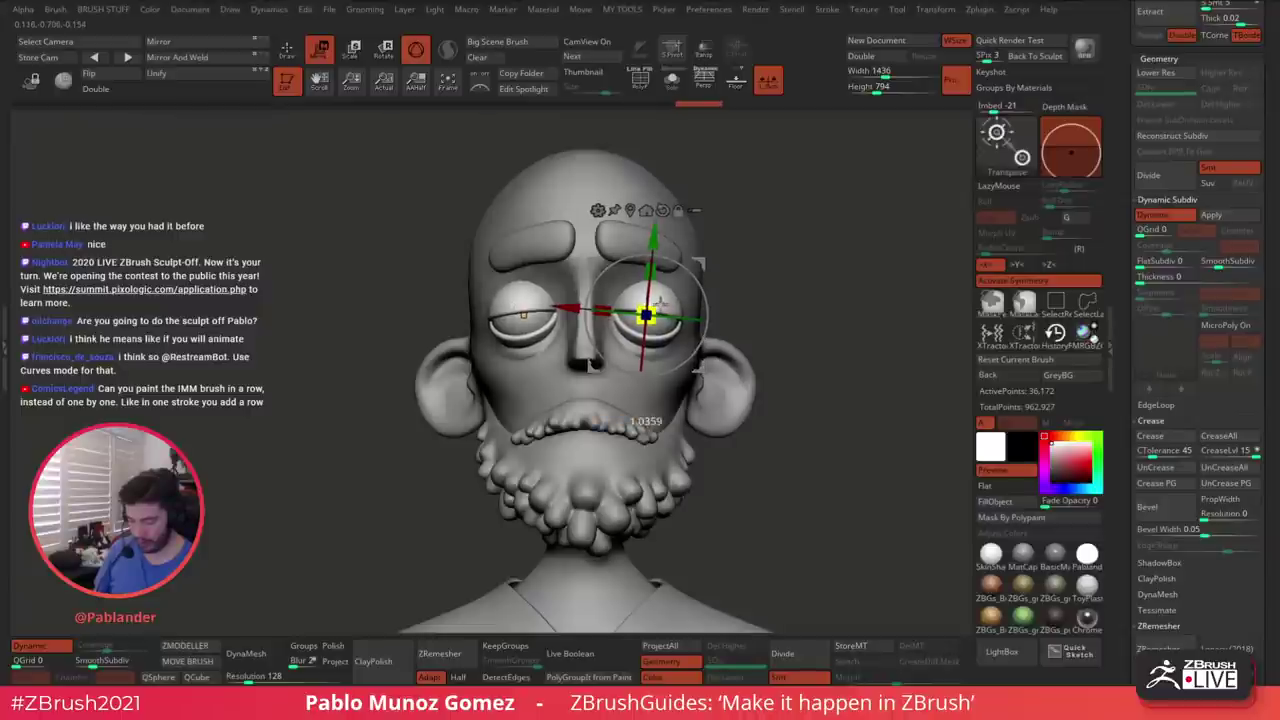
{"action": "mouse_move", "coordinate": [838, 260]}
{"action": "left_mouse_down"}
{"action": "mouse_move", "coordinate": [808, 292]}
{"action": "mouse_move", "coordinate": [829, 281]}
{"action": "mouse_move", "coordinate": [776, 310]}
{"action": "mouse_move", "coordinate": [794, 312]}
{"action": "mouse_move", "coordinate": [752, 308]}
{"action": "left_mouse_up"}
{"action": "left_click", "coordinate": [289, 61]}
Select the head mesh and refine its shape beside the eyes with the Move brush
{"action": "left_click", "coordinate": [690, 285], "text": "alt"}
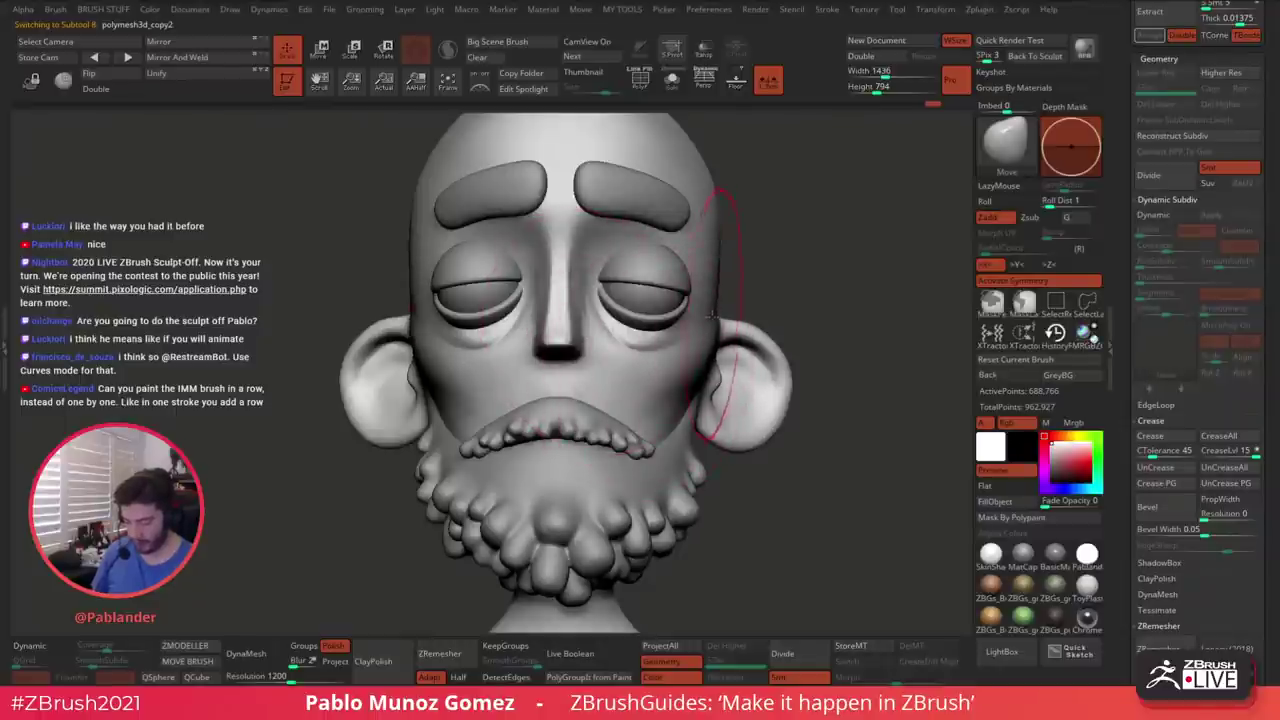
{"action": "mouse_move", "coordinate": [758, 310]}
{"action": "left_mouse_down"}
{"action": "mouse_move", "coordinate": [751, 235]}
{"action": "mouse_move", "coordinate": [763, 267]}
{"action": "mouse_move", "coordinate": [692, 256]}
{"action": "left_mouse_up"}
{"action": "key", "text": "space"}
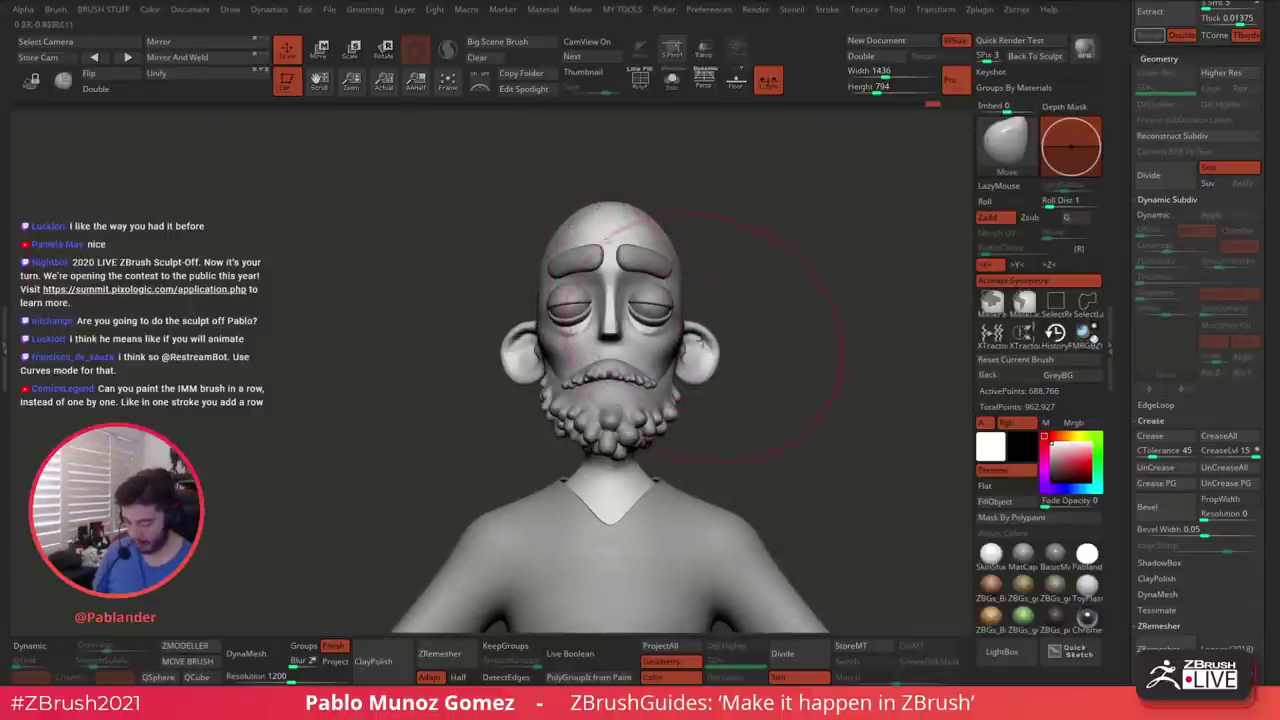
{"action": "left_click_drag", "start_coordinate": [773, 338], "coordinate": [700, 346]}
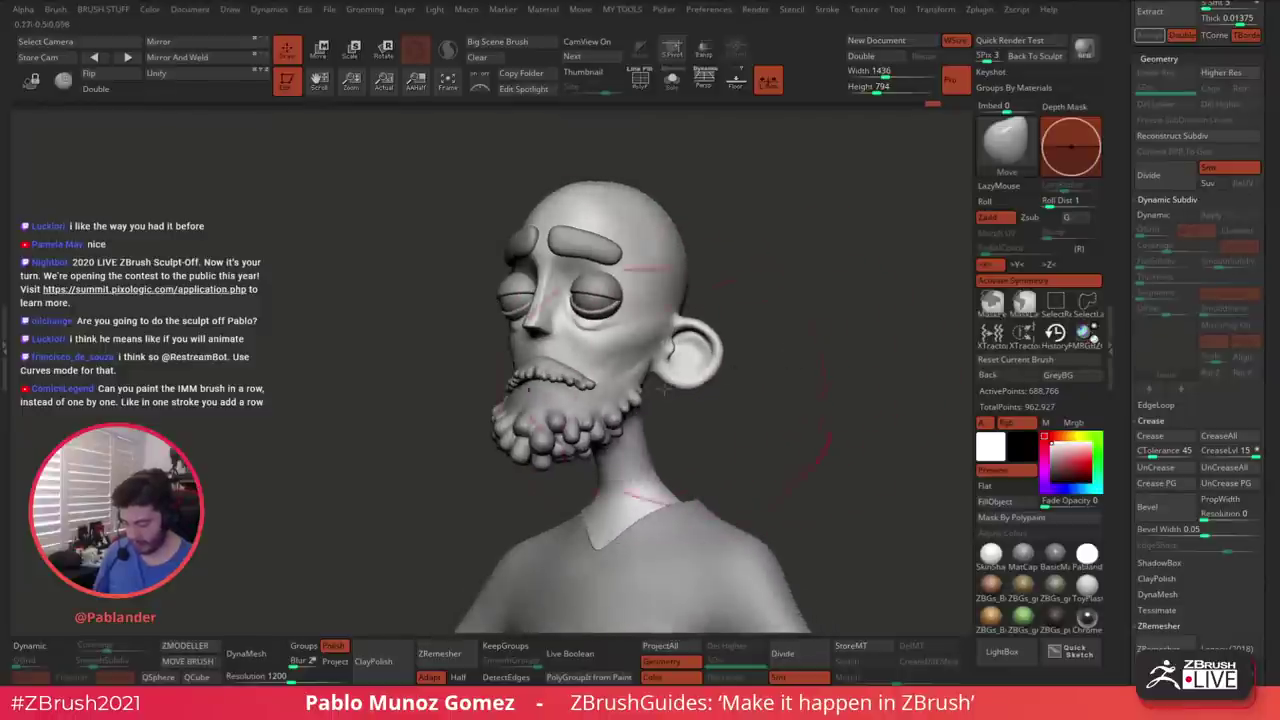
Select the beard mesh, turn on X symmetry and nudge its sides with the Move brush
{"action": "left_click", "coordinate": [644, 431], "text": "alt"}
{"action": "right_click_drag", "start_coordinate": [644, 431], "coordinate": [715, 430]}
{"action": "left_click_drag", "start_coordinate": [644, 431], "coordinate": [650, 433]}
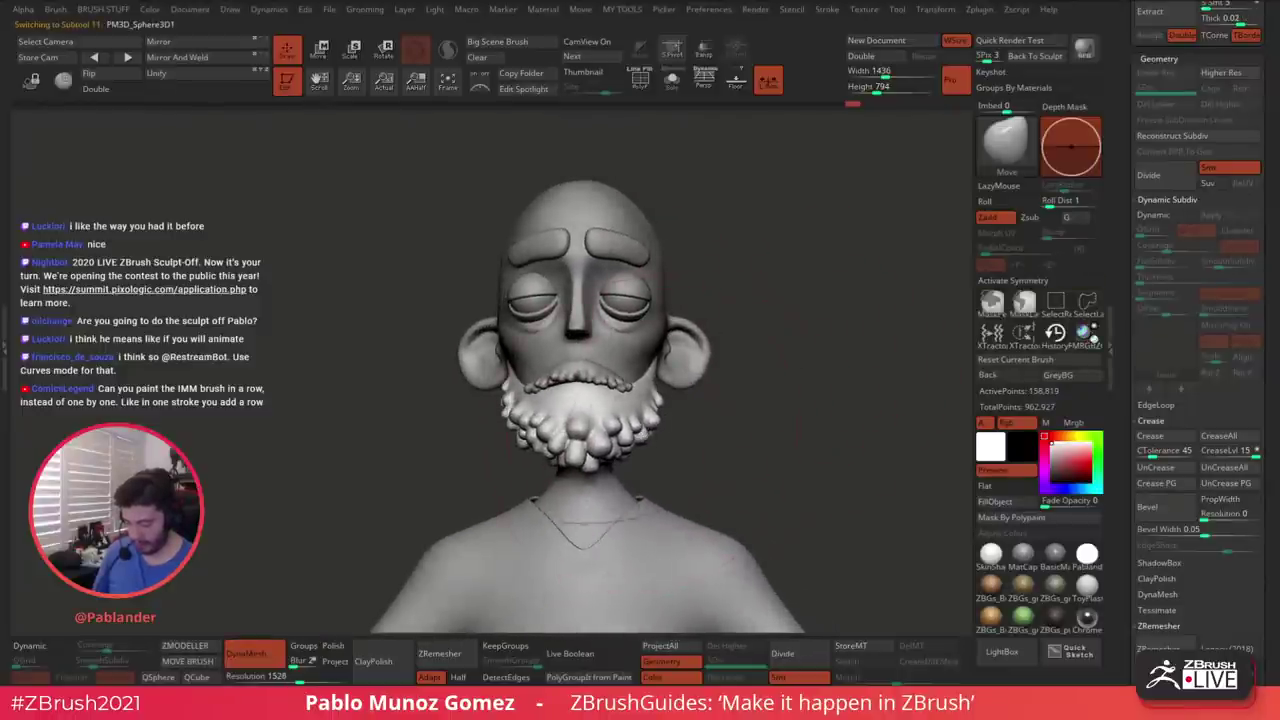
{"action": "key", "text": "x"}
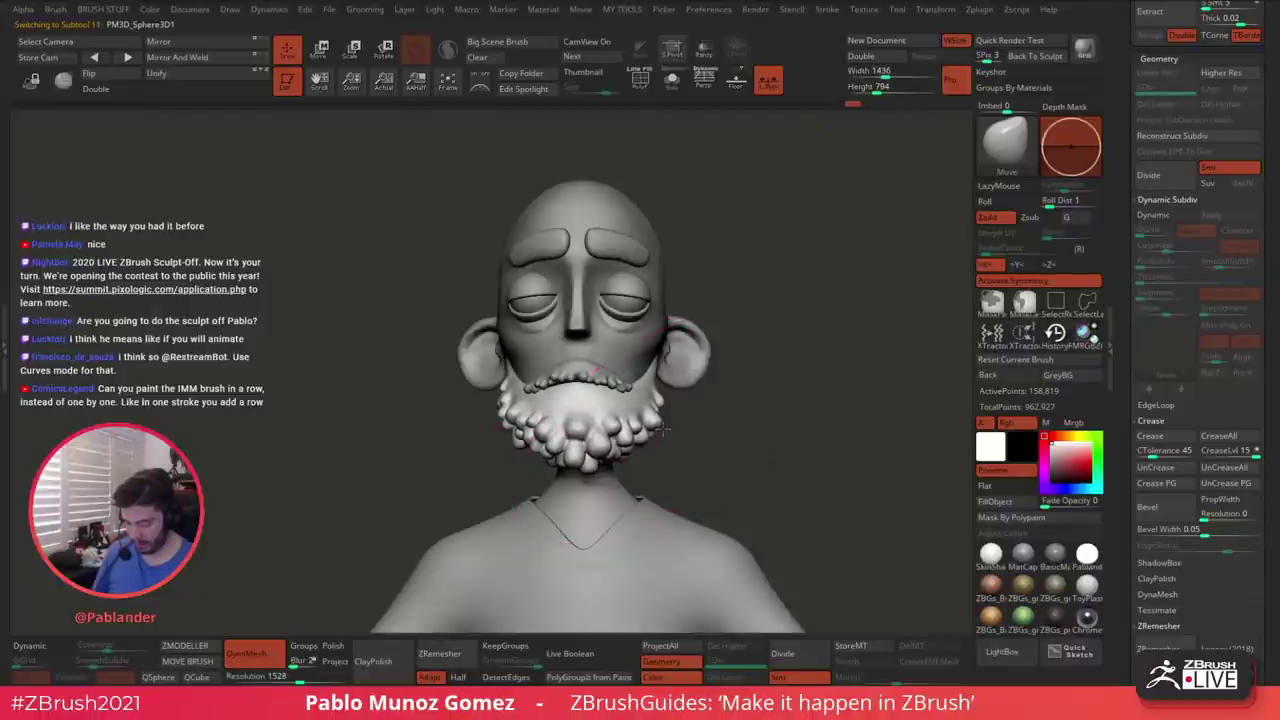
{"action": "left_click_drag", "start_coordinate": [729, 402], "coordinate": [771, 386]}
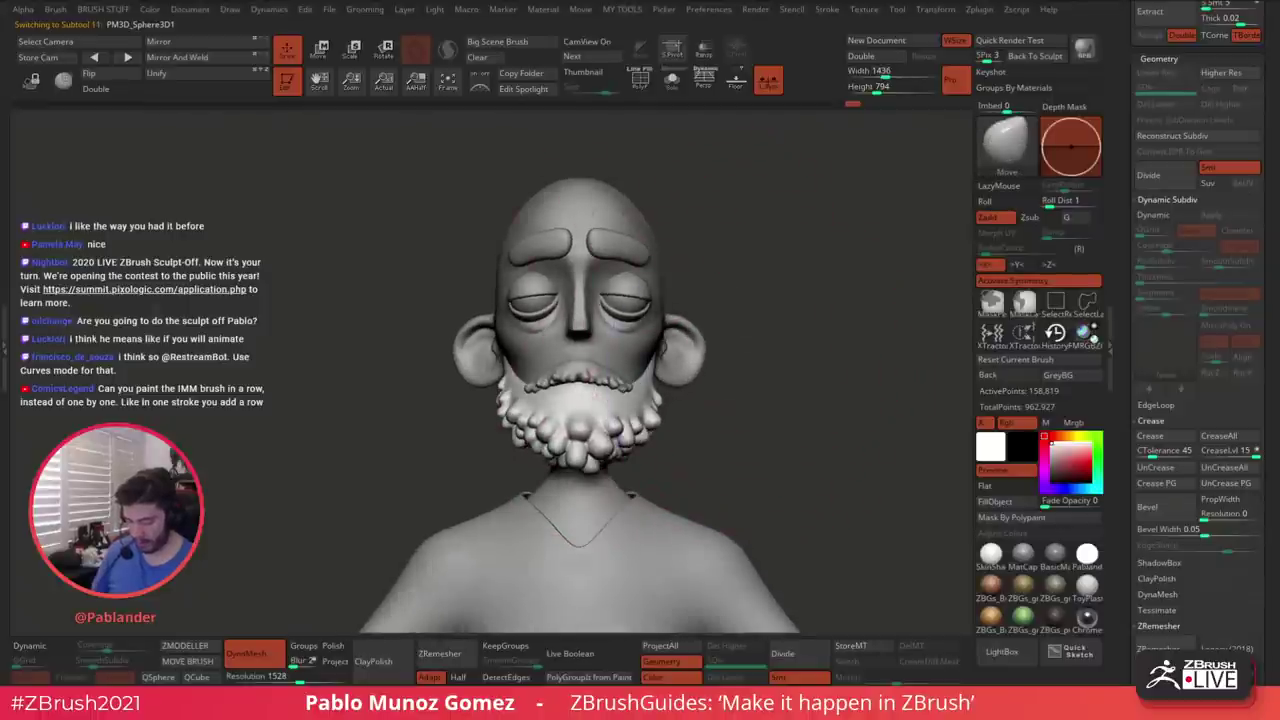
Select the head mesh and refine the skull and the area around the ears with the Move brush
{"action": "left_click", "coordinate": [601, 188], "text": "alt"}
{"action": "left_click_drag", "start_coordinate": [709, 184], "coordinate": [688, 212]}
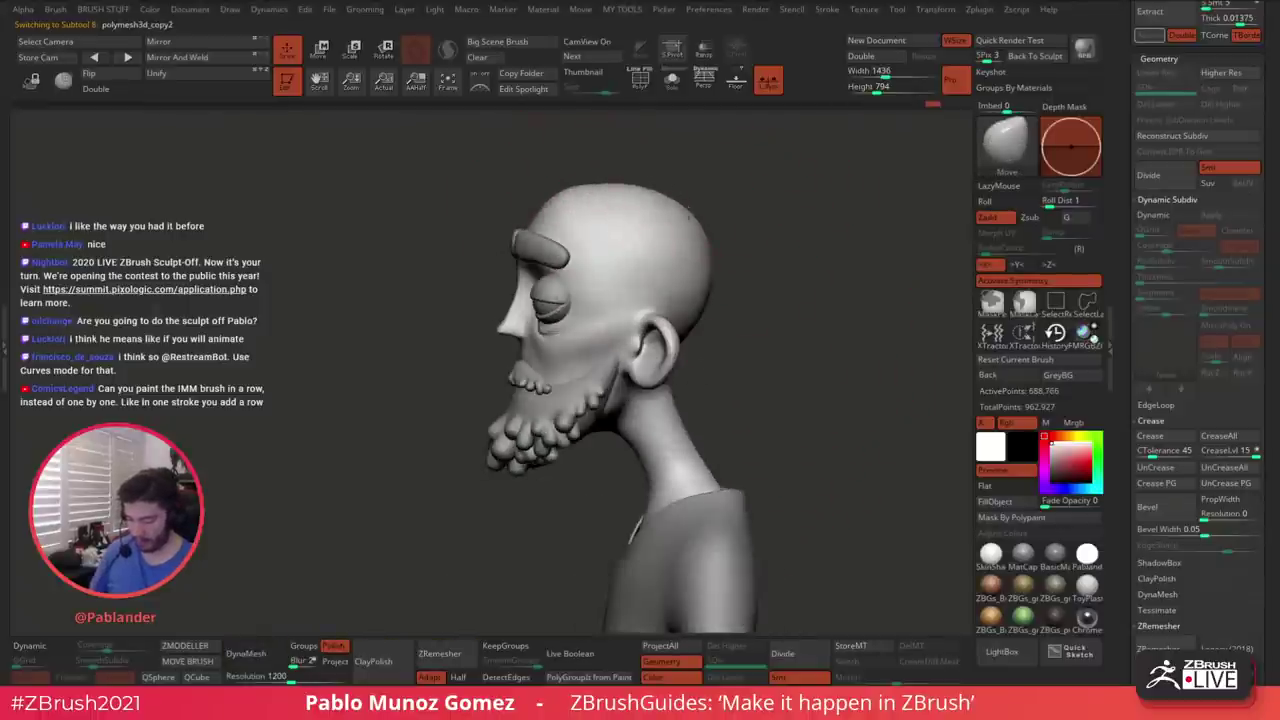
{"action": "left_click_drag", "start_coordinate": [704, 298], "coordinate": [745, 325]}
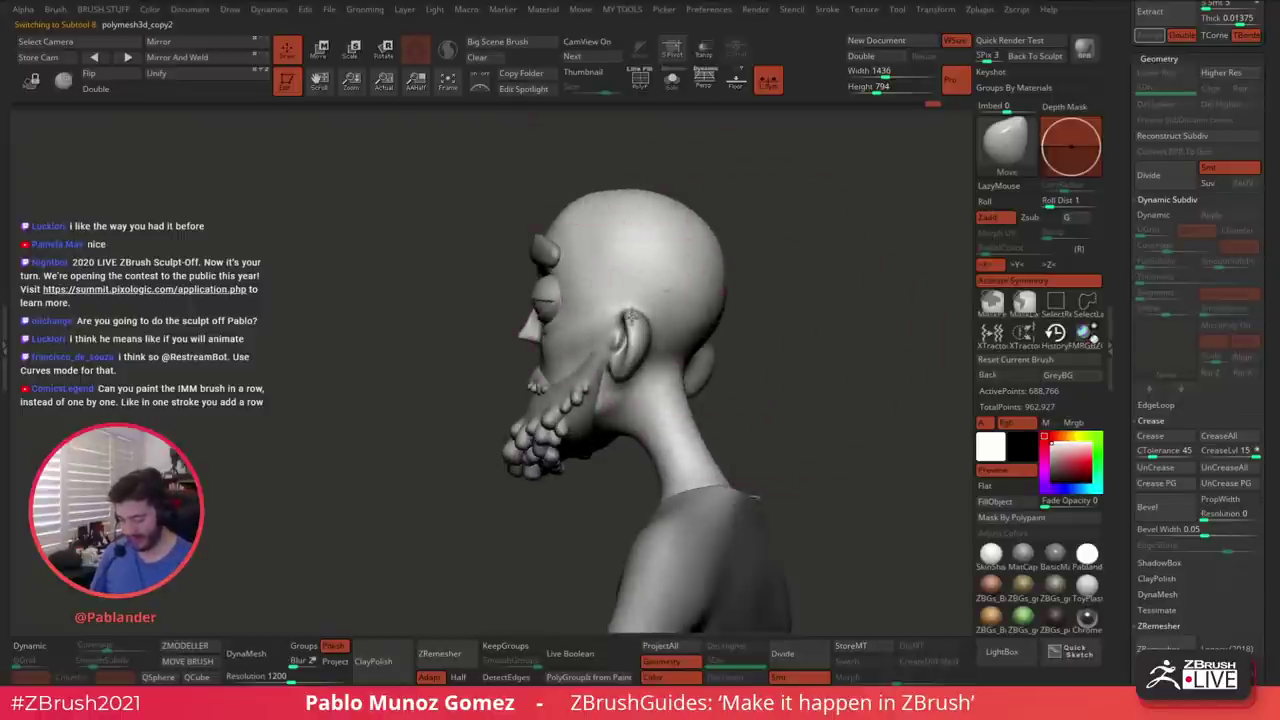
{"action": "right_click_drag", "start_coordinate": [654, 320], "coordinate": [796, 314]}
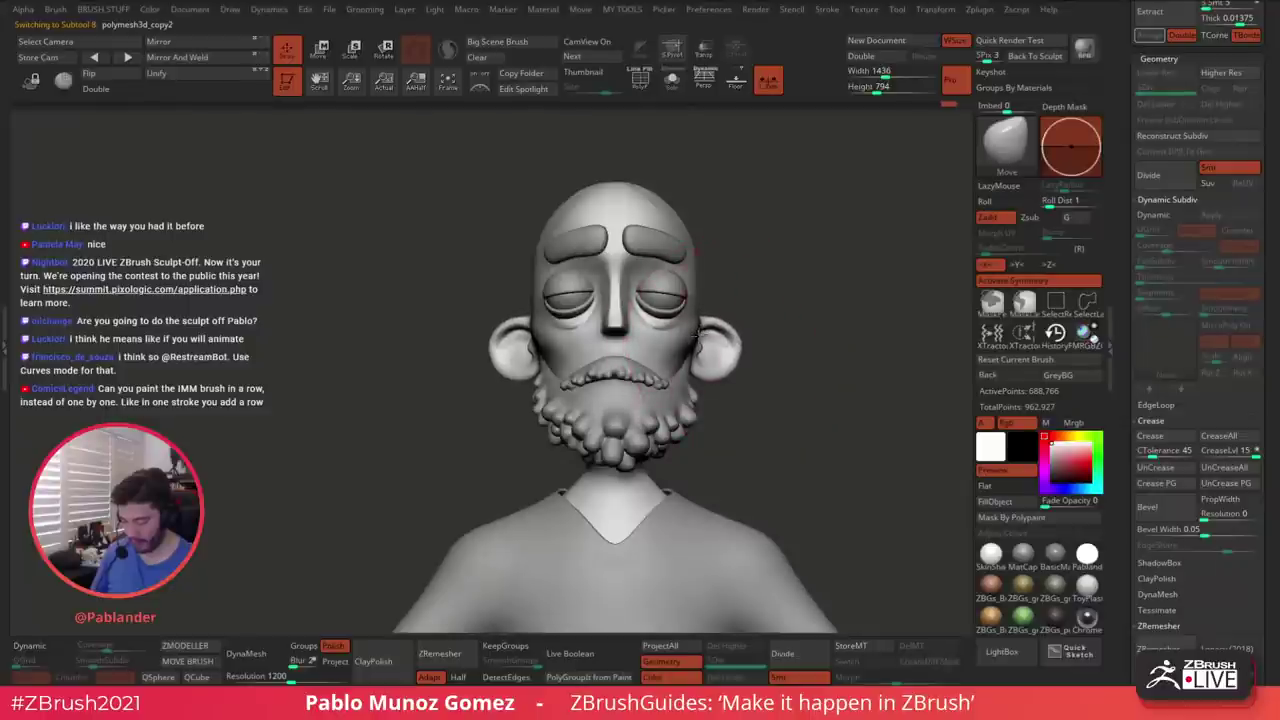
{"action": "left_click_drag", "start_coordinate": [760, 311], "coordinate": [702, 350]}
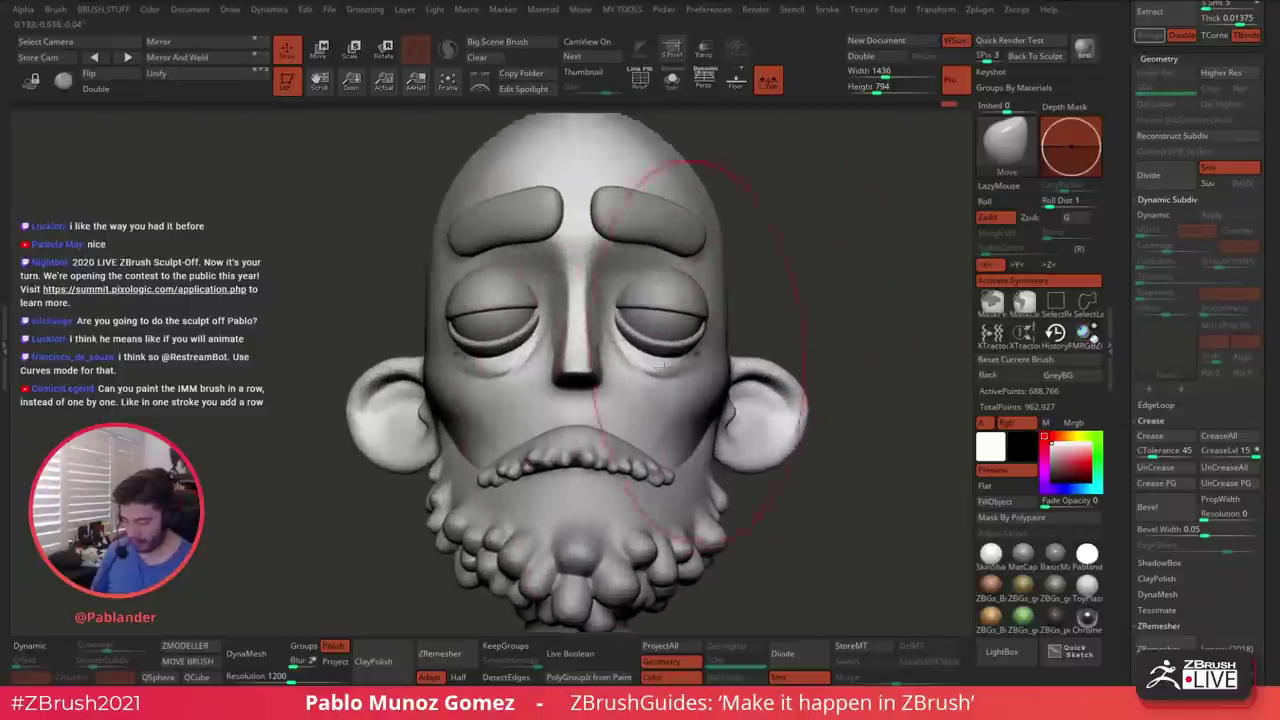
Select the eyebrow mesh and adjust the shape of both eyebrows with the Move brush under X symmetry
{"action": "left_click_drag", "start_coordinate": [820, 366], "coordinate": [650, 270], "text": "alt"}
{"action": "mouse_move", "coordinate": [914, 290]}
{"action": "left_mouse_down", "text": "alt"}
{"action": "mouse_move", "coordinate": [806, 314]}
{"action": "mouse_move", "coordinate": [811, 286]}
{"action": "mouse_move", "coordinate": [778, 326]}
{"action": "mouse_move", "coordinate": [823, 278]}
{"action": "mouse_move", "coordinate": [758, 286]}
{"action": "mouse_move", "coordinate": [780, 289]}
{"action": "mouse_move", "coordinate": [746, 252]}
{"action": "left_mouse_up", "text": "alt"}
{"action": "key", "text": "shift"}
{"action": "left_click", "coordinate": [656, 299], "text": "alt"}
{"action": "key", "text": "space"}
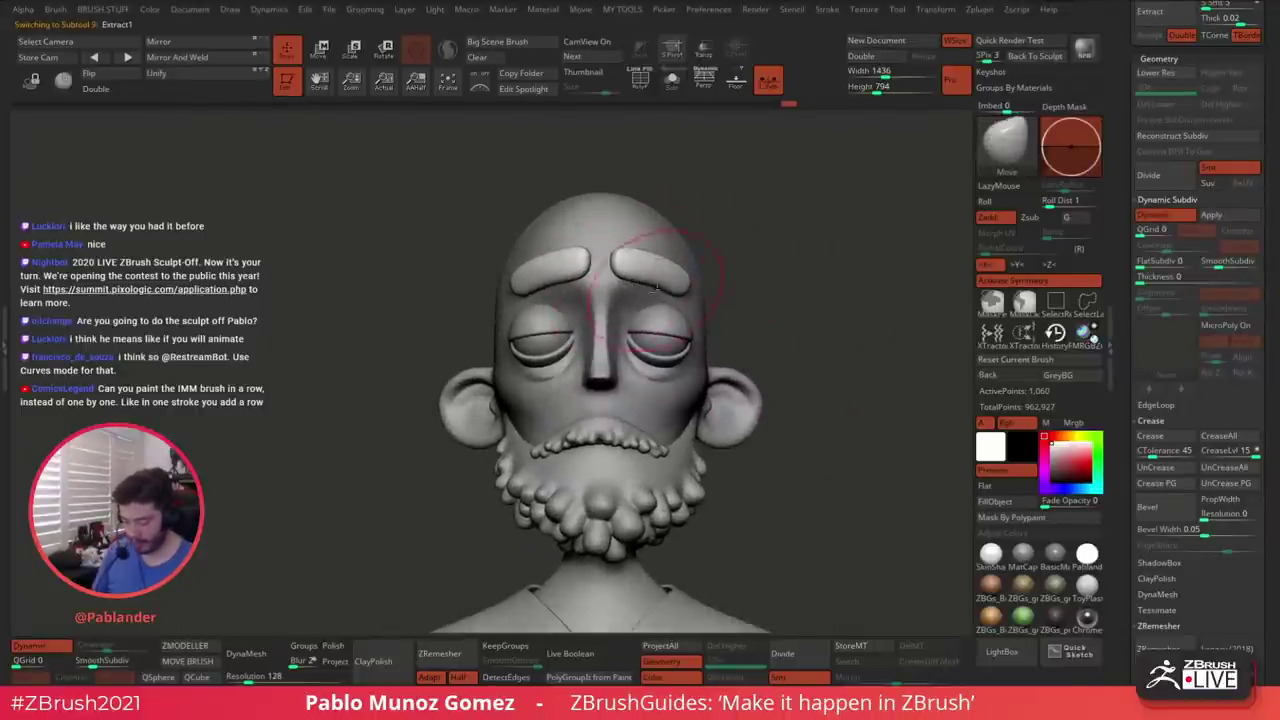
{"action": "left_click_drag", "start_coordinate": [676, 291], "coordinate": [680, 288]}
{"action": "left_click_drag", "start_coordinate": [783, 287], "coordinate": [681, 283]}
{"action": "mouse_move", "coordinate": [833, 218]}
{"action": "left_mouse_down", "text": "alt"}
{"action": "mouse_move", "coordinate": [846, 250]}
{"action": "mouse_move", "coordinate": [805, 262]}
{"action": "mouse_move", "coordinate": [817, 318]}
{"action": "left_mouse_up", "text": "alt"}
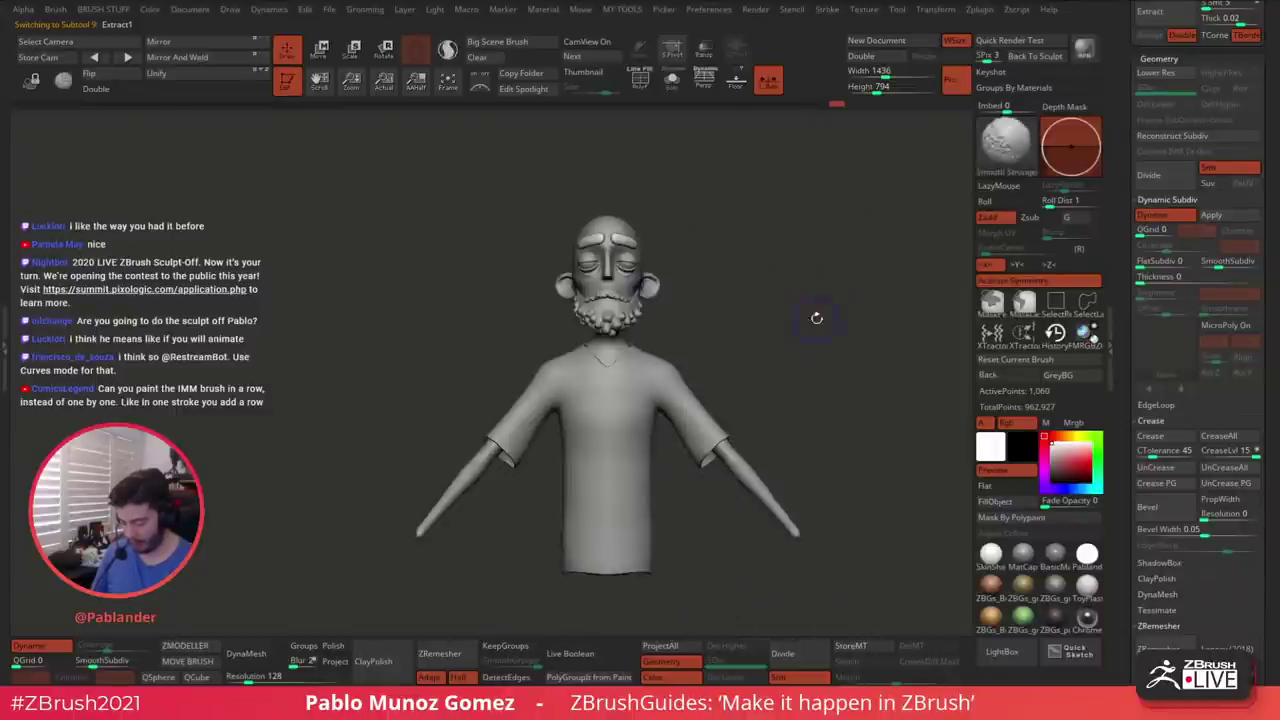
{"action": "key", "text": "b"}
{"action": "key", "text": "m"}
{"action": "key", "text": "v"}
{"action": "right_click_drag", "start_coordinate": [763, 339], "coordinate": [806, 347]}
{"action": "left_click_drag", "start_coordinate": [806, 347], "coordinate": [706, 417]}
{"action": "mouse_move", "coordinate": [706, 418]}
{"action": "right_mouse_down"}
{"action": "mouse_move", "coordinate": [808, 357]}
{"action": "mouse_move", "coordinate": [786, 354]}
{"action": "mouse_move", "coordinate": [803, 374]}
{"action": "mouse_move", "coordinate": [705, 278]}
{"action": "right_mouse_up"}
{"action": "right_click_drag", "start_coordinate": [785, 254], "coordinate": [710, 250]}
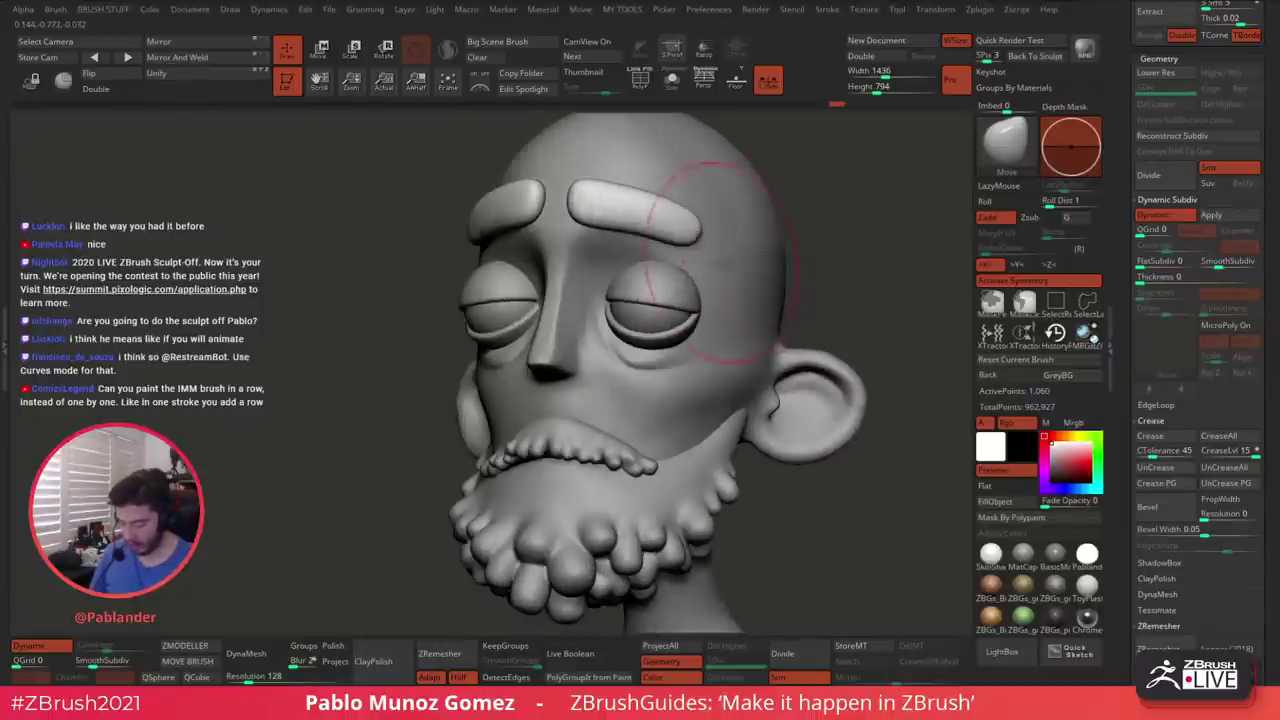
Select the head mesh, switch to the Standard brush and smooth the temple area beside the eyes
{"action": "left_click", "coordinate": [703, 249], "text": "alt"}
{"action": "key", "text": "space"}
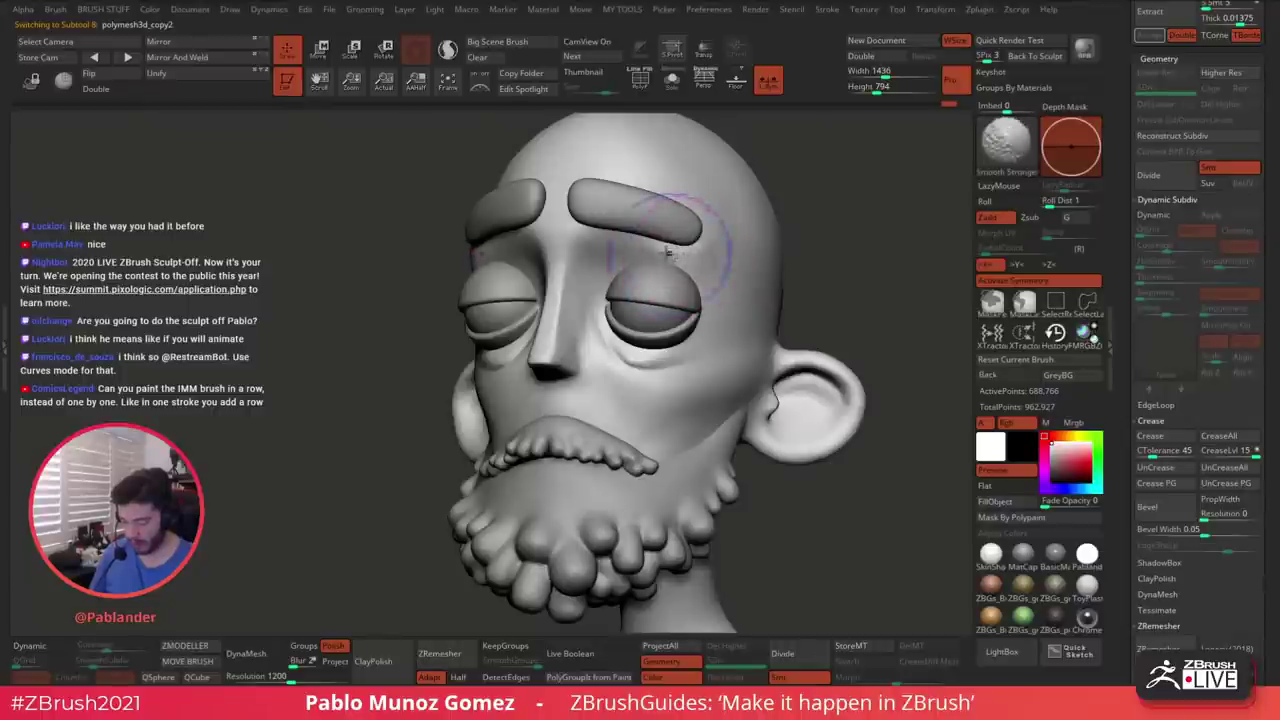
{"action": "right_click_drag", "start_coordinate": [768, 284], "coordinate": [686, 280]}
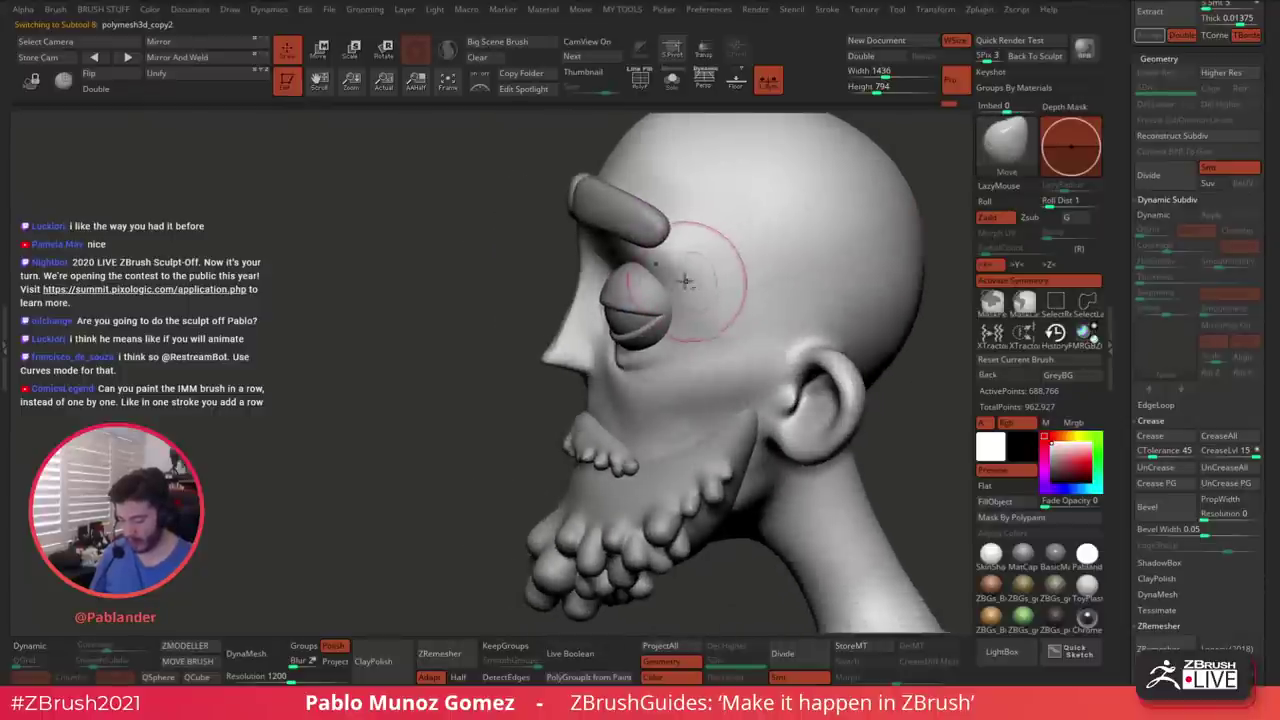
{"action": "key", "text": "space"}
{"action": "left_click", "coordinate": [747, 409]}
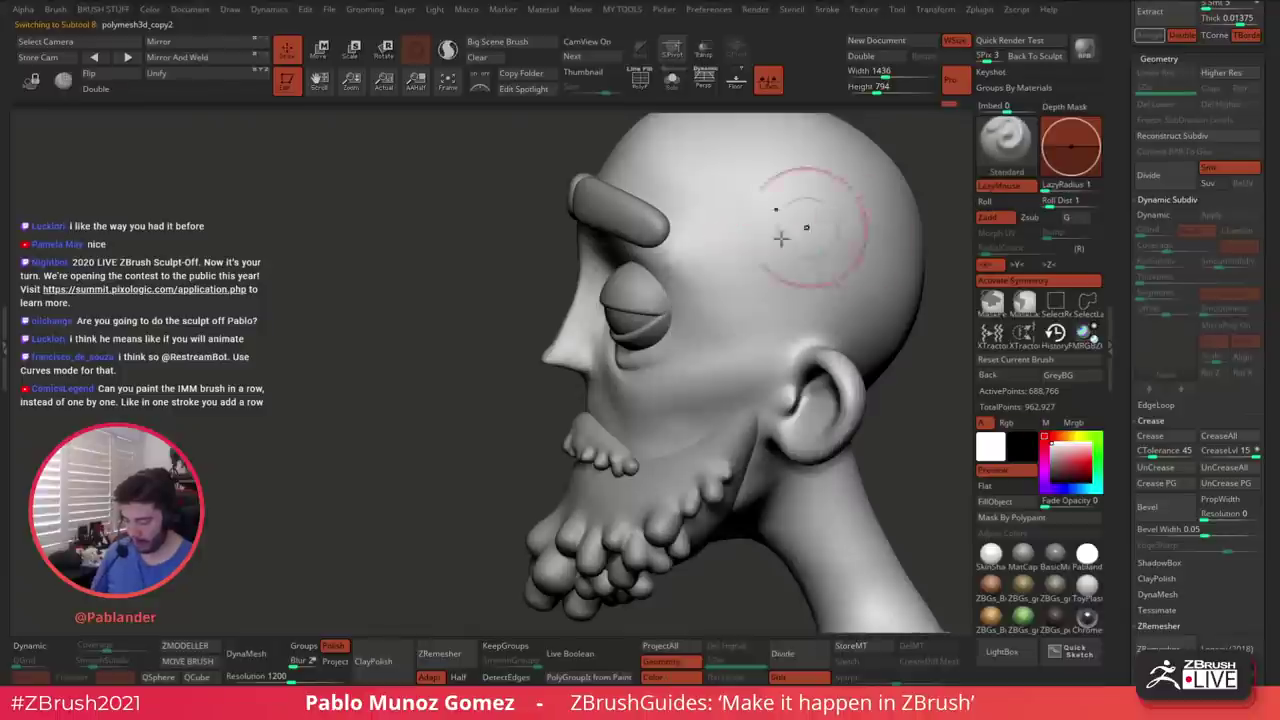
{"action": "left_click_drag", "start_coordinate": [678, 275], "coordinate": [716, 360], "text": "shift"}
{"action": "mouse_move", "coordinate": [690, 283]}
{"action": "right_mouse_down"}
{"action": "mouse_move", "coordinate": [750, 283]}
{"action": "mouse_move", "coordinate": [733, 257]}
{"action": "mouse_move", "coordinate": [760, 255]}
{"action": "right_mouse_up"}
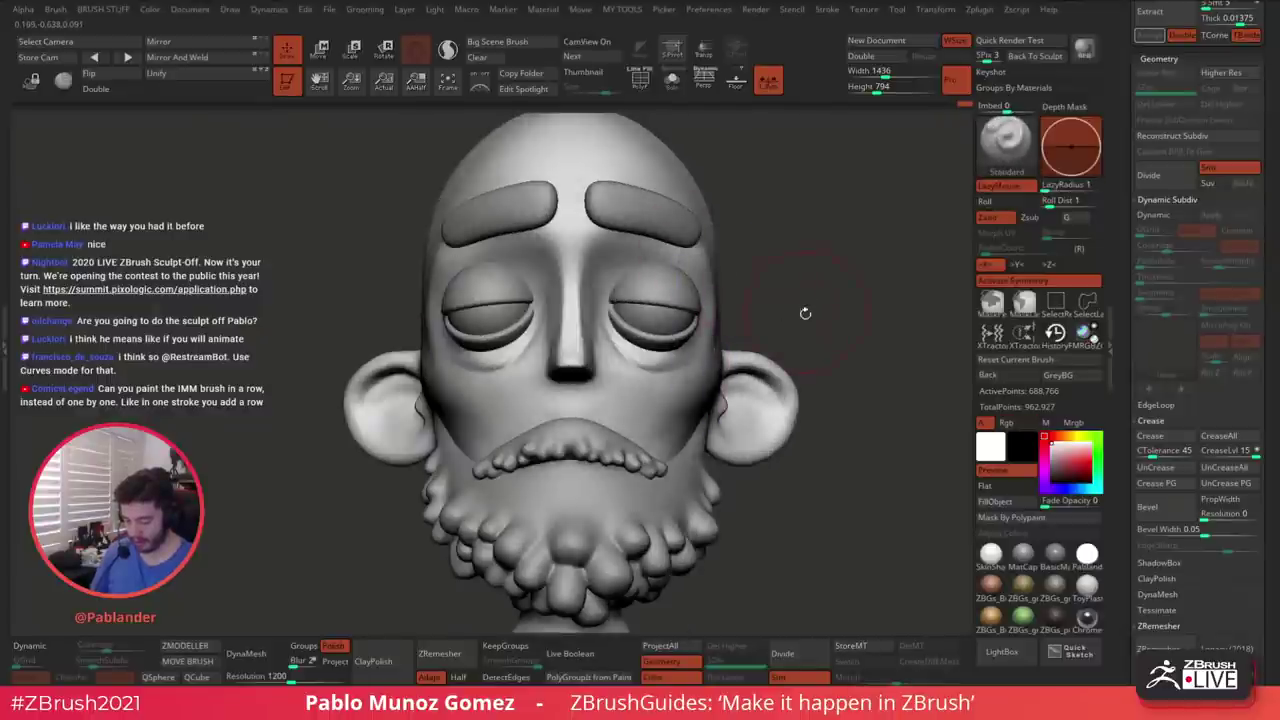
Soften the creases beneath the eyes with the Standard brush and smoothing strokes
{"action": "right_click_drag", "start_coordinate": [806, 314], "coordinate": [735, 360]}
{"action": "key", "text": "space"}
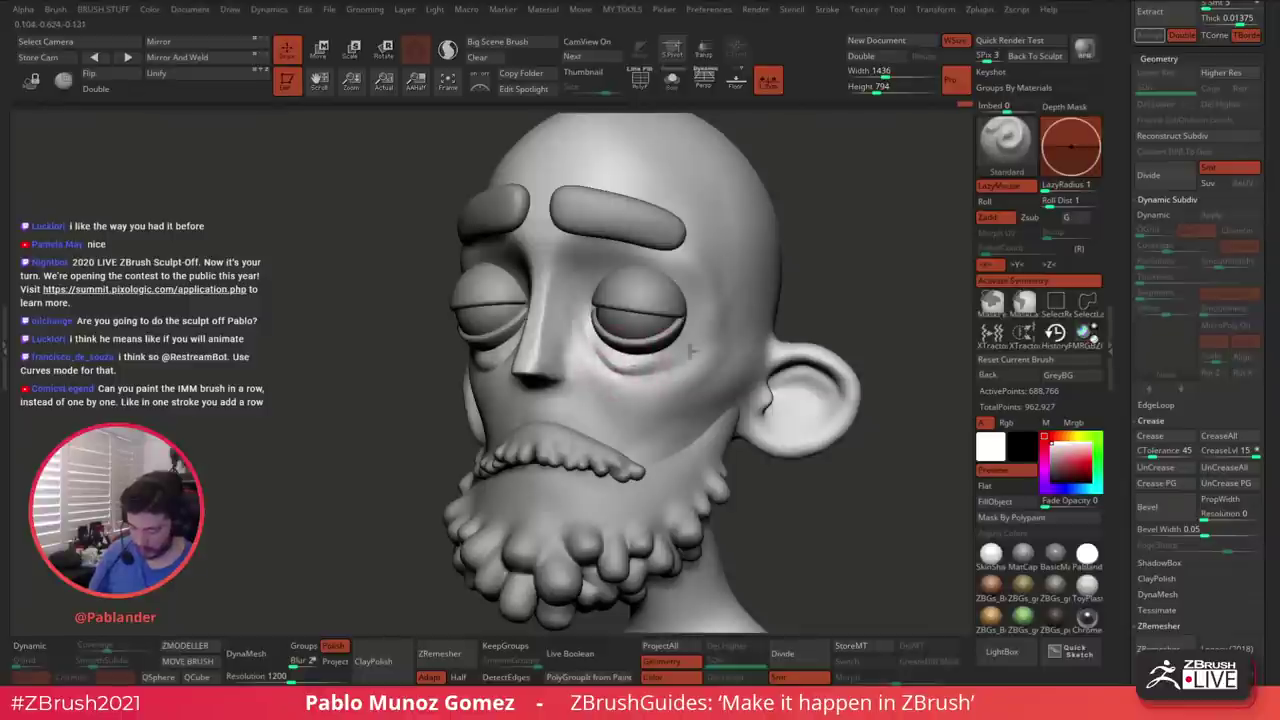
{"action": "mouse_move", "coordinate": [636, 368]}
{"action": "left_mouse_down", "text": "shift"}
{"action": "mouse_move", "coordinate": [630, 392]}
{"action": "mouse_move", "coordinate": [706, 350]}
{"action": "mouse_move", "coordinate": [612, 360]}
{"action": "left_mouse_up", "text": "shift"}
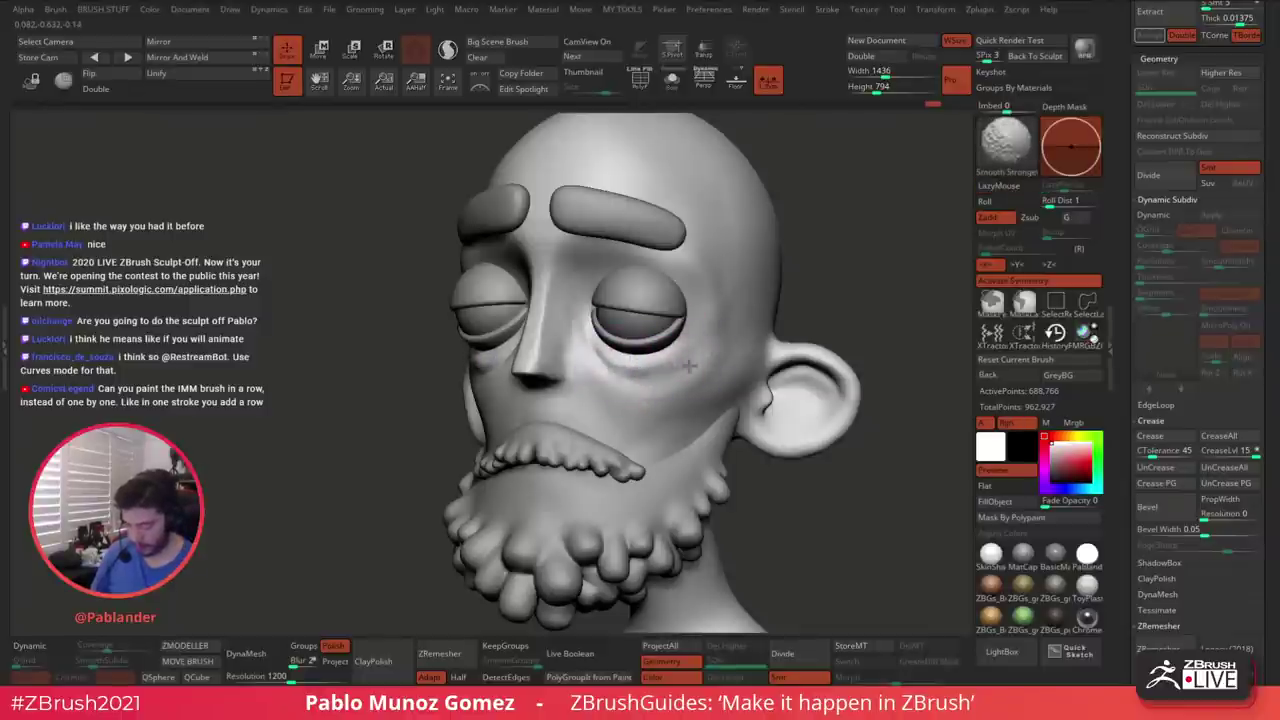
{"action": "right_click_drag", "start_coordinate": [606, 358], "coordinate": [676, 360]}
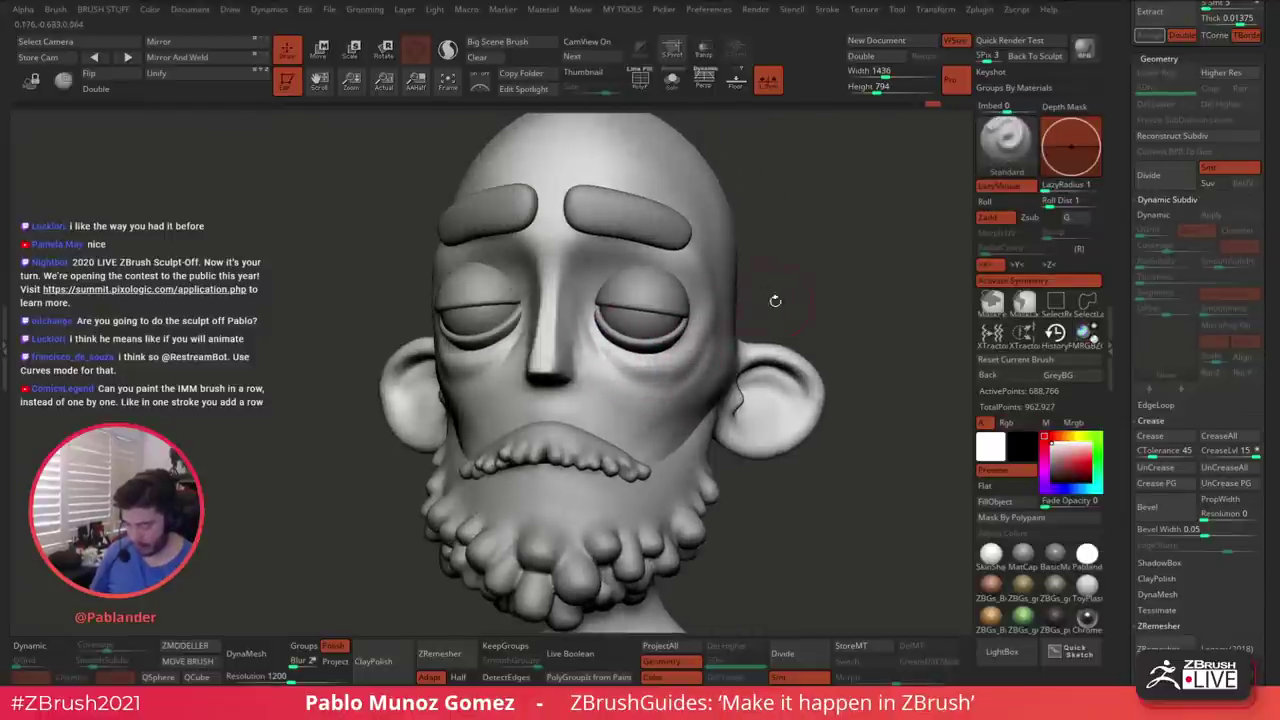
Build up the bags under the eyes with the Clay brush and smooth them towards the nose and outer corners
{"action": "key", "text": "b"}
{"action": "key", "text": "c"}
{"action": "key", "text": "l"}
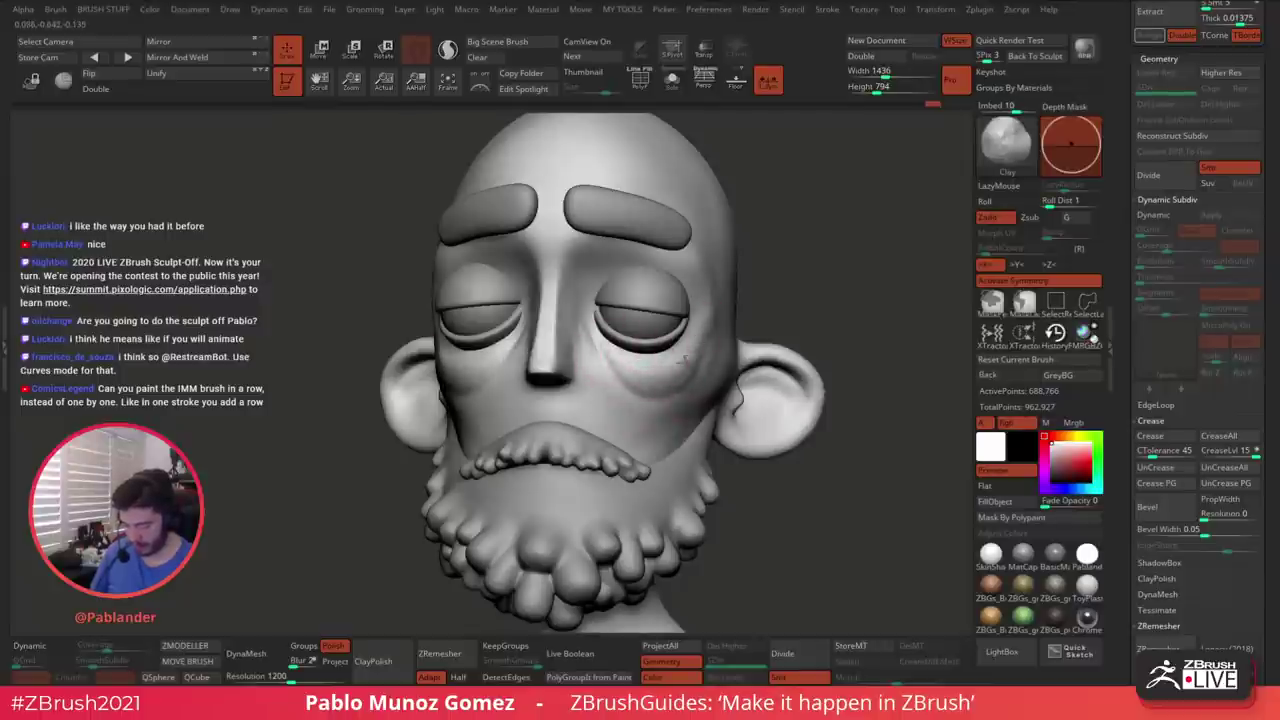
{"action": "right_click_drag", "start_coordinate": [688, 348], "coordinate": [645, 362]}
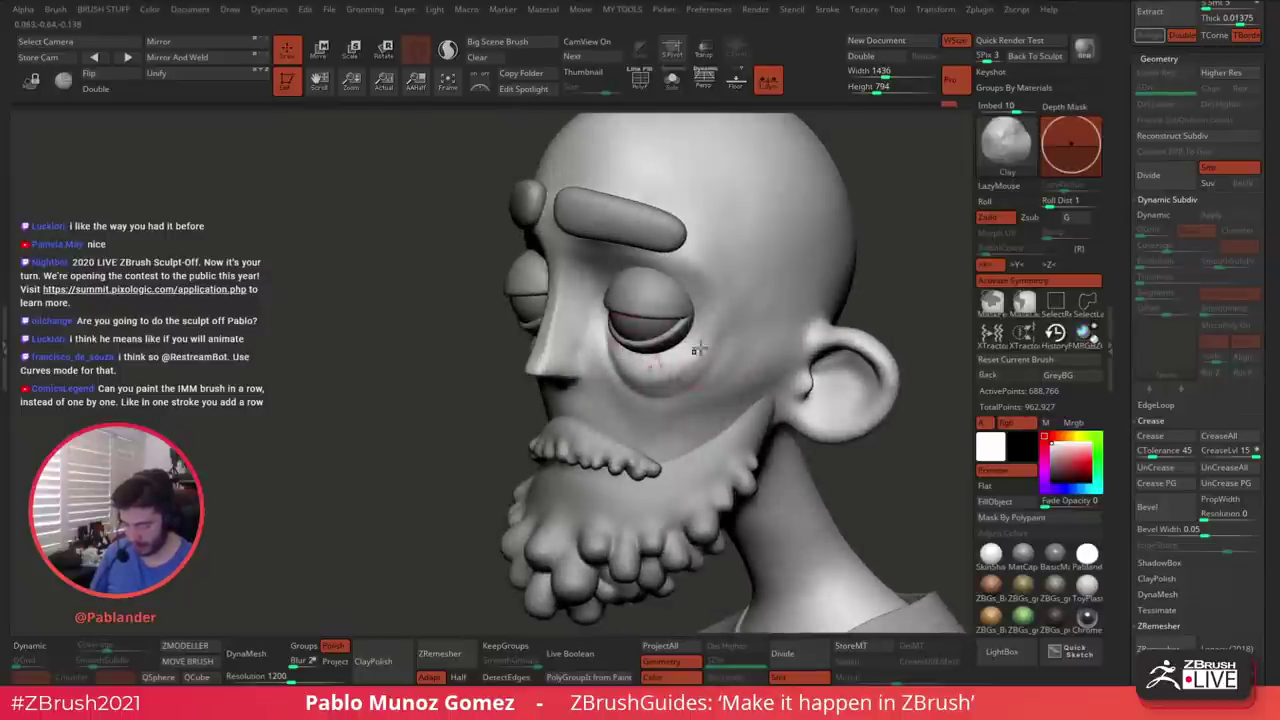
{"action": "mouse_move", "coordinate": [695, 341]}
{"action": "left_mouse_down", "text": "shift"}
{"action": "mouse_move", "coordinate": [640, 366]}
{"action": "mouse_move", "coordinate": [651, 357]}
{"action": "left_mouse_up", "text": "shift"}
{"action": "right_click_drag", "start_coordinate": [651, 355], "coordinate": [688, 350]}
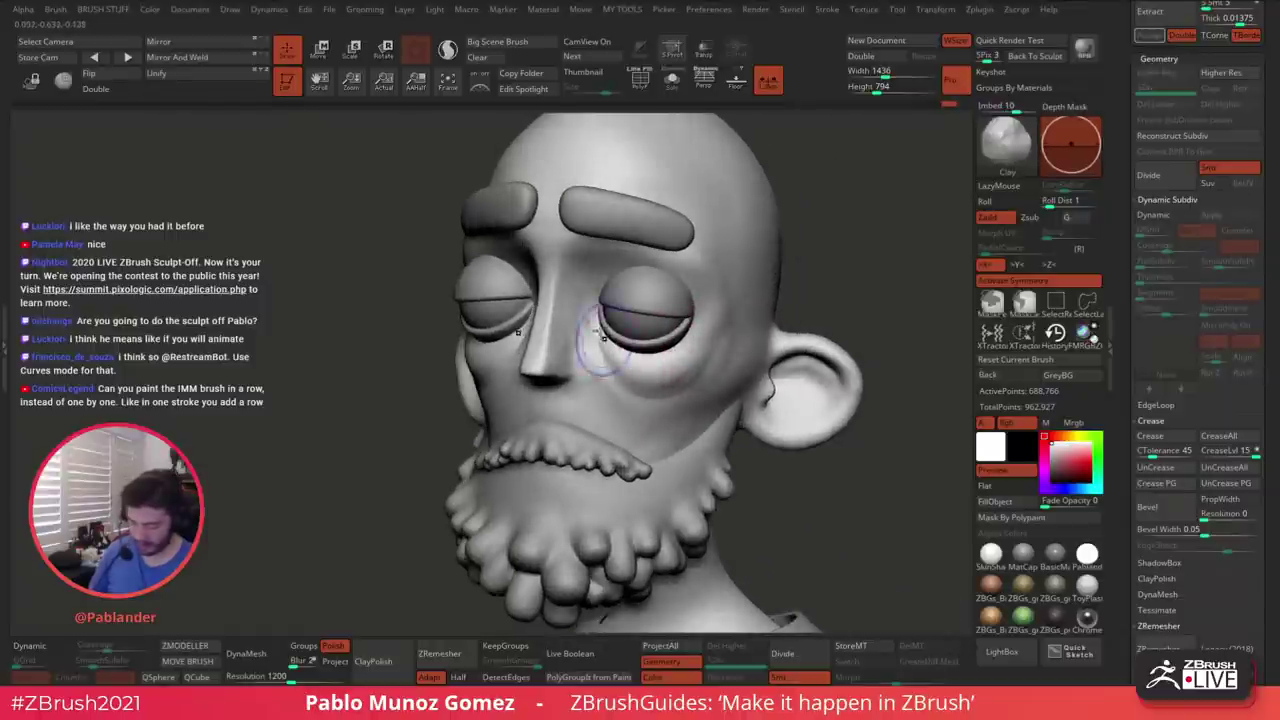
{"action": "left_click_drag", "start_coordinate": [600, 337], "coordinate": [655, 325], "text": "shift"}
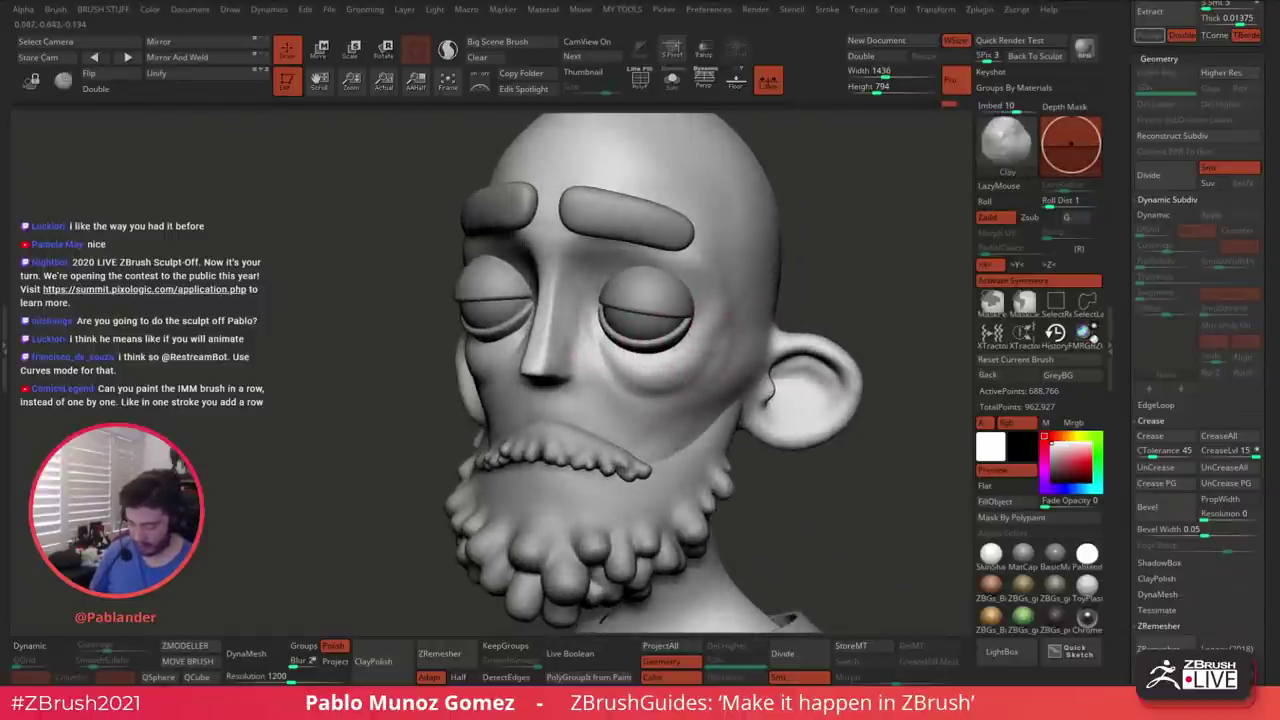
Isolate the head mesh in Solo mode to expose the inner eye socket beside the nose
{"action": "key", "text": "shift"}
{"action": "right_click_drag", "start_coordinate": [688, 347], "coordinate": [605, 352]}
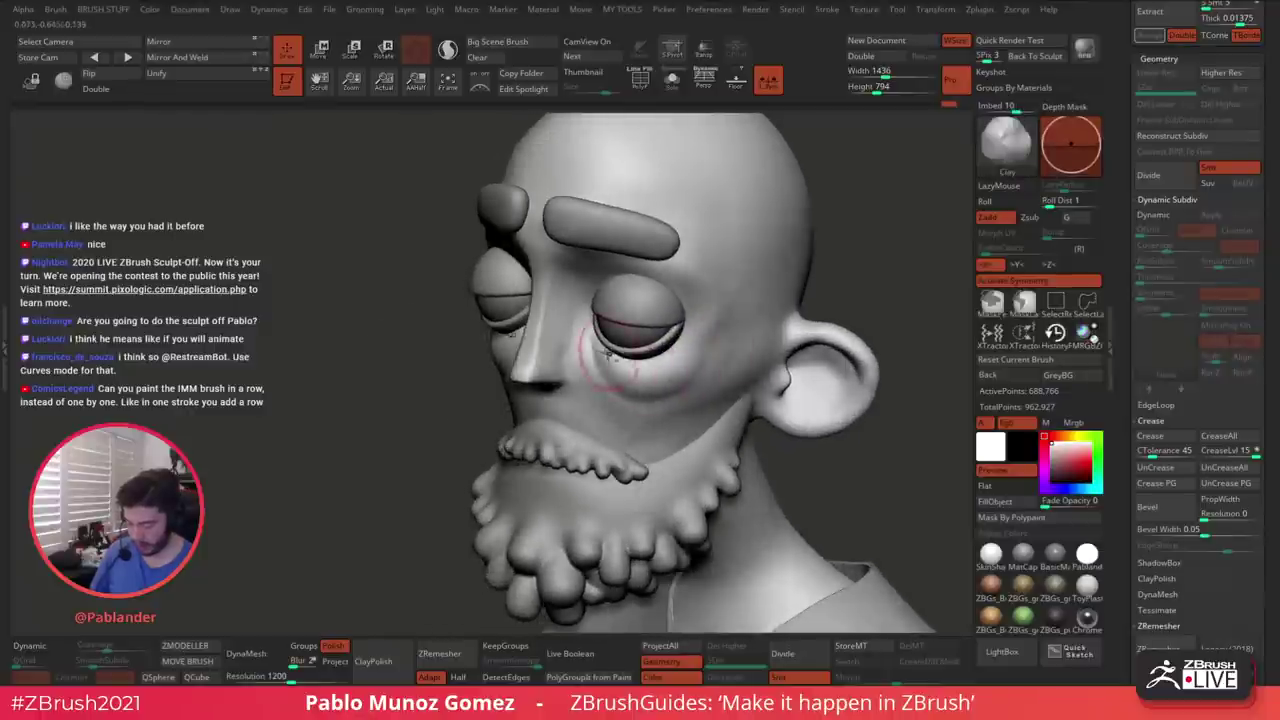
{"action": "left_click", "coordinate": [672, 80]}
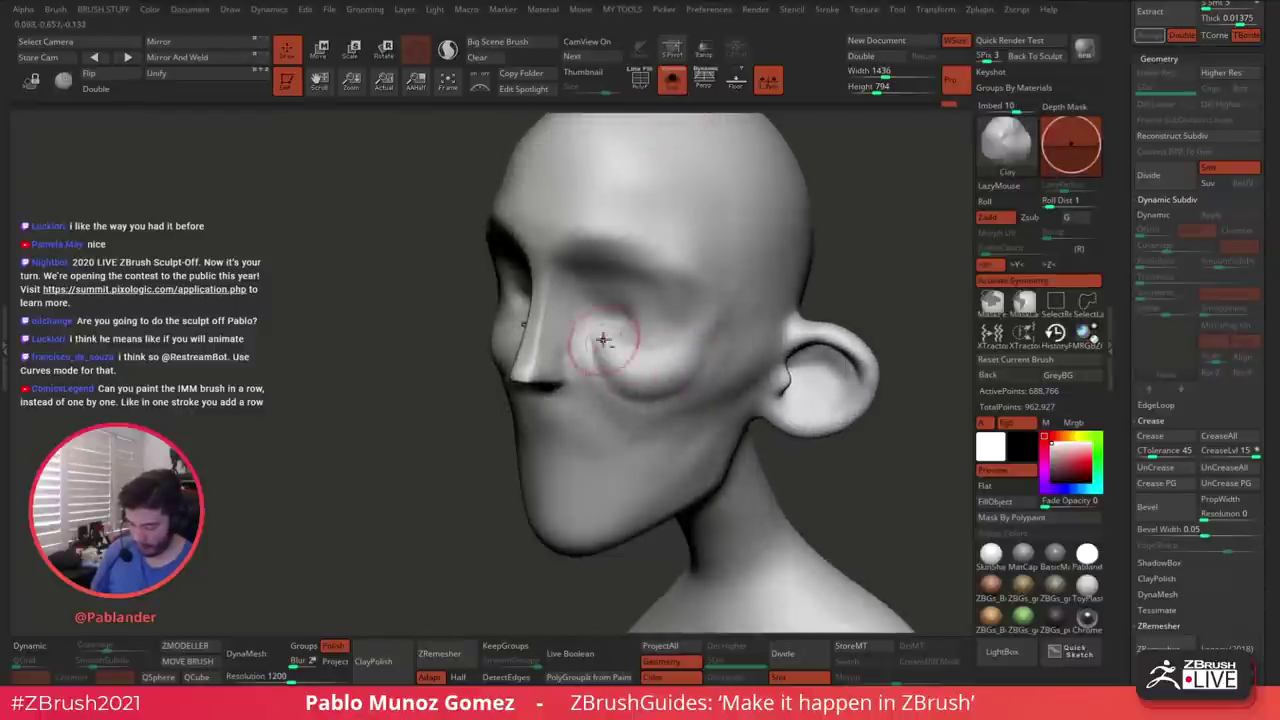
Smooth the surface around the eye socket and cheek, then show all subtools again
{"action": "right_click_drag", "start_coordinate": [652, 367], "coordinate": [627, 363], "text": "shift"}
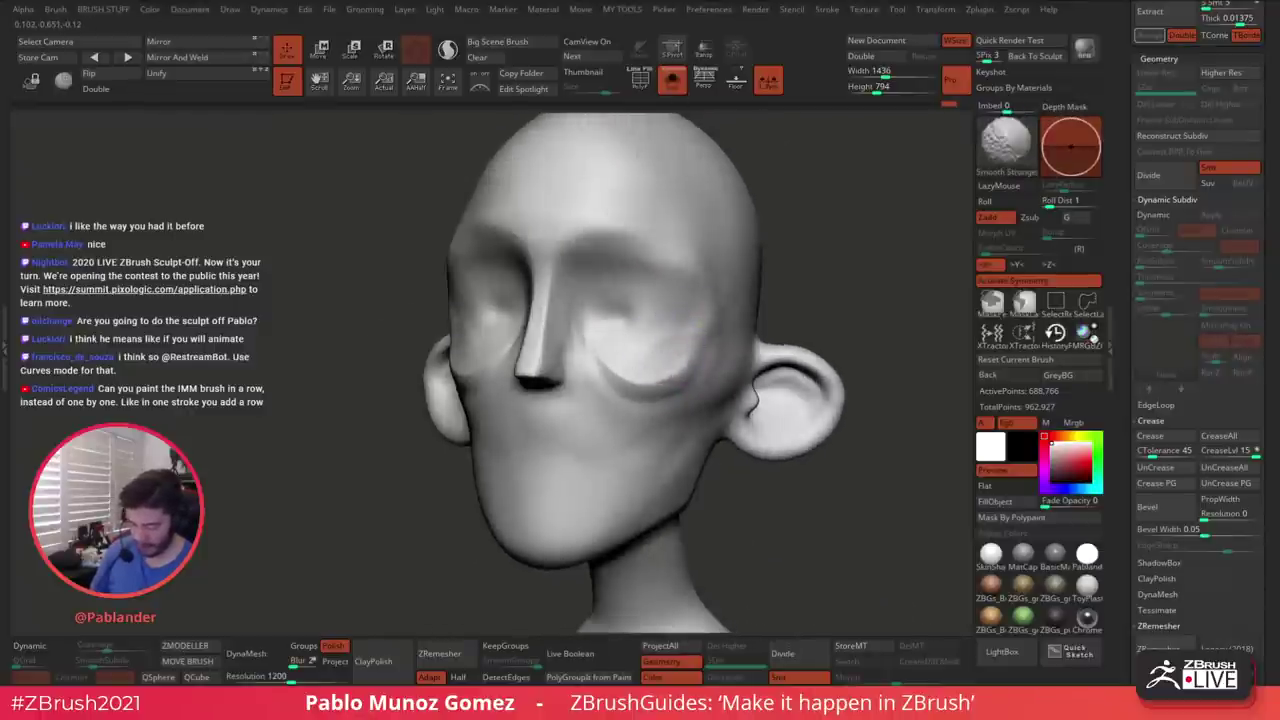
{"action": "left_click", "coordinate": [672, 80]}
{"action": "right_click_drag", "start_coordinate": [666, 318], "coordinate": [693, 344]}
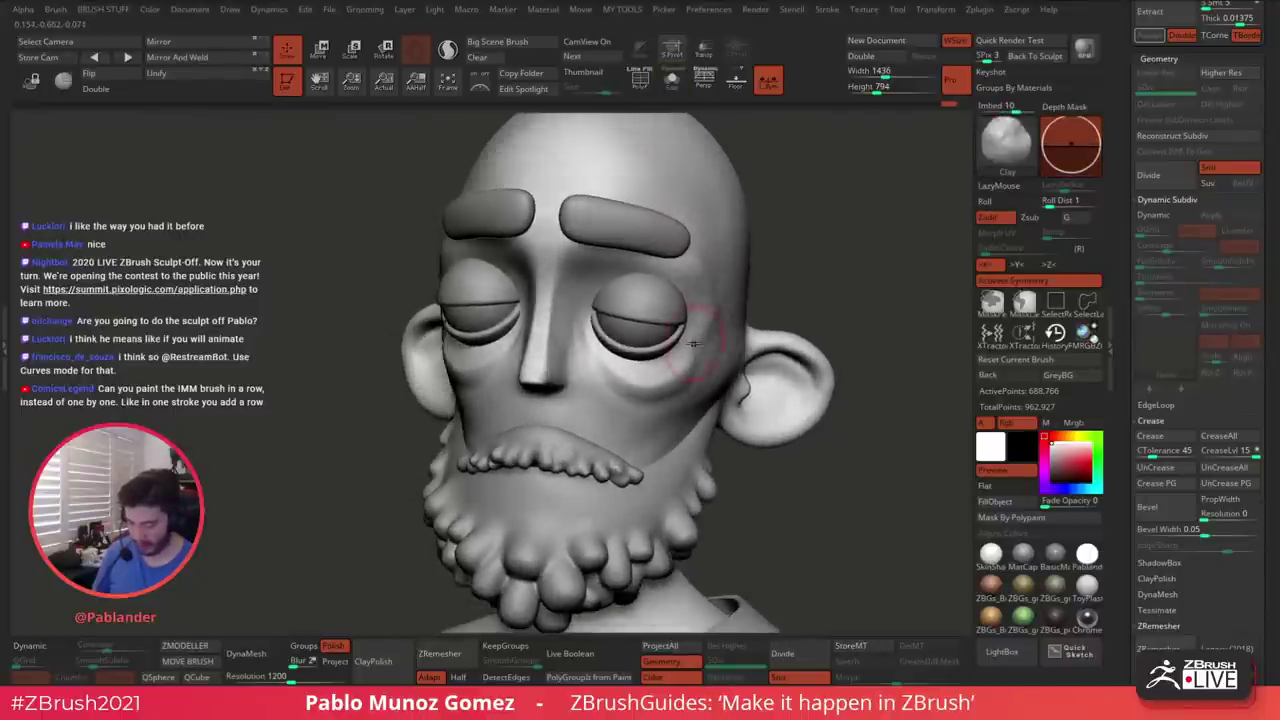
Carve the crease below the eye bags with the KNIFE brush and soften it
{"action": "key", "text": "b"}
{"action": "left_click", "coordinate": [810, 541]}
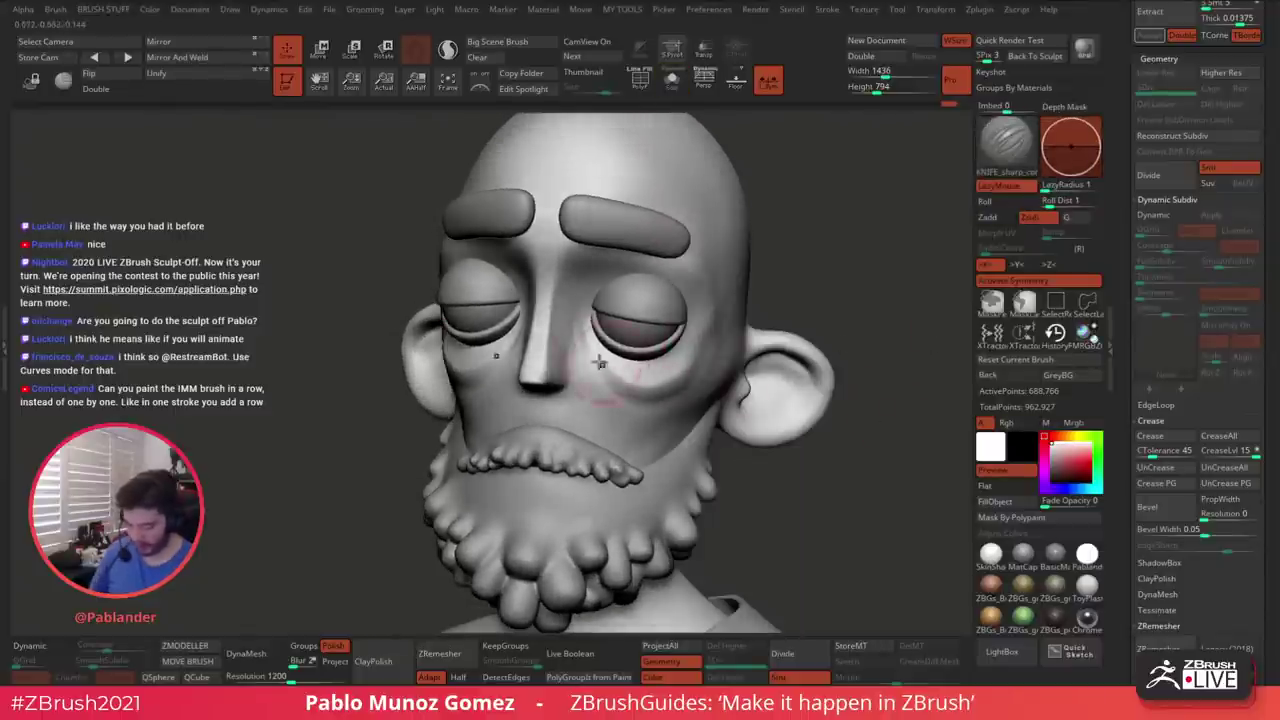
{"action": "mouse_move", "coordinate": [671, 348]}
{"action": "right_mouse_down"}
{"action": "mouse_move", "coordinate": [726, 314]}
{"action": "mouse_move", "coordinate": [700, 394]}
{"action": "mouse_move", "coordinate": [674, 392]}
{"action": "mouse_move", "coordinate": [745, 343]}
{"action": "right_mouse_up"}
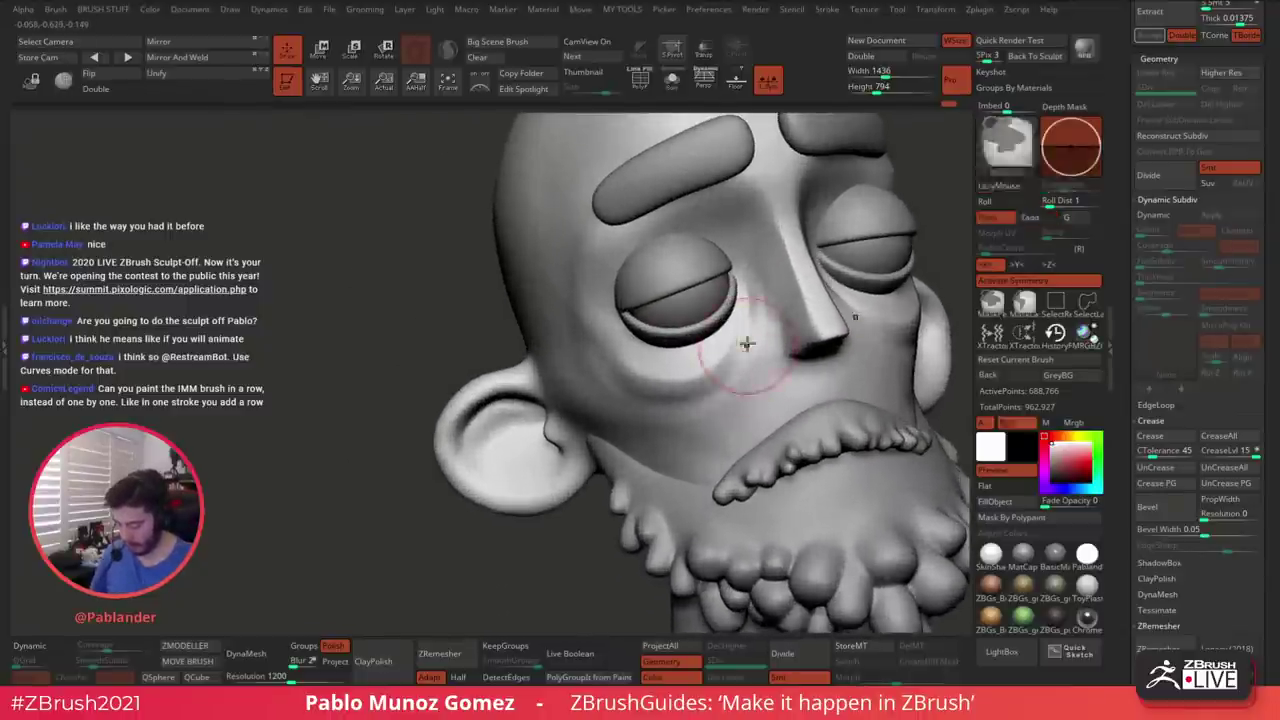
{"action": "right_click", "coordinate": [745, 341]}
{"action": "key", "text": "space"}
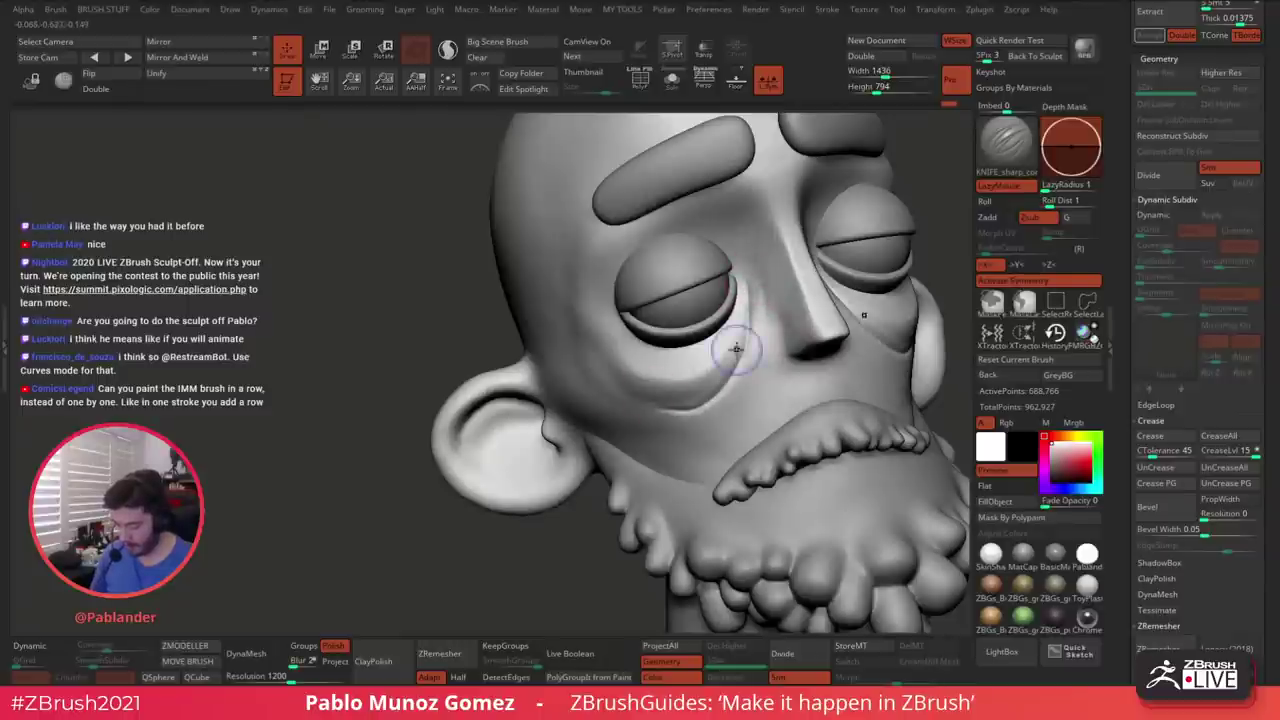
{"action": "key", "text": "shift"}
Build up the eye bags with the Clay brush and blend the volume by smoothing
{"action": "key", "text": "b"}
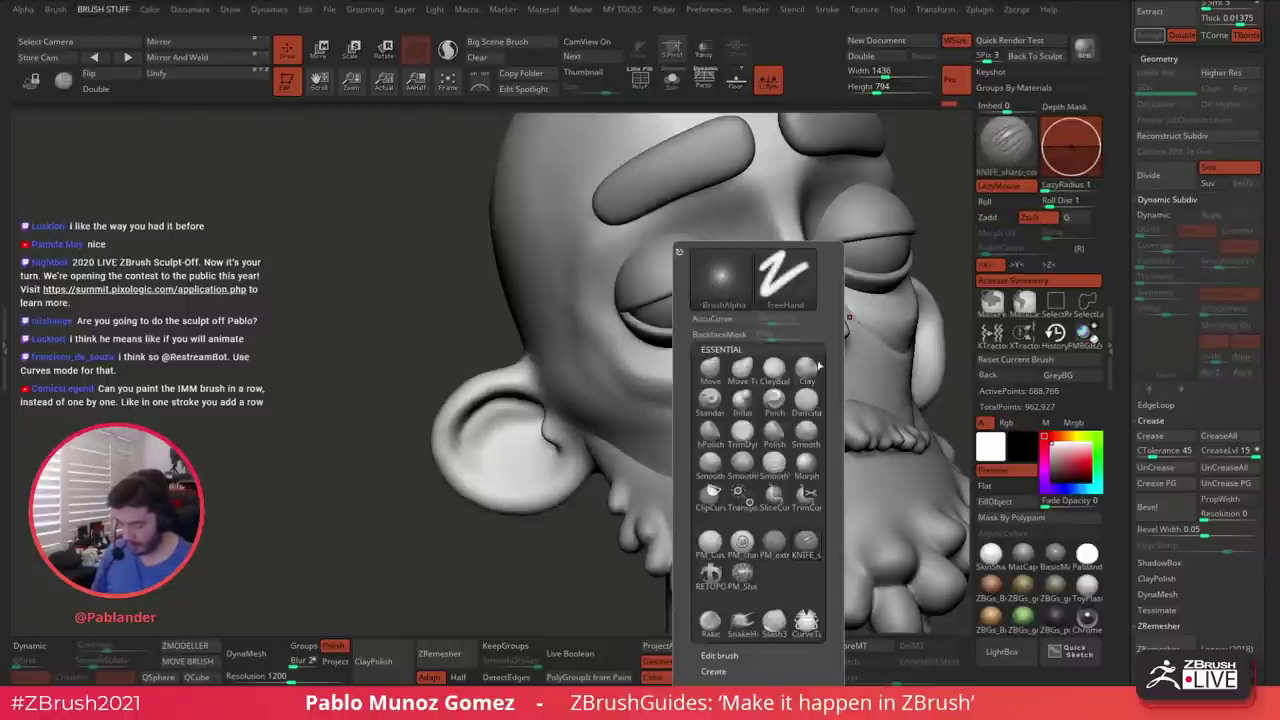
{"action": "key", "text": "c"}
{"action": "key", "text": "l"}
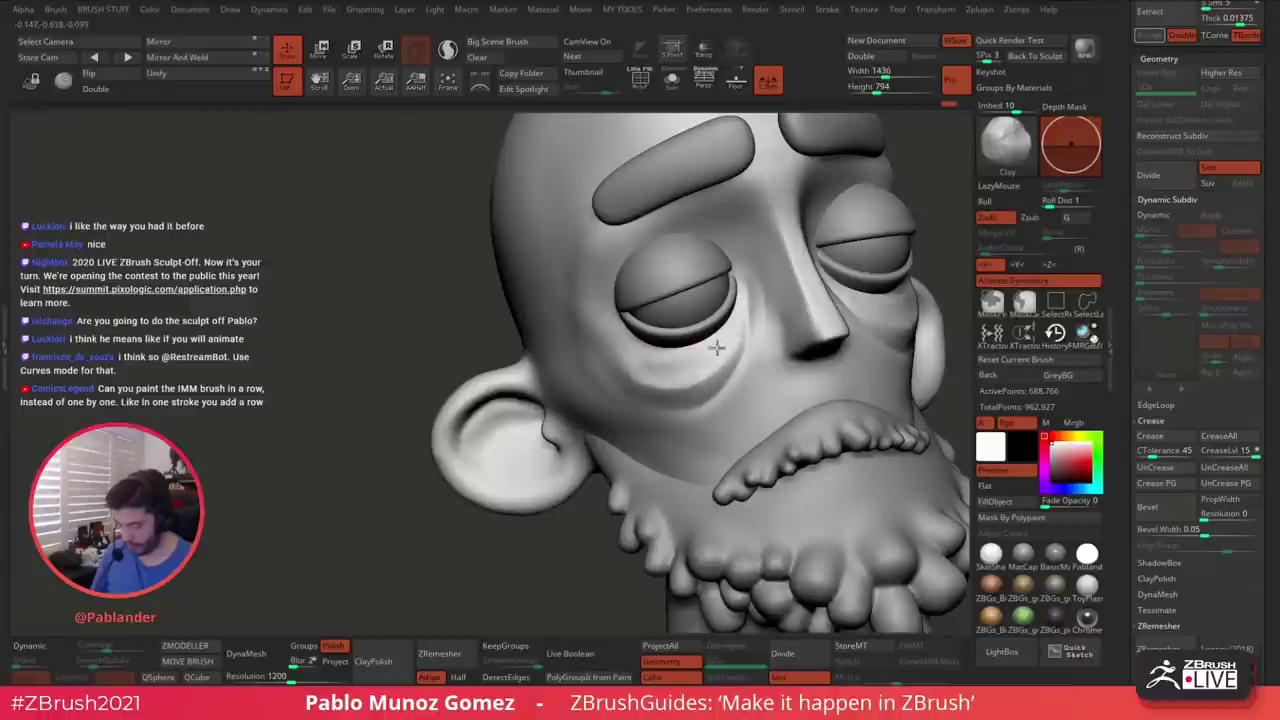
{"action": "key", "text": "shift"}
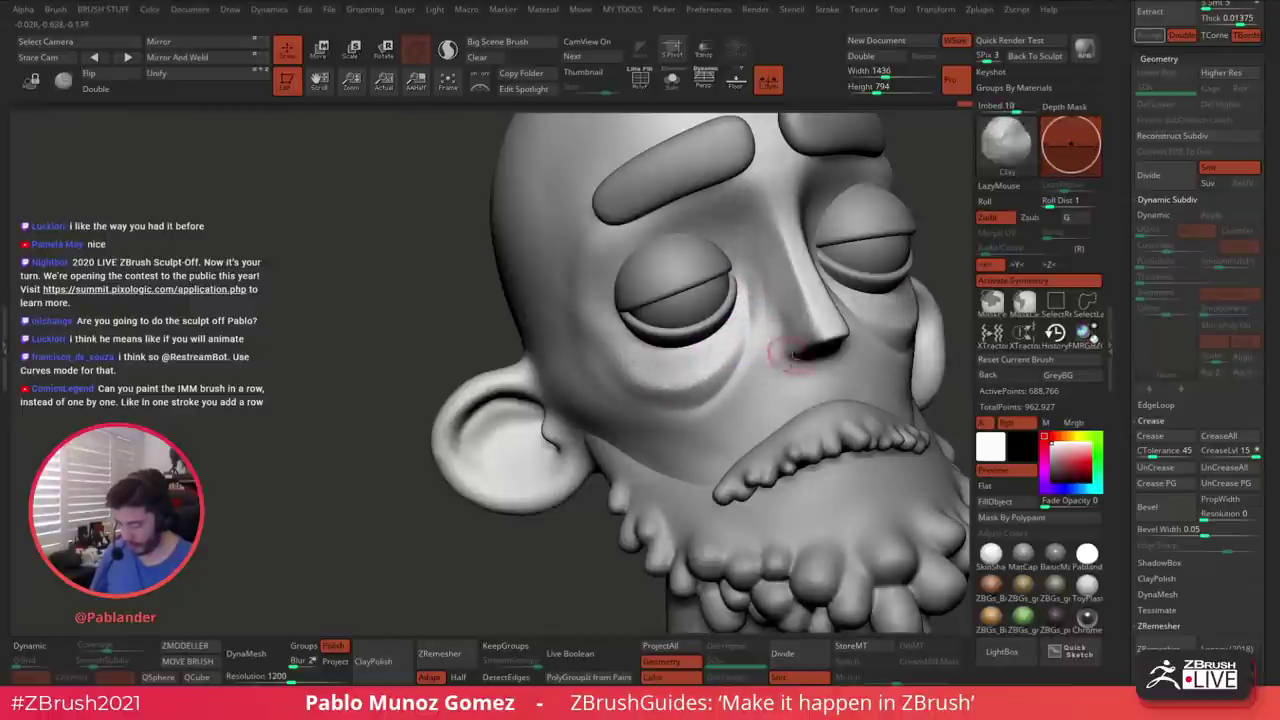
Redefine the eye-bag edge beside the nose with the KNIFE brush and smooth its inner part
{"action": "key", "text": "b"}
{"action": "left_click", "coordinate": [858, 541]}
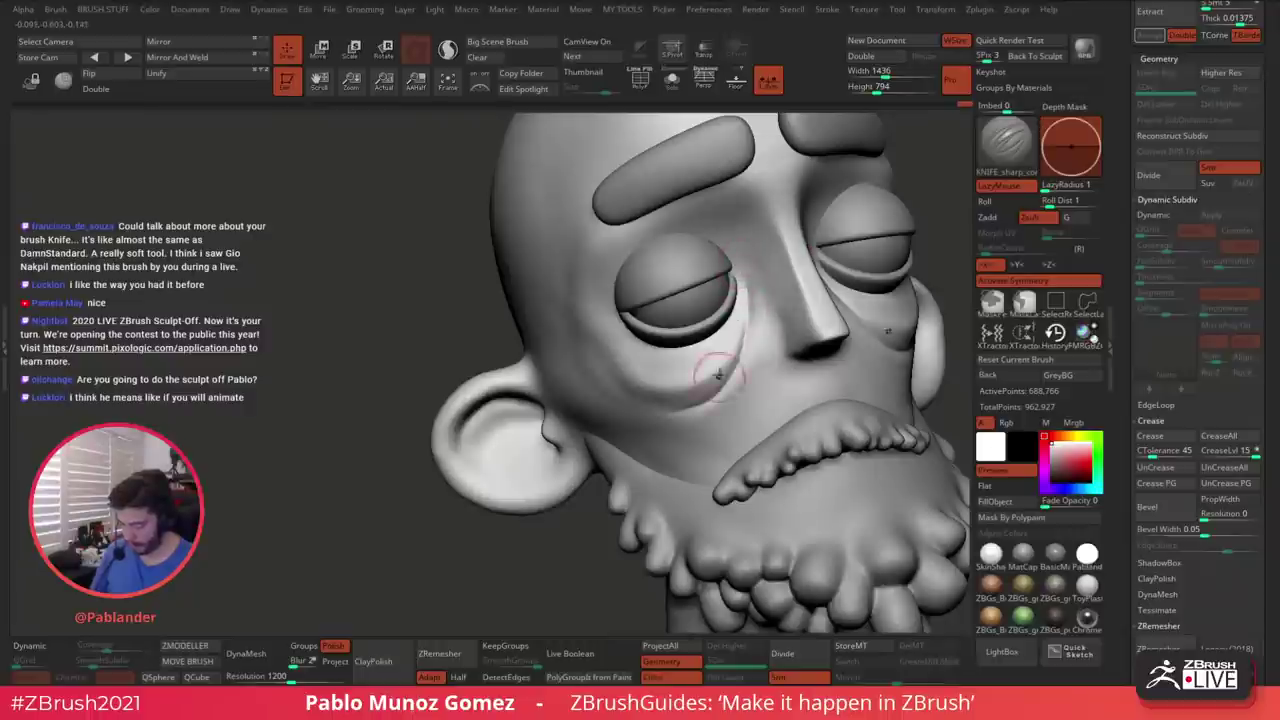
{"action": "mouse_move", "coordinate": [737, 366]}
{"action": "right_mouse_down"}
{"action": "mouse_move", "coordinate": [690, 384]}
{"action": "mouse_move", "coordinate": [681, 368]}
{"action": "right_mouse_up"}
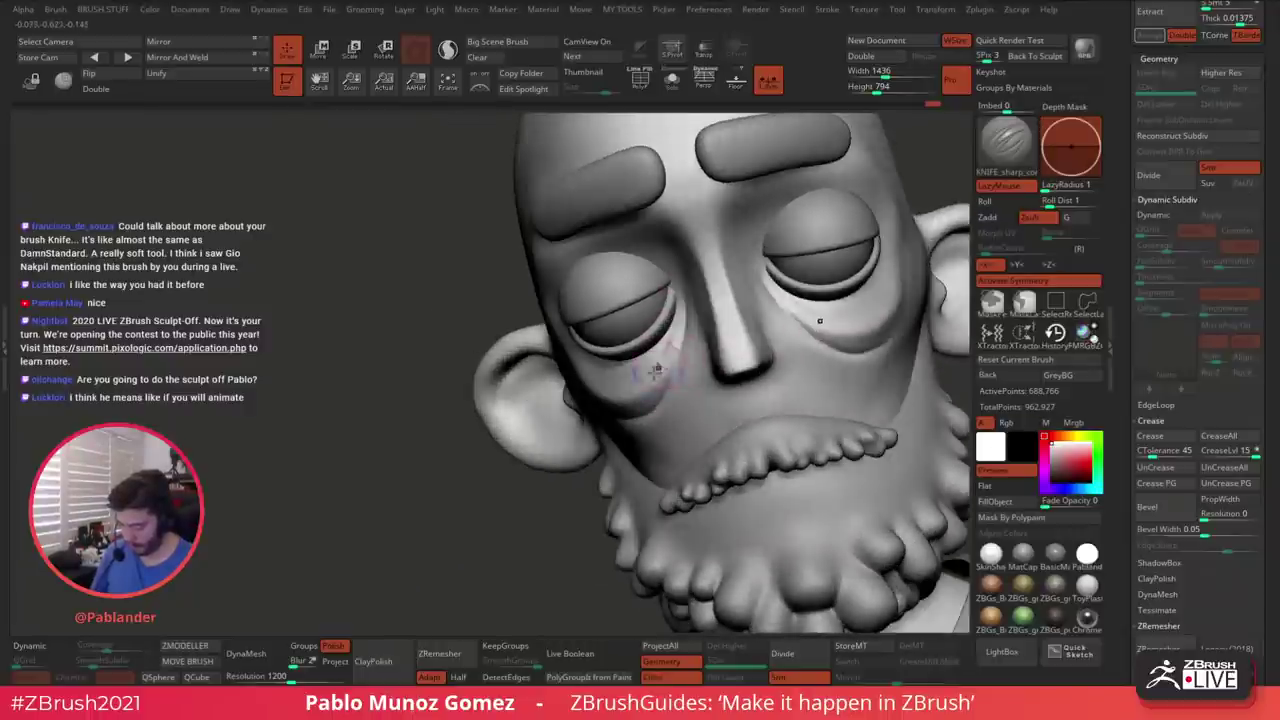
{"action": "left_click_drag", "start_coordinate": [664, 368], "coordinate": [678, 320], "text": "shift"}
Isolate the head, cut the inner eye-bag crease deeper, and tighten it with the Pinch brush
{"action": "right_click_drag", "start_coordinate": [632, 387], "coordinate": [690, 354]}
{"action": "left_click", "coordinate": [672, 82]}
{"action": "left_click_drag", "start_coordinate": [682, 300], "coordinate": [638, 387]}
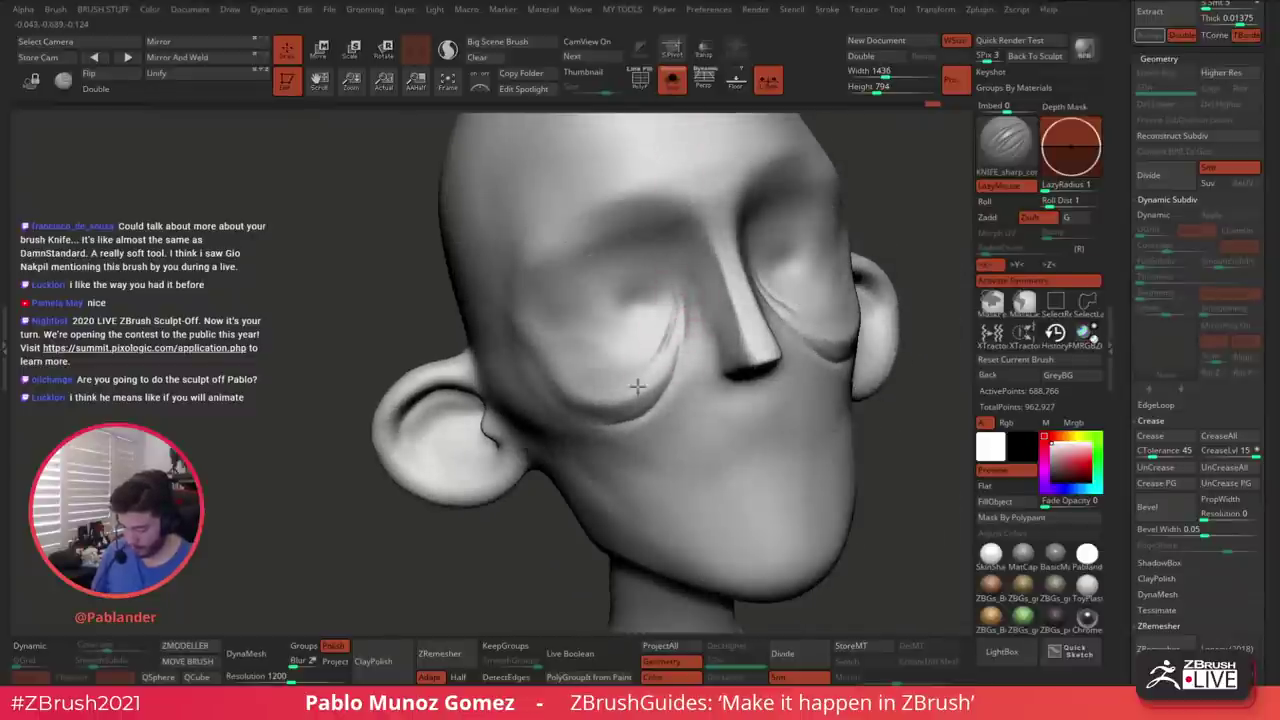
{"action": "key", "text": "b"}
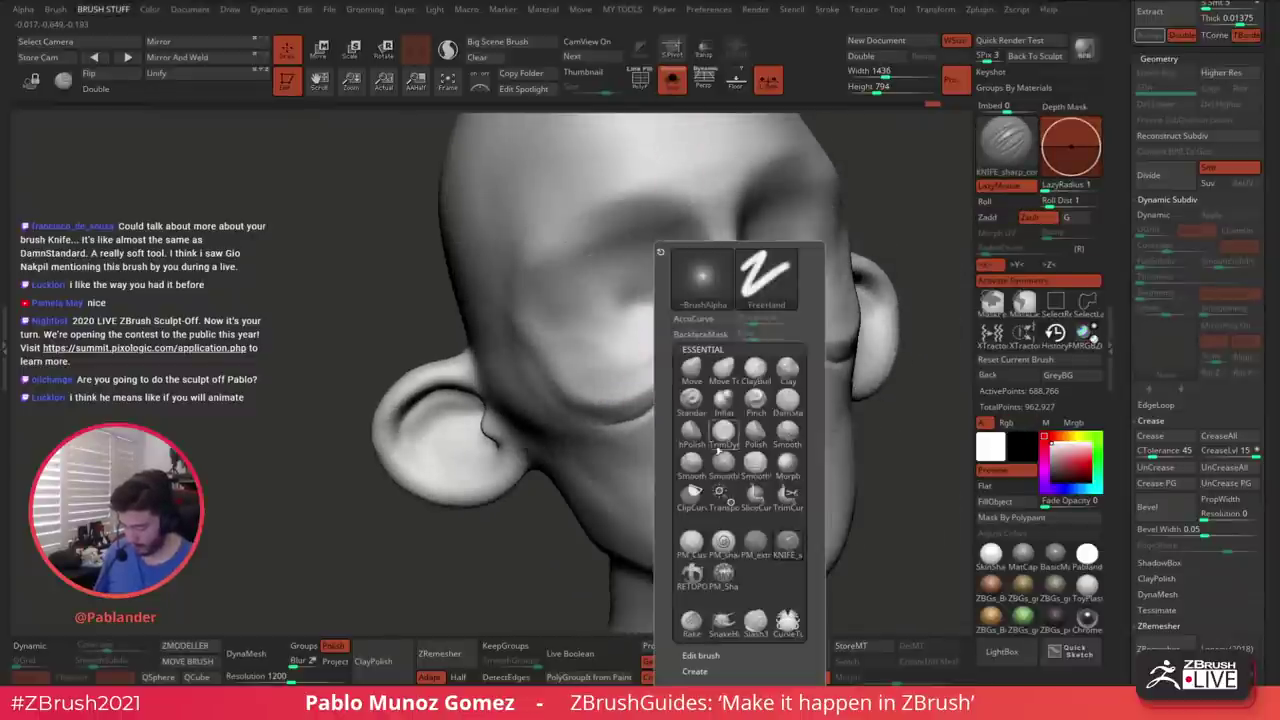
{"action": "left_click", "coordinate": [752, 410]}
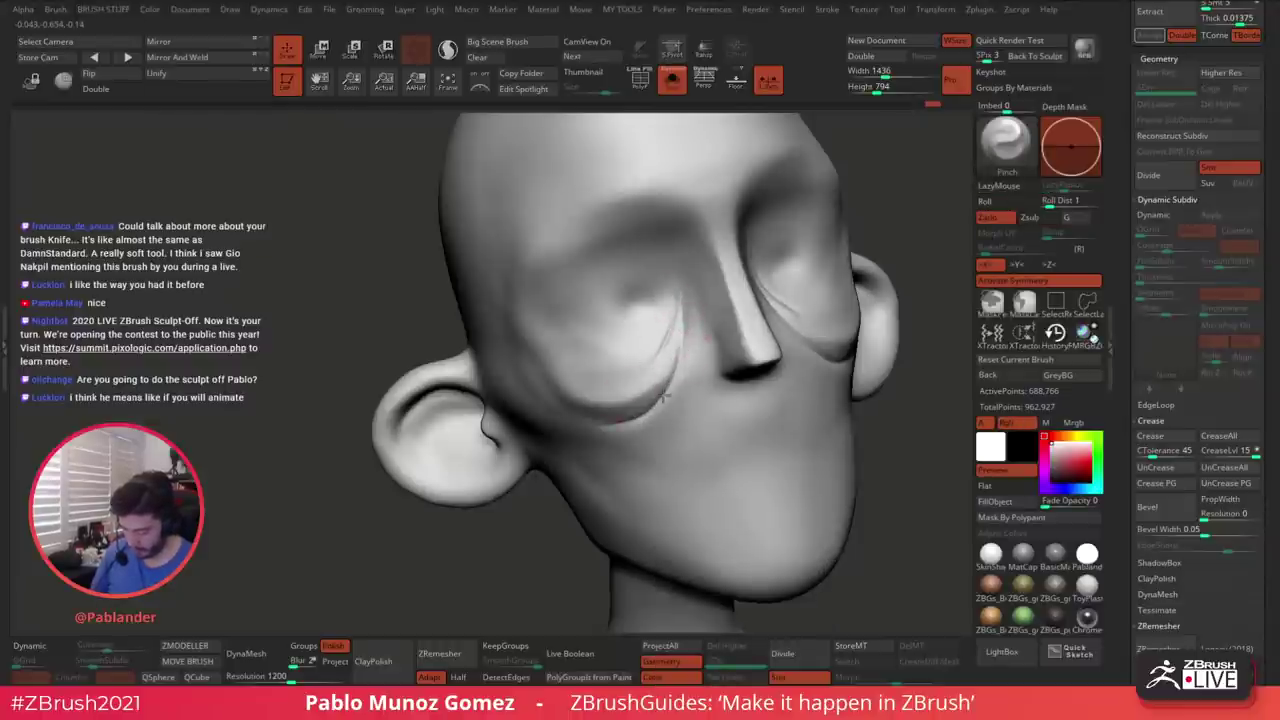
{"action": "key", "text": "shift"}
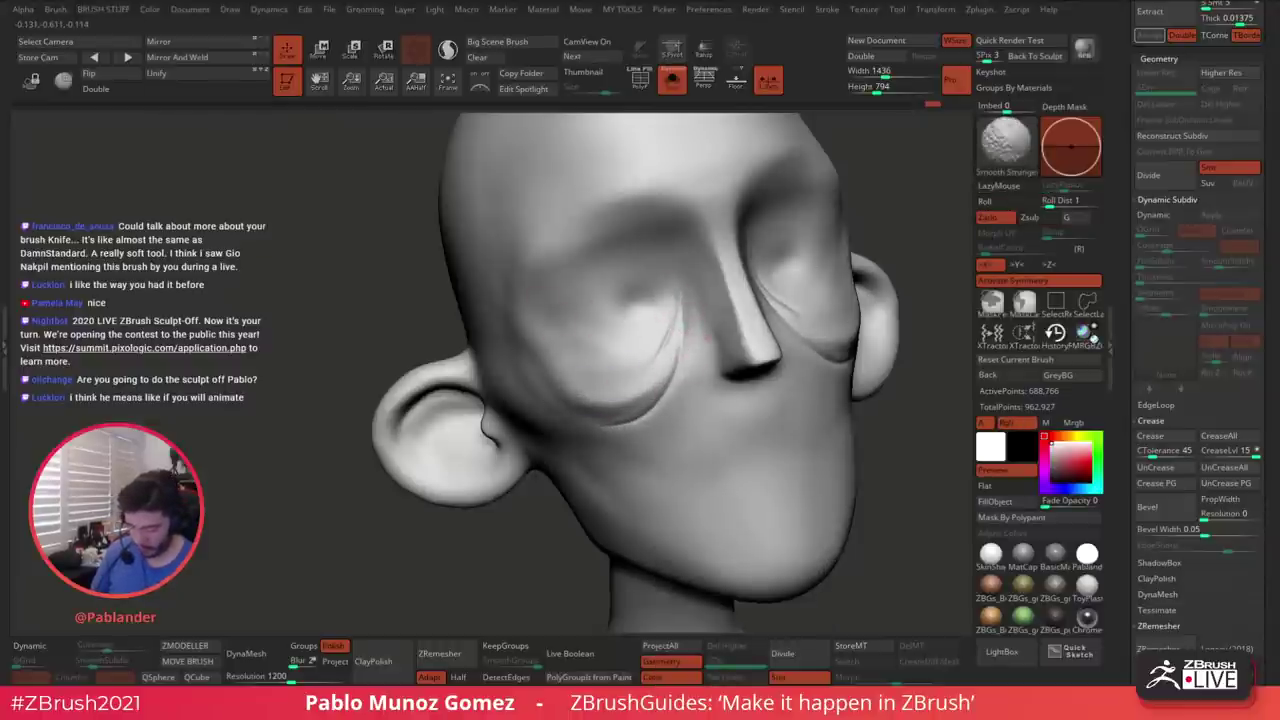
Show all subtools and flatten the area beside the outer eye corner with the hPolish brush
{"action": "left_click", "coordinate": [672, 82]}
{"action": "key", "text": "space"}
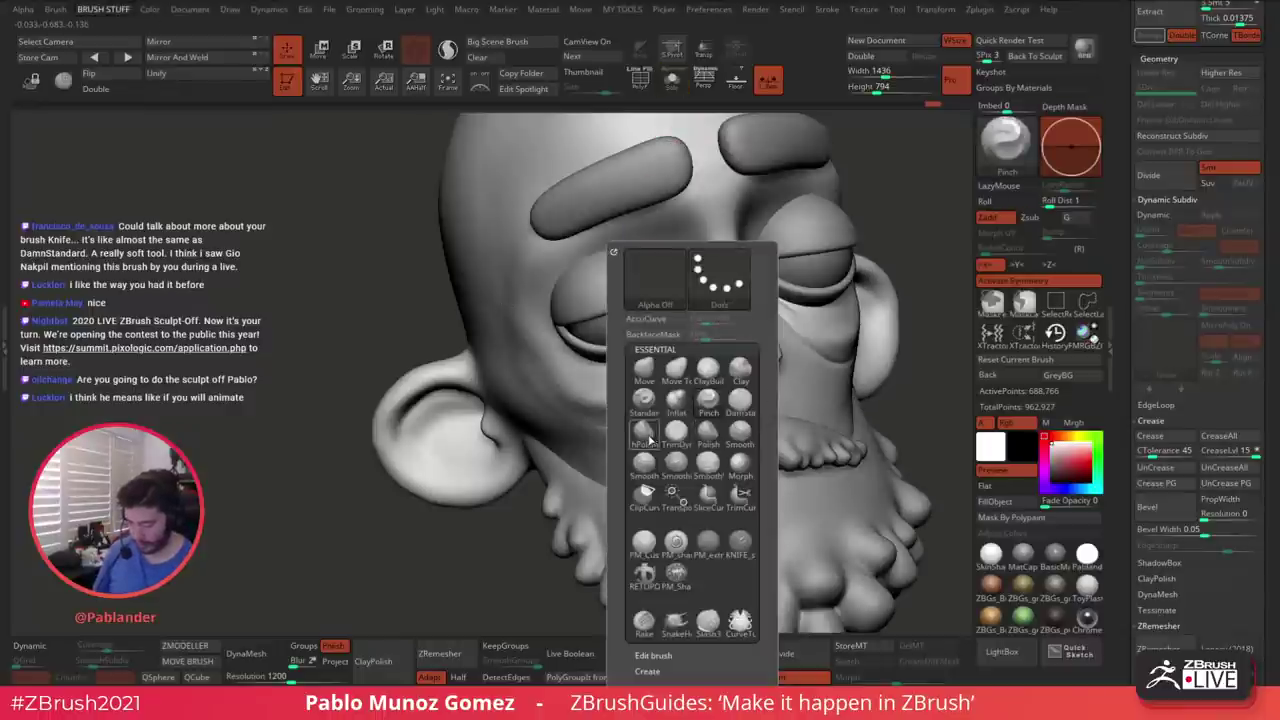
{"action": "left_click", "coordinate": [645, 433]}
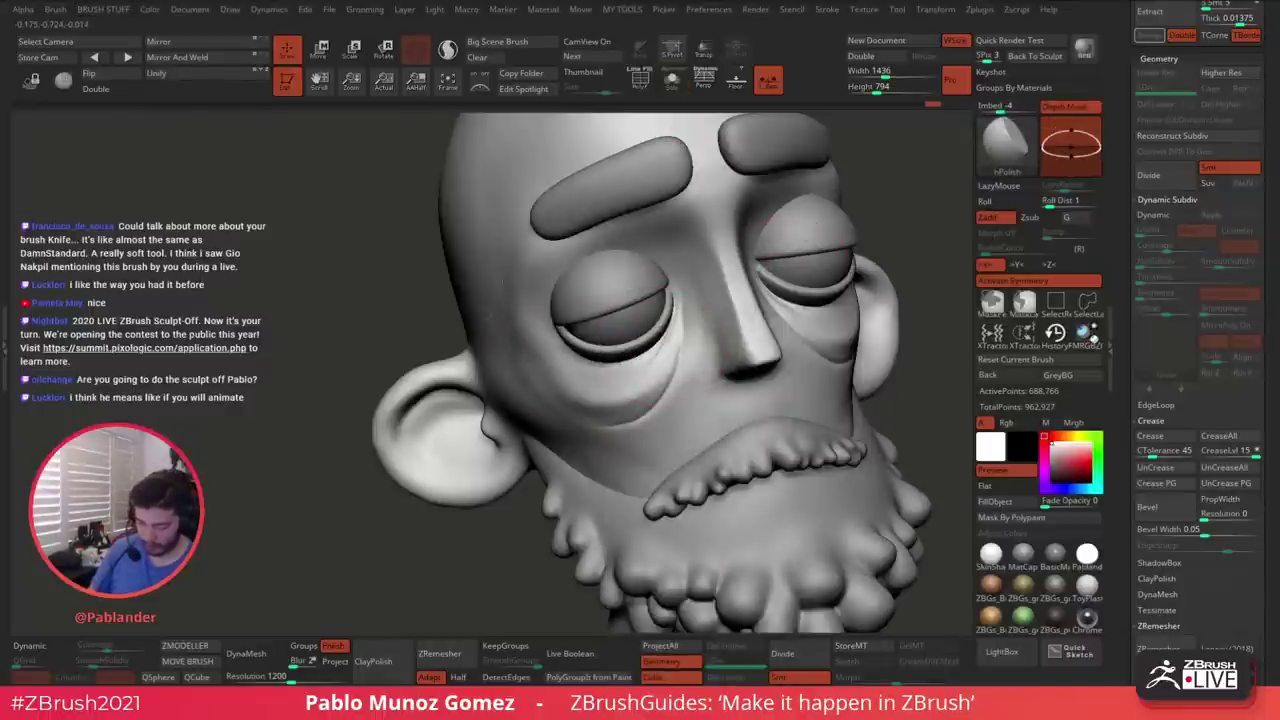
{"action": "right_click_drag", "start_coordinate": [502, 285], "coordinate": [572, 282]}
{"action": "left_click_drag", "start_coordinate": [518, 280], "coordinate": [530, 368]}
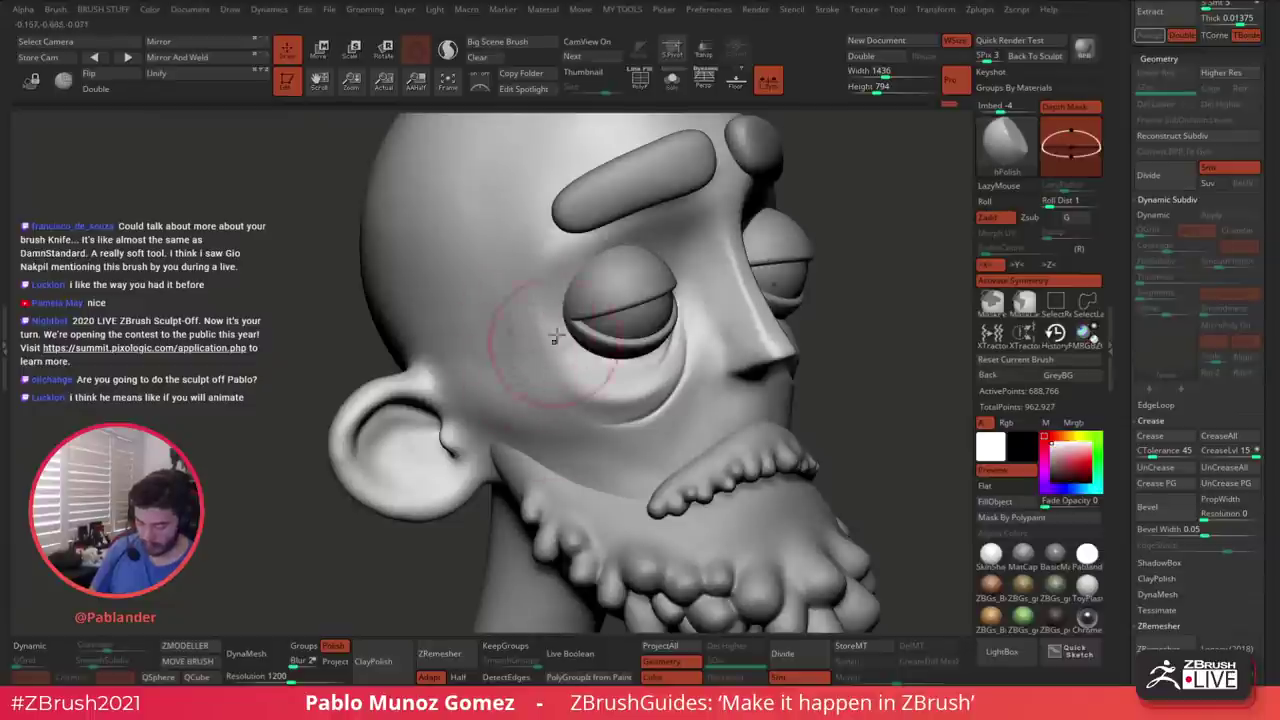
Smooth the cheek surface below the eye bags
{"action": "right_click_drag", "start_coordinate": [620, 315], "coordinate": [690, 400]}
{"action": "right_click", "coordinate": [650, 464]}
{"action": "right_click_drag", "start_coordinate": [800, 400], "coordinate": [772, 375]}
{"action": "left_click_drag", "start_coordinate": [771, 376], "coordinate": [678, 388]}
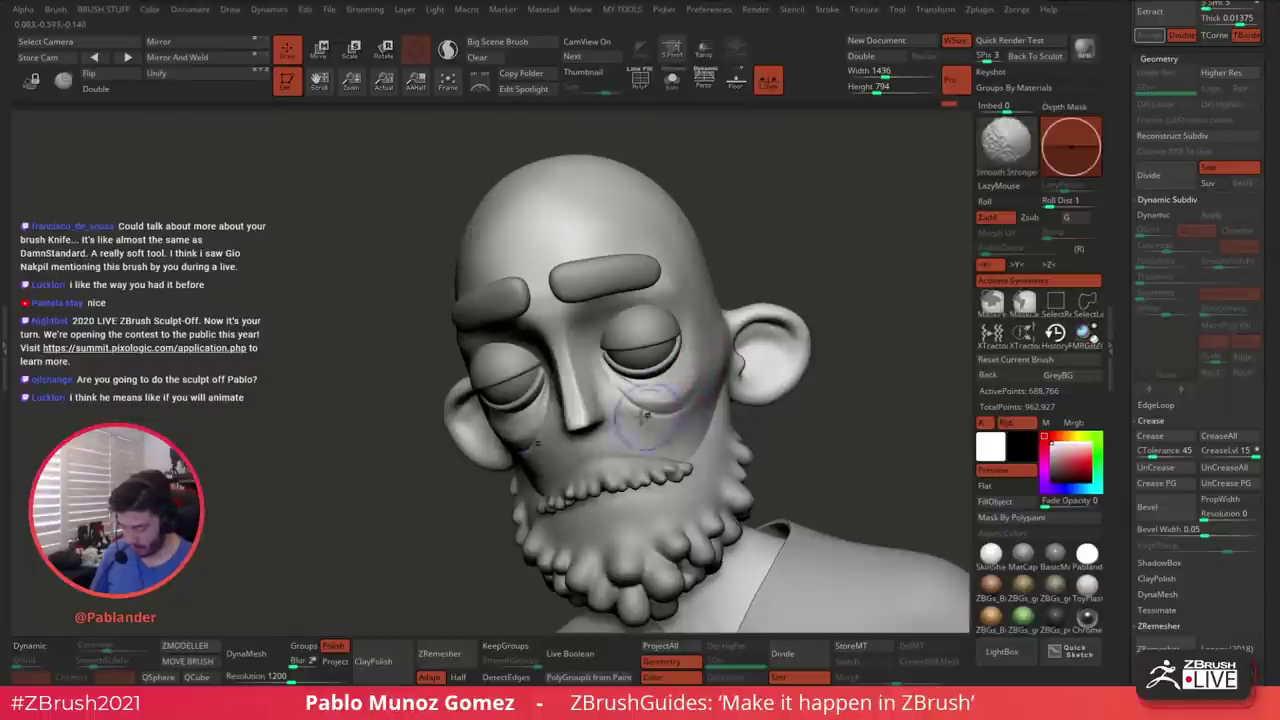
{"action": "mouse_move", "coordinate": [632, 405]}
{"action": "right_mouse_down"}
{"action": "mouse_move", "coordinate": [715, 380]}
{"action": "mouse_move", "coordinate": [627, 420]}
{"action": "right_mouse_up"}
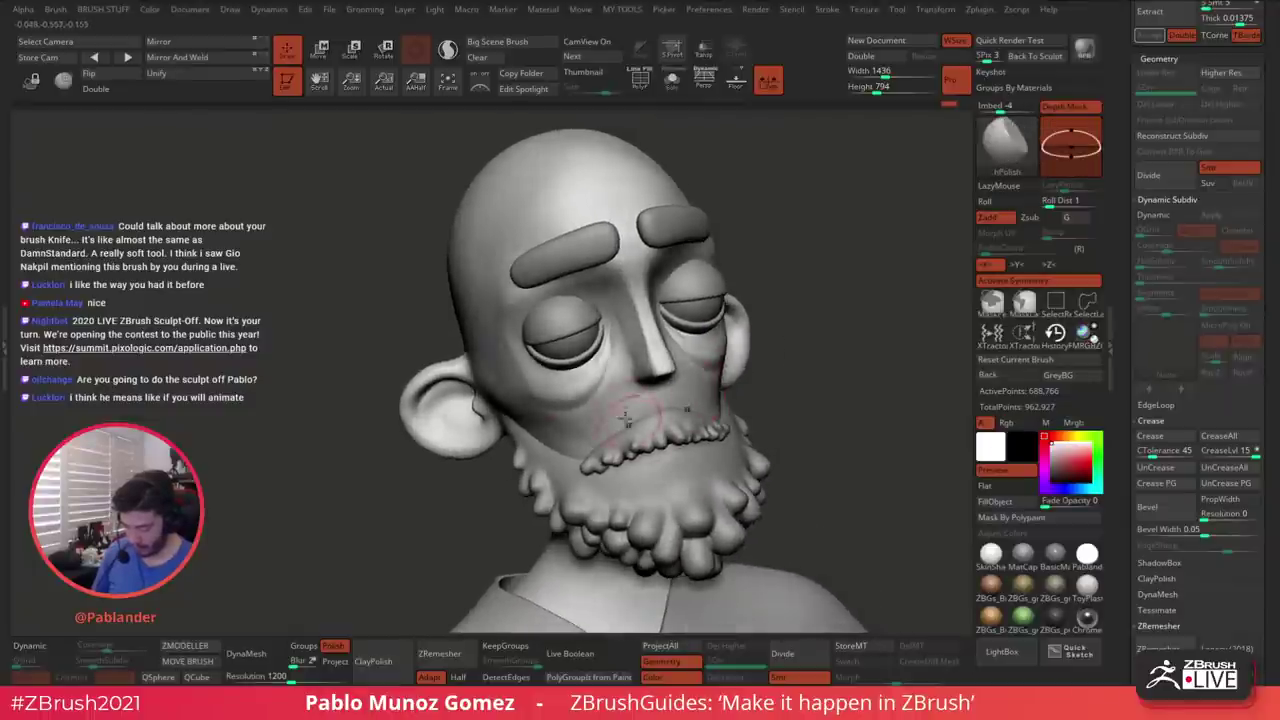
Make the eyebrows the active subtool and check their shape in isolation before showing the whole character again
{"action": "right_click_drag", "start_coordinate": [728, 375], "coordinate": [680, 453]}
{"action": "right_click", "coordinate": [680, 453]}
{"action": "mouse_move", "coordinate": [803, 392]}
{"action": "right_mouse_down"}
{"action": "mouse_move", "coordinate": [805, 352]}
{"action": "mouse_move", "coordinate": [806, 376]}
{"action": "right_mouse_up"}
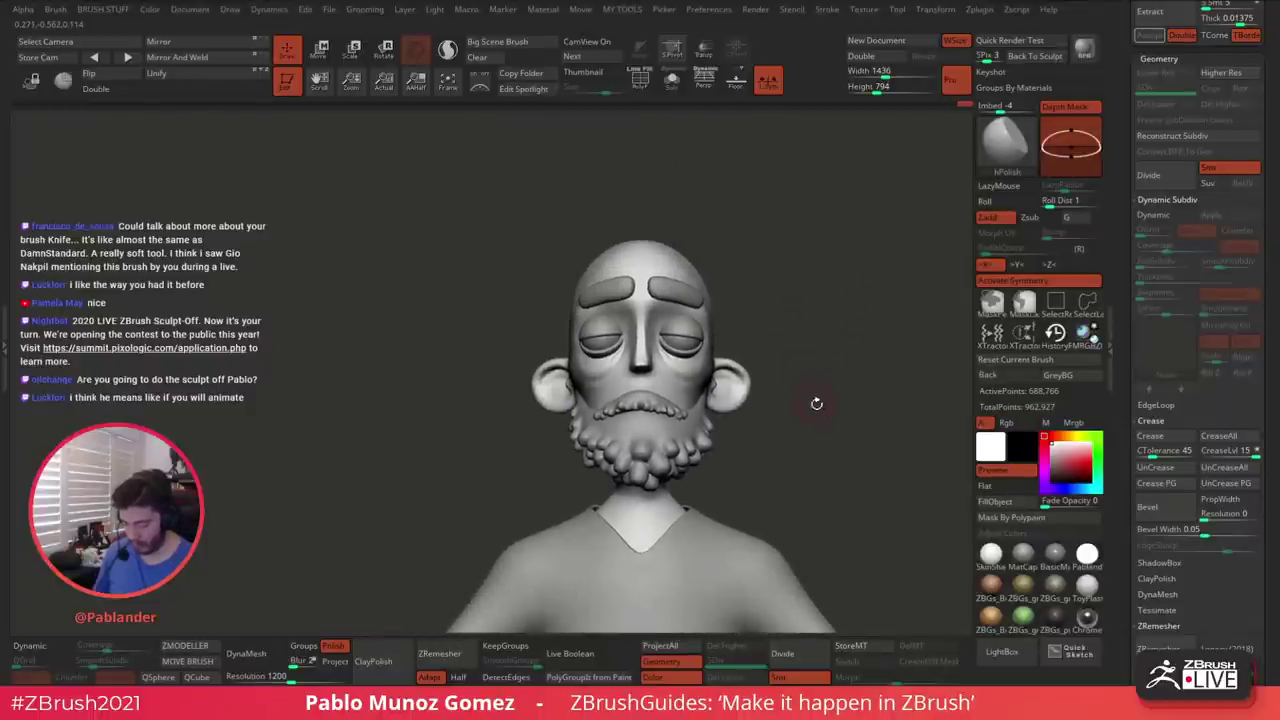
{"action": "mouse_move", "coordinate": [820, 420]}
{"action": "right_mouse_down"}
{"action": "mouse_move", "coordinate": [831, 424]}
{"action": "mouse_move", "coordinate": [792, 428]}
{"action": "mouse_move", "coordinate": [806, 366]}
{"action": "right_mouse_up"}
{"action": "mouse_move", "coordinate": [761, 324]}
{"action": "right_mouse_down", "text": "ctrl"}
{"action": "mouse_move", "coordinate": [740, 322]}
{"action": "mouse_move", "coordinate": [680, 207]}
{"action": "mouse_move", "coordinate": [758, 290]}
{"action": "right_mouse_up", "text": "ctrl"}
{"action": "left_click", "coordinate": [650, 247], "text": "alt"}
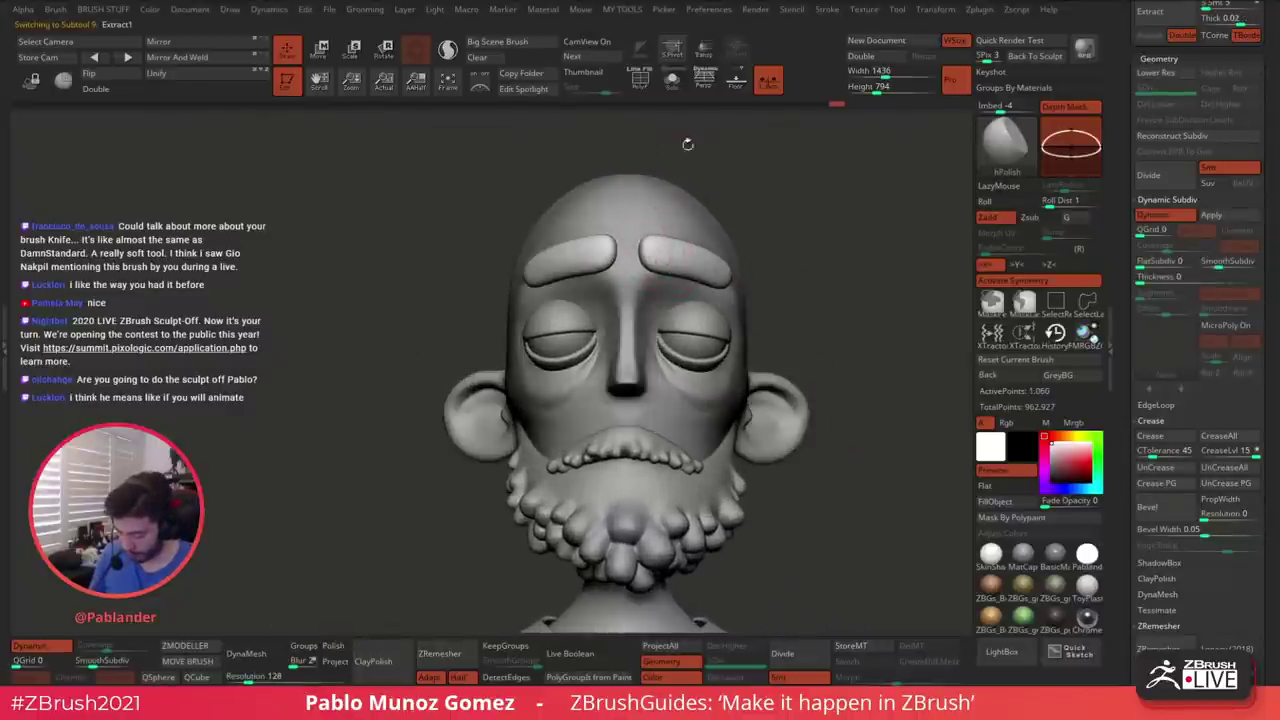
{"action": "left_click", "coordinate": [672, 80]}
{"action": "right_click_drag", "start_coordinate": [645, 270], "coordinate": [781, 170]}
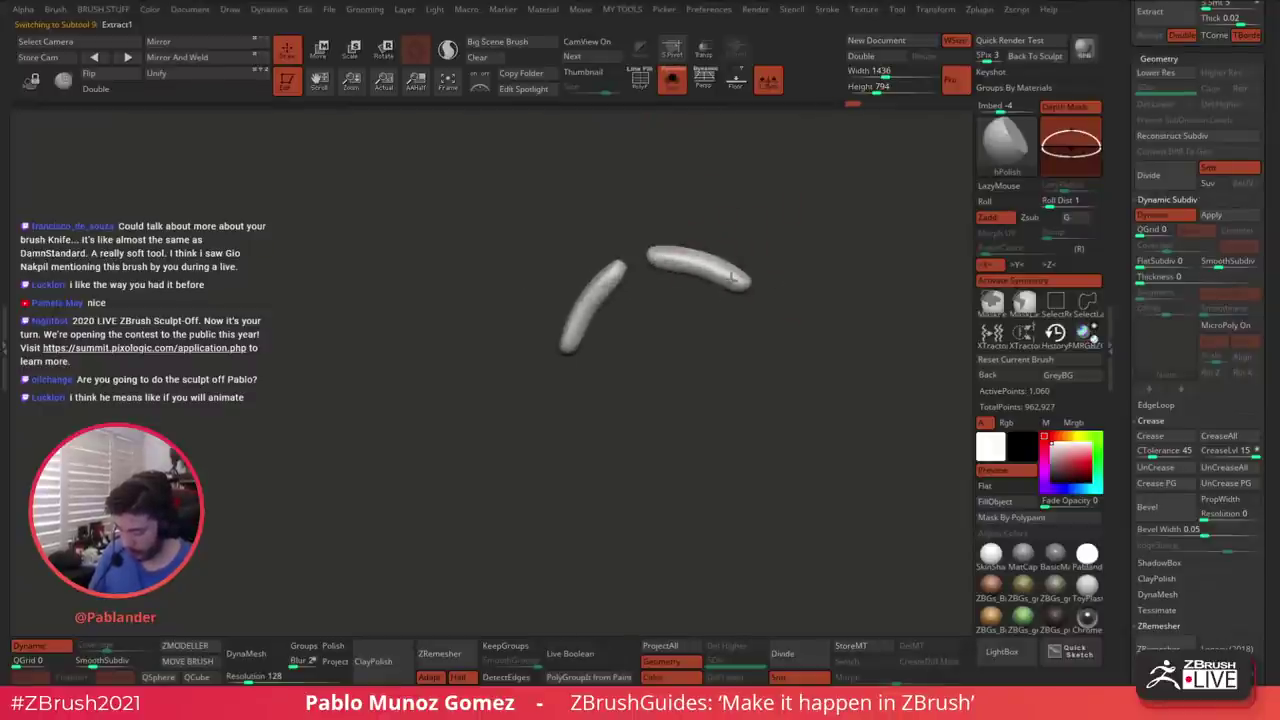
{"action": "left_click", "coordinate": [673, 86]}
{"action": "right_click_drag", "start_coordinate": [831, 308], "coordinate": [833, 329], "text": "shift"}
Reshape the inner ends of the eyebrows with the Move brush so they fit the forehead
{"action": "key", "text": "b"}
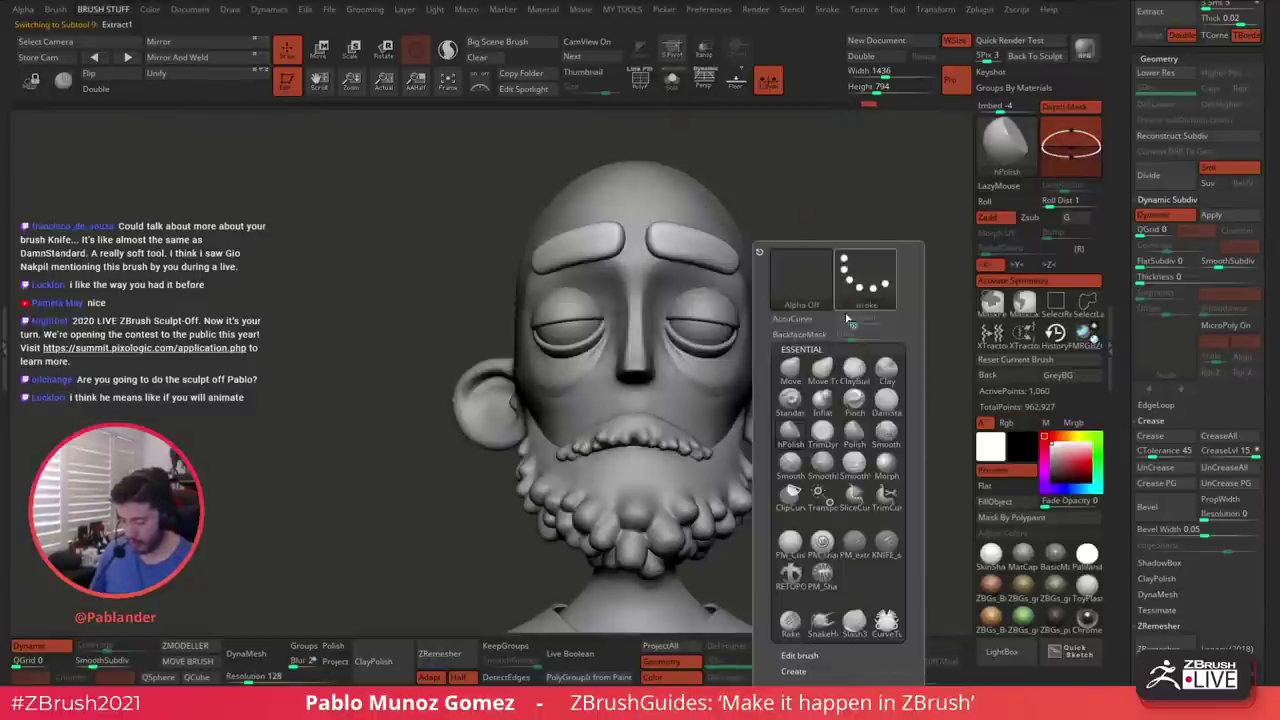
{"action": "left_click", "coordinate": [791, 370]}
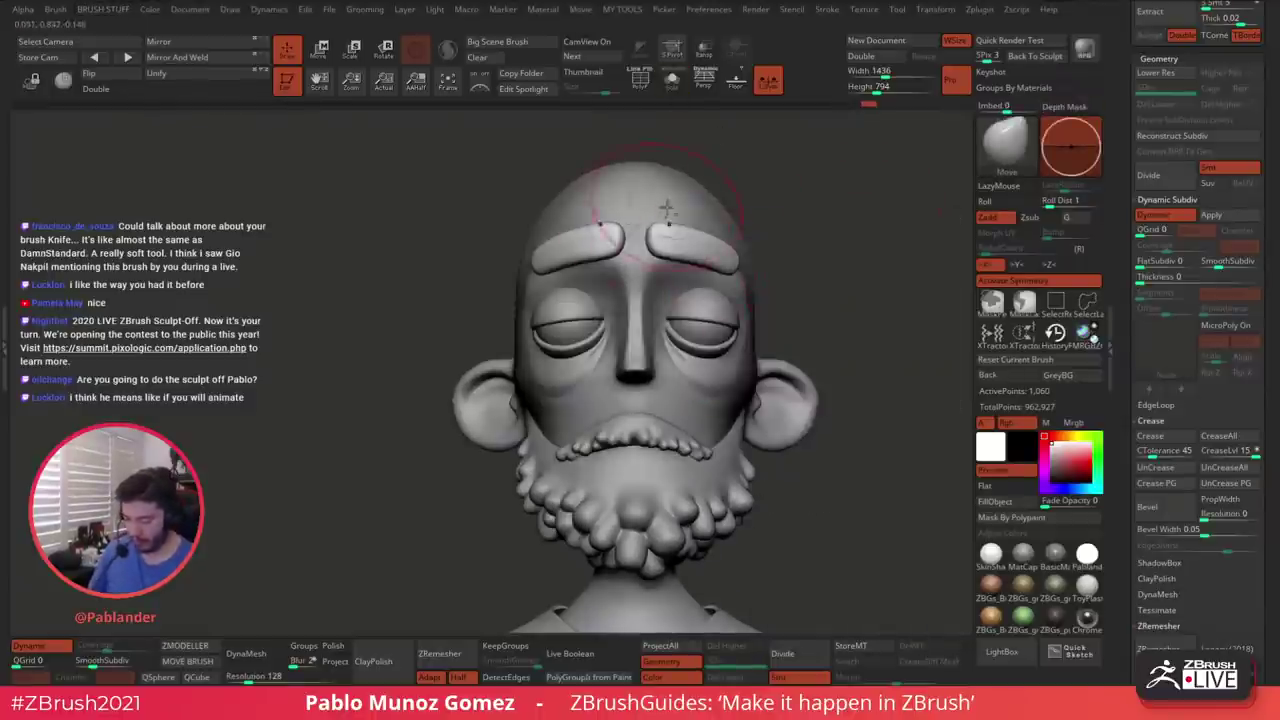
{"action": "right_click_drag", "start_coordinate": [650, 234], "coordinate": [654, 330]}
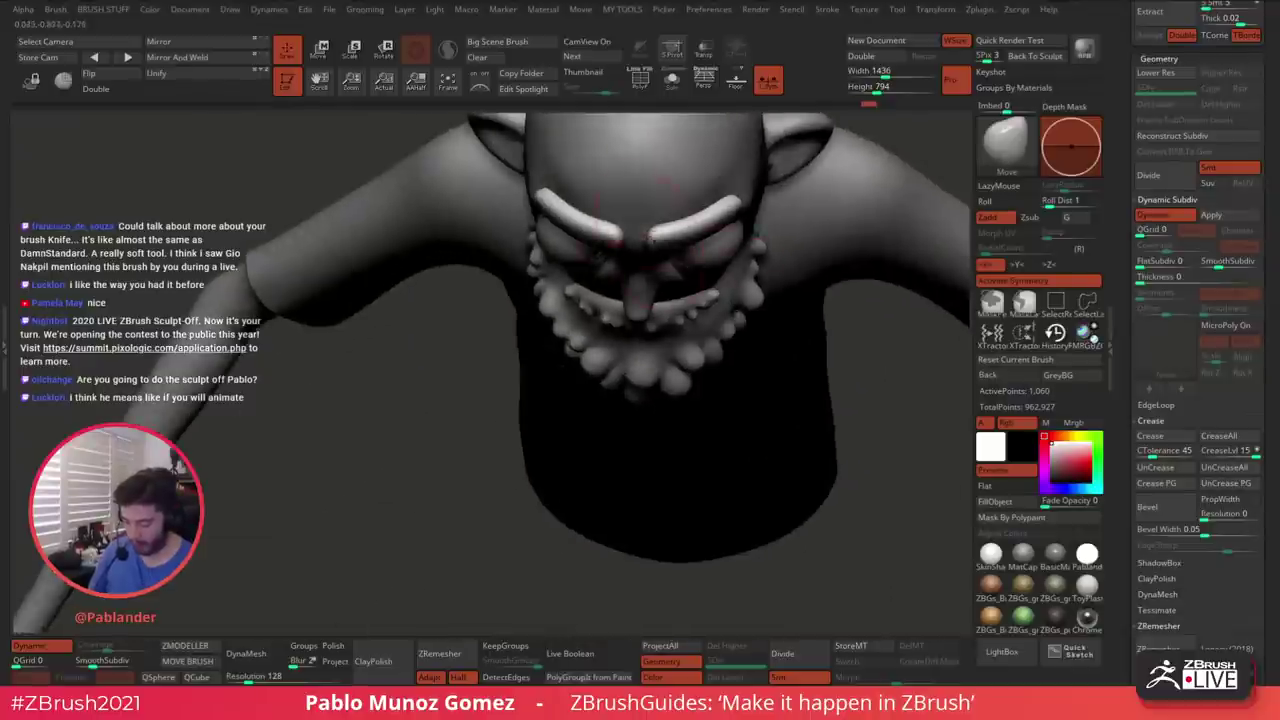
{"action": "right_click_drag", "start_coordinate": [657, 232], "coordinate": [723, 357]}
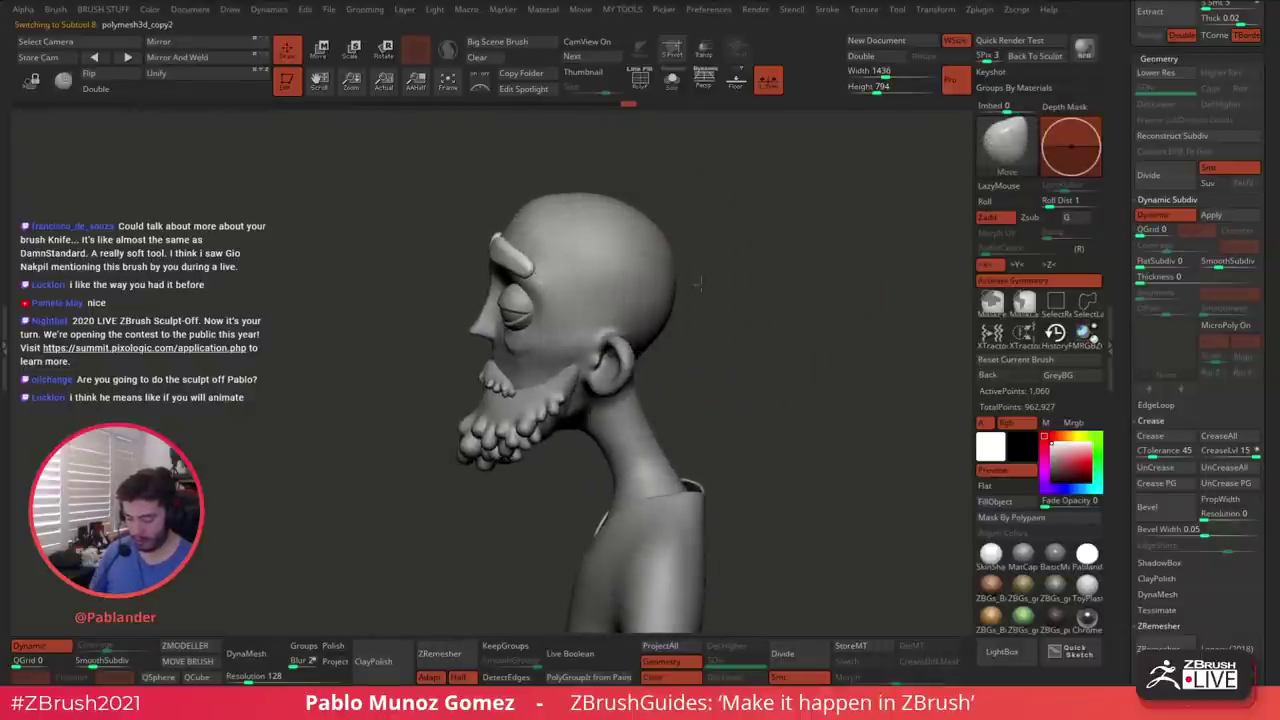
Make the head the active subtool, turn off its dynamic subdivision preview, and append a sphere
{"action": "key", "text": "d"}
{"action": "scroll", "coordinate": [1192, 316], "scroll_direction": "up", "scroll_amount": 5}
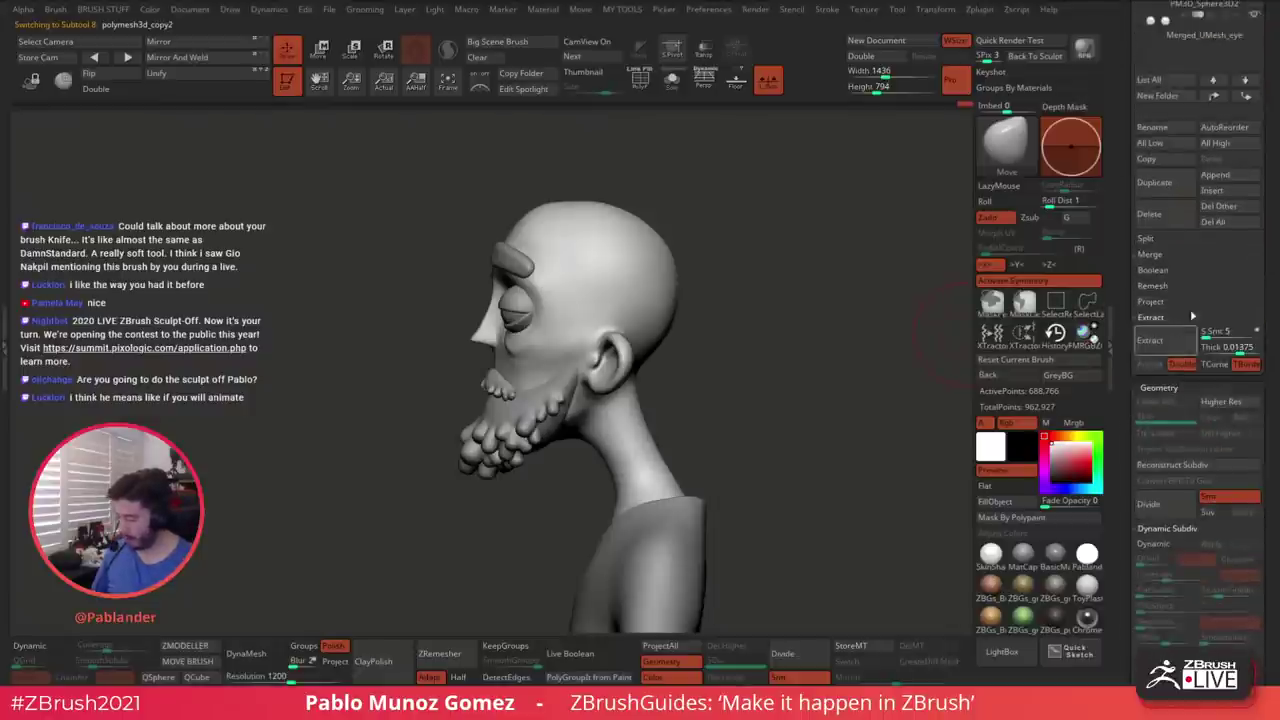
{"action": "left_click", "coordinate": [1215, 175]}
{"action": "left_click", "coordinate": [768, 204]}
Select the appended sphere, scale it down to roughly head size and move it onto the back of the head
{"action": "left_click", "coordinate": [322, 52]}
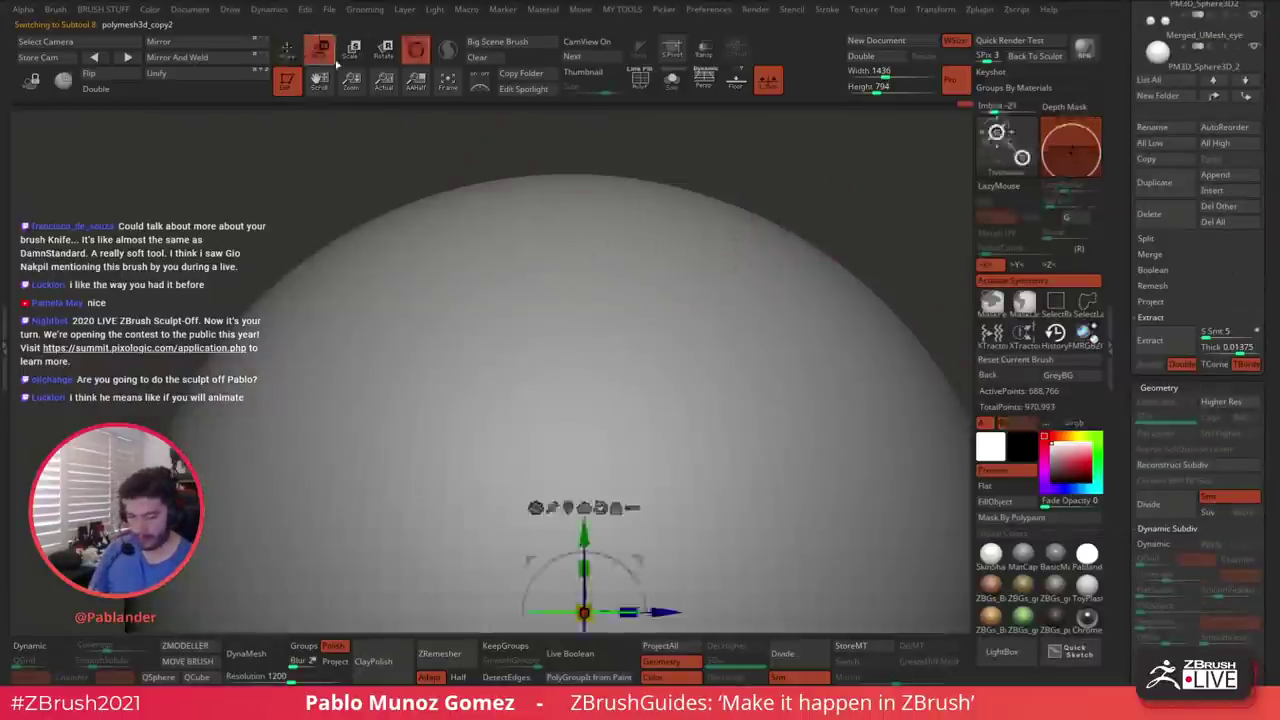
{"action": "right_click_drag", "start_coordinate": [643, 383], "coordinate": [636, 310], "text": "ctrl"}
{"action": "left_click_drag", "start_coordinate": [606, 390], "coordinate": [608, 234]}
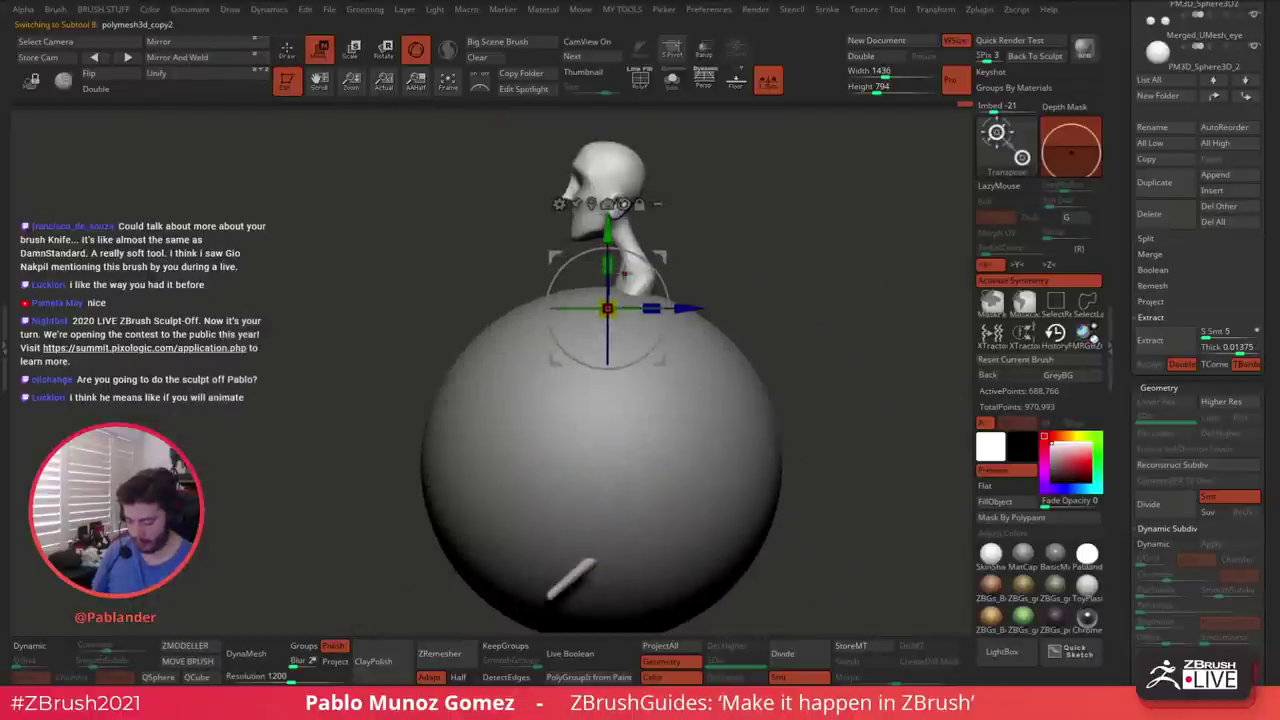
{"action": "key", "text": "ctrl+z"}
{"action": "left_click", "coordinate": [758, 404], "text": "alt"}
{"action": "left_click_drag", "start_coordinate": [601, 464], "coordinate": [582, 513]}
{"action": "left_click_drag", "start_coordinate": [654, 411], "coordinate": [685, 267]}
{"action": "left_click_drag", "start_coordinate": [632, 321], "coordinate": [598, 388]}
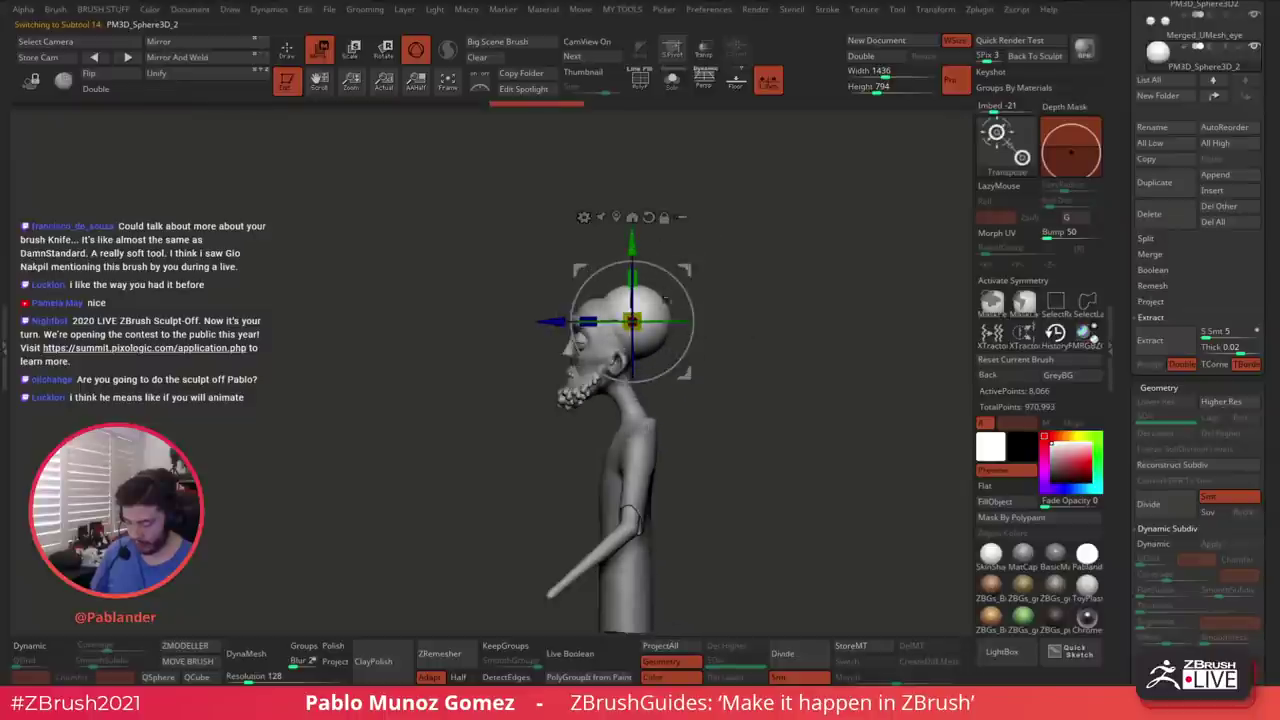
Tilt the sphere diagonally, stretch it into an egg shape, and raise it over the crown of the head
{"action": "left_click_drag", "start_coordinate": [702, 327], "coordinate": [702, 329]}
{"action": "left_click_drag", "start_coordinate": [684, 372], "coordinate": [680, 350]}
{"action": "left_click_drag", "start_coordinate": [565, 404], "coordinate": [622, 406]}
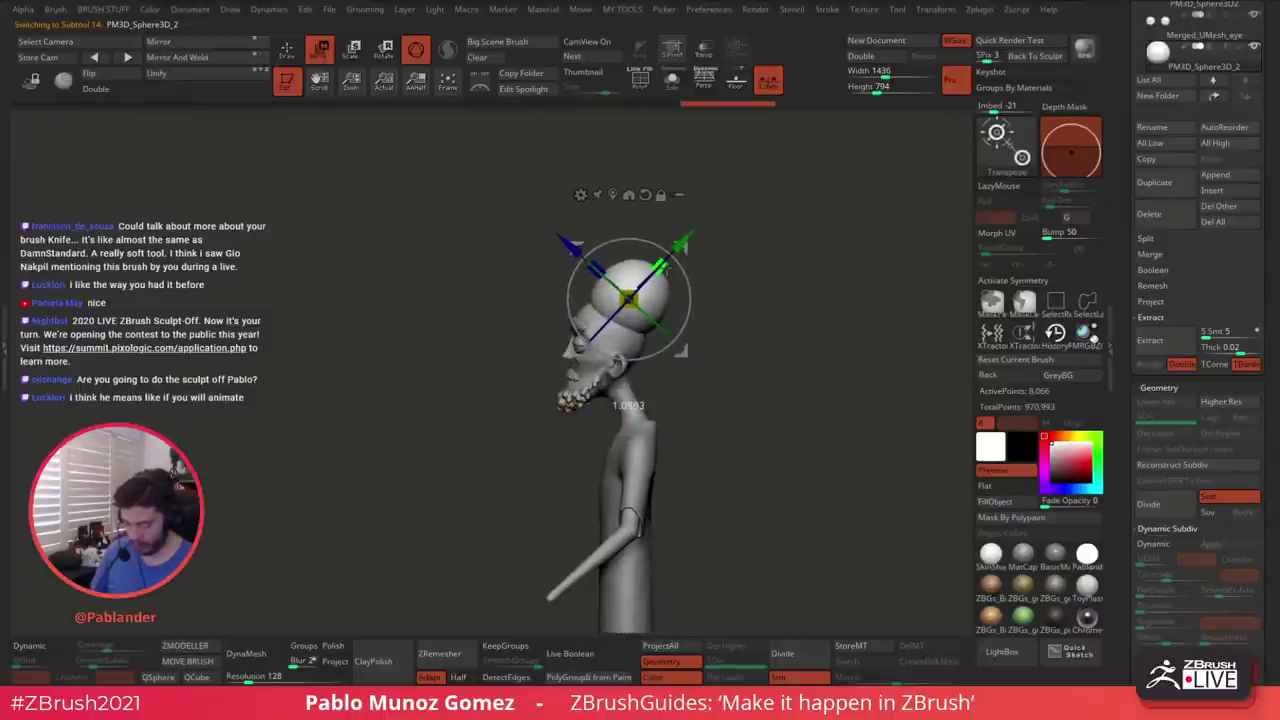
{"action": "left_click_drag", "start_coordinate": [669, 266], "coordinate": [669, 265]}
{"action": "left_click_drag", "start_coordinate": [683, 351], "coordinate": [701, 333], "text": "alt"}
{"action": "mouse_move", "coordinate": [648, 282]}
{"action": "left_mouse_down"}
{"action": "mouse_move", "coordinate": [705, 274]}
{"action": "mouse_move", "coordinate": [770, 358]}
{"action": "left_mouse_up"}
{"action": "key", "text": "q"}
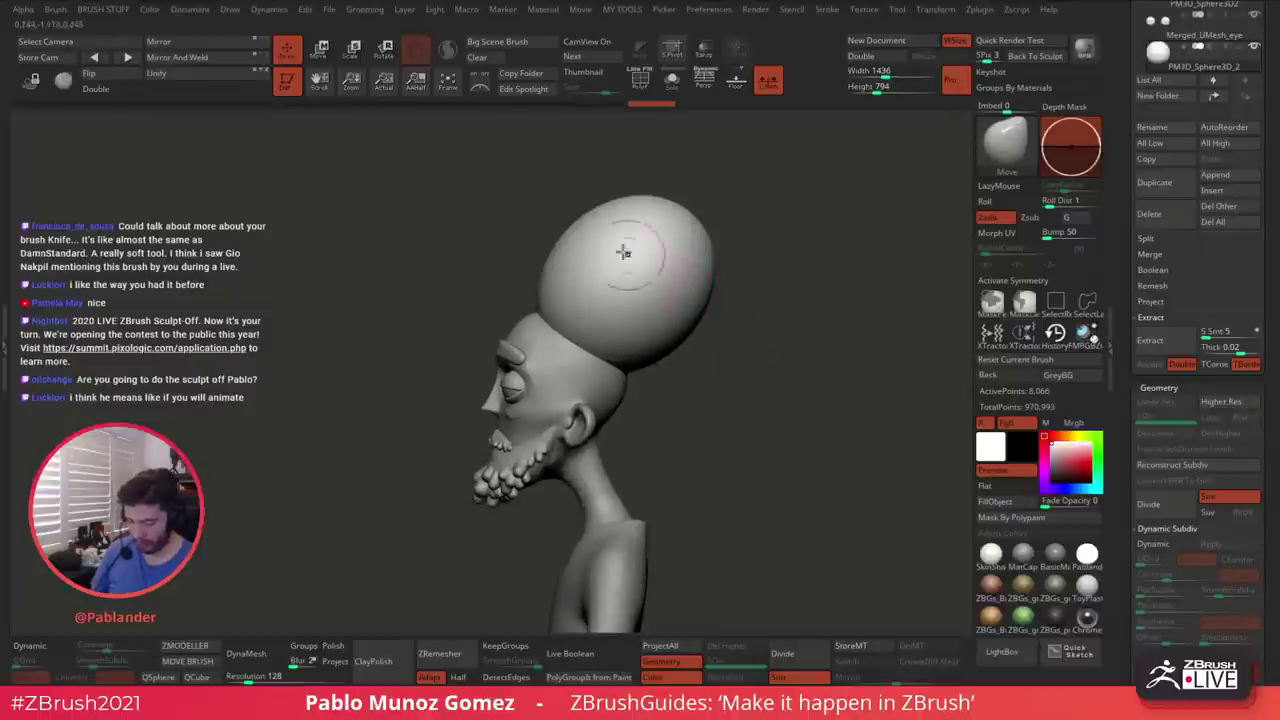
Scale the sphere down to a smaller, rounder shape and place it just above the back of the head
{"action": "key", "text": "w"}
{"action": "left_click_drag", "start_coordinate": [635, 283], "coordinate": [617, 284]}
{"action": "left_click_drag", "start_coordinate": [687, 231], "coordinate": [704, 213]}
{"action": "left_click_drag", "start_coordinate": [654, 264], "coordinate": [662, 272]}
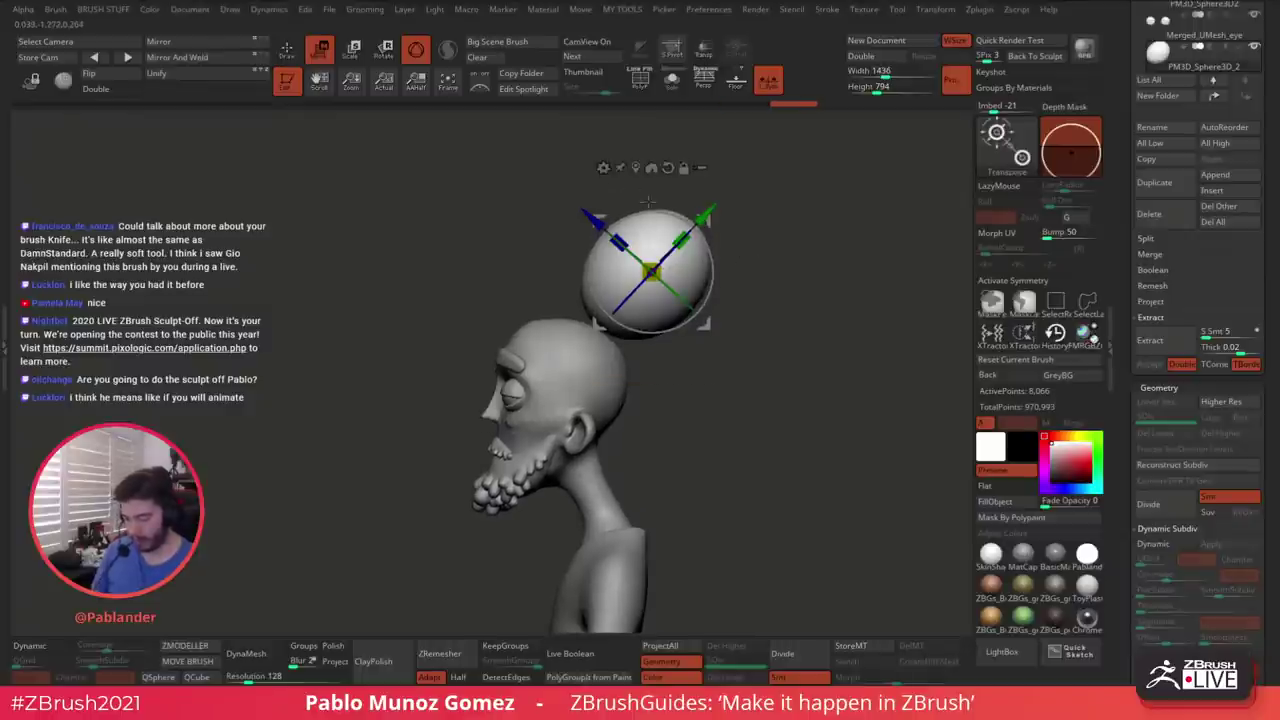
Apply a gizmo deformer to the sphere so its lower front end gets wider, and shift it slightly away from the head
{"action": "left_click", "coordinate": [603, 168]}
{"action": "left_click", "coordinate": [754, 314]}
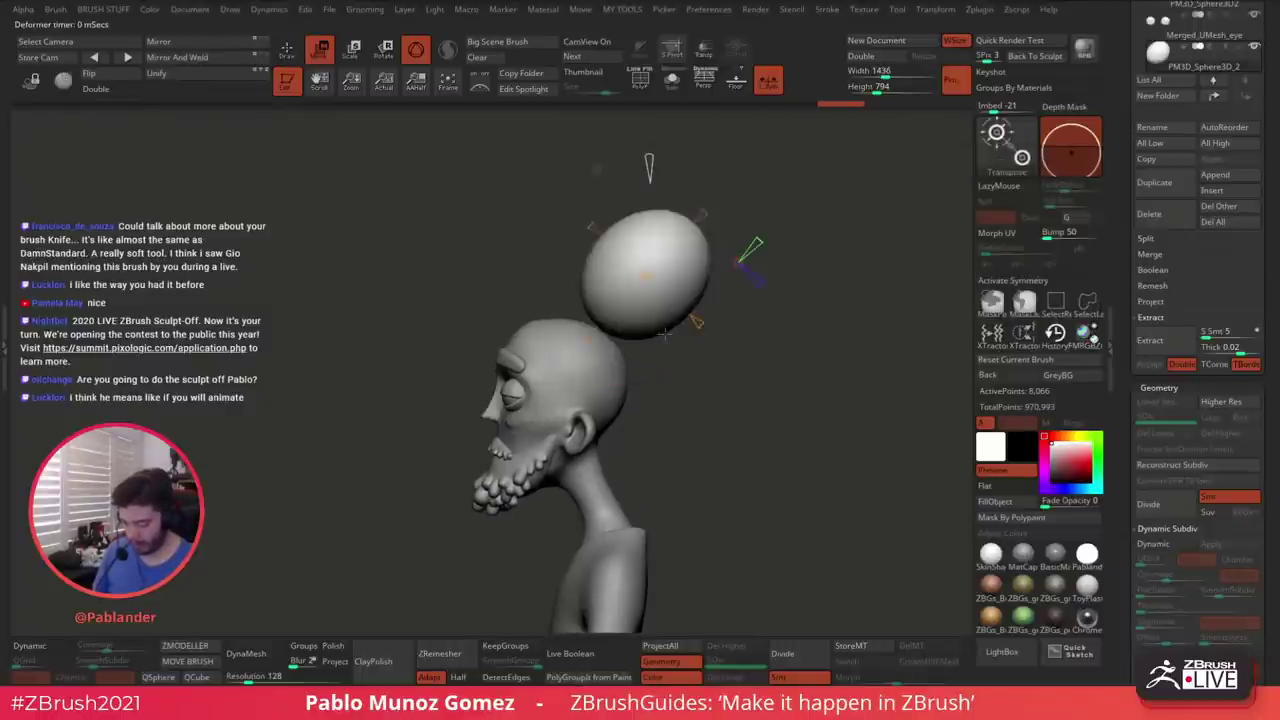
{"action": "left_click_drag", "start_coordinate": [588, 340], "coordinate": [578, 352]}
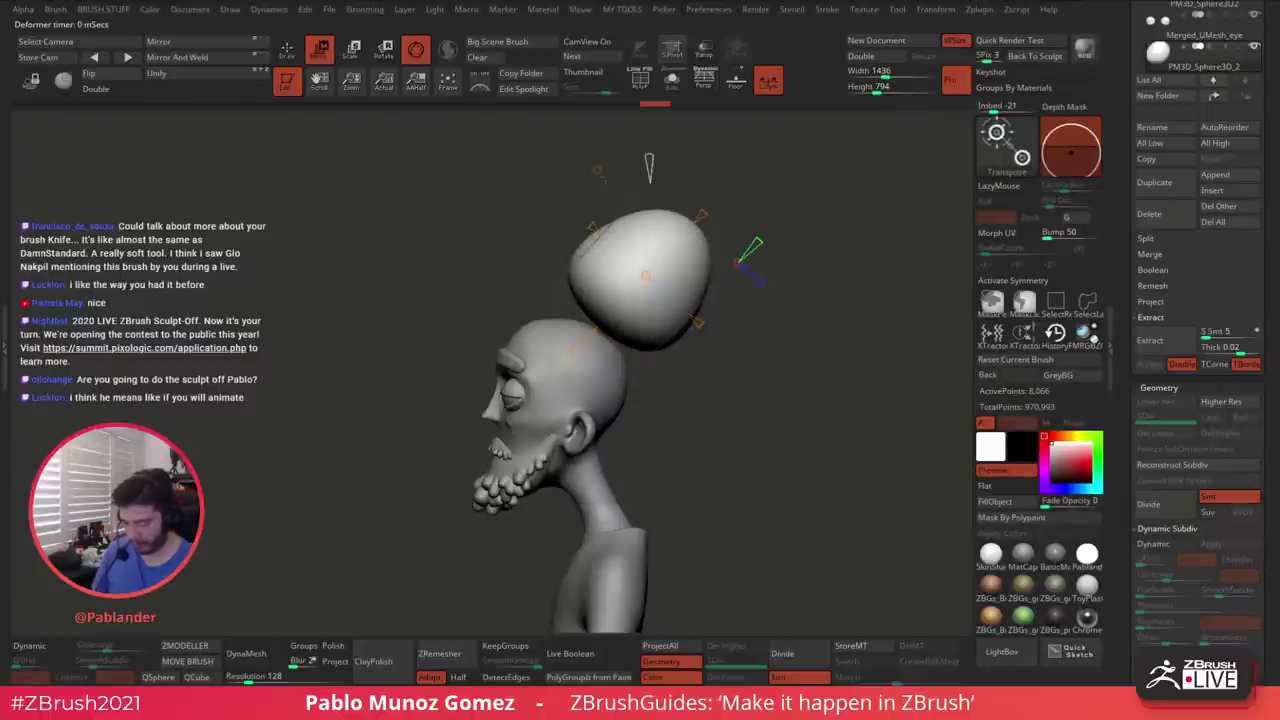
{"action": "left_click", "coordinate": [597, 170]}
{"action": "left_click", "coordinate": [813, 173]}
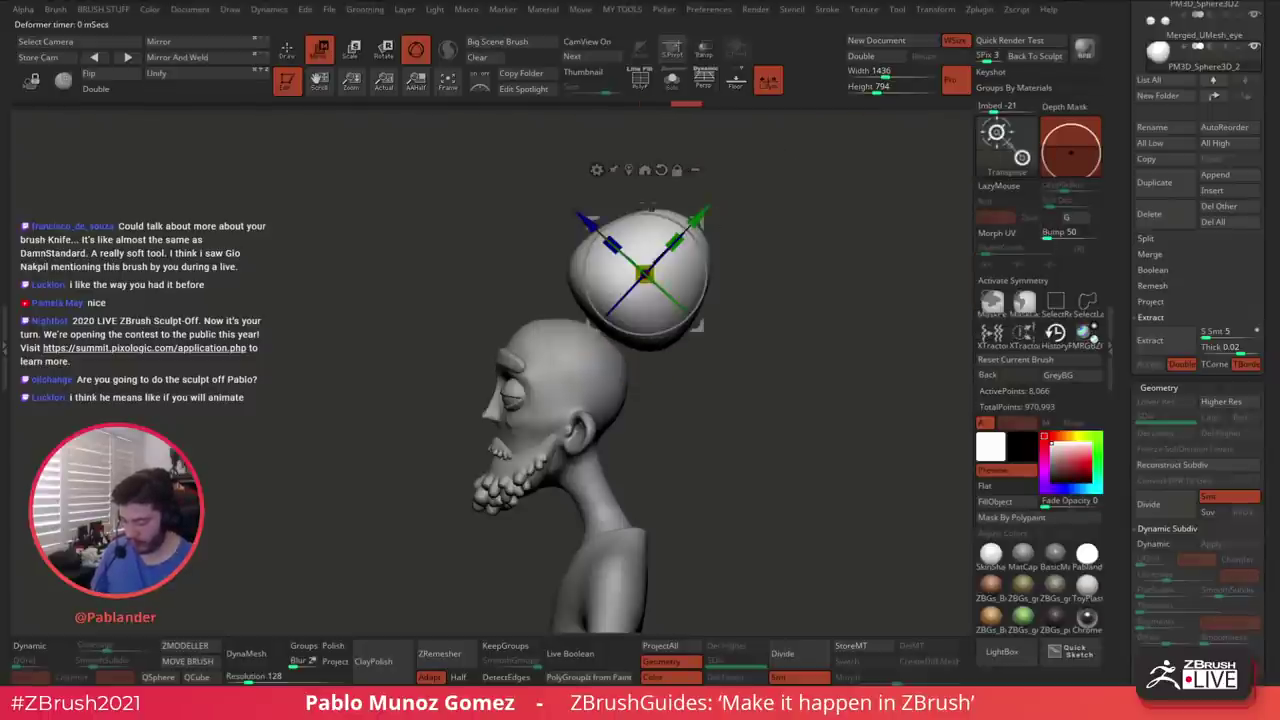
{"action": "left_click_drag", "start_coordinate": [699, 214], "coordinate": [705, 208]}
{"action": "mouse_move", "coordinate": [797, 239]}
{"action": "left_mouse_down", "text": "shift"}
{"action": "mouse_move", "coordinate": [823, 237]}
{"action": "mouse_move", "coordinate": [738, 268]}
{"action": "left_mouse_up", "text": "shift"}
{"action": "key", "text": "q"}
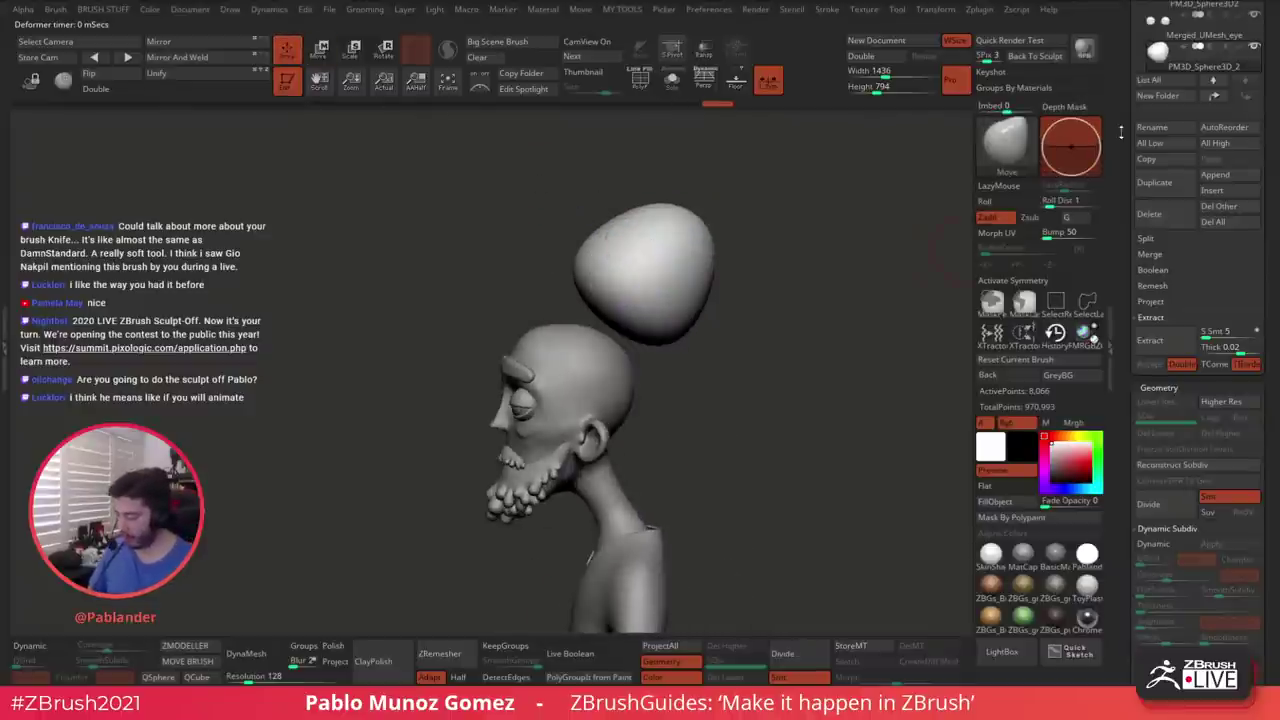
Bring up the Dynamics simulation settings with collision volume enabled and choose the TransposeCloth brush for the sphere
{"action": "left_click_drag", "start_coordinate": [1121, 131], "coordinate": [1113, 348]}
{"action": "left_click_drag", "start_coordinate": [783, 305], "coordinate": [767, 248], "text": "alt"}
{"action": "left_click", "coordinate": [643, 90]}
{"action": "left_click", "coordinate": [643, 90]}
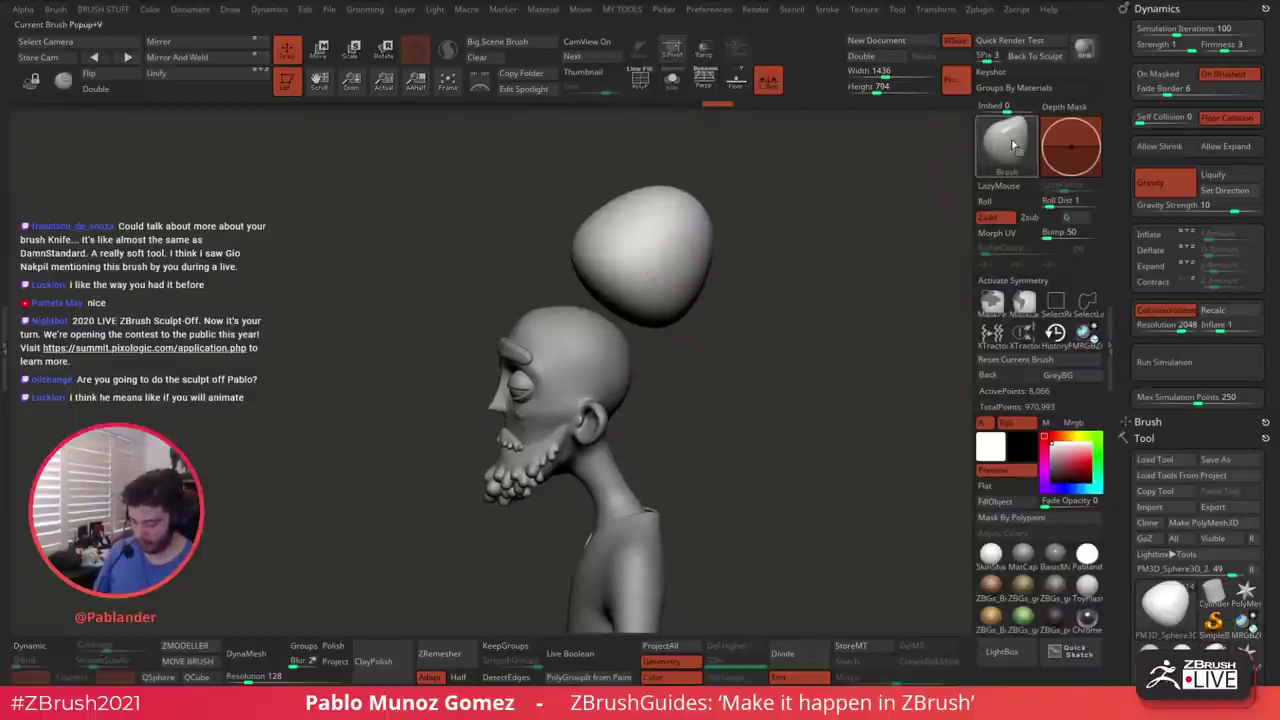
{"action": "key", "text": "b"}
{"action": "left_click", "coordinate": [562, 562]}
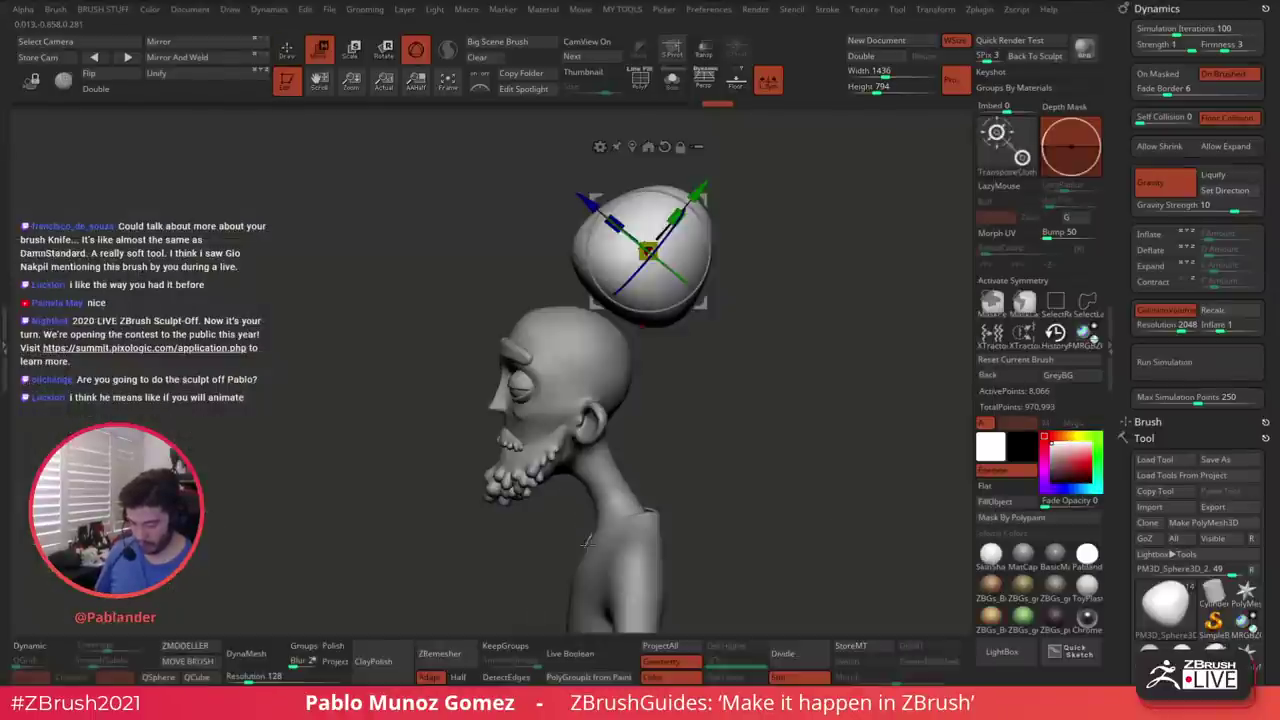
Try draping the sphere over the back of the head as cloth, check it from the front, and undo the attempt
{"action": "left_click_drag", "start_coordinate": [705, 304], "coordinate": [678, 346]}
{"action": "left_click_drag", "start_coordinate": [620, 292], "coordinate": [645, 393]}
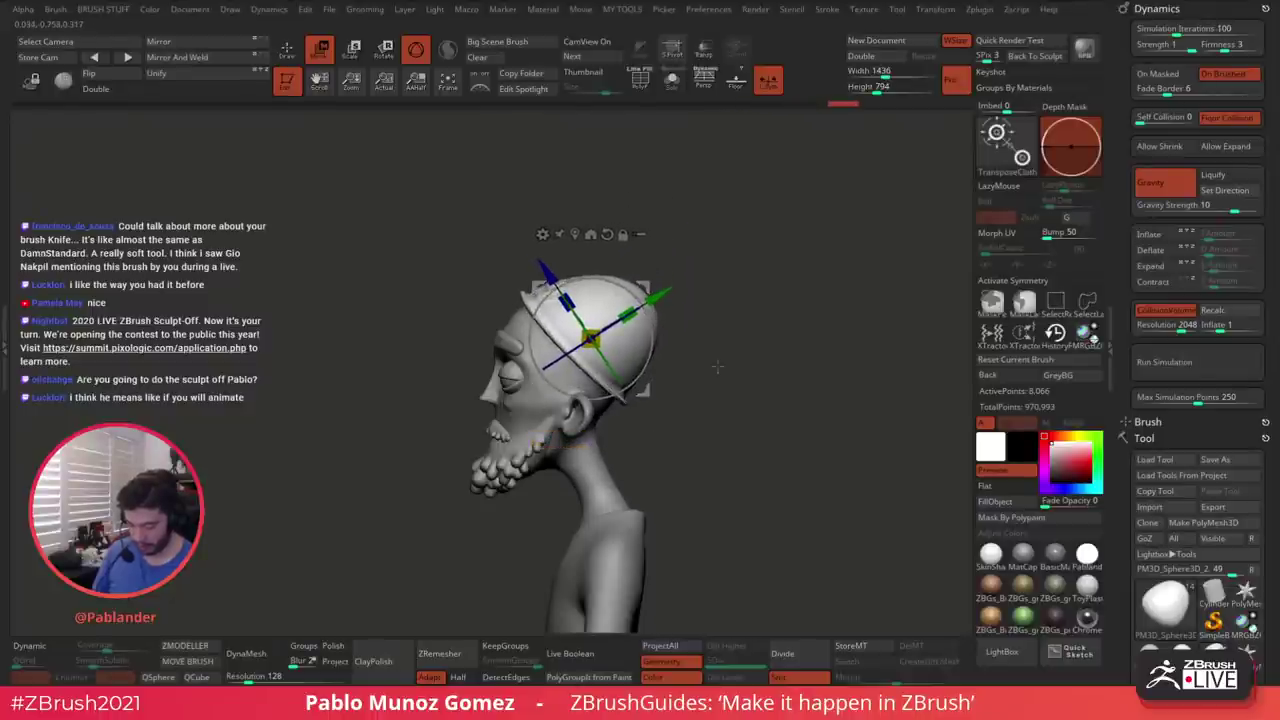
{"action": "left_click_drag", "start_coordinate": [717, 367], "coordinate": [757, 337]}
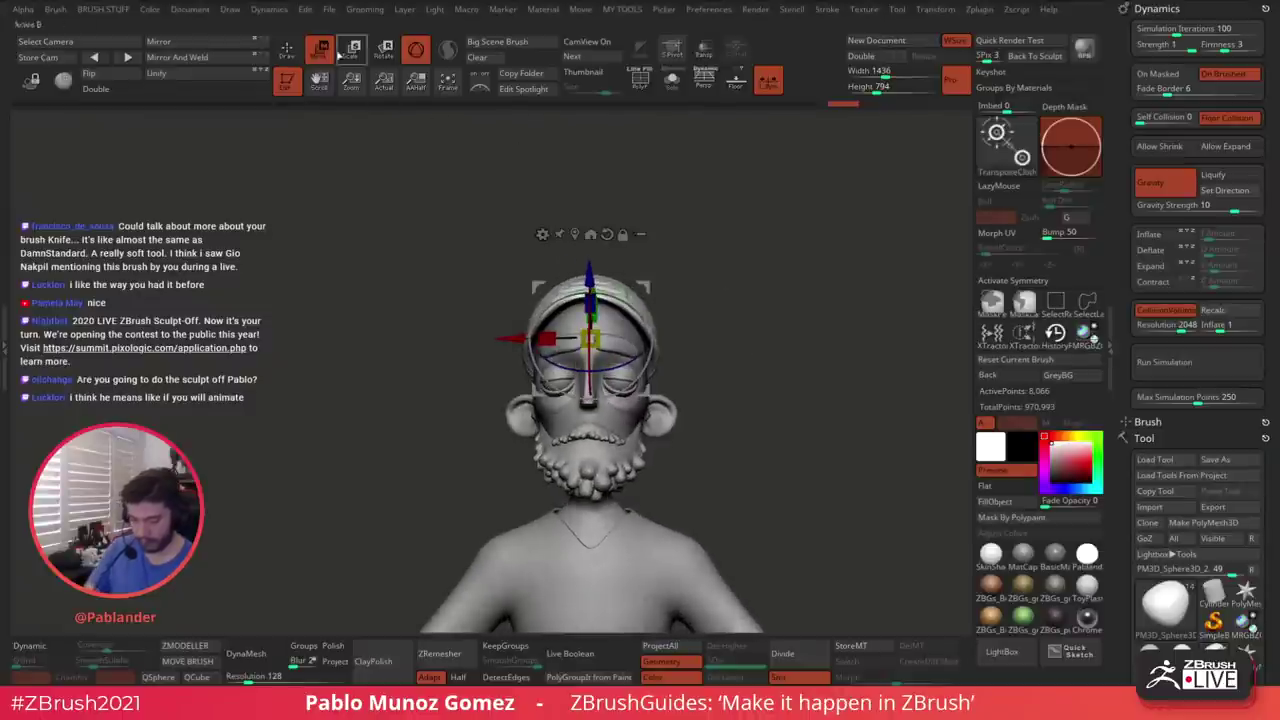
{"action": "left_click", "coordinate": [290, 51]}
{"action": "mouse_move", "coordinate": [643, 243]}
{"action": "left_mouse_down"}
{"action": "mouse_move", "coordinate": [766, 303]}
{"action": "mouse_move", "coordinate": [755, 290]}
{"action": "mouse_move", "coordinate": [831, 363]}
{"action": "left_mouse_up"}
{"action": "key", "text": "ctrl+z"}
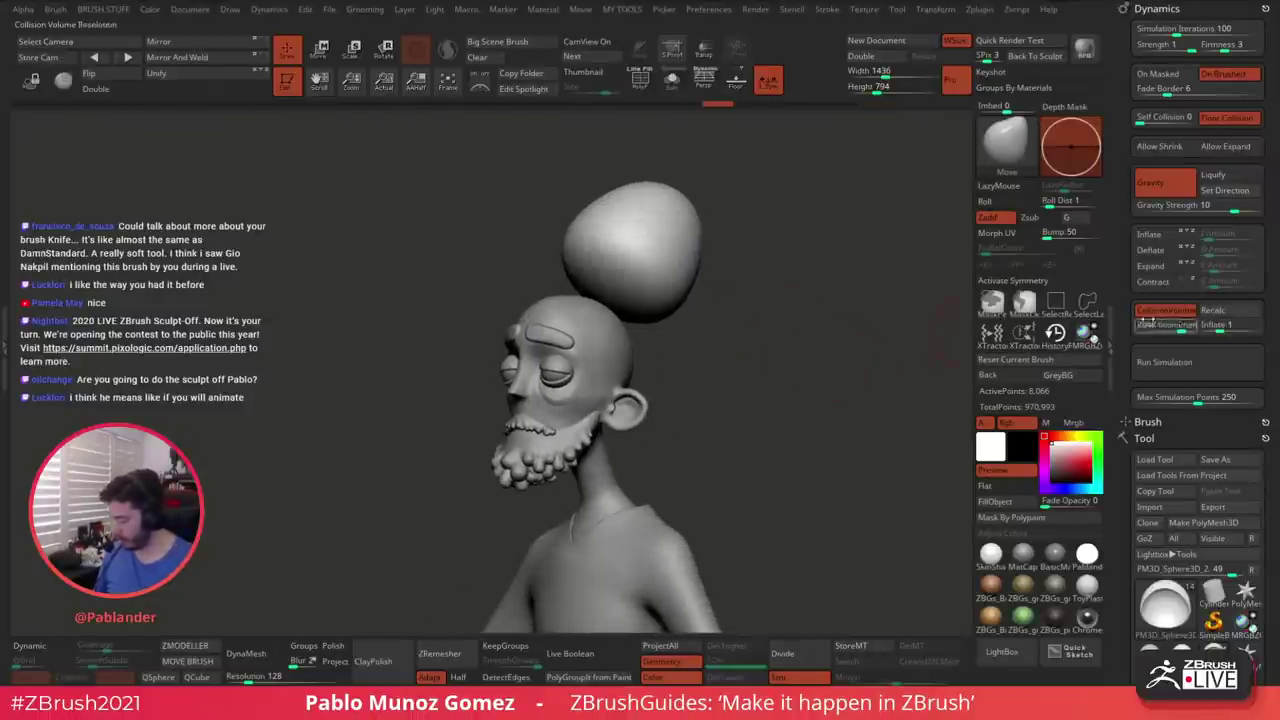
Recalculate the collision volume with an inflate of 0.2 and pull the sphere down over the crown as a cloth cap
{"action": "left_click_drag", "start_coordinate": [704, 351], "coordinate": [765, 345]}
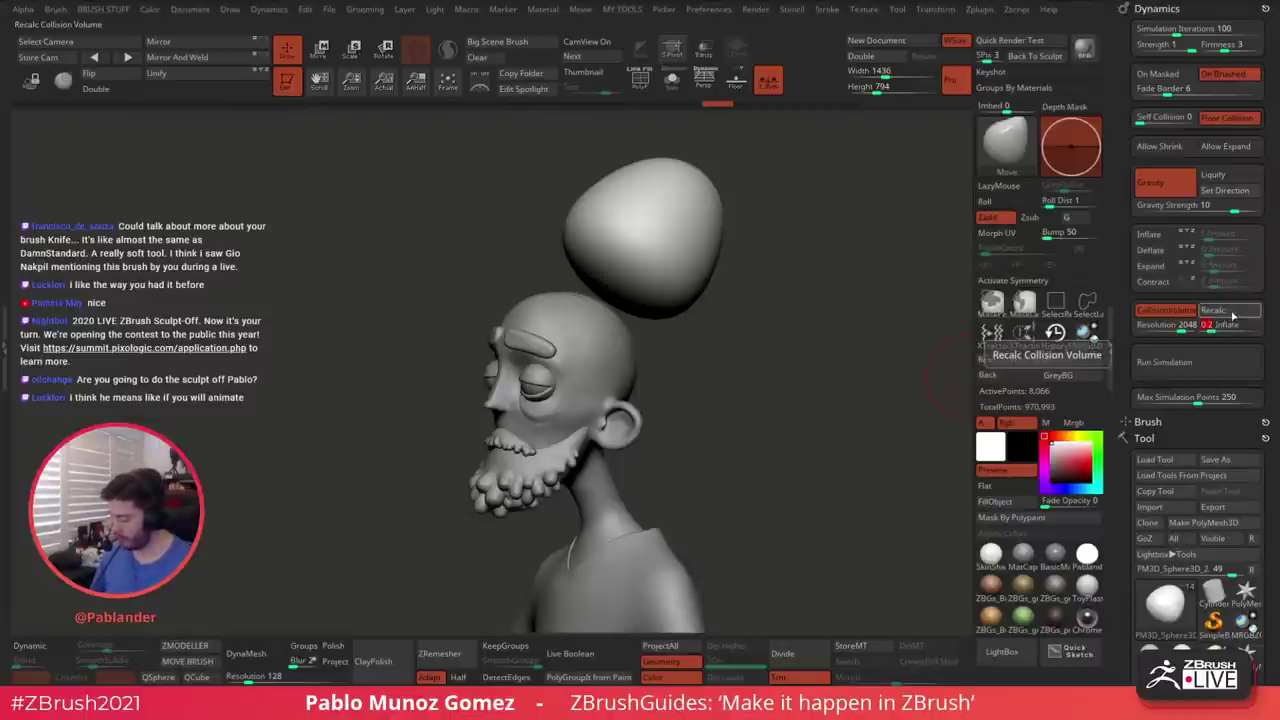
{"action": "mouse_move", "coordinate": [852, 462]}
{"action": "left_mouse_down"}
{"action": "mouse_move", "coordinate": [834, 429]}
{"action": "mouse_move", "coordinate": [806, 424]}
{"action": "left_mouse_up"}
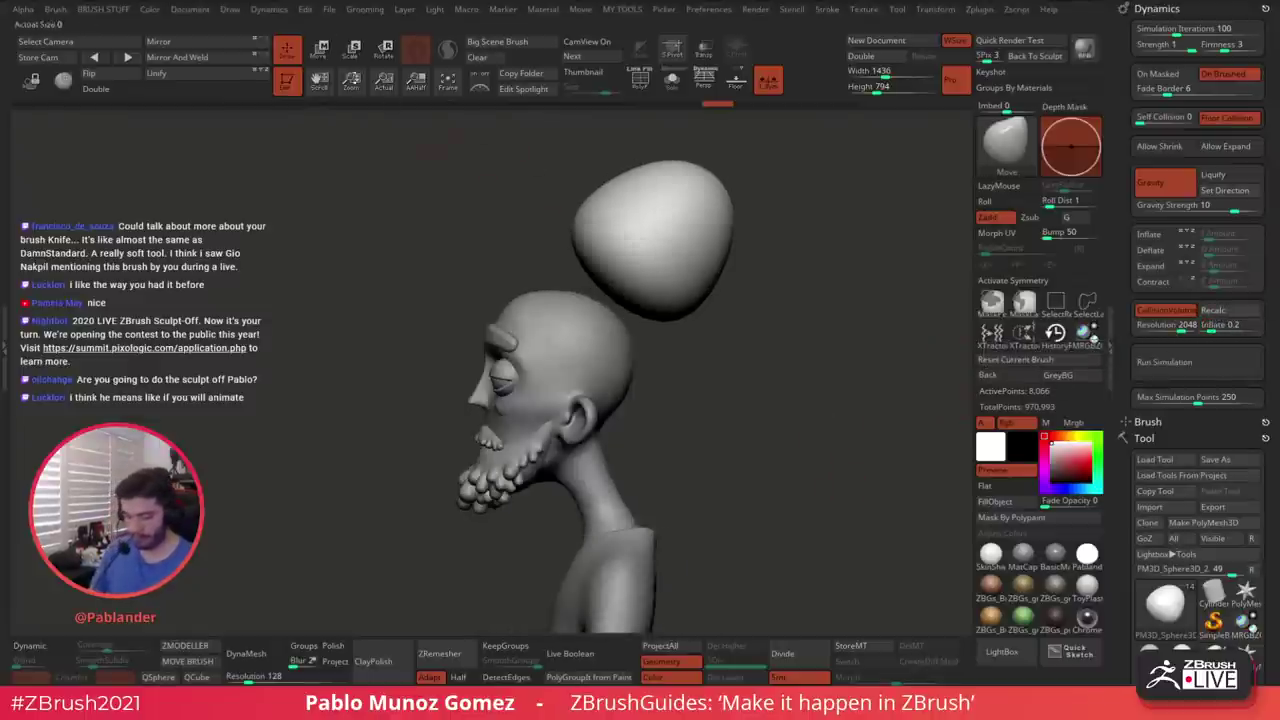
{"action": "key", "text": "w"}
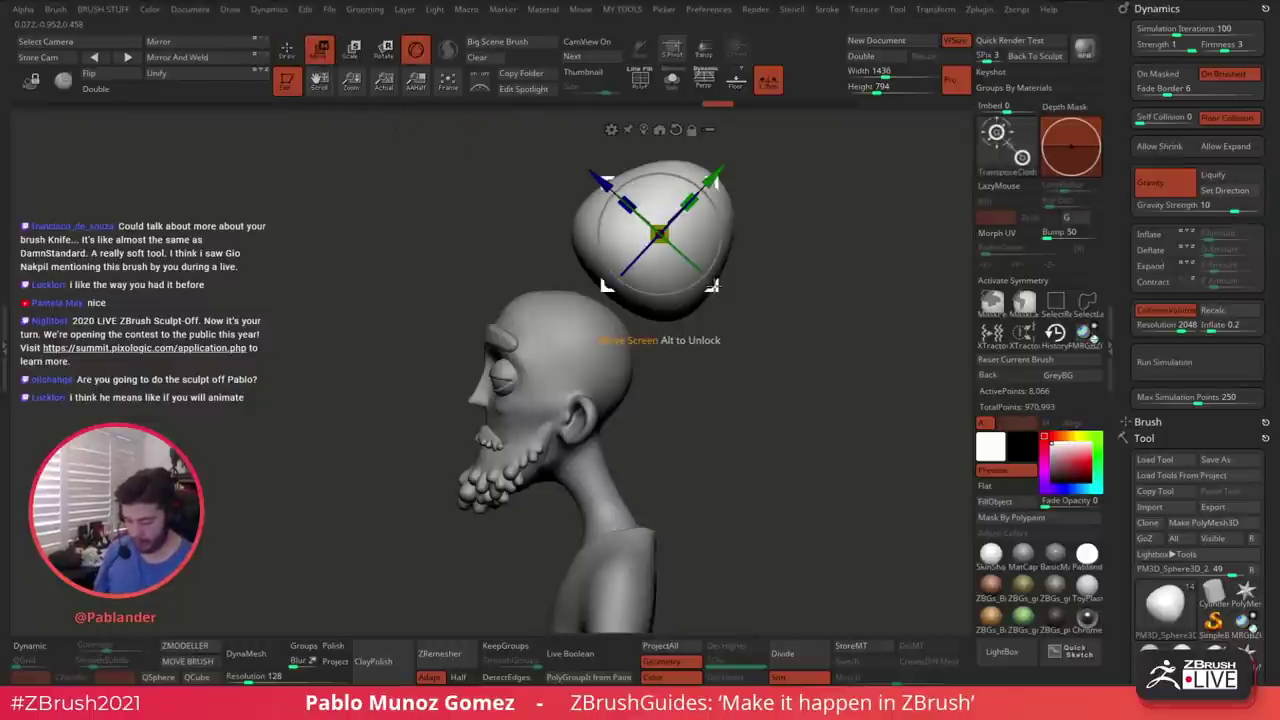
{"action": "left_click_drag", "start_coordinate": [645, 248], "coordinate": [609, 294]}
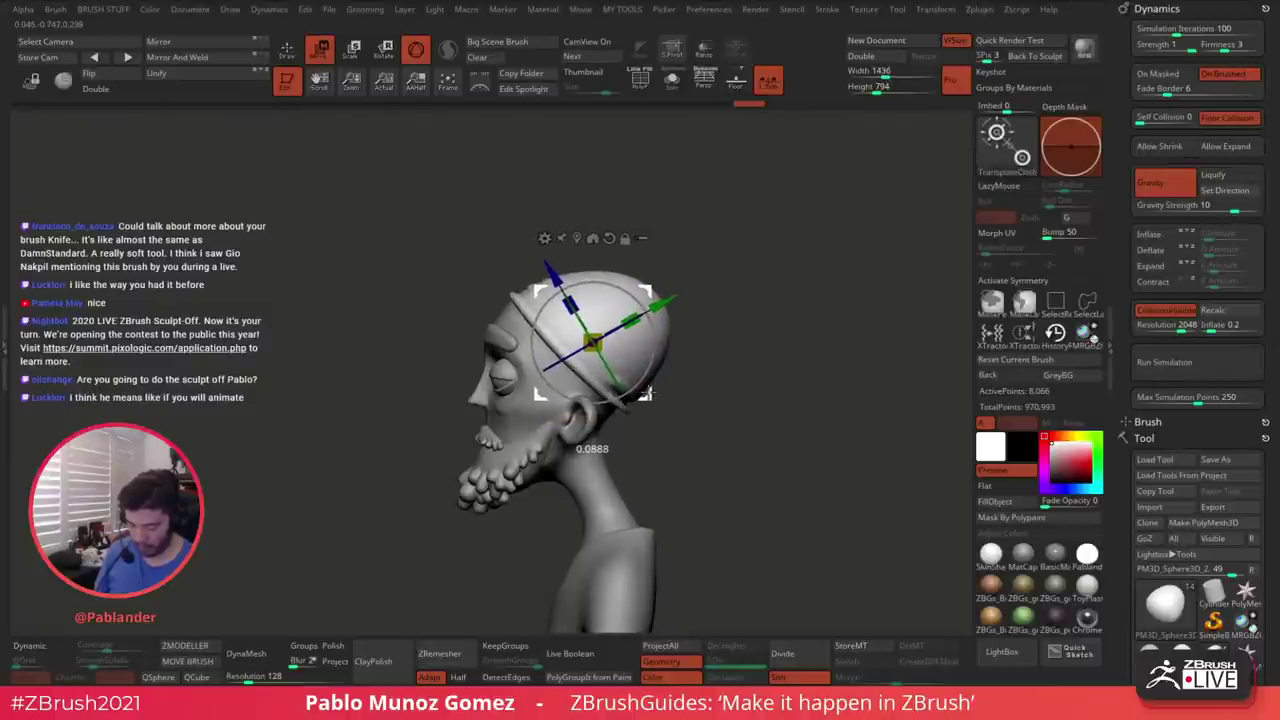
Choose the ClothHook brush for sculpting the cap and activate symmetry across the X axis
{"action": "mouse_move", "coordinate": [712, 357]}
{"action": "left_mouse_down"}
{"action": "mouse_move", "coordinate": [781, 324]}
{"action": "mouse_move", "coordinate": [758, 319]}
{"action": "mouse_move", "coordinate": [766, 294]}
{"action": "mouse_move", "coordinate": [792, 312]}
{"action": "left_mouse_up"}
{"action": "left_click", "coordinate": [288, 50]}
{"action": "key", "text": "space"}
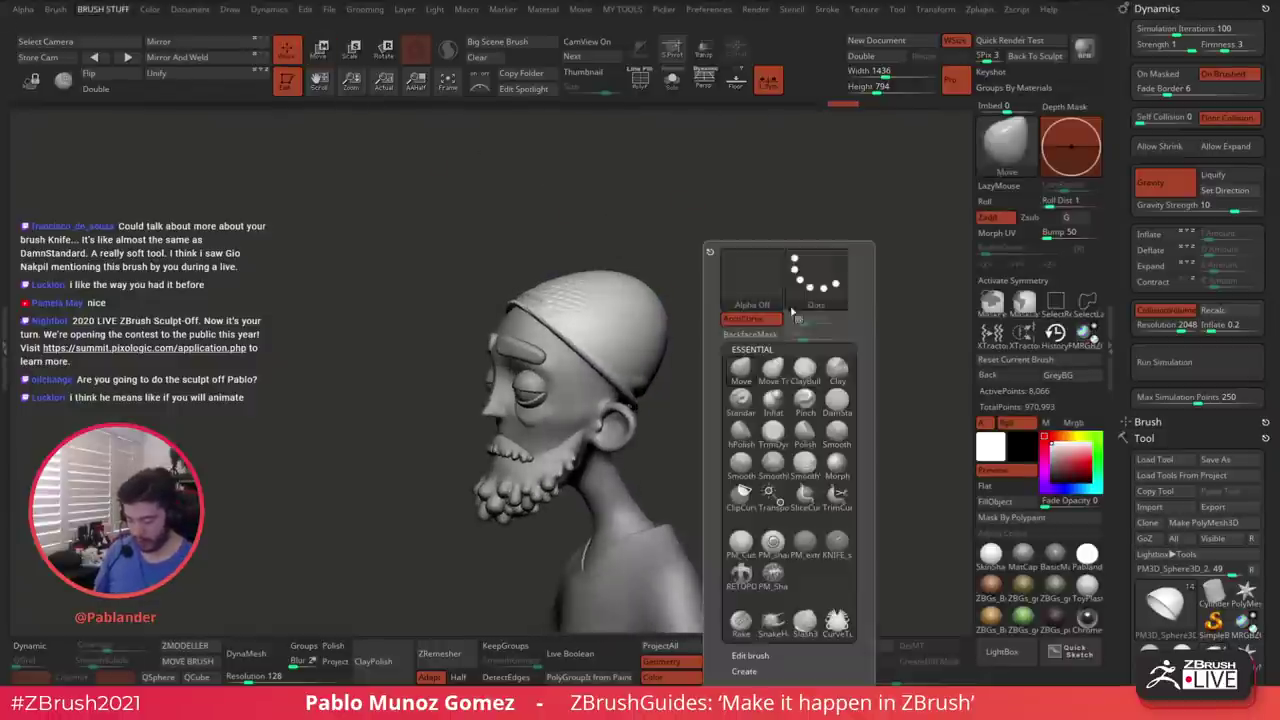
{"action": "left_click", "coordinate": [1005, 142]}
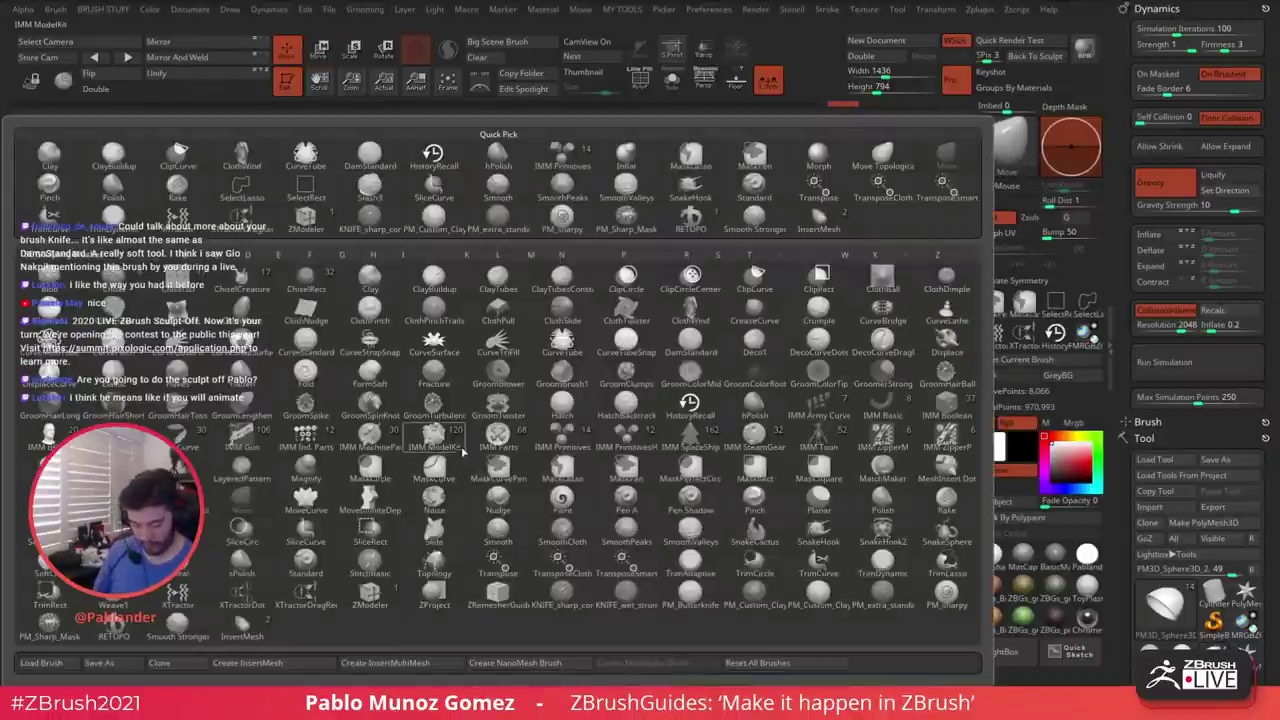
{"action": "left_click", "coordinate": [114, 310]}
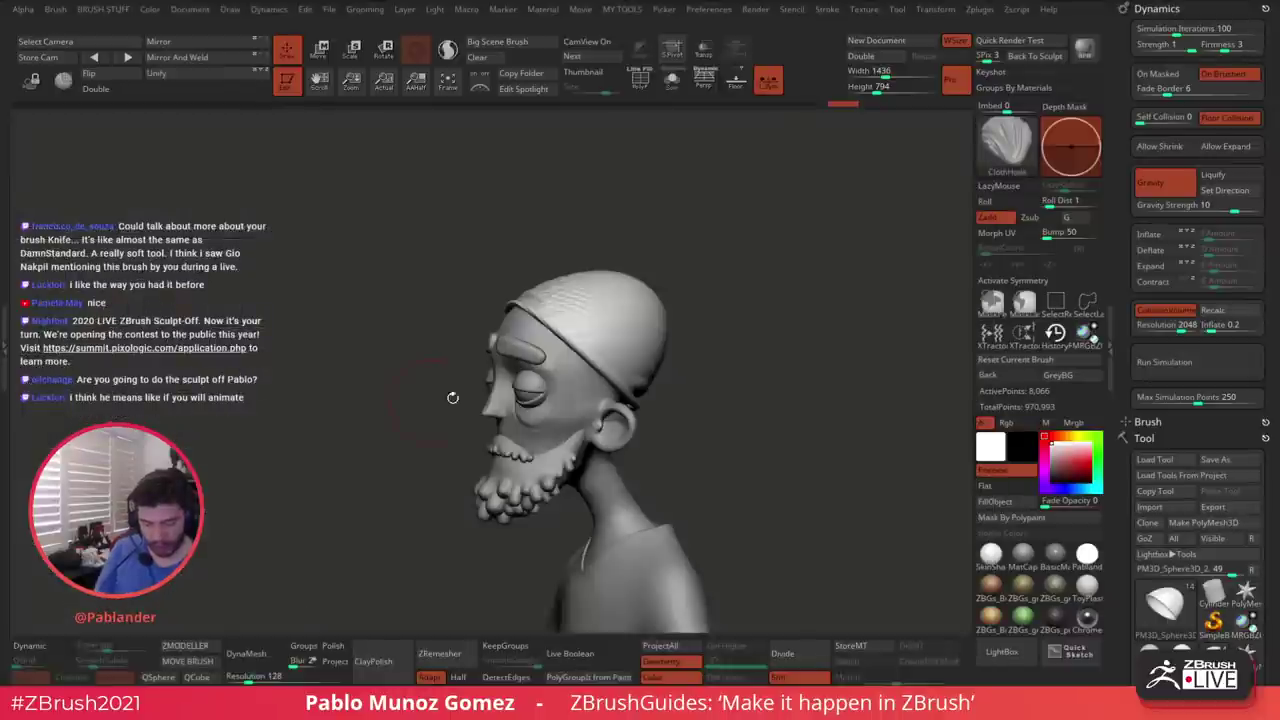
{"action": "key", "text": "space"}
{"action": "mouse_move", "coordinate": [702, 264]}
{"action": "left_mouse_down"}
{"action": "mouse_move", "coordinate": [740, 264]}
{"action": "mouse_move", "coordinate": [692, 291]}
{"action": "mouse_move", "coordinate": [648, 278]}
{"action": "left_mouse_up"}
{"action": "left_click", "coordinate": [1013, 281]}
{"action": "key", "text": "ctrl+z"}
{"action": "right_click_drag", "start_coordinate": [648, 278], "coordinate": [632, 278]}
{"action": "left_click_drag", "start_coordinate": [765, 231], "coordinate": [790, 215]}
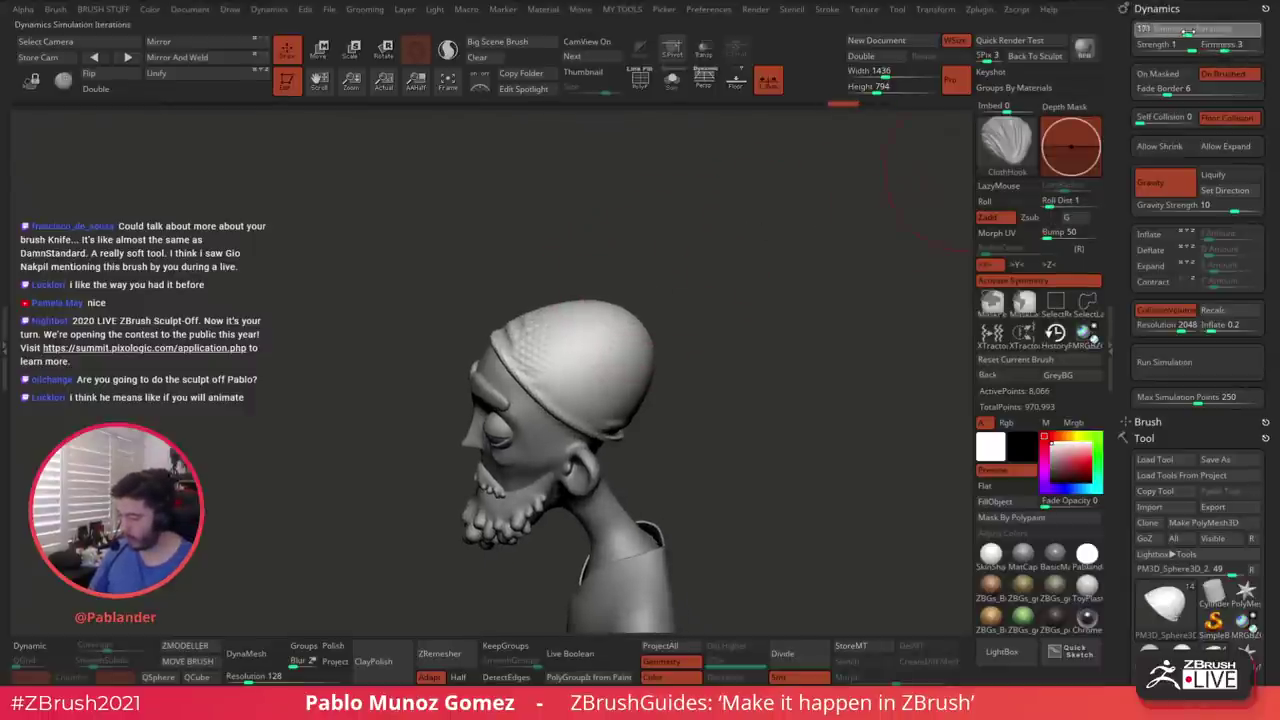
Set the simulation iterations to 217 and firmness to 4, and test ClothHook pulls on the cap's top and front
{"action": "left_click_drag", "start_coordinate": [1185, 31], "coordinate": [1194, 31]}
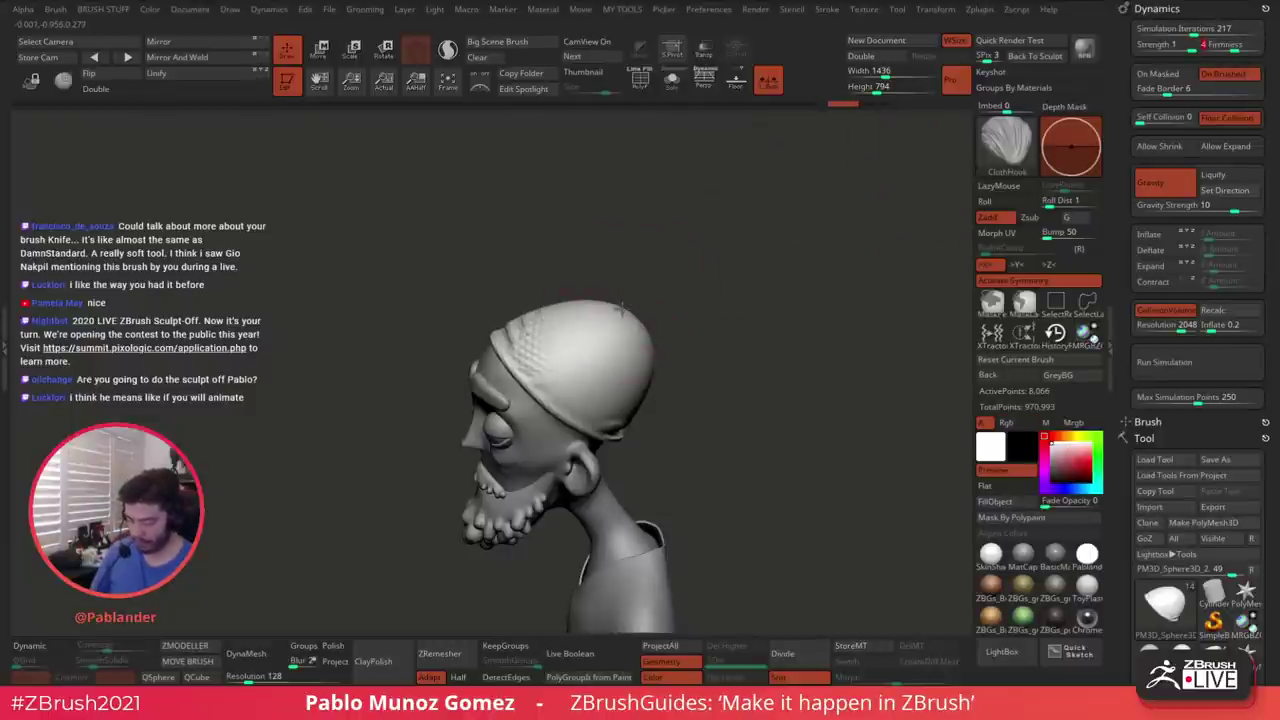
{"action": "left_click_drag", "start_coordinate": [621, 306], "coordinate": [690, 297]}
{"action": "mouse_move", "coordinate": [537, 318]}
{"action": "left_mouse_down"}
{"action": "mouse_move", "coordinate": [534, 335]}
{"action": "mouse_move", "coordinate": [520, 328]}
{"action": "left_mouse_up"}
{"action": "left_click_drag", "start_coordinate": [677, 337], "coordinate": [719, 326]}
{"action": "key", "text": "ctrl+z"}
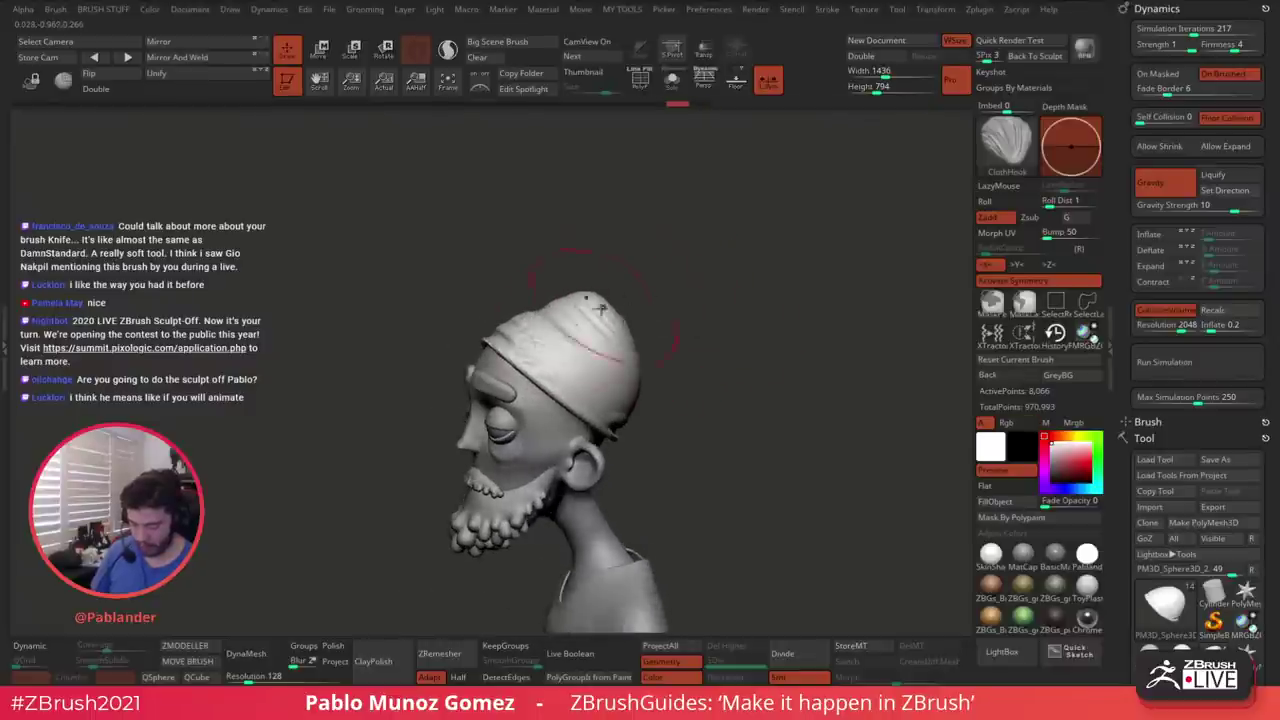
Try reshaping the cap's crown and sides with ClothHook and smoothing strokes, and undo the recent strokes
{"action": "left_click_drag", "start_coordinate": [541, 314], "coordinate": [654, 286]}
{"action": "mouse_move", "coordinate": [641, 379]}
{"action": "left_mouse_down"}
{"action": "mouse_move", "coordinate": [633, 396]}
{"action": "mouse_move", "coordinate": [689, 340]}
{"action": "mouse_move", "coordinate": [669, 358]}
{"action": "mouse_move", "coordinate": [715, 366]}
{"action": "mouse_move", "coordinate": [732, 386]}
{"action": "mouse_move", "coordinate": [798, 370]}
{"action": "left_mouse_up"}
{"action": "left_click_drag", "start_coordinate": [617, 338], "coordinate": [614, 340]}
{"action": "left_click_drag", "start_coordinate": [791, 263], "coordinate": [722, 286]}
{"action": "mouse_move", "coordinate": [596, 362]}
{"action": "left_mouse_down", "text": "shift"}
{"action": "mouse_move", "coordinate": [612, 333]}
{"action": "mouse_move", "coordinate": [690, 330]}
{"action": "mouse_move", "coordinate": [626, 412]}
{"action": "mouse_move", "coordinate": [698, 338]}
{"action": "left_mouse_up", "text": "shift"}
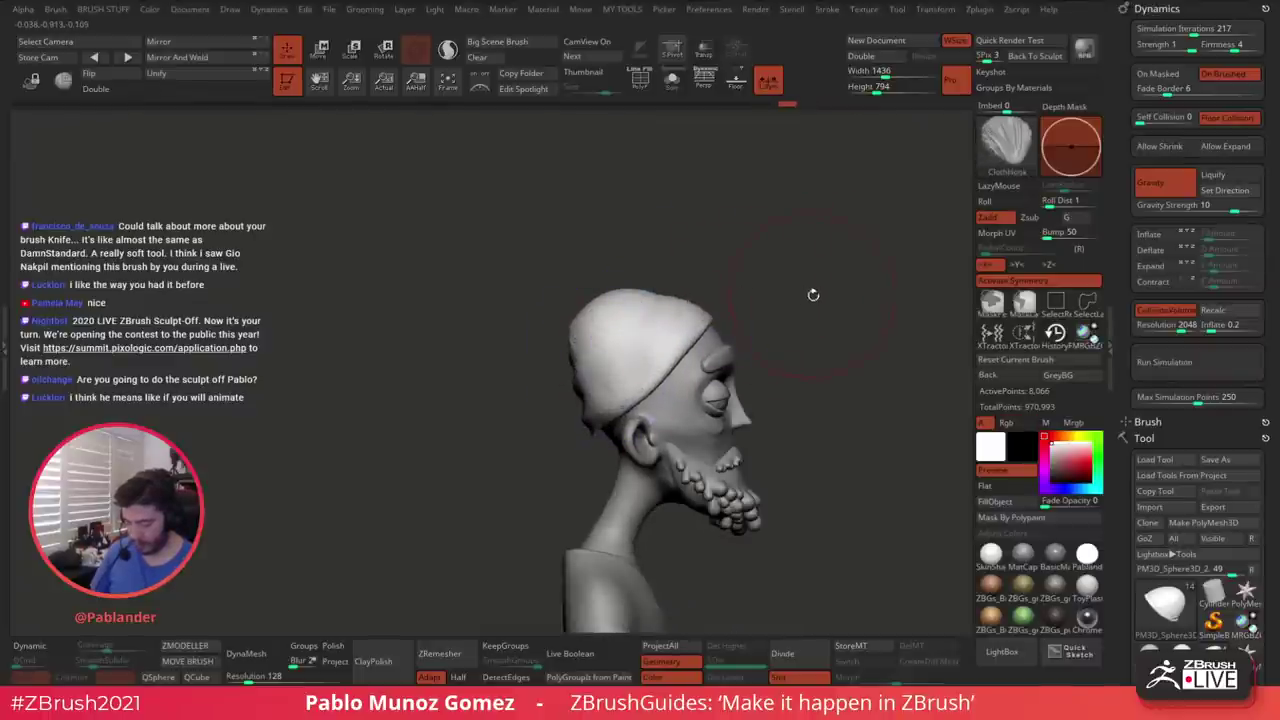
{"action": "key", "text": "ctrl+z"}
{"action": "key", "text": "ctrl+z"}
{"action": "key", "text": "ctrl+z"}
{"action": "key", "text": "ctrl+z"}
{"action": "key", "text": "ctrl+z"}
Smooth the surface on the back and side of the cap
{"action": "mouse_move", "coordinate": [811, 294]}
{"action": "left_mouse_down"}
{"action": "mouse_move", "coordinate": [750, 323]}
{"action": "mouse_move", "coordinate": [818, 289]}
{"action": "left_mouse_up"}
{"action": "left_click_drag", "start_coordinate": [738, 308], "coordinate": [723, 334]}
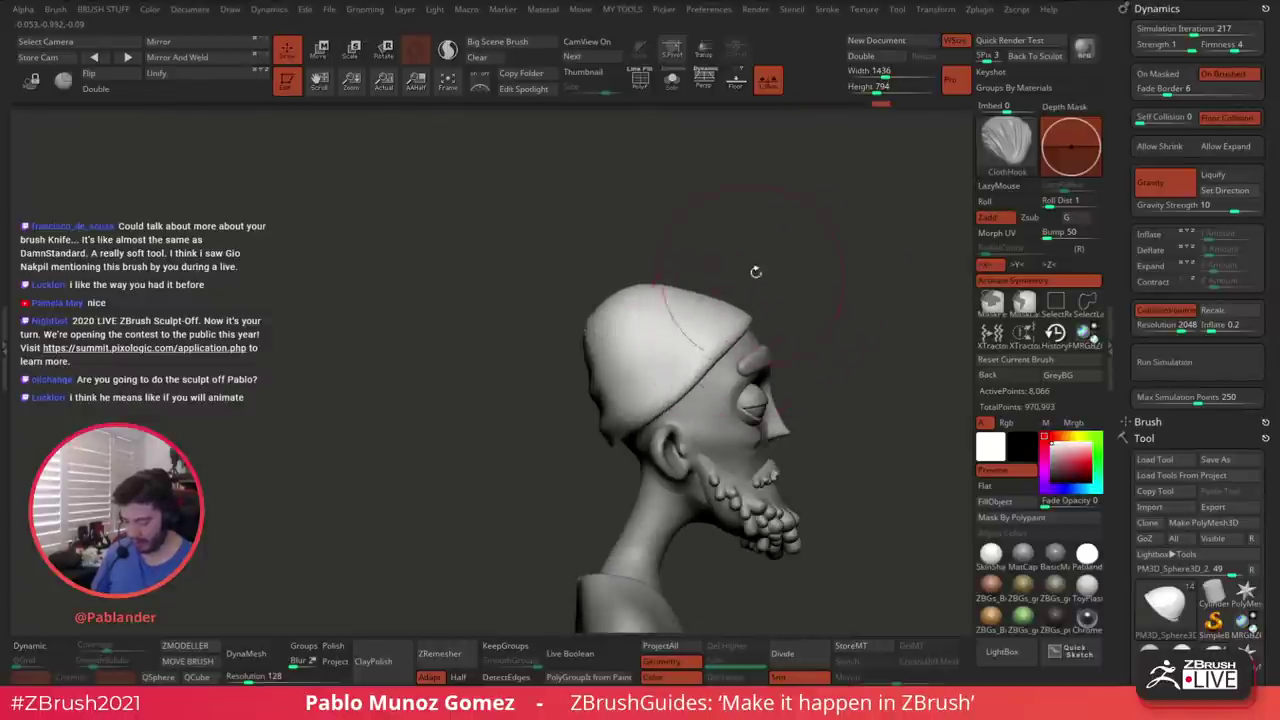
{"action": "left_click_drag", "start_coordinate": [754, 271], "coordinate": [822, 272]}
{"action": "left_click_drag", "start_coordinate": [608, 331], "coordinate": [622, 344], "text": "shift"}
Remesh the cap with DynaMesh, raising the resolution to 376, and check the density on its wireframe
{"action": "left_click", "coordinate": [640, 80]}
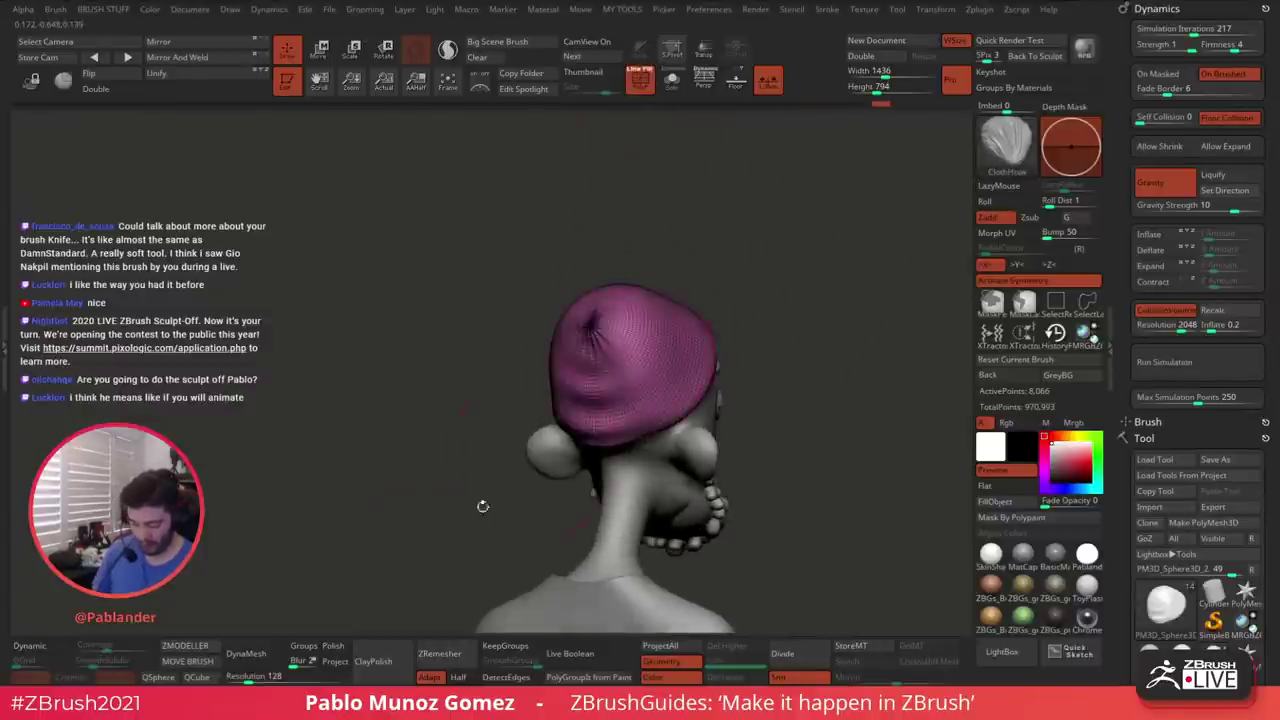
{"action": "left_click", "coordinate": [250, 653]}
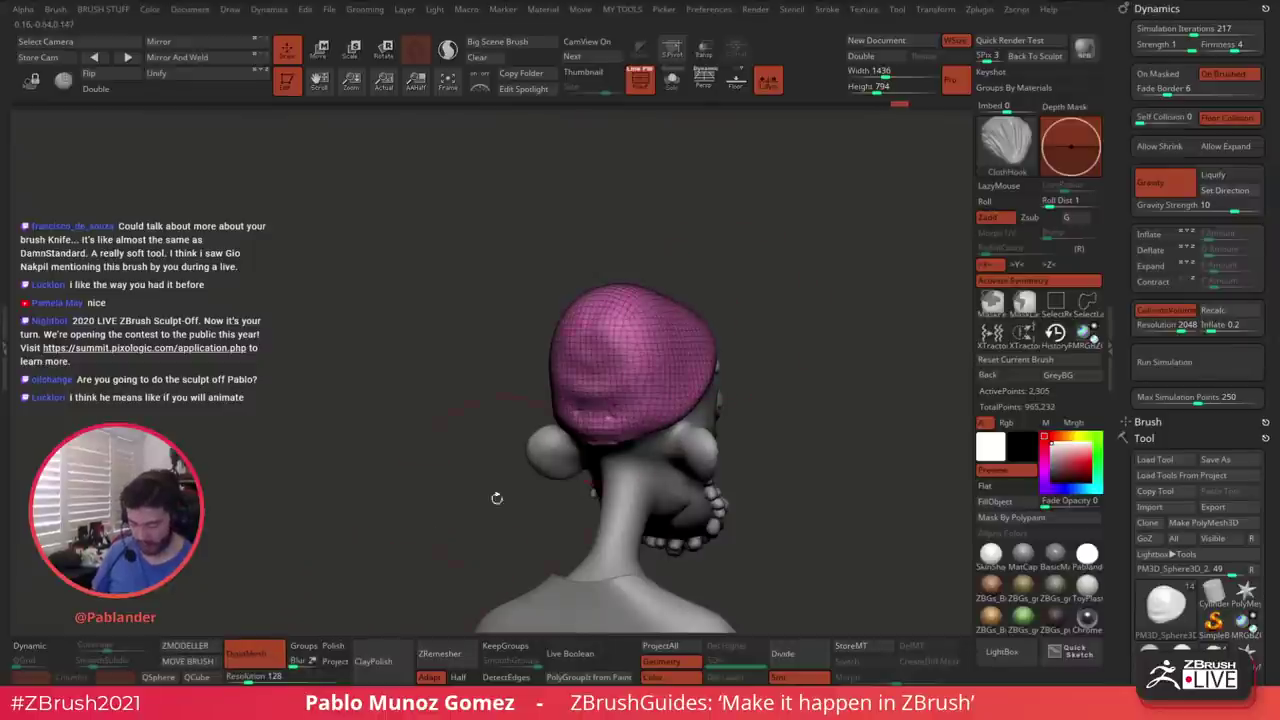
{"action": "key", "text": "ctrl+z"}
{"action": "left_click_drag", "start_coordinate": [248, 678], "coordinate": [255, 678]}
{"action": "left_click", "coordinate": [257, 654]}
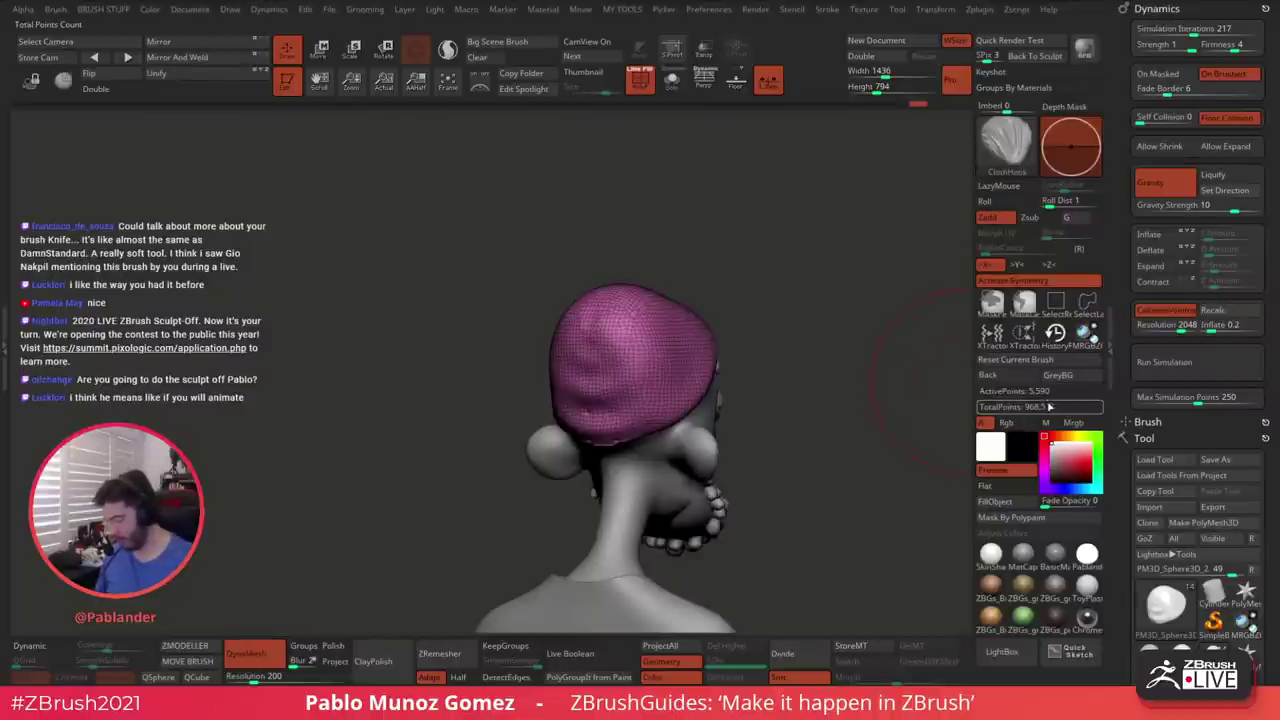
{"action": "left_click_drag", "start_coordinate": [258, 676], "coordinate": [266, 679]}
{"action": "left_click_drag", "start_coordinate": [428, 471], "coordinate": [440, 495], "text": "ctrl"}
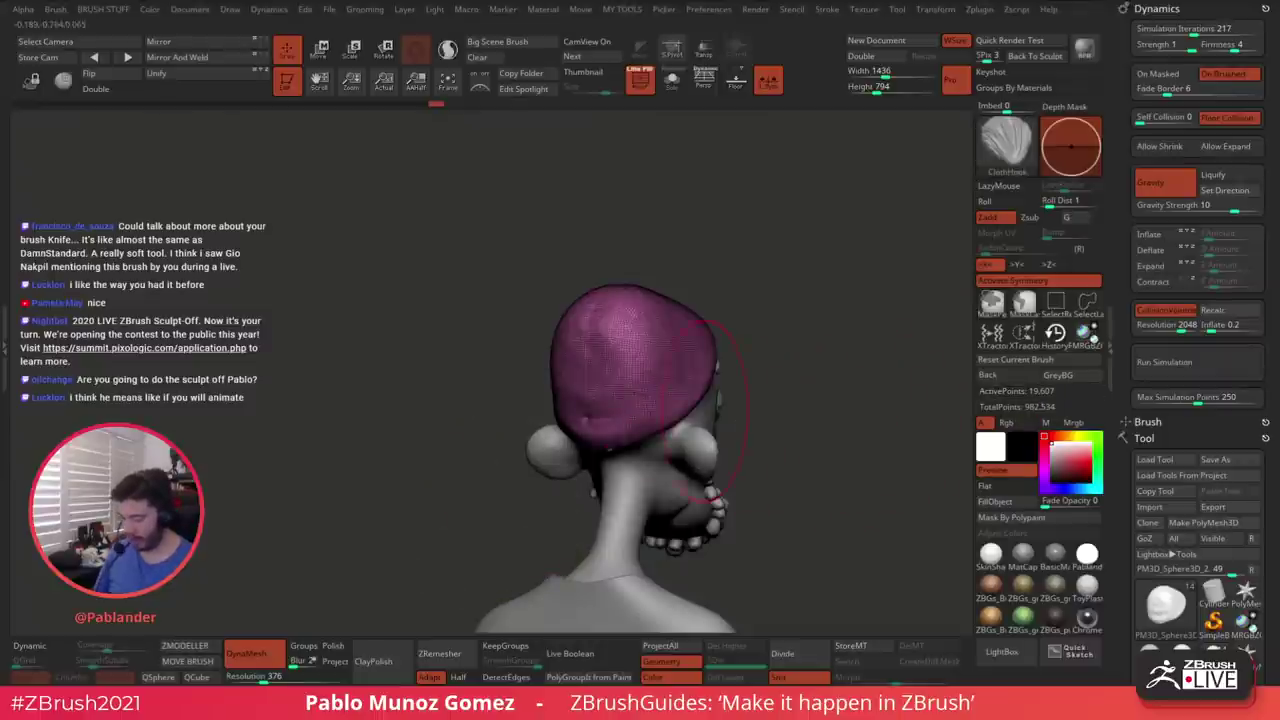
{"action": "key", "text": "shift"}
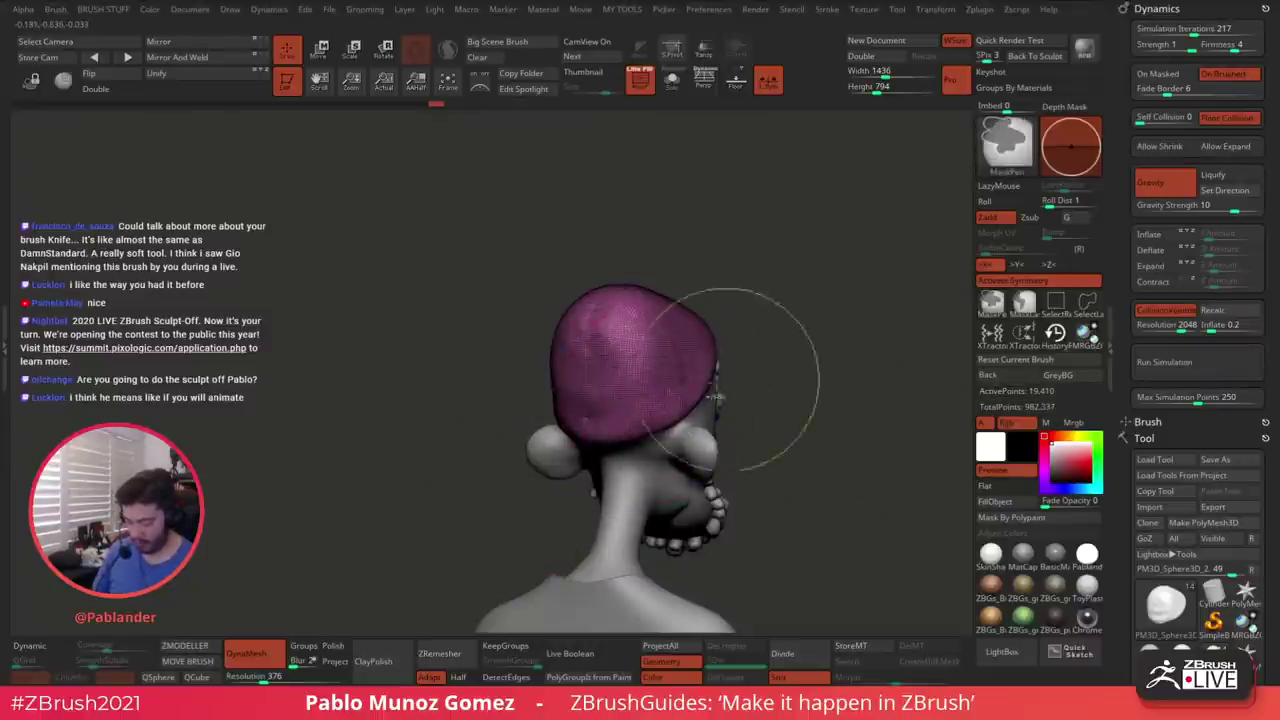
{"action": "mouse_move", "coordinate": [737, 334]}
{"action": "left_mouse_down"}
{"action": "mouse_move", "coordinate": [762, 235]}
{"action": "mouse_move", "coordinate": [782, 237]}
{"action": "mouse_move", "coordinate": [725, 323]}
{"action": "left_mouse_up"}
{"action": "left_click", "coordinate": [642, 82]}
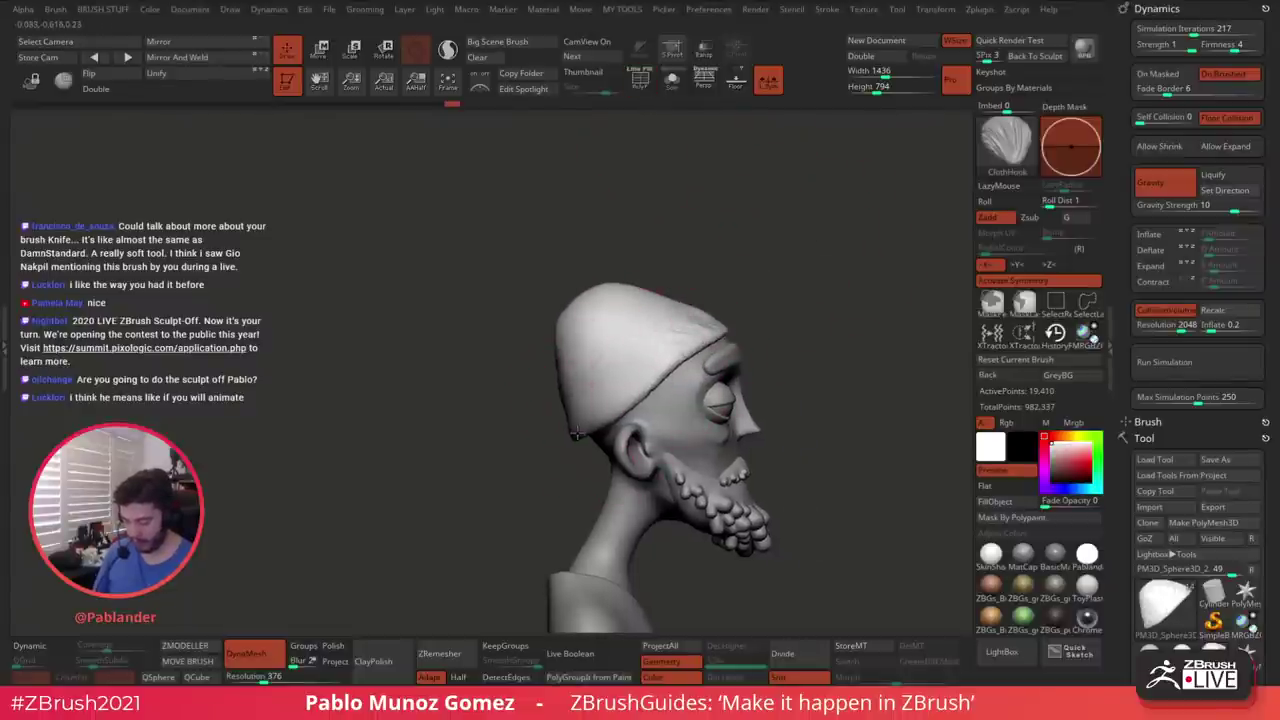
Tuck the cap's lower back edge toward the neck and pull wrinkled cloth folds along its back with ClothHook
{"action": "left_click_drag", "start_coordinate": [585, 437], "coordinate": [598, 434]}
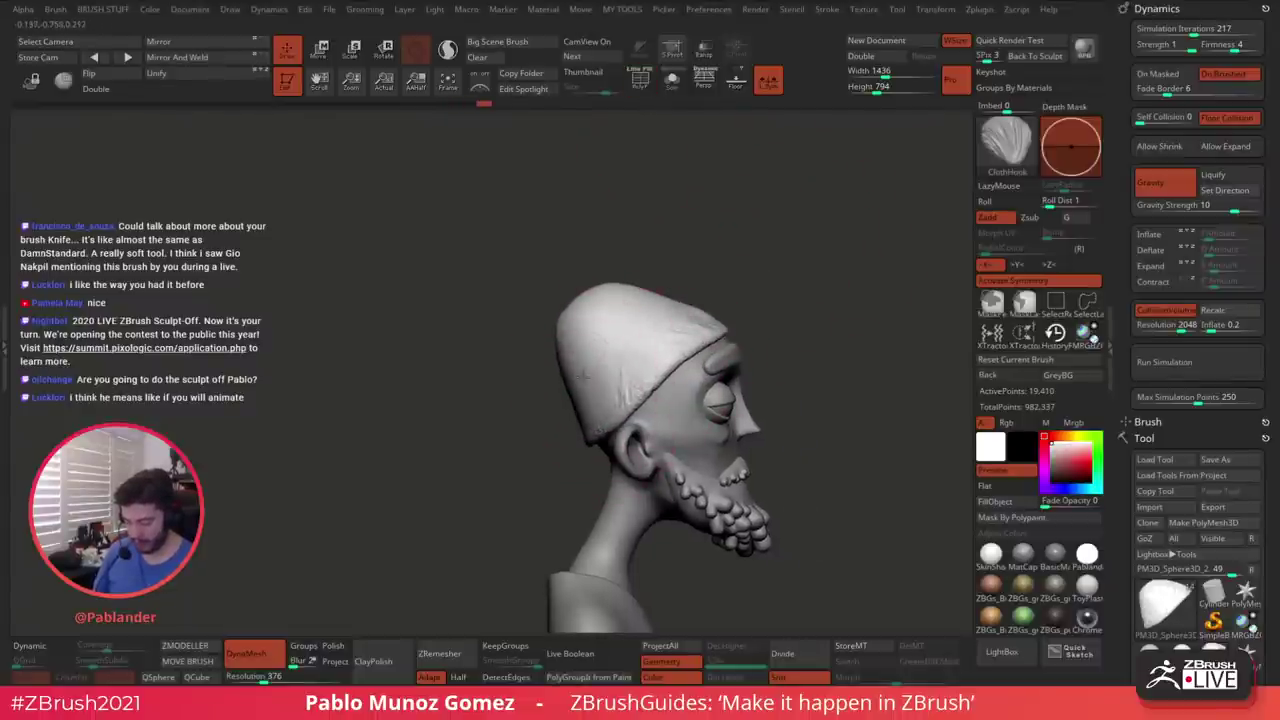
{"action": "left_click_drag", "start_coordinate": [584, 376], "coordinate": [564, 329]}
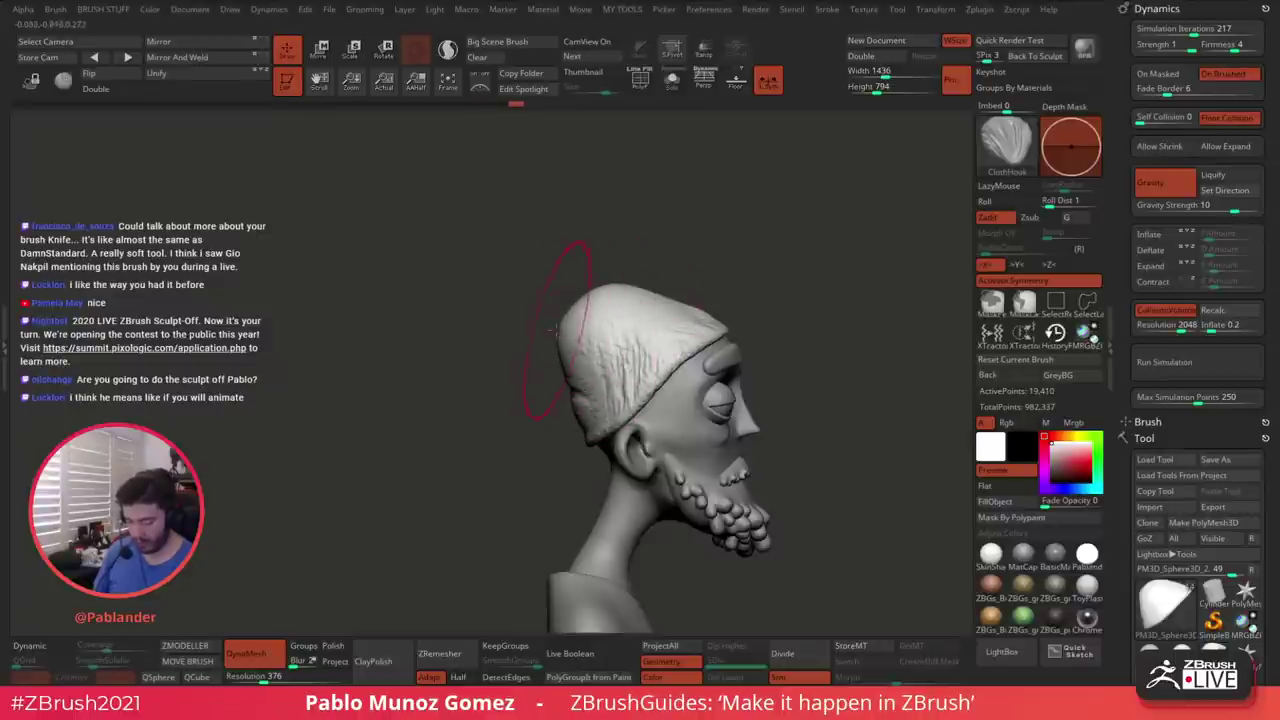
{"action": "left_click_drag", "start_coordinate": [711, 260], "coordinate": [559, 321]}
{"action": "left_click_drag", "start_coordinate": [642, 258], "coordinate": [790, 302]}
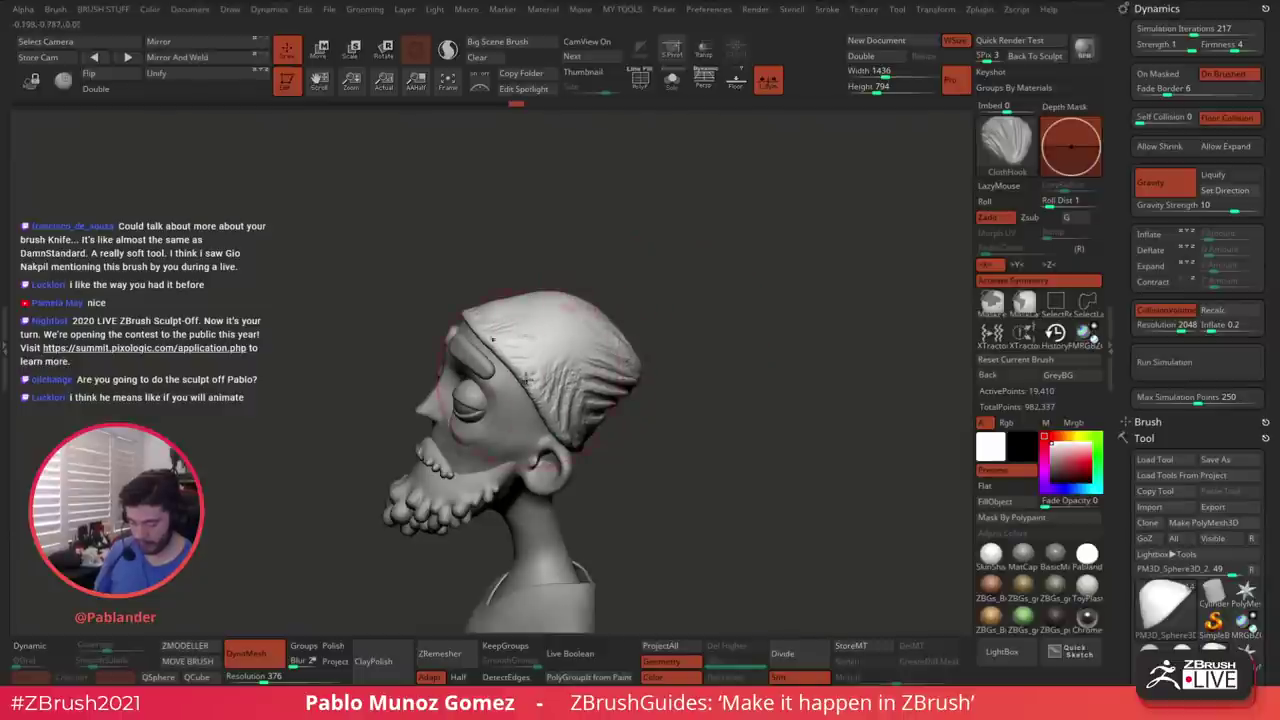
Pull the cap's front edge forward over the forehead and draw more folds across its top and side
{"action": "left_click_drag", "start_coordinate": [478, 318], "coordinate": [556, 298]}
{"action": "left_click_drag", "start_coordinate": [605, 258], "coordinate": [627, 256]}
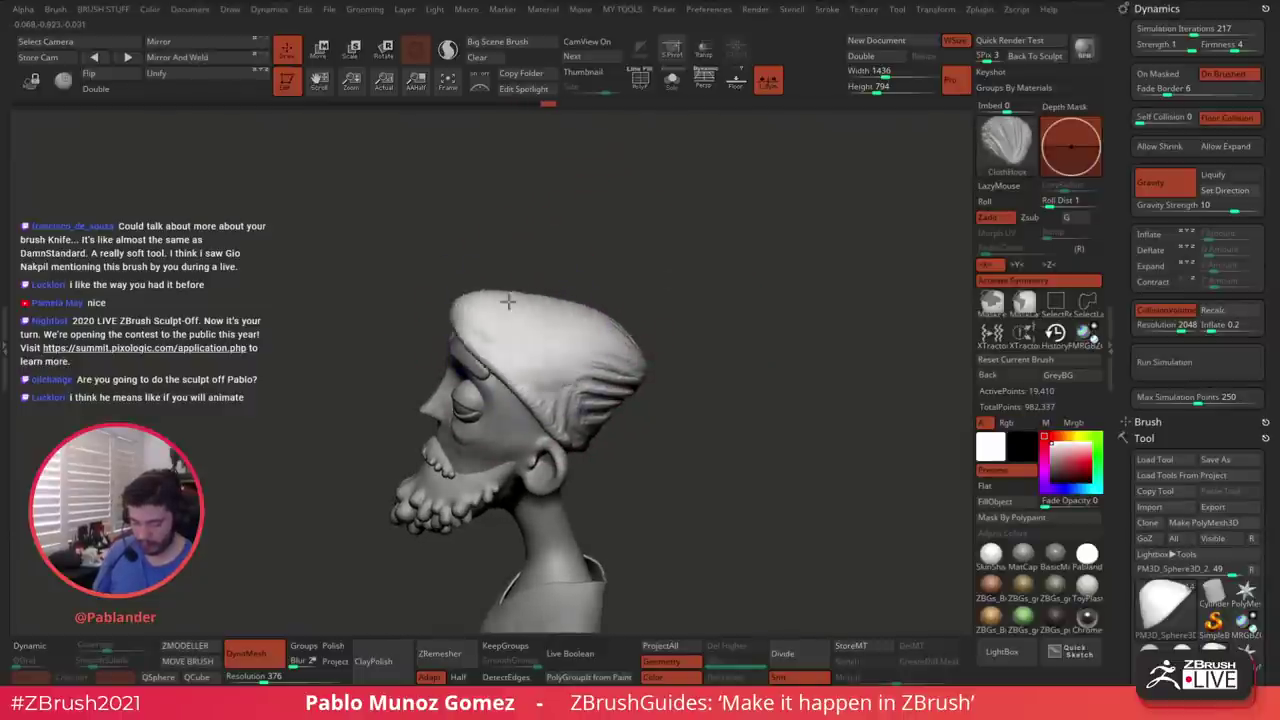
{"action": "mouse_move", "coordinate": [600, 271]}
{"action": "left_mouse_down"}
{"action": "mouse_move", "coordinate": [619, 286]}
{"action": "mouse_move", "coordinate": [714, 244]}
{"action": "mouse_move", "coordinate": [691, 251]}
{"action": "mouse_move", "coordinate": [705, 282]}
{"action": "mouse_move", "coordinate": [692, 287]}
{"action": "left_mouse_up"}
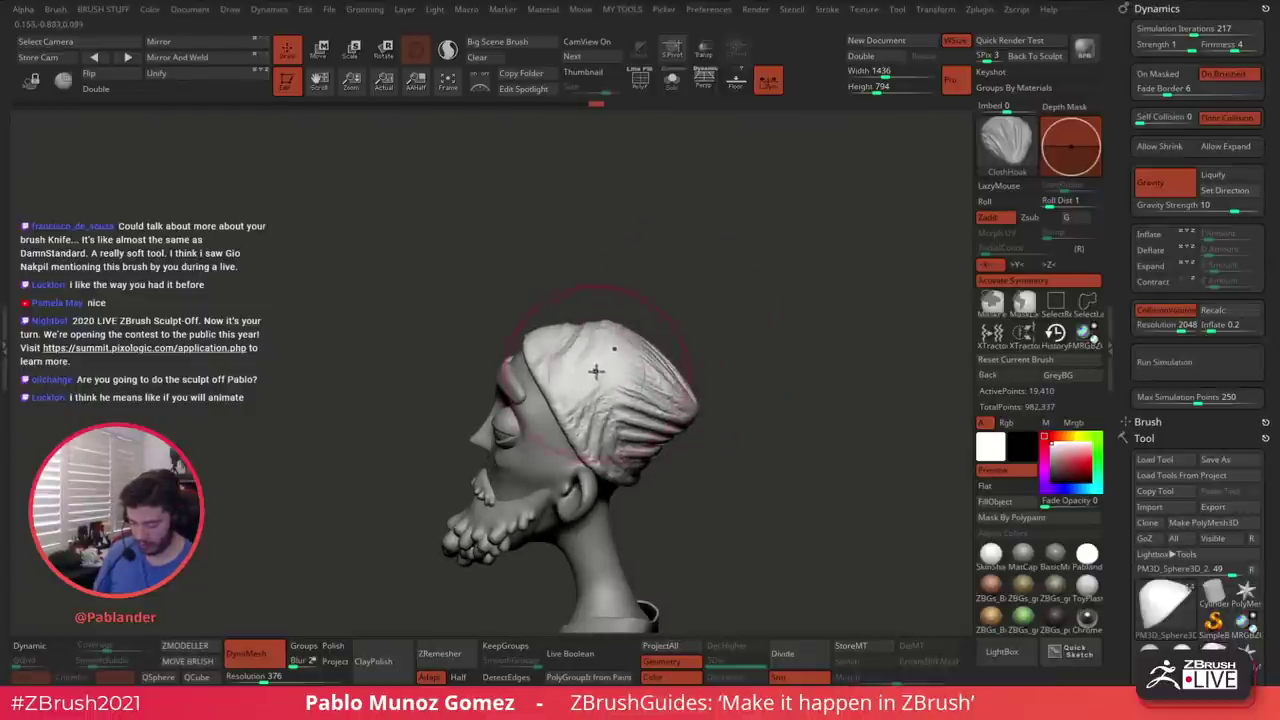
Remesh the cap at its current DynaMesh resolution and smooth its side and front with a stronger smoothing brush
{"action": "key", "text": "shift"}
{"action": "left_click_drag", "start_coordinate": [615, 300], "coordinate": [753, 304]}
{"action": "key", "text": "space"}
{"action": "left_click_drag", "start_coordinate": [755, 440], "coordinate": [763, 440]}
{"action": "right_click_drag", "start_coordinate": [583, 354], "coordinate": [575, 352]}
{"action": "left_click_drag", "start_coordinate": [669, 289], "coordinate": [686, 318], "text": "ctrl"}
{"action": "left_click_drag", "start_coordinate": [527, 348], "coordinate": [535, 352], "text": "shift"}
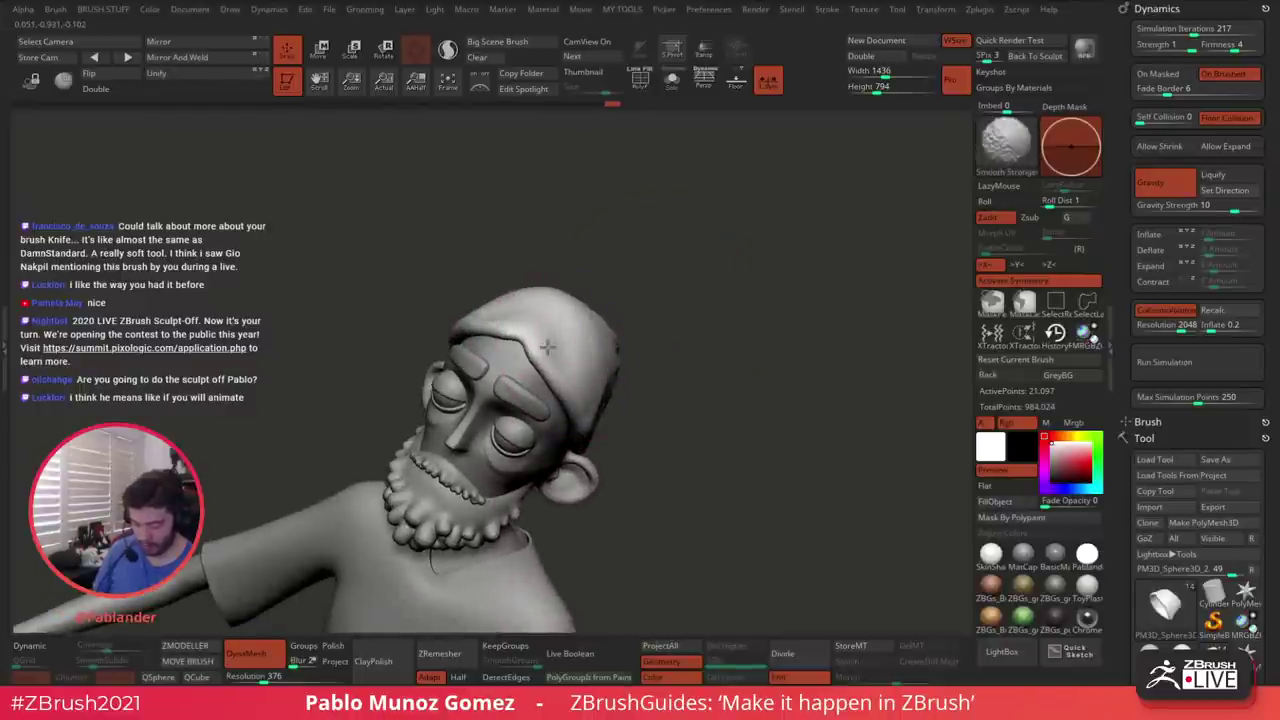
Reshape the cap's front edge above the forehead with the Move brush and smooth the cloth behind it
{"action": "left_click_drag", "start_coordinate": [664, 295], "coordinate": [548, 336]}
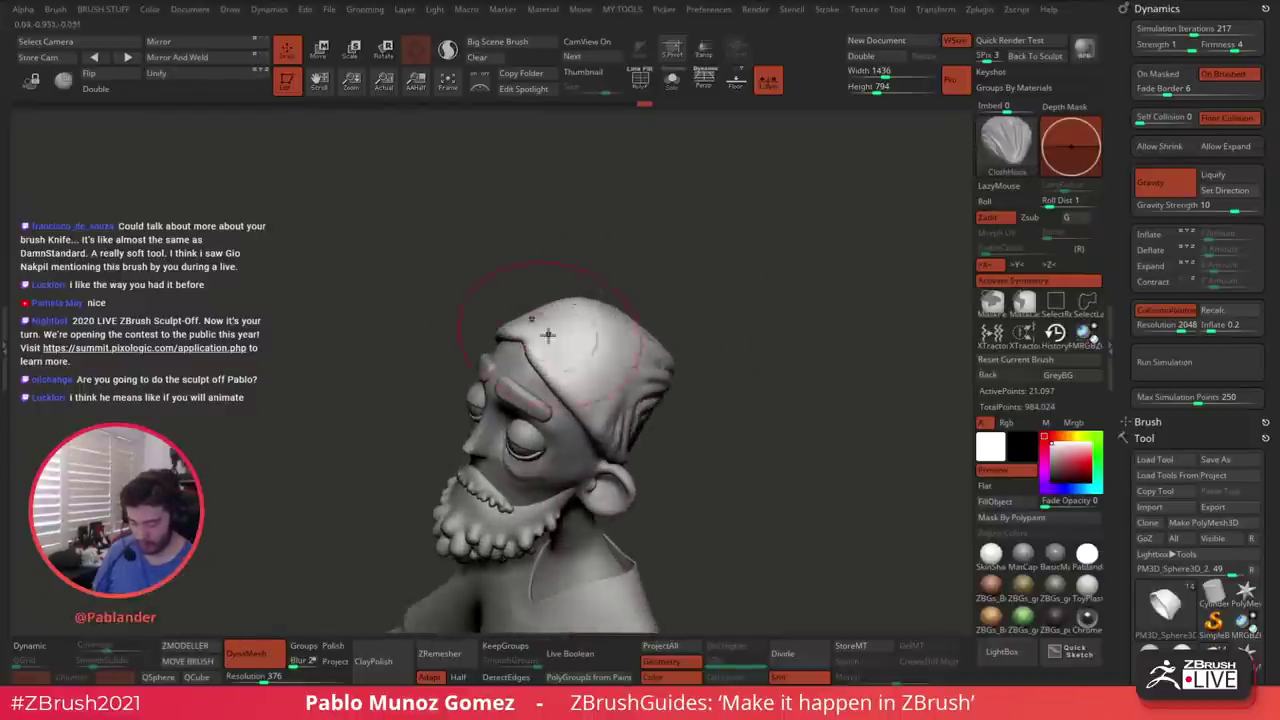
{"action": "mouse_move", "coordinate": [690, 285]}
{"action": "left_mouse_down"}
{"action": "mouse_move", "coordinate": [740, 303]}
{"action": "mouse_move", "coordinate": [751, 354]}
{"action": "mouse_move", "coordinate": [715, 385]}
{"action": "left_mouse_up"}
{"action": "key", "text": "space"}
{"action": "left_click_drag", "start_coordinate": [745, 313], "coordinate": [732, 325]}
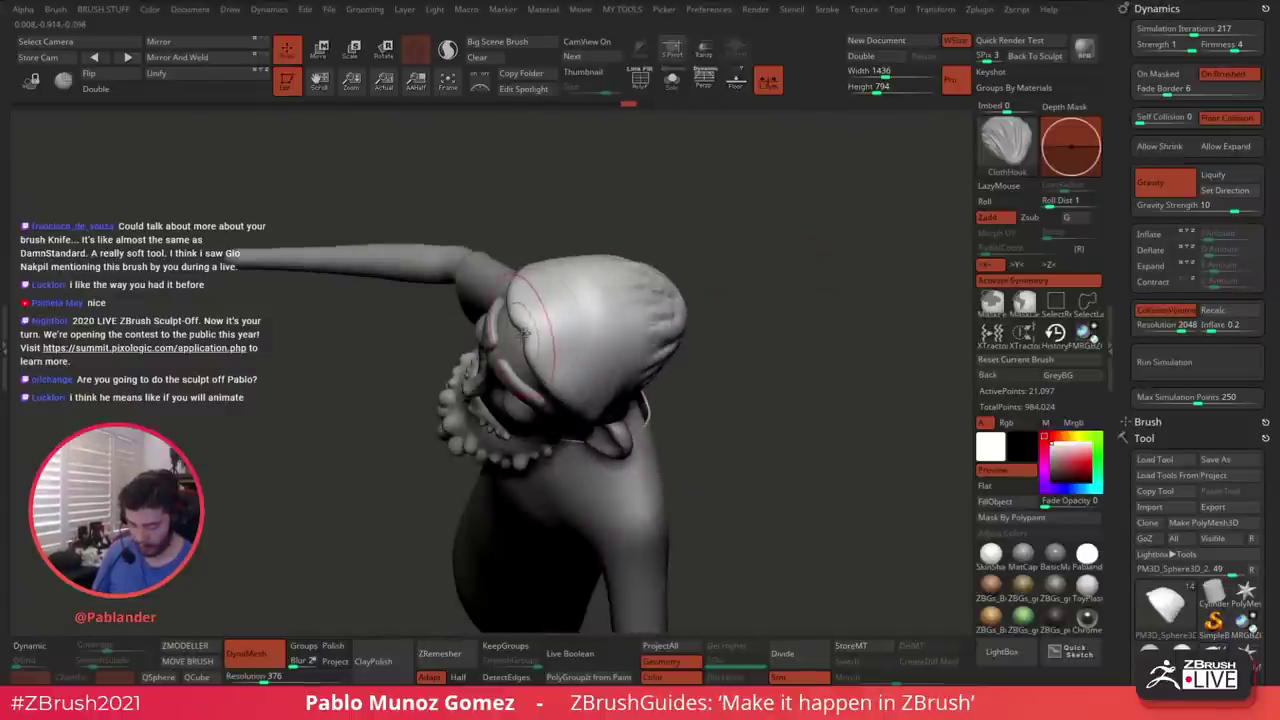
{"action": "key", "text": "b"}
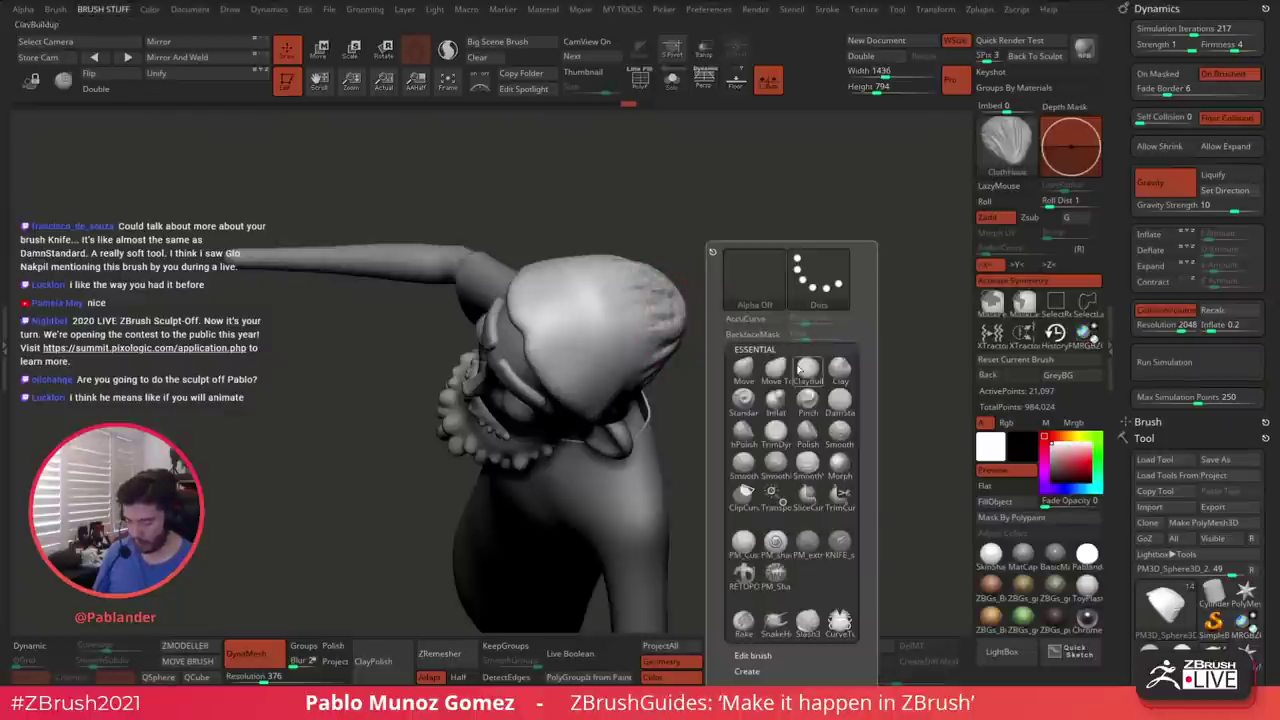
{"action": "key", "text": "m"}
{"action": "key", "text": "v"}
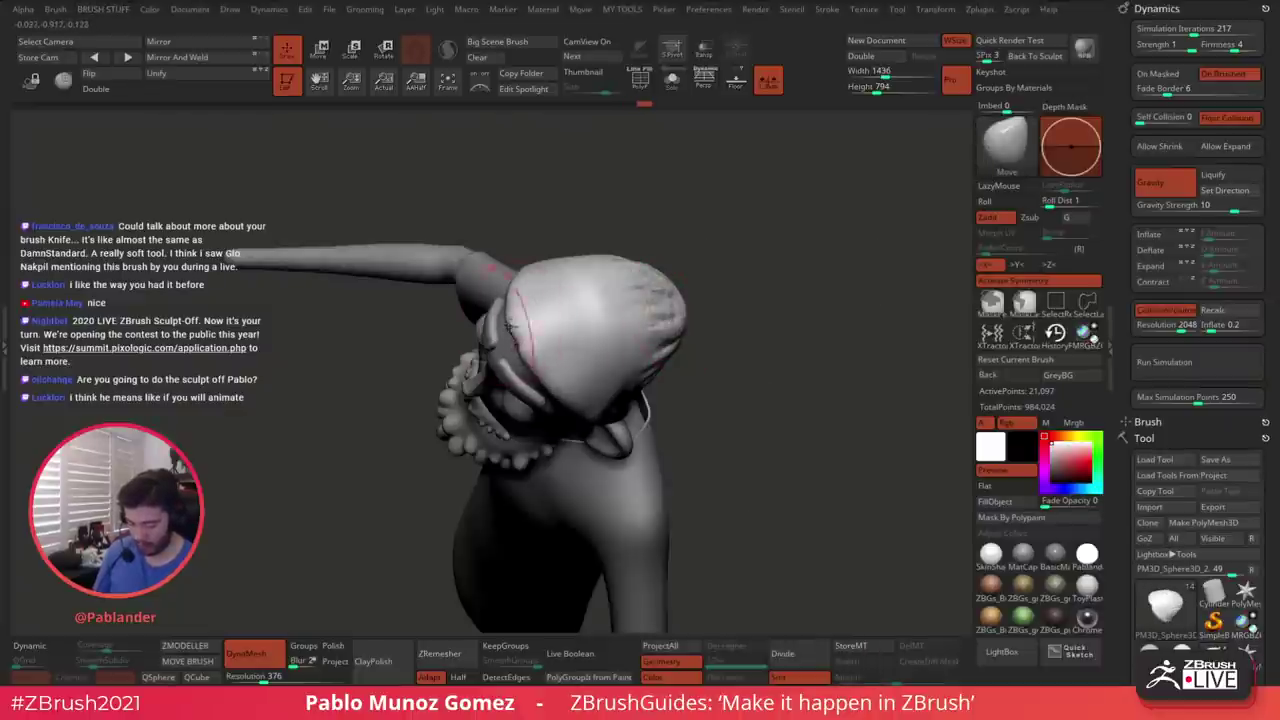
{"action": "mouse_move", "coordinate": [531, 328]}
{"action": "left_mouse_down", "text": "shift"}
{"action": "mouse_move", "coordinate": [537, 356]}
{"action": "mouse_move", "coordinate": [534, 340]}
{"action": "left_mouse_up", "text": "shift"}
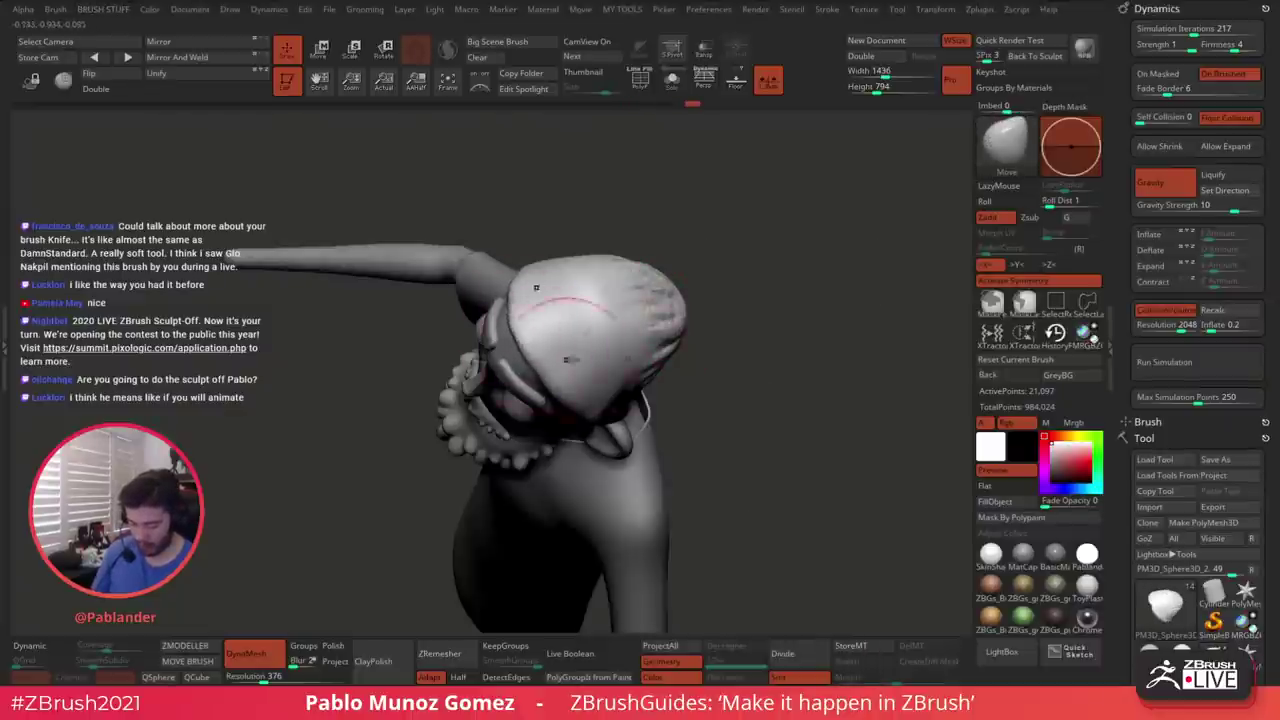
{"action": "mouse_move", "coordinate": [748, 385]}
{"action": "left_mouse_down"}
{"action": "mouse_move", "coordinate": [769, 311]}
{"action": "mouse_move", "coordinate": [751, 360]}
{"action": "mouse_move", "coordinate": [803, 320]}
{"action": "left_mouse_up"}
Remesh the cap with DynaMesh and try another ClothHook pull on its lower back edge
{"action": "key", "text": "space"}
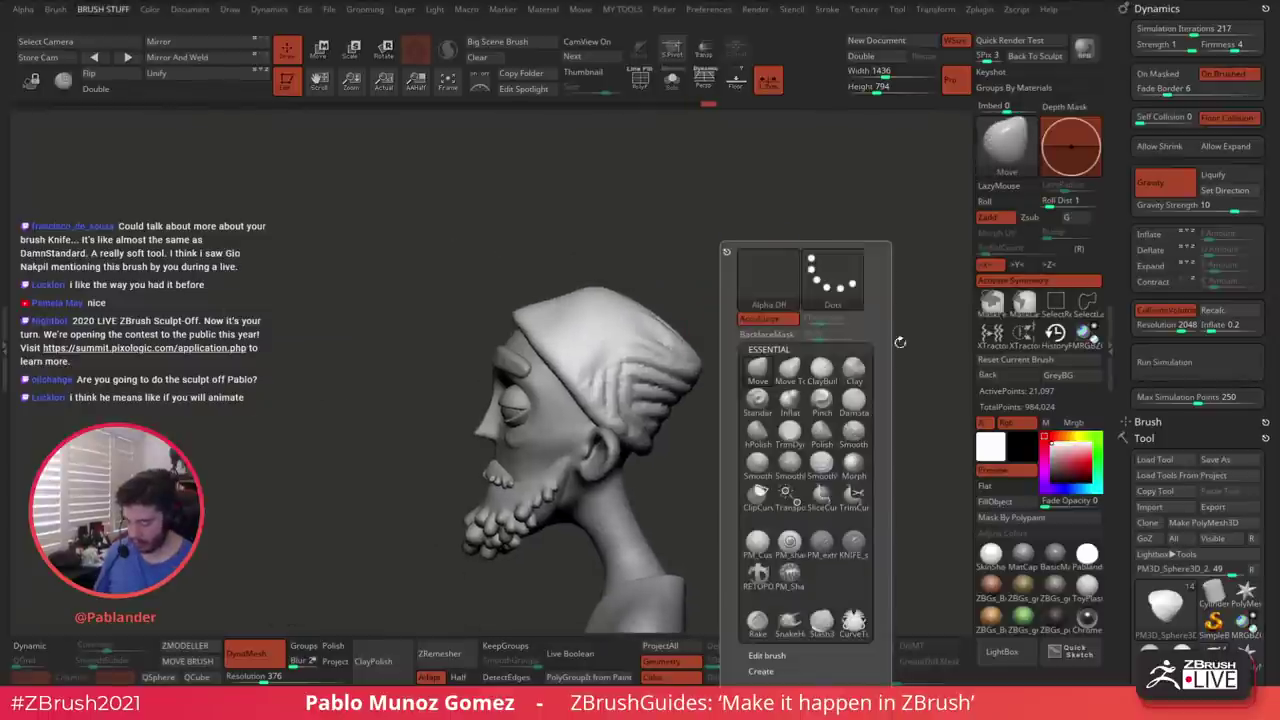
{"action": "key", "text": "b"}
{"action": "left_click", "coordinate": [241, 318]}
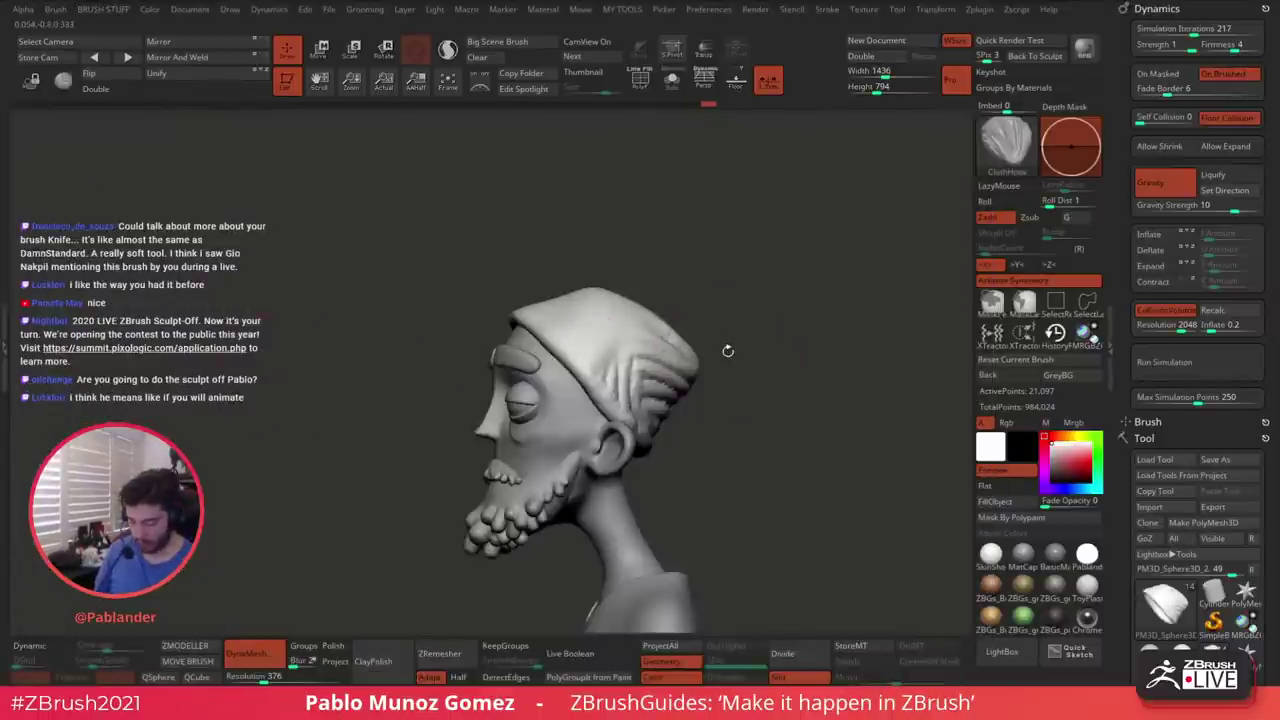
{"action": "key", "text": "space"}
{"action": "mouse_move", "coordinate": [728, 351]}
{"action": "left_mouse_down"}
{"action": "mouse_move", "coordinate": [765, 345]}
{"action": "mouse_move", "coordinate": [763, 323]}
{"action": "mouse_move", "coordinate": [760, 354]}
{"action": "mouse_move", "coordinate": [745, 358]}
{"action": "left_mouse_up"}
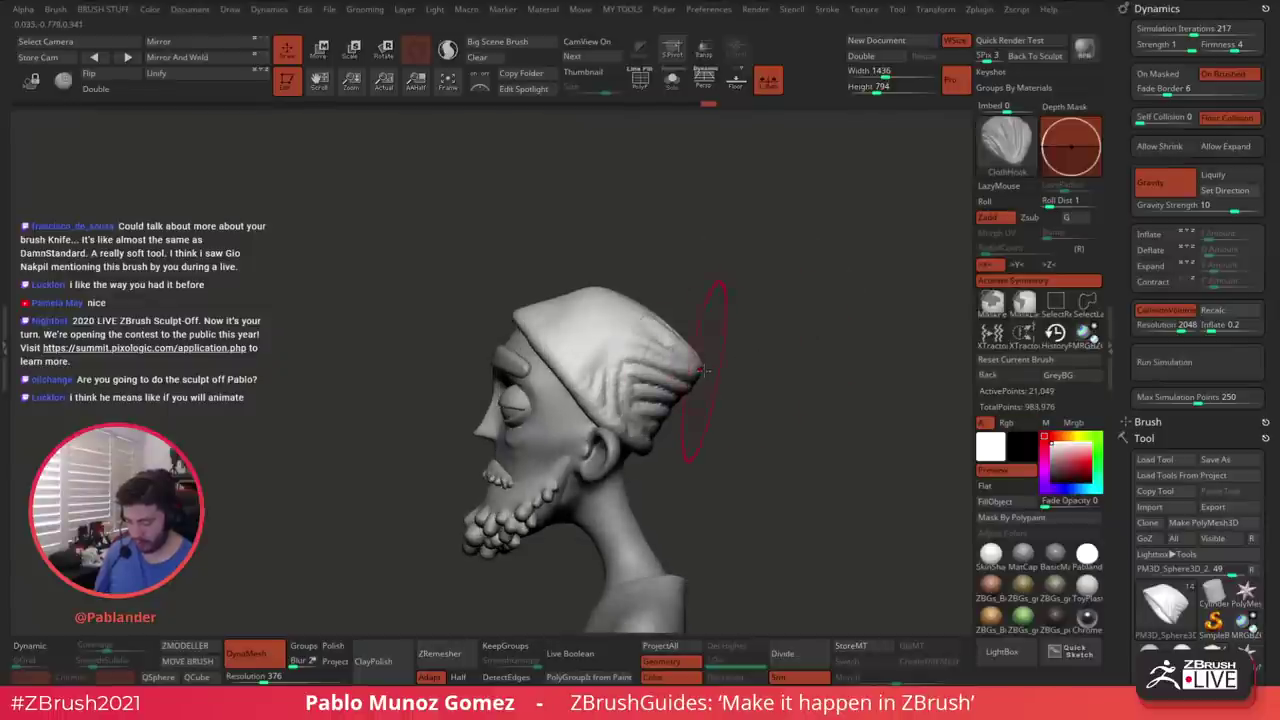
{"action": "mouse_move", "coordinate": [659, 436]}
{"action": "left_mouse_down"}
{"action": "mouse_move", "coordinate": [671, 446]}
{"action": "mouse_move", "coordinate": [680, 420]}
{"action": "mouse_move", "coordinate": [661, 430]}
{"action": "left_mouse_up"}
{"action": "key", "text": "ctrl+z"}
Set the gravity strength to 1.50376 and run the cloth simulation on the cap
{"action": "left_click", "coordinate": [1195, 363]}
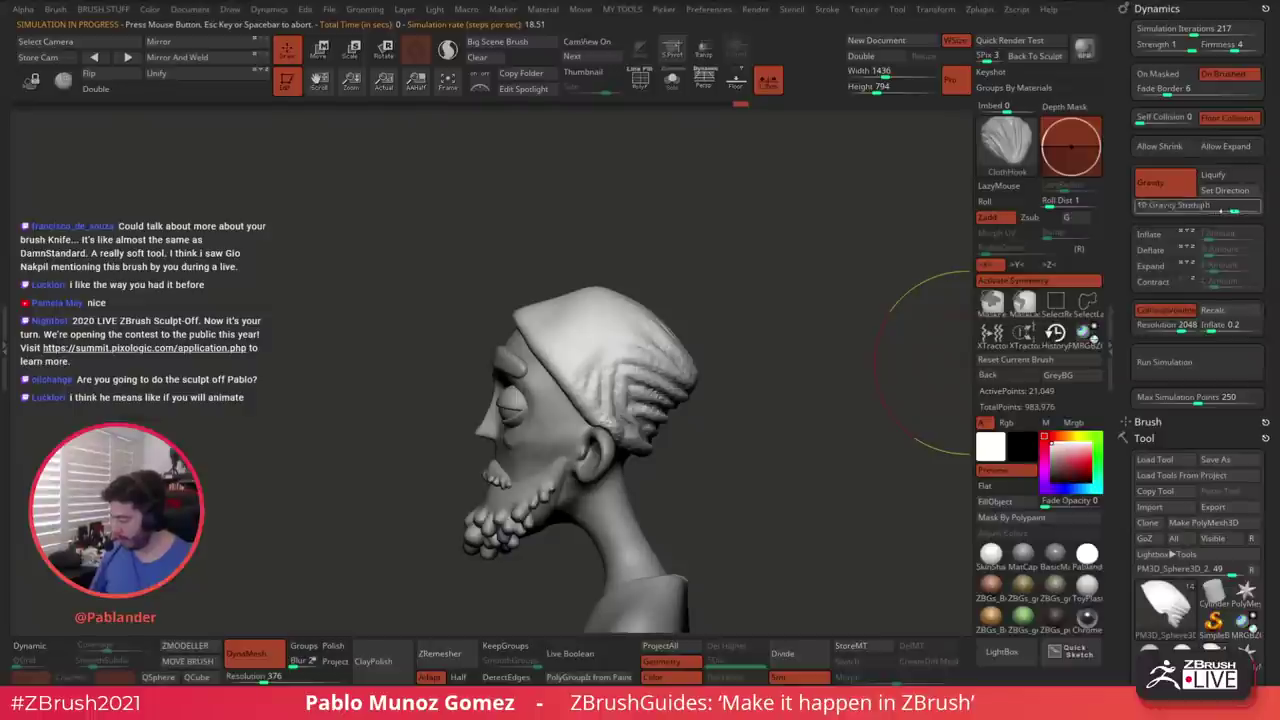
{"action": "left_click", "coordinate": [1222, 211]}
{"action": "left_click", "coordinate": [1190, 366]}
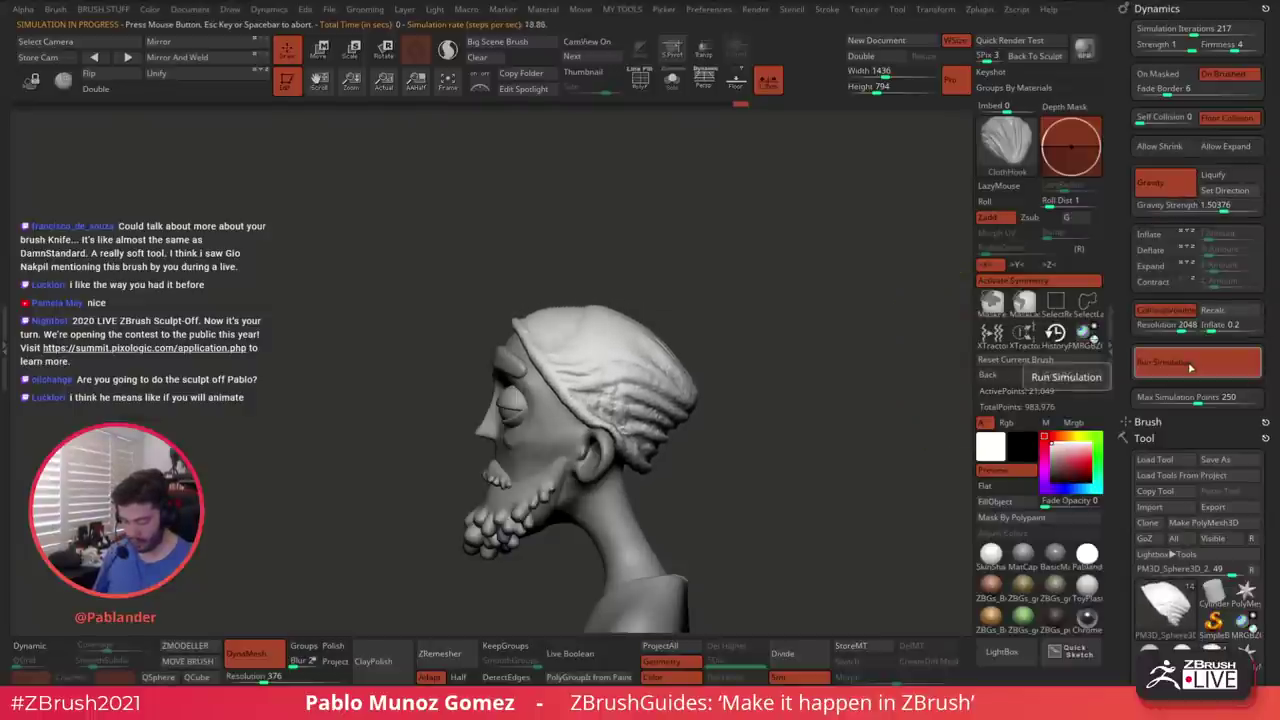
{"action": "left_click", "coordinate": [1190, 366]}
Pull more wrinkles across the cap's side and back with ClothHook, and remesh it with DynaMesh
{"action": "mouse_move", "coordinate": [837, 385]}
{"action": "left_mouse_down"}
{"action": "mouse_move", "coordinate": [823, 400]}
{"action": "mouse_move", "coordinate": [842, 368]}
{"action": "mouse_move", "coordinate": [795, 320]}
{"action": "mouse_move", "coordinate": [757, 367]}
{"action": "left_mouse_up"}
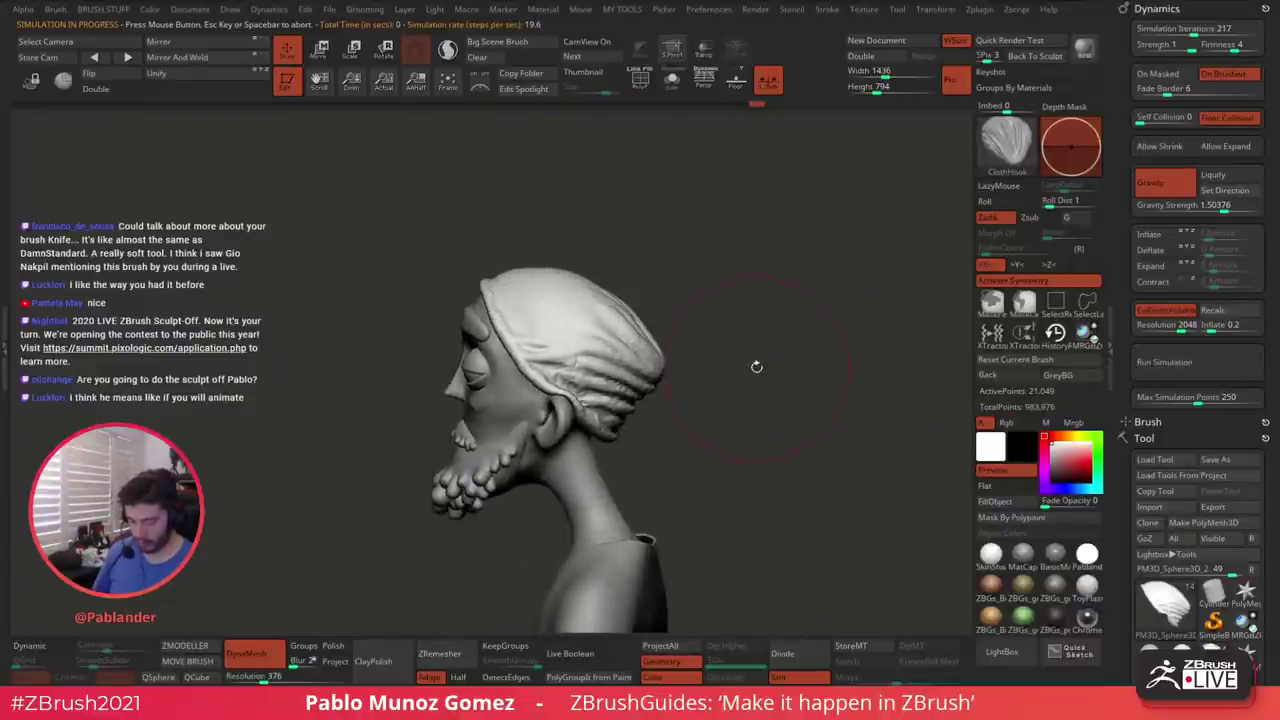
{"action": "left_click_drag", "start_coordinate": [497, 285], "coordinate": [500, 284]}
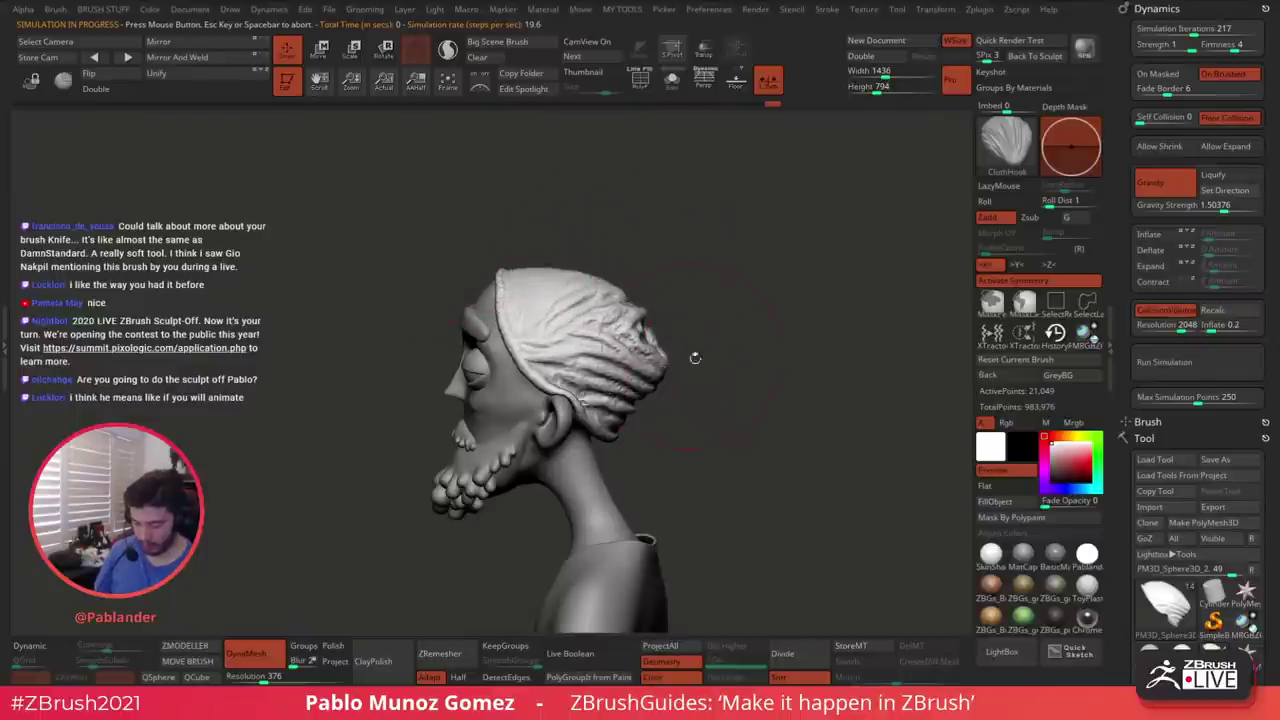
{"action": "left_click_drag", "start_coordinate": [695, 358], "coordinate": [814, 424]}
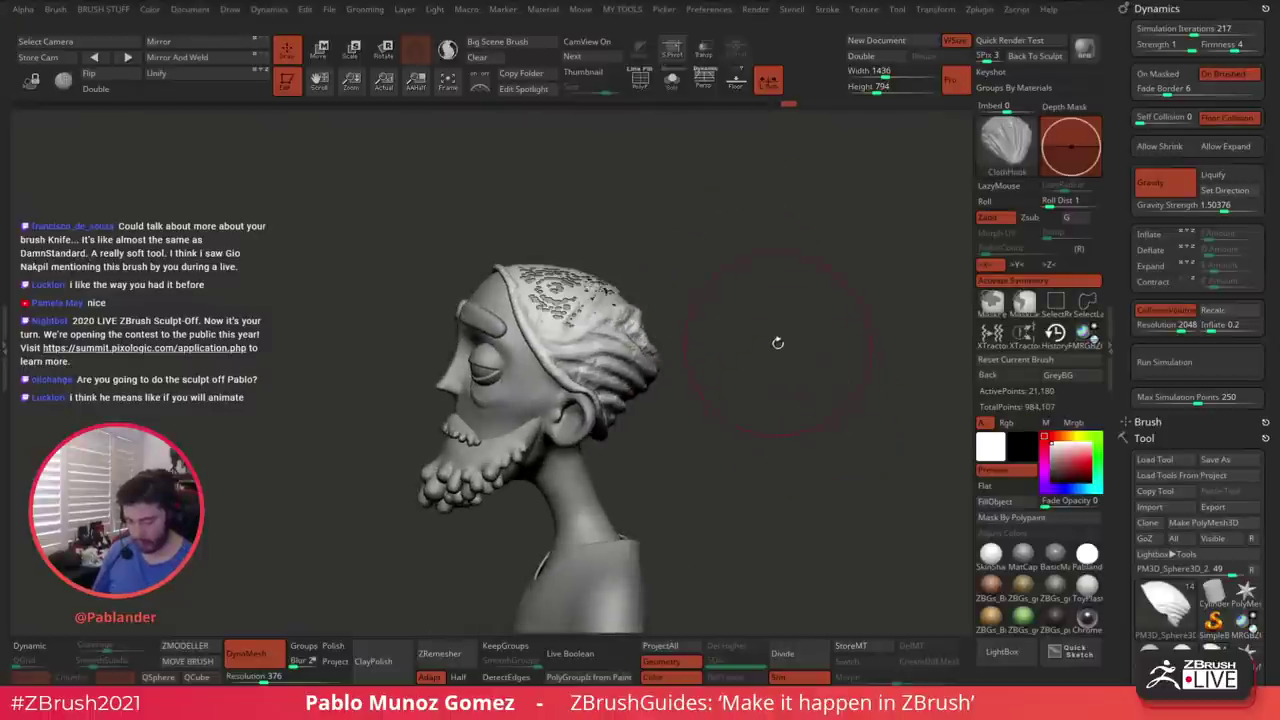
{"action": "key", "text": "ctrl+z"}
{"action": "mouse_move", "coordinate": [784, 326]}
{"action": "left_mouse_down"}
{"action": "mouse_move", "coordinate": [791, 294]}
{"action": "mouse_move", "coordinate": [780, 309]}
{"action": "left_mouse_up"}
{"action": "key", "text": "q"}
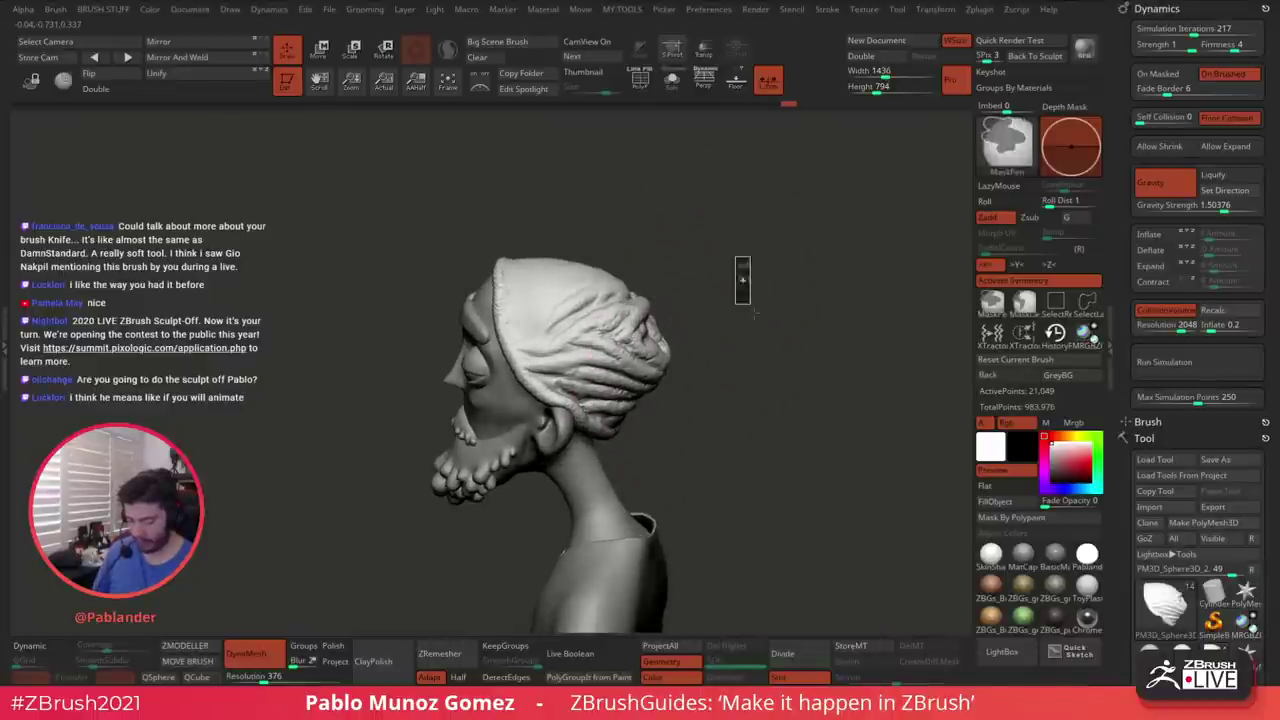
{"action": "left_click_drag", "start_coordinate": [763, 334], "coordinate": [534, 334]}
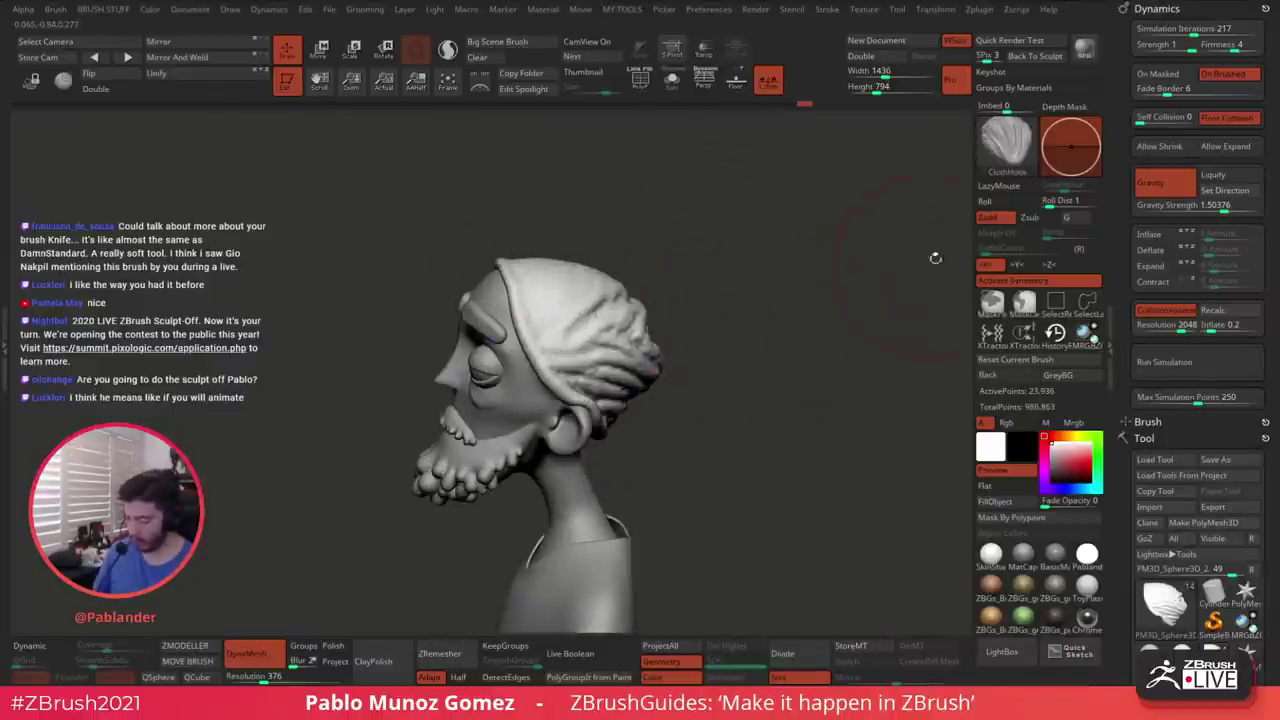
Adjust the wrinkled cap with the Move brush and inflate the whole mesh by 4
{"action": "left_click", "coordinate": [1008, 168]}
{"action": "left_click", "coordinate": [49, 183]}
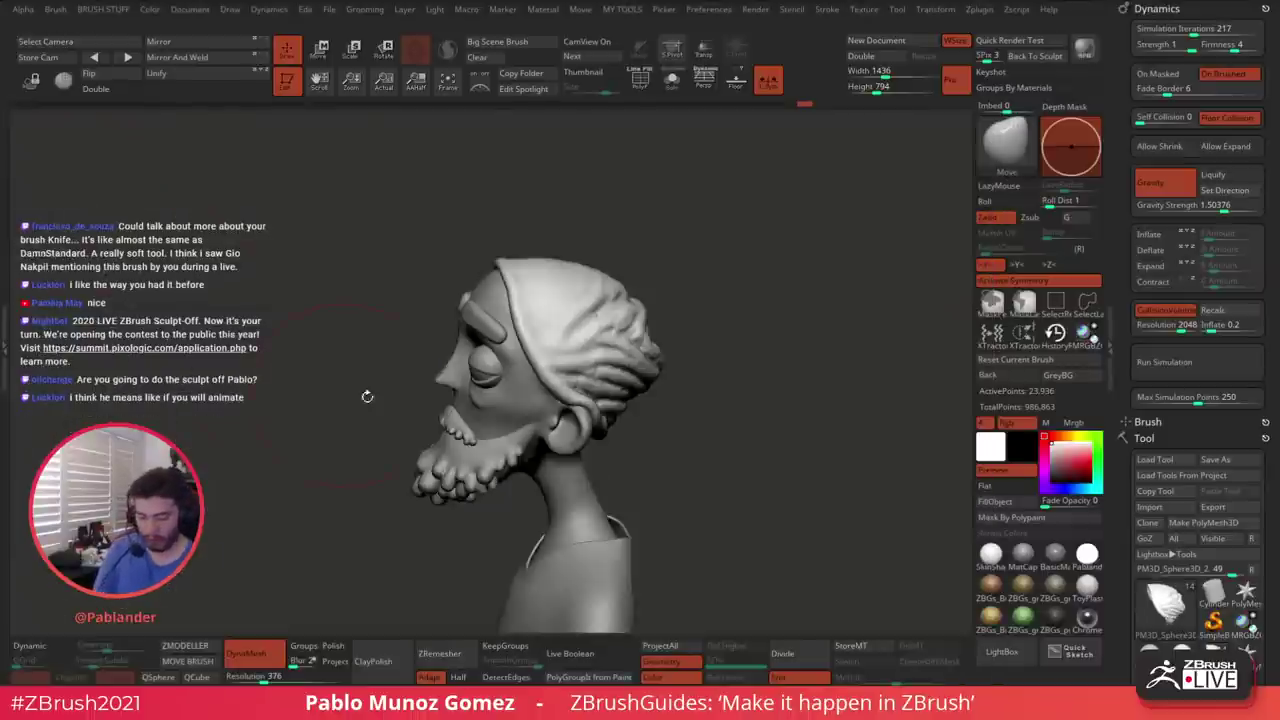
{"action": "mouse_move", "coordinate": [366, 394]}
{"action": "left_mouse_down"}
{"action": "mouse_move", "coordinate": [777, 260]}
{"action": "mouse_move", "coordinate": [640, 255]}
{"action": "mouse_move", "coordinate": [618, 332]}
{"action": "left_mouse_up"}
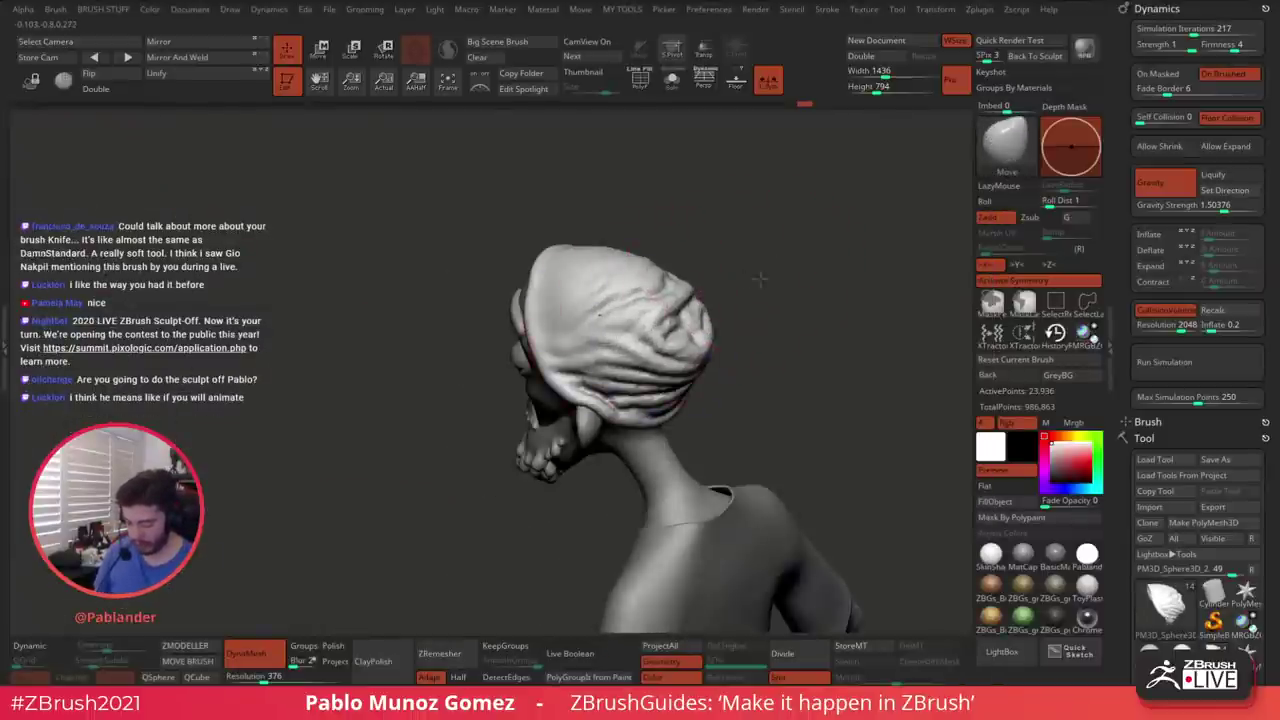
{"action": "left_click_drag", "start_coordinate": [760, 279], "coordinate": [769, 278], "text": "shift"}
{"action": "key", "text": "space"}
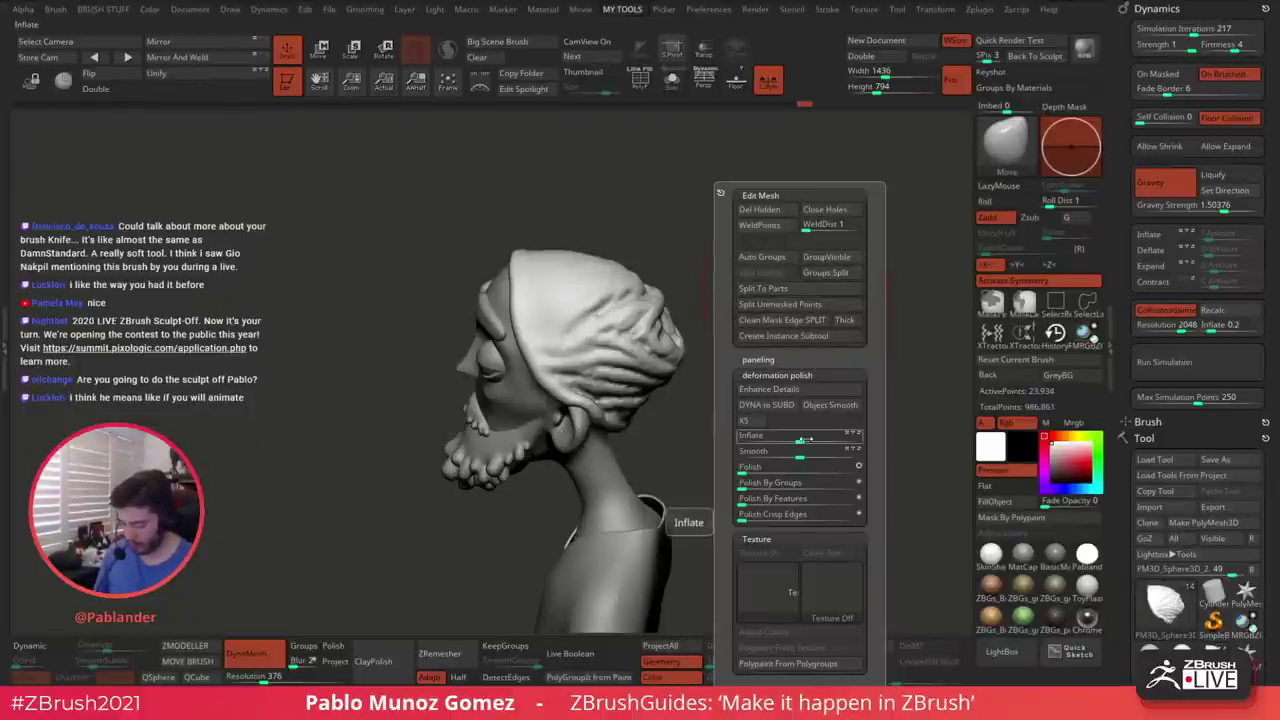
{"action": "left_click_drag", "start_coordinate": [800, 440], "coordinate": [804, 440]}
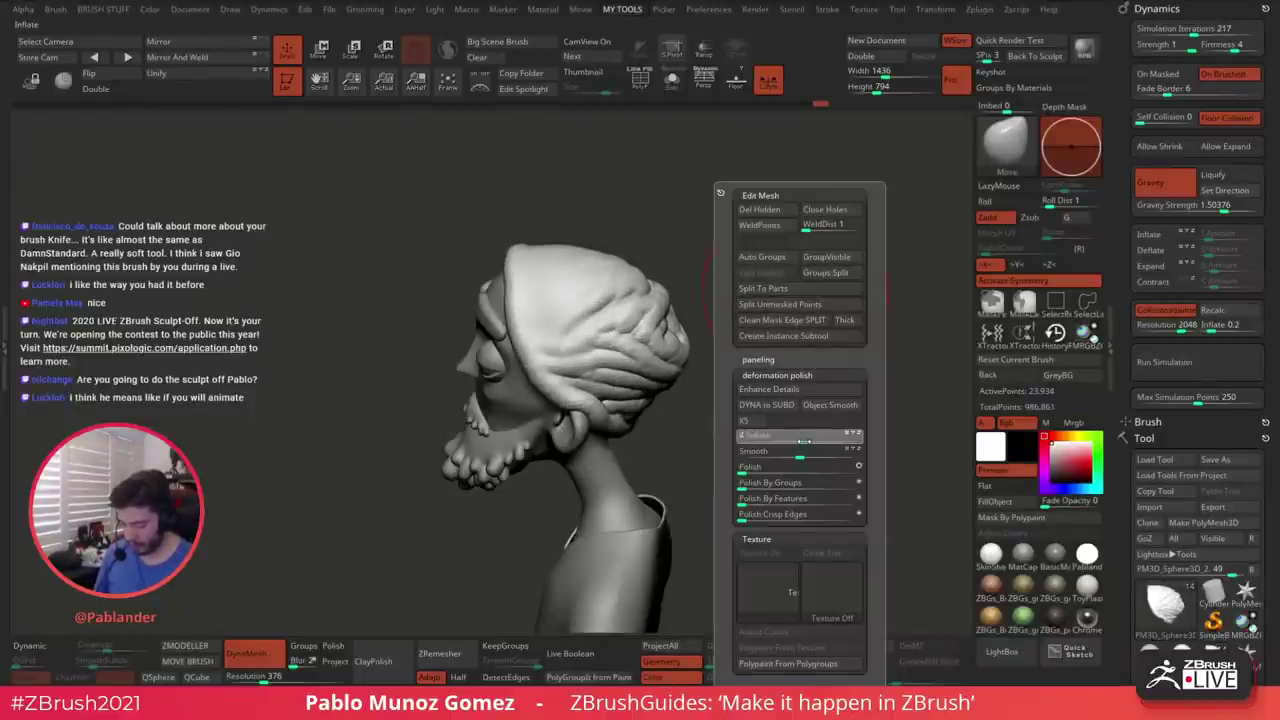
{"action": "left_click_drag", "start_coordinate": [800, 395], "coordinate": [716, 406]}
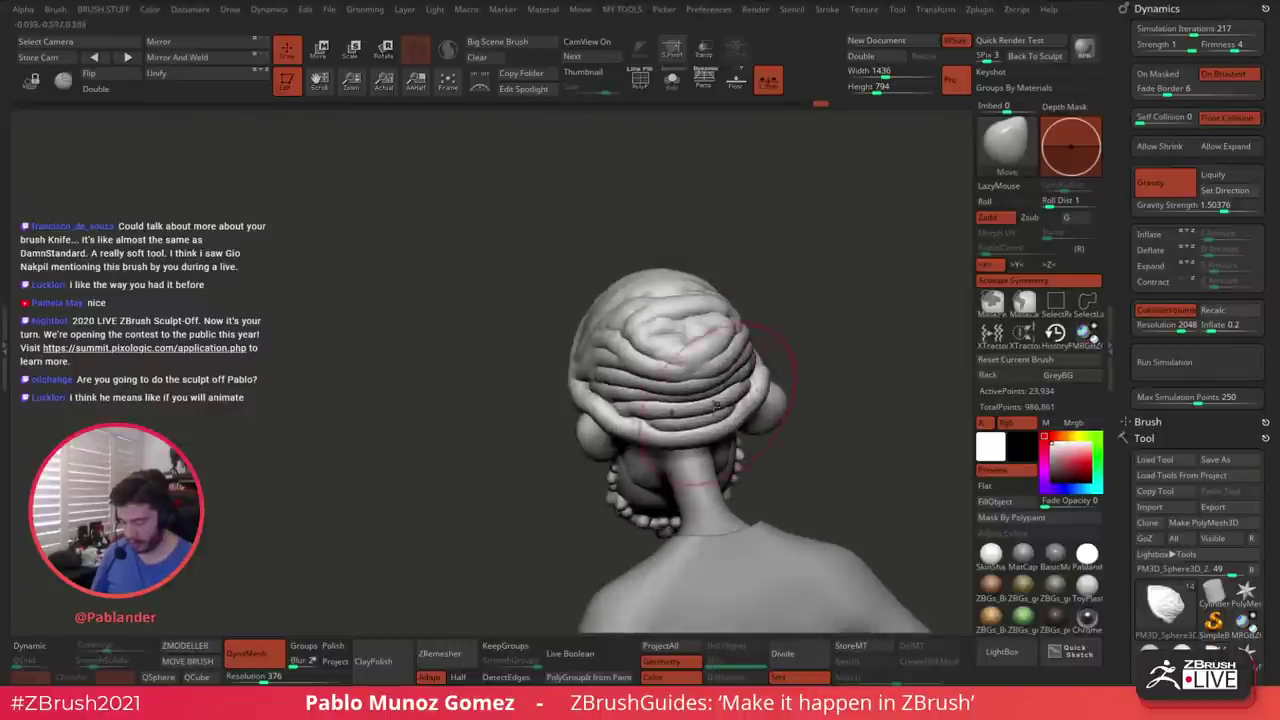
Try remeshing the inflated cap with DynaMesh and smoothing down the folds on its side and back
{"action": "left_click_drag", "start_coordinate": [752, 316], "coordinate": [832, 306]}
{"action": "left_click_drag", "start_coordinate": [772, 268], "coordinate": [783, 306], "text": "ctrl"}
{"action": "left_click_drag", "start_coordinate": [778, 350], "coordinate": [792, 370]}
{"action": "mouse_move", "coordinate": [579, 386]}
{"action": "left_mouse_down", "text": "shift"}
{"action": "mouse_move", "coordinate": [660, 398]}
{"action": "mouse_move", "coordinate": [618, 366]}
{"action": "left_mouse_up", "text": "shift"}
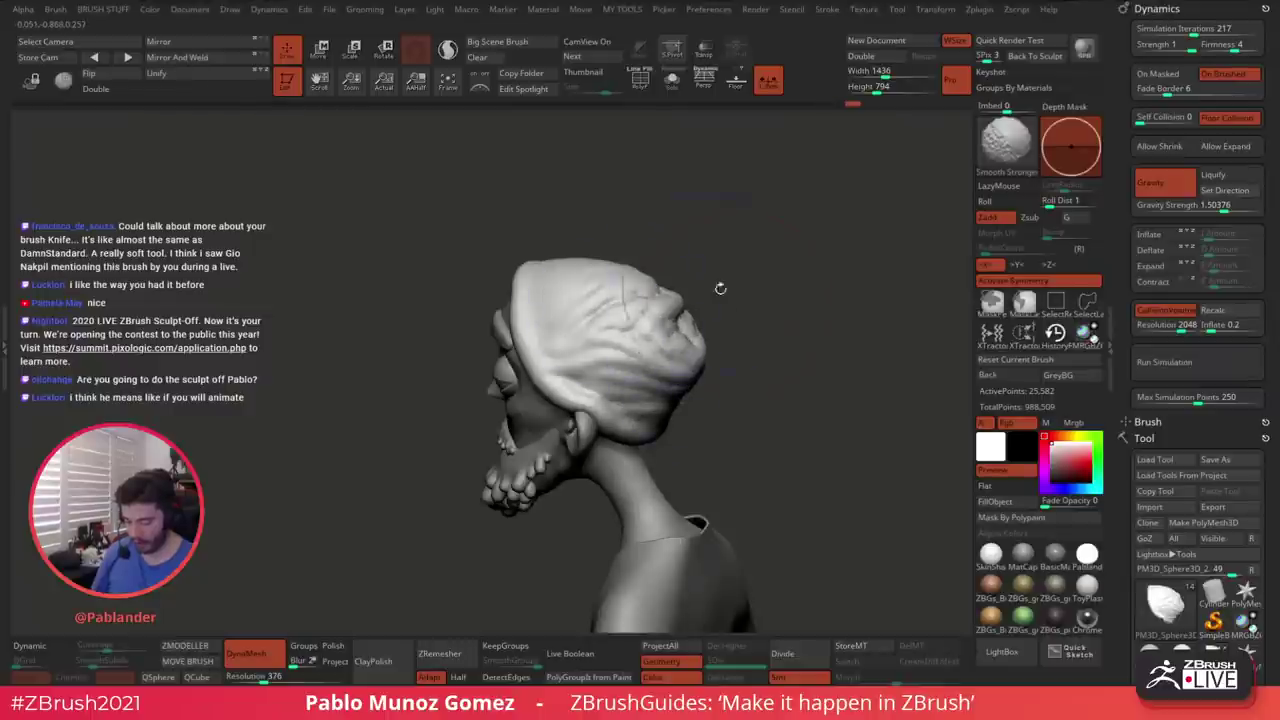
{"action": "mouse_move", "coordinate": [720, 288]}
{"action": "left_mouse_down"}
{"action": "mouse_move", "coordinate": [726, 306]}
{"action": "mouse_move", "coordinate": [586, 271]}
{"action": "left_mouse_up"}
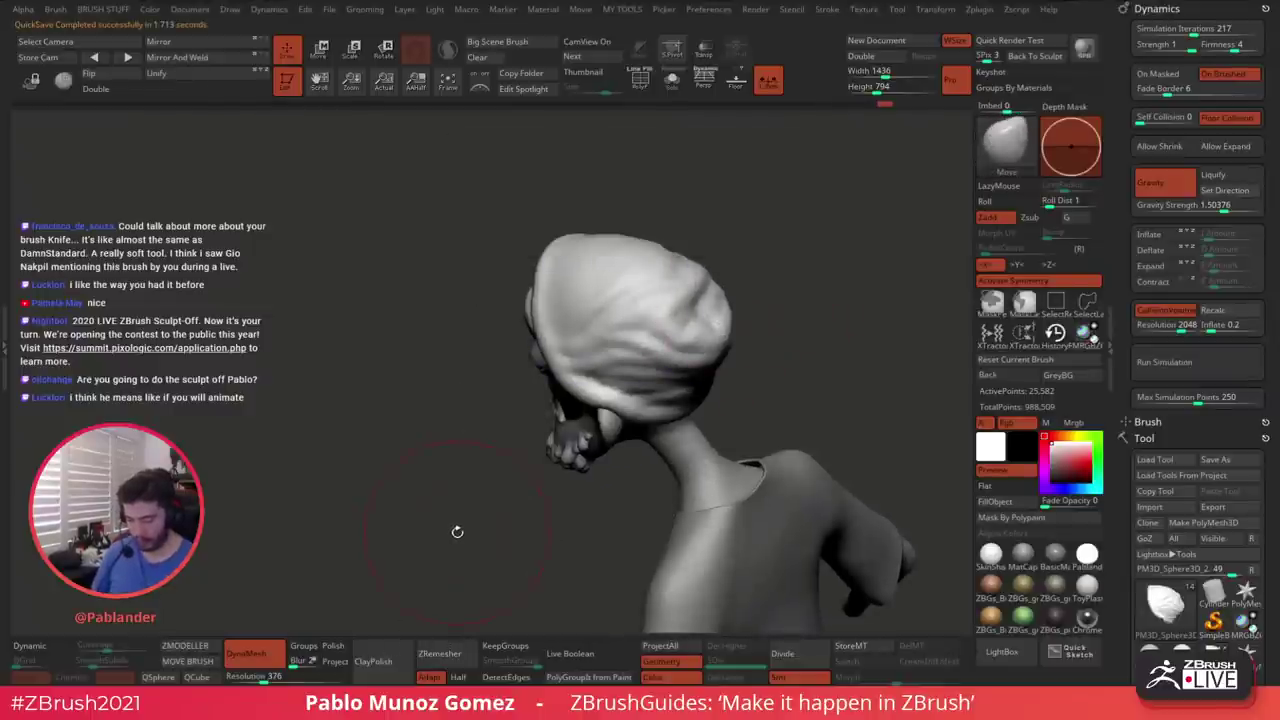
{"action": "key", "text": "ctrl+z"}
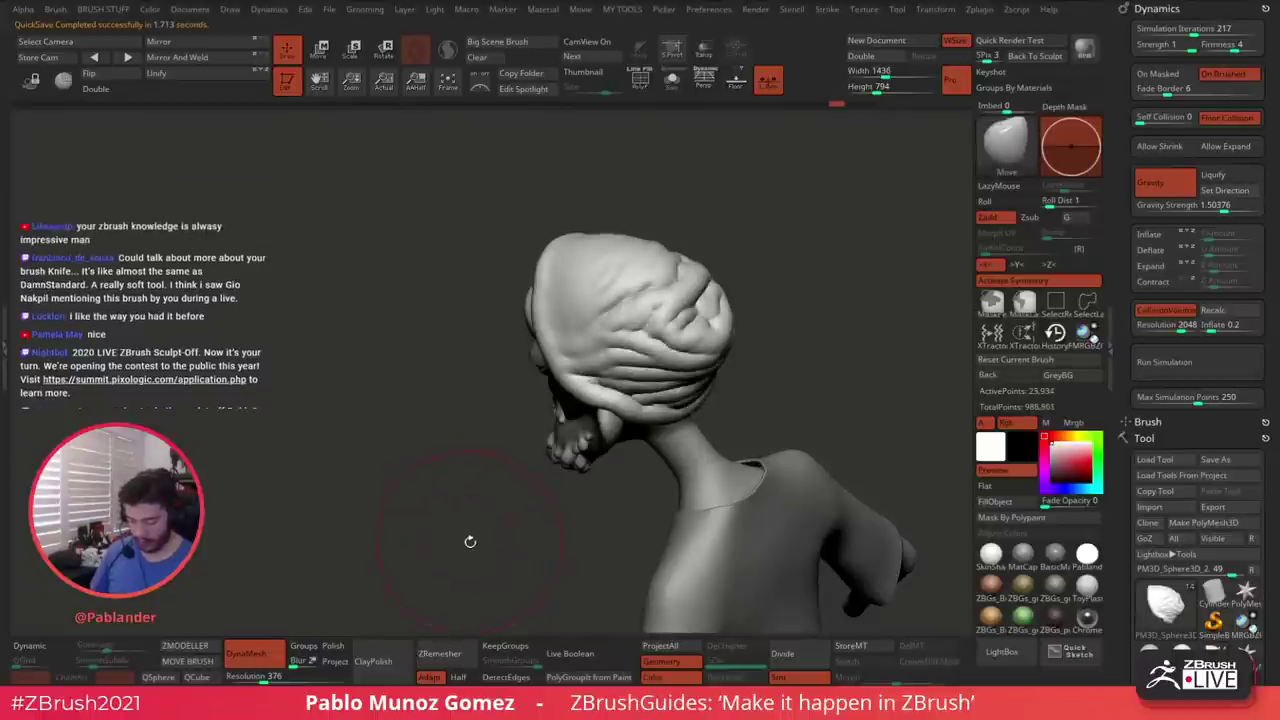
Remesh the cap with DynaMesh, soften its folds with ClayPolish and smooth its side with the stronger smoothing brush
{"action": "left_click", "coordinate": [387, 656]}
{"action": "mouse_move", "coordinate": [424, 482]}
{"action": "left_mouse_down", "text": "ctrl"}
{"action": "mouse_move", "coordinate": [450, 556]}
{"action": "mouse_move", "coordinate": [515, 545]}
{"action": "left_mouse_up", "text": "ctrl"}
{"action": "left_click", "coordinate": [388, 659]}
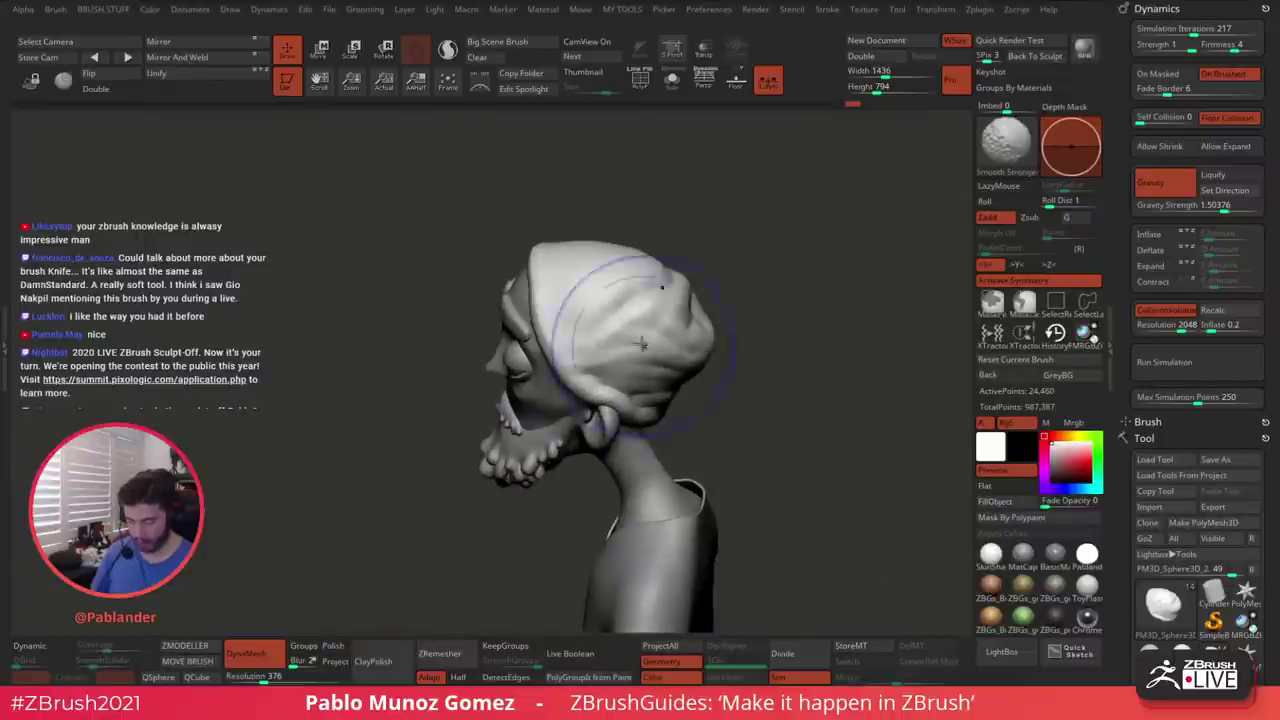
{"action": "left_click_drag", "start_coordinate": [643, 340], "coordinate": [638, 281], "text": "shift"}
{"action": "left_click_drag", "start_coordinate": [690, 227], "coordinate": [777, 246], "text": "shift"}
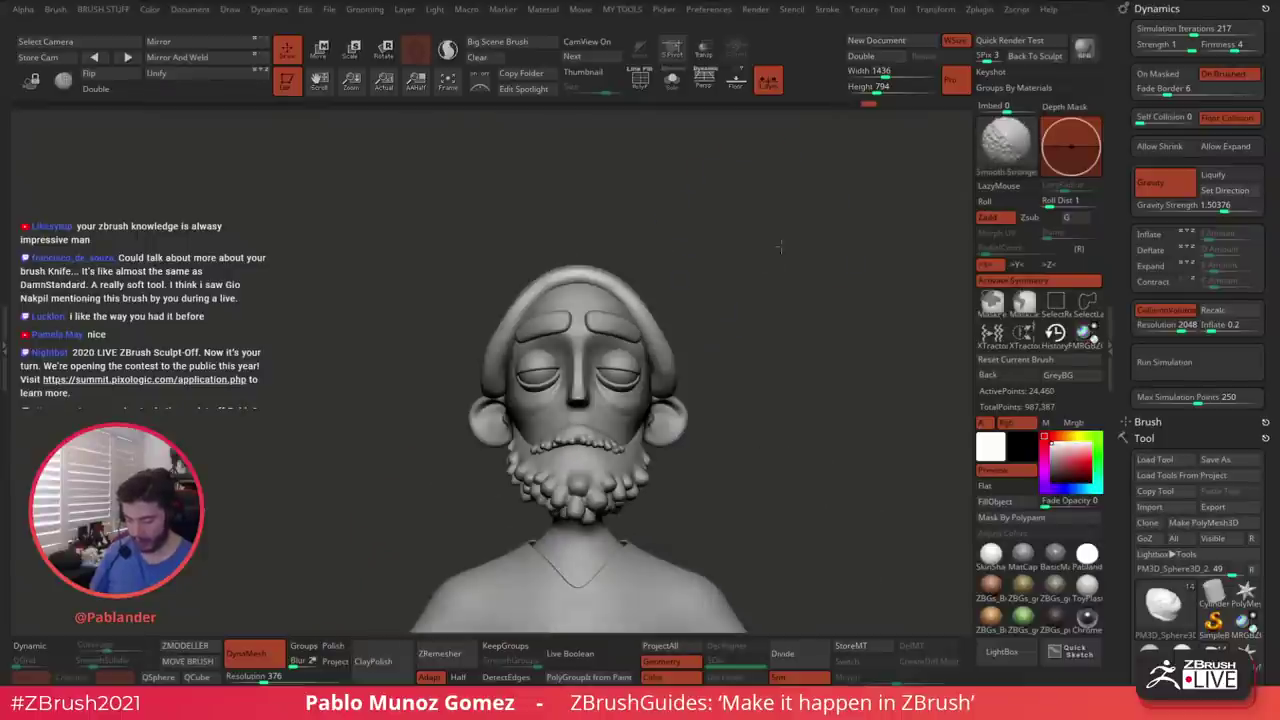
Narrow both sides of the cap against the head above the ears with the Move brush
{"action": "key", "text": "space"}
{"action": "left_click", "coordinate": [767, 401]}
{"action": "mouse_move", "coordinate": [752, 347]}
{"action": "left_mouse_down", "text": "alt"}
{"action": "mouse_move", "coordinate": [754, 297]}
{"action": "mouse_move", "coordinate": [777, 317]}
{"action": "mouse_move", "coordinate": [855, 302]}
{"action": "left_mouse_up", "text": "alt"}
{"action": "right_click", "coordinate": [750, 340]}
{"action": "key", "text": "space"}
{"action": "left_click", "coordinate": [818, 373]}
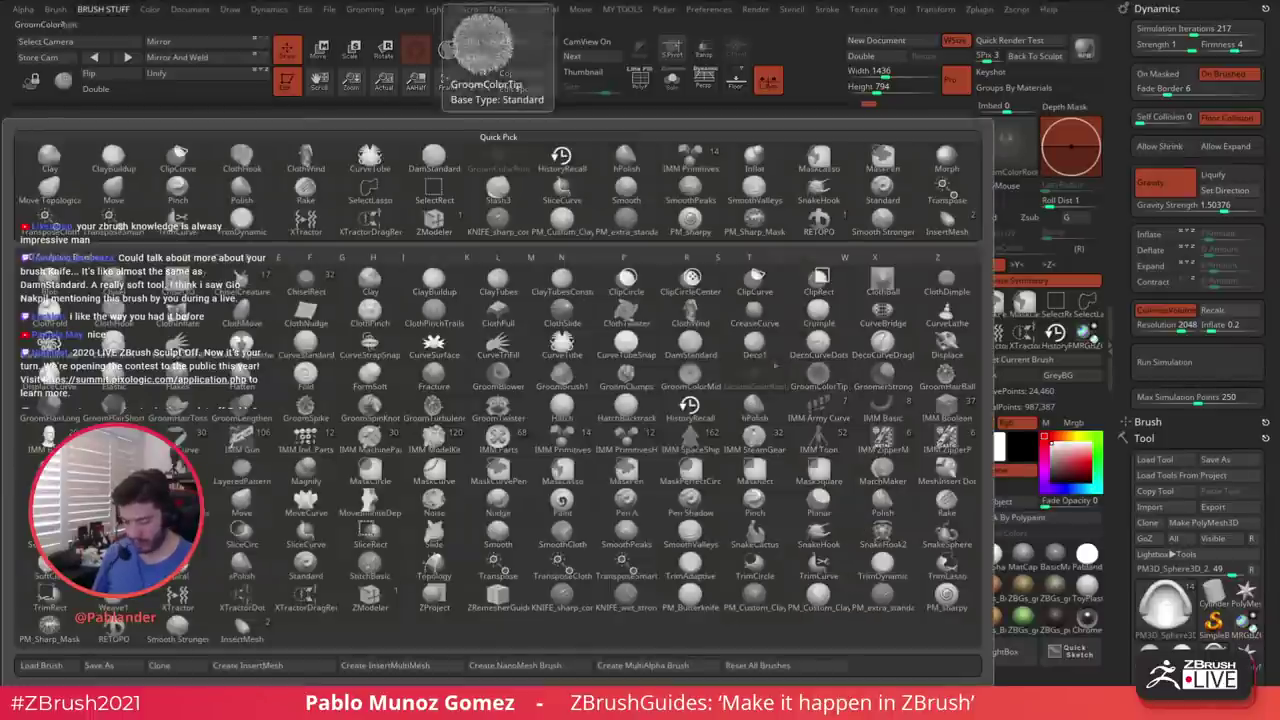
{"action": "left_click", "coordinate": [371, 399]}
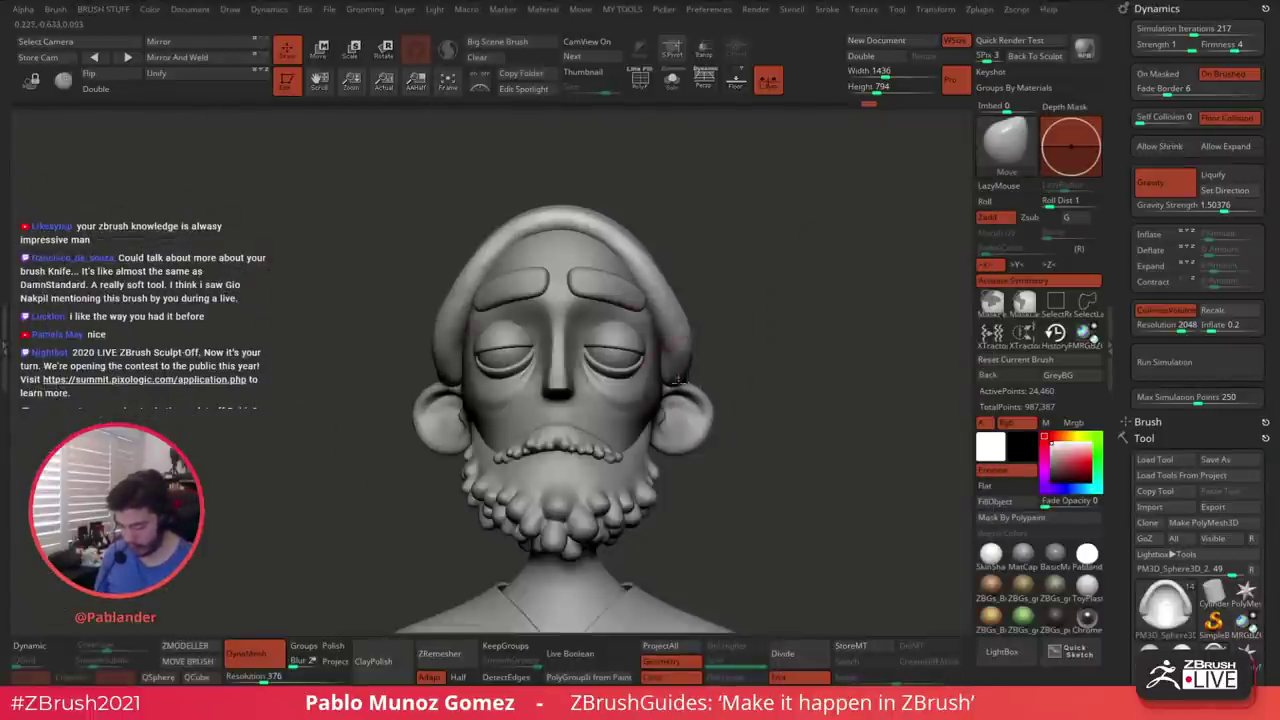
{"action": "mouse_move", "coordinate": [682, 352]}
{"action": "left_mouse_down", "text": "shift"}
{"action": "mouse_move", "coordinate": [680, 374]}
{"action": "mouse_move", "coordinate": [678, 344]}
{"action": "left_mouse_up", "text": "shift"}
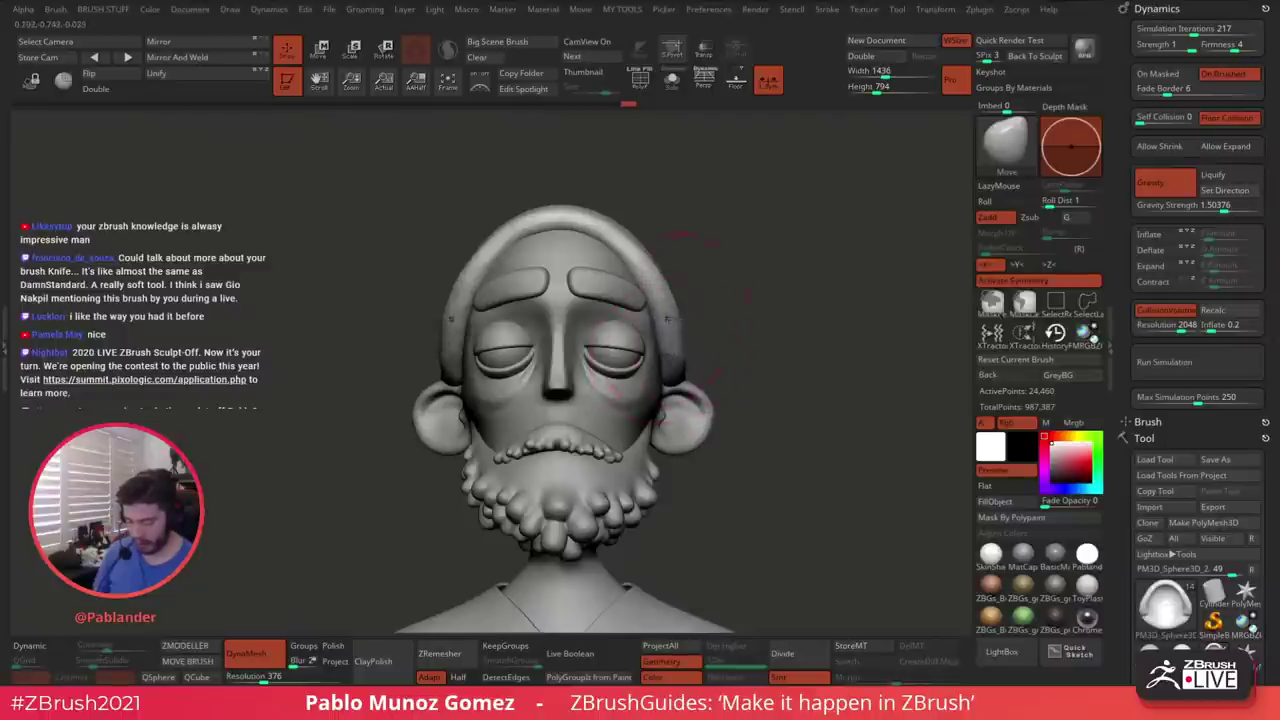
{"action": "left_click_drag", "start_coordinate": [775, 318], "coordinate": [722, 318]}
{"action": "left_click_drag", "start_coordinate": [708, 305], "coordinate": [710, 325], "text": "shift"}
Smooth the folds behind the ear and adjust the cap's lower edge around it with the Move brush
{"action": "left_click_drag", "start_coordinate": [860, 350], "coordinate": [740, 368]}
{"action": "right_click_drag", "start_coordinate": [690, 372], "coordinate": [738, 376]}
{"action": "left_click_drag", "start_coordinate": [742, 372], "coordinate": [756, 374], "text": "shift"}
{"action": "mouse_move", "coordinate": [740, 374]}
{"action": "right_mouse_down"}
{"action": "mouse_move", "coordinate": [802, 370]}
{"action": "mouse_move", "coordinate": [668, 364]}
{"action": "mouse_move", "coordinate": [682, 363]}
{"action": "right_mouse_up"}
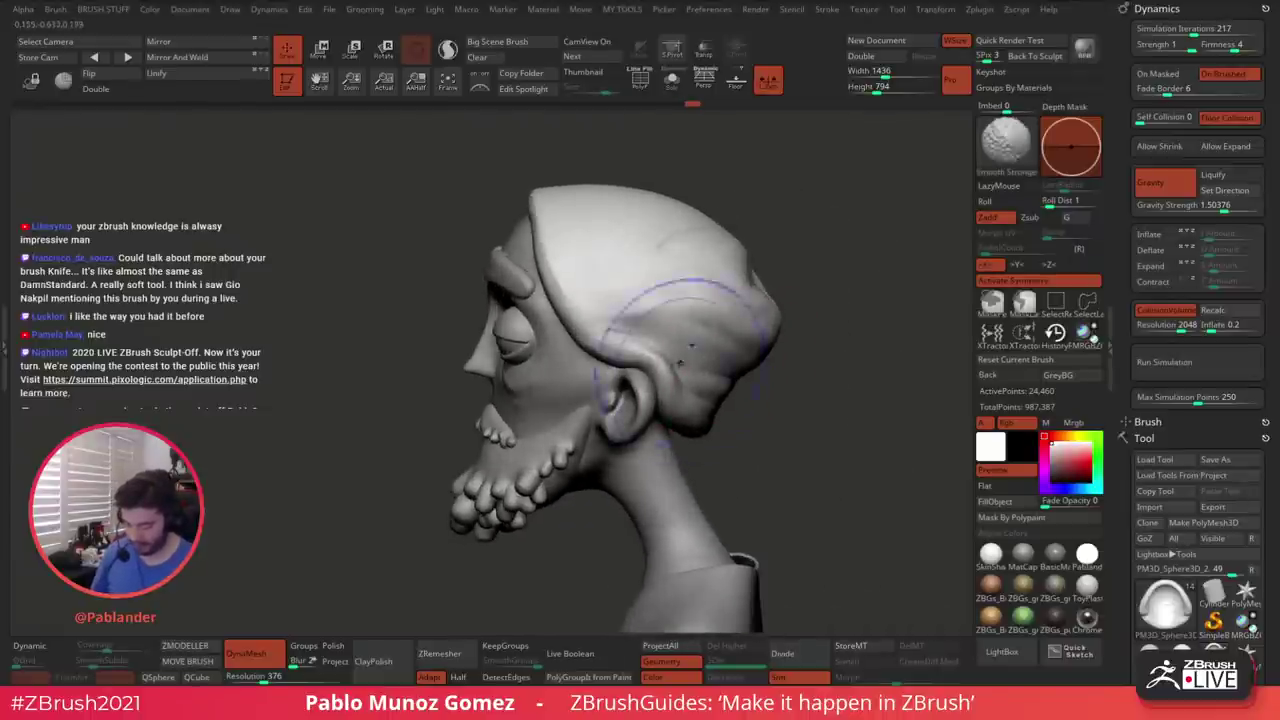
{"action": "left_click_drag", "start_coordinate": [681, 363], "coordinate": [688, 362], "text": "shift"}
{"action": "right_click_drag", "start_coordinate": [688, 364], "coordinate": [644, 380]}
{"action": "left_click_drag", "start_coordinate": [646, 384], "coordinate": [640, 376]}
{"action": "right_click_drag", "start_coordinate": [650, 384], "coordinate": [752, 372]}
{"action": "key", "text": "space"}
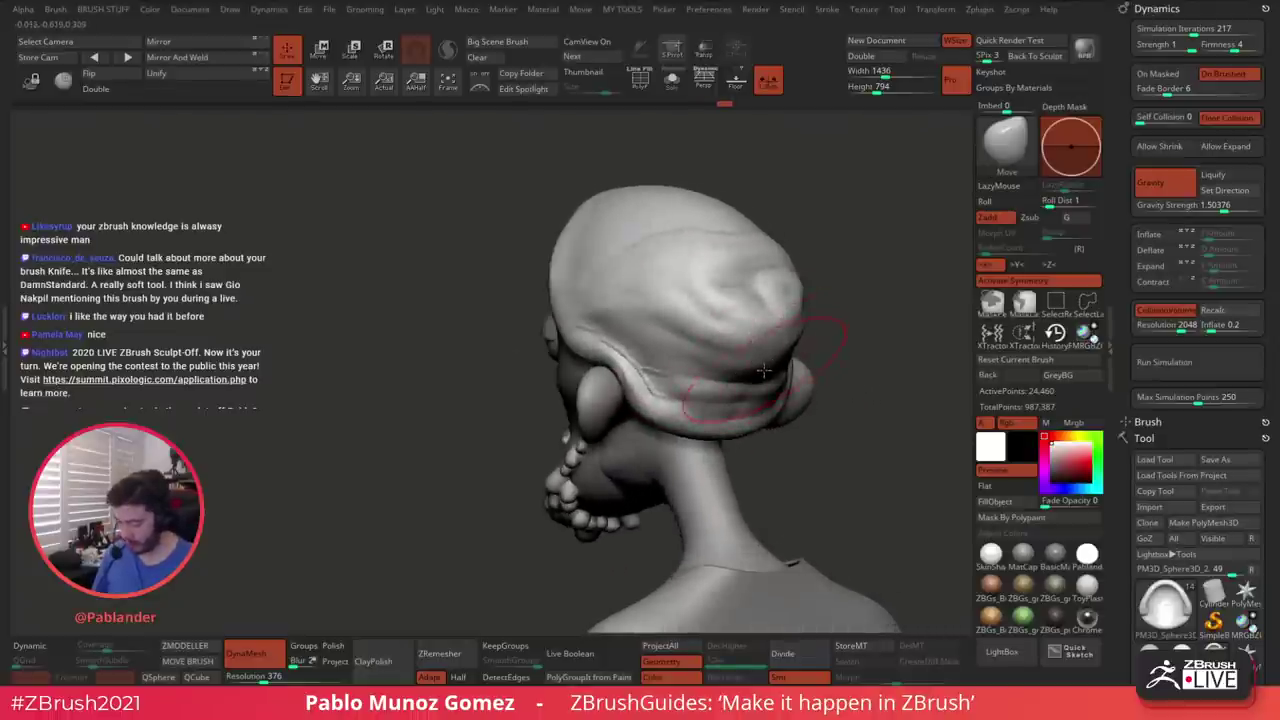
Refine the cap's rim from the front edge to the nape and smooth the upper back surface
{"action": "right_click_drag", "start_coordinate": [470, 443], "coordinate": [664, 361]}
{"action": "right_click_drag", "start_coordinate": [584, 354], "coordinate": [700, 358]}
{"action": "left_click_drag", "start_coordinate": [552, 336], "coordinate": [538, 345]}
{"action": "left_click_drag", "start_coordinate": [870, 430], "coordinate": [700, 414]}
{"action": "mouse_move", "coordinate": [780, 410]}
{"action": "left_mouse_down"}
{"action": "mouse_move", "coordinate": [710, 388]}
{"action": "mouse_move", "coordinate": [810, 395]}
{"action": "mouse_move", "coordinate": [850, 380]}
{"action": "left_mouse_up"}
{"action": "mouse_move", "coordinate": [711, 275]}
{"action": "left_mouse_down", "text": "shift"}
{"action": "mouse_move", "coordinate": [710, 262]}
{"action": "mouse_move", "coordinate": [812, 237]}
{"action": "left_mouse_up", "text": "shift"}
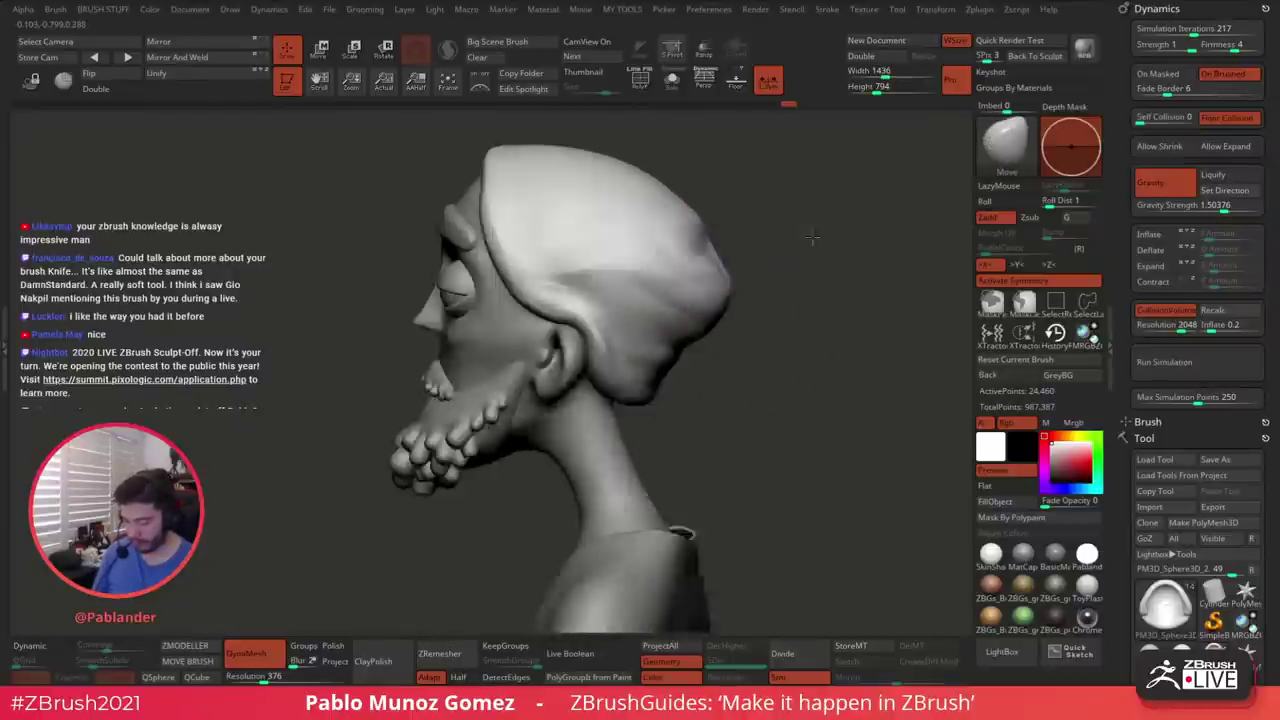
Push in and round the bulge at the back of the cap's silhouette with the Move brush
{"action": "right_click_drag", "start_coordinate": [812, 237], "coordinate": [708, 246]}
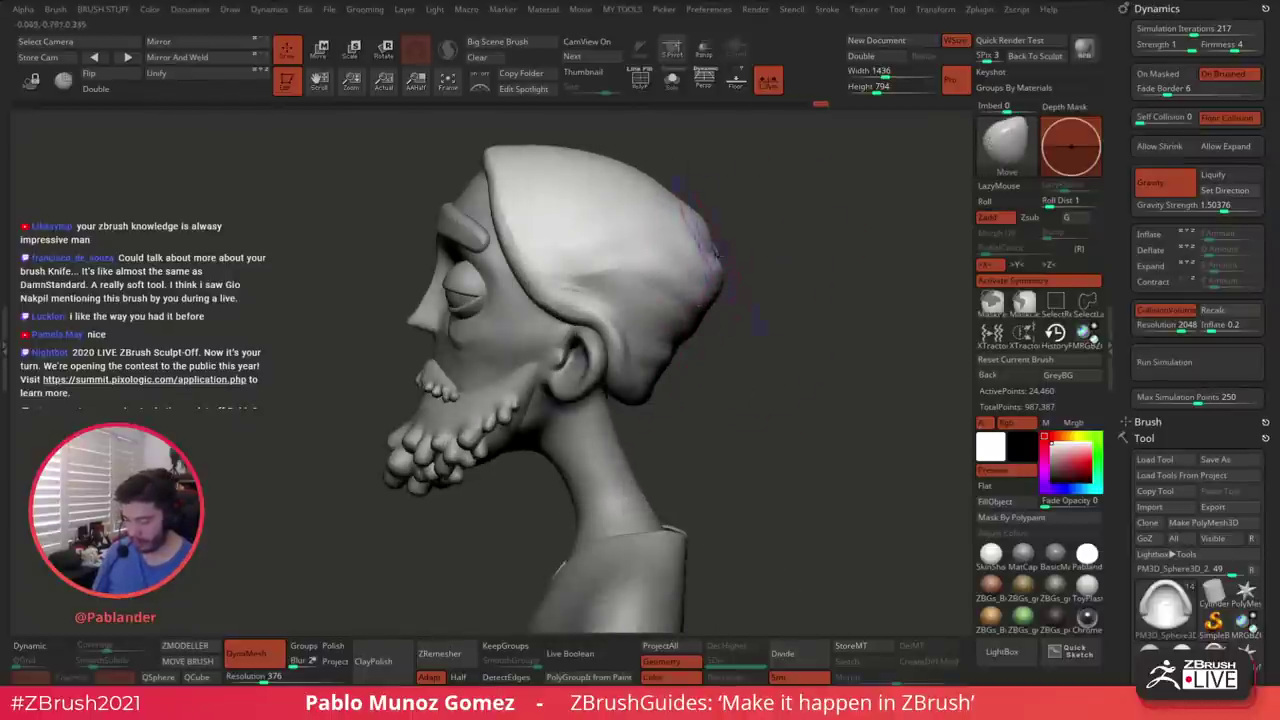
{"action": "left_click_drag", "start_coordinate": [810, 262], "coordinate": [745, 254]}
{"action": "left_click_drag", "start_coordinate": [733, 250], "coordinate": [721, 252]}
{"action": "right_click_drag", "start_coordinate": [730, 257], "coordinate": [740, 271]}
{"action": "right_click", "coordinate": [745, 262]}
{"action": "left_click_drag", "start_coordinate": [740, 271], "coordinate": [729, 283]}
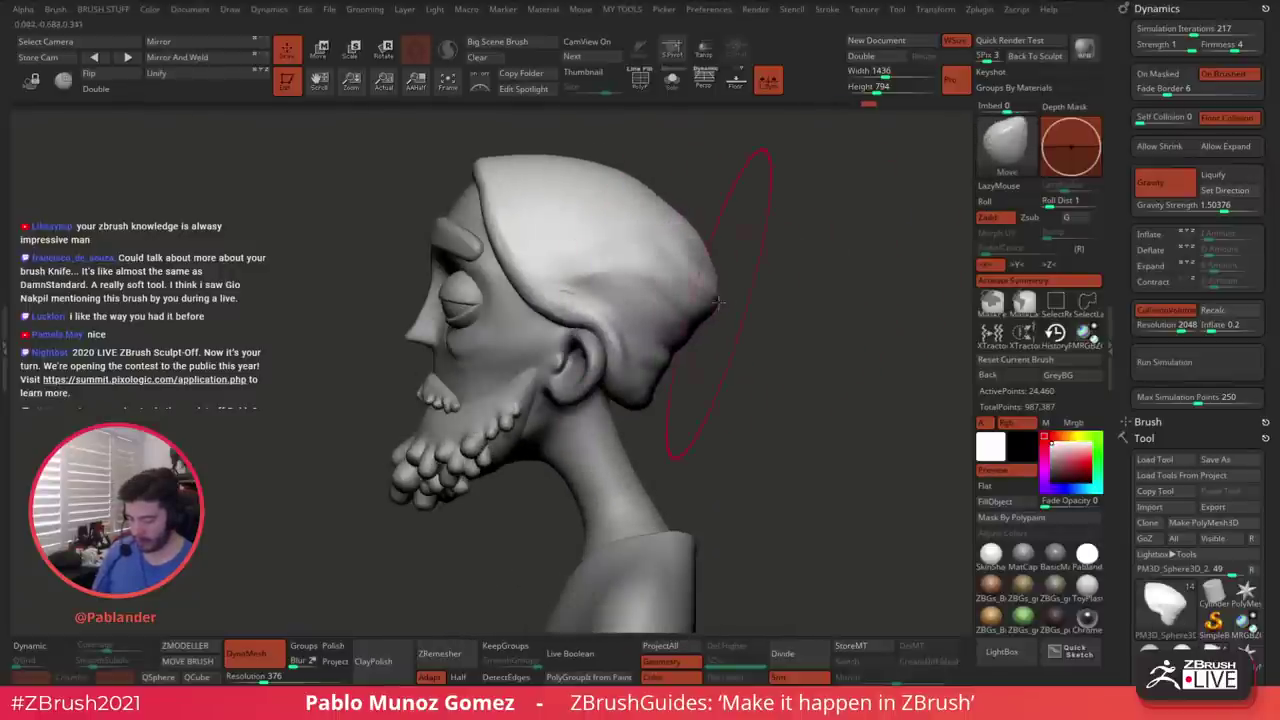
Move the cap's front edge back from the forehead and even out its line down the temple
{"action": "mouse_move", "coordinate": [557, 190]}
{"action": "right_mouse_down"}
{"action": "mouse_move", "coordinate": [663, 300]}
{"action": "mouse_move", "coordinate": [530, 230]}
{"action": "right_mouse_up"}
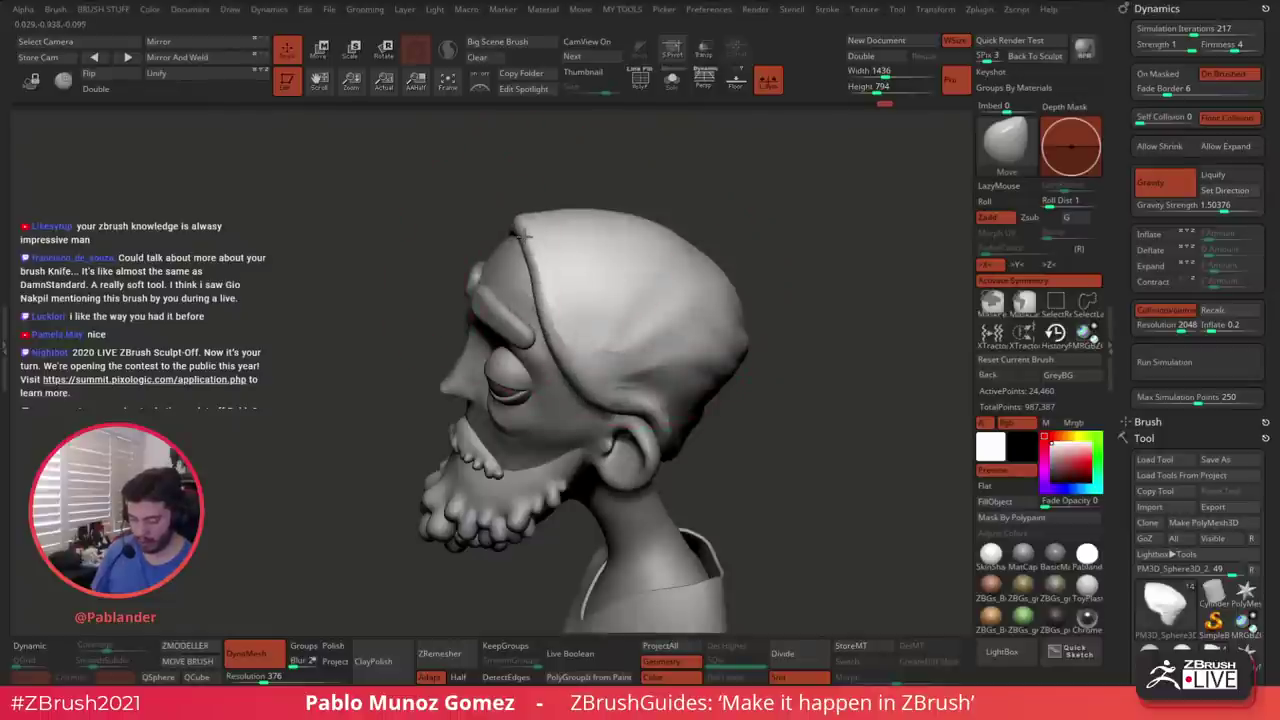
{"action": "left_click_drag", "start_coordinate": [524, 237], "coordinate": [550, 238]}
{"action": "mouse_move", "coordinate": [563, 240]}
{"action": "right_mouse_down"}
{"action": "mouse_move", "coordinate": [585, 290]}
{"action": "mouse_move", "coordinate": [566, 290]}
{"action": "right_mouse_up"}
{"action": "left_click_drag", "start_coordinate": [562, 325], "coordinate": [571, 333]}
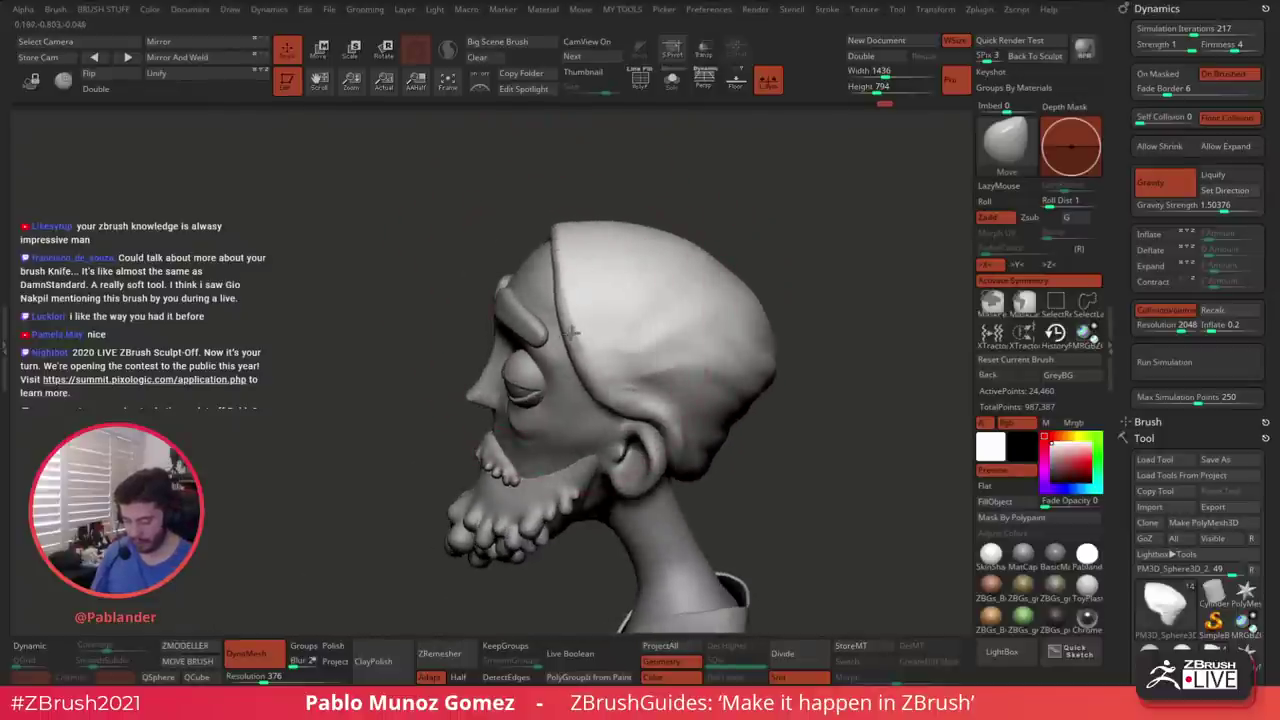
Reshape the cap's lower back edge behind the ear with the Move brush
{"action": "mouse_move", "coordinate": [578, 305]}
{"action": "right_mouse_down"}
{"action": "mouse_move", "coordinate": [616, 283]}
{"action": "mouse_move", "coordinate": [660, 300]}
{"action": "mouse_move", "coordinate": [686, 343]}
{"action": "mouse_move", "coordinate": [766, 290]}
{"action": "mouse_move", "coordinate": [704, 358]}
{"action": "right_mouse_up"}
{"action": "right_click", "coordinate": [696, 370]}
{"action": "mouse_move", "coordinate": [715, 262]}
{"action": "right_mouse_down"}
{"action": "mouse_move", "coordinate": [743, 291]}
{"action": "mouse_move", "coordinate": [665, 285]}
{"action": "mouse_move", "coordinate": [684, 342]}
{"action": "mouse_move", "coordinate": [755, 291]}
{"action": "mouse_move", "coordinate": [728, 262]}
{"action": "mouse_move", "coordinate": [788, 349]}
{"action": "mouse_move", "coordinate": [718, 343]}
{"action": "right_mouse_up"}
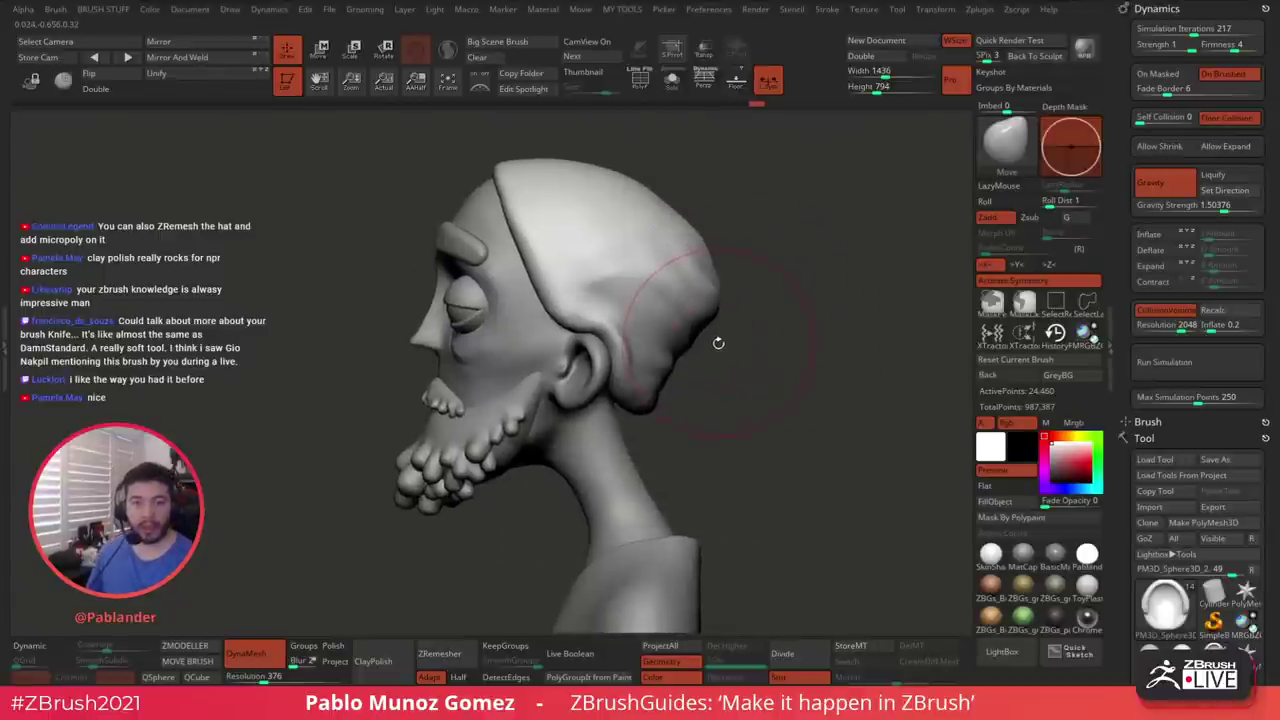
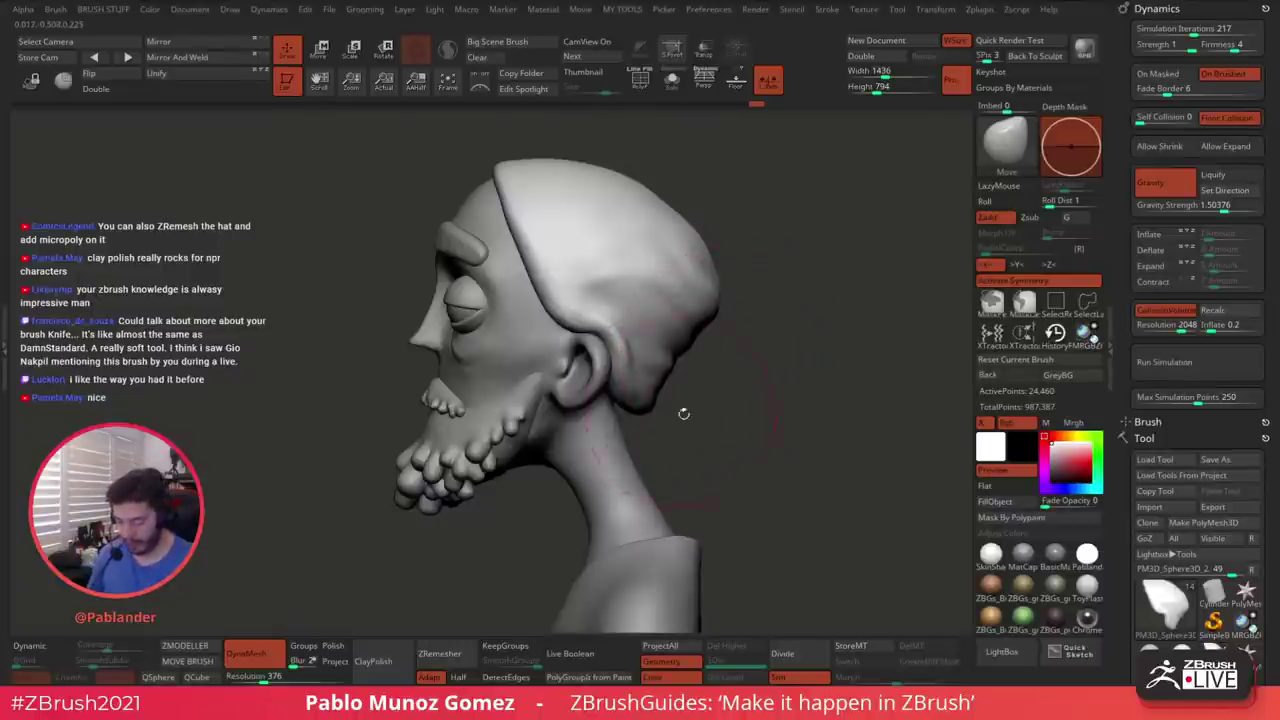
{"action": "mouse_move", "coordinate": [680, 411]}
{"action": "left_mouse_down"}
{"action": "mouse_move", "coordinate": [689, 380]}
{"action": "mouse_move", "coordinate": [712, 384]}
{"action": "left_mouse_up"}
{"action": "mouse_move", "coordinate": [616, 376]}
{"action": "left_mouse_down"}
{"action": "mouse_move", "coordinate": [722, 384]}
{"action": "mouse_move", "coordinate": [649, 401]}
{"action": "mouse_move", "coordinate": [690, 333]}
{"action": "left_mouse_up"}
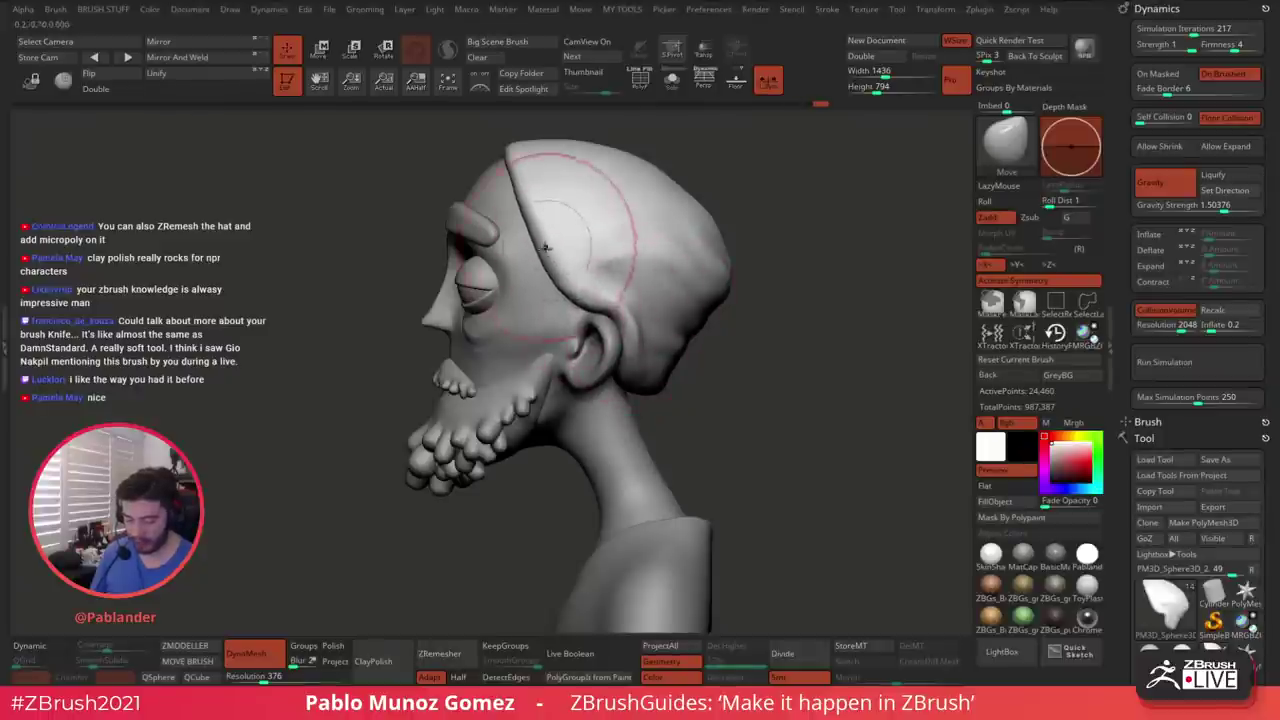
Nudge the cap's front edge at the temple with the Move brush and check the rim from the front
{"action": "right_click_drag", "start_coordinate": [586, 244], "coordinate": [594, 286], "text": "alt"}
{"action": "left_click_drag", "start_coordinate": [552, 264], "coordinate": [543, 266]}
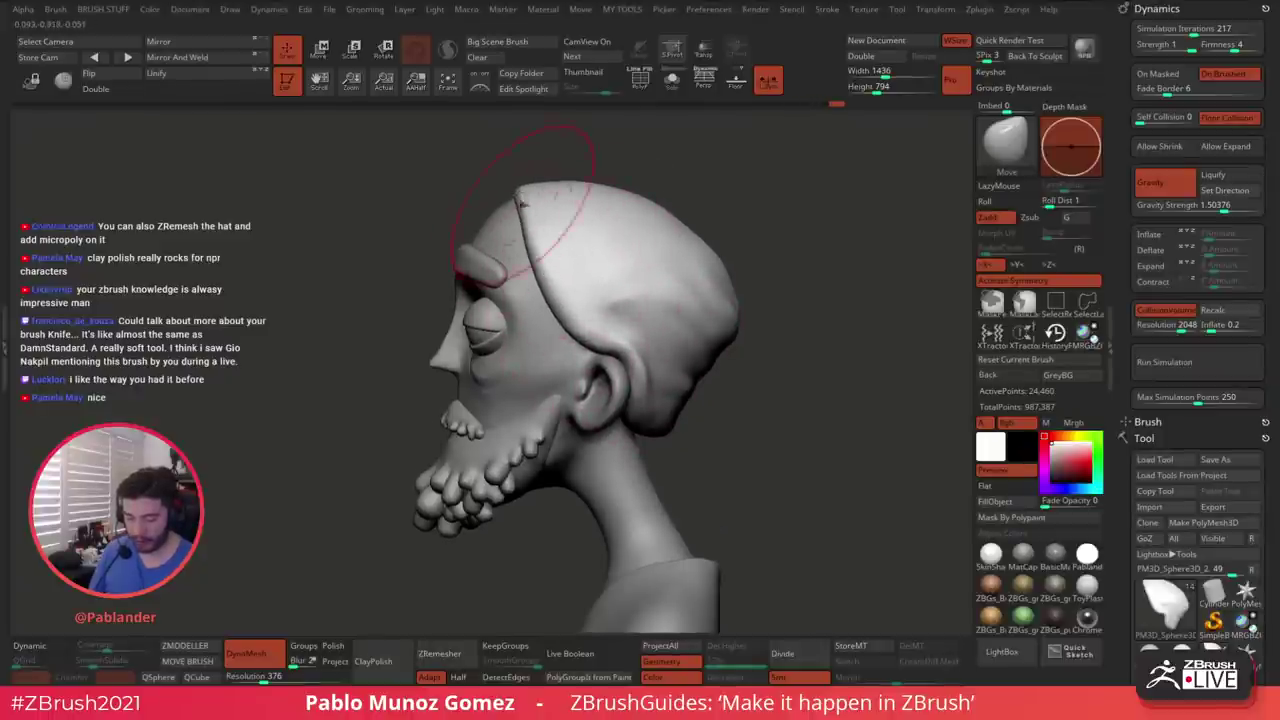
{"action": "mouse_move", "coordinate": [580, 250]}
{"action": "right_mouse_down"}
{"action": "mouse_move", "coordinate": [614, 257]}
{"action": "mouse_move", "coordinate": [594, 229]}
{"action": "mouse_move", "coordinate": [732, 224]}
{"action": "right_mouse_up"}
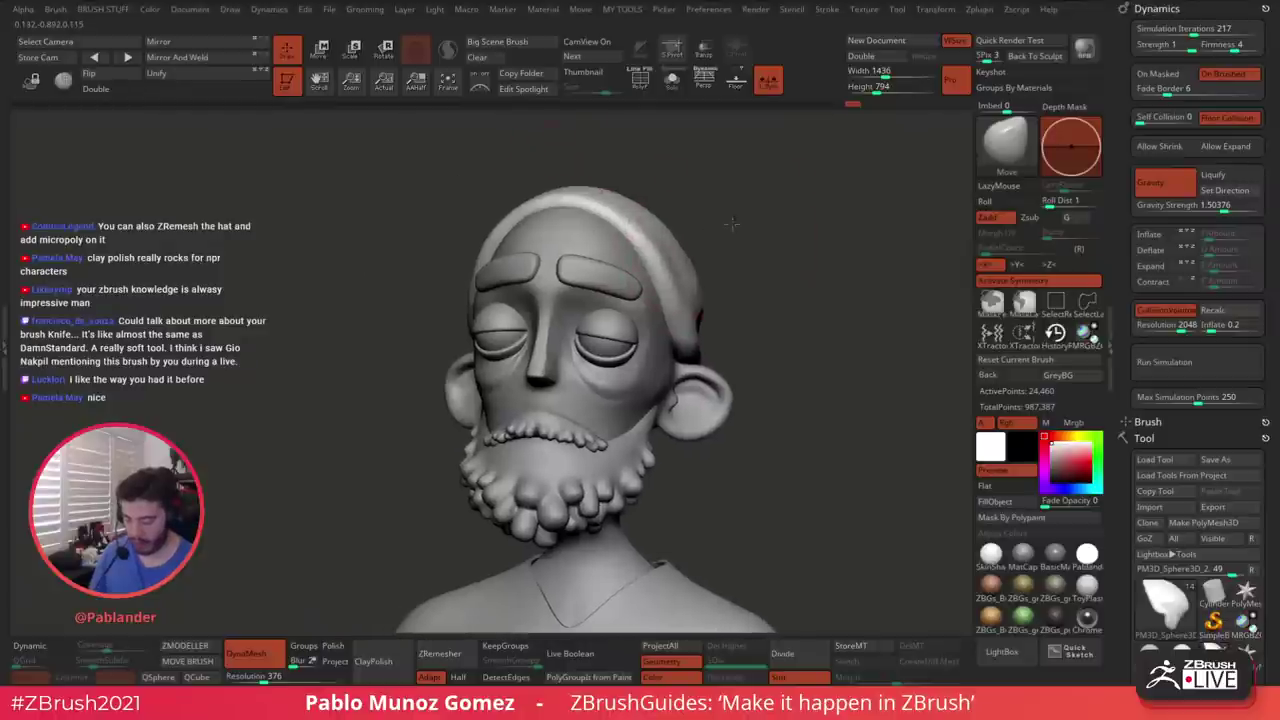
{"action": "left_click_drag", "start_coordinate": [731, 224], "coordinate": [690, 226]}
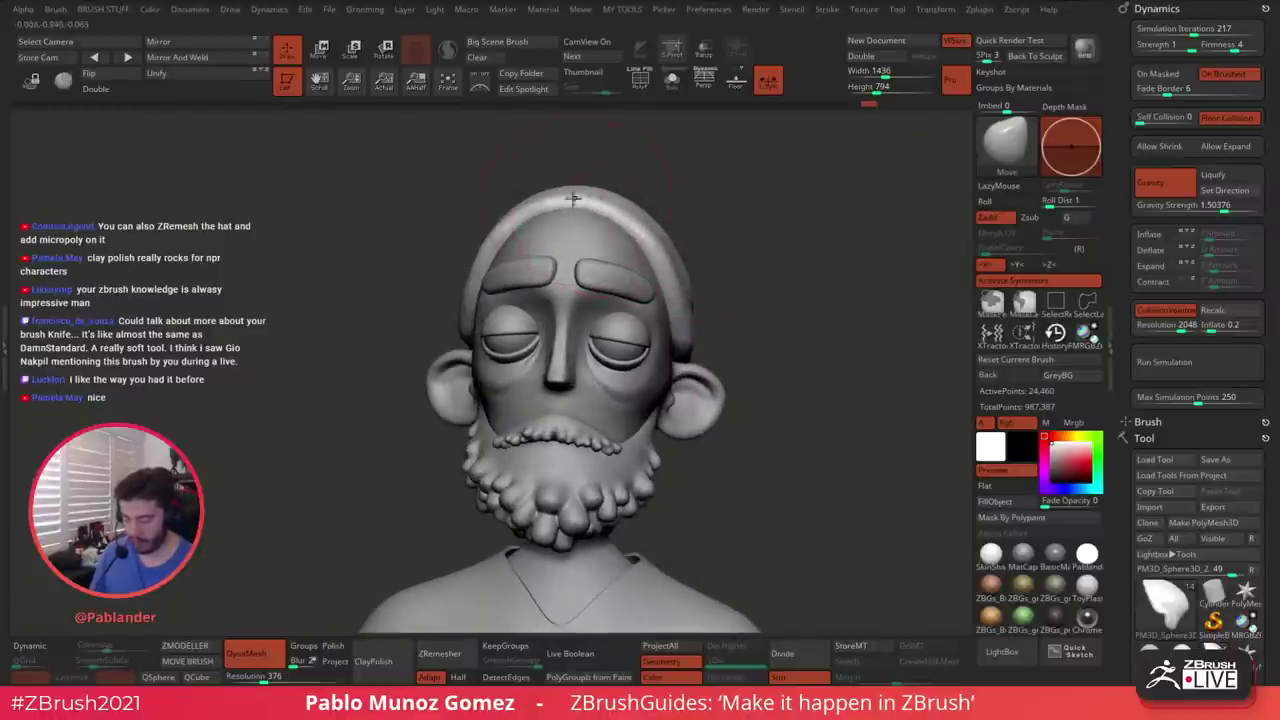
{"action": "mouse_move", "coordinate": [720, 240]}
{"action": "left_mouse_down"}
{"action": "mouse_move", "coordinate": [665, 248]}
{"action": "mouse_move", "coordinate": [770, 271]}
{"action": "mouse_move", "coordinate": [811, 337]}
{"action": "mouse_move", "coordinate": [791, 319]}
{"action": "left_mouse_up"}
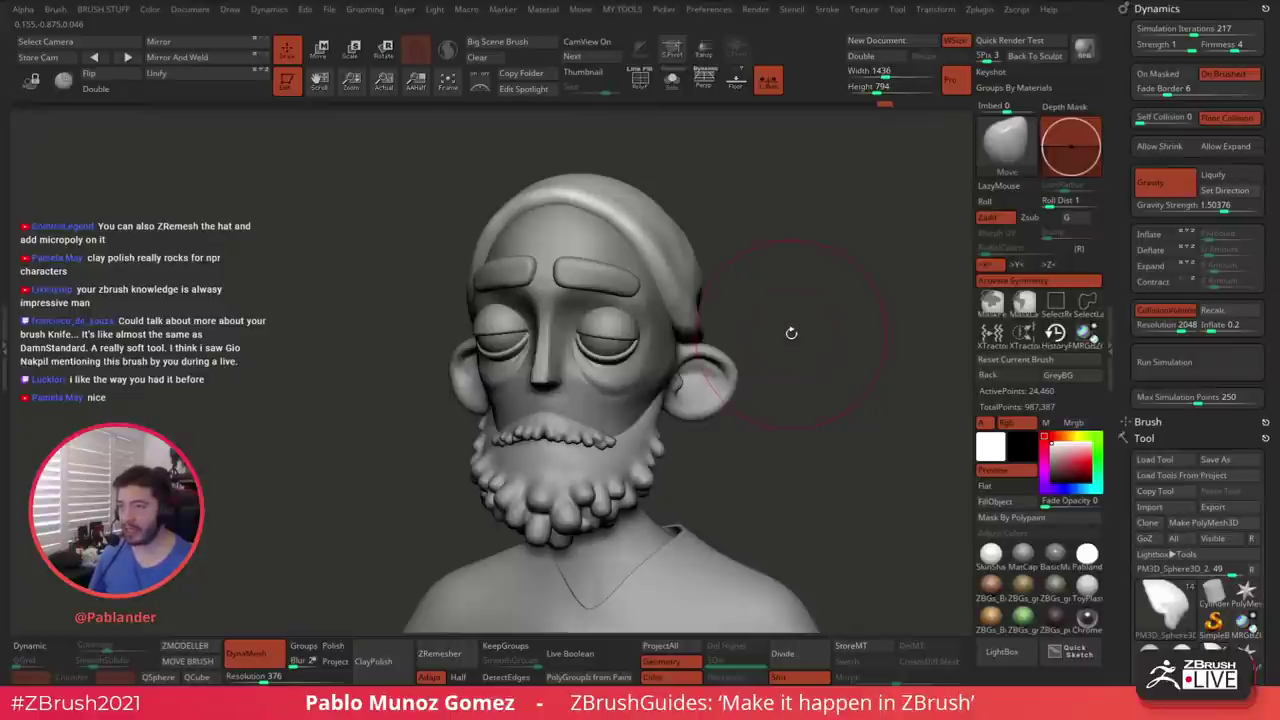
{"action": "left_click_drag", "start_coordinate": [840, 296], "coordinate": [745, 290]}
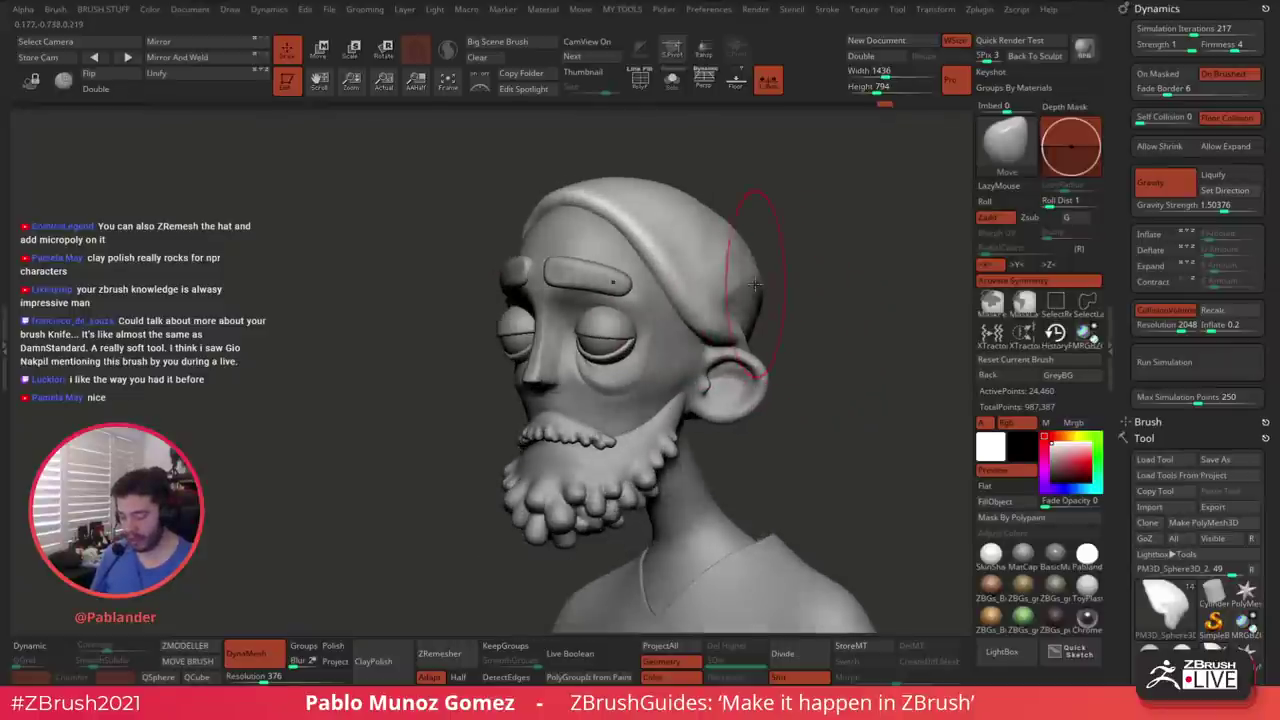
{"action": "mouse_move", "coordinate": [840, 315]}
{"action": "left_mouse_down"}
{"action": "mouse_move", "coordinate": [728, 326]}
{"action": "mouse_move", "coordinate": [722, 250]}
{"action": "mouse_move", "coordinate": [741, 289]}
{"action": "mouse_move", "coordinate": [871, 317]}
{"action": "mouse_move", "coordinate": [880, 275]}
{"action": "mouse_move", "coordinate": [814, 329]}
{"action": "left_mouse_up"}
Look up the KNIFE_sharp_control brush among the essential brushes and in the custom clay brush folder of LightBox
{"action": "key", "text": "space"}
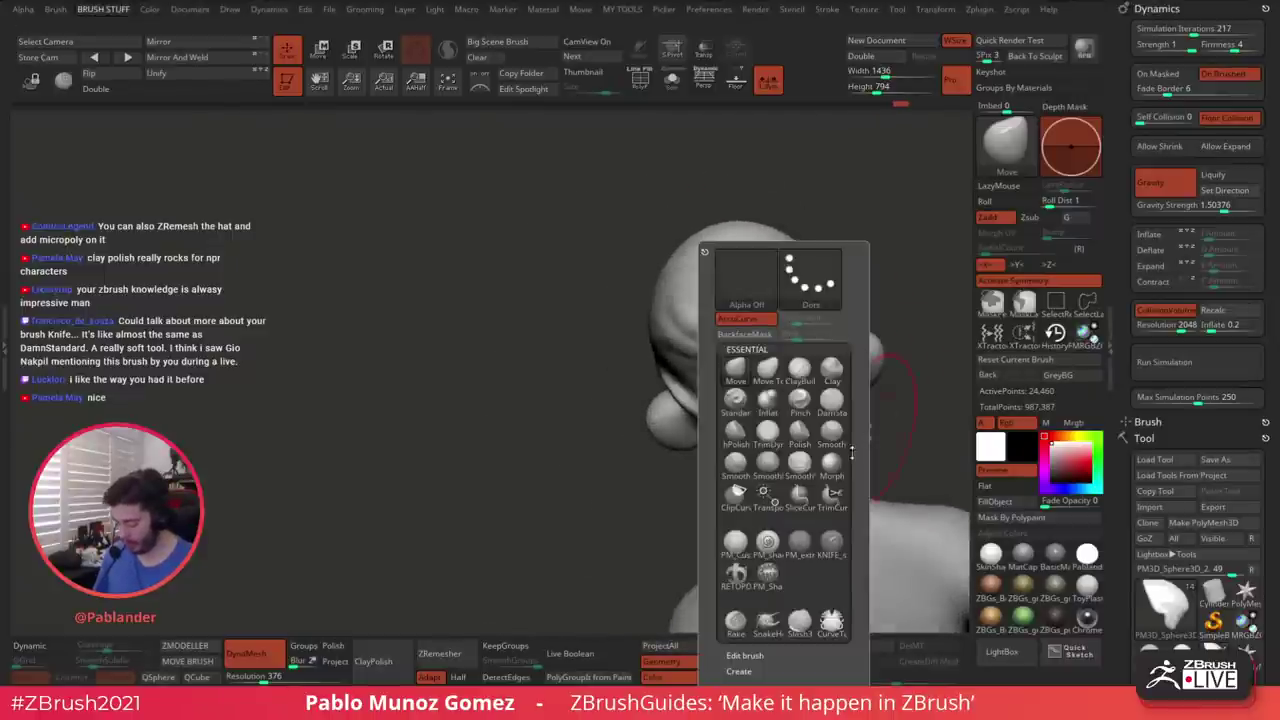
{"action": "left_click", "coordinate": [833, 541]}
{"action": "left_click_drag", "start_coordinate": [891, 354], "coordinate": [720, 308]}
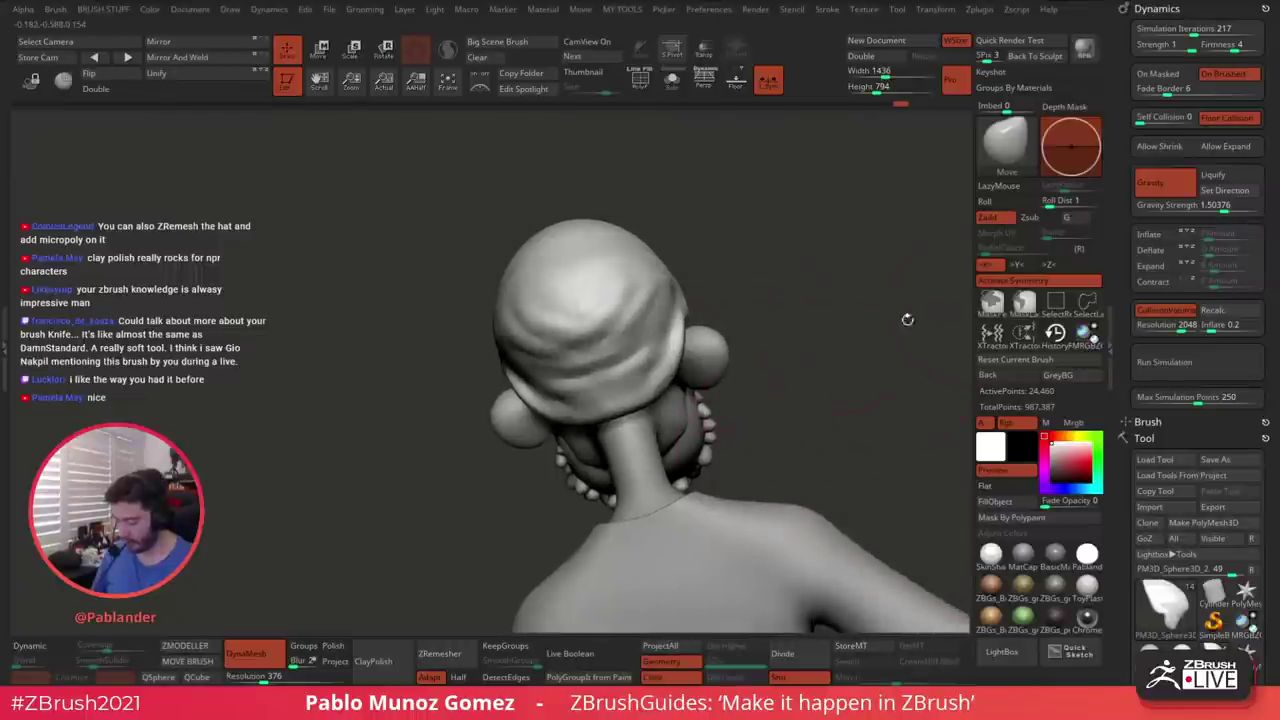
{"action": "key", "text": "b"}
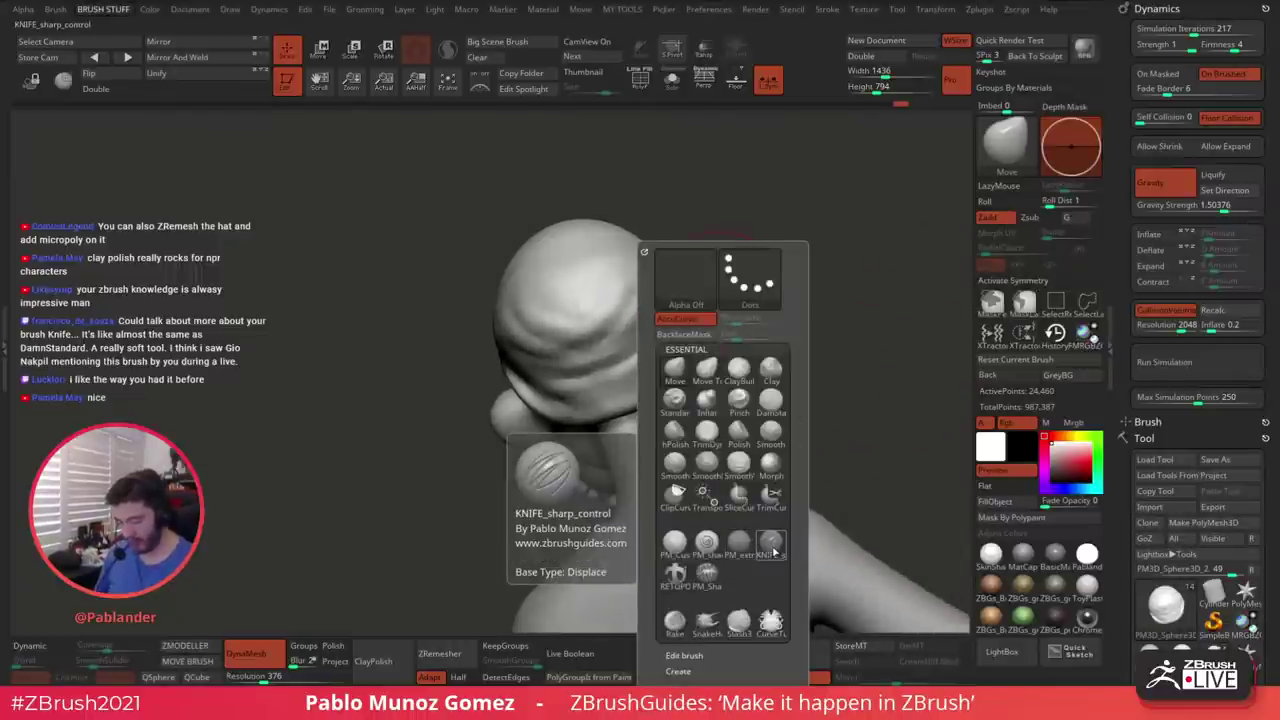
{"action": "left_click", "coordinate": [773, 551]}
{"action": "key", "text": "comma"}
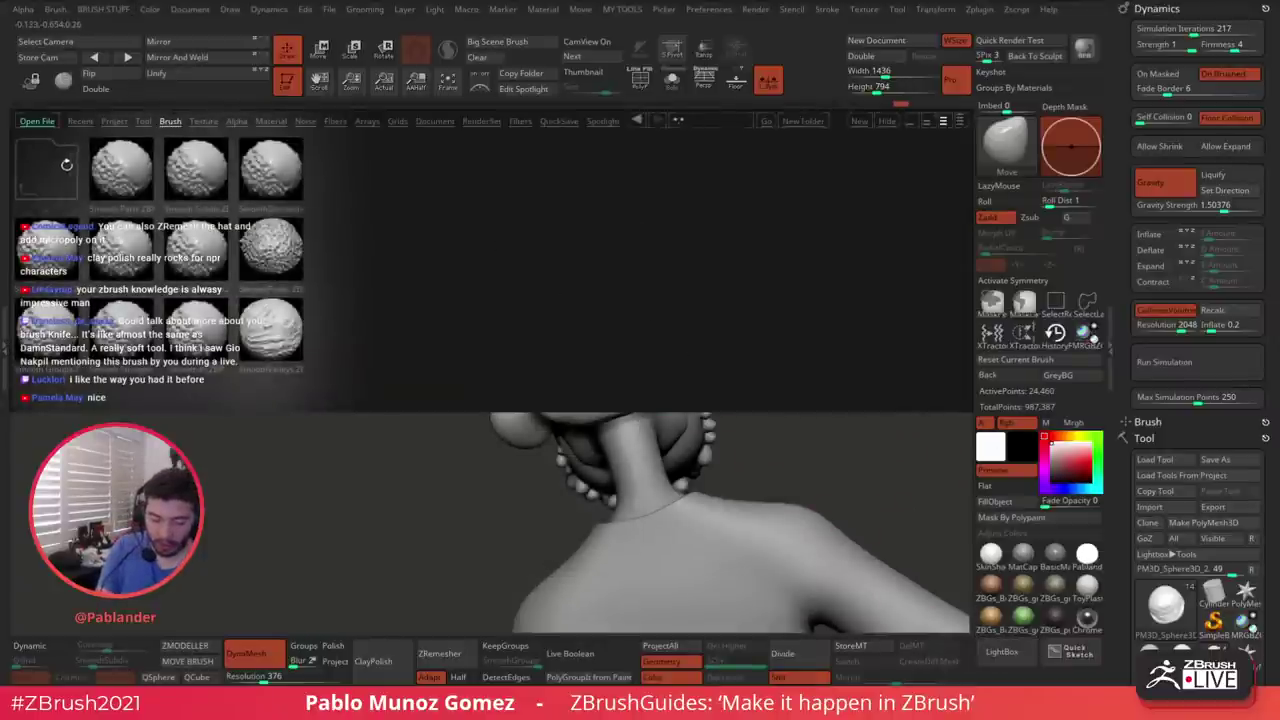
{"action": "double_click", "coordinate": [67, 165]}
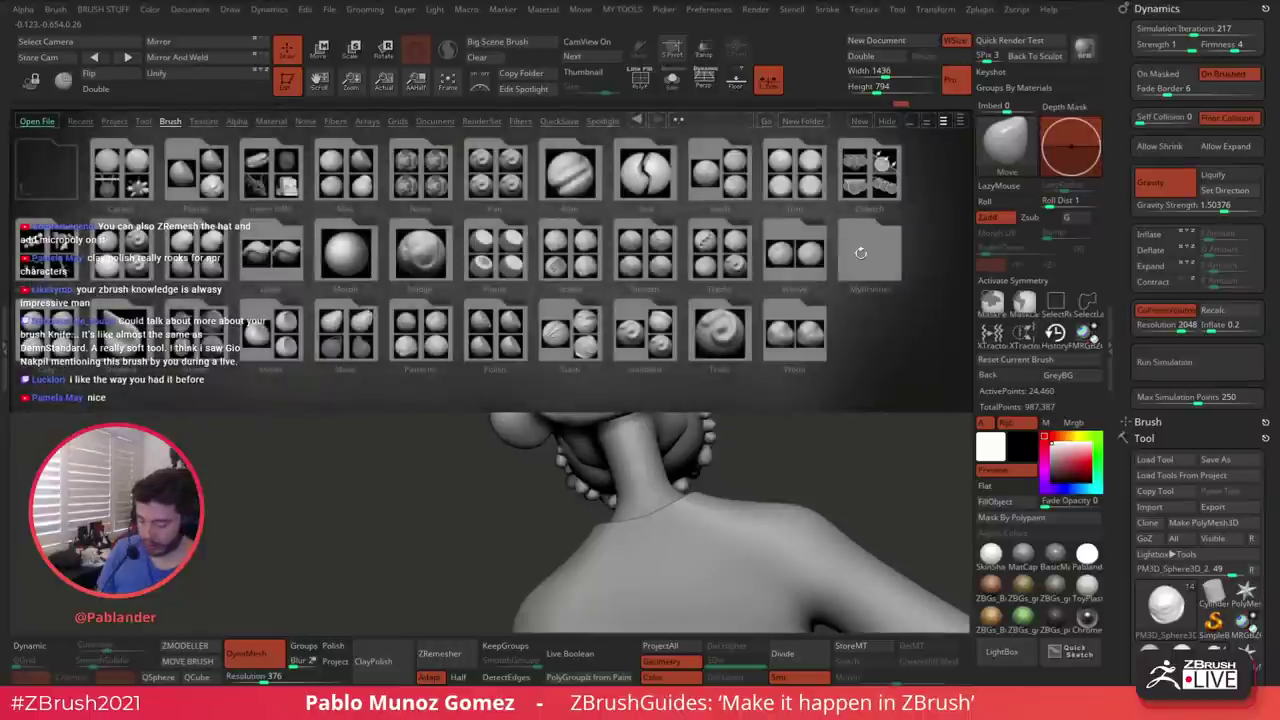
{"action": "double_click", "coordinate": [861, 254]}
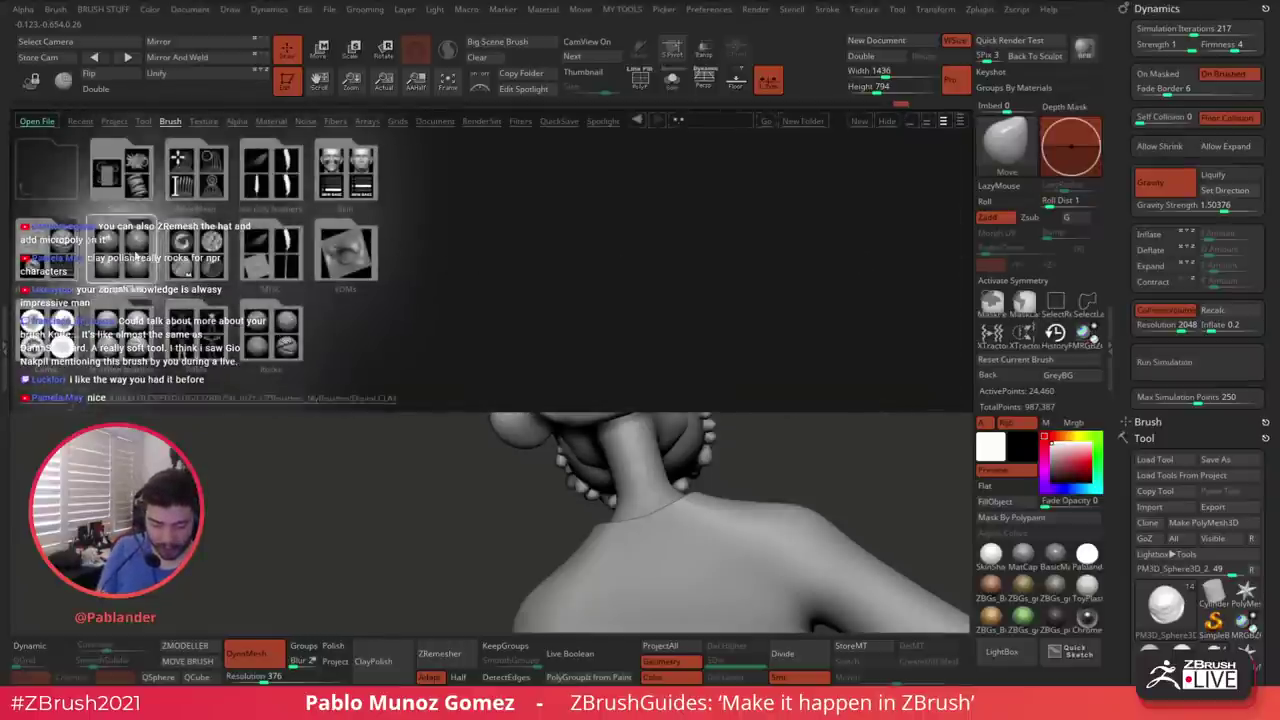
{"action": "double_click", "coordinate": [137, 251]}
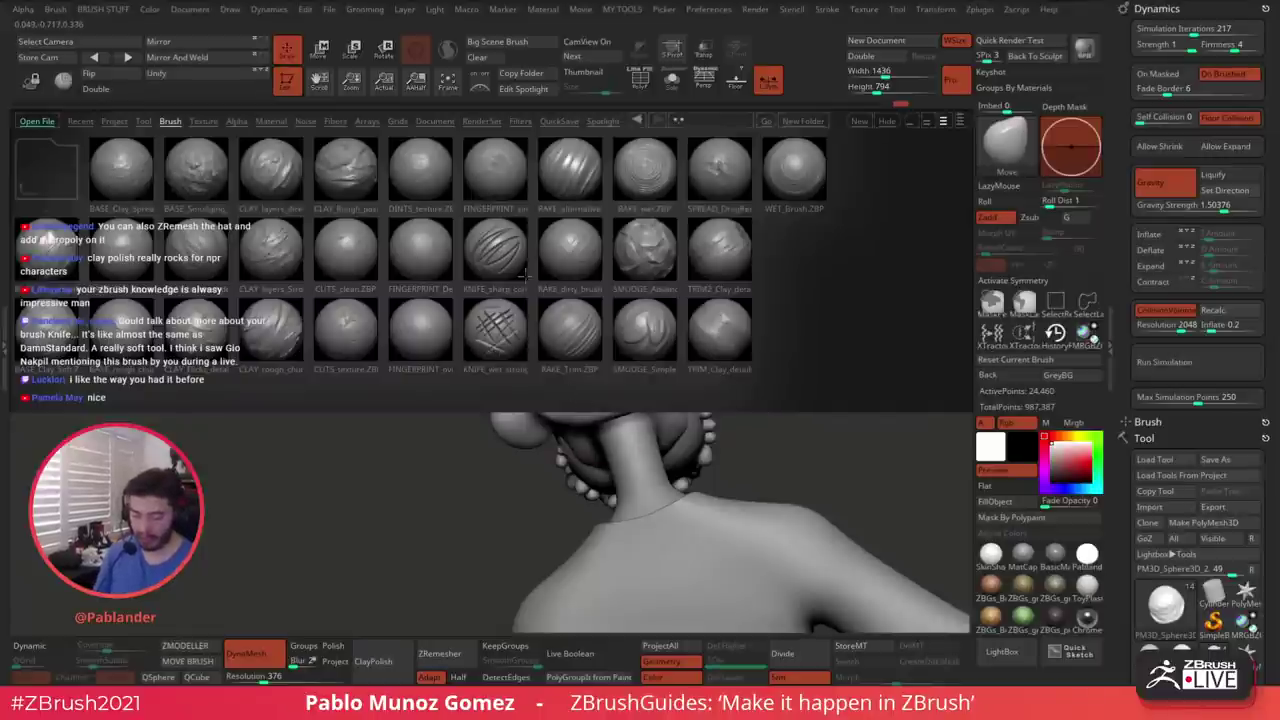
{"action": "left_click", "coordinate": [1004, 650]}
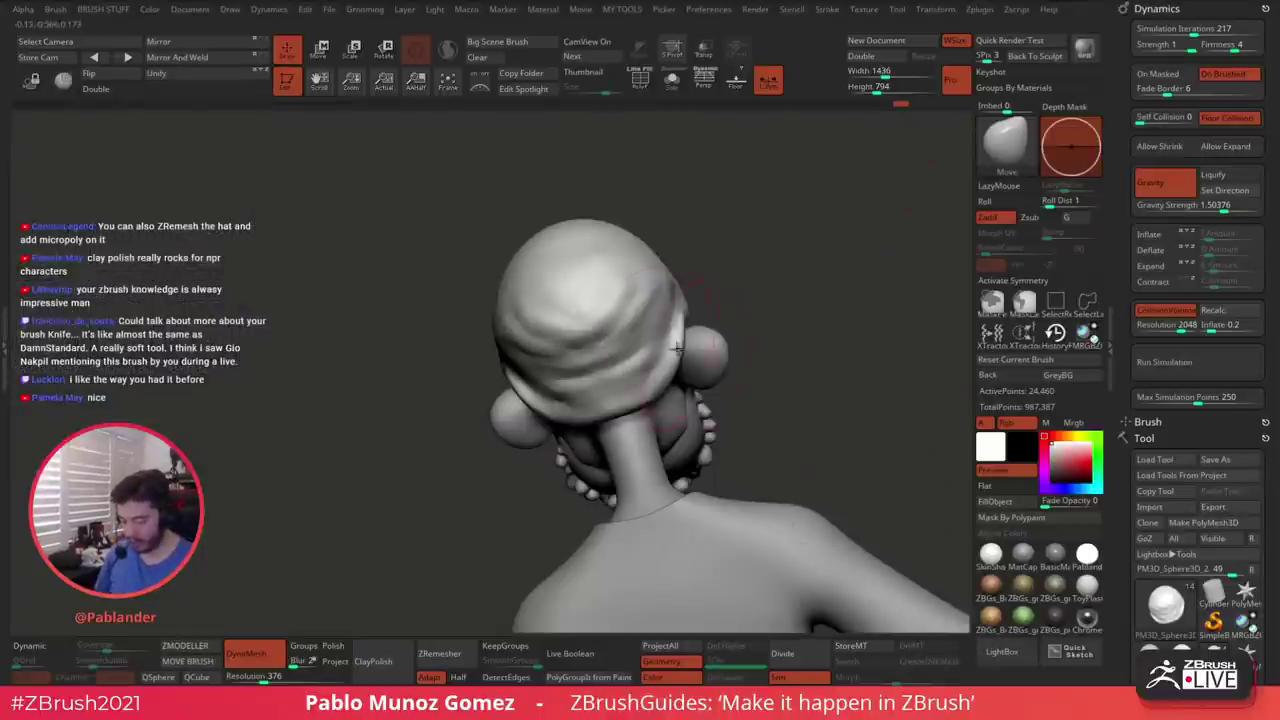
Carve a crease above the cap's back rim from the right ear to the nape with the KNIFE_sharp_control brush
{"action": "key", "text": "space"}
{"action": "left_click", "coordinate": [699, 328]}
{"action": "mouse_move", "coordinate": [700, 306]}
{"action": "right_mouse_down", "text": "ctrl"}
{"action": "mouse_move", "coordinate": [690, 335]}
{"action": "mouse_move", "coordinate": [668, 318]}
{"action": "right_mouse_up", "text": "ctrl"}
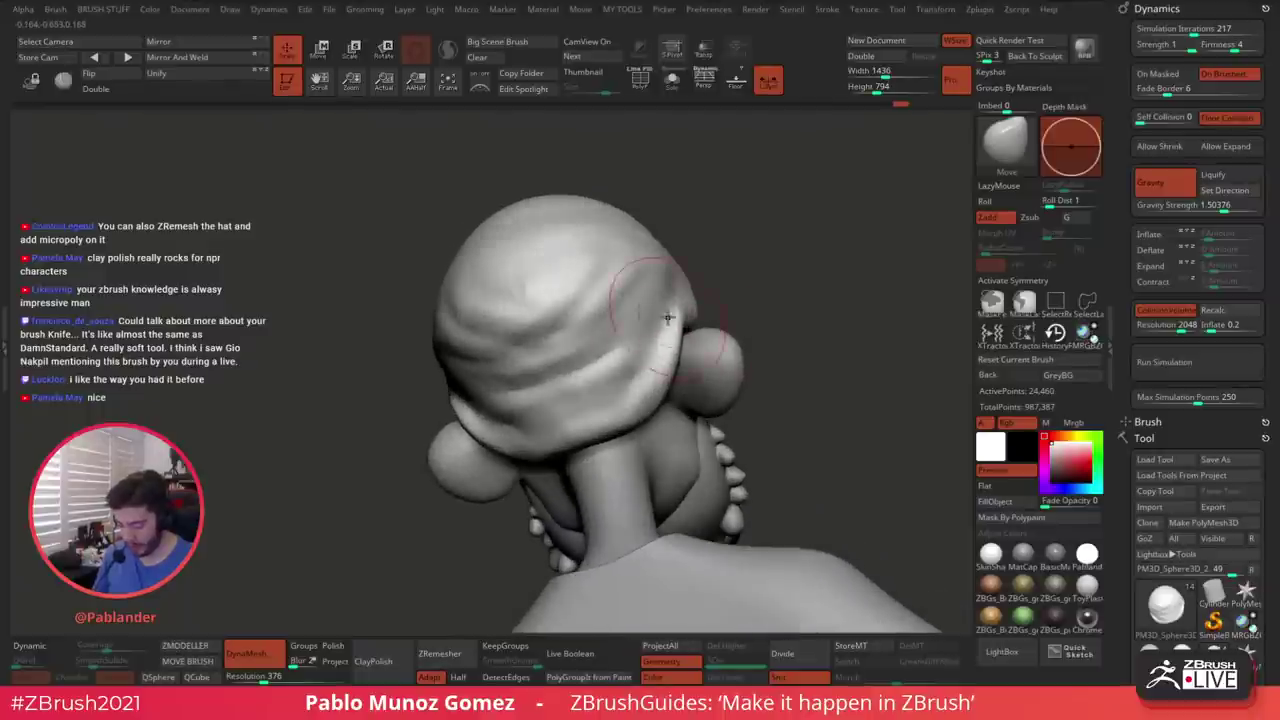
{"action": "key", "text": "b"}
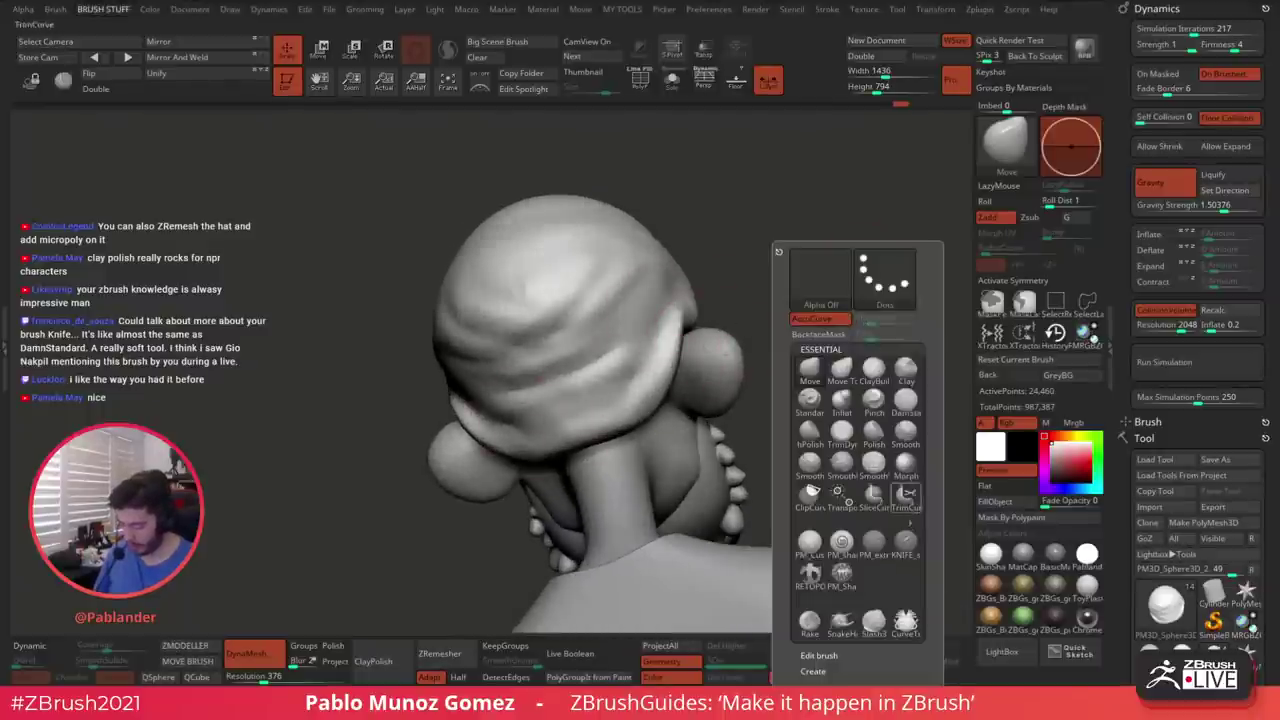
{"action": "left_click", "coordinate": [905, 545]}
{"action": "left_click_drag", "start_coordinate": [676, 322], "coordinate": [553, 426]}
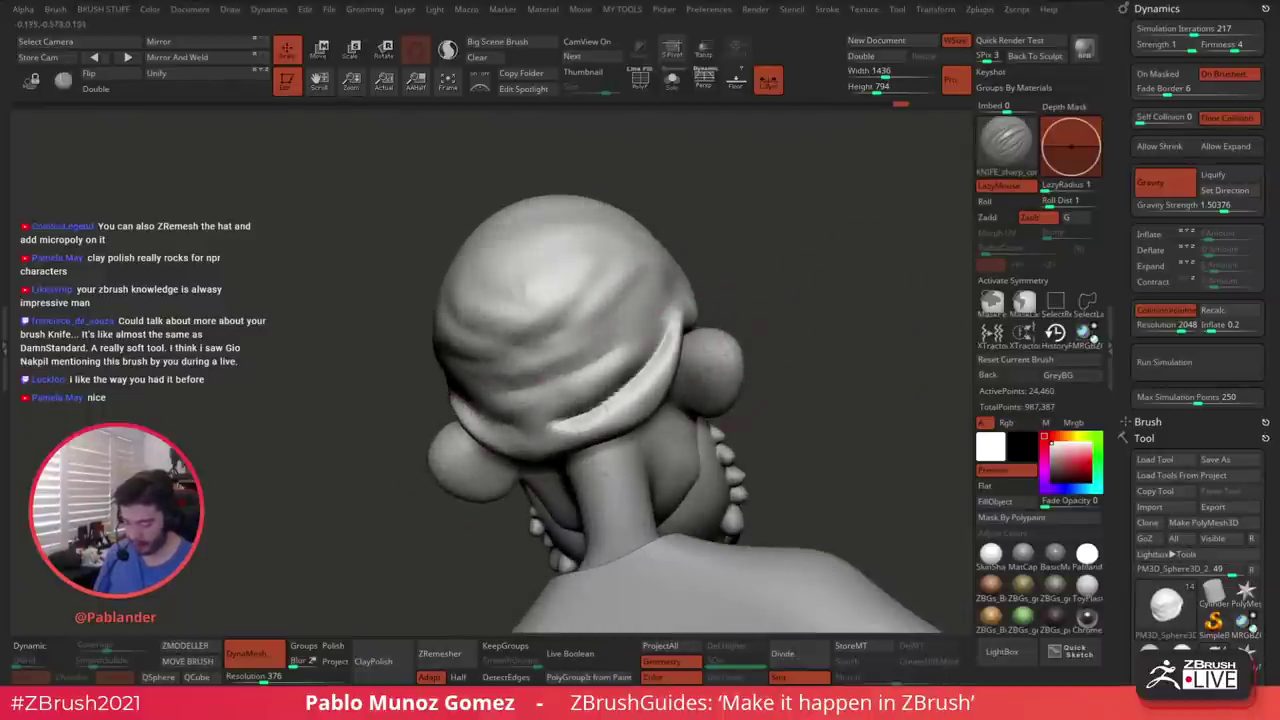
{"action": "key", "text": "ctrl+z"}
{"action": "mouse_move", "coordinate": [673, 318]}
{"action": "left_mouse_down"}
{"action": "mouse_move", "coordinate": [562, 425]}
{"action": "mouse_move", "coordinate": [510, 440]}
{"action": "left_mouse_up"}
{"action": "right_click_drag", "start_coordinate": [658, 375], "coordinate": [658, 376]}
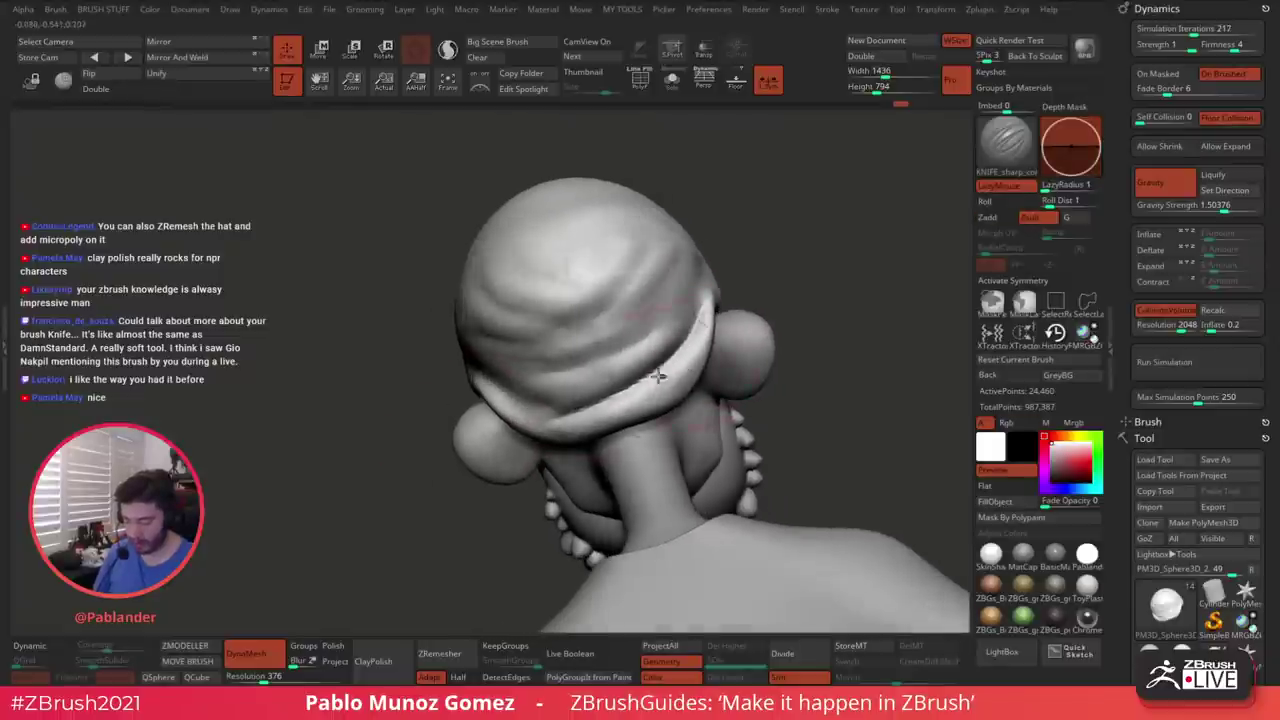
Smooth the rim crease near the nape and carve a second fold line above it across the back of the cap
{"action": "right_click_drag", "start_coordinate": [580, 408], "coordinate": [600, 402]}
{"action": "left_click_drag", "start_coordinate": [580, 408], "coordinate": [540, 416], "text": "shift"}
{"action": "mouse_move", "coordinate": [465, 374]}
{"action": "left_mouse_down"}
{"action": "mouse_move", "coordinate": [554, 412]}
{"action": "mouse_move", "coordinate": [672, 330]}
{"action": "left_mouse_up"}
{"action": "right_click_drag", "start_coordinate": [698, 312], "coordinate": [640, 325]}
{"action": "left_click_drag", "start_coordinate": [688, 264], "coordinate": [648, 318]}
{"action": "right_click_drag", "start_coordinate": [690, 320], "coordinate": [670, 304]}
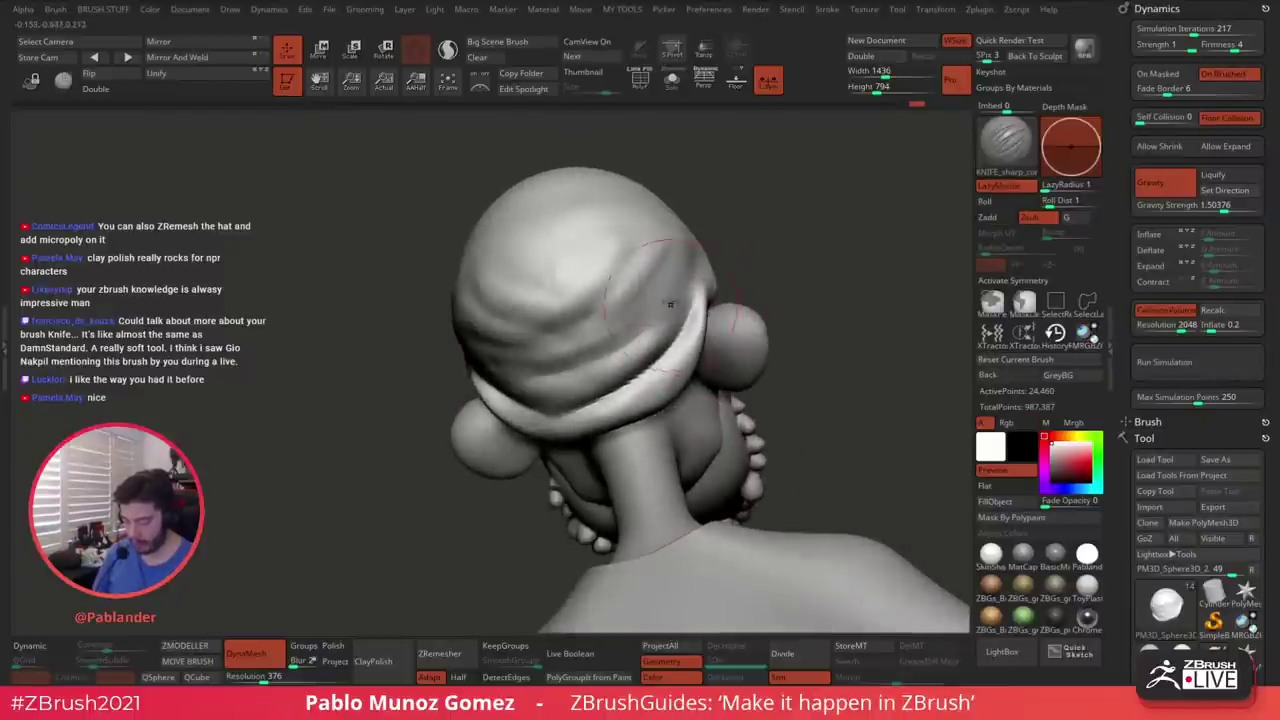
Soften the lower folds and carve another crease higher across the back of the cap, blending it toward the sides
{"action": "right_click_drag", "start_coordinate": [484, 373], "coordinate": [575, 373]}
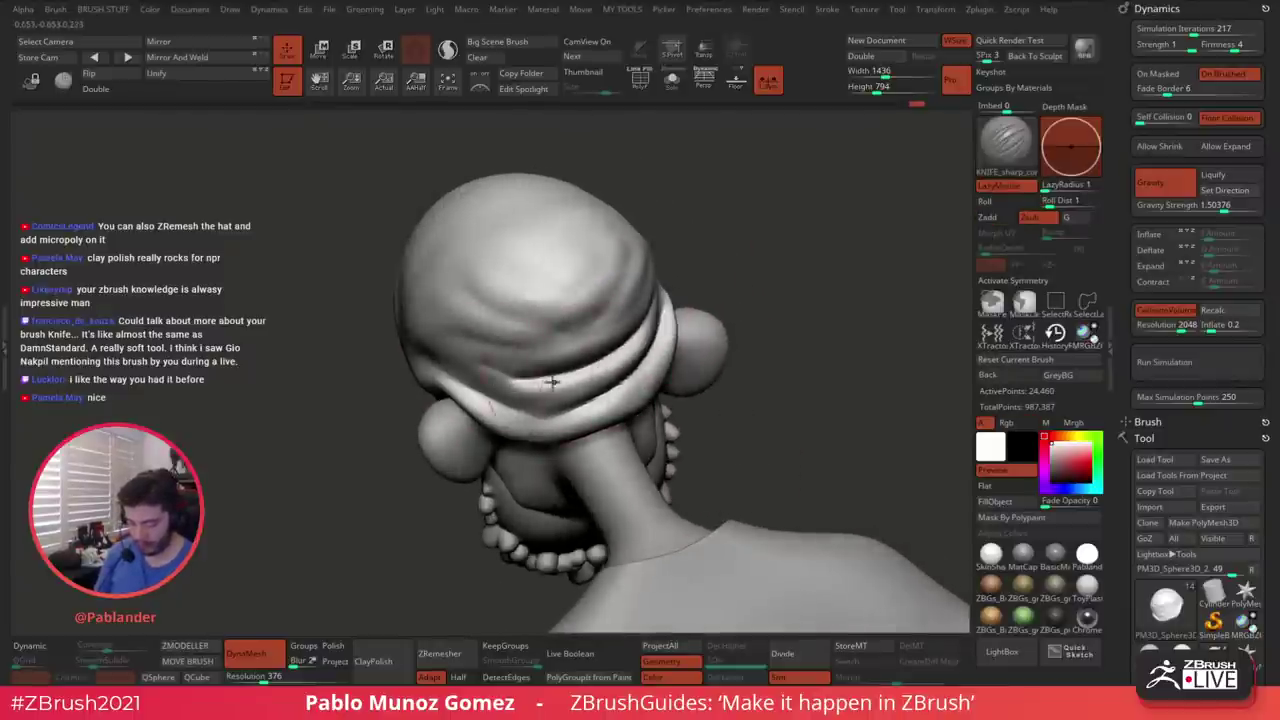
{"action": "mouse_move", "coordinate": [552, 382]}
{"action": "left_mouse_down", "text": "shift"}
{"action": "mouse_move", "coordinate": [591, 374]}
{"action": "mouse_move", "coordinate": [482, 396]}
{"action": "left_mouse_up", "text": "shift"}
{"action": "left_click_drag", "start_coordinate": [464, 340], "coordinate": [640, 322]}
{"action": "right_click_drag", "start_coordinate": [680, 322], "coordinate": [605, 336]}
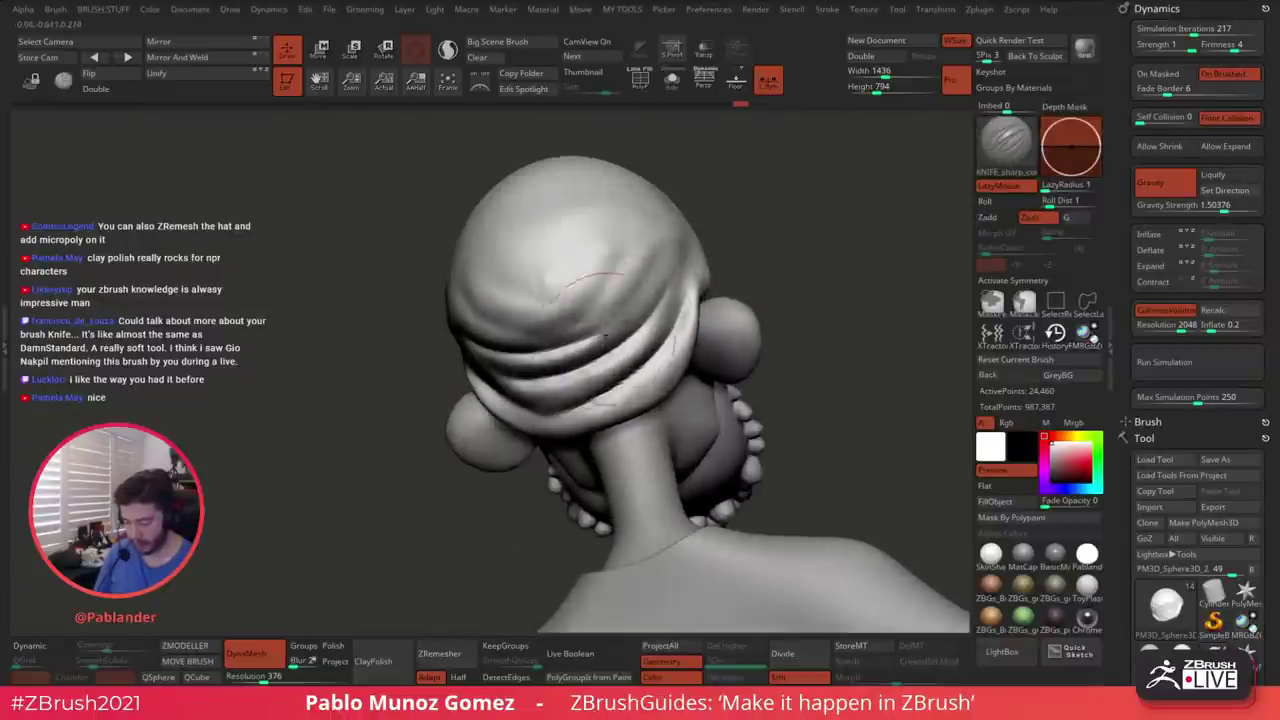
{"action": "mouse_move", "coordinate": [603, 337]}
{"action": "left_mouse_down", "text": "shift"}
{"action": "mouse_move", "coordinate": [550, 345]}
{"action": "mouse_move", "coordinate": [588, 328]}
{"action": "left_mouse_up", "text": "shift"}
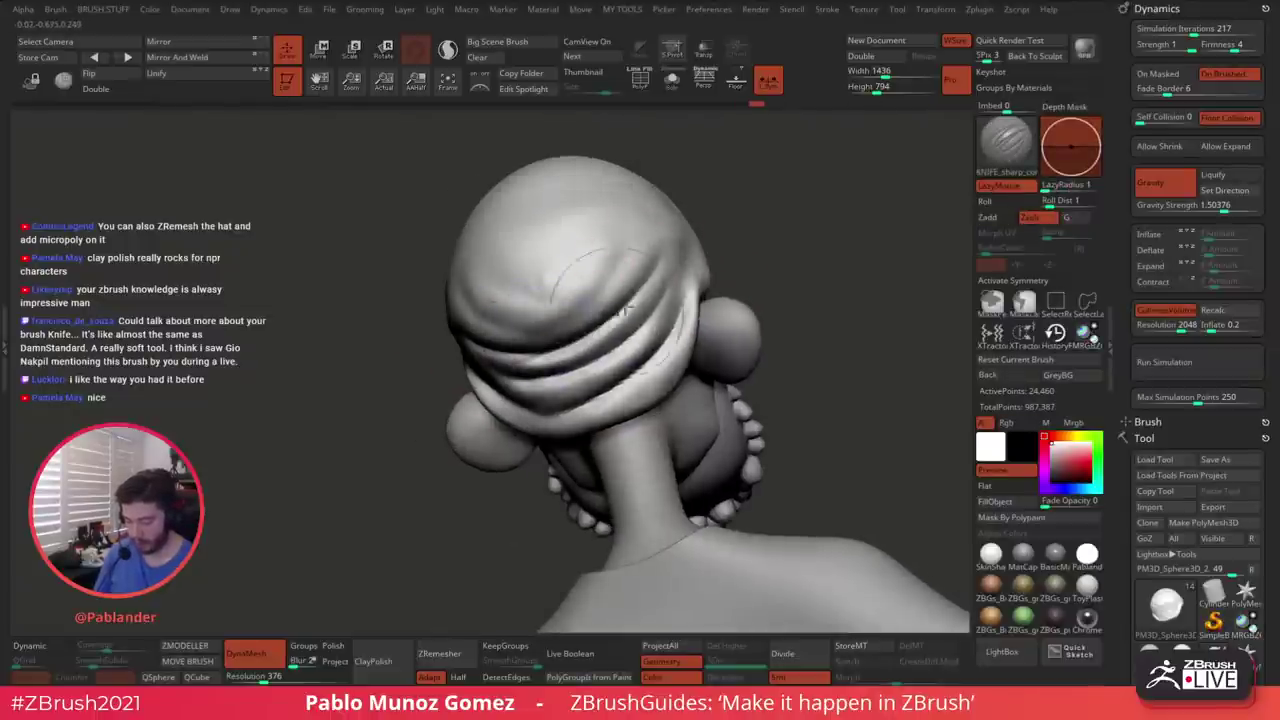
{"action": "right_click_drag", "start_coordinate": [590, 290], "coordinate": [766, 281]}
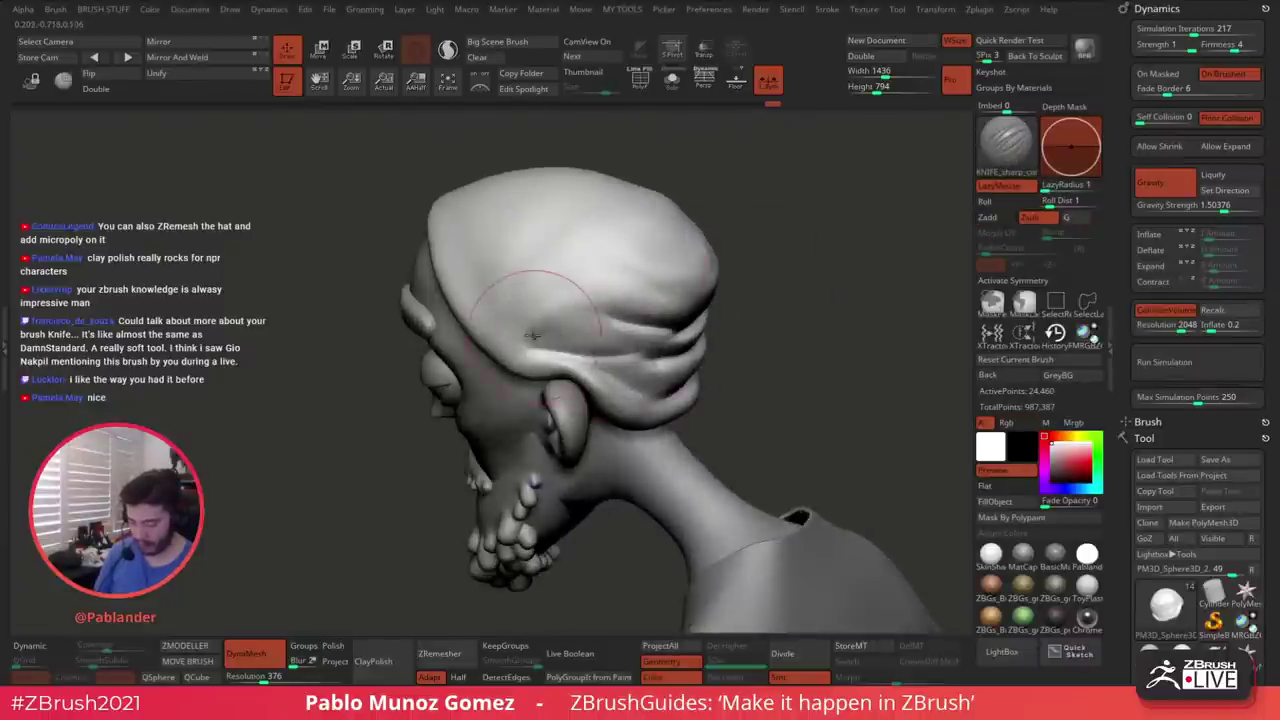
{"action": "mouse_move", "coordinate": [620, 337]}
{"action": "right_mouse_down"}
{"action": "mouse_move", "coordinate": [660, 362]}
{"action": "mouse_move", "coordinate": [610, 360]}
{"action": "right_mouse_up"}
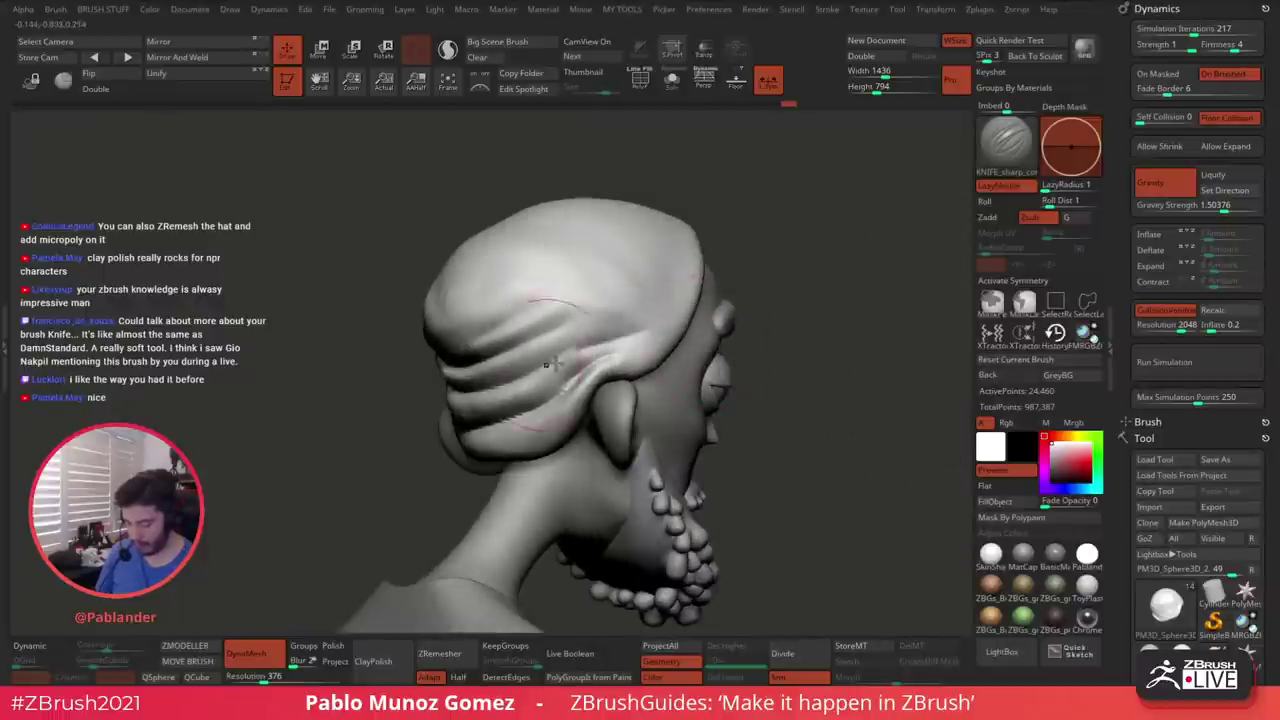
{"action": "mouse_move", "coordinate": [657, 288]}
{"action": "right_mouse_down"}
{"action": "mouse_move", "coordinate": [720, 337]}
{"action": "mouse_move", "coordinate": [770, 316]}
{"action": "mouse_move", "coordinate": [710, 345]}
{"action": "right_mouse_up"}
Isolate the cap and remesh it with DynaMesh at resolution 632
{"action": "left_click_drag", "start_coordinate": [268, 678], "coordinate": [274, 678]}
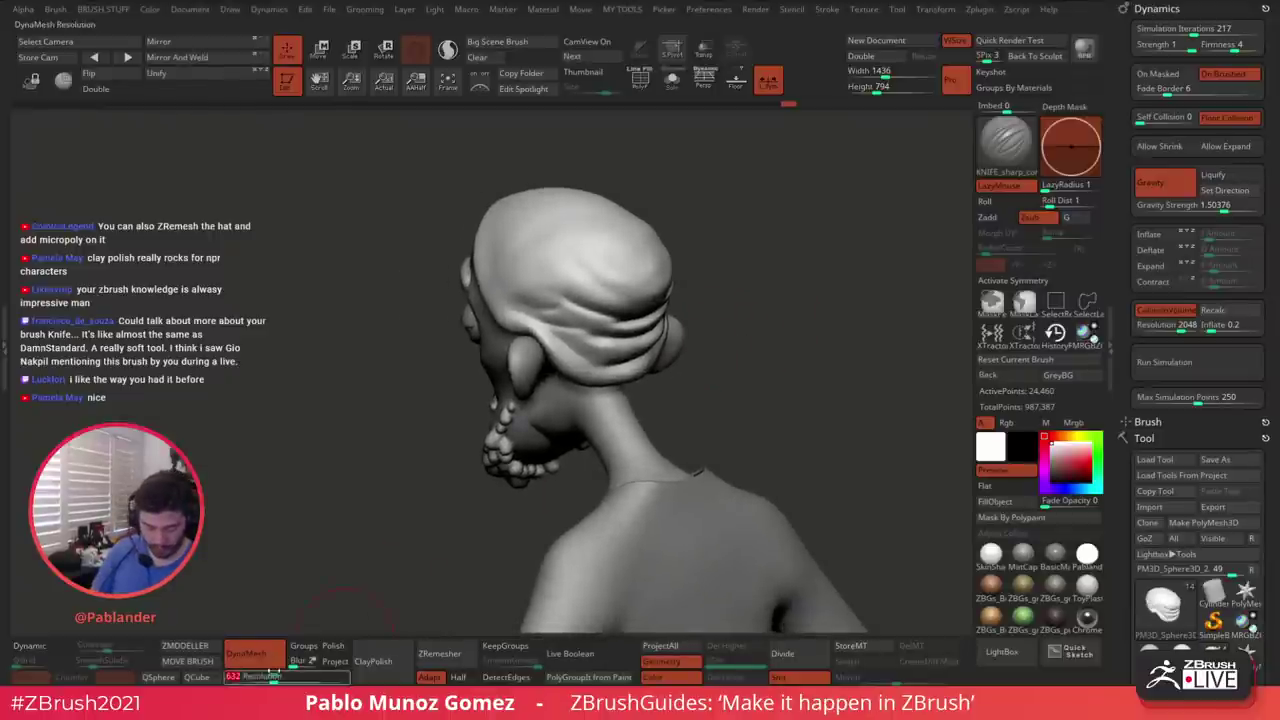
{"action": "left_click", "coordinate": [672, 80]}
{"action": "right_click_drag", "start_coordinate": [688, 202], "coordinate": [771, 200]}
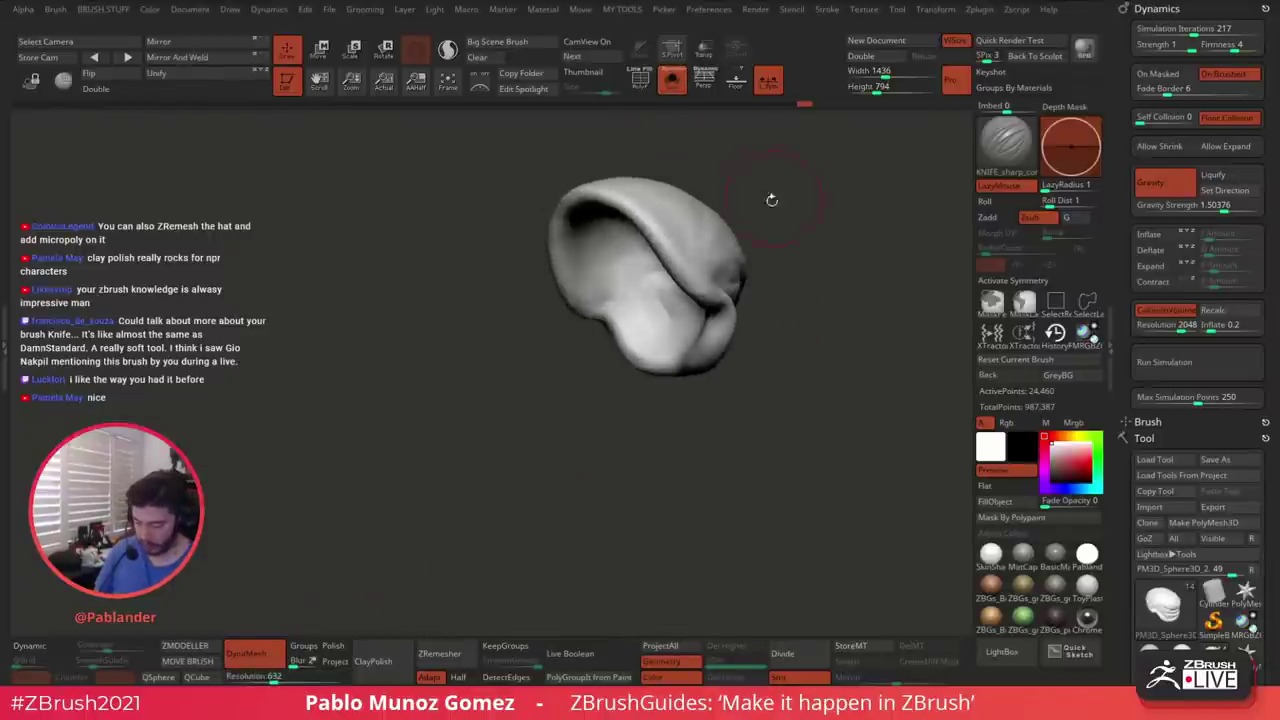
{"action": "left_click", "coordinate": [649, 92]}
{"action": "left_click", "coordinate": [649, 92]}
{"action": "right_click_drag", "start_coordinate": [587, 408], "coordinate": [384, 587]}
{"action": "left_click_drag", "start_coordinate": [428, 442], "coordinate": [456, 499], "text": "ctrl"}
{"action": "right_click_drag", "start_coordinate": [637, 426], "coordinate": [655, 459]}
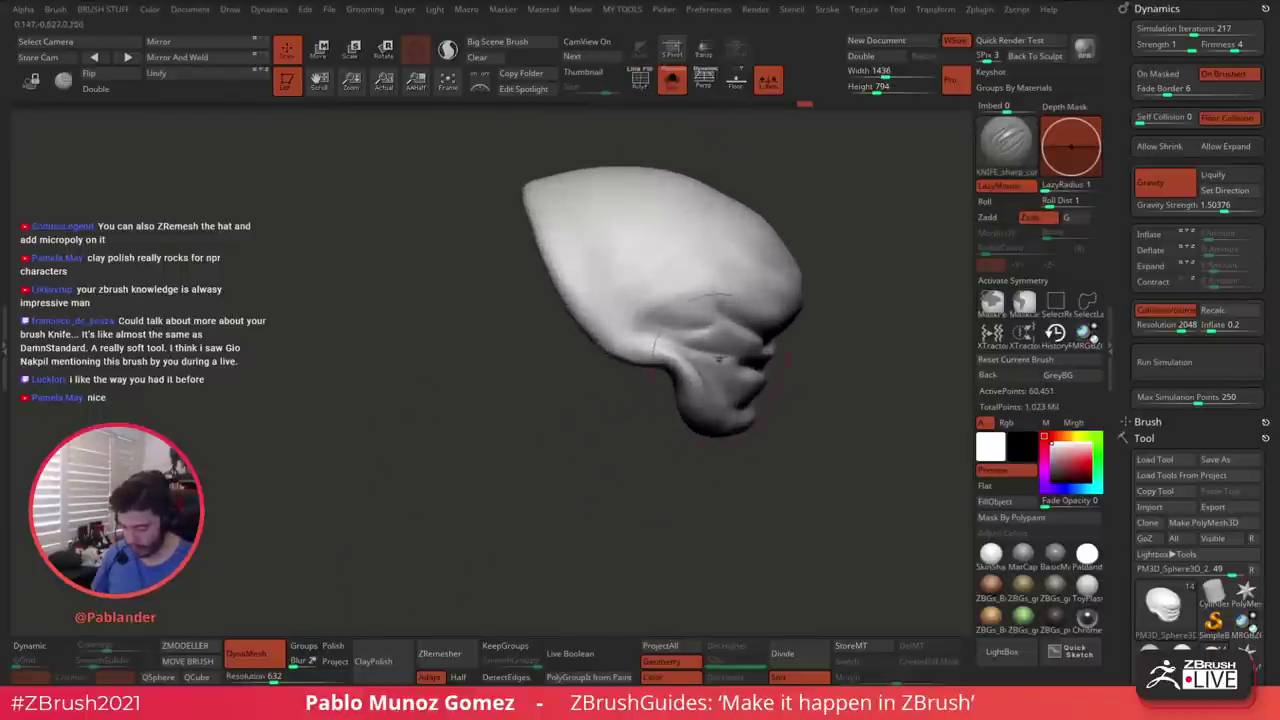
{"action": "right_click_drag", "start_coordinate": [442, 613], "coordinate": [444, 613]}
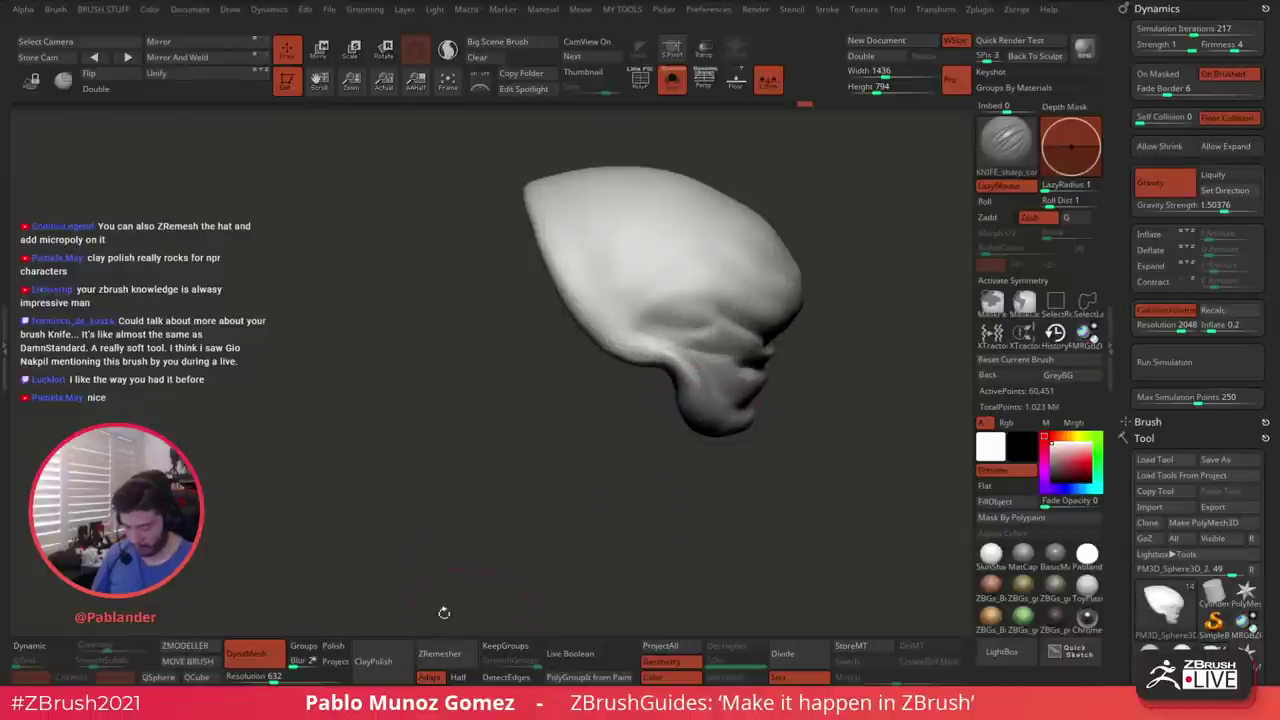
Build up and smooth the fold ridges across the back of the isolated cap with the Standard brush
{"action": "right_click_drag", "start_coordinate": [598, 461], "coordinate": [562, 473]}
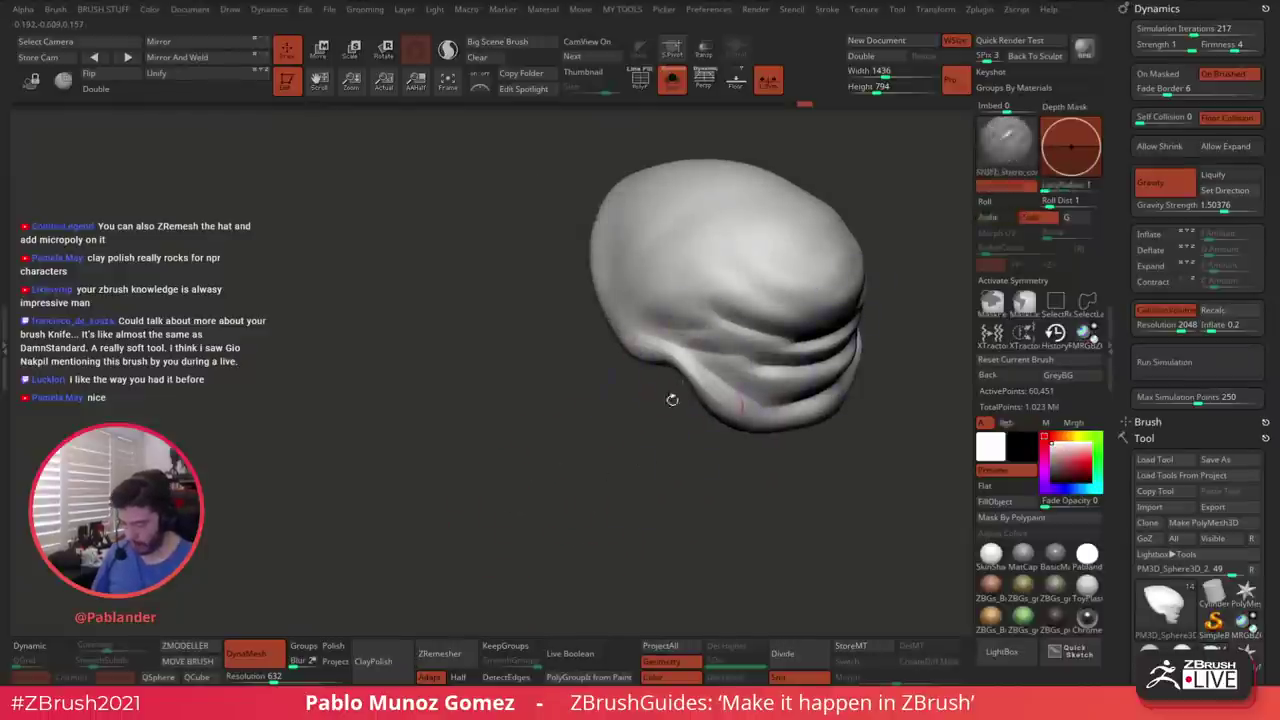
{"action": "right_click_drag", "start_coordinate": [632, 282], "coordinate": [566, 216]}
{"action": "right_click_drag", "start_coordinate": [466, 337], "coordinate": [556, 284]}
{"action": "right_click_drag", "start_coordinate": [575, 196], "coordinate": [437, 422]}
{"action": "right_click_drag", "start_coordinate": [573, 357], "coordinate": [709, 317], "text": "alt"}
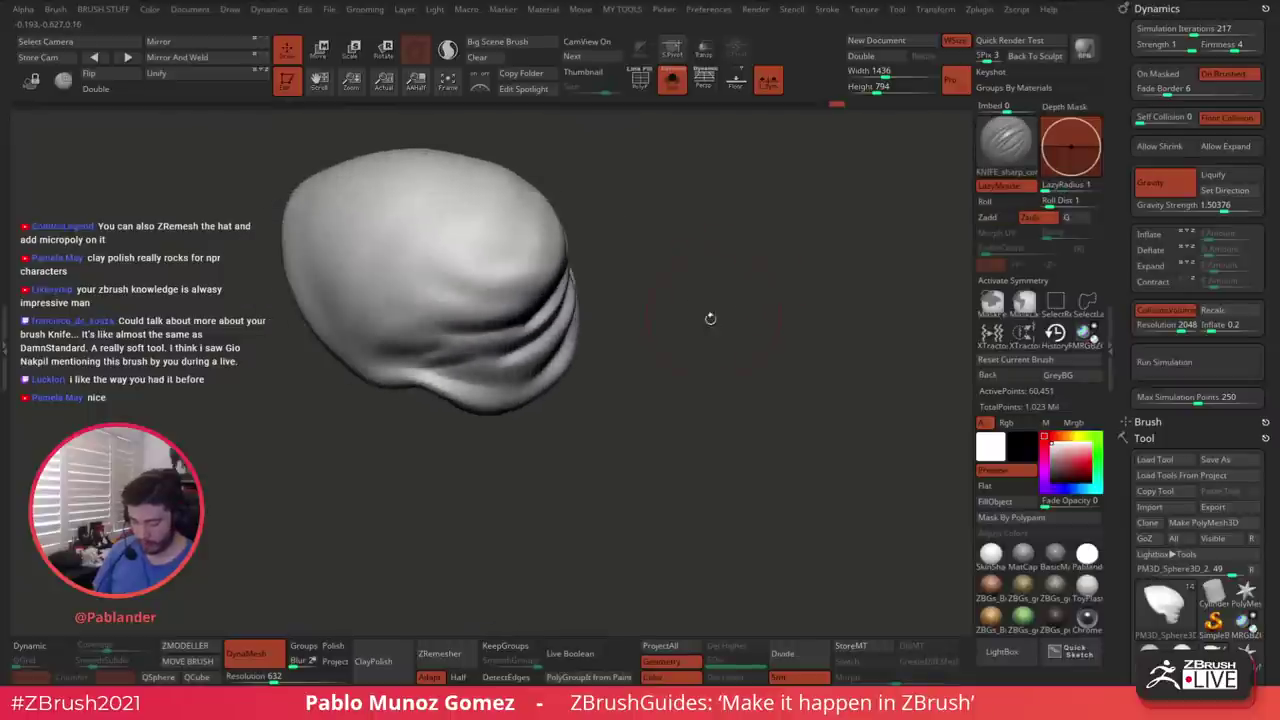
{"action": "key", "text": "b"}
{"action": "key", "text": "s"}
{"action": "key", "text": "t"}
{"action": "key", "text": "space"}
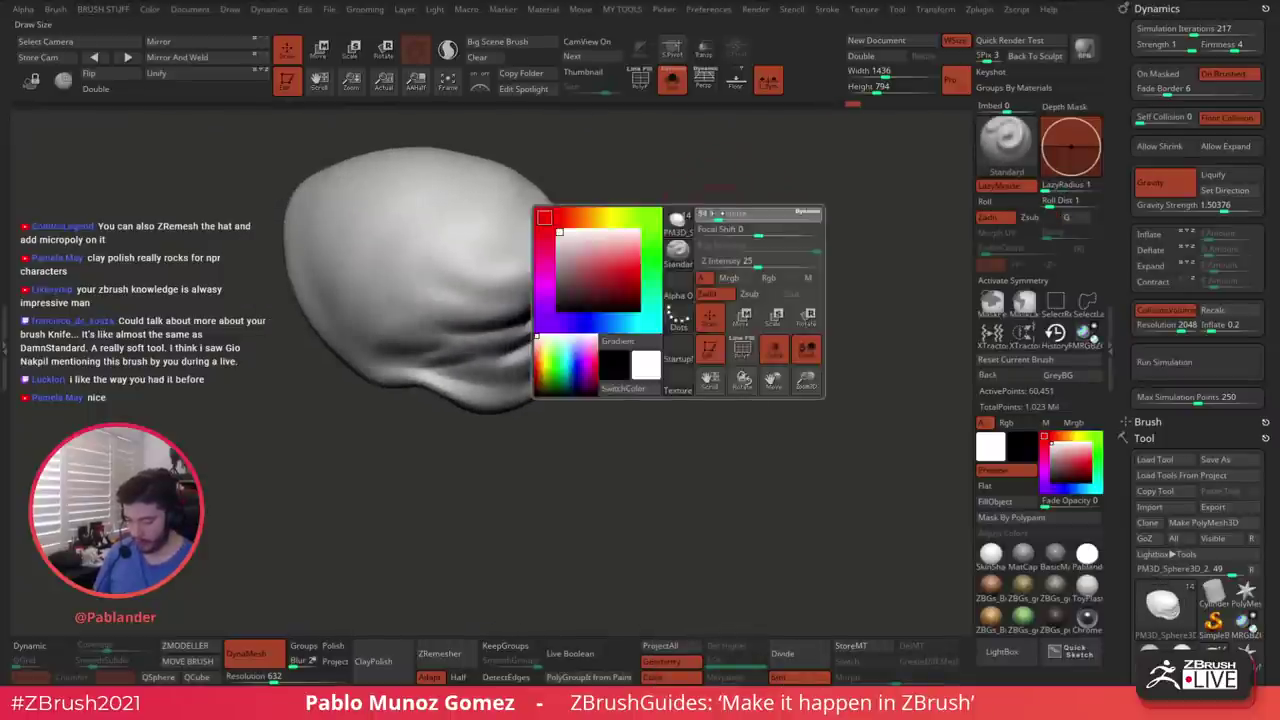
{"action": "right_click_drag", "start_coordinate": [715, 220], "coordinate": [731, 312]}
{"action": "key", "text": "space"}
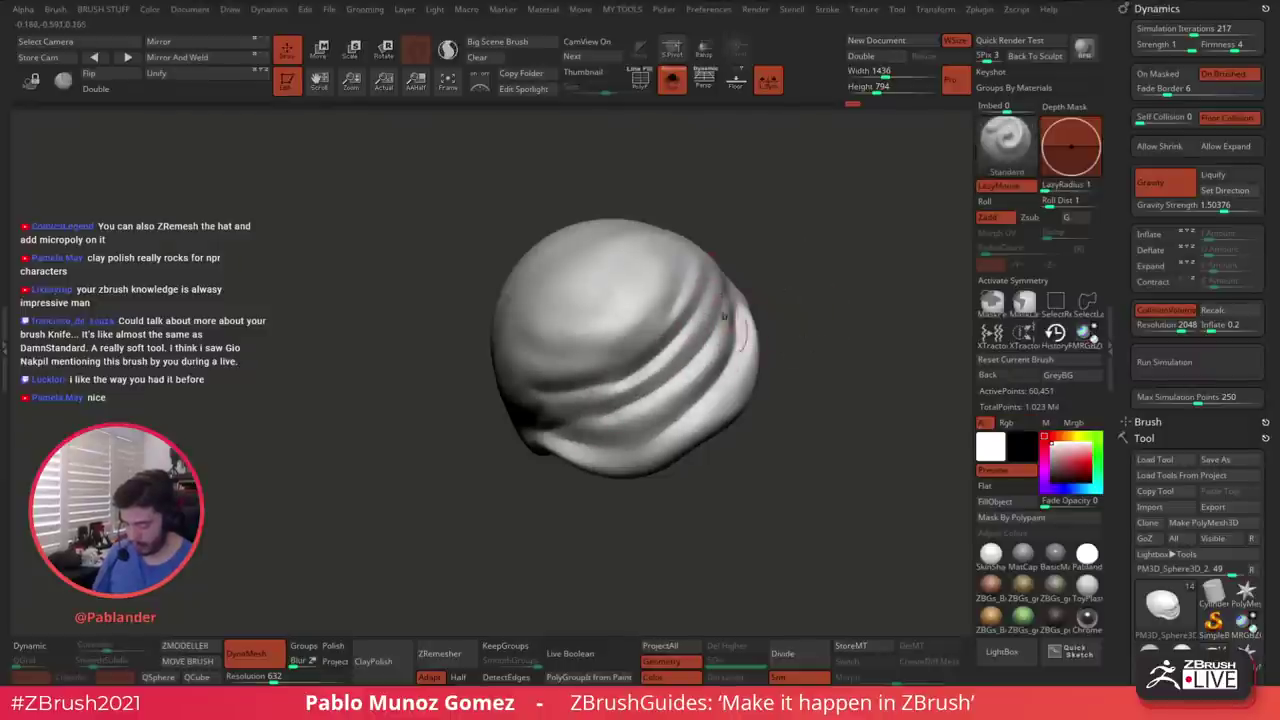
{"action": "key", "text": "shift"}
{"action": "left_click_drag", "start_coordinate": [719, 376], "coordinate": [648, 446], "text": "shift"}
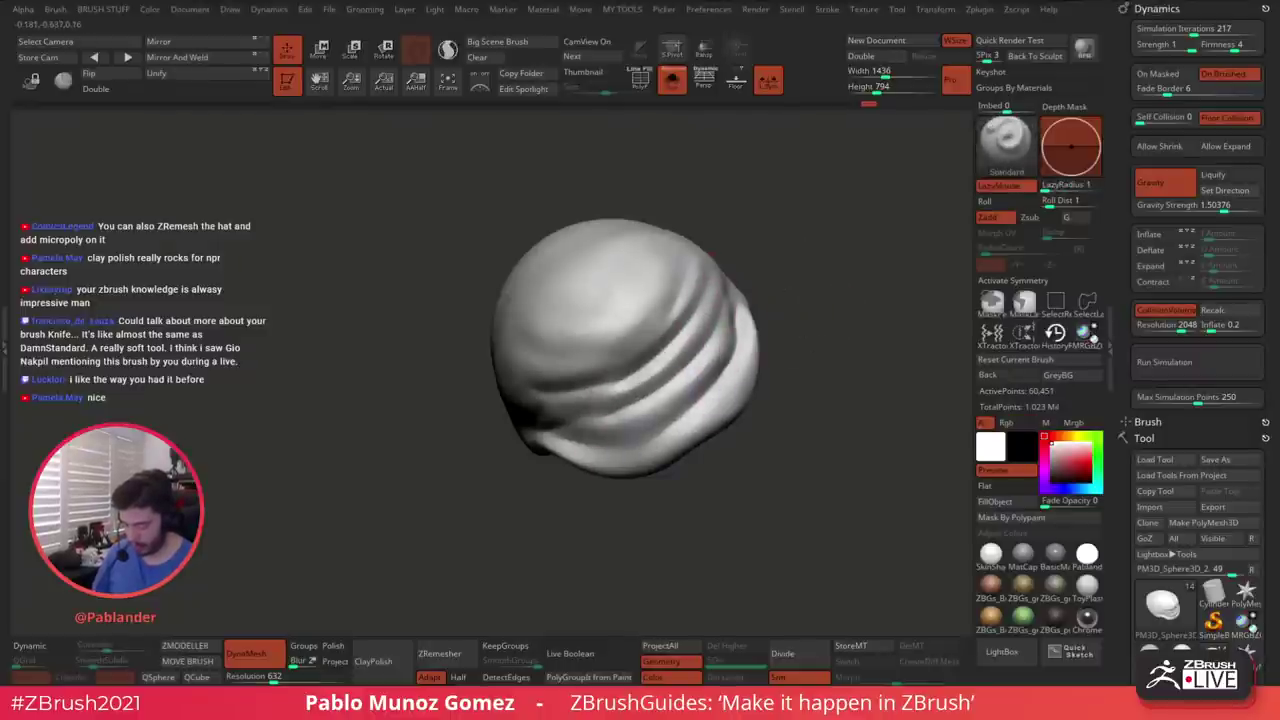
{"action": "mouse_move", "coordinate": [736, 350]}
{"action": "left_mouse_down"}
{"action": "mouse_move", "coordinate": [582, 450]}
{"action": "mouse_move", "coordinate": [612, 442]}
{"action": "left_mouse_up"}
{"action": "left_click_drag", "start_coordinate": [792, 352], "coordinate": [810, 308]}
{"action": "mouse_move", "coordinate": [698, 274]}
{"action": "left_mouse_down"}
{"action": "mouse_move", "coordinate": [694, 308]}
{"action": "mouse_move", "coordinate": [596, 392]}
{"action": "left_mouse_up"}
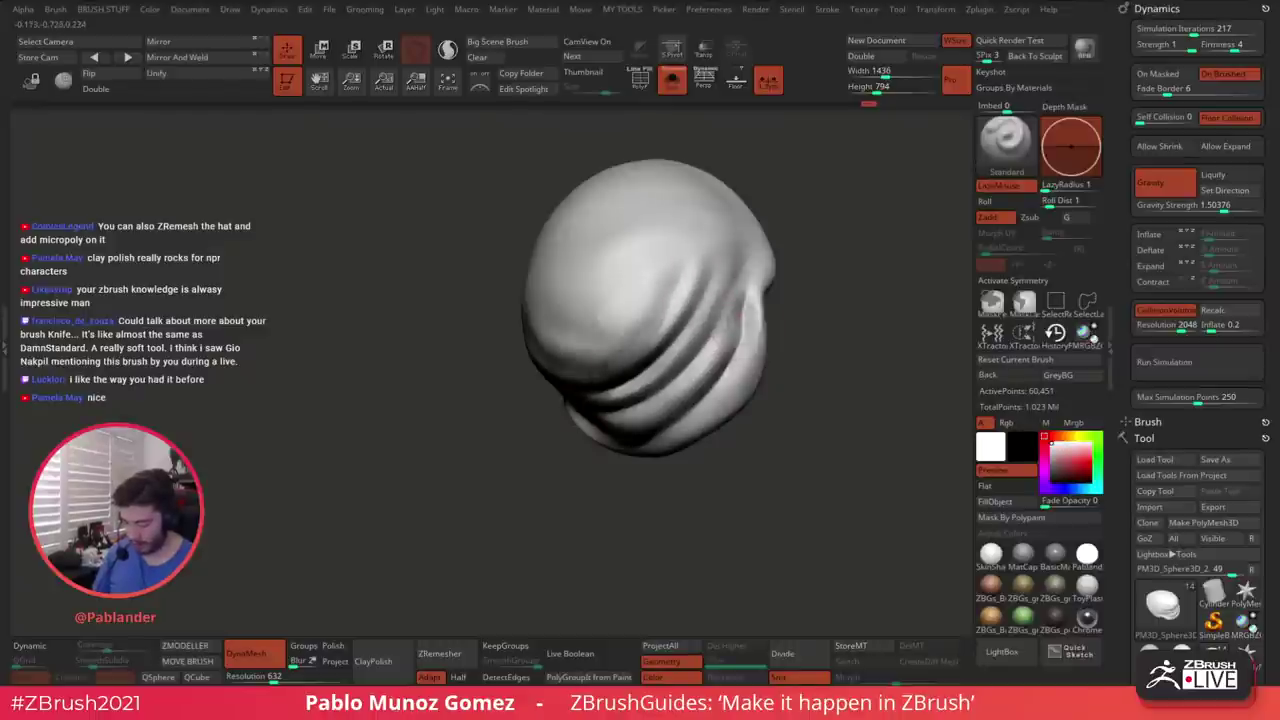
Sculpt and soften the folds along the side of the cap, extending them toward the lower rim
{"action": "right_click_drag", "start_coordinate": [743, 305], "coordinate": [590, 376]}
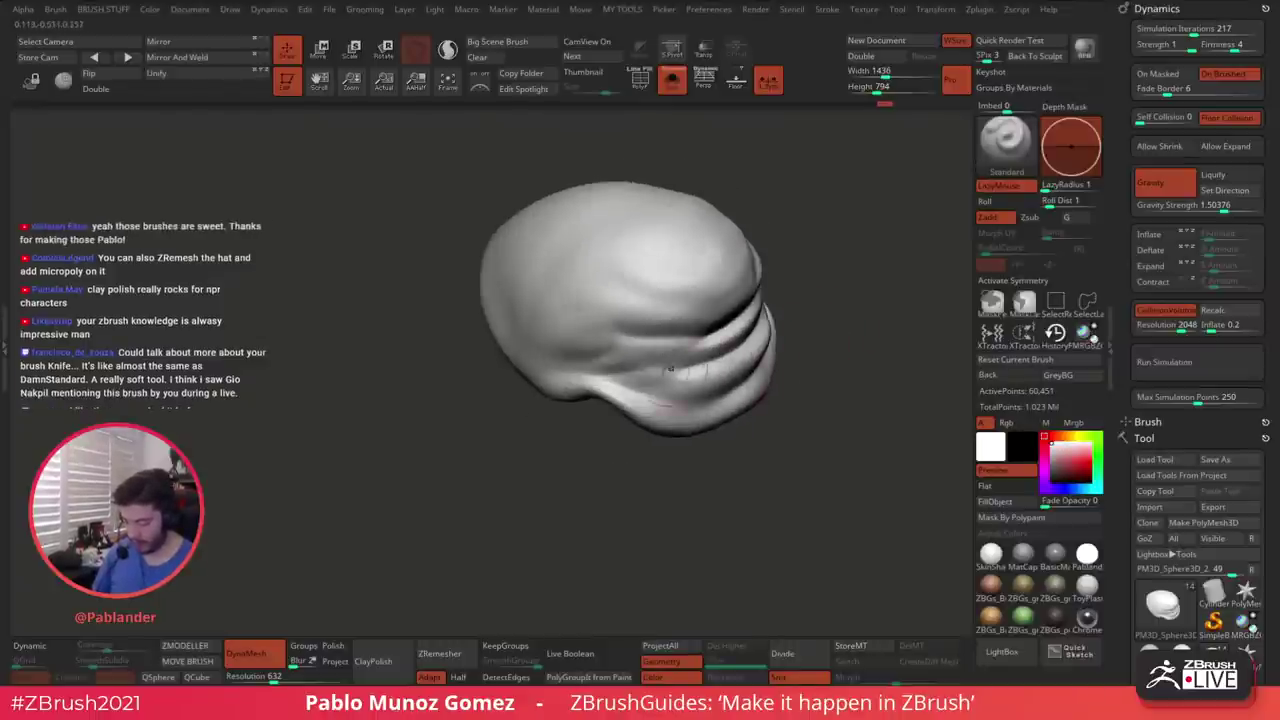
{"action": "left_click_drag", "start_coordinate": [590, 376], "coordinate": [674, 342]}
{"action": "right_click", "coordinate": [607, 431]}
{"action": "right_click_drag", "start_coordinate": [607, 431], "coordinate": [668, 424]}
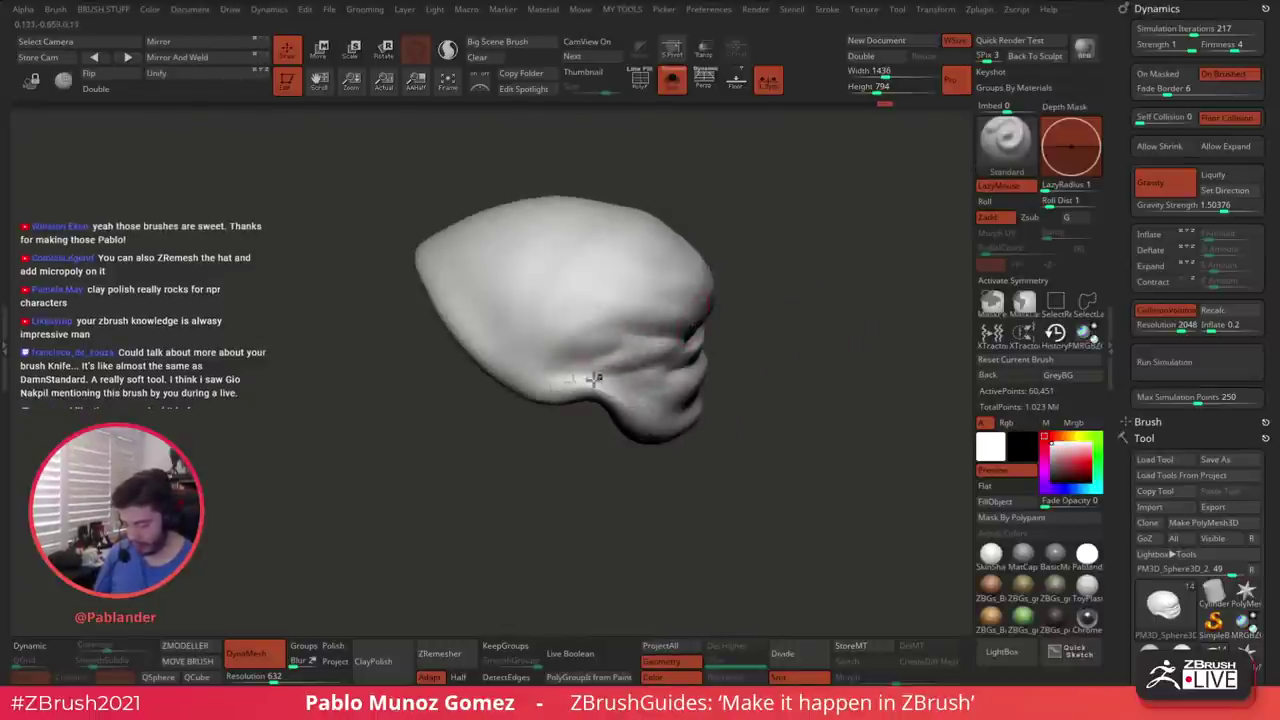
{"action": "mouse_move", "coordinate": [538, 384]}
{"action": "left_mouse_down"}
{"action": "mouse_move", "coordinate": [622, 340]}
{"action": "mouse_move", "coordinate": [512, 382]}
{"action": "mouse_move", "coordinate": [538, 370]}
{"action": "left_mouse_up"}
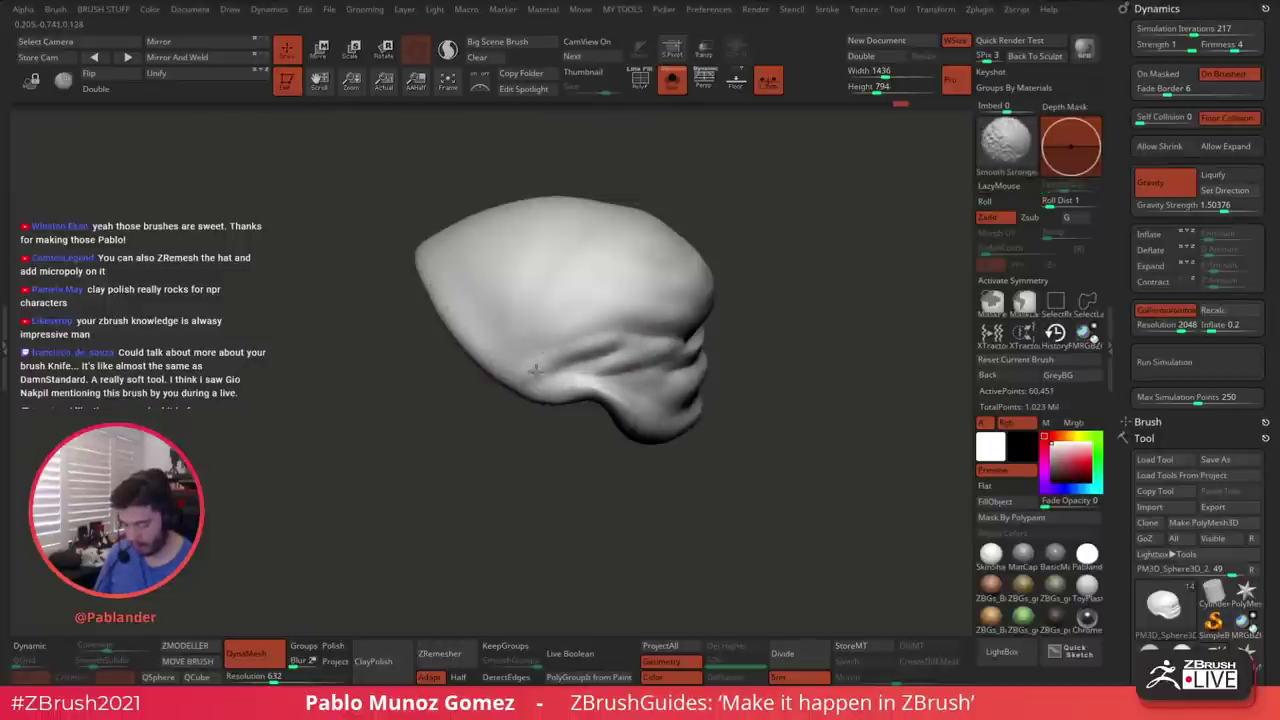
{"action": "left_click_drag", "start_coordinate": [611, 329], "coordinate": [696, 322]}
Smooth the upper back fold where it blends into the side of the cap
{"action": "right_click_drag", "start_coordinate": [756, 322], "coordinate": [691, 309]}
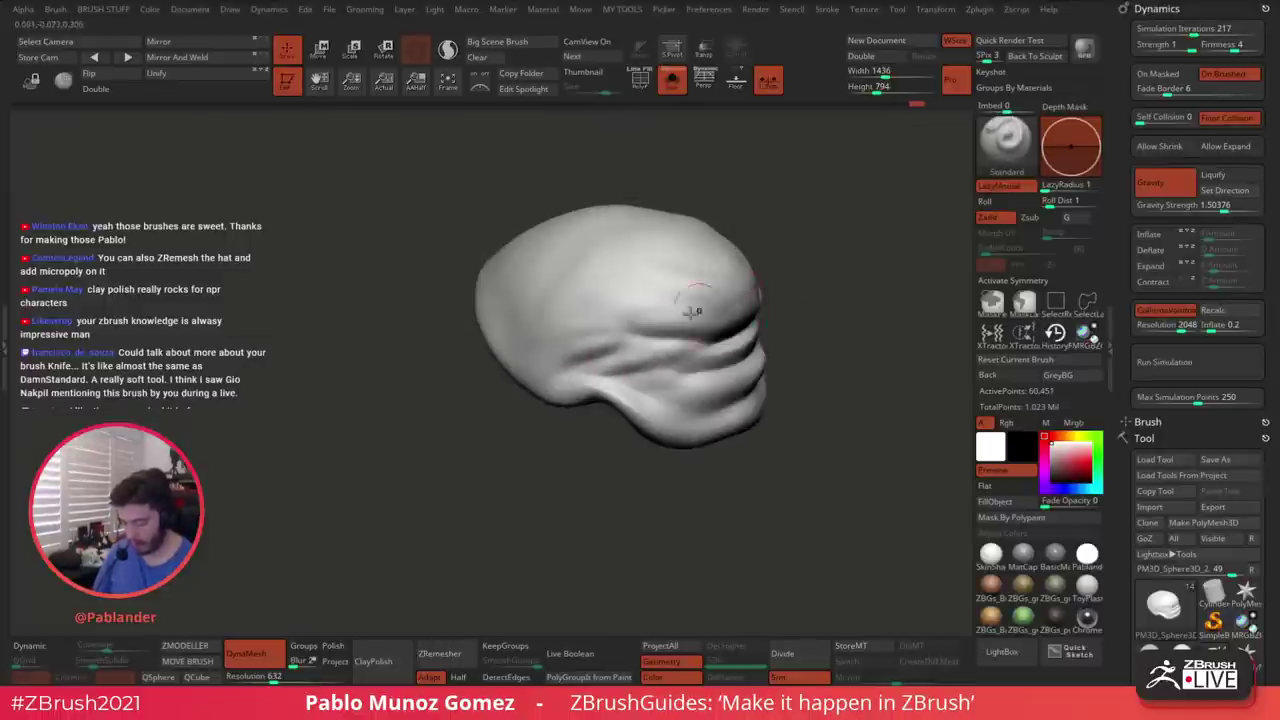
{"action": "mouse_move", "coordinate": [691, 309]}
{"action": "left_mouse_down", "text": "shift"}
{"action": "mouse_move", "coordinate": [600, 317]}
{"action": "mouse_move", "coordinate": [681, 304]}
{"action": "left_mouse_up", "text": "shift"}
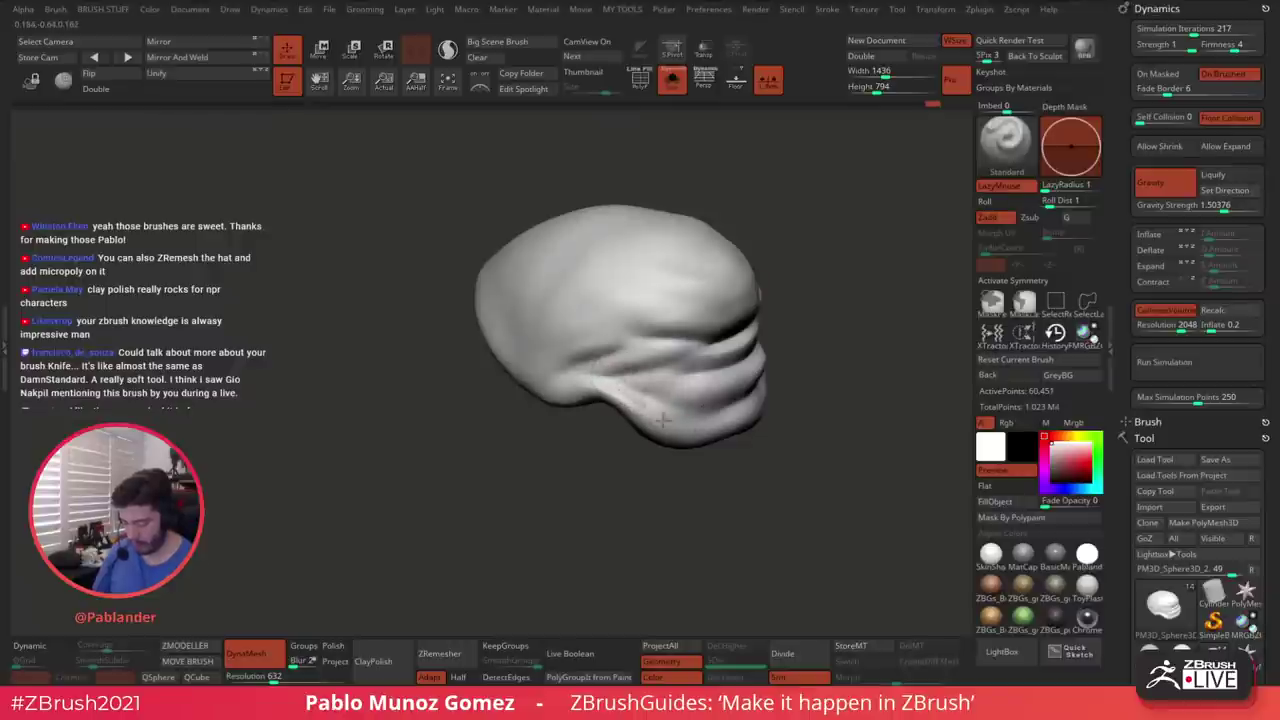
{"action": "right_click_drag", "start_coordinate": [688, 424], "coordinate": [772, 345]}
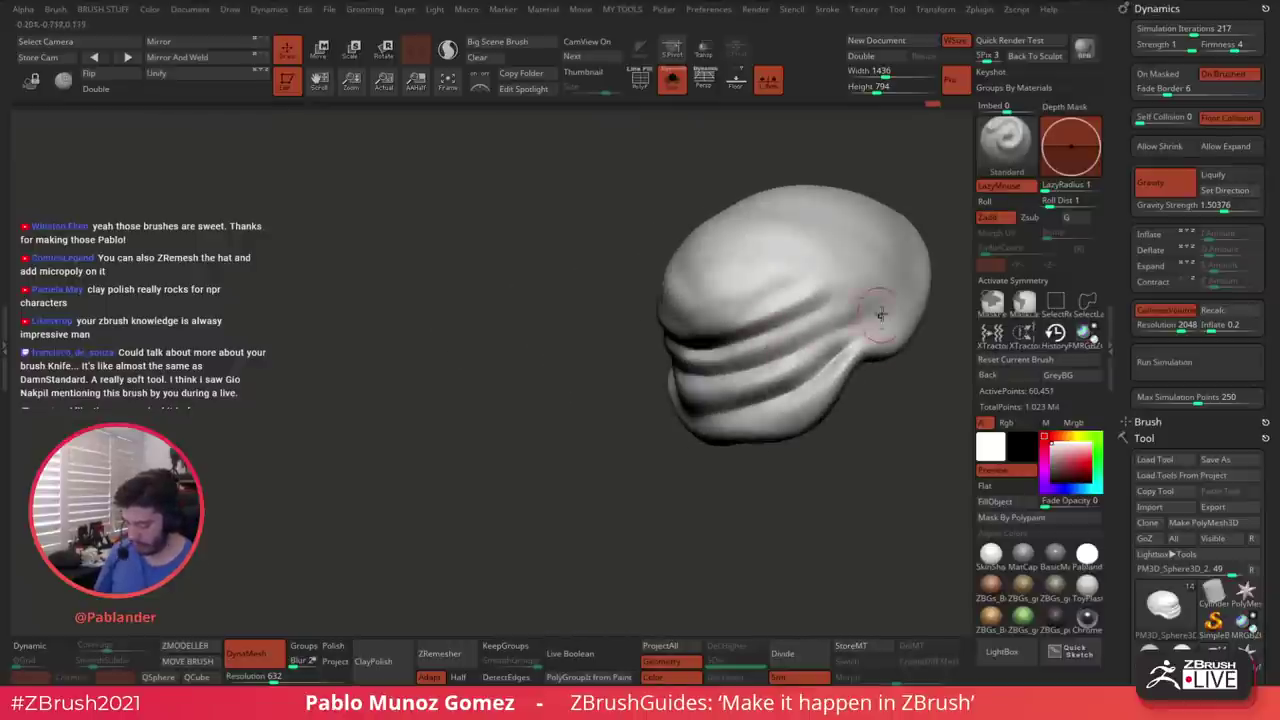
{"action": "key", "text": "shift"}
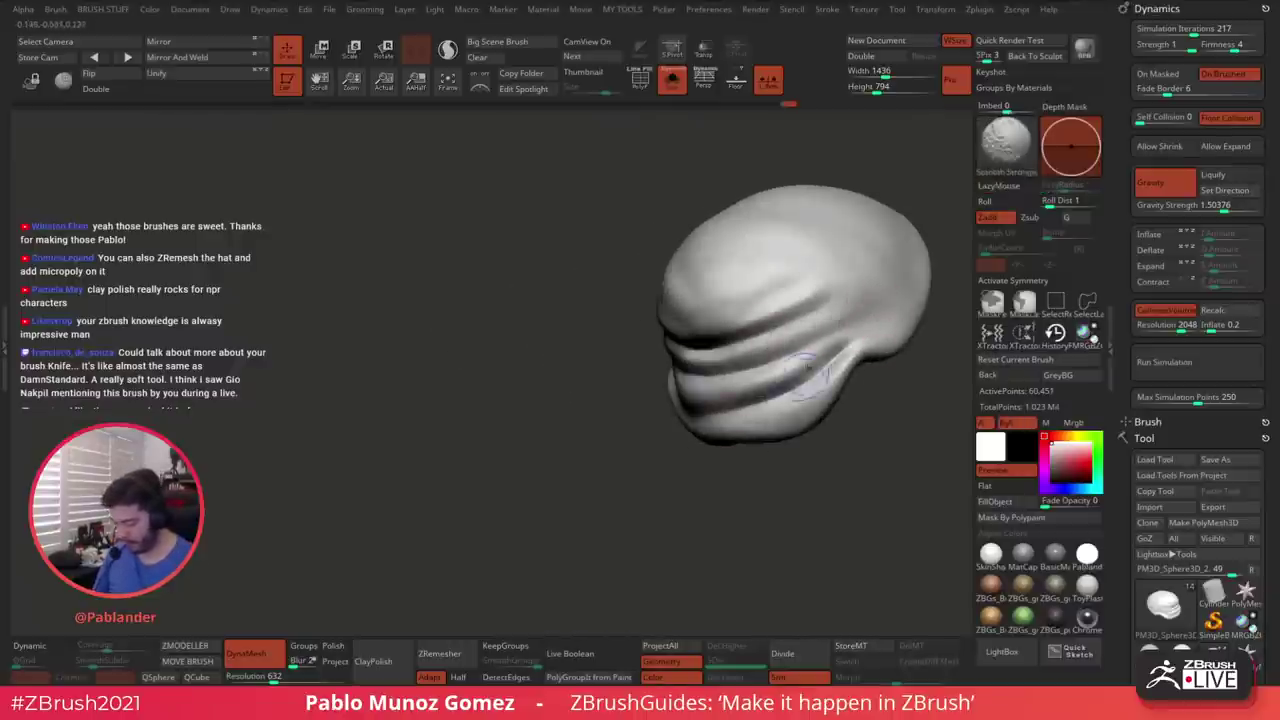
Show the whole character again and set up the Move brush with X symmetry
{"action": "right_click_drag", "start_coordinate": [736, 312], "coordinate": [737, 186]}
{"action": "left_click", "coordinate": [672, 80]}
{"action": "mouse_move", "coordinate": [810, 314]}
{"action": "left_mouse_down"}
{"action": "mouse_move", "coordinate": [796, 380]}
{"action": "mouse_move", "coordinate": [850, 394]}
{"action": "mouse_move", "coordinate": [822, 406]}
{"action": "mouse_move", "coordinate": [814, 386]}
{"action": "mouse_move", "coordinate": [782, 396]}
{"action": "mouse_move", "coordinate": [779, 454]}
{"action": "mouse_move", "coordinate": [790, 420]}
{"action": "left_mouse_up"}
{"action": "key", "text": "b"}
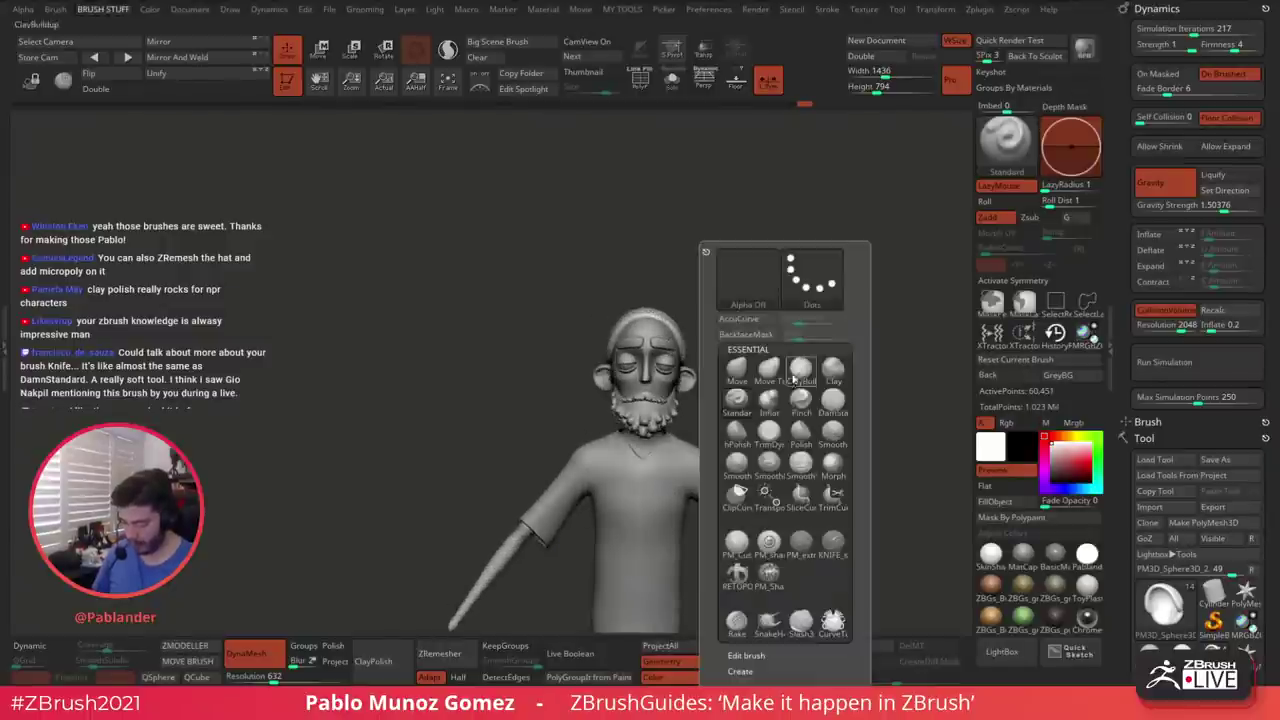
{"action": "left_click", "coordinate": [738, 373]}
{"action": "mouse_move", "coordinate": [727, 260]}
{"action": "left_mouse_down", "text": "alt"}
{"action": "mouse_move", "coordinate": [828, 320]}
{"action": "mouse_move", "coordinate": [755, 343]}
{"action": "left_mouse_up", "text": "alt"}
{"action": "key", "text": "x"}
{"action": "key", "text": "space"}
{"action": "left_click", "coordinate": [842, 318]}
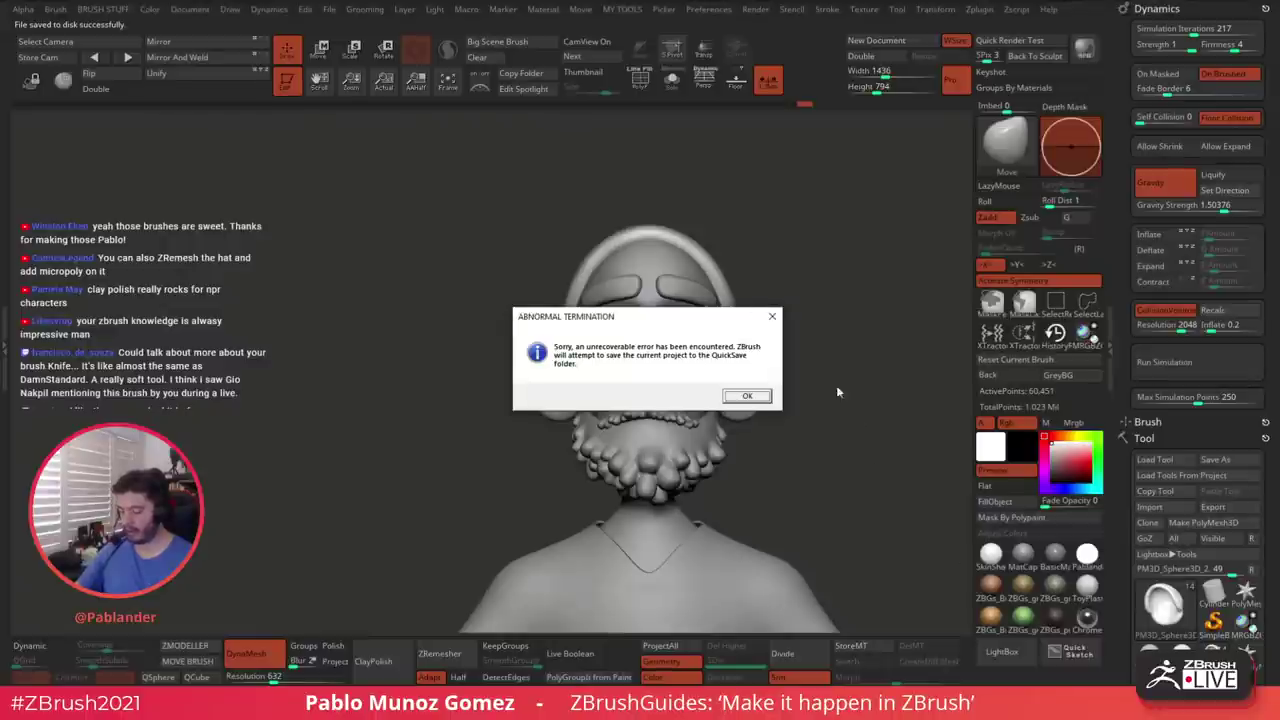
Dismiss the crash and startup notices and load Recovered_Tool from the QuickSave files
{"action": "left_click", "coordinate": [771, 318]}
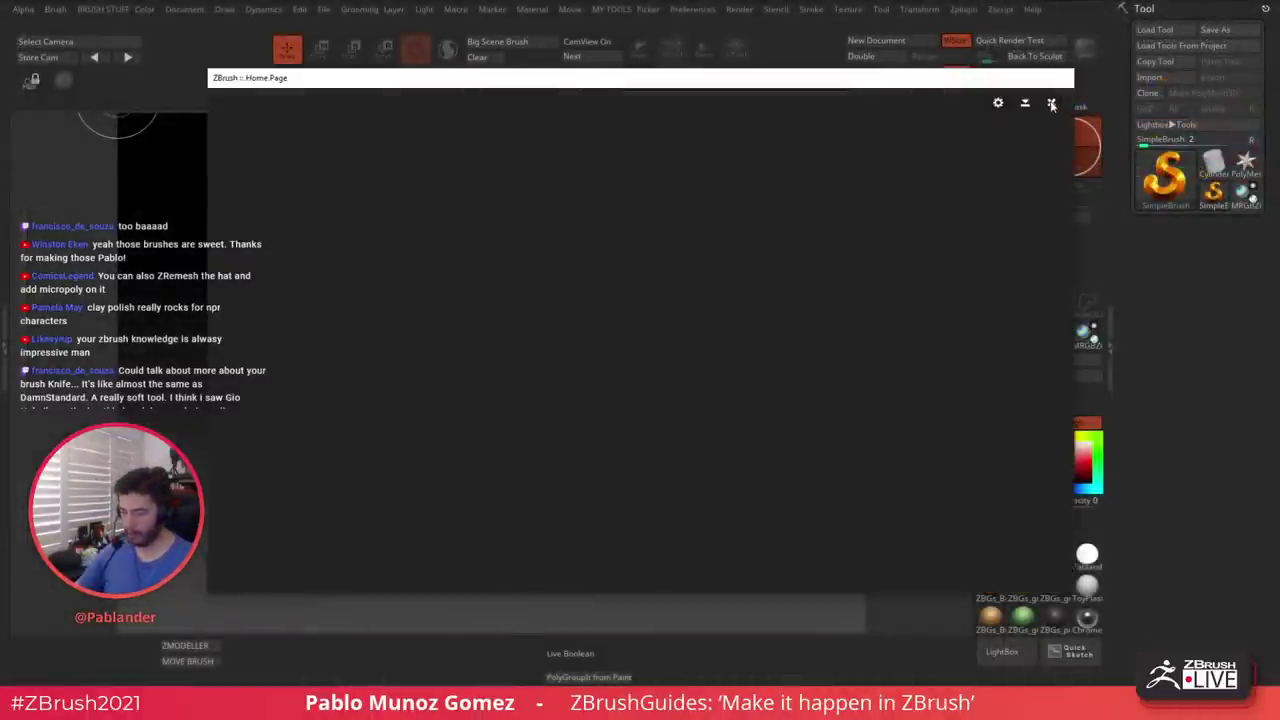
{"action": "left_click", "coordinate": [1051, 104]}
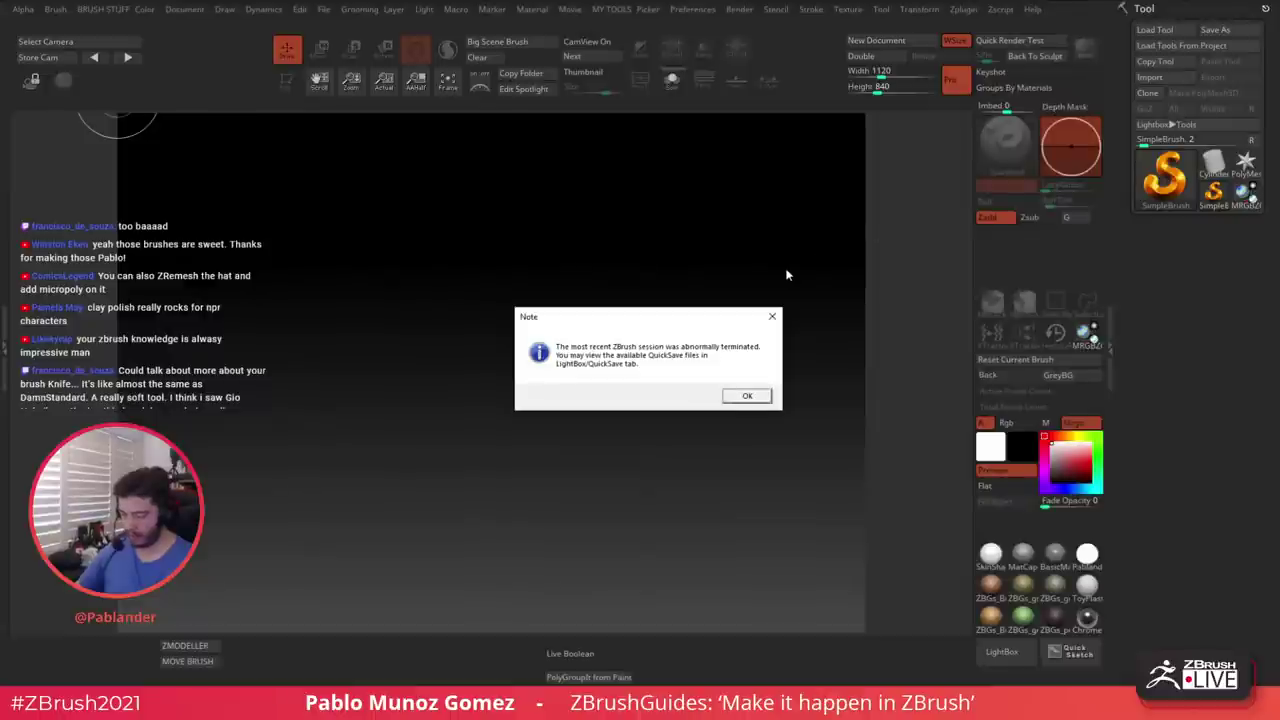
{"action": "left_click", "coordinate": [771, 318]}
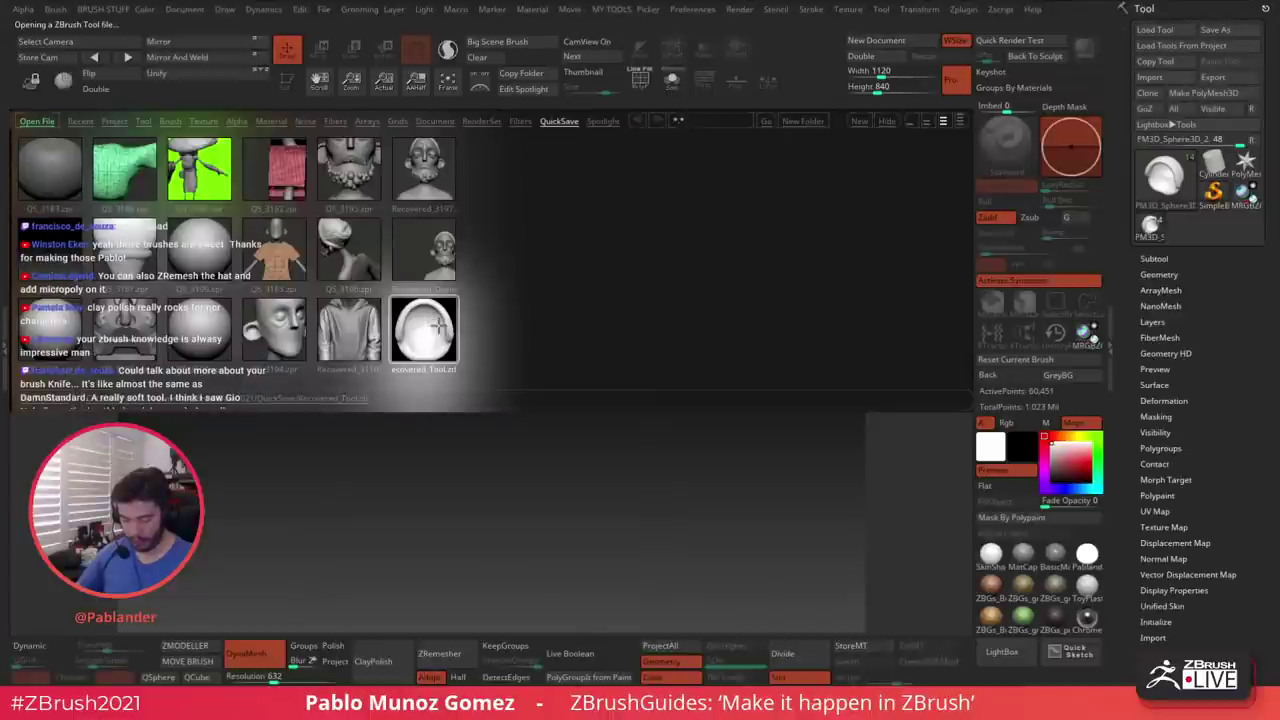
{"action": "key", "text": "comma"}
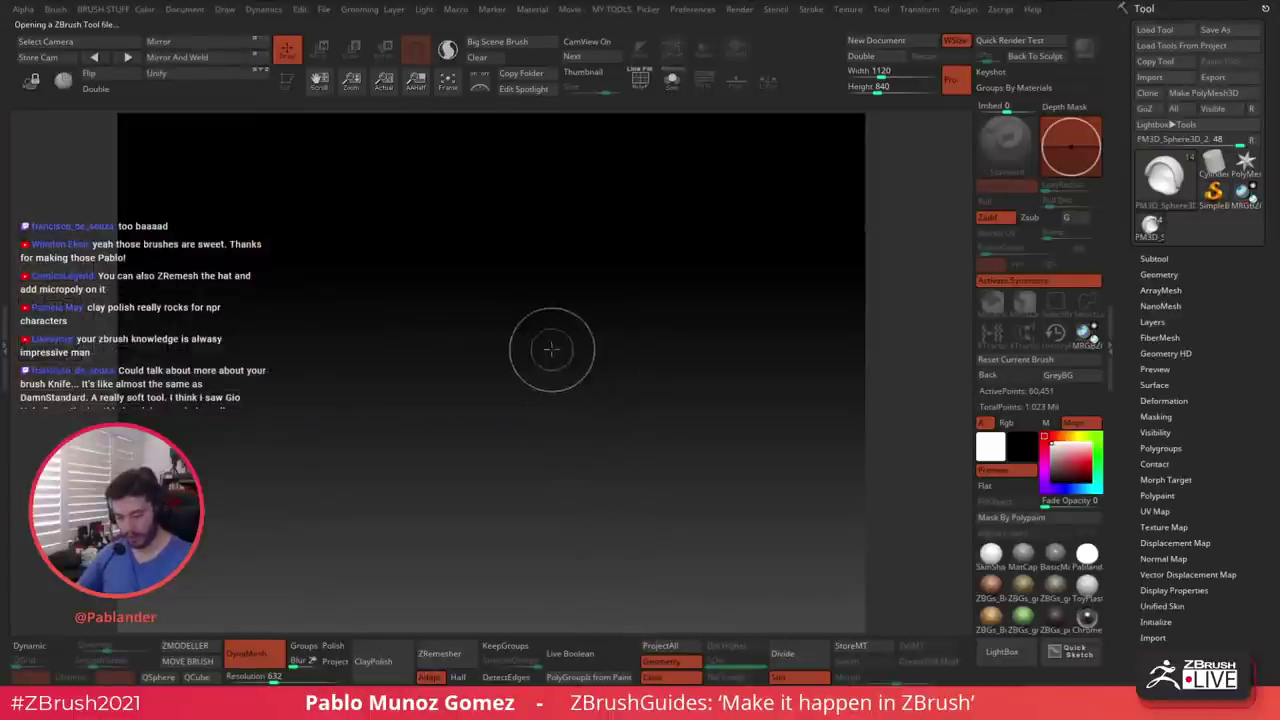
Resize the document to 1436 x 794 with a grey background and place the recovered character in it for editing
{"action": "left_click", "coordinate": [880, 46]}
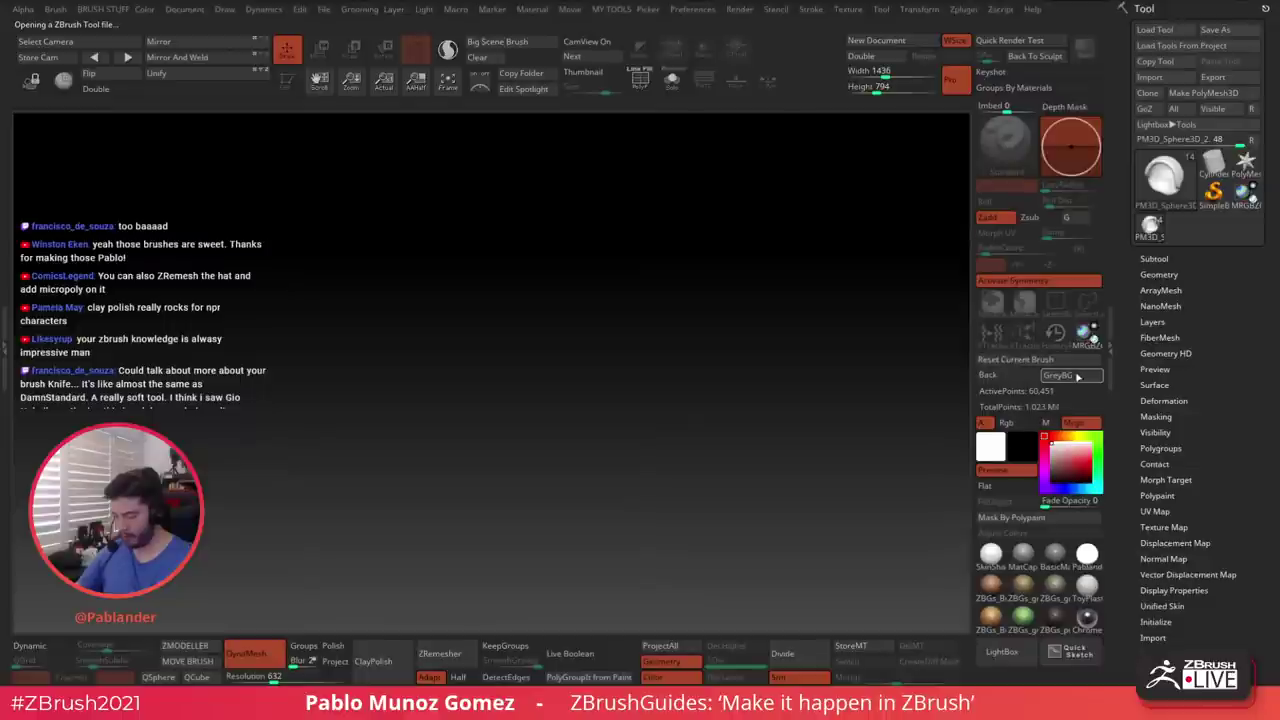
{"action": "left_click", "coordinate": [1078, 375]}
{"action": "left_click_drag", "start_coordinate": [626, 328], "coordinate": [663, 472]}
{"action": "key", "text": "t"}
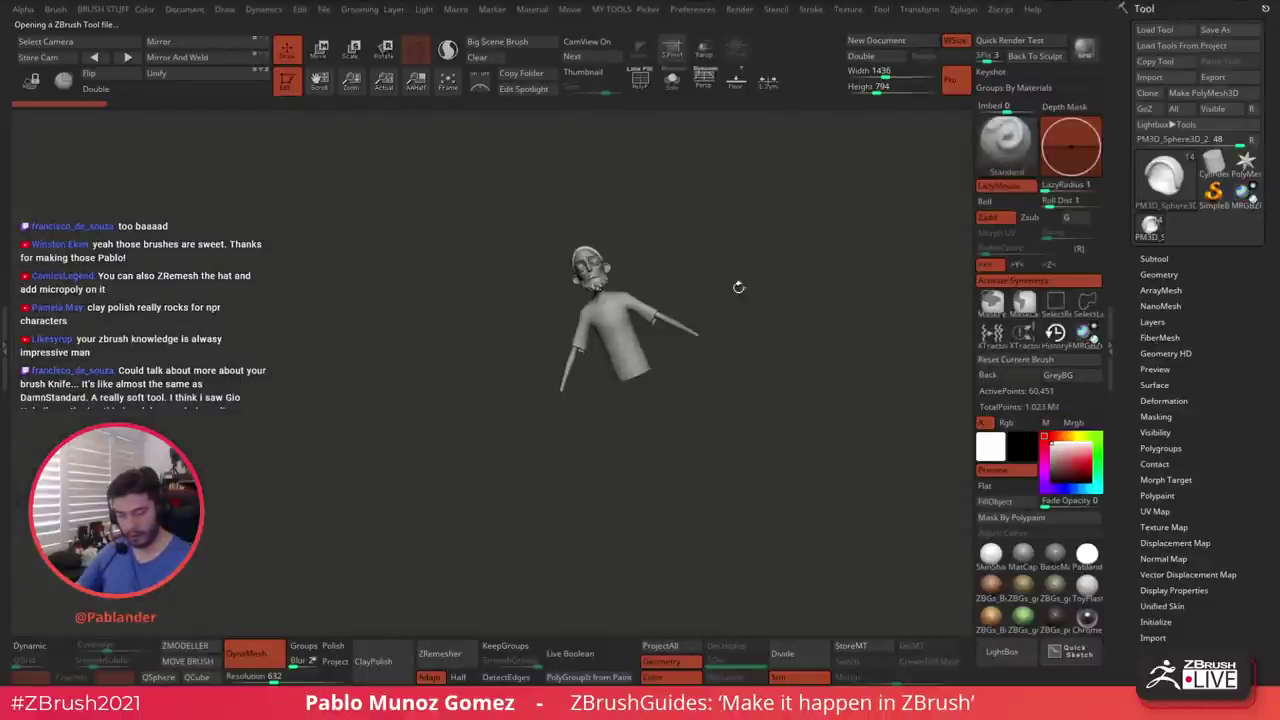
{"action": "left_click_drag", "start_coordinate": [743, 267], "coordinate": [853, 131], "text": "shift"}
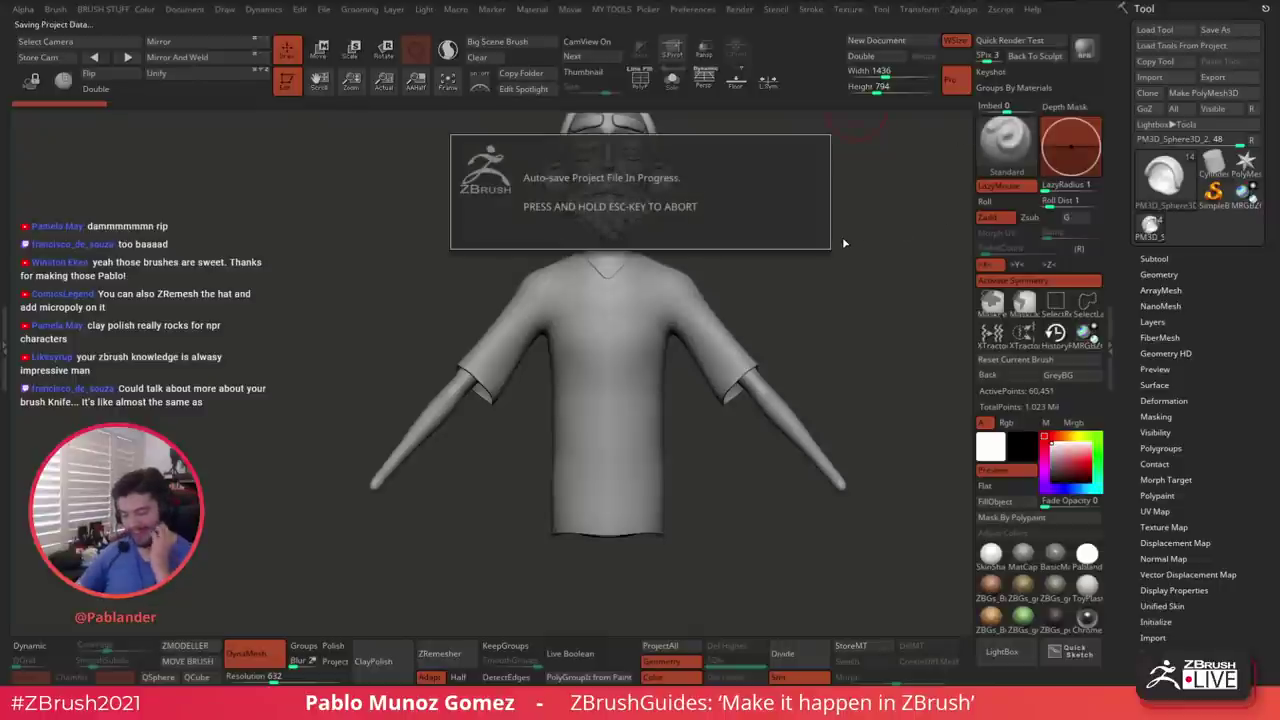
Expand the subtool list and select the head subtool polymesh3d_copy2
{"action": "left_click_drag", "start_coordinate": [779, 204], "coordinate": [774, 260], "text": "alt"}
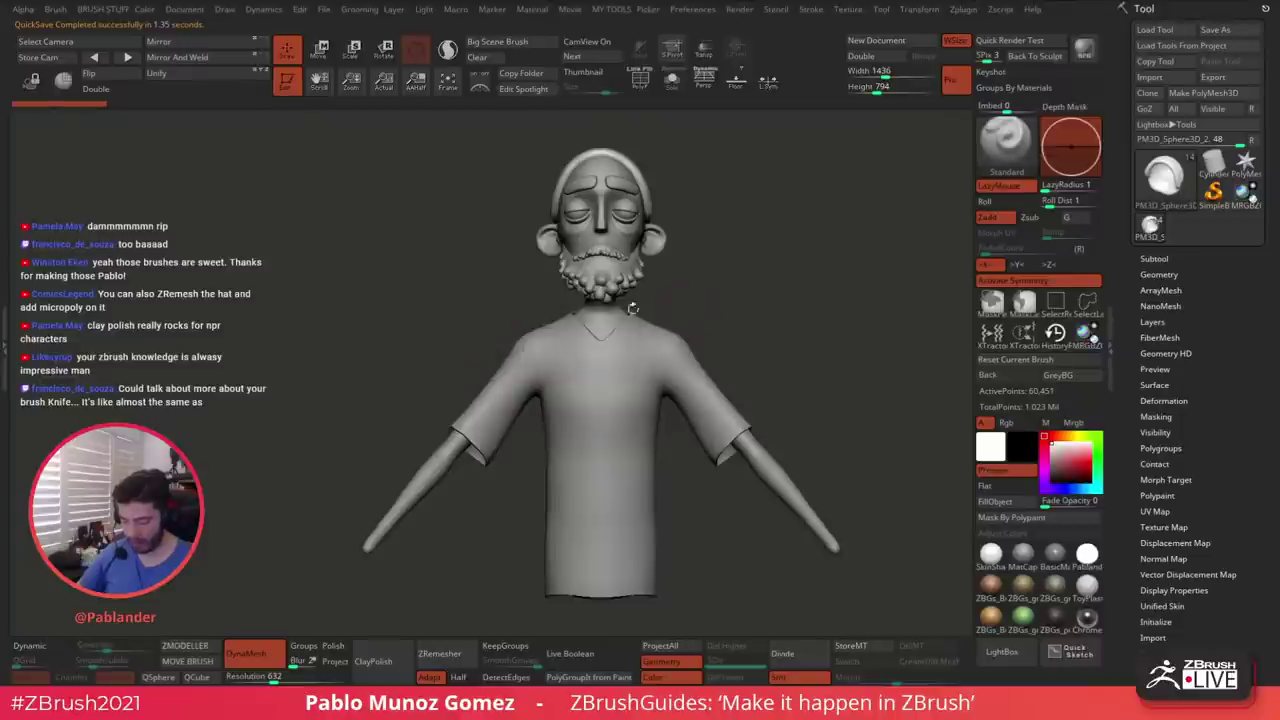
{"action": "left_click_drag", "start_coordinate": [738, 243], "coordinate": [736, 283], "text": "alt"}
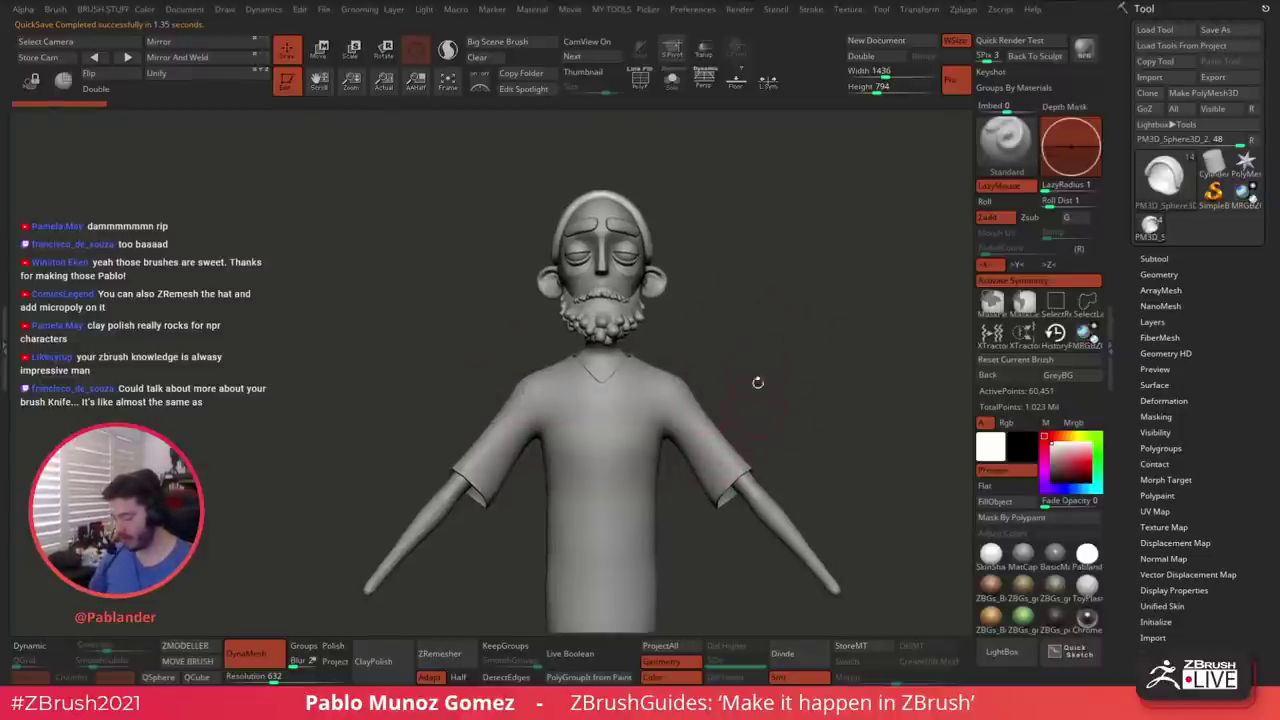
{"action": "left_click_drag", "start_coordinate": [758, 382], "coordinate": [750, 371], "text": "alt"}
{"action": "mouse_move", "coordinate": [754, 326]}
{"action": "left_mouse_down"}
{"action": "mouse_move", "coordinate": [740, 351]}
{"action": "mouse_move", "coordinate": [760, 336]}
{"action": "left_mouse_up"}
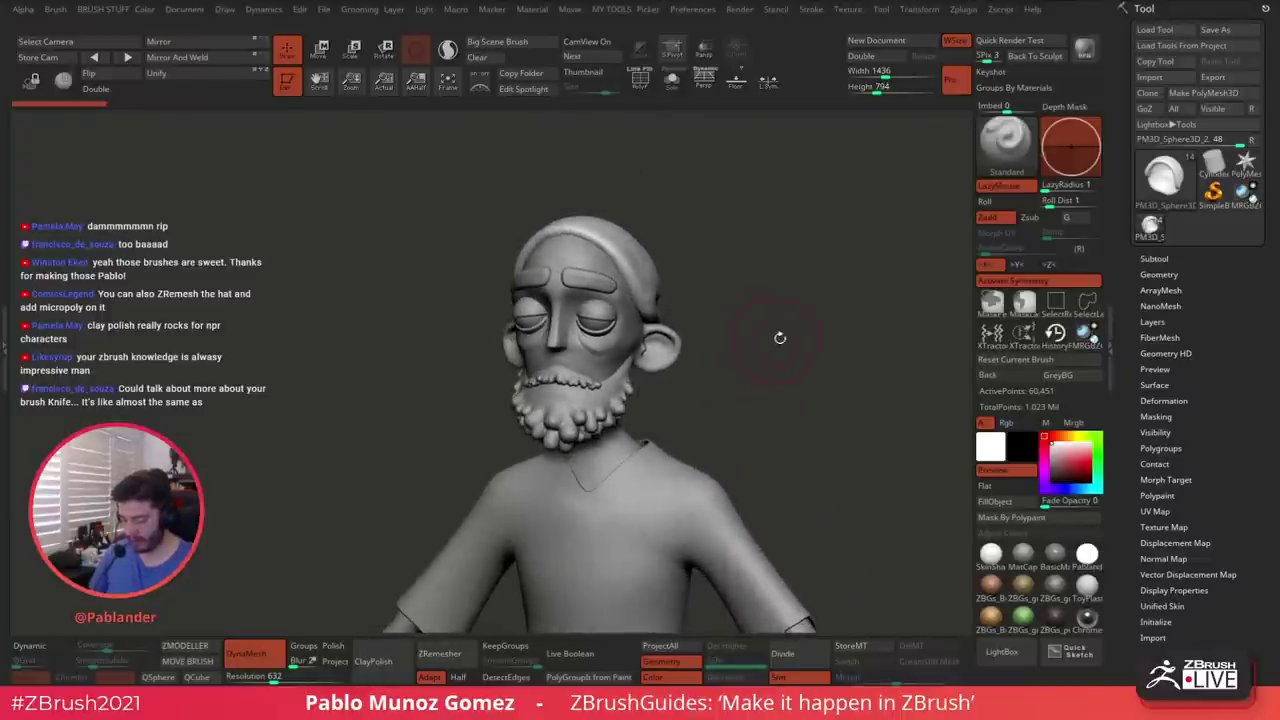
{"action": "left_click", "coordinate": [1176, 257]}
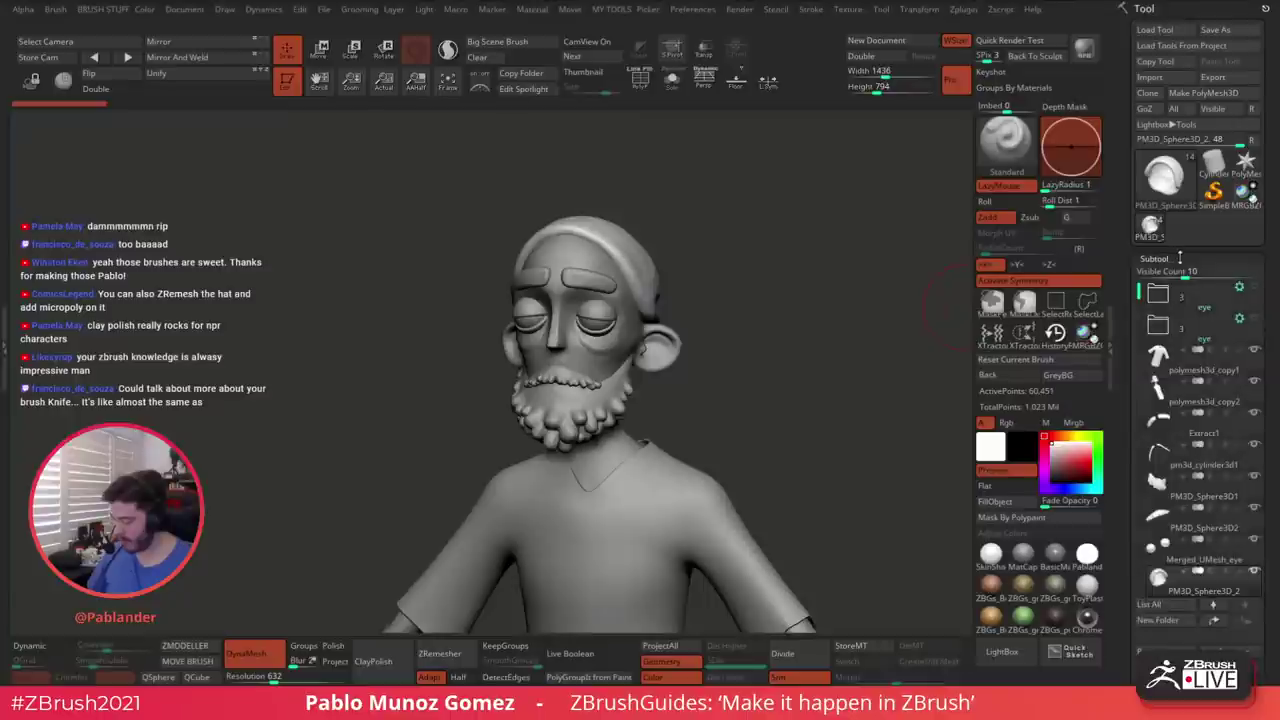
{"action": "left_click_drag", "start_coordinate": [1138, 310], "coordinate": [1139, 348]}
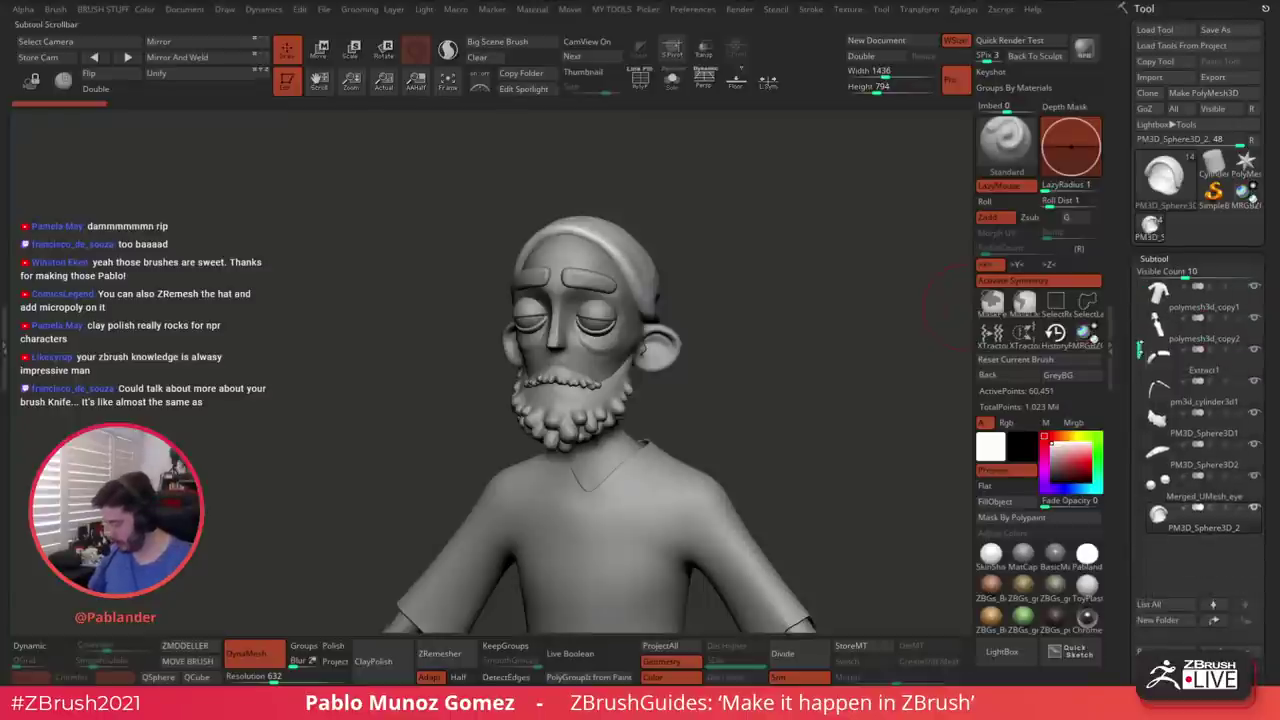
{"action": "left_click", "coordinate": [1184, 338]}
Isolate the head with symmetry off and draw a short curved tube above the forehead with the CurveTube brush
{"action": "key", "text": "b"}
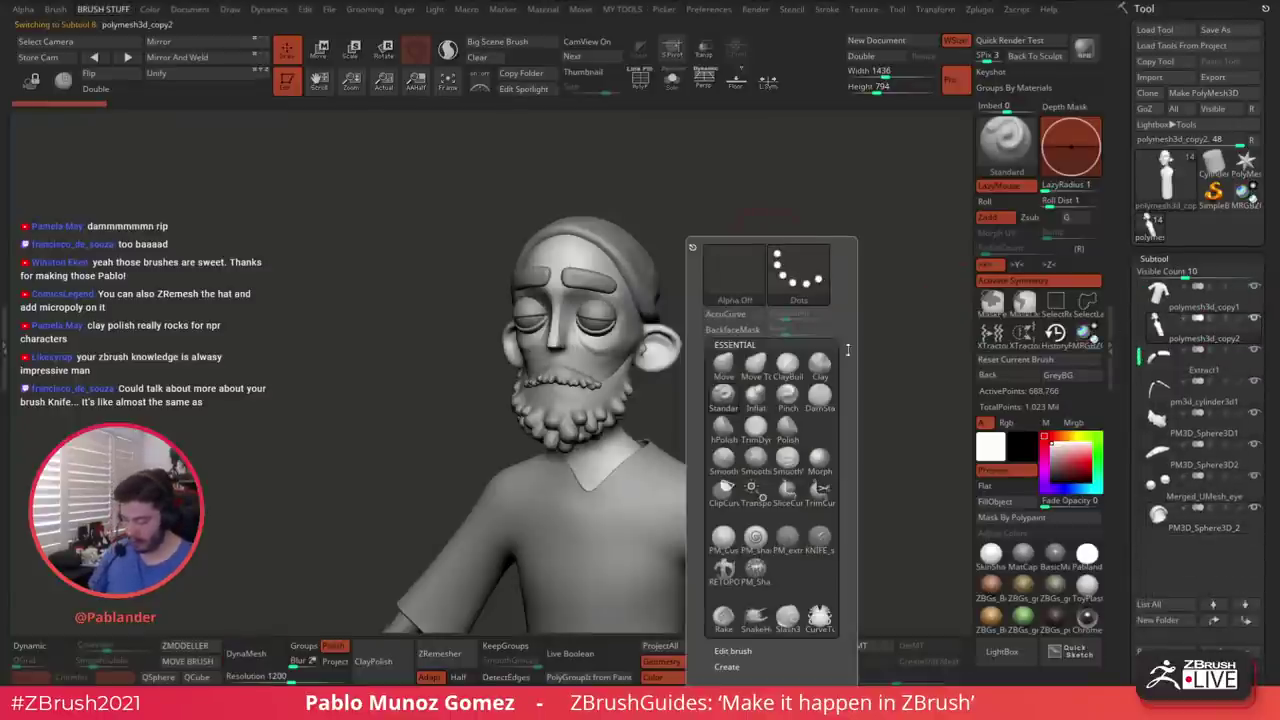
{"action": "key", "text": "b"}
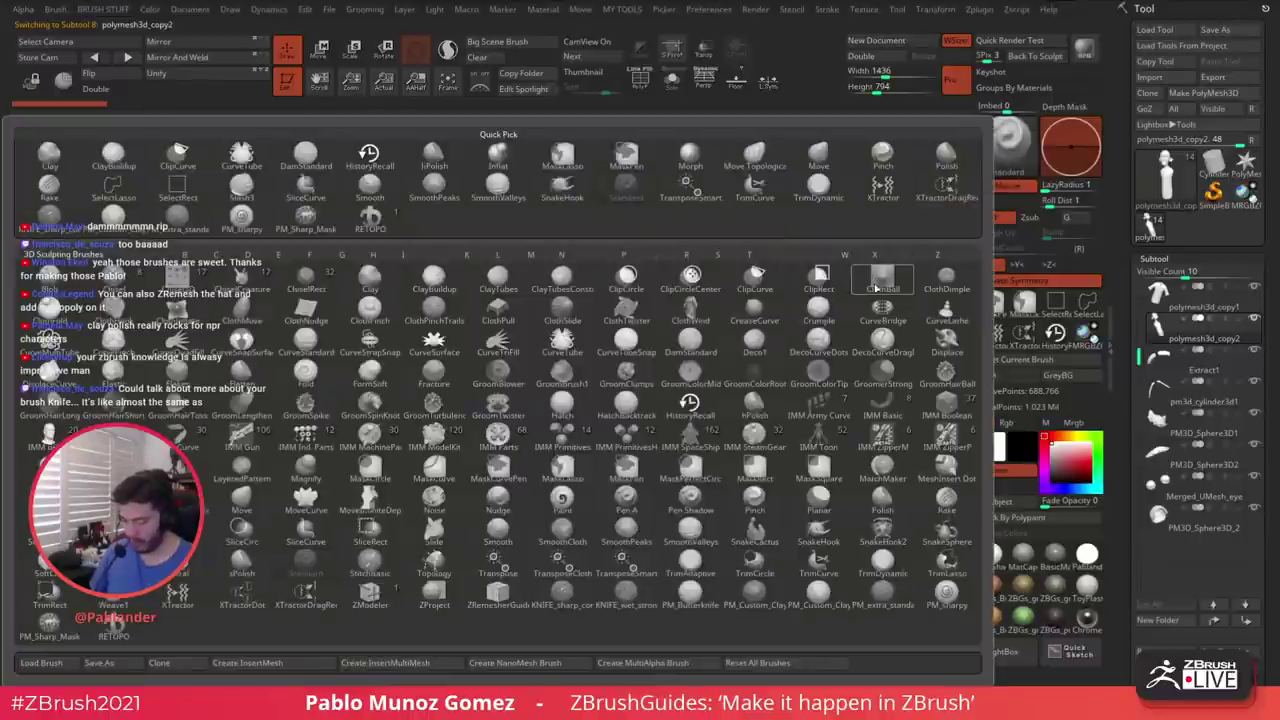
{"action": "left_click", "coordinate": [573, 342]}
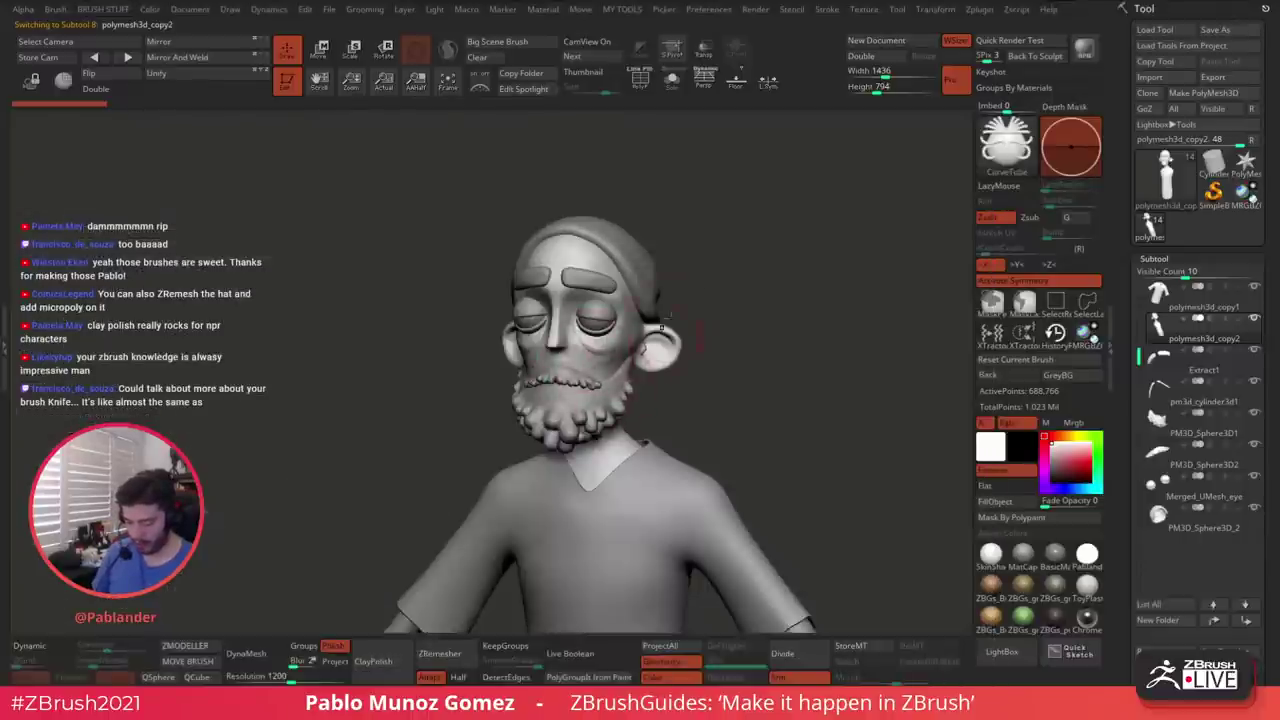
{"action": "mouse_move", "coordinate": [703, 338]}
{"action": "left_mouse_down"}
{"action": "mouse_move", "coordinate": [709, 318]}
{"action": "mouse_move", "coordinate": [777, 281]}
{"action": "mouse_move", "coordinate": [791, 246]}
{"action": "mouse_move", "coordinate": [775, 273]}
{"action": "mouse_move", "coordinate": [745, 277]}
{"action": "mouse_move", "coordinate": [786, 194]}
{"action": "mouse_move", "coordinate": [727, 204]}
{"action": "left_mouse_up"}
{"action": "key", "text": "space"}
{"action": "left_click", "coordinate": [1040, 282]}
{"action": "key", "text": "alt+s"}
{"action": "left_click_drag", "start_coordinate": [731, 159], "coordinate": [752, 162]}
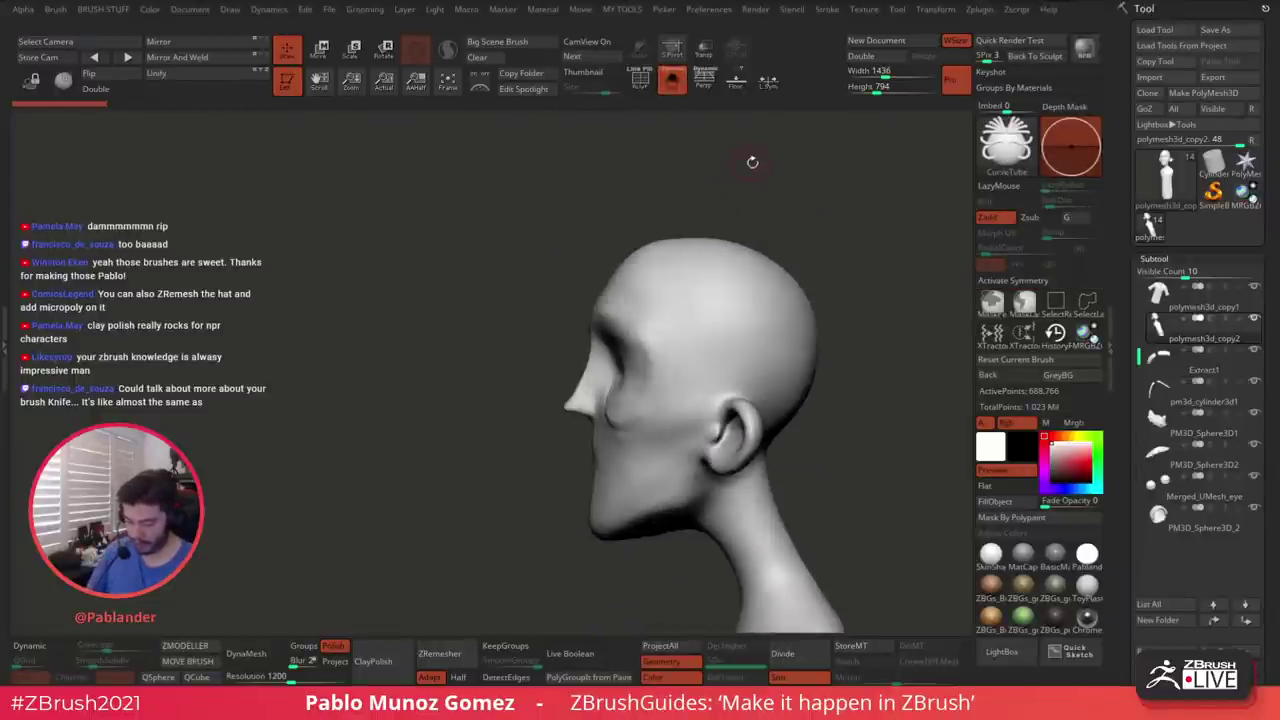
{"action": "left_click_drag", "start_coordinate": [657, 243], "coordinate": [597, 210]}
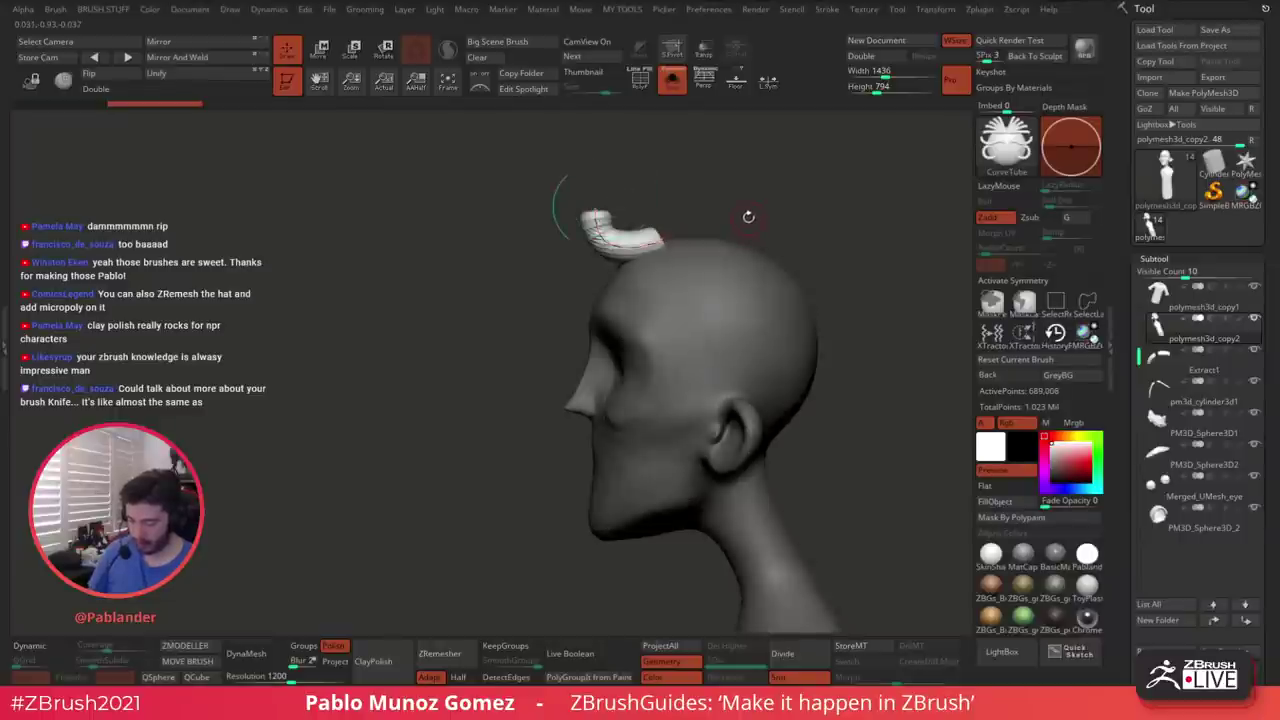
Split the tube off the head into its own subtool and show the whole character again
{"action": "mouse_move", "coordinate": [793, 239]}
{"action": "left_mouse_down"}
{"action": "mouse_move", "coordinate": [840, 218]}
{"action": "mouse_move", "coordinate": [811, 234]}
{"action": "left_mouse_up"}
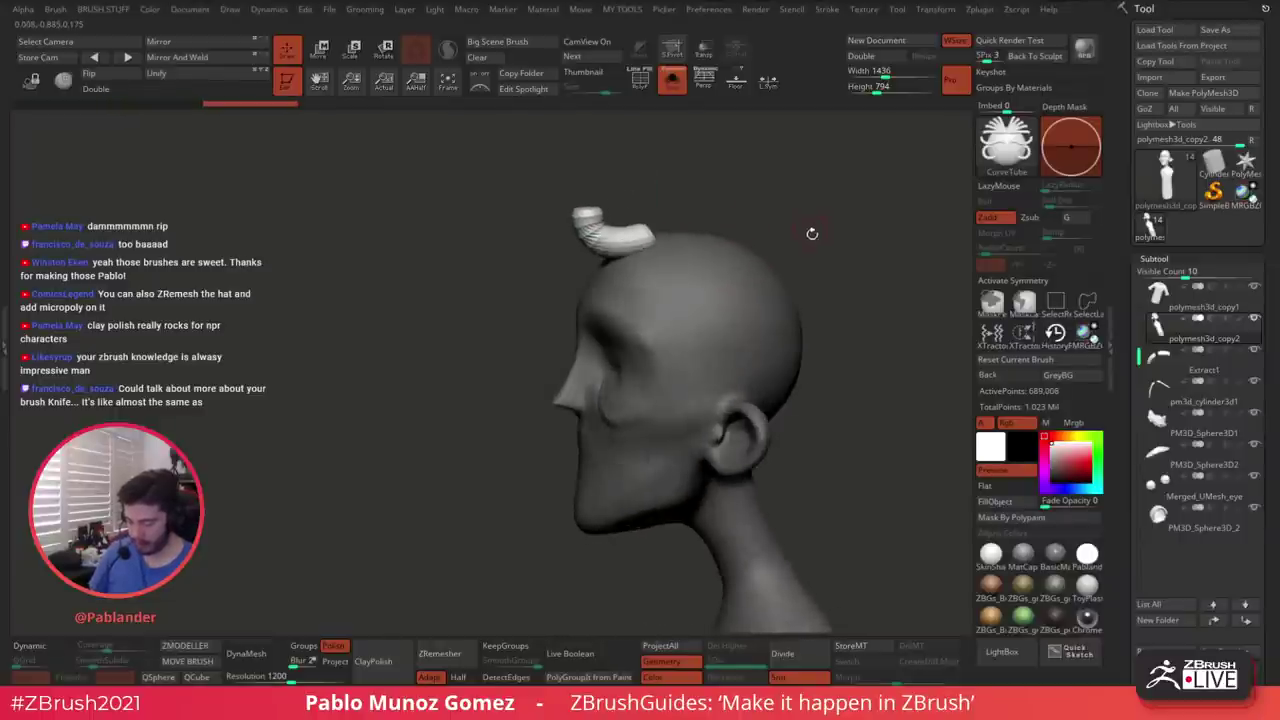
{"action": "key", "text": "m"}
{"action": "left_click", "coordinate": [851, 308]}
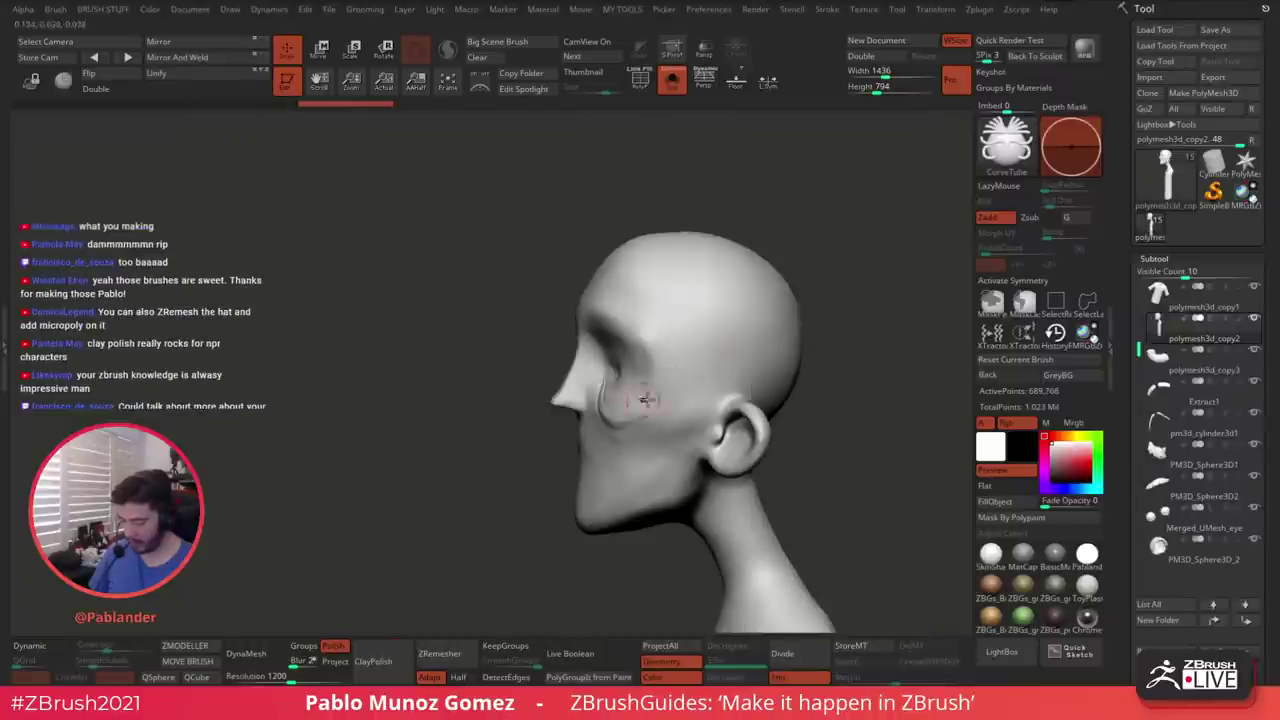
{"action": "left_click", "coordinate": [672, 78]}
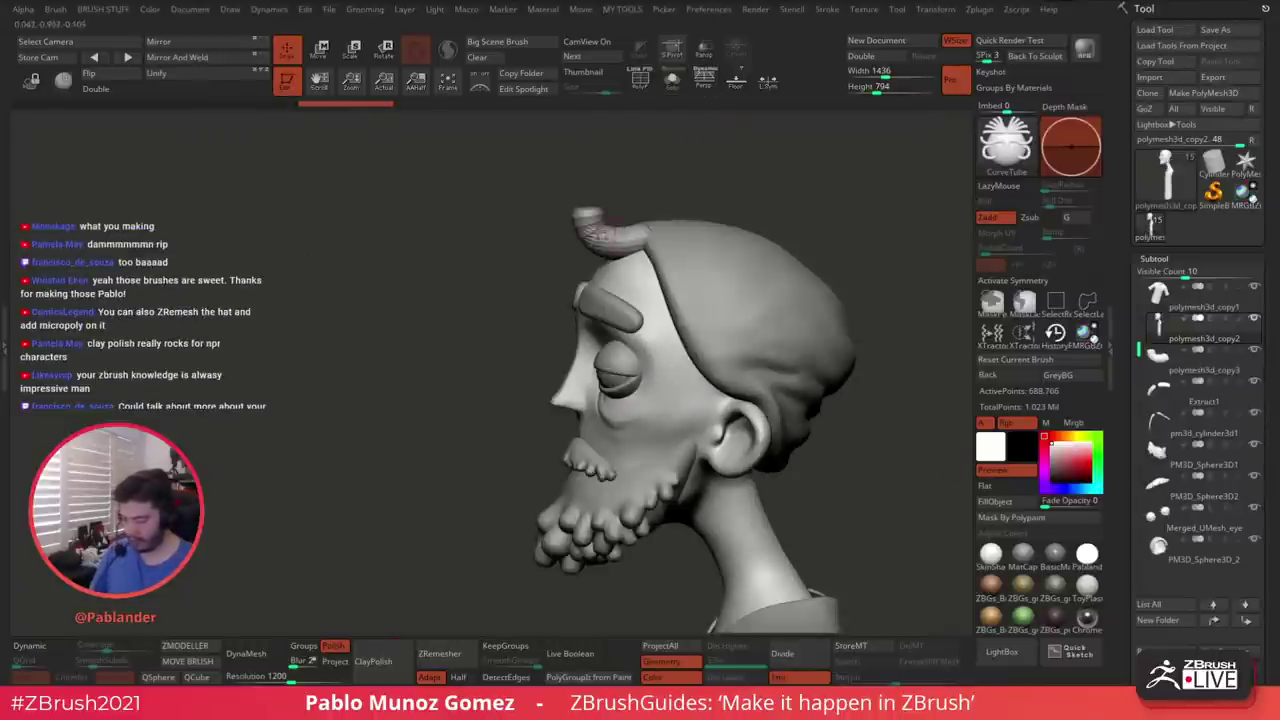
Select the tube subtool, choose the Move brush and convert the tube to DynaMesh at resolution 1200
{"action": "left_click", "coordinate": [607, 232], "text": "alt"}
{"action": "key", "text": "b"}
{"action": "left_click", "coordinate": [788, 316]}
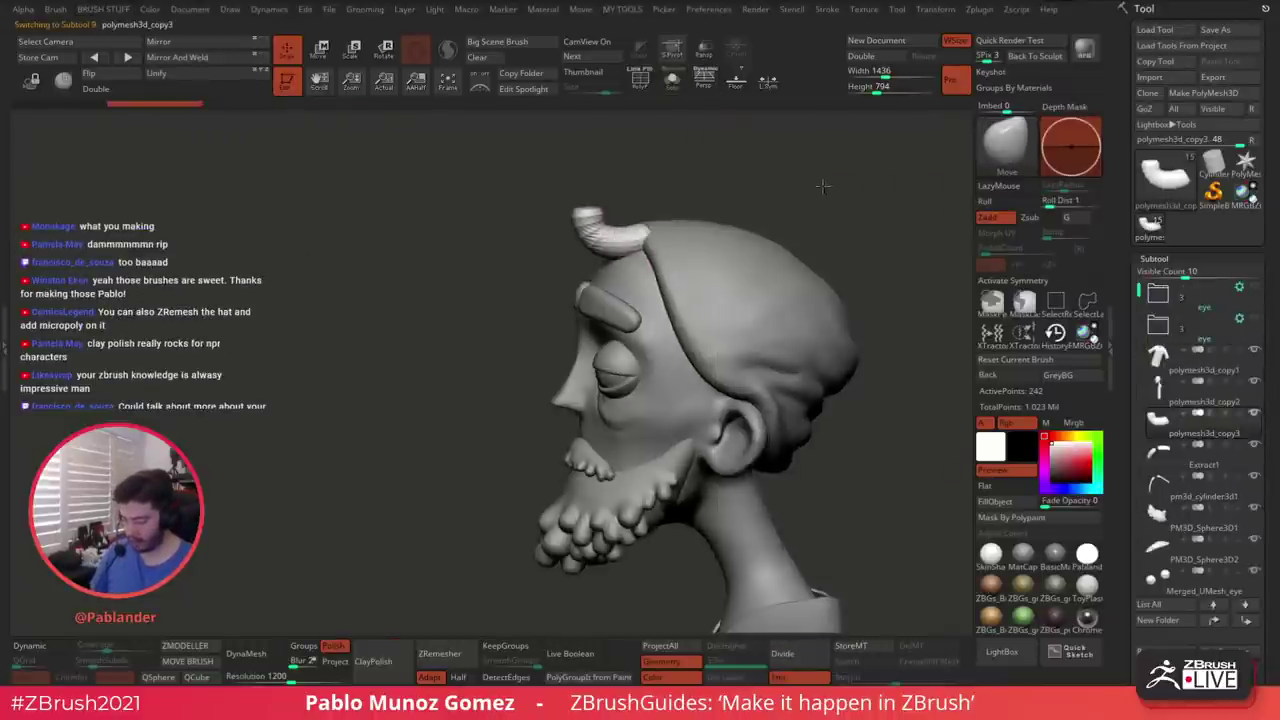
{"action": "key", "text": "space"}
{"action": "left_click", "coordinate": [262, 654]}
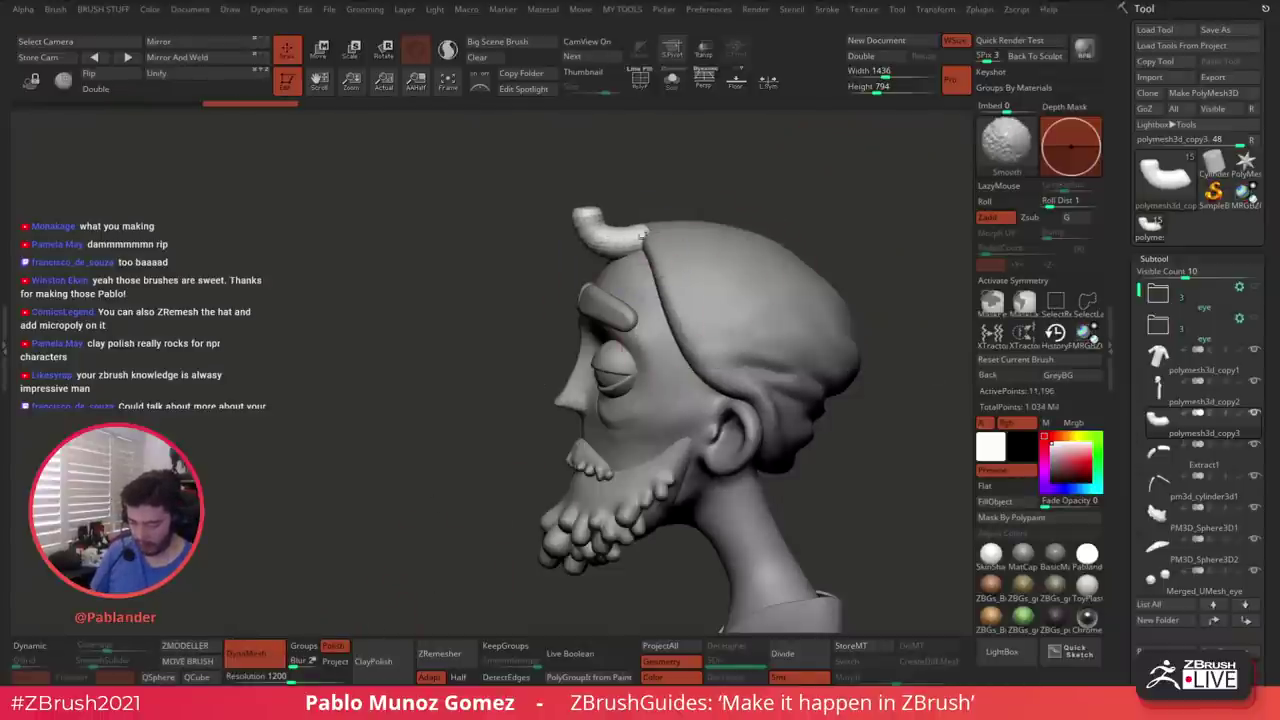
{"action": "left_click", "coordinate": [642, 84]}
{"action": "left_click", "coordinate": [642, 84]}
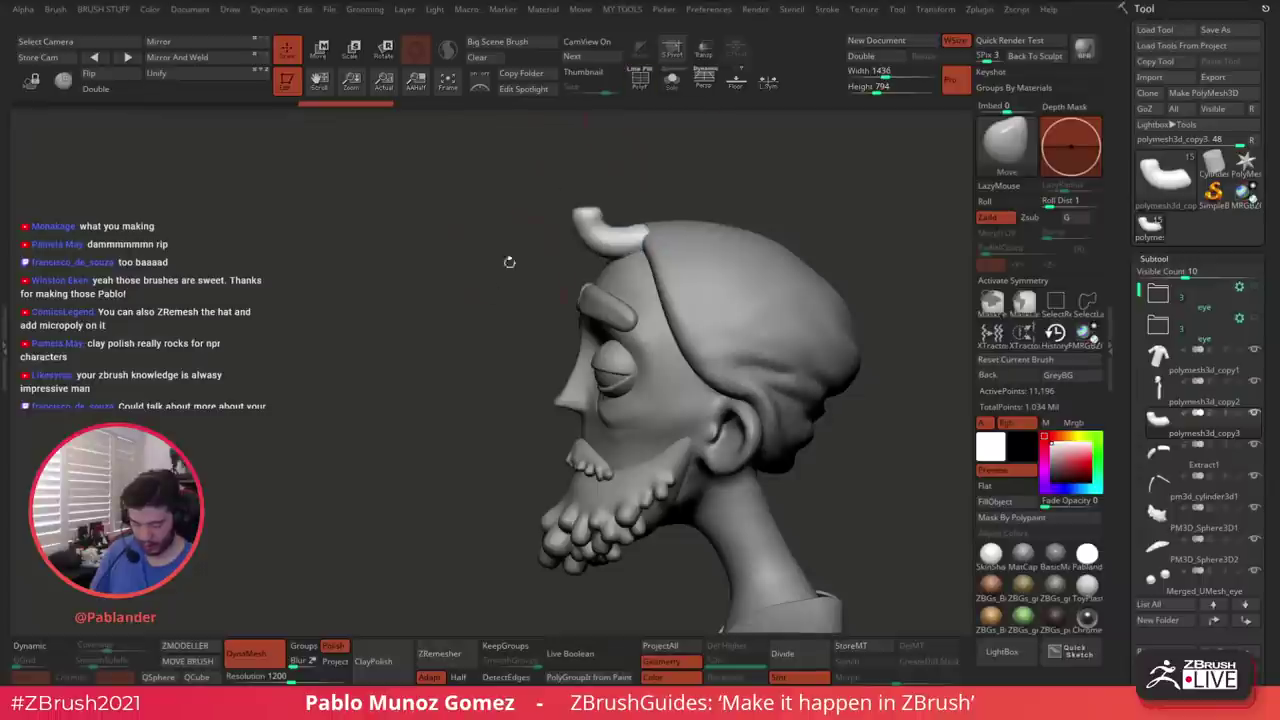
Lower the tube's DynaMesh resolution to 576 and remesh it into a smooth, rounded form
{"action": "right_click_drag", "start_coordinate": [509, 260], "coordinate": [477, 391], "text": "ctrl"}
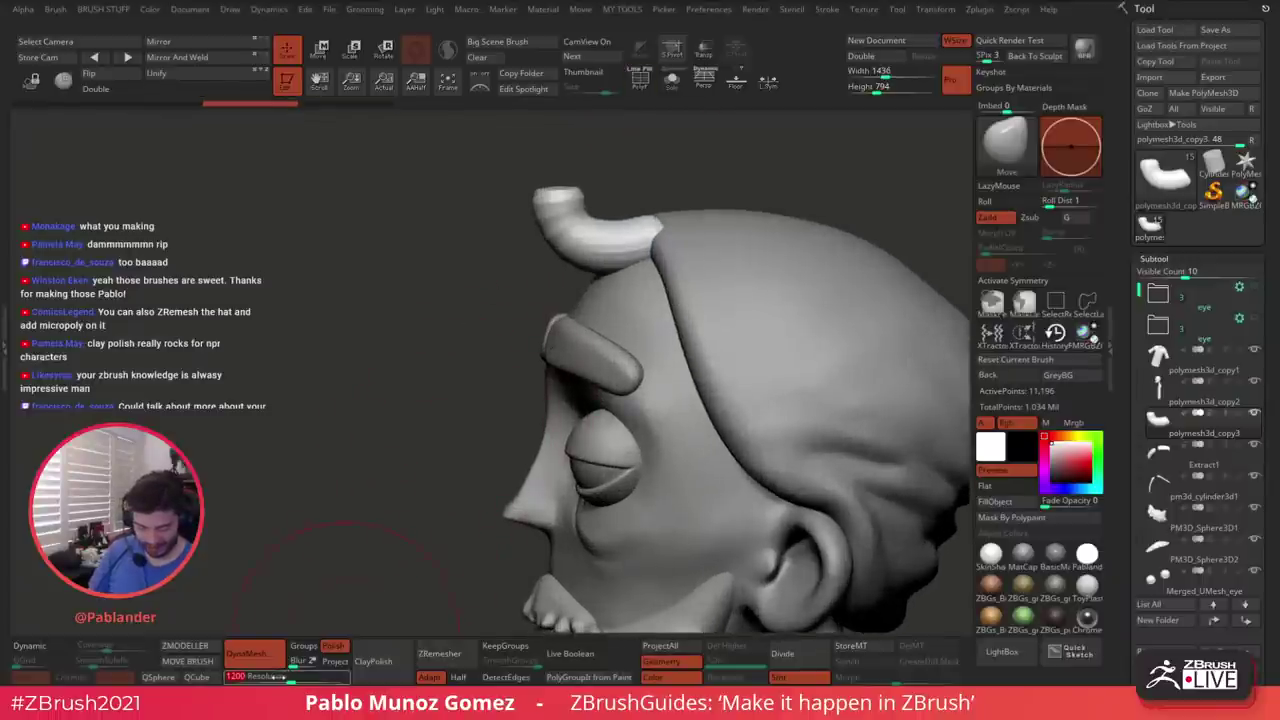
{"action": "left_click_drag", "start_coordinate": [276, 677], "coordinate": [293, 677]}
{"action": "left_click_drag", "start_coordinate": [308, 540], "coordinate": [410, 440], "text": "ctrl"}
{"action": "left_click_drag", "start_coordinate": [580, 245], "coordinate": [568, 270]}
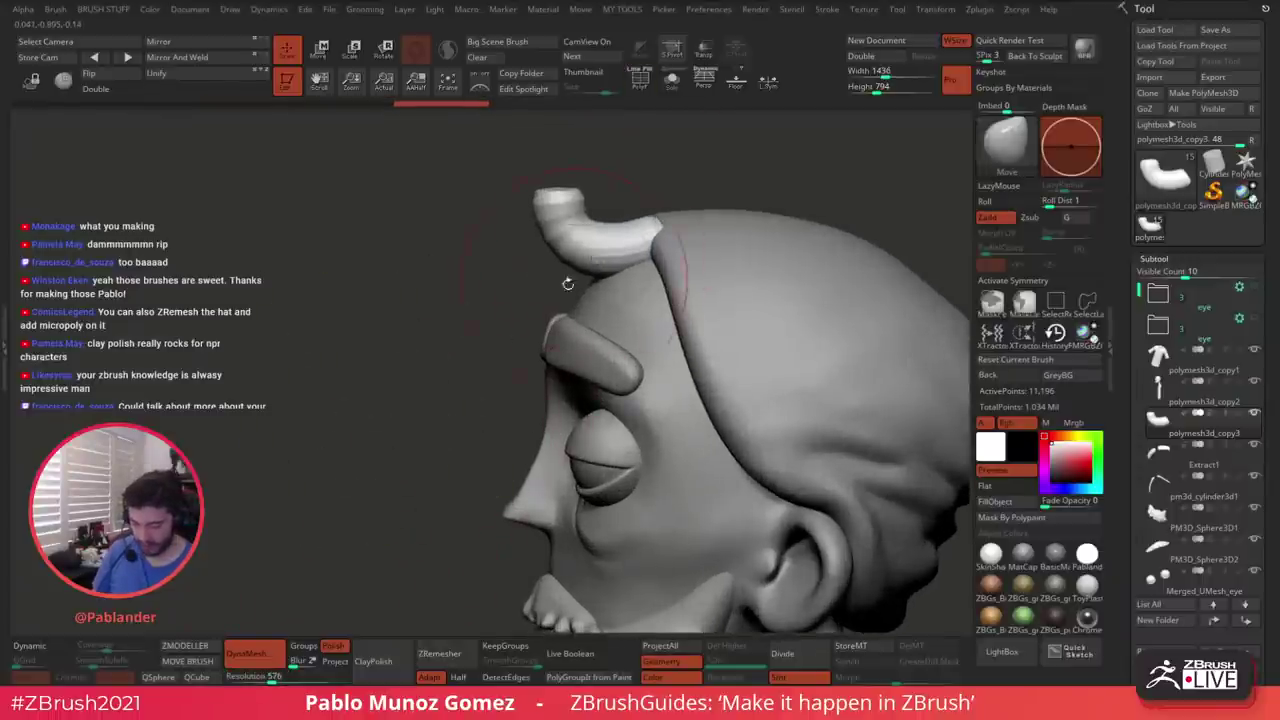
{"action": "left_click_drag", "start_coordinate": [490, 345], "coordinate": [412, 450], "text": "ctrl"}
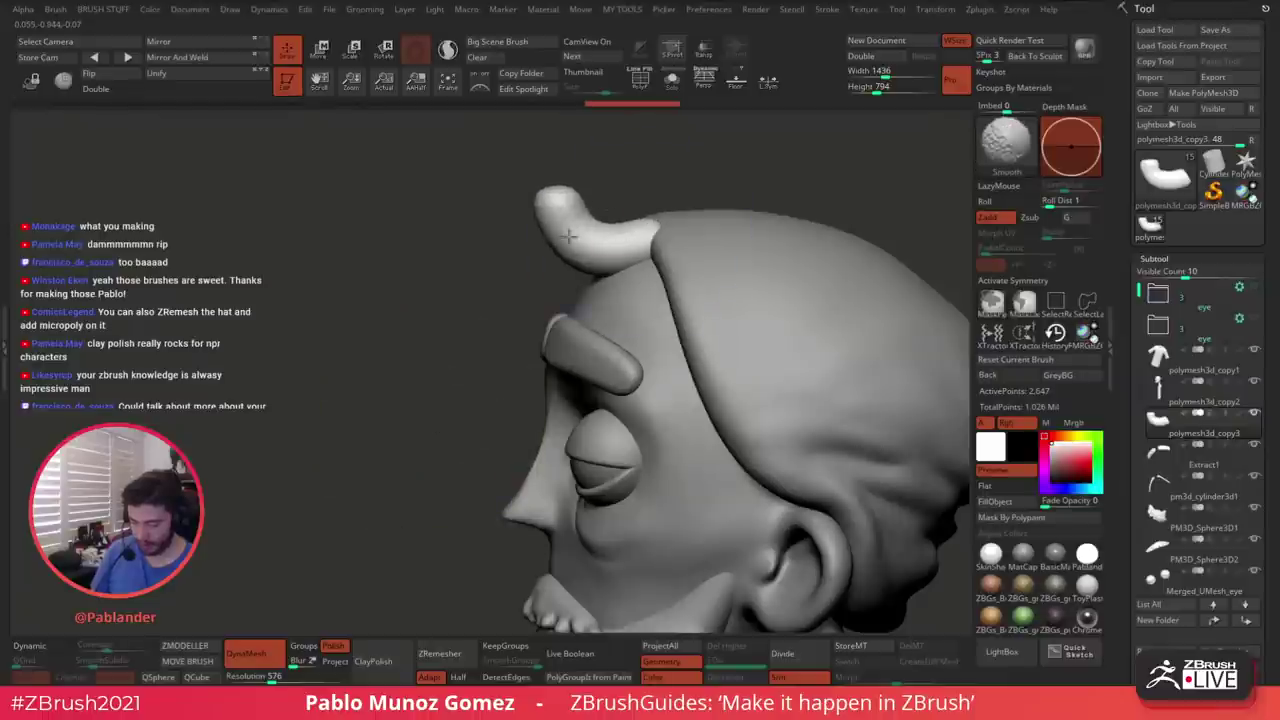
Isolate the tube, shape it with Move and Smooth into a curved hair lock with a tapered root, and show the whole character again
{"action": "left_click", "coordinate": [672, 78]}
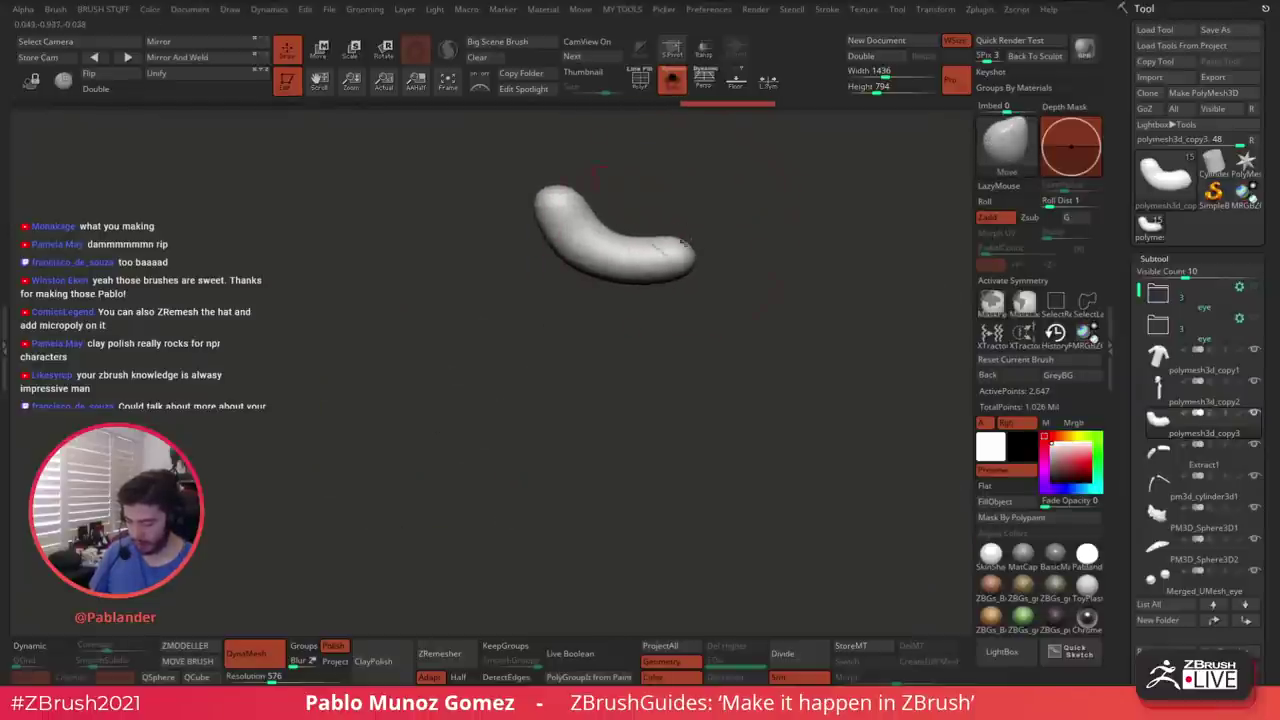
{"action": "left_click_drag", "start_coordinate": [684, 242], "coordinate": [688, 247]}
{"action": "right_click_drag", "start_coordinate": [686, 230], "coordinate": [734, 220]}
{"action": "right_click", "coordinate": [703, 226]}
{"action": "mouse_move", "coordinate": [698, 248]}
{"action": "left_mouse_down"}
{"action": "mouse_move", "coordinate": [702, 272]}
{"action": "mouse_move", "coordinate": [675, 289]}
{"action": "mouse_move", "coordinate": [719, 259]}
{"action": "mouse_move", "coordinate": [650, 248]}
{"action": "mouse_move", "coordinate": [757, 211]}
{"action": "left_mouse_up"}
{"action": "key", "text": "space"}
{"action": "left_click_drag", "start_coordinate": [706, 272], "coordinate": [695, 280], "text": "shift"}
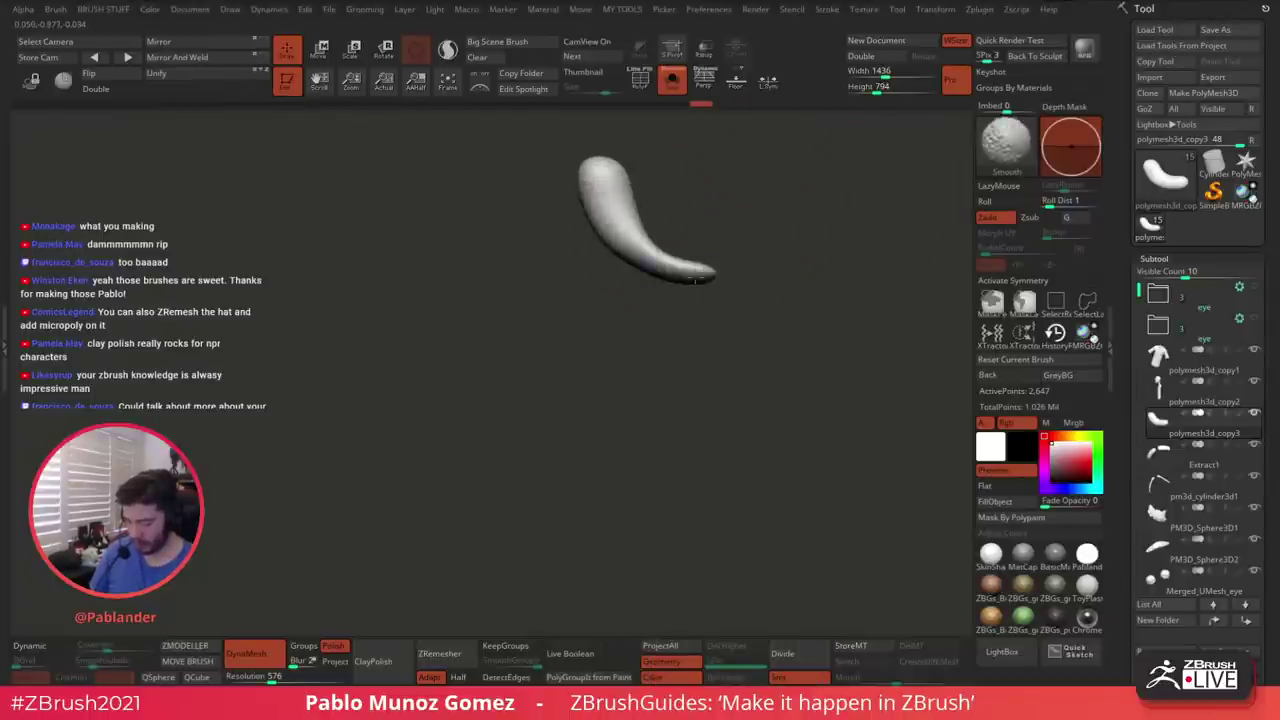
{"action": "left_click_drag", "start_coordinate": [639, 226], "coordinate": [626, 239]}
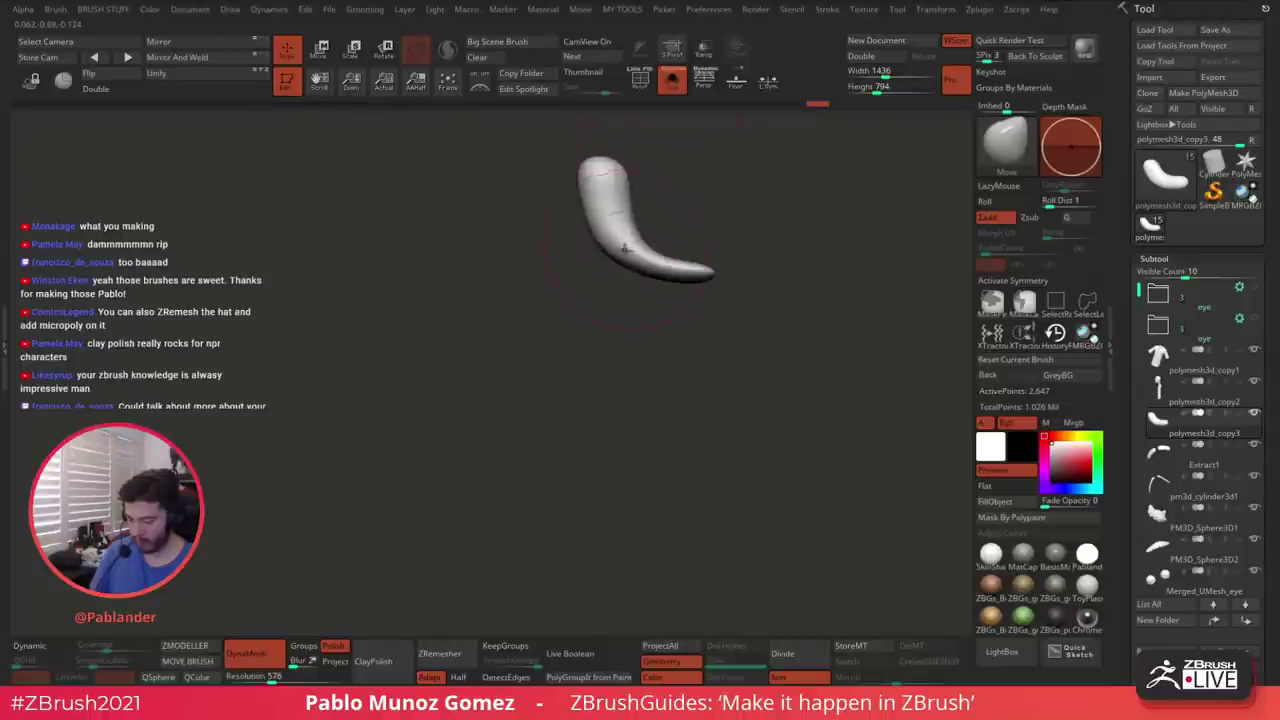
{"action": "left_click", "coordinate": [668, 80]}
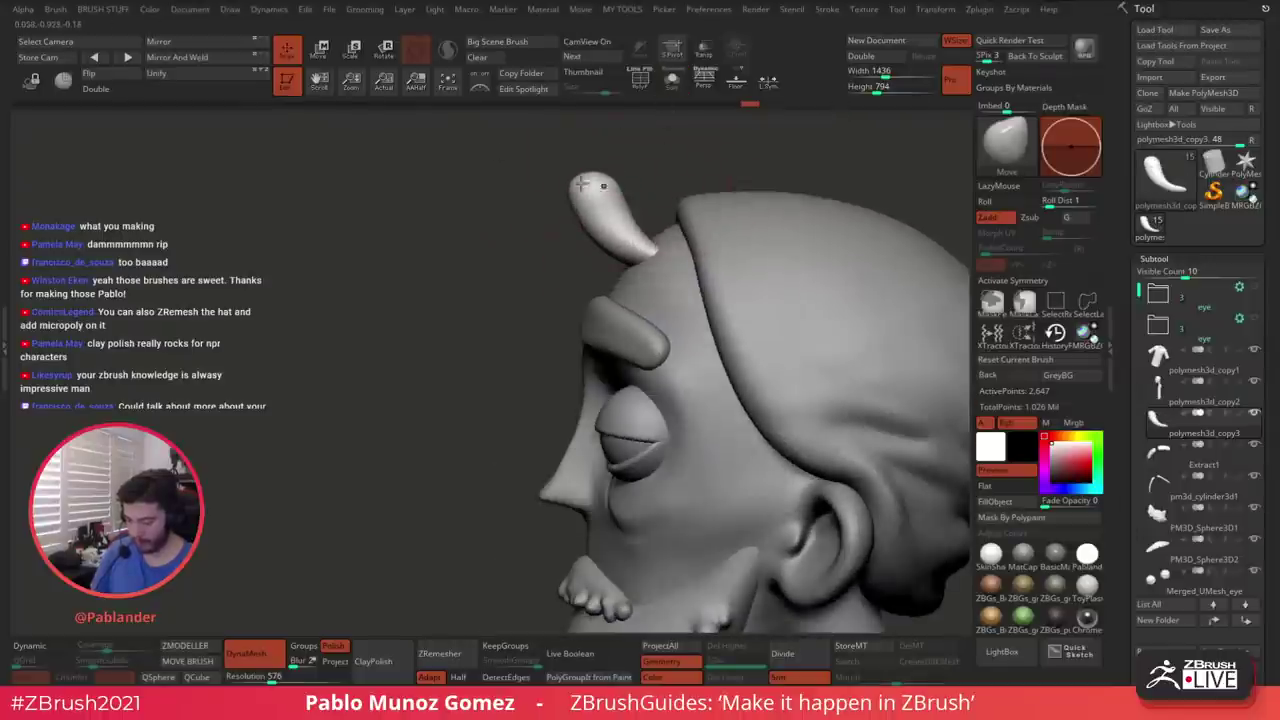
Move and rotate the hair lock with the gizmo so its tapered root sits under the beanie's front edge
{"action": "key", "text": "w"}
{"action": "right_click_drag", "start_coordinate": [678, 252], "coordinate": [610, 344], "text": "alt"}
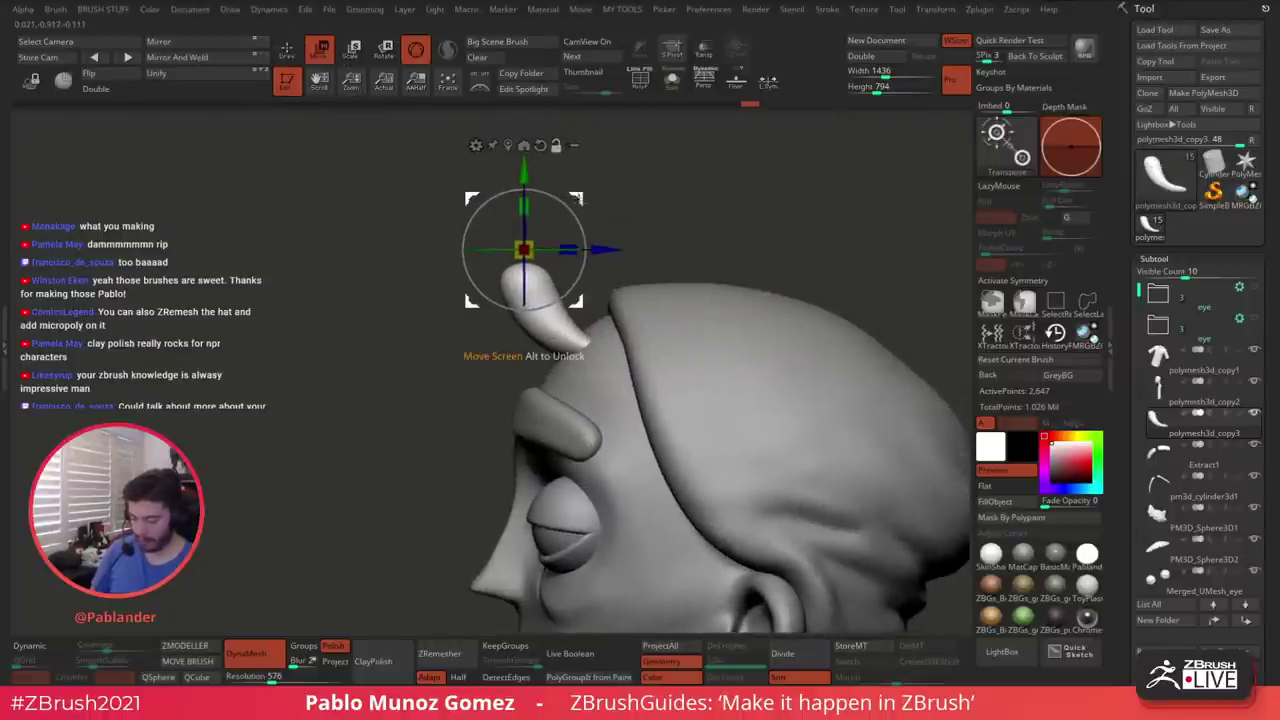
{"action": "left_click_drag", "start_coordinate": [579, 198], "coordinate": [669, 264]}
{"action": "right_click_drag", "start_coordinate": [670, 266], "coordinate": [768, 372]}
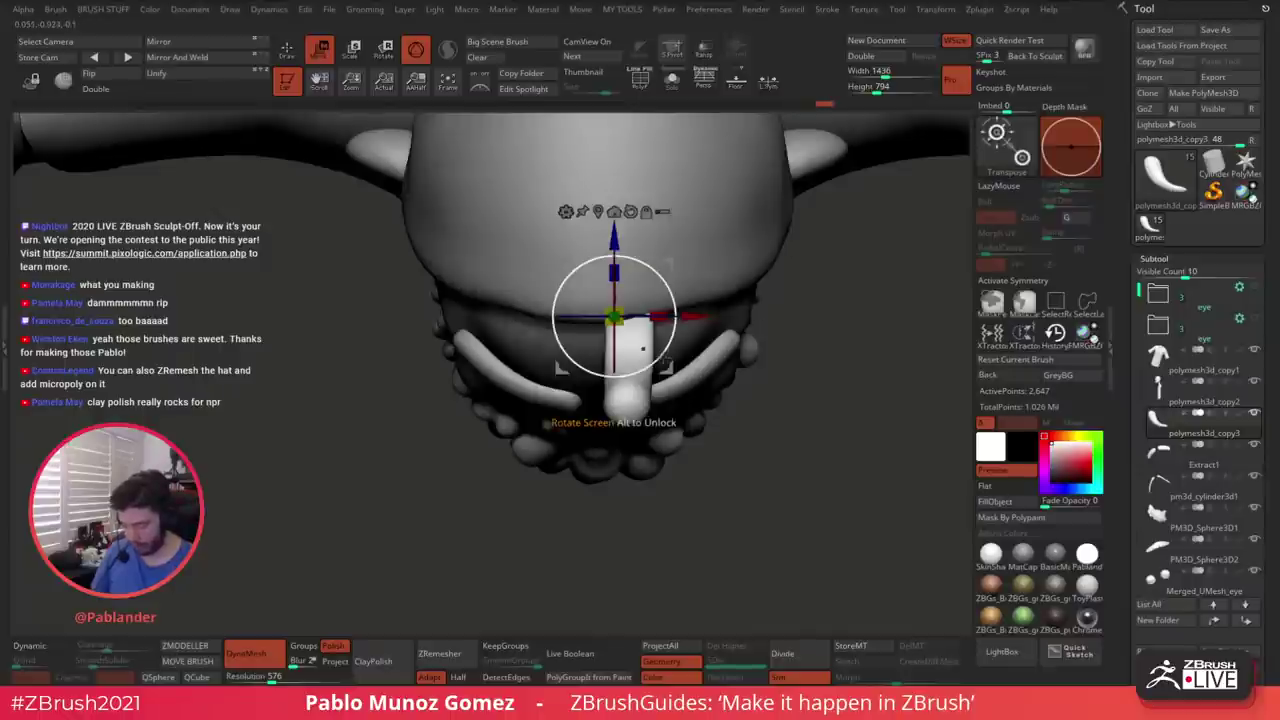
{"action": "mouse_move", "coordinate": [628, 258]}
{"action": "left_mouse_down"}
{"action": "mouse_move", "coordinate": [657, 275]}
{"action": "mouse_move", "coordinate": [636, 306]}
{"action": "mouse_move", "coordinate": [640, 266]}
{"action": "left_mouse_up"}
{"action": "right_click_drag", "start_coordinate": [642, 295], "coordinate": [692, 270]}
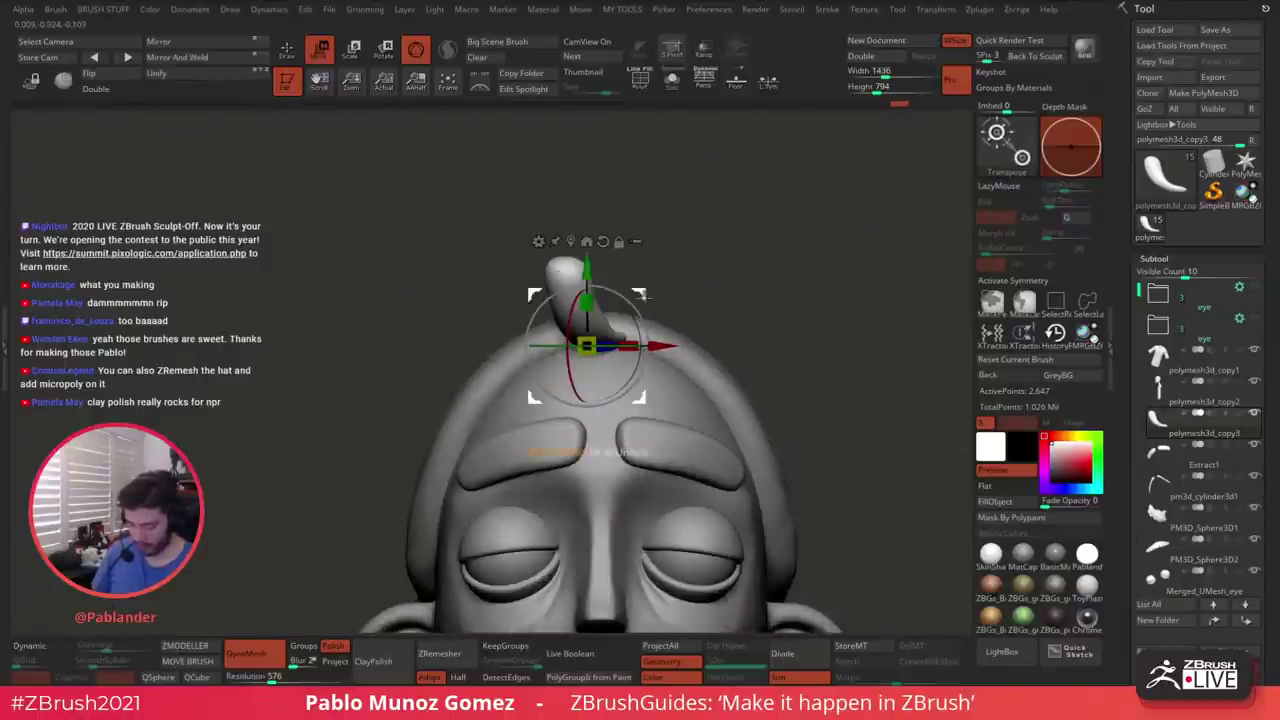
{"action": "left_click_drag", "start_coordinate": [640, 297], "coordinate": [631, 300]}
{"action": "right_click_drag", "start_coordinate": [636, 285], "coordinate": [734, 263]}
{"action": "left_click_drag", "start_coordinate": [633, 300], "coordinate": [630, 304]}
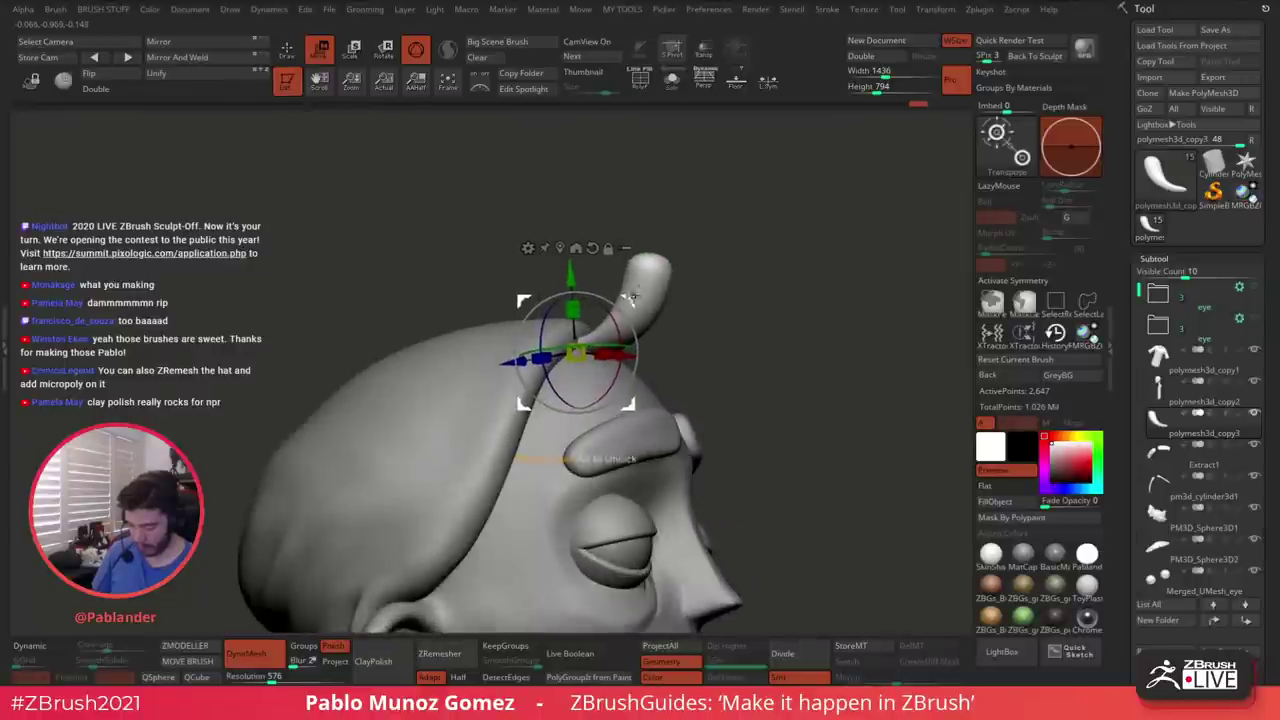
{"action": "right_click_drag", "start_coordinate": [752, 288], "coordinate": [763, 312]}
Duplicate the hair lock twice within the subtool and fan the copies out beside the original at different angles
{"action": "left_click_drag", "start_coordinate": [630, 301], "coordinate": [604, 306], "text": "ctrl"}
{"action": "left_click_drag", "start_coordinate": [598, 326], "coordinate": [597, 325]}
{"action": "left_click_drag", "start_coordinate": [559, 388], "coordinate": [551, 364]}
{"action": "right_click_drag", "start_coordinate": [739, 234], "coordinate": [697, 225]}
{"action": "left_click_drag", "start_coordinate": [697, 225], "coordinate": [643, 306]}
{"action": "left_click_drag", "start_coordinate": [652, 353], "coordinate": [641, 408]}
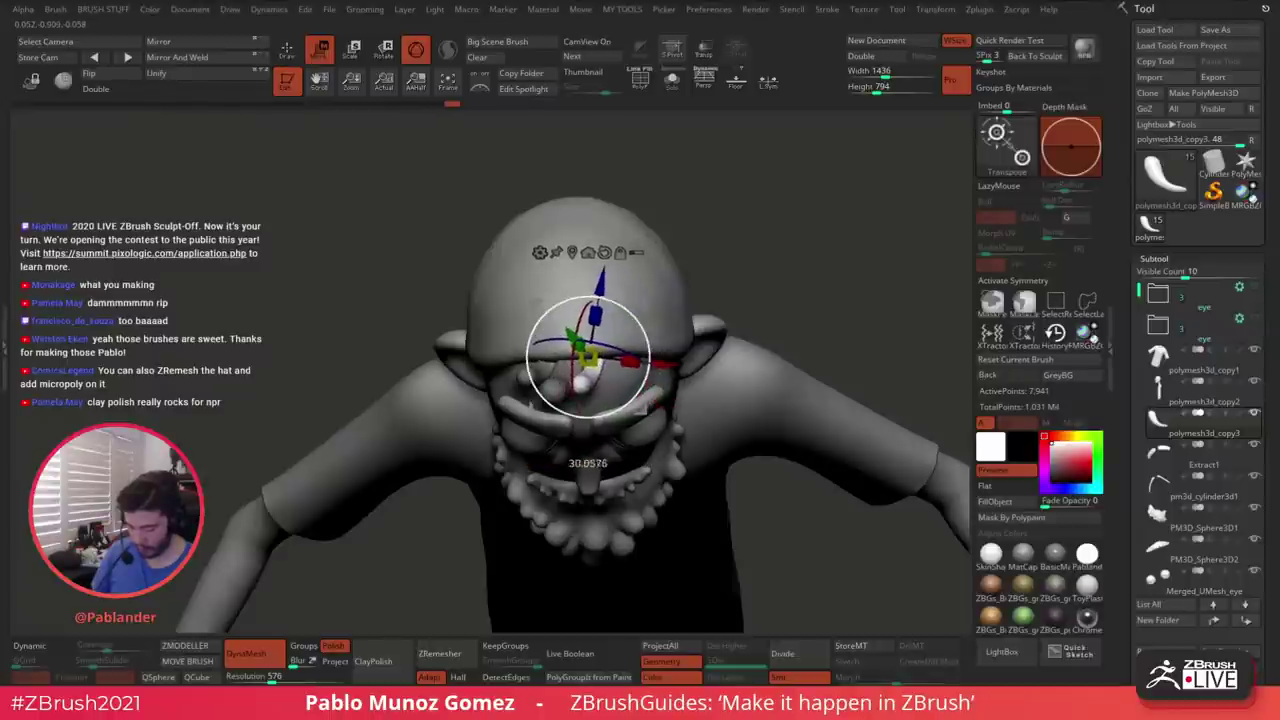
{"action": "left_click_drag", "start_coordinate": [757, 293], "coordinate": [634, 306]}
{"action": "left_click_drag", "start_coordinate": [585, 222], "coordinate": [569, 463]}
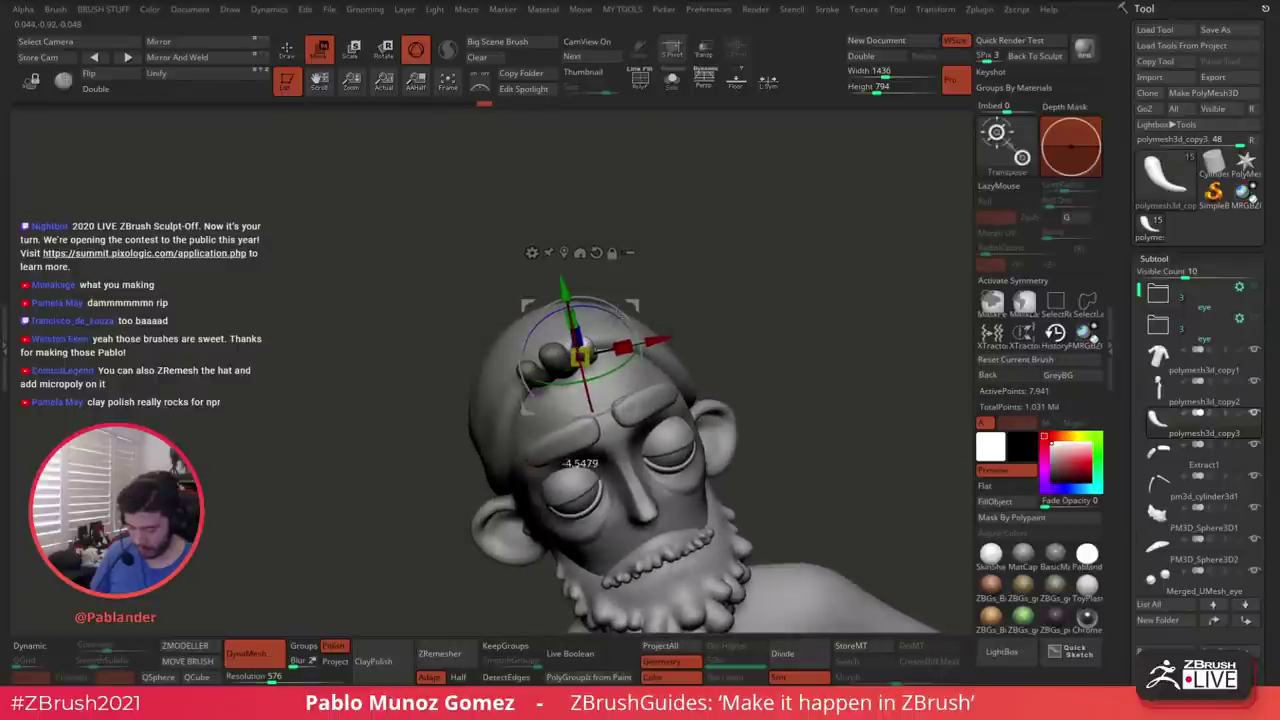
Add a fourth hair lock by duplication and rotate it into the tuft at the beanie's front
{"action": "left_click_drag", "start_coordinate": [735, 225], "coordinate": [715, 335]}
{"action": "left_click_drag", "start_coordinate": [750, 265], "coordinate": [650, 268]}
{"action": "left_click_drag", "start_coordinate": [637, 303], "coordinate": [606, 313]}
{"action": "left_click_drag", "start_coordinate": [542, 405], "coordinate": [564, 356]}
{"action": "left_click_drag", "start_coordinate": [450, 400], "coordinate": [640, 385]}
{"action": "left_click_drag", "start_coordinate": [639, 311], "coordinate": [736, 298]}
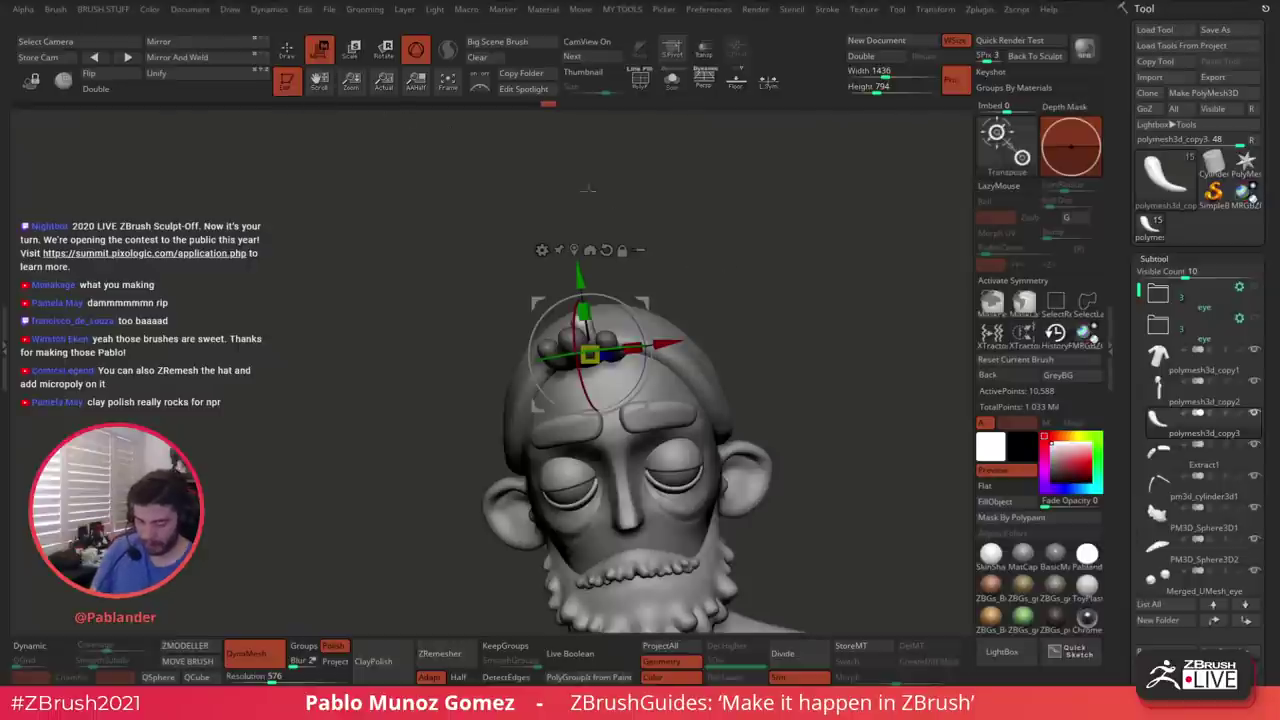
Add a fifth hair lock by duplication and rotate it to hang forward over the forehead
{"action": "left_click_drag", "start_coordinate": [610, 205], "coordinate": [668, 350]}
{"action": "left_click_drag", "start_coordinate": [597, 412], "coordinate": [628, 354]}
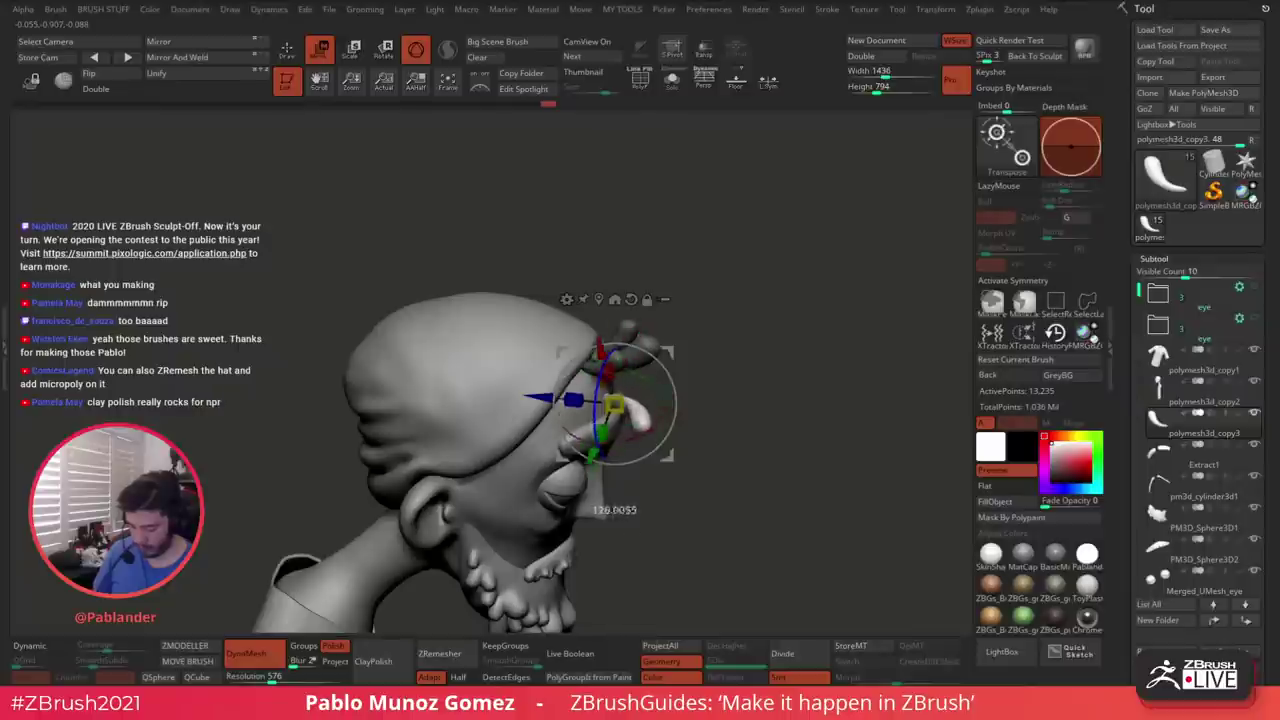
{"action": "left_click_drag", "start_coordinate": [740, 318], "coordinate": [688, 318]}
{"action": "left_click_drag", "start_coordinate": [642, 376], "coordinate": [689, 336]}
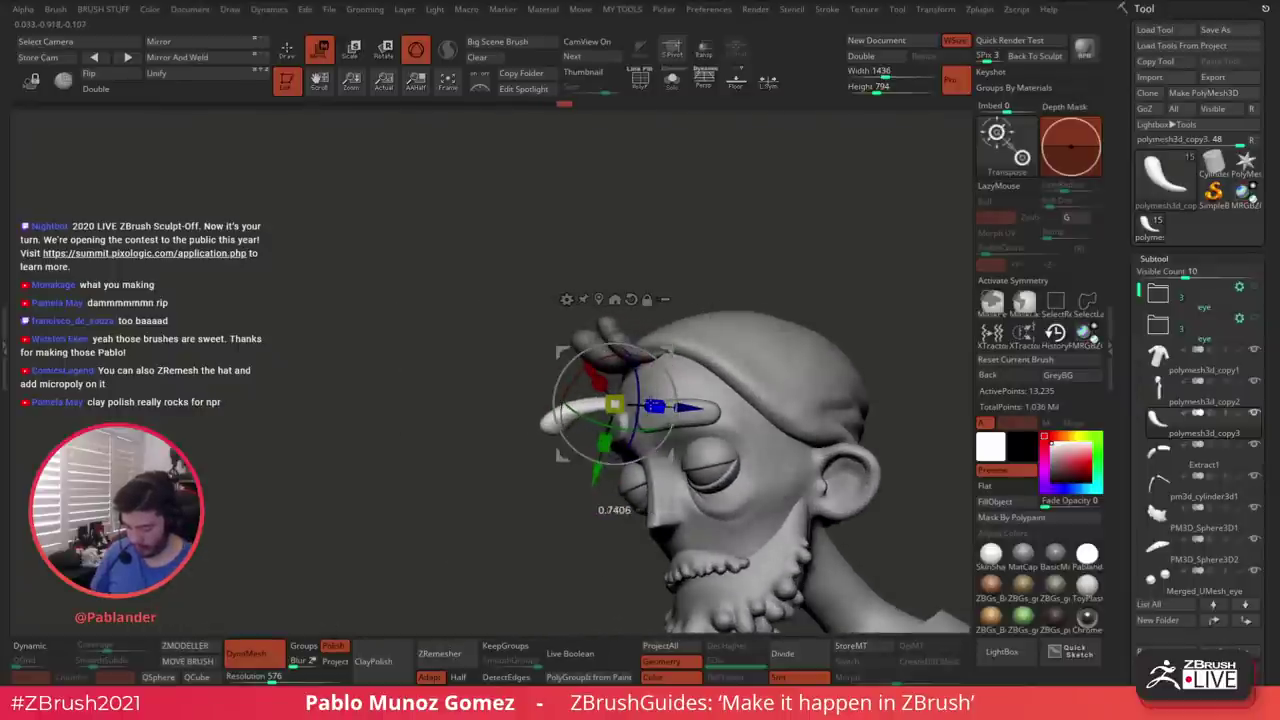
{"action": "left_click_drag", "start_coordinate": [615, 405], "coordinate": [645, 368]}
{"action": "left_click_drag", "start_coordinate": [672, 322], "coordinate": [736, 315]}
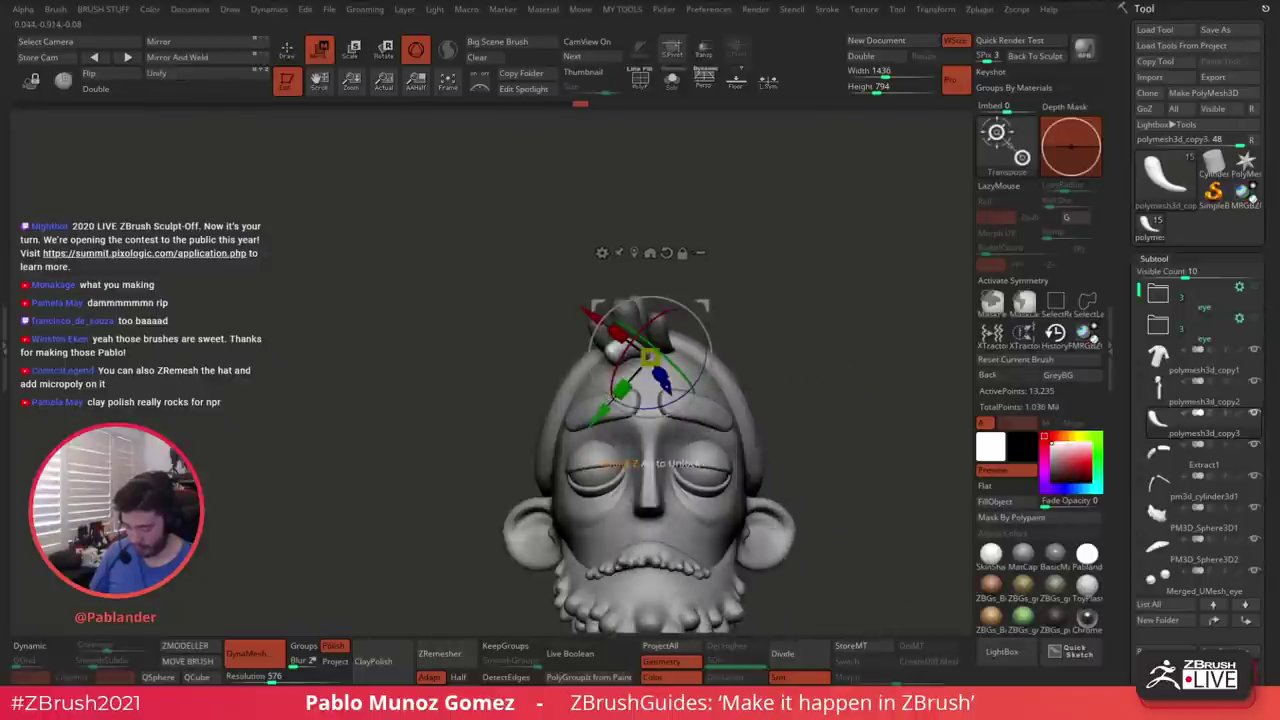
Fine-tune the fifth lock's angle and position below the others, return to Draw mode and clear the mask
{"action": "left_click_drag", "start_coordinate": [694, 396], "coordinate": [728, 326]}
{"action": "left_click_drag", "start_coordinate": [775, 284], "coordinate": [788, 321], "text": "alt"}
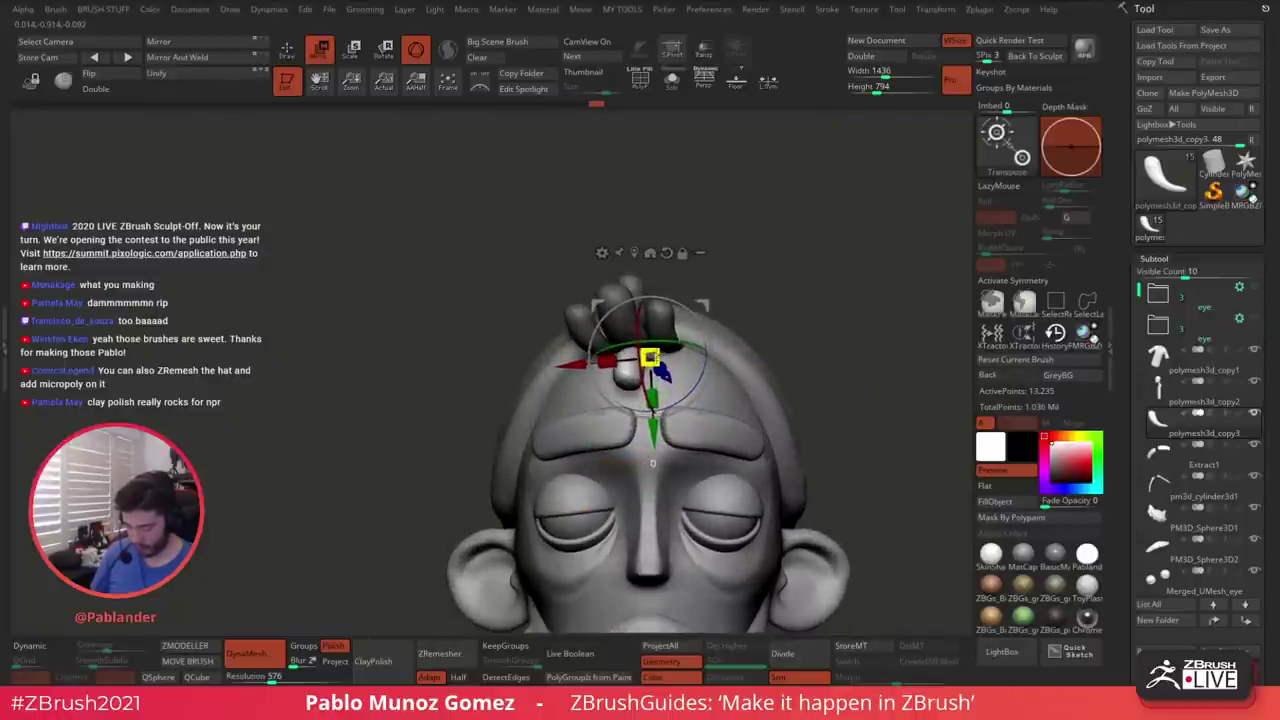
{"action": "left_click_drag", "start_coordinate": [638, 327], "coordinate": [637, 350]}
{"action": "left_click_drag", "start_coordinate": [703, 305], "coordinate": [676, 360]}
{"action": "left_click_drag", "start_coordinate": [708, 285], "coordinate": [681, 300]}
{"action": "left_click_drag", "start_coordinate": [646, 347], "coordinate": [665, 363]}
{"action": "left_click_drag", "start_coordinate": [765, 284], "coordinate": [692, 298]}
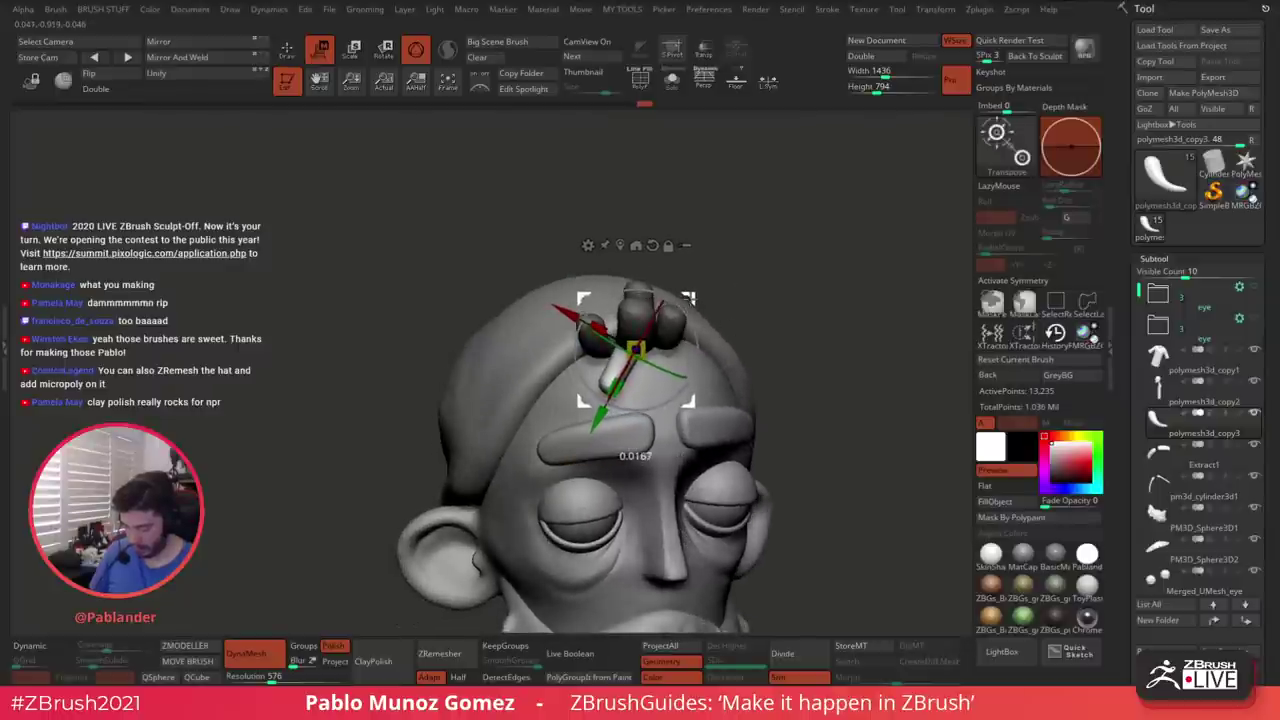
{"action": "left_click", "coordinate": [288, 50]}
{"action": "mouse_move", "coordinate": [794, 292]}
{"action": "left_mouse_down"}
{"action": "mouse_move", "coordinate": [758, 241]}
{"action": "mouse_move", "coordinate": [797, 252]}
{"action": "mouse_move", "coordinate": [822, 304]}
{"action": "left_mouse_up"}
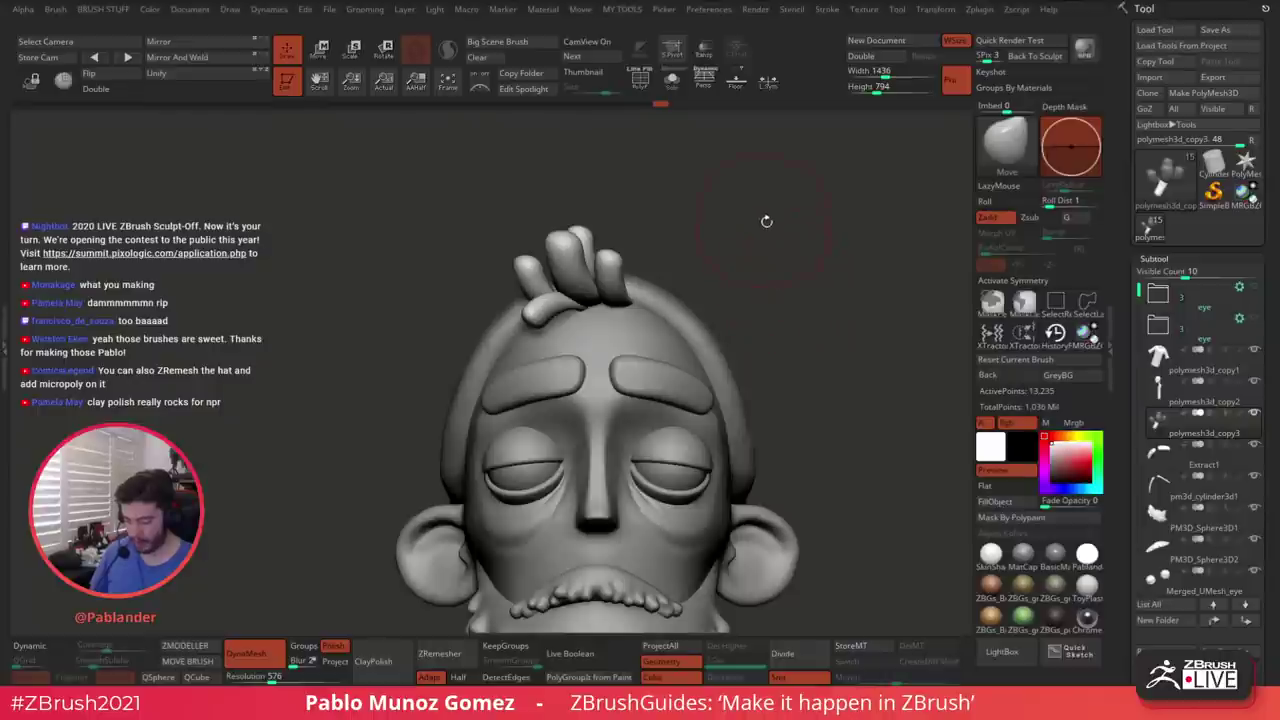
Switch to the Move Topological brush and reshape individual hair locks from the front to vary their height and spread
{"action": "key", "text": "space"}
{"action": "key", "text": "b"}
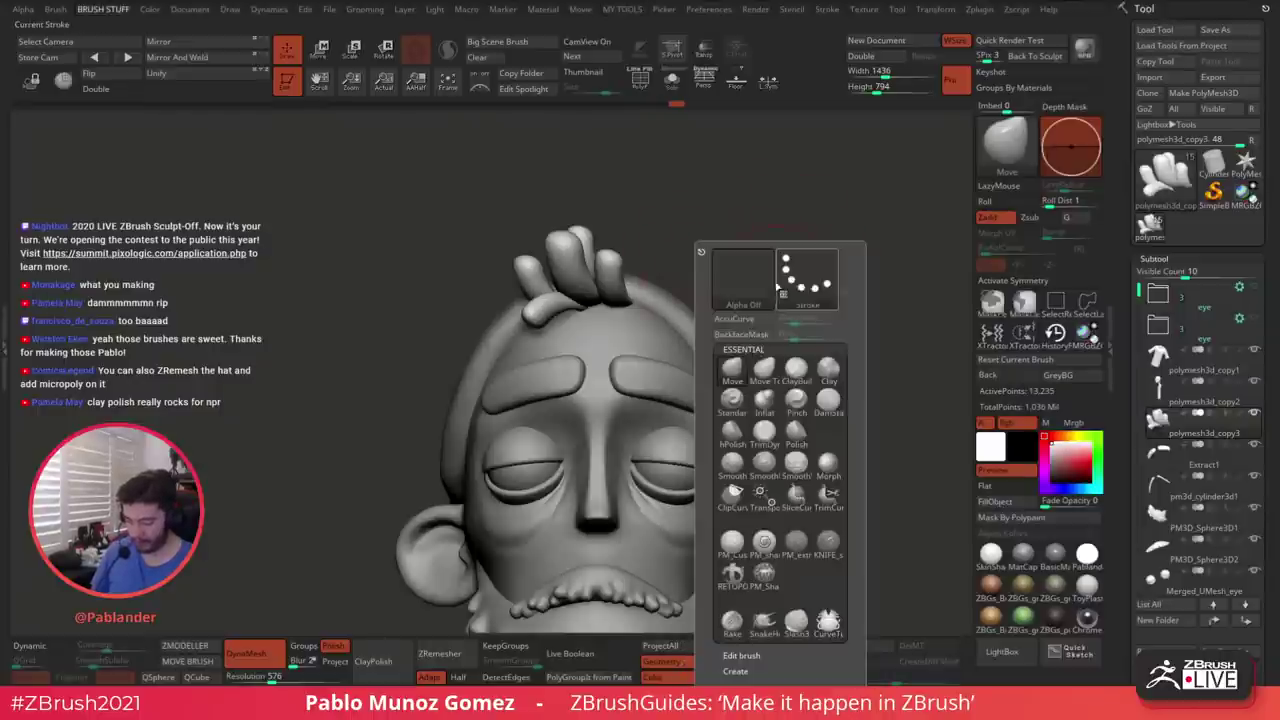
{"action": "left_click", "coordinate": [770, 378]}
{"action": "left_click", "coordinate": [760, 325]}
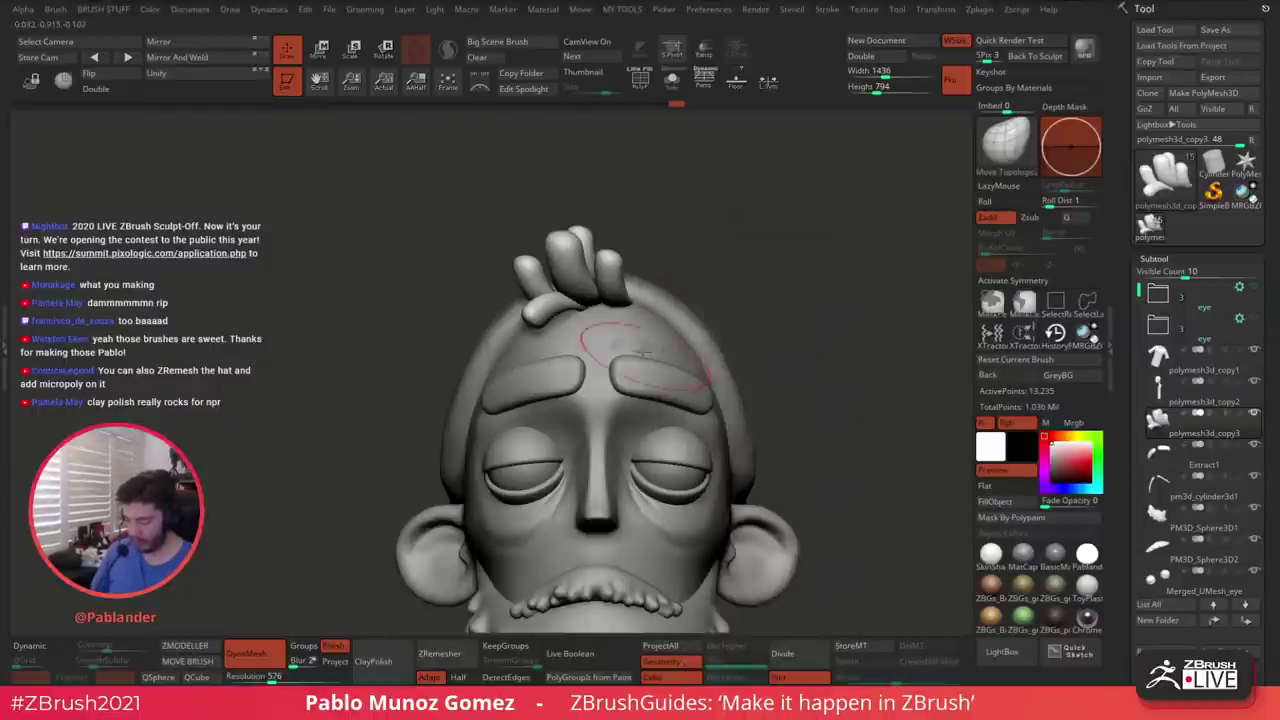
{"action": "mouse_move", "coordinate": [604, 340]}
{"action": "right_mouse_down", "text": "ctrl"}
{"action": "mouse_move", "coordinate": [650, 330]}
{"action": "mouse_move", "coordinate": [568, 313]}
{"action": "mouse_move", "coordinate": [695, 260]}
{"action": "right_mouse_up", "text": "ctrl"}
{"action": "key", "text": "space"}
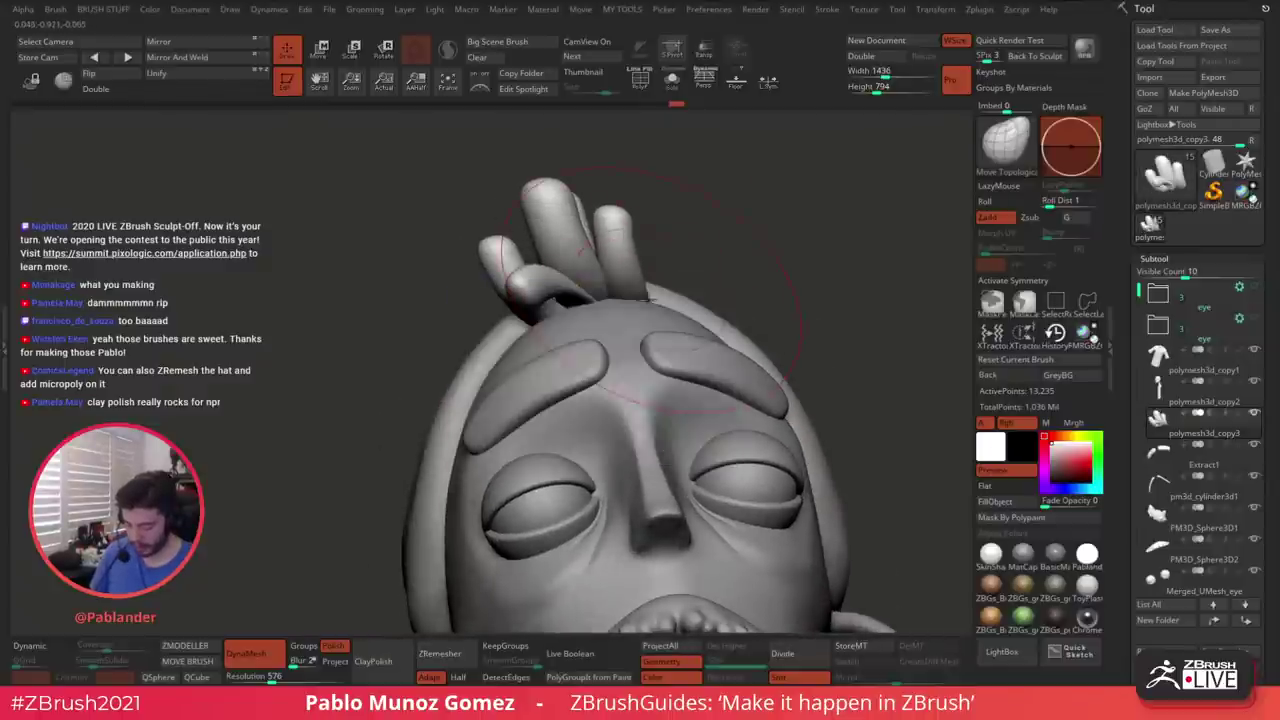
{"action": "right_click_drag", "start_coordinate": [594, 310], "coordinate": [645, 272]}
{"action": "right_click_drag", "start_coordinate": [659, 285], "coordinate": [629, 330], "text": "alt"}
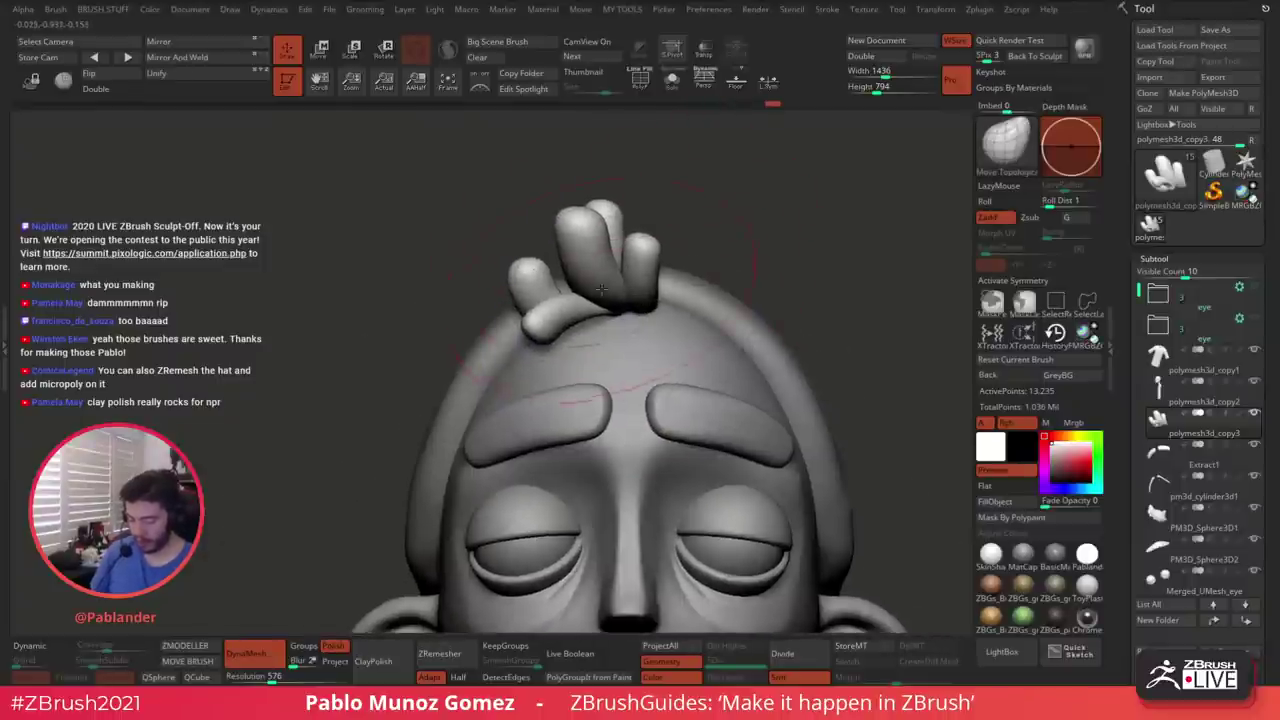
Adjust the hair locks' tips and roots from above with Move Topological and smooth the central lock
{"action": "mouse_move", "coordinate": [608, 266]}
{"action": "right_mouse_down"}
{"action": "mouse_move", "coordinate": [585, 231]}
{"action": "mouse_move", "coordinate": [699, 264]}
{"action": "mouse_move", "coordinate": [665, 210]}
{"action": "right_mouse_up"}
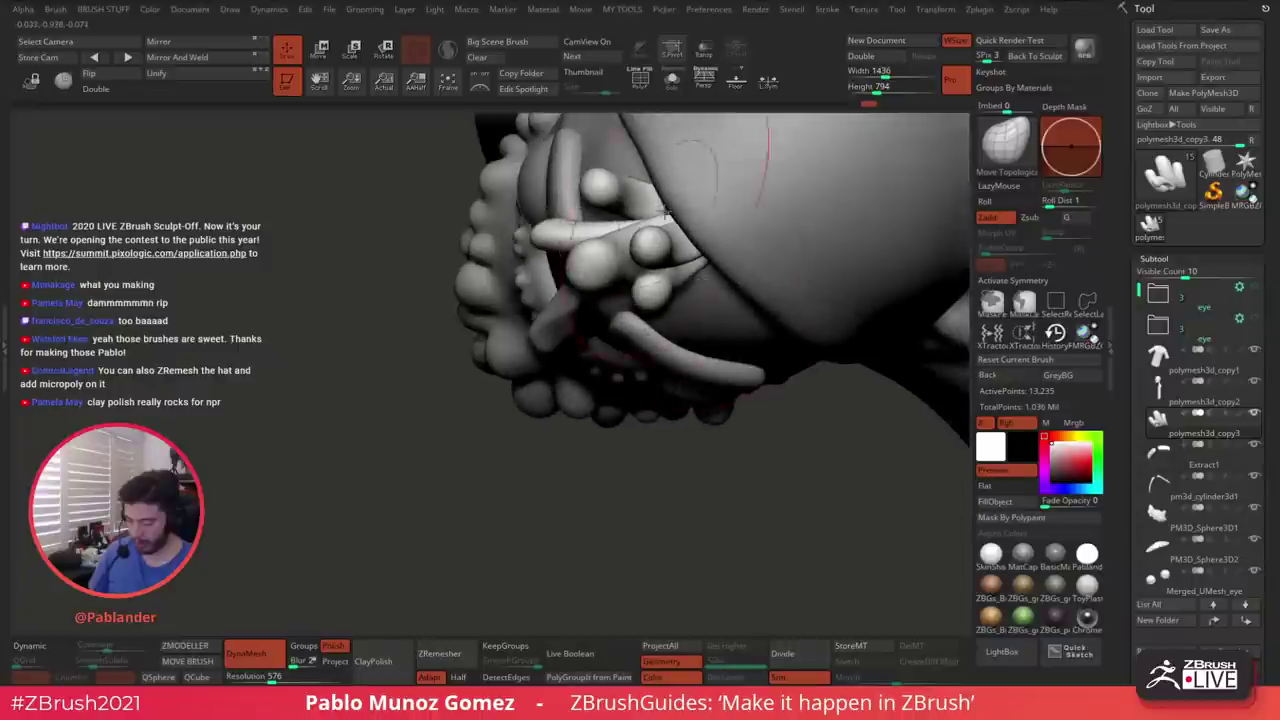
{"action": "left_click_drag", "start_coordinate": [649, 190], "coordinate": [600, 196]}
{"action": "mouse_move", "coordinate": [540, 229]}
{"action": "right_mouse_down"}
{"action": "mouse_move", "coordinate": [550, 250]}
{"action": "mouse_move", "coordinate": [560, 243]}
{"action": "right_mouse_up"}
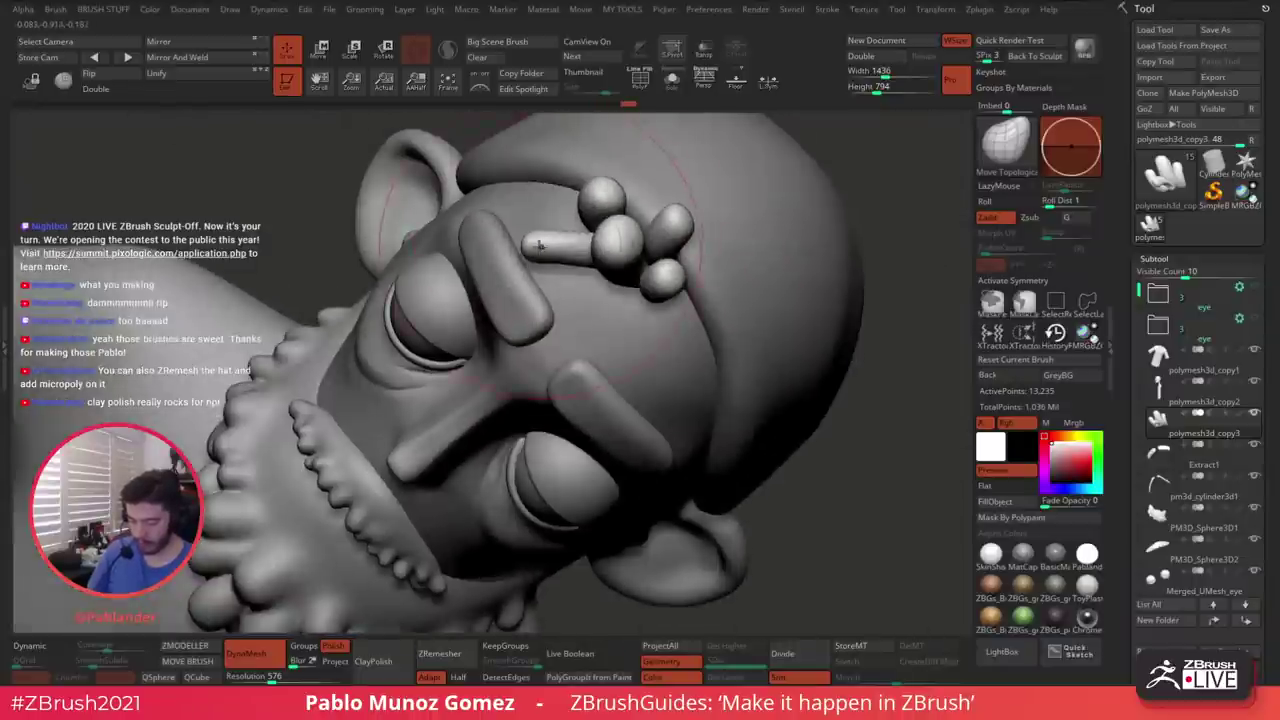
{"action": "left_click_drag", "start_coordinate": [540, 245], "coordinate": [556, 250]}
{"action": "left_click_drag", "start_coordinate": [625, 230], "coordinate": [610, 236], "text": "shift"}
{"action": "mouse_move", "coordinate": [580, 220]}
{"action": "right_mouse_down"}
{"action": "mouse_move", "coordinate": [602, 250]}
{"action": "mouse_move", "coordinate": [720, 245]}
{"action": "right_mouse_up"}
Apply the Polish deformation to the whole hair tuft to soften and slim its locks
{"action": "key", "text": "2"}
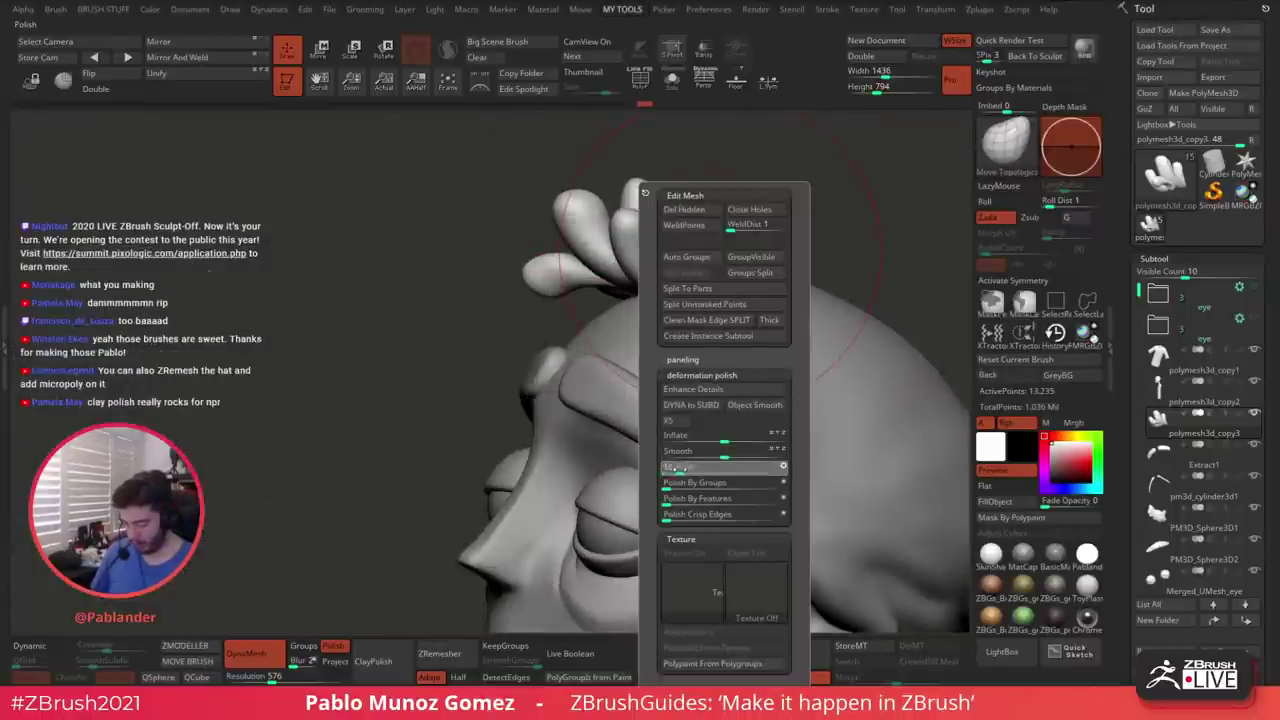
{"action": "mouse_move", "coordinate": [678, 468]}
{"action": "left_mouse_down"}
{"action": "mouse_move", "coordinate": [692, 470]}
{"action": "mouse_move", "coordinate": [674, 470]}
{"action": "left_mouse_up"}
{"action": "key", "text": "2"}
{"action": "key", "text": "2"}
{"action": "right_click_drag", "start_coordinate": [672, 450], "coordinate": [717, 403], "text": "shift"}
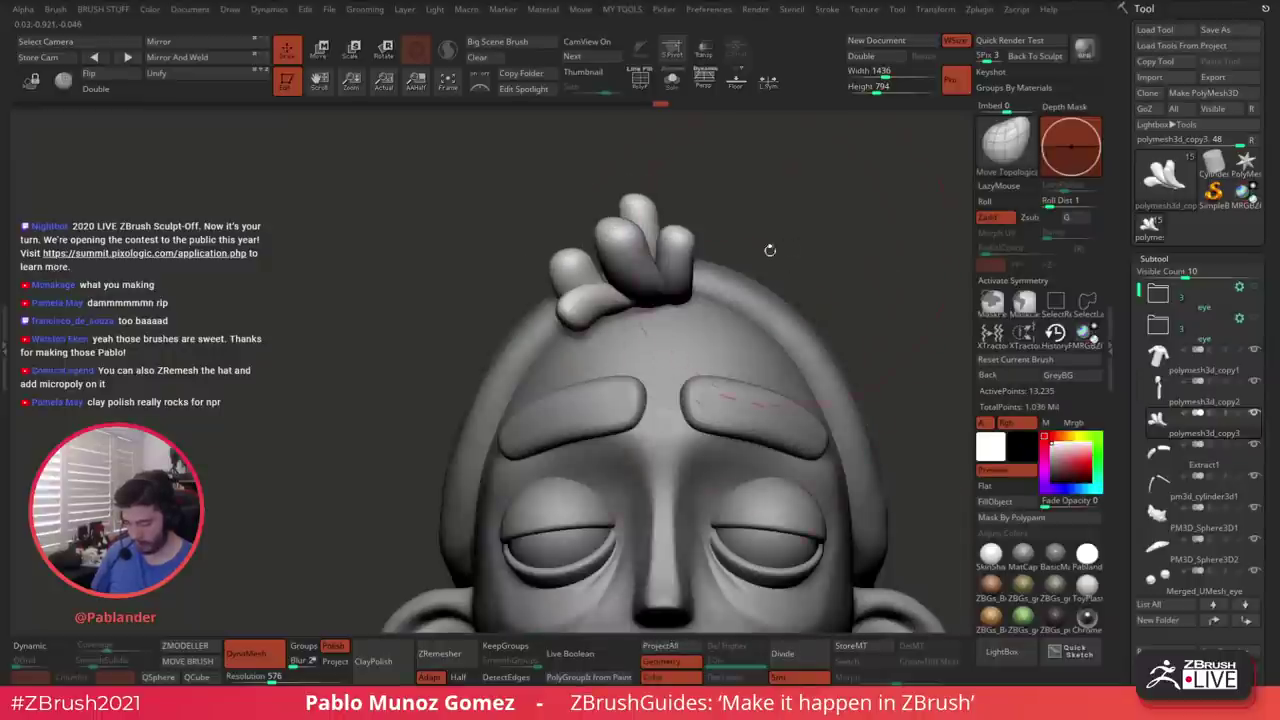
Select the cap and use the Move brush to adjust its front edge around the roots of the hair tuft
{"action": "left_click_drag", "start_coordinate": [832, 278], "coordinate": [774, 188], "text": "alt"}
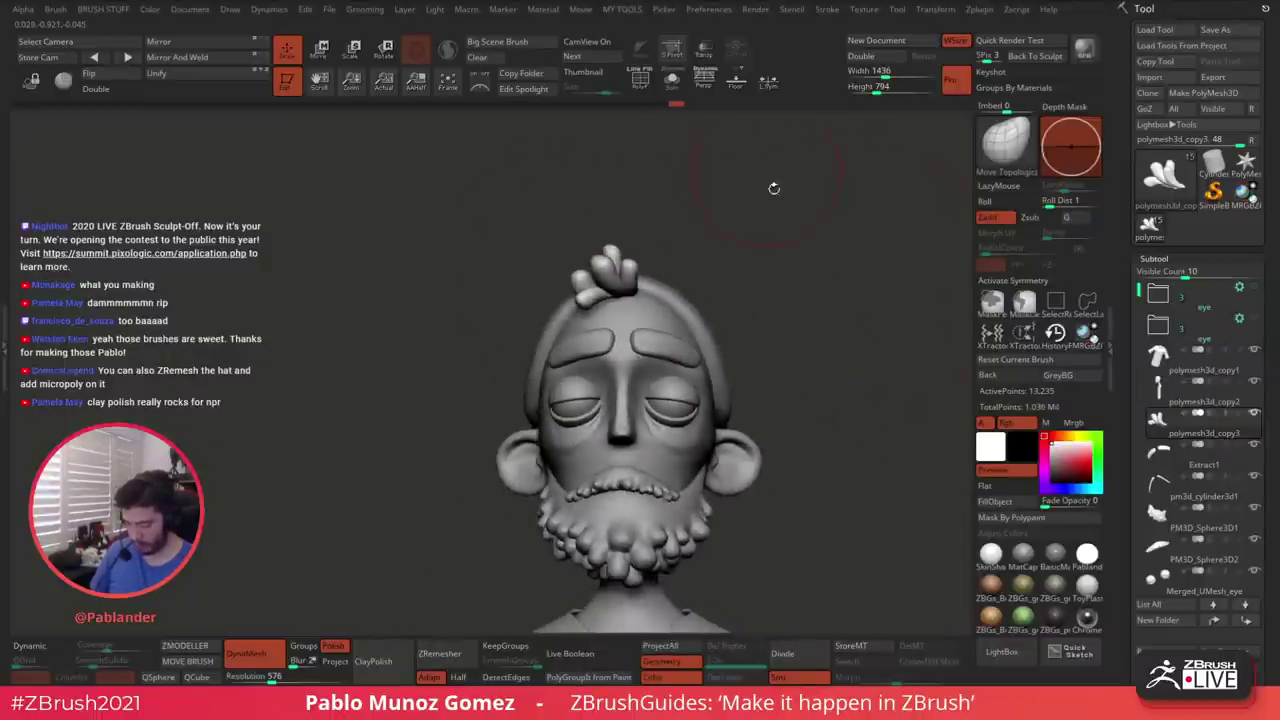
{"action": "mouse_move", "coordinate": [774, 270]}
{"action": "left_mouse_down"}
{"action": "mouse_move", "coordinate": [814, 297]}
{"action": "mouse_move", "coordinate": [645, 287]}
{"action": "mouse_move", "coordinate": [723, 274]}
{"action": "mouse_move", "coordinate": [670, 275]}
{"action": "left_mouse_up"}
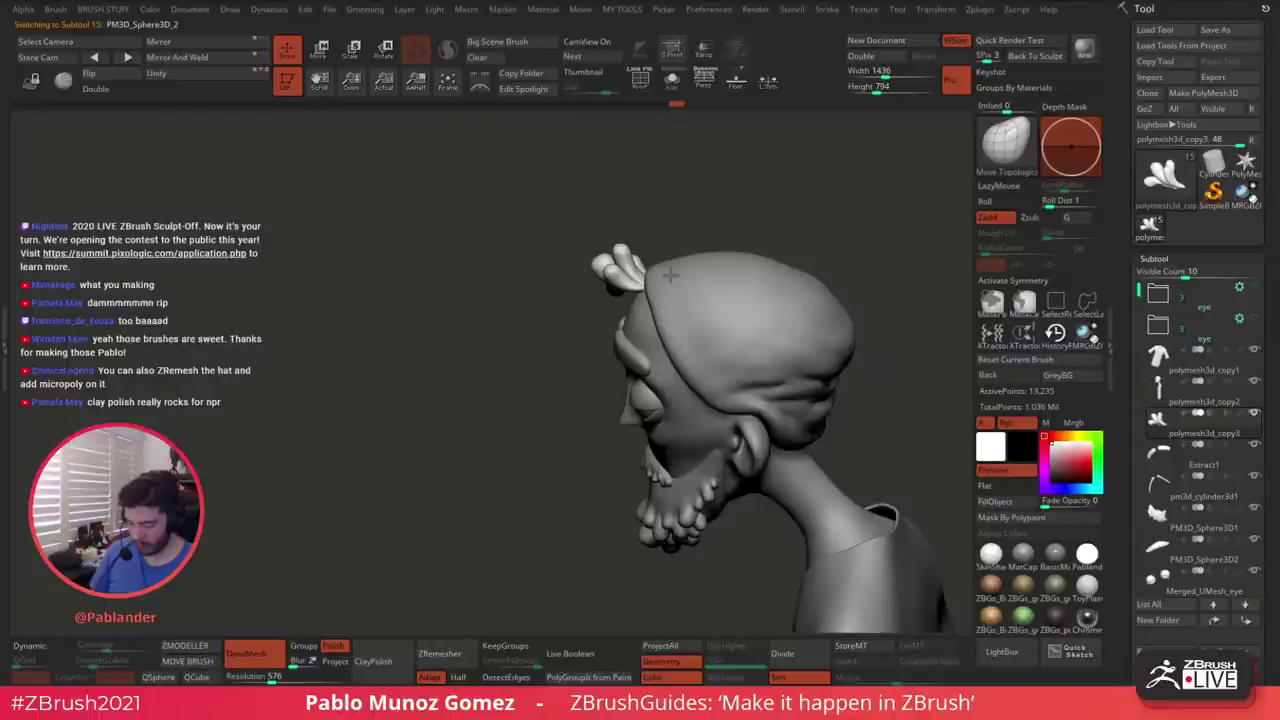
{"action": "right_click_drag", "start_coordinate": [724, 262], "coordinate": [670, 298], "text": "alt"}
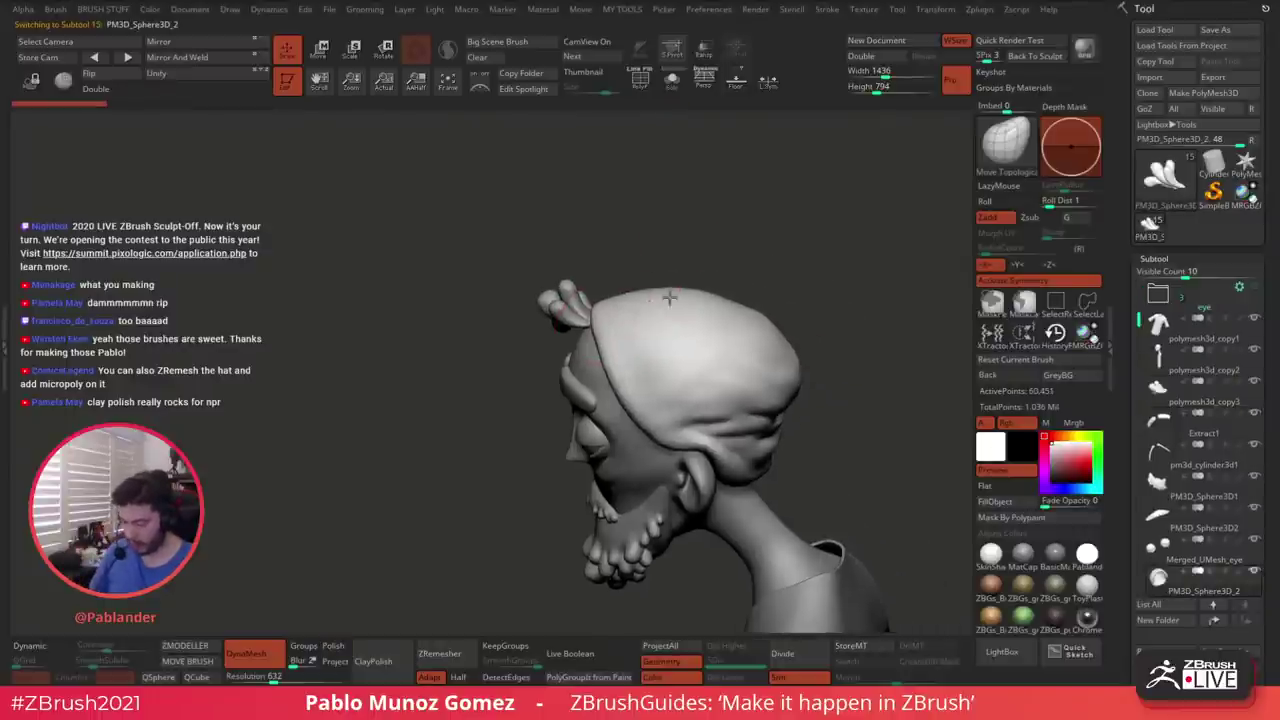
{"action": "key", "text": "space"}
{"action": "left_click", "coordinate": [654, 371]}
{"action": "mouse_move", "coordinate": [654, 371]}
{"action": "left_mouse_down"}
{"action": "mouse_move", "coordinate": [743, 286]}
{"action": "mouse_move", "coordinate": [601, 277]}
{"action": "left_mouse_up"}
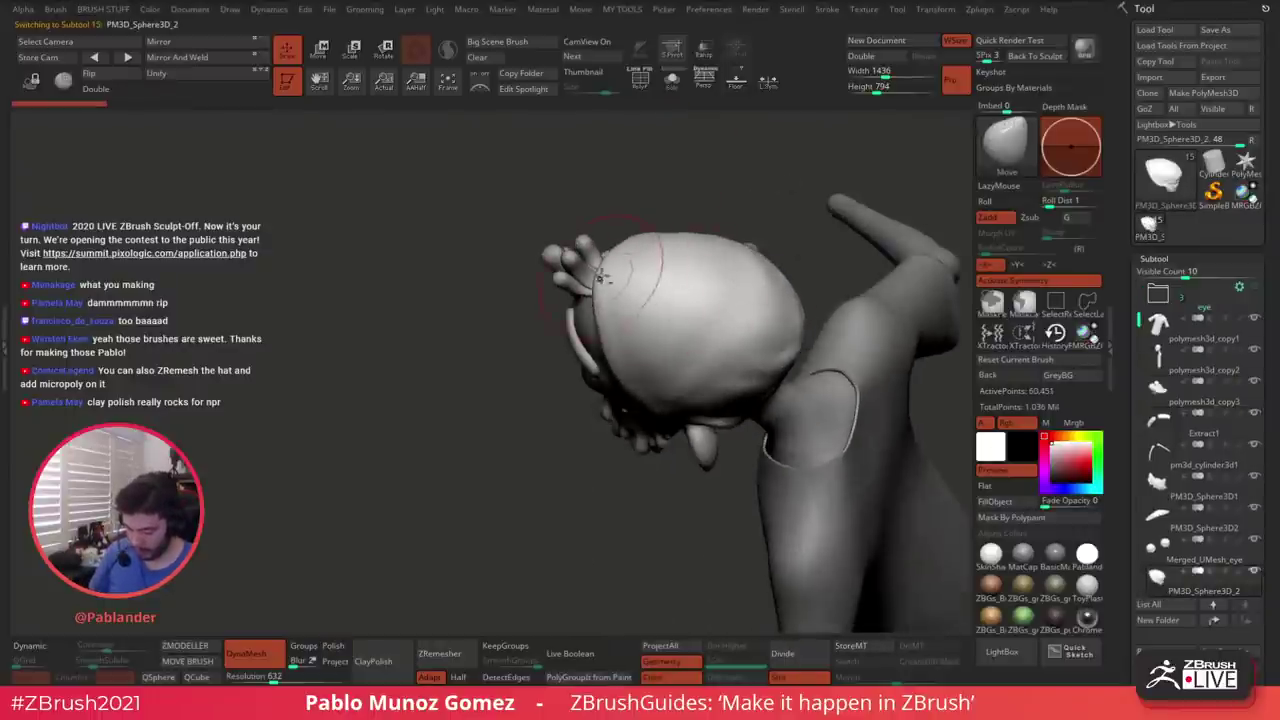
{"action": "mouse_move", "coordinate": [603, 263]}
{"action": "right_mouse_down"}
{"action": "mouse_move", "coordinate": [643, 220]}
{"action": "mouse_move", "coordinate": [615, 273]}
{"action": "right_mouse_up"}
{"action": "right_click_drag", "start_coordinate": [738, 266], "coordinate": [946, 281]}
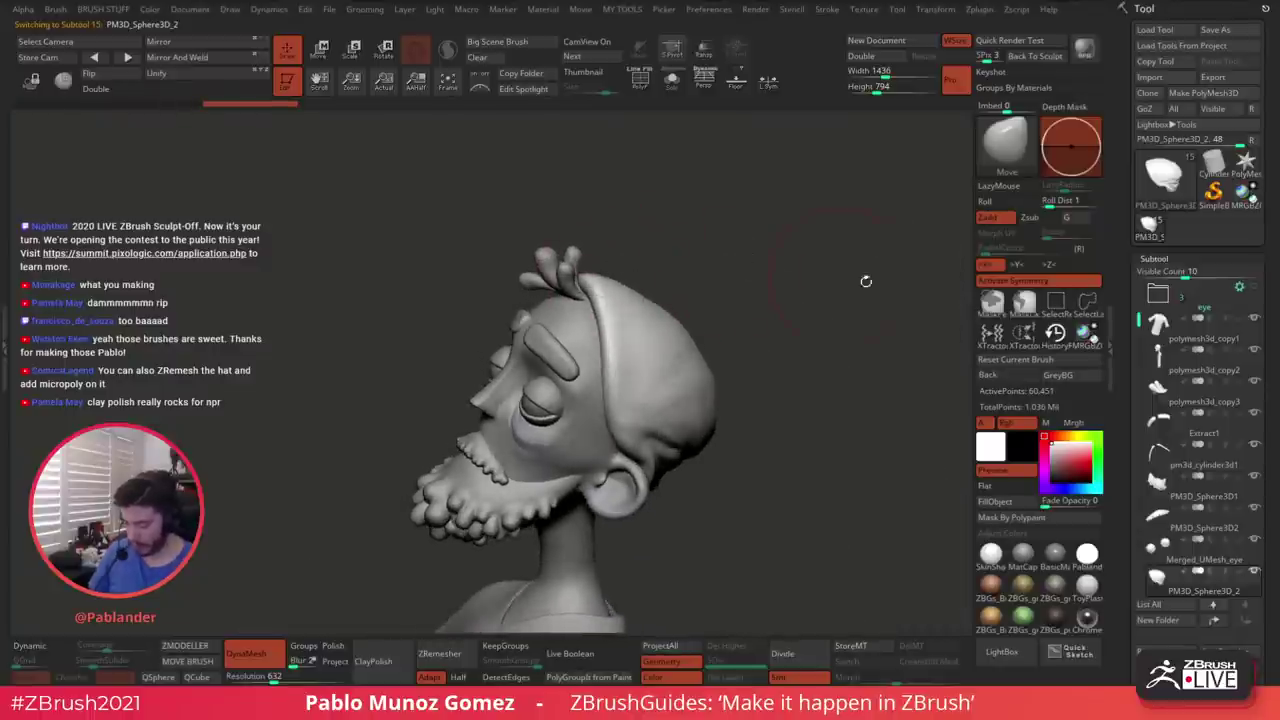
Turn off symmetry and reshape the cap's front rim asymmetrically beside the hair locks
{"action": "left_click", "coordinate": [1022, 281]}
{"action": "mouse_move", "coordinate": [705, 250]}
{"action": "right_mouse_down"}
{"action": "mouse_move", "coordinate": [768, 240]}
{"action": "mouse_move", "coordinate": [700, 237]}
{"action": "mouse_move", "coordinate": [800, 226]}
{"action": "right_mouse_up"}
{"action": "key", "text": "space"}
{"action": "right_click_drag", "start_coordinate": [678, 299], "coordinate": [612, 301]}
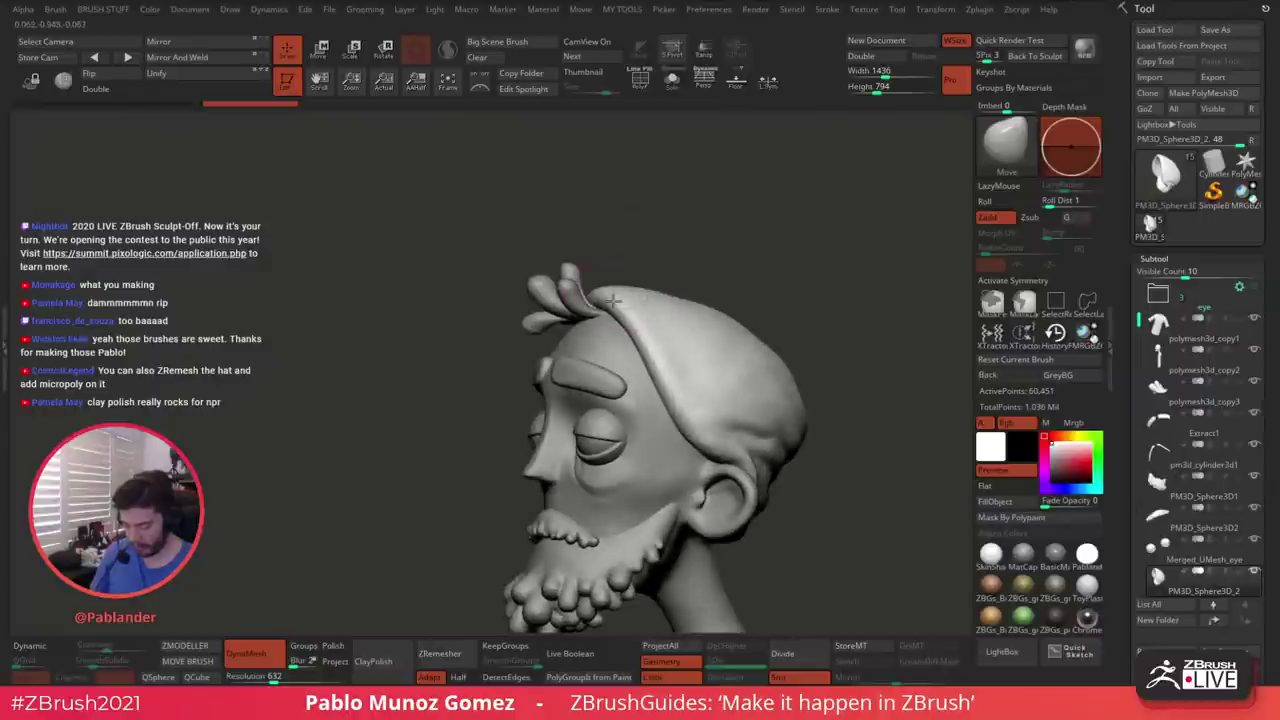
{"action": "mouse_move", "coordinate": [612, 305]}
{"action": "left_mouse_down"}
{"action": "mouse_move", "coordinate": [680, 306]}
{"action": "mouse_move", "coordinate": [640, 300]}
{"action": "mouse_move", "coordinate": [625, 316]}
{"action": "mouse_move", "coordinate": [617, 215]}
{"action": "left_mouse_up"}
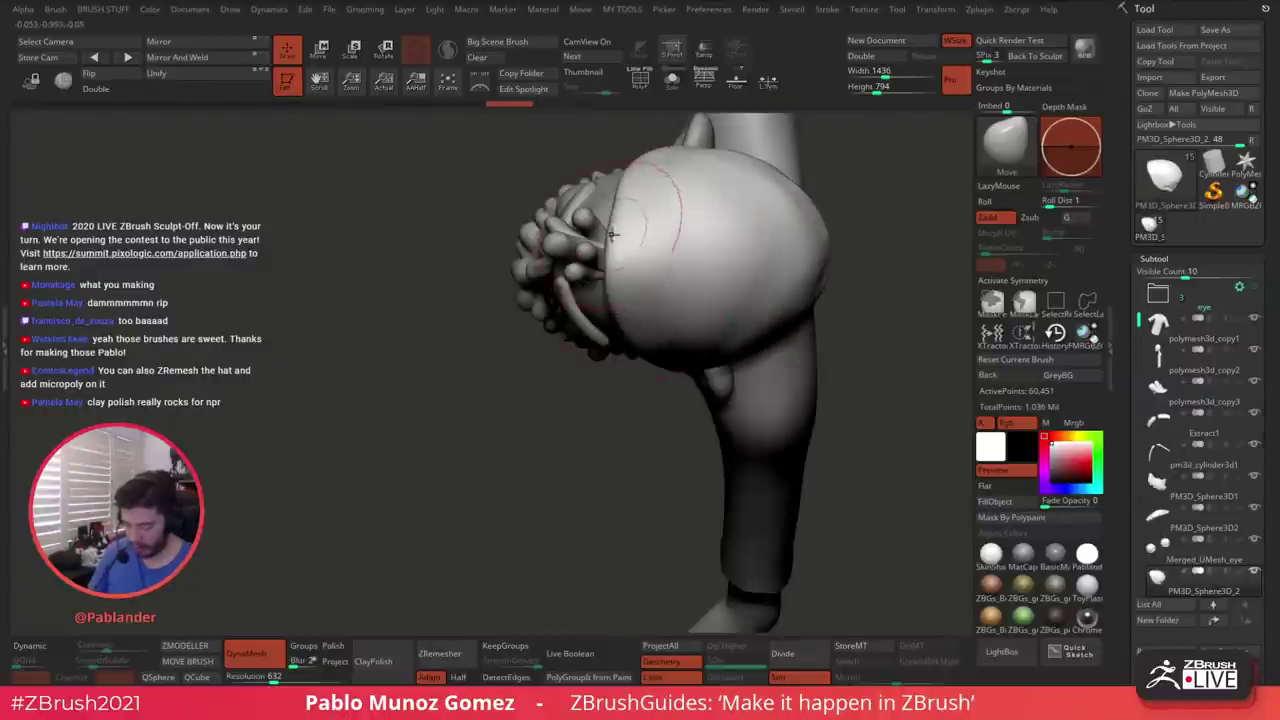
{"action": "mouse_move", "coordinate": [600, 420]}
{"action": "left_mouse_down"}
{"action": "mouse_move", "coordinate": [640, 350]}
{"action": "mouse_move", "coordinate": [685, 313]}
{"action": "mouse_move", "coordinate": [714, 214]}
{"action": "left_mouse_up"}
Select the eyebrows, turn off symmetry and reshape the brows individually with the Move Topological brush
{"action": "left_click", "coordinate": [690, 228], "text": "alt"}
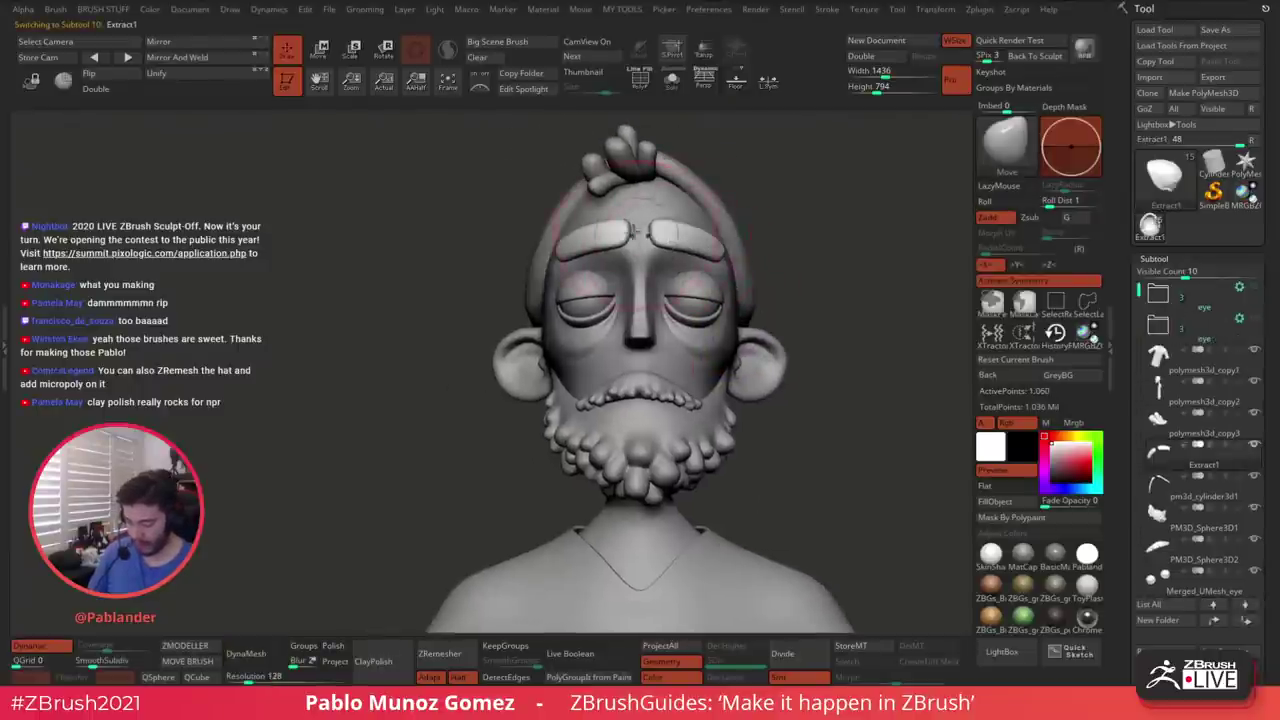
{"action": "left_click", "coordinate": [1014, 283]}
{"action": "left_click_drag", "start_coordinate": [630, 233], "coordinate": [636, 220]}
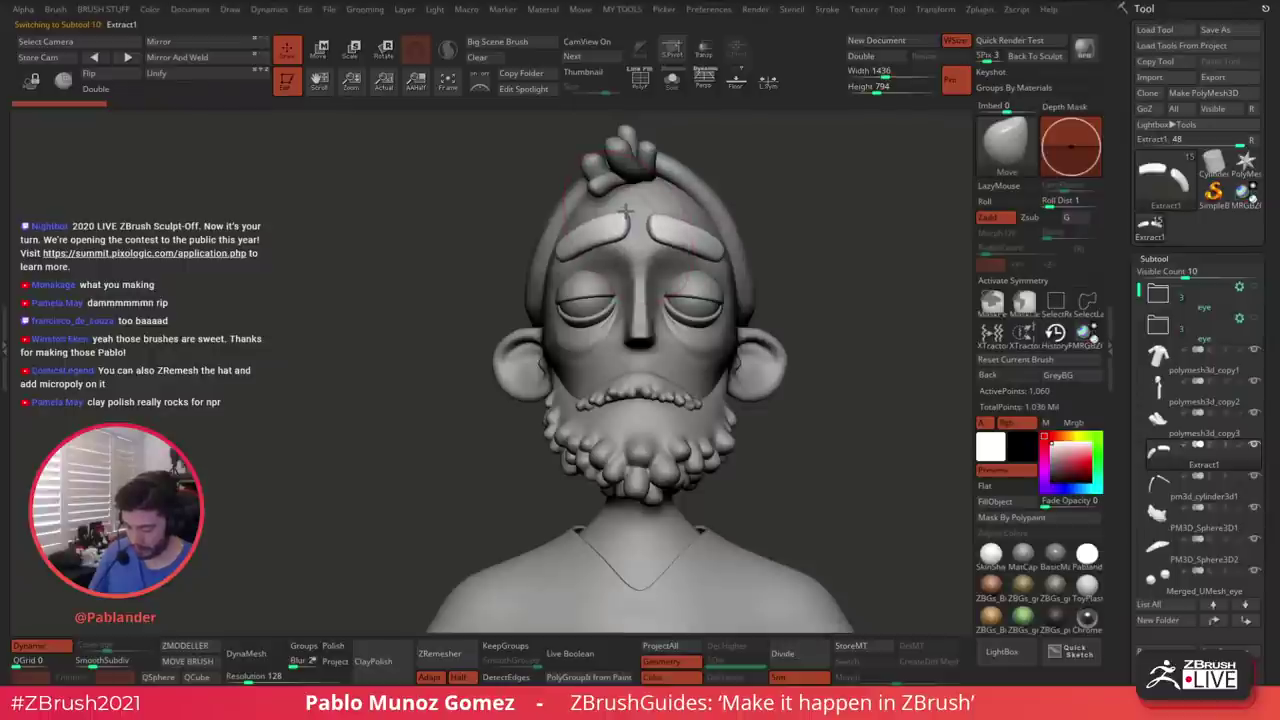
{"action": "key", "text": "ctrl+z"}
{"action": "key", "text": "space"}
{"action": "left_click", "coordinate": [709, 370]}
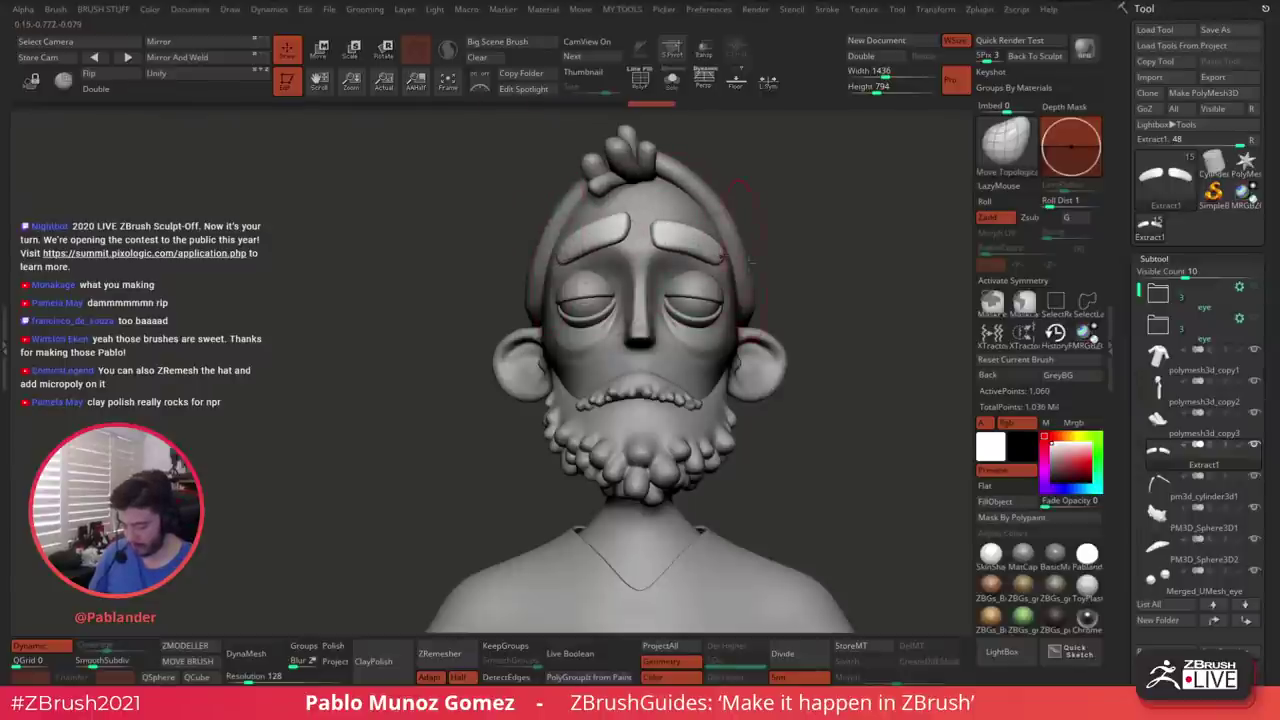
Select the cap, switch to the Move brush with X symmetry and pull the back of the cap outward in side view
{"action": "left_click_drag", "start_coordinate": [837, 293], "coordinate": [860, 326], "text": "alt"}
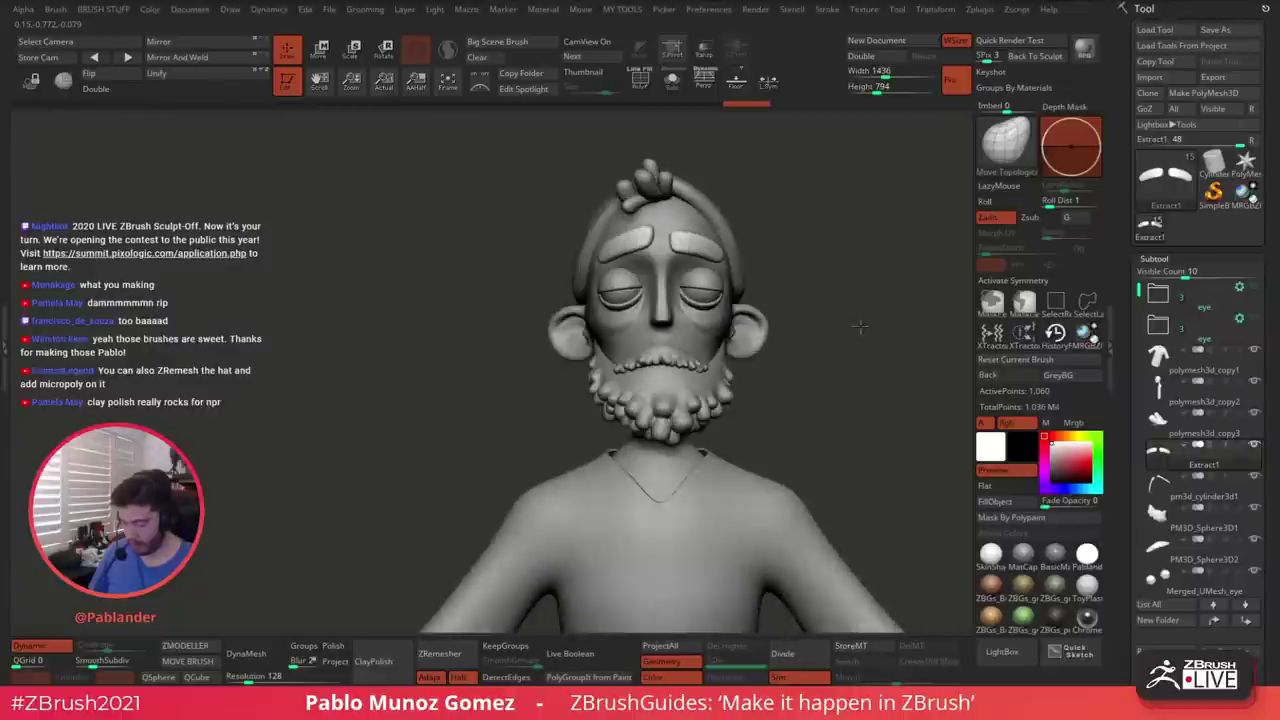
{"action": "mouse_move", "coordinate": [860, 327]}
{"action": "right_mouse_down"}
{"action": "mouse_move", "coordinate": [812, 335]}
{"action": "mouse_move", "coordinate": [849, 348]}
{"action": "mouse_move", "coordinate": [803, 363]}
{"action": "mouse_move", "coordinate": [812, 354]}
{"action": "mouse_move", "coordinate": [766, 343]}
{"action": "mouse_move", "coordinate": [786, 335]}
{"action": "right_mouse_up"}
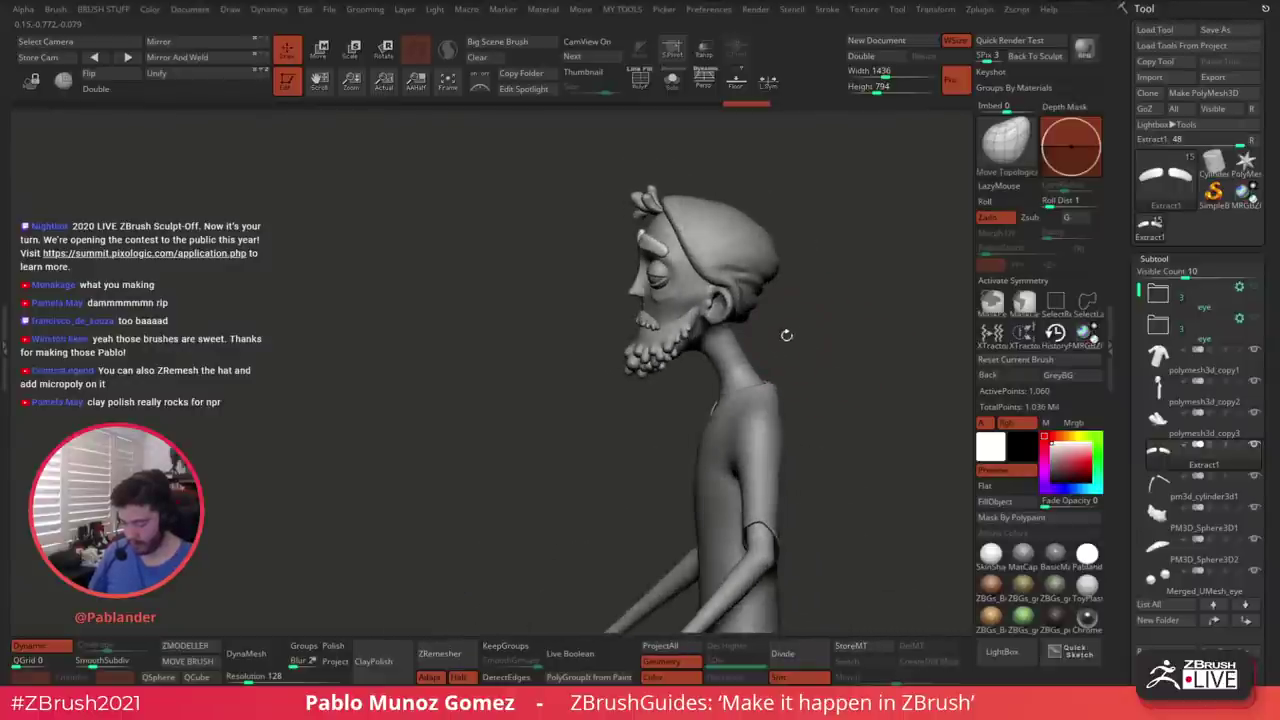
{"action": "left_click", "coordinate": [766, 278], "text": "alt"}
{"action": "key", "text": "space"}
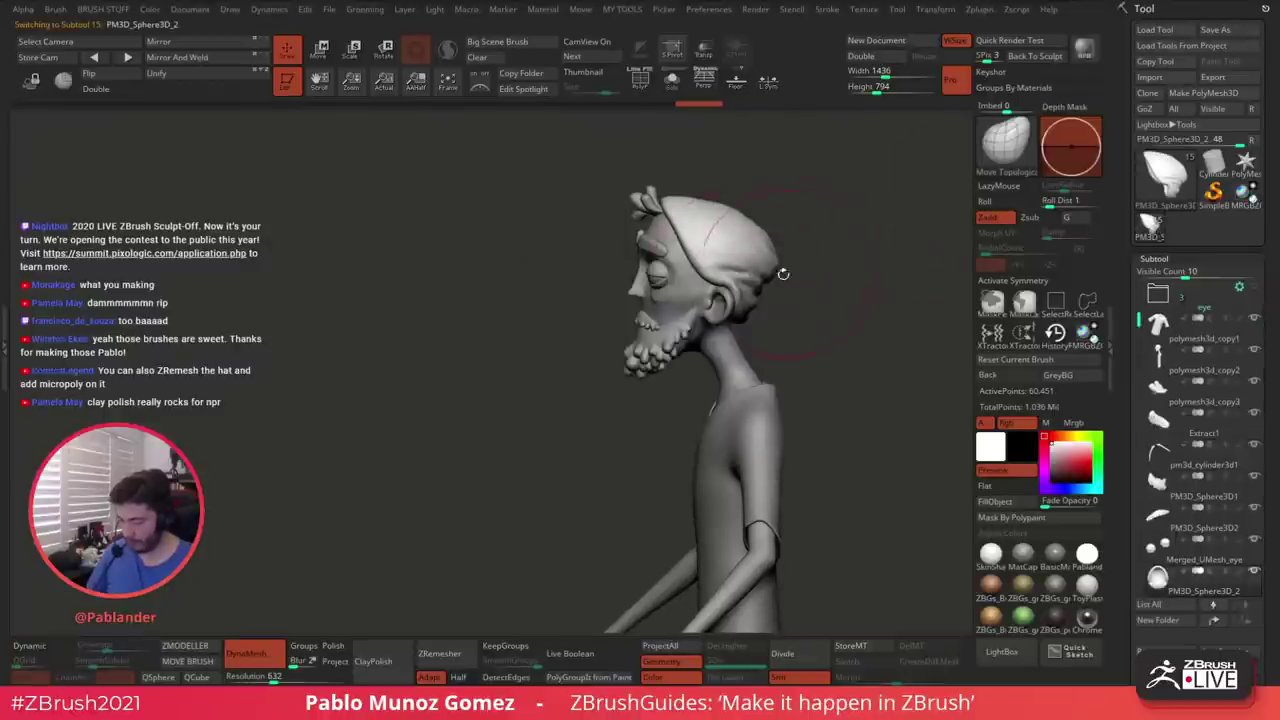
{"action": "key", "text": "b"}
{"action": "left_click", "coordinate": [746, 370]}
{"action": "key", "text": "x"}
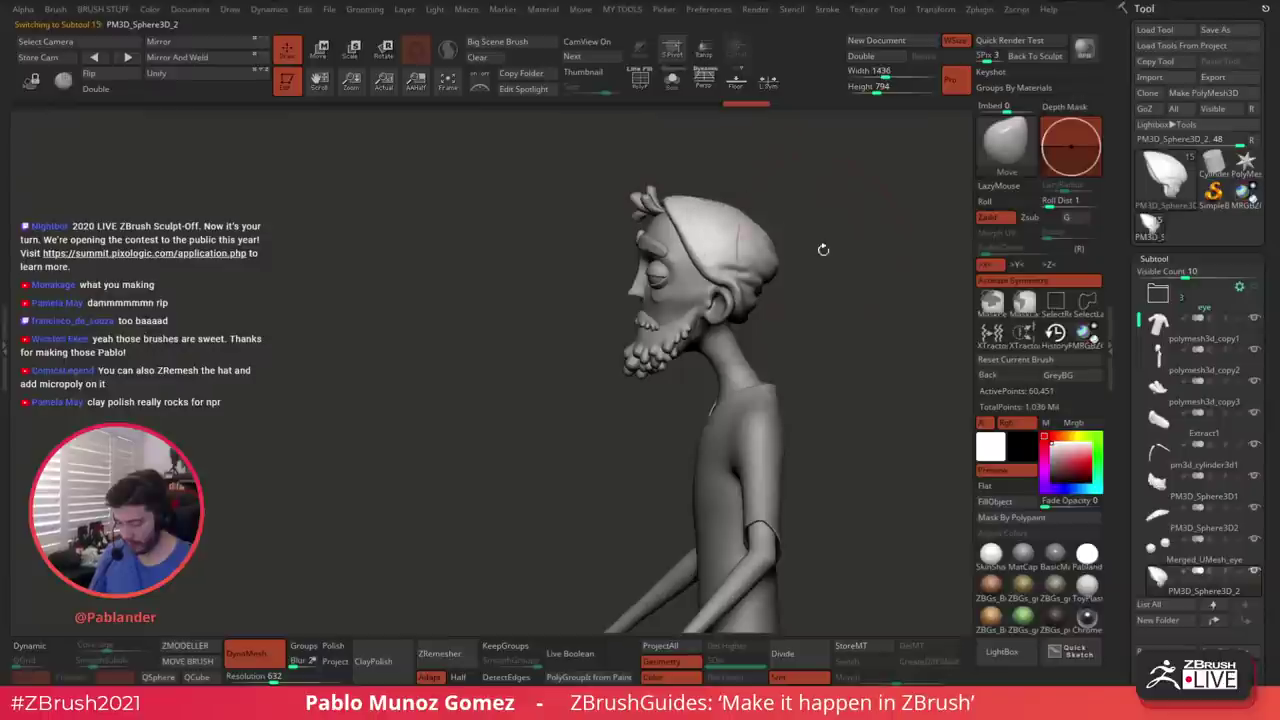
{"action": "mouse_move", "coordinate": [823, 250]}
{"action": "left_mouse_down"}
{"action": "mouse_move", "coordinate": [784, 260]}
{"action": "mouse_move", "coordinate": [776, 286]}
{"action": "mouse_move", "coordinate": [813, 307]}
{"action": "left_mouse_up"}
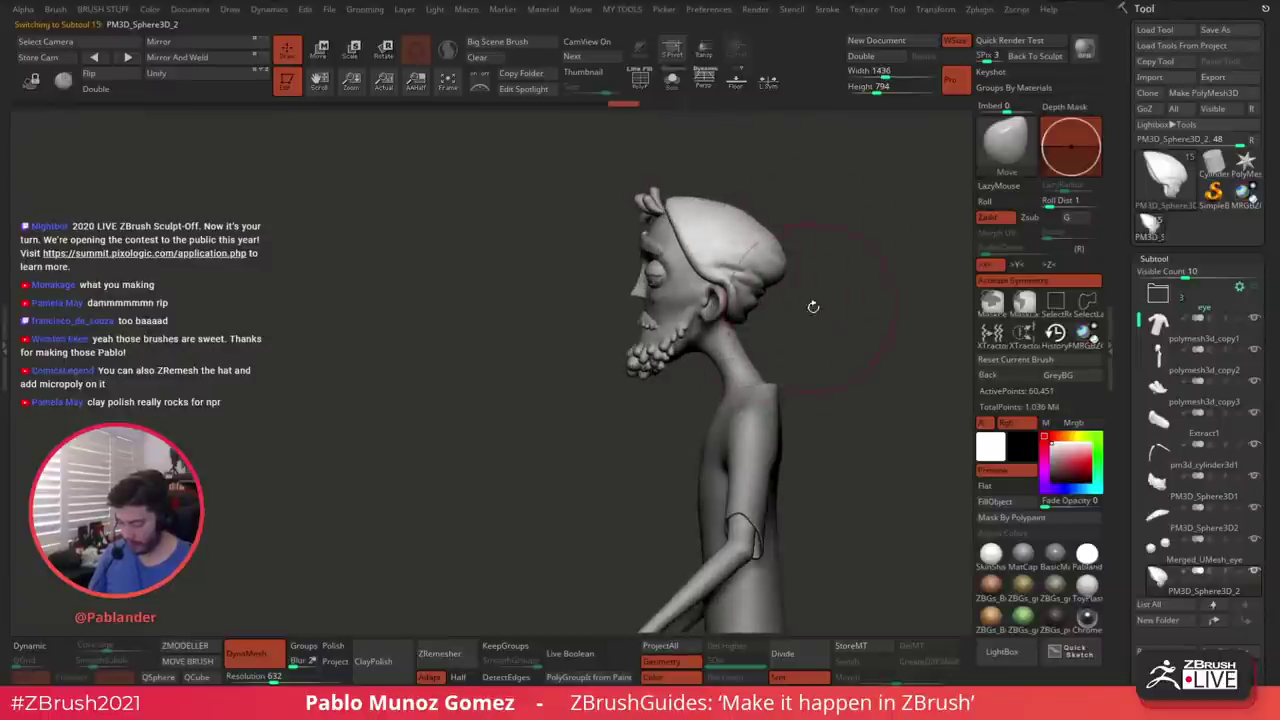
{"action": "left_click_drag", "start_coordinate": [784, 244], "coordinate": [787, 267]}
{"action": "mouse_move", "coordinate": [832, 312]}
{"action": "left_mouse_down"}
{"action": "mouse_move", "coordinate": [871, 329]}
{"action": "mouse_move", "coordinate": [781, 300]}
{"action": "left_mouse_up"}
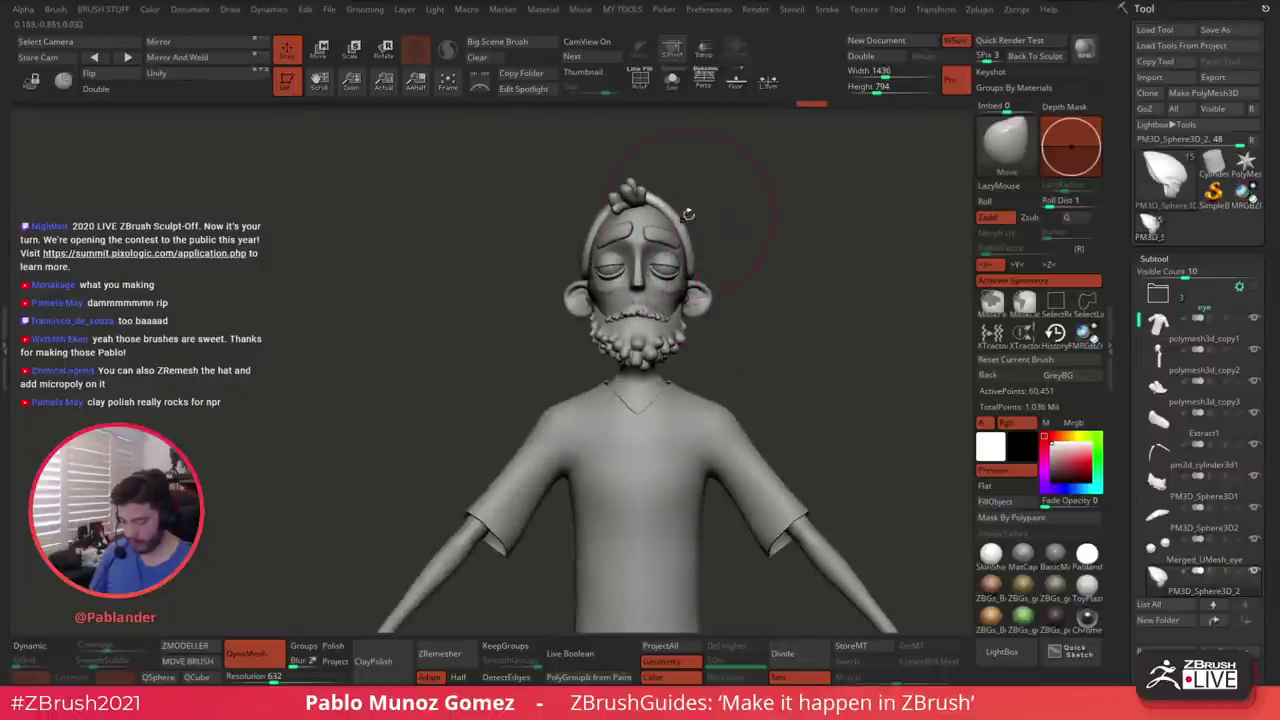
Refine the cap's side silhouette and its rim above the ear with the Move brush from front and side
{"action": "mouse_move", "coordinate": [700, 199]}
{"action": "left_mouse_down"}
{"action": "mouse_move", "coordinate": [720, 200]}
{"action": "mouse_move", "coordinate": [671, 186]}
{"action": "mouse_move", "coordinate": [682, 190]}
{"action": "left_mouse_up"}
{"action": "right_click_drag", "start_coordinate": [682, 240], "coordinate": [743, 249]}
{"action": "right_click", "coordinate": [652, 329]}
{"action": "right_click_drag", "start_coordinate": [652, 329], "coordinate": [585, 318]}
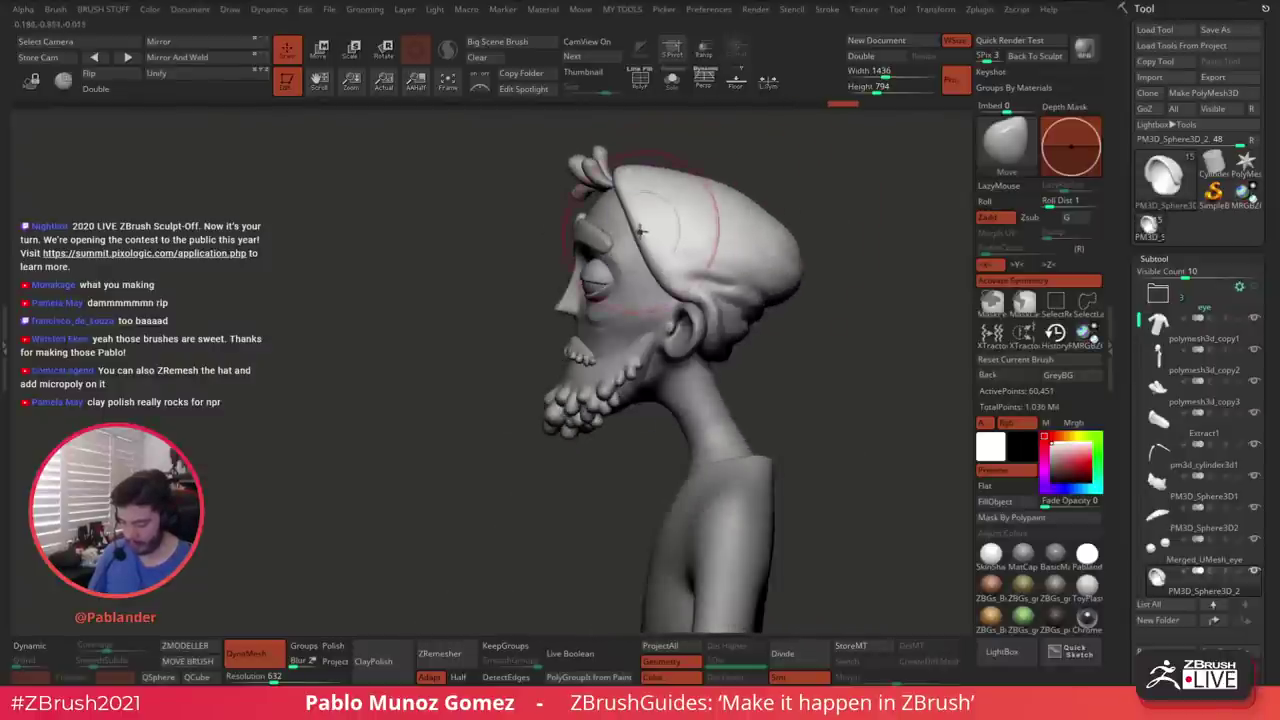
{"action": "left_click_drag", "start_coordinate": [640, 230], "coordinate": [751, 243]}
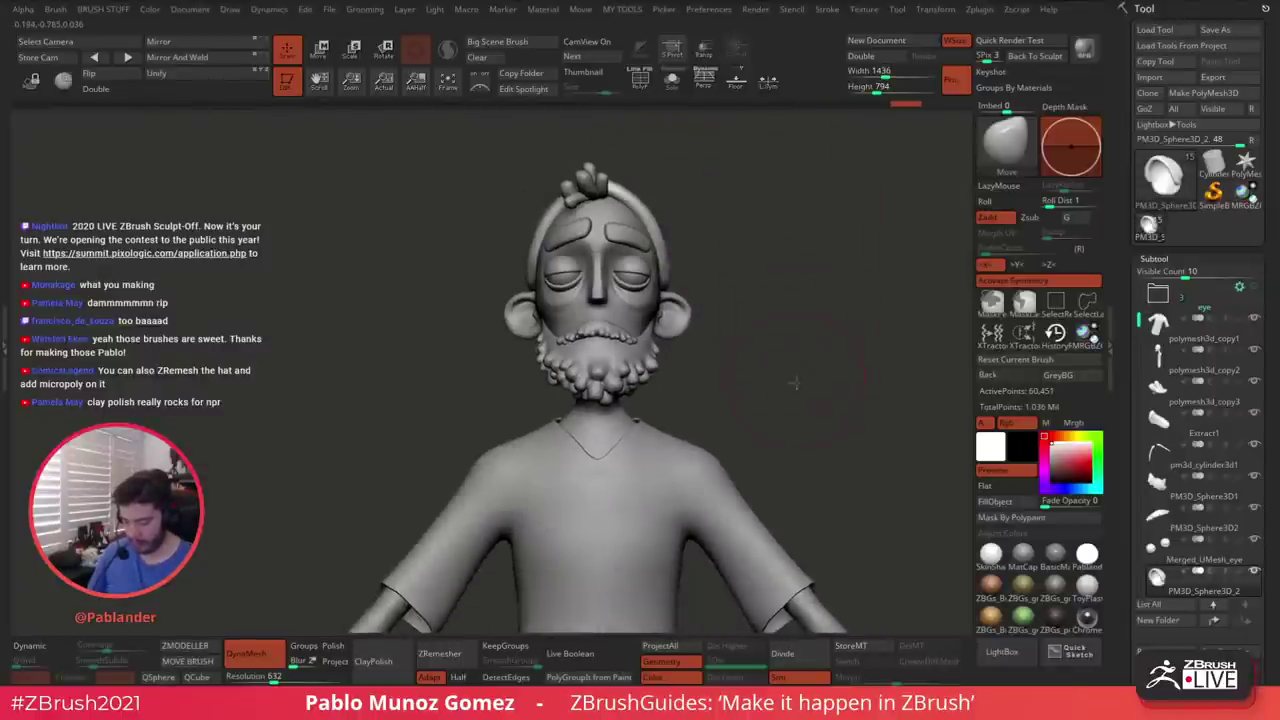
{"action": "right_click_drag", "start_coordinate": [796, 383], "coordinate": [788, 309], "text": "ctrl"}
{"action": "left_click_drag", "start_coordinate": [788, 309], "coordinate": [790, 349]}
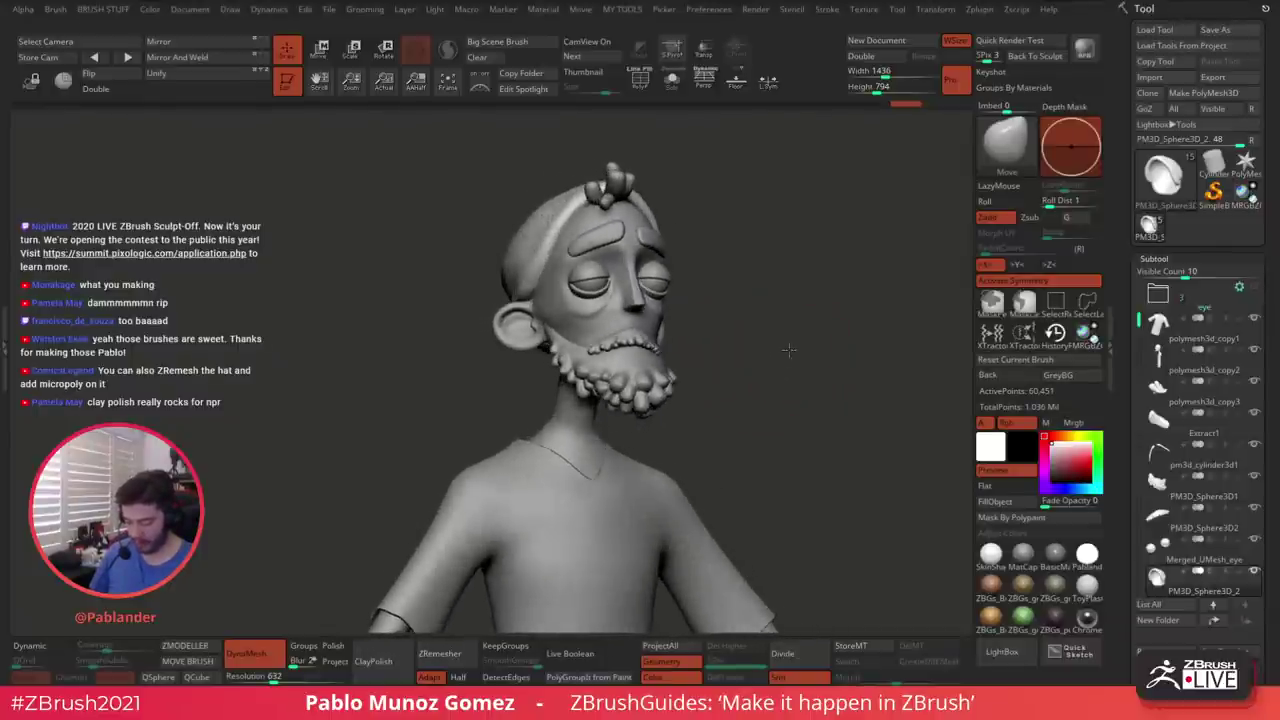
Select the eyebrows, activate the transform gizmo and centre it on them from the front
{"action": "left_click", "coordinate": [638, 340], "text": "alt"}
{"action": "left_click", "coordinate": [319, 50]}
{"action": "left_click_drag", "start_coordinate": [800, 250], "coordinate": [757, 247], "text": "shift"}
{"action": "left_click", "coordinate": [655, 240], "text": "alt"}
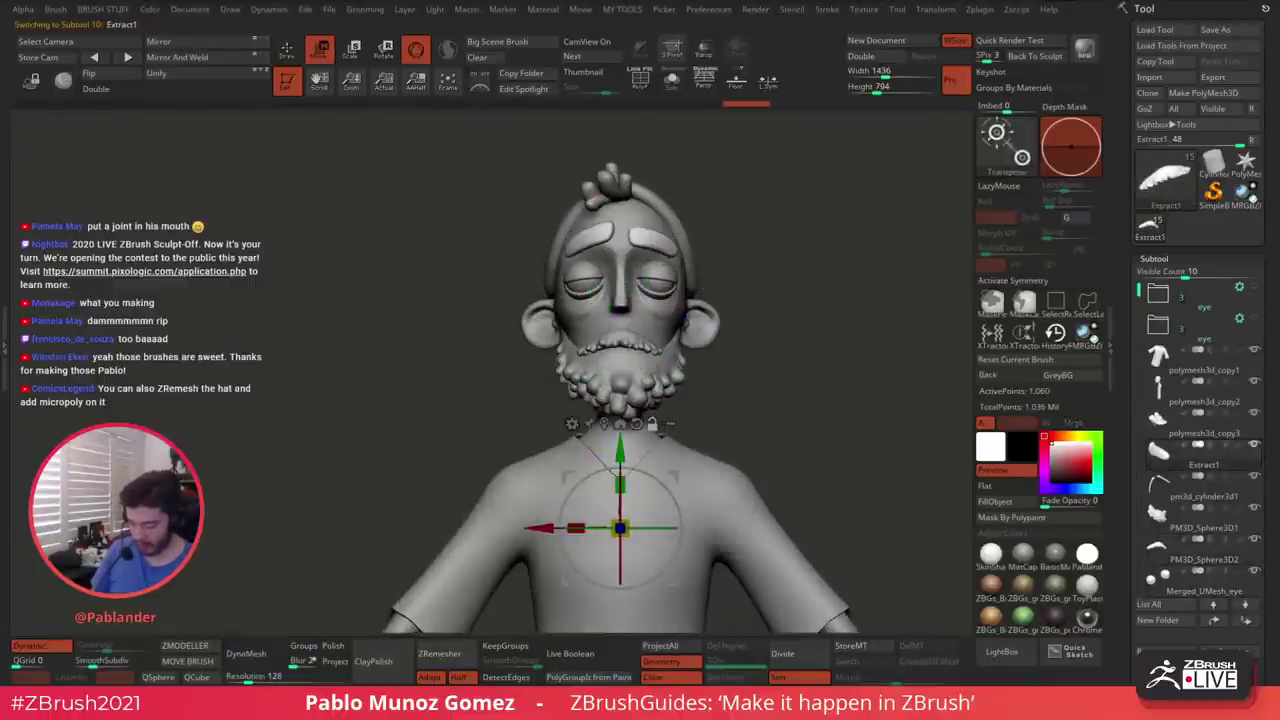
{"action": "left_click", "coordinate": [604, 424]}
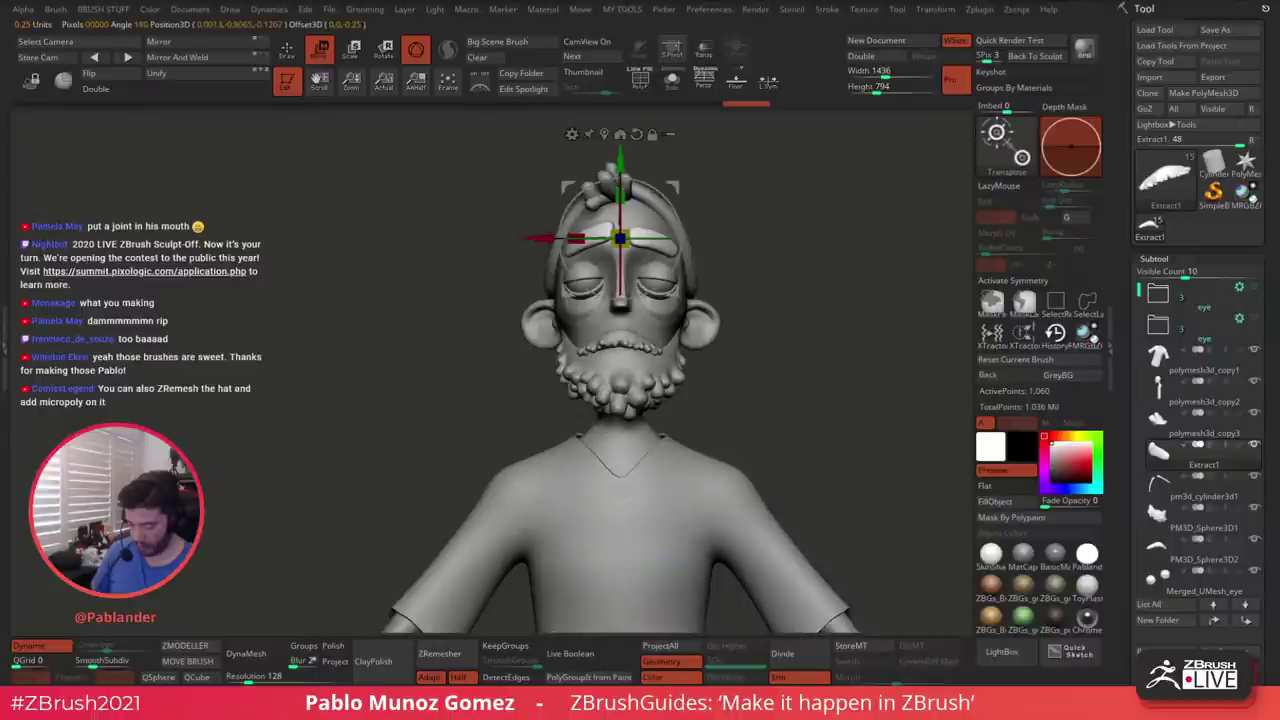
Select the mustache and use the gizmo to raise it under the nose and enlarge it
{"action": "left_click", "coordinate": [1195, 548]}
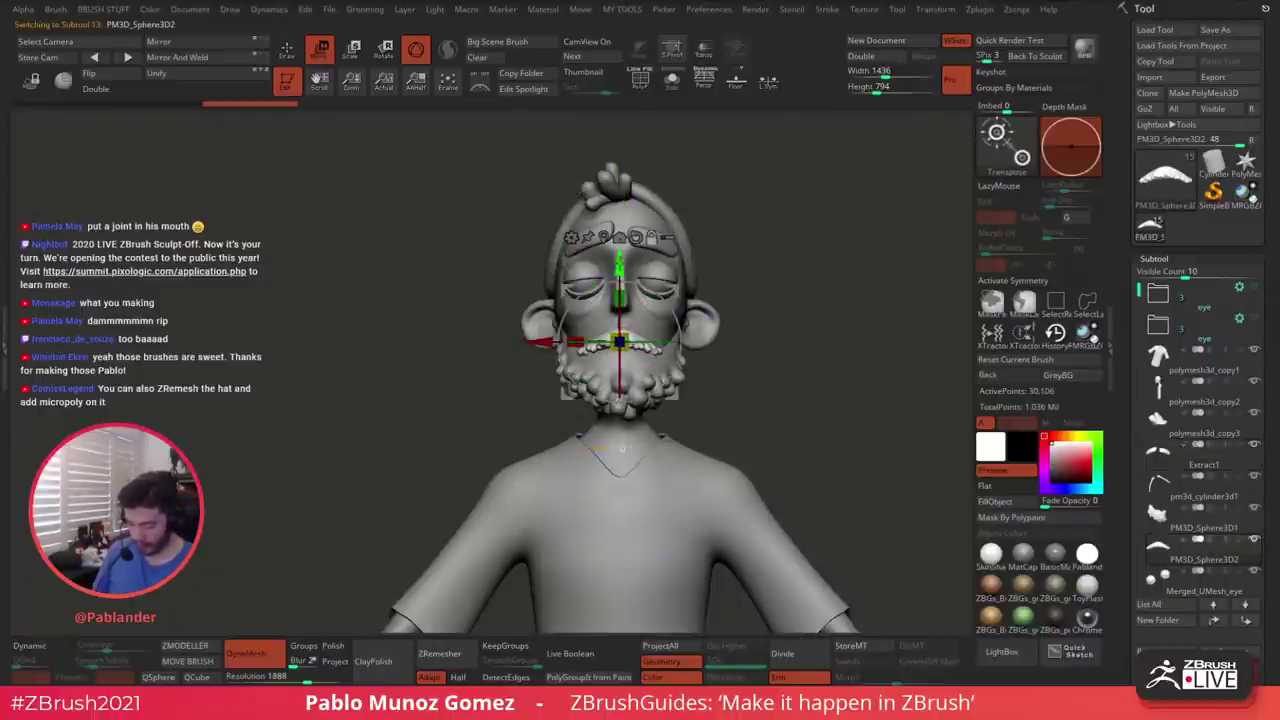
{"action": "left_click_drag", "start_coordinate": [620, 334], "coordinate": [638, 324]}
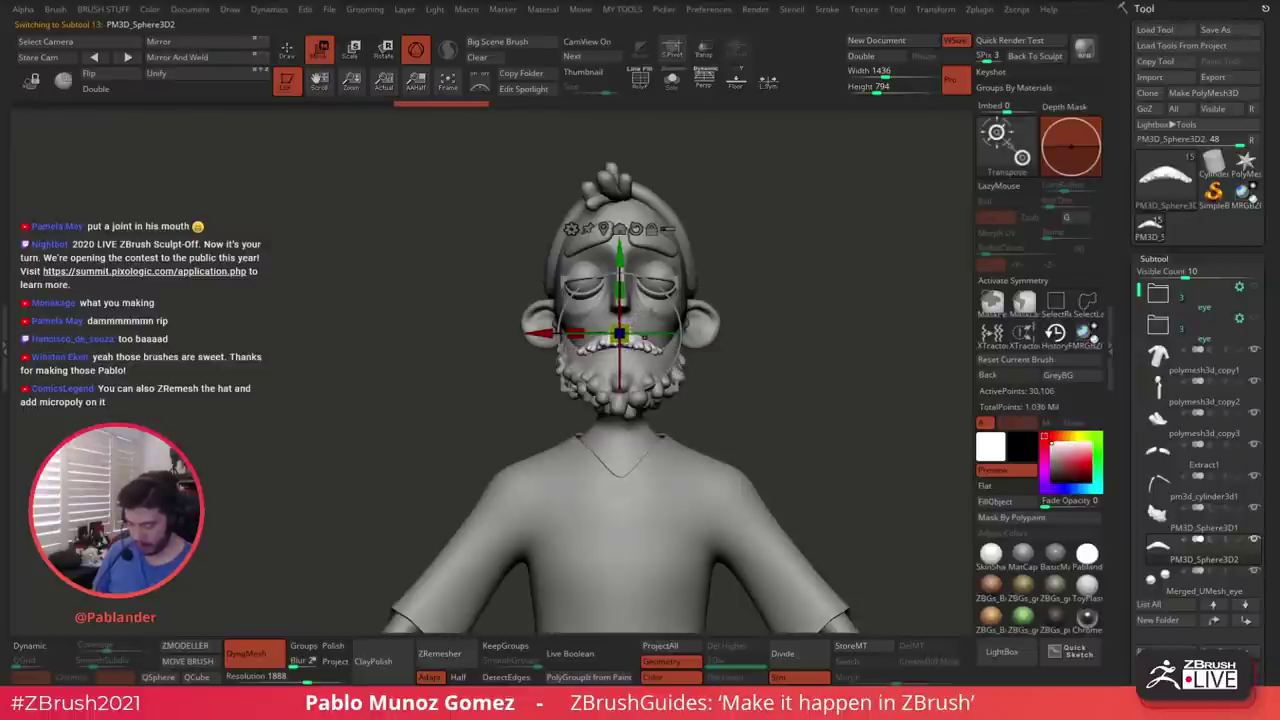
{"action": "left_click_drag", "start_coordinate": [625, 328], "coordinate": [639, 317]}
{"action": "mouse_move", "coordinate": [706, 265]}
{"action": "left_mouse_down"}
{"action": "mouse_move", "coordinate": [818, 260]}
{"action": "mouse_move", "coordinate": [778, 230]}
{"action": "mouse_move", "coordinate": [719, 248]}
{"action": "left_mouse_up"}
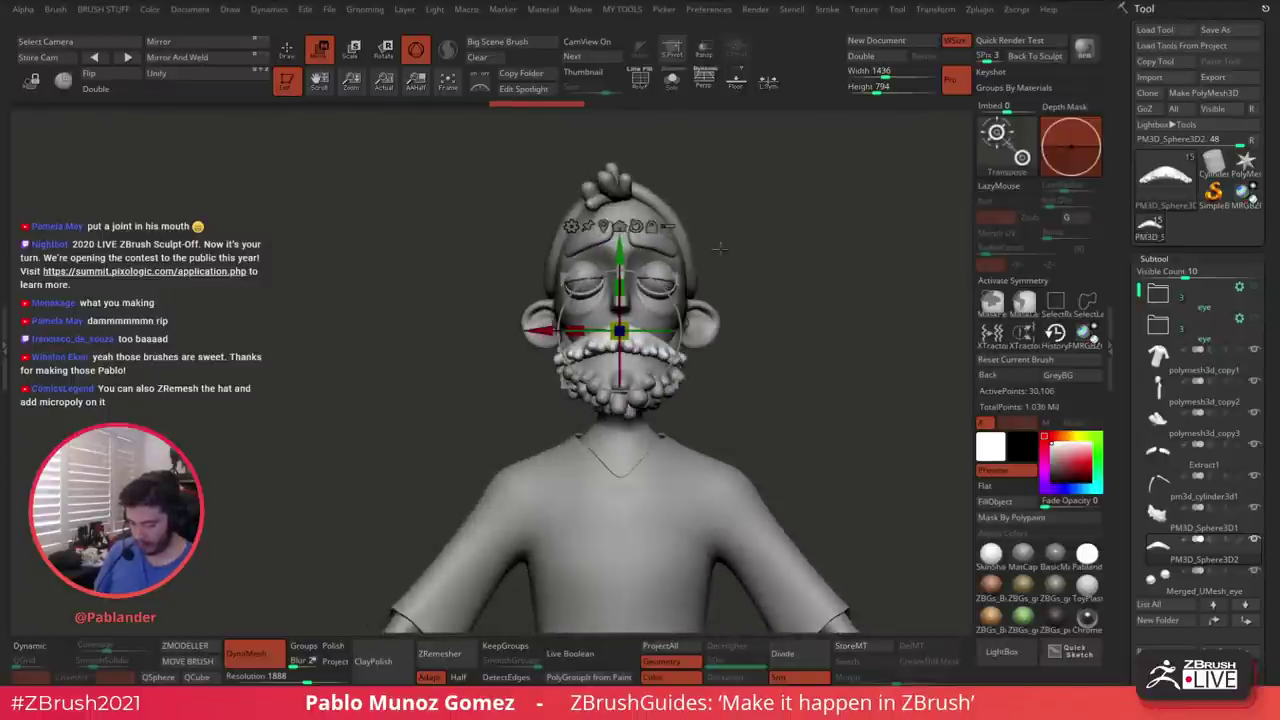
Check the mustache in profile, refine its placement on the face with the gizmo and return to Draw mode
{"action": "left_click", "coordinate": [288, 50]}
{"action": "left_click_drag", "start_coordinate": [782, 370], "coordinate": [799, 326], "text": "alt"}
{"action": "mouse_move", "coordinate": [799, 326]}
{"action": "left_mouse_down"}
{"action": "mouse_move", "coordinate": [780, 351]}
{"action": "mouse_move", "coordinate": [740, 340]}
{"action": "left_mouse_up"}
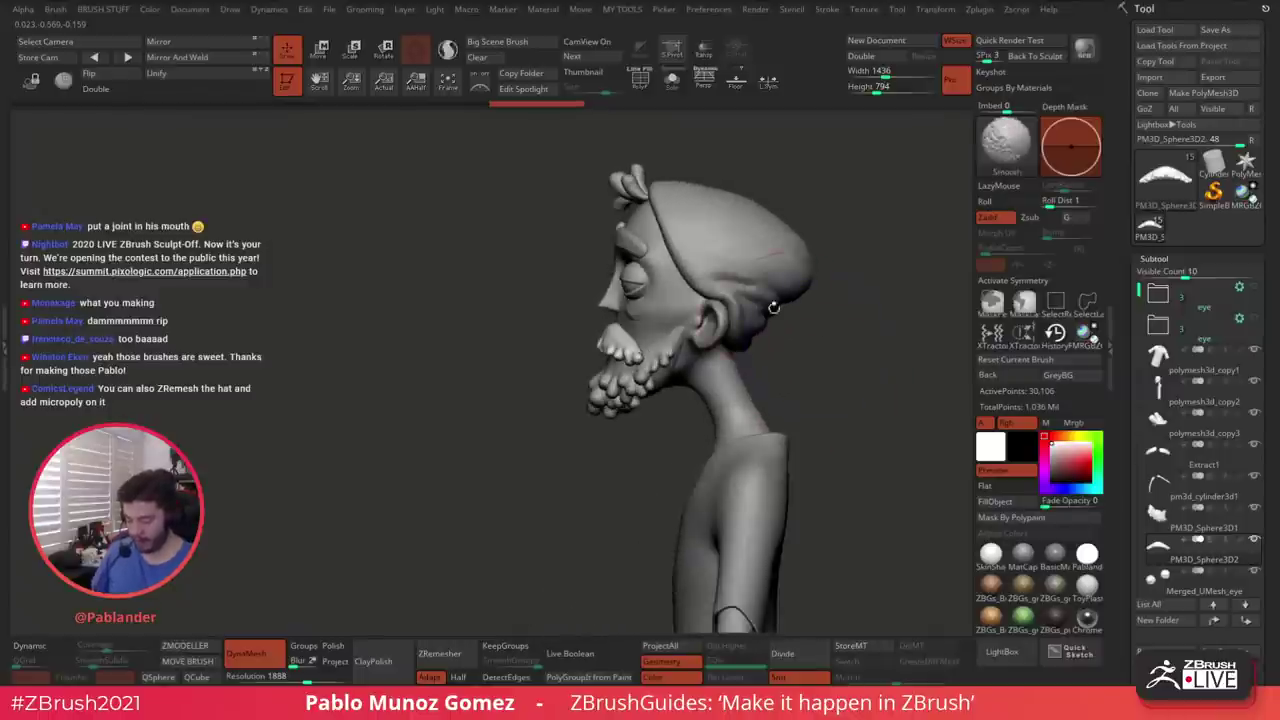
{"action": "left_click", "coordinate": [321, 52]}
{"action": "left_click_drag", "start_coordinate": [624, 327], "coordinate": [561, 334]}
{"action": "left_click_drag", "start_coordinate": [566, 280], "coordinate": [762, 244]}
{"action": "key", "text": "q"}
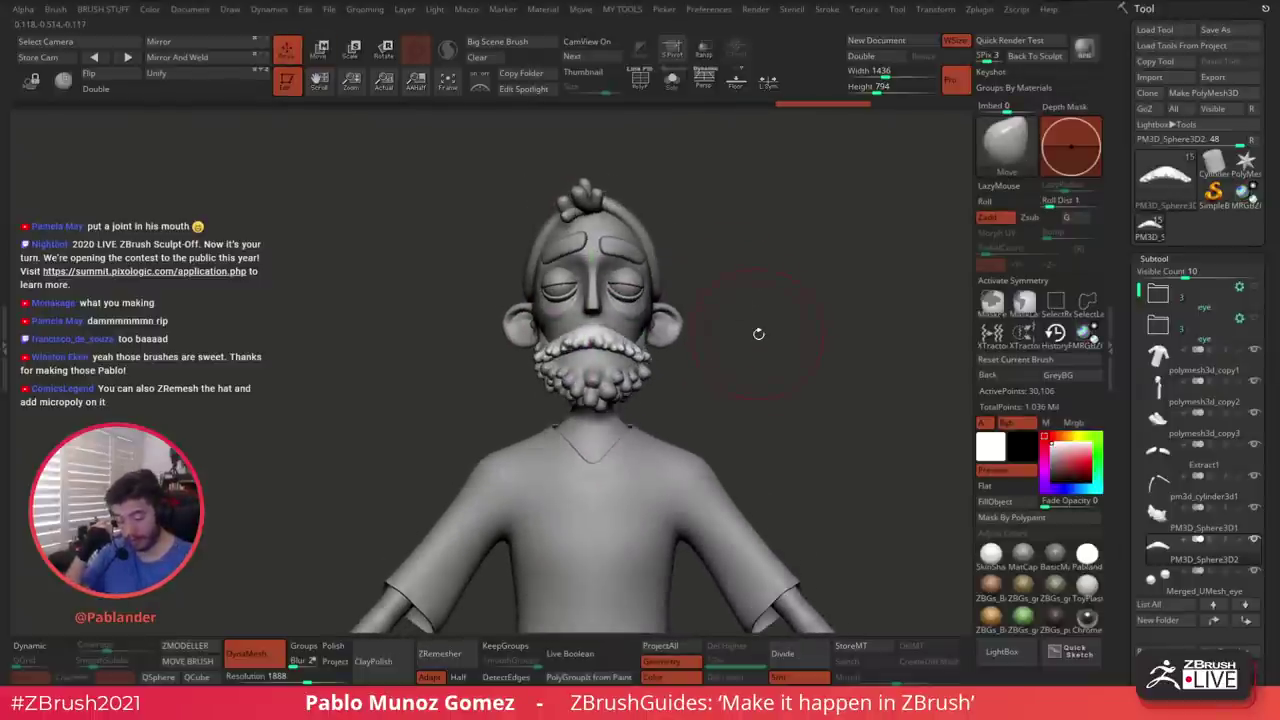
Set the Standard brush to colour only, with LazyMouse and Zadd off and Rgb on, and apply the skin shade material
{"action": "mouse_move", "coordinate": [774, 395]}
{"action": "left_mouse_down", "text": "alt"}
{"action": "mouse_move", "coordinate": [771, 360]}
{"action": "mouse_move", "coordinate": [804, 362]}
{"action": "mouse_move", "coordinate": [752, 340]}
{"action": "left_mouse_up", "text": "alt"}
{"action": "key", "text": "b"}
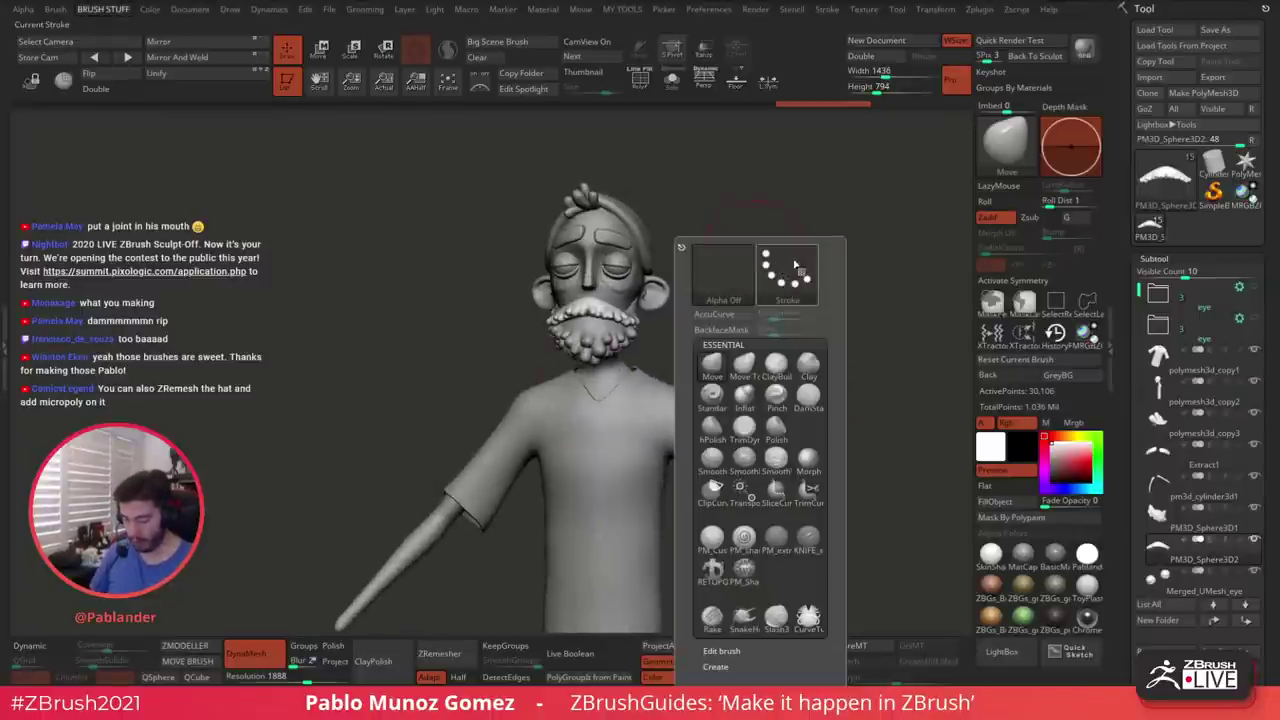
{"action": "left_click", "coordinate": [712, 396]}
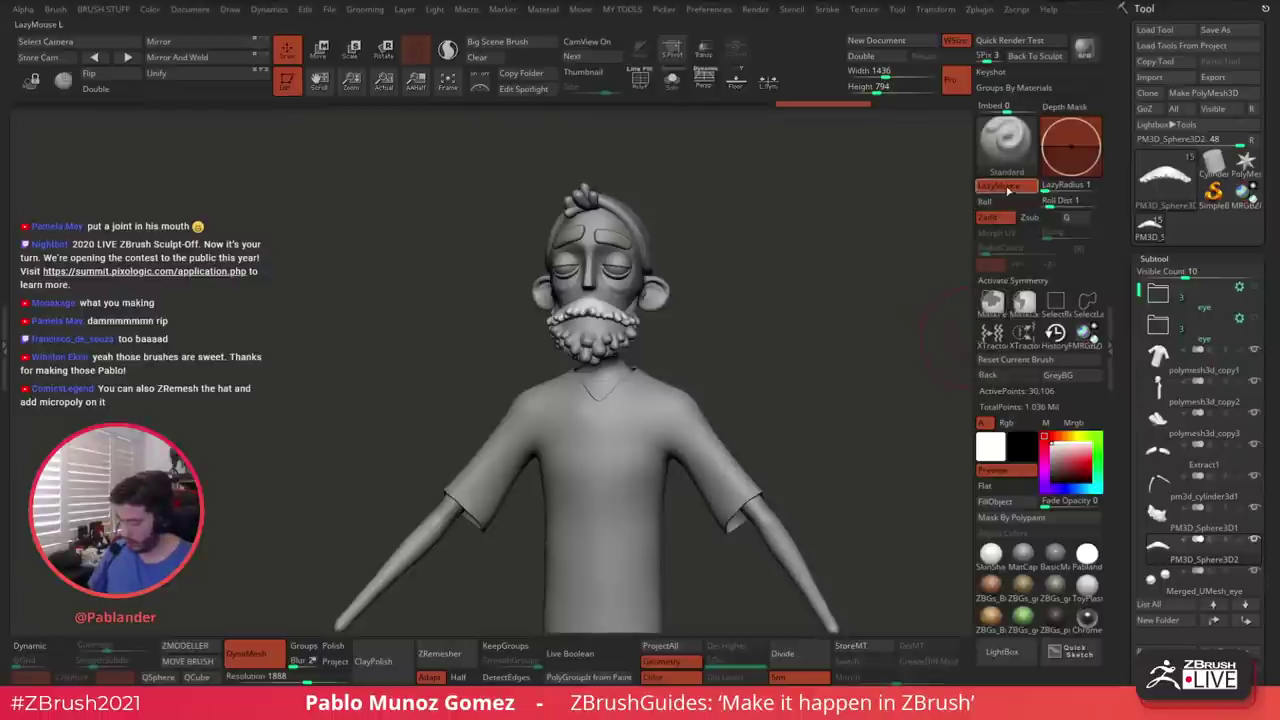
{"action": "left_click", "coordinate": [1027, 426]}
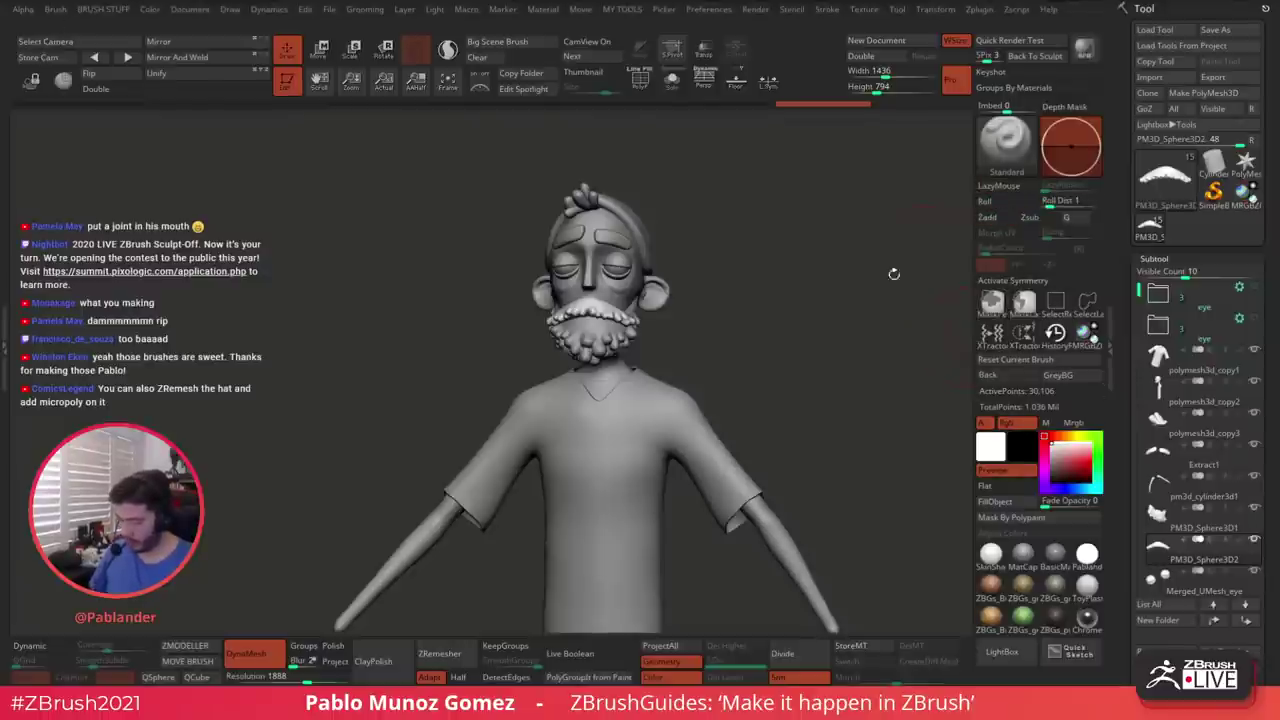
{"action": "left_click_drag", "start_coordinate": [894, 274], "coordinate": [768, 336]}
{"action": "left_click", "coordinate": [991, 554]}
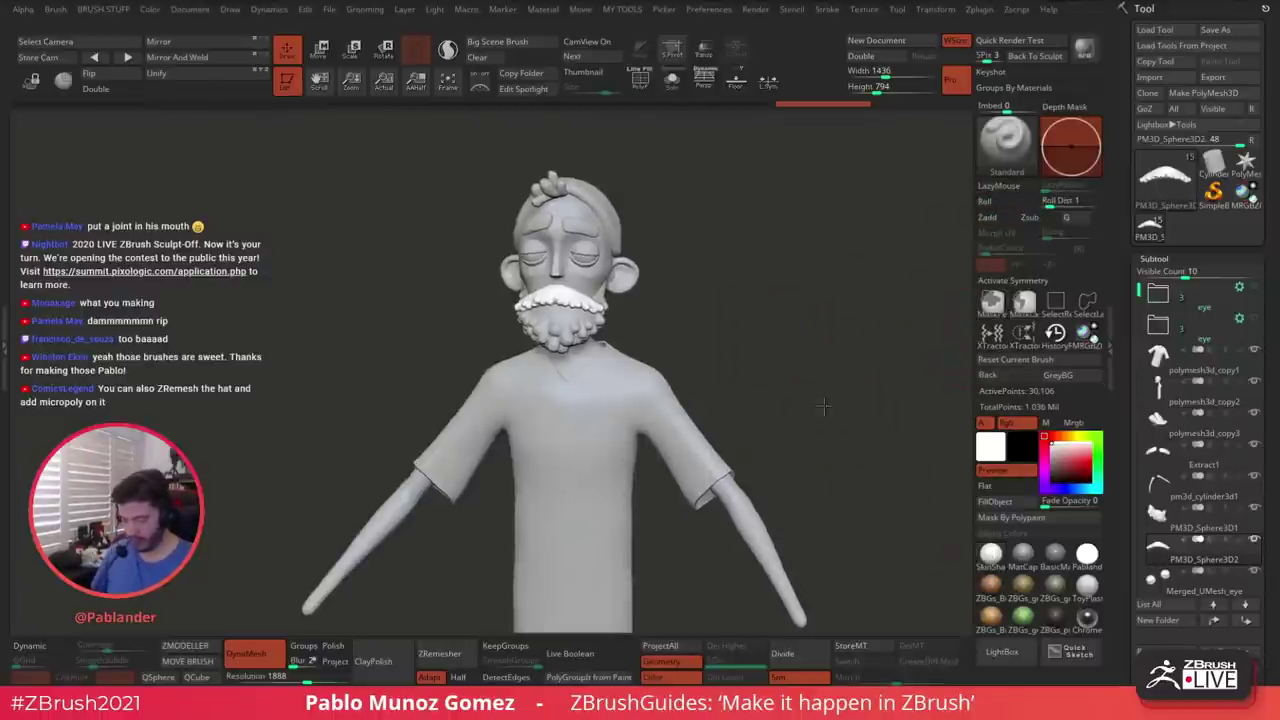
{"action": "left_click_drag", "start_coordinate": [823, 405], "coordinate": [783, 374]}
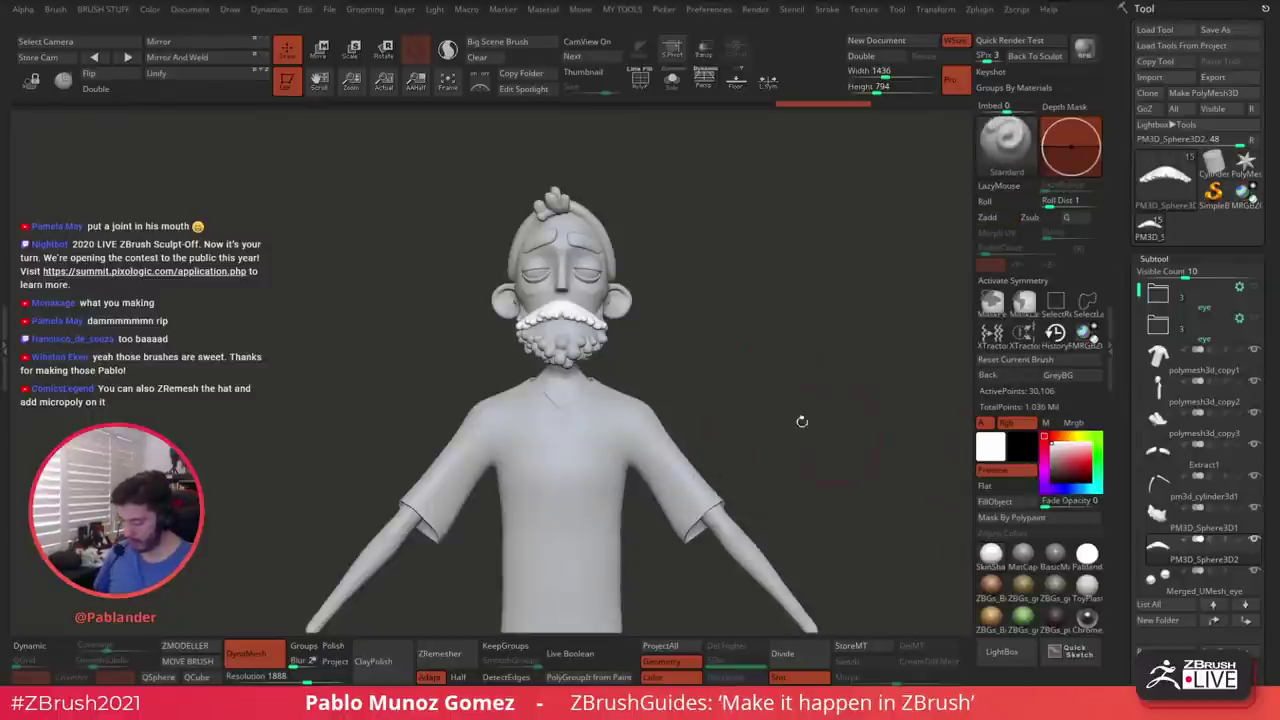
Select the head and body mesh and fill it with a pale beige, about RGB 196, 189, 168
{"action": "left_click", "coordinate": [670, 442], "text": "alt"}
{"action": "left_click", "coordinate": [1068, 436]}
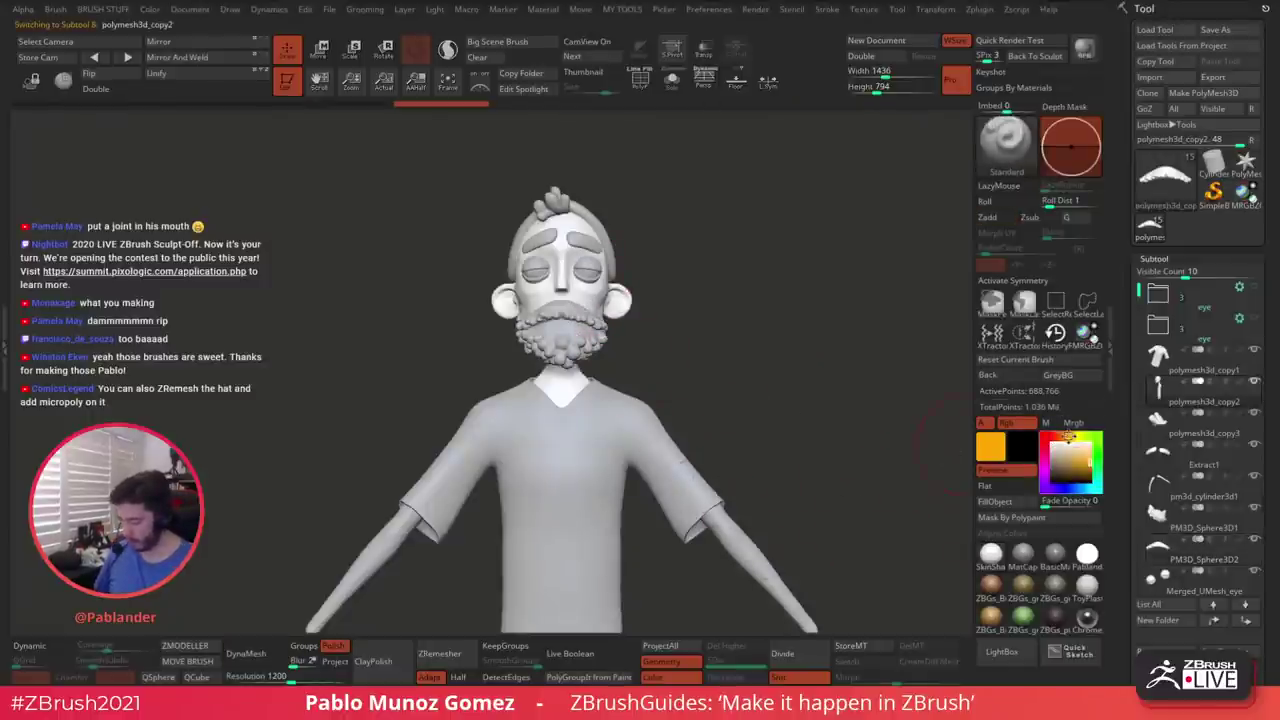
{"action": "left_click_drag", "start_coordinate": [1059, 463], "coordinate": [1056, 453]}
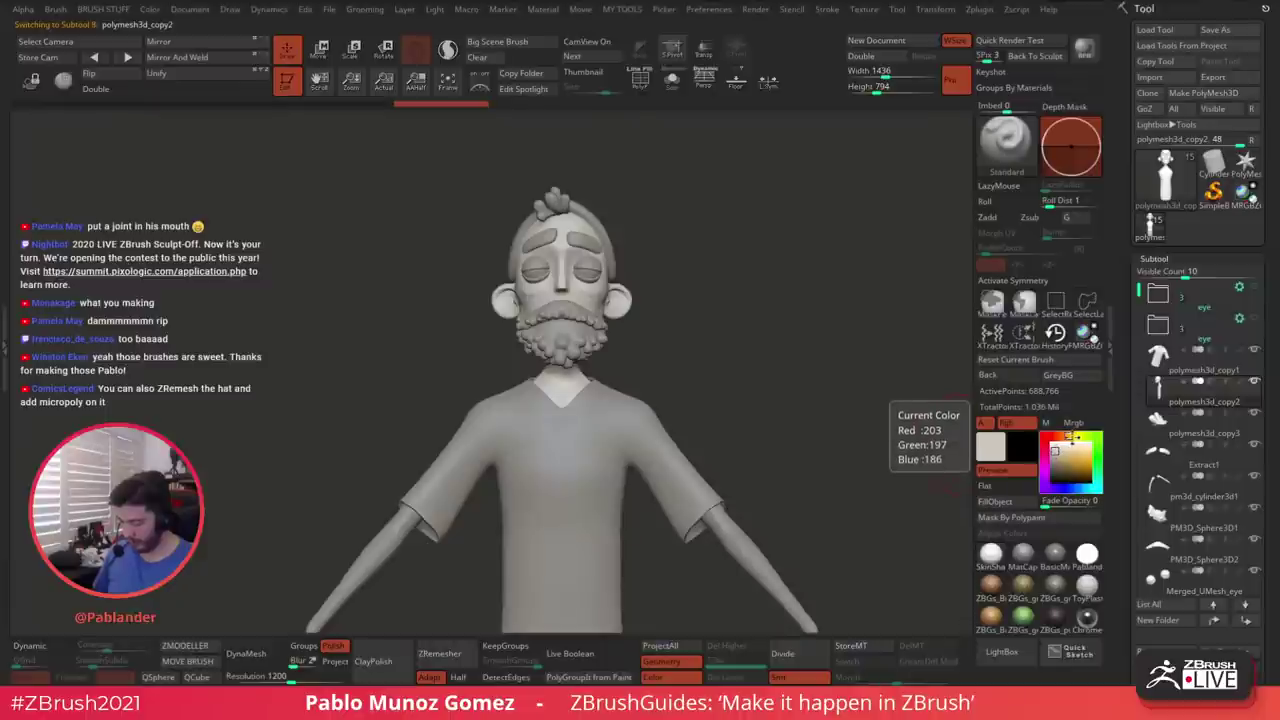
{"action": "left_click", "coordinate": [1071, 436]}
{"action": "left_click", "coordinate": [1057, 455]}
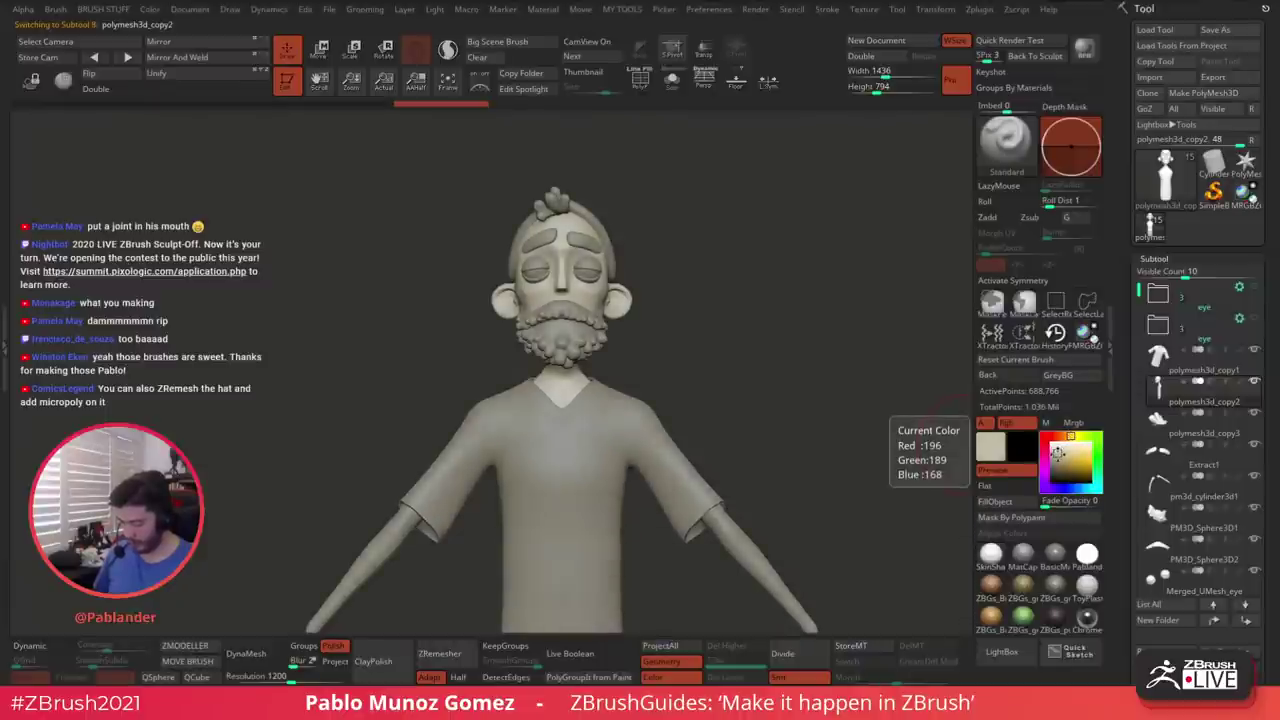
{"action": "left_click", "coordinate": [1024, 505]}
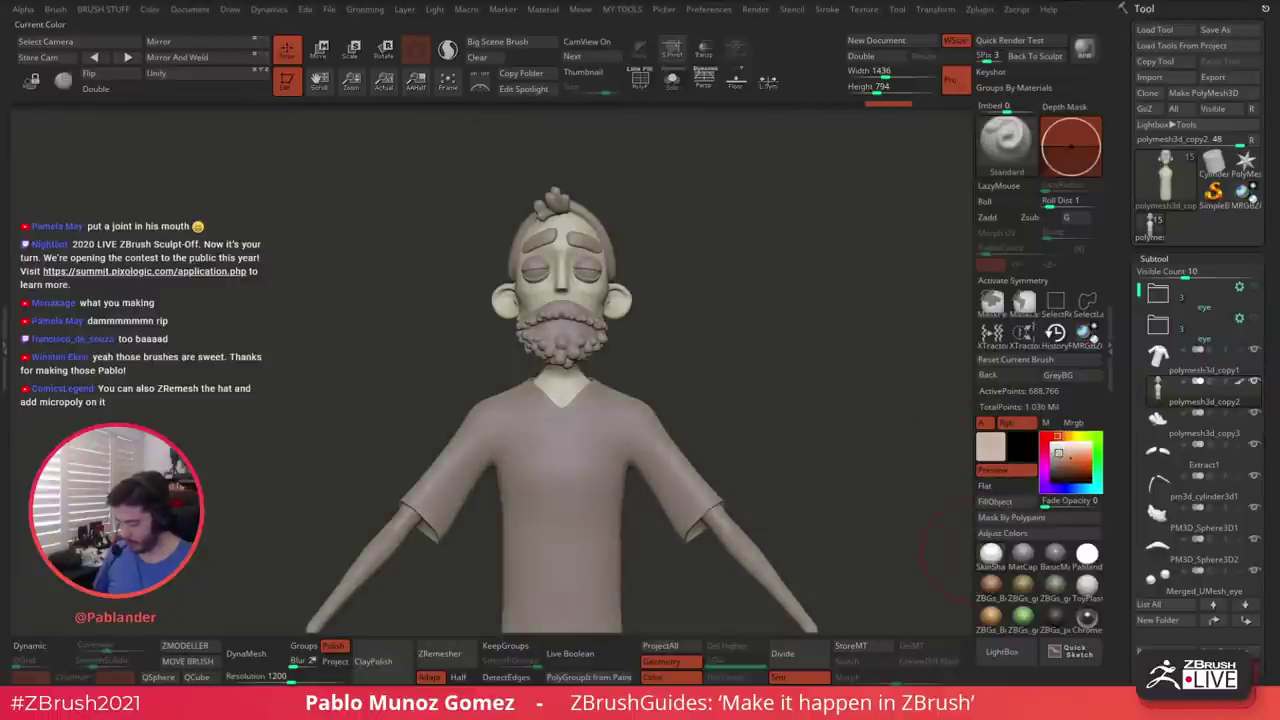
Choose a warm peach skin tone and fill the head and body mesh with it
{"action": "left_click", "coordinate": [1070, 460]}
{"action": "left_click", "coordinate": [1068, 461]}
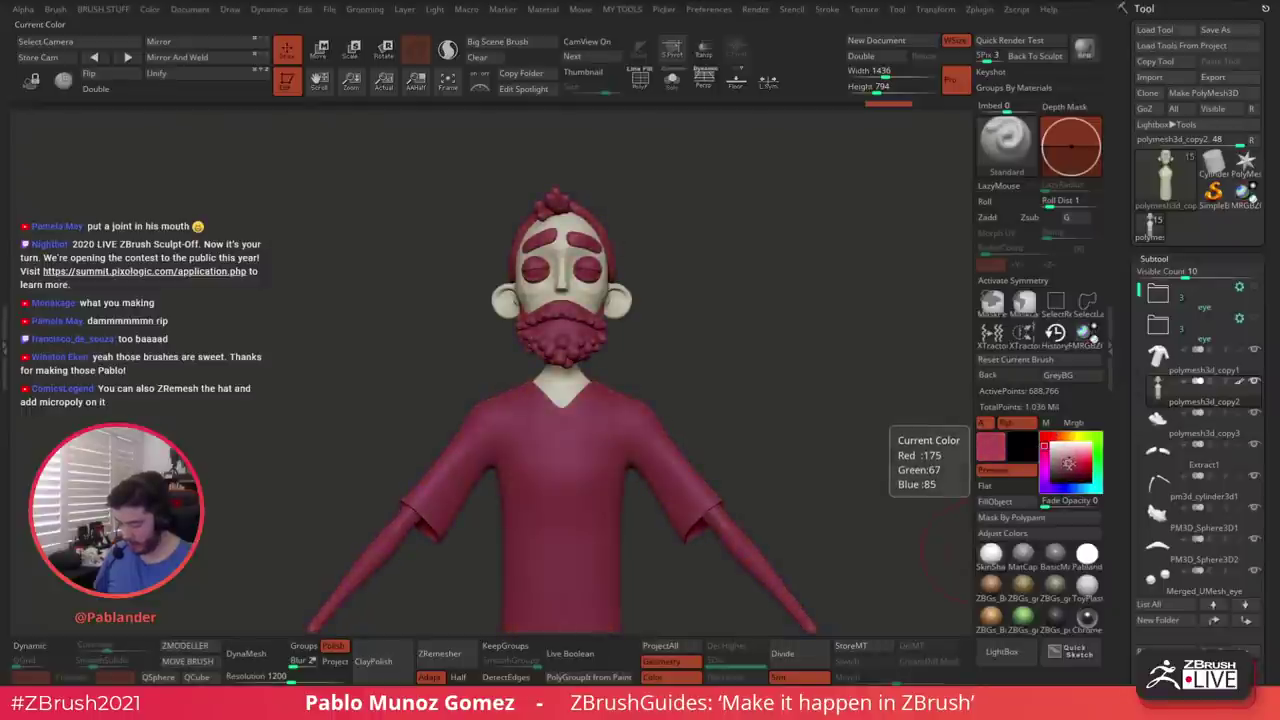
{"action": "left_click", "coordinate": [1066, 450]}
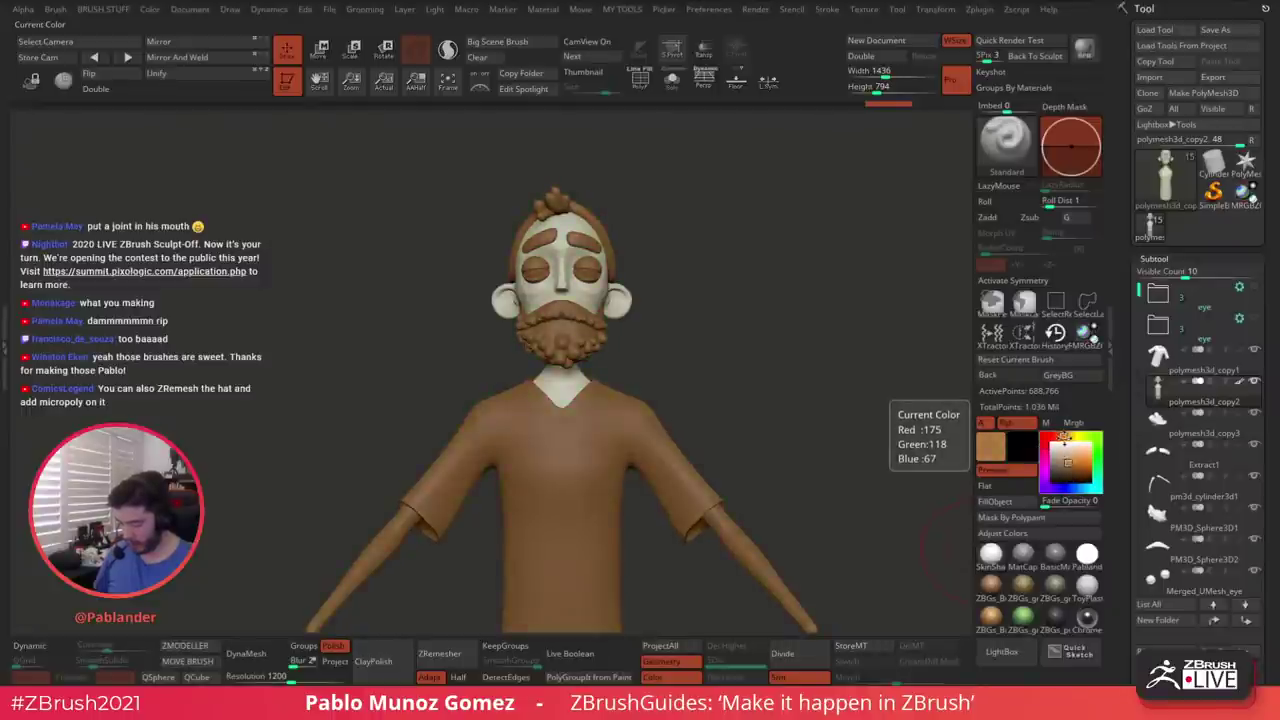
{"action": "left_click", "coordinate": [1070, 455]}
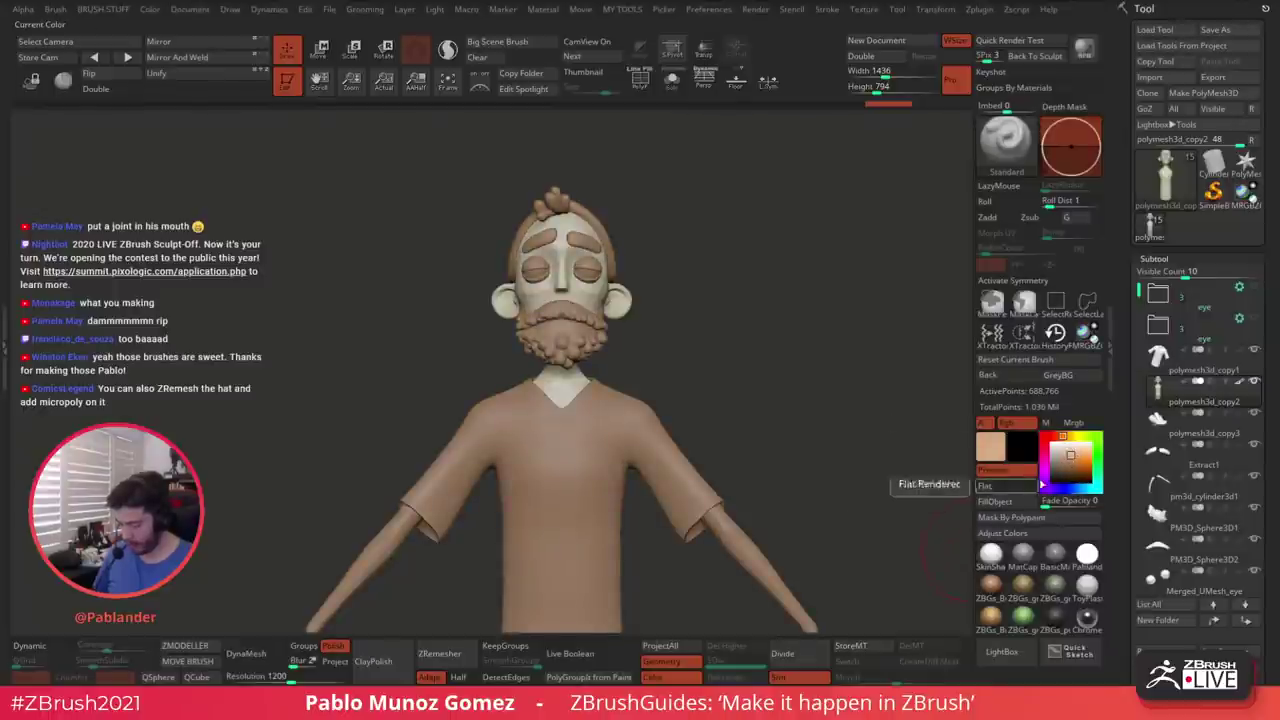
{"action": "left_click", "coordinate": [1015, 503]}
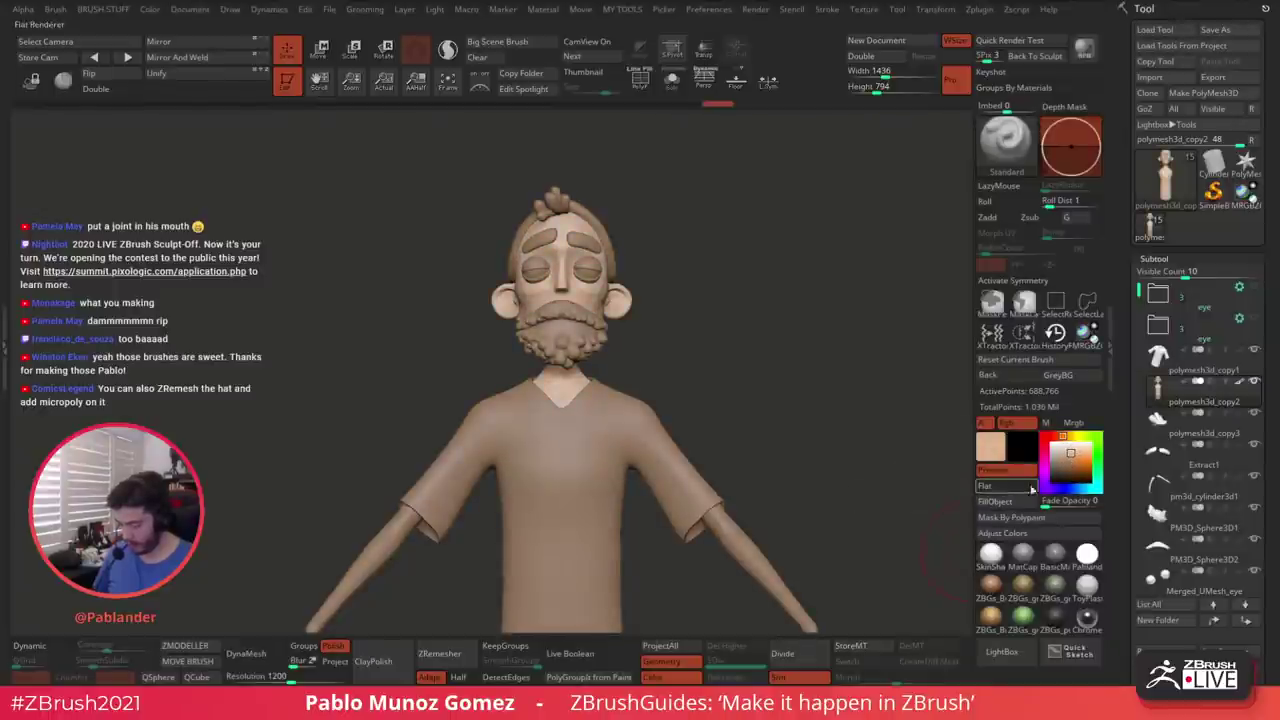
Isolate the head and body mesh, activate X symmetry and paint the nose a pinkish red from tip to bridge
{"action": "left_click", "coordinate": [1045, 442]}
{"action": "left_click", "coordinate": [1071, 460]}
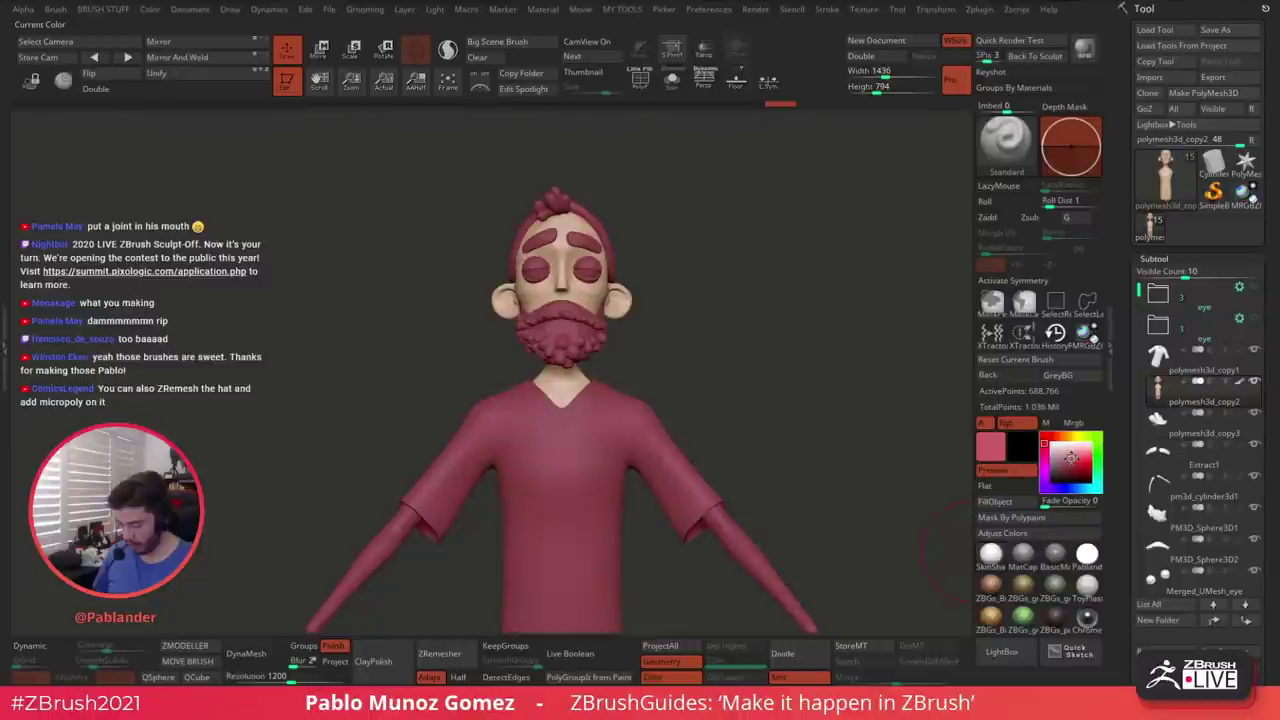
{"action": "left_click", "coordinate": [677, 86]}
{"action": "left_click_drag", "start_coordinate": [748, 210], "coordinate": [795, 325], "text": "alt"}
{"action": "key", "text": "space"}
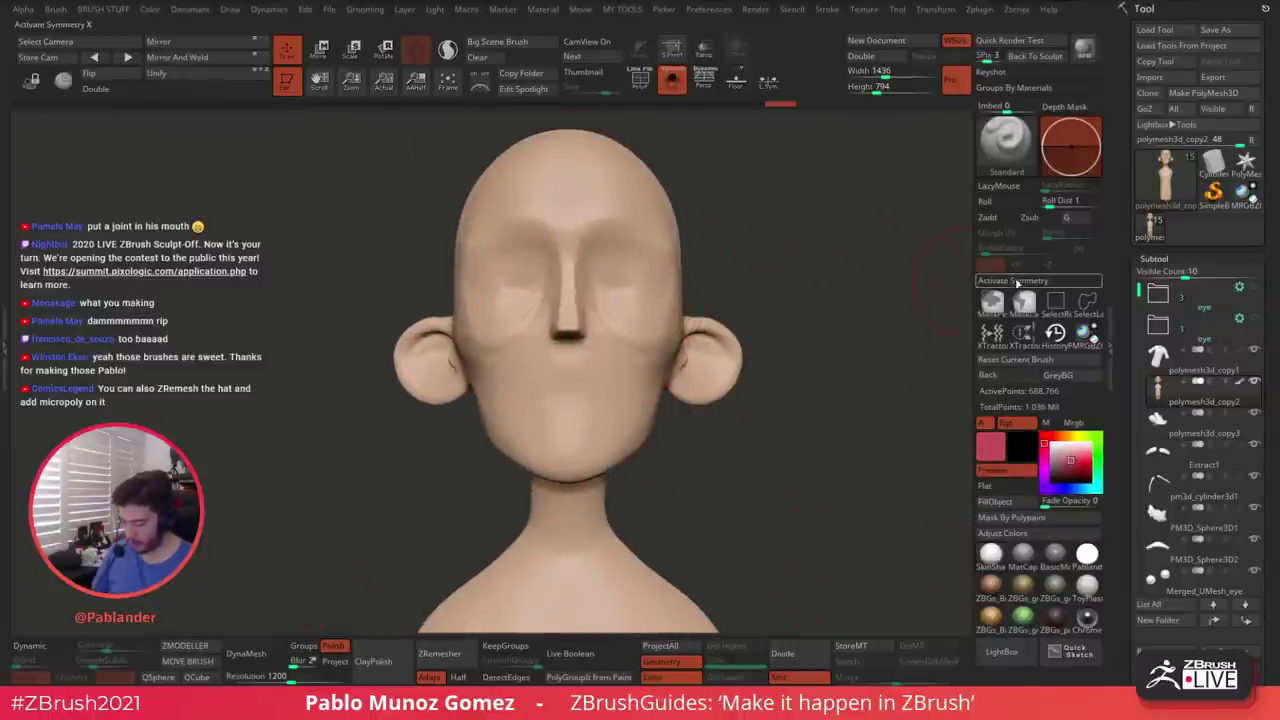
{"action": "left_click", "coordinate": [1017, 281]}
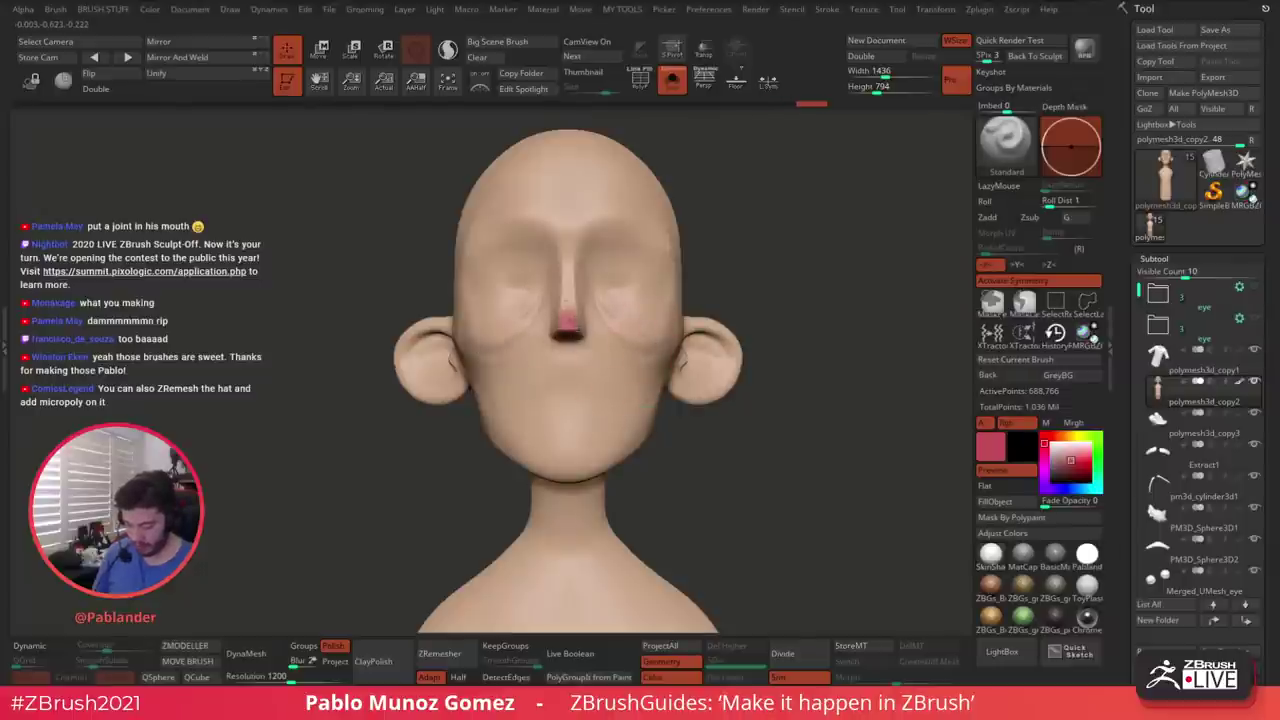
{"action": "mouse_move", "coordinate": [568, 304]}
{"action": "left_mouse_down"}
{"action": "mouse_move", "coordinate": [568, 245]}
{"action": "mouse_move", "coordinate": [568, 312]}
{"action": "left_mouse_up"}
{"action": "right_click_drag", "start_coordinate": [570, 290], "coordinate": [632, 290]}
{"action": "key", "text": "space"}
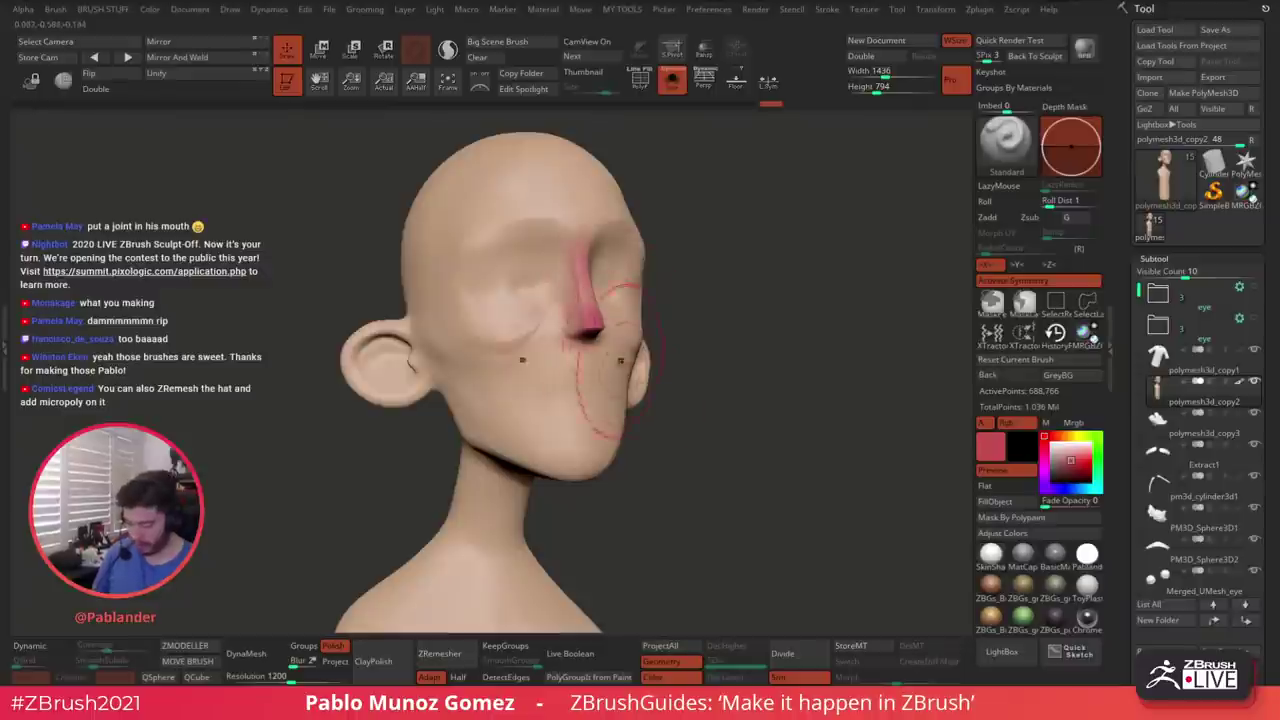
{"action": "mouse_move", "coordinate": [590, 340]}
{"action": "left_mouse_down"}
{"action": "mouse_move", "coordinate": [570, 317]}
{"action": "mouse_move", "coordinate": [579, 245]}
{"action": "left_mouse_up"}
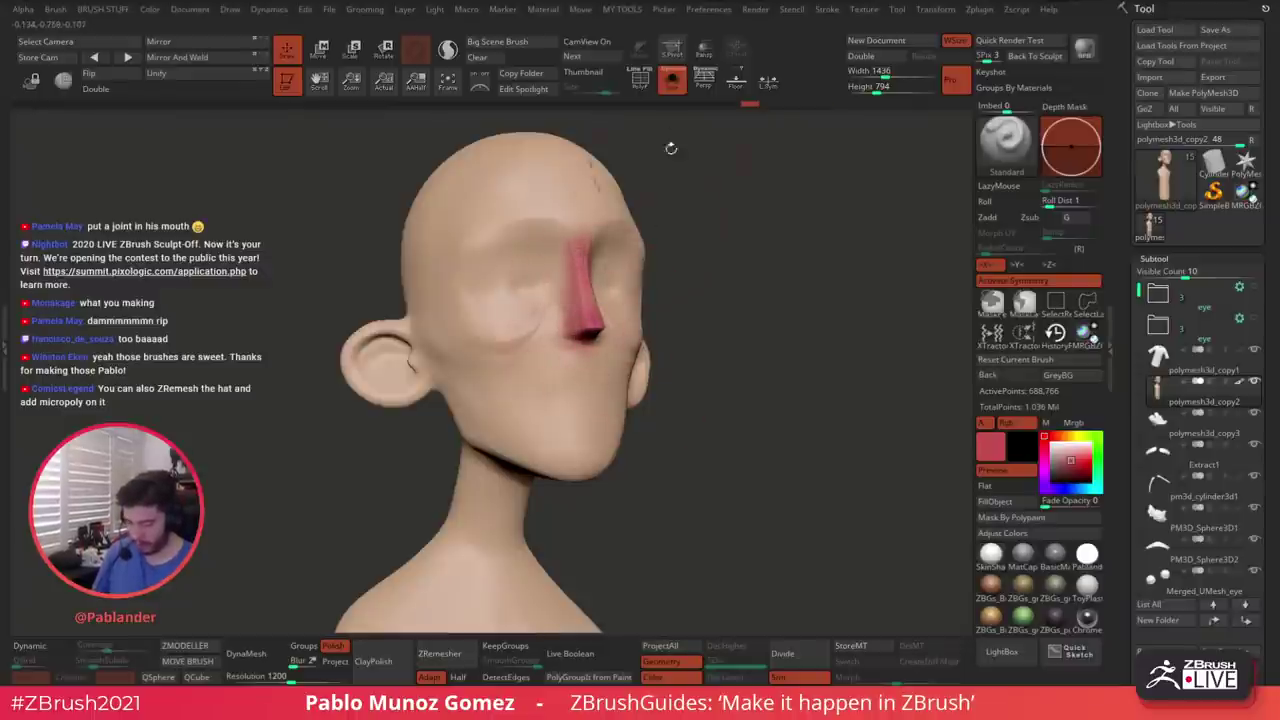
Show all parts again, tint both ears pink, and deepen the ears and nose with a more saturated red
{"action": "left_click", "coordinate": [672, 82]}
{"action": "right_click_drag", "start_coordinate": [746, 226], "coordinate": [706, 266]}
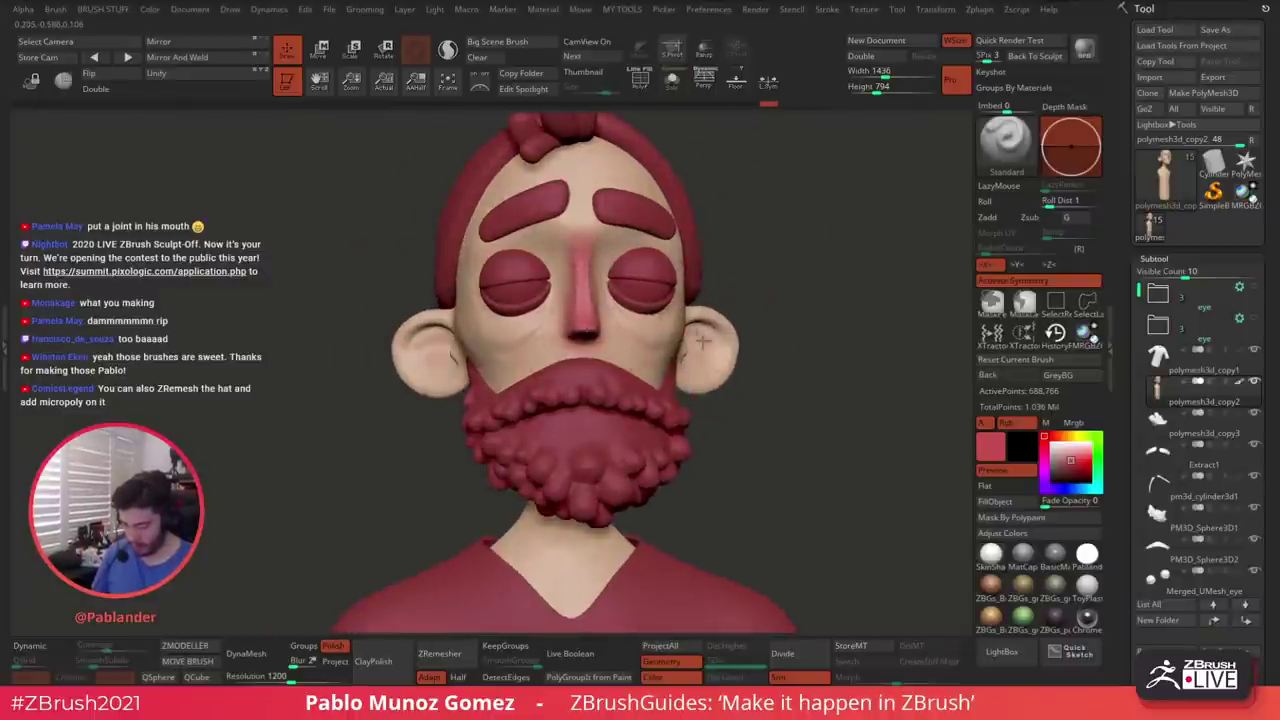
{"action": "mouse_move", "coordinate": [703, 341]}
{"action": "left_mouse_down"}
{"action": "mouse_move", "coordinate": [687, 367]}
{"action": "mouse_move", "coordinate": [710, 360]}
{"action": "left_mouse_up"}
{"action": "mouse_move", "coordinate": [780, 314]}
{"action": "right_mouse_down"}
{"action": "mouse_move", "coordinate": [712, 318]}
{"action": "mouse_move", "coordinate": [590, 292]}
{"action": "right_mouse_up"}
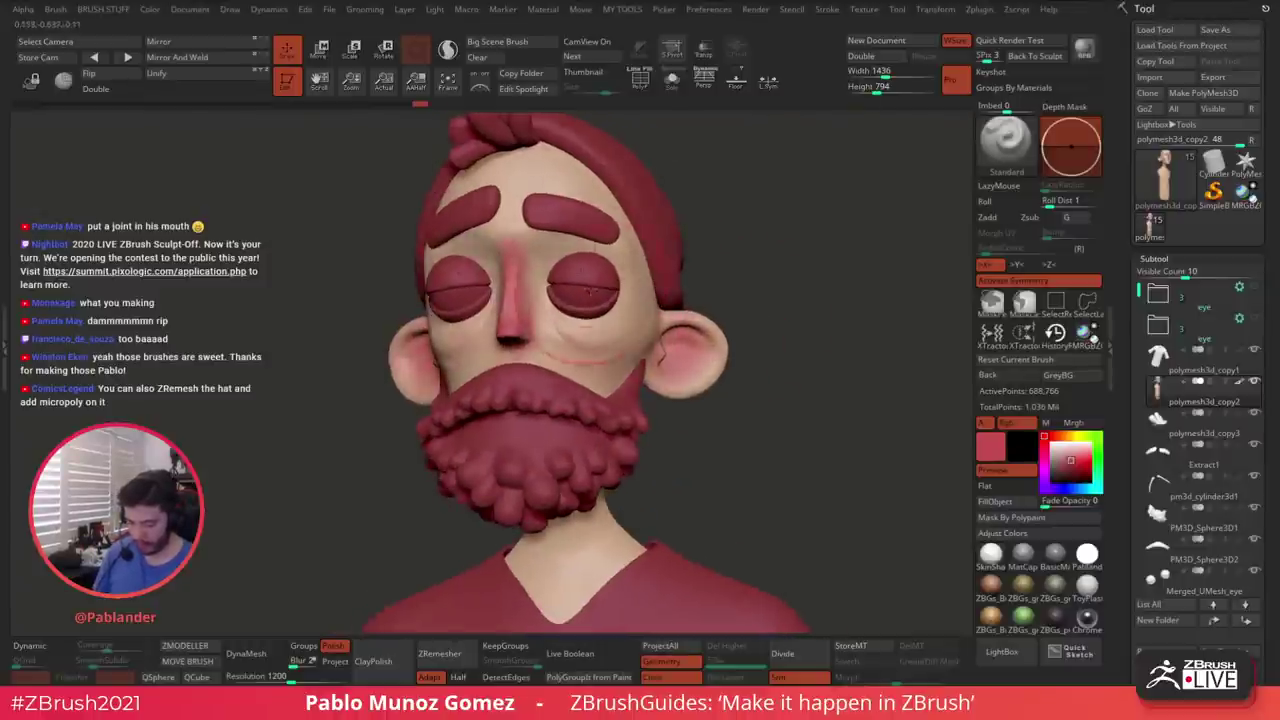
{"action": "right_click_drag", "start_coordinate": [744, 288], "coordinate": [770, 300]}
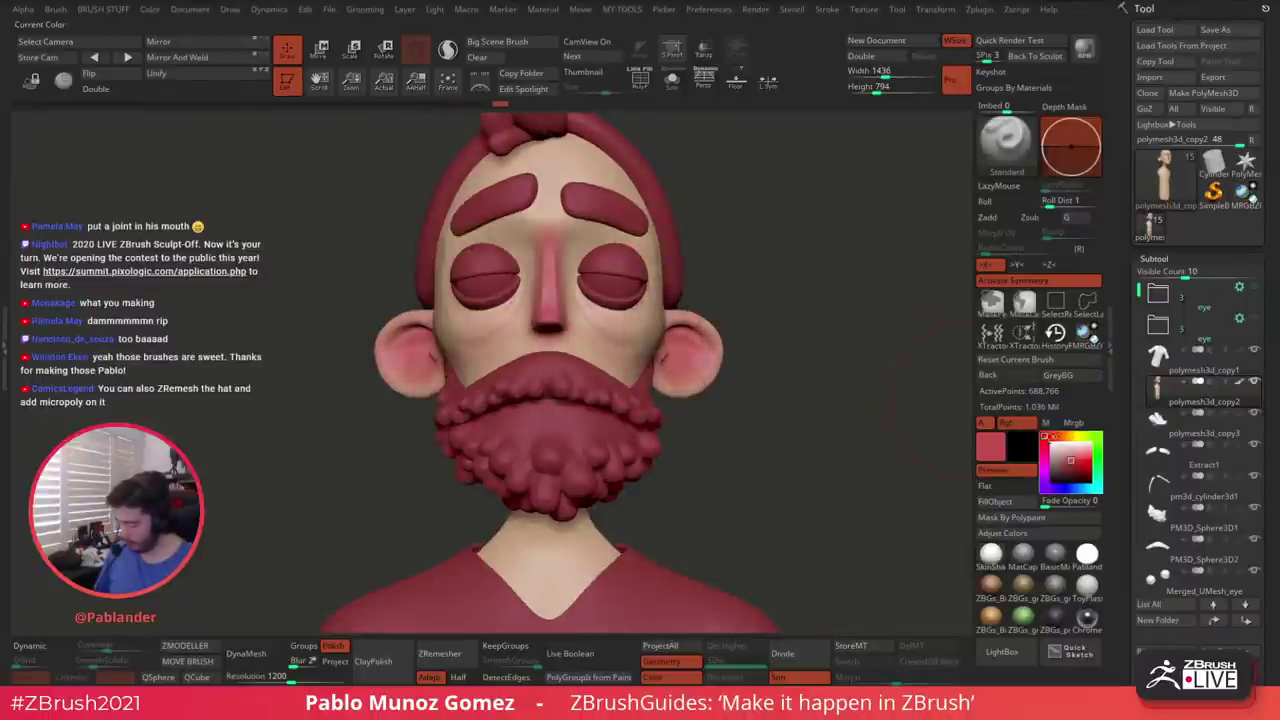
{"action": "left_click_drag", "start_coordinate": [1070, 459], "coordinate": [1077, 457]}
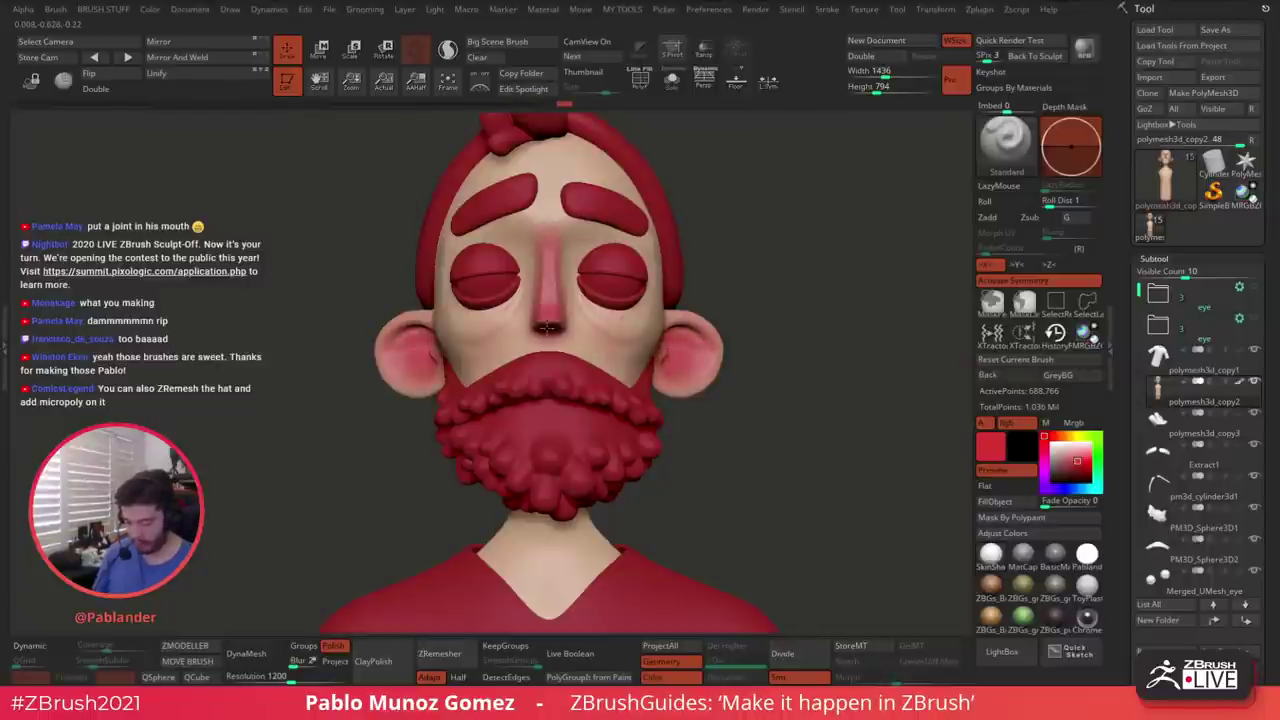
Isolate the head and paint the eye sockets with a muted blue, darkening them with a greyer tone
{"action": "key", "text": "c"}
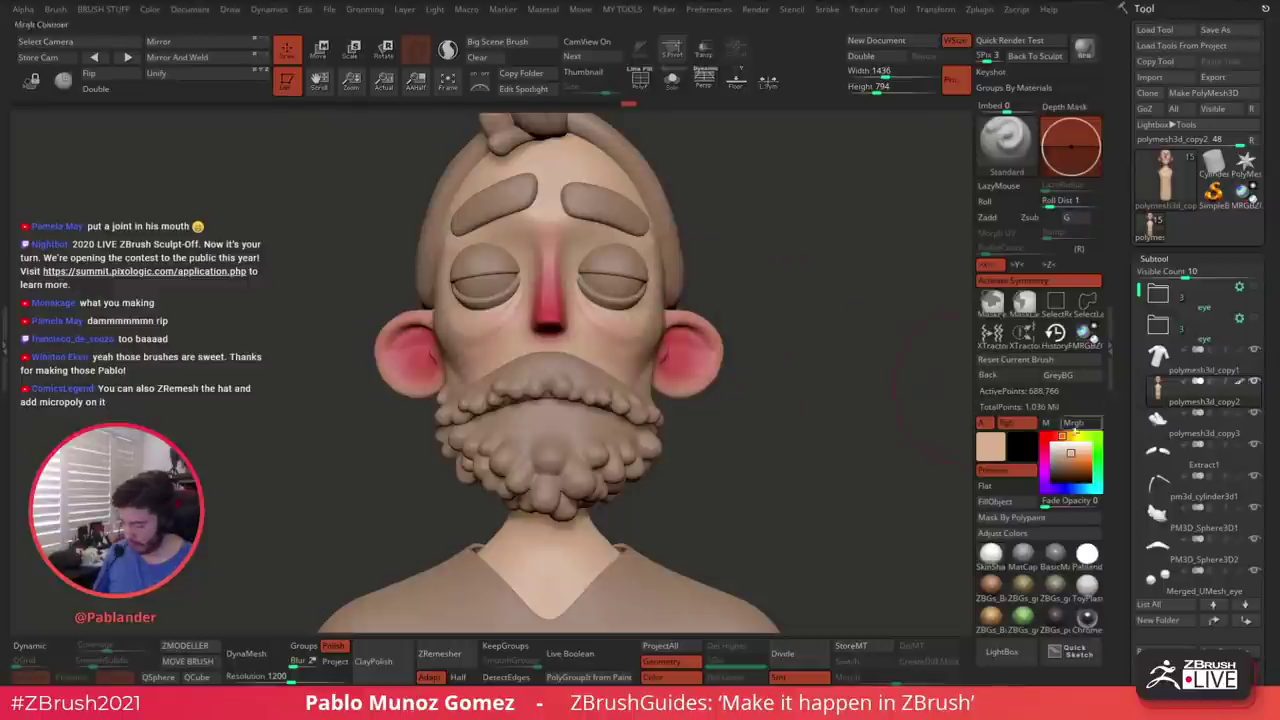
{"action": "left_click", "coordinate": [1065, 463]}
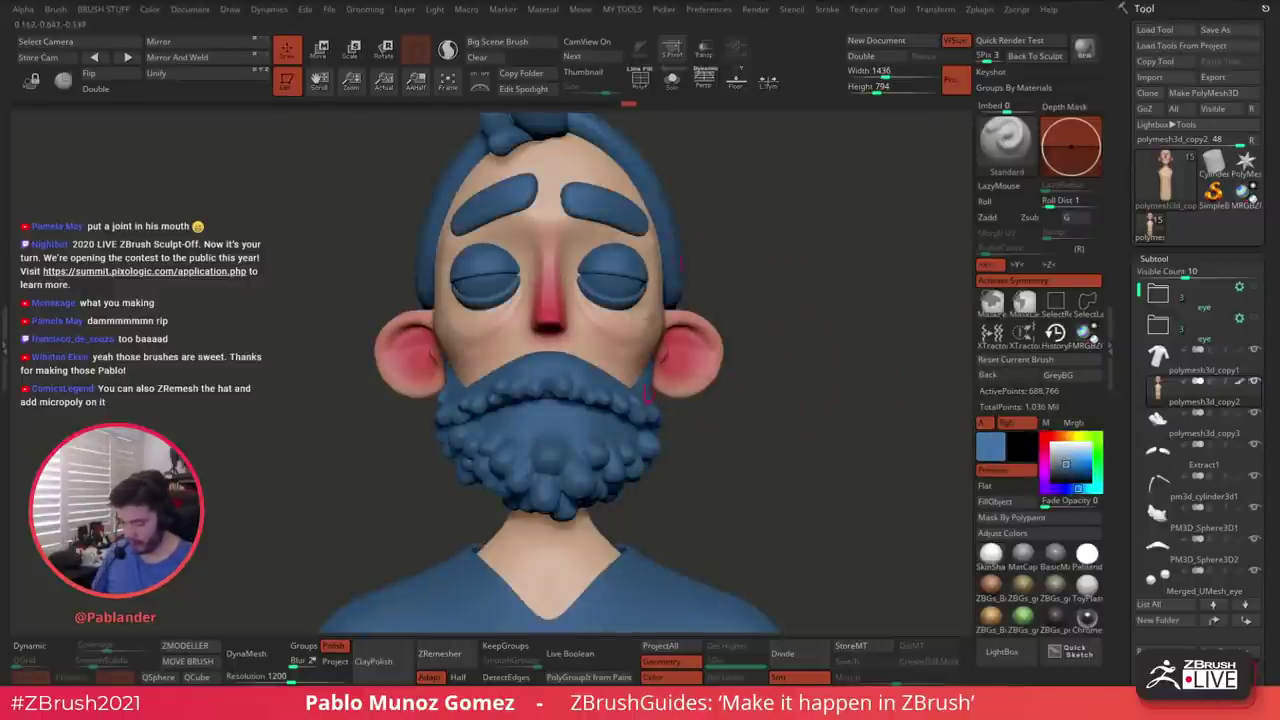
{"action": "left_click", "coordinate": [672, 79]}
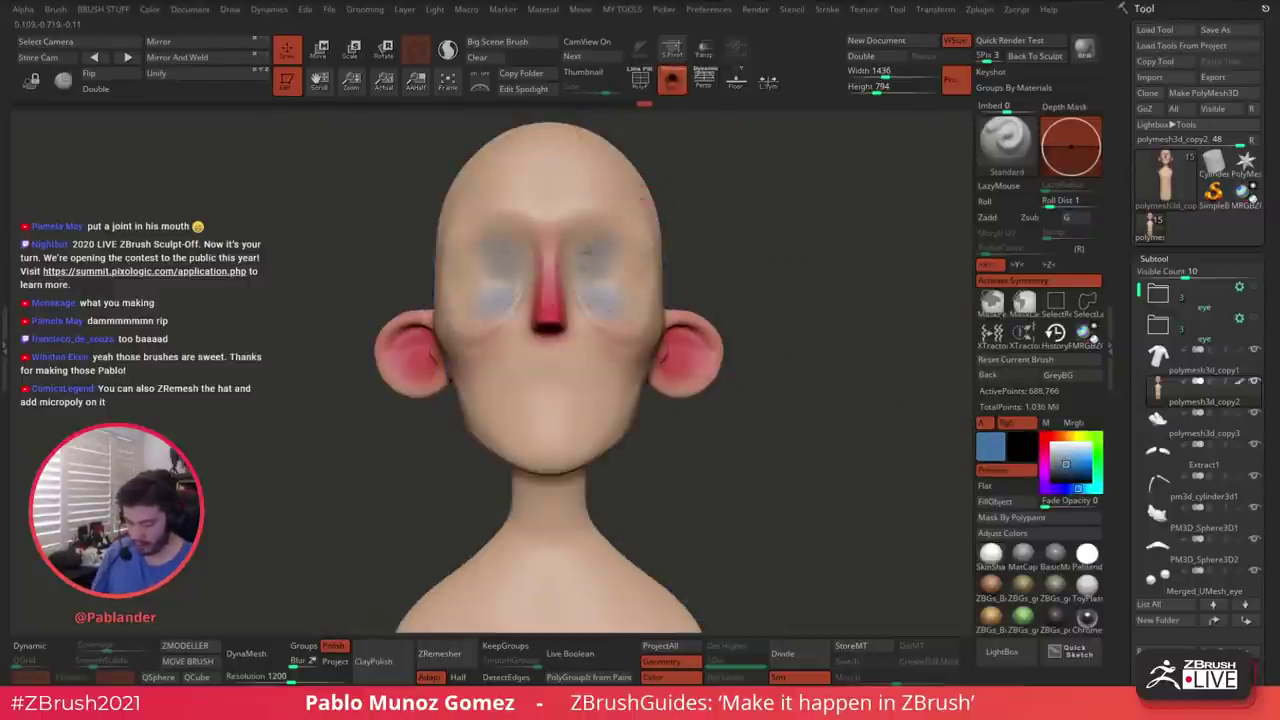
{"action": "left_click", "coordinate": [1056, 467]}
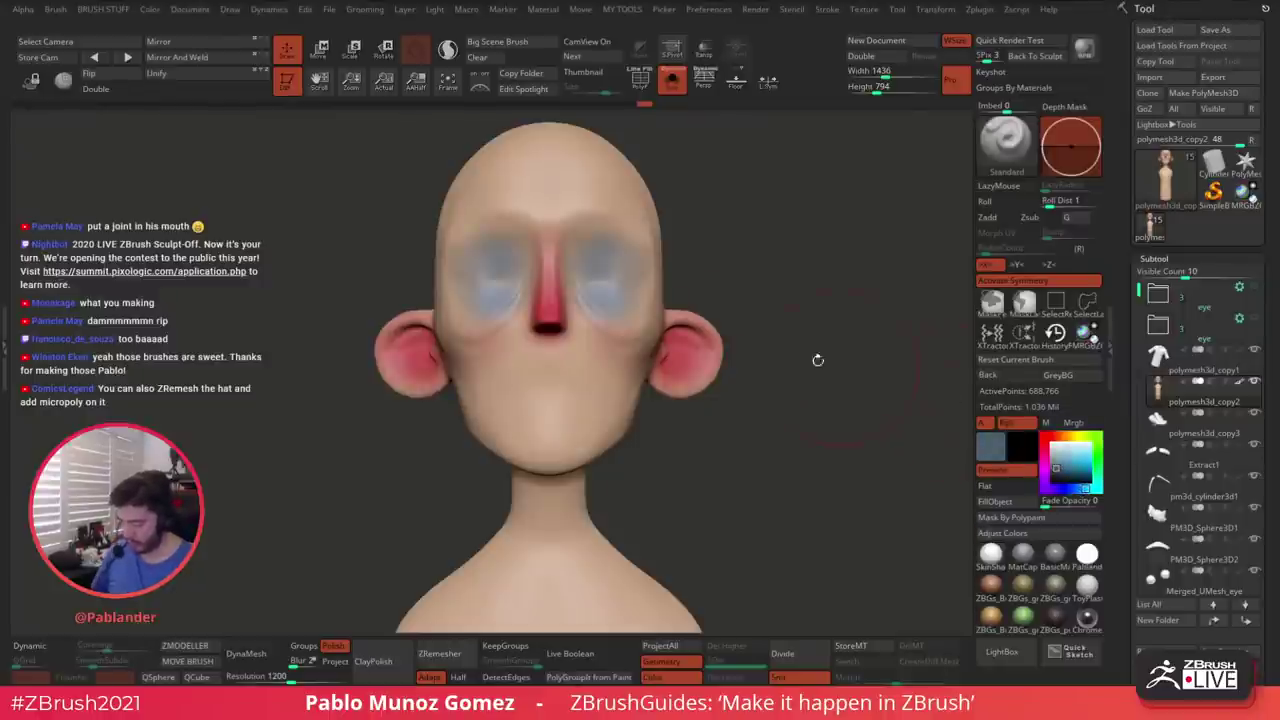
{"action": "left_click_drag", "start_coordinate": [1050, 437], "coordinate": [579, 292]}
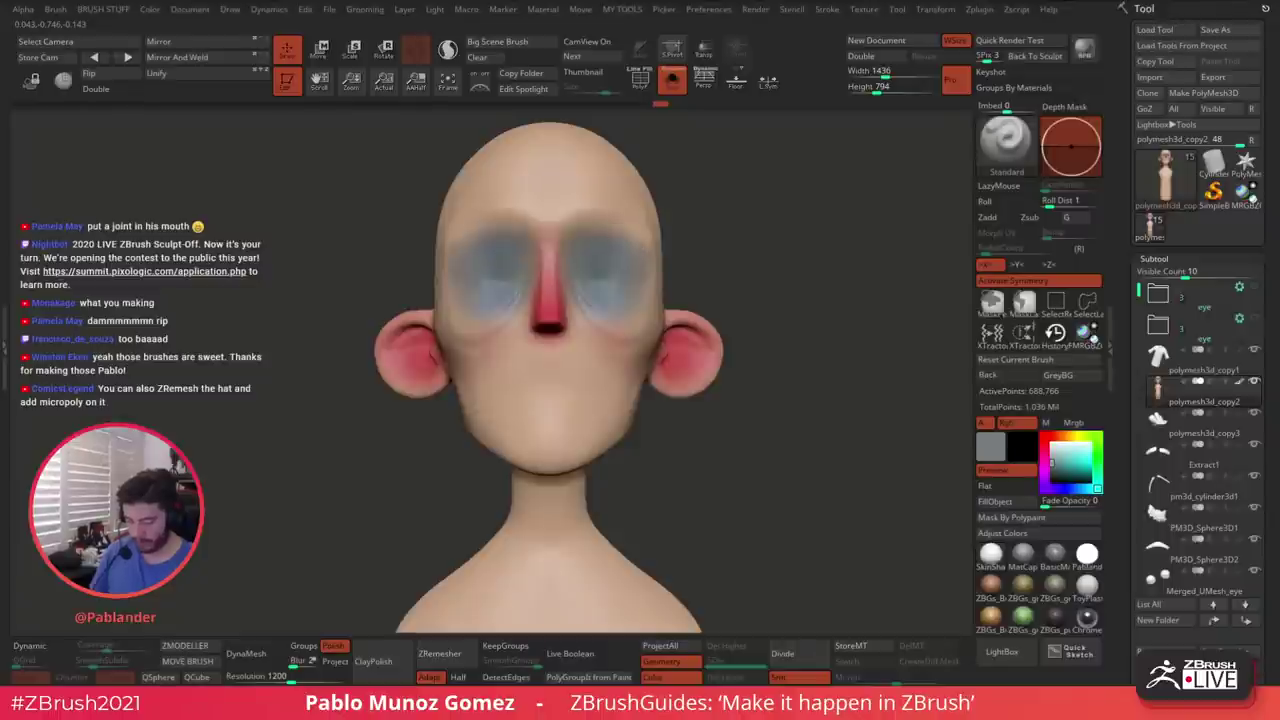
{"action": "left_click_drag", "start_coordinate": [737, 246], "coordinate": [639, 304]}
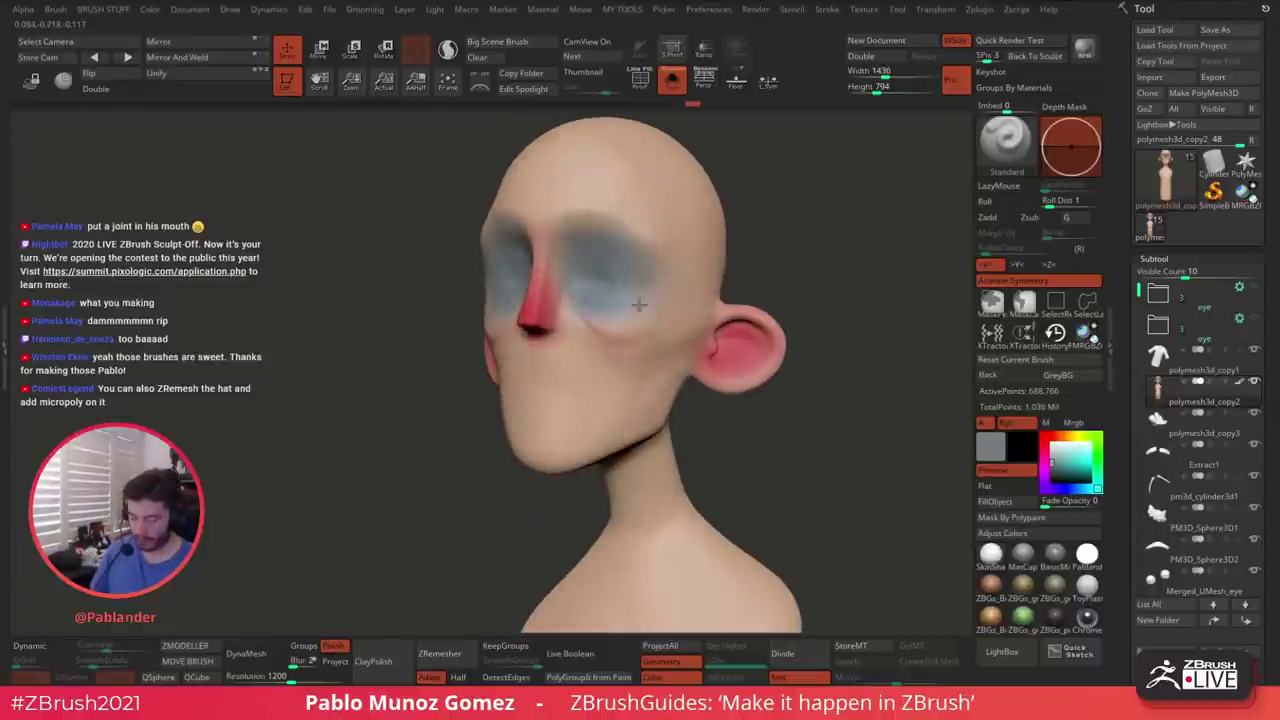
{"action": "left_click_drag", "start_coordinate": [811, 273], "coordinate": [848, 268]}
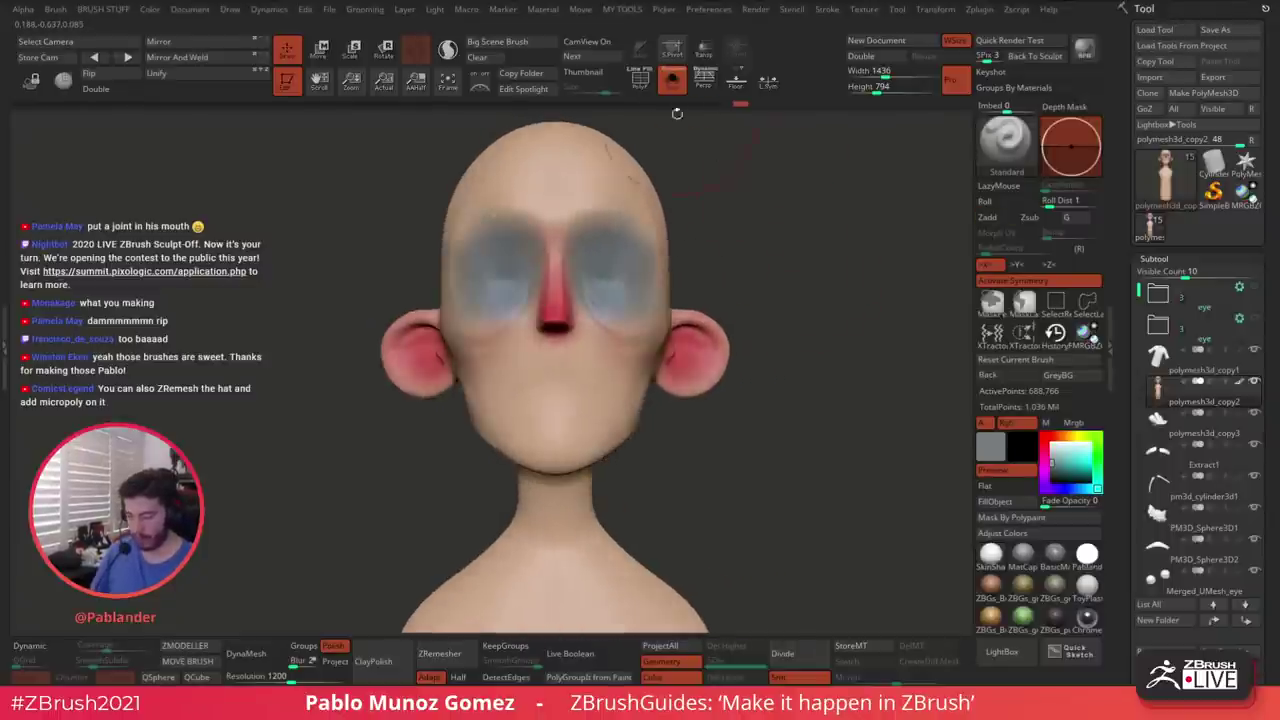
Bring back the other parts and paint lighter cream and soft peach tones over the forehead and face
{"action": "left_click", "coordinate": [672, 81]}
{"action": "left_click_drag", "start_coordinate": [734, 237], "coordinate": [784, 317]}
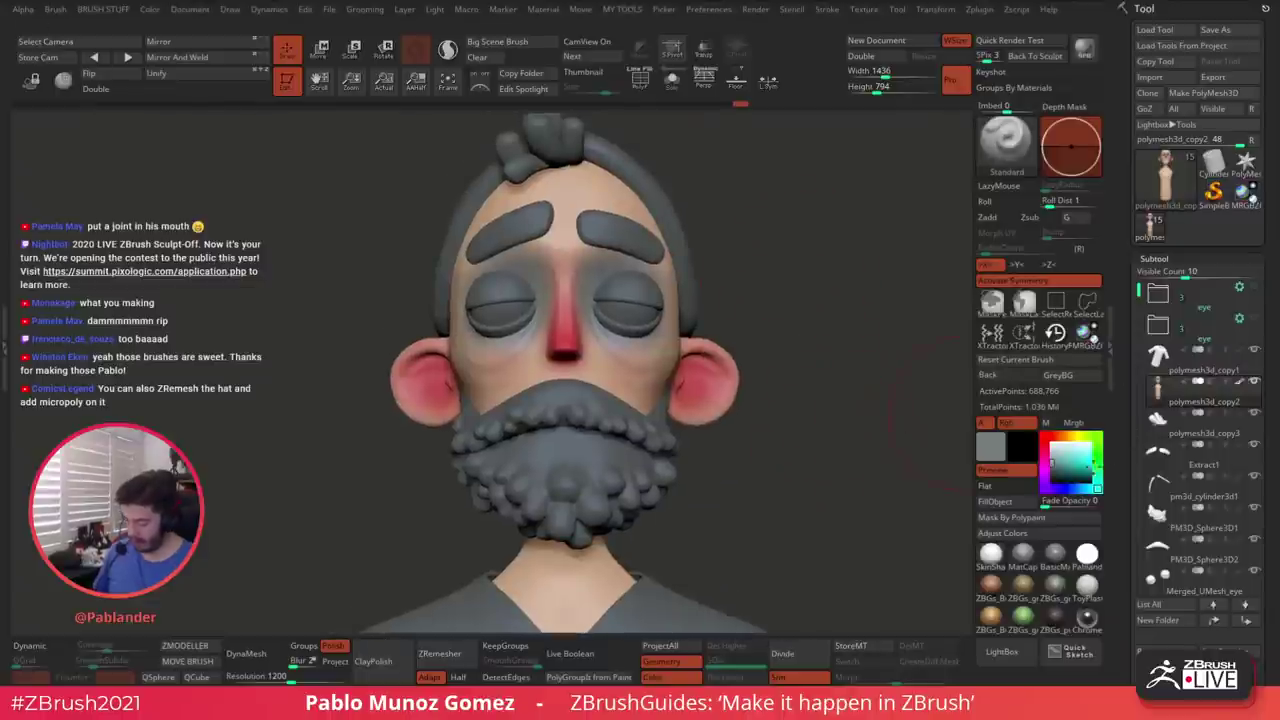
{"action": "left_click", "coordinate": [1052, 444]}
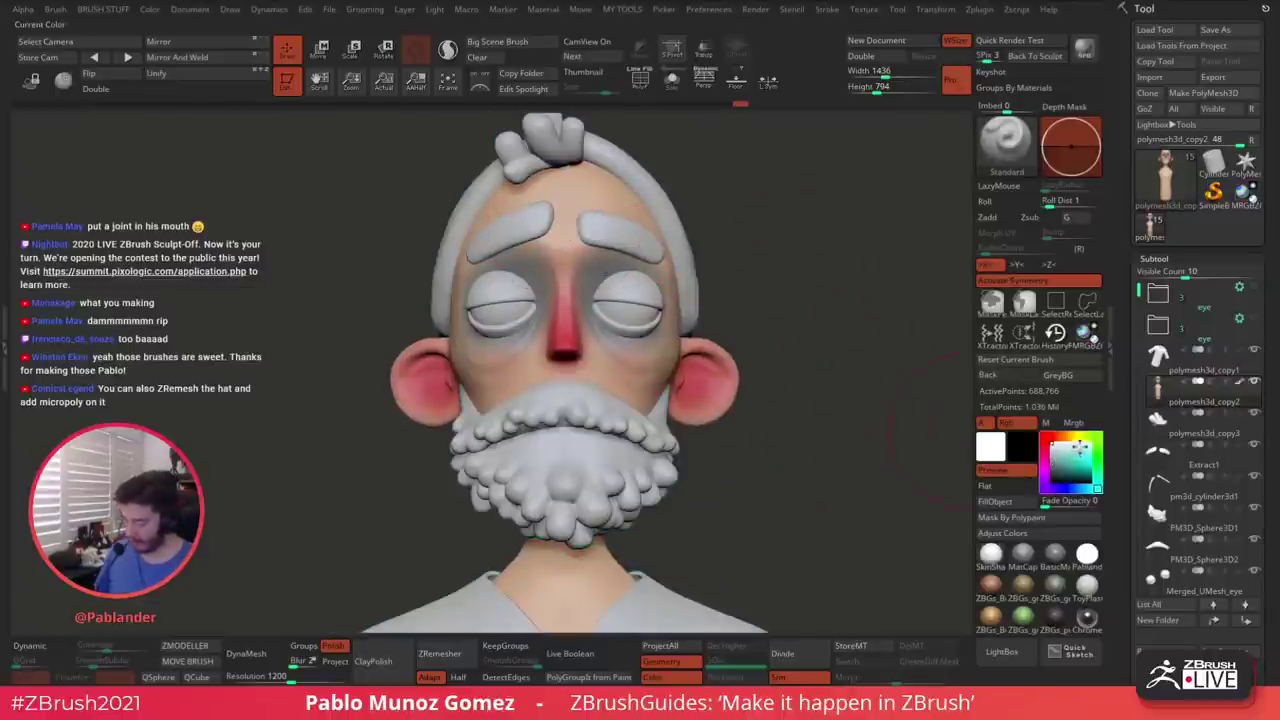
{"action": "left_click_drag", "start_coordinate": [1086, 447], "coordinate": [536, 197]}
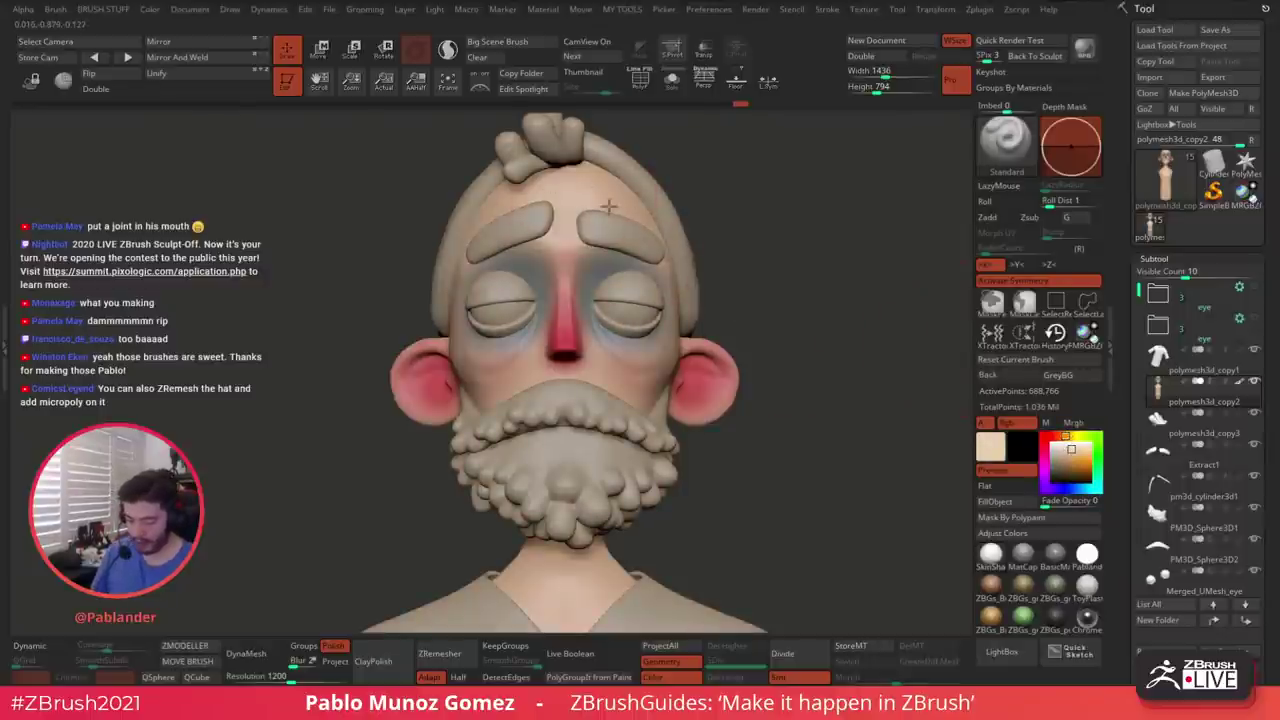
{"action": "key", "text": "space"}
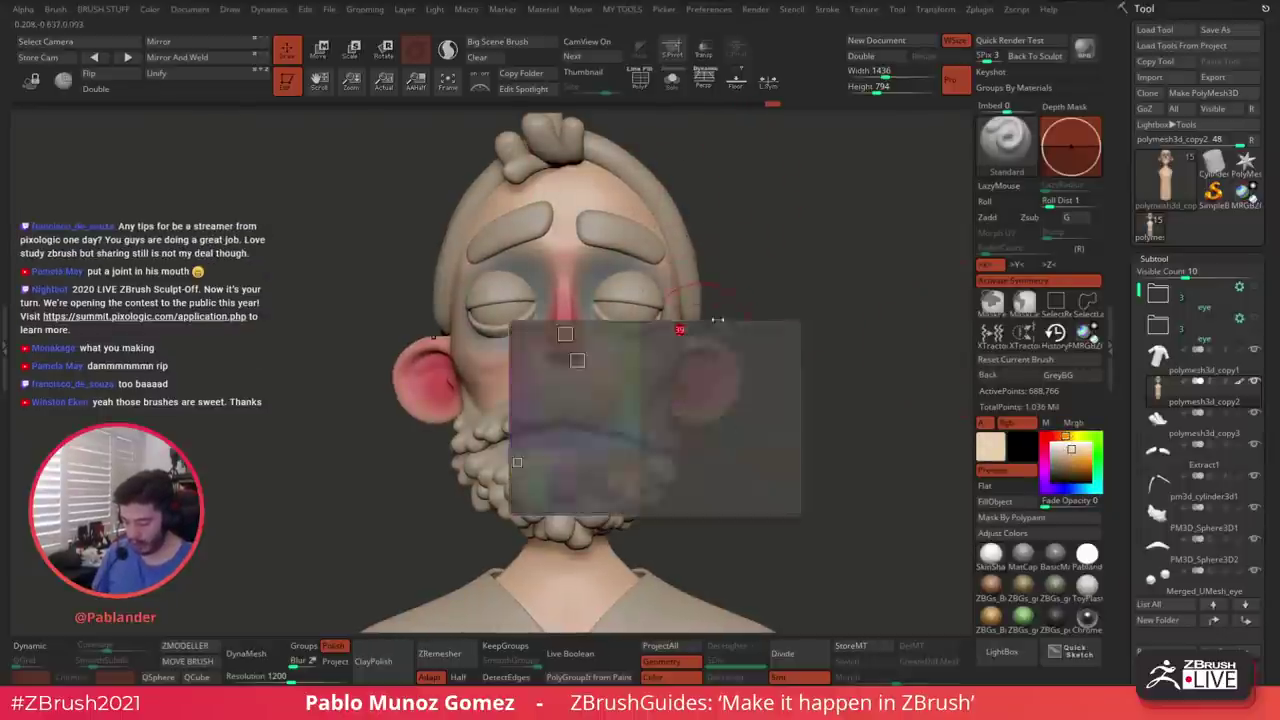
{"action": "left_click_drag", "start_coordinate": [770, 341], "coordinate": [715, 325]}
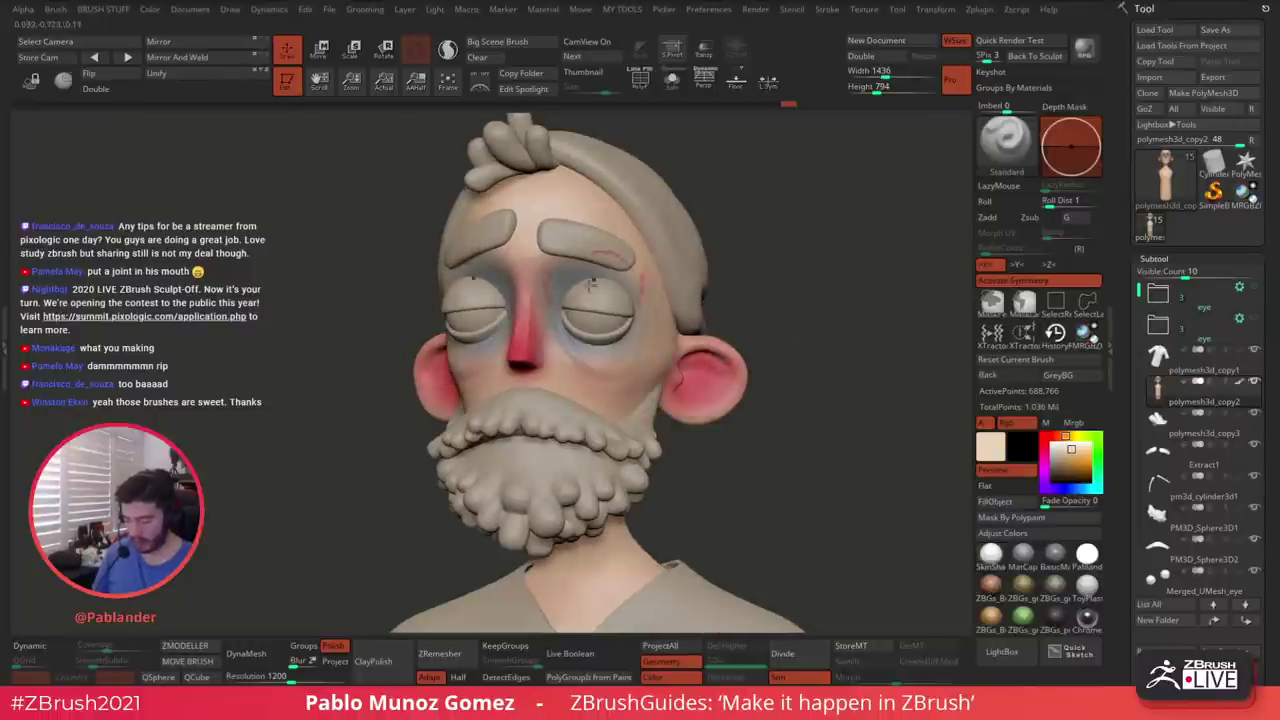
{"action": "left_click_drag", "start_coordinate": [1070, 460], "coordinate": [596, 358]}
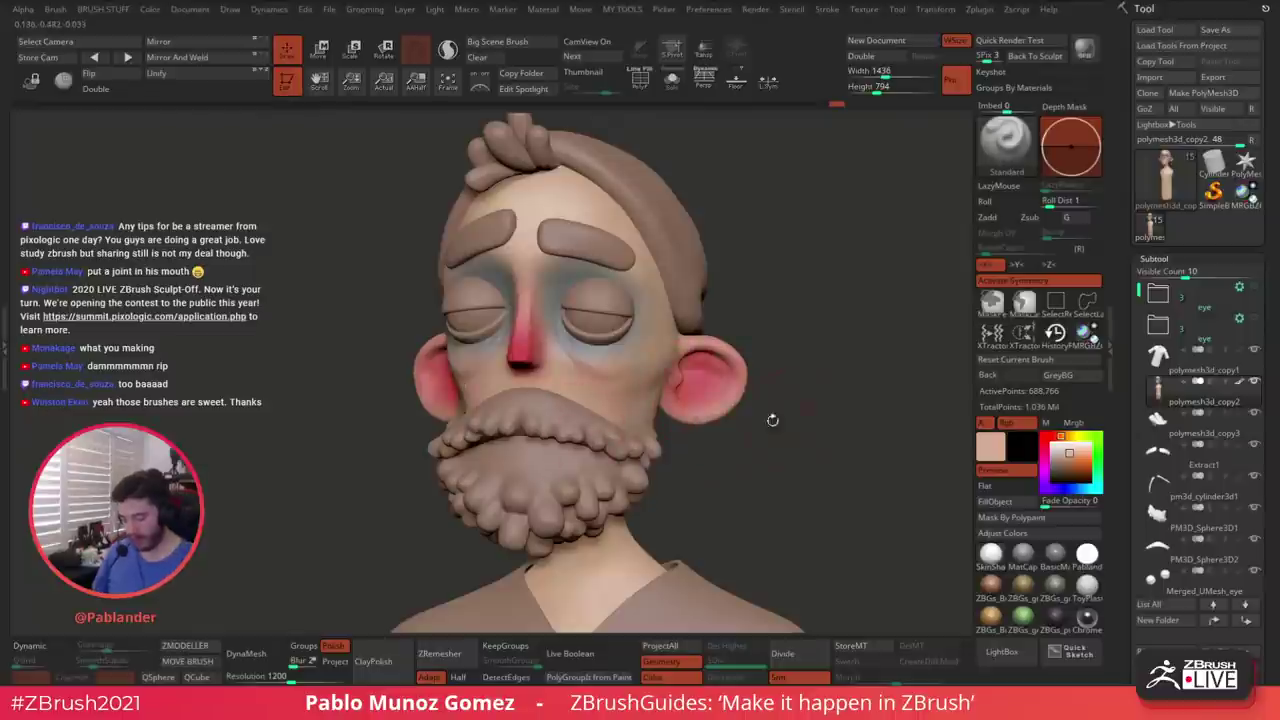
Select the eyelid mesh and fill it with a cool neutral grey
{"action": "left_click", "coordinate": [605, 310], "text": "alt"}
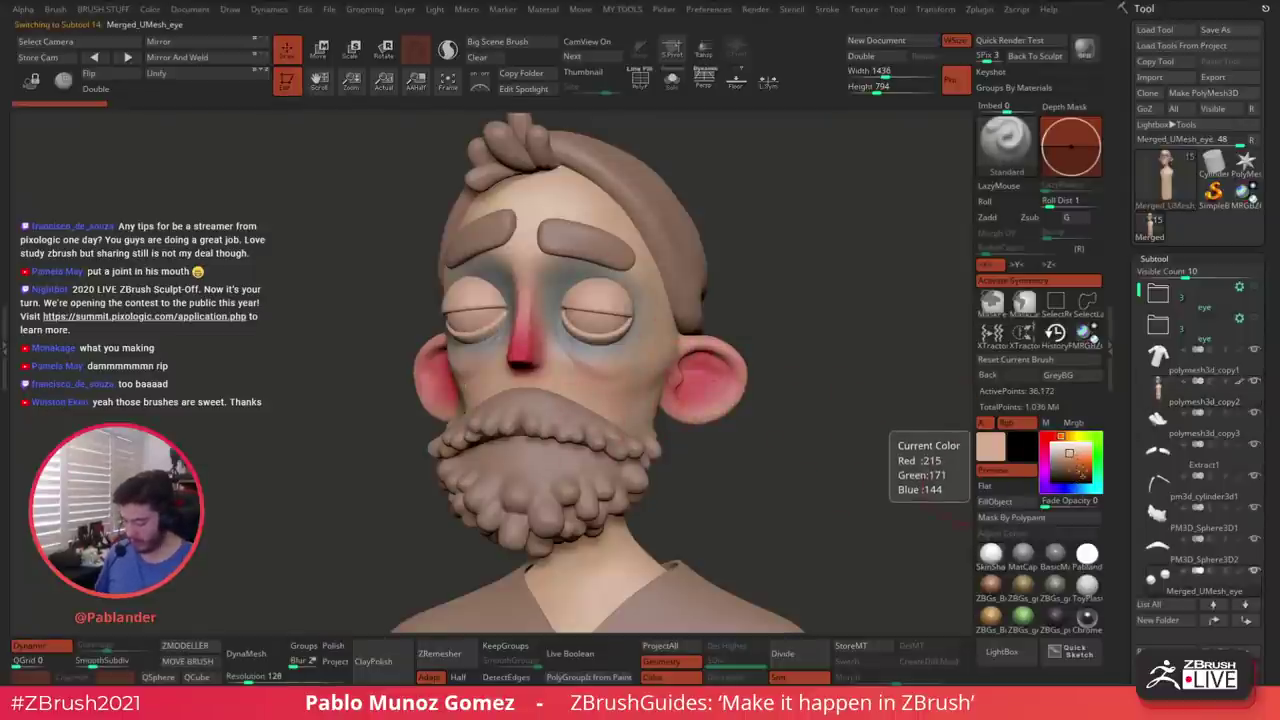
{"action": "left_click_drag", "start_coordinate": [1072, 454], "coordinate": [866, 405]}
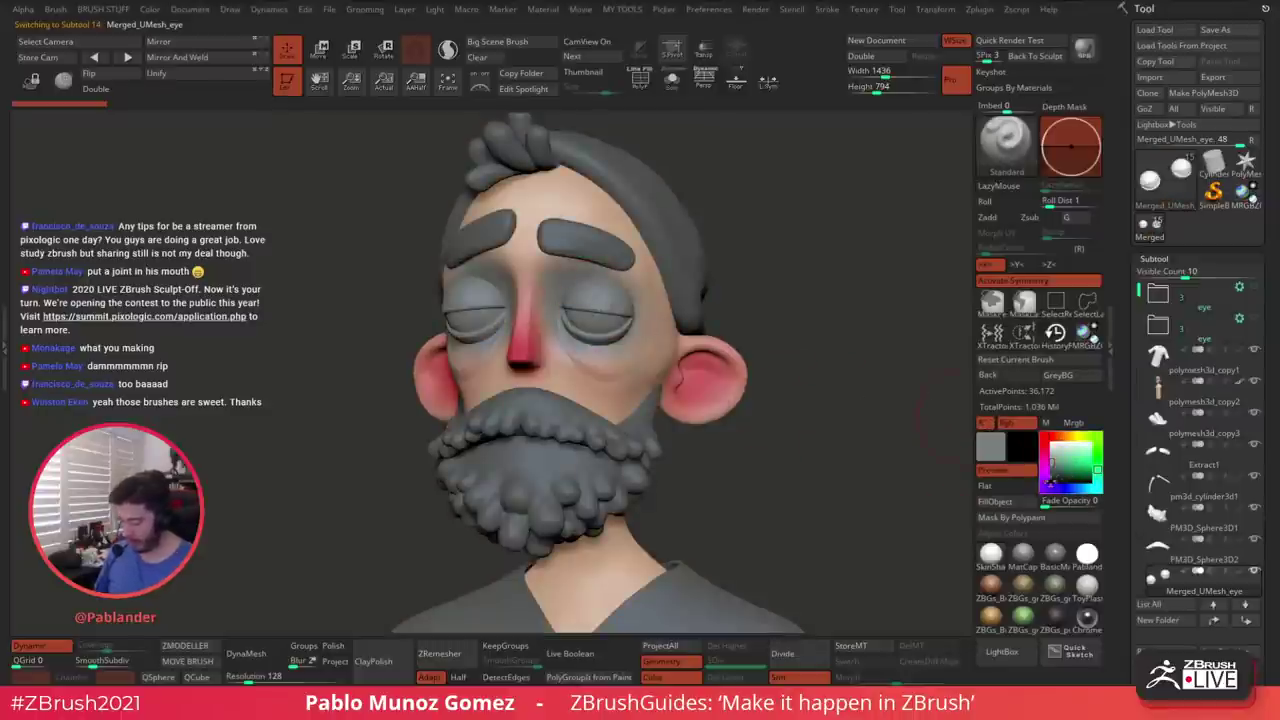
{"action": "left_click", "coordinate": [1005, 502]}
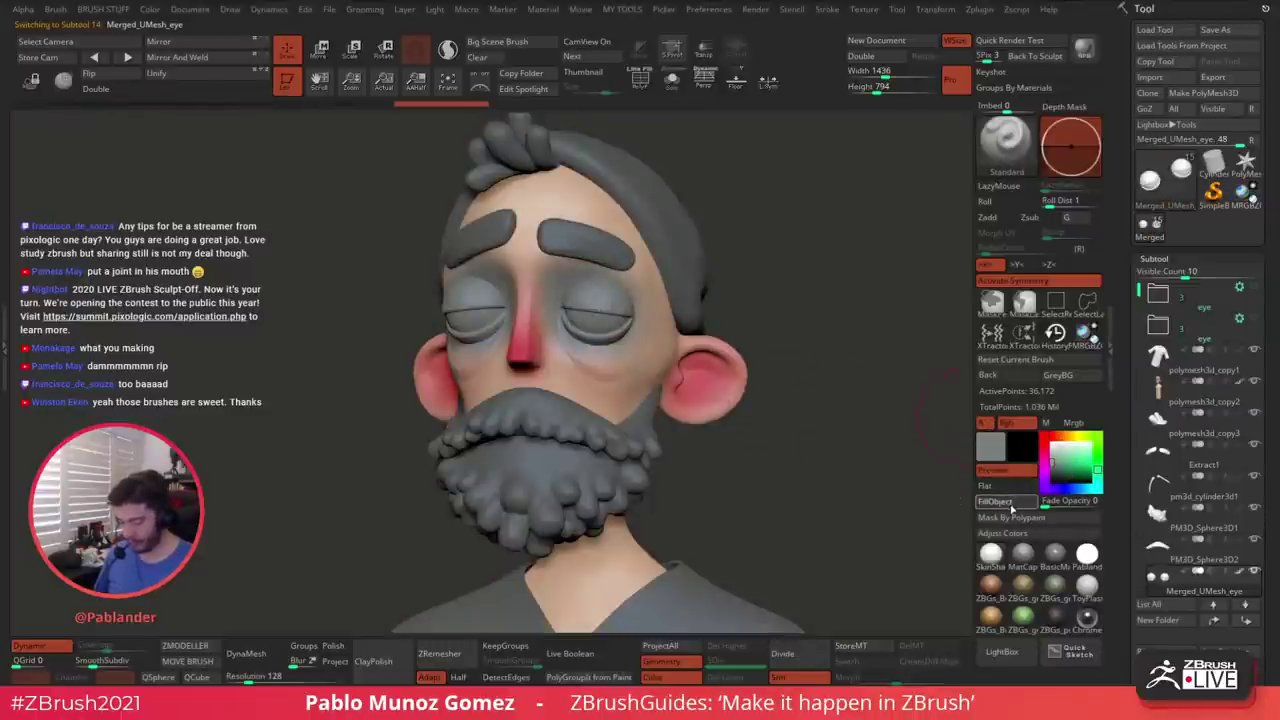
Paint a pale desaturated yellow onto the eyelids and tint them lightly with red sampled from the nose
{"action": "left_click", "coordinate": [1067, 455]}
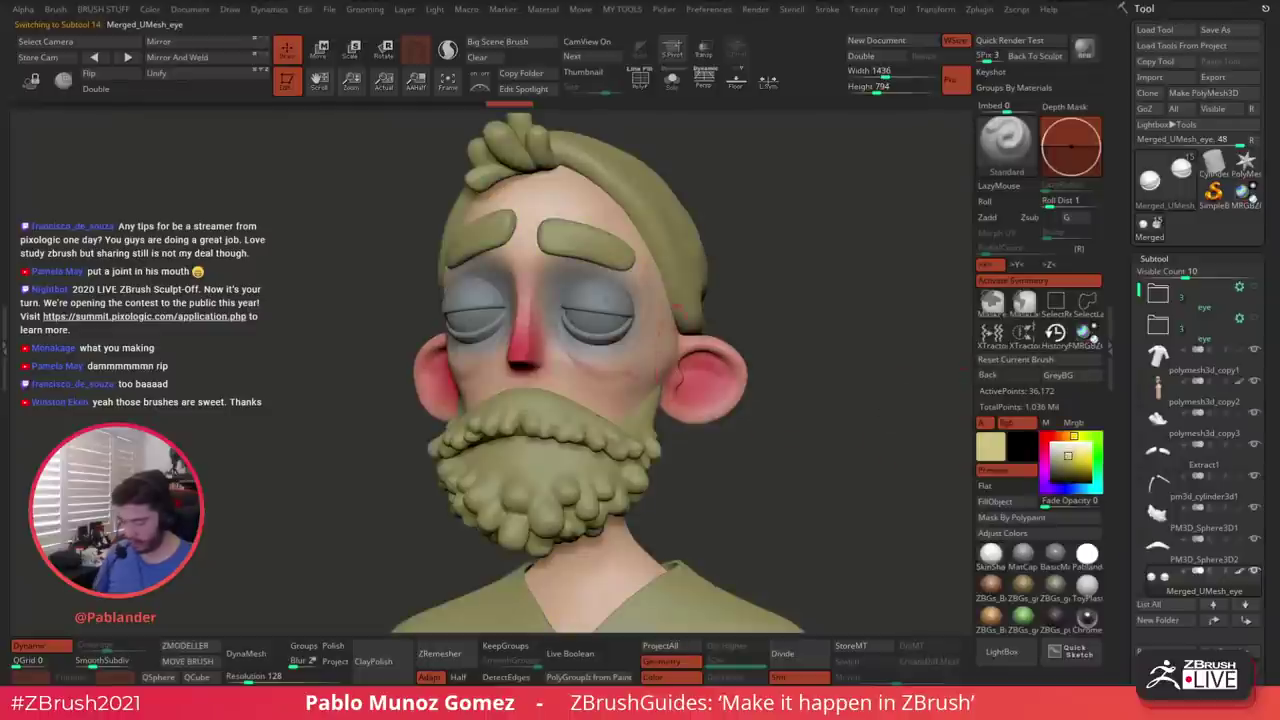
{"action": "left_click", "coordinate": [1062, 453]}
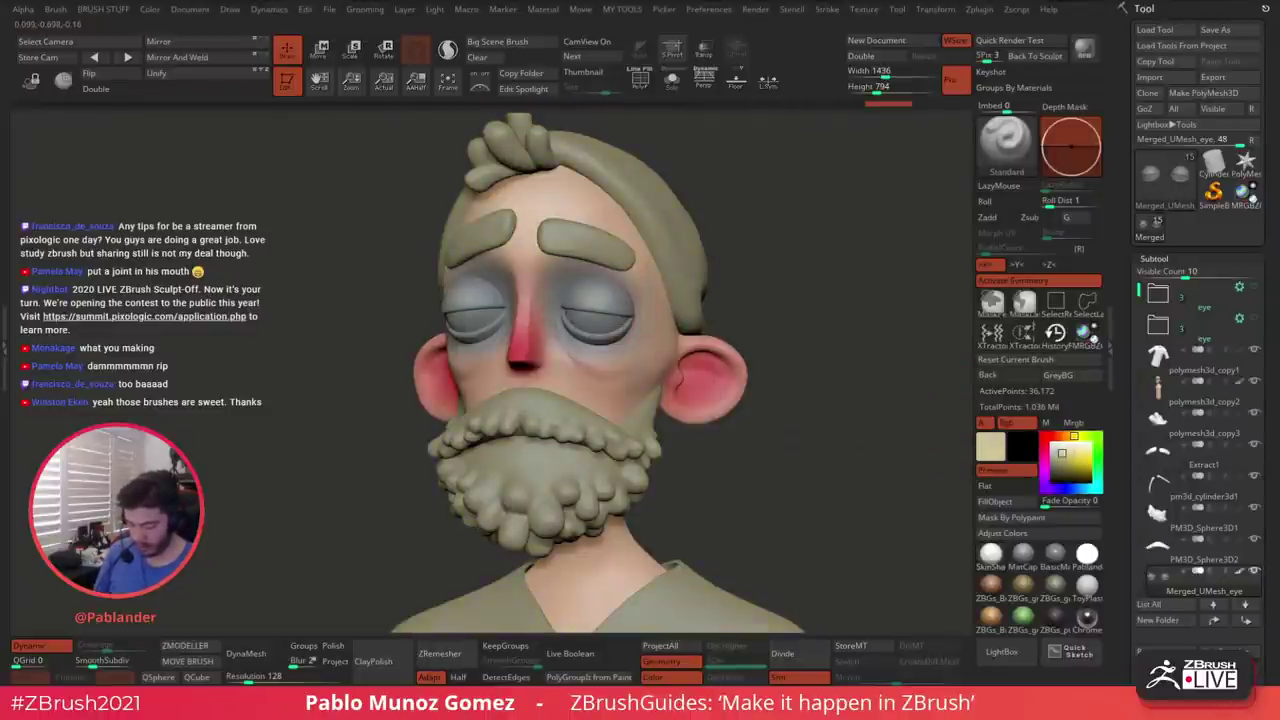
{"action": "right_click_drag", "start_coordinate": [566, 304], "coordinate": [606, 302]}
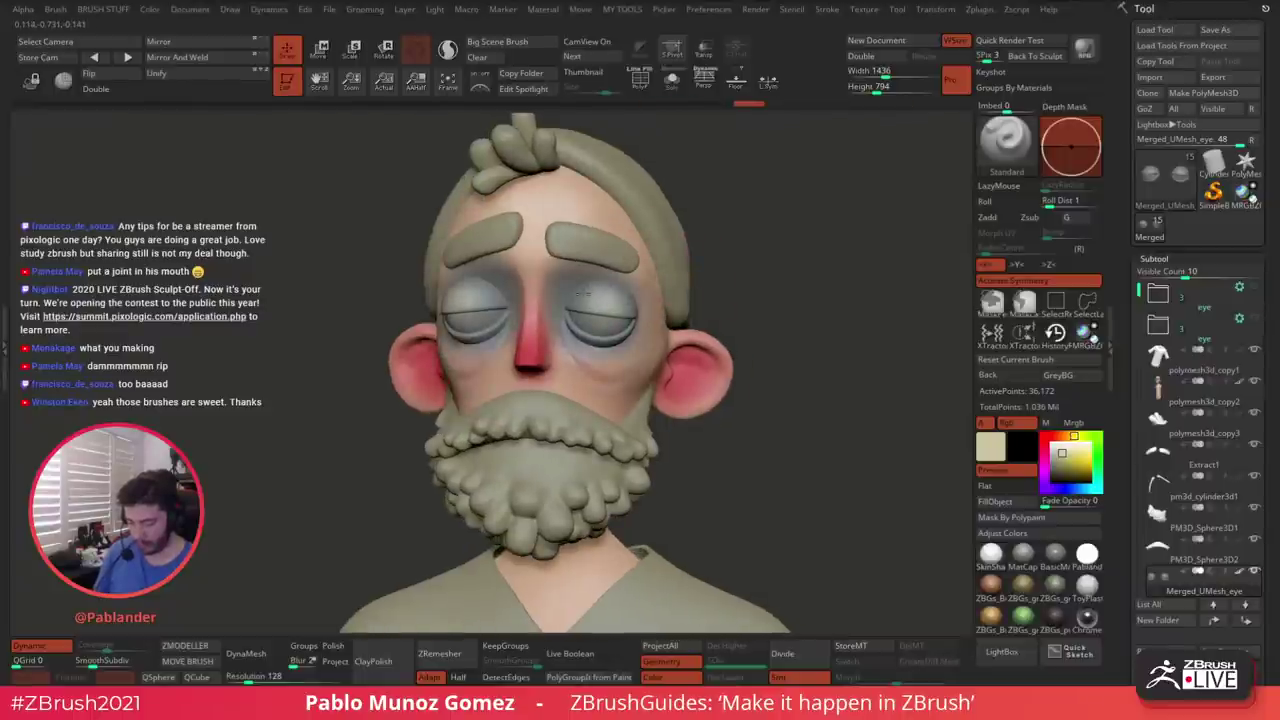
{"action": "left_click_drag", "start_coordinate": [989, 456], "coordinate": [531, 361]}
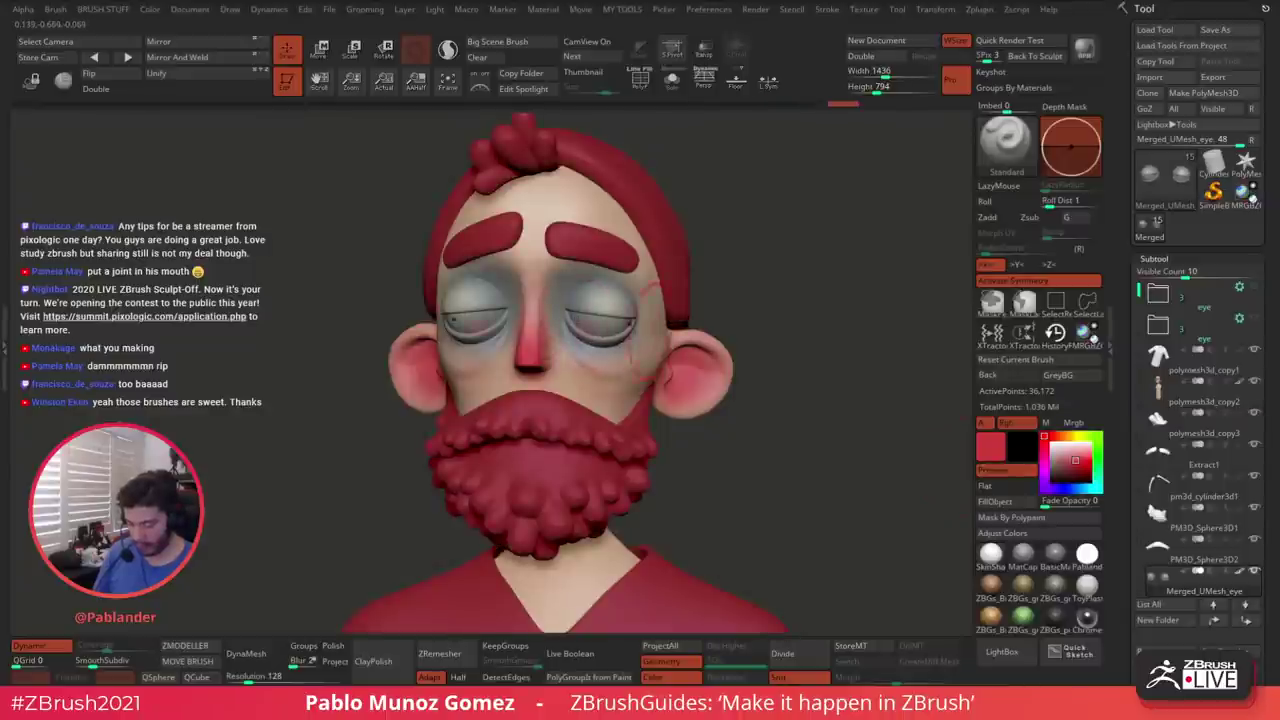
Sample a greyish mauve from the lower eyelid as the paint colour and reselect the eyelid mesh
{"action": "mouse_move", "coordinate": [990, 448]}
{"action": "left_mouse_down"}
{"action": "mouse_move", "coordinate": [607, 383]}
{"action": "mouse_move", "coordinate": [931, 423]}
{"action": "mouse_move", "coordinate": [589, 333]}
{"action": "mouse_move", "coordinate": [618, 346]}
{"action": "left_mouse_up"}
{"action": "left_click", "coordinate": [620, 377], "text": "alt"}
{"action": "key", "text": "ctrl+z"}
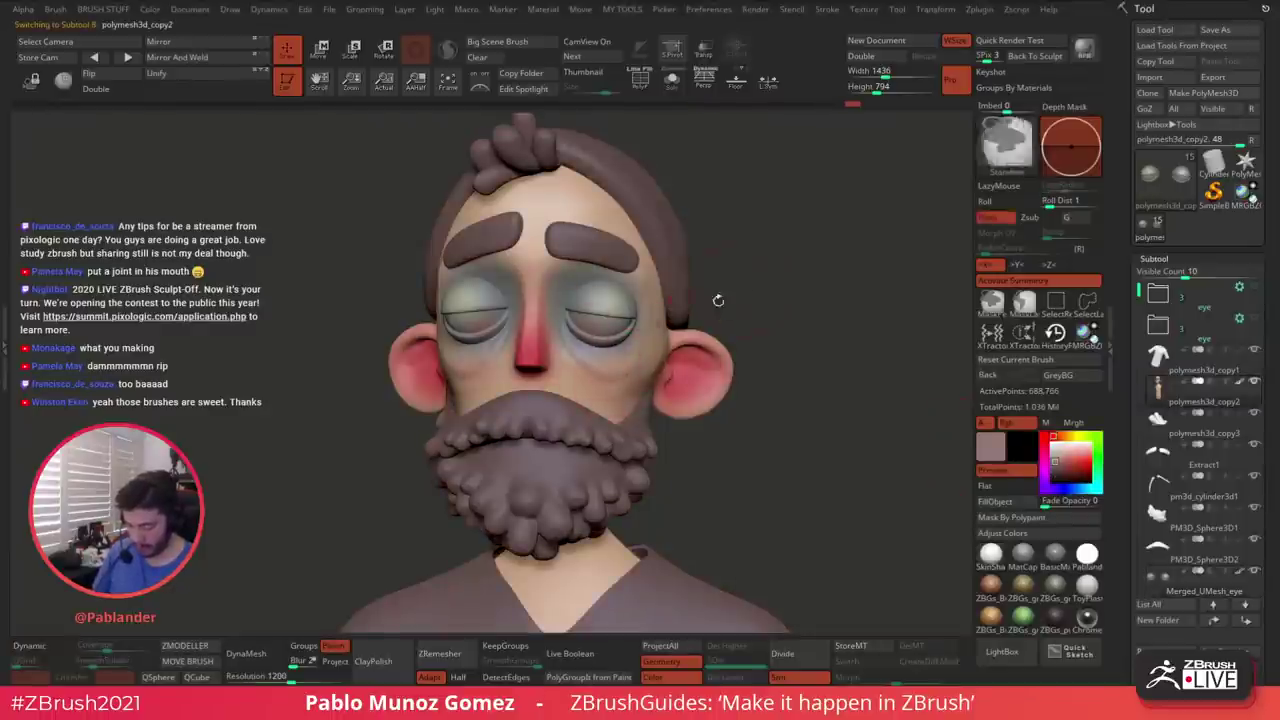
{"action": "key", "text": "space"}
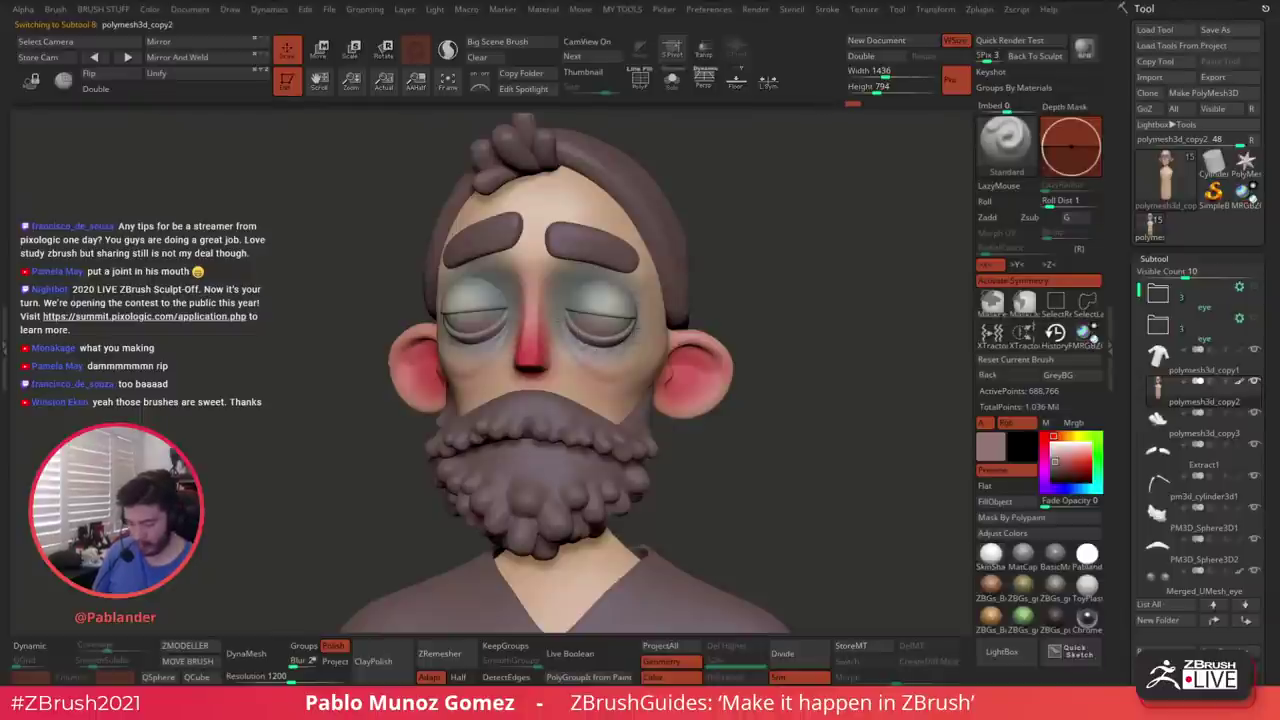
{"action": "left_click", "coordinate": [606, 326], "text": "alt"}
{"action": "left_click_drag", "start_coordinate": [749, 346], "coordinate": [814, 280]}
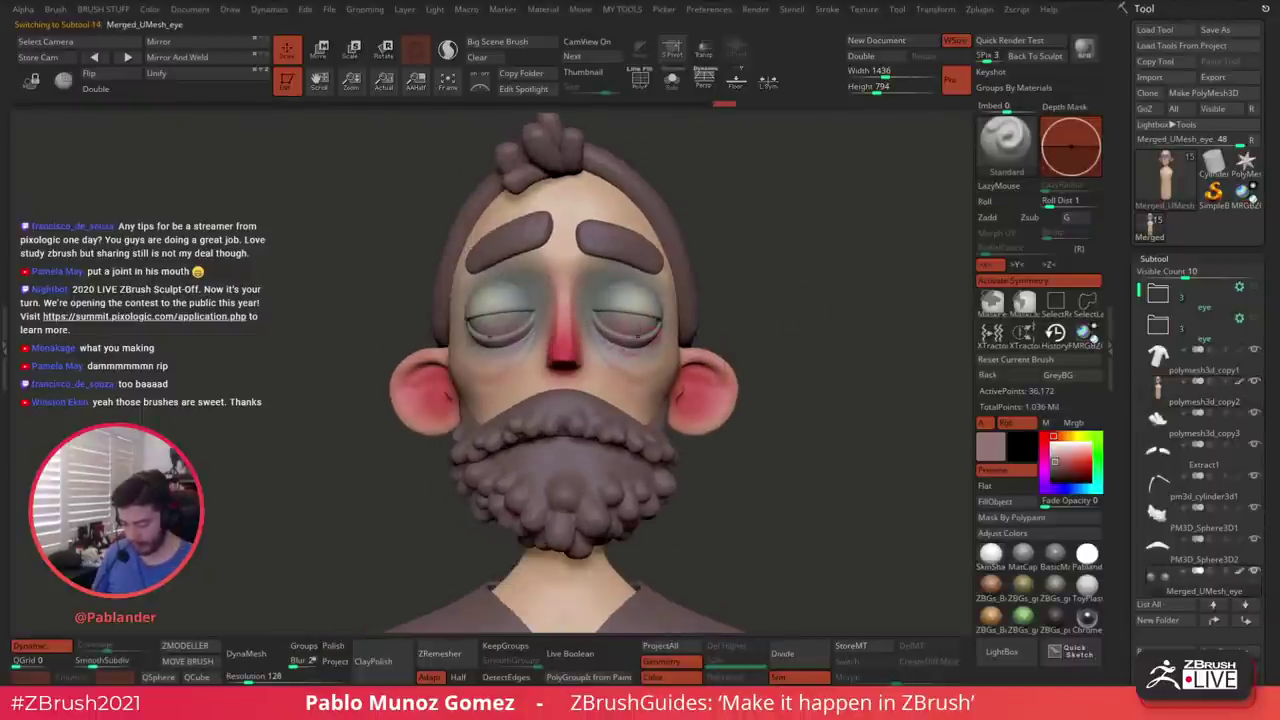
Isolate the eyeballs and fill them with the ToyPlastic material and pale cream (RGB 211, 205, 178), returning the brush to Rgb mode
{"action": "left_click", "coordinate": [671, 80]}
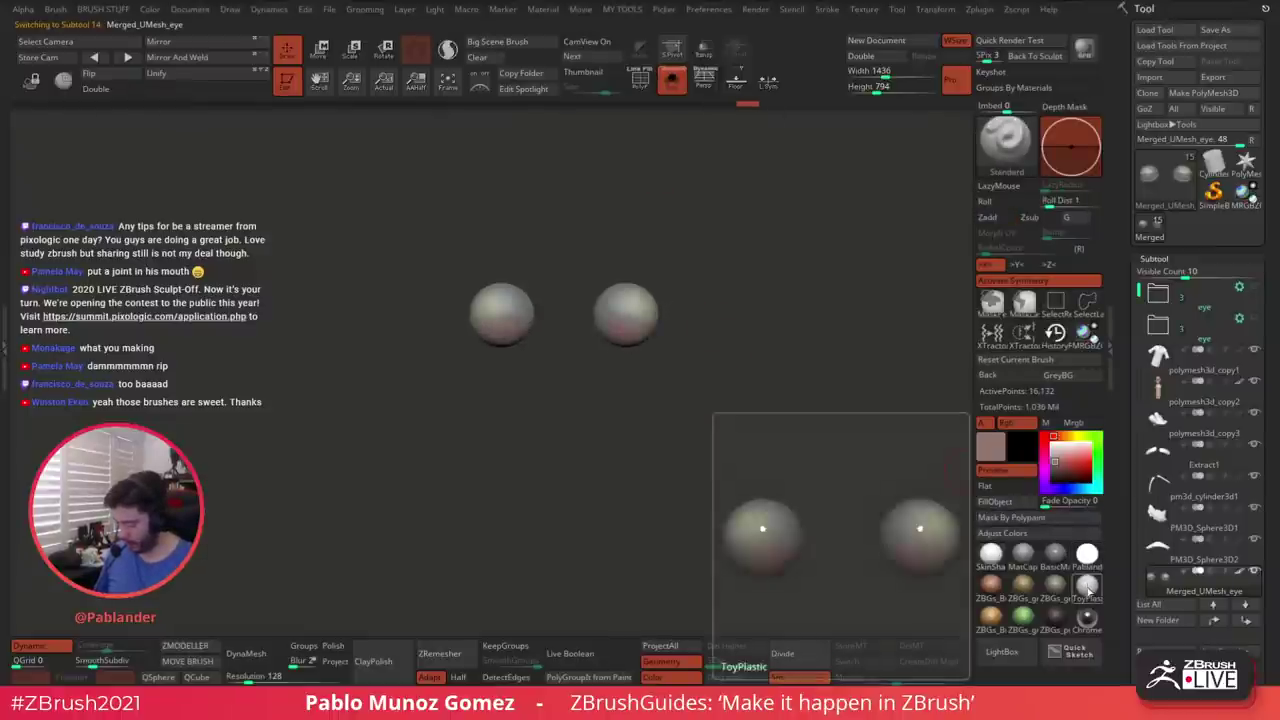
{"action": "left_click", "coordinate": [1087, 586]}
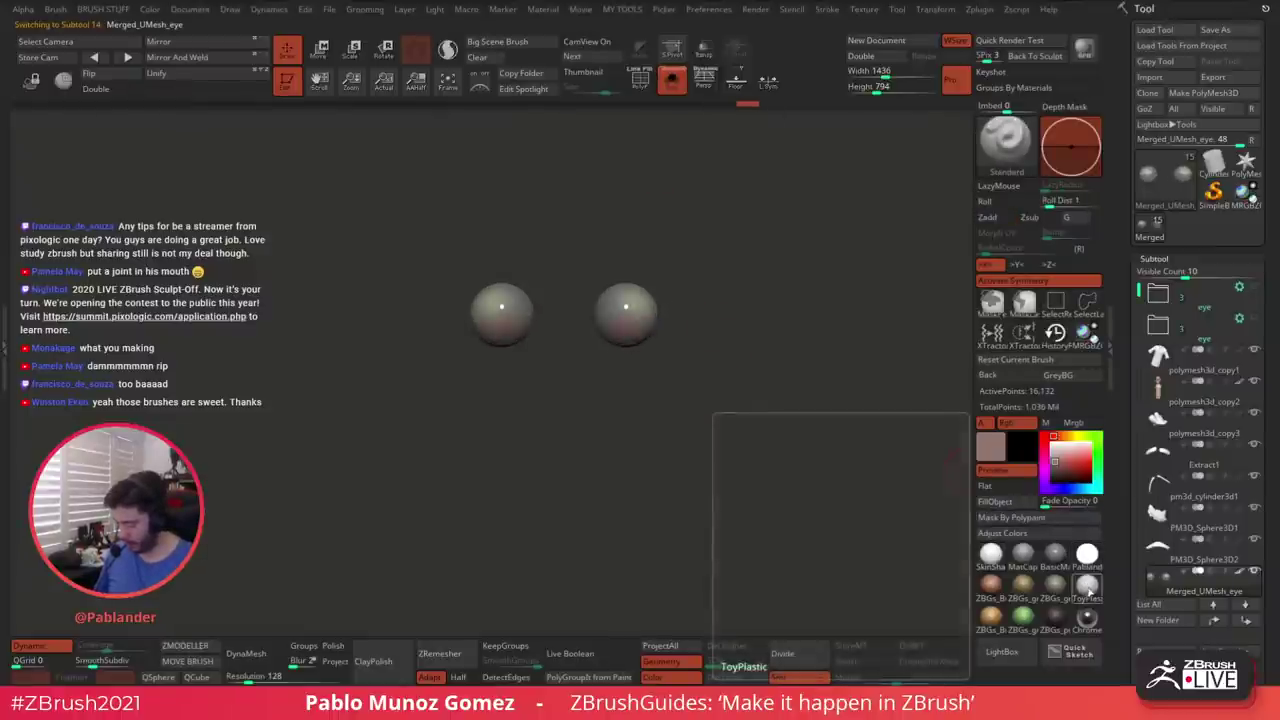
{"action": "left_click", "coordinate": [1076, 437]}
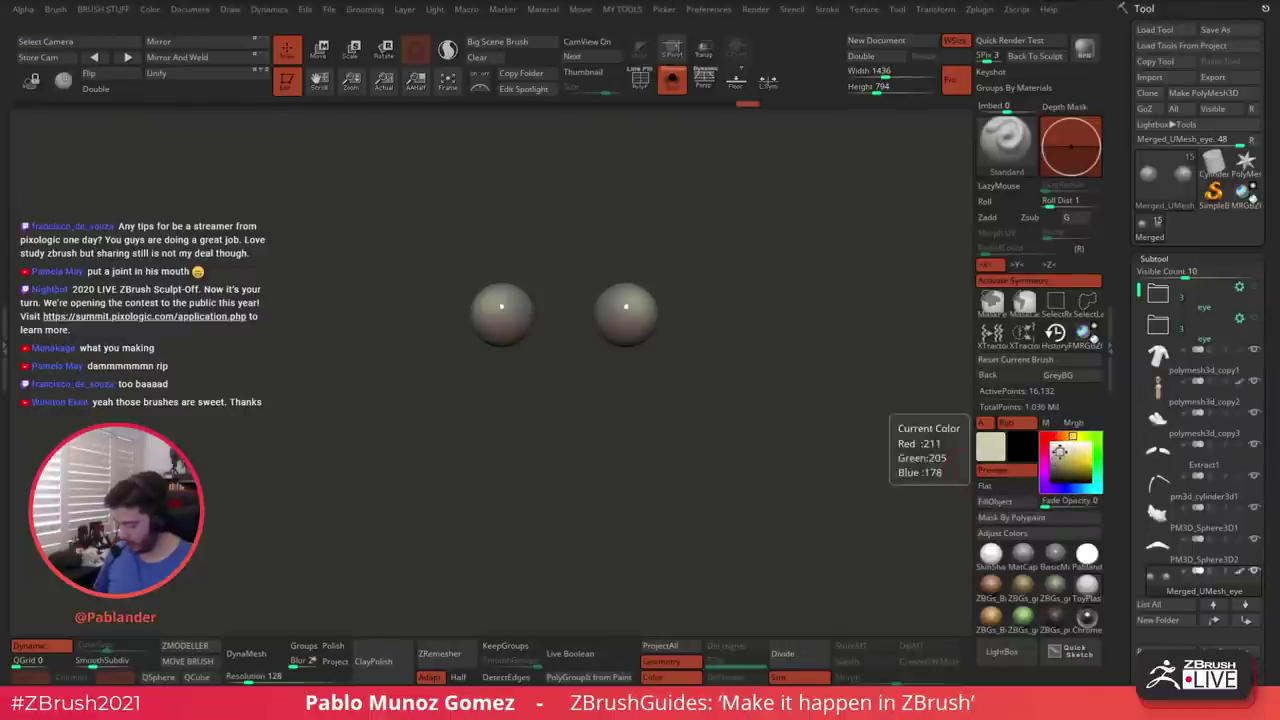
{"action": "left_click", "coordinate": [1072, 422]}
{"action": "left_click", "coordinate": [1025, 502]}
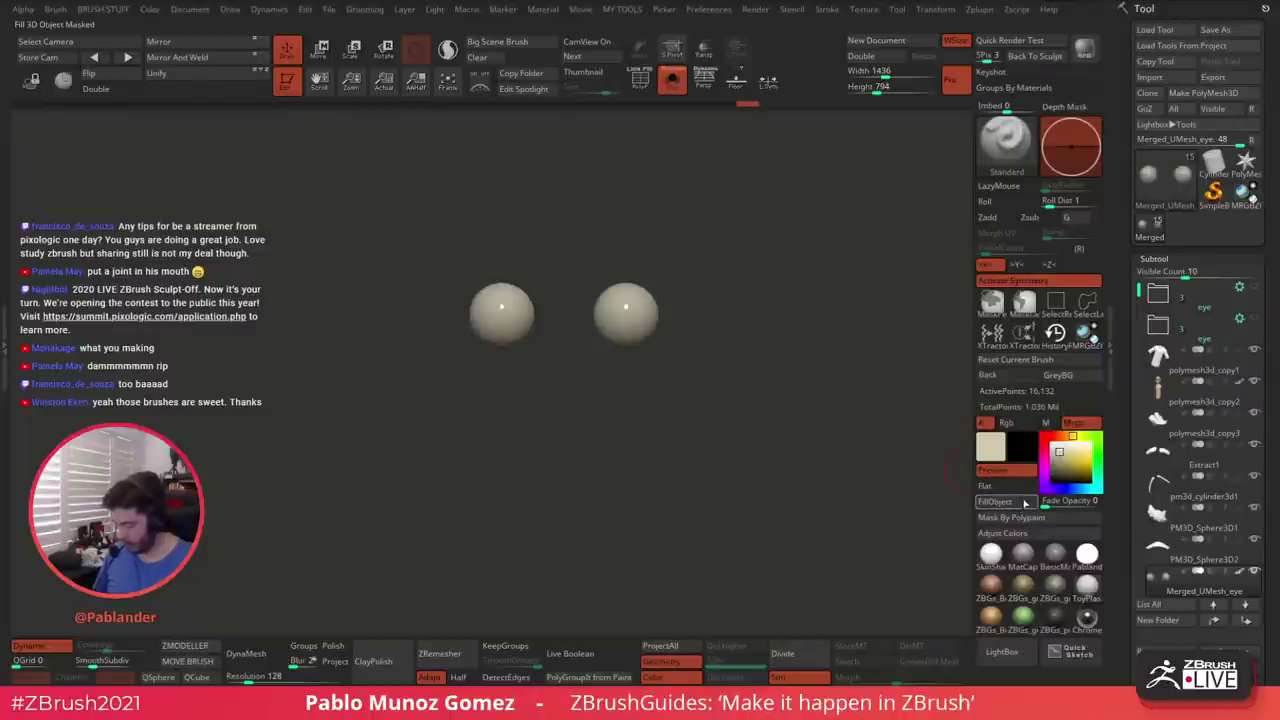
{"action": "left_click", "coordinate": [1006, 422]}
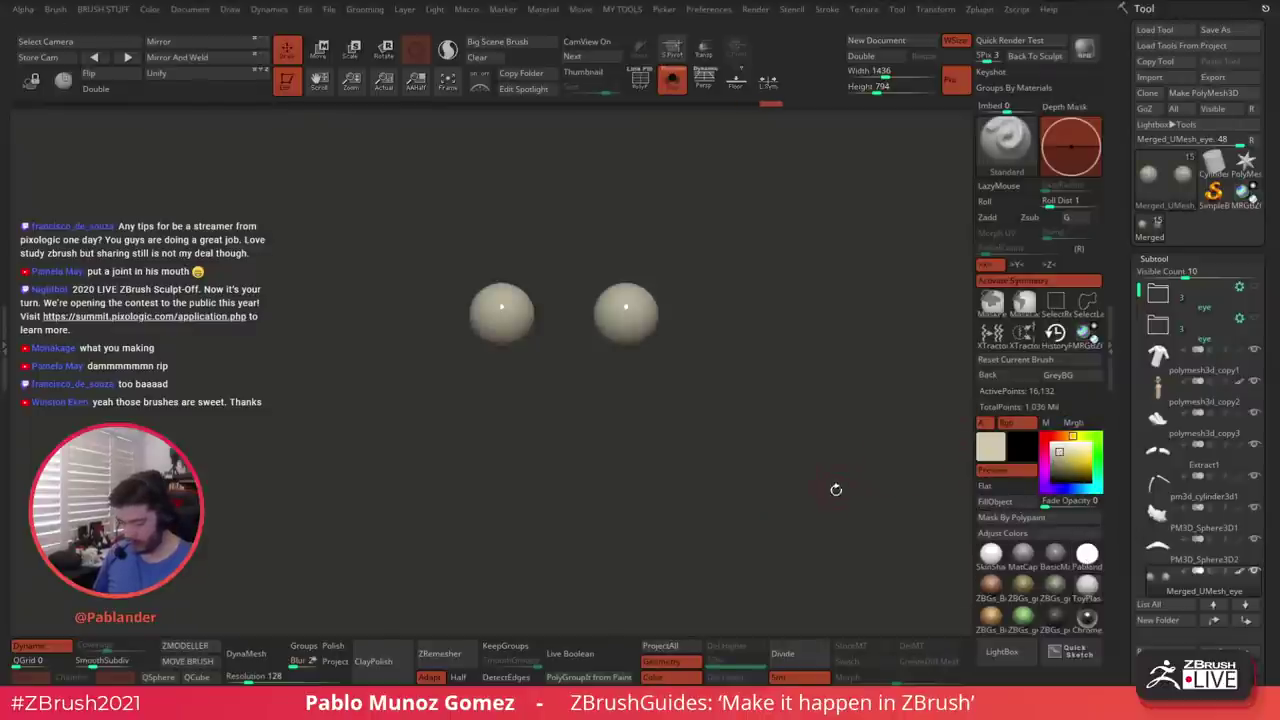
Mask the eyelids while leaving the eyeballs paintable, and bring back the whole character with the SkinShade material active
{"action": "left_click", "coordinate": [748, 298], "text": "ctrl"}
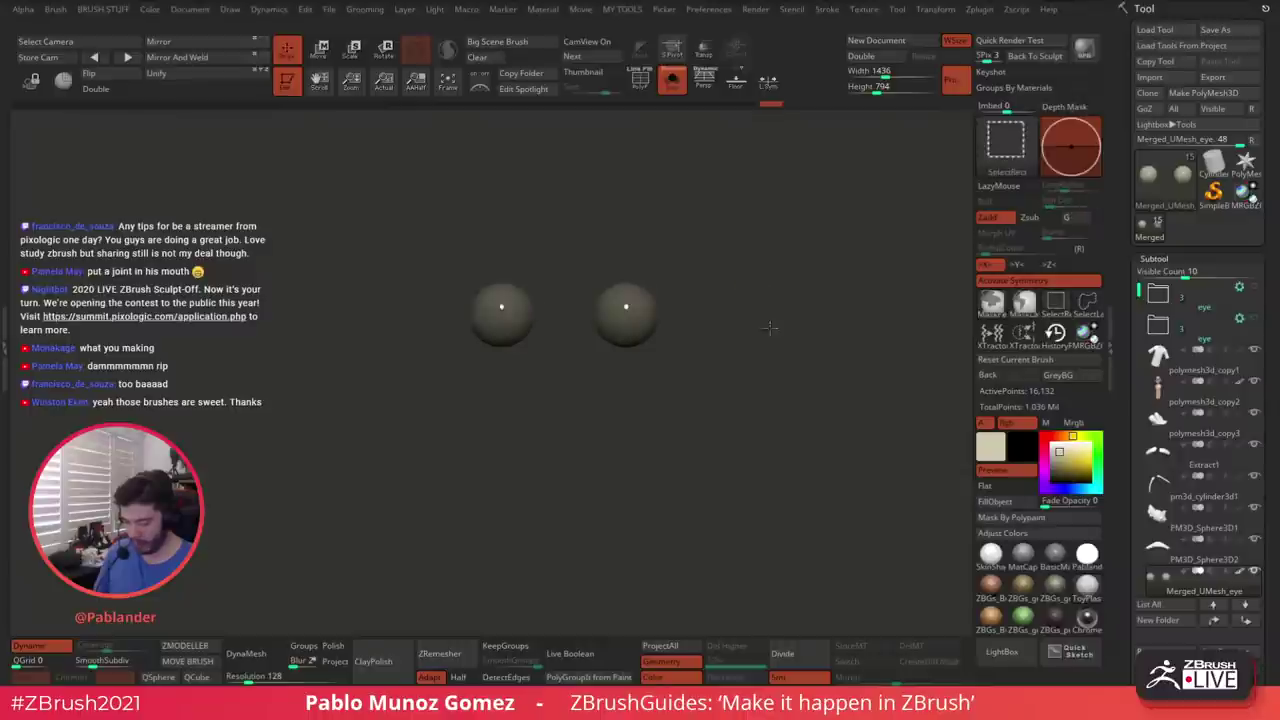
{"action": "left_click", "coordinate": [771, 328], "text": "ctrl+shift"}
{"action": "left_click", "coordinate": [777, 312], "text": "ctrl"}
{"action": "key", "text": "alt+s"}
{"action": "mouse_move", "coordinate": [735, 255]}
{"action": "left_mouse_down"}
{"action": "mouse_move", "coordinate": [766, 314]}
{"action": "mouse_move", "coordinate": [738, 322]}
{"action": "mouse_move", "coordinate": [786, 268]}
{"action": "mouse_move", "coordinate": [798, 290]}
{"action": "mouse_move", "coordinate": [800, 265]}
{"action": "mouse_move", "coordinate": [800, 290]}
{"action": "left_mouse_up"}
{"action": "left_click", "coordinate": [990, 553]}
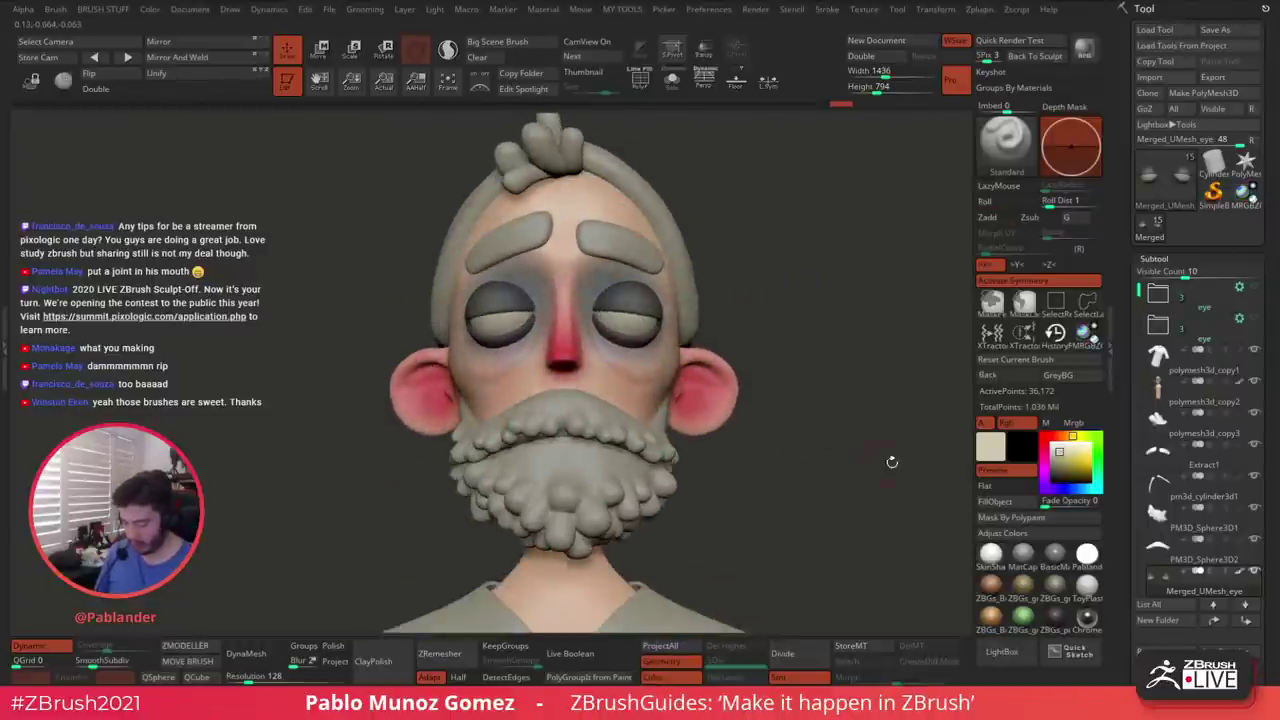
Choose a reddish brown and softly tint the inner corners of both eyeballs with it
{"action": "left_click_drag", "start_coordinate": [1072, 437], "coordinate": [1069, 462]}
{"action": "key", "text": "space"}
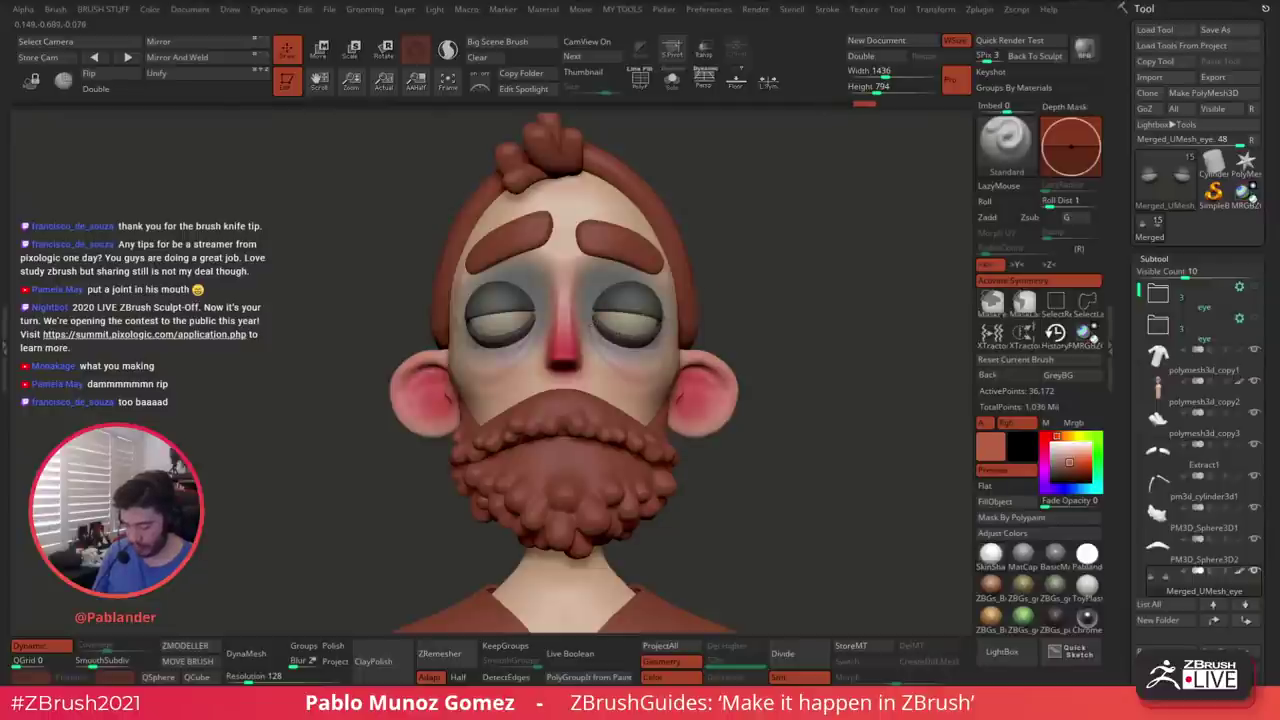
{"action": "right_click_drag", "start_coordinate": [823, 329], "coordinate": [829, 331]}
{"action": "left_click_drag", "start_coordinate": [1059, 468], "coordinate": [1073, 468]}
{"action": "left_click_drag", "start_coordinate": [829, 428], "coordinate": [822, 433]}
{"action": "left_click_drag", "start_coordinate": [1073, 468], "coordinate": [1071, 462]}
{"action": "left_click_drag", "start_coordinate": [908, 416], "coordinate": [860, 446]}
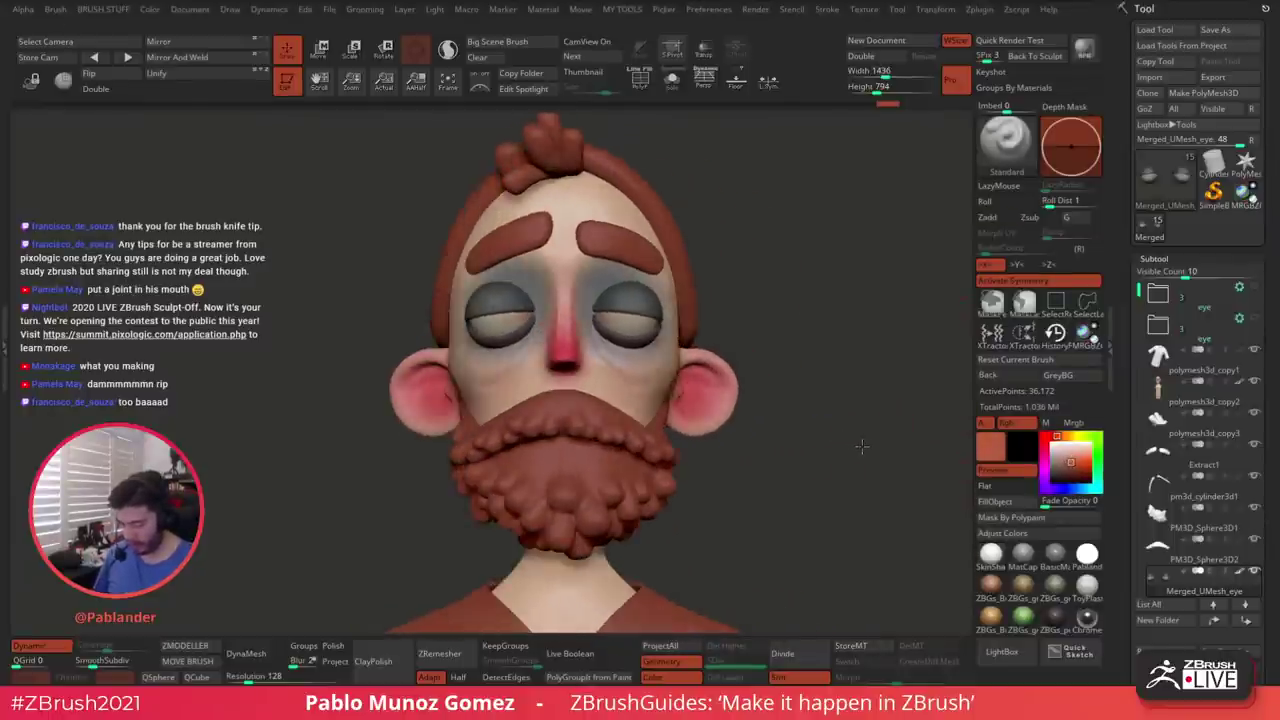
Set the paint colour to near-black and try painting round pupils onto both eyeballs
{"action": "left_click_drag", "start_coordinate": [1060, 466], "coordinate": [1051, 480]}
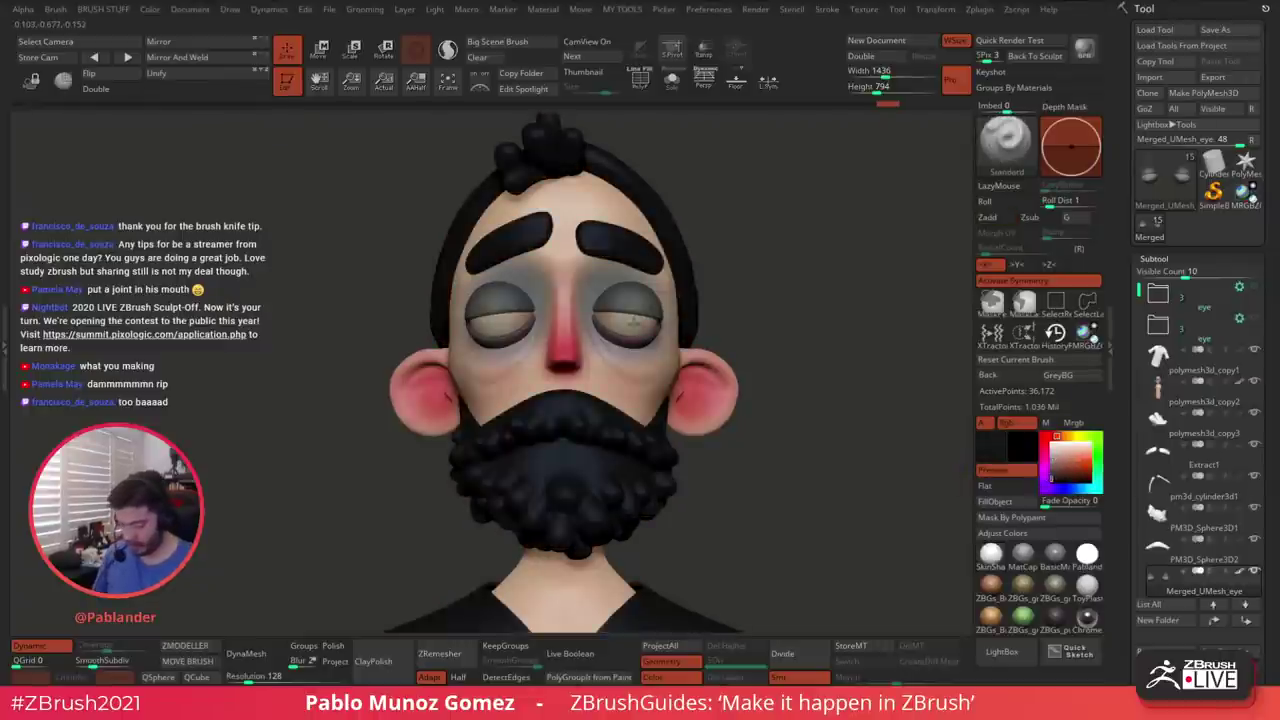
{"action": "left_click_drag", "start_coordinate": [784, 260], "coordinate": [816, 290]}
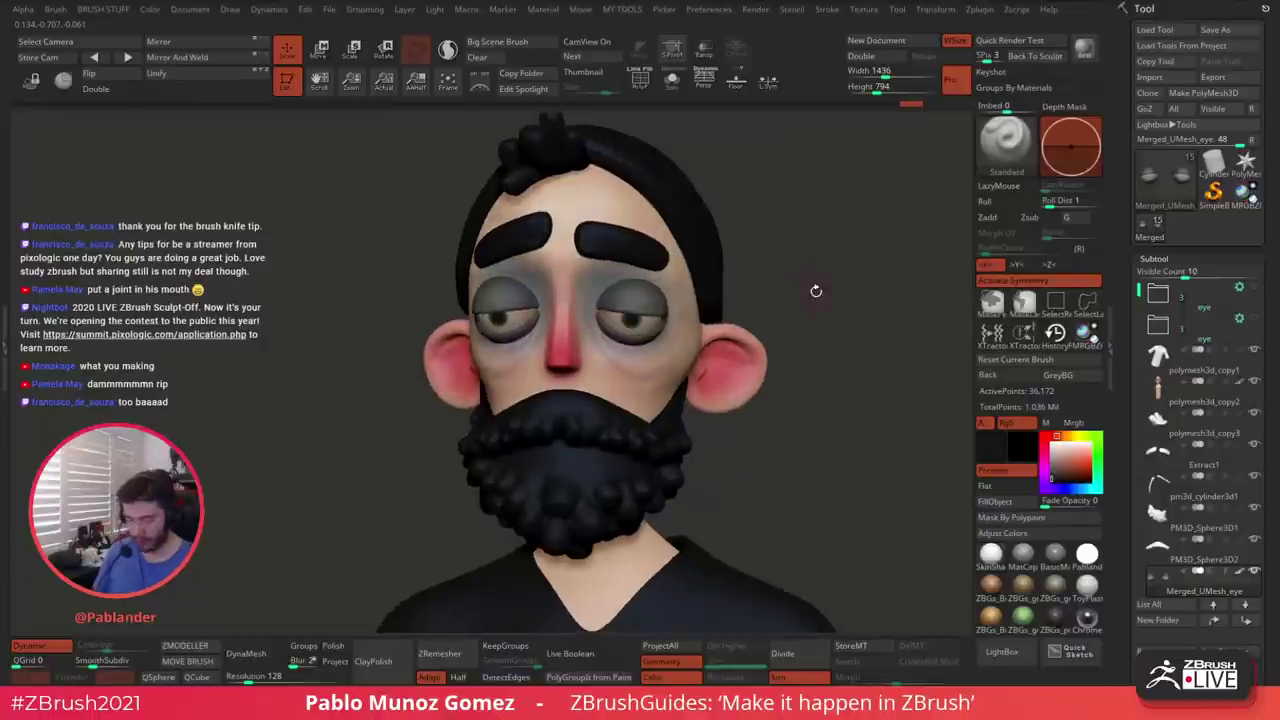
{"action": "key", "text": "ctrl+z"}
{"action": "key", "text": "space"}
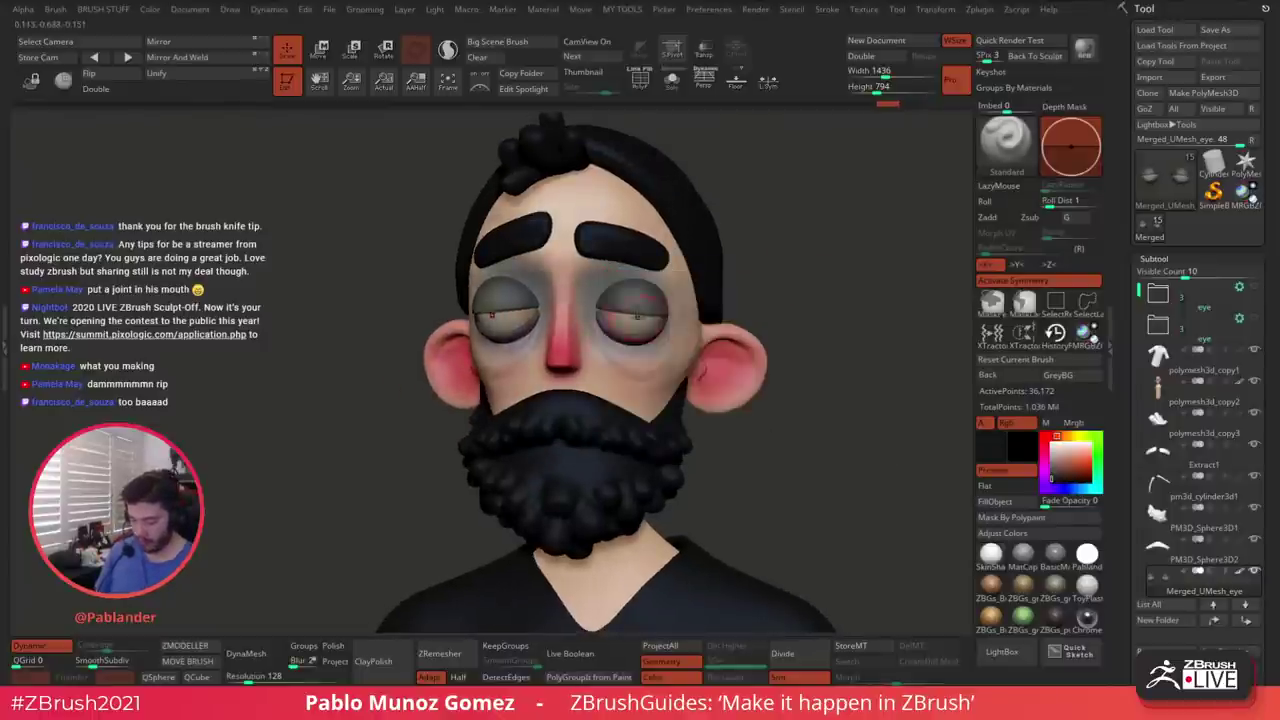
{"action": "left_click_drag", "start_coordinate": [632, 319], "coordinate": [630, 322]}
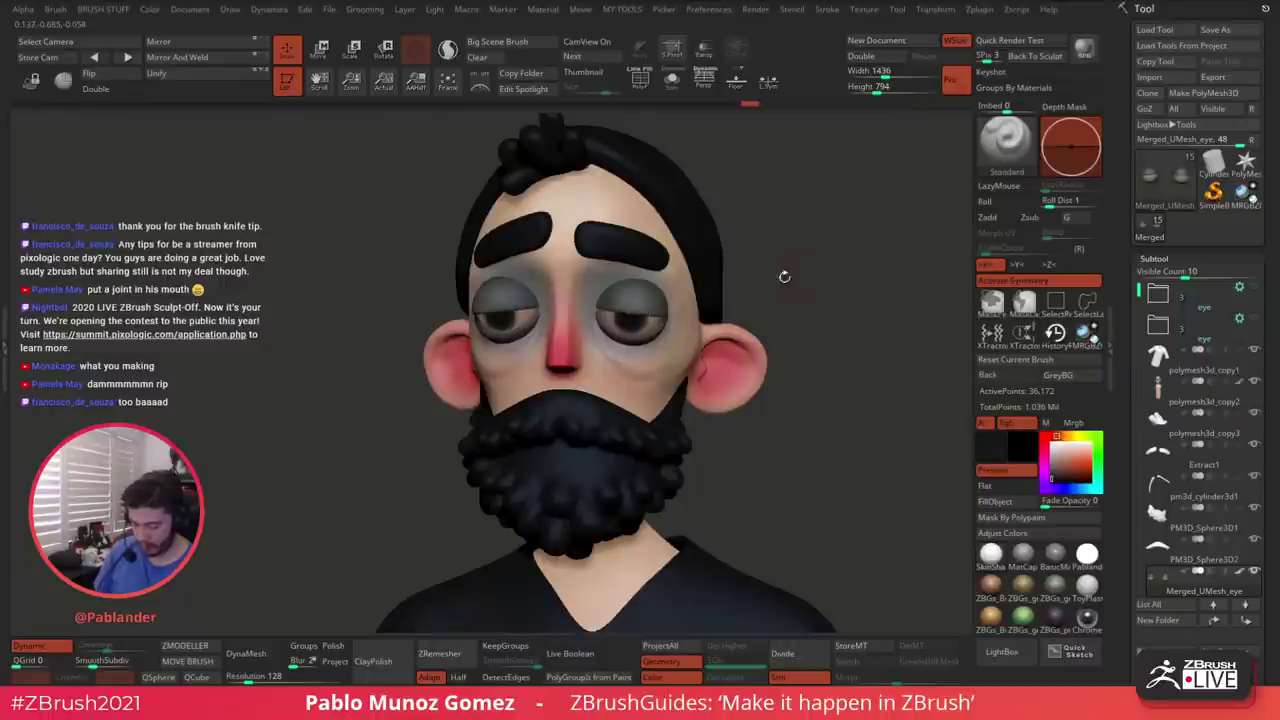
{"action": "left_click_drag", "start_coordinate": [784, 277], "coordinate": [806, 291], "text": "shift"}
{"action": "key", "text": "ctrl+z"}
Isolate the eye mesh and apply its dynamic subdivision as real subdivision levels
{"action": "left_click", "coordinate": [671, 88]}
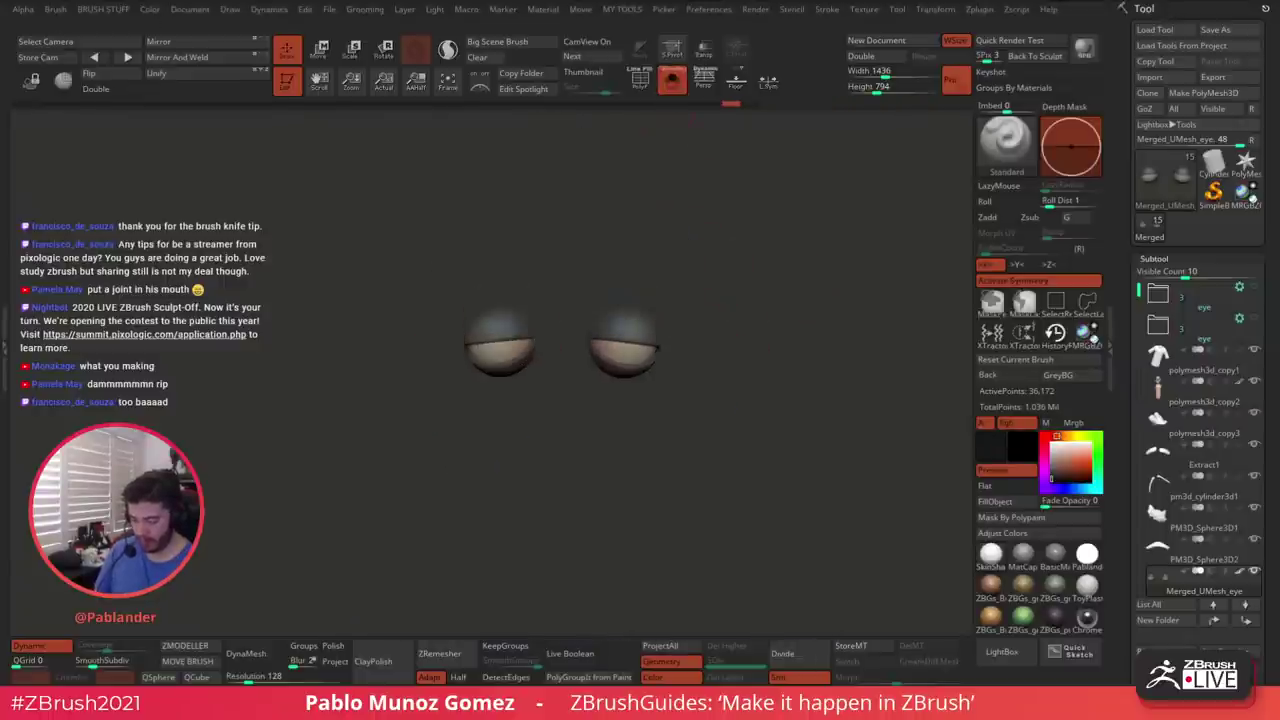
{"action": "key", "text": "ctrl+shift"}
{"action": "left_click", "coordinate": [640, 322], "text": "ctrl+shift"}
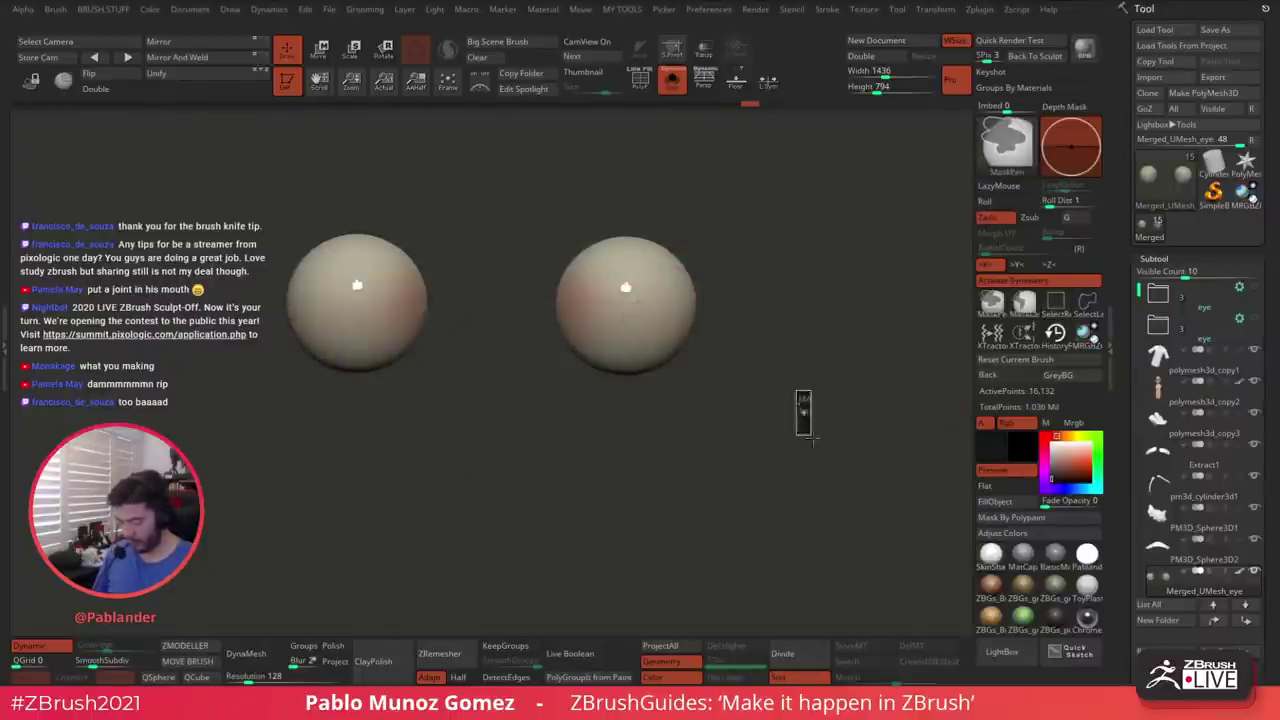
{"action": "left_click", "coordinate": [814, 385], "text": "ctrl+shift"}
{"action": "scroll", "coordinate": [1185, 293], "scroll_direction": "down", "scroll_amount": 6}
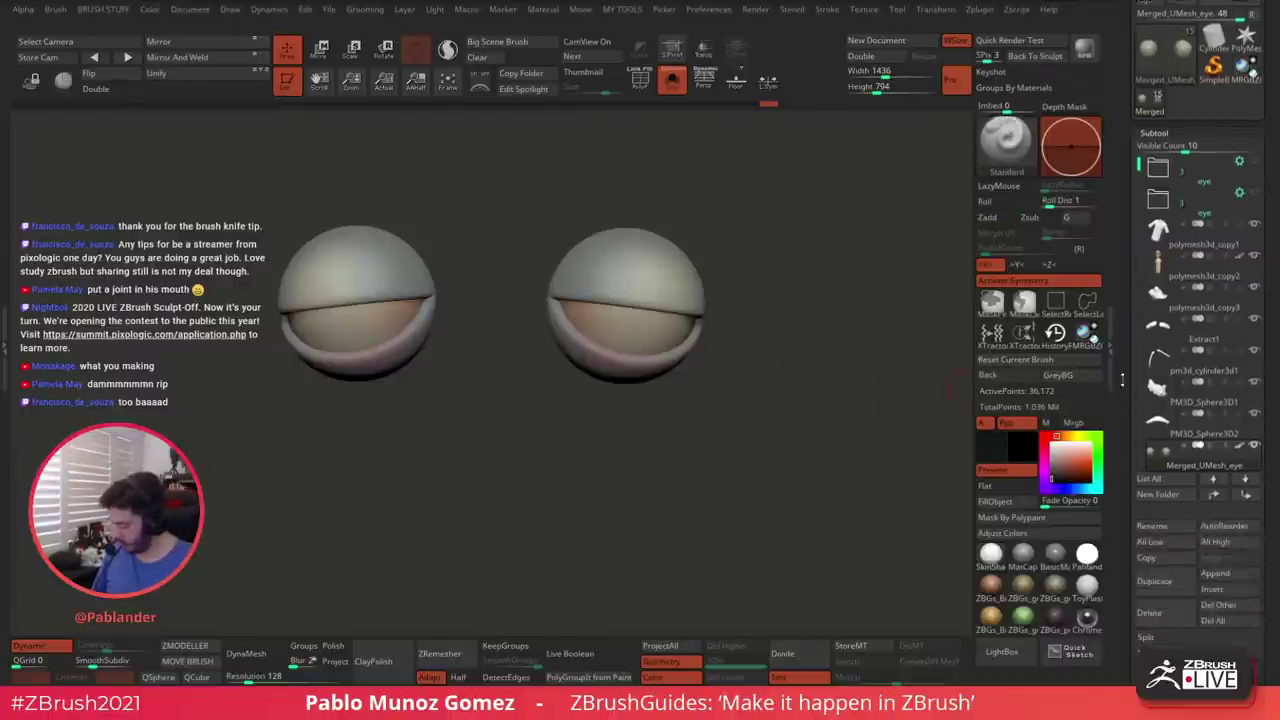
{"action": "left_click", "coordinate": [1159, 212]}
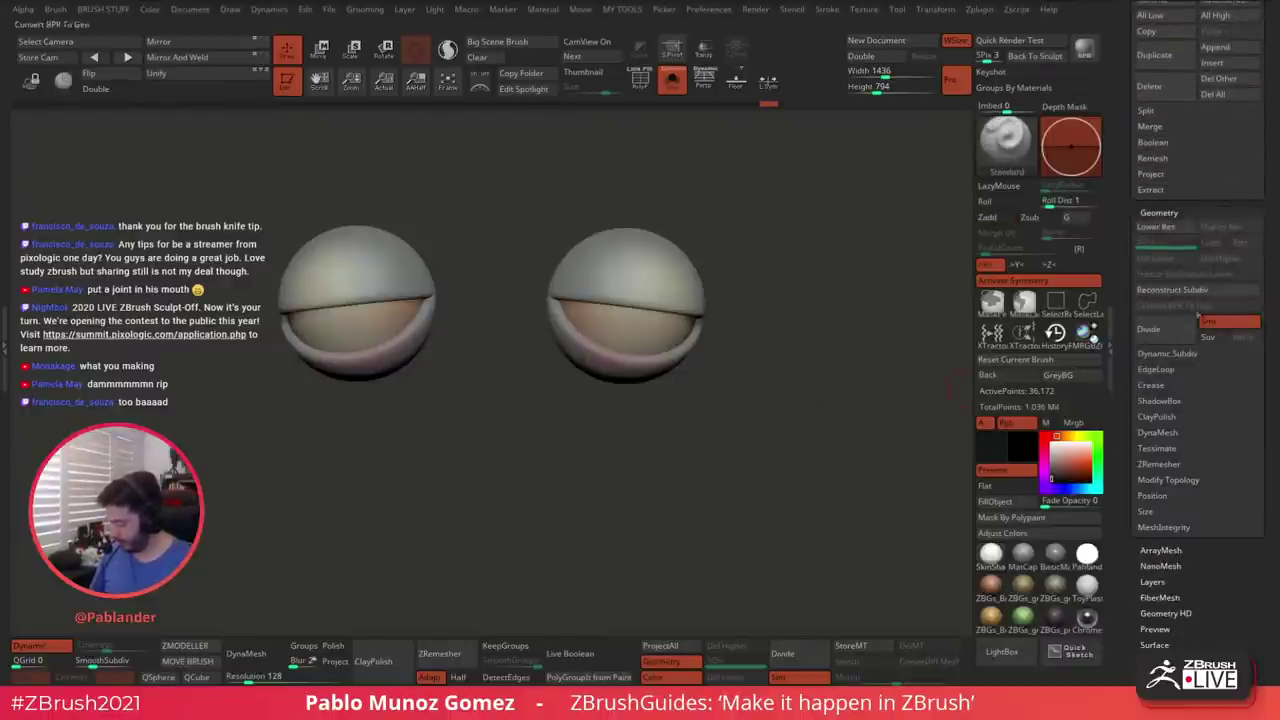
{"action": "left_click", "coordinate": [1168, 353]}
{"action": "left_click", "coordinate": [1224, 370]}
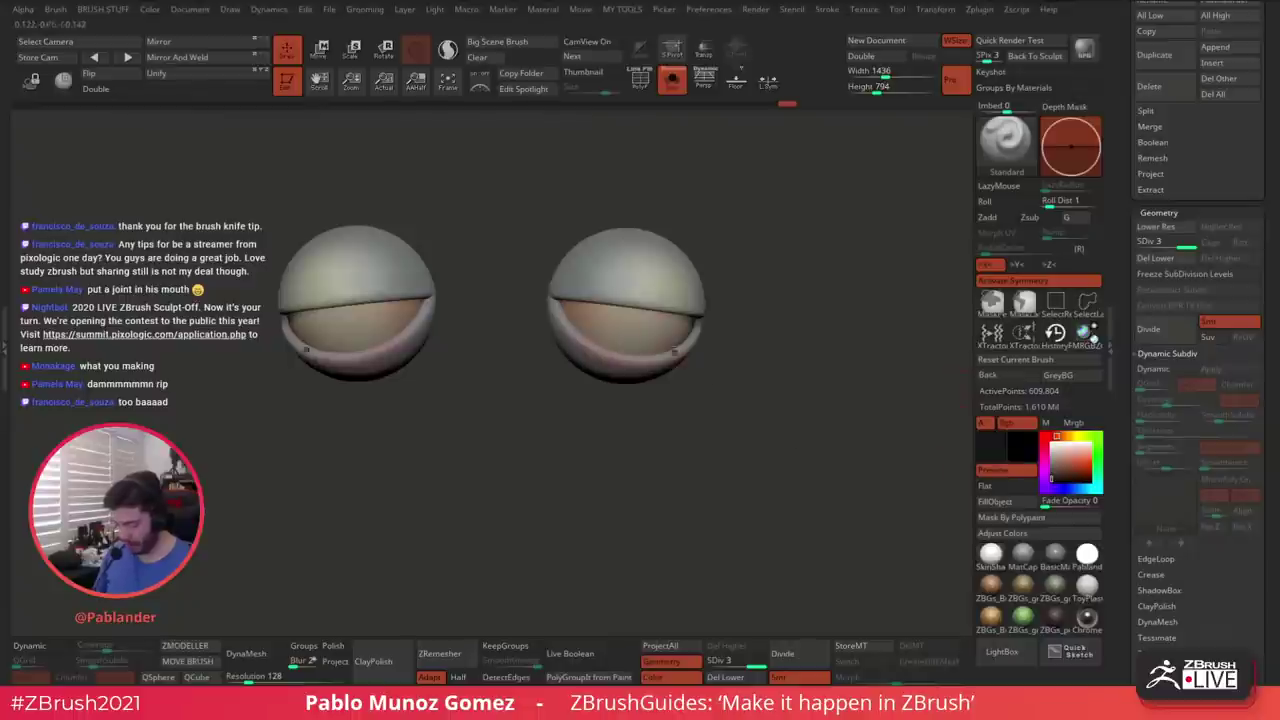
{"action": "key", "text": "ctrl+z"}
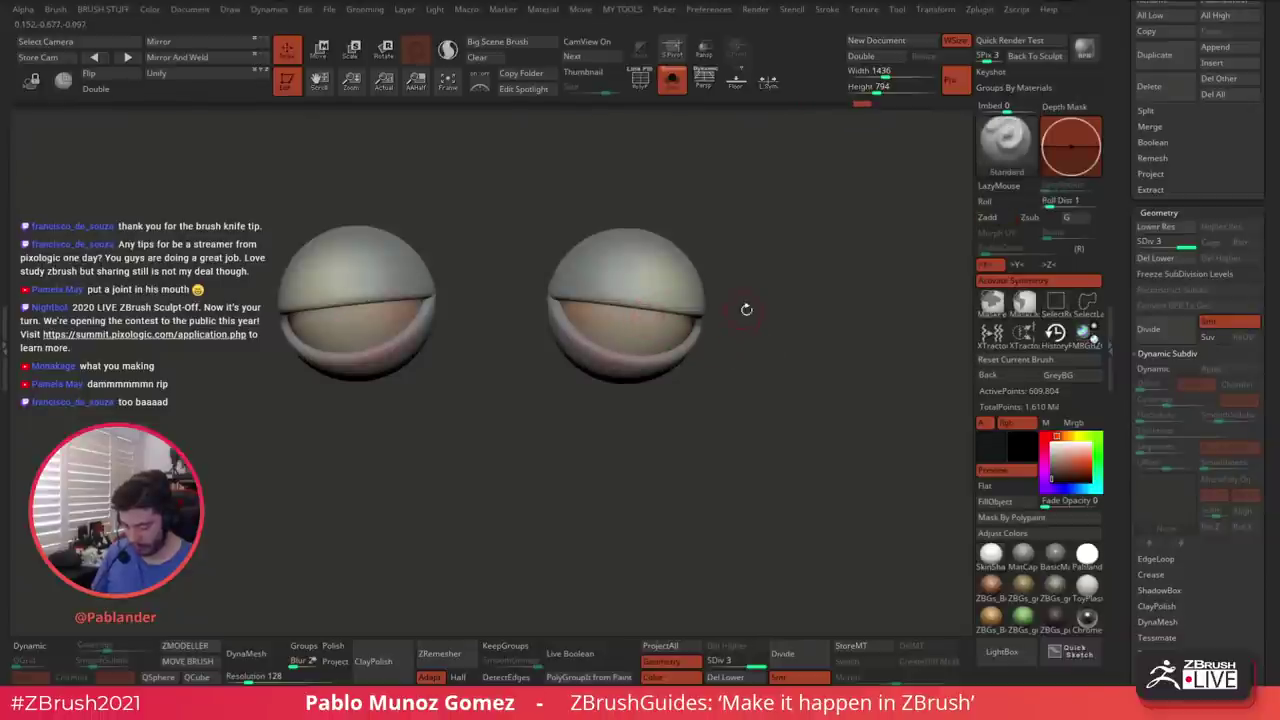
Mask the eyelids again so only the eyeballs can be painted, and show the whole character
{"action": "left_click", "coordinate": [647, 328], "text": "ctrl+shift"}
{"action": "left_click", "coordinate": [757, 355], "text": "ctrl"}
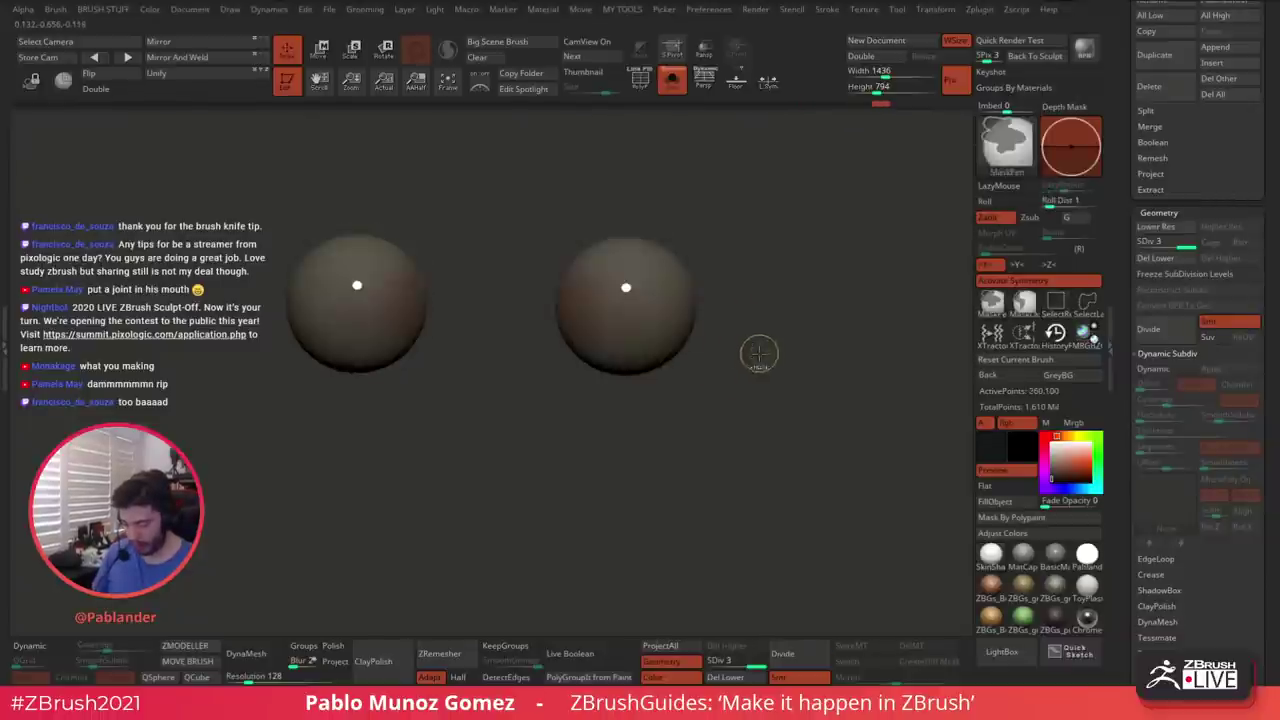
{"action": "left_click", "coordinate": [775, 357], "text": "ctrl+shift"}
{"action": "left_click", "coordinate": [738, 357], "text": "ctrl"}
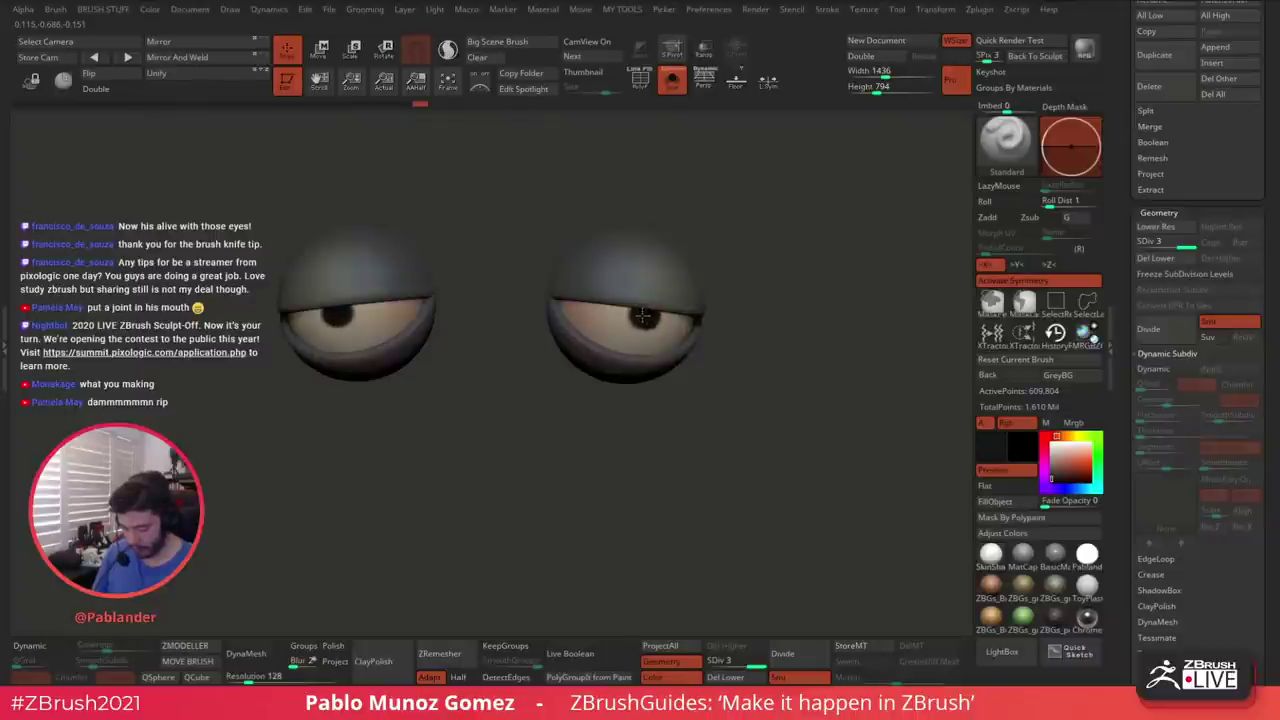
{"action": "left_click", "coordinate": [785, 346], "text": "ctrl+shift"}
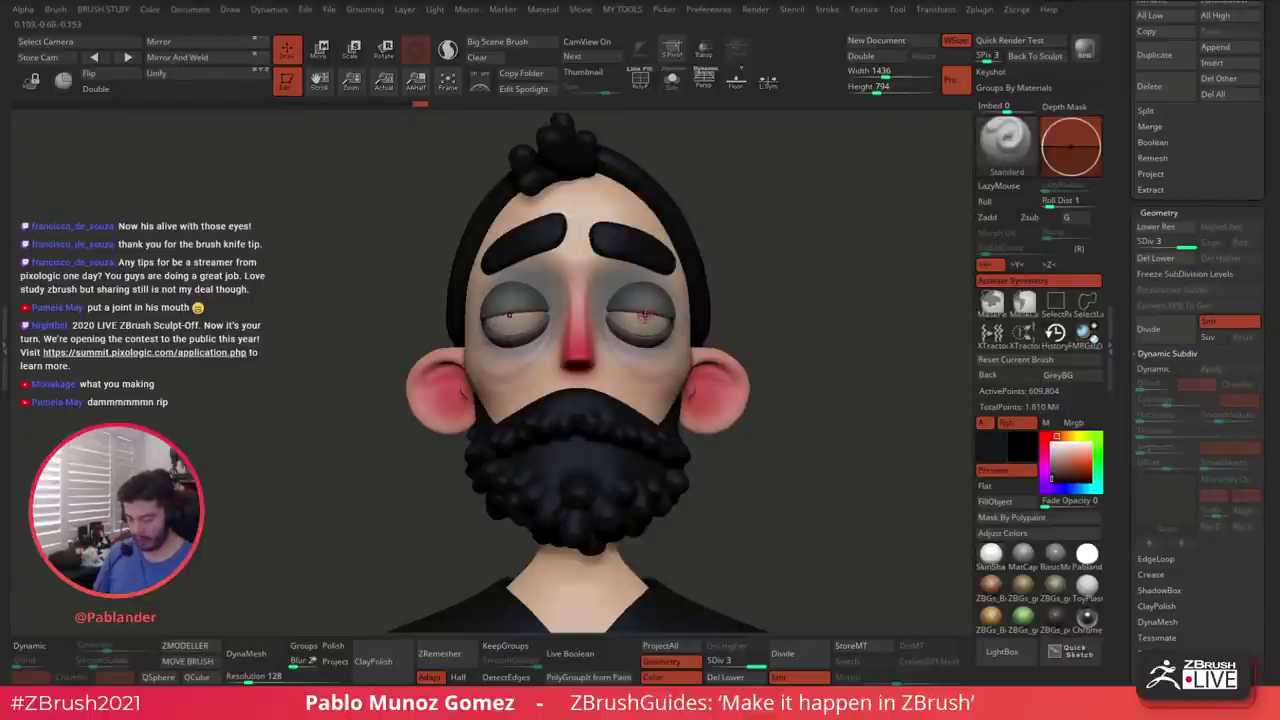
Switch the paint brush to the DragRect stroke for placing the pupils on the eyeballs
{"action": "key", "text": "space"}
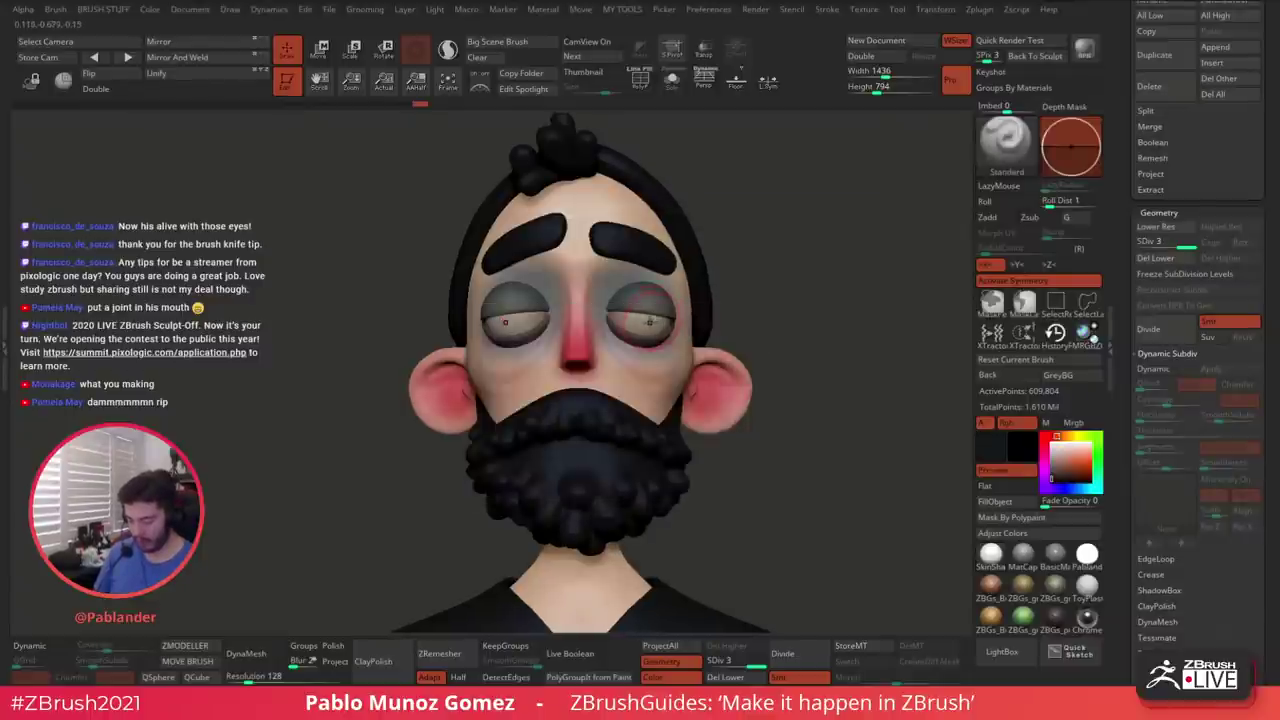
{"action": "key", "text": "space"}
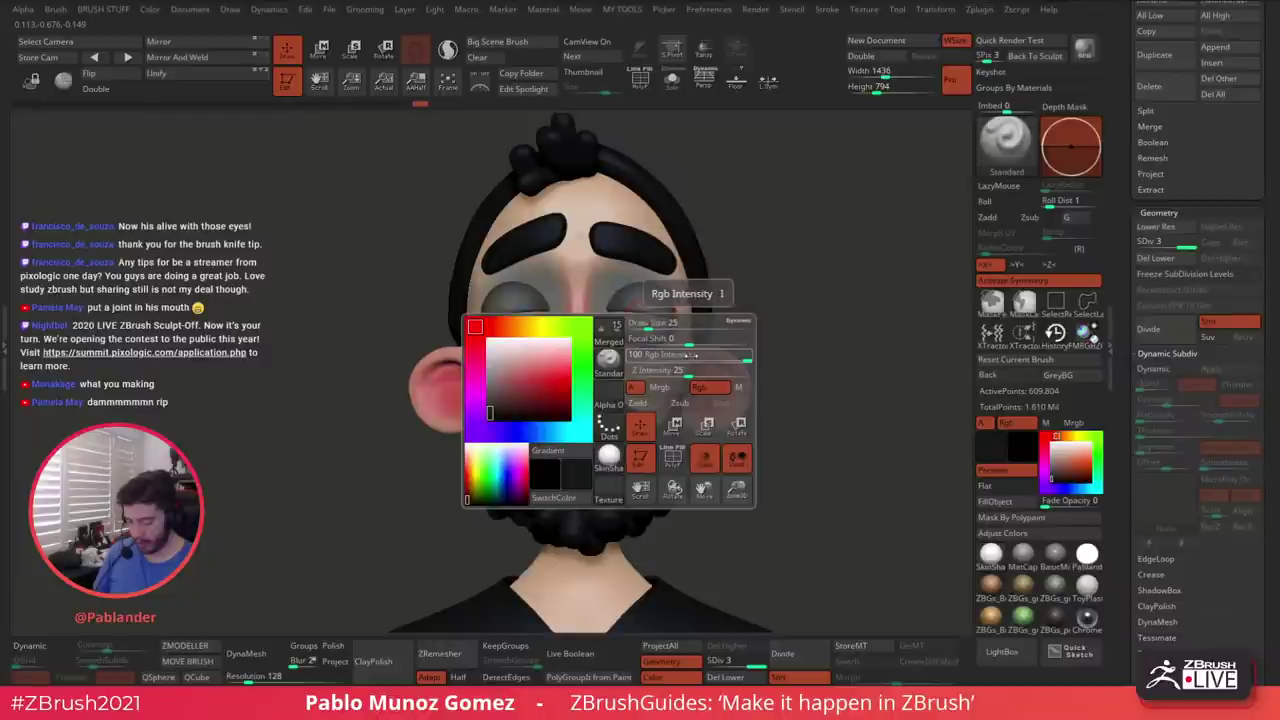
{"action": "mouse_move", "coordinate": [769, 335]}
{"action": "left_mouse_down", "text": "alt"}
{"action": "mouse_move", "coordinate": [766, 320]}
{"action": "mouse_move", "coordinate": [767, 342]}
{"action": "left_mouse_up", "text": "alt"}
{"action": "key", "text": "space"}
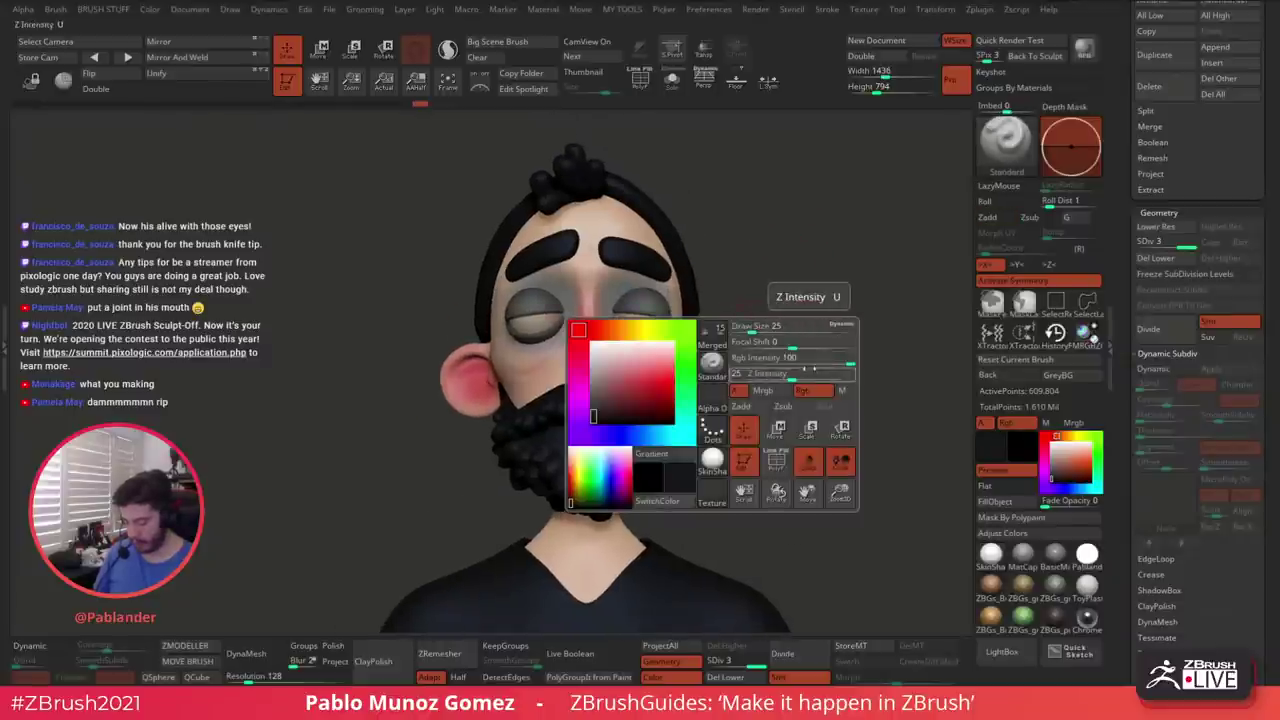
{"action": "mouse_move", "coordinate": [808, 346]}
{"action": "left_mouse_down"}
{"action": "mouse_move", "coordinate": [776, 346]}
{"action": "mouse_move", "coordinate": [776, 360]}
{"action": "mouse_move", "coordinate": [767, 346]}
{"action": "mouse_move", "coordinate": [808, 346]}
{"action": "left_mouse_up"}
{"action": "key", "text": "space"}
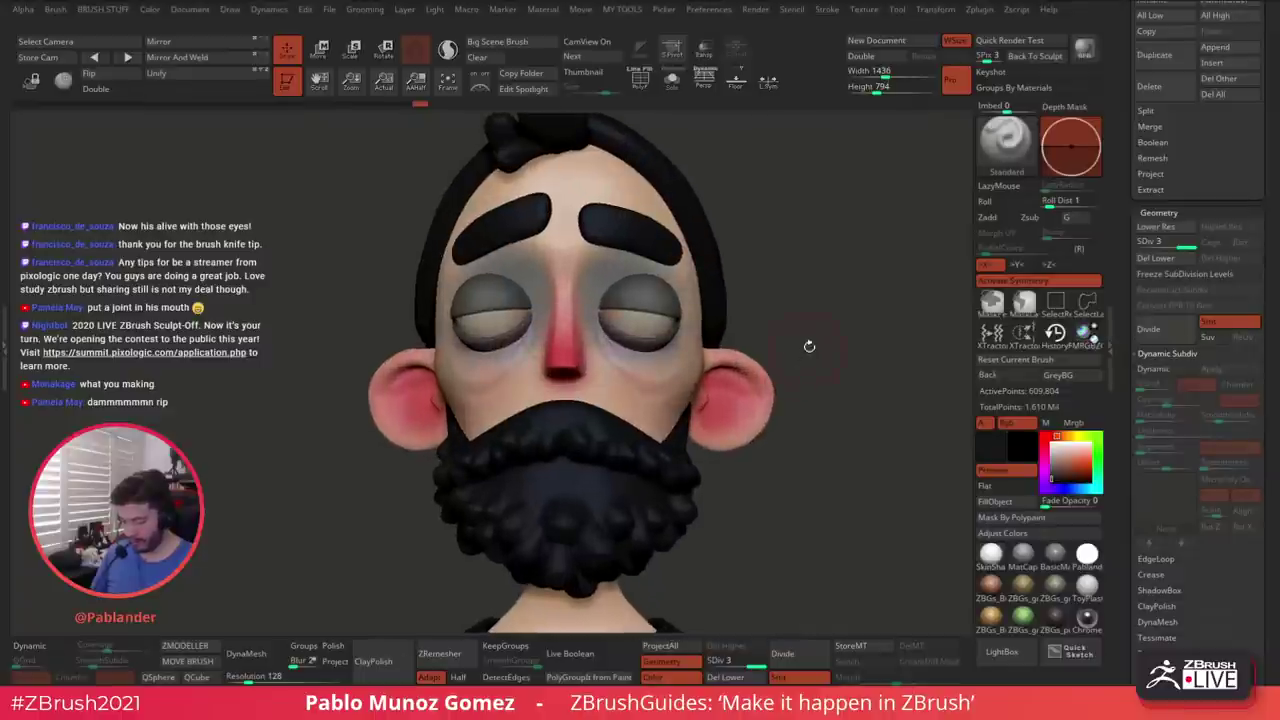
{"action": "key", "text": "space"}
{"action": "left_click", "coordinate": [868, 300]}
{"action": "left_click", "coordinate": [456, 287]}
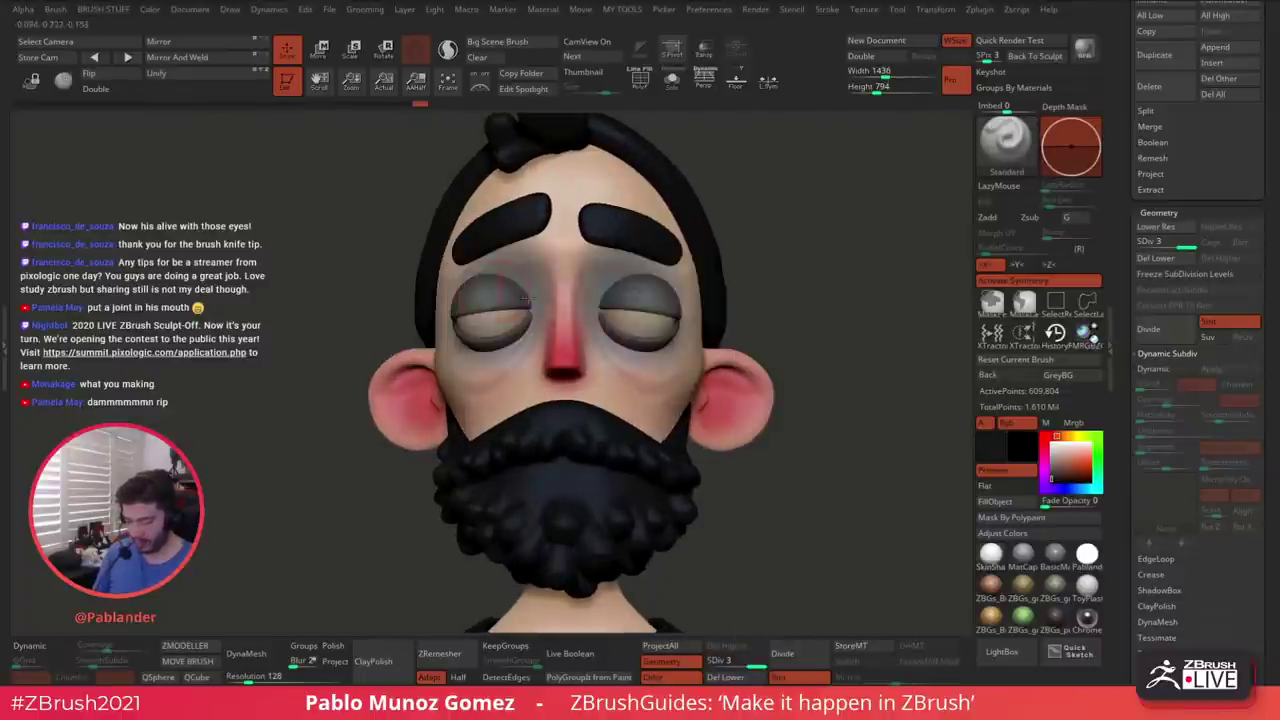
Load Alpha 48 on the brush, stamp a dark test pupil on both eyes and undo it
{"action": "key", "text": "ctrl+space"}
{"action": "key", "text": "space"}
{"action": "left_click", "coordinate": [805, 285]}
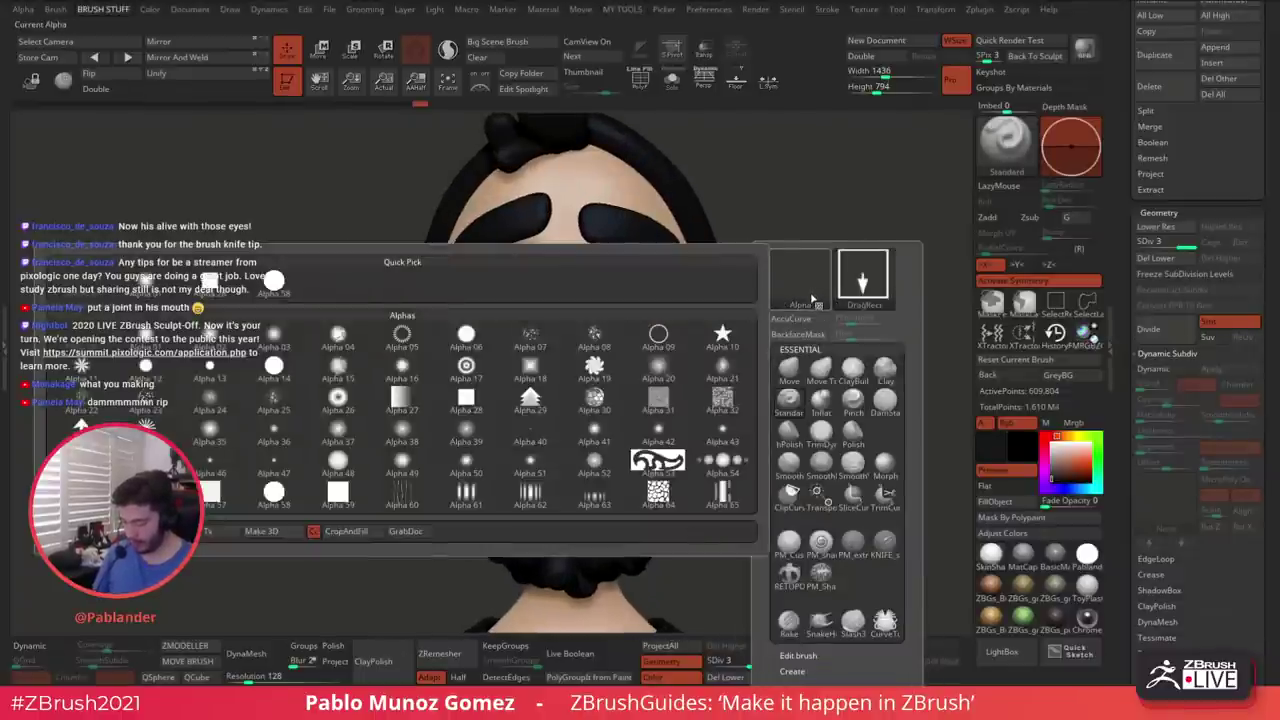
{"action": "key", "text": "b"}
{"action": "left_click", "coordinate": [795, 285]}
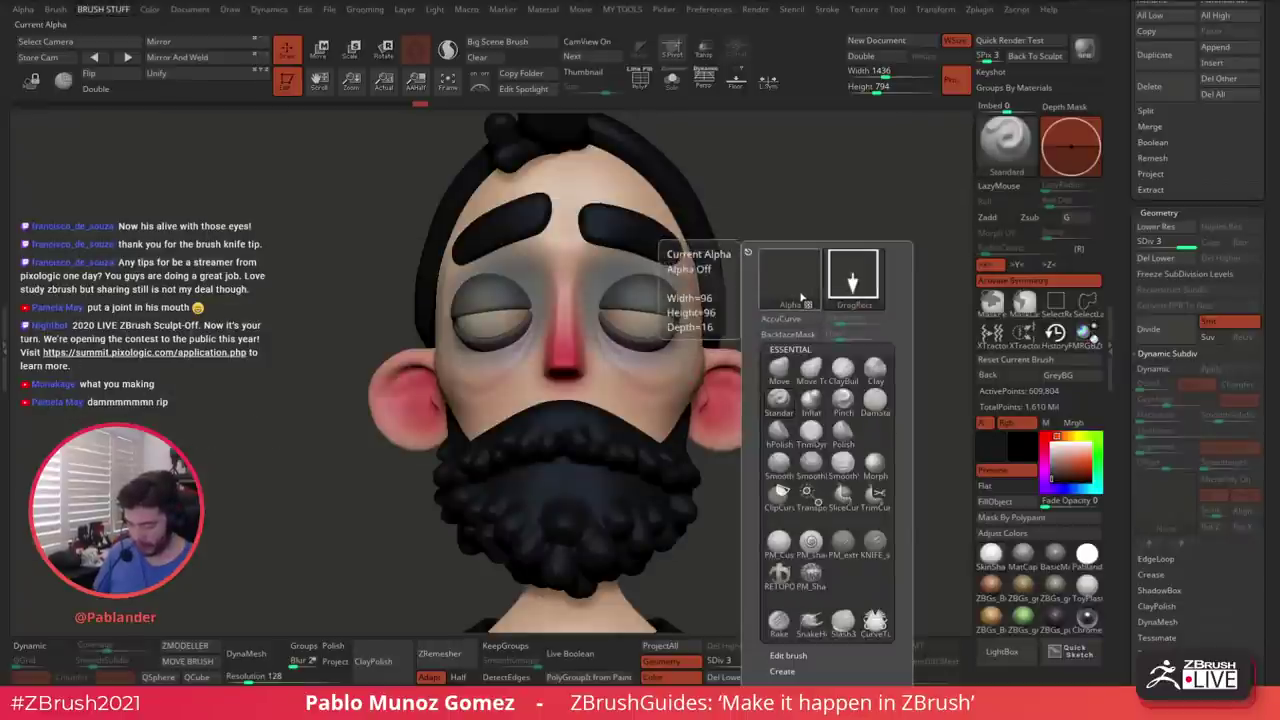
{"action": "left_click", "coordinate": [798, 290]}
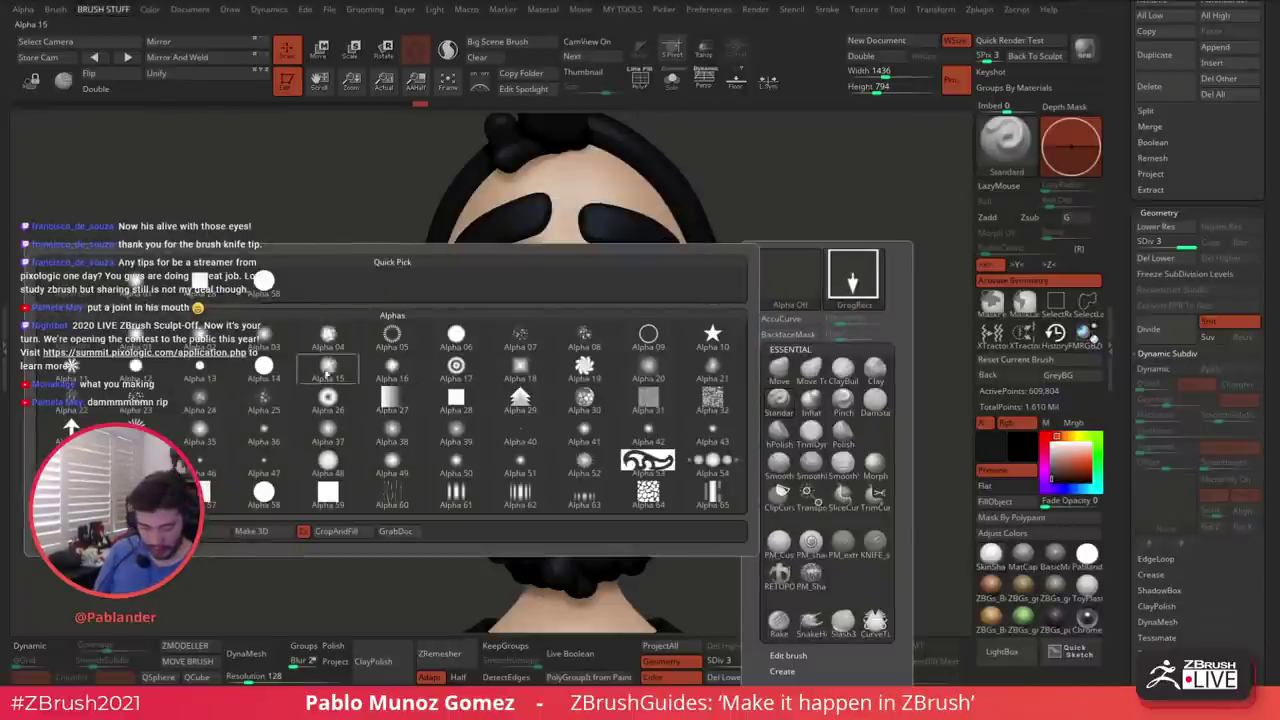
{"action": "left_click", "coordinate": [337, 468]}
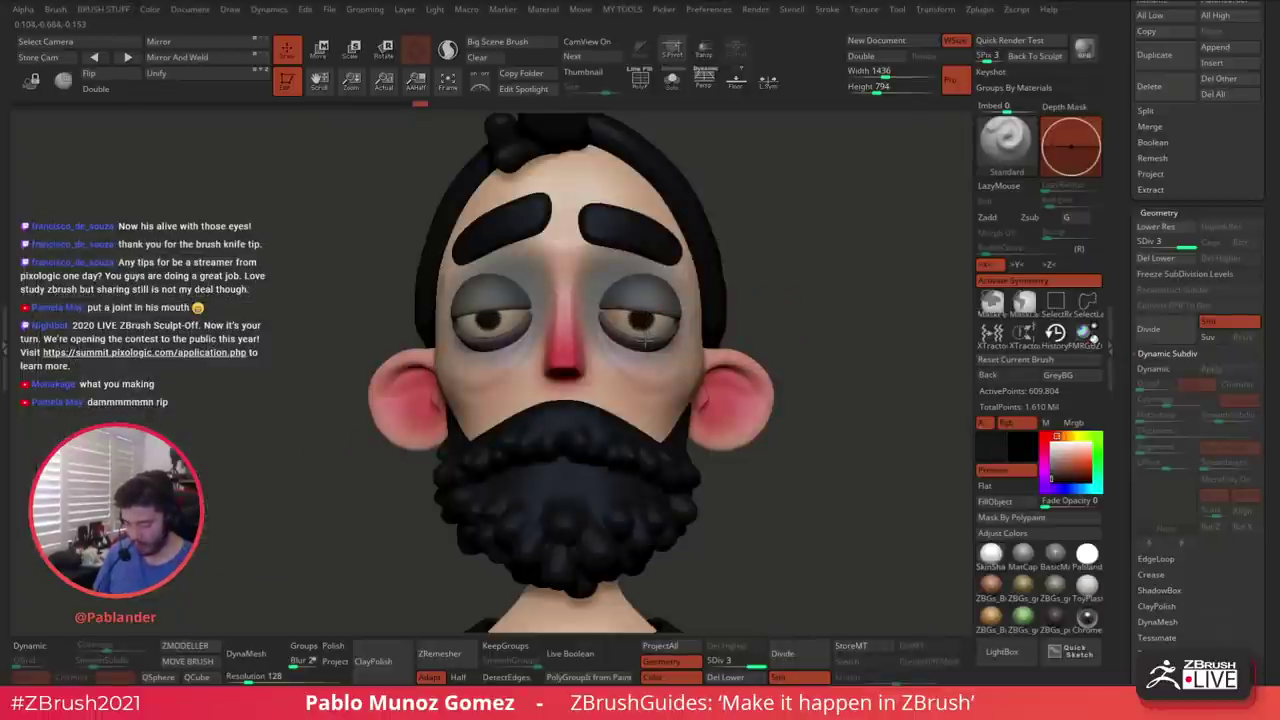
{"action": "key", "text": "ctrl+z"}
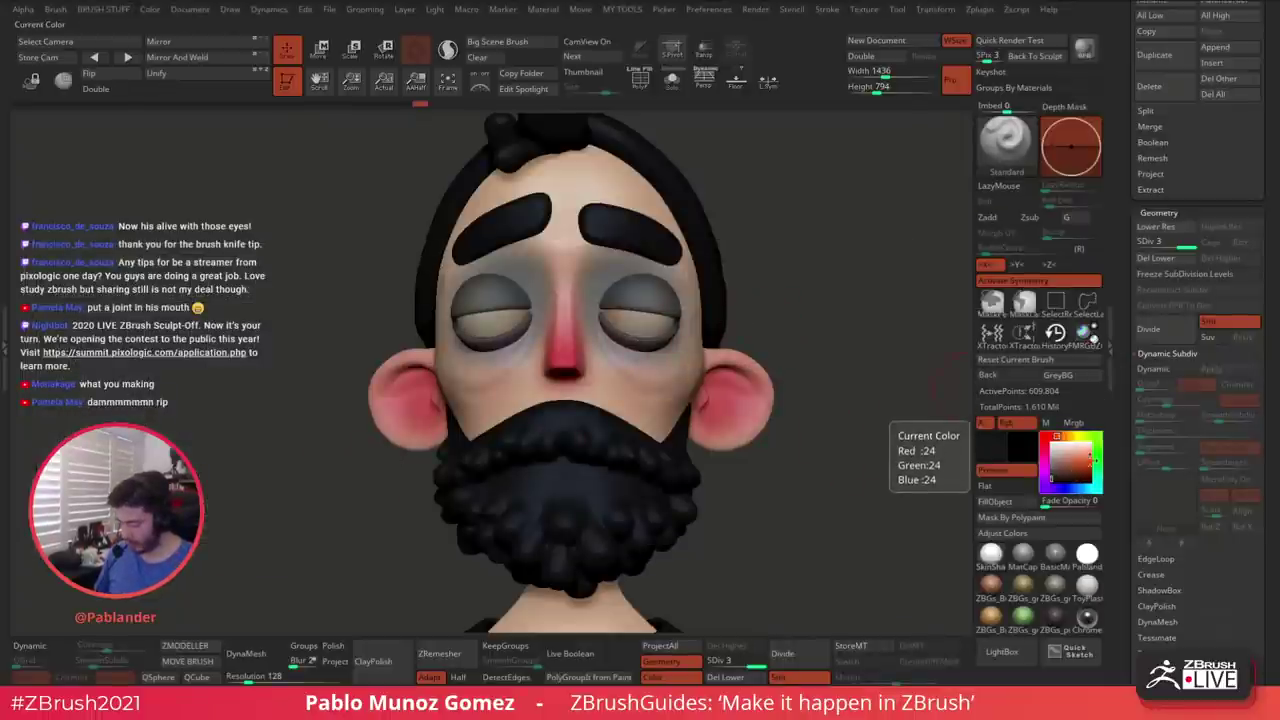
Pick a muted green paint colour and try stamping irises on both eyeballs, undoing each attempt
{"action": "left_click", "coordinate": [1097, 452]}
{"action": "mouse_move", "coordinate": [1068, 463]}
{"action": "left_mouse_down"}
{"action": "mouse_move", "coordinate": [1057, 459]}
{"action": "mouse_move", "coordinate": [1062, 470]}
{"action": "left_mouse_up"}
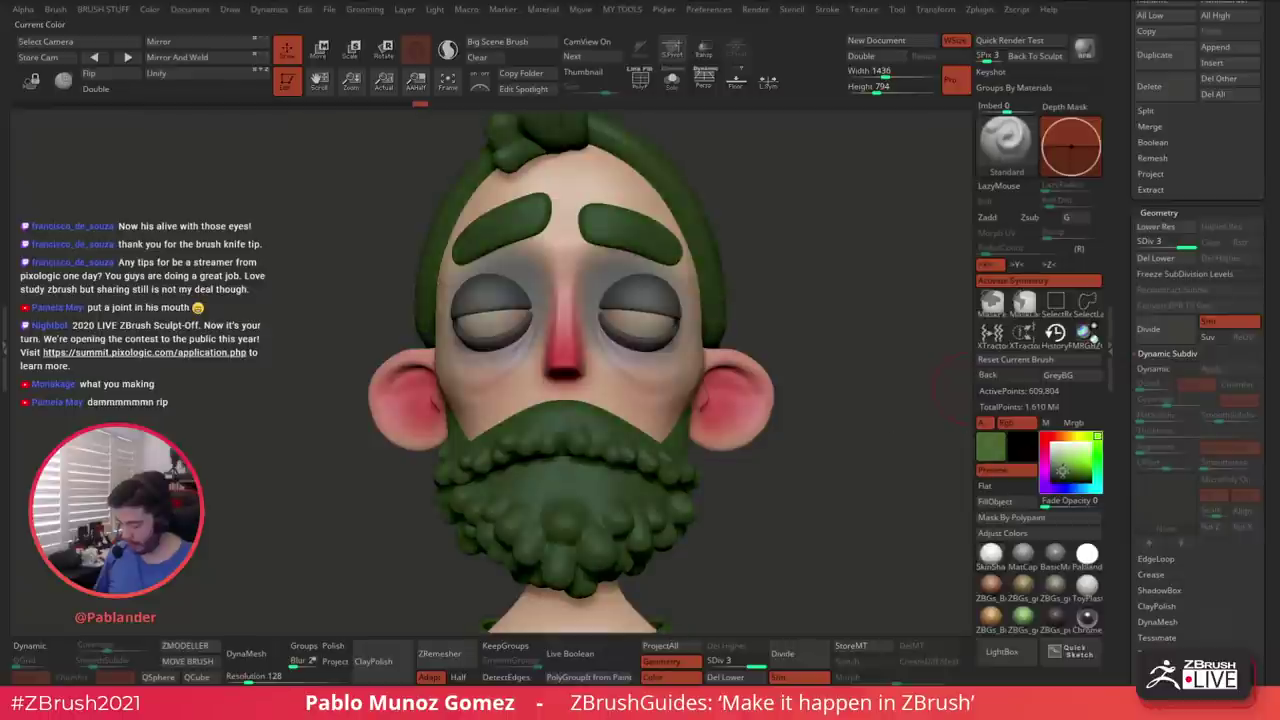
{"action": "left_click_drag", "start_coordinate": [645, 336], "coordinate": [643, 331]}
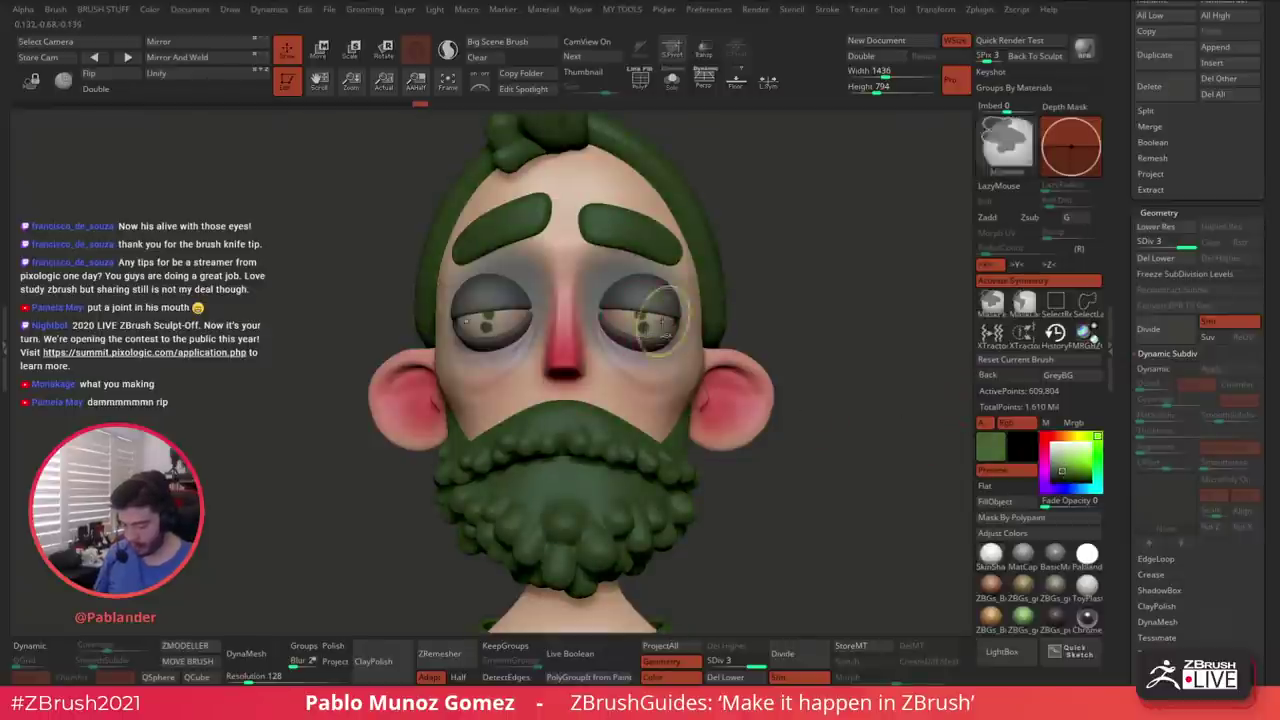
{"action": "key", "text": "ctrl+z"}
{"action": "left_click", "coordinate": [641, 314]}
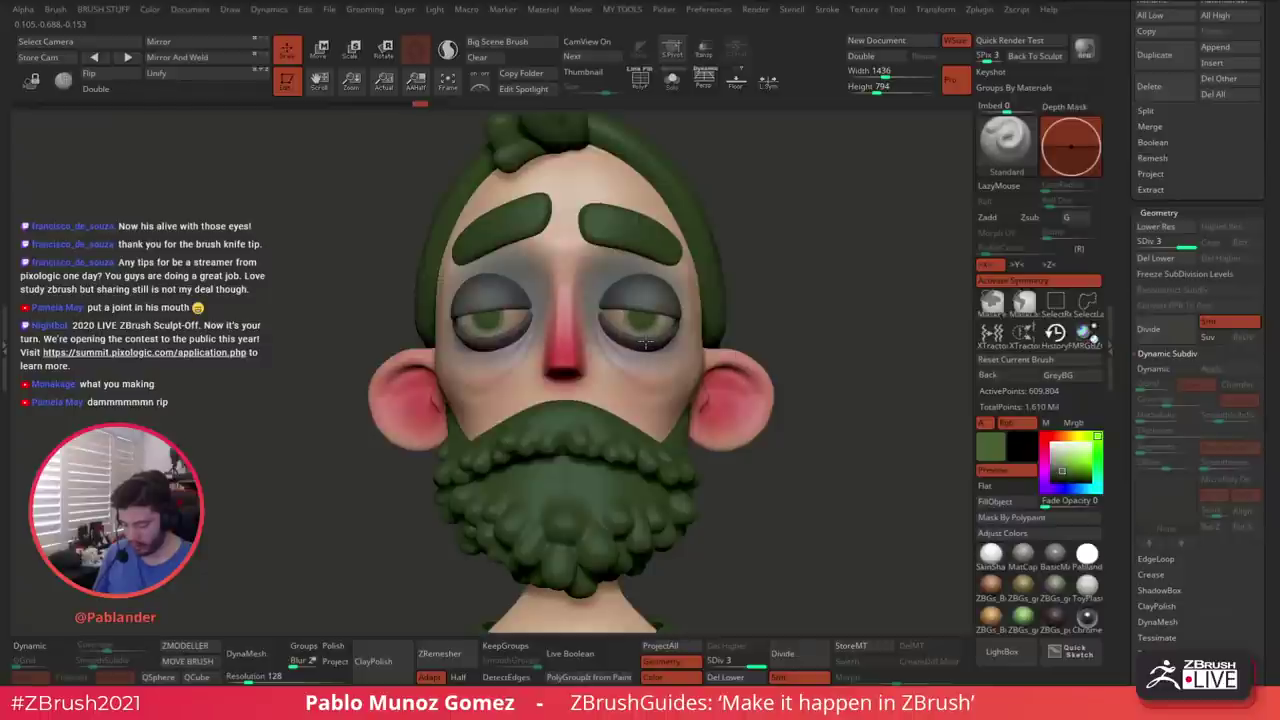
{"action": "key", "text": "ctrl+z"}
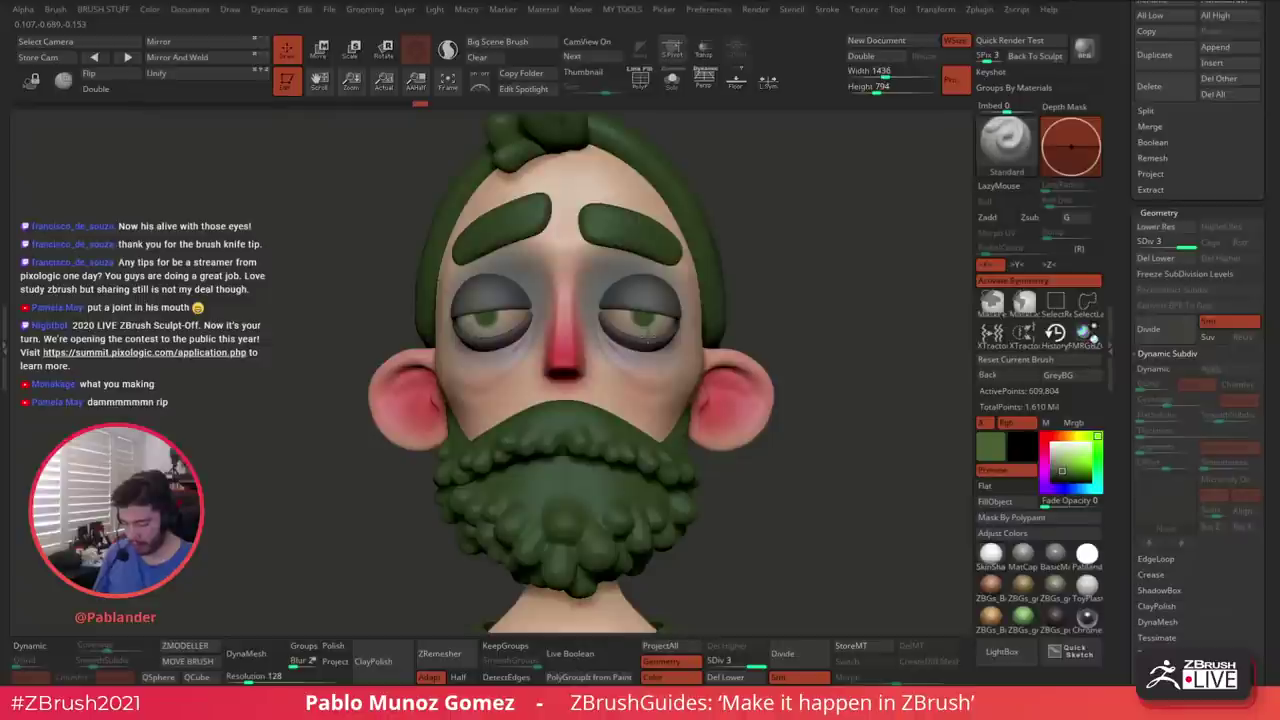
{"action": "key", "text": "ctrl+z"}
{"action": "key", "text": "space"}
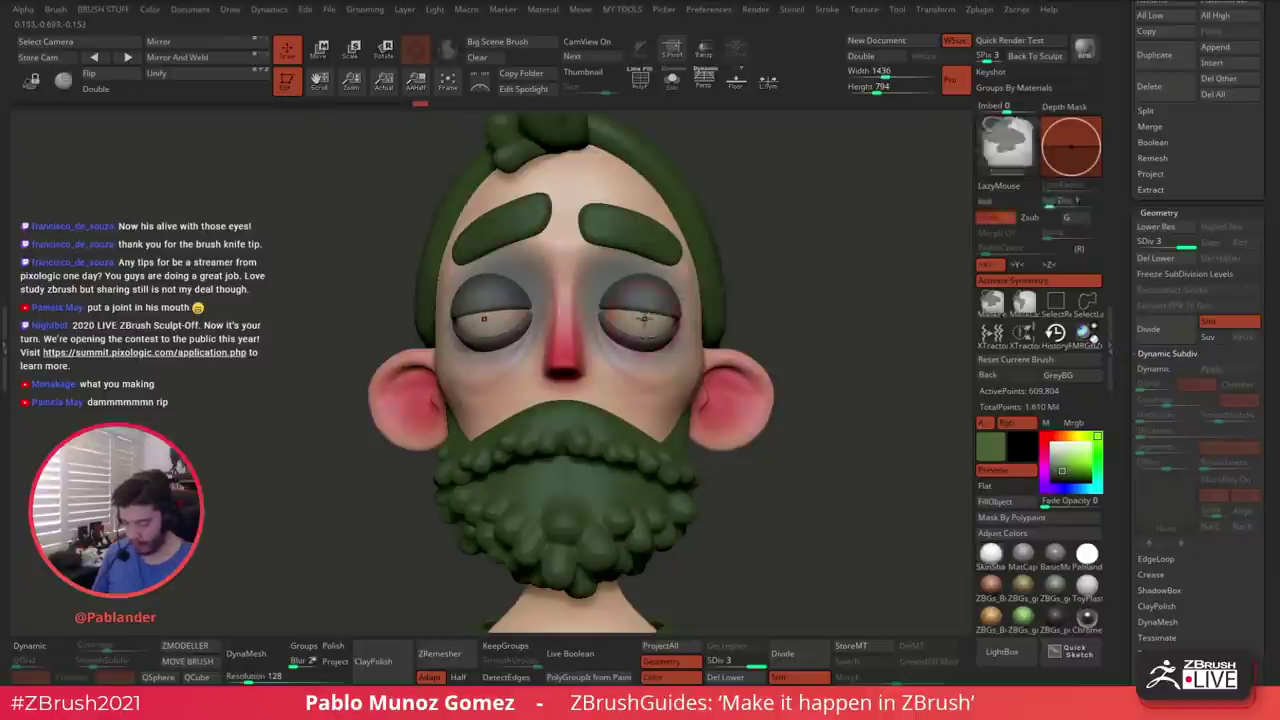
{"action": "key", "text": "ctrl+z"}
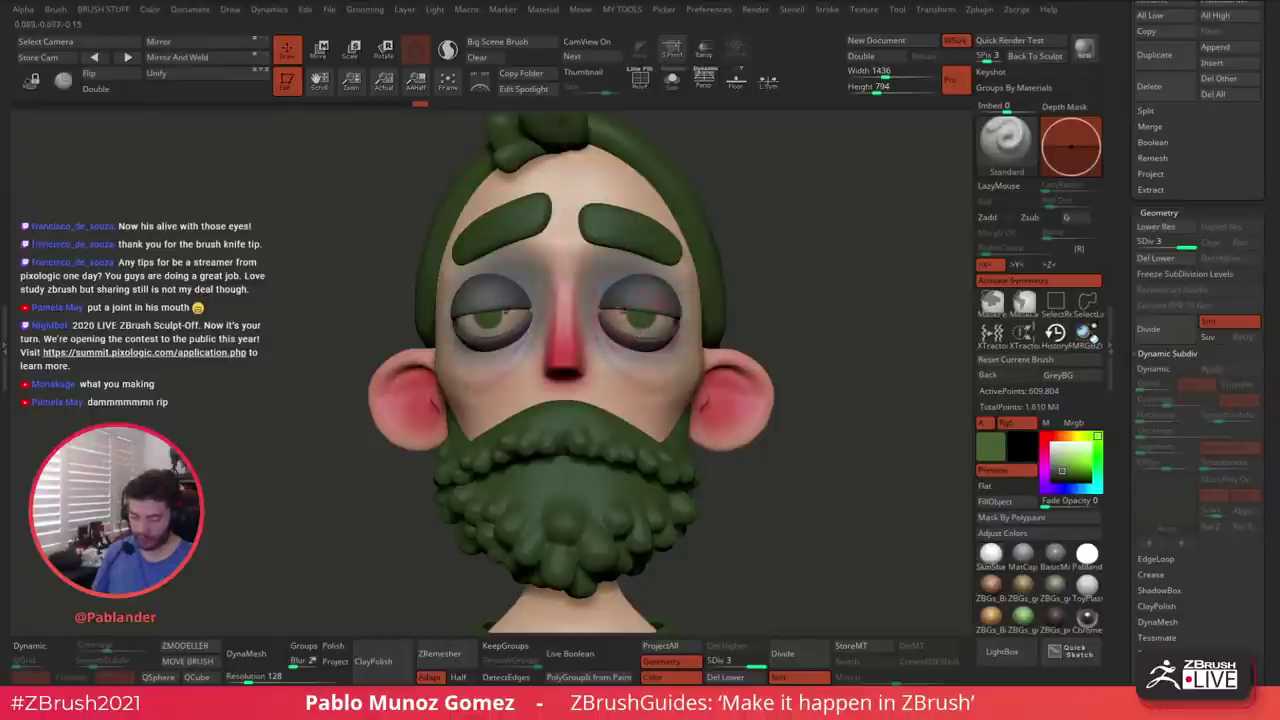
Undo the trial stamp, adjust the brush and stamp muted green irises at the centre of both eyeballs
{"action": "key", "text": "ctrl+z"}
{"action": "key", "text": "ctrl+z"}
{"action": "key", "text": "space"}
{"action": "left_click_drag", "start_coordinate": [815, 297], "coordinate": [813, 313]}
{"action": "key", "text": "space"}
{"action": "key", "text": "space"}
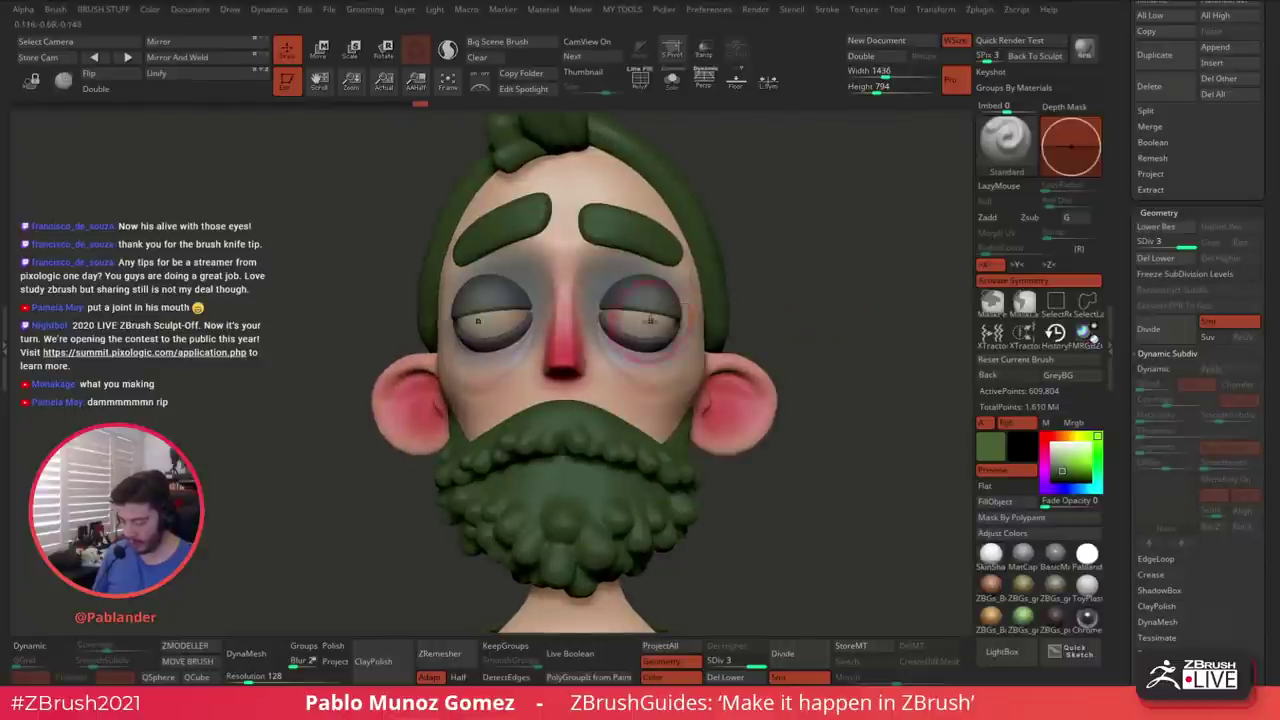
{"action": "left_click_drag", "start_coordinate": [645, 333], "coordinate": [648, 337]}
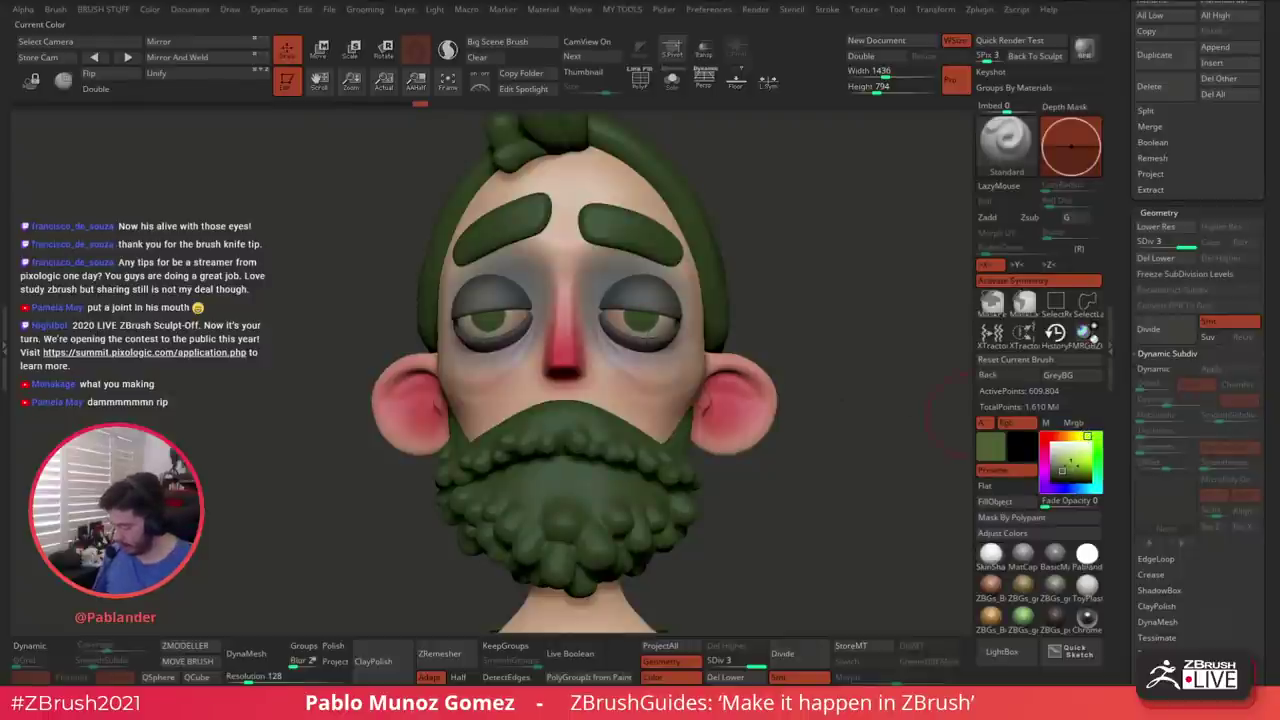
Stamp a brighter green inner iris and a near-black pupil on both eyes
{"action": "left_click_drag", "start_coordinate": [1062, 470], "coordinate": [1070, 465]}
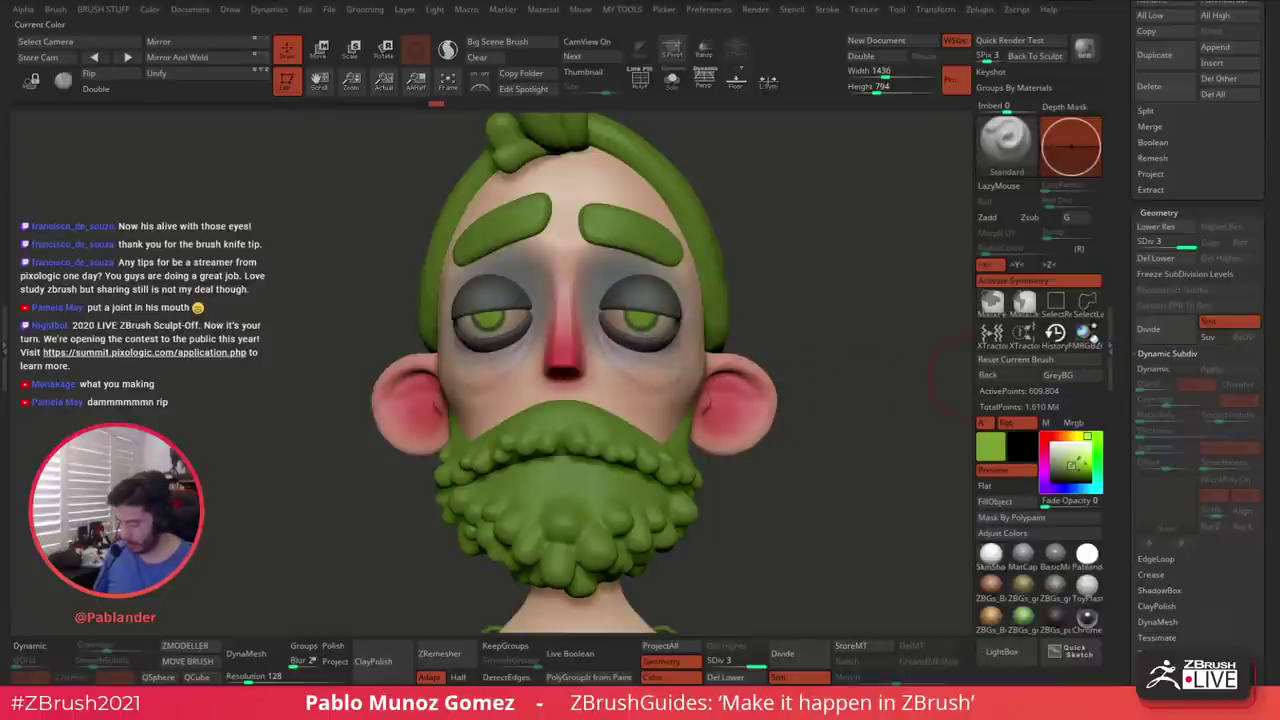
{"action": "left_click", "coordinate": [1052, 480]}
{"action": "left_click", "coordinate": [995, 501]}
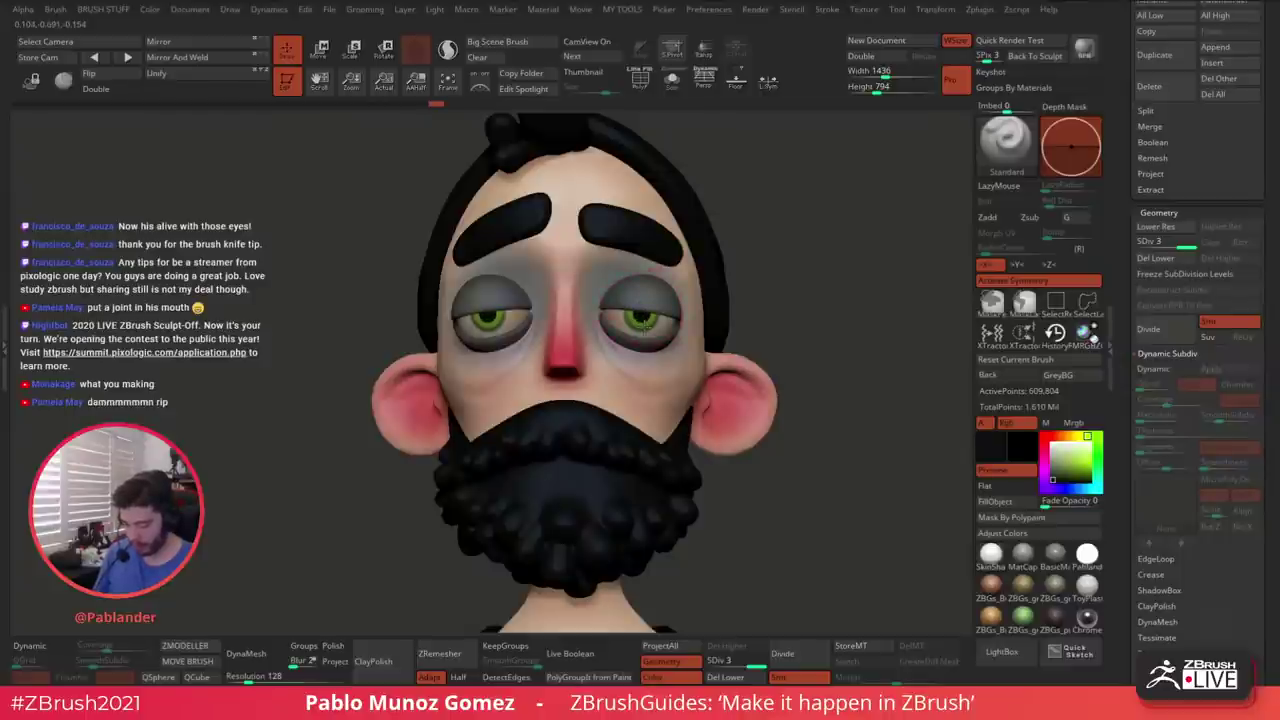
{"action": "mouse_move", "coordinate": [841, 364]}
{"action": "left_mouse_down"}
{"action": "mouse_move", "coordinate": [846, 404]}
{"action": "mouse_move", "coordinate": [827, 333]}
{"action": "left_mouse_up"}
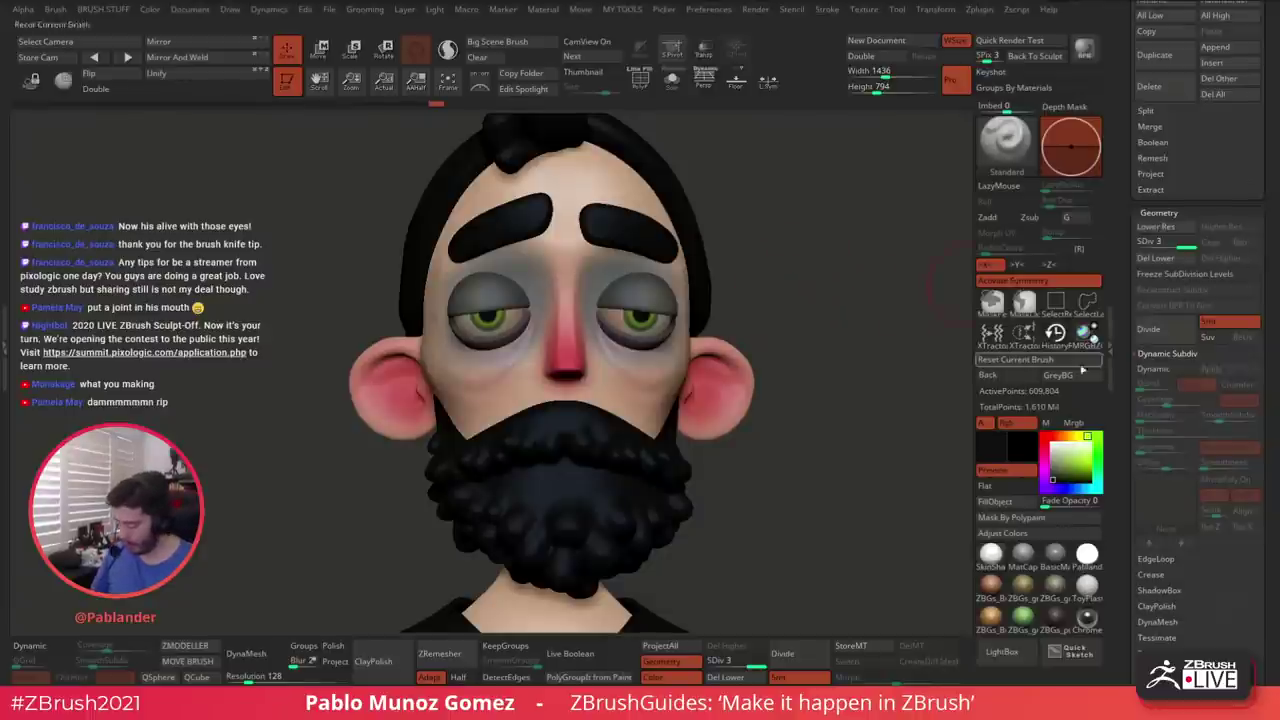
Reset the Standard brush, turn LazyMouse off and switch the brush to painting colour only
{"action": "key", "text": "l"}
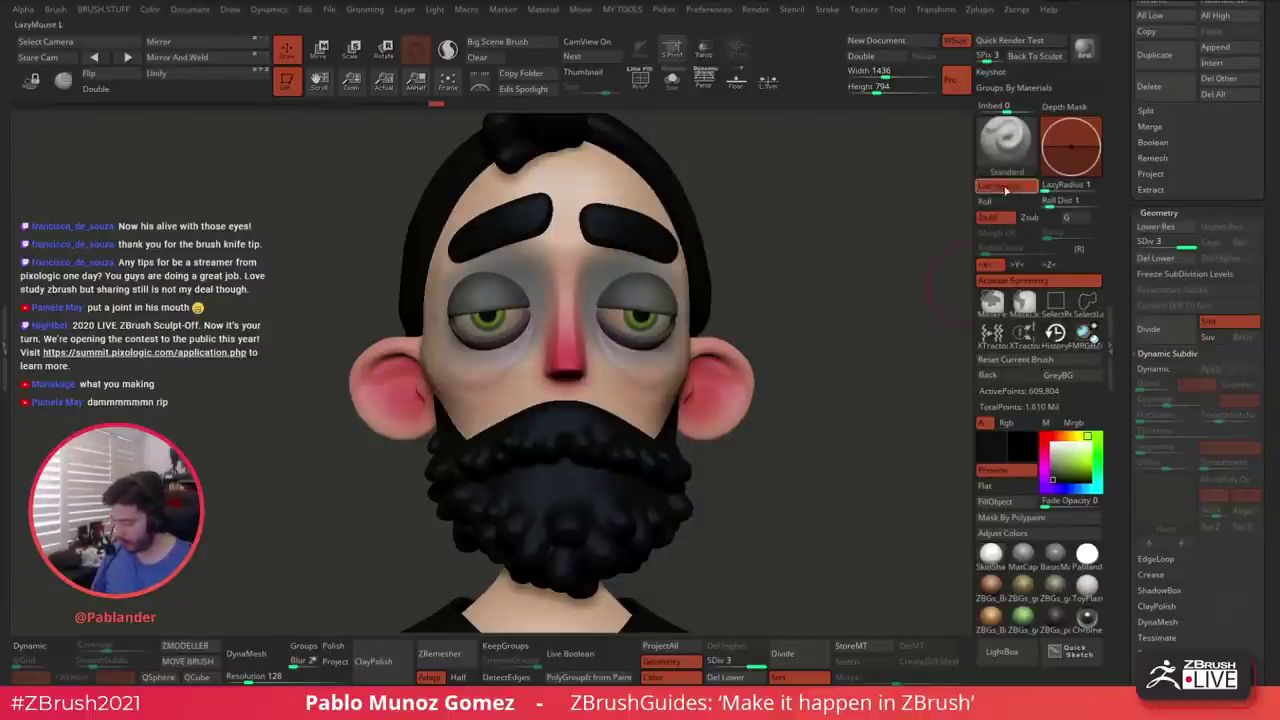
{"action": "left_click", "coordinate": [1006, 187]}
{"action": "left_click", "coordinate": [1005, 424]}
{"action": "left_click_drag", "start_coordinate": [832, 442], "coordinate": [776, 295]}
{"action": "key", "text": "ctrl+z"}
{"action": "mouse_move", "coordinate": [803, 382]}
{"action": "left_mouse_down"}
{"action": "mouse_move", "coordinate": [730, 379]}
{"action": "mouse_move", "coordinate": [791, 368]}
{"action": "left_mouse_up"}
Fill the eyebrows with a reddish brown of red 164, green 77 and blue 39
{"action": "left_click", "coordinate": [632, 282], "text": "alt"}
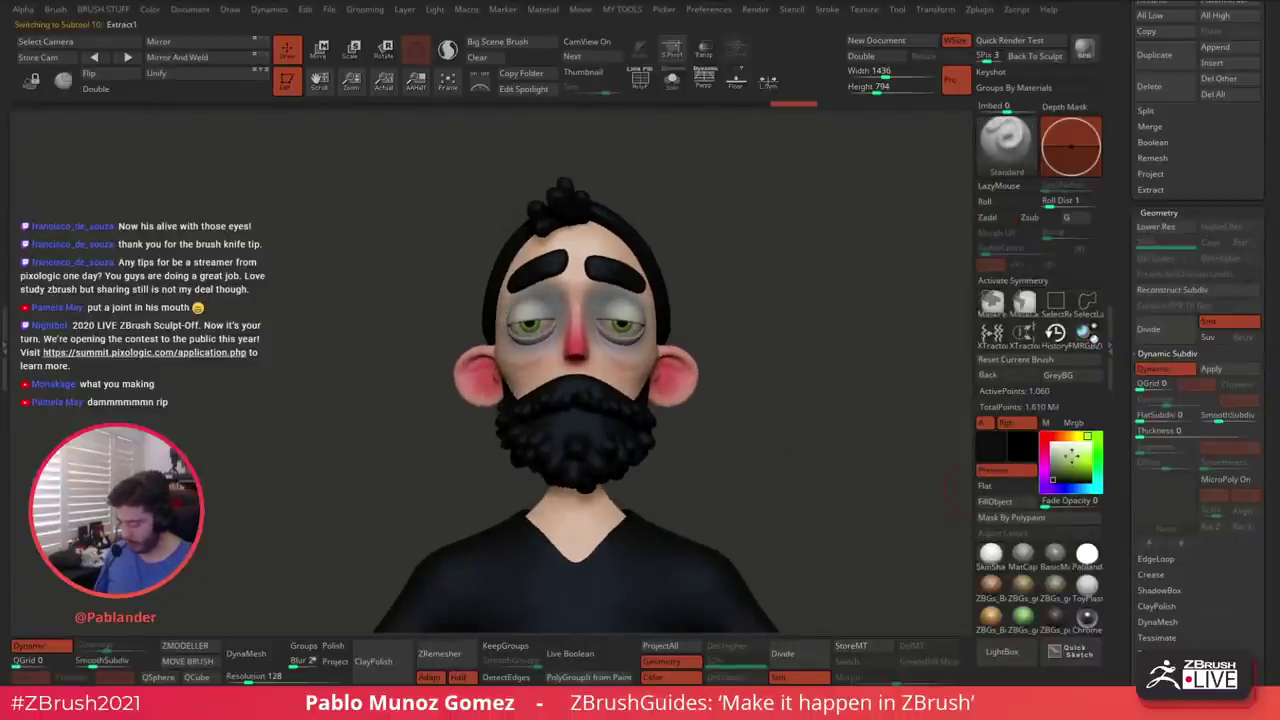
{"action": "left_click", "coordinate": [1057, 437]}
{"action": "left_click_drag", "start_coordinate": [1055, 437], "coordinate": [1075, 466]}
{"action": "left_click_drag", "start_coordinate": [1055, 437], "coordinate": [1059, 436]}
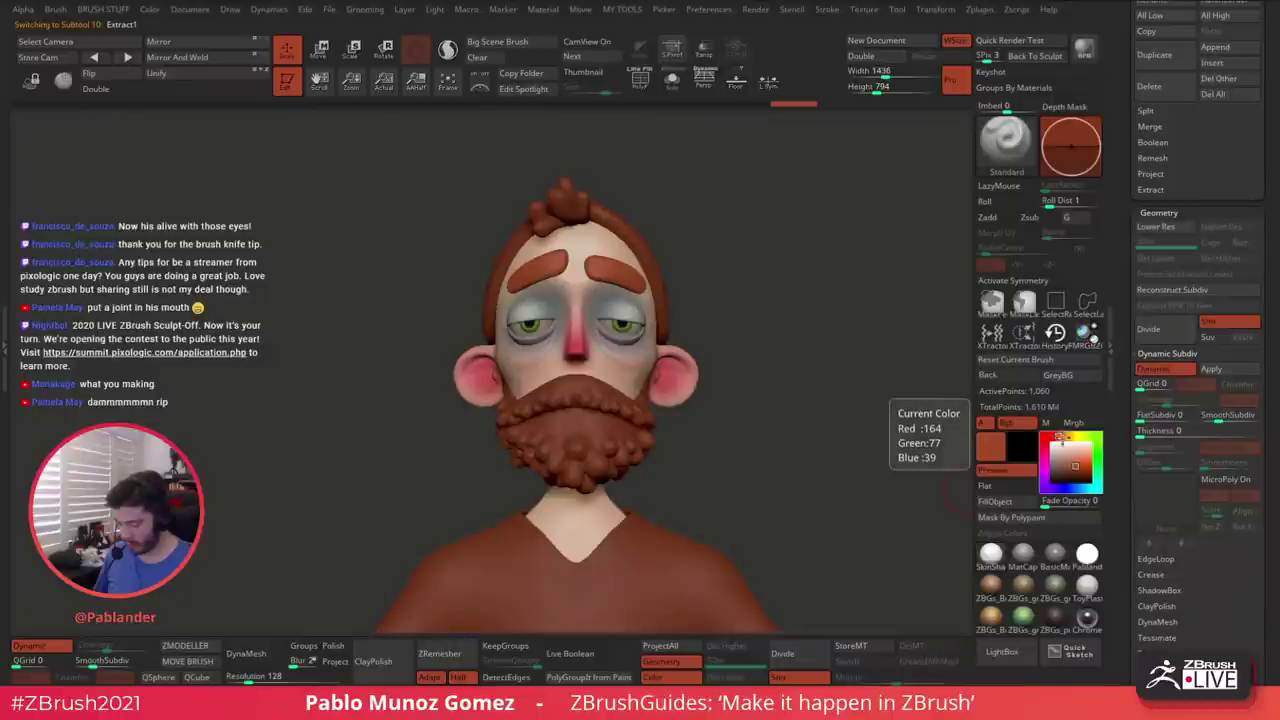
{"action": "left_click_drag", "start_coordinate": [862, 462], "coordinate": [884, 461]}
{"action": "left_click", "coordinate": [1017, 507]}
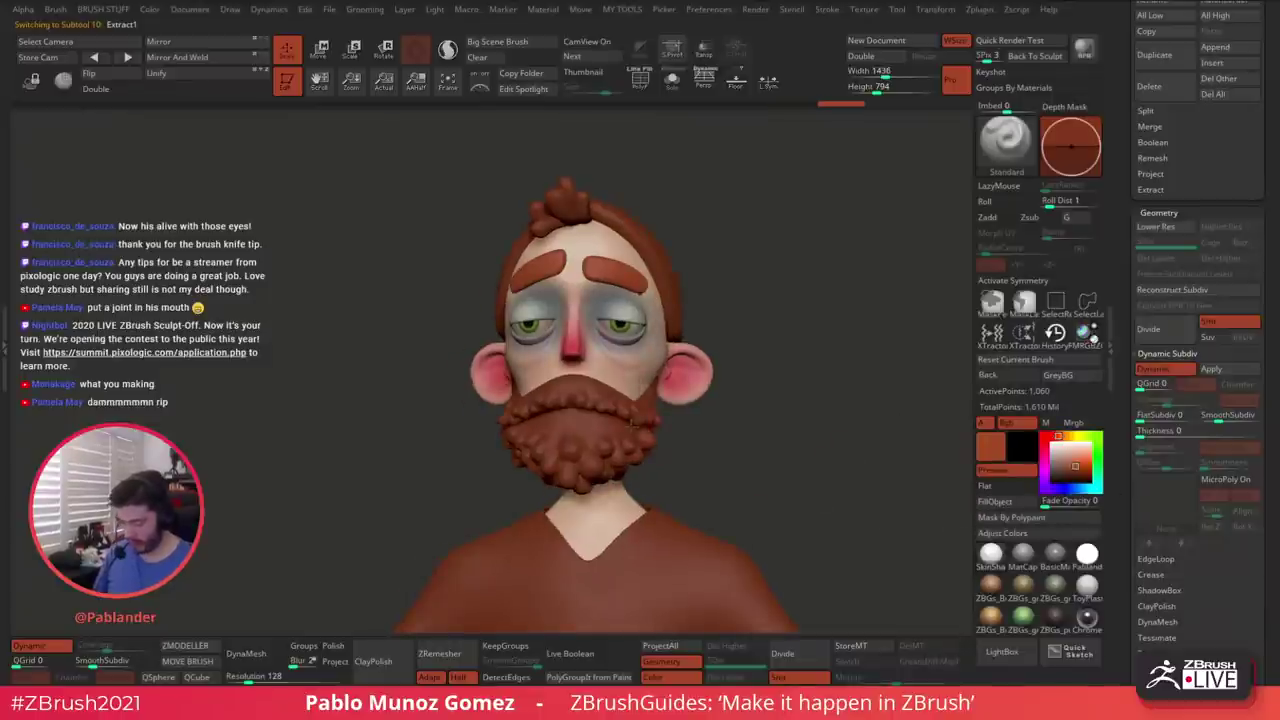
Fill the beard, moustache and front hair tuft with the same reddish brown
{"action": "left_click", "coordinate": [628, 452], "text": "alt"}
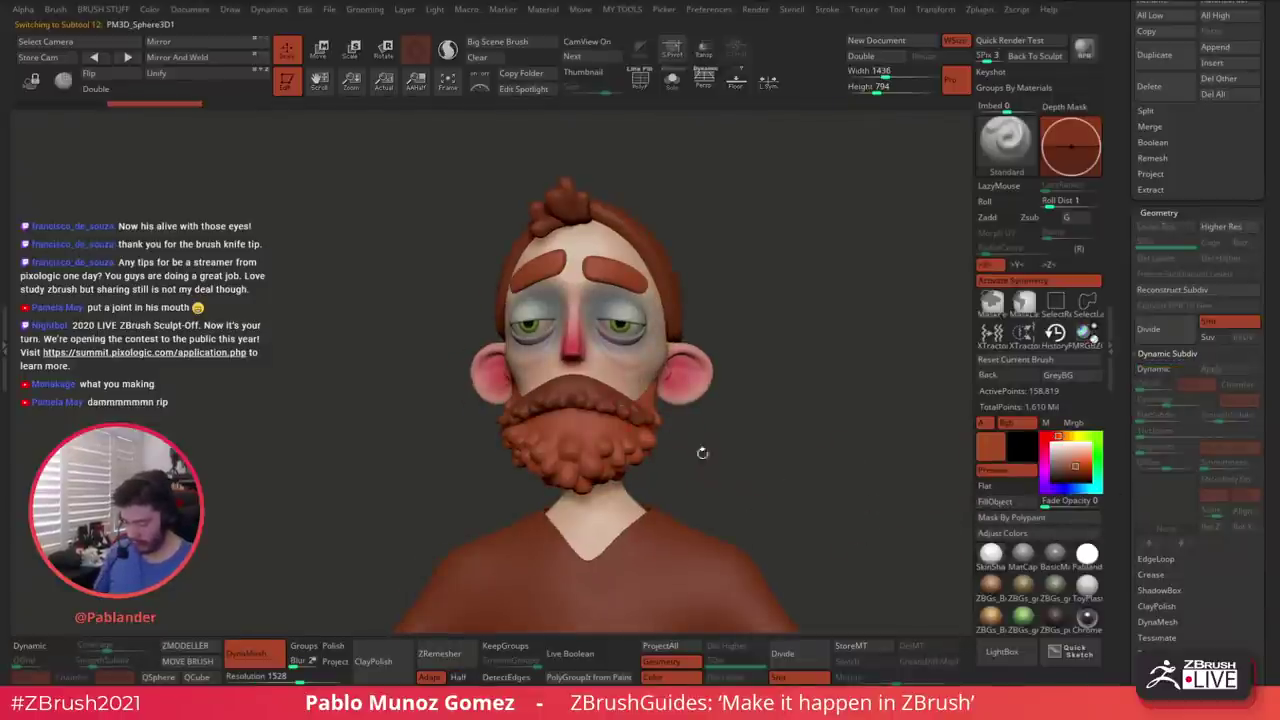
{"action": "left_click", "coordinate": [633, 428], "text": "alt"}
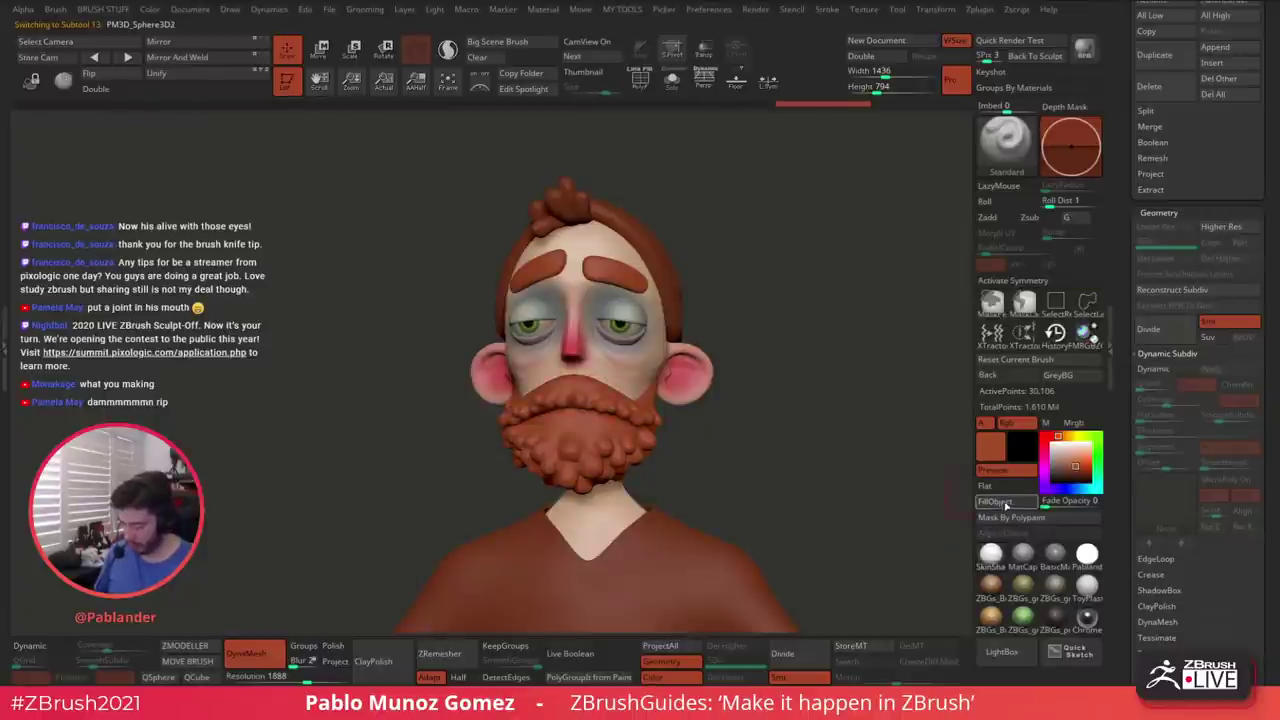
{"action": "left_click", "coordinate": [572, 222], "text": "alt"}
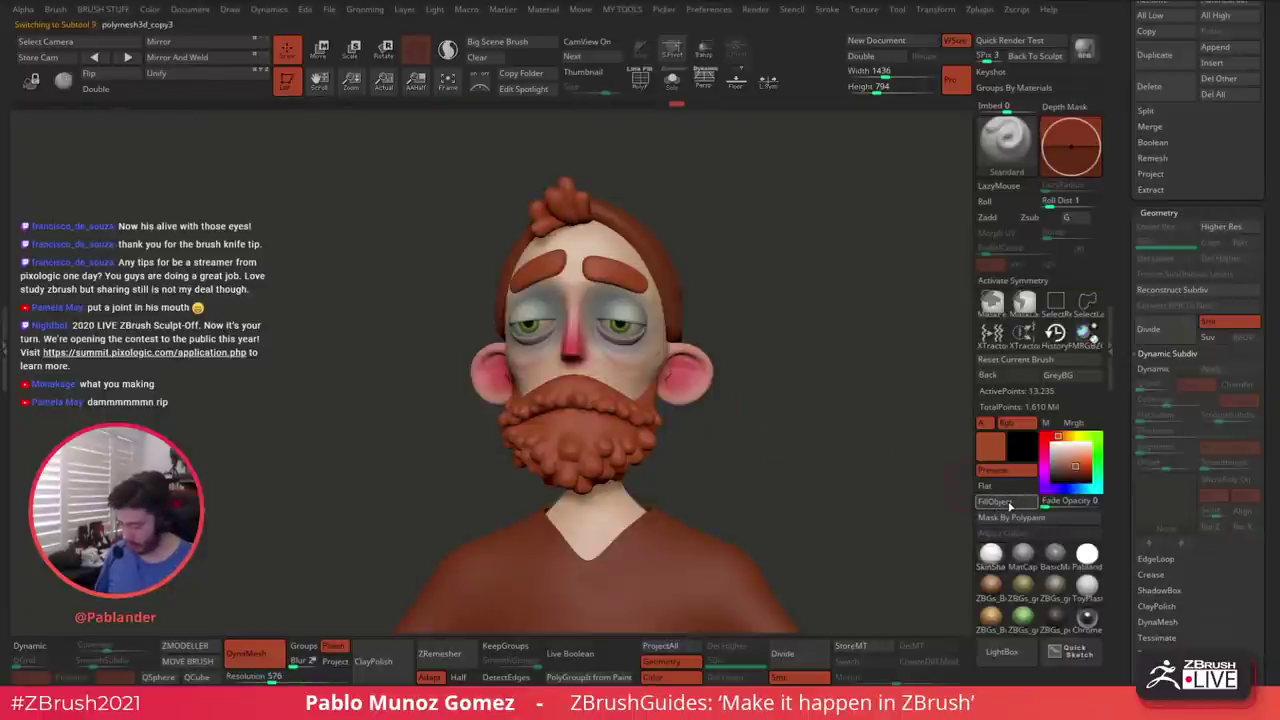
Select and isolate the head mesh, and paint a reddish-brown sideburn in front of the ear
{"action": "left_click_drag", "start_coordinate": [826, 440], "coordinate": [693, 337]}
{"action": "left_click", "coordinate": [730, 427], "text": "alt"}
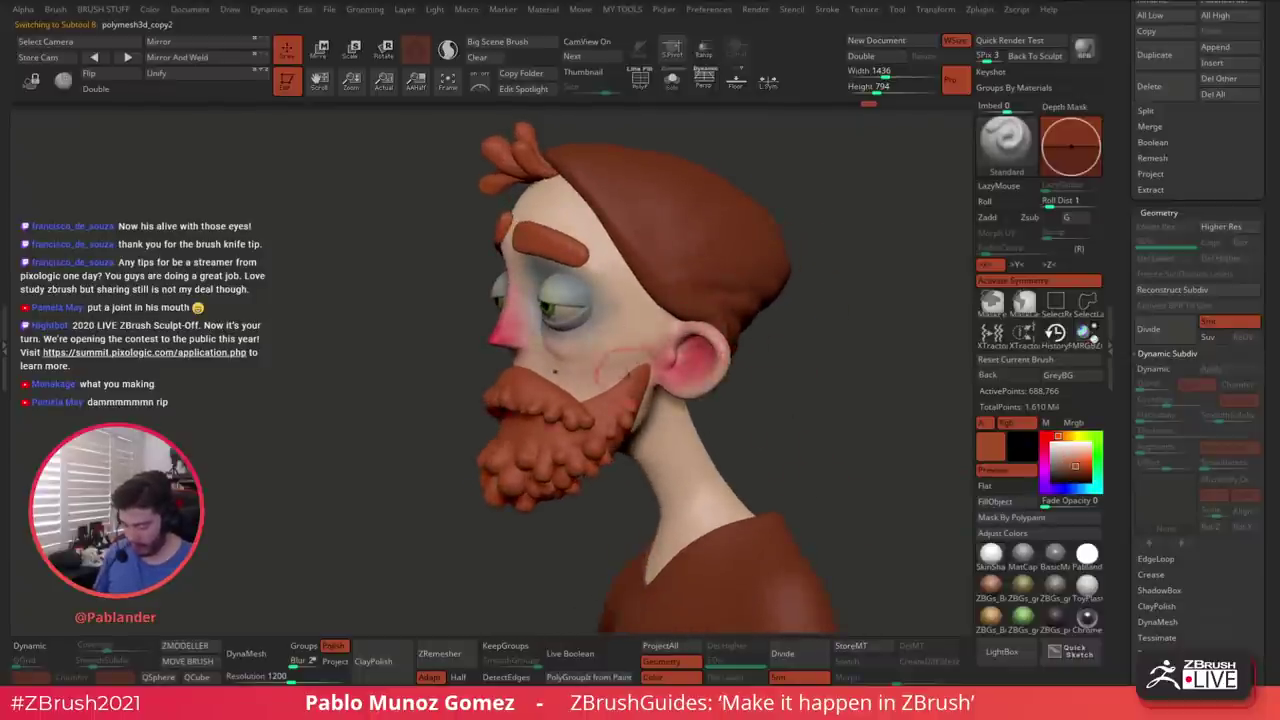
{"action": "left_click_drag", "start_coordinate": [635, 352], "coordinate": [640, 347]}
{"action": "key", "text": "space"}
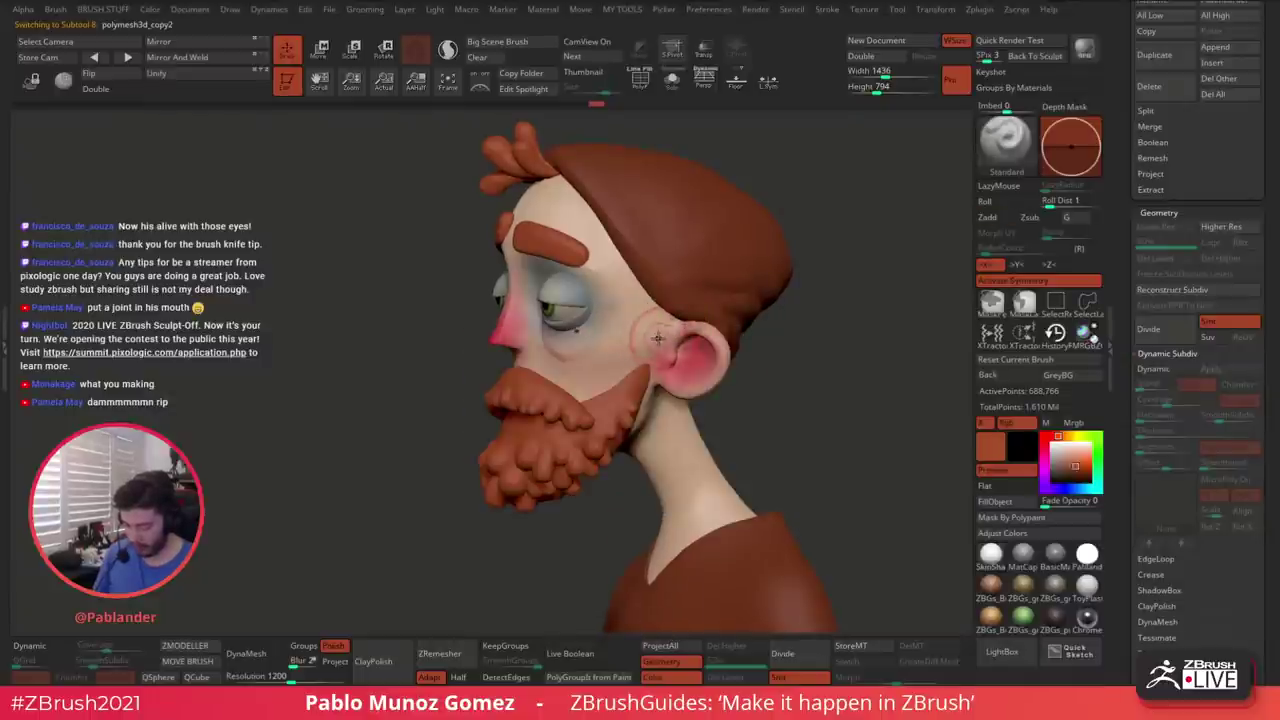
{"action": "key", "text": "space"}
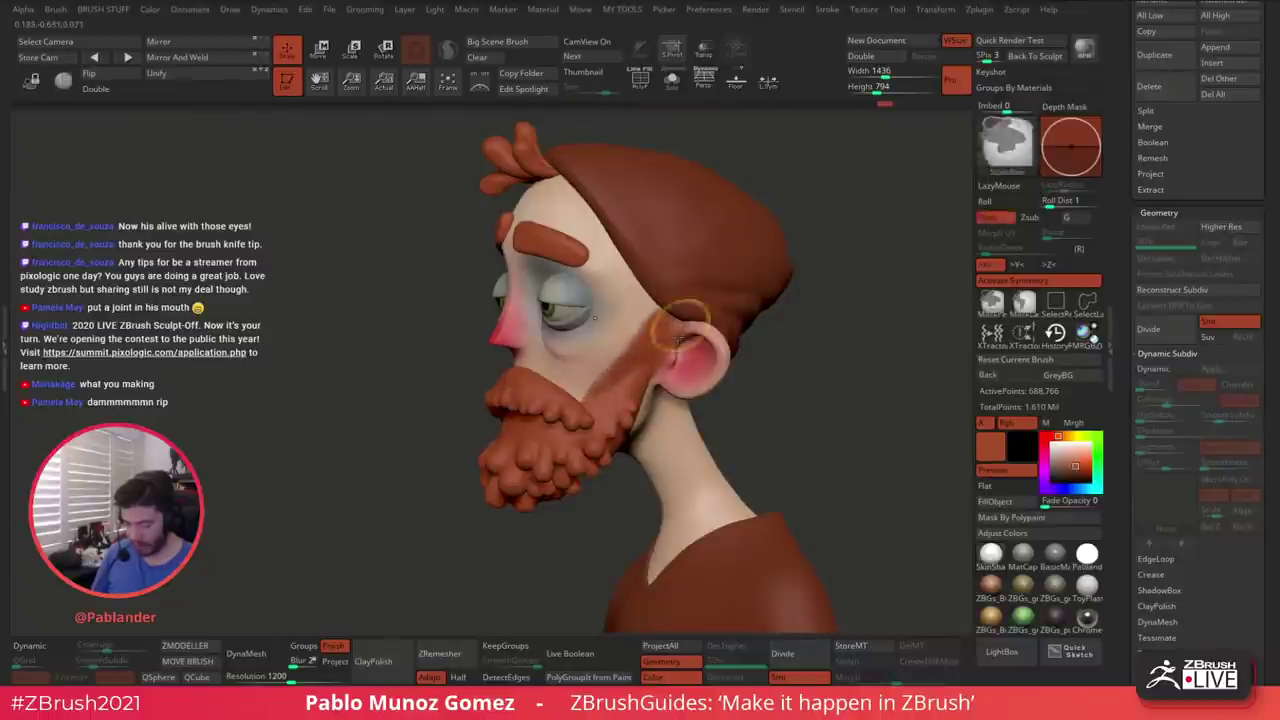
{"action": "key", "text": "space"}
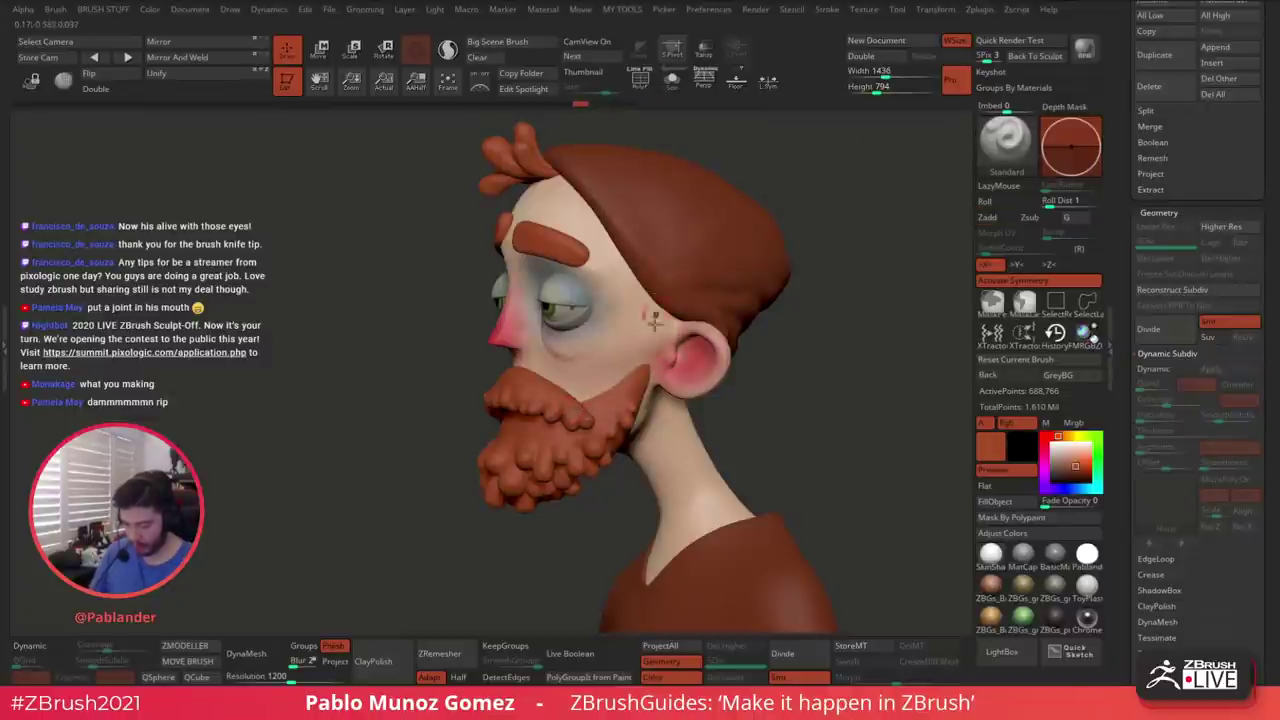
{"action": "left_click", "coordinate": [672, 80]}
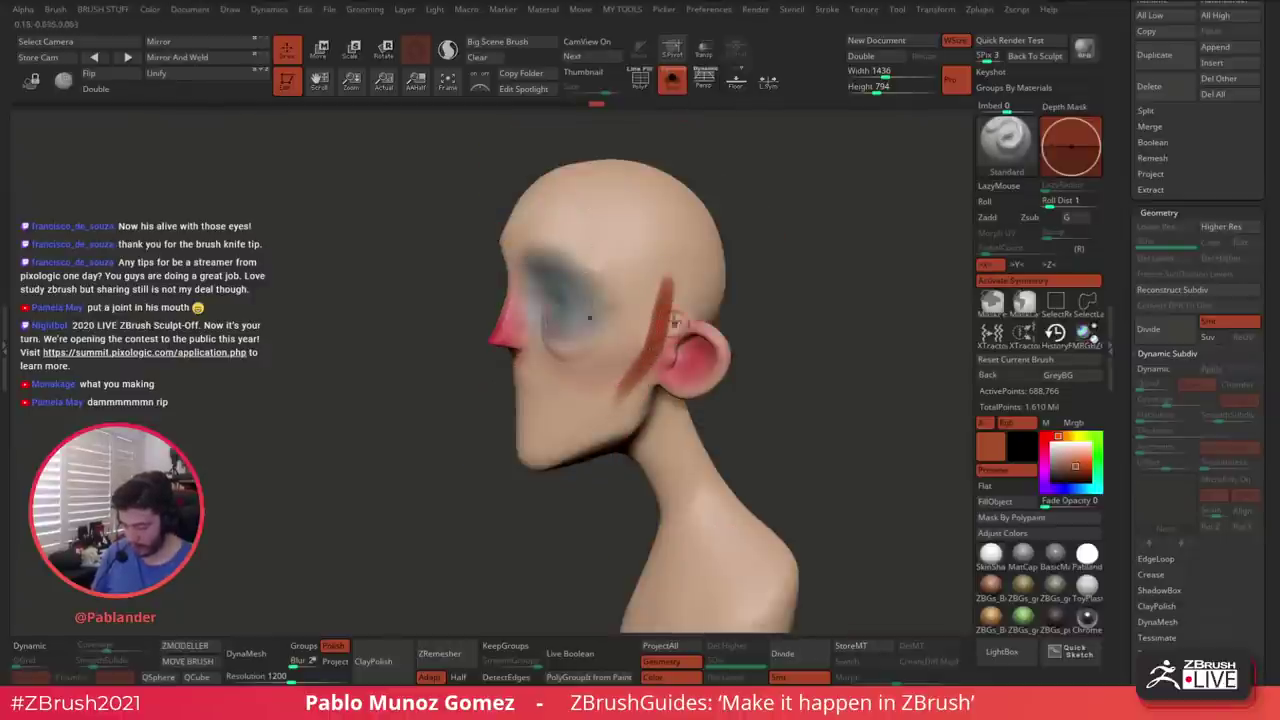
{"action": "left_click_drag", "start_coordinate": [618, 402], "coordinate": [638, 394]}
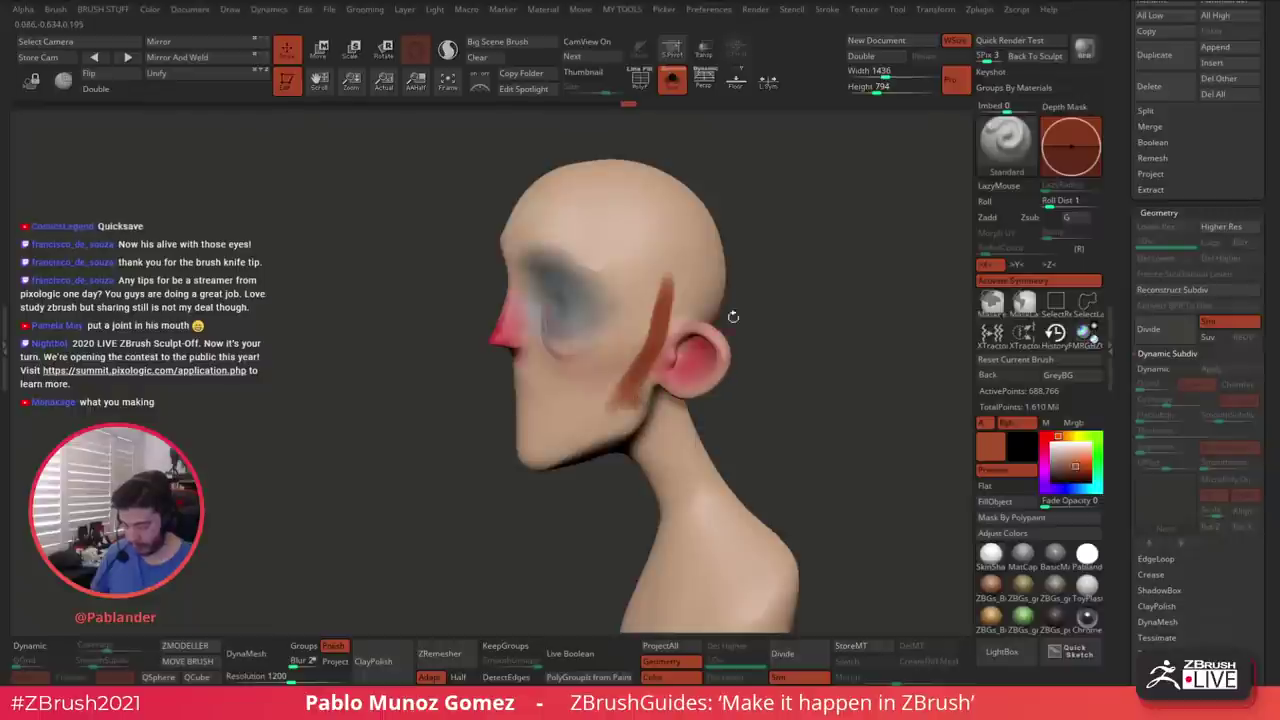
Extend the reddish-brown paint from the sideburn down along the jaw, and show the whole character again
{"action": "mouse_move", "coordinate": [733, 317]}
{"action": "left_mouse_down", "text": "alt"}
{"action": "mouse_move", "coordinate": [725, 269]}
{"action": "mouse_move", "coordinate": [809, 278]}
{"action": "mouse_move", "coordinate": [757, 302]}
{"action": "left_mouse_up", "text": "alt"}
{"action": "key", "text": "space"}
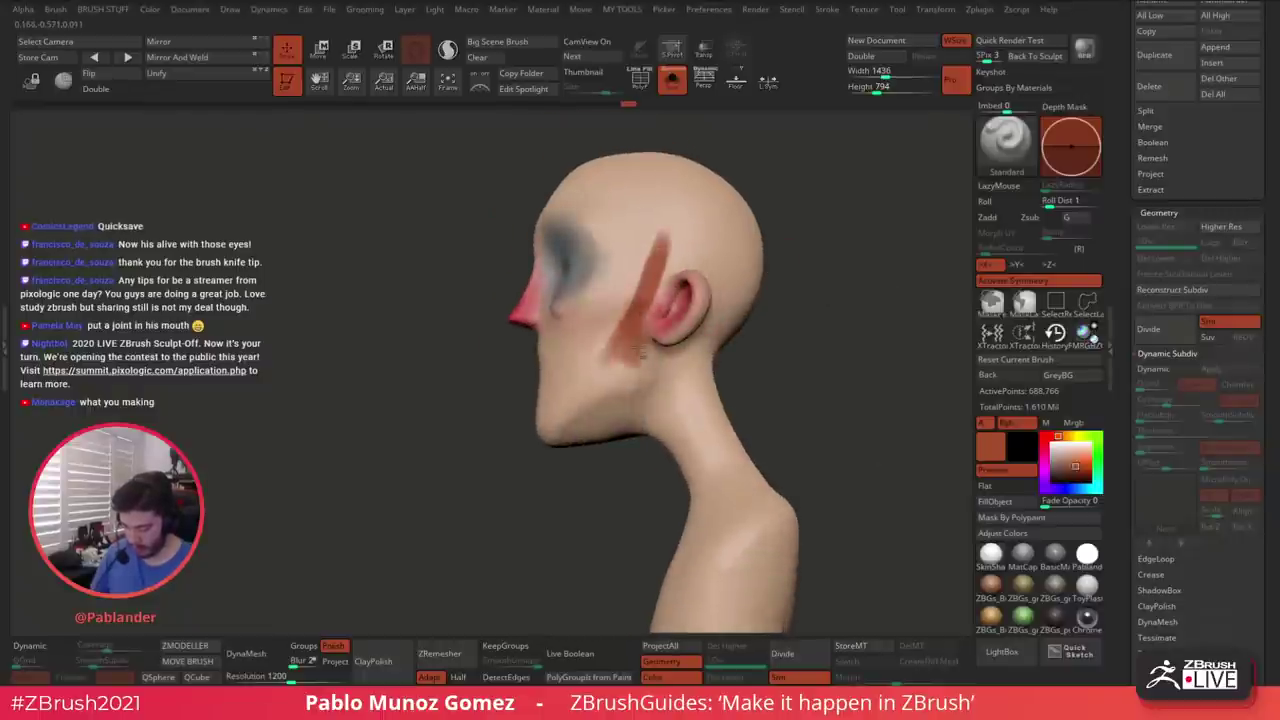
{"action": "mouse_move", "coordinate": [641, 352]}
{"action": "left_mouse_down"}
{"action": "mouse_move", "coordinate": [590, 408]}
{"action": "mouse_move", "coordinate": [600, 371]}
{"action": "left_mouse_up"}
{"action": "right_click_drag", "start_coordinate": [617, 450], "coordinate": [627, 411]}
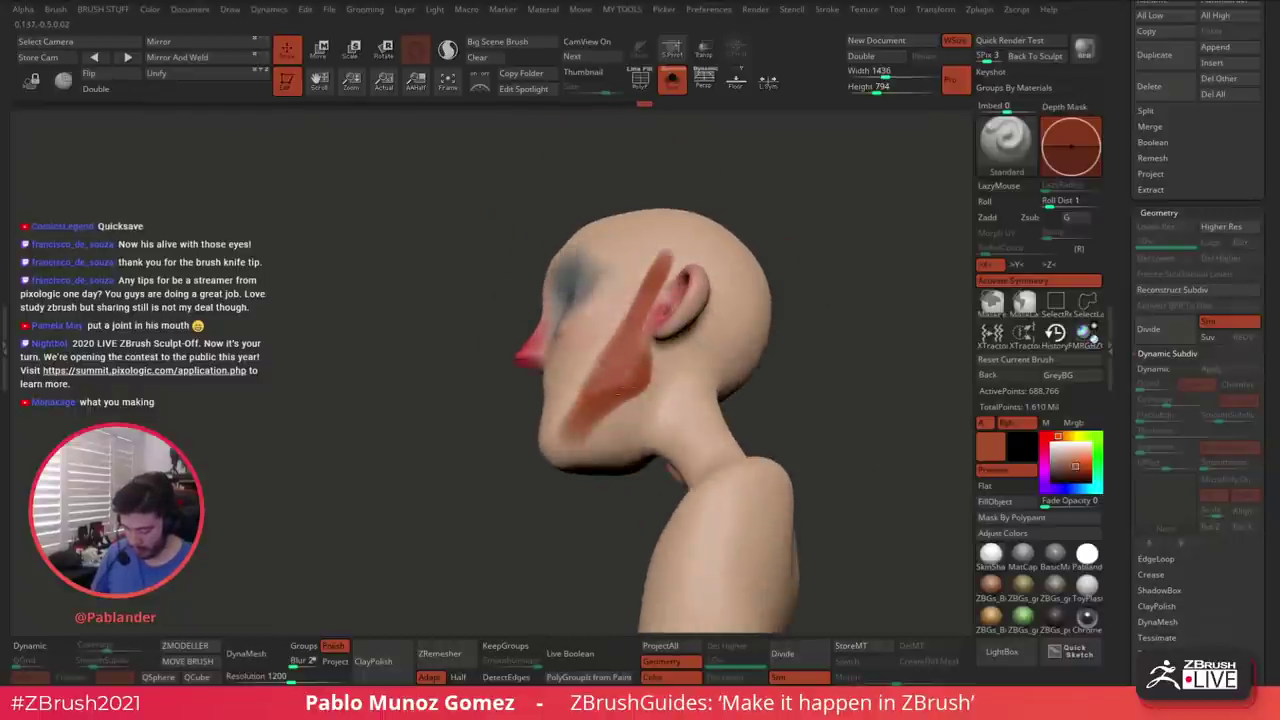
{"action": "mouse_move", "coordinate": [618, 393]}
{"action": "left_mouse_down"}
{"action": "mouse_move", "coordinate": [608, 455]}
{"action": "mouse_move", "coordinate": [622, 420]}
{"action": "left_mouse_up"}
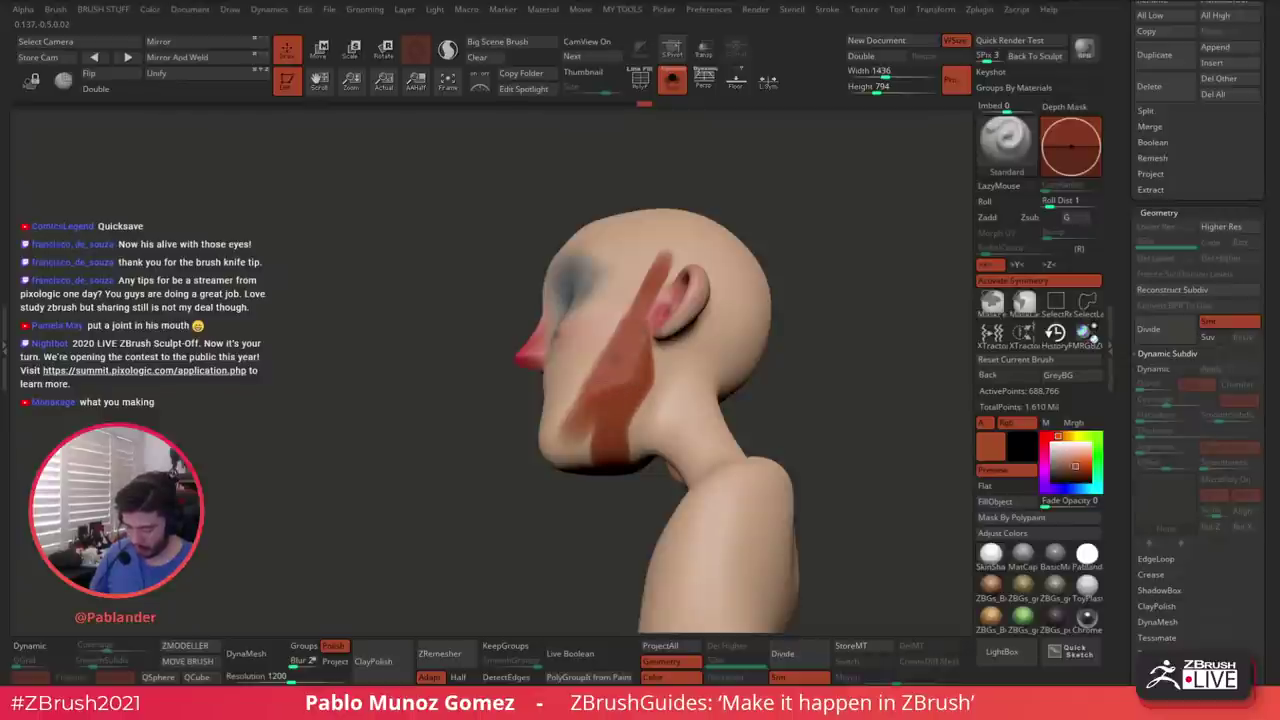
{"action": "right_click_drag", "start_coordinate": [646, 236], "coordinate": [655, 262]}
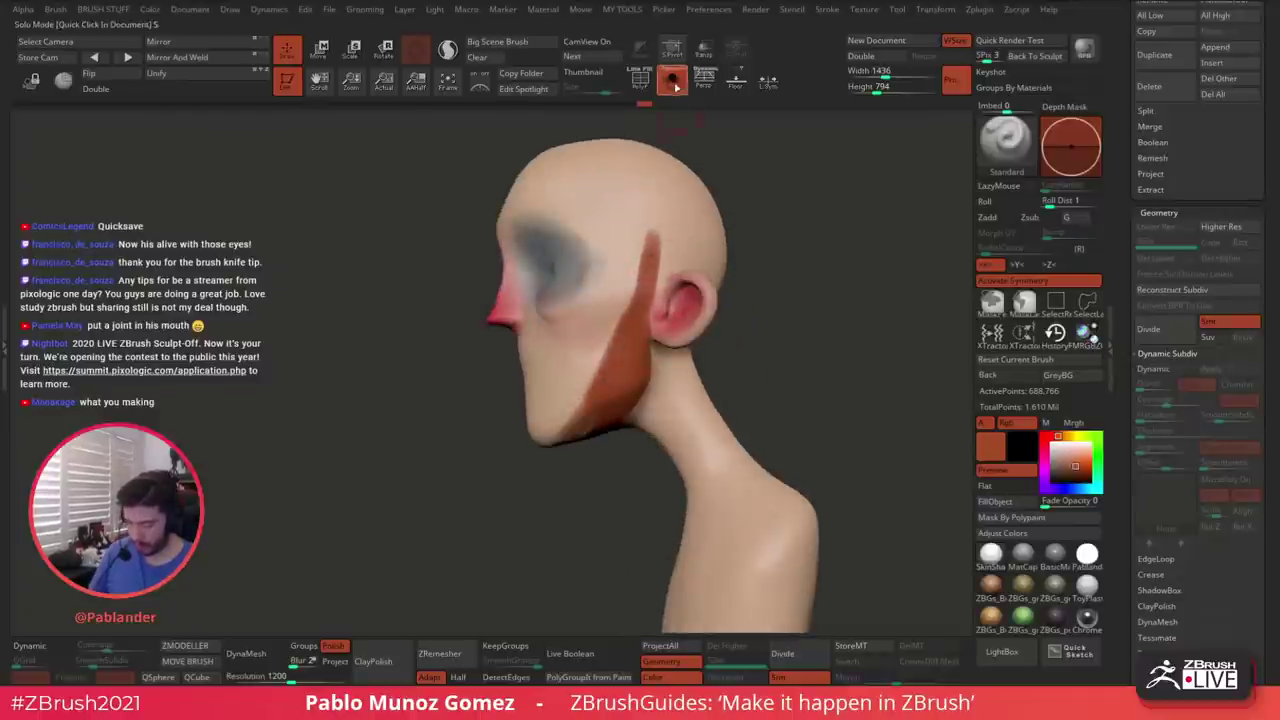
{"action": "left_click", "coordinate": [672, 82]}
{"action": "right_click_drag", "start_coordinate": [776, 259], "coordinate": [836, 262]}
{"action": "key", "text": "space"}
{"action": "right_click_drag", "start_coordinate": [688, 323], "coordinate": [632, 322]}
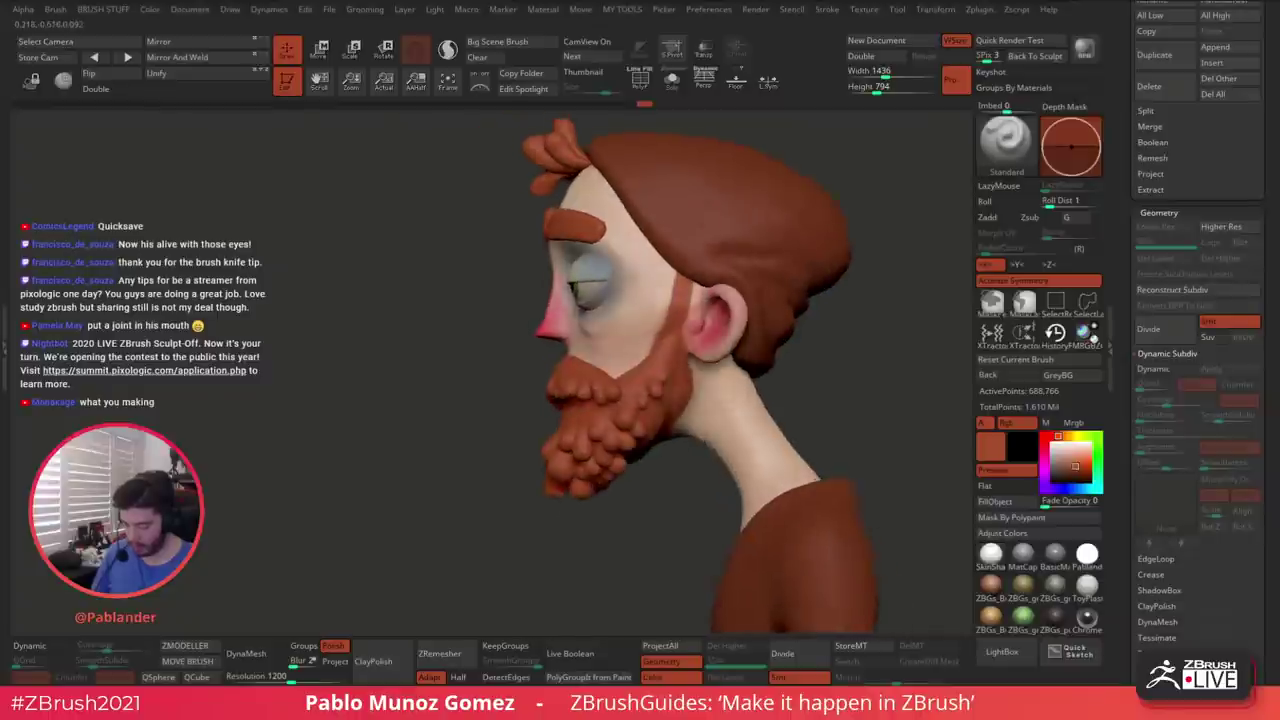
Isolate the head, widen the sideburn's upper end at the temple above the ear, and bring the whole character back
{"action": "left_click", "coordinate": [672, 81]}
{"action": "right_click_drag", "start_coordinate": [703, 171], "coordinate": [704, 250], "text": "ctrl"}
{"action": "left_click_drag", "start_coordinate": [709, 278], "coordinate": [704, 281]}
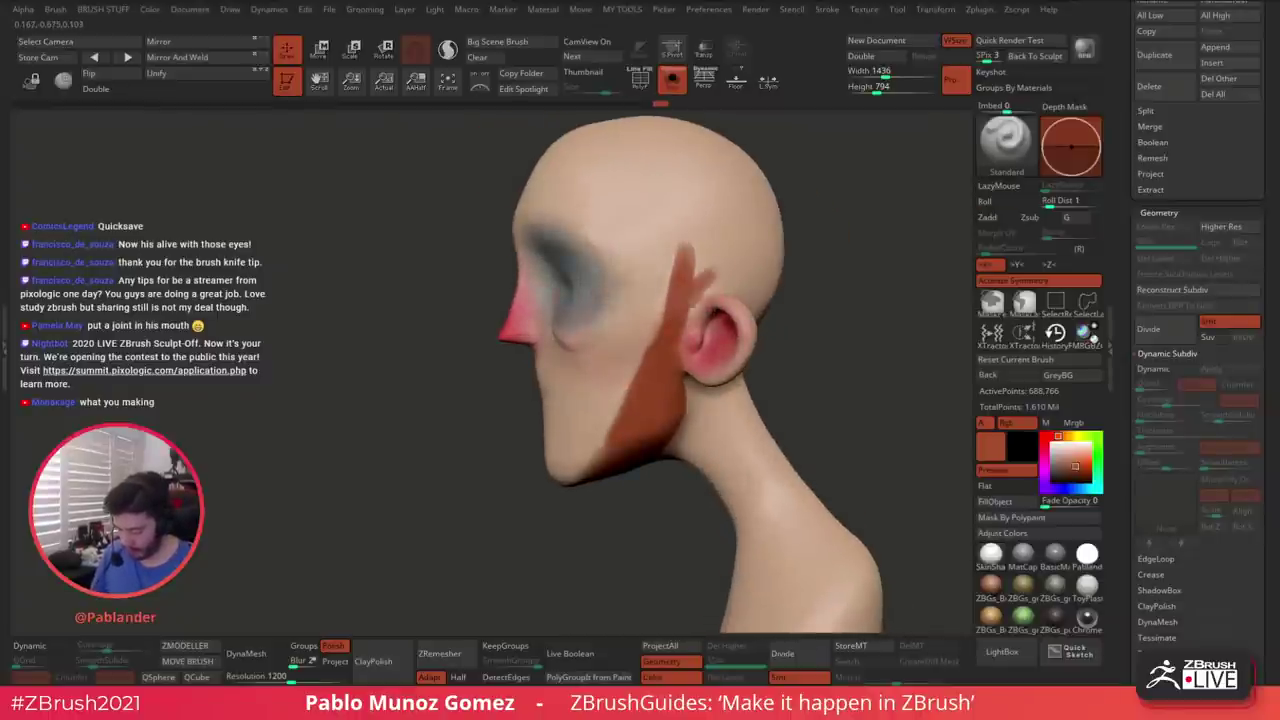
{"action": "left_click_drag", "start_coordinate": [713, 256], "coordinate": [704, 276]}
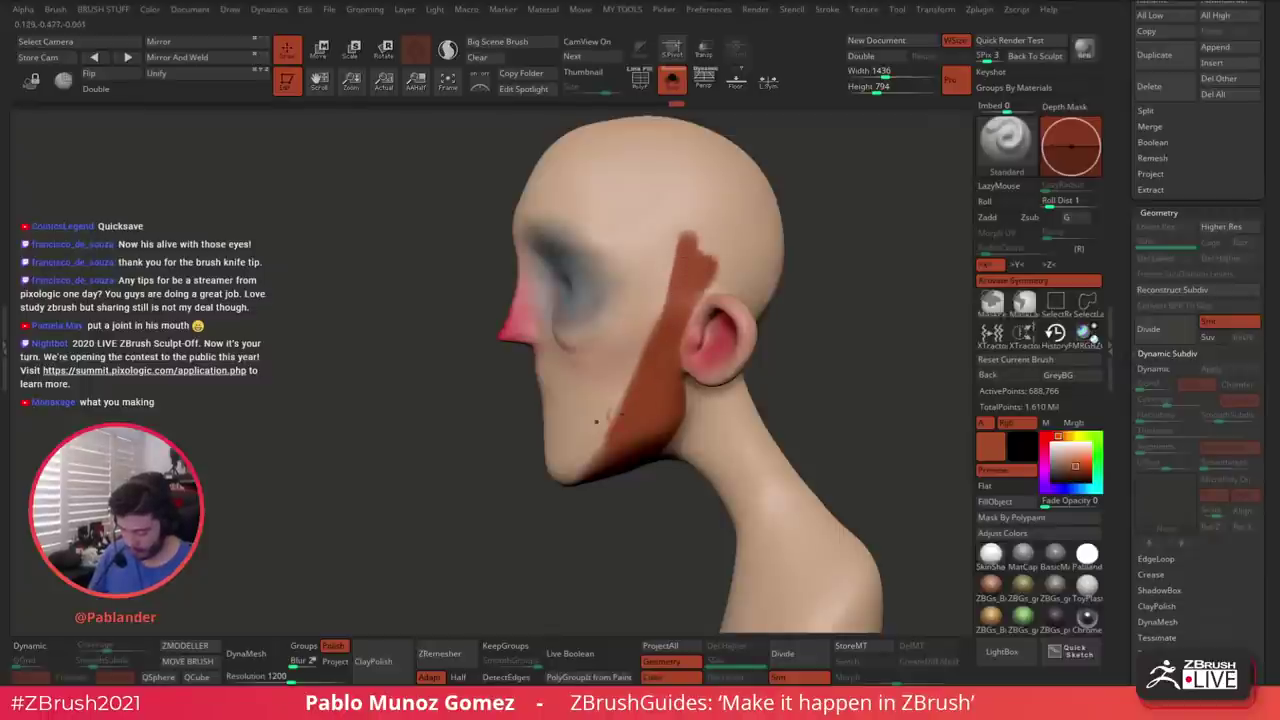
{"action": "left_click", "coordinate": [672, 86]}
{"action": "right_click_drag", "start_coordinate": [672, 325], "coordinate": [738, 335]}
{"action": "right_click_drag", "start_coordinate": [738, 335], "coordinate": [804, 319], "text": "ctrl"}
{"action": "mouse_move", "coordinate": [809, 373]}
{"action": "right_mouse_down"}
{"action": "mouse_move", "coordinate": [777, 377]}
{"action": "mouse_move", "coordinate": [849, 369]}
{"action": "mouse_move", "coordinate": [807, 376]}
{"action": "right_mouse_up"}
{"action": "mouse_move", "coordinate": [806, 375]}
{"action": "left_mouse_down"}
{"action": "mouse_move", "coordinate": [560, 386]}
{"action": "mouse_move", "coordinate": [560, 274]}
{"action": "mouse_move", "coordinate": [766, 371]}
{"action": "mouse_move", "coordinate": [690, 380]}
{"action": "mouse_move", "coordinate": [770, 395]}
{"action": "mouse_move", "coordinate": [775, 408]}
{"action": "mouse_move", "coordinate": [786, 389]}
{"action": "left_mouse_up"}
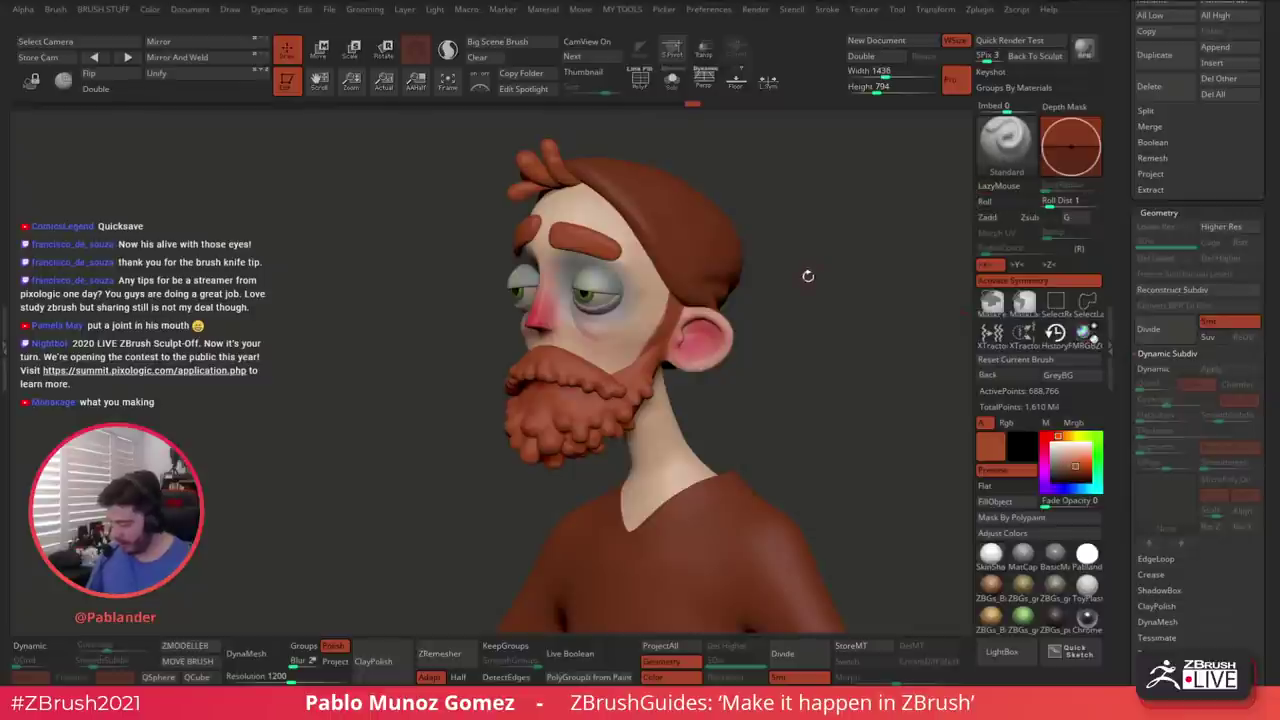
{"action": "key", "text": "space"}
{"action": "left_click_drag", "start_coordinate": [823, 315], "coordinate": [862, 330]}
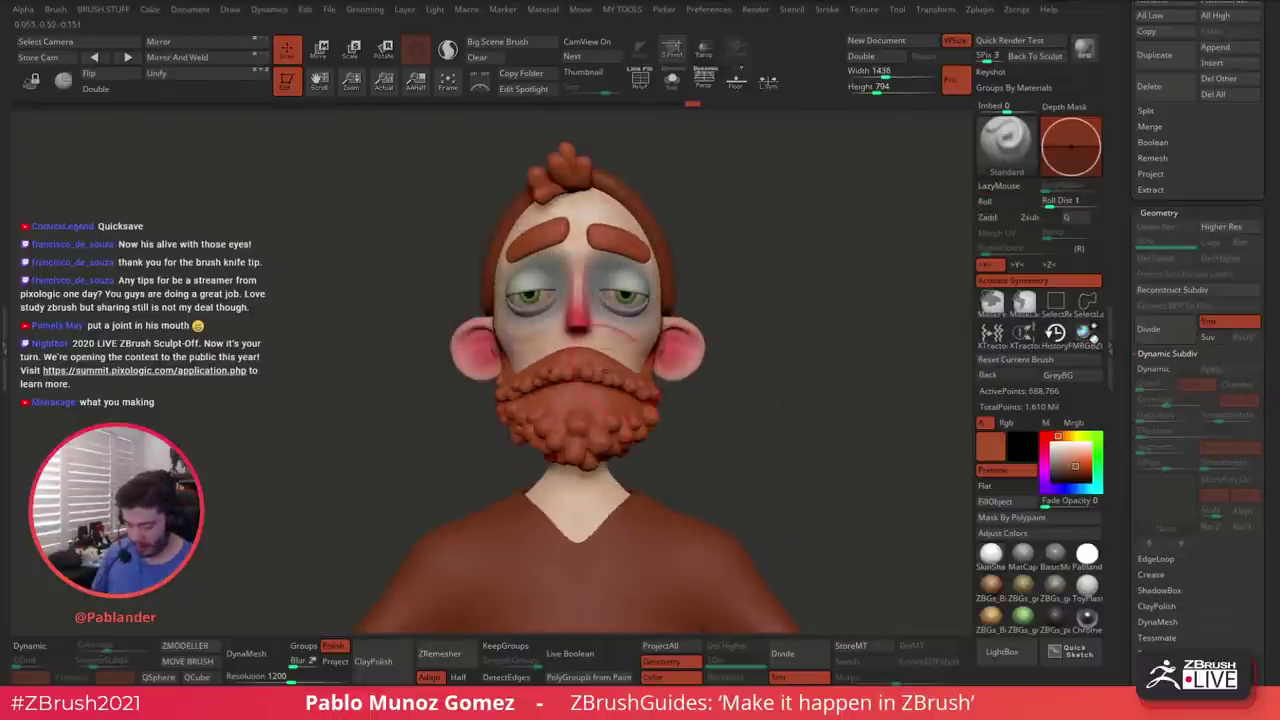
Select the moustache and pick a dark maroon paint colour that previews on the unpainted hair and shirt
{"action": "left_click", "coordinate": [608, 372], "text": "alt"}
{"action": "left_click_drag", "start_coordinate": [734, 346], "coordinate": [775, 364]}
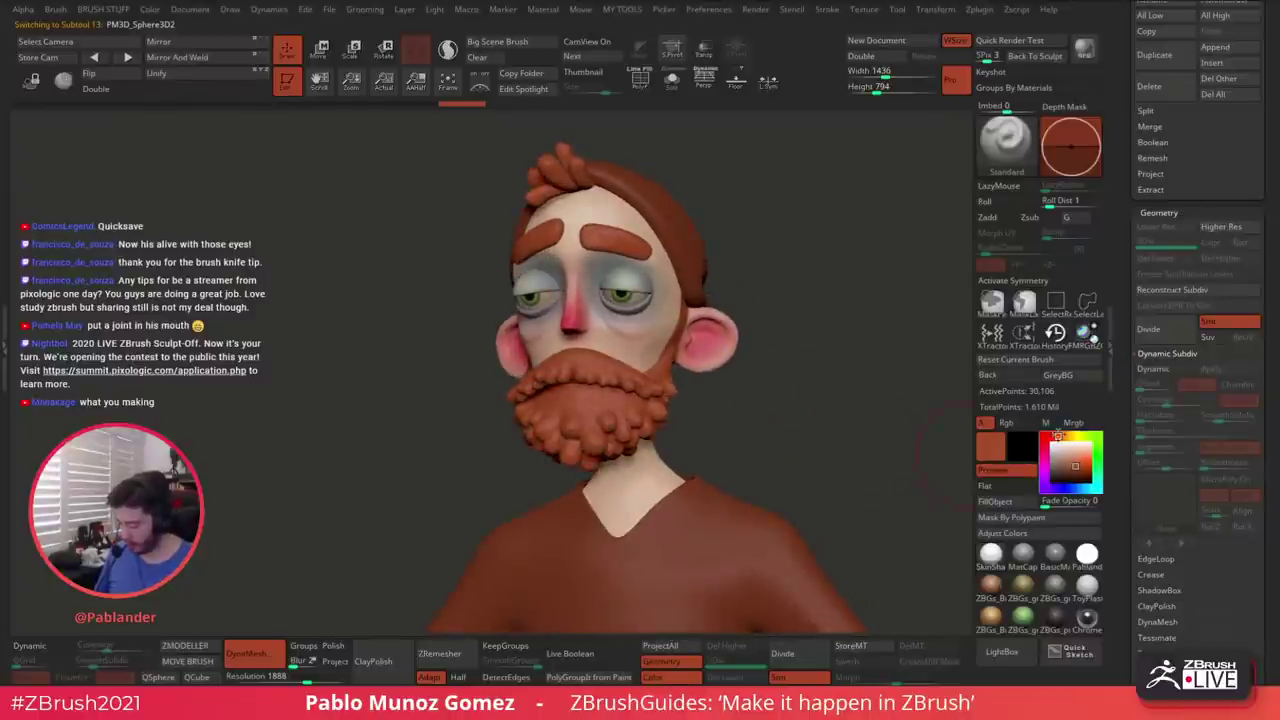
{"action": "left_click_drag", "start_coordinate": [1075, 466], "coordinate": [1072, 470]}
{"action": "left_click_drag", "start_coordinate": [768, 402], "coordinate": [790, 352]}
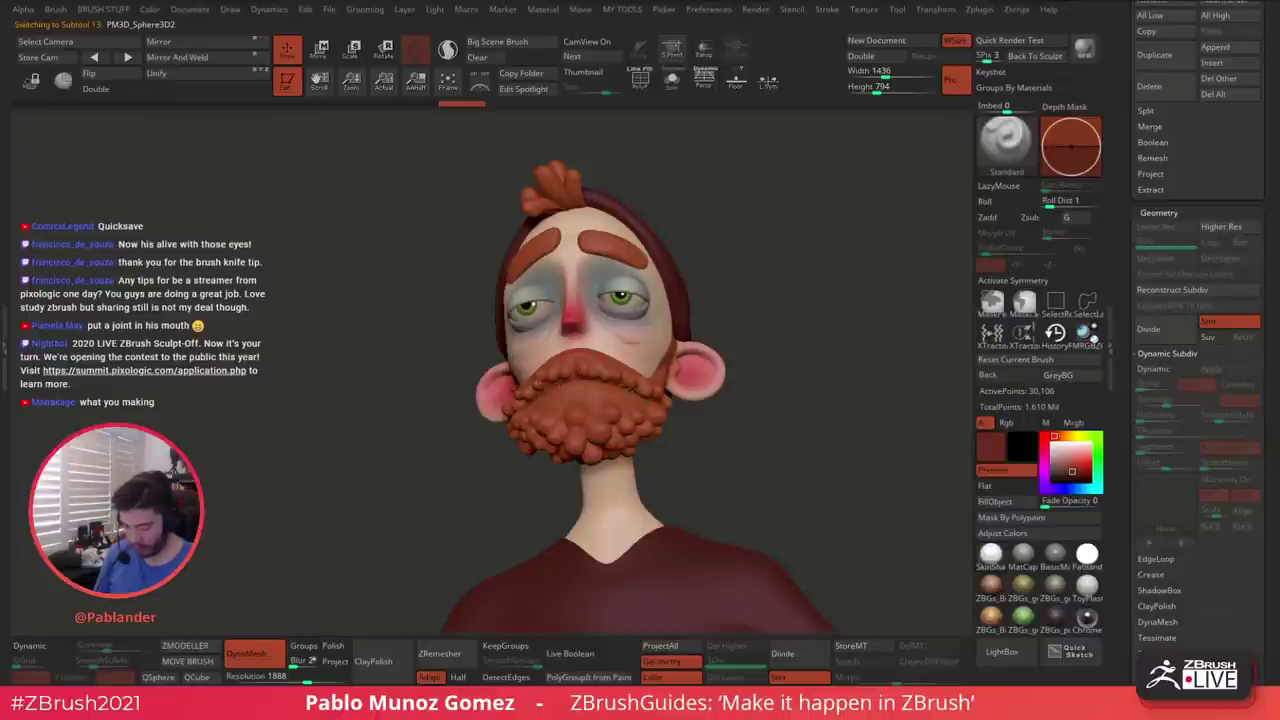
Isolate the moustache and remesh it with DynaMesh at resolution 1888
{"action": "left_click", "coordinate": [681, 91]}
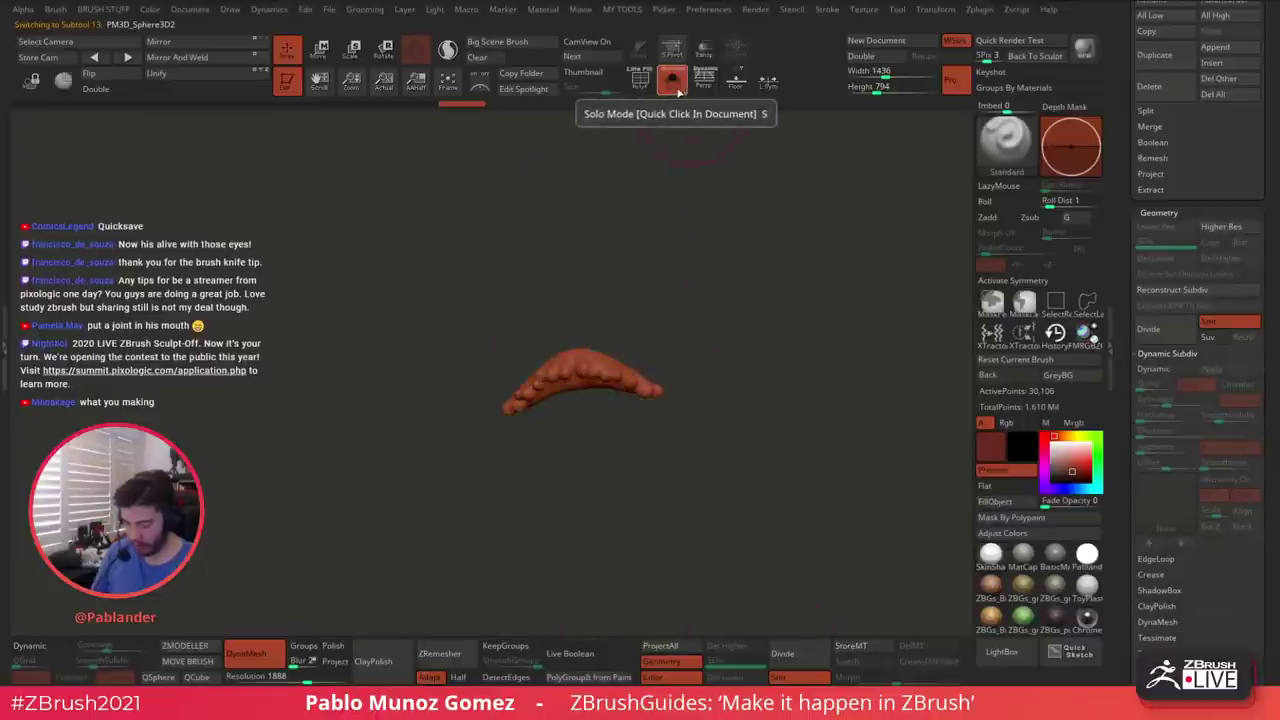
{"action": "left_click", "coordinate": [679, 89]}
{"action": "left_click", "coordinate": [679, 89]}
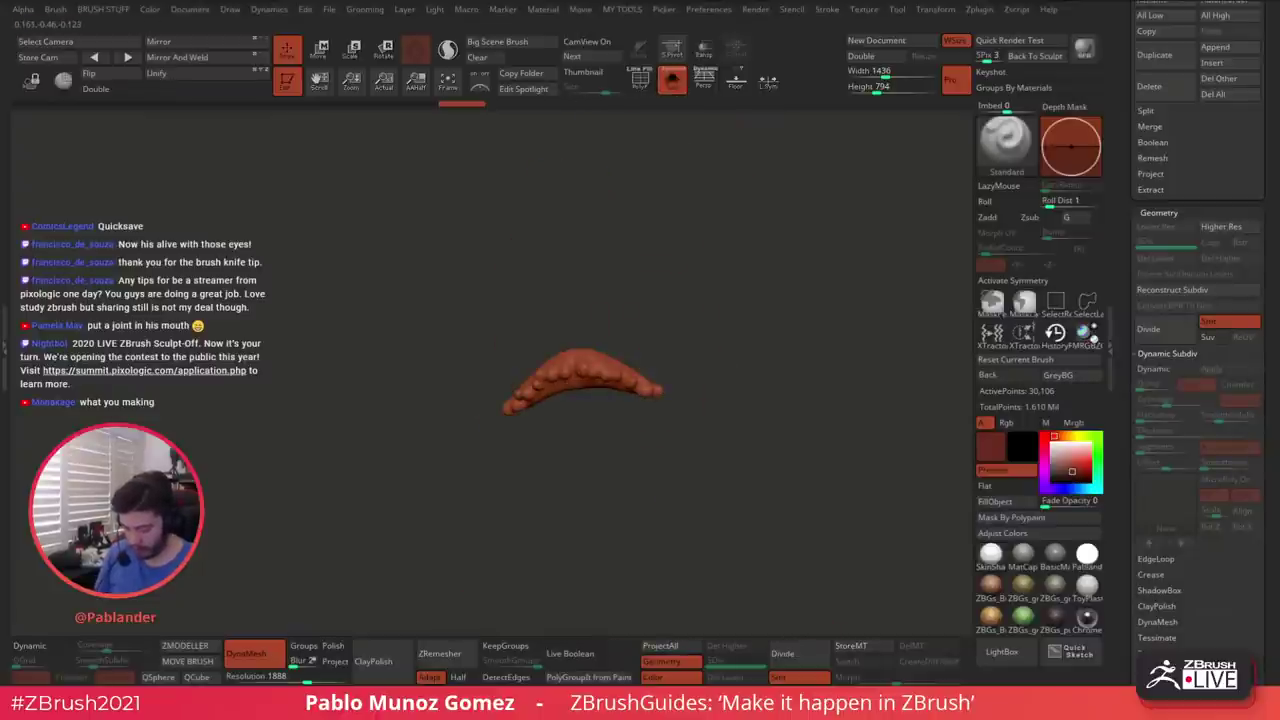
{"action": "left_click_drag", "start_coordinate": [675, 307], "coordinate": [704, 319]}
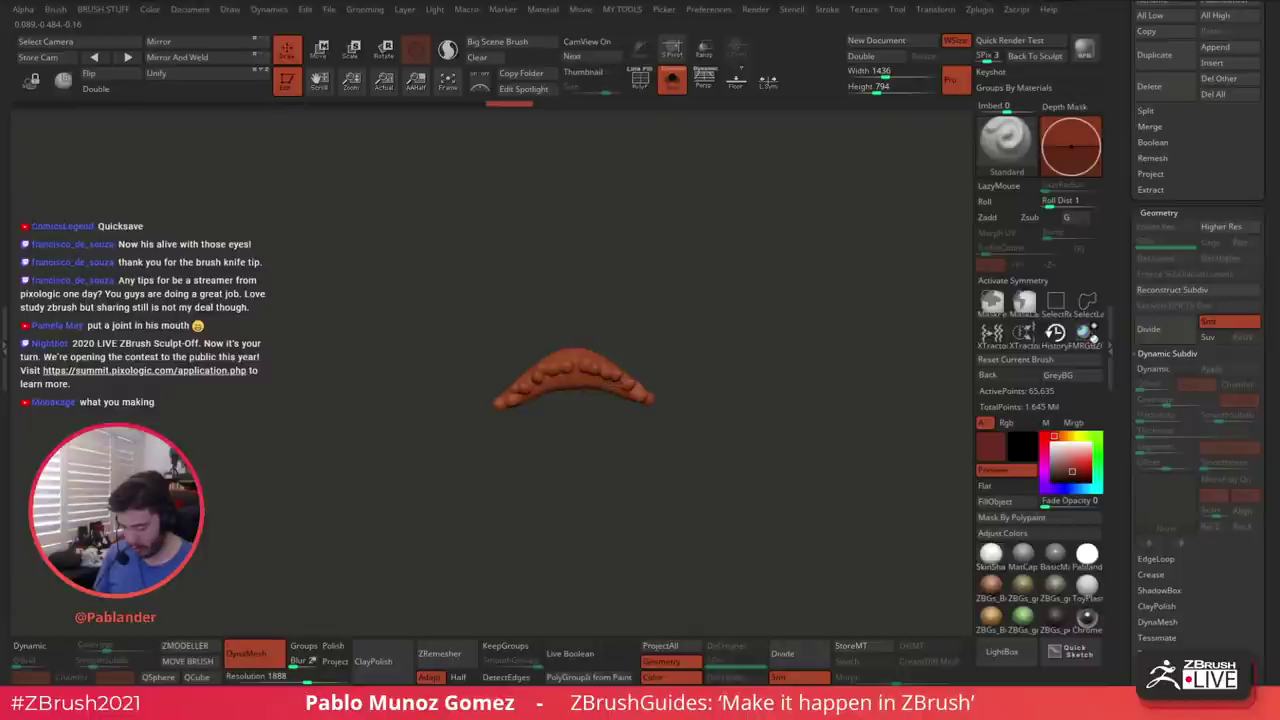
{"action": "mouse_move", "coordinate": [708, 345]}
{"action": "left_mouse_down", "text": "alt"}
{"action": "mouse_move", "coordinate": [717, 398]}
{"action": "mouse_move", "coordinate": [735, 398]}
{"action": "left_mouse_up", "text": "alt"}
Enable colour painting and shade the underside of the isolated moustache with dark maroon
{"action": "left_click", "coordinate": [1014, 423]}
{"action": "mouse_move", "coordinate": [586, 380]}
{"action": "left_mouse_down"}
{"action": "mouse_move", "coordinate": [508, 382]}
{"action": "mouse_move", "coordinate": [472, 412]}
{"action": "left_mouse_up"}
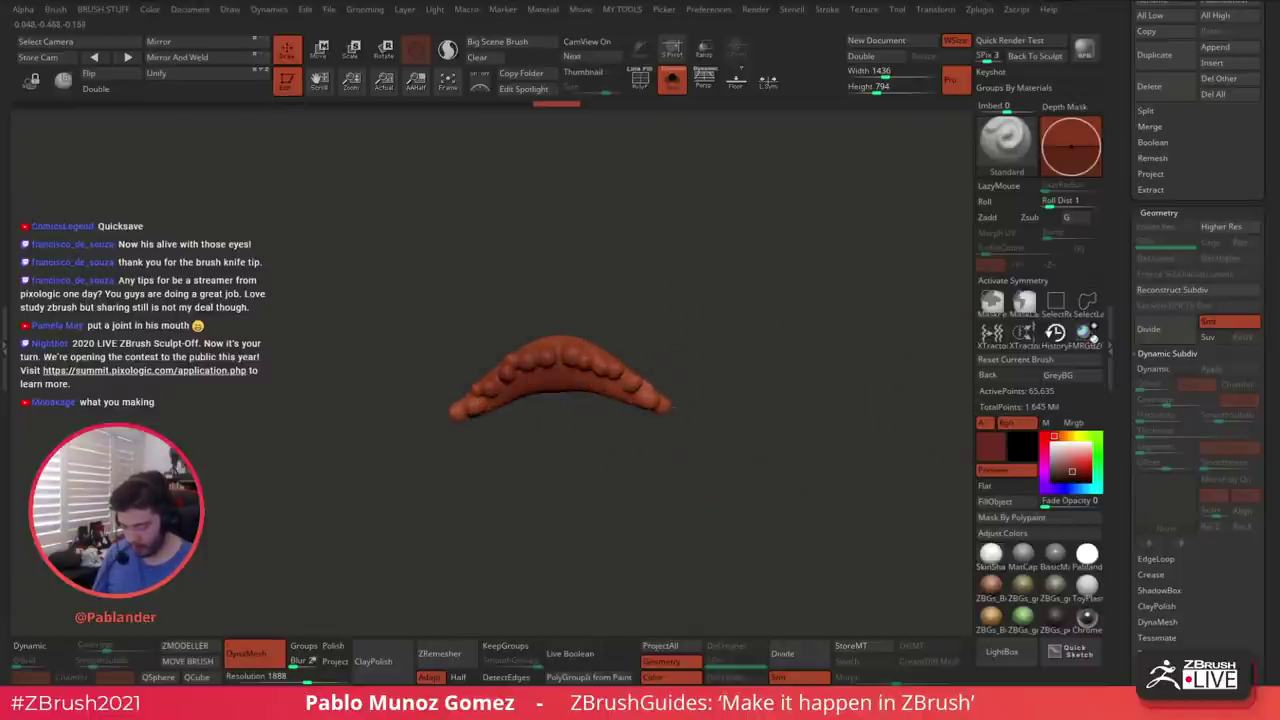
{"action": "left_click_drag", "start_coordinate": [677, 408], "coordinate": [680, 426]}
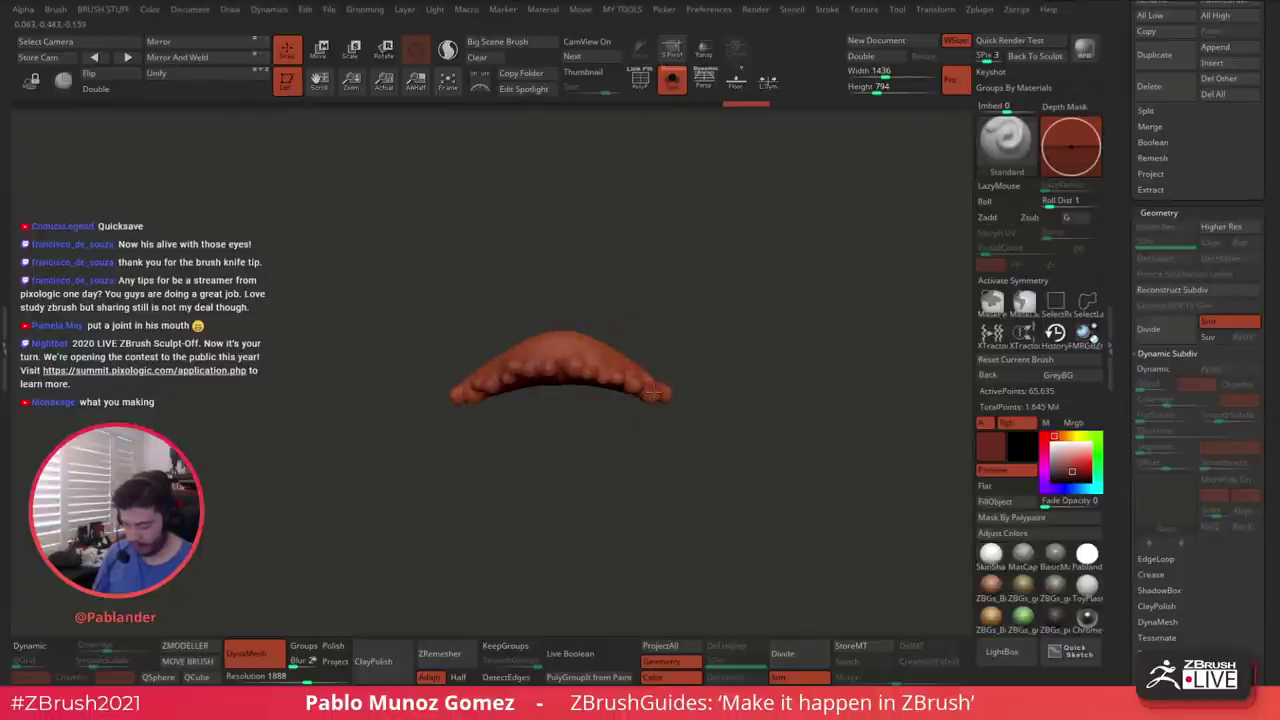
Bring the whole character back, select the beard, turn off its symmetry, and shade its underside with dark maroon
{"action": "left_click", "coordinate": [672, 80]}
{"action": "left_click", "coordinate": [630, 432], "text": "alt"}
{"action": "left_click_drag", "start_coordinate": [722, 422], "coordinate": [693, 340]}
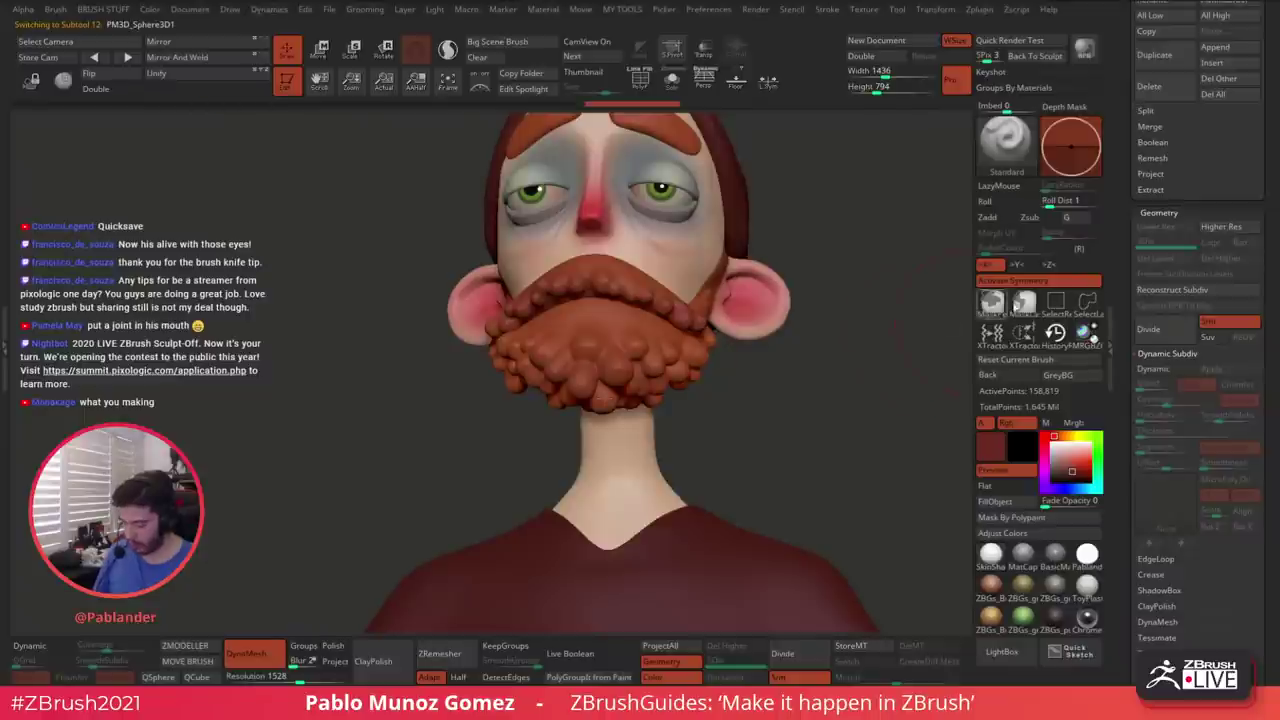
{"action": "key", "text": "x"}
{"action": "mouse_move", "coordinate": [622, 390]}
{"action": "right_mouse_down"}
{"action": "mouse_move", "coordinate": [697, 370]}
{"action": "mouse_move", "coordinate": [720, 380]}
{"action": "mouse_move", "coordinate": [643, 393]}
{"action": "right_mouse_up"}
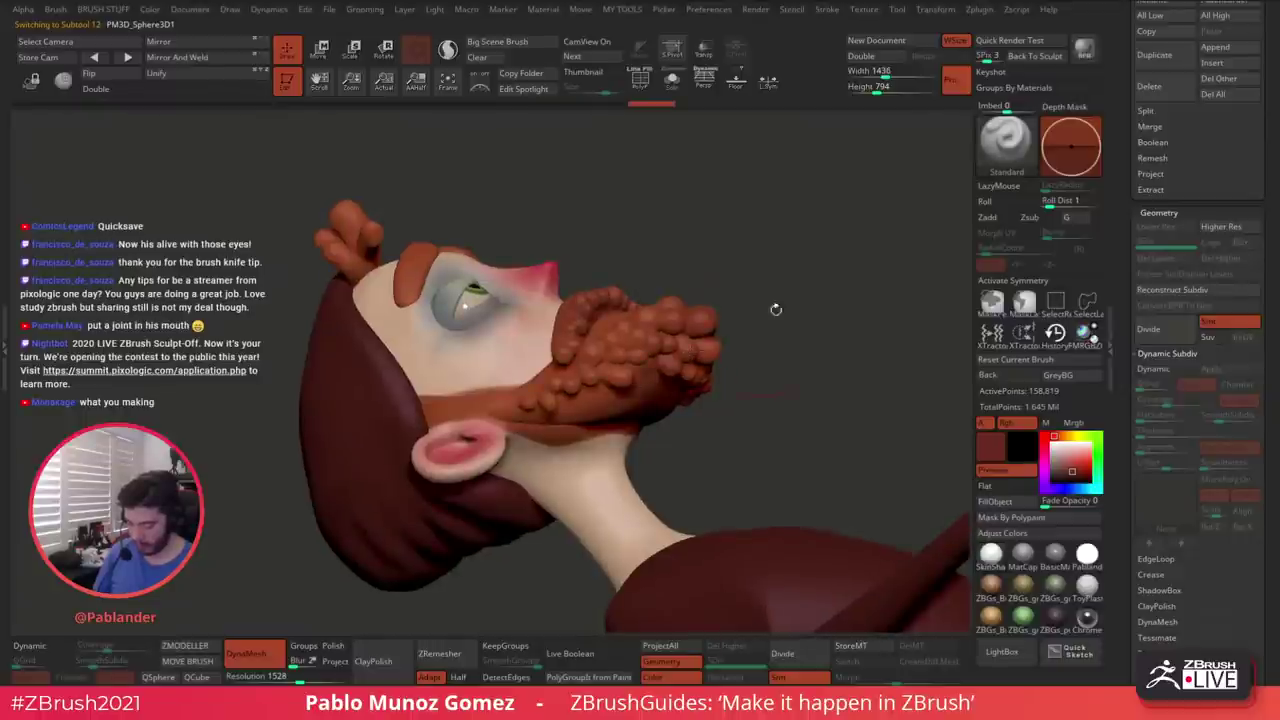
{"action": "left_click_drag", "start_coordinate": [774, 306], "coordinate": [690, 411]}
{"action": "right_click_drag", "start_coordinate": [568, 372], "coordinate": [641, 389]}
{"action": "right_click", "coordinate": [641, 389]}
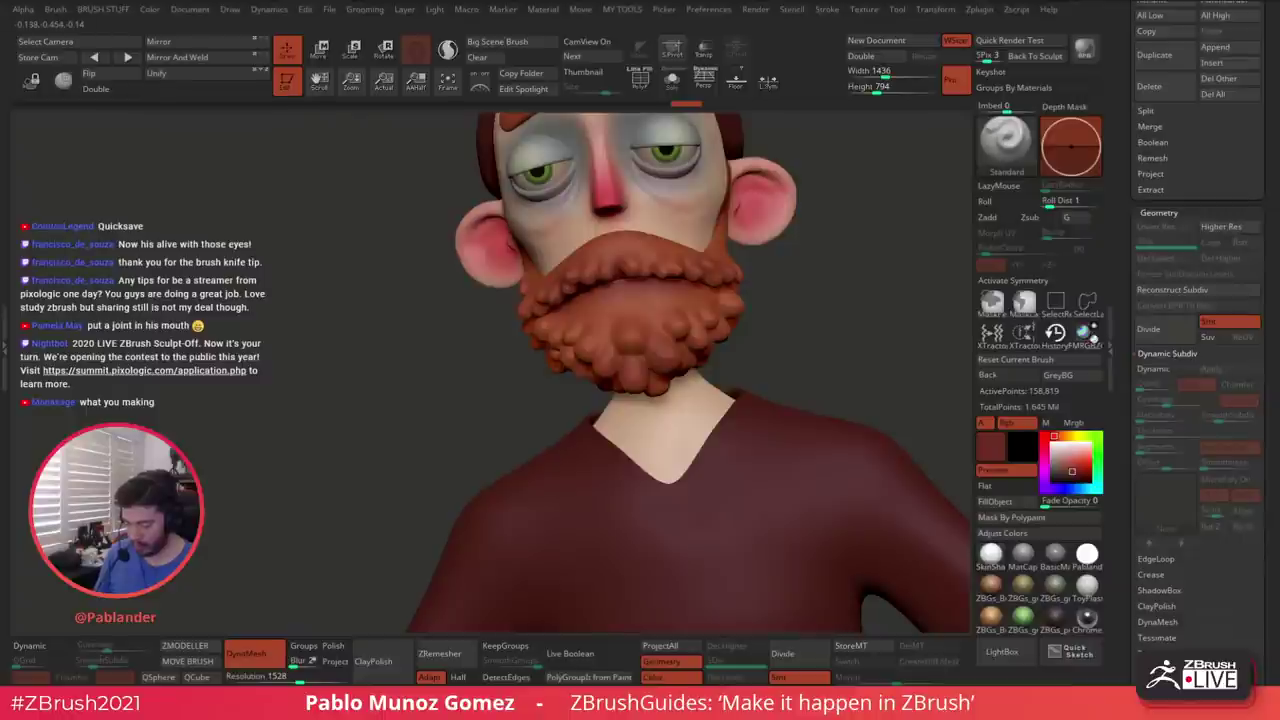
{"action": "left_click_drag", "start_coordinate": [814, 269], "coordinate": [732, 442], "text": "alt"}
Select the eyebrows, switch to the hair tuft, and choose a saturated orange paint colour
{"action": "left_click", "coordinate": [676, 284], "text": "alt"}
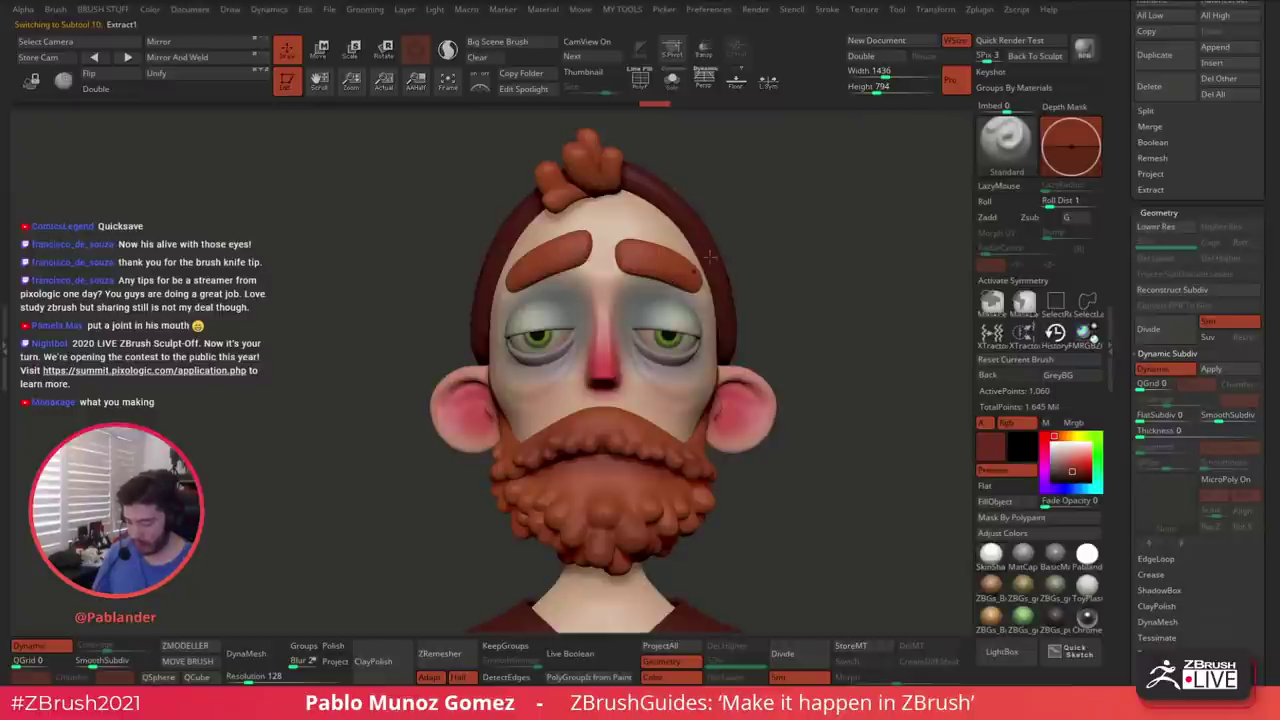
{"action": "key", "text": "space"}
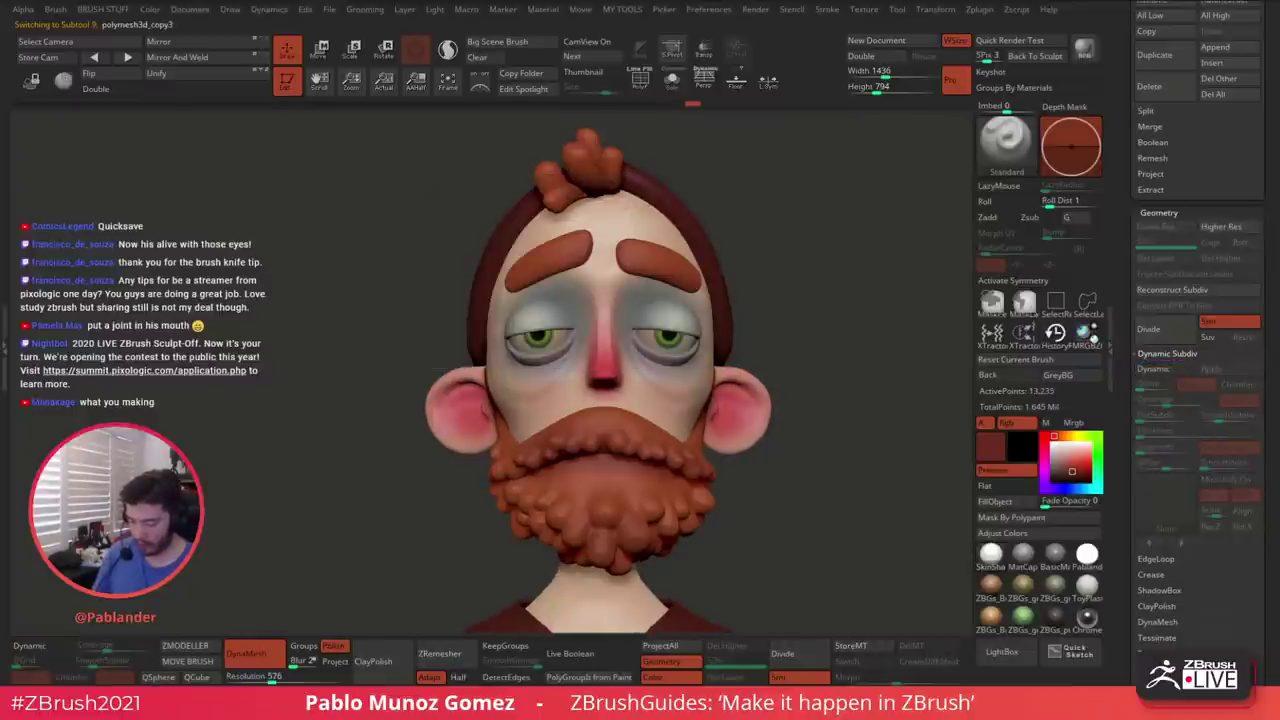
{"action": "right_click_drag", "start_coordinate": [667, 190], "coordinate": [763, 341]}
{"action": "left_click", "coordinate": [1060, 437]}
{"action": "left_click_drag", "start_coordinate": [1060, 438], "coordinate": [637, 300]}
{"action": "left_click", "coordinate": [1078, 461]}
{"action": "left_click", "coordinate": [1063, 437]}
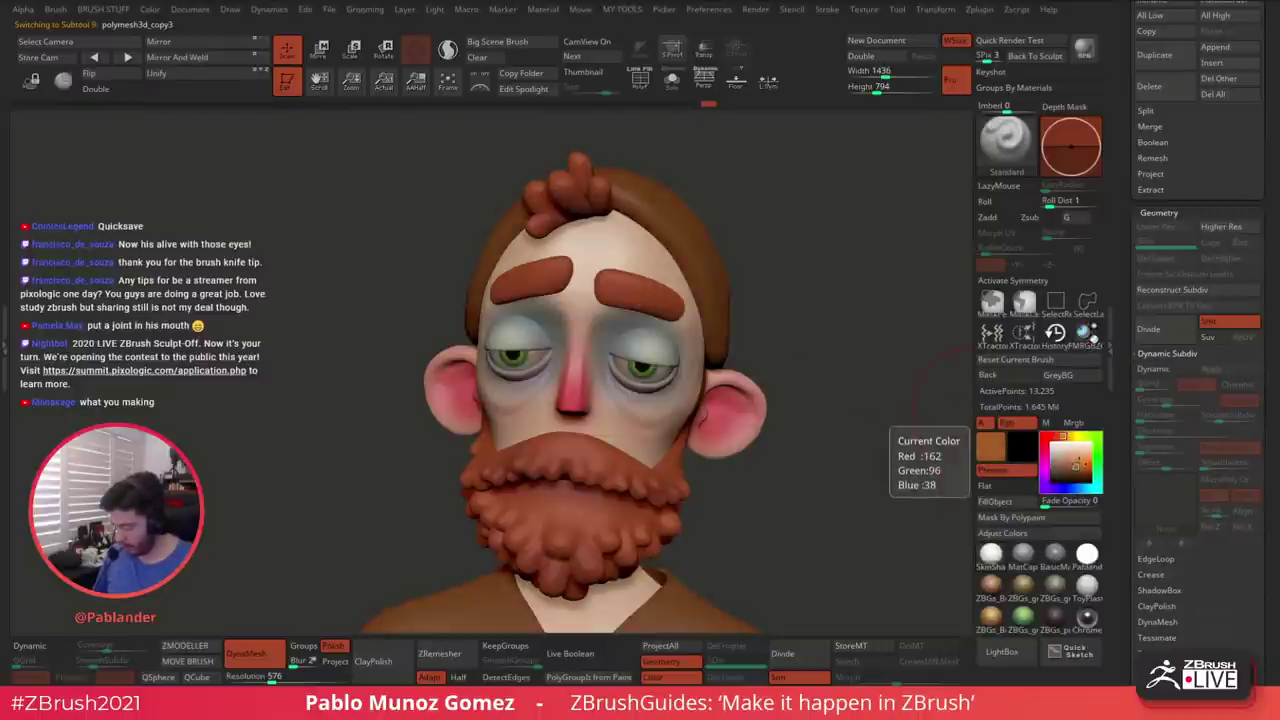
{"action": "left_click", "coordinate": [1079, 464]}
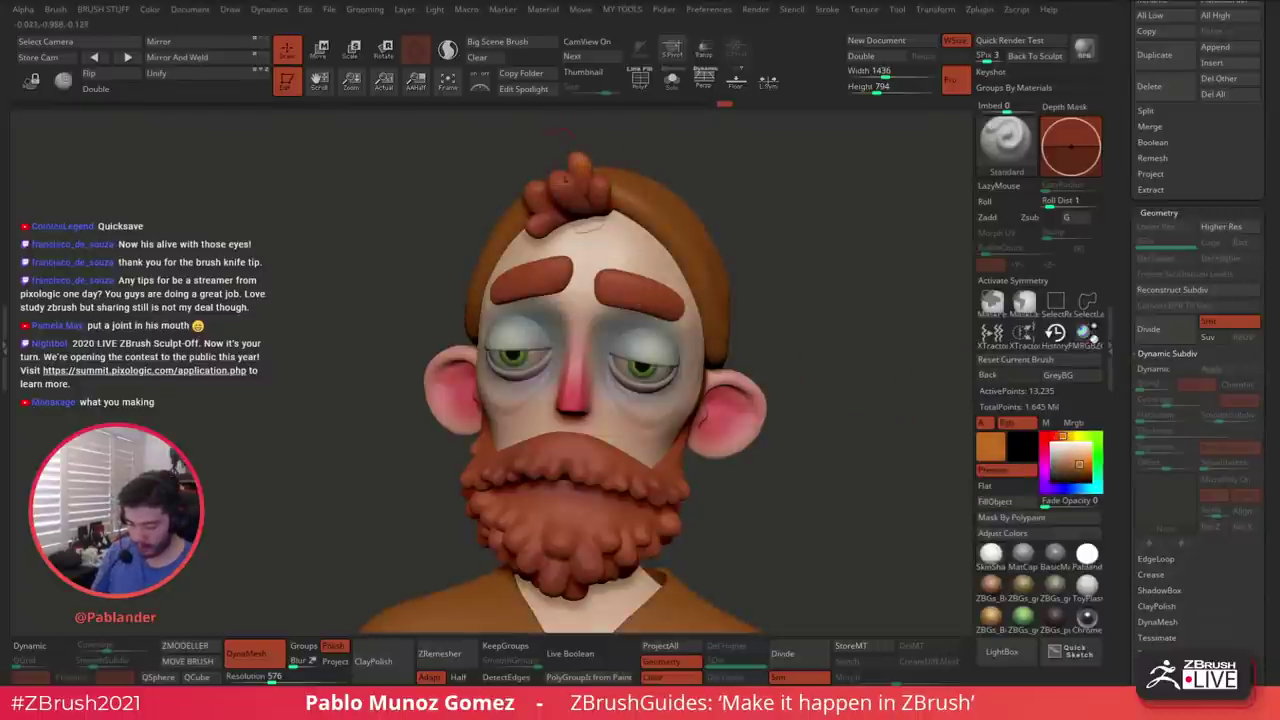
Select the eyebrows, moustache and beard in turn, and add orange highlights to the facial hair
{"action": "left_click", "coordinate": [607, 235], "text": "alt"}
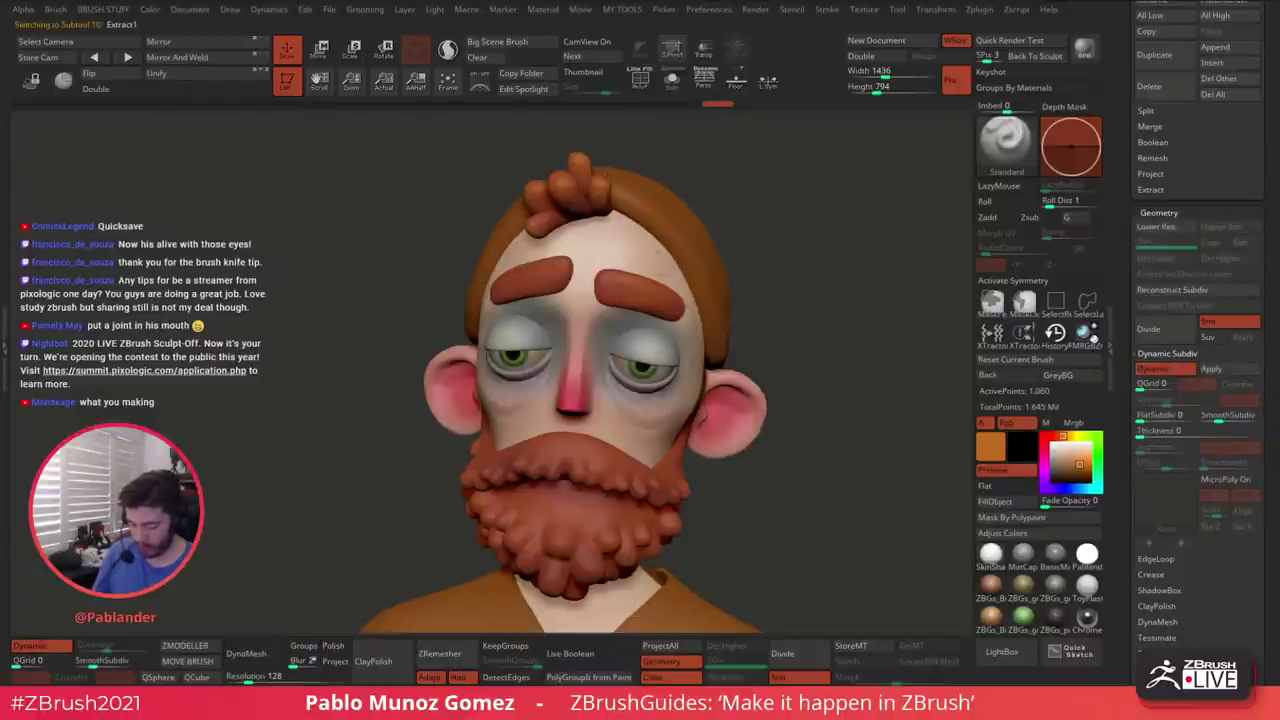
{"action": "right_click_drag", "start_coordinate": [600, 392], "coordinate": [622, 346]}
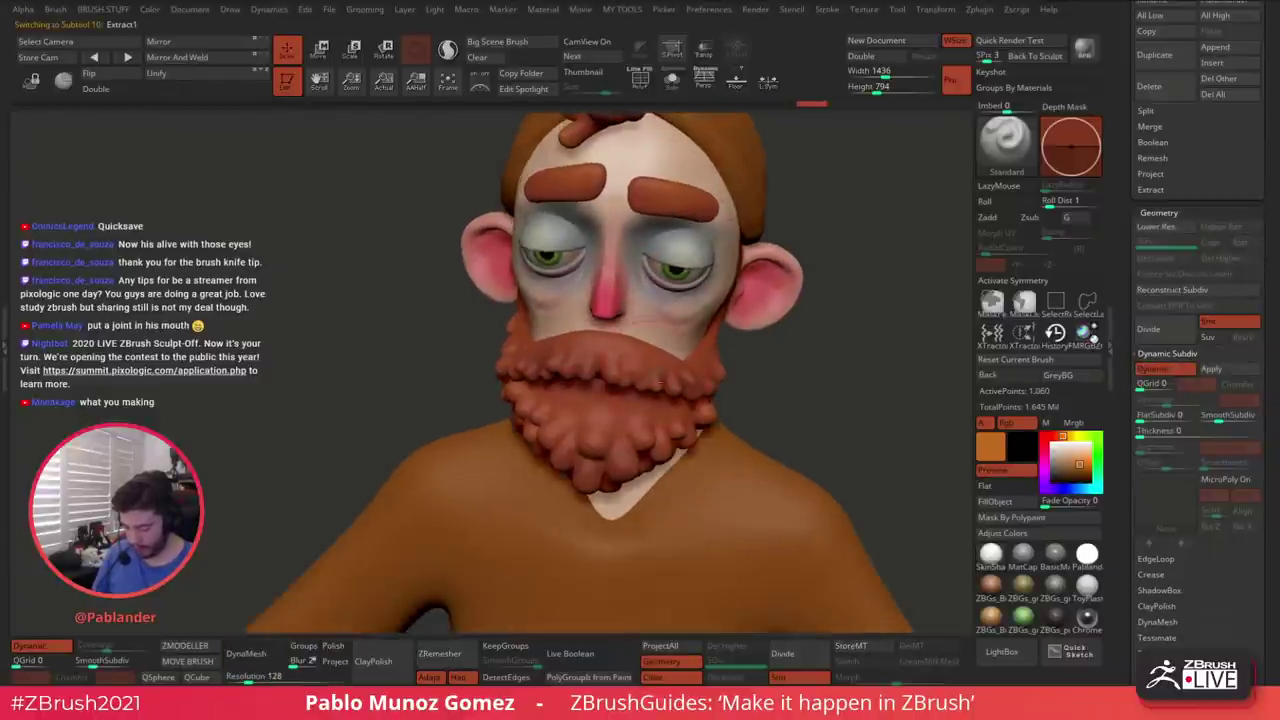
{"action": "left_click", "coordinate": [626, 367], "text": "alt"}
{"action": "left_click", "coordinate": [610, 436], "text": "alt"}
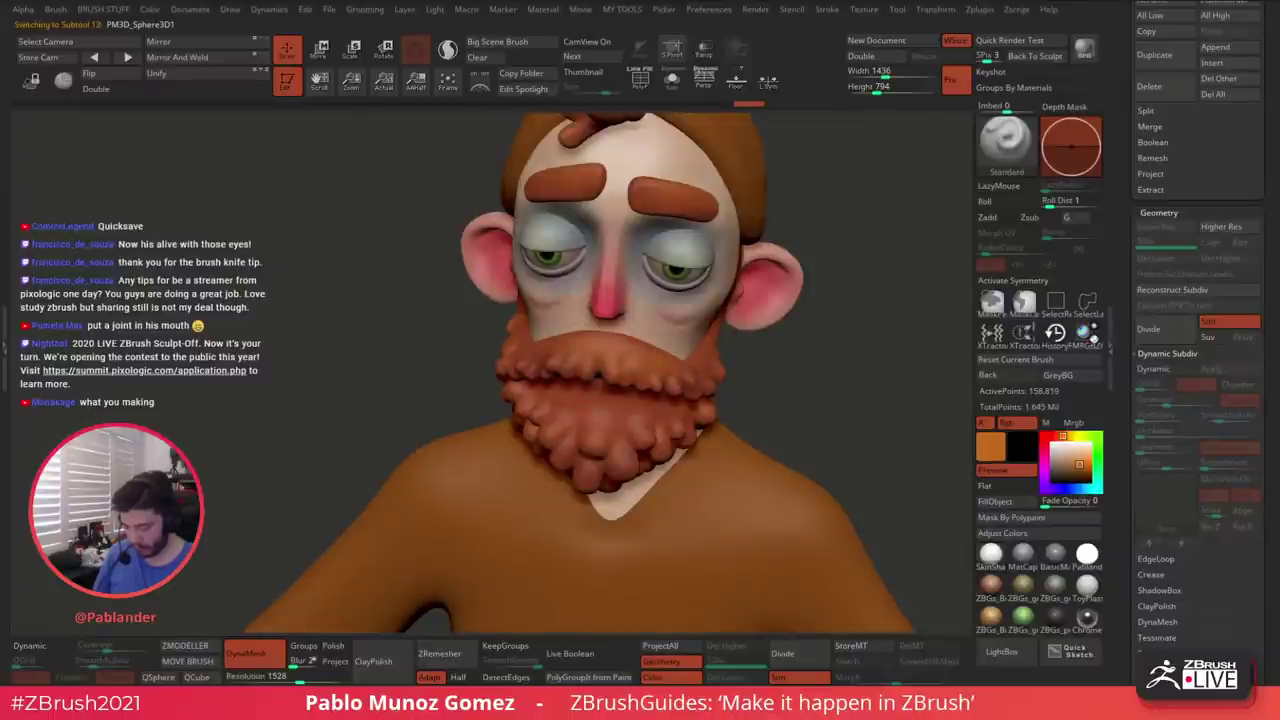
{"action": "right_click_drag", "start_coordinate": [800, 410], "coordinate": [750, 362], "text": "ctrl"}
{"action": "right_click_drag", "start_coordinate": [728, 437], "coordinate": [736, 379], "text": "alt"}
{"action": "left_click_drag", "start_coordinate": [735, 378], "coordinate": [786, 391]}
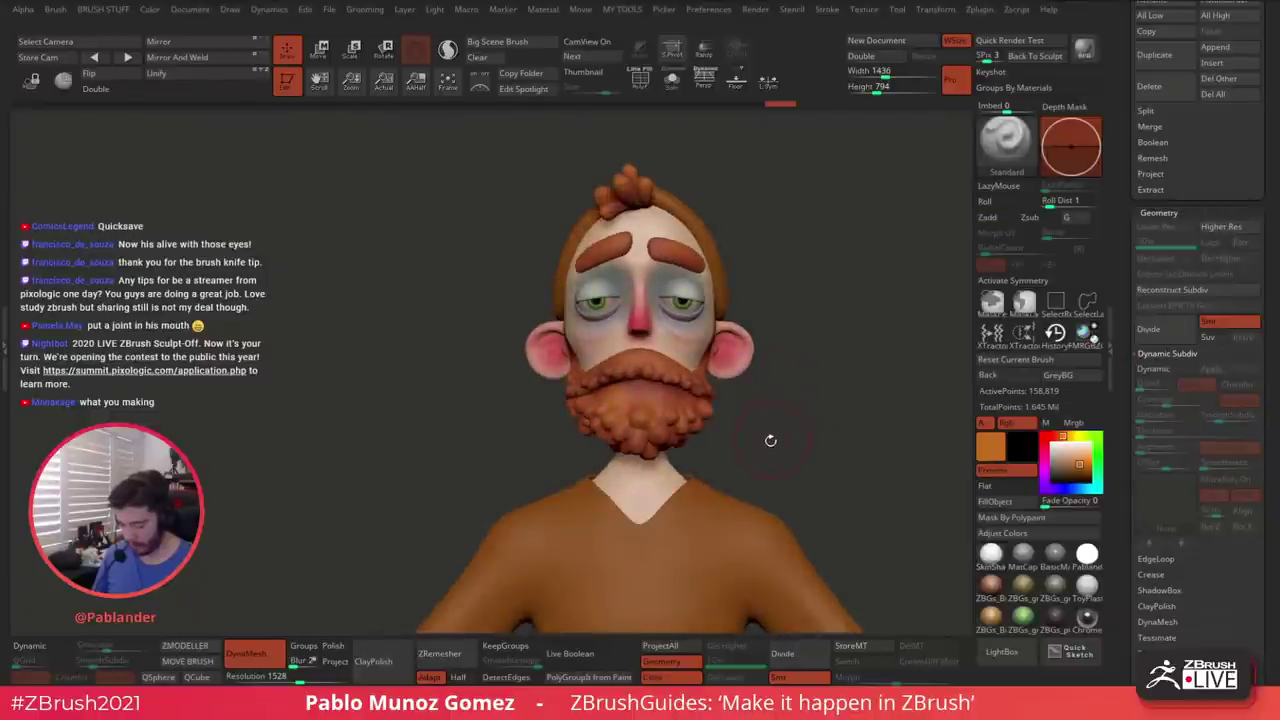
Select the arms, sample the peach skin colour, and fill the arms with it
{"action": "left_click_drag", "start_coordinate": [771, 440], "coordinate": [670, 310]}
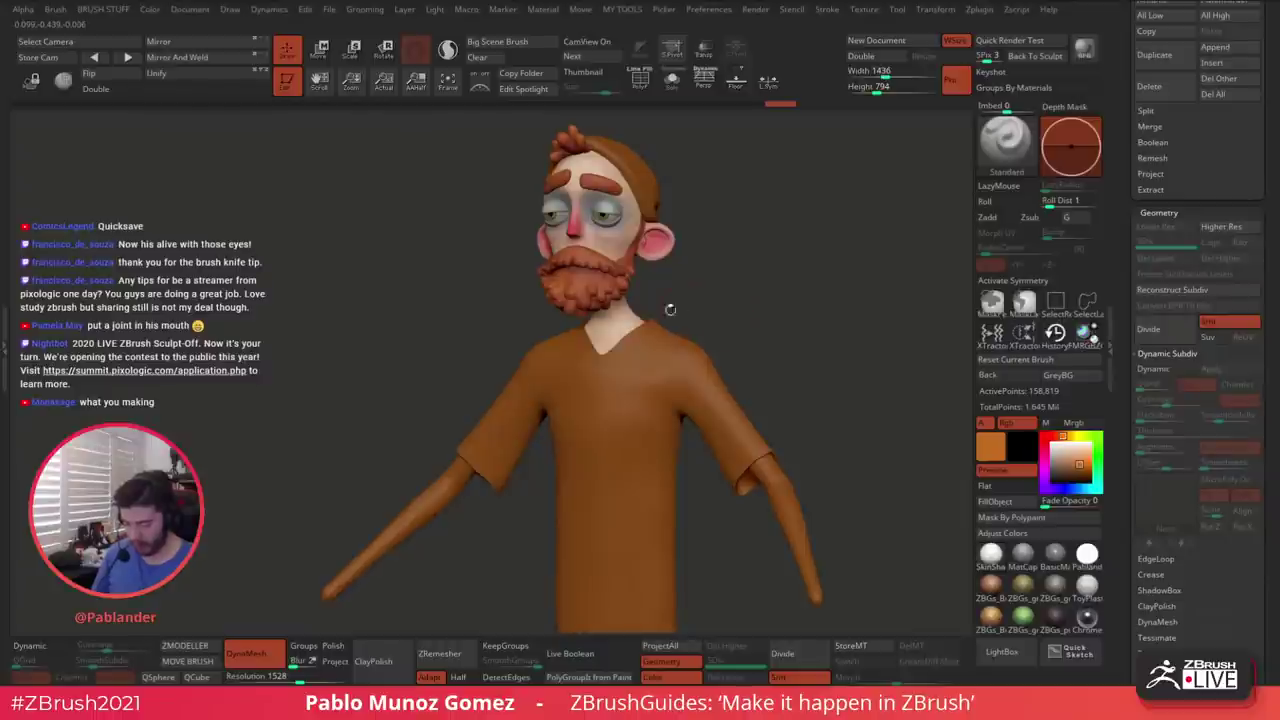
{"action": "left_click_drag", "start_coordinate": [838, 395], "coordinate": [826, 377]}
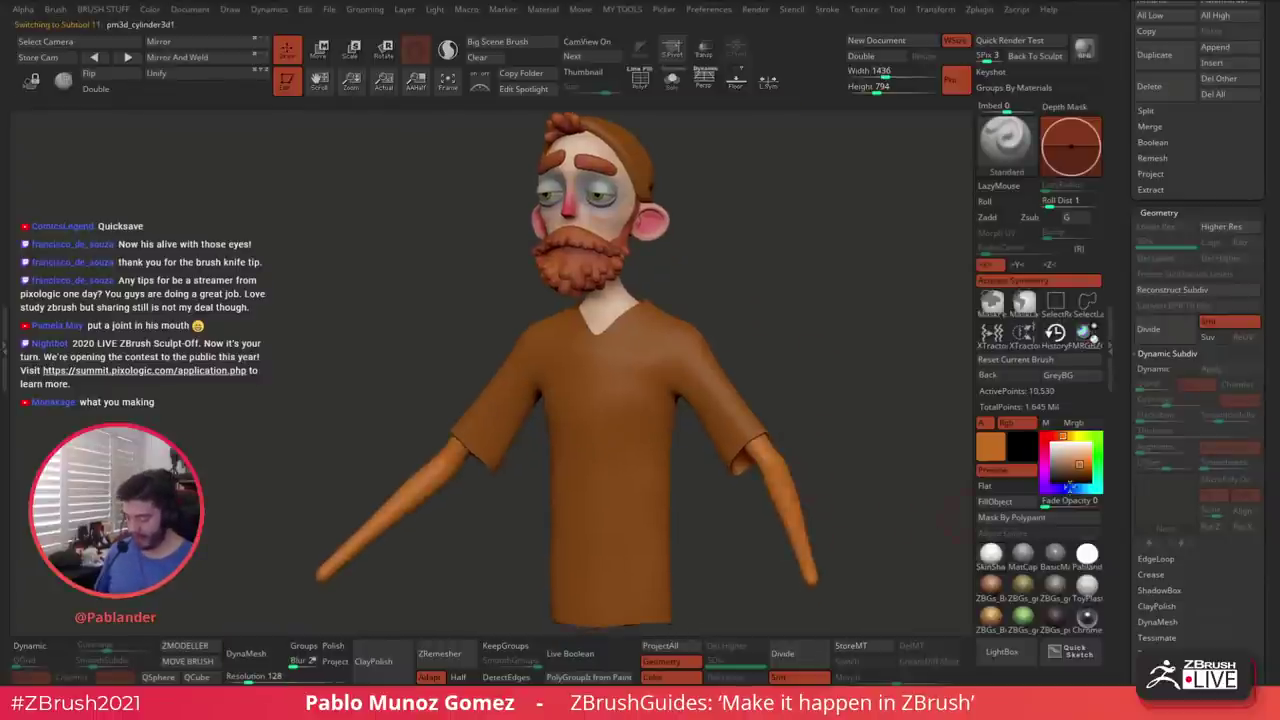
{"action": "left_click", "coordinate": [700, 355], "text": "alt"}
{"action": "key", "text": "c"}
{"action": "left_click", "coordinate": [1018, 508]}
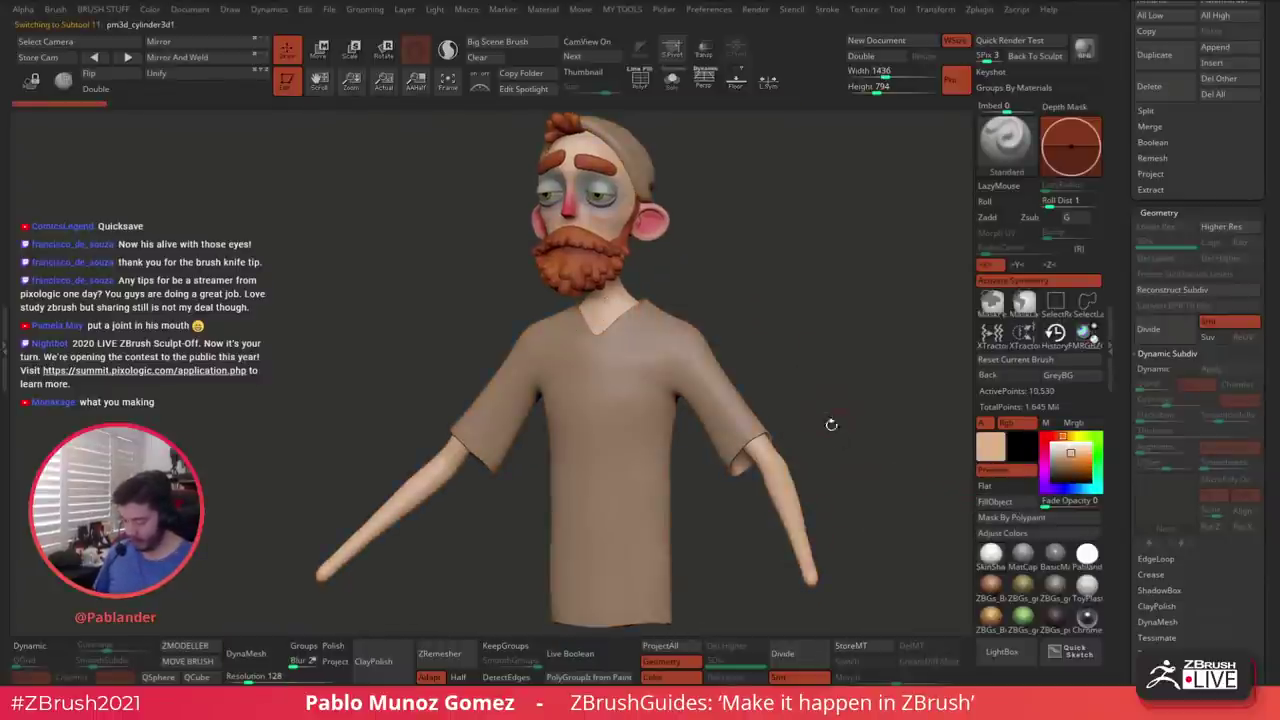
{"action": "left_click_drag", "start_coordinate": [831, 426], "coordinate": [825, 410]}
{"action": "left_click_drag", "start_coordinate": [760, 297], "coordinate": [768, 301], "text": "shift"}
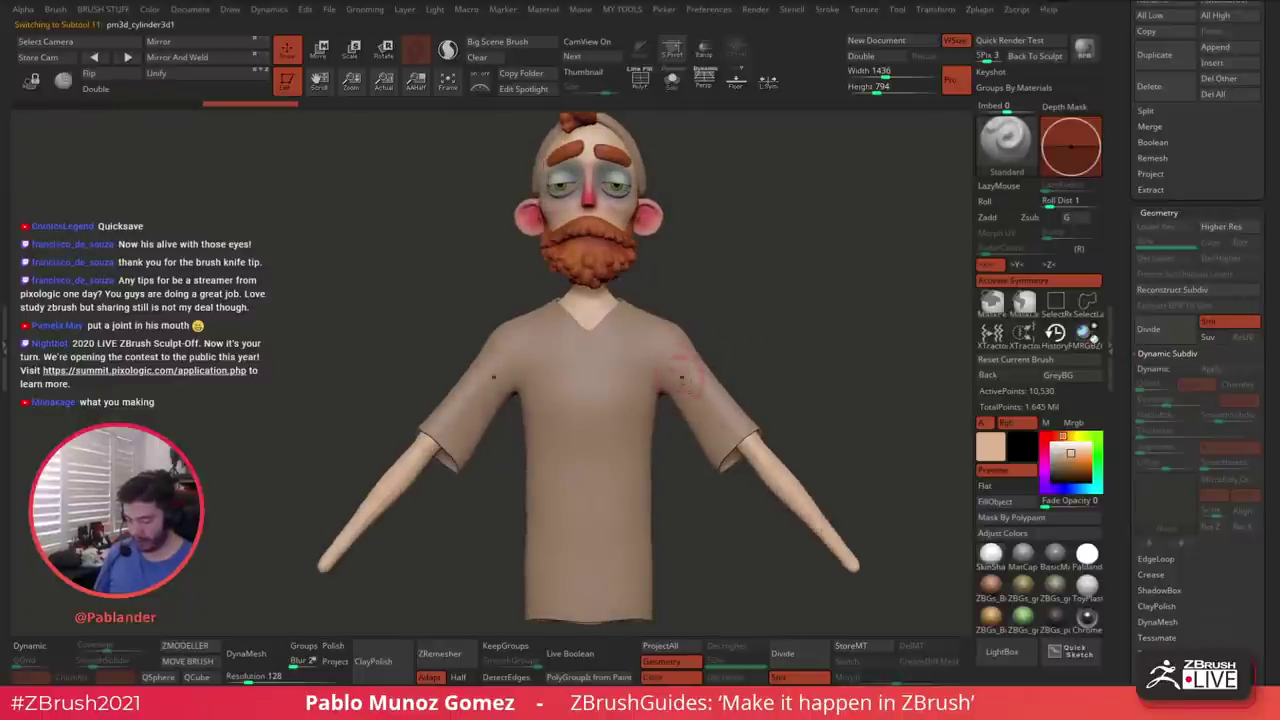
{"action": "left_click_drag", "start_coordinate": [1060, 453], "coordinate": [1053, 458]}
{"action": "left_click", "coordinate": [1006, 502]}
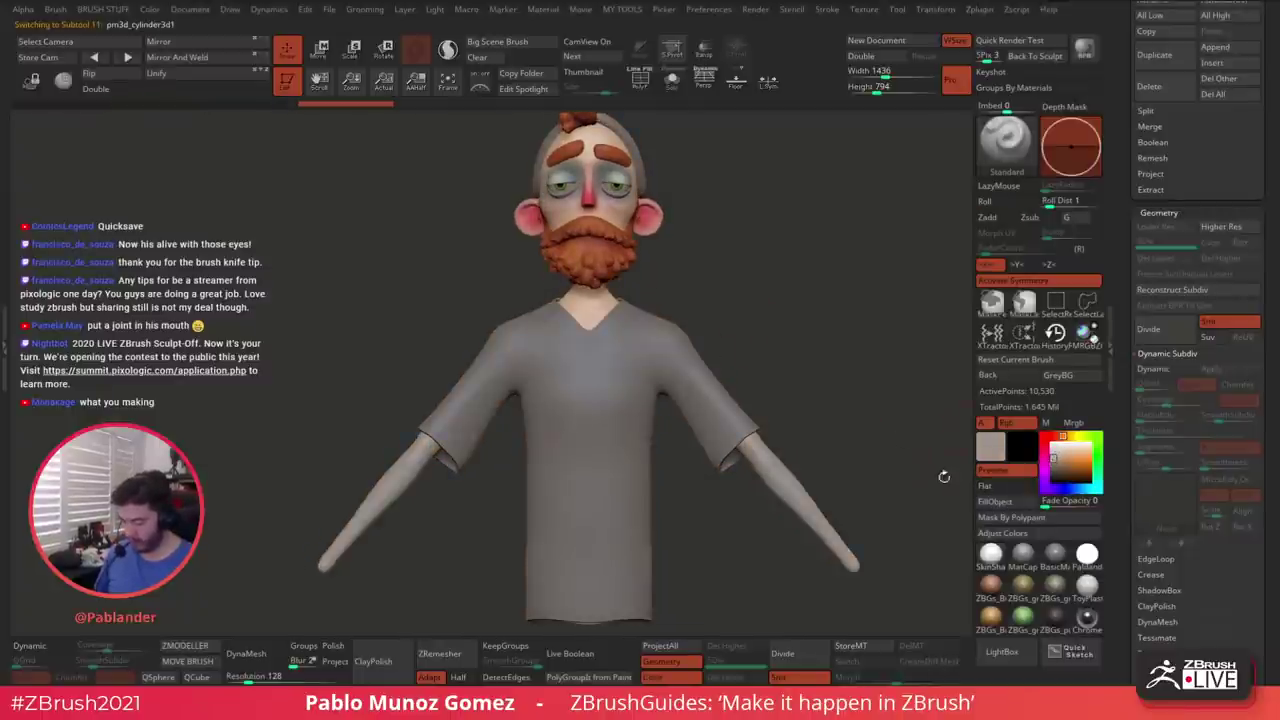
{"action": "left_click_drag", "start_coordinate": [850, 407], "coordinate": [838, 430], "text": "alt"}
{"action": "key", "text": "ctrl+shift+z"}
Select the shirt and try off-white, pale blue and pale green colours on it
{"action": "left_click", "coordinate": [430, 463], "text": "alt"}
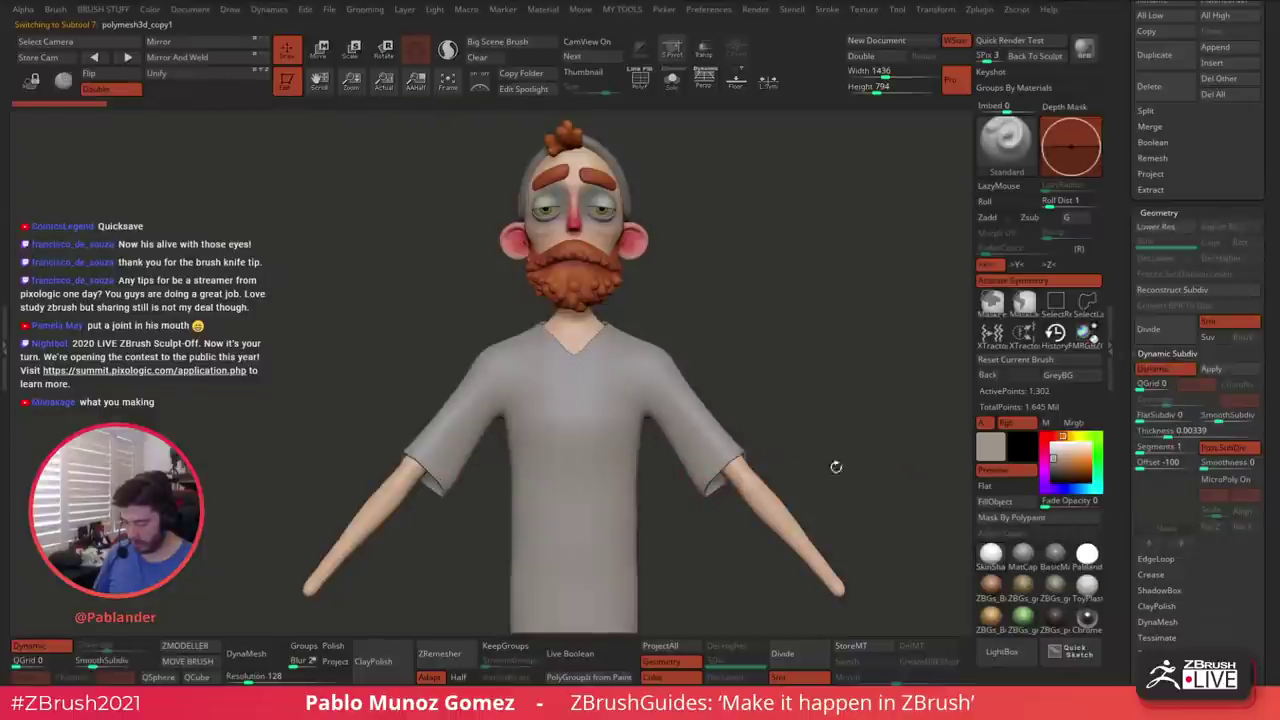
{"action": "left_click", "coordinate": [1062, 448]}
{"action": "left_click", "coordinate": [1019, 503]}
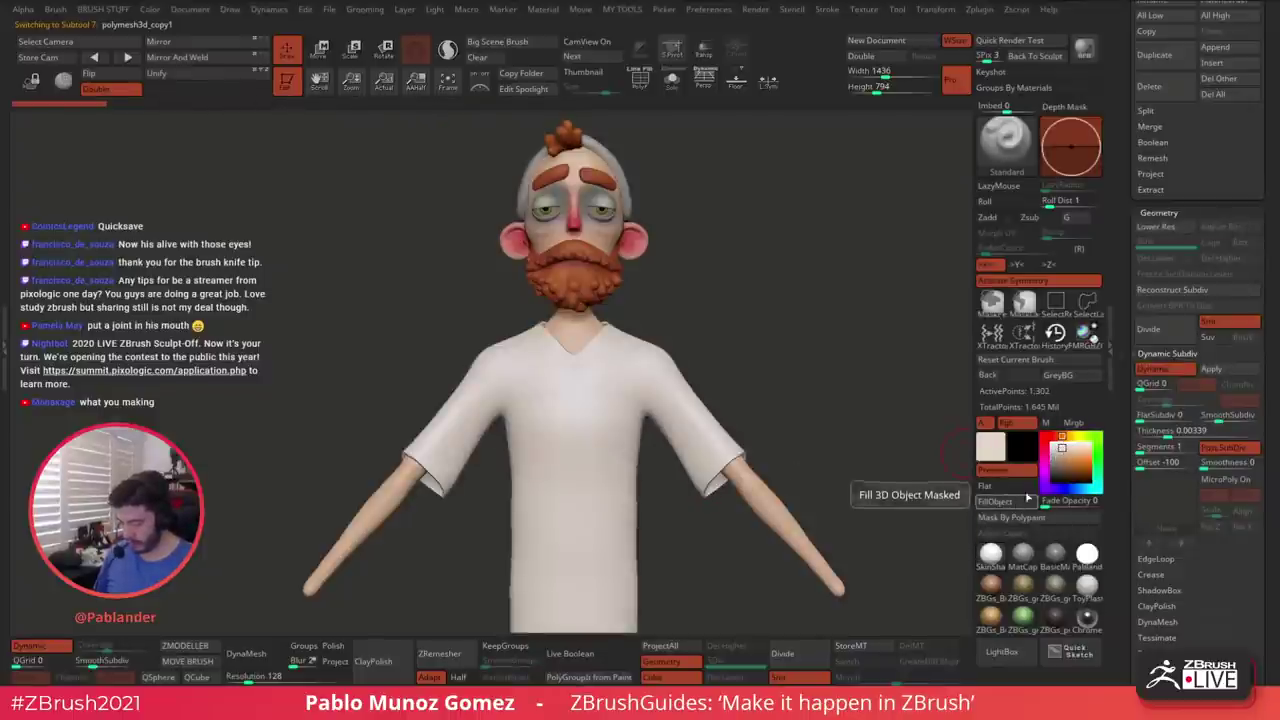
{"action": "left_click", "coordinate": [1075, 436]}
{"action": "left_click", "coordinate": [1079, 490]}
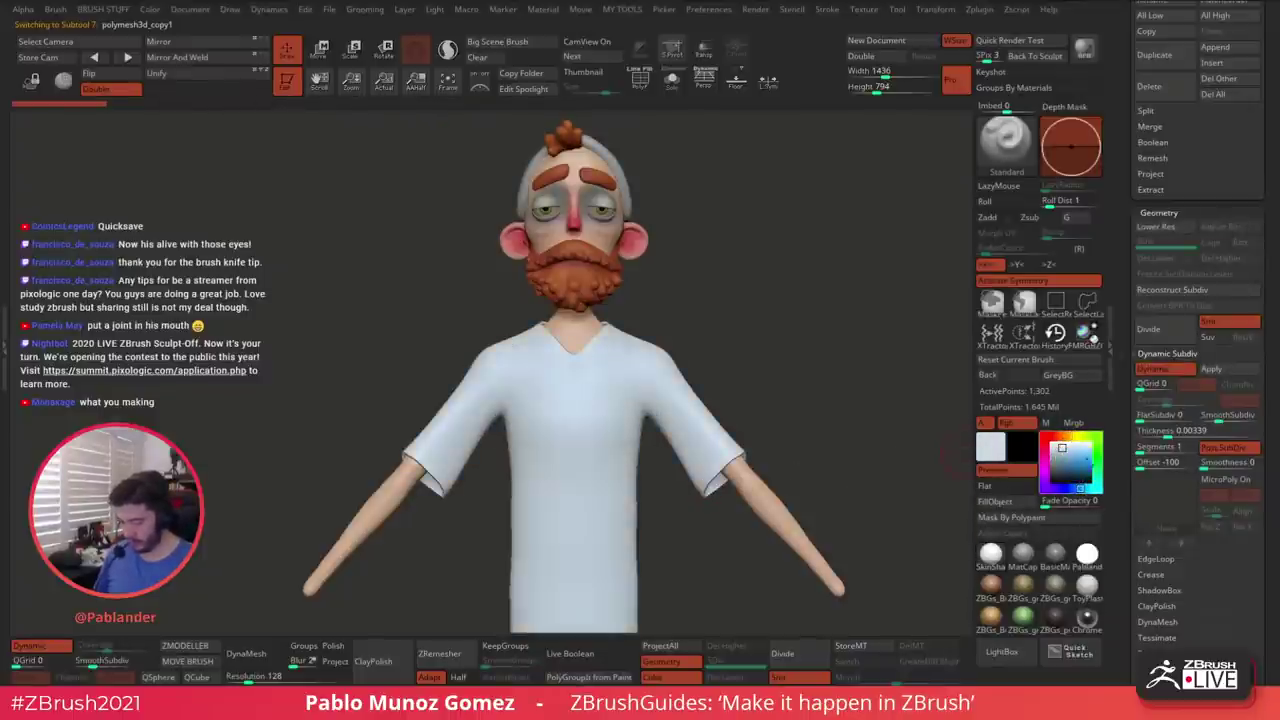
{"action": "left_click", "coordinate": [1097, 449]}
{"action": "left_click_drag", "start_coordinate": [876, 437], "coordinate": [856, 441], "text": "alt"}
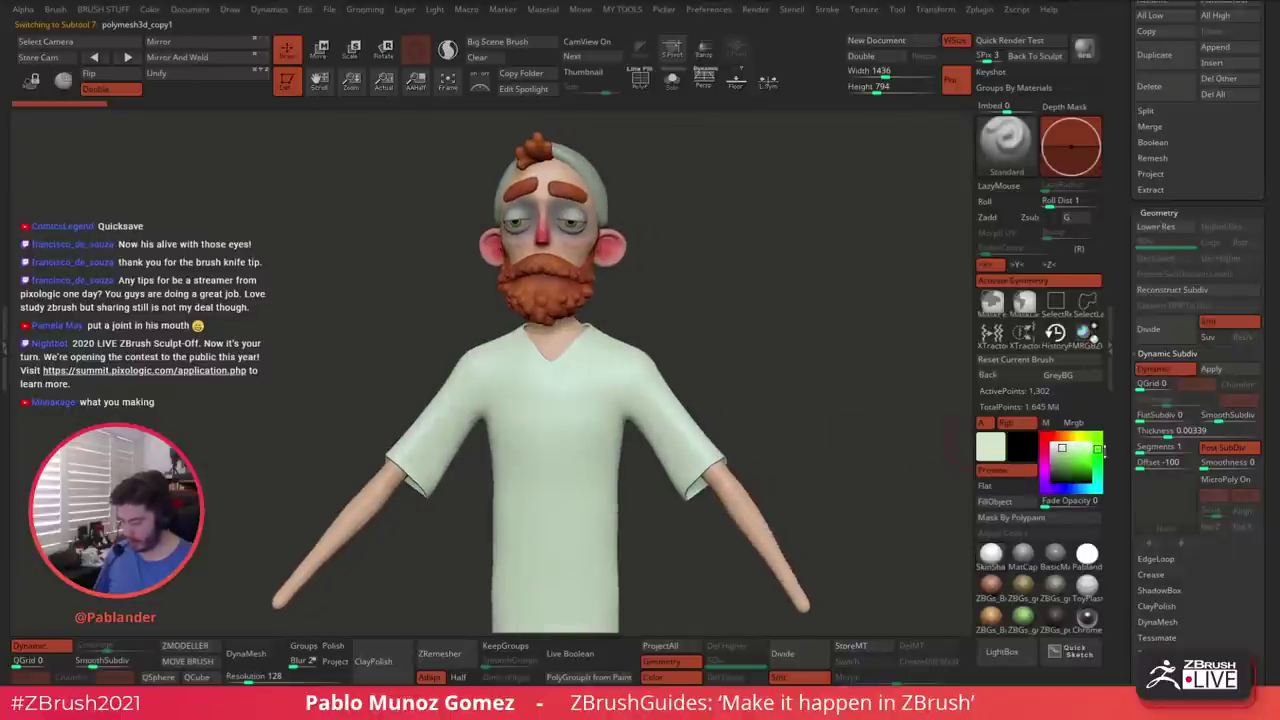
Choose a muted olive green and fill the shirt with it
{"action": "left_click", "coordinate": [1070, 459]}
{"action": "left_click", "coordinate": [1065, 462]}
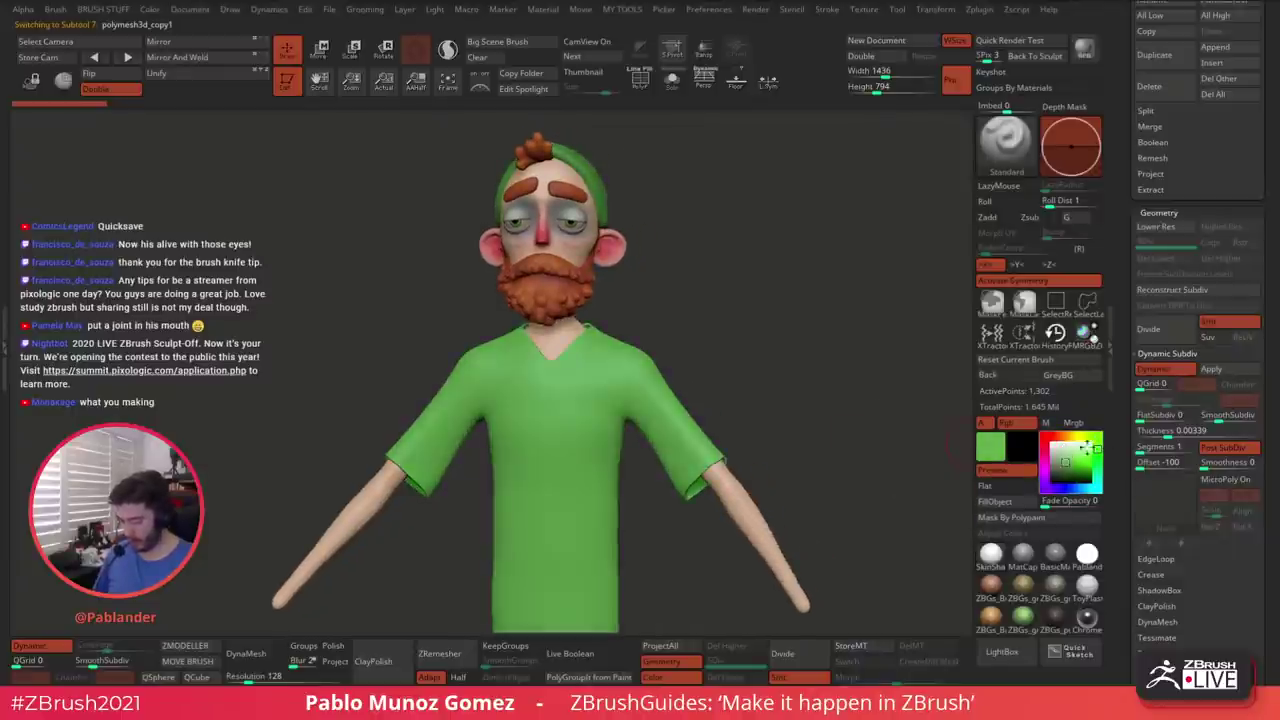
{"action": "left_click", "coordinate": [1087, 437]}
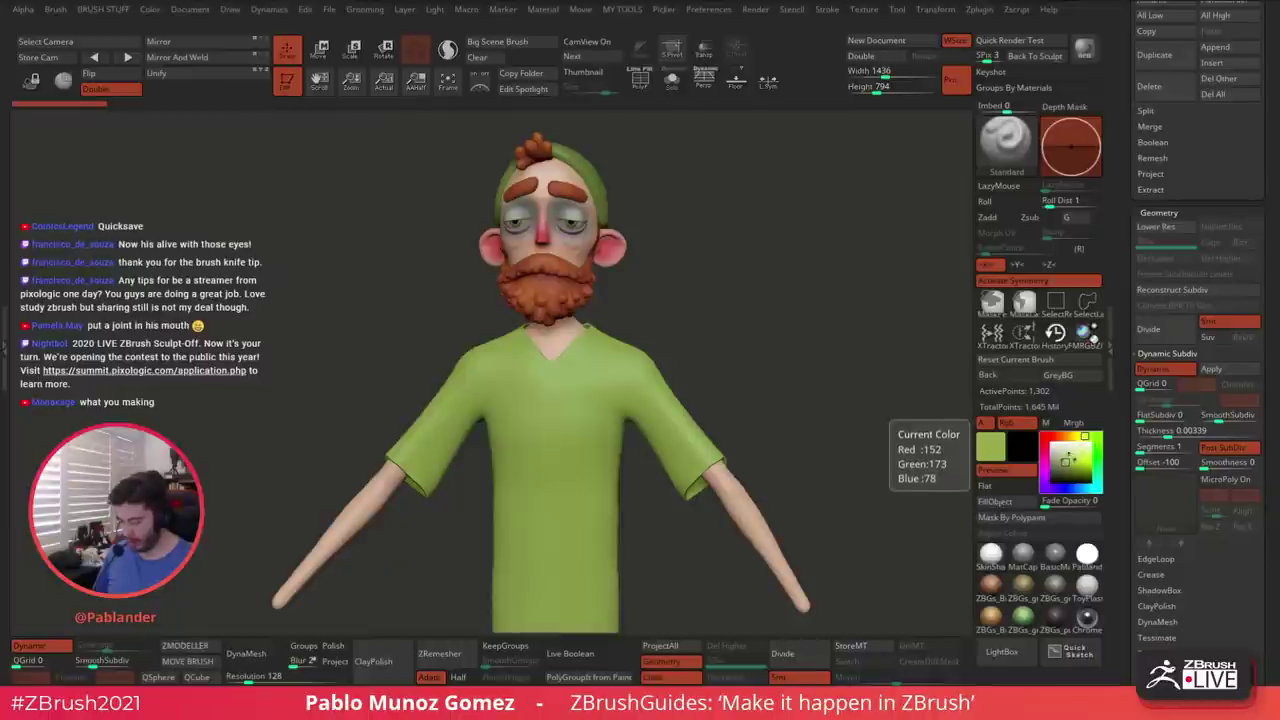
{"action": "left_click", "coordinate": [1060, 465]}
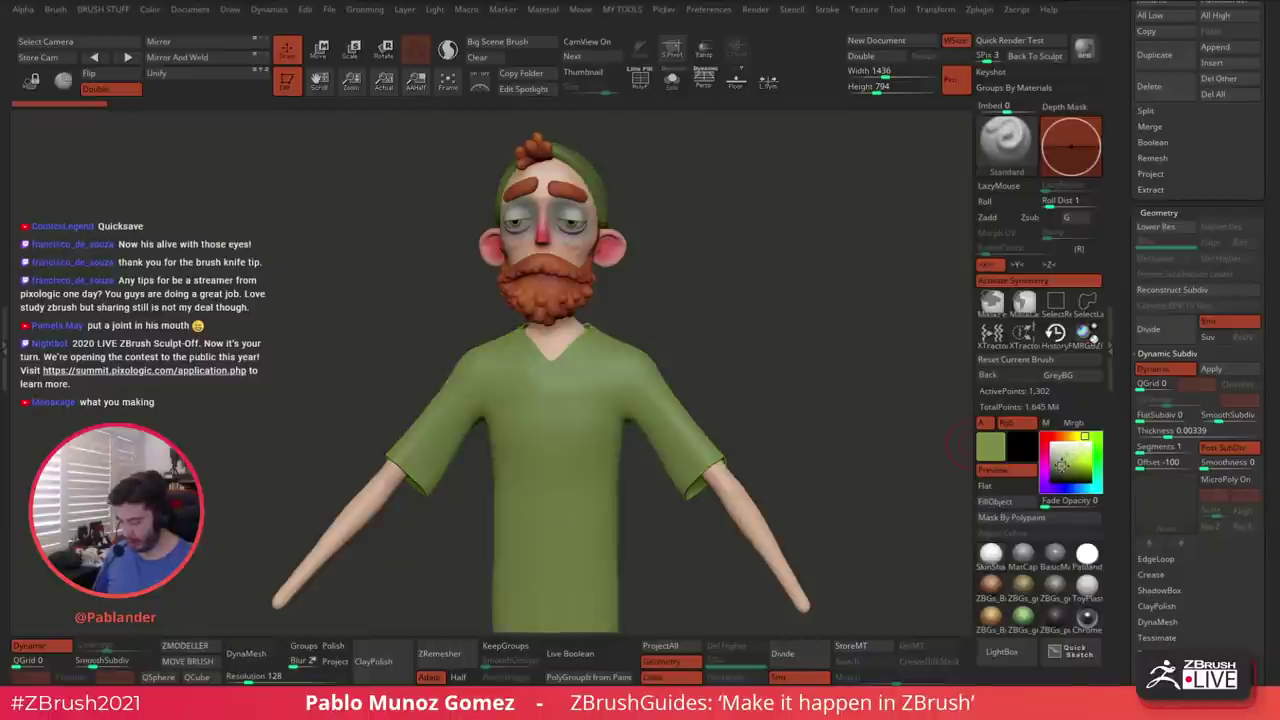
{"action": "left_click", "coordinate": [1060, 465]}
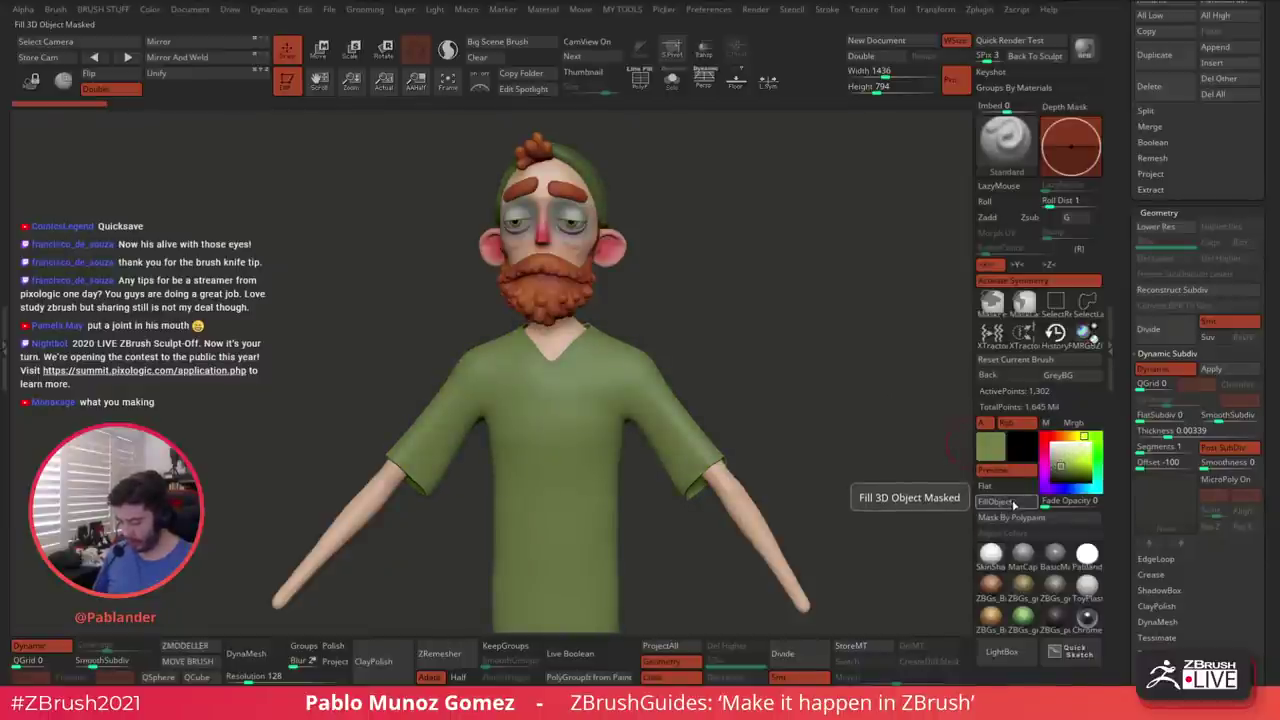
Select the beanie and fill it with a dark greyish green, RGB 89, 92, 78
{"action": "left_click", "coordinate": [590, 185], "text": "alt"}
{"action": "left_click_drag", "start_coordinate": [745, 227], "coordinate": [690, 260]}
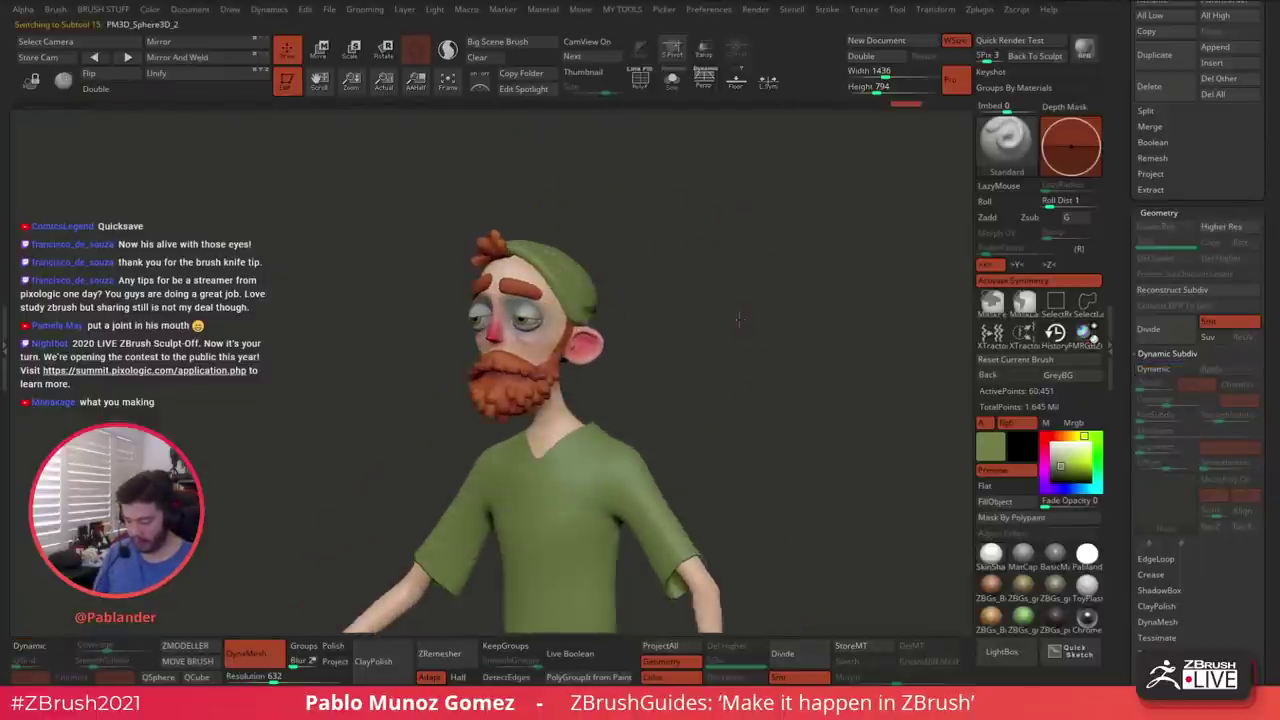
{"action": "left_click", "coordinate": [1069, 473]}
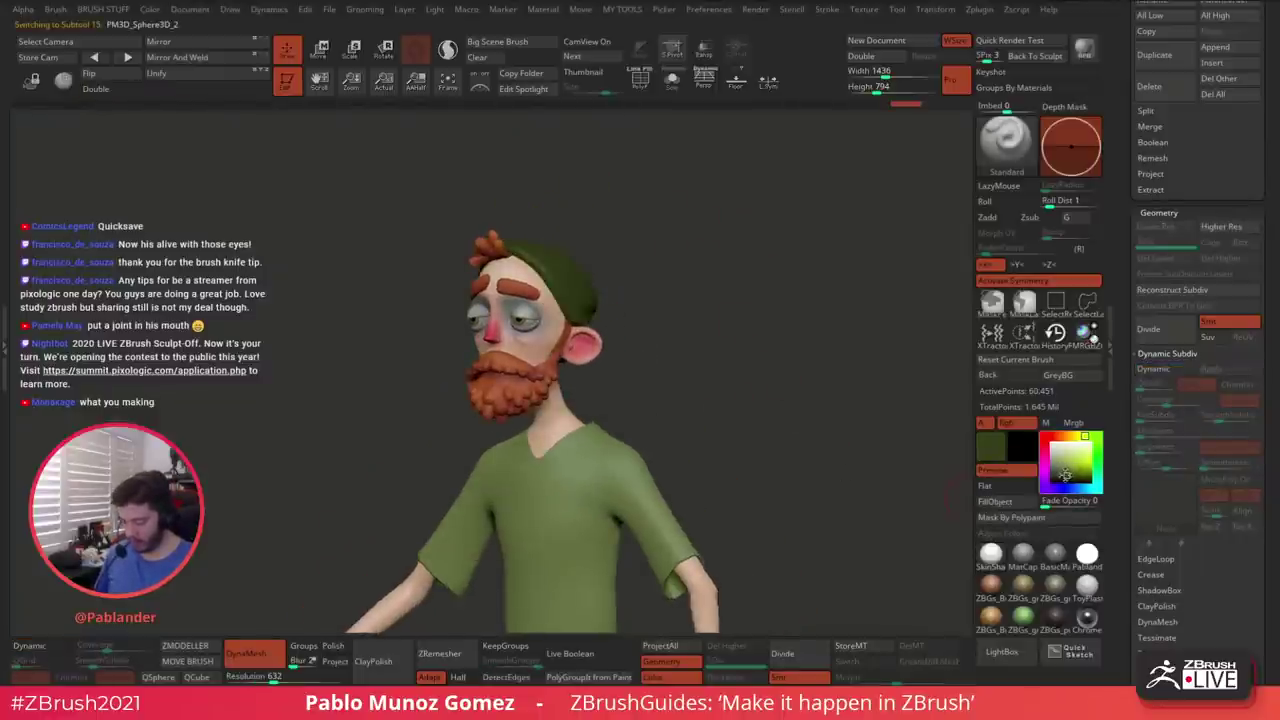
{"action": "left_click", "coordinate": [1064, 464]}
{"action": "left_click", "coordinate": [1063, 470]}
{"action": "left_click_drag", "start_coordinate": [1063, 468], "coordinate": [1055, 466]}
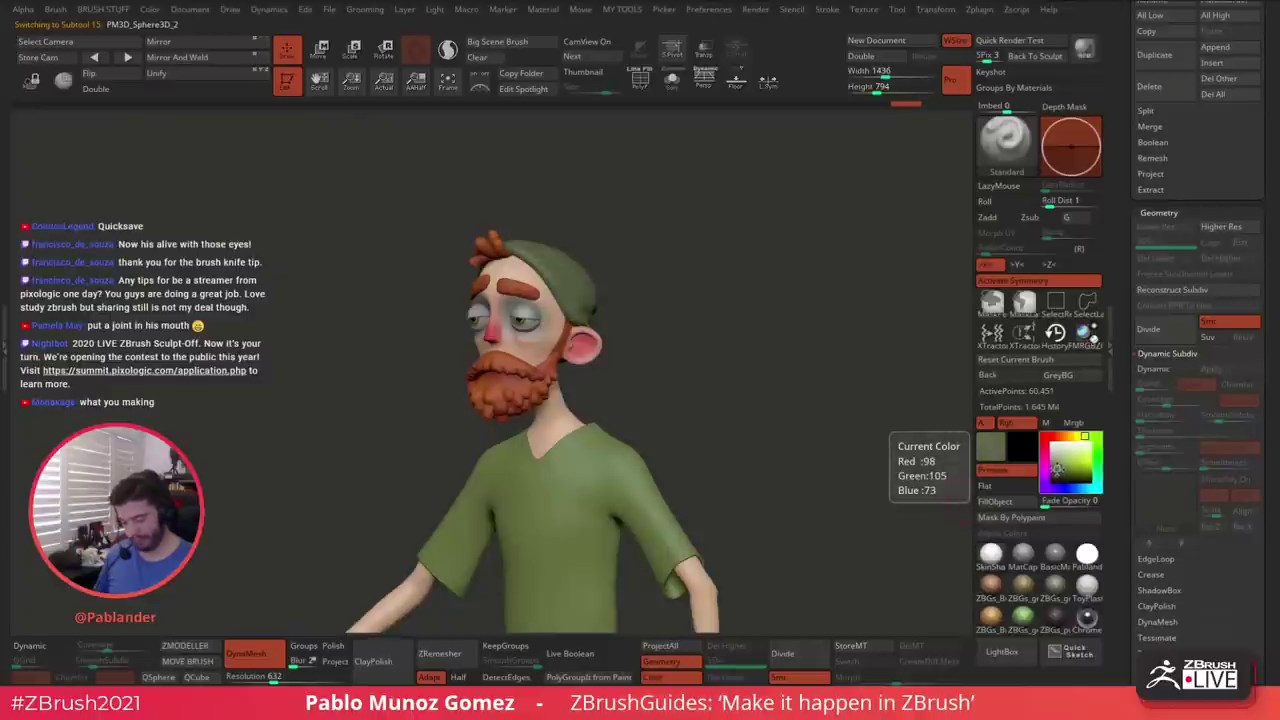
{"action": "left_click_drag", "start_coordinate": [849, 498], "coordinate": [909, 479]}
{"action": "left_click_drag", "start_coordinate": [1054, 467], "coordinate": [1054, 468]}
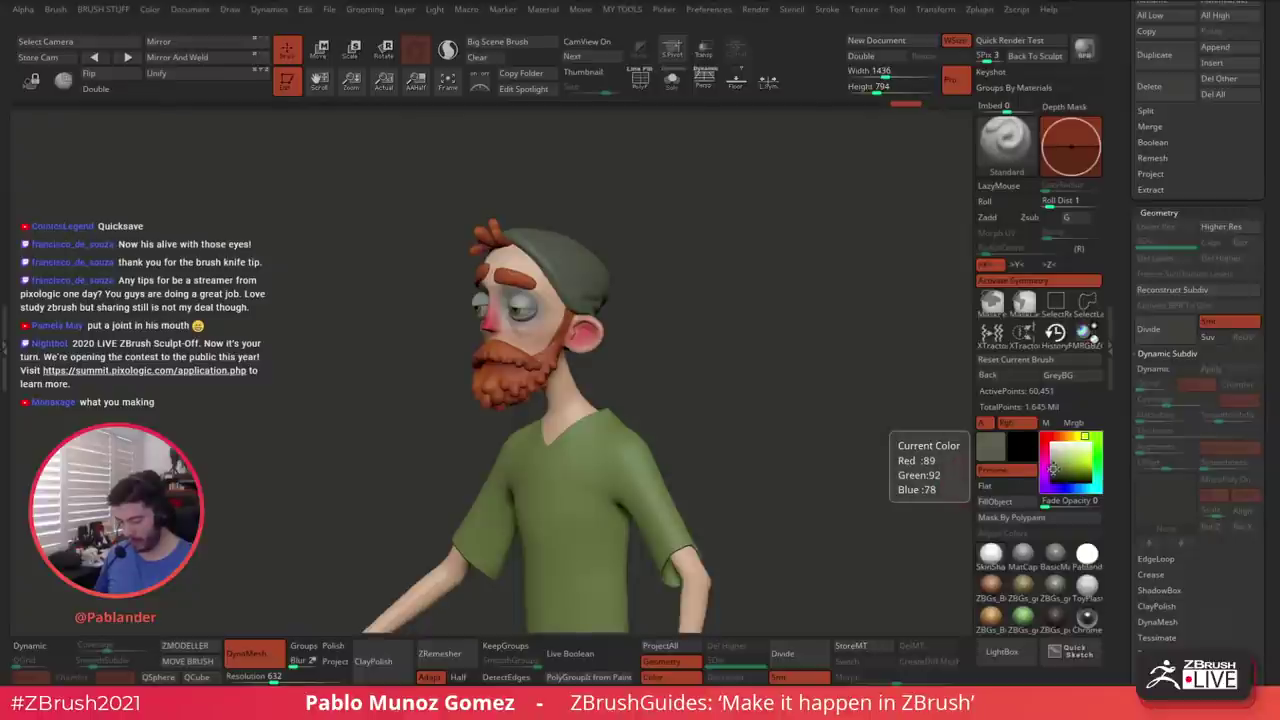
{"action": "left_click", "coordinate": [1023, 507]}
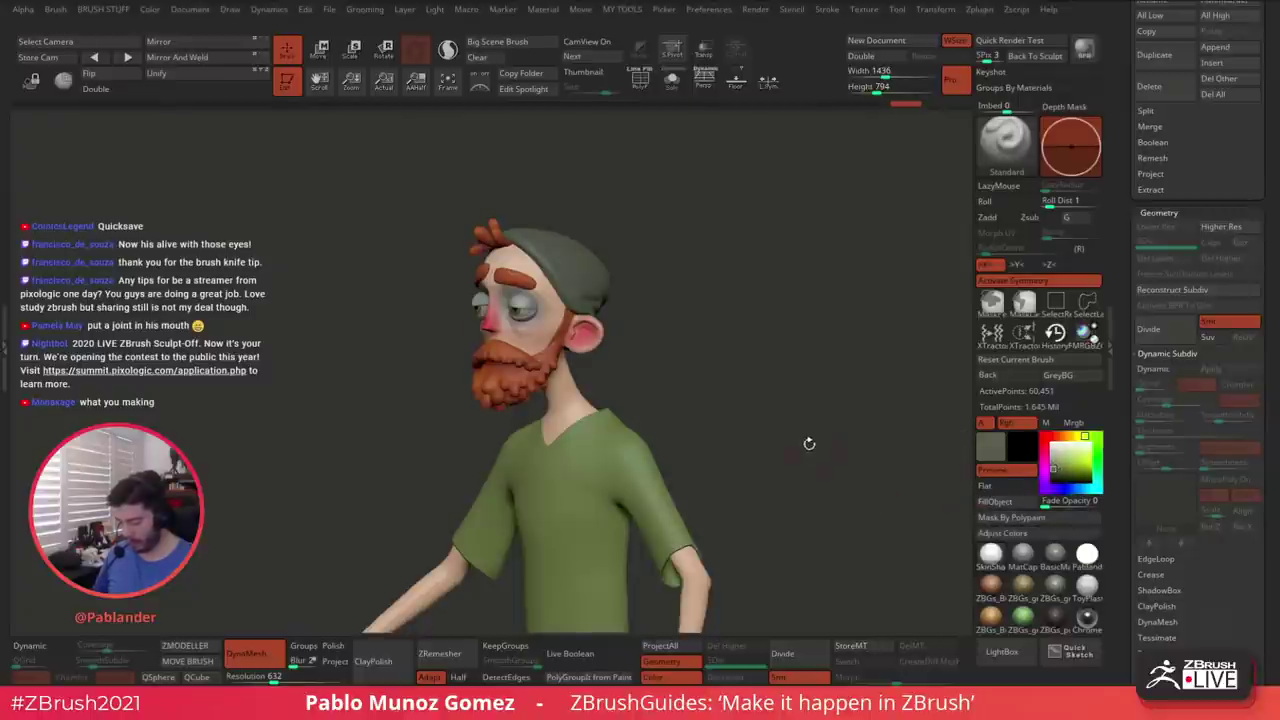
Choose a darker greyish green and paint shading into the folds at the back of the beanie, turning symmetry off
{"action": "left_click_drag", "start_coordinate": [809, 443], "coordinate": [745, 397], "text": "shift"}
{"action": "key", "text": "space"}
{"action": "left_click_drag", "start_coordinate": [764, 337], "coordinate": [886, 329]}
{"action": "key", "text": "space"}
{"action": "left_click_drag", "start_coordinate": [1055, 468], "coordinate": [1052, 475]}
{"action": "mouse_move", "coordinate": [731, 371]}
{"action": "left_mouse_down"}
{"action": "mouse_move", "coordinate": [668, 342]}
{"action": "mouse_move", "coordinate": [715, 386]}
{"action": "mouse_move", "coordinate": [773, 400]}
{"action": "left_mouse_up"}
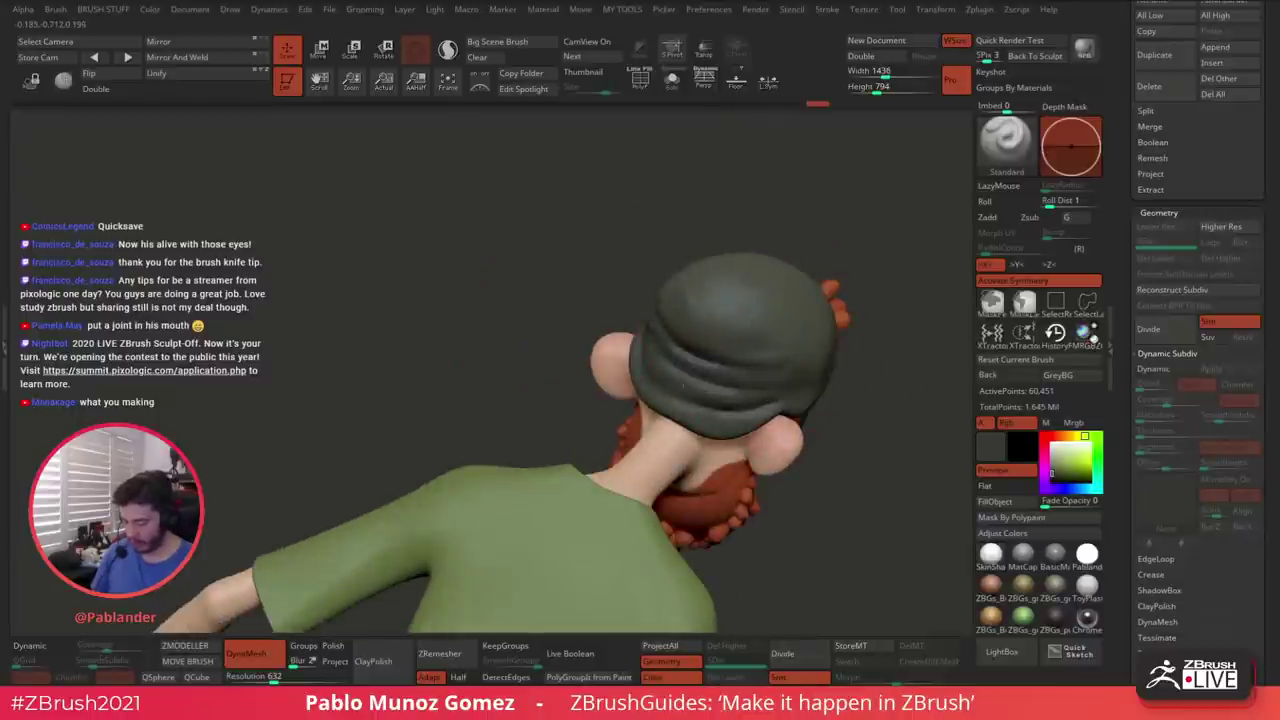
{"action": "key", "text": "x"}
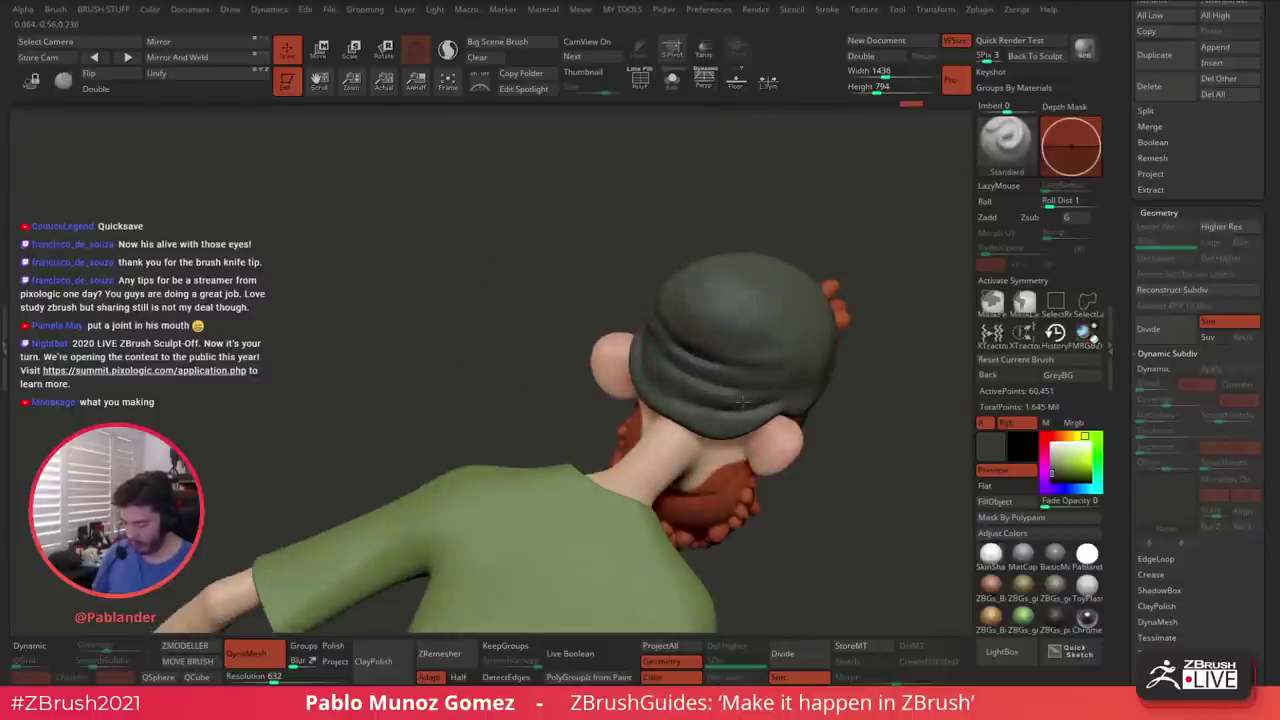
{"action": "left_click_drag", "start_coordinate": [856, 388], "coordinate": [931, 420]}
Choose a lighter greyish green and paint subtle highlights over the upper surfaces of the beanie
{"action": "left_click_drag", "start_coordinate": [1070, 460], "coordinate": [690, 330]}
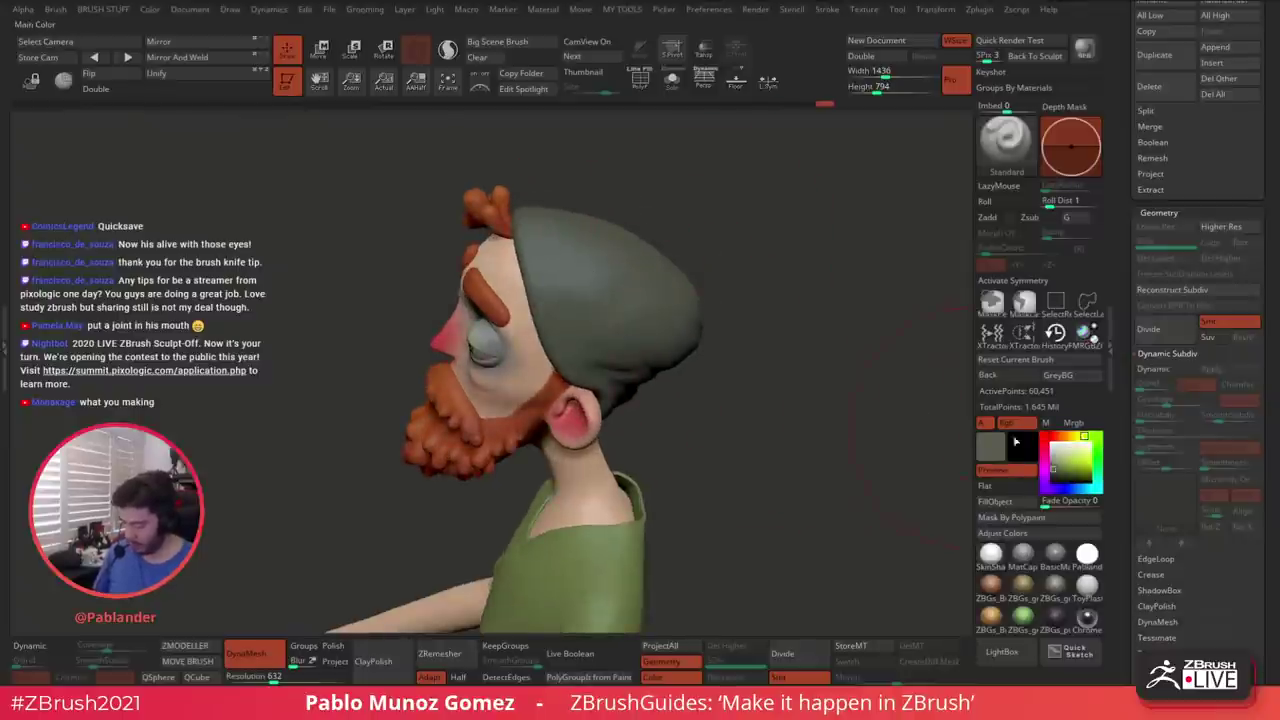
{"action": "left_click", "coordinate": [1053, 463]}
{"action": "left_click_drag", "start_coordinate": [860, 400], "coordinate": [850, 500]}
{"action": "mouse_move", "coordinate": [540, 225]}
{"action": "left_mouse_down"}
{"action": "mouse_move", "coordinate": [532, 262]}
{"action": "mouse_move", "coordinate": [640, 270]}
{"action": "left_mouse_up"}
{"action": "left_click_drag", "start_coordinate": [785, 338], "coordinate": [607, 257]}
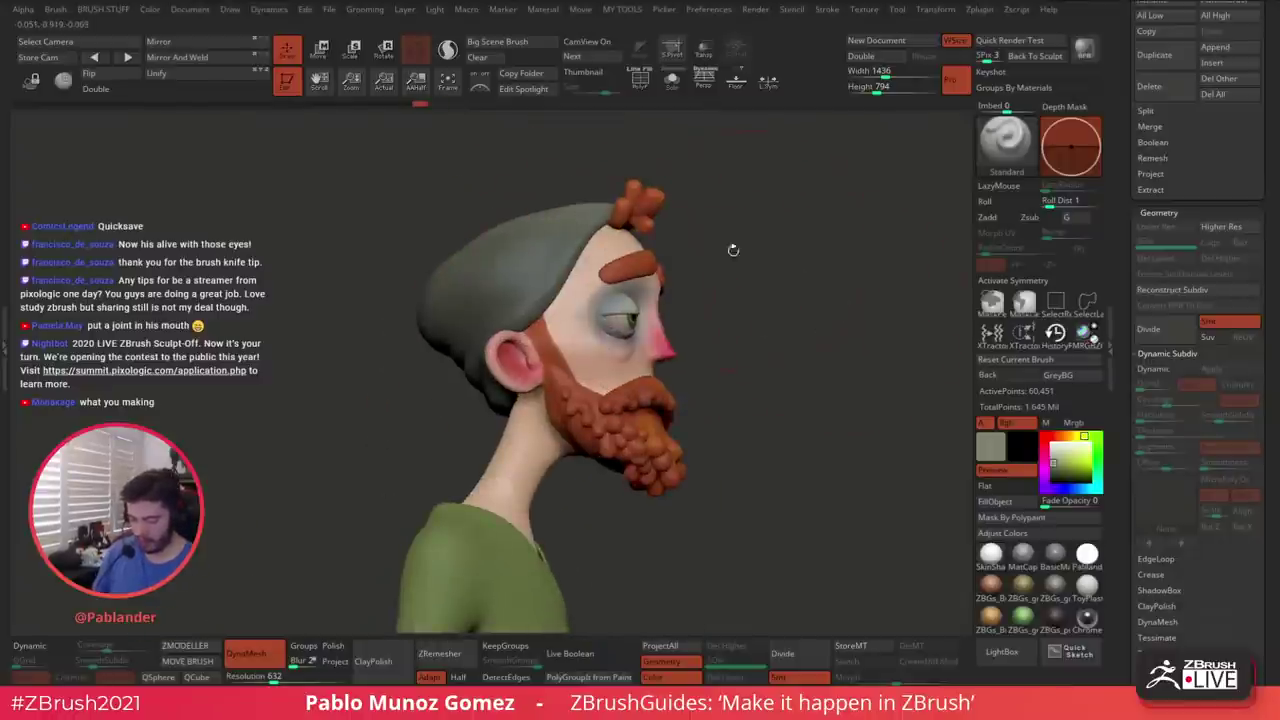
{"action": "left_click_drag", "start_coordinate": [734, 249], "coordinate": [645, 345]}
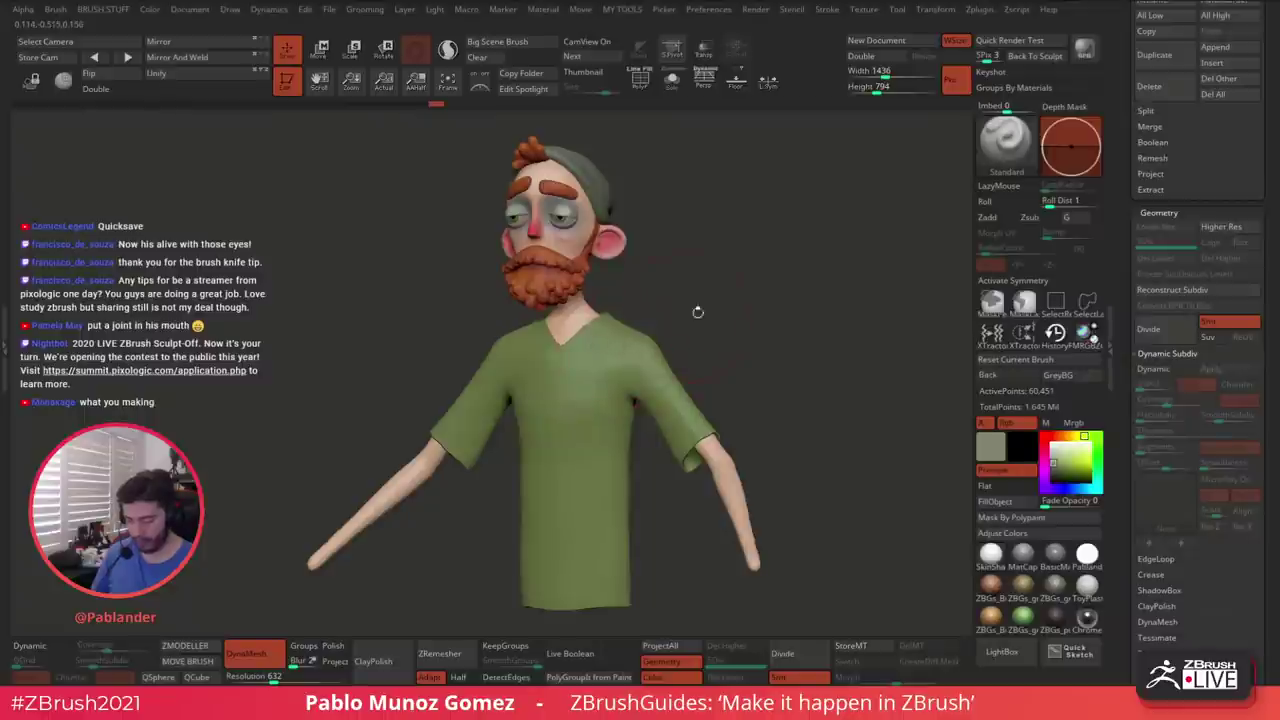
Frame the head and shoulders in a three-quarter view and render the character with shadows
{"action": "left_click_drag", "start_coordinate": [697, 308], "coordinate": [797, 376]}
{"action": "key", "text": "space"}
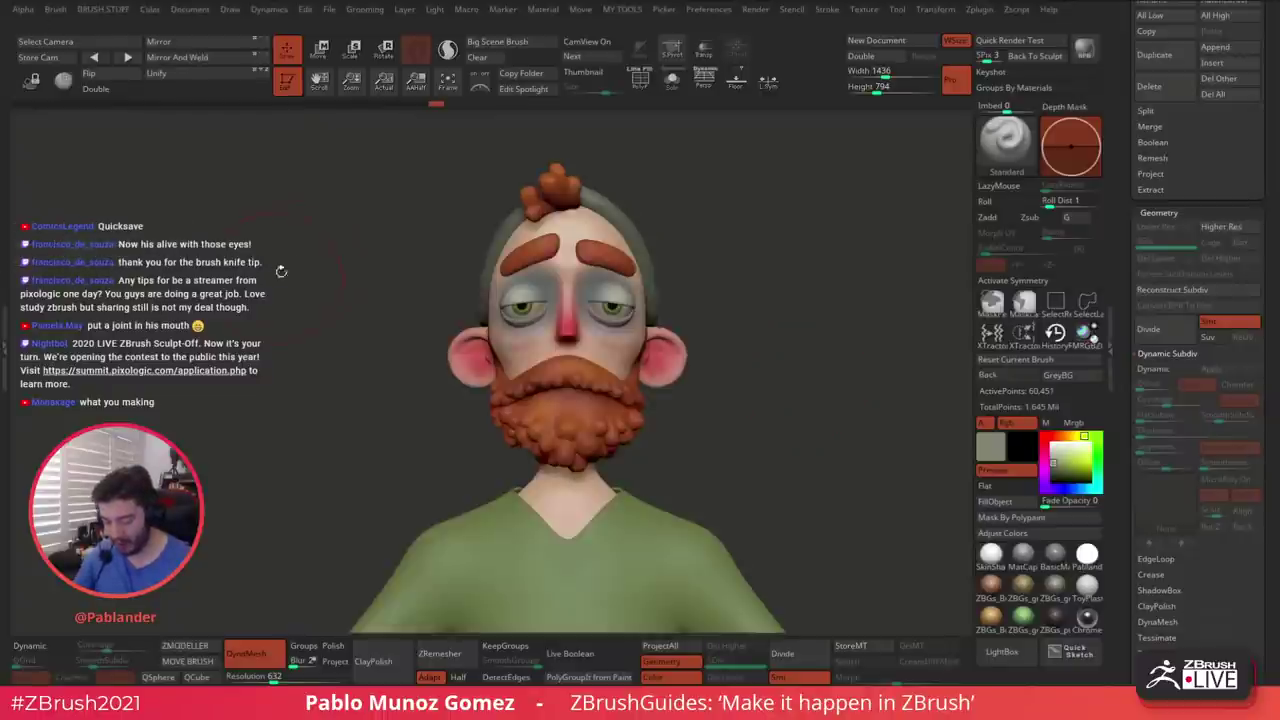
{"action": "left_click_drag", "start_coordinate": [356, 257], "coordinate": [660, 287]}
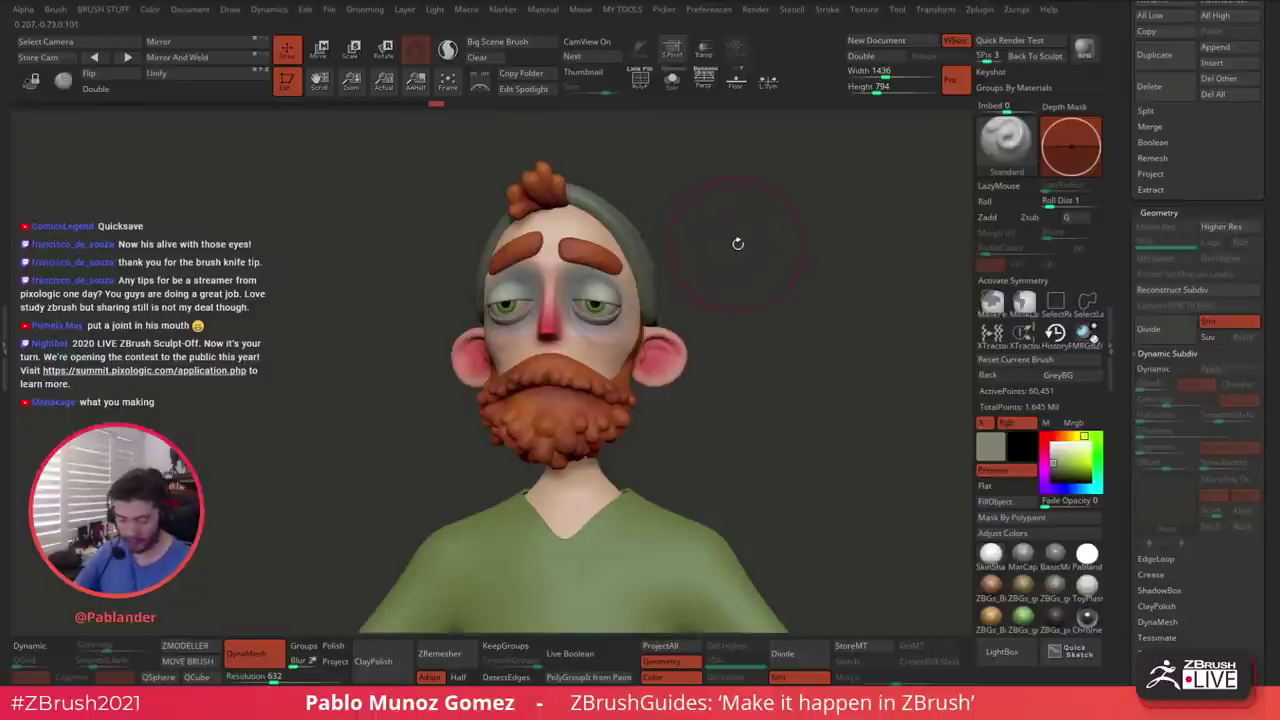
{"action": "left_click_drag", "start_coordinate": [742, 240], "coordinate": [774, 228]}
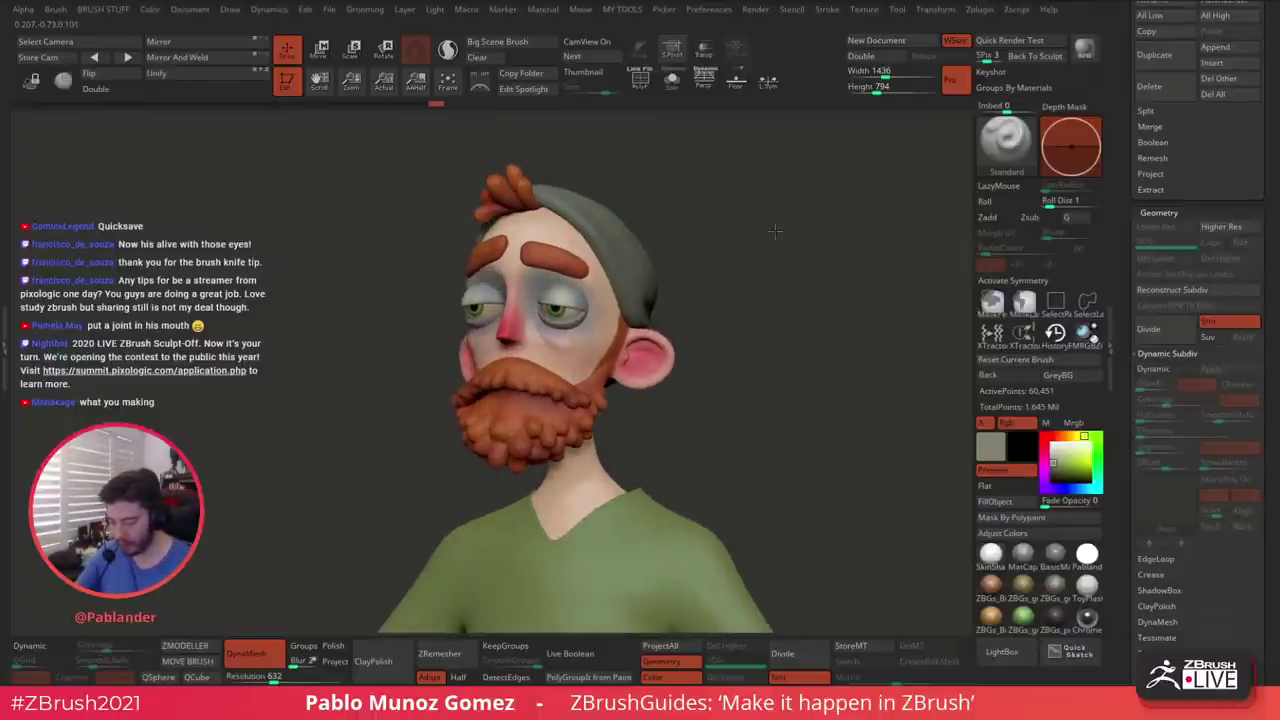
{"action": "left_click", "coordinate": [1081, 52]}
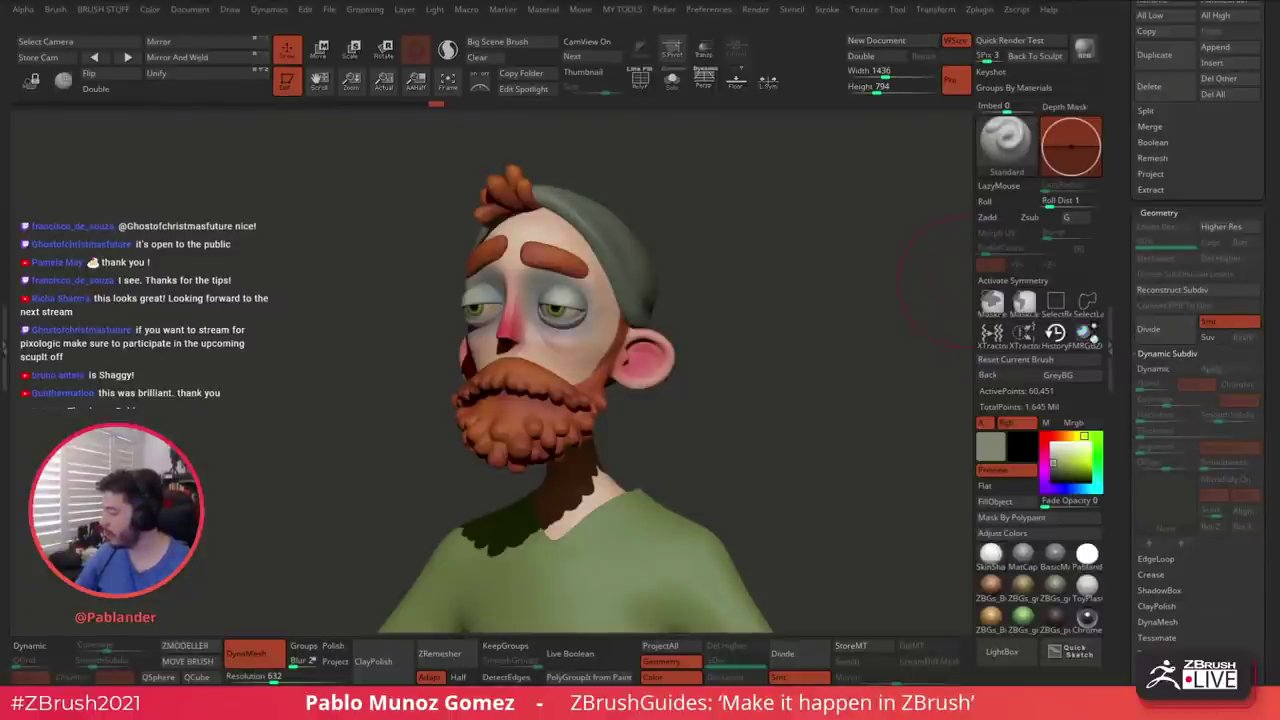
Switch to the web browser and review the Live ZBrush Sculpt-Off application page from its steampunk references up to the introduction
{"action": "key", "text": "alt+Tab"}
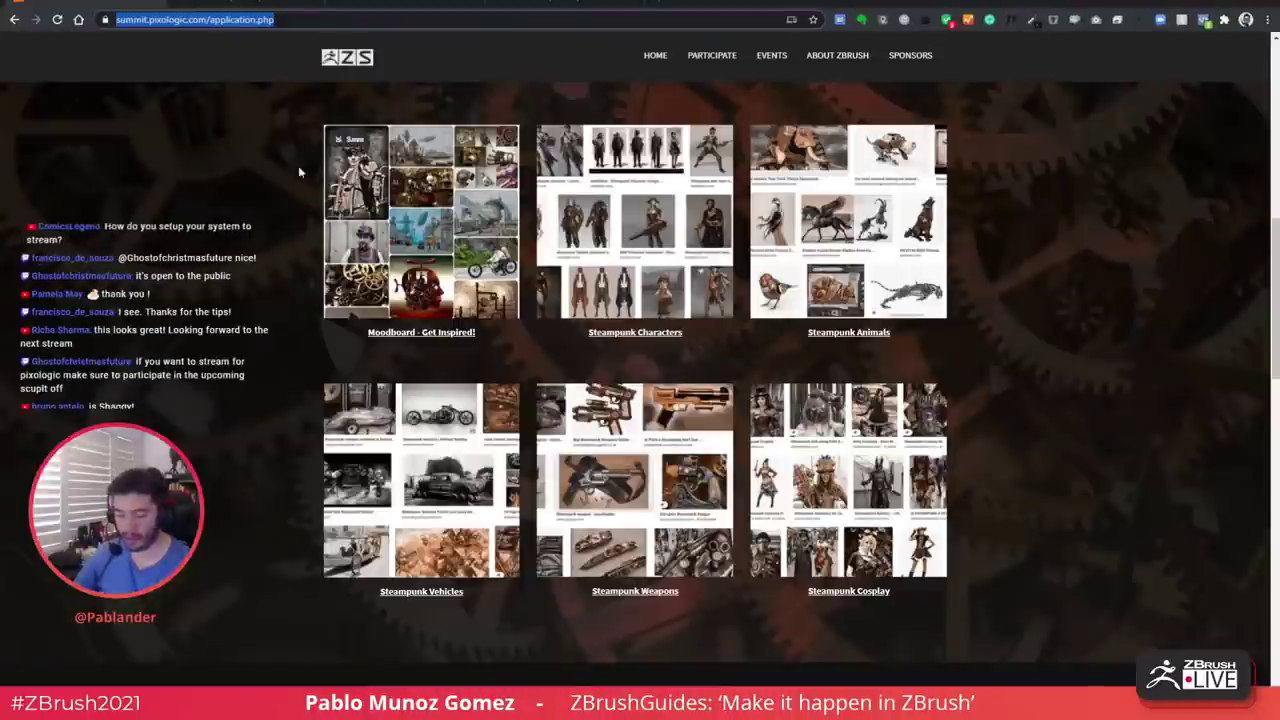
{"action": "left_click", "coordinate": [247, 190]}
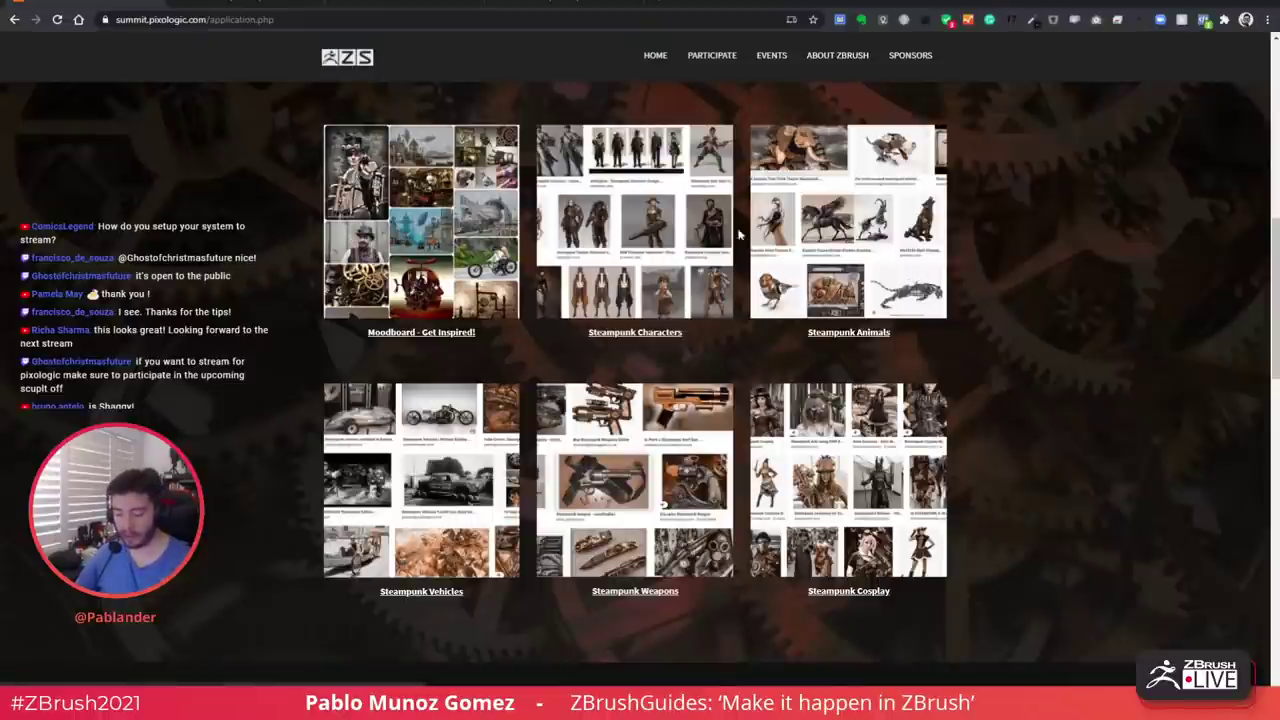
{"action": "scroll", "coordinate": [650, 240], "scroll_direction": "up", "scroll_amount": 10}
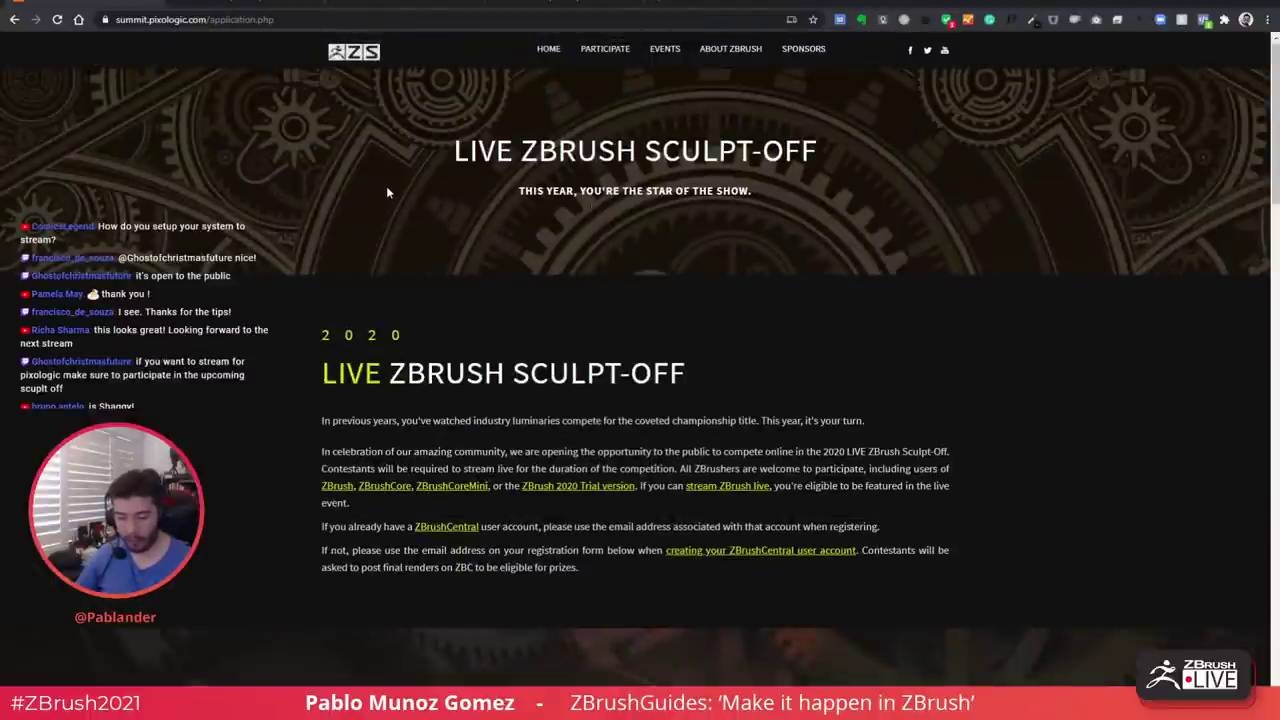
Show the ZBrush Sculpt-Off Tips & Tricks webinar page and examine its sign-up form and event date
{"action": "left_click", "coordinate": [544, 8]}
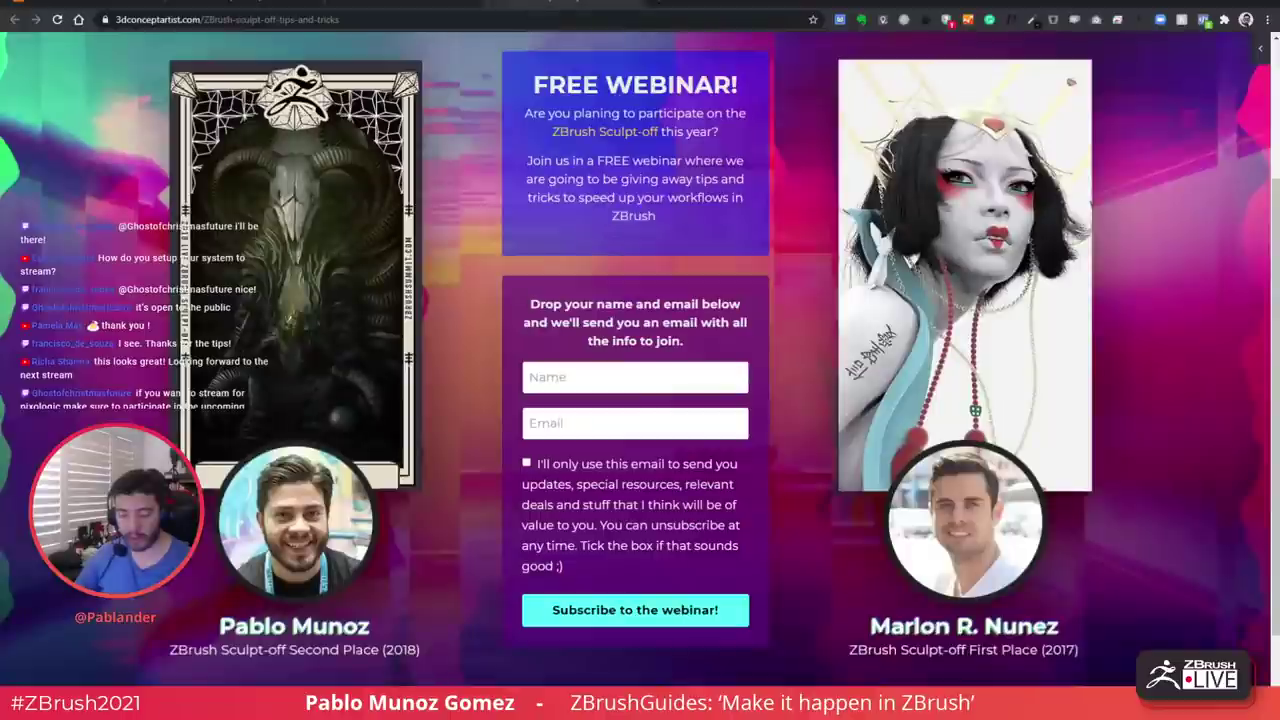
{"action": "key", "text": "ctrl+l"}
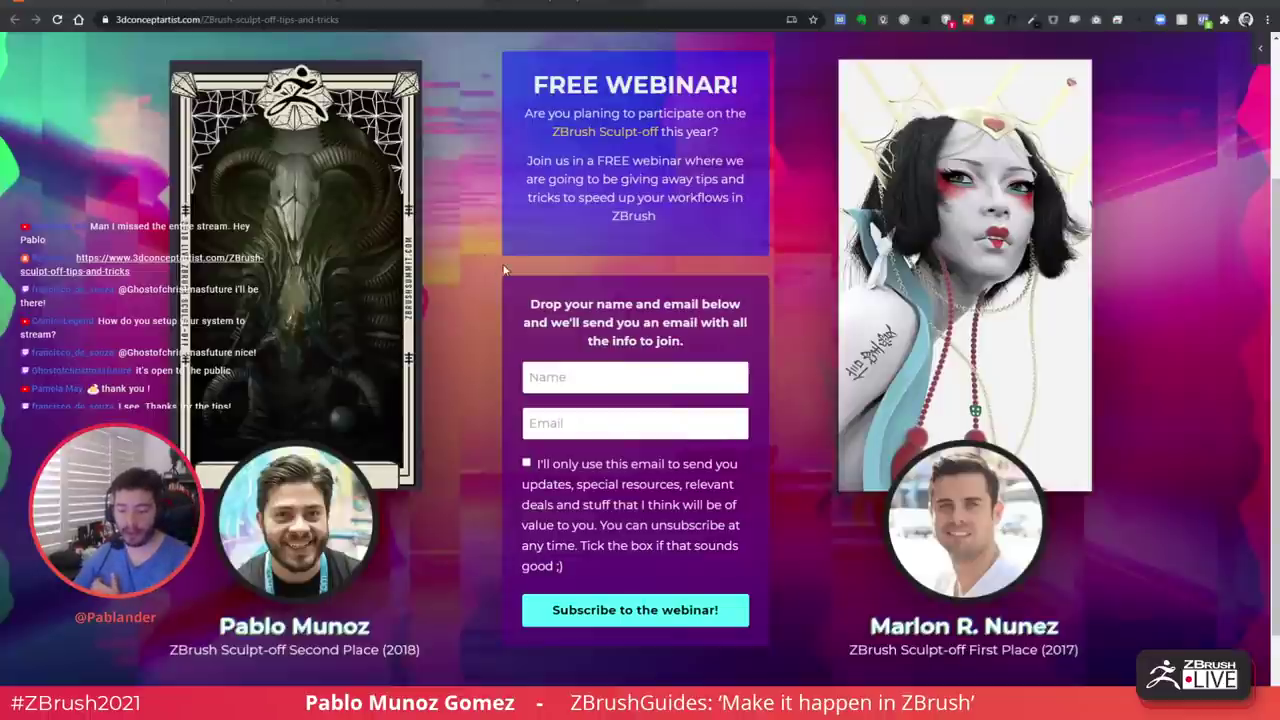
{"action": "scroll", "coordinate": [632, 287], "scroll_direction": "down", "scroll_amount": 1}
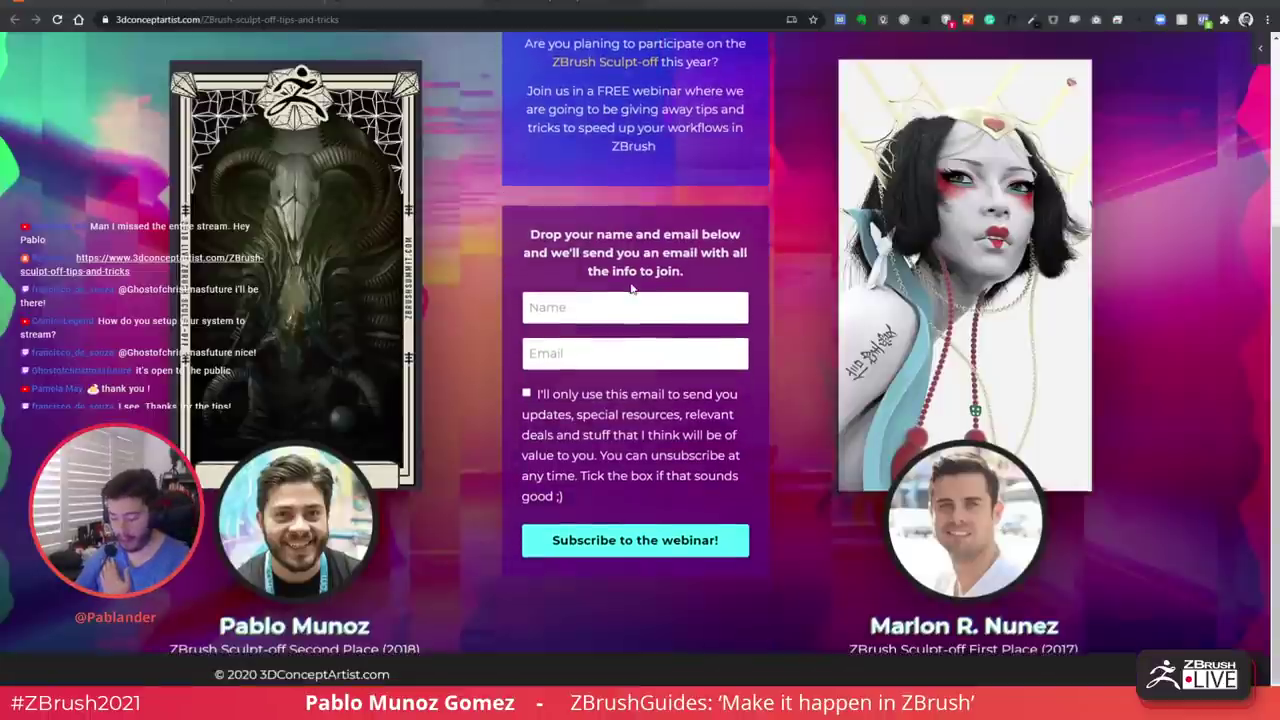
{"action": "scroll", "coordinate": [633, 288], "scroll_direction": "up", "scroll_amount": 1}
{"action": "scroll", "coordinate": [634, 287], "scroll_direction": "up", "scroll_amount": 3}
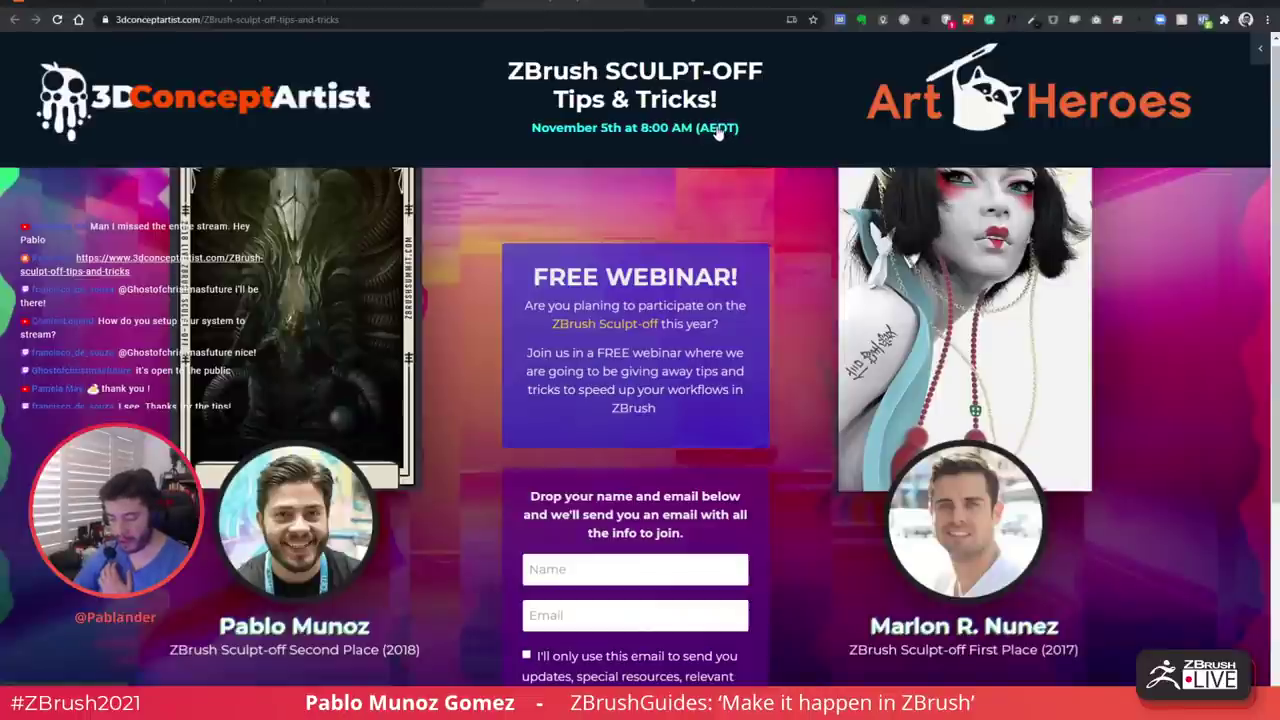
Compare Lisbon and Melbourne times for the webinar on World Time Buddy, and return to ZBrush after revisiting the webinar page
{"action": "left_click", "coordinate": [712, 6]}
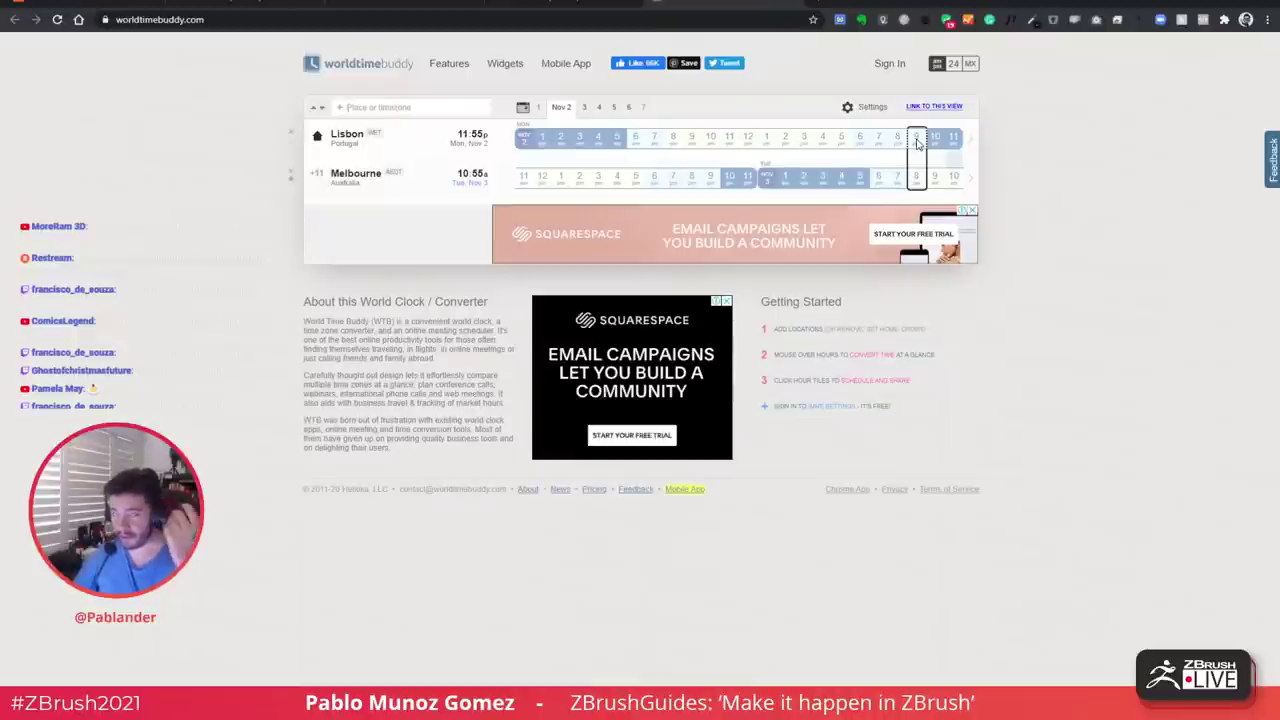
{"action": "left_click", "coordinate": [587, 4]}
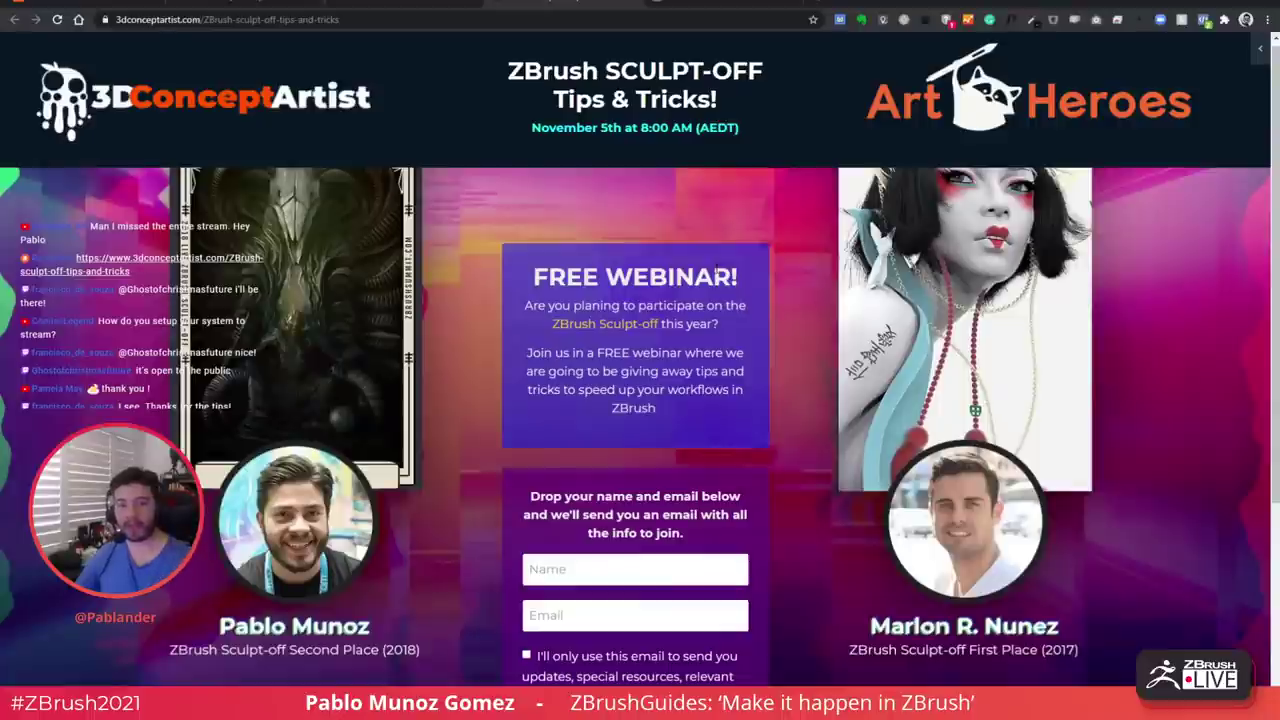
{"action": "scroll", "coordinate": [699, 276], "scroll_direction": "down", "scroll_amount": 2}
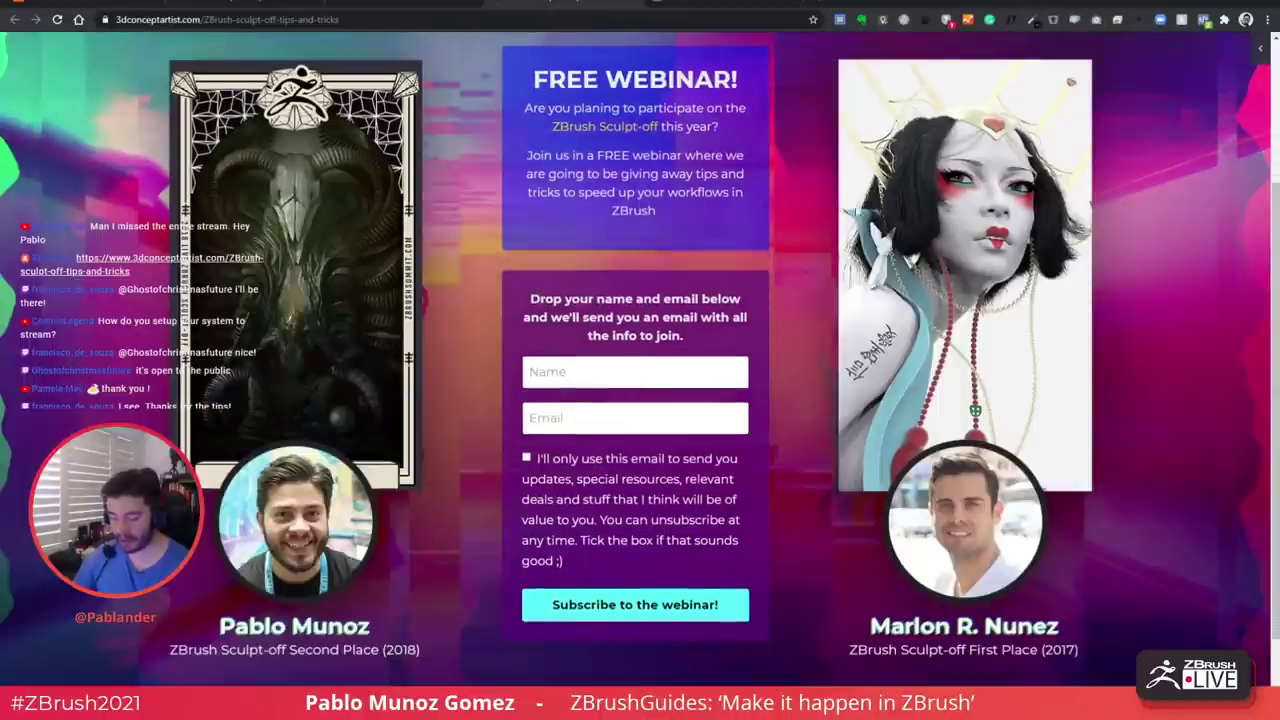
{"action": "left_click", "coordinate": [1208, 4]}
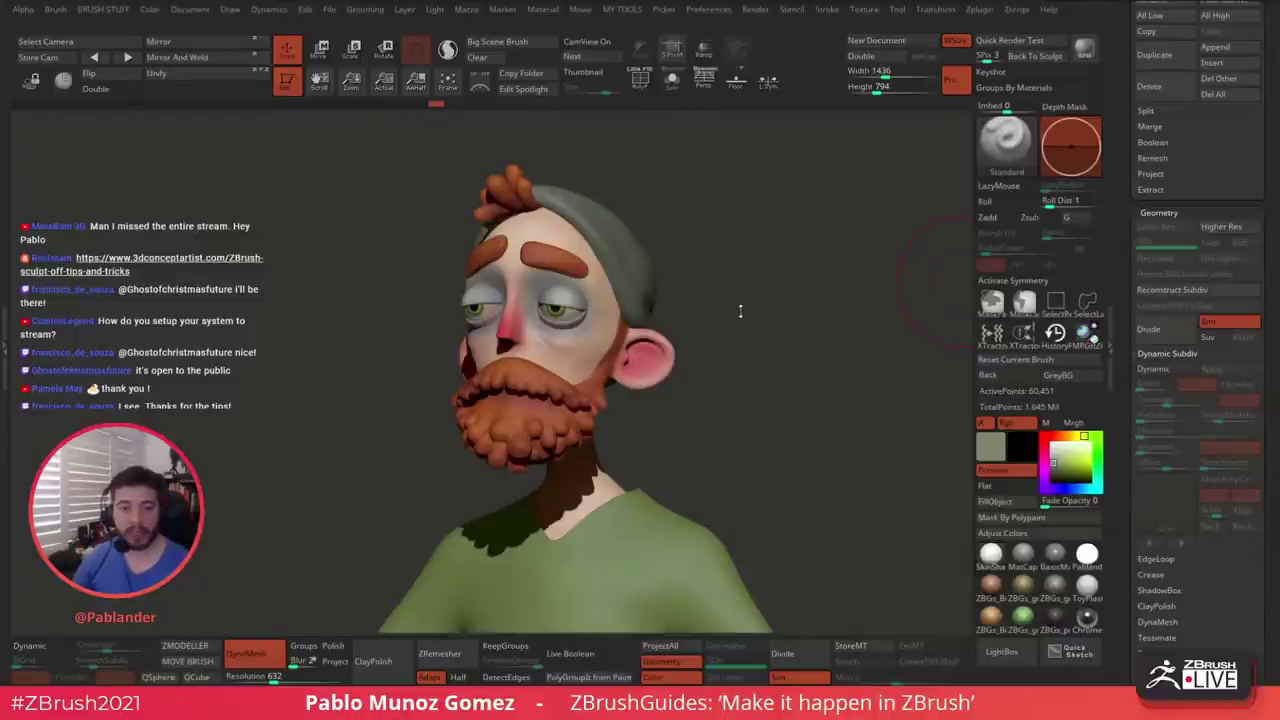